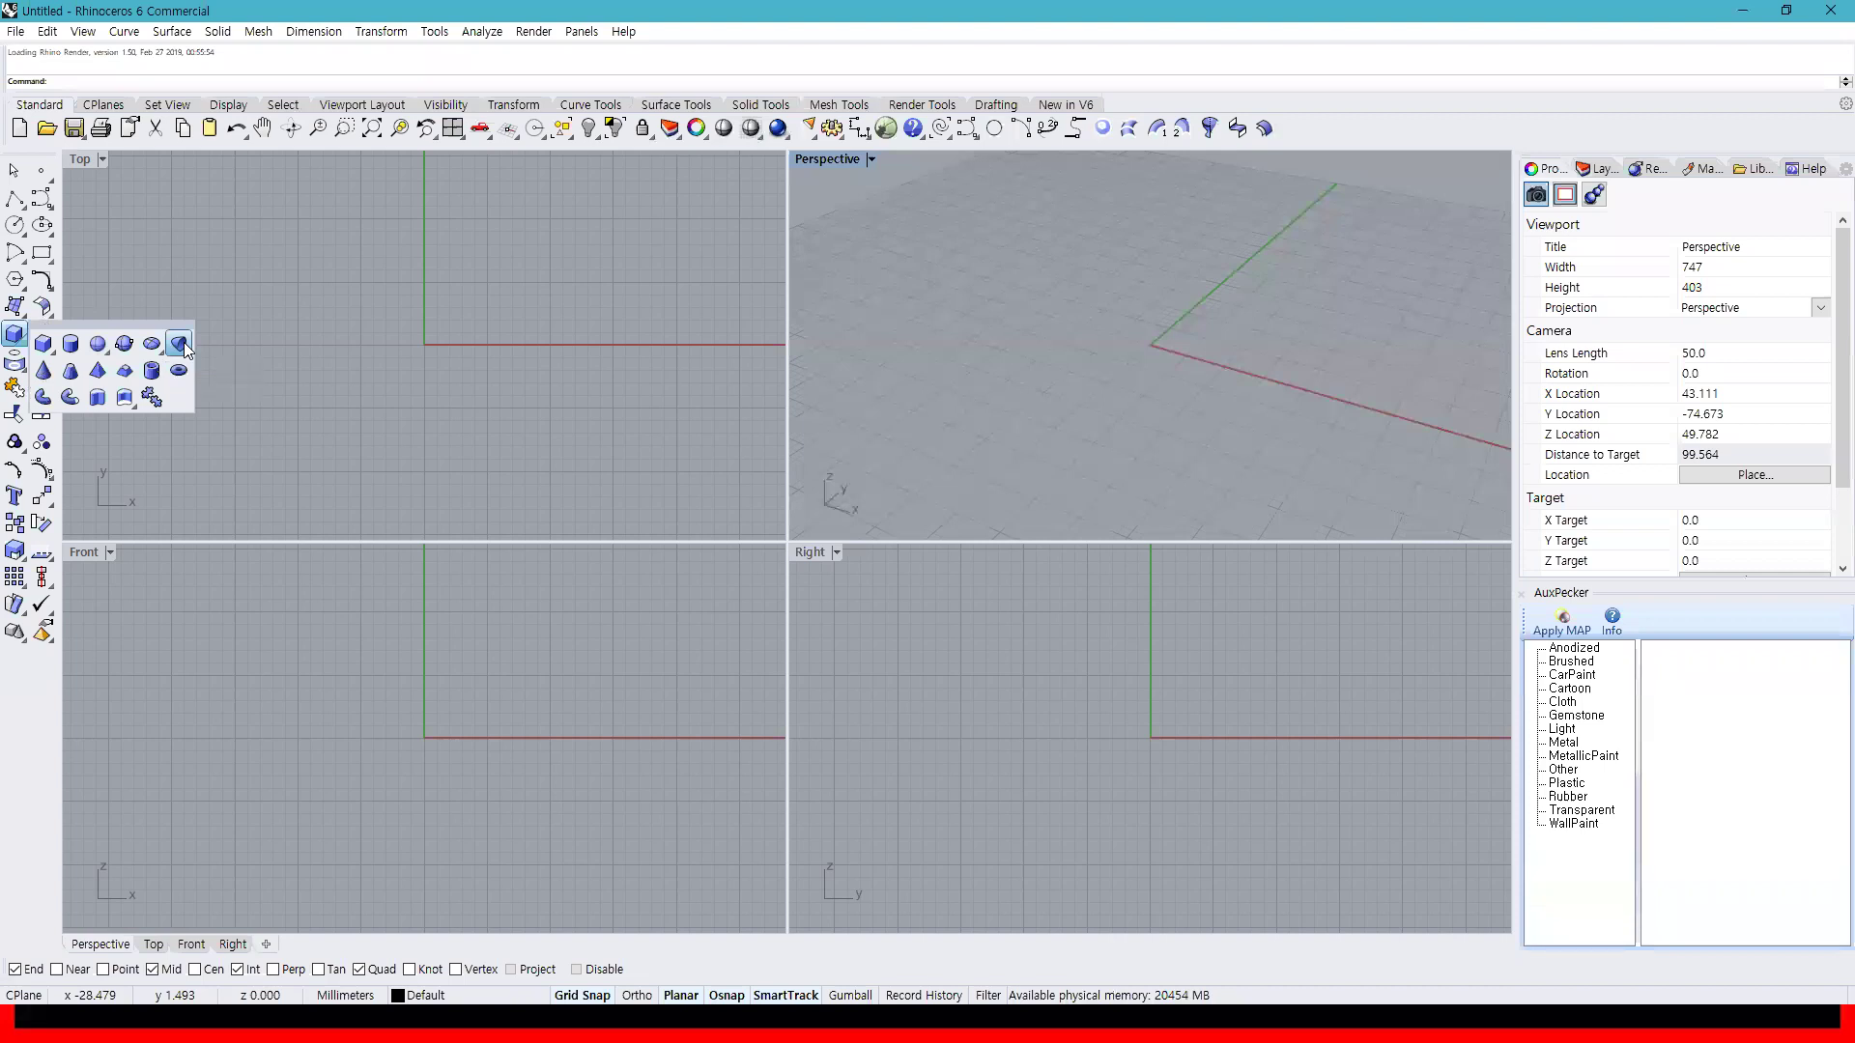
Create a solid cylinder based at the origin in the Top view, with a radius of 20 mm and a height of 20 mm
{"action": "left_click", "coordinate": [70, 344]}
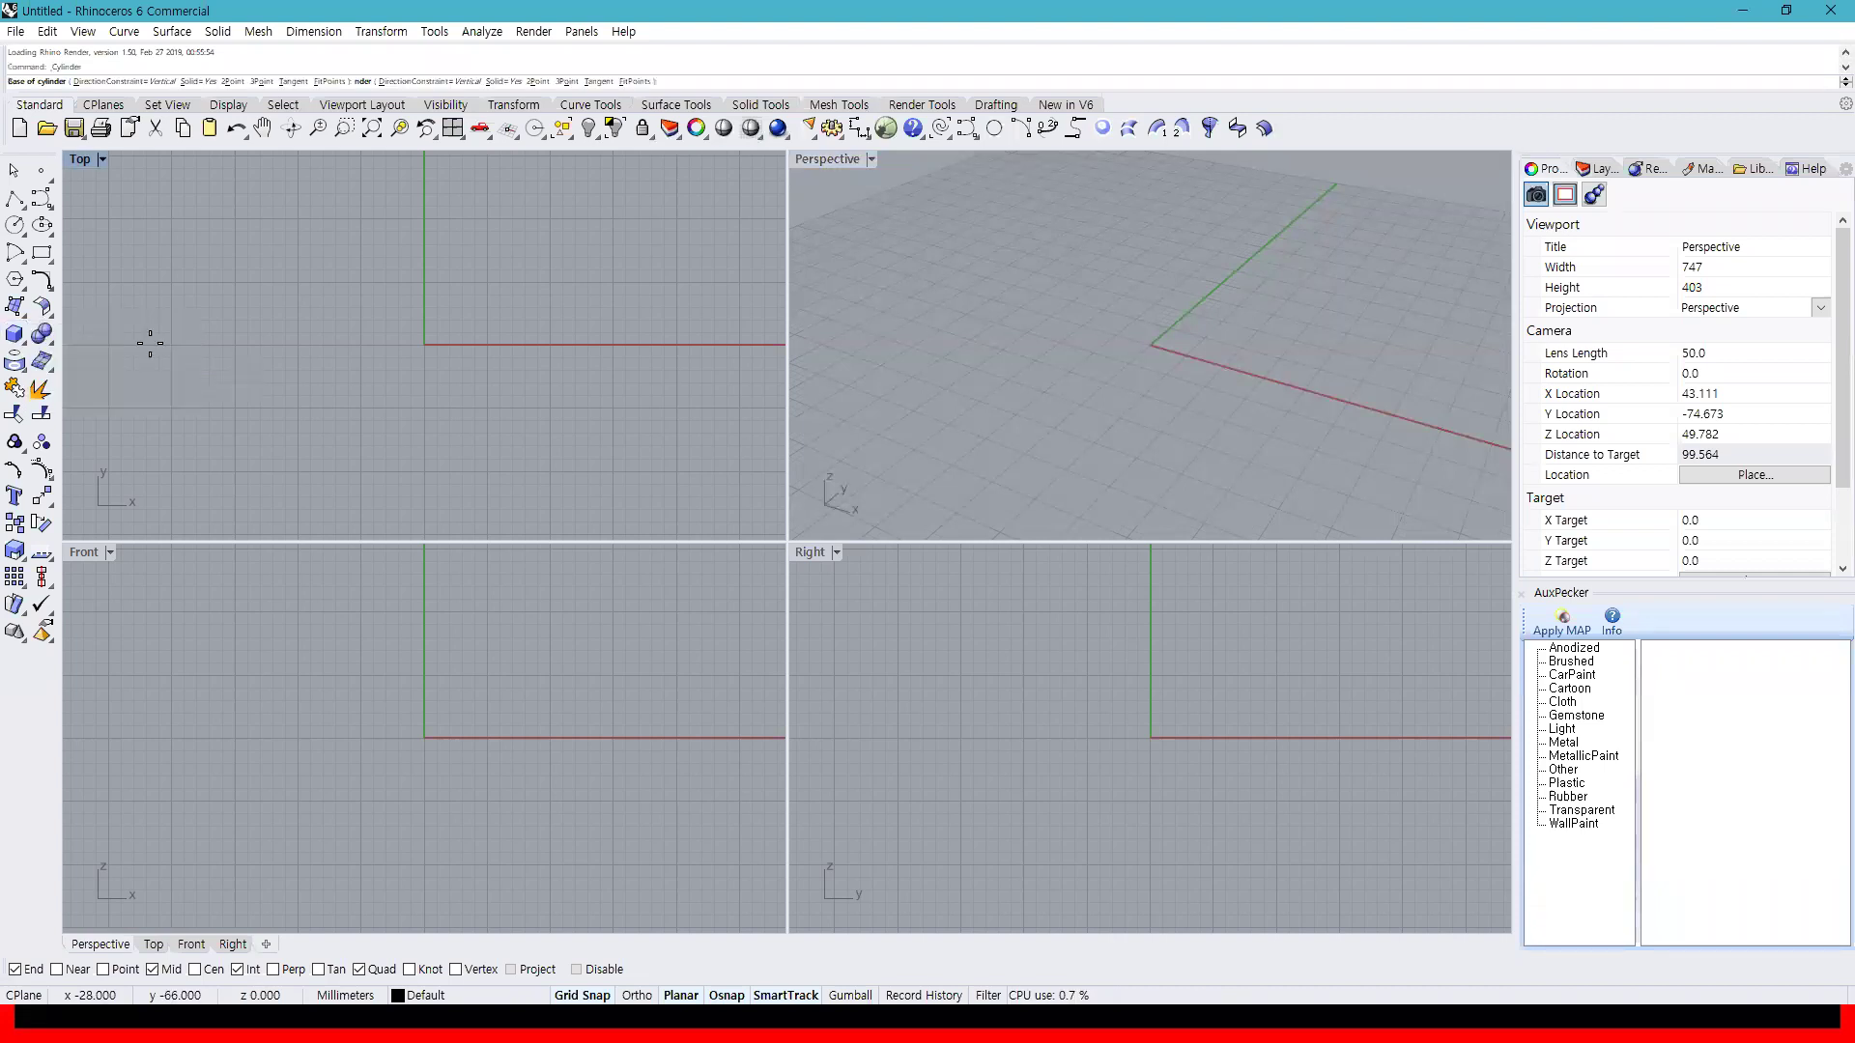
{"action": "left_click", "coordinate": [424, 344]}
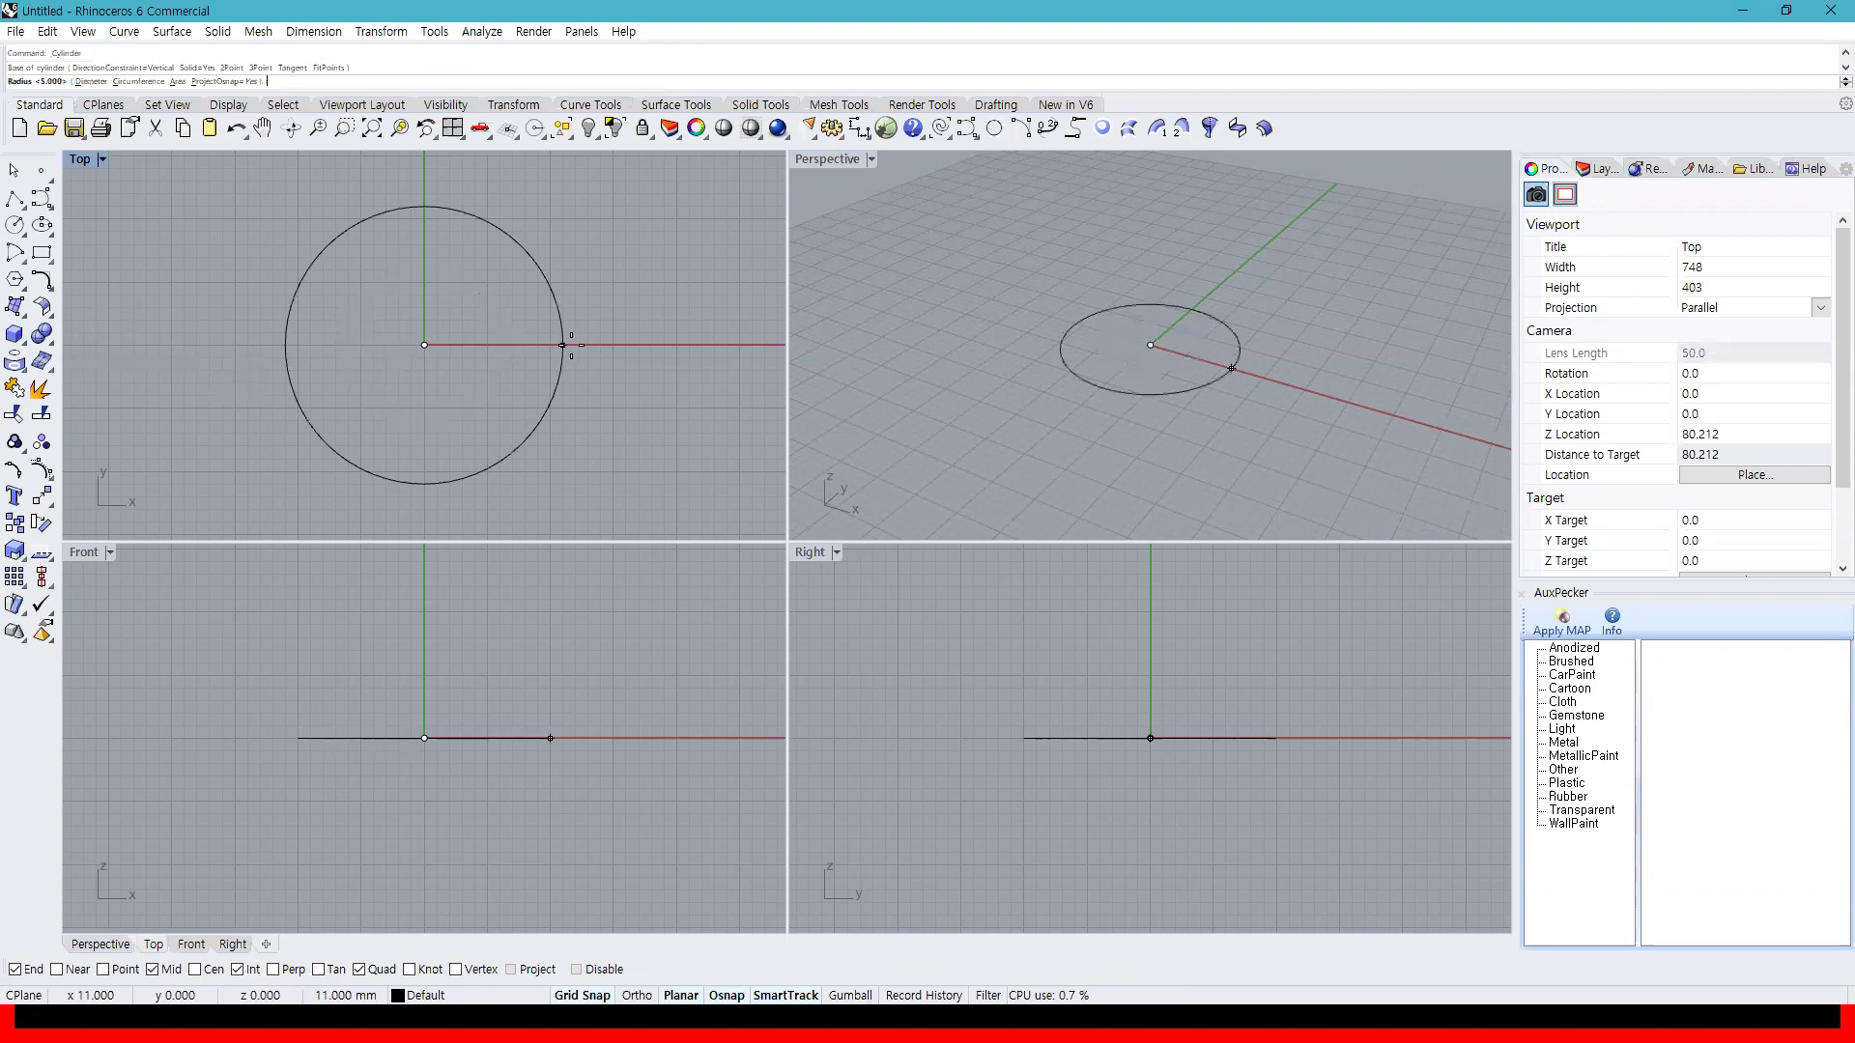
{"action": "type", "text": "20"}
{"action": "key", "text": "Return"}
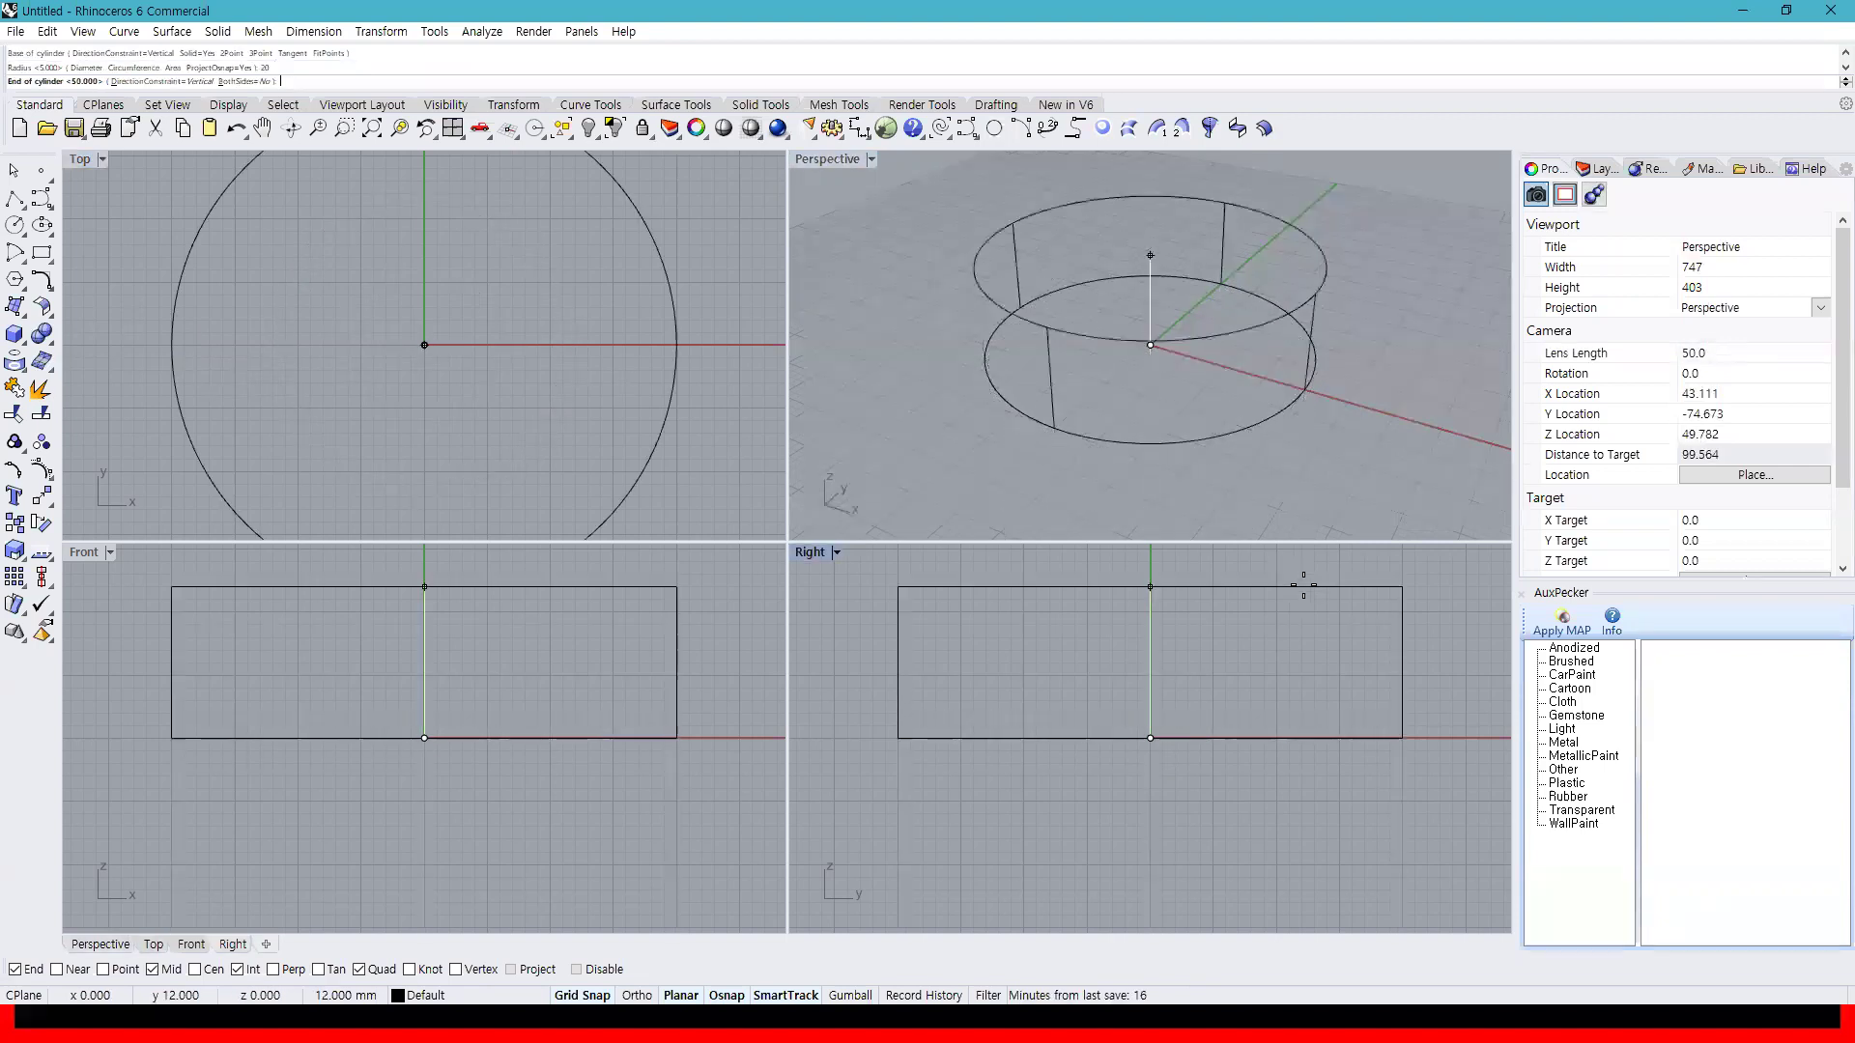
{"action": "type", "text": "20"}
{"action": "key", "text": "Return"}
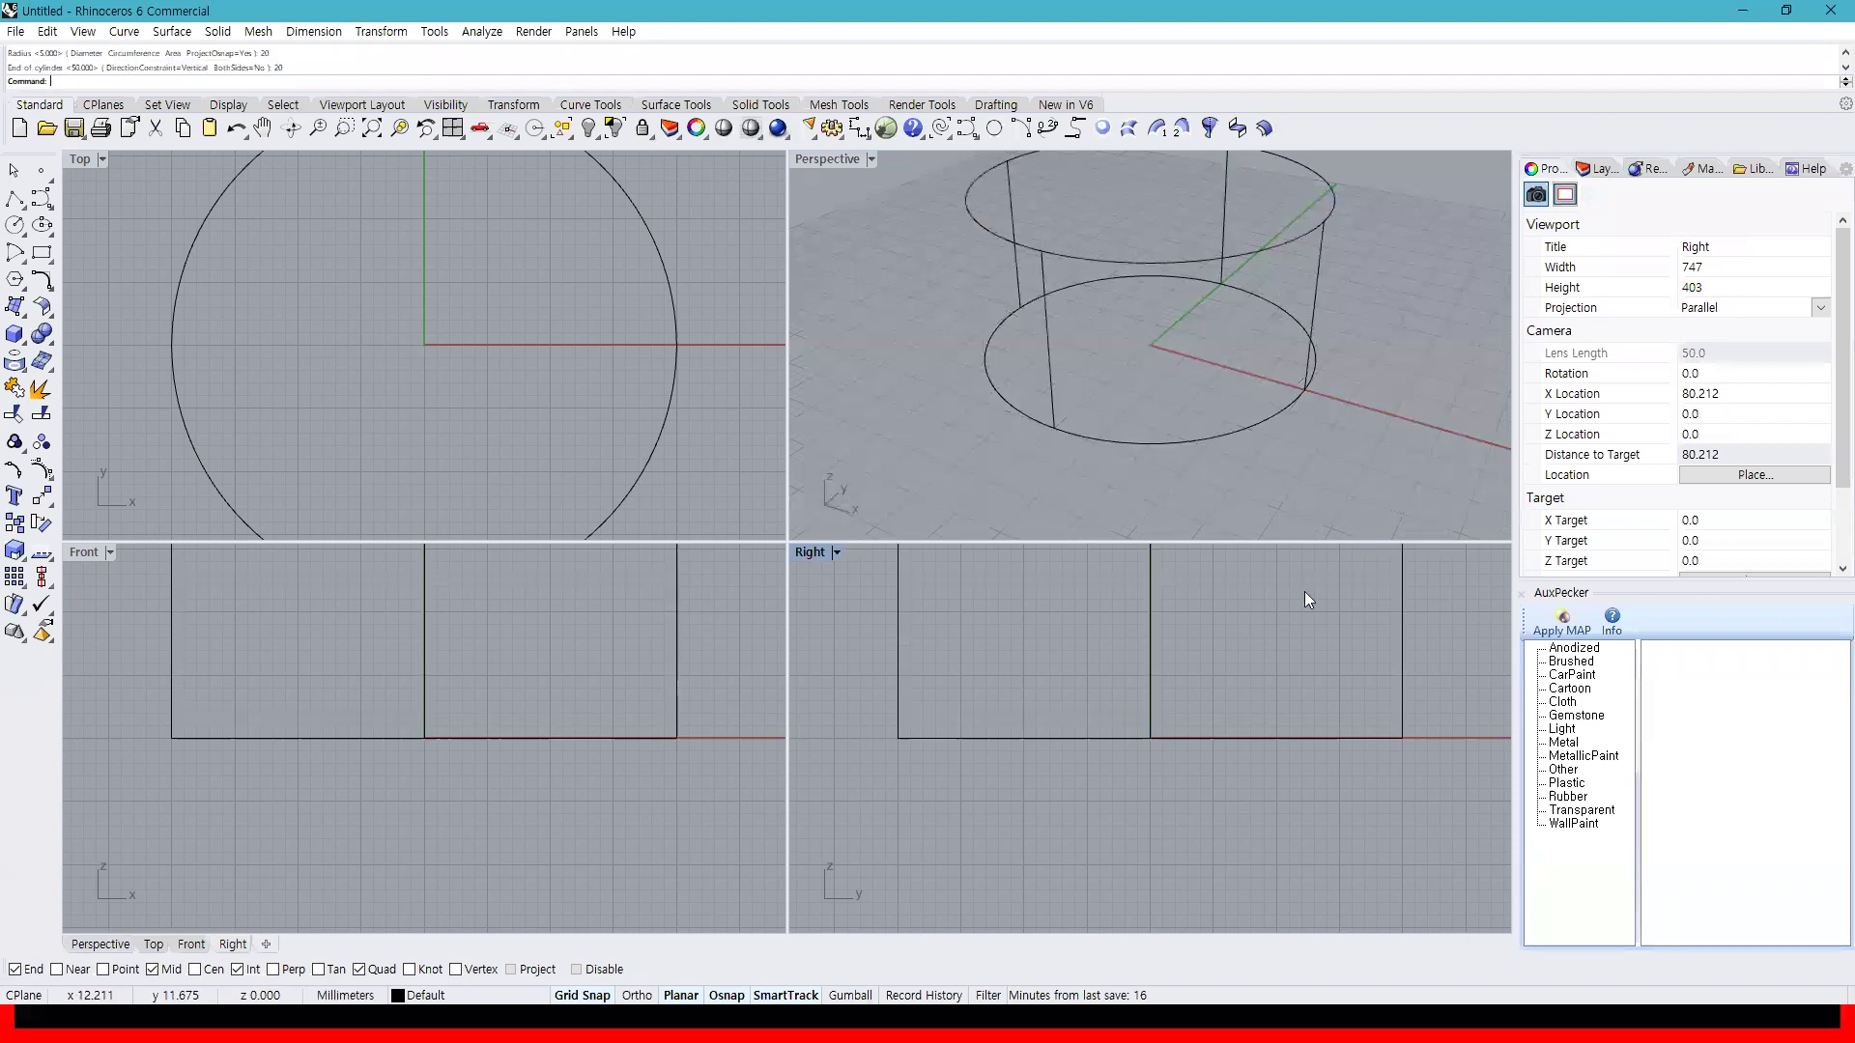
Set the Perspective viewport to shaded display
{"action": "left_click", "coordinate": [1082, 466]}
{"action": "left_click", "coordinate": [750, 129]}
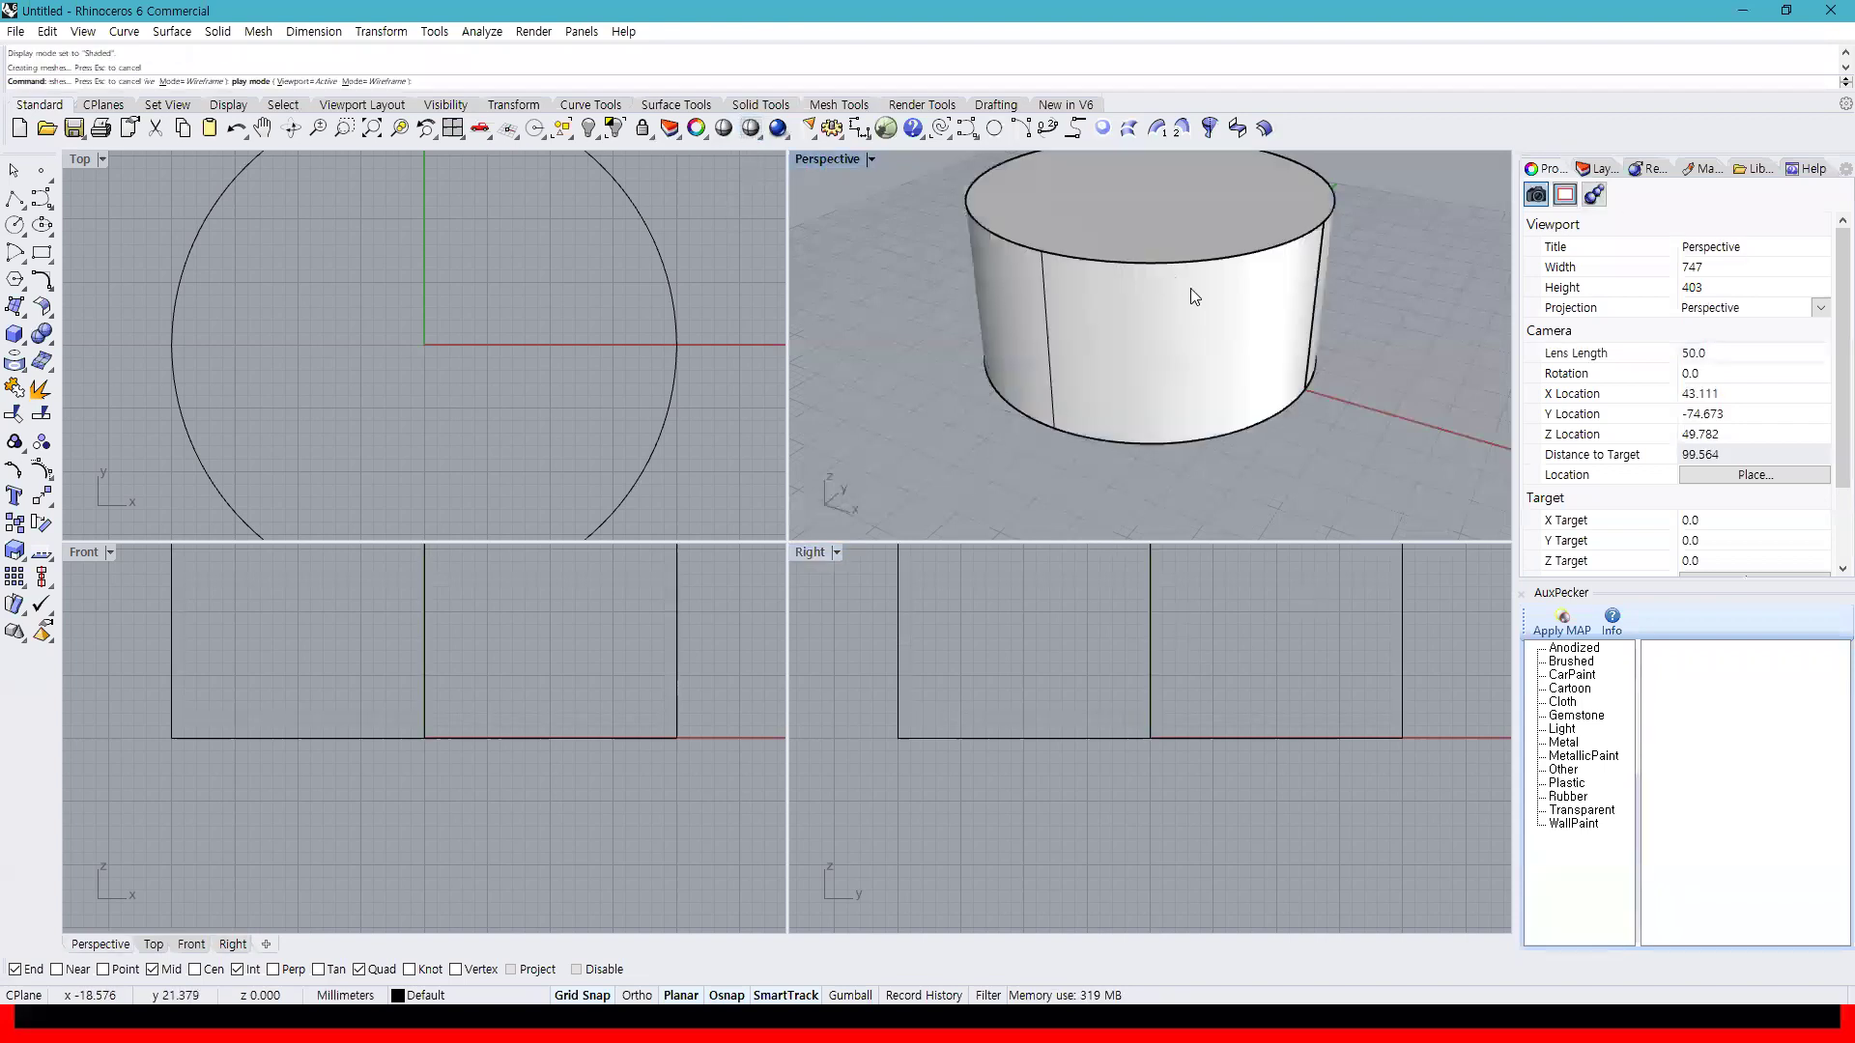
{"action": "mouse_move", "coordinate": [1292, 351]}
{"action": "right_mouse_down", "text": "shift"}
{"action": "mouse_move", "coordinate": [1254, 468]}
{"action": "mouse_move", "coordinate": [1271, 426]}
{"action": "mouse_move", "coordinate": [1227, 381]}
{"action": "mouse_move", "coordinate": [1105, 364]}
{"action": "mouse_move", "coordinate": [1242, 402]}
{"action": "mouse_move", "coordinate": [1069, 414]}
{"action": "mouse_move", "coordinate": [1072, 377]}
{"action": "mouse_move", "coordinate": [1279, 381]}
{"action": "mouse_move", "coordinate": [1155, 415]}
{"action": "mouse_move", "coordinate": [1185, 339]}
{"action": "mouse_move", "coordinate": [1103, 400]}
{"action": "mouse_move", "coordinate": [1110, 344]}
{"action": "mouse_move", "coordinate": [1110, 386]}
{"action": "mouse_move", "coordinate": [1255, 413]}
{"action": "right_mouse_up", "text": "shift"}
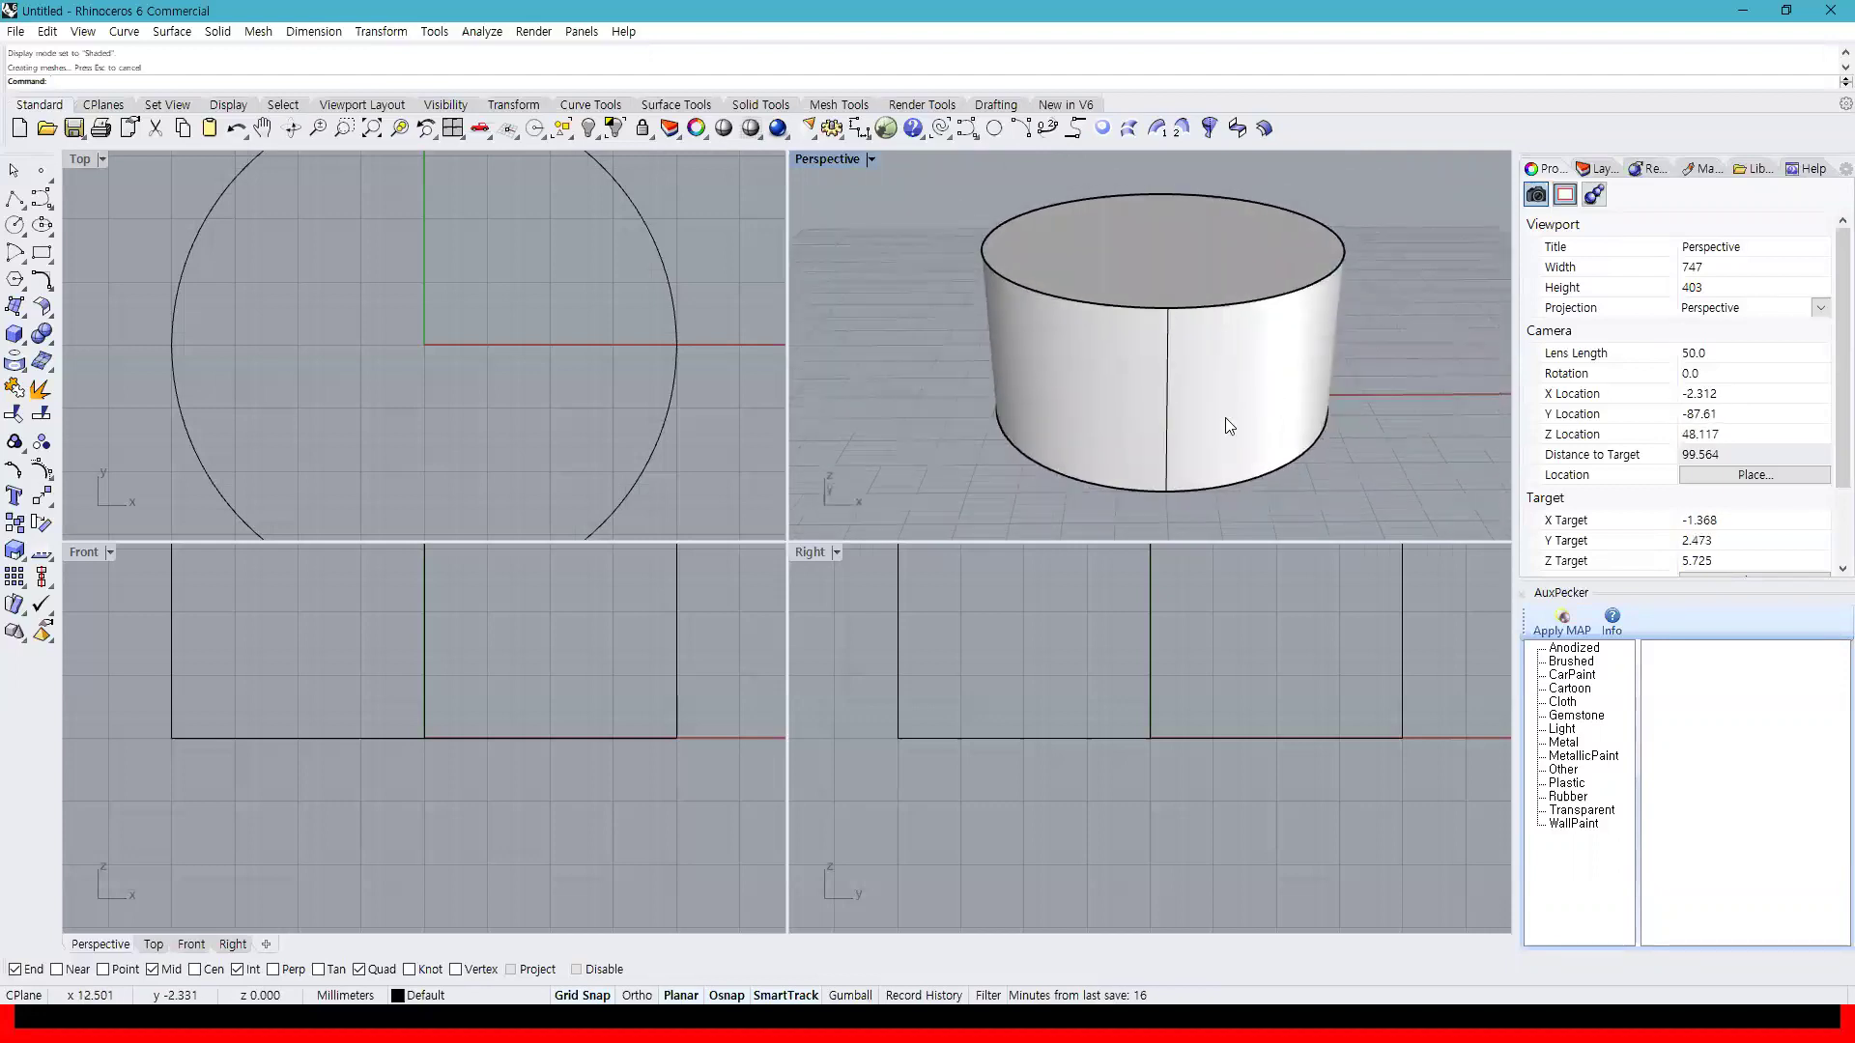
Delete the cylinder
{"action": "left_click", "coordinate": [1183, 380]}
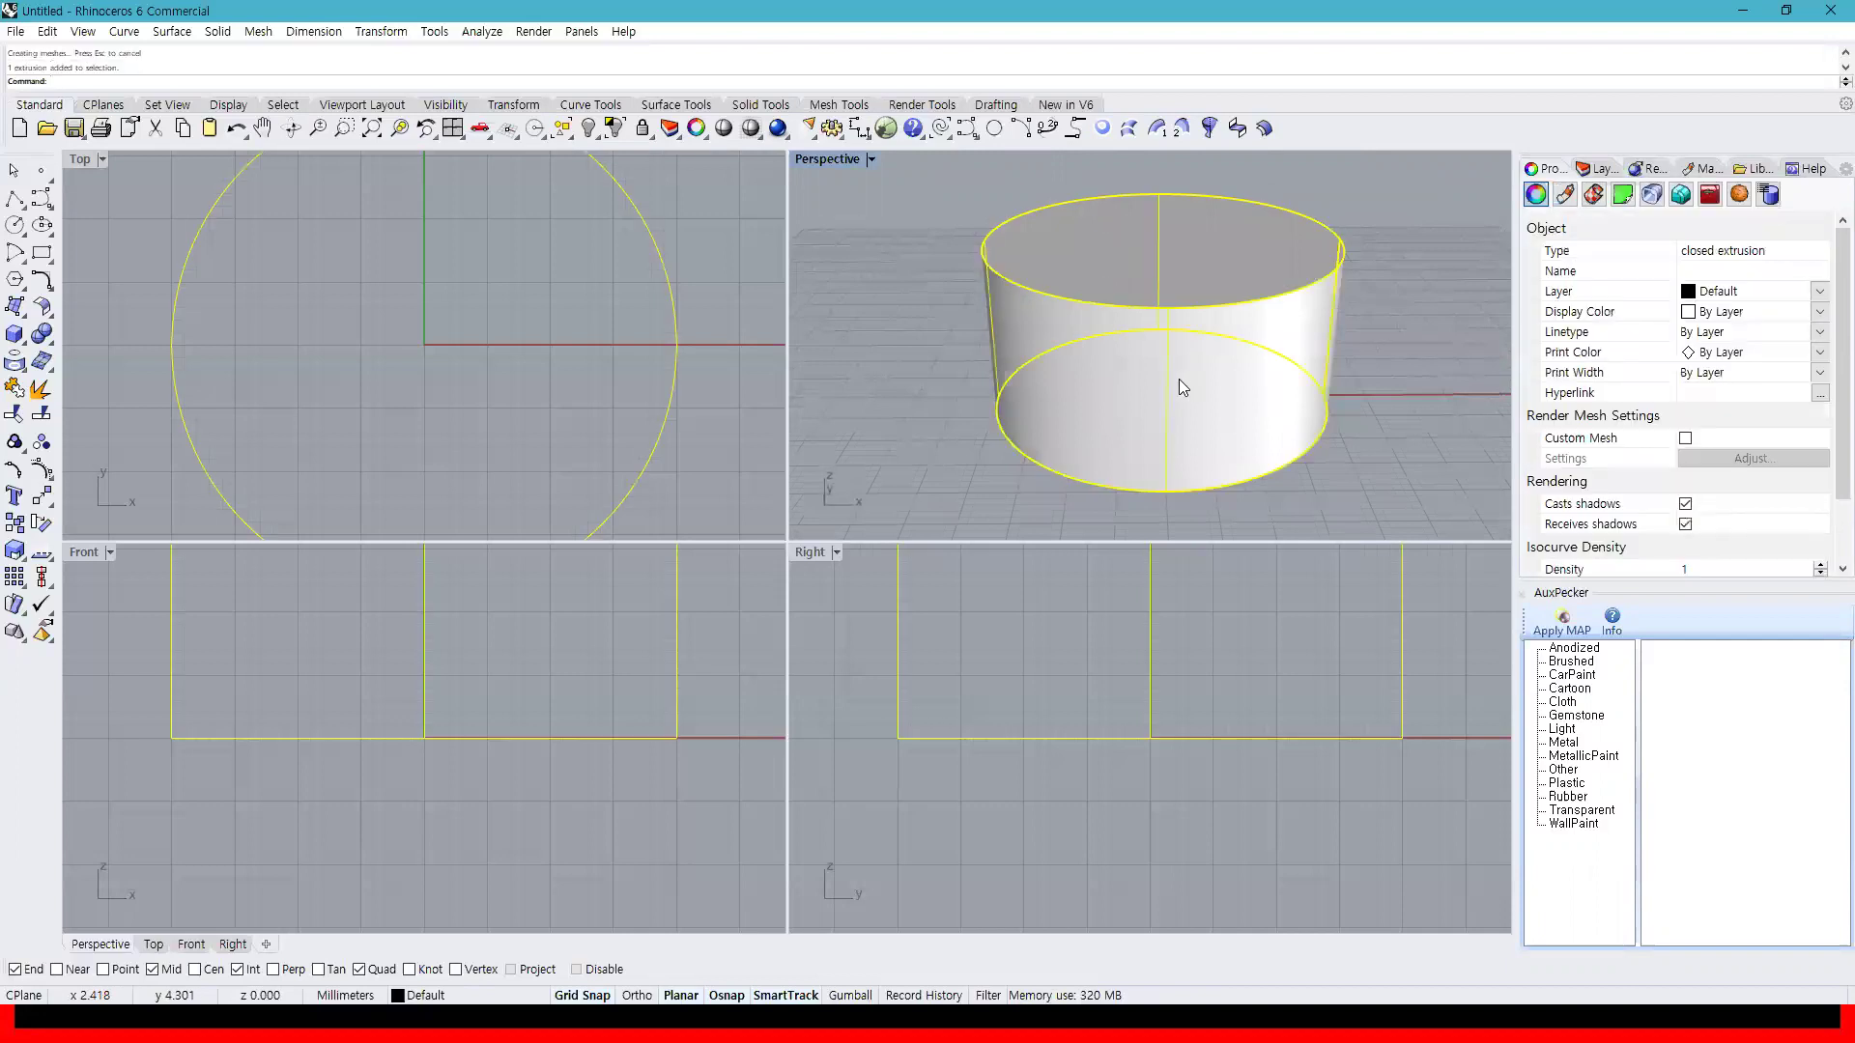
{"action": "key", "text": "Delete"}
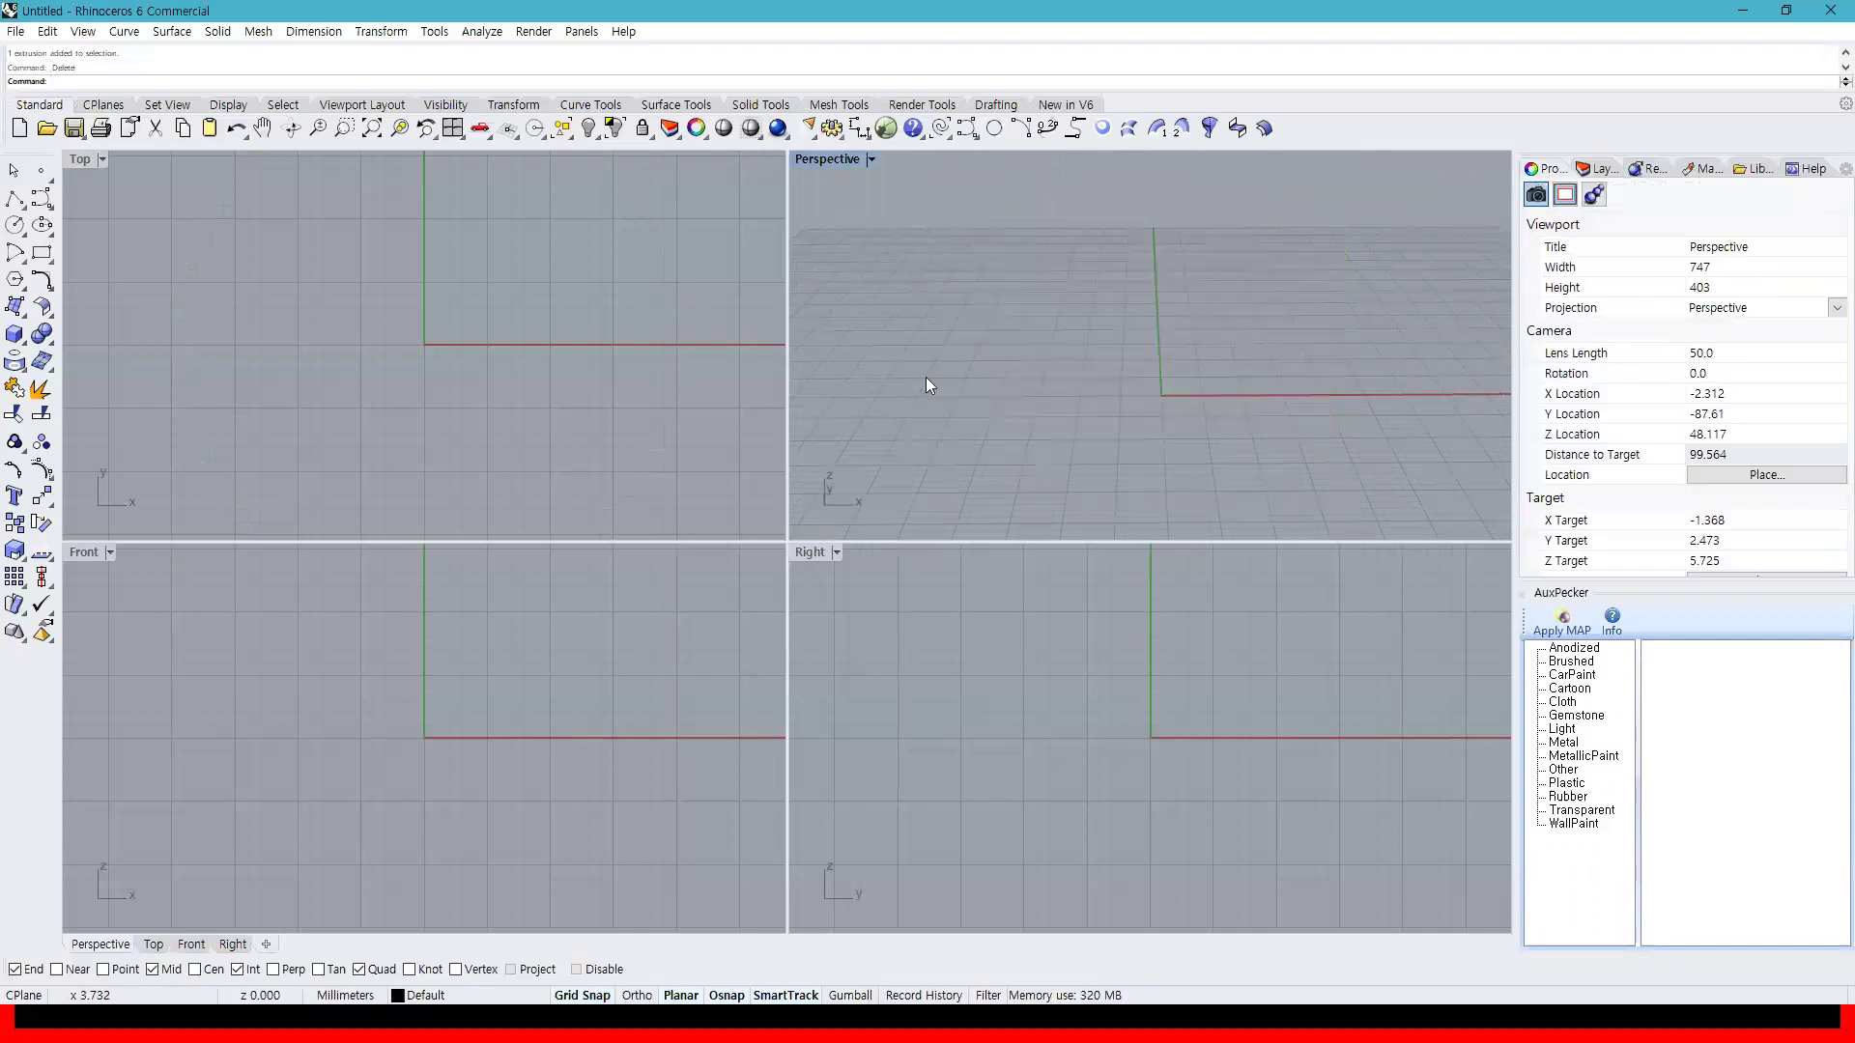
{"action": "left_click", "coordinate": [15, 336]}
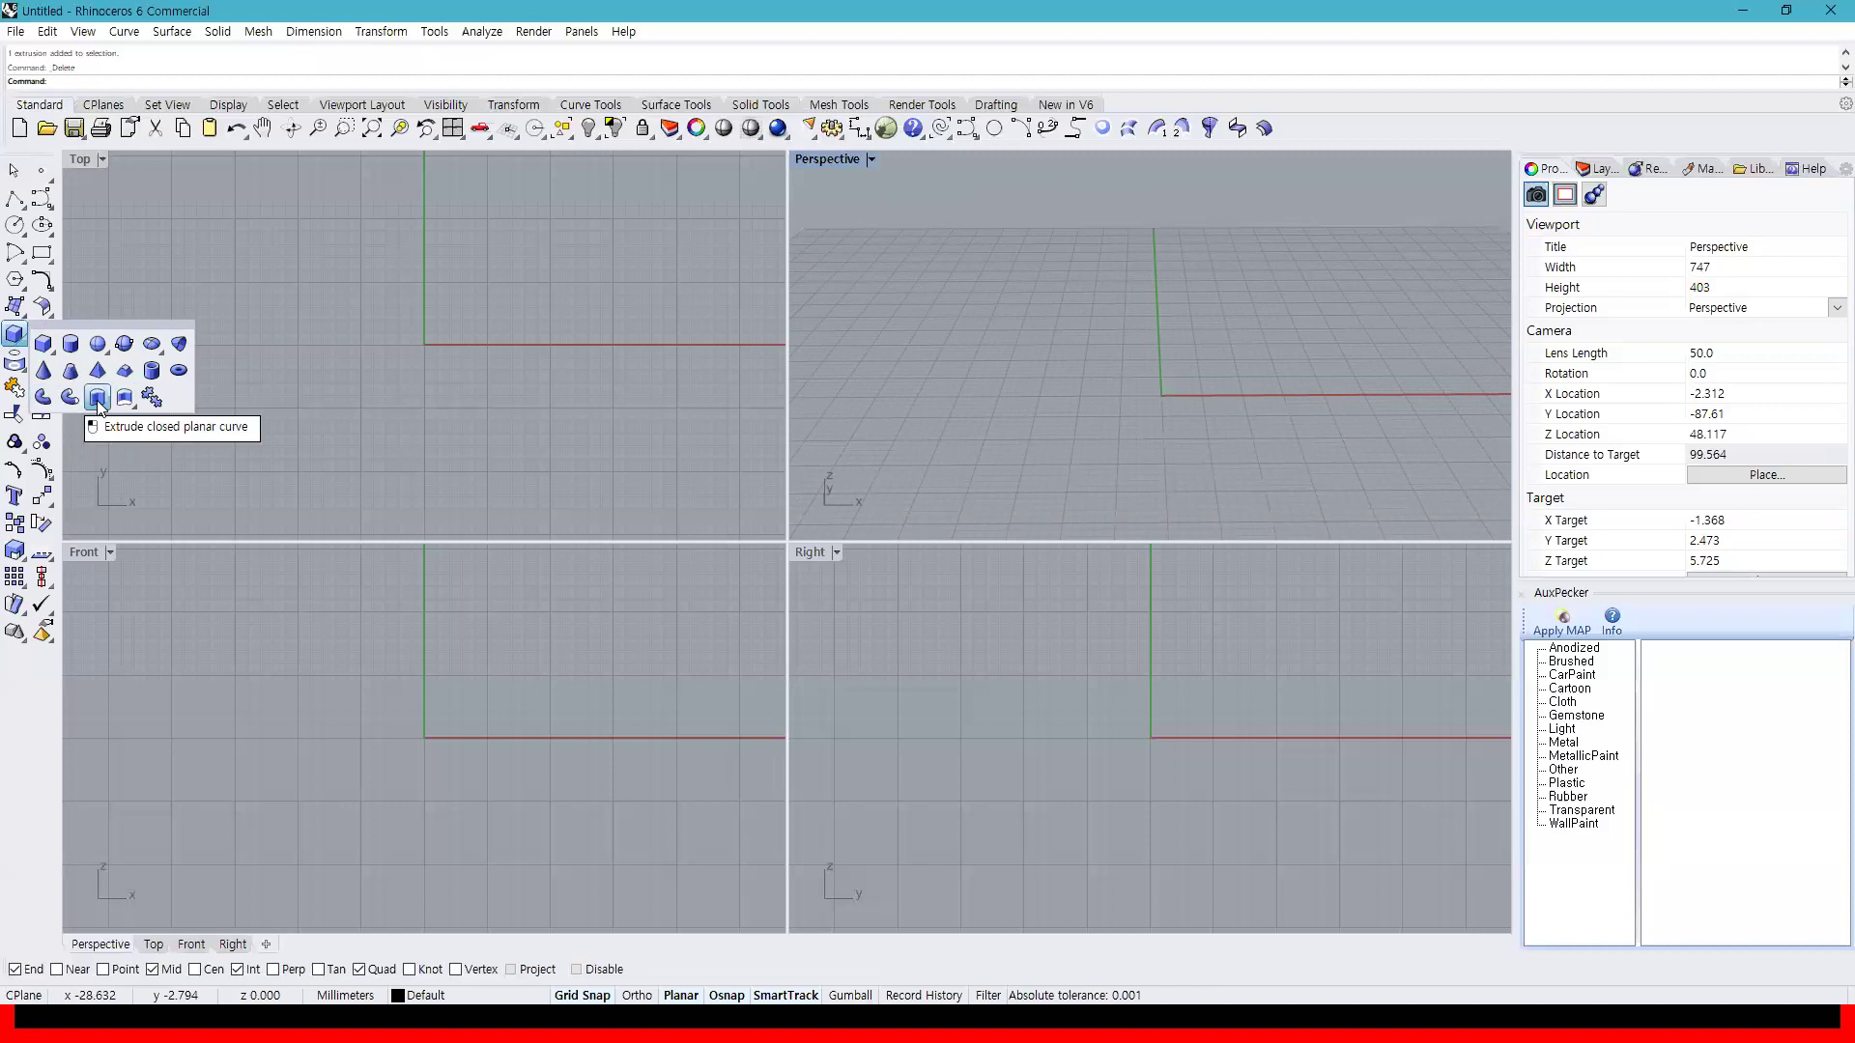
{"action": "left_click", "coordinate": [556, 412]}
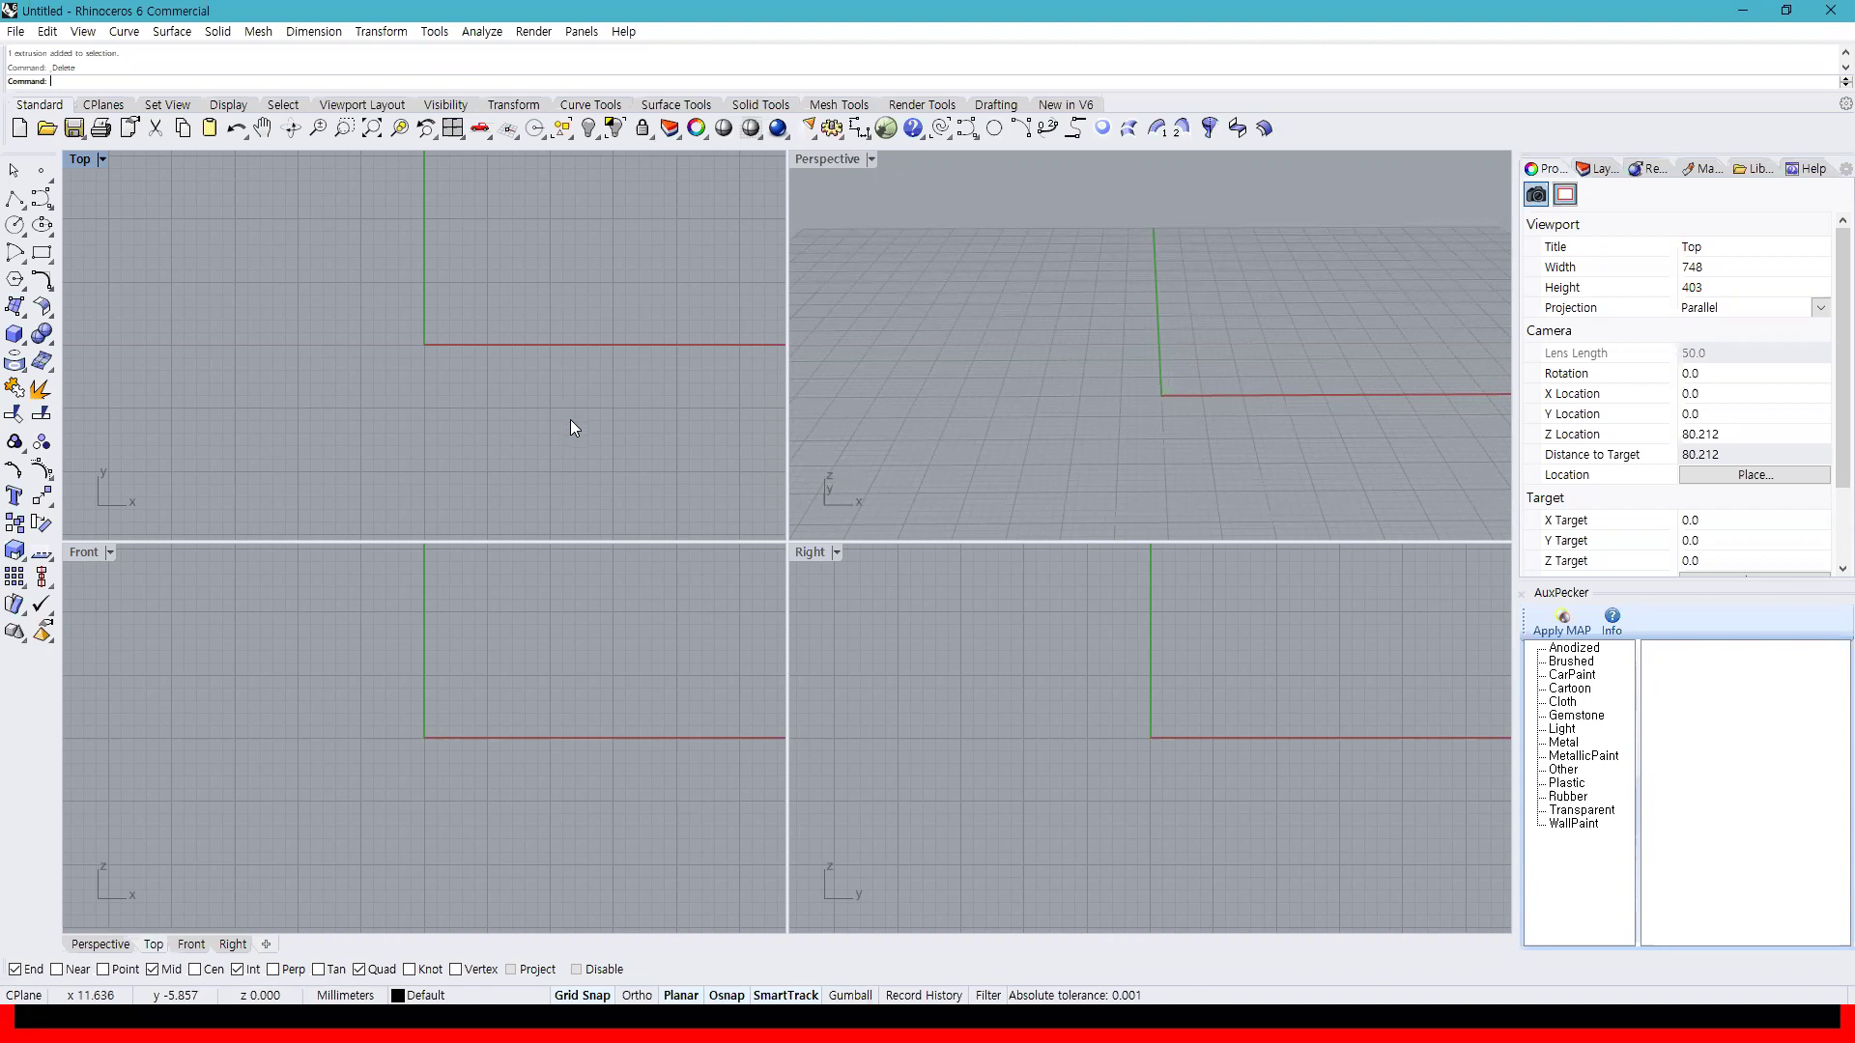
Draw a wavy open curve through eight control points across the Top view, crossing both axes
{"action": "mouse_move", "coordinate": [439, 402]}
{"action": "right_mouse_down"}
{"action": "mouse_move", "coordinate": [455, 360]}
{"action": "mouse_move", "coordinate": [444, 382]}
{"action": "right_mouse_up"}
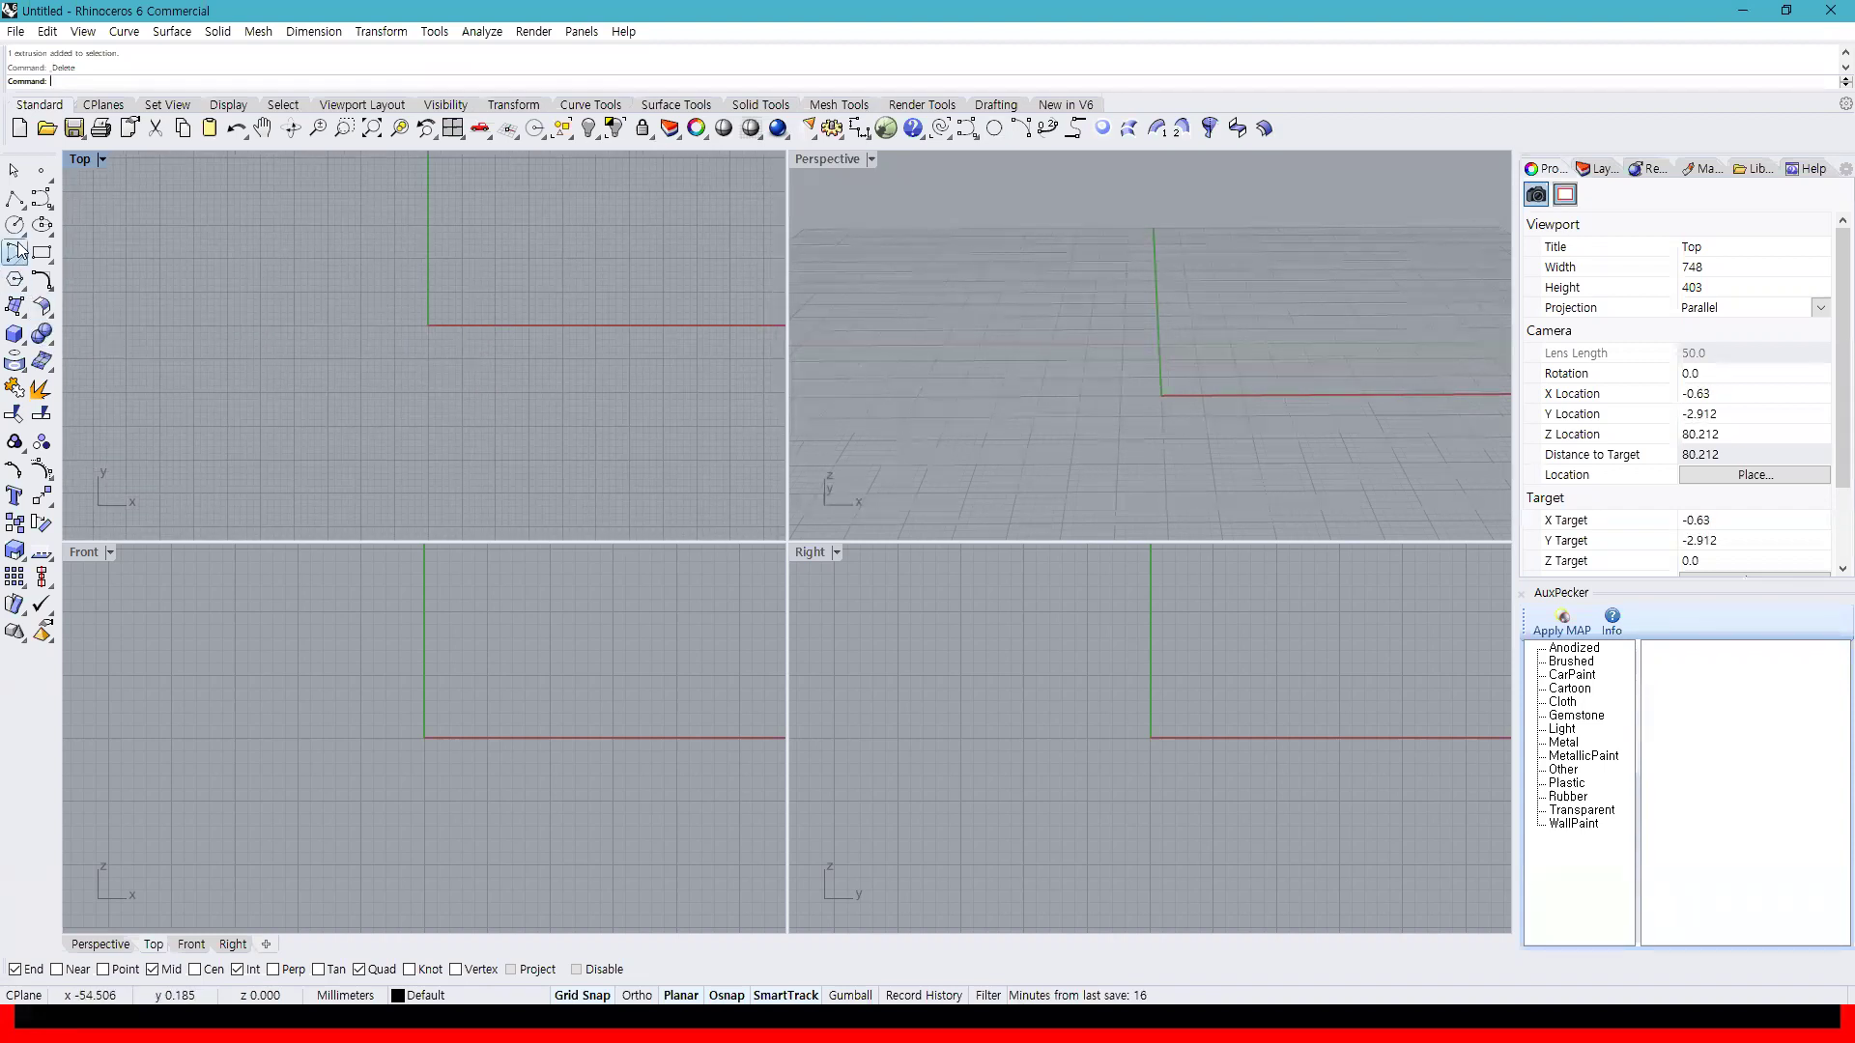
{"action": "left_click", "coordinate": [15, 224]}
{"action": "left_click", "coordinate": [42, 198]}
{"action": "left_click", "coordinate": [221, 372]}
{"action": "left_click", "coordinate": [201, 258]}
{"action": "left_click", "coordinate": [342, 264]}
{"action": "left_click", "coordinate": [416, 393]}
{"action": "left_click", "coordinate": [535, 406]}
{"action": "left_click", "coordinate": [556, 292]}
{"action": "left_click", "coordinate": [616, 205]}
{"action": "left_click", "coordinate": [697, 344]}
{"action": "key", "text": "Return"}
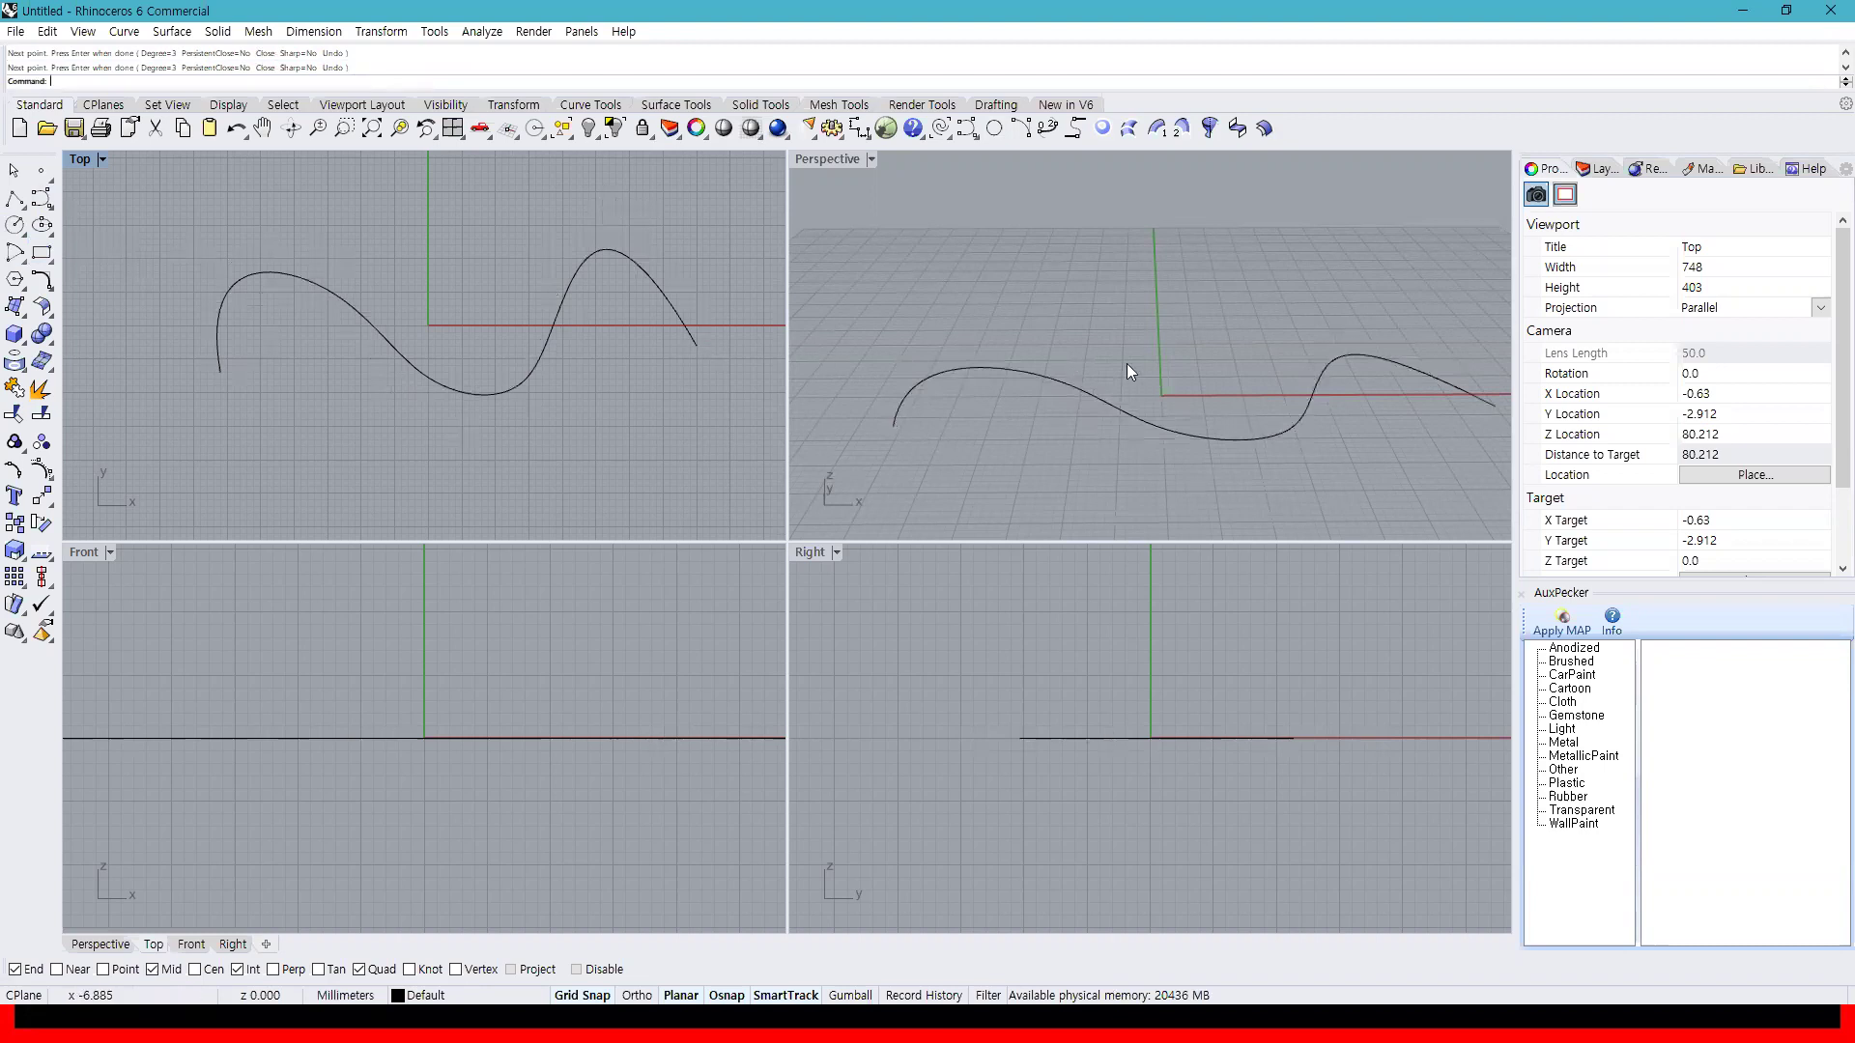
Display the curve's control points, raising the fourth point and lowering the seventh one vertically to give the curve a 3D shape
{"action": "left_click", "coordinate": [838, 161]}
{"action": "left_click", "coordinate": [1047, 388]}
{"action": "left_click", "coordinate": [42, 470]}
{"action": "left_click", "coordinate": [1146, 439]}
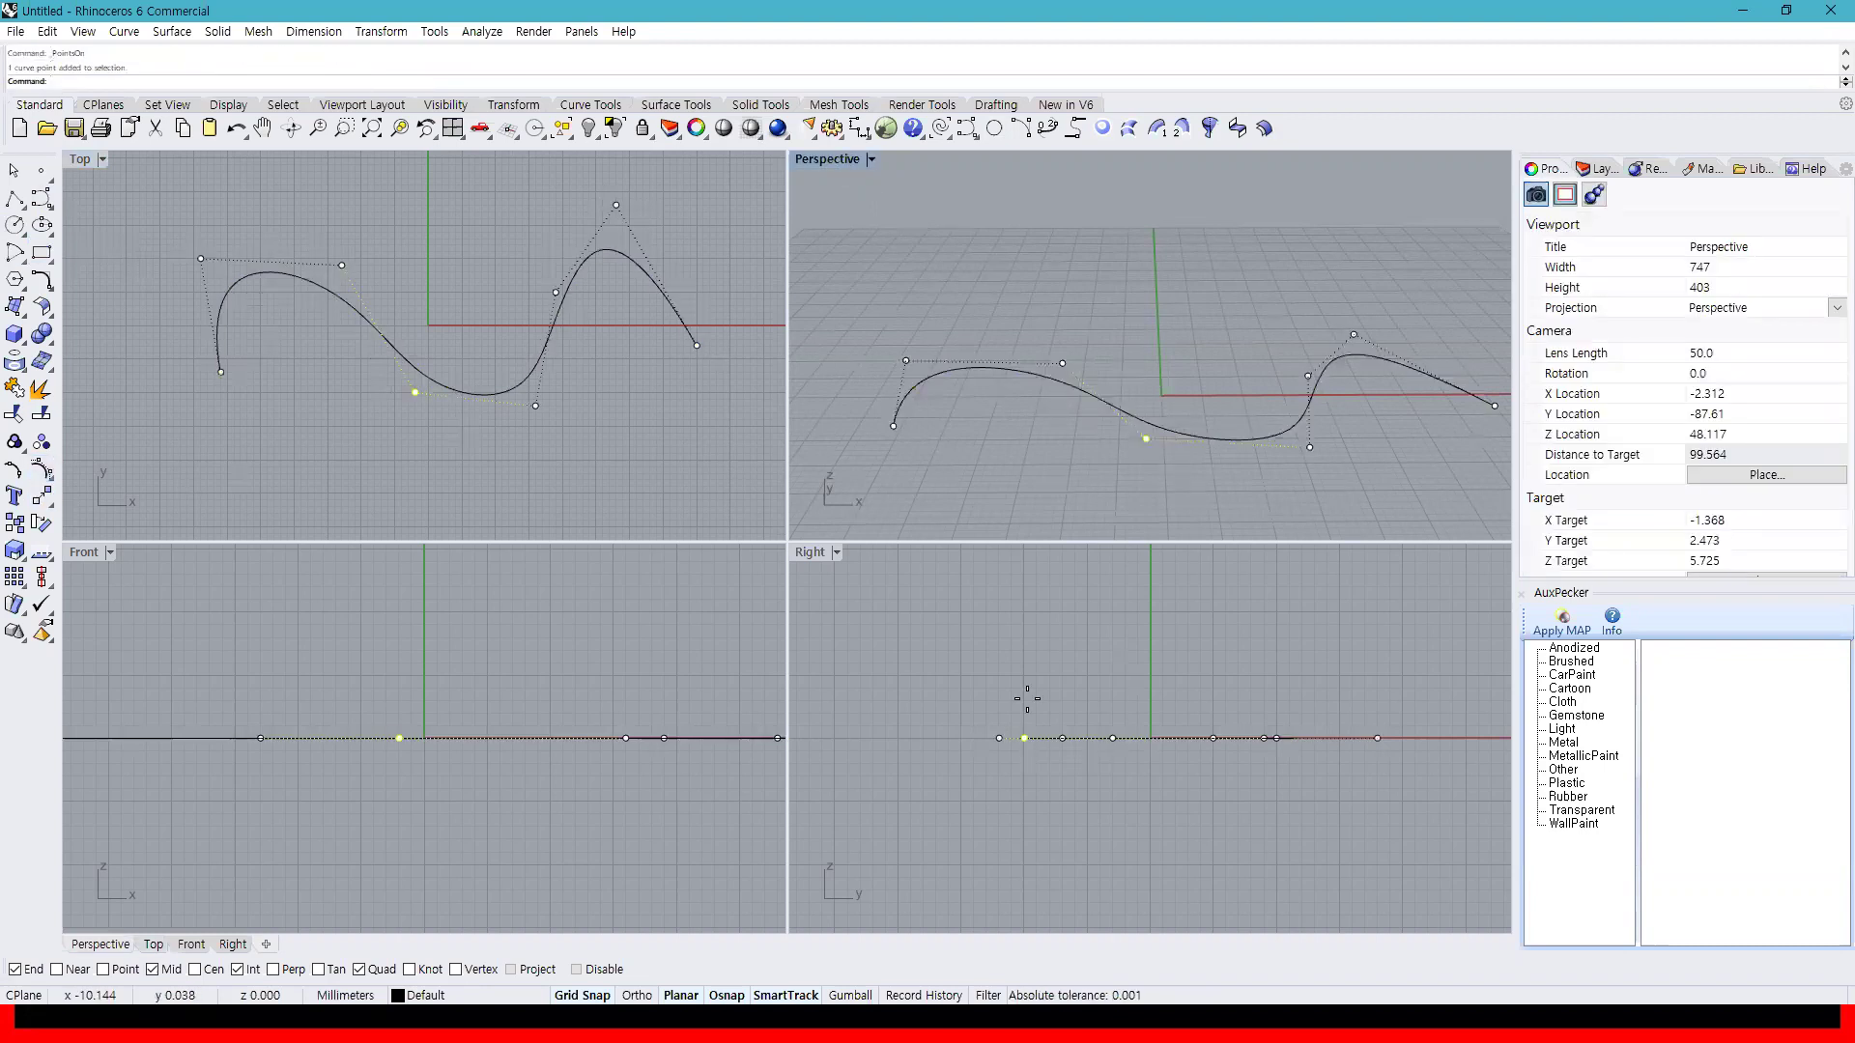
{"action": "left_click_drag", "start_coordinate": [1024, 738], "coordinate": [1023, 612]}
{"action": "left_click", "coordinate": [1353, 335]}
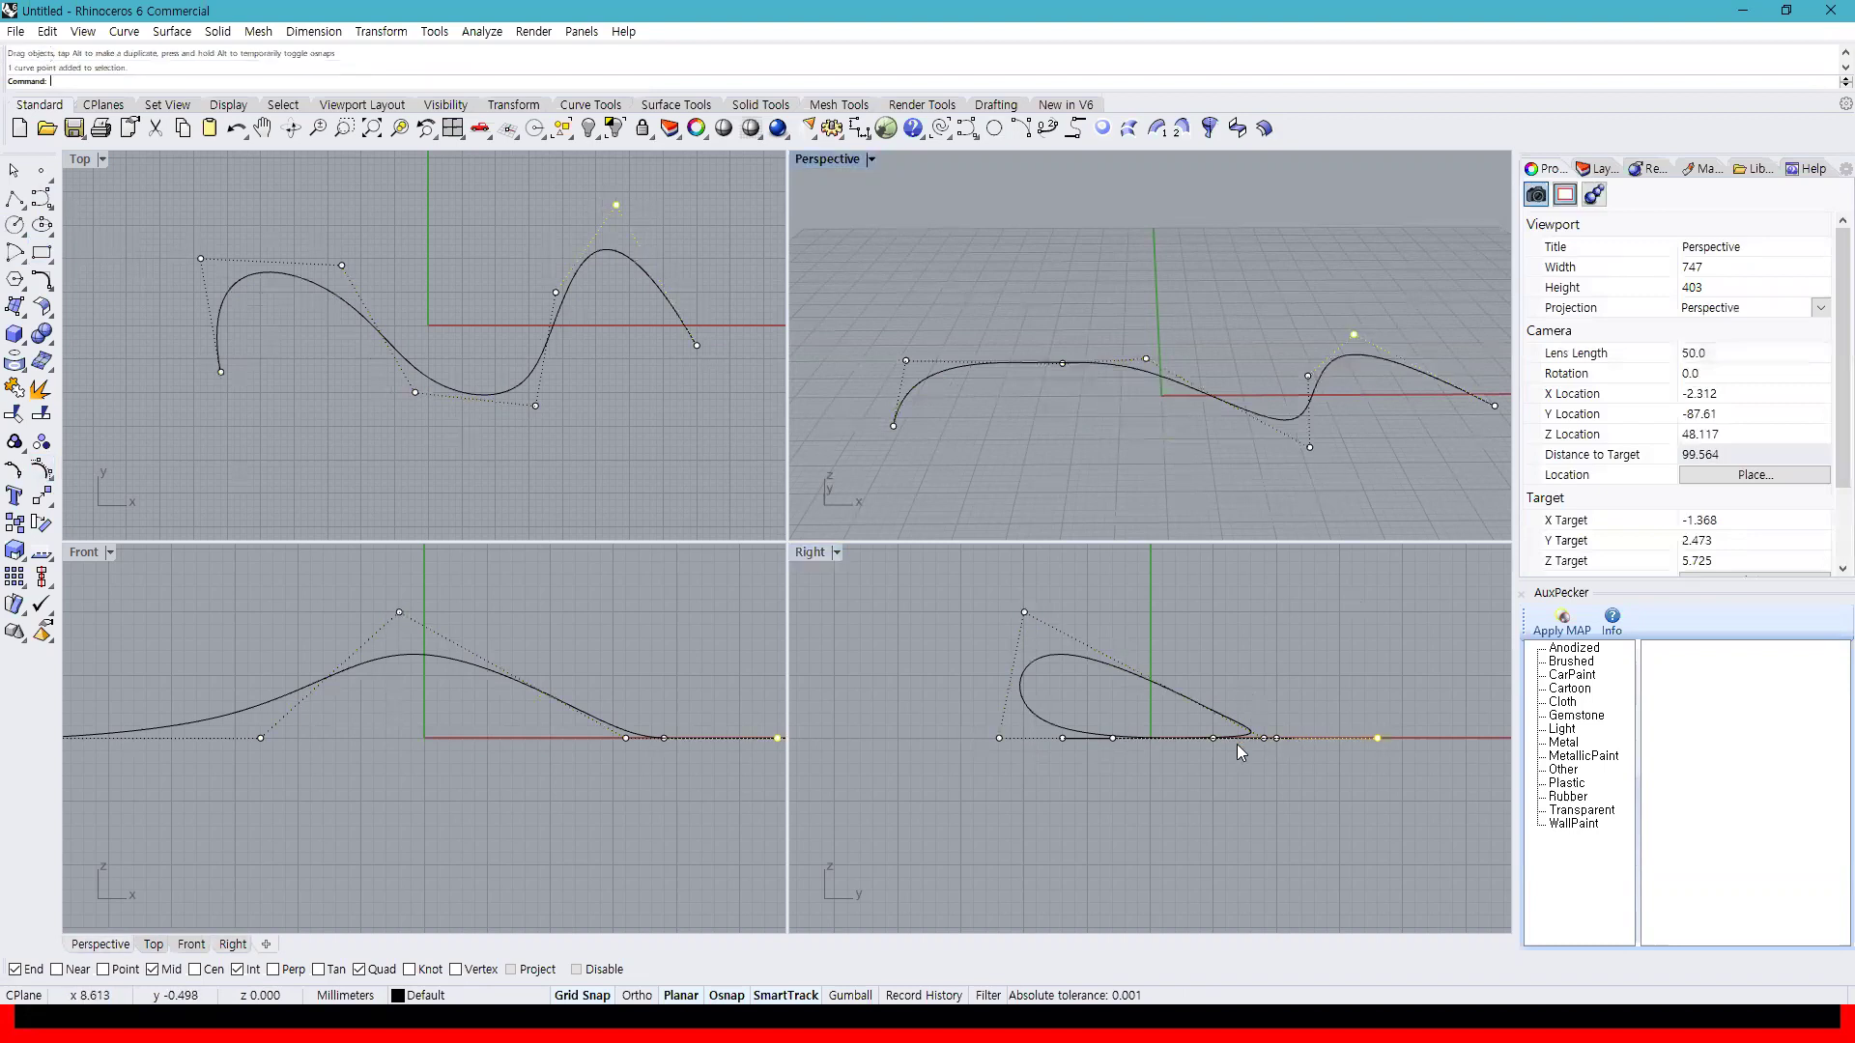
{"action": "left_click_drag", "start_coordinate": [1385, 736], "coordinate": [1389, 877]}
{"action": "key", "text": "Escape"}
Maximize the Perspective viewport with the curve in view
{"action": "left_click", "coordinate": [1351, 506]}
{"action": "double_click", "coordinate": [844, 158]}
{"action": "right_click_drag", "start_coordinate": [923, 396], "coordinate": [775, 597]}
Create a flat-capped pipe along the curve with a start radius of 5 mm and an end radius of 10 mm
{"action": "left_click", "coordinate": [785, 583]}
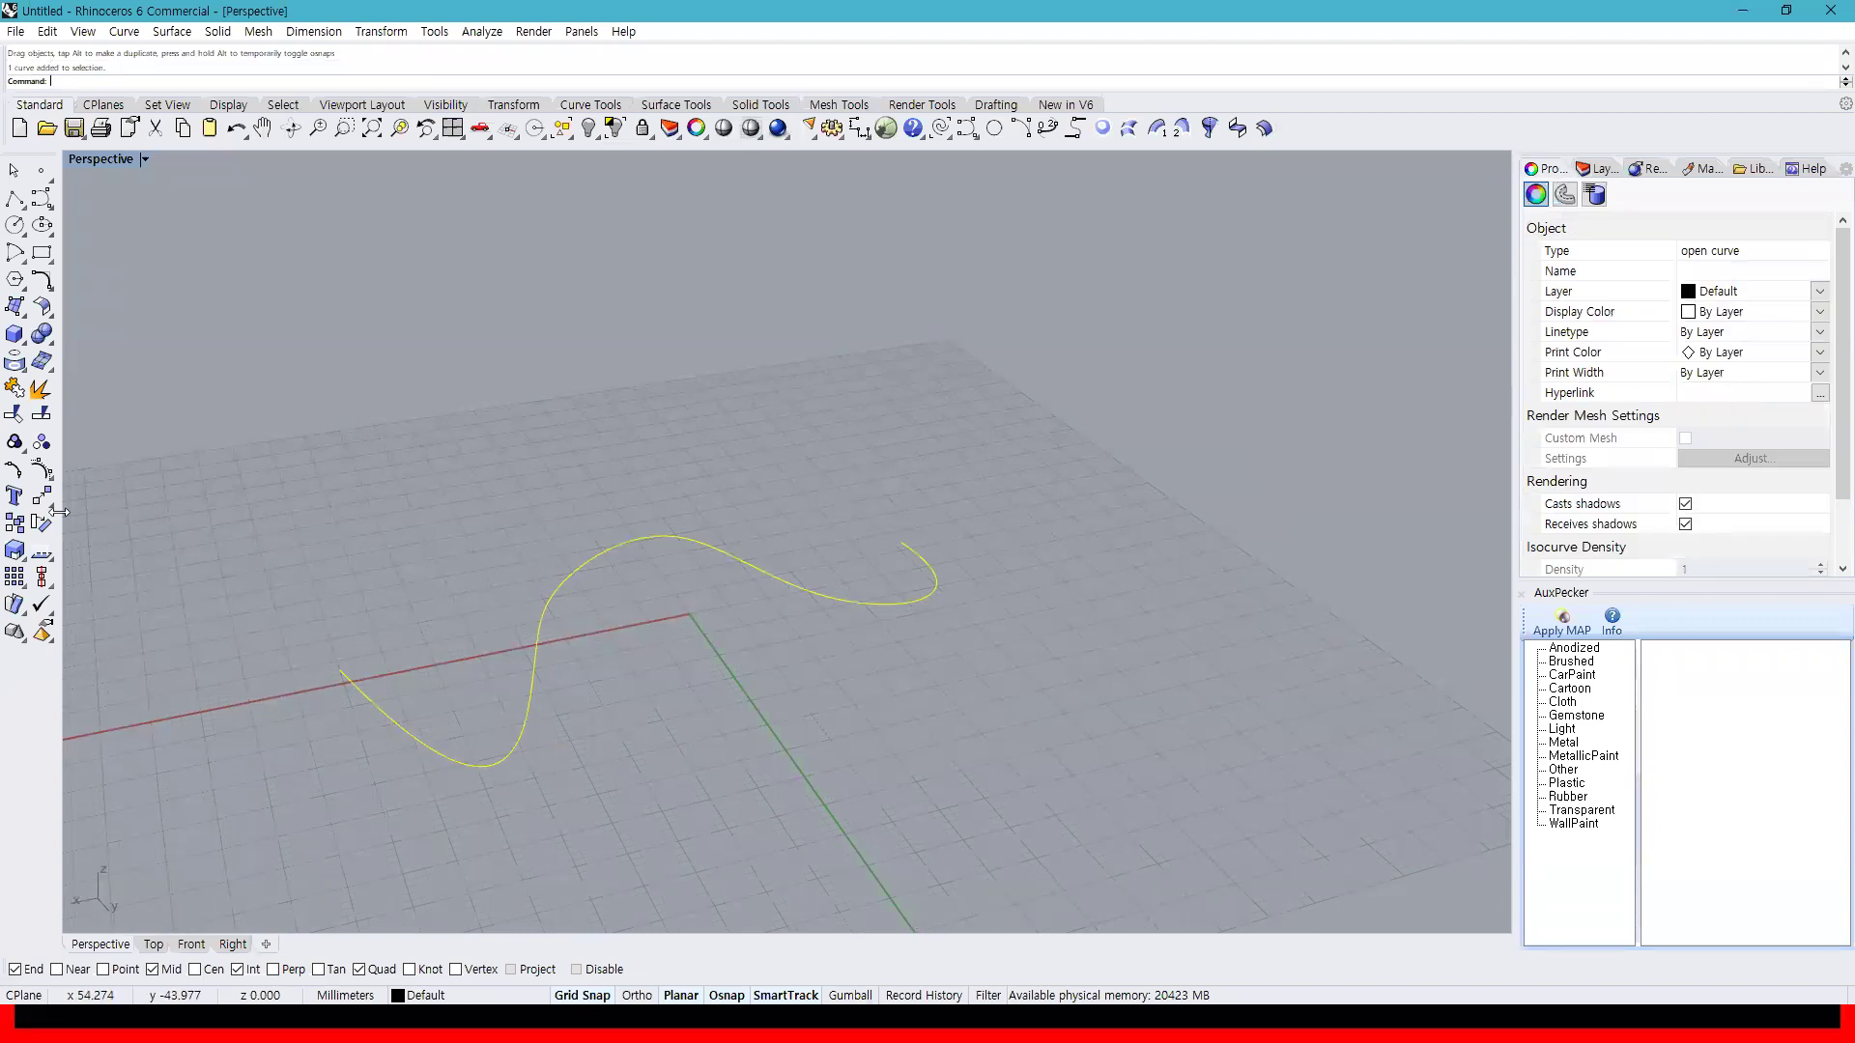
{"action": "left_click", "coordinate": [15, 334]}
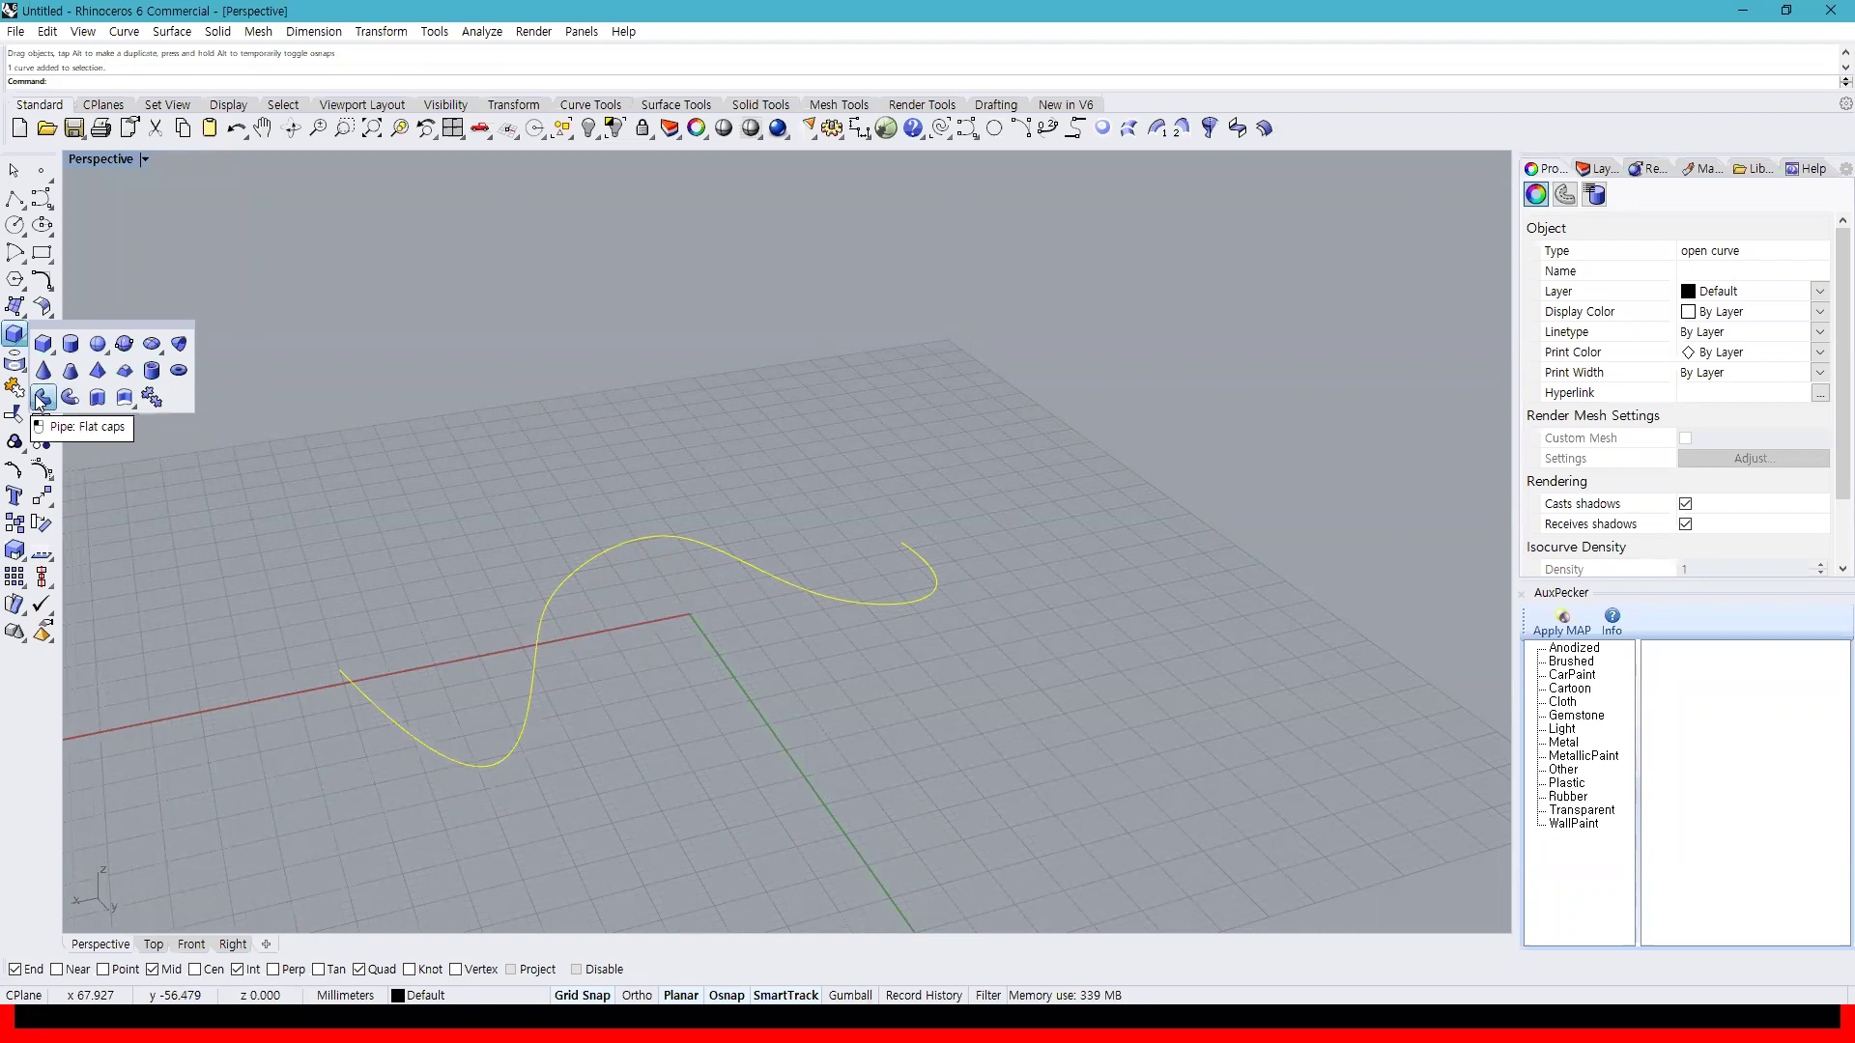
{"action": "left_click", "coordinate": [42, 398]}
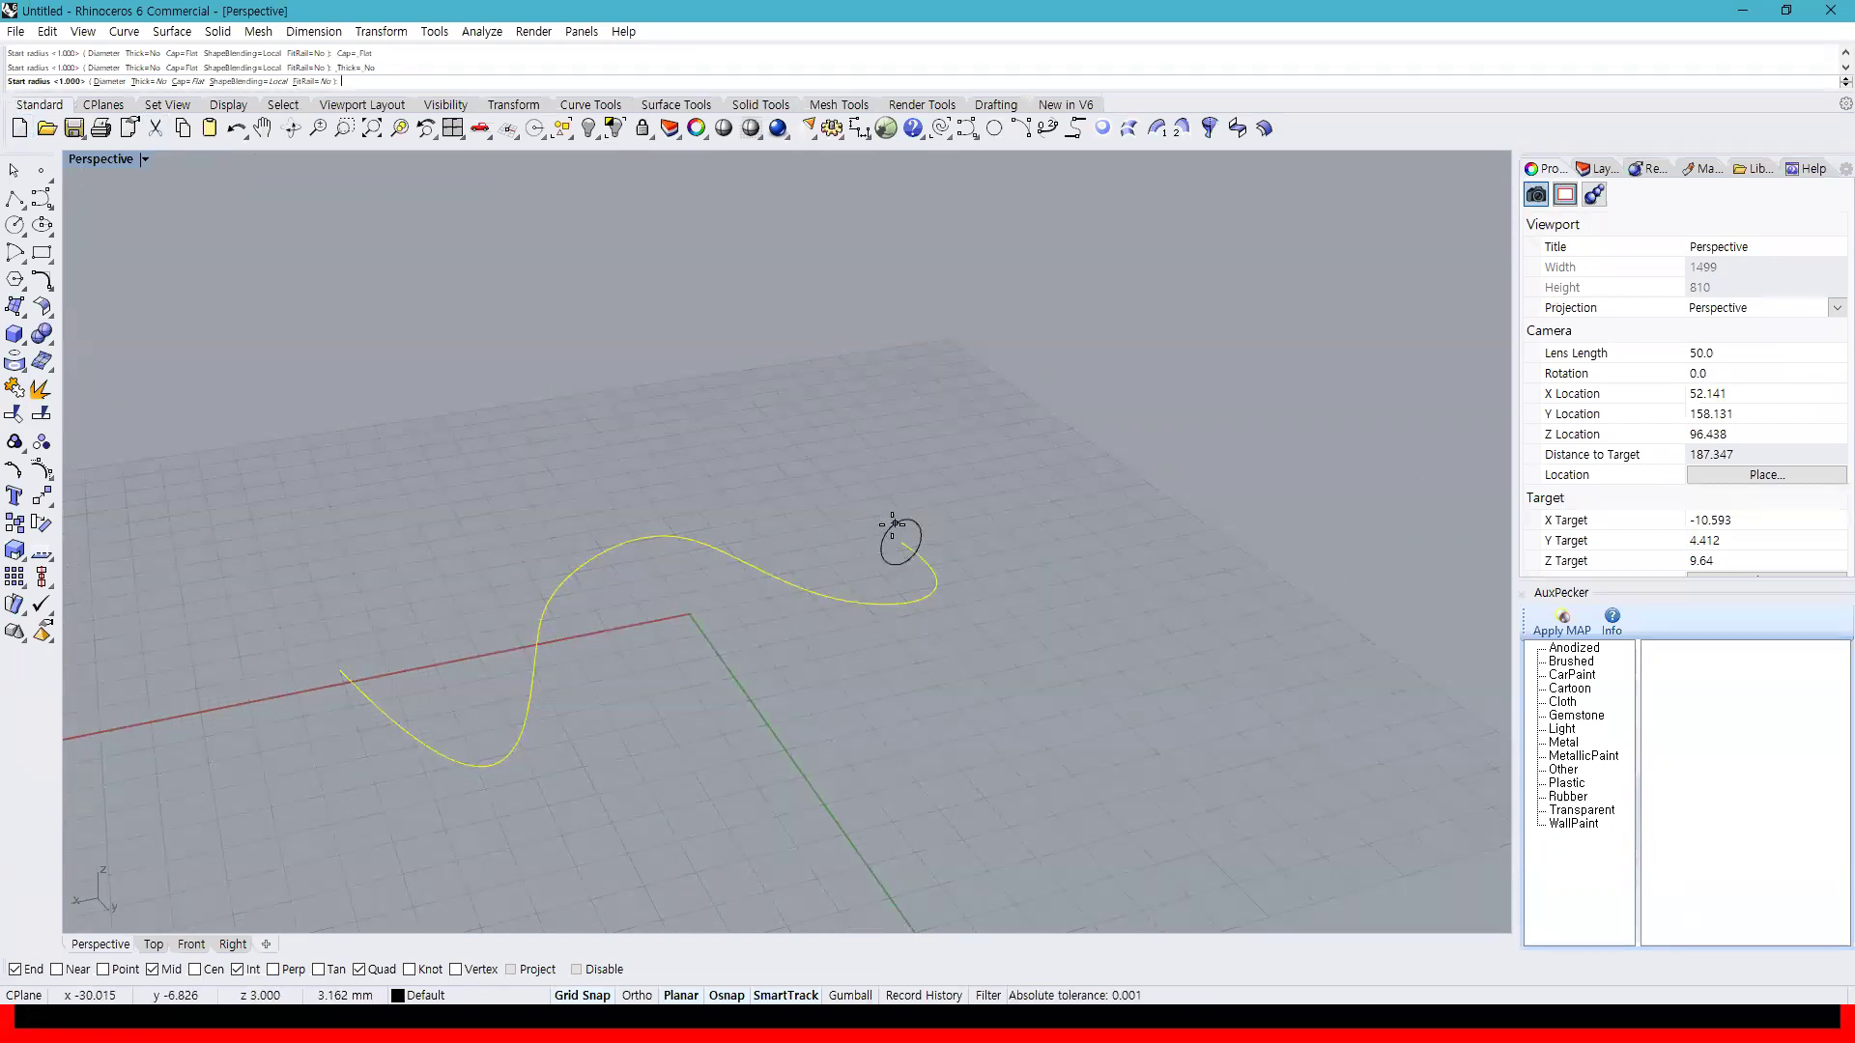
{"action": "type", "text": "5"}
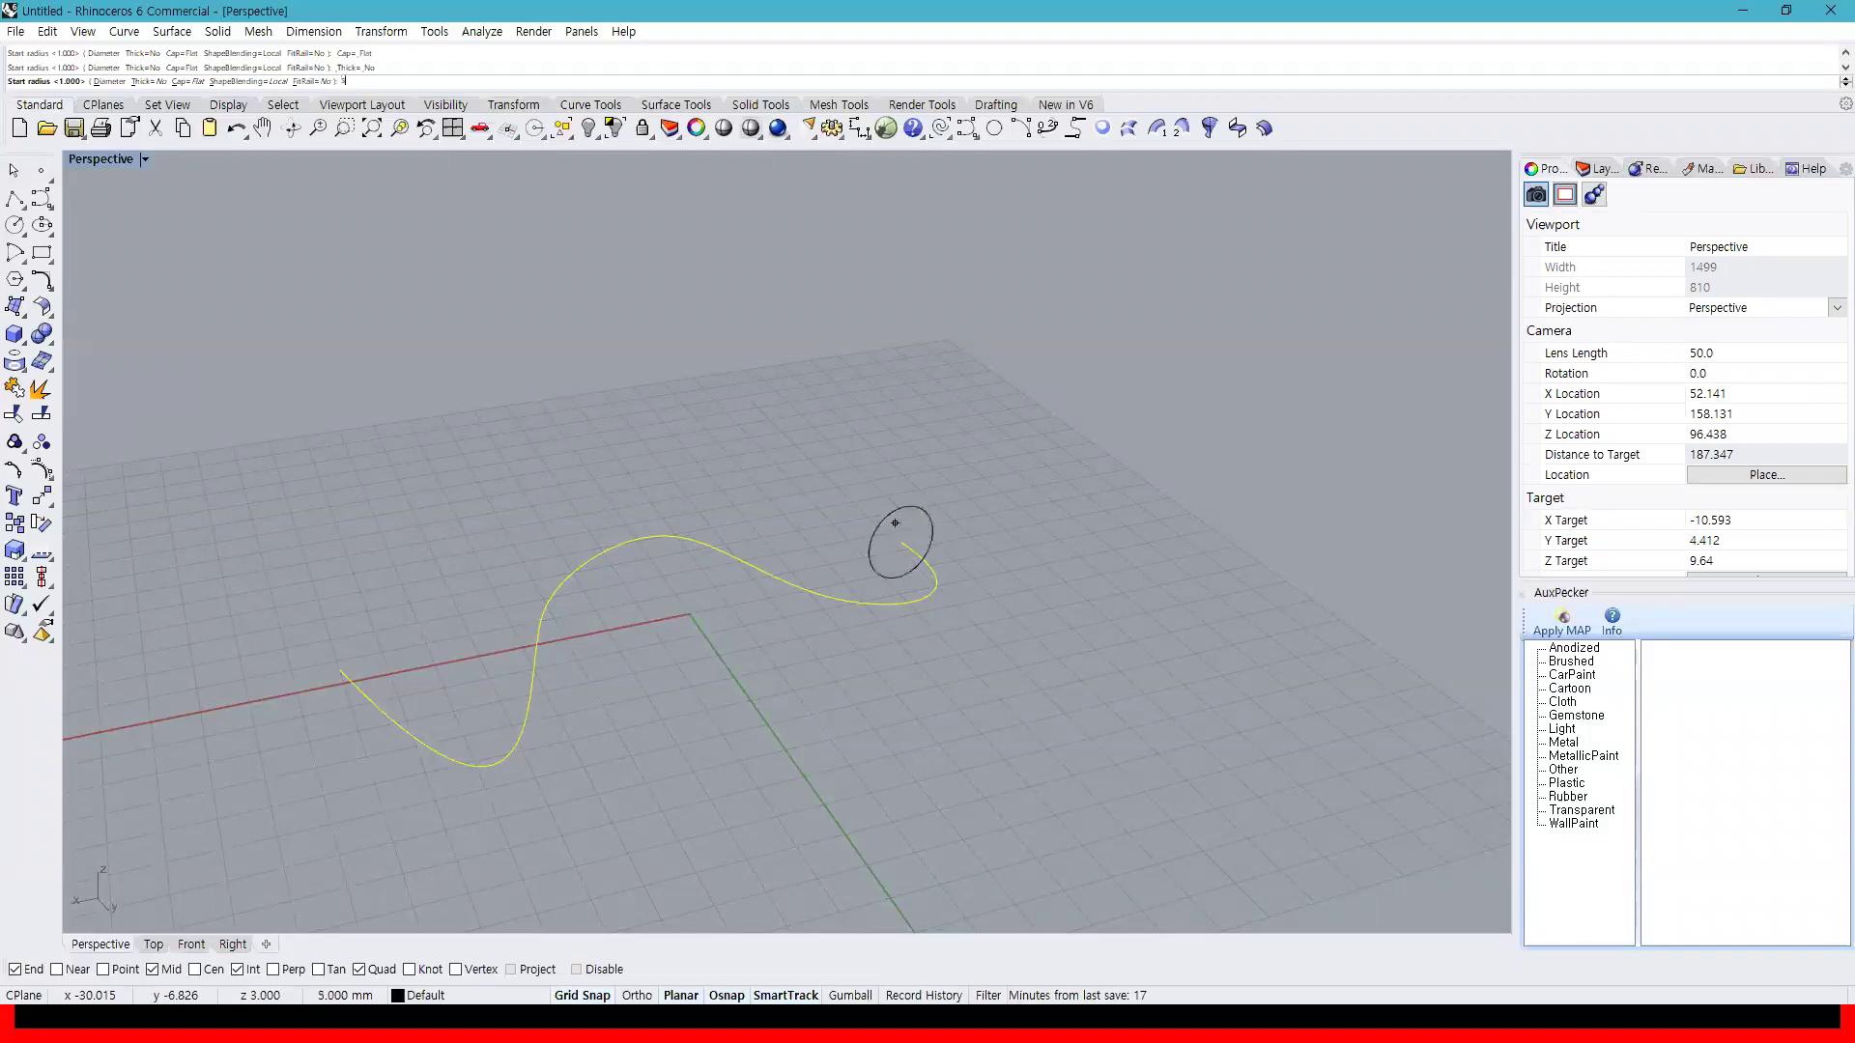
{"action": "key", "text": "Return"}
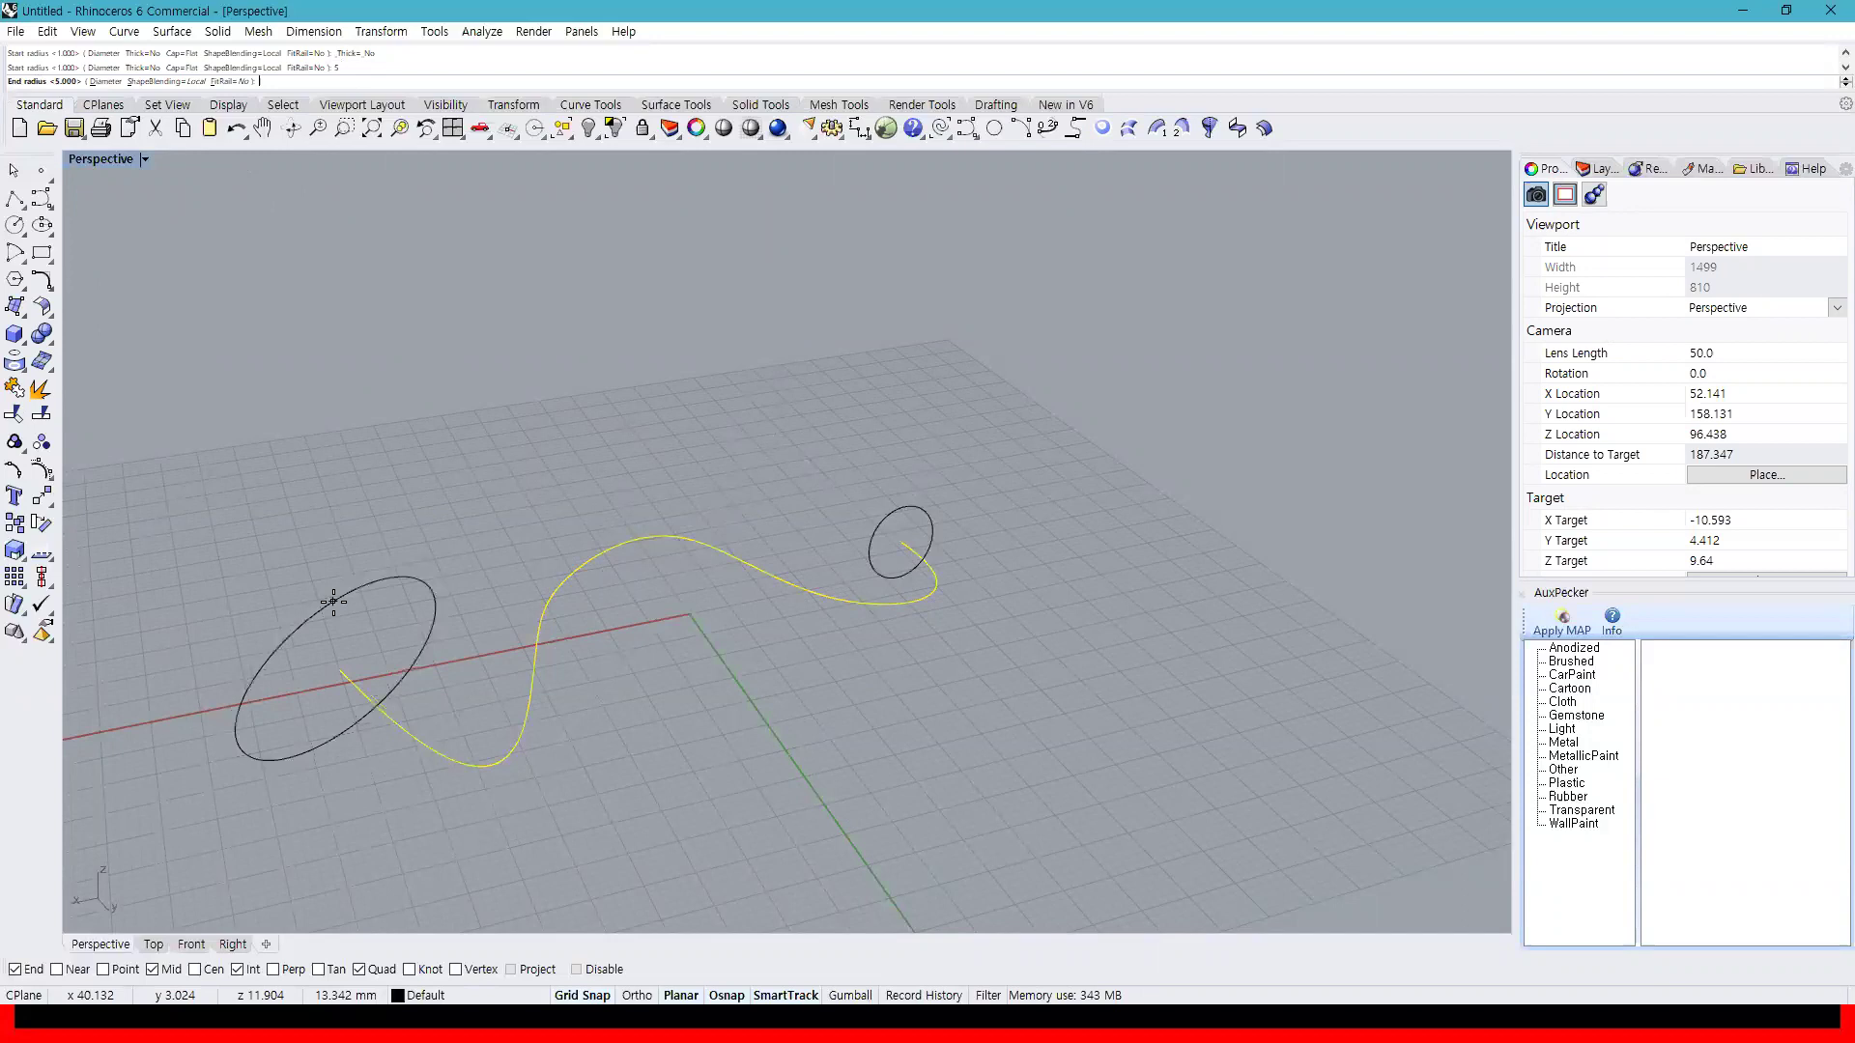
{"action": "type", "text": "10"}
{"action": "key", "text": "Return"}
{"action": "key", "text": "Return"}
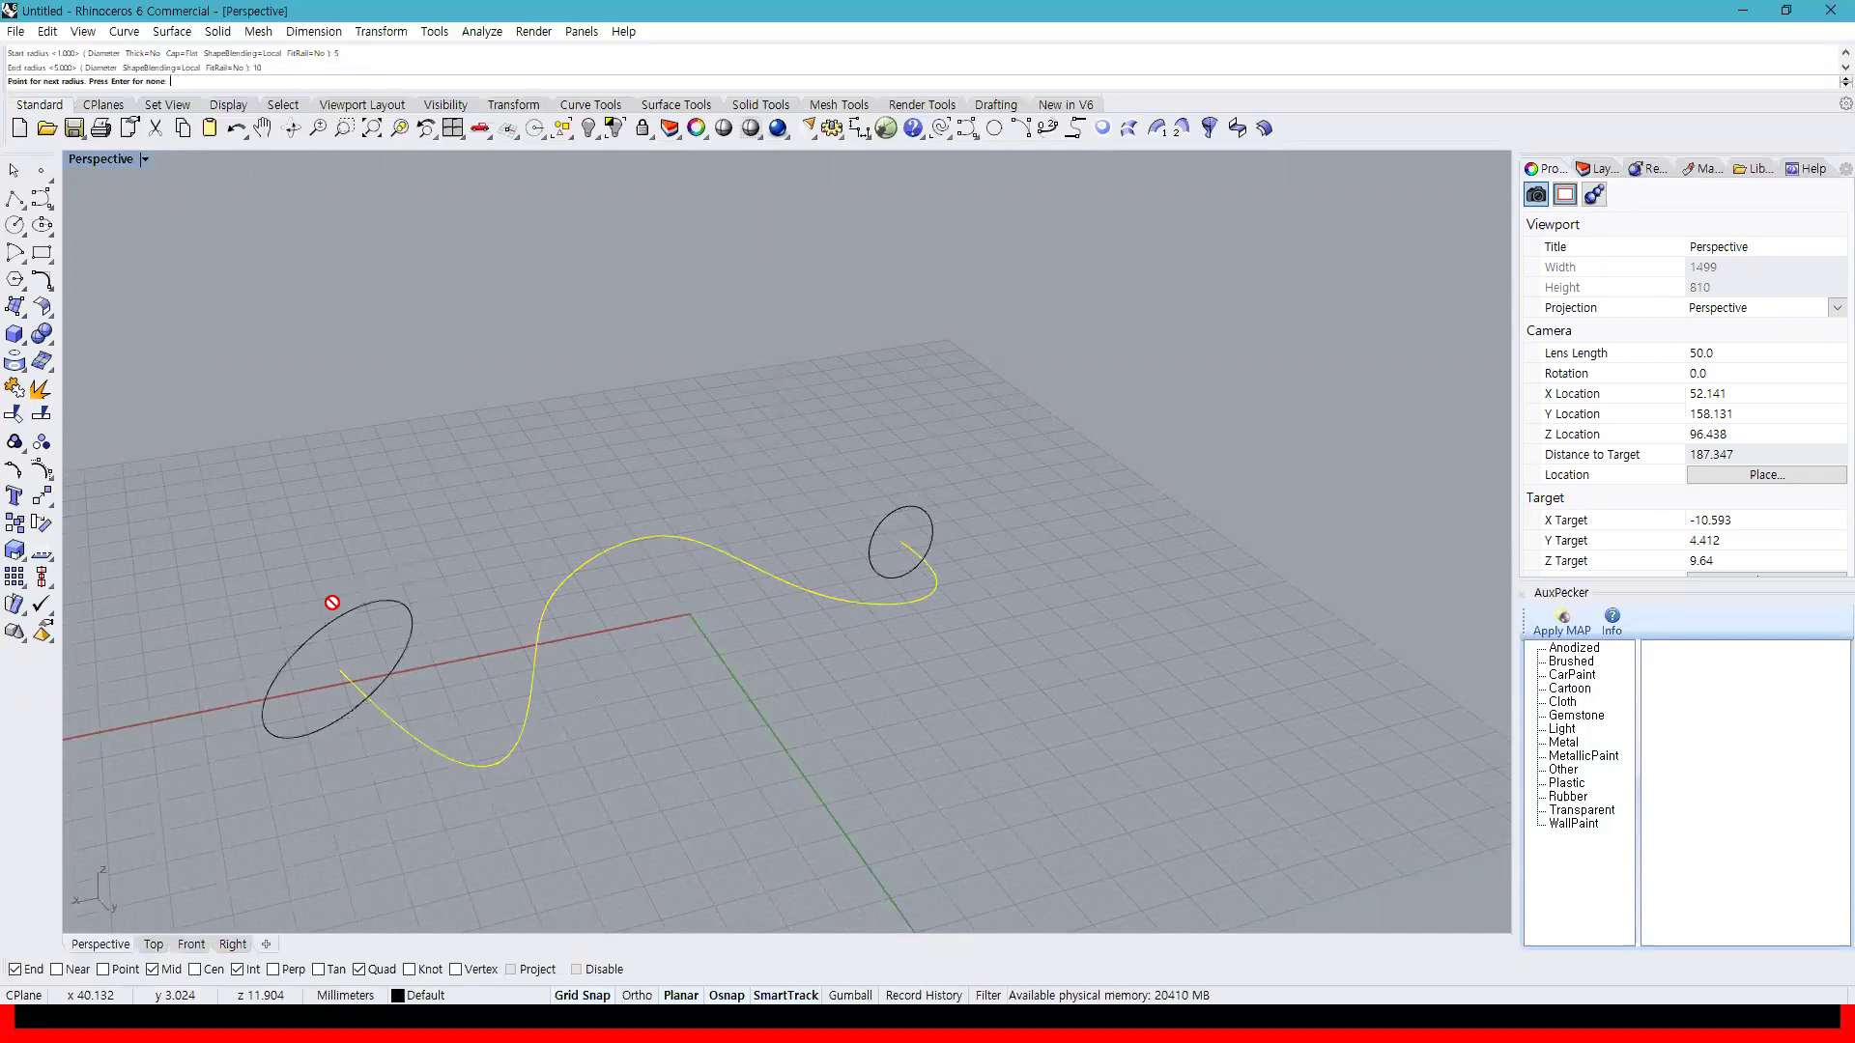
Delete the tapered pipe, keeping its rail curve
{"action": "right_click_drag", "start_coordinate": [1018, 675], "coordinate": [890, 649]}
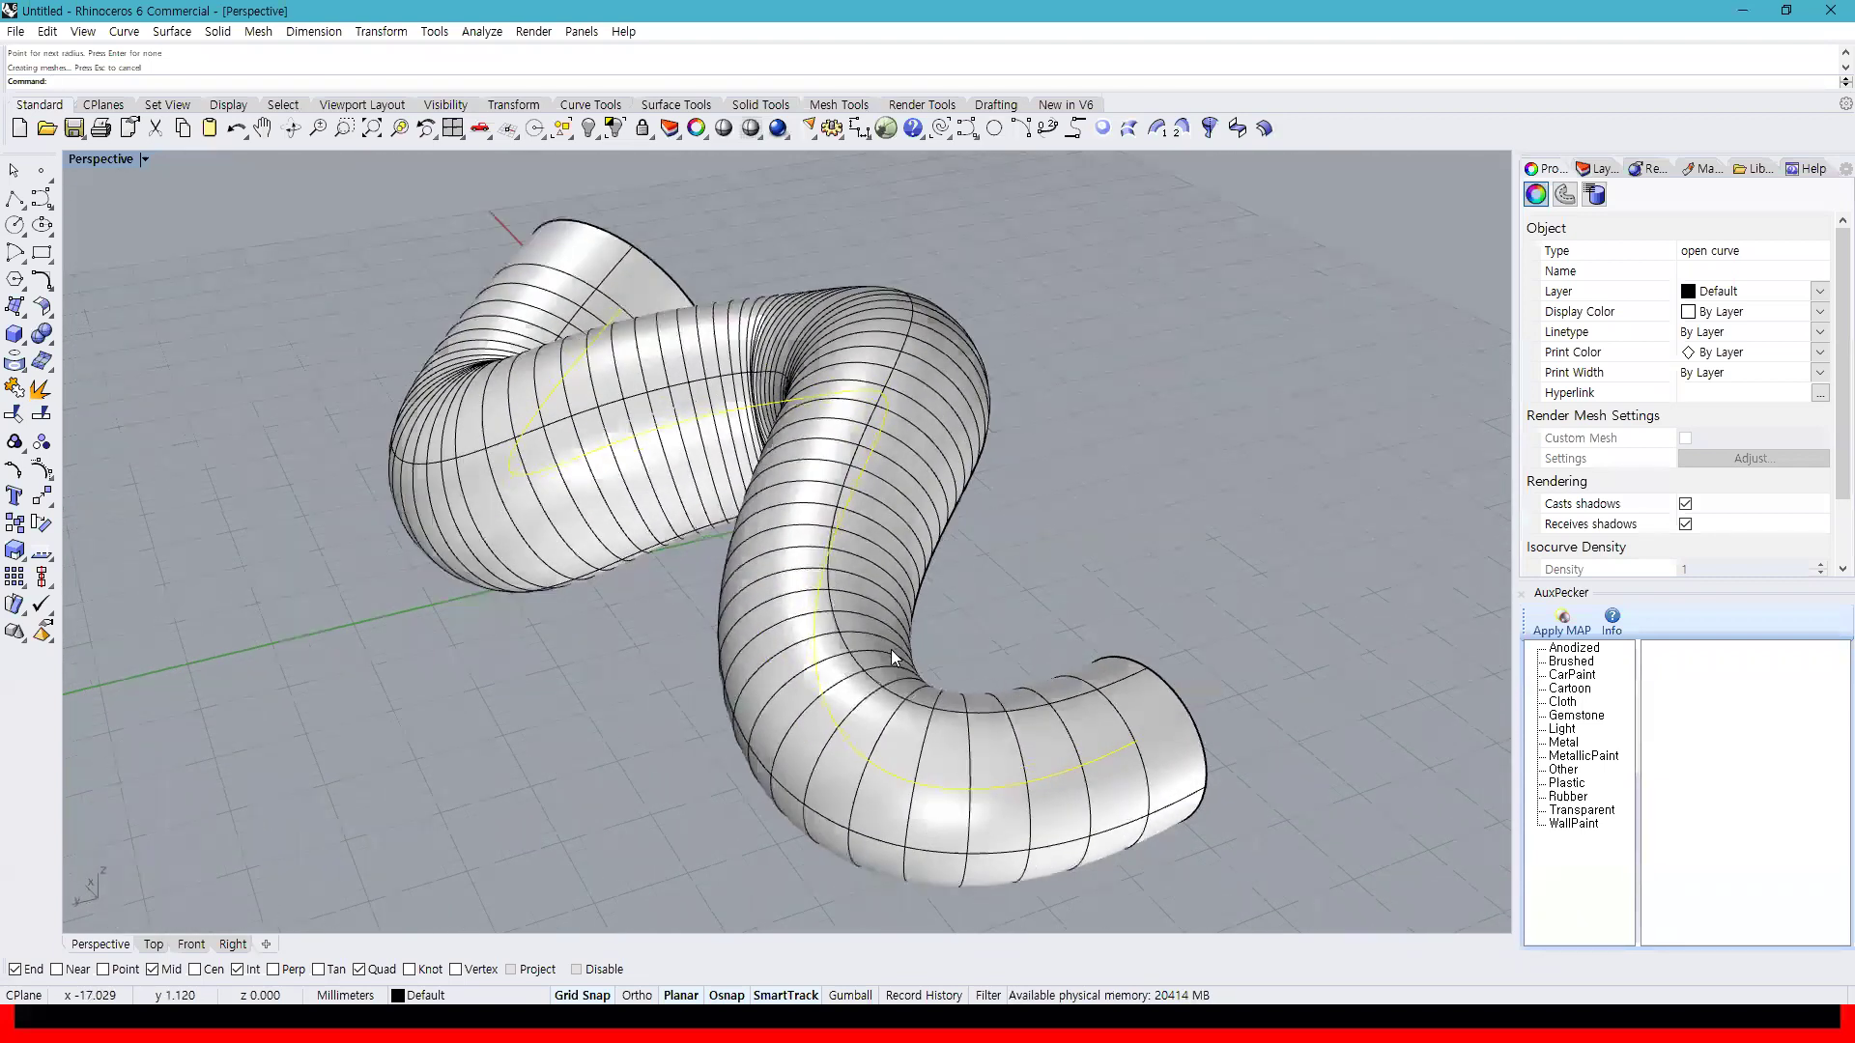
{"action": "left_click", "coordinate": [891, 654]}
{"action": "key", "text": "Delete"}
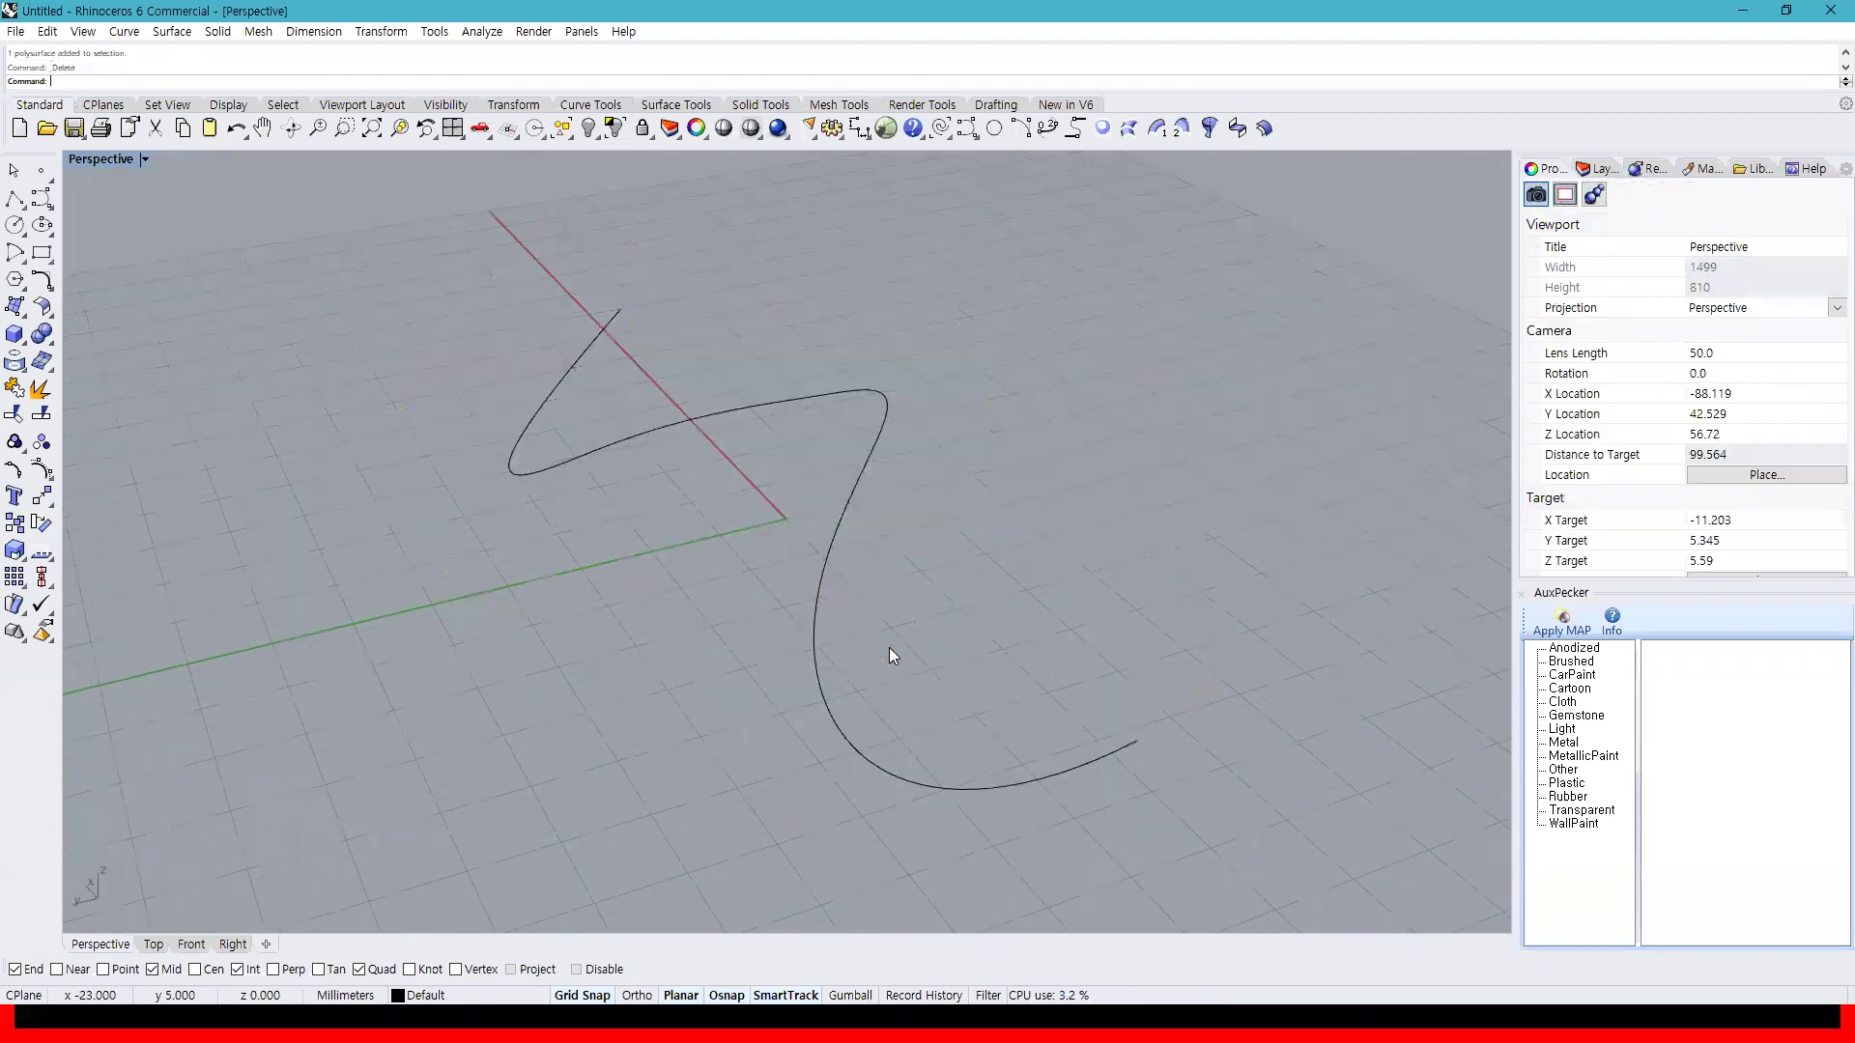
Create a flat-capped pipe along the curve with a start radius of 23 mm and an end radius of 2 mm
{"action": "left_click", "coordinate": [840, 537]}
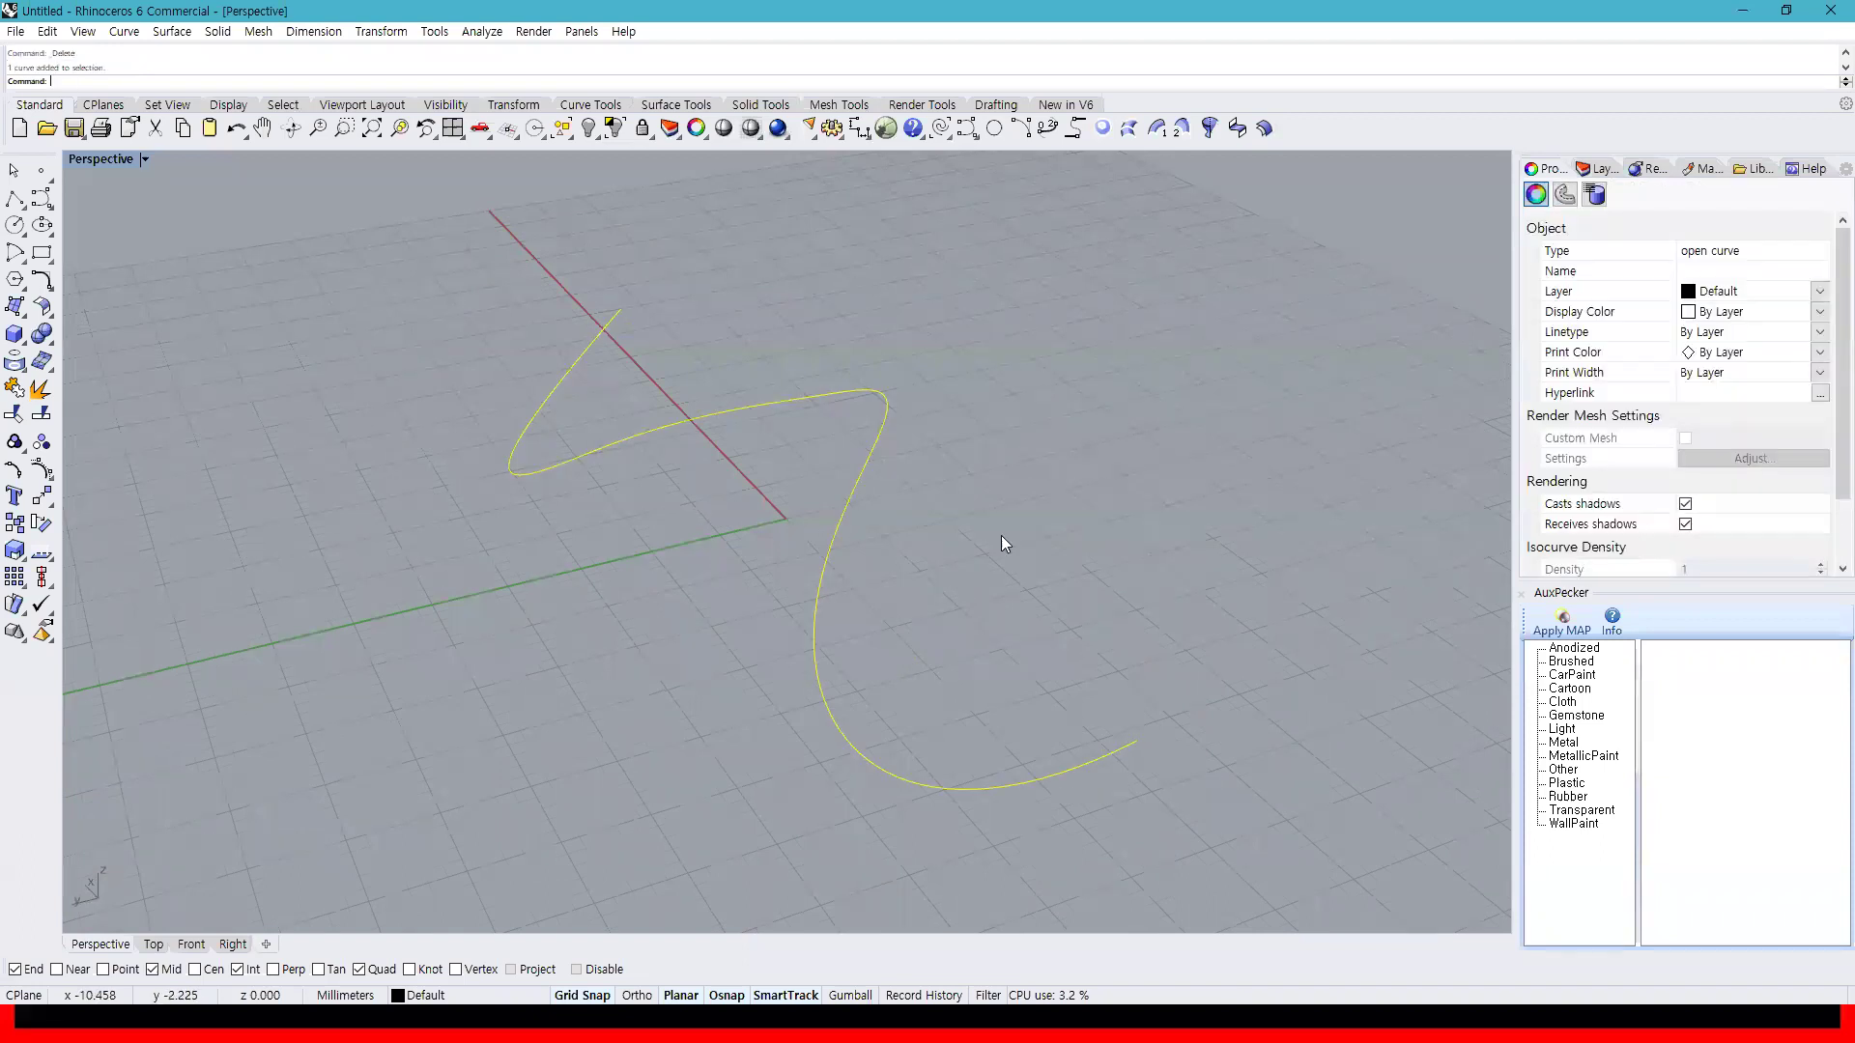
{"action": "key", "text": "Return"}
{"action": "key", "text": "Escape"}
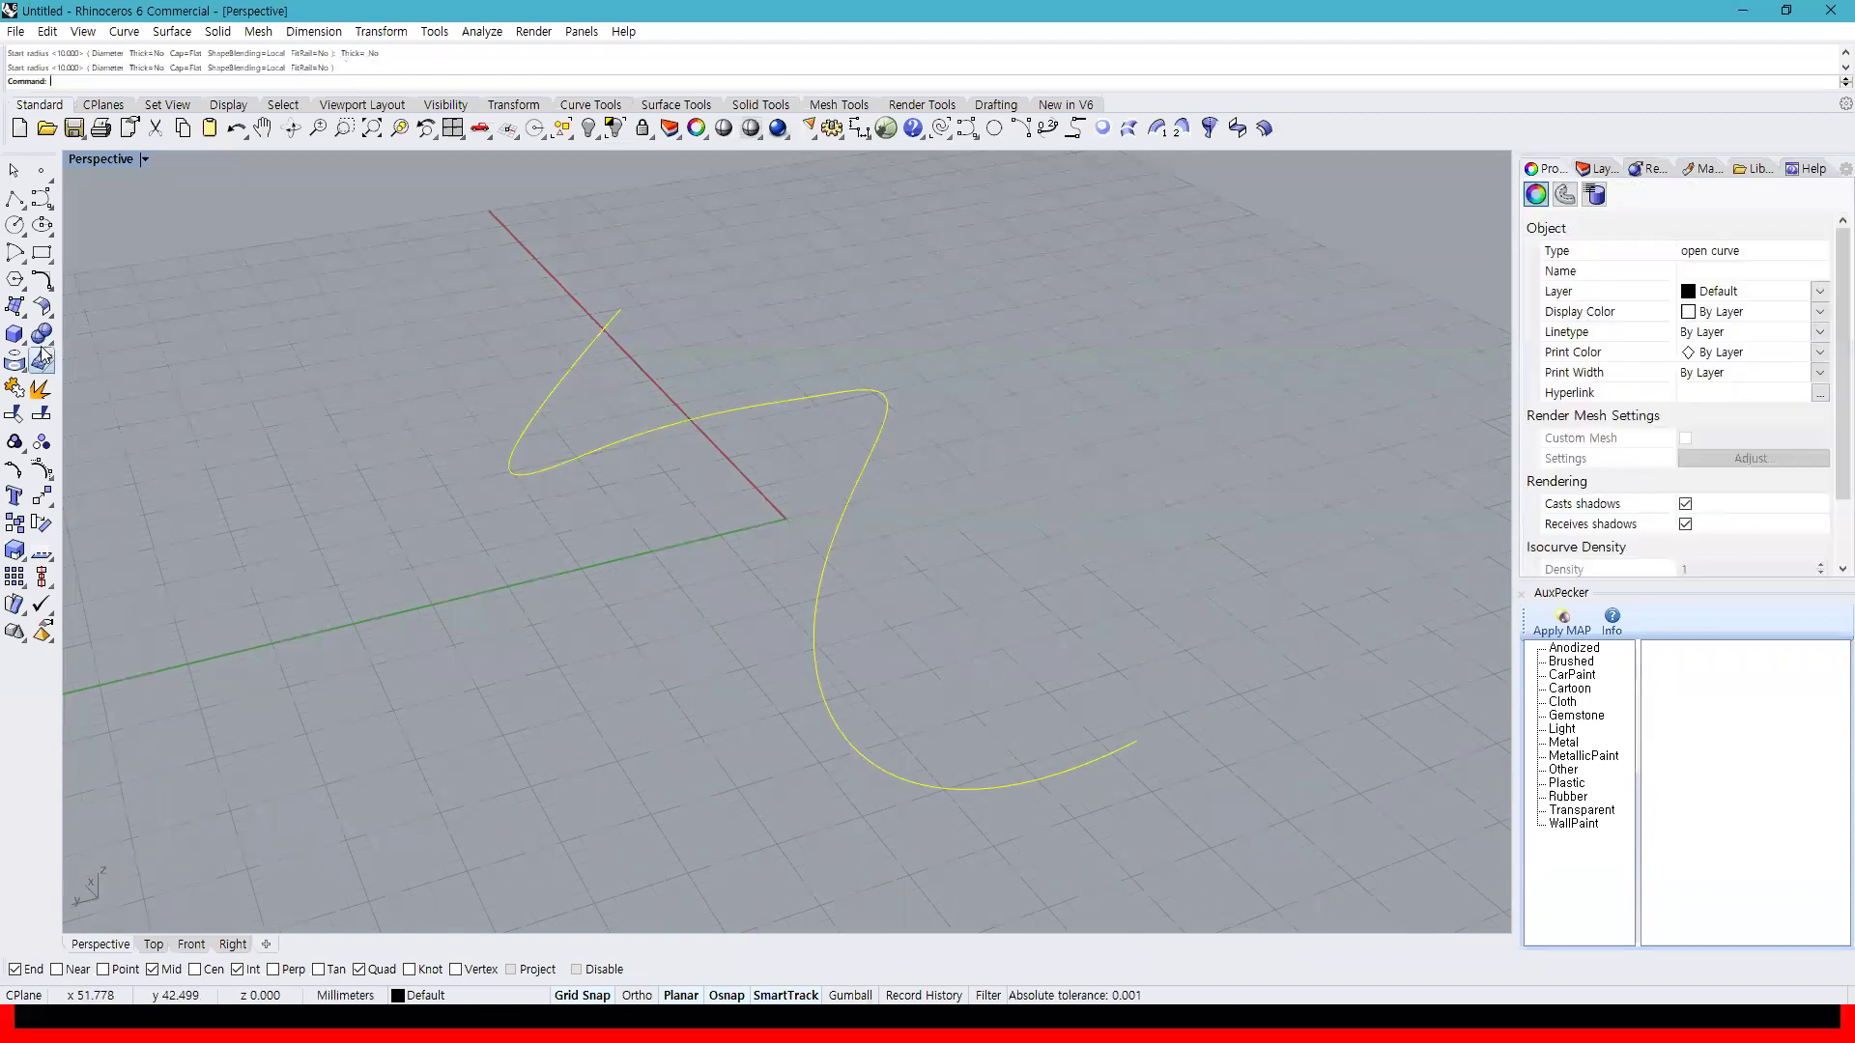
{"action": "left_click", "coordinate": [15, 336]}
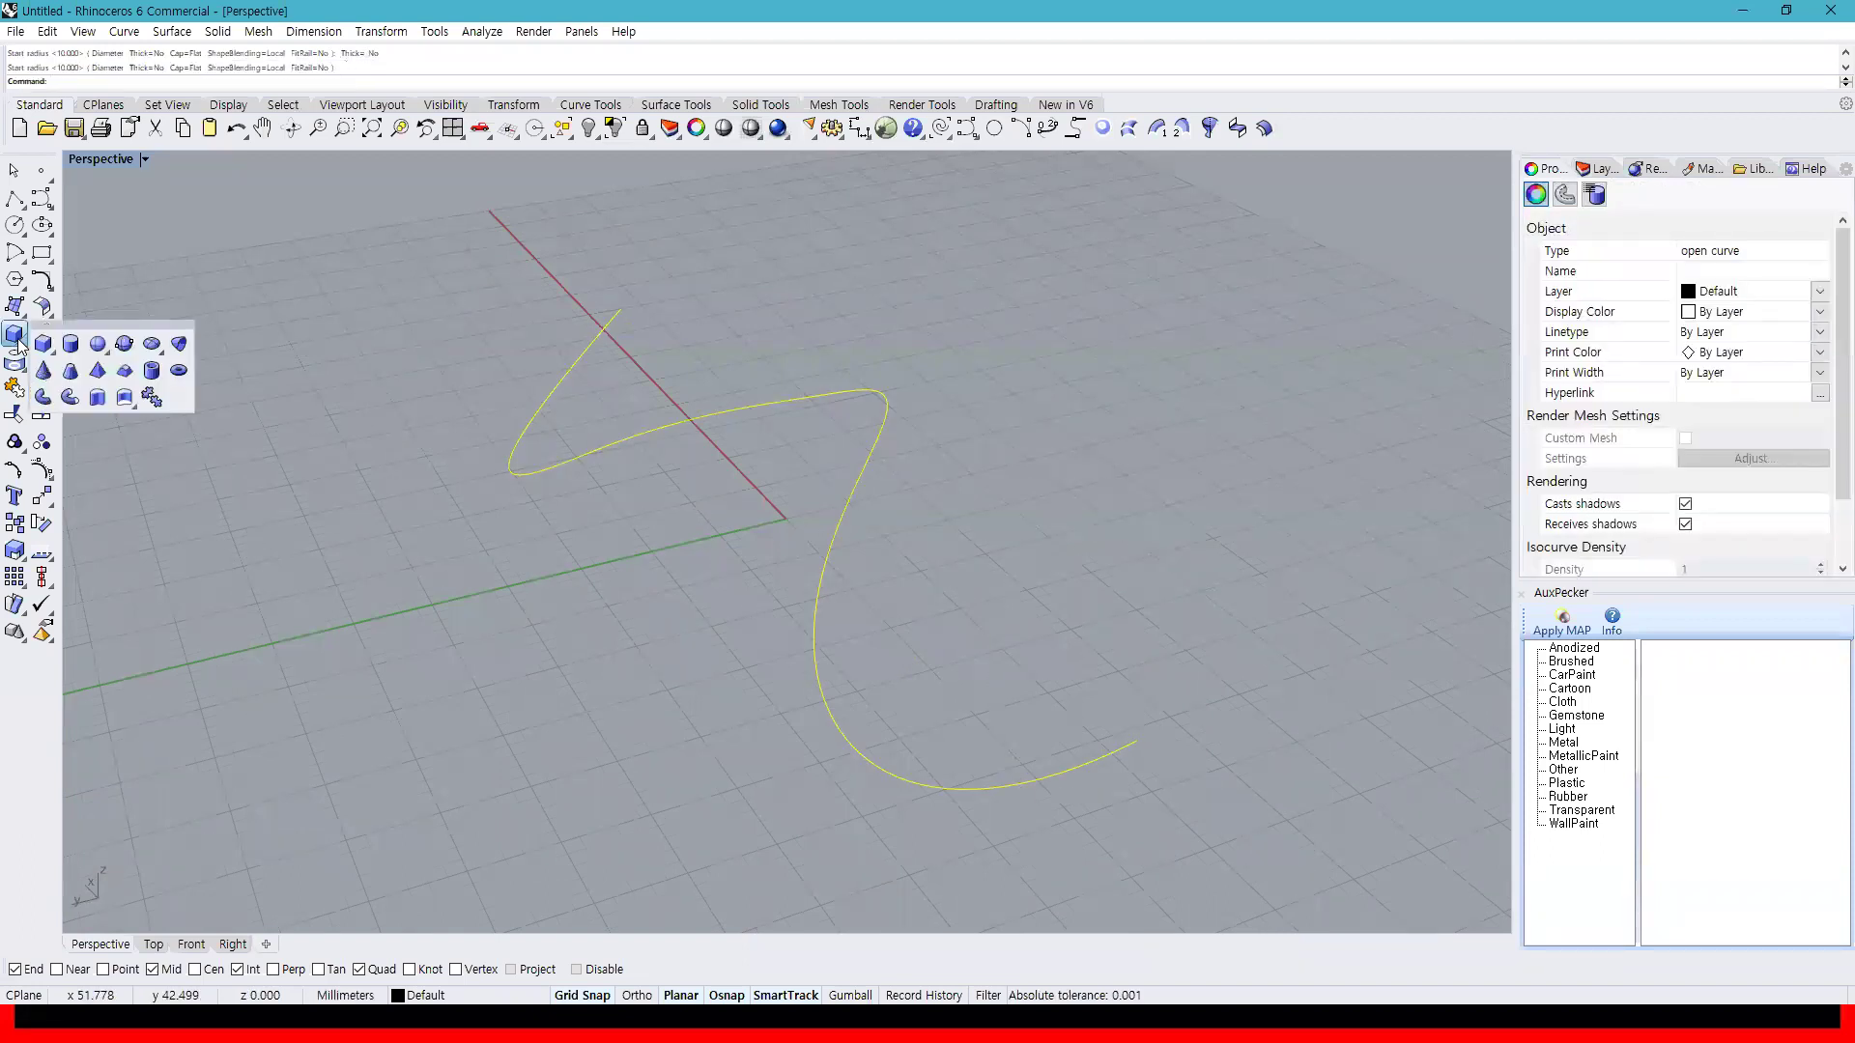
{"action": "left_click", "coordinate": [42, 397]}
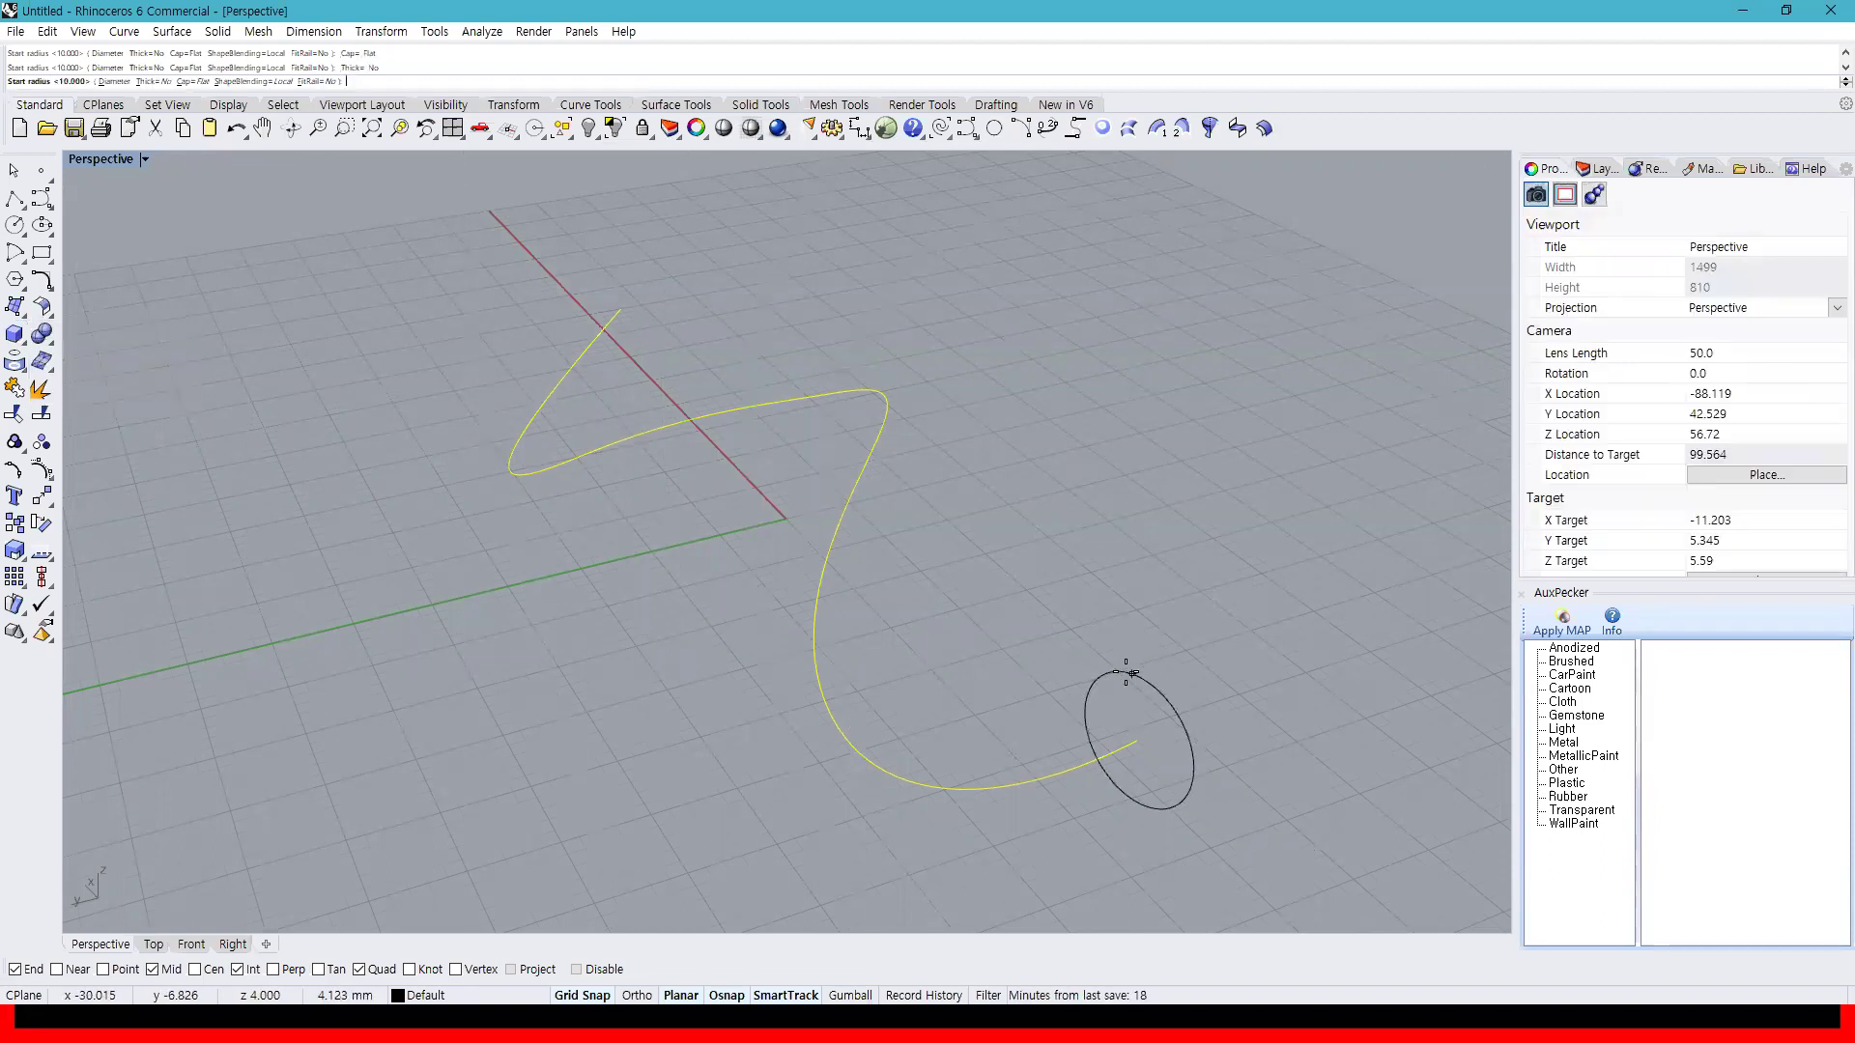
{"action": "type", "text": "23"}
{"action": "key", "text": "Return"}
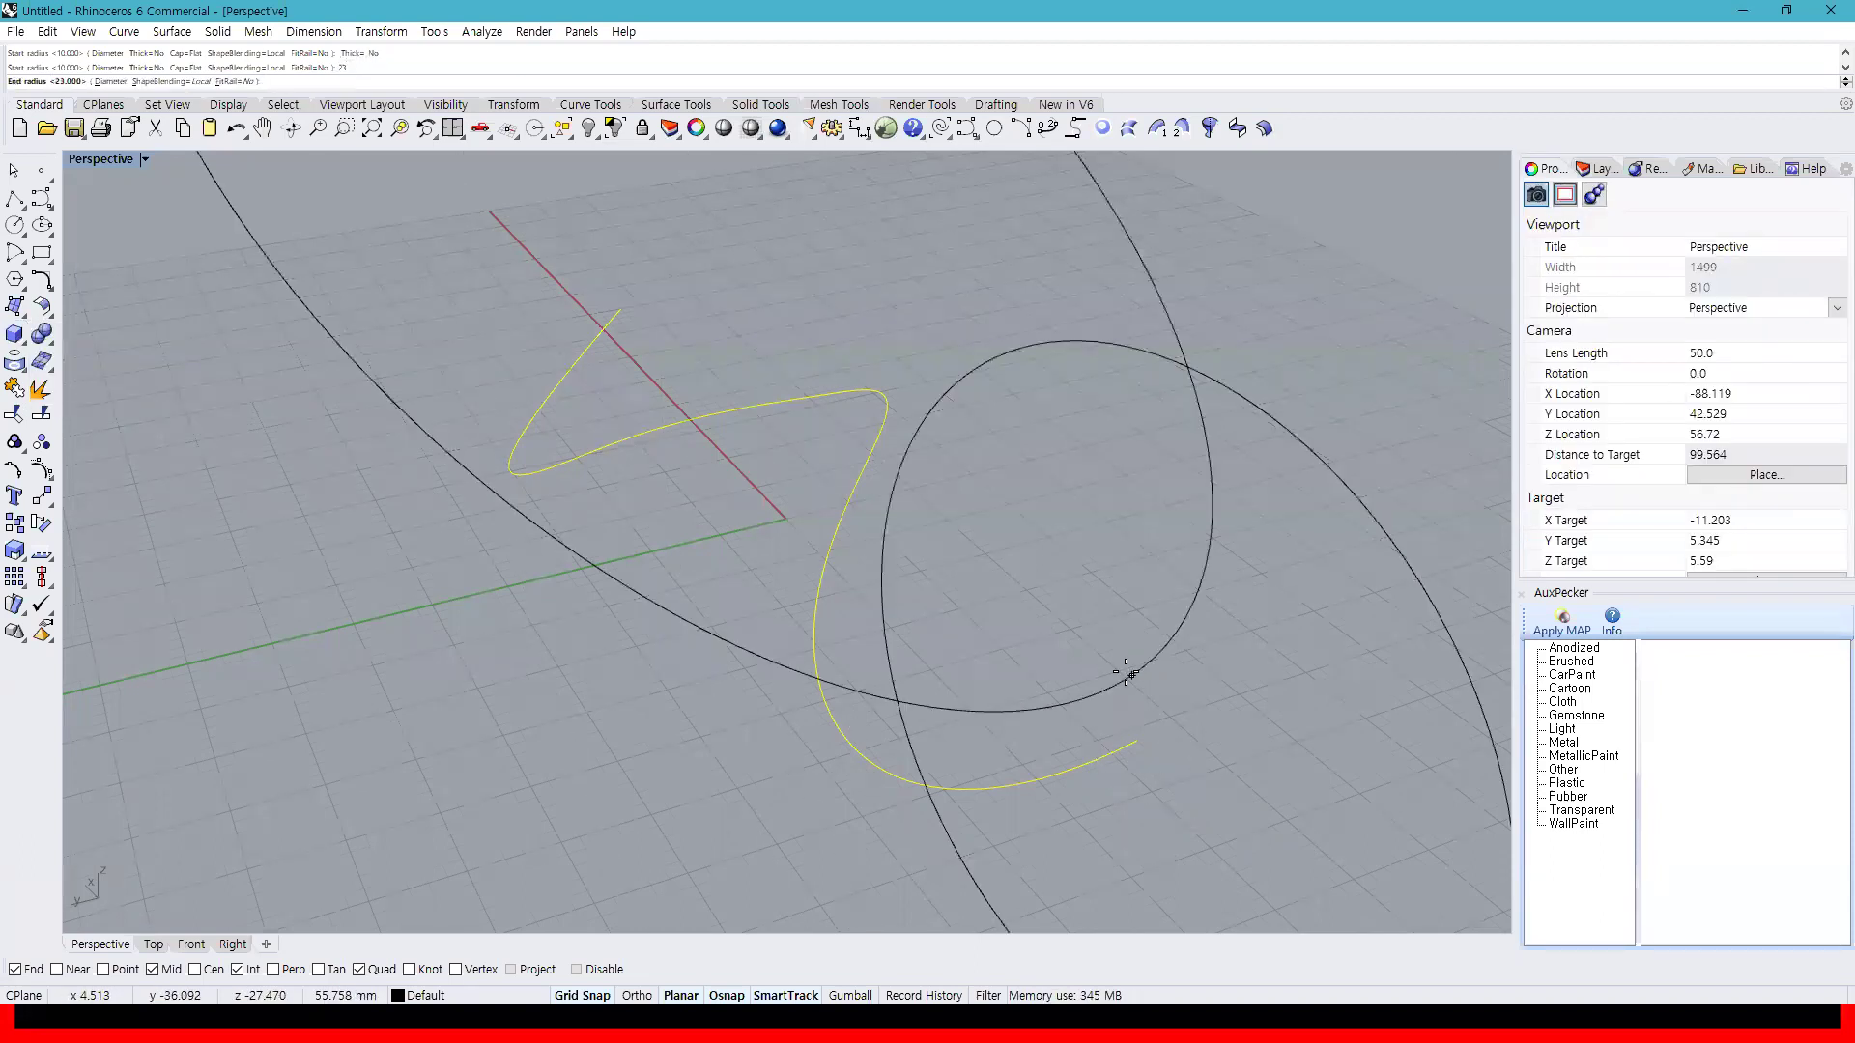
{"action": "type", "text": "2"}
{"action": "key", "text": "Return"}
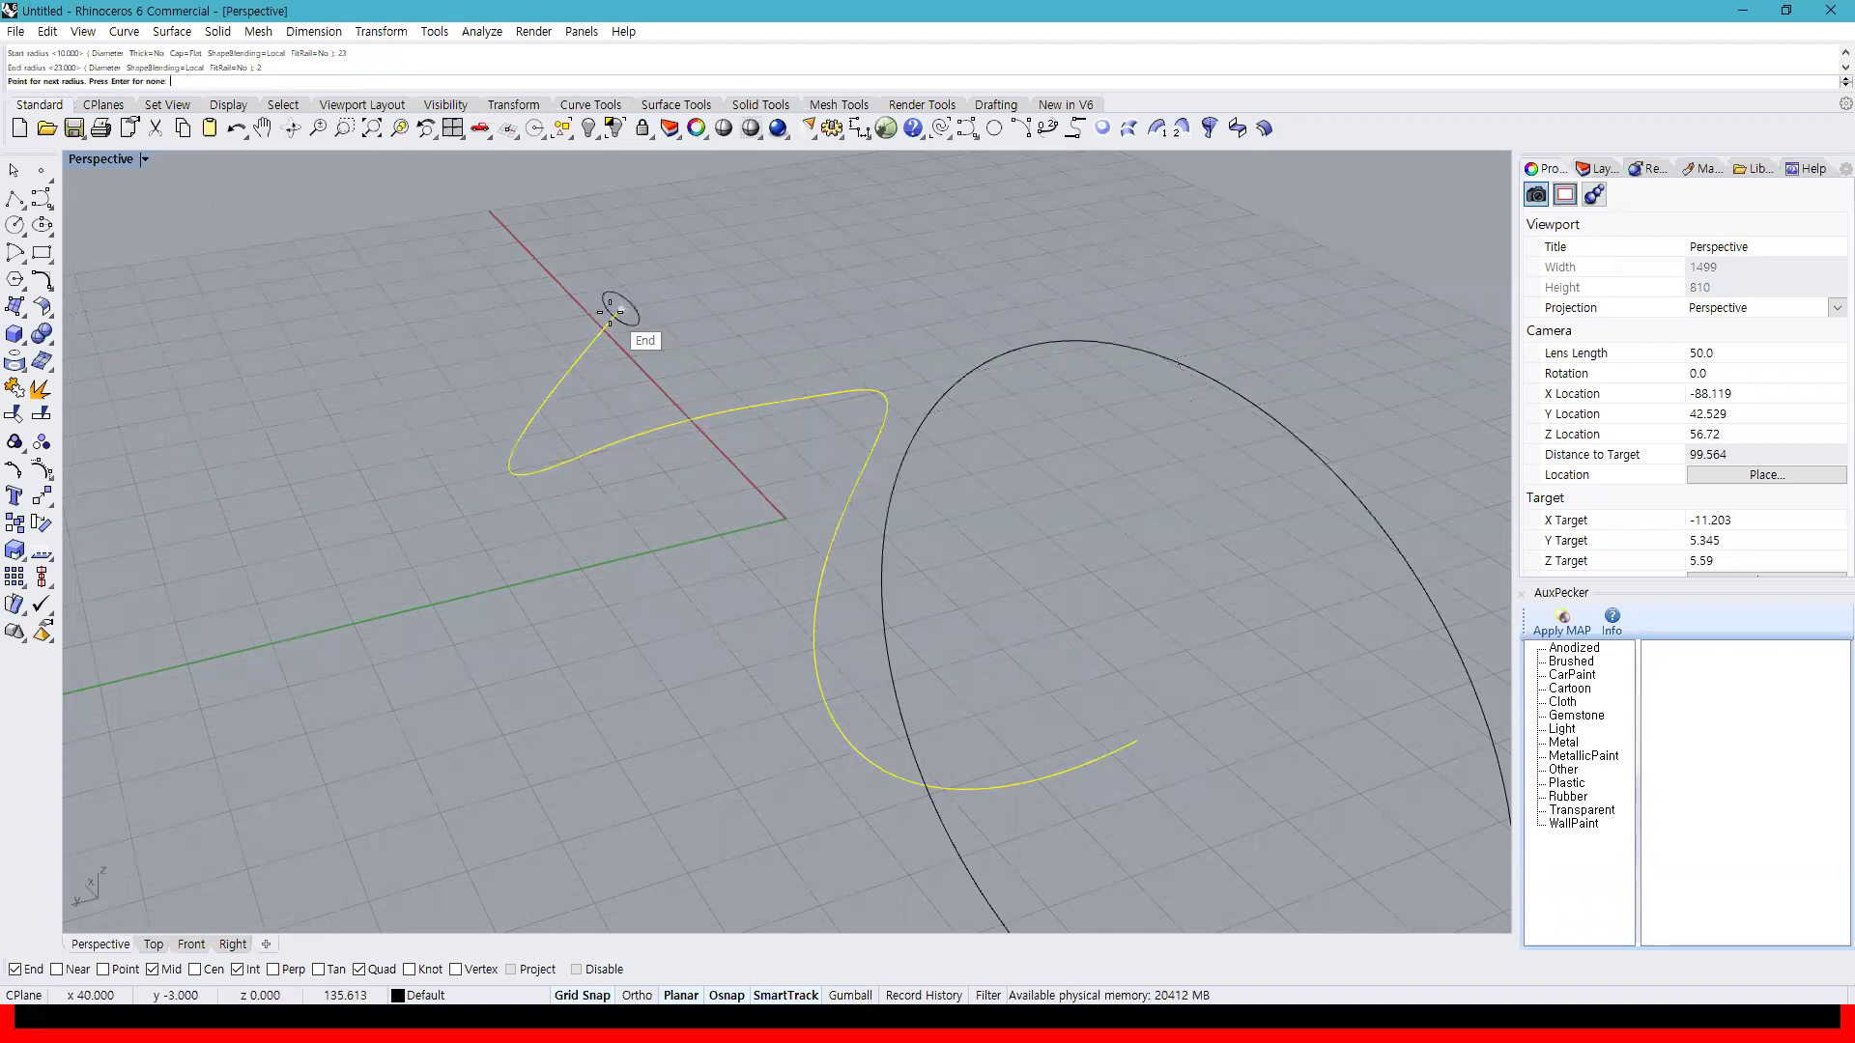
{"action": "key", "text": "Return"}
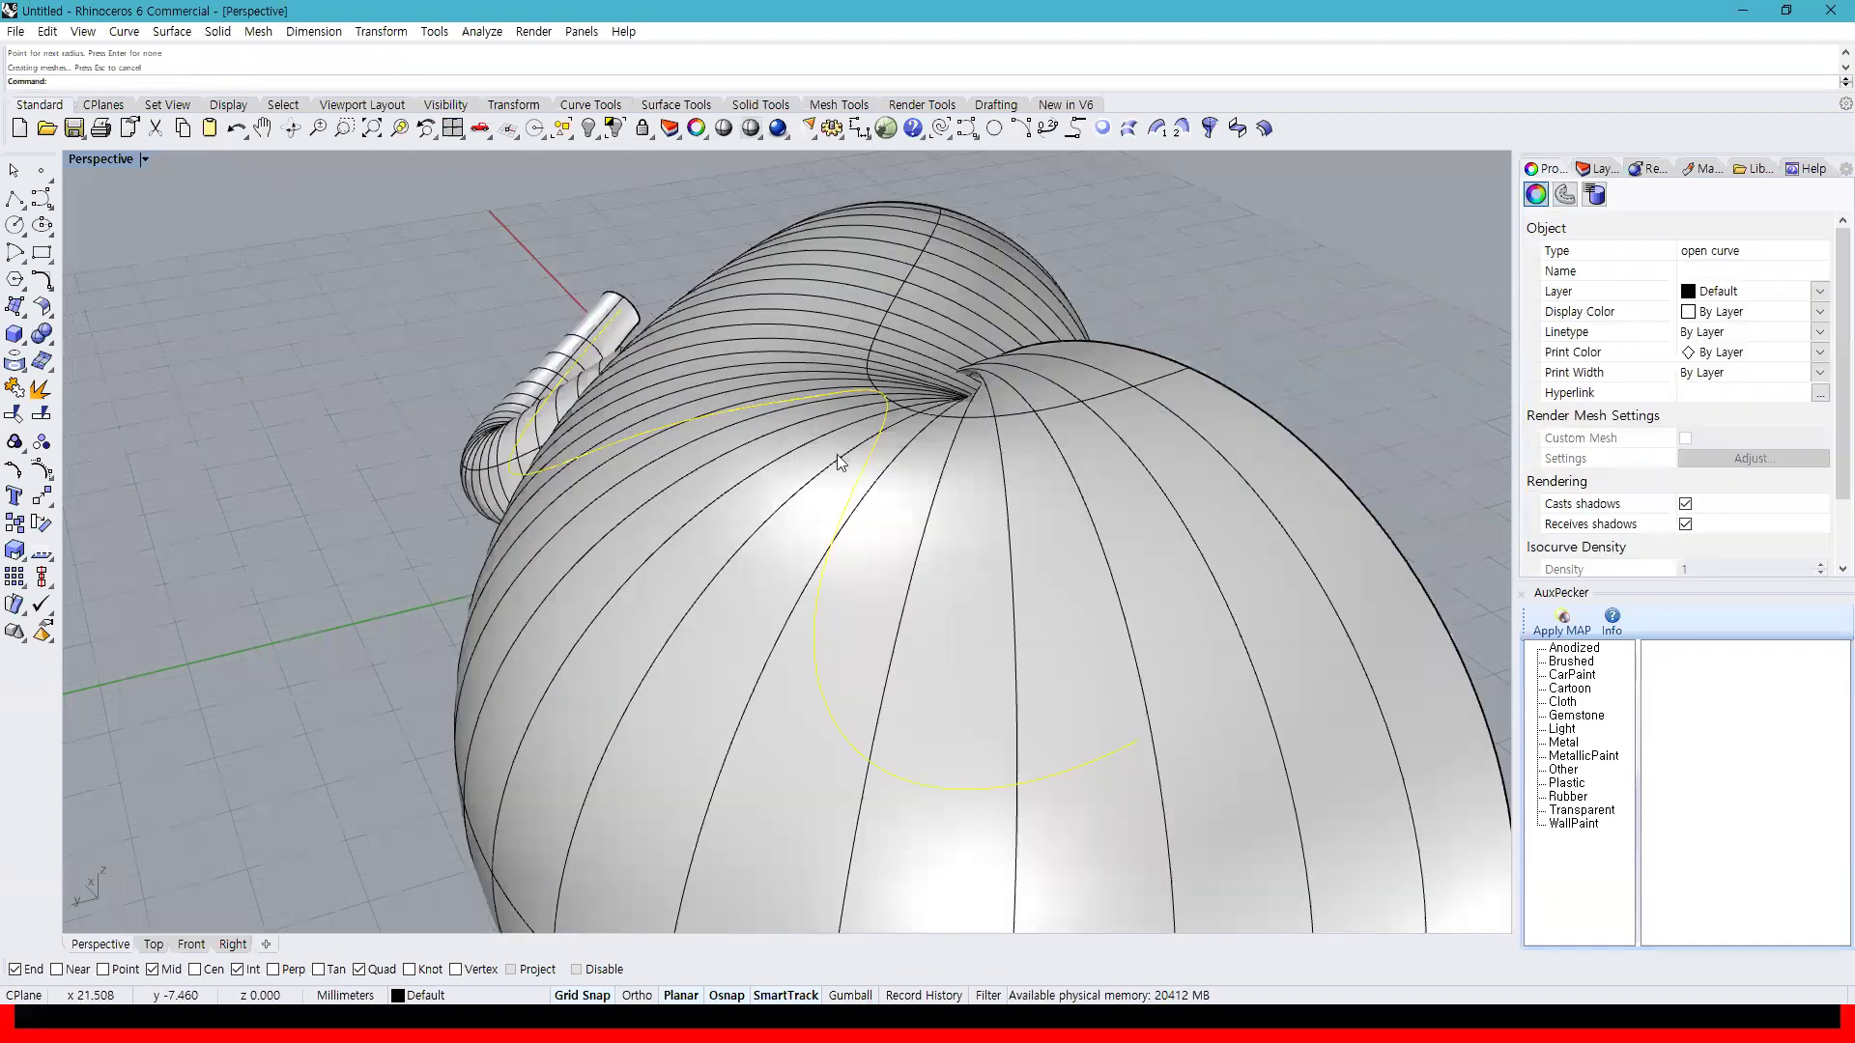
Undo the oversized pipe and pipe the curve again, accepting the default start and end radii
{"action": "key", "text": "ctrl+z"}
{"action": "key", "text": "Return"}
{"action": "key", "text": "Return"}
{"action": "key", "text": "Return"}
{"action": "key", "text": "Return"}
Delete the thin uniform flat-capped pipe after examining its end caps, keeping the rail curve
{"action": "right_click_drag", "start_coordinate": [1136, 491], "coordinate": [763, 532]}
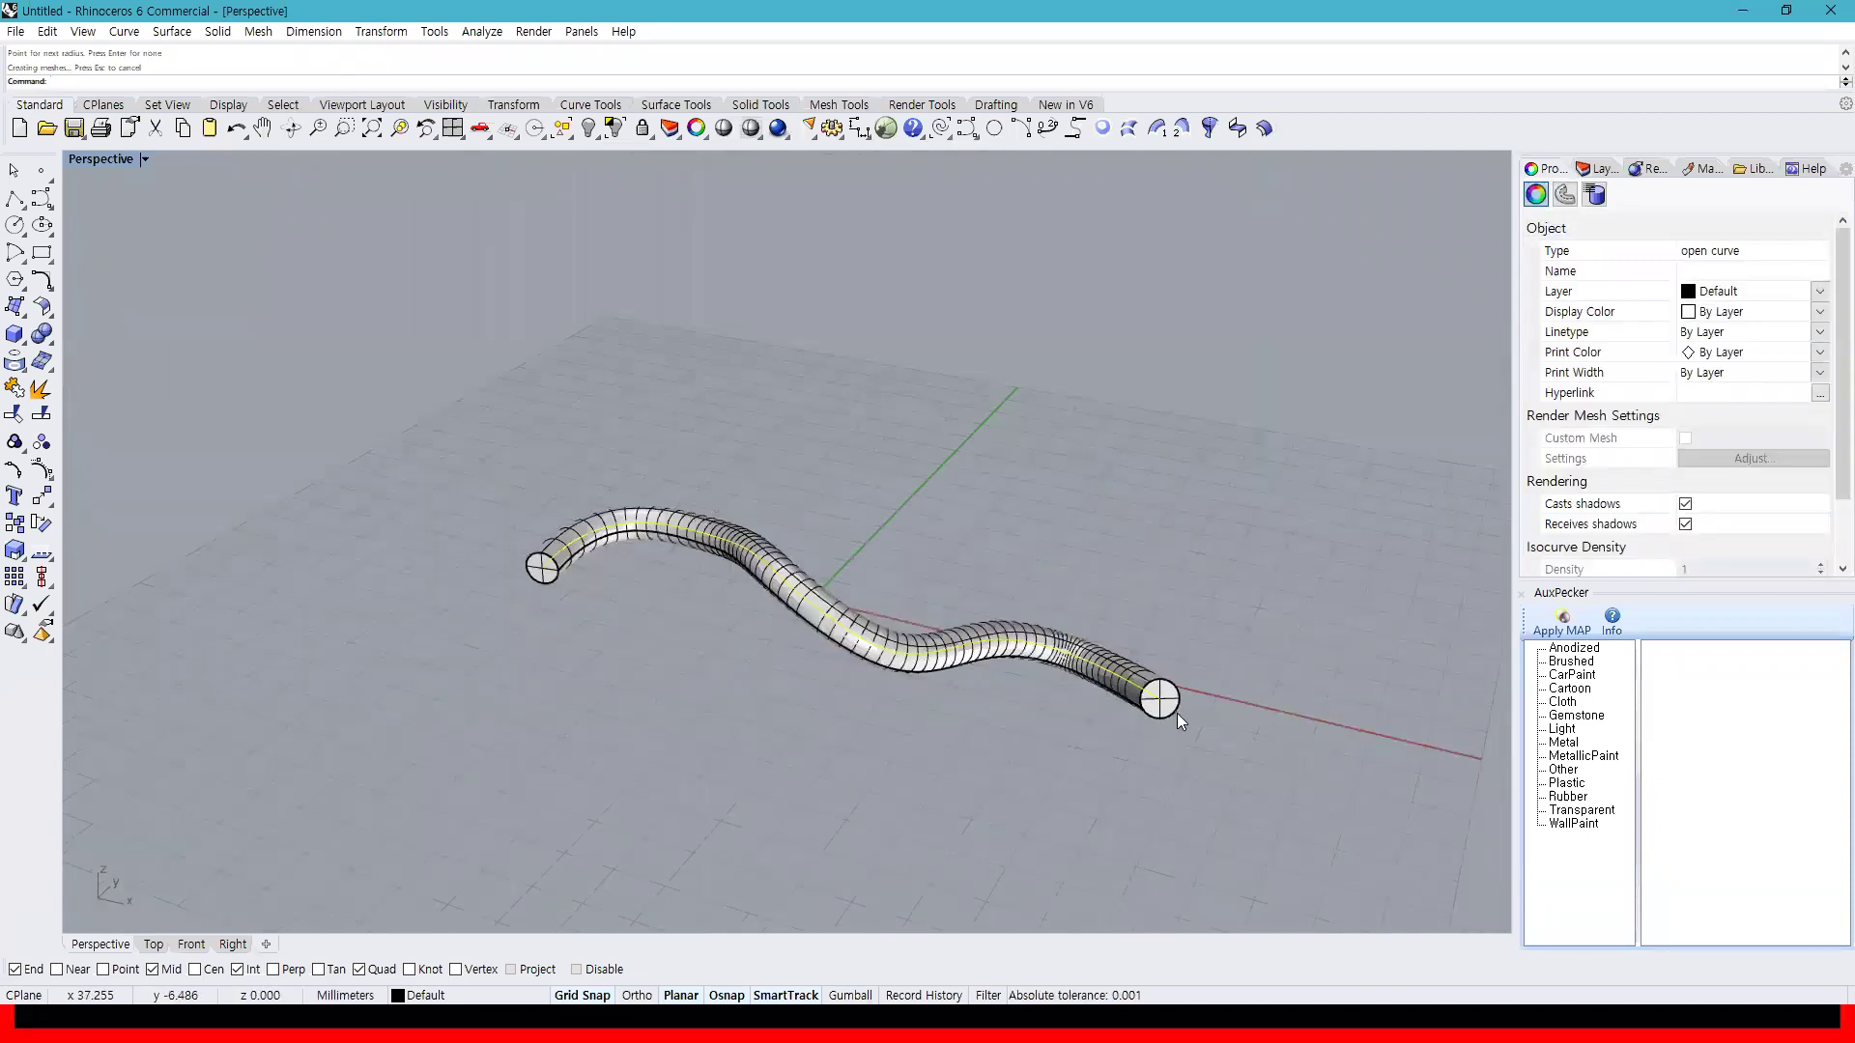
{"action": "scroll", "coordinate": [1174, 713], "scroll_direction": "up", "scroll_amount": 3}
{"action": "right_click_drag", "start_coordinate": [1175, 713], "coordinate": [987, 661]}
{"action": "scroll", "coordinate": [988, 660], "scroll_direction": "down", "scroll_amount": 4}
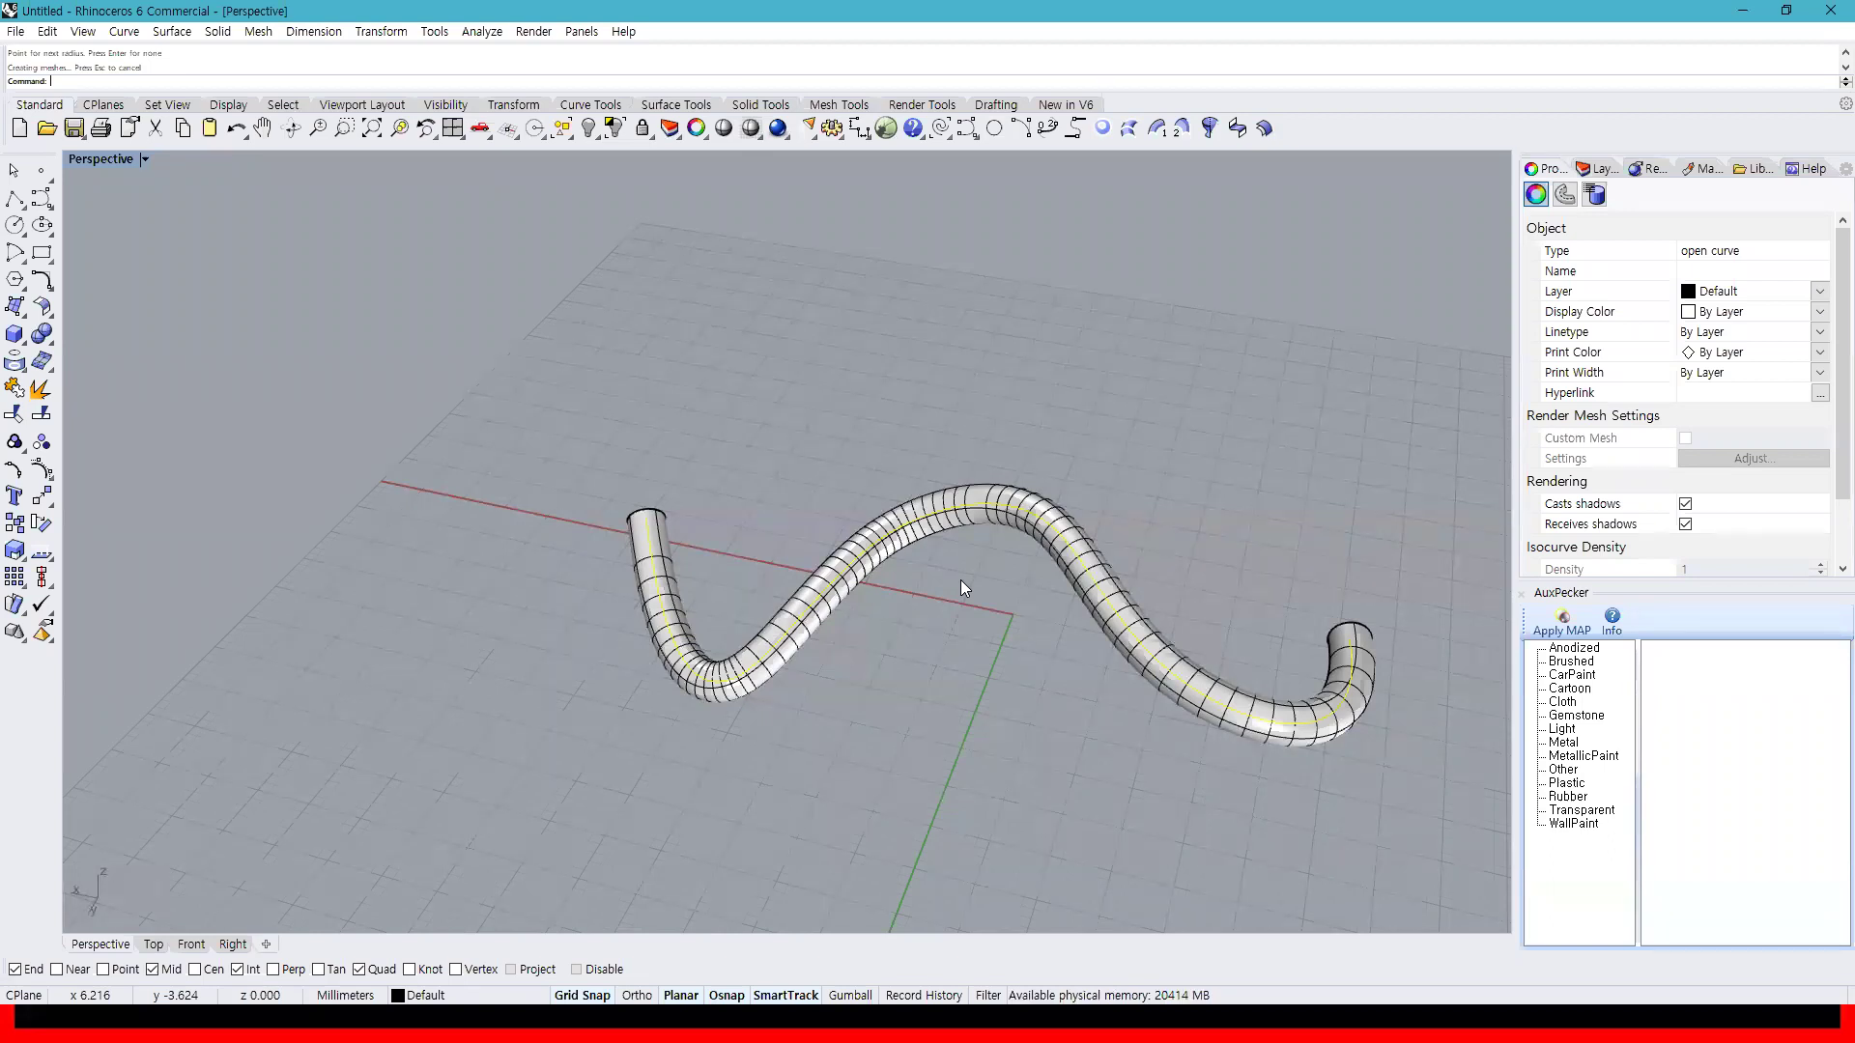
{"action": "right_click_drag", "start_coordinate": [1140, 618], "coordinate": [591, 673]}
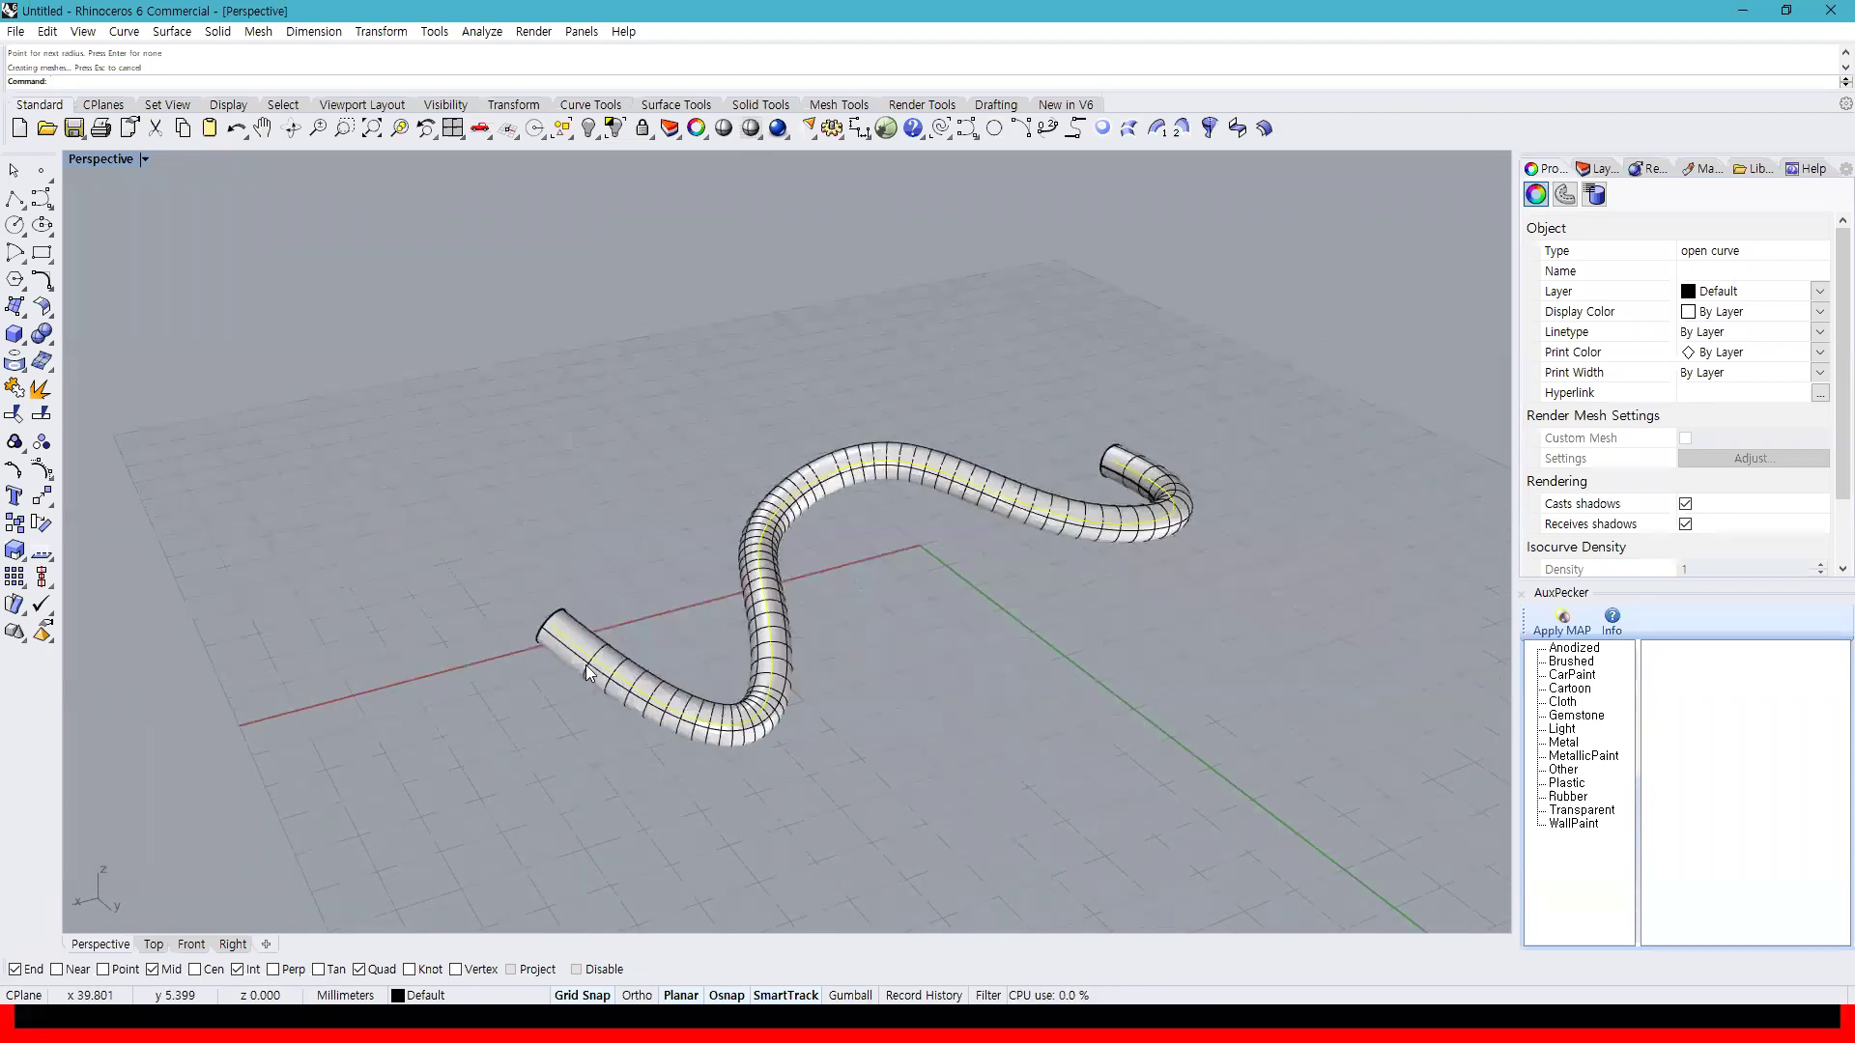
{"action": "scroll", "coordinate": [591, 674], "scroll_direction": "up", "scroll_amount": 4}
{"action": "left_click", "coordinate": [647, 649]}
{"action": "key", "text": "Delete"}
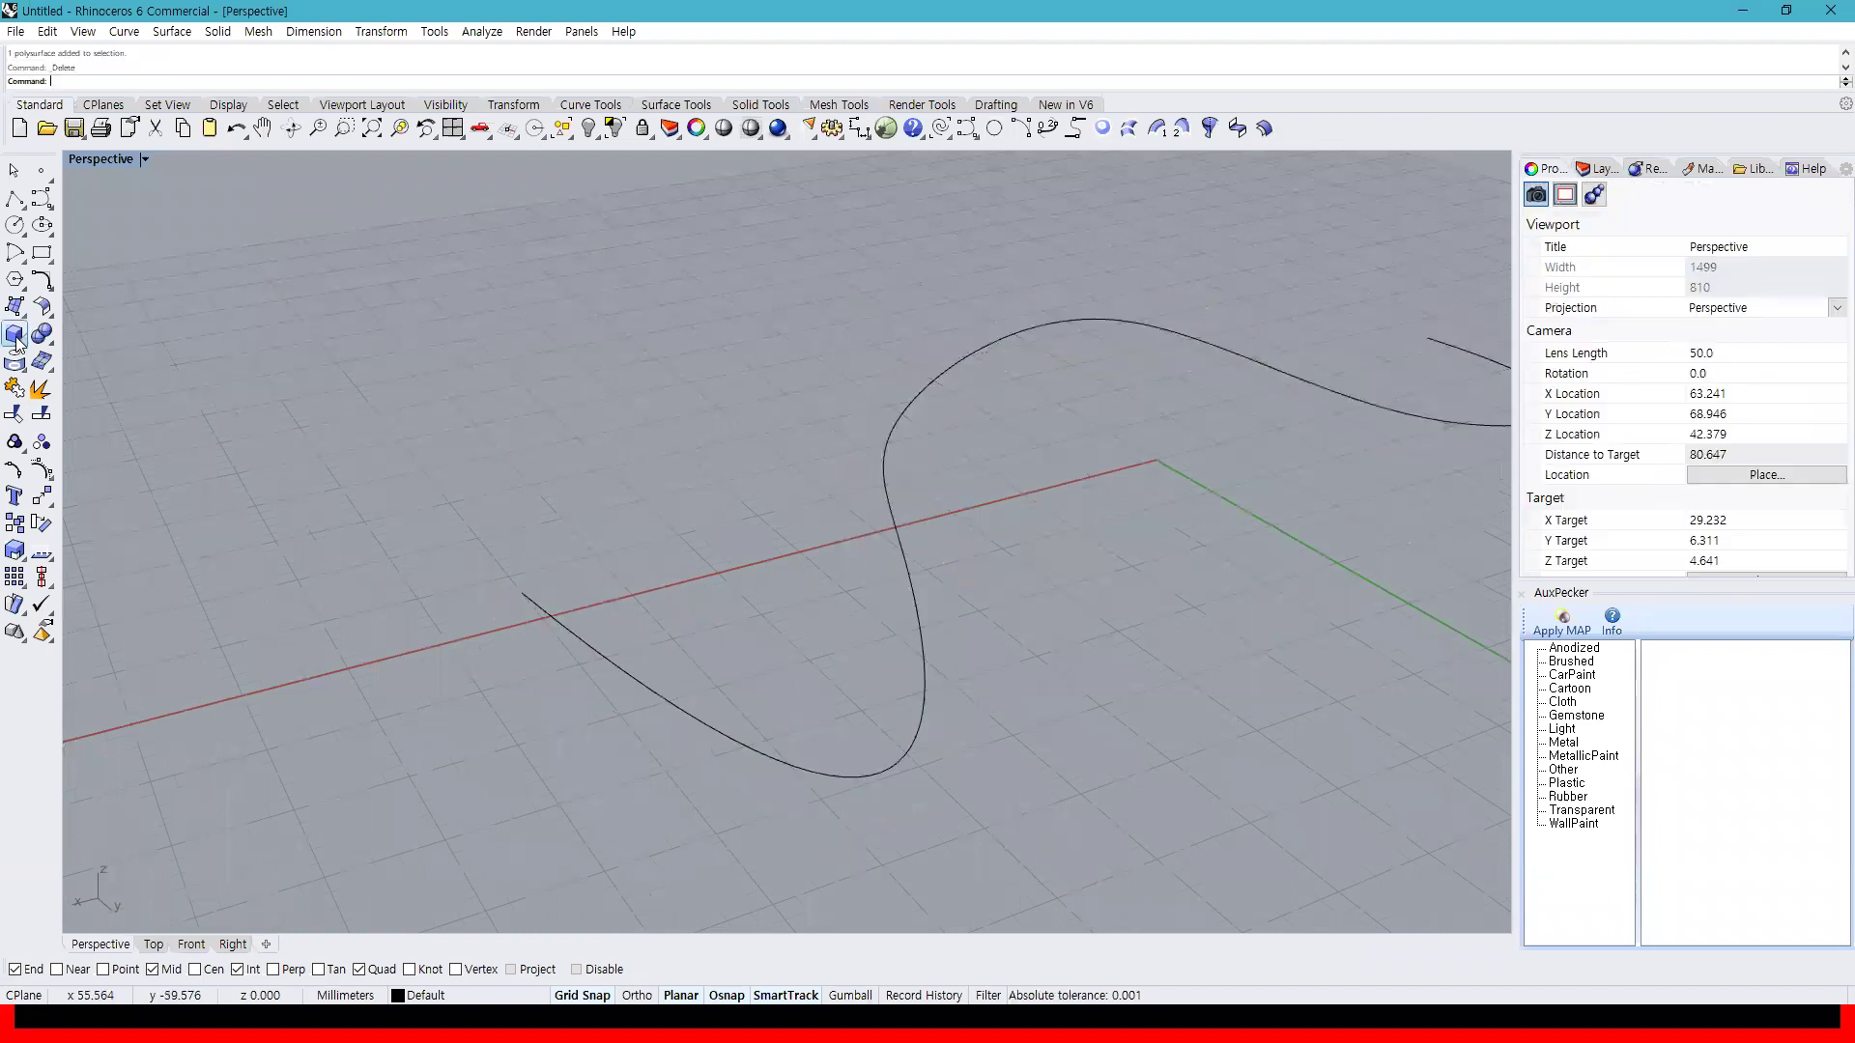
Create a round-capped pipe along the free-form curve with start and end radii of 2 mm
{"action": "left_click", "coordinate": [14, 333]}
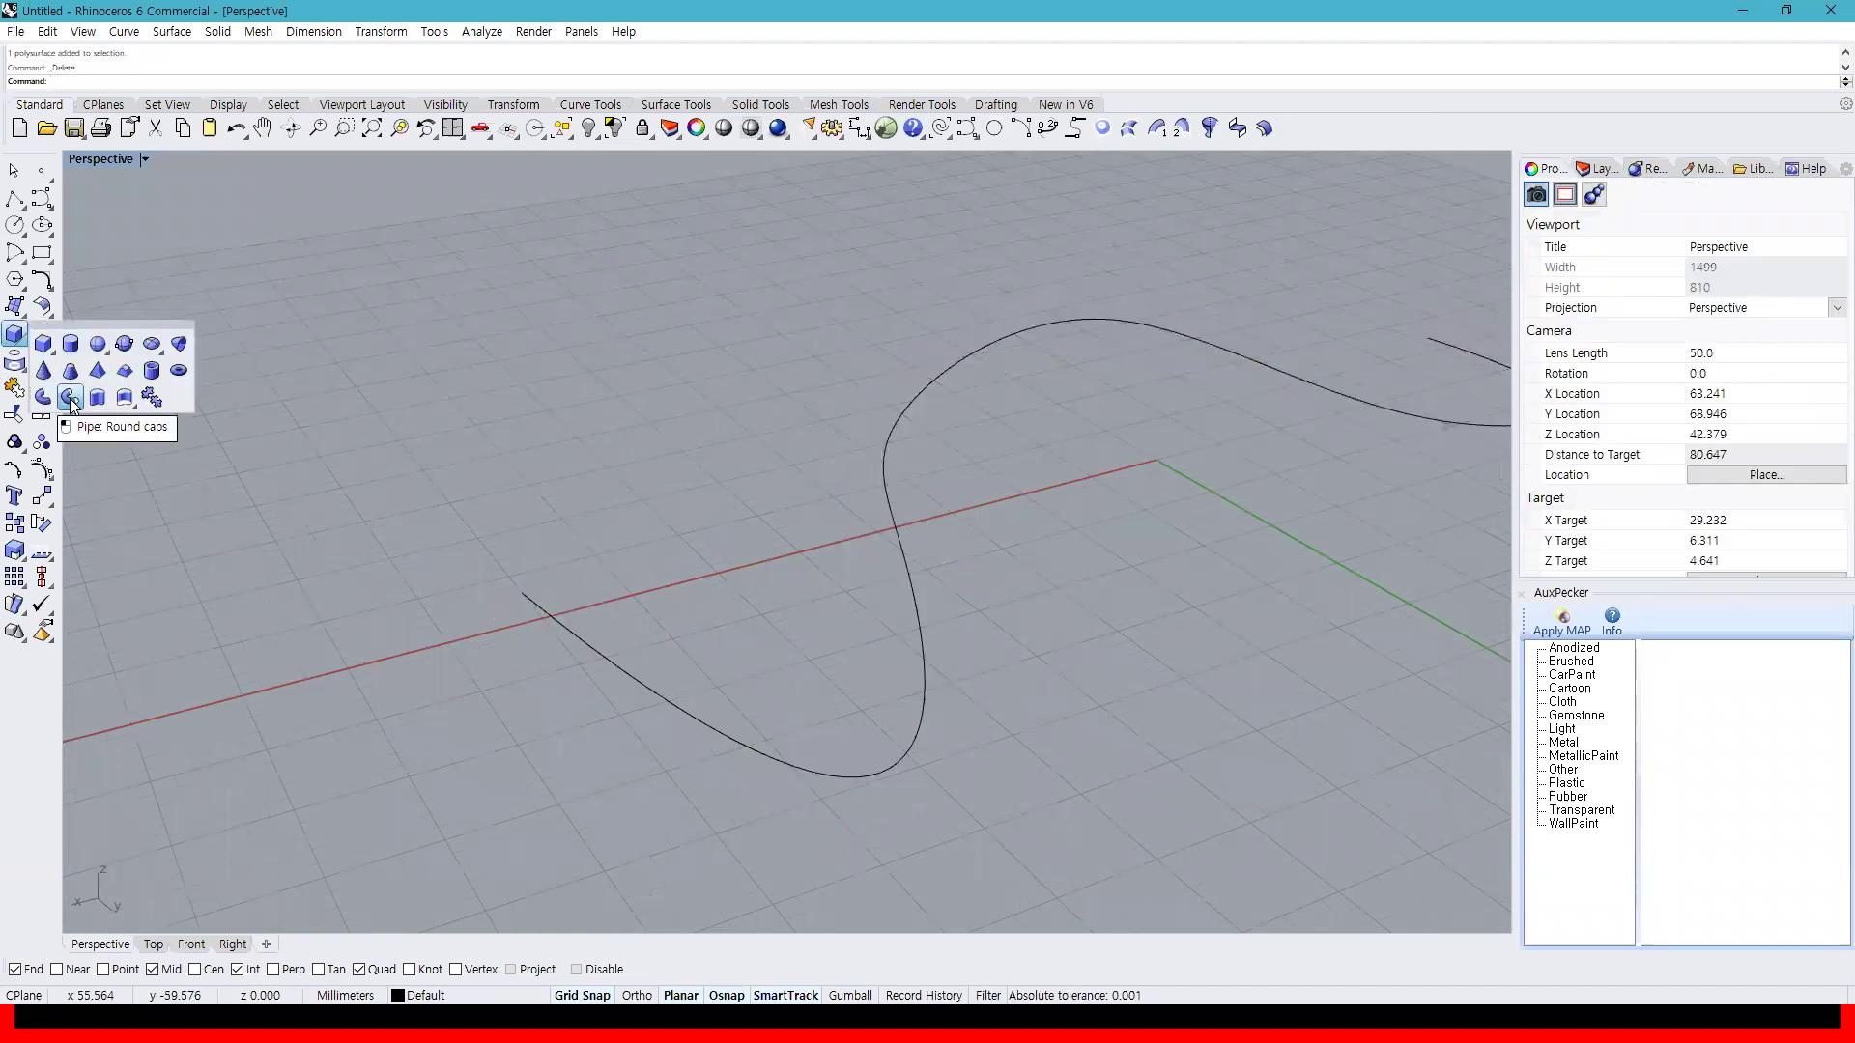
{"action": "left_click", "coordinate": [70, 397]}
{"action": "scroll", "coordinate": [779, 595], "scroll_direction": "down", "scroll_amount": 3}
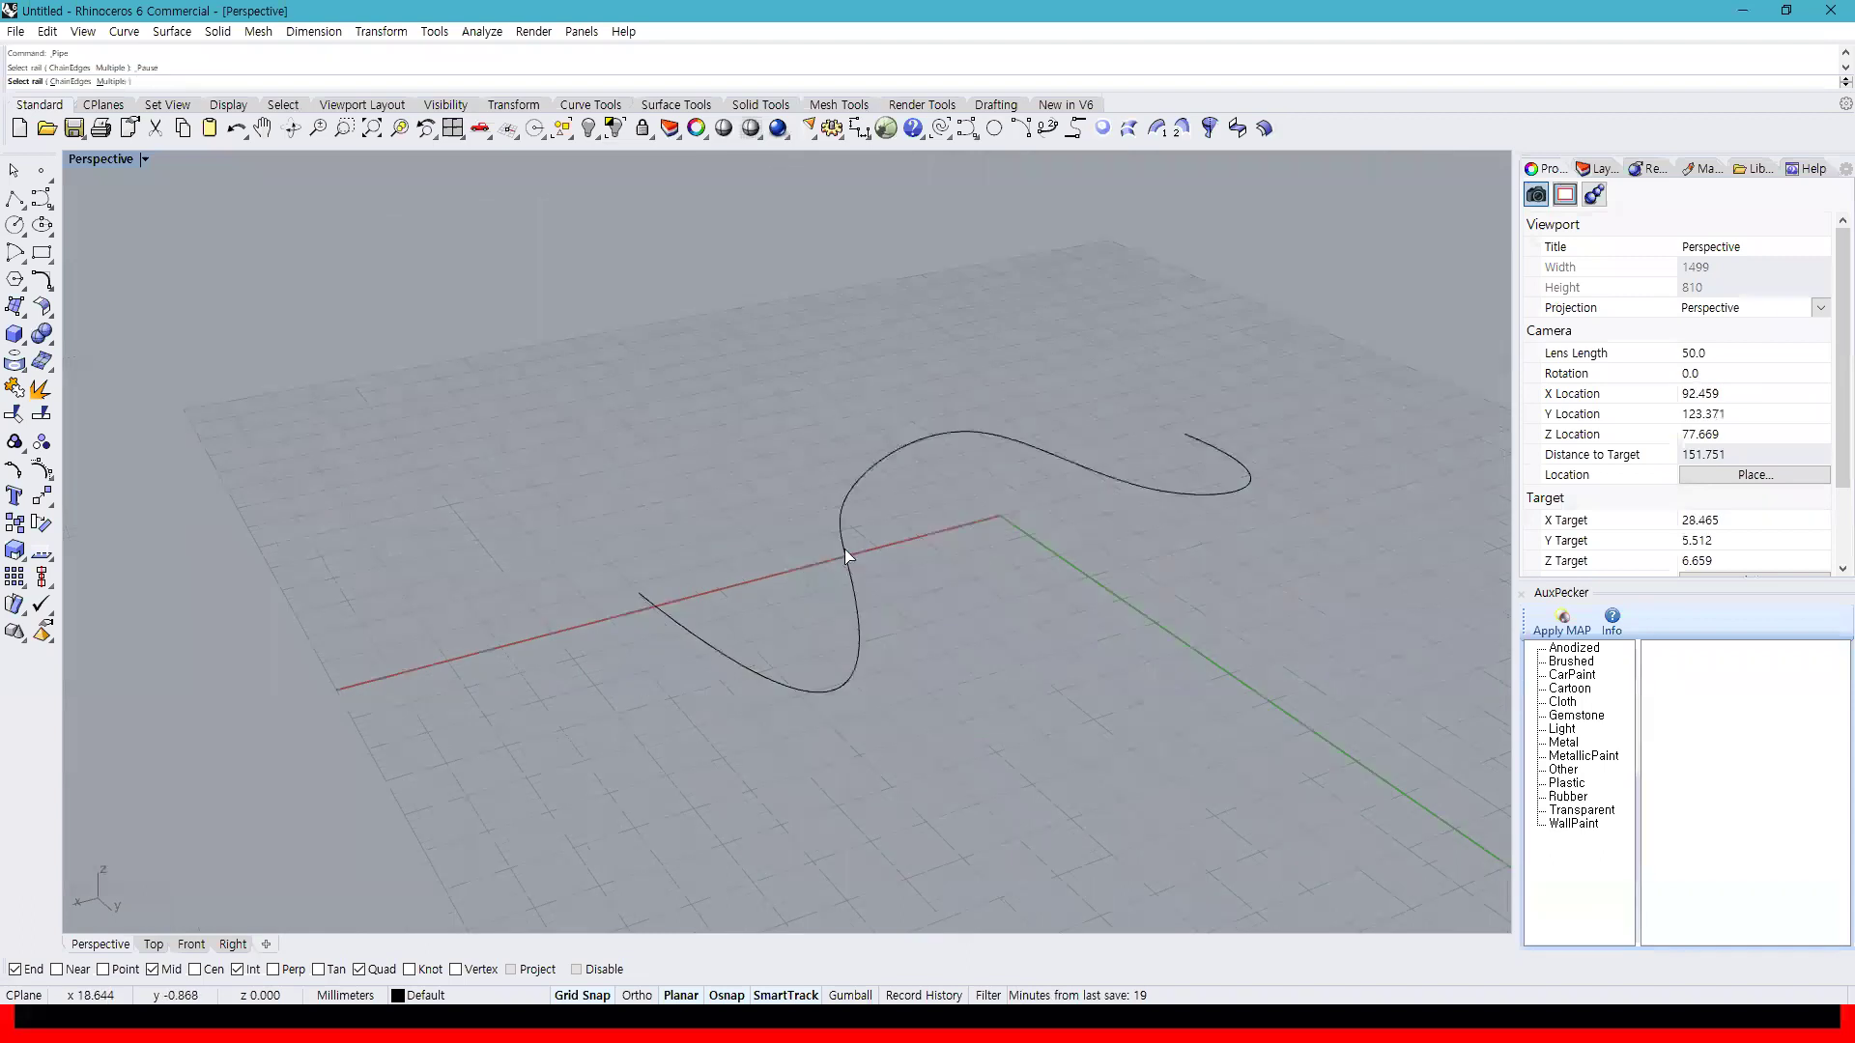
{"action": "left_click", "coordinate": [844, 549]}
{"action": "left_click", "coordinate": [1005, 567]}
{"action": "left_click", "coordinate": [1006, 567]}
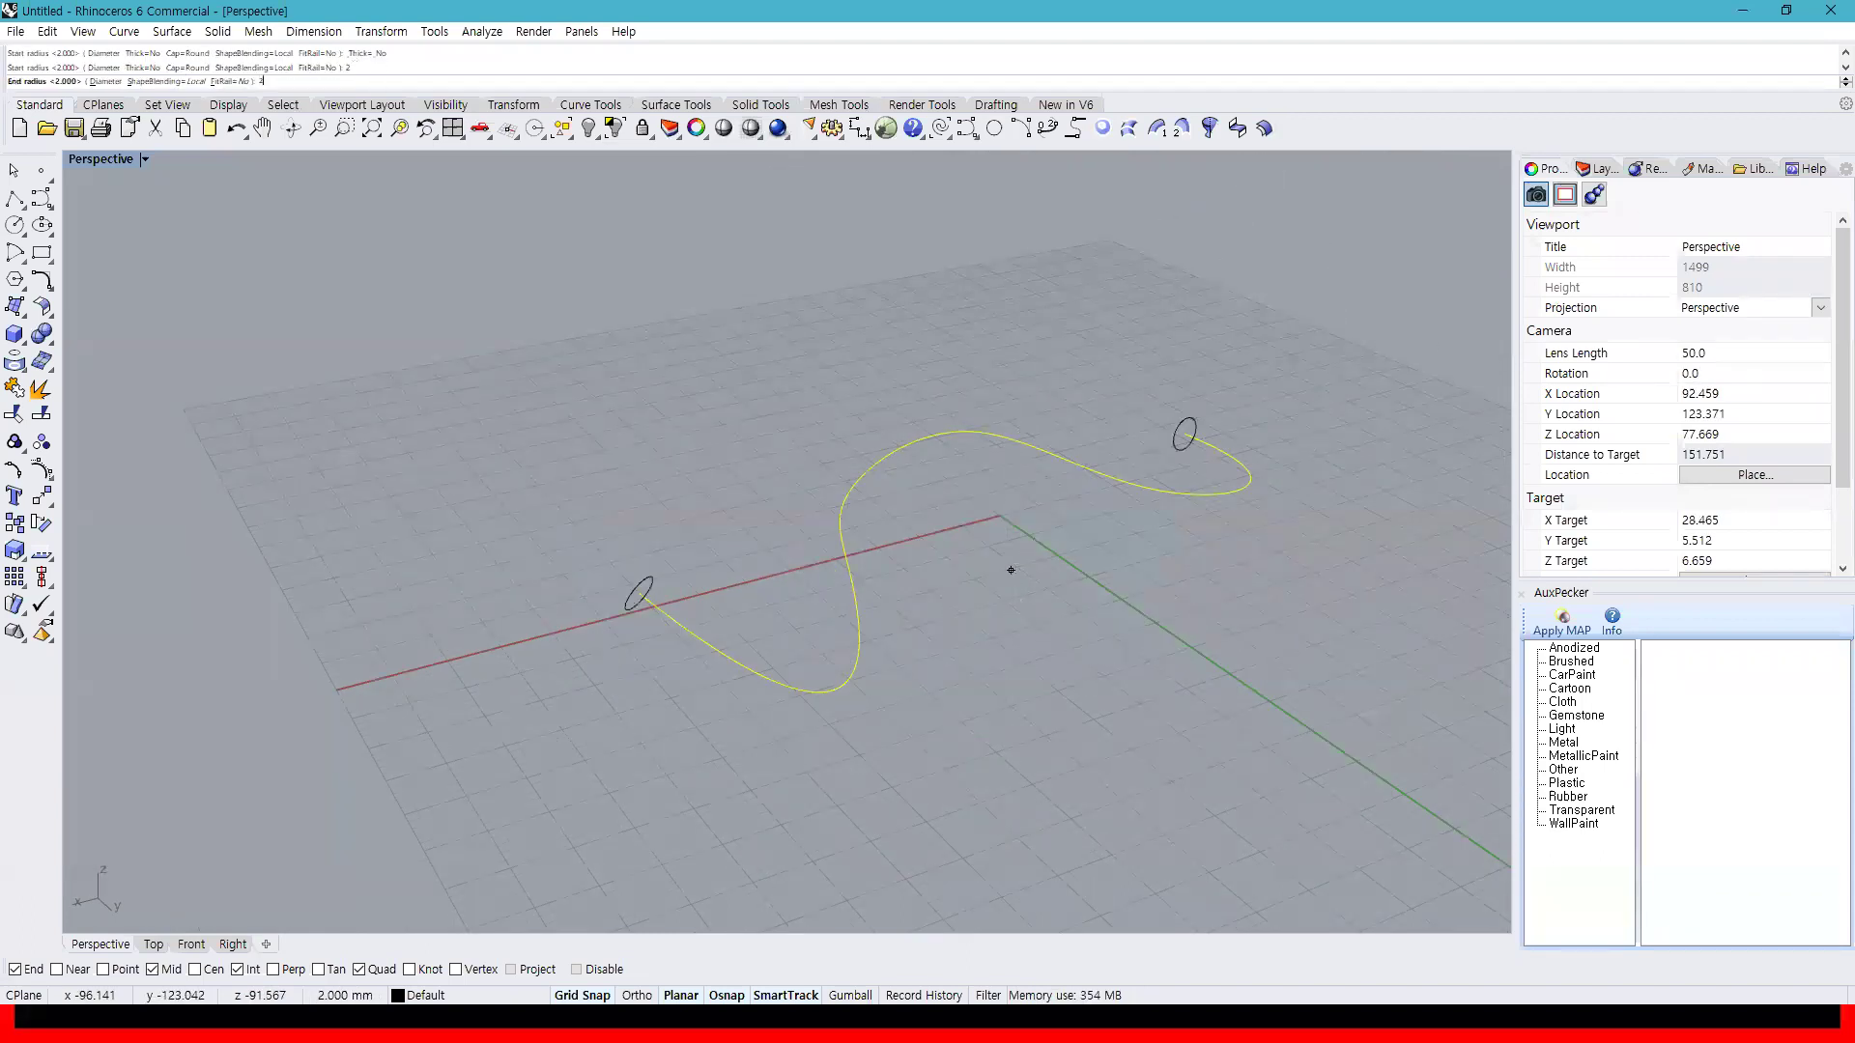
{"action": "key", "text": "Return"}
Examine the rounded end caps and overall shape of the new pipe from several angles
{"action": "scroll", "coordinate": [613, 590], "scroll_direction": "up", "scroll_amount": 12}
{"action": "right_click_drag", "start_coordinate": [622, 586], "coordinate": [813, 572]}
{"action": "right_click_drag", "start_coordinate": [637, 676], "coordinate": [542, 653]}
{"action": "scroll", "coordinate": [543, 653], "scroll_direction": "down", "scroll_amount": 6}
{"action": "right_click_drag", "start_coordinate": [1325, 562], "coordinate": [850, 585]}
{"action": "right_click_drag", "start_coordinate": [1360, 744], "coordinate": [593, 439], "text": "shift"}
{"action": "scroll", "coordinate": [801, 570], "scroll_direction": "down", "scroll_amount": 6}
{"action": "right_click_drag", "start_coordinate": [662, 700], "coordinate": [715, 705]}
{"action": "scroll", "coordinate": [1189, 719], "scroll_direction": "up", "scroll_amount": 4}
{"action": "scroll", "coordinate": [838, 668], "scroll_direction": "down", "scroll_amount": 4}
{"action": "right_click_drag", "start_coordinate": [1217, 674], "coordinate": [735, 555]}
Delete the round-capped pipe and its rail curve, leaving the scene empty
{"action": "left_click", "coordinate": [740, 554]}
{"action": "key", "text": "Delete"}
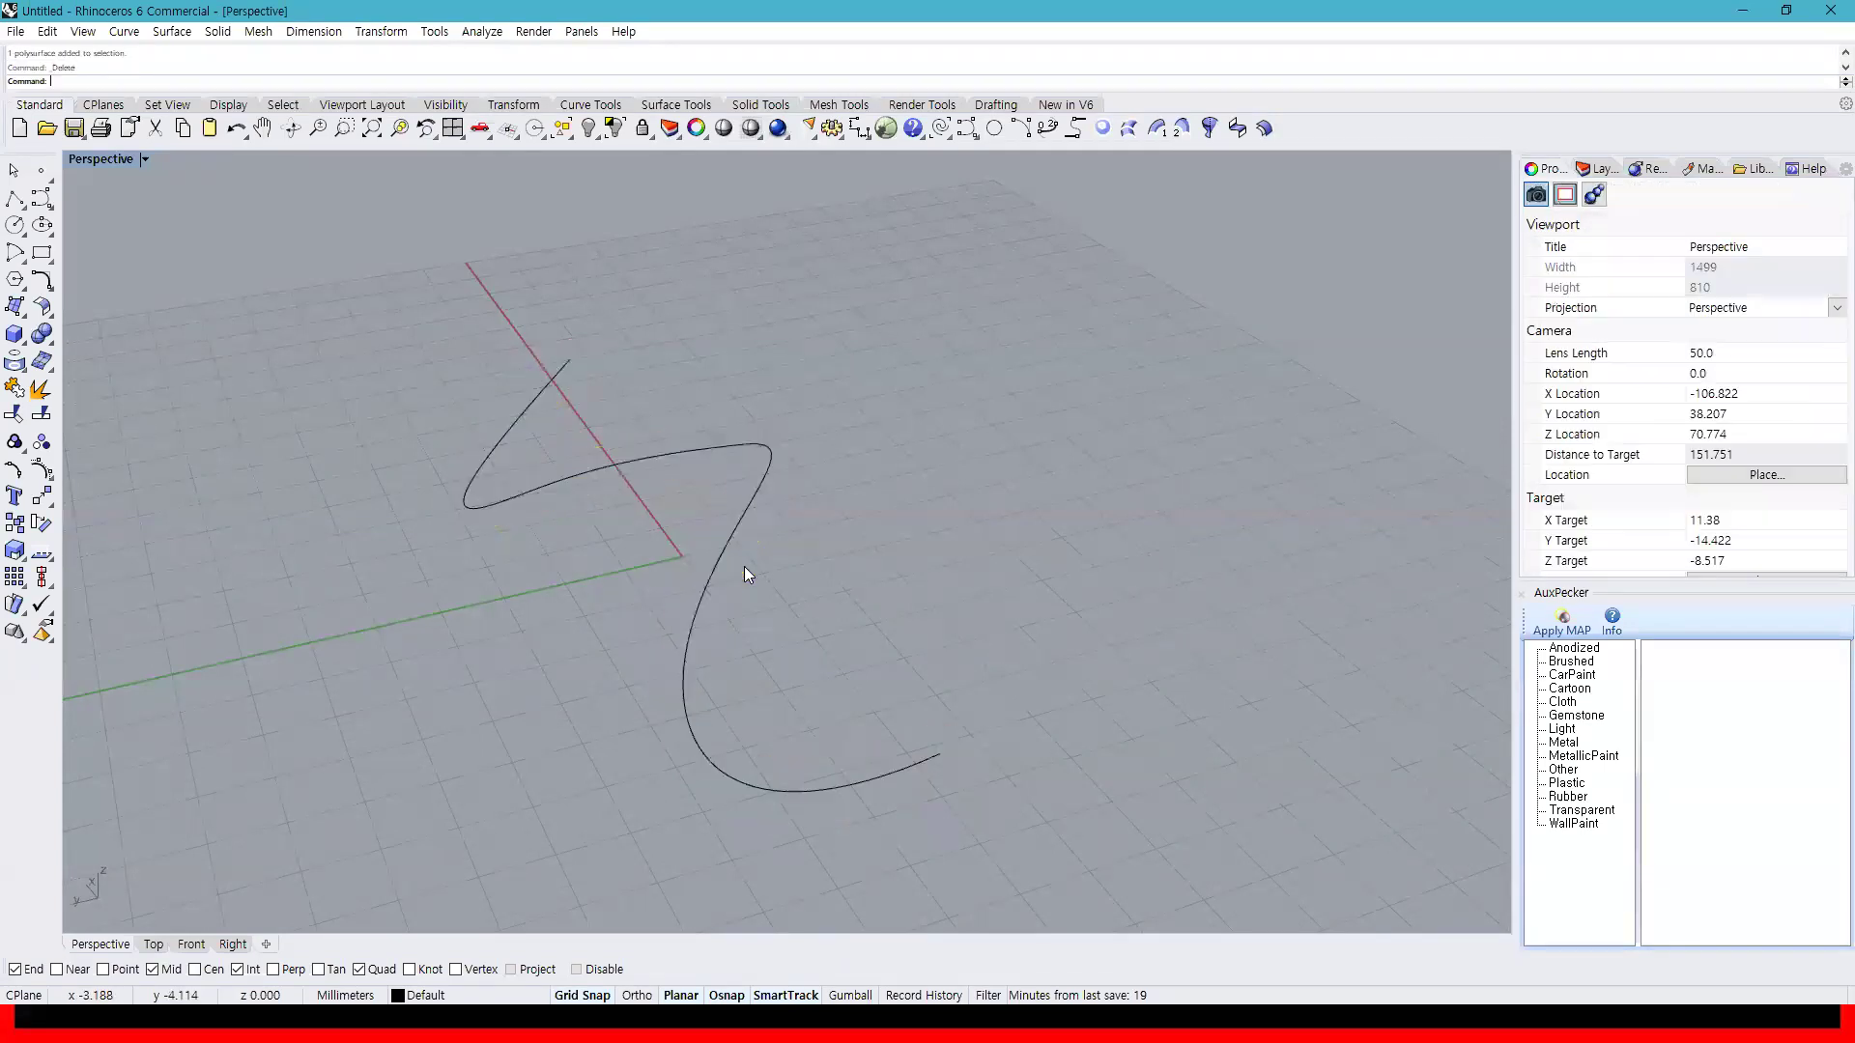
{"action": "left_click_drag", "start_coordinate": [980, 581], "coordinate": [468, 429]}
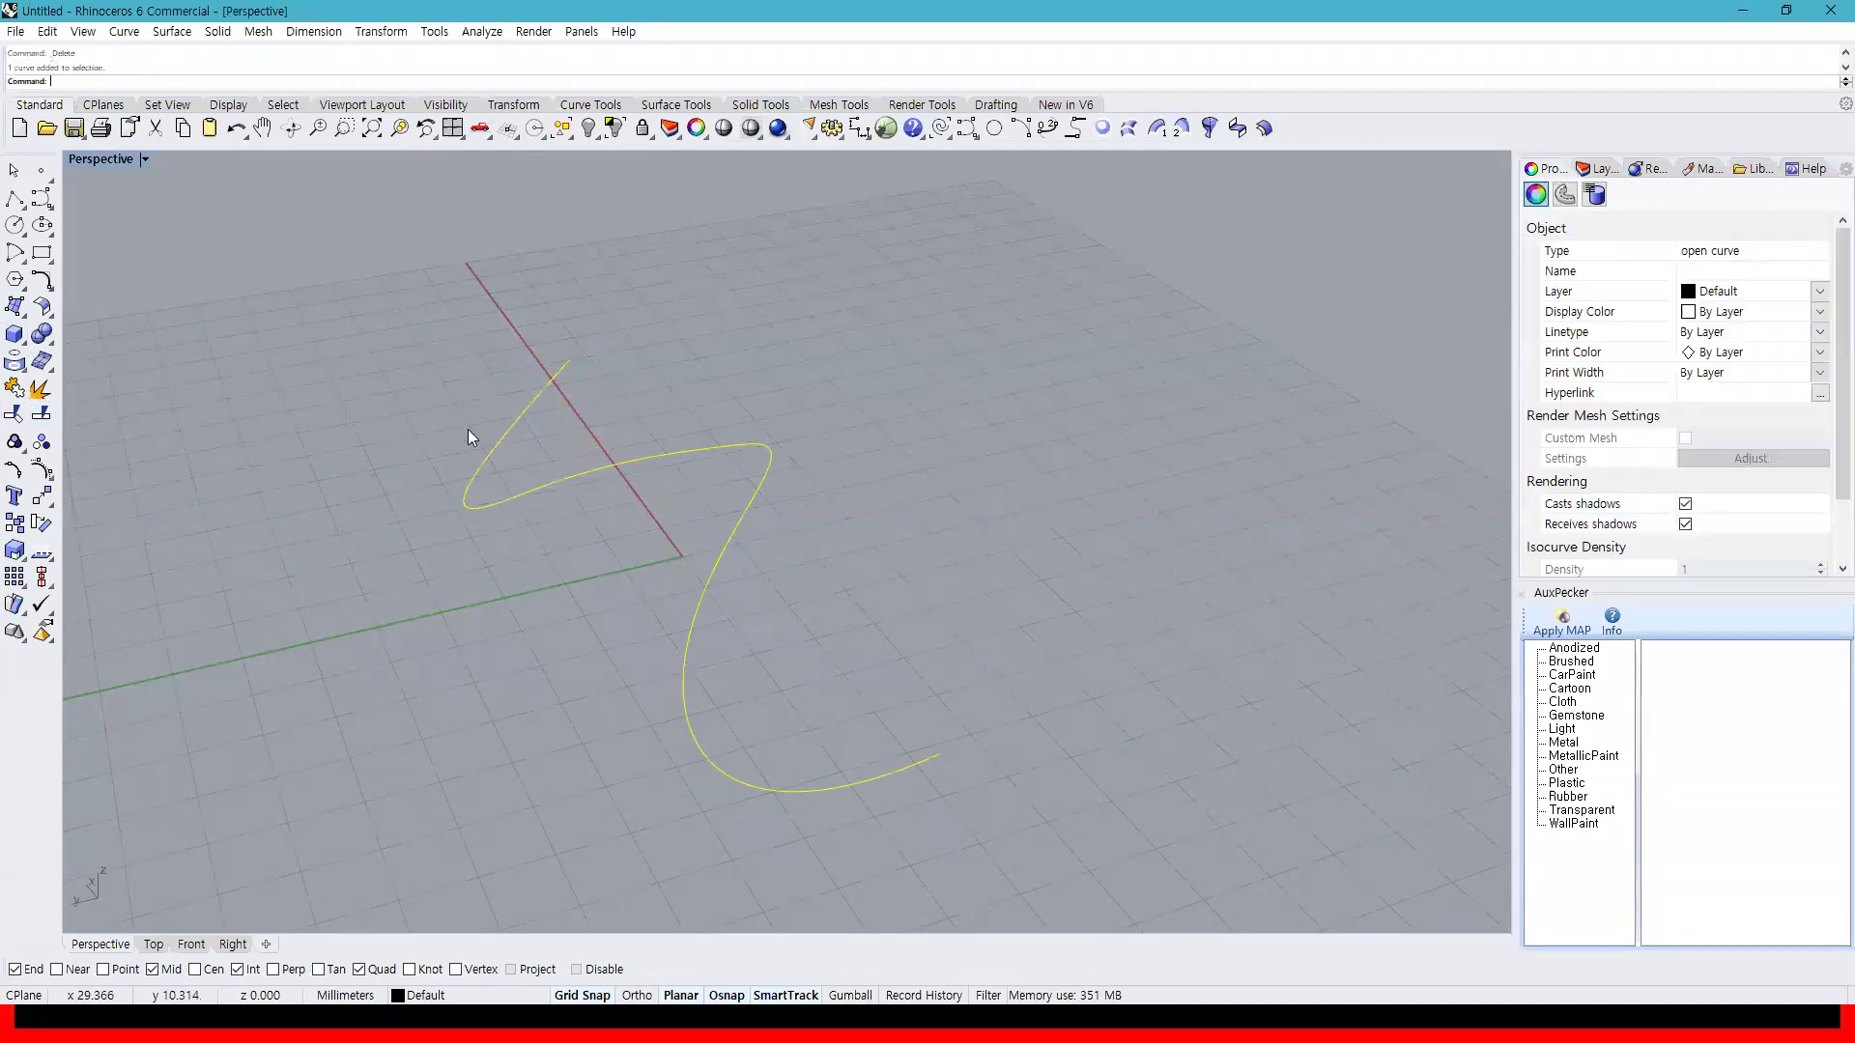
{"action": "key", "text": "Delete"}
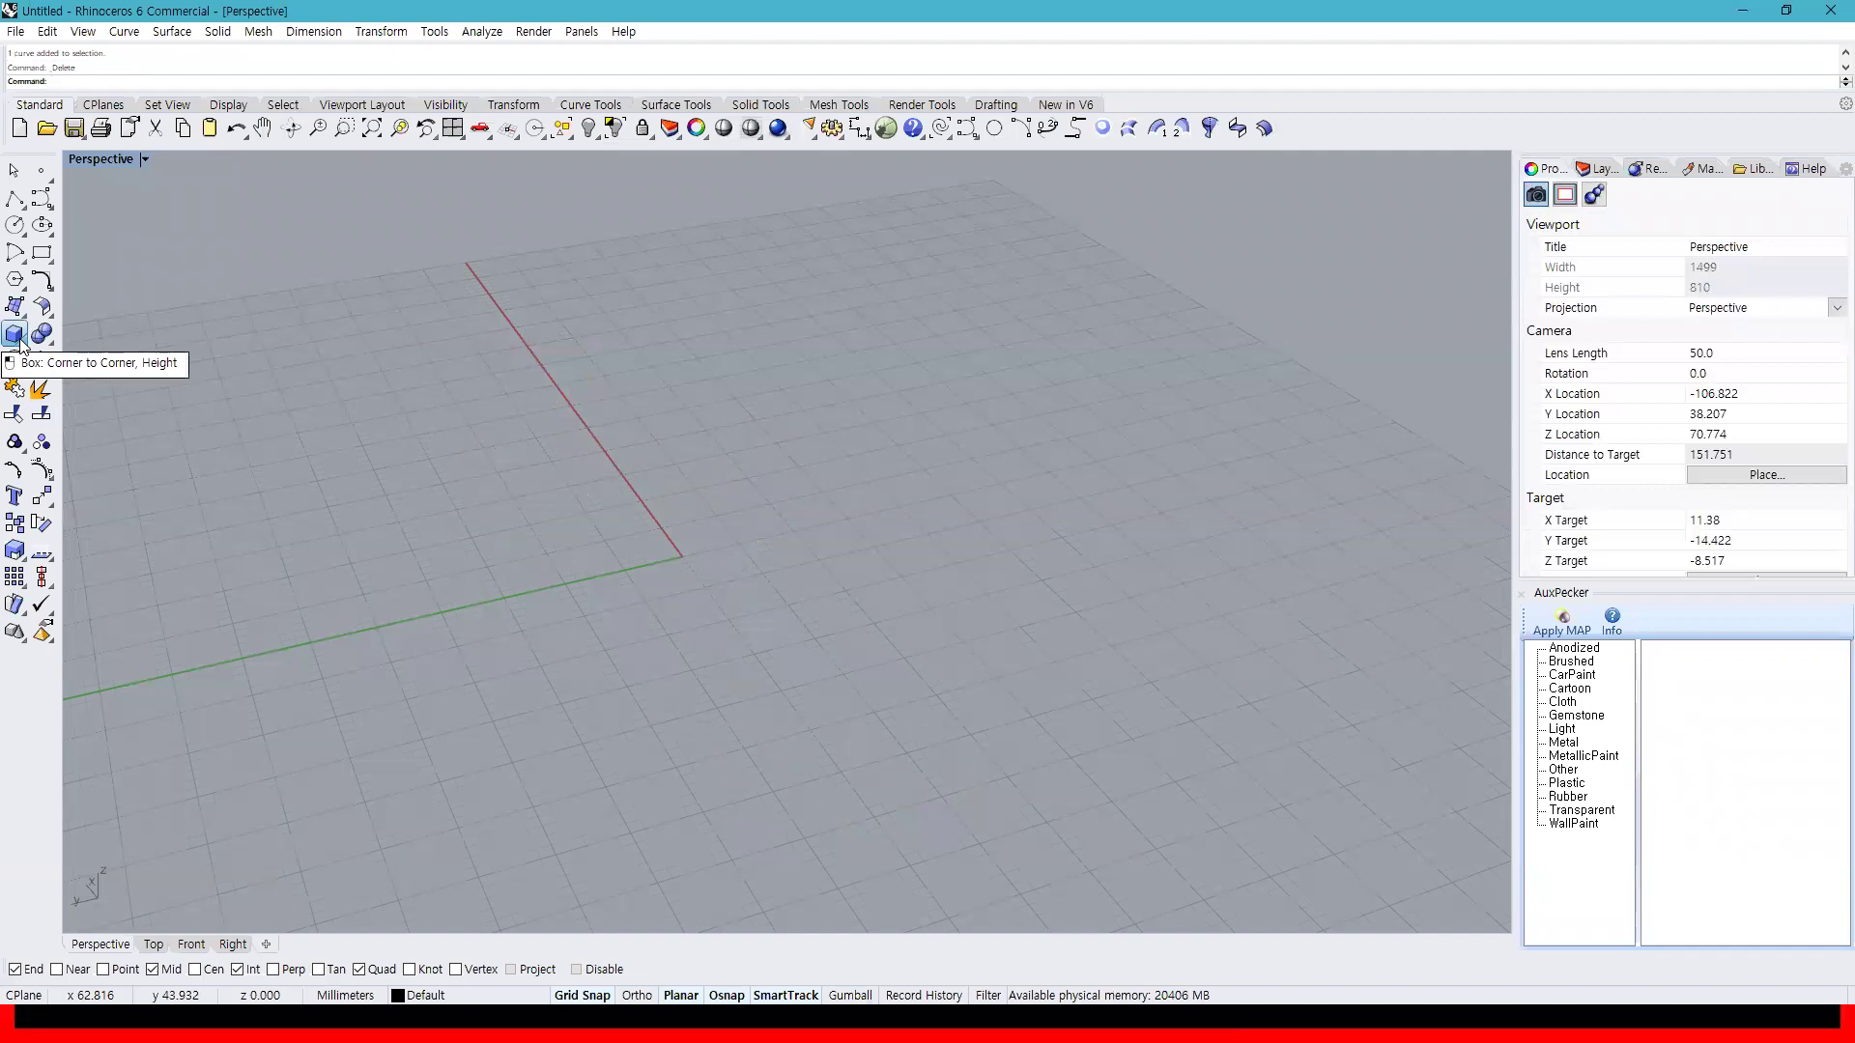
Copy the solid Extrude closed planar curve tool to the end of the Standard toolbar
{"action": "left_click", "coordinate": [18, 338]}
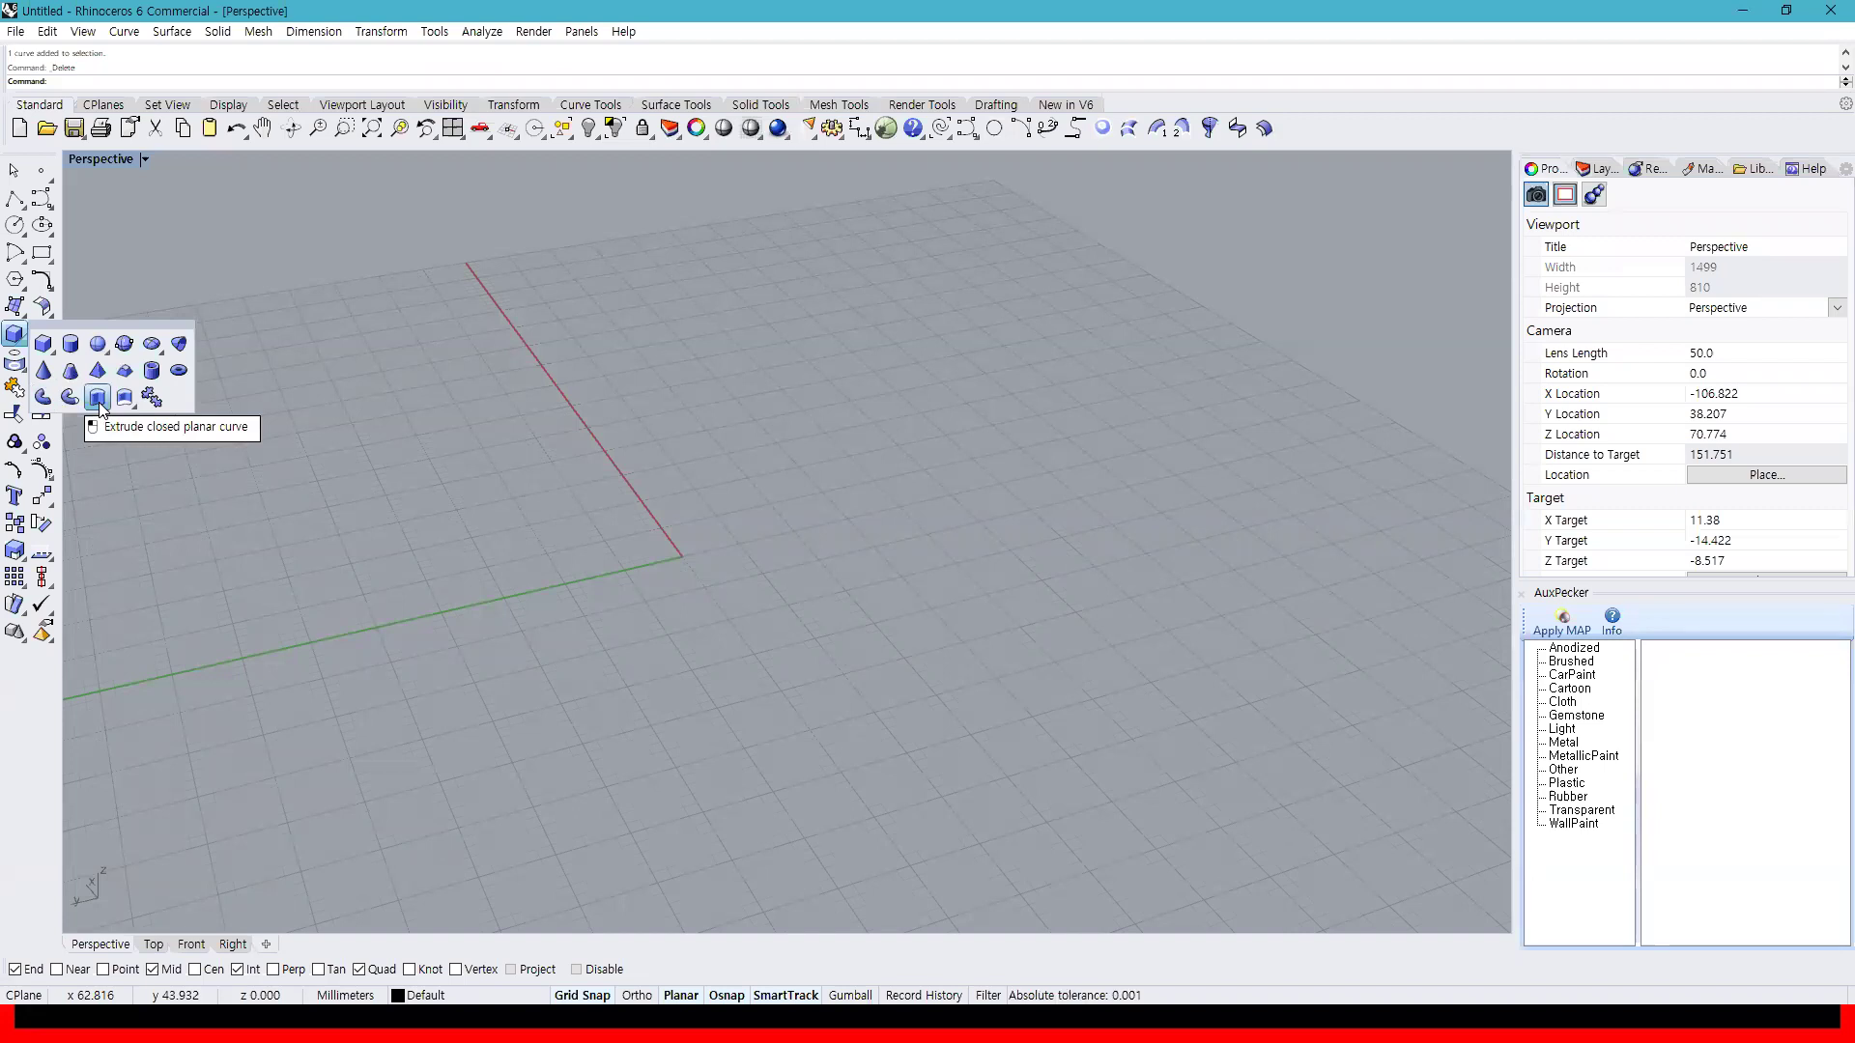
{"action": "left_click", "coordinate": [22, 309]}
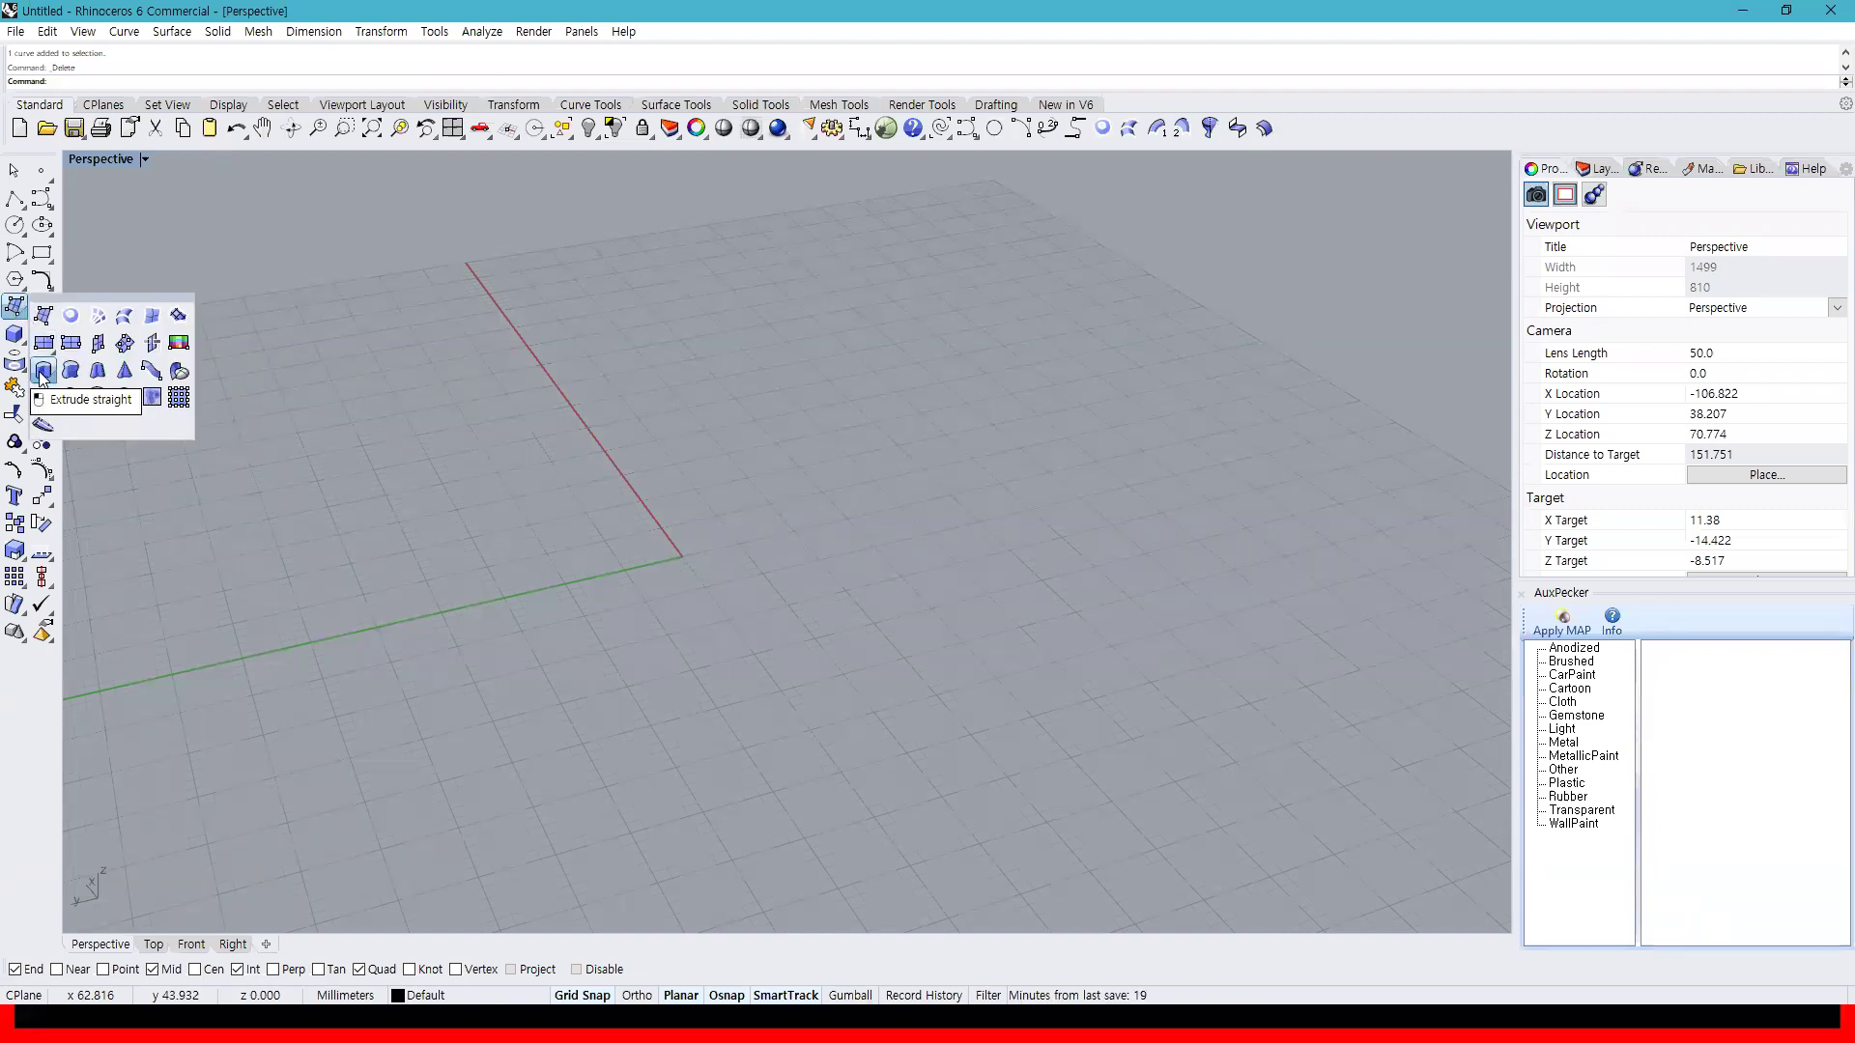
{"action": "left_click", "coordinate": [19, 336]}
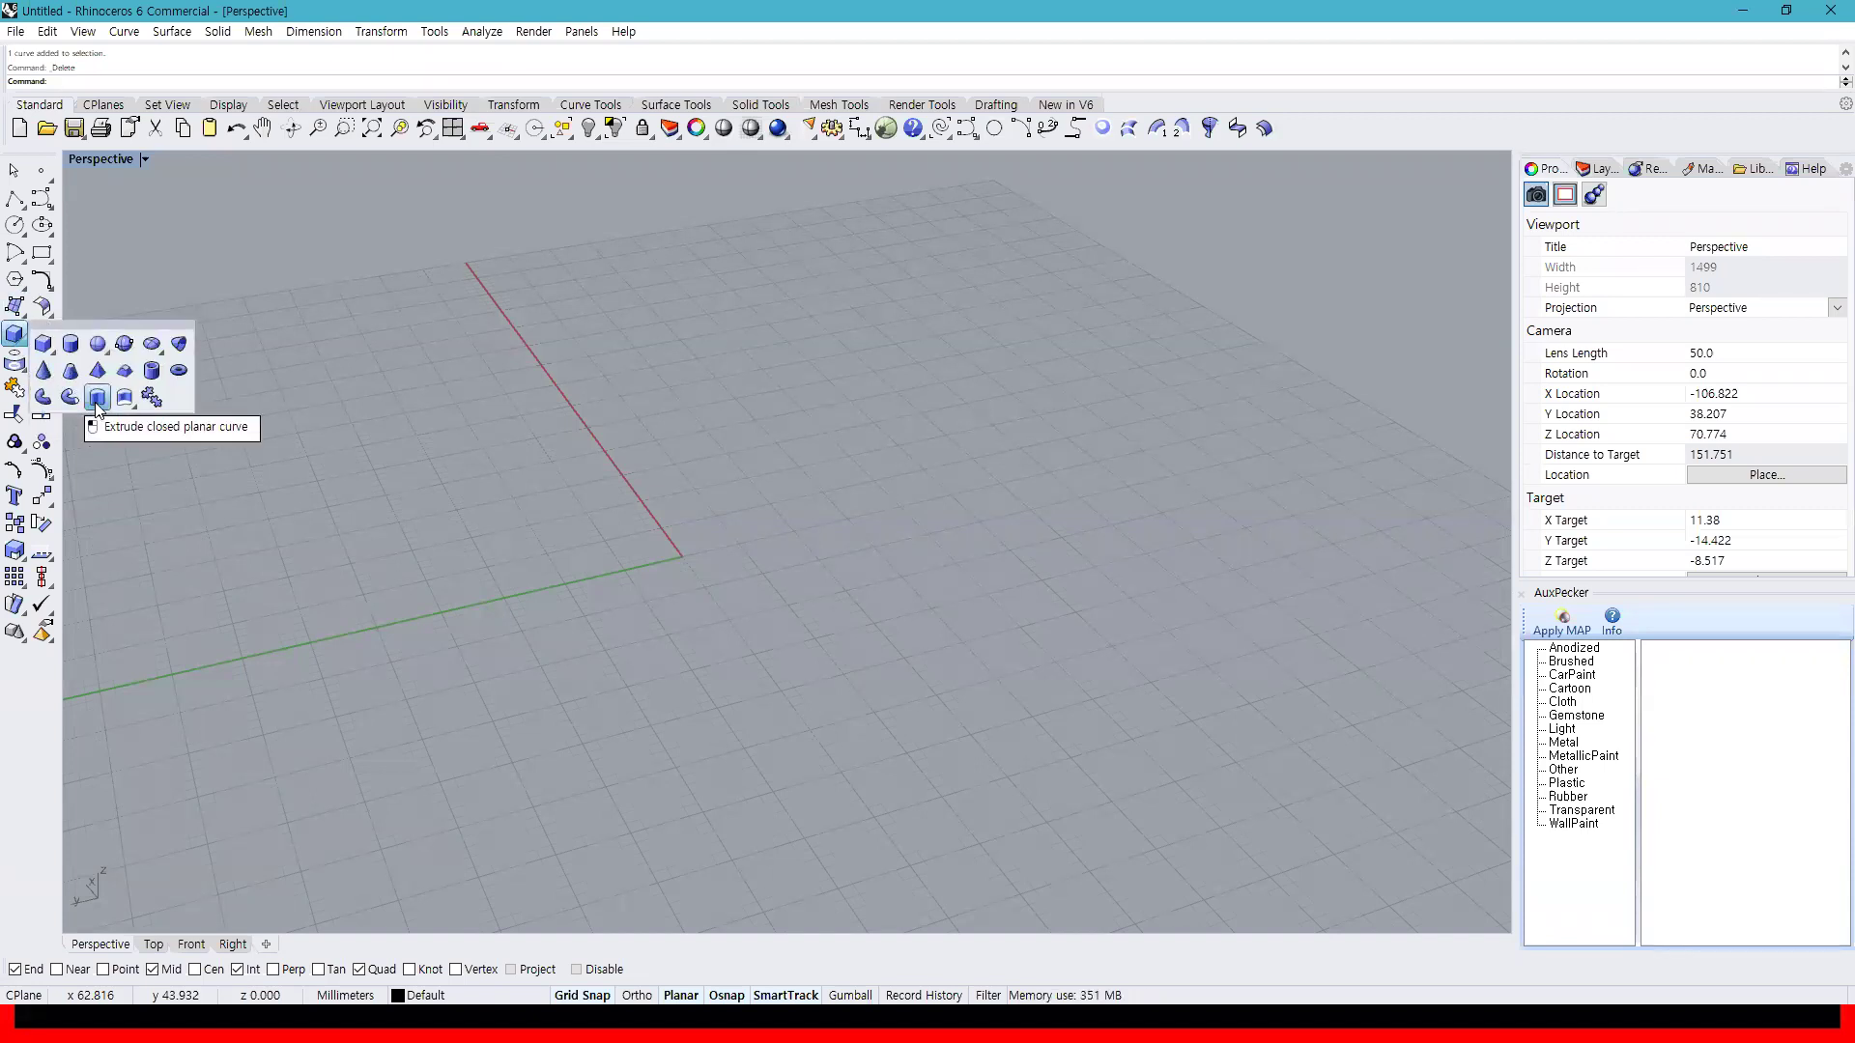
{"action": "left_click_drag", "start_coordinate": [98, 410], "coordinate": [1291, 134], "text": "ctrl"}
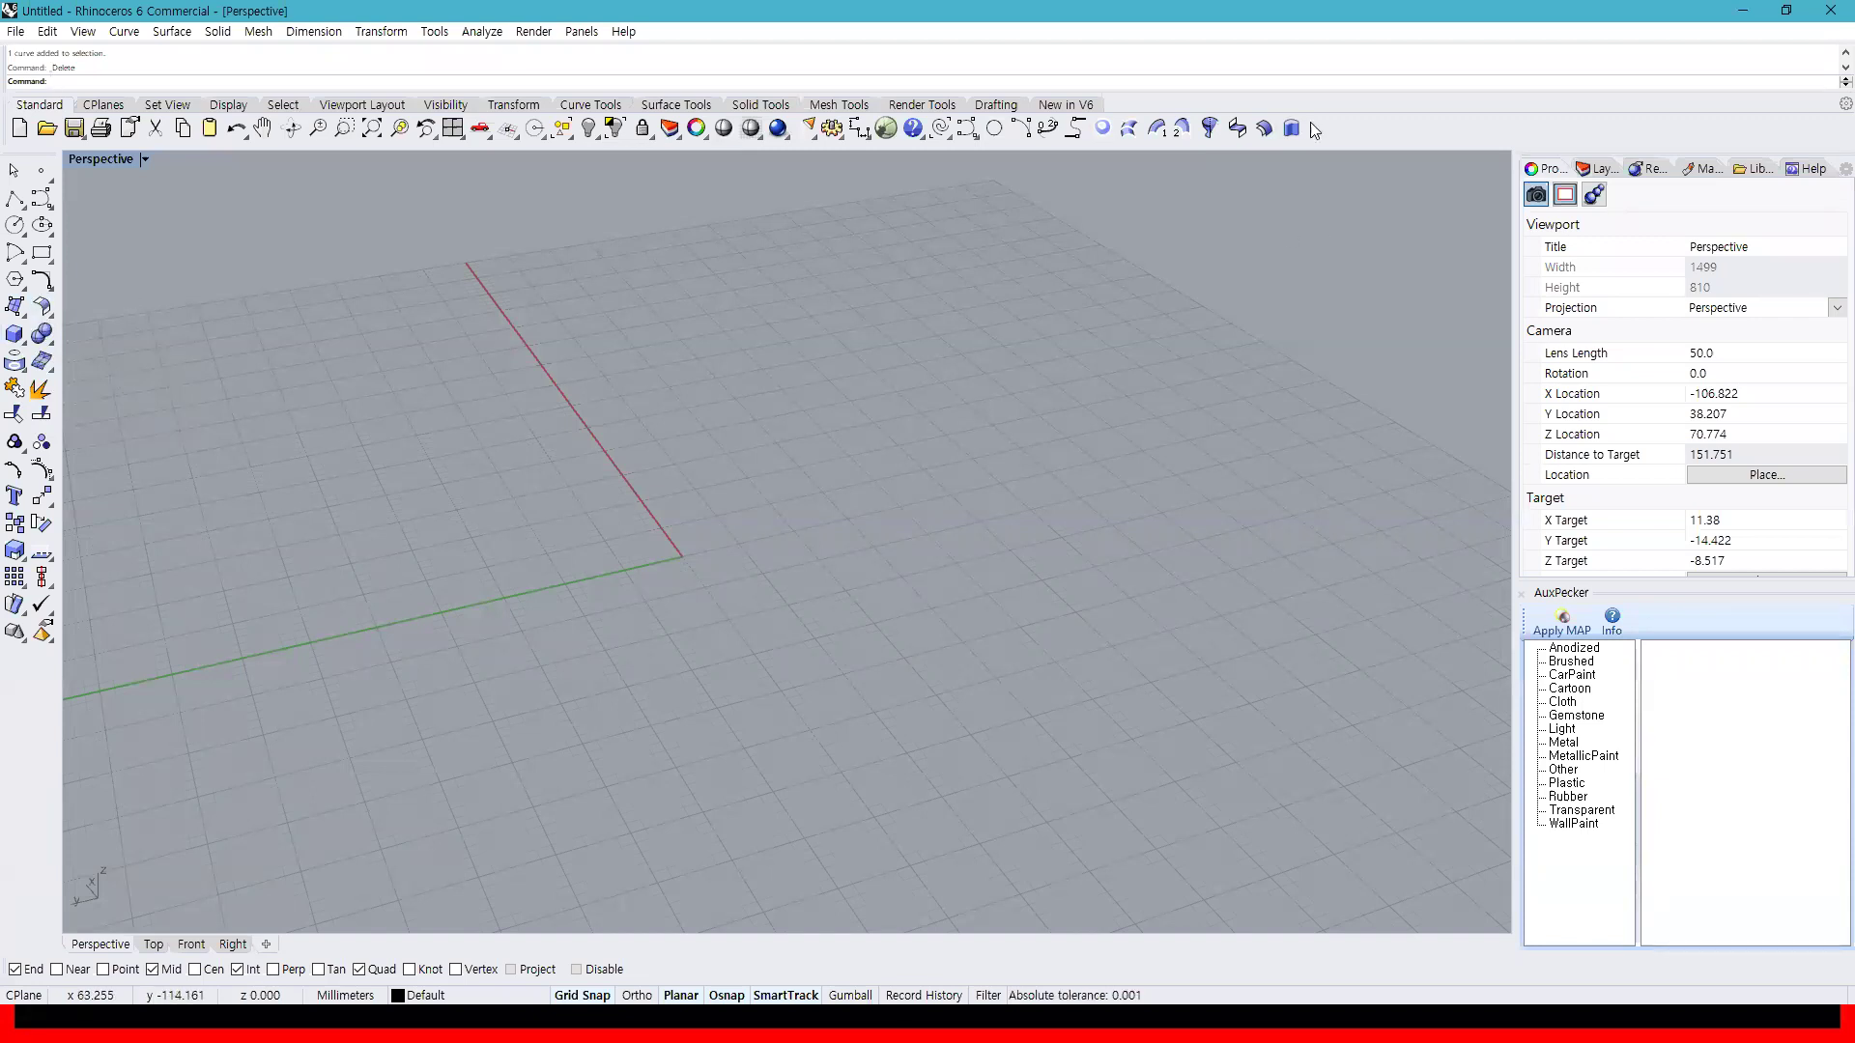
Switch to the four-viewport layout and draw a circle in the Top view centred near the origin
{"action": "left_click", "coordinate": [452, 128]}
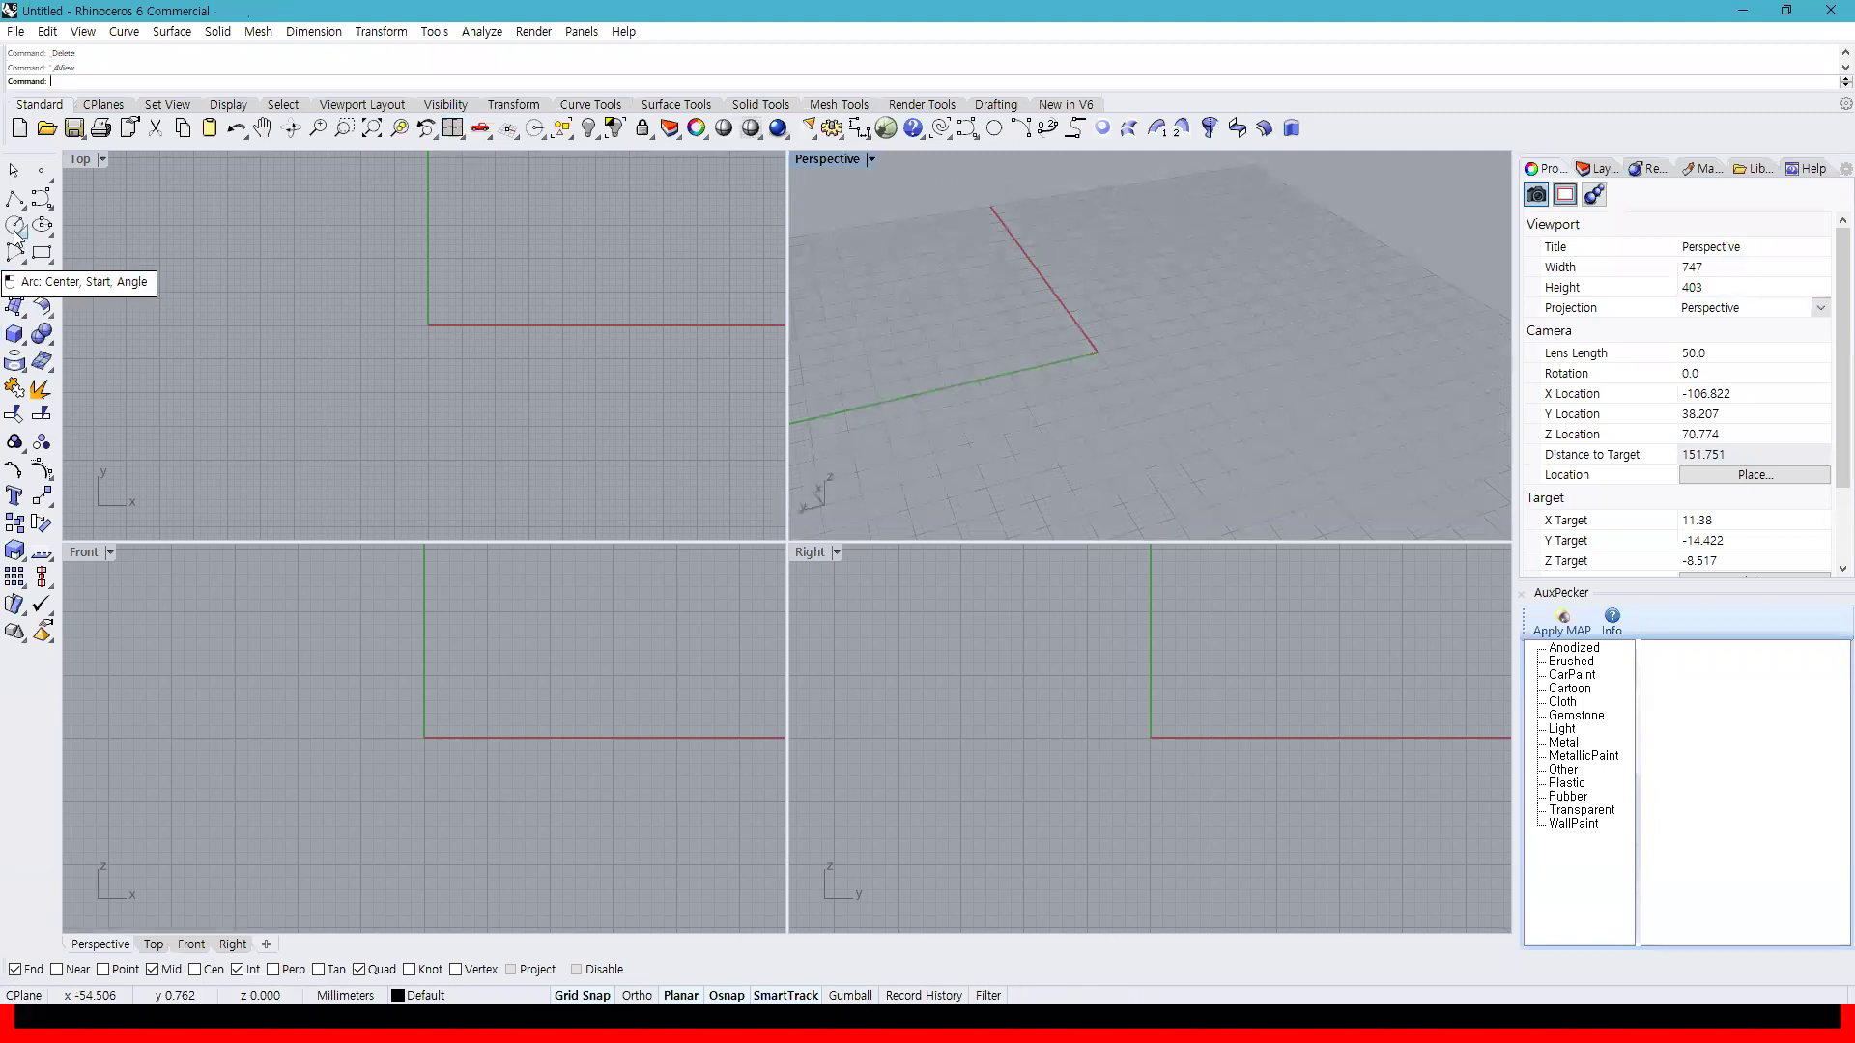
{"action": "left_click", "coordinate": [17, 280]}
{"action": "left_click", "coordinate": [428, 332]}
{"action": "left_click", "coordinate": [568, 331]}
{"action": "left_click", "coordinate": [1076, 384]}
{"action": "scroll", "coordinate": [1165, 450], "scroll_direction": "down", "scroll_amount": 2}
{"action": "right_click_drag", "start_coordinate": [1166, 446], "coordinate": [1184, 391]}
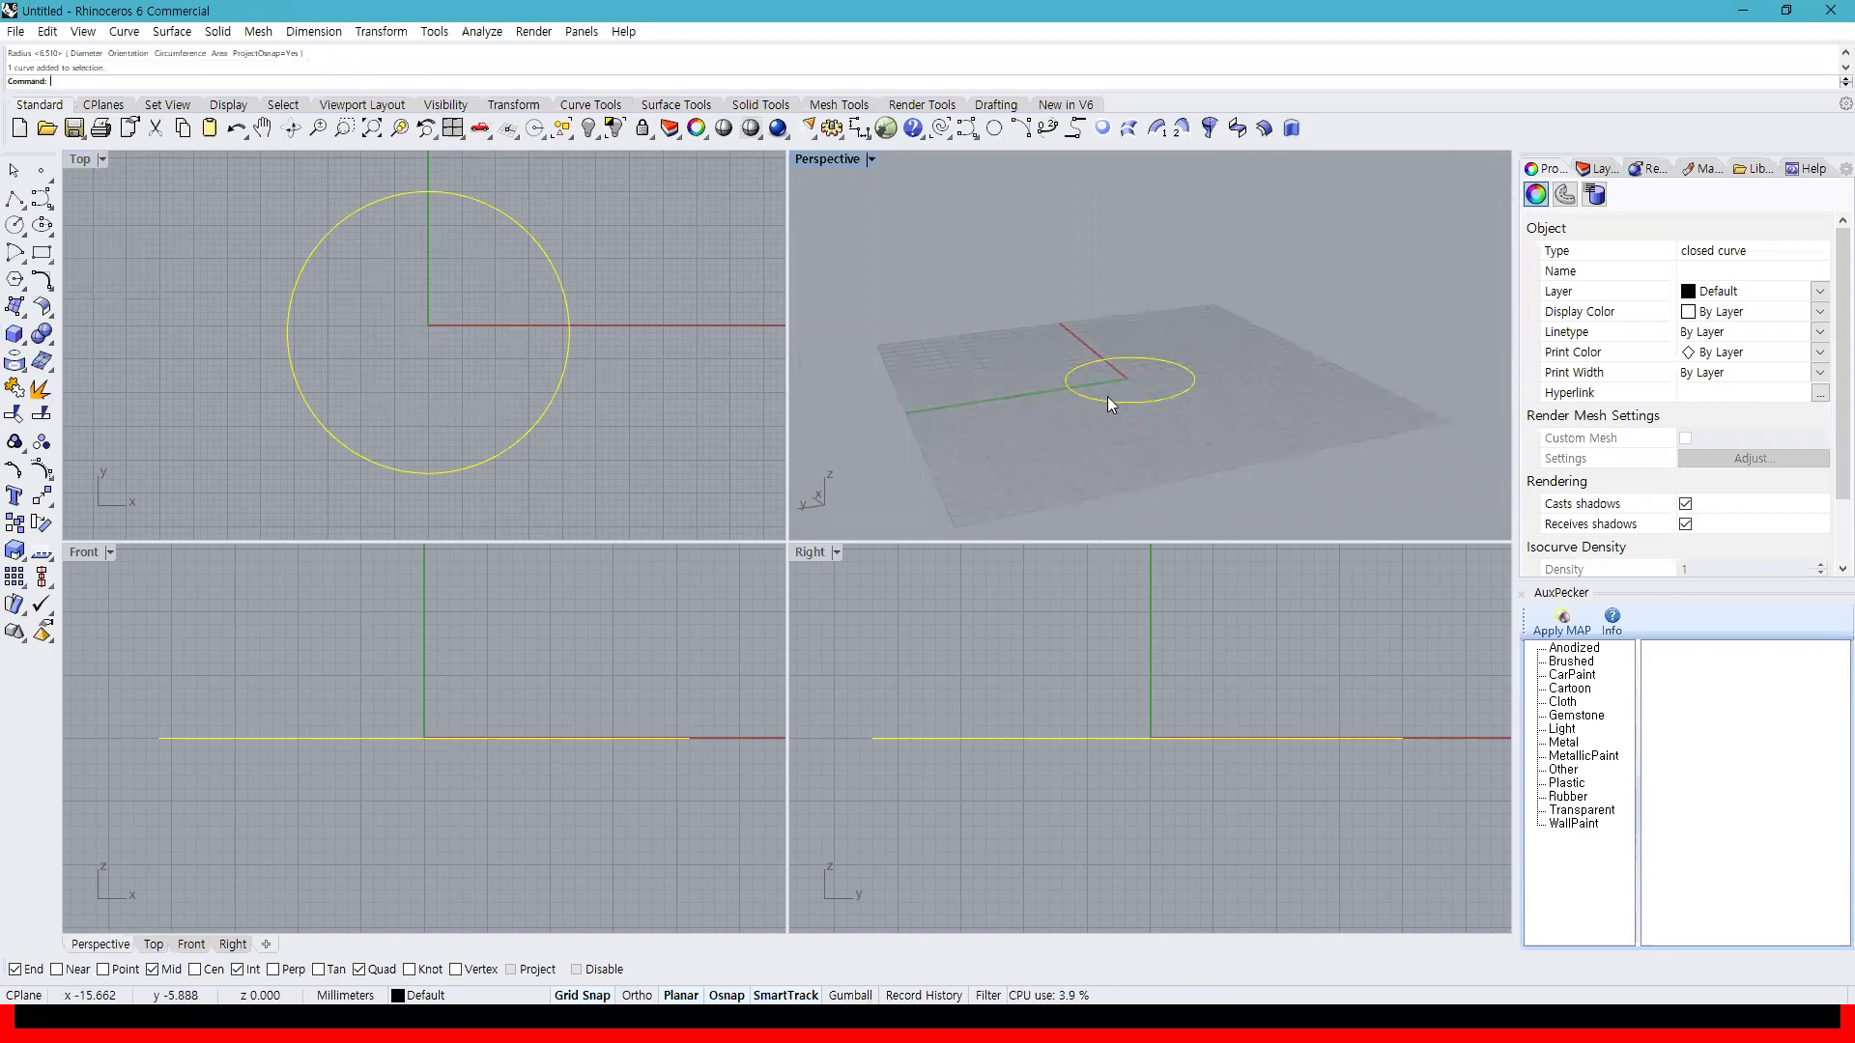
Extrude the closed circle straight up into a solid cylinder about 46 mm tall
{"action": "left_click", "coordinate": [1288, 125]}
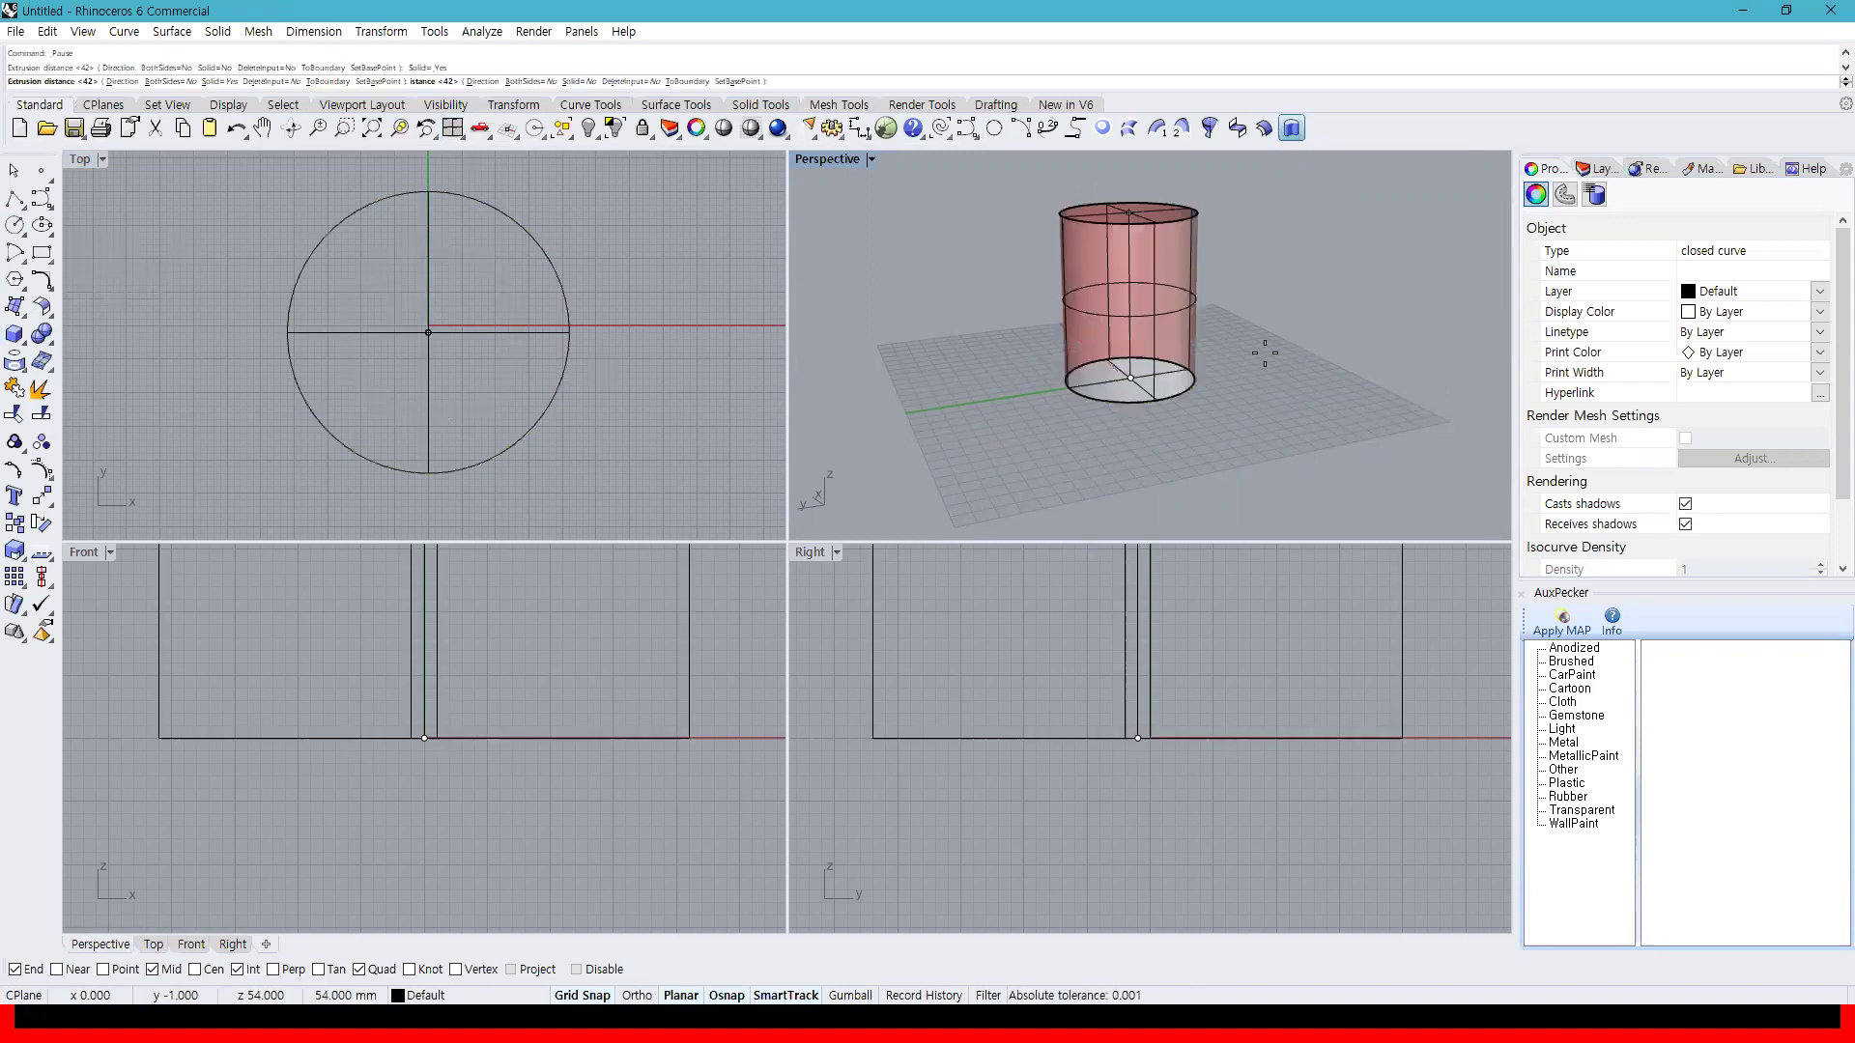
{"action": "scroll", "coordinate": [1213, 716], "scroll_direction": "down", "scroll_amount": 5}
{"action": "right_click_drag", "start_coordinate": [1255, 763], "coordinate": [1263, 801]}
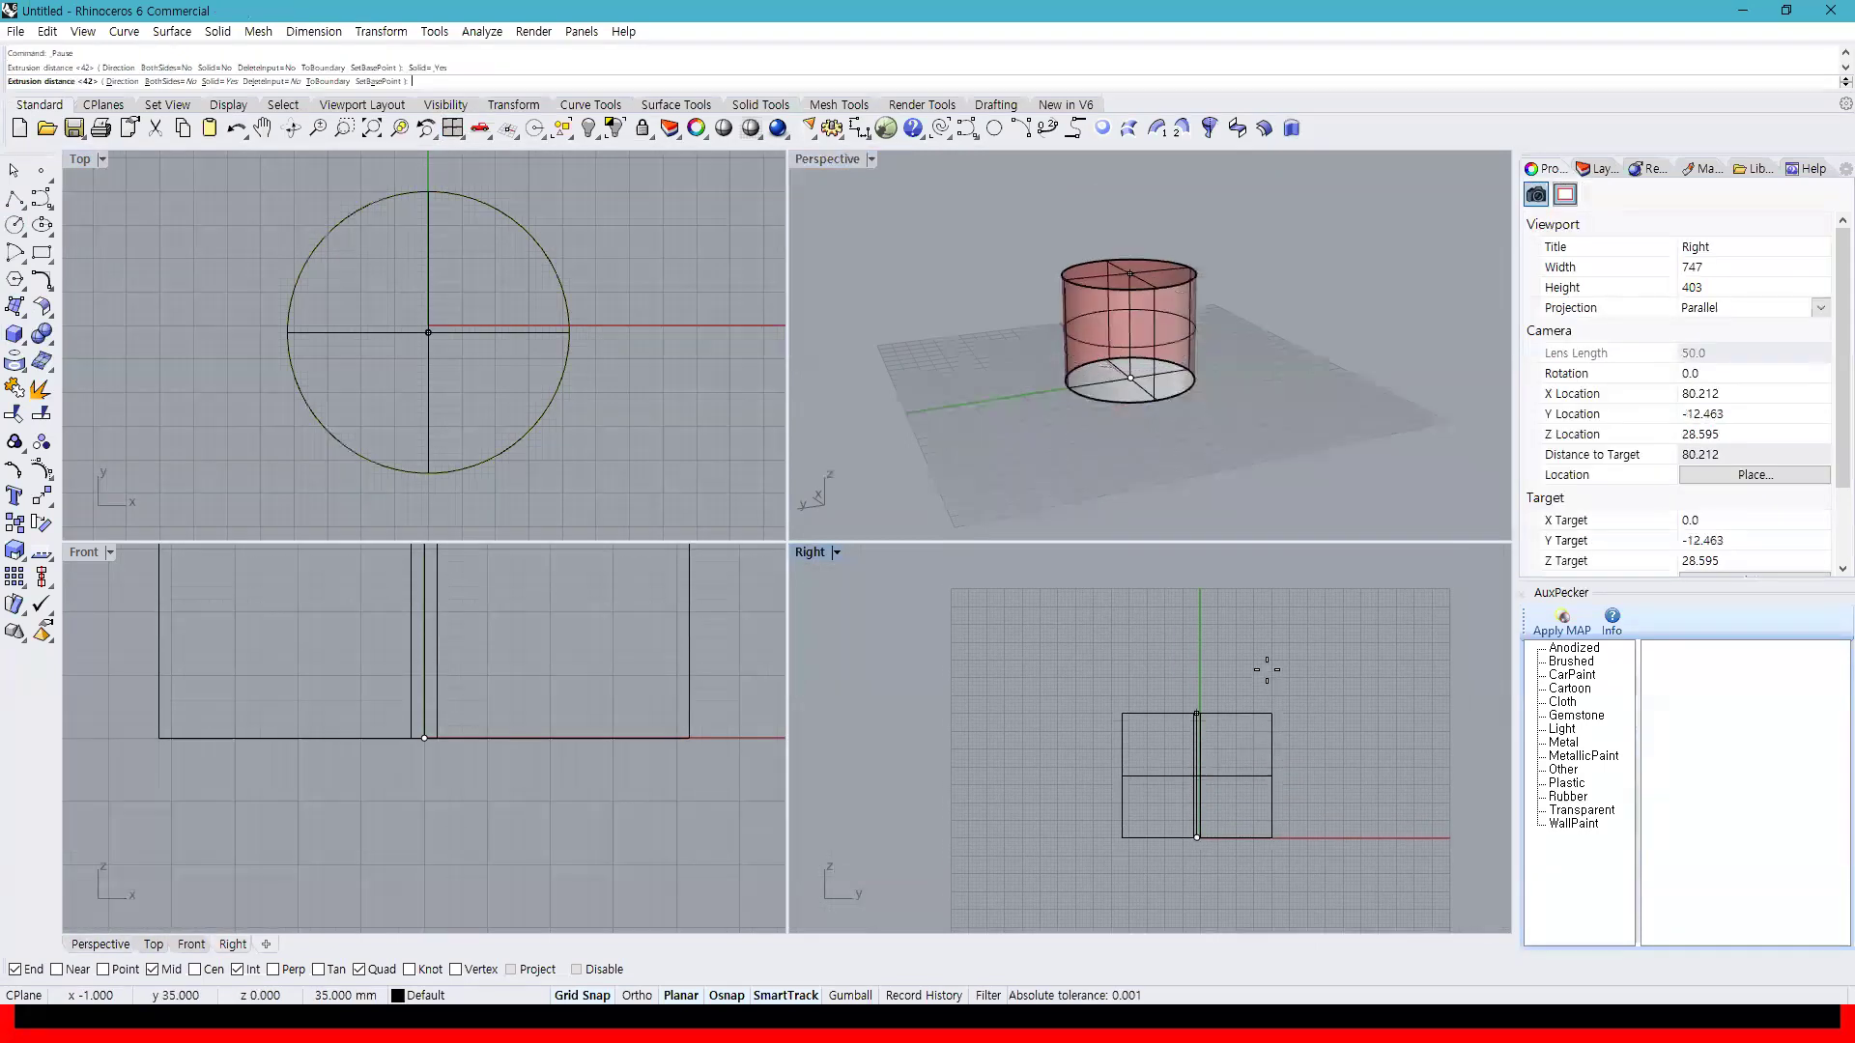
{"action": "left_click", "coordinate": [1265, 674]}
{"action": "right_click_drag", "start_coordinate": [1170, 375], "coordinate": [1123, 423]}
{"action": "right_click_drag", "start_coordinate": [1196, 364], "coordinate": [1045, 286]}
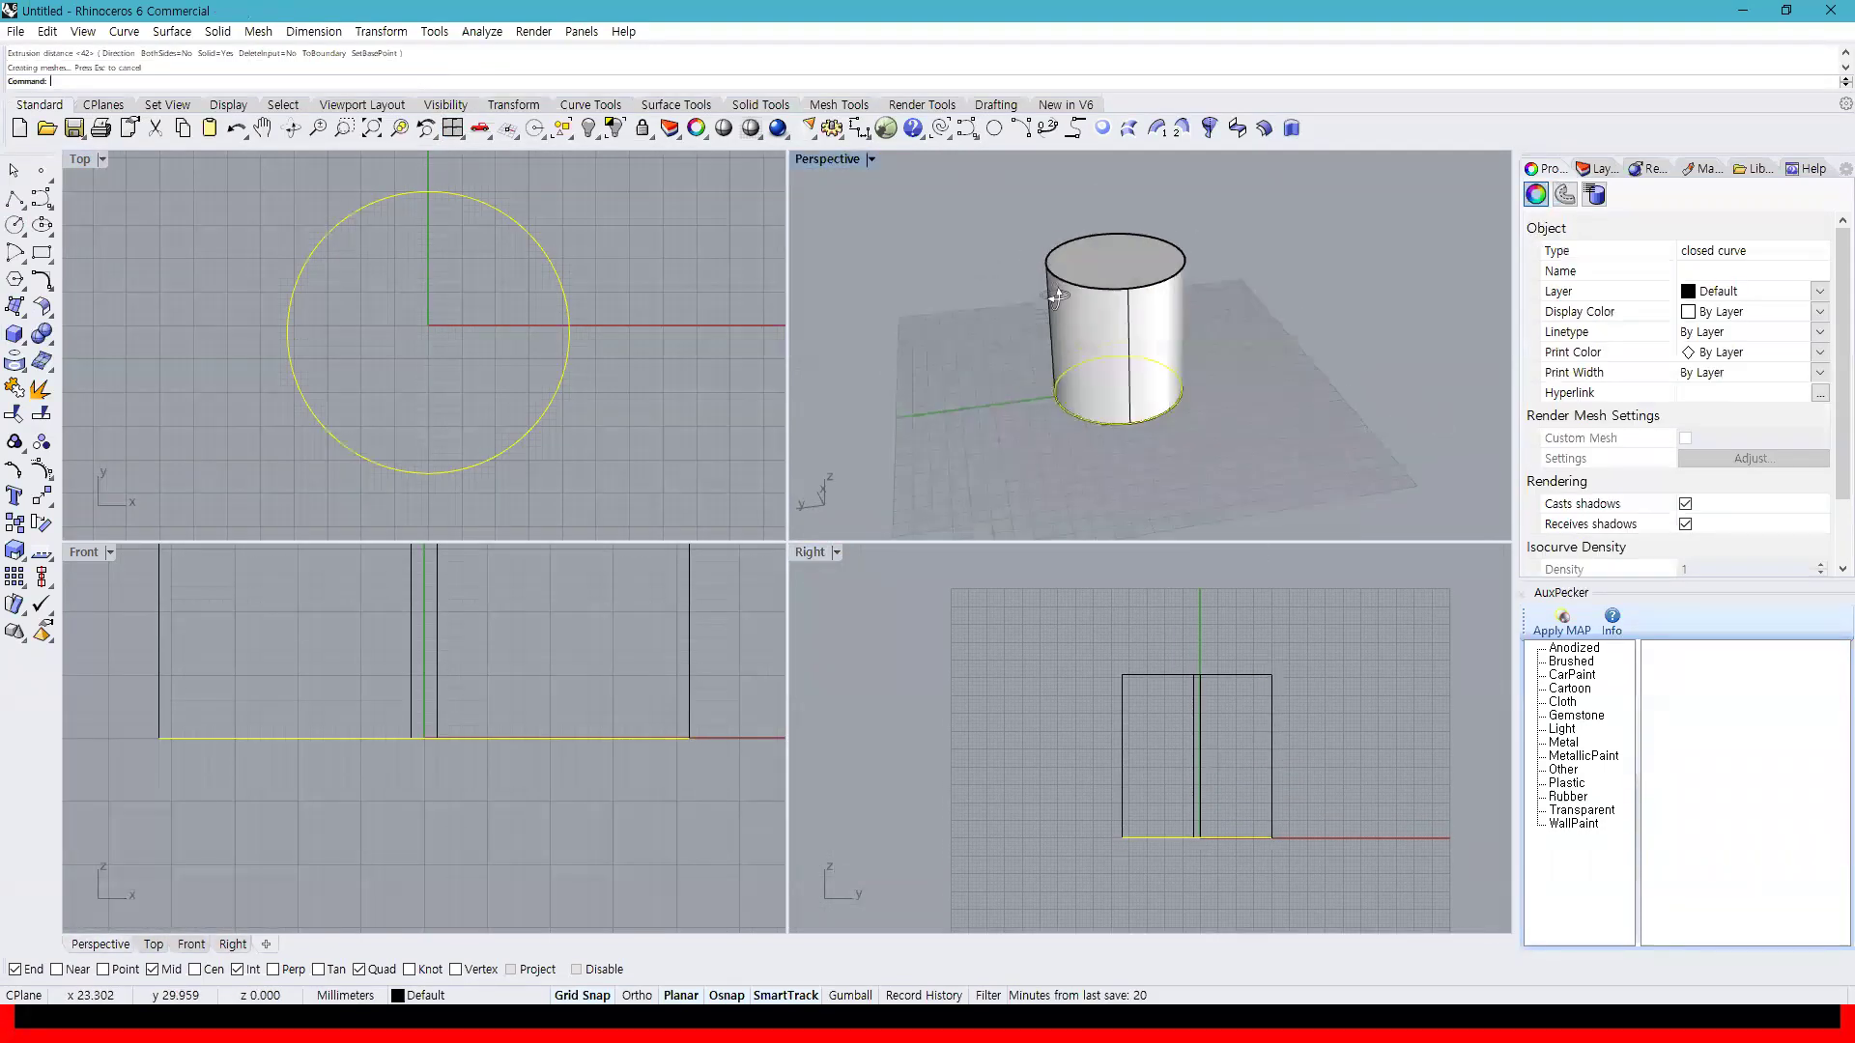
{"action": "scroll", "coordinate": [1153, 363], "scroll_direction": "up", "scroll_amount": 5}
{"action": "scroll", "coordinate": [1169, 357], "scroll_direction": "down", "scroll_amount": 2}
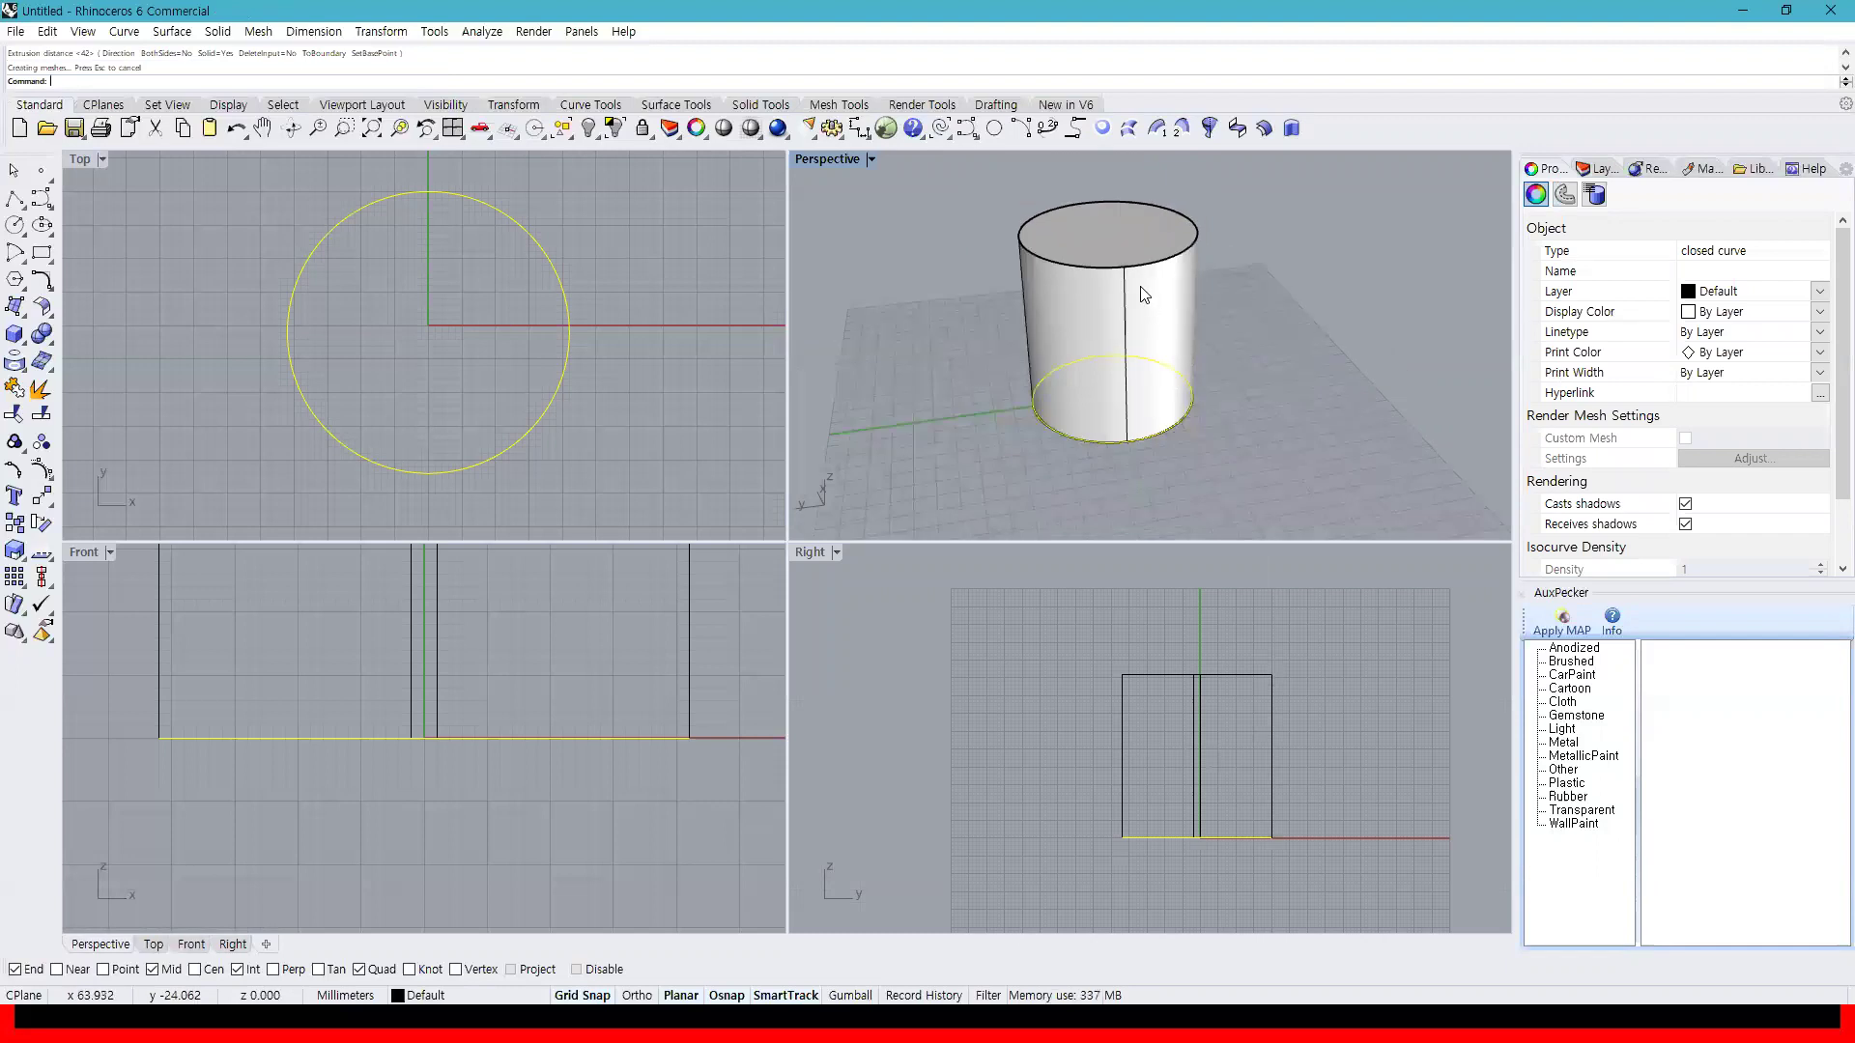
Inspect the extruded cylinder and delete it, keeping the base circle
{"action": "left_click", "coordinate": [1143, 295]}
{"action": "right_click_drag", "start_coordinate": [1143, 295], "coordinate": [1064, 373]}
{"action": "key", "text": "Escape"}
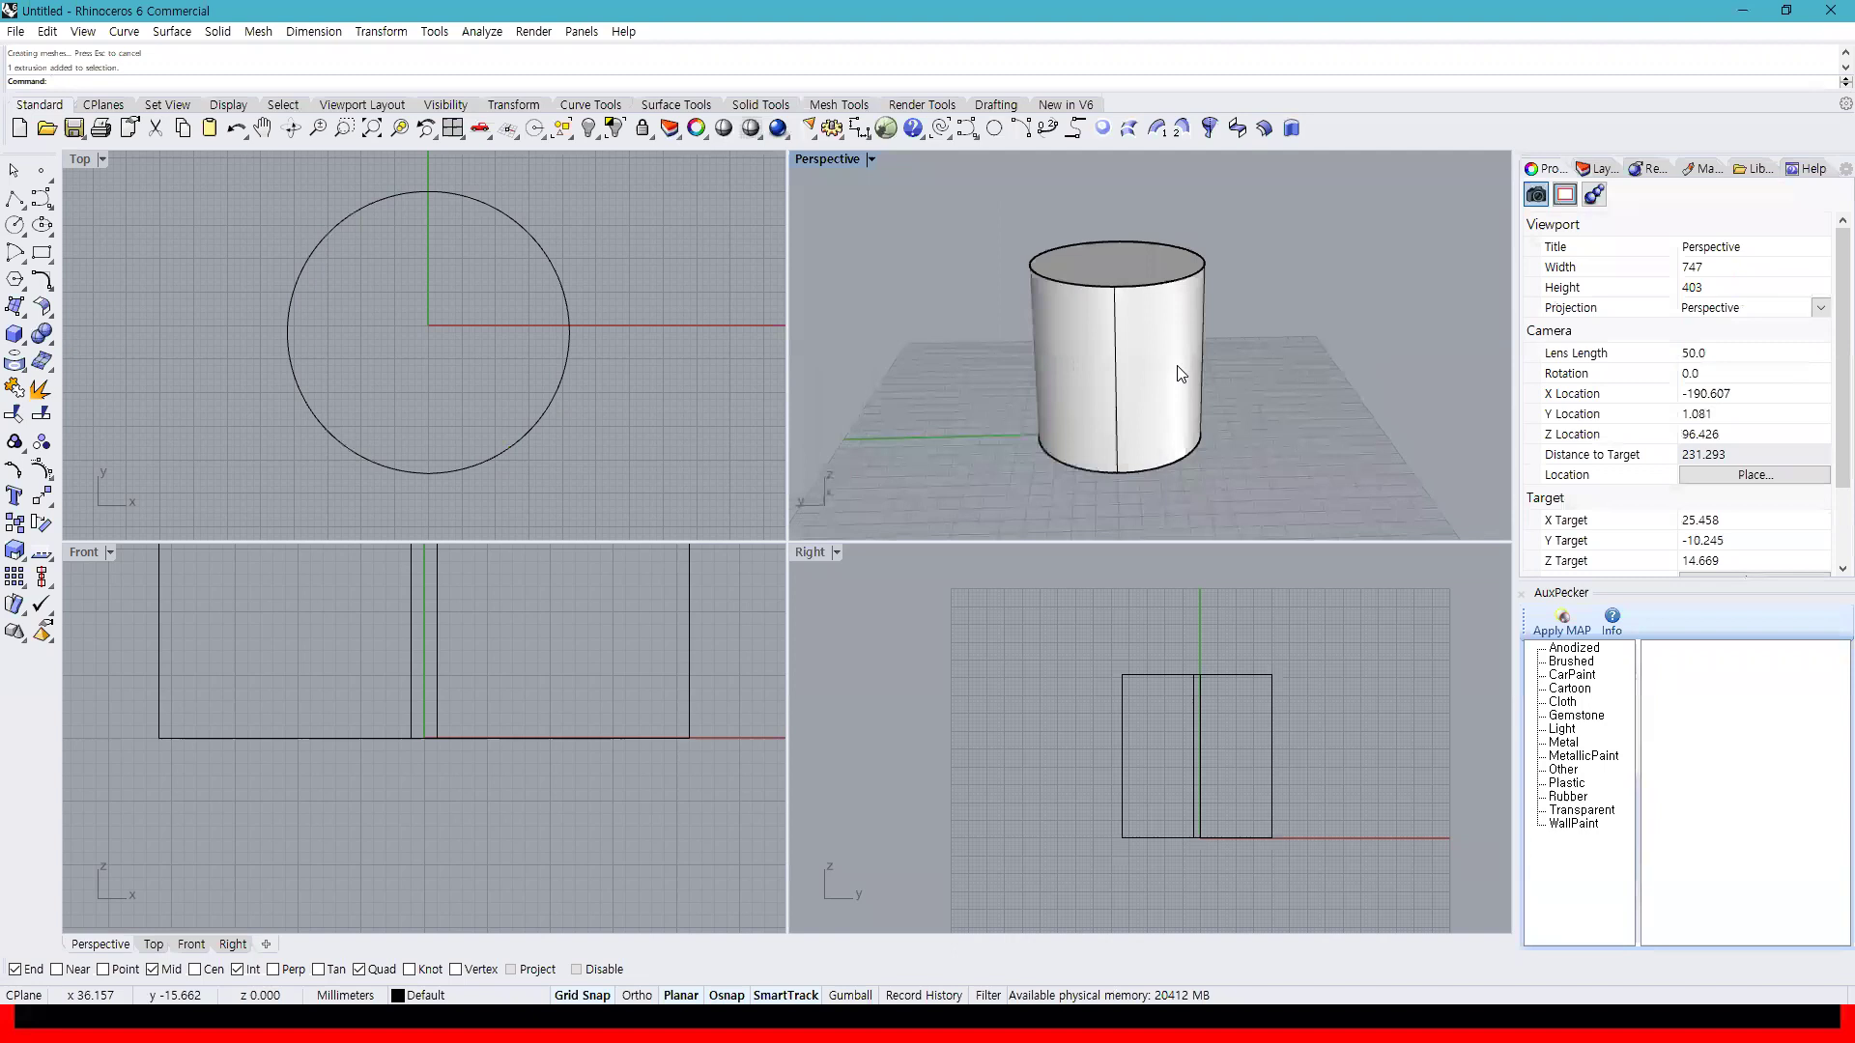
{"action": "left_click", "coordinate": [1149, 422]}
{"action": "key", "text": "Delete"}
Extrude the circle again into a solid about 50 mm tall, and delete that solid while keeping the circle
{"action": "left_click", "coordinate": [1061, 459]}
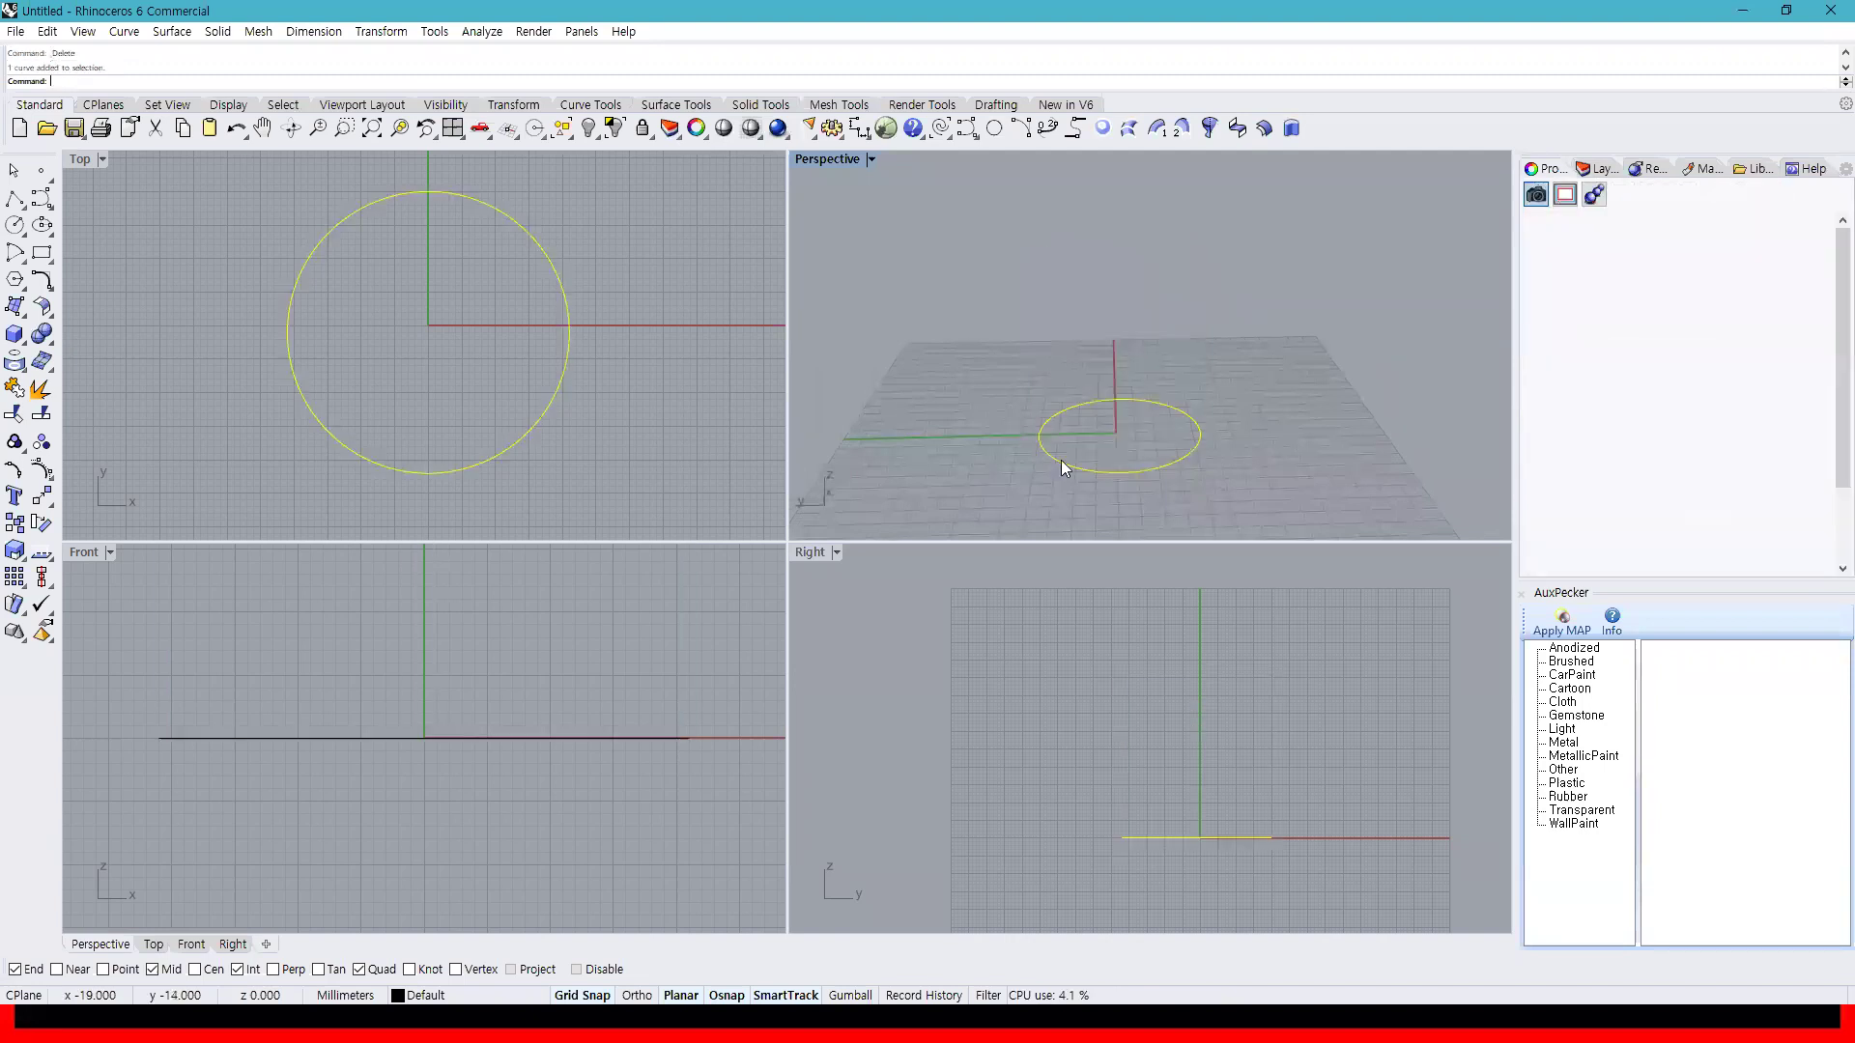
{"action": "left_click", "coordinate": [1292, 129]}
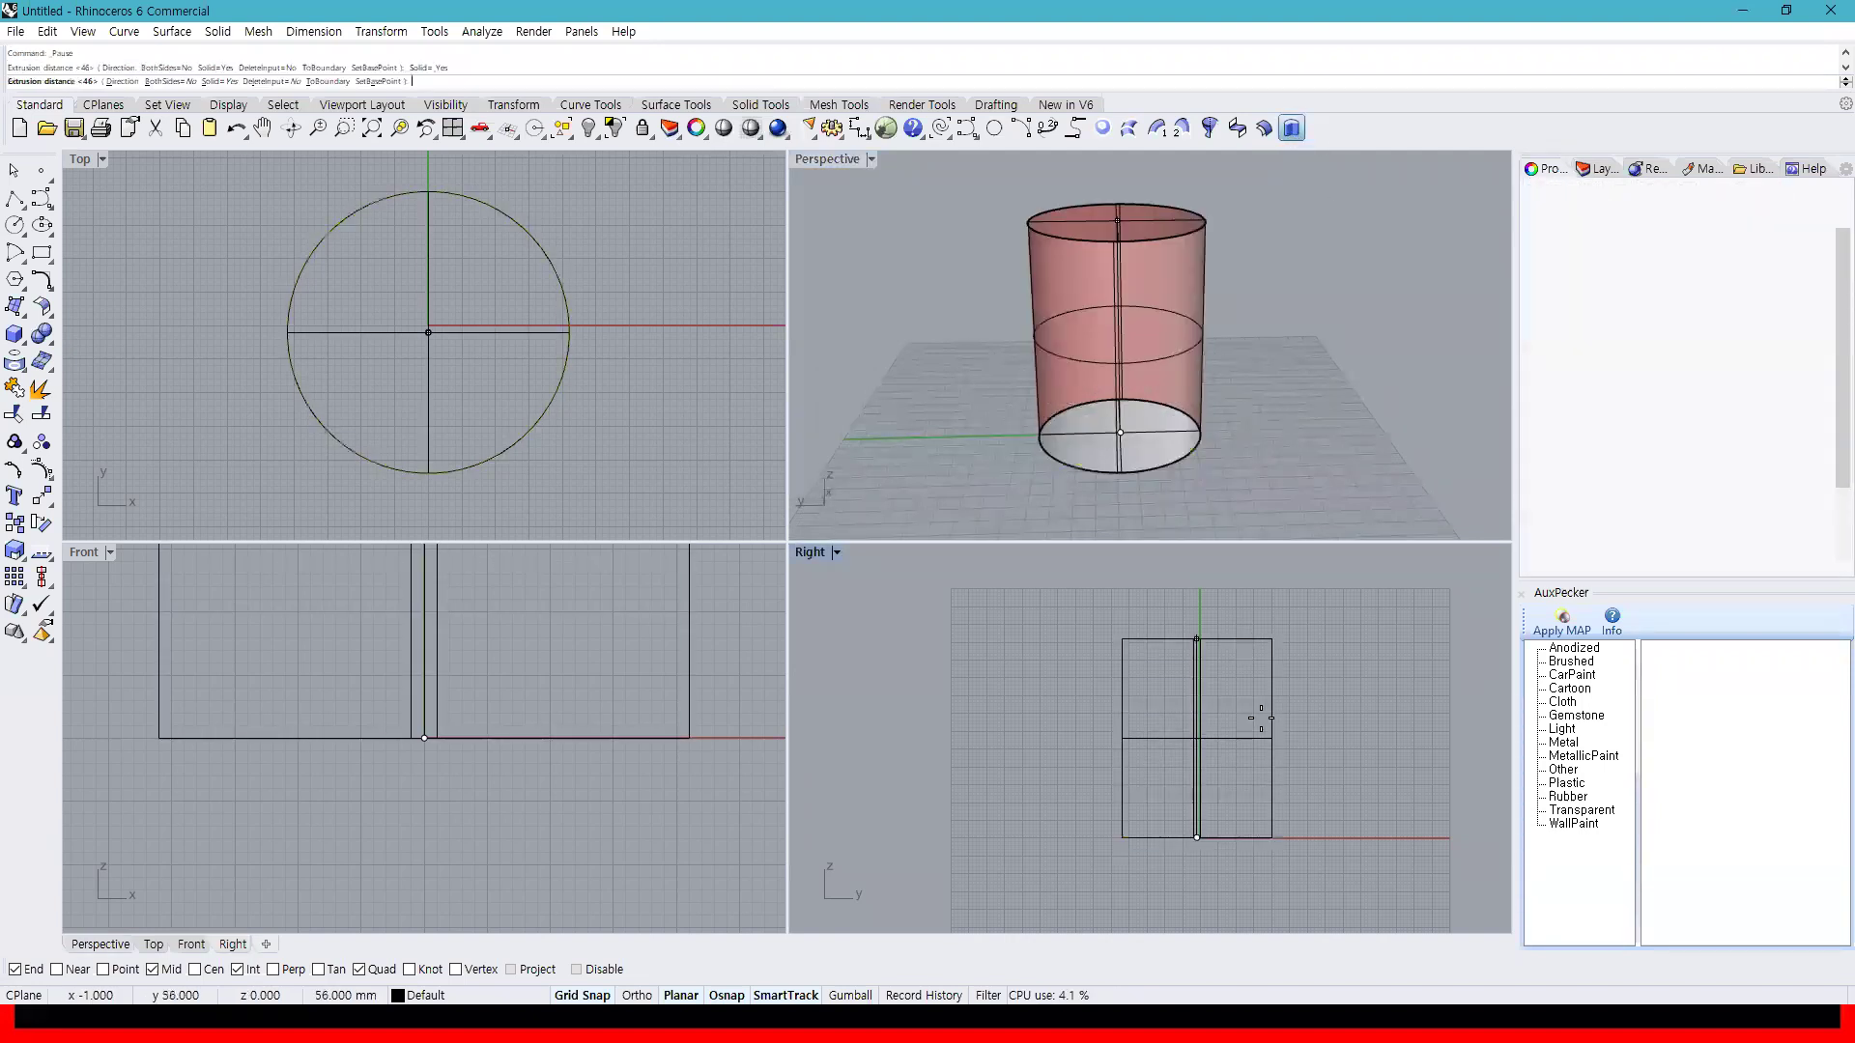
{"action": "left_click", "coordinate": [1264, 660]}
{"action": "right_click_drag", "start_coordinate": [1287, 409], "coordinate": [1122, 340]}
{"action": "key", "text": "Delete"}
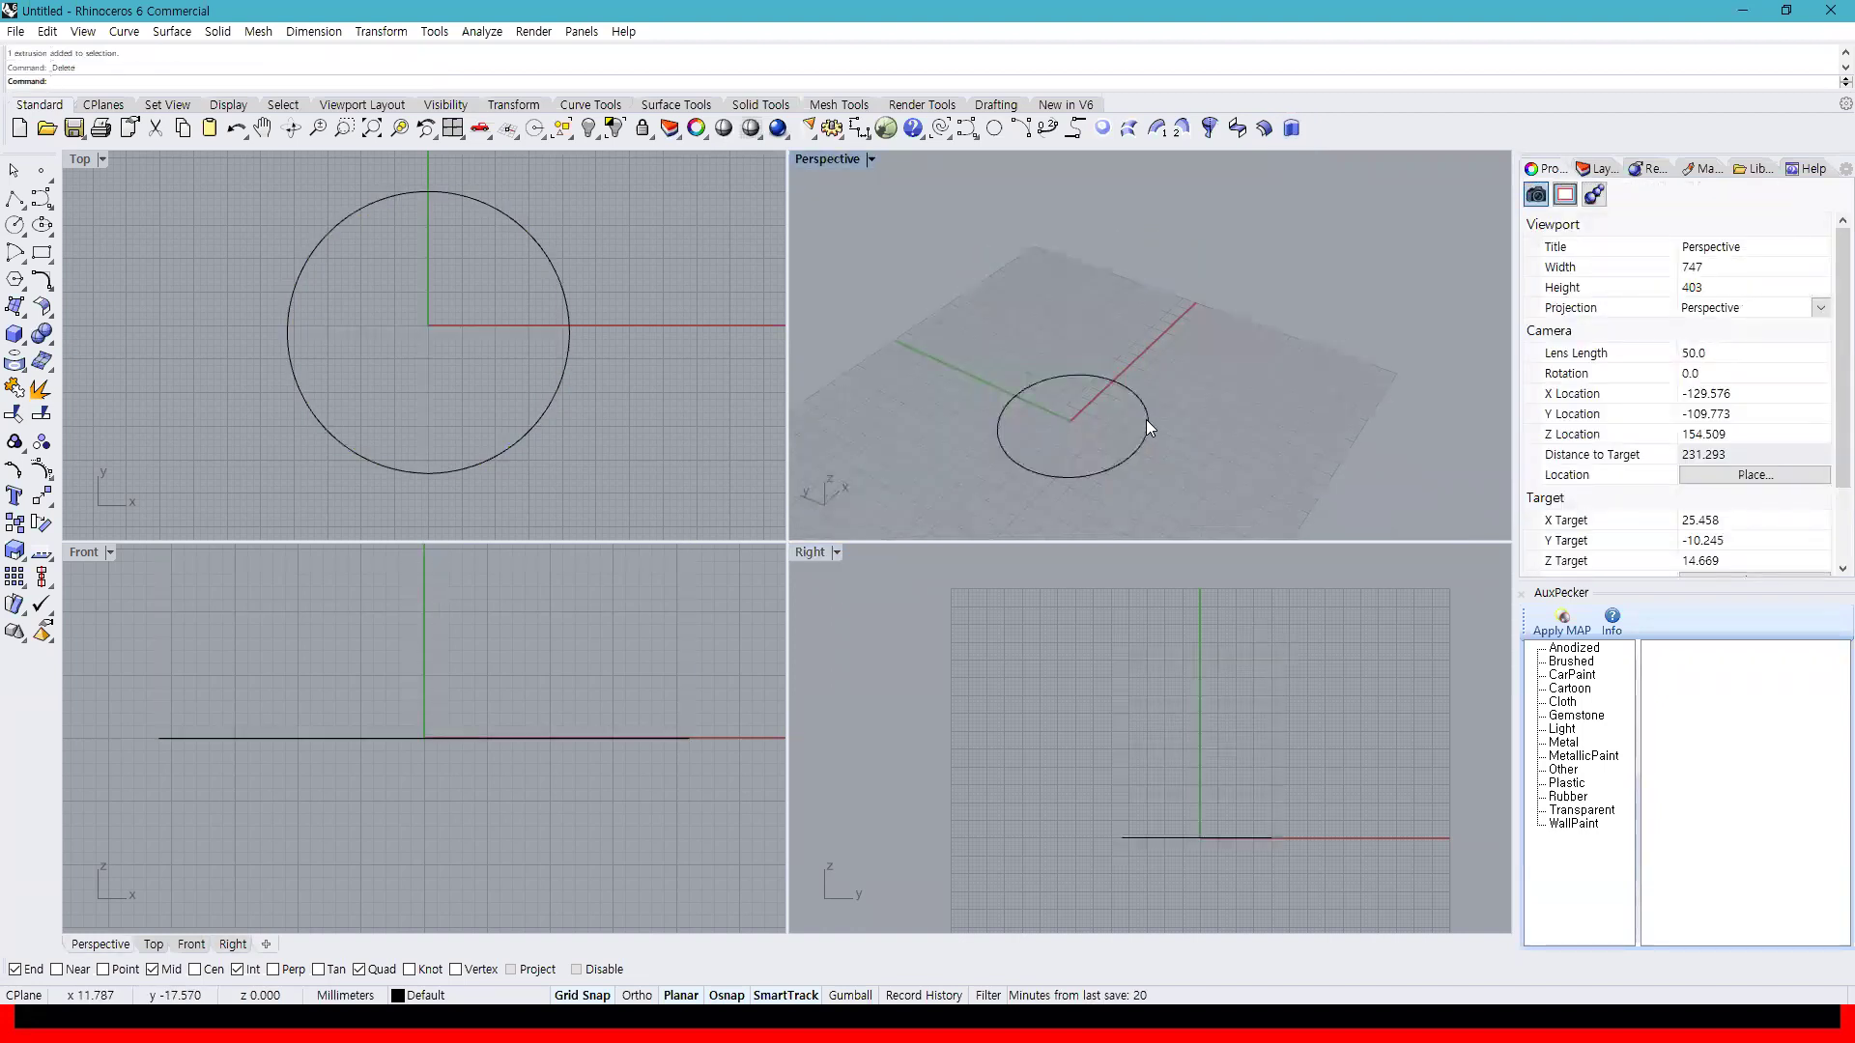
Extrude the circle about 60 mm along a custom direction slanting up toward positive Y, defined by two points in the Right view
{"action": "left_click", "coordinate": [1146, 419]}
{"action": "right_click", "coordinate": [1245, 736]}
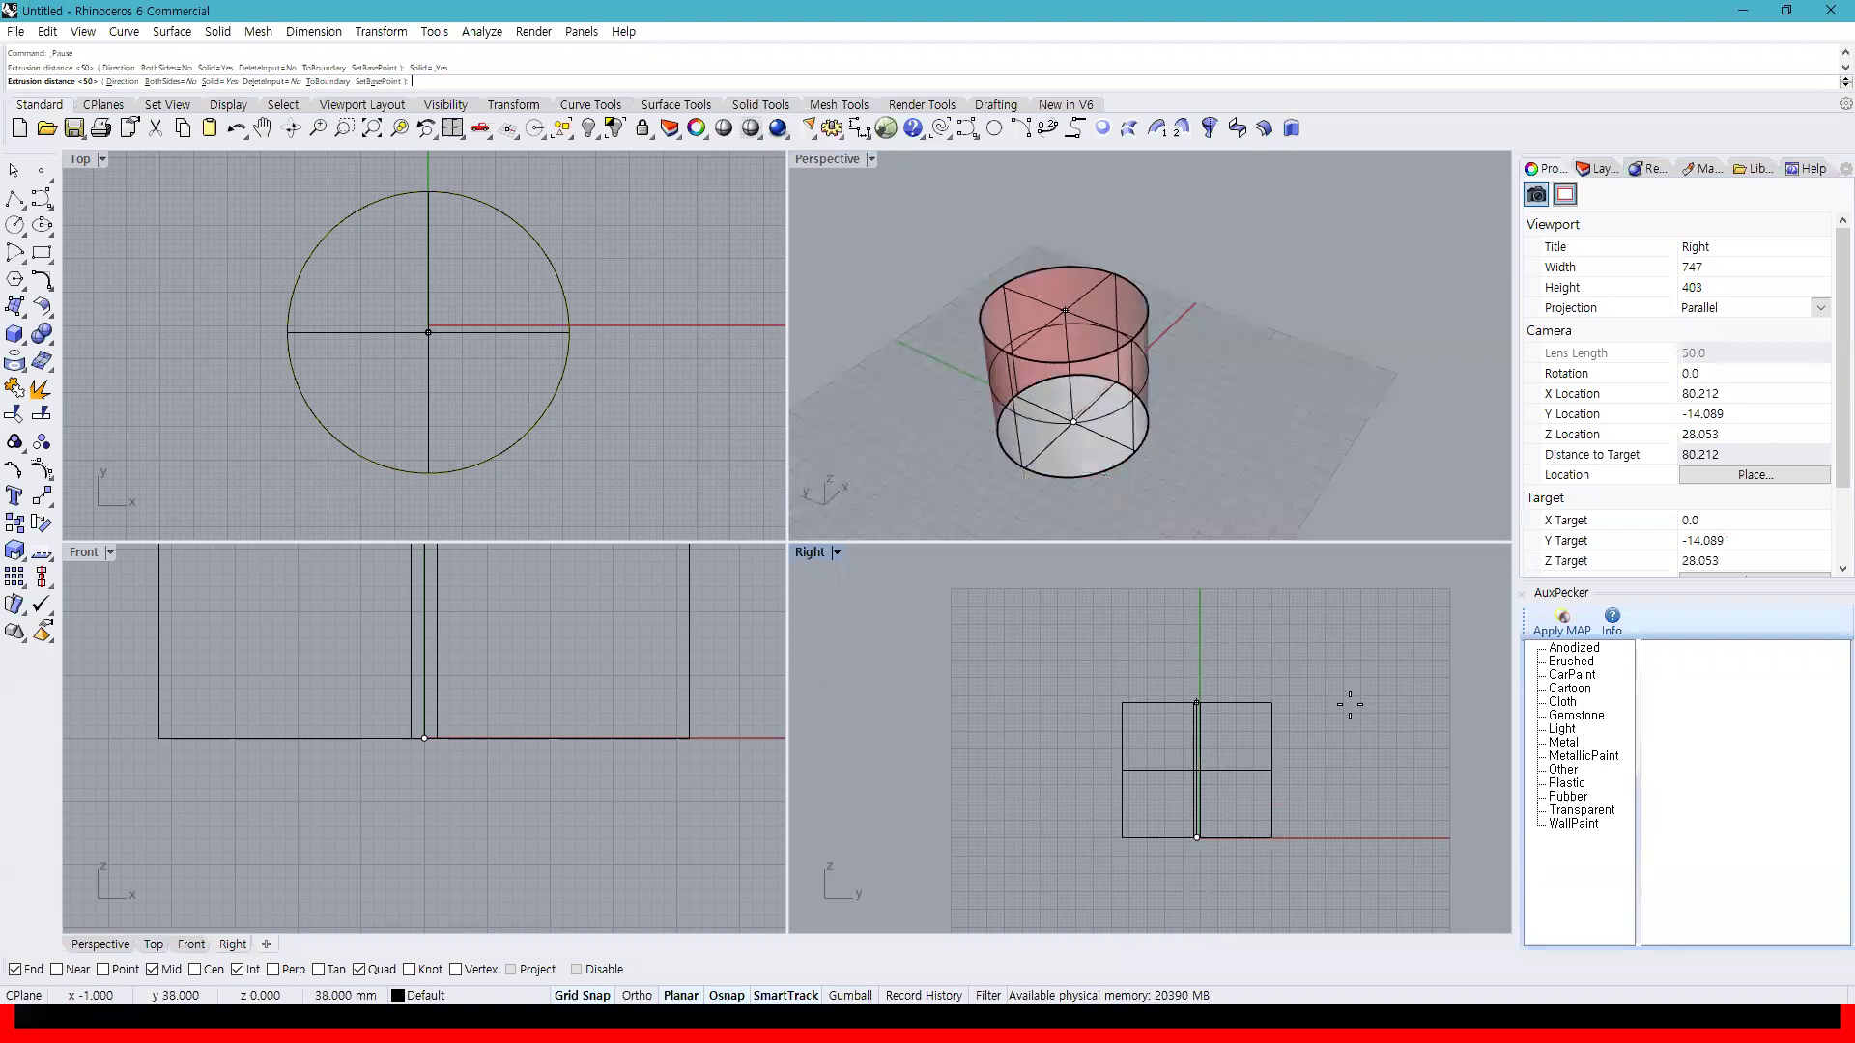
{"action": "key", "text": "Return"}
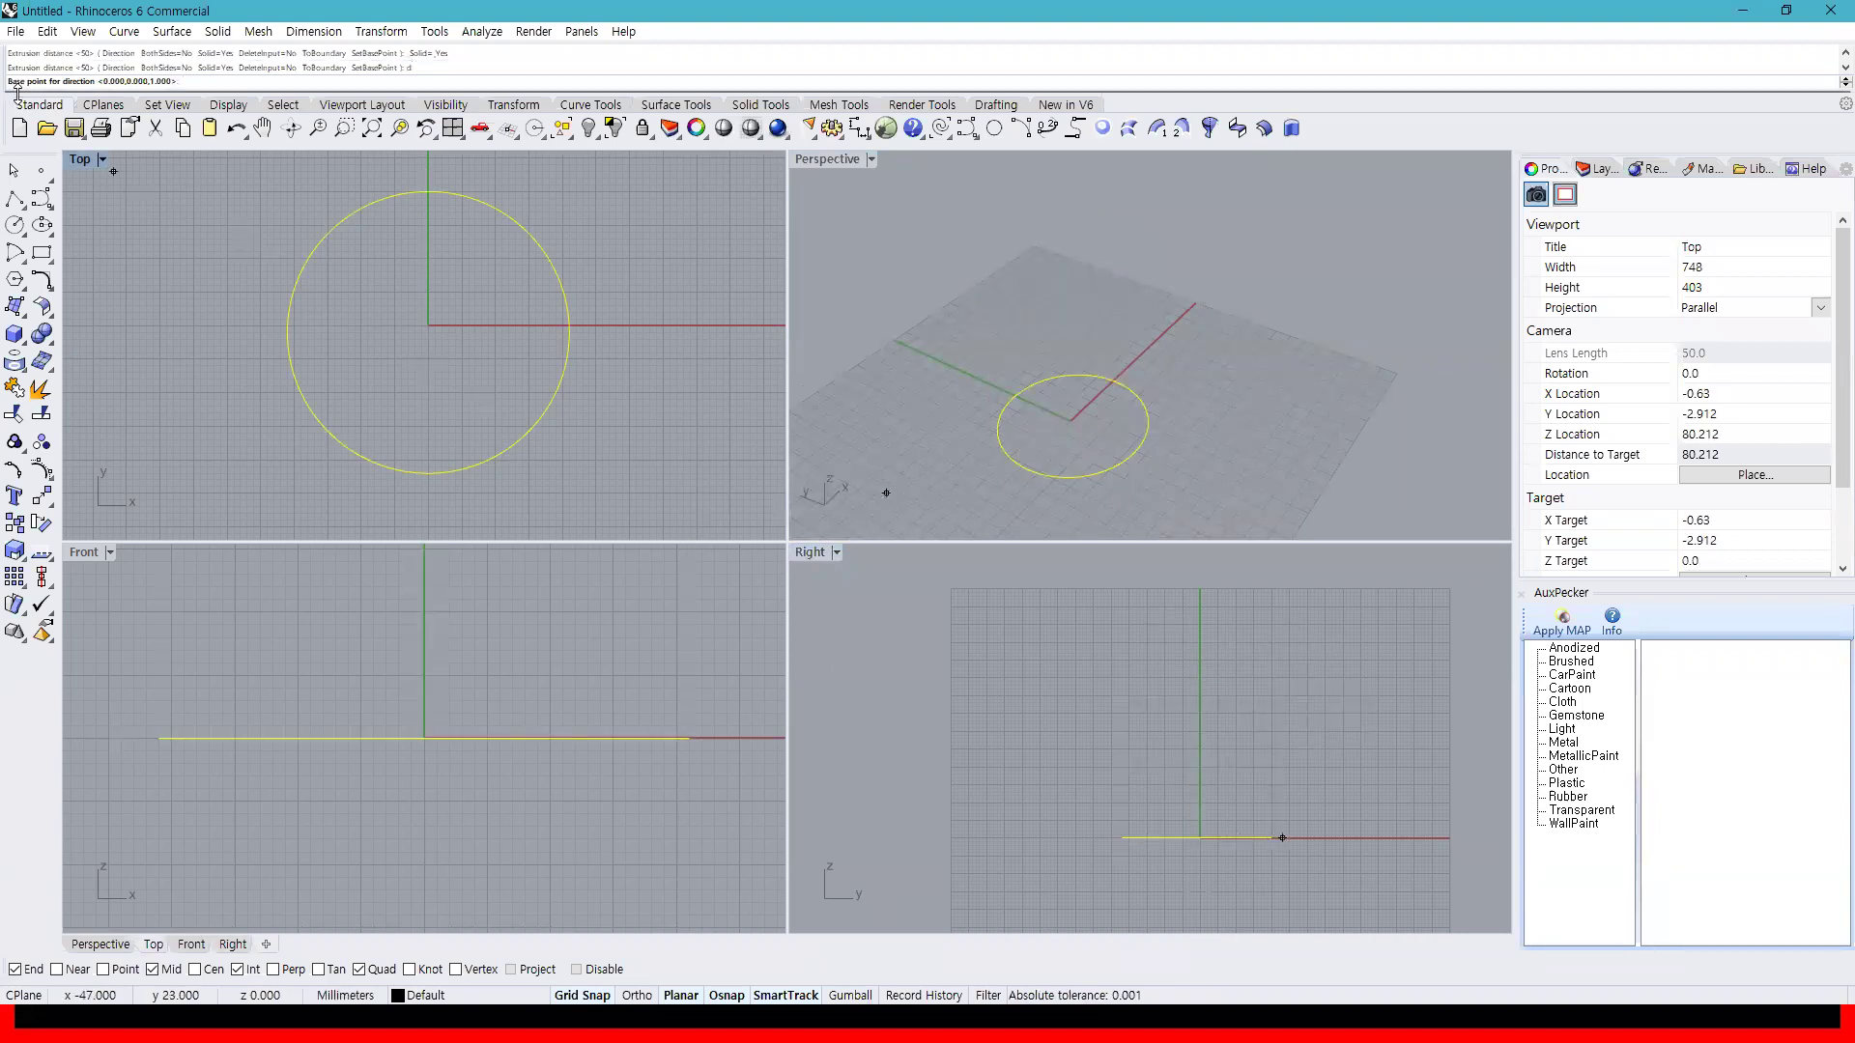
{"action": "left_click", "coordinate": [1329, 797]}
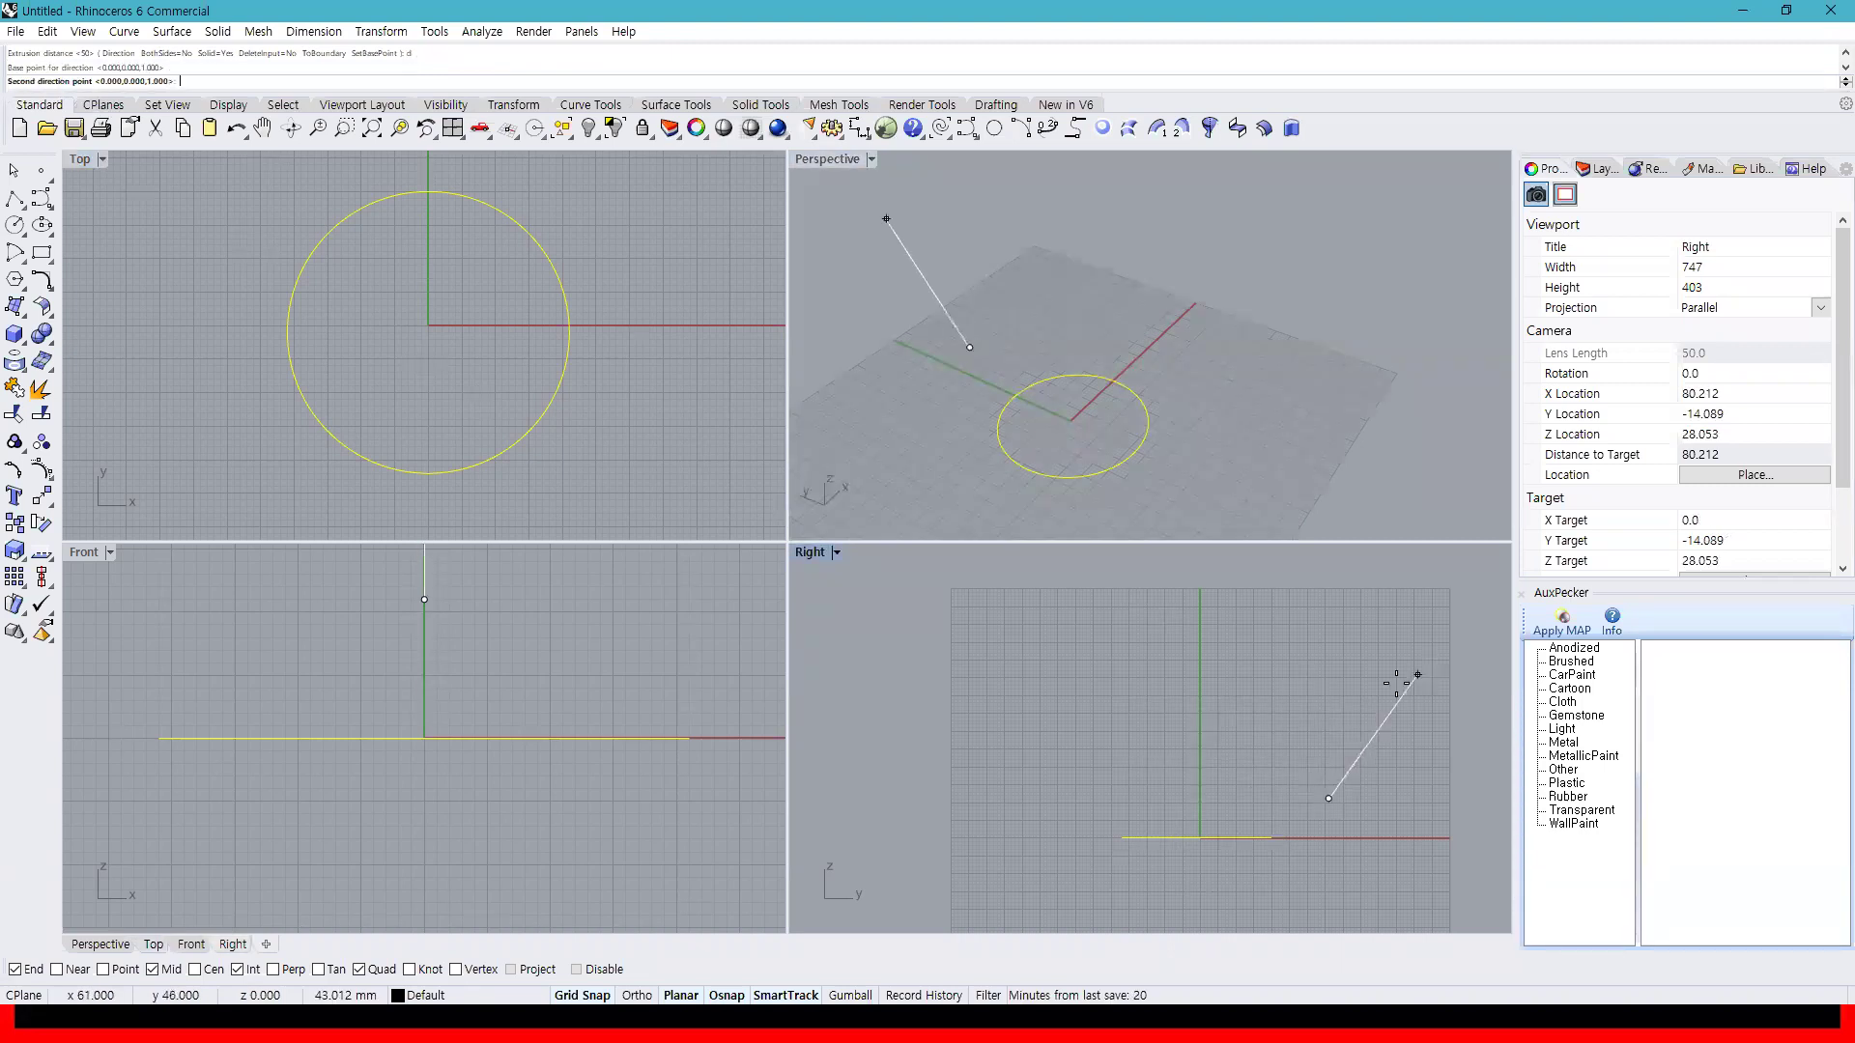
{"action": "left_click", "coordinate": [1394, 691]}
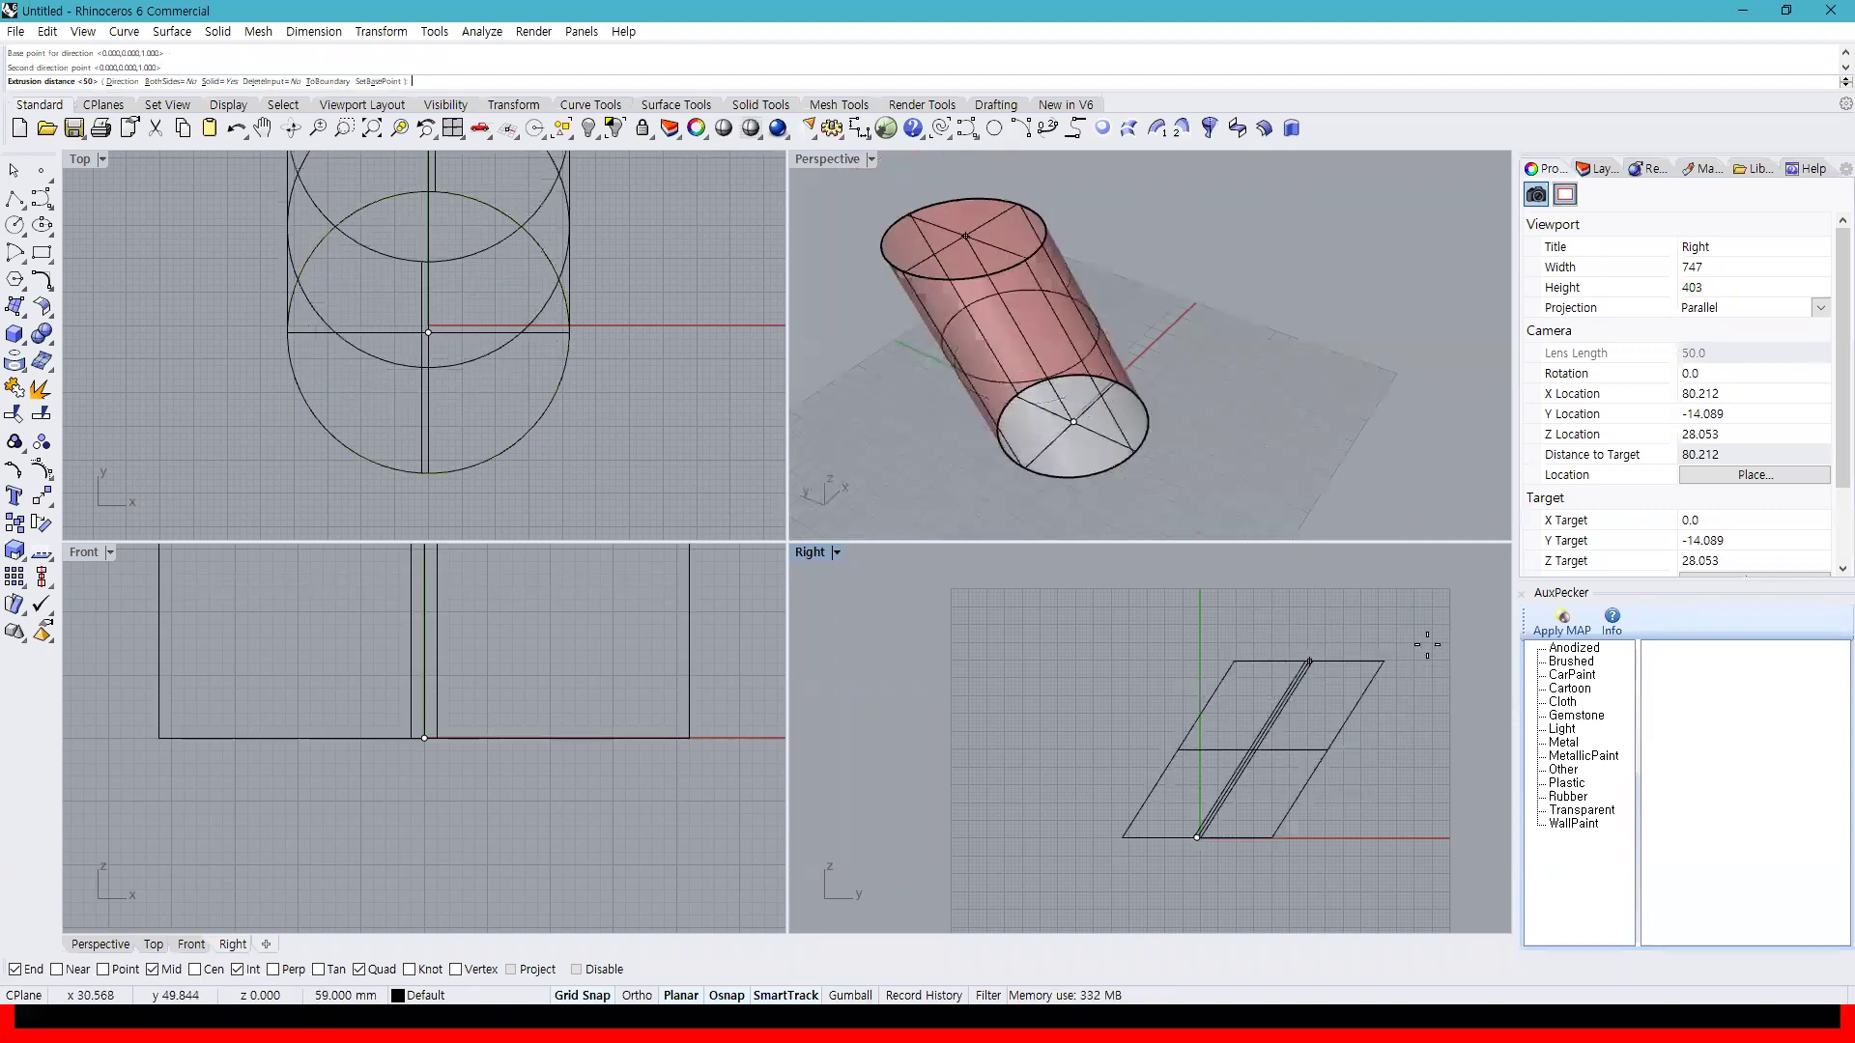
{"action": "left_click", "coordinate": [1412, 724]}
Delete the slanted extrusion after viewing it from another angle, keeping the base circle
{"action": "left_click", "coordinate": [1146, 413]}
{"action": "right_click_drag", "start_coordinate": [1146, 412], "coordinate": [1277, 402]}
{"action": "left_click", "coordinate": [1184, 372]}
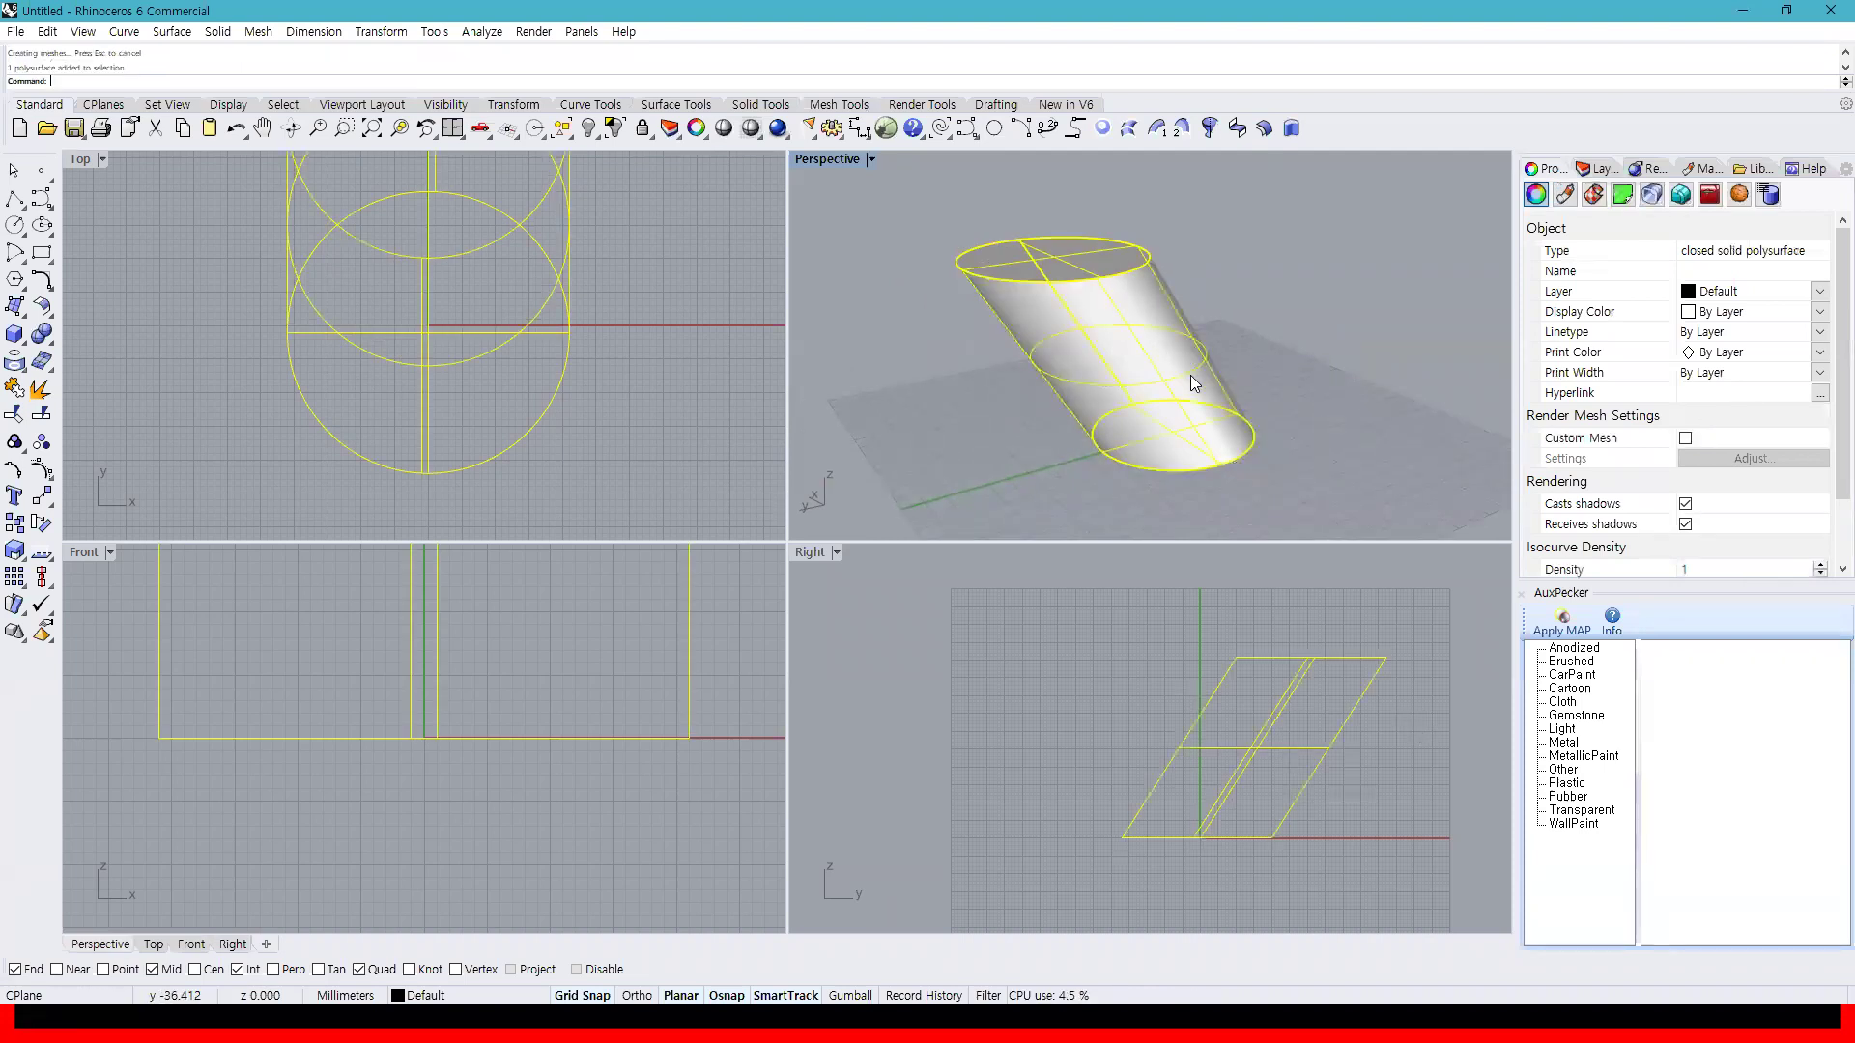
{"action": "key", "text": "Delete"}
Extrude the circle about 64 mm along a custom direction leaning toward negative Y, defined by two points in the Right view
{"action": "left_click", "coordinate": [1247, 460]}
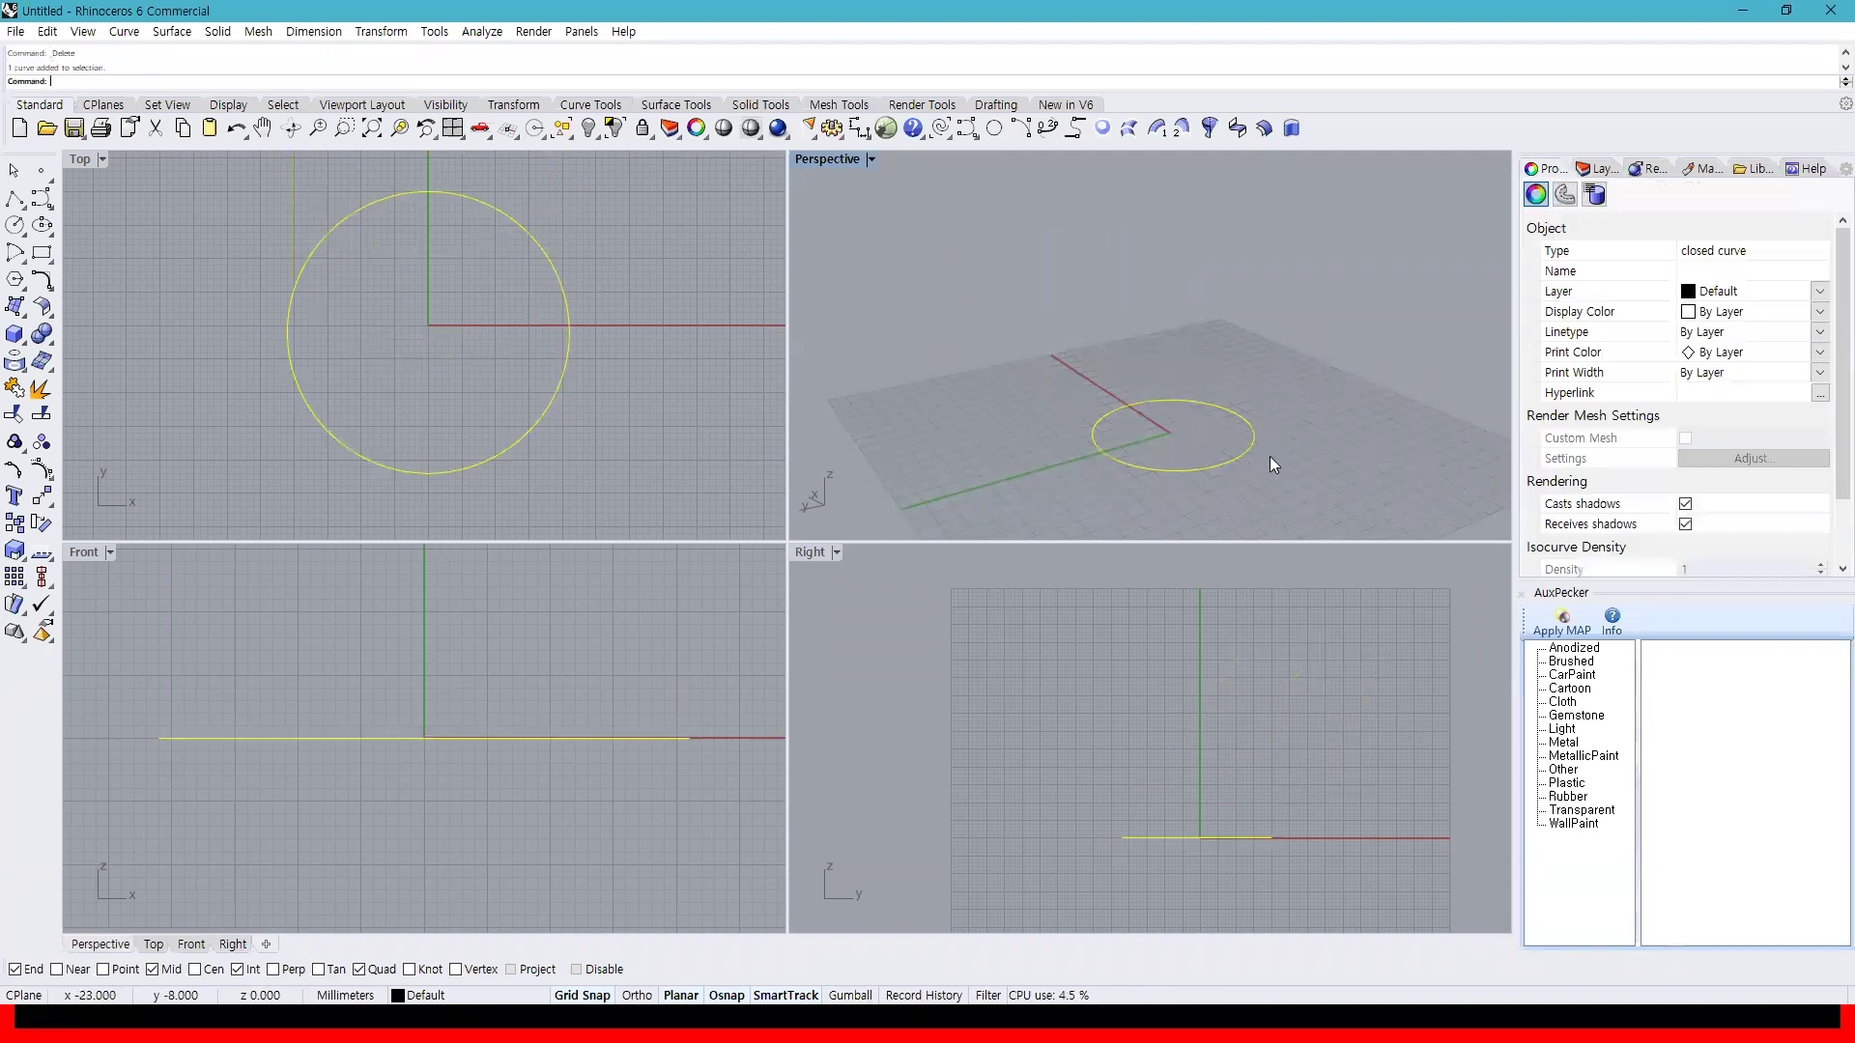
{"action": "right_click", "coordinate": [1271, 455]}
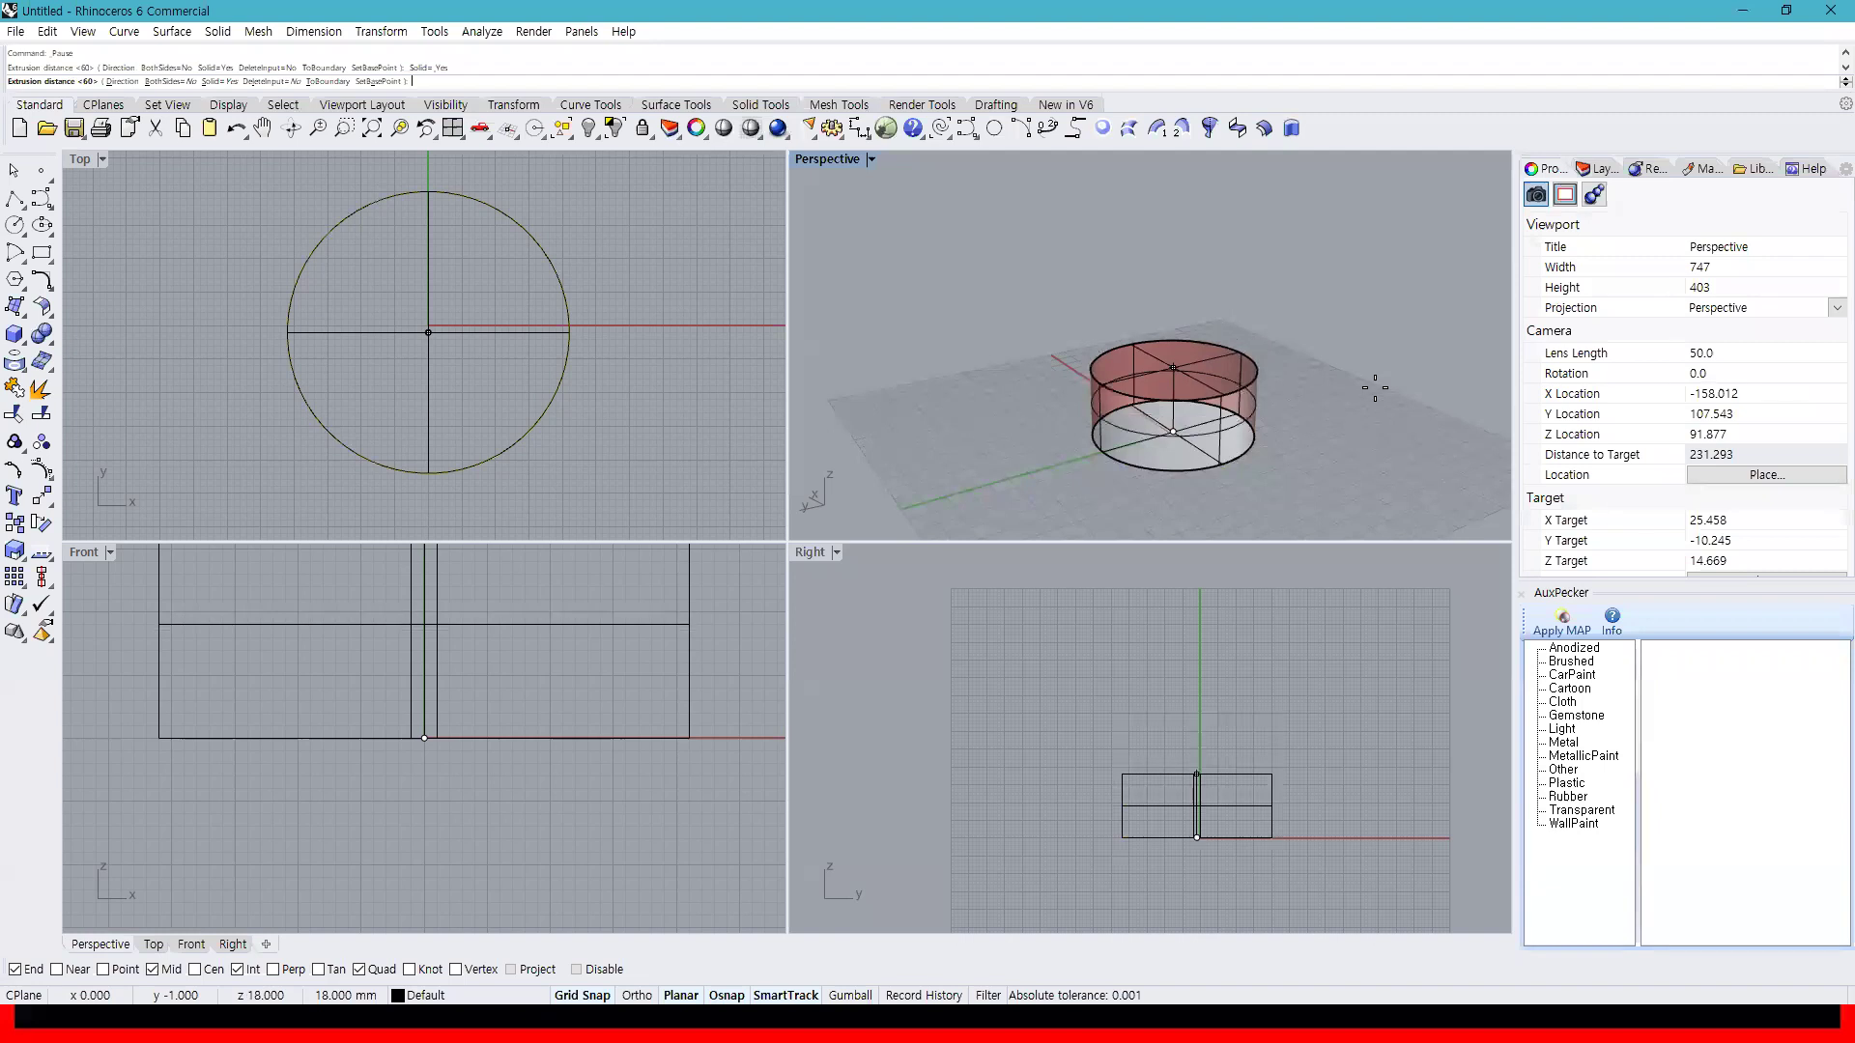
{"action": "key", "text": "Return"}
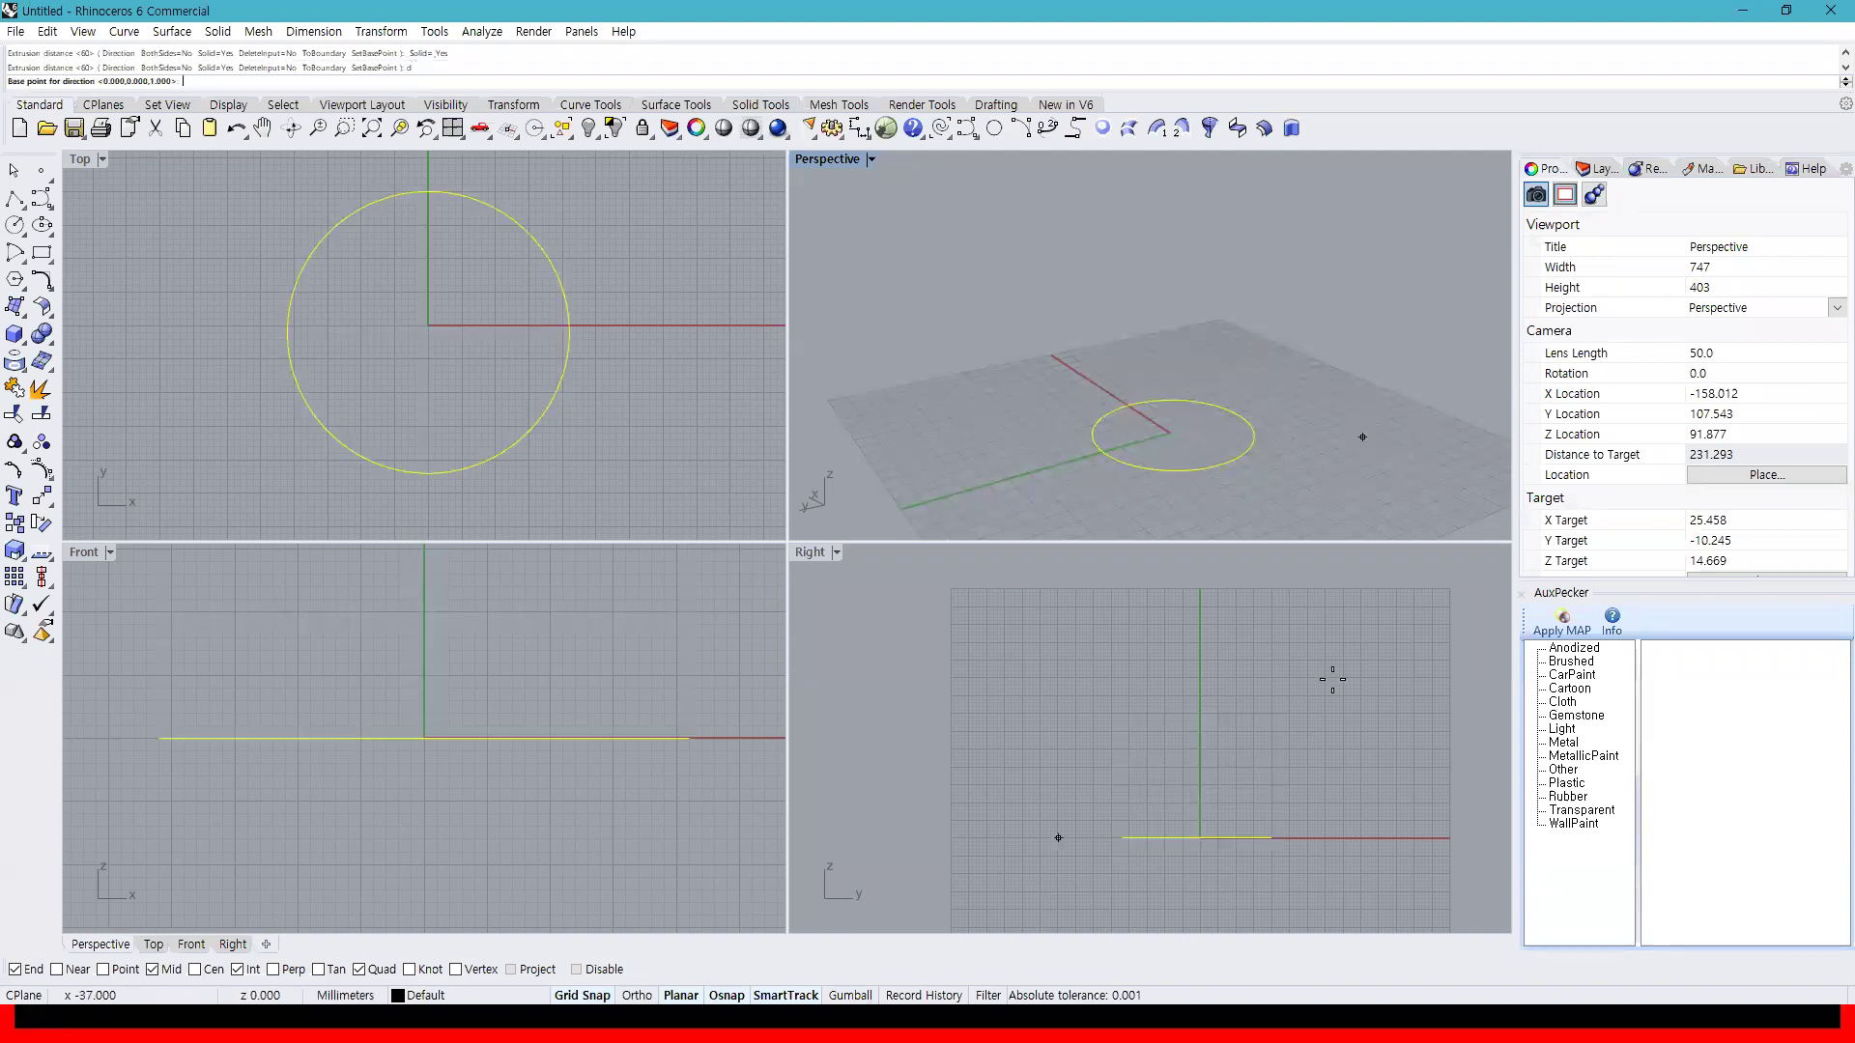
{"action": "left_click", "coordinate": [1314, 778]}
{"action": "left_click", "coordinate": [1418, 849]}
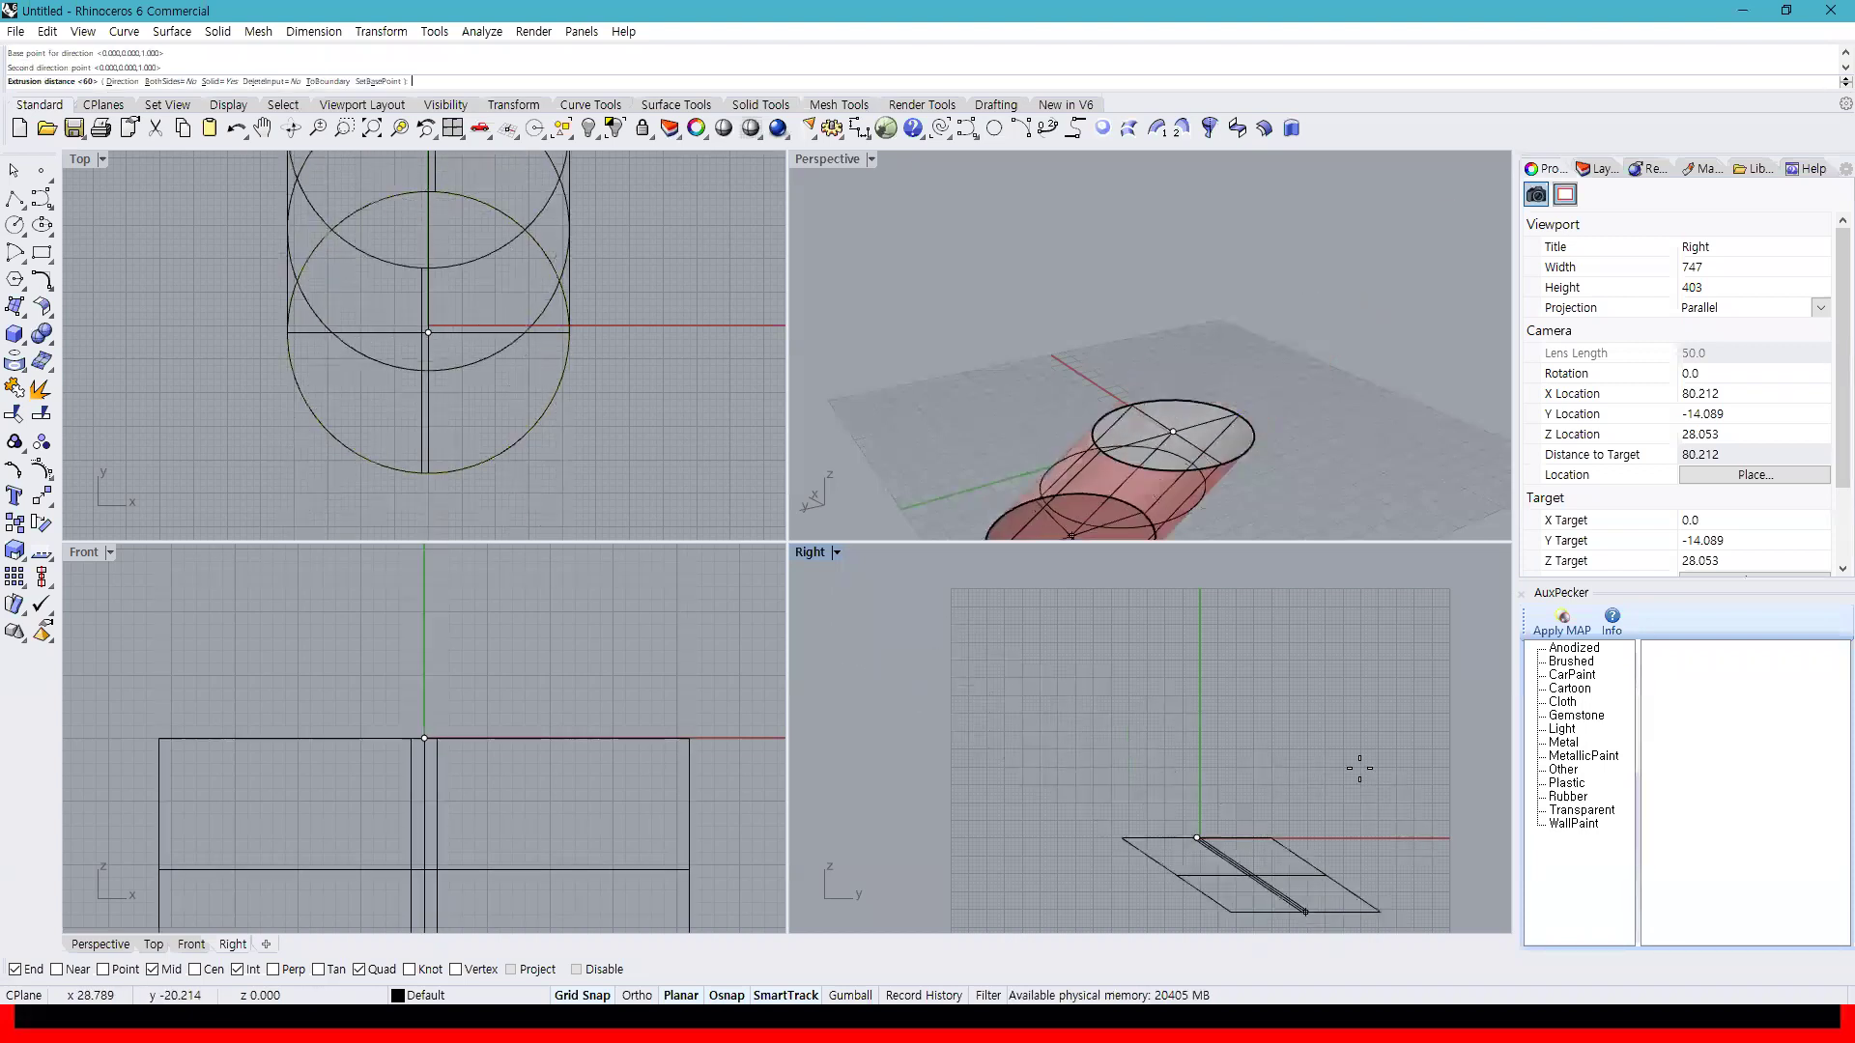
{"action": "left_click", "coordinate": [1055, 650]}
View the extrusion leaning toward negative Y from another angle and undo it
{"action": "left_click", "coordinate": [1374, 454]}
{"action": "right_click_drag", "start_coordinate": [1375, 454], "coordinate": [1244, 451]}
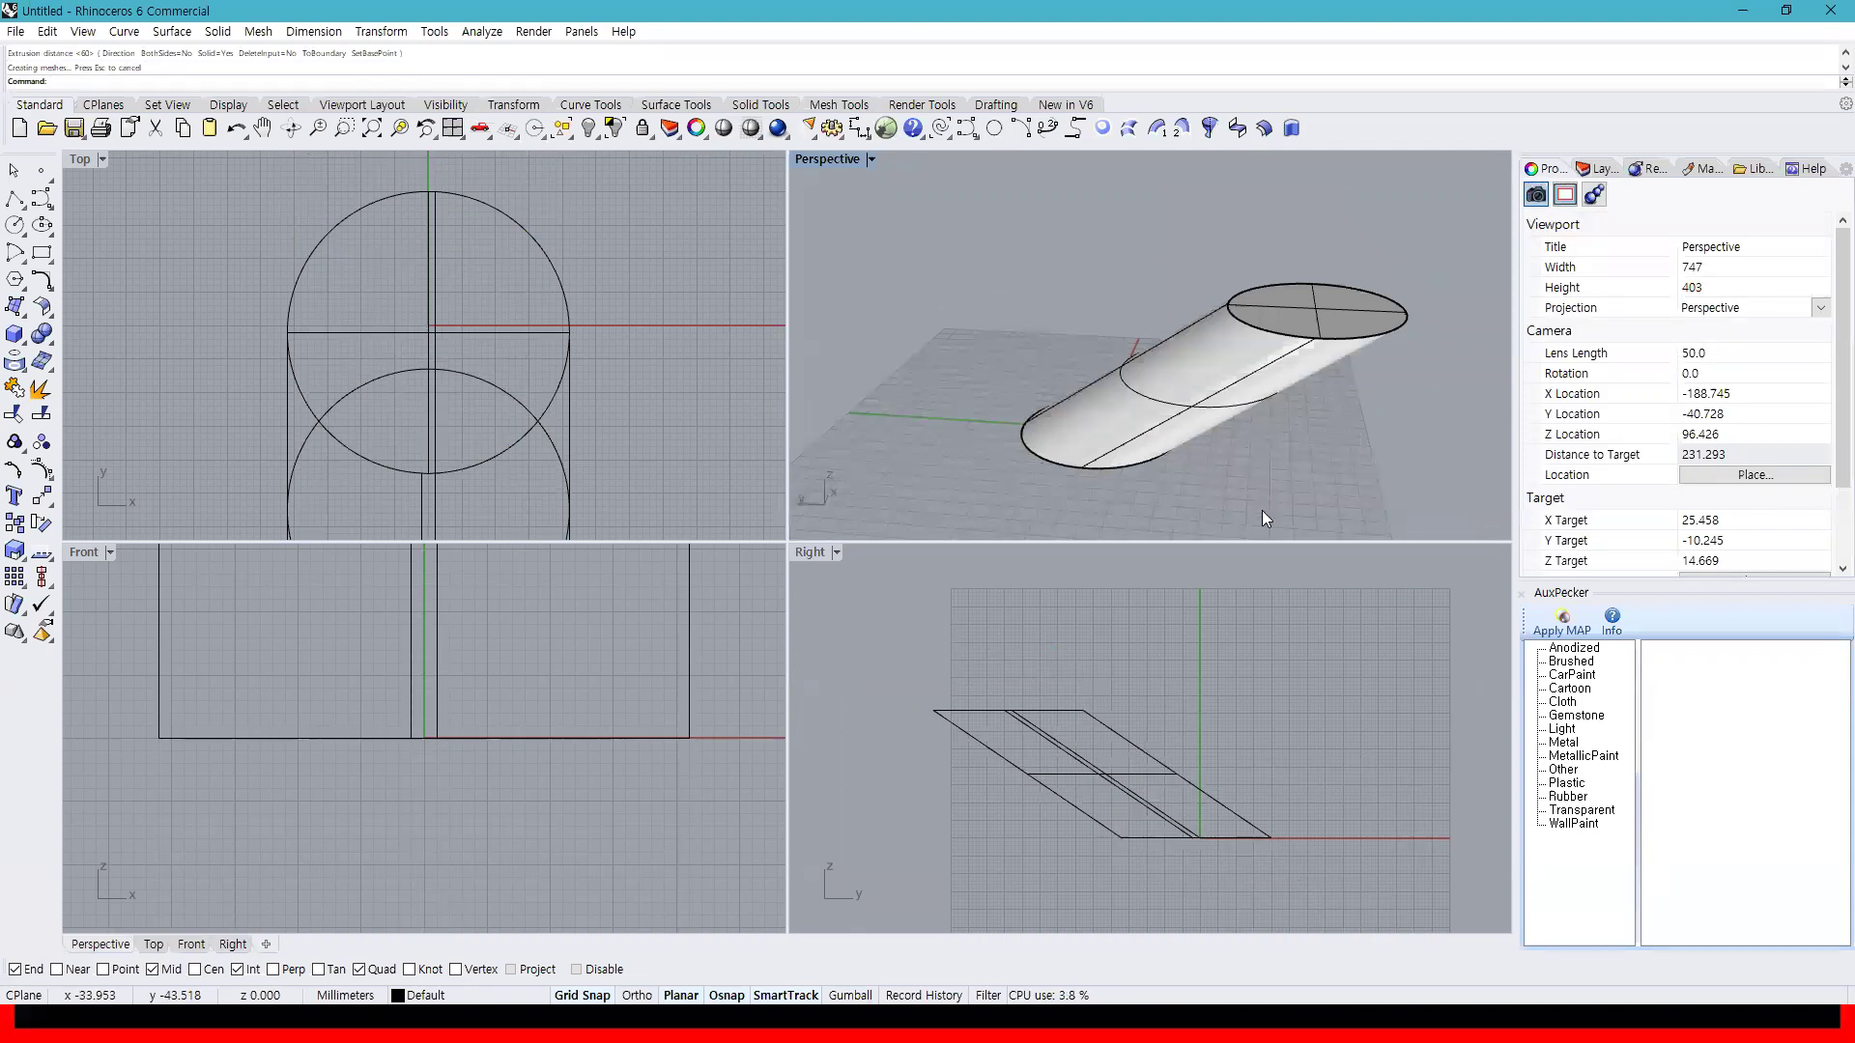
{"action": "key", "text": "ctrl+z"}
Extrude the circle into a very long solid along a steep, slightly tilted custom direction set in the Right view
{"action": "scroll", "coordinate": [1192, 817], "scroll_direction": "down", "scroll_amount": 8}
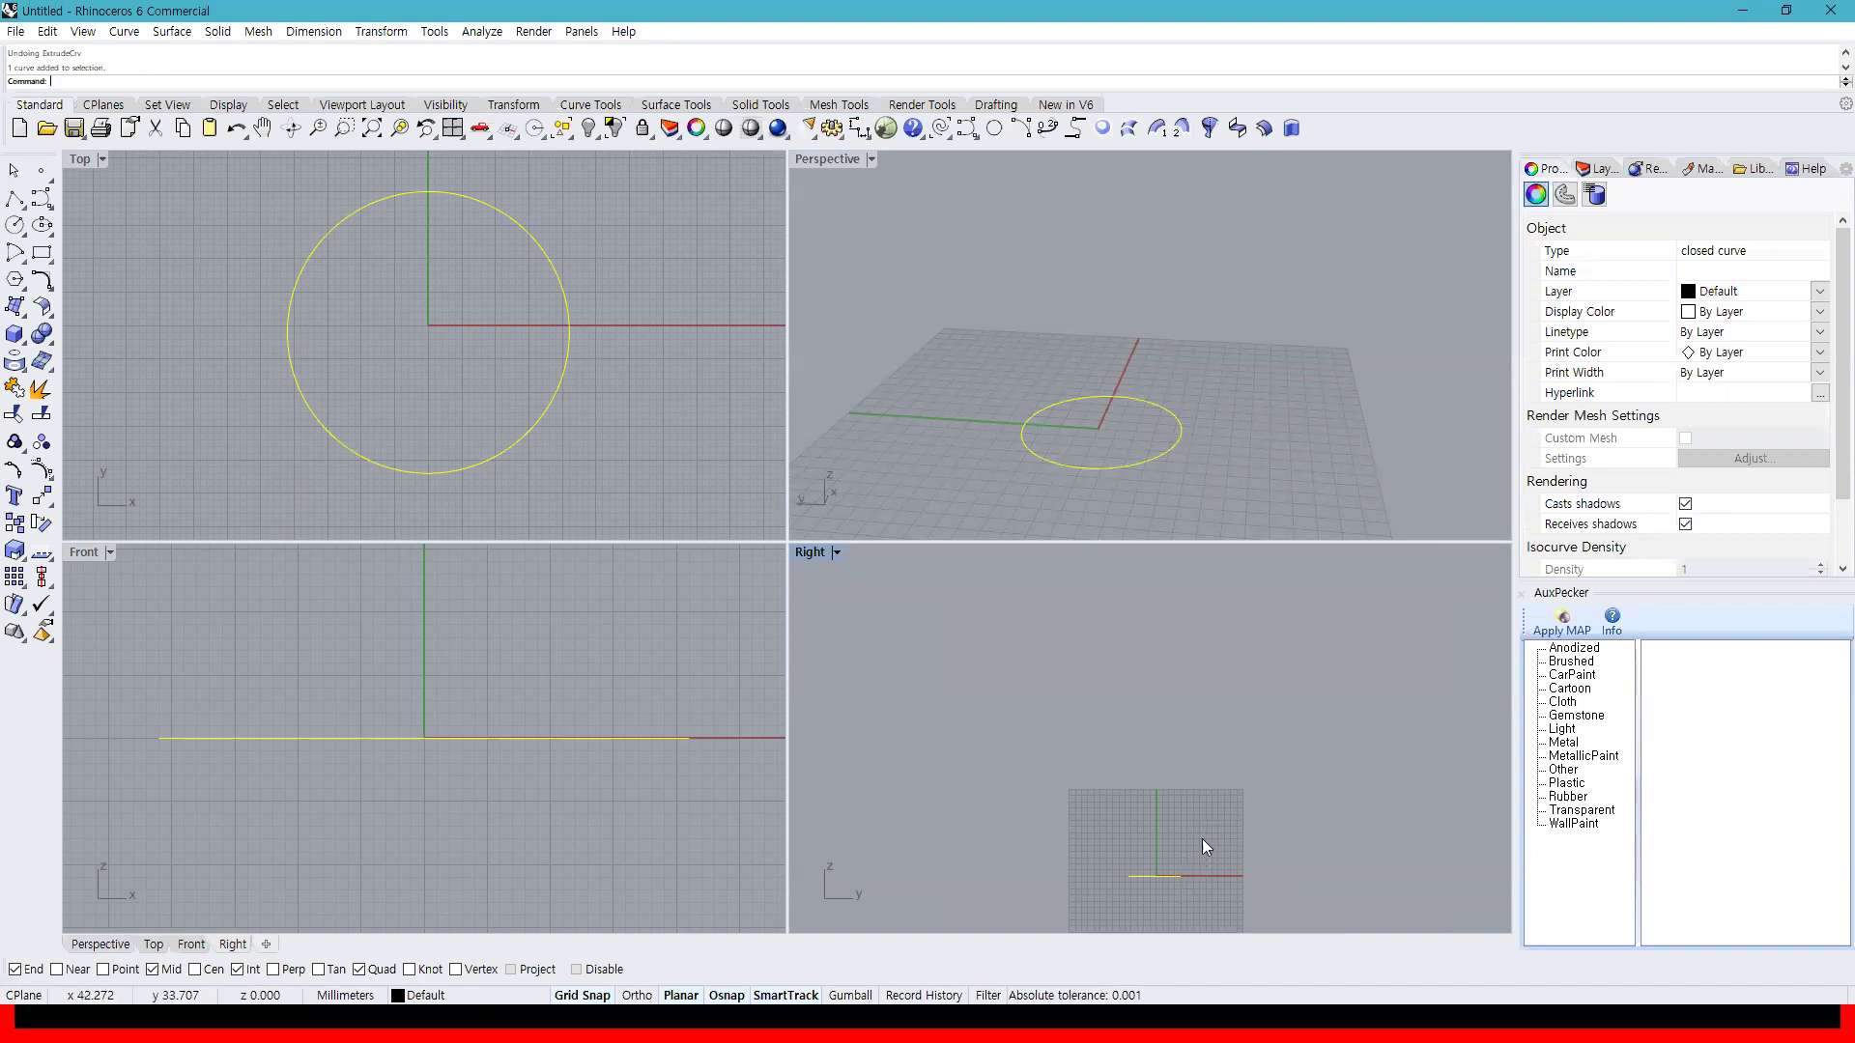
{"action": "right_click", "coordinate": [1203, 840]}
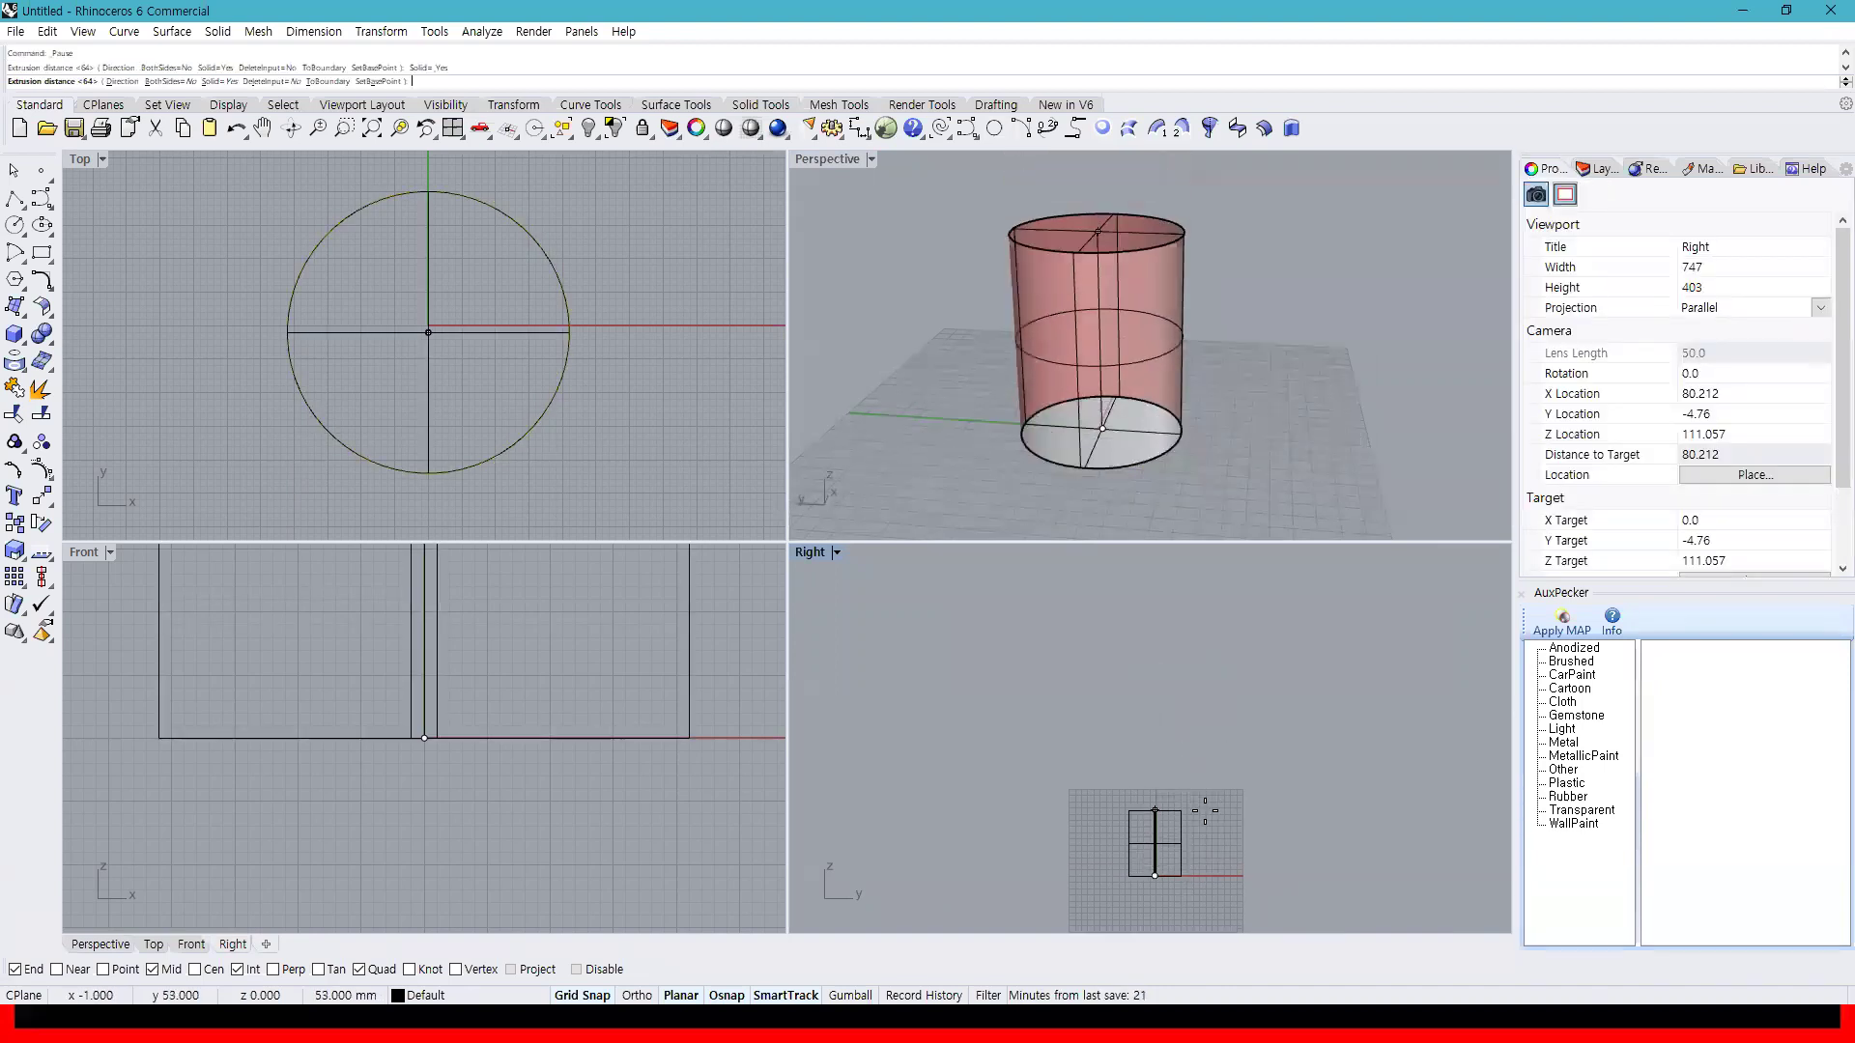
{"action": "type", "text": "d"}
{"action": "key", "text": "Return"}
{"action": "left_click", "coordinate": [1197, 839]}
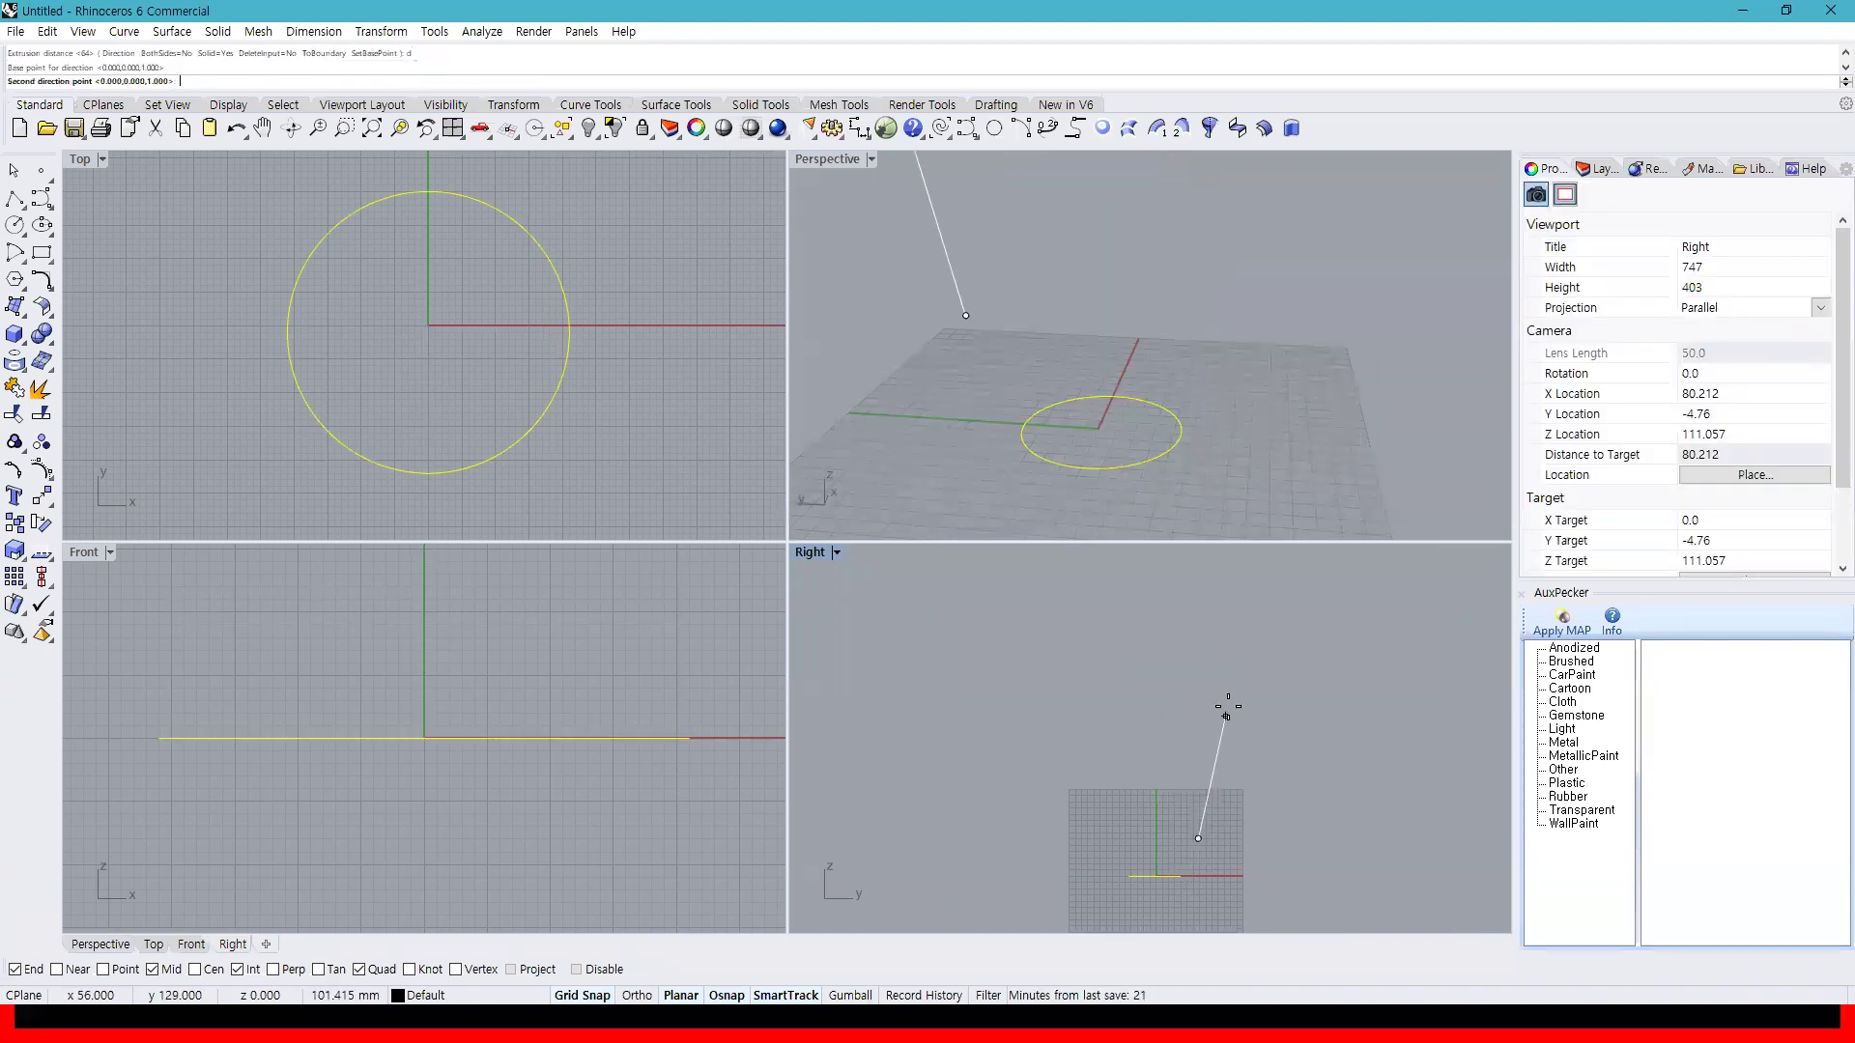
{"action": "left_click", "coordinate": [1238, 637]}
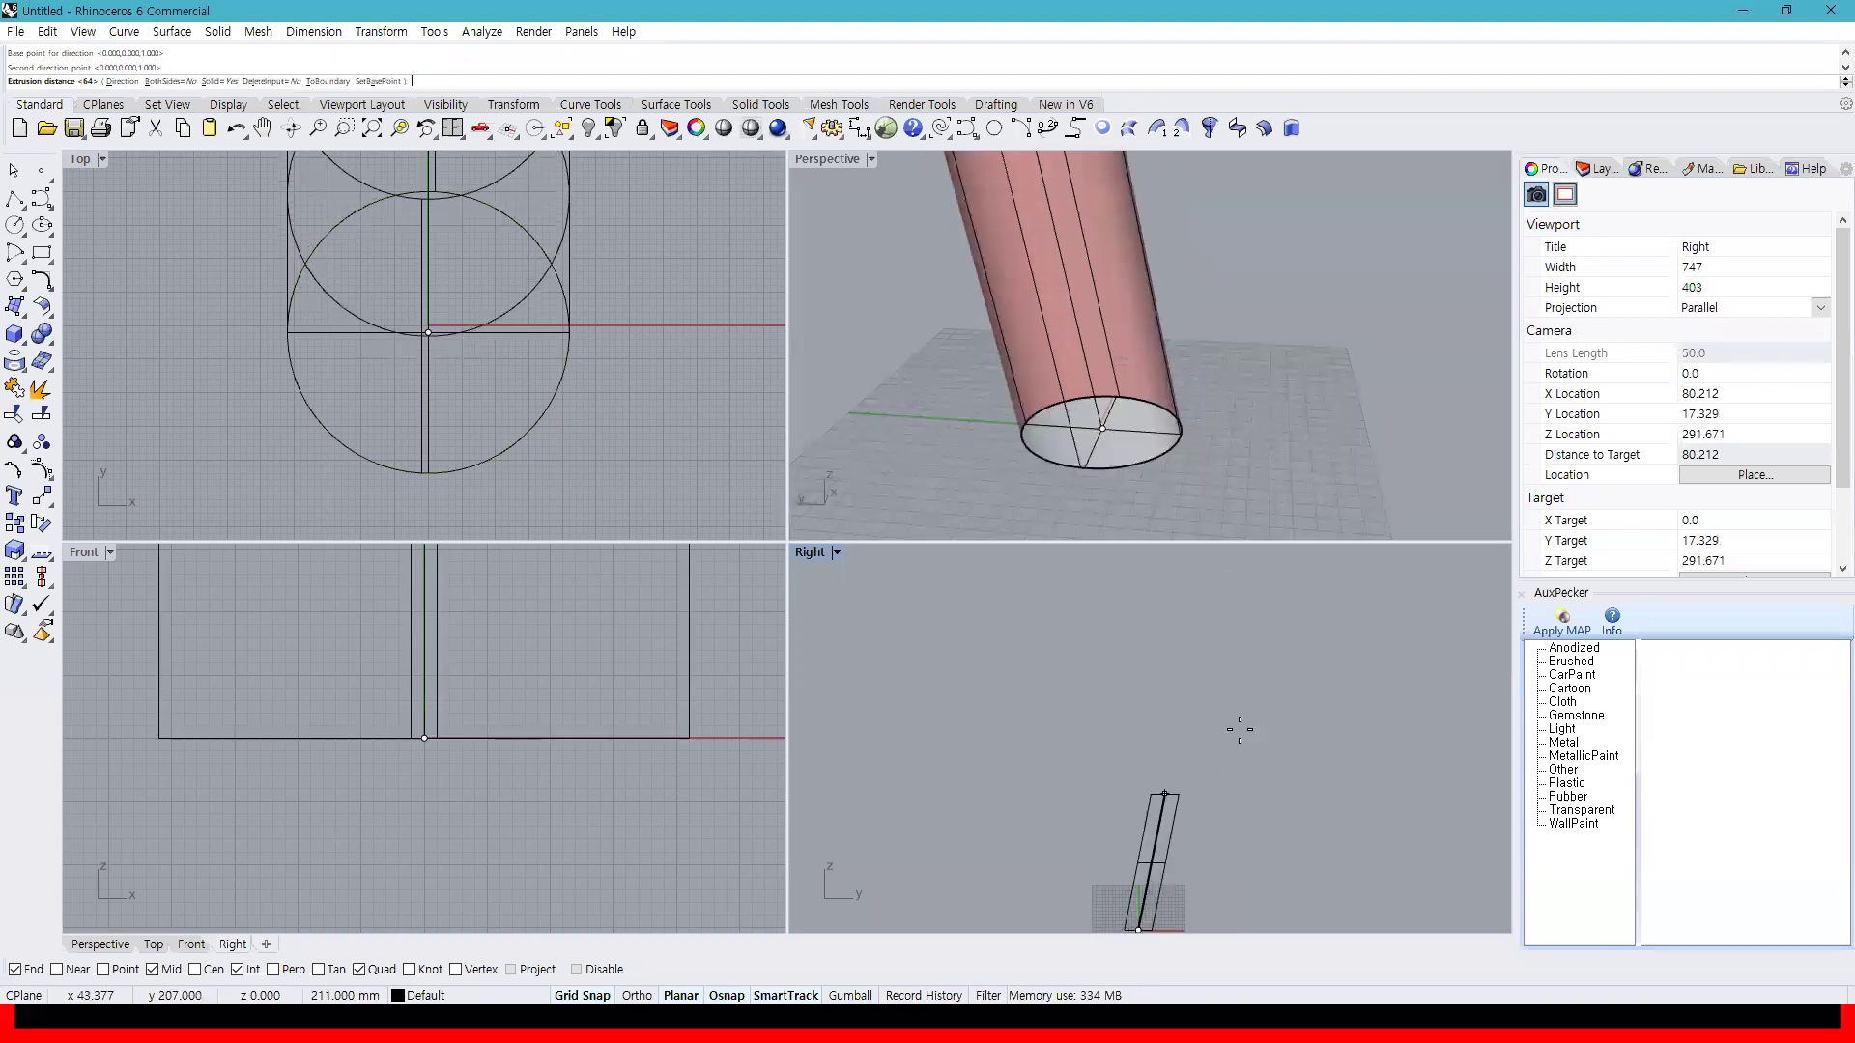
{"action": "left_click", "coordinate": [1269, 662]}
Undo the very long tilted extrusion after viewing it whole, keeping only the base circle
{"action": "scroll", "coordinate": [1171, 436], "scroll_direction": "down", "scroll_amount": 10}
{"action": "mouse_move", "coordinate": [1170, 437]}
{"action": "right_mouse_down"}
{"action": "mouse_move", "coordinate": [1208, 449]}
{"action": "mouse_move", "coordinate": [1103, 298]}
{"action": "mouse_move", "coordinate": [1193, 449]}
{"action": "mouse_move", "coordinate": [1384, 429]}
{"action": "mouse_move", "coordinate": [1236, 420]}
{"action": "mouse_move", "coordinate": [1167, 441]}
{"action": "right_mouse_up"}
{"action": "left_click", "coordinate": [1237, 419]}
{"action": "key", "text": "ctrl+z"}
{"action": "scroll", "coordinate": [1160, 449], "scroll_direction": "up", "scroll_amount": 10}
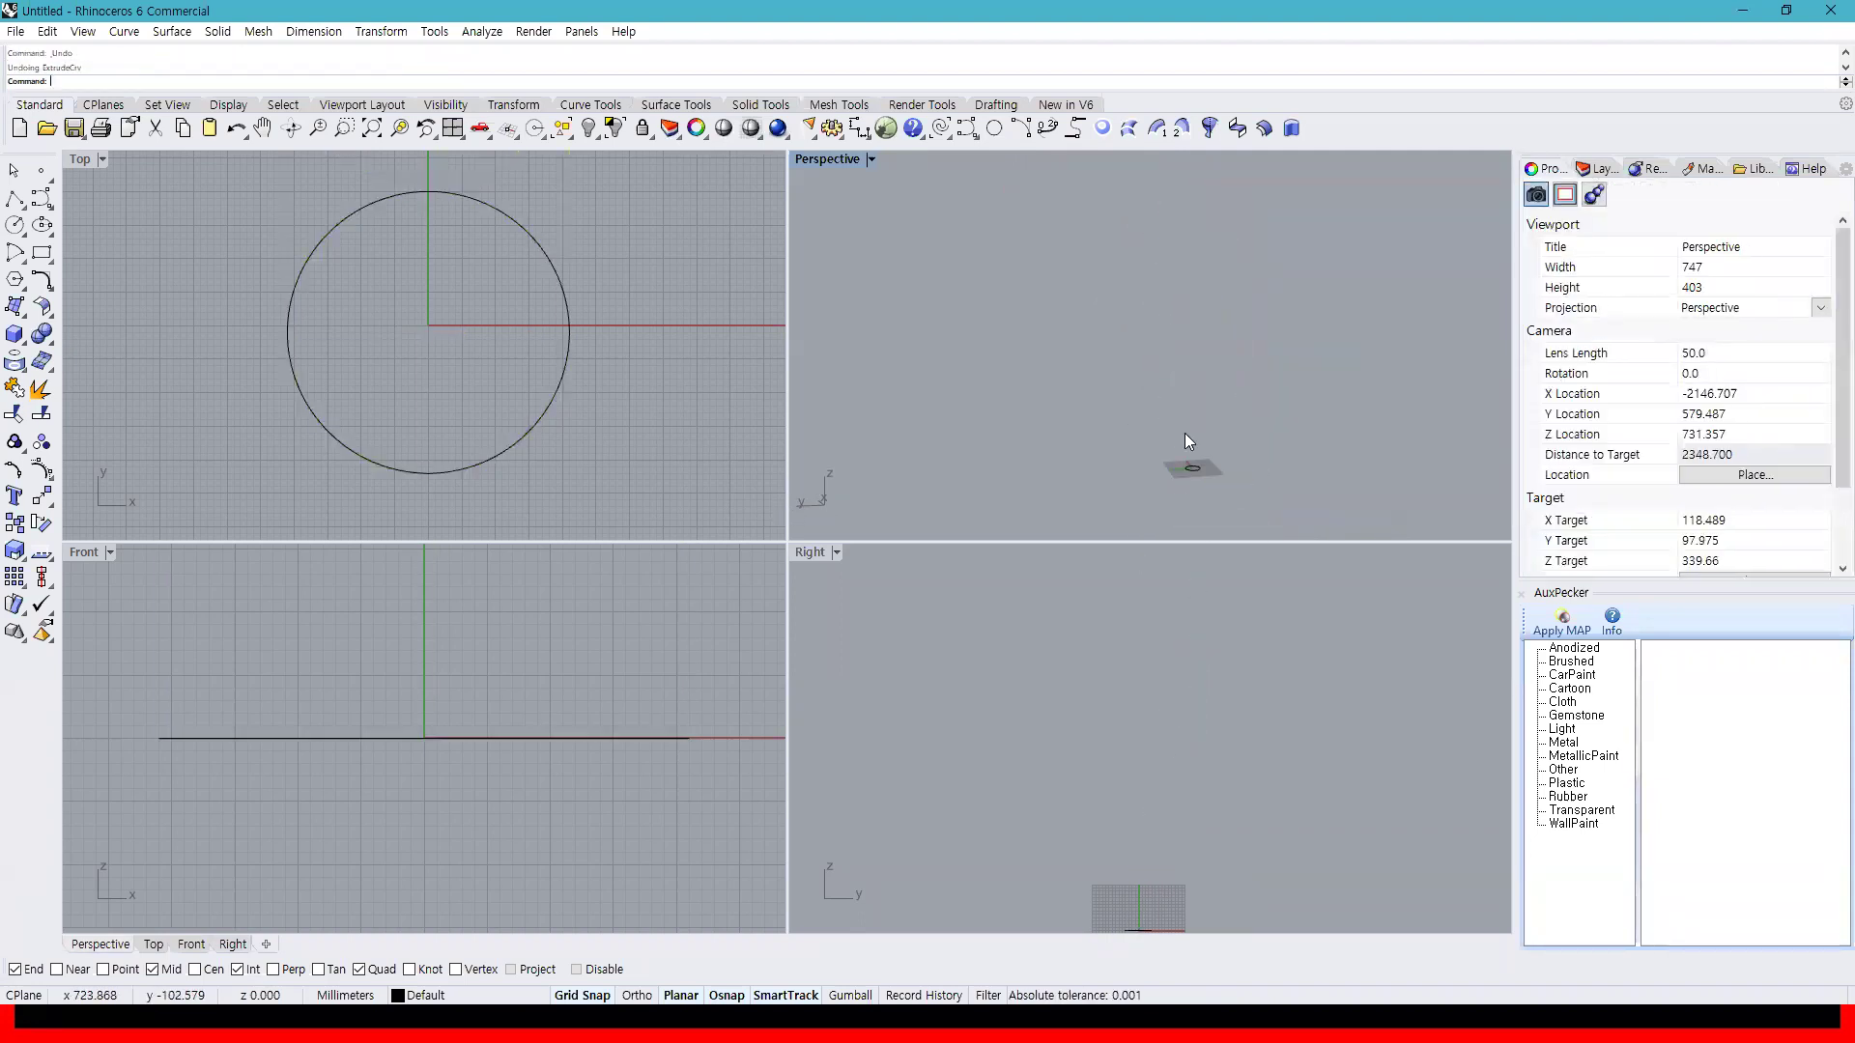
Delete the base circle, leaving the scene empty
{"action": "left_click_drag", "start_coordinate": [1170, 434], "coordinate": [1087, 351]}
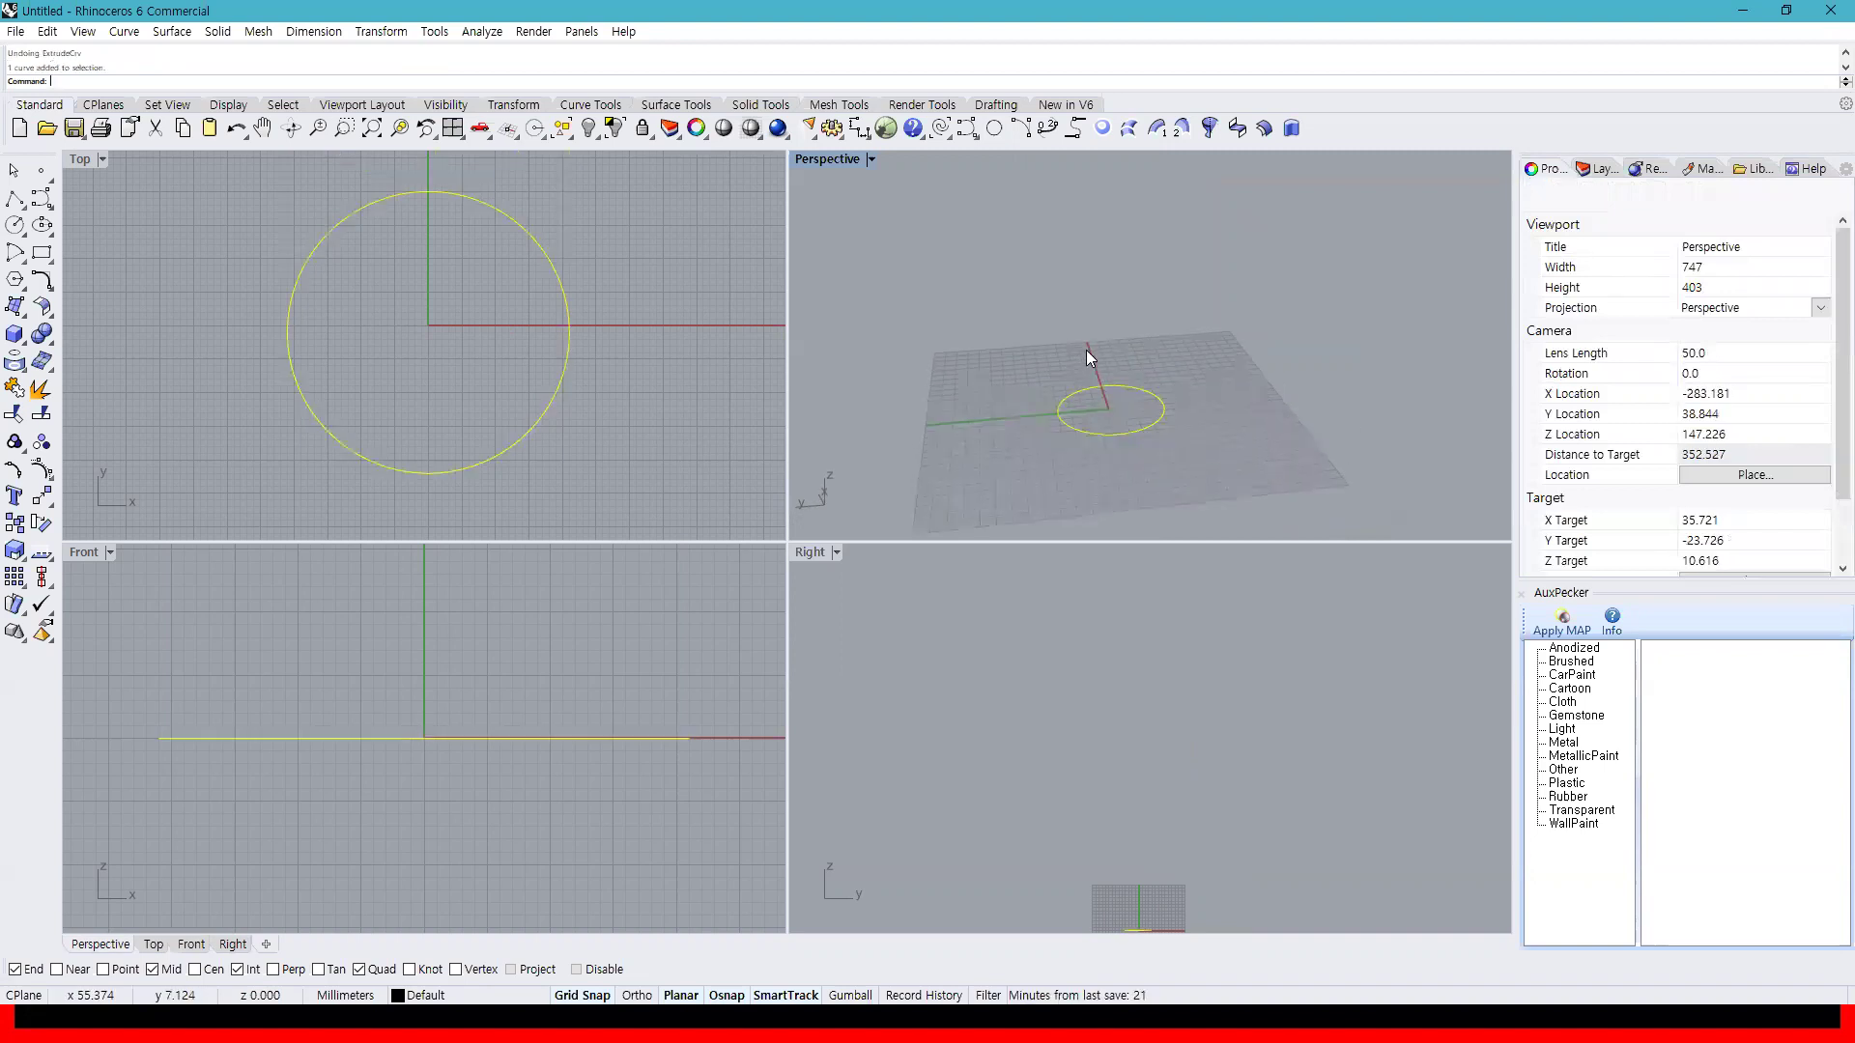
{"action": "scroll", "coordinate": [1148, 446], "scroll_direction": "up", "scroll_amount": 3}
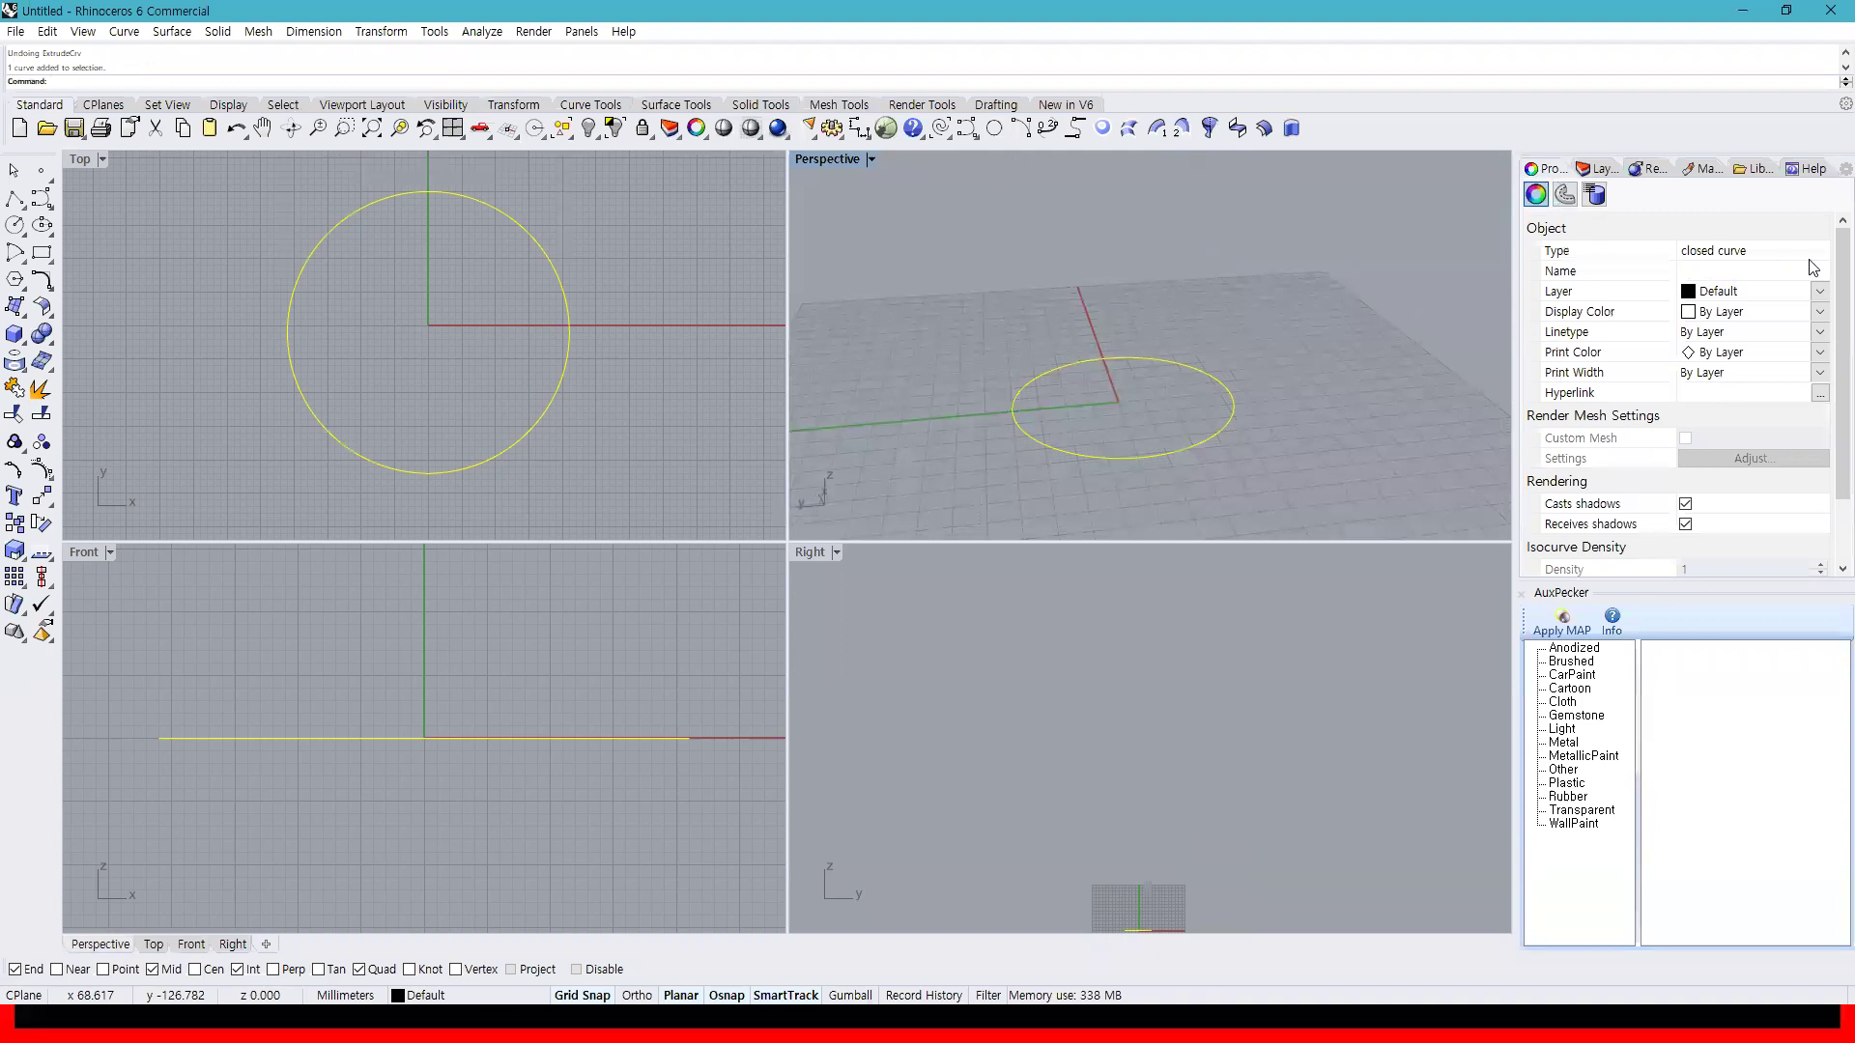
{"action": "key", "text": "Delete"}
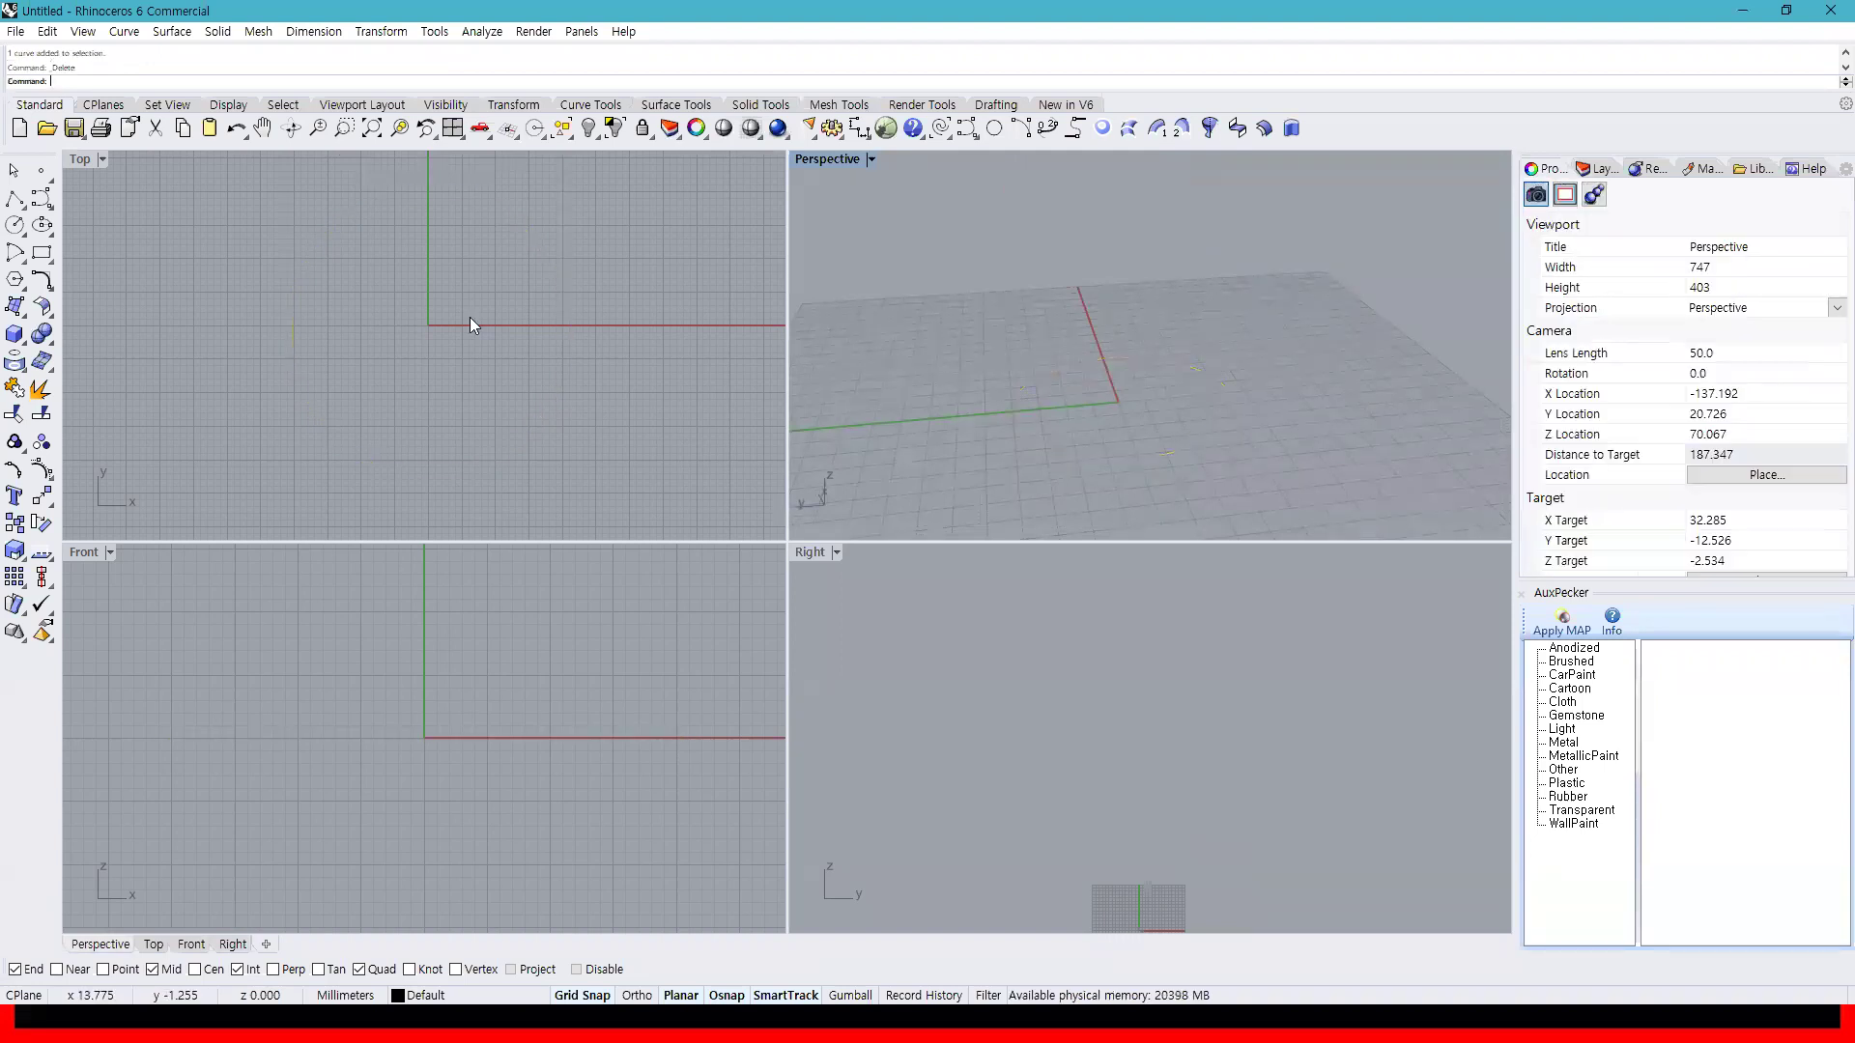
Draw a smooth three-lobed freeform curve around the origin in the Top view, leaving a small gap between its ends
{"action": "left_click", "coordinate": [24, 200]}
{"action": "left_click", "coordinate": [442, 412]}
{"action": "left_click", "coordinate": [254, 325]}
{"action": "left_click", "coordinate": [455, 339]}
{"action": "left_click", "coordinate": [368, 252]}
{"action": "left_click", "coordinate": [622, 204]}
{"action": "left_click", "coordinate": [730, 245]}
{"action": "left_click", "coordinate": [549, 356]}
{"action": "left_click", "coordinate": [615, 493]}
{"action": "left_click", "coordinate": [481, 520]}
{"action": "left_click", "coordinate": [442, 472]}
{"action": "scroll", "coordinate": [448, 442], "scroll_direction": "up", "scroll_amount": 12}
{"action": "scroll", "coordinate": [448, 415], "scroll_direction": "up", "scroll_amount": 4}
{"action": "left_click", "coordinate": [449, 331]}
{"action": "key", "text": "Return"}
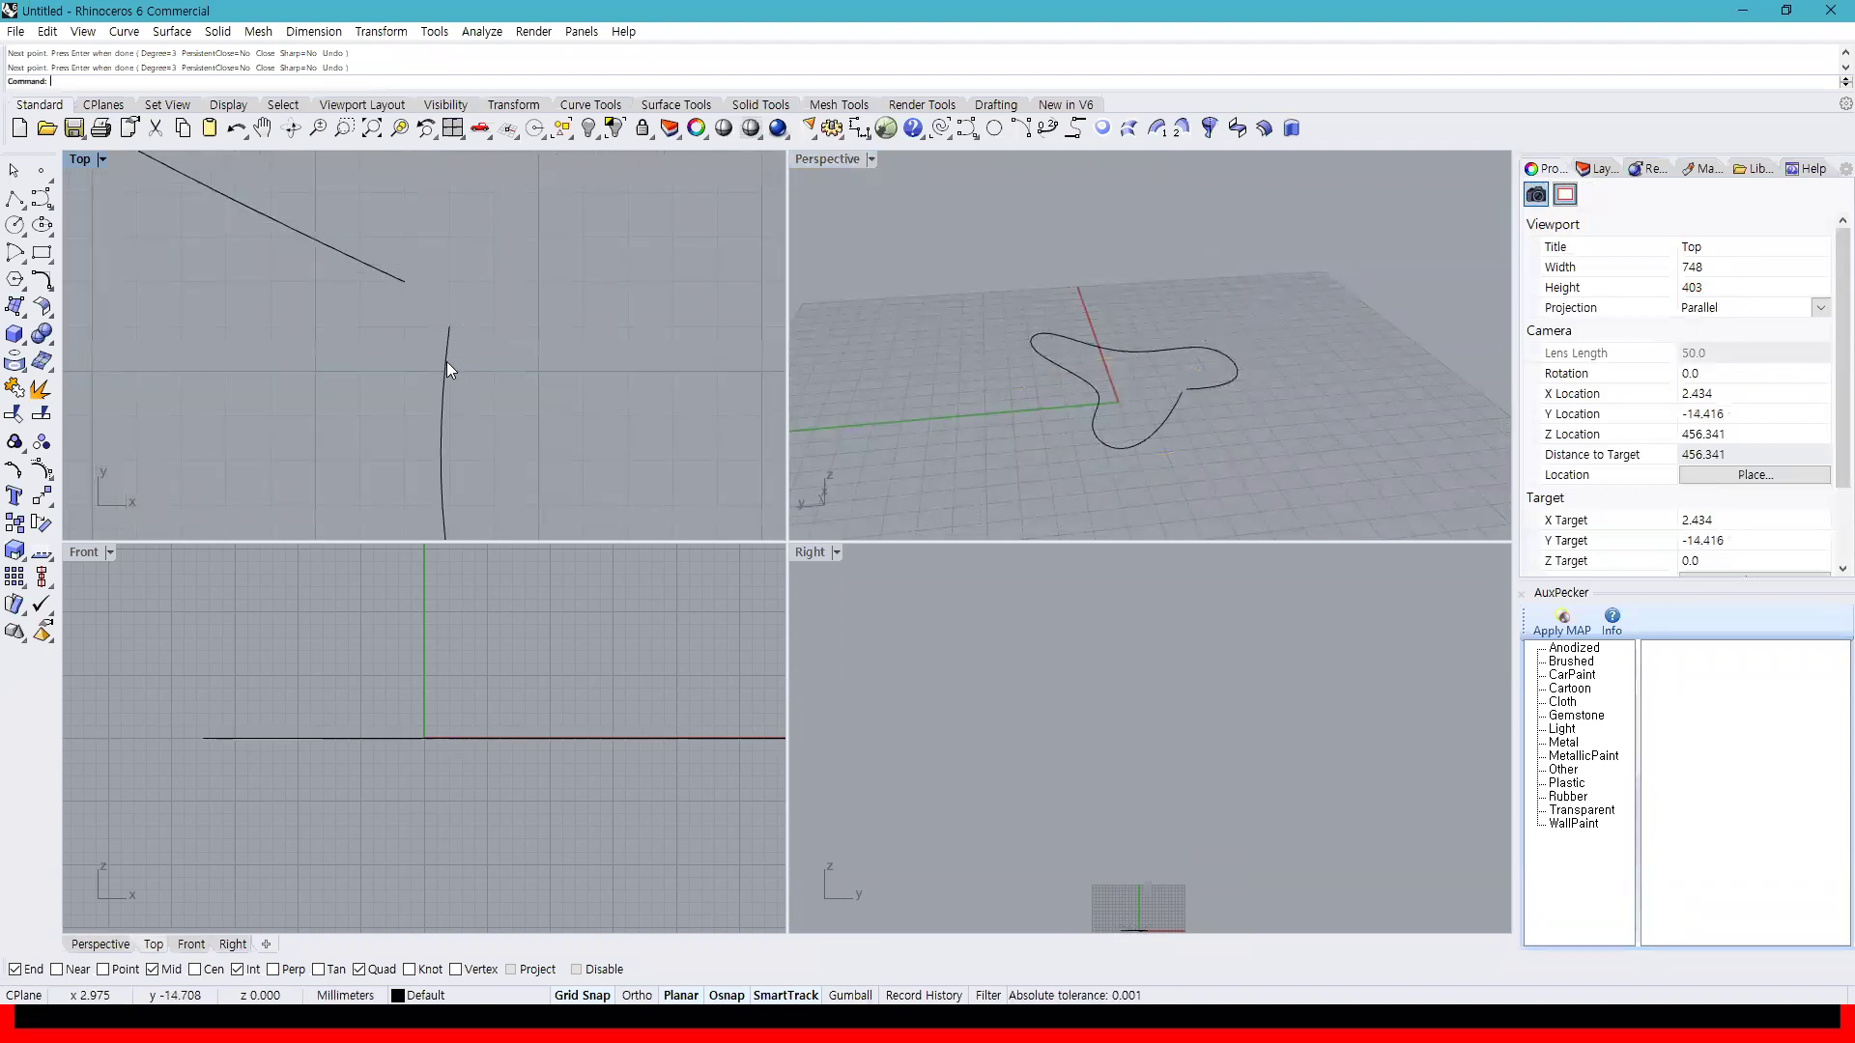
Extrude the open three-lobed curve straight up with the closed planar curve extrusion
{"action": "left_click", "coordinate": [21, 343]}
{"action": "left_click", "coordinate": [100, 399]}
{"action": "scroll", "coordinate": [1250, 491], "scroll_direction": "down", "scroll_amount": 6}
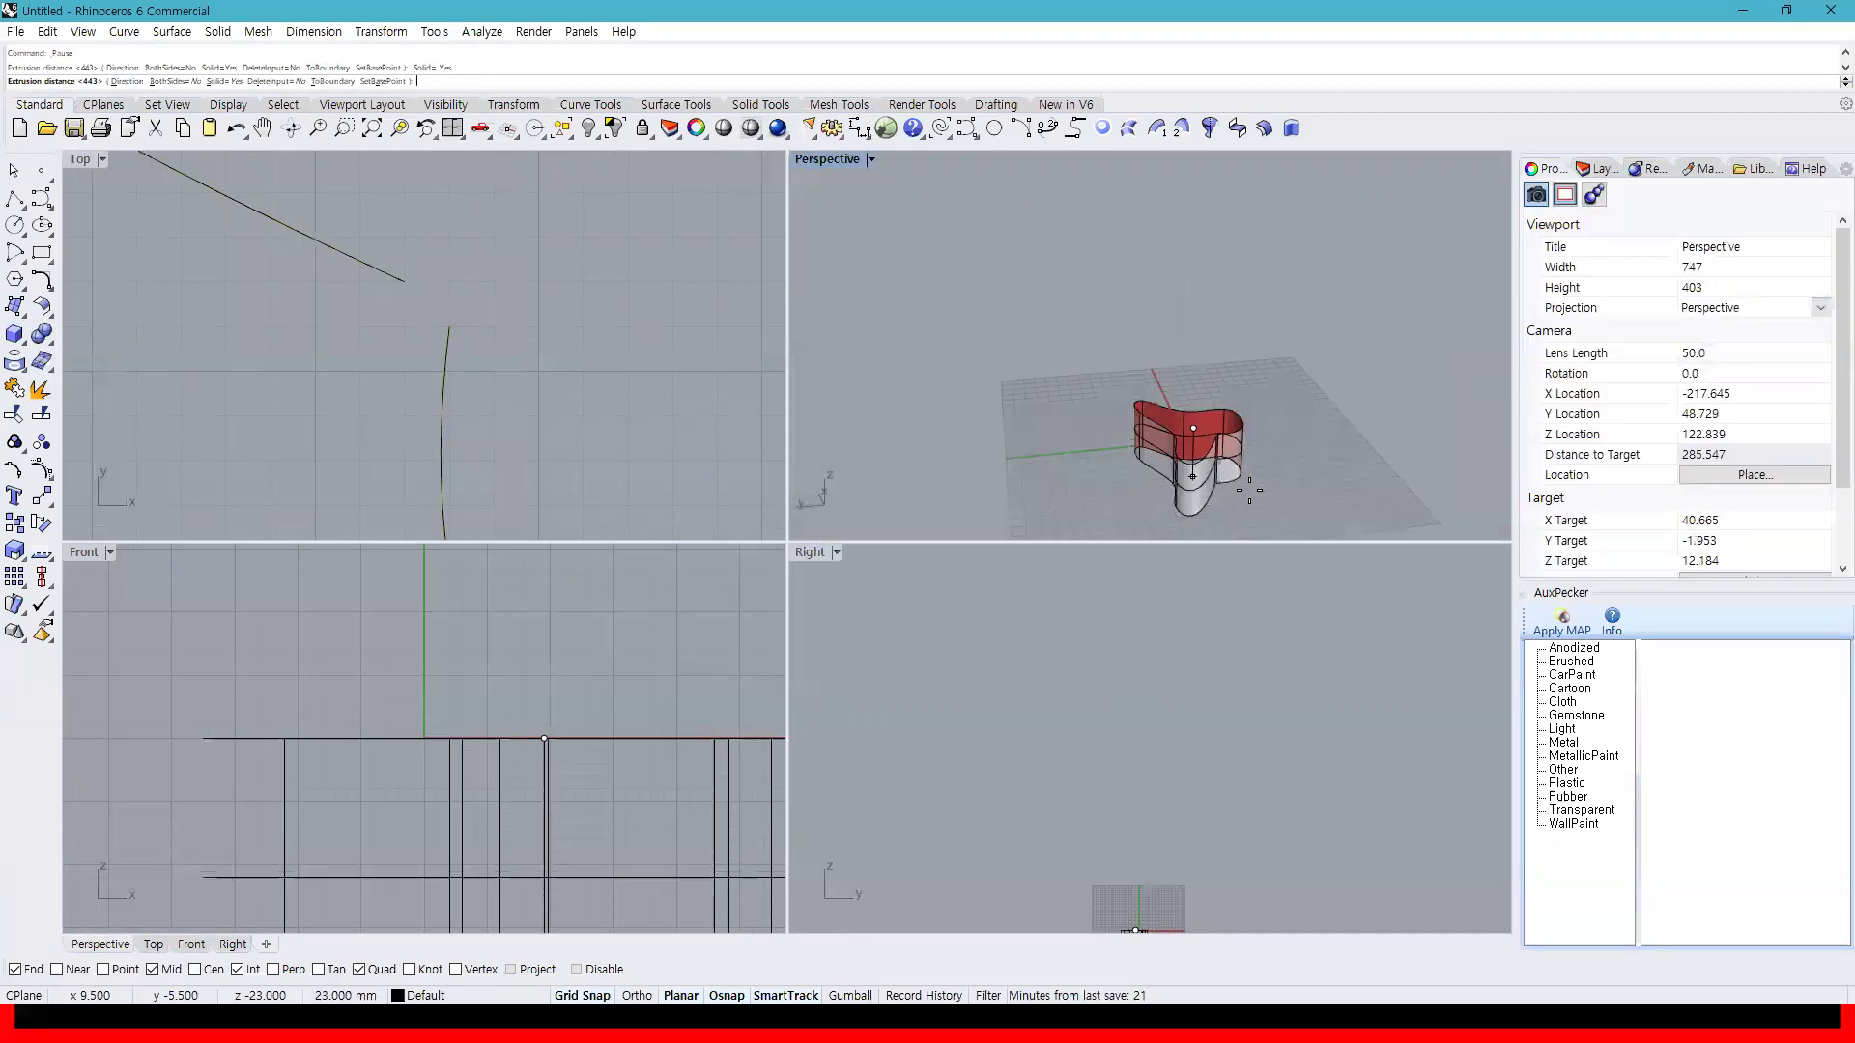
{"action": "left_click", "coordinate": [1194, 686]}
Examine the gap in the wall of the open-curve extrusion and delete the extrusion
{"action": "scroll", "coordinate": [1247, 290], "scroll_direction": "up", "scroll_amount": 8}
{"action": "scroll", "coordinate": [1273, 330], "scroll_direction": "down", "scroll_amount": 5}
{"action": "scroll", "coordinate": [1198, 297], "scroll_direction": "up", "scroll_amount": 8}
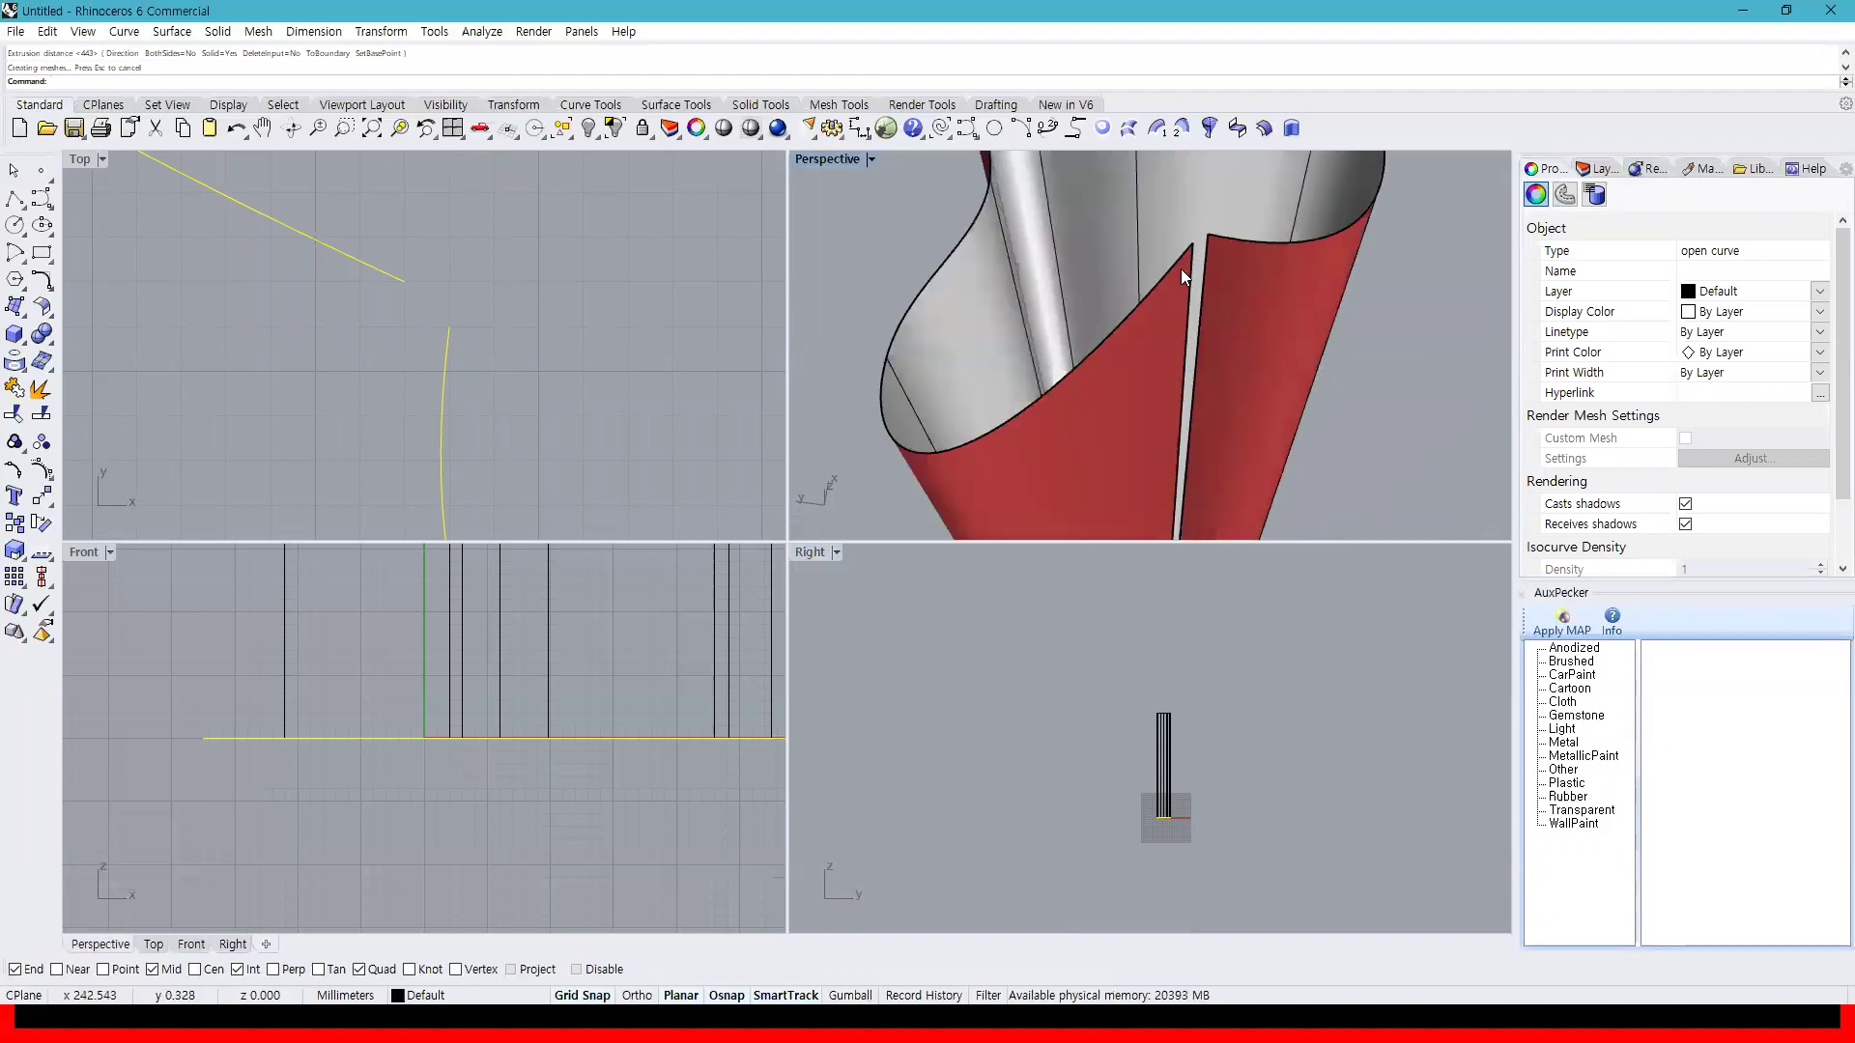
{"action": "scroll", "coordinate": [1246, 429], "scroll_direction": "down", "scroll_amount": 4}
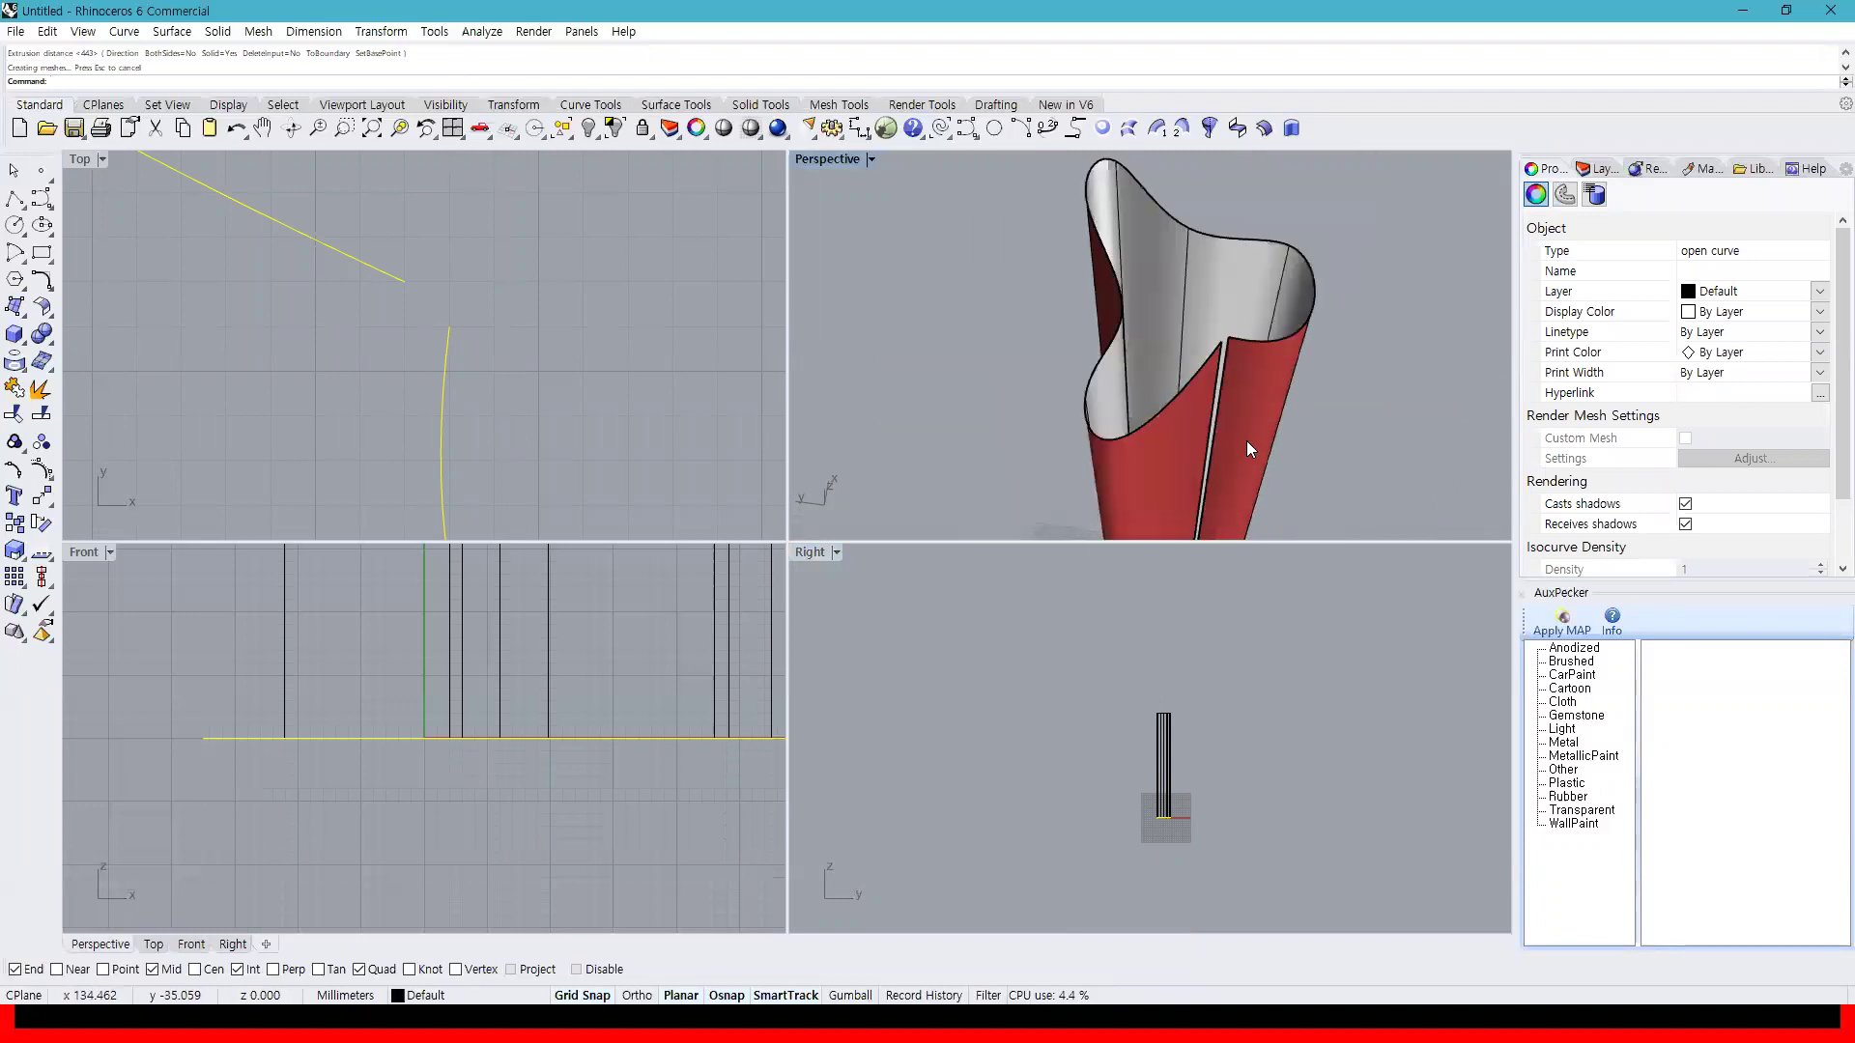
{"action": "left_click", "coordinate": [1229, 432]}
{"action": "key", "text": "Delete"}
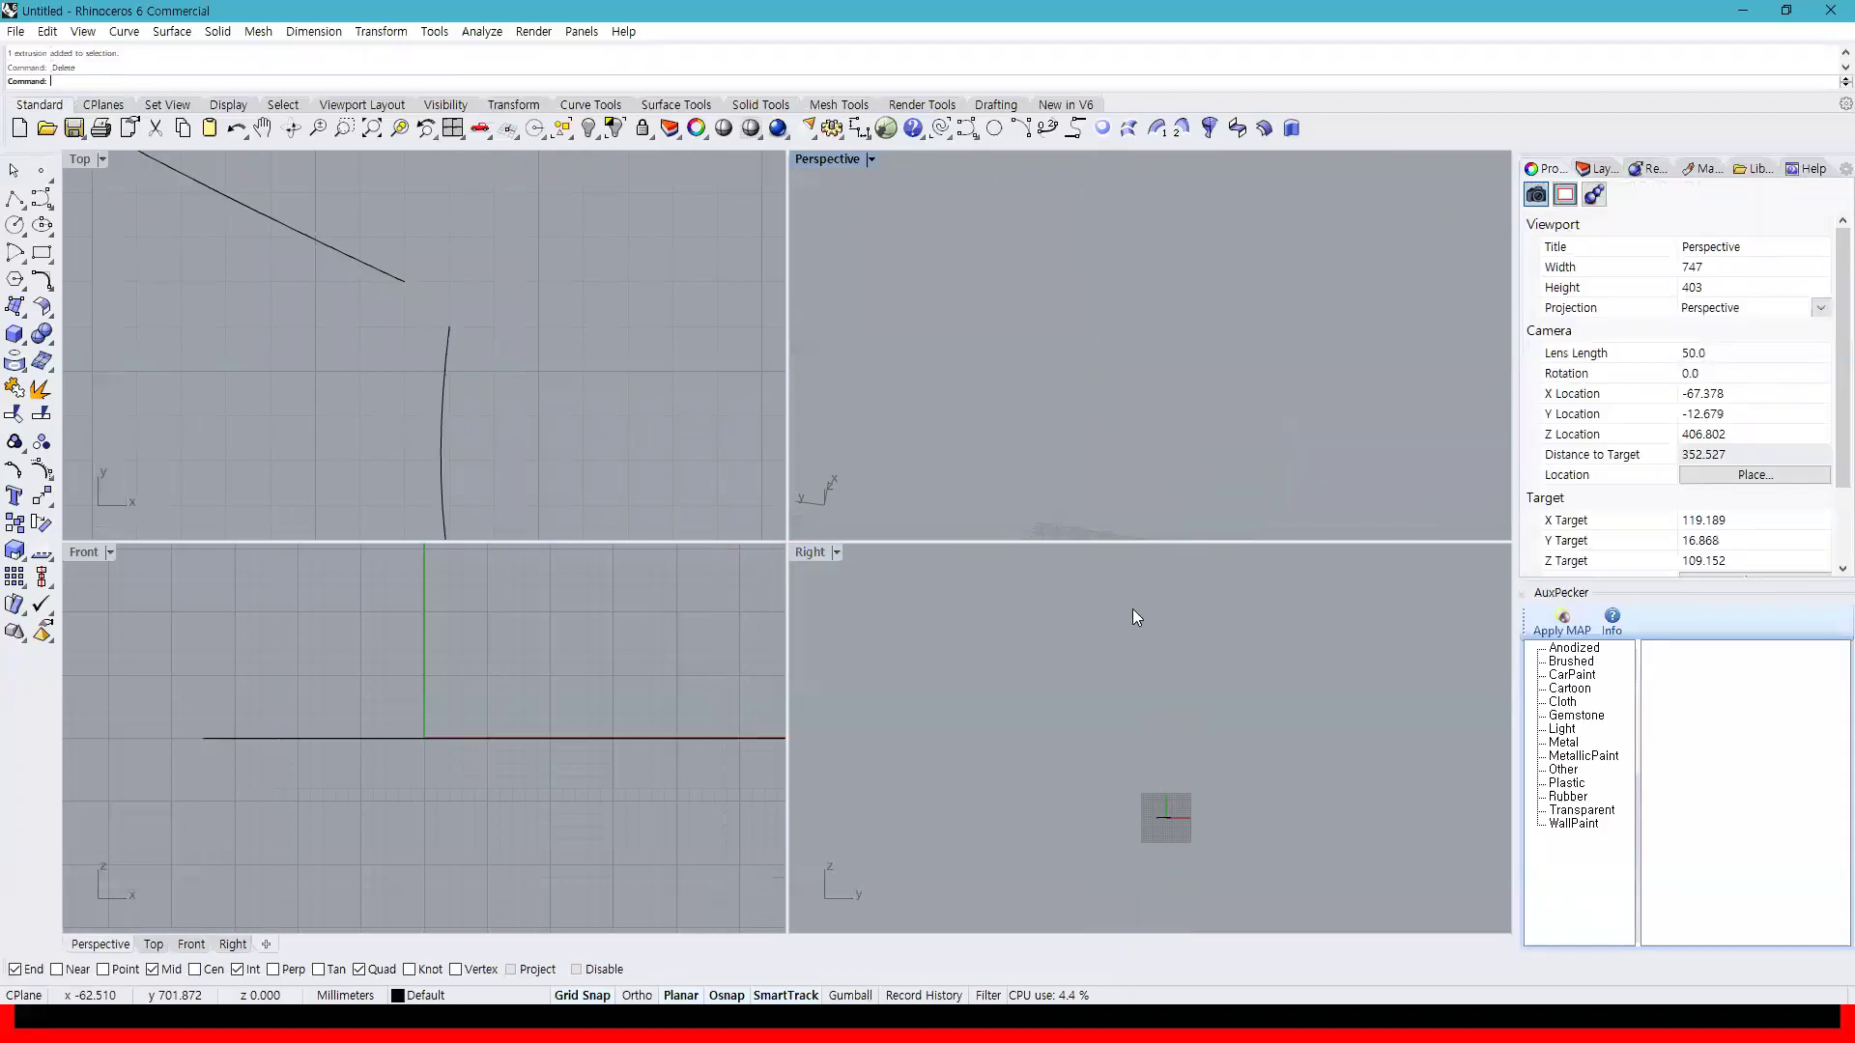
Close the three-lobed curve in the Top view by moving its loose end point onto the other end
{"action": "left_click", "coordinate": [446, 346]}
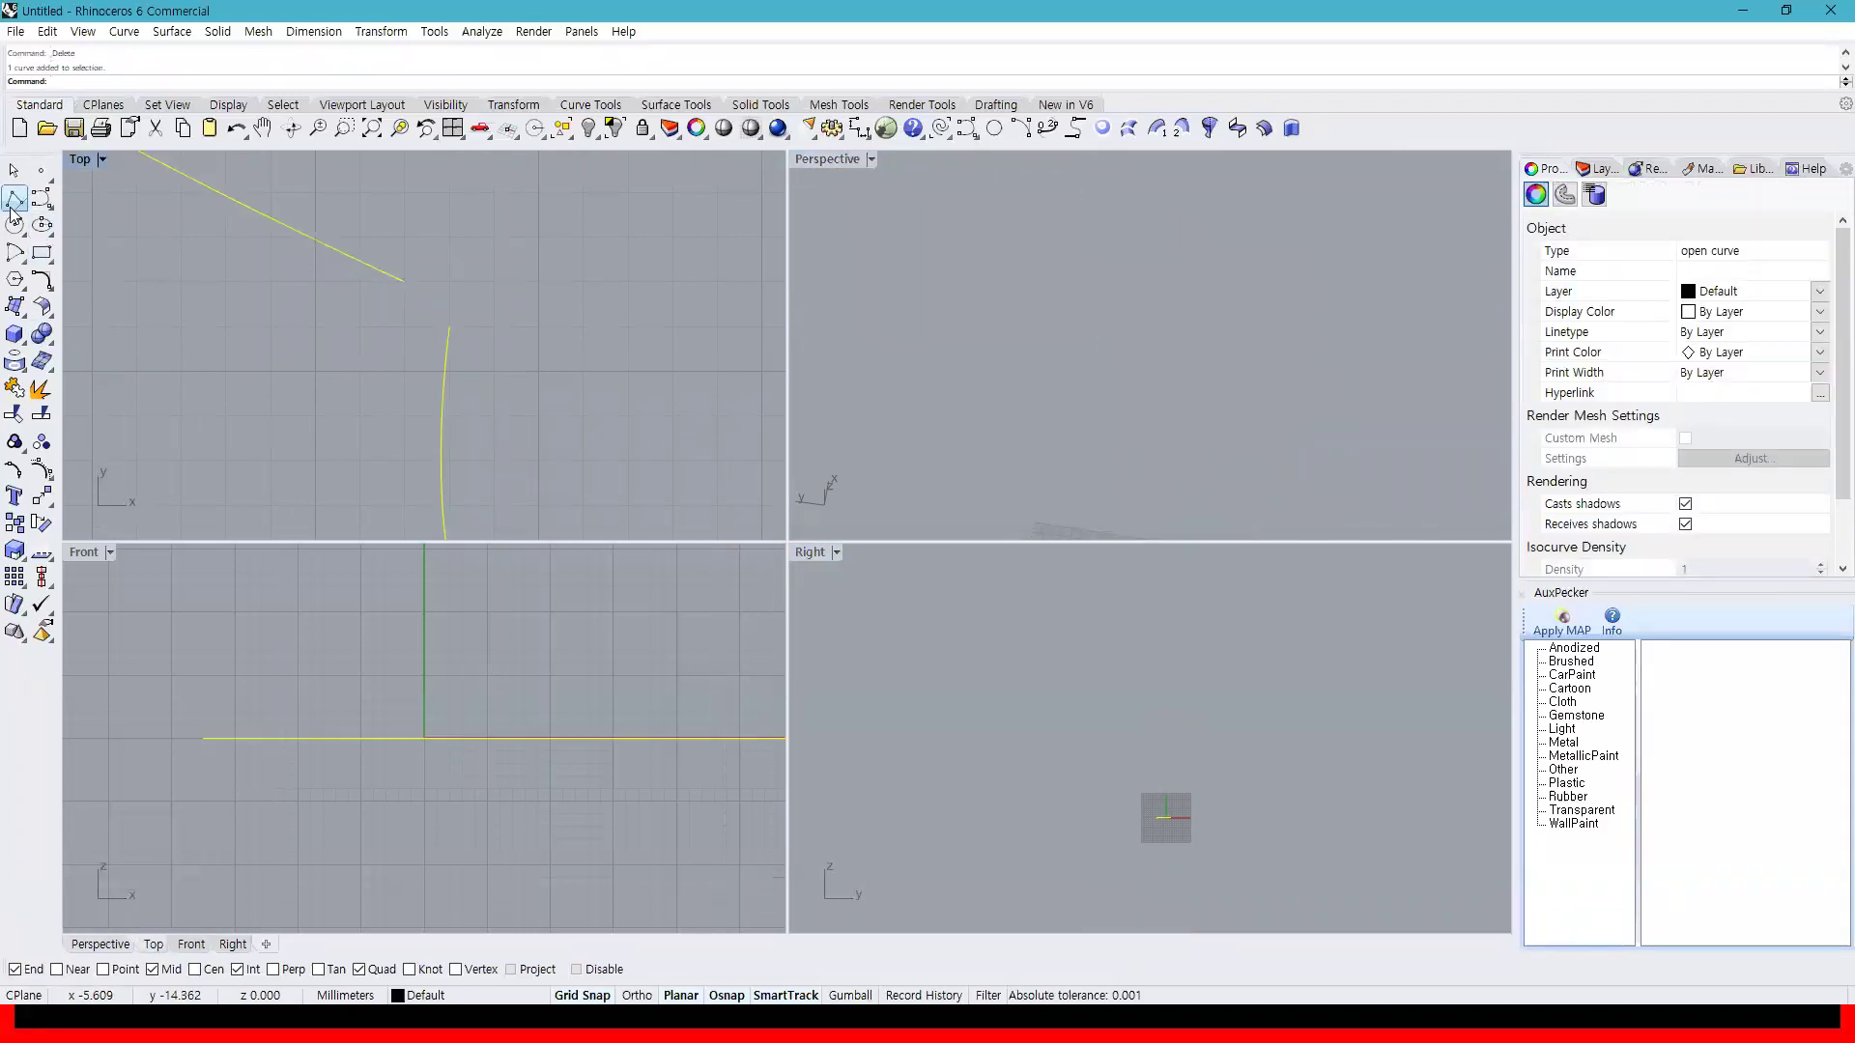
{"action": "left_click", "coordinate": [15, 413]}
{"action": "left_click", "coordinate": [448, 331]}
{"action": "left_click_drag", "start_coordinate": [449, 331], "coordinate": [406, 282]}
{"action": "left_click", "coordinate": [406, 312]}
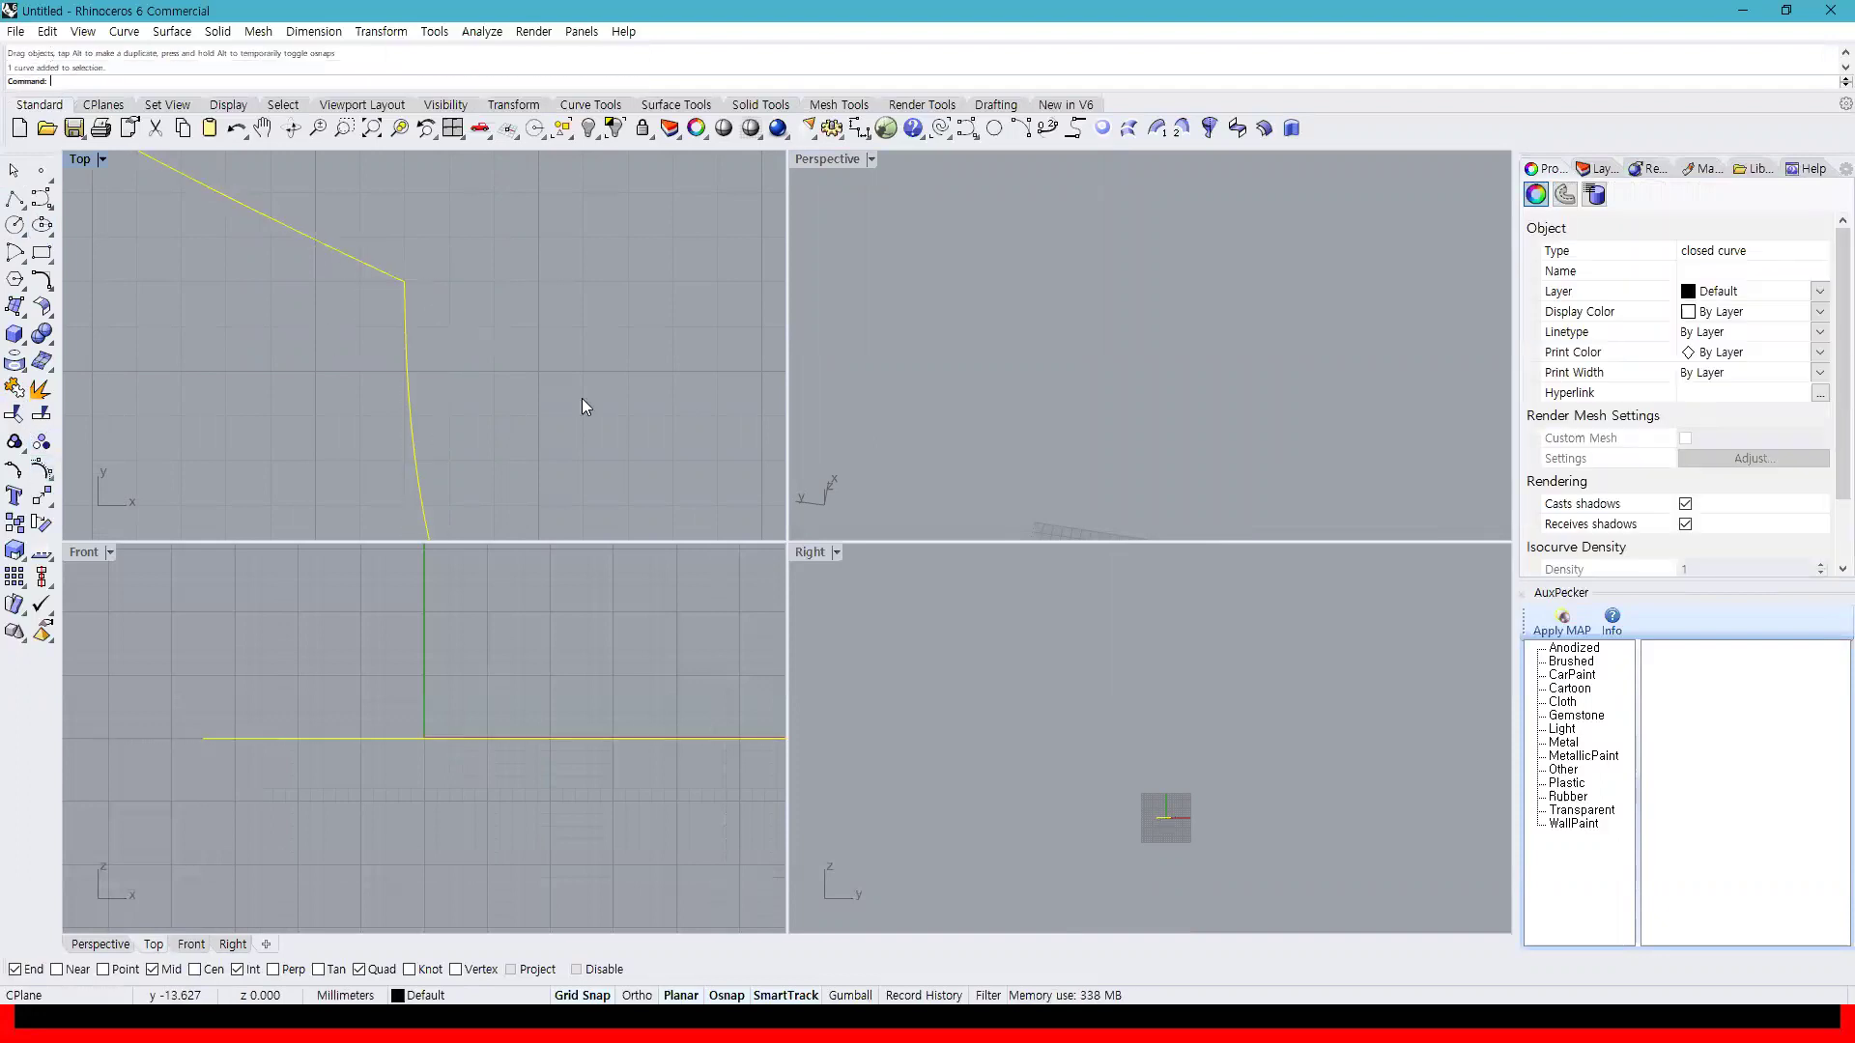
Extrude the closed three-lobed curve straight up into a capped solid and orbit to its underside
{"action": "left_click", "coordinate": [16, 336]}
{"action": "left_click", "coordinate": [114, 400]}
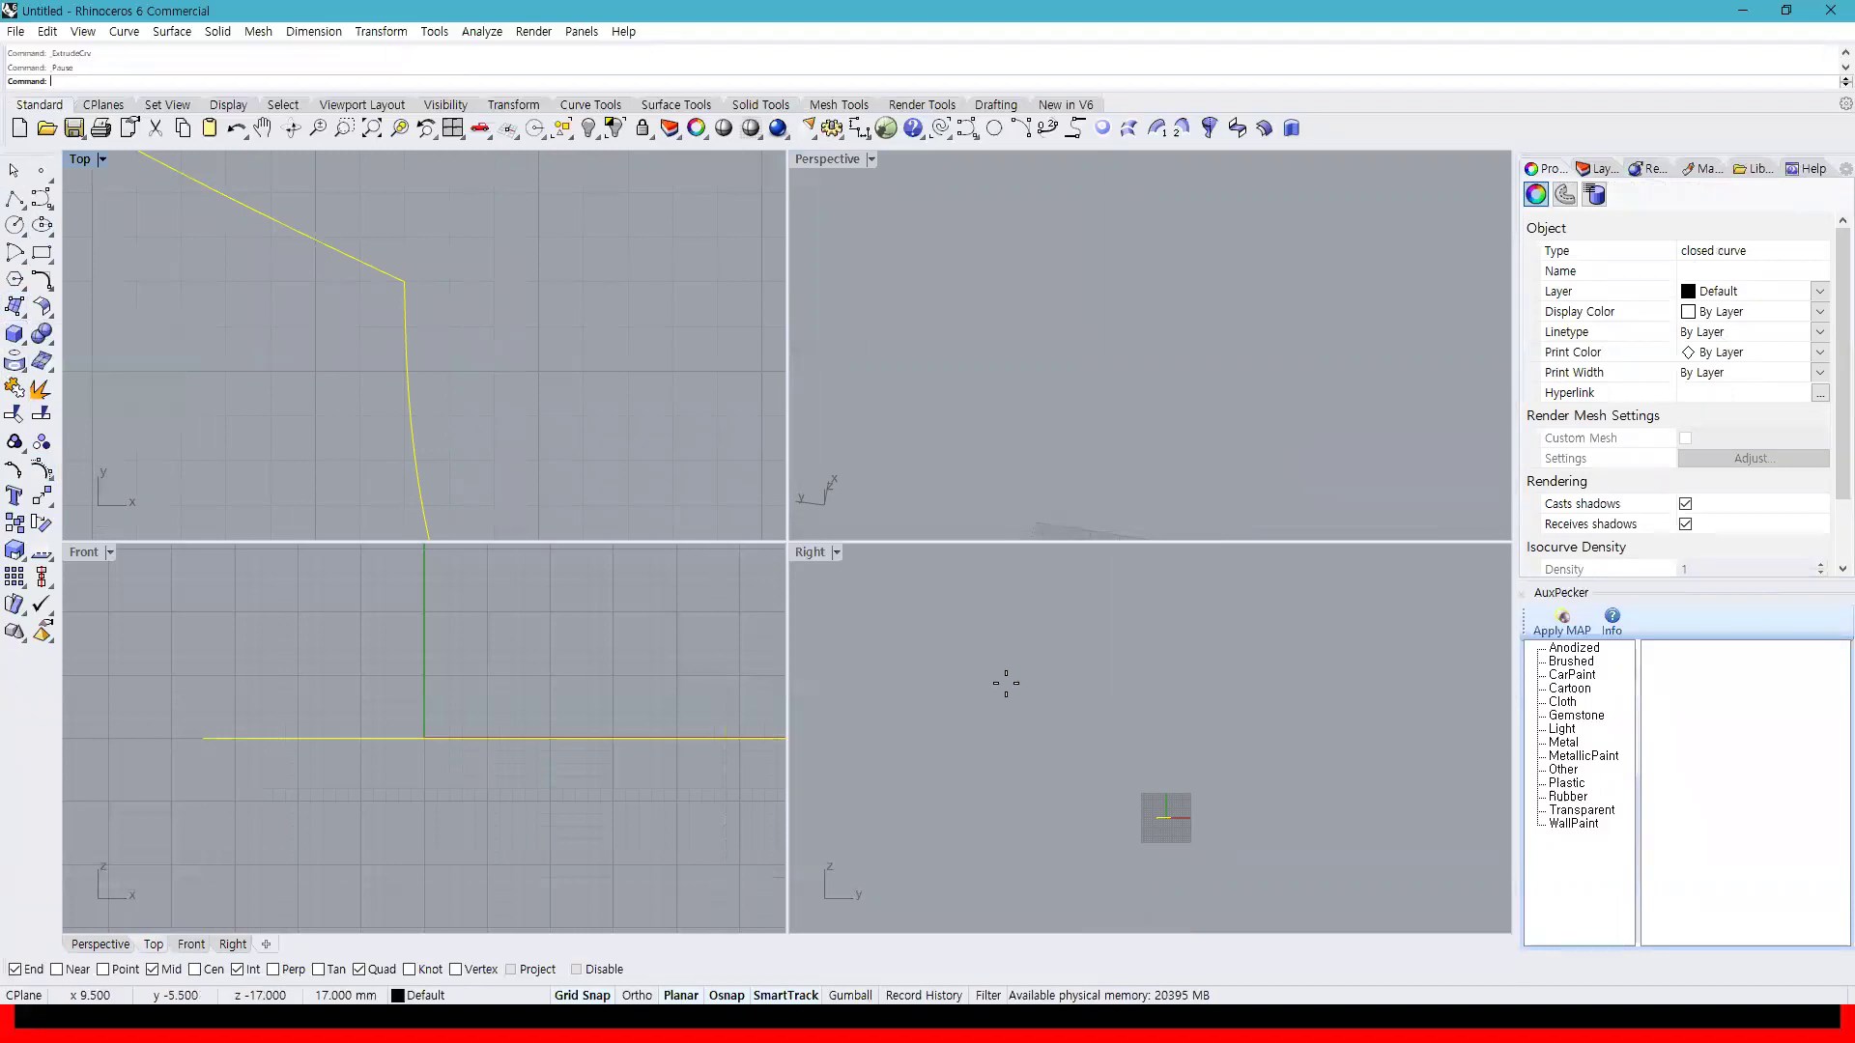
{"action": "scroll", "coordinate": [1179, 295], "scroll_direction": "up", "scroll_amount": 5}
{"action": "right_click_drag", "start_coordinate": [1113, 314], "coordinate": [1115, 431]}
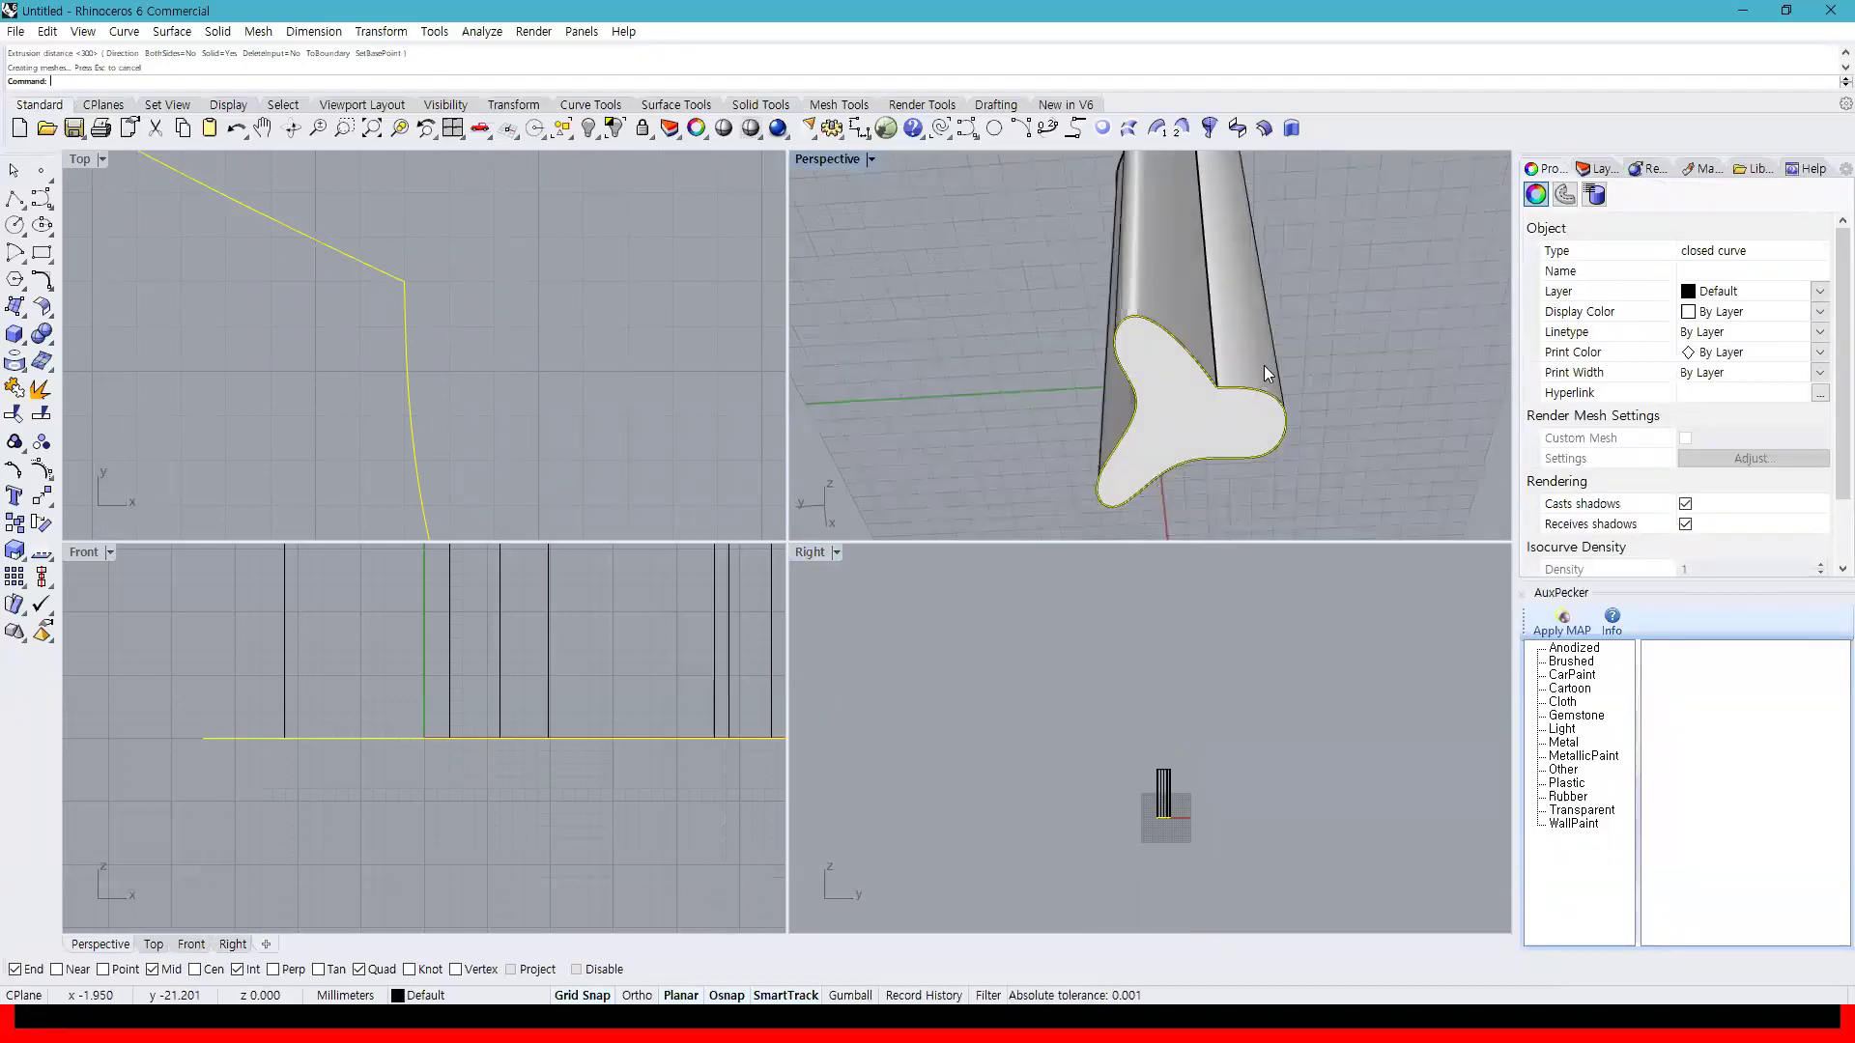
Inspect the capped three-lobed solid from several angles and delete it, keeping the base curve
{"action": "right_click_drag", "start_coordinate": [1263, 365], "coordinate": [1159, 110]}
{"action": "left_click", "coordinate": [1186, 314]}
{"action": "right_click_drag", "start_coordinate": [1221, 338], "coordinate": [1252, 400]}
{"action": "mouse_move", "coordinate": [1246, 160]}
{"action": "right_mouse_down"}
{"action": "mouse_move", "coordinate": [1187, 391]}
{"action": "mouse_move", "coordinate": [1271, 359]}
{"action": "right_mouse_up"}
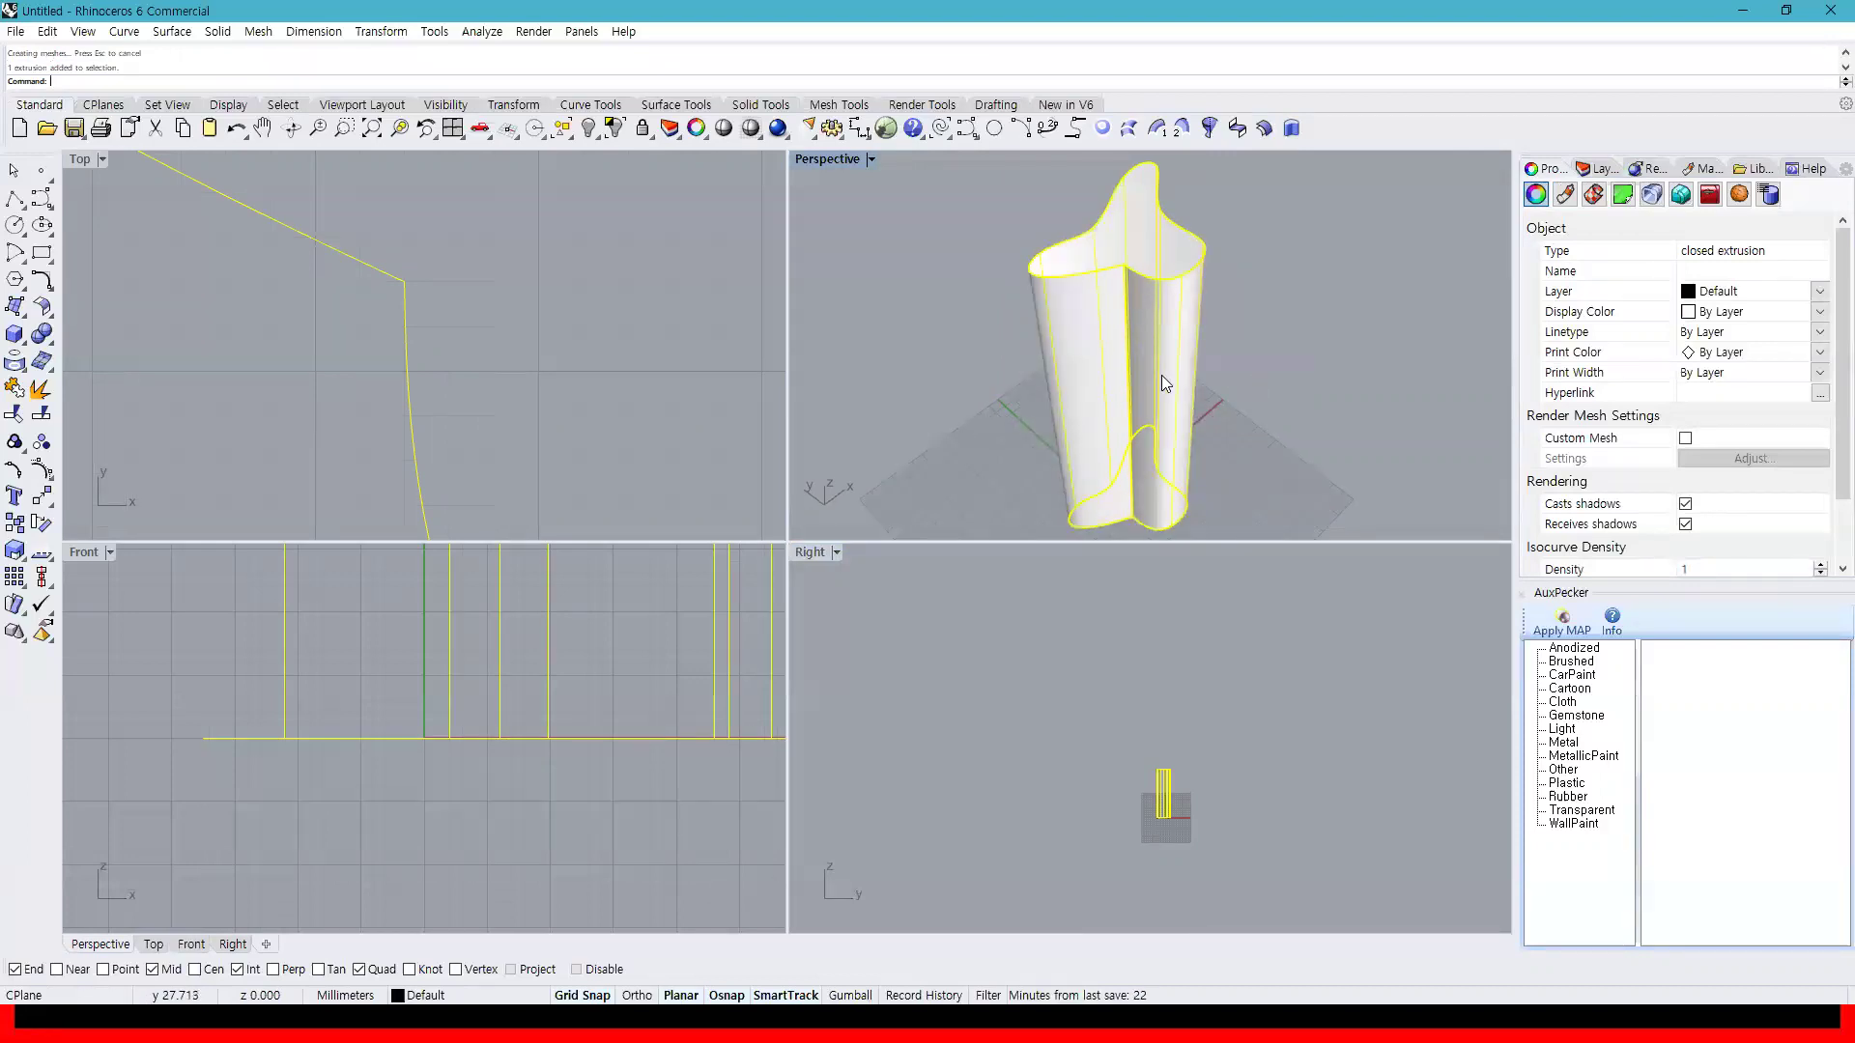
{"action": "key", "text": "Delete"}
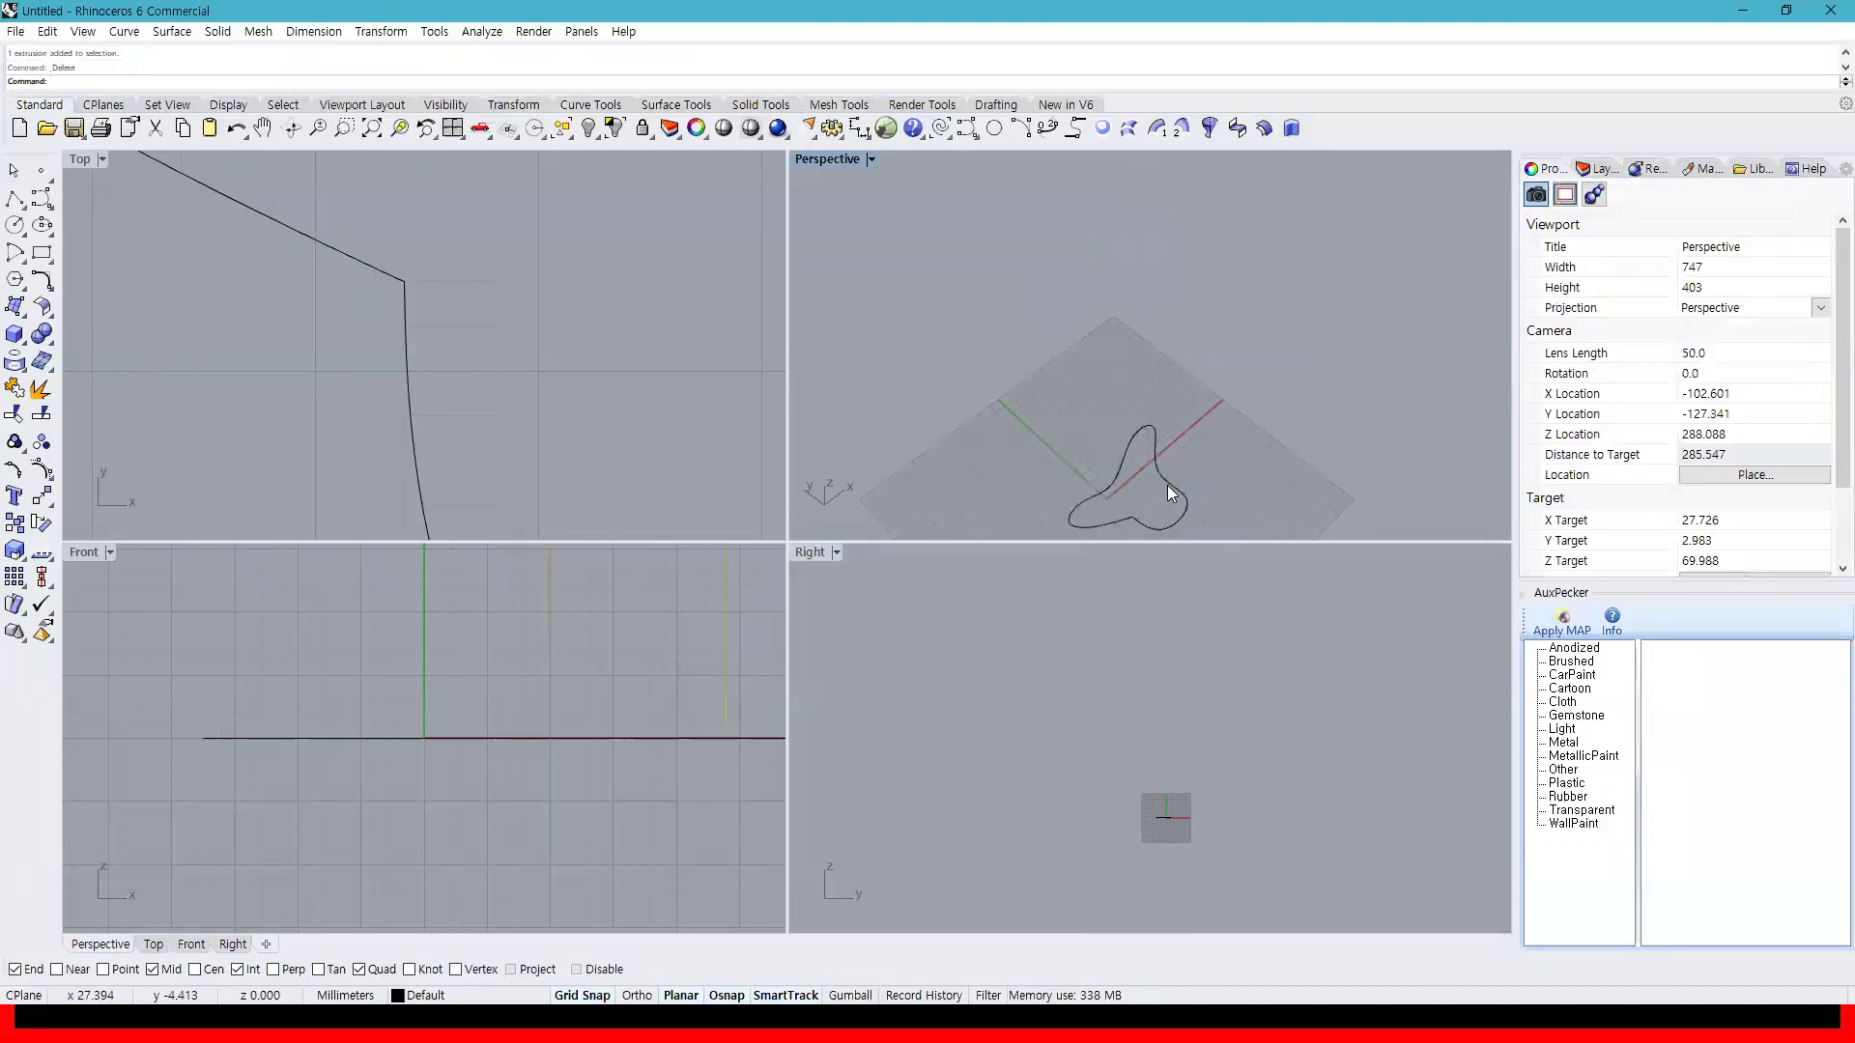
Create a planar surface from the closed three-lobed curve and select the surface
{"action": "scroll", "coordinate": [1181, 441], "scroll_direction": "up", "scroll_amount": 5}
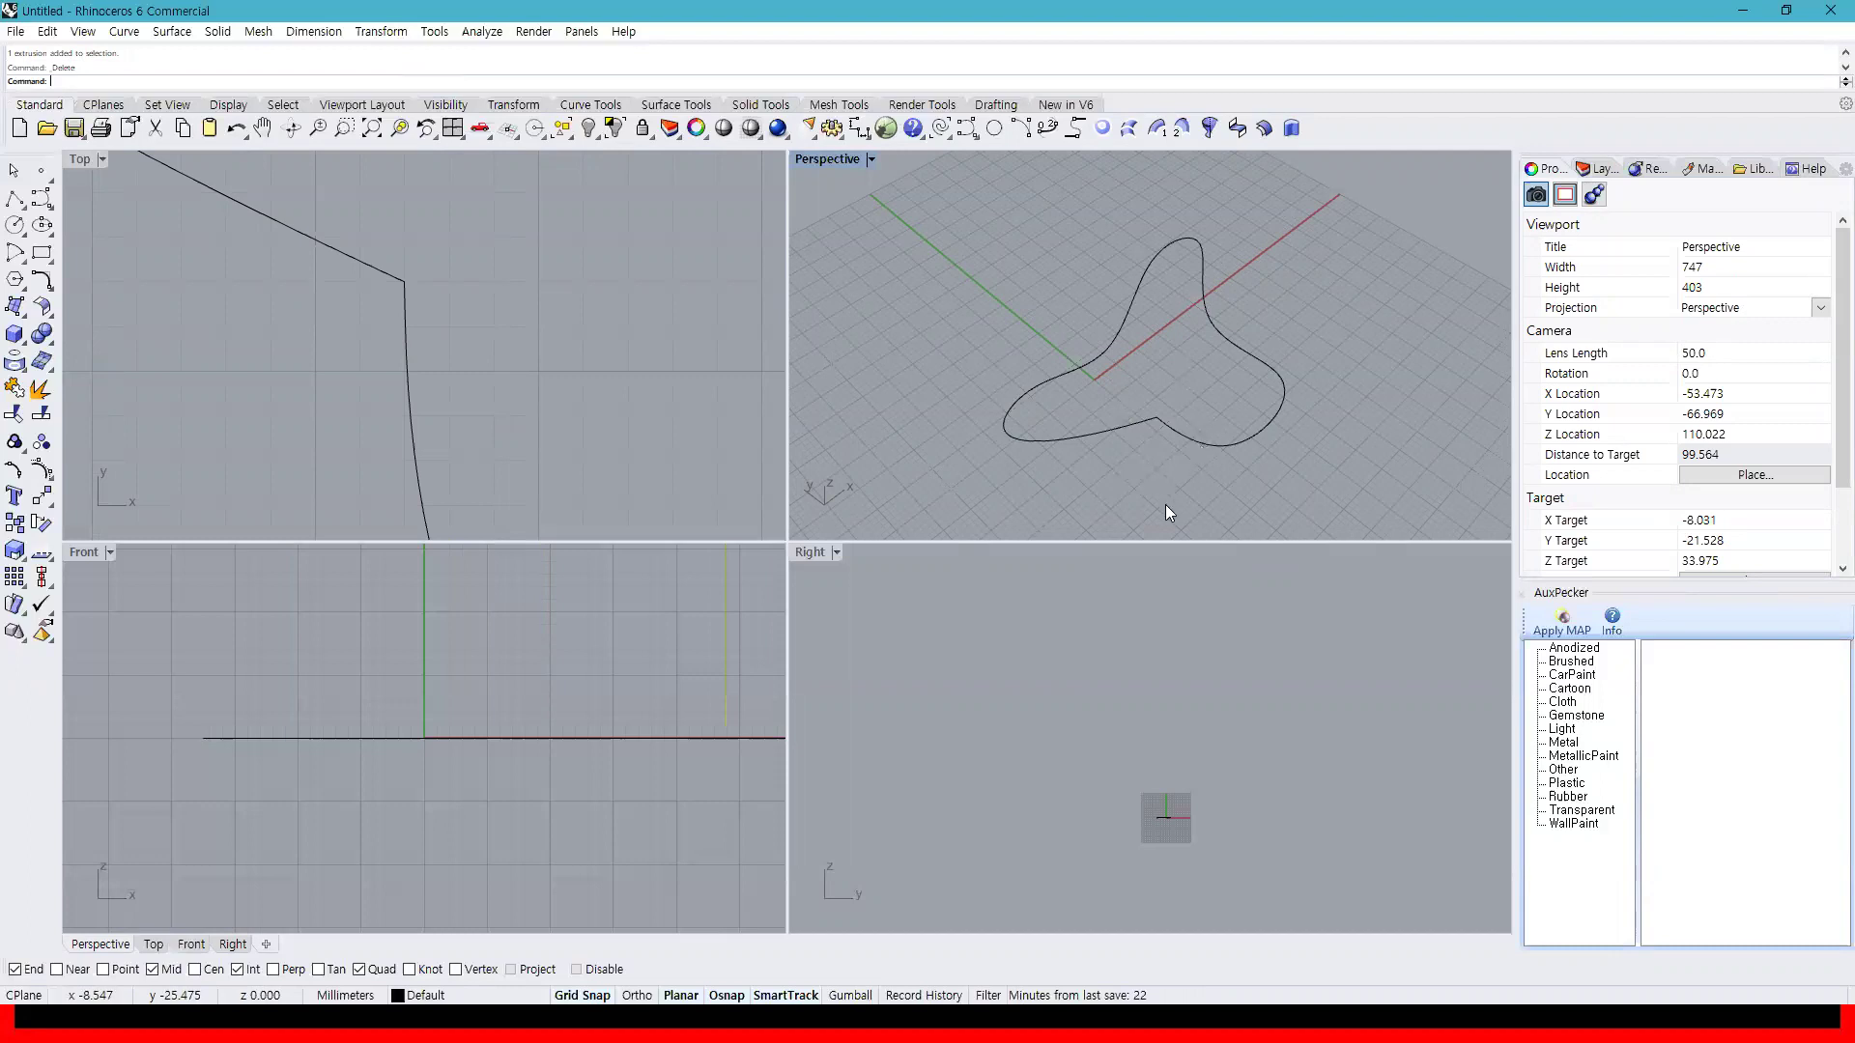
{"action": "right_click_drag", "start_coordinate": [1117, 487], "coordinate": [1271, 425]}
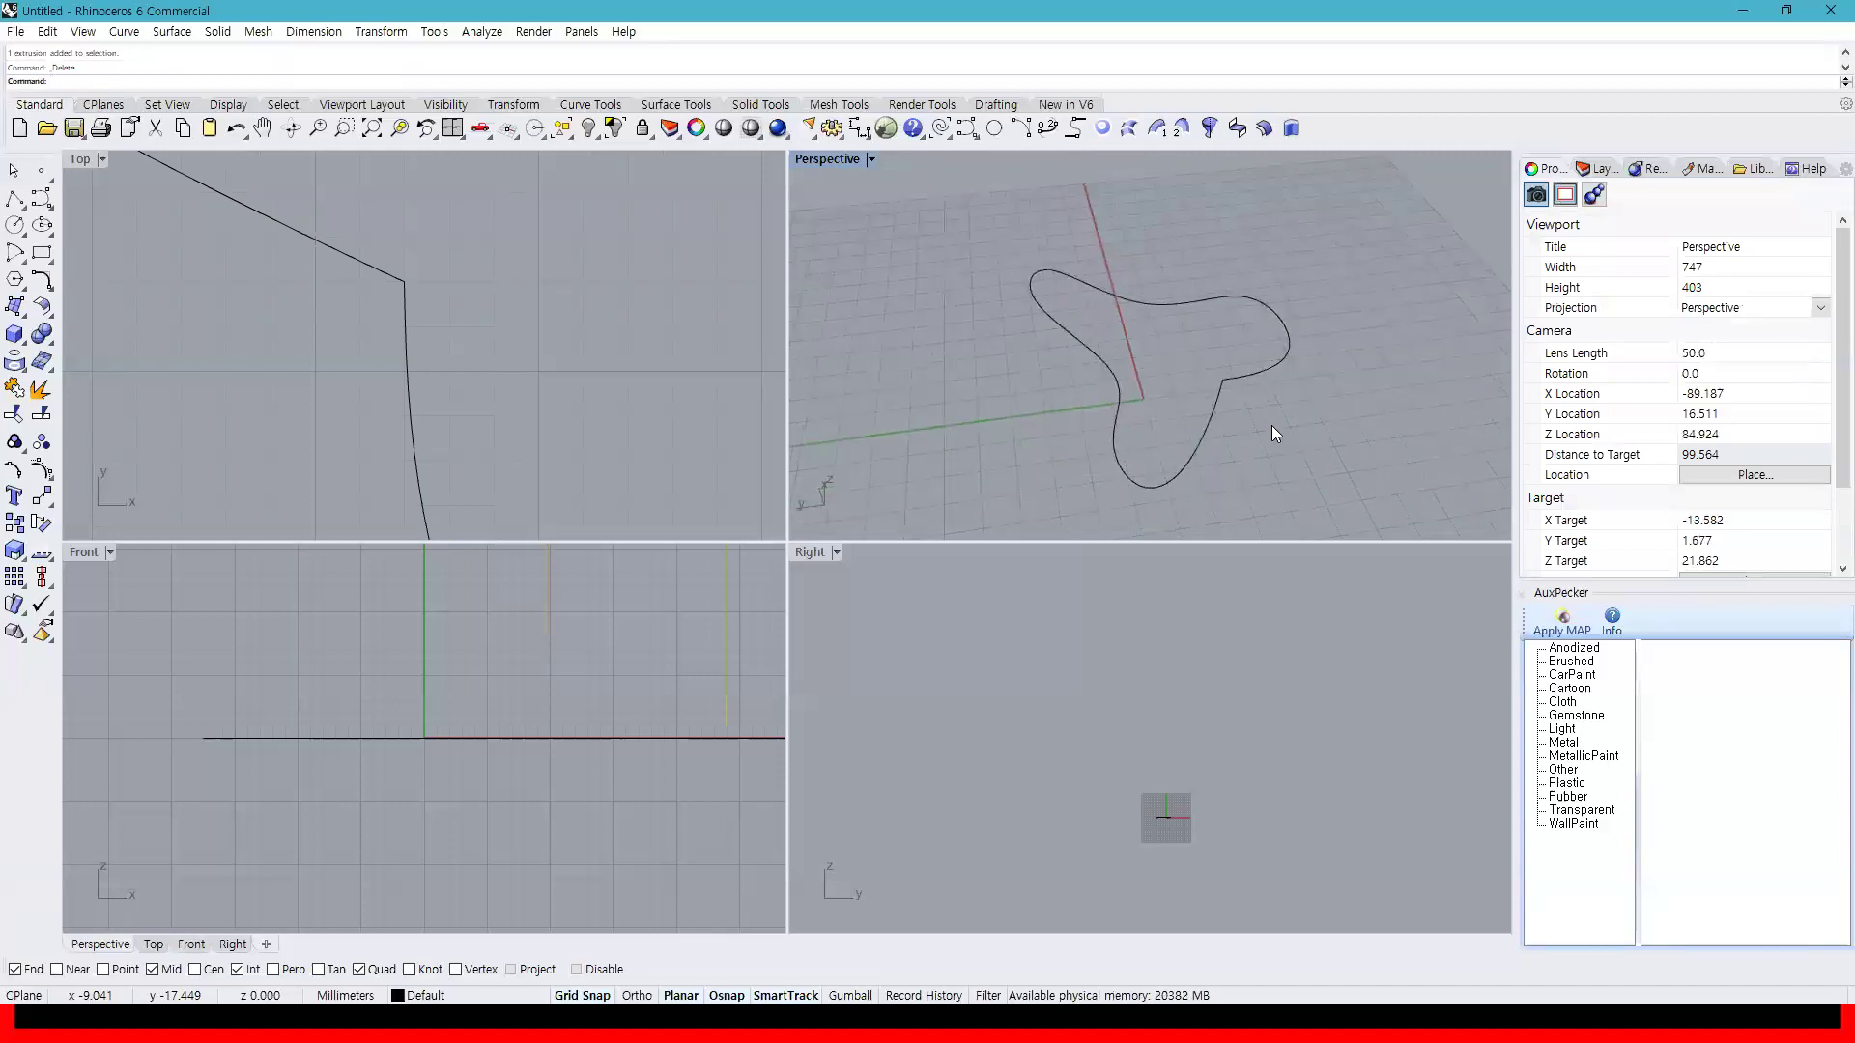
{"action": "left_click", "coordinate": [14, 336]}
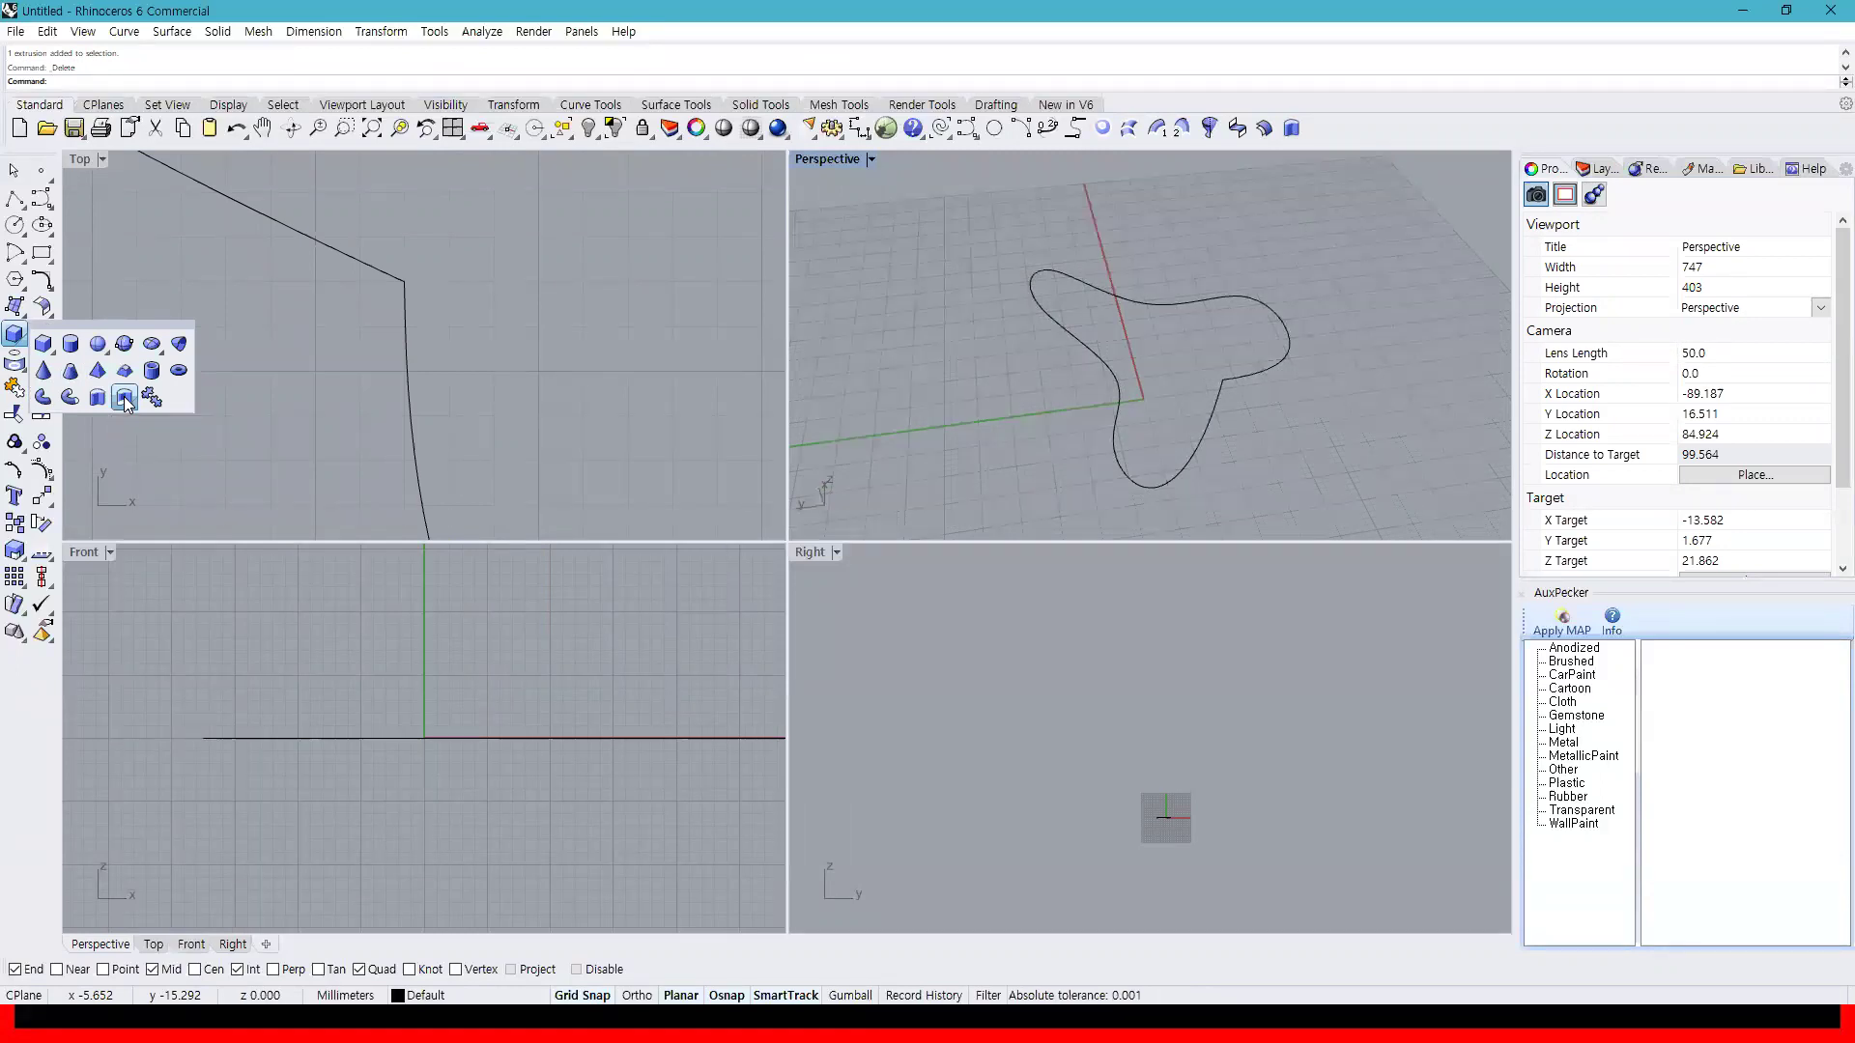
{"action": "scroll", "coordinate": [557, 431], "scroll_direction": "down", "scroll_amount": 2}
{"action": "left_click", "coordinate": [1244, 378]}
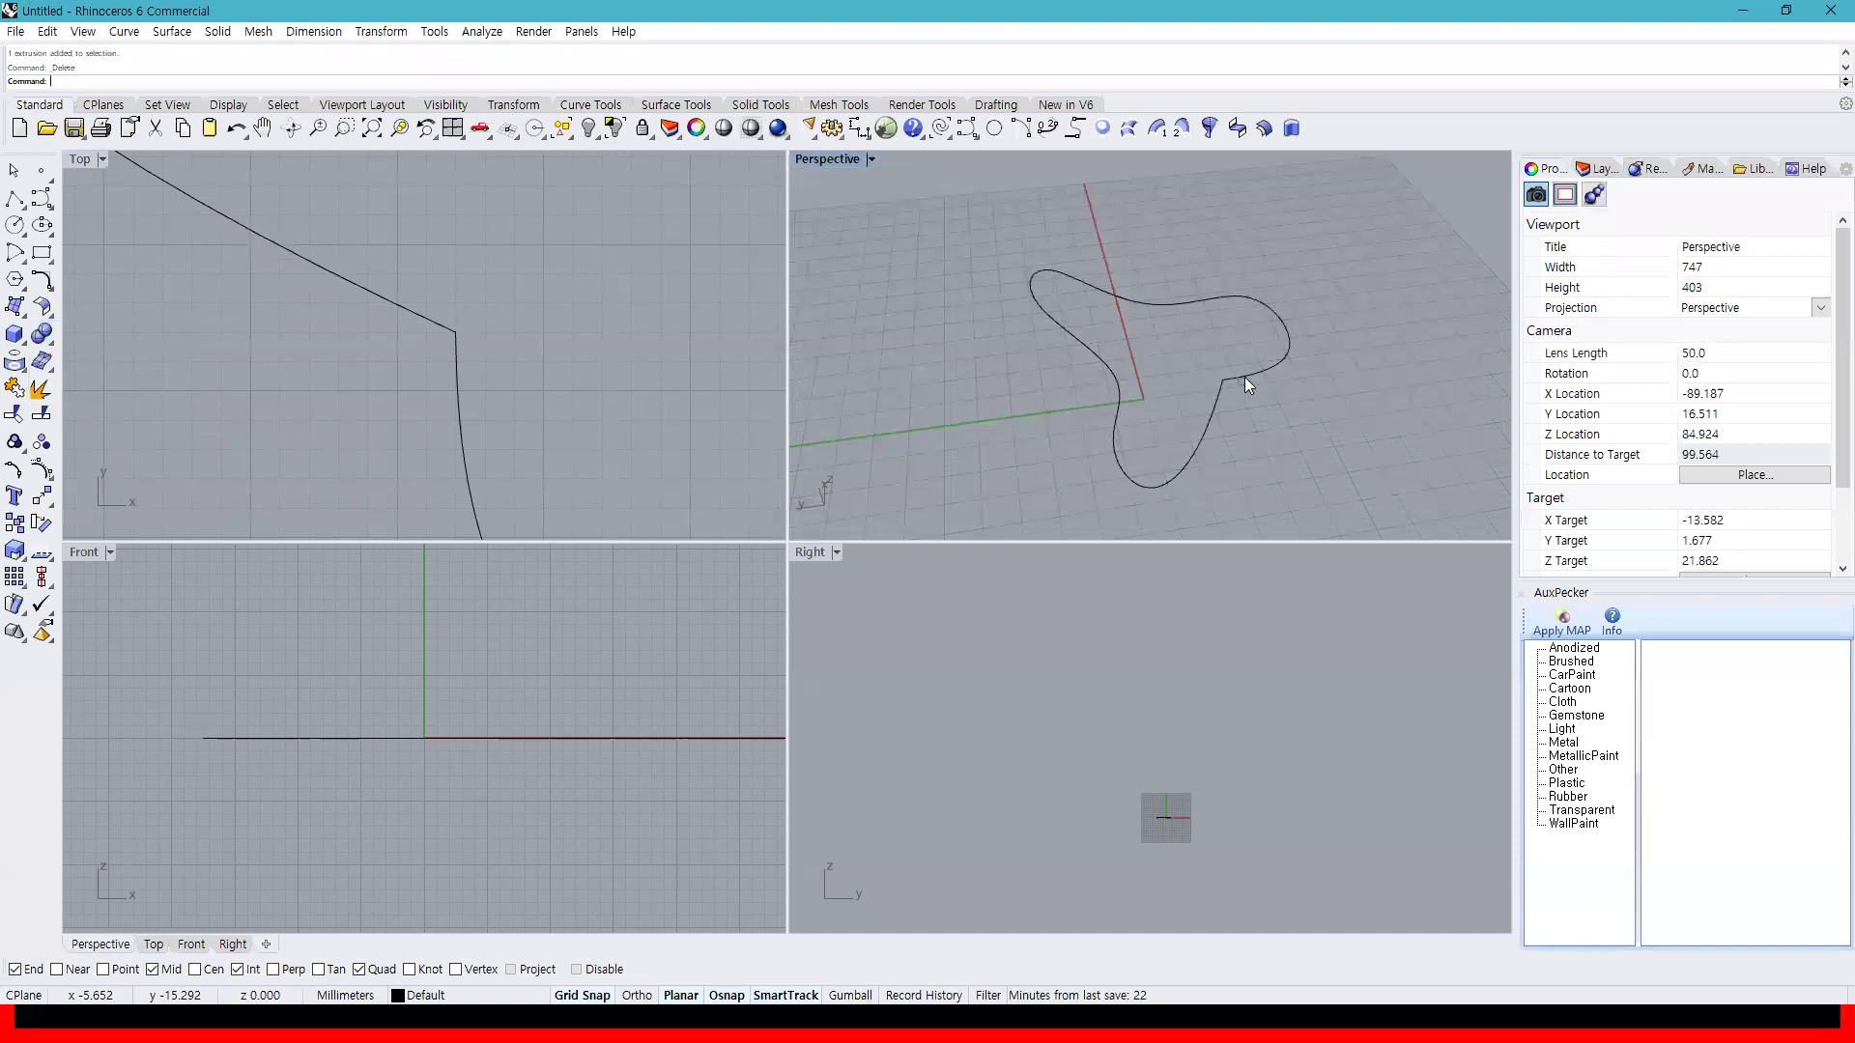
{"action": "left_click", "coordinate": [16, 307]}
{"action": "left_click", "coordinate": [70, 319]}
{"action": "right_click_drag", "start_coordinate": [1225, 357], "coordinate": [977, 333]}
{"action": "left_click_drag", "start_coordinate": [1351, 506], "coordinate": [1280, 432]}
{"action": "left_click", "coordinate": [1279, 431]}
{"action": "left_click", "coordinate": [1343, 334]}
{"action": "left_click", "coordinate": [1291, 435]}
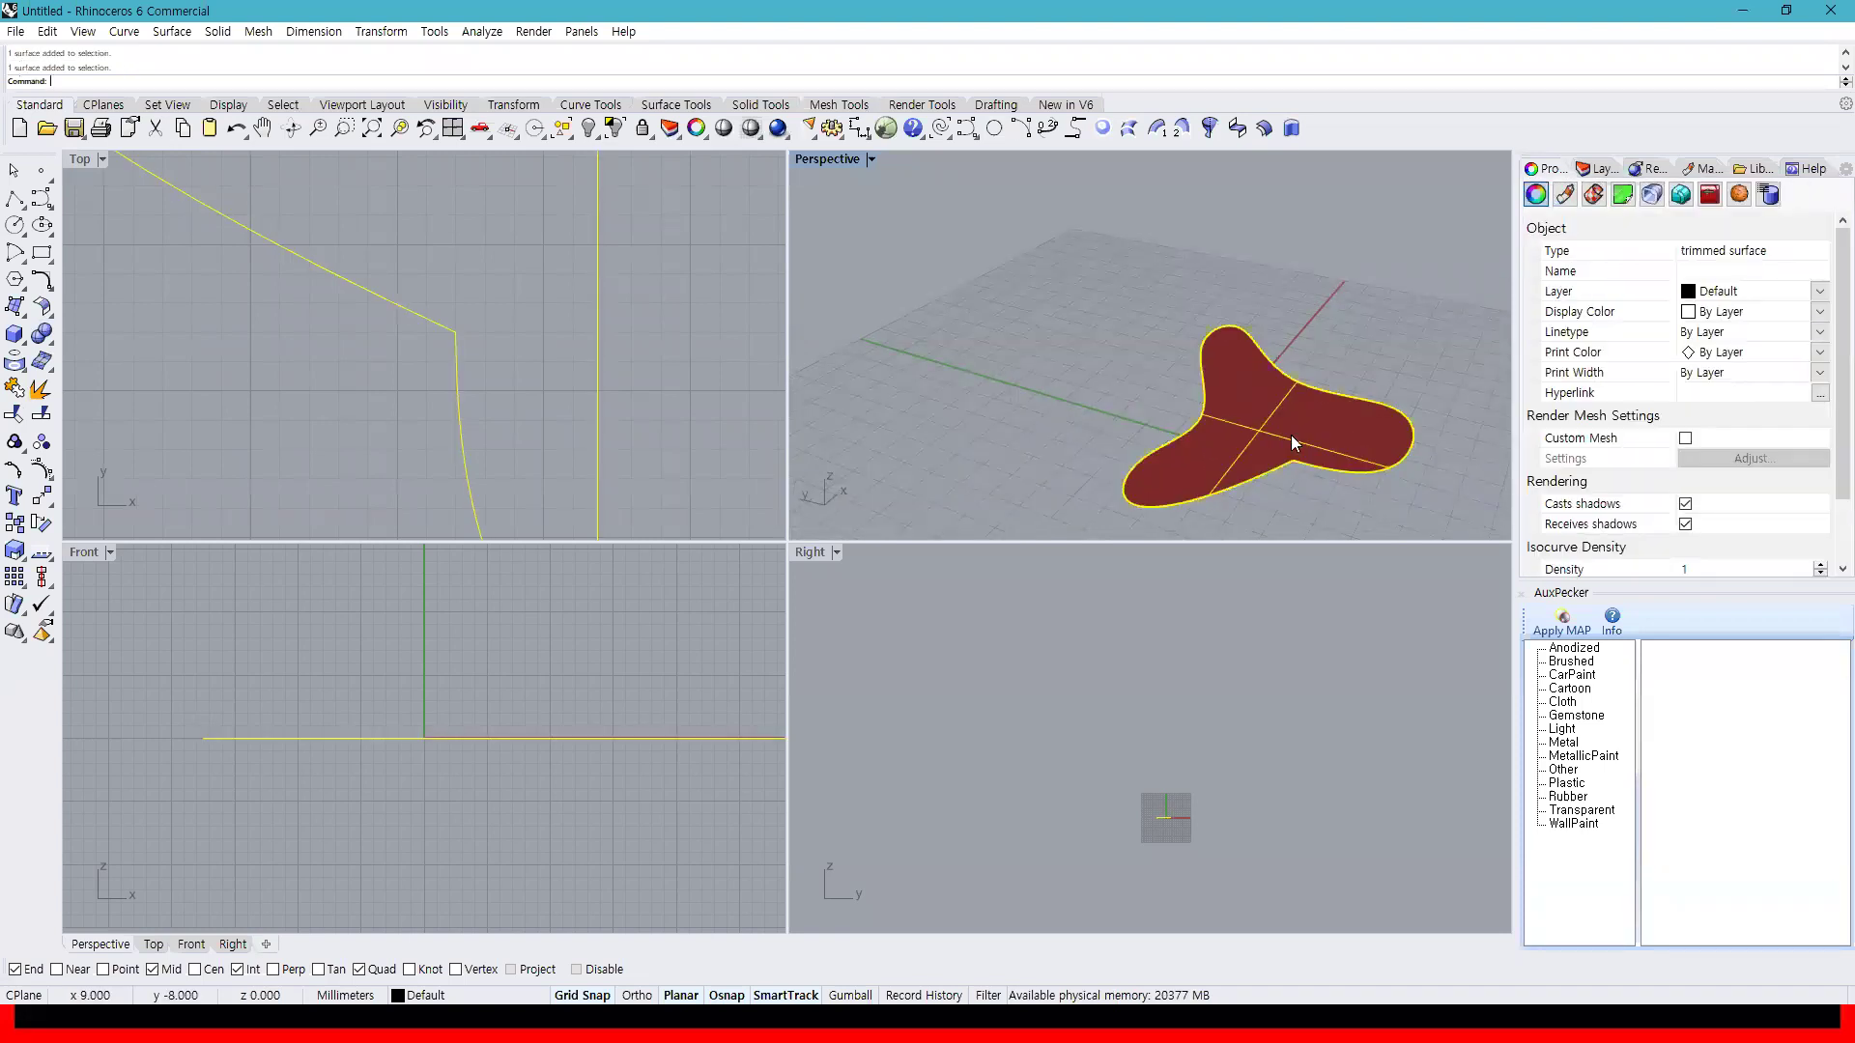
Extrude the three-lobed planar surface straight up into a solid, setting its height in the Right view
{"action": "left_click", "coordinate": [14, 335]}
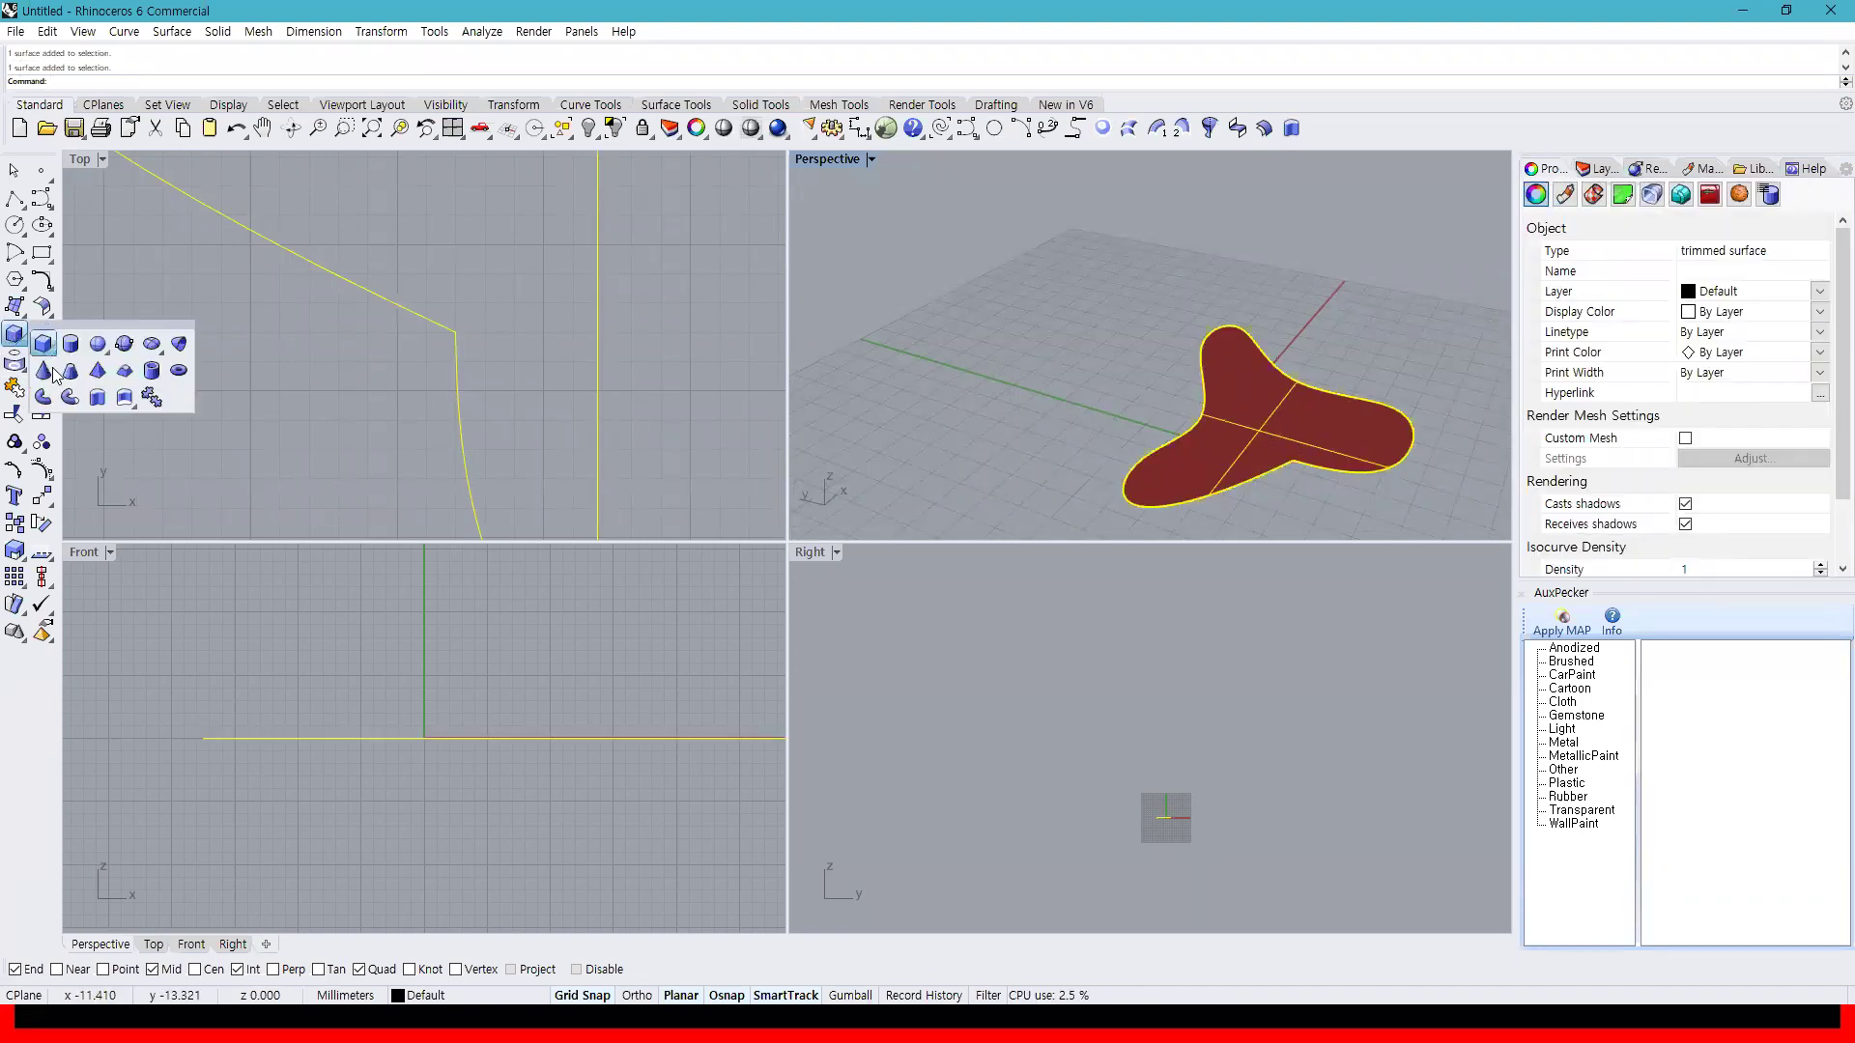
{"action": "left_click", "coordinate": [125, 399]}
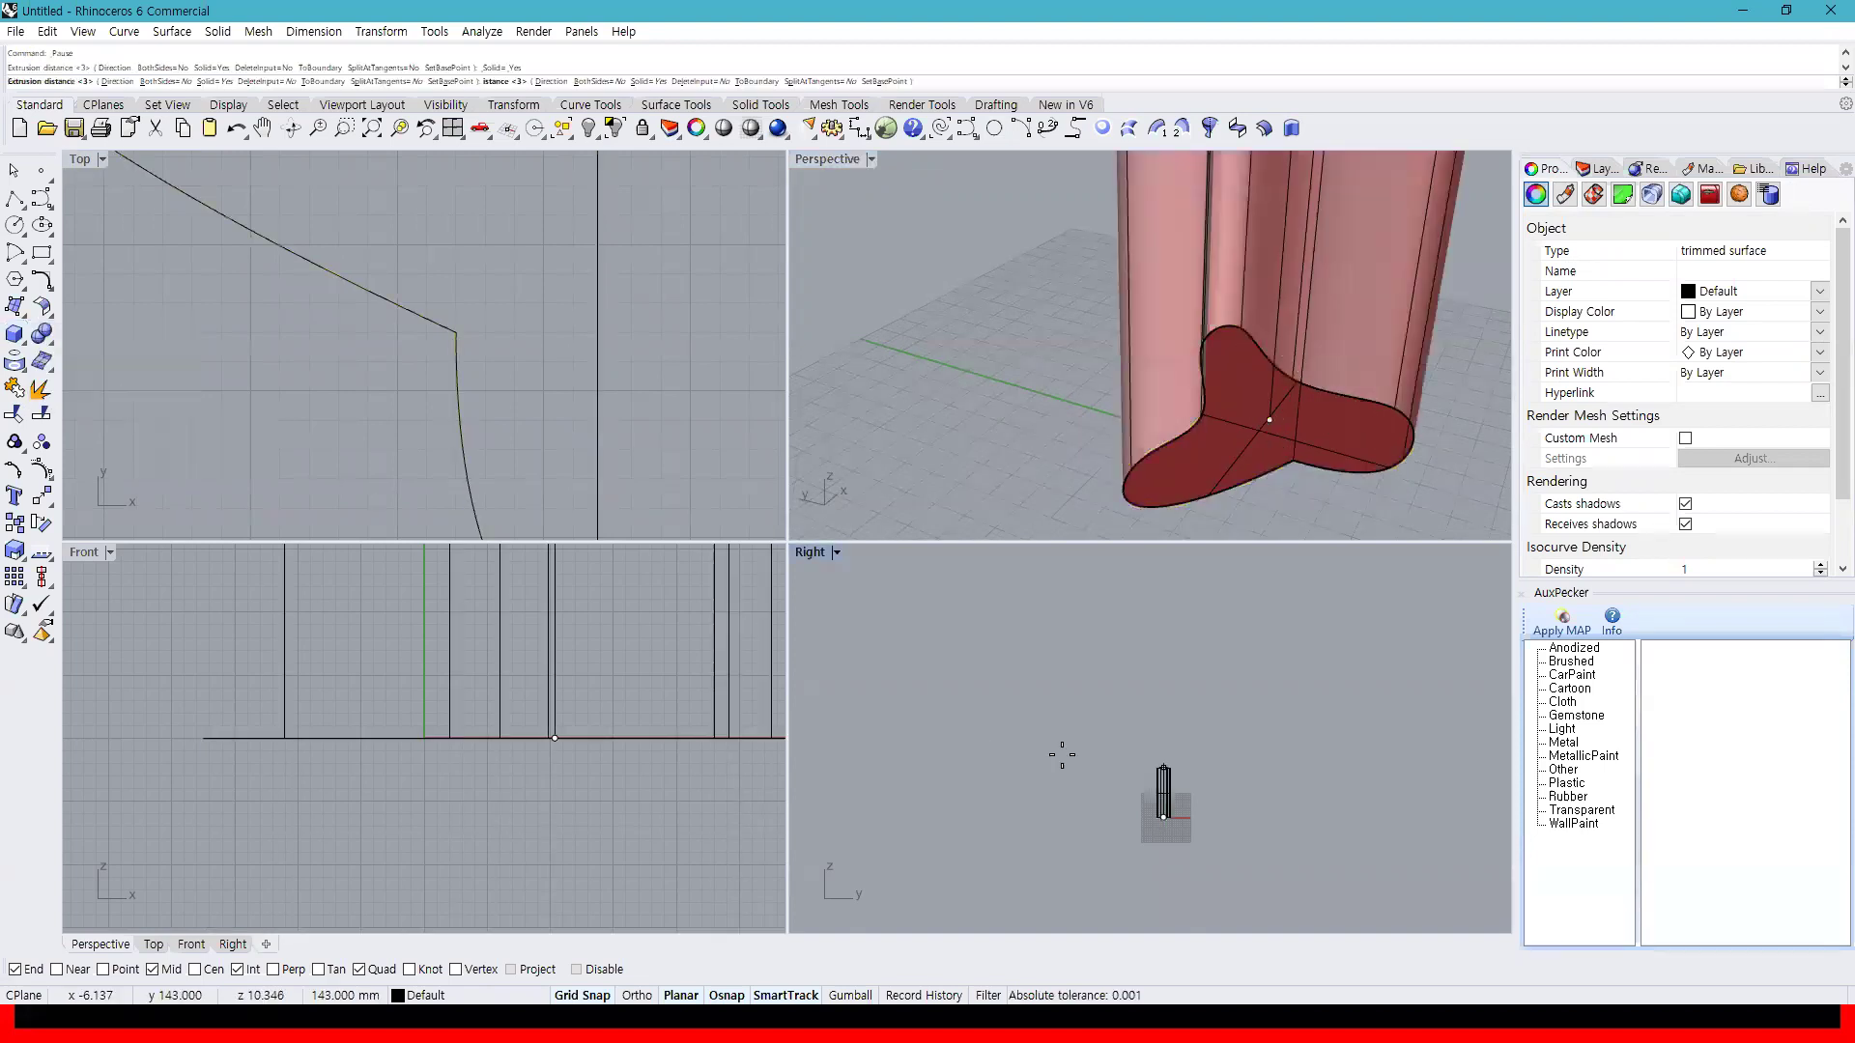
{"action": "left_click", "coordinate": [1213, 785]}
{"action": "scroll", "coordinate": [1271, 494], "scroll_direction": "down", "scroll_amount": 5}
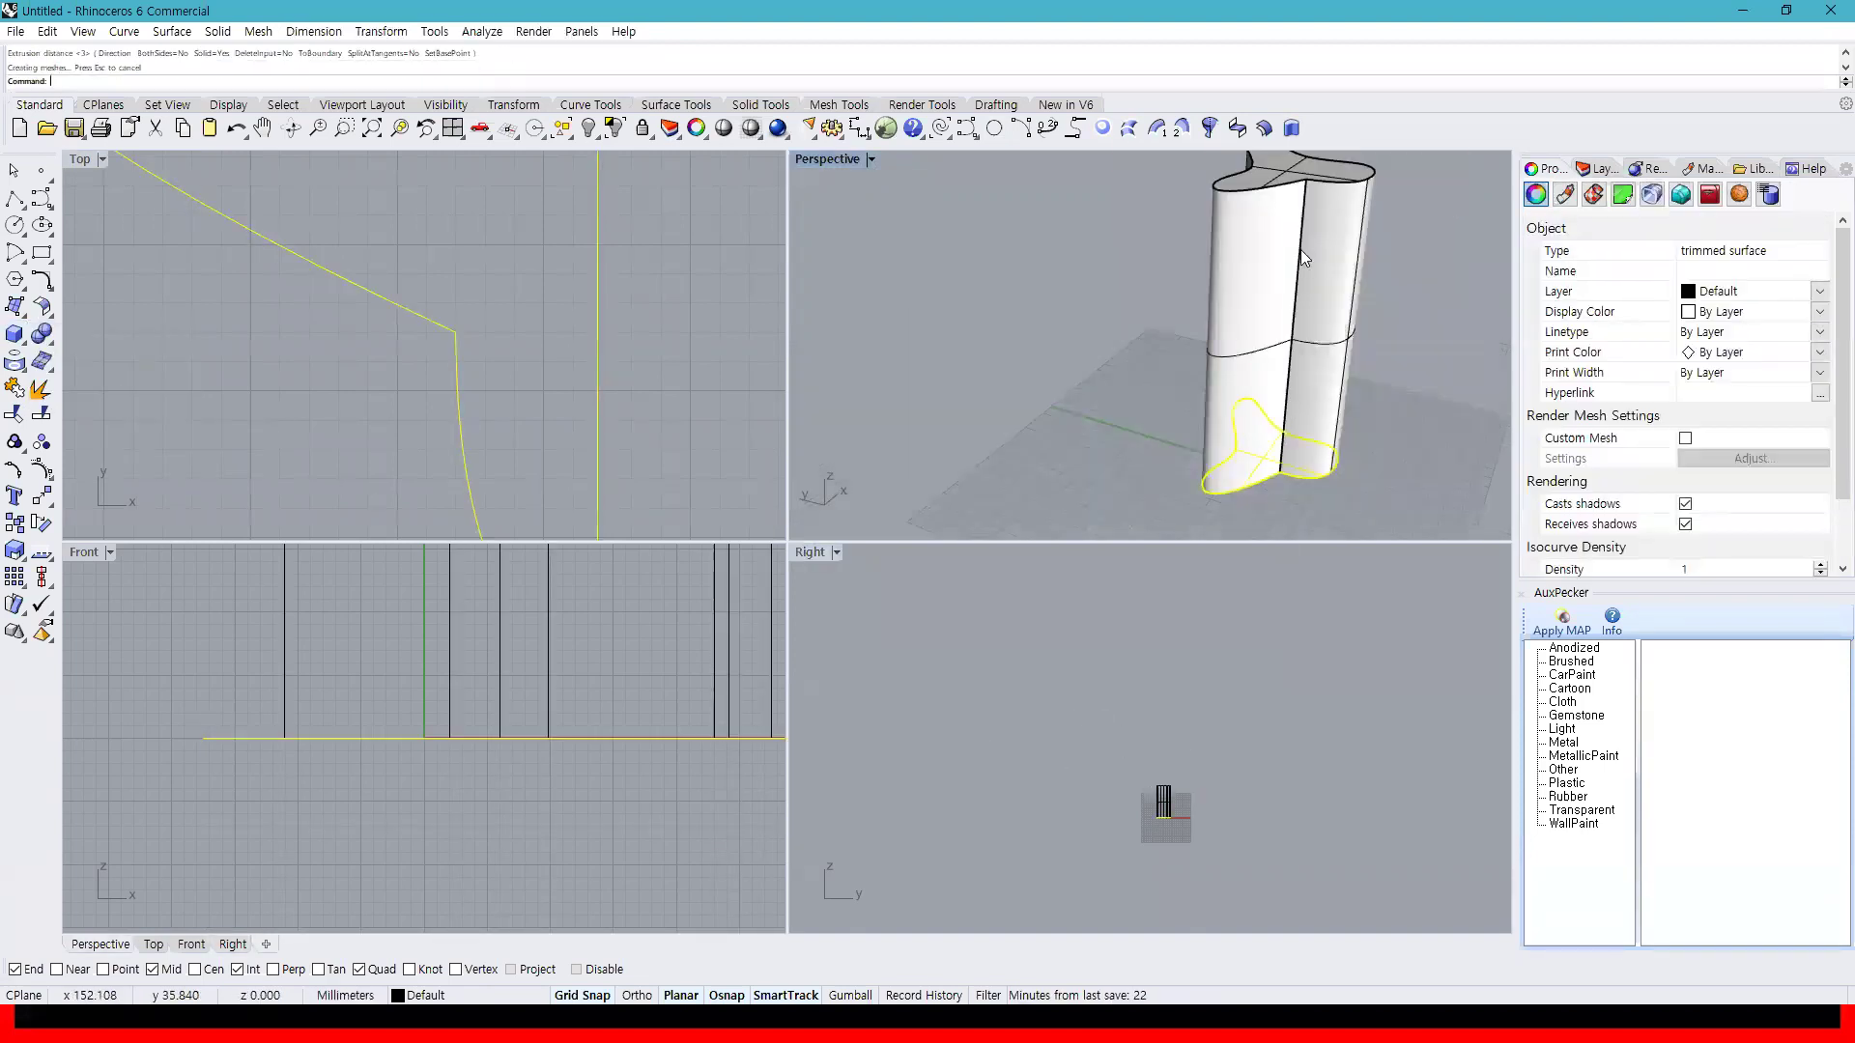
Inspect the surface extrusion, then delete it and the planar surface, keeping only the closed curve
{"action": "right_click_drag", "start_coordinate": [1300, 249], "coordinate": [1341, 366]}
{"action": "left_click", "coordinate": [1323, 284]}
{"action": "right_click_drag", "start_coordinate": [1323, 284], "coordinate": [1275, 367]}
{"action": "key", "text": "Delete"}
{"action": "left_click", "coordinate": [1152, 522]}
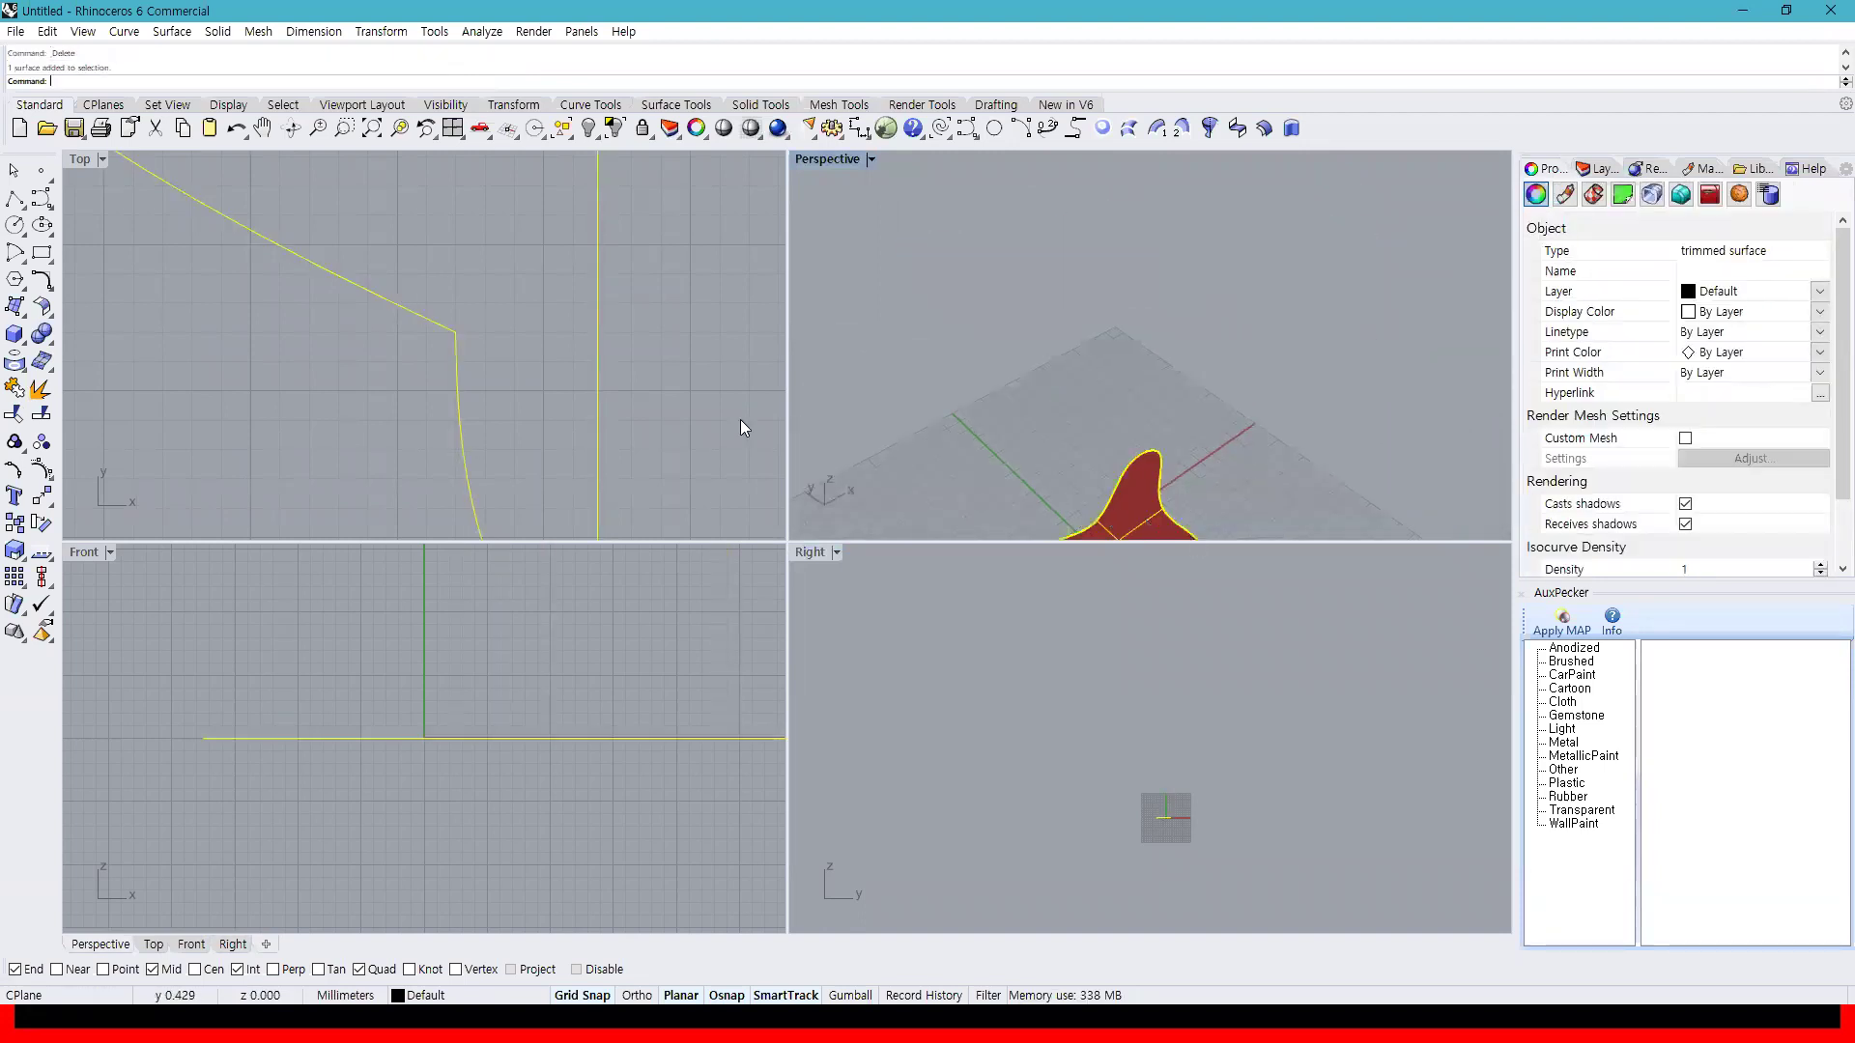
{"action": "left_click", "coordinate": [14, 224]}
{"action": "key", "text": "Escape"}
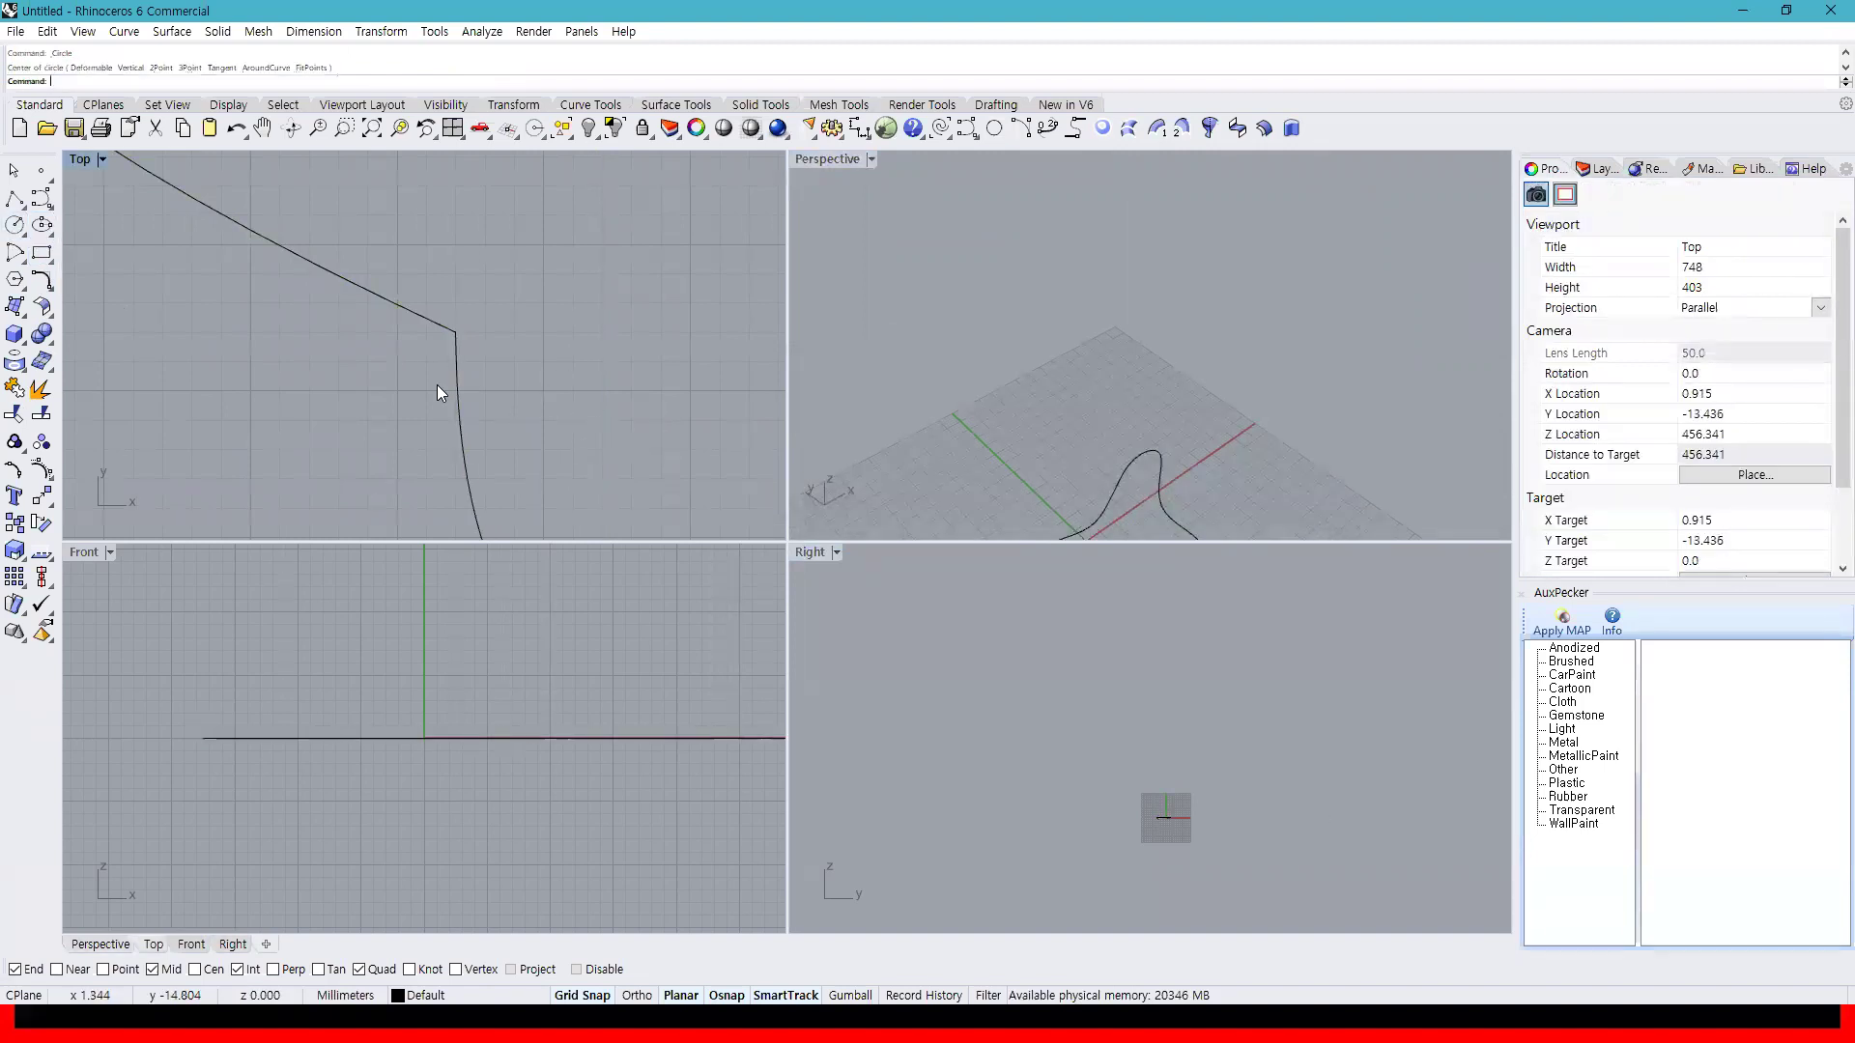
Extrude the closed three-lobed curve about 33 mm to each side with the BothSides option enabled
{"action": "left_click", "coordinate": [458, 392]}
{"action": "right_click_drag", "start_coordinate": [1198, 450], "coordinate": [947, 404]}
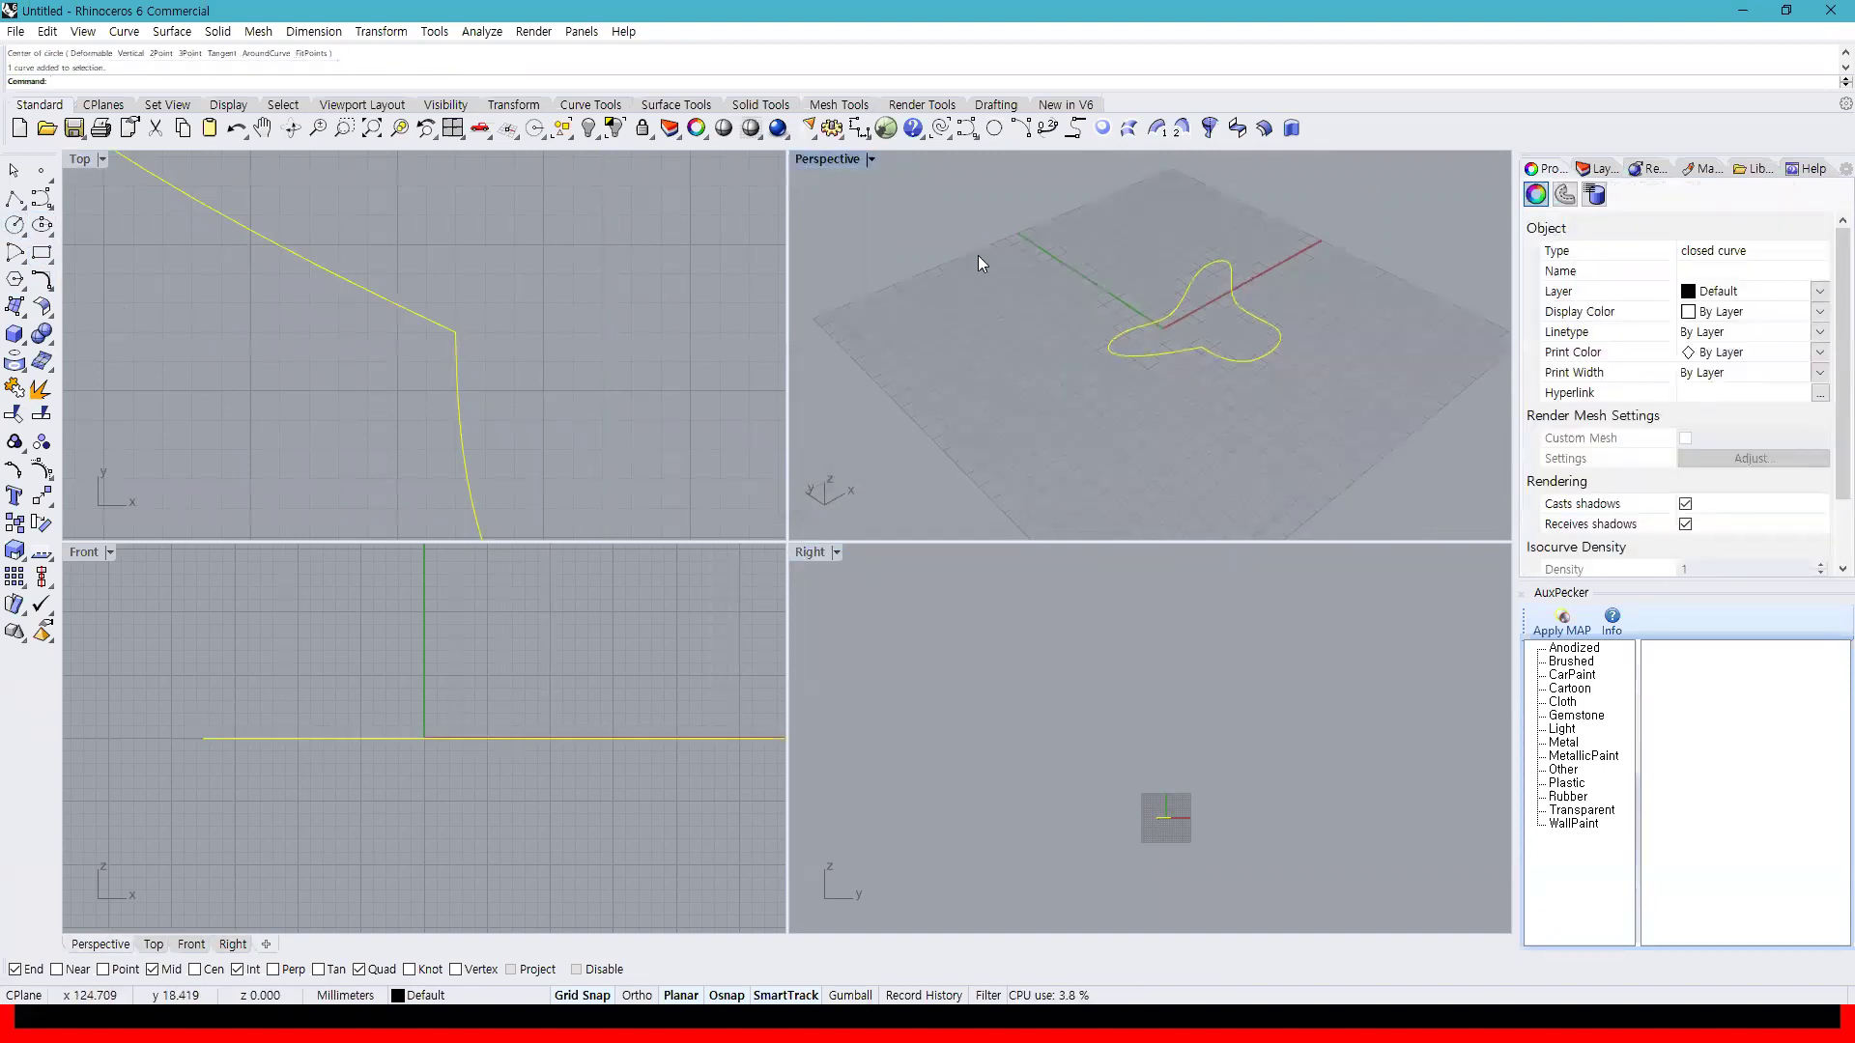
{"action": "left_click", "coordinate": [19, 340]}
{"action": "left_click", "coordinate": [95, 400]}
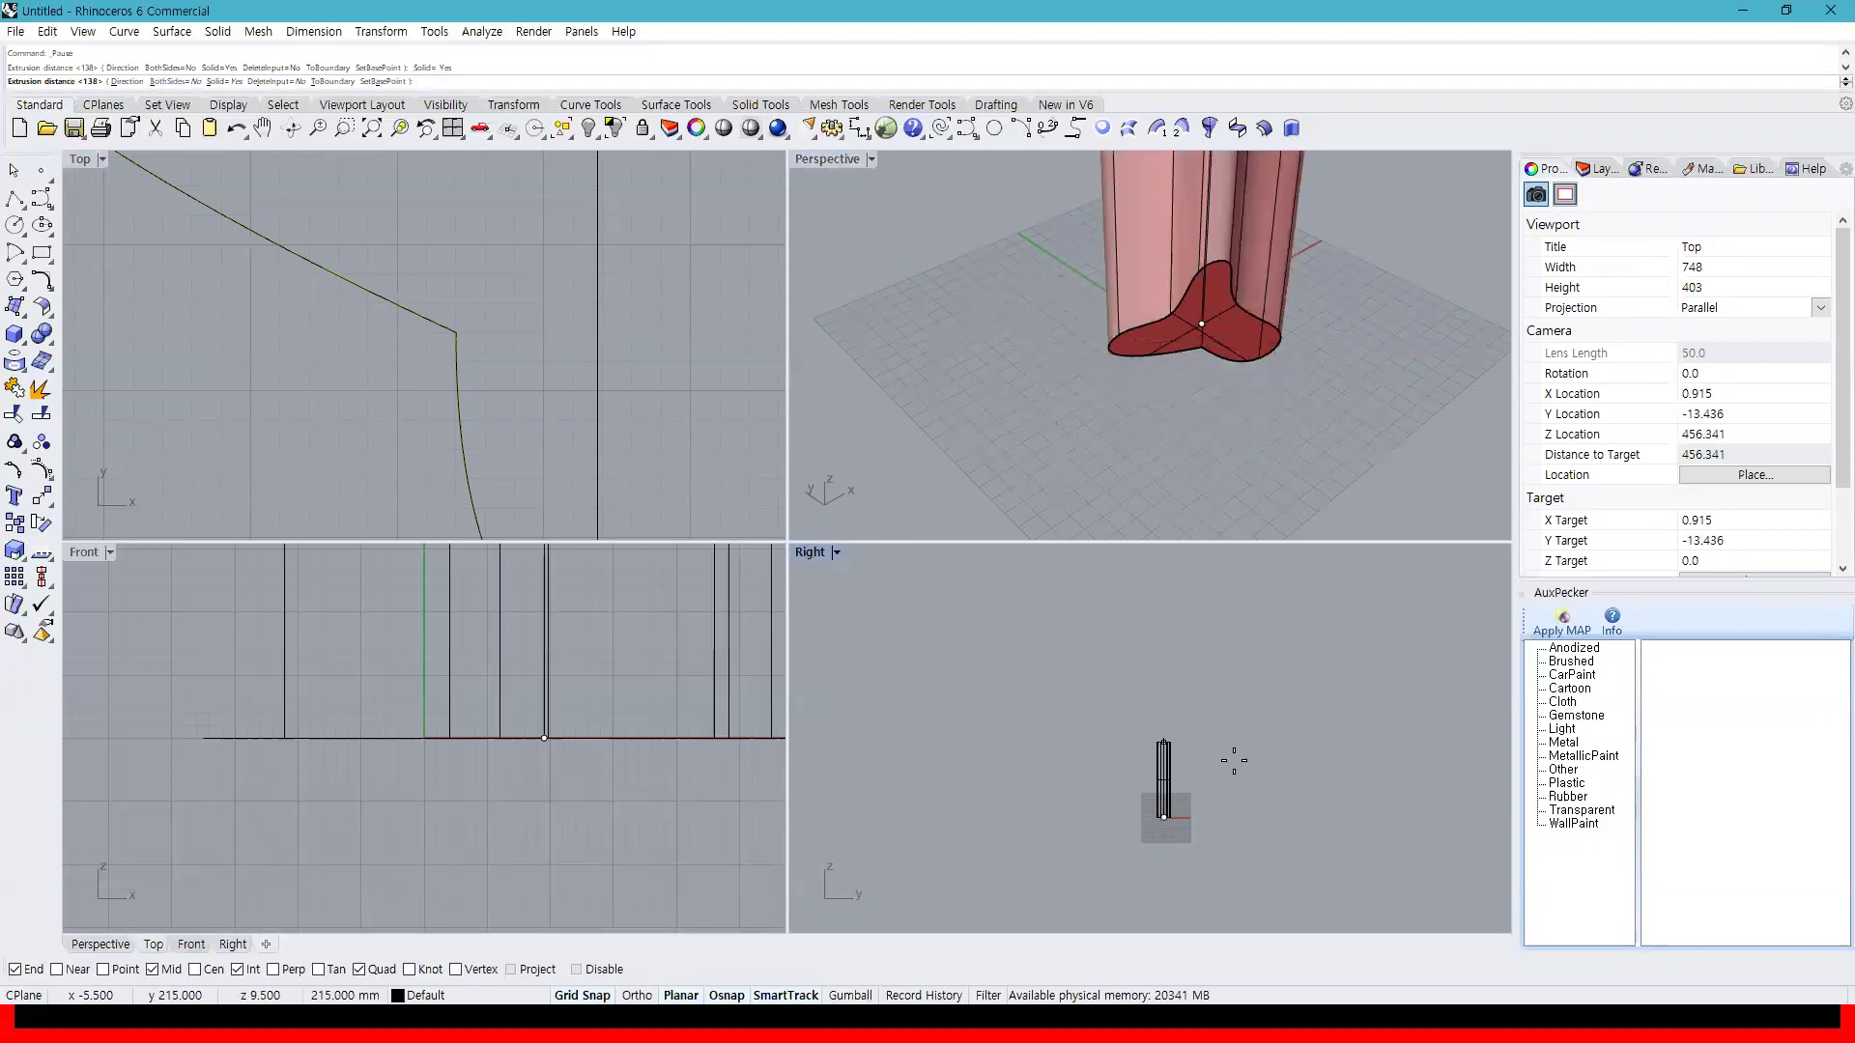
{"action": "type", "text": "b"}
{"action": "key", "text": "Return"}
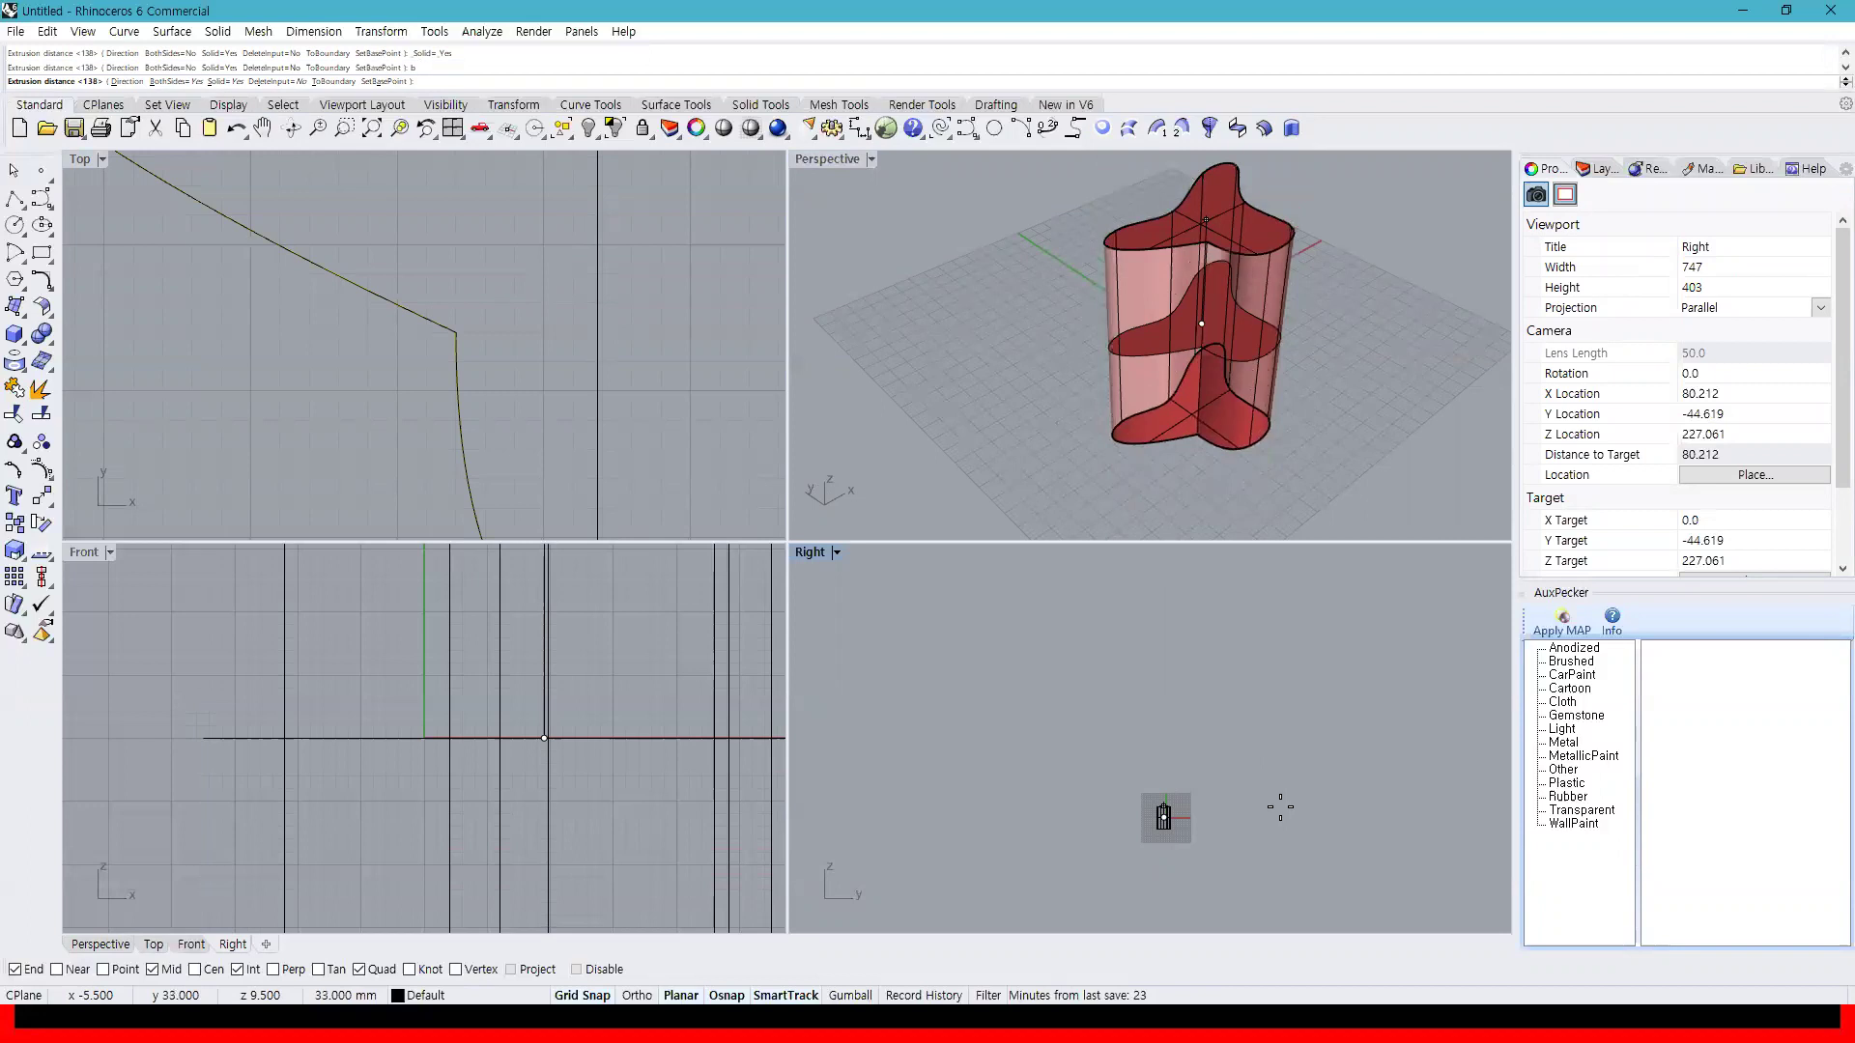
{"action": "left_click", "coordinate": [1280, 807]}
Delete the two-sided extrusion after viewing it, and delete the three-lobed curve as well
{"action": "right_click_drag", "start_coordinate": [1236, 483], "coordinate": [1256, 433]}
{"action": "left_click", "coordinate": [1238, 428]}
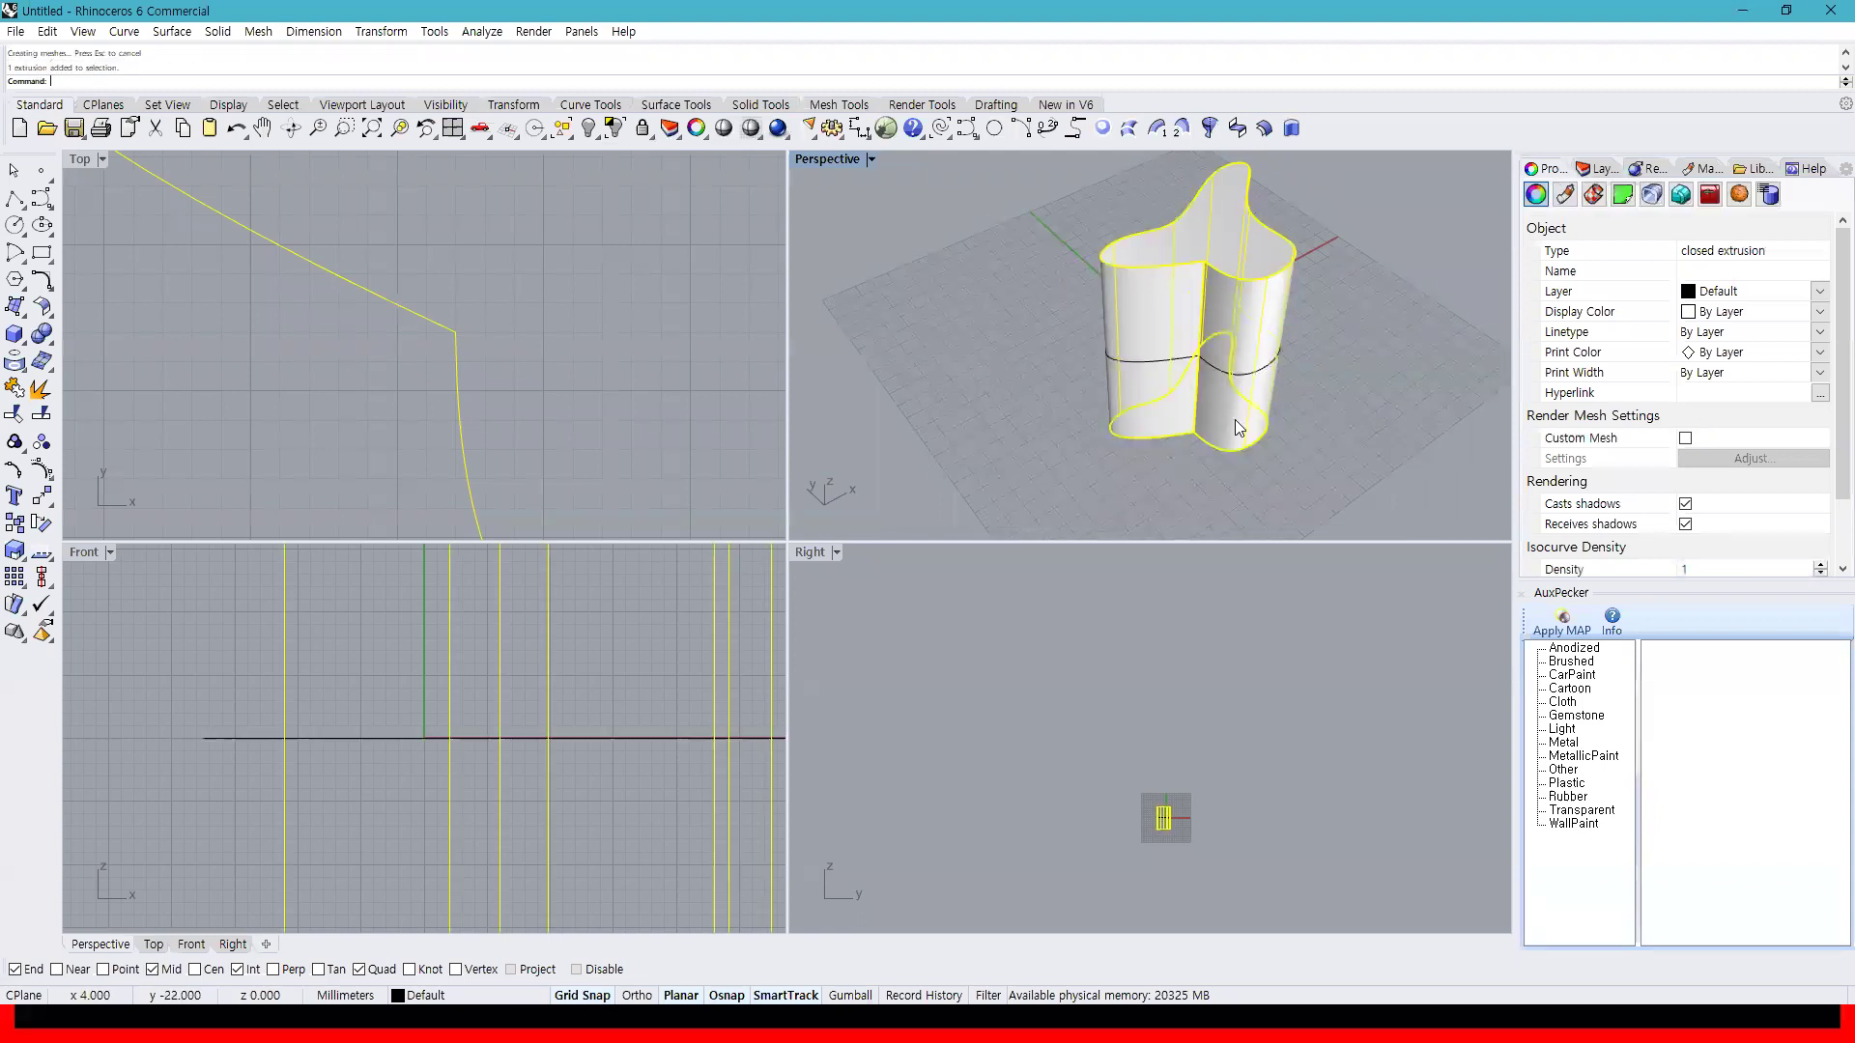
{"action": "key", "text": "Delete"}
{"action": "left_click_drag", "start_coordinate": [1347, 429], "coordinate": [1007, 251]}
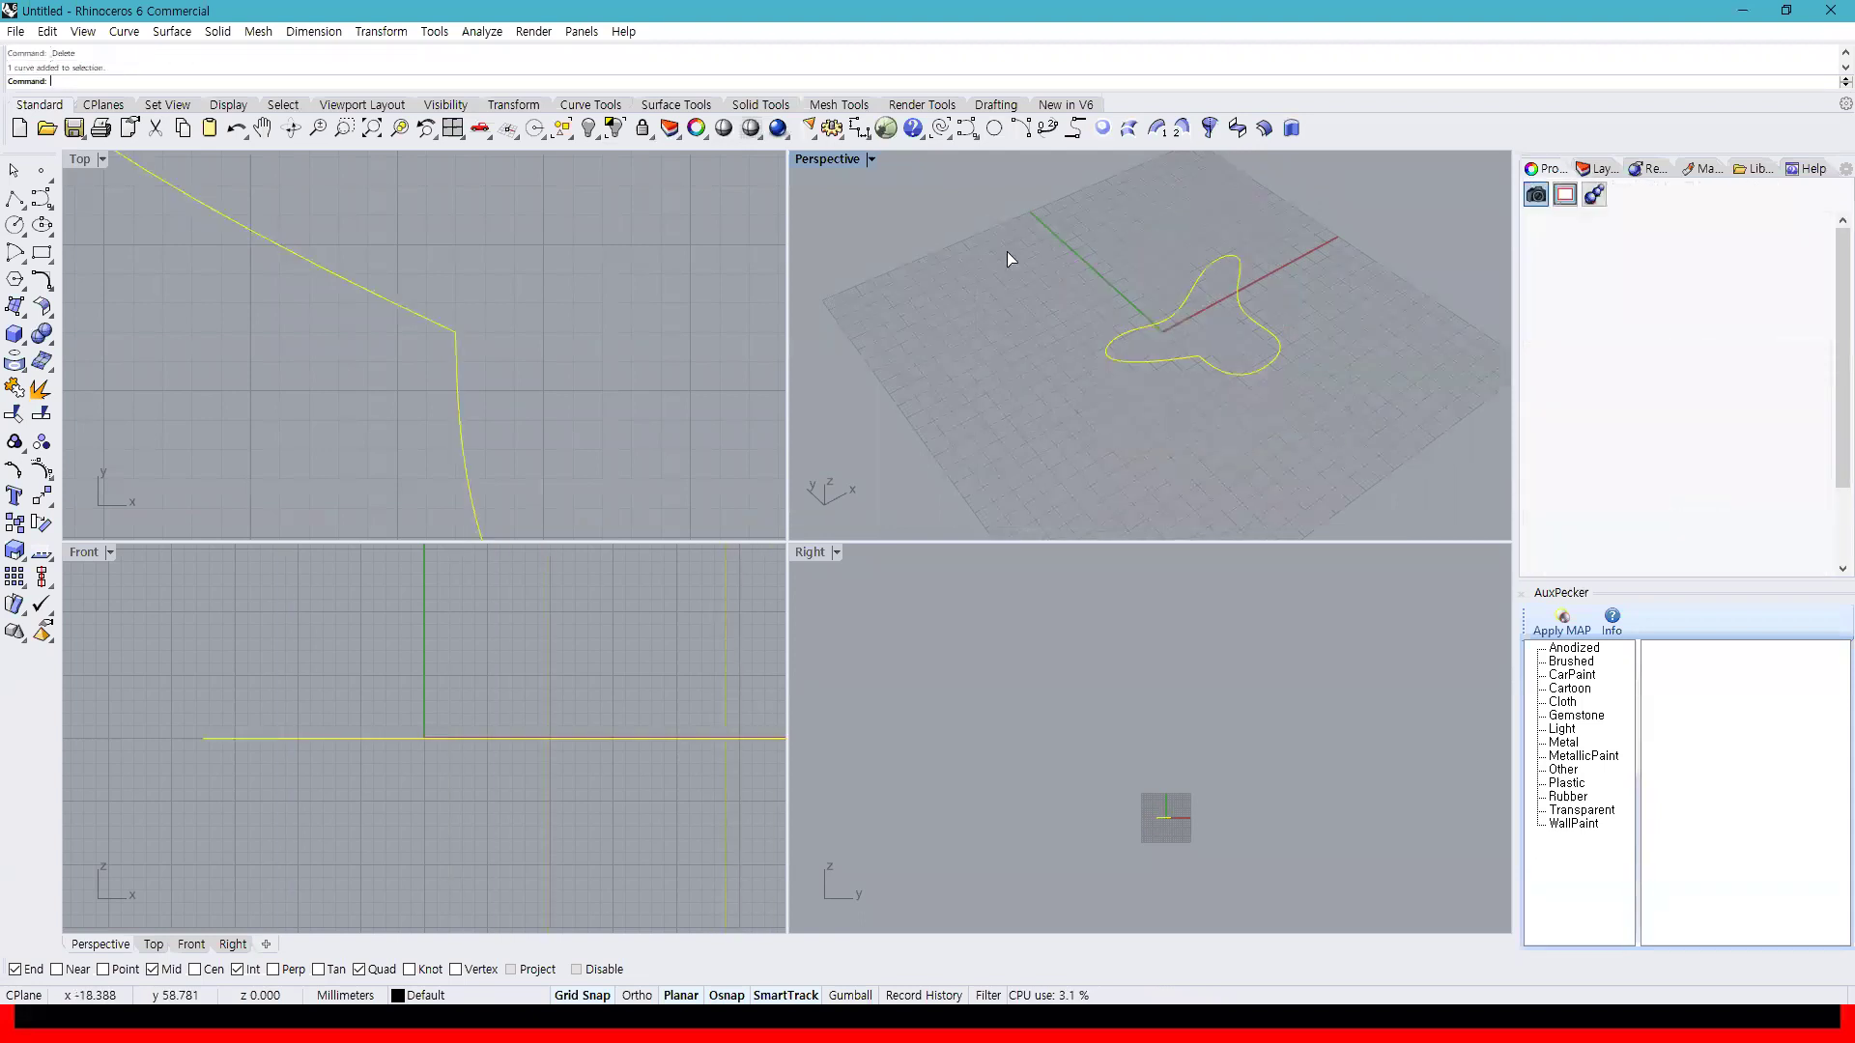
{"action": "key", "text": "Delete"}
Copy Boolean union and the three Boolean tools beside it from the solid tools into the end of the Standard toolbar
{"action": "left_click", "coordinate": [25, 340]}
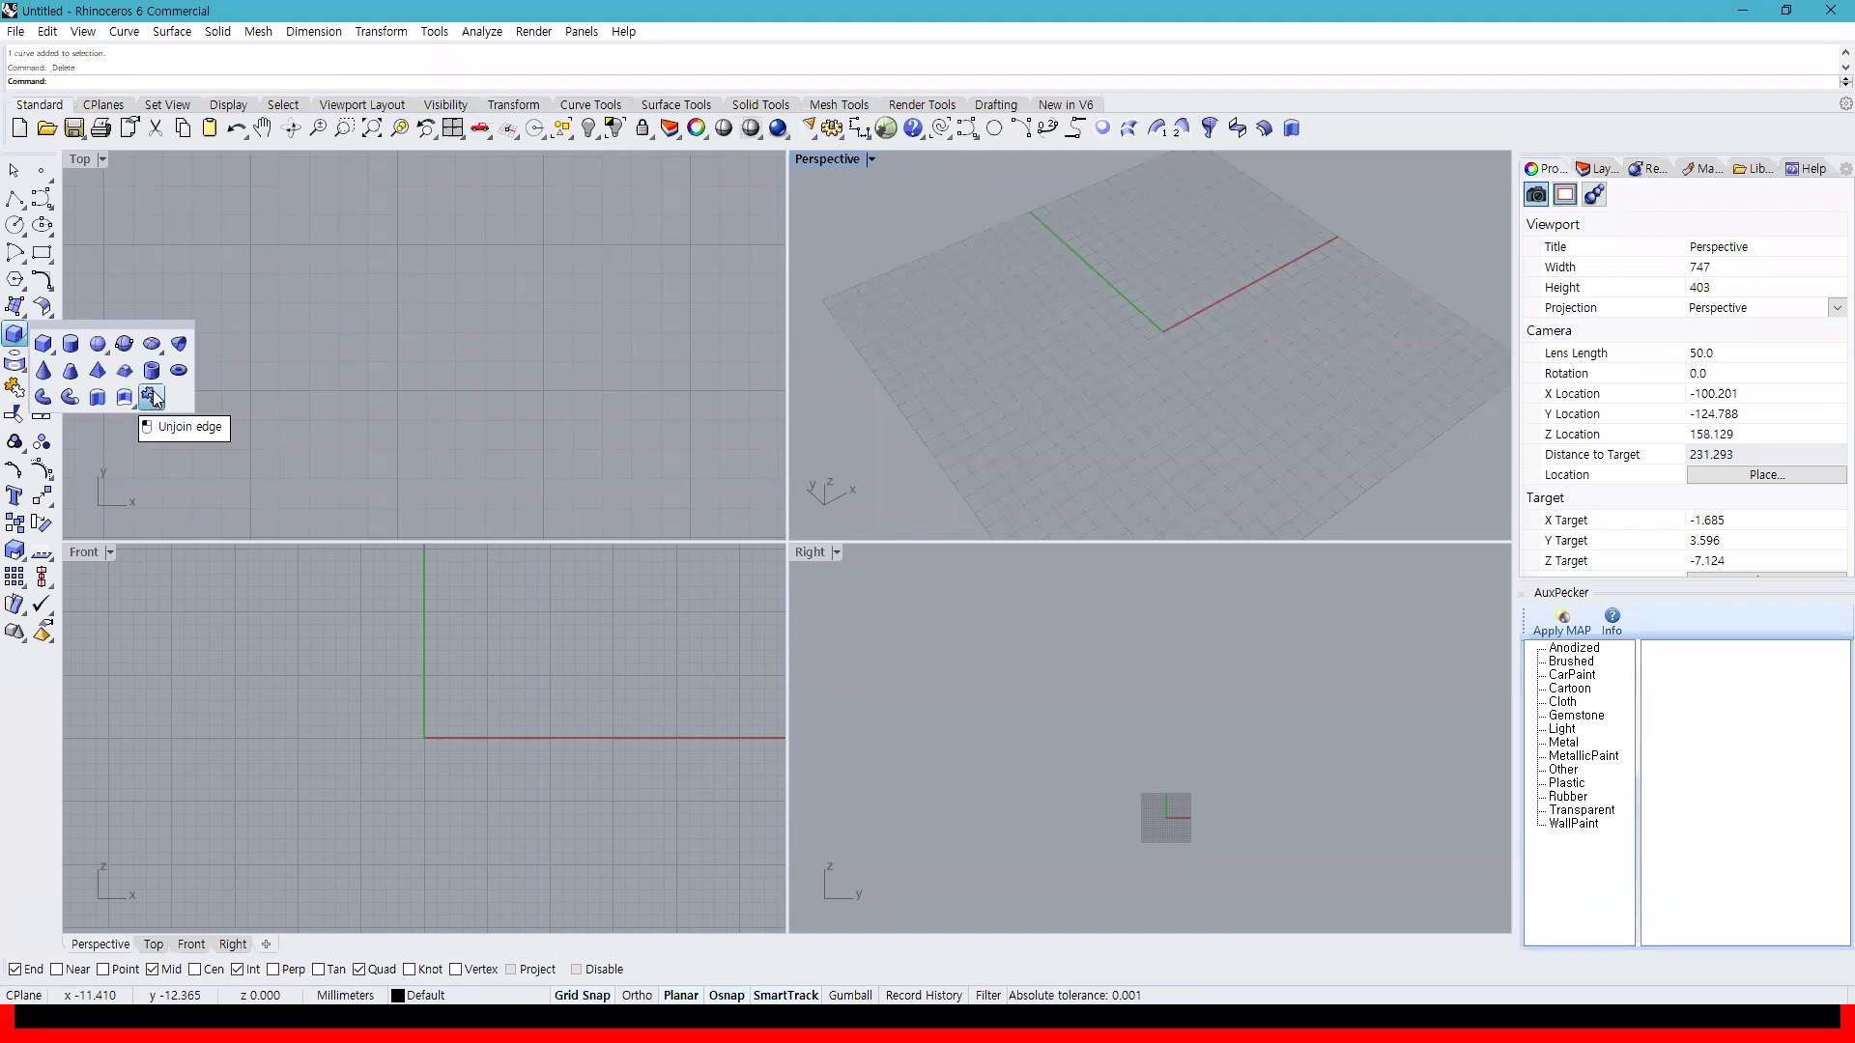
{"action": "left_click", "coordinate": [307, 398]}
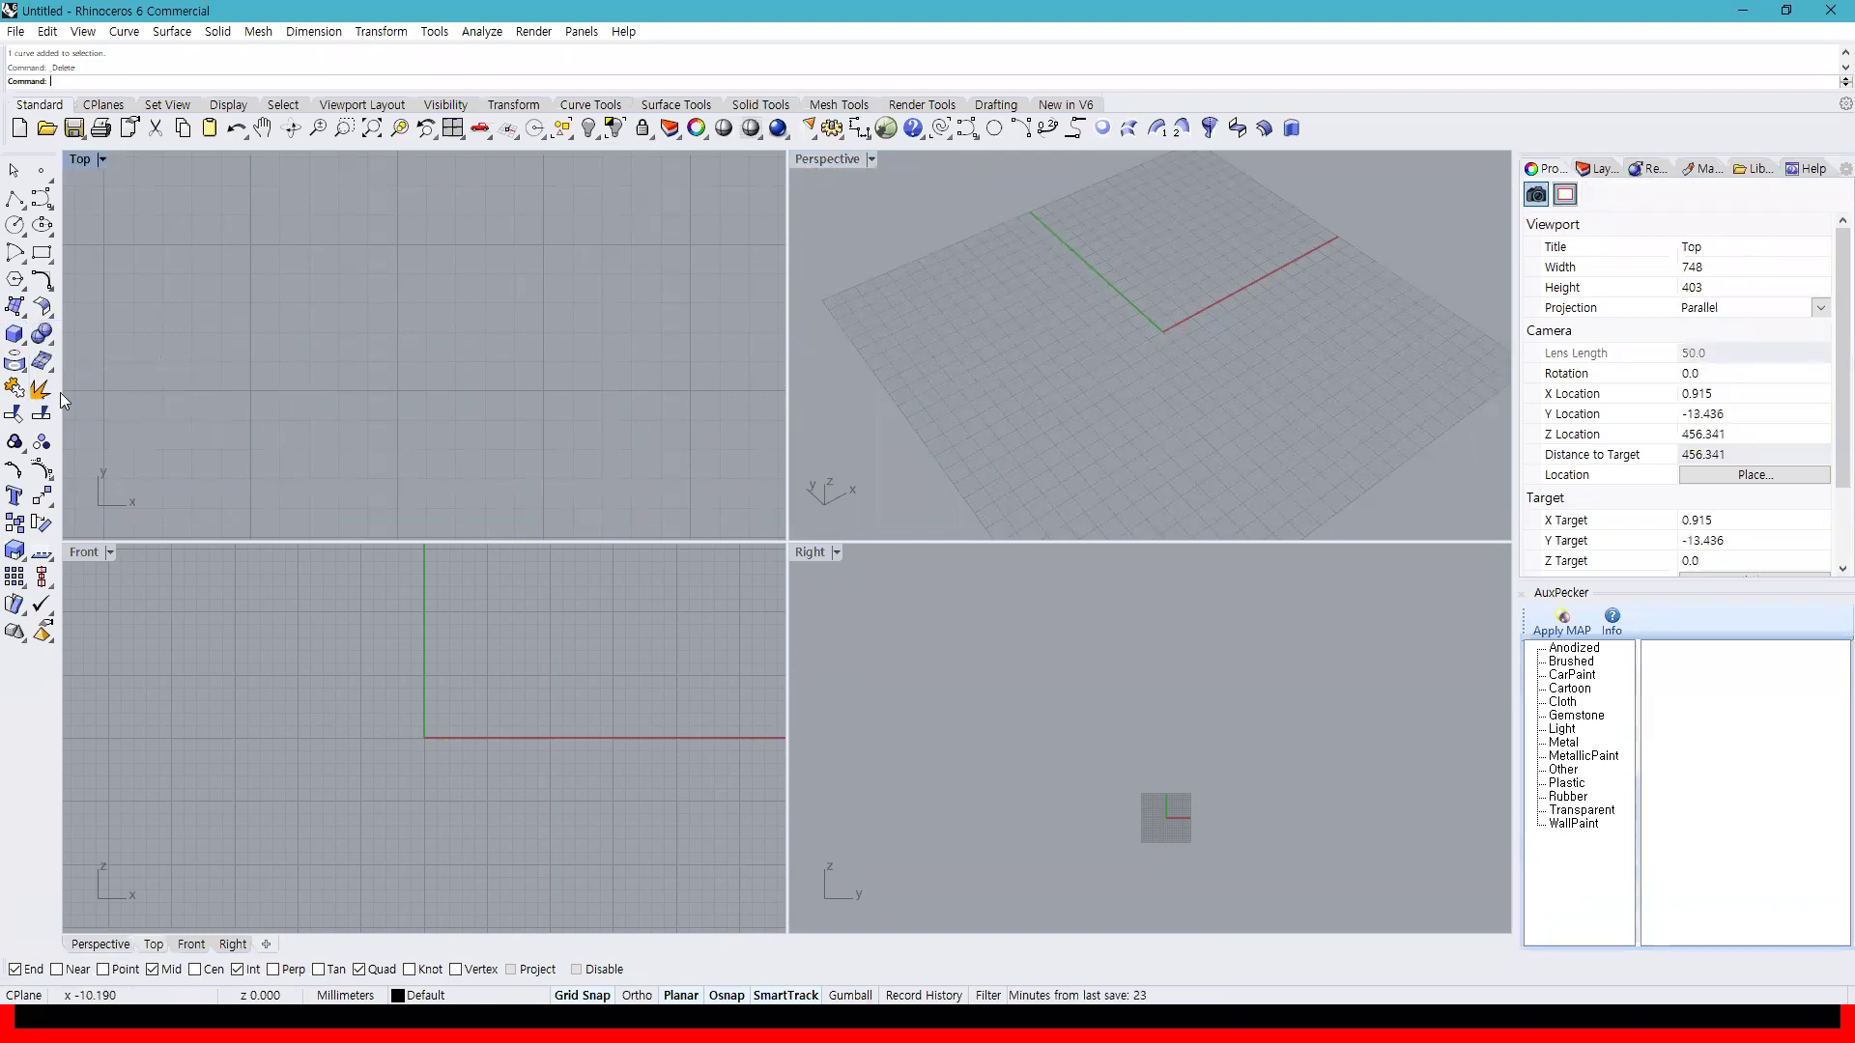
{"action": "left_click", "coordinate": [43, 340]}
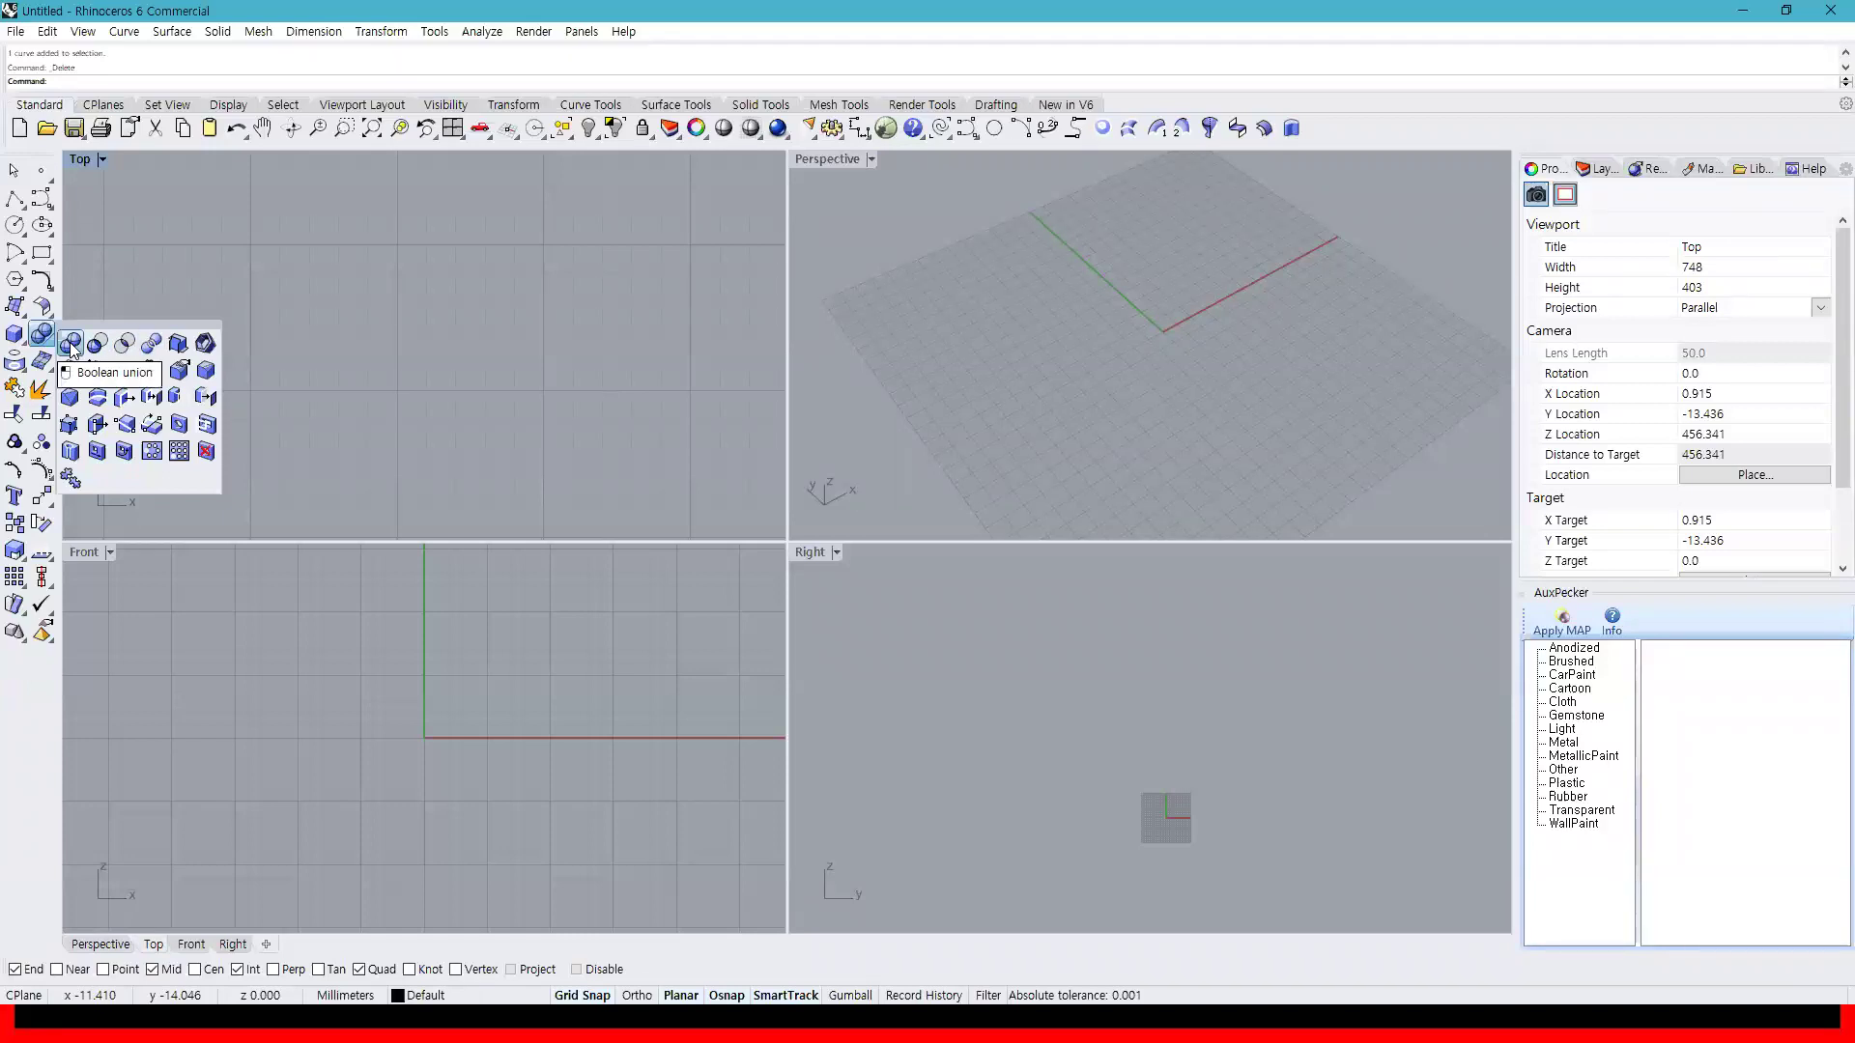
{"action": "left_click_drag", "start_coordinate": [71, 348], "coordinate": [1333, 136], "text": "ctrl"}
{"action": "left_click_drag", "start_coordinate": [96, 343], "coordinate": [1358, 114], "text": "ctrl"}
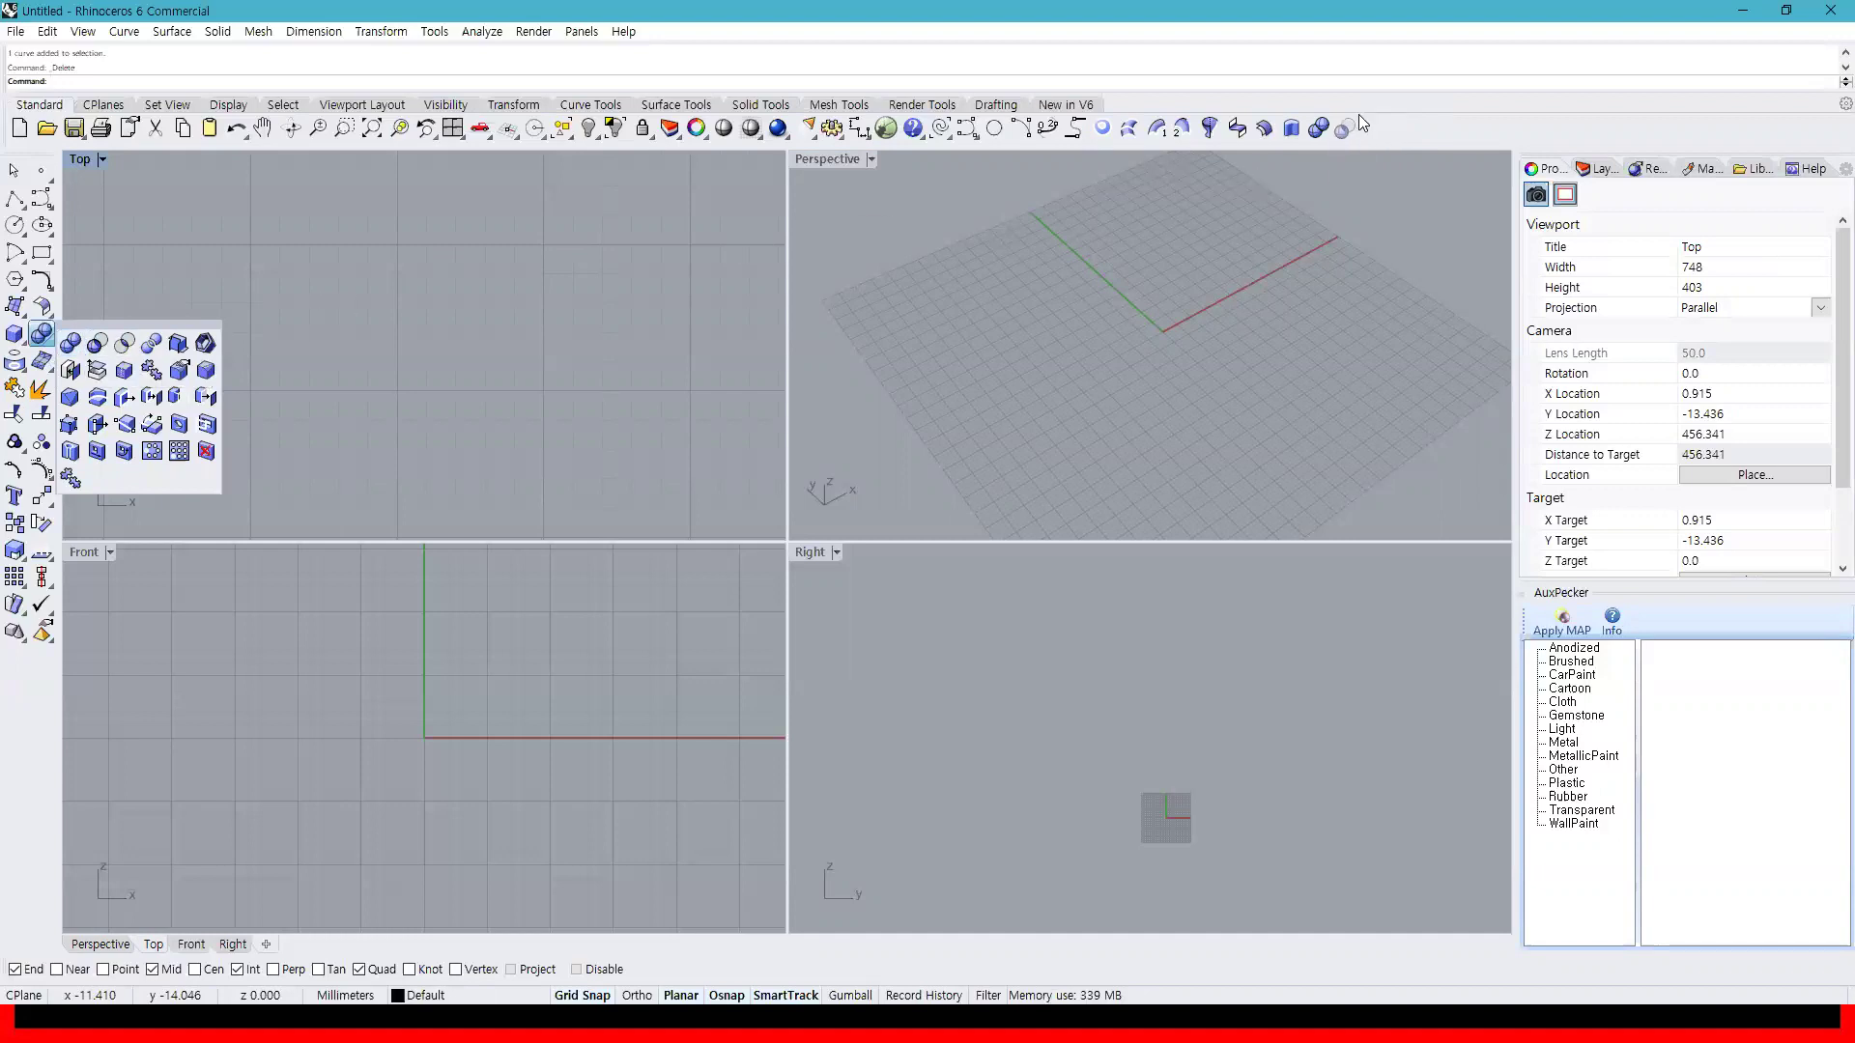
{"action": "left_click_drag", "start_coordinate": [123, 344], "coordinate": [1372, 126], "text": "ctrl"}
{"action": "left_click_drag", "start_coordinate": [151, 344], "coordinate": [1399, 128], "text": "ctrl"}
{"action": "left_click", "coordinate": [1354, 264]}
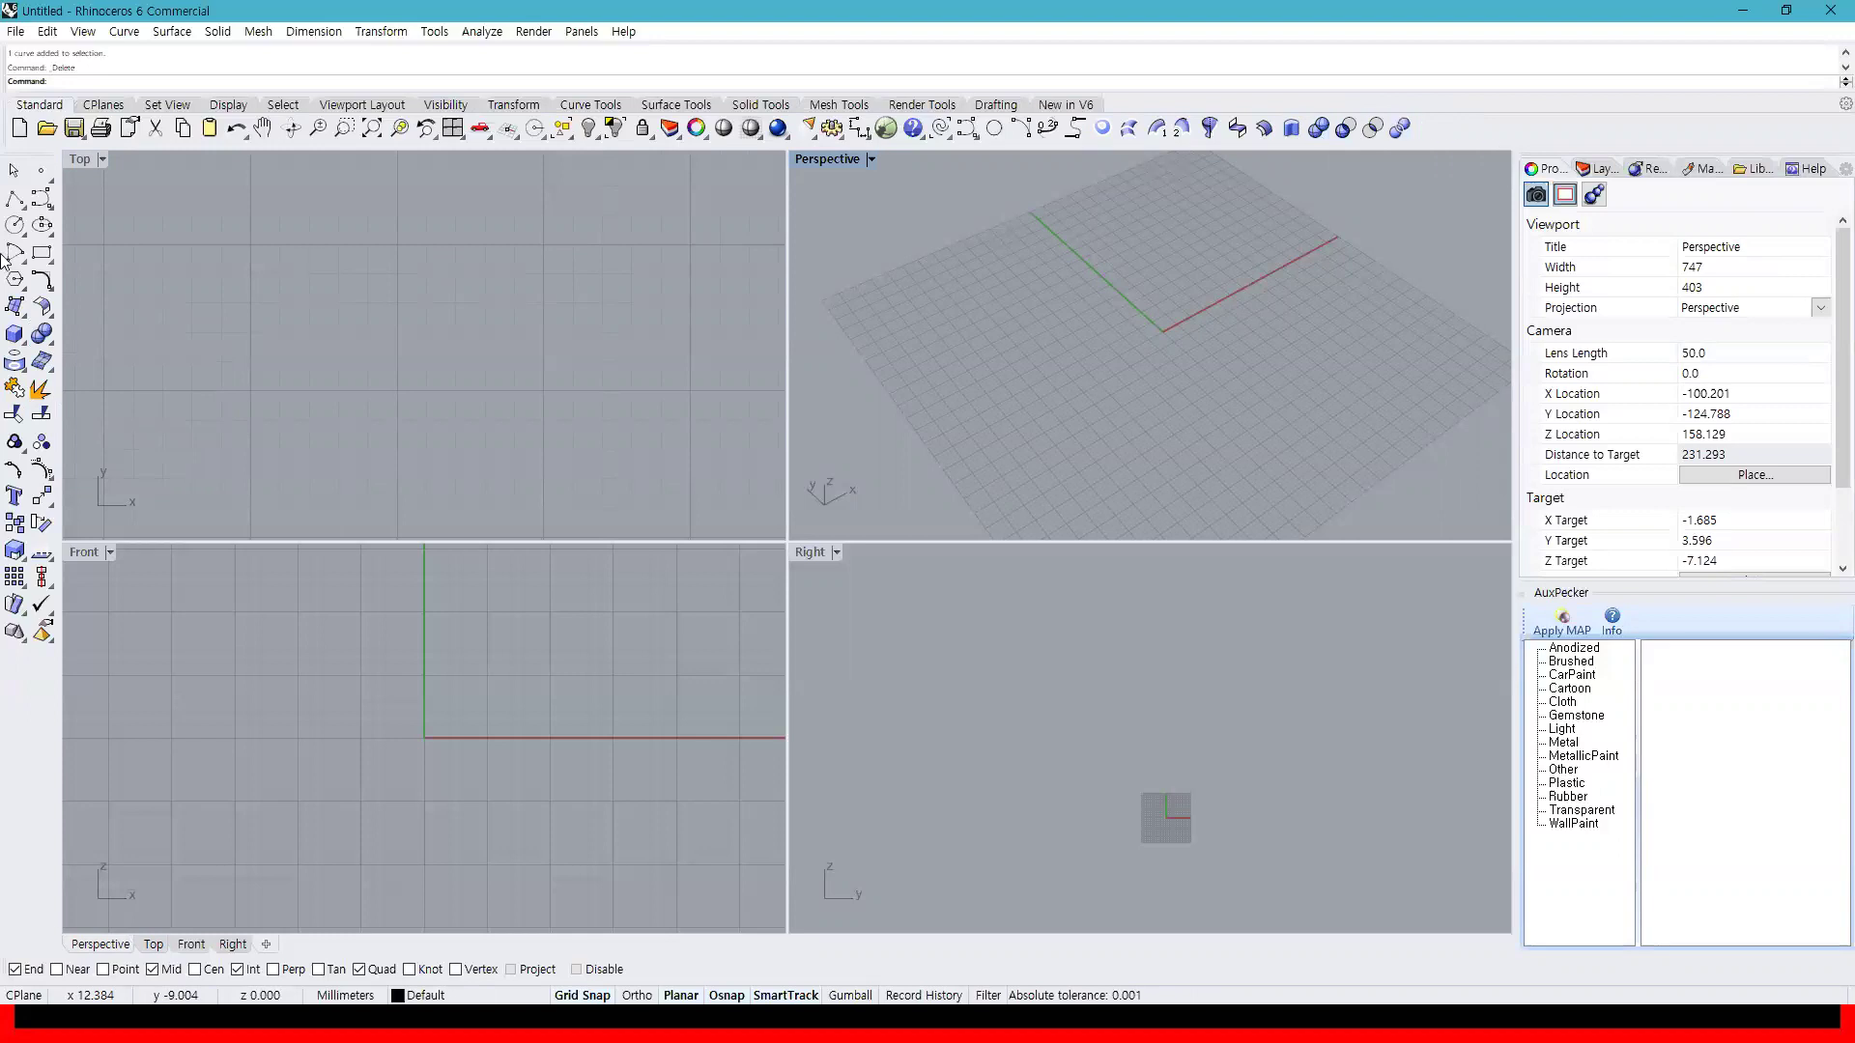
Create a solid sphere centred on the origin in the Top view
{"action": "left_click", "coordinate": [14, 336]}
{"action": "left_click", "coordinate": [69, 342]}
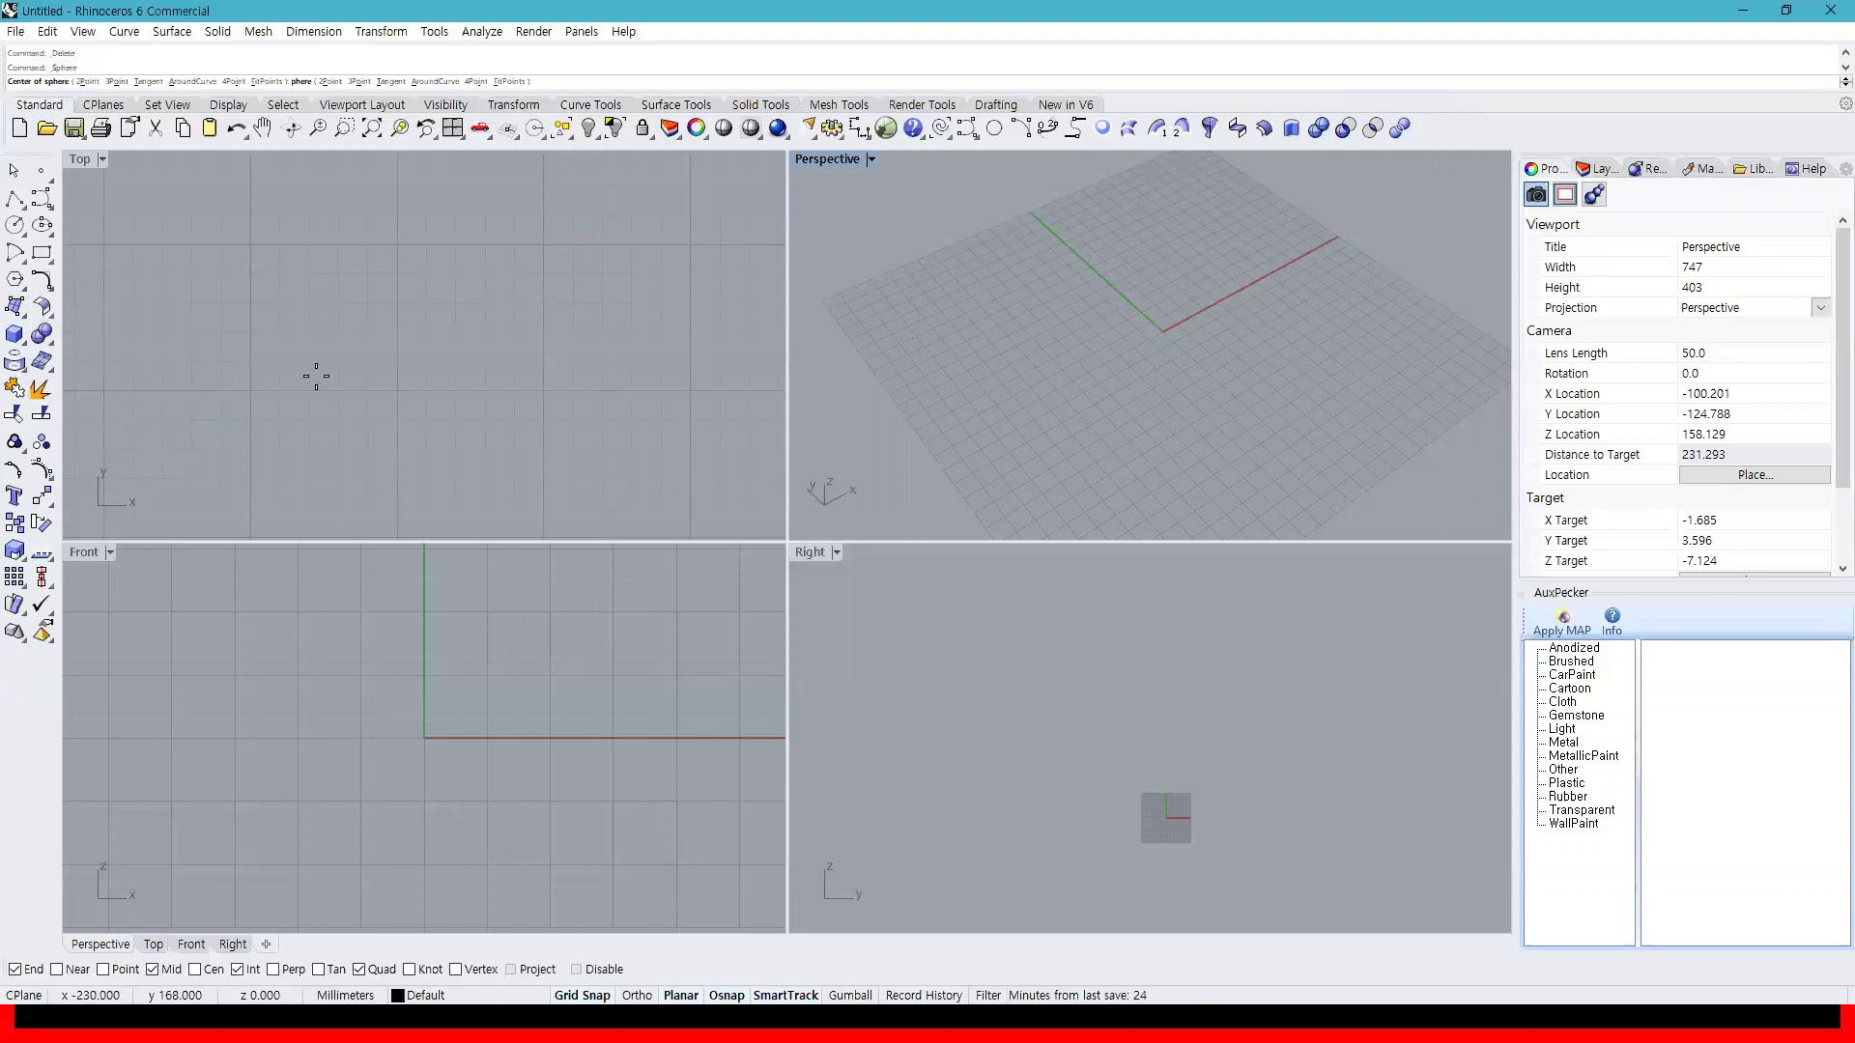
{"action": "scroll", "coordinate": [451, 437], "scroll_direction": "down", "scroll_amount": 3}
{"action": "left_click", "coordinate": [439, 345]}
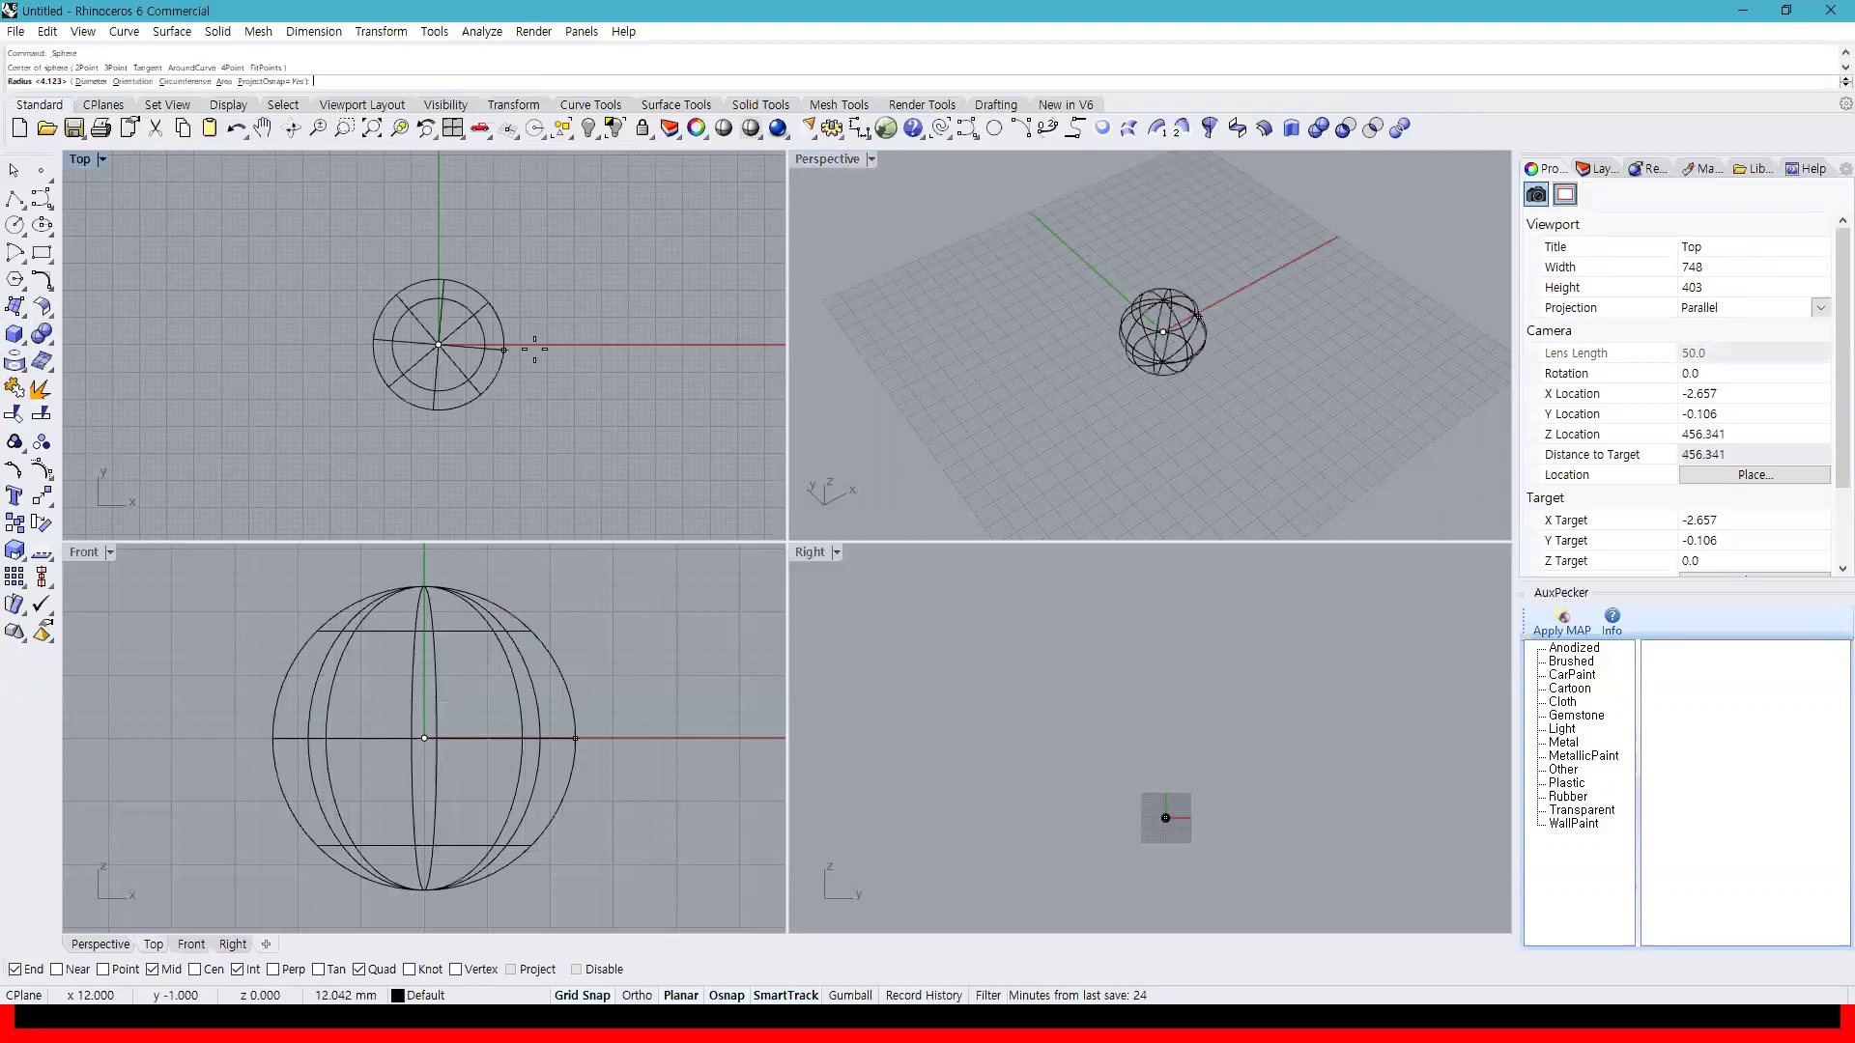
{"action": "left_click", "coordinate": [541, 334]}
Duplicate the sphere in place and move the copy straight along negative Y so that it partly overlaps the original
{"action": "left_click", "coordinate": [543, 377]}
{"action": "right_click_drag", "start_coordinate": [577, 448], "coordinate": [609, 310]}
{"action": "key", "text": "ctrl+c"}
{"action": "key", "text": "ctrl+v"}
{"action": "left_click_drag", "start_coordinate": [572, 172], "coordinate": [563, 335], "text": "shift"}
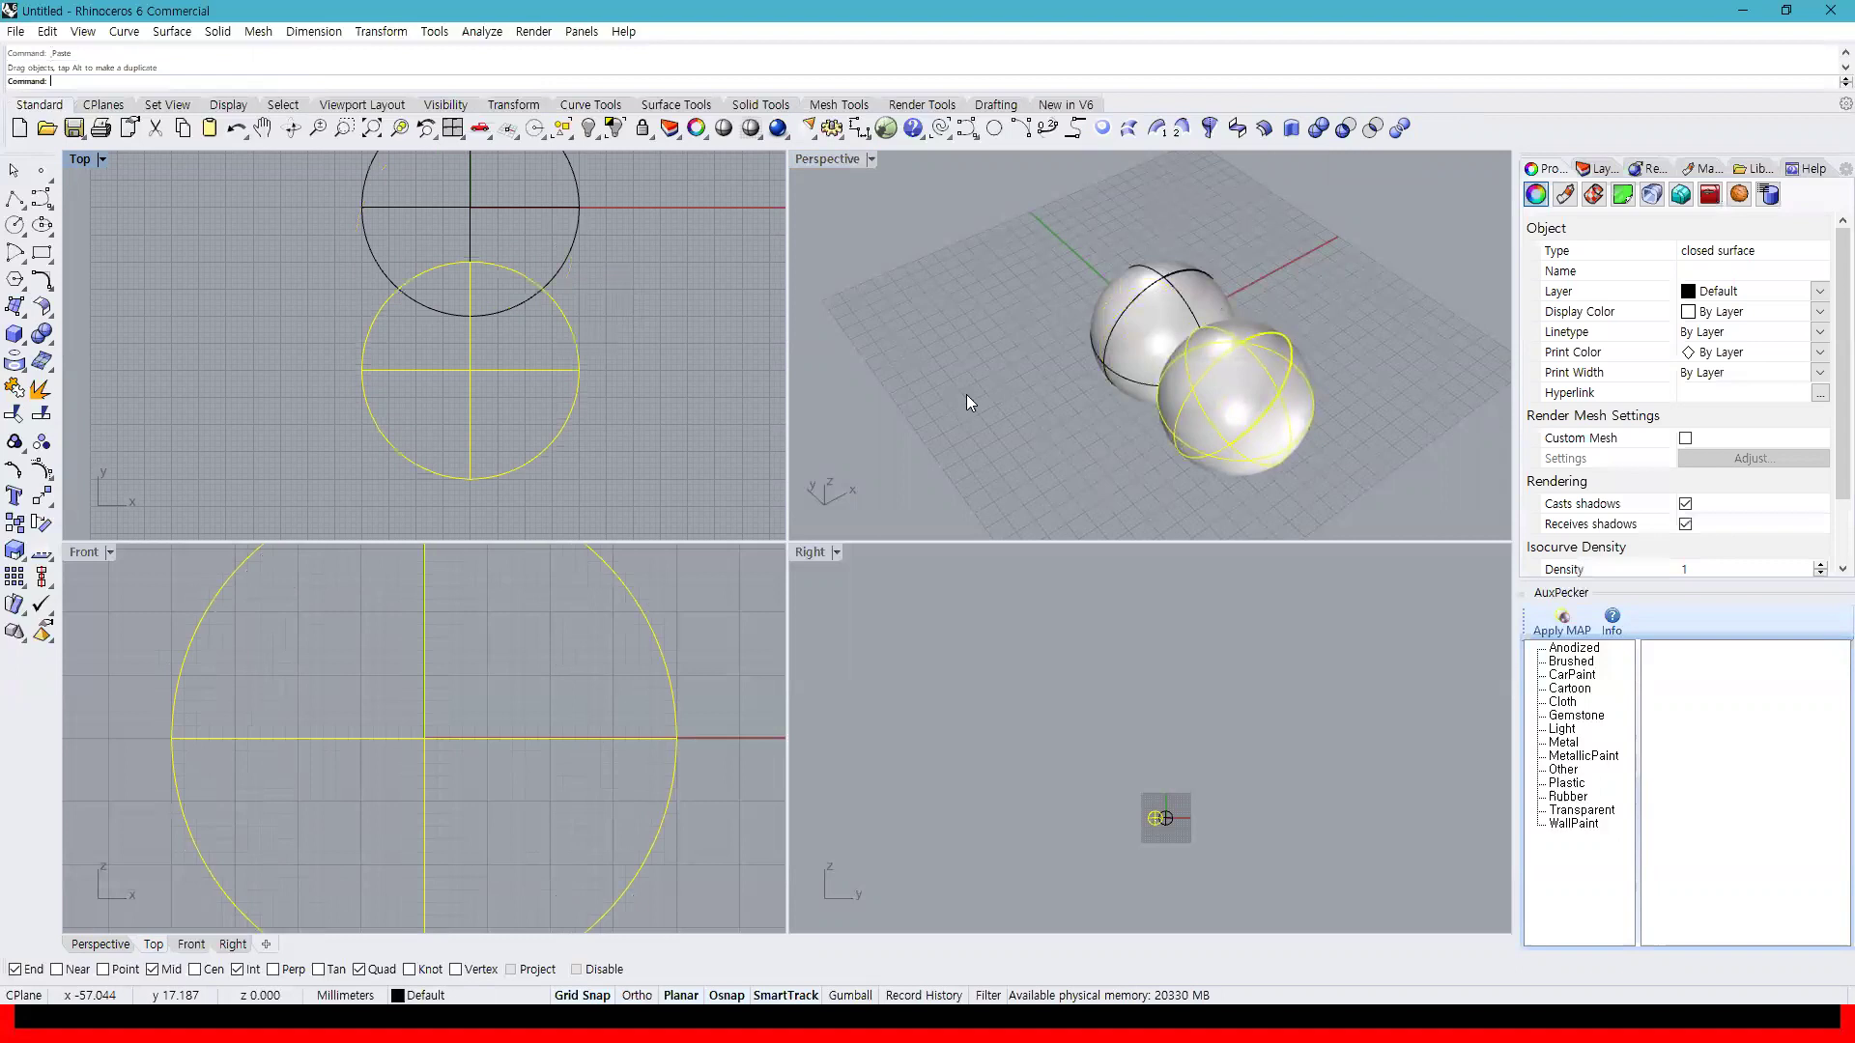
{"action": "right_click_drag", "start_coordinate": [966, 394], "coordinate": [1205, 456]}
{"action": "left_click", "coordinate": [1206, 456]}
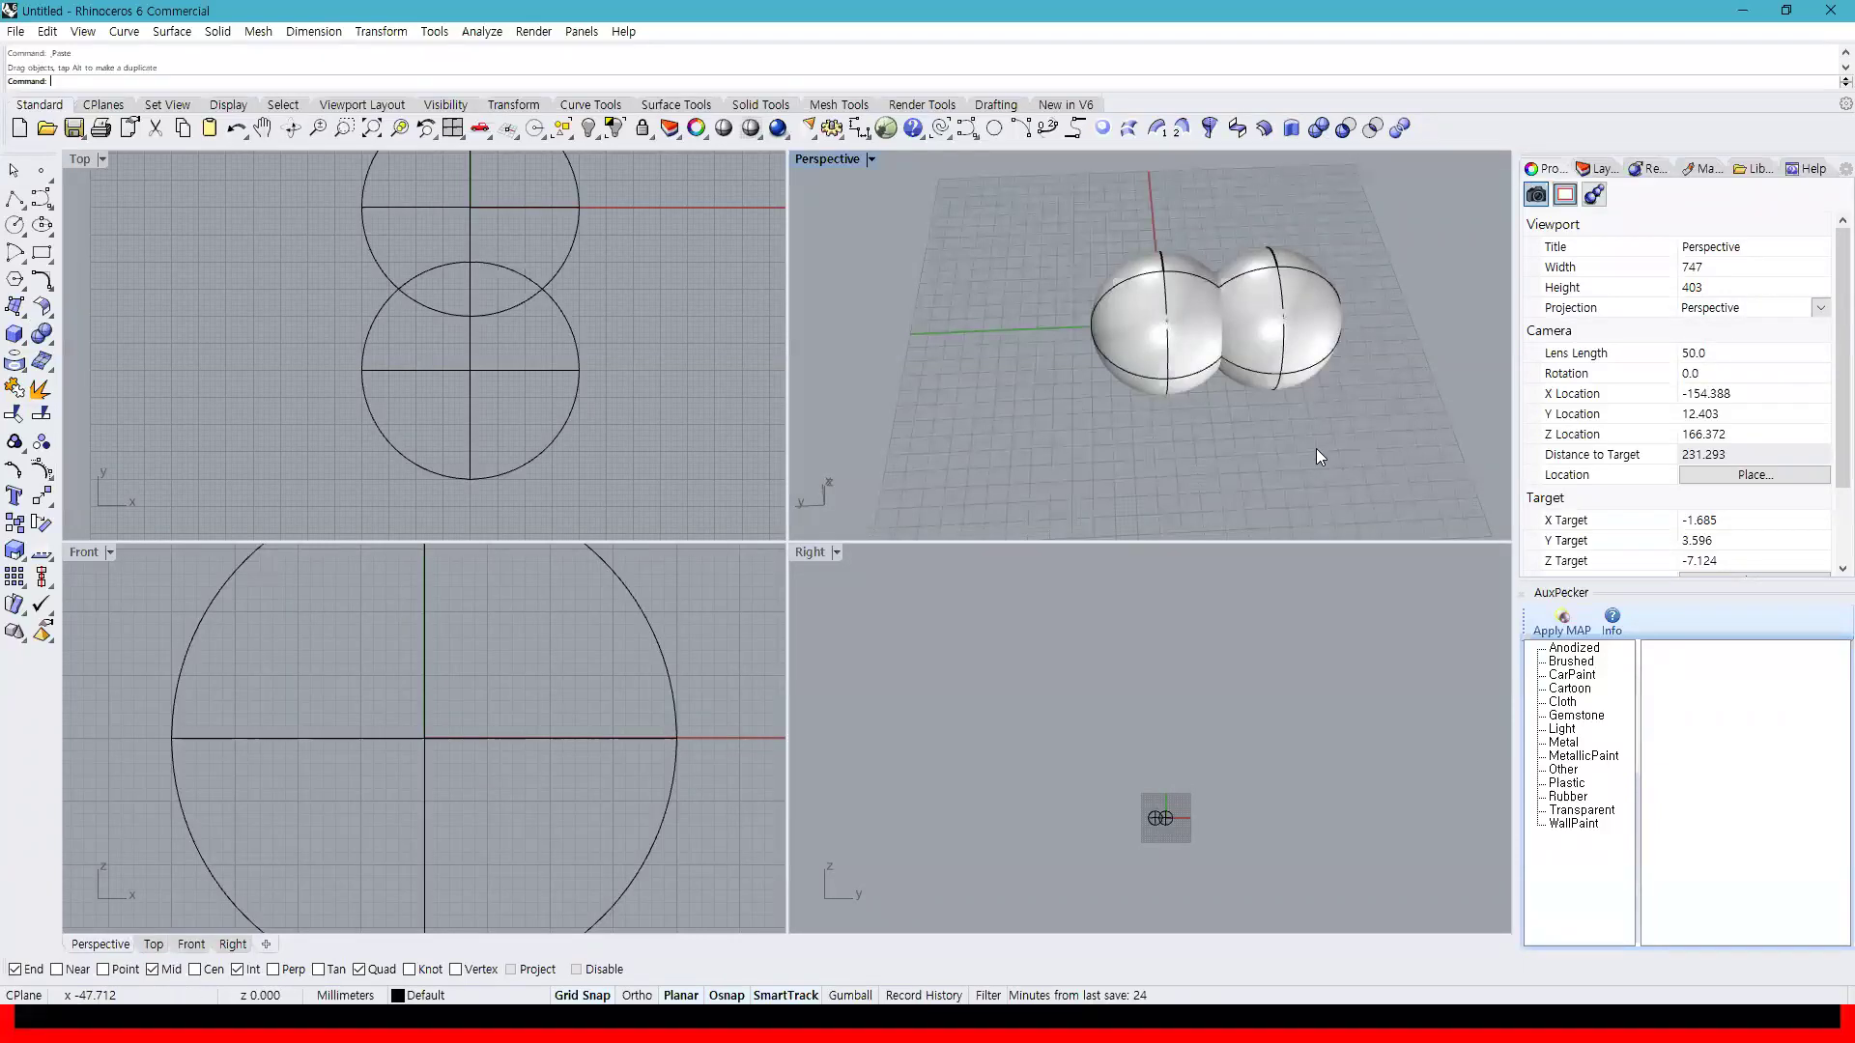
Examine the two overlapping spheres and where they intersect from several angles in the Perspective view
{"action": "scroll", "coordinate": [1273, 437], "scroll_direction": "up", "scroll_amount": 5}
{"action": "mouse_move", "coordinate": [1271, 435]}
{"action": "right_mouse_down"}
{"action": "mouse_move", "coordinate": [1316, 402]}
{"action": "mouse_move", "coordinate": [1285, 449]}
{"action": "right_mouse_up"}
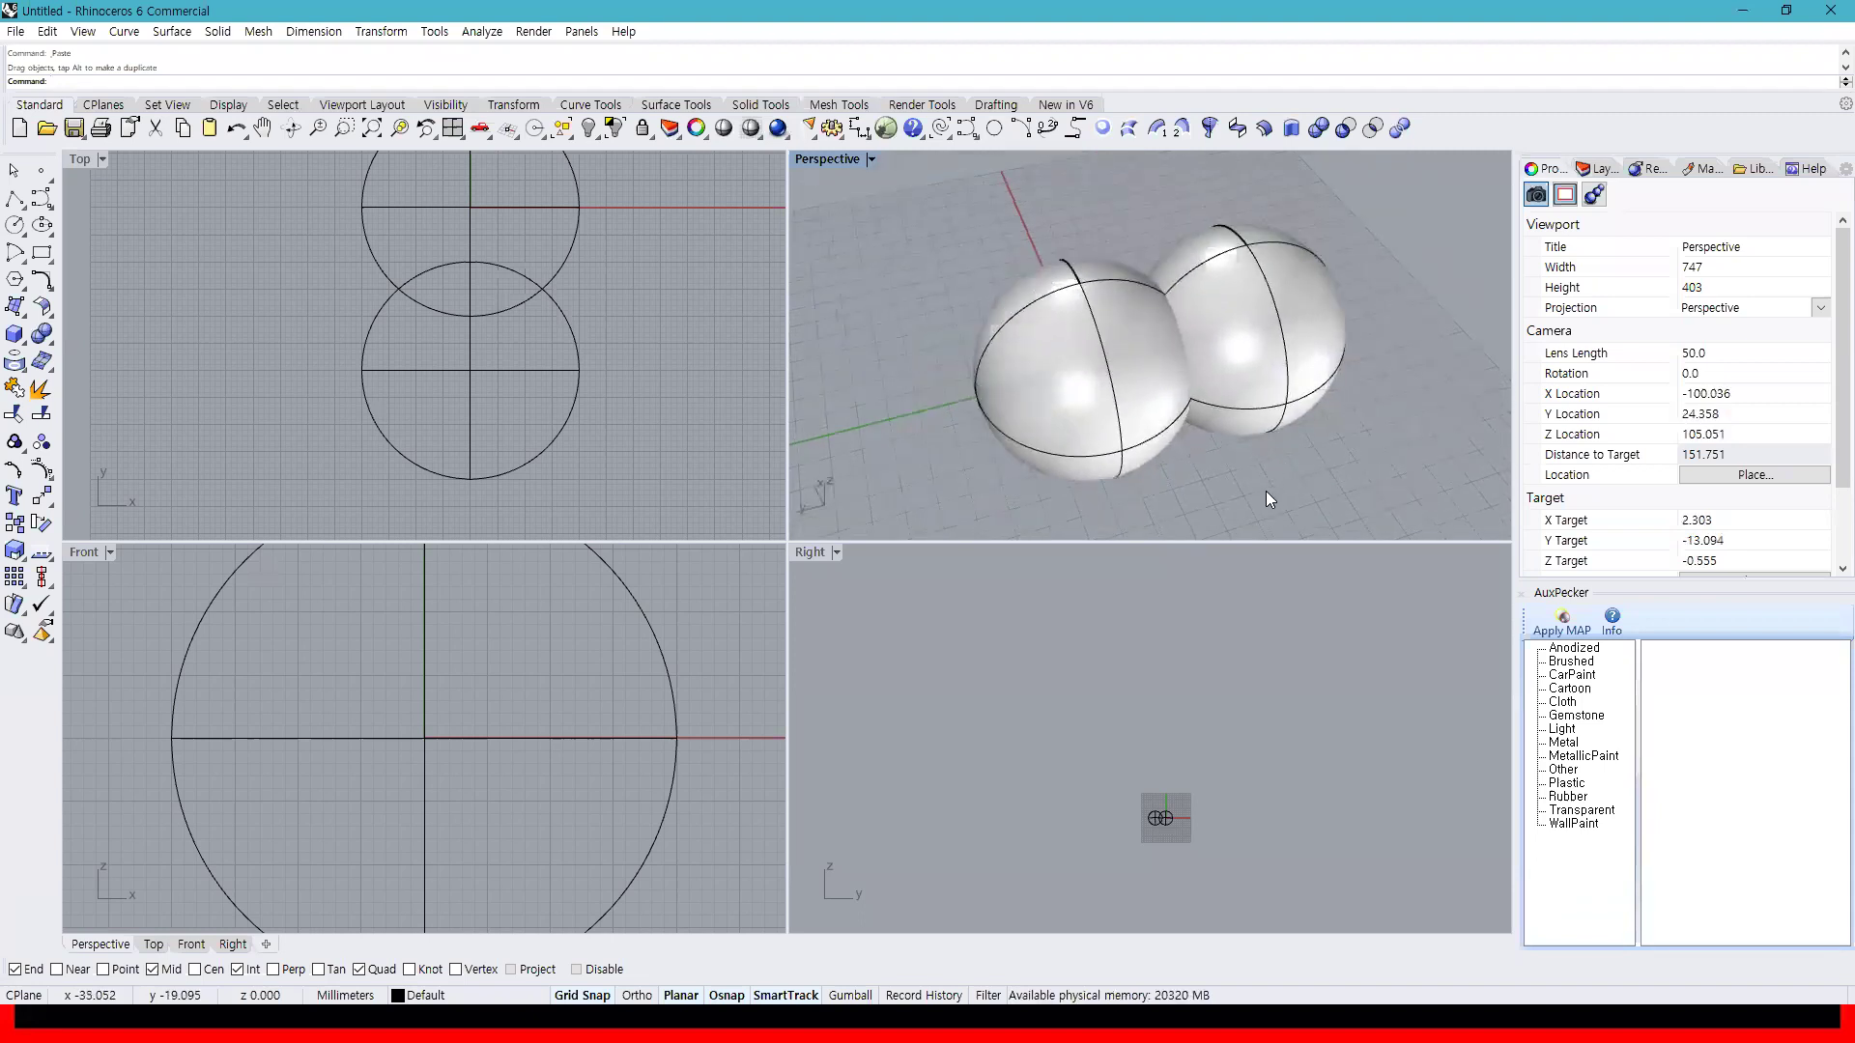
{"action": "left_click", "coordinate": [1134, 450]}
{"action": "left_click", "coordinate": [1250, 466]}
{"action": "left_click", "coordinate": [1142, 442]}
{"action": "right_click_drag", "start_coordinate": [1142, 435], "coordinate": [1212, 479]}
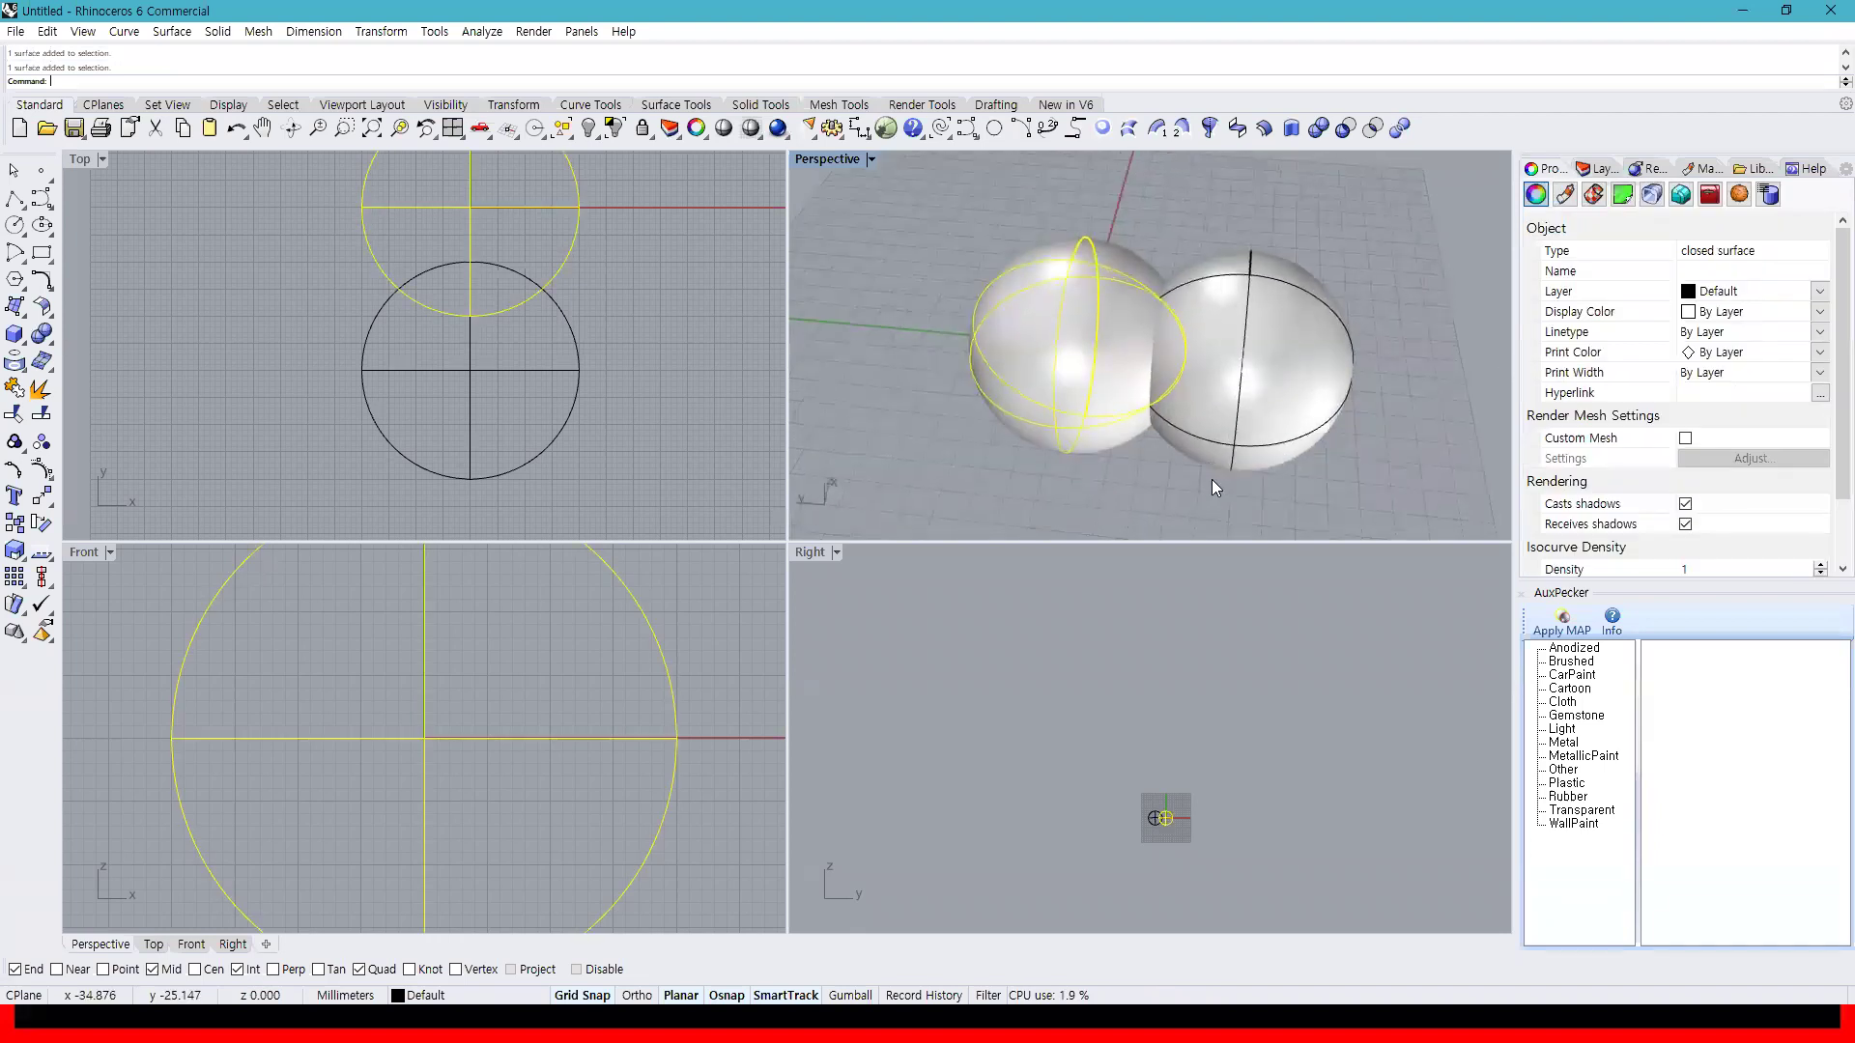
{"action": "left_click", "coordinate": [1159, 493]}
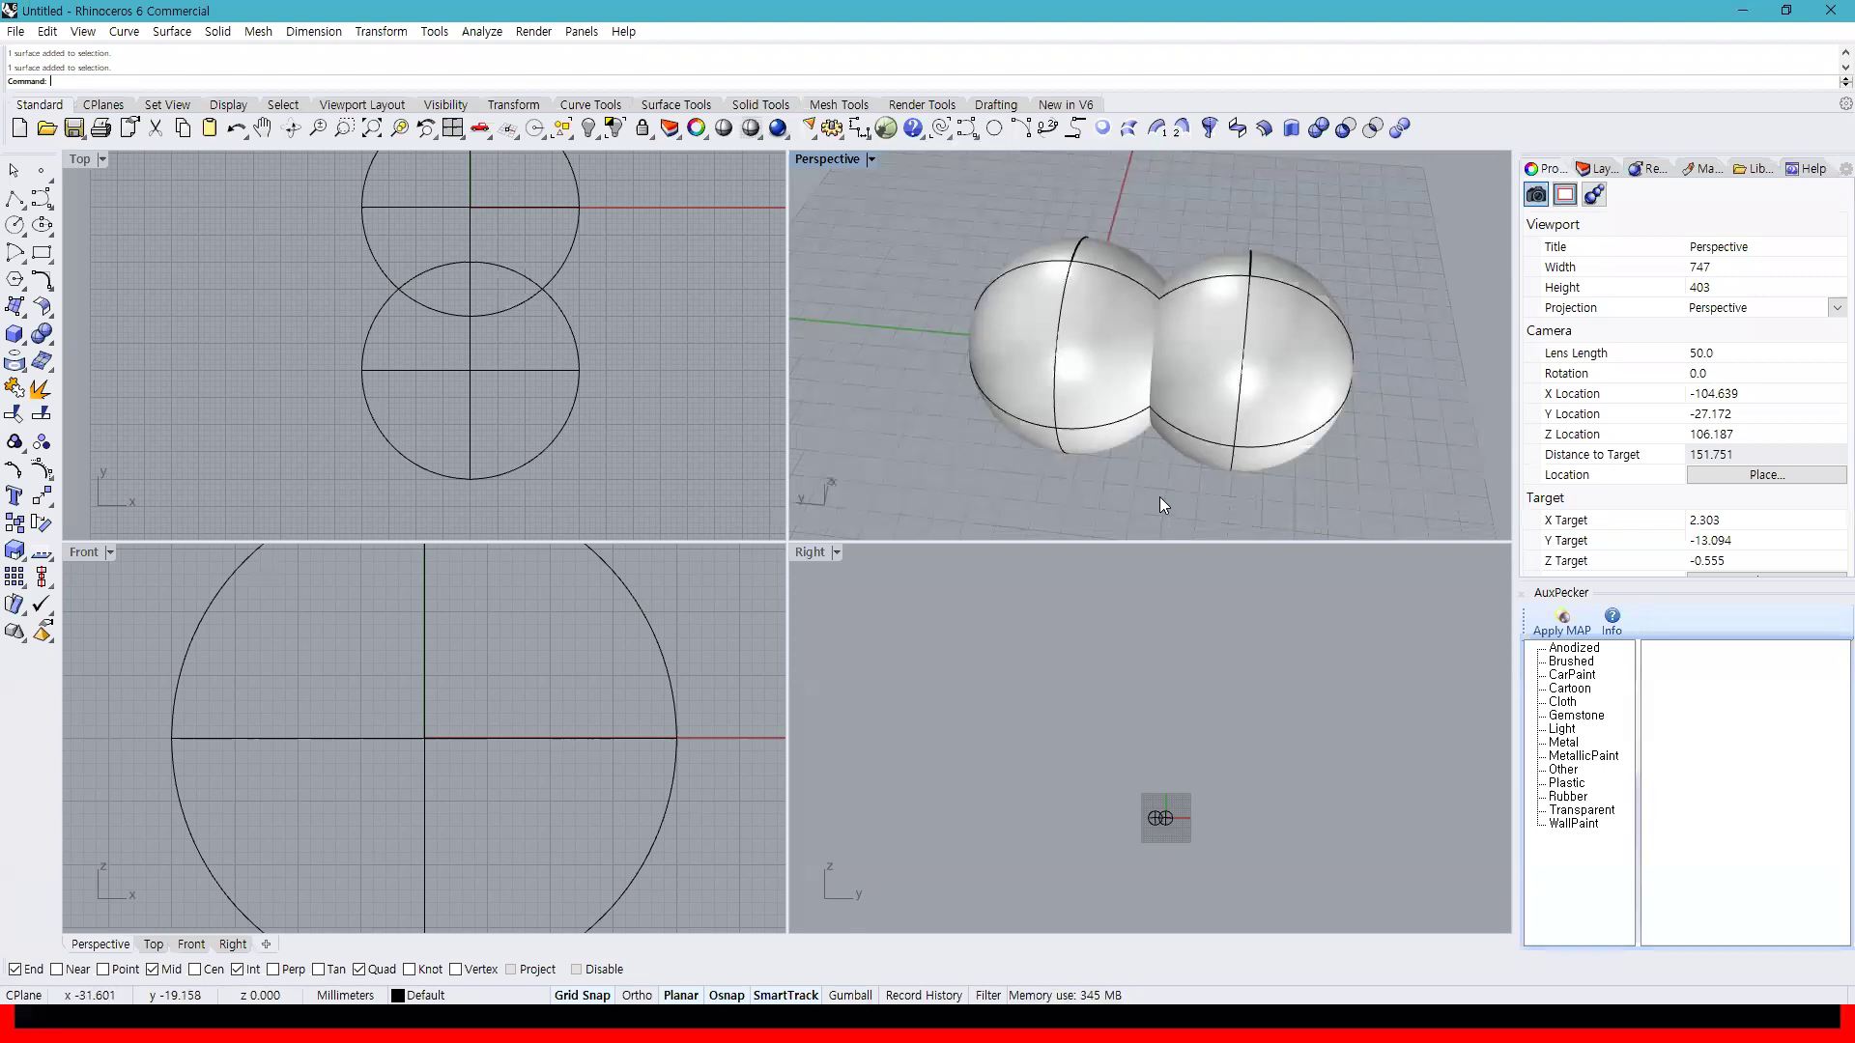
{"action": "right_click_drag", "start_coordinate": [1160, 502], "coordinate": [1252, 485]}
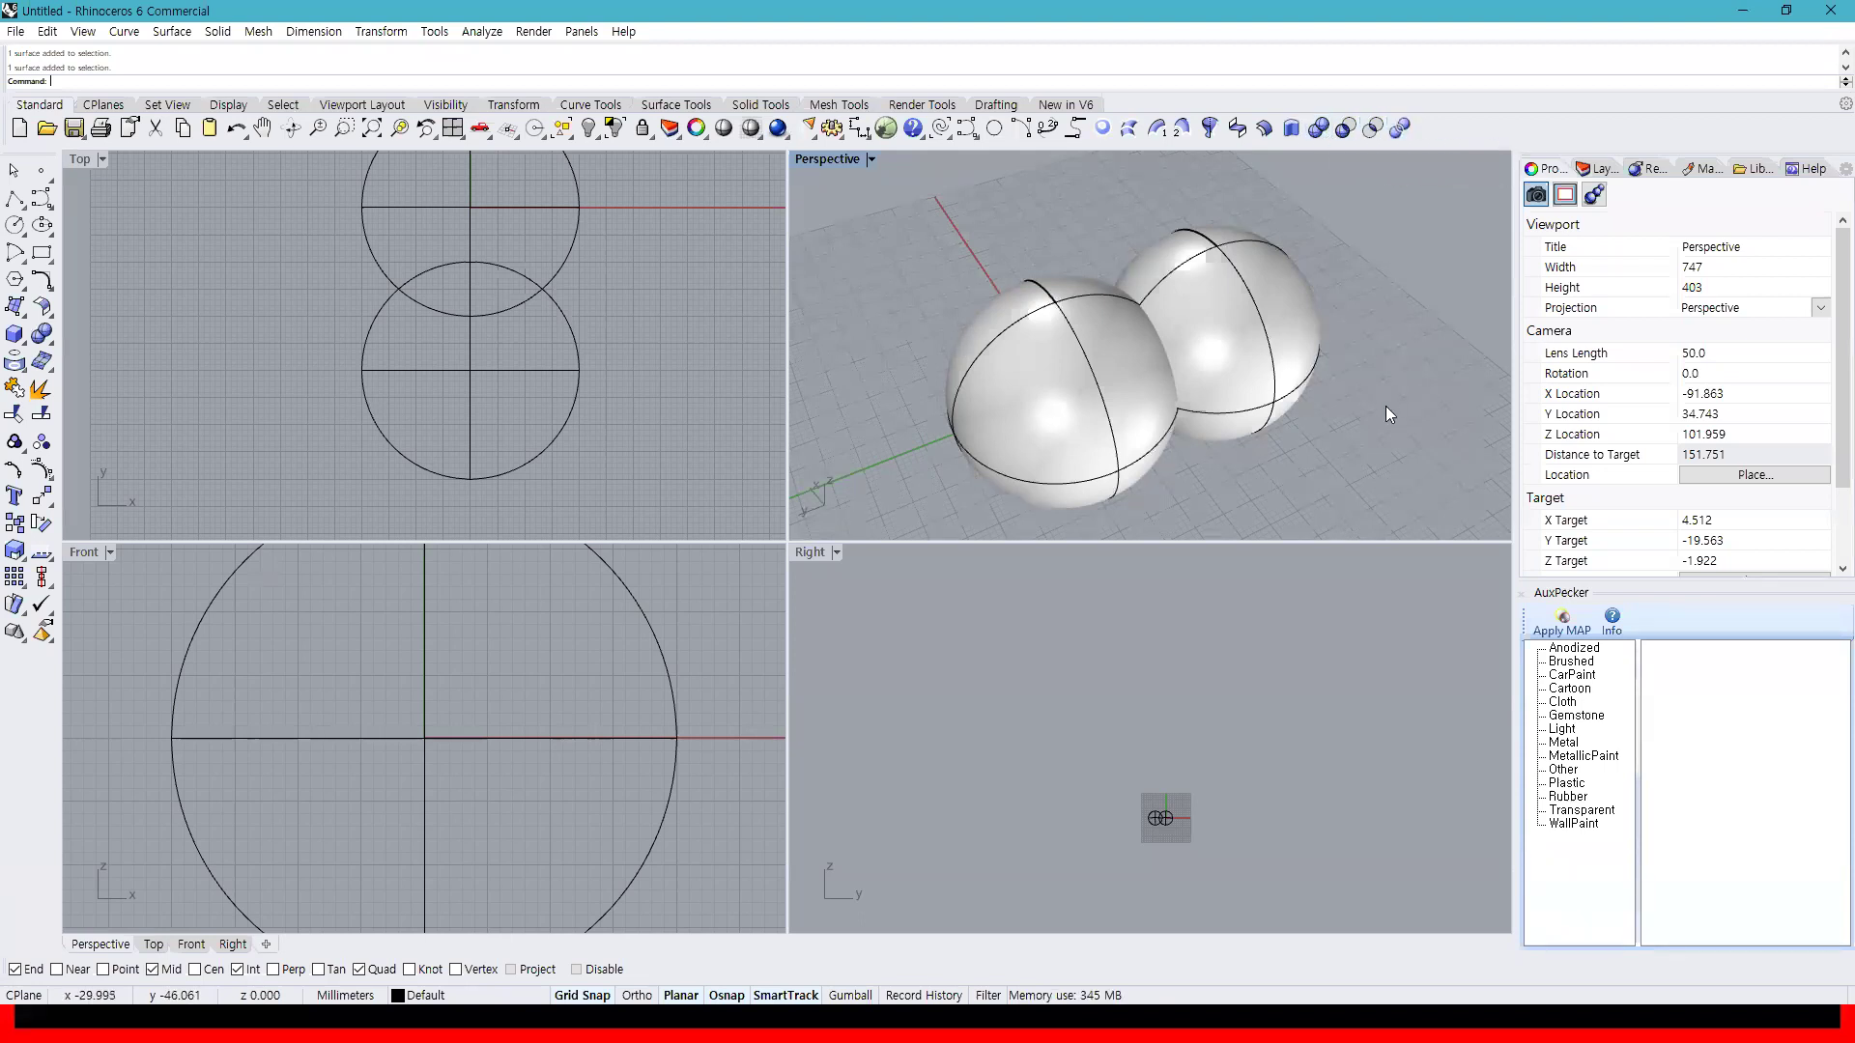
{"action": "right_click_drag", "start_coordinate": [1391, 446], "coordinate": [1165, 365]}
Maximize the Perspective viewport and set the copied sphere's display color to Green
{"action": "double_click", "coordinate": [829, 159]}
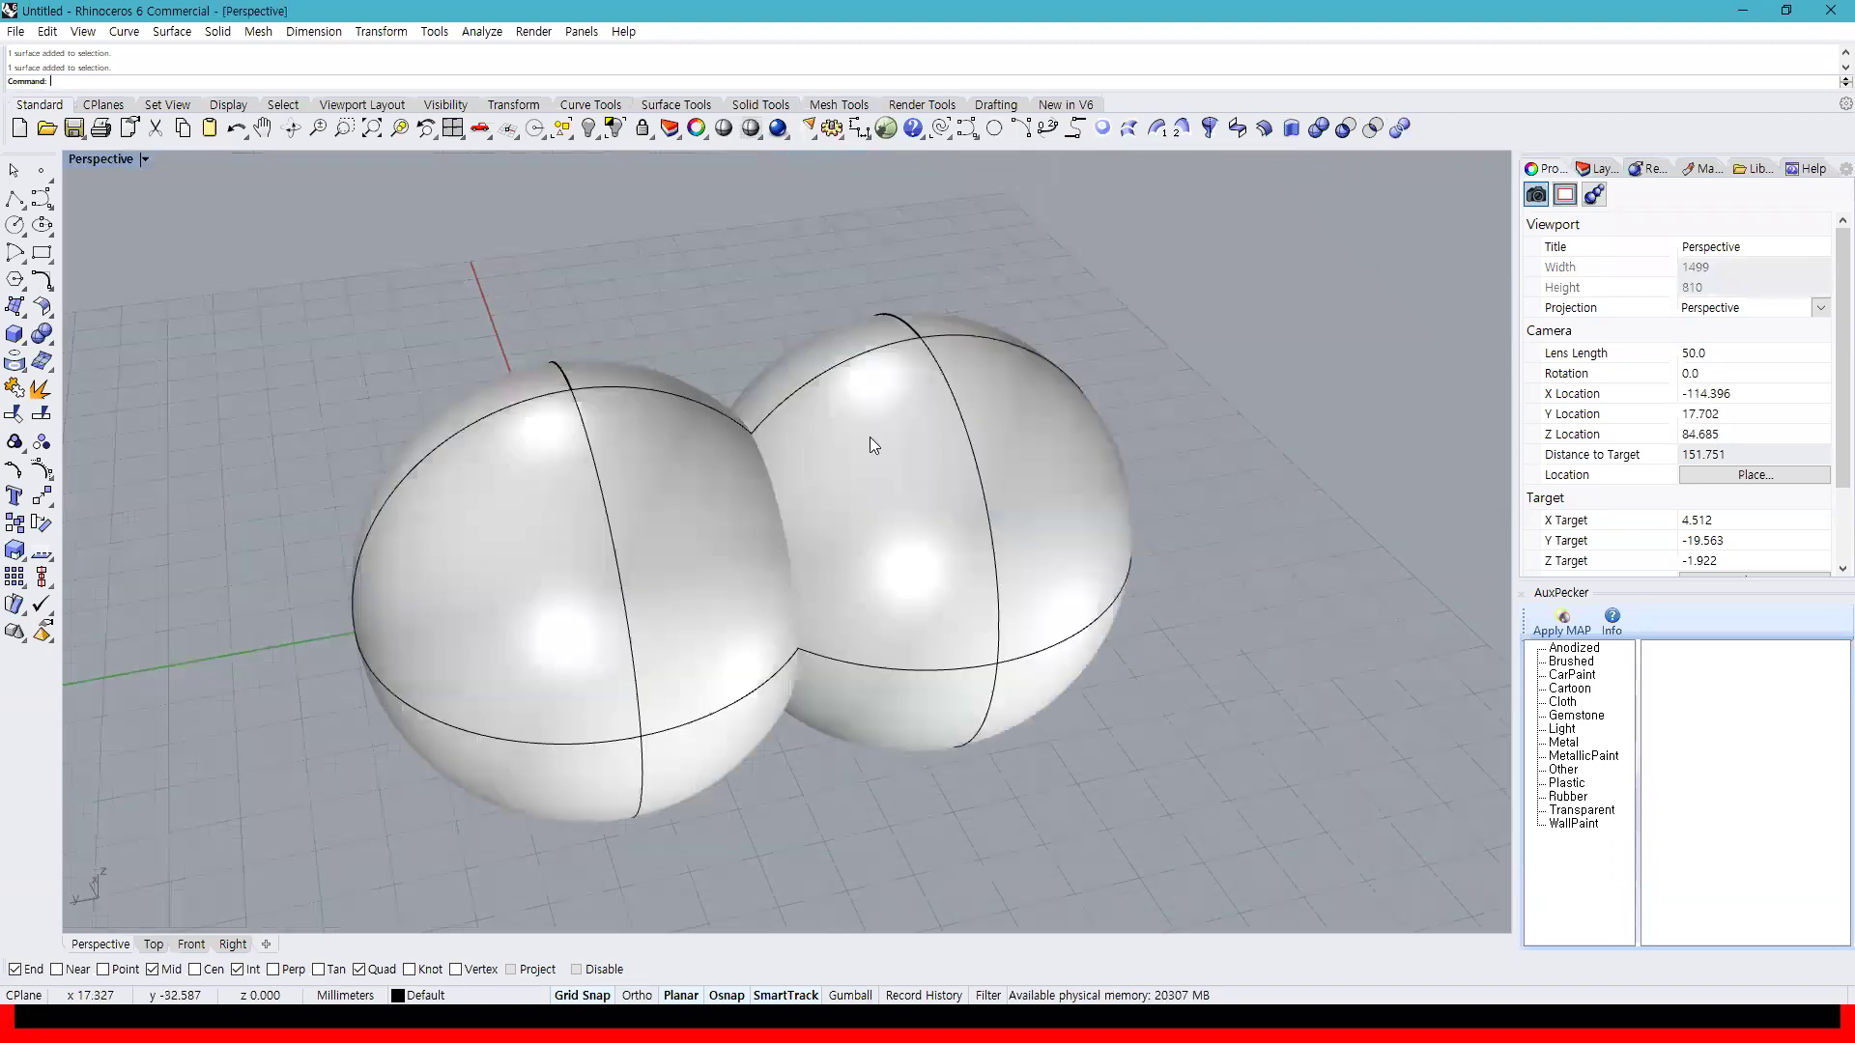
{"action": "left_click", "coordinate": [802, 494]}
{"action": "left_click", "coordinate": [1089, 454]}
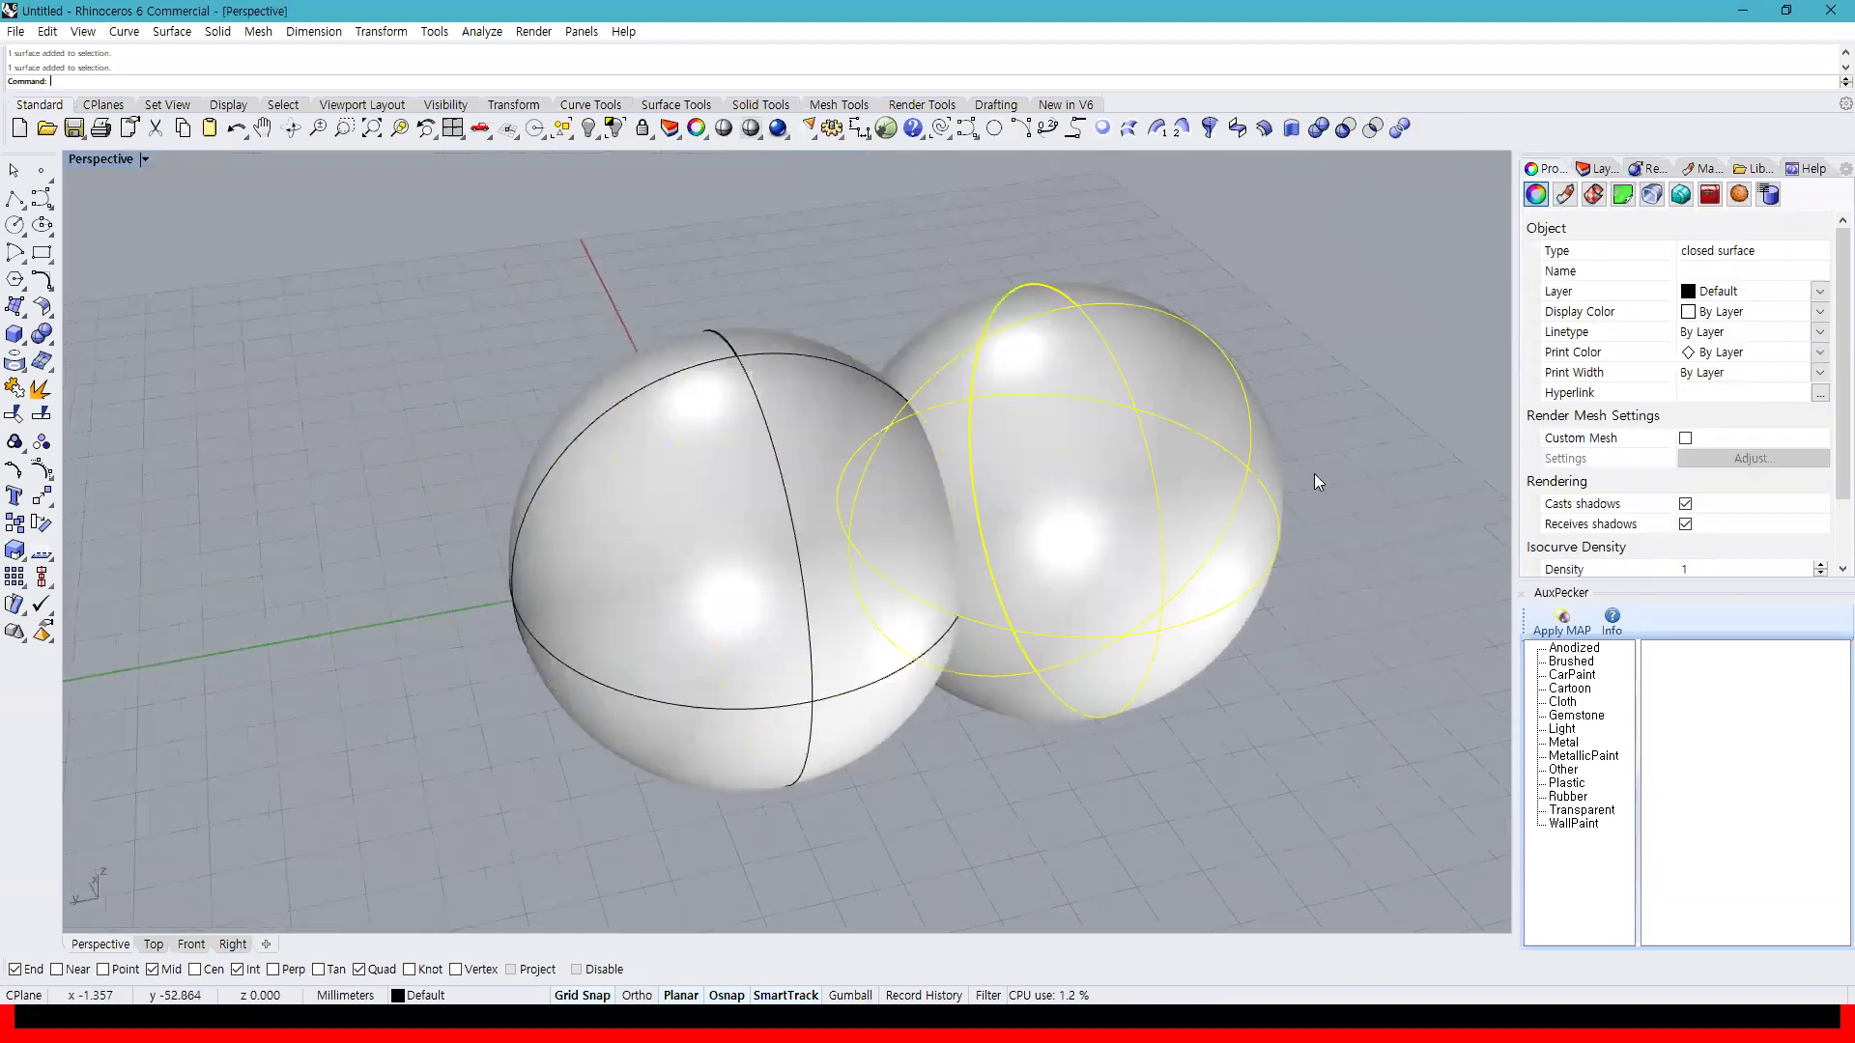
{"action": "left_click", "coordinate": [1751, 312]}
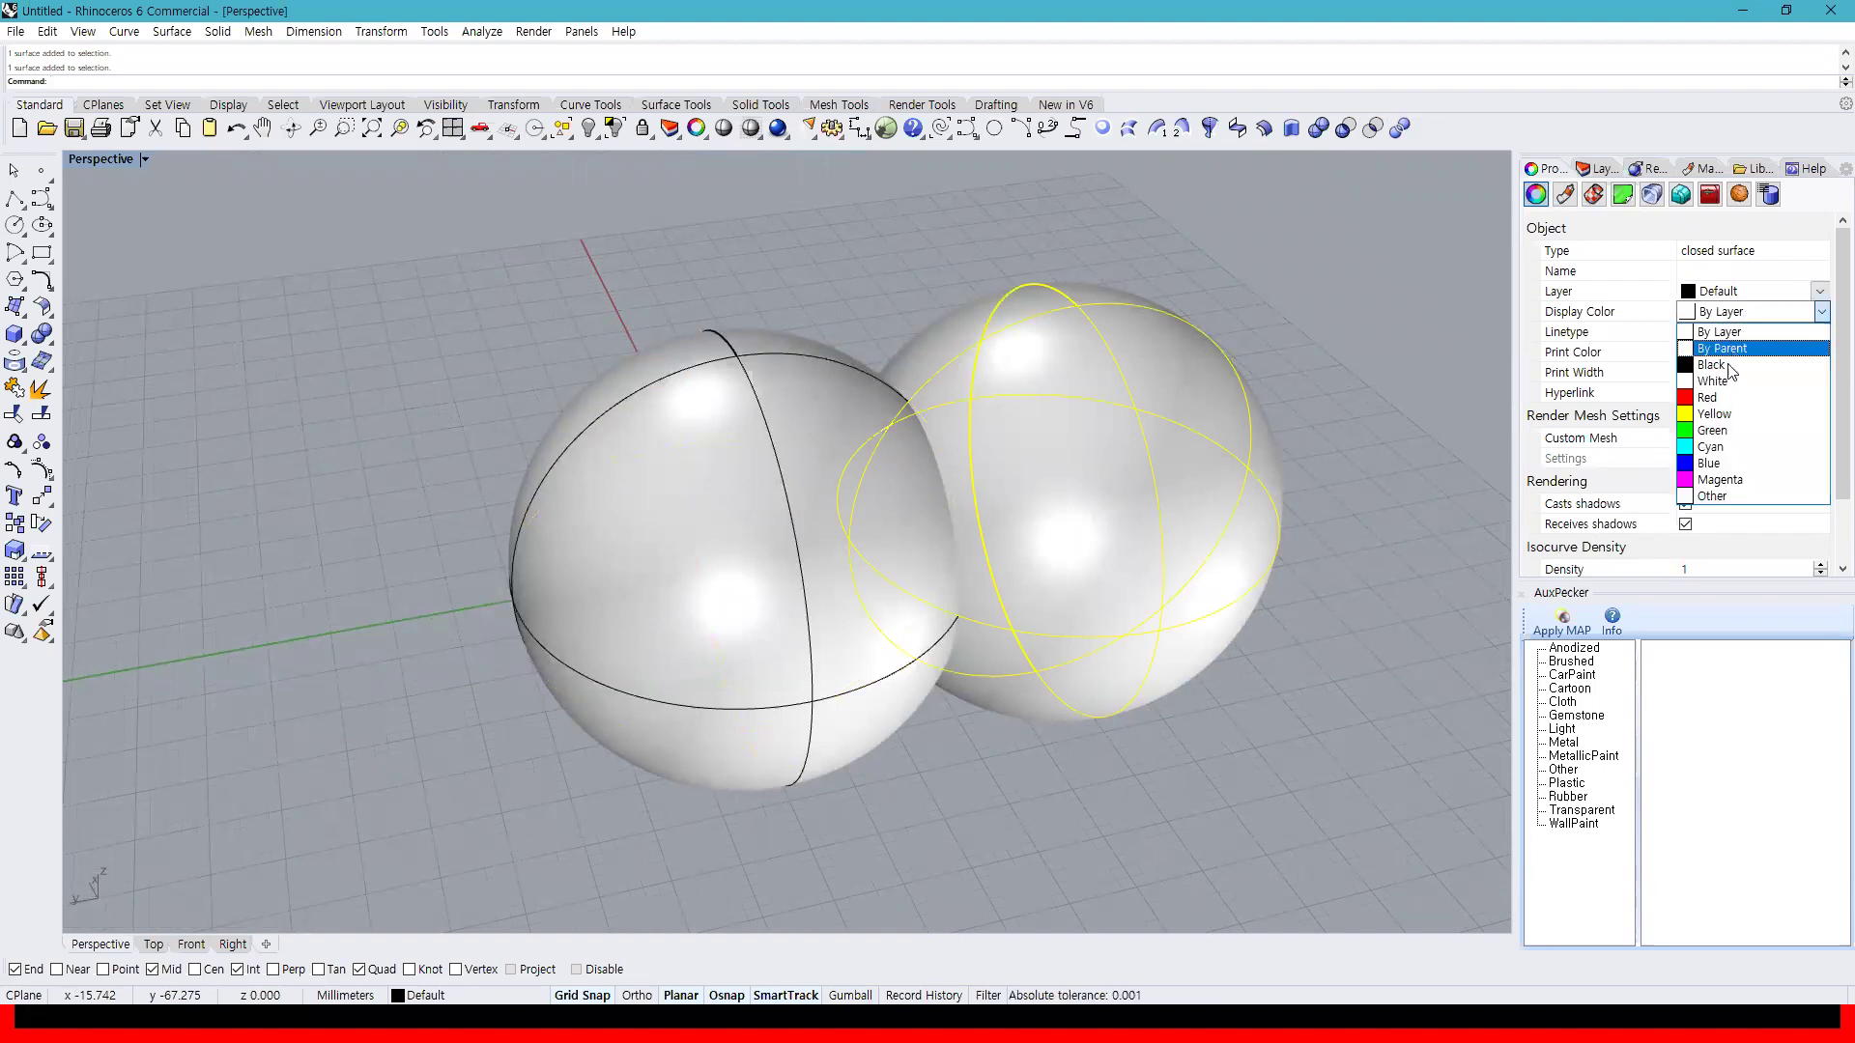
{"action": "left_click", "coordinate": [1712, 430]}
Set the original sphere's display color to Blue
{"action": "left_click", "coordinate": [850, 468]}
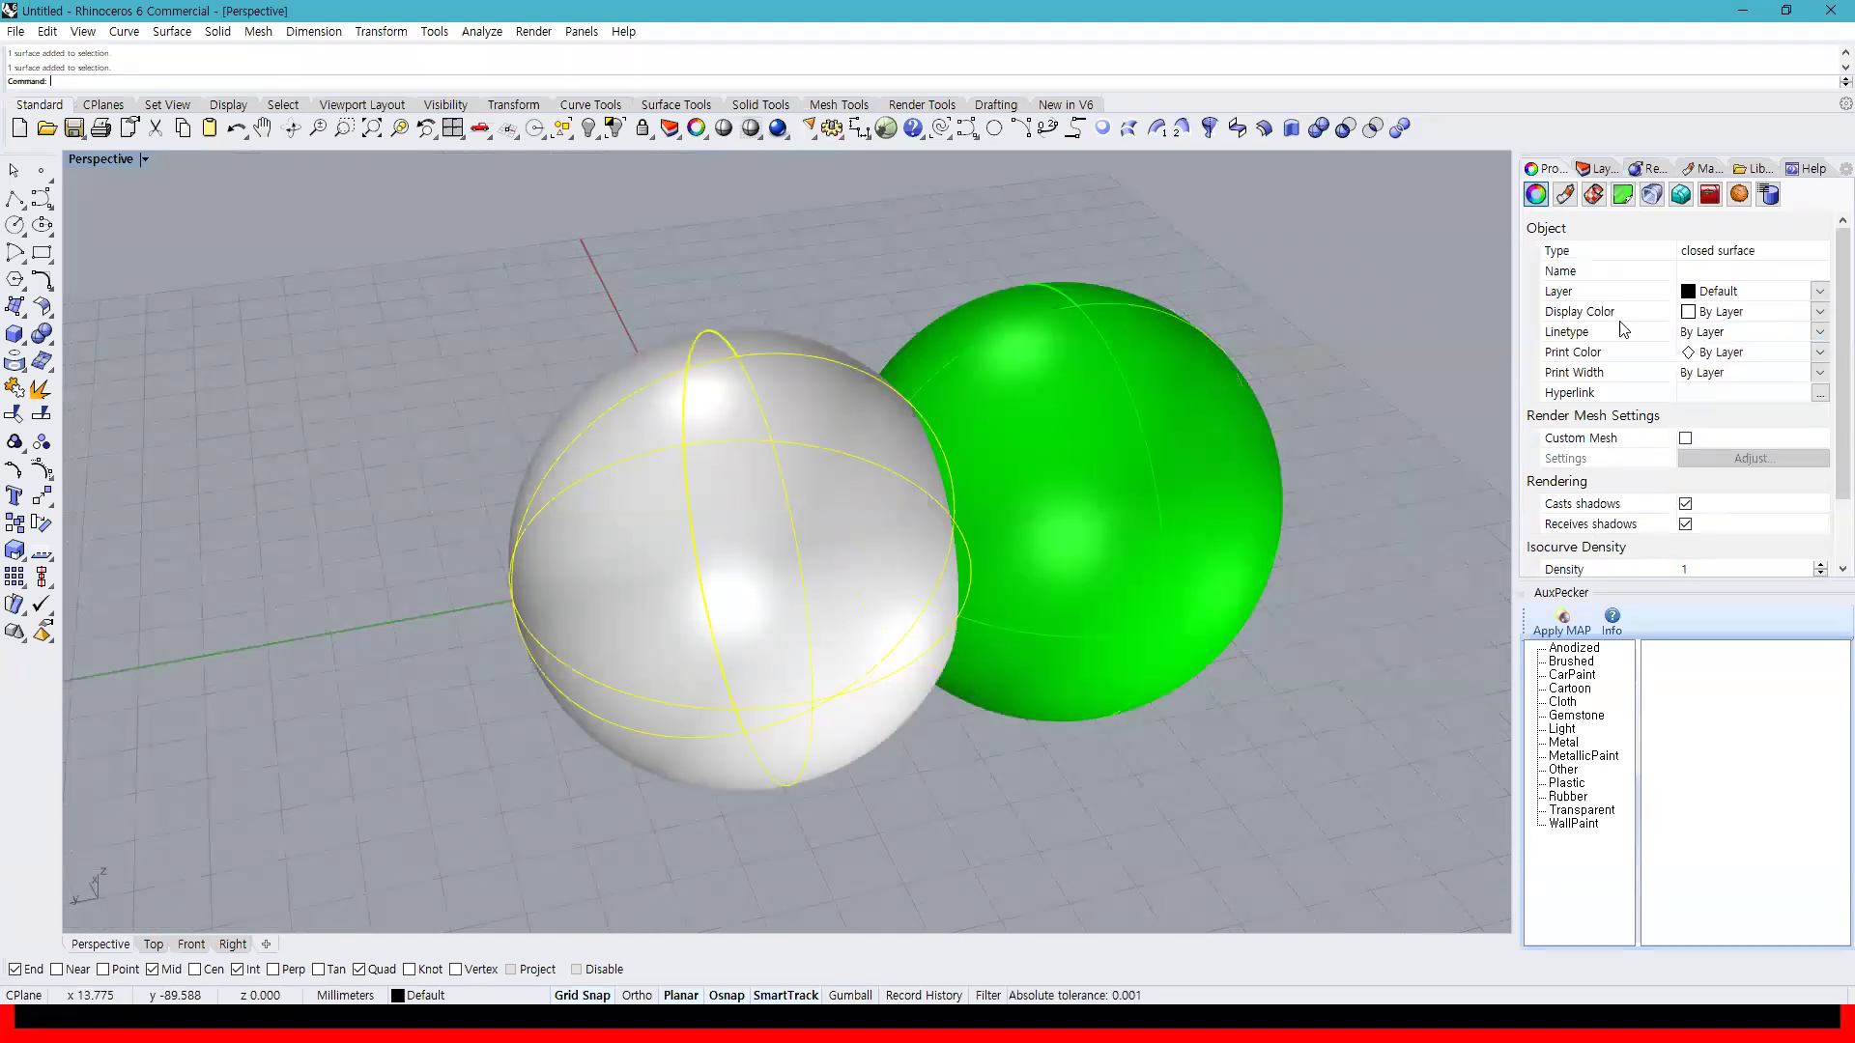
{"action": "left_click", "coordinate": [1739, 312]}
{"action": "left_click", "coordinate": [1711, 460]}
{"action": "left_click", "coordinate": [1381, 442]}
{"action": "right_click_drag", "start_coordinate": [1115, 435], "coordinate": [1161, 433]}
{"action": "left_click", "coordinate": [1157, 431]}
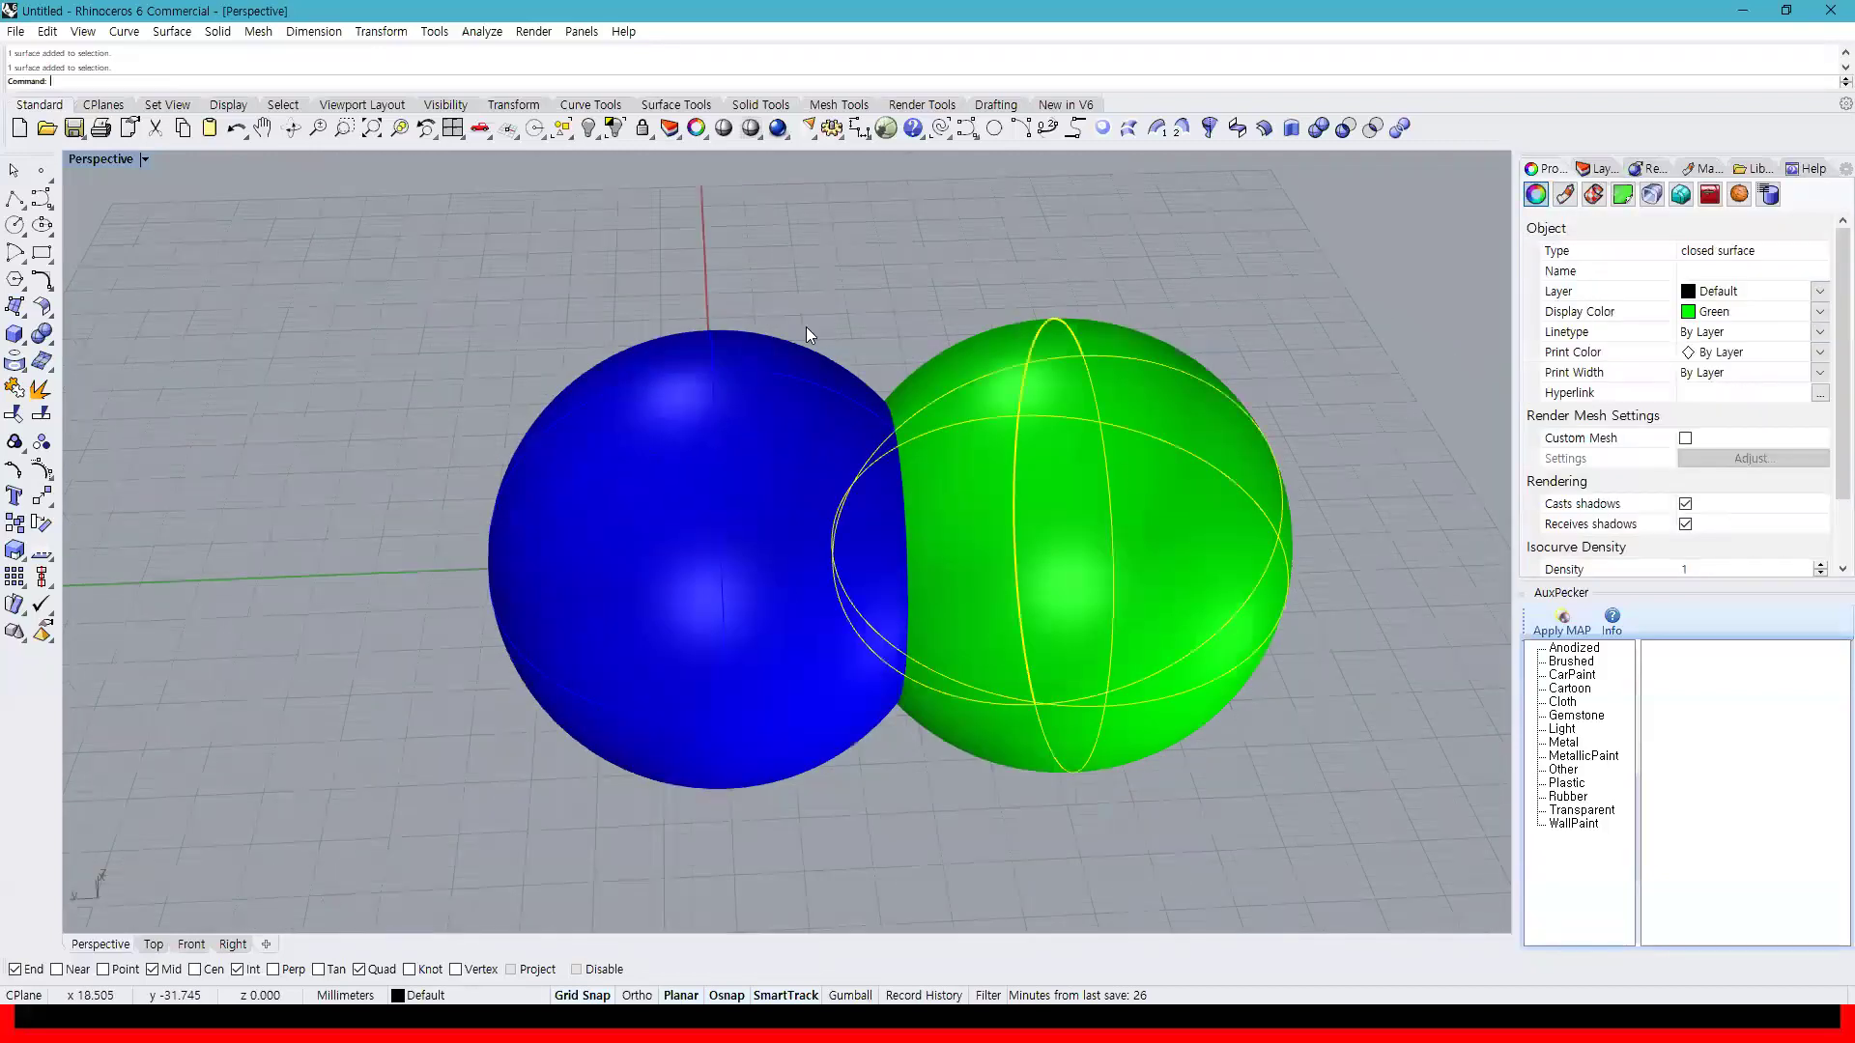
Set the Perspective viewport to Ghosted display and look closely at the overlap between the spheres
{"action": "left_click", "coordinate": [85, 159]}
{"action": "left_click", "coordinate": [130, 268]}
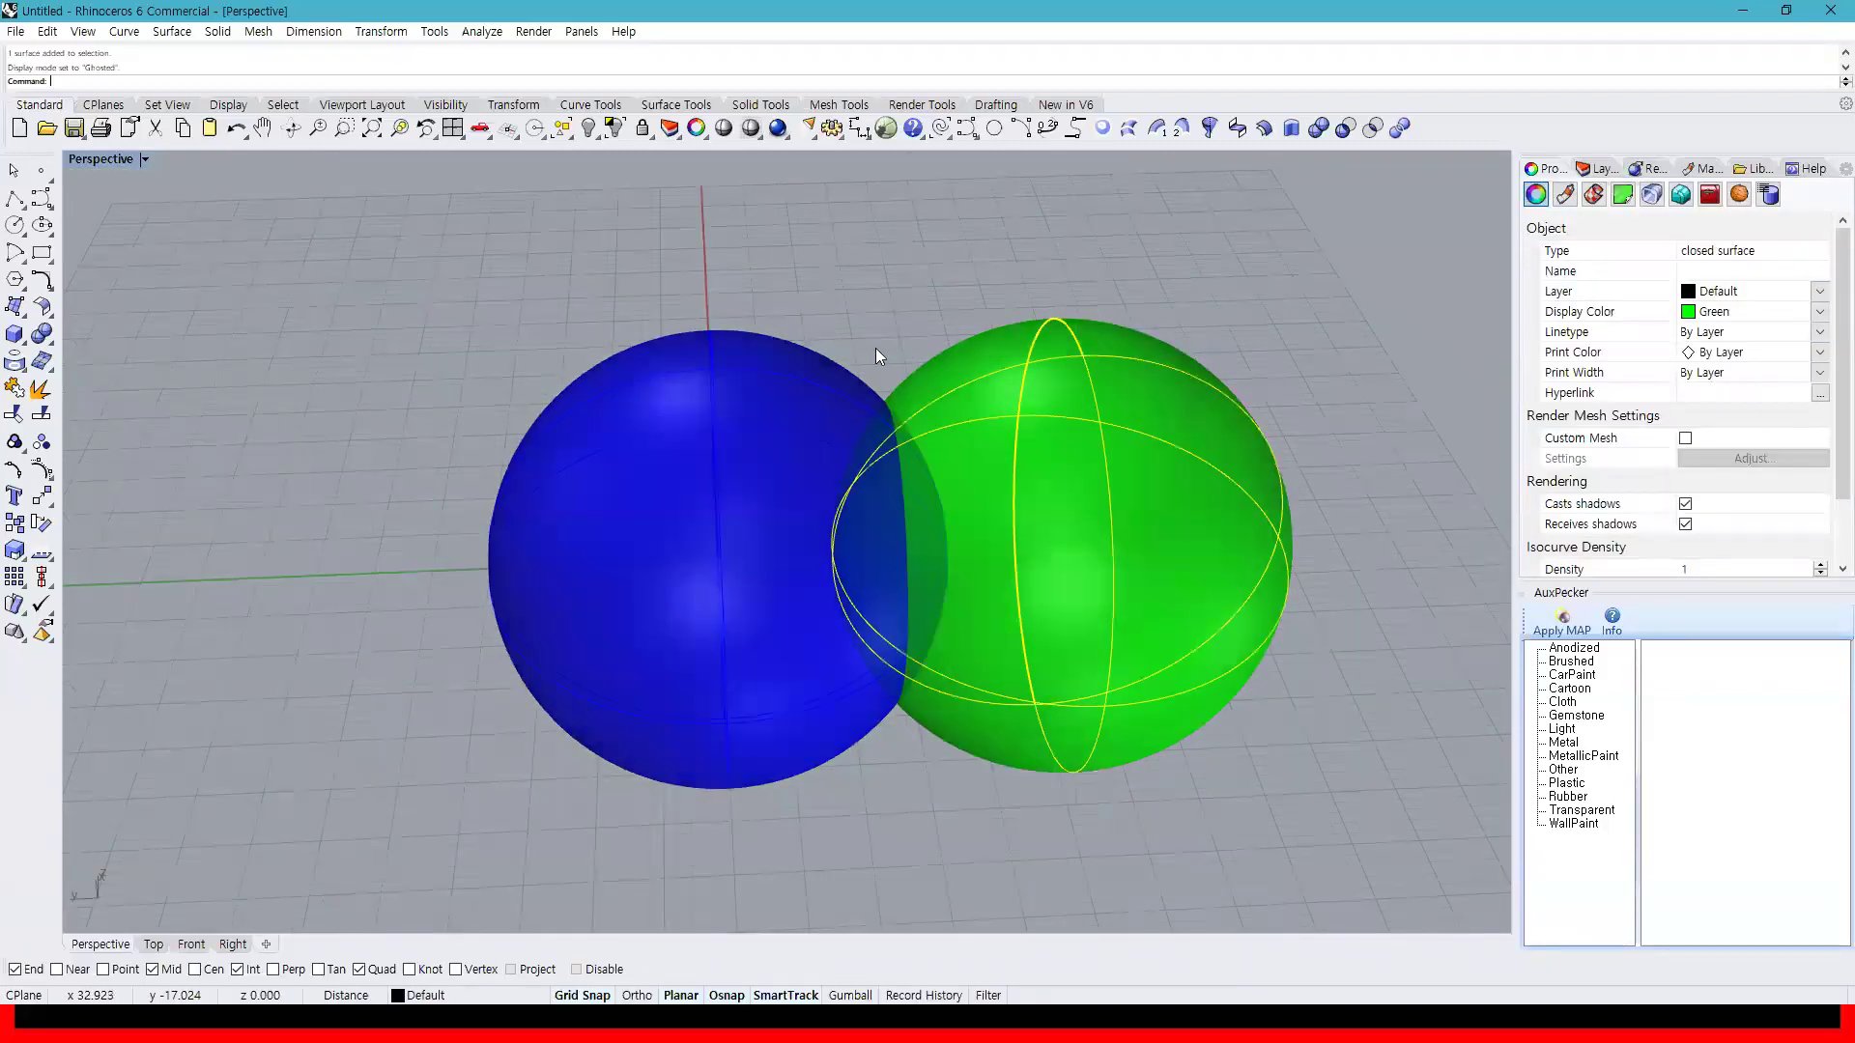
{"action": "left_click", "coordinate": [876, 351]}
{"action": "scroll", "coordinate": [884, 485], "scroll_direction": "up", "scroll_amount": 5}
{"action": "right_click_drag", "start_coordinate": [970, 528], "coordinate": [867, 263]}
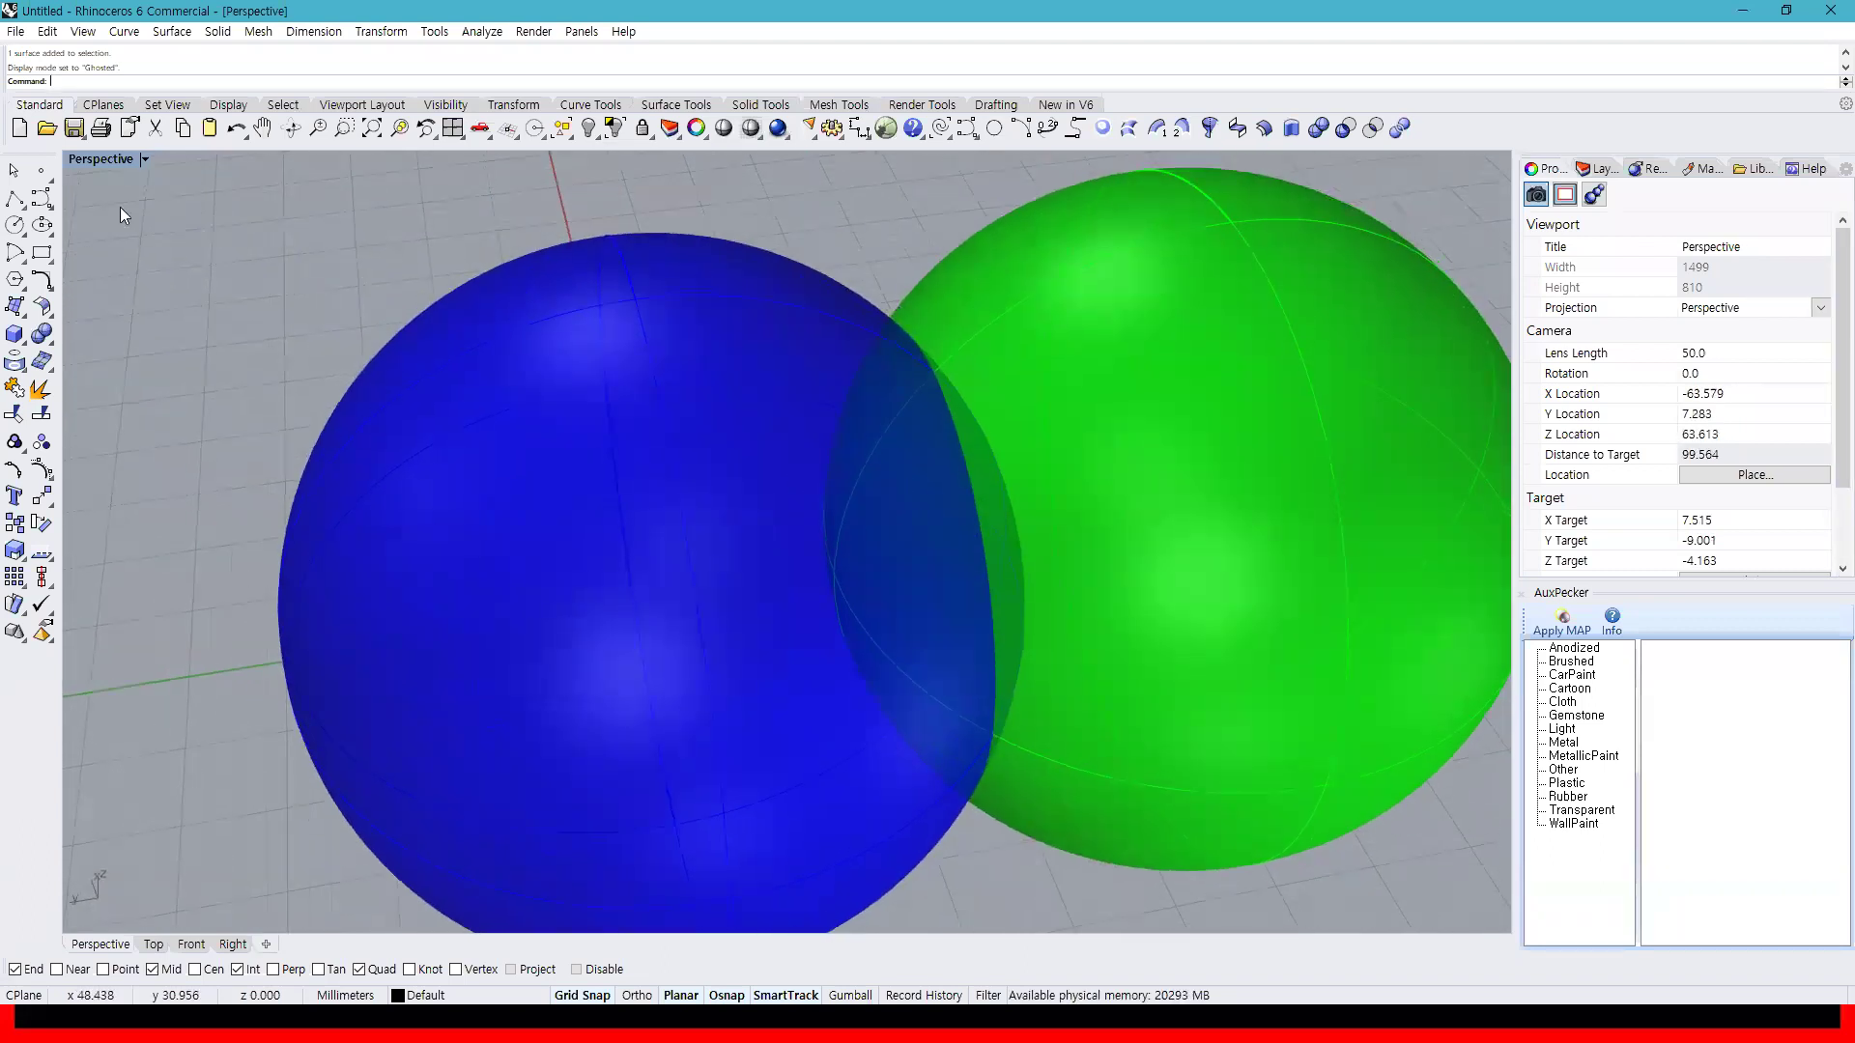
Compare the spheres in Wireframe and Shaded display, returning the viewport to Ghosted
{"action": "left_click", "coordinate": [108, 158]}
{"action": "left_click", "coordinate": [135, 185]}
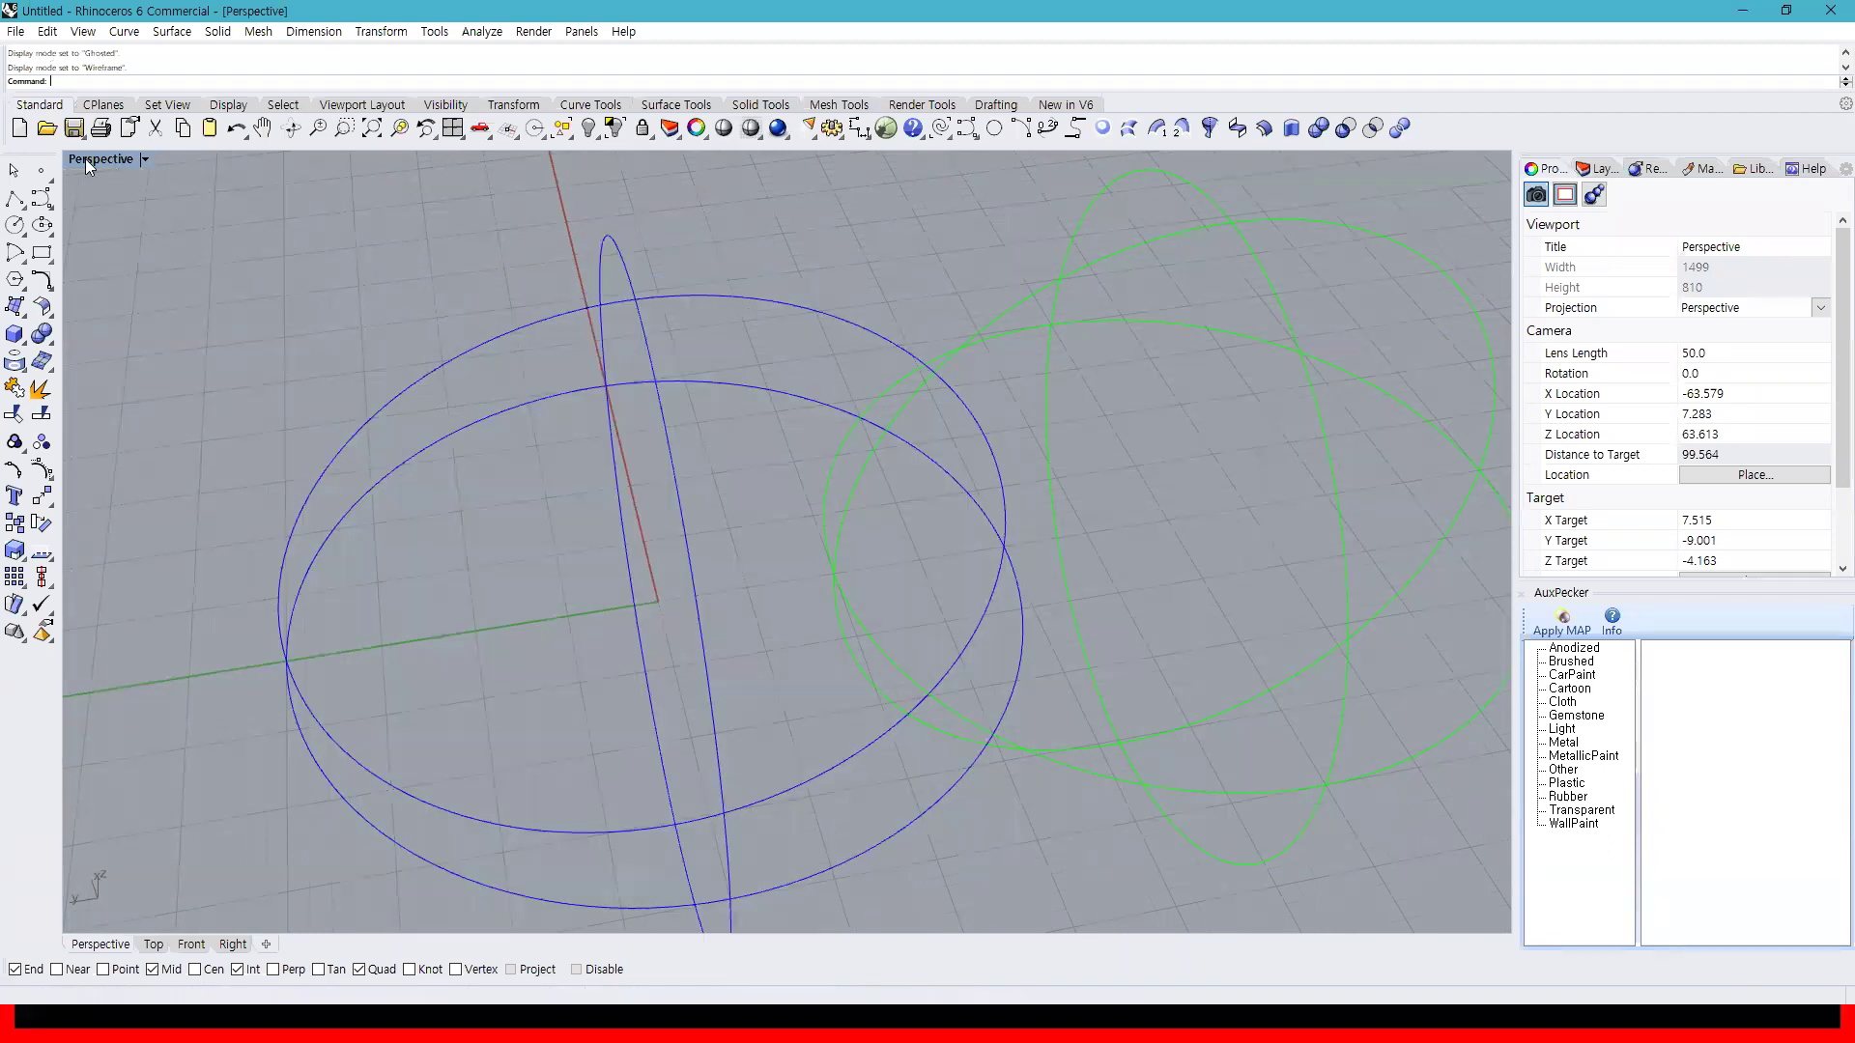
{"action": "left_click", "coordinate": [85, 158]}
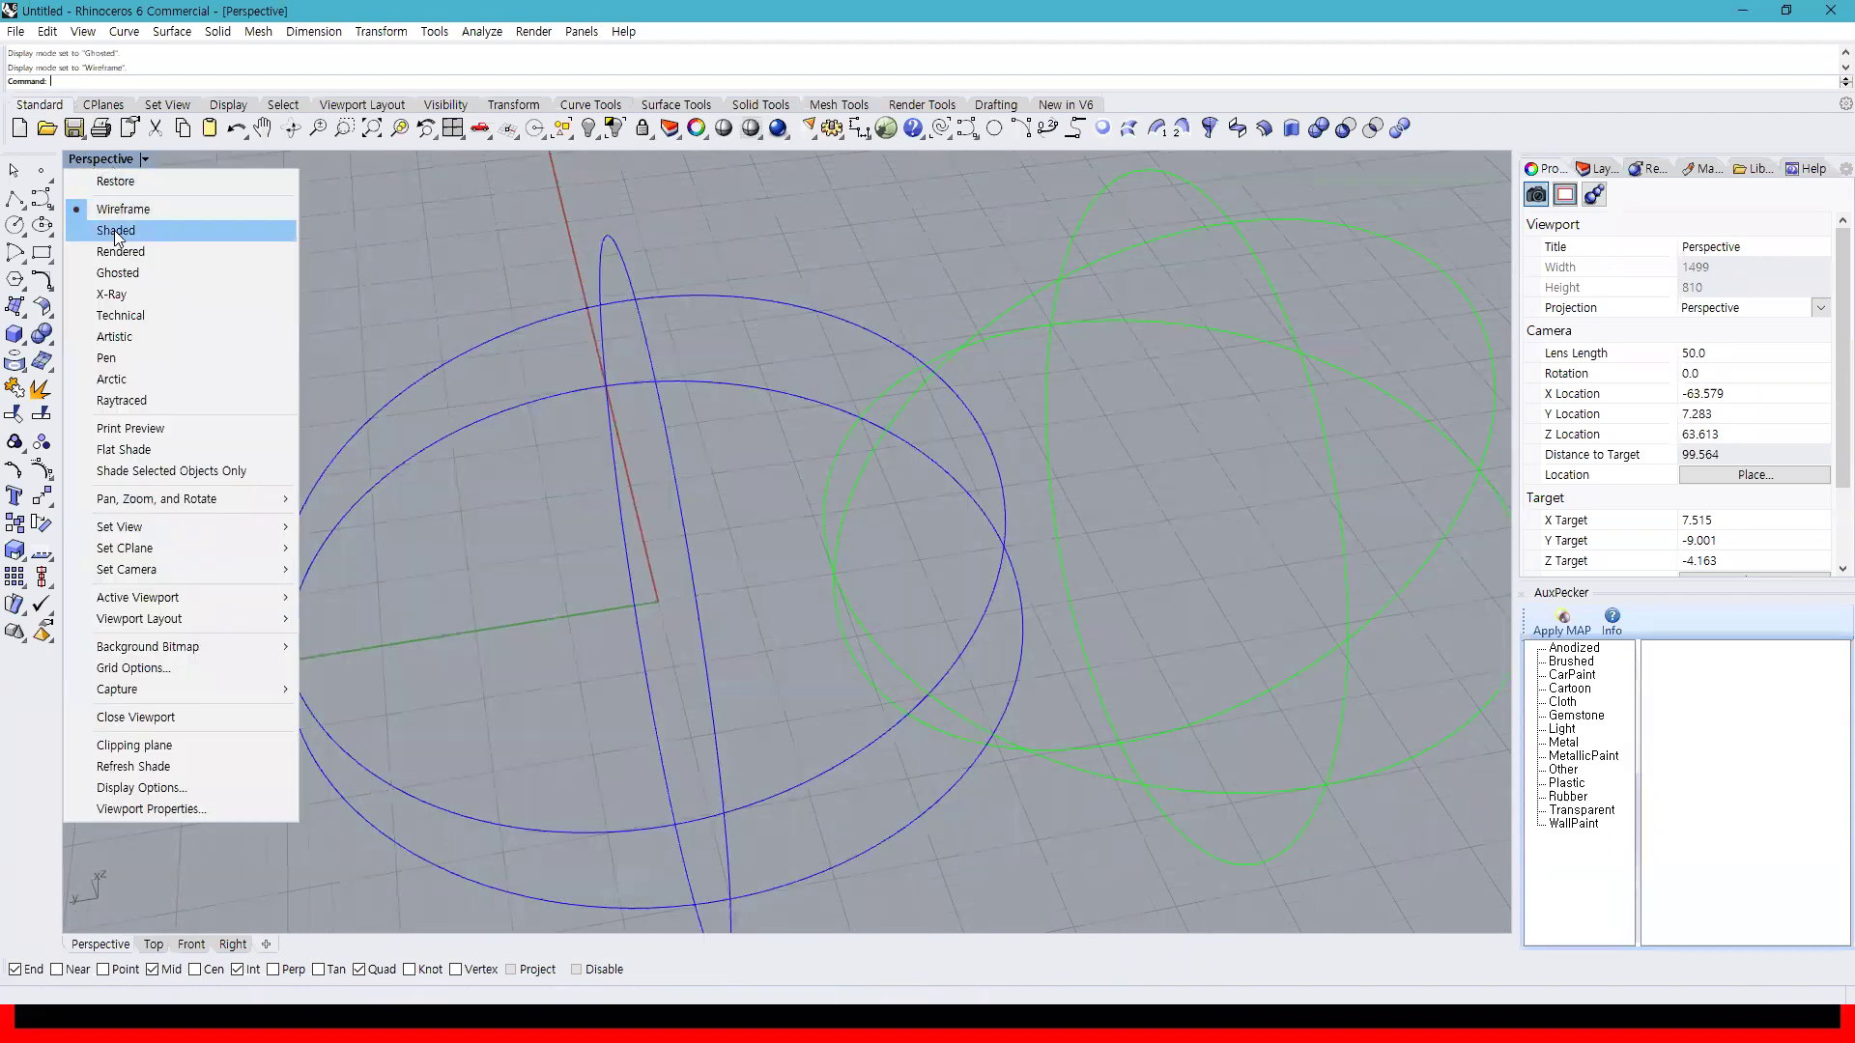
{"action": "left_click", "coordinate": [114, 230]}
{"action": "left_click", "coordinate": [98, 160]}
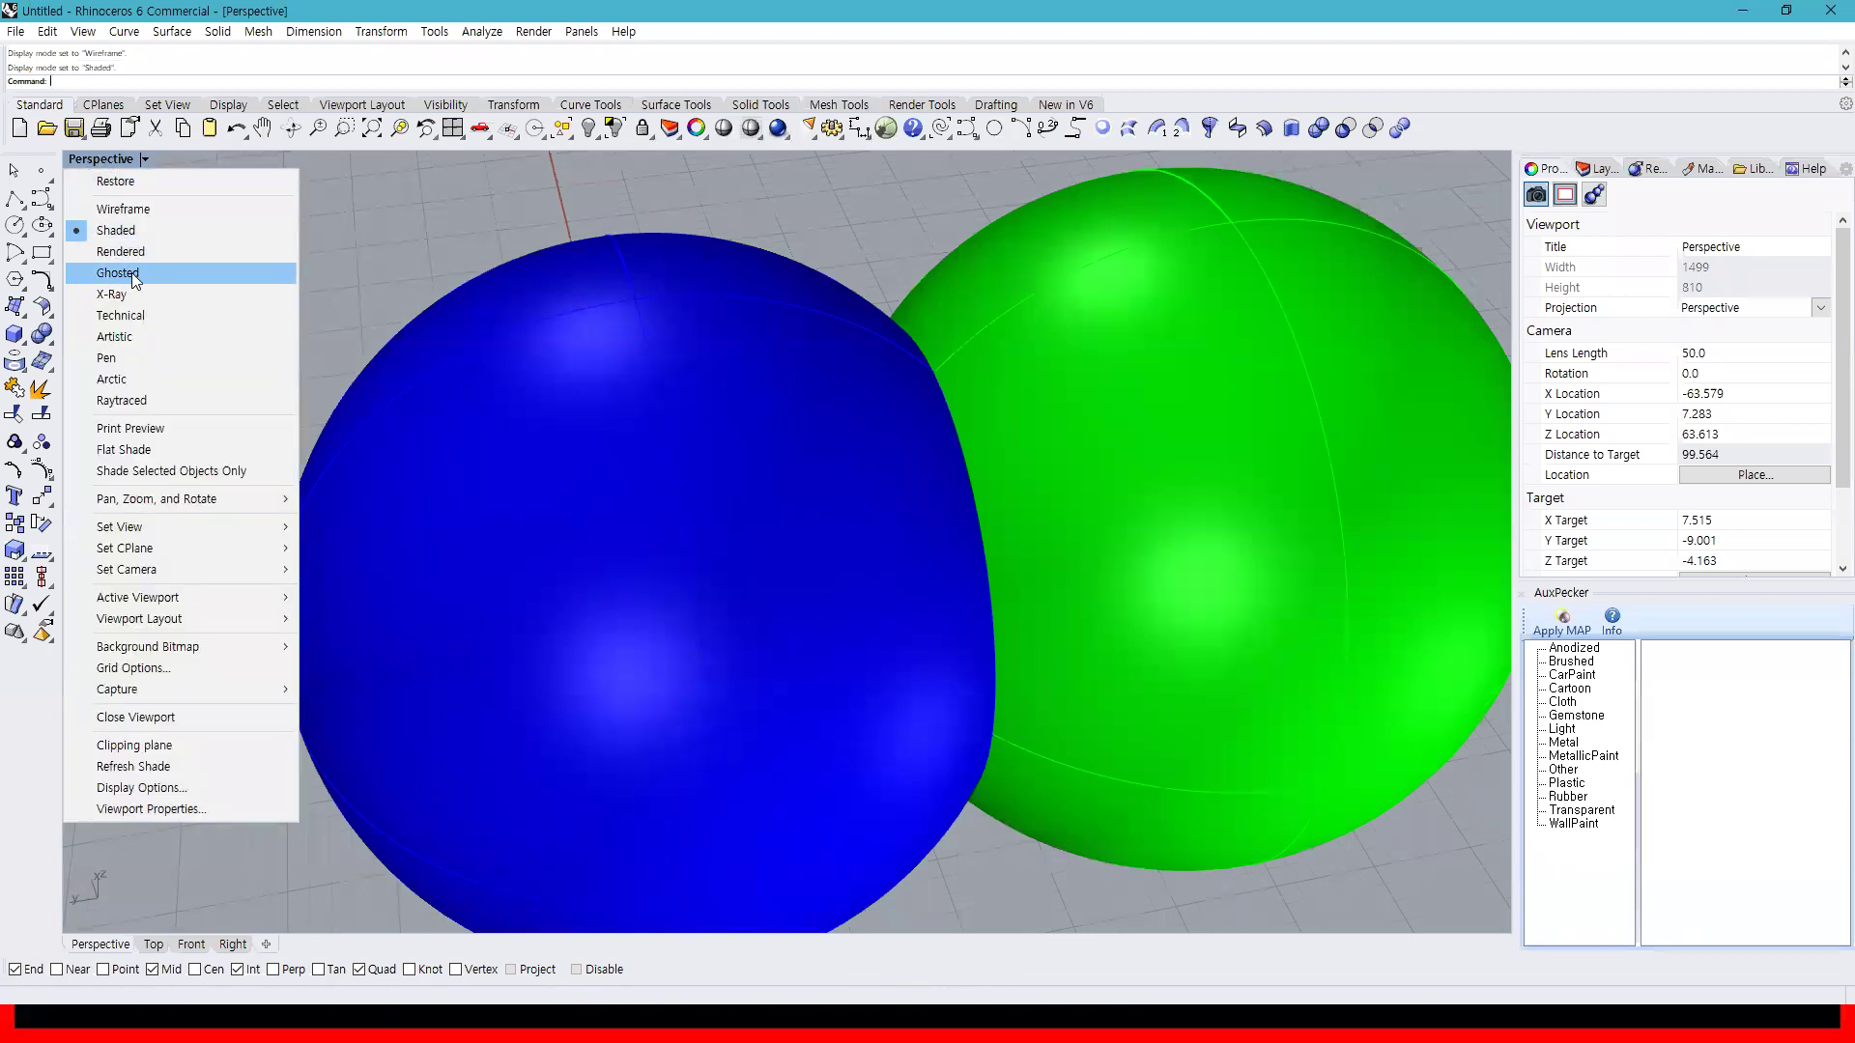
{"action": "left_click", "coordinate": [131, 273]}
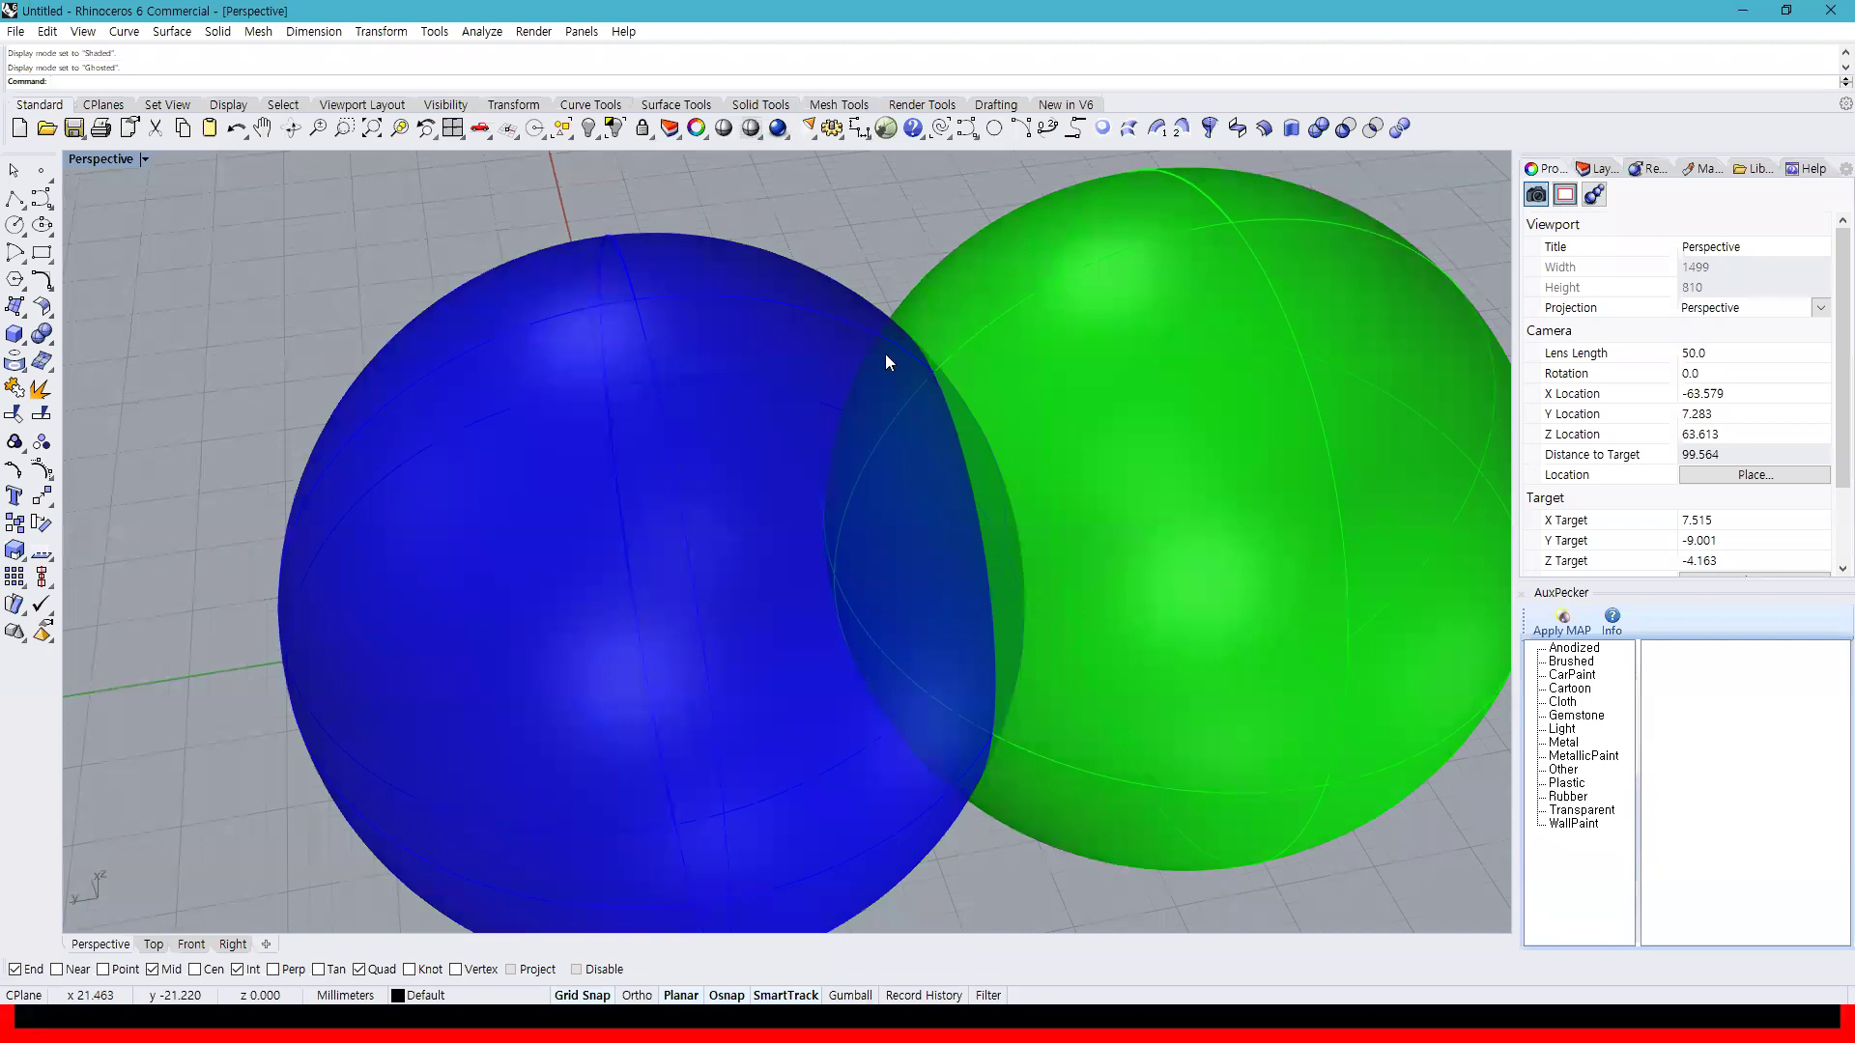
Preview the spheres in X-Ray and Technical display, and restore the Ghosted mode
{"action": "left_click", "coordinate": [99, 160]}
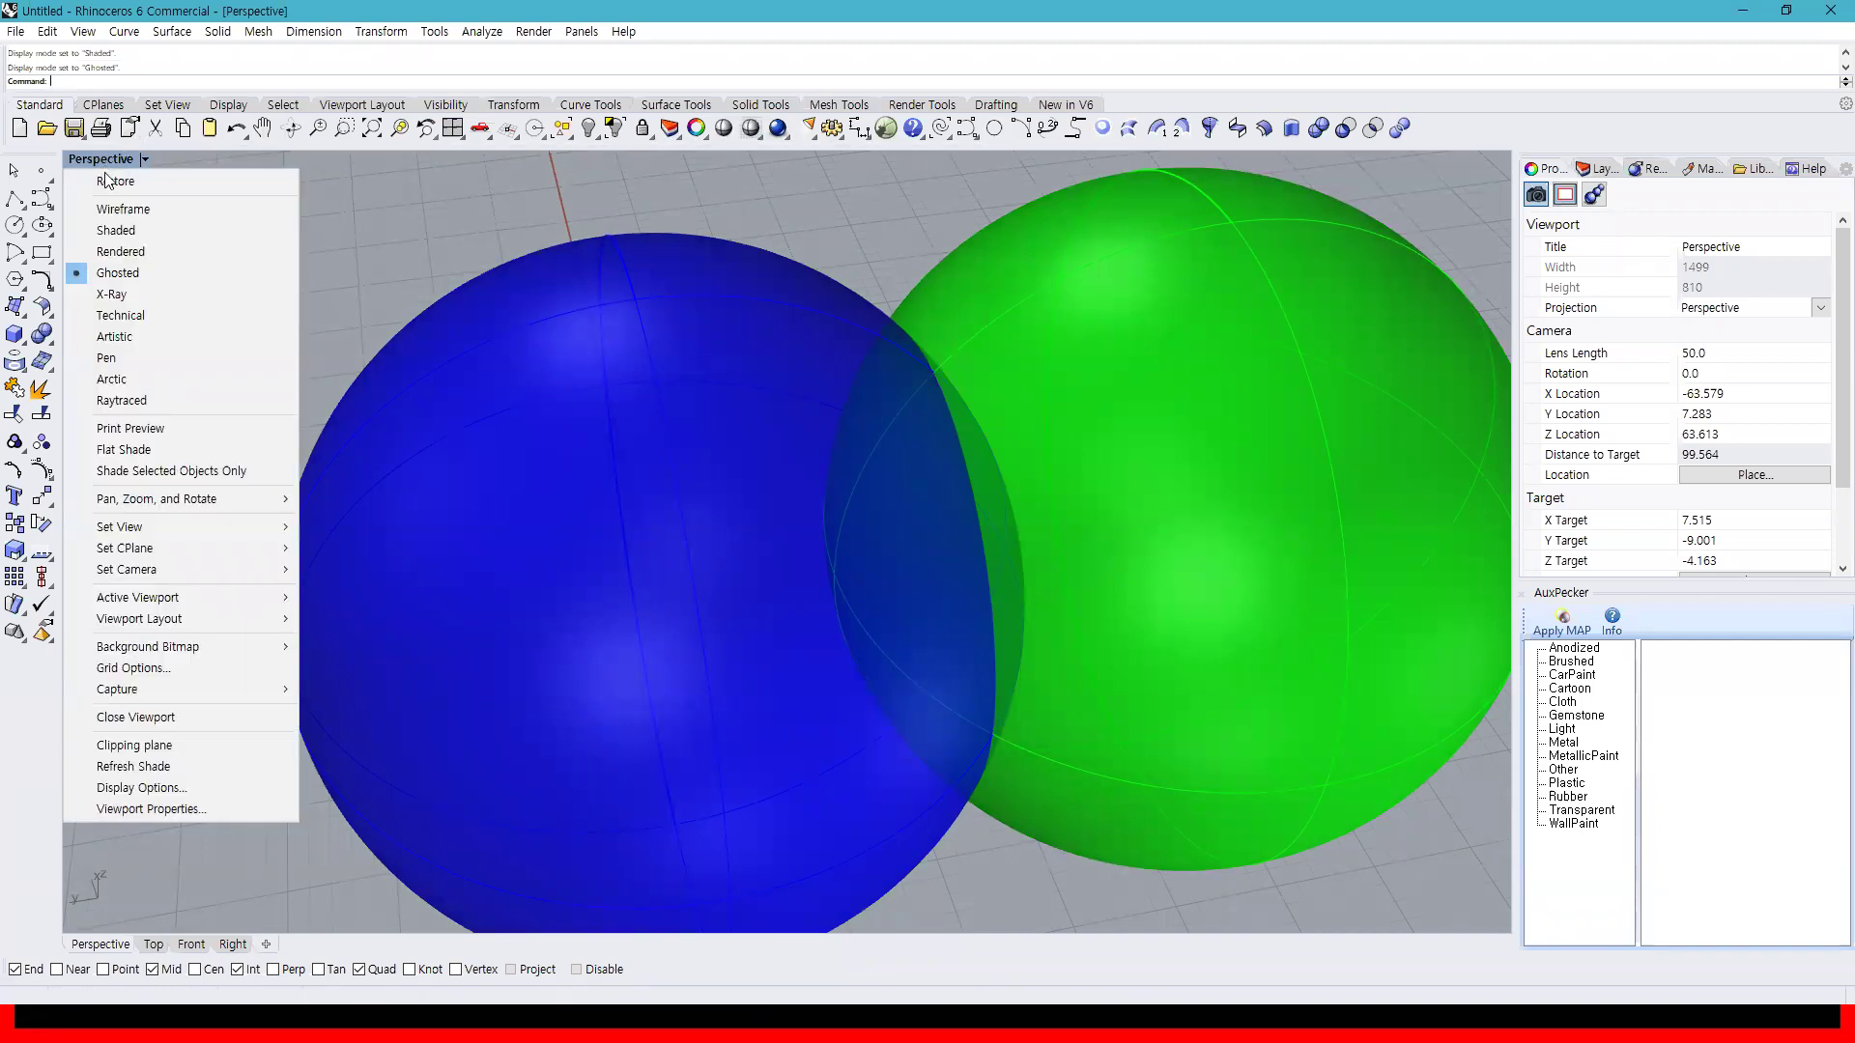
{"action": "left_click", "coordinate": [127, 294]}
{"action": "right_click_drag", "start_coordinate": [881, 340], "coordinate": [943, 365]}
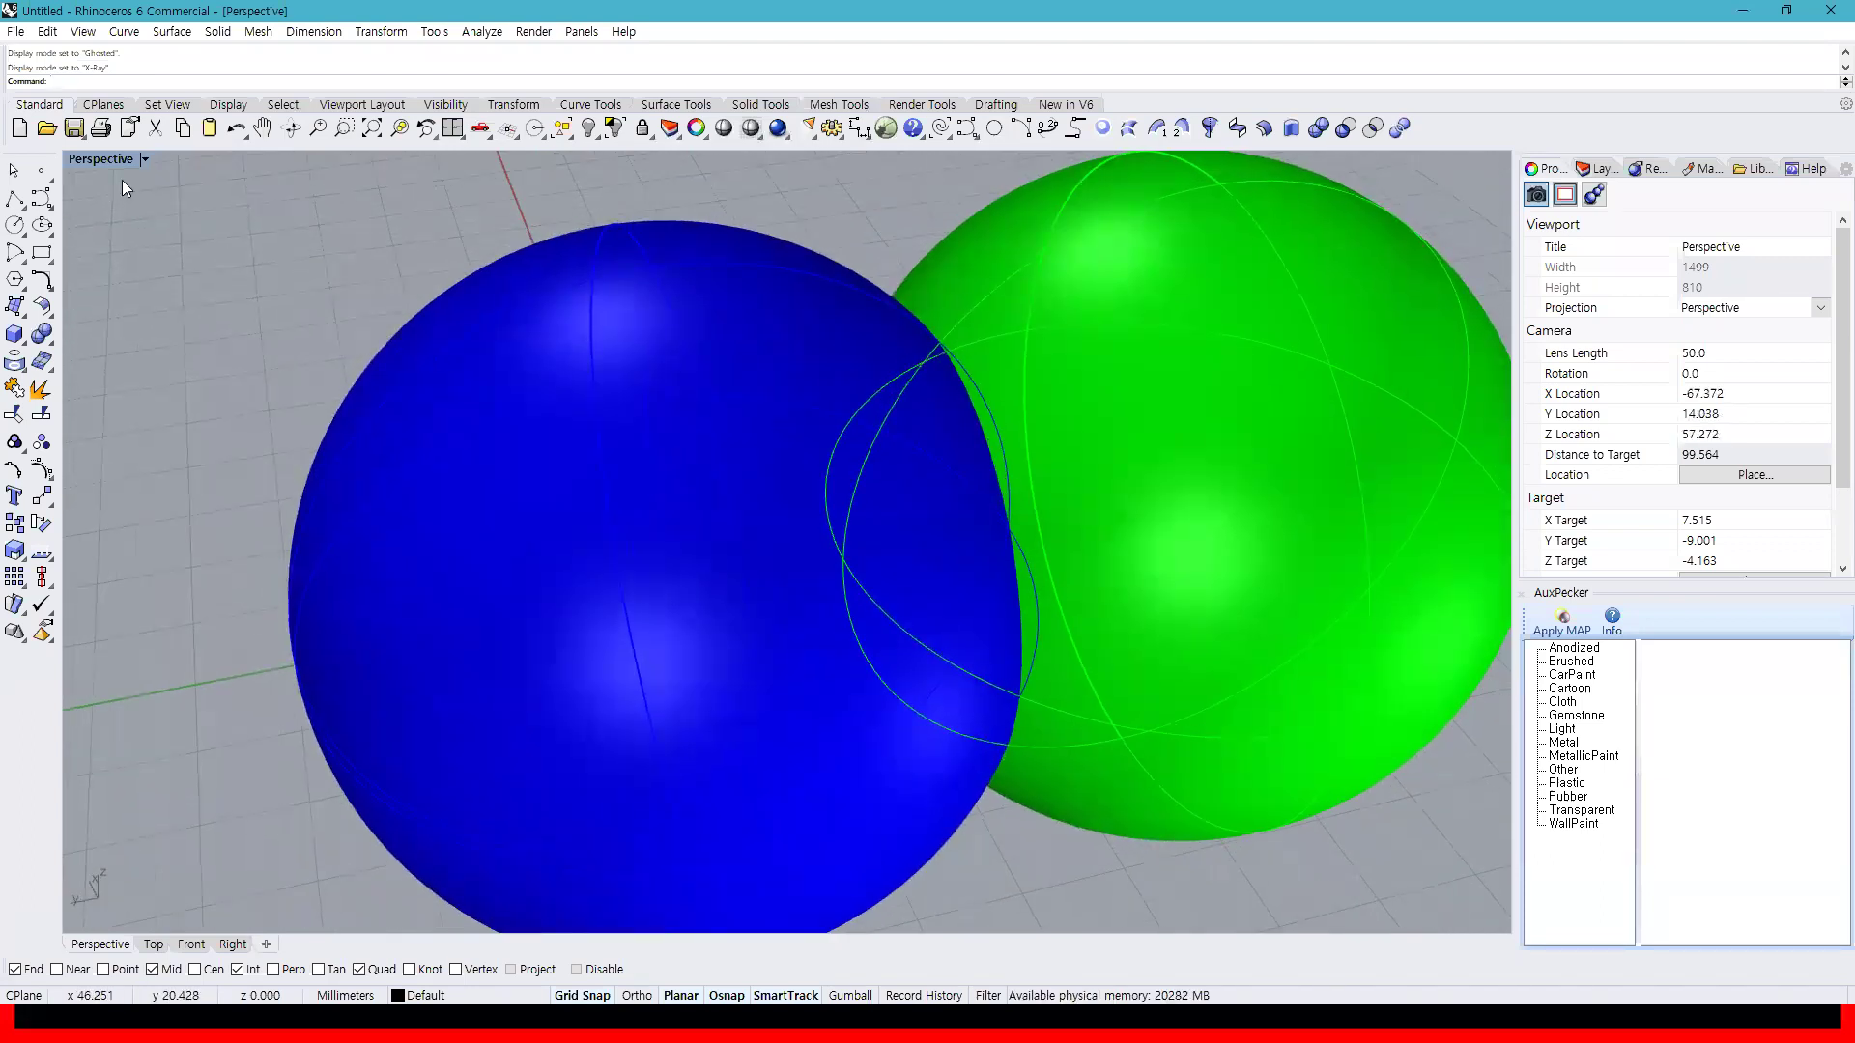
{"action": "left_click", "coordinate": [102, 160]}
{"action": "left_click", "coordinate": [142, 315]}
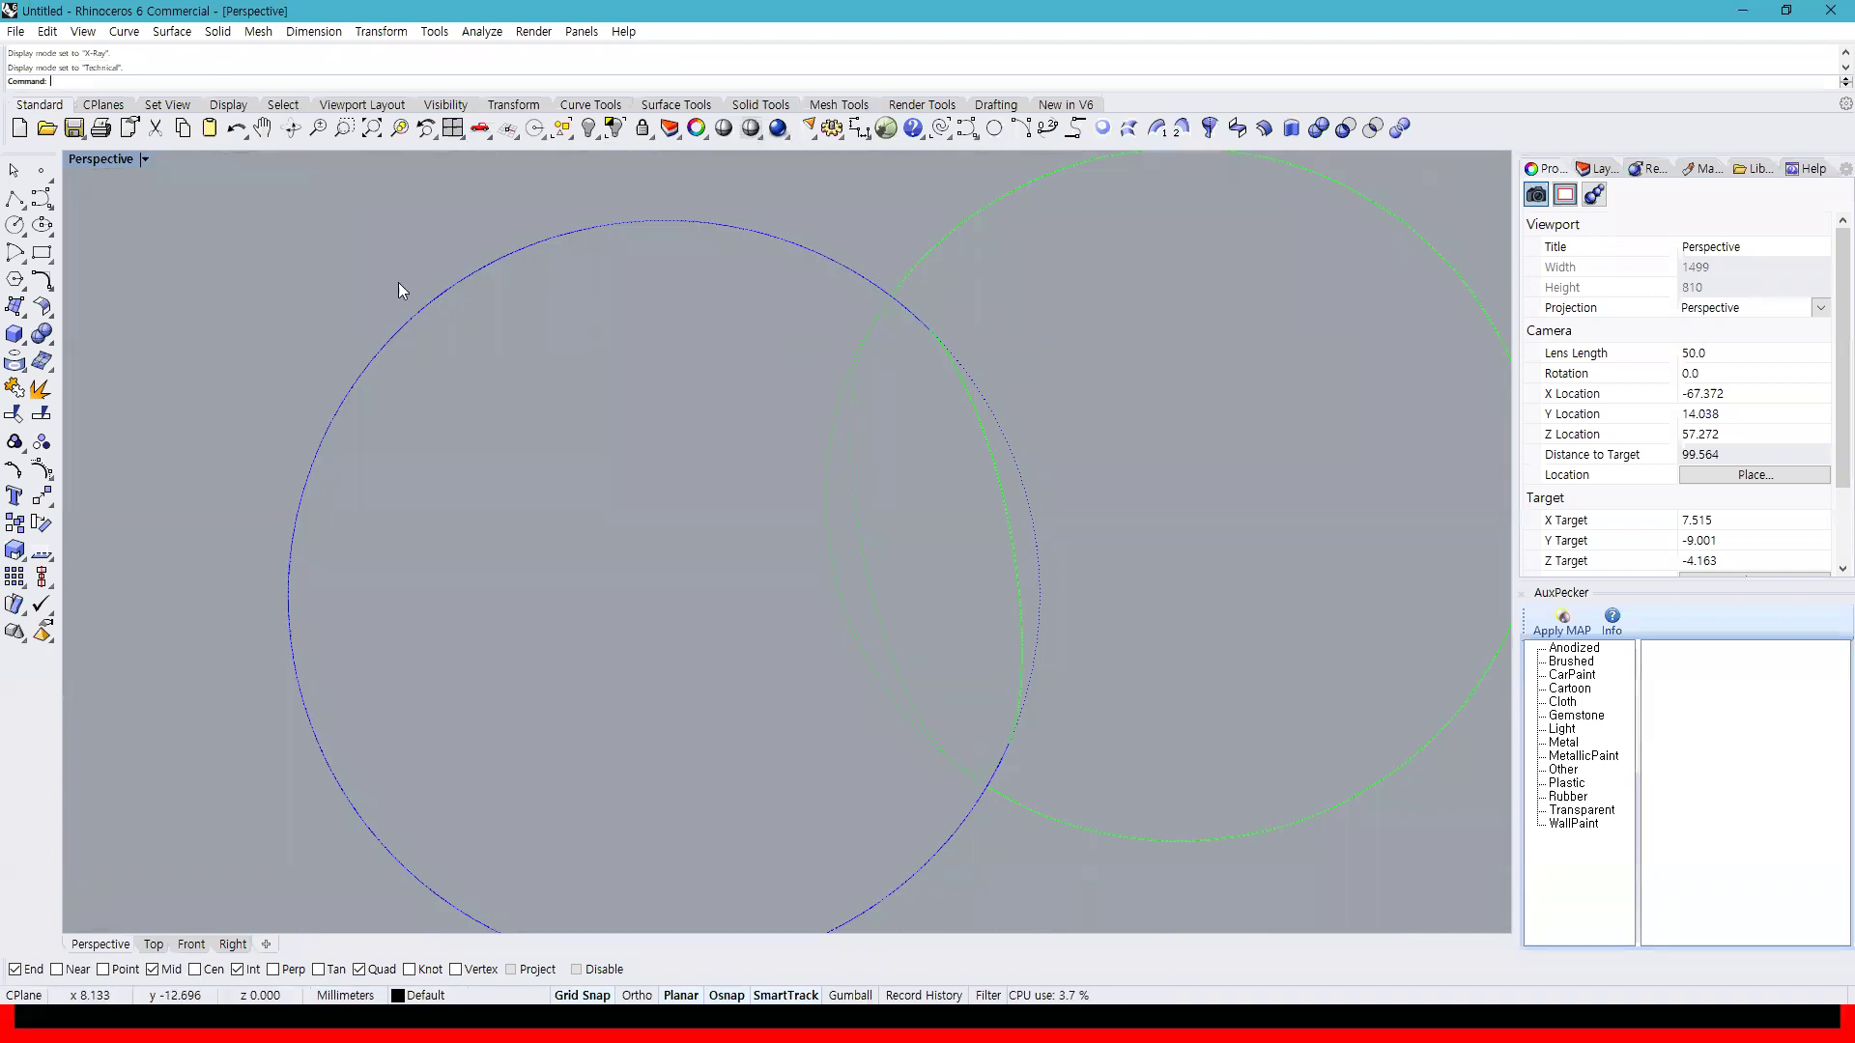
{"action": "left_click", "coordinate": [99, 158]}
{"action": "left_click", "coordinate": [132, 274]}
Join the blue and green spheres into one solid with Boolean union, picking the blue sphere first
{"action": "mouse_move", "coordinate": [904, 413]}
{"action": "right_mouse_down"}
{"action": "mouse_move", "coordinate": [890, 347]}
{"action": "mouse_move", "coordinate": [737, 310]}
{"action": "mouse_move", "coordinate": [801, 375]}
{"action": "mouse_move", "coordinate": [1064, 393]}
{"action": "mouse_move", "coordinate": [1150, 442]}
{"action": "right_mouse_up"}
{"action": "scroll", "coordinate": [1159, 416], "scroll_direction": "down", "scroll_amount": 6}
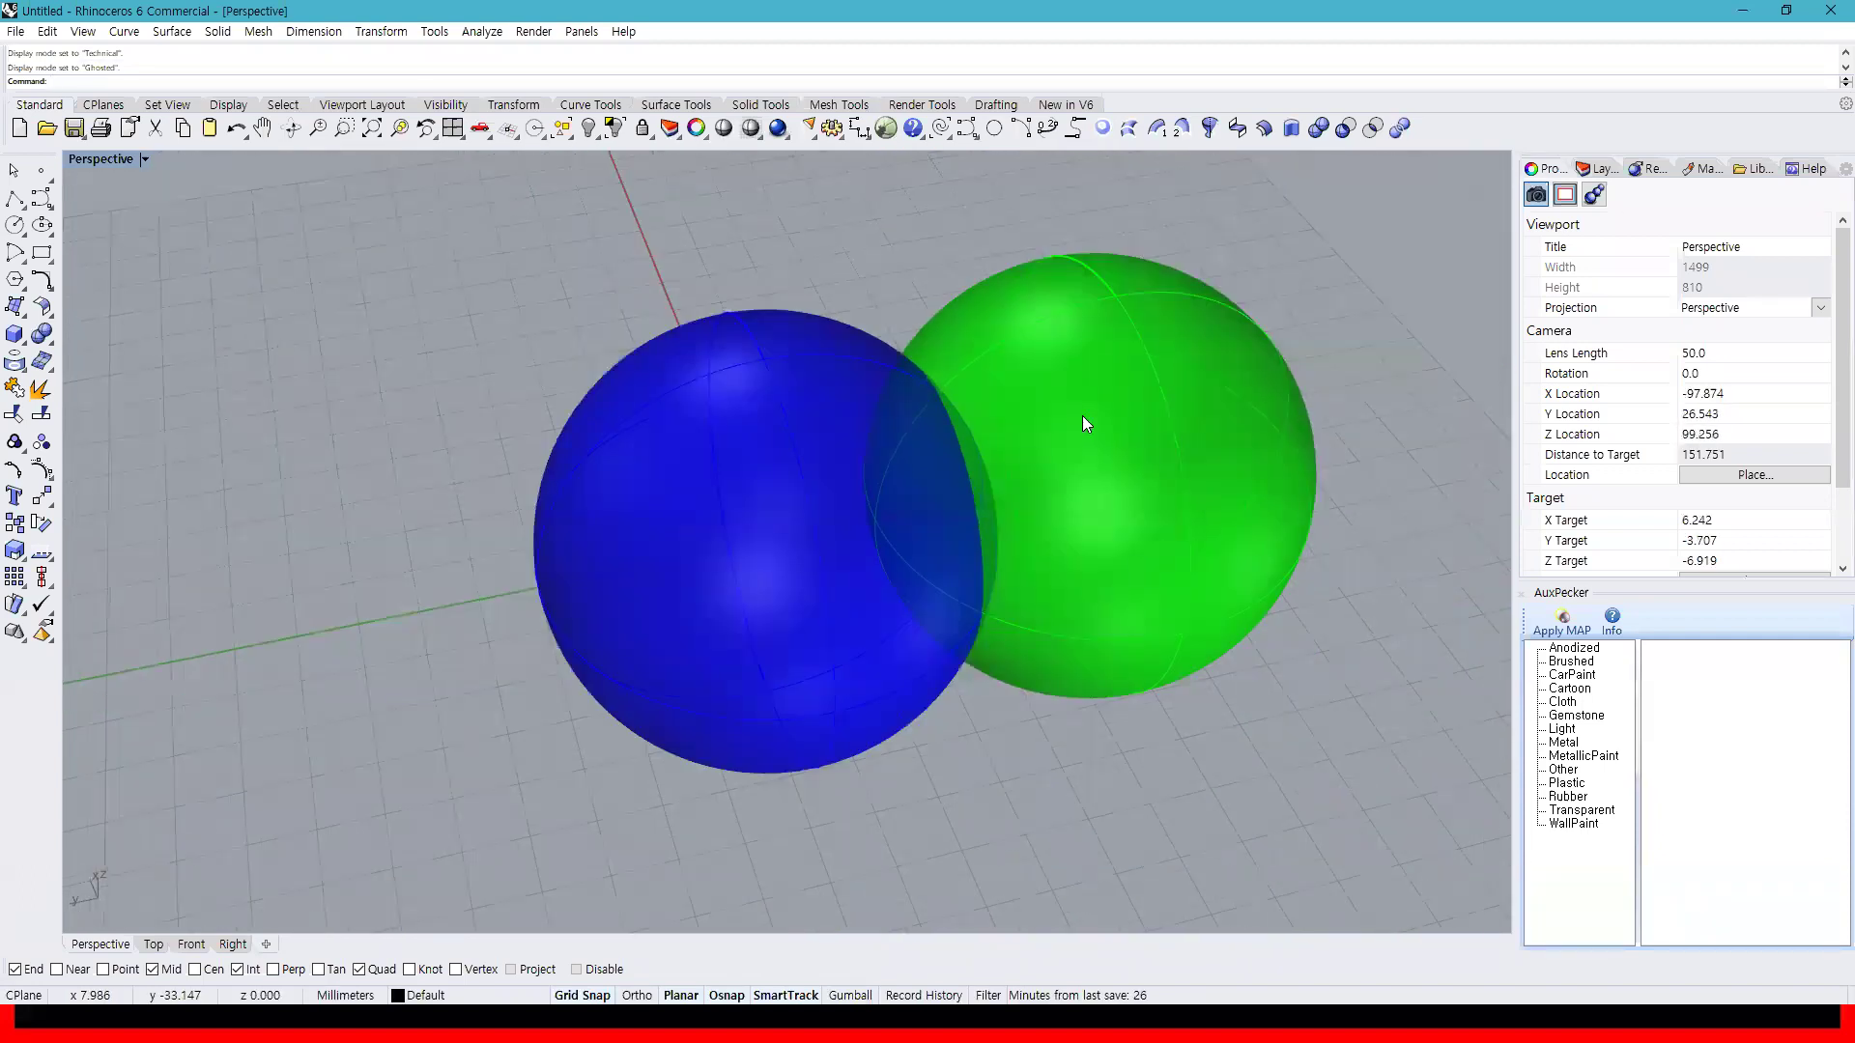
{"action": "left_click", "coordinate": [893, 447]}
{"action": "left_click", "coordinate": [903, 458], "text": "shift"}
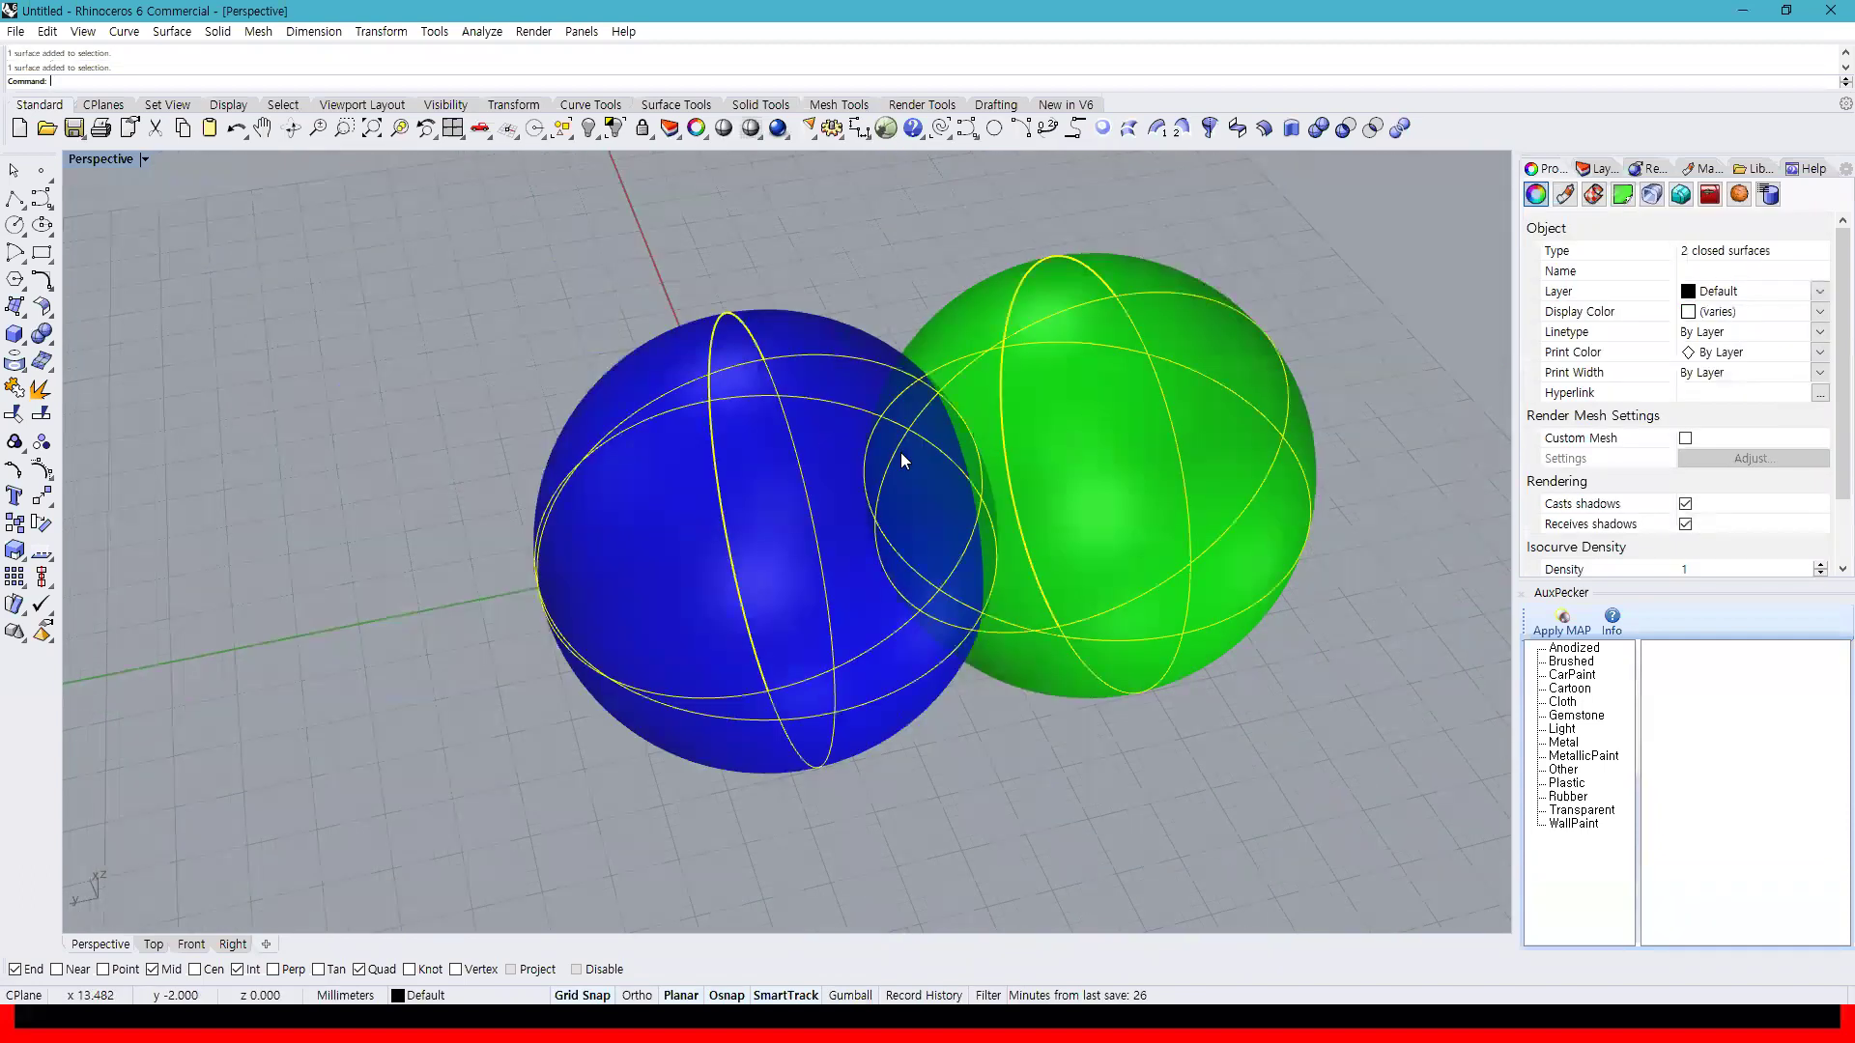
{"action": "left_click", "coordinate": [1316, 128]}
Inspect the united solid from several sides, including the seam where the two spheres meet
{"action": "right_click_drag", "start_coordinate": [1405, 313], "coordinate": [1178, 361]}
{"action": "scroll", "coordinate": [907, 541], "scroll_direction": "up", "scroll_amount": 4}
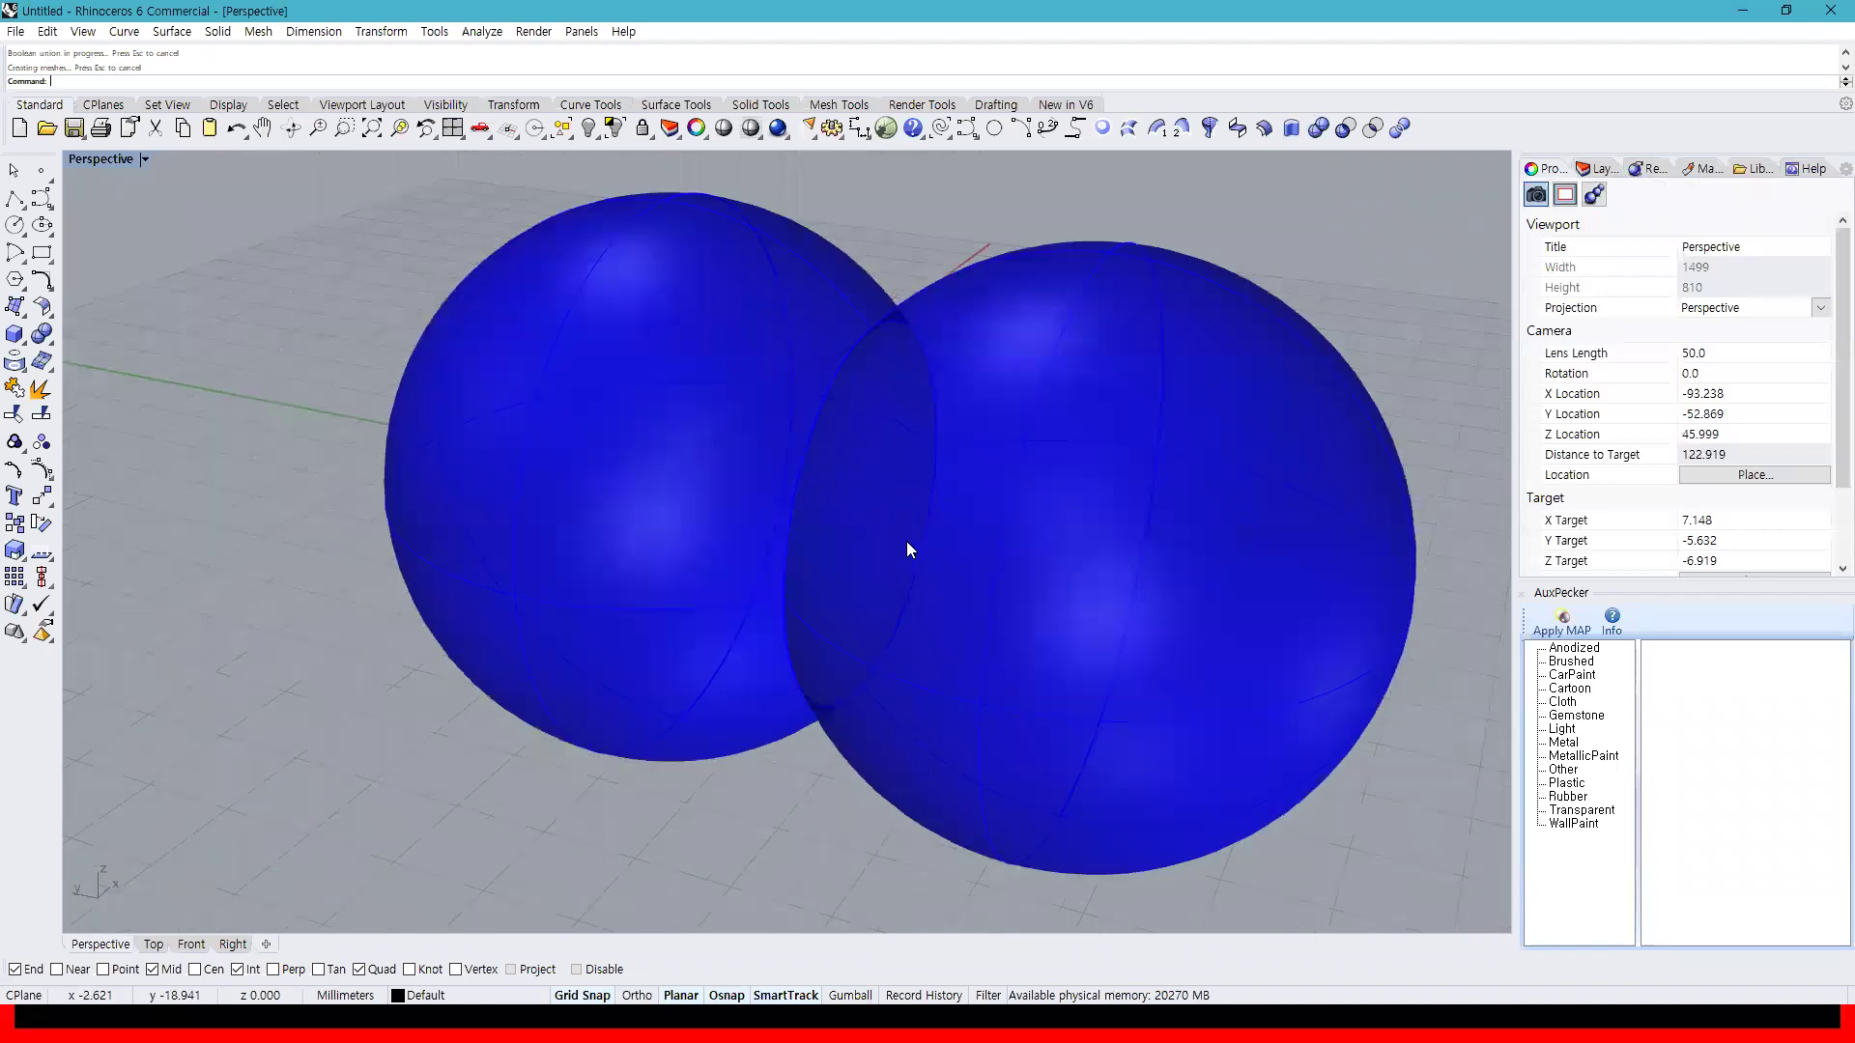
{"action": "right_click_drag", "start_coordinate": [974, 568], "coordinate": [972, 427]}
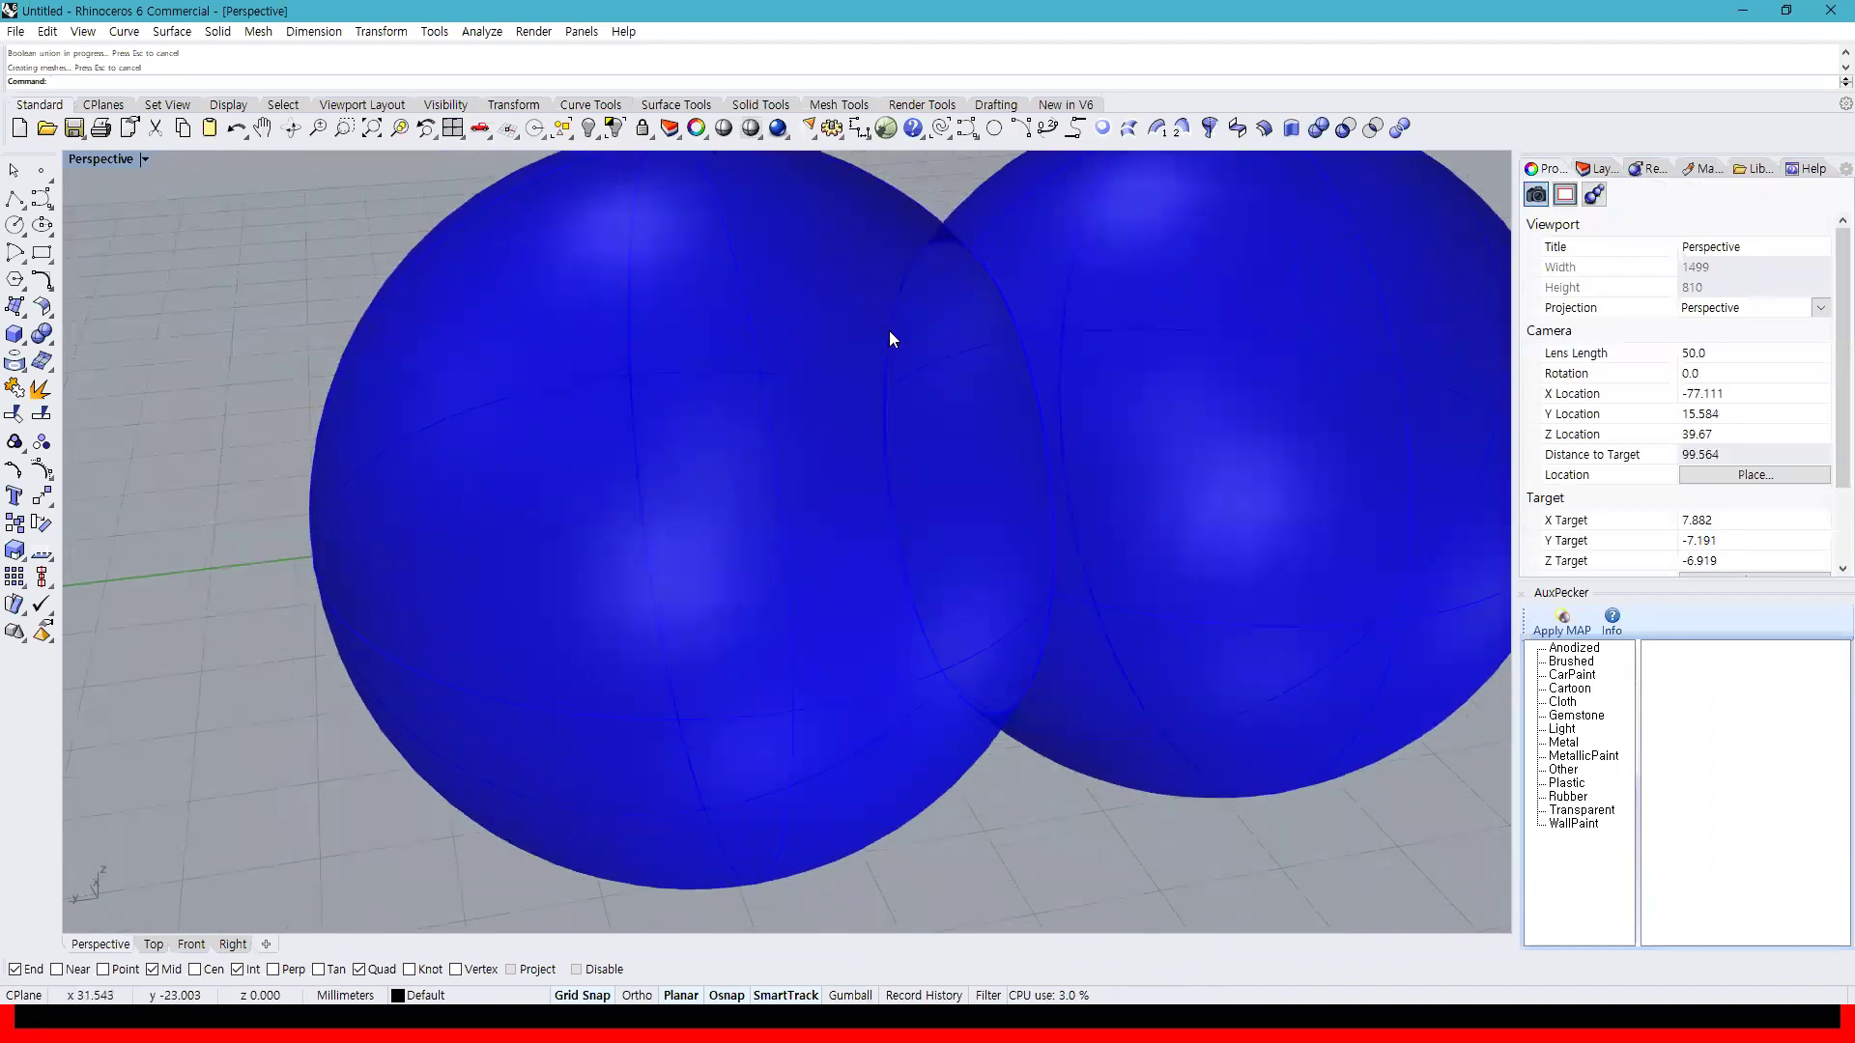
{"action": "mouse_move", "coordinate": [918, 674]}
{"action": "right_mouse_down"}
{"action": "mouse_move", "coordinate": [1022, 633]}
{"action": "mouse_move", "coordinate": [919, 647]}
{"action": "right_mouse_up"}
{"action": "left_click", "coordinate": [1006, 622]}
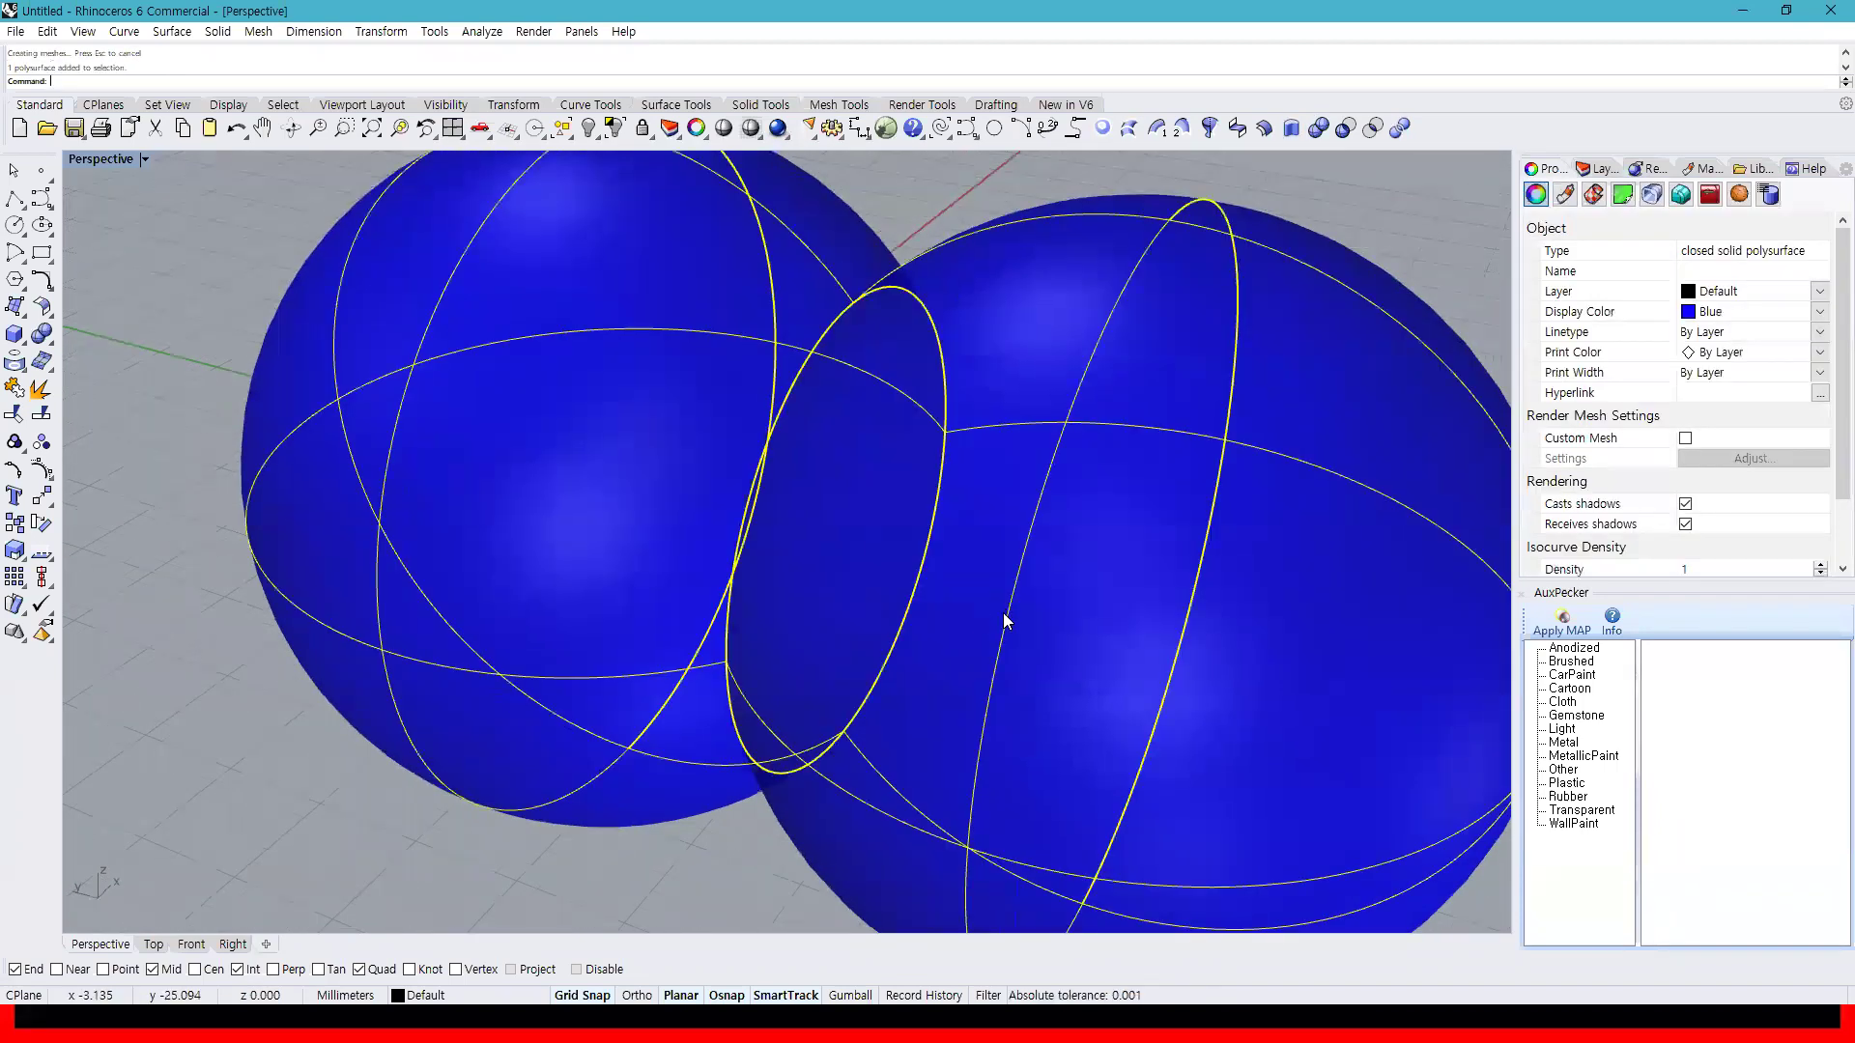
{"action": "scroll", "coordinate": [1007, 512], "scroll_direction": "down", "scroll_amount": 5}
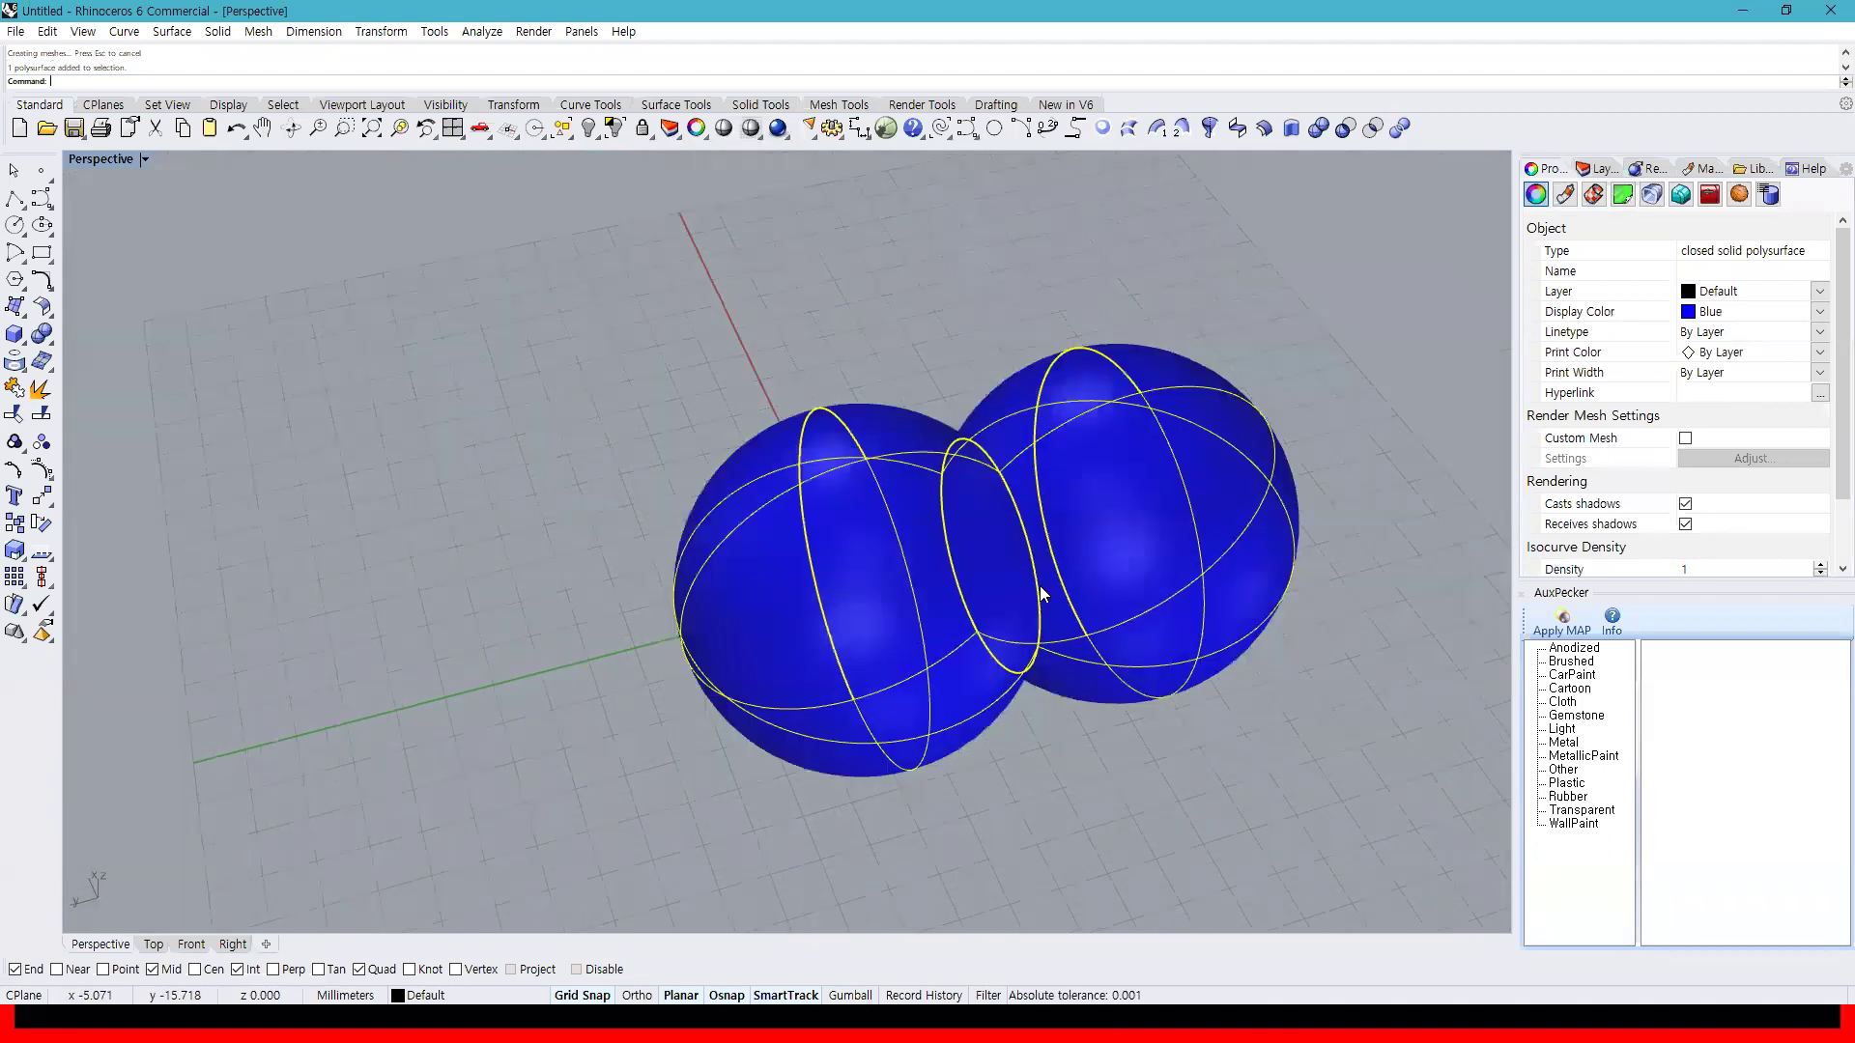
{"action": "right_click_drag", "start_coordinate": [1005, 544], "coordinate": [744, 509]}
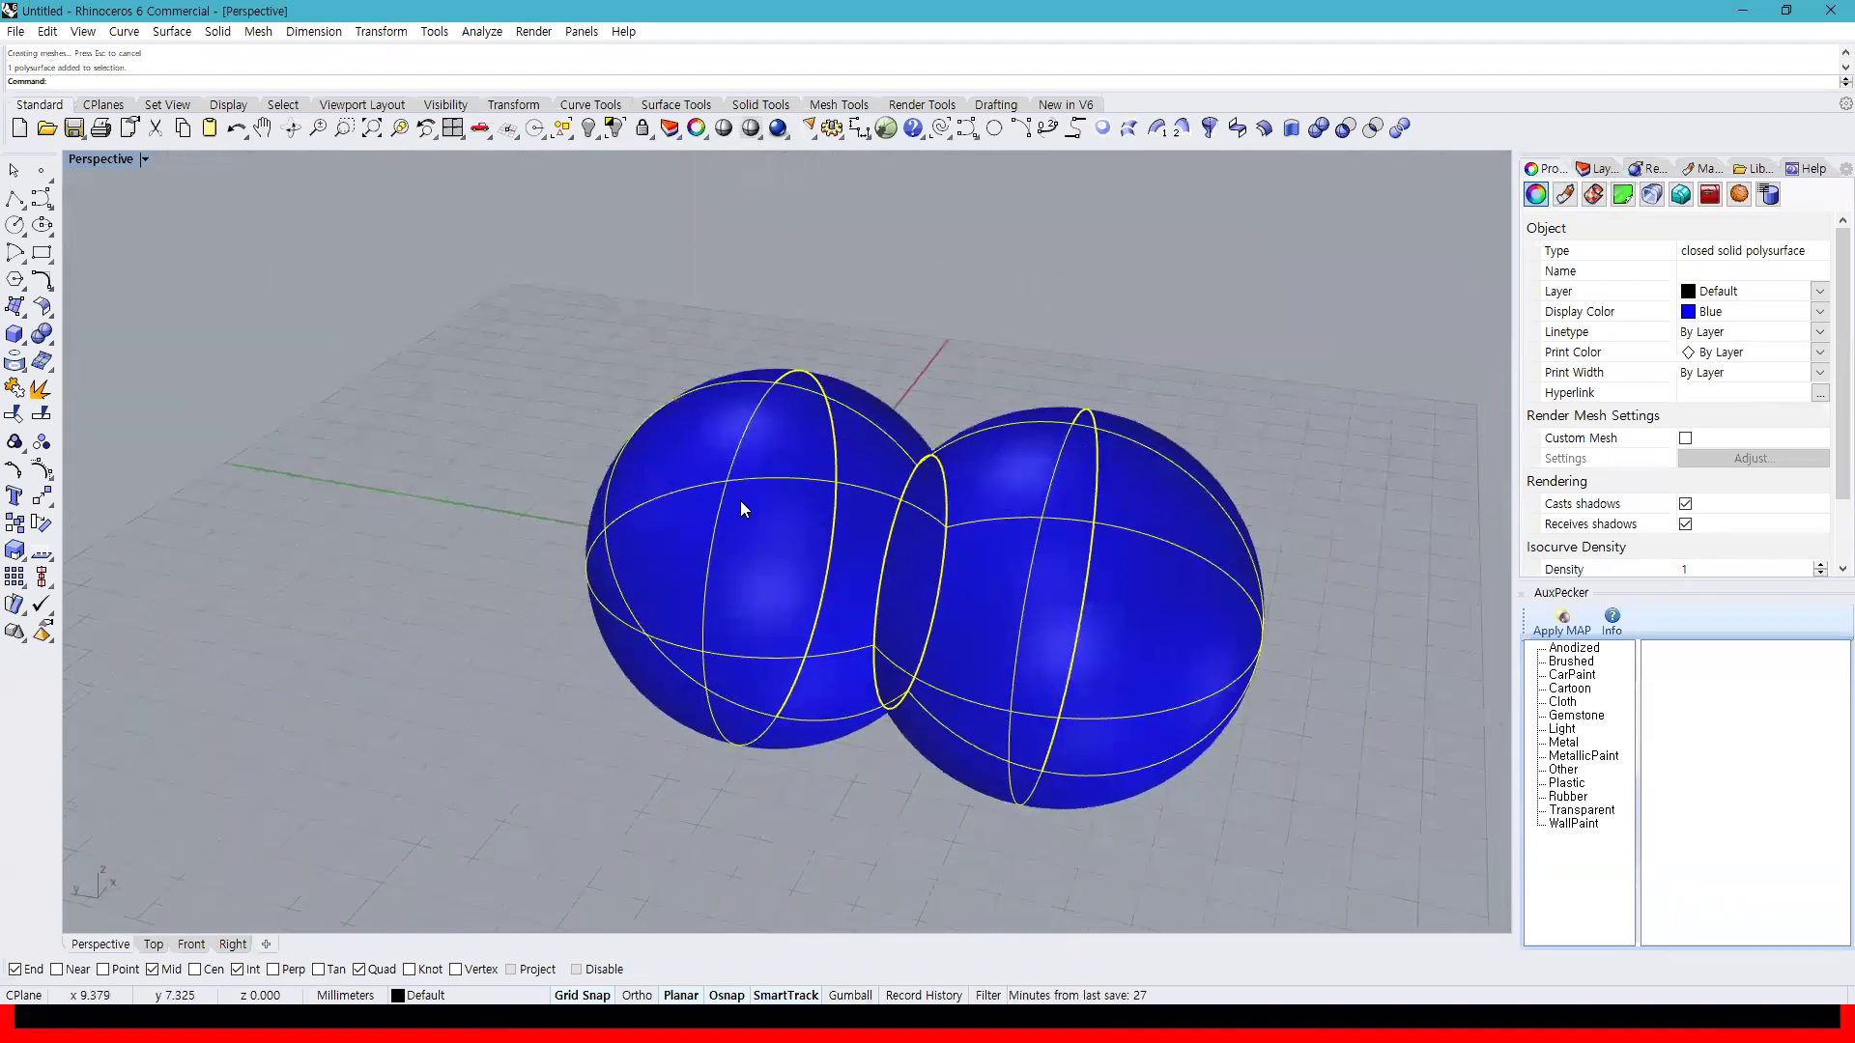
{"action": "left_click", "coordinate": [894, 366]}
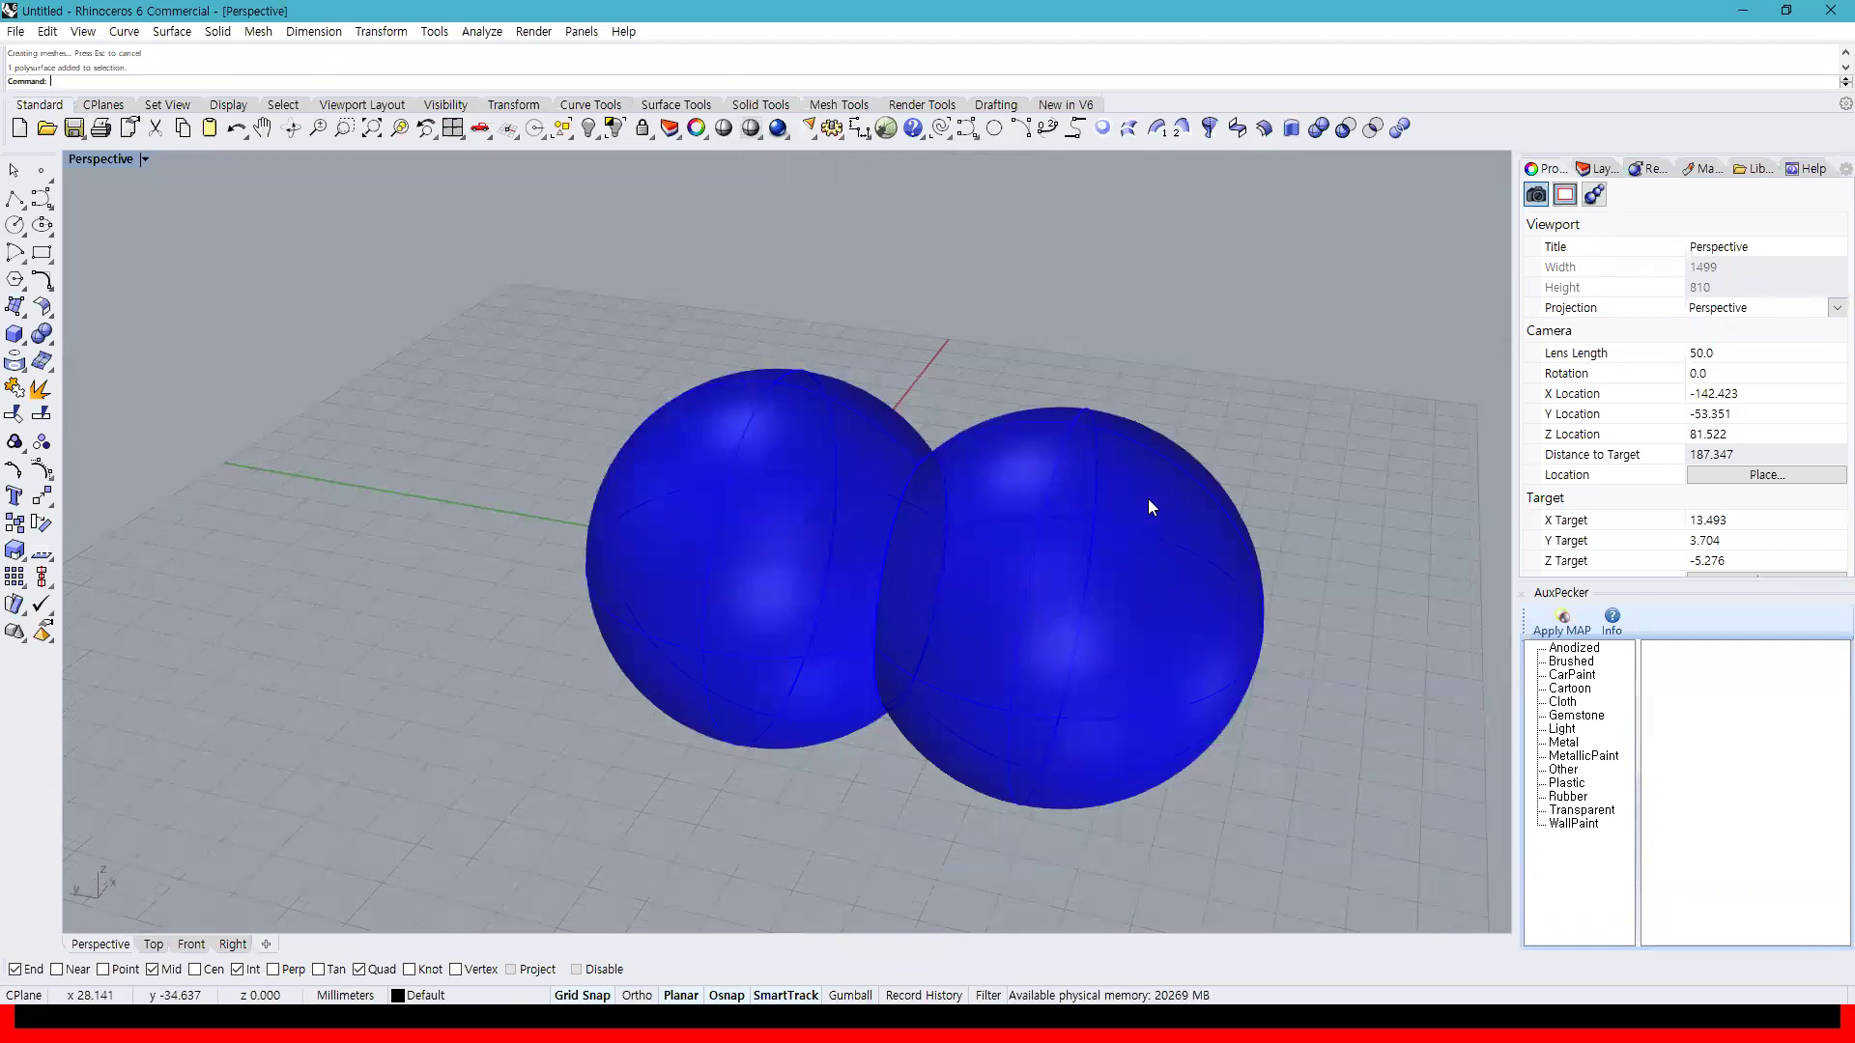
Undo the Boolean union and check both separate spheres by selecting them
{"action": "key", "text": "ctrl+z"}
{"action": "left_click", "coordinate": [1003, 537]}
{"action": "left_click", "coordinate": [794, 473], "text": "shift"}
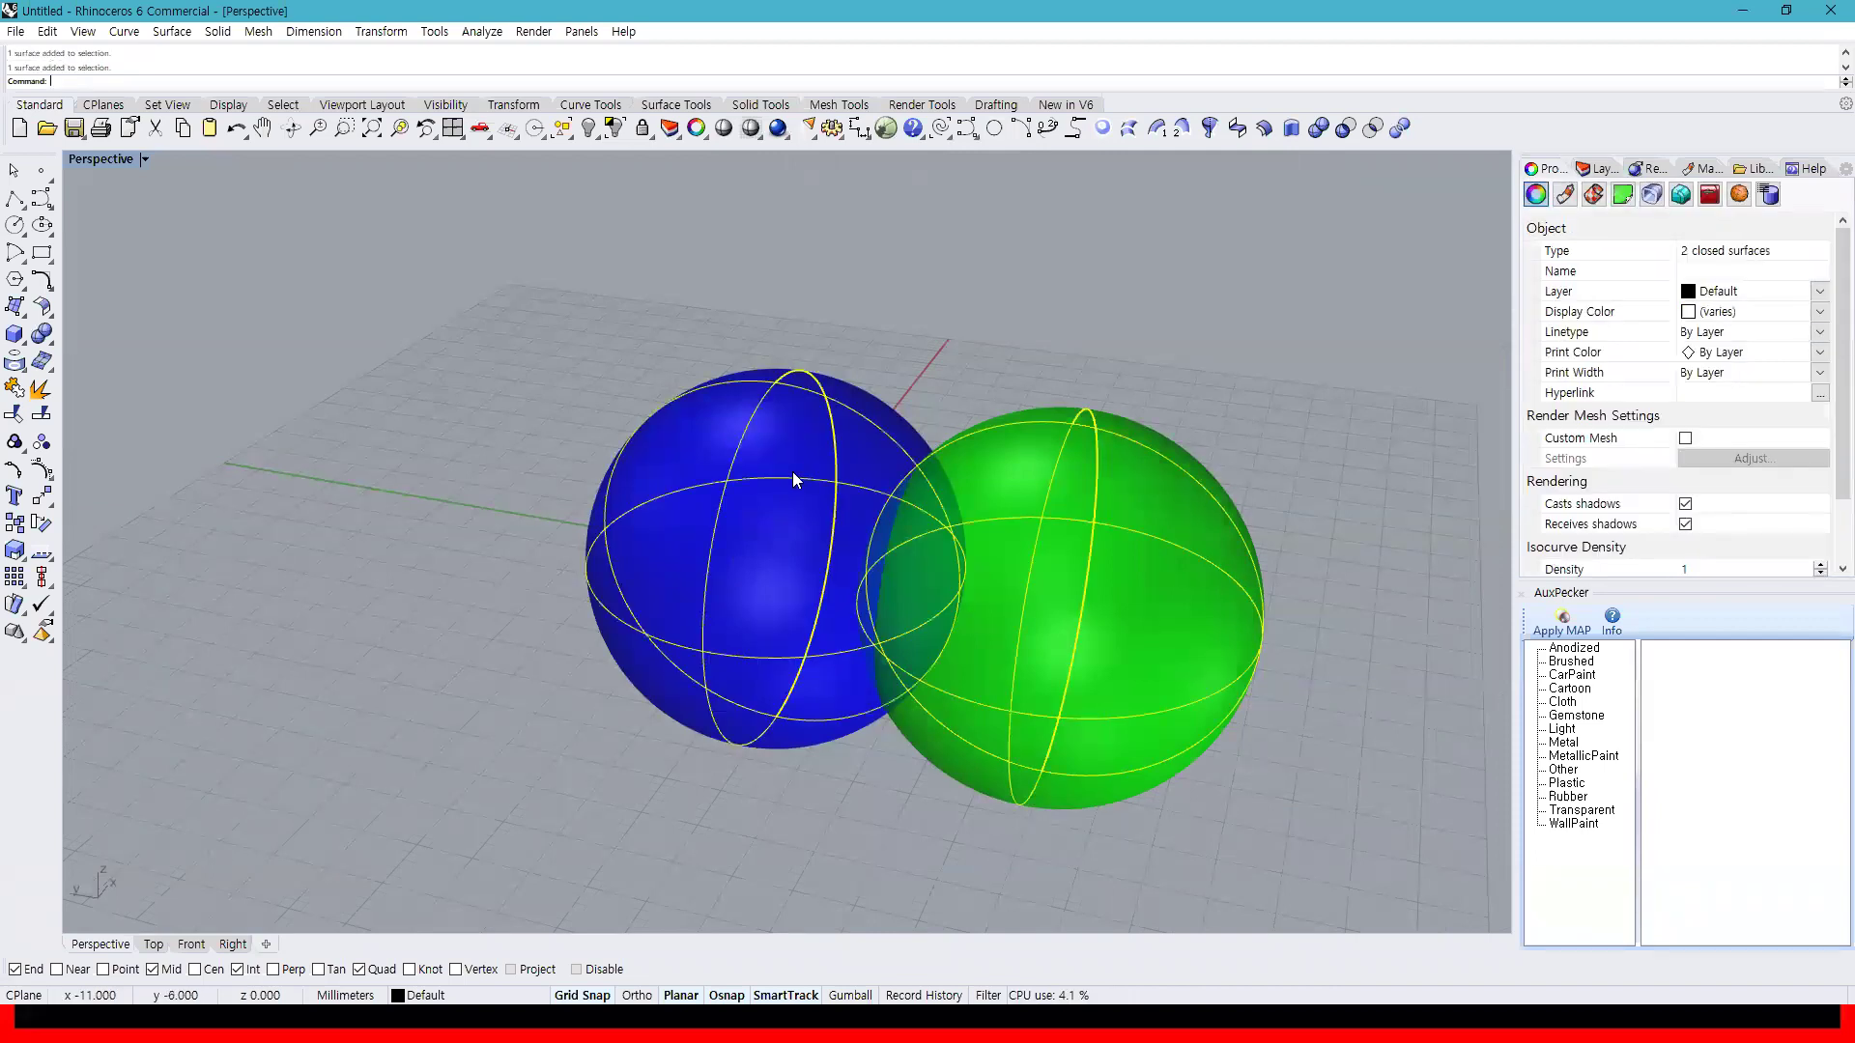
{"action": "left_click", "coordinate": [1003, 388]}
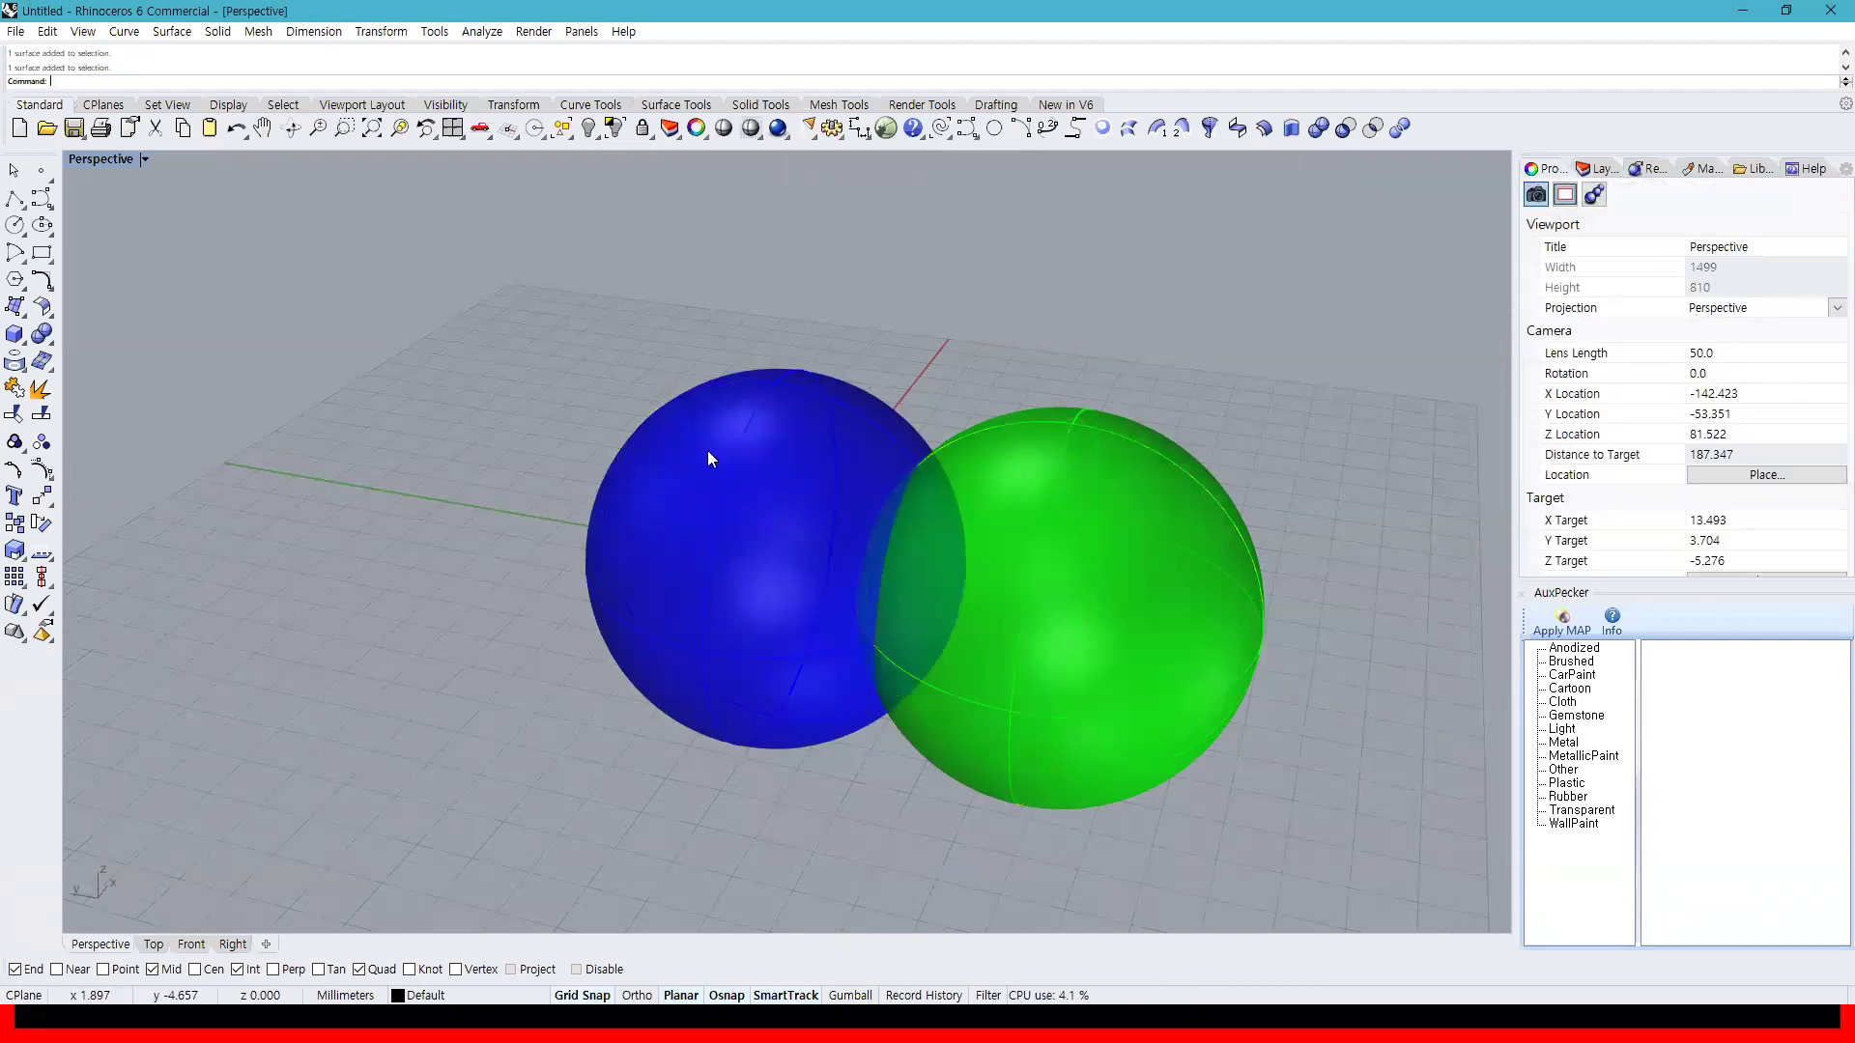
Try Boolean union with the green sphere selected first, view the combined solid, and undo it
{"action": "left_click", "coordinate": [1232, 600]}
{"action": "left_click", "coordinate": [960, 495], "text": "shift"}
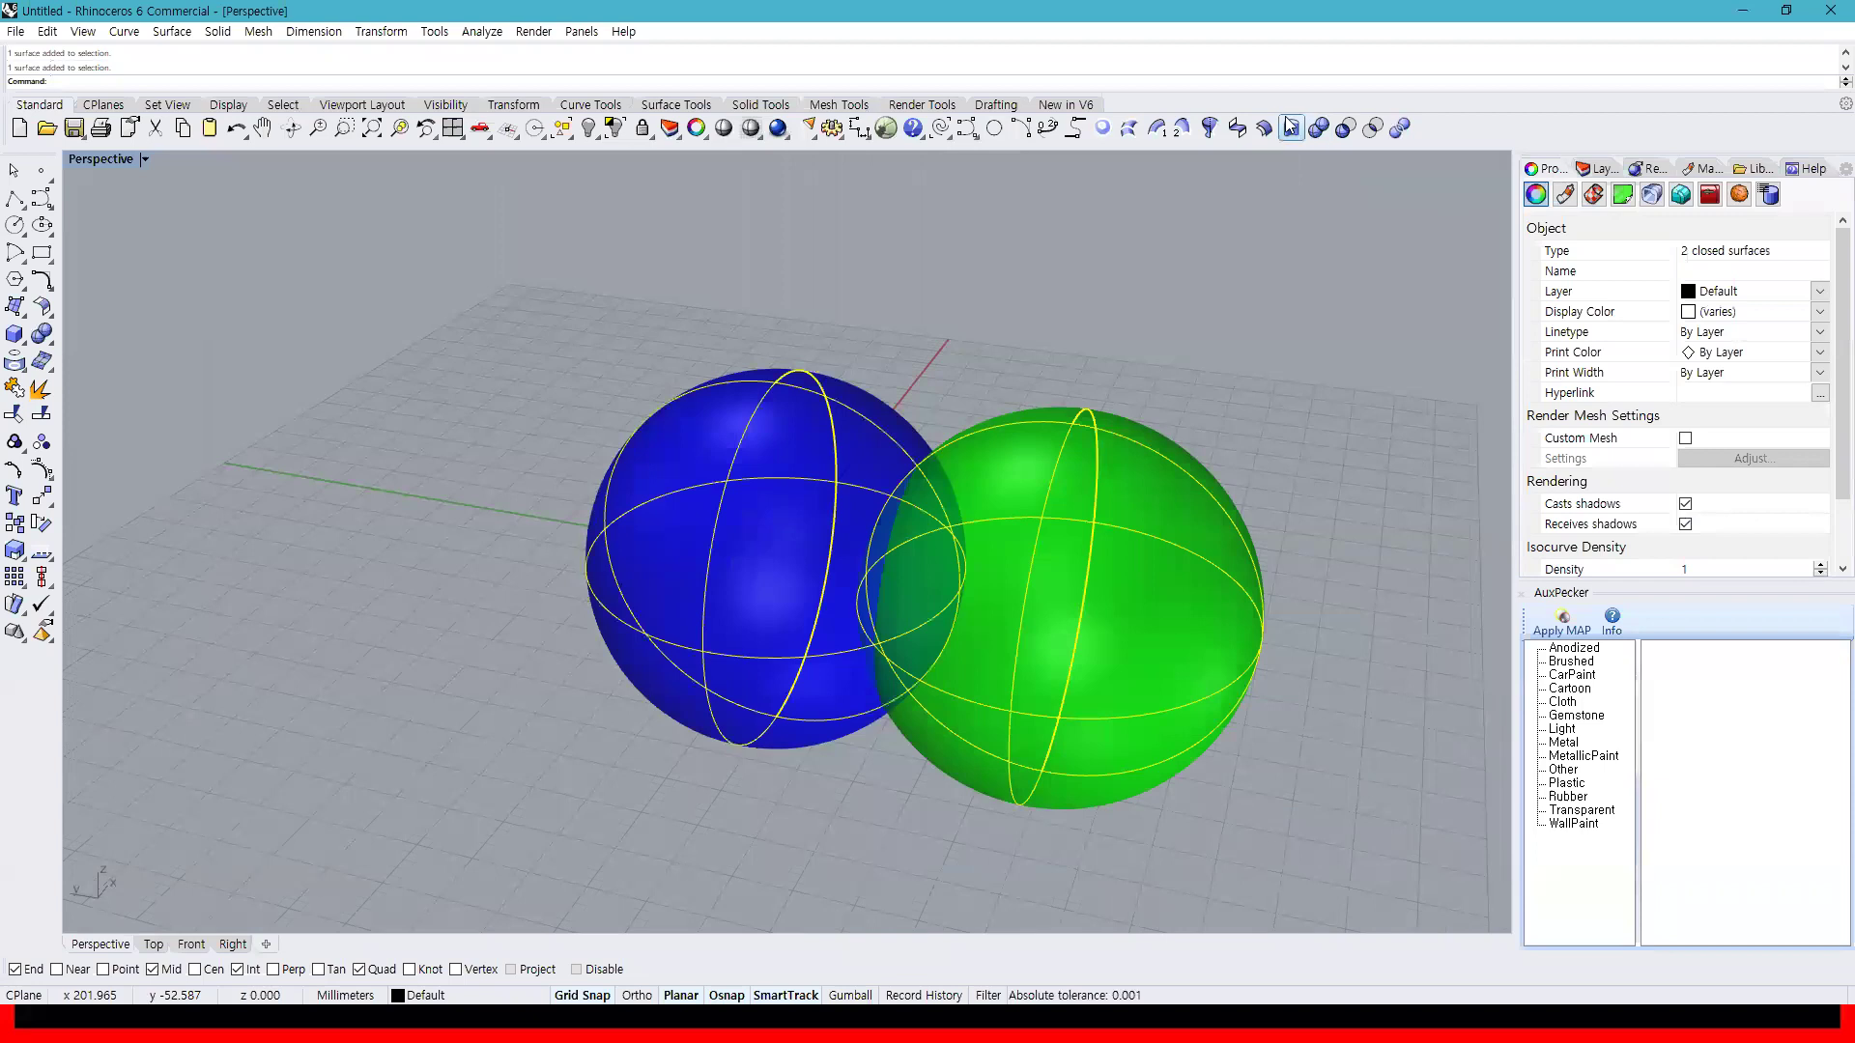
{"action": "left_click", "coordinate": [1318, 129]}
{"action": "right_click_drag", "start_coordinate": [1272, 270], "coordinate": [1026, 468]}
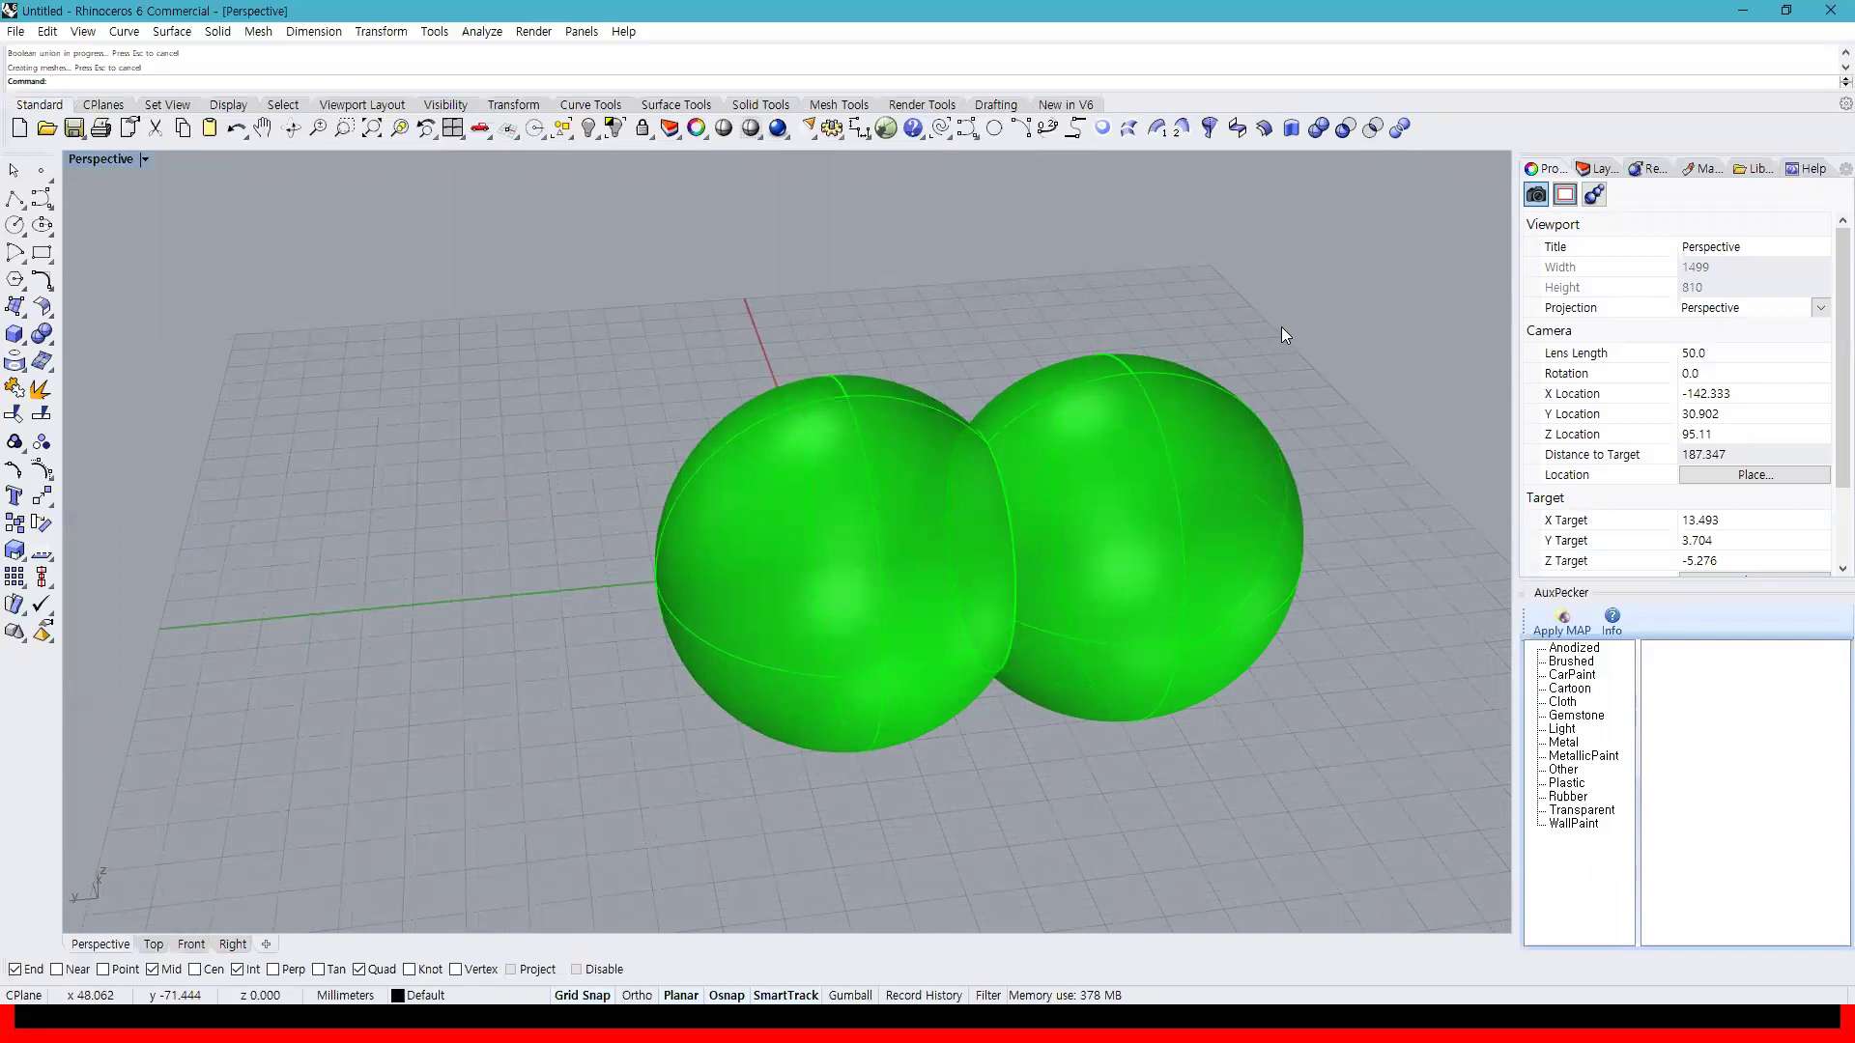
{"action": "key", "text": "ctrl+z"}
{"action": "key", "text": "Escape"}
Unite the two spheres again with Boolean union, selecting the blue sphere before the green one
{"action": "left_click", "coordinate": [847, 487]}
{"action": "left_click", "coordinate": [1121, 471]}
{"action": "left_click", "coordinate": [1317, 127]}
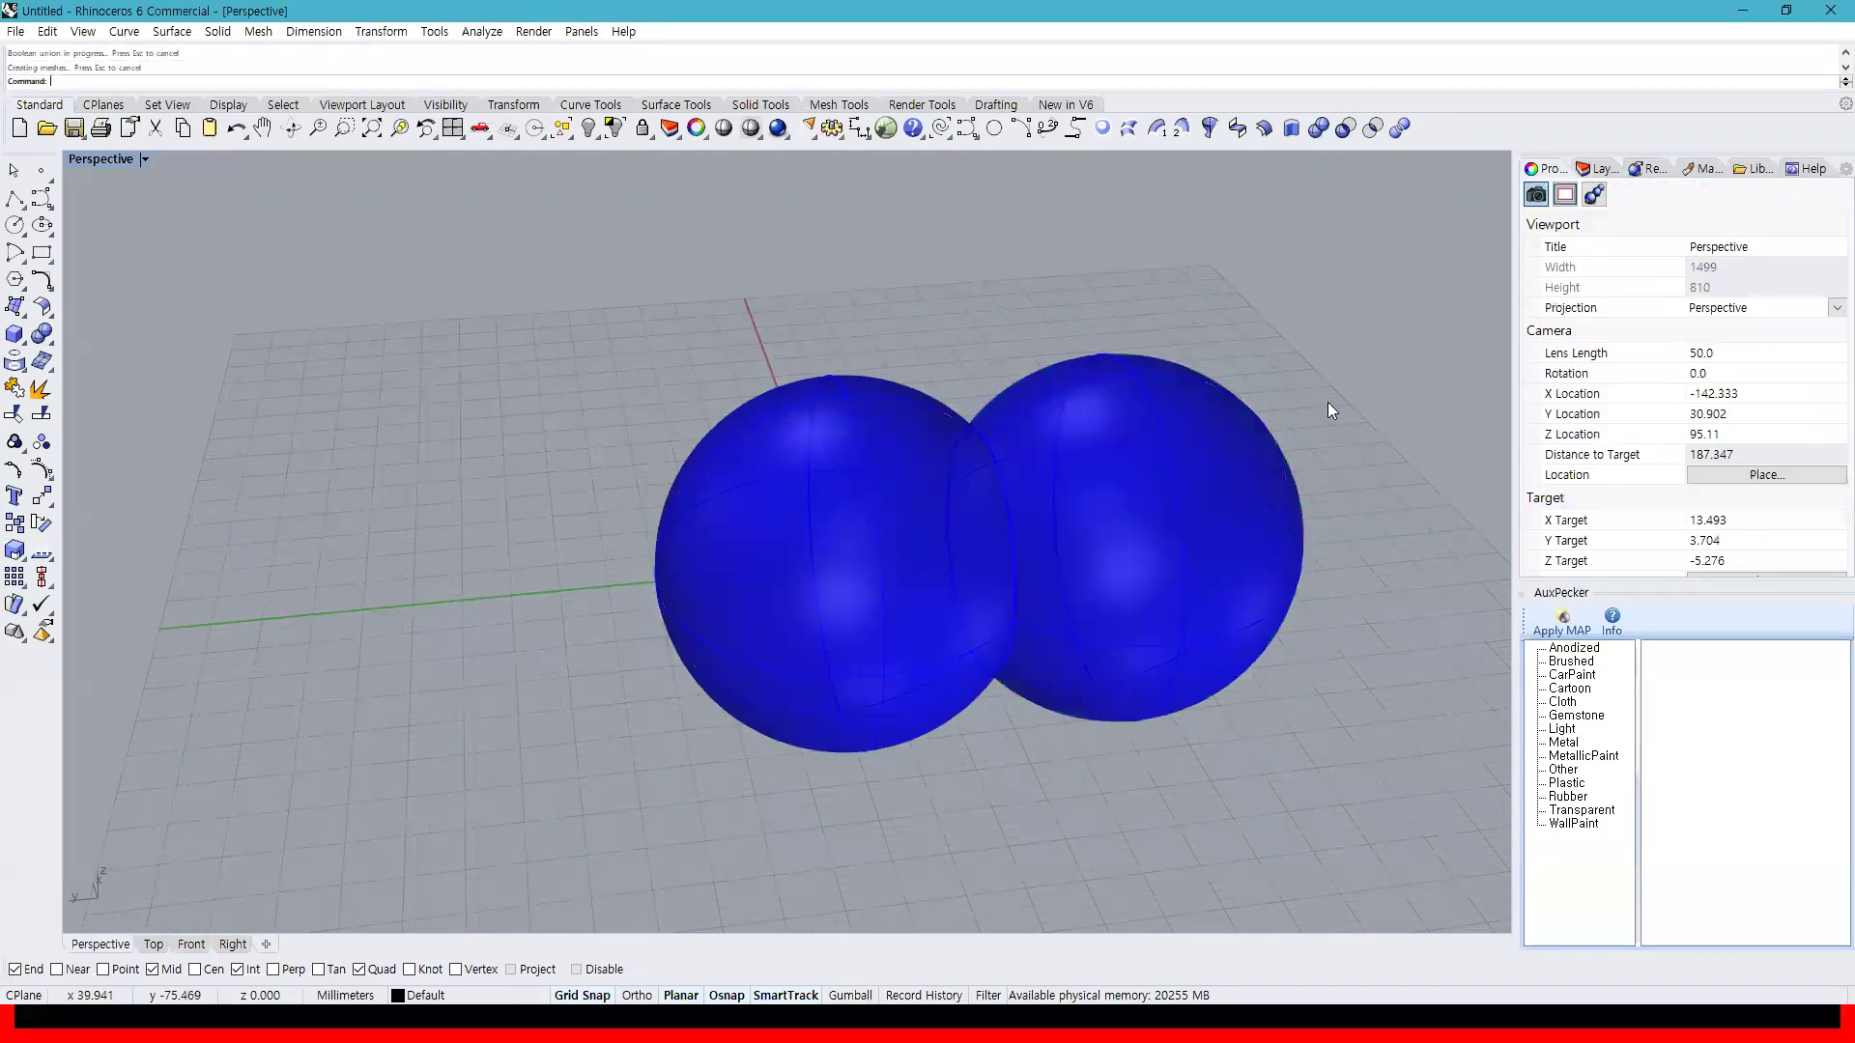
Undo the union and unite the spheres again with Boolean union, selecting the green sphere before the blue one
{"action": "key", "text": "ctrl+z"}
{"action": "left_click", "coordinate": [1366, 394]}
{"action": "left_click", "coordinate": [1178, 425]}
{"action": "left_click", "coordinate": [932, 459], "text": "shift"}
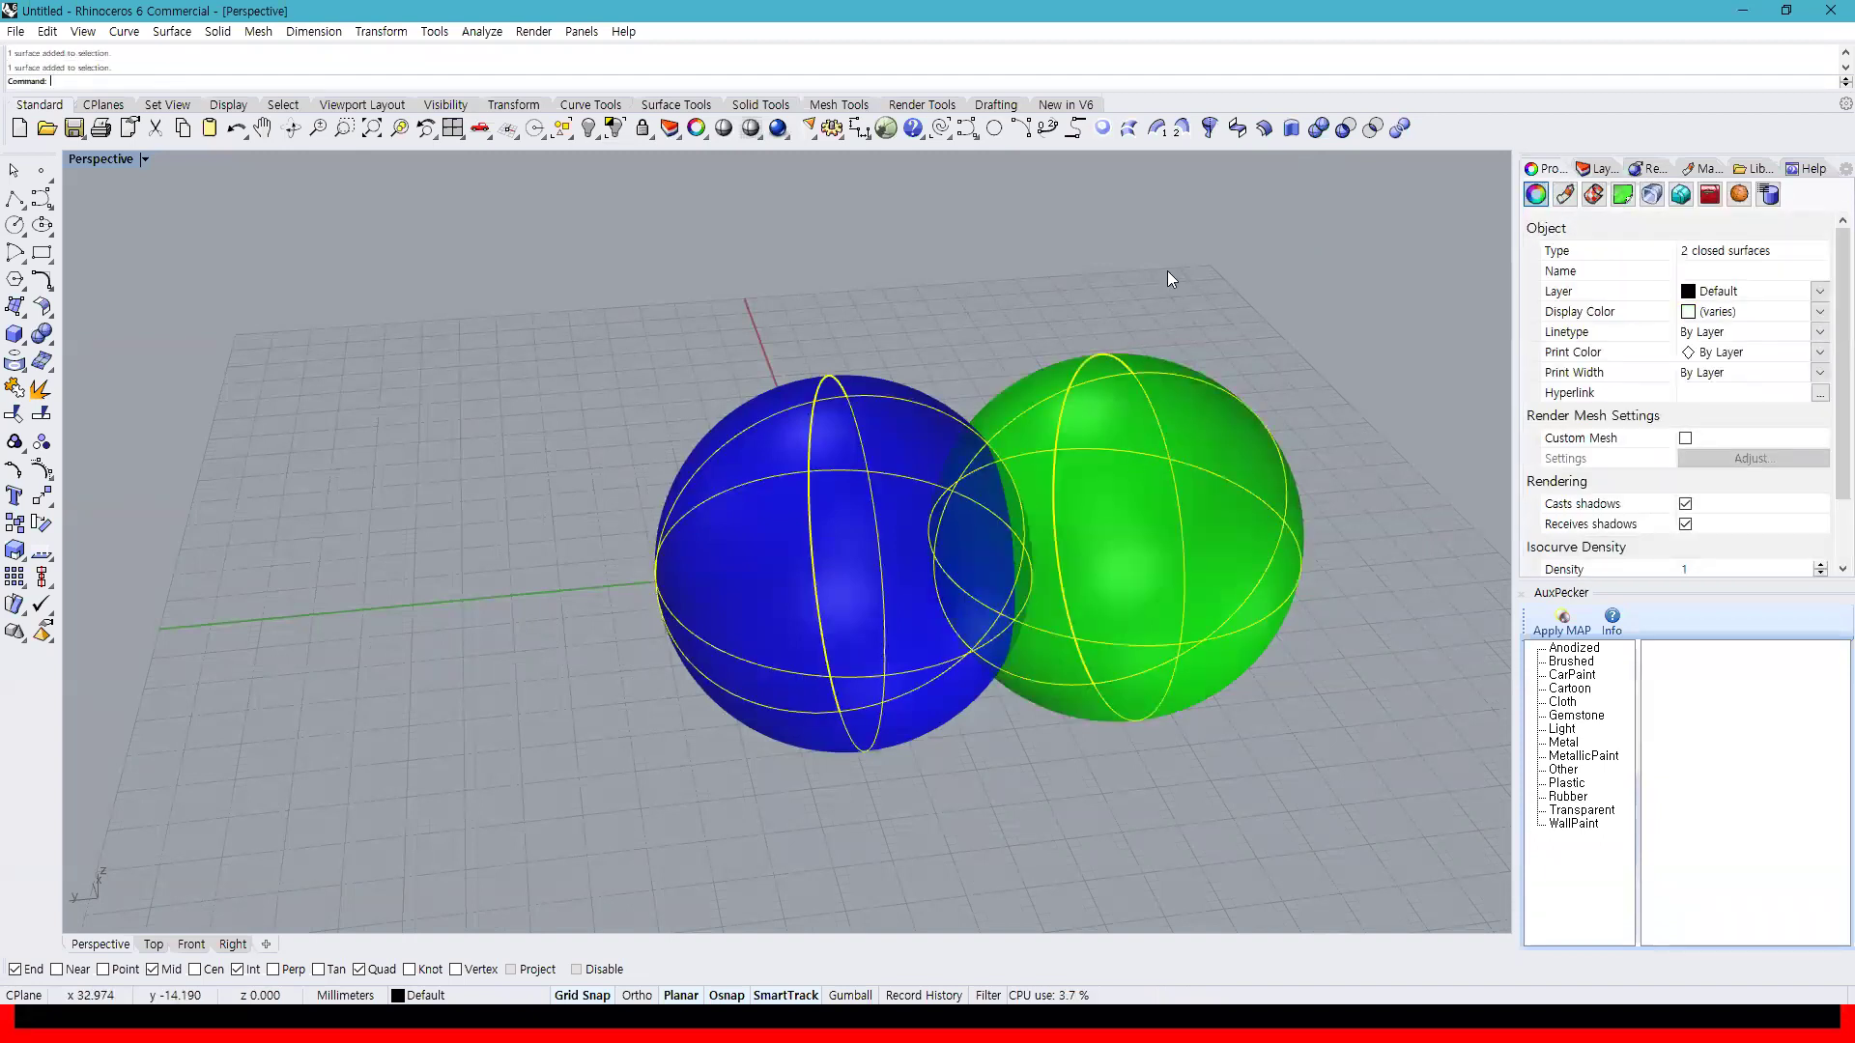
{"action": "left_click", "coordinate": [1304, 132]}
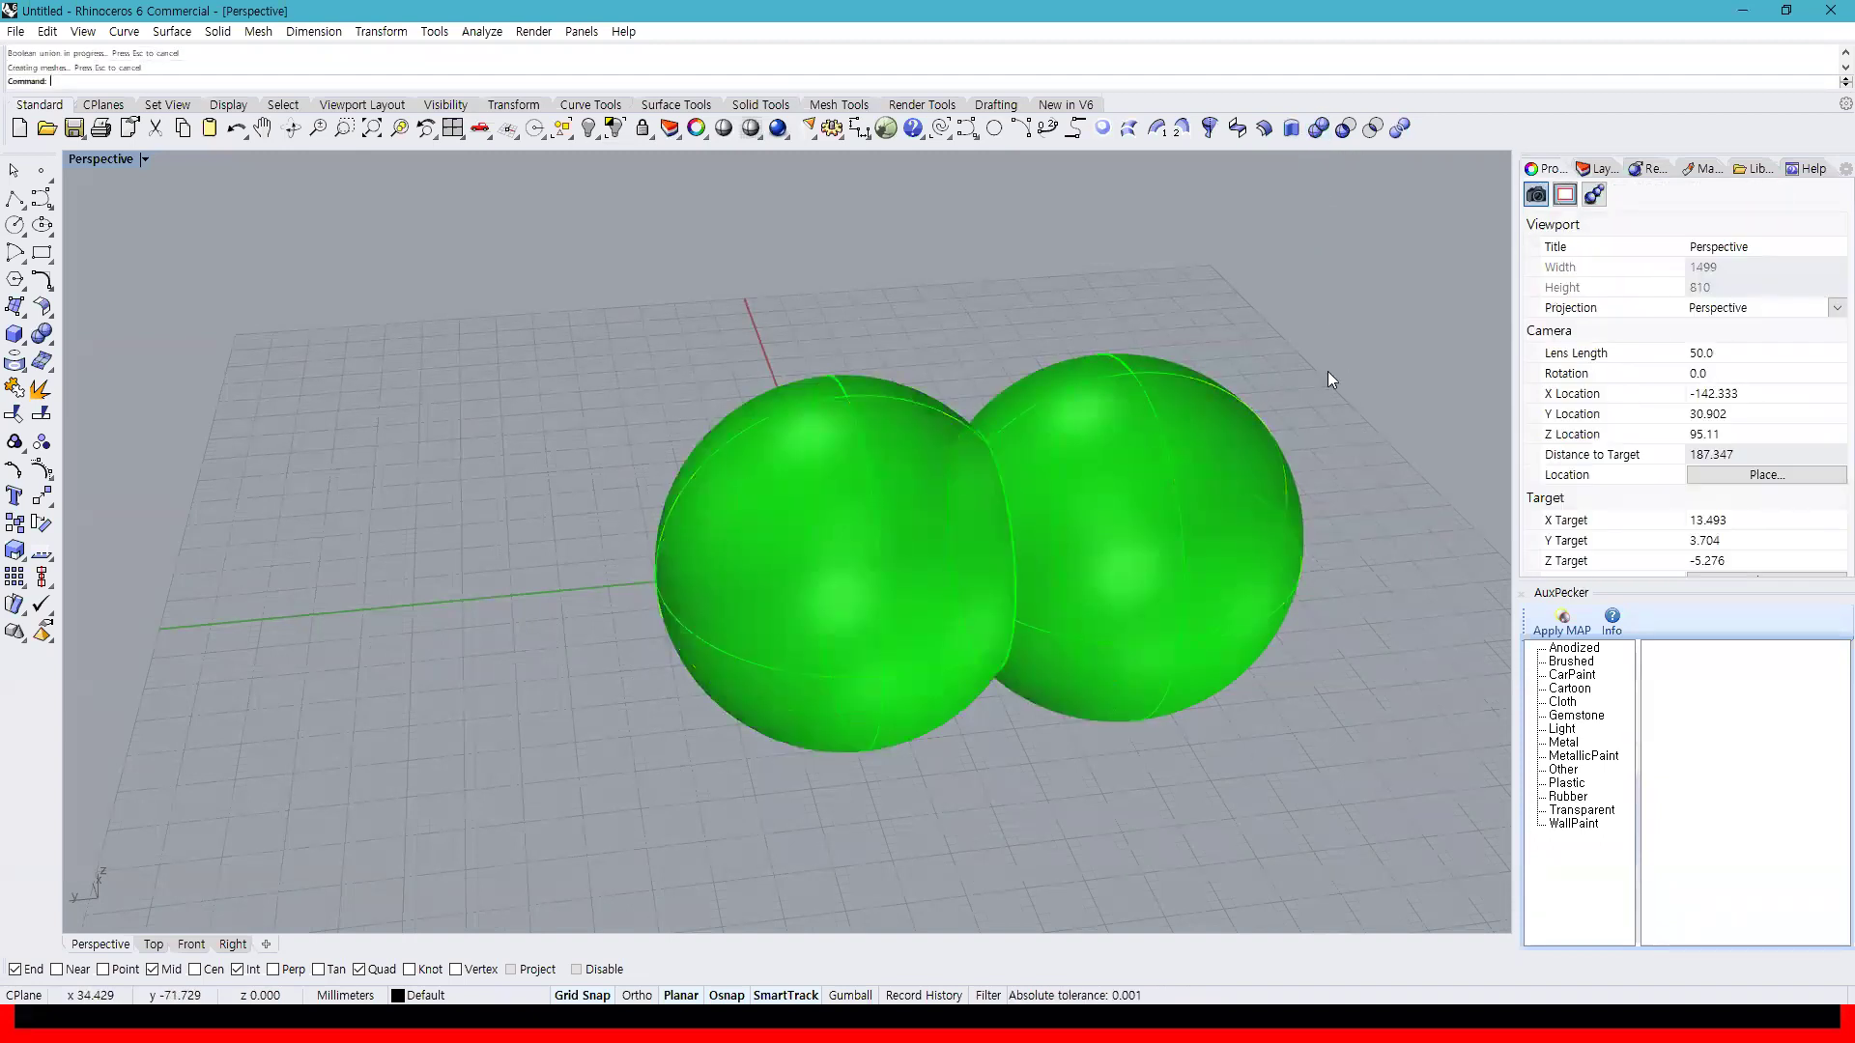
Inspect the united green solid from several sides, select it to check its properties, and undo the Boolean union
{"action": "right_click_drag", "start_coordinate": [1249, 503], "coordinate": [1197, 504]}
{"action": "scroll", "coordinate": [1107, 581], "scroll_direction": "up", "scroll_amount": 2}
{"action": "right_click_drag", "start_coordinate": [1103, 585], "coordinate": [1075, 557]}
{"action": "right_click_drag", "start_coordinate": [856, 497], "coordinate": [1091, 489]}
{"action": "left_click", "coordinate": [1153, 475]}
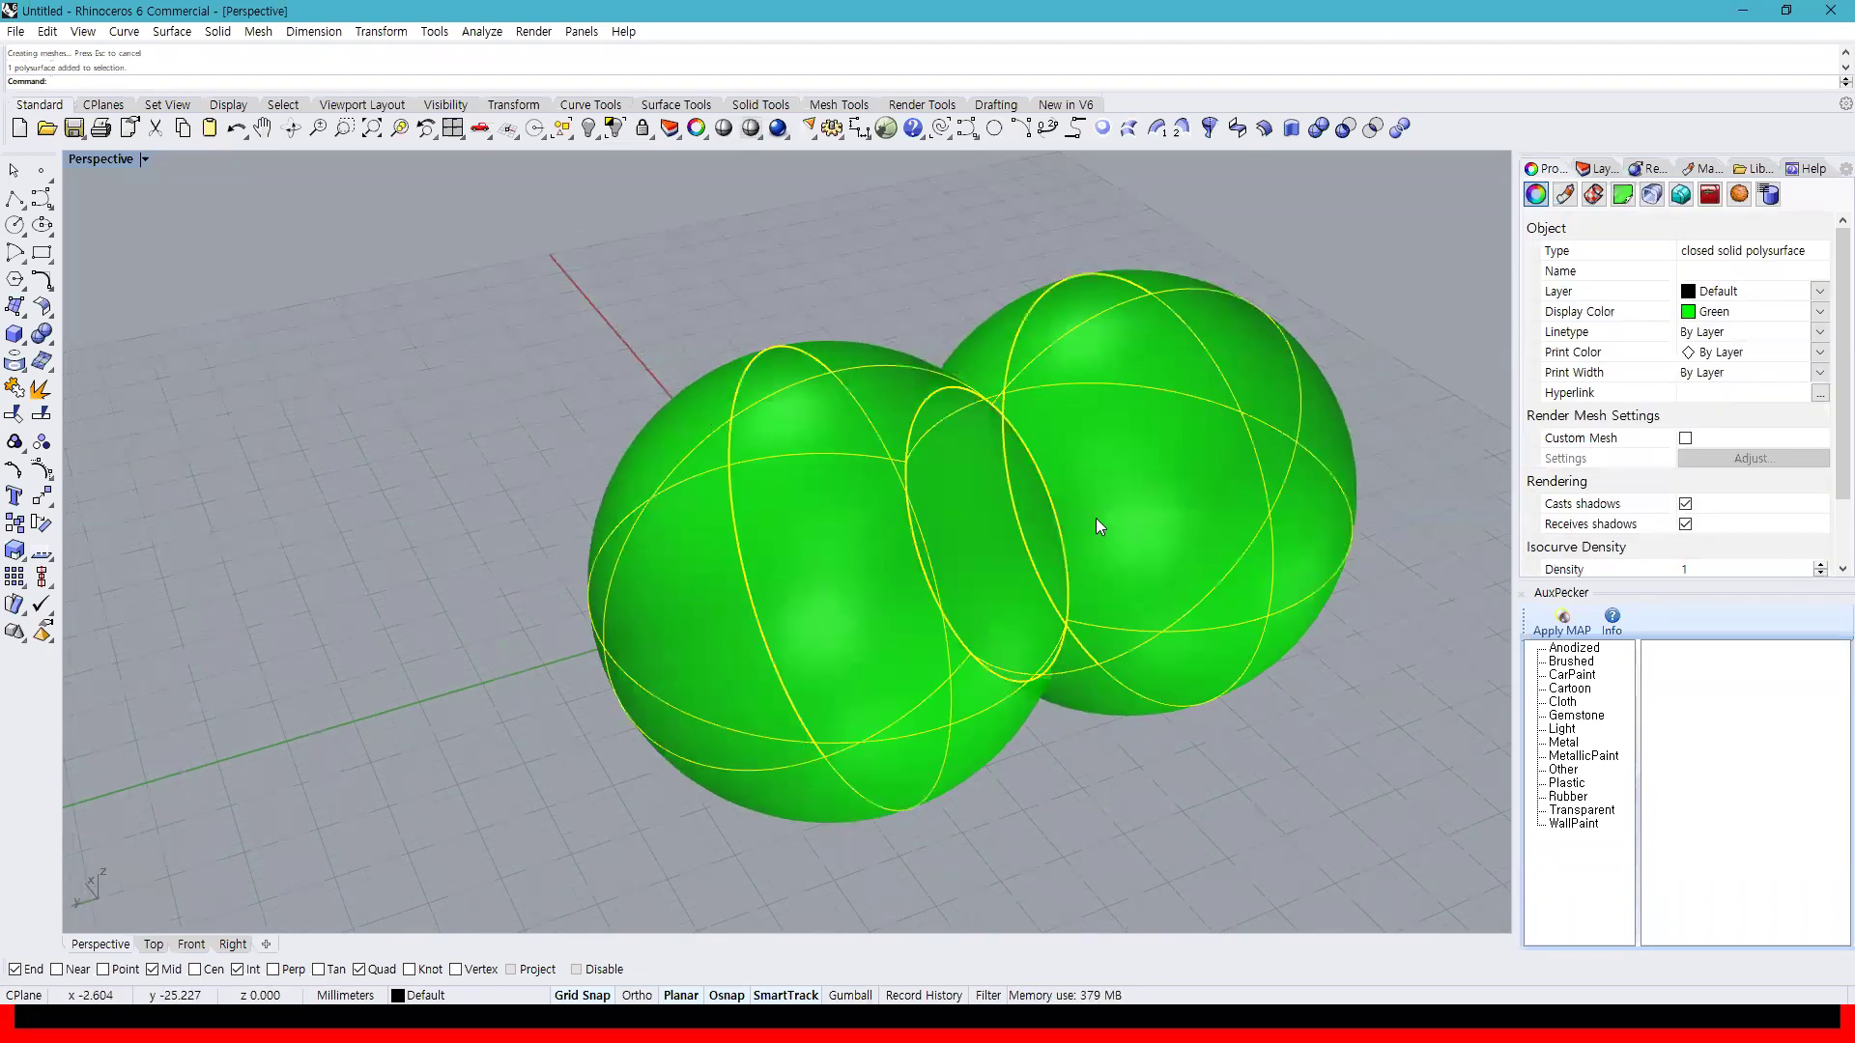
{"action": "key", "text": "ctrl+z"}
{"action": "key", "text": "Escape"}
Subtract the green sphere from the blue sphere with Boolean difference
{"action": "right_click_drag", "start_coordinate": [1395, 369], "coordinate": [1215, 342]}
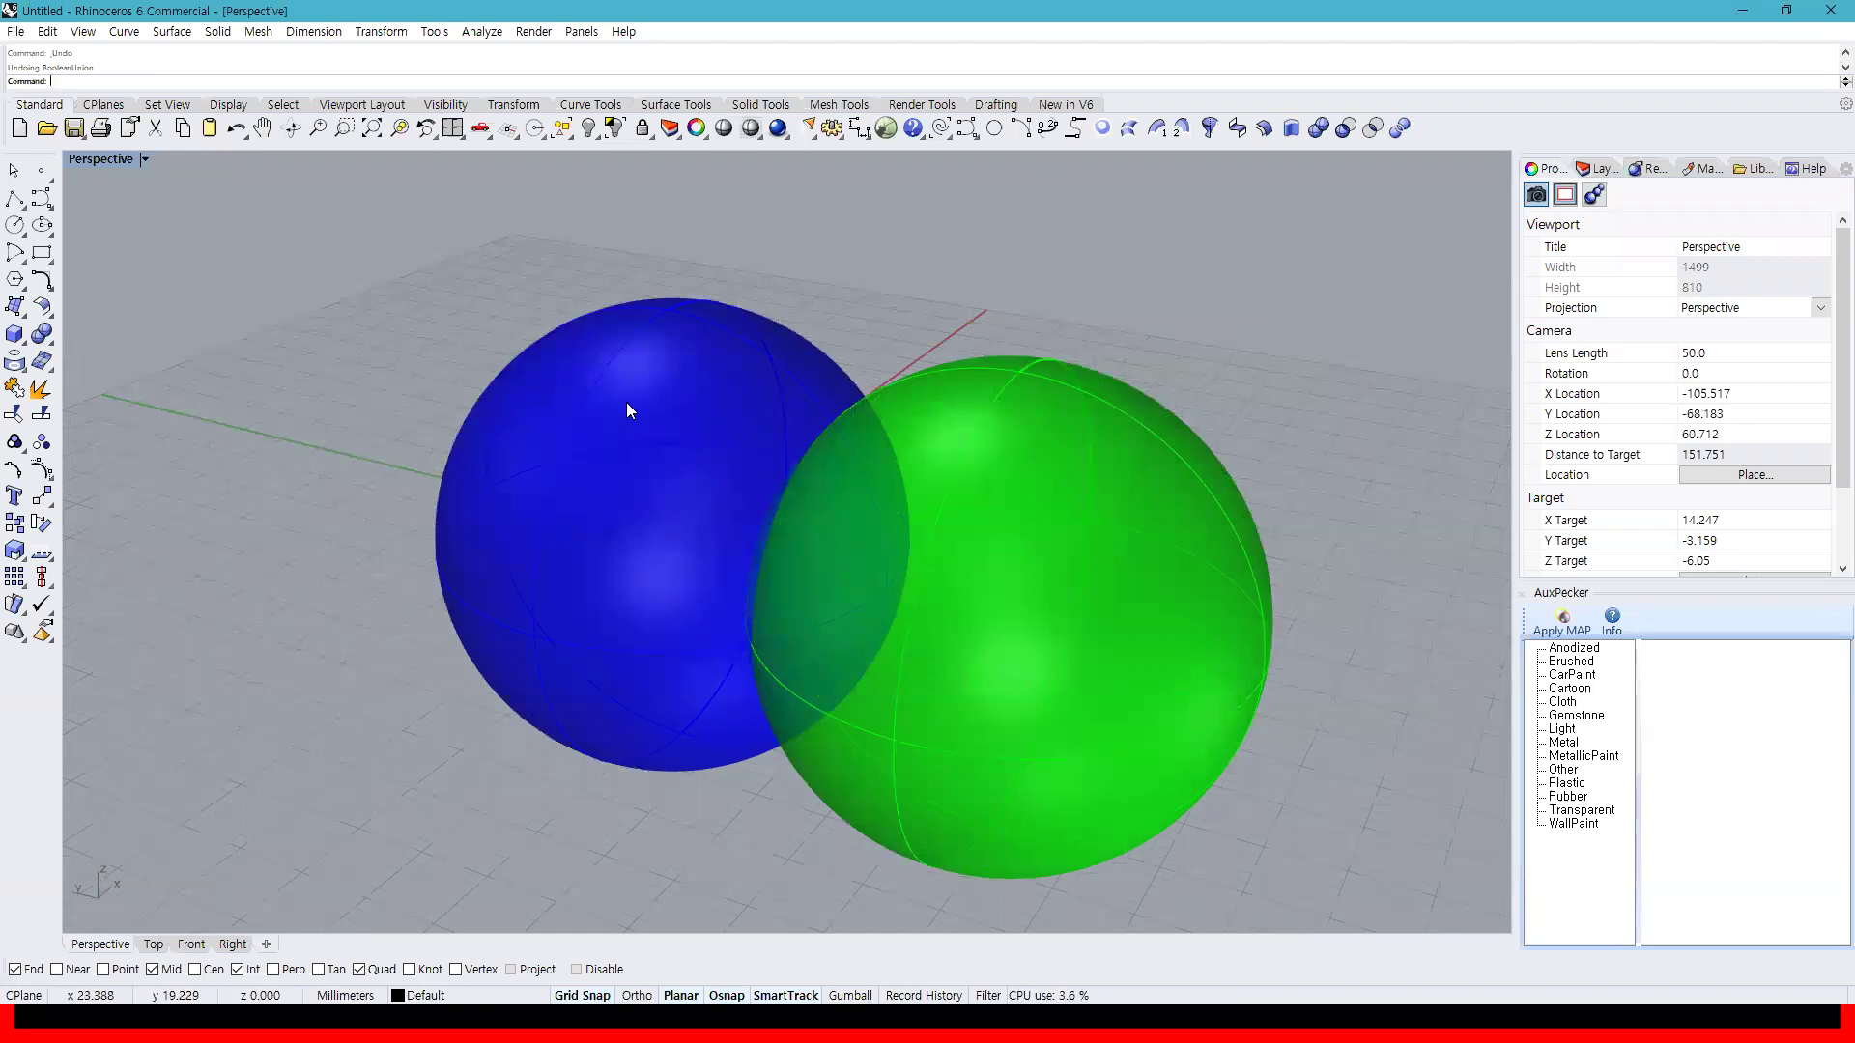
{"action": "right_click_drag", "start_coordinate": [844, 392], "coordinate": [891, 357]}
{"action": "right_click_drag", "start_coordinate": [842, 558], "coordinate": [832, 597]}
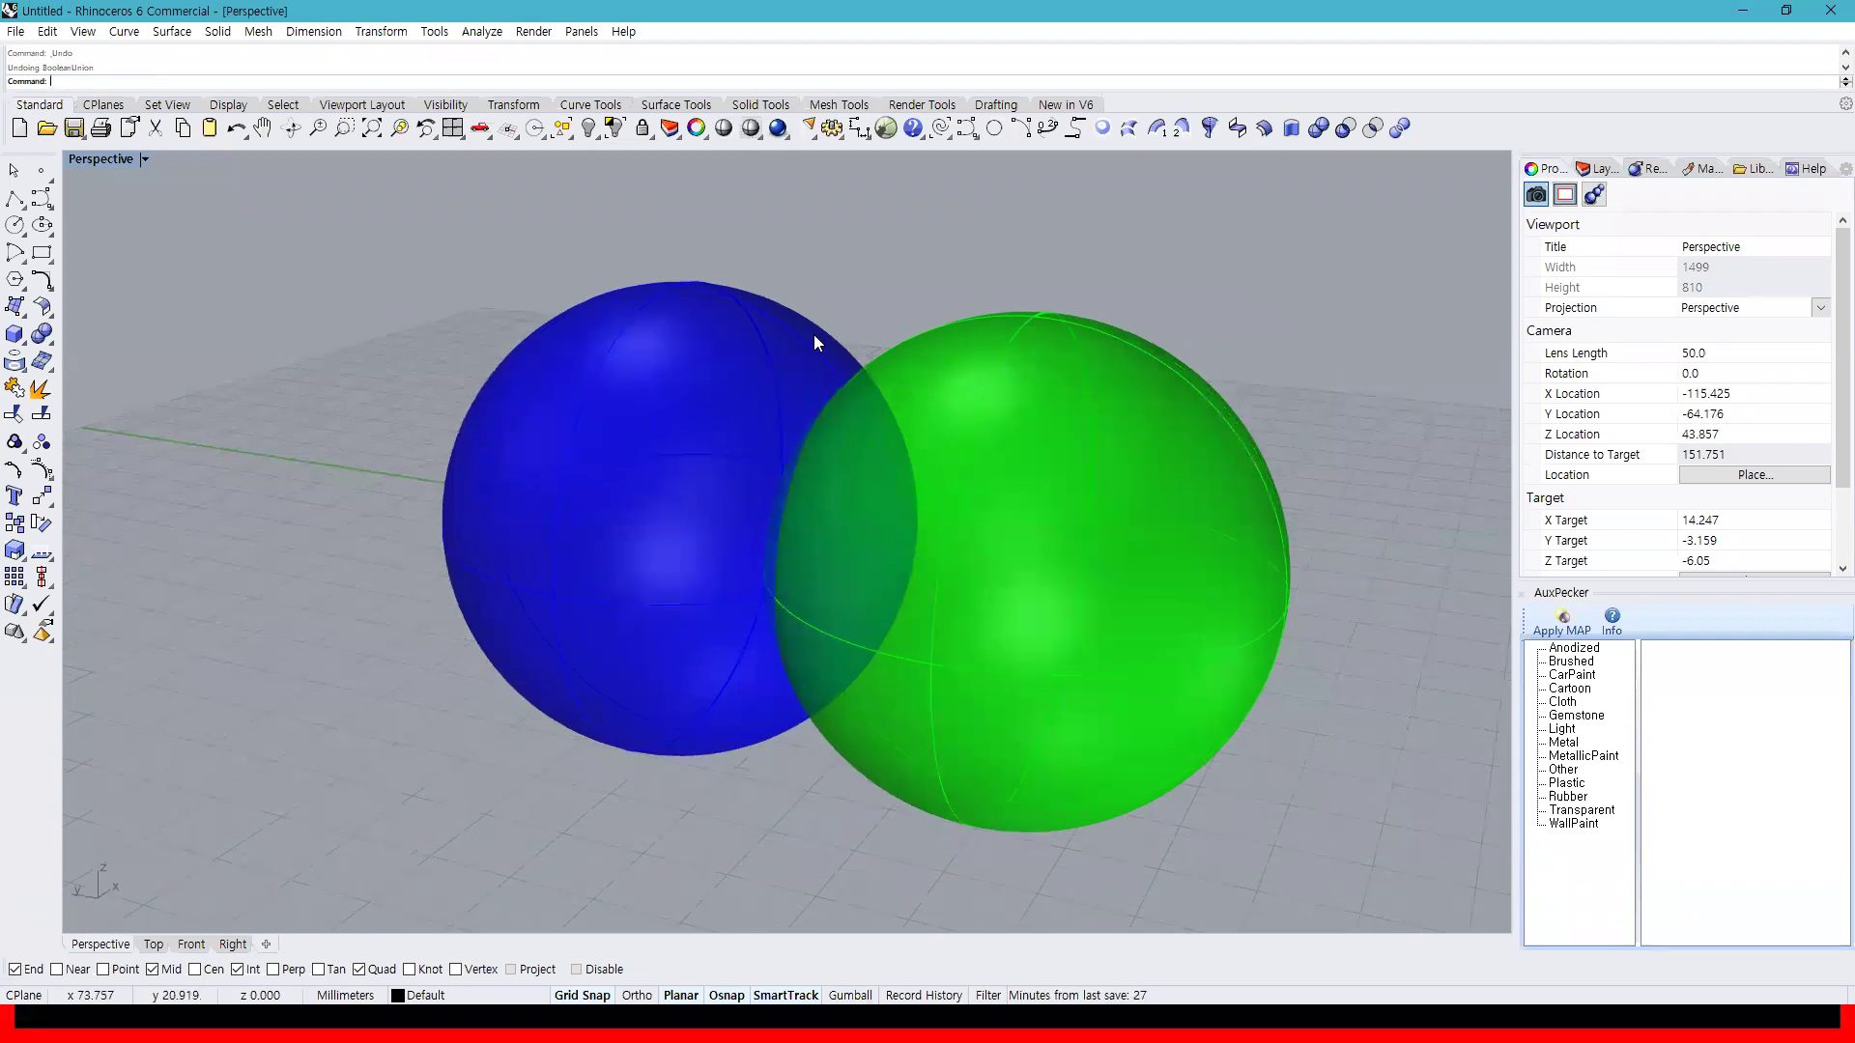
{"action": "left_click", "coordinate": [665, 377]}
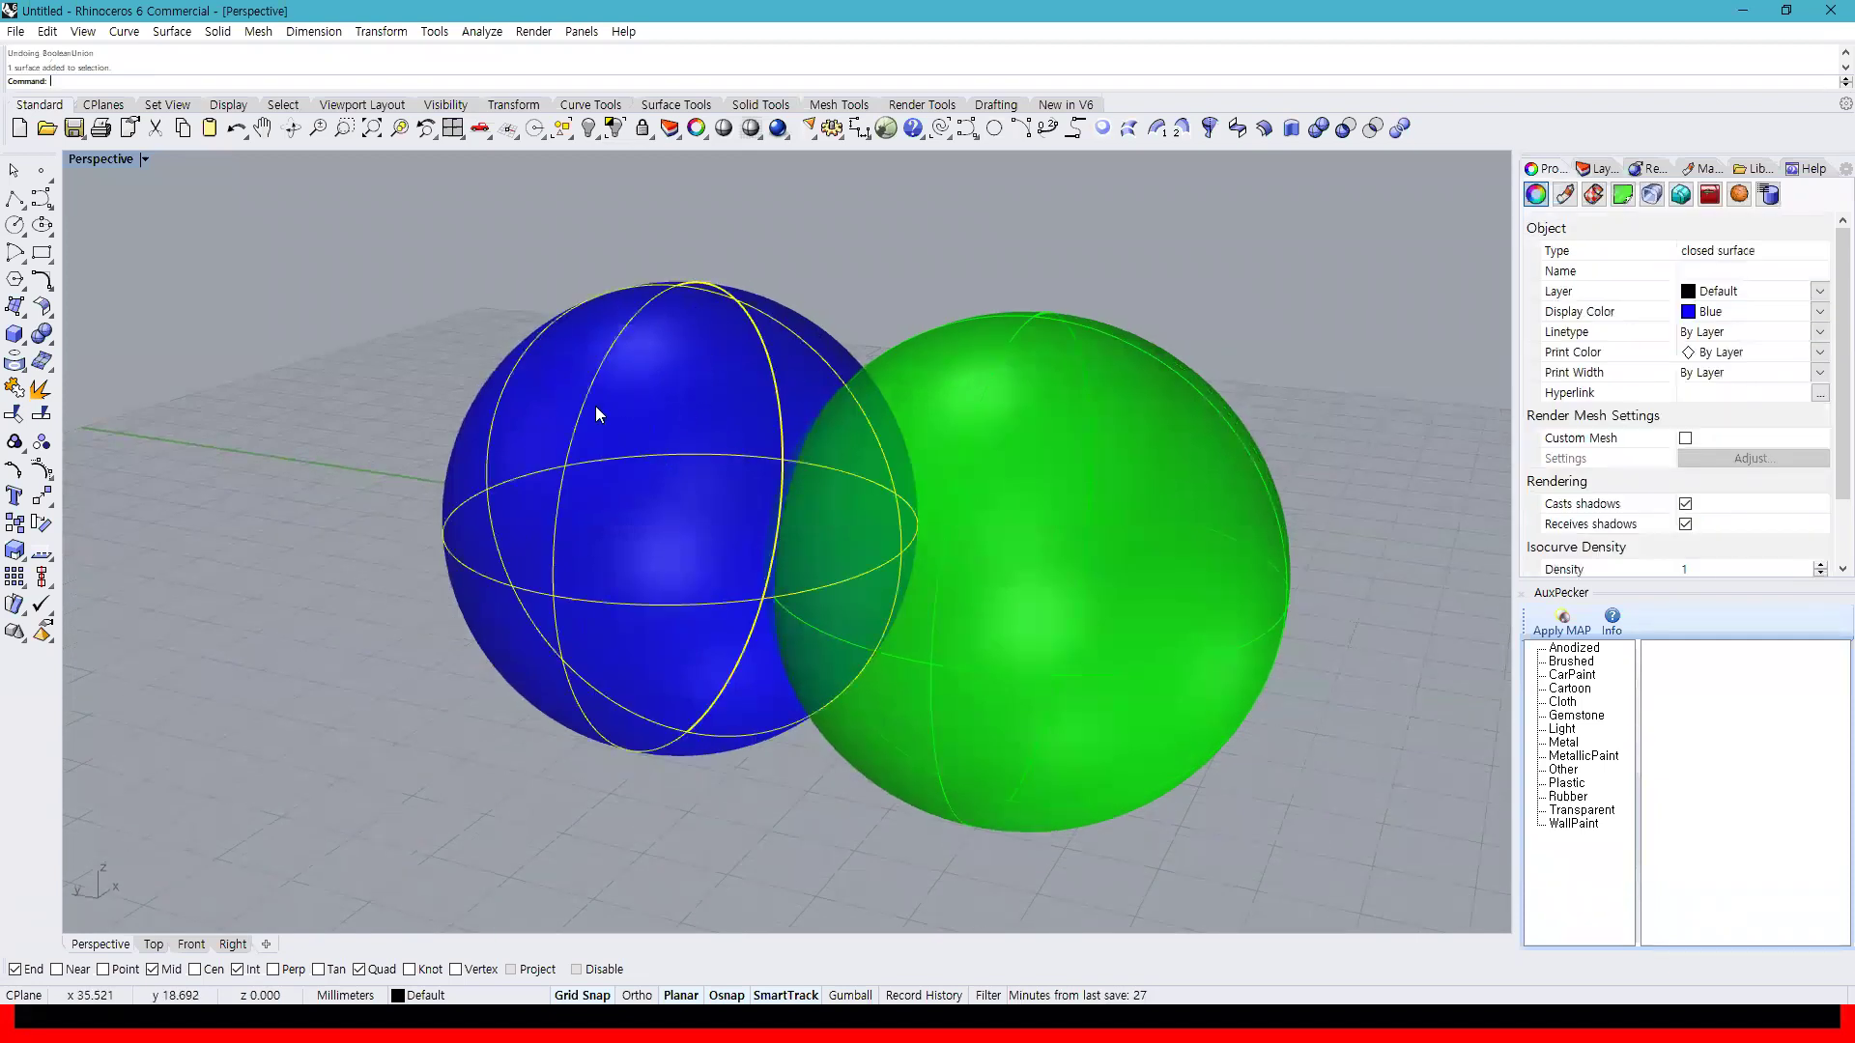
{"action": "left_click", "coordinate": [1346, 128]}
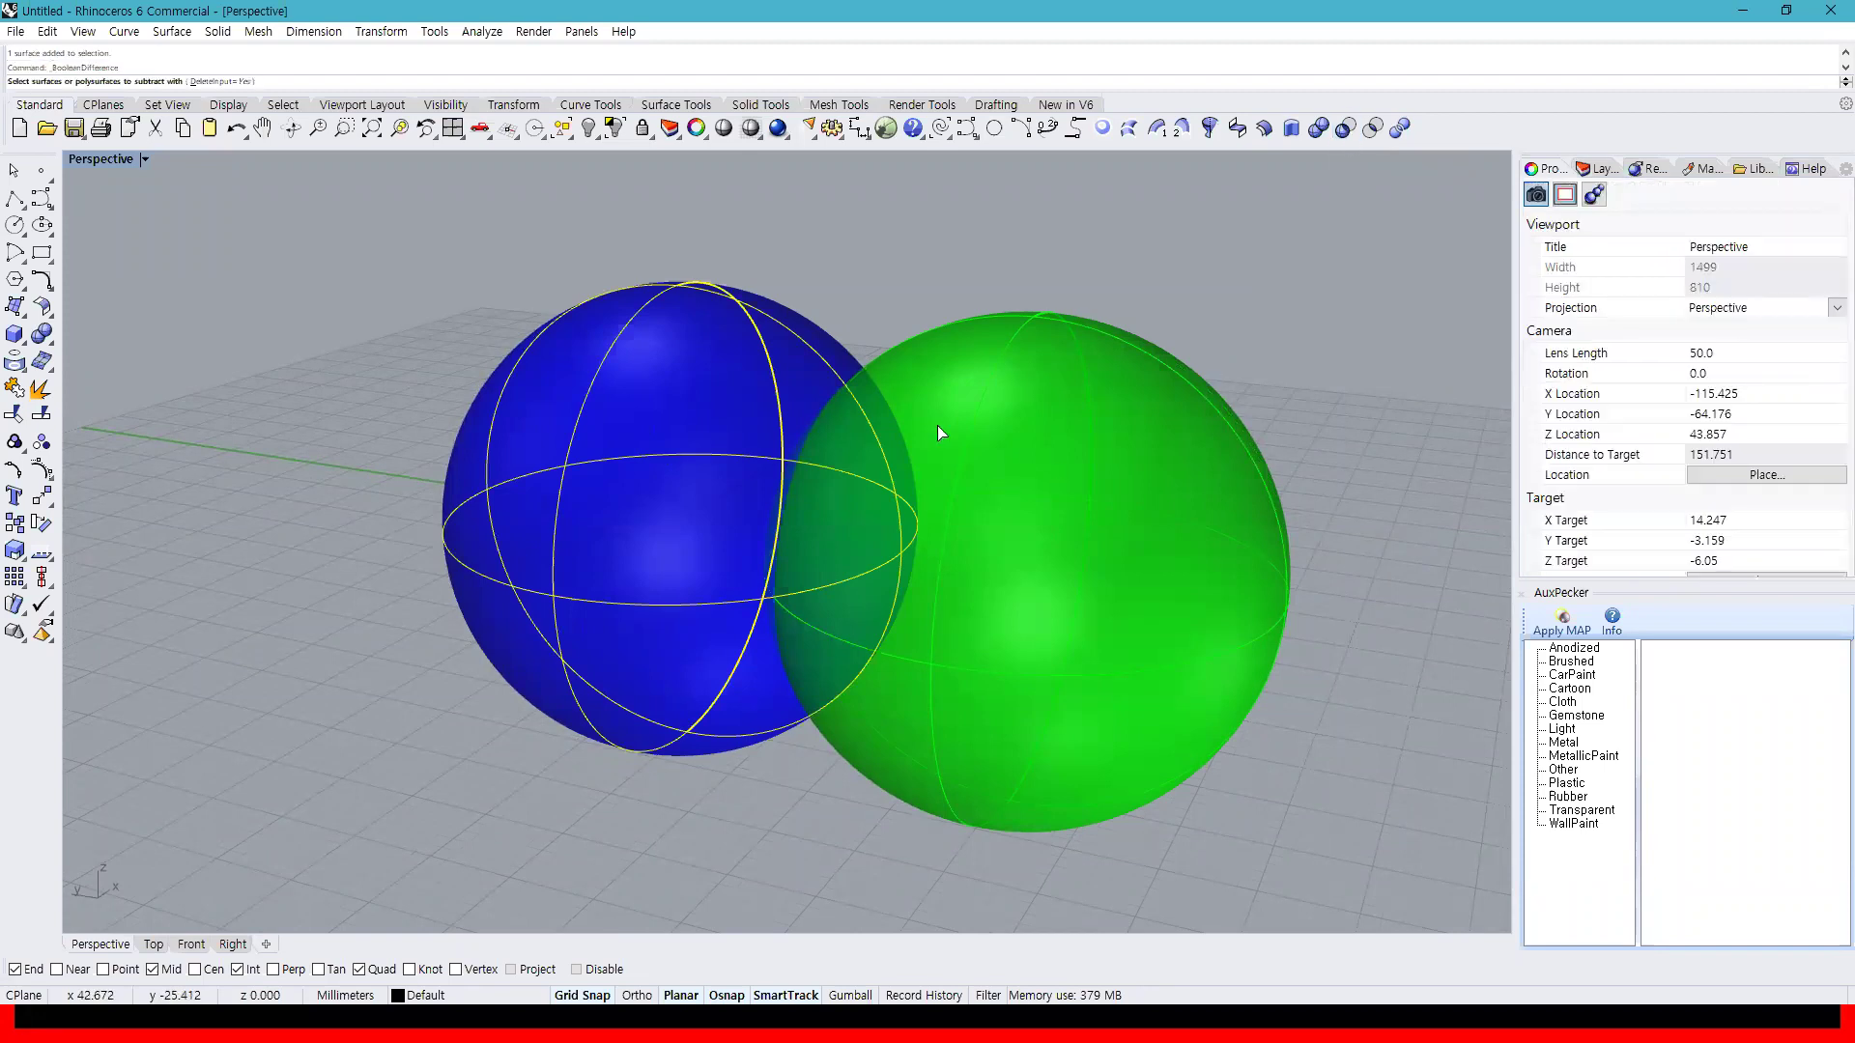
{"action": "left_click", "coordinate": [1053, 483]}
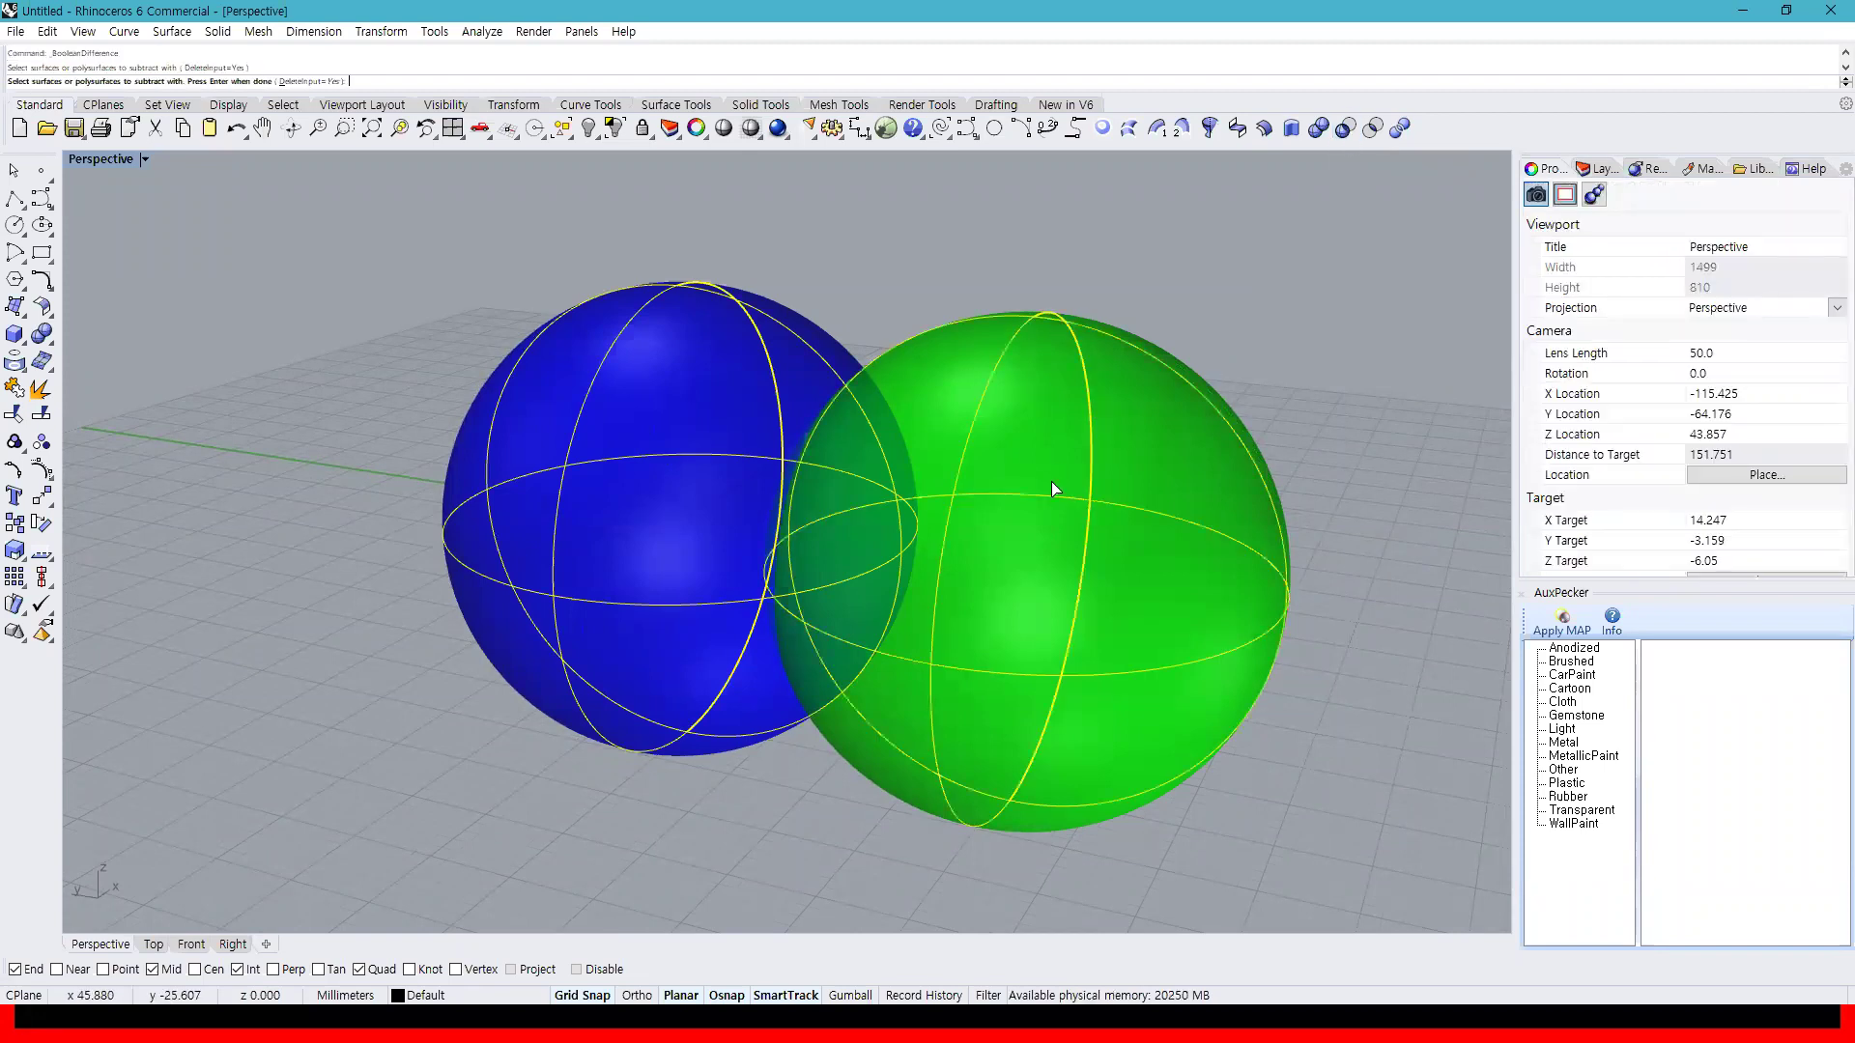
{"action": "right_click", "coordinate": [933, 281]}
{"action": "left_click", "coordinate": [1001, 307]}
View the hollow cut into the blue sphere and undo the Boolean difference
{"action": "right_click_drag", "start_coordinate": [974, 363], "coordinate": [799, 278]}
{"action": "right_click_drag", "start_coordinate": [864, 394], "coordinate": [795, 650]}
{"action": "key", "text": "ctrl+z"}
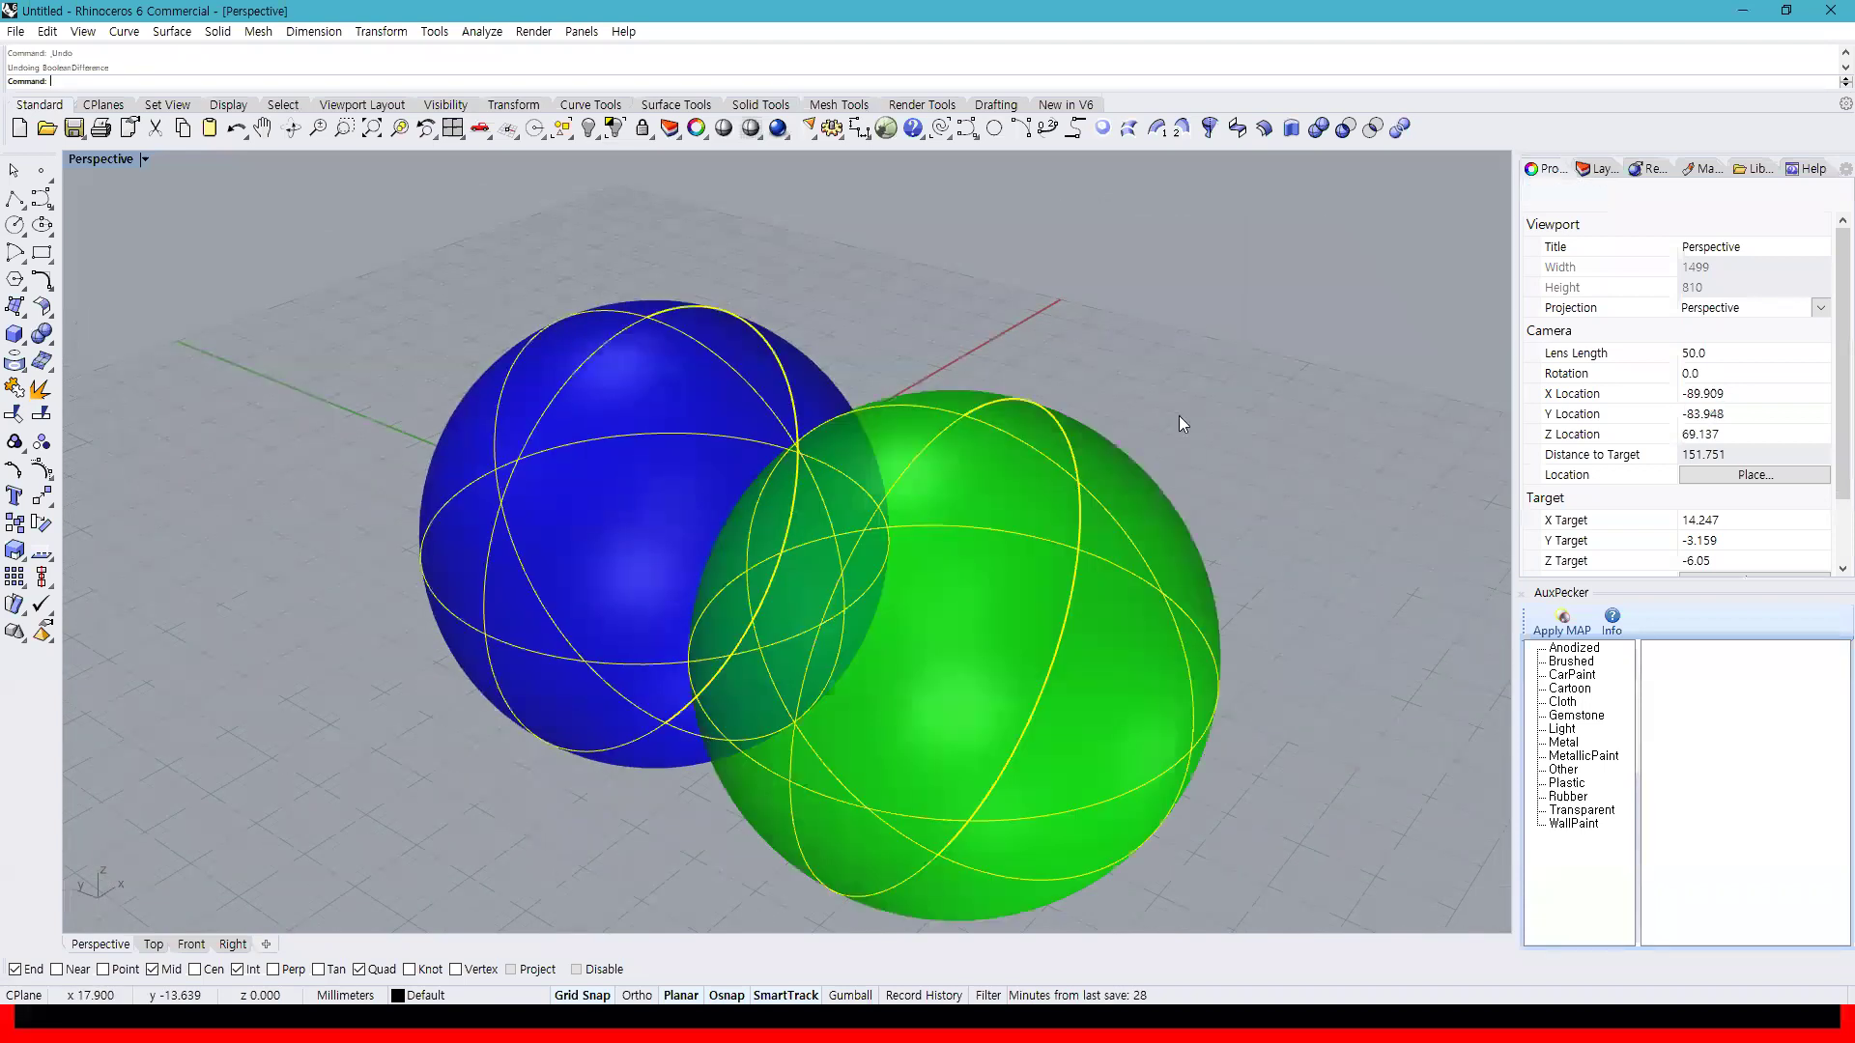
{"action": "key", "text": "Escape"}
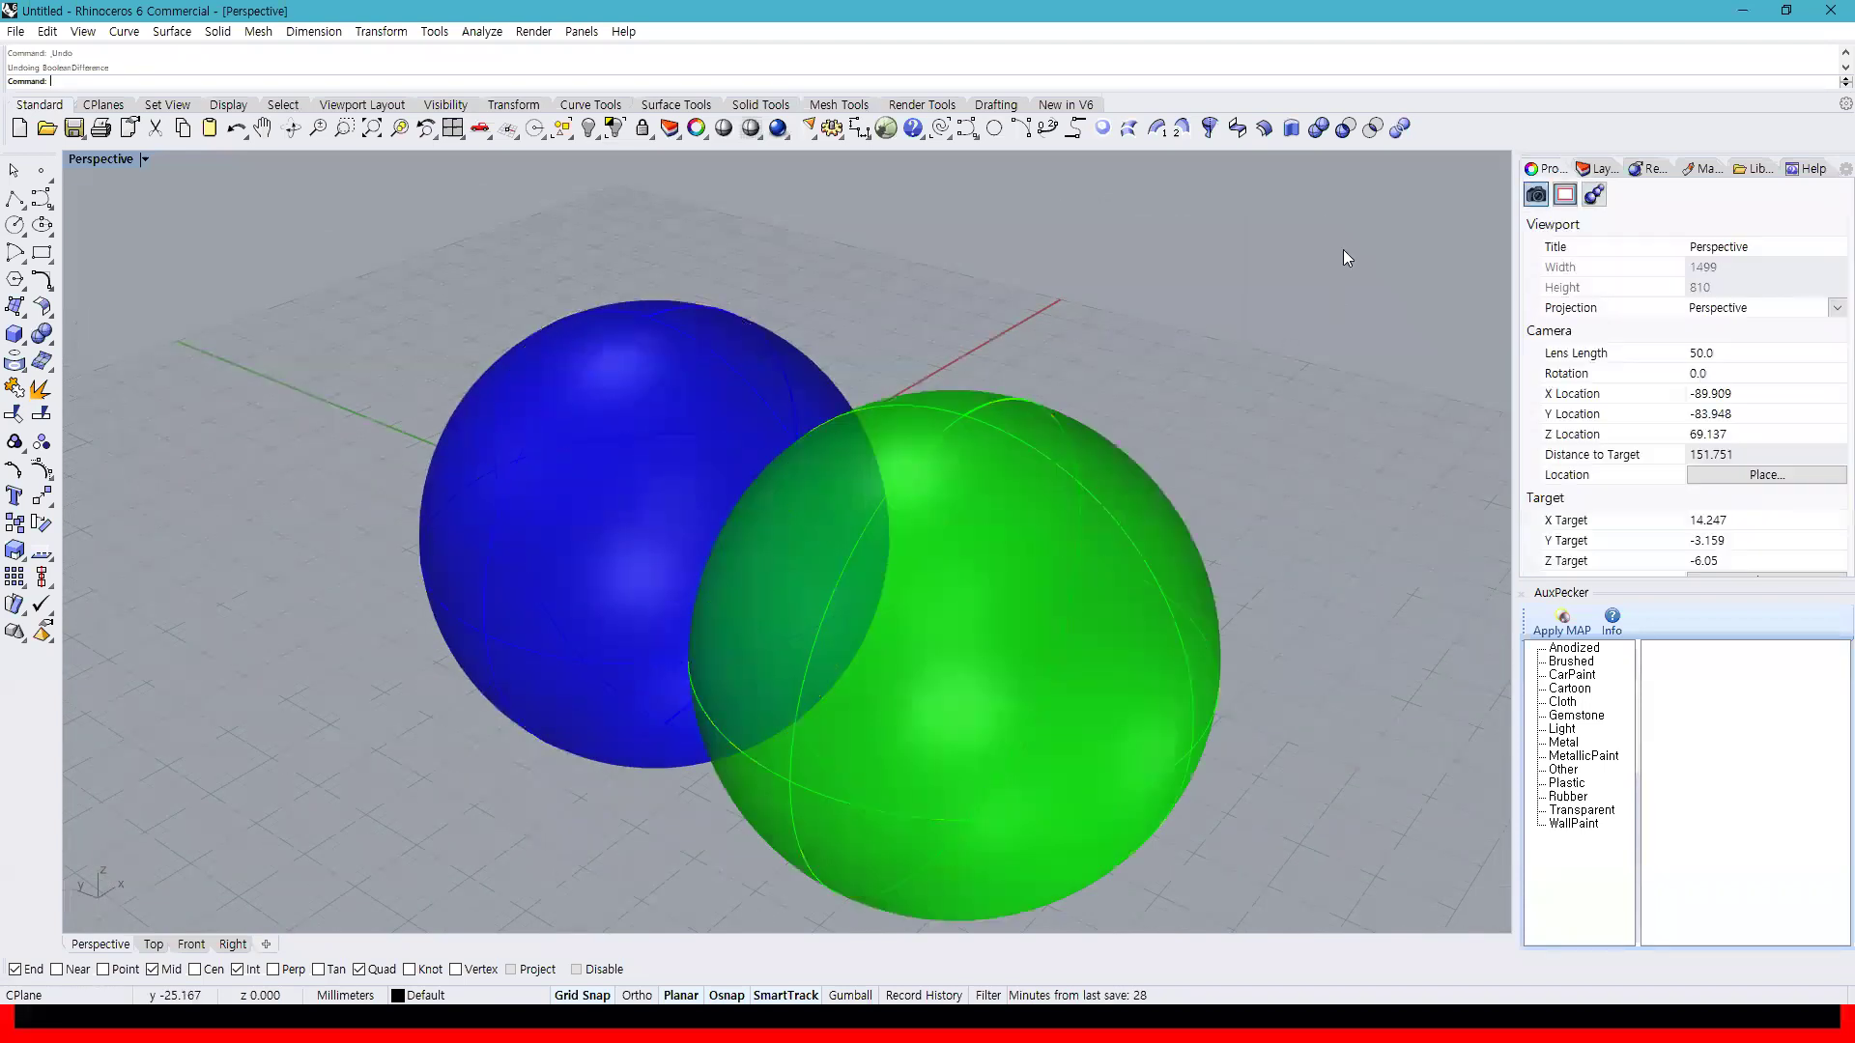
Check the two separate spheres by selecting them in turn and viewing their overlap
{"action": "left_click", "coordinate": [747, 396]}
{"action": "left_click", "coordinate": [974, 469], "text": "shift"}
{"action": "left_click", "coordinate": [1288, 286]}
{"action": "left_click", "coordinate": [719, 385]}
{"action": "left_click", "coordinate": [899, 372]}
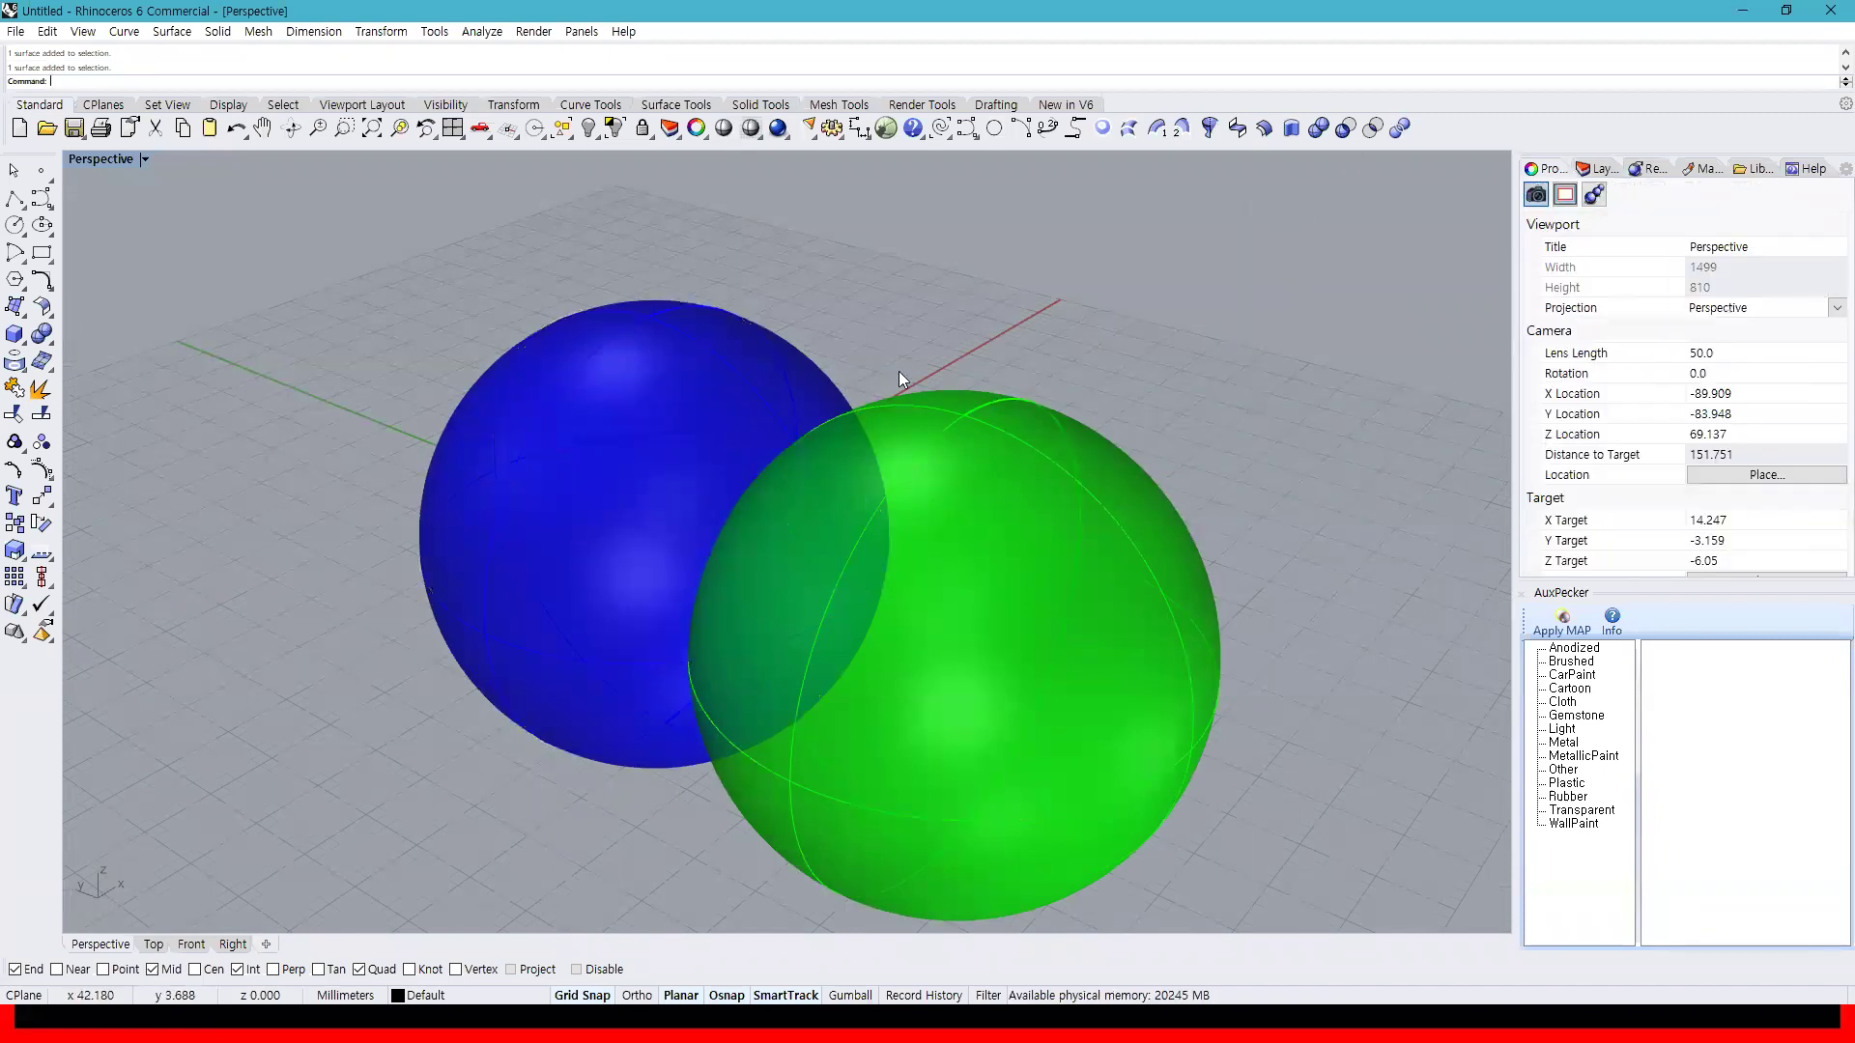
{"action": "right_click_drag", "start_coordinate": [849, 453], "coordinate": [1105, 454]}
{"action": "left_click", "coordinate": [1105, 454]}
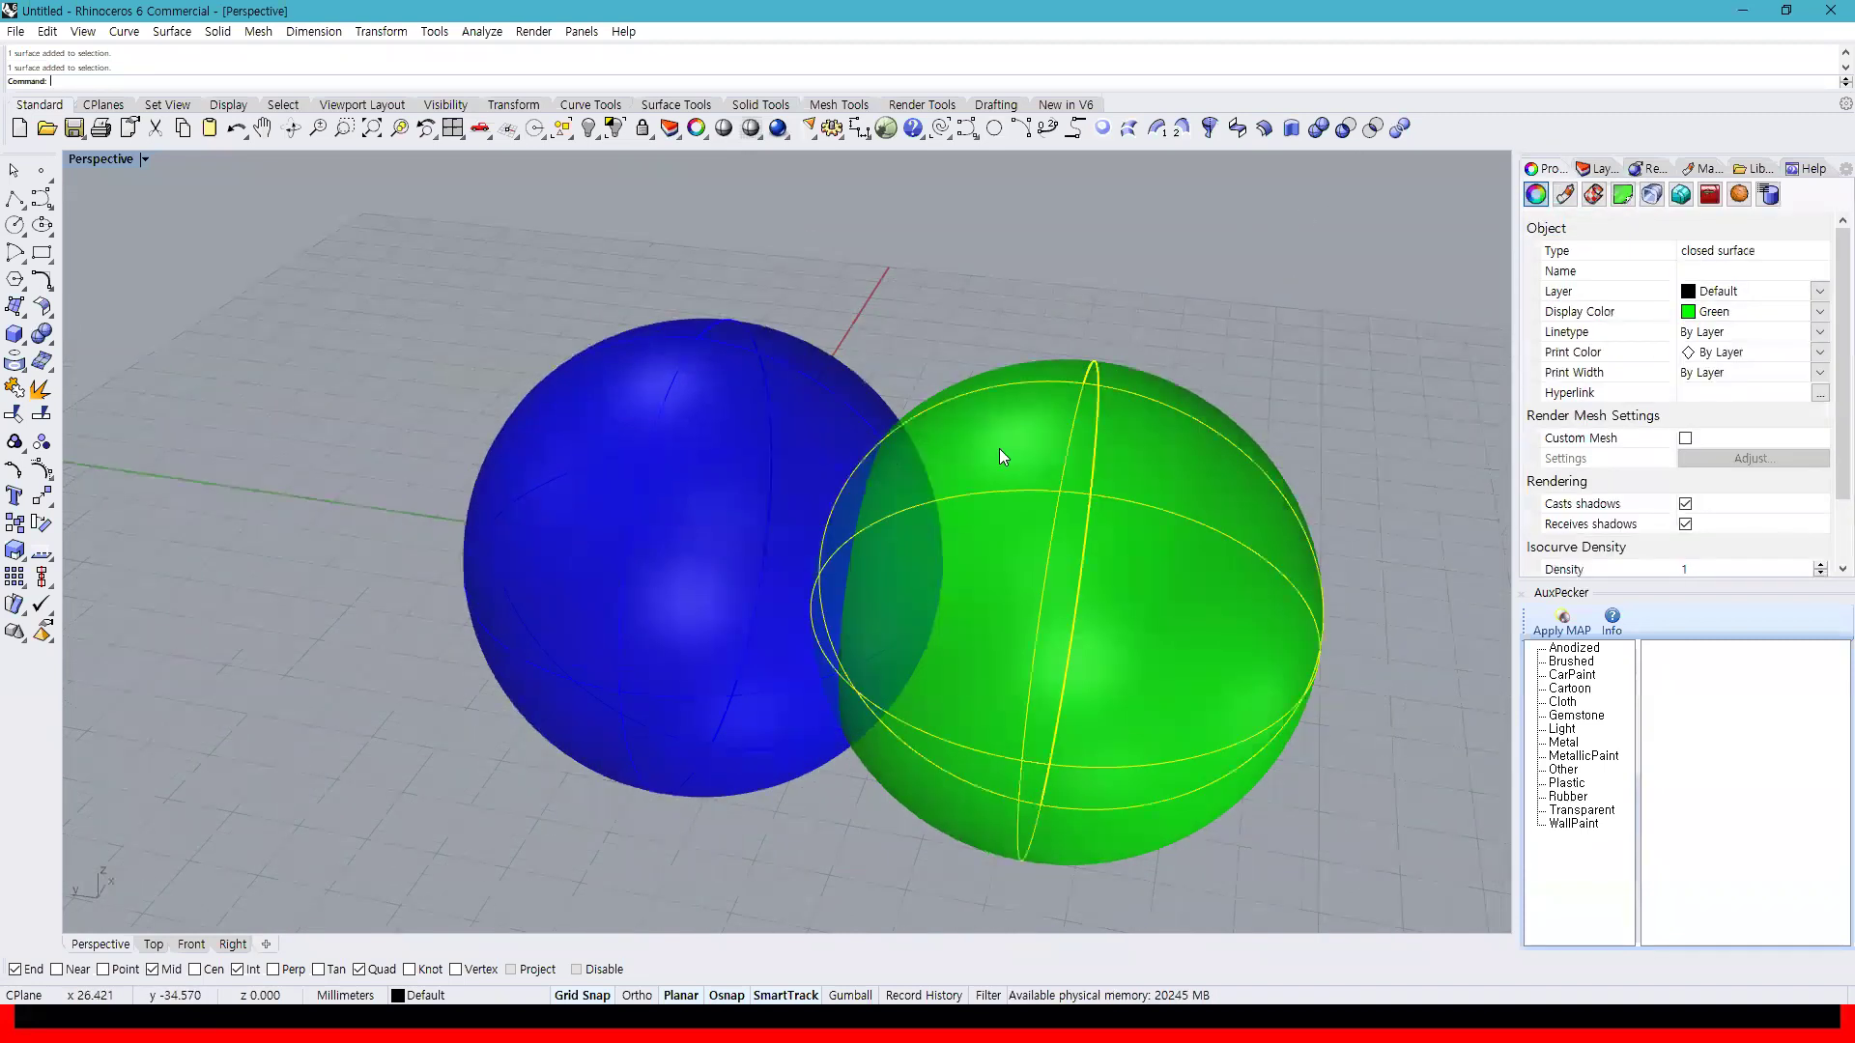
Try Boolean intersection with the blue sphere first and the green sphere second, and undo it
{"action": "left_click", "coordinate": [744, 400]}
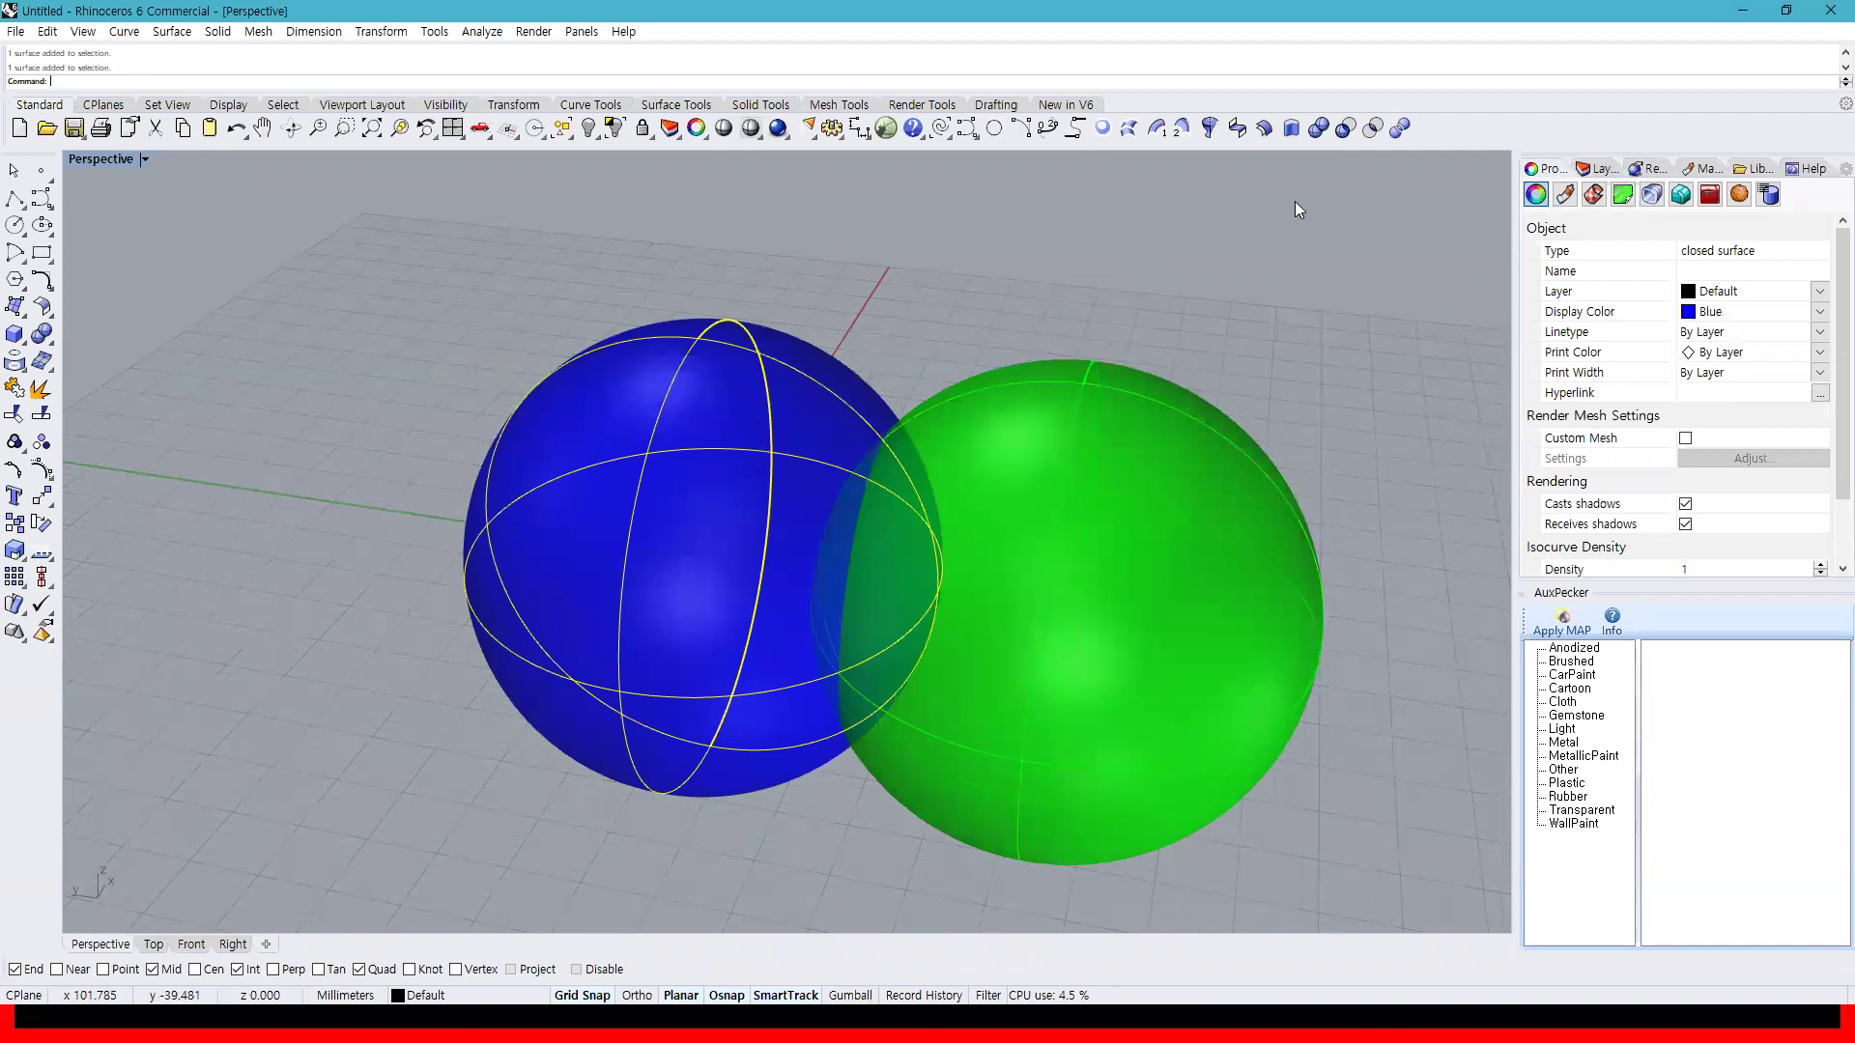
{"action": "left_click", "coordinate": [1370, 130]}
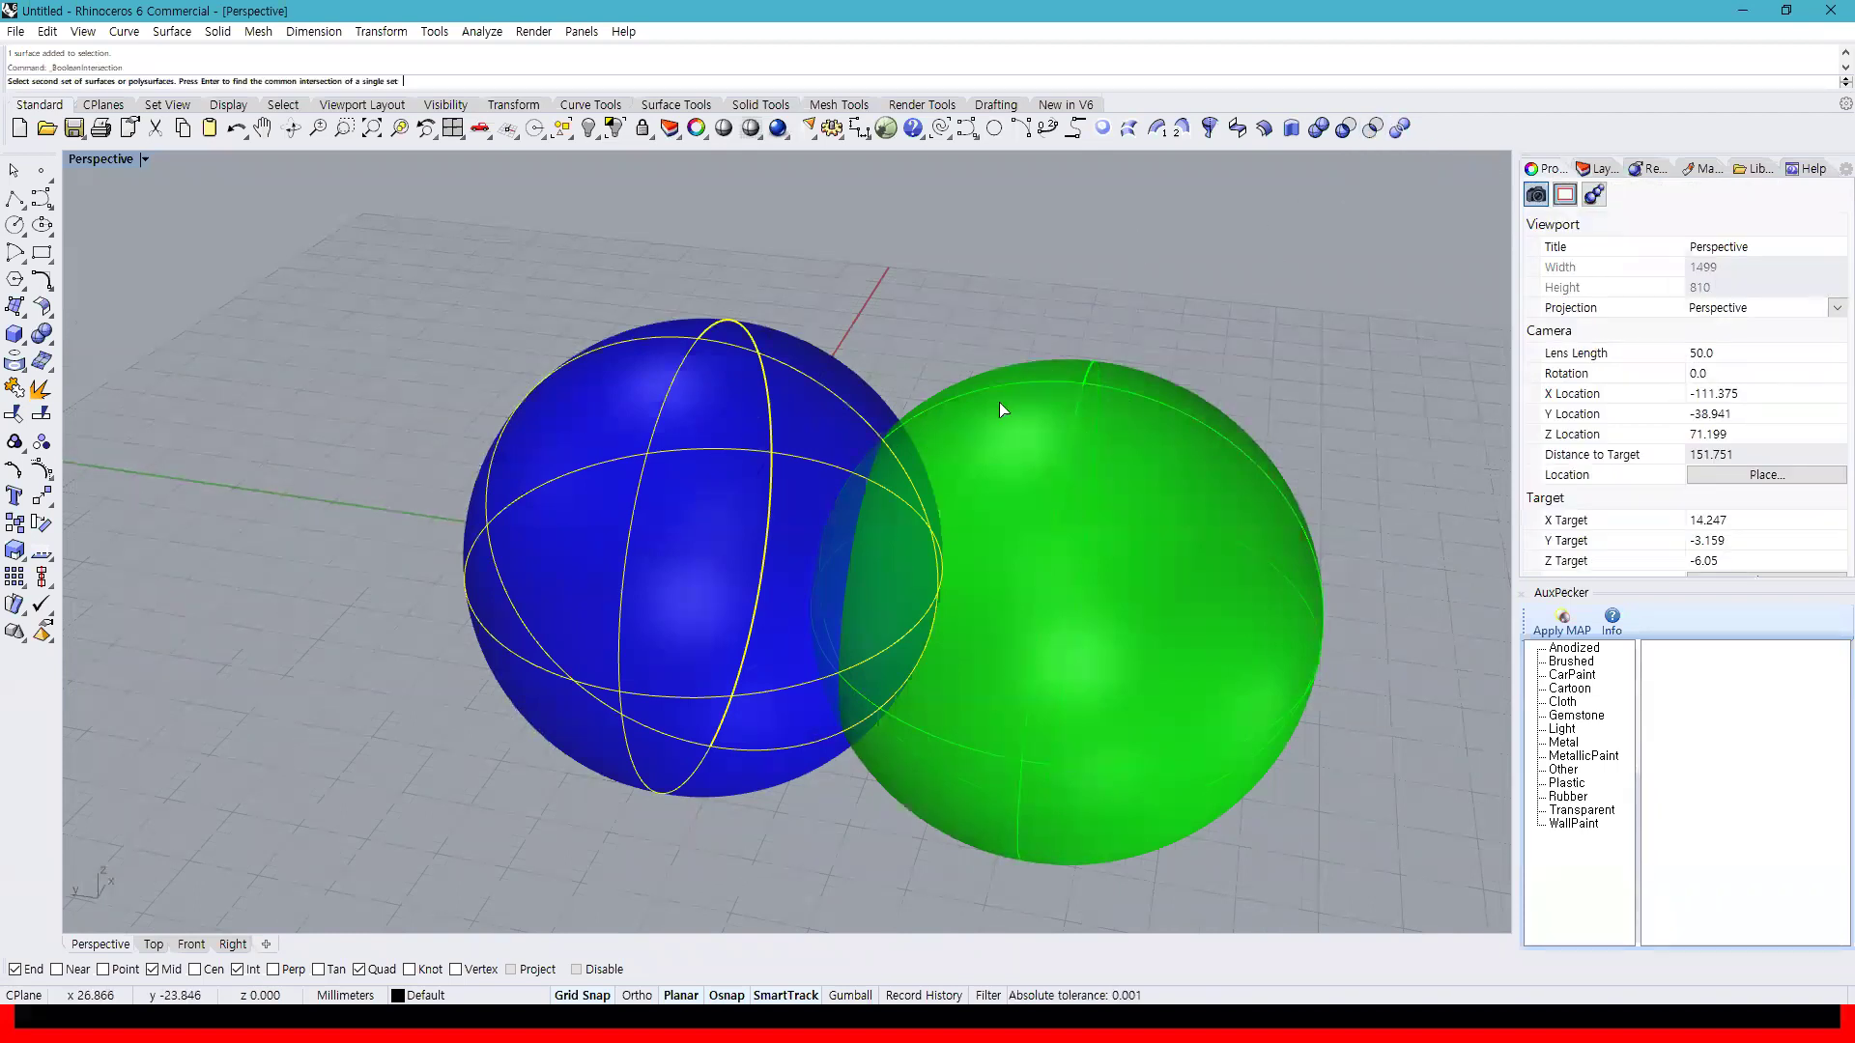
{"action": "left_click", "coordinate": [1068, 422]}
{"action": "right_click_drag", "start_coordinate": [1068, 422], "coordinate": [936, 363]}
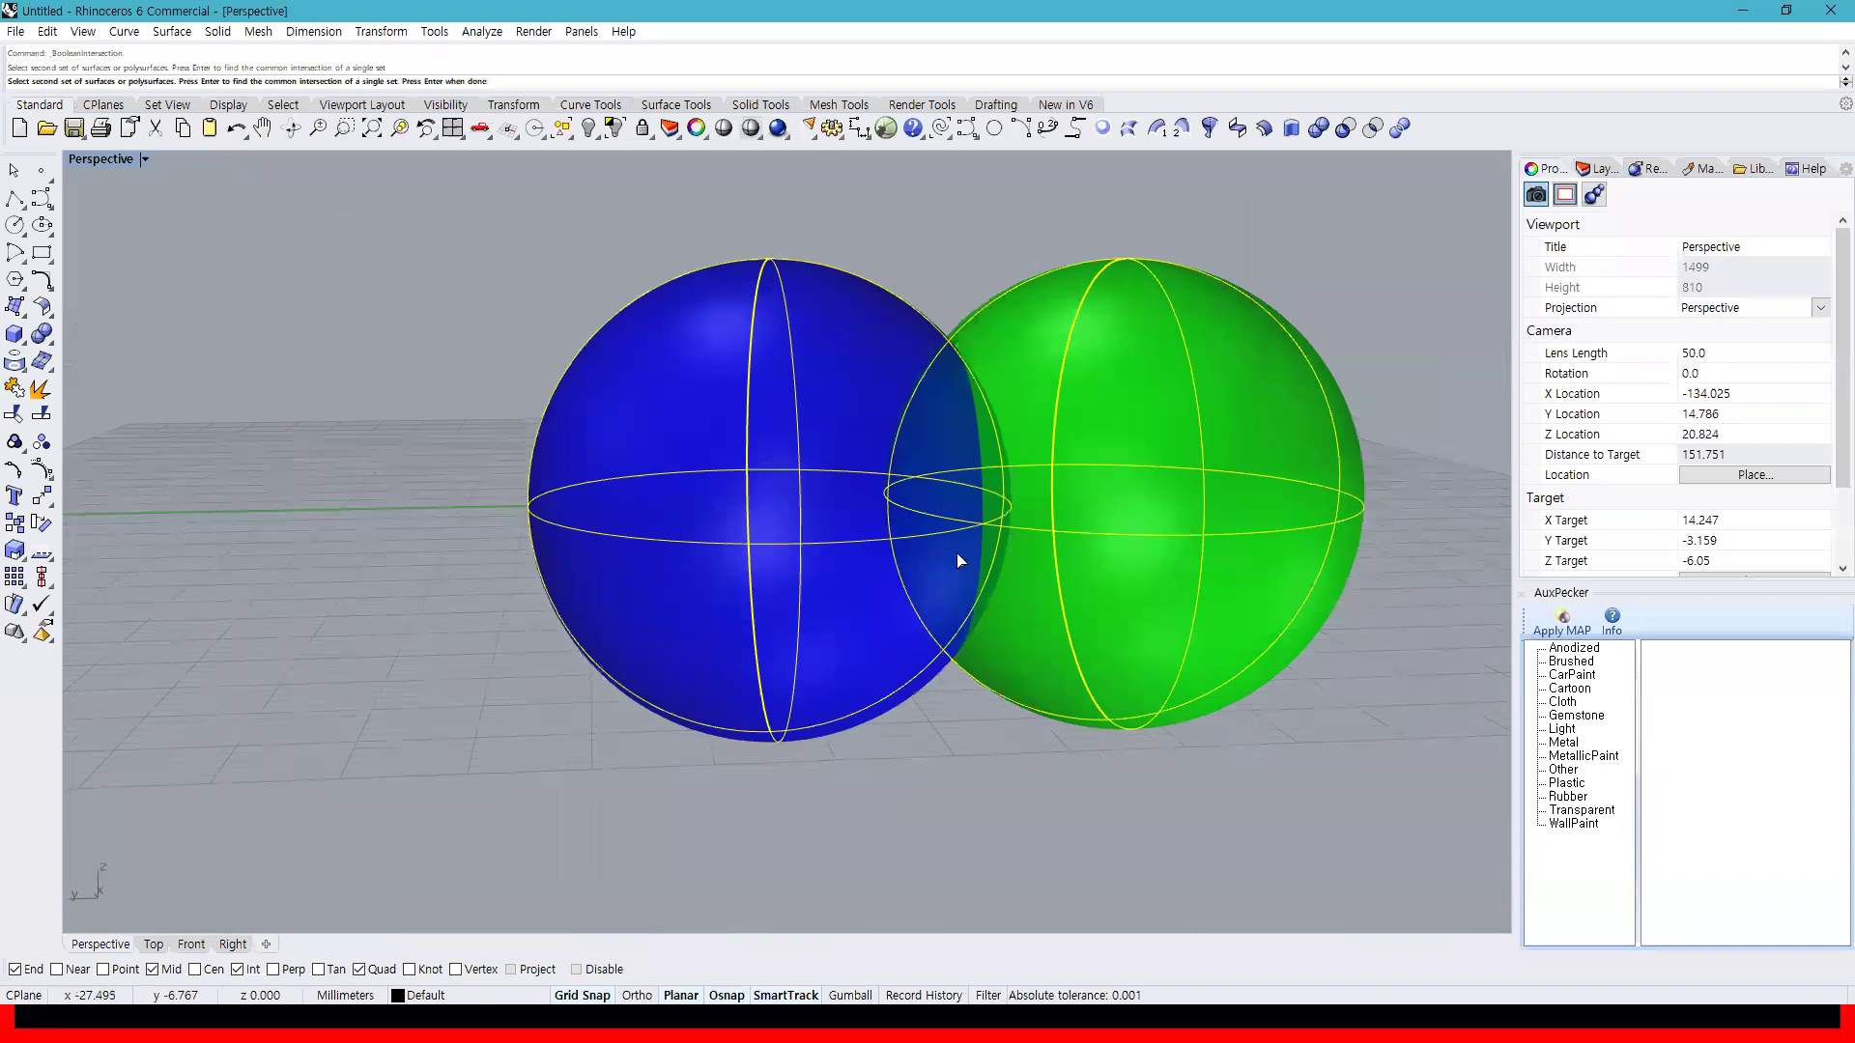
{"action": "right_click", "coordinate": [990, 582]}
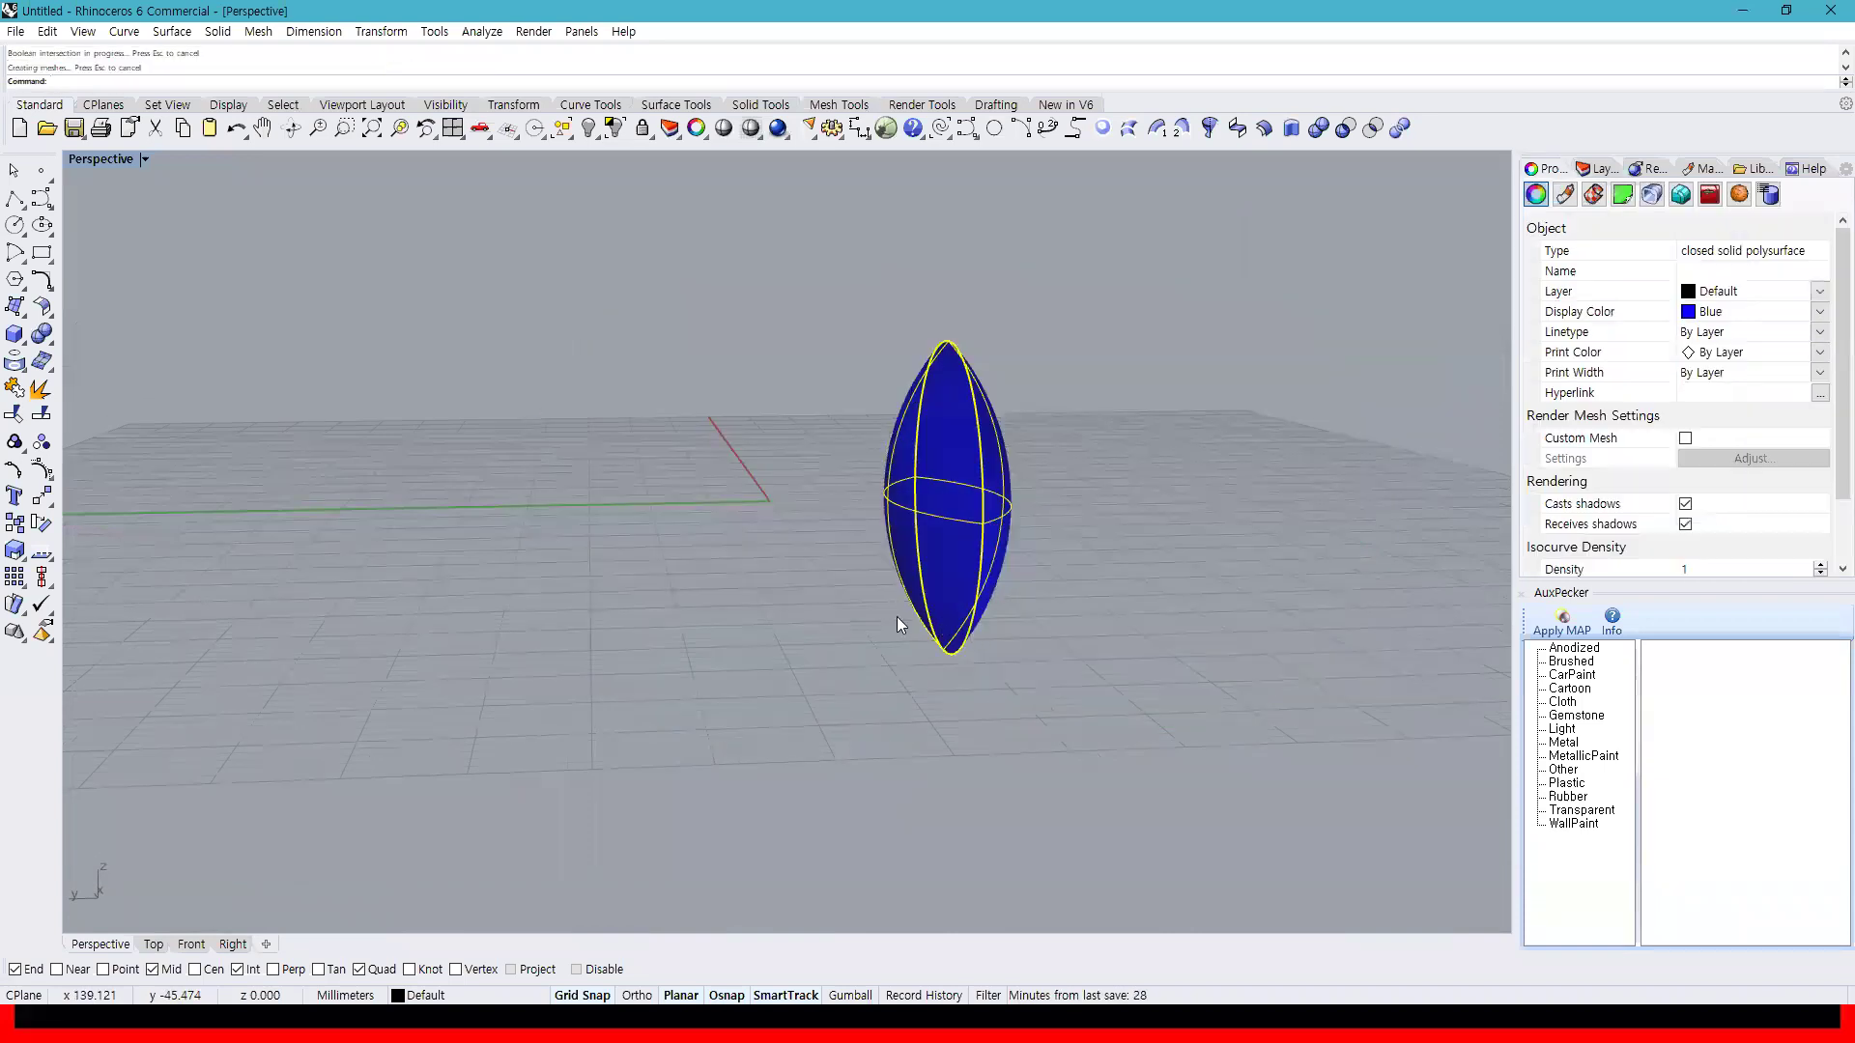
{"action": "left_click", "coordinate": [1138, 481]}
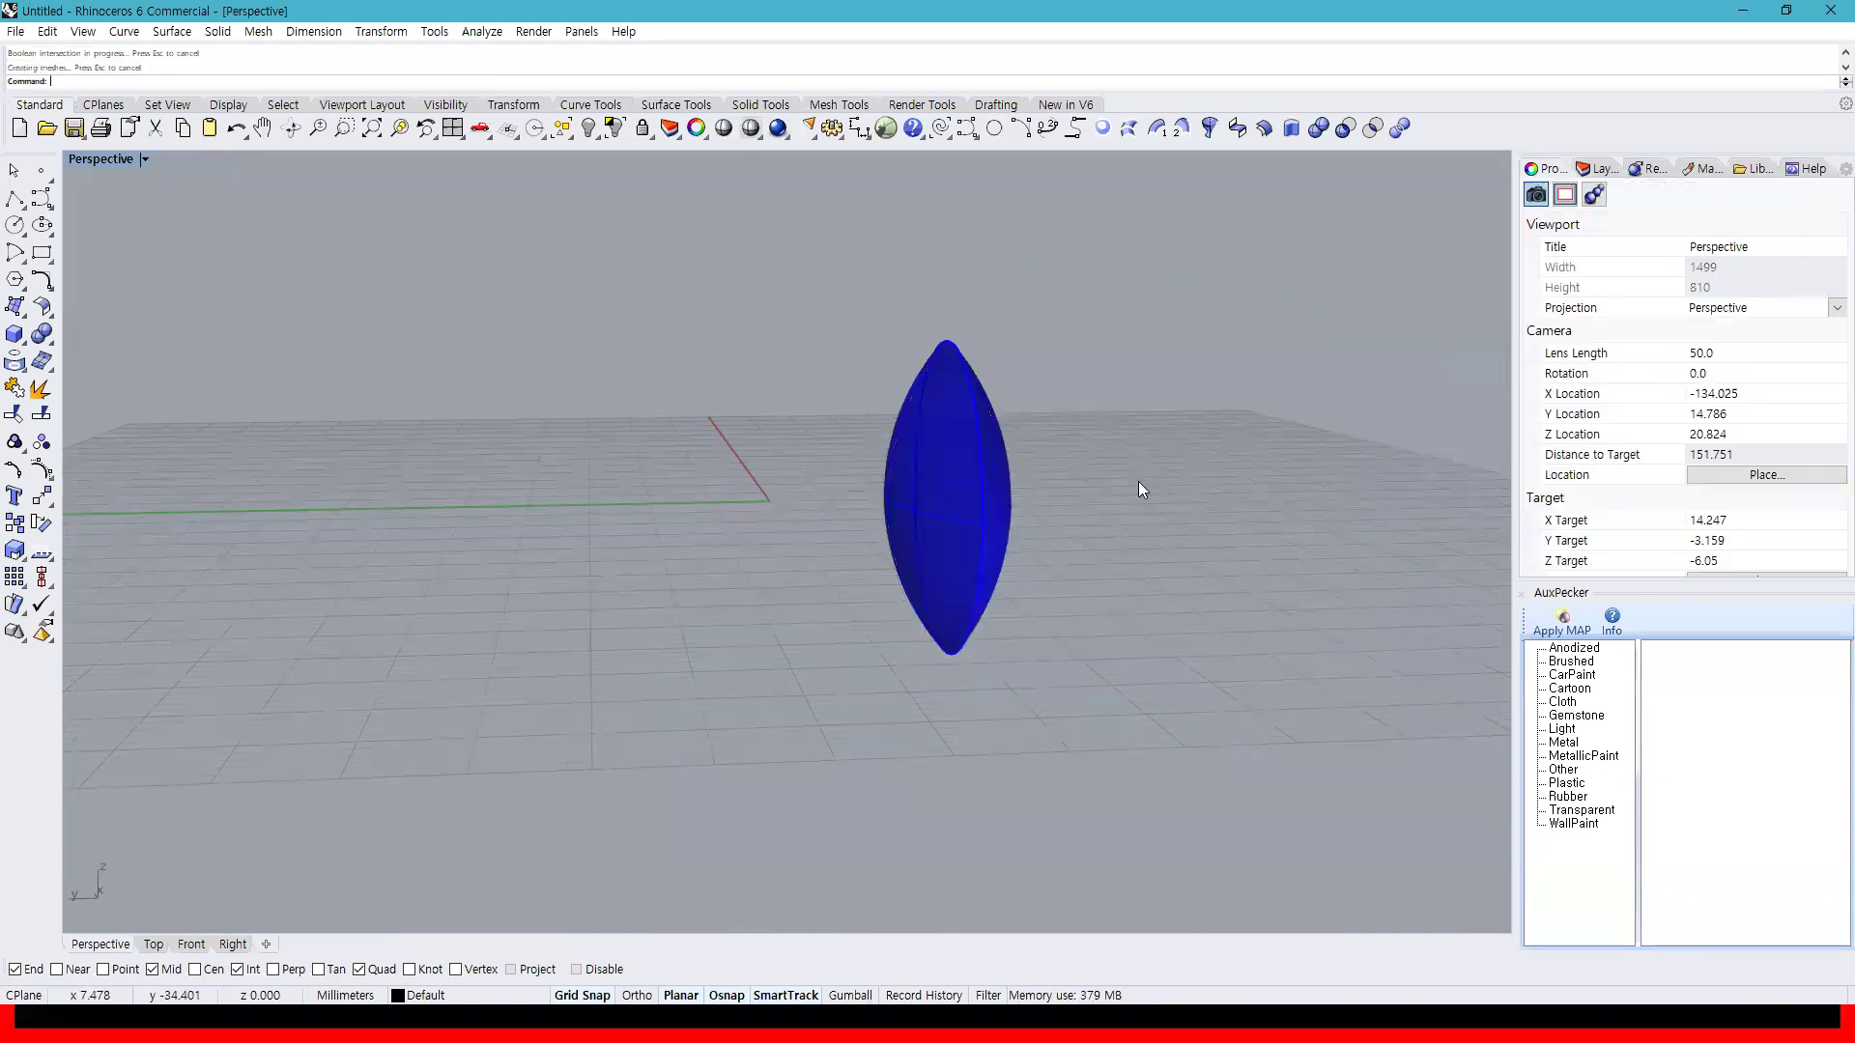
{"action": "key", "text": "ctrl+z"}
{"action": "left_click", "coordinate": [968, 253]}
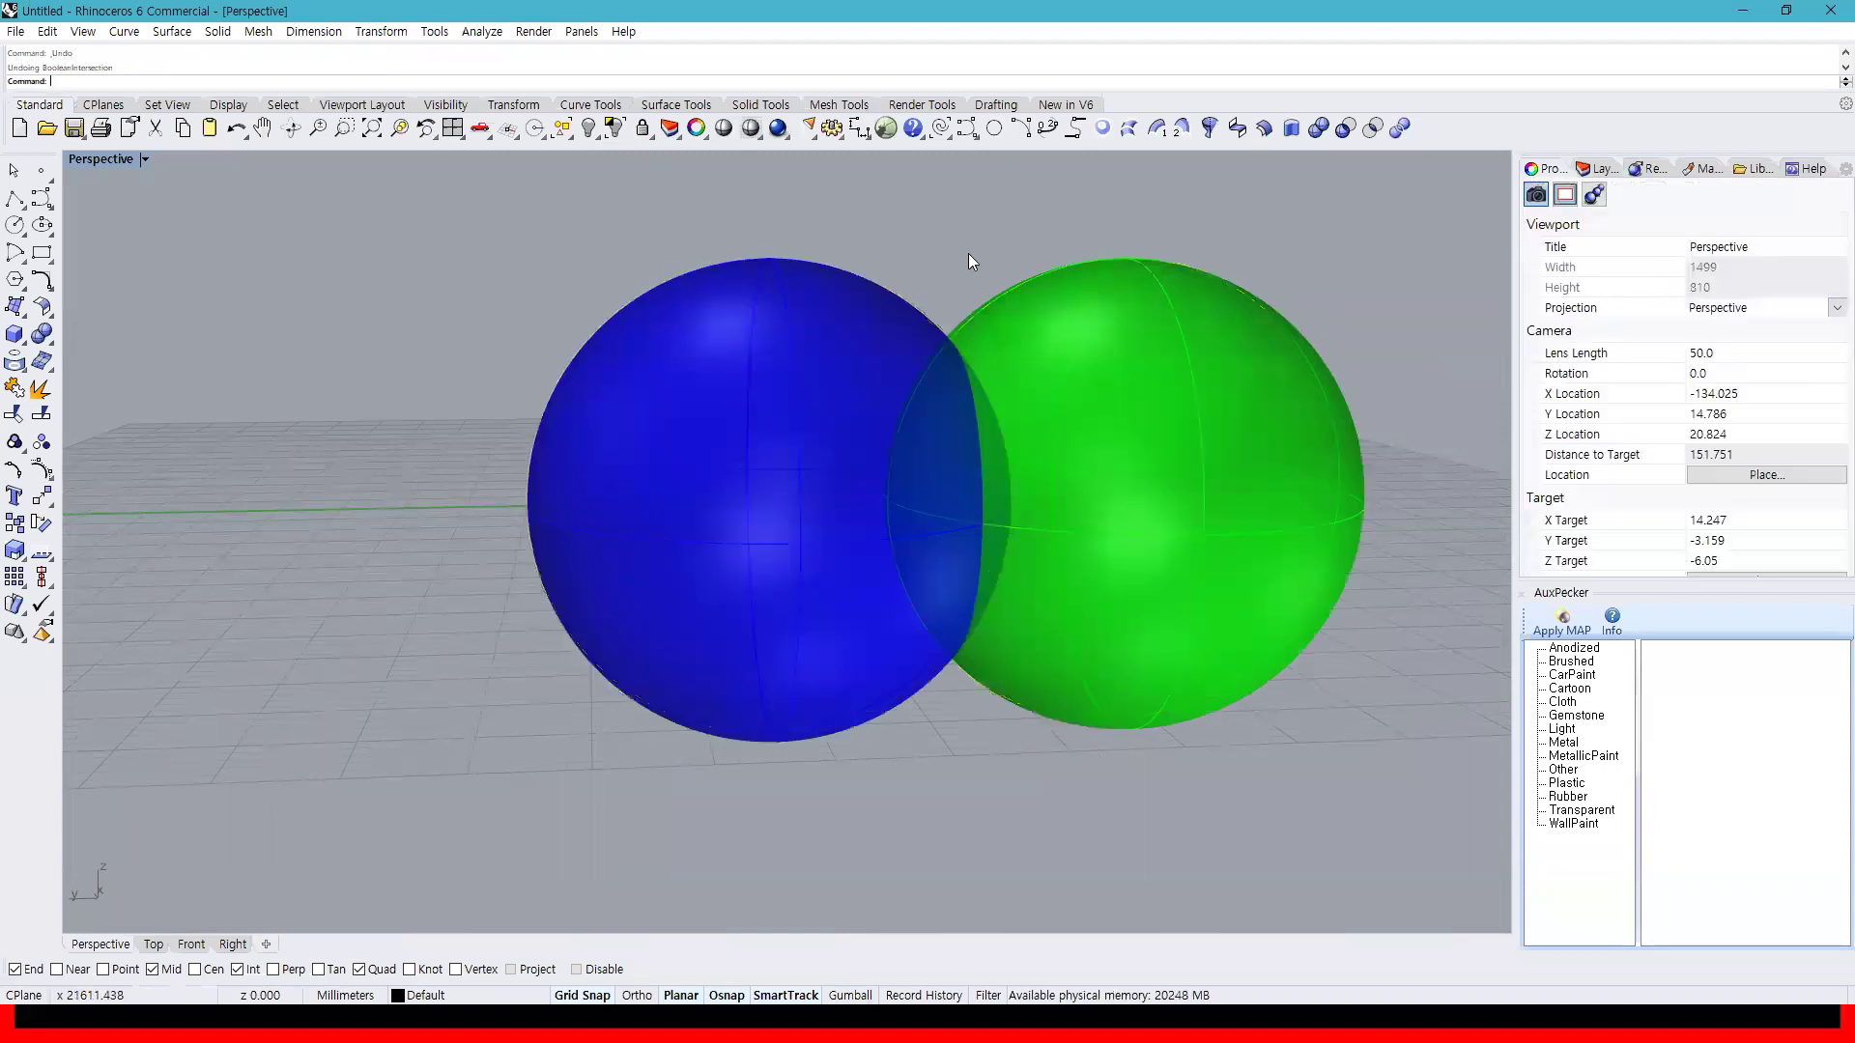
Try Boolean intersection with the green sphere first and the blue sphere second, view the lens solid, and undo it
{"action": "left_click", "coordinate": [1123, 351]}
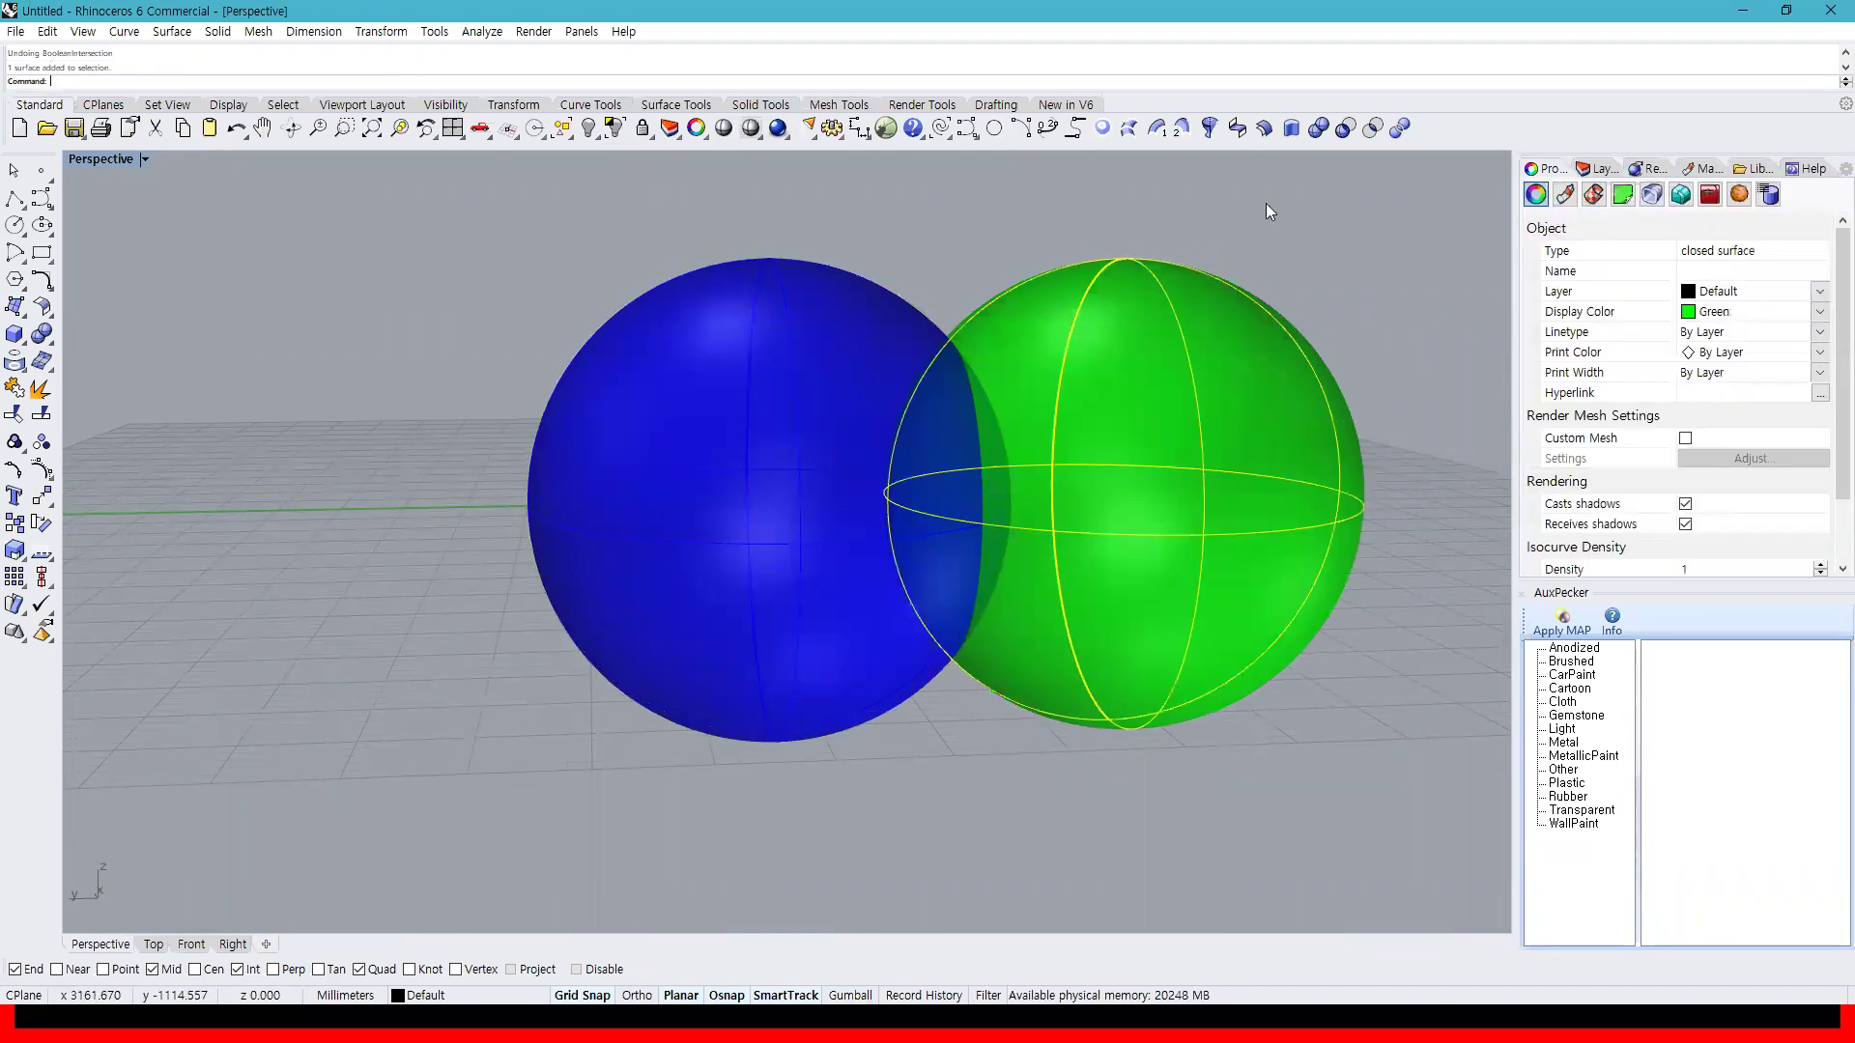
{"action": "left_click", "coordinate": [1371, 128]}
{"action": "left_click", "coordinate": [771, 389]}
{"action": "key", "text": "Return"}
{"action": "right_click_drag", "start_coordinate": [1048, 488], "coordinate": [1151, 454]}
{"action": "key", "text": "ctrl+z"}
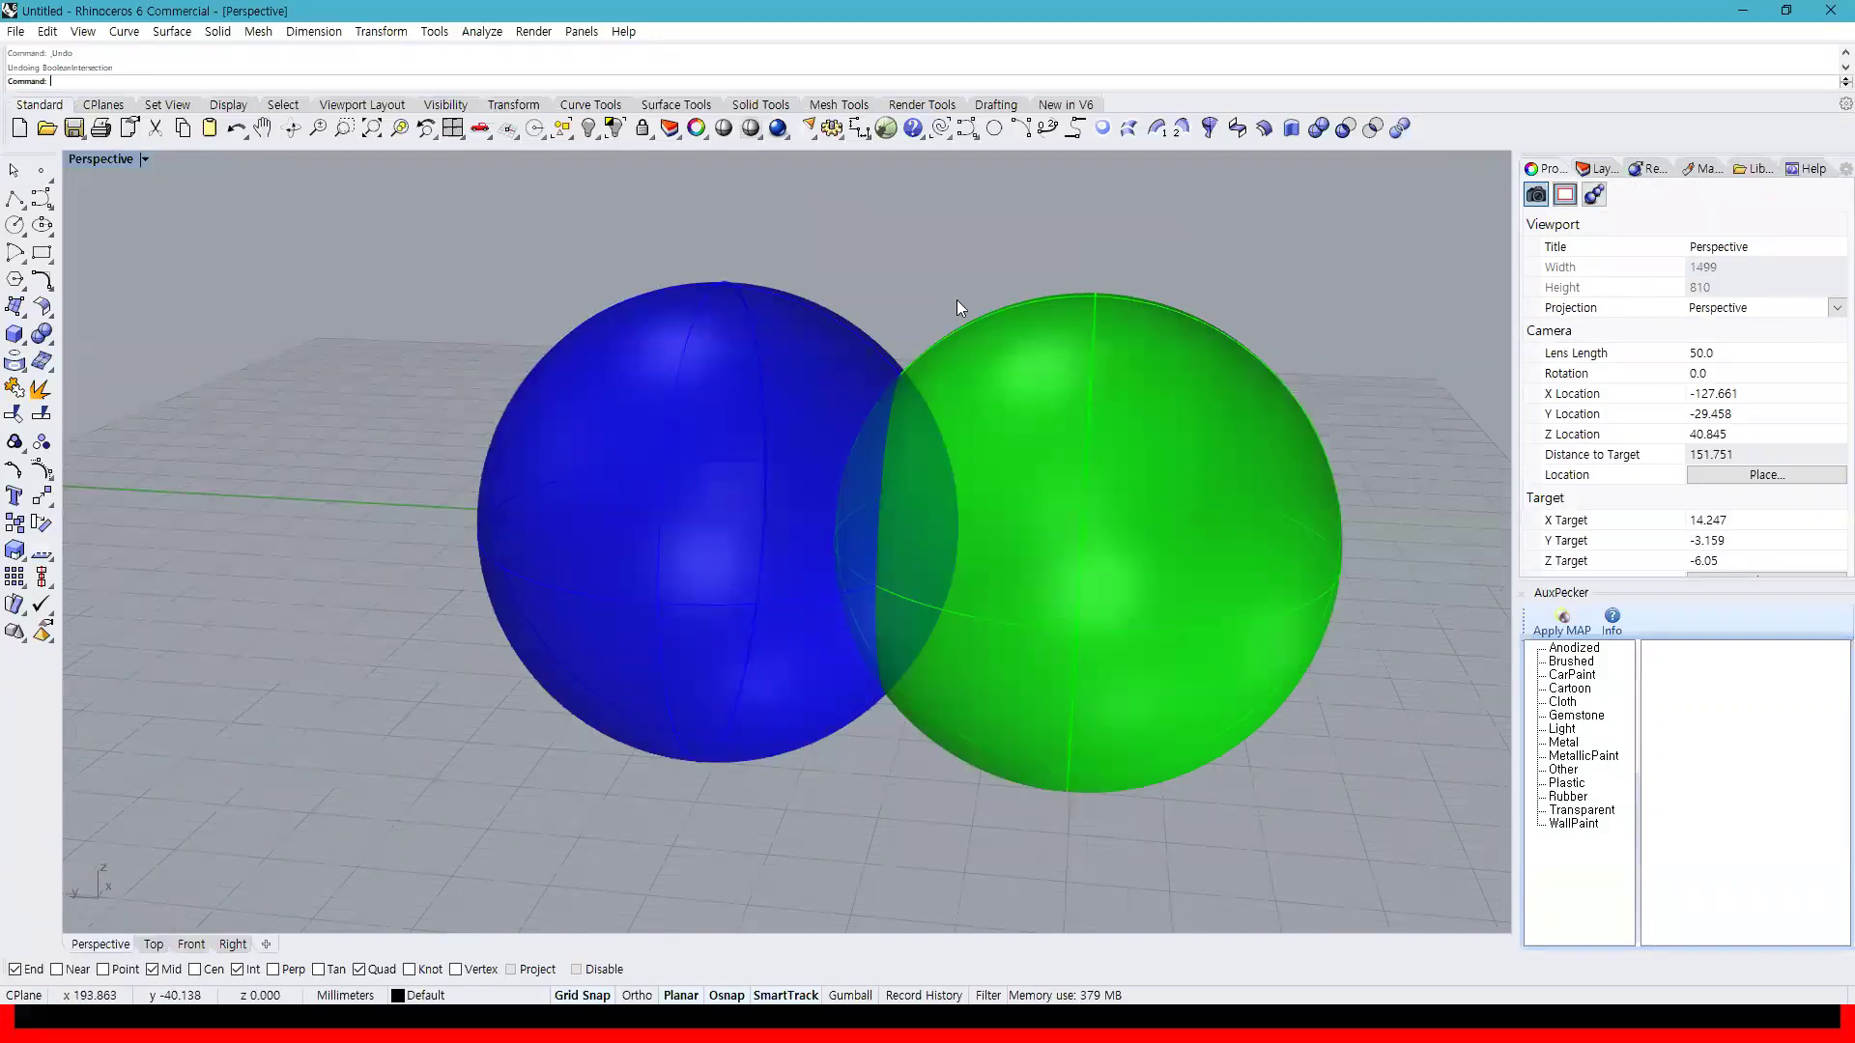
Try Boolean split with both spheres preselected and the green sphere as the cutting object
{"action": "left_click", "coordinate": [798, 344]}
{"action": "left_click", "coordinate": [1067, 370]}
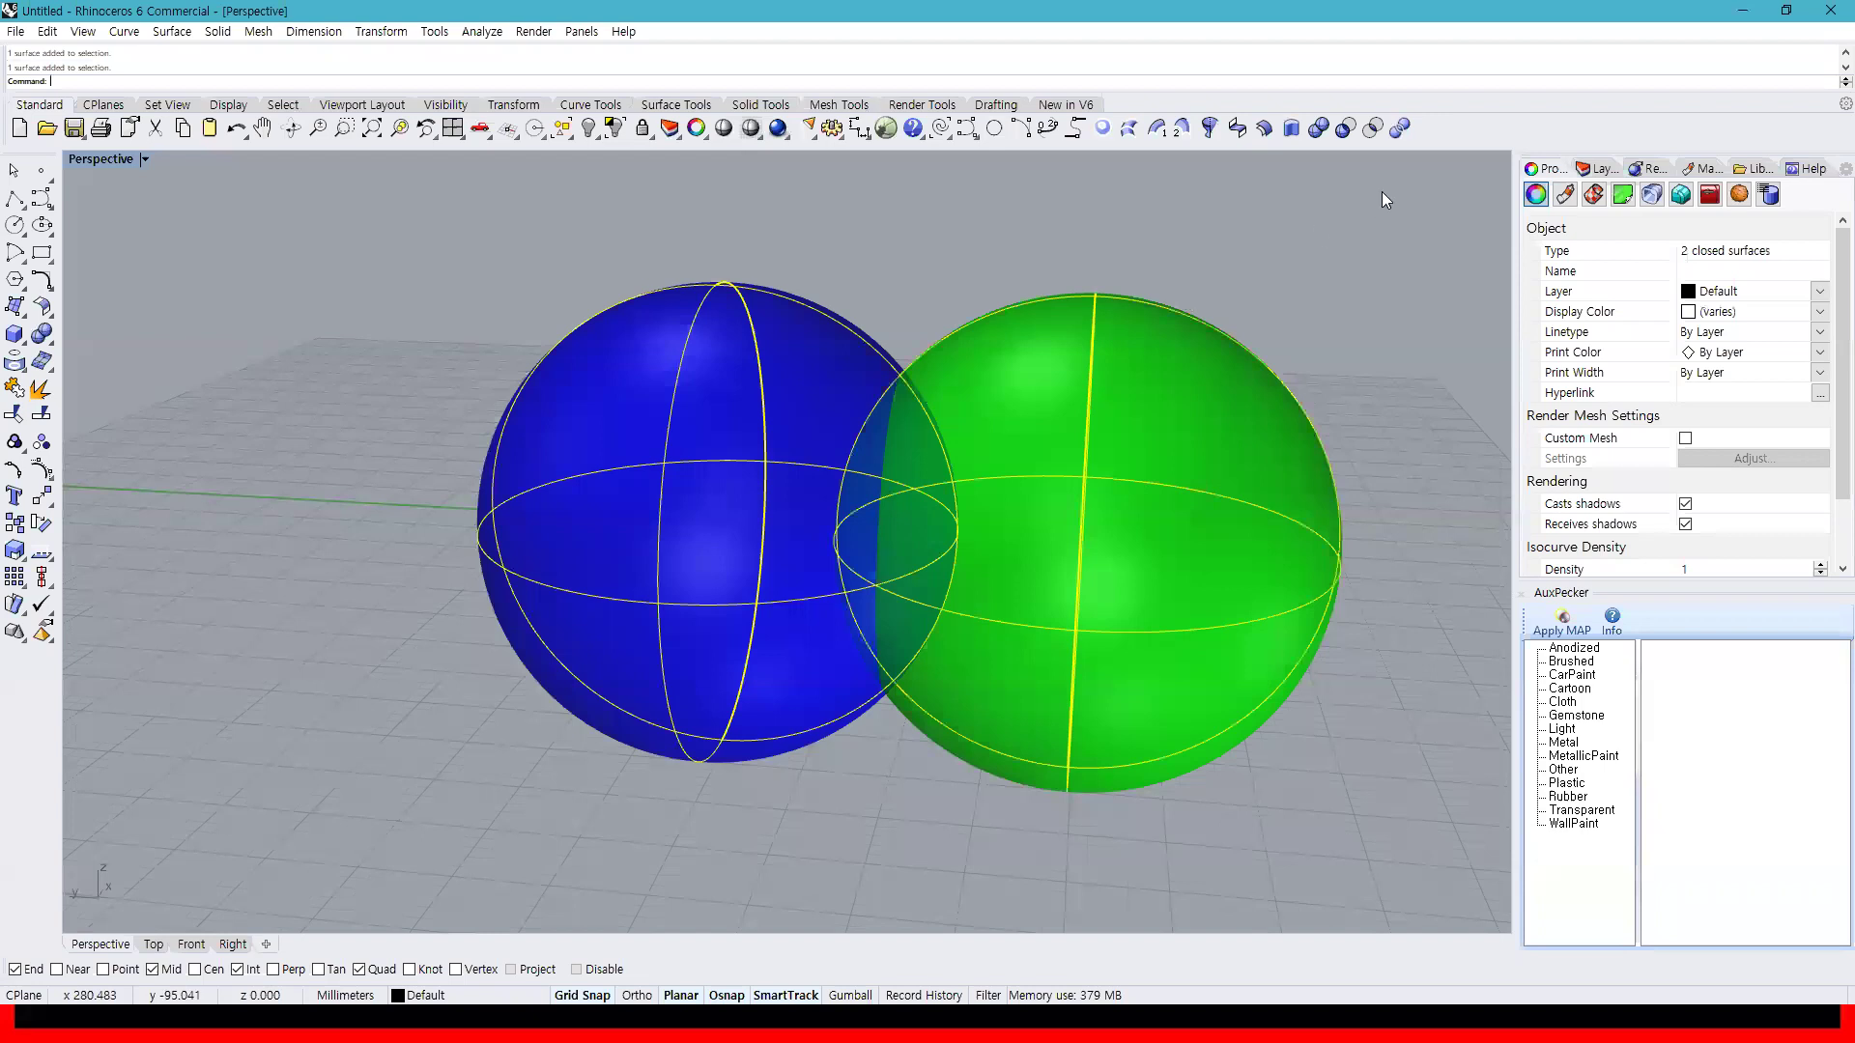
{"action": "left_click", "coordinate": [1397, 128]}
{"action": "left_click", "coordinate": [1059, 421]}
{"action": "left_click", "coordinate": [1127, 338]}
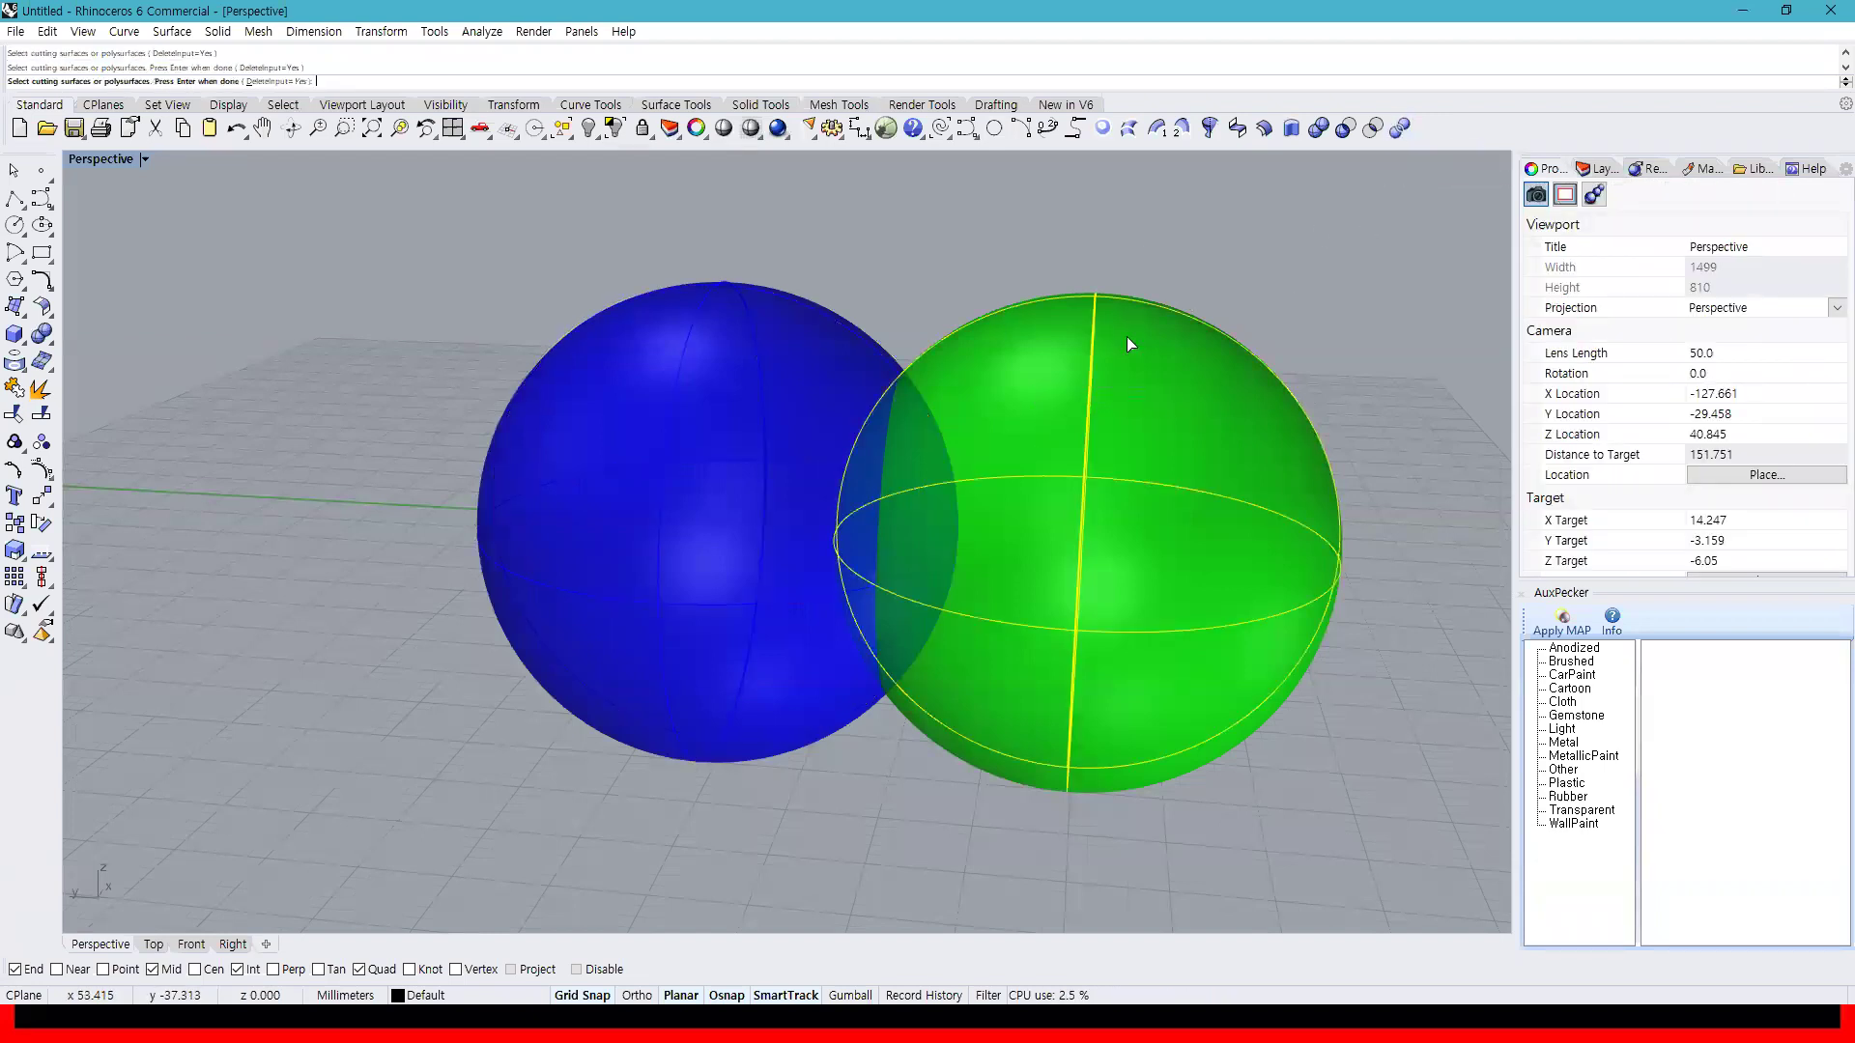
{"action": "key", "text": "Return"}
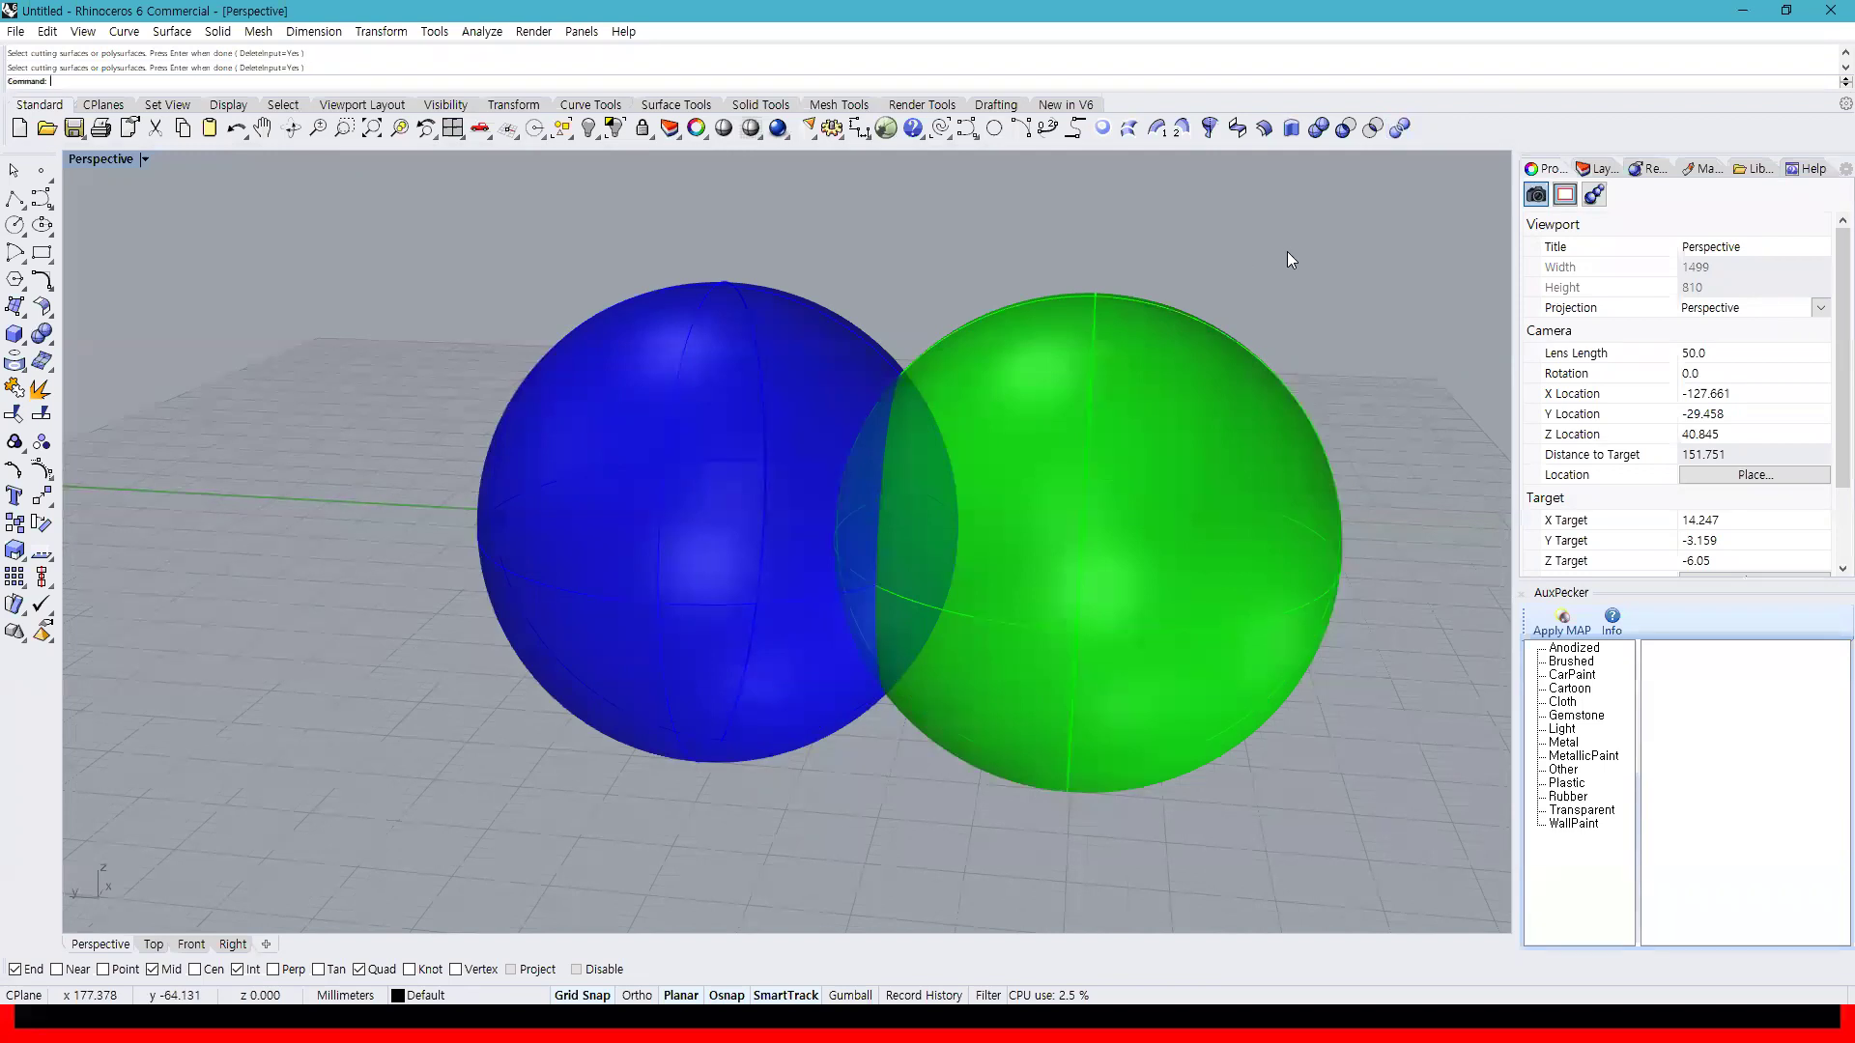
Examine the blue and green spheres by selecting each one separately around their overlap
{"action": "left_click", "coordinate": [753, 402]}
{"action": "left_click", "coordinate": [1105, 277]}
{"action": "left_click", "coordinate": [1052, 386]}
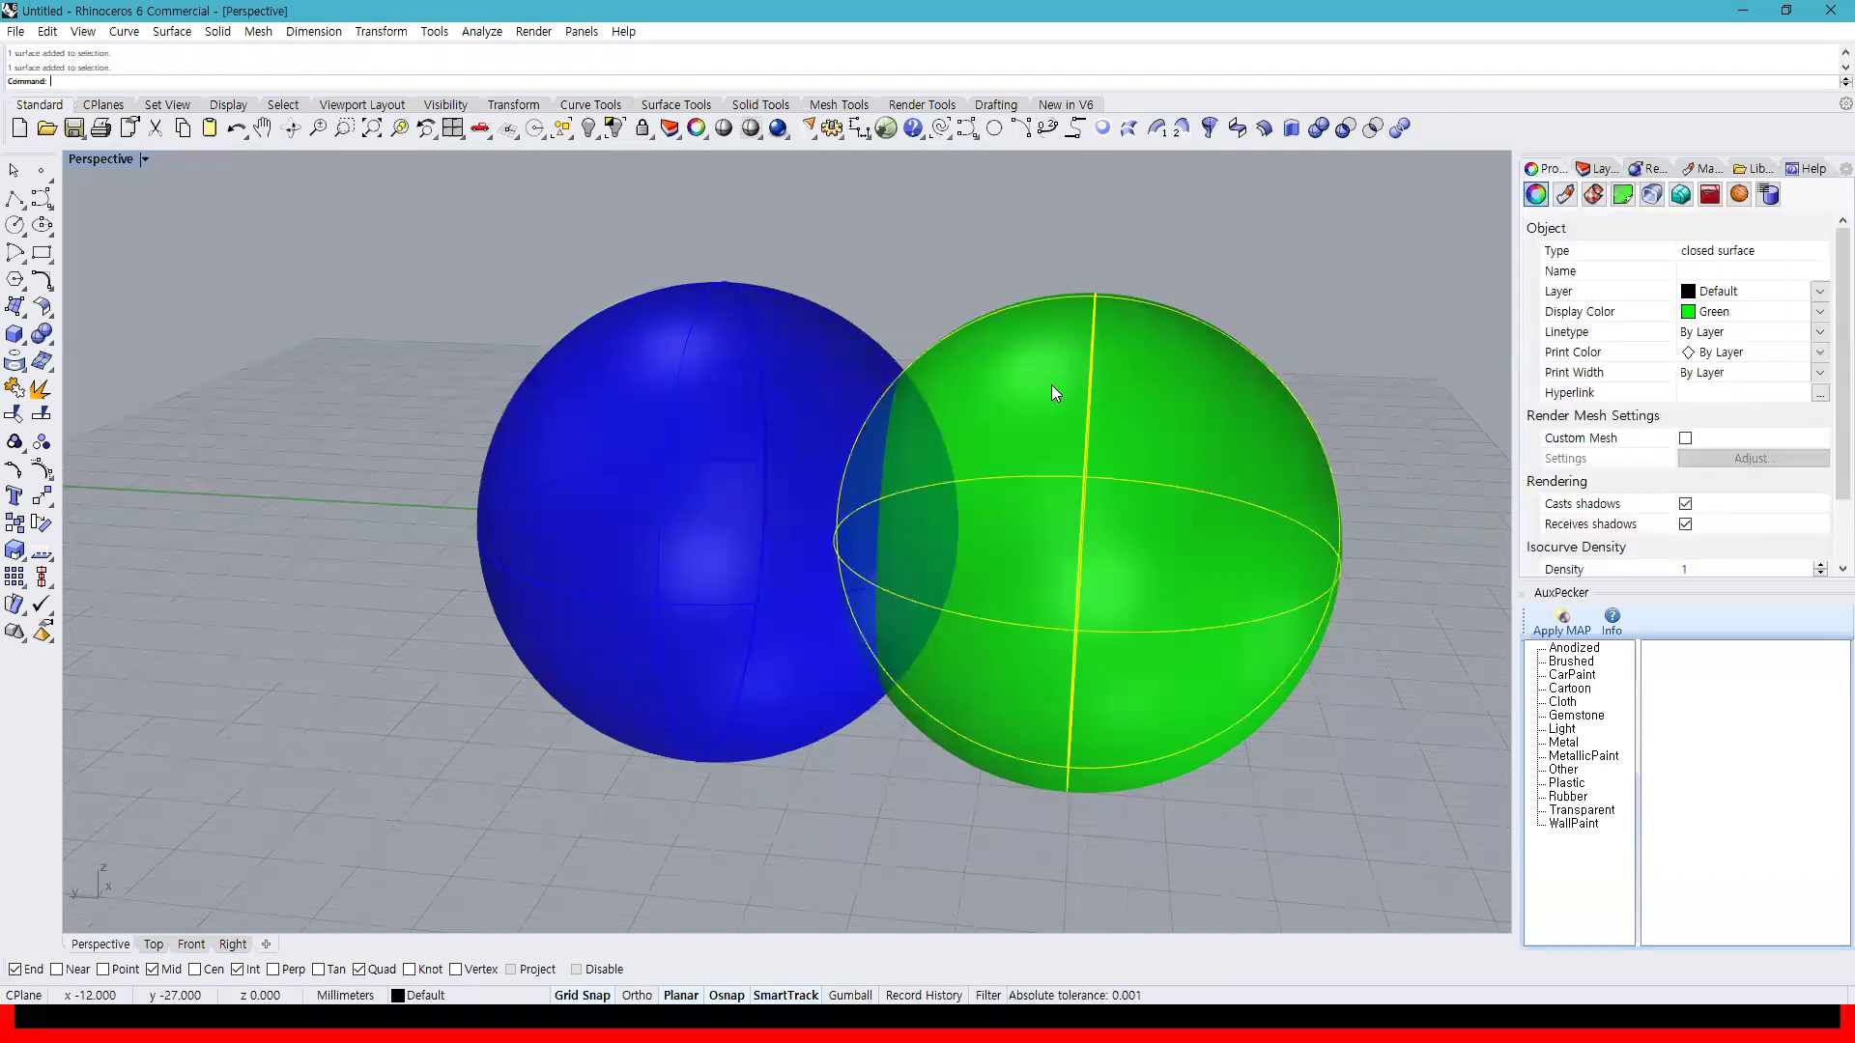
{"action": "left_click", "coordinate": [1304, 261]}
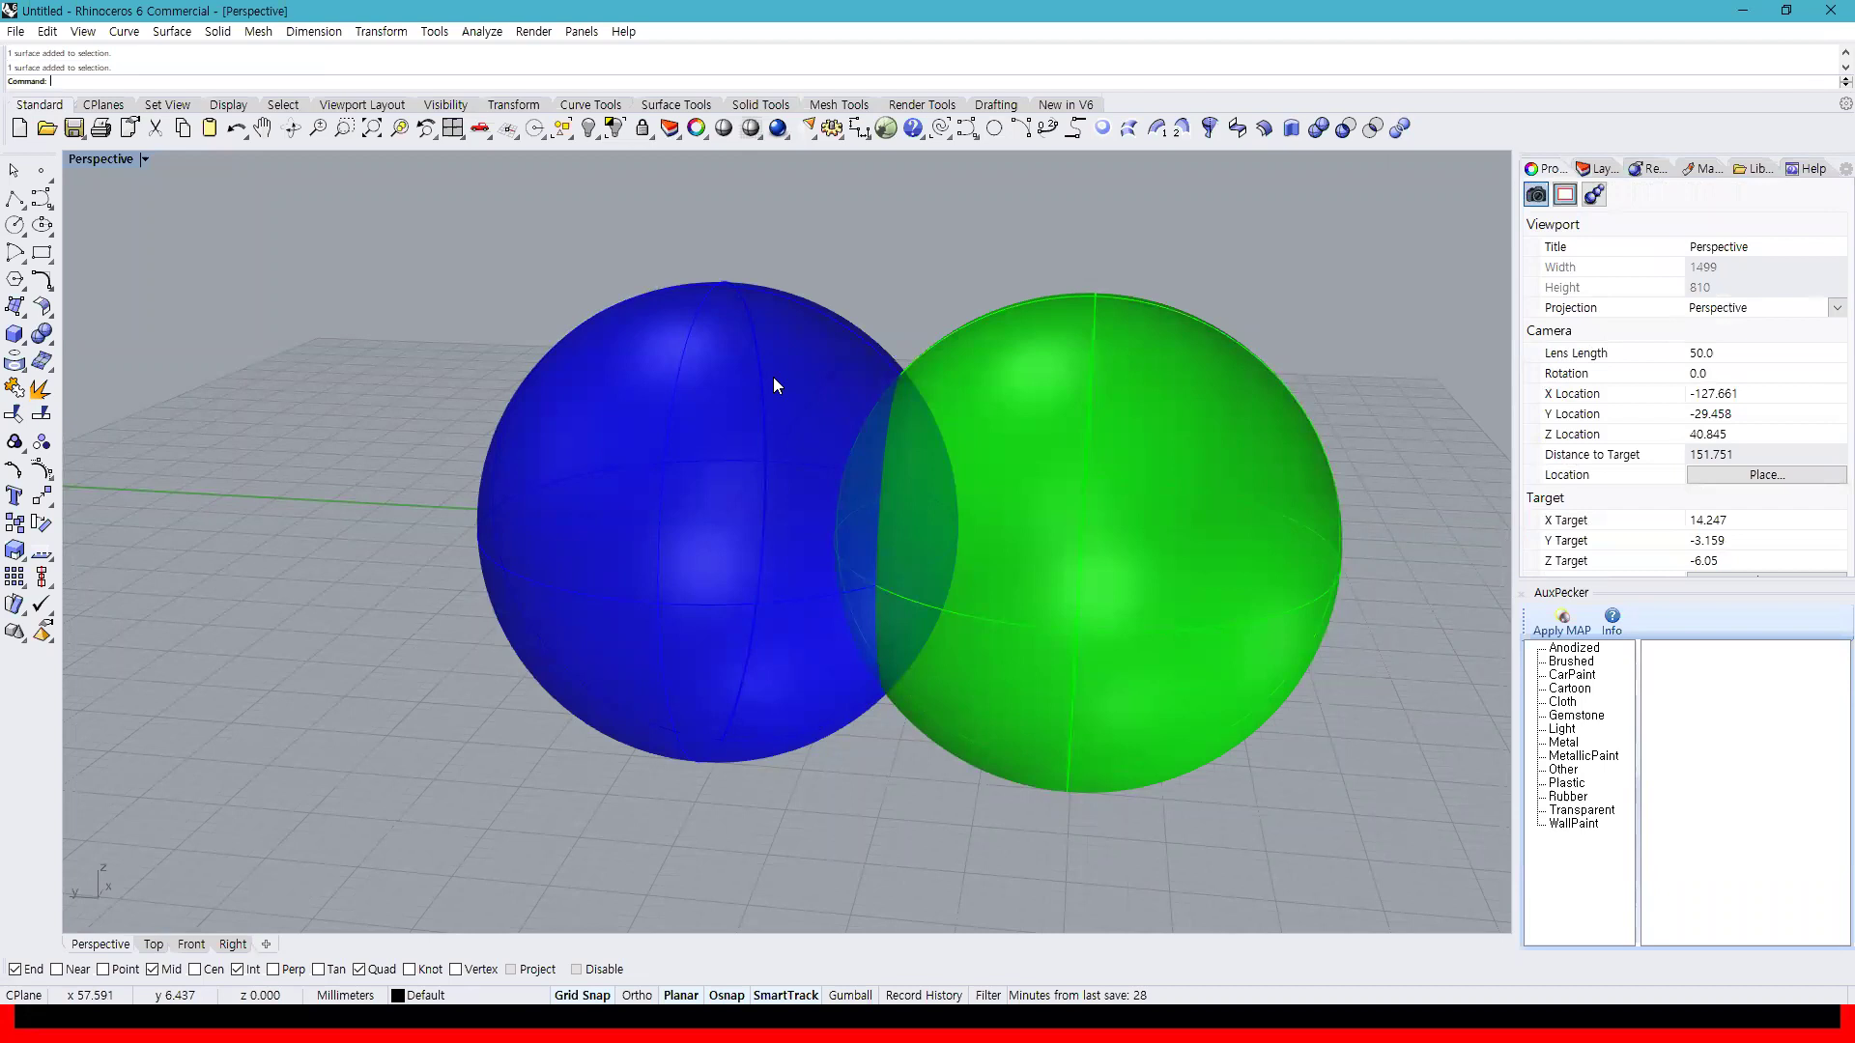
{"action": "left_click", "coordinate": [819, 375]}
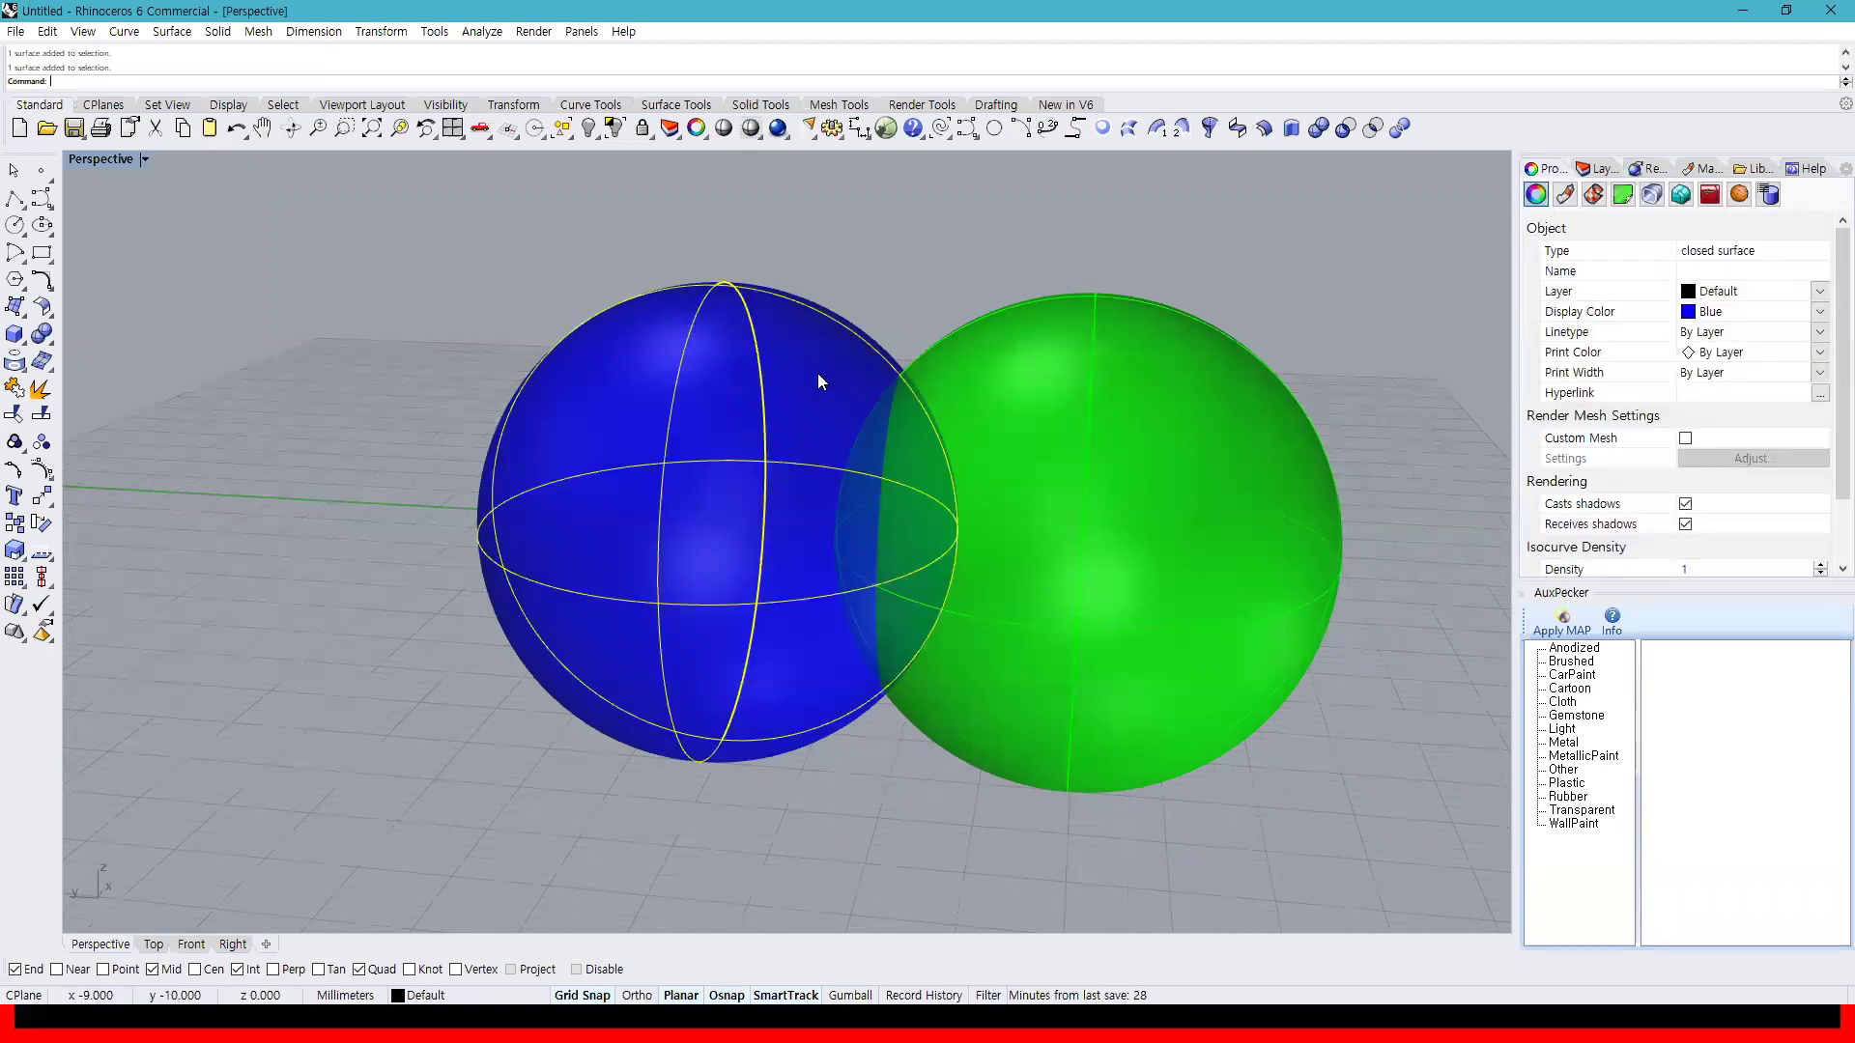
{"action": "left_click", "coordinate": [972, 387]}
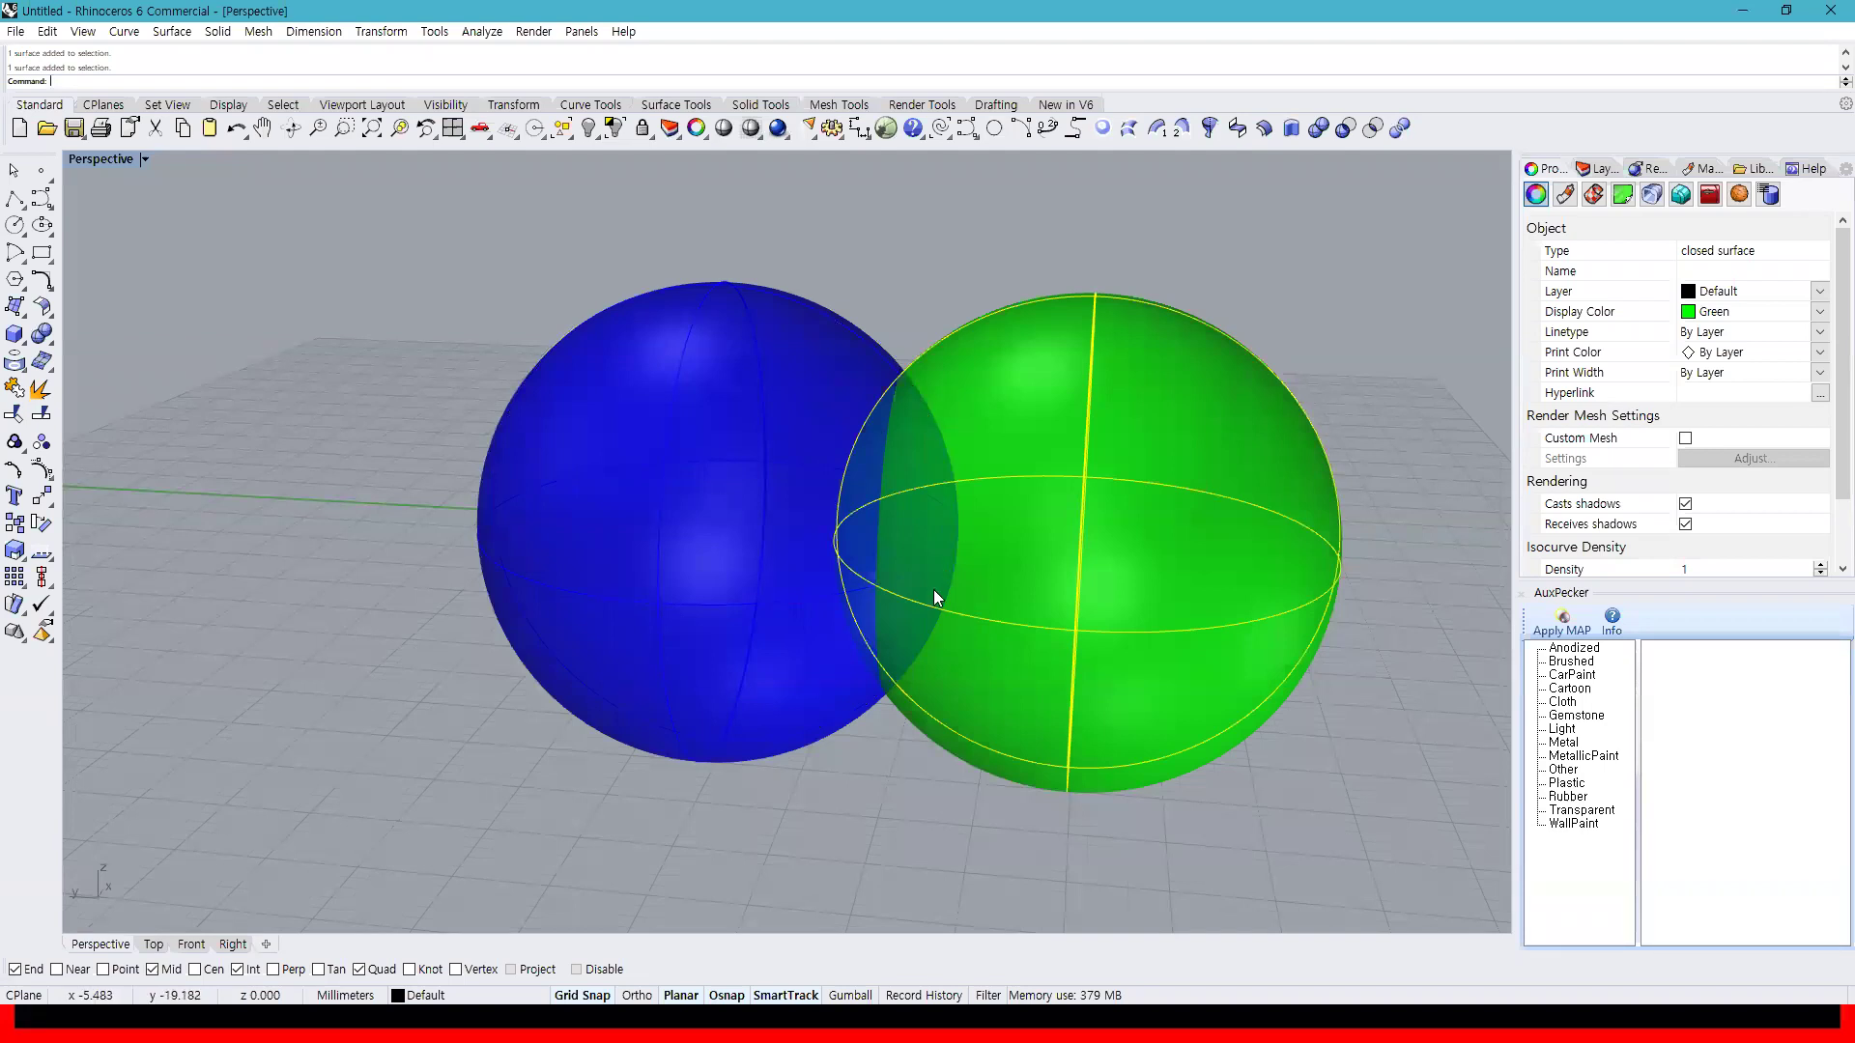
{"action": "left_click", "coordinate": [883, 284]}
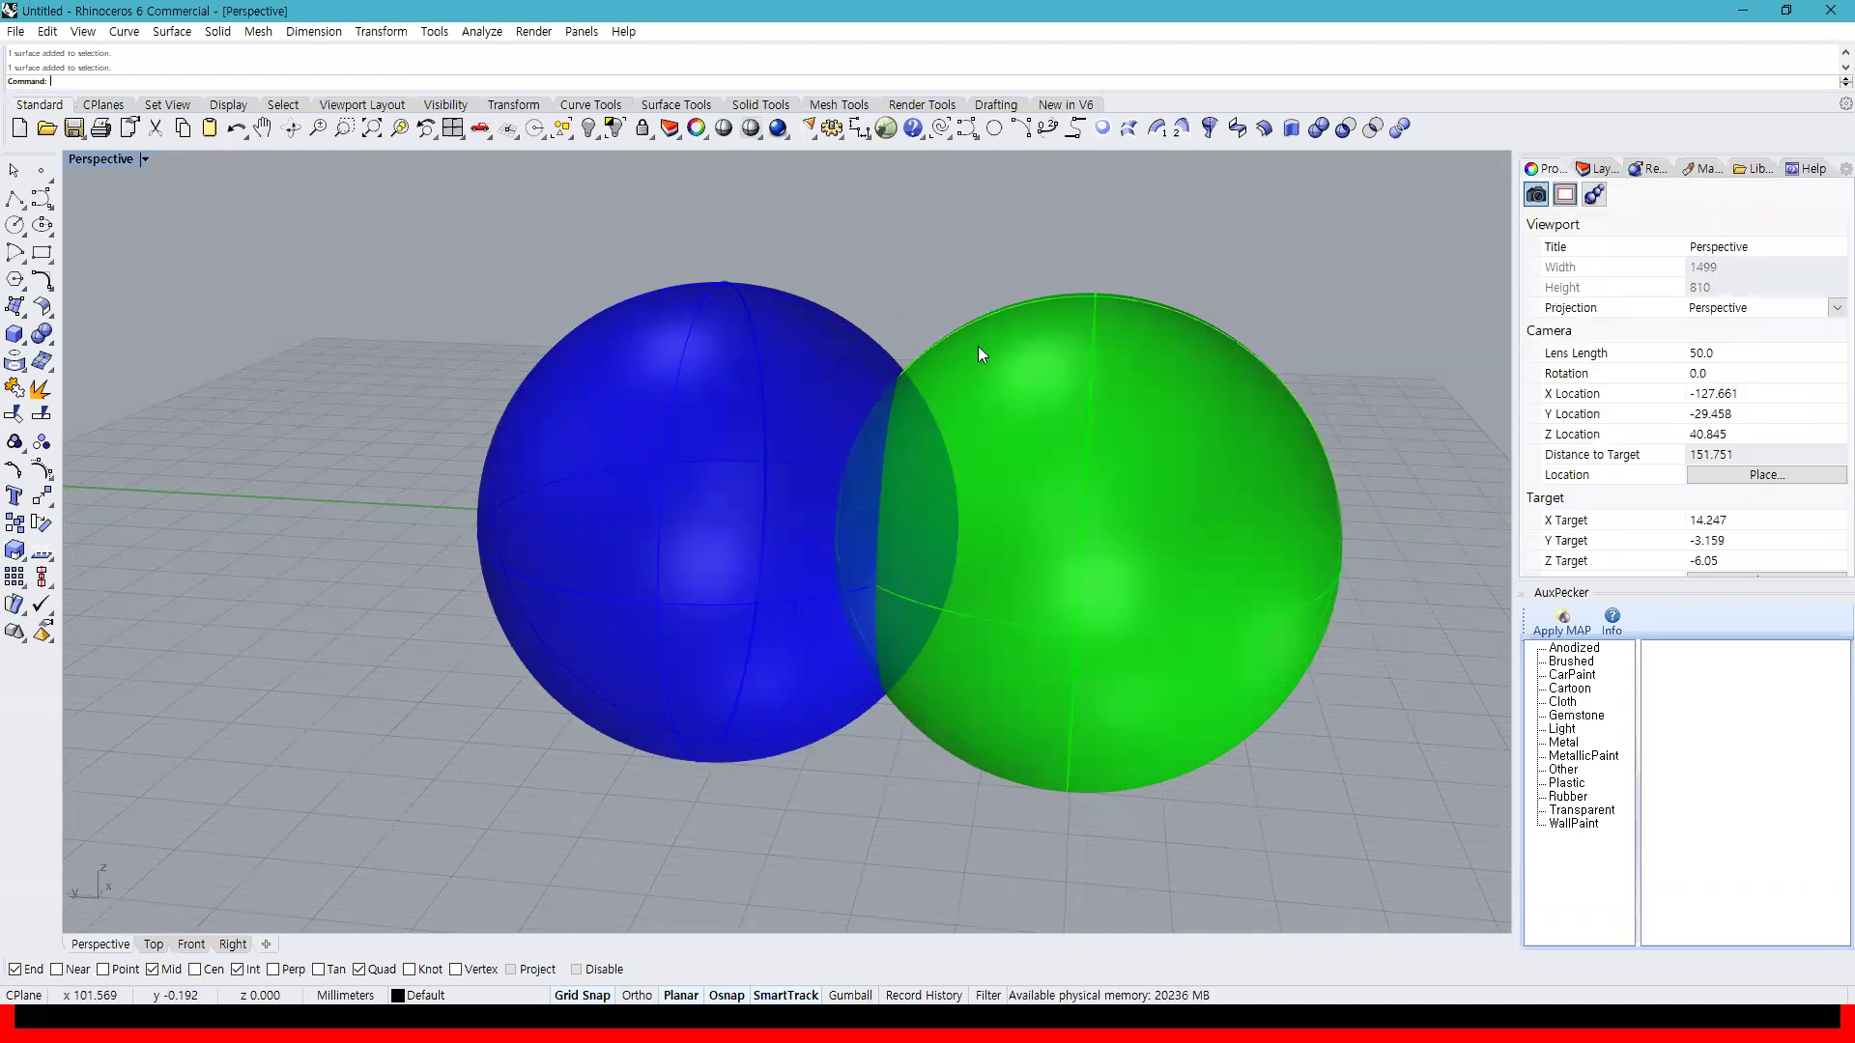
Split the blue sphere with Boolean split, using the green sphere as the cutting object
{"action": "left_click", "coordinate": [743, 372]}
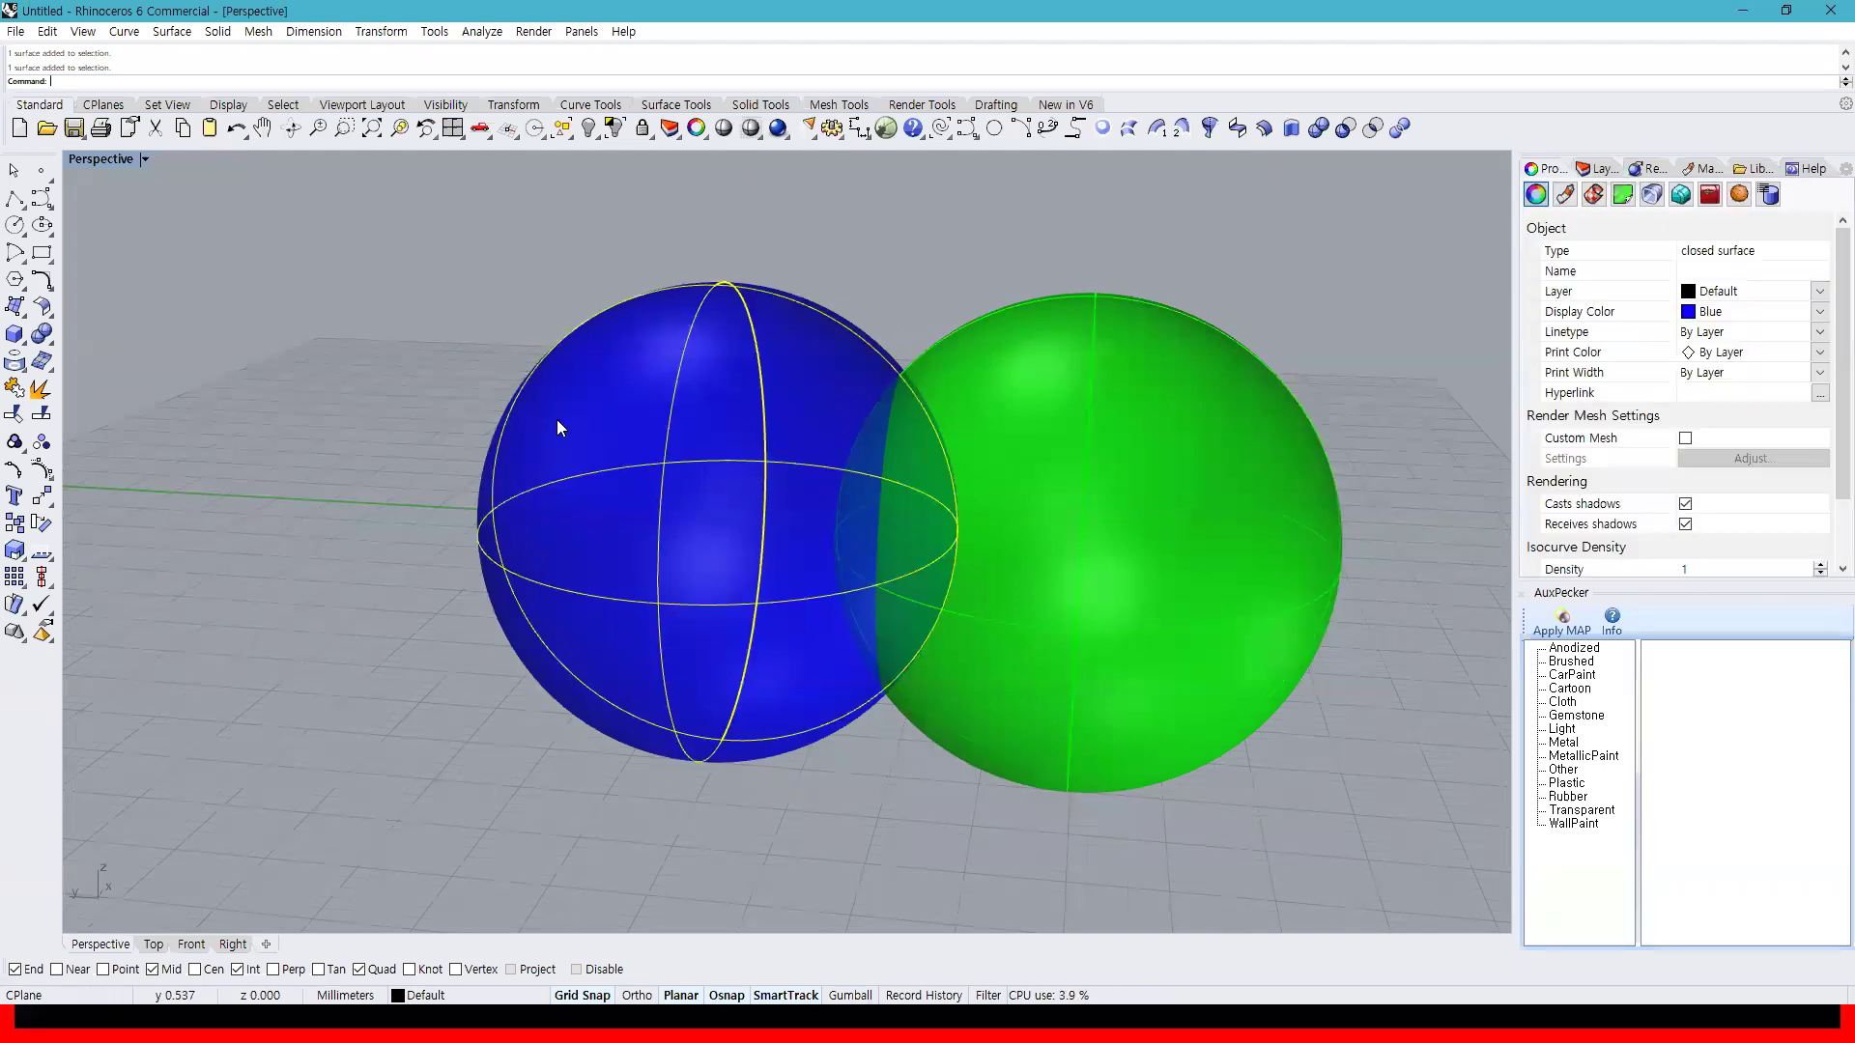
{"action": "left_click", "coordinate": [1397, 130]}
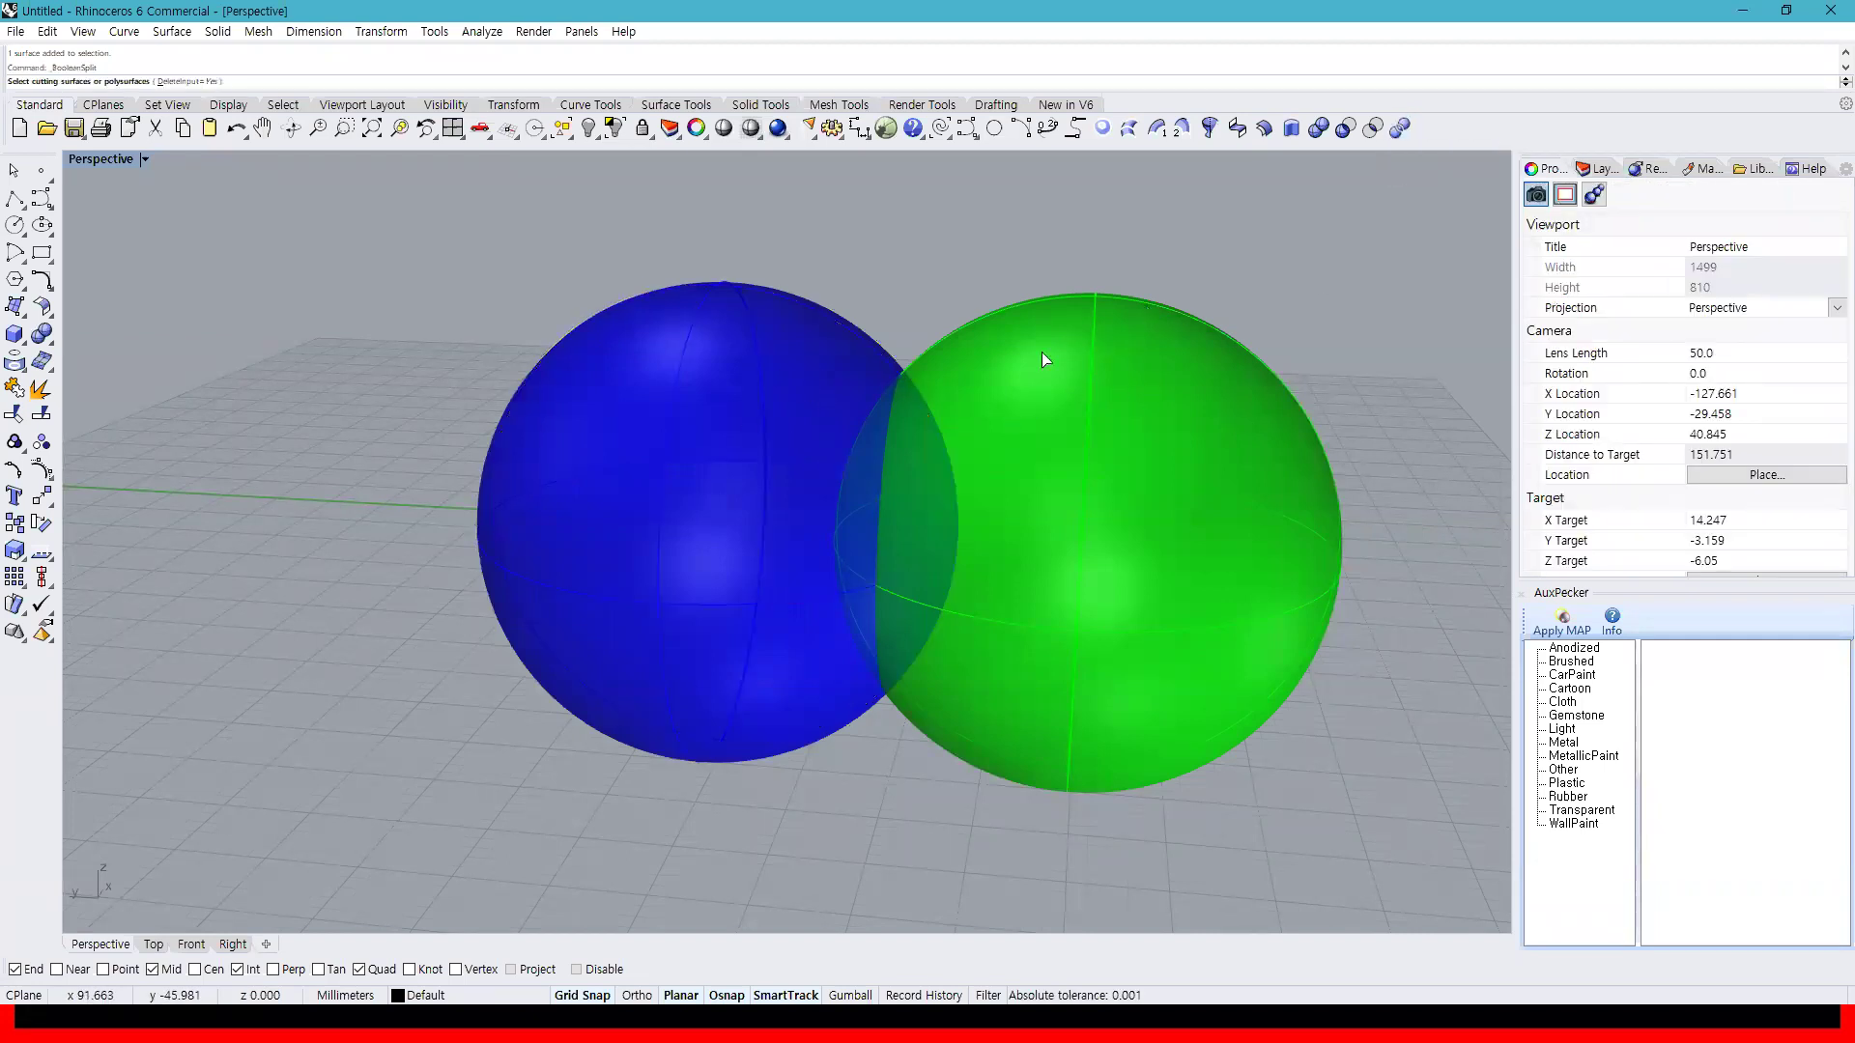
{"action": "left_click", "coordinate": [1122, 398]}
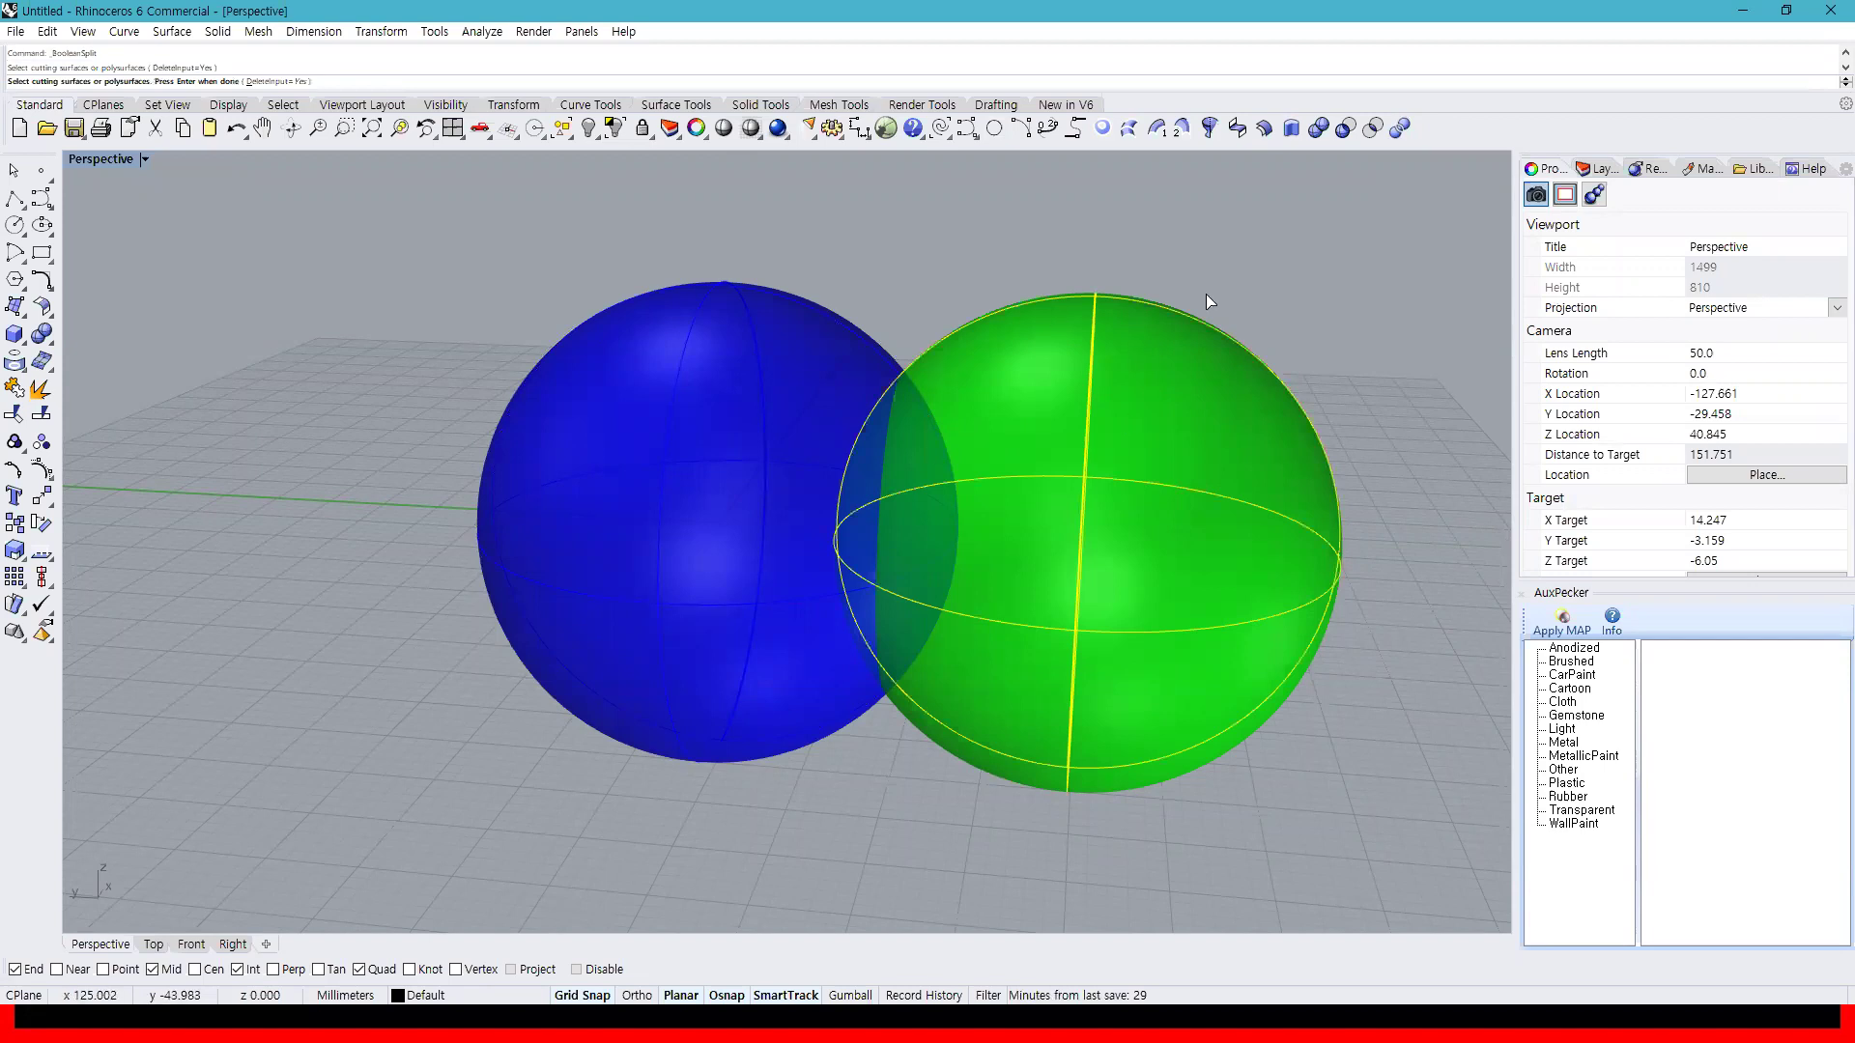
{"action": "key", "text": "Return"}
{"action": "key", "text": "Escape"}
Move the green sphere and the lens-shaped piece away from the blue sphere to inspect the split parts
{"action": "left_click_drag", "start_coordinate": [1122, 380], "coordinate": [1391, 378]}
{"action": "left_click", "coordinate": [945, 485]}
{"action": "left_click_drag", "start_coordinate": [945, 485], "coordinate": [1005, 509]}
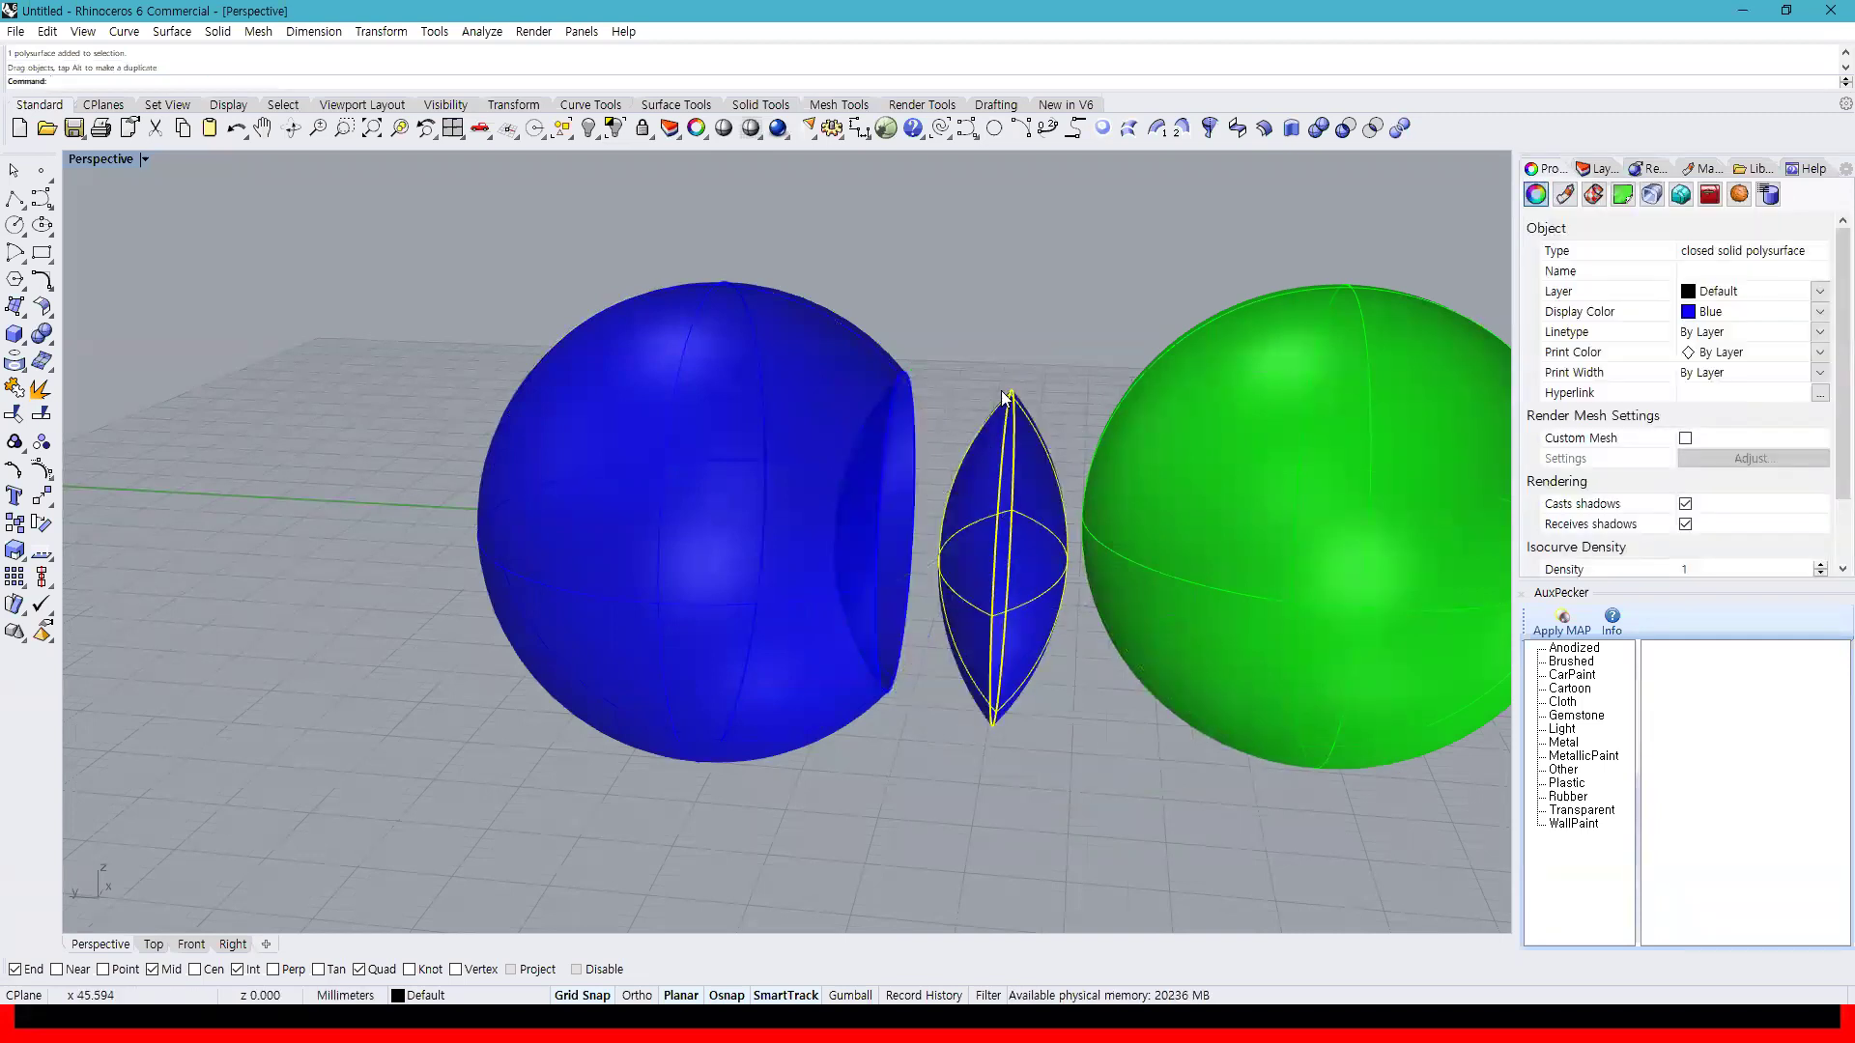
{"action": "right_click_drag", "start_coordinate": [920, 527], "coordinate": [951, 613]}
Undo the moves and the Boolean split, and view the two original overlapping spheres from another side
{"action": "key", "text": "ctrl+z"}
{"action": "key", "text": "ctrl+z"}
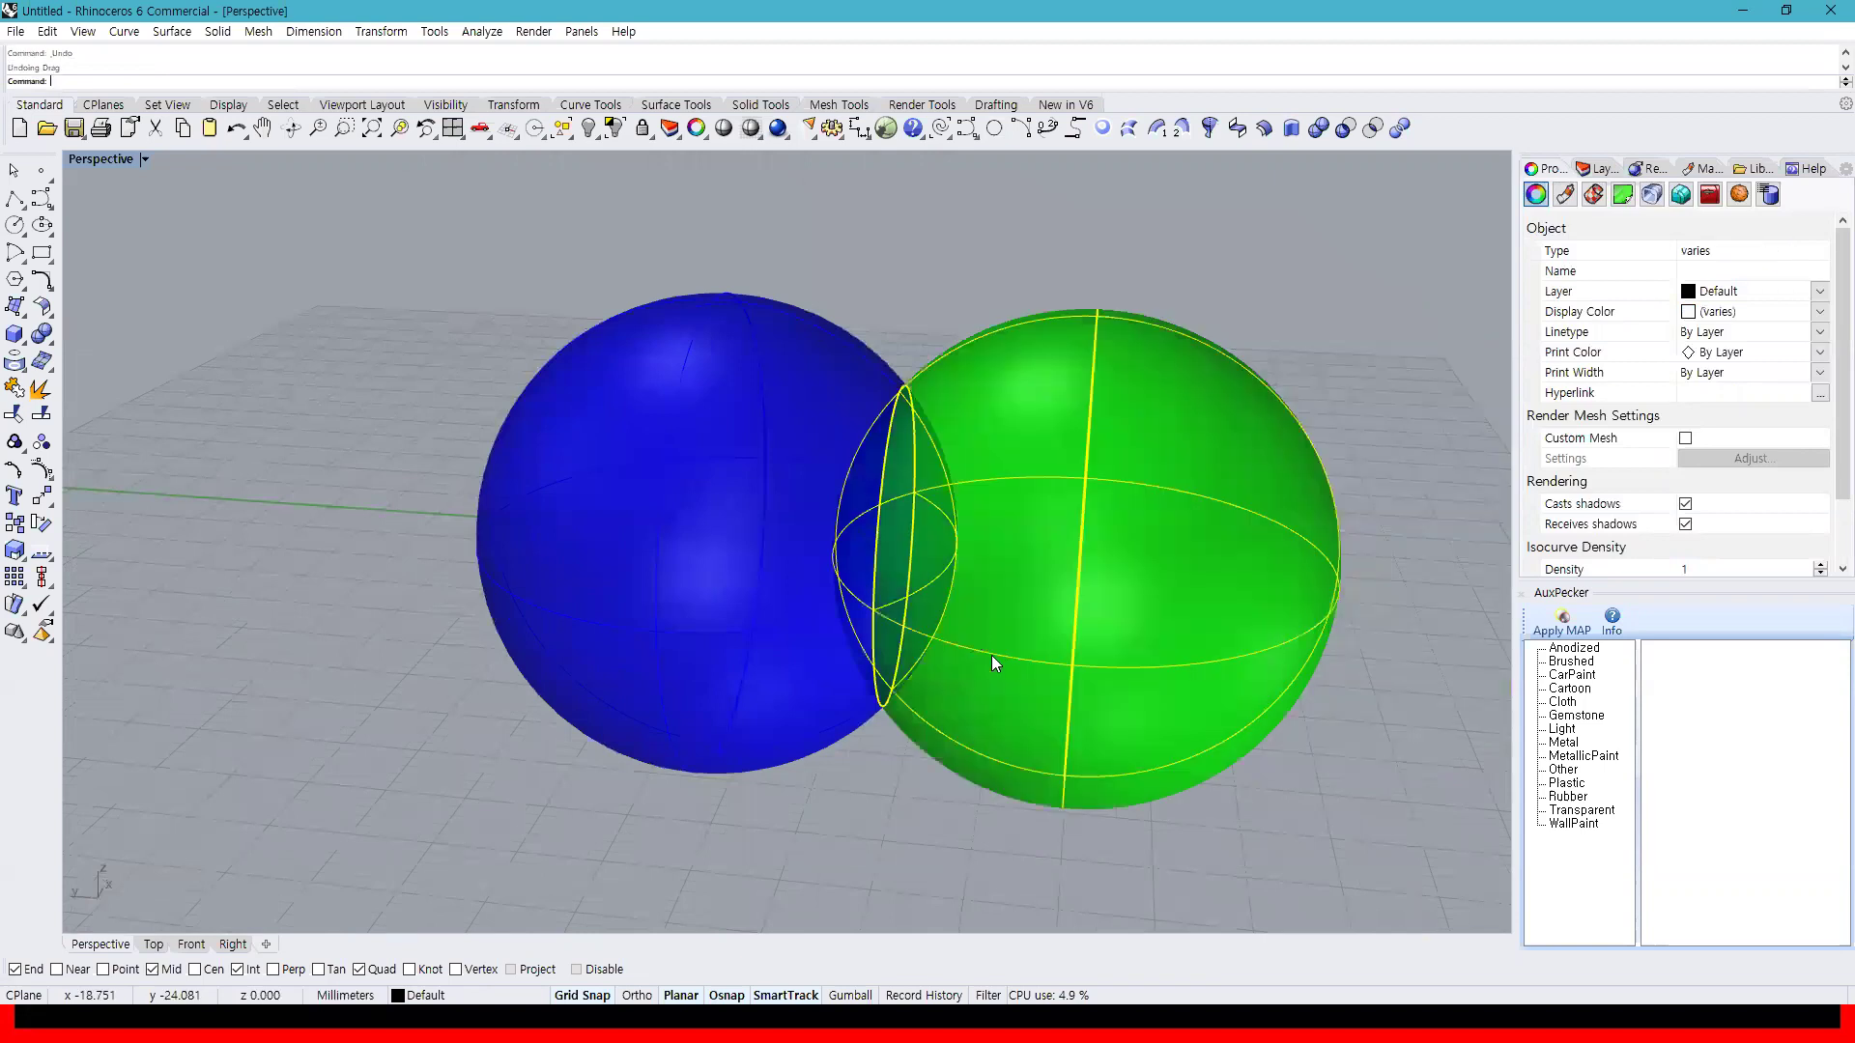
{"action": "left_click", "coordinate": [889, 736]}
{"action": "right_click_drag", "start_coordinate": [974, 409], "coordinate": [980, 396]}
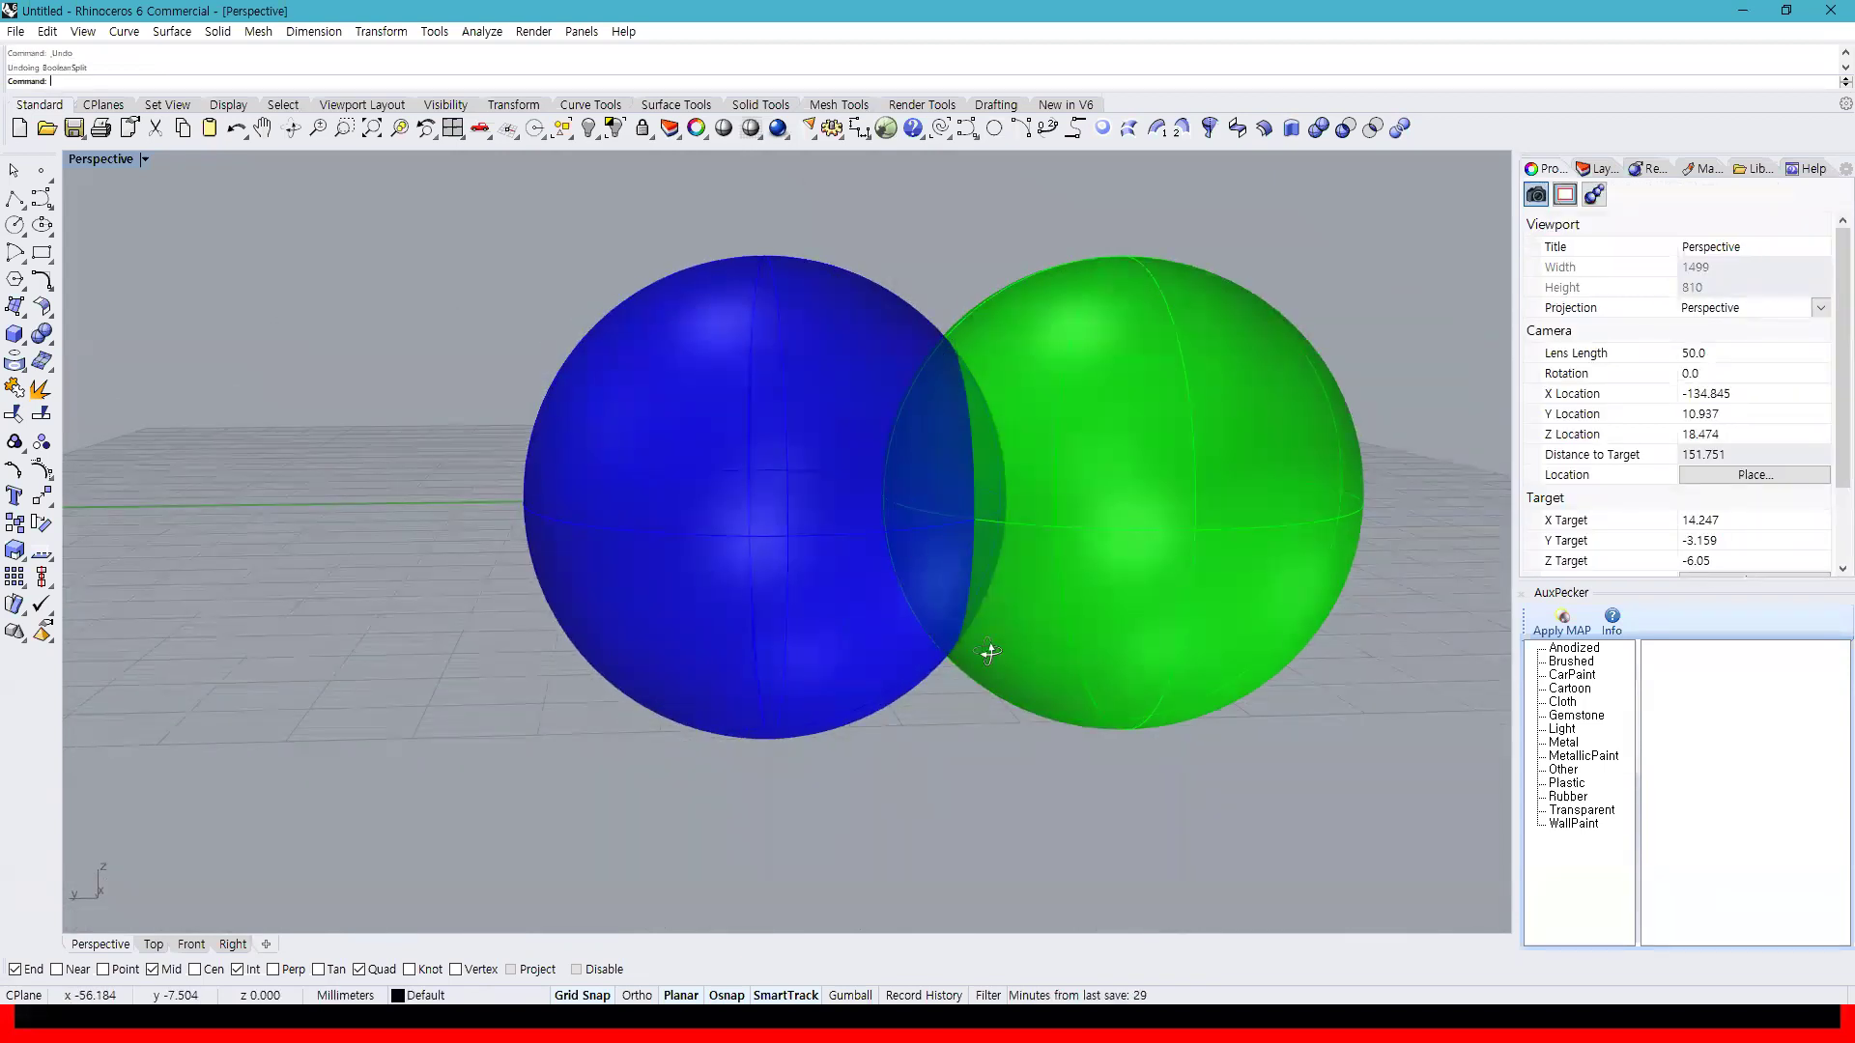
{"action": "right_click_drag", "start_coordinate": [985, 650], "coordinate": [945, 636]}
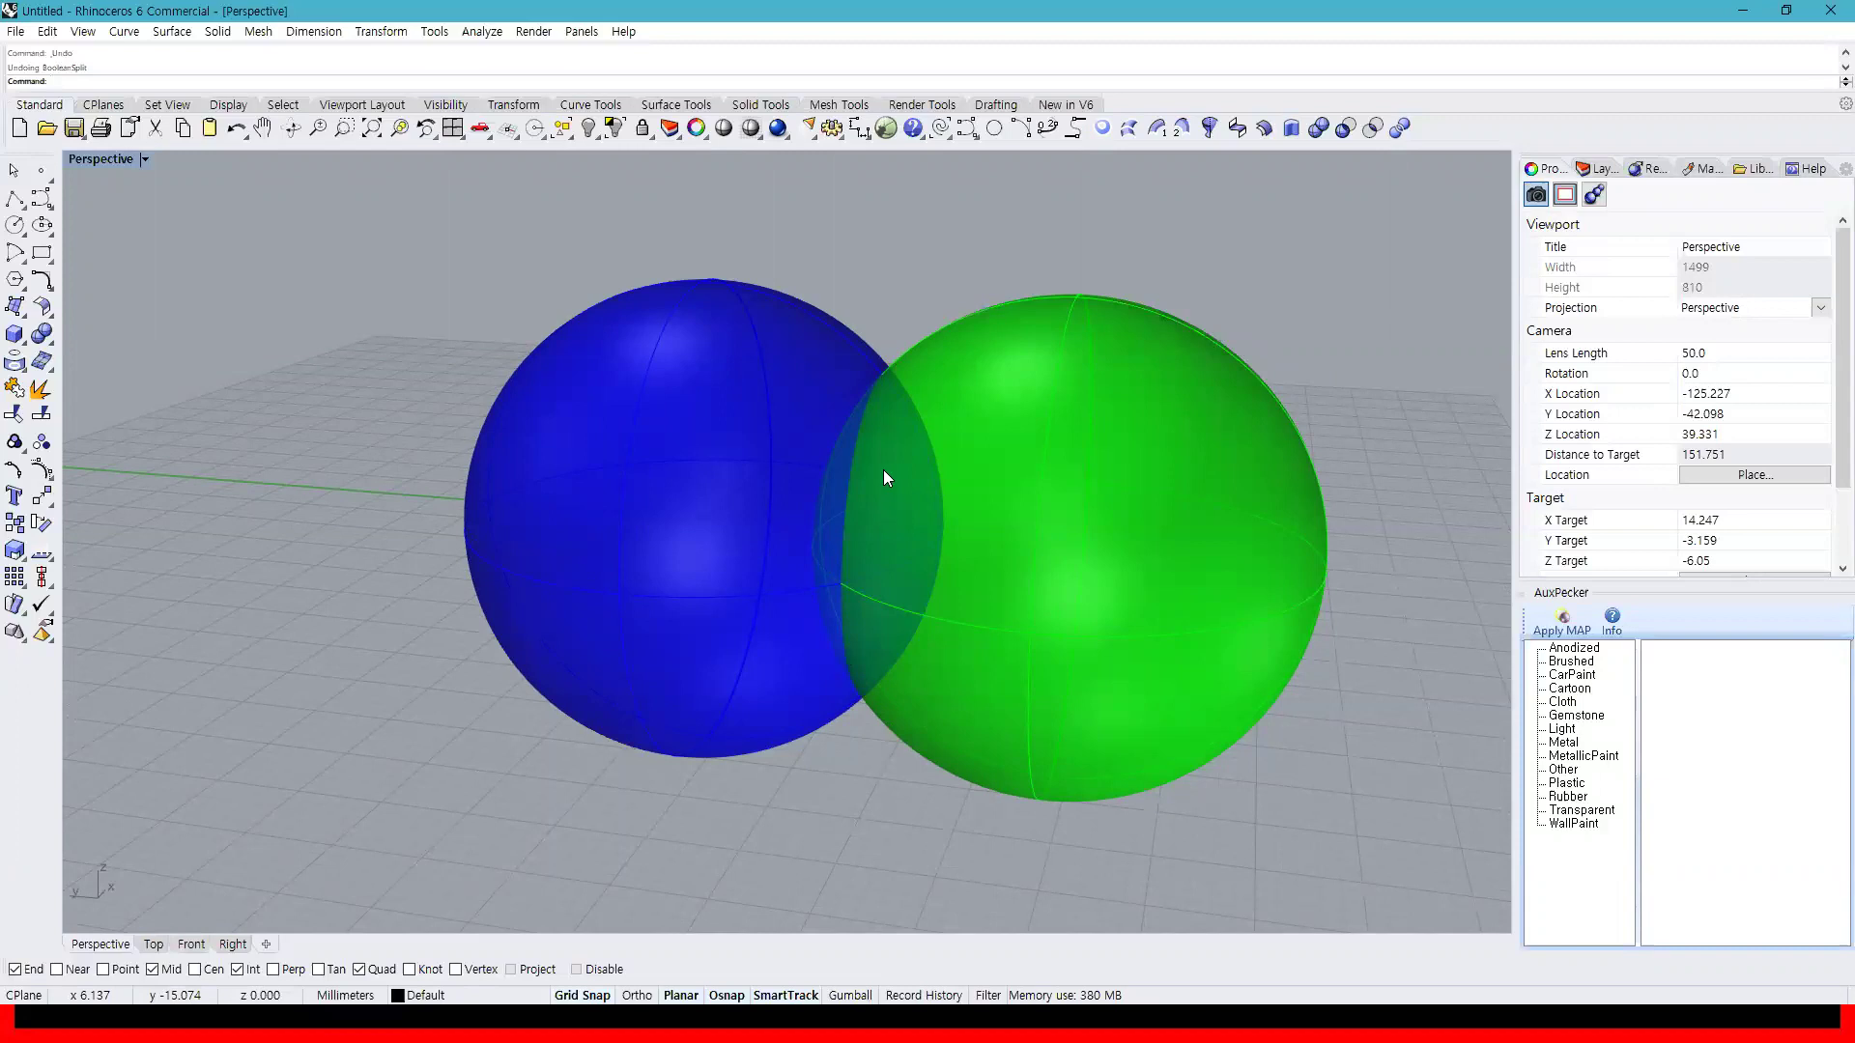
Boolean split the blue sphere again with the green sphere as the cutting object
{"action": "left_click", "coordinate": [788, 348]}
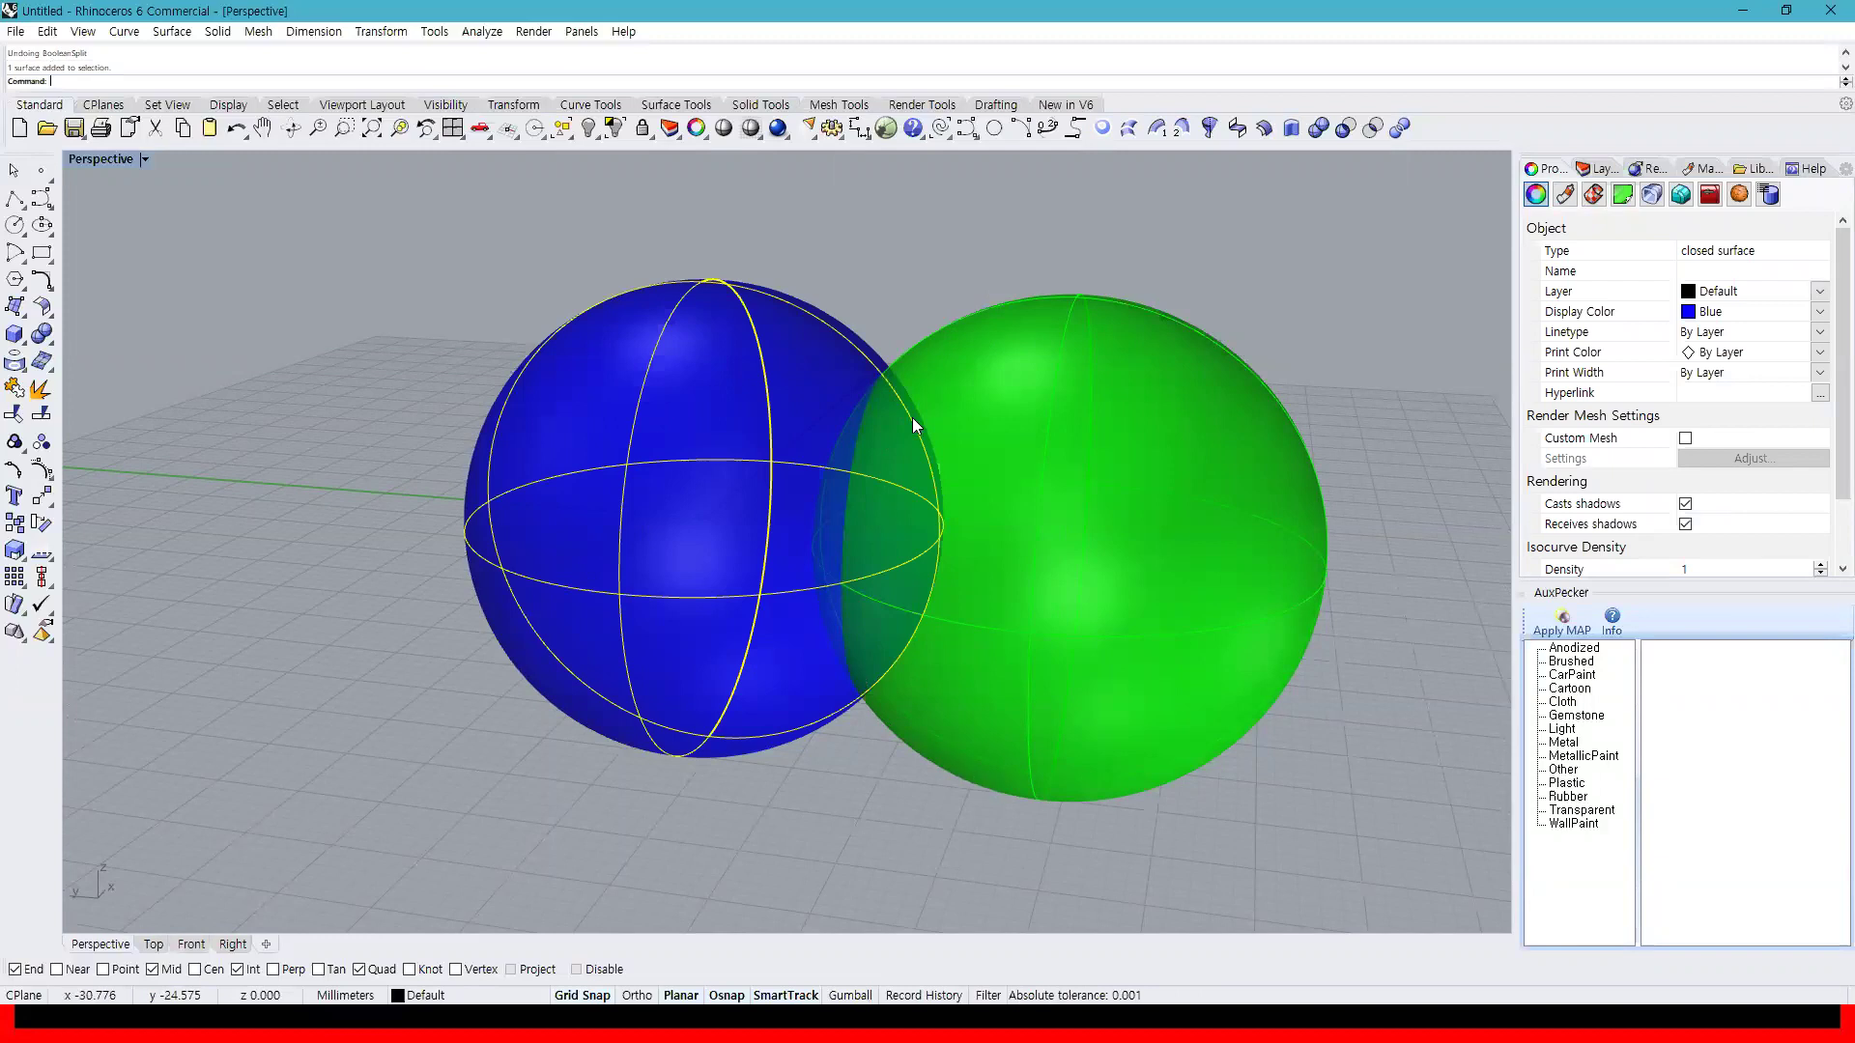
{"action": "left_click", "coordinate": [1400, 128]}
{"action": "left_click", "coordinate": [1100, 420]}
{"action": "key", "text": "Return"}
Delete the green sphere and move the lens-shaped piece out of the blue sphere to inspect the cut
{"action": "left_click", "coordinate": [1056, 417]}
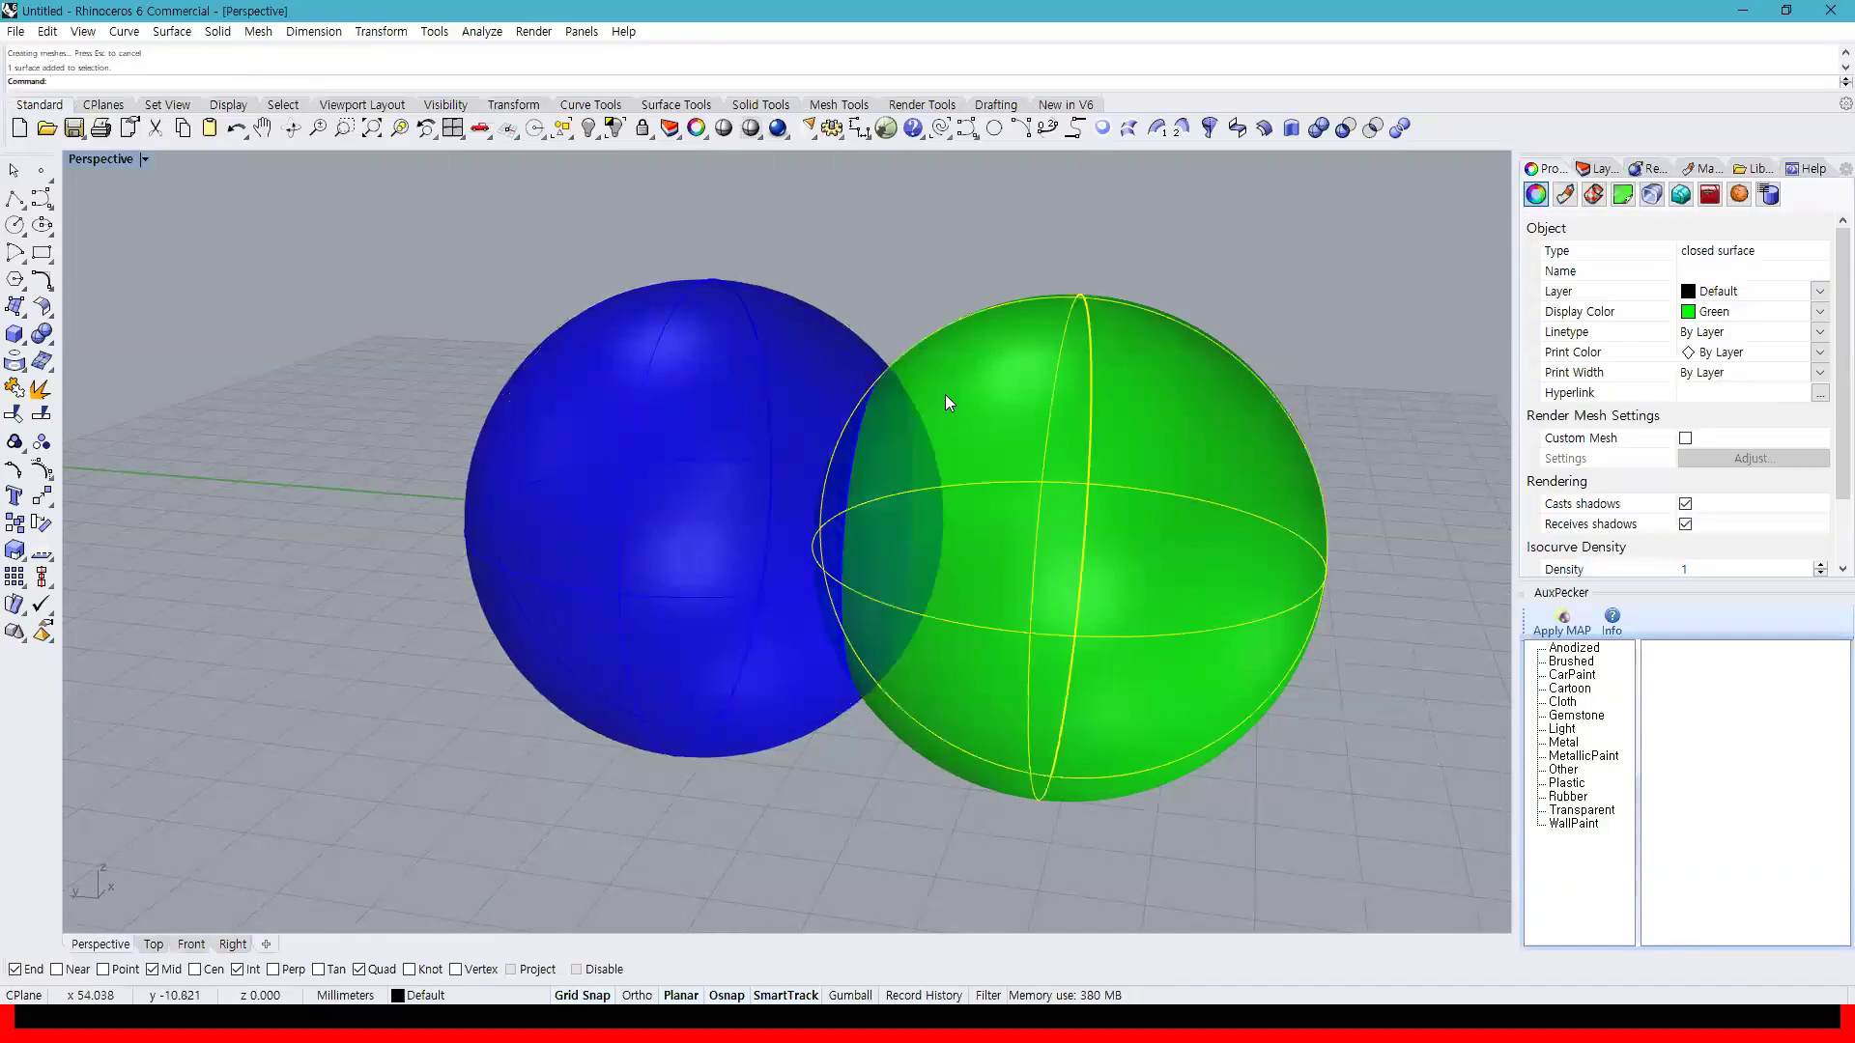
{"action": "key", "text": "Delete"}
{"action": "left_click", "coordinate": [917, 502]}
{"action": "left_click_drag", "start_coordinate": [932, 517], "coordinate": [1082, 529]}
{"action": "right_click_drag", "start_coordinate": [985, 716], "coordinate": [1169, 564]}
Undo the piece's move, the green sphere's deletion and the Boolean split
{"action": "key", "text": "ctrl+z"}
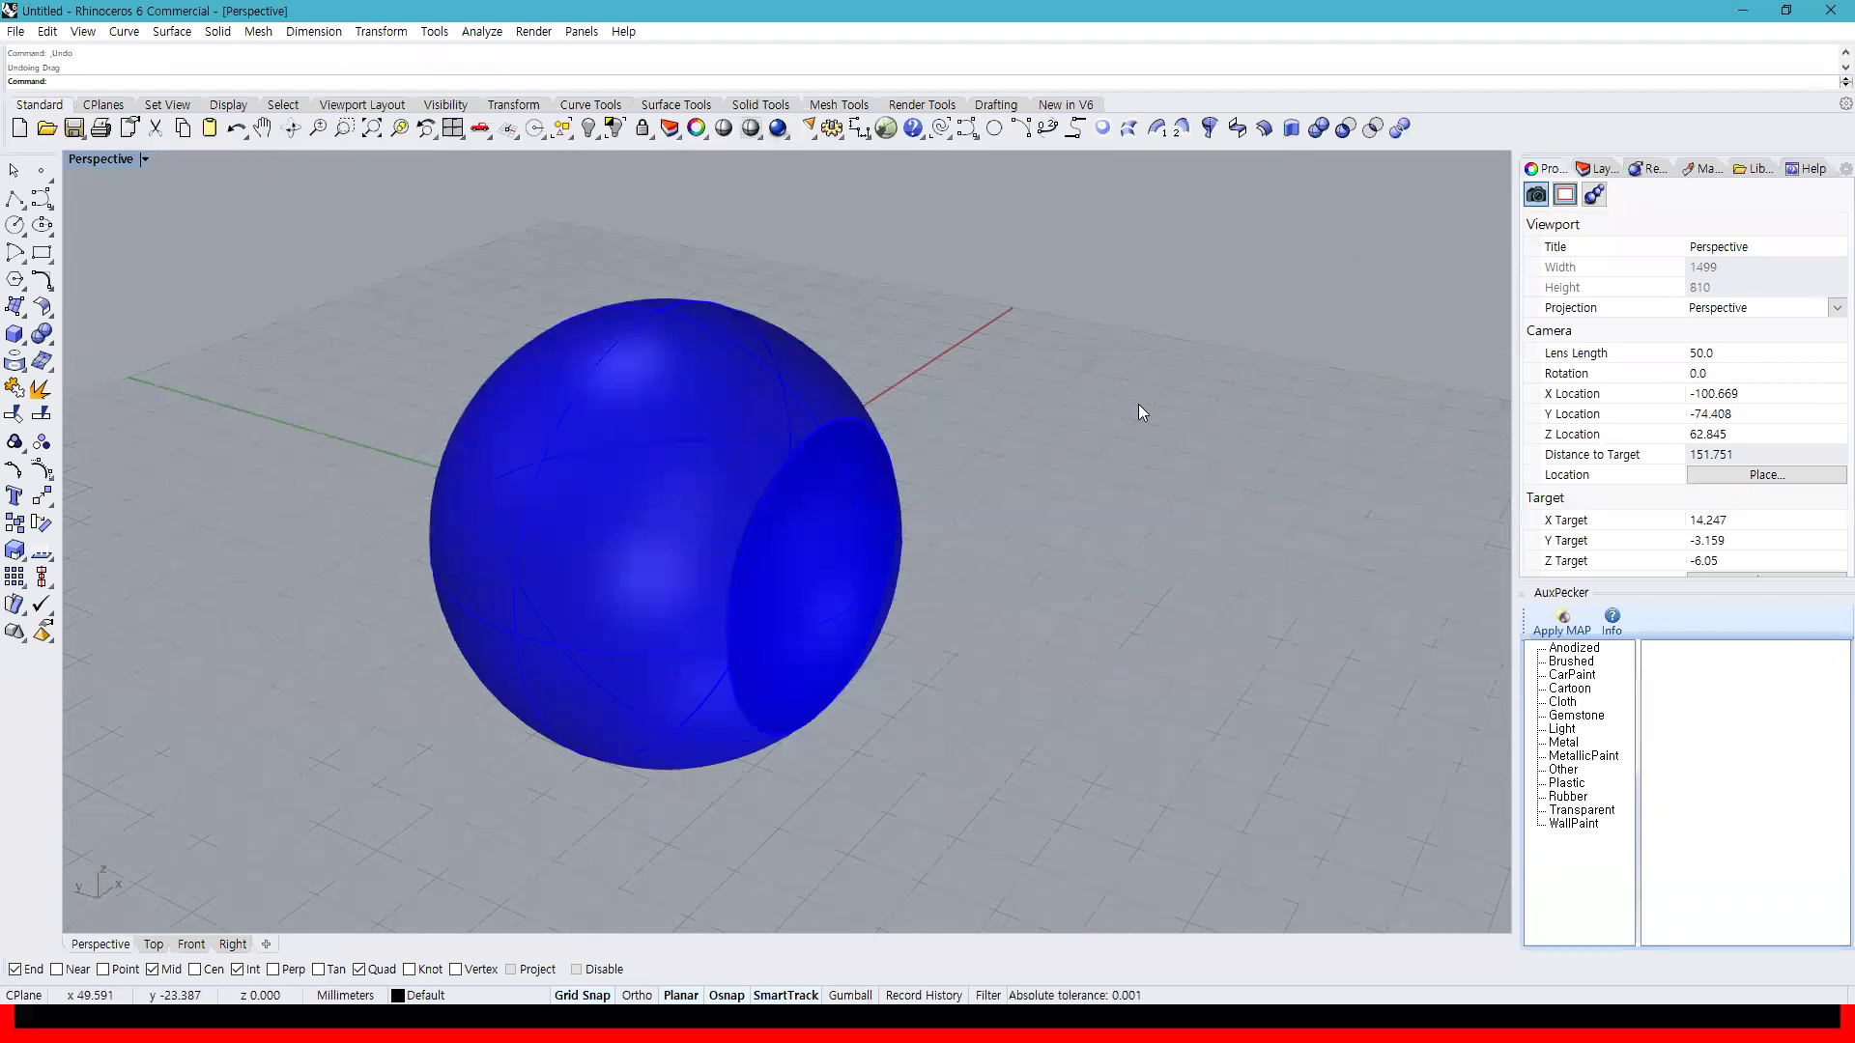
{"action": "key", "text": "ctrl+z"}
{"action": "key", "text": "ctrl+z"}
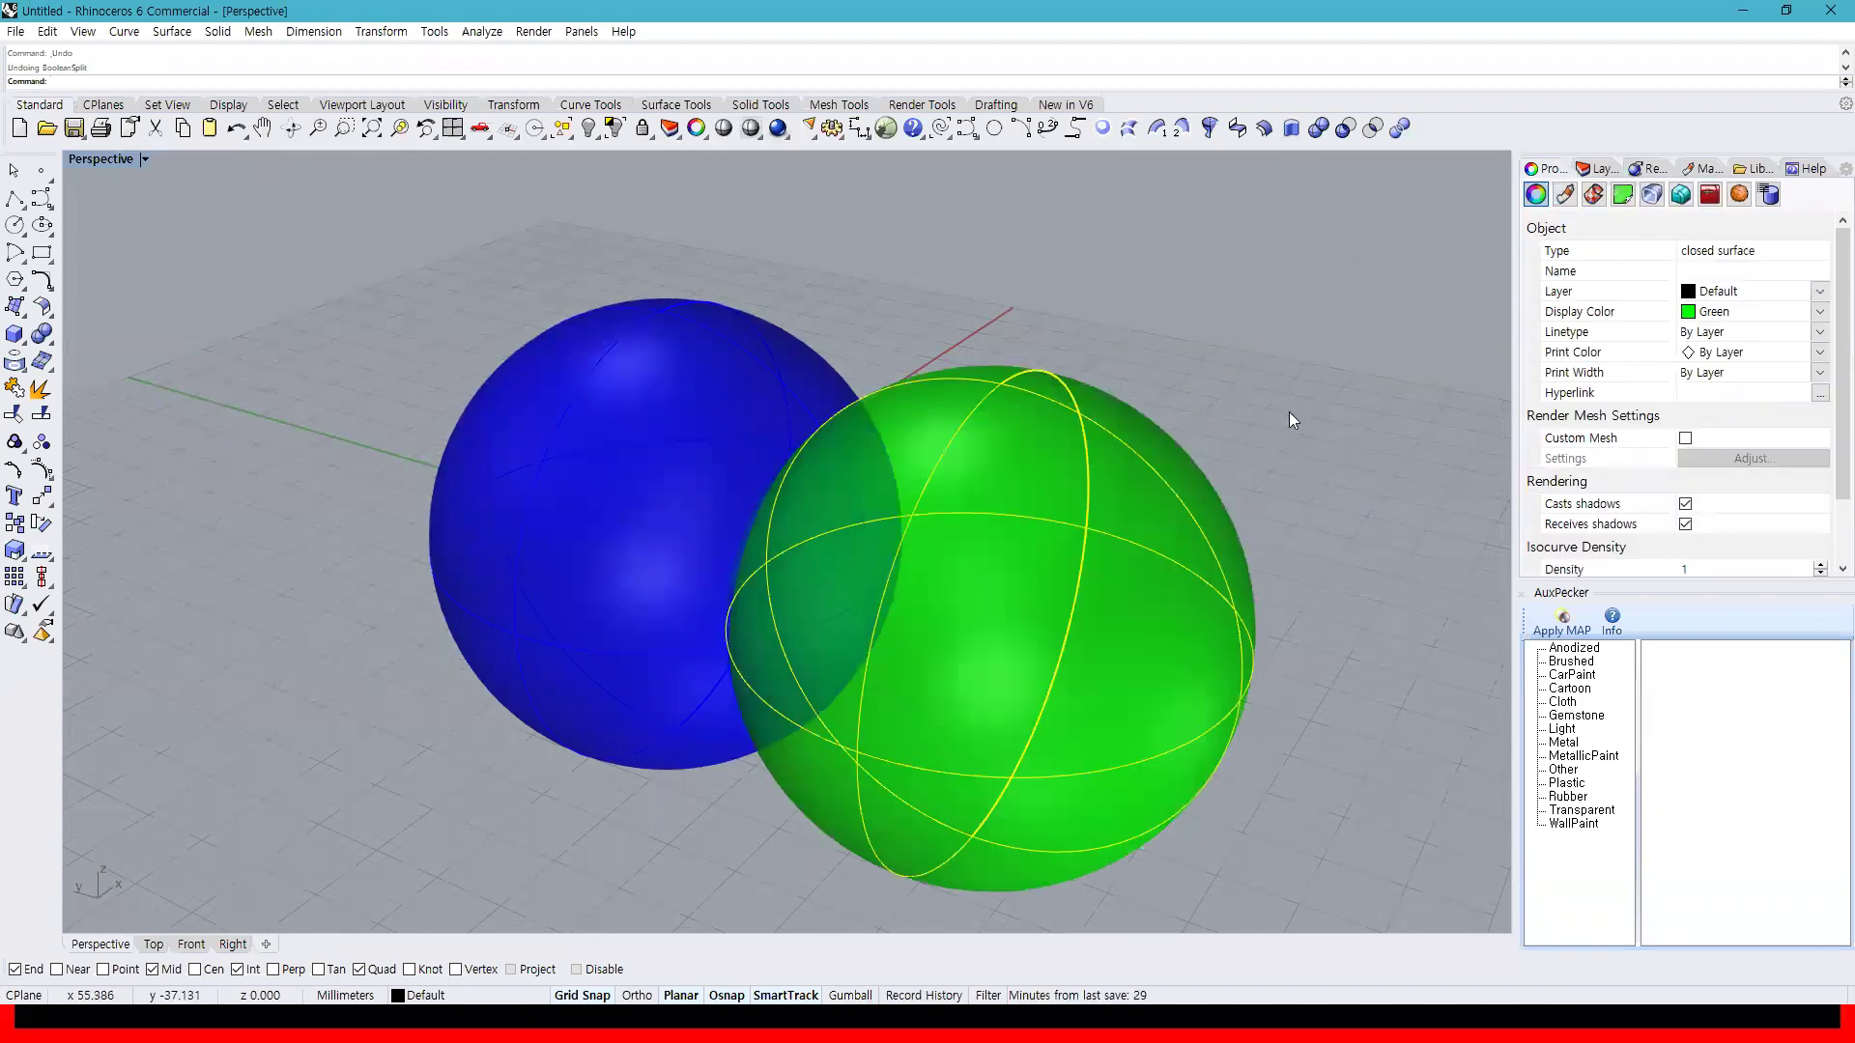
{"action": "right_click_drag", "start_coordinate": [1098, 360], "coordinate": [1018, 487]}
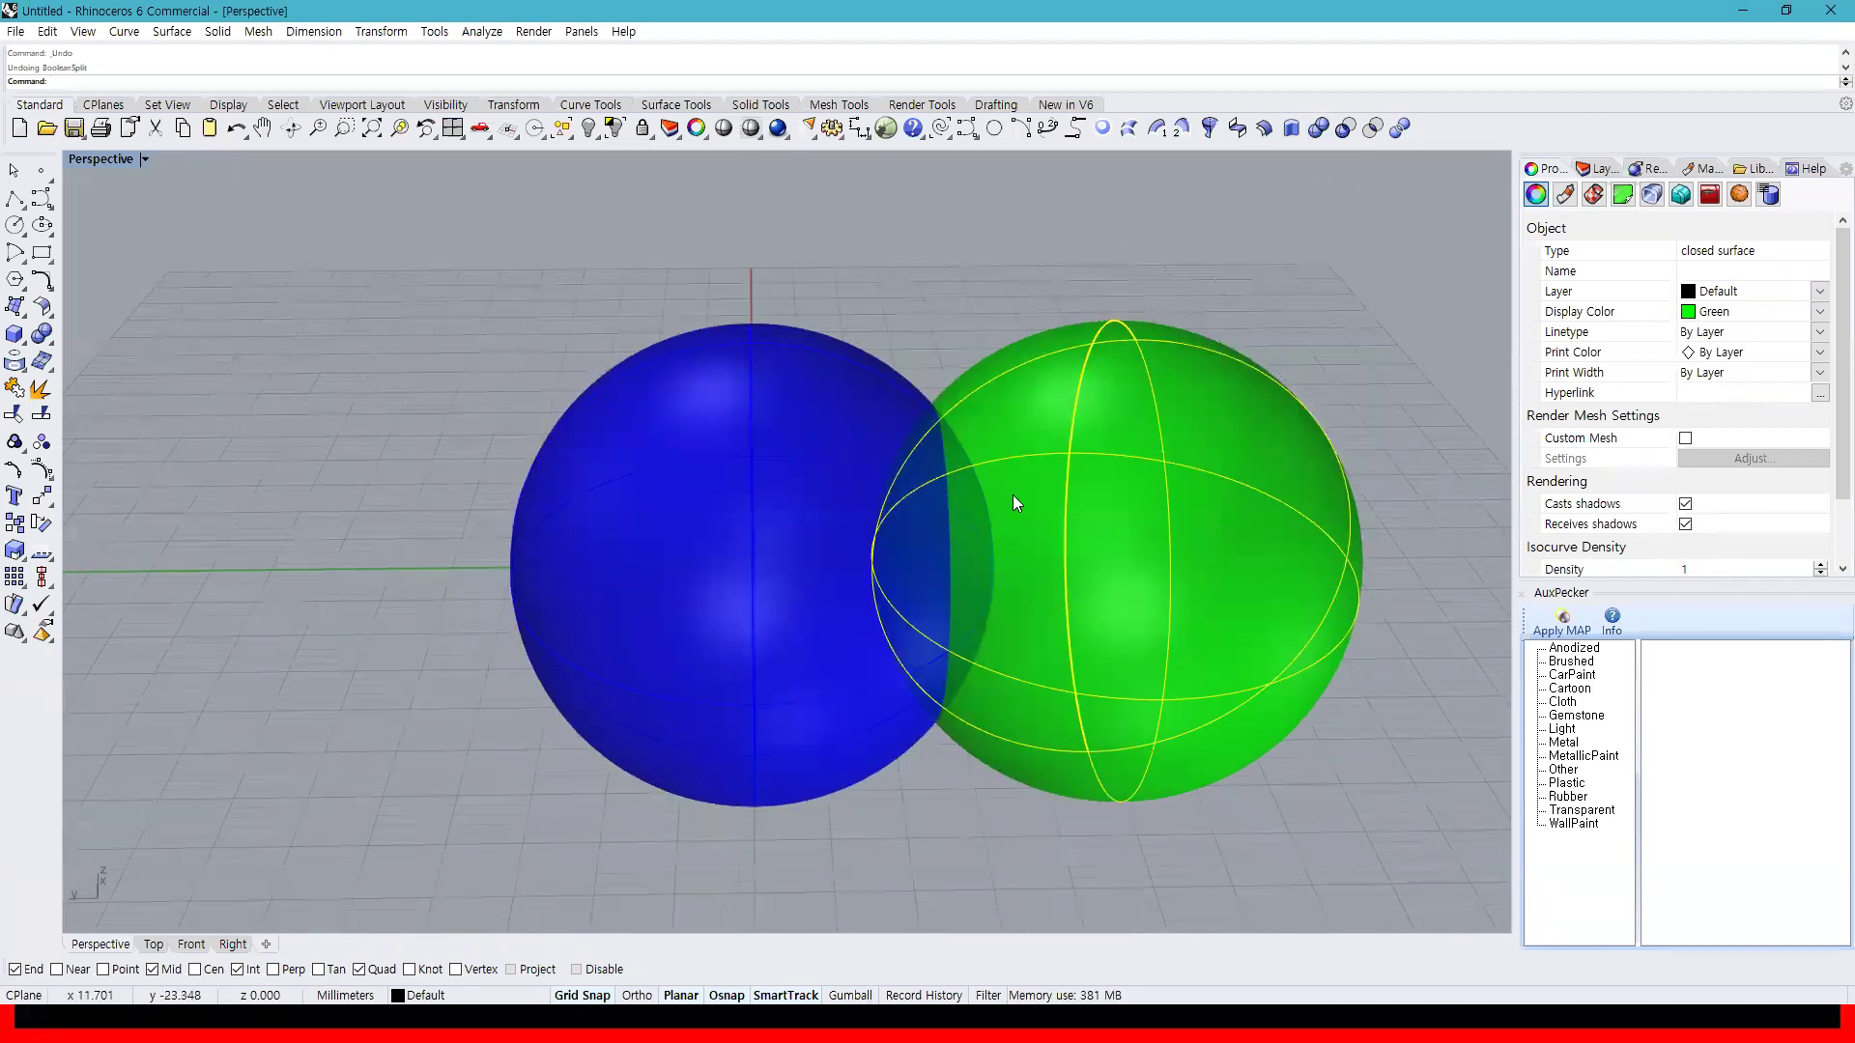
Undo the display color changes on the spheres and delete both spheres
{"action": "key", "text": "ctrl+z"}
{"action": "key", "text": "ctrl+z"}
{"action": "left_click_drag", "start_coordinate": [1347, 763], "coordinate": [666, 510]}
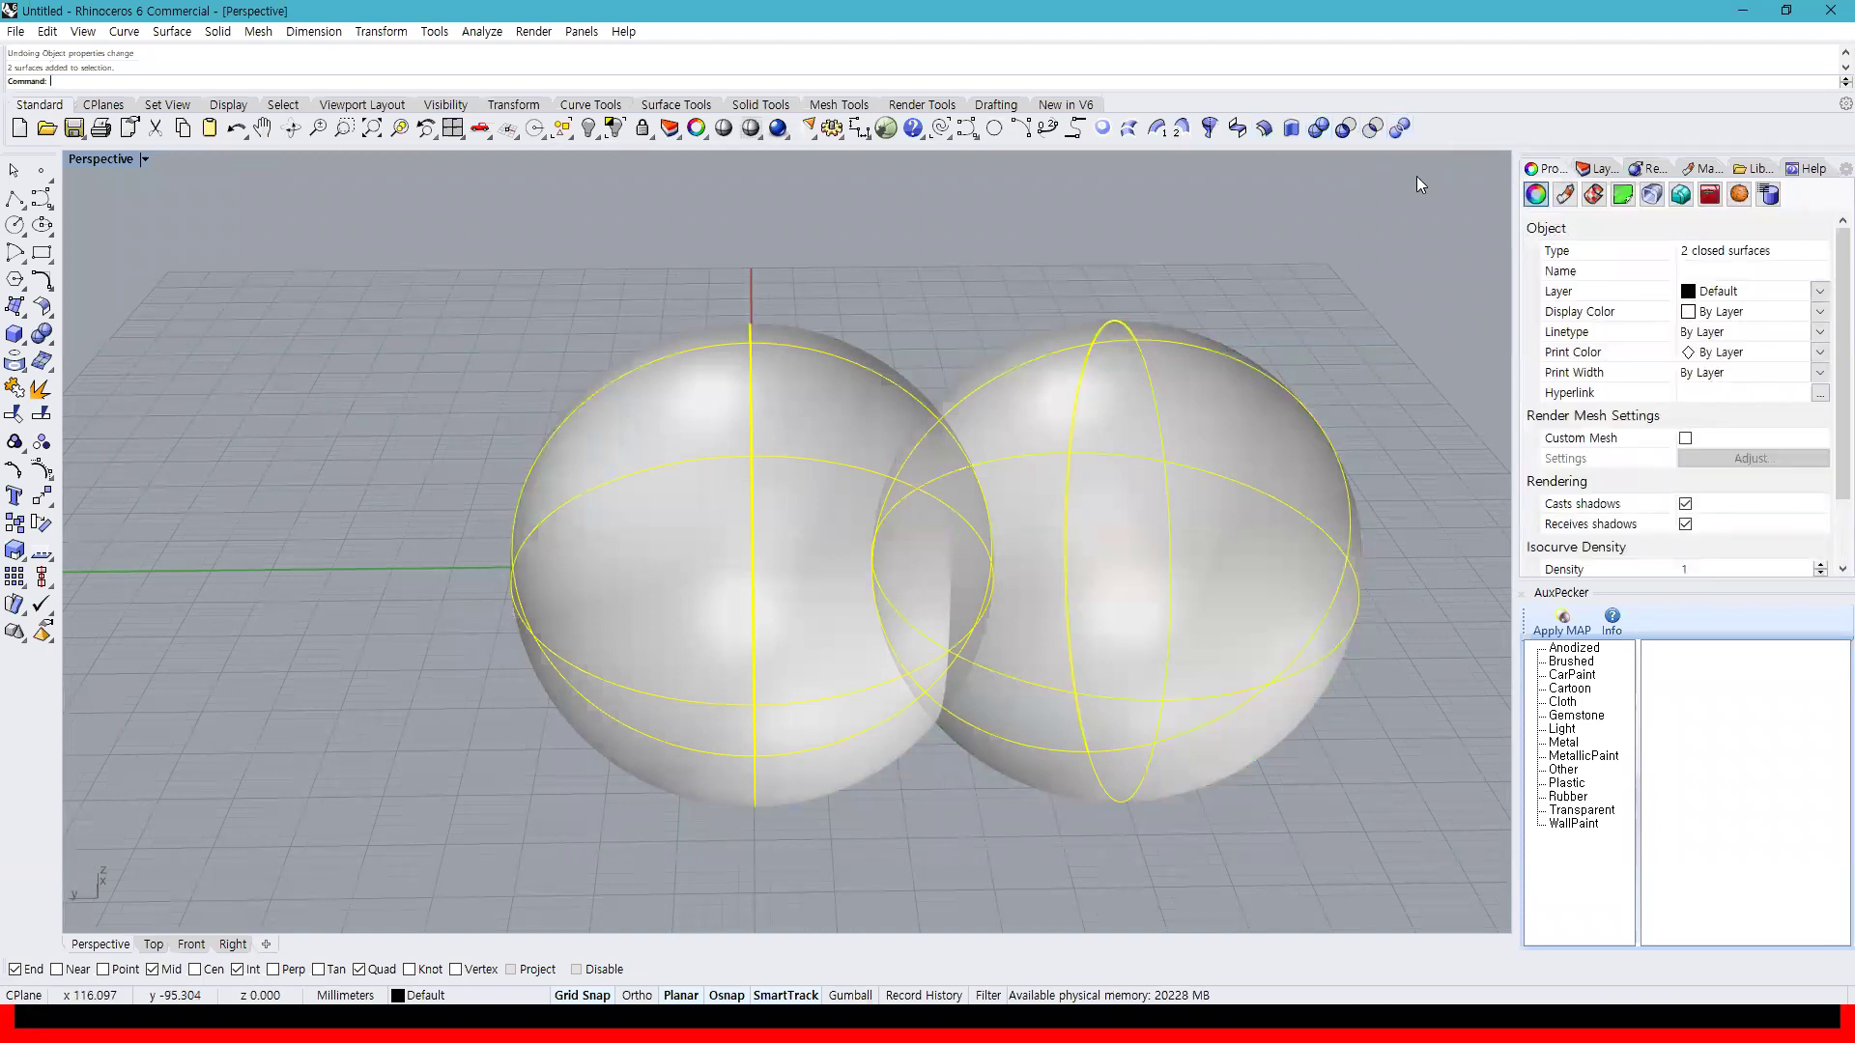
{"action": "key", "text": "Delete"}
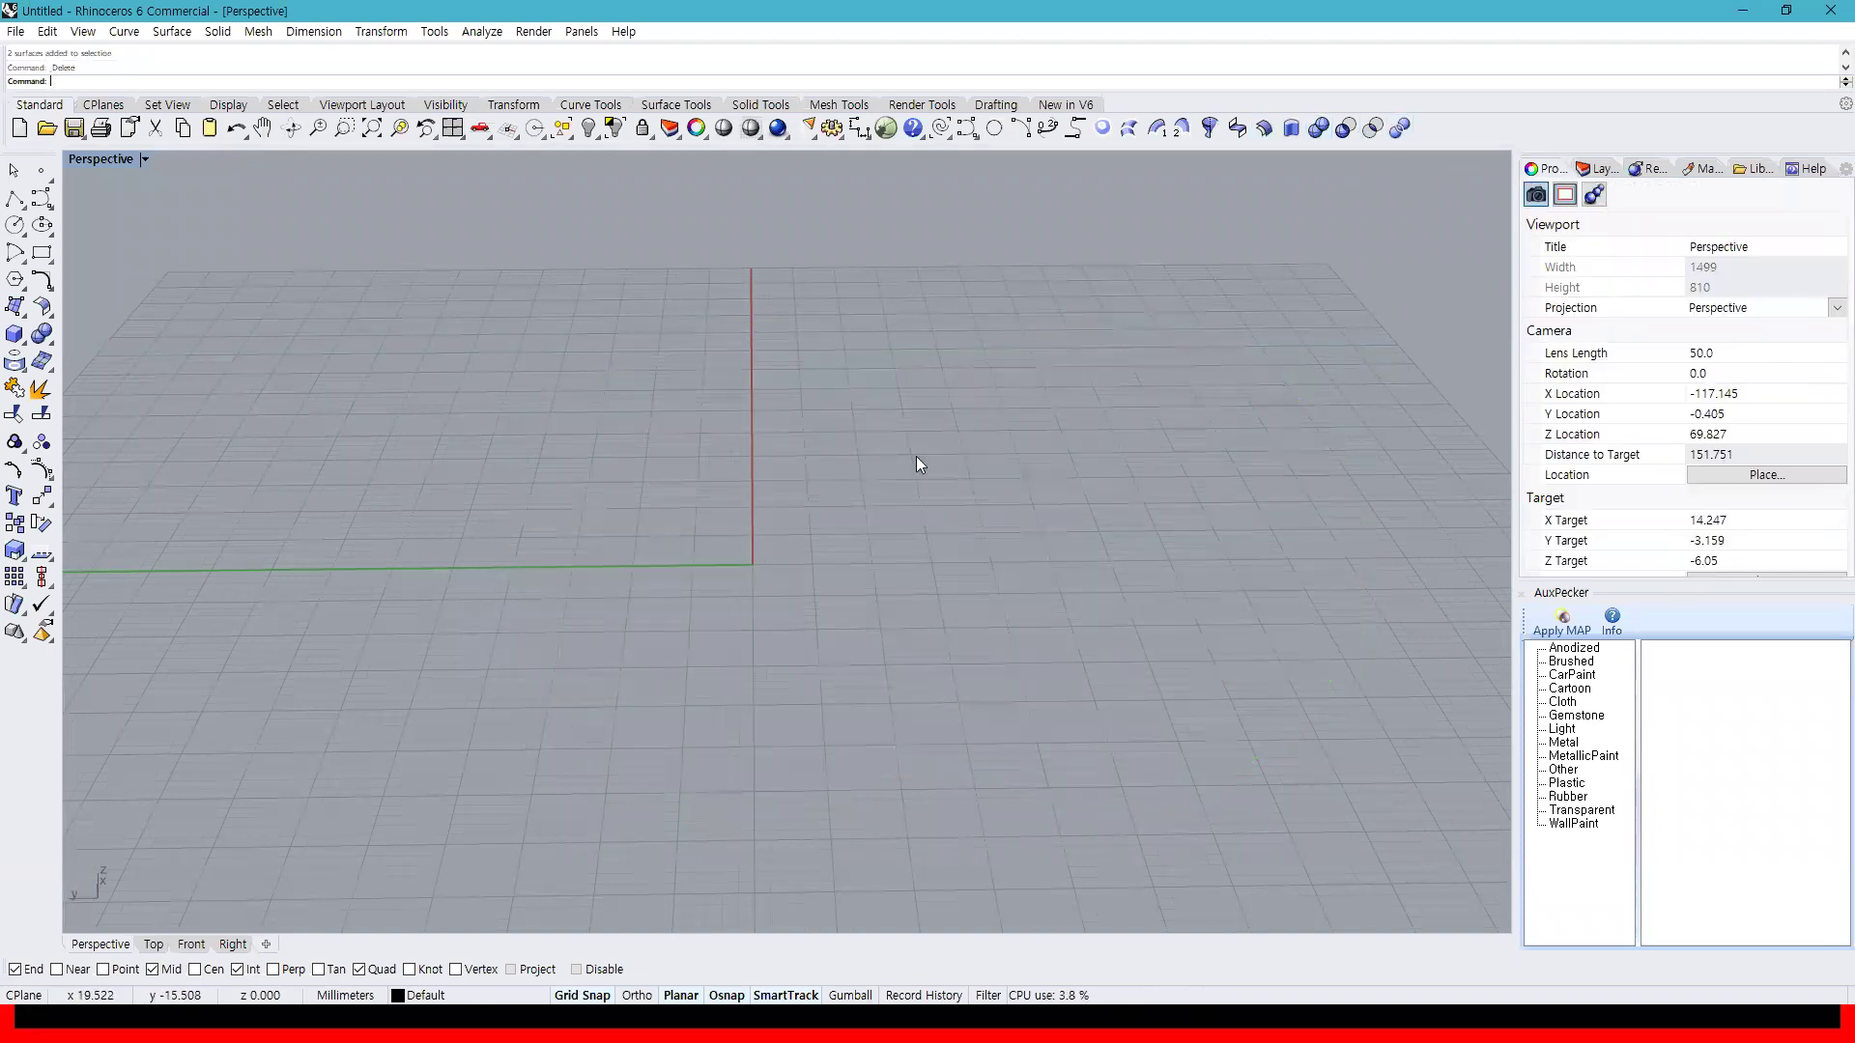
Draw a rectangular solid box over the grid origin and set the perspective view to Shaded display
{"action": "left_click", "coordinate": [14, 334]}
{"action": "left_click", "coordinate": [42, 335]}
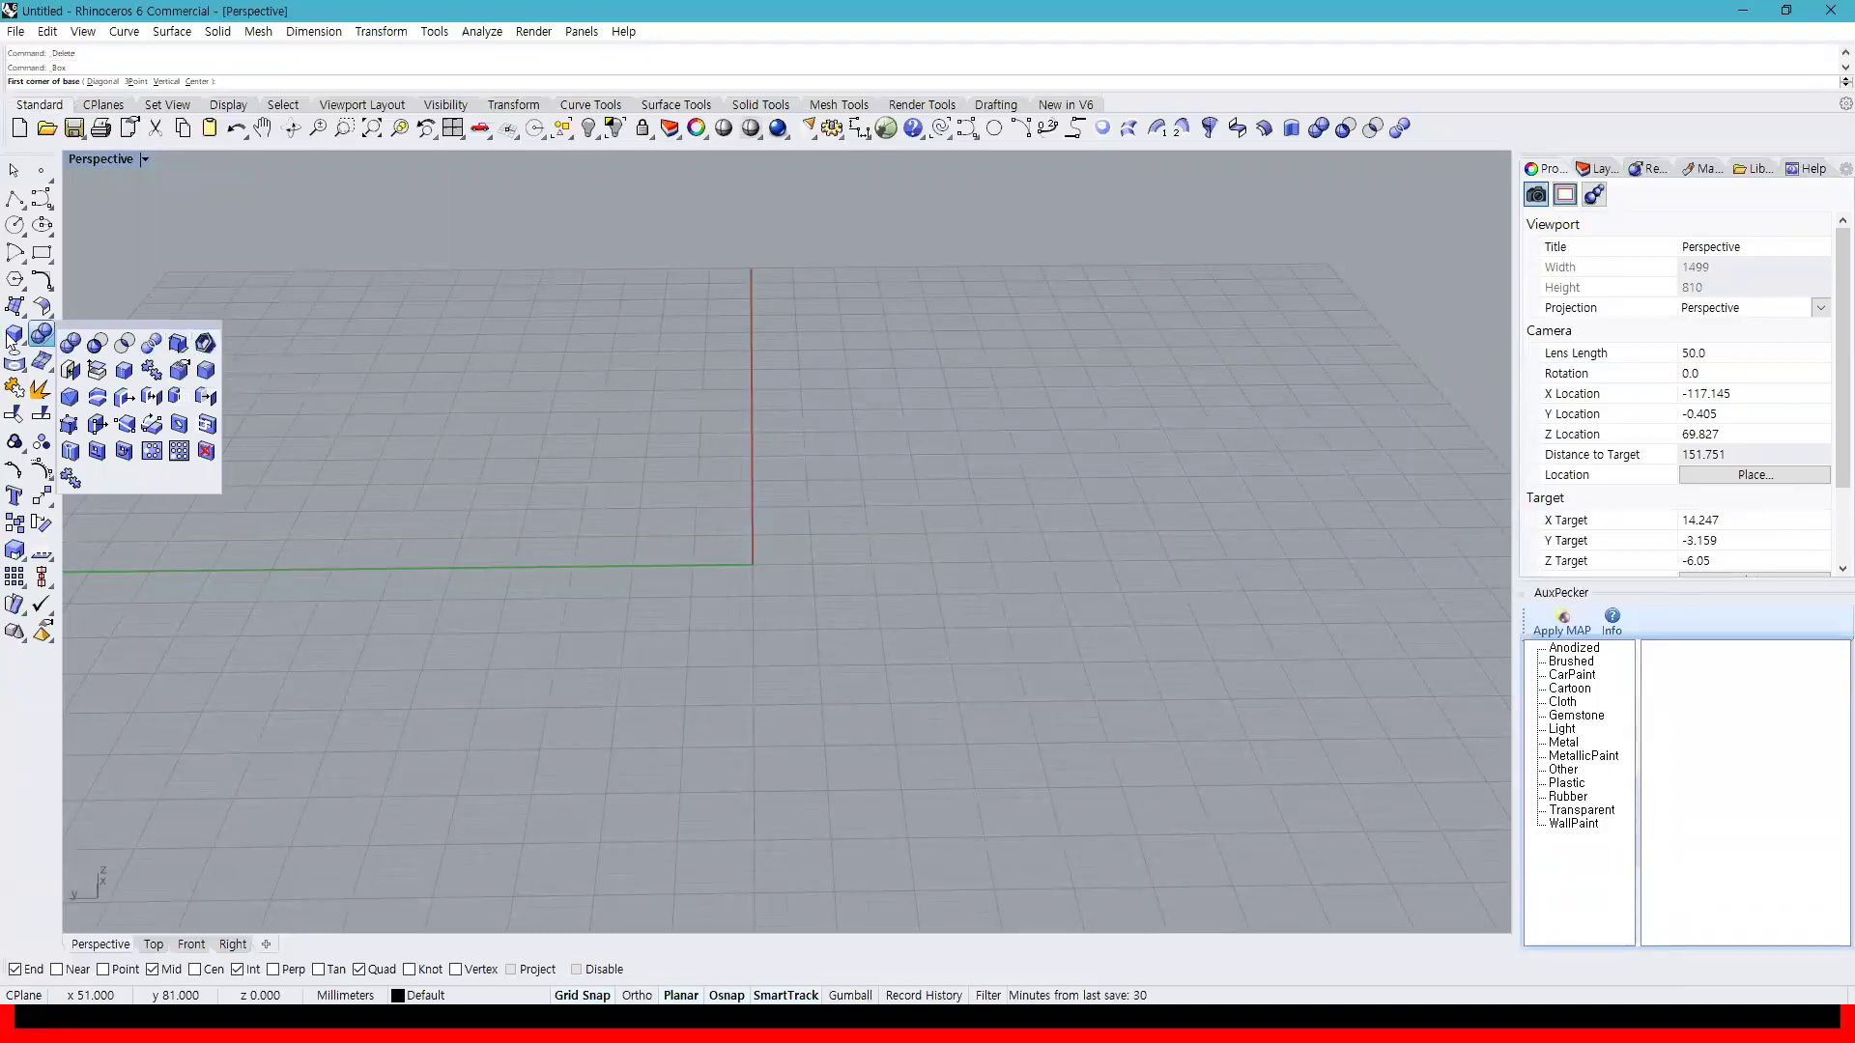
{"action": "left_click", "coordinate": [14, 333]}
{"action": "left_click", "coordinate": [596, 443]}
{"action": "left_click", "coordinate": [1028, 758]}
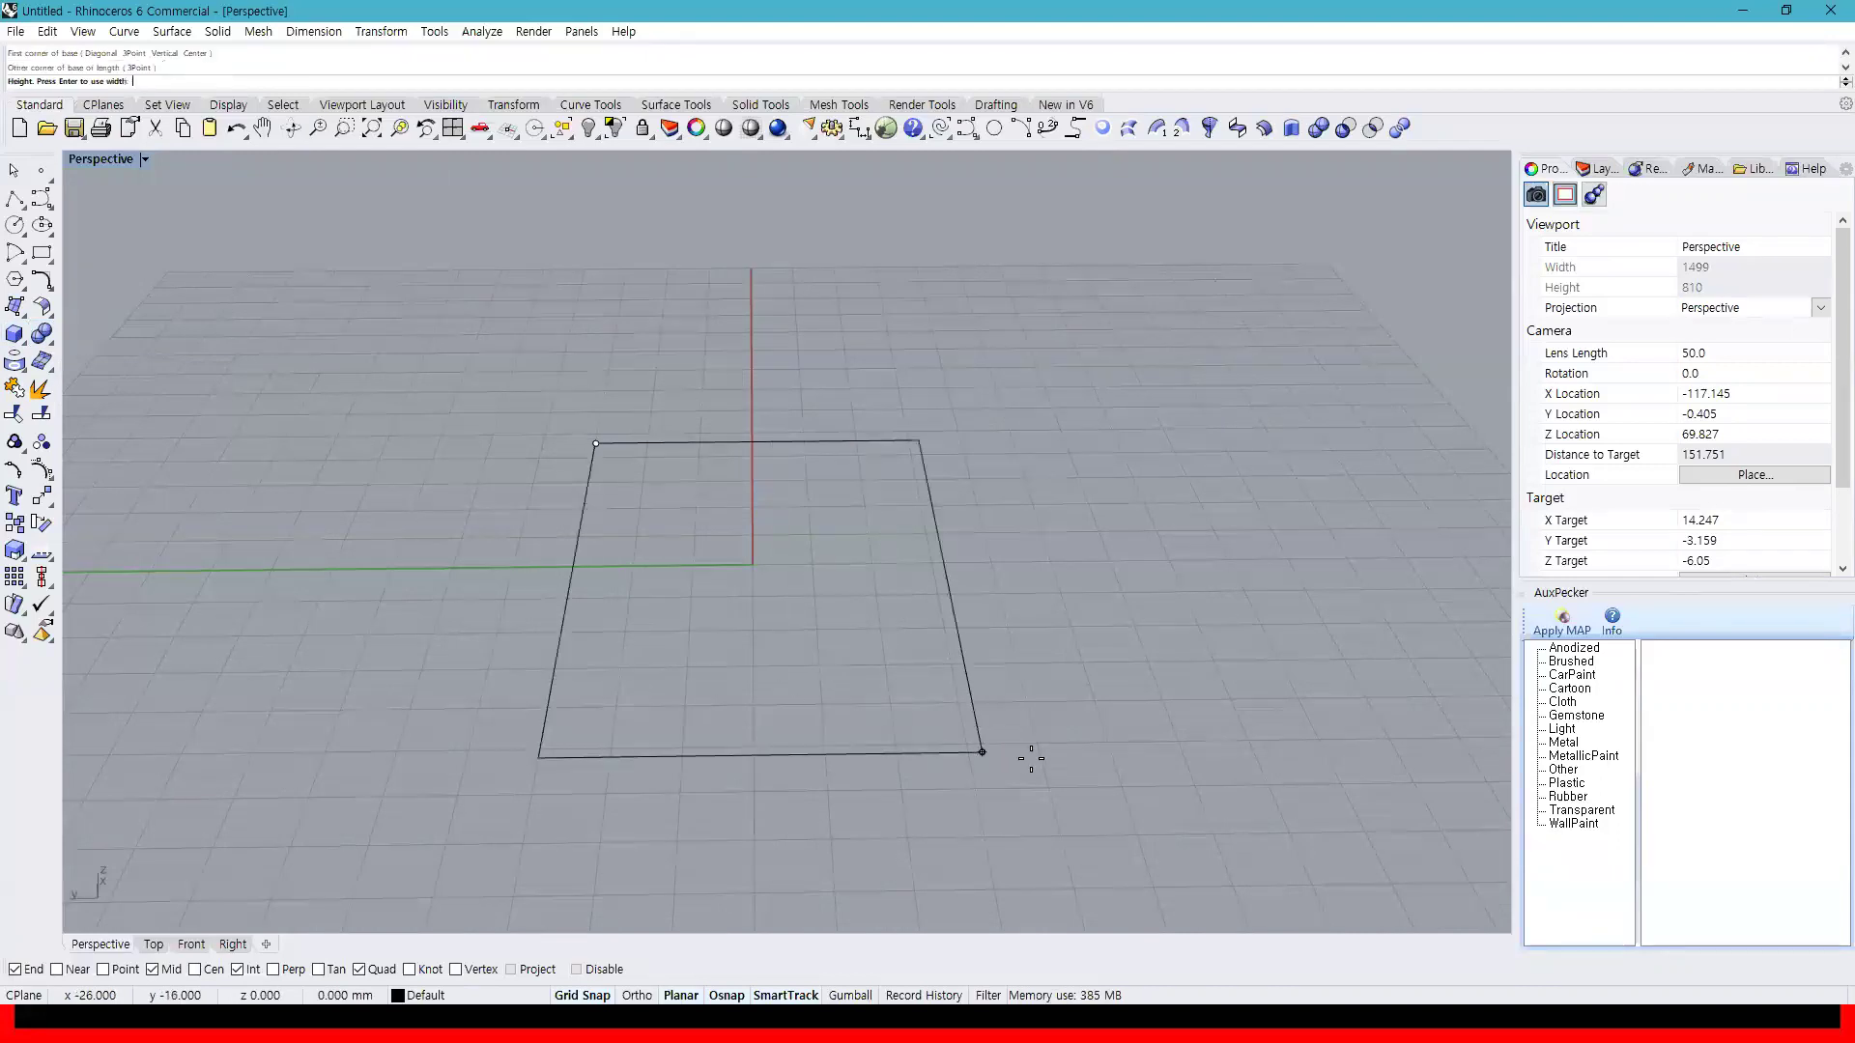
{"action": "left_click", "coordinate": [1008, 537]}
{"action": "right_click_drag", "start_coordinate": [1138, 556], "coordinate": [1022, 561]}
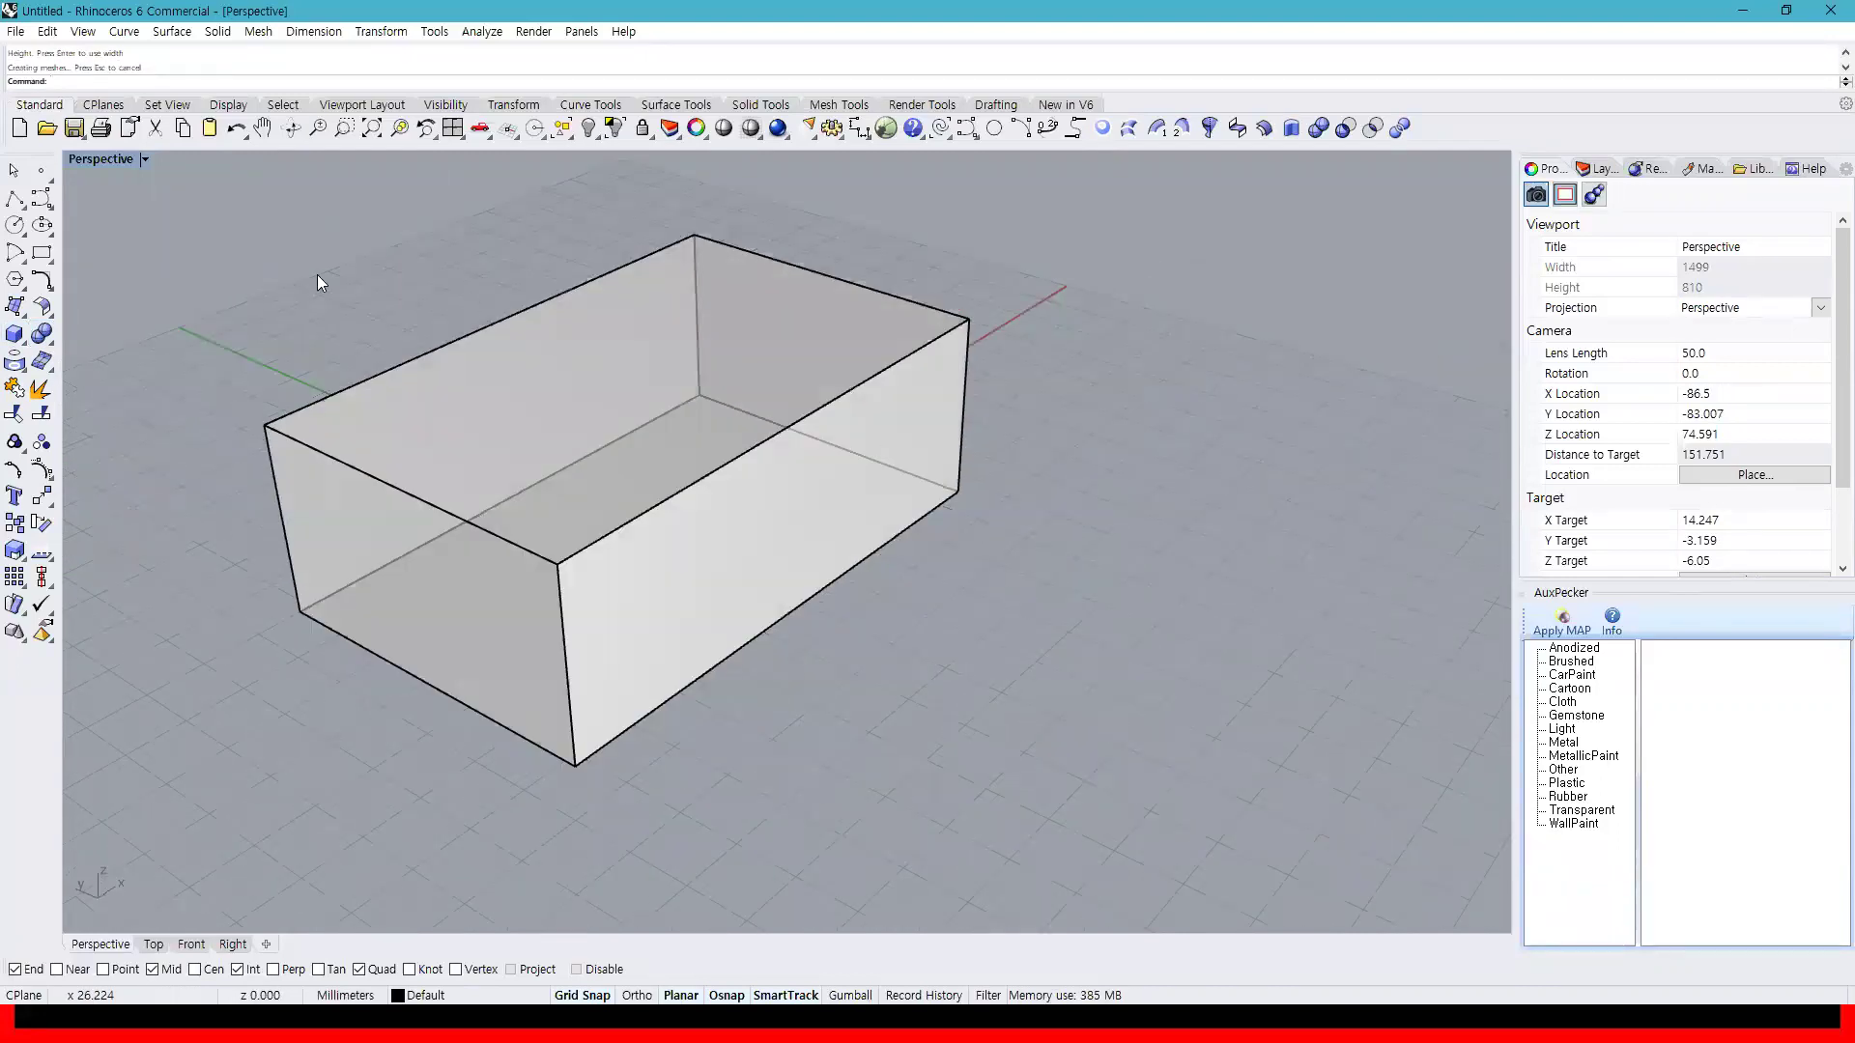
{"action": "left_click", "coordinate": [751, 127]}
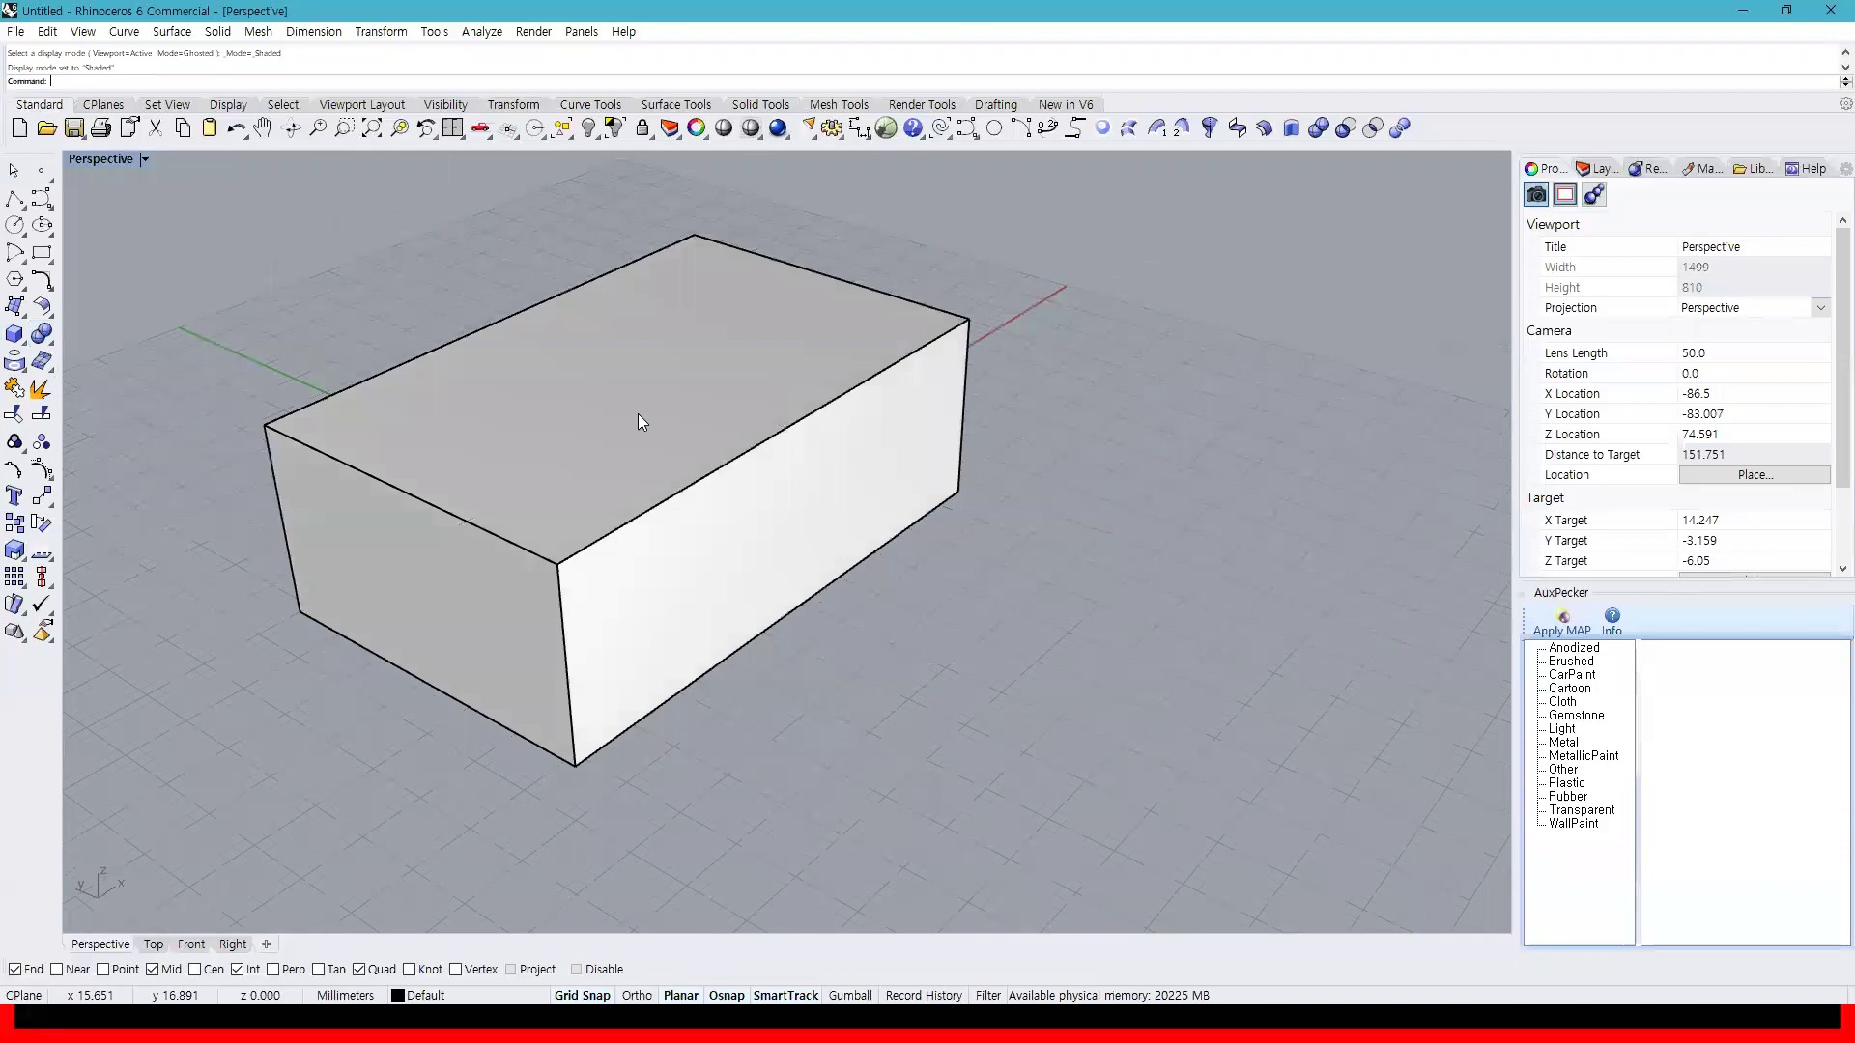
{"action": "right_click_drag", "start_coordinate": [648, 414], "coordinate": [975, 481]}
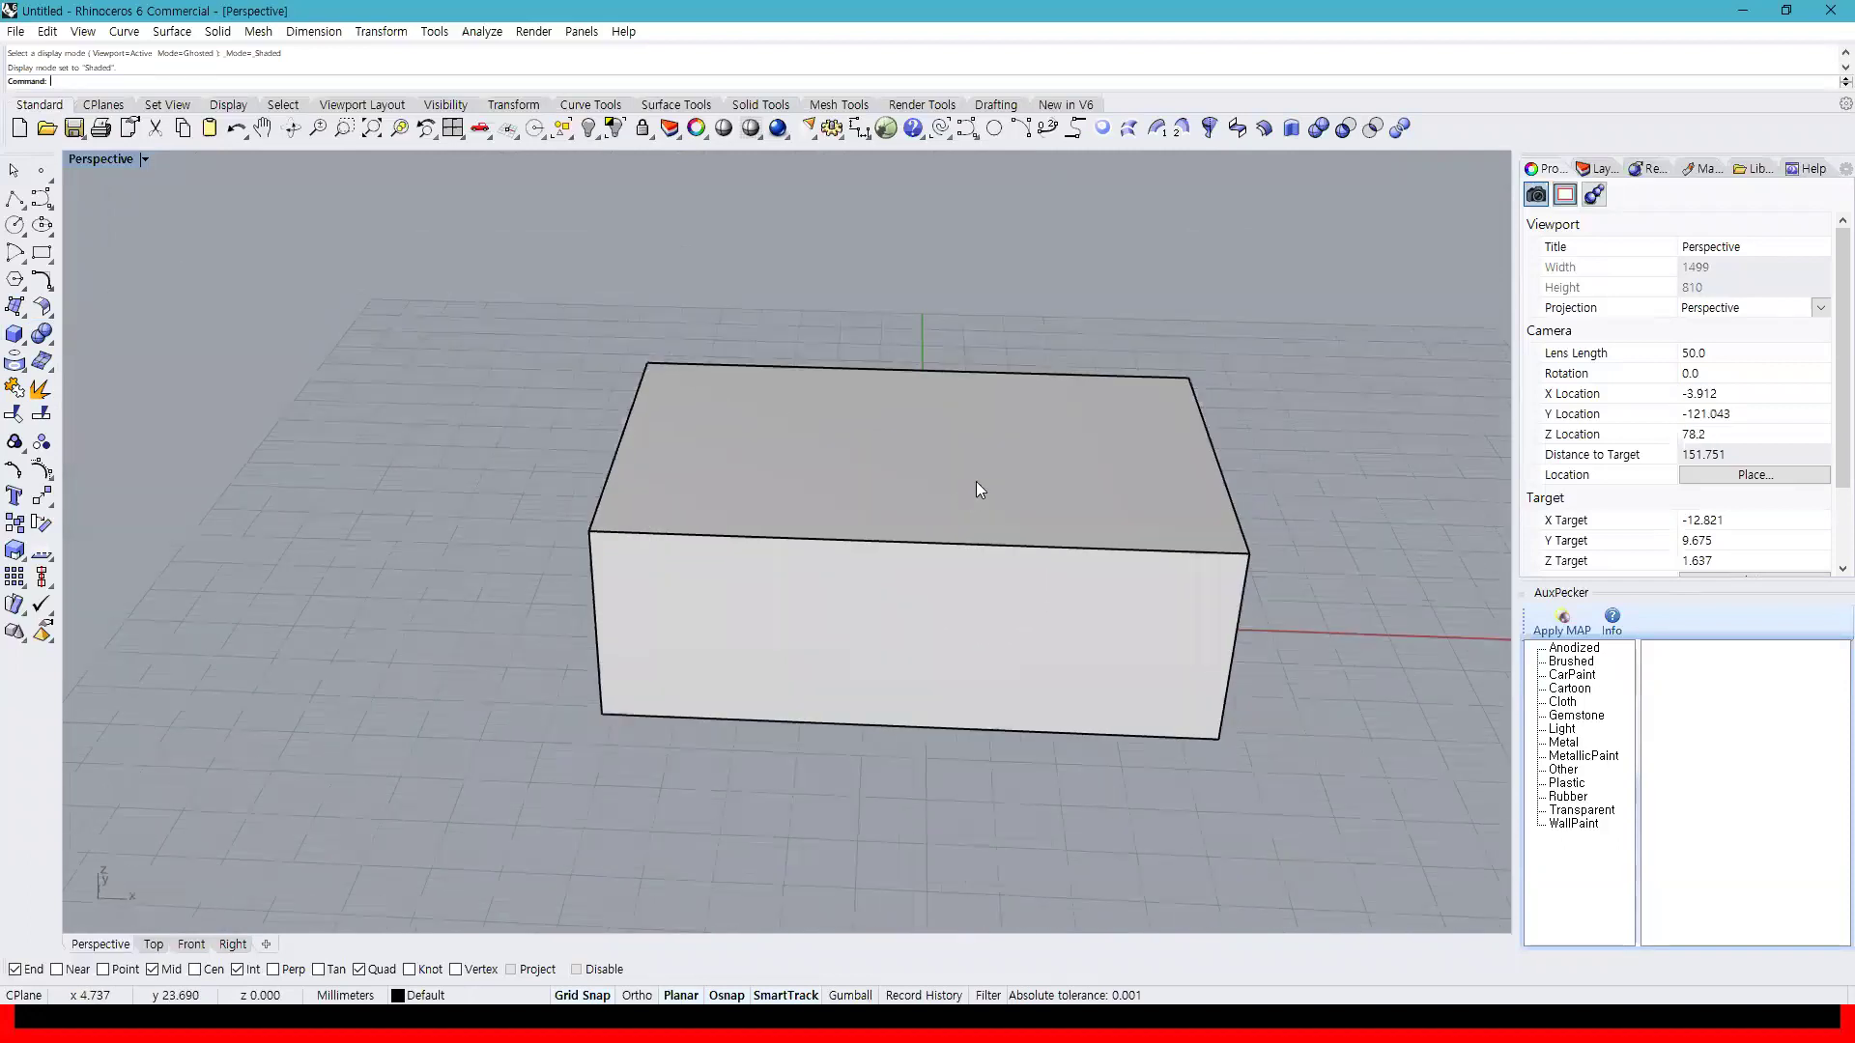
Explode the box into separate surfaces and delete its top surface
{"action": "left_click", "coordinate": [975, 481]}
{"action": "left_click", "coordinate": [44, 393]}
{"action": "left_click", "coordinate": [843, 460]}
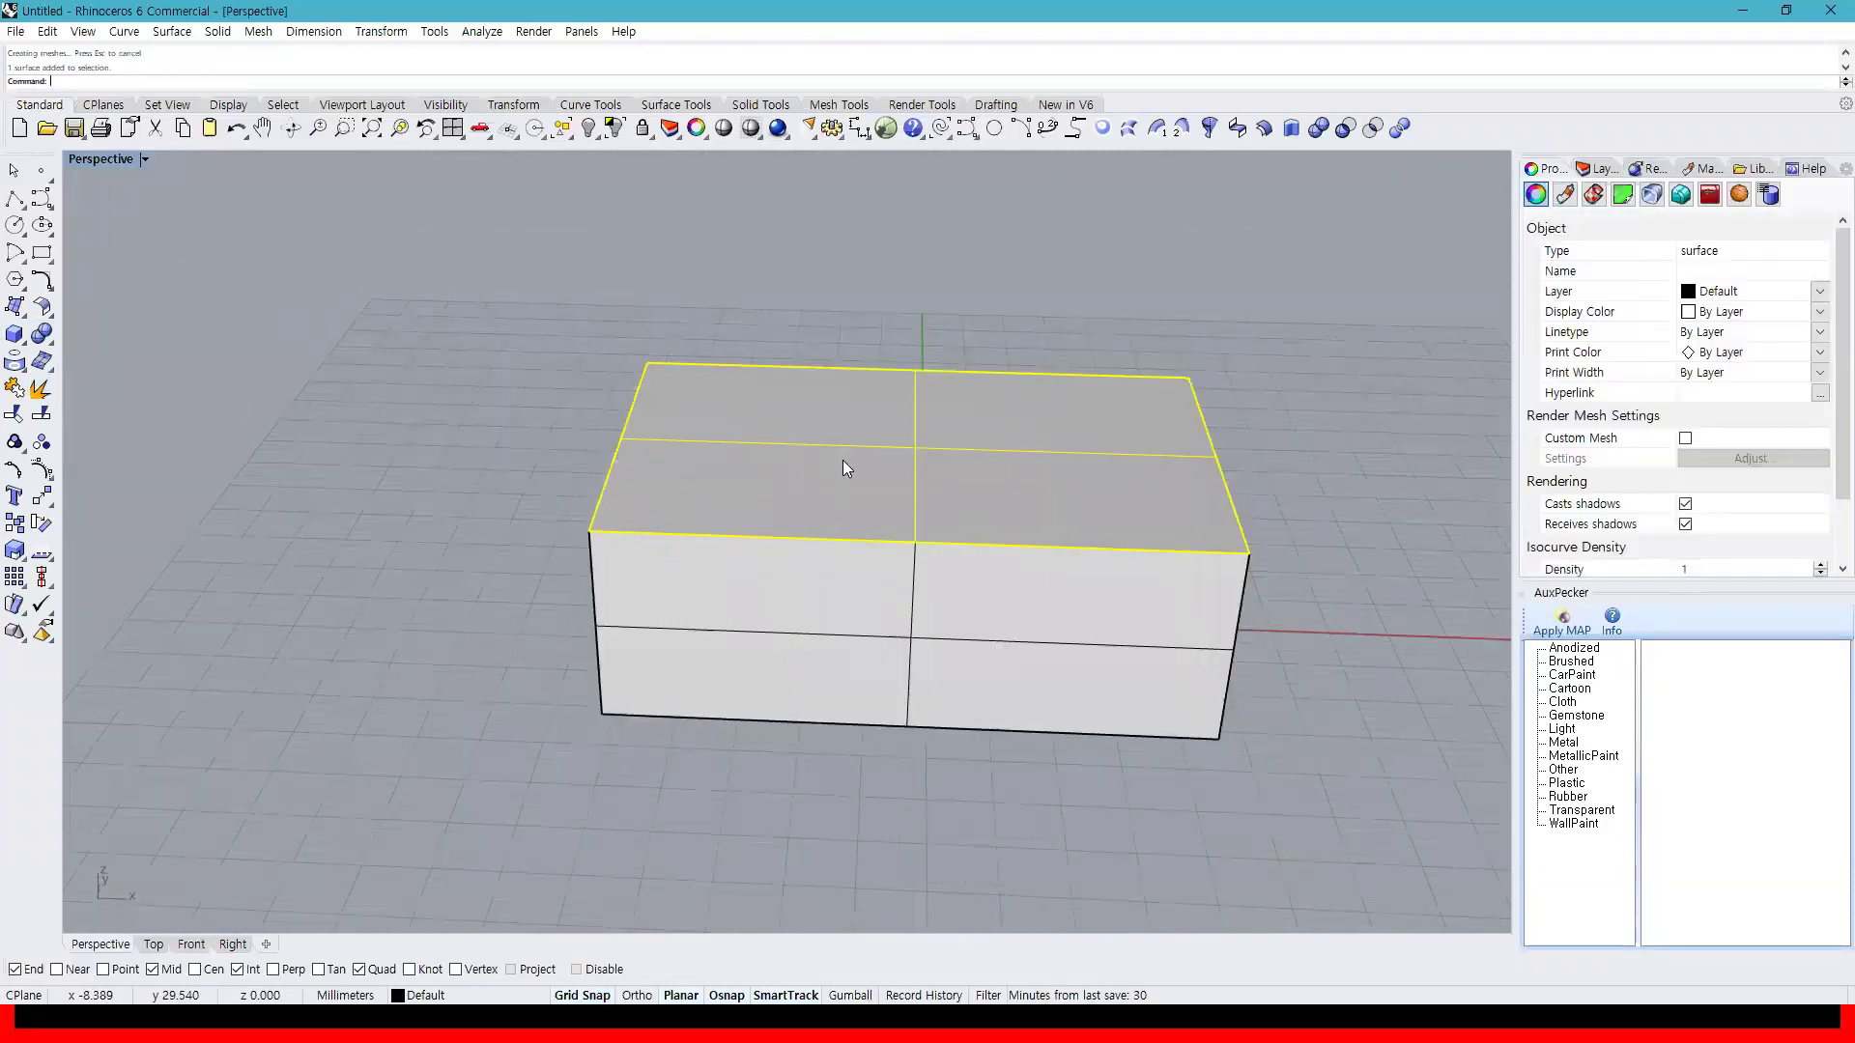
{"action": "key", "text": "Delete"}
{"action": "right_click_drag", "start_coordinate": [857, 461], "coordinate": [798, 490]}
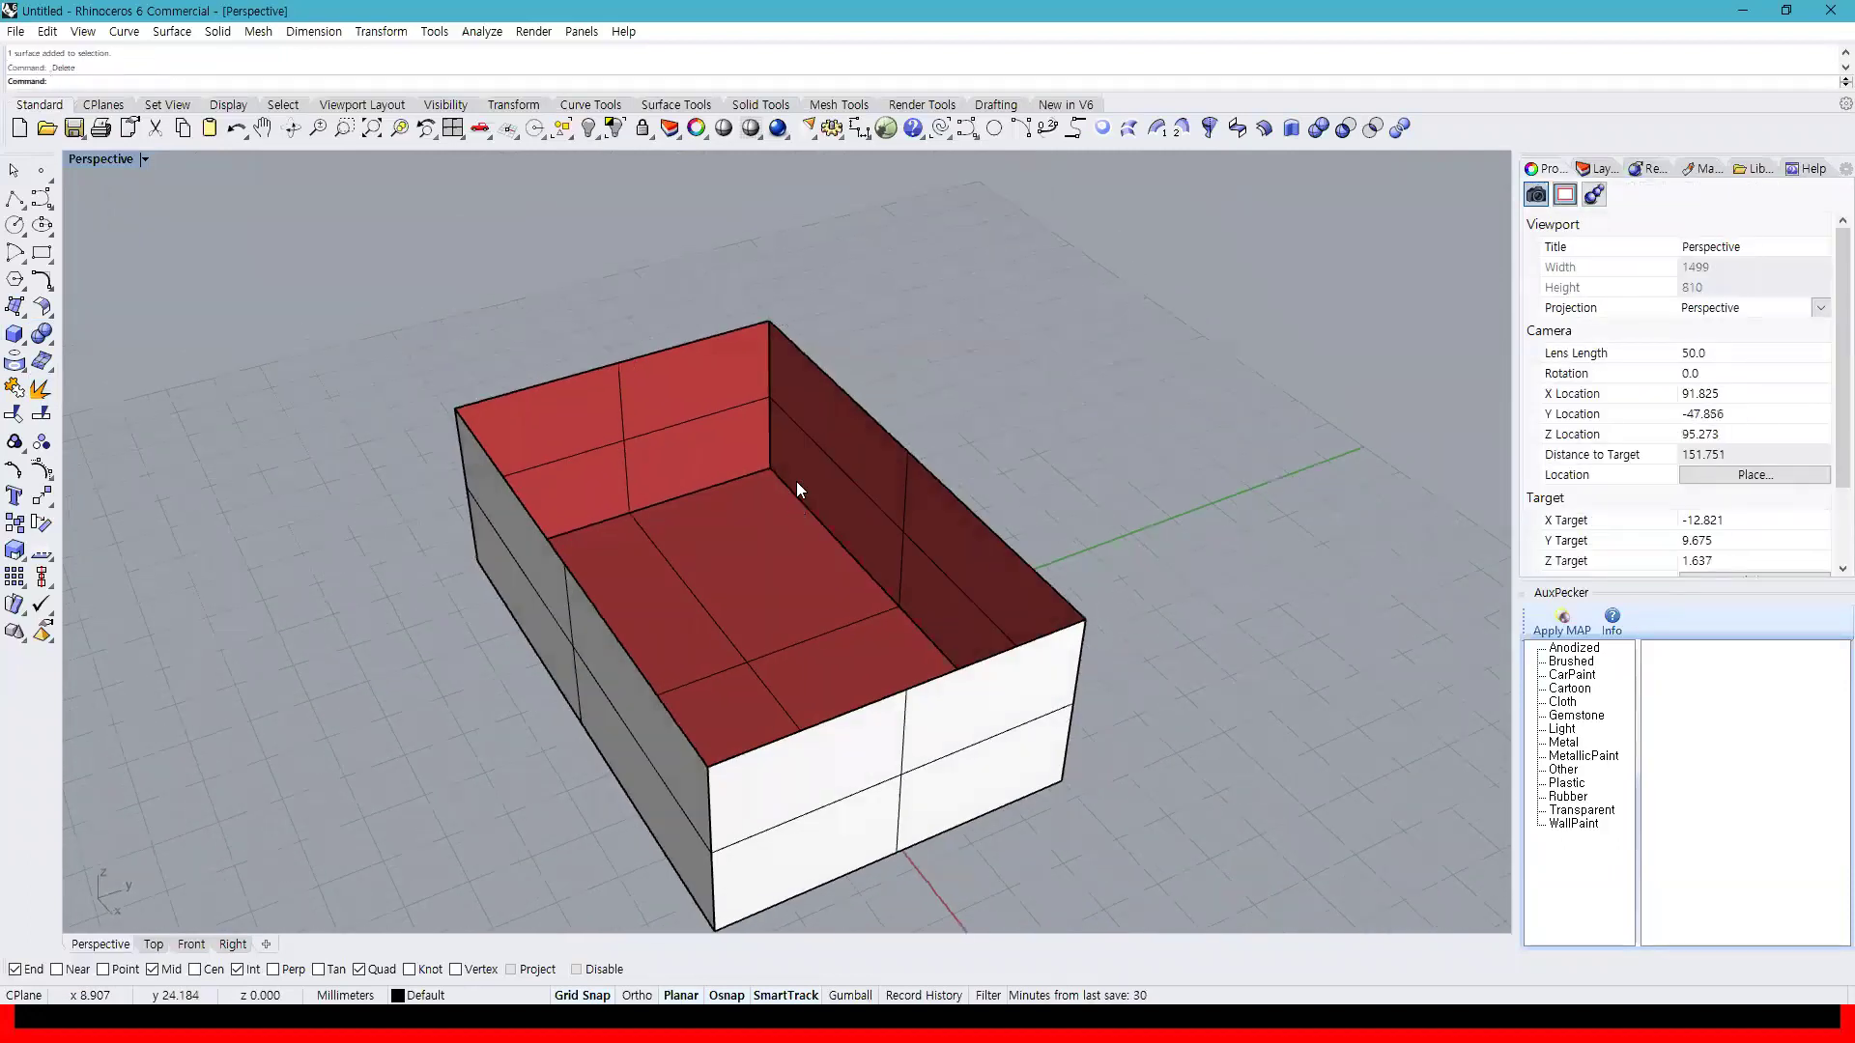
{"action": "right_click_drag", "start_coordinate": [895, 604], "coordinate": [966, 531], "text": "shift"}
Examine the open box's surfaces and wall edges up close, and undo the top surface's deletion and the explode
{"action": "left_click_drag", "start_coordinate": [1231, 847], "coordinate": [400, 232]}
{"action": "left_click", "coordinate": [763, 244]}
{"action": "scroll", "coordinate": [529, 371], "scroll_direction": "up", "scroll_amount": 8}
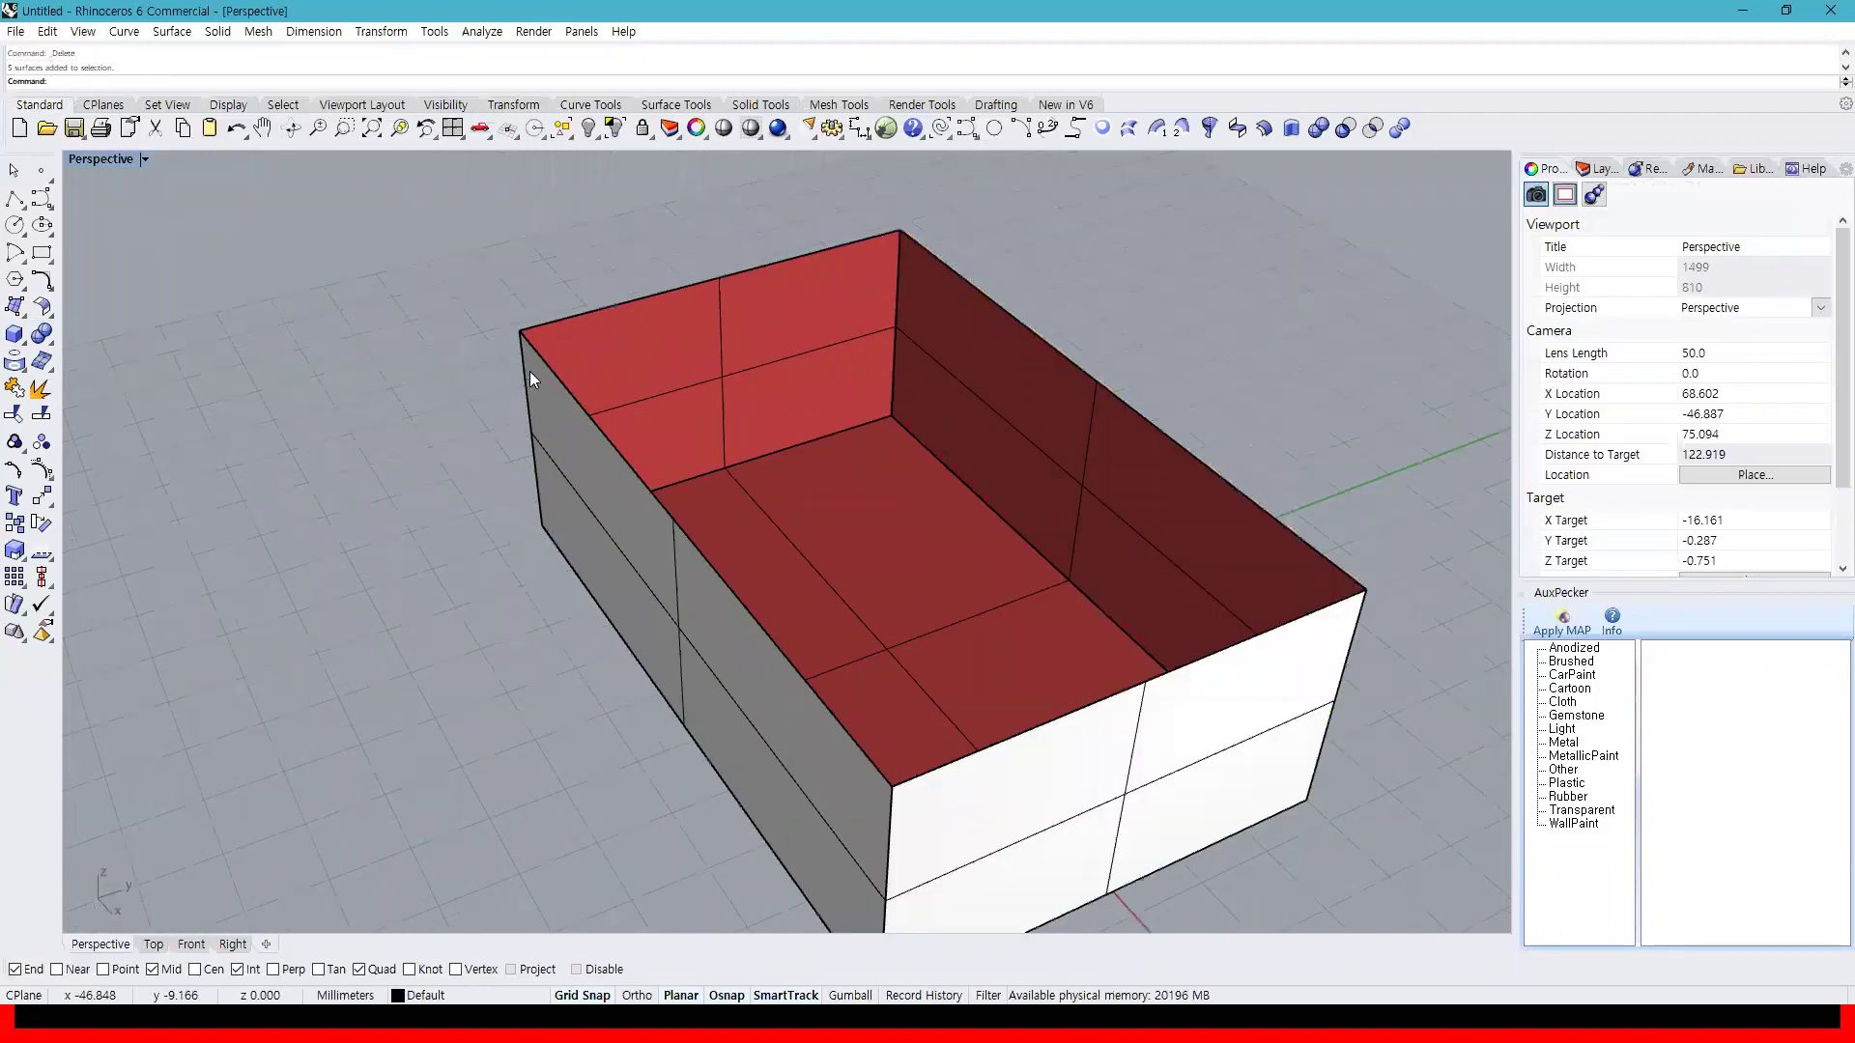
{"action": "left_click", "coordinate": [534, 359]}
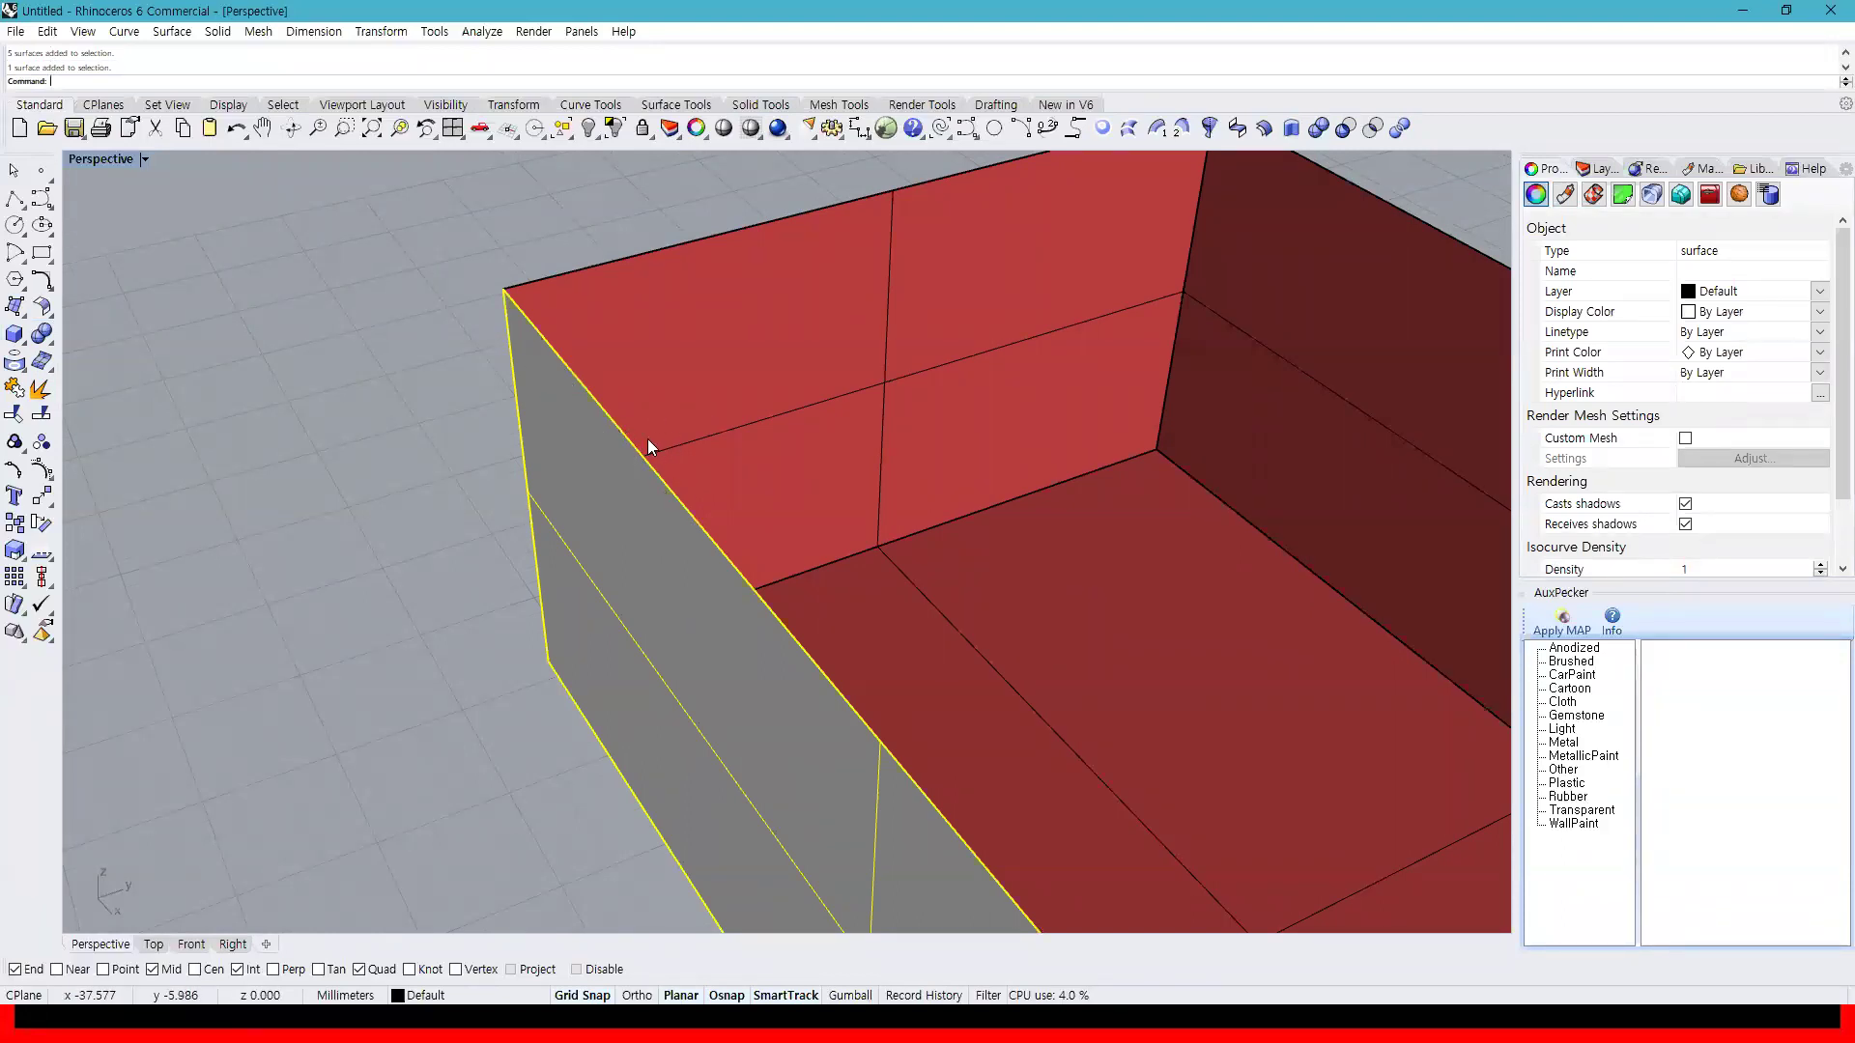
{"action": "scroll", "coordinate": [647, 446], "scroll_direction": "down", "scroll_amount": 6}
{"action": "left_click", "coordinate": [448, 377]}
{"action": "left_click_drag", "start_coordinate": [515, 221], "coordinate": [1341, 914]}
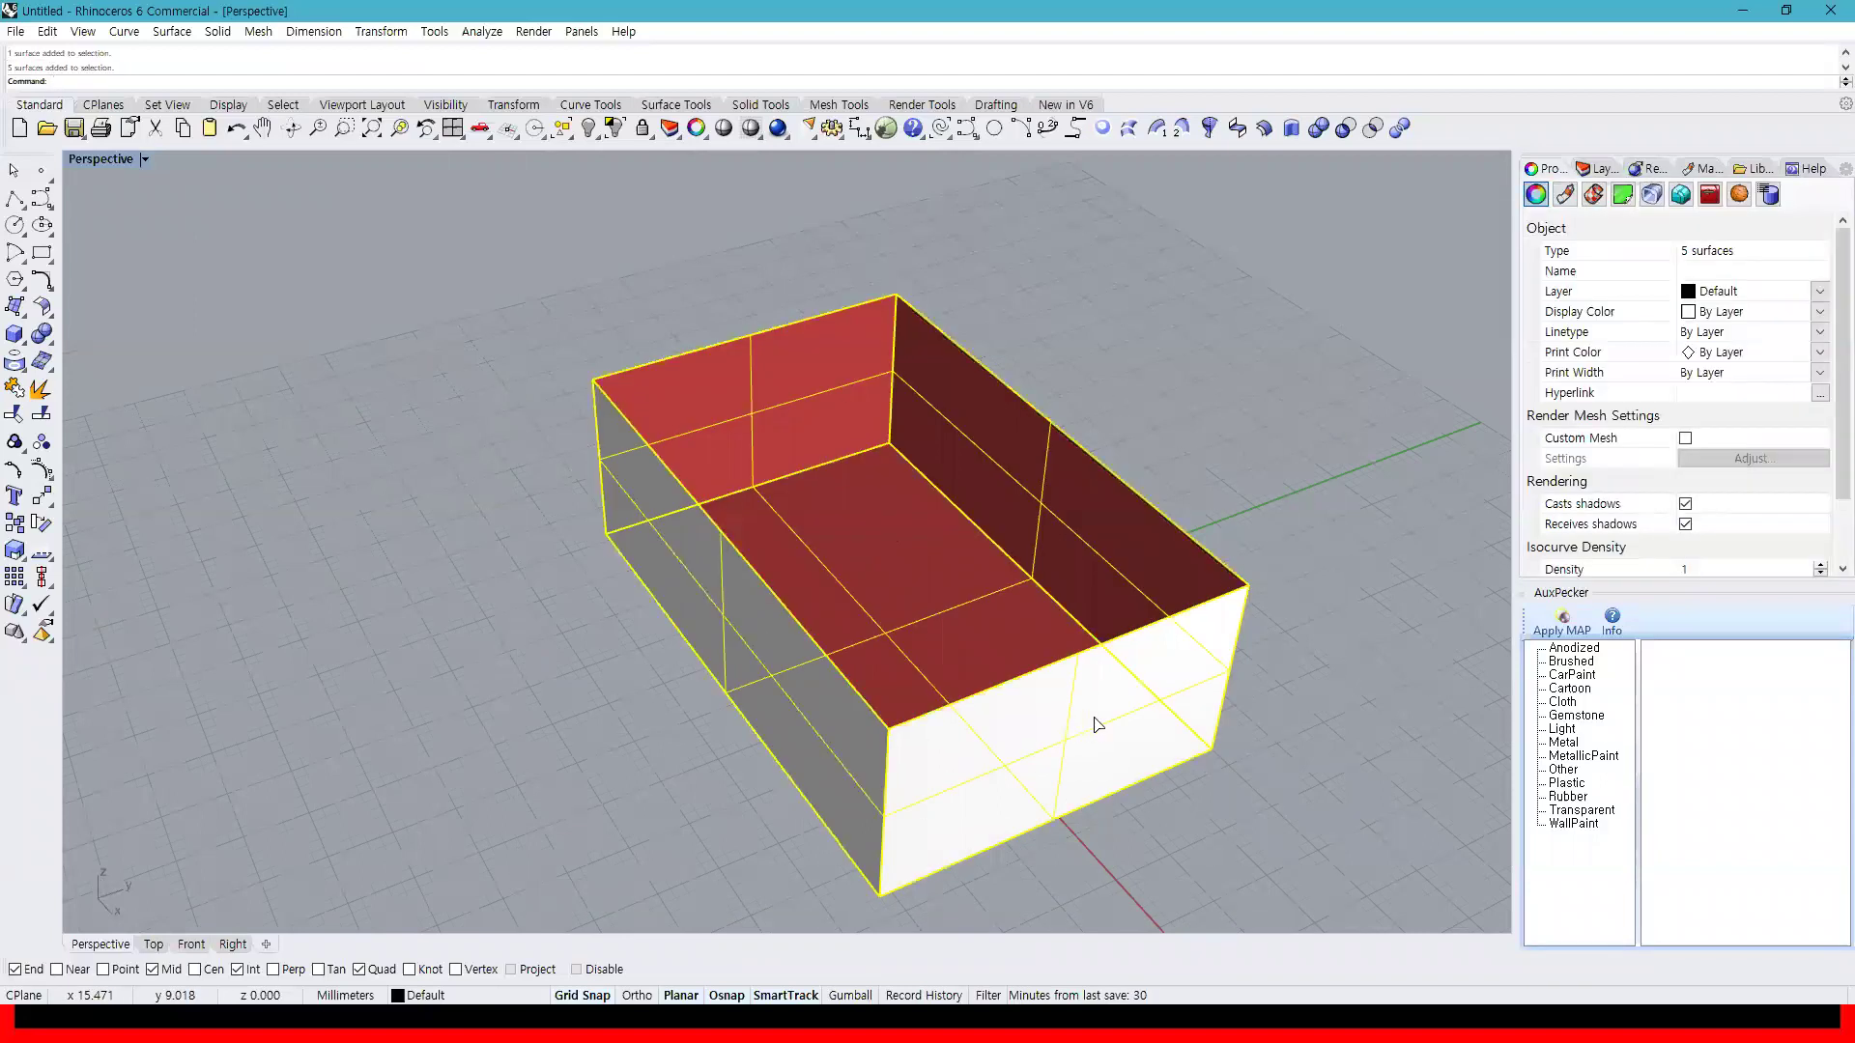
{"action": "key", "text": "ctrl+z"}
{"action": "left_click", "coordinate": [1341, 748]}
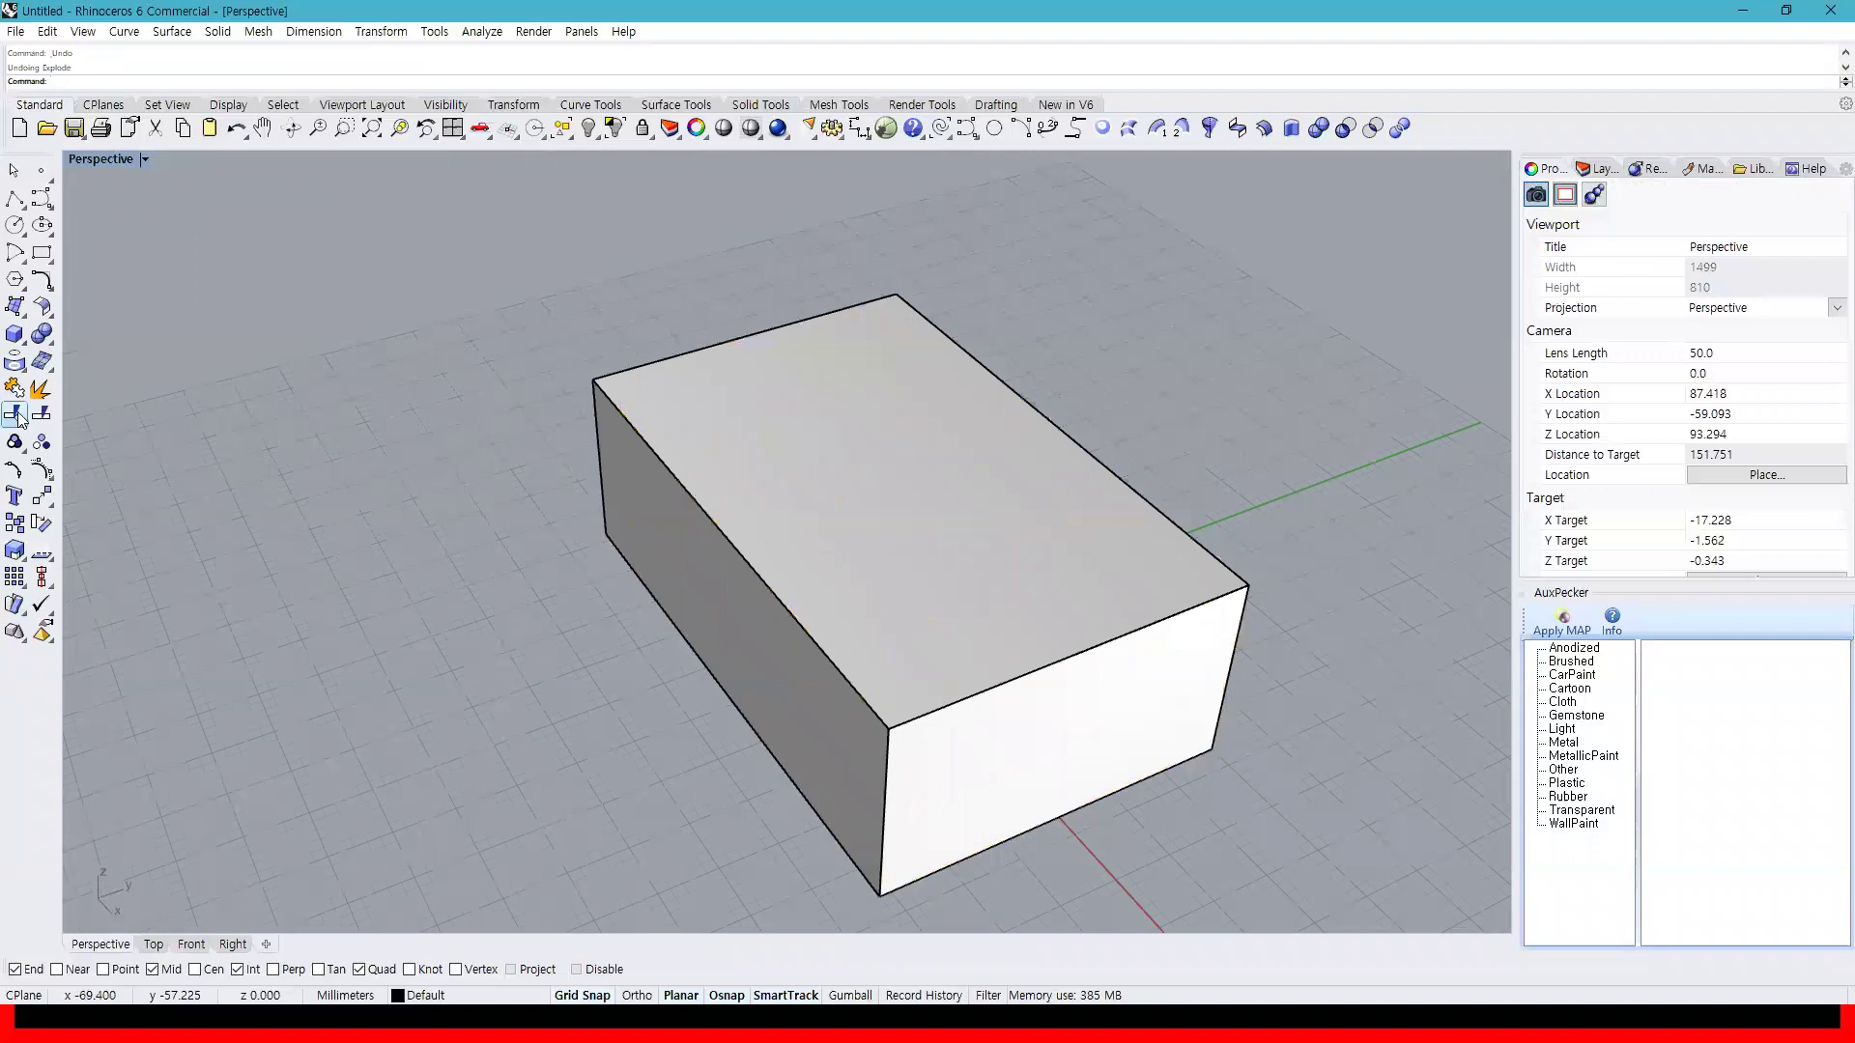
Add the Shell command from the solid tools to the Standard toolbar
{"action": "left_click", "coordinate": [47, 339]}
{"action": "left_click", "coordinate": [48, 341]}
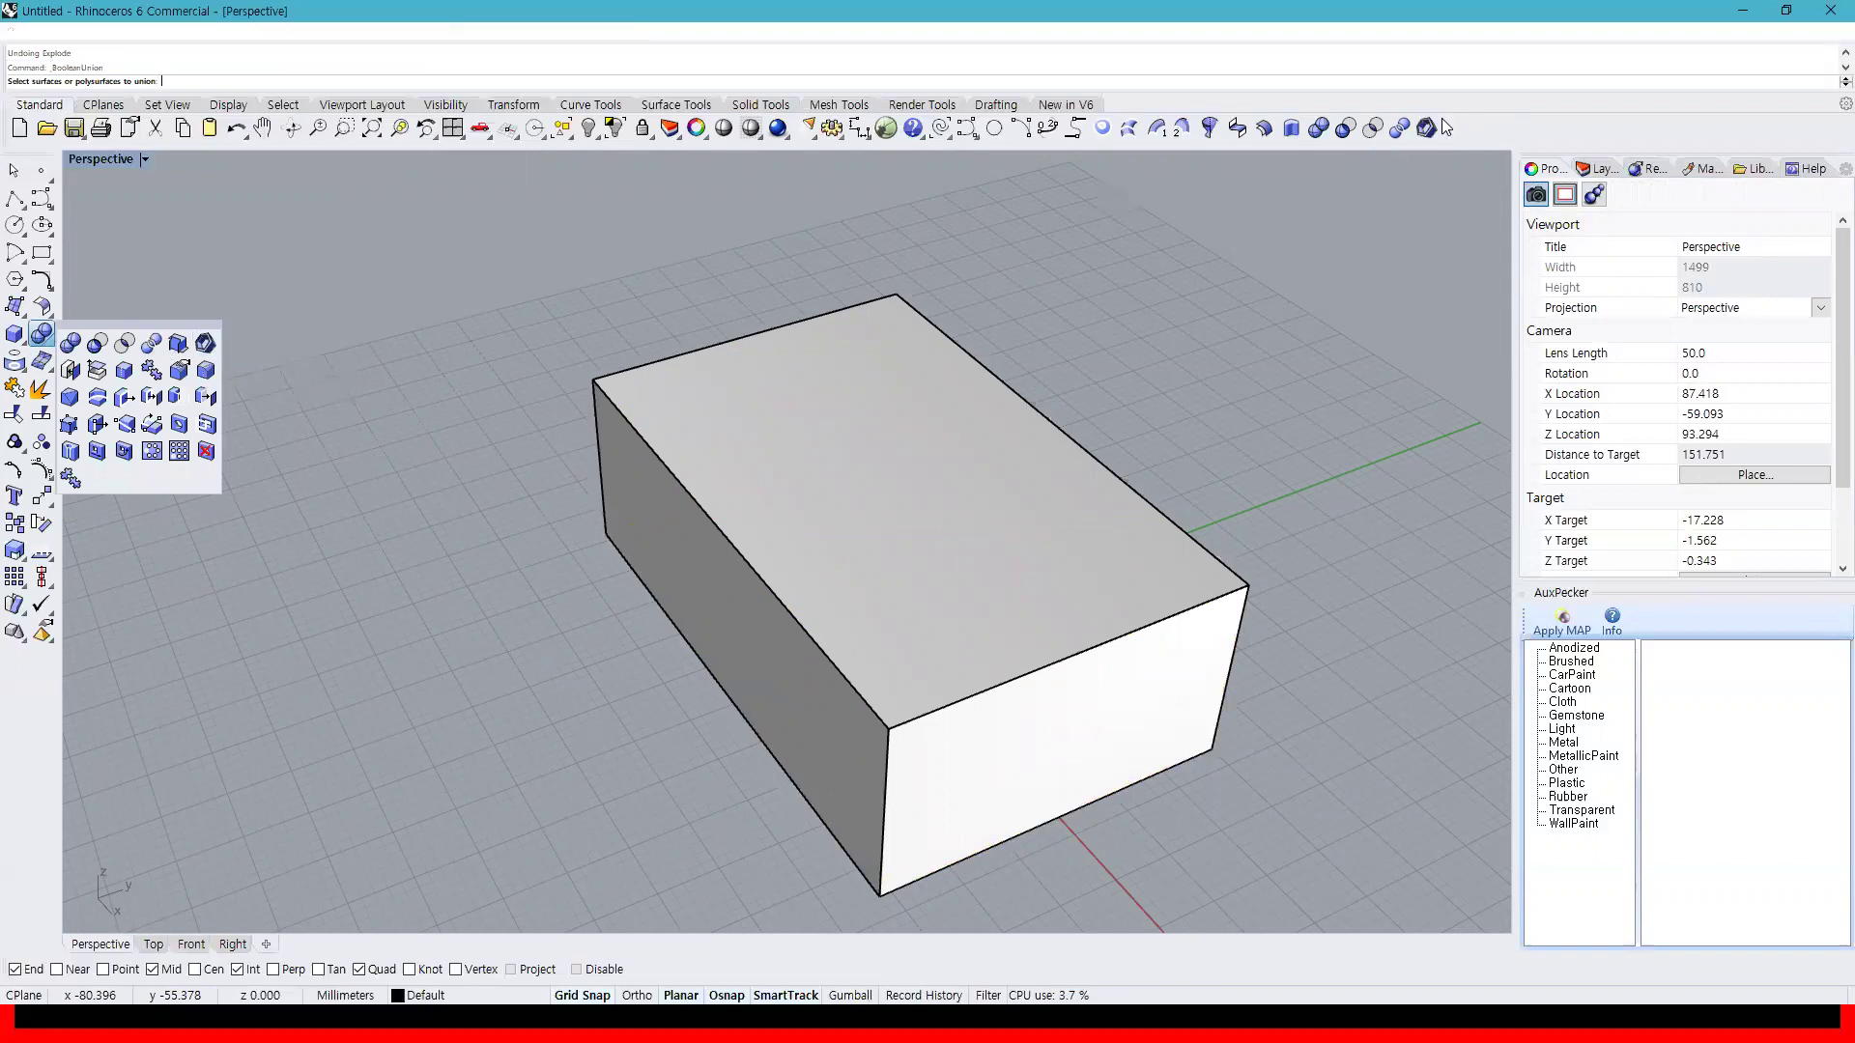
{"action": "left_click", "coordinate": [1427, 135]}
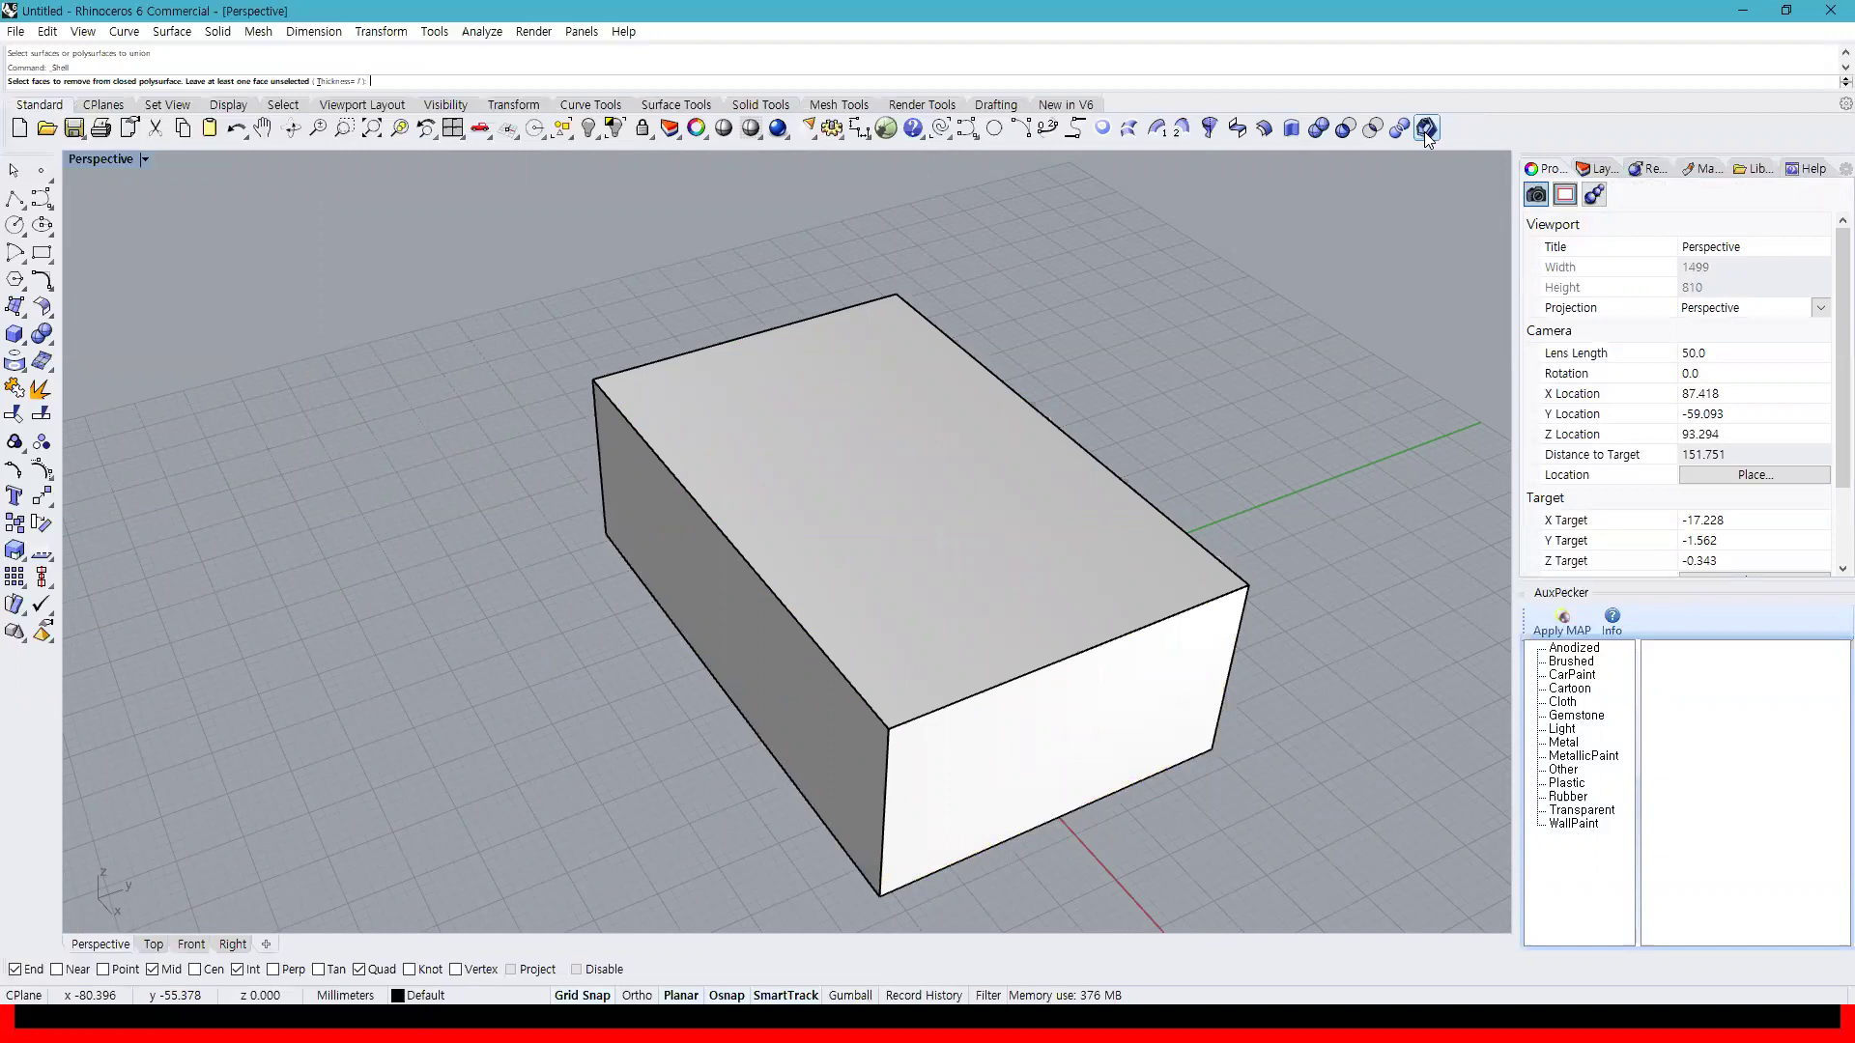
Shell the box with a thickness of 5, removing its top face
{"action": "left_click", "coordinate": [1426, 129]}
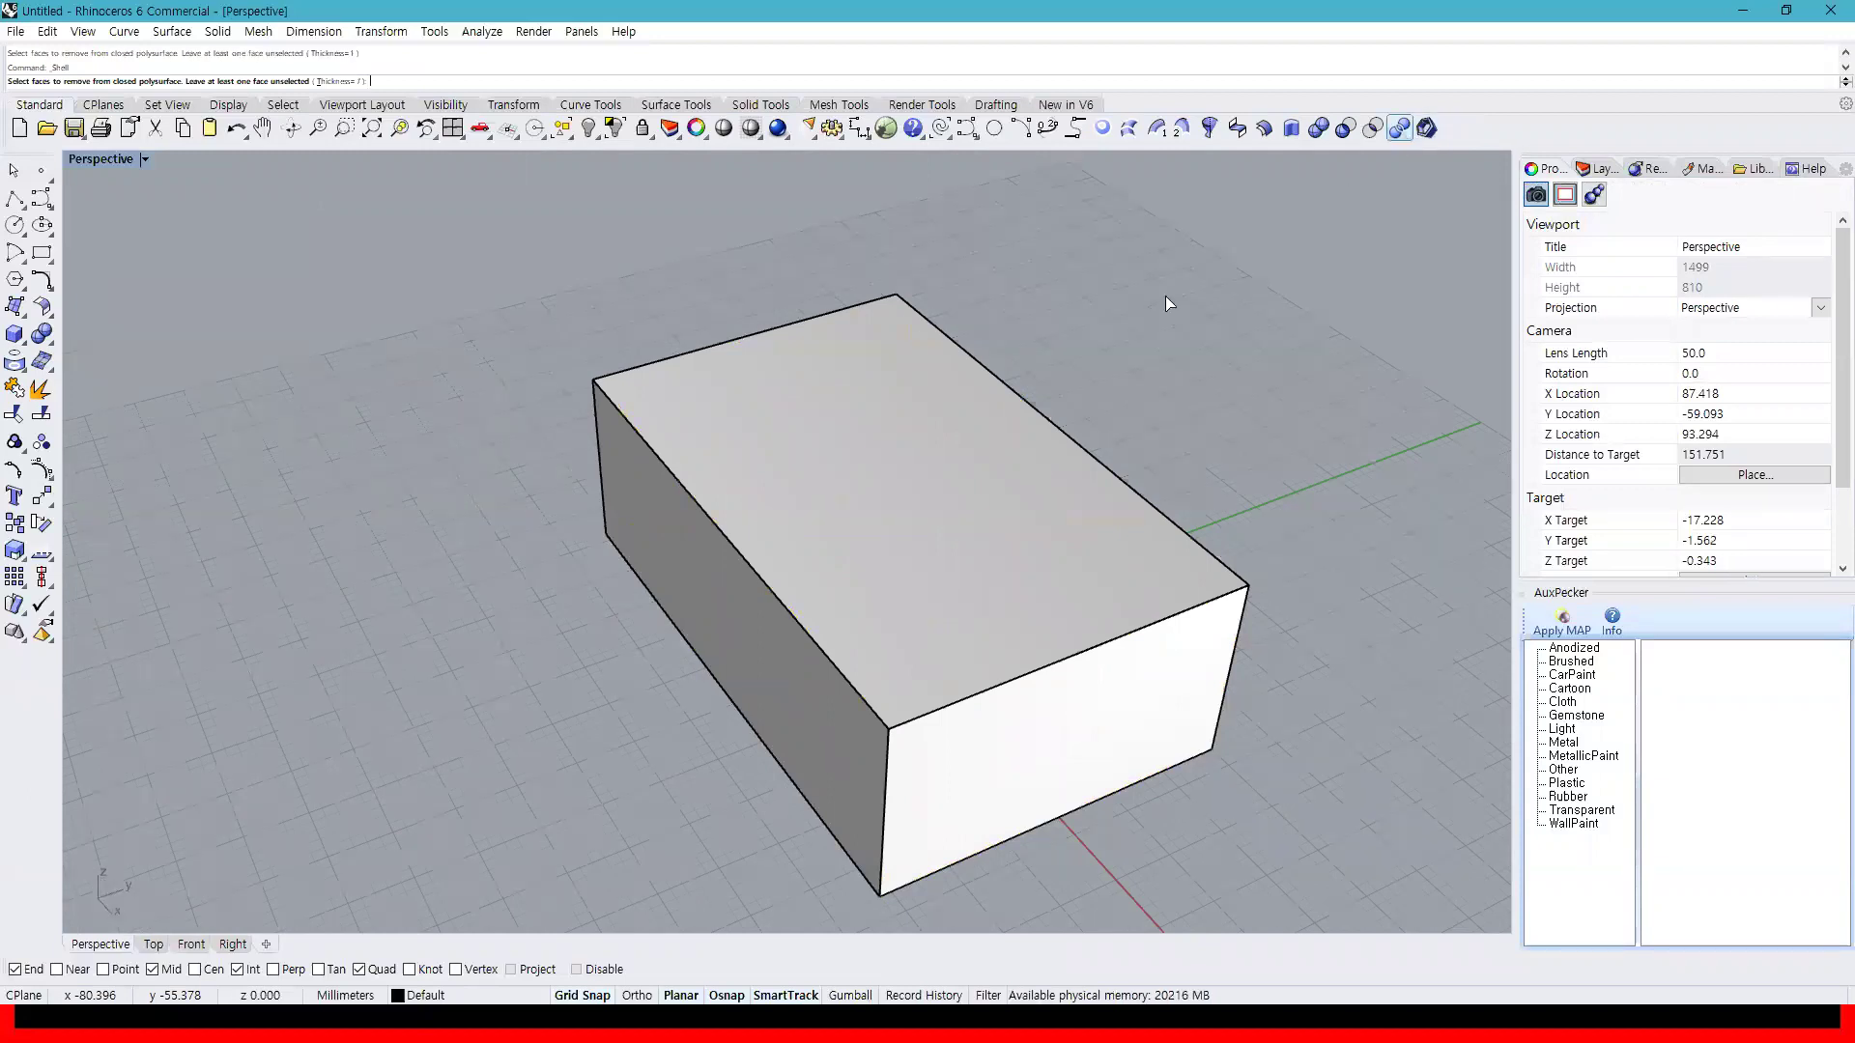
{"action": "left_click", "coordinate": [895, 512]}
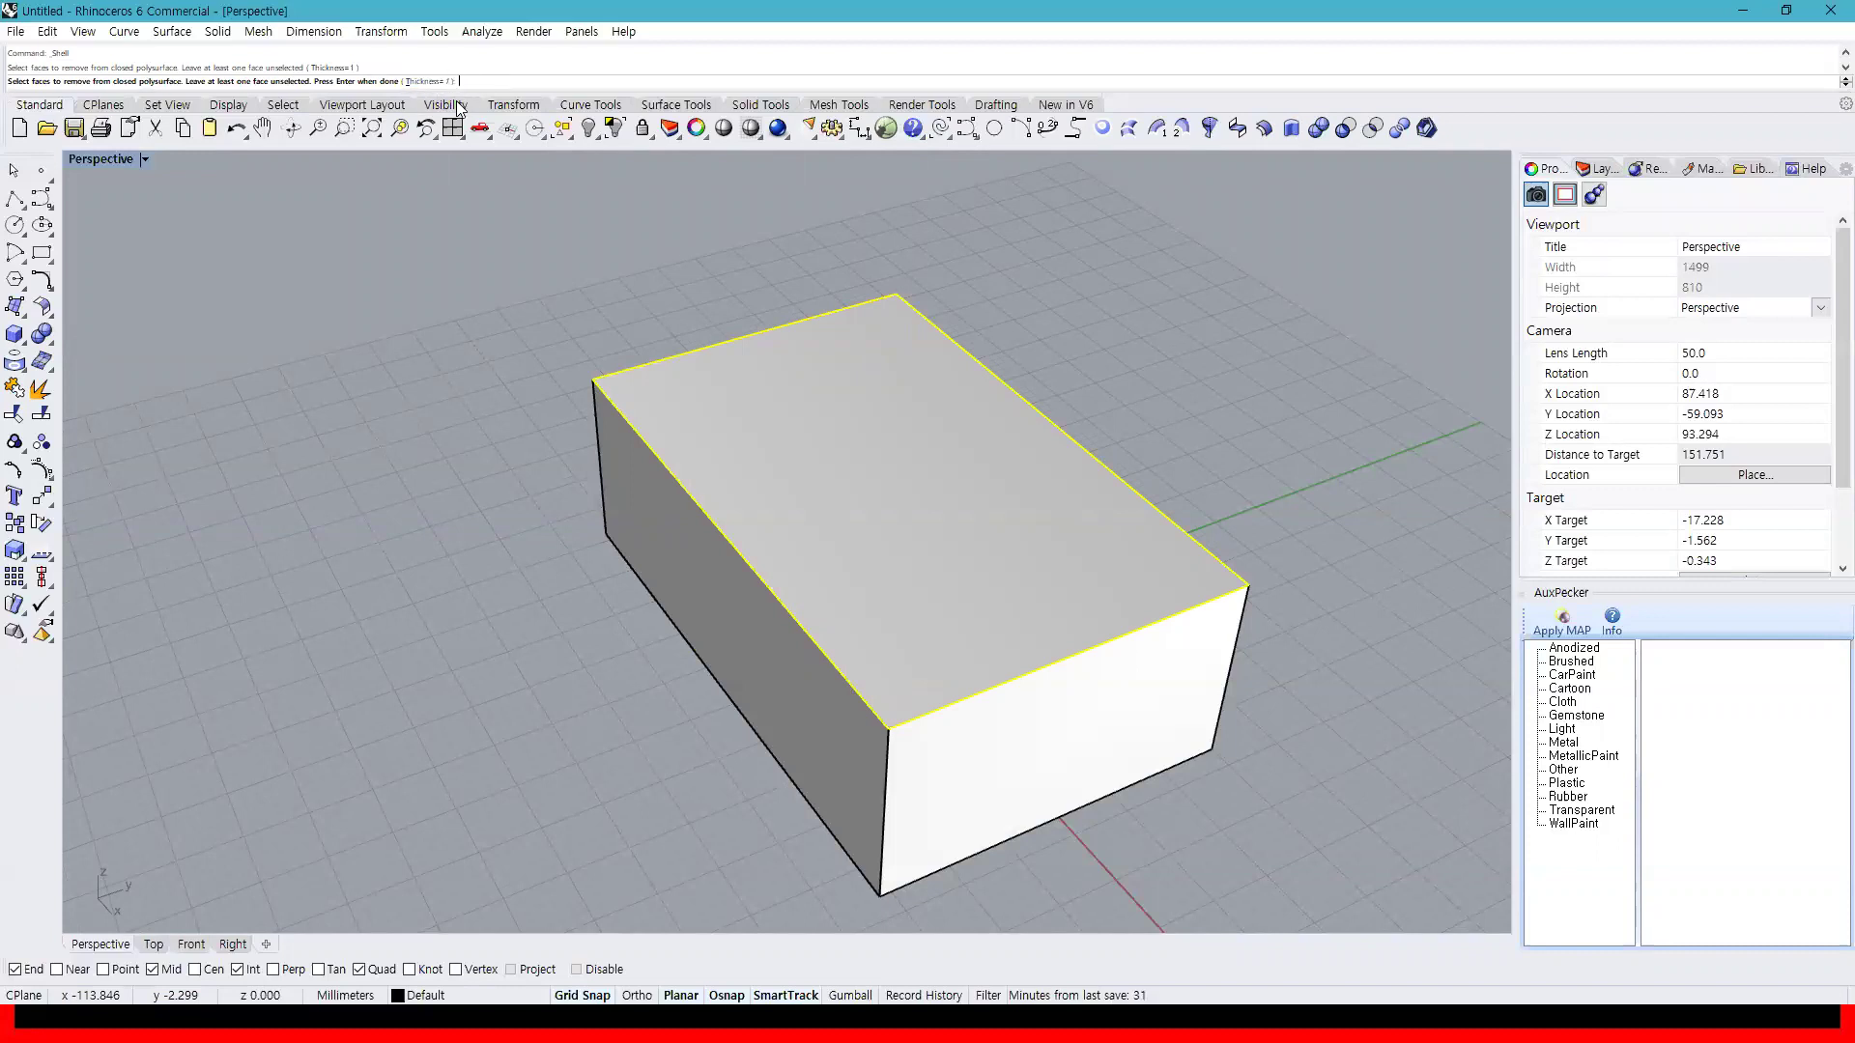
{"action": "type", "text": "5"}
{"action": "key", "text": "Return"}
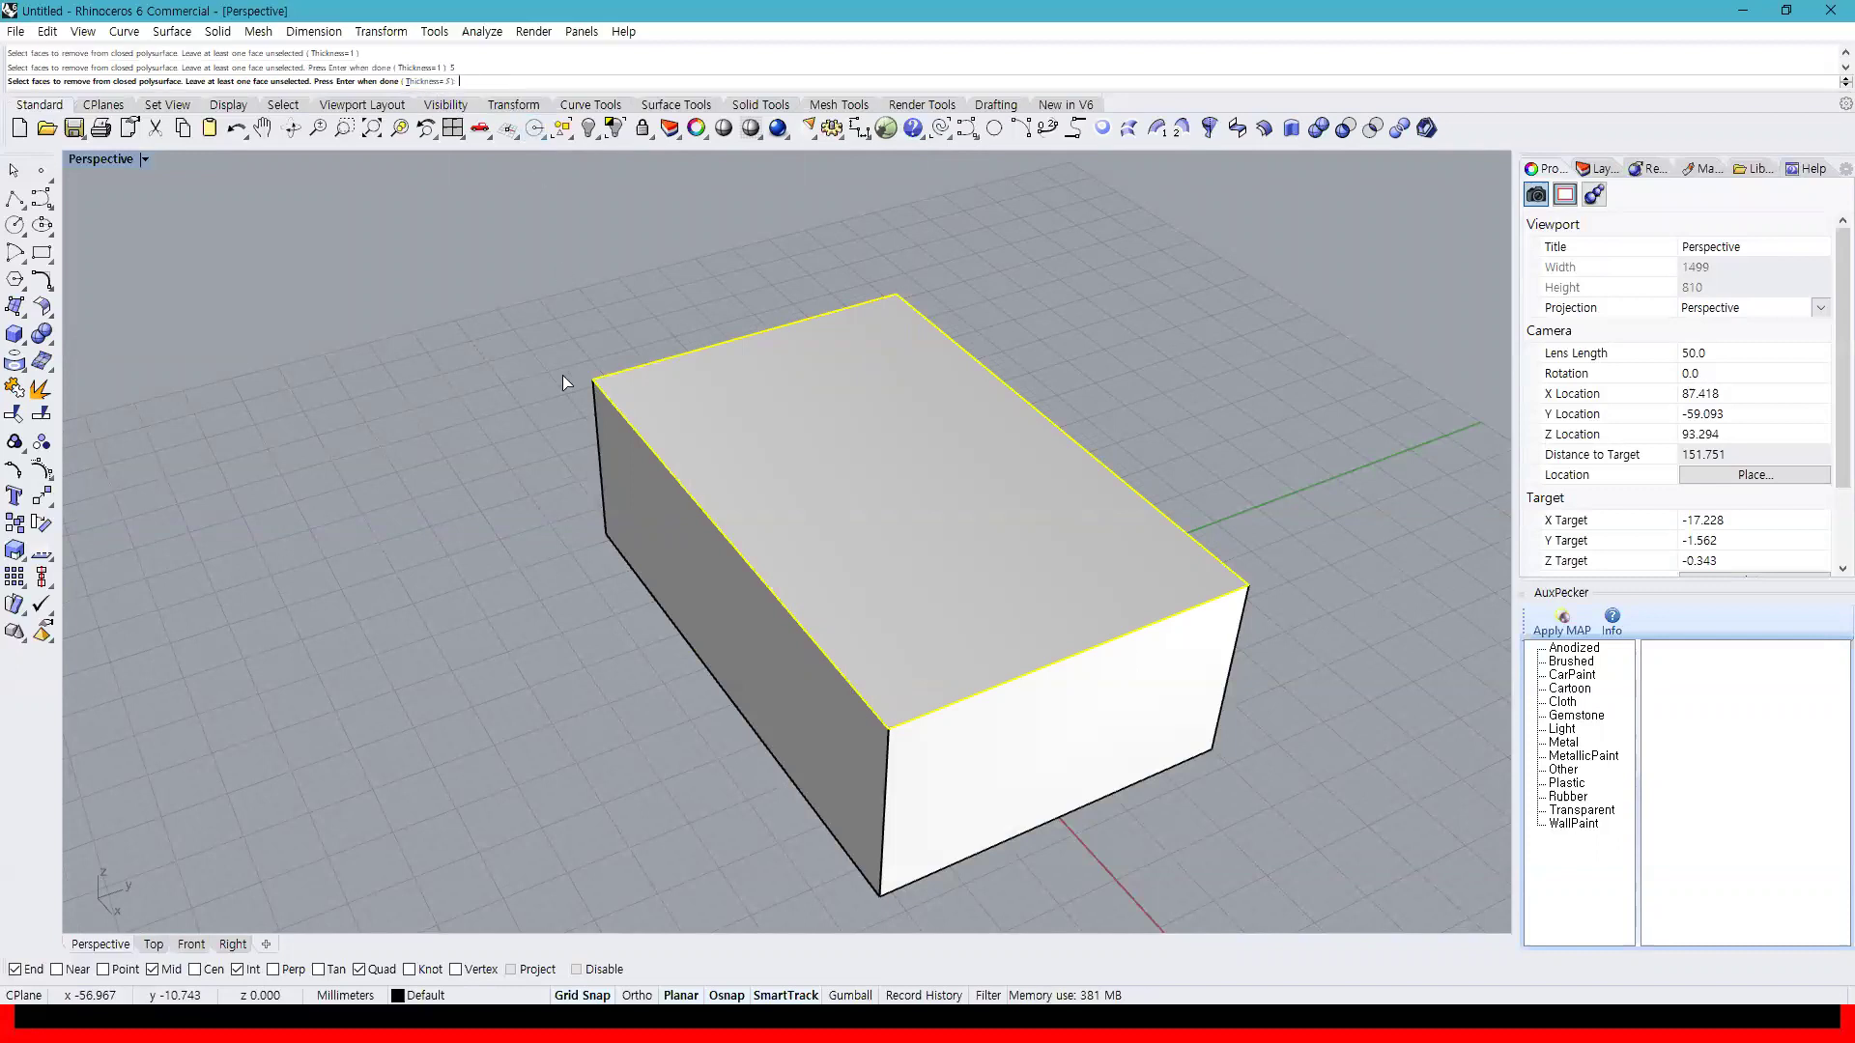
{"action": "key", "text": "Return"}
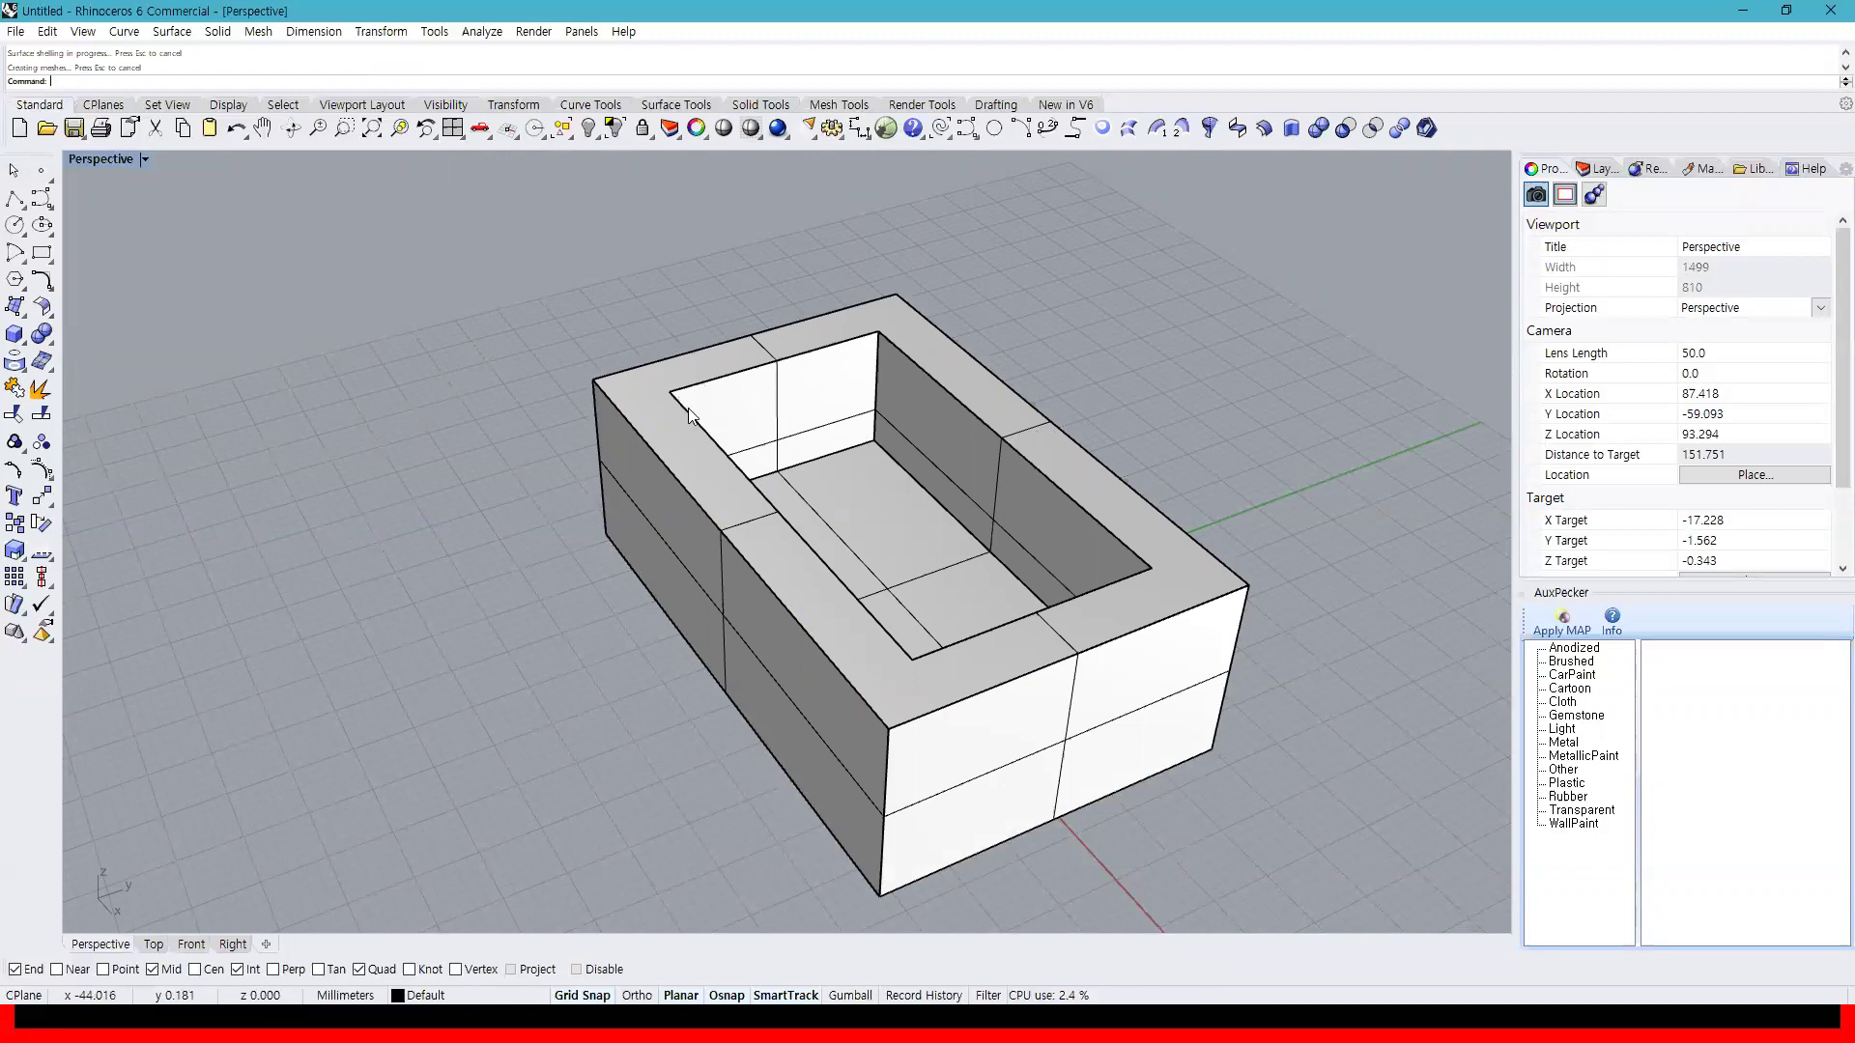
{"action": "right_click_drag", "start_coordinate": [1171, 567], "coordinate": [1078, 566]}
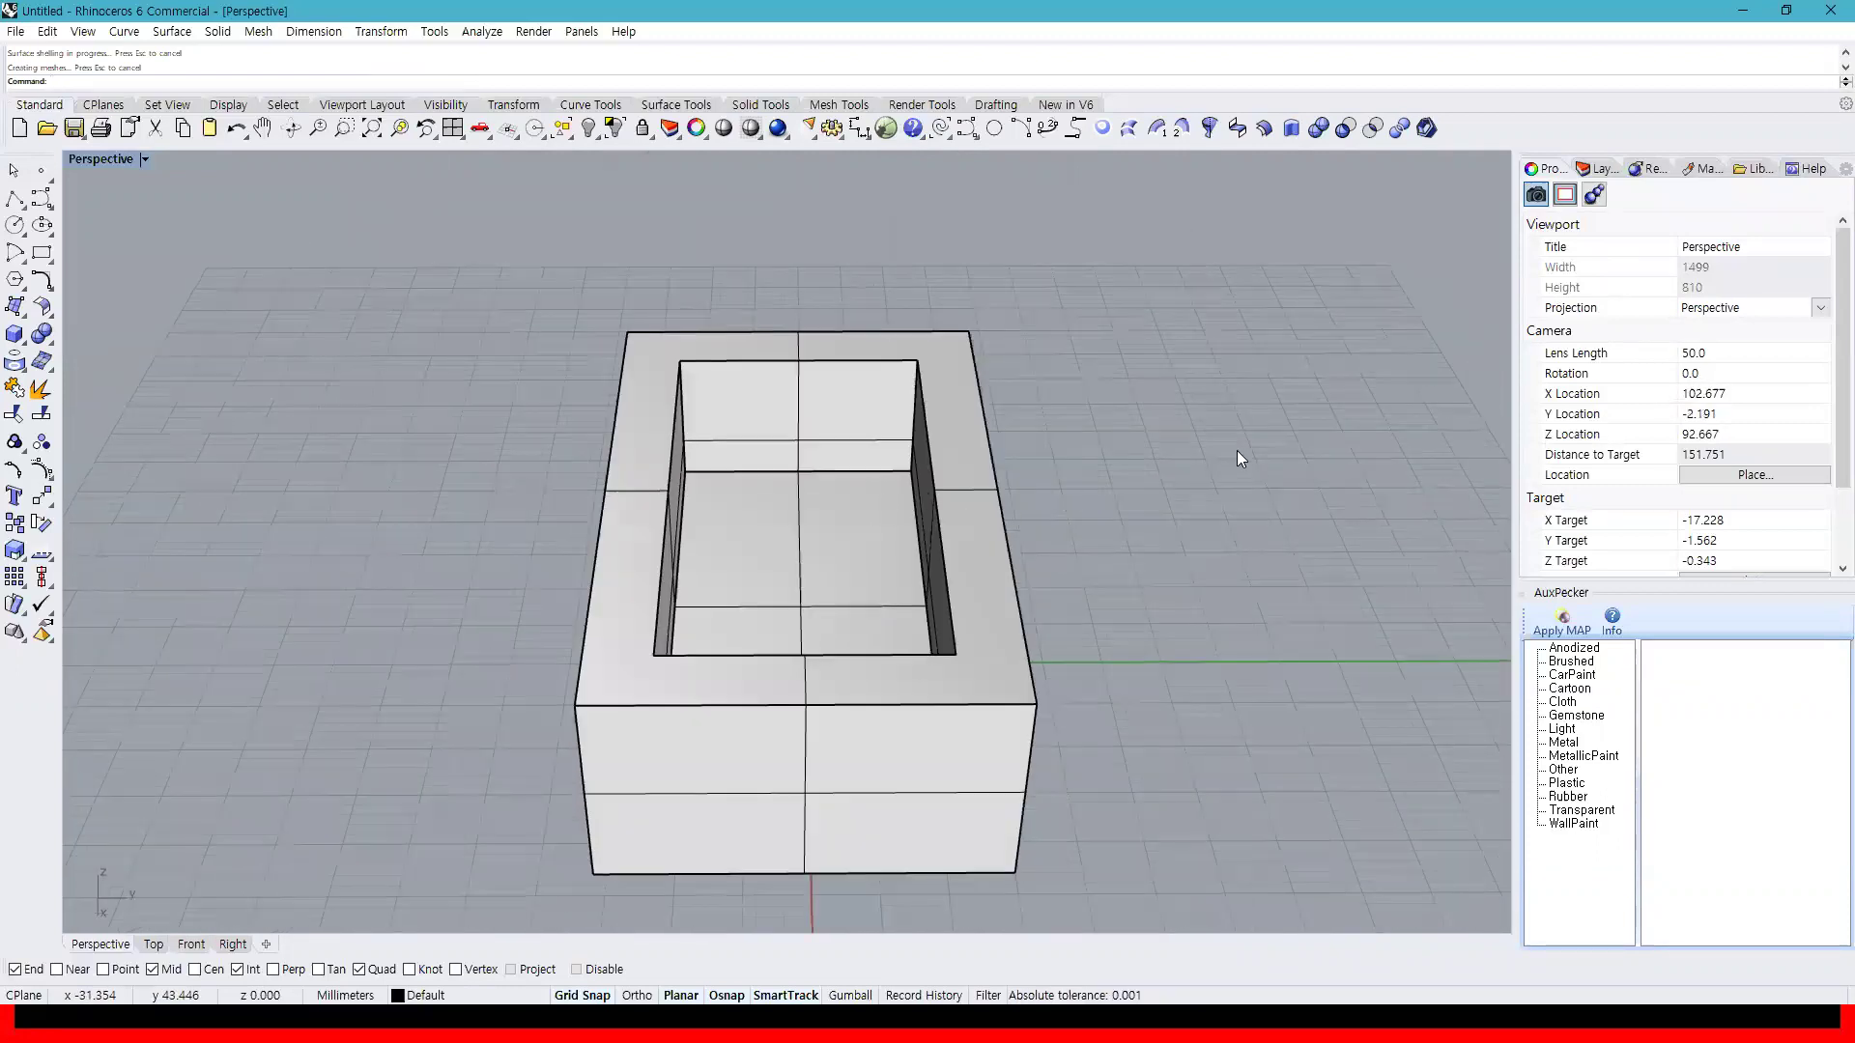
Undo the shell of thickness 5 and shell the box with thickness 1, removing its top face
{"action": "key", "text": "ctrl+z"}
{"action": "left_click", "coordinate": [1426, 129]}
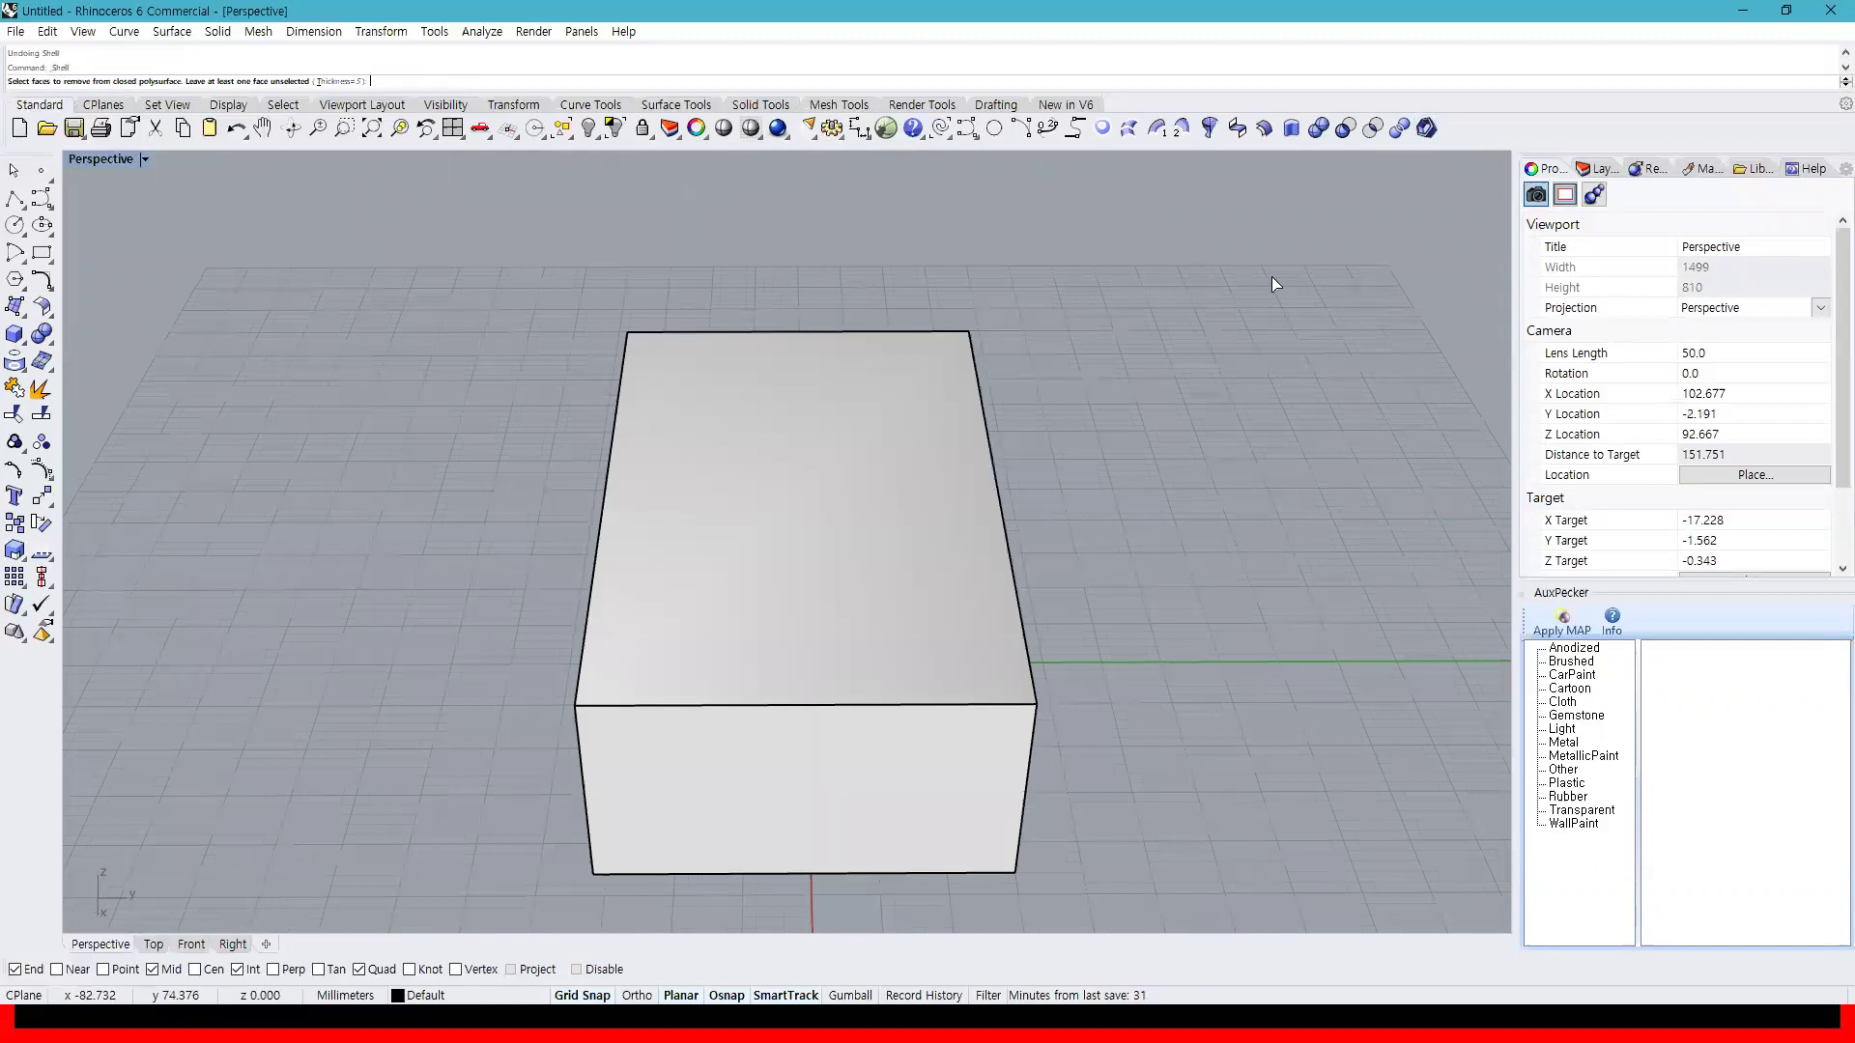
{"action": "left_click", "coordinate": [808, 533]}
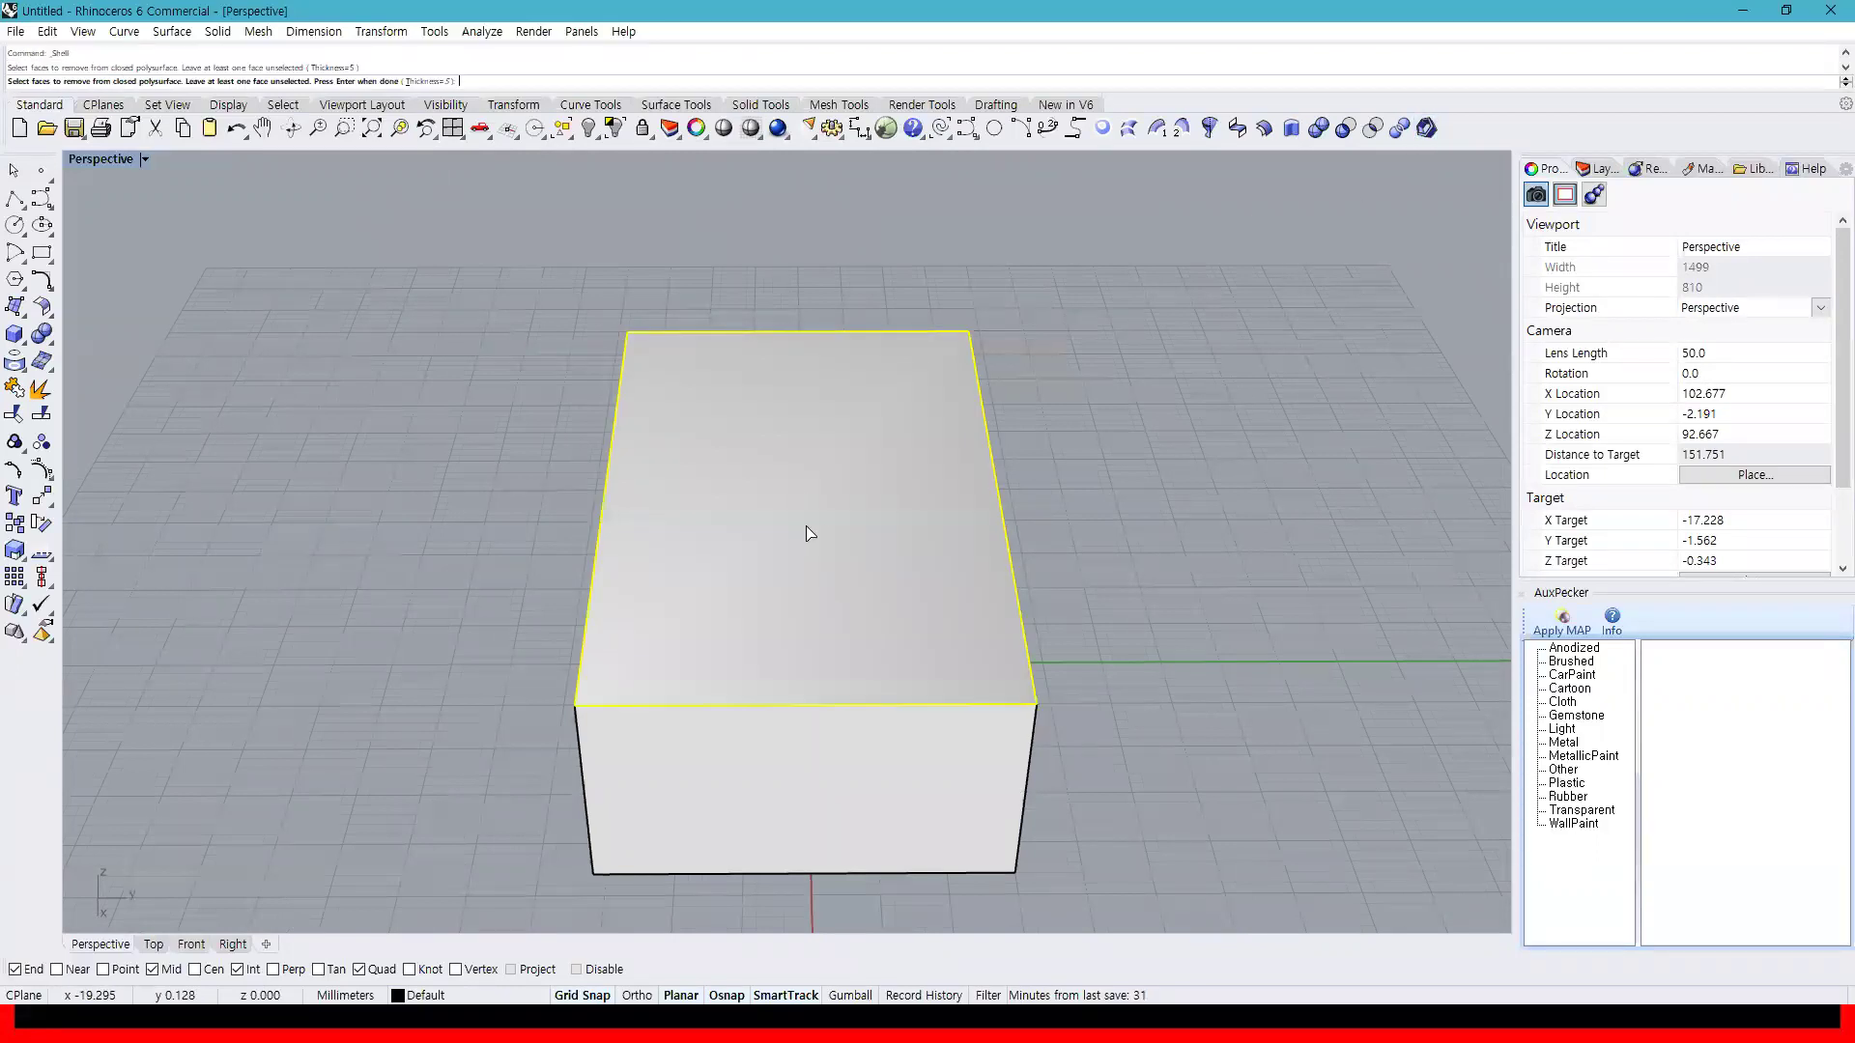
{"action": "type", "text": "1"}
{"action": "key", "text": "Return"}
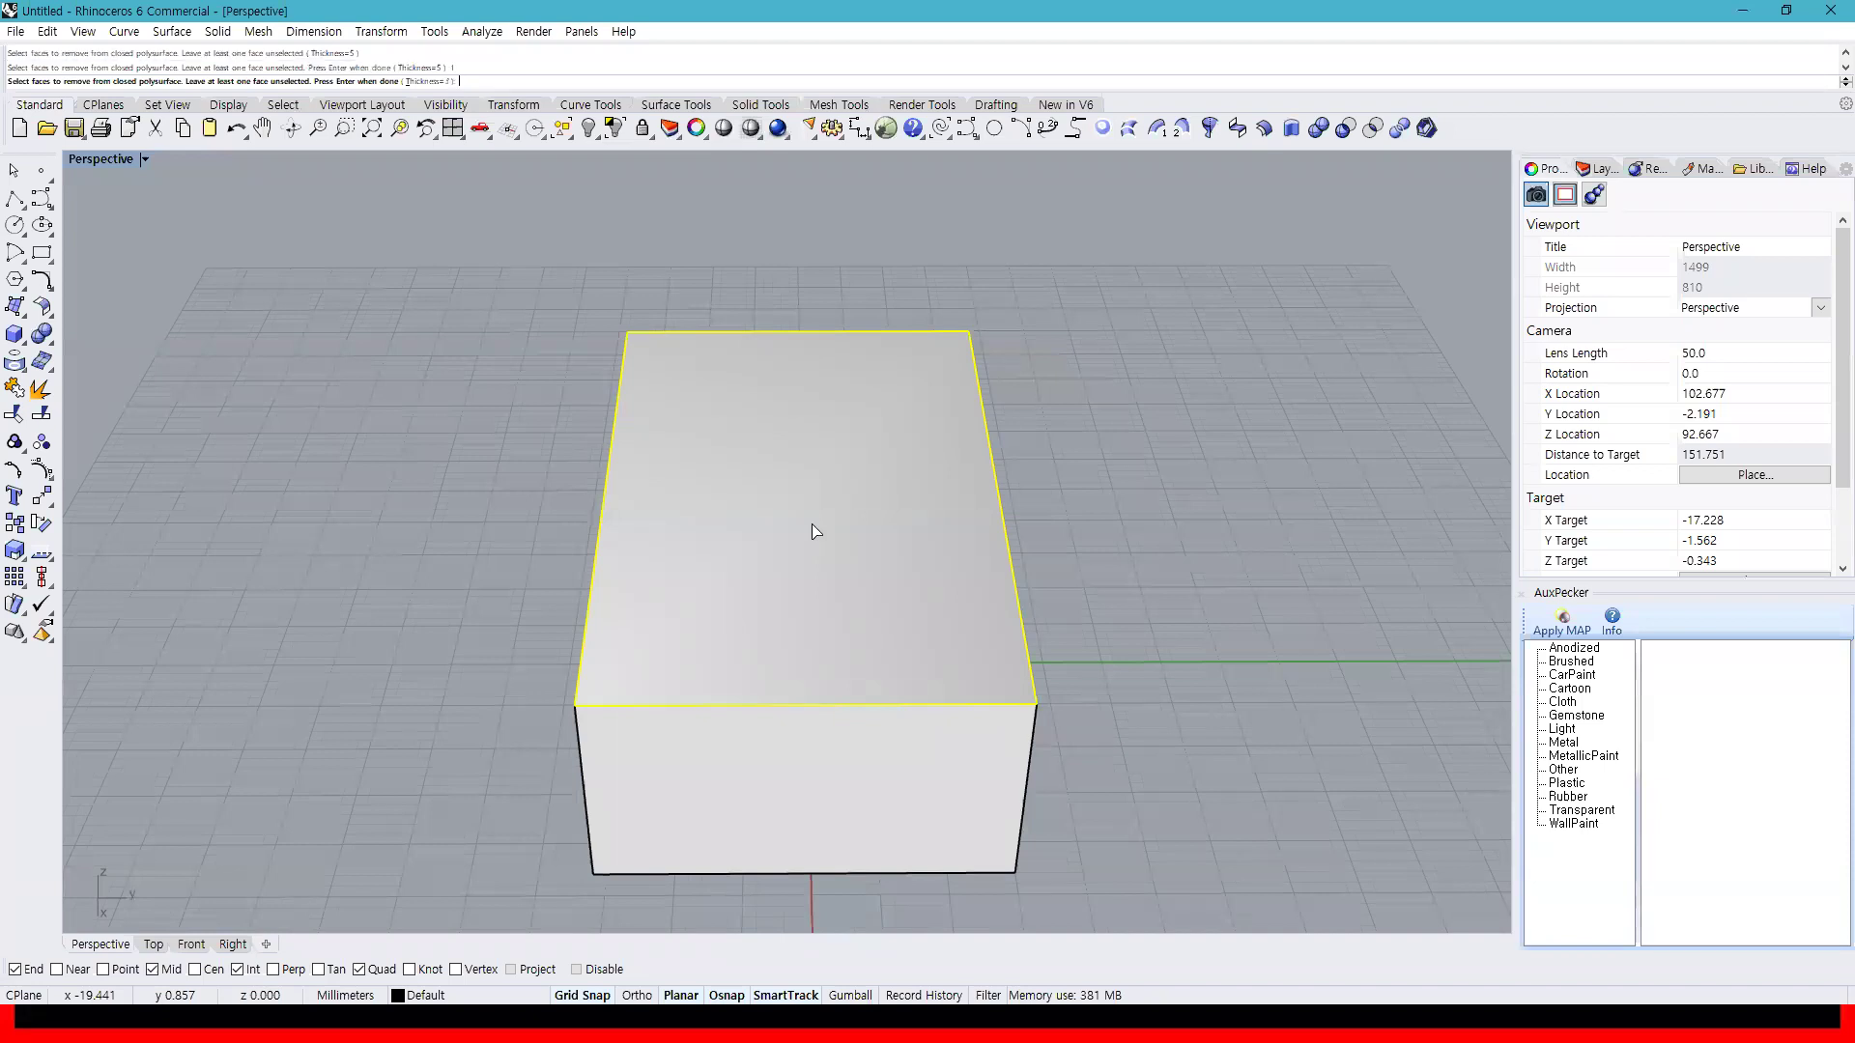
{"action": "key", "text": "Return"}
{"action": "right_click_drag", "start_coordinate": [911, 526], "coordinate": [957, 531]}
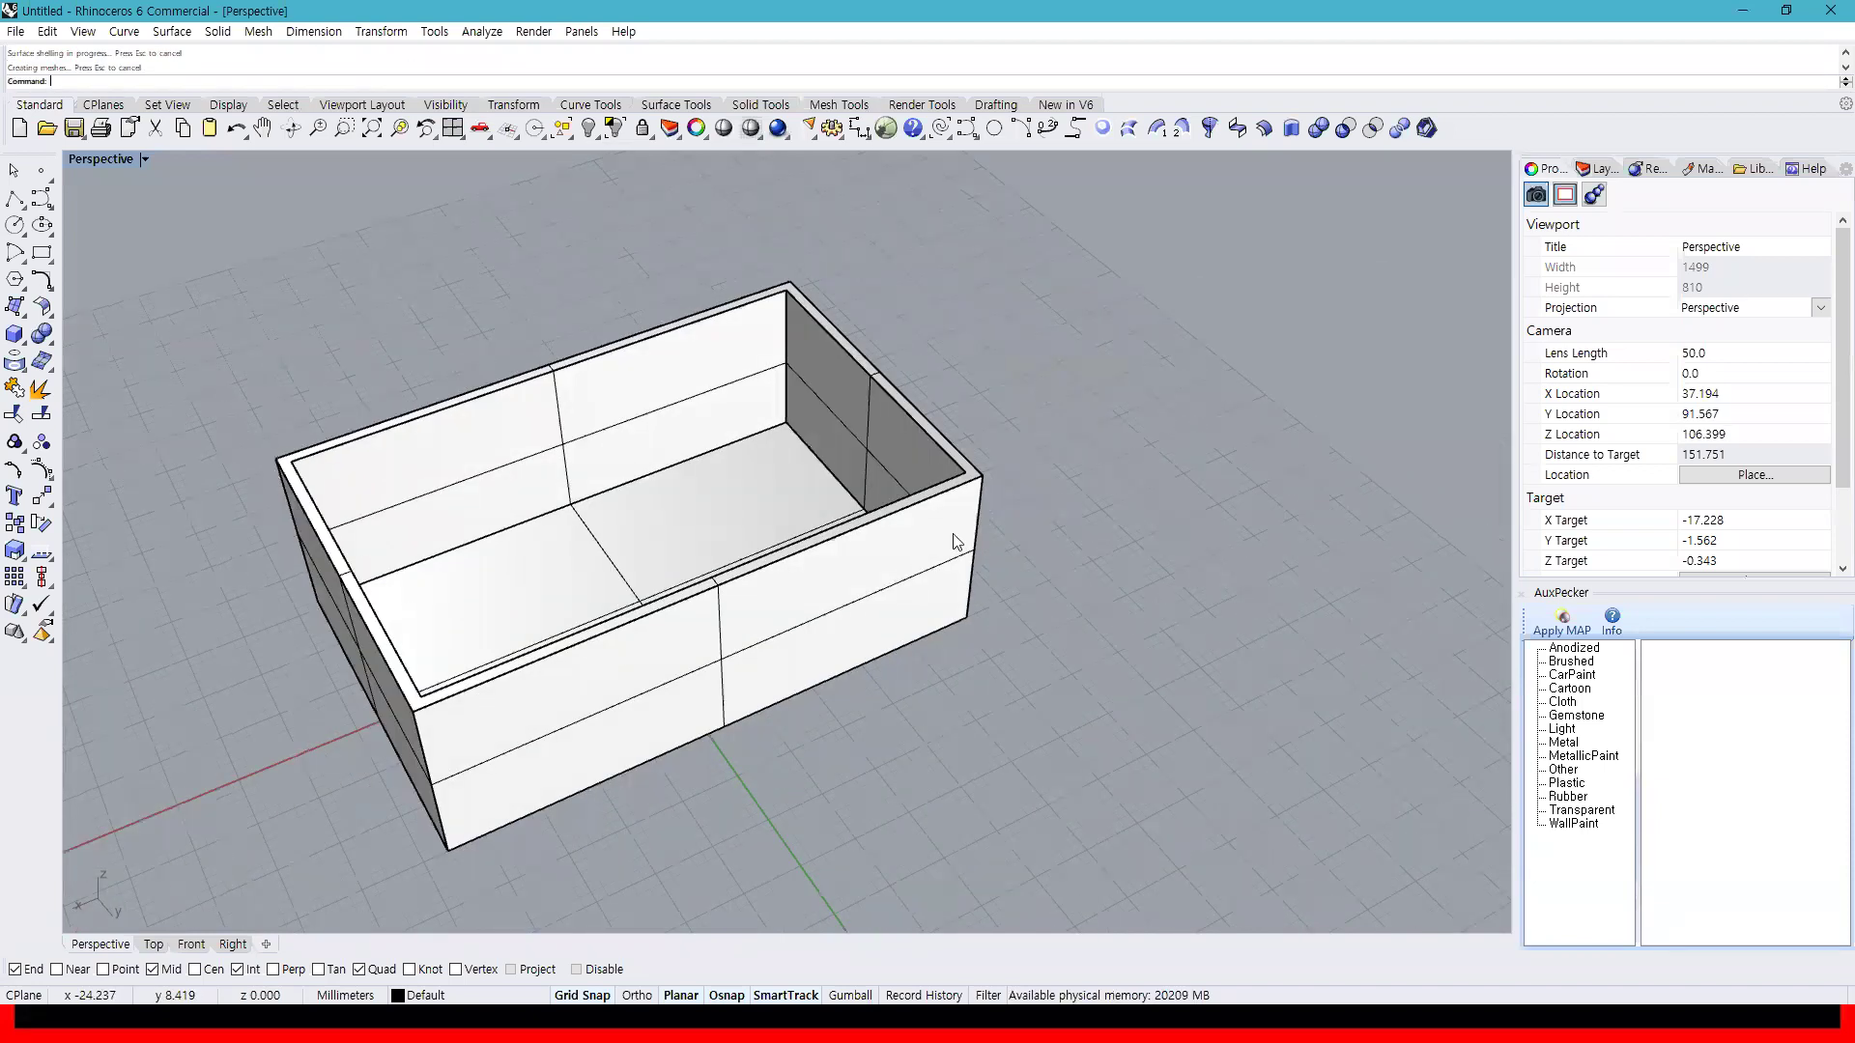
Examine the shelled box's wall thickness at a rim corner and from several sides
{"action": "scroll", "coordinate": [981, 475], "scroll_direction": "up", "scroll_amount": 3}
{"action": "scroll", "coordinate": [982, 475], "scroll_direction": "up", "scroll_amount": 5}
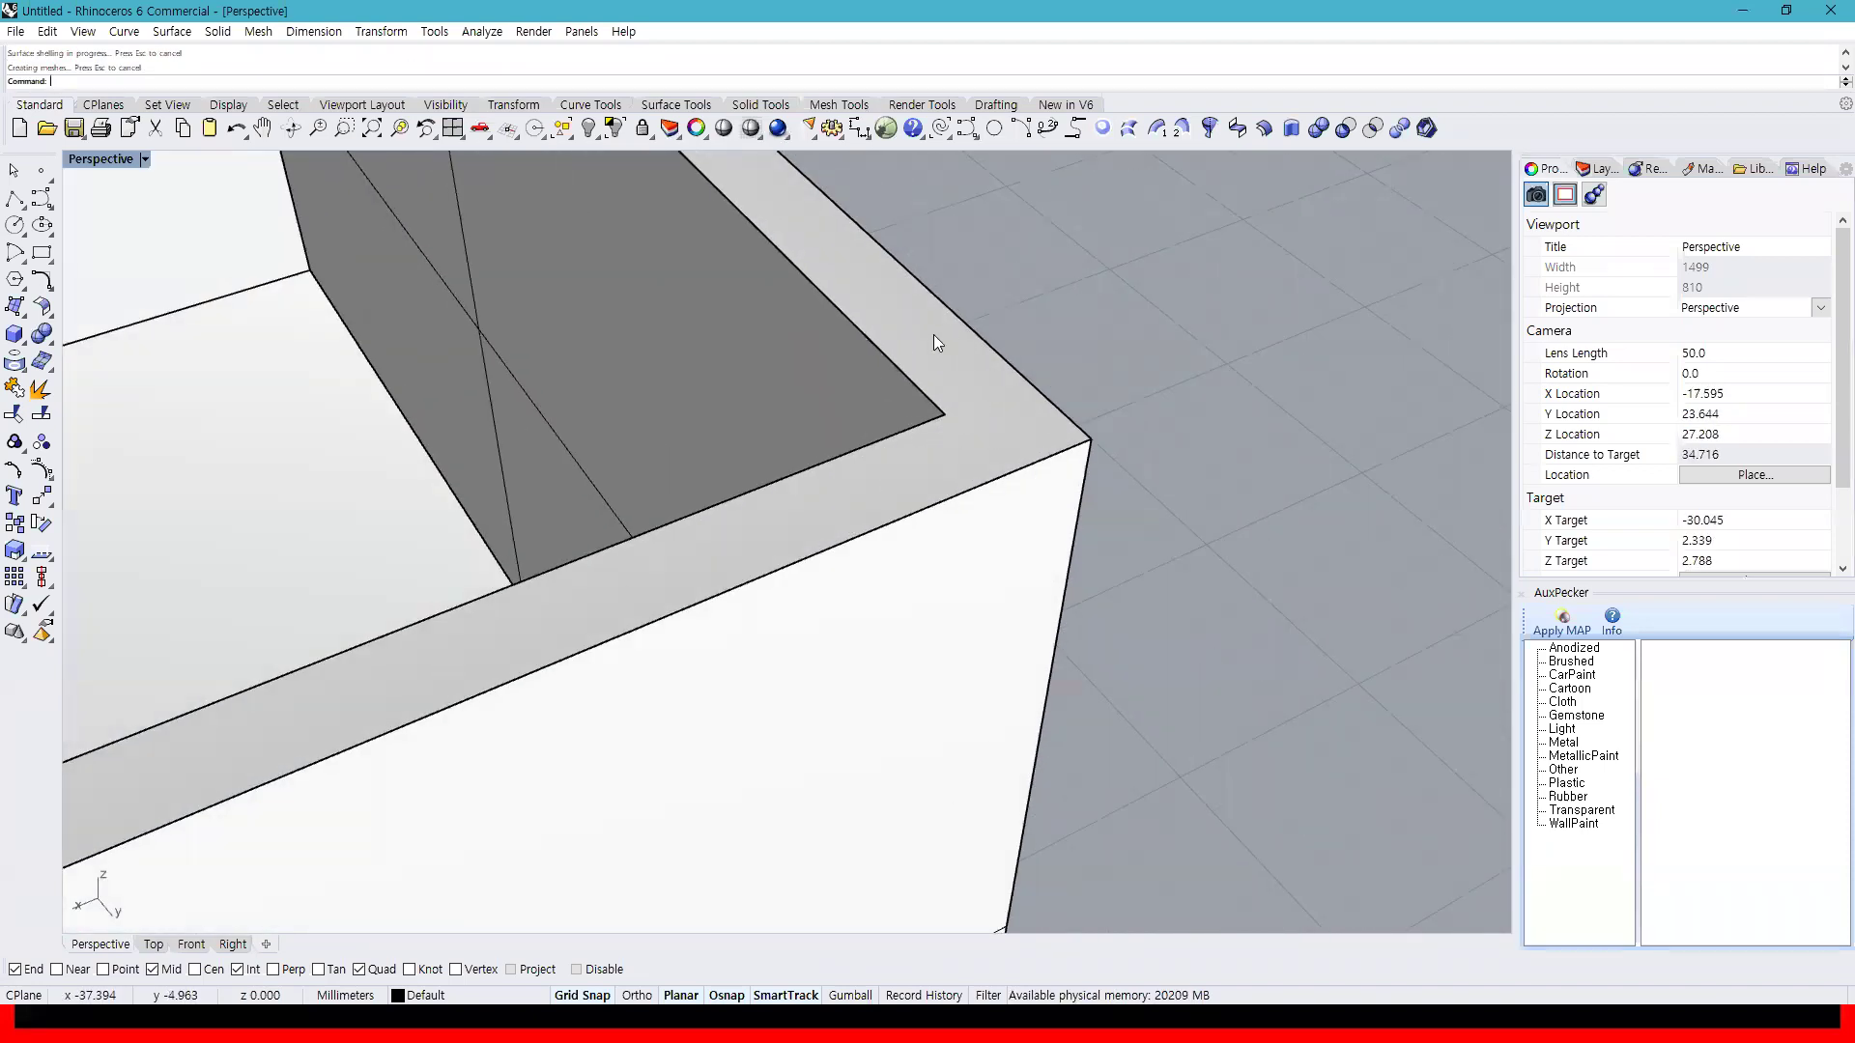
{"action": "scroll", "coordinate": [918, 417], "scroll_direction": "down", "scroll_amount": 8}
{"action": "right_click_drag", "start_coordinate": [953, 488], "coordinate": [682, 564]}
{"action": "scroll", "coordinate": [815, 539], "scroll_direction": "down", "scroll_amount": 6}
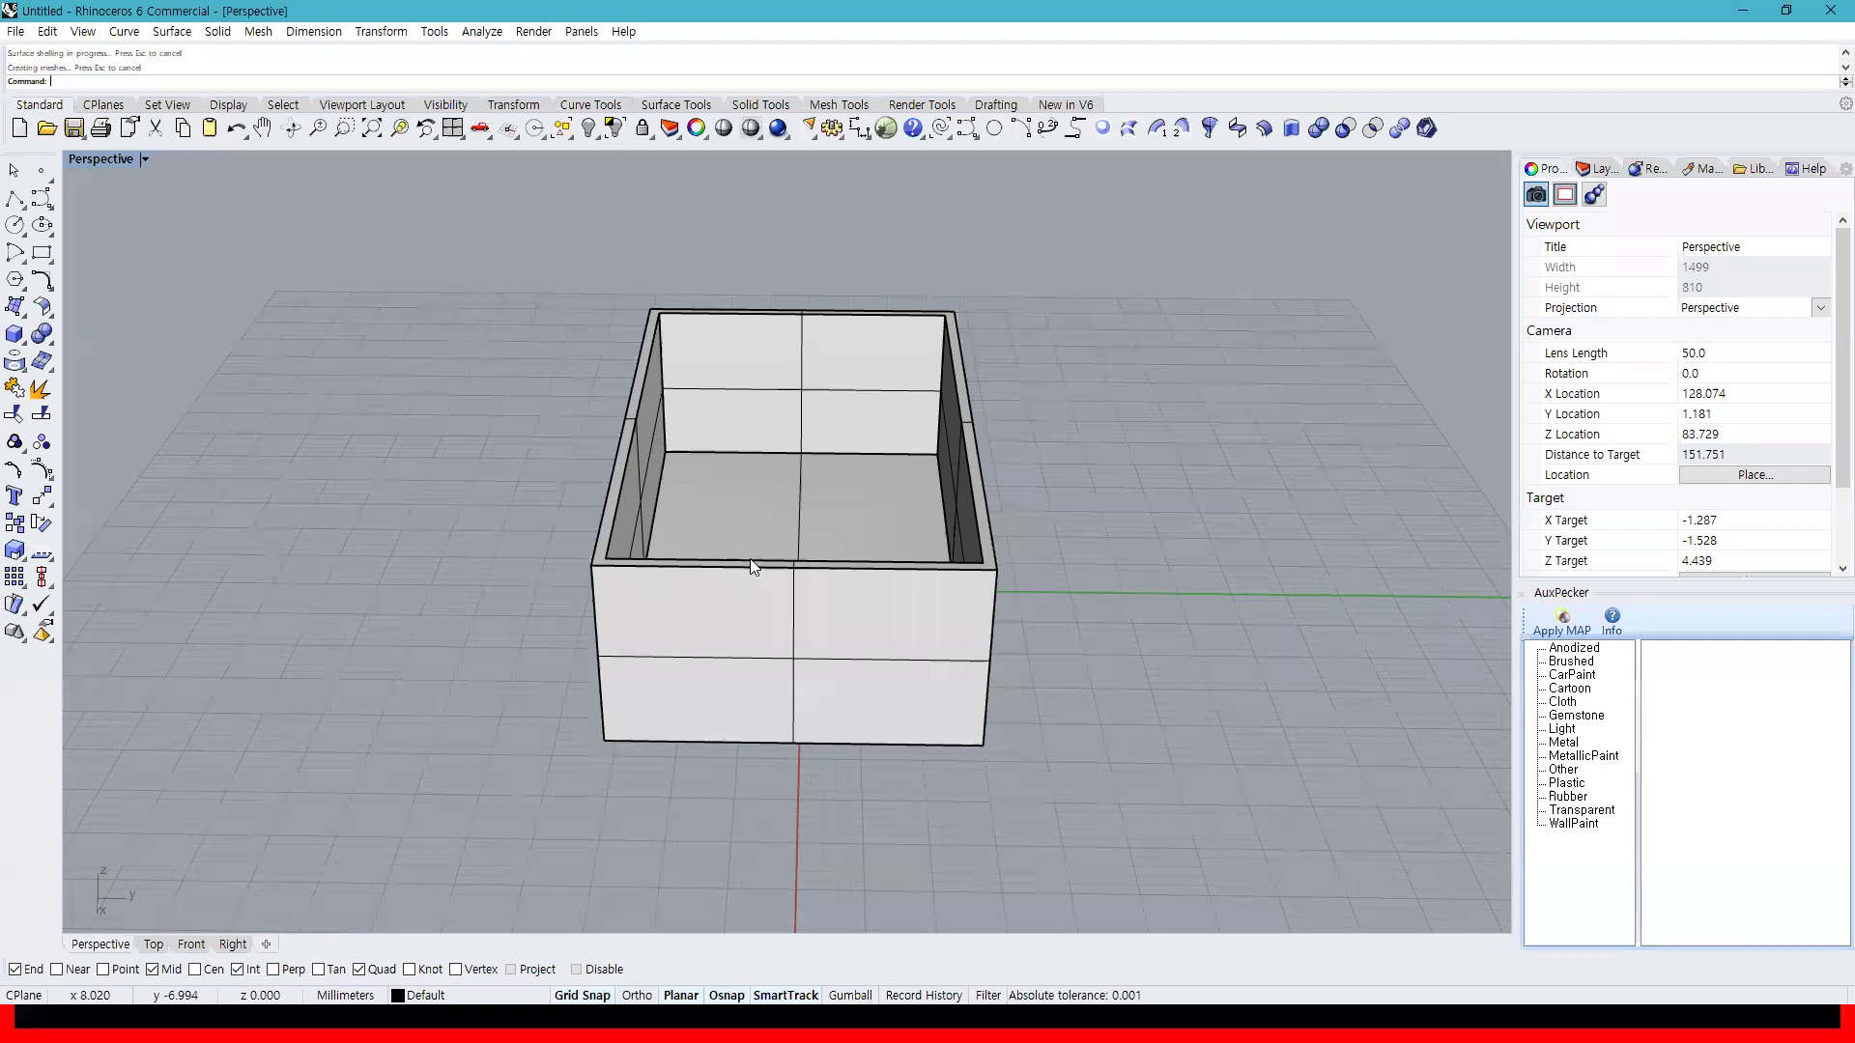
{"action": "right_click_drag", "start_coordinate": [821, 678], "coordinate": [916, 667]}
{"action": "scroll", "coordinate": [918, 669], "scroll_direction": "up", "scroll_amount": 4}
{"action": "right_click_drag", "start_coordinate": [966, 558], "coordinate": [935, 572]}
{"action": "scroll", "coordinate": [936, 680], "scroll_direction": "down", "scroll_amount": 2}
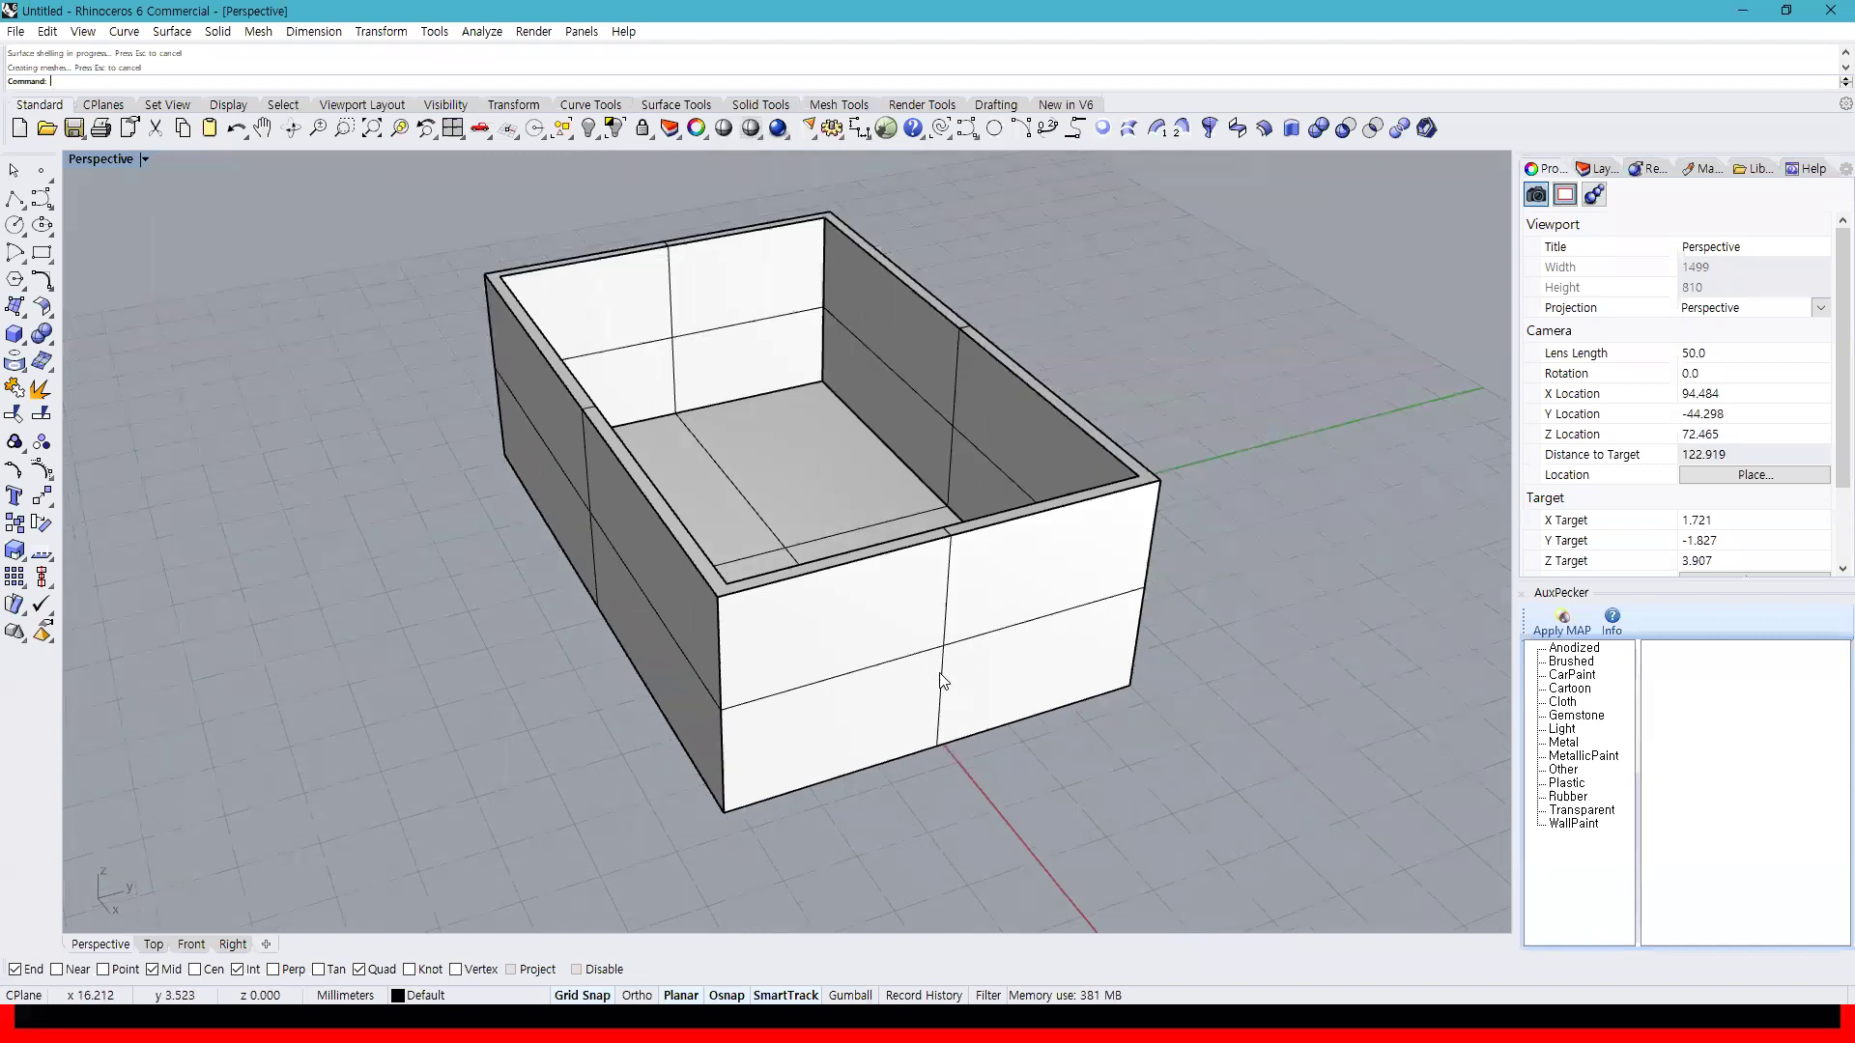
Undo the last shell and shell the box with thickness 1, removing both the top face and one short end face
{"action": "key", "text": "ctrl+z"}
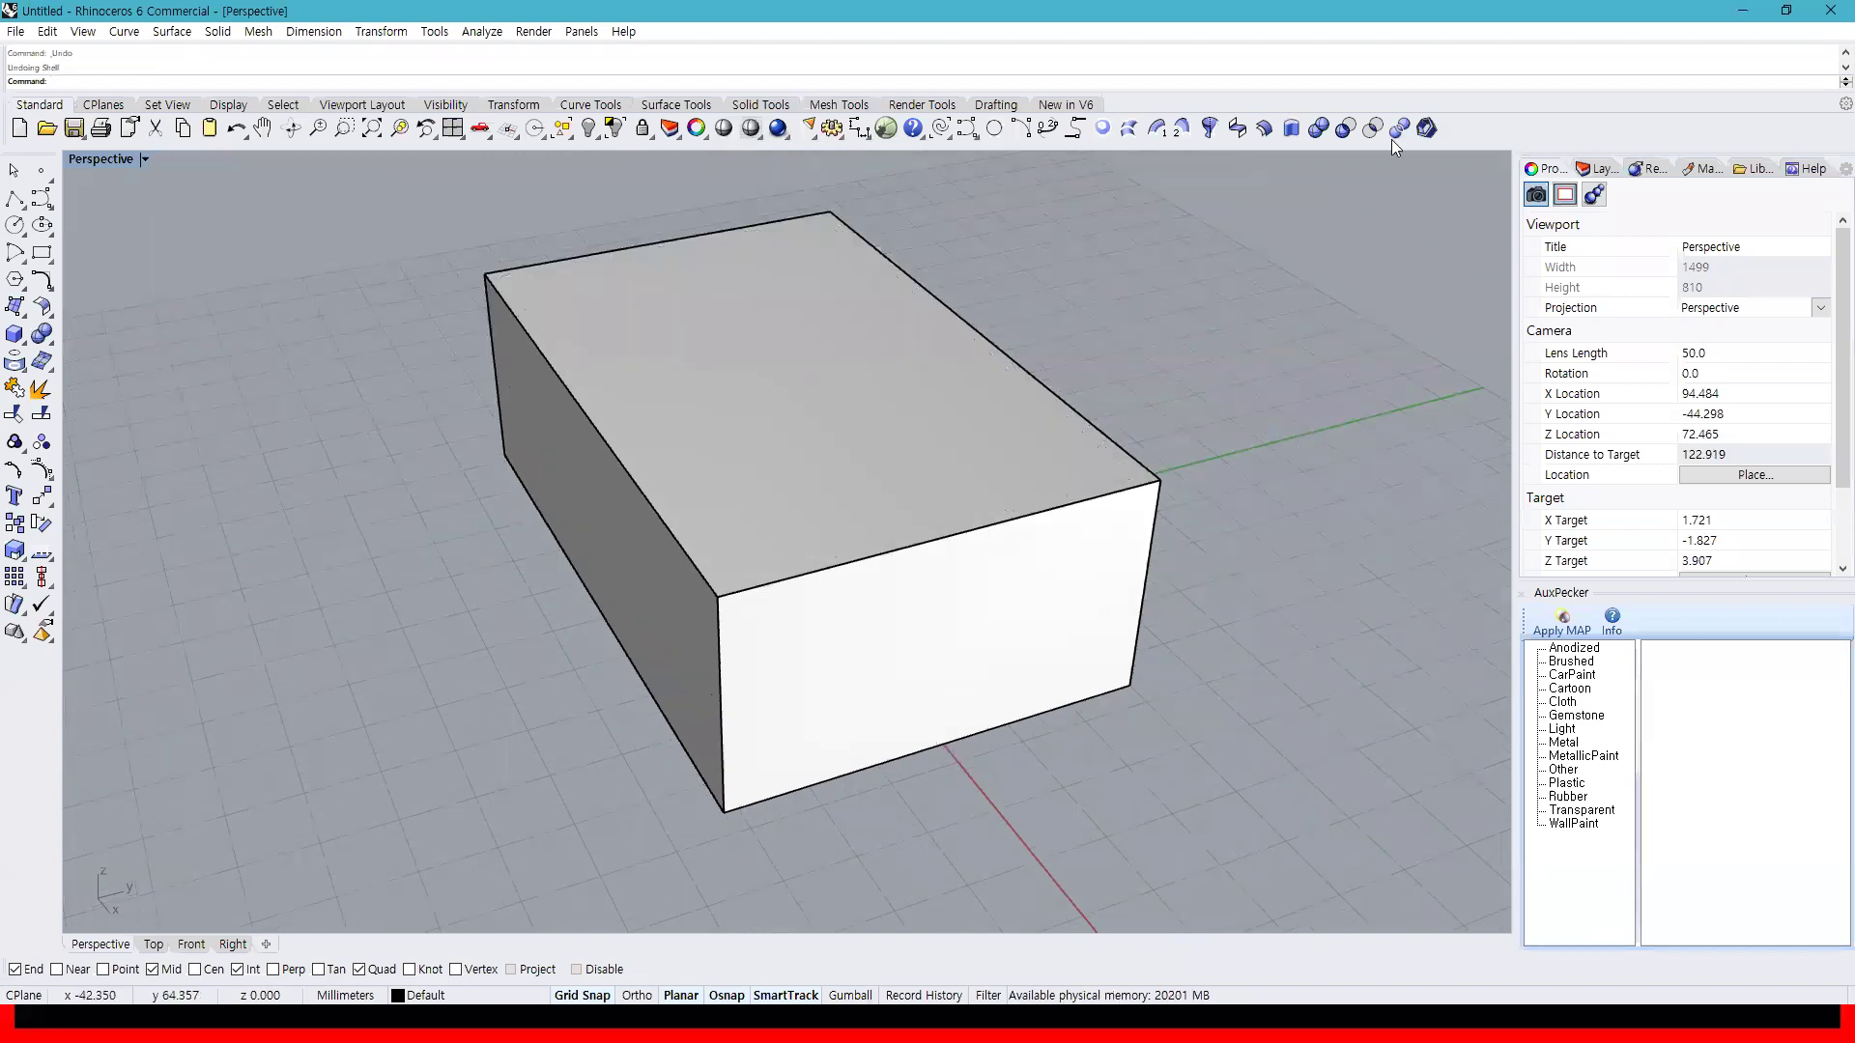
{"action": "left_click", "coordinate": [1425, 128]}
{"action": "left_click", "coordinate": [812, 462]}
{"action": "left_click", "coordinate": [966, 681]}
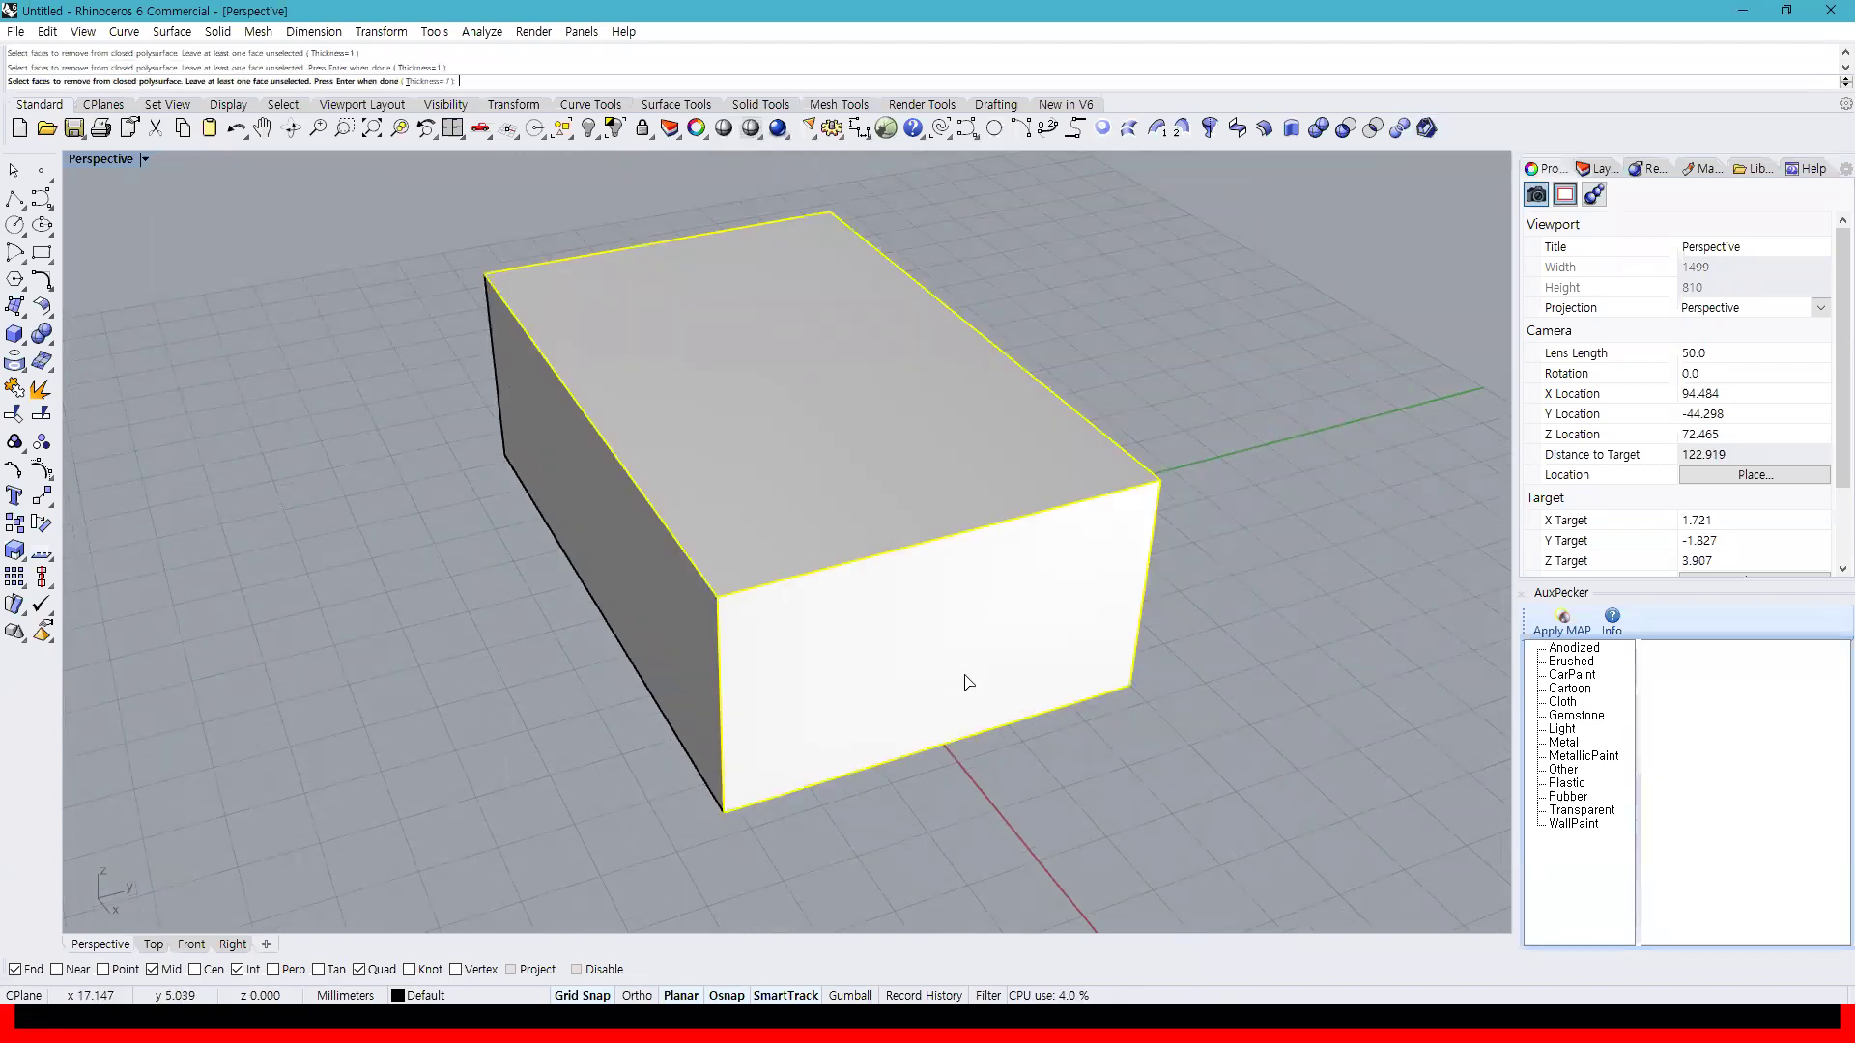
{"action": "key", "text": "Return"}
{"action": "right_click_drag", "start_coordinate": [1232, 663], "coordinate": [532, 645]}
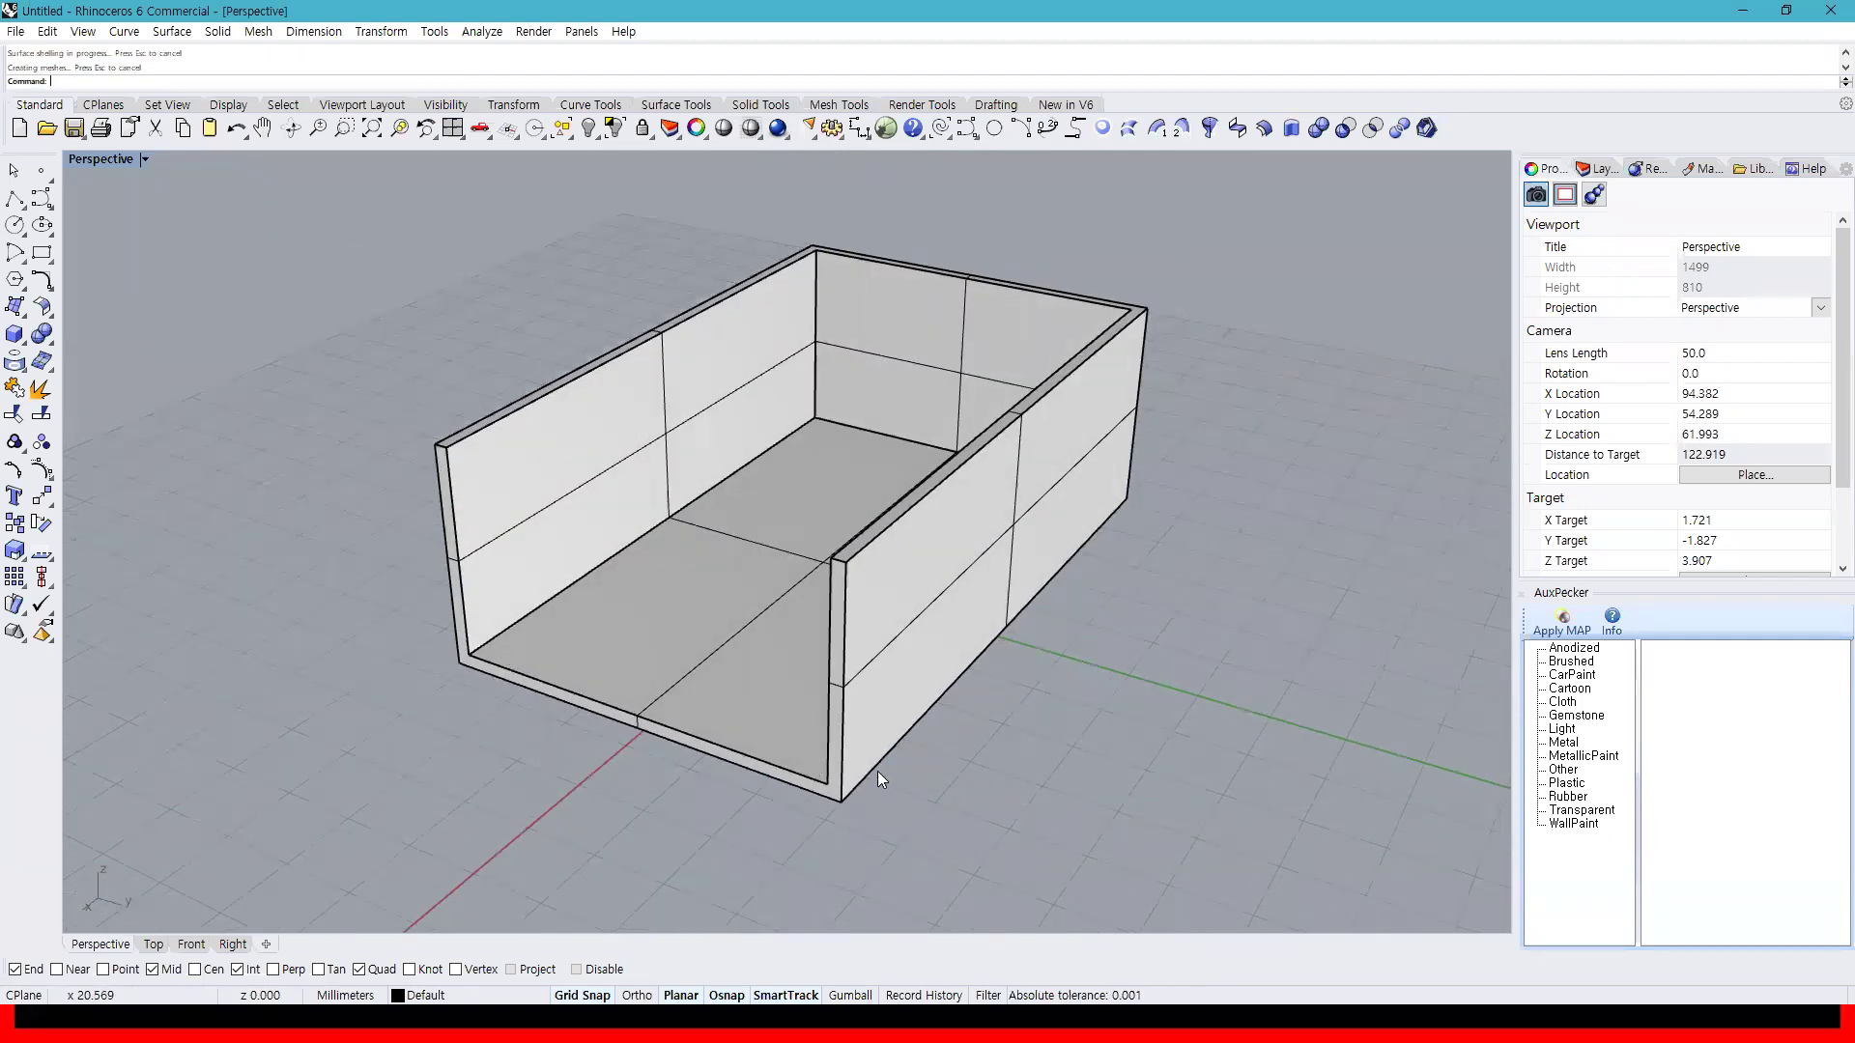
Undo the last shell and shell the solid box again, removing both short end faces
{"action": "right_click_drag", "start_coordinate": [1109, 447], "coordinate": [1266, 442]}
{"action": "key", "text": "ctrl+z"}
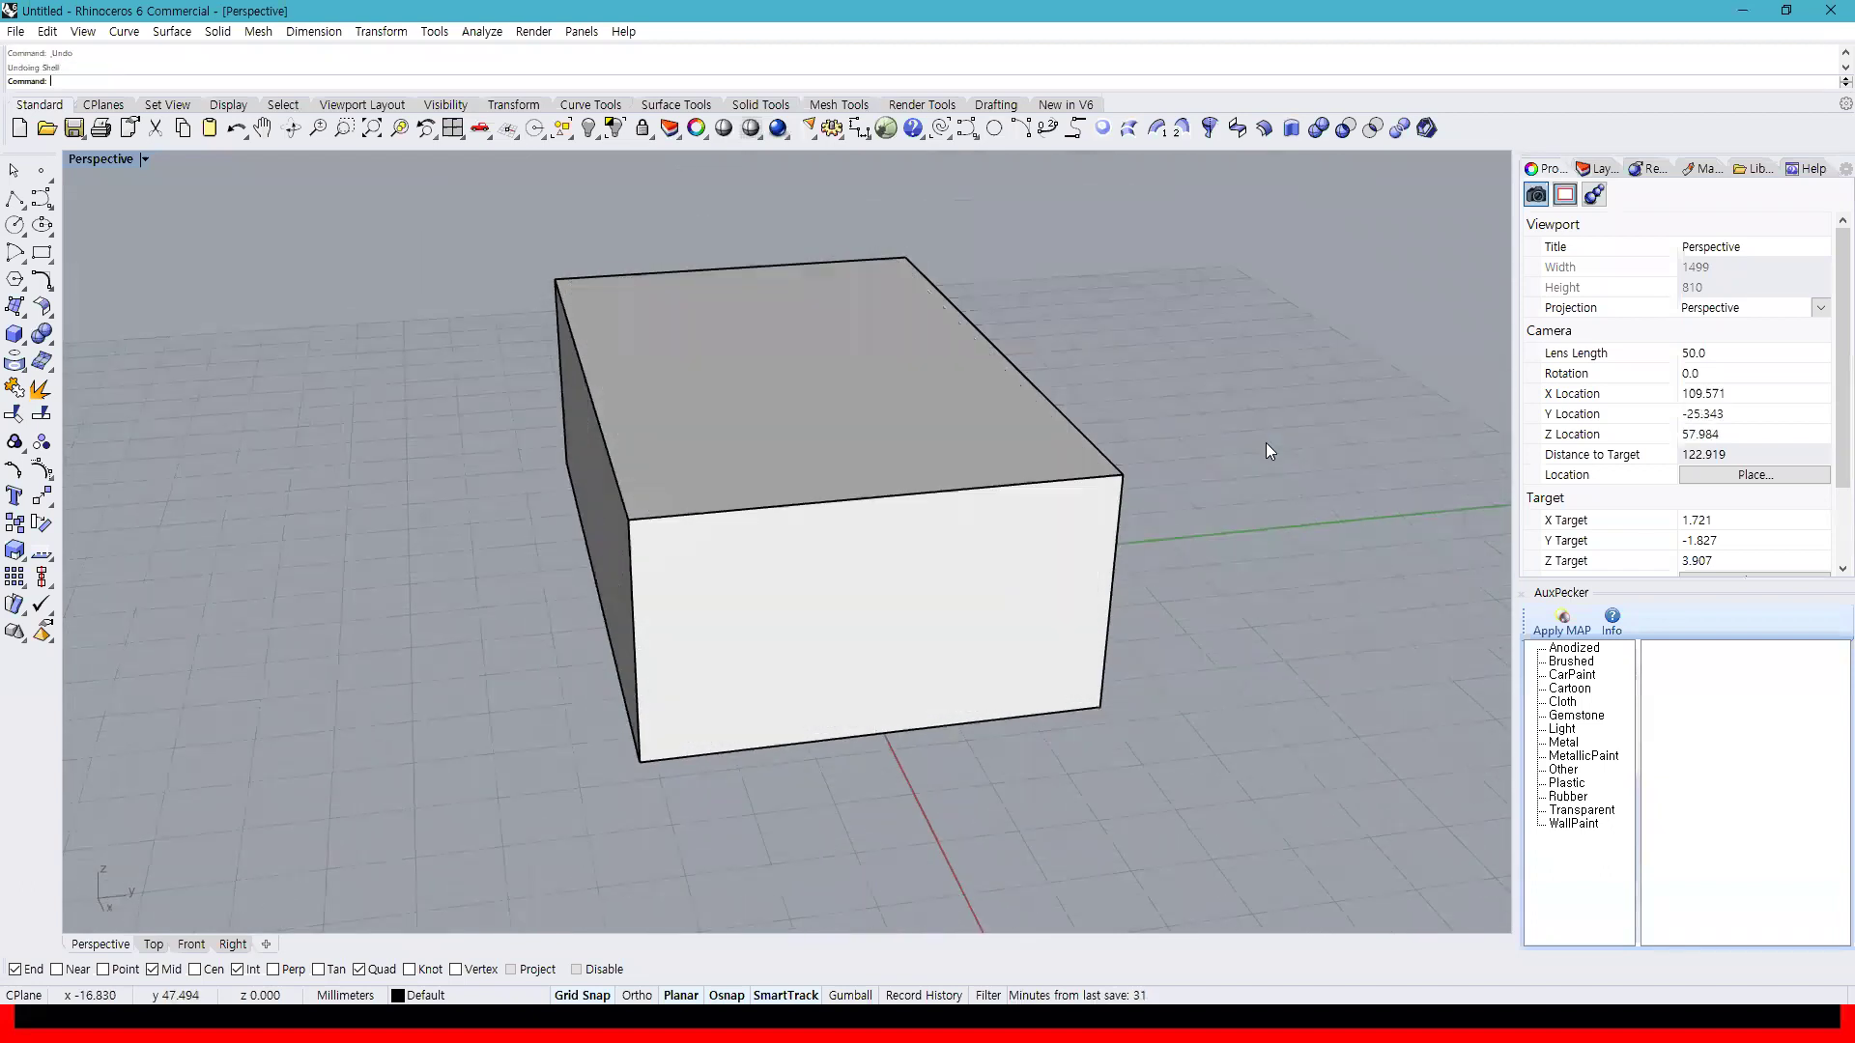
{"action": "right_click", "coordinate": [1258, 458]}
{"action": "left_click", "coordinate": [842, 570]}
{"action": "right_click_drag", "start_coordinate": [242, 488], "coordinate": [912, 476]}
{"action": "left_click", "coordinate": [808, 633]}
{"action": "right_click", "coordinate": [1190, 693]}
{"action": "right_click_drag", "start_coordinate": [1190, 693], "coordinate": [675, 732]}
Undo the last shell and shell the box again with three of its faces removed
{"action": "key", "text": "ctrl+z"}
{"action": "right_click", "coordinate": [1225, 638]}
{"action": "left_click", "coordinate": [843, 520]}
{"action": "left_click", "coordinate": [874, 634]}
{"action": "left_click", "coordinate": [682, 605]}
{"action": "right_click", "coordinate": [682, 604]}
{"action": "right_click_drag", "start_coordinate": [682, 604], "coordinate": [1198, 469]}
Undo the three-face shell and shell the box again with four of its faces removed
{"action": "key", "text": "ctrl+z"}
{"action": "right_click", "coordinate": [1132, 619]}
{"action": "left_click", "coordinate": [933, 604]}
{"action": "left_click", "coordinate": [809, 487]}
{"action": "left_click", "coordinate": [716, 559]}
{"action": "left_click", "coordinate": [907, 625]}
{"action": "right_click", "coordinate": [907, 625]}
Undo the last shell and shell the box with only the top face removed
{"action": "key", "text": "ctrl+z"}
{"action": "left_click", "coordinate": [1426, 128]}
{"action": "left_click", "coordinate": [977, 468]}
{"action": "right_click", "coordinate": [967, 481]}
{"action": "right_click_drag", "start_coordinate": [744, 484], "coordinate": [1007, 491]}
{"action": "right_click_drag", "start_coordinate": [957, 558], "coordinate": [1205, 561]}
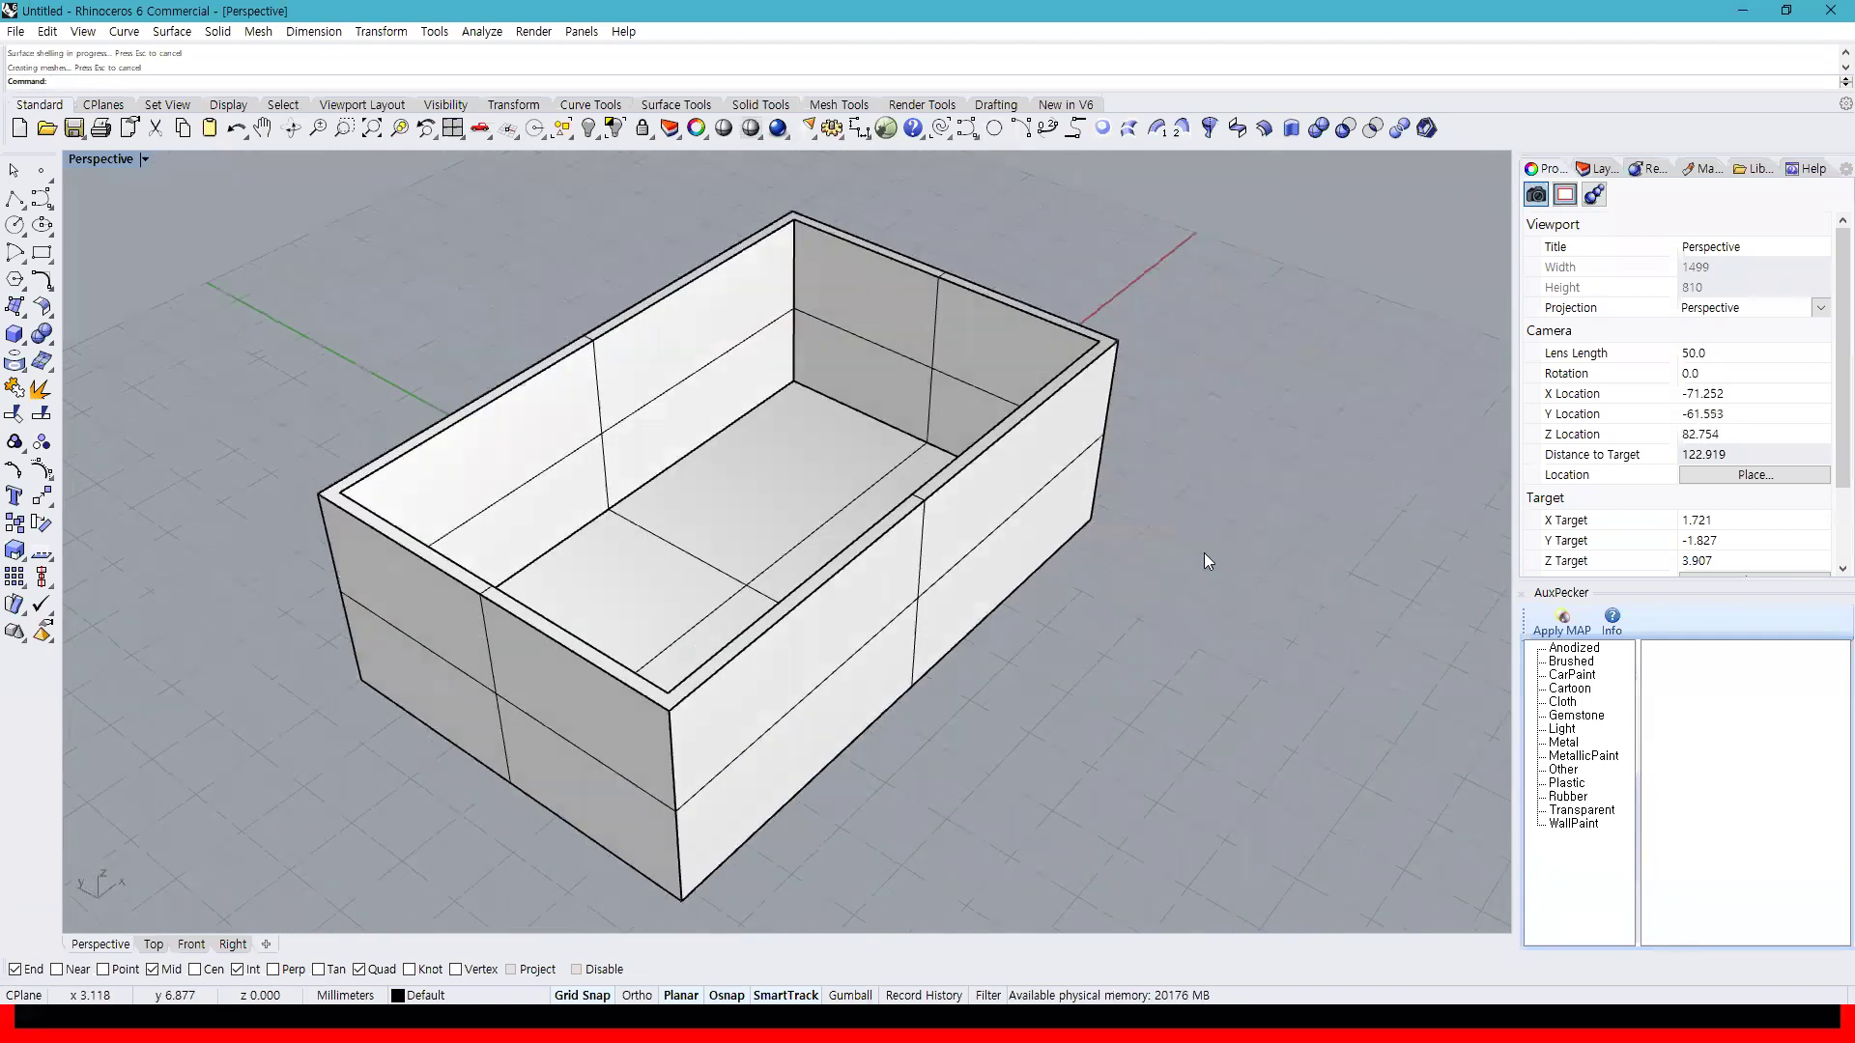
Undo and repeat the shell with the top face removed, and restore the solid box
{"action": "key", "text": "ctrl+z"}
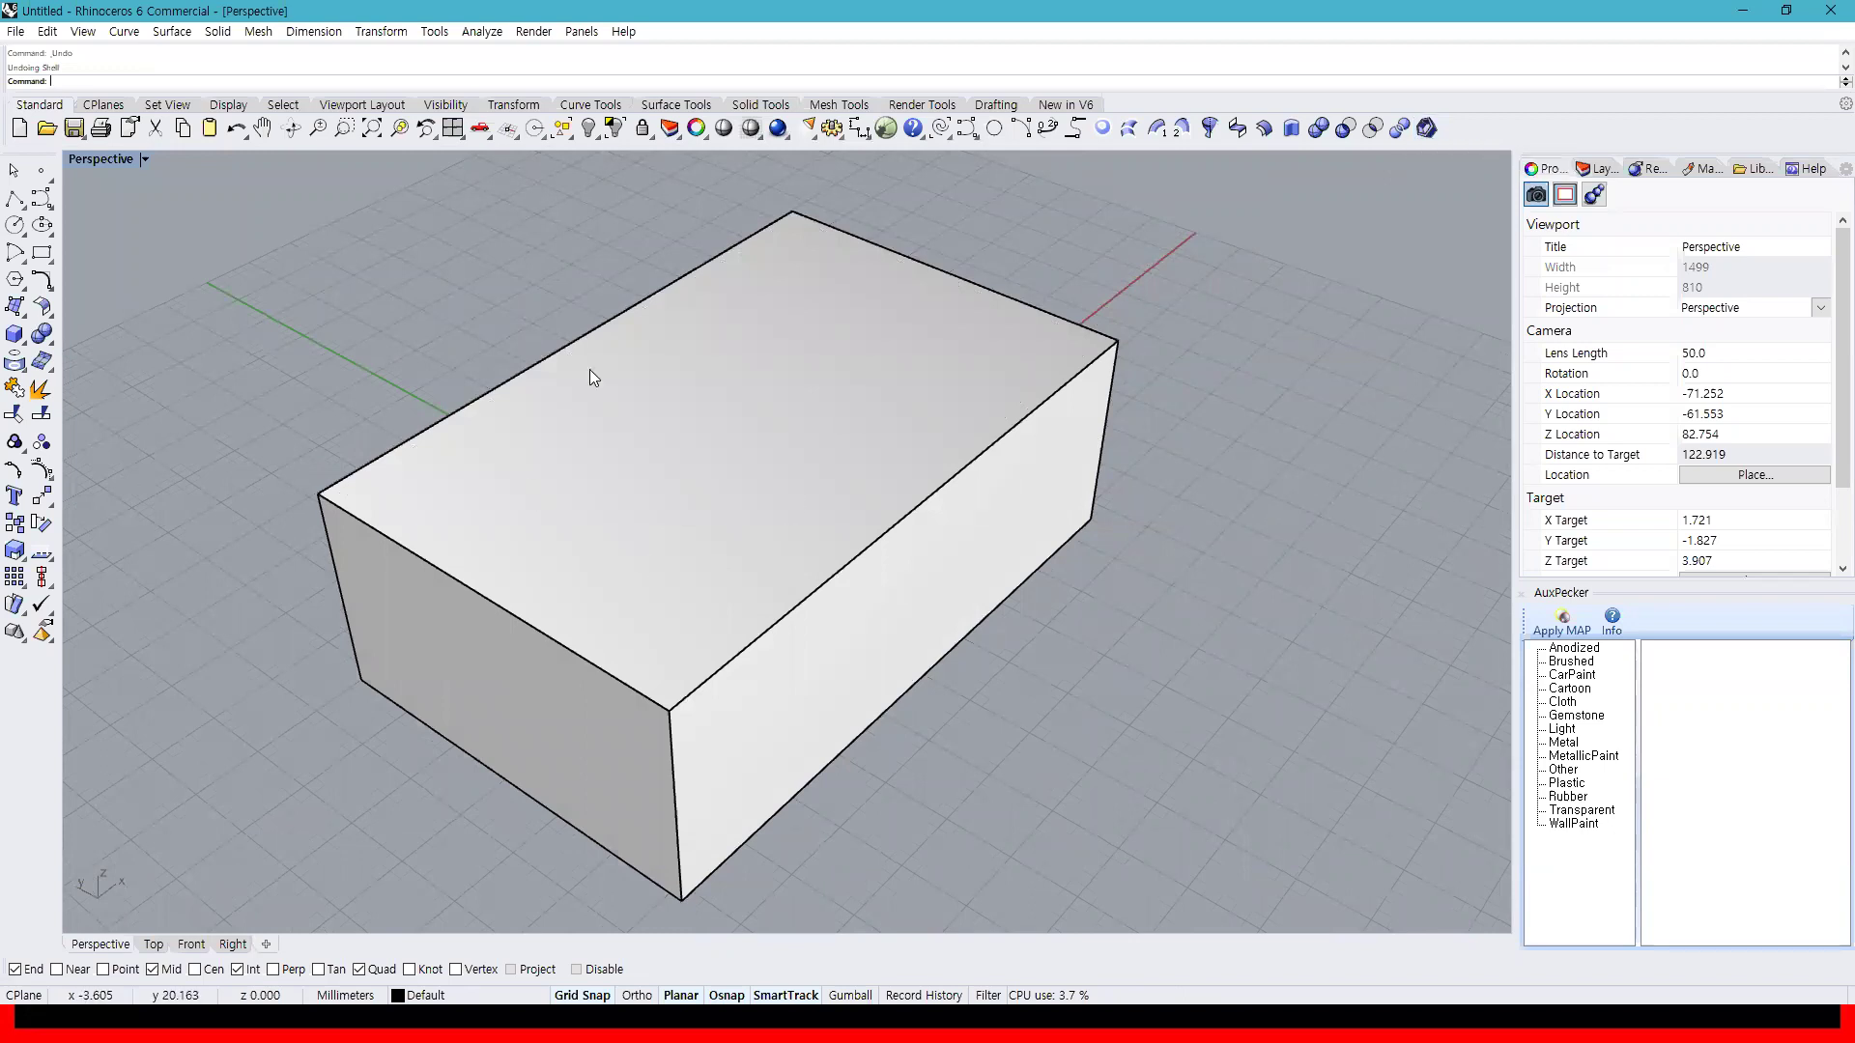
{"action": "left_click", "coordinate": [1428, 128]}
{"action": "left_click", "coordinate": [861, 429]}
{"action": "key", "text": "Return"}
{"action": "right_click_drag", "start_coordinate": [744, 455], "coordinate": [795, 287]}
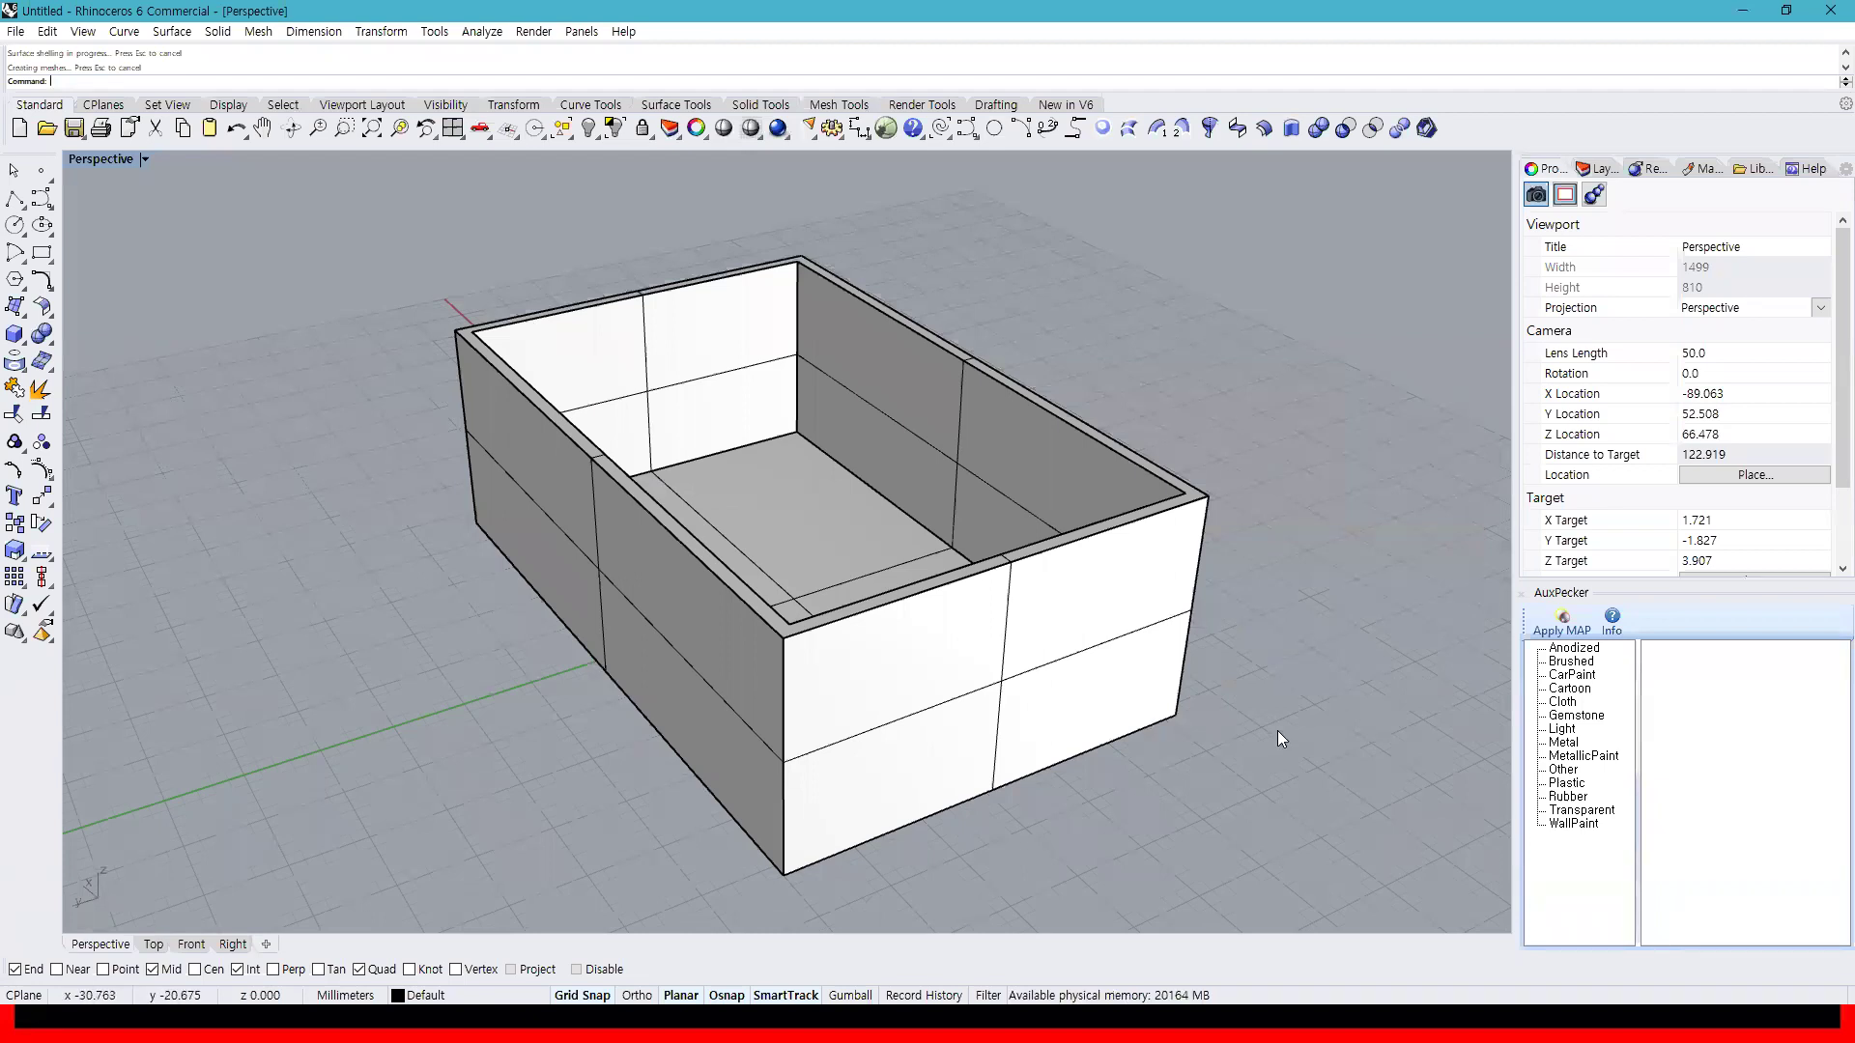
{"action": "key", "text": "ctrl+z"}
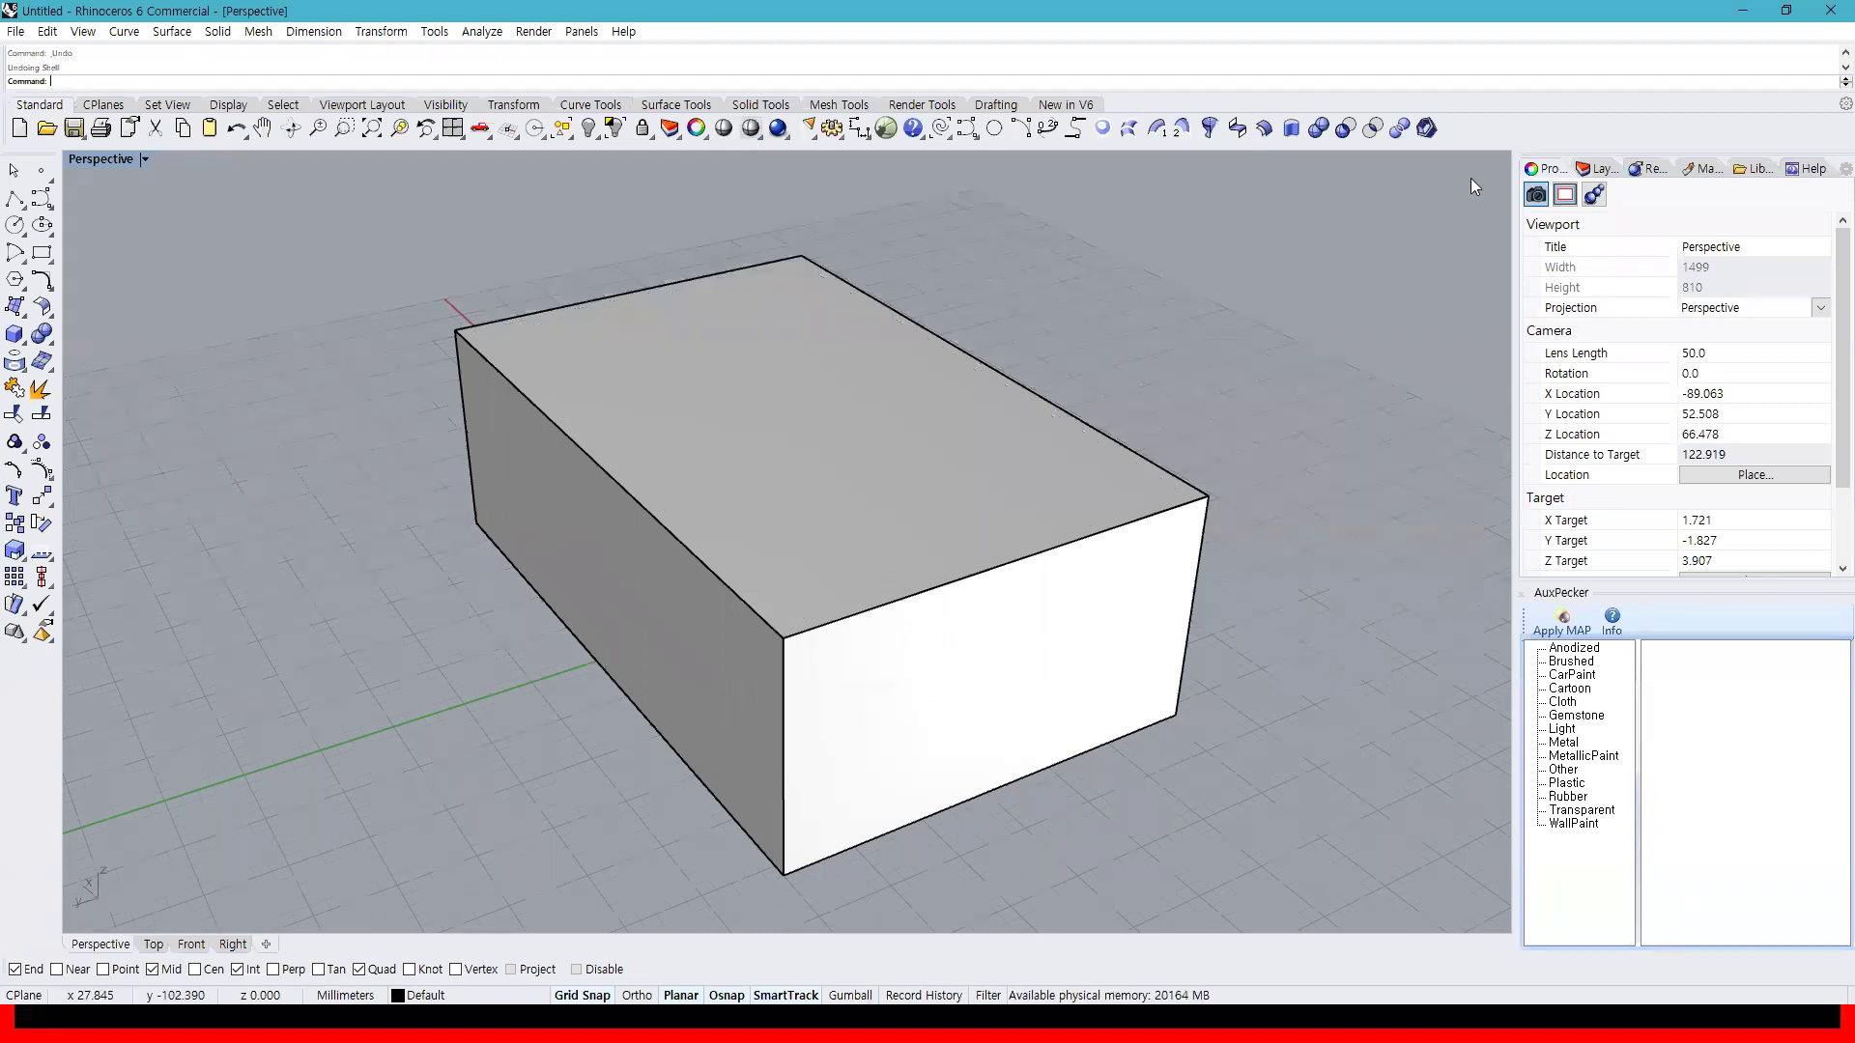
Switch to the four-viewport layout and draw a rectangle beside the box in the Top view
{"action": "left_click", "coordinate": [44, 340]}
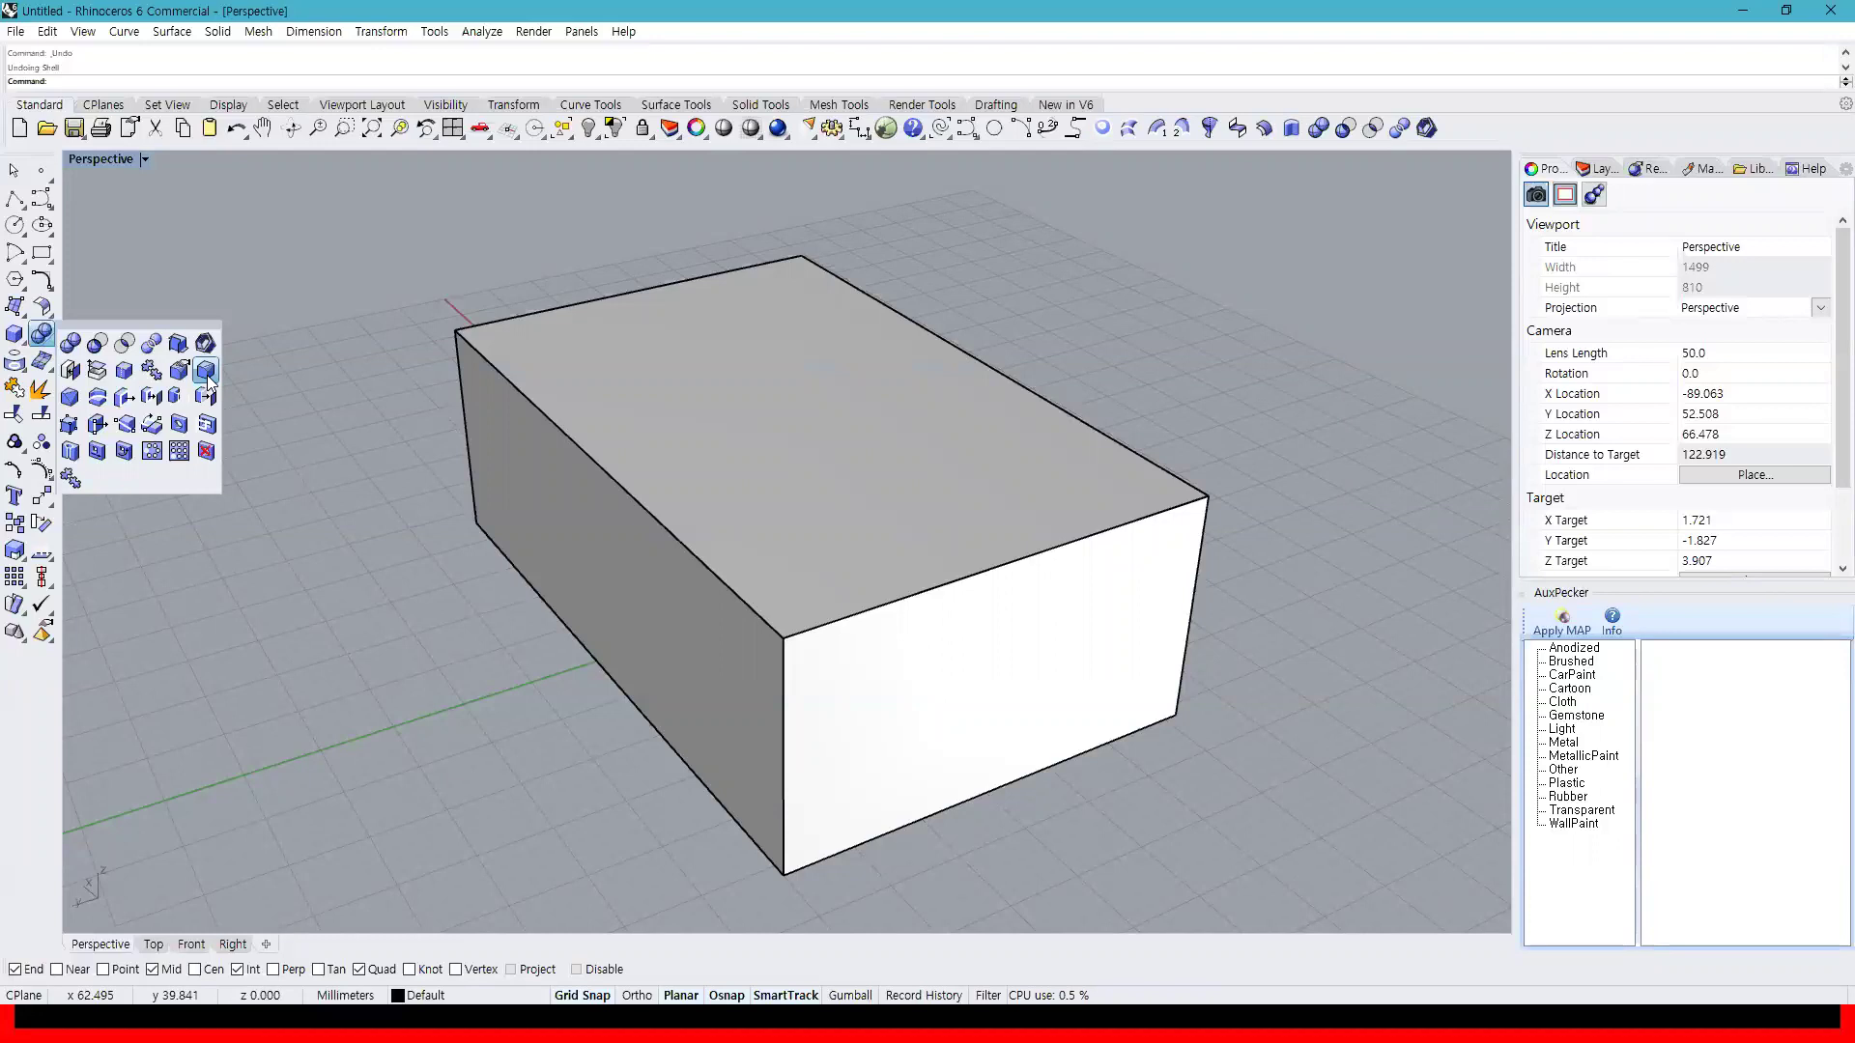
{"action": "left_click", "coordinate": [792, 637]}
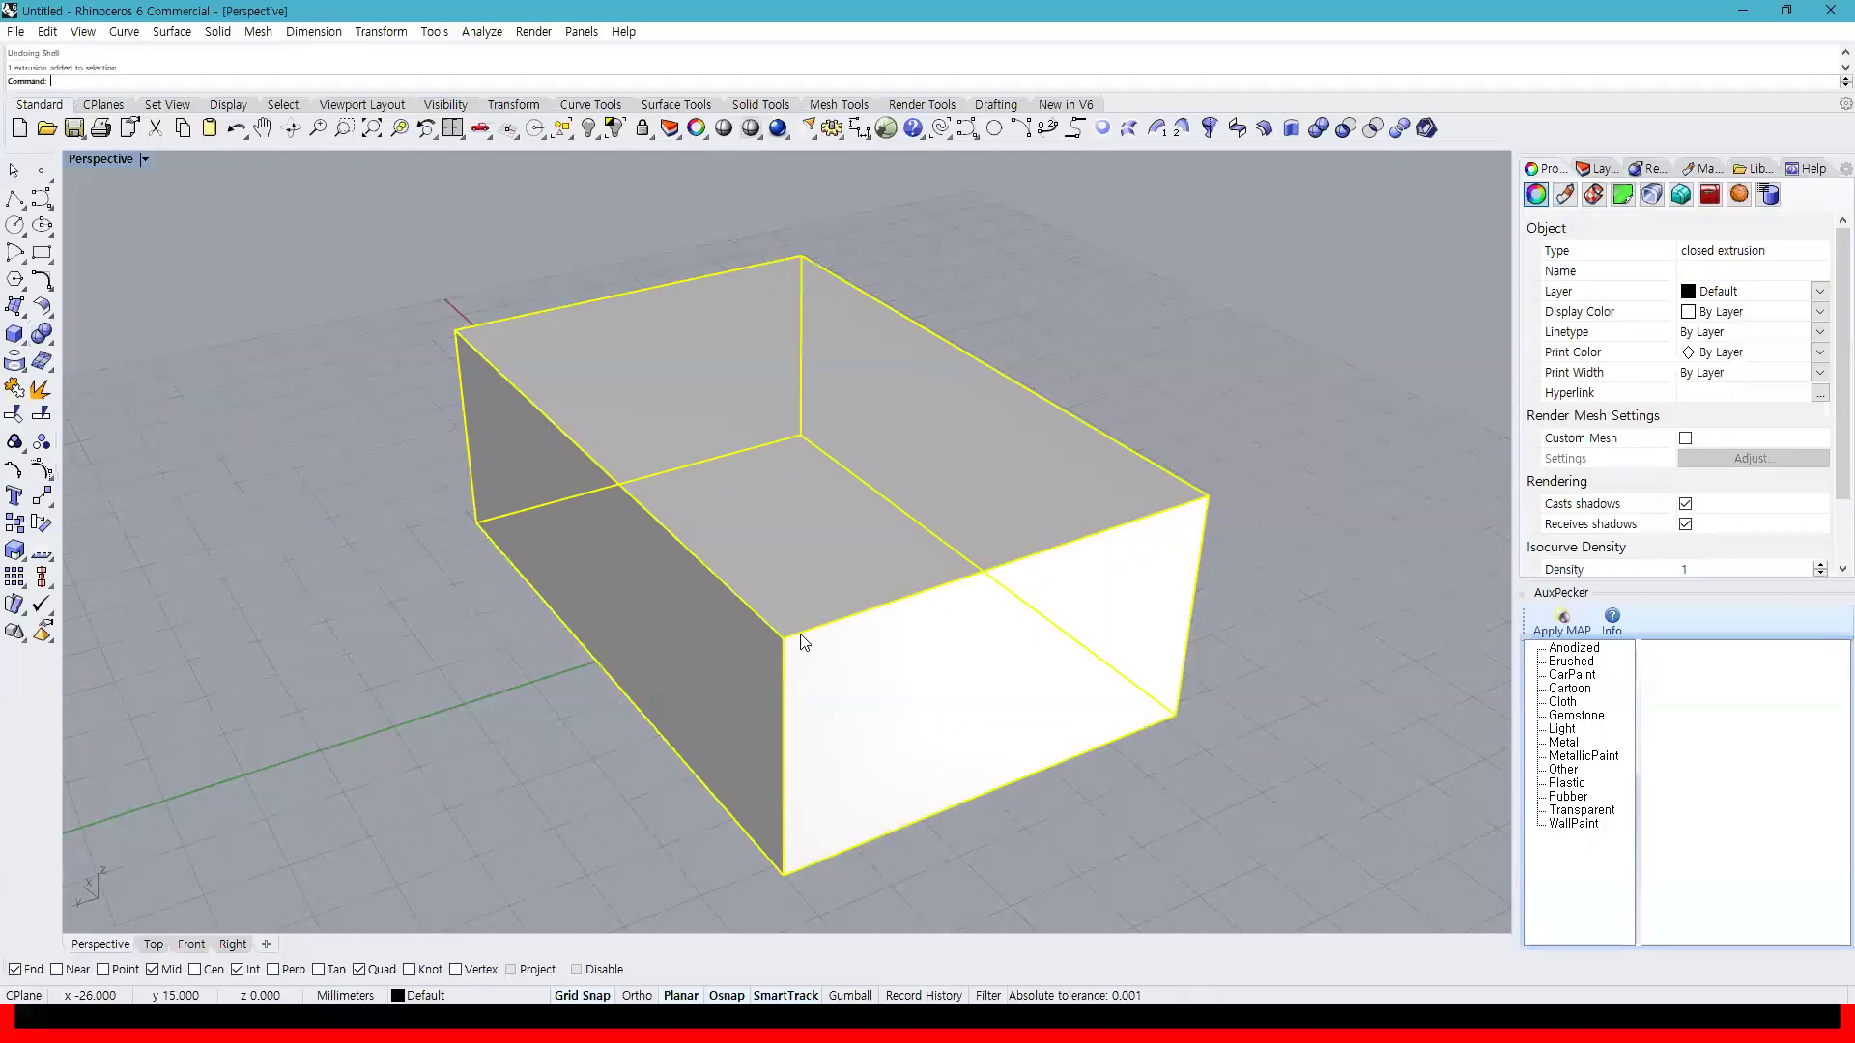
{"action": "left_click", "coordinate": [1277, 415]}
{"action": "left_click", "coordinate": [453, 127]}
{"action": "right_click_drag", "start_coordinate": [547, 314], "coordinate": [420, 410]}
{"action": "left_click", "coordinate": [42, 253]}
{"action": "left_click", "coordinate": [573, 263]}
{"action": "left_click", "coordinate": [689, 416]}
Fillet all four corners of the rectangle with a radius of 3
{"action": "scroll", "coordinate": [655, 367], "scroll_direction": "up", "scroll_amount": 8}
{"action": "type", "text": "f"}
{"action": "key", "text": "Return"}
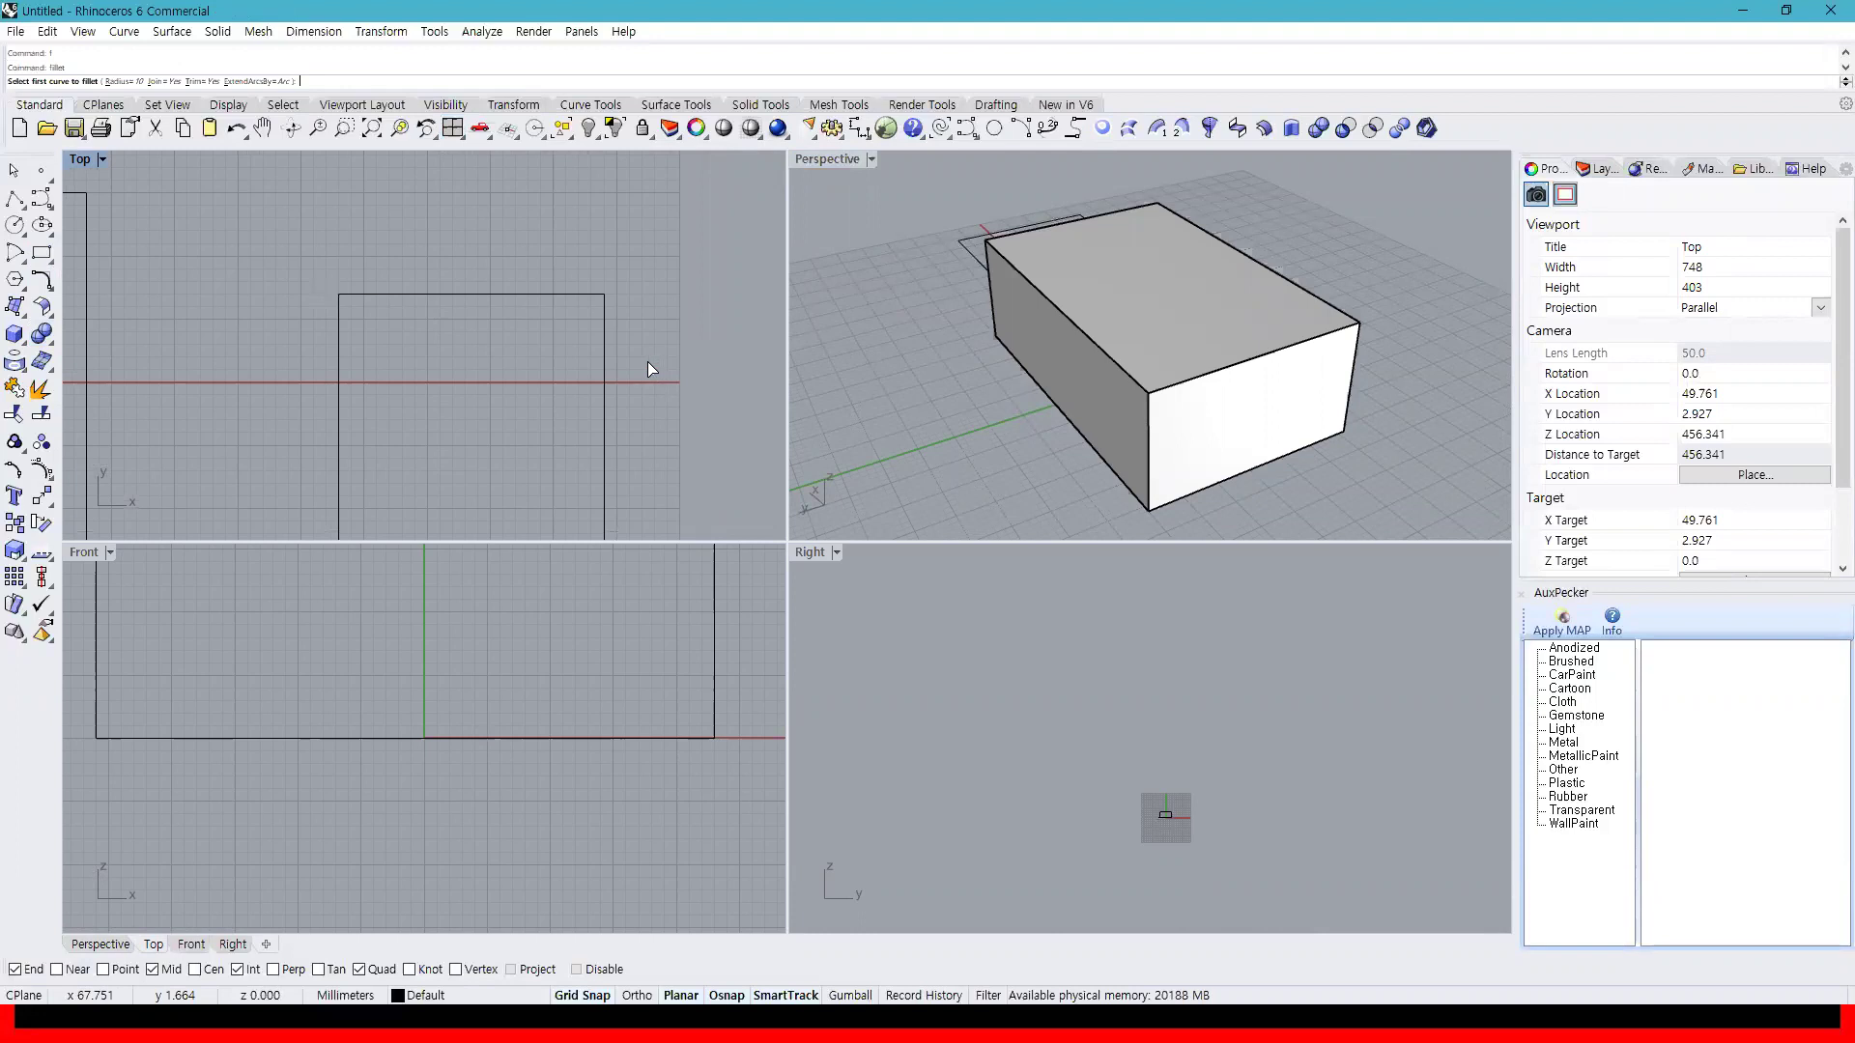
{"action": "type", "text": "3"}
{"action": "key", "text": "Return"}
{"action": "left_click", "coordinate": [577, 297]}
{"action": "left_click", "coordinate": [605, 327]}
{"action": "right_click", "coordinate": [357, 301]}
{"action": "left_click", "coordinate": [359, 297]}
{"action": "left_click", "coordinate": [340, 323]}
{"action": "right_click_drag", "start_coordinate": [433, 443], "coordinate": [448, 290]}
{"action": "right_click", "coordinate": [363, 410]}
{"action": "left_click", "coordinate": [354, 448]}
{"action": "left_click", "coordinate": [386, 496]}
{"action": "right_click", "coordinate": [387, 497]}
{"action": "left_click", "coordinate": [543, 495]}
{"action": "left_click", "coordinate": [618, 450]}
{"action": "scroll", "coordinate": [628, 450], "scroll_direction": "down", "scroll_amount": 3}
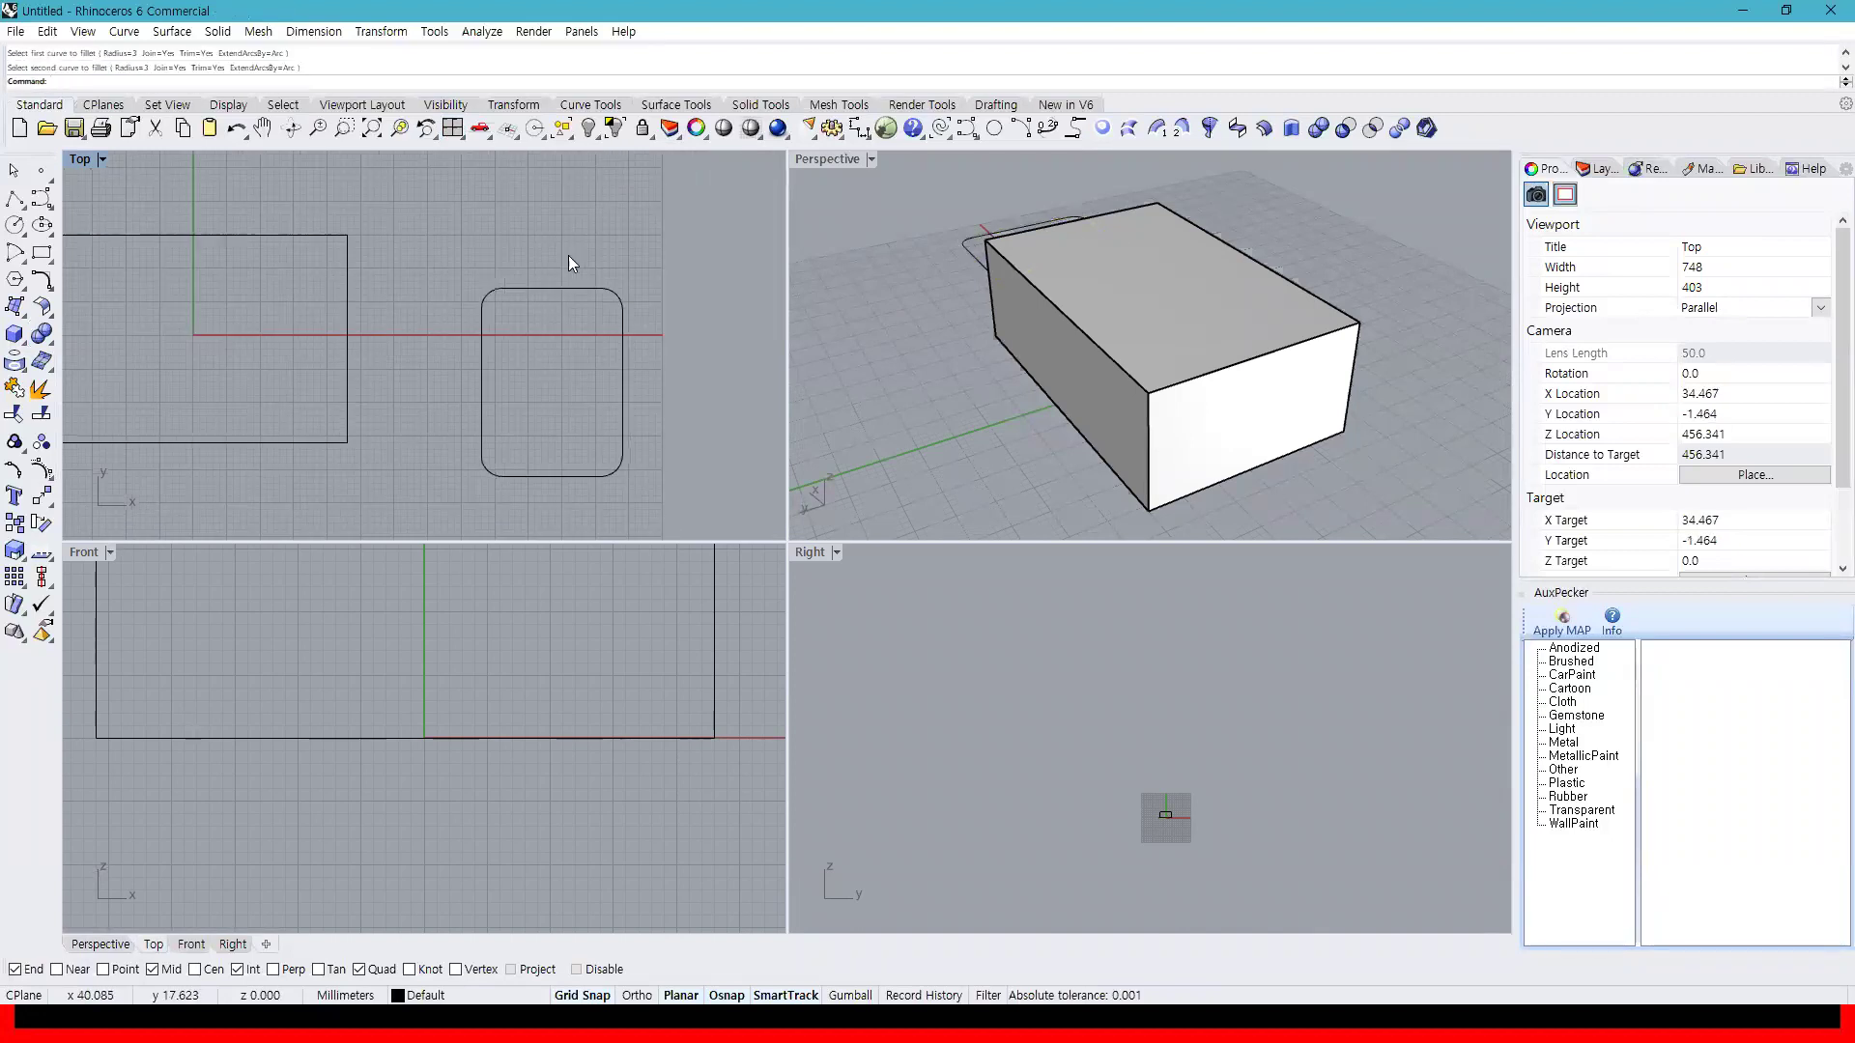
Delete the rounded rectangle and maximize the Perspective view on the box
{"action": "left_click", "coordinate": [621, 367]}
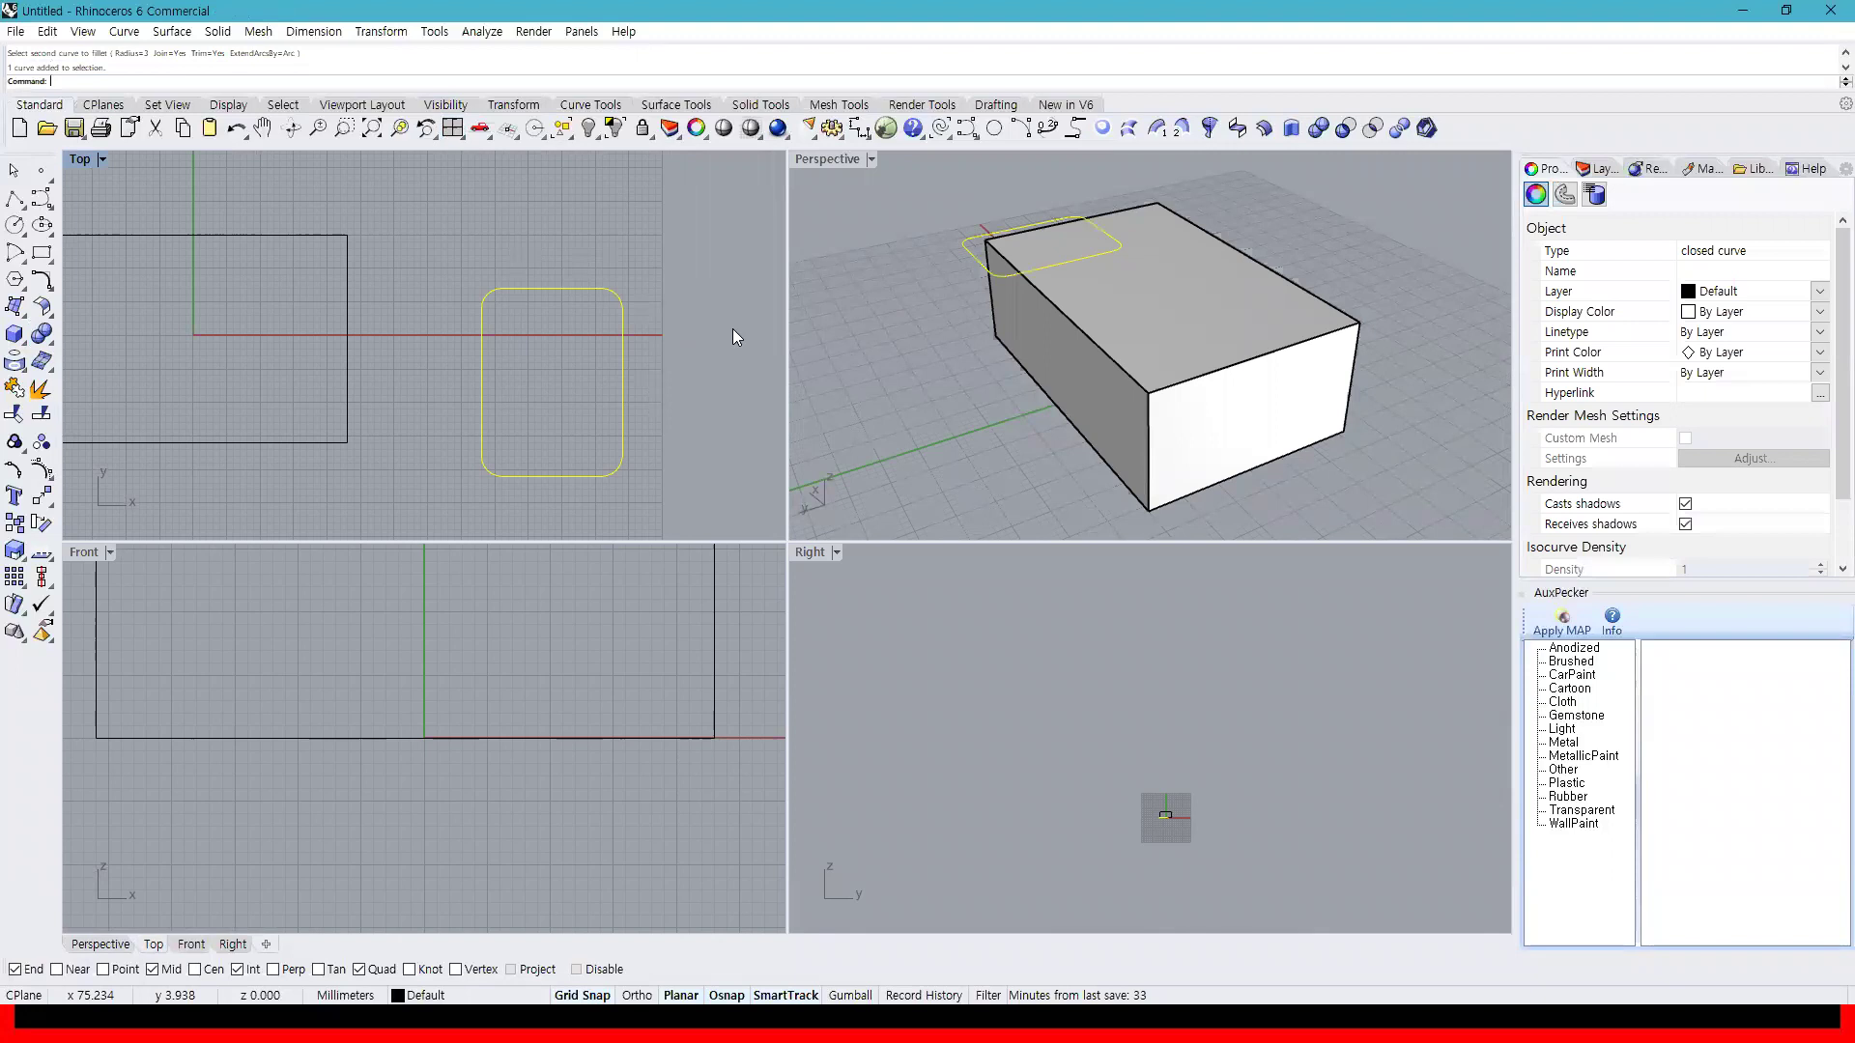
{"action": "key", "text": "Delete"}
{"action": "right_click_drag", "start_coordinate": [1145, 344], "coordinate": [834, 201]}
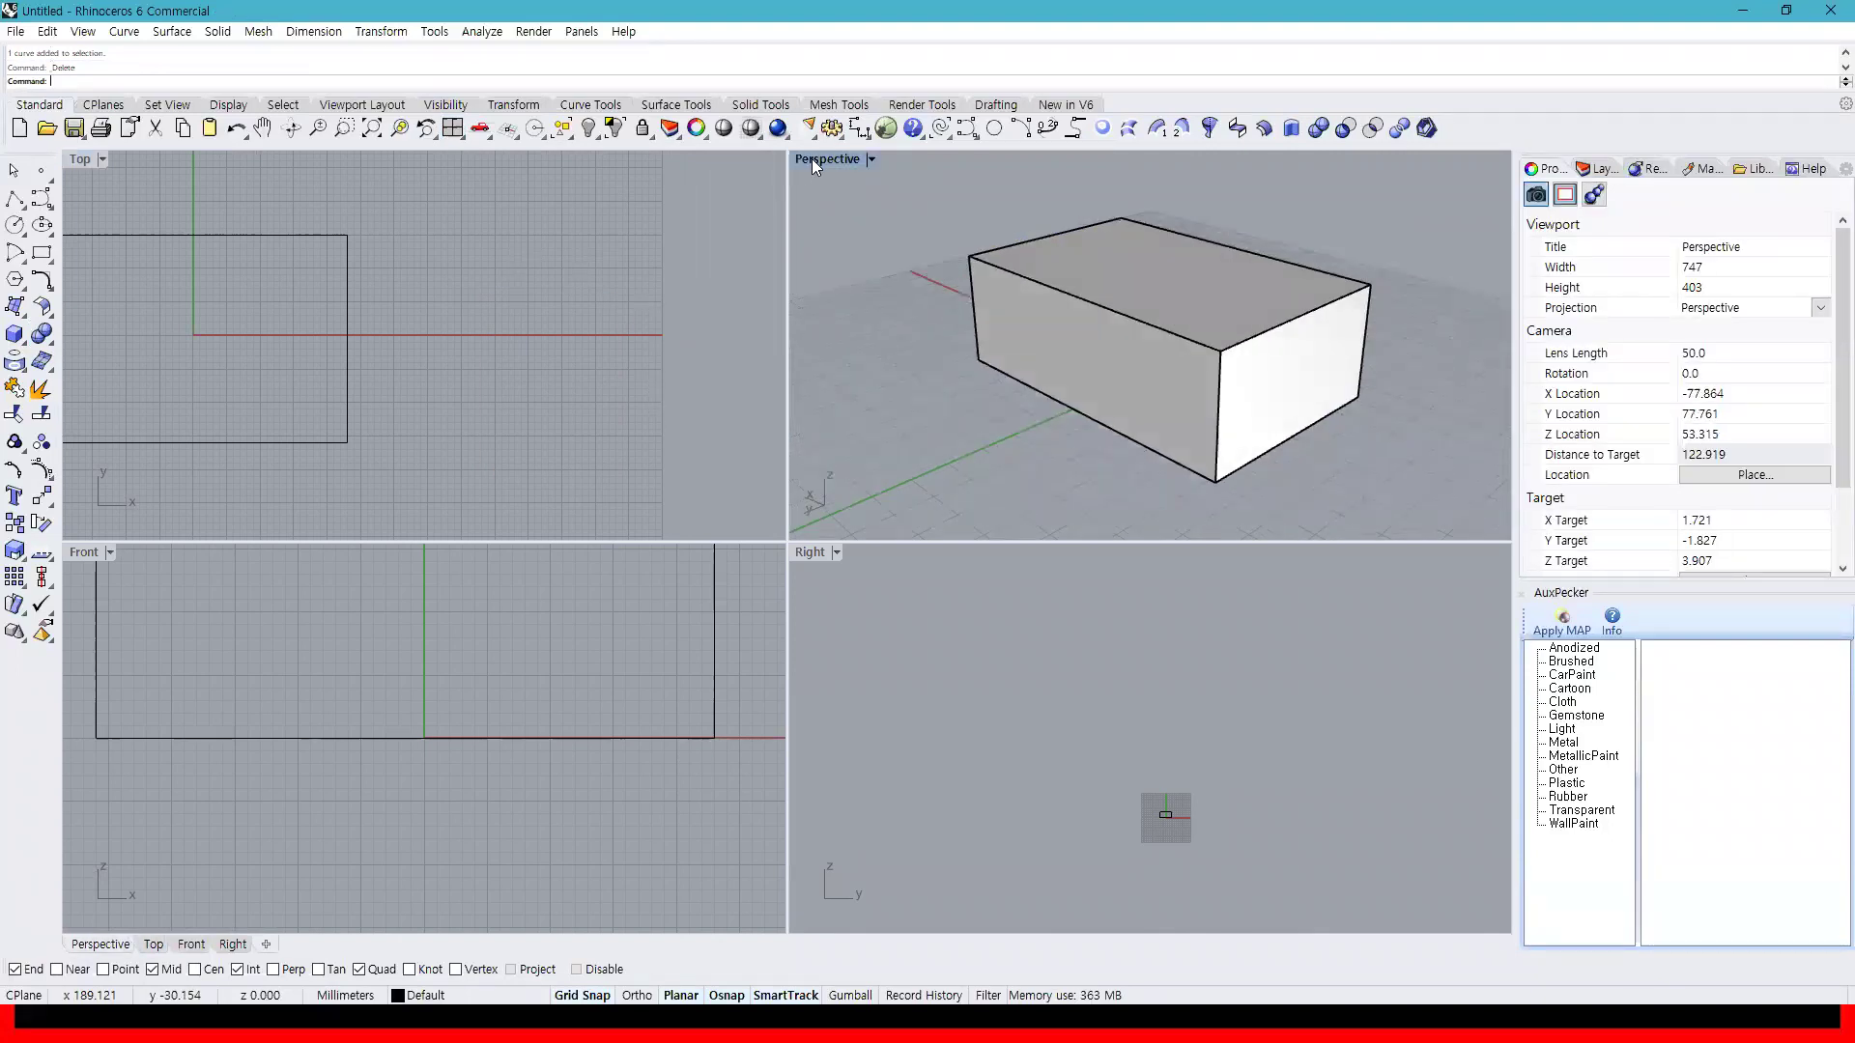
{"action": "double_click", "coordinate": [812, 159]}
{"action": "scroll", "coordinate": [850, 526], "scroll_direction": "up", "scroll_amount": 5}
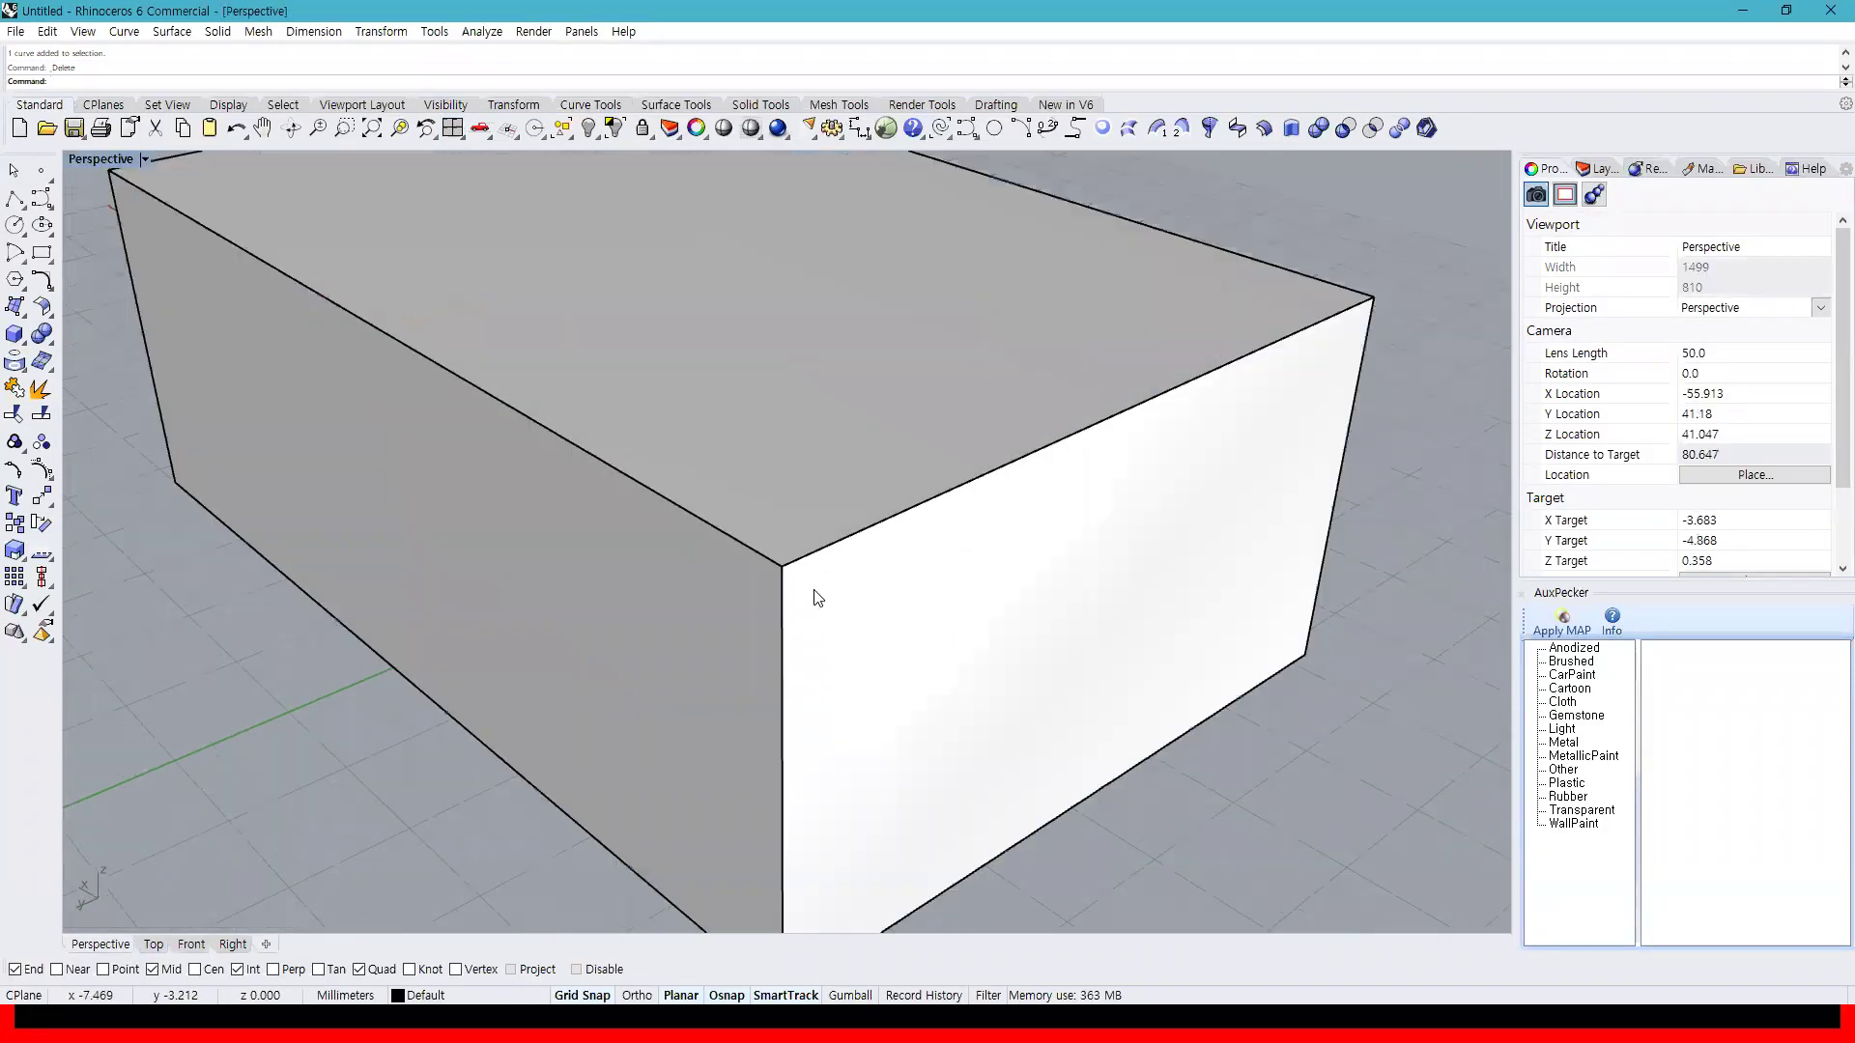
{"action": "scroll", "coordinate": [817, 598], "scroll_direction": "down", "scroll_amount": 4}
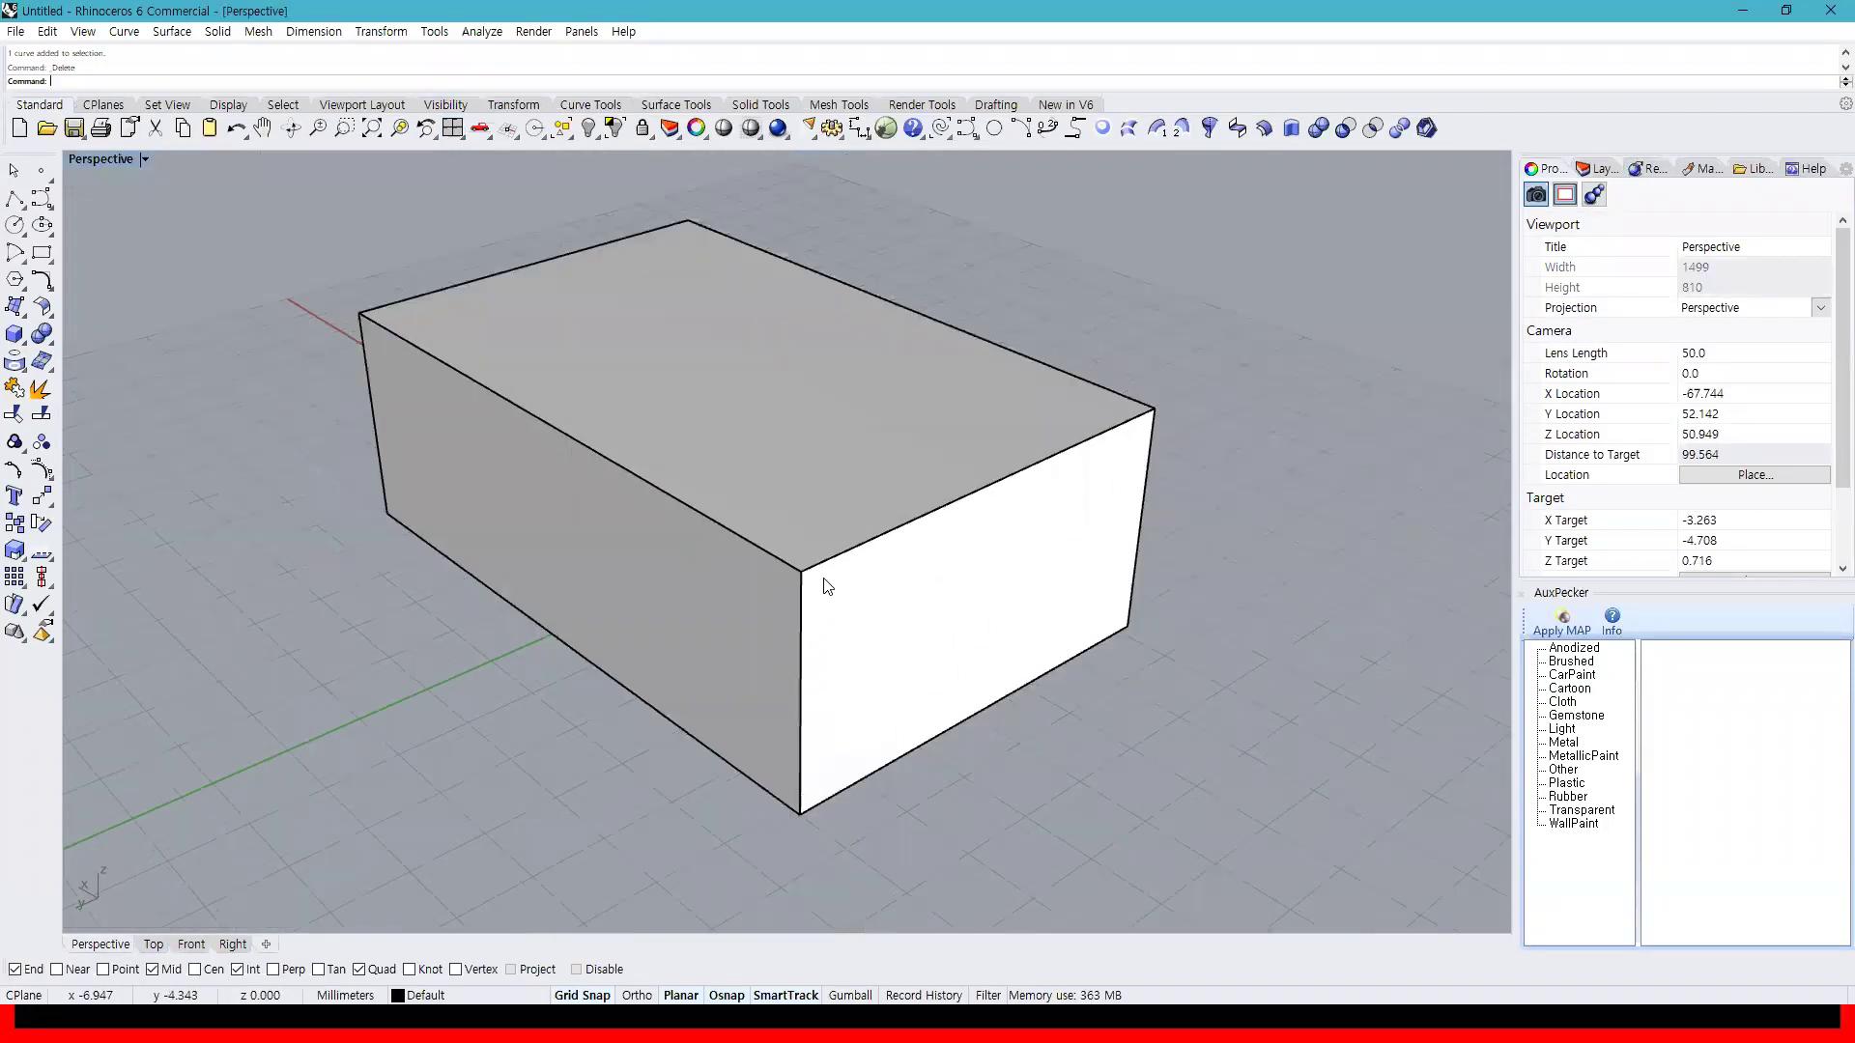
Fillet the top edge of the box's short end face with a radius of 5
{"action": "left_click", "coordinate": [43, 337]}
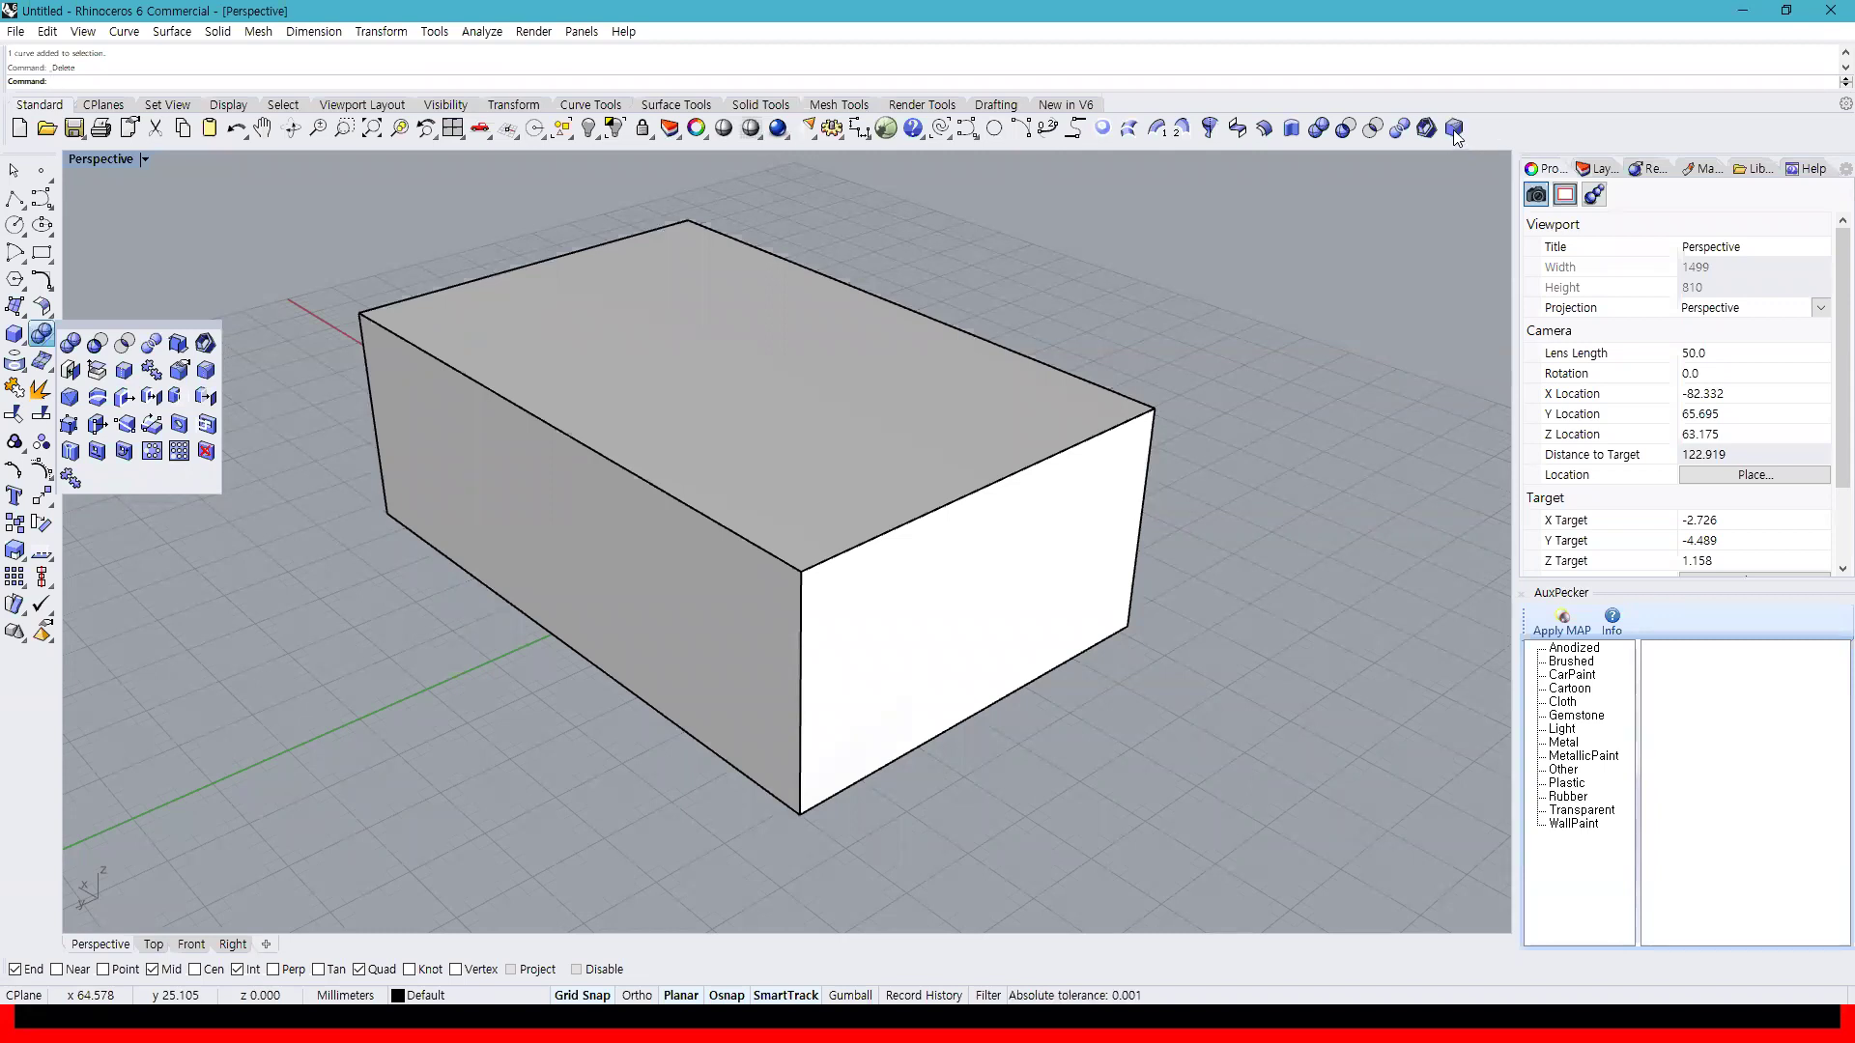
{"action": "left_click", "coordinate": [1453, 130]}
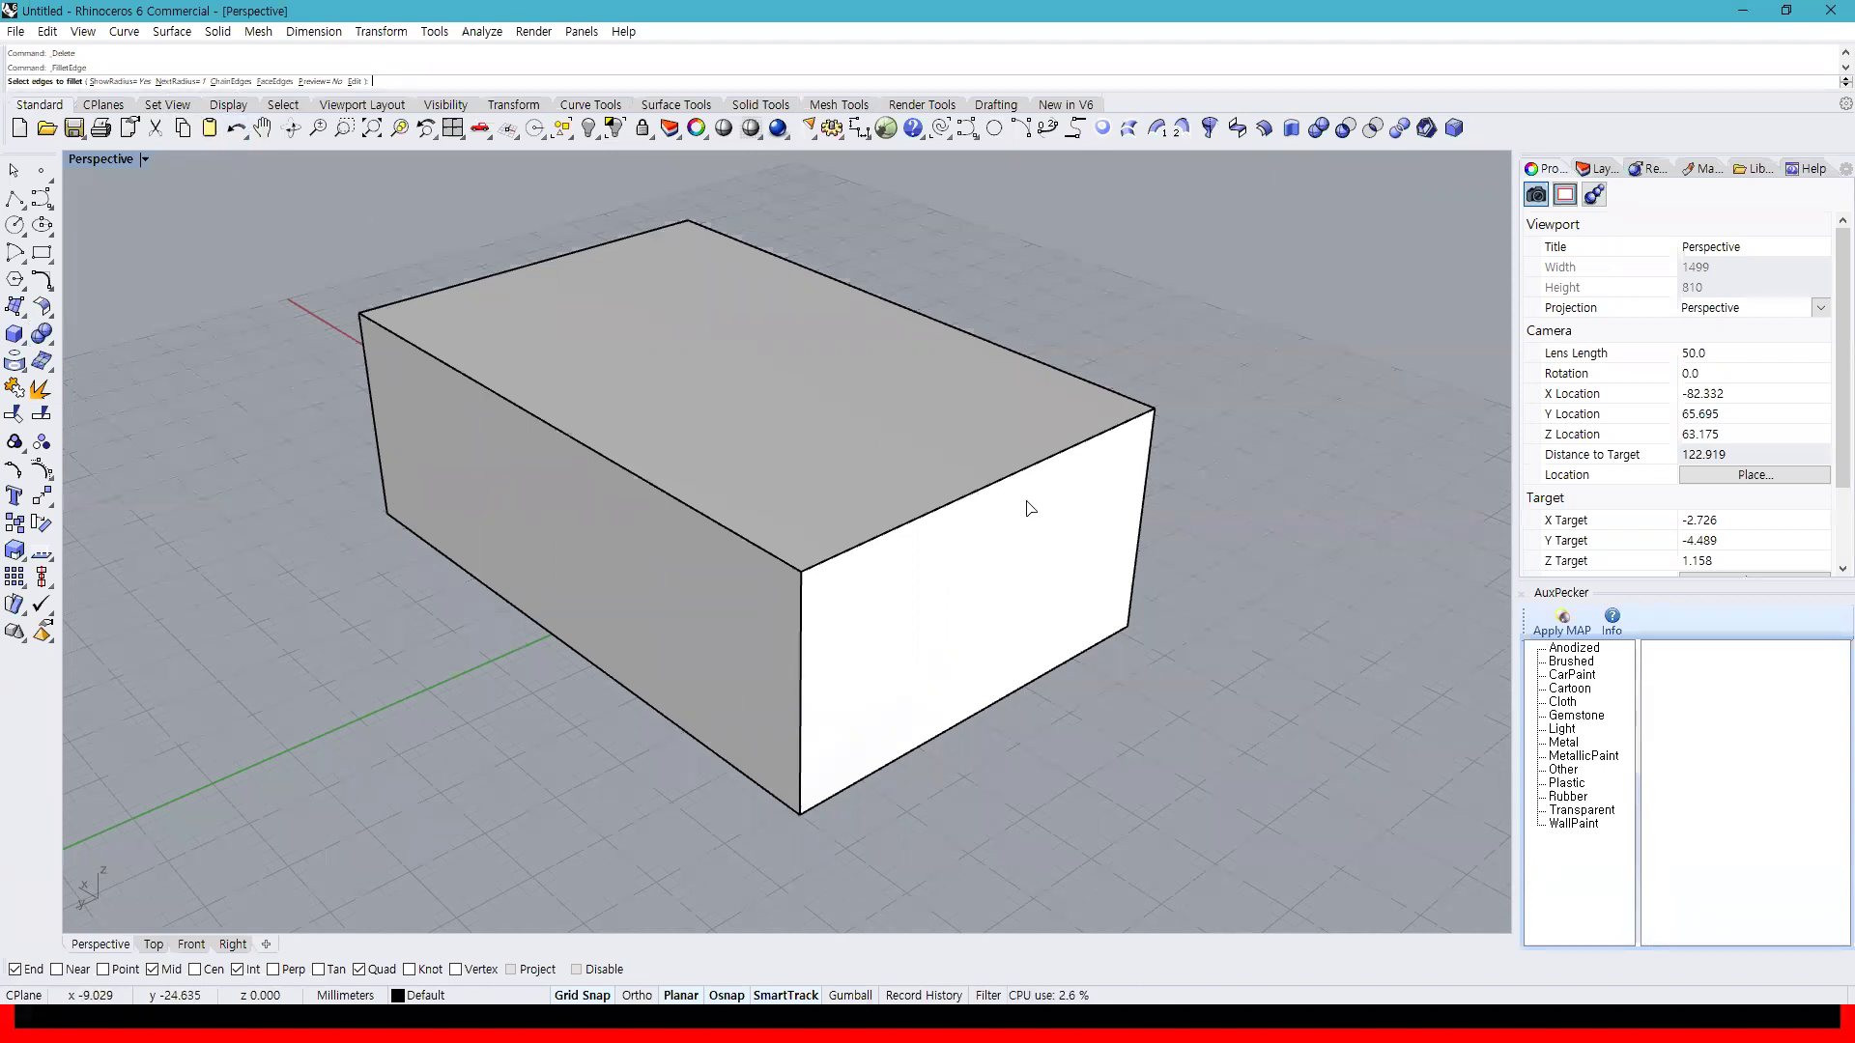
{"action": "key", "text": "Return"}
{"action": "left_click", "coordinate": [1029, 469]}
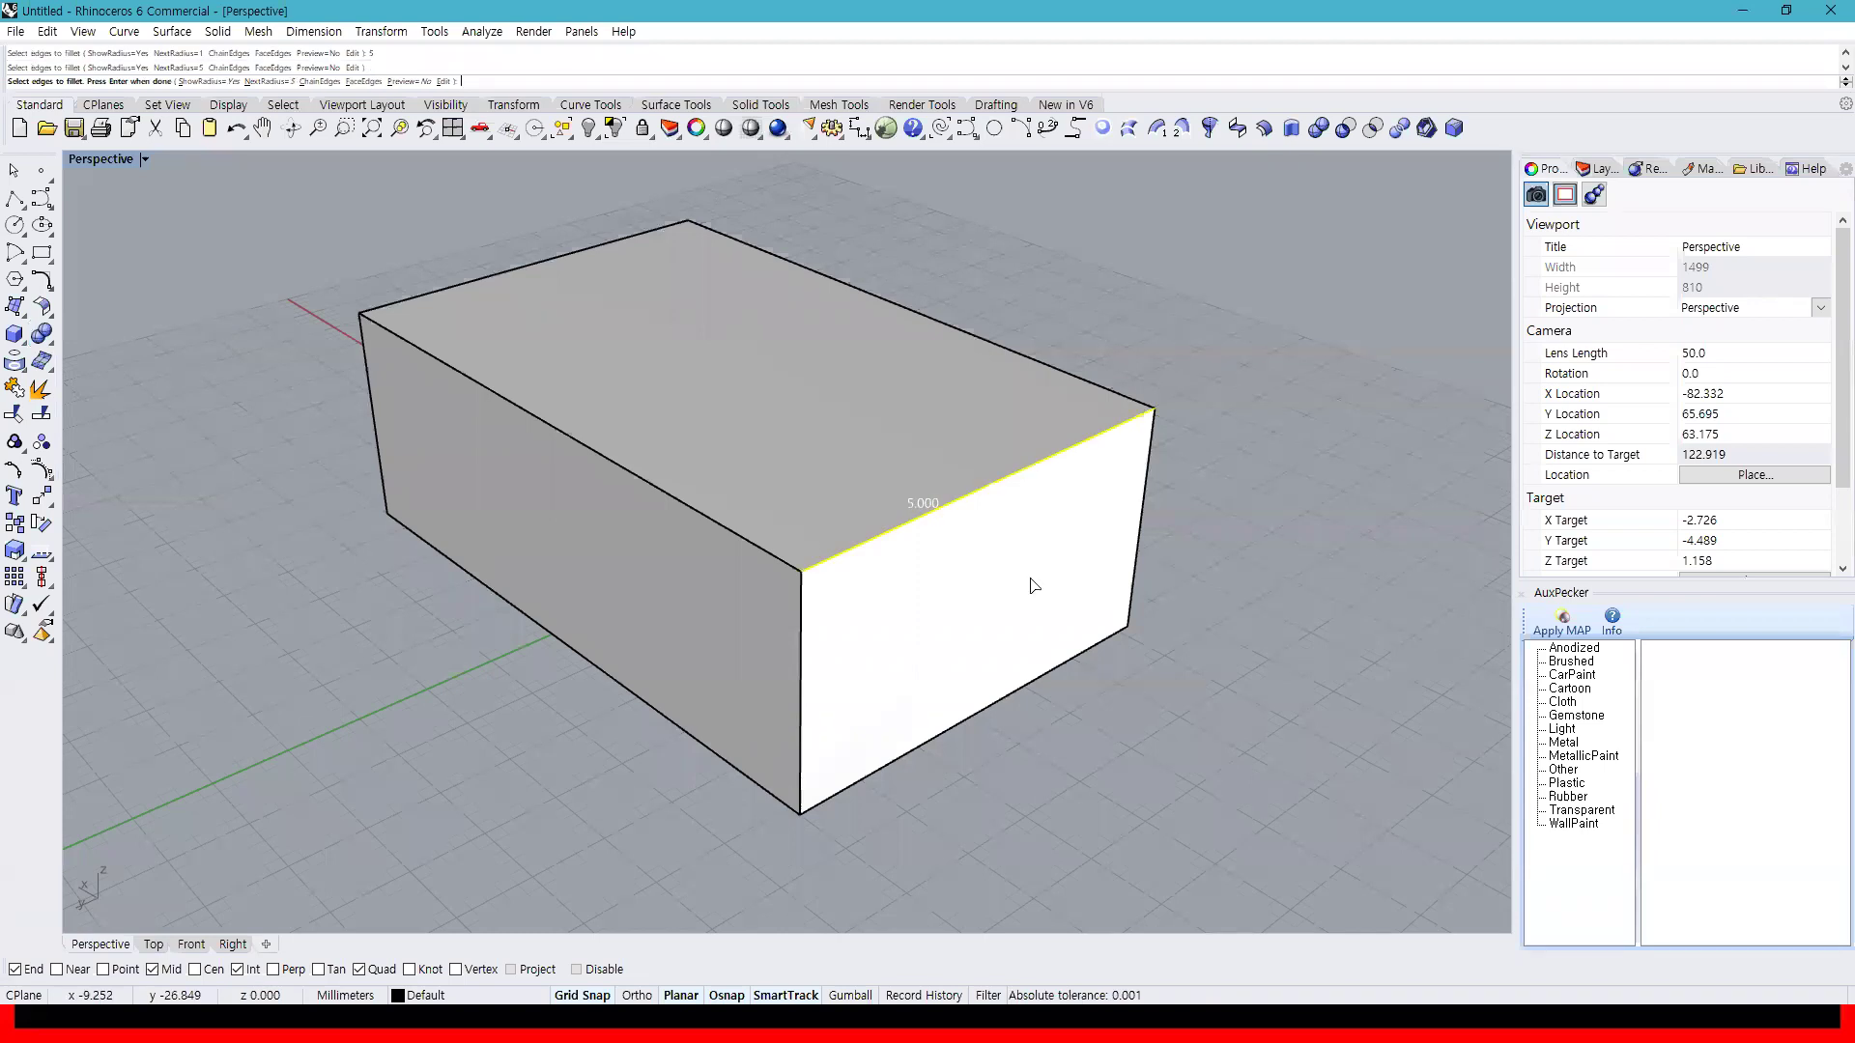
{"action": "key", "text": "Return"}
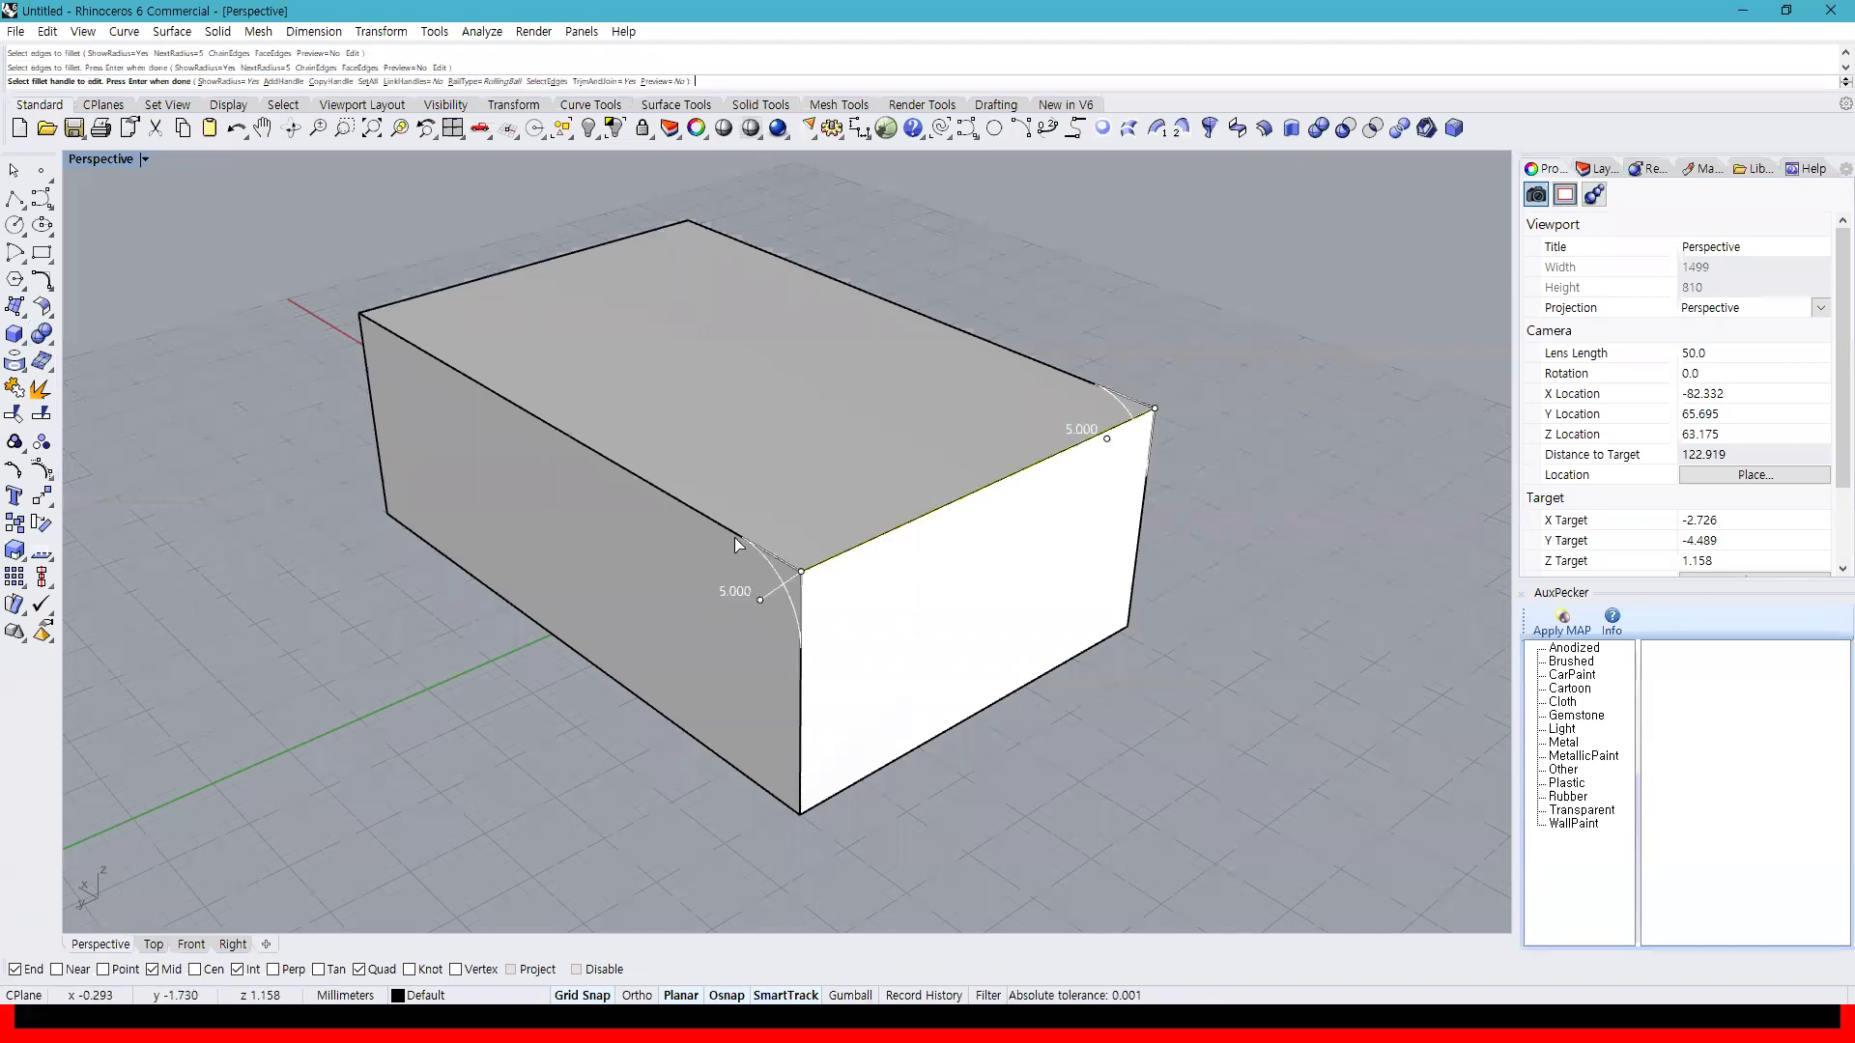
{"action": "key", "text": "Return"}
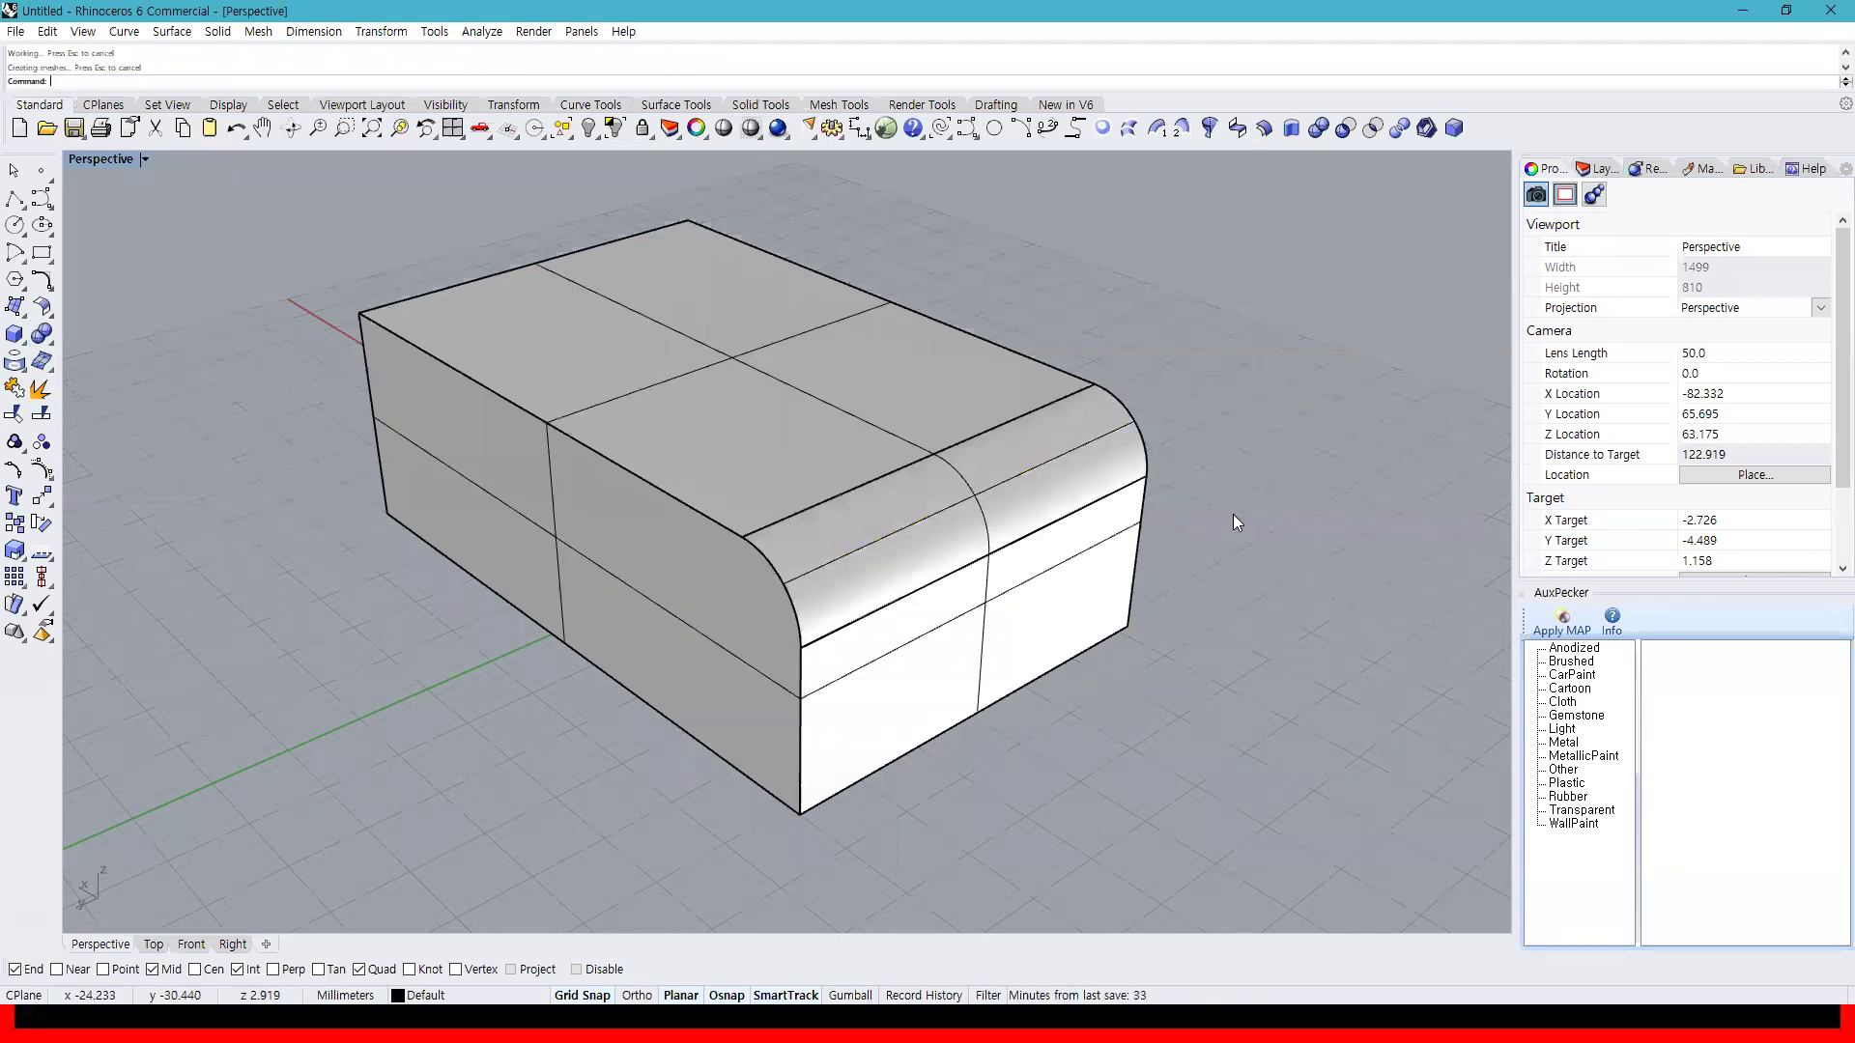
{"action": "mouse_move", "coordinate": [1010, 682]}
{"action": "right_mouse_down"}
{"action": "mouse_move", "coordinate": [1180, 670]}
{"action": "mouse_move", "coordinate": [1014, 641]}
{"action": "mouse_move", "coordinate": [1021, 657]}
{"action": "right_mouse_up"}
Undo the edge fillet and fillet two adjoining top edges, one short and one long, with radius 5
{"action": "key", "text": "ctrl+z"}
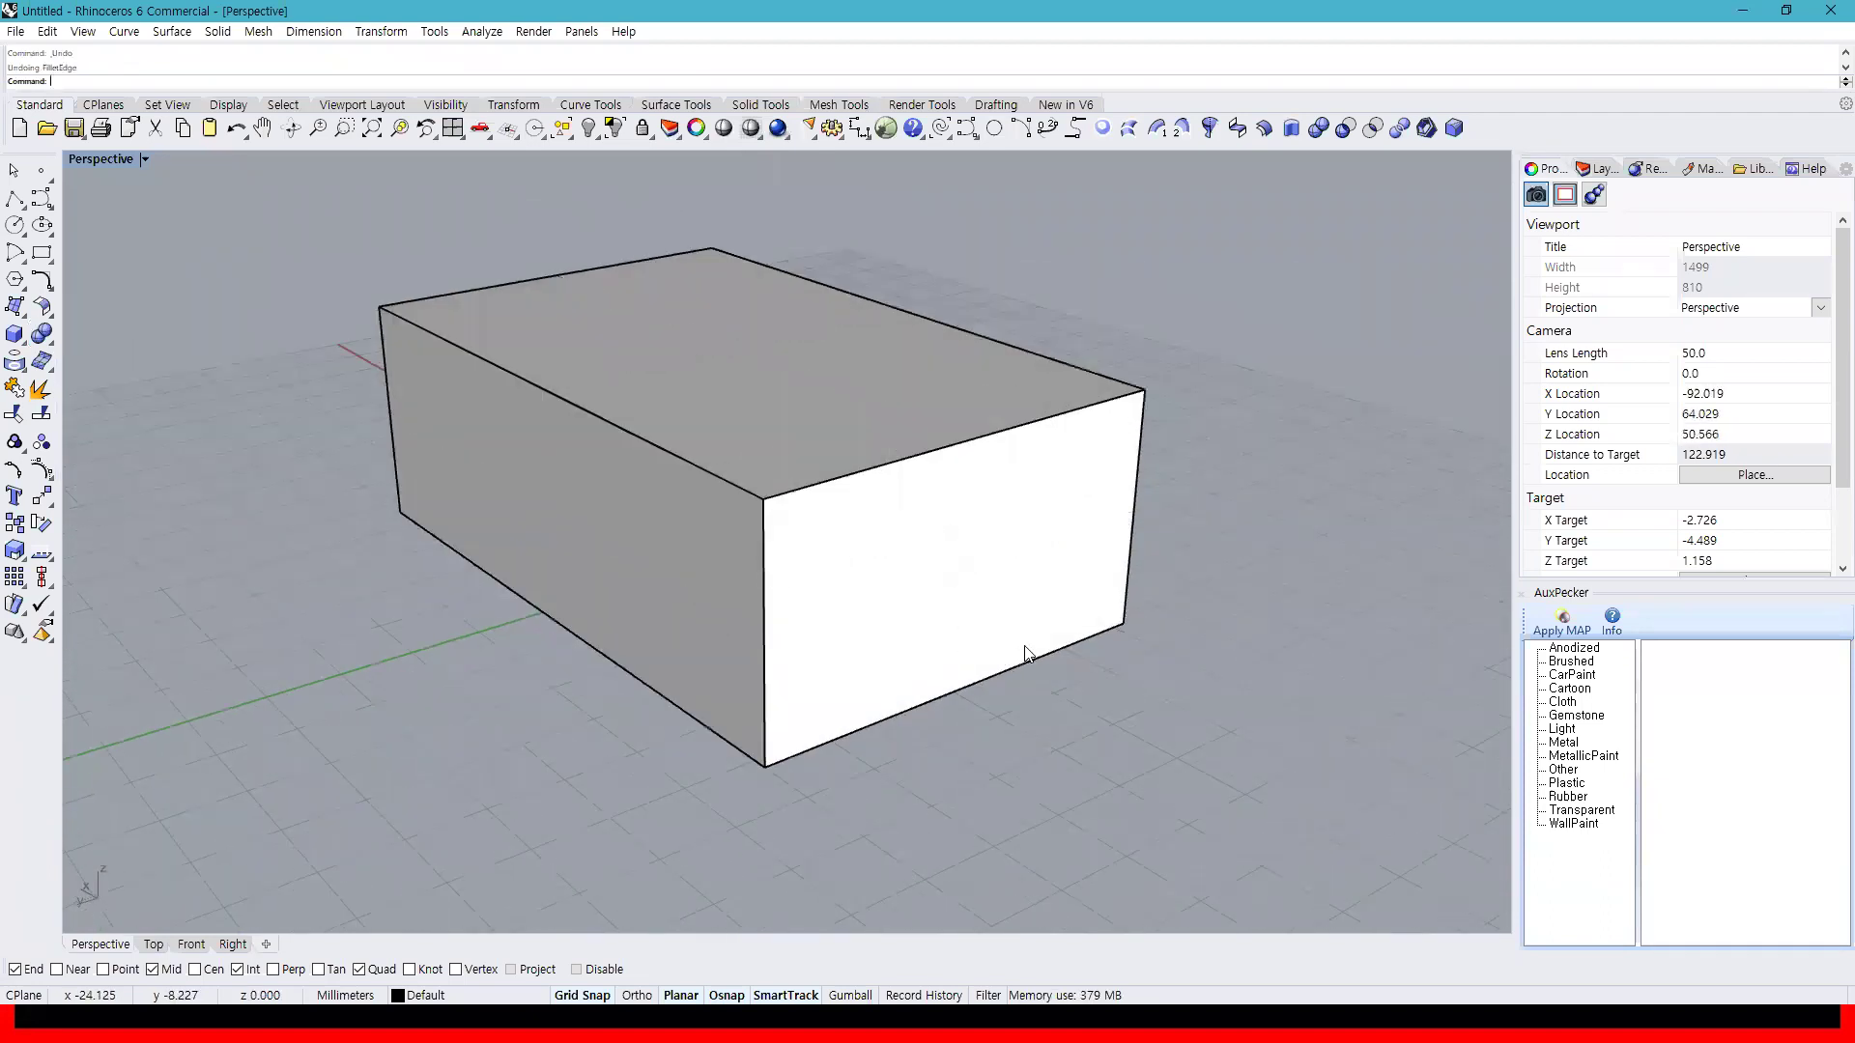
{"action": "right_click_drag", "start_coordinate": [914, 579], "coordinate": [1032, 596], "text": "shift"}
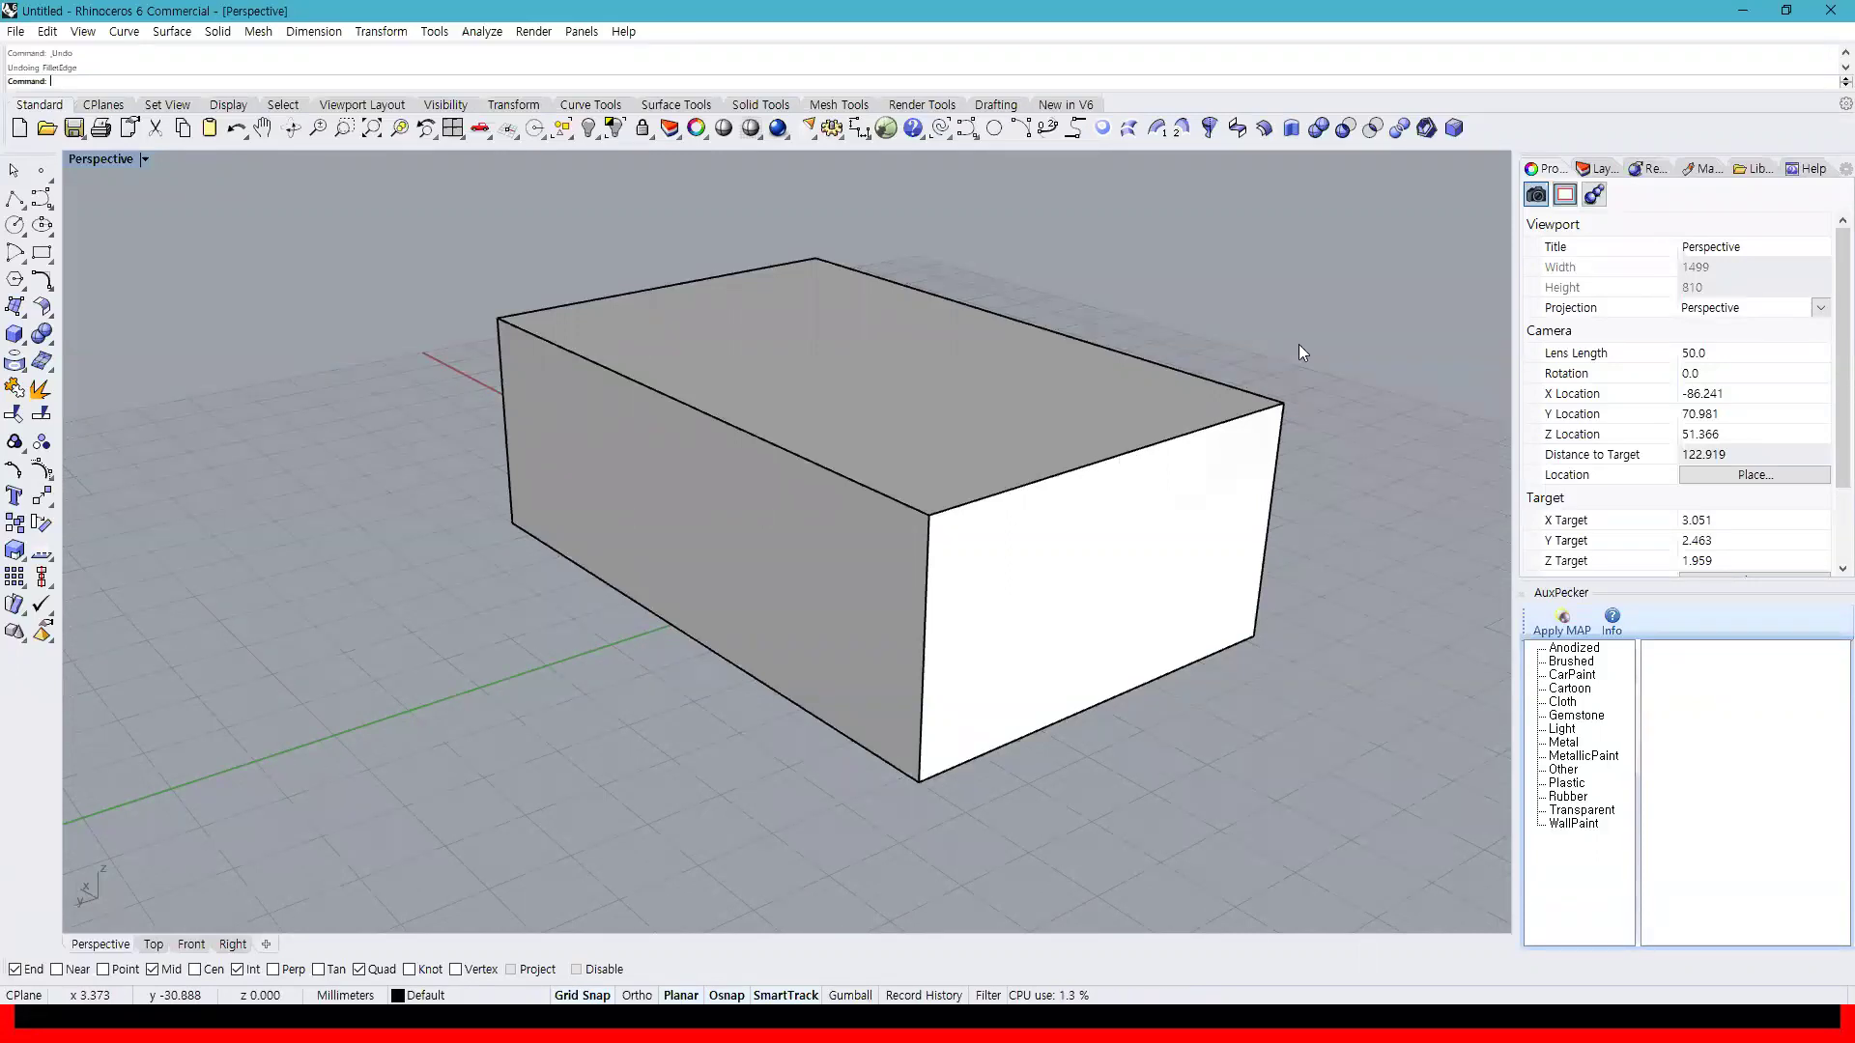
{"action": "left_click", "coordinate": [1454, 127]}
{"action": "left_click", "coordinate": [1074, 471]}
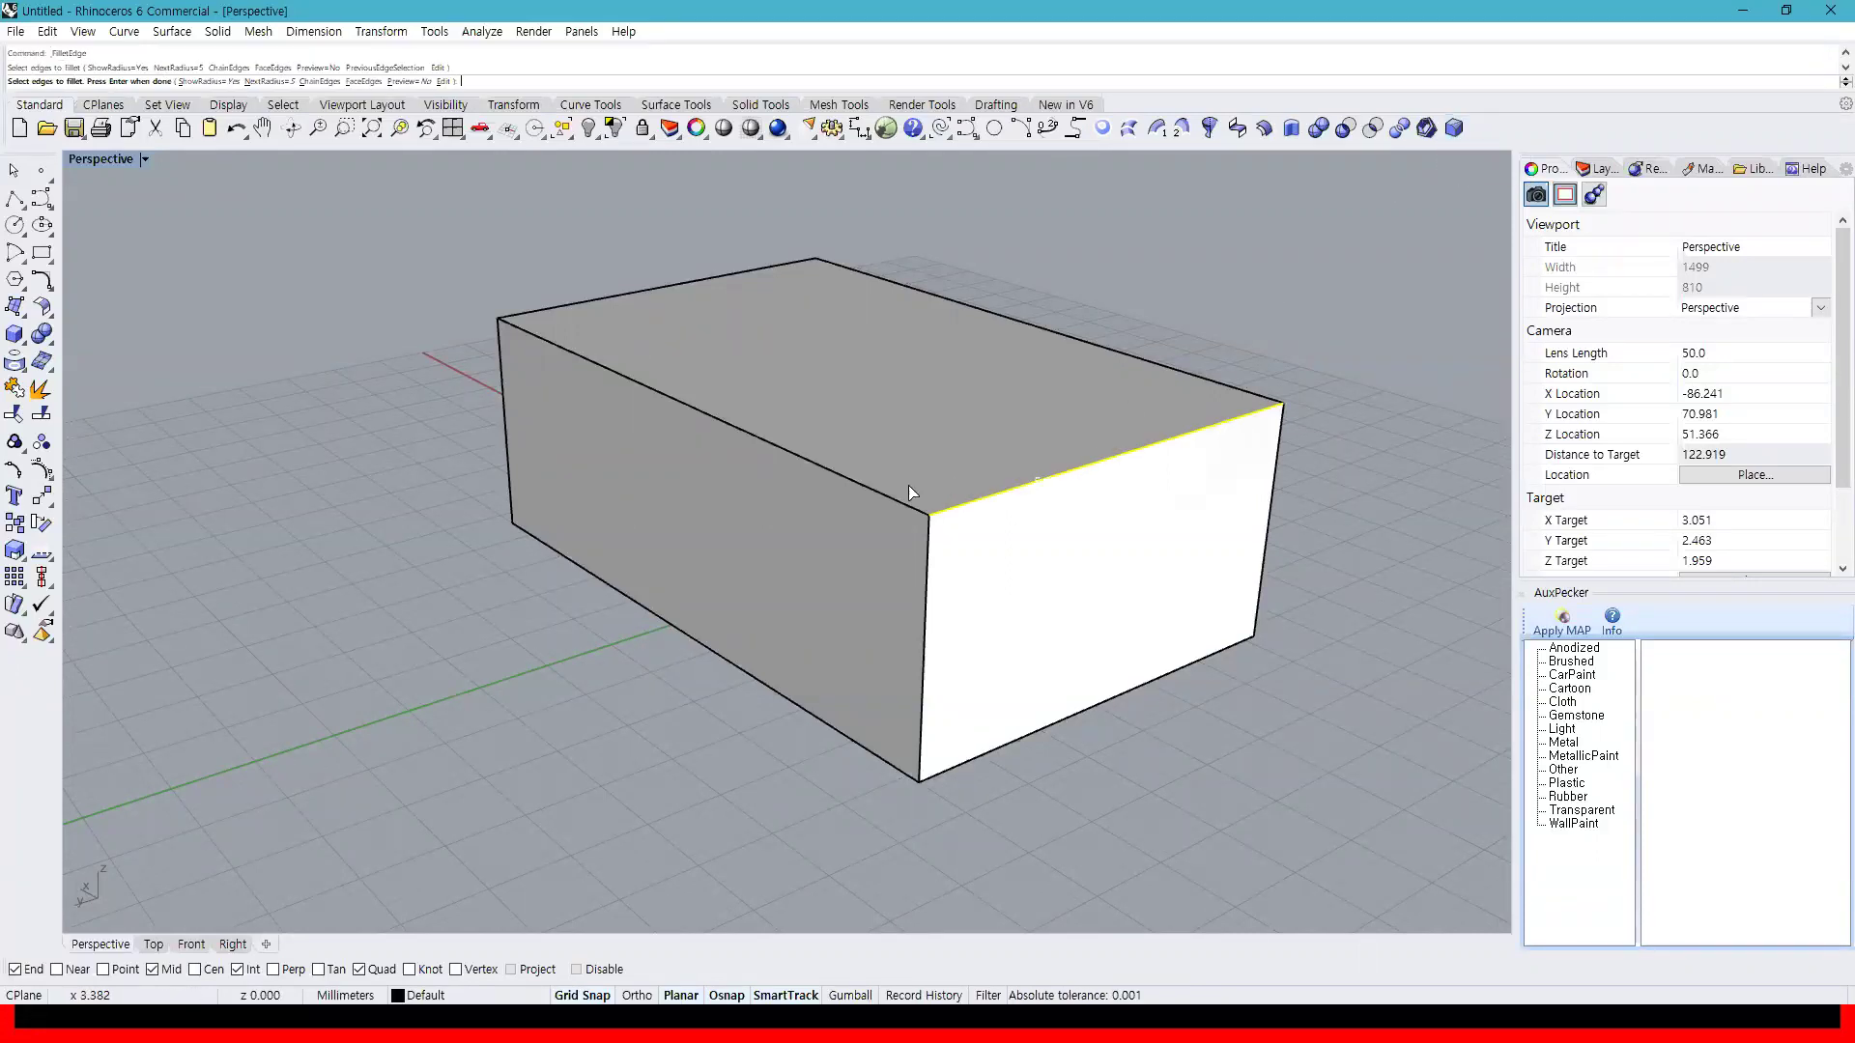
{"action": "left_click", "coordinate": [886, 492]}
{"action": "key", "text": "Return"}
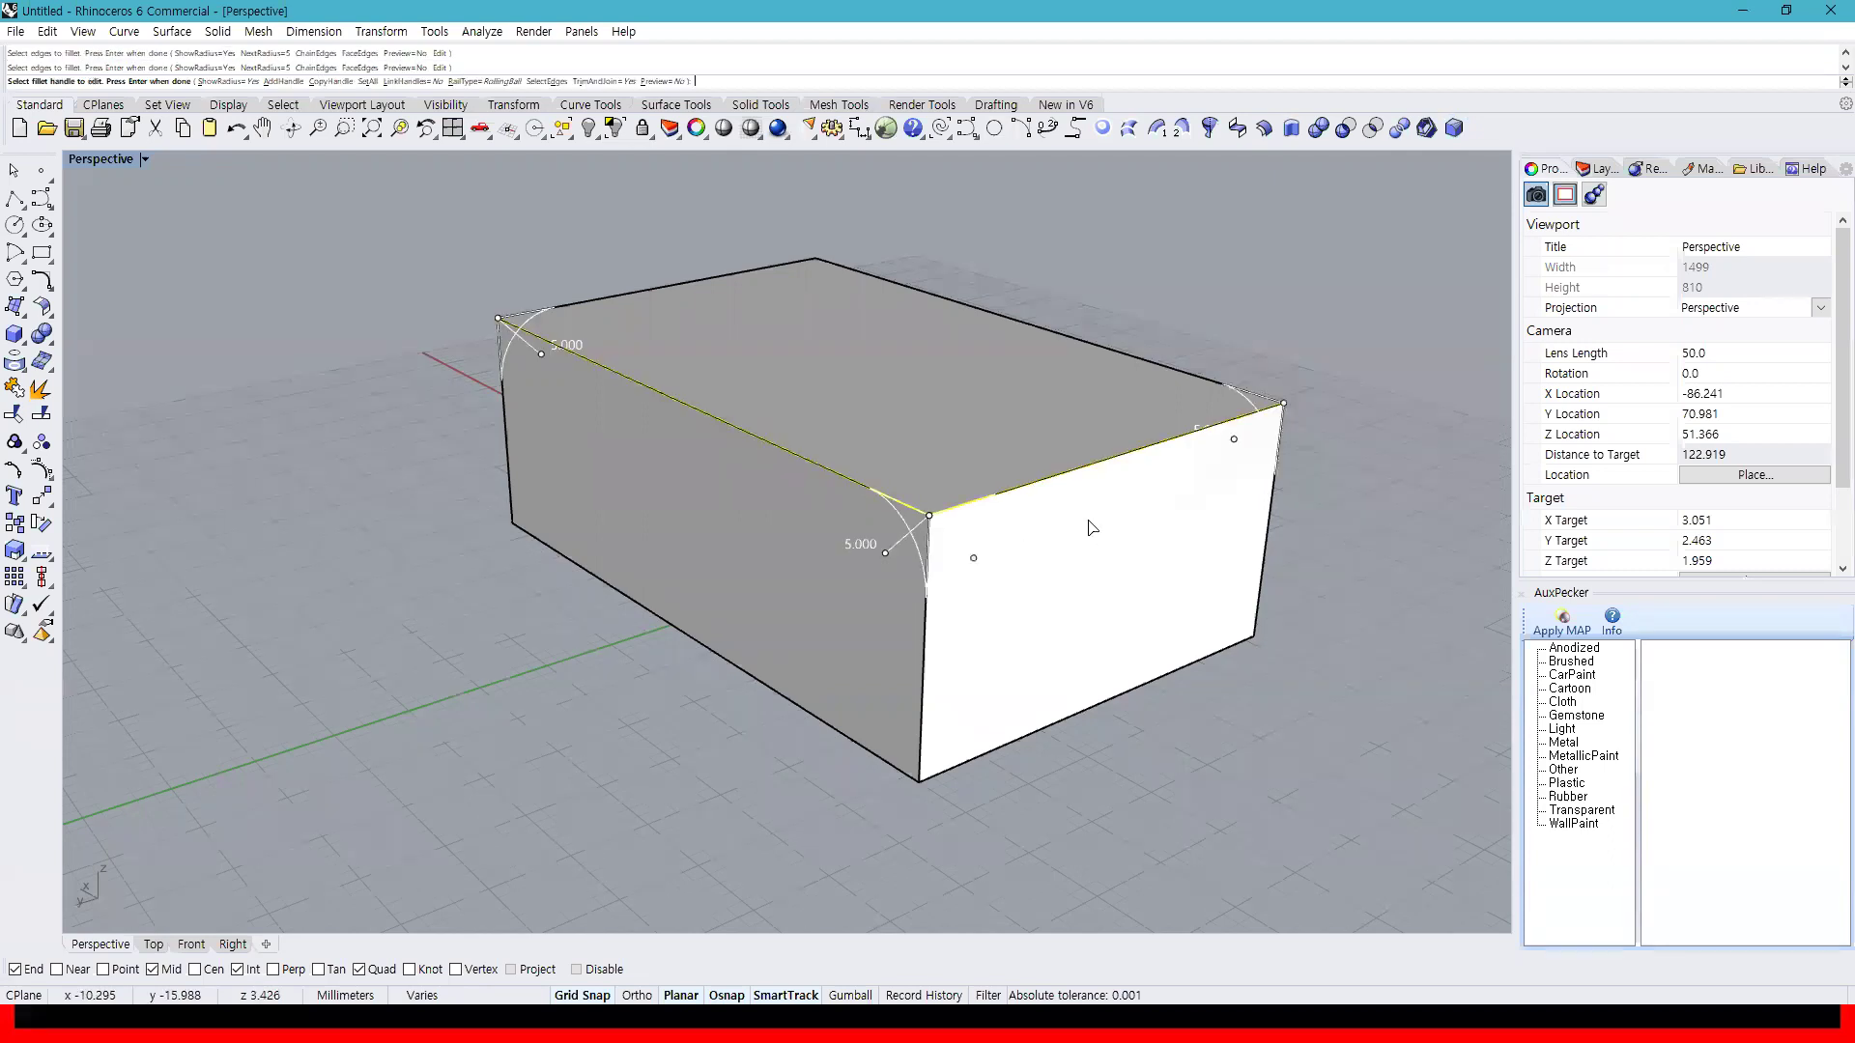
{"action": "key", "text": "Return"}
{"action": "right_click_drag", "start_coordinate": [1192, 487], "coordinate": [951, 526]}
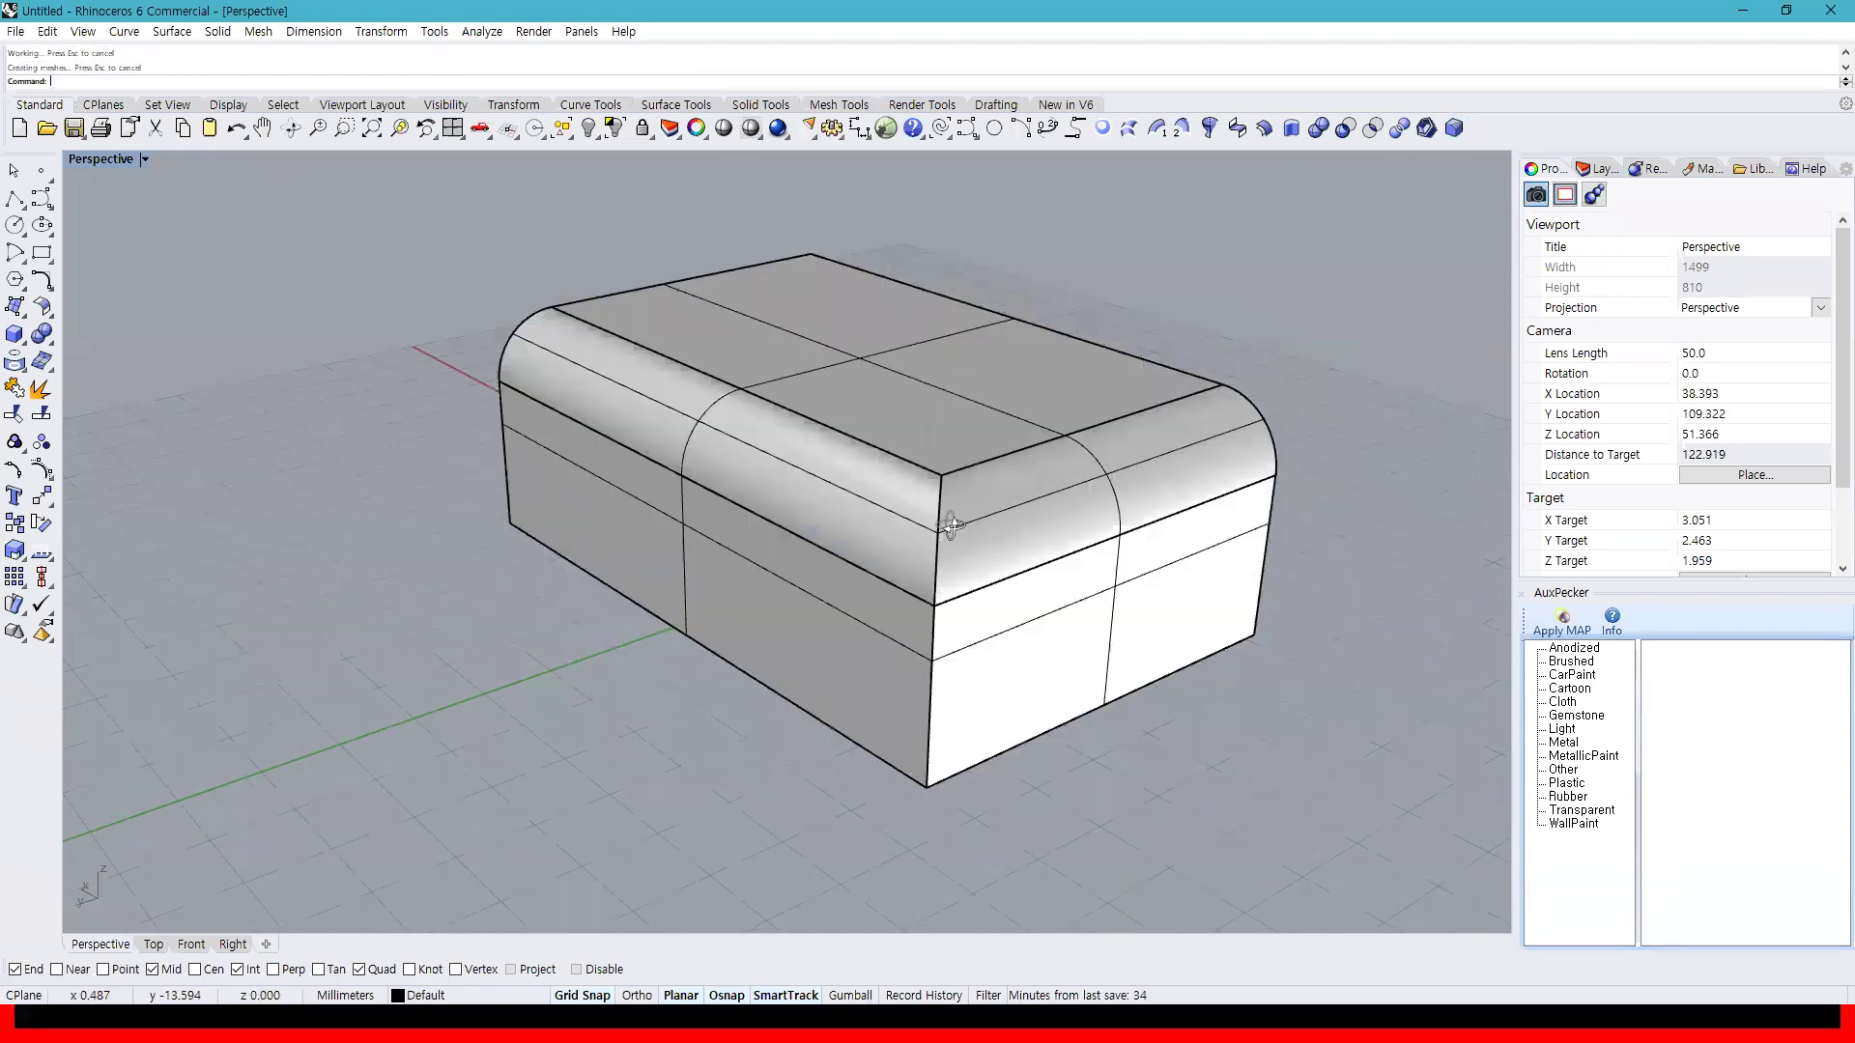
Undo the two-edge fillet and fillet the three edges meeting at the near top corner with radius 5
{"action": "key", "text": "ctrl+z"}
{"action": "key", "text": "Return"}
{"action": "left_click", "coordinate": [944, 512]}
{"action": "left_click", "coordinate": [772, 498]}
{"action": "left_click", "coordinate": [820, 572]}
{"action": "key", "text": "Return"}
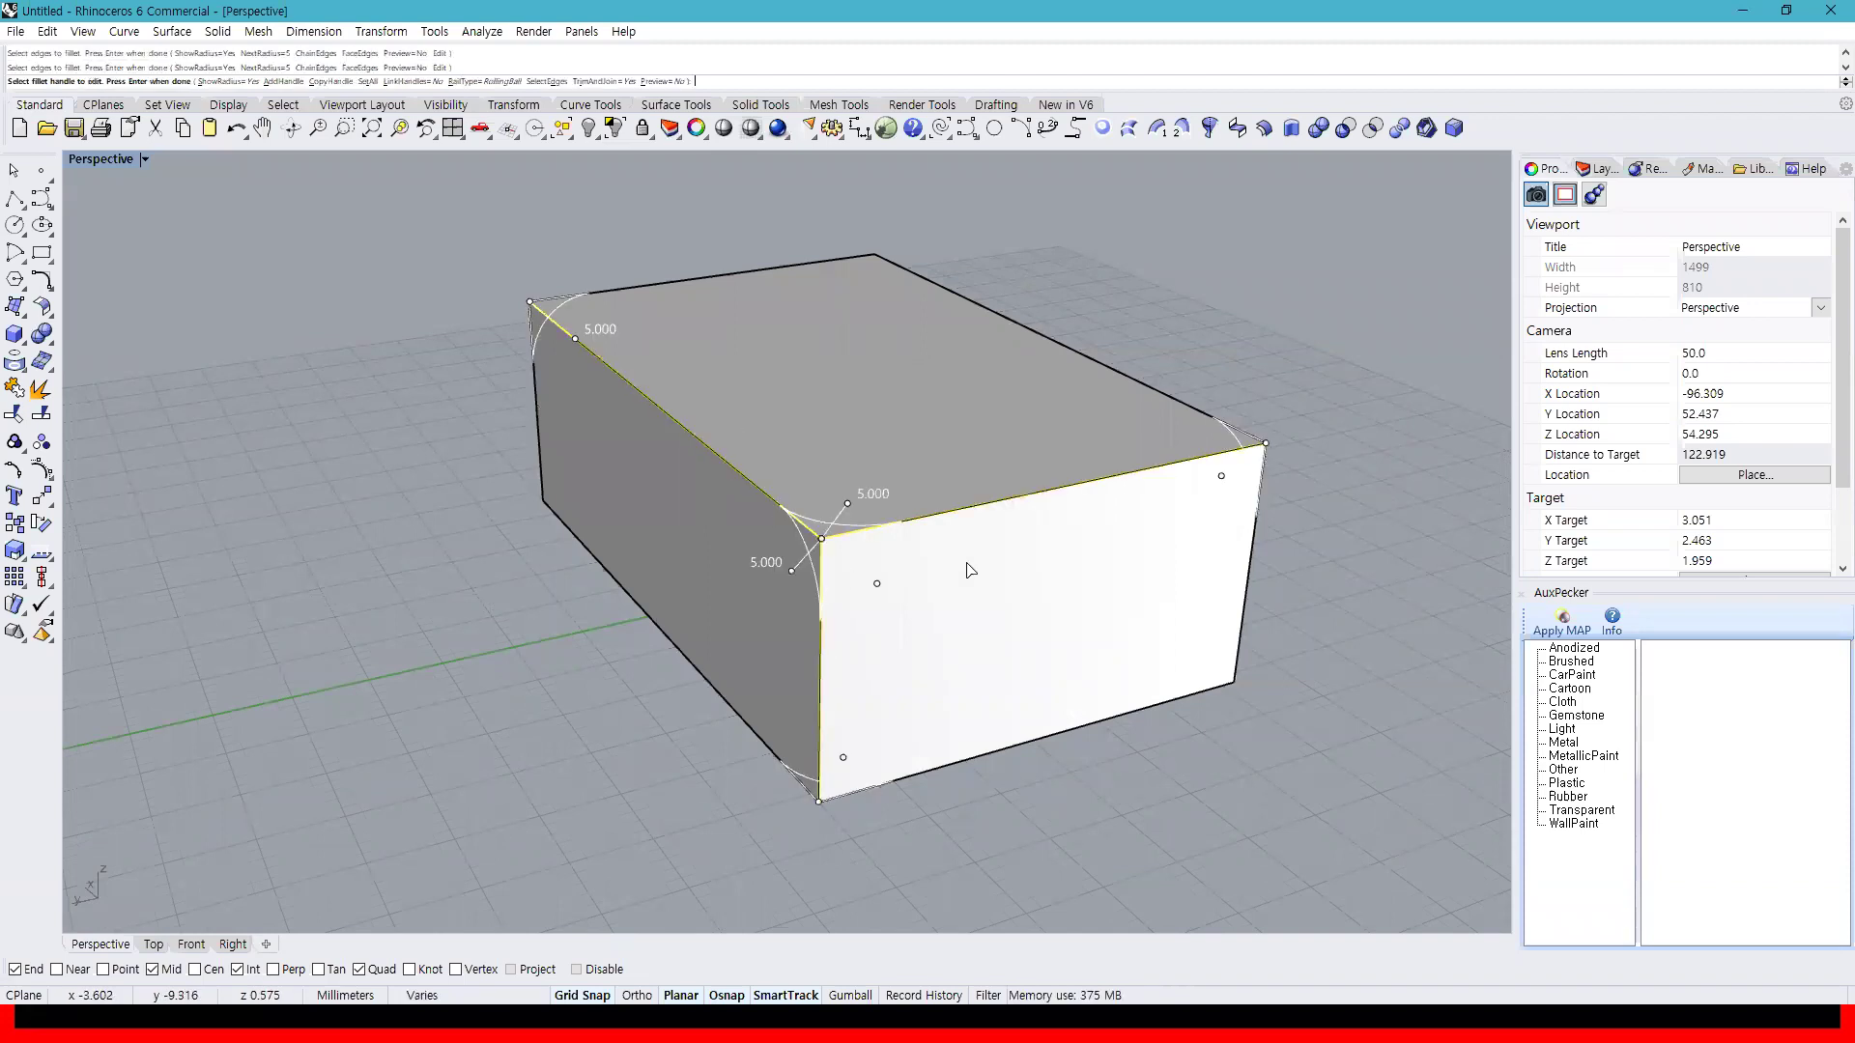
{"action": "key", "text": "Return"}
{"action": "right_click_drag", "start_coordinate": [966, 567], "coordinate": [1096, 566]}
Undo the three-edge fillet and fillet all edges of the box at once with radius 5
{"action": "key", "text": "ctrl+z"}
{"action": "scroll", "coordinate": [1074, 620], "scroll_direction": "down", "scroll_amount": 4}
{"action": "key", "text": "Return"}
{"action": "left_click_drag", "start_coordinate": [611, 302], "coordinate": [1296, 728]}
{"action": "key", "text": "Return"}
{"action": "key", "text": "Return"}
{"action": "right_click_drag", "start_coordinate": [1297, 729], "coordinate": [1080, 722]}
{"action": "scroll", "coordinate": [1080, 722], "scroll_direction": "up", "scroll_amount": 2}
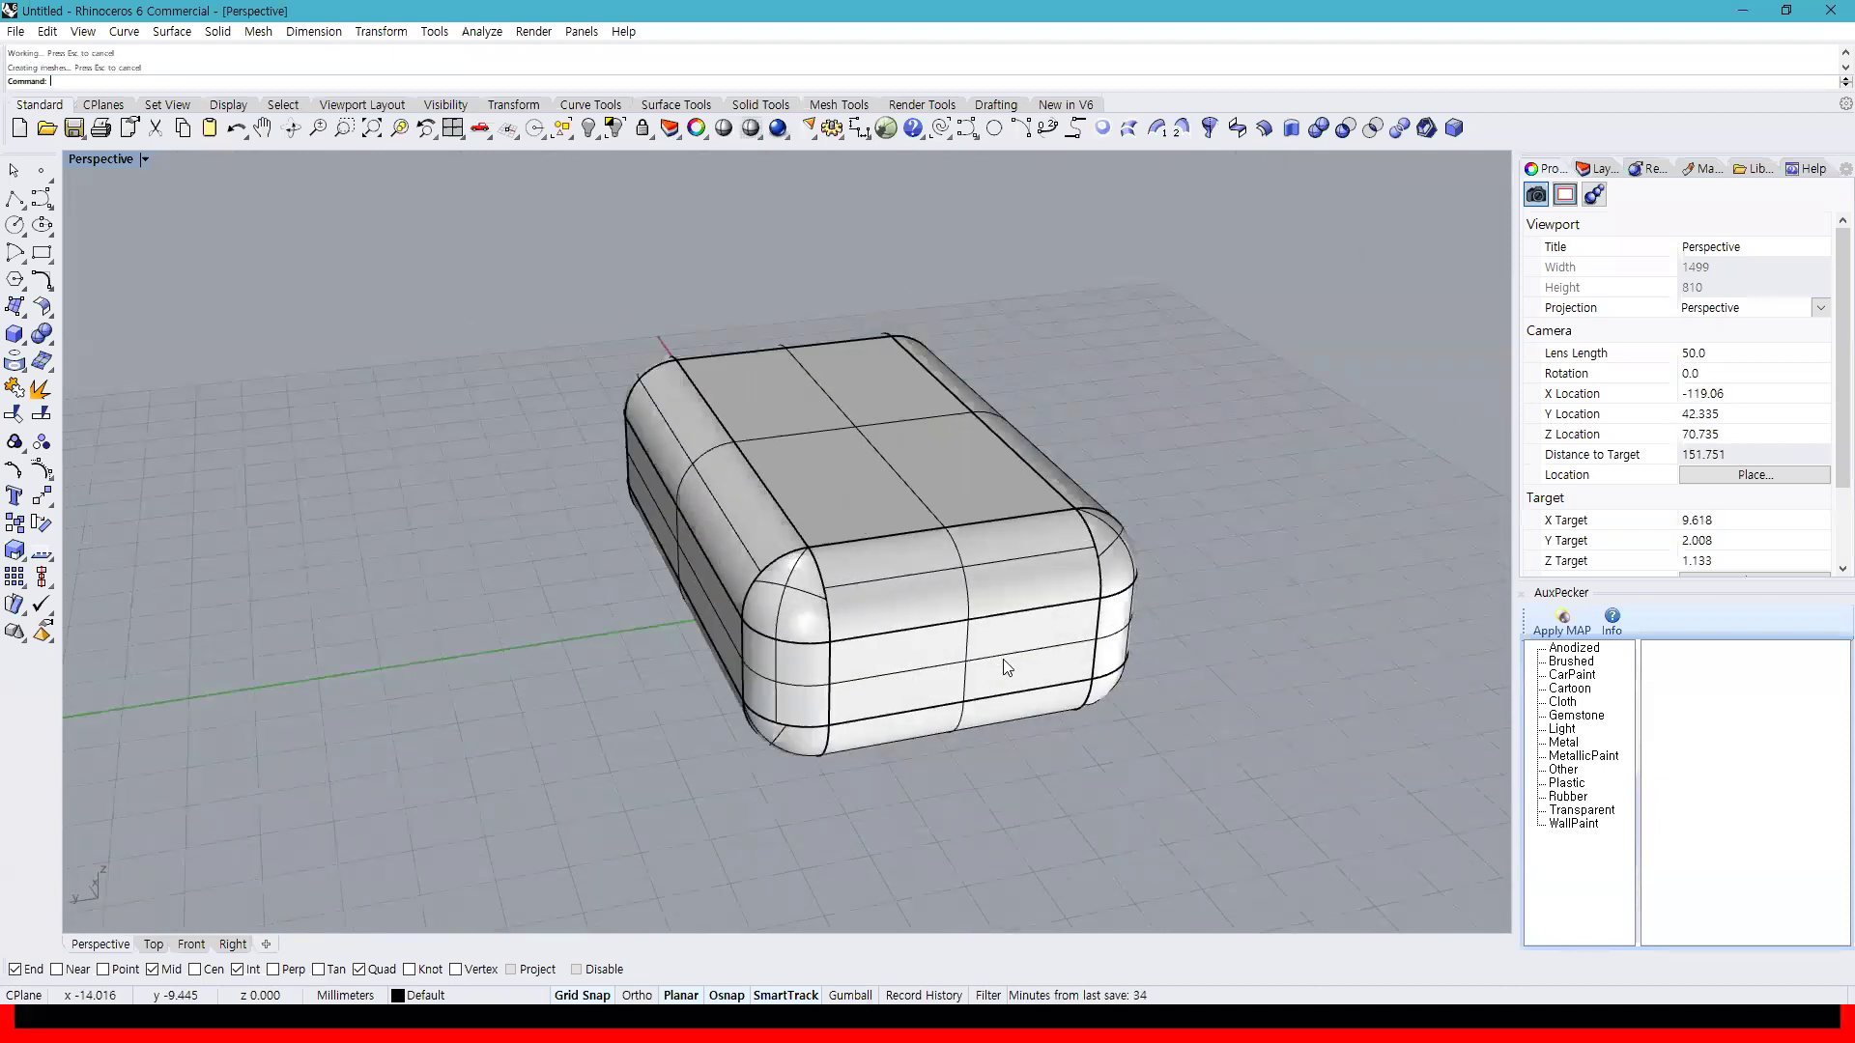
Undo the all-edge fillet and apply it again to every edge of the box
{"action": "key", "text": "ctrl+z"}
{"action": "right_click_drag", "start_coordinate": [911, 608], "coordinate": [1002, 595]}
{"action": "key", "text": "Return"}
{"action": "left_click_drag", "start_coordinate": [478, 251], "coordinate": [1339, 765]}
{"action": "key", "text": "Return"}
{"action": "key", "text": "Return"}
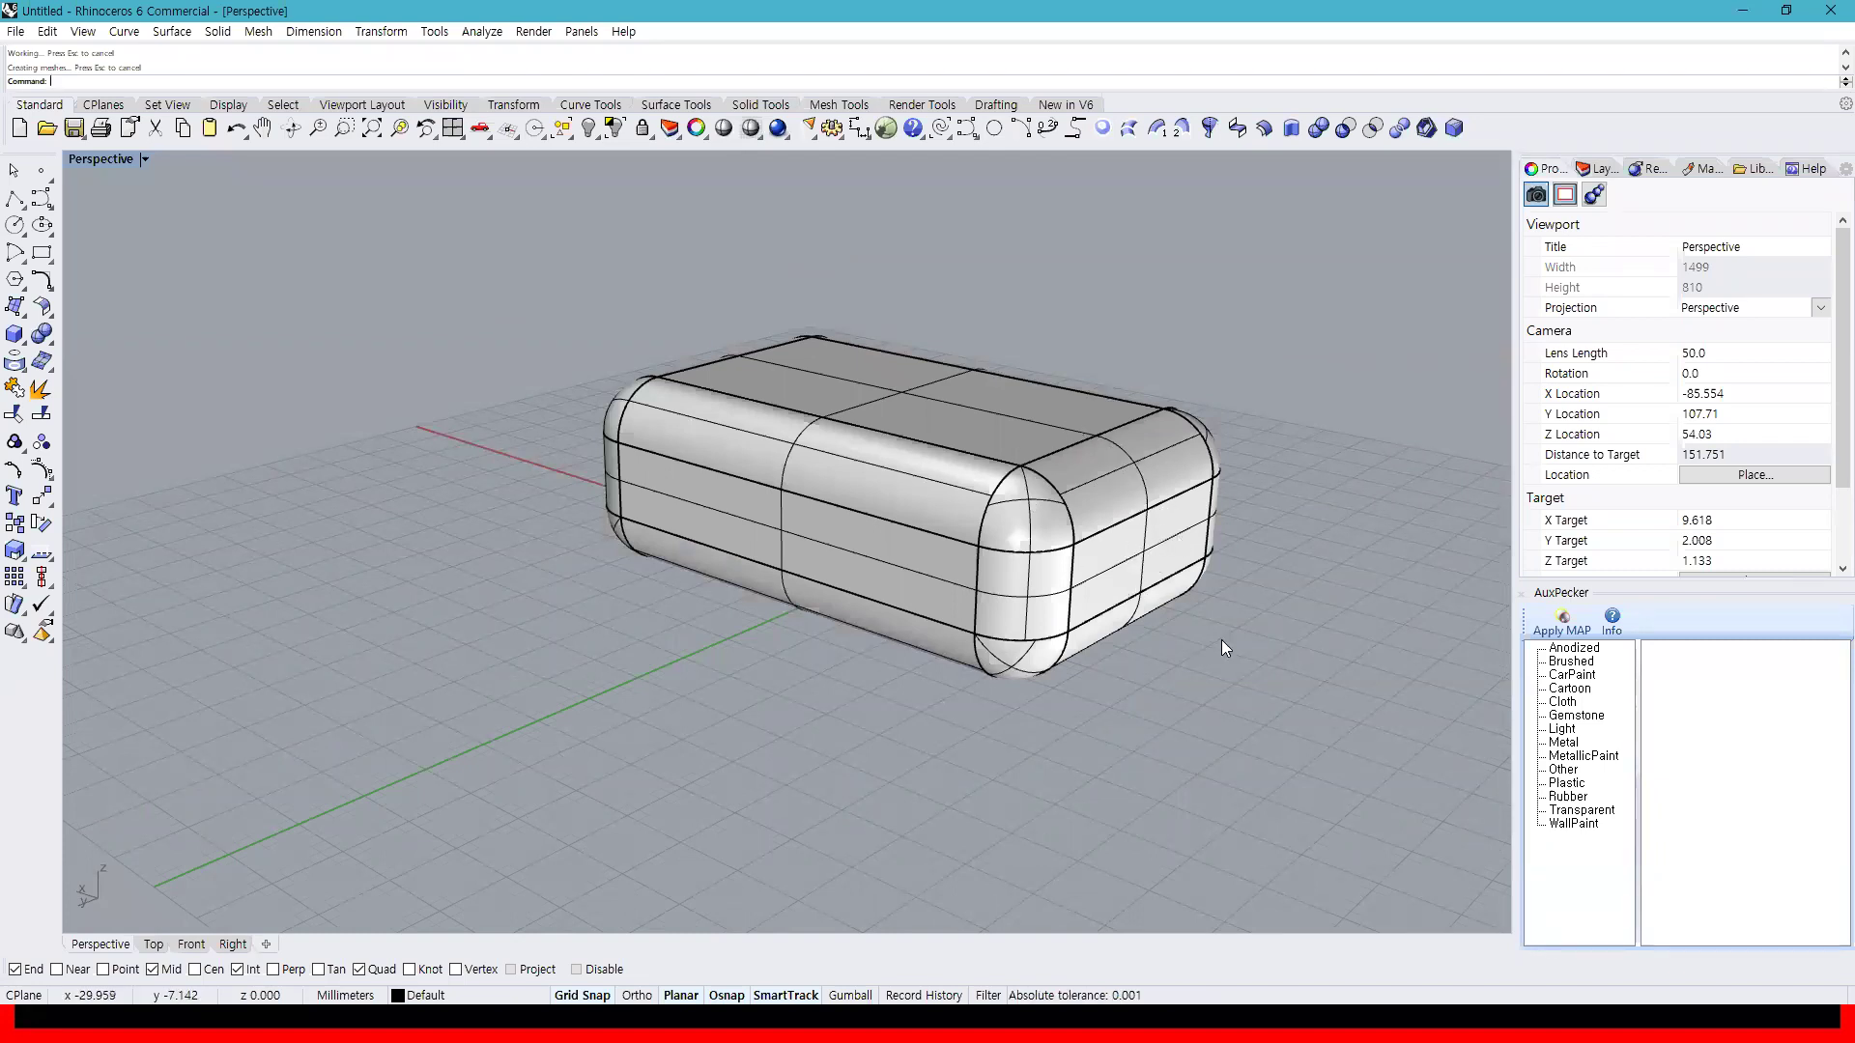
{"action": "right_click_drag", "start_coordinate": [1221, 639], "coordinate": [1111, 657]}
{"action": "right_click_drag", "start_coordinate": [828, 538], "coordinate": [1034, 565]}
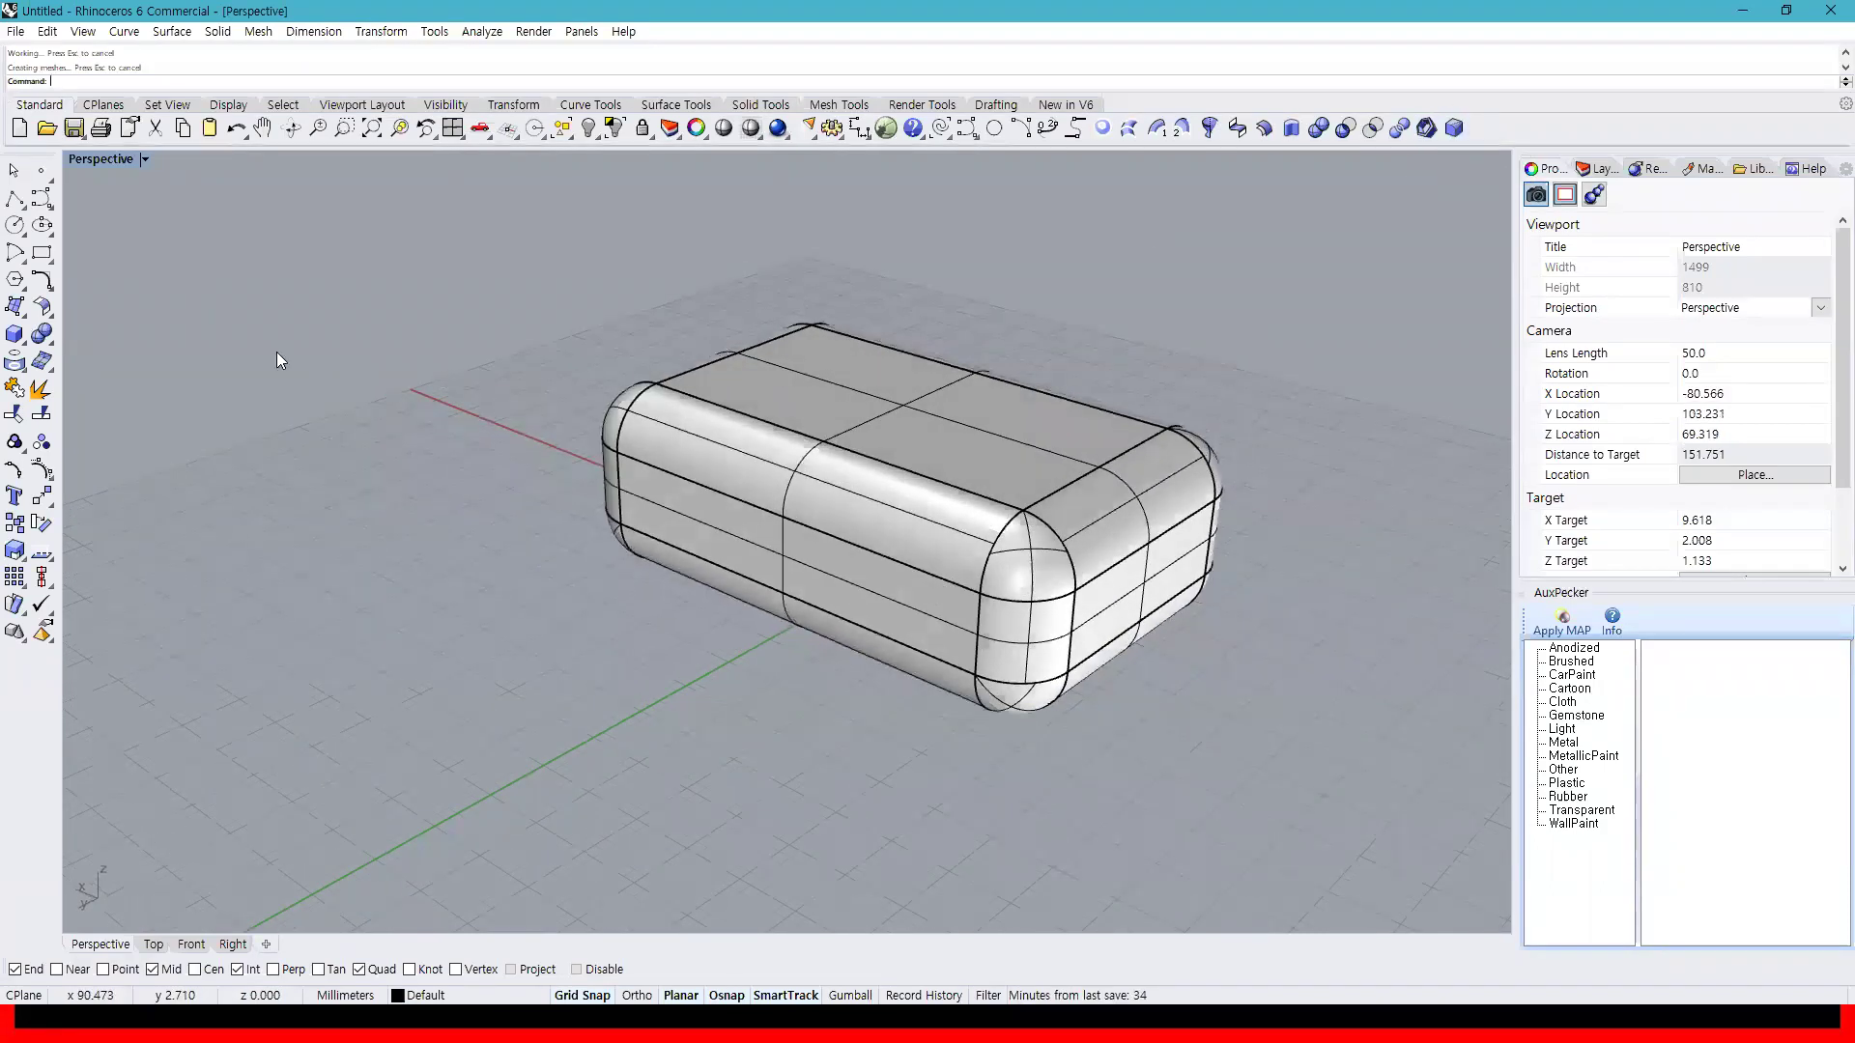
Undo the fillets and chamfer the top edge of the box's short end face with a distance of 5
{"action": "key", "text": "ctrl+z"}
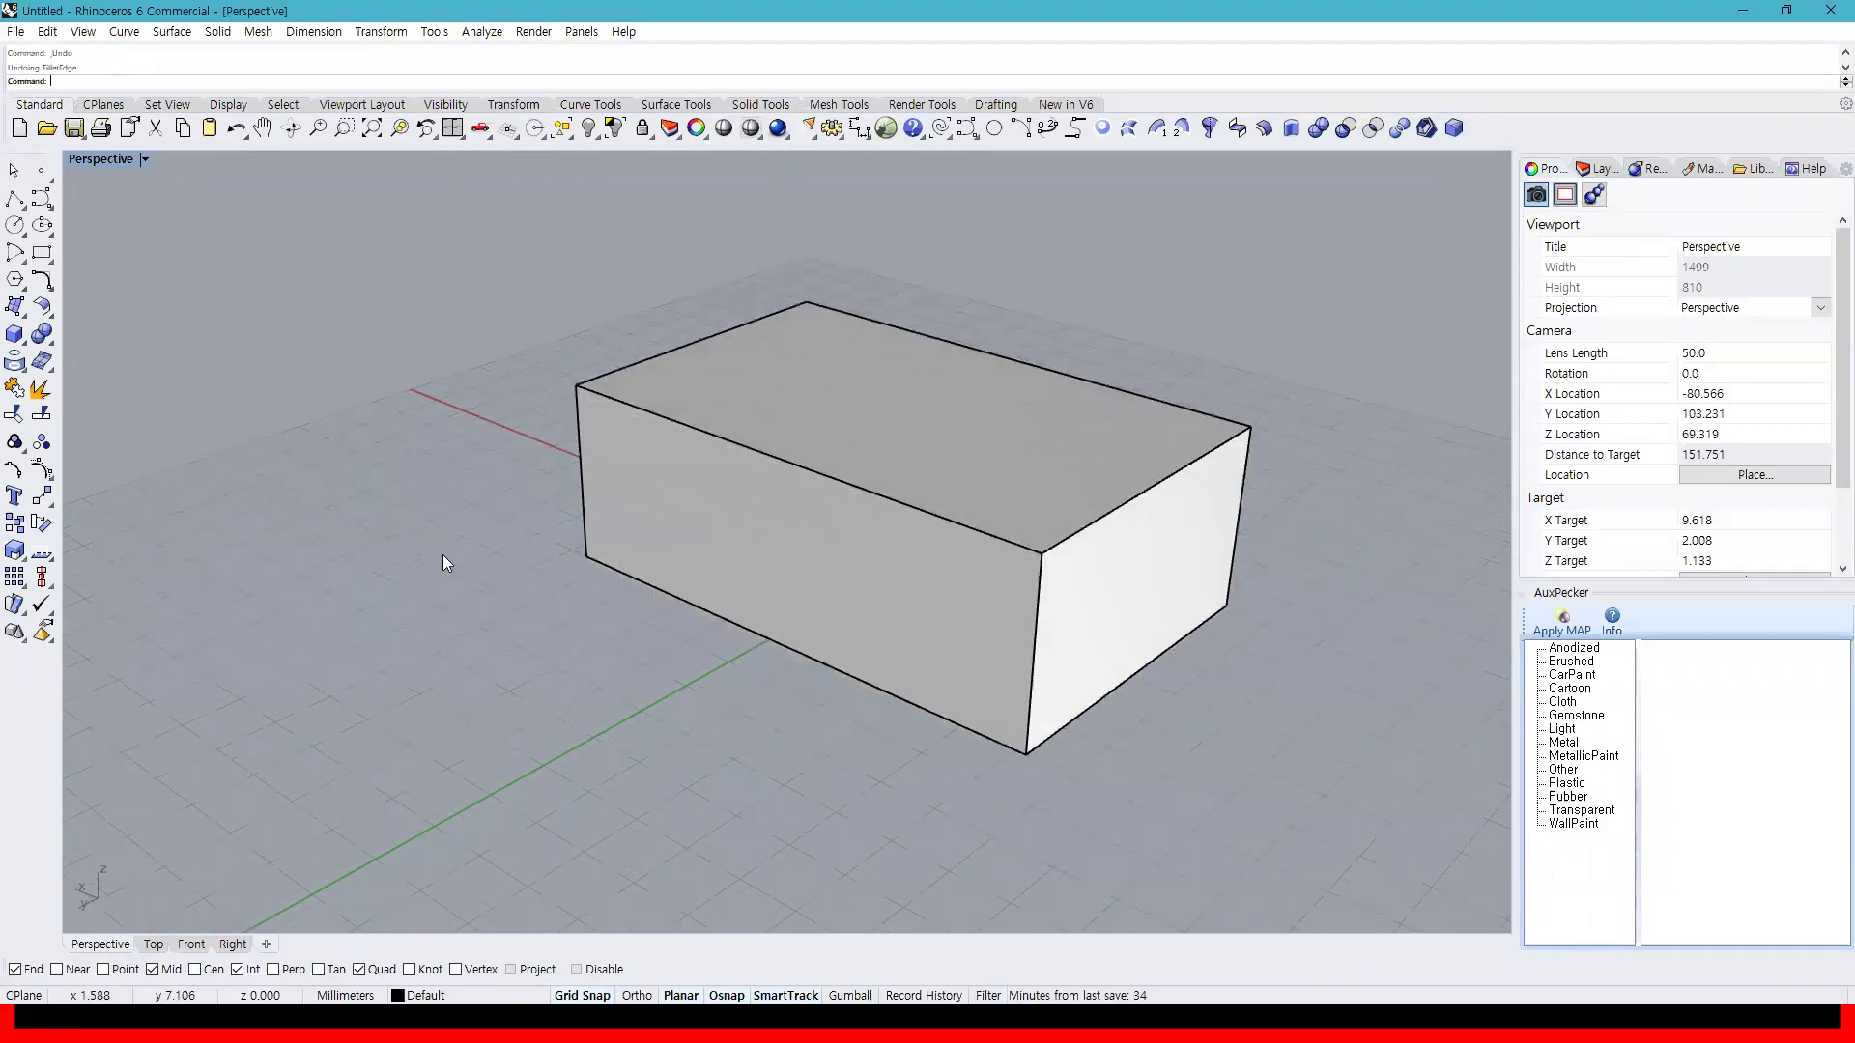
{"action": "left_click", "coordinate": [45, 340]}
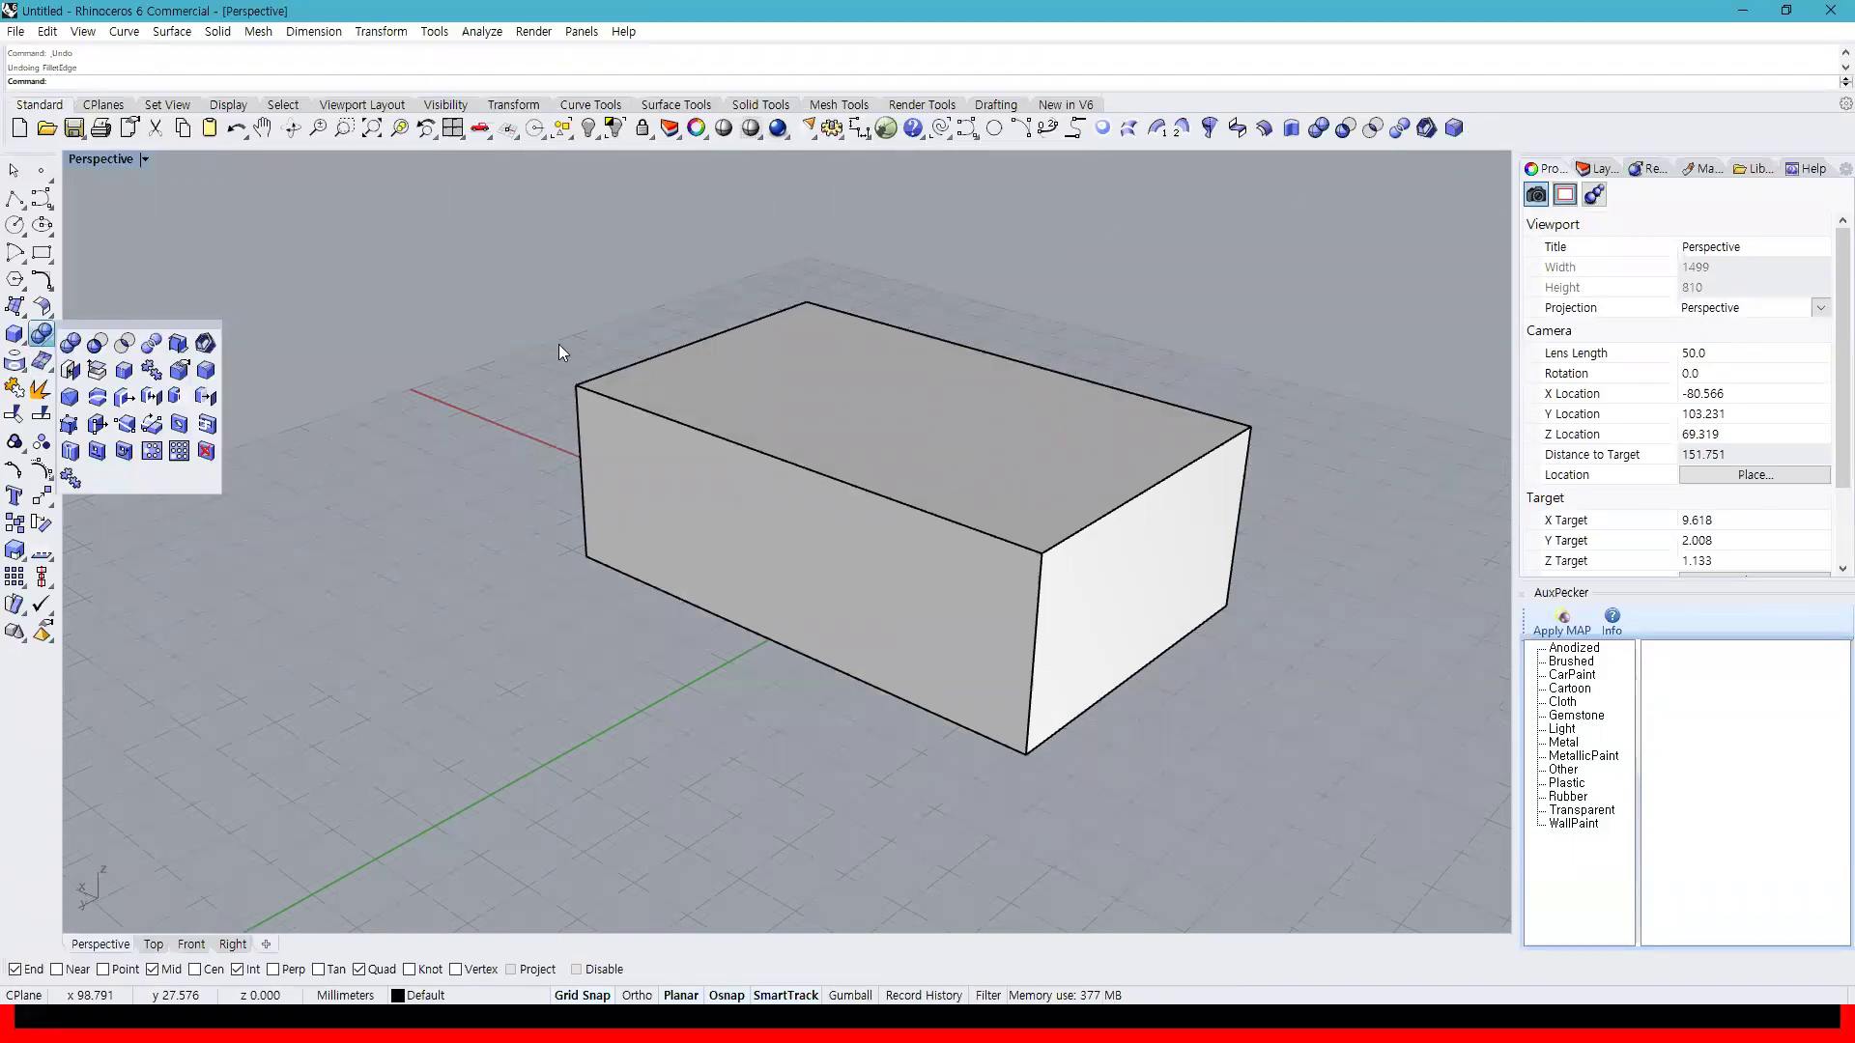
{"action": "left_click", "coordinate": [68, 399]}
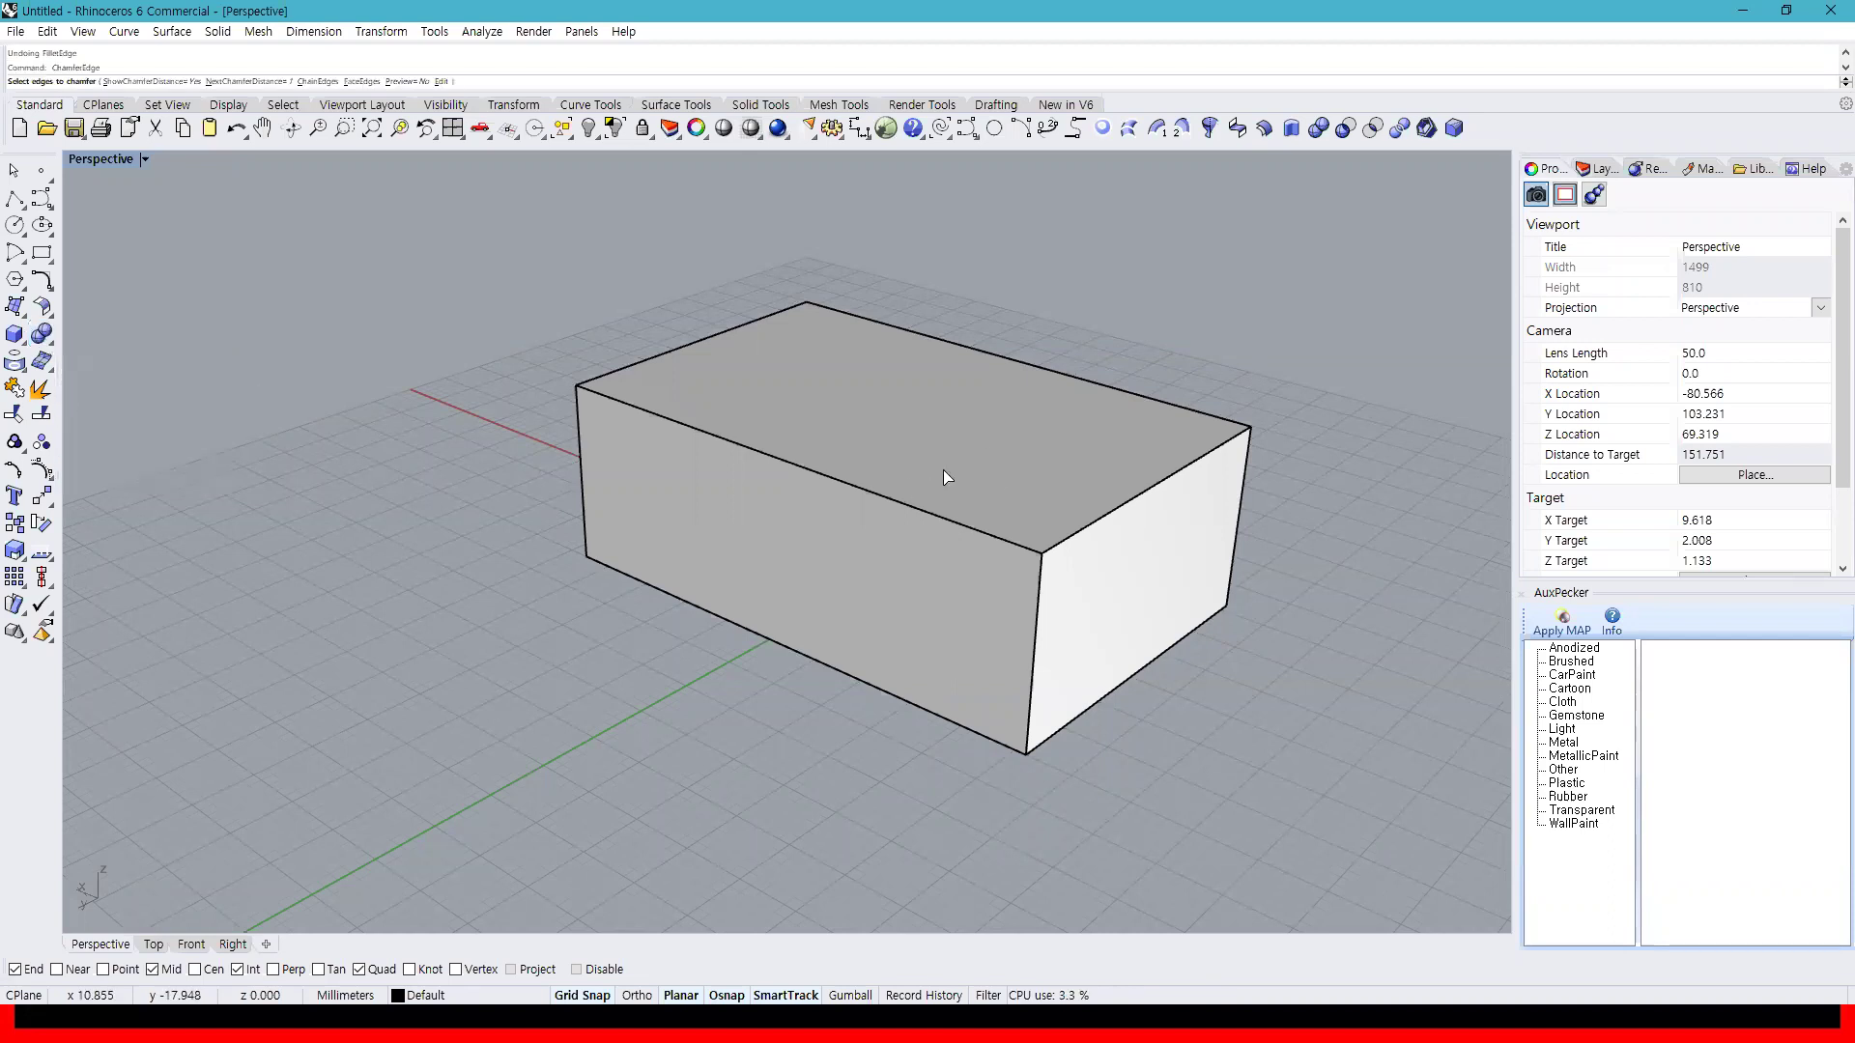
{"action": "type", "text": "5"}
{"action": "key", "text": "Return"}
{"action": "left_click", "coordinate": [1137, 498]}
{"action": "key", "text": "Return"}
{"action": "key", "text": "Return"}
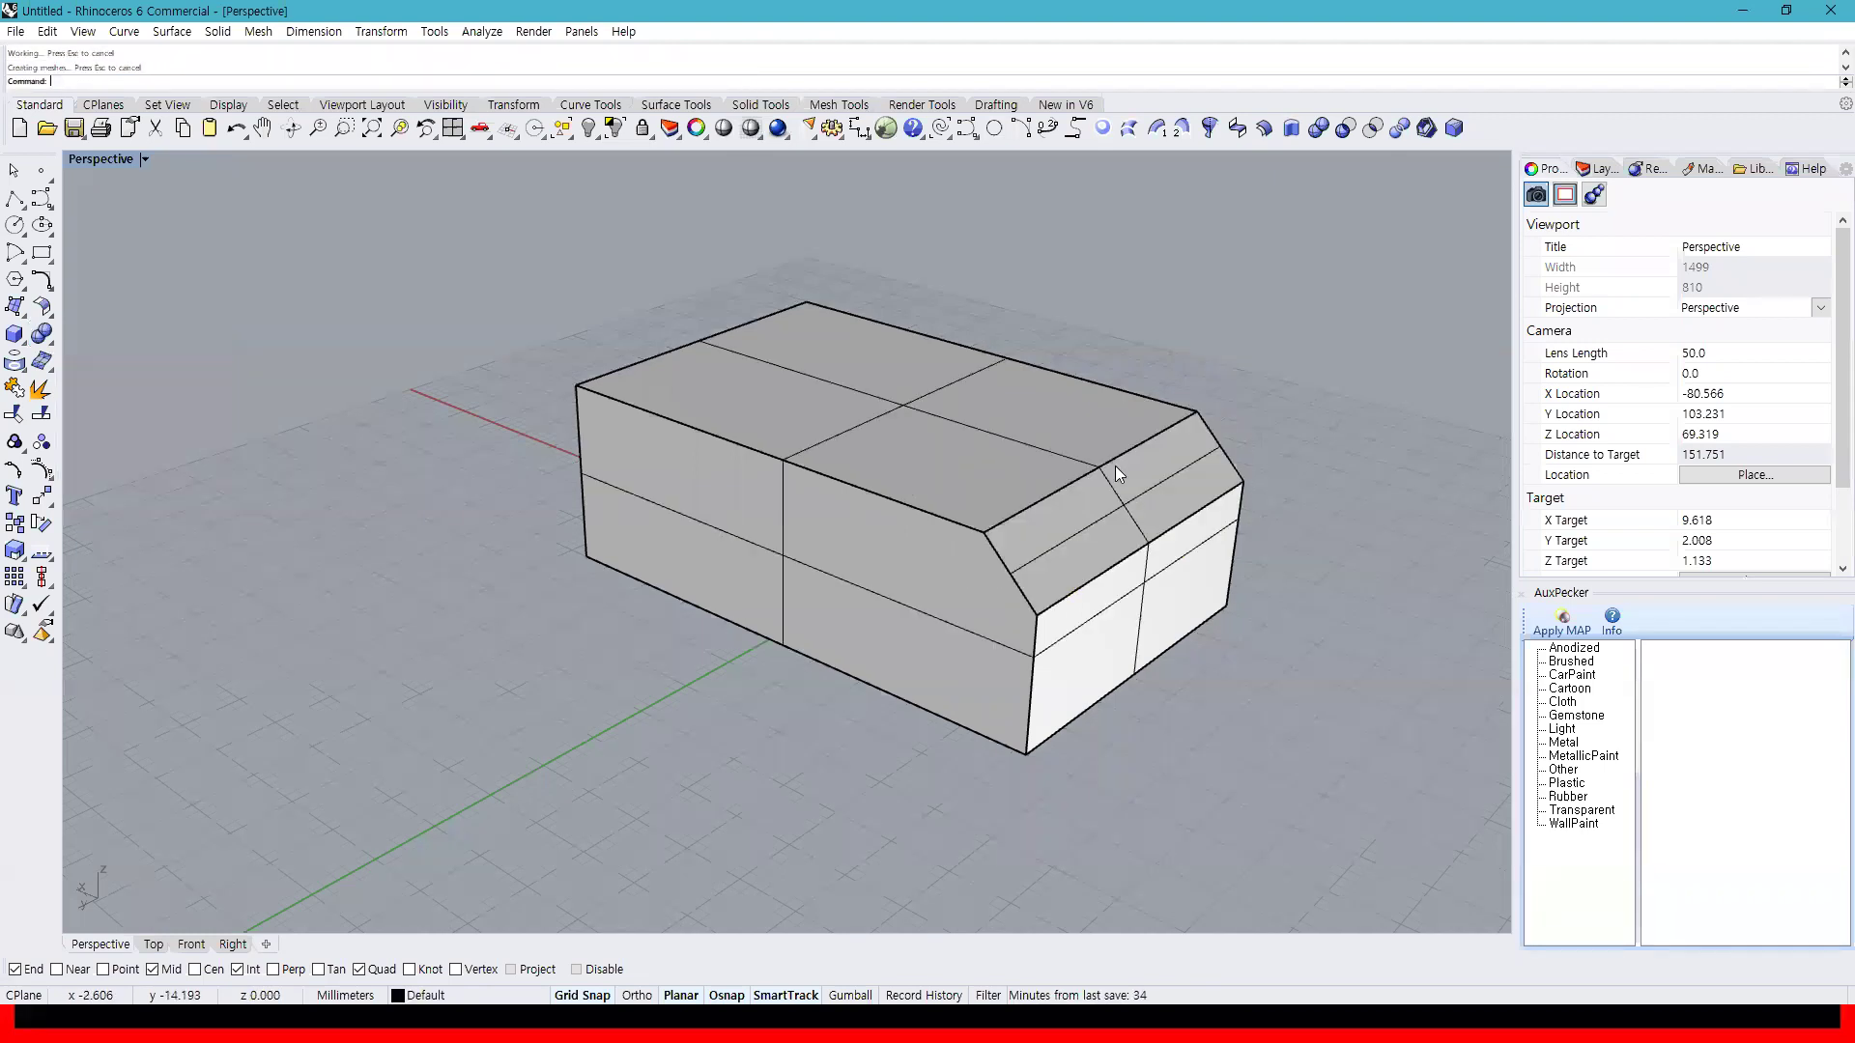
Undo the short-edge chamfer and chamfer the box's long top edge with the same distance
{"action": "left_click", "coordinate": [48, 287]}
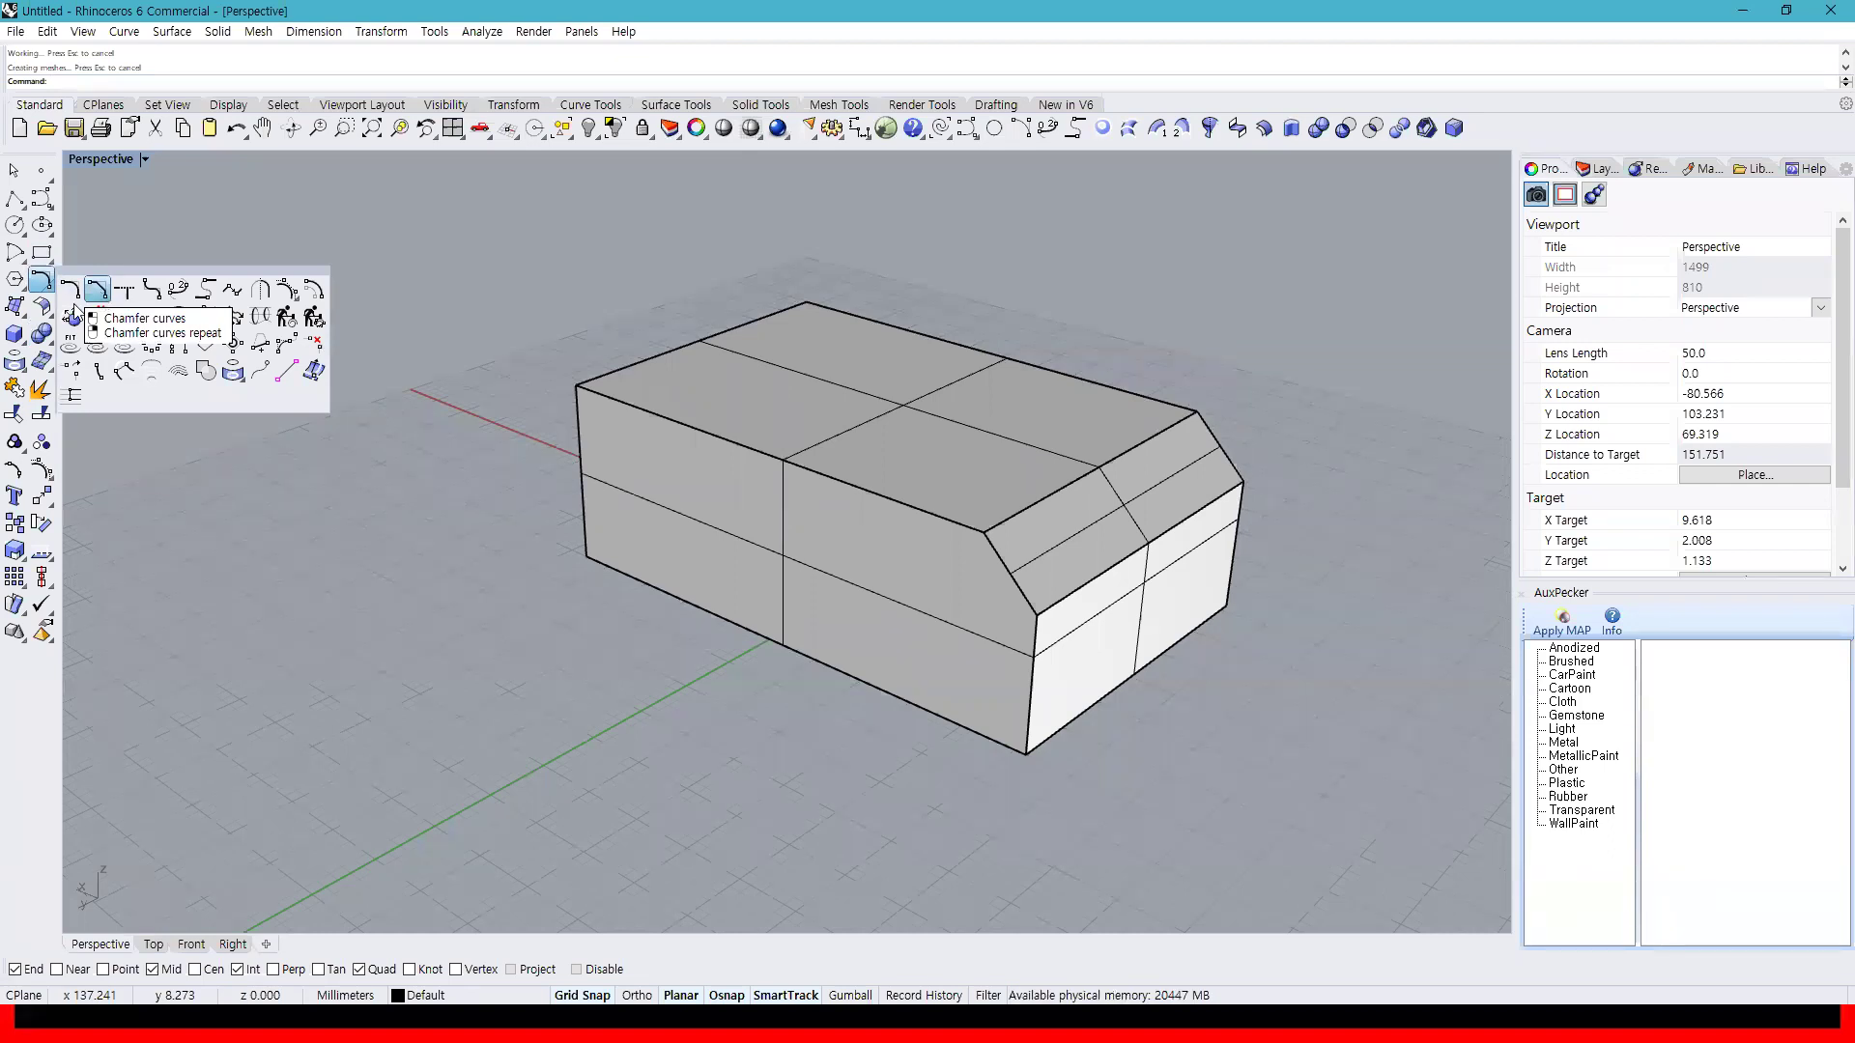
{"action": "left_click", "coordinate": [42, 340]}
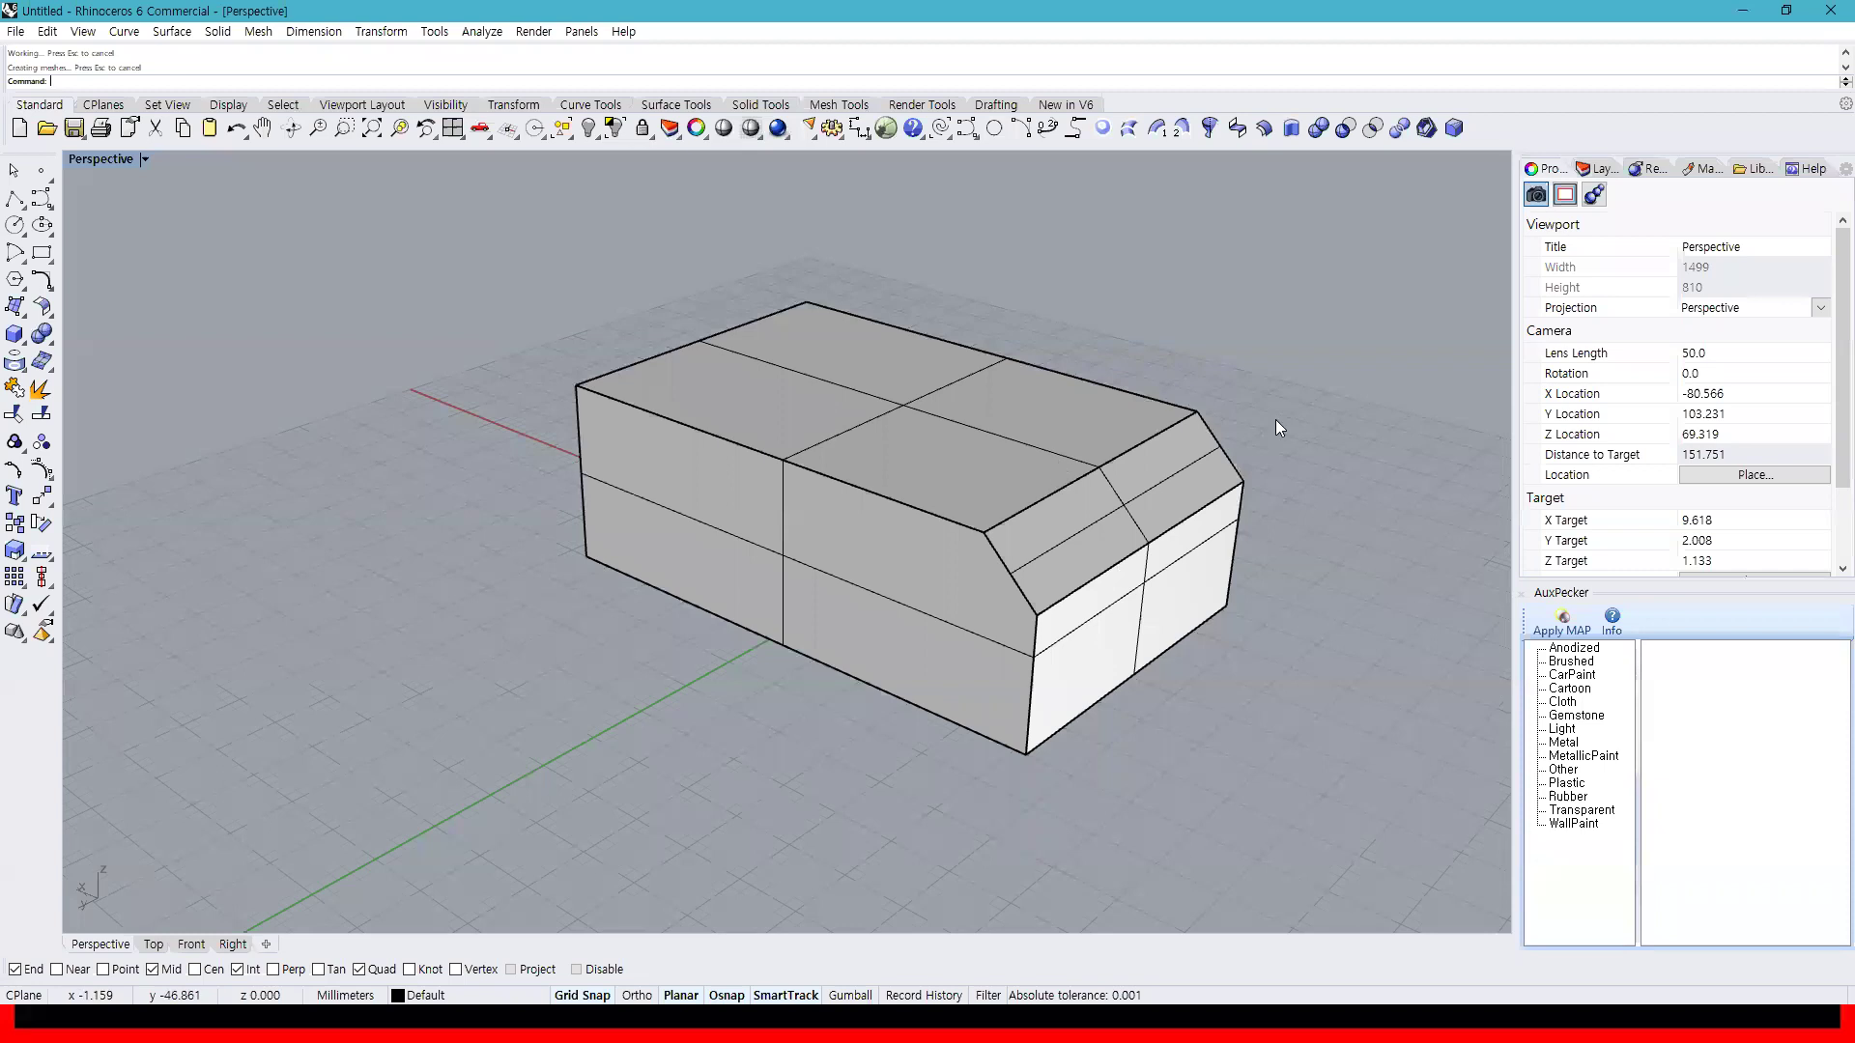
{"action": "key", "text": "ctrl+z"}
{"action": "key", "text": "ctrl+y"}
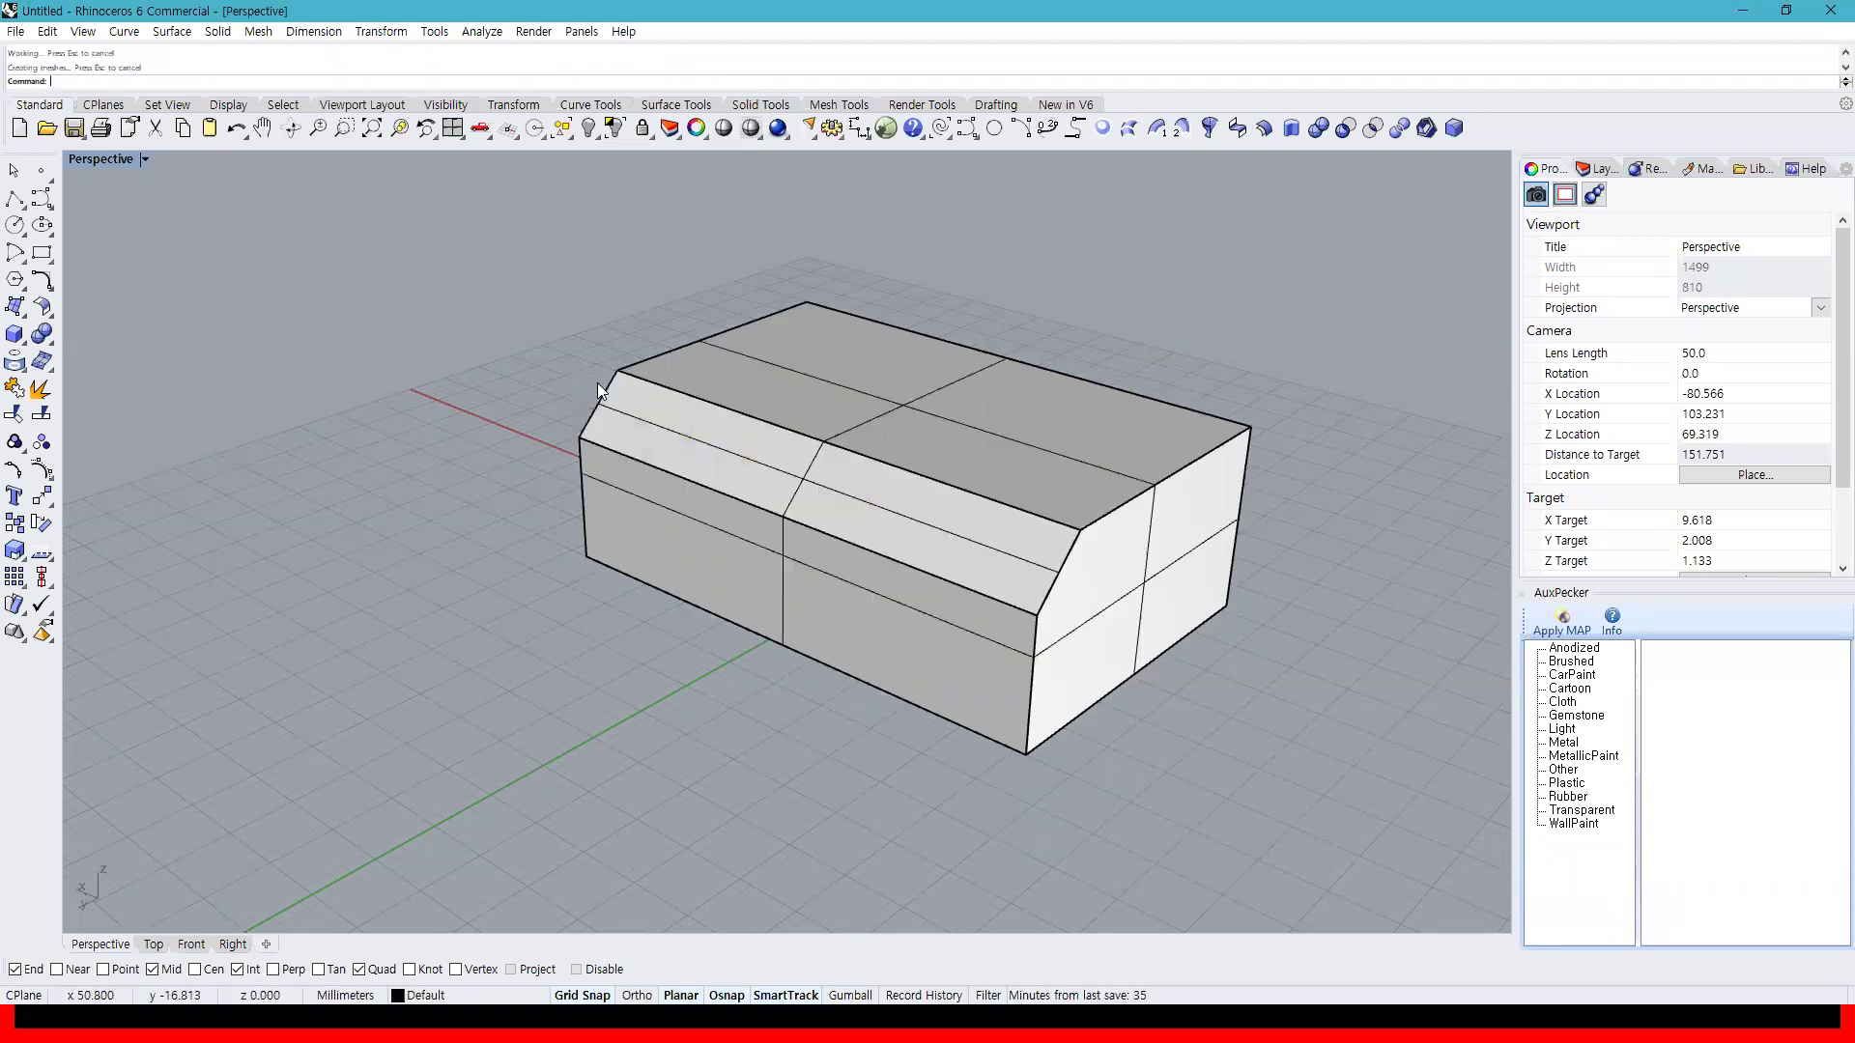
{"action": "right_click_drag", "start_coordinate": [1136, 638], "coordinate": [1019, 642]}
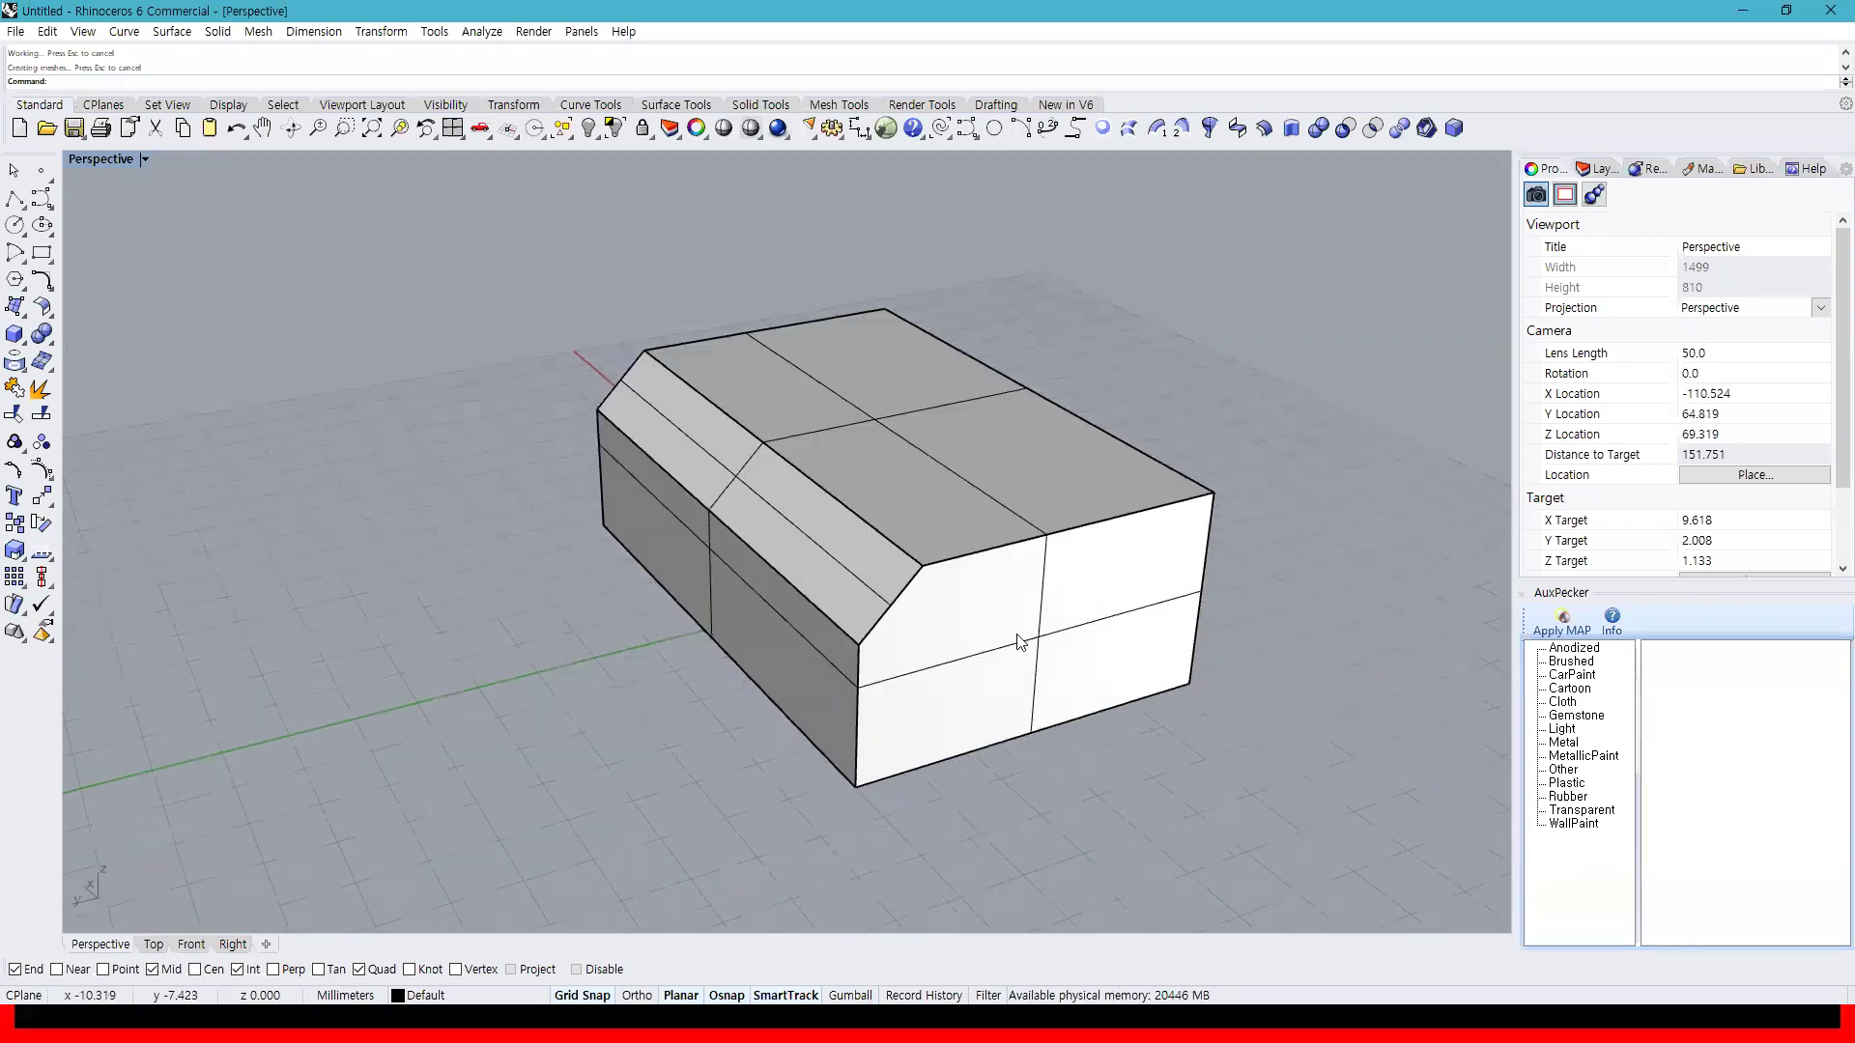
Chamfer the box's opposite long top edge and the bottom edge of its short end face with a distance of 5
{"action": "right_click", "coordinate": [1144, 483]}
{"action": "left_click", "coordinate": [1154, 461]}
{"action": "right_click", "coordinate": [1154, 462]}
{"action": "right_click", "coordinate": [1154, 464]}
{"action": "right_click", "coordinate": [1176, 678]}
{"action": "left_click", "coordinate": [1175, 688]}
{"action": "right_click", "coordinate": [1174, 686]}
{"action": "right_click", "coordinate": [1173, 688]}
{"action": "right_click_drag", "start_coordinate": [1169, 692], "coordinate": [835, 553]}
Chamfer the bottom edge of the other end face and a neighbouring edge with the same distance of 5
{"action": "right_click", "coordinate": [718, 599]}
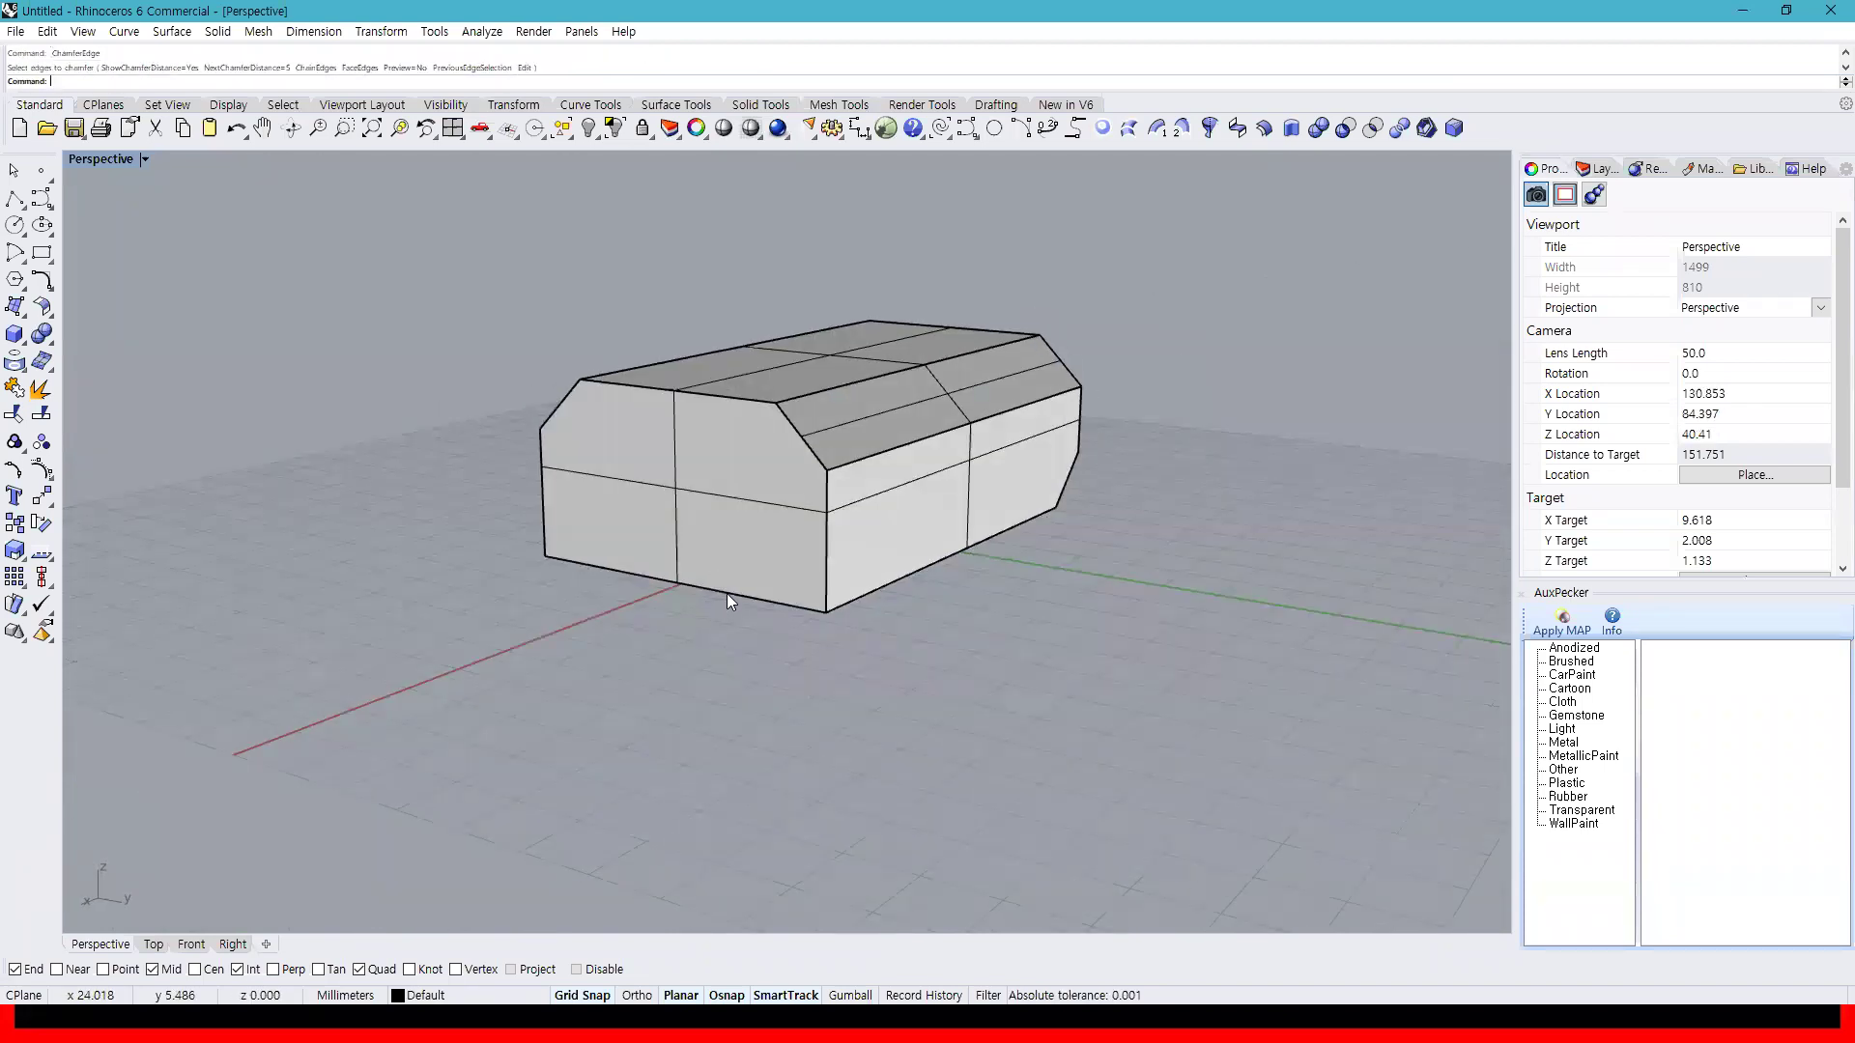
{"action": "left_click", "coordinate": [727, 593]}
{"action": "right_click_drag", "start_coordinate": [727, 594], "coordinate": [895, 549]}
{"action": "right_click", "coordinate": [531, 574]}
{"action": "left_click", "coordinate": [911, 536]}
{"action": "right_click", "coordinate": [1005, 528]}
{"action": "right_click", "coordinate": [1039, 514]}
Chamfer two more edges around the already bevelled end of the box, one after the other, with a distance of 5
{"action": "right_click_drag", "start_coordinate": [1160, 499], "coordinate": [833, 509]}
{"action": "right_click_drag", "start_coordinate": [1257, 542], "coordinate": [1053, 543]}
{"action": "right_click", "coordinate": [1035, 630]}
{"action": "left_click", "coordinate": [1021, 651]}
{"action": "right_click", "coordinate": [991, 616]}
{"action": "right_click", "coordinate": [995, 570]}
{"action": "right_click", "coordinate": [992, 514]}
{"action": "left_click", "coordinate": [987, 504]}
{"action": "right_click", "coordinate": [988, 511]}
{"action": "right_click", "coordinate": [992, 514]}
Chamfer the remaining vertical edge of the end face with a distance of 5 and undo that chamfer
{"action": "right_click_drag", "start_coordinate": [1036, 534], "coordinate": [935, 435]}
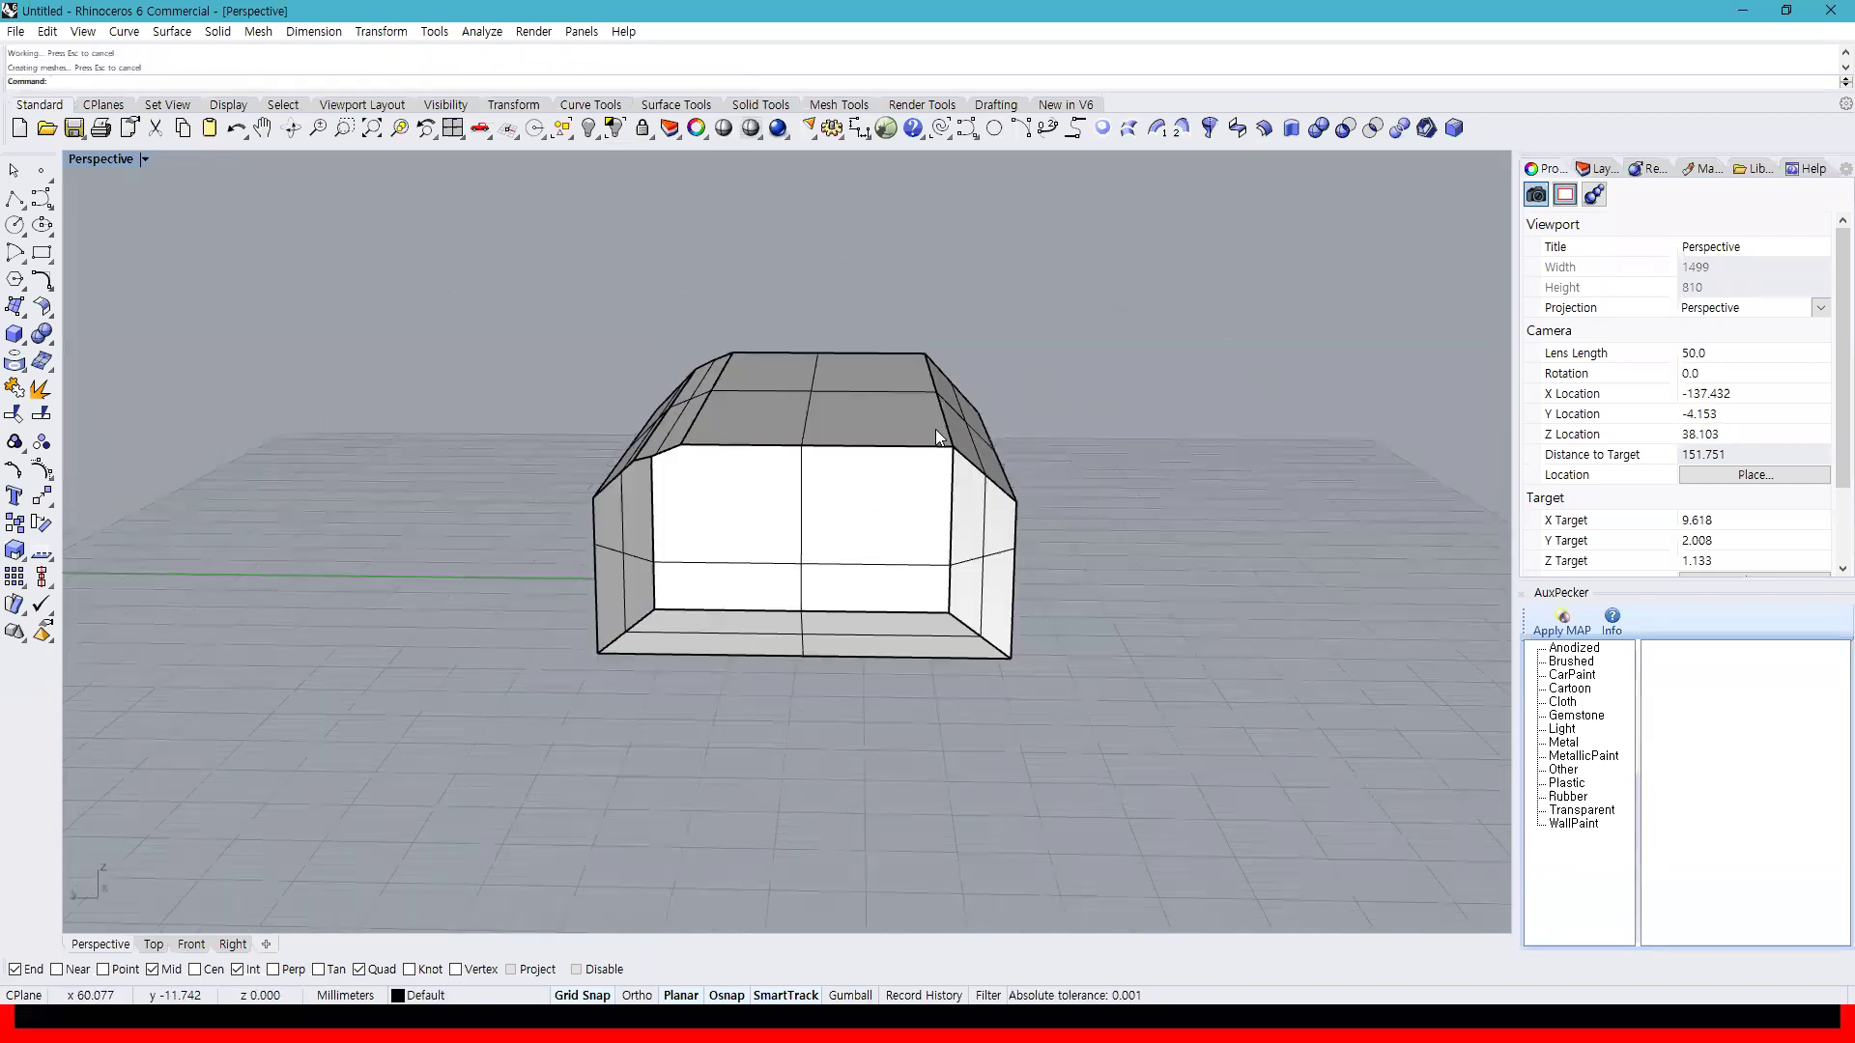
{"action": "left_click", "coordinate": [952, 511]}
{"action": "right_click", "coordinate": [928, 570]}
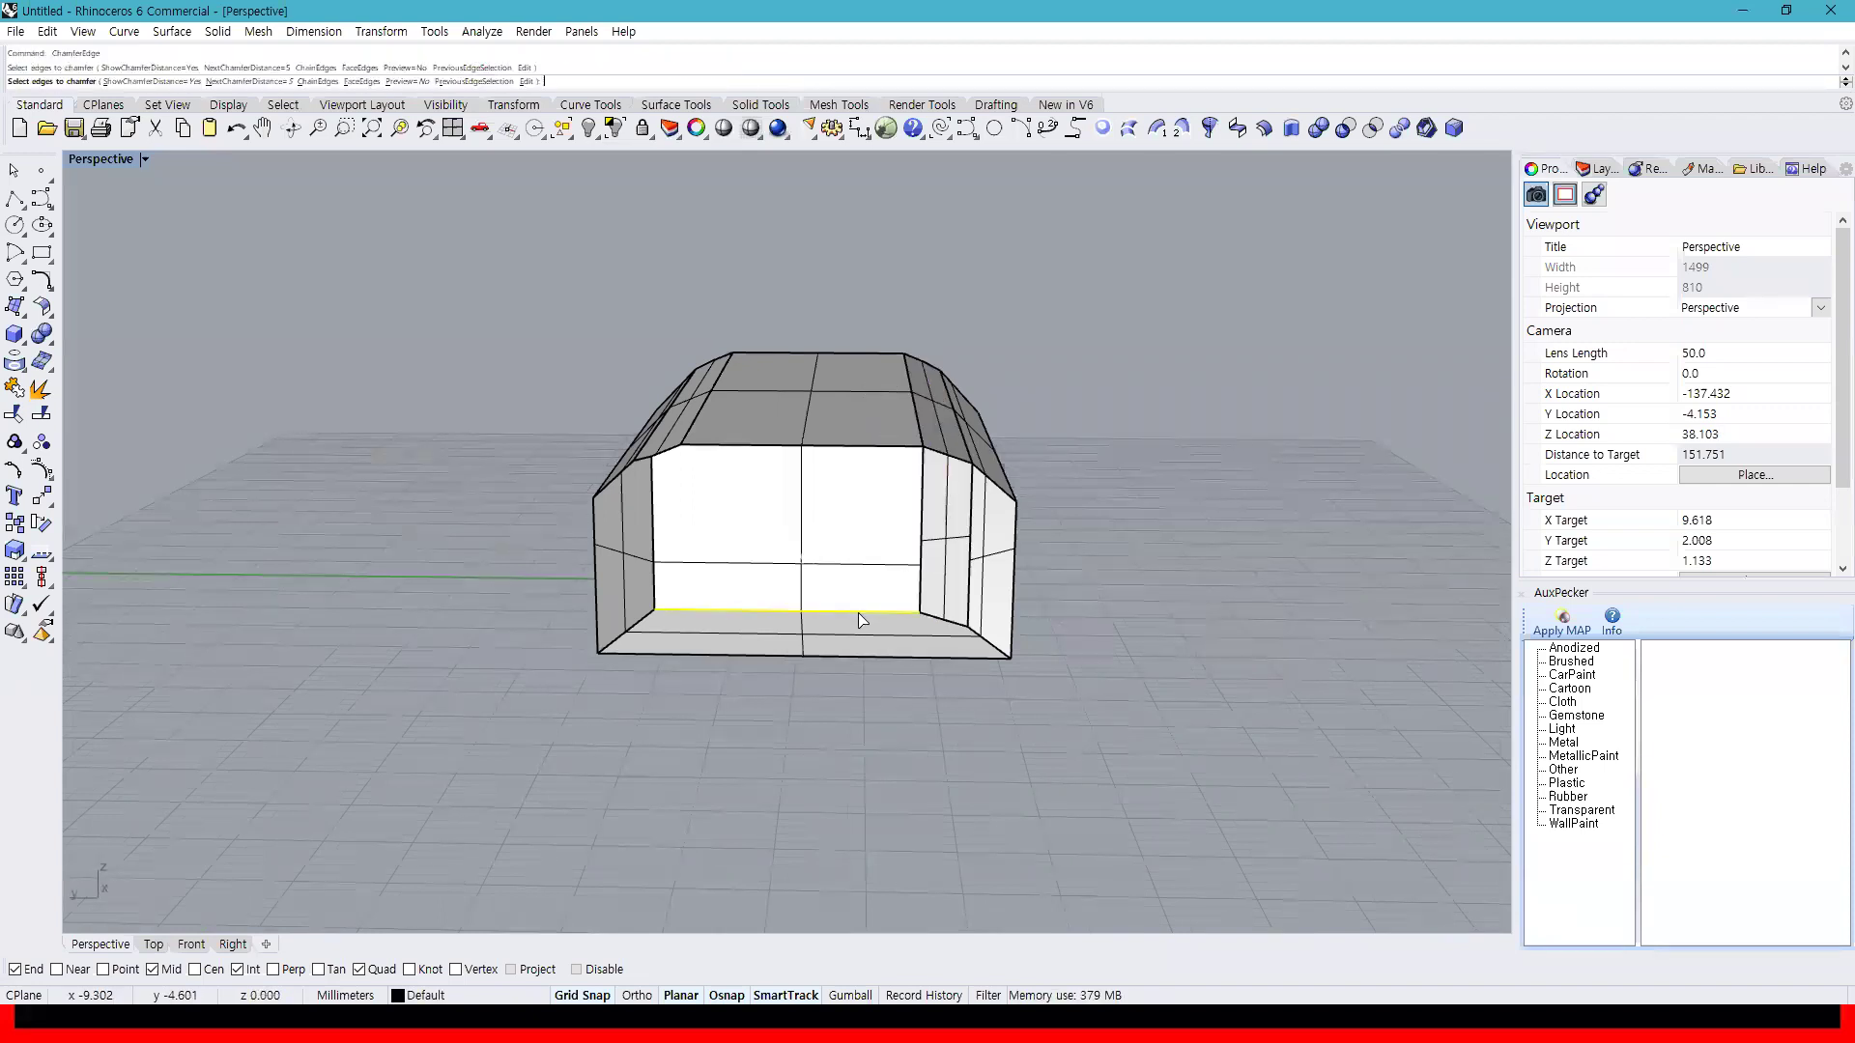
{"action": "key", "text": "ctrl+z"}
{"action": "right_click_drag", "start_coordinate": [860, 611], "coordinate": [699, 595]}
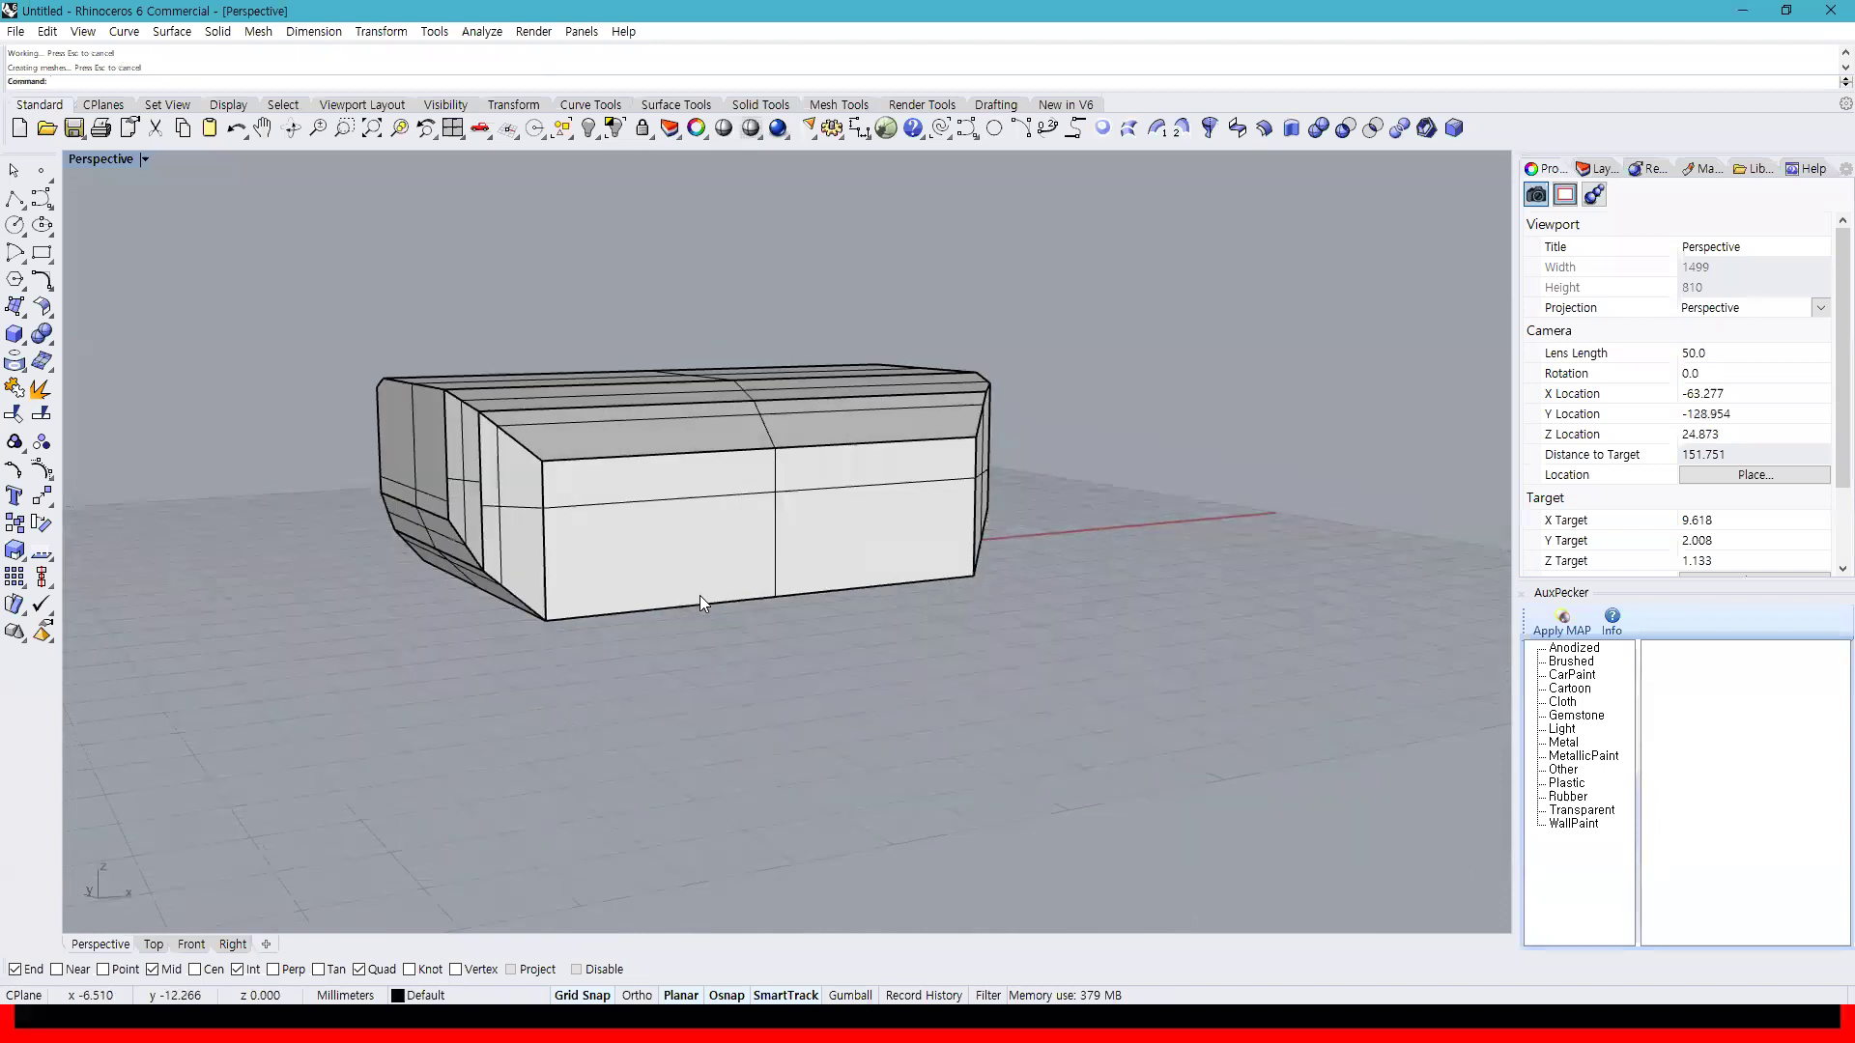
Delete the chamfered solid and draw a new box about 39 by 47 mm and 11 mm high around the origin
{"action": "left_click", "coordinate": [433, 367]}
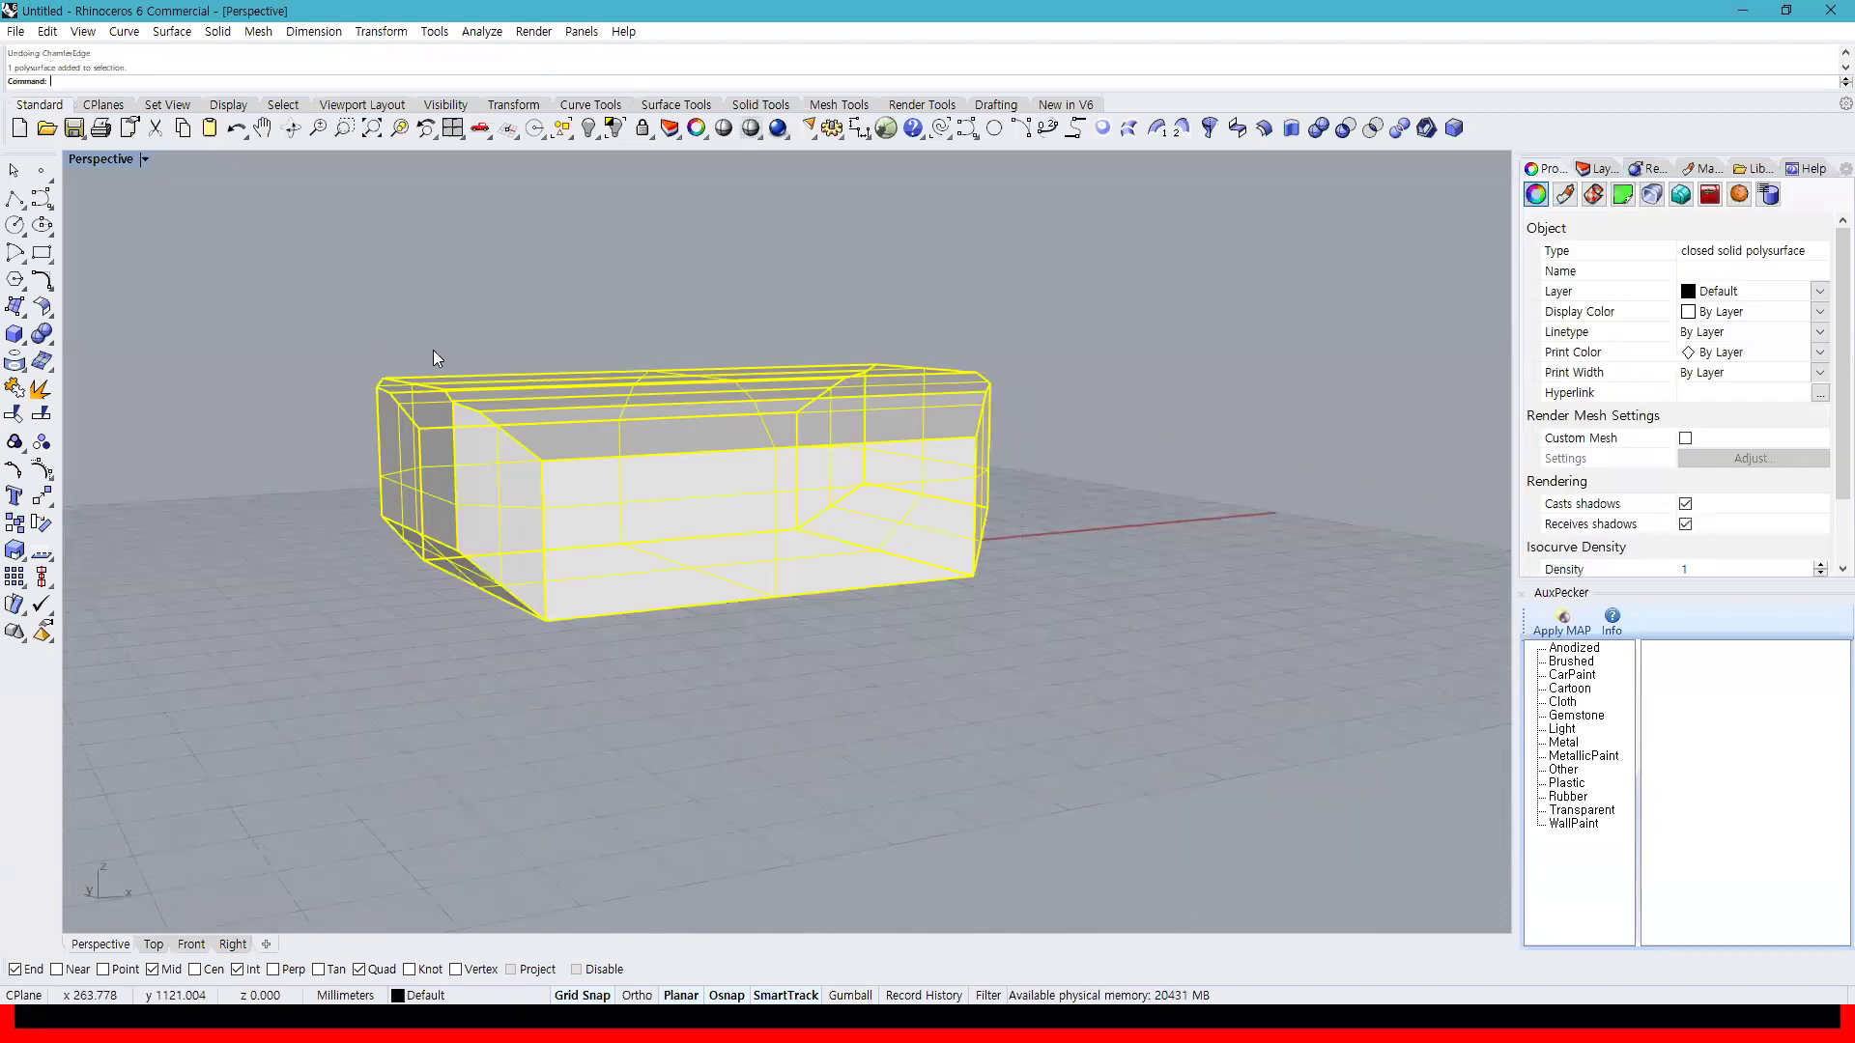
{"action": "key", "text": "Delete"}
{"action": "left_click", "coordinate": [42, 333]}
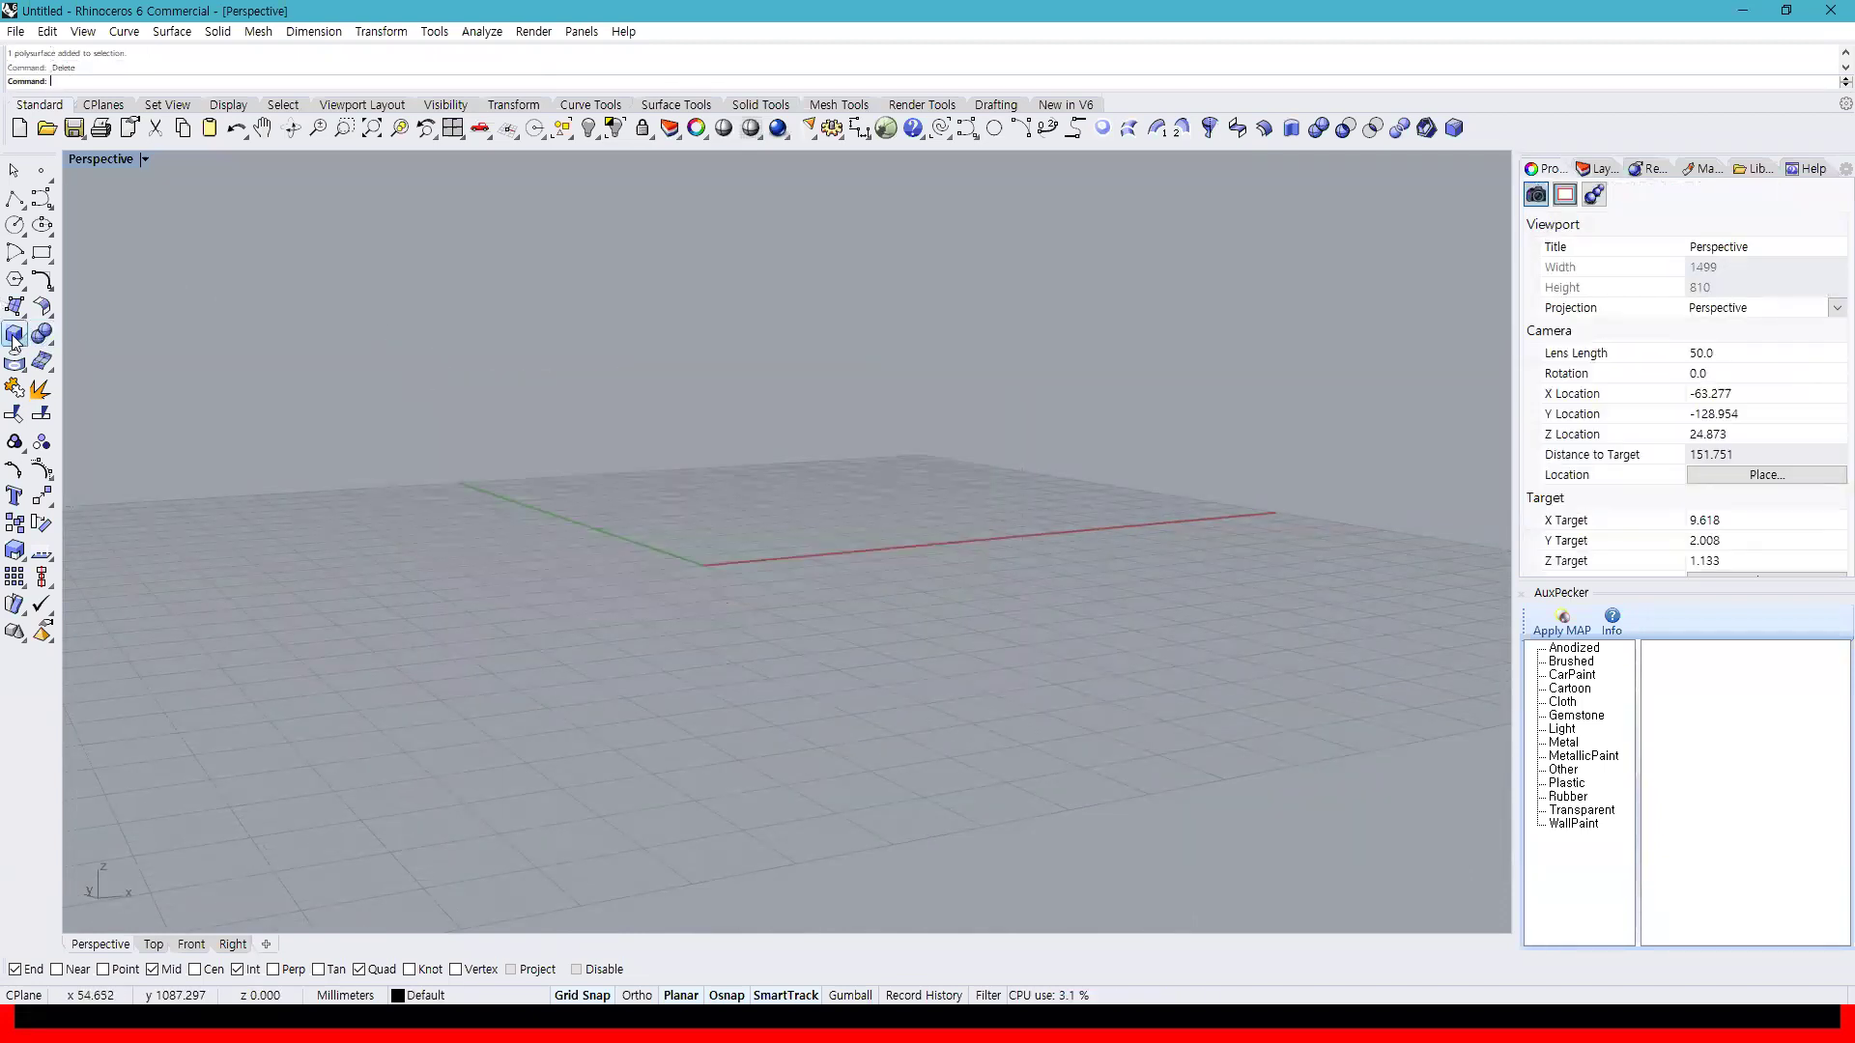
{"action": "left_click", "coordinate": [500, 571]}
{"action": "left_click", "coordinate": [1219, 621]}
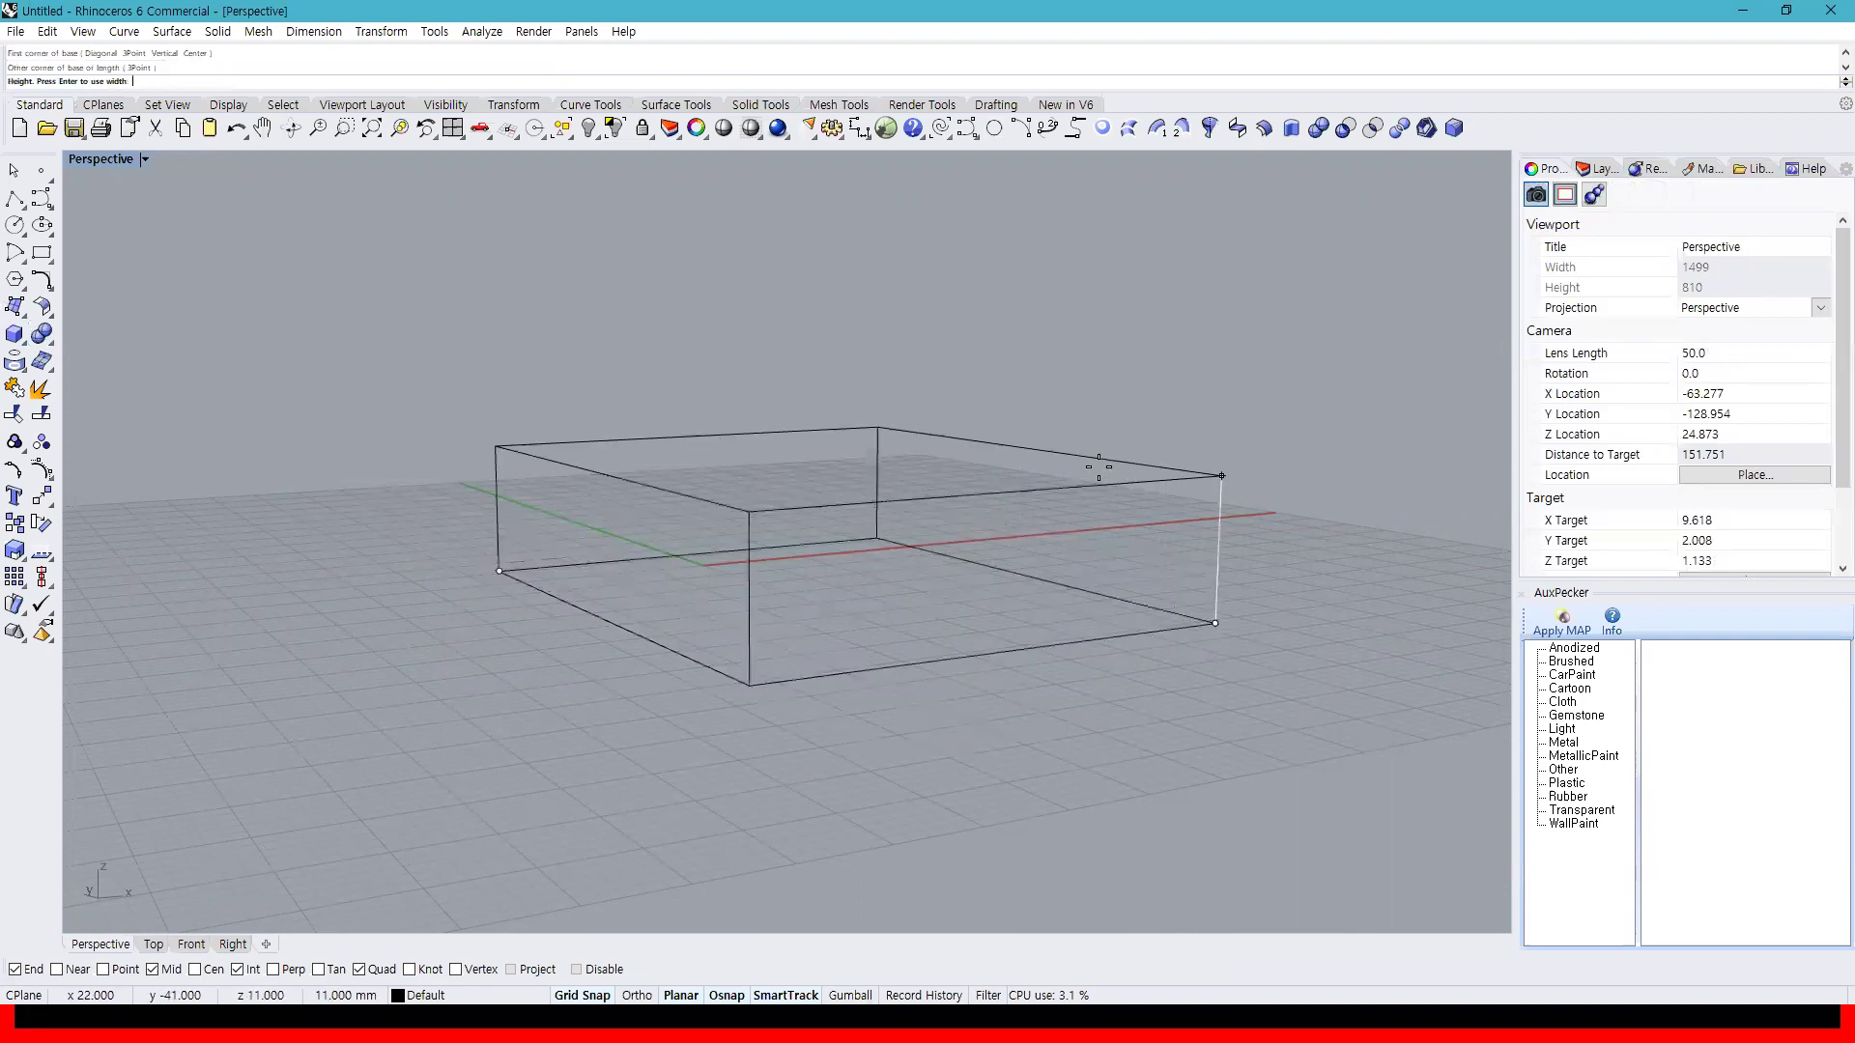
{"action": "left_click", "coordinate": [1125, 472]}
{"action": "right_click_drag", "start_coordinate": [986, 414], "coordinate": [654, 505]}
Stretch the box upward to about double height with Scale 1D from a bottom corner, and undo the scaling
{"action": "left_click", "coordinate": [43, 338]}
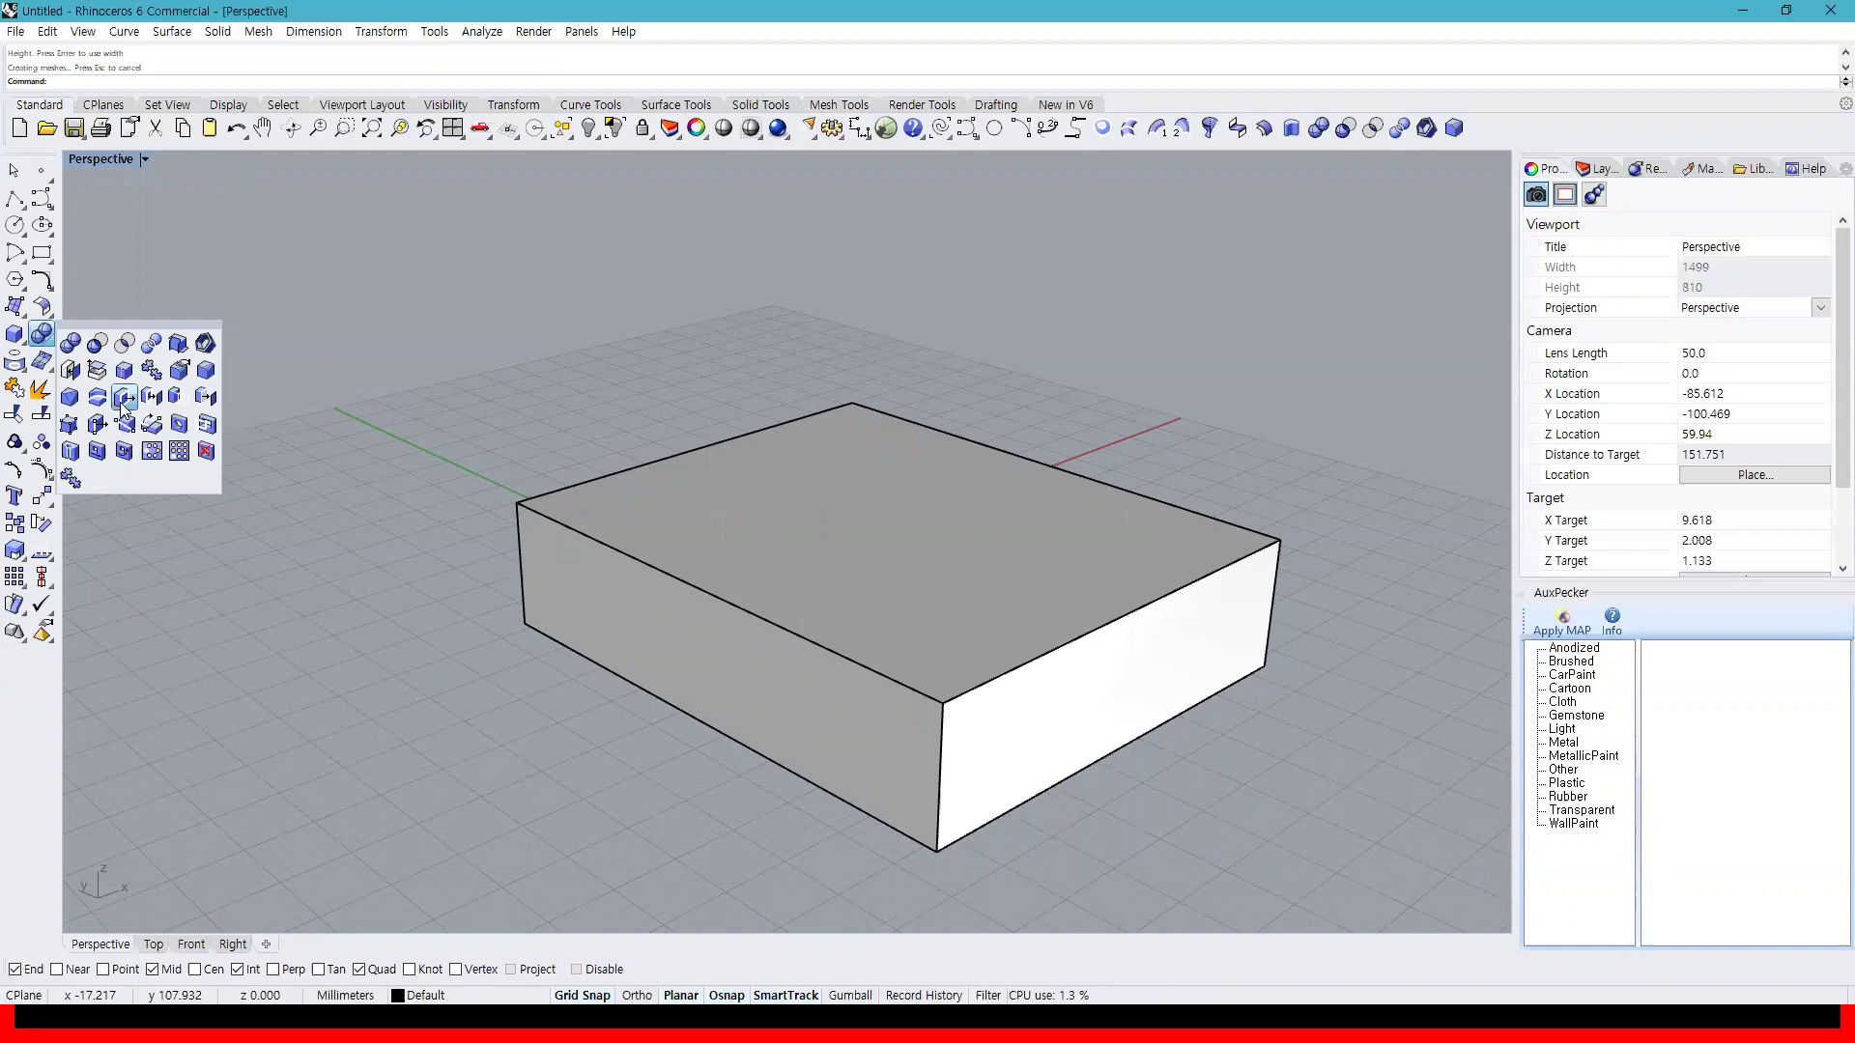
{"action": "left_click", "coordinate": [833, 568]}
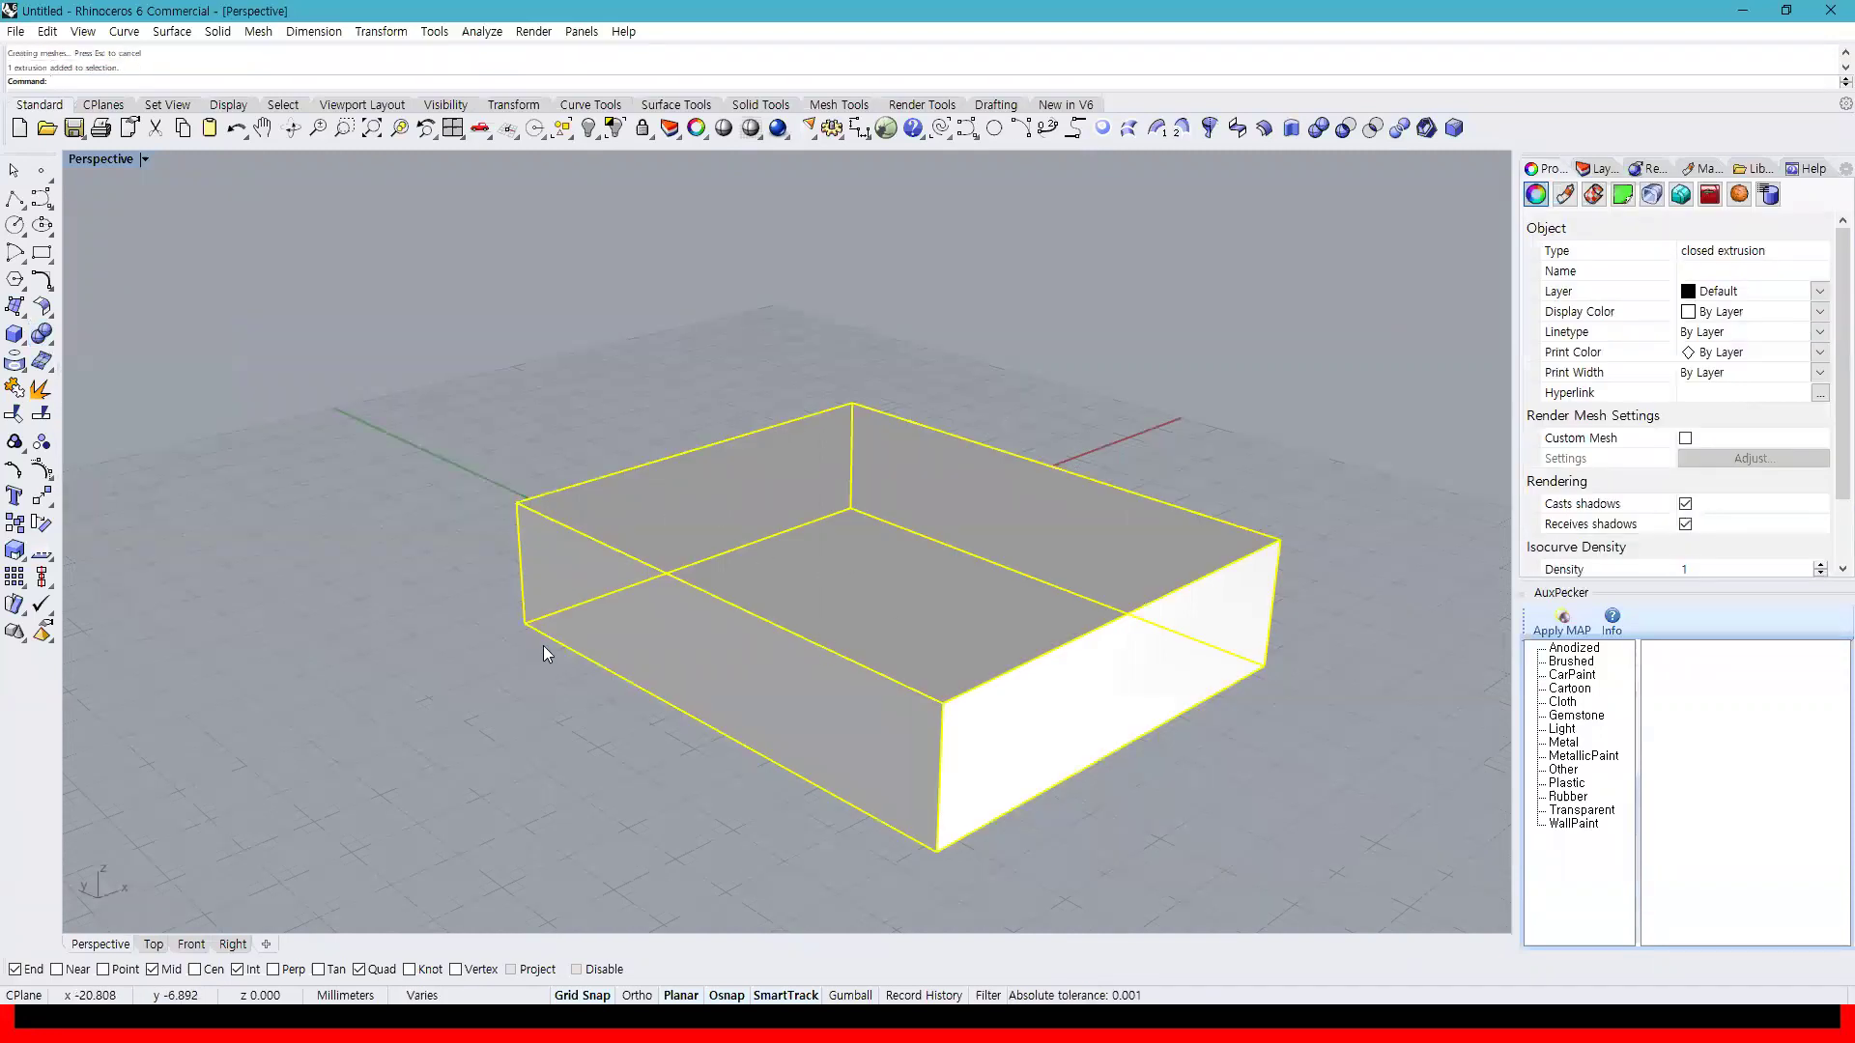
{"action": "right_click_drag", "start_coordinate": [512, 587], "coordinate": [675, 570]}
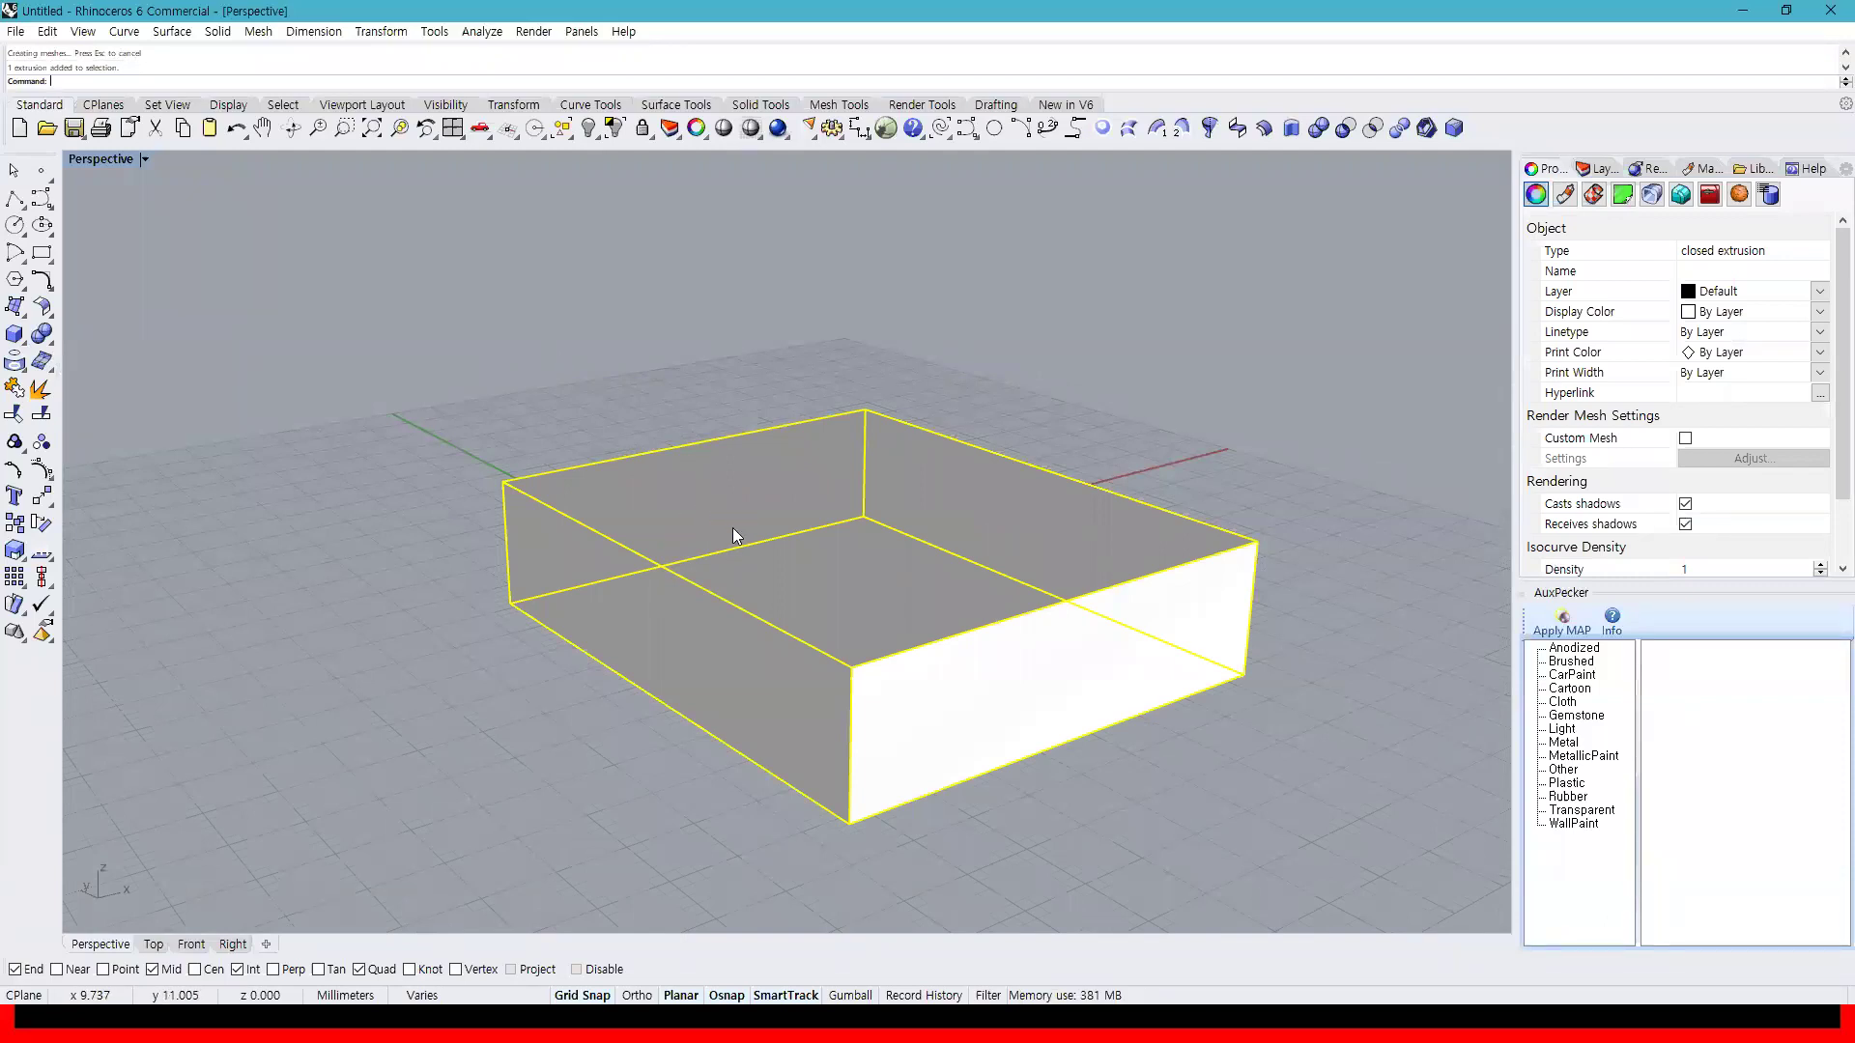
{"action": "left_click", "coordinate": [13, 556]}
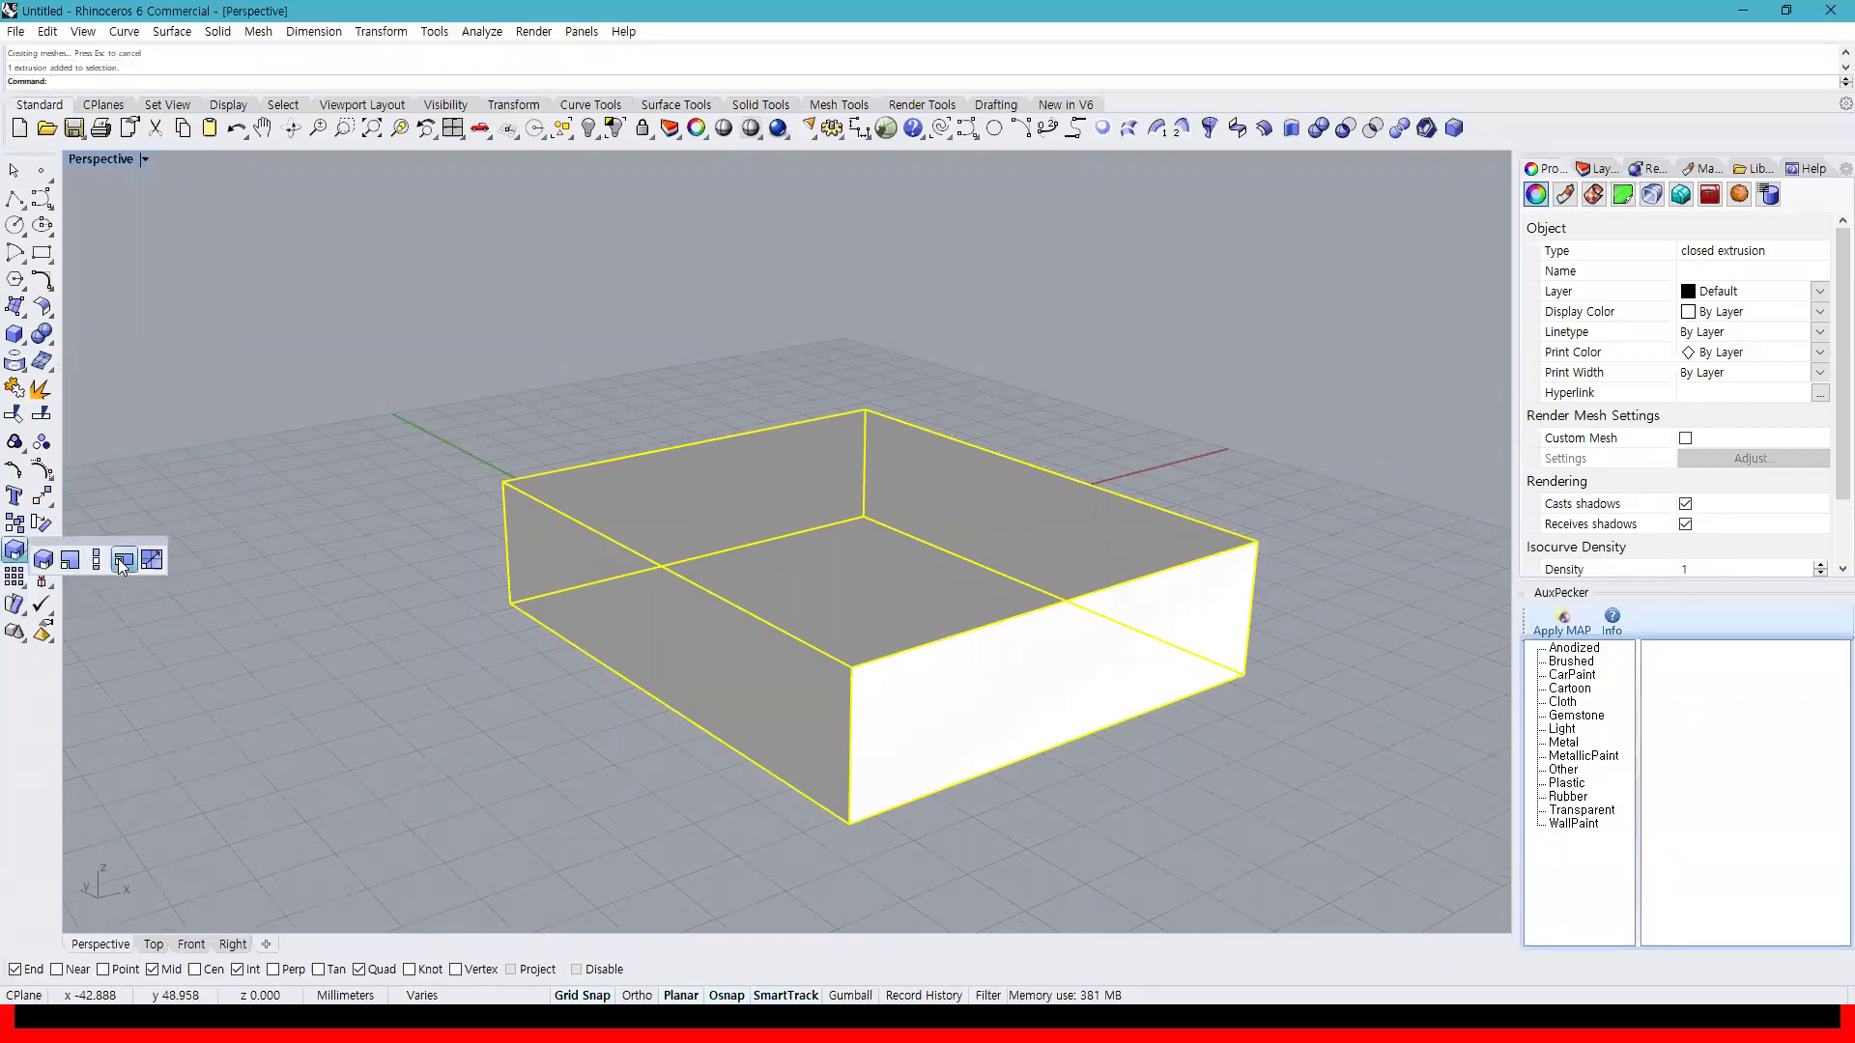
{"action": "left_click", "coordinate": [106, 556]}
{"action": "left_click", "coordinate": [510, 603]}
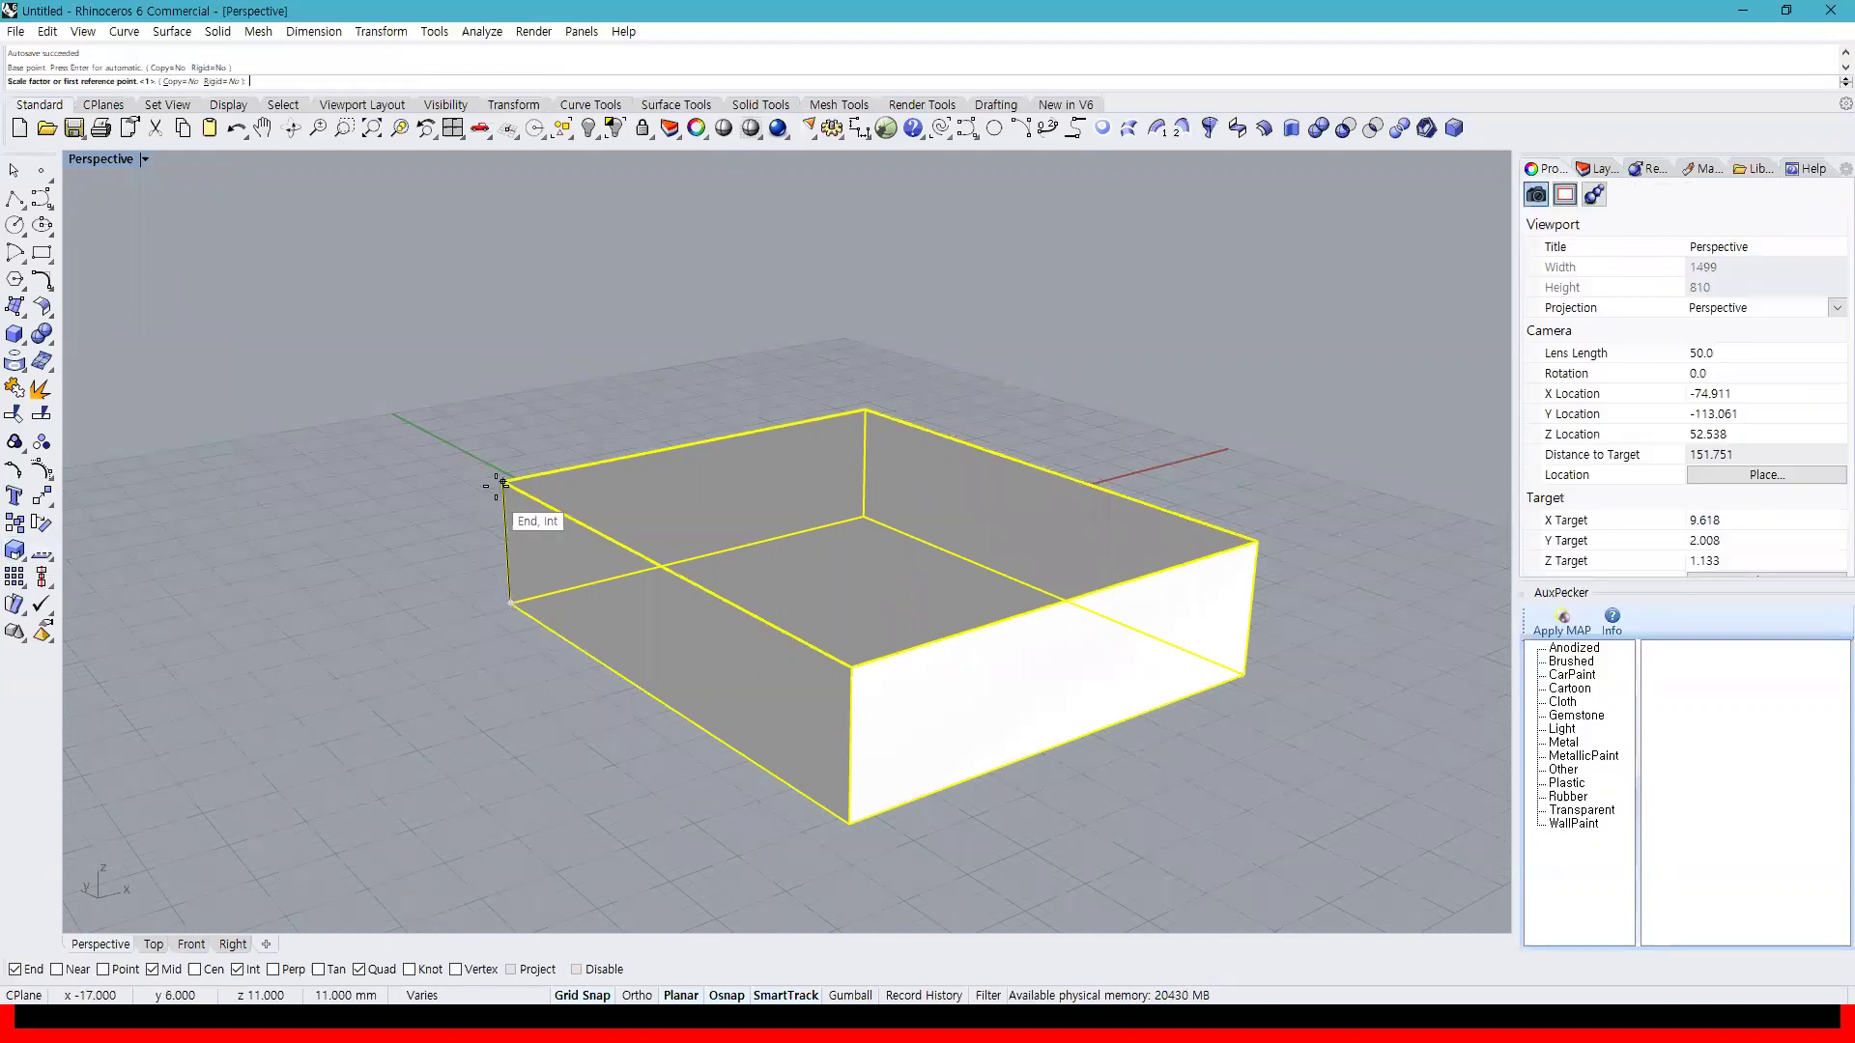
{"action": "left_click", "coordinate": [503, 481]}
{"action": "left_click", "coordinate": [476, 352]}
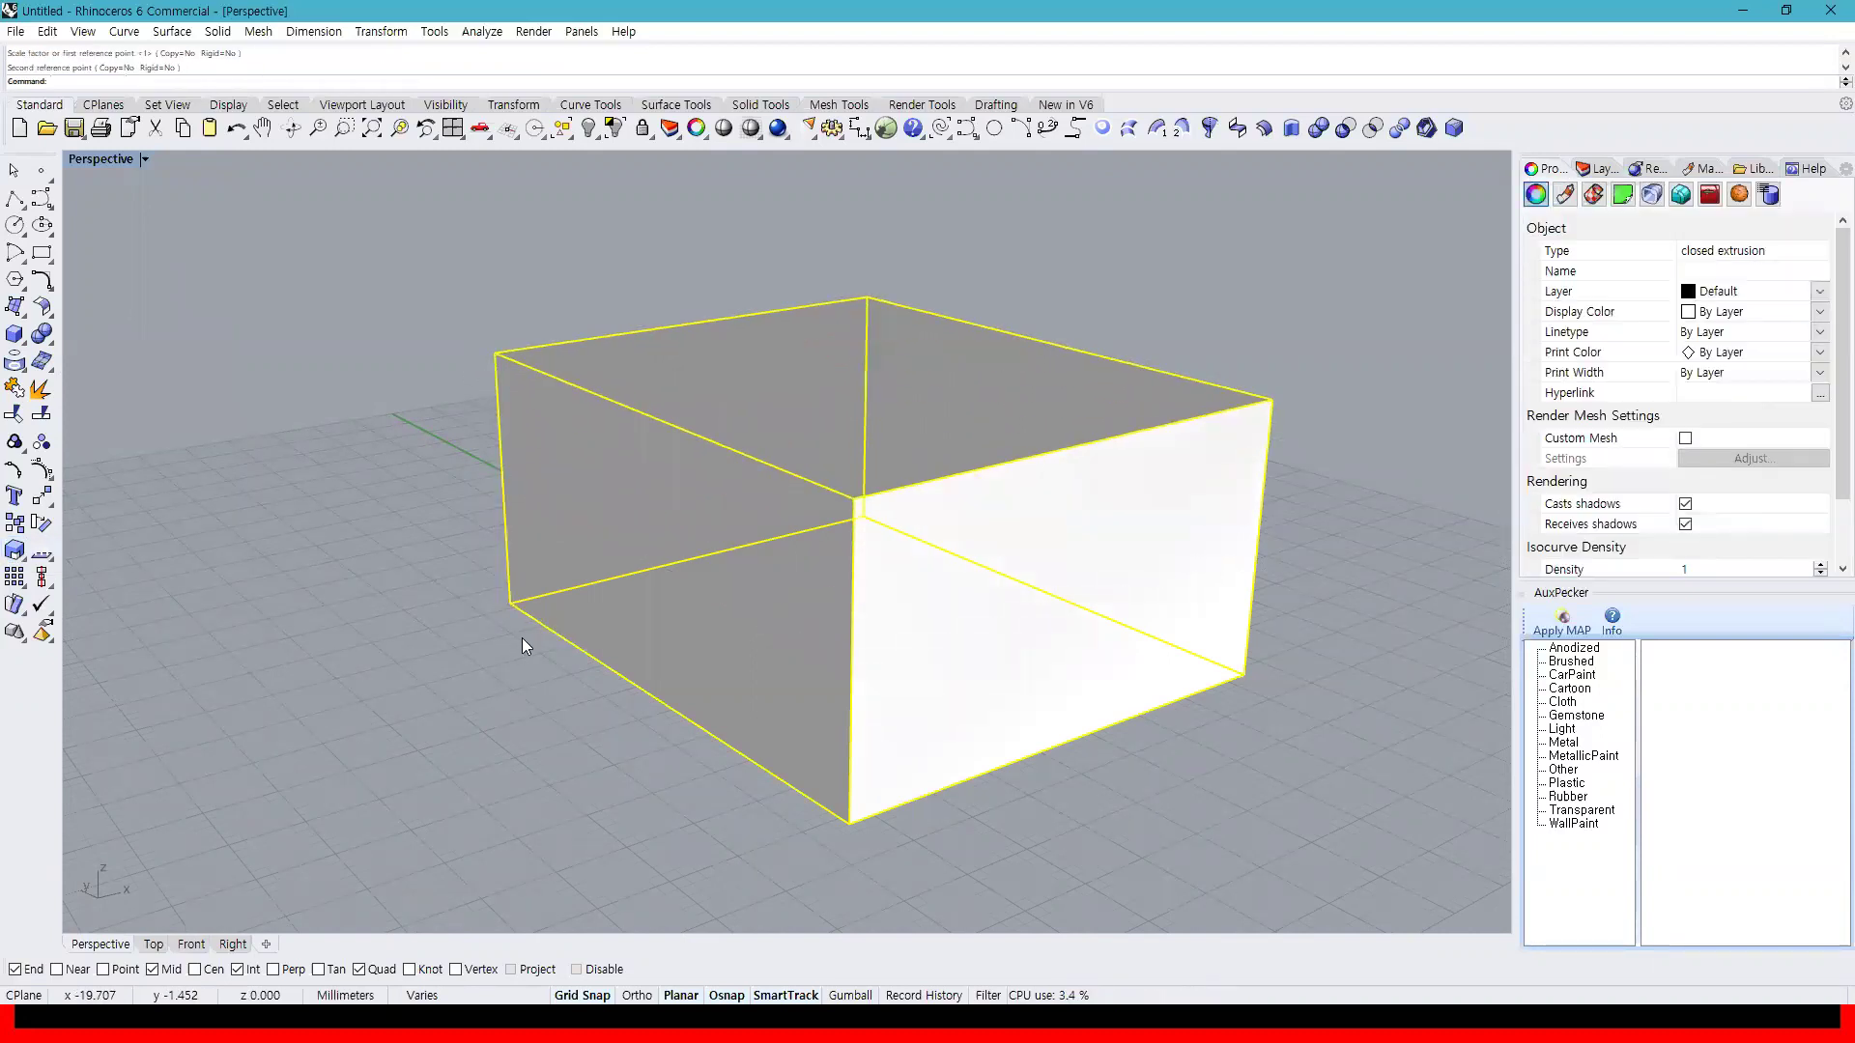
{"action": "key", "text": "ctrl+z"}
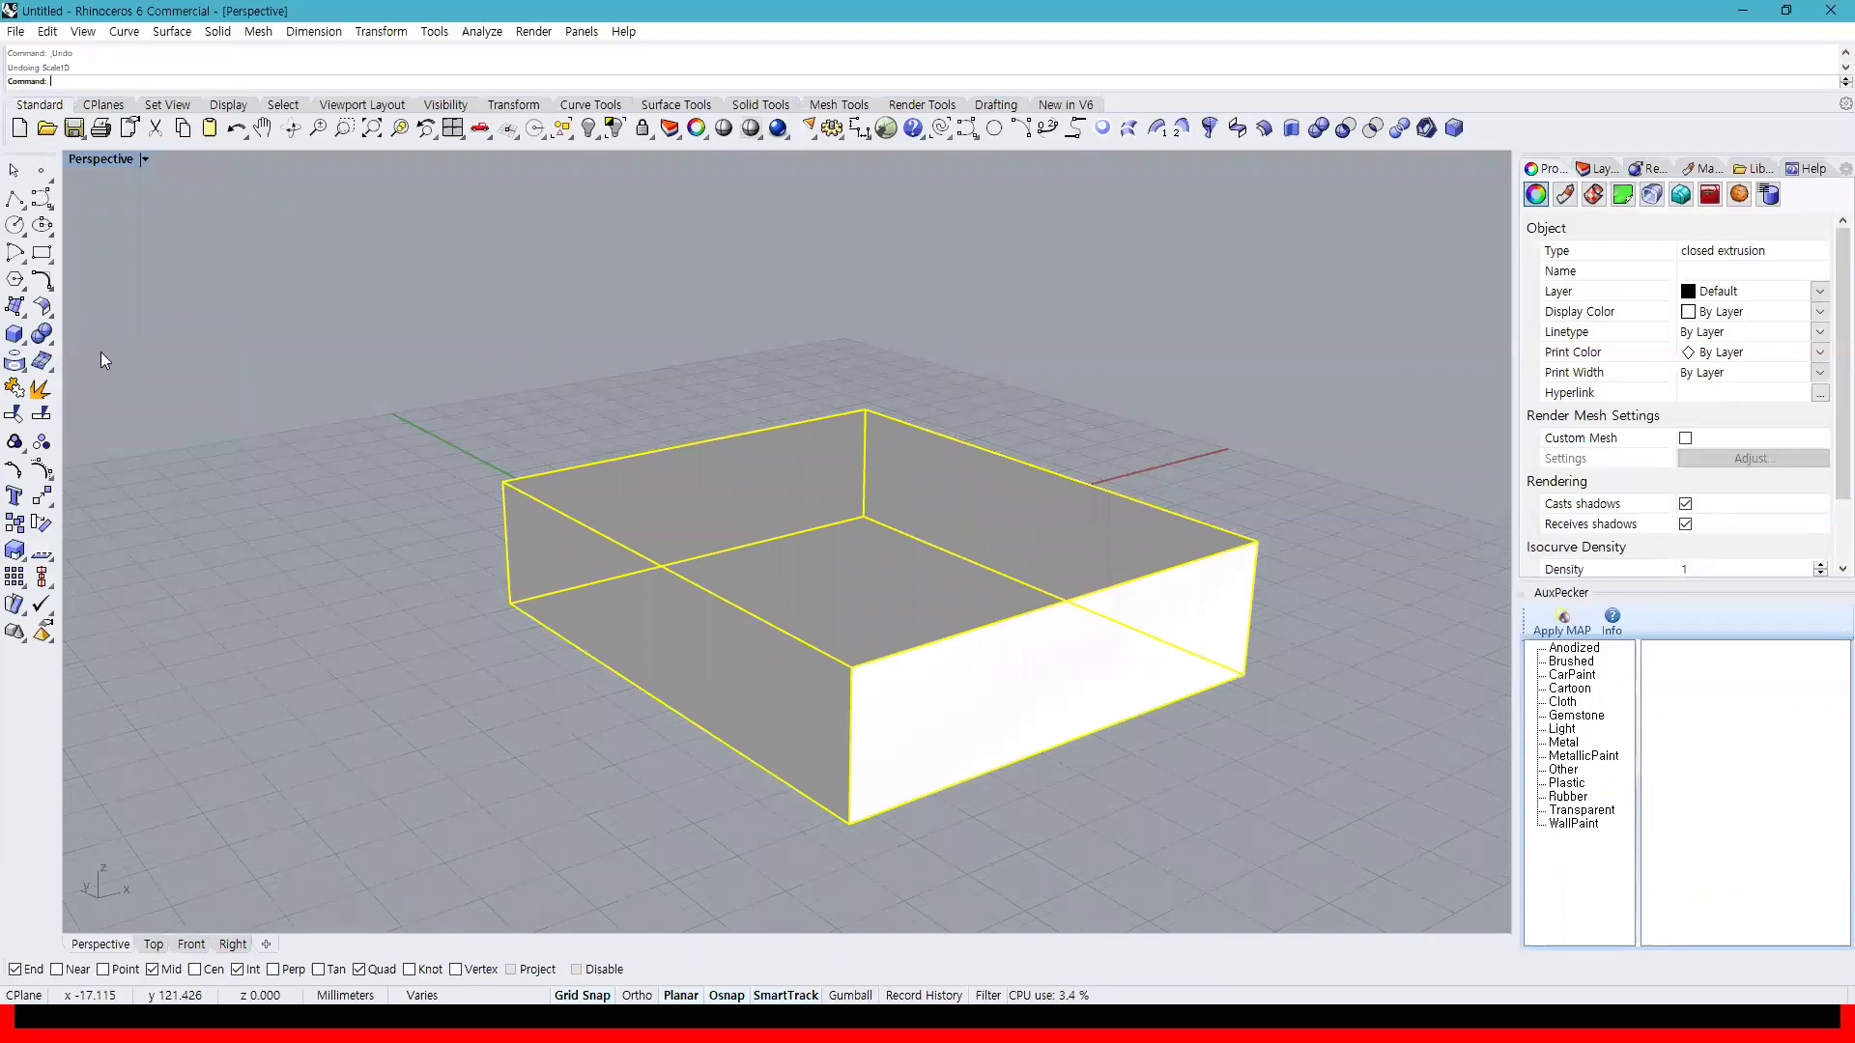
Raise the box's top face straight up with Move Face, placing the target point in the Front view
{"action": "left_click", "coordinate": [46, 338]}
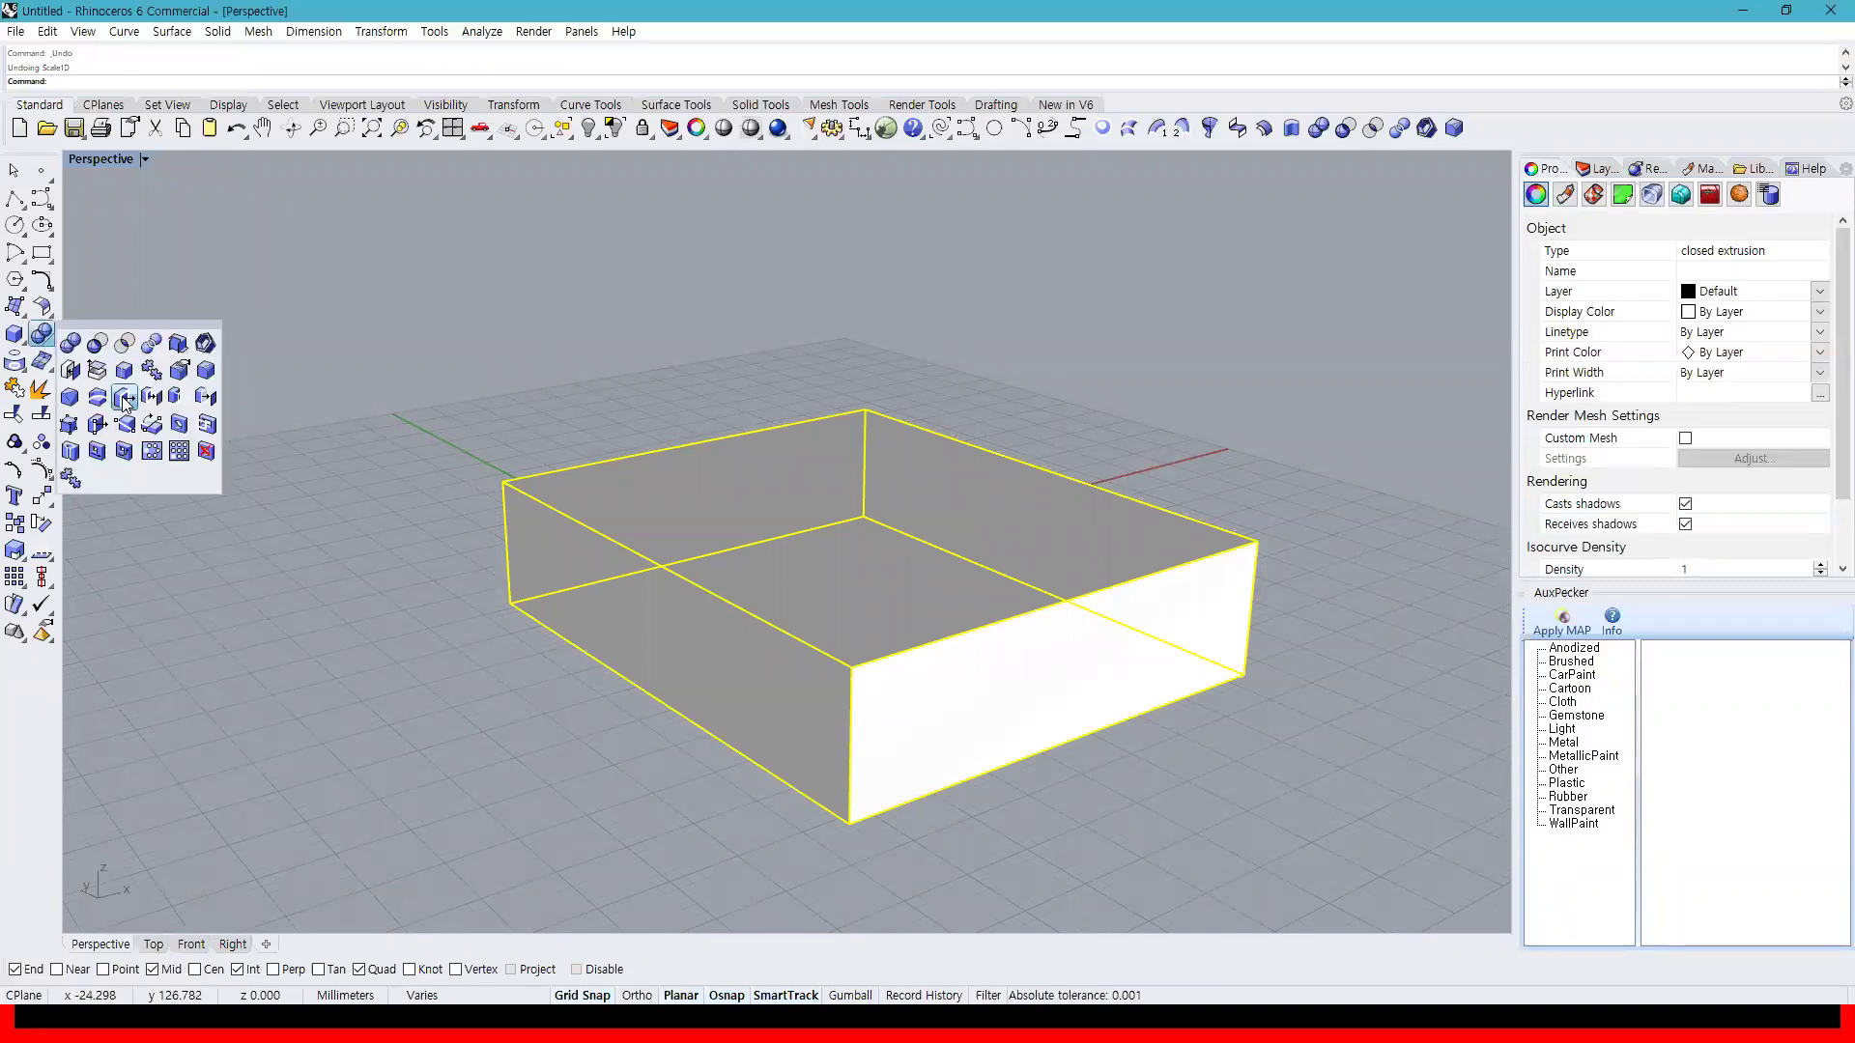
{"action": "left_click", "coordinate": [126, 398]}
{"action": "left_click", "coordinate": [746, 510]}
{"action": "key", "text": "Return"}
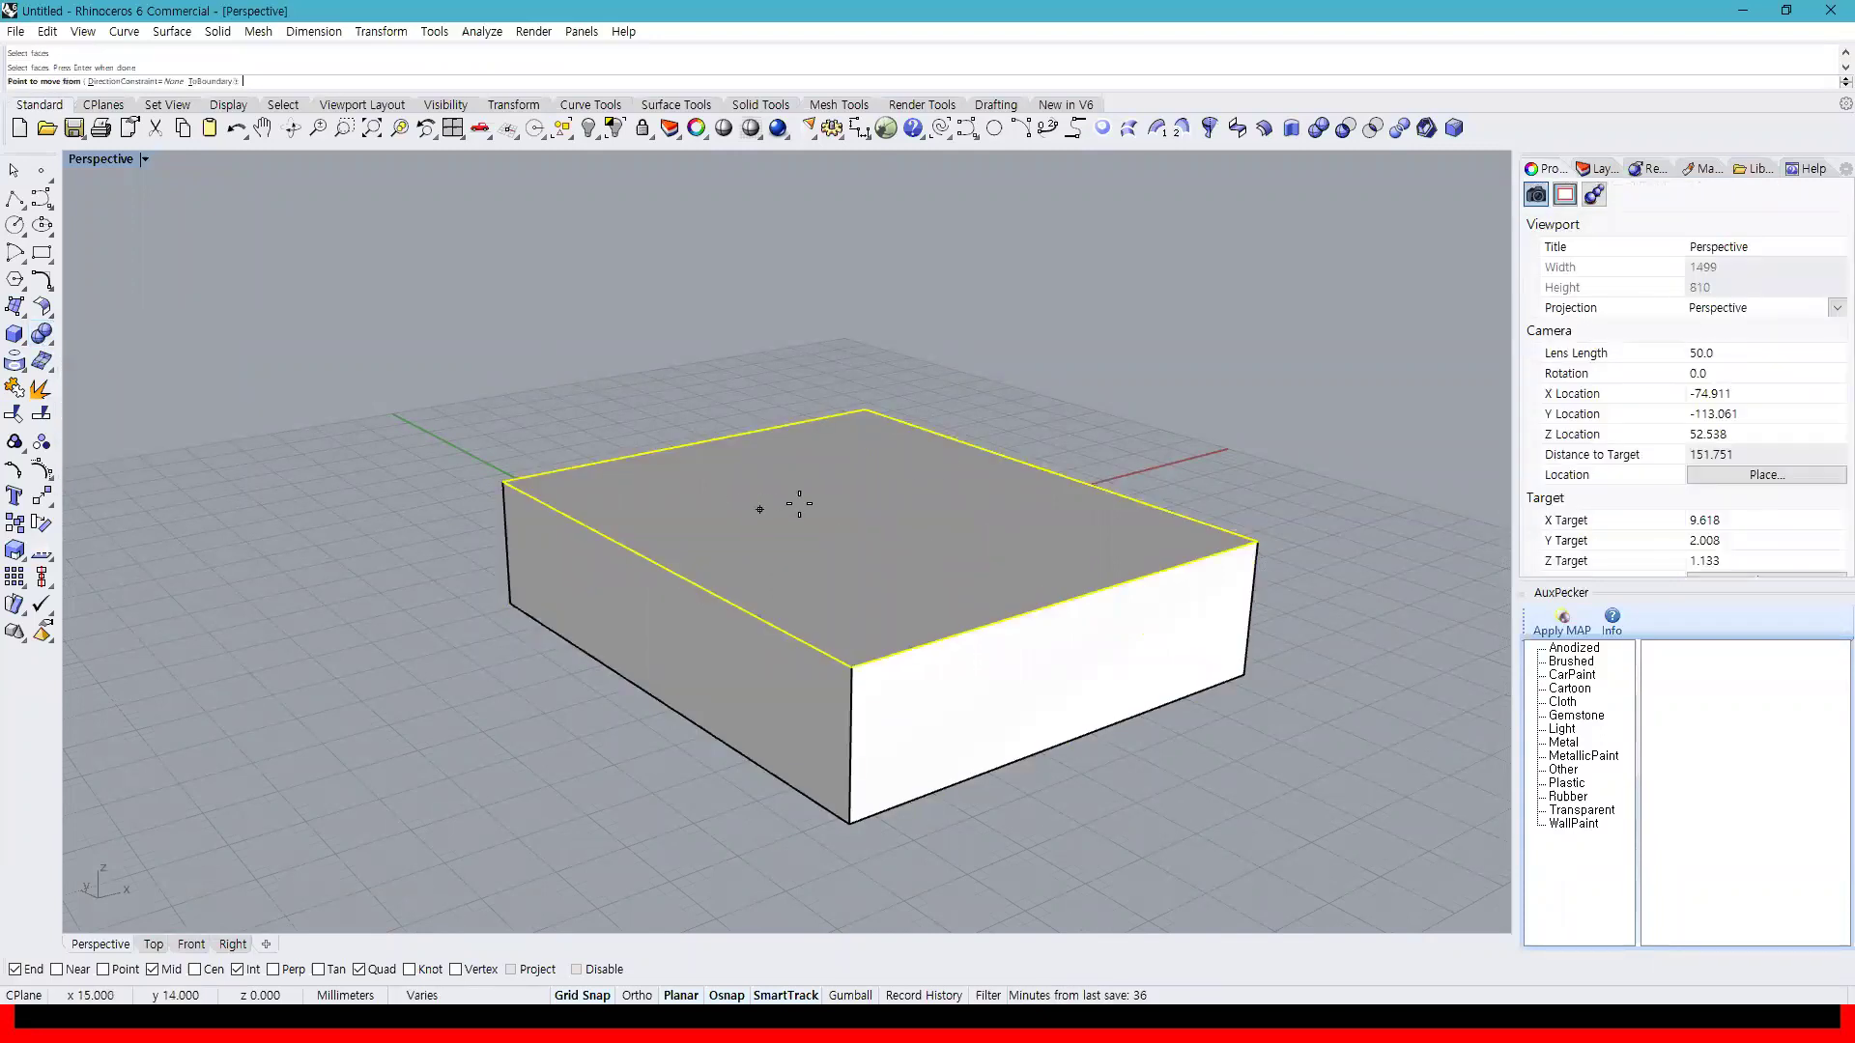
{"action": "left_click", "coordinate": [1093, 431]}
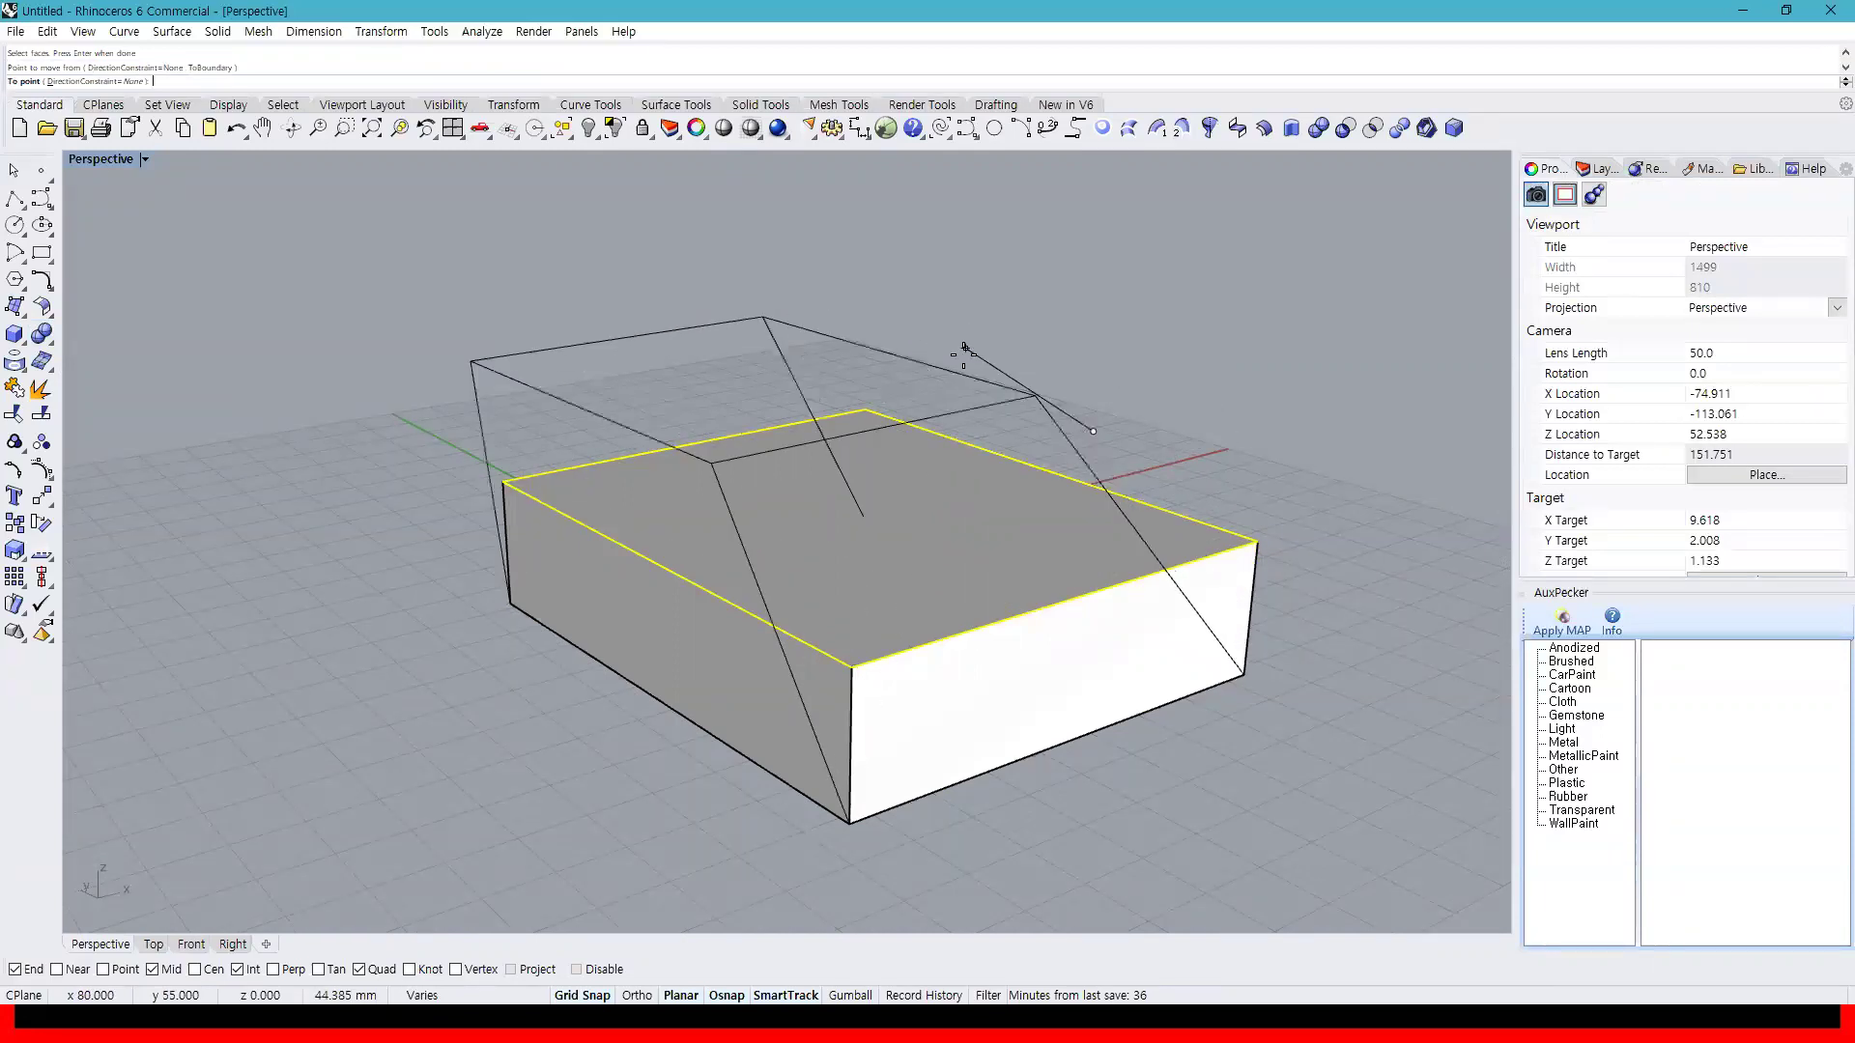
{"action": "left_click", "coordinate": [452, 128]}
{"action": "scroll", "coordinate": [663, 702], "scroll_direction": "down", "scroll_amount": 5}
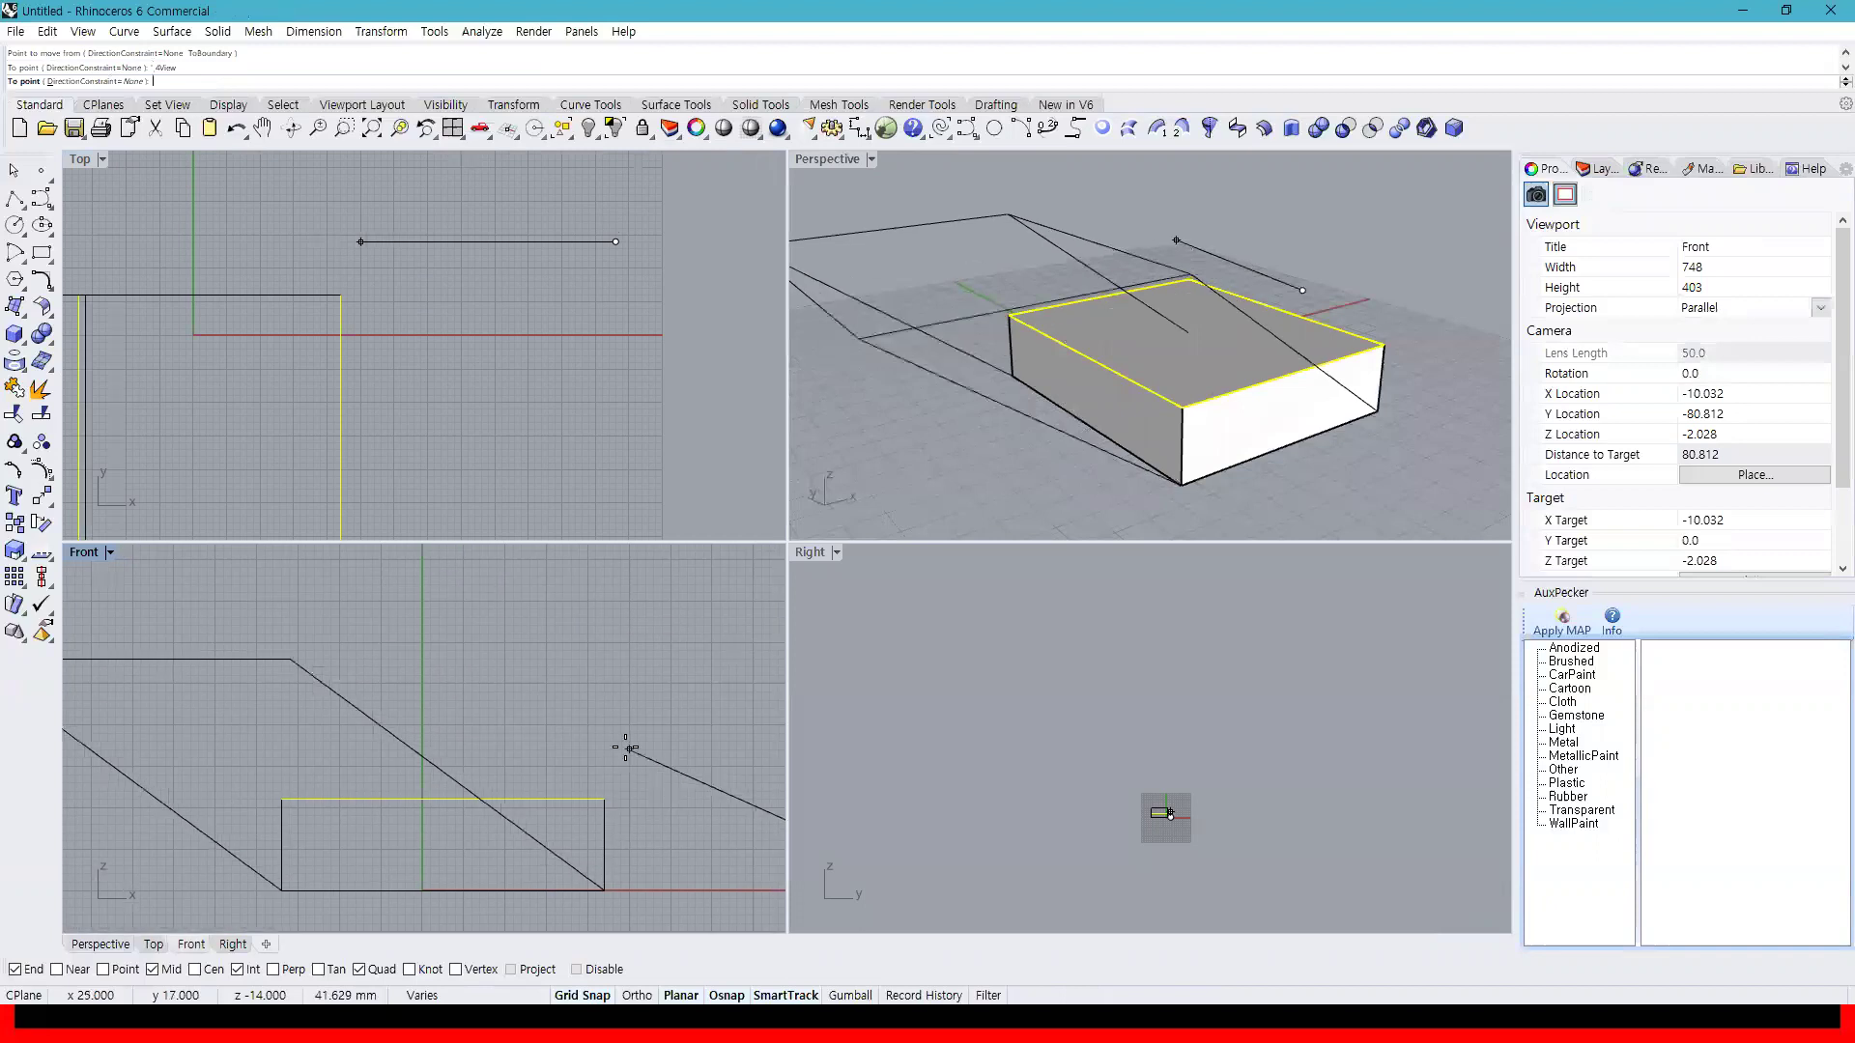
{"action": "left_click", "coordinate": [573, 760]}
{"action": "right_click_drag", "start_coordinate": [1234, 377], "coordinate": [1288, 414]}
Move the box's front end face horizontally outward in the Right view with Move Face to lengthen the box
{"action": "key", "text": "Return"}
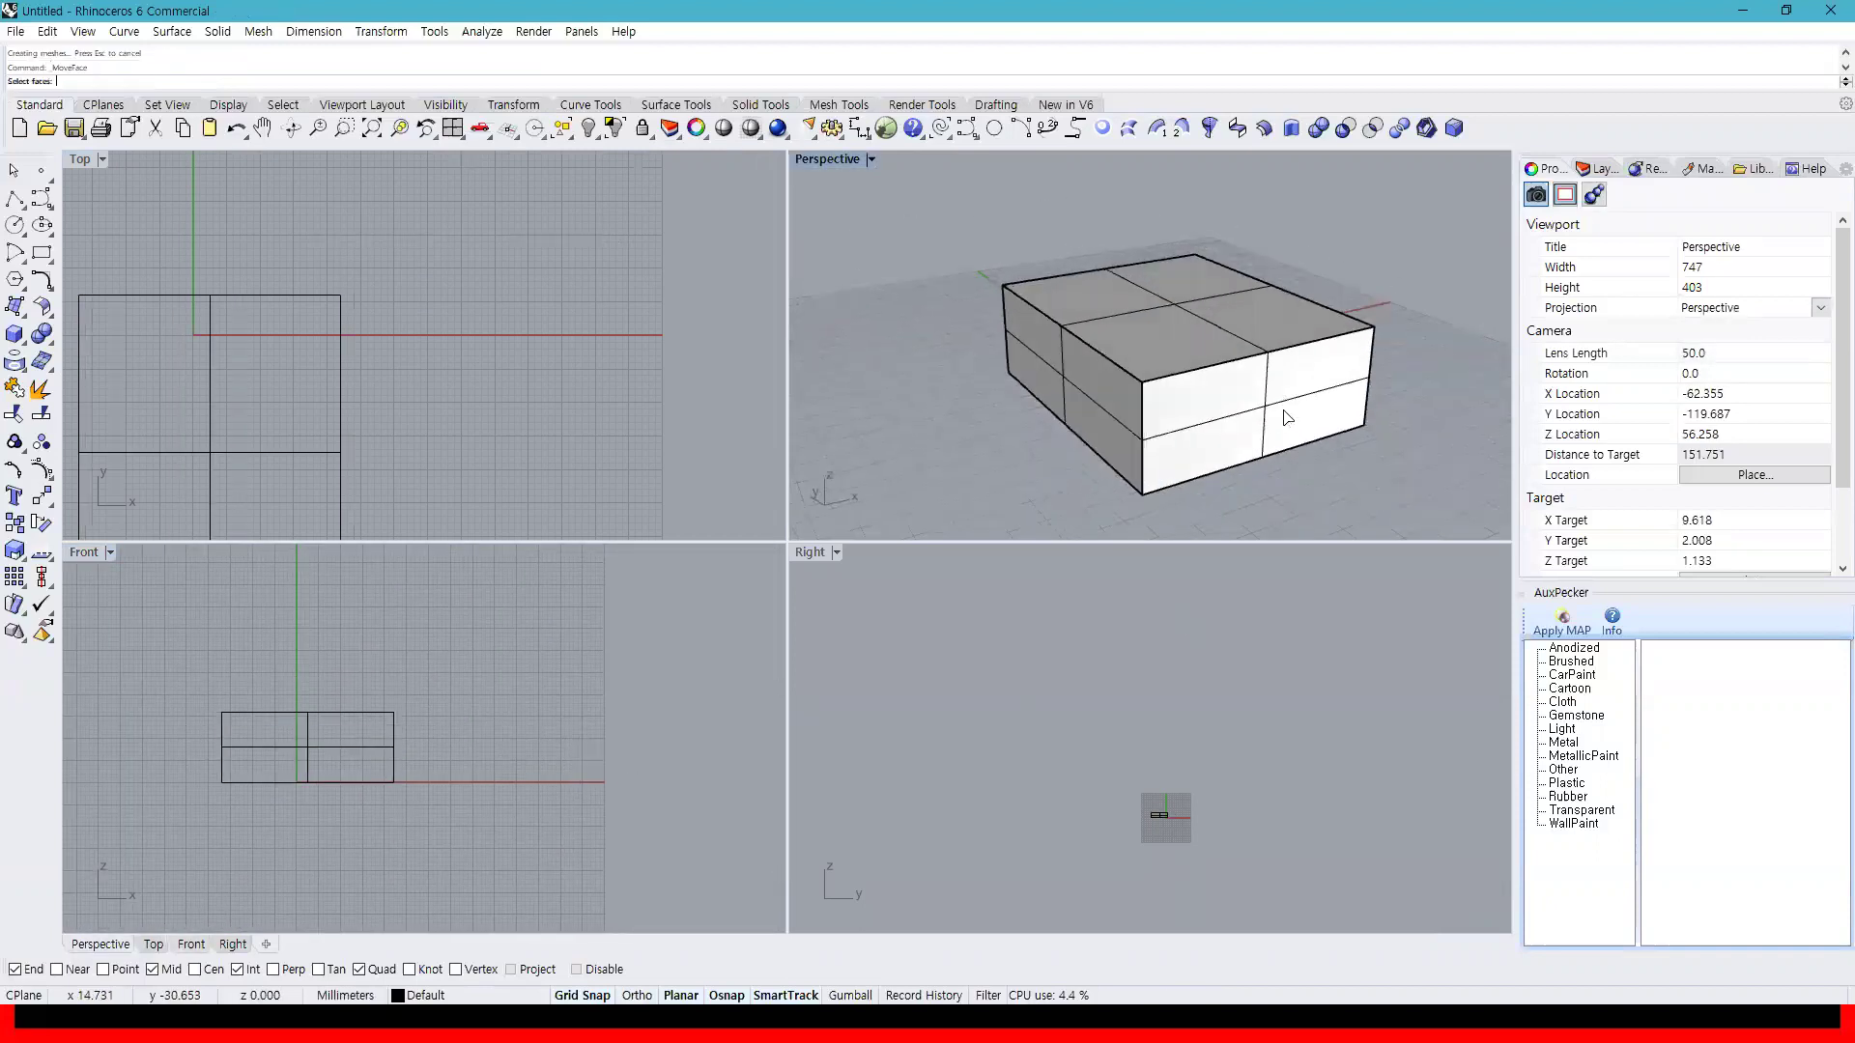
{"action": "left_click", "coordinate": [1287, 418]}
{"action": "scroll", "coordinate": [1116, 831], "scroll_direction": "up", "scroll_amount": 5}
{"action": "scroll", "coordinate": [1208, 806], "scroll_direction": "up", "scroll_amount": 4}
{"action": "key", "text": "Return"}
{"action": "left_click", "coordinate": [1204, 835]}
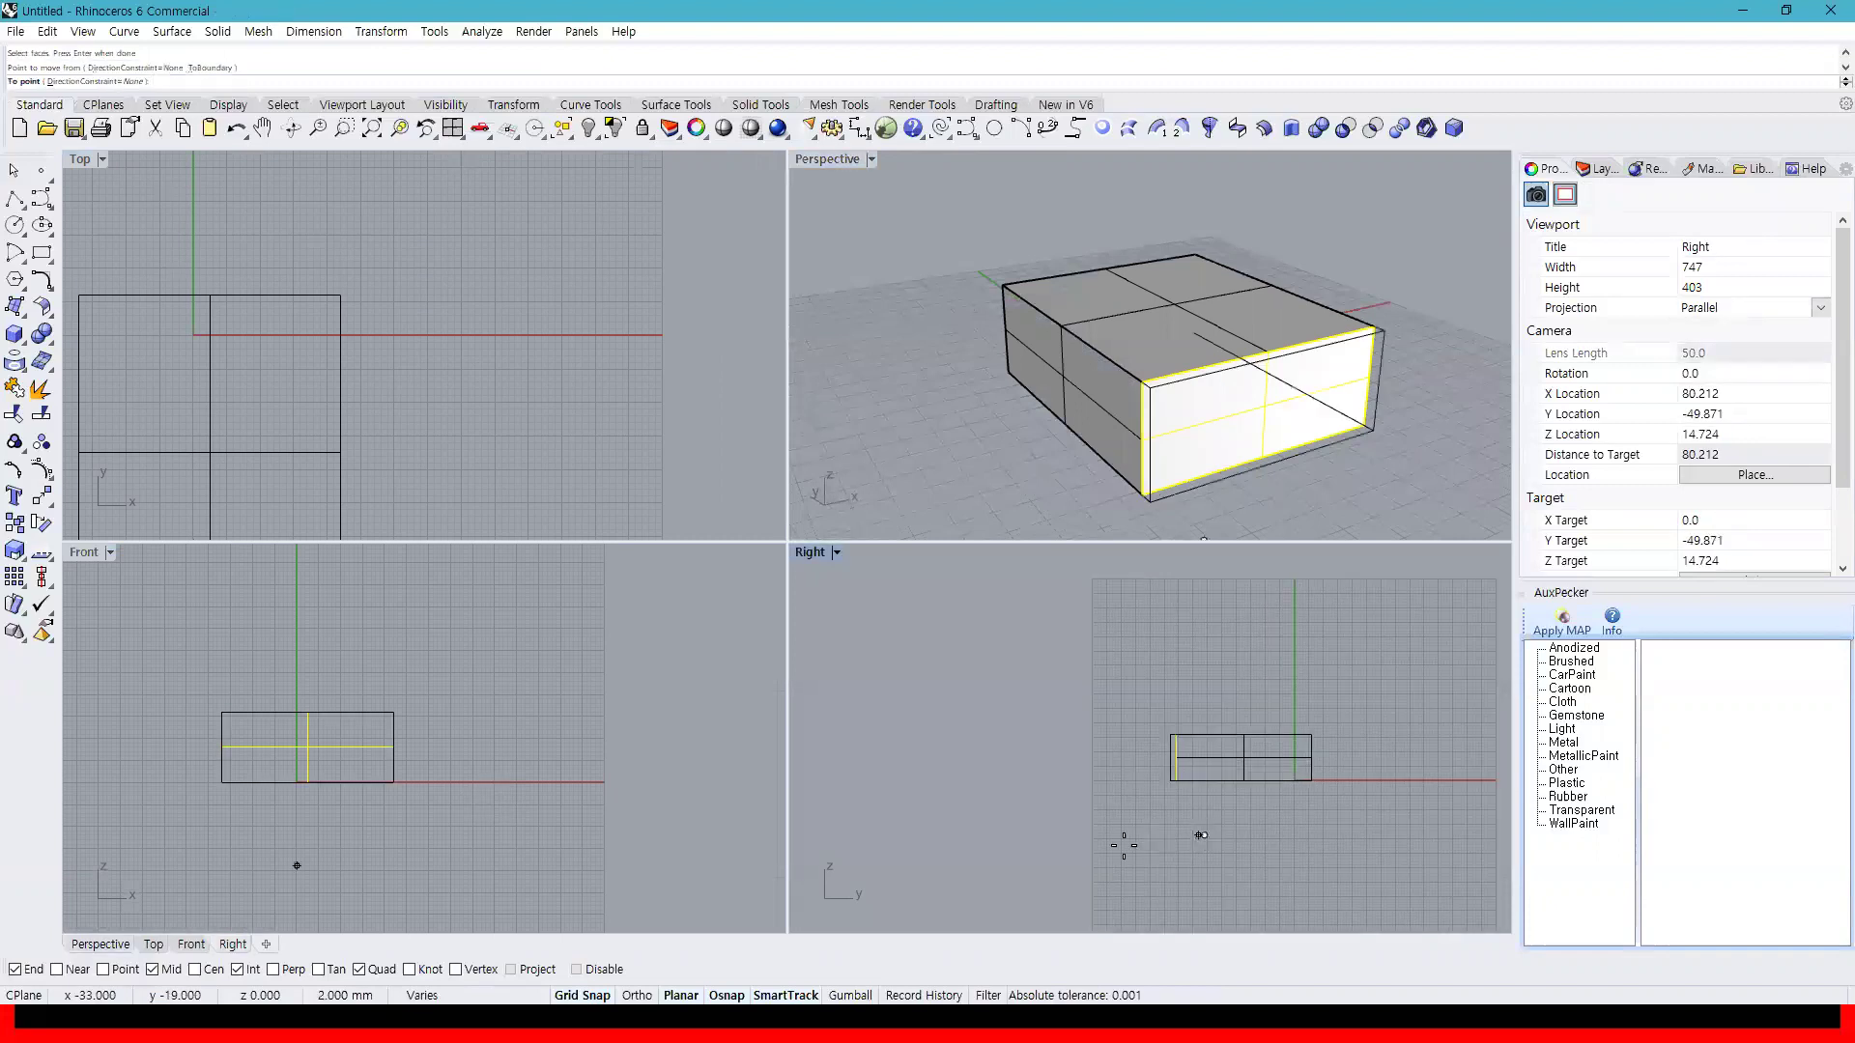
{"action": "left_click", "coordinate": [1072, 836]}
Move the box's top face diagonally upward and sideways in the Right view to slant the solid
{"action": "left_click", "coordinate": [1227, 425]}
{"action": "key", "text": "Return"}
{"action": "left_click", "coordinate": [1290, 408]}
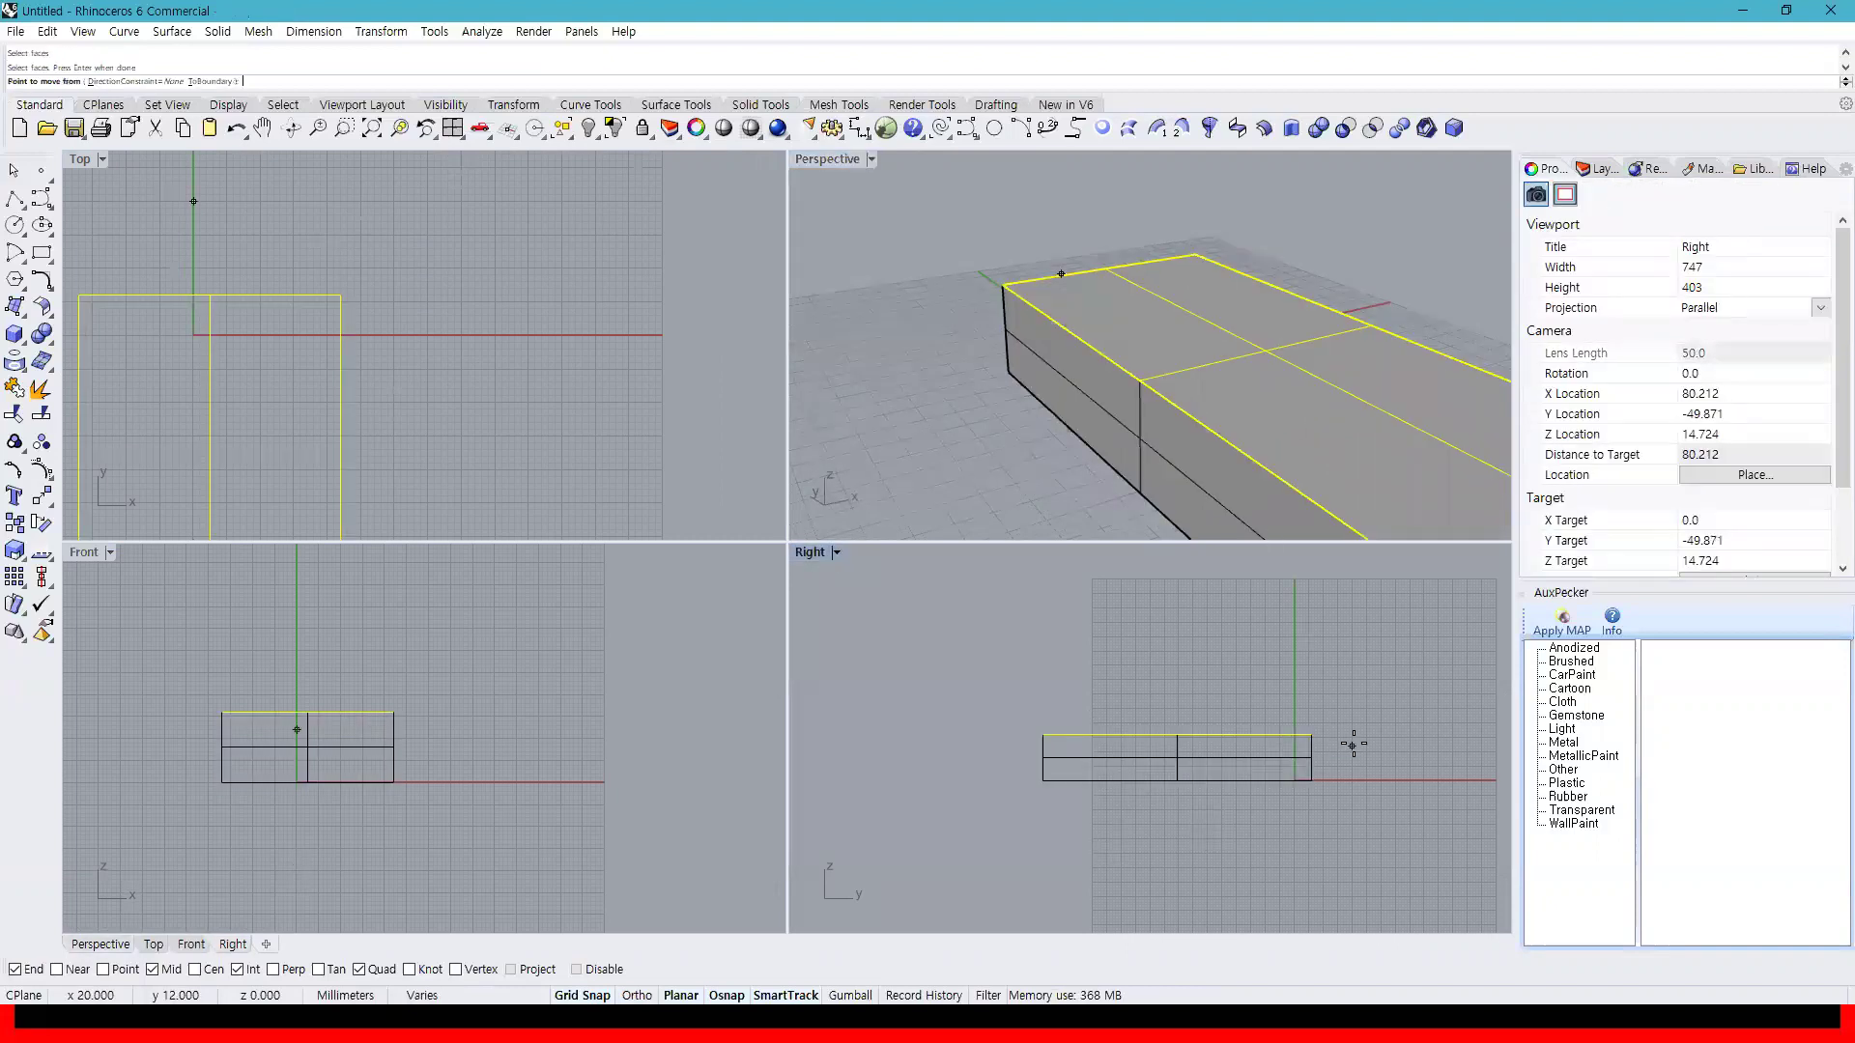
{"action": "key", "text": "Return"}
{"action": "left_click", "coordinate": [1362, 772]}
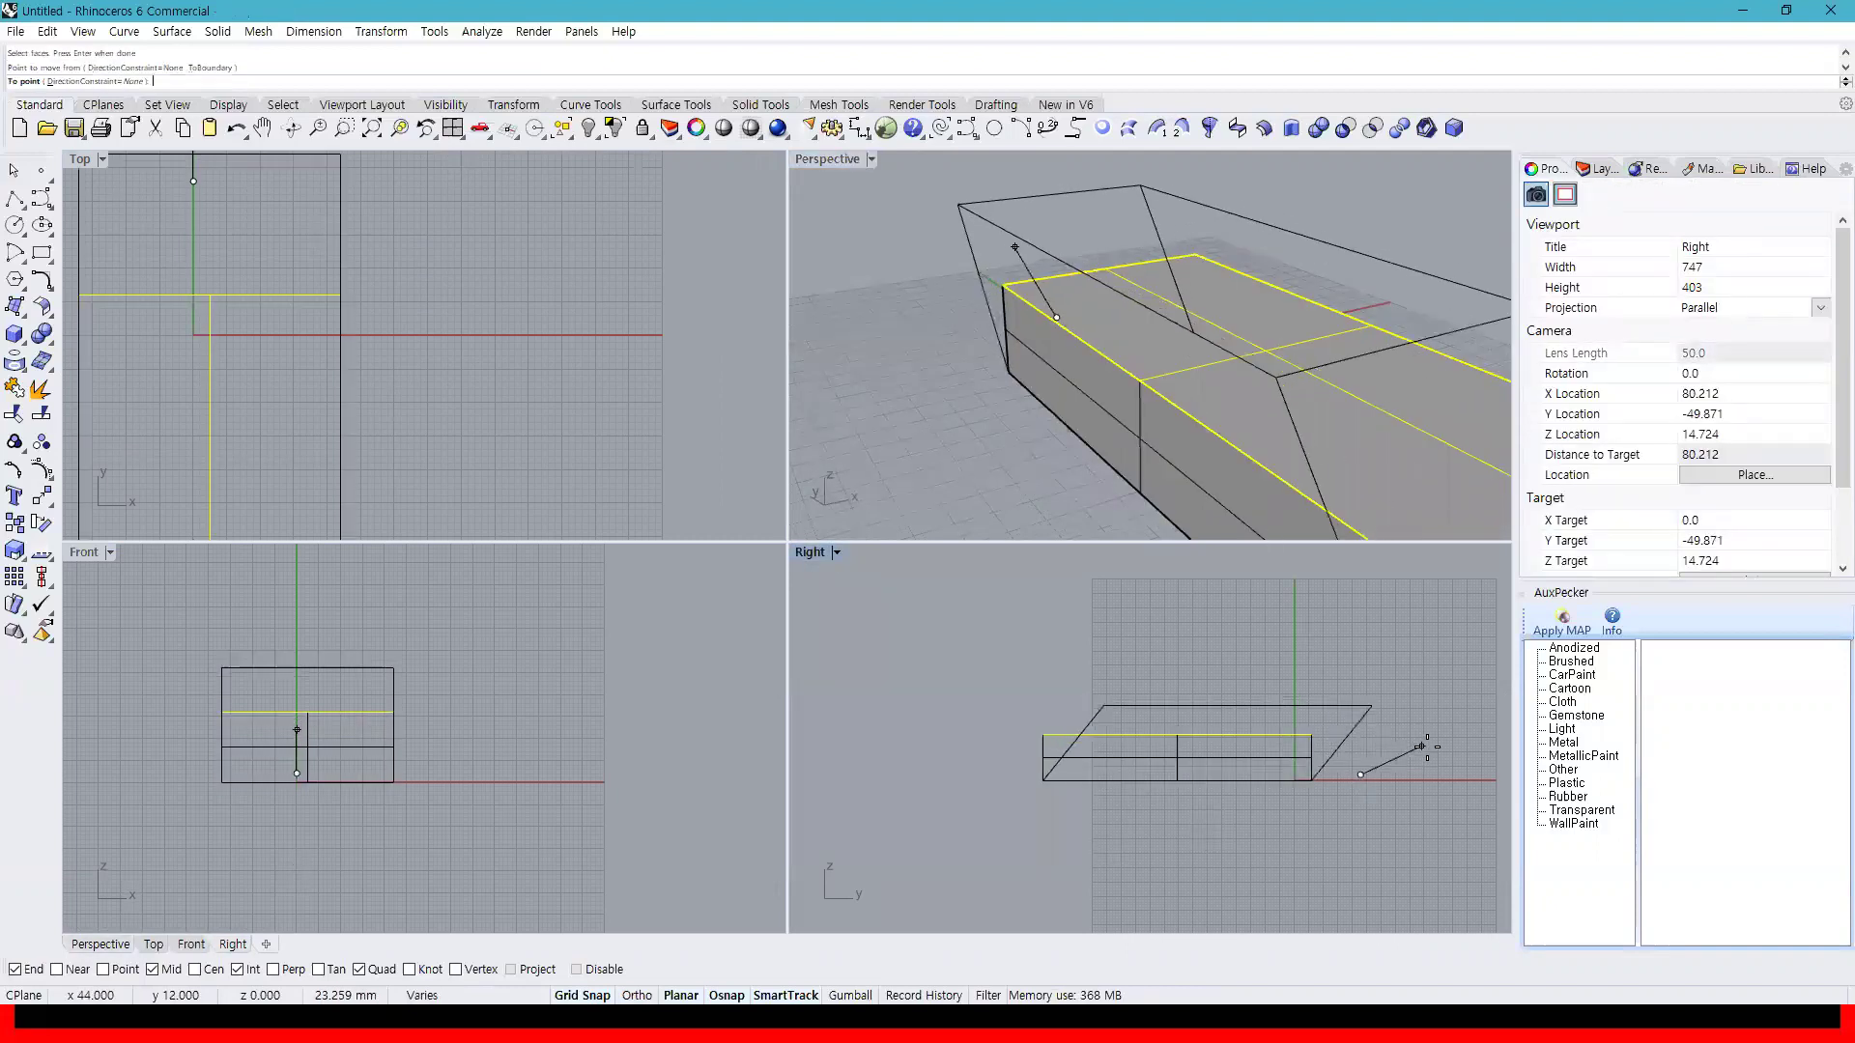
{"action": "left_click", "coordinate": [1430, 741]}
{"action": "scroll", "coordinate": [1337, 439], "scroll_direction": "down", "scroll_amount": 10}
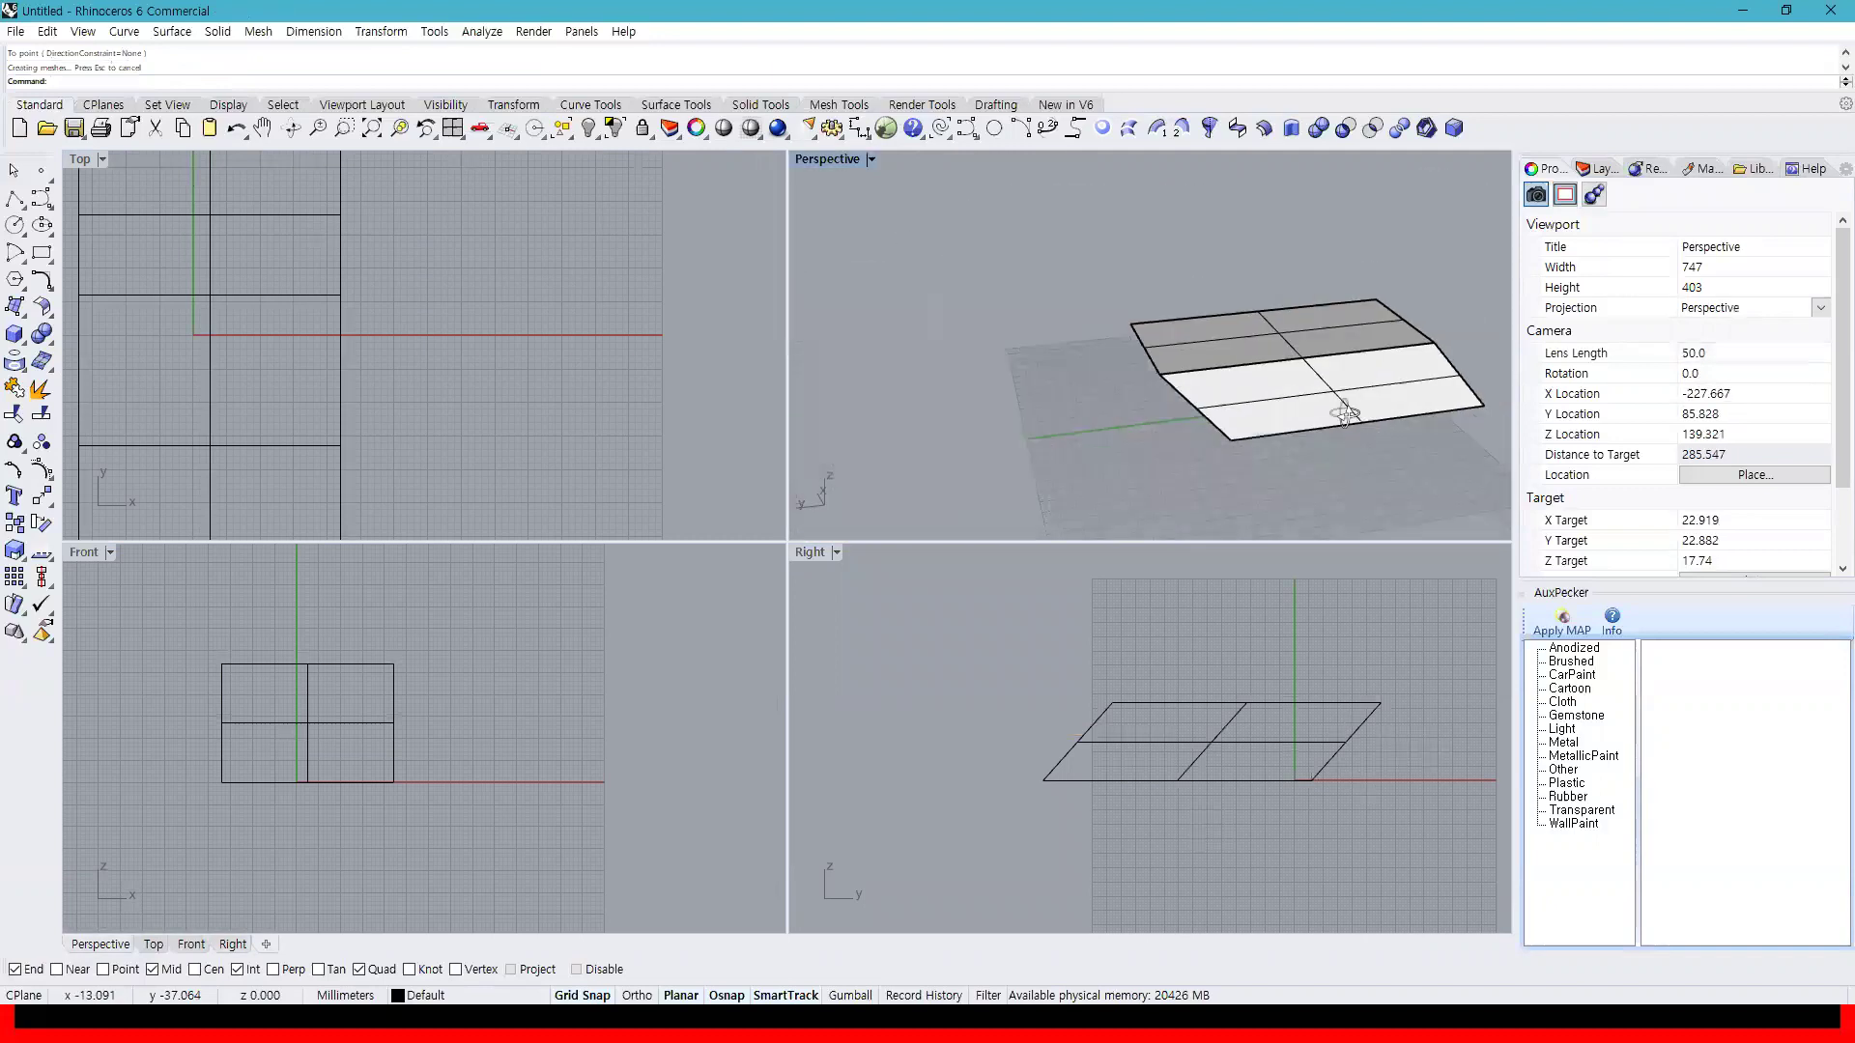
Move a long side face of the slanted solid outward and downward in the Front view with Move Face
{"action": "key", "text": "Return"}
{"action": "left_click", "coordinate": [1349, 363]}
{"action": "key", "text": "Return"}
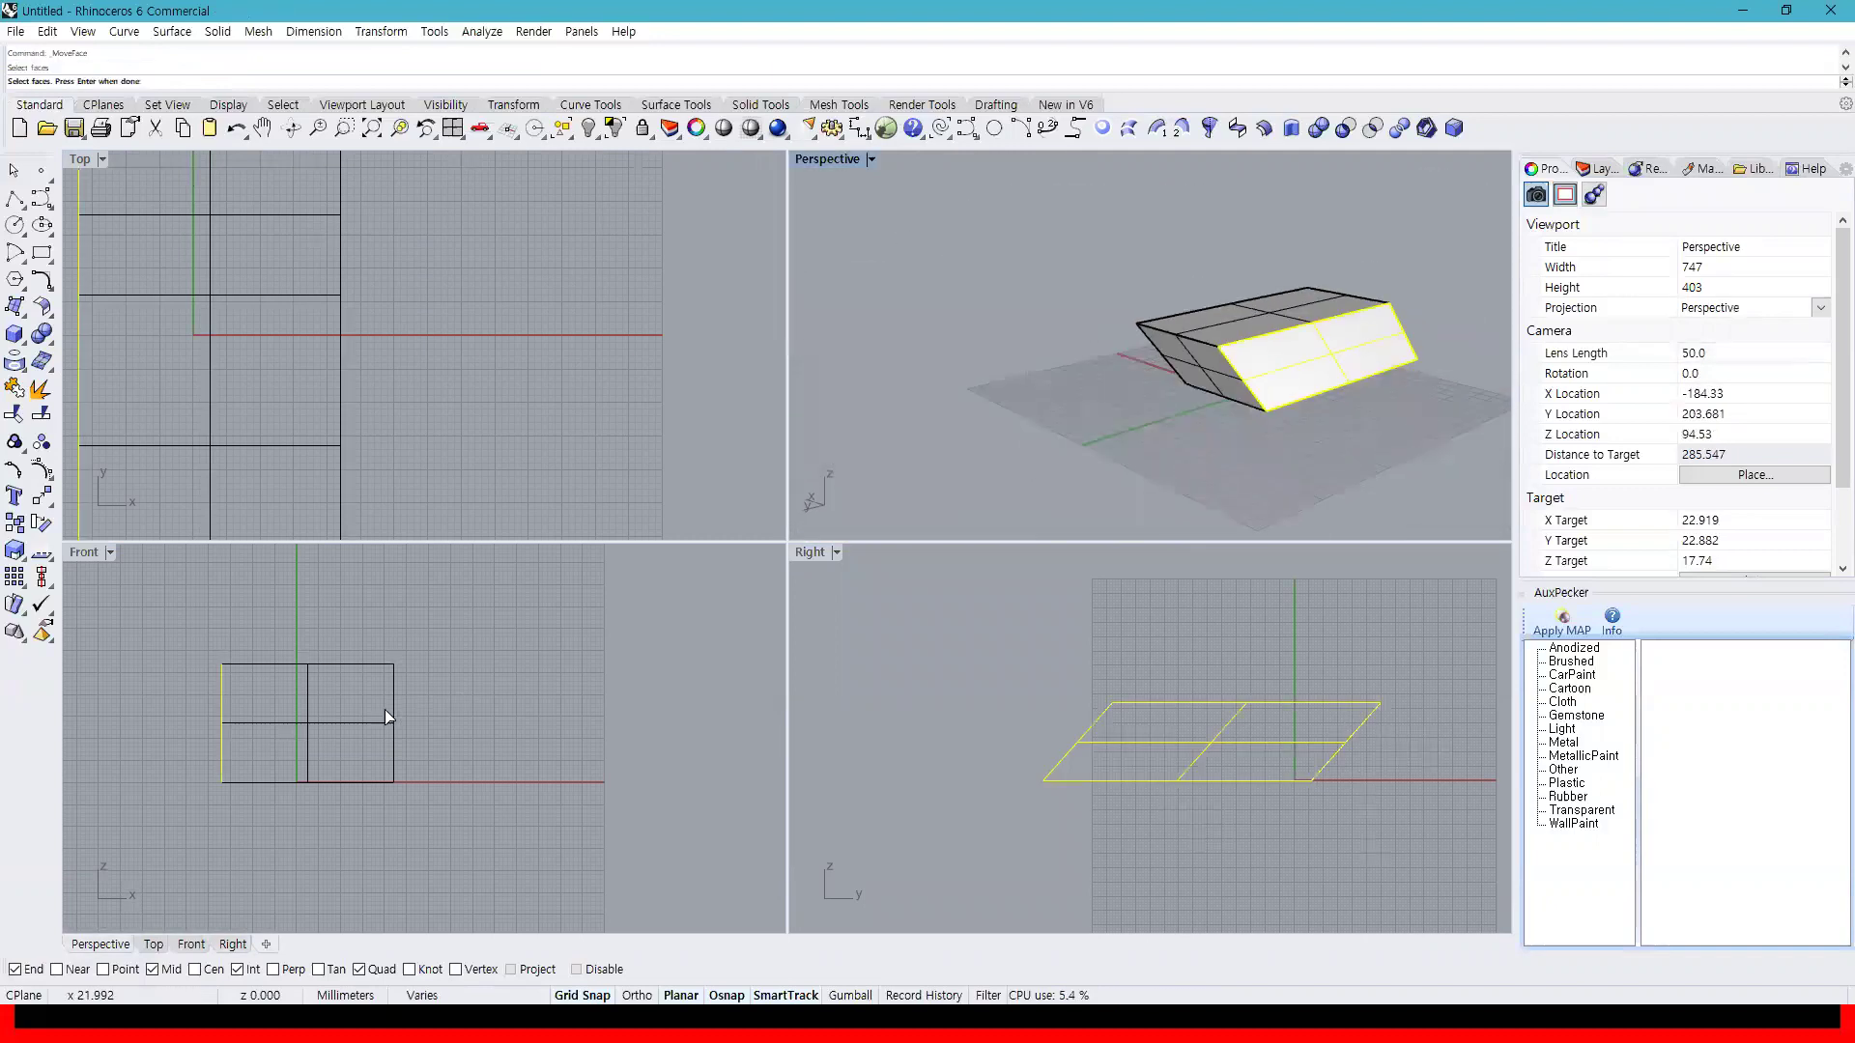
{"action": "left_click", "coordinate": [468, 745]}
{"action": "left_click", "coordinate": [432, 808]}
{"action": "right_click_drag", "start_coordinate": [1082, 401], "coordinate": [1149, 459]}
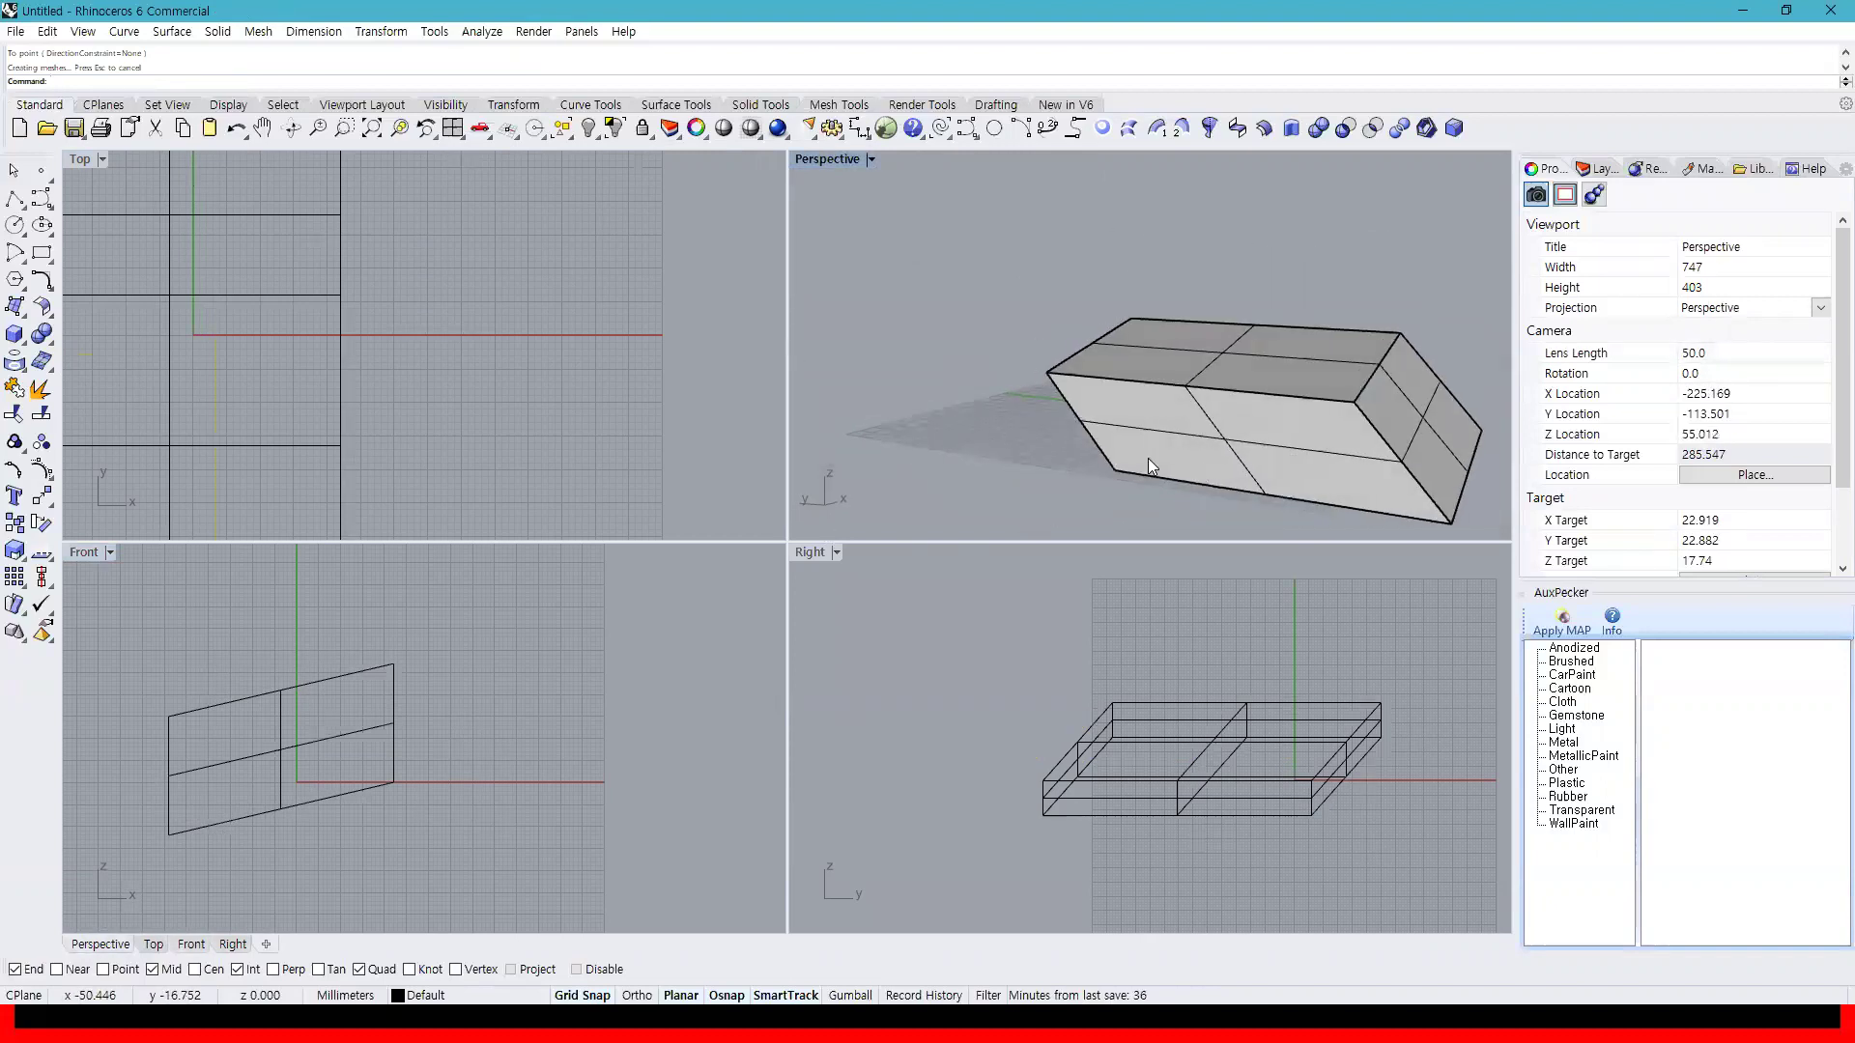
Undo the last face moves to return to the straight, lengthened box
{"action": "key", "text": "ctrl+z"}
{"action": "key", "text": "ctrl+z"}
{"action": "key", "text": "ctrl+z"}
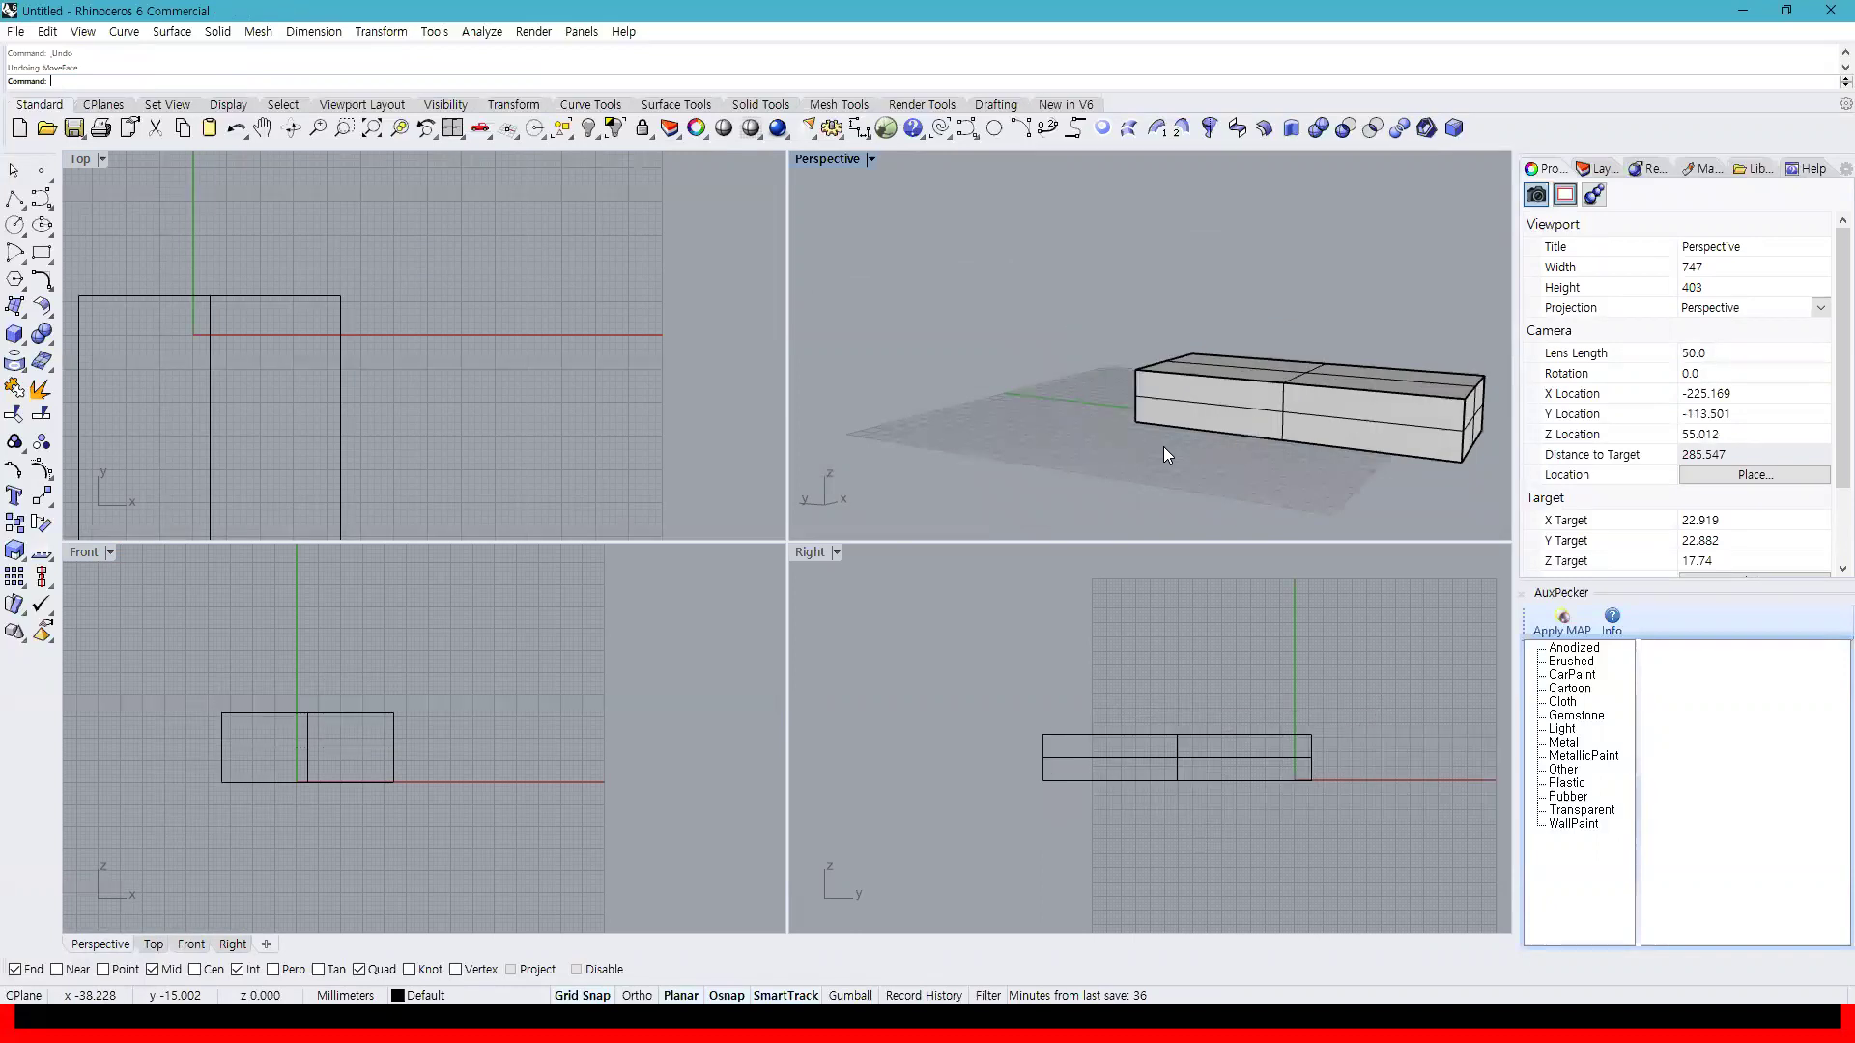
{"action": "right_click_drag", "start_coordinate": [1212, 446], "coordinate": [1255, 423]}
{"action": "scroll", "coordinate": [1253, 428], "scroll_direction": "up", "scroll_amount": 3}
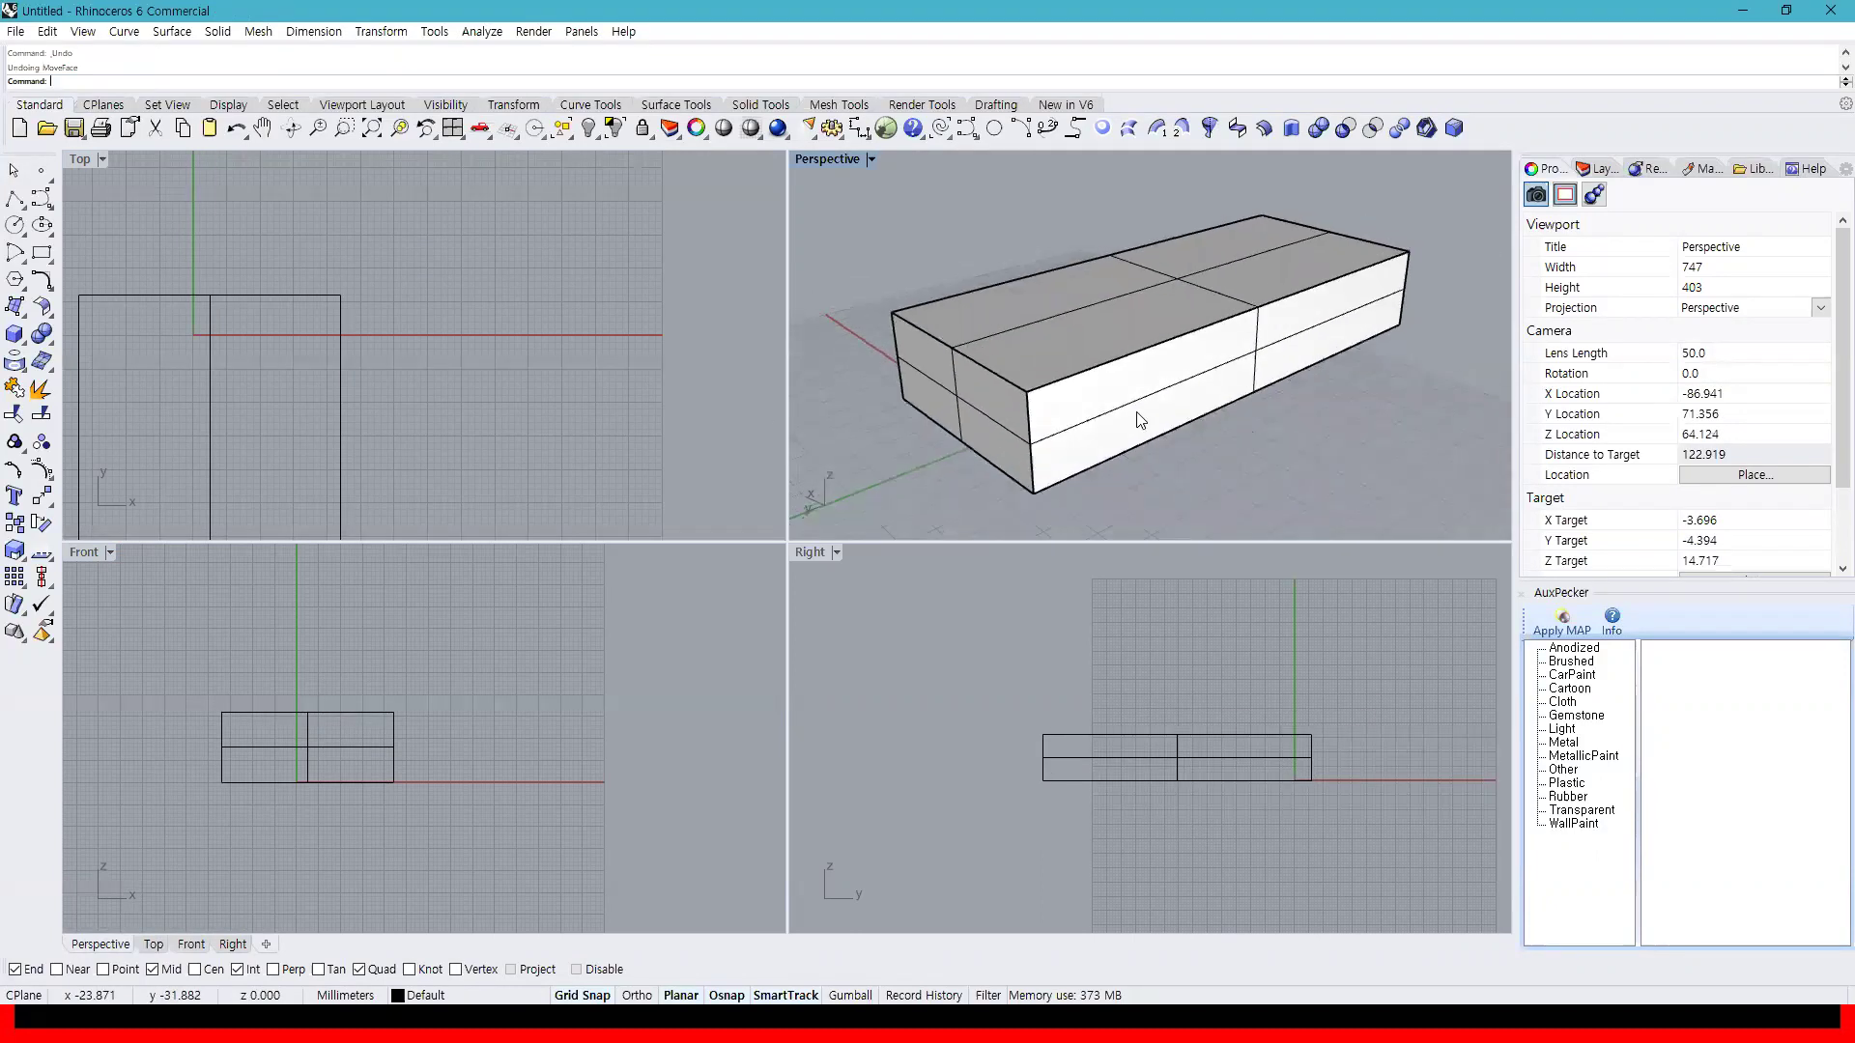
Delete the lengthened box from the model
{"action": "left_click", "coordinate": [41, 335]}
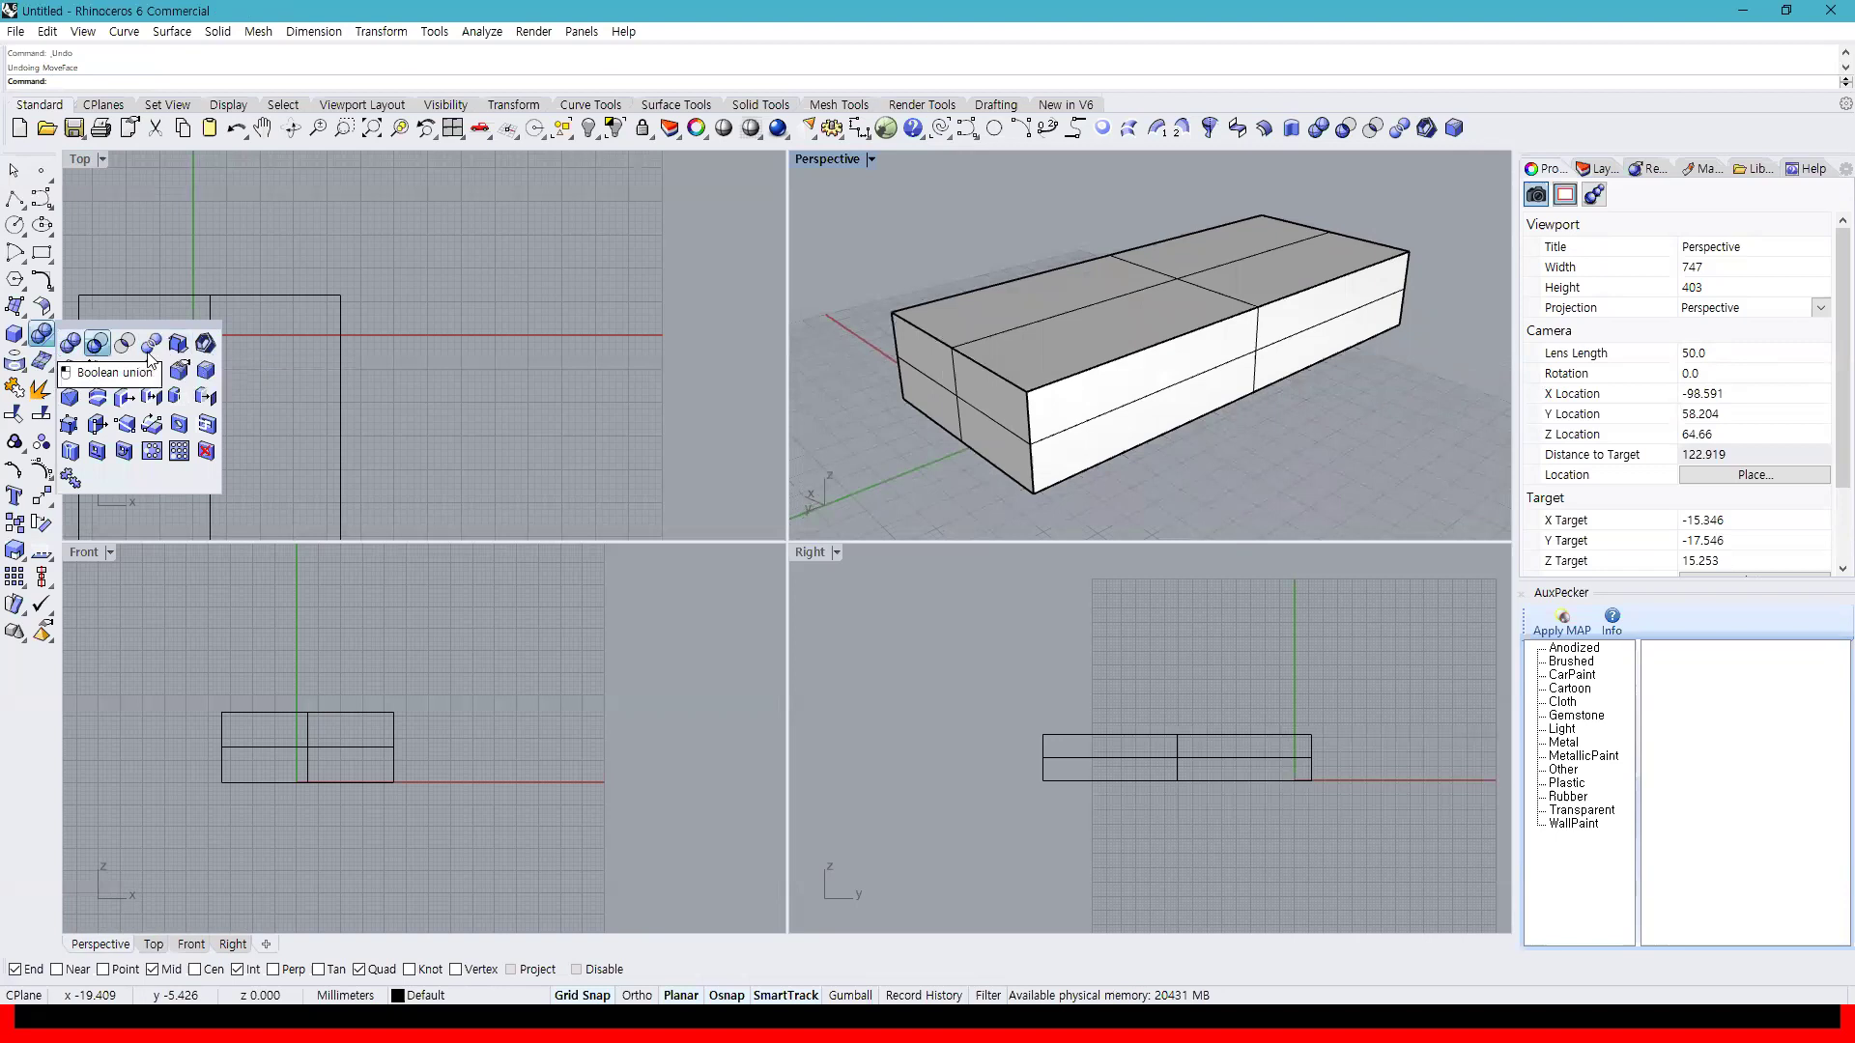
{"action": "left_click", "coordinate": [490, 448]}
{"action": "left_click_drag", "start_coordinate": [1419, 477], "coordinate": [973, 231]}
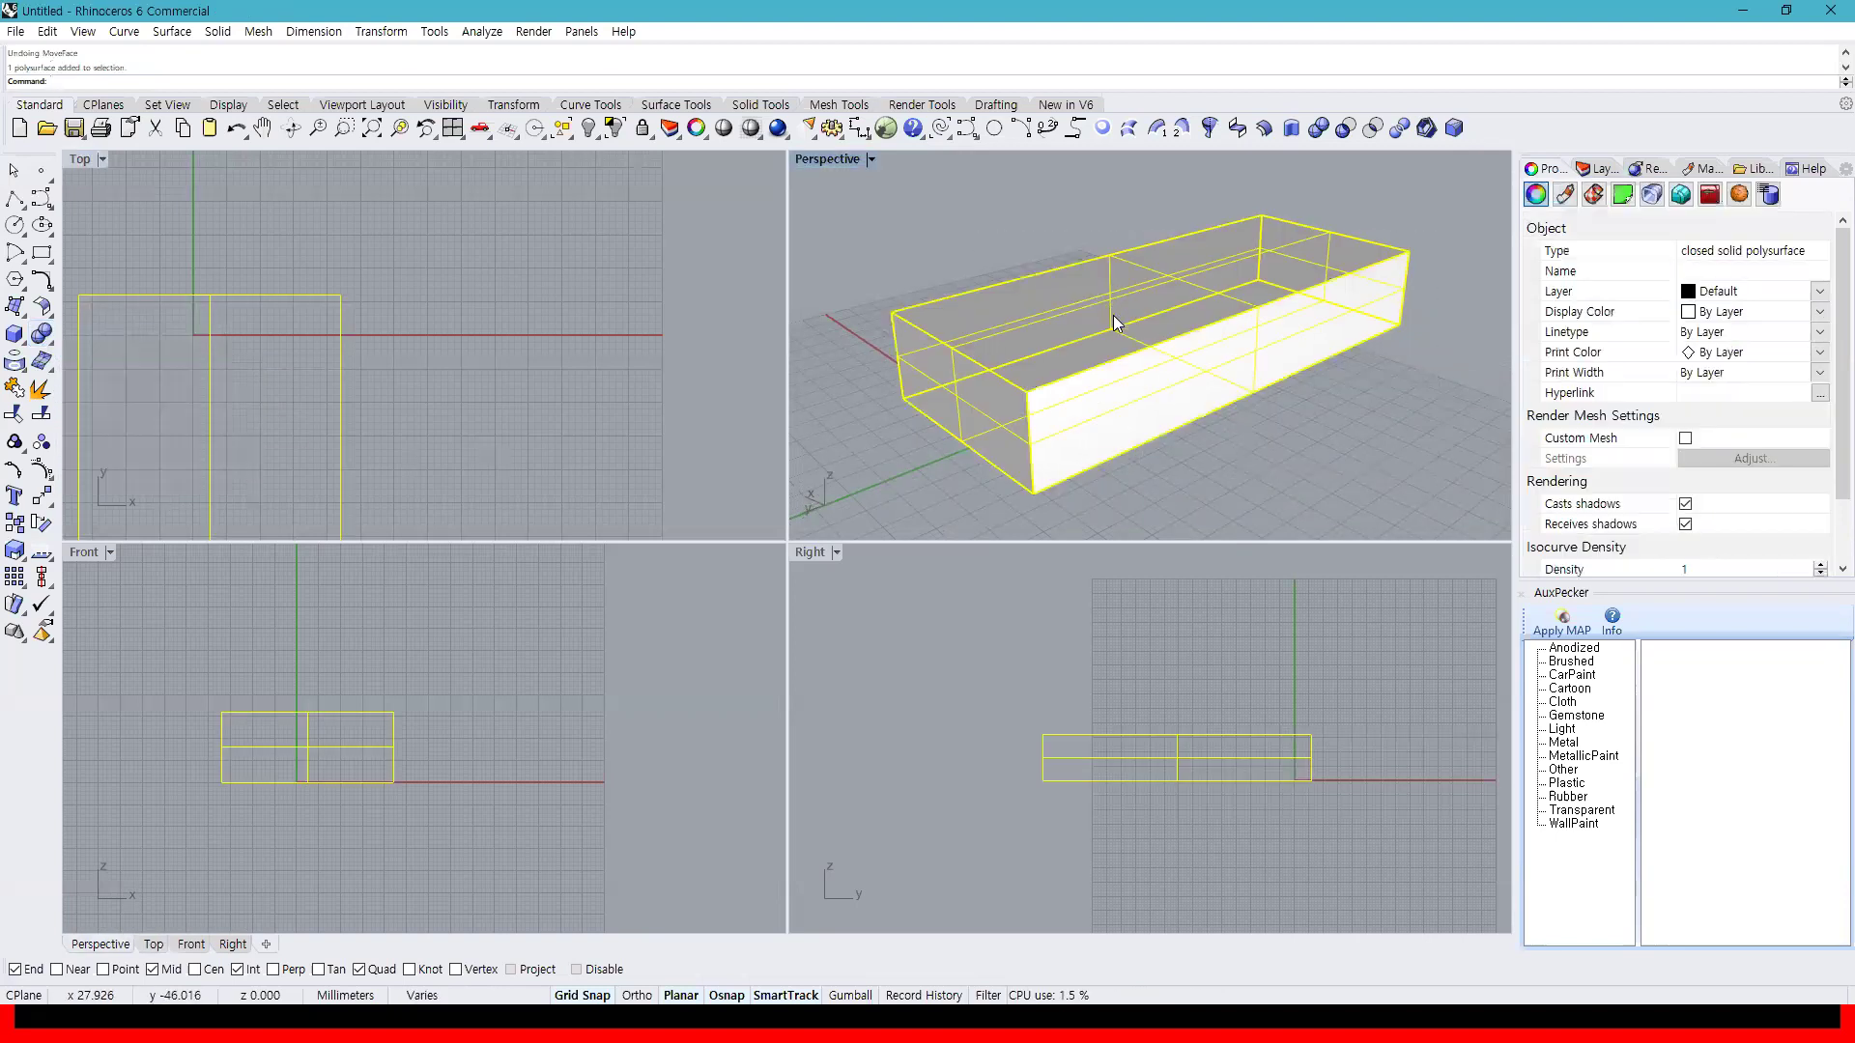
{"action": "key", "text": "Delete"}
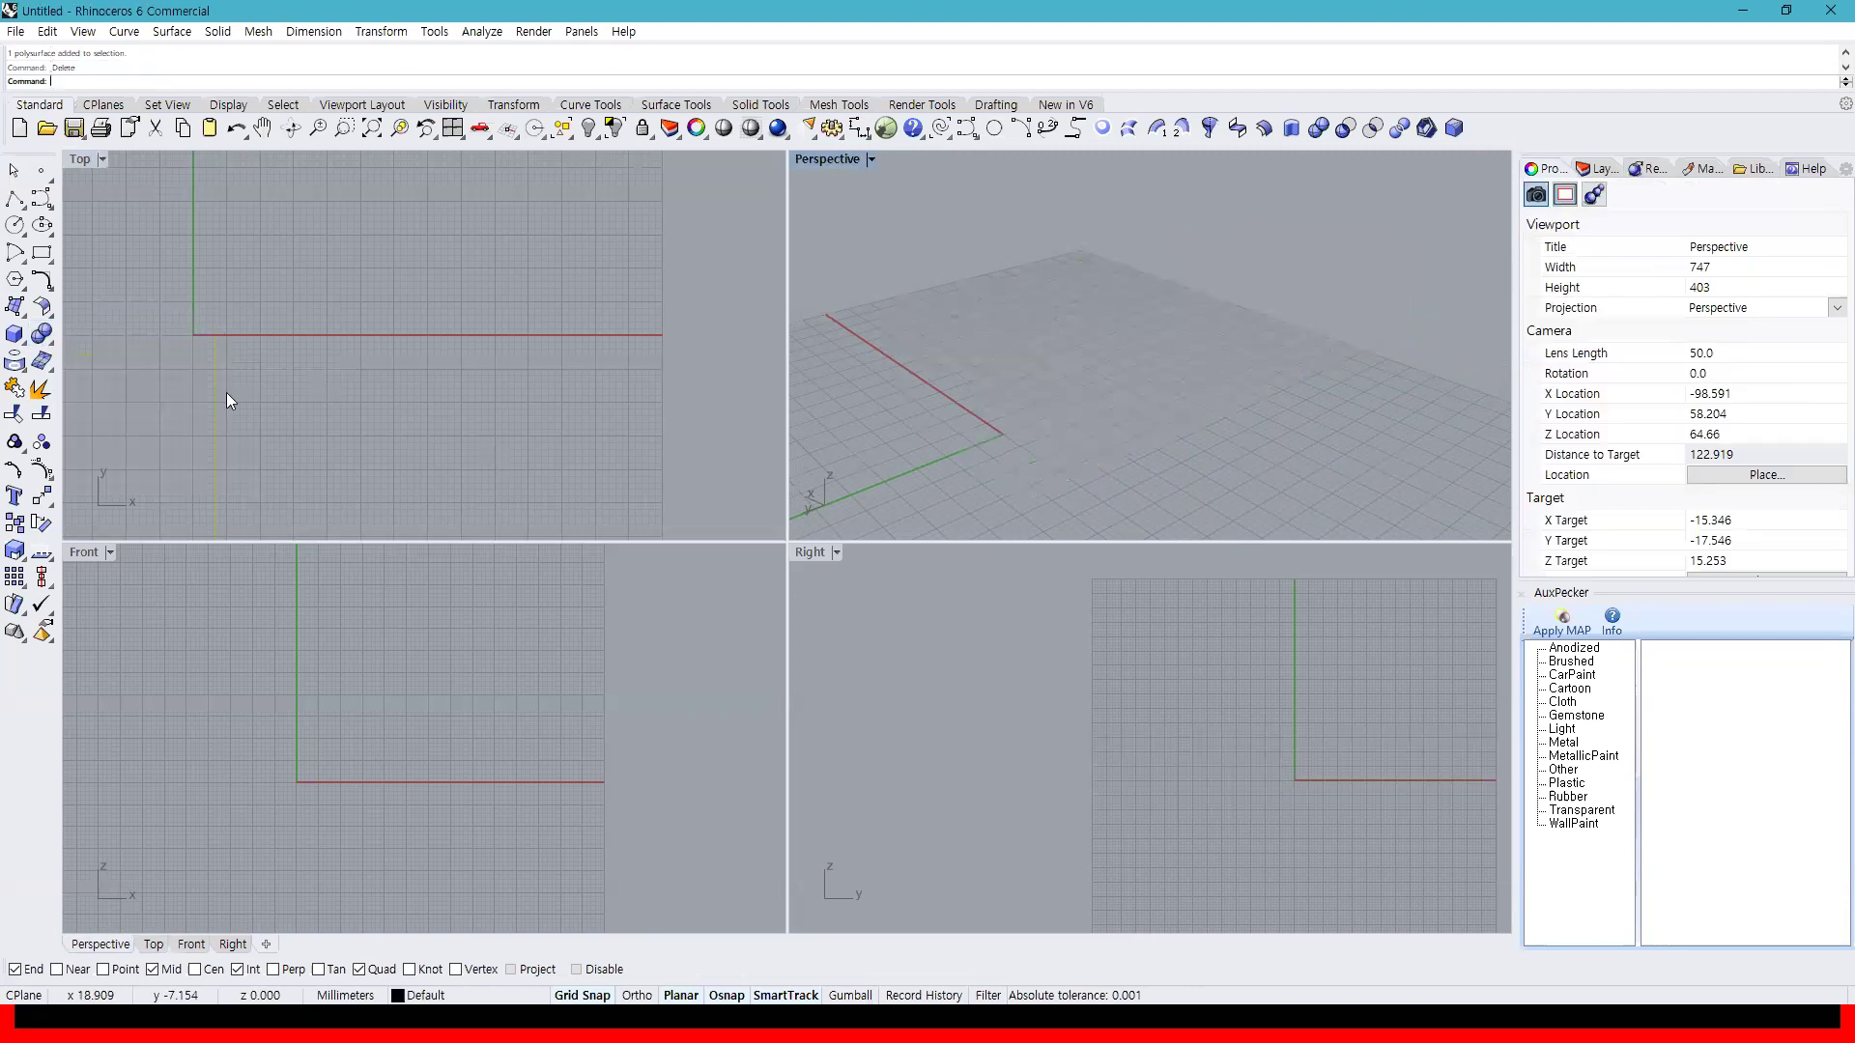
Create a sphere centred on the origin with a radius of about 28 mm, drawn in the Top view
{"action": "left_click", "coordinate": [17, 369]}
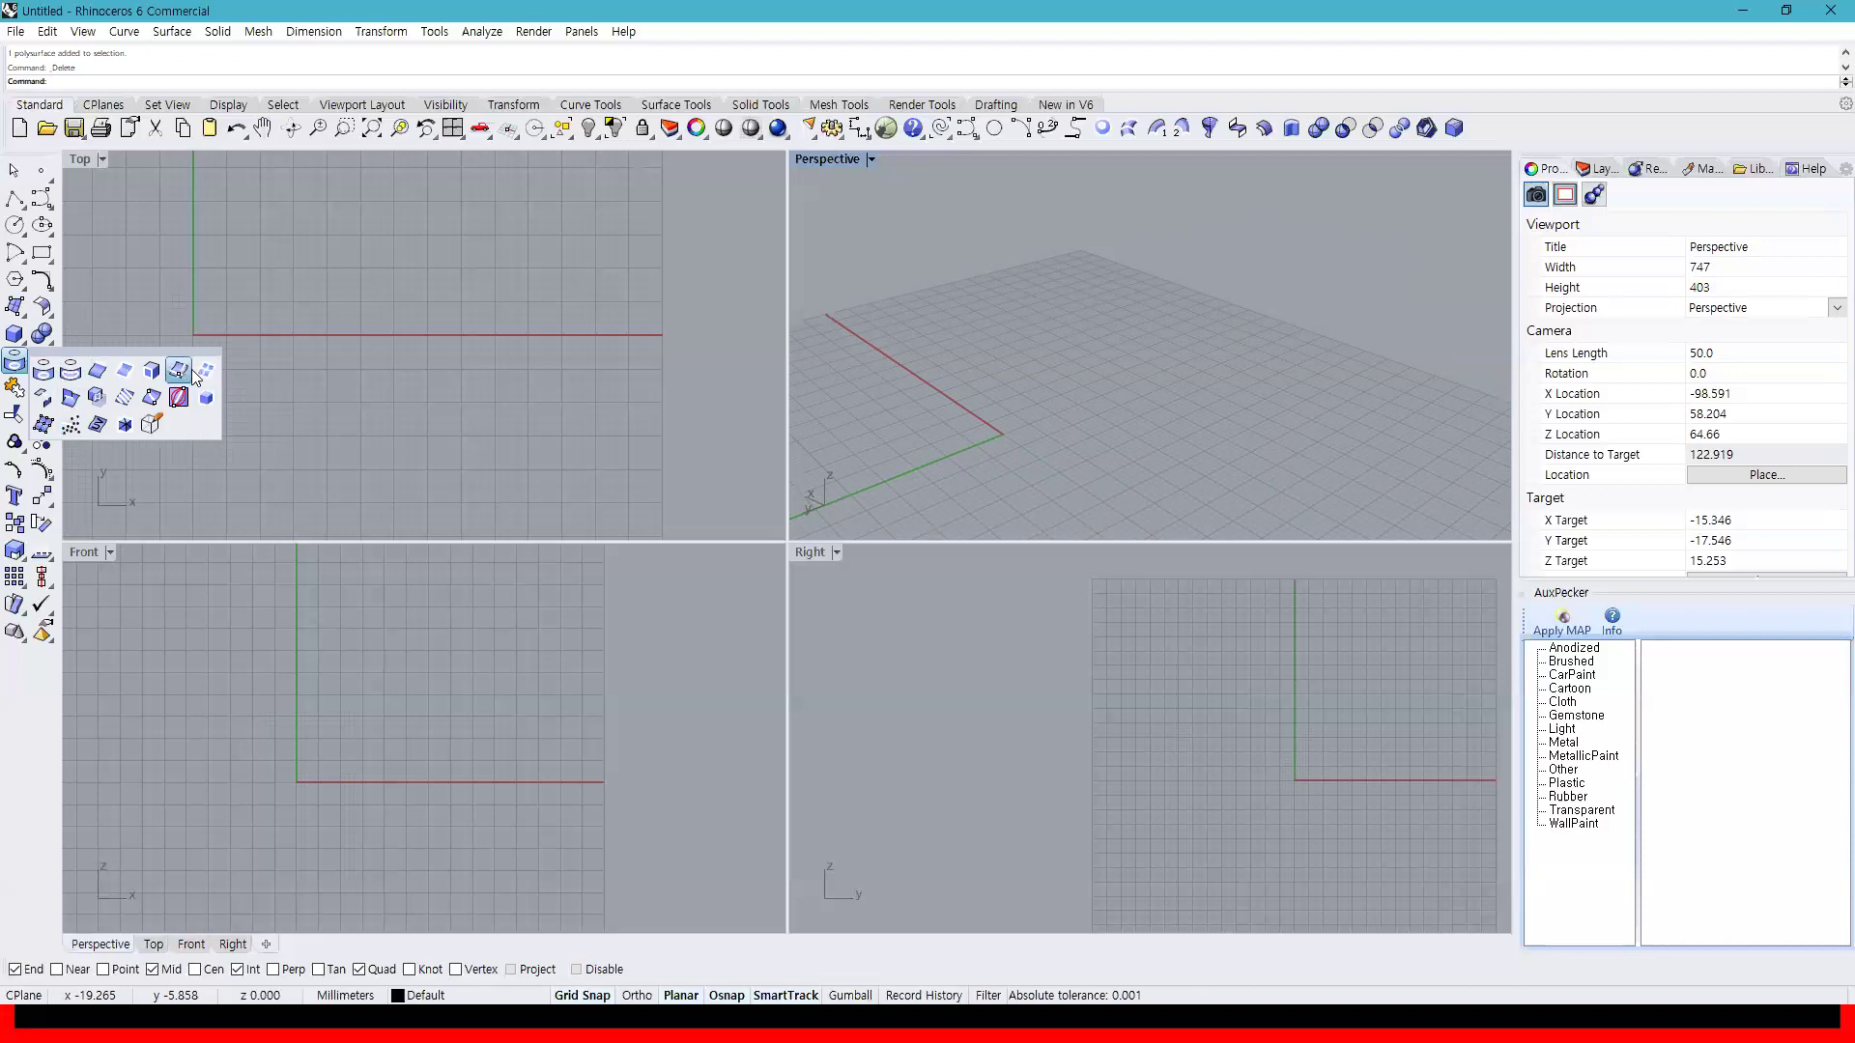
{"action": "left_click", "coordinate": [368, 404]}
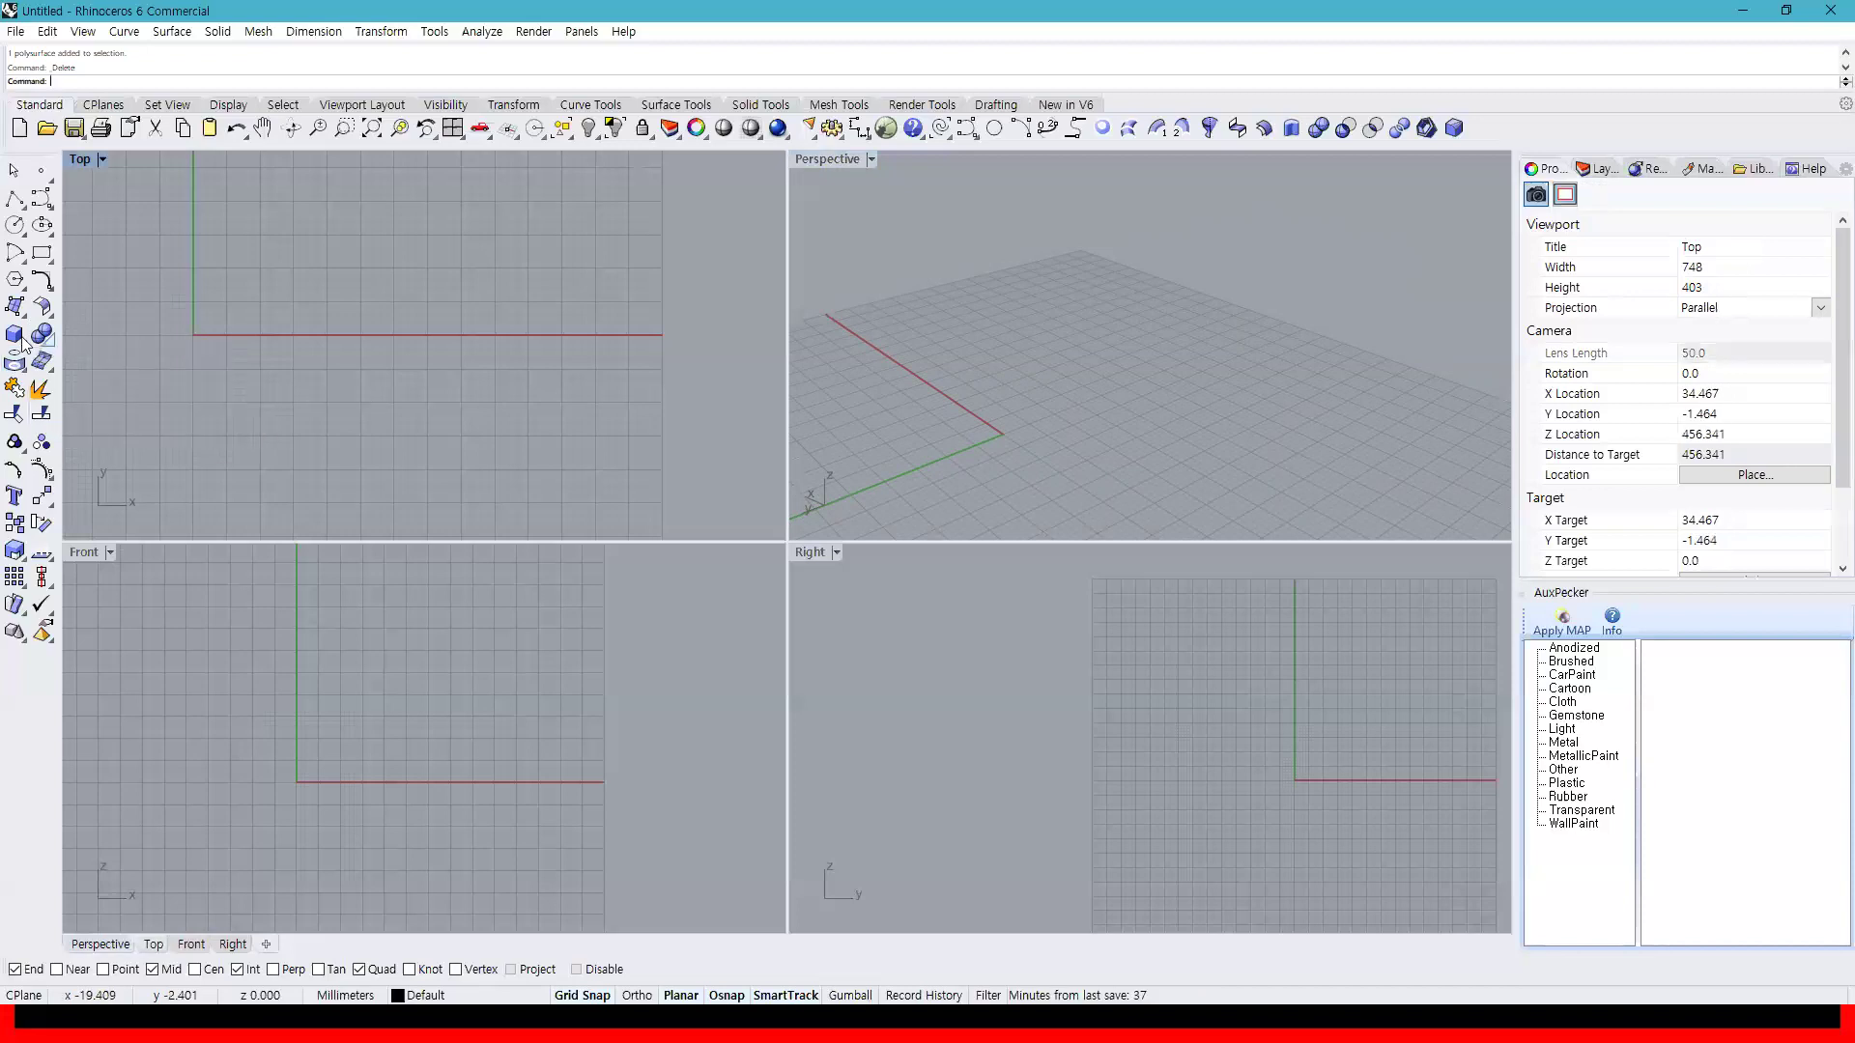
{"action": "left_click", "coordinate": [15, 336]}
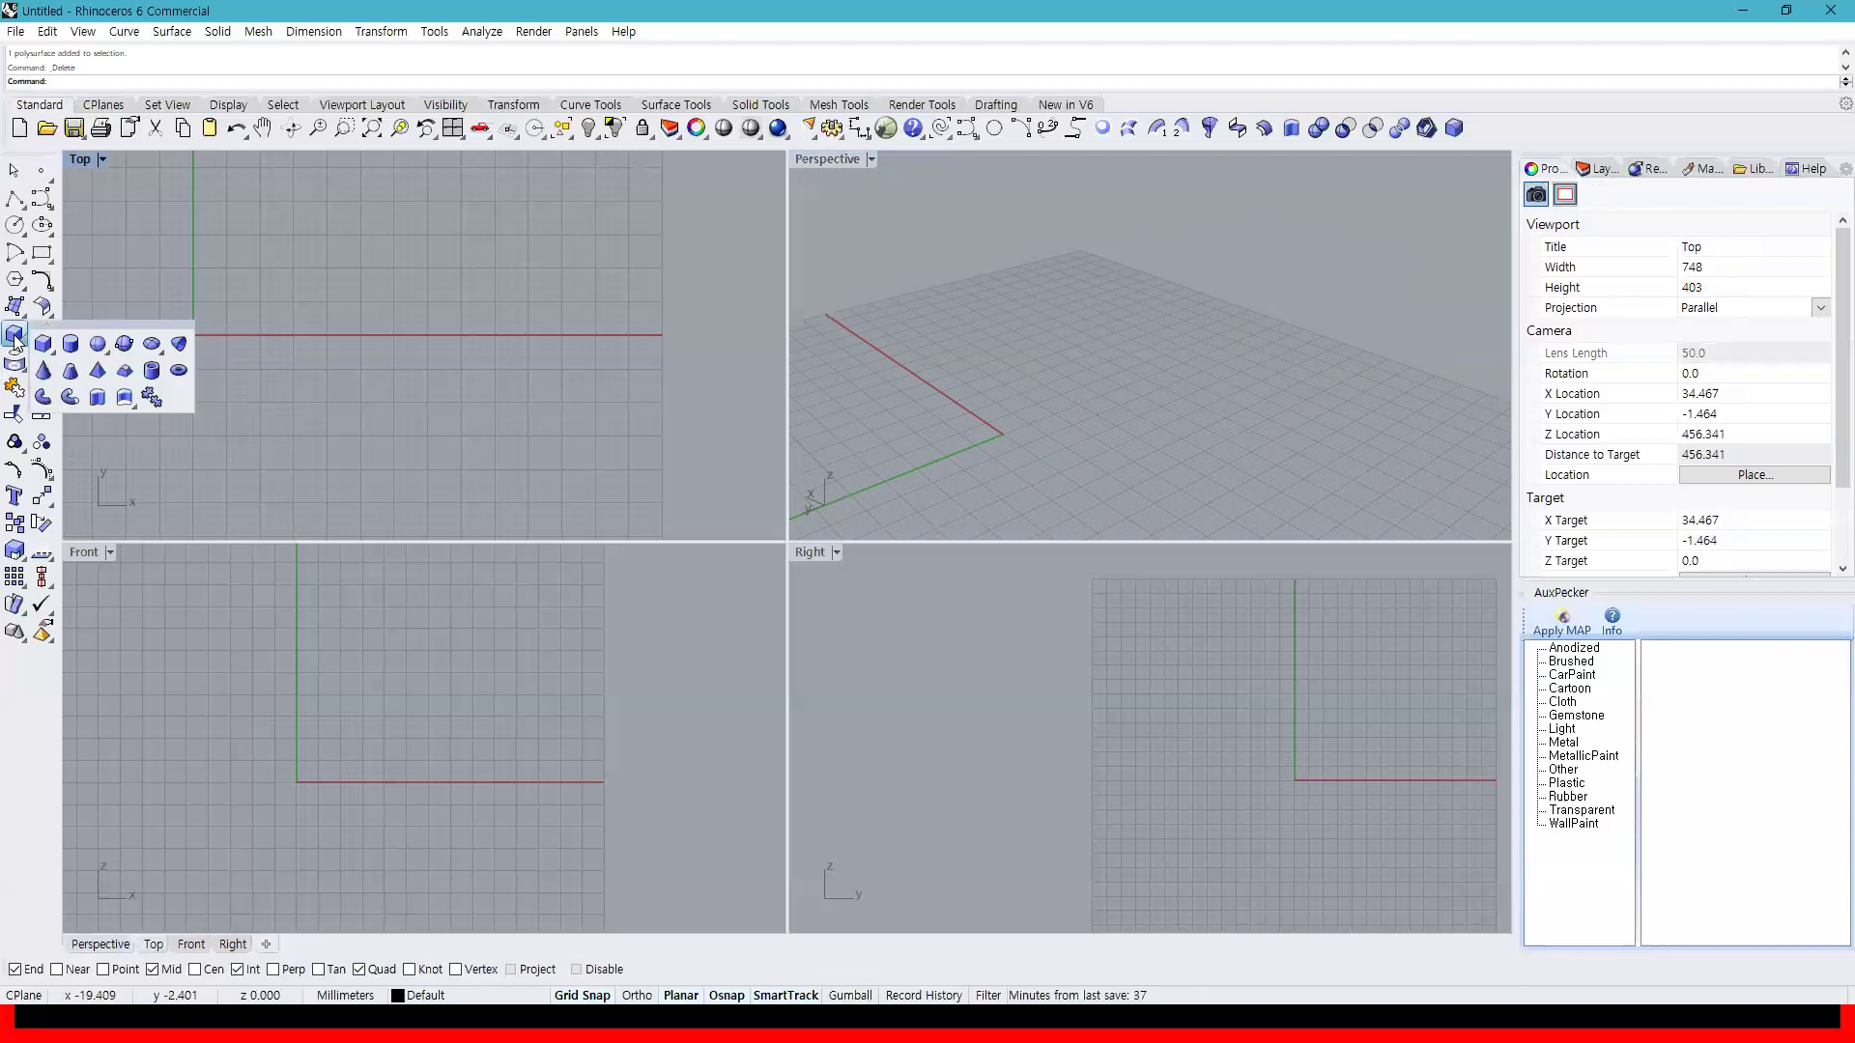
{"action": "left_click", "coordinate": [98, 344]}
{"action": "left_click", "coordinate": [193, 336]}
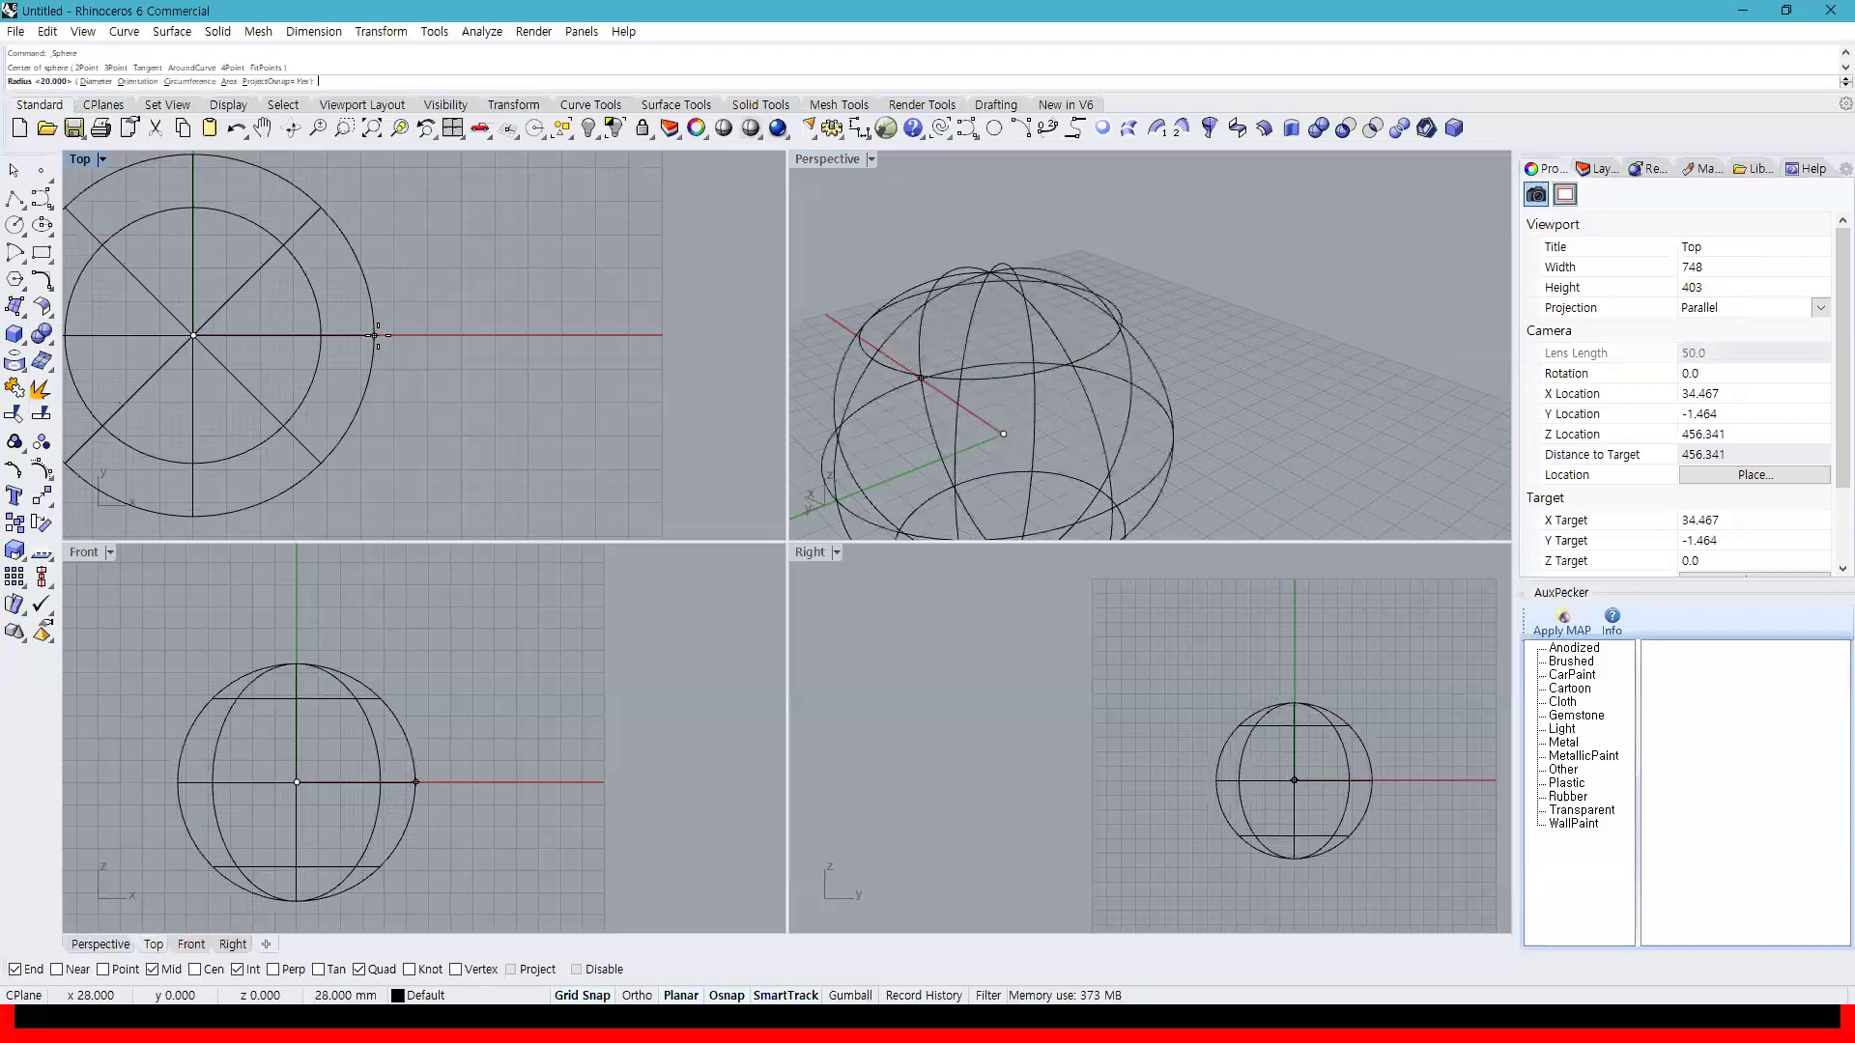
{"action": "left_click", "coordinate": [386, 364]}
{"action": "right_click_drag", "start_coordinate": [385, 364], "coordinate": [650, 406]}
{"action": "right_click_drag", "start_coordinate": [1016, 434], "coordinate": [878, 402]}
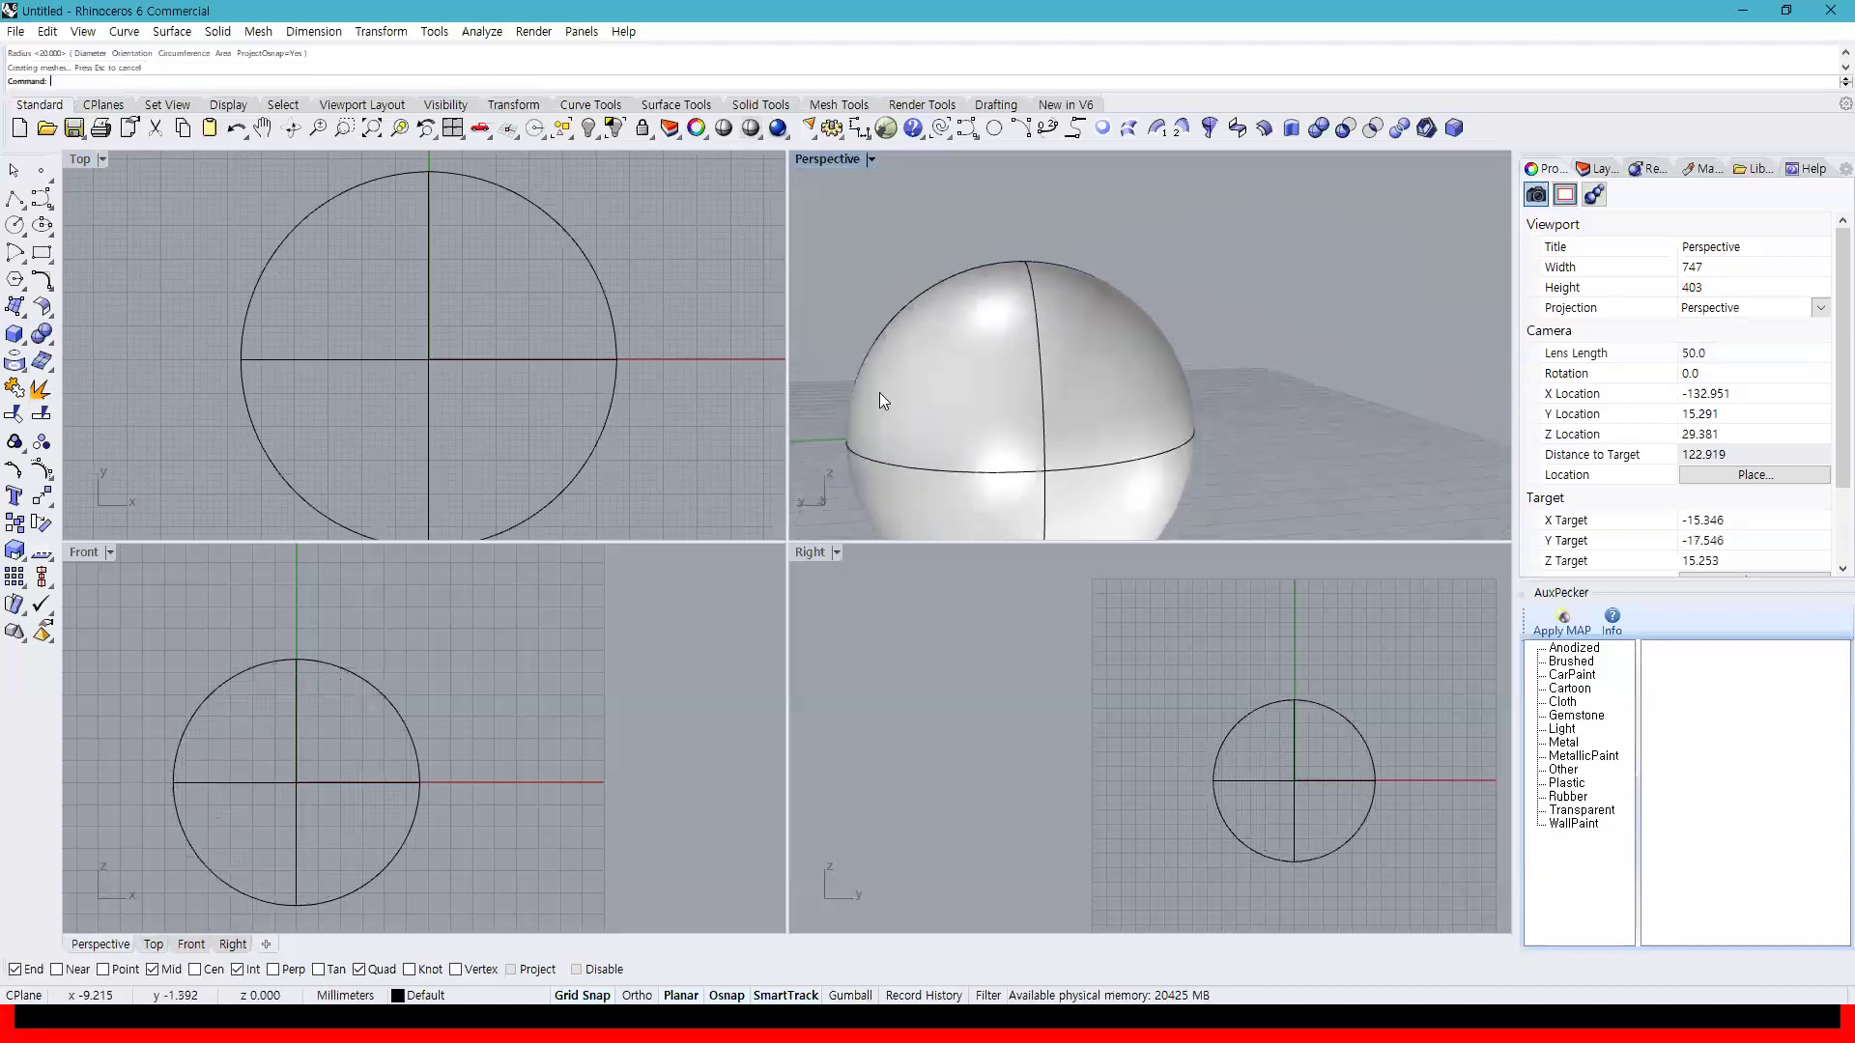
Draw a 20-sided star curve centred on the origin in the Front view, with an outer radius of about 12.6 mm
{"action": "right_click_drag", "start_coordinate": [368, 750], "coordinate": [433, 710]}
{"action": "right_click_drag", "start_coordinate": [1180, 457], "coordinate": [1045, 454]}
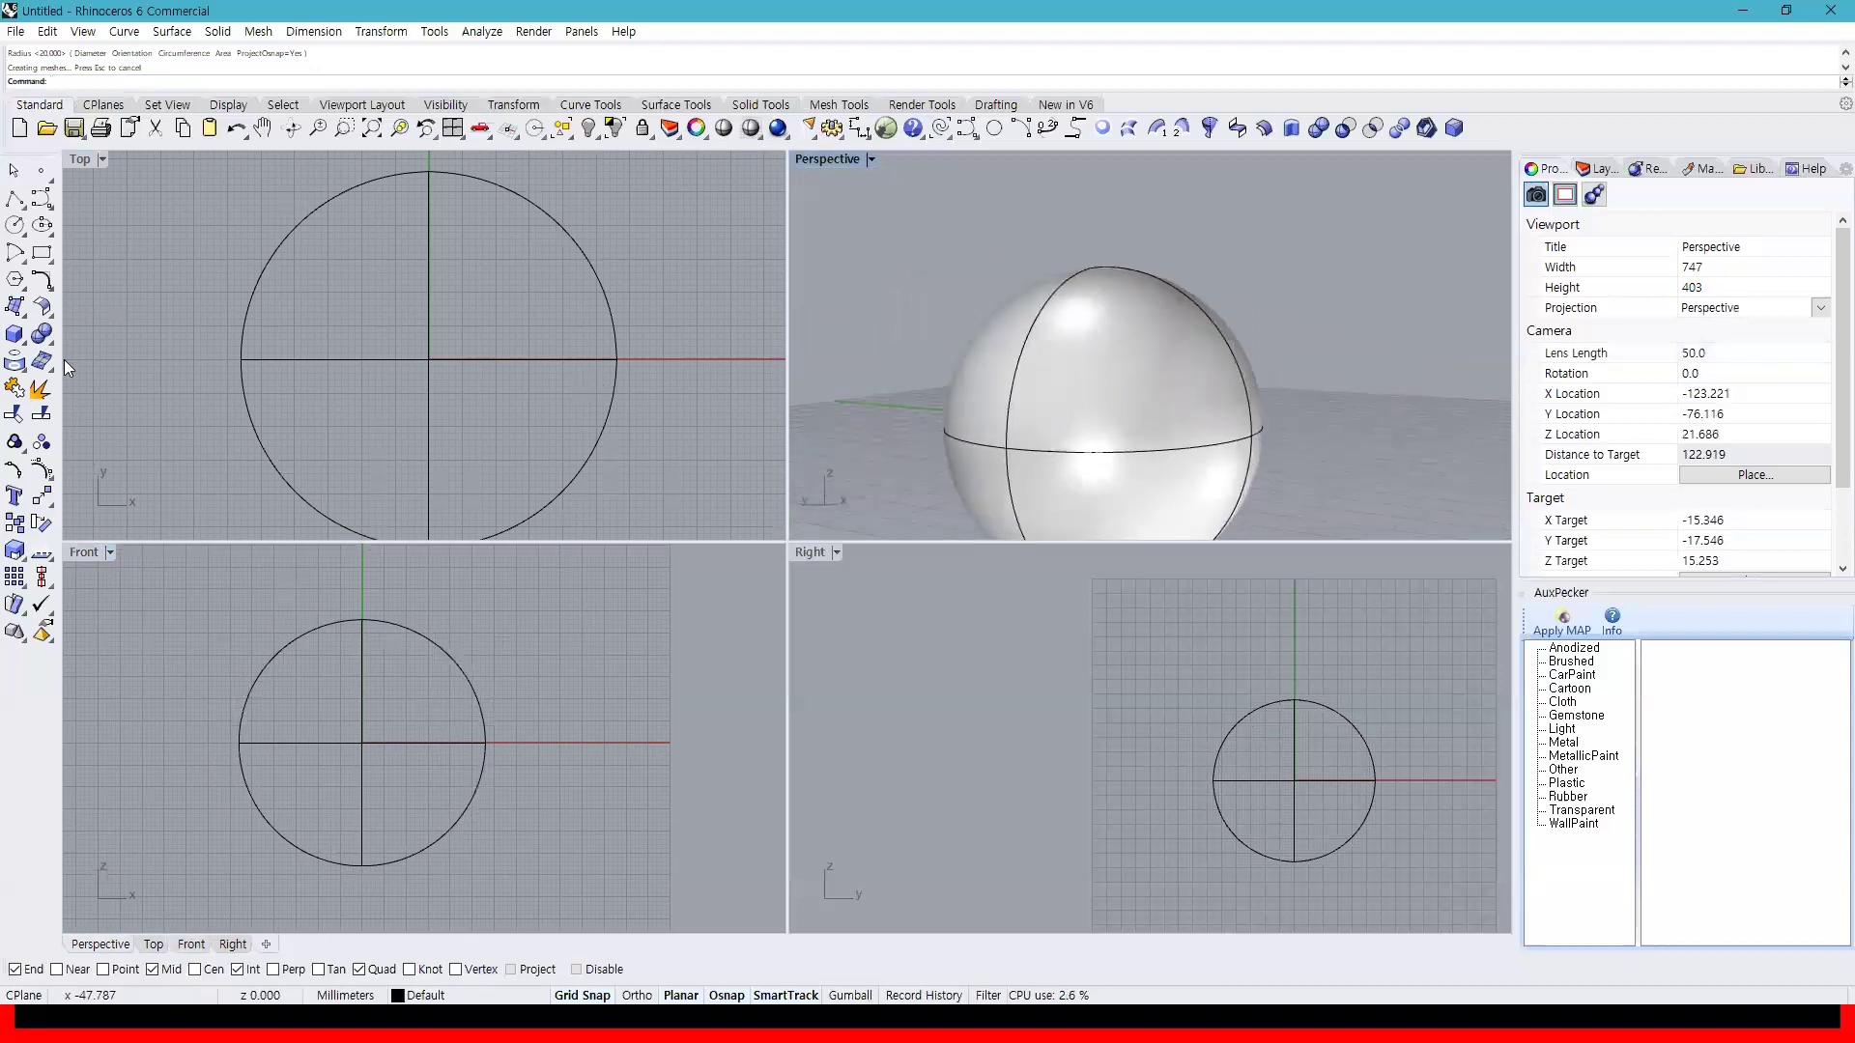
{"action": "right_click_drag", "start_coordinate": [1253, 450], "coordinate": [997, 494]}
{"action": "scroll", "coordinate": [997, 495], "scroll_direction": "up", "scroll_amount": 6}
{"action": "right_click_drag", "start_coordinate": [1168, 436], "coordinate": [908, 435]}
{"action": "right_click_drag", "start_coordinate": [945, 512], "coordinate": [1012, 423]}
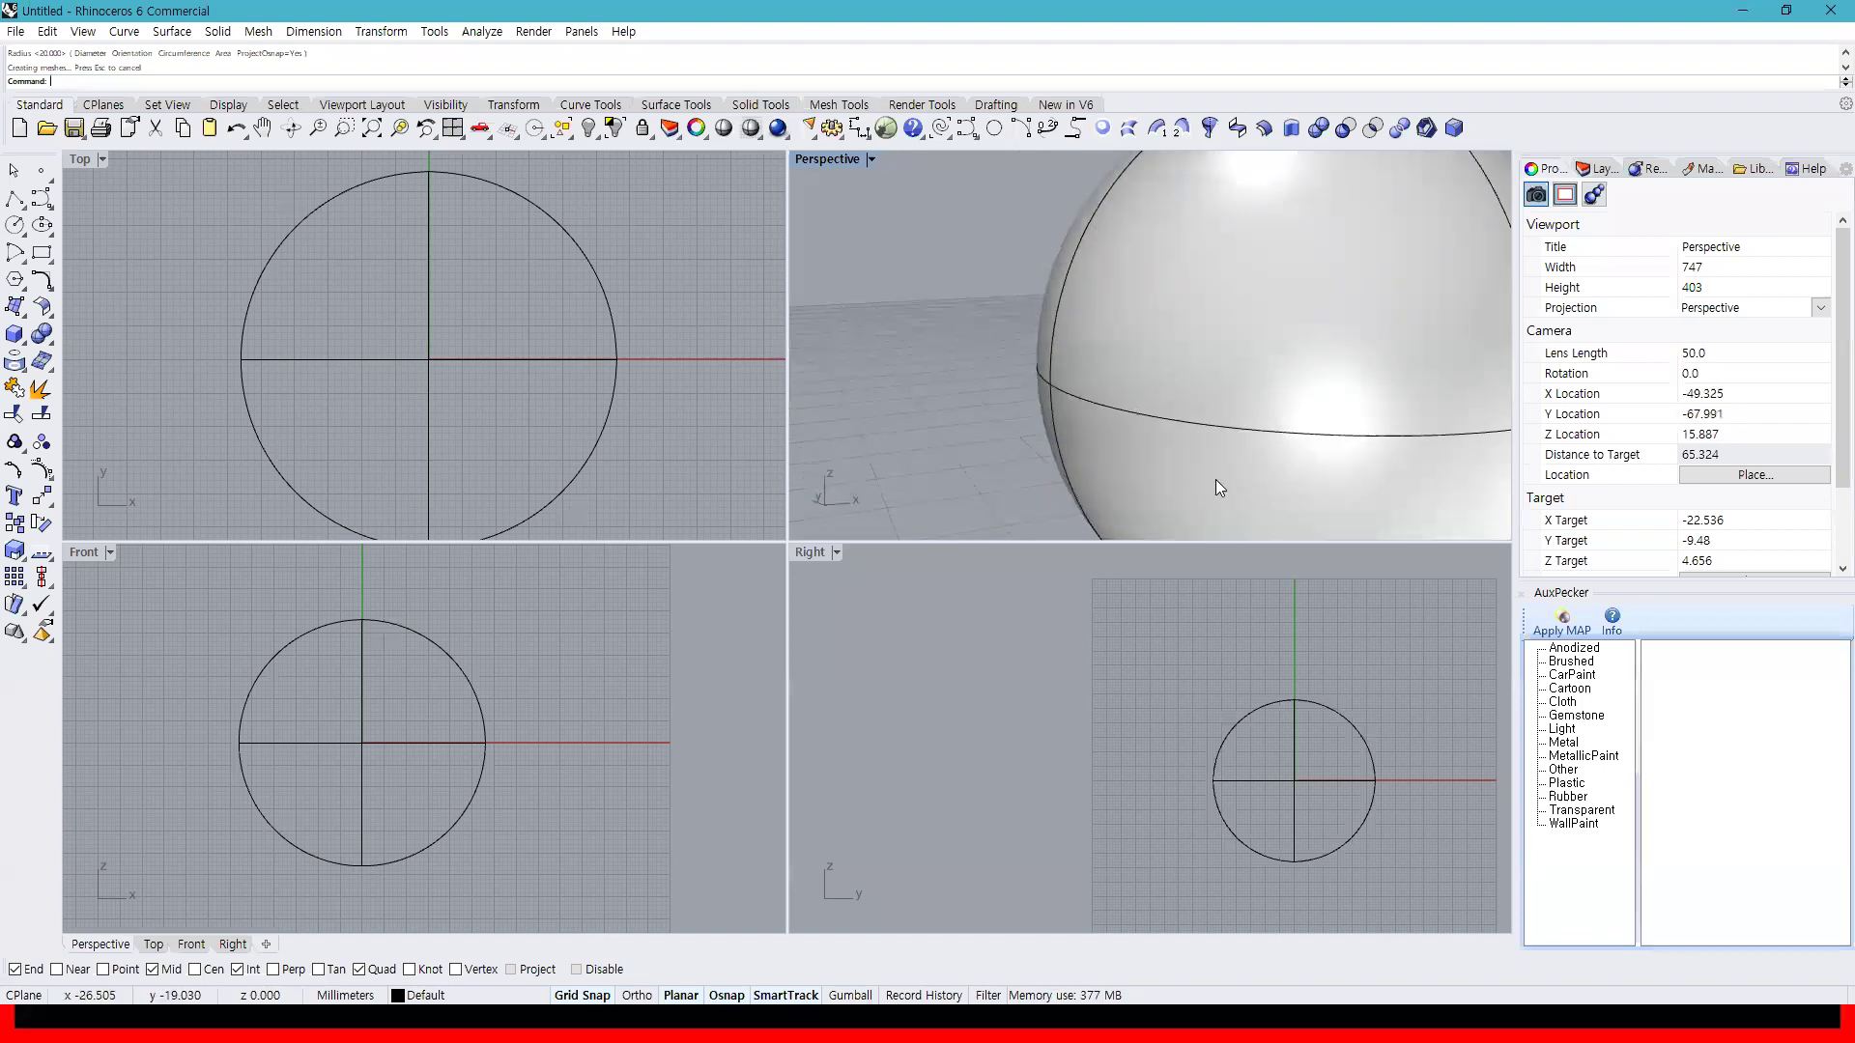
{"action": "left_click", "coordinate": [14, 279]}
{"action": "left_click", "coordinate": [98, 316]}
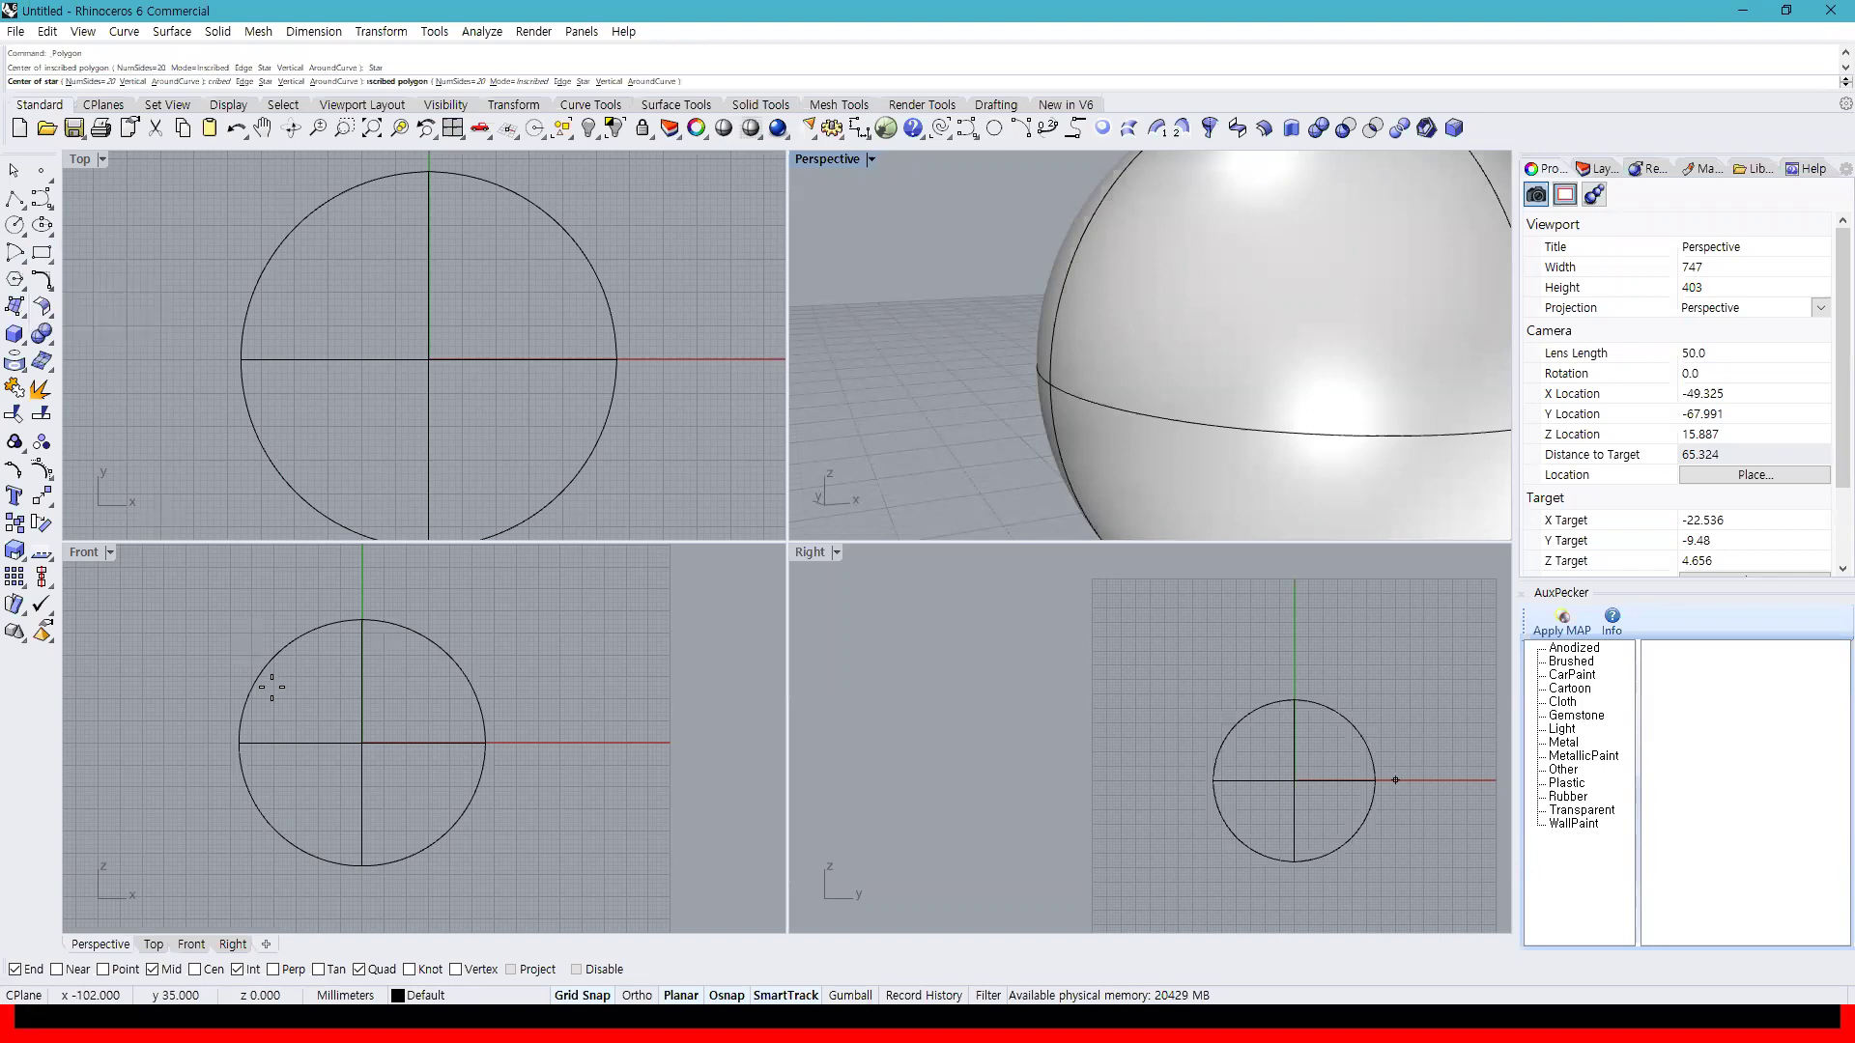
{"action": "left_click", "coordinate": [362, 743]}
{"action": "left_click", "coordinate": [406, 725]}
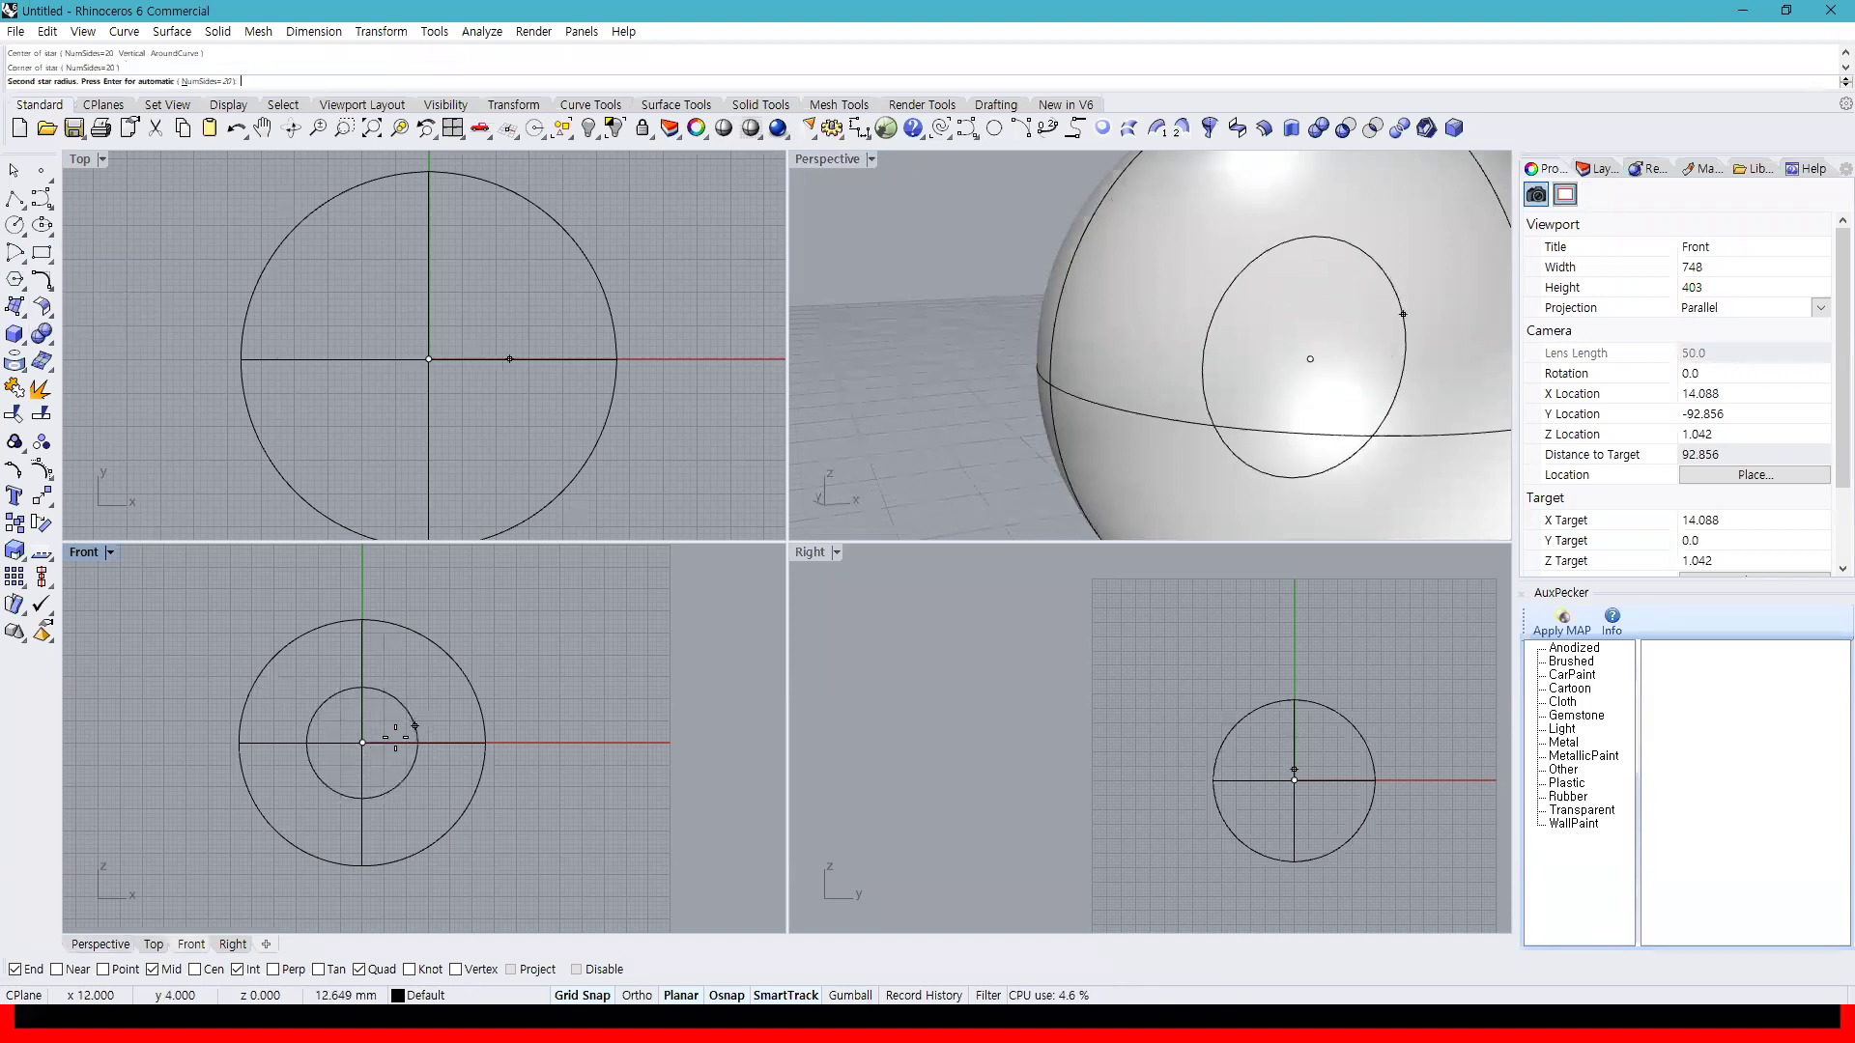
{"action": "left_click", "coordinate": [396, 743]}
Examine the star curve's position inside the sphere from several directions
{"action": "mouse_move", "coordinate": [1256, 435]}
{"action": "right_mouse_down"}
{"action": "mouse_move", "coordinate": [1359, 402]}
{"action": "mouse_move", "coordinate": [1258, 468]}
{"action": "right_mouse_up"}
{"action": "scroll", "coordinate": [1258, 469], "scroll_direction": "down", "scroll_amount": 3}
{"action": "right_click_drag", "start_coordinate": [998, 417], "coordinate": [1261, 434]}
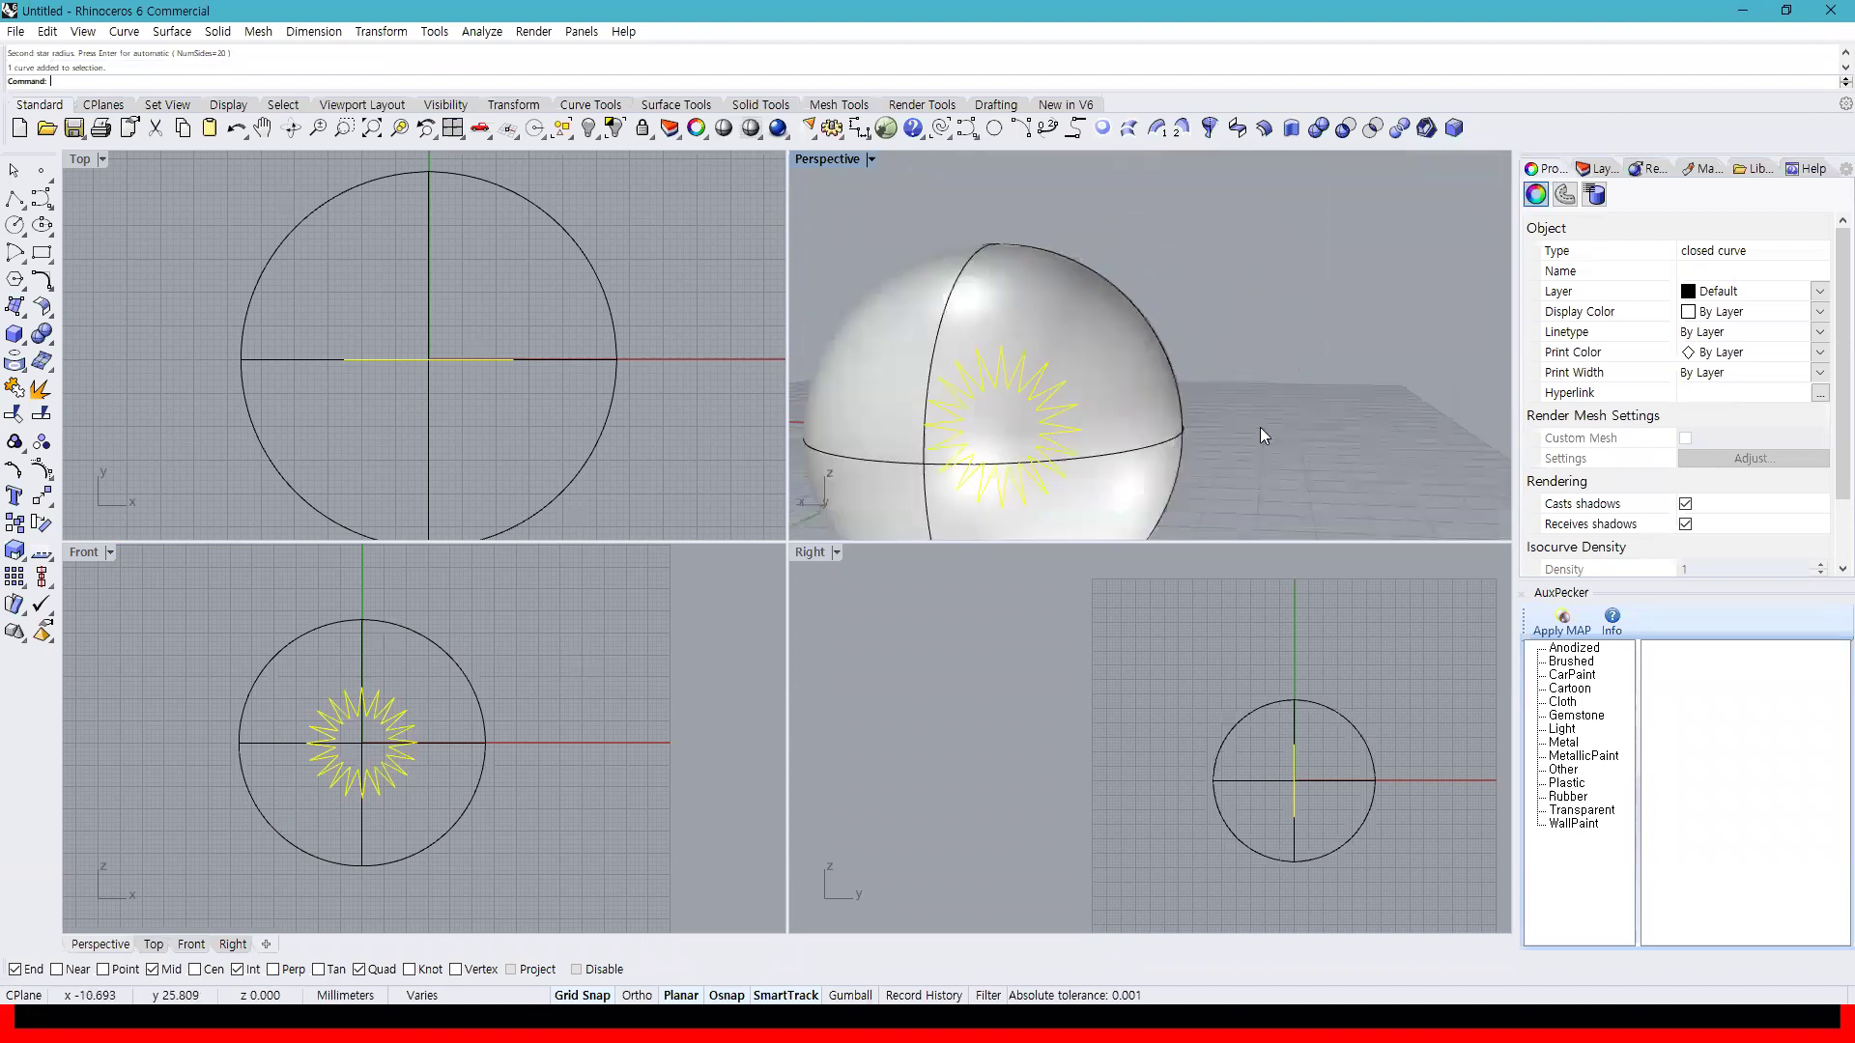
{"action": "right_click_drag", "start_coordinate": [1051, 416], "coordinate": [883, 402]}
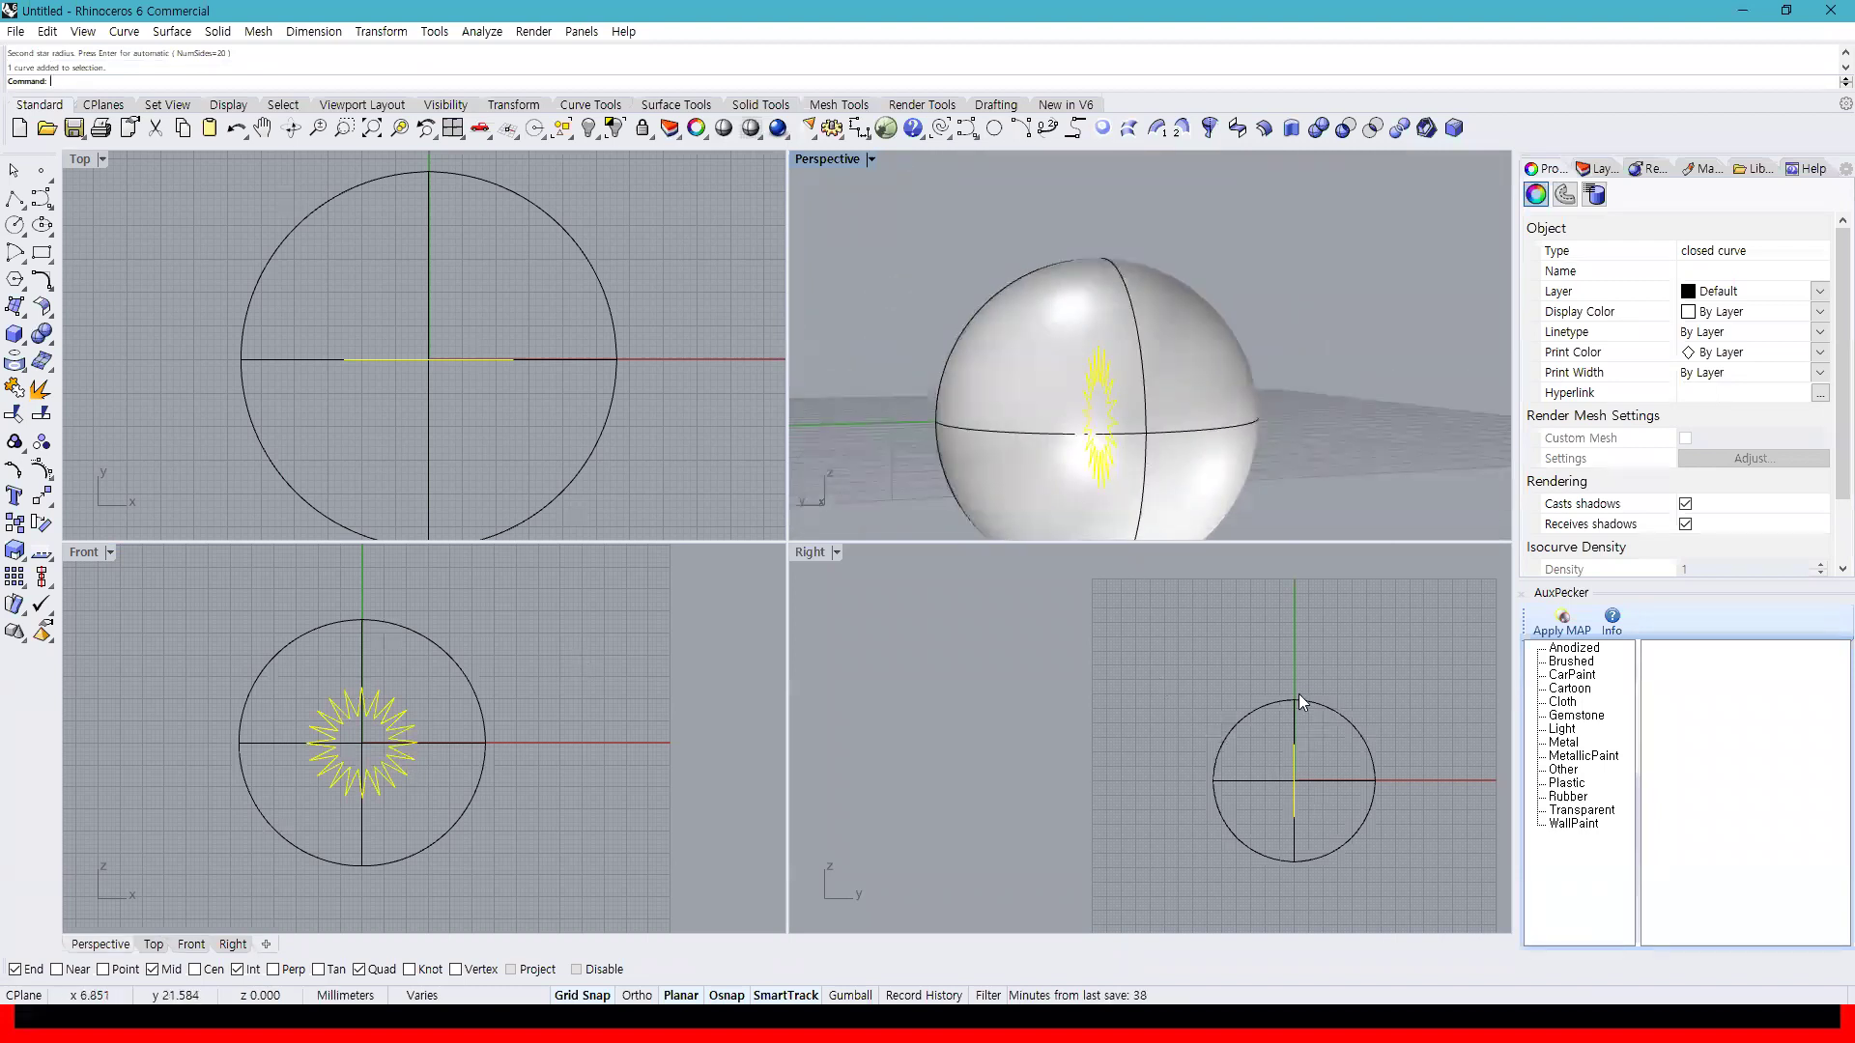
{"action": "right_click_drag", "start_coordinate": [1120, 390], "coordinate": [869, 503]}
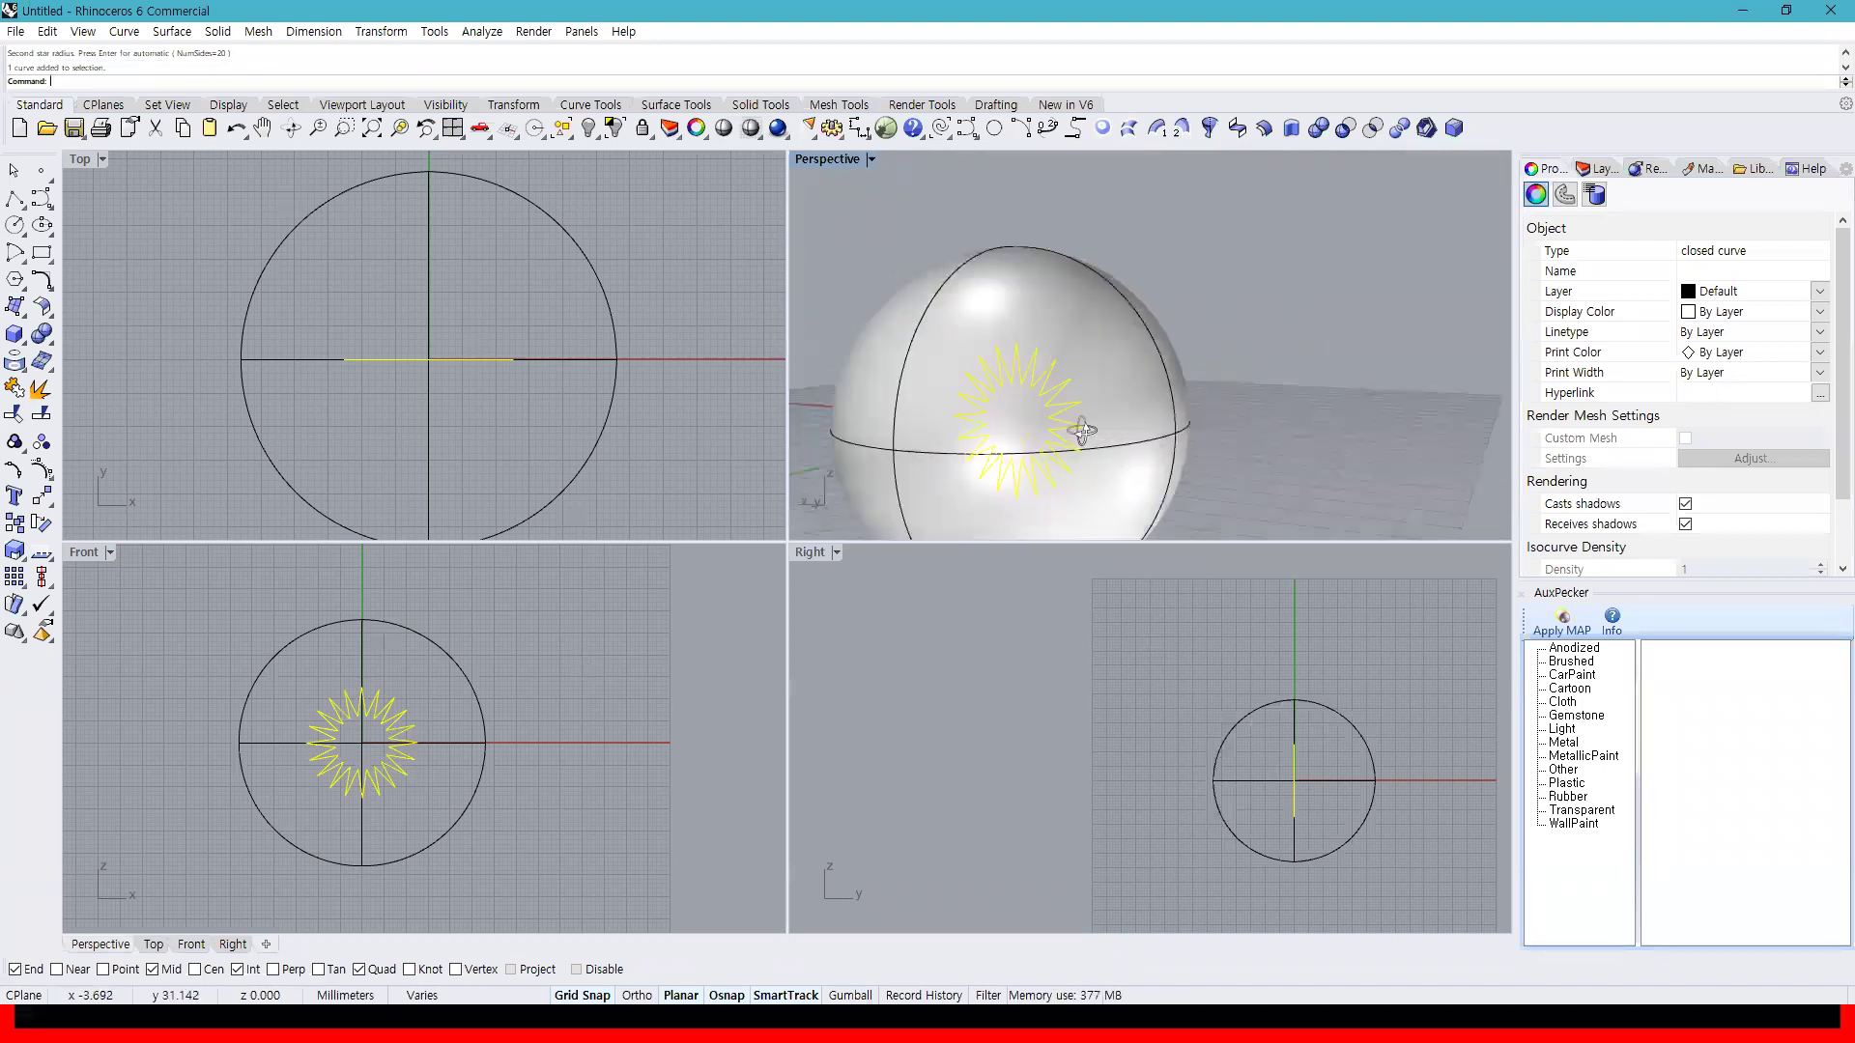
{"action": "right_click_drag", "start_coordinate": [436, 682], "coordinate": [562, 674]}
{"action": "scroll", "coordinate": [553, 704], "scroll_direction": "up", "scroll_amount": 4}
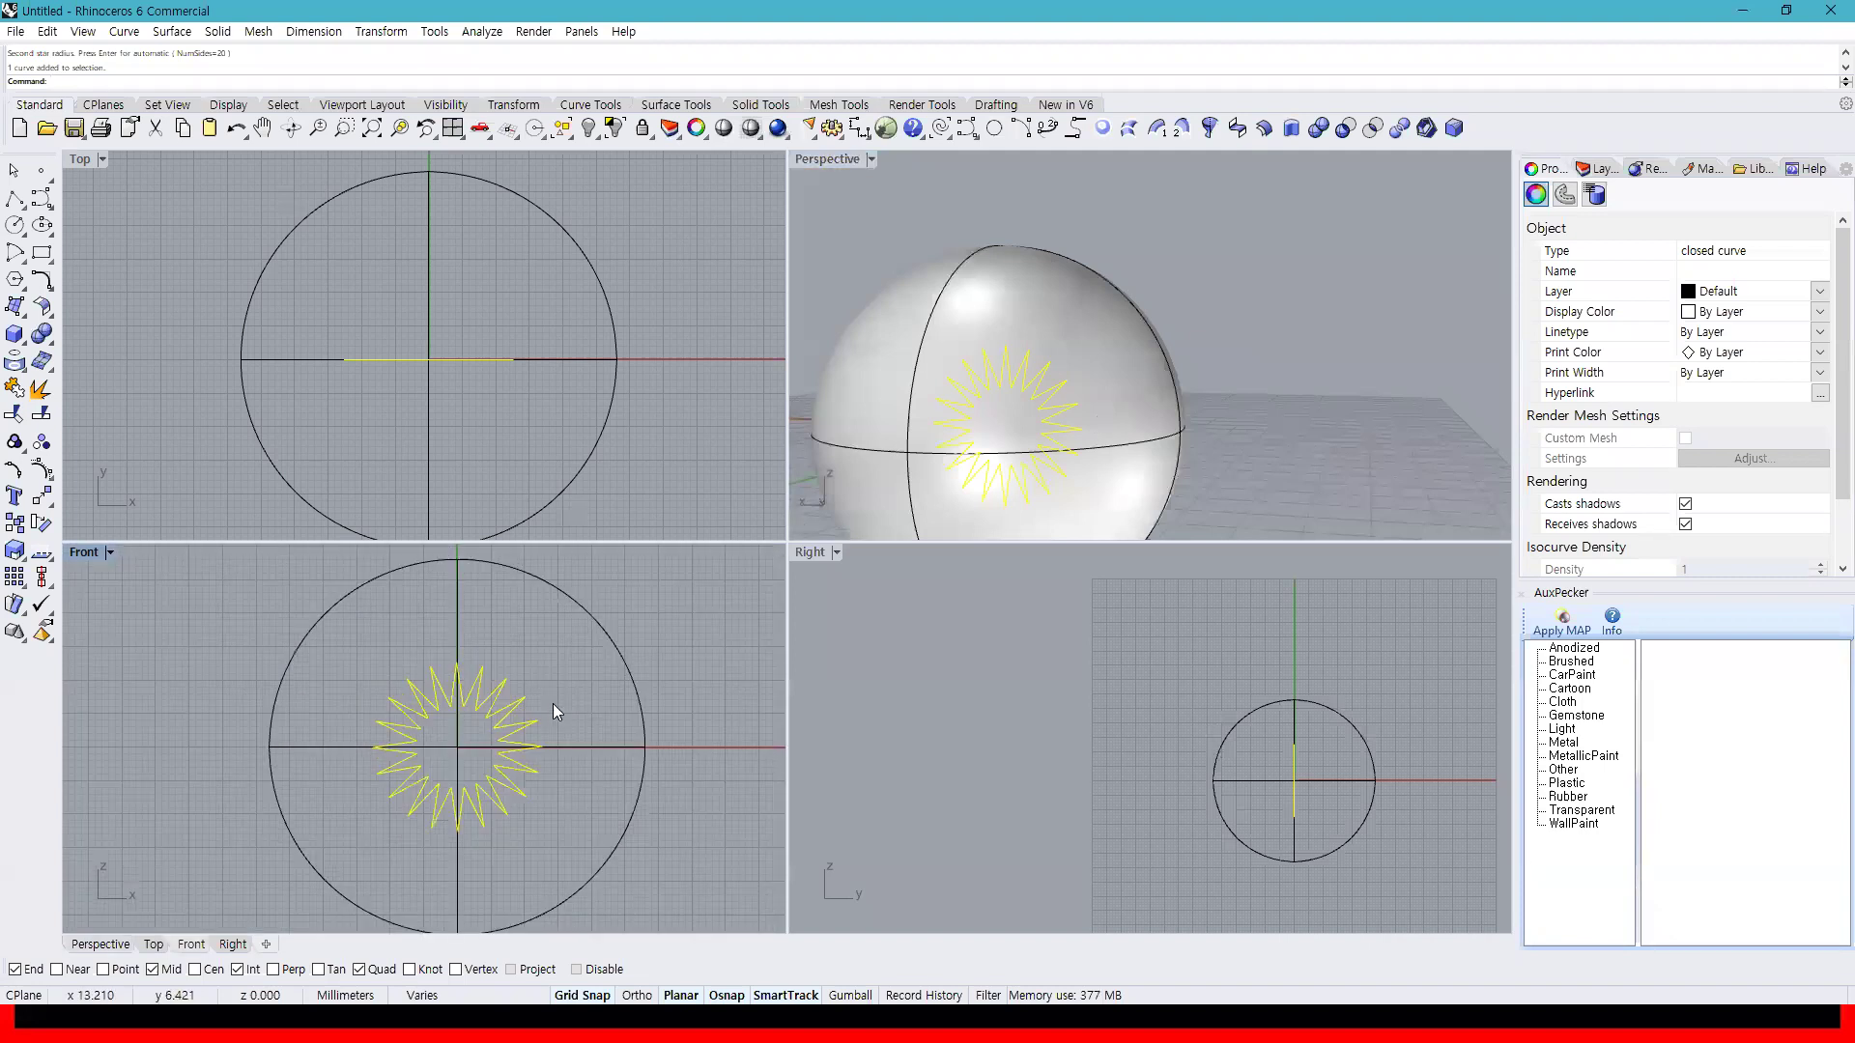
{"action": "left_click", "coordinate": [553, 705]}
{"action": "right_click_drag", "start_coordinate": [894, 470], "coordinate": [920, 500]}
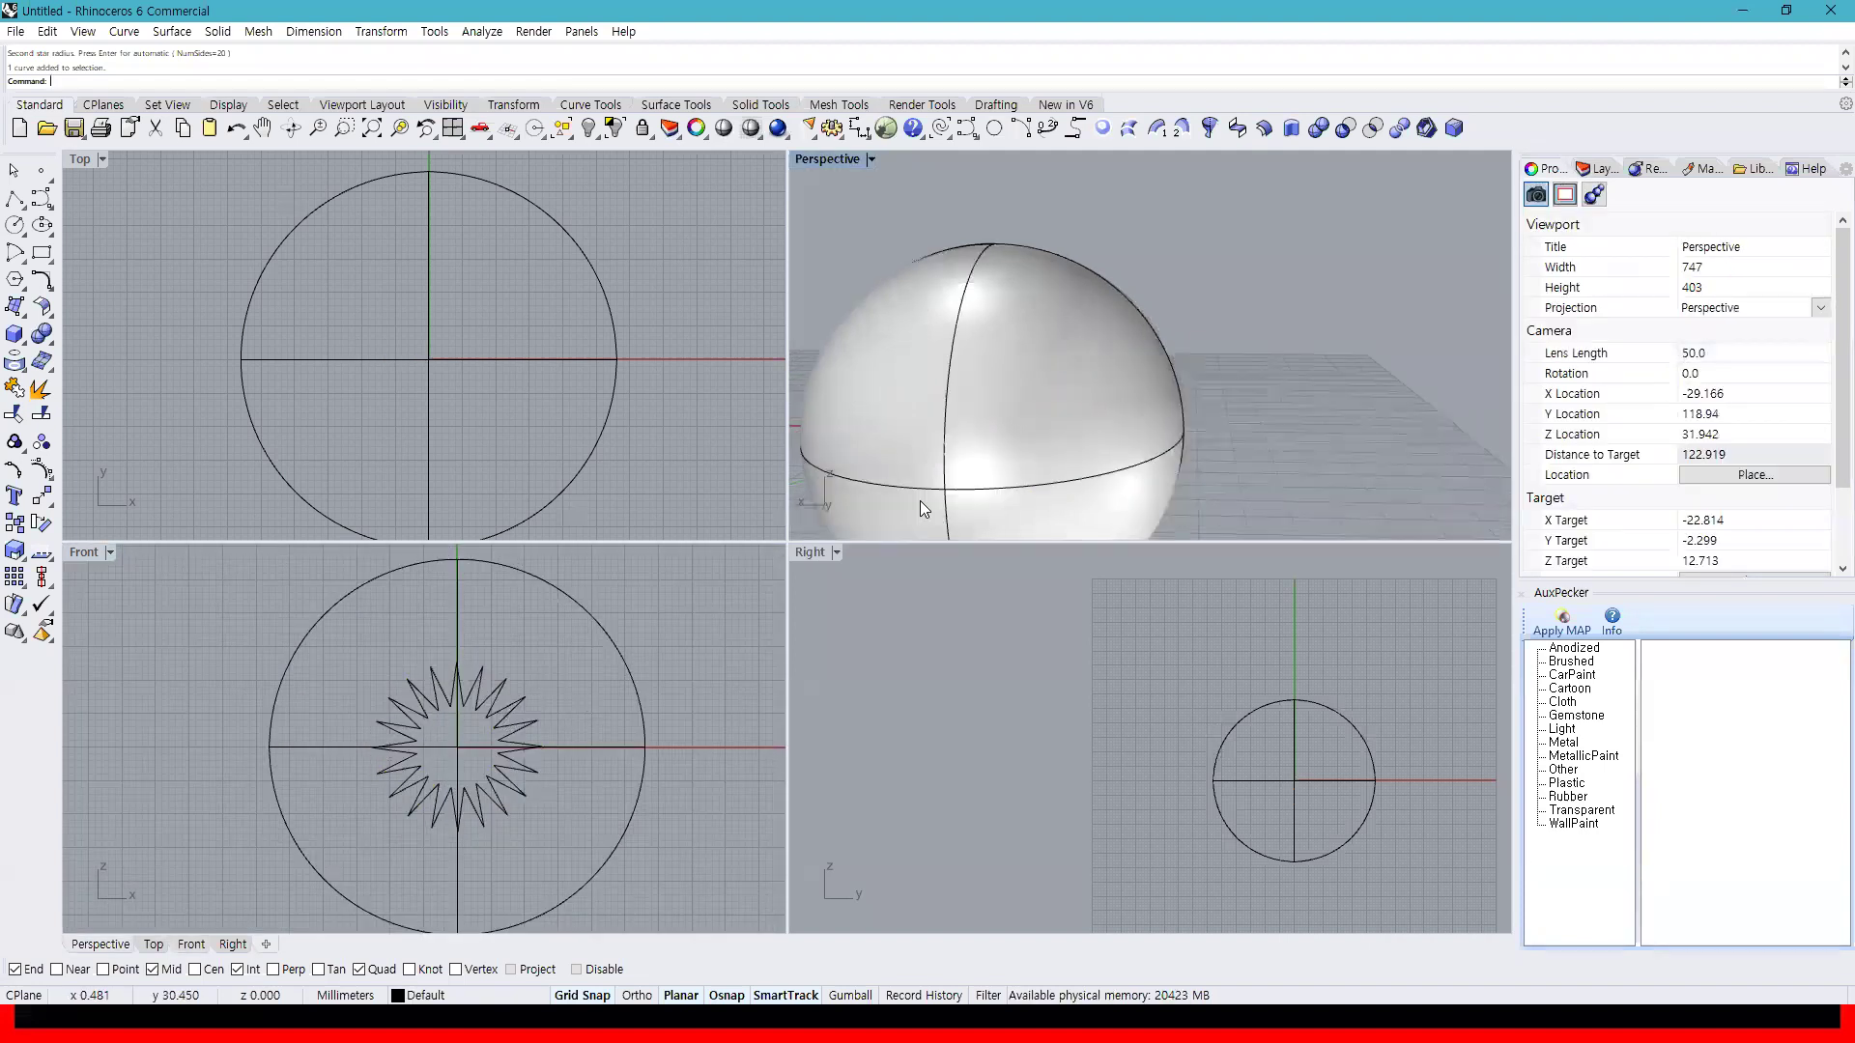
Project the star curve onto the sphere from the Front view, keeping the original curve
{"action": "left_click", "coordinate": [599, 631]}
{"action": "left_click", "coordinate": [501, 717]}
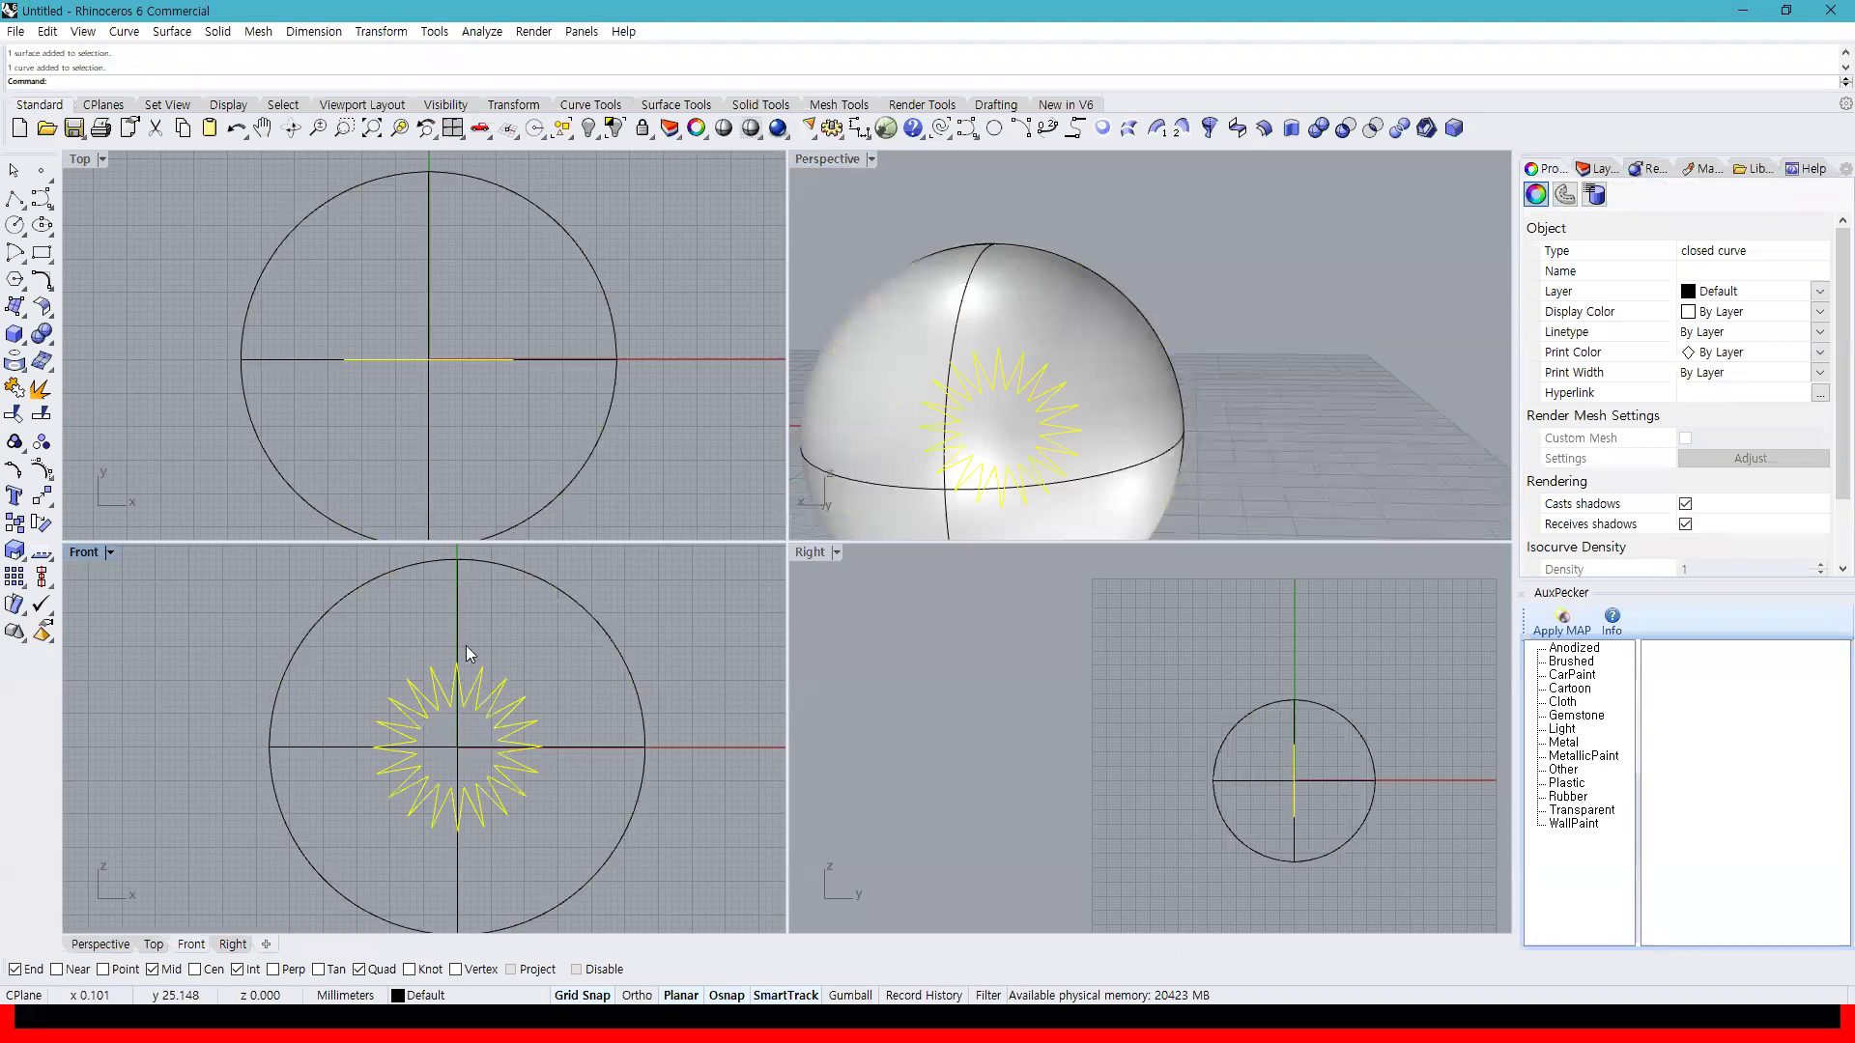
{"action": "left_click", "coordinate": [546, 662]}
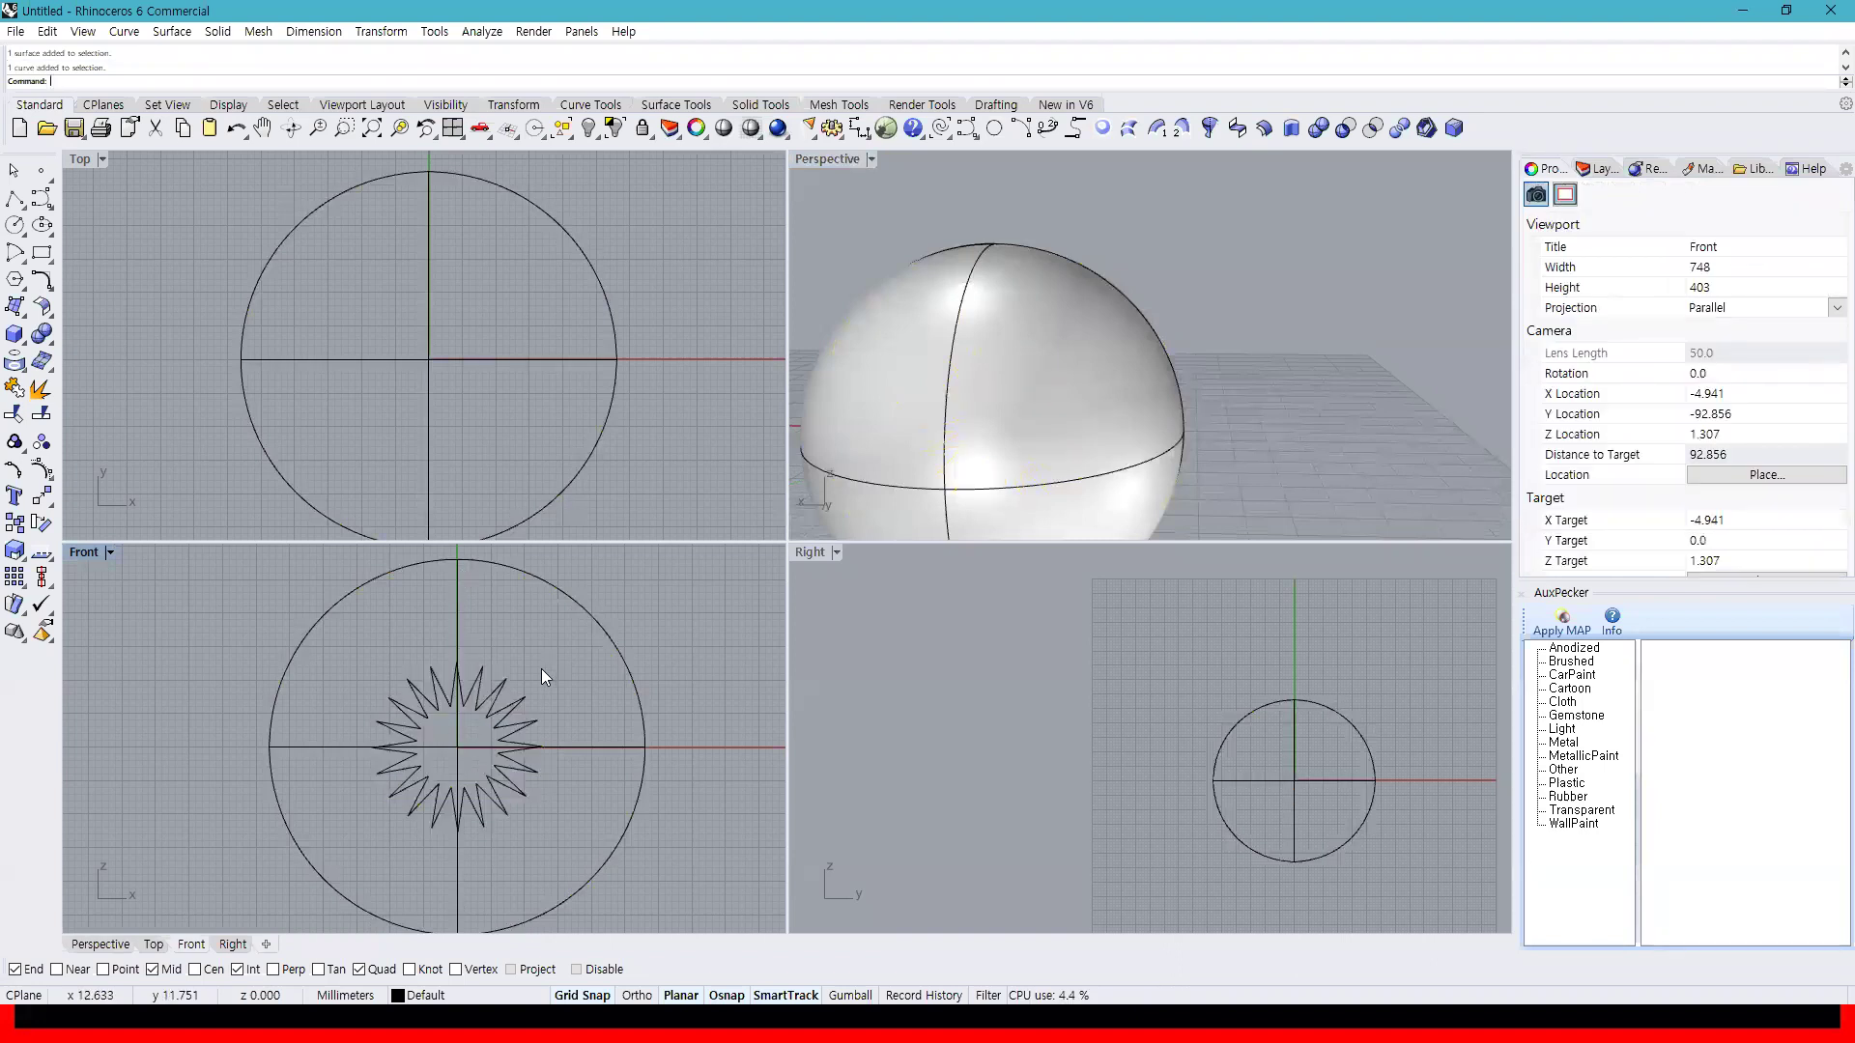
{"action": "left_click", "coordinate": [488, 699]}
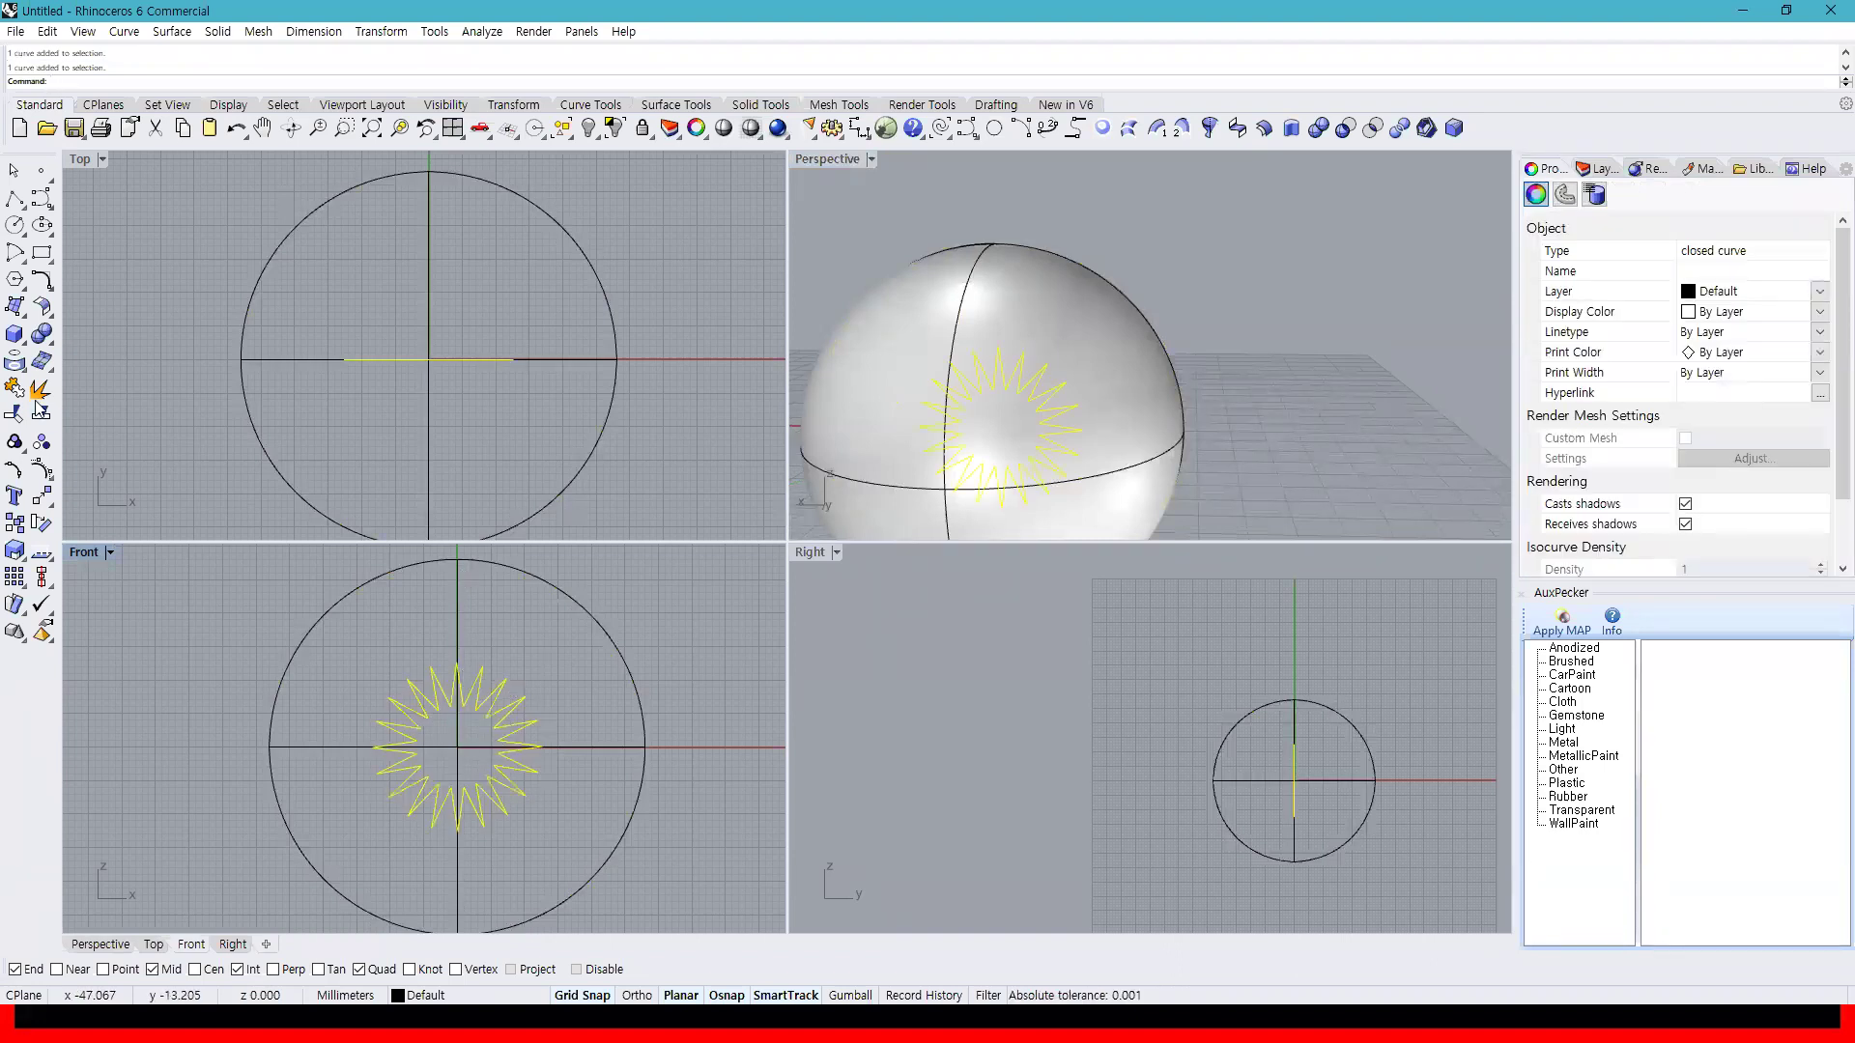
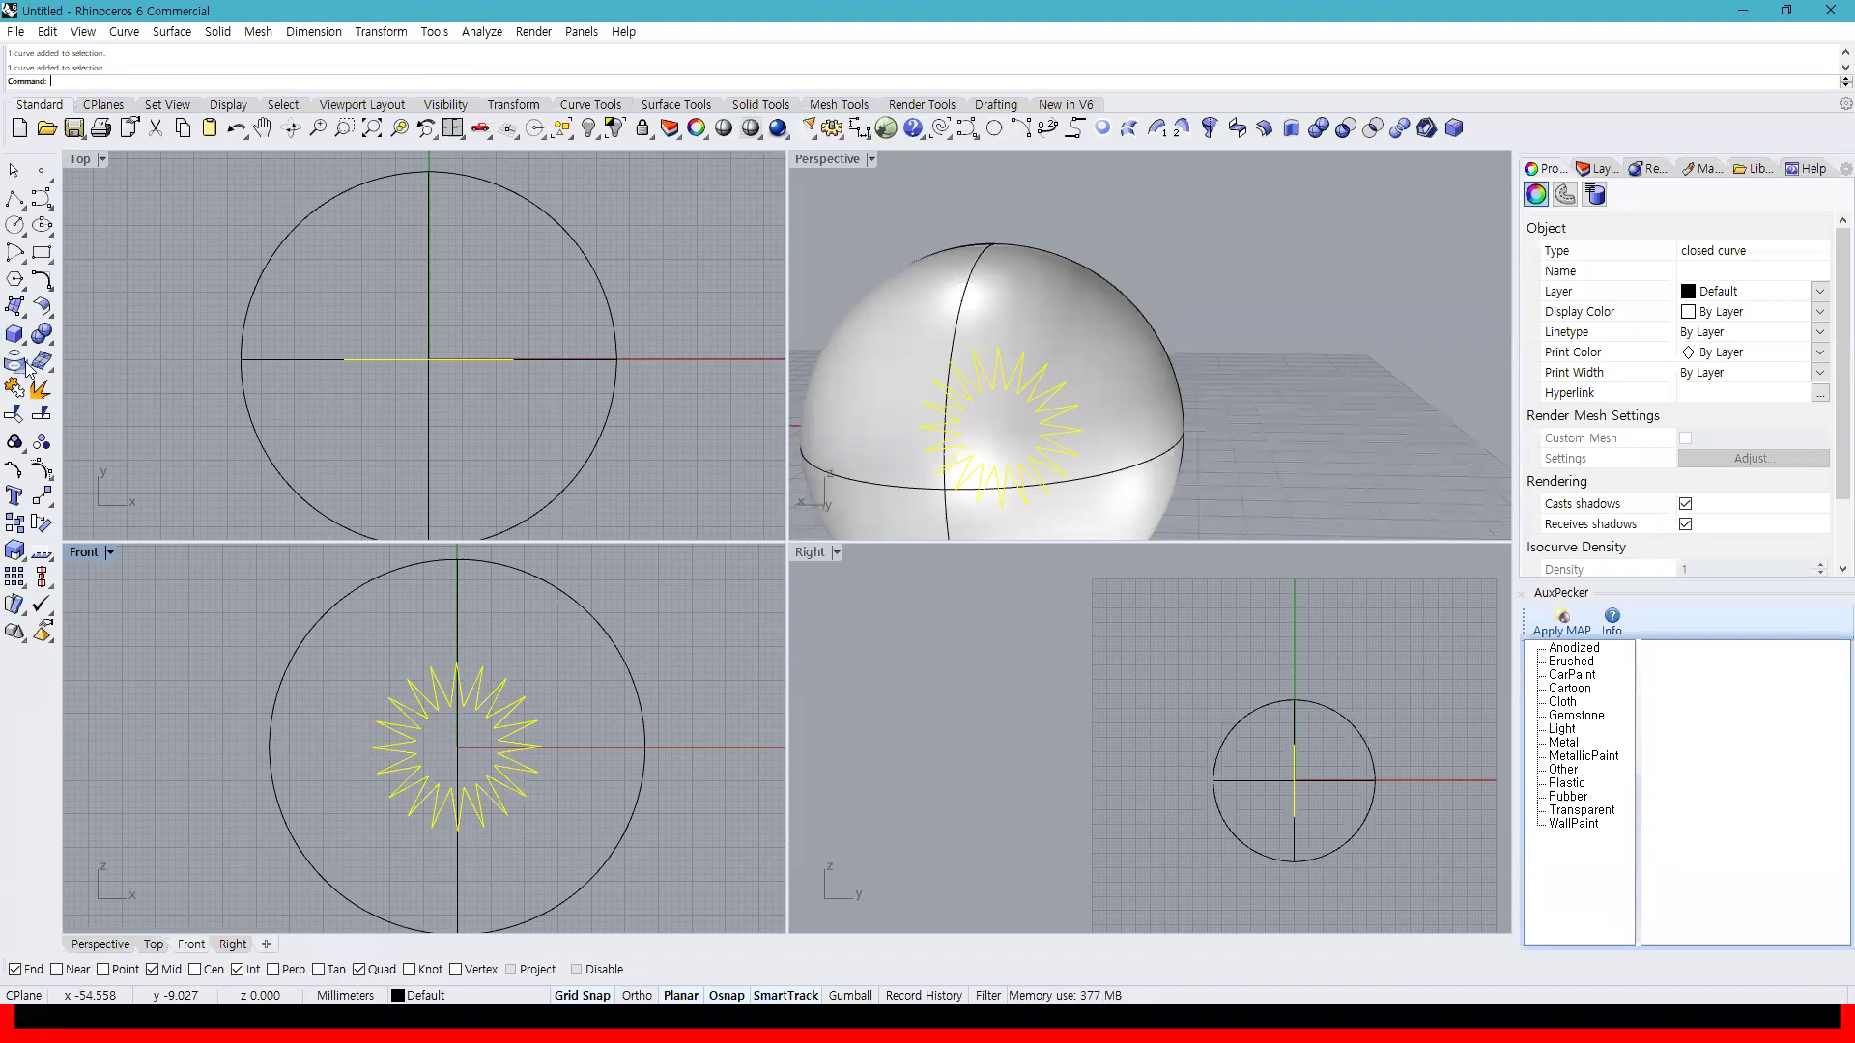
{"action": "left_click", "coordinate": [19, 367]}
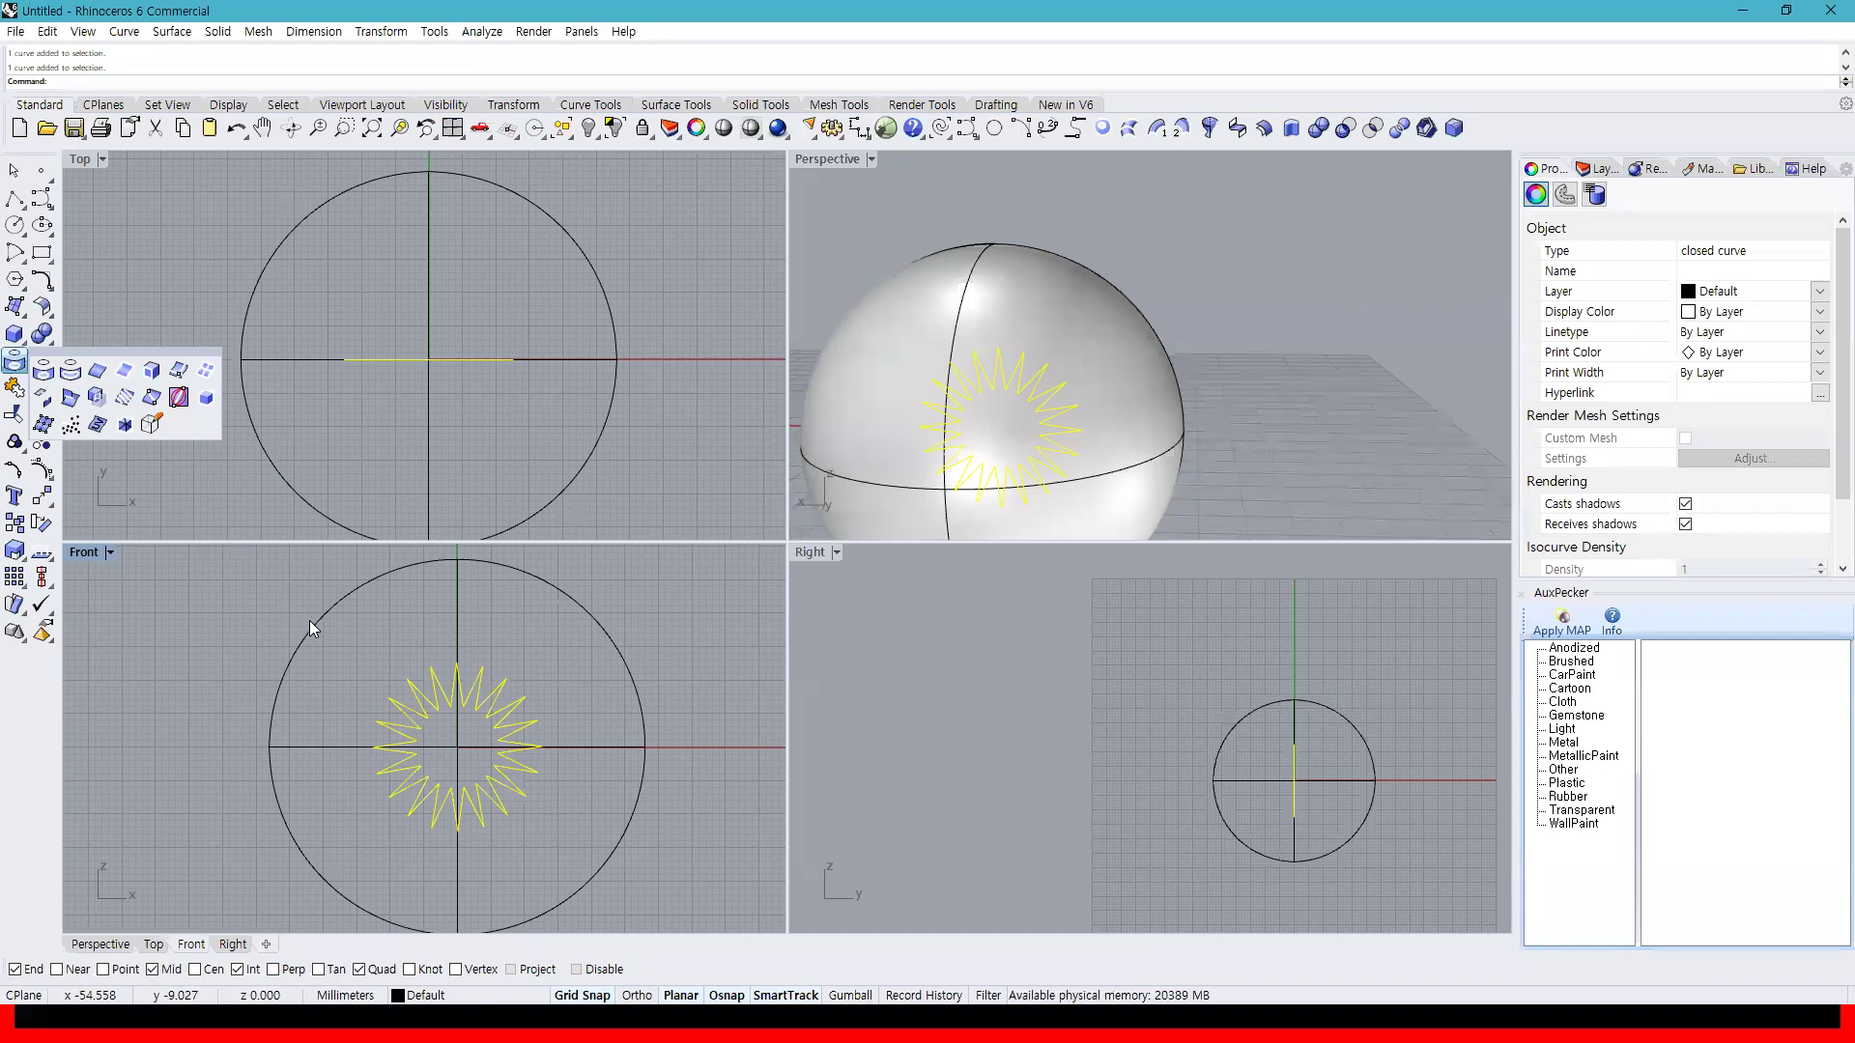
{"action": "left_click", "coordinate": [43, 397]}
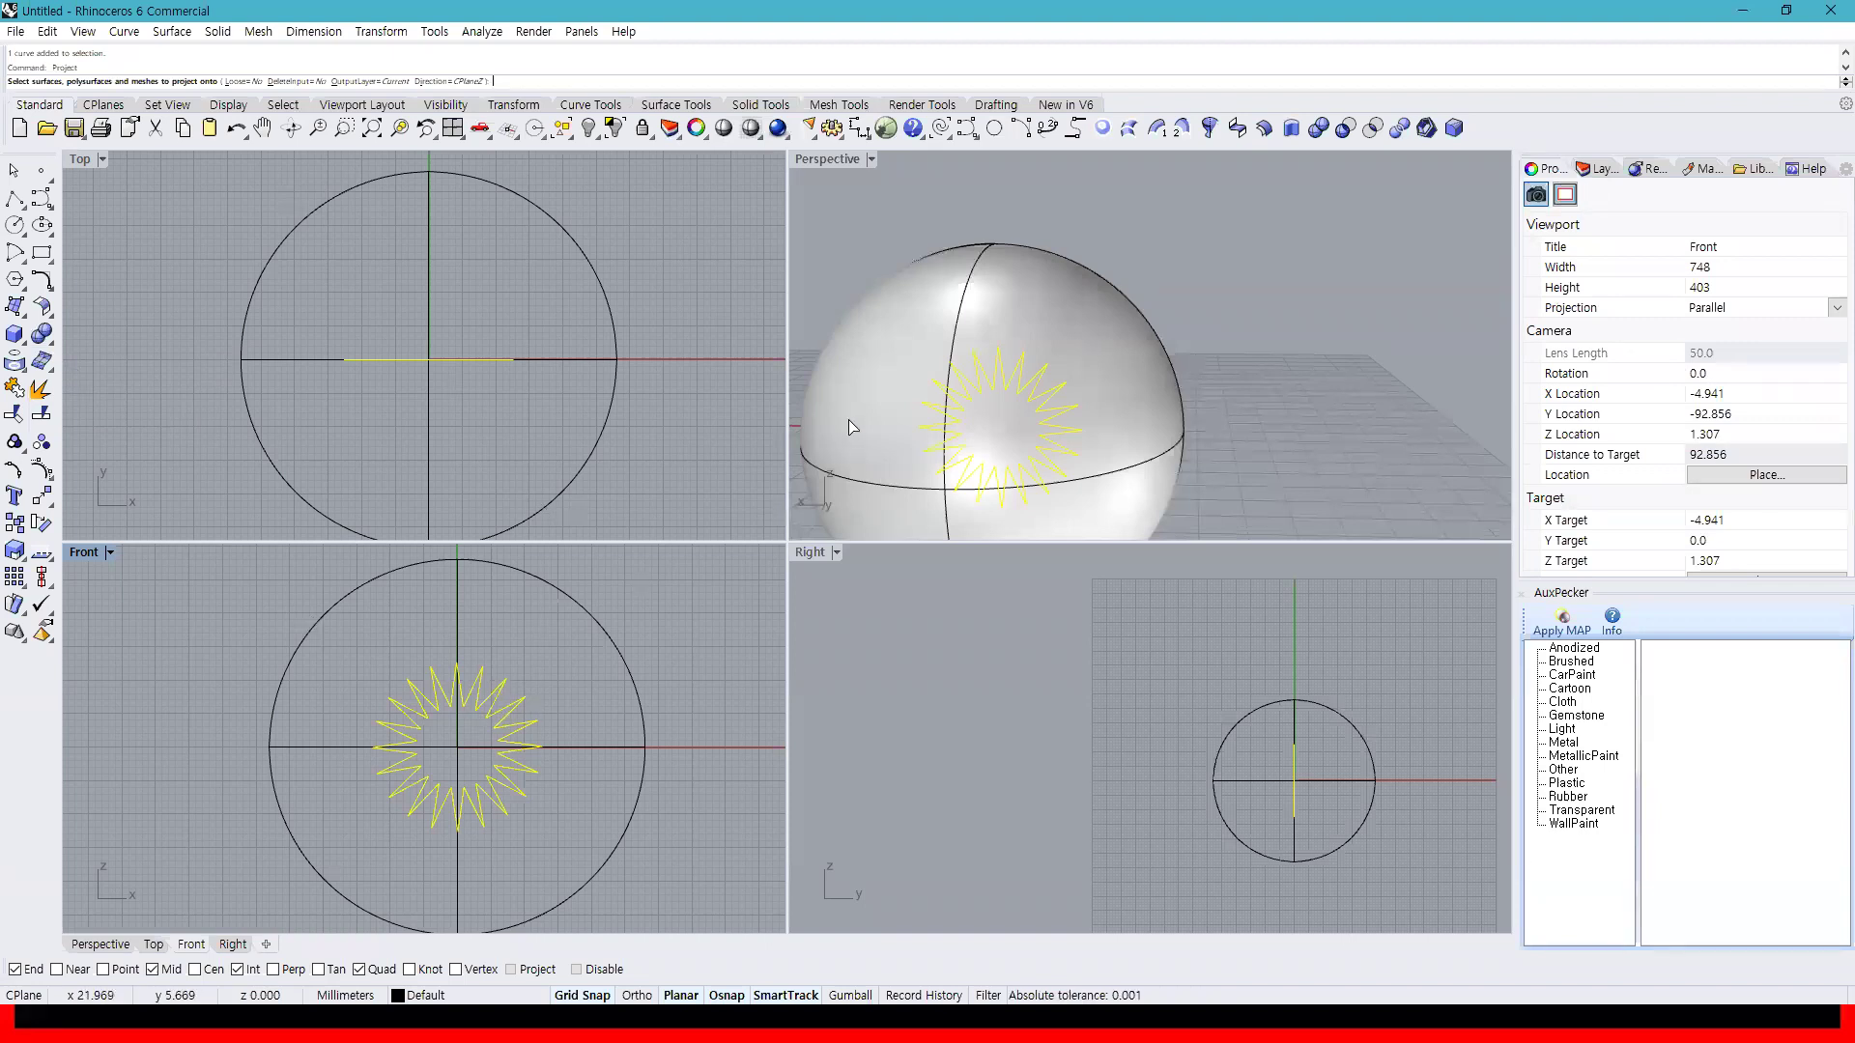
{"action": "left_click", "coordinate": [610, 643]}
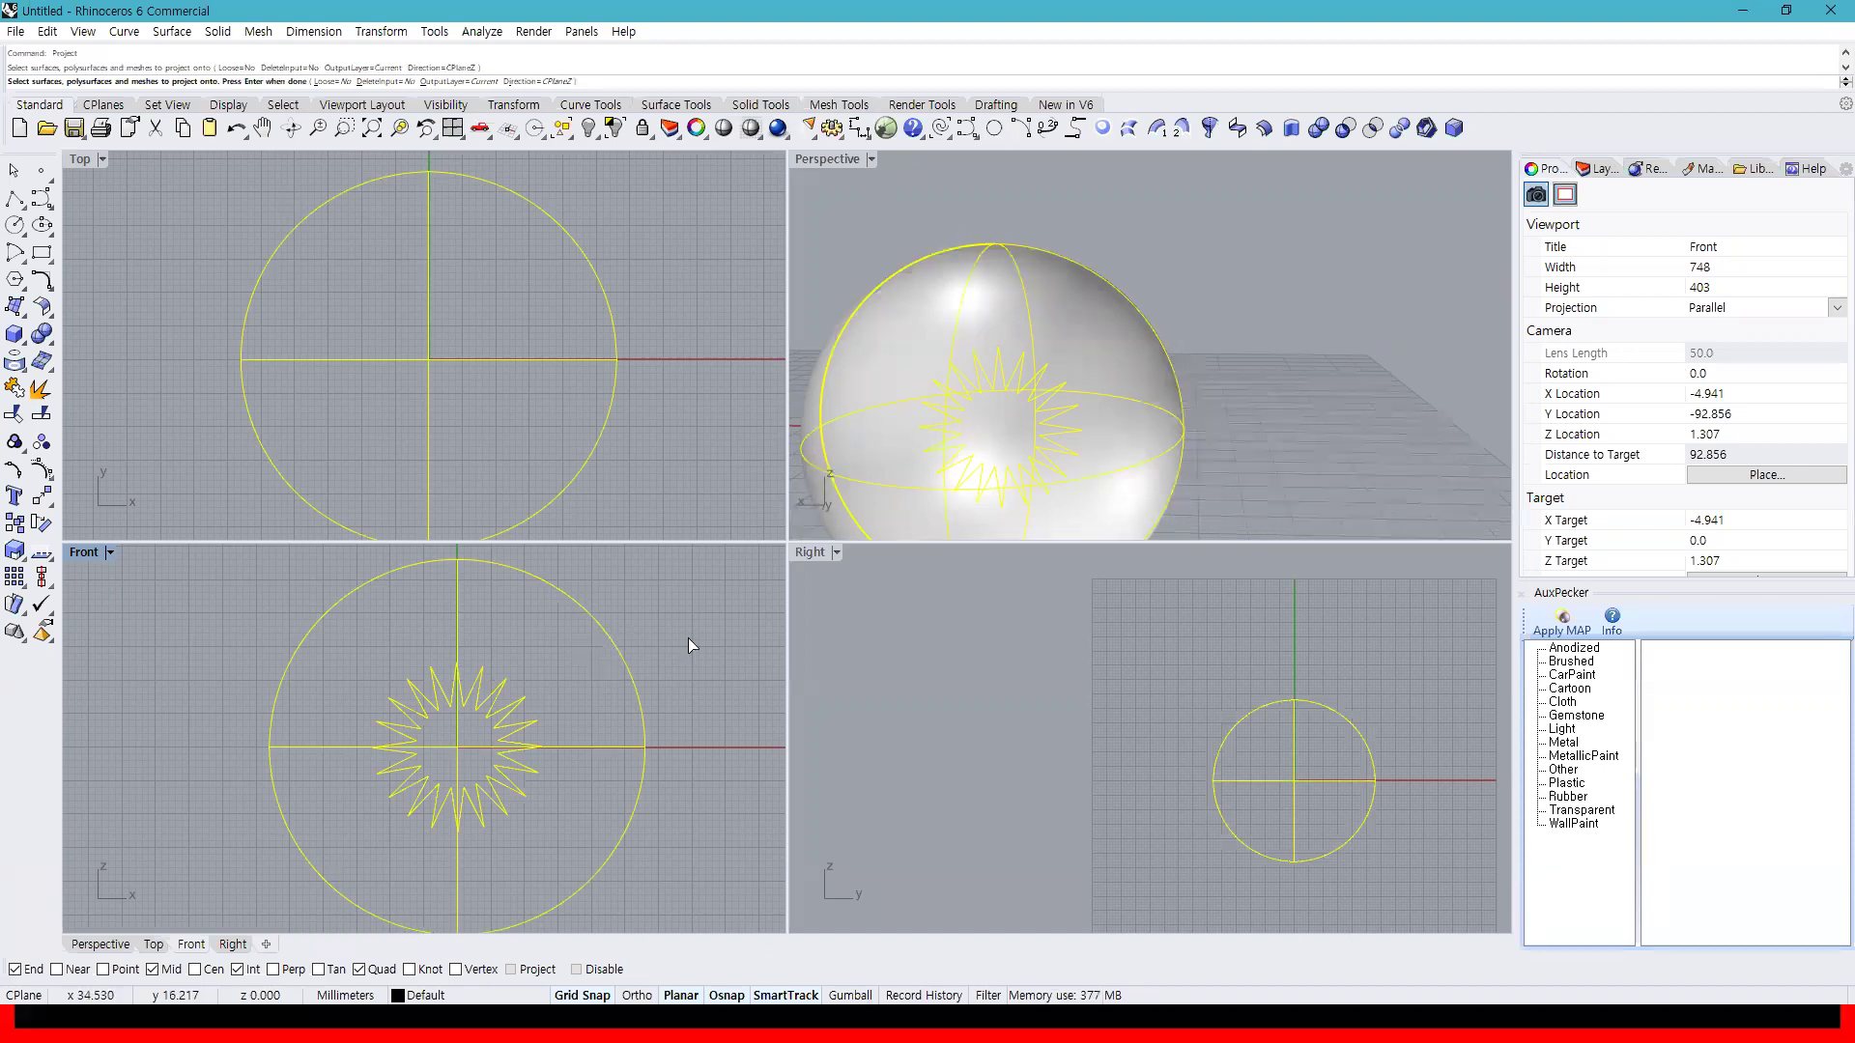
{"action": "key", "text": "Return"}
Inspect the projected star curves on the sphere's surface from several angles
{"action": "left_click", "coordinate": [1275, 429]}
{"action": "right_click_drag", "start_coordinate": [1275, 429], "coordinate": [910, 435]}
{"action": "scroll", "coordinate": [916, 428], "scroll_direction": "up", "scroll_amount": 8}
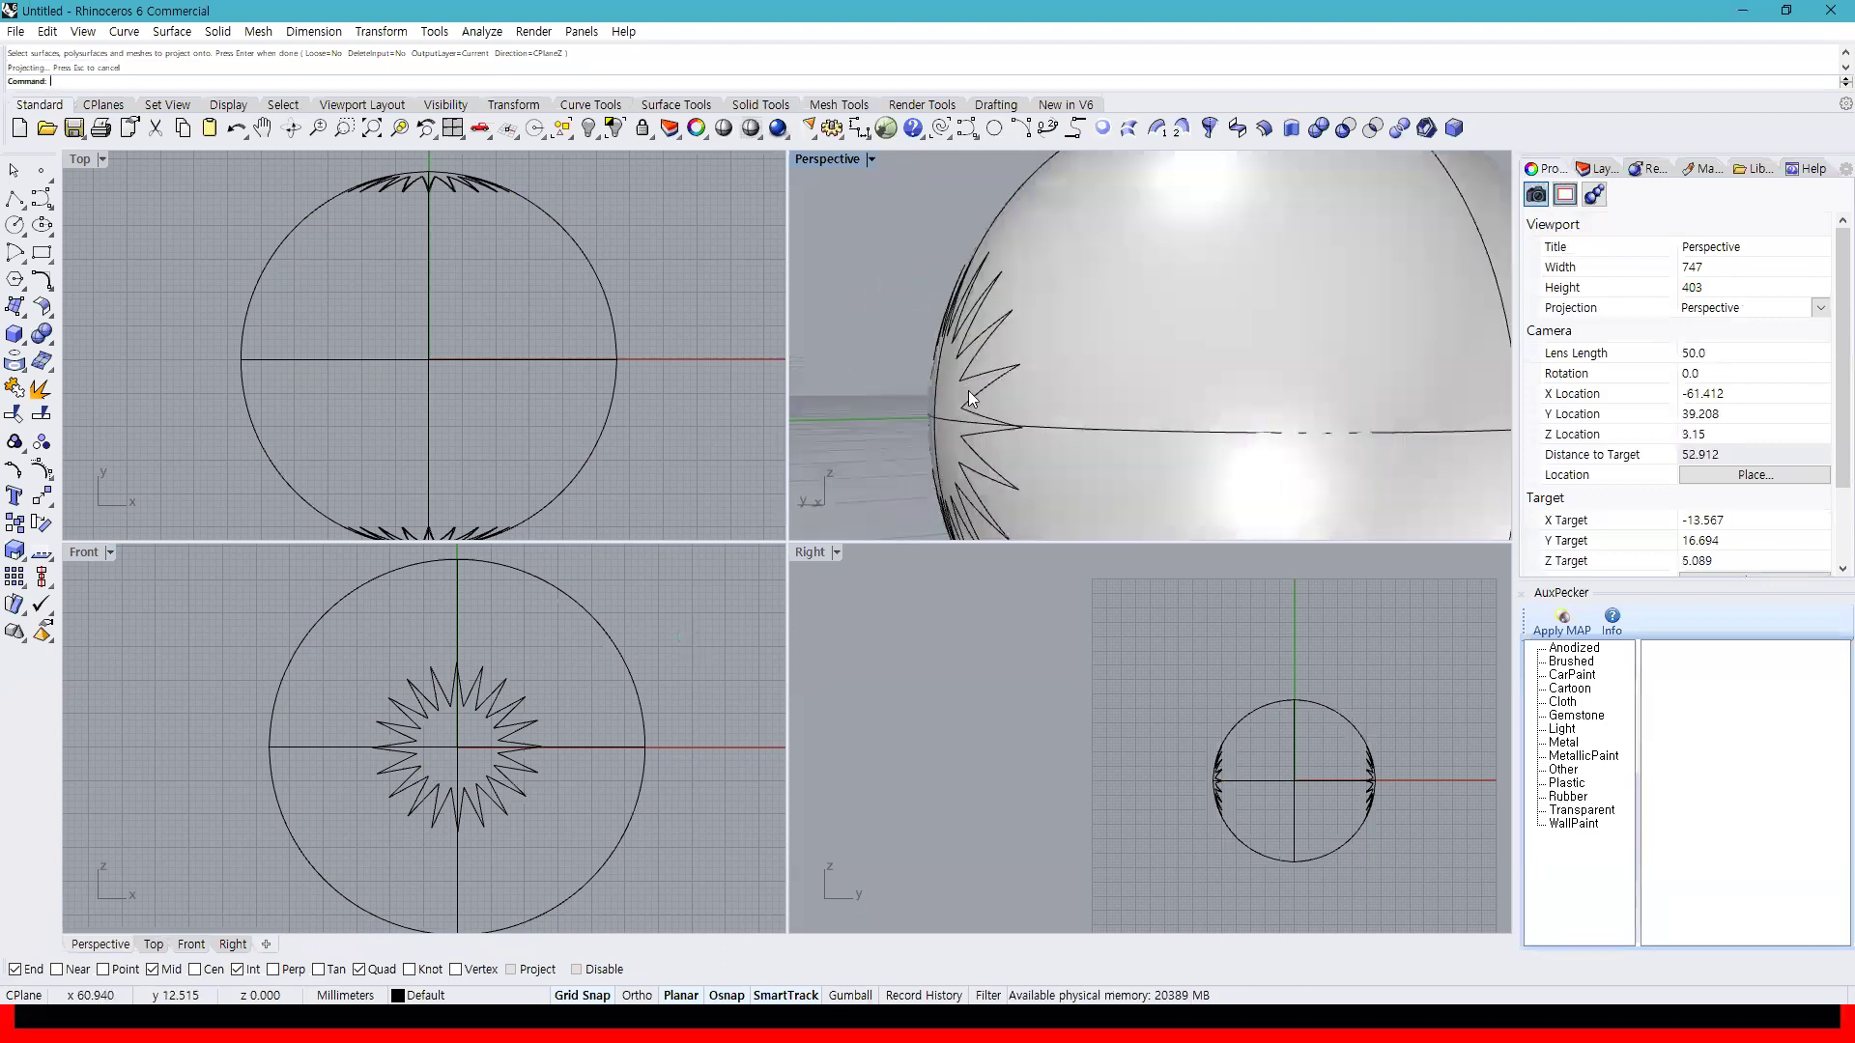
{"action": "left_click", "coordinate": [979, 395]}
{"action": "left_click", "coordinate": [1066, 444]}
{"action": "right_click_drag", "start_coordinate": [1016, 309], "coordinate": [1292, 372]}
{"action": "scroll", "coordinate": [1292, 372], "scroll_direction": "down", "scroll_amount": 8}
{"action": "right_click_drag", "start_coordinate": [1043, 470], "coordinate": [966, 430]}
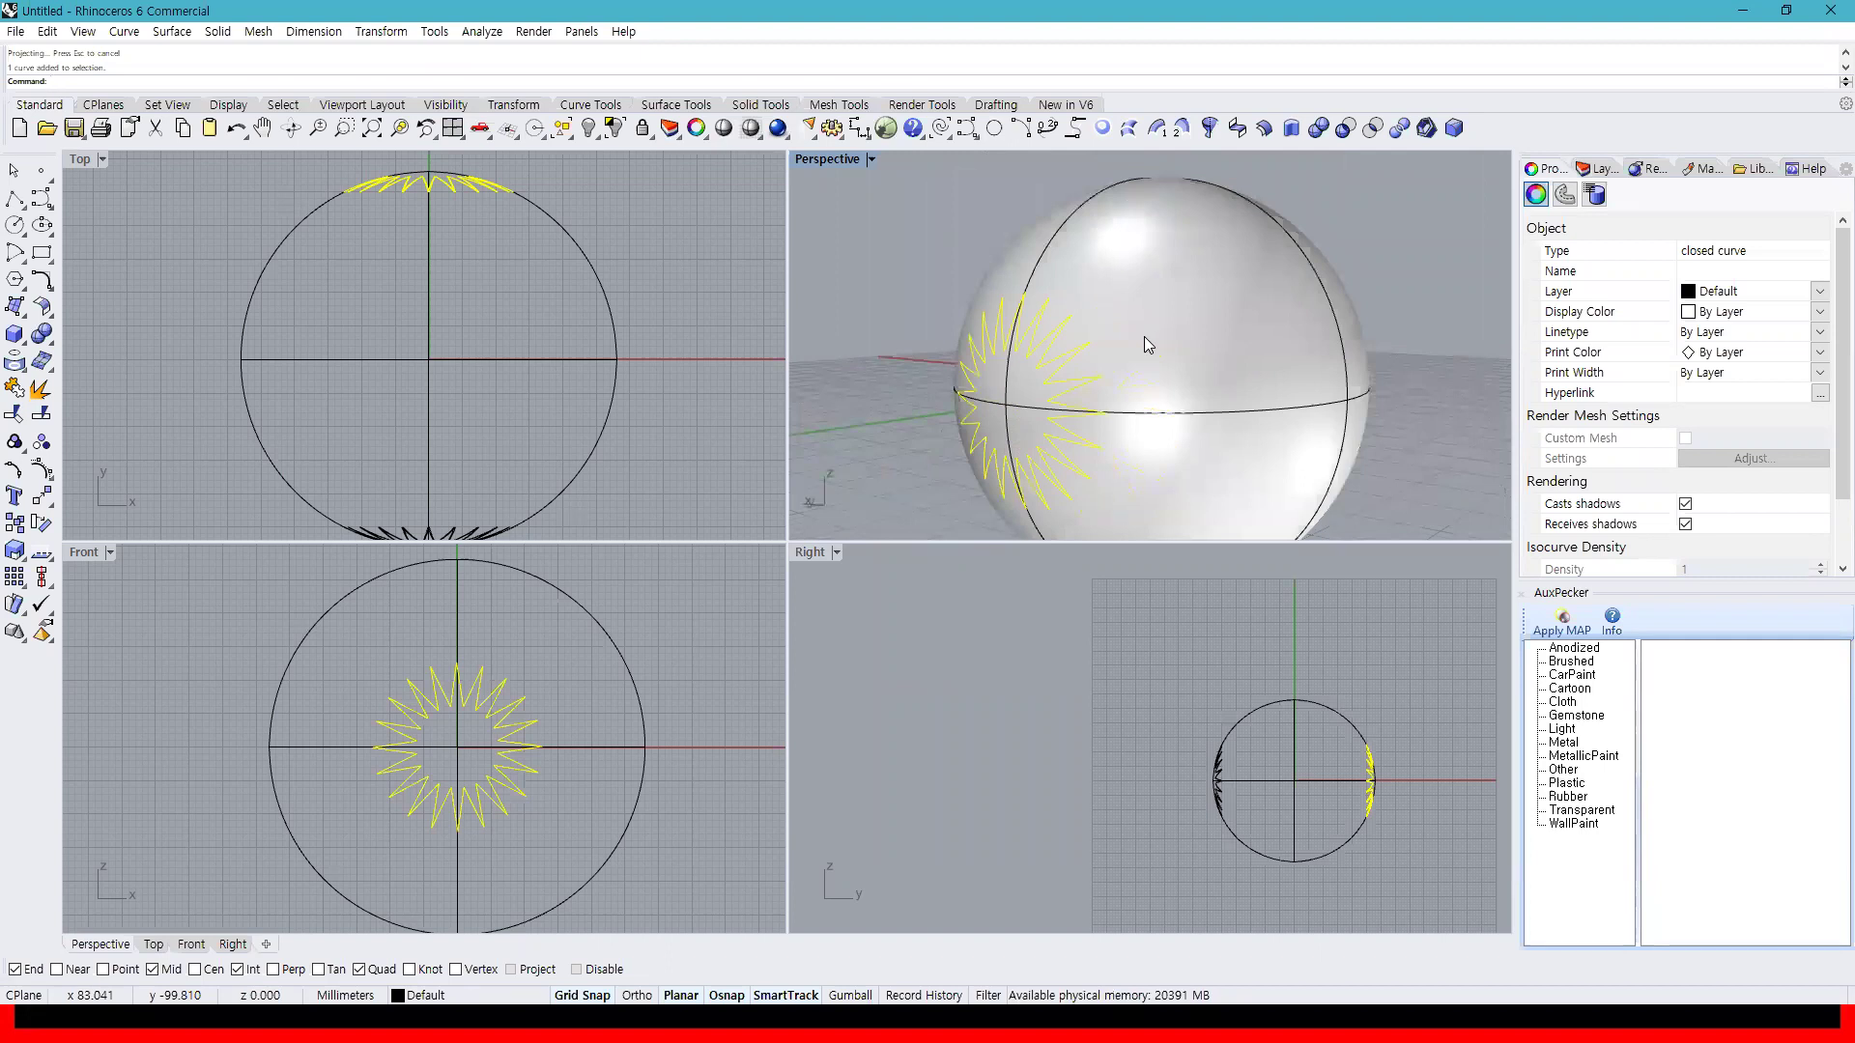
{"action": "left_click", "coordinate": [1428, 342]}
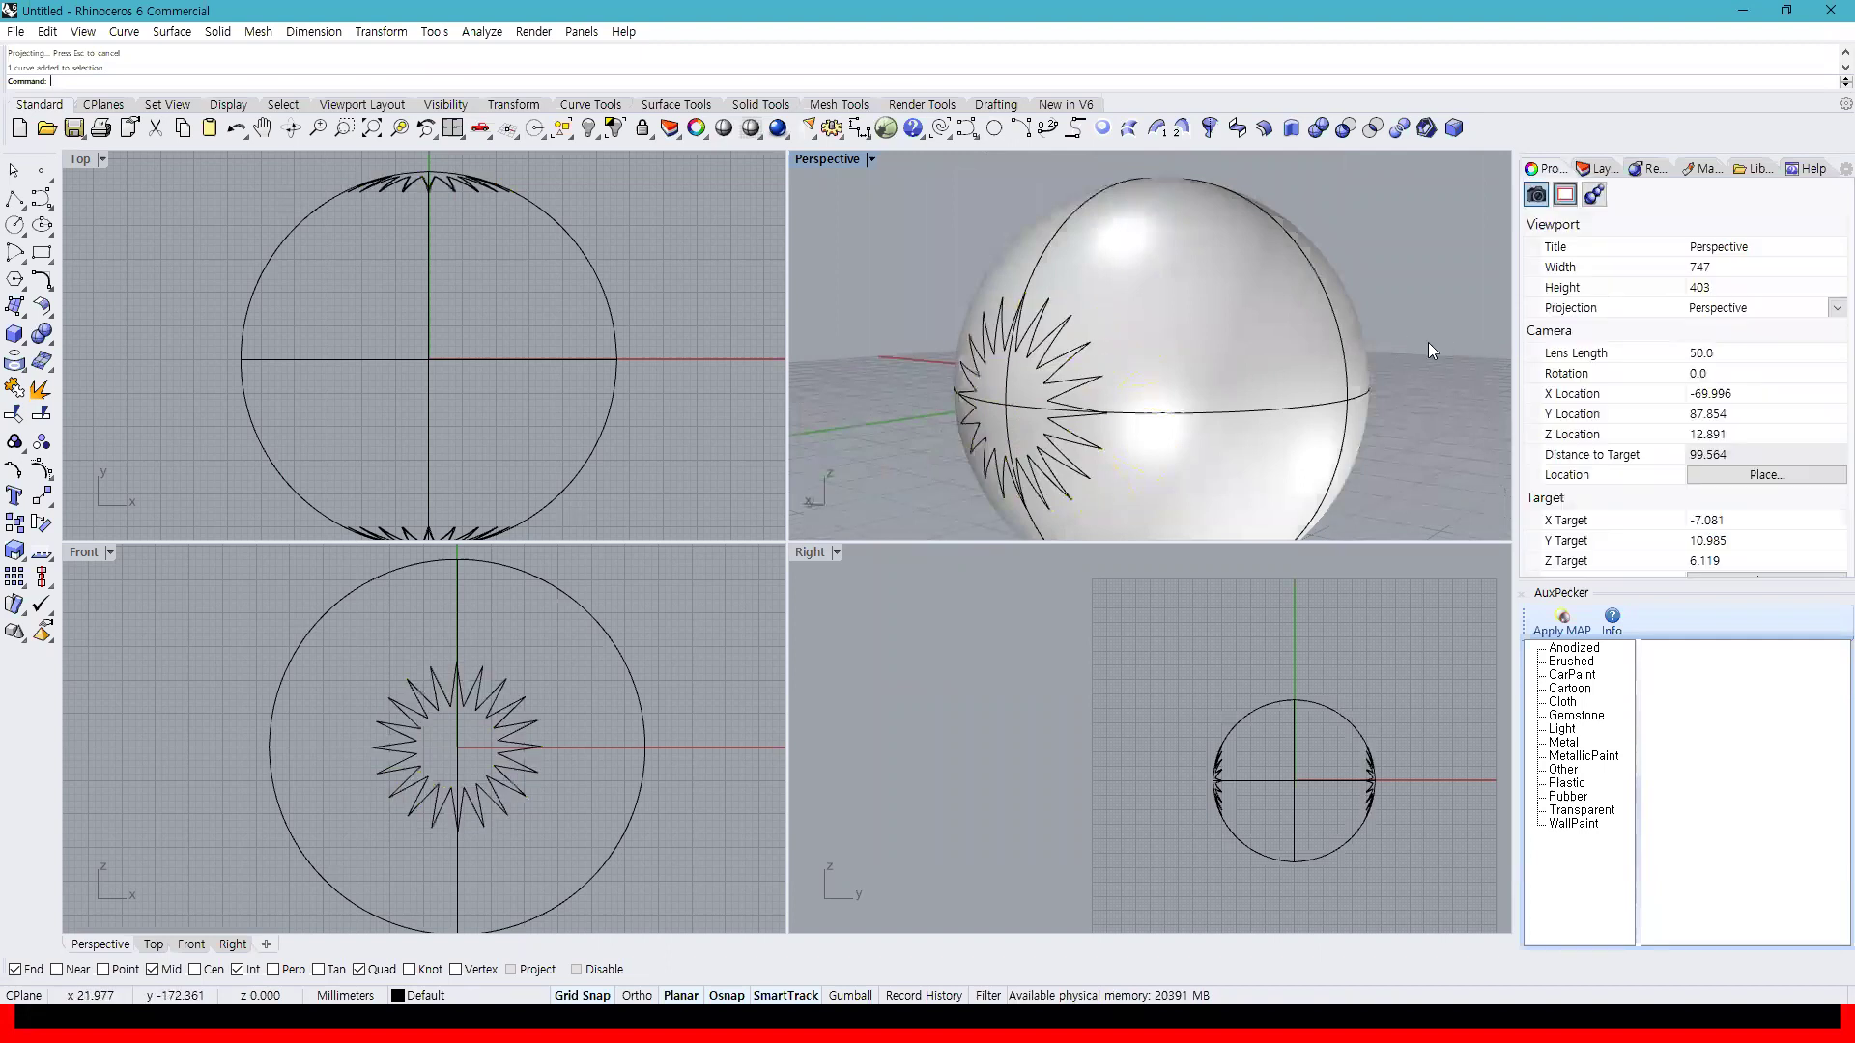
Move the original star curve sideways in the positive X direction in the Front view so it partly overlaps the projected stars
{"action": "left_click", "coordinate": [541, 729]}
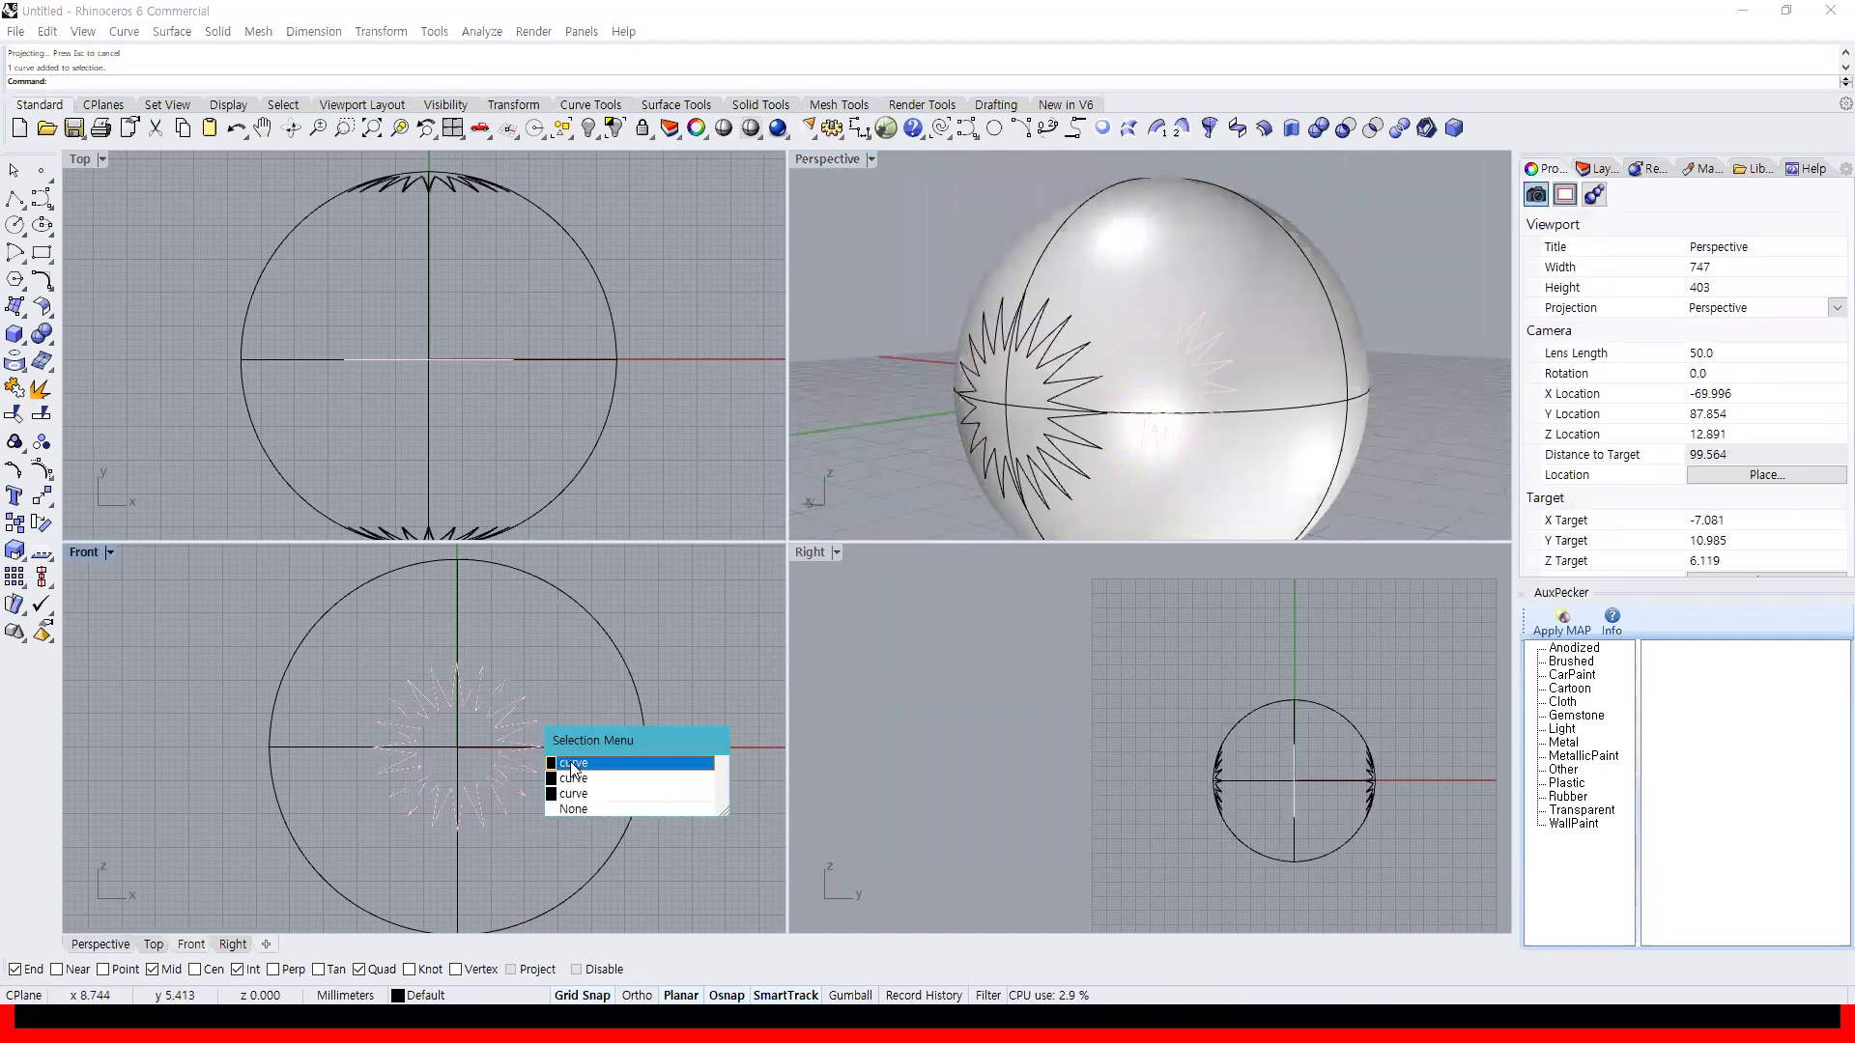
{"action": "left_click", "coordinate": [562, 667]}
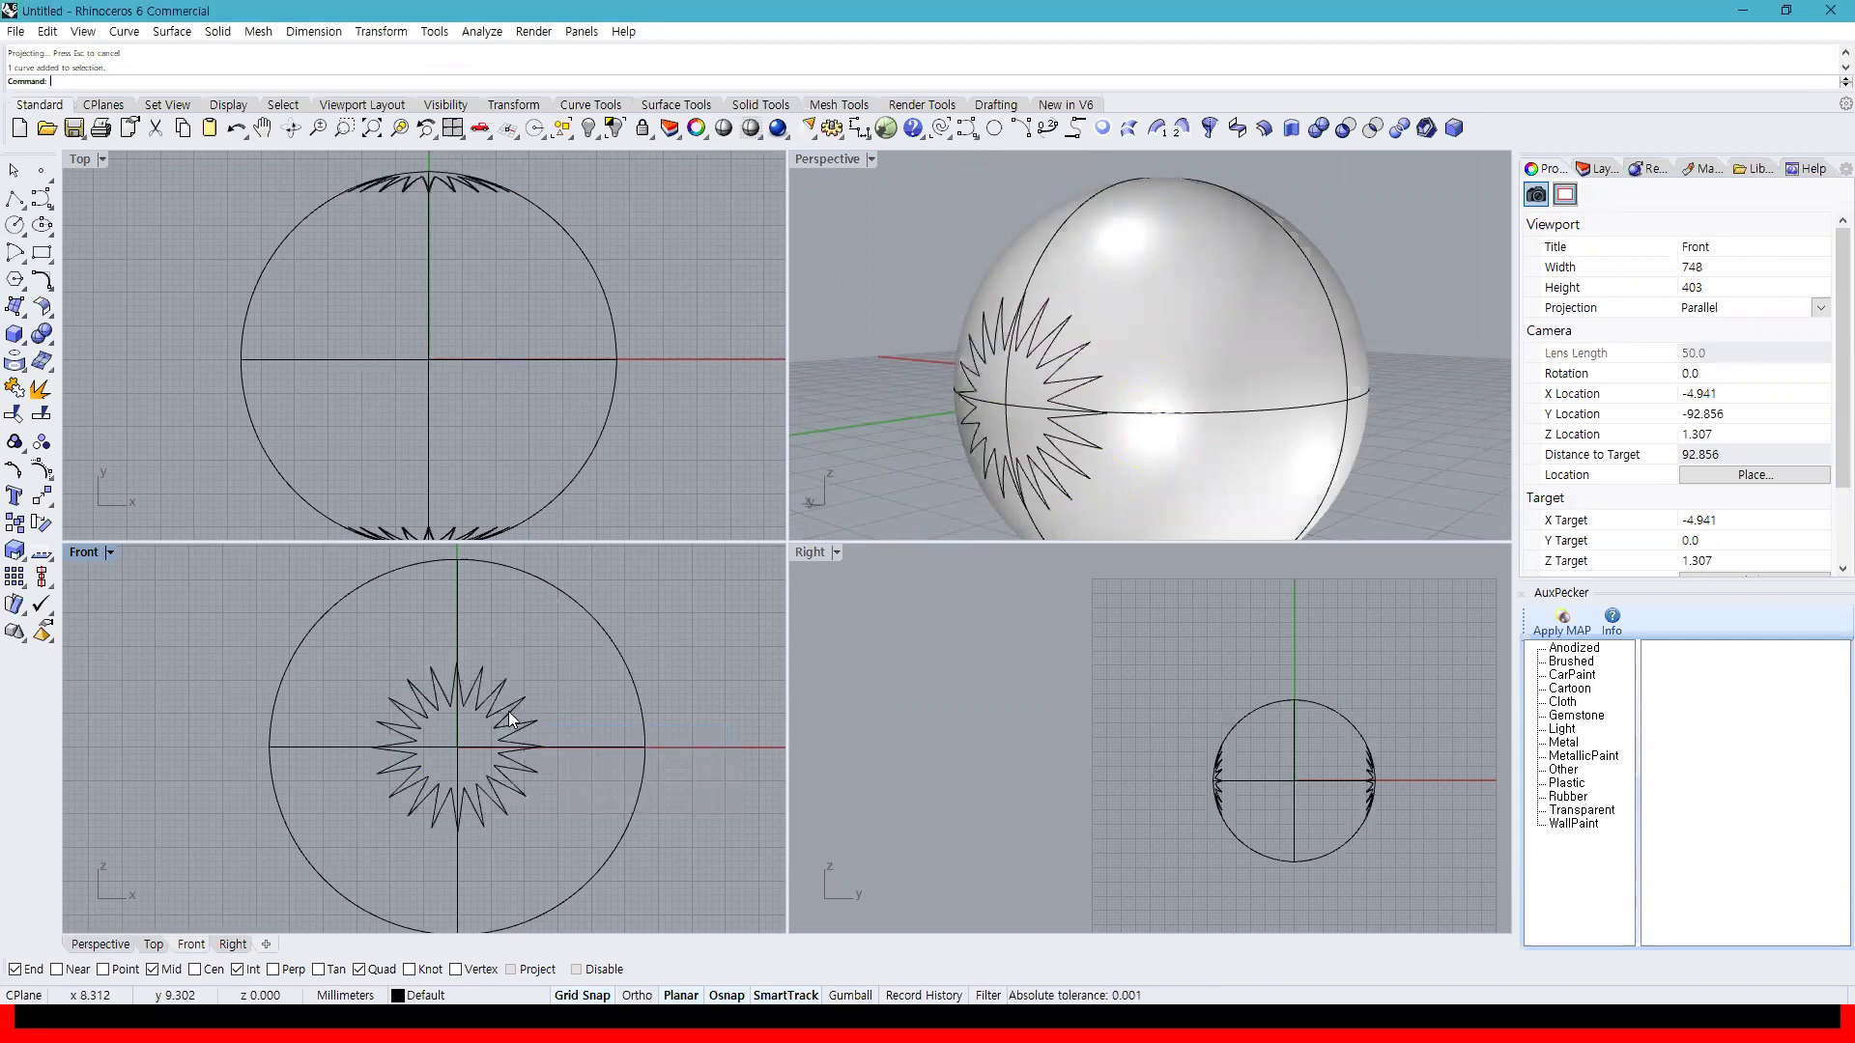
{"action": "left_click", "coordinate": [508, 709]}
{"action": "left_click", "coordinate": [569, 778]}
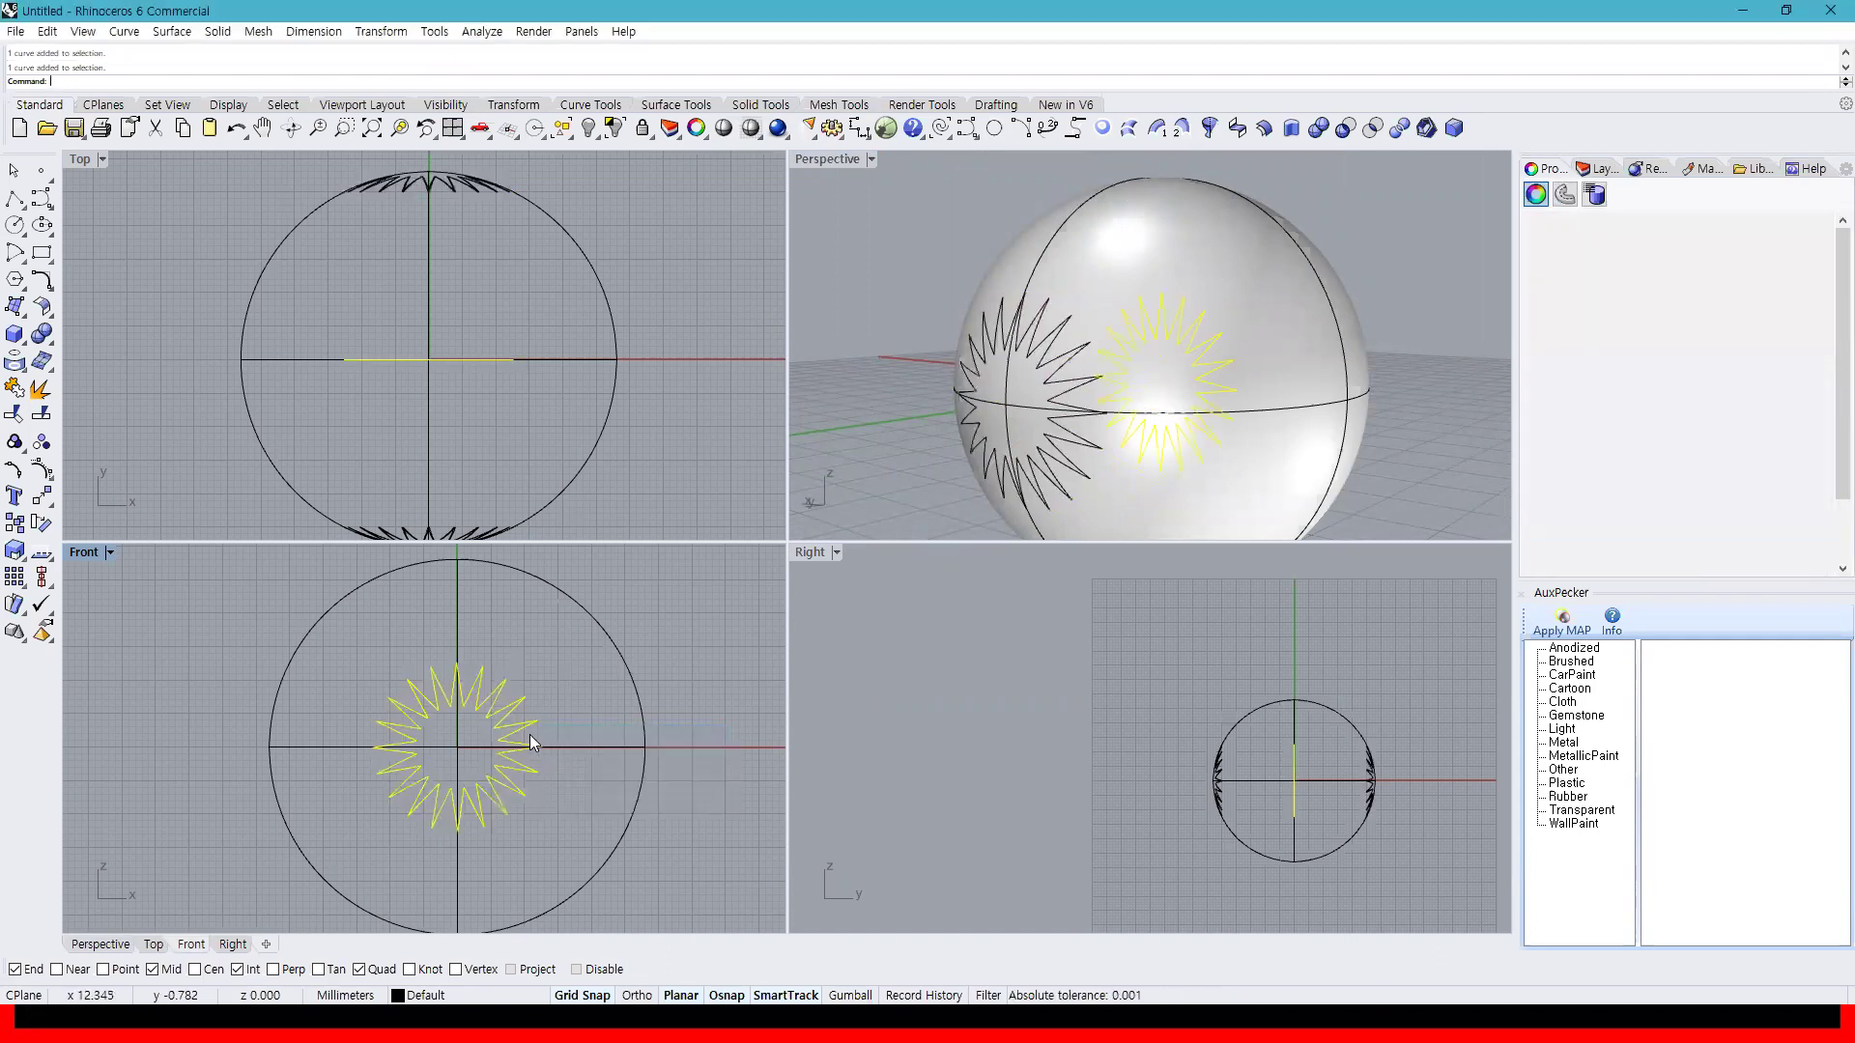
{"action": "left_click_drag", "start_coordinate": [549, 723], "coordinate": [623, 721]}
{"action": "key", "text": "Escape"}
{"action": "left_click", "coordinate": [1142, 466]}
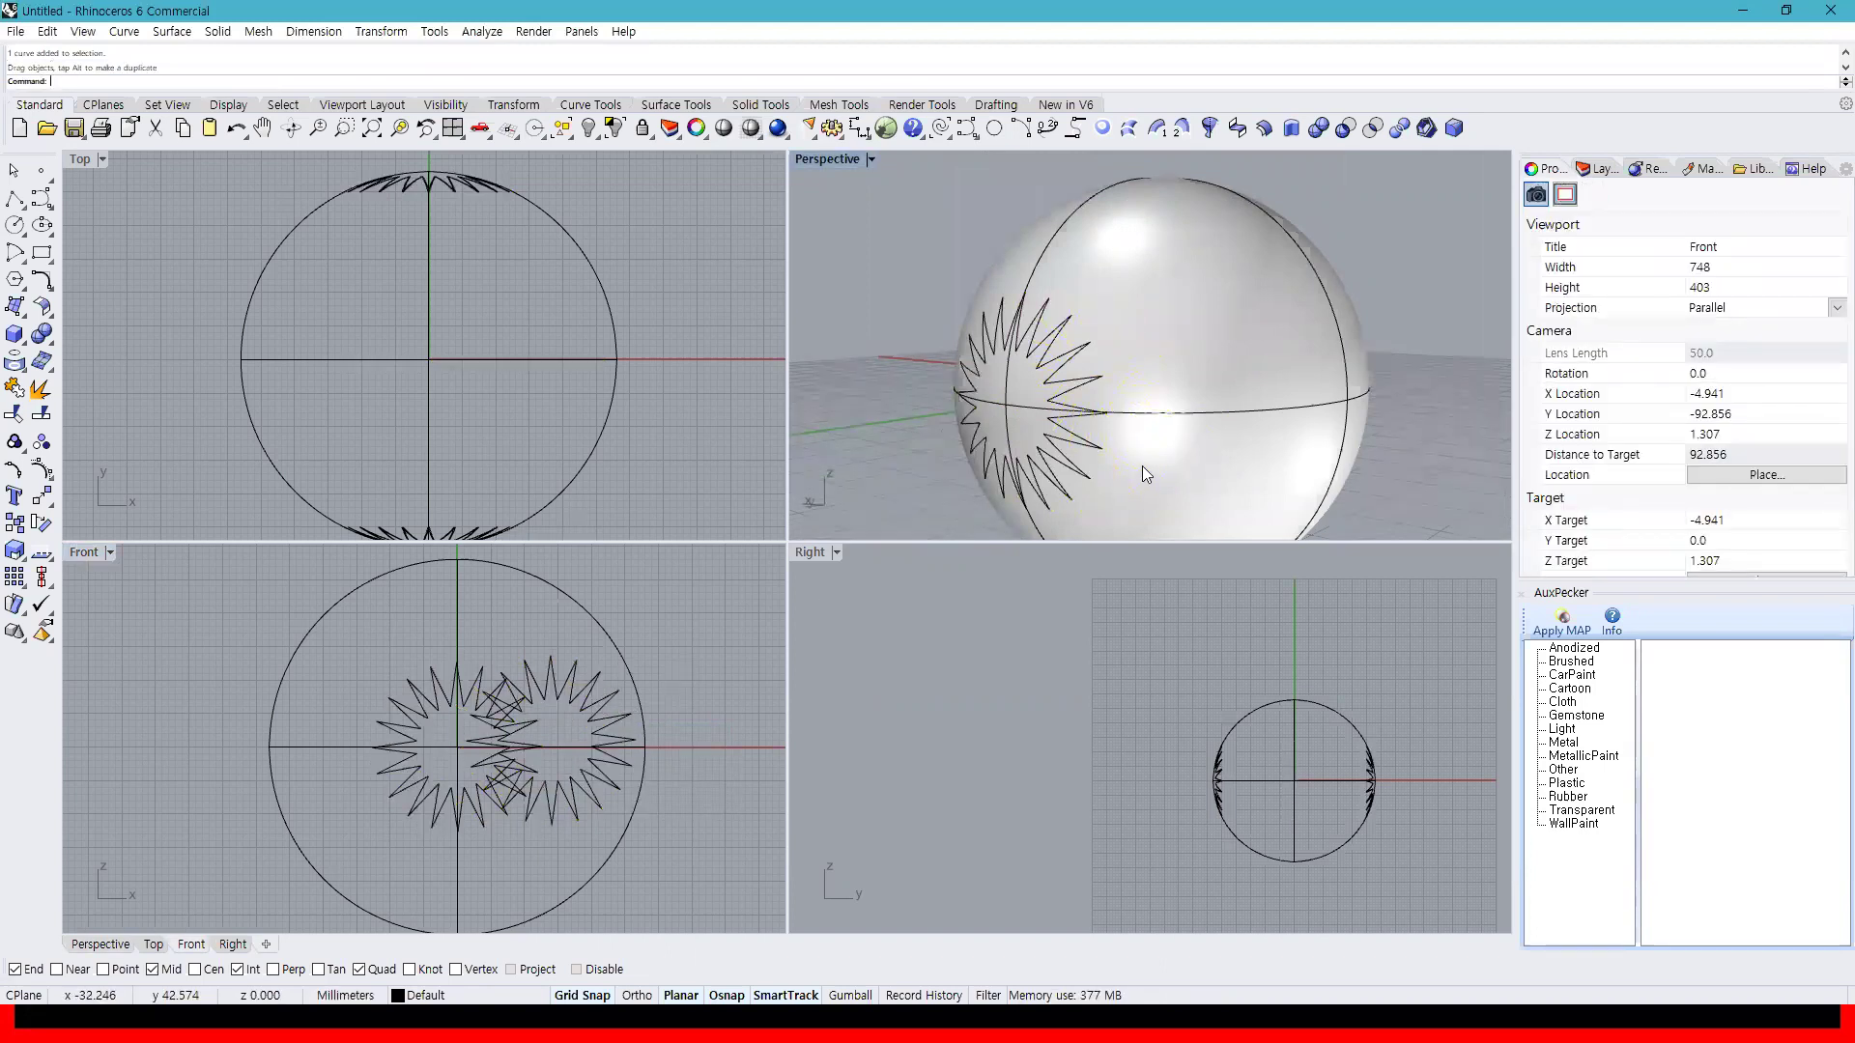
Project the shifted star curve onto the sphere using the Front view direction
{"action": "right_click_drag", "start_coordinate": [553, 735], "coordinate": [606, 712]}
{"action": "left_click", "coordinate": [645, 688]}
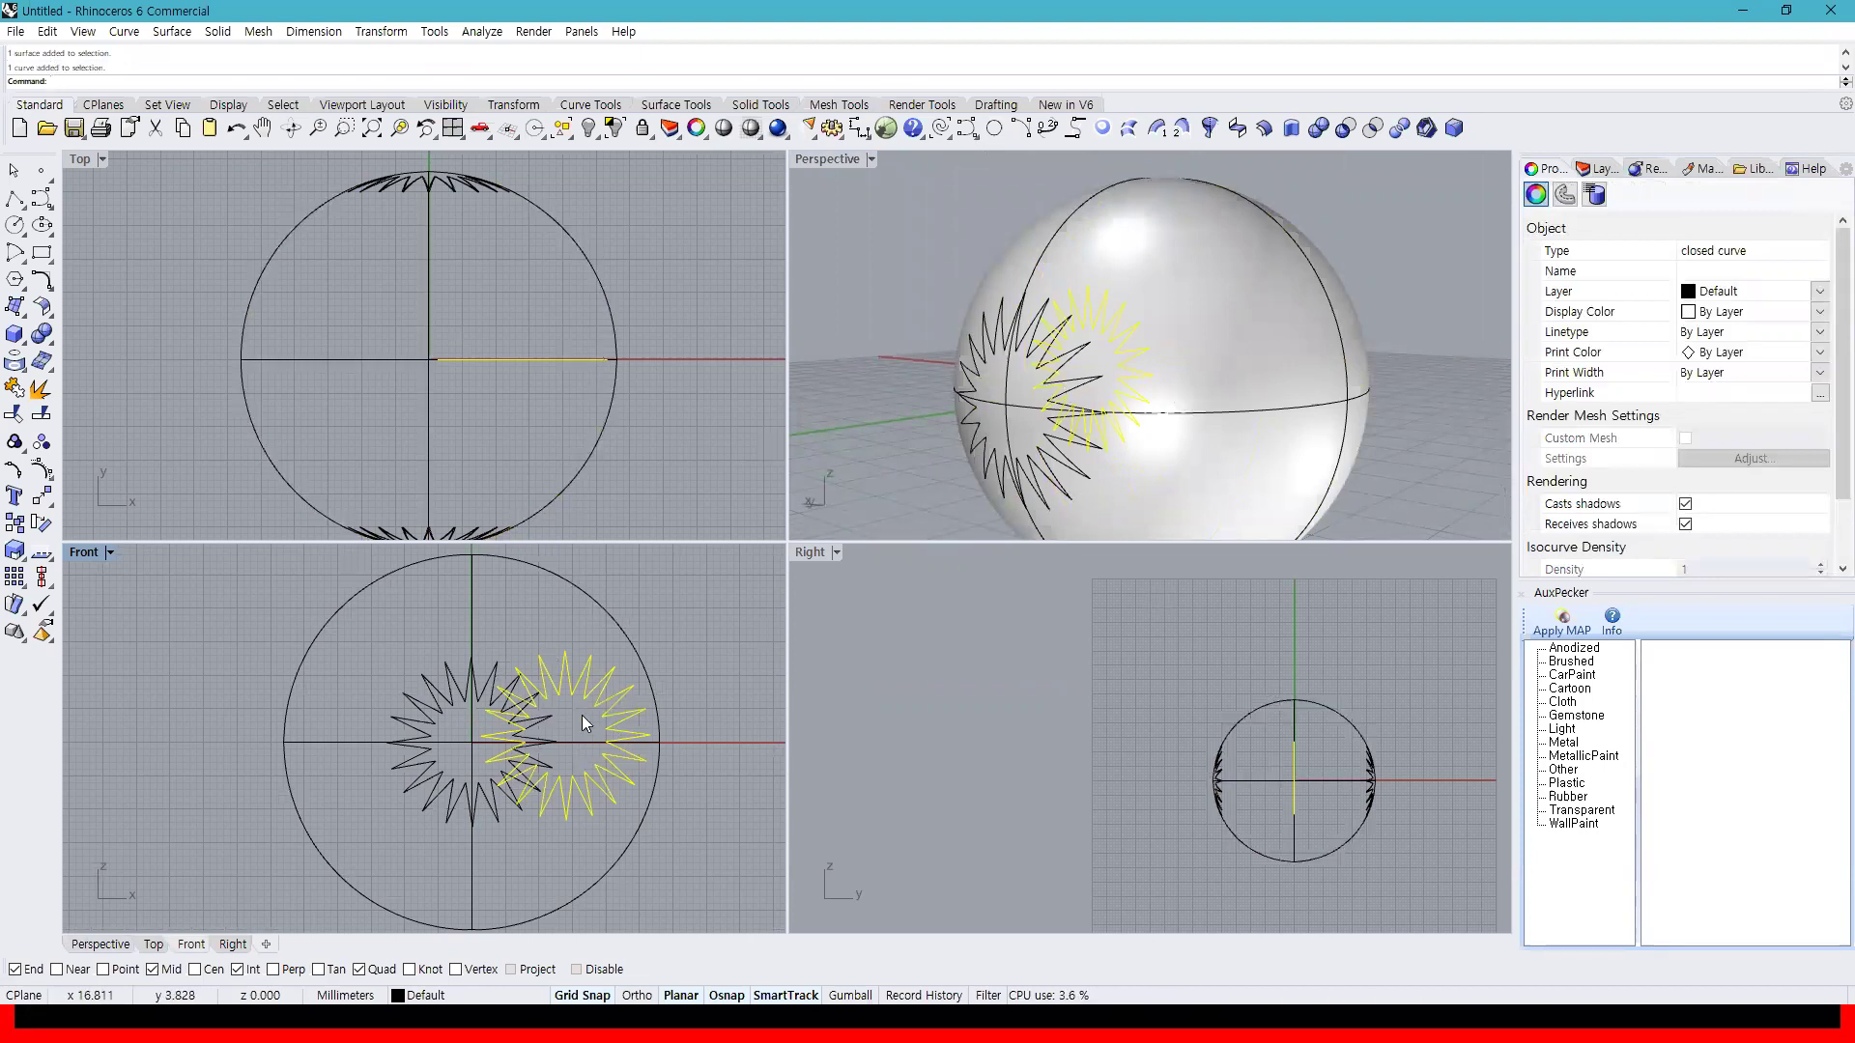
{"action": "left_click", "coordinate": [14, 361]}
{"action": "left_click", "coordinate": [585, 593]}
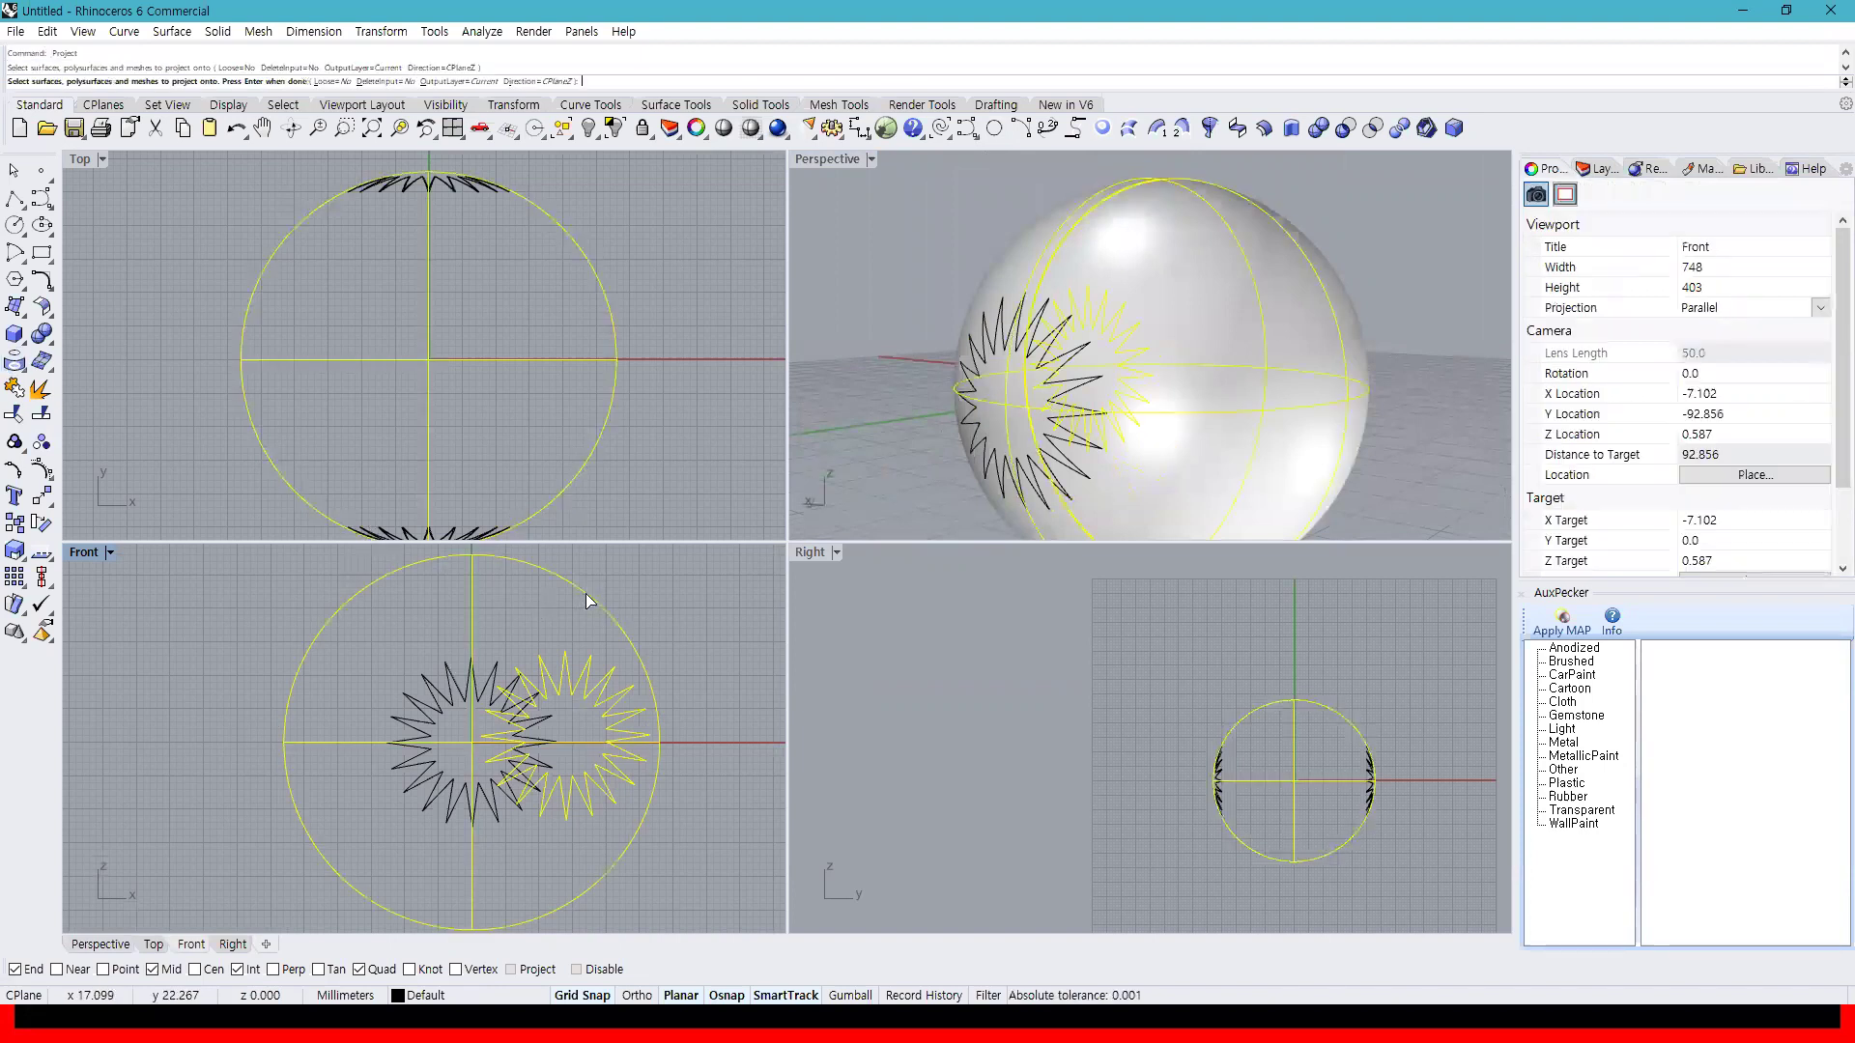
{"action": "key", "text": "Return"}
Compare the overlapping projected stars on the front and back of the sphere from different viewpoints
{"action": "left_click", "coordinate": [887, 466]}
{"action": "right_click_drag", "start_coordinate": [887, 465], "coordinate": [1098, 406]}
{"action": "scroll", "coordinate": [1102, 416], "scroll_direction": "down", "scroll_amount": 4}
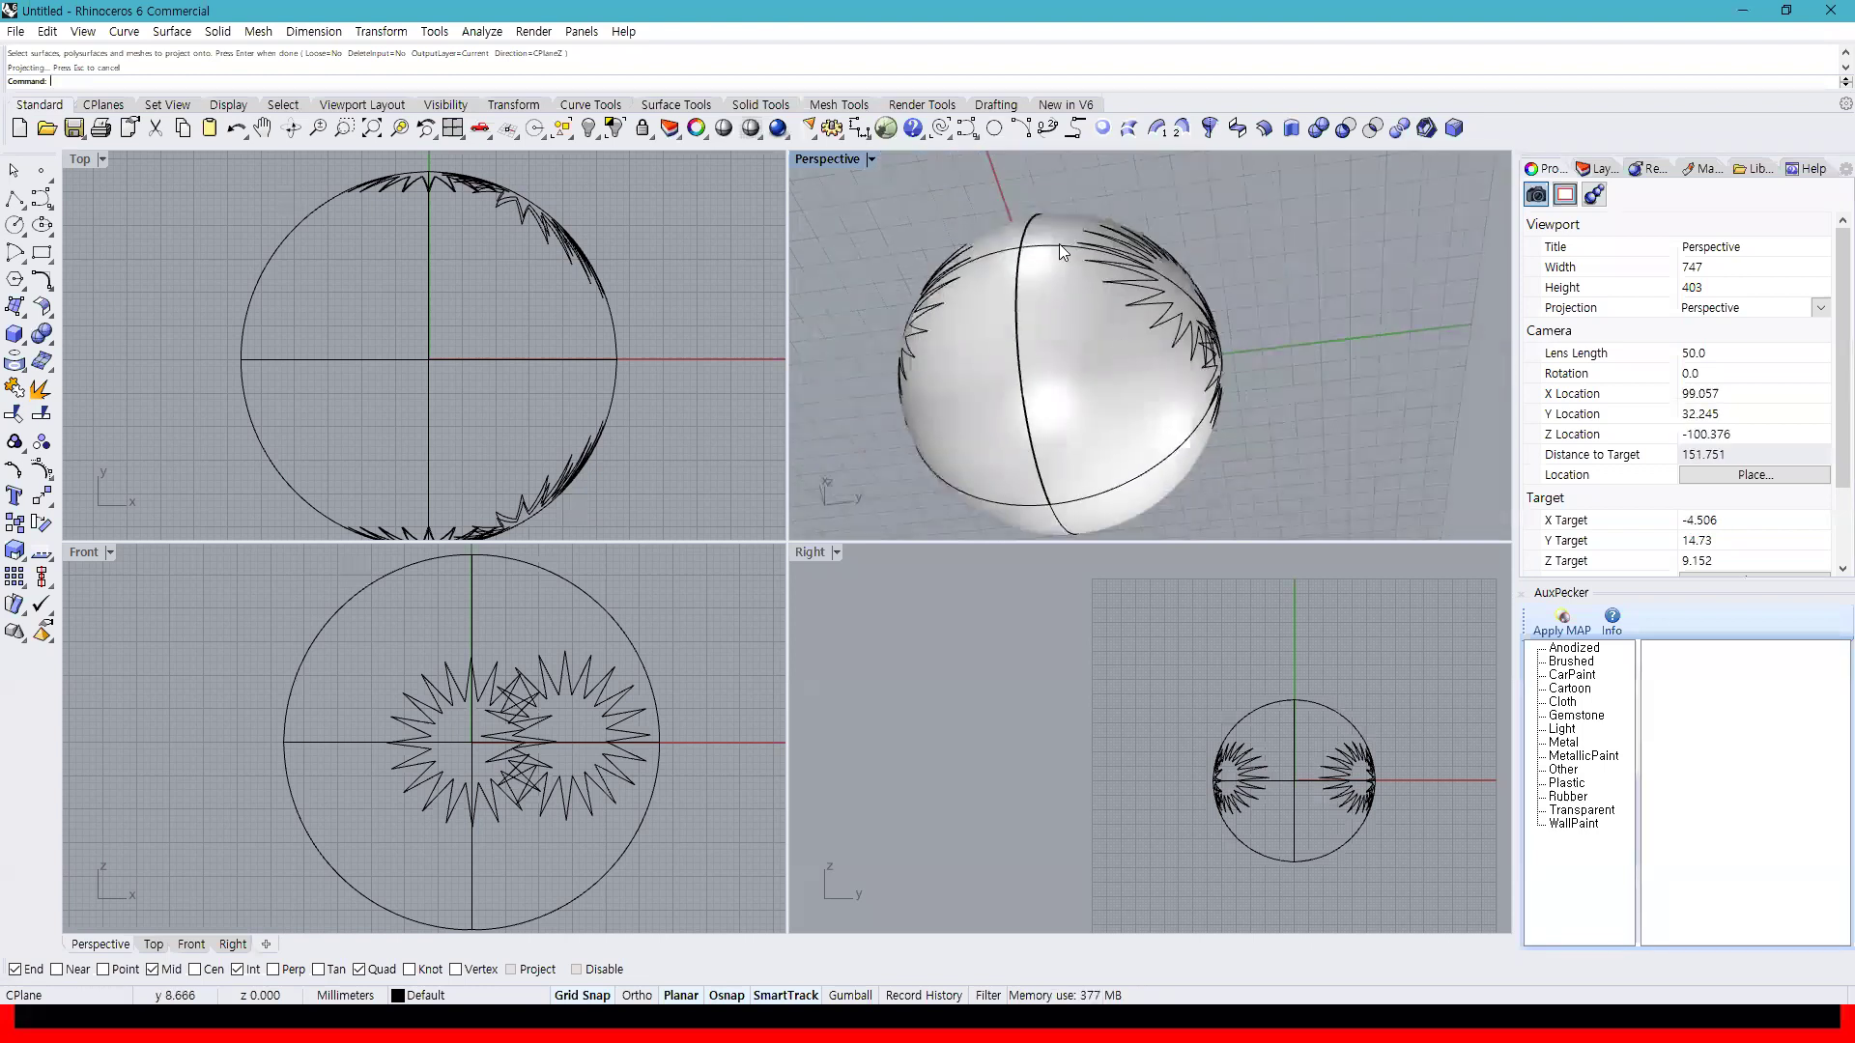
{"action": "right_click_drag", "start_coordinate": [1110, 253], "coordinate": [1082, 372]}
{"action": "scroll", "coordinate": [1087, 372], "scroll_direction": "up", "scroll_amount": 7}
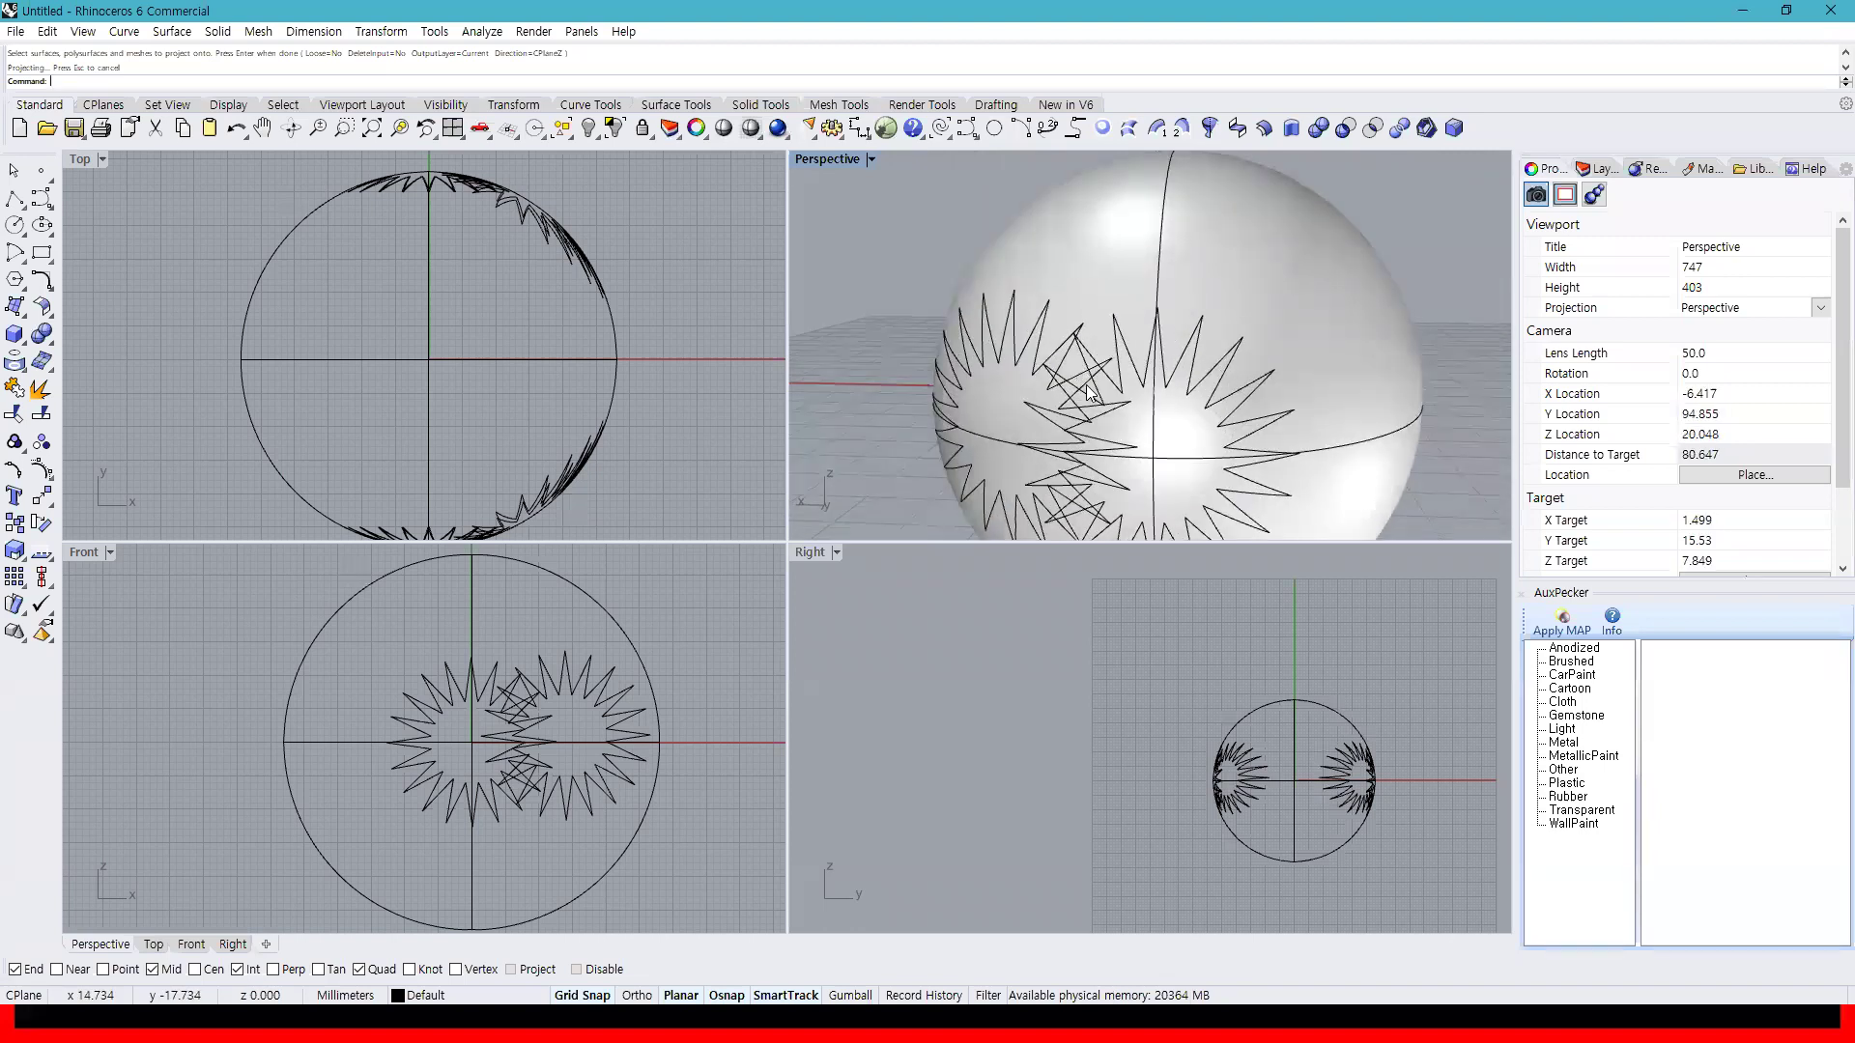
{"action": "key", "text": "Home"}
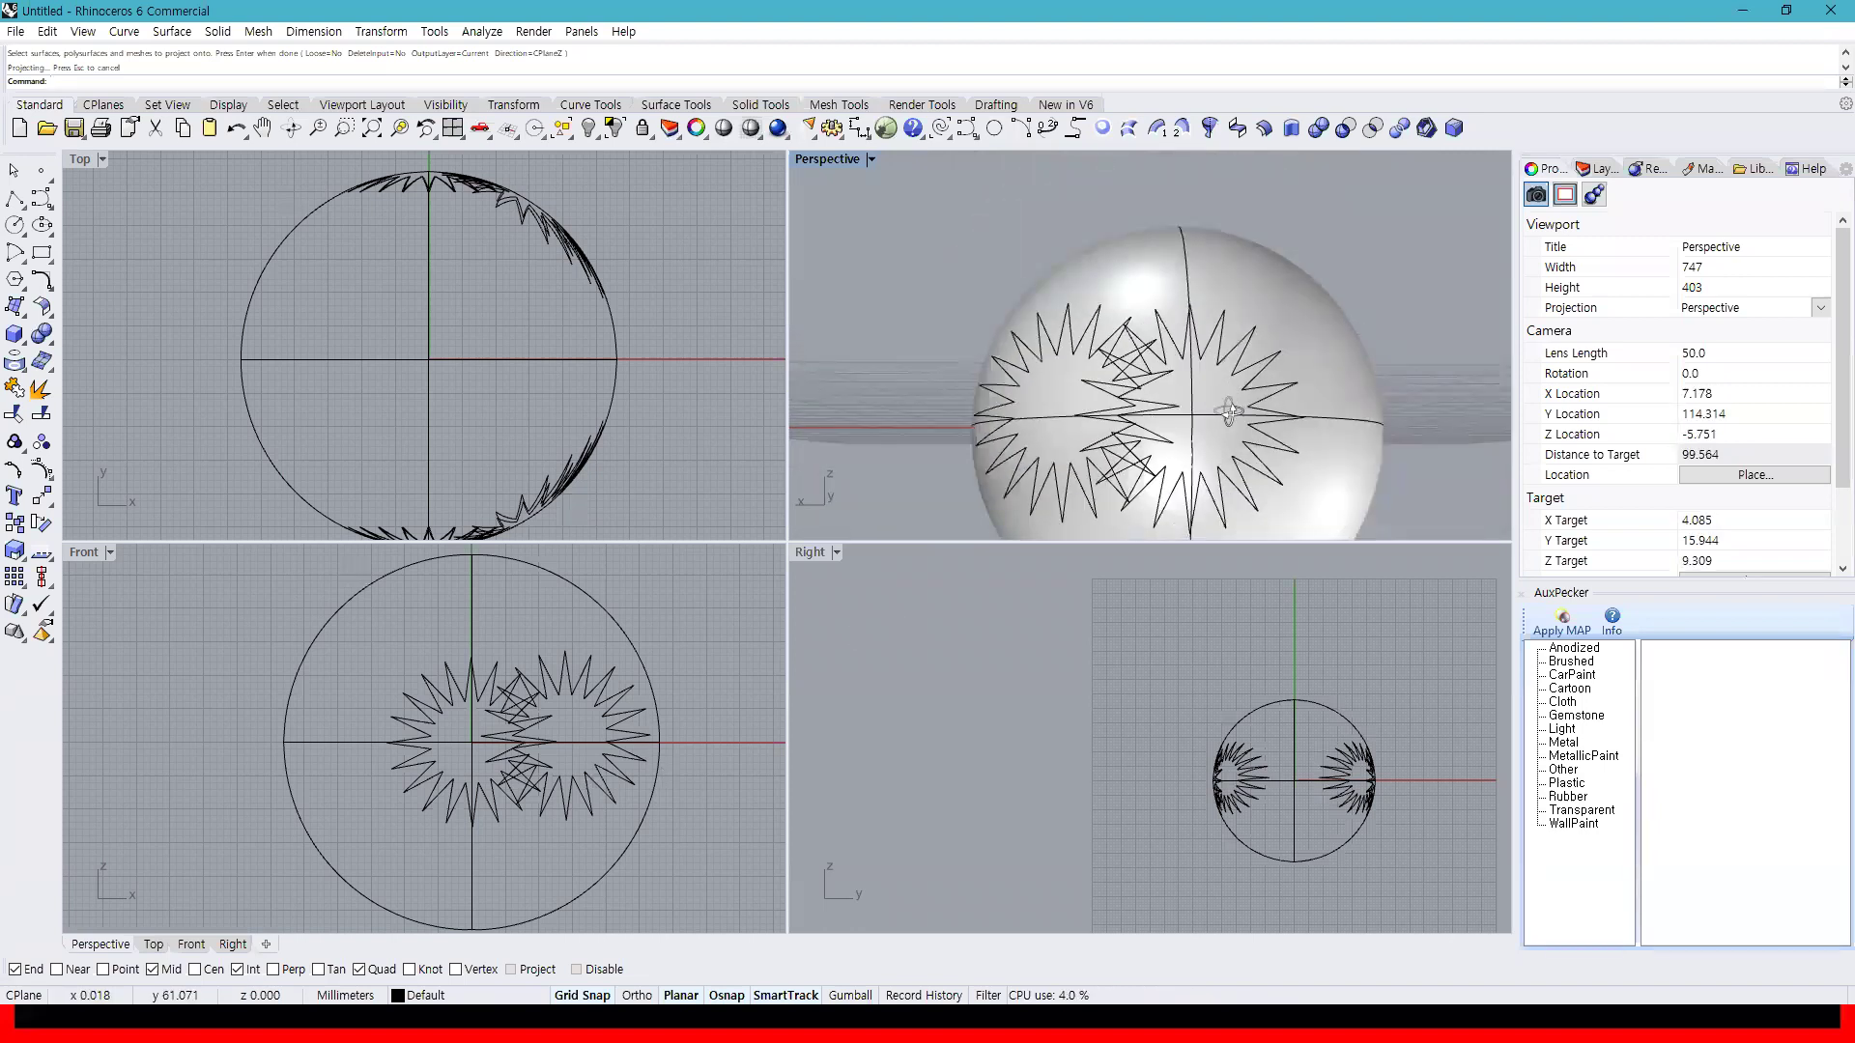
{"action": "key", "text": "Home"}
{"action": "key", "text": "Home"}
{"action": "right_click_drag", "start_coordinate": [1147, 428], "coordinate": [1101, 436]}
{"action": "scroll", "coordinate": [1150, 425], "scroll_direction": "down", "scroll_amount": 4}
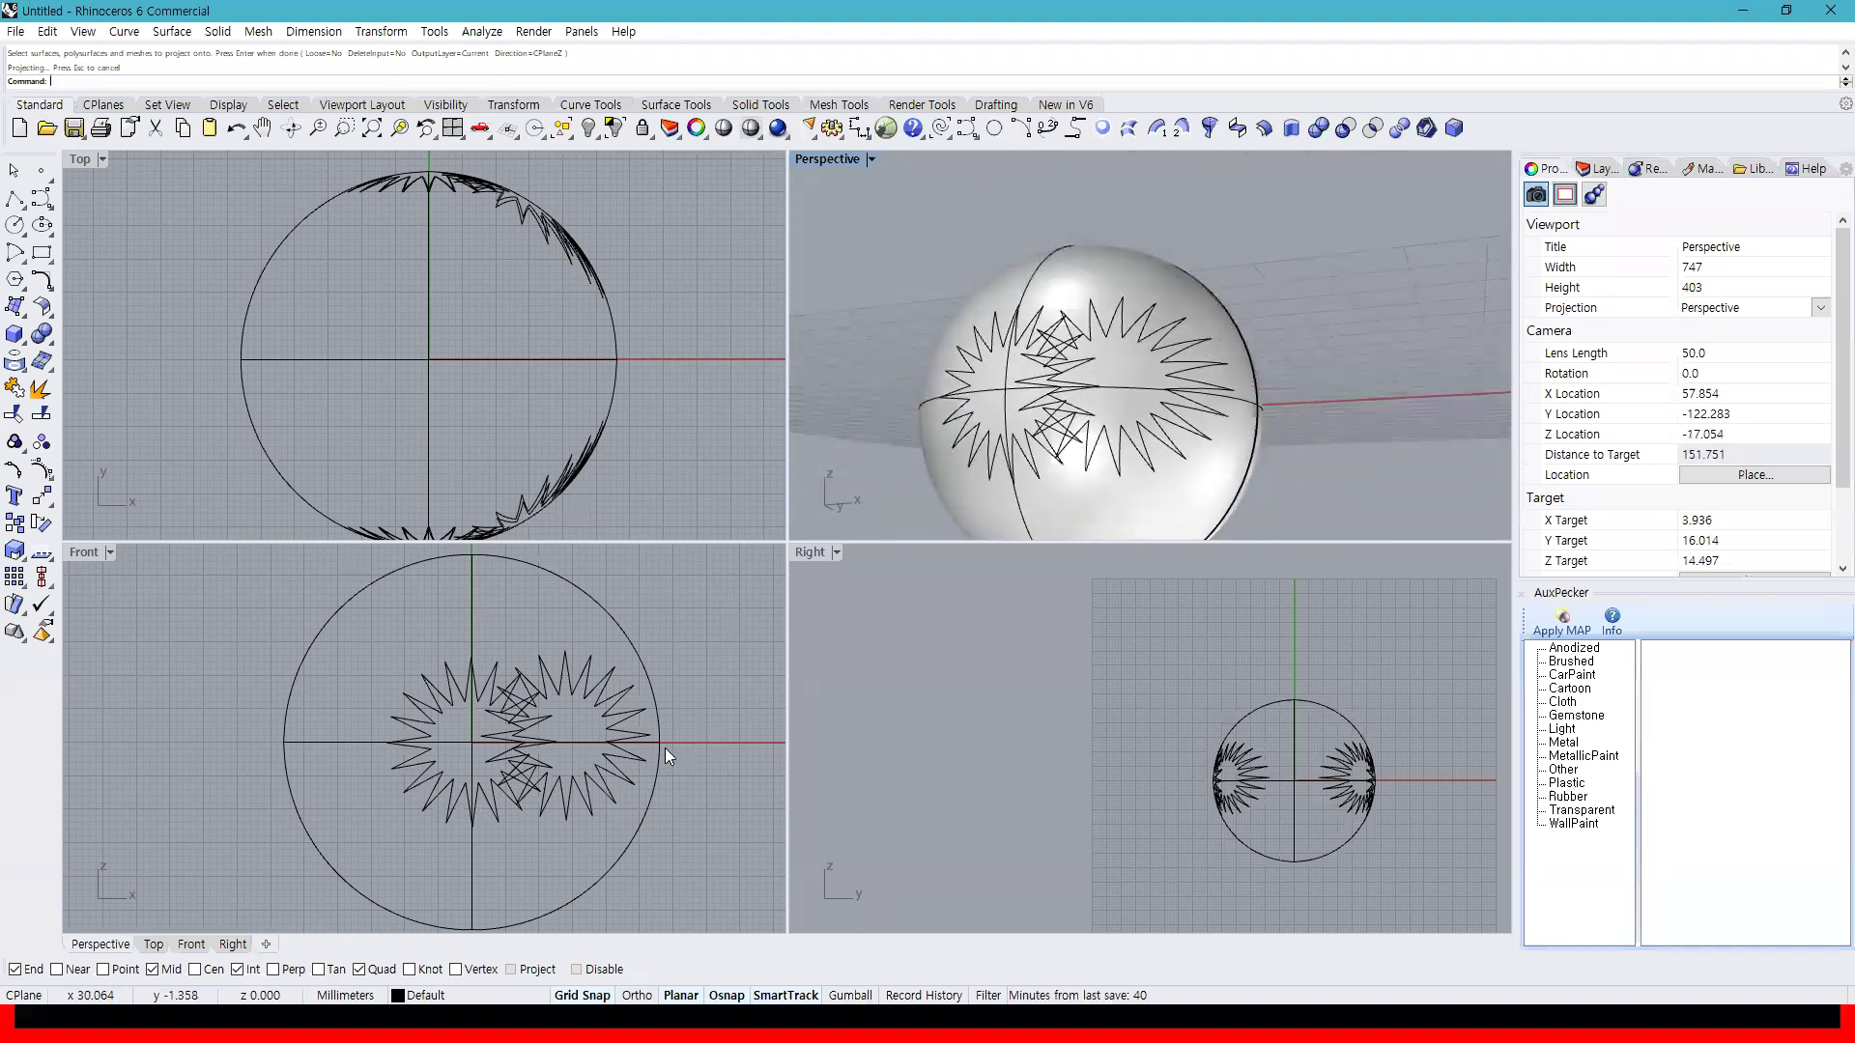
Delete all the original and projected star curves, and the sphere
{"action": "left_click", "coordinate": [17, 366]}
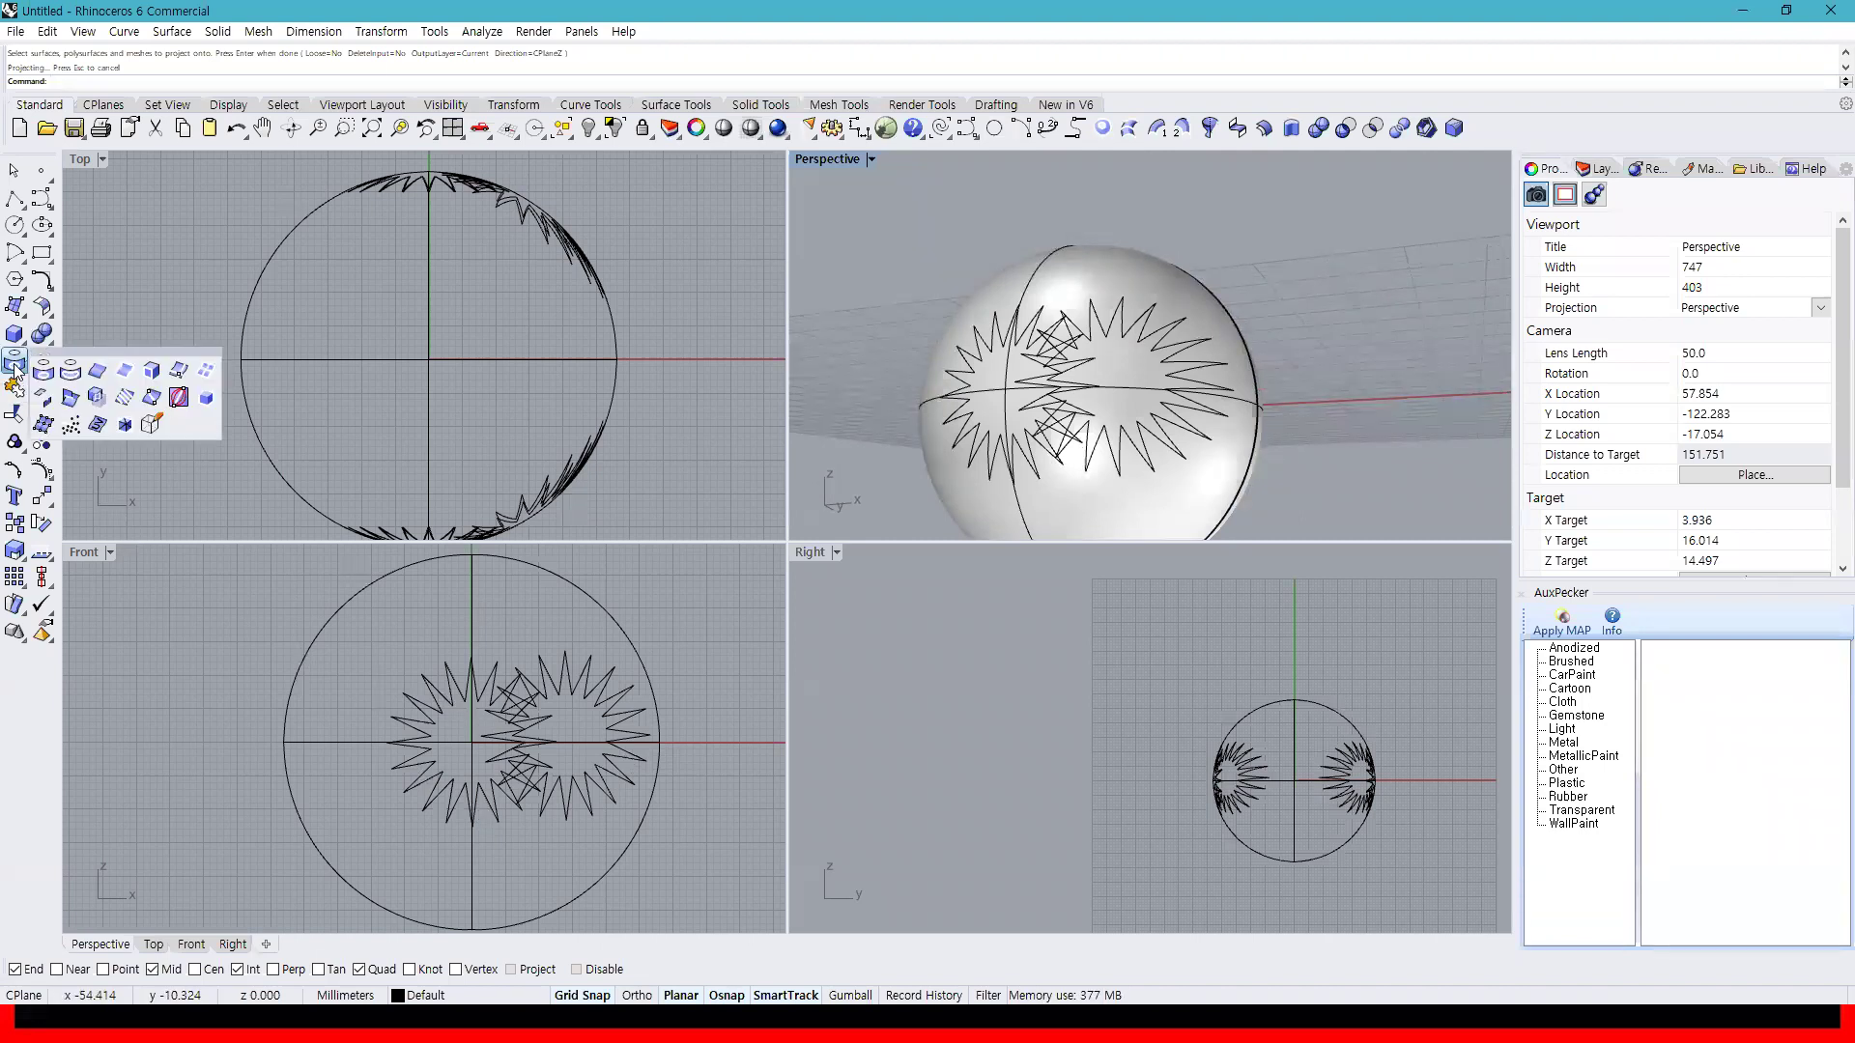
{"action": "left_click", "coordinate": [371, 645]}
{"action": "left_click_drag", "start_coordinate": [366, 626], "coordinate": [744, 850]}
{"action": "key", "text": "Delete"}
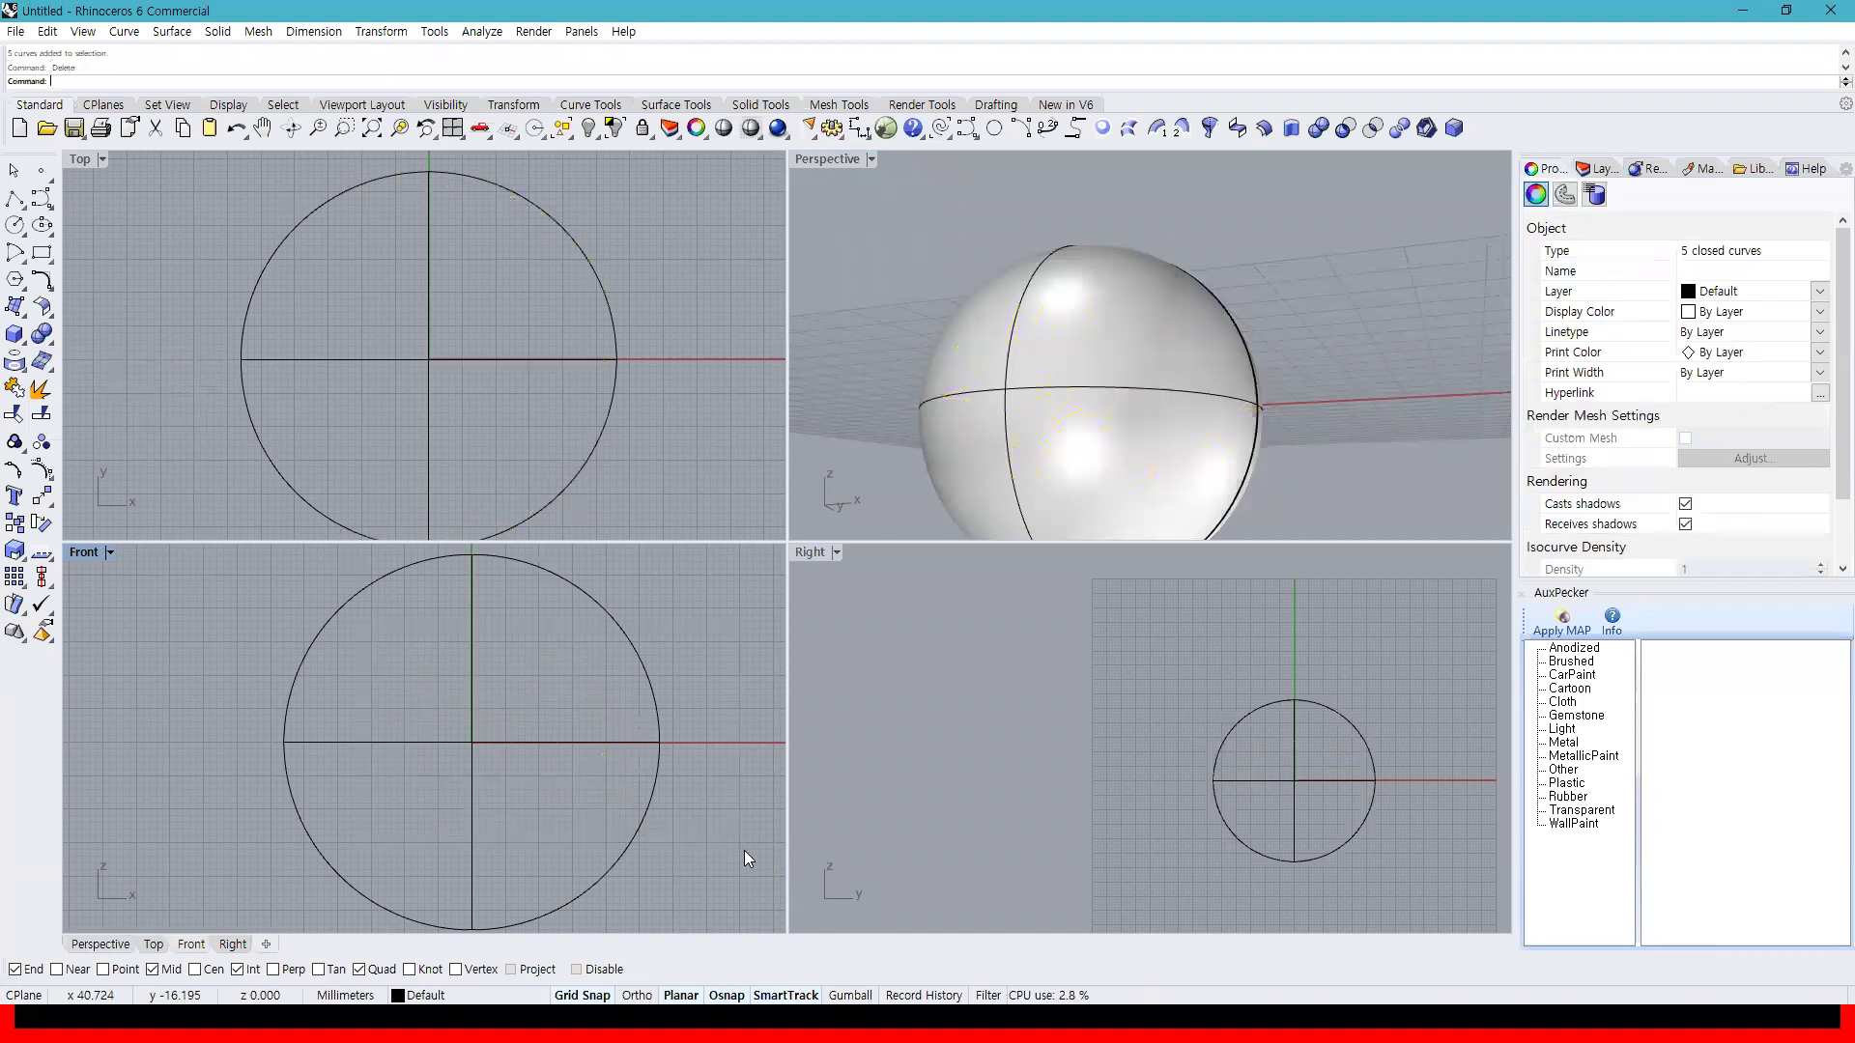
{"action": "left_click", "coordinate": [14, 365]}
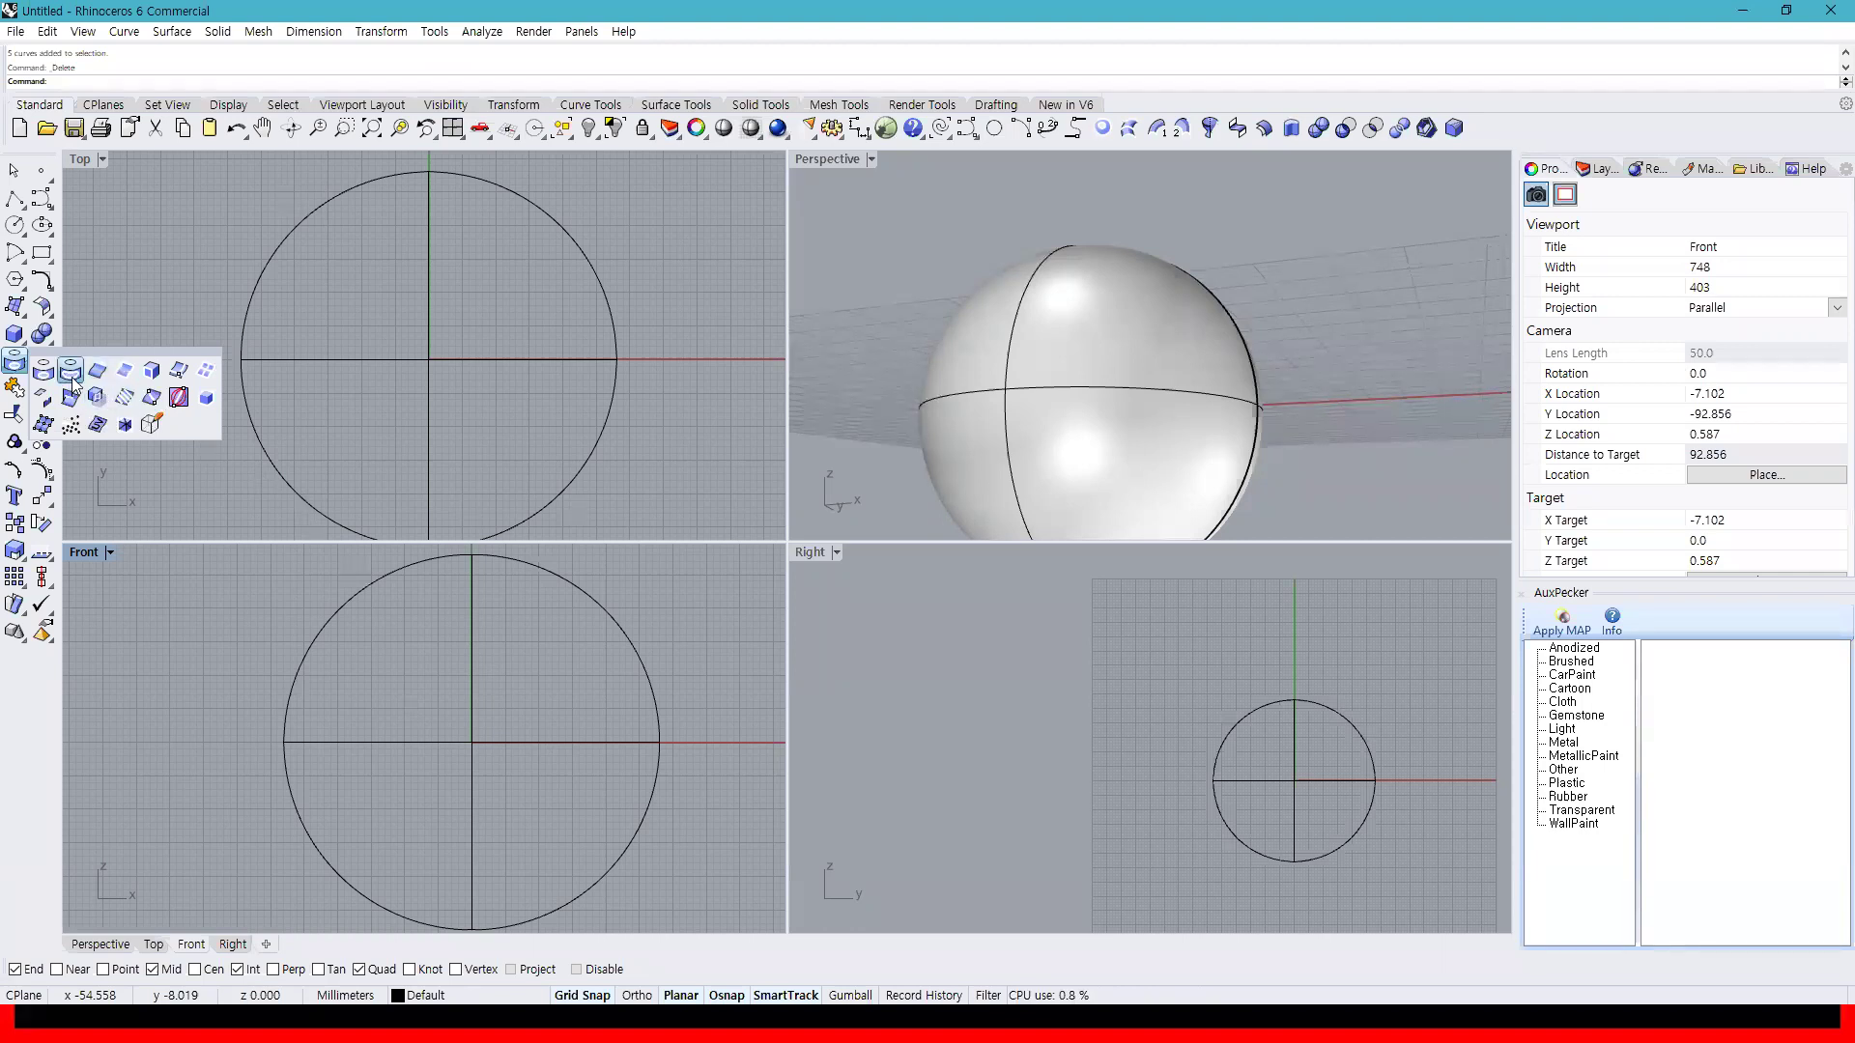
{"action": "left_click", "coordinate": [485, 359]}
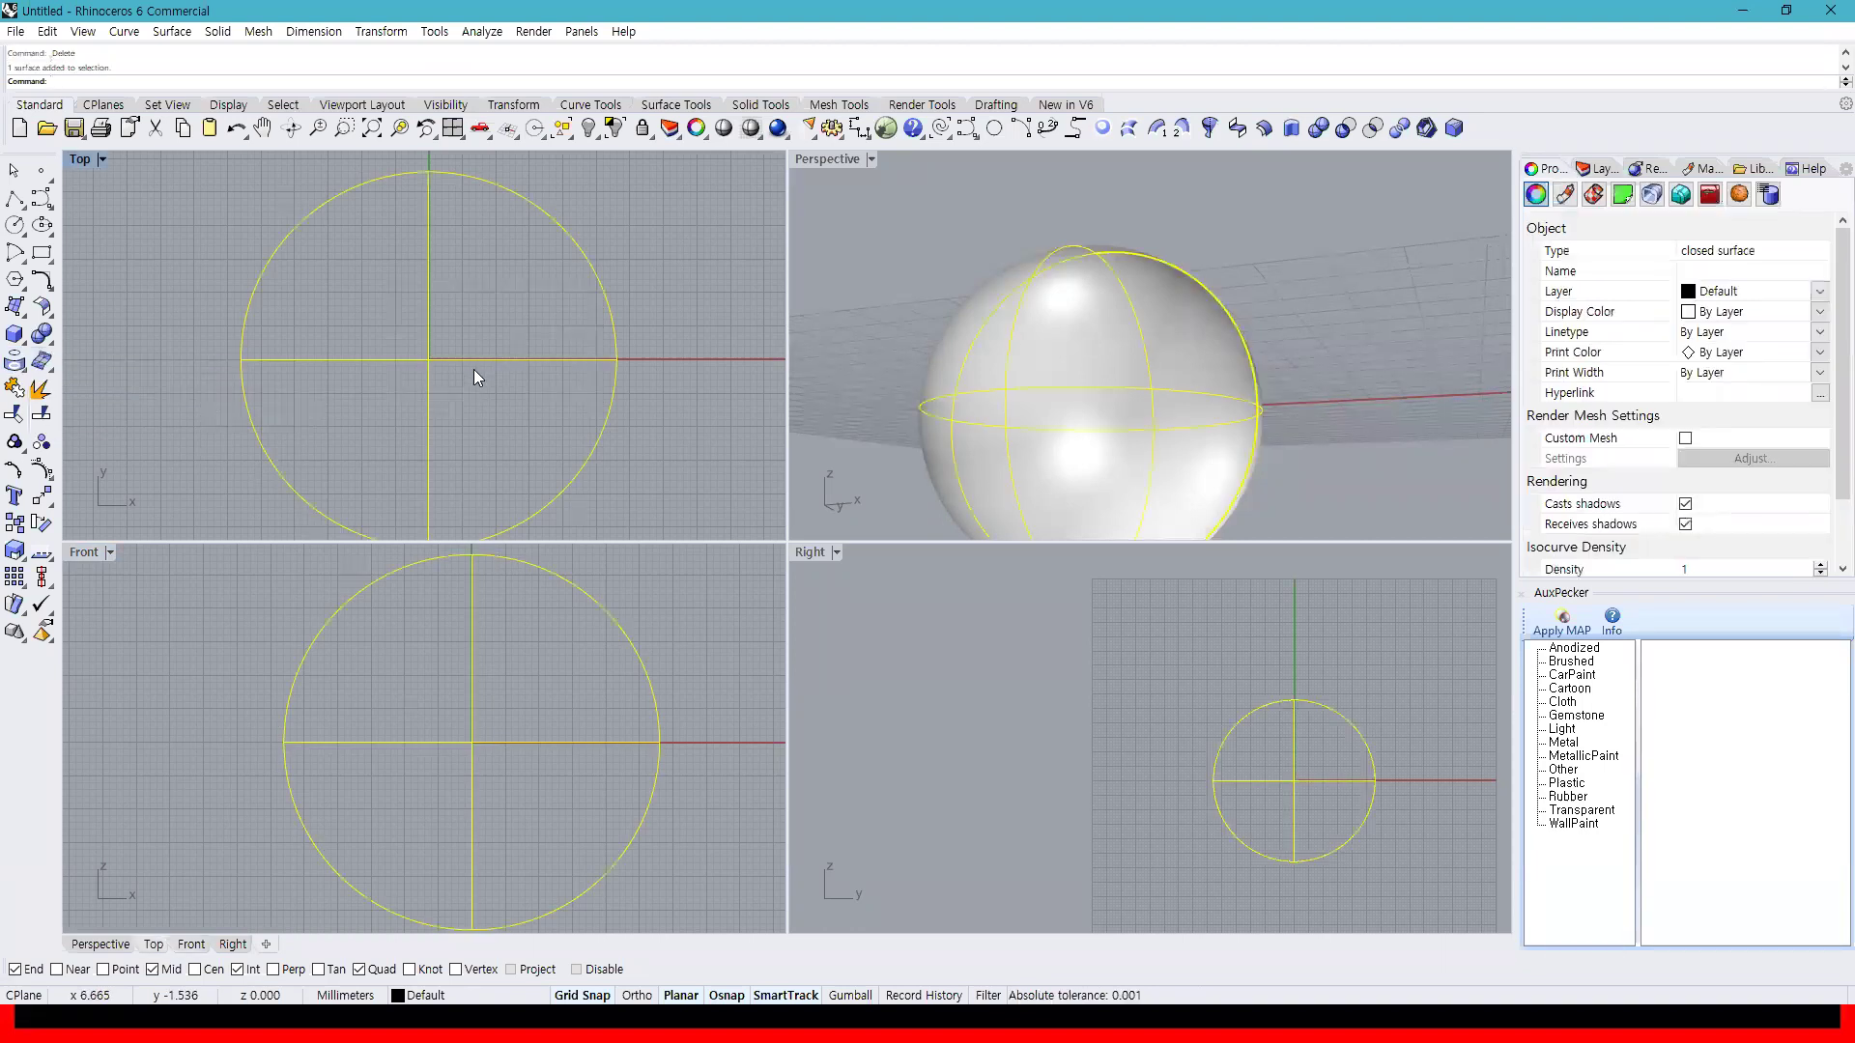
{"action": "key", "text": "Delete"}
Create a solid box spanning the origin from a base drawn in the Top view, and maximize the Perspective view
{"action": "left_click", "coordinate": [14, 333]}
{"action": "left_click", "coordinate": [322, 259]}
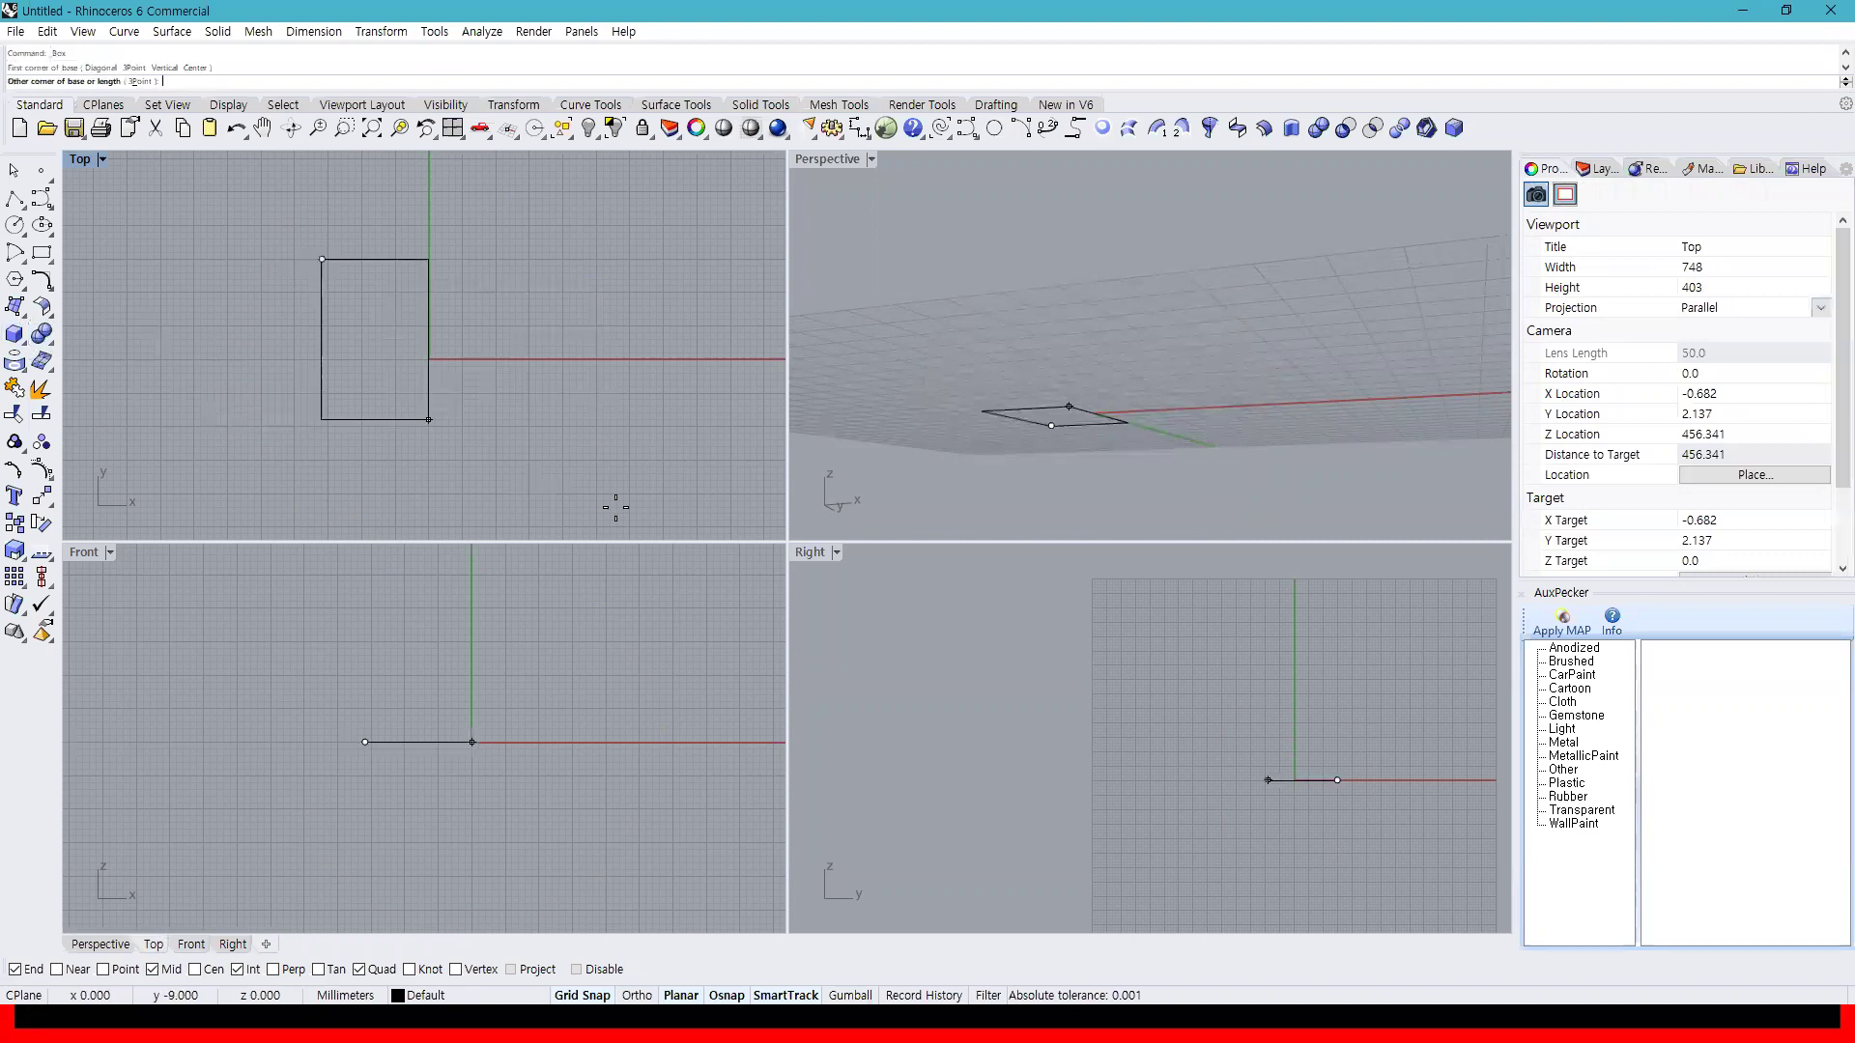
{"action": "left_click", "coordinate": [629, 506]}
{"action": "left_click", "coordinate": [642, 608]}
{"action": "mouse_move", "coordinate": [966, 406]}
{"action": "right_mouse_down"}
{"action": "mouse_move", "coordinate": [1113, 413]}
{"action": "mouse_move", "coordinate": [1043, 339]}
{"action": "right_mouse_up"}
{"action": "key", "text": "ctrl+m"}
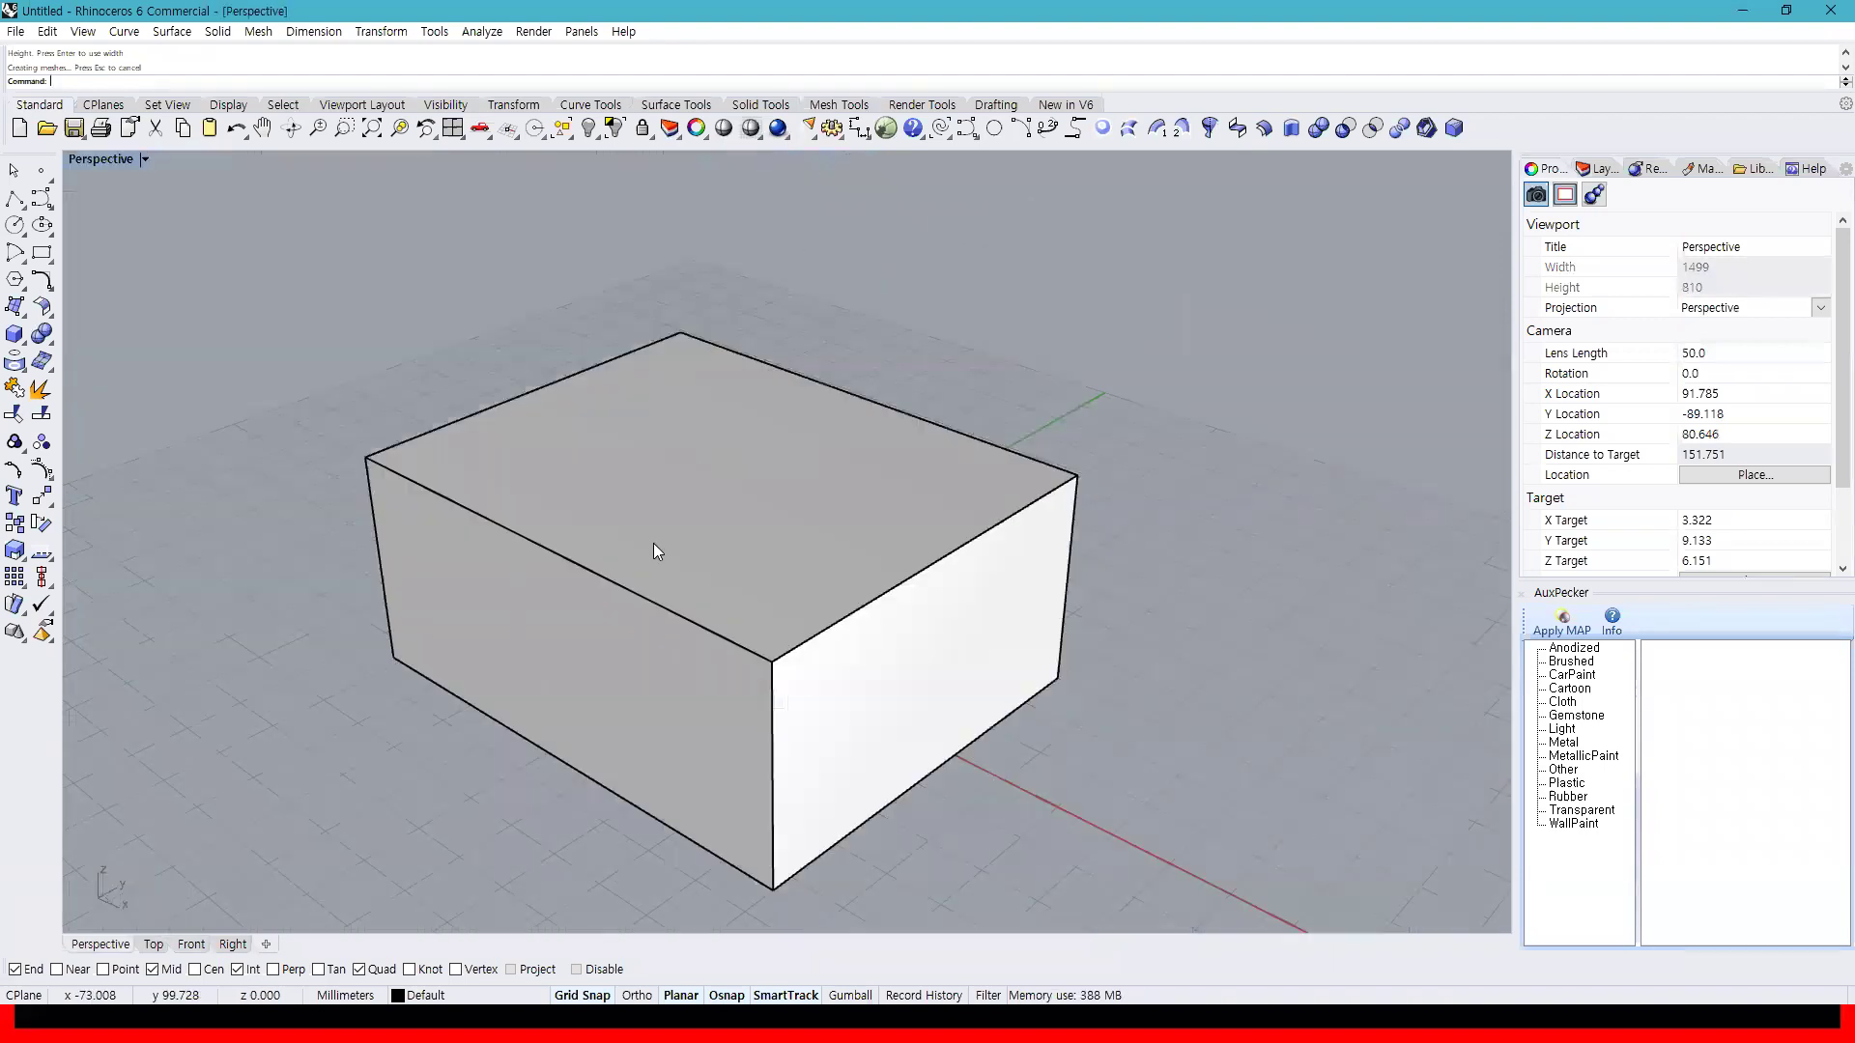
Add a copy of the Duplicate Edge command to the standard tool set for quick access
{"action": "left_click", "coordinate": [620, 591]}
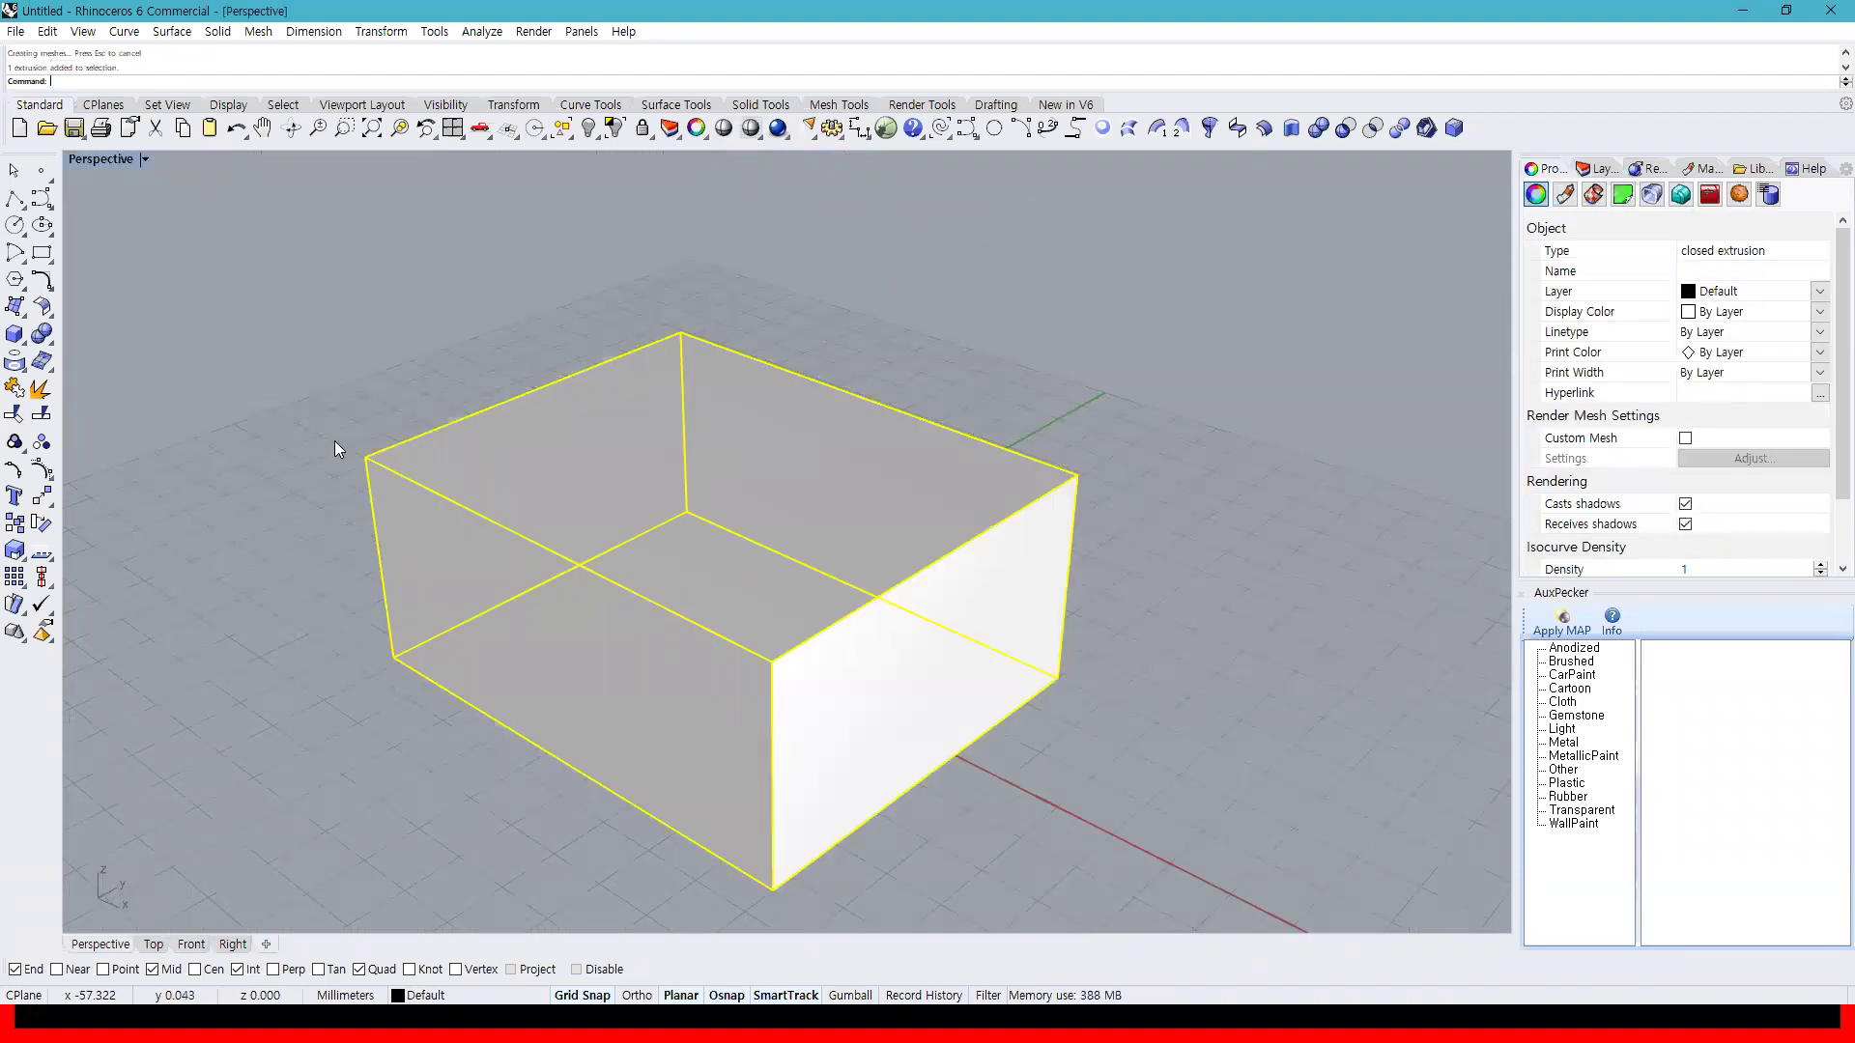
{"action": "key", "text": "Escape"}
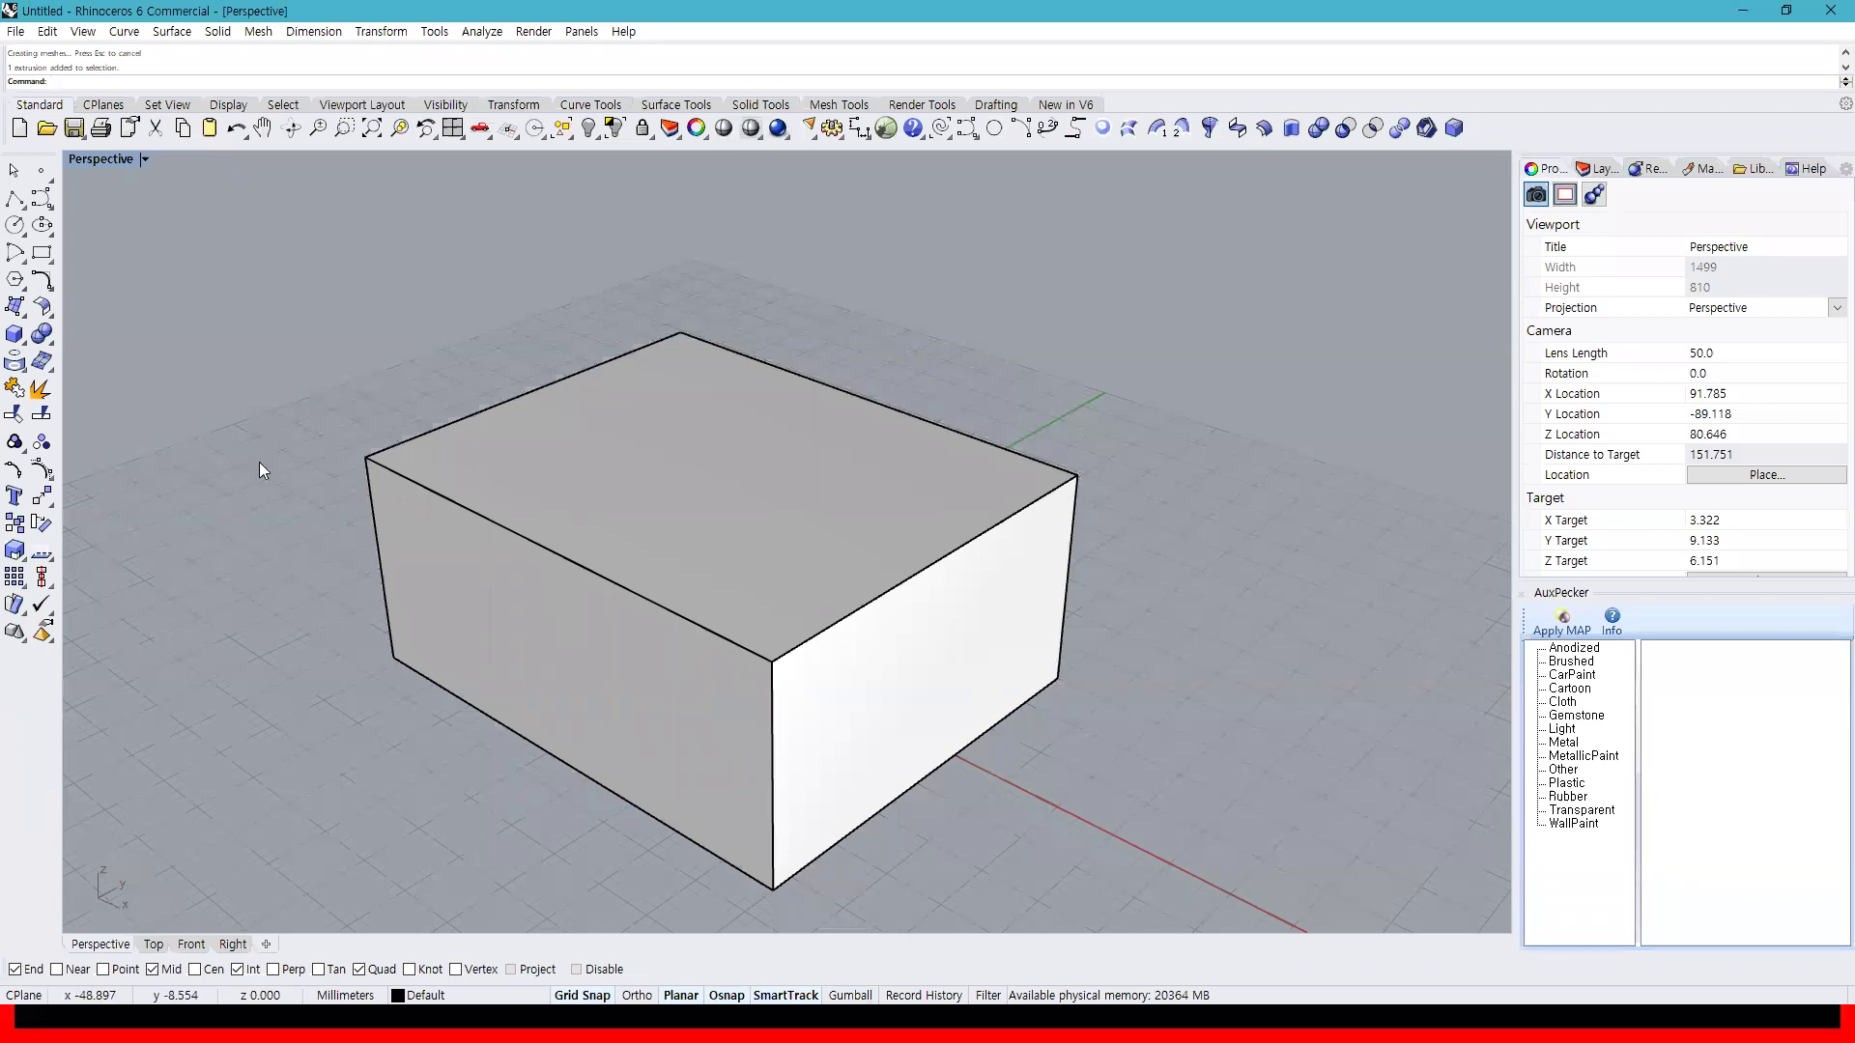
{"action": "left_click", "coordinate": [15, 336]}
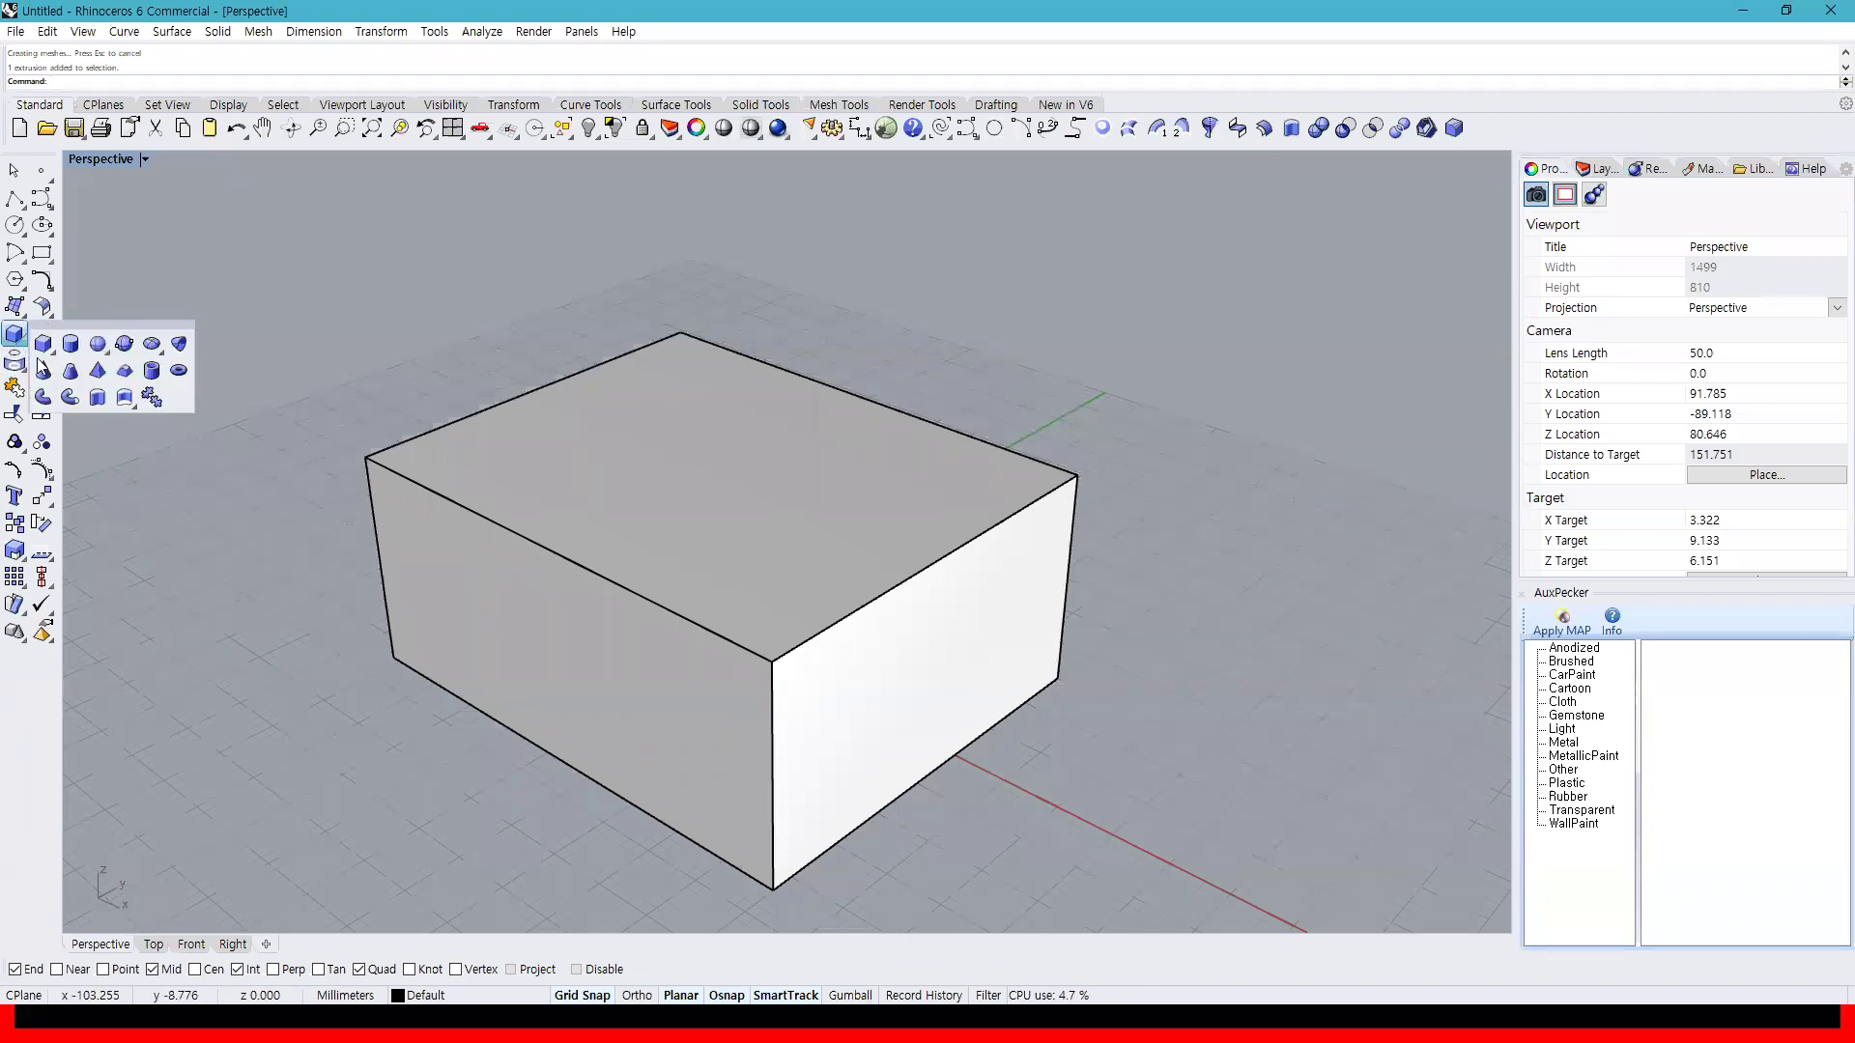
{"action": "left_click", "coordinate": [15, 363]}
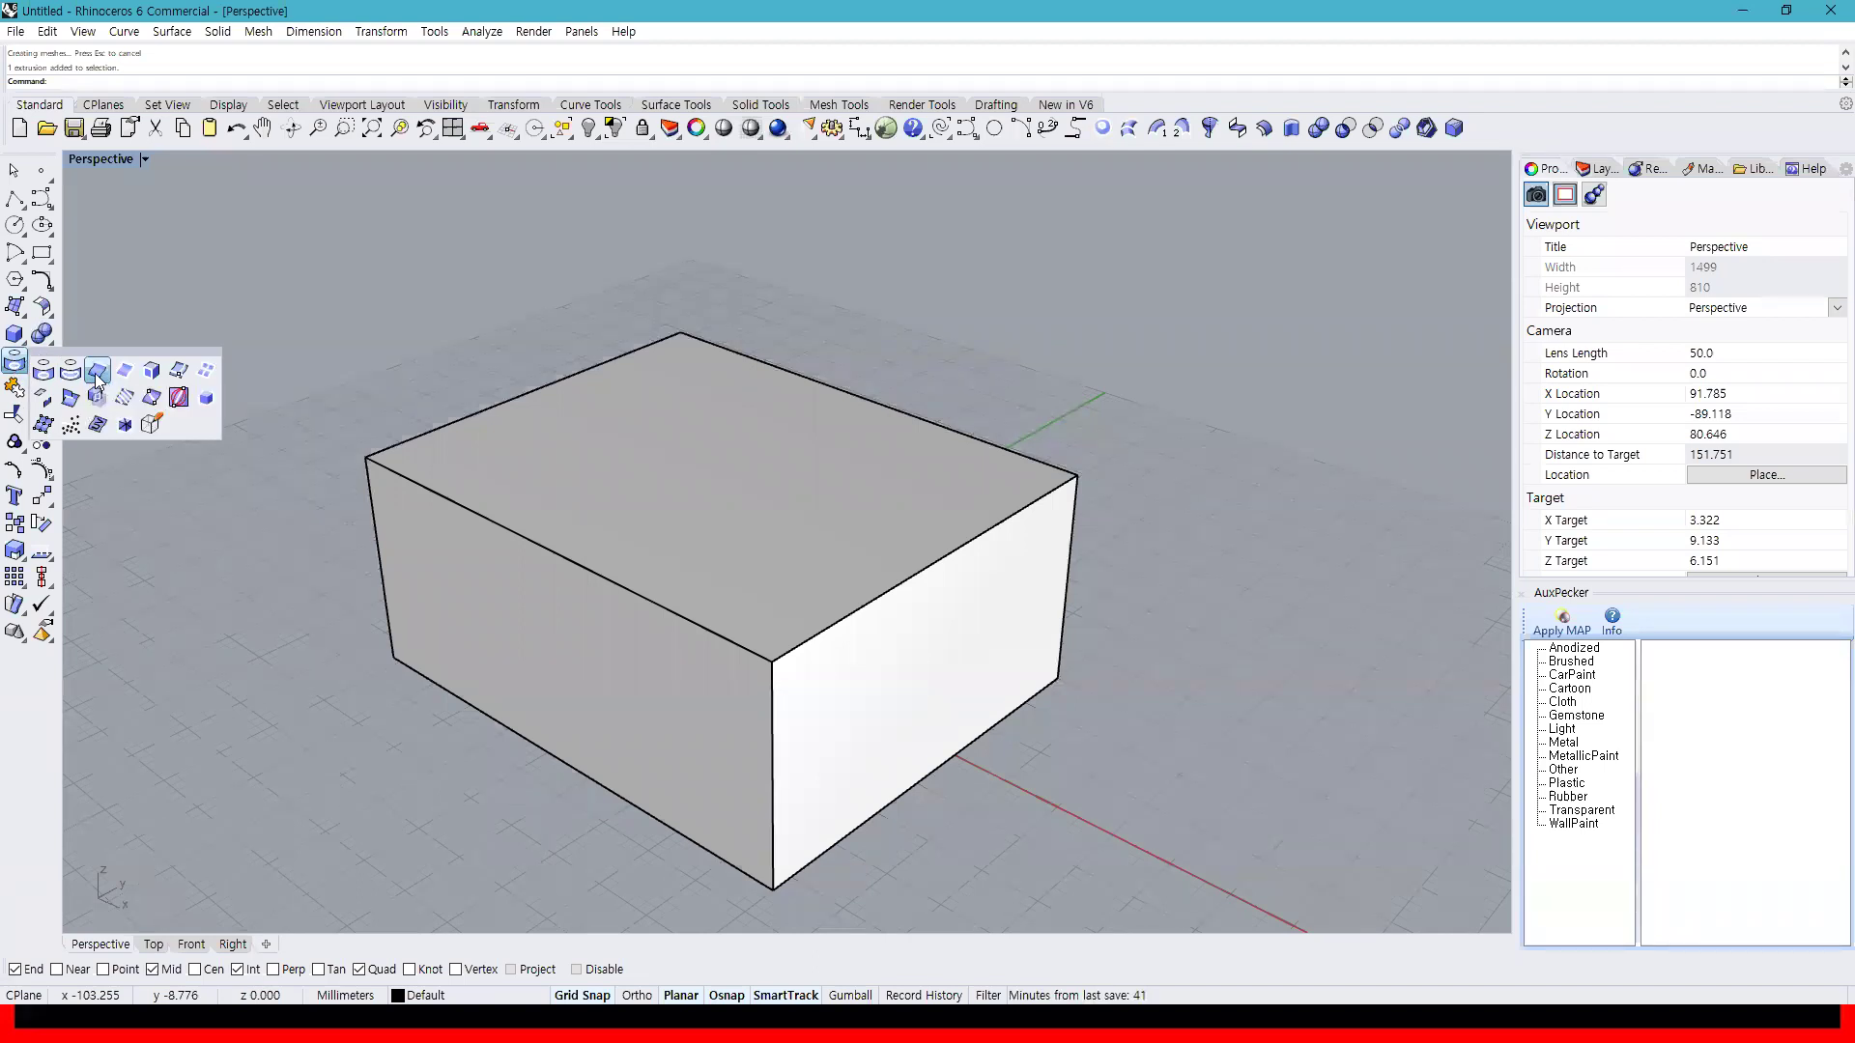
{"action": "left_click_drag", "start_coordinate": [96, 372], "coordinate": [1483, 127], "text": "ctrl"}
Try duplicating one long upper edge of the box as a curve, pull the copy away, and undo
{"action": "left_click", "coordinate": [96, 371]}
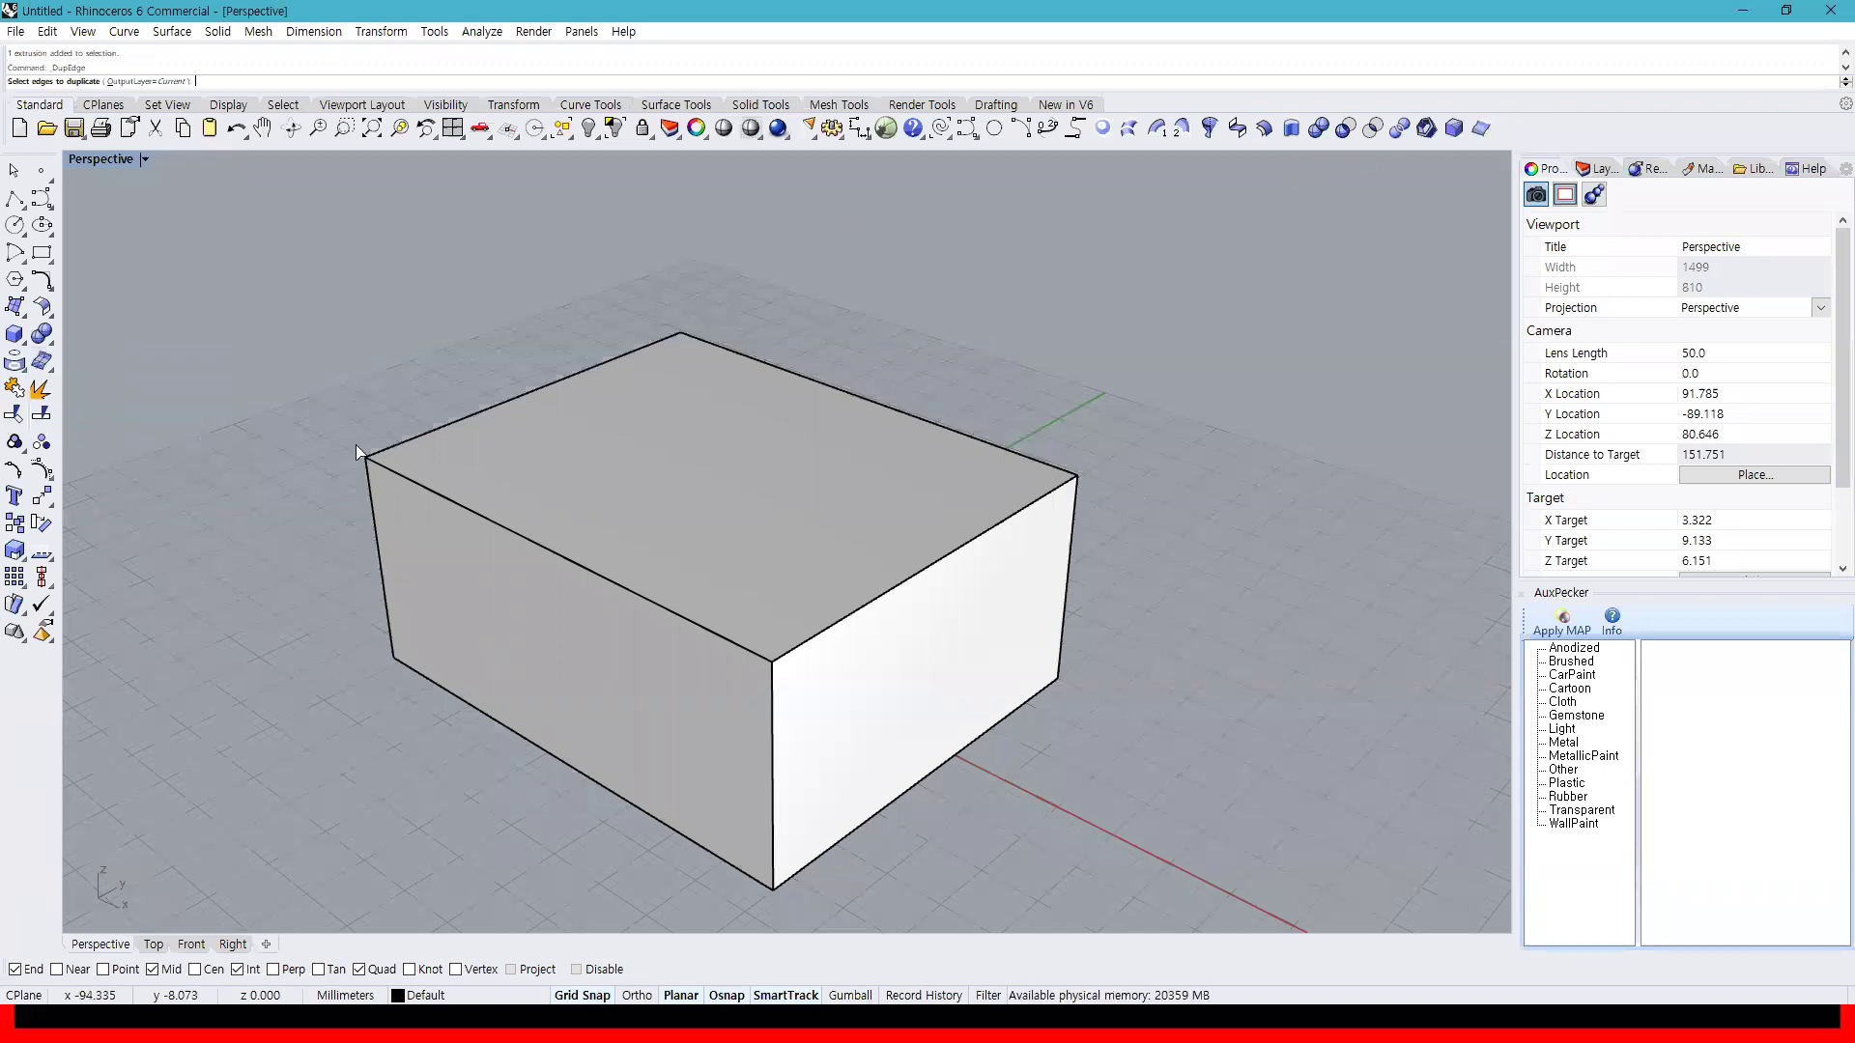
{"action": "left_click", "coordinate": [426, 489]}
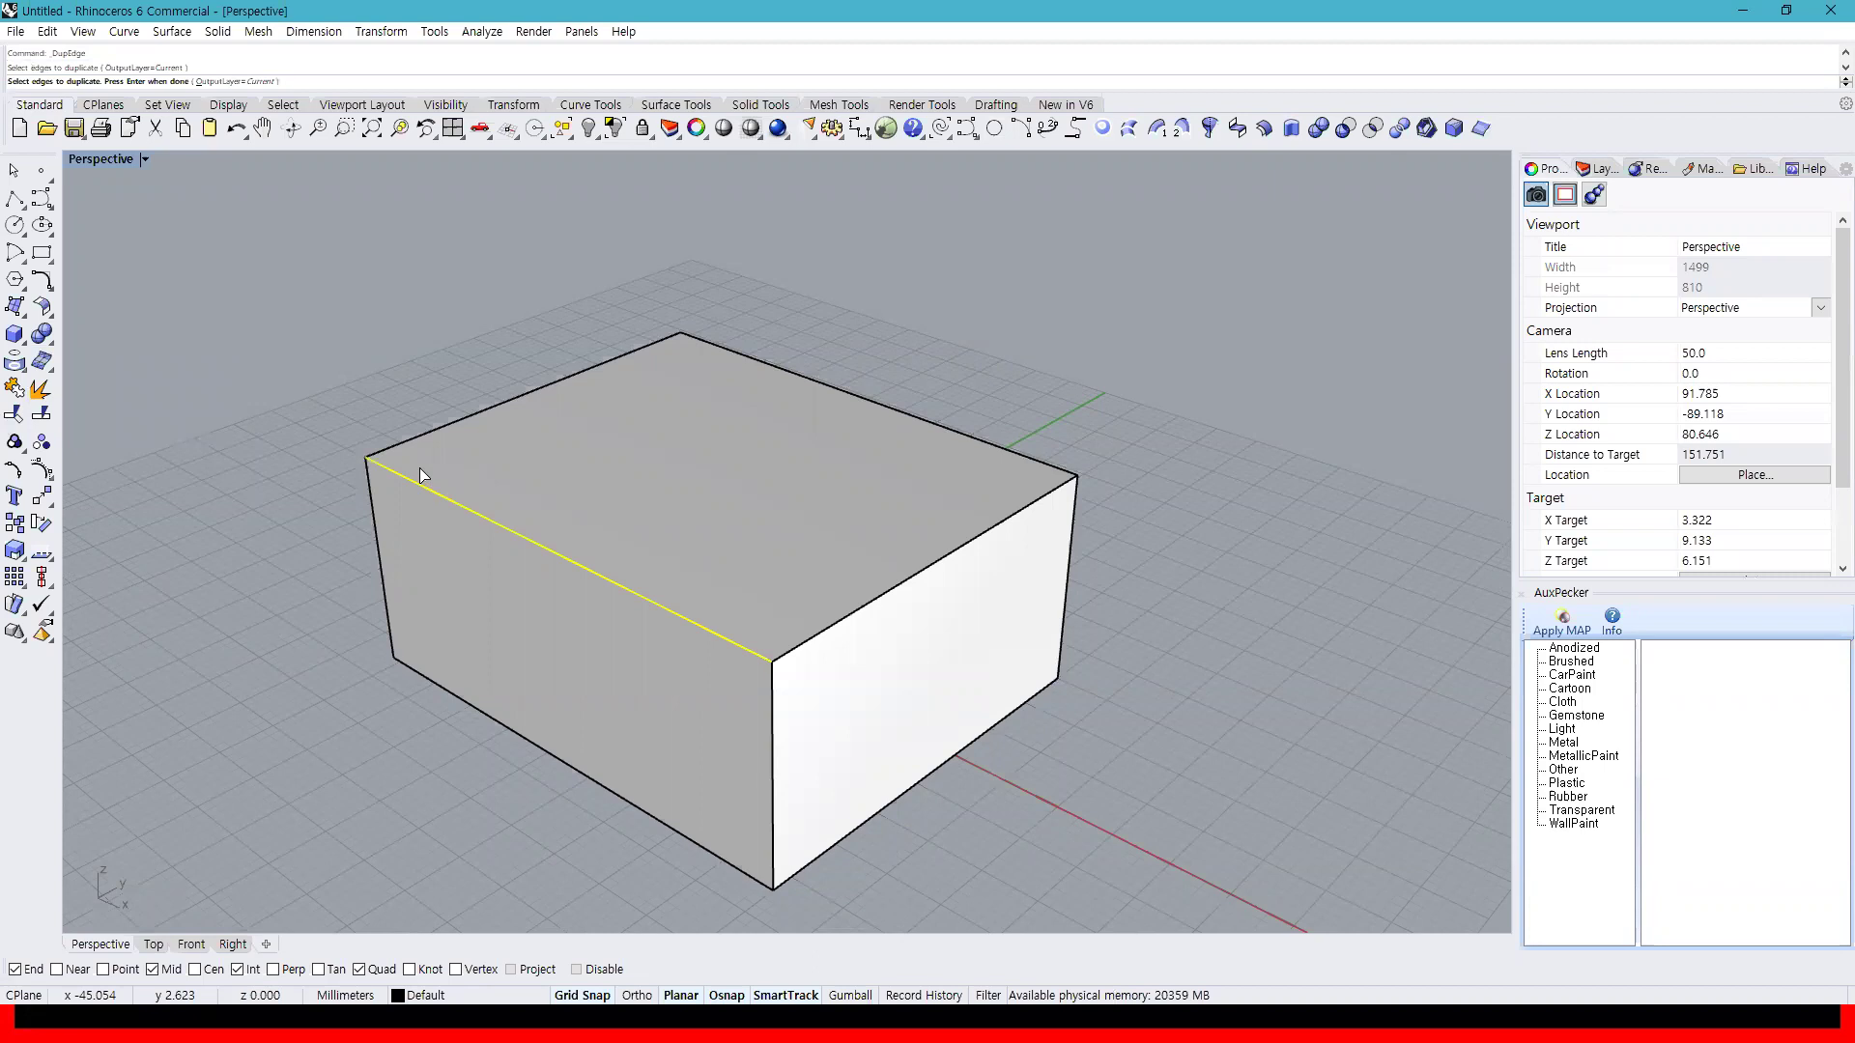
{"action": "key", "text": "Return"}
{"action": "left_click_drag", "start_coordinate": [426, 490], "coordinate": [408, 402]}
{"action": "right_click_drag", "start_coordinate": [435, 612], "coordinate": [570, 456]}
{"action": "key", "text": "ctrl+z"}
Try Duplicate Edge on another edge of the box, shift the extracted curve aside, and undo
{"action": "key", "text": "Return"}
{"action": "left_click", "coordinate": [800, 437]}
{"action": "left_click_drag", "start_coordinate": [799, 438], "coordinate": [1117, 426]}
{"action": "right_click_drag", "start_coordinate": [1118, 426], "coordinate": [1041, 469]}
{"action": "key", "text": "ctrl+z"}
Duplicate all edges of the box as separate curves by selecting the whole box with Duplicate Edge
{"action": "key", "text": "Return"}
{"action": "left_click_drag", "start_coordinate": [278, 250], "coordinate": [972, 792]}
{"action": "key", "text": "Return"}
{"action": "right_click_drag", "start_coordinate": [970, 786], "coordinate": [792, 551]}
{"action": "scroll", "coordinate": [792, 550], "scroll_direction": "down", "scroll_amount": 3}
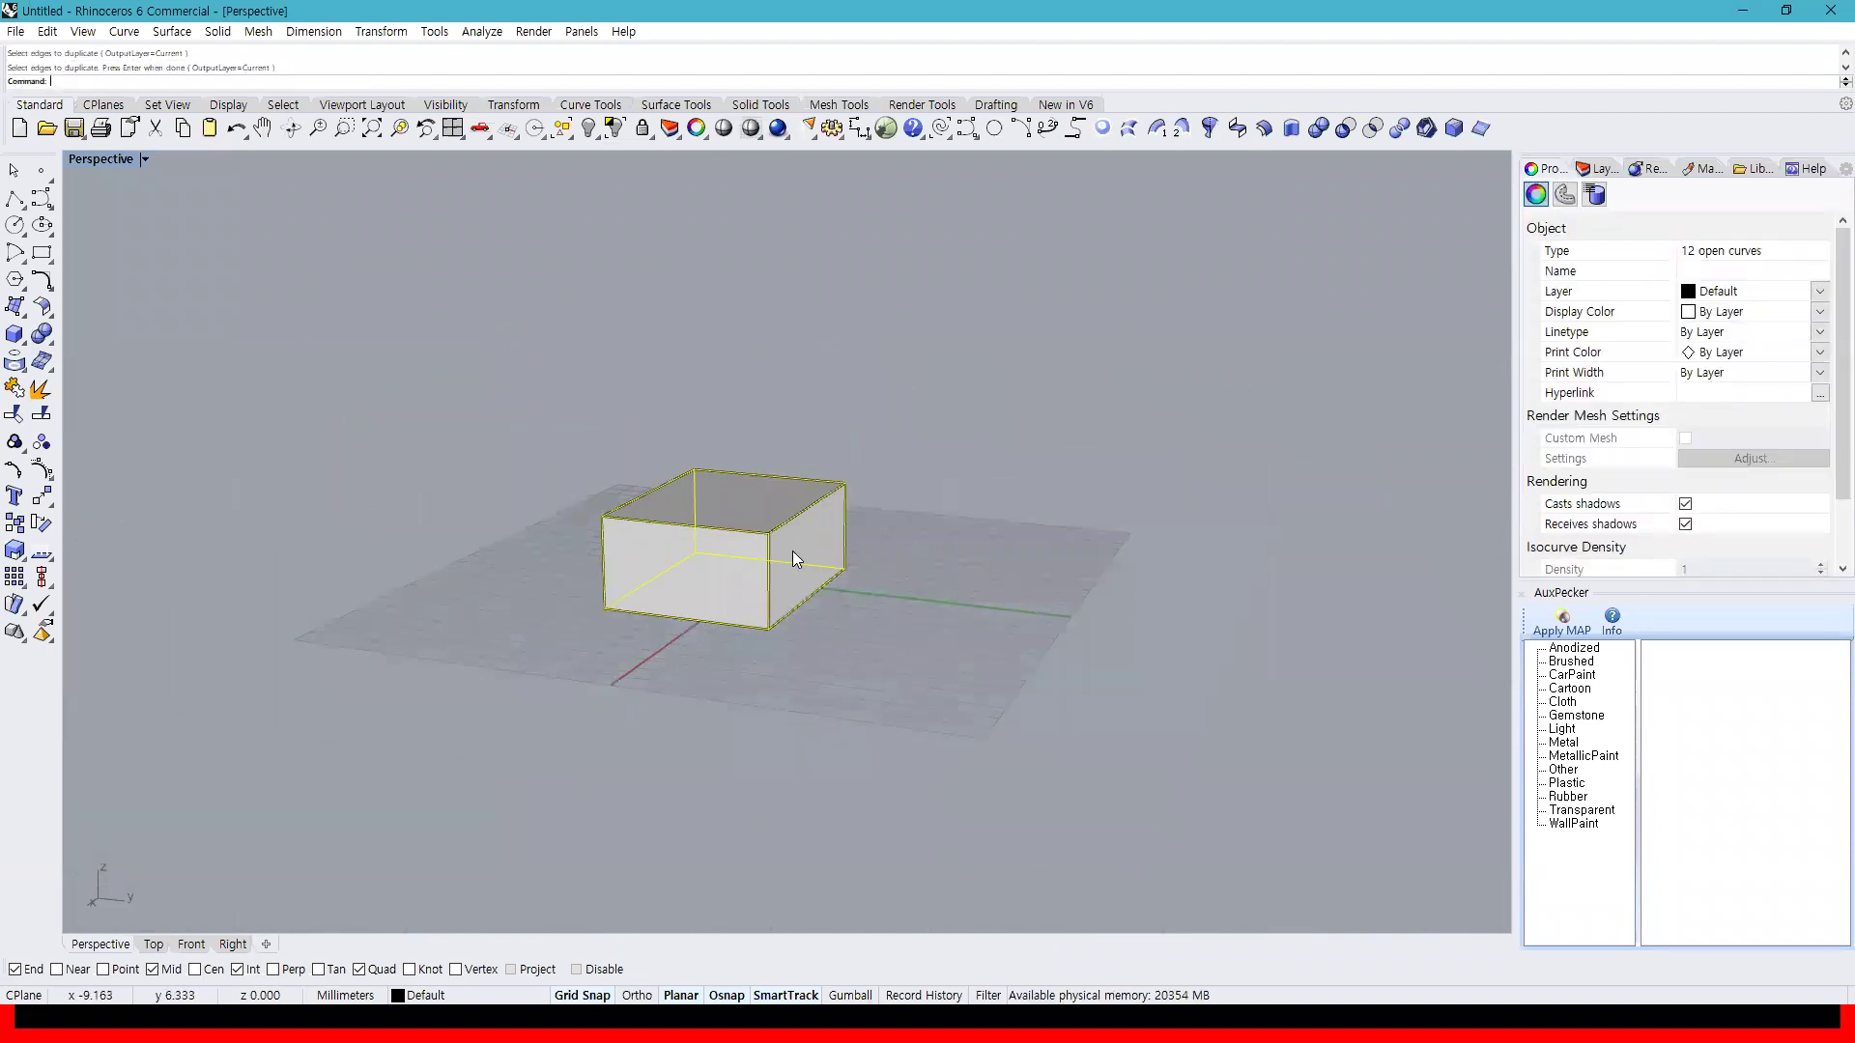
Move the duplicated edge curves together to a free spot beside the solid box
{"action": "left_click_drag", "start_coordinate": [792, 517], "coordinate": [1063, 570]}
{"action": "right_click_drag", "start_coordinate": [970, 677], "coordinate": [538, 720]}
{"action": "scroll", "coordinate": [677, 611], "scroll_direction": "up", "scroll_amount": 6}
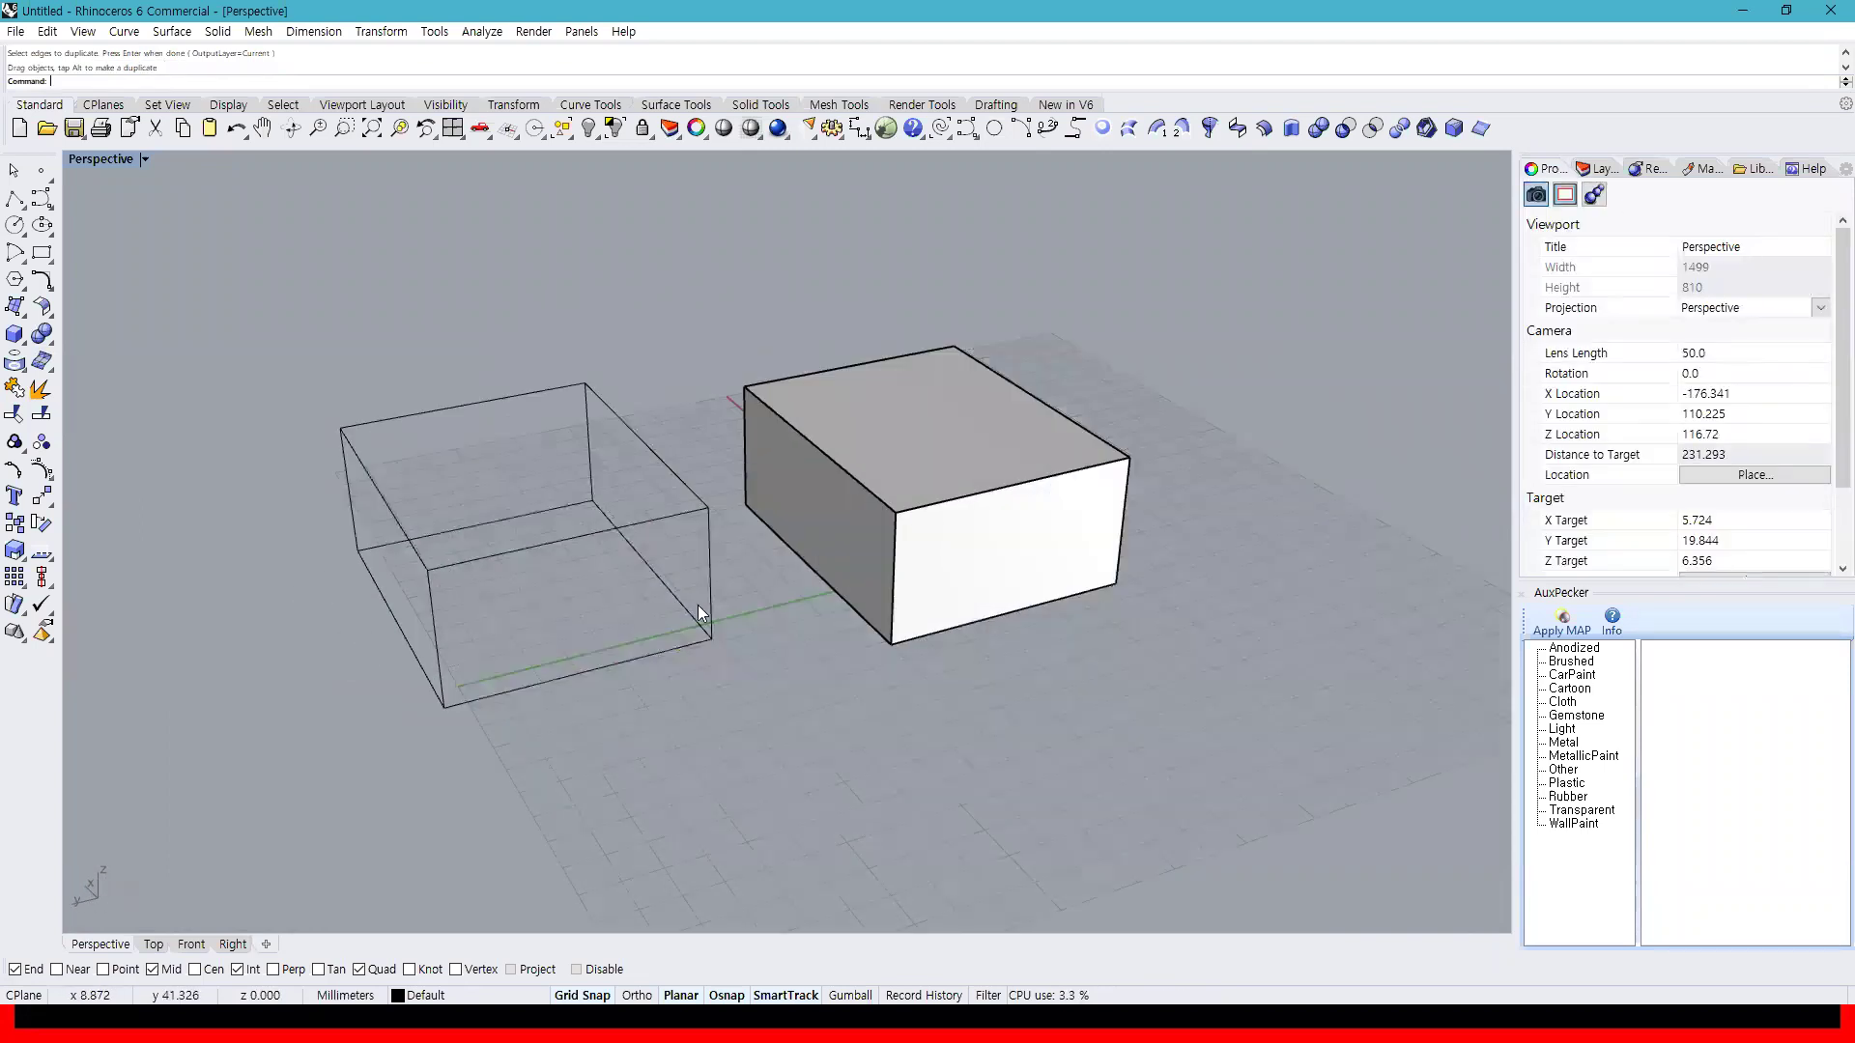
{"action": "right_click_drag", "start_coordinate": [874, 612], "coordinate": [813, 602]}
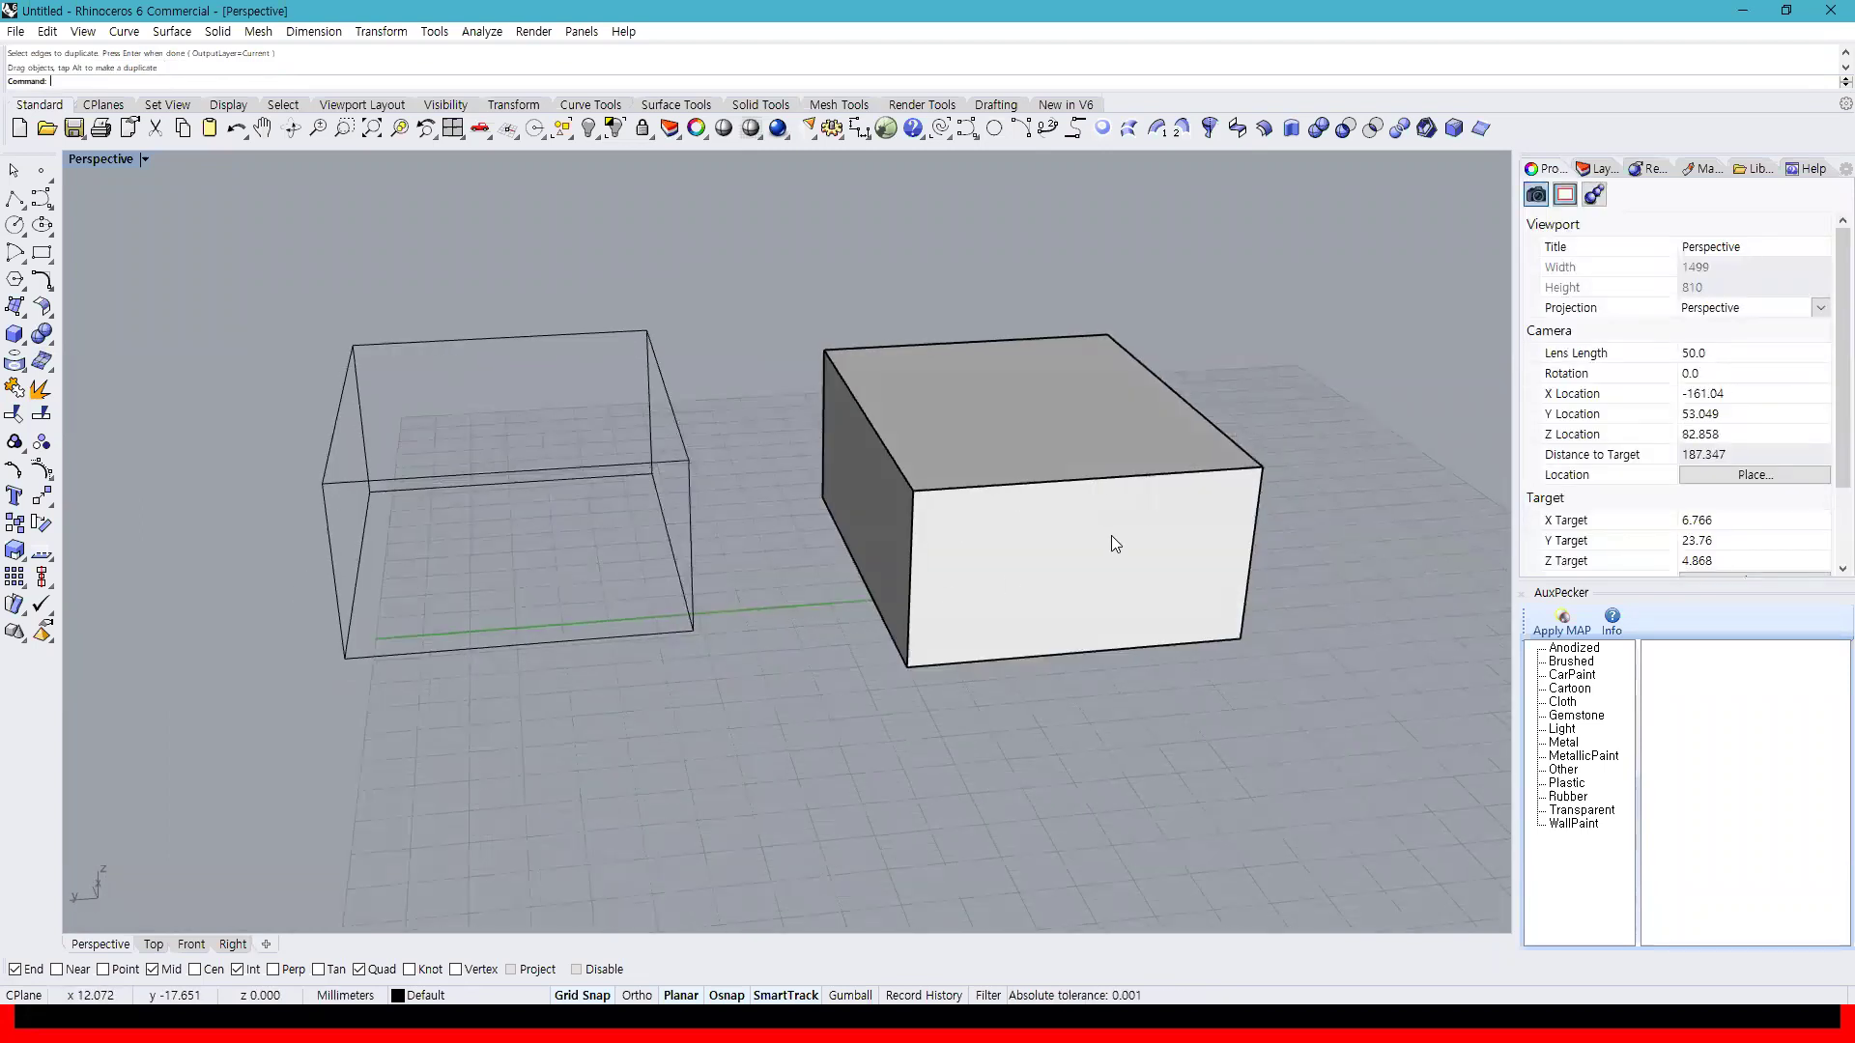
{"action": "right_click_drag", "start_coordinate": [833, 665], "coordinate": [749, 639]}
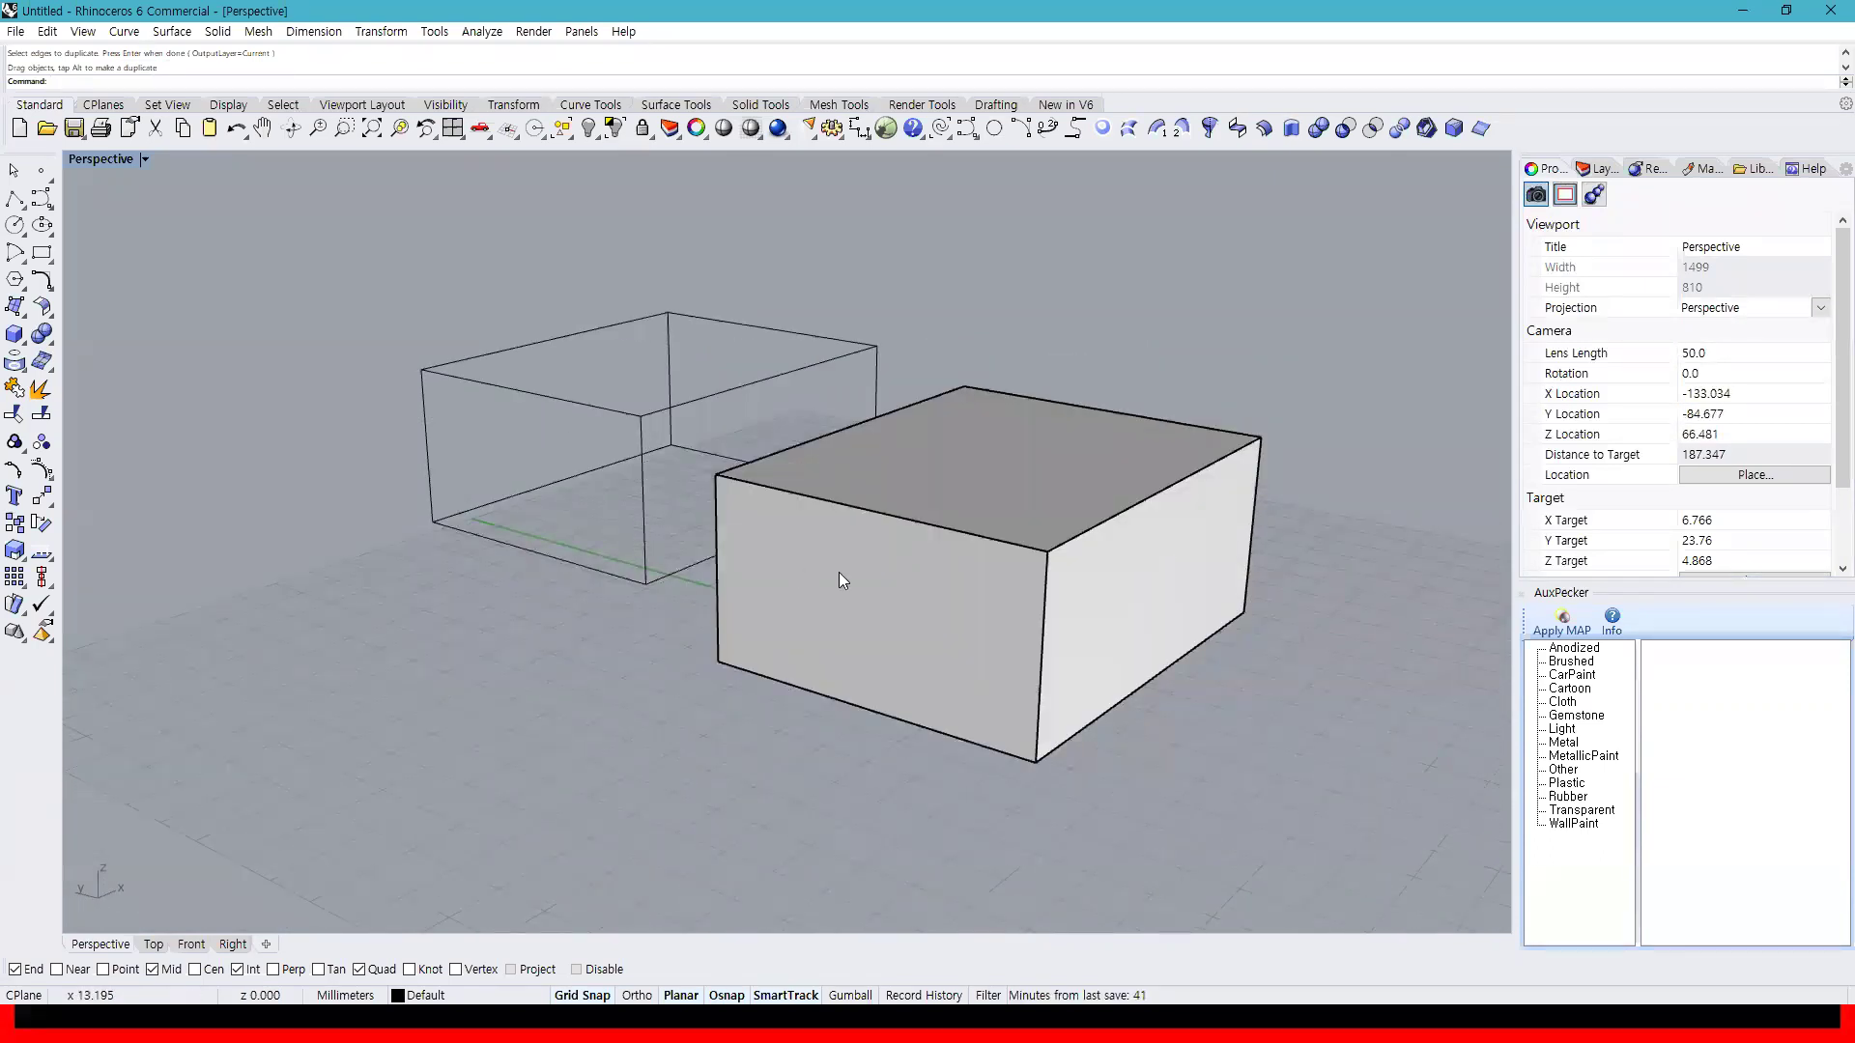
Compare the solid box with the duplicated wireframe by selecting the box and then individual edge curves
{"action": "left_click", "coordinate": [1067, 506]}
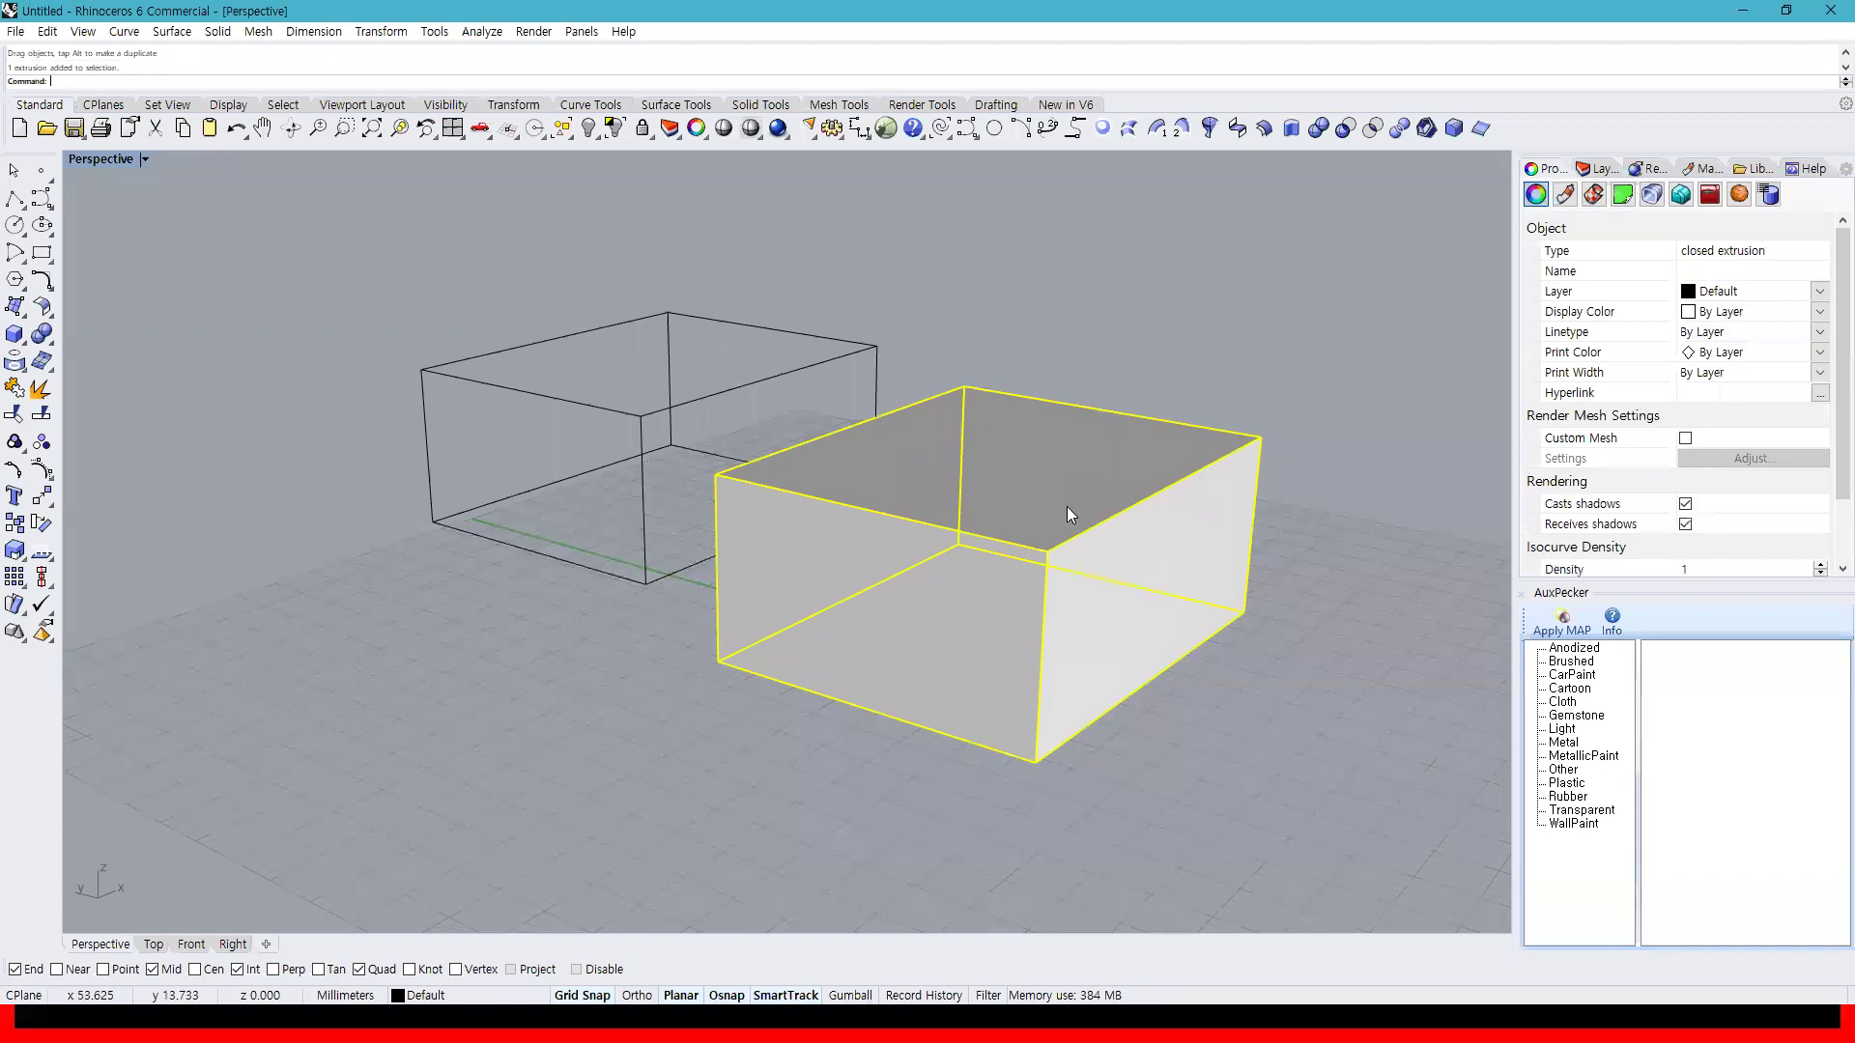
{"action": "left_click", "coordinate": [1320, 545]}
{"action": "left_click", "coordinate": [707, 392]}
{"action": "left_click", "coordinate": [620, 413]}
{"action": "left_click", "coordinate": [642, 442]}
{"action": "left_click", "coordinate": [422, 427]}
{"action": "left_click", "coordinate": [456, 530]}
{"action": "left_click", "coordinate": [462, 511]}
{"action": "left_click", "coordinate": [682, 454]}
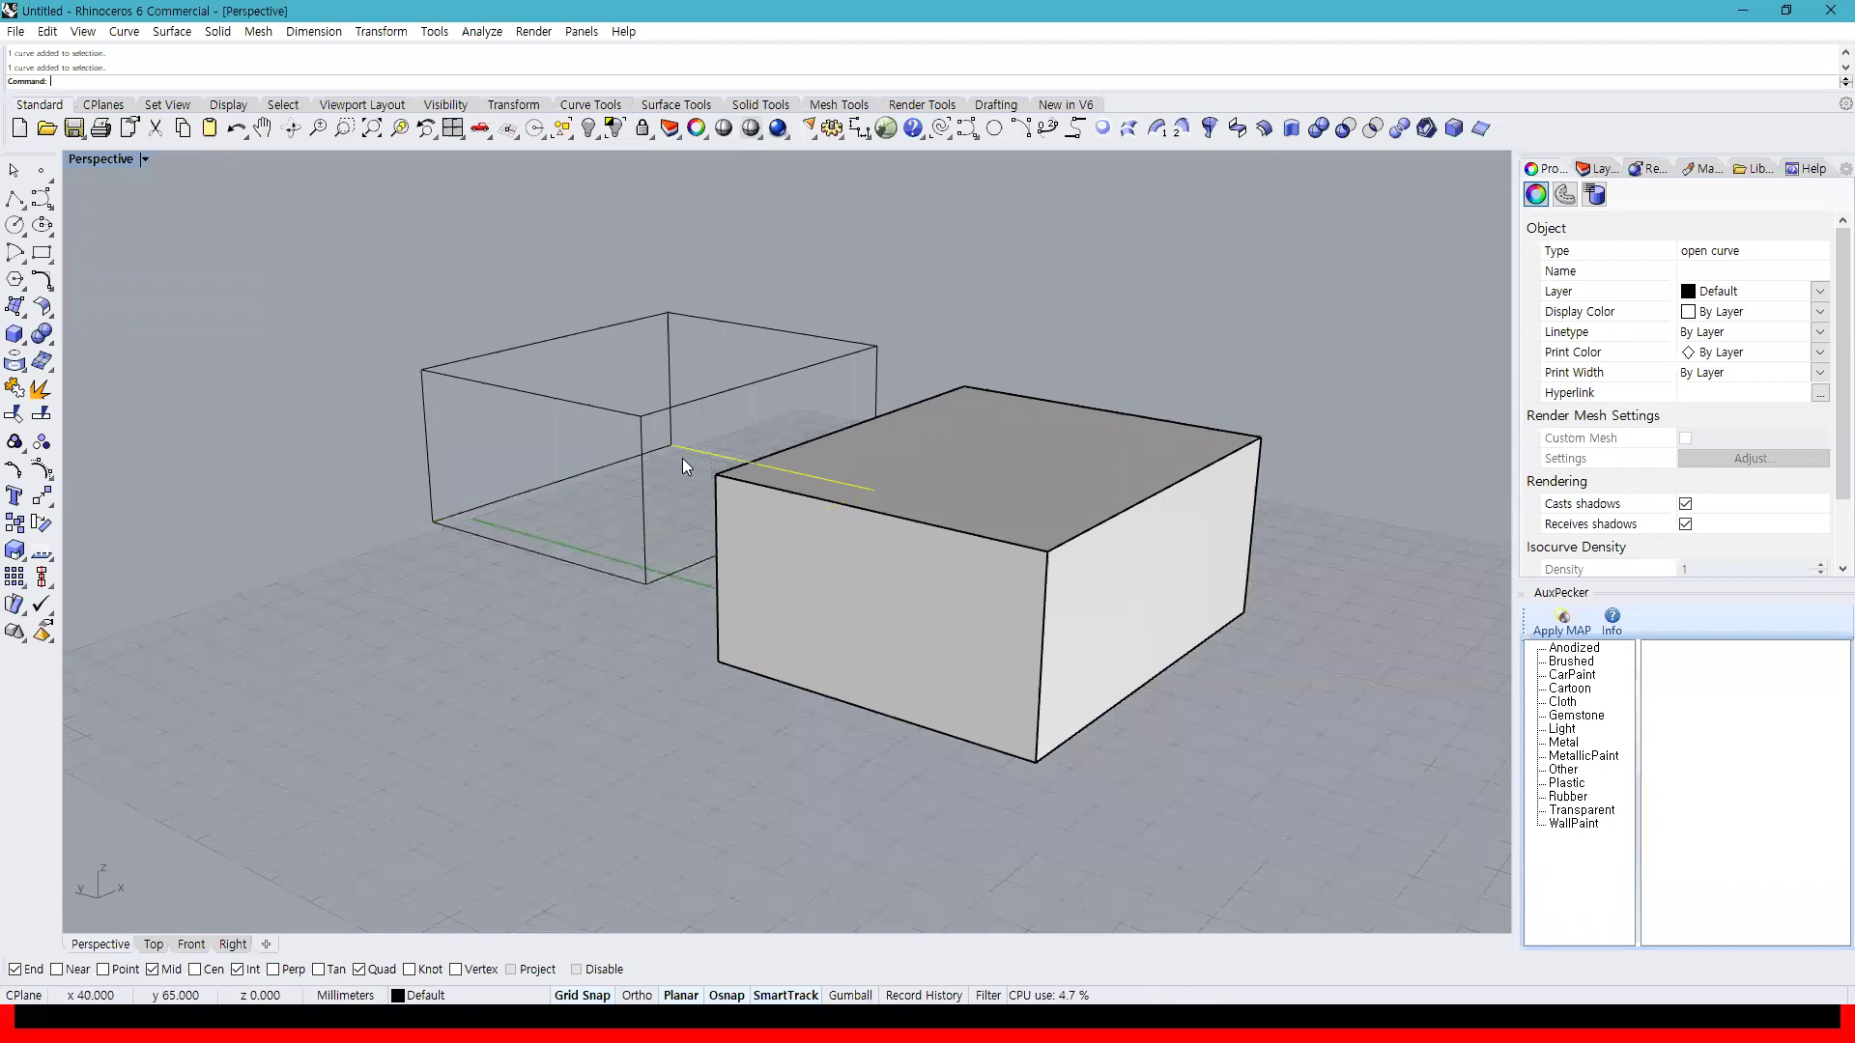
Duplicate the border of the solid box's top face and move the copied outline away from the box
{"action": "left_click", "coordinate": [338, 388]}
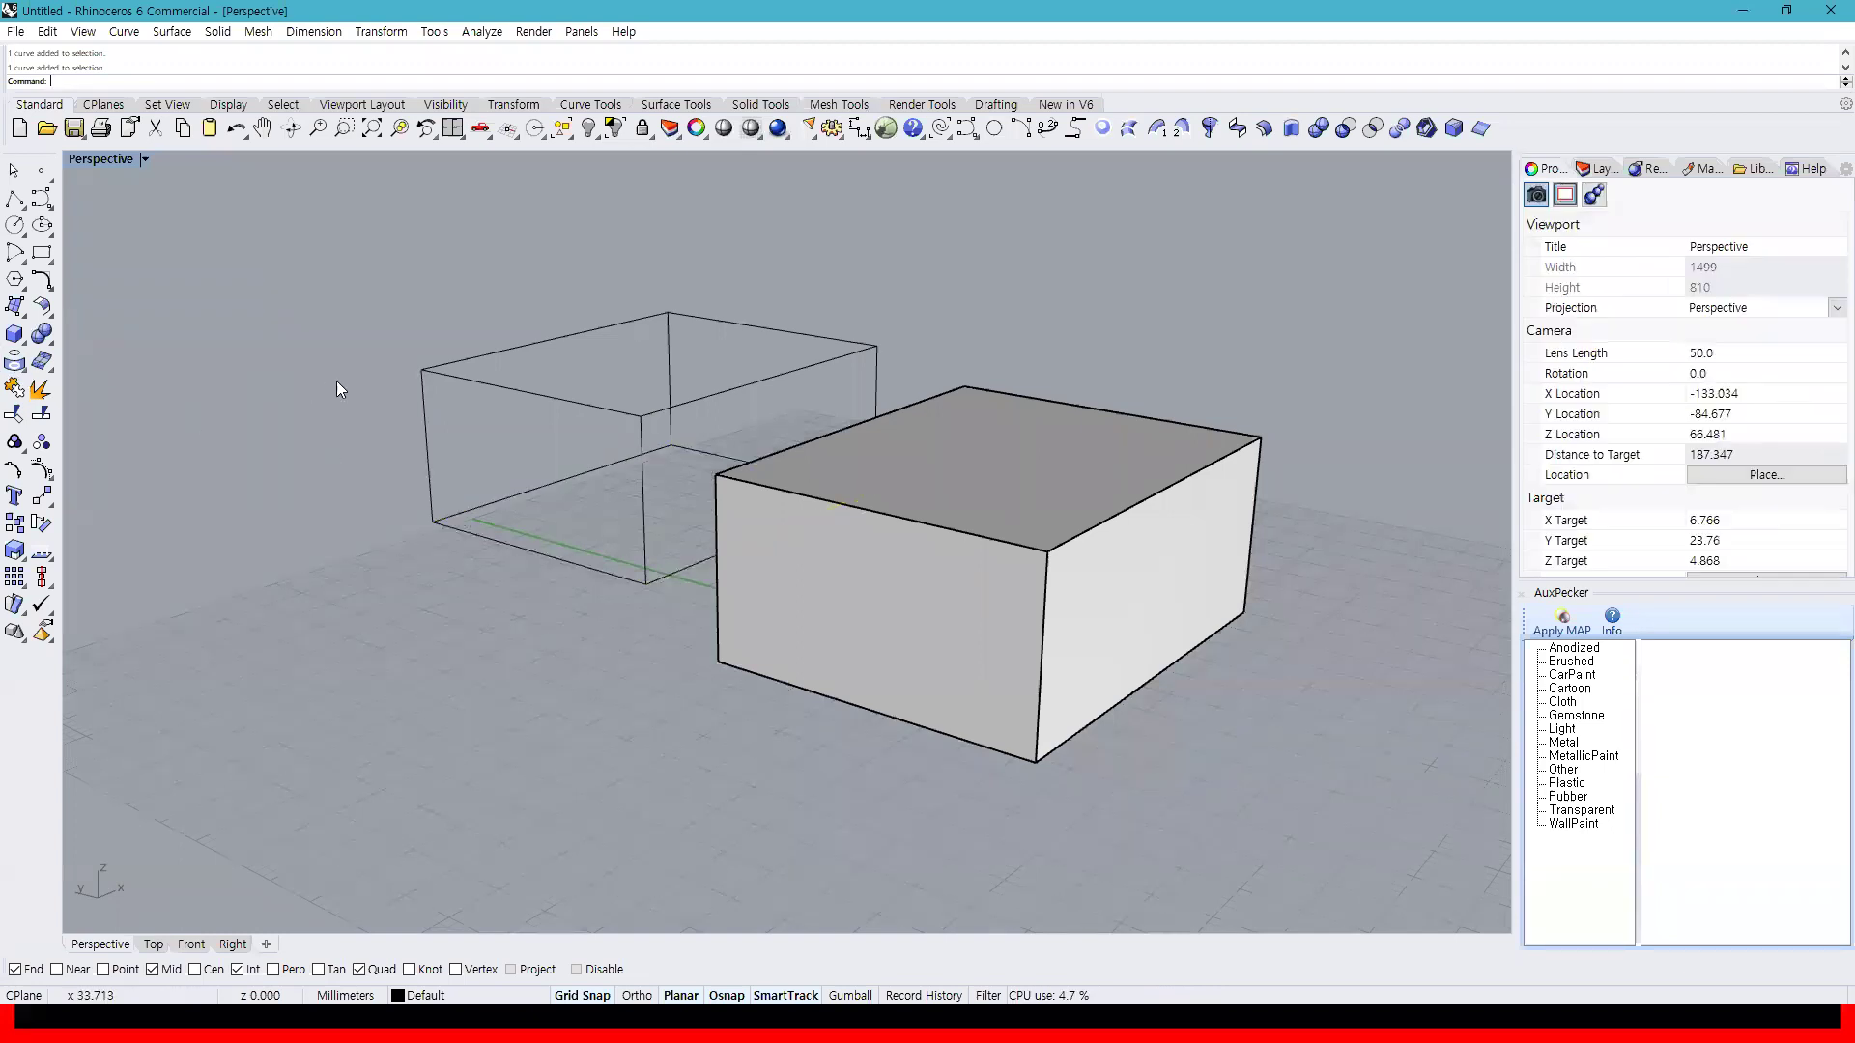
{"action": "left_click", "coordinate": [18, 365]}
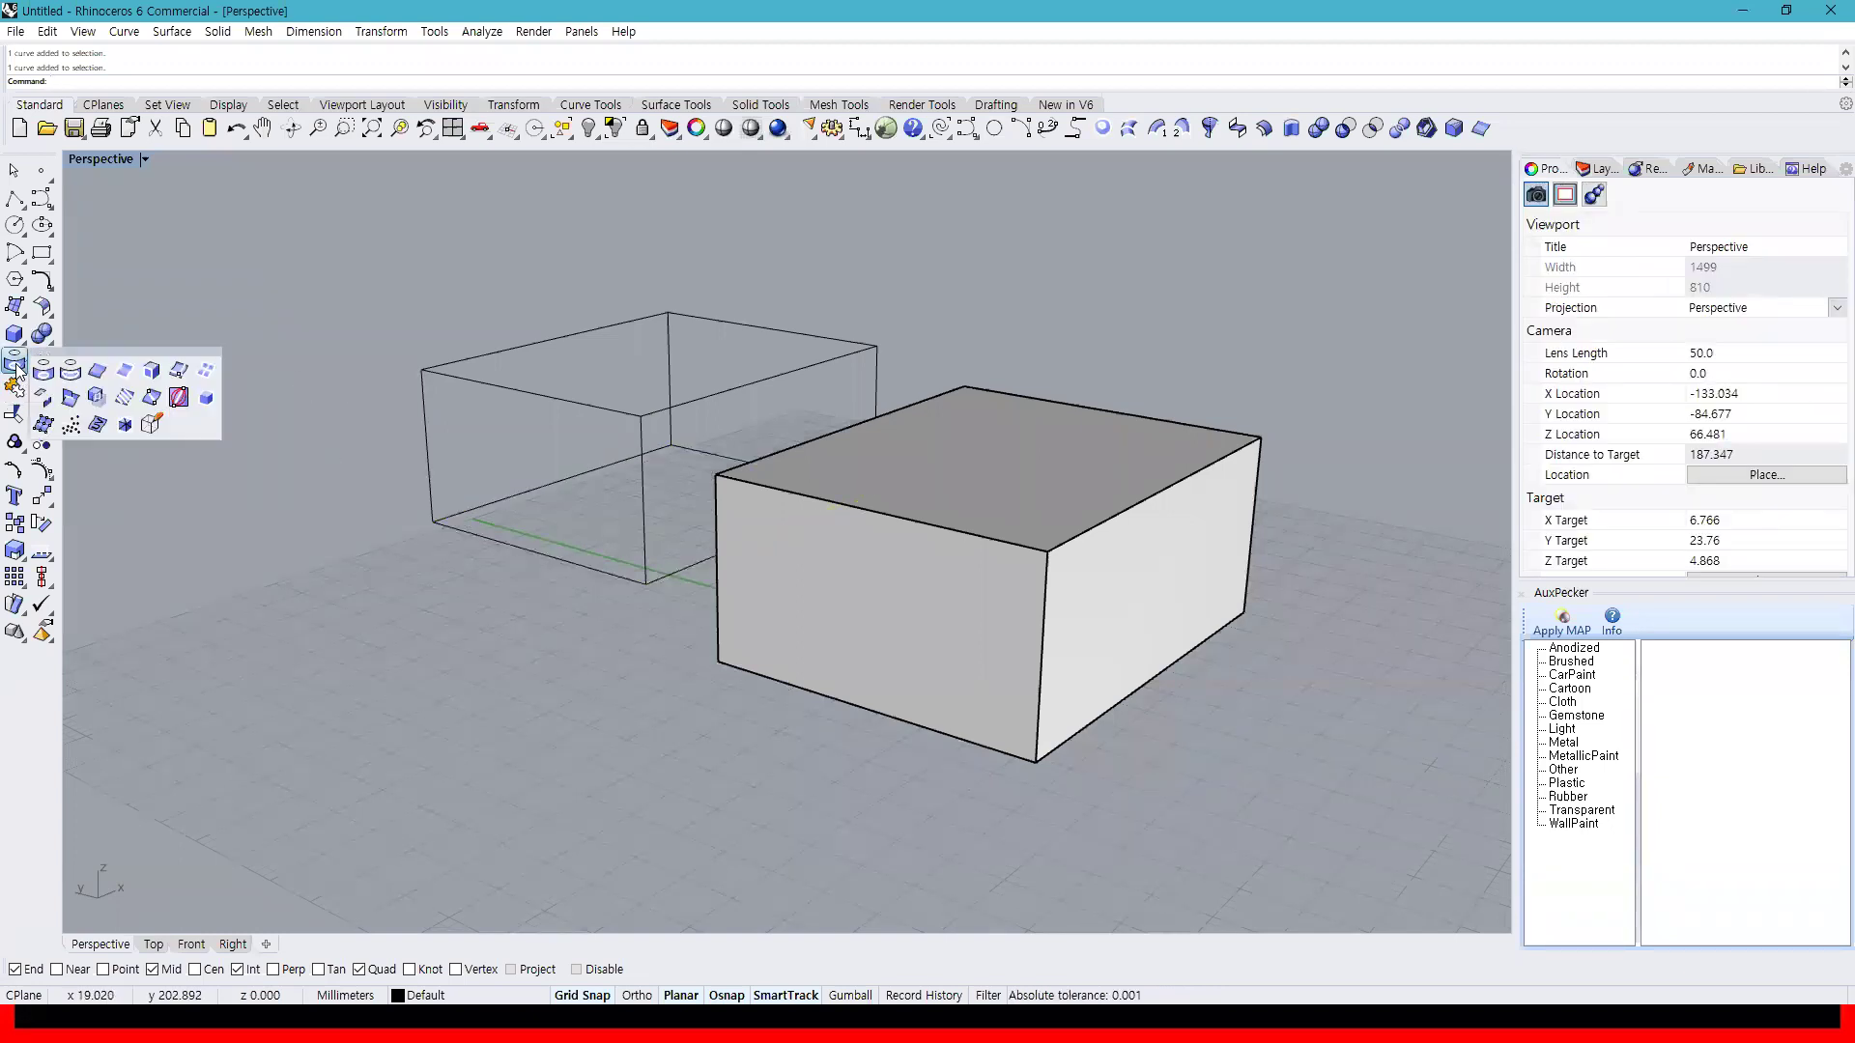
{"action": "left_click", "coordinate": [152, 372]}
{"action": "left_click", "coordinate": [1003, 480]}
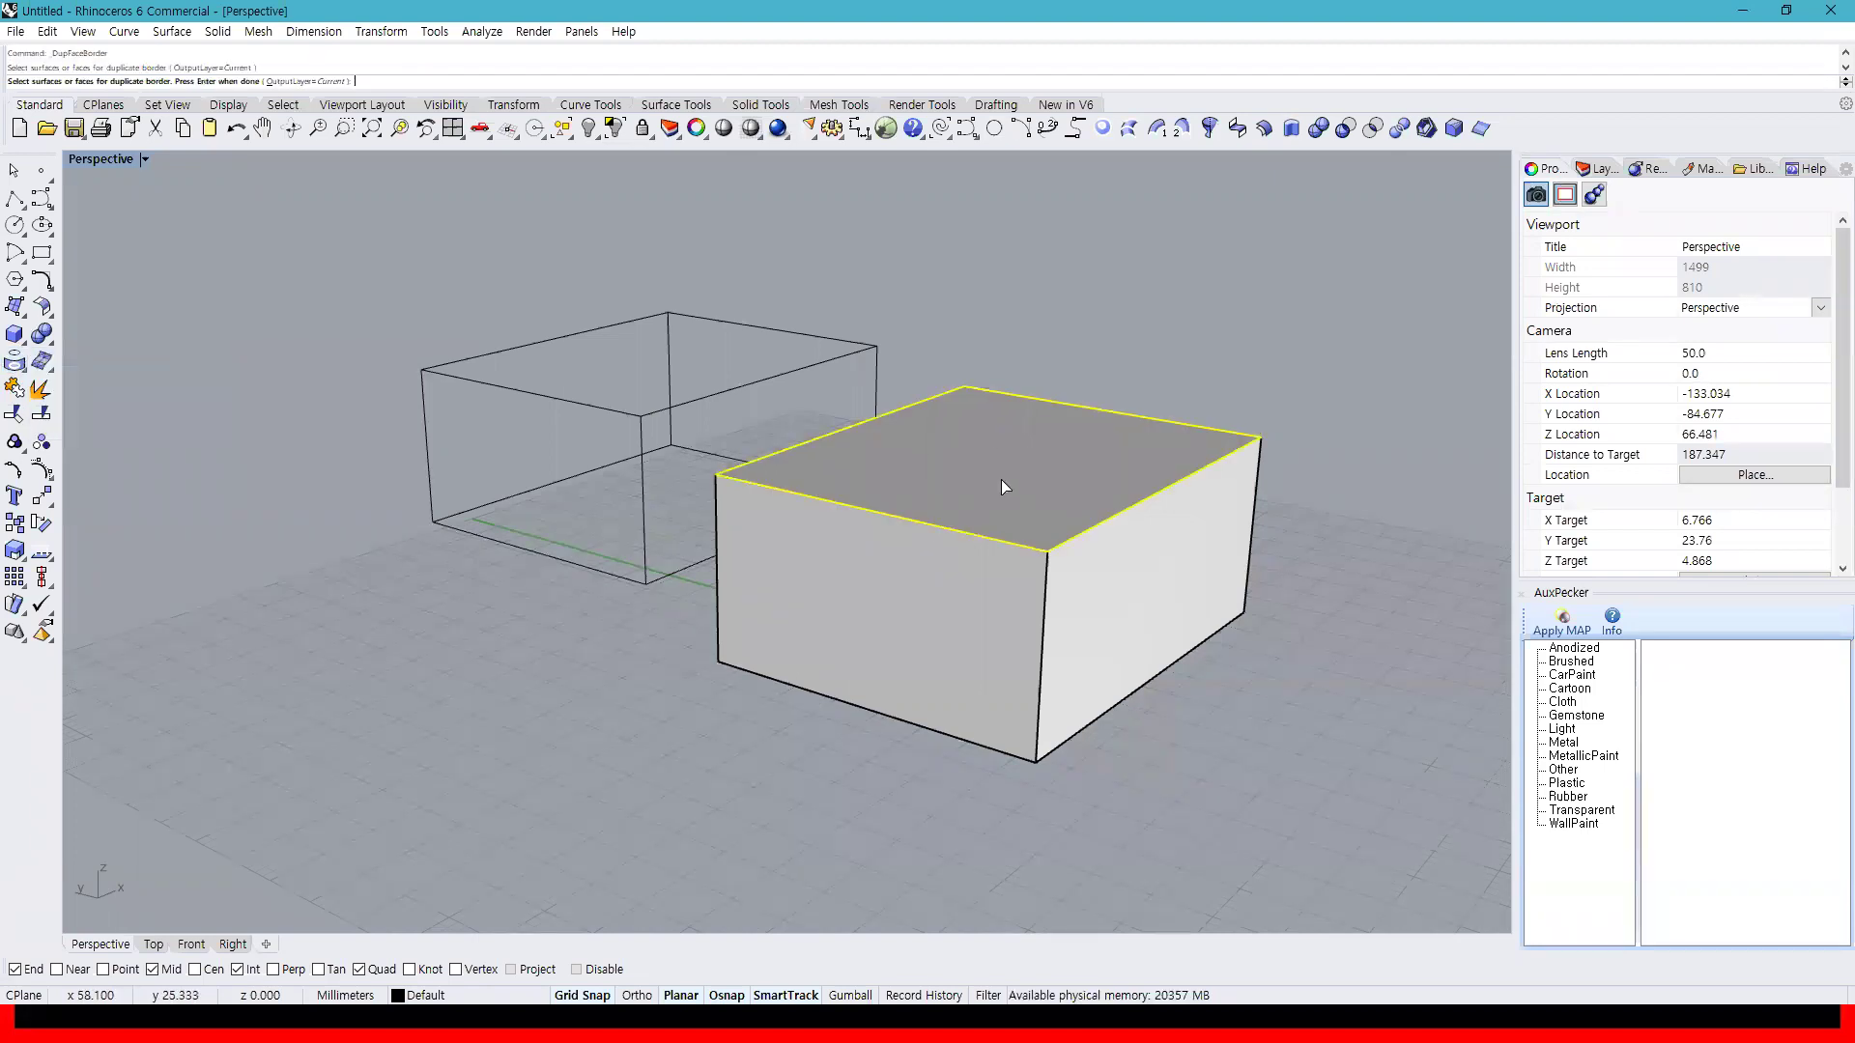
{"action": "key", "text": "Return"}
{"action": "mouse_move", "coordinate": [966, 580]}
{"action": "right_mouse_down"}
{"action": "mouse_move", "coordinate": [929, 602]}
{"action": "mouse_move", "coordinate": [971, 609]}
{"action": "right_mouse_up"}
{"action": "left_click_drag", "start_coordinate": [986, 577], "coordinate": [1256, 386]}
Duplicate the borders of the solid box's top face and two visible side faces, and pull the outlines clear of the box
{"action": "right_click", "coordinate": [1196, 605]}
{"action": "left_click", "coordinate": [1194, 606]}
{"action": "left_click", "coordinate": [933, 659]}
{"action": "left_click", "coordinate": [1007, 523]}
{"action": "key", "text": "Return"}
{"action": "scroll", "coordinate": [1024, 579], "scroll_direction": "down", "scroll_amount": 3}
{"action": "left_click_drag", "start_coordinate": [1019, 591], "coordinate": [1349, 696]}
{"action": "right_click_drag", "start_coordinate": [1243, 684], "coordinate": [1217, 645]}
Reposition the three duplicated face outlines in open space and separate them from one another
{"action": "right_click_drag", "start_coordinate": [946, 606], "coordinate": [1085, 684]}
{"action": "left_click", "coordinate": [948, 703]}
{"action": "left_click_drag", "start_coordinate": [928, 703], "coordinate": [610, 603]}
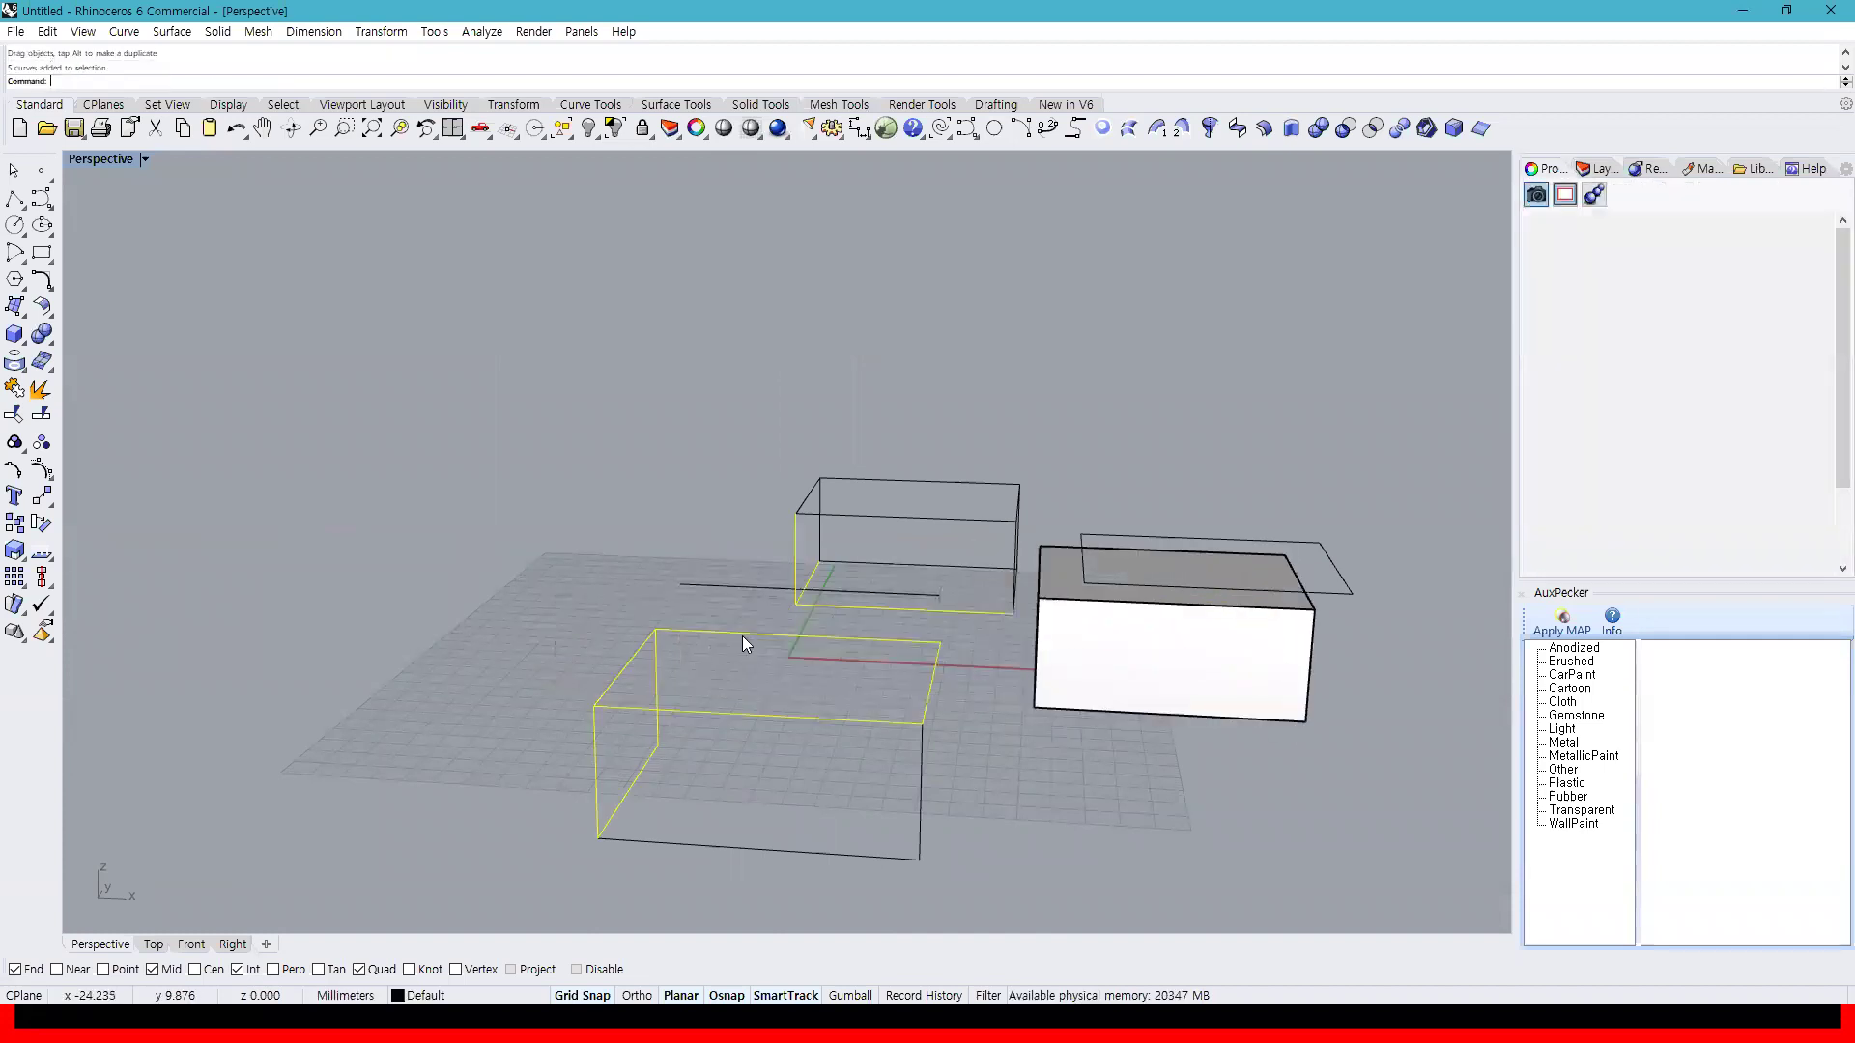
{"action": "left_click", "coordinate": [746, 643]}
{"action": "left_click_drag", "start_coordinate": [754, 637], "coordinate": [363, 510]}
{"action": "left_click_drag", "start_coordinate": [626, 663], "coordinate": [465, 645]}
{"action": "left_click_drag", "start_coordinate": [674, 712], "coordinate": [630, 639]}
{"action": "right_click_drag", "start_coordinate": [645, 645], "coordinate": [927, 711]}
{"action": "scroll", "coordinate": [930, 716], "scroll_direction": "down", "scroll_amount": 5}
{"action": "right_click_drag", "start_coordinate": [676, 705], "coordinate": [379, 569]}
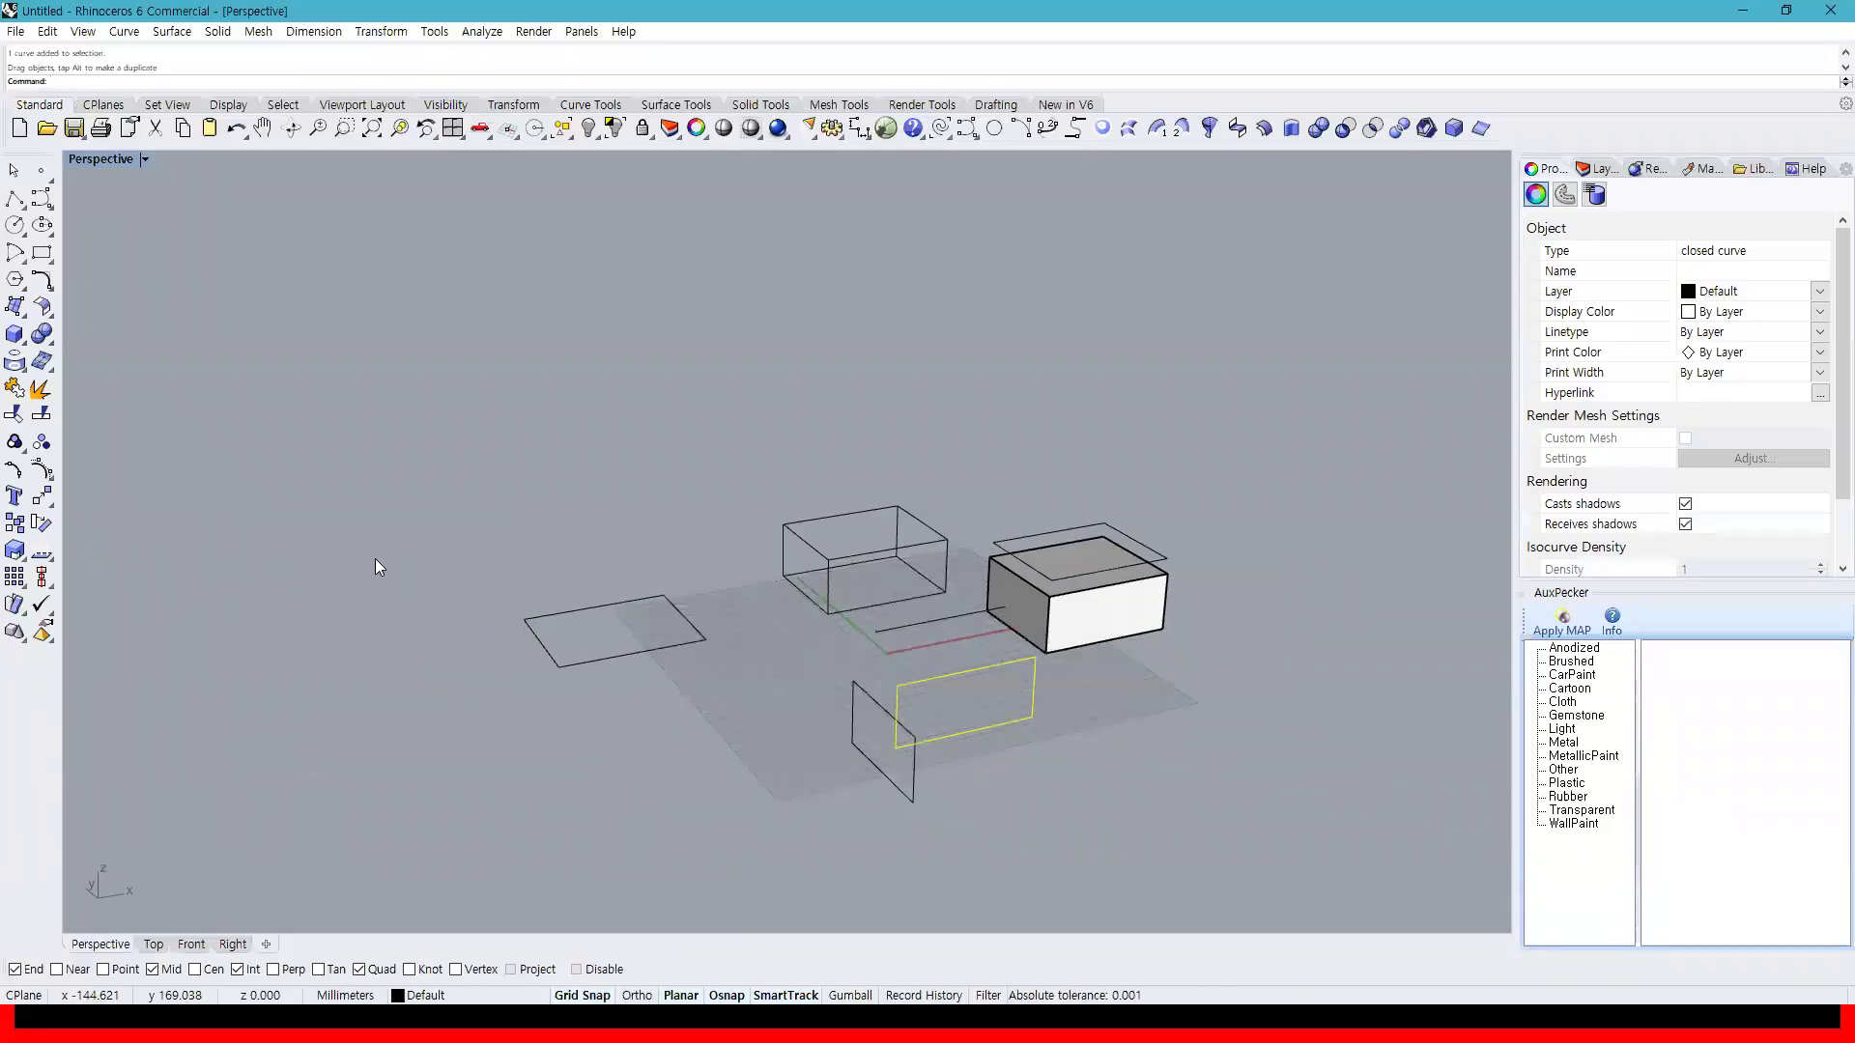
Delete every curve in the scene, keeping the solid box, and move the box onto the middle of the grid
{"action": "left_click", "coordinate": [21, 366]}
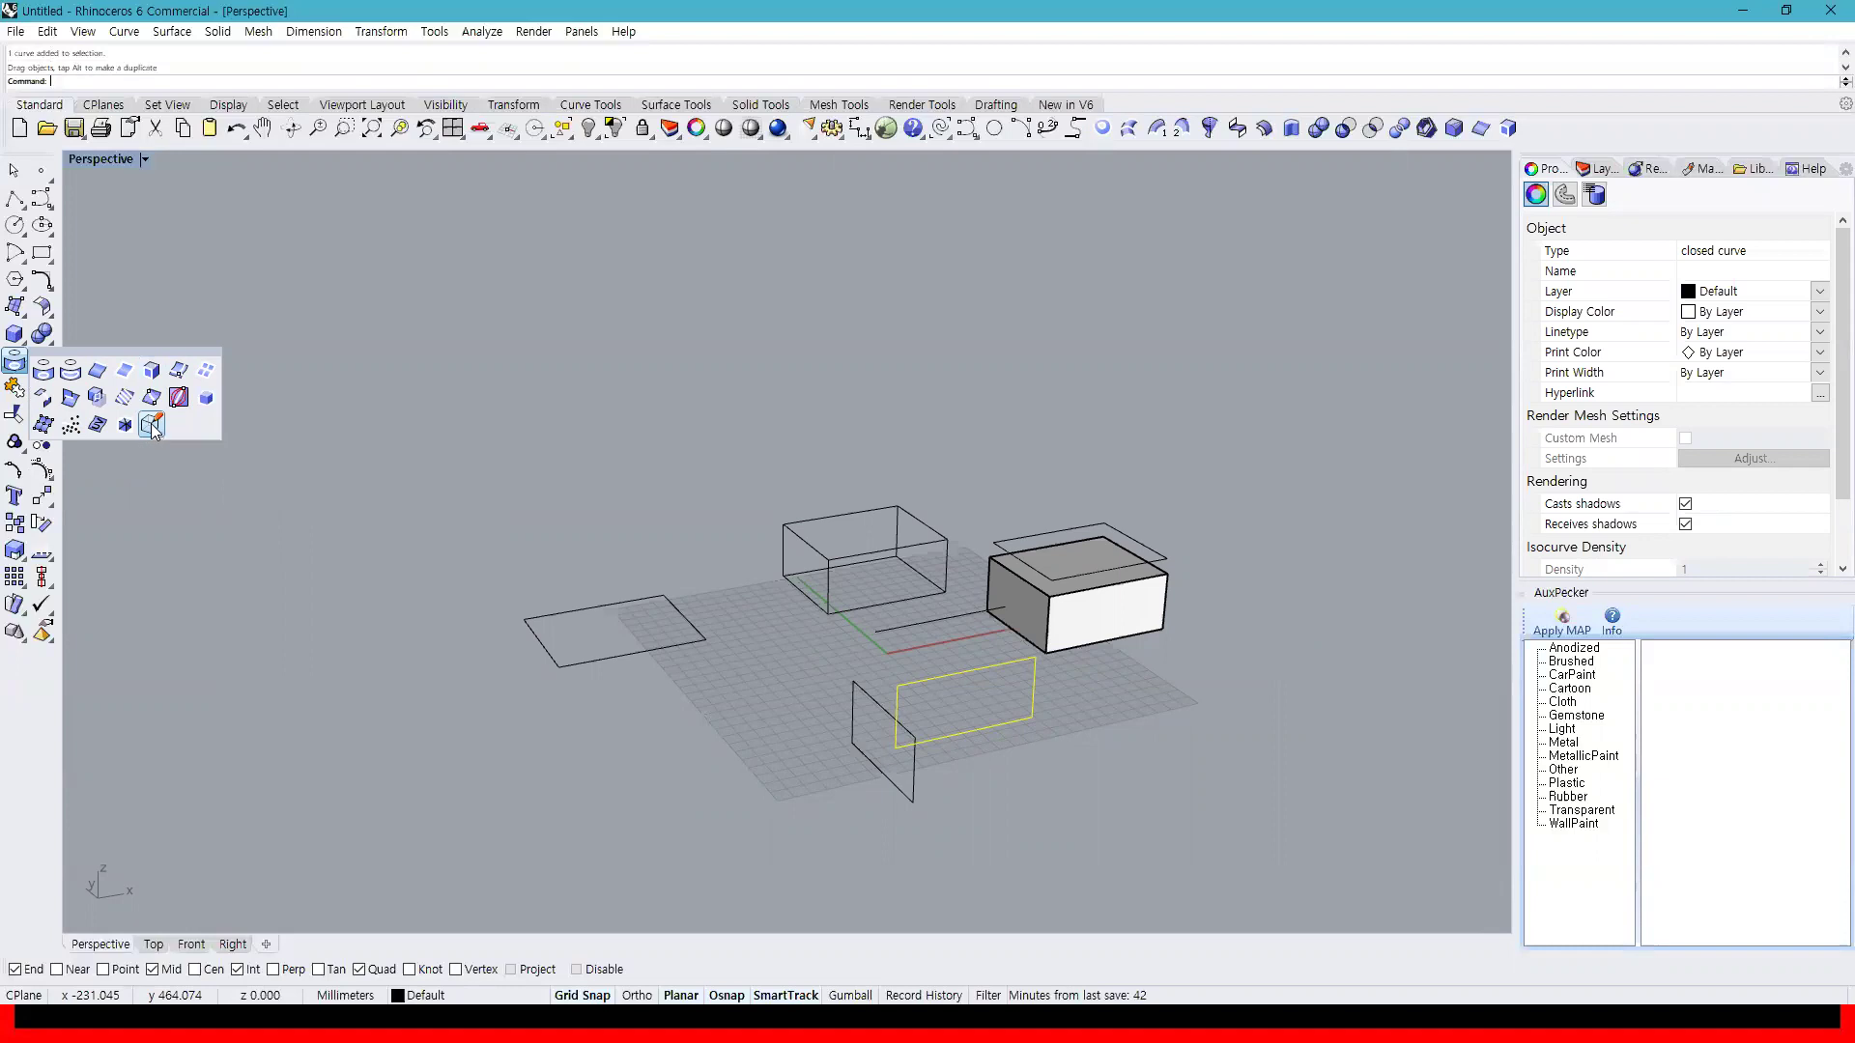
{"action": "right_click_drag", "start_coordinate": [623, 568], "coordinate": [675, 583]}
{"action": "left_click_drag", "start_coordinate": [1201, 745], "coordinate": [402, 339]}
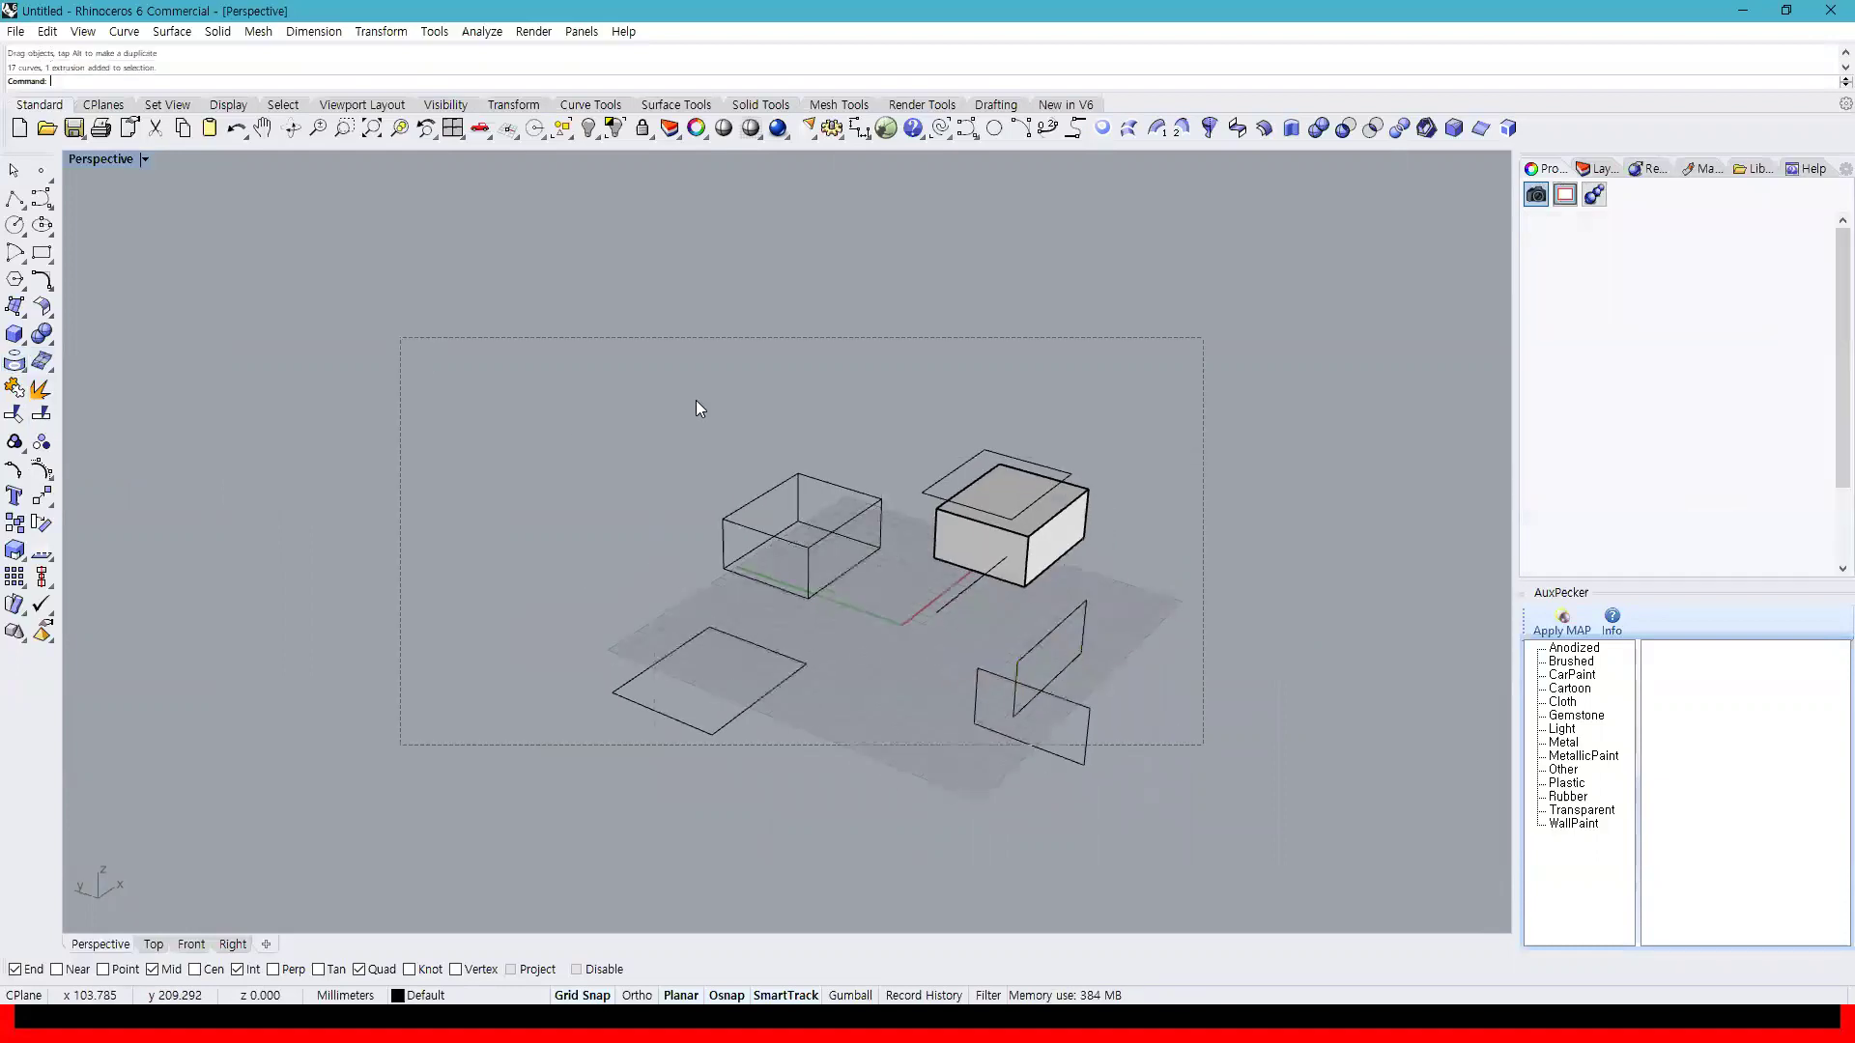
{"action": "left_click", "coordinate": [1055, 548], "text": "ctrl"}
{"action": "key", "text": "Delete"}
{"action": "left_click_drag", "start_coordinate": [969, 575], "coordinate": [858, 671]}
Switch to the four-viewport layout, frame the box in the Perspective view, and clear the selection
{"action": "left_click", "coordinate": [453, 128]}
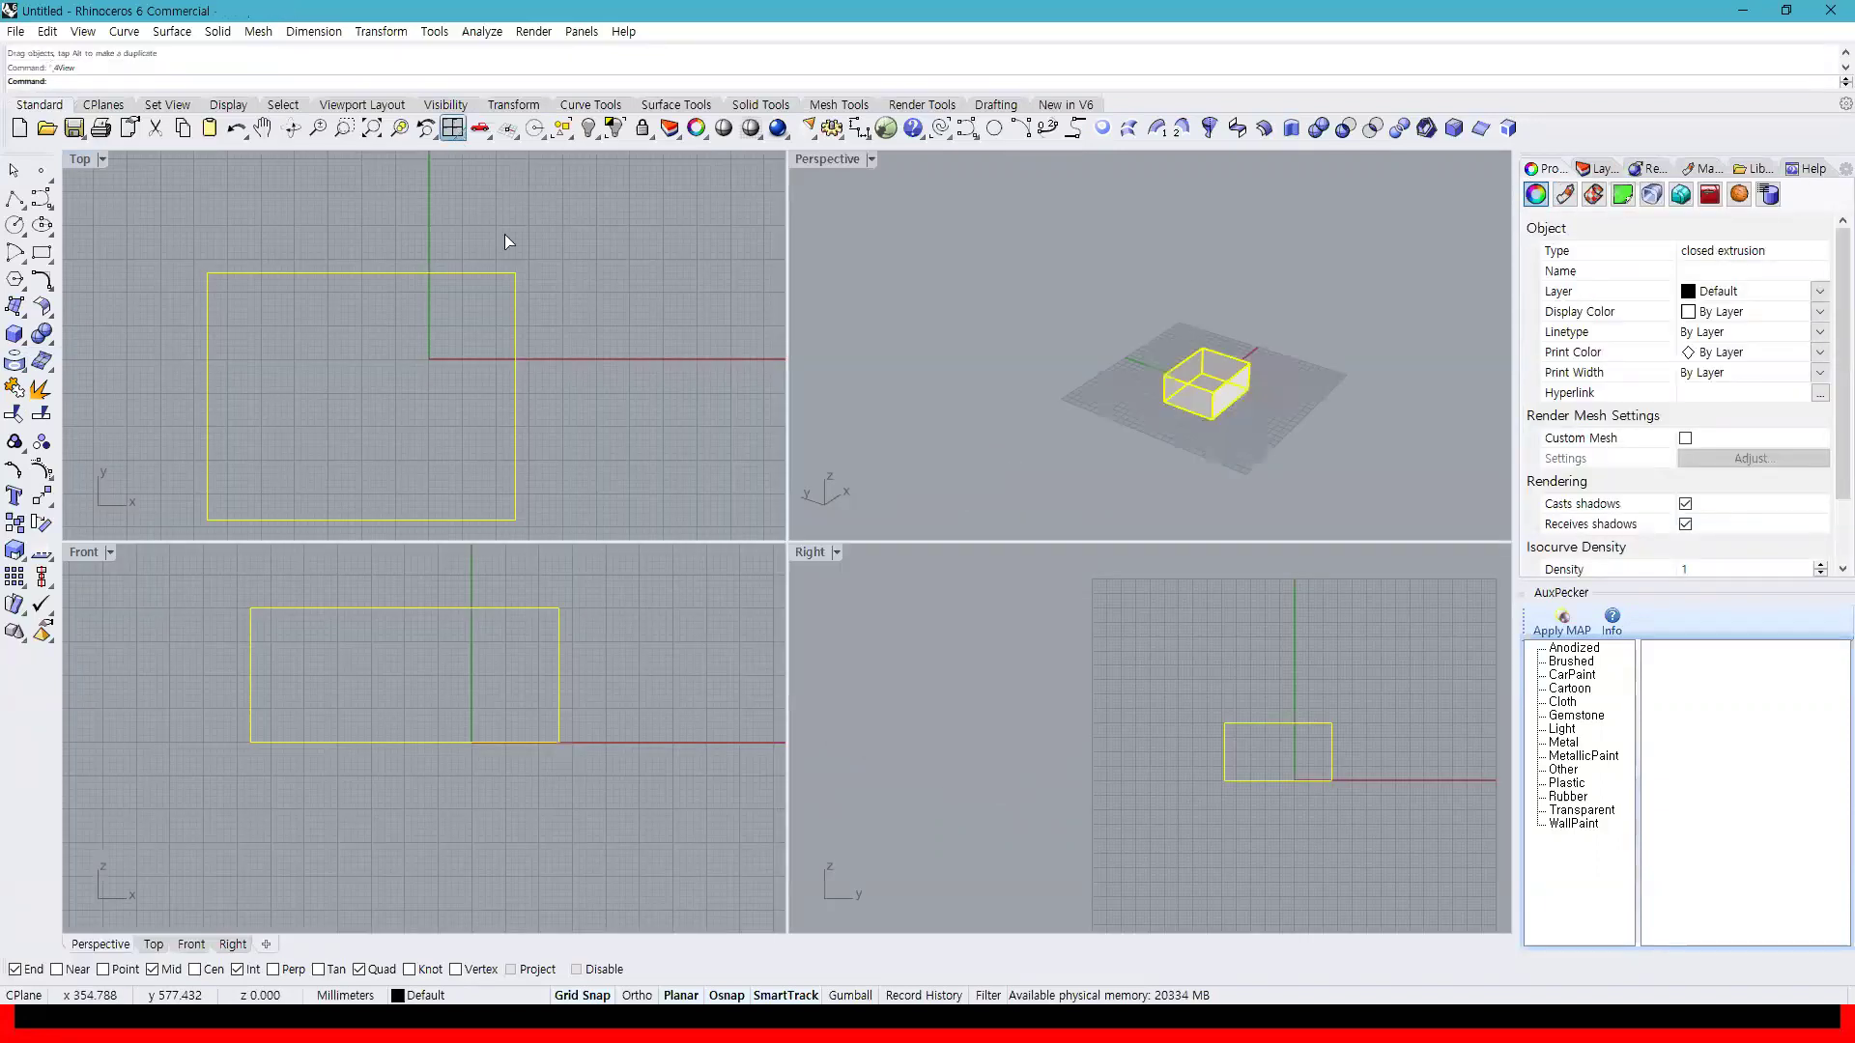
{"action": "scroll", "coordinate": [1283, 405], "scroll_direction": "up", "scroll_amount": 3}
{"action": "right_click_drag", "start_coordinate": [1147, 369], "coordinate": [1217, 431], "text": "shift"}
{"action": "left_click", "coordinate": [1236, 467]}
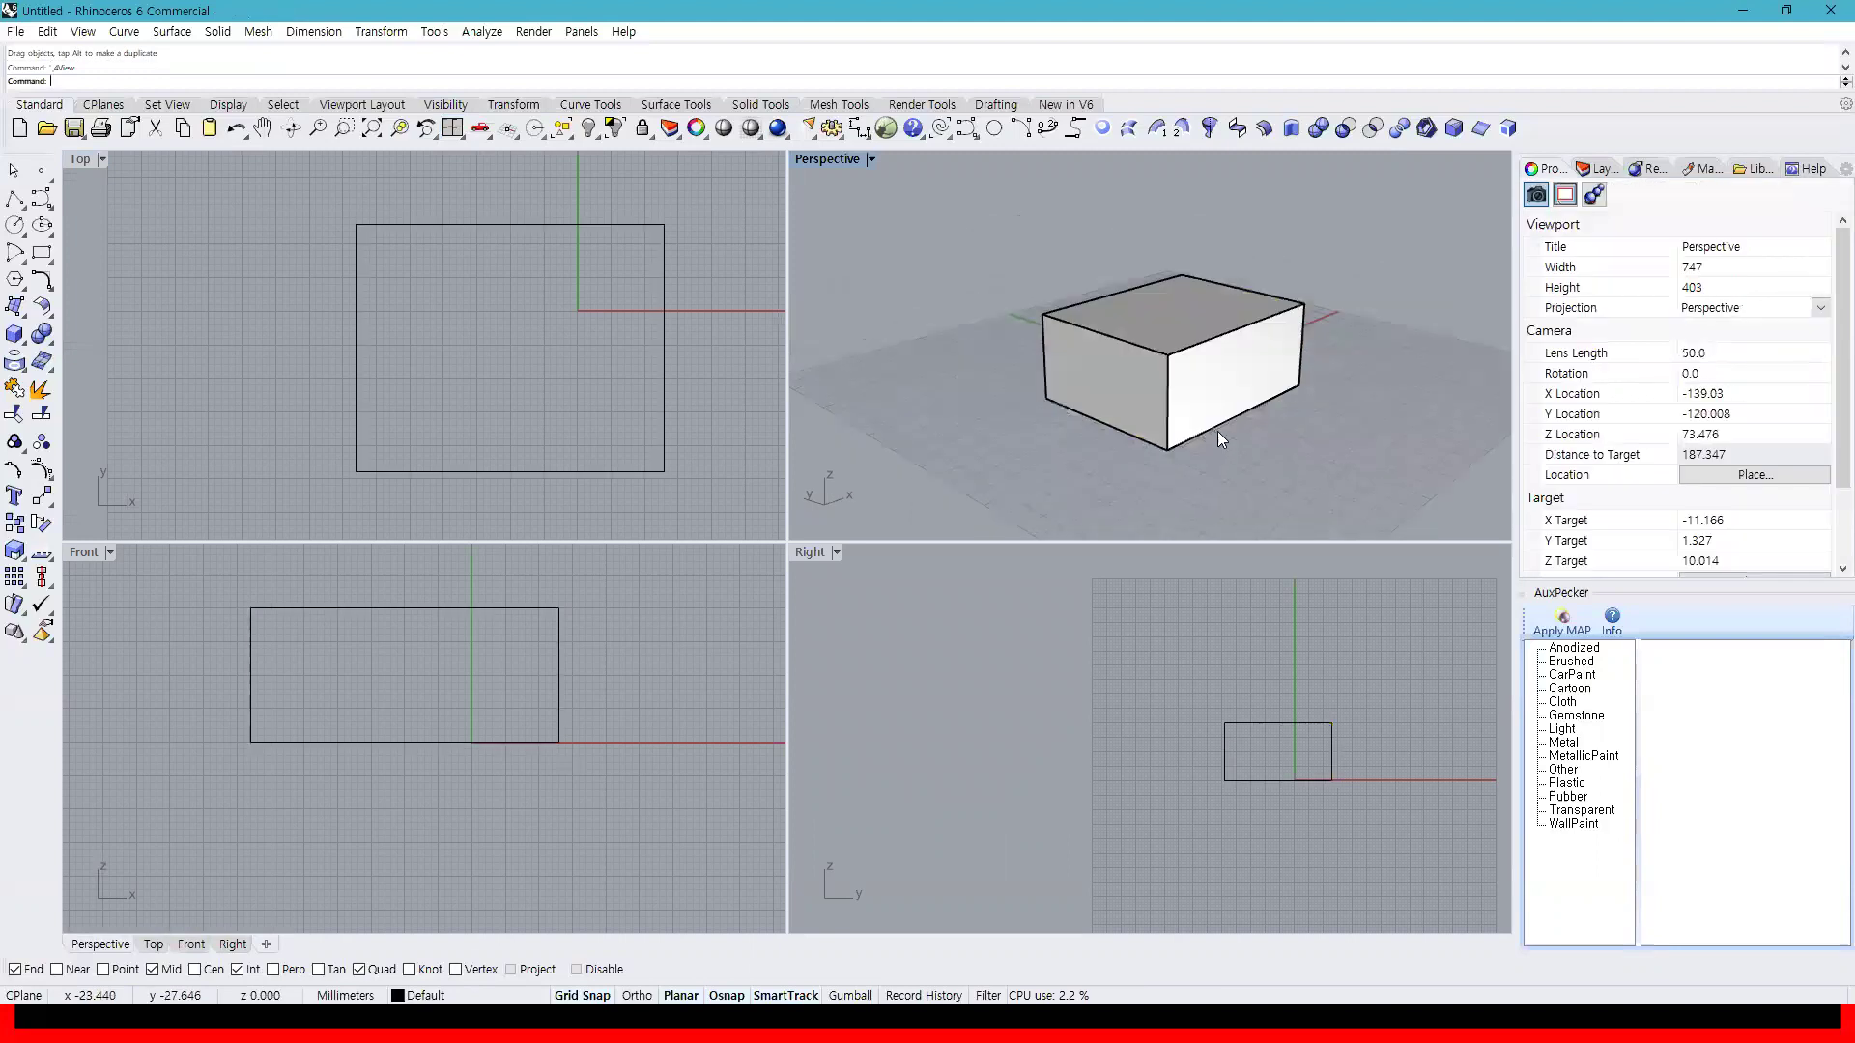
Draw a smaller box across the large box's front-right corner and raise it to overlap the large box's lower part
{"action": "left_click", "coordinate": [21, 334]}
{"action": "left_click", "coordinate": [42, 345]}
{"action": "left_click", "coordinate": [470, 377]}
{"action": "scroll", "coordinate": [552, 433], "scroll_direction": "down", "scroll_amount": 3}
{"action": "left_click", "coordinate": [669, 497]}
{"action": "left_click", "coordinate": [626, 835]}
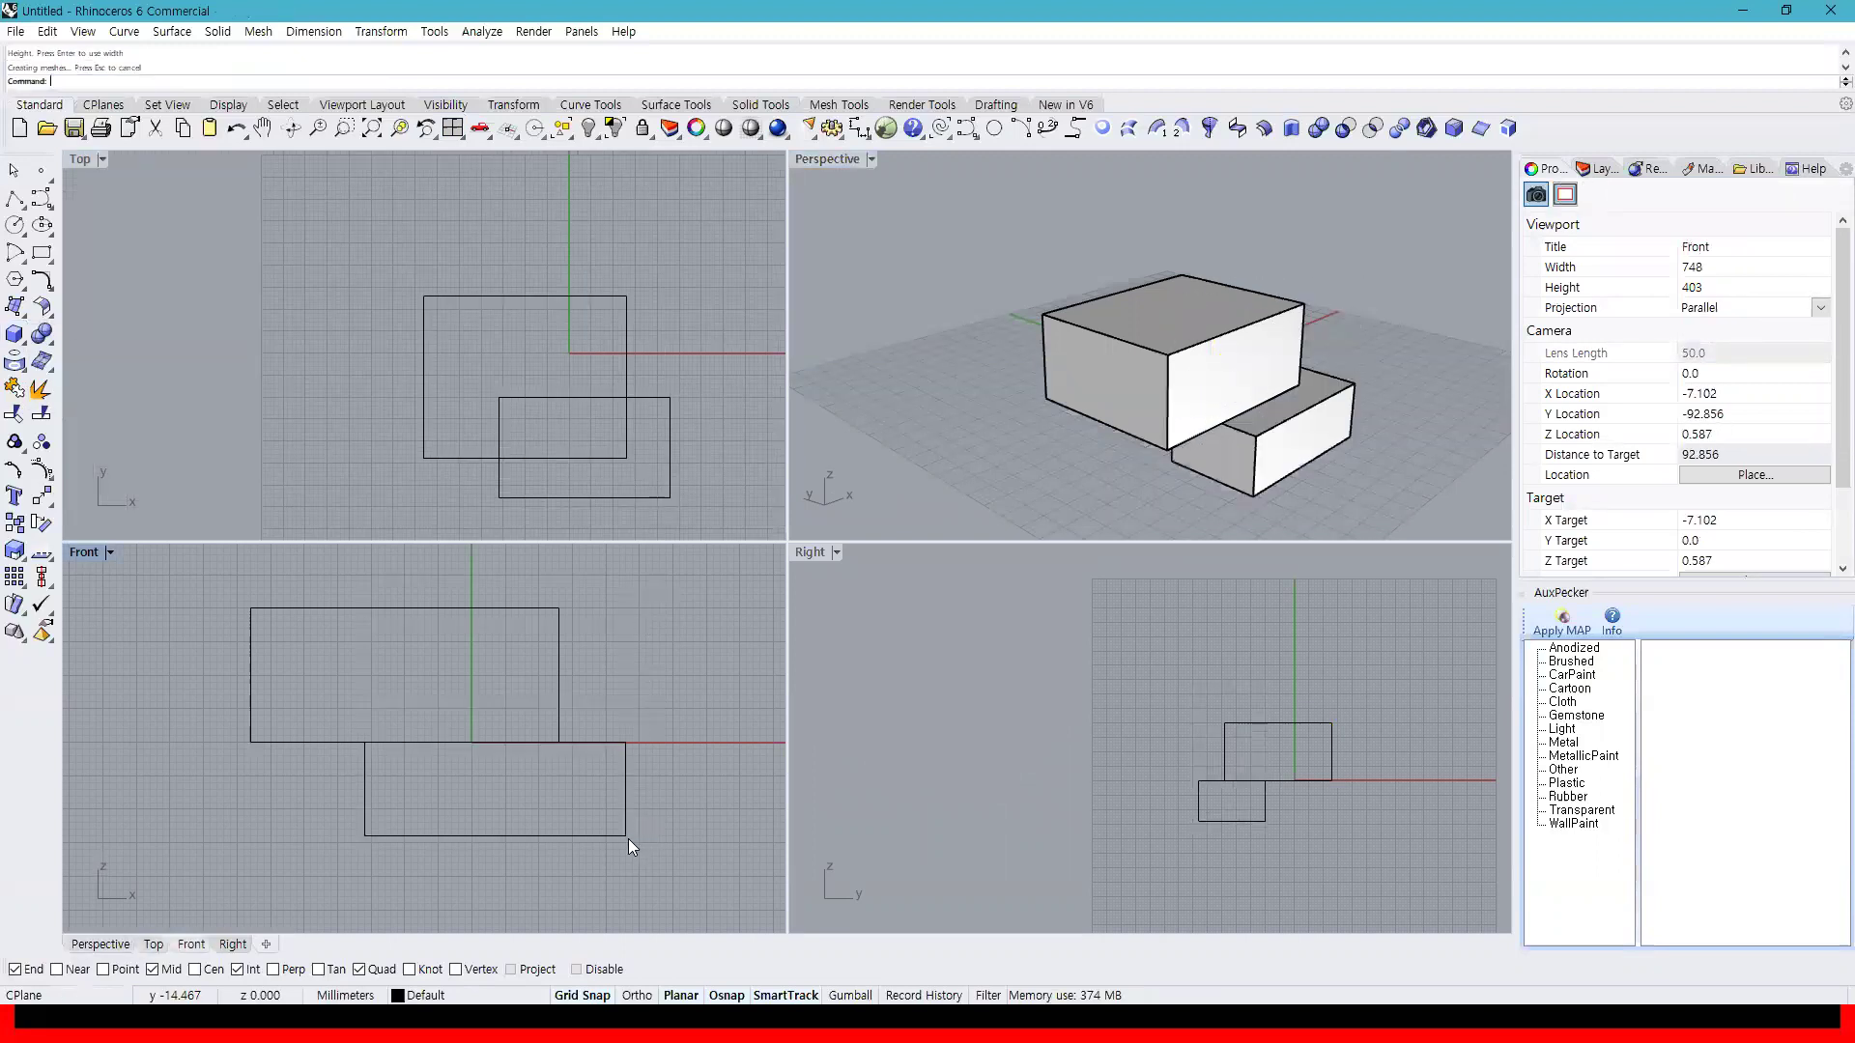
{"action": "left_click_drag", "start_coordinate": [628, 838], "coordinate": [622, 786]}
Subtract the smaller box from the large box with Boolean Difference
{"action": "left_click", "coordinate": [1148, 318]}
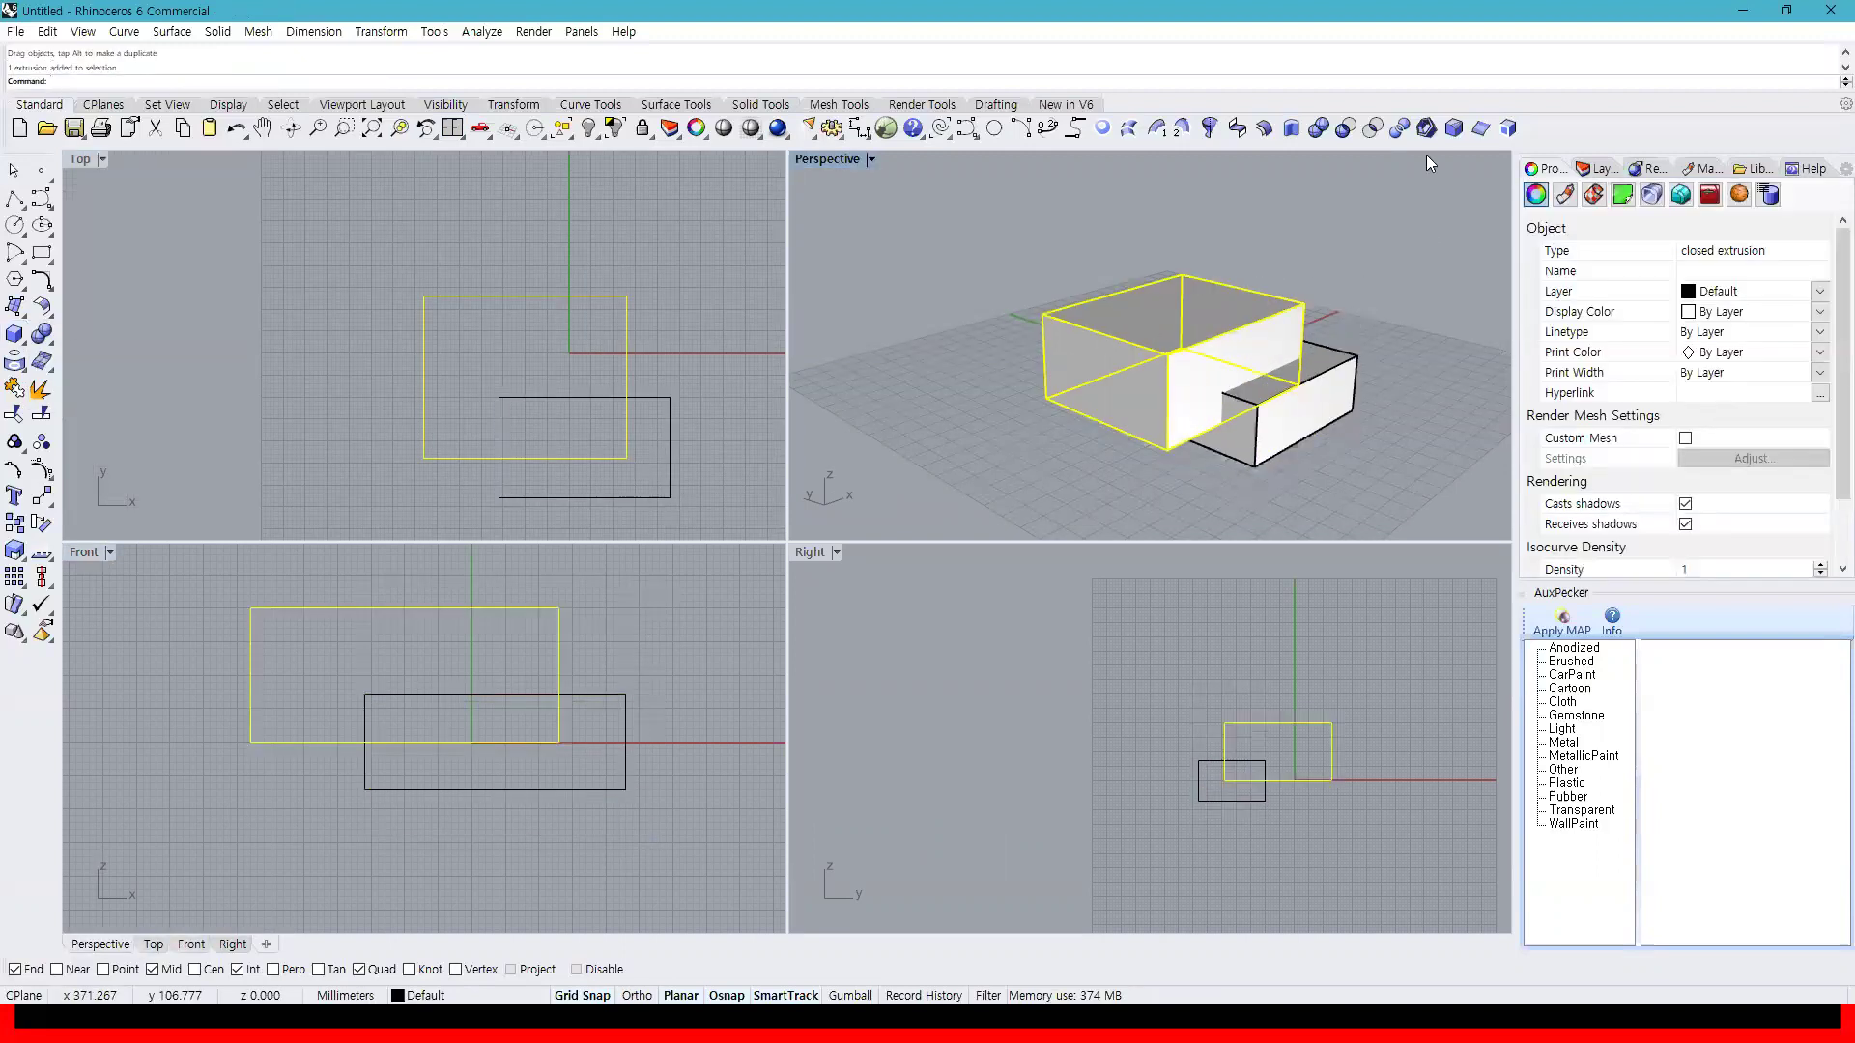
{"action": "left_click", "coordinate": [1346, 129]}
{"action": "left_click", "coordinate": [1318, 425]}
{"action": "right_click", "coordinate": [1341, 433]}
{"action": "right_click_drag", "start_coordinate": [1298, 443], "coordinate": [43, 359]}
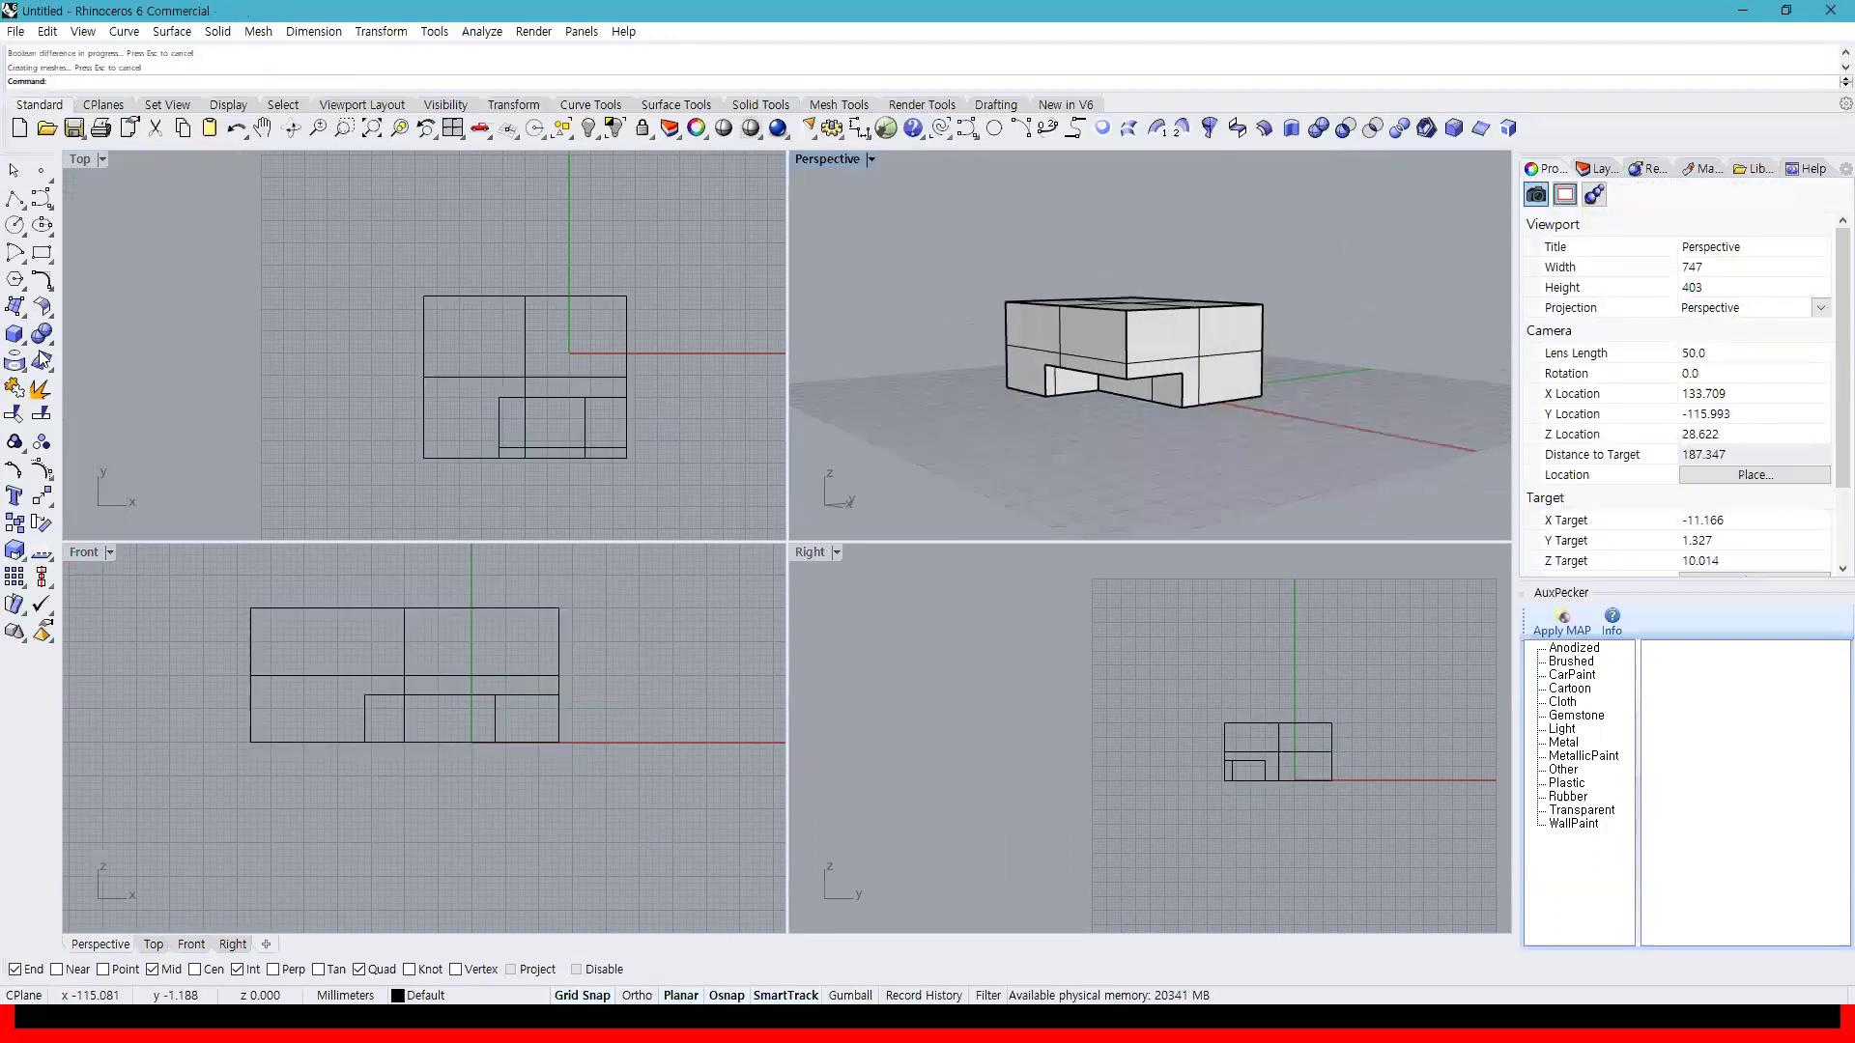
Draw a small square-based box near the large box's rear-left corner, taller than the large box, and raise it 3 mm
{"action": "left_click", "coordinate": [443, 310]}
{"action": "left_click", "coordinate": [495, 362]}
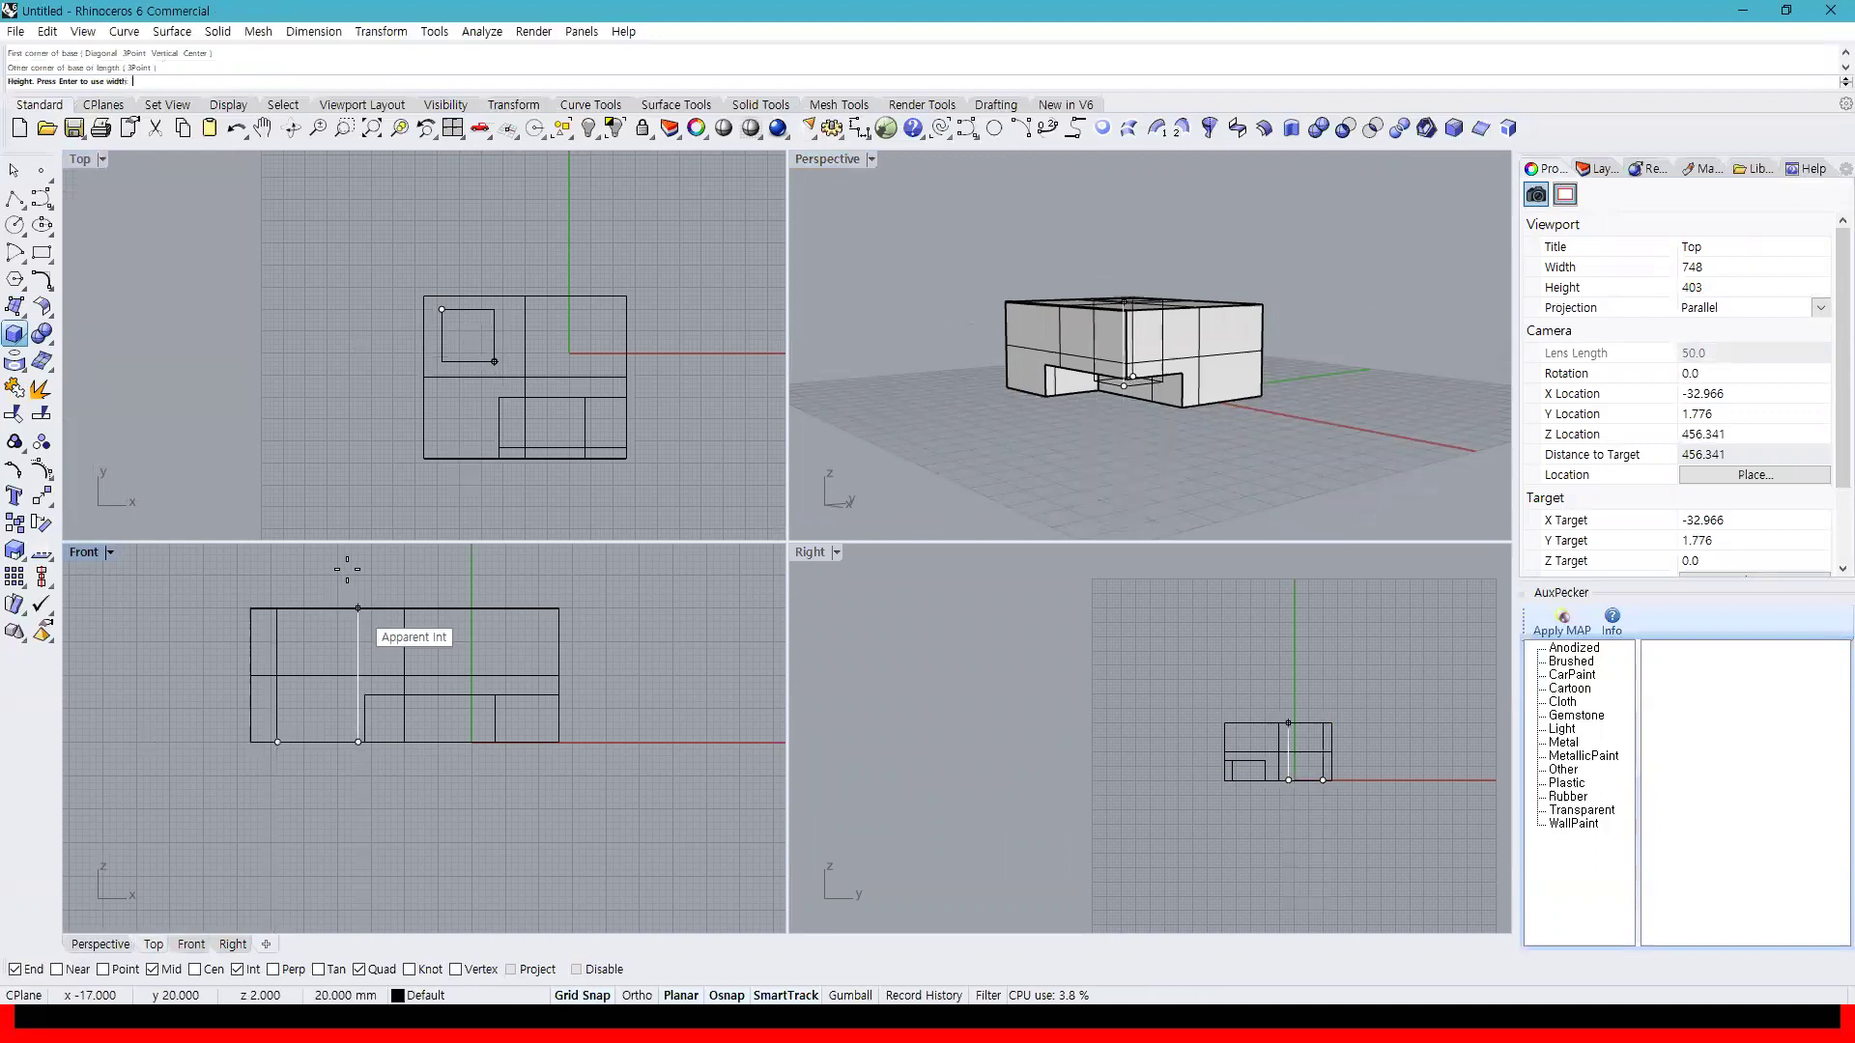
{"action": "left_click", "coordinate": [346, 563]}
{"action": "left_click_drag", "start_coordinate": [358, 587], "coordinate": [353, 568]}
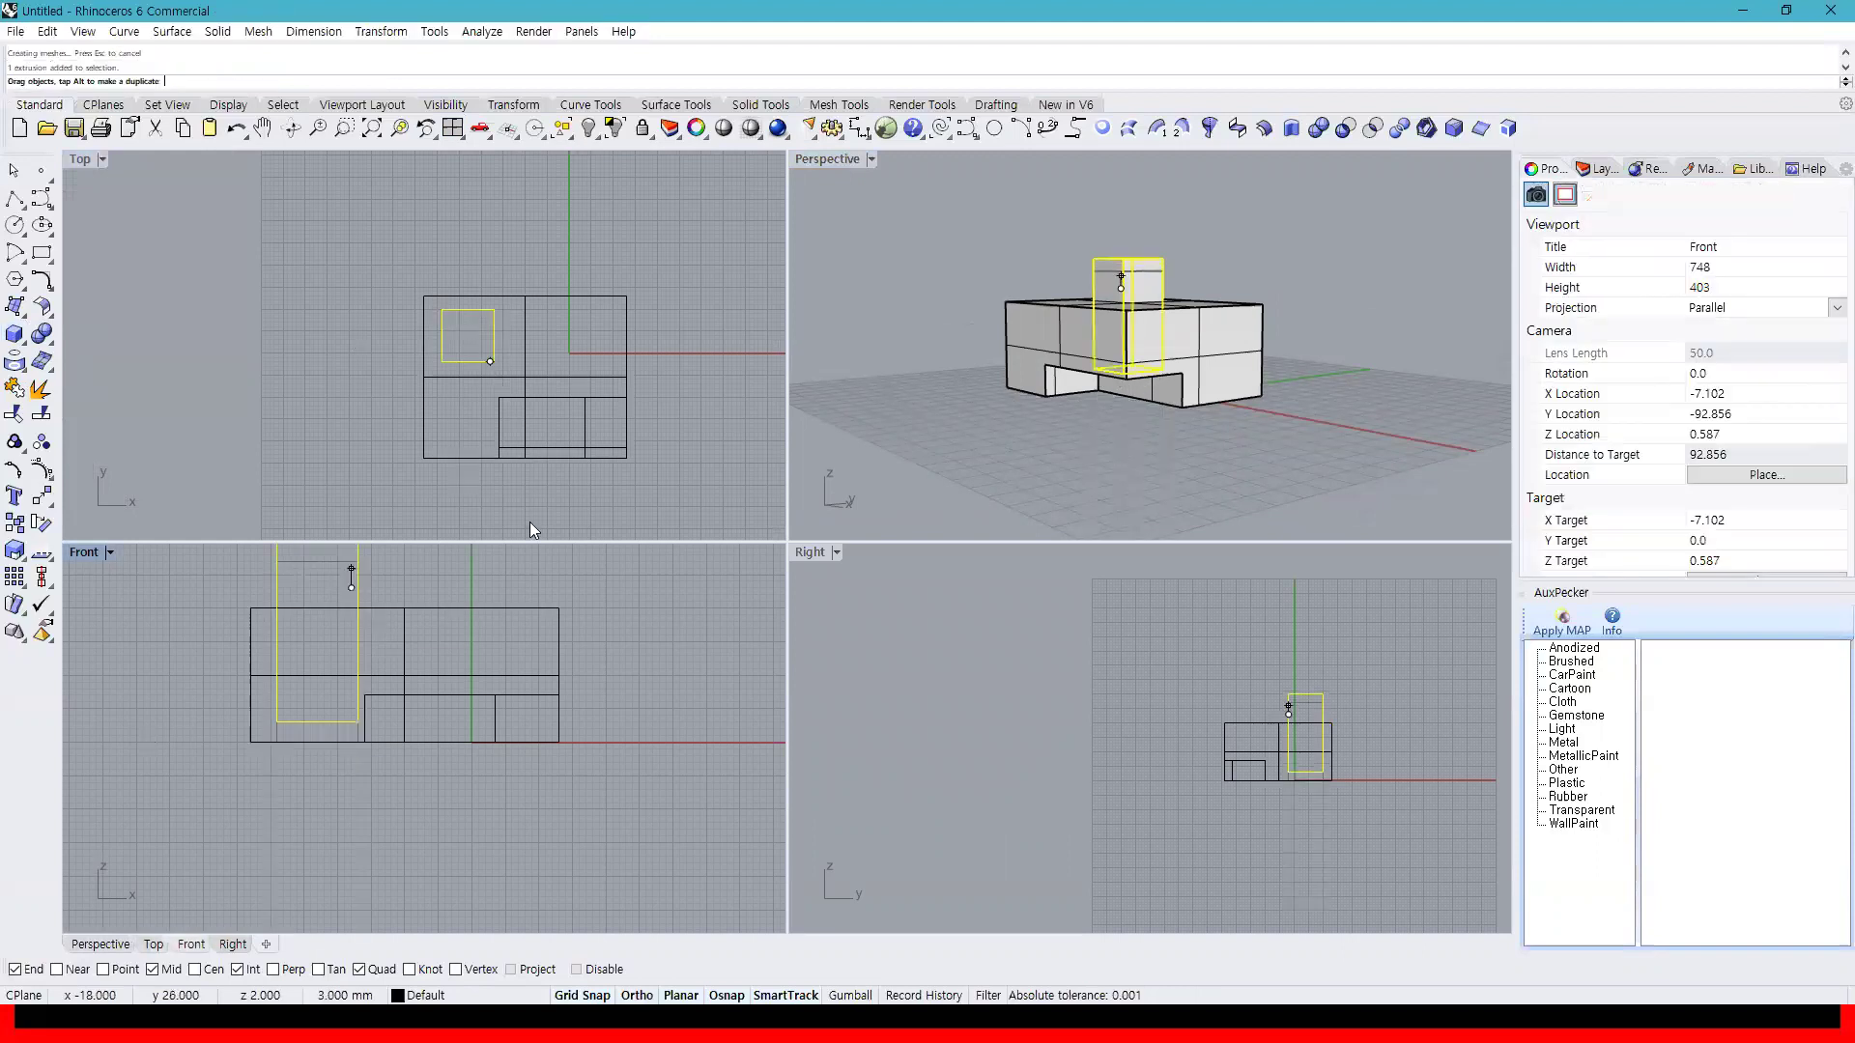
Merge the small tower box and the notched large box into one solid with Boolean Union
{"action": "left_click", "coordinate": [1217, 344], "text": "shift"}
{"action": "left_click", "coordinate": [41, 334]}
{"action": "left_click", "coordinate": [1330, 289]}
{"action": "right_click_drag", "start_coordinate": [1327, 292], "coordinate": [1231, 387]}
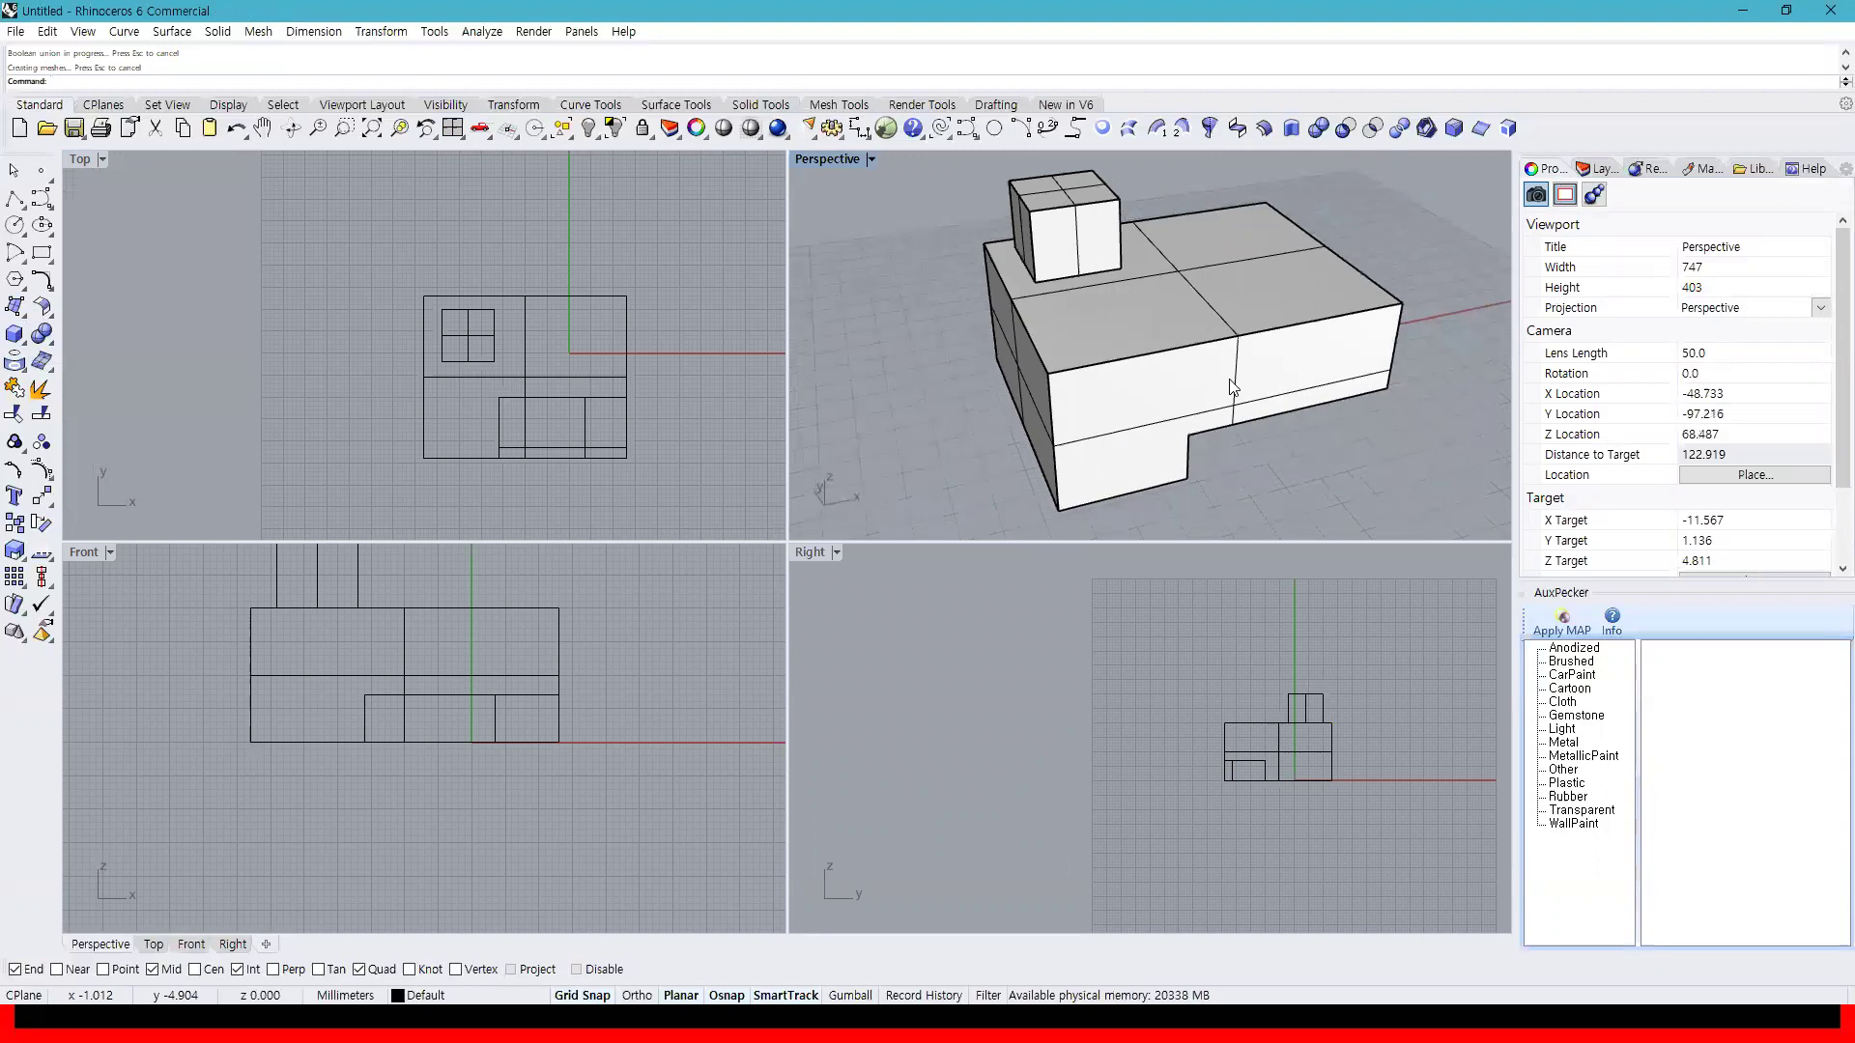
{"action": "left_click", "coordinate": [1163, 393]}
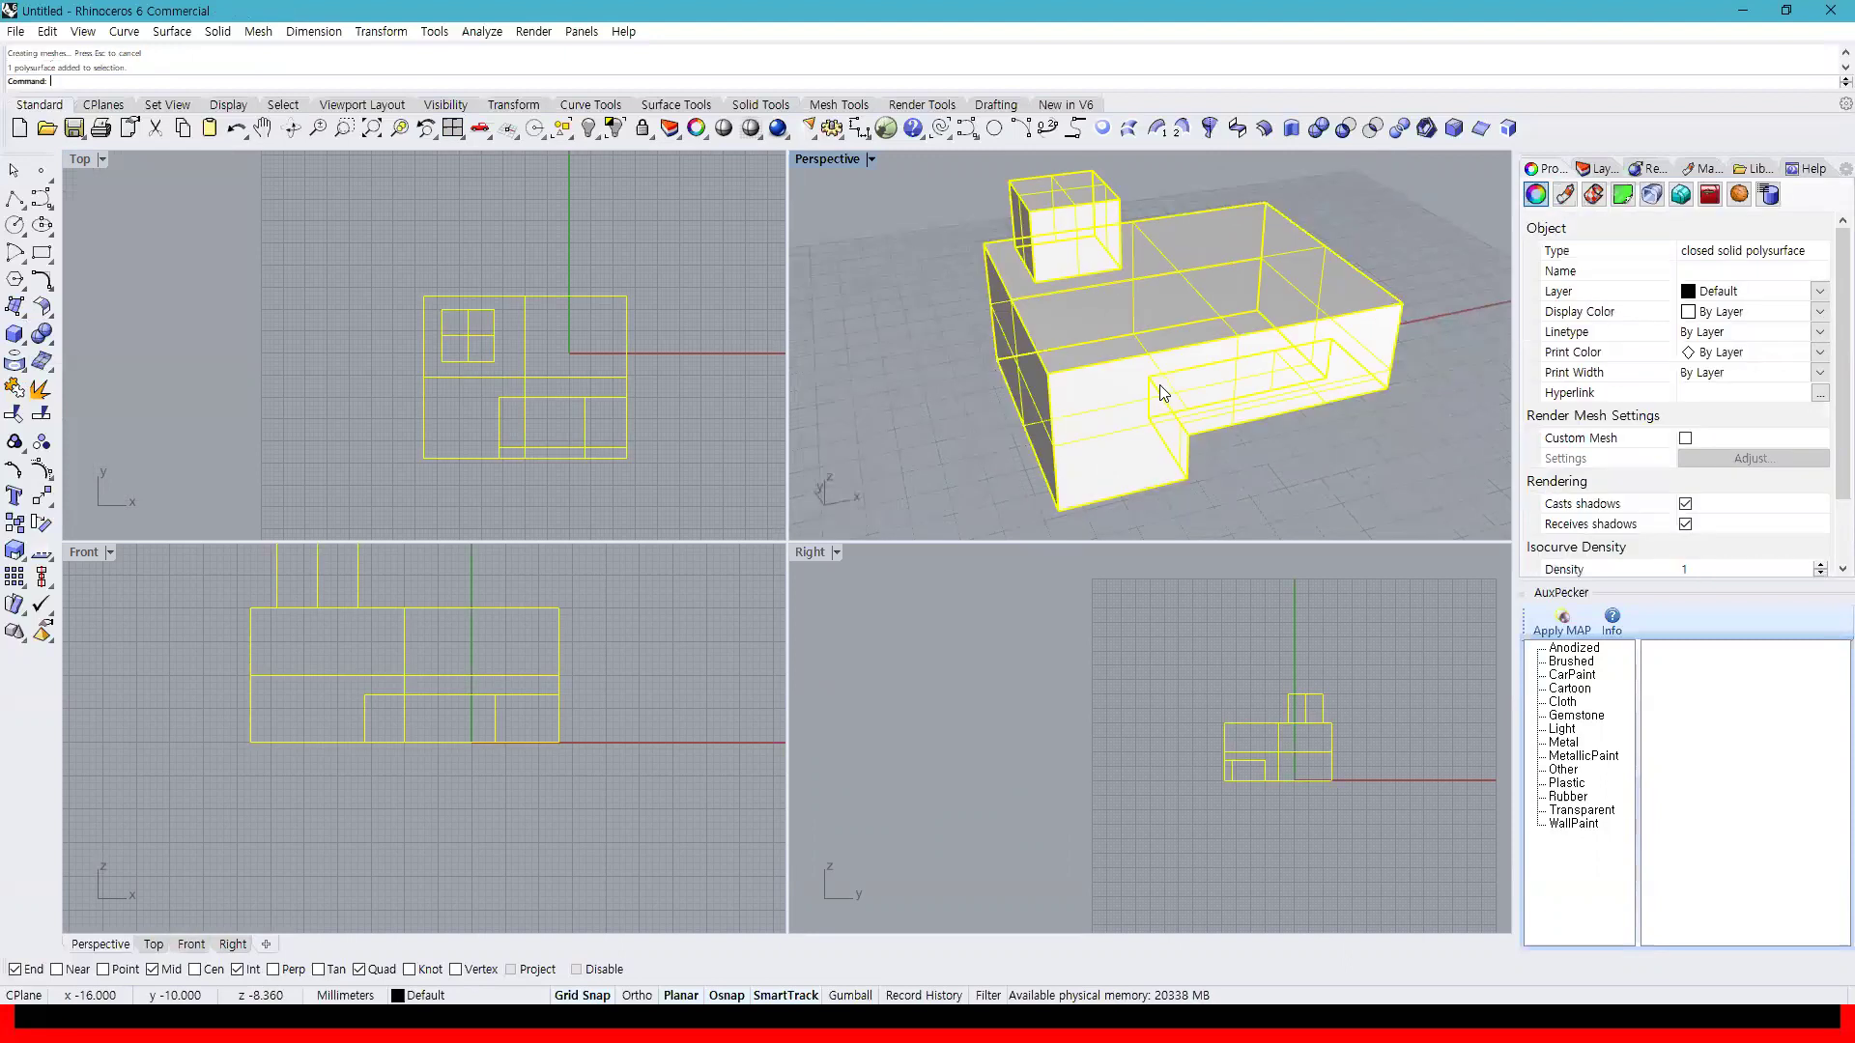
{"action": "left_click", "coordinate": [887, 361]}
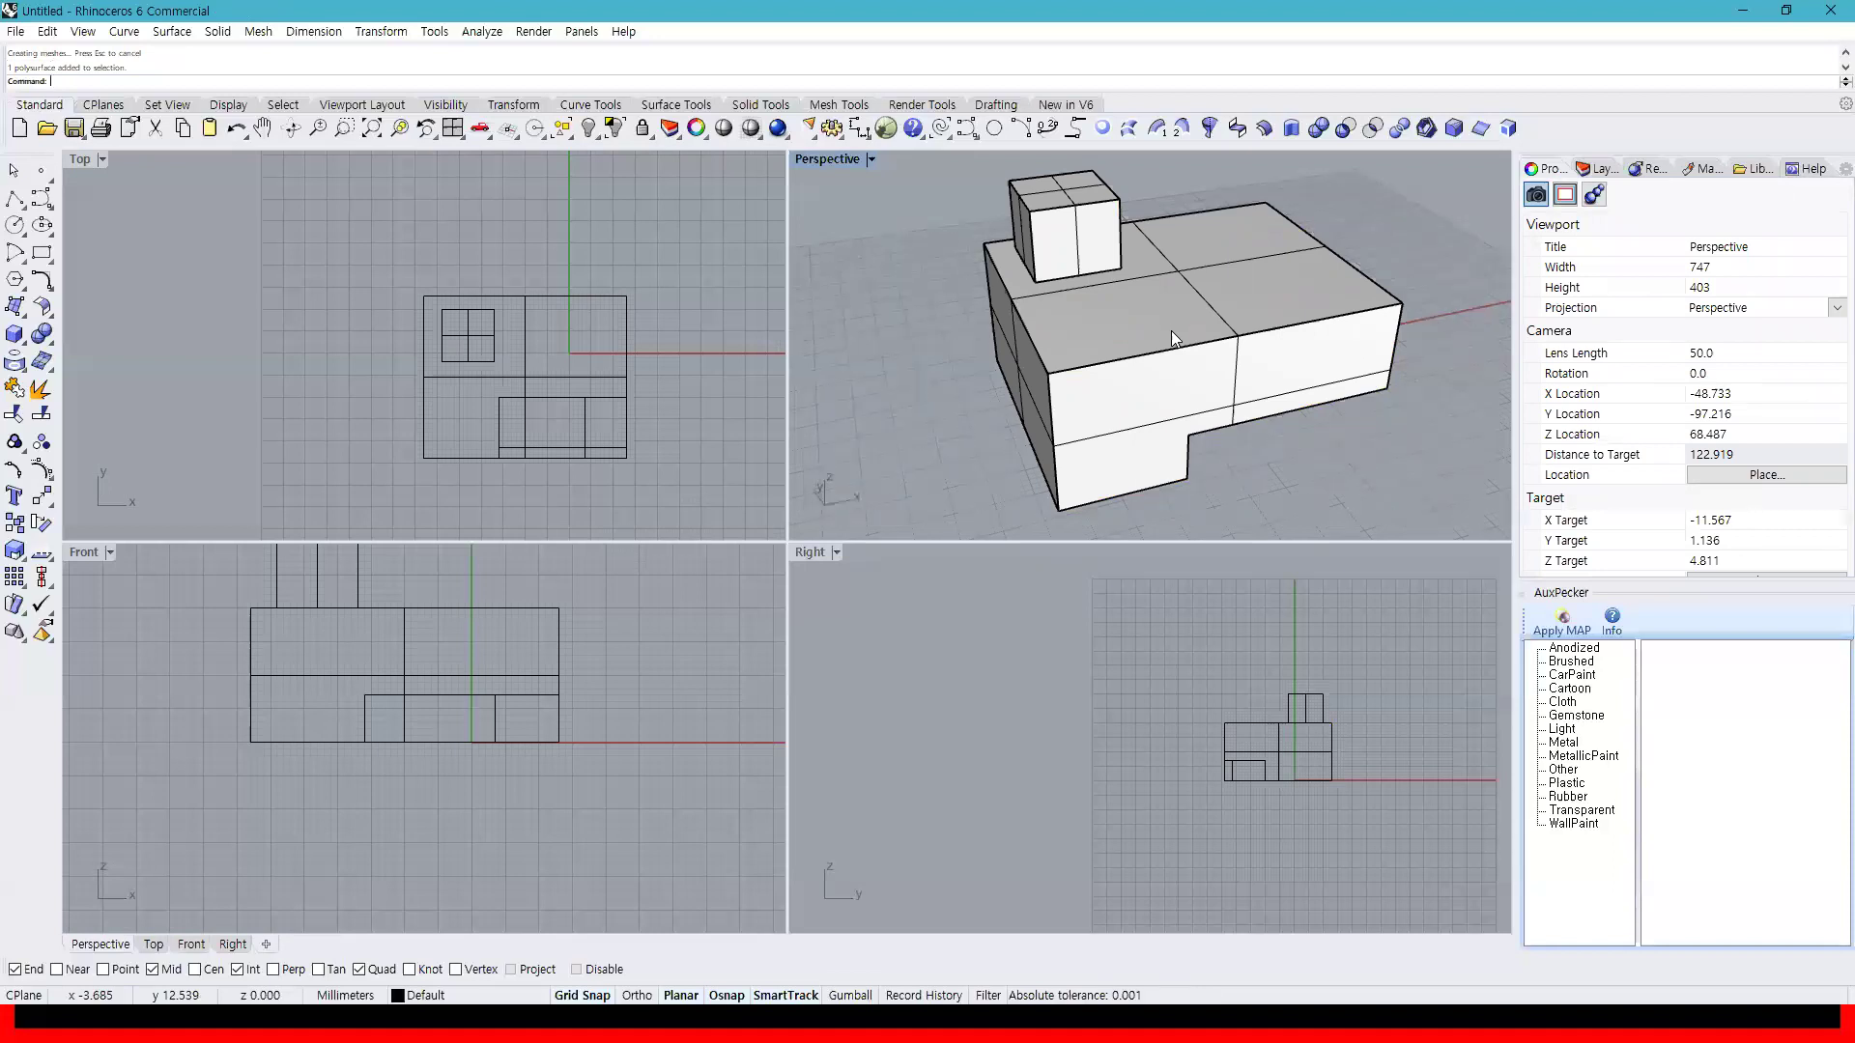
Select the merged solid and add a copy of the Make2D command to the Standard toolbar
{"action": "right_click_drag", "start_coordinate": [1219, 396], "coordinate": [1100, 293]}
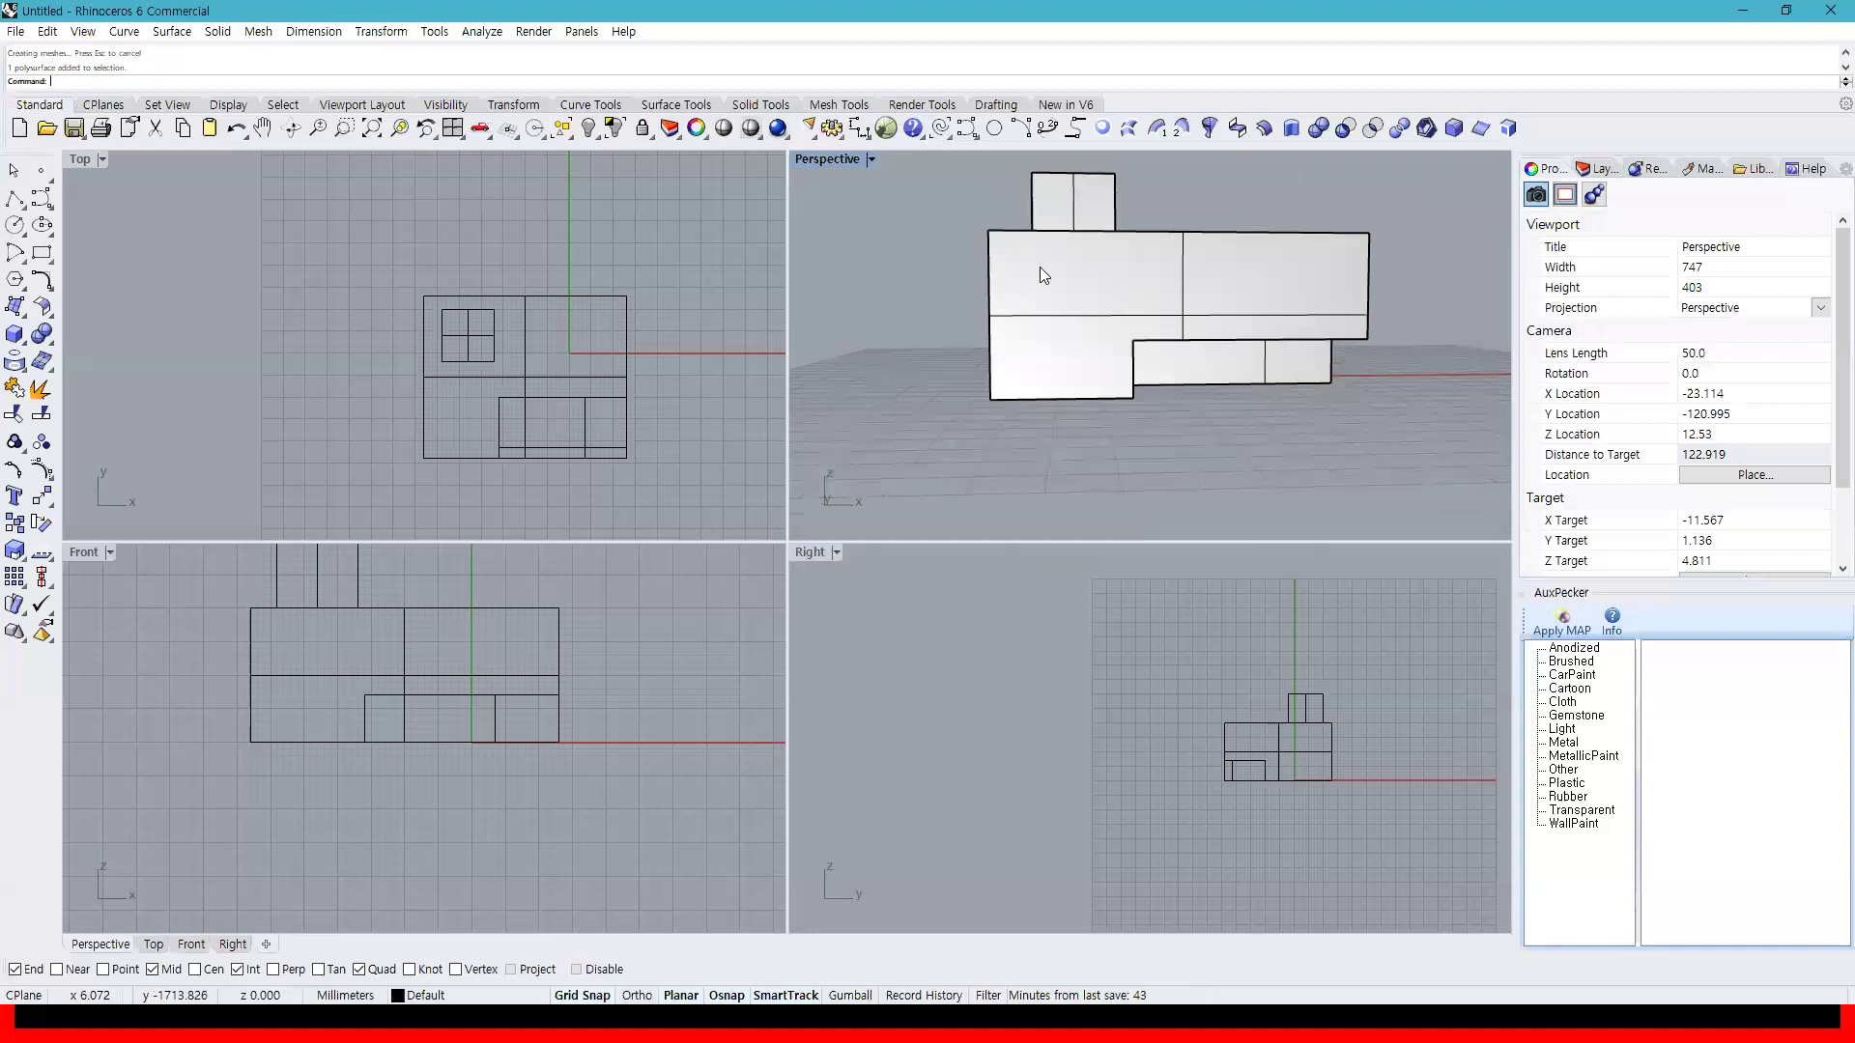
{"action": "right_click_drag", "start_coordinate": [1322, 347], "coordinate": [1201, 432]}
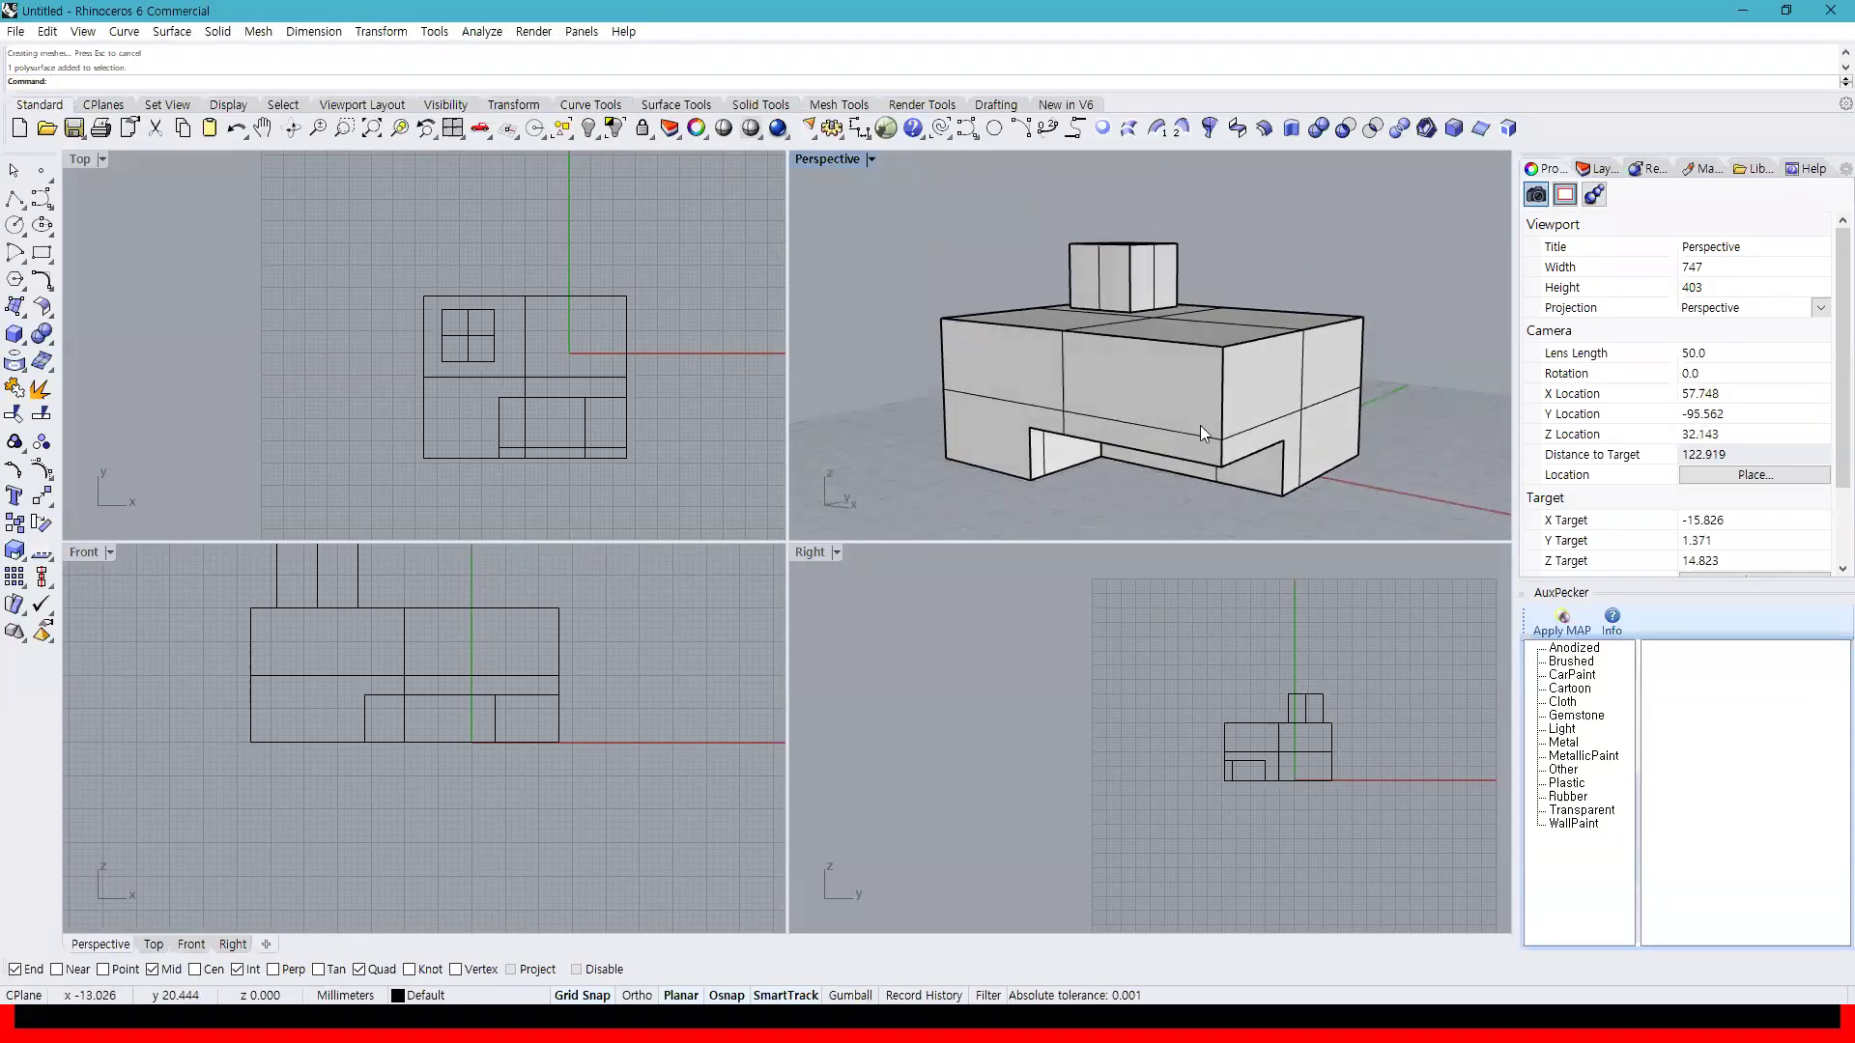
{"action": "left_click", "coordinate": [1097, 404]}
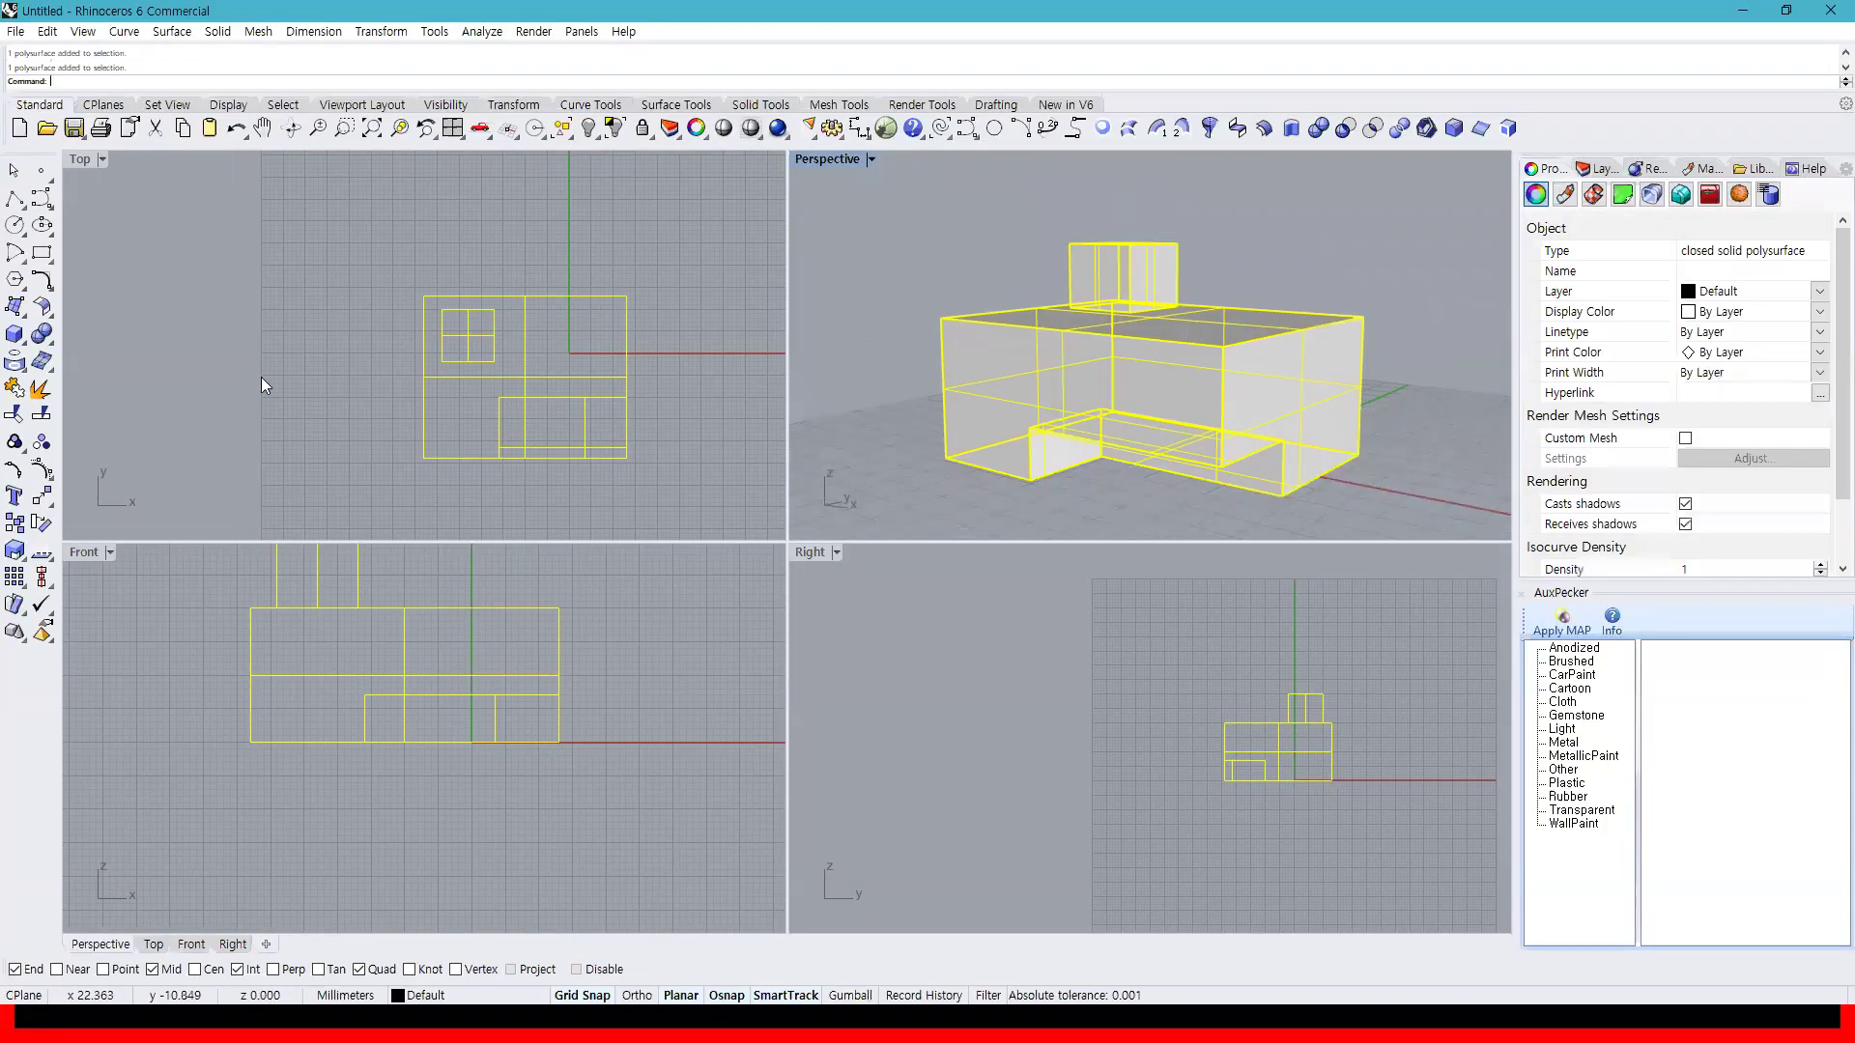
{"action": "left_click", "coordinate": [16, 363]}
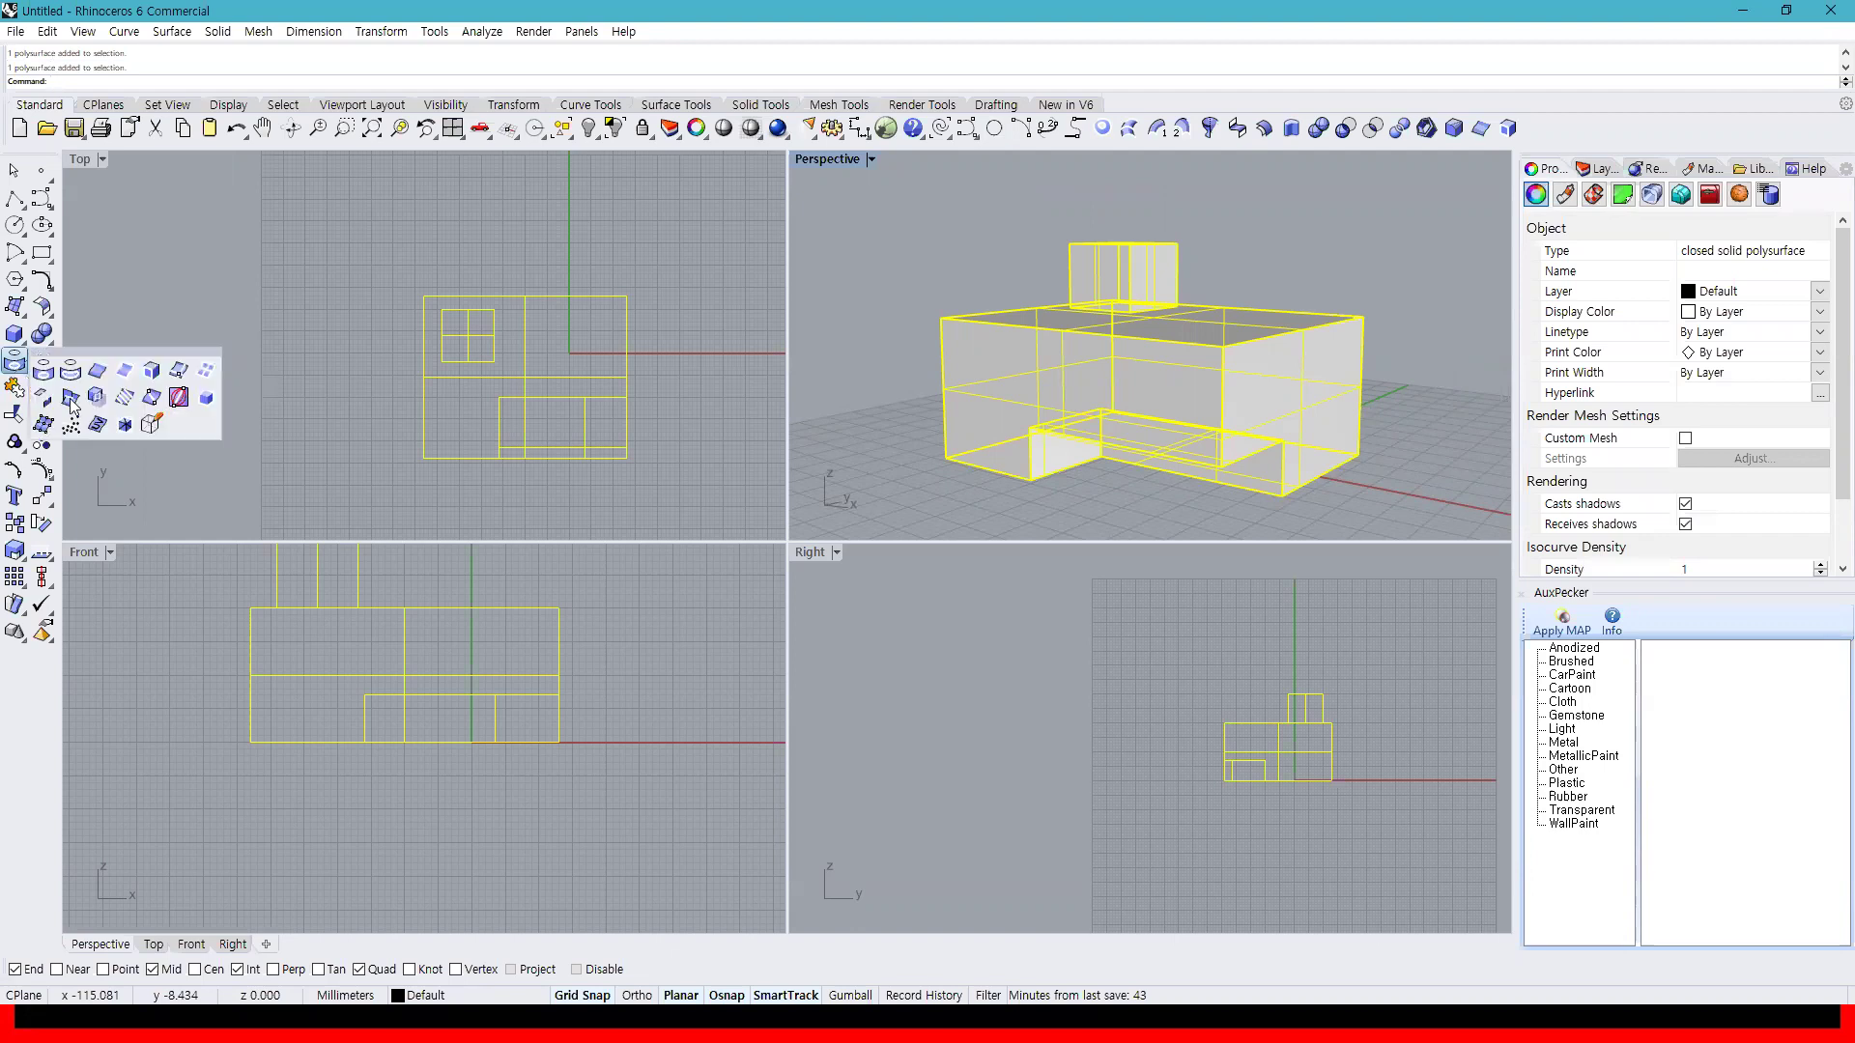
{"action": "mouse_move", "coordinate": [152, 432]}
{"action": "left_mouse_down", "text": "ctrl"}
{"action": "mouse_move", "coordinate": [563, 310]}
{"action": "mouse_move", "coordinate": [1559, 129]}
{"action": "mouse_move", "coordinate": [1536, 134]}
{"action": "left_mouse_up", "text": "ctrl"}
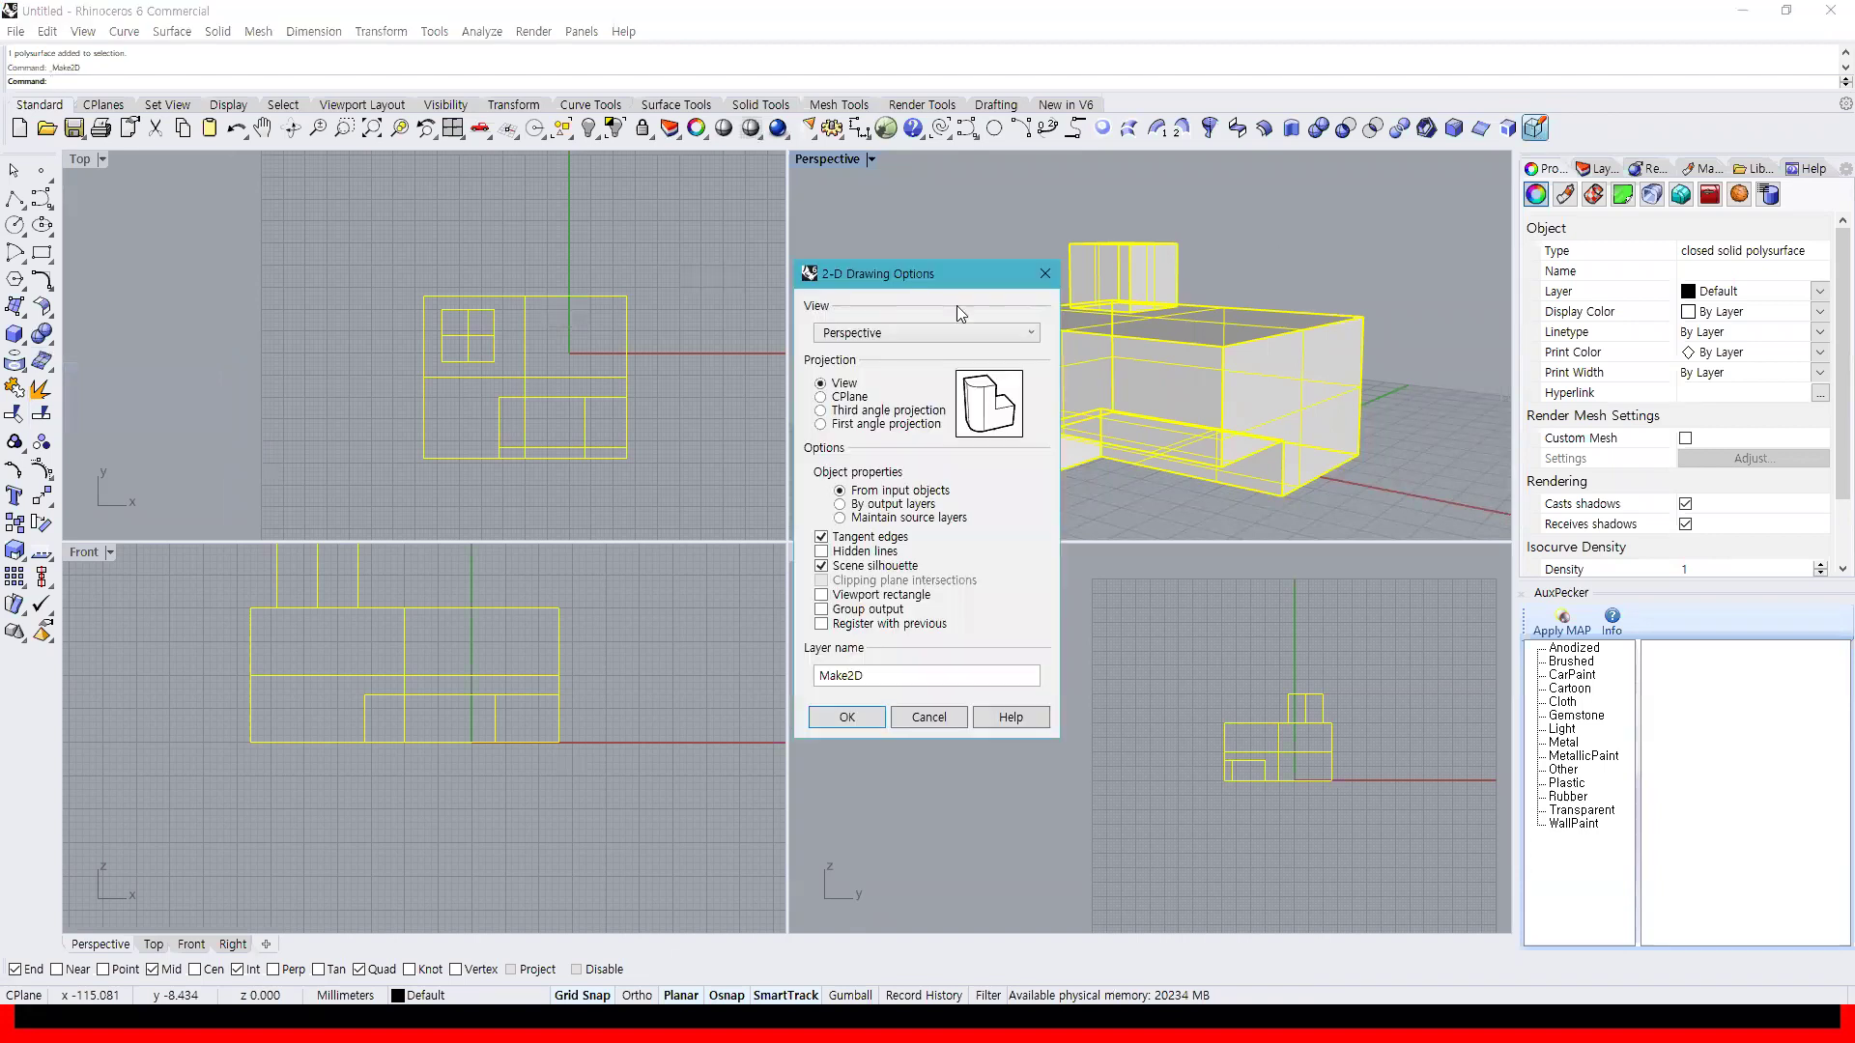
Generate a Make2D drawing of the selected solid using third angle projection
{"action": "left_click", "coordinate": [854, 336]}
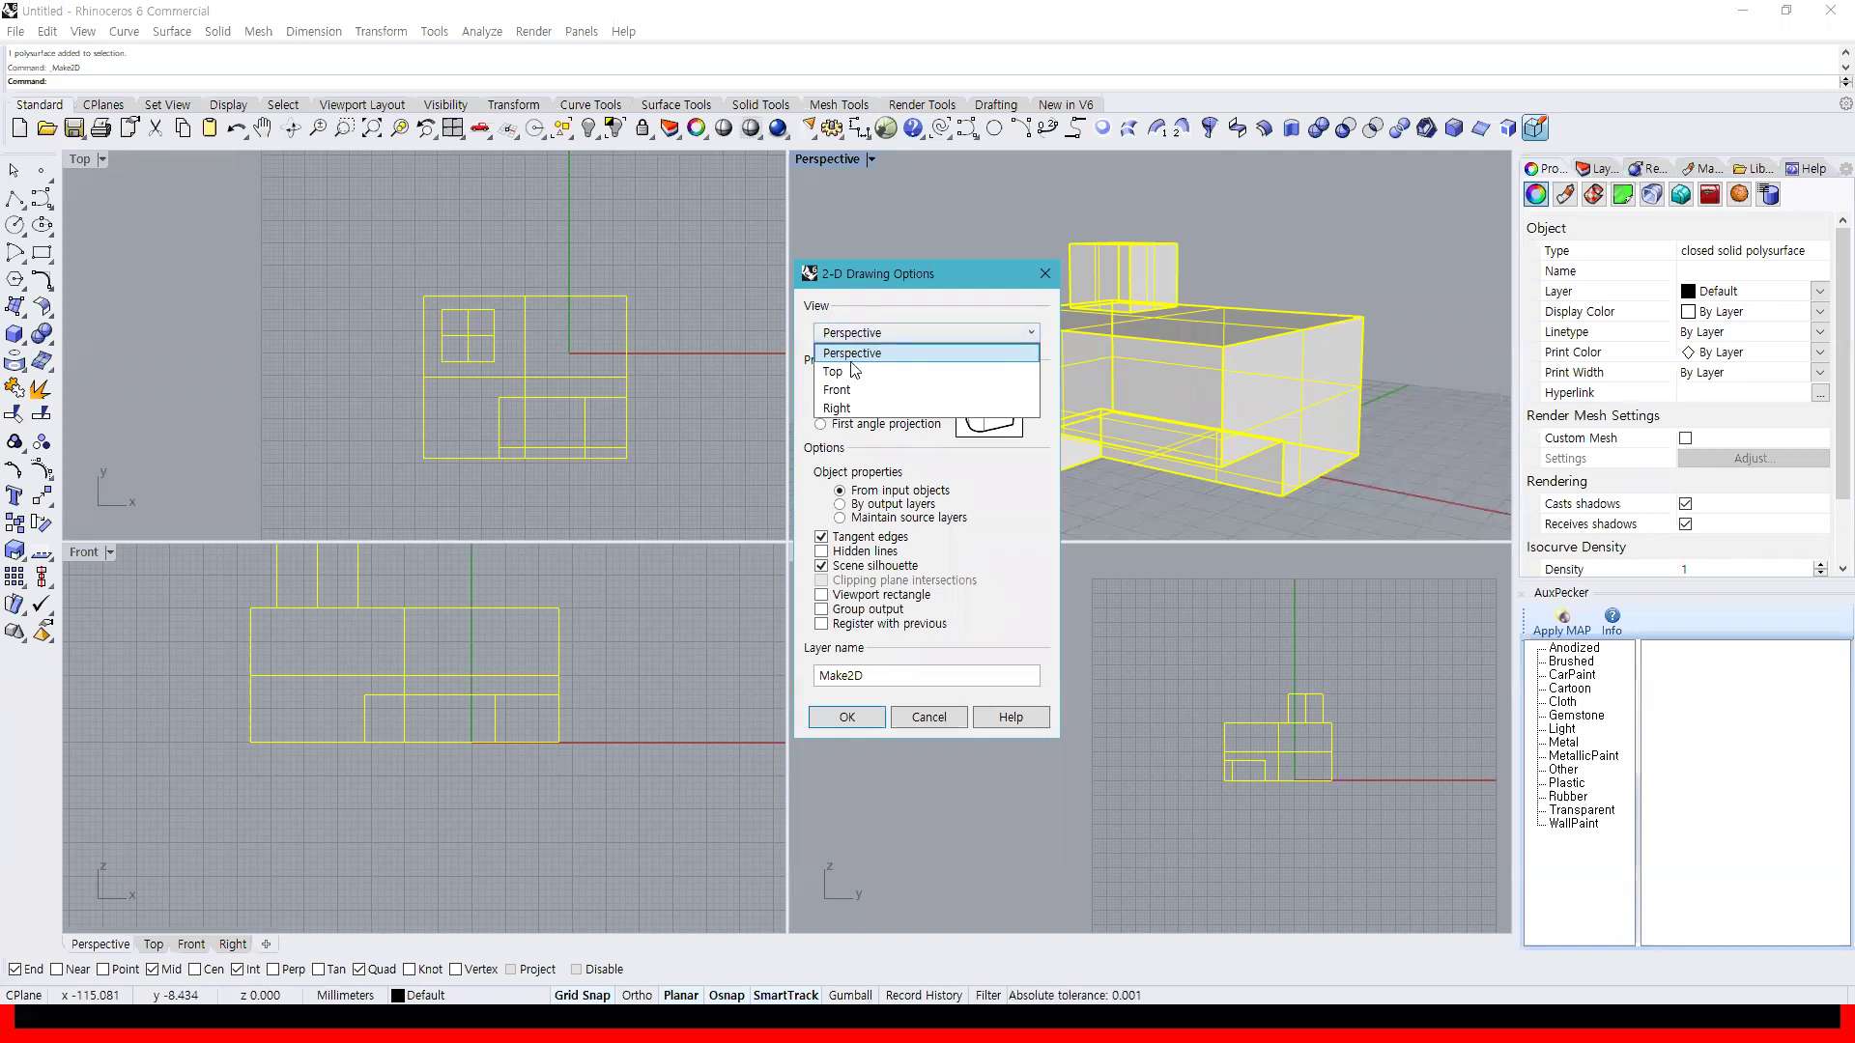
{"action": "left_click", "coordinate": [874, 319]}
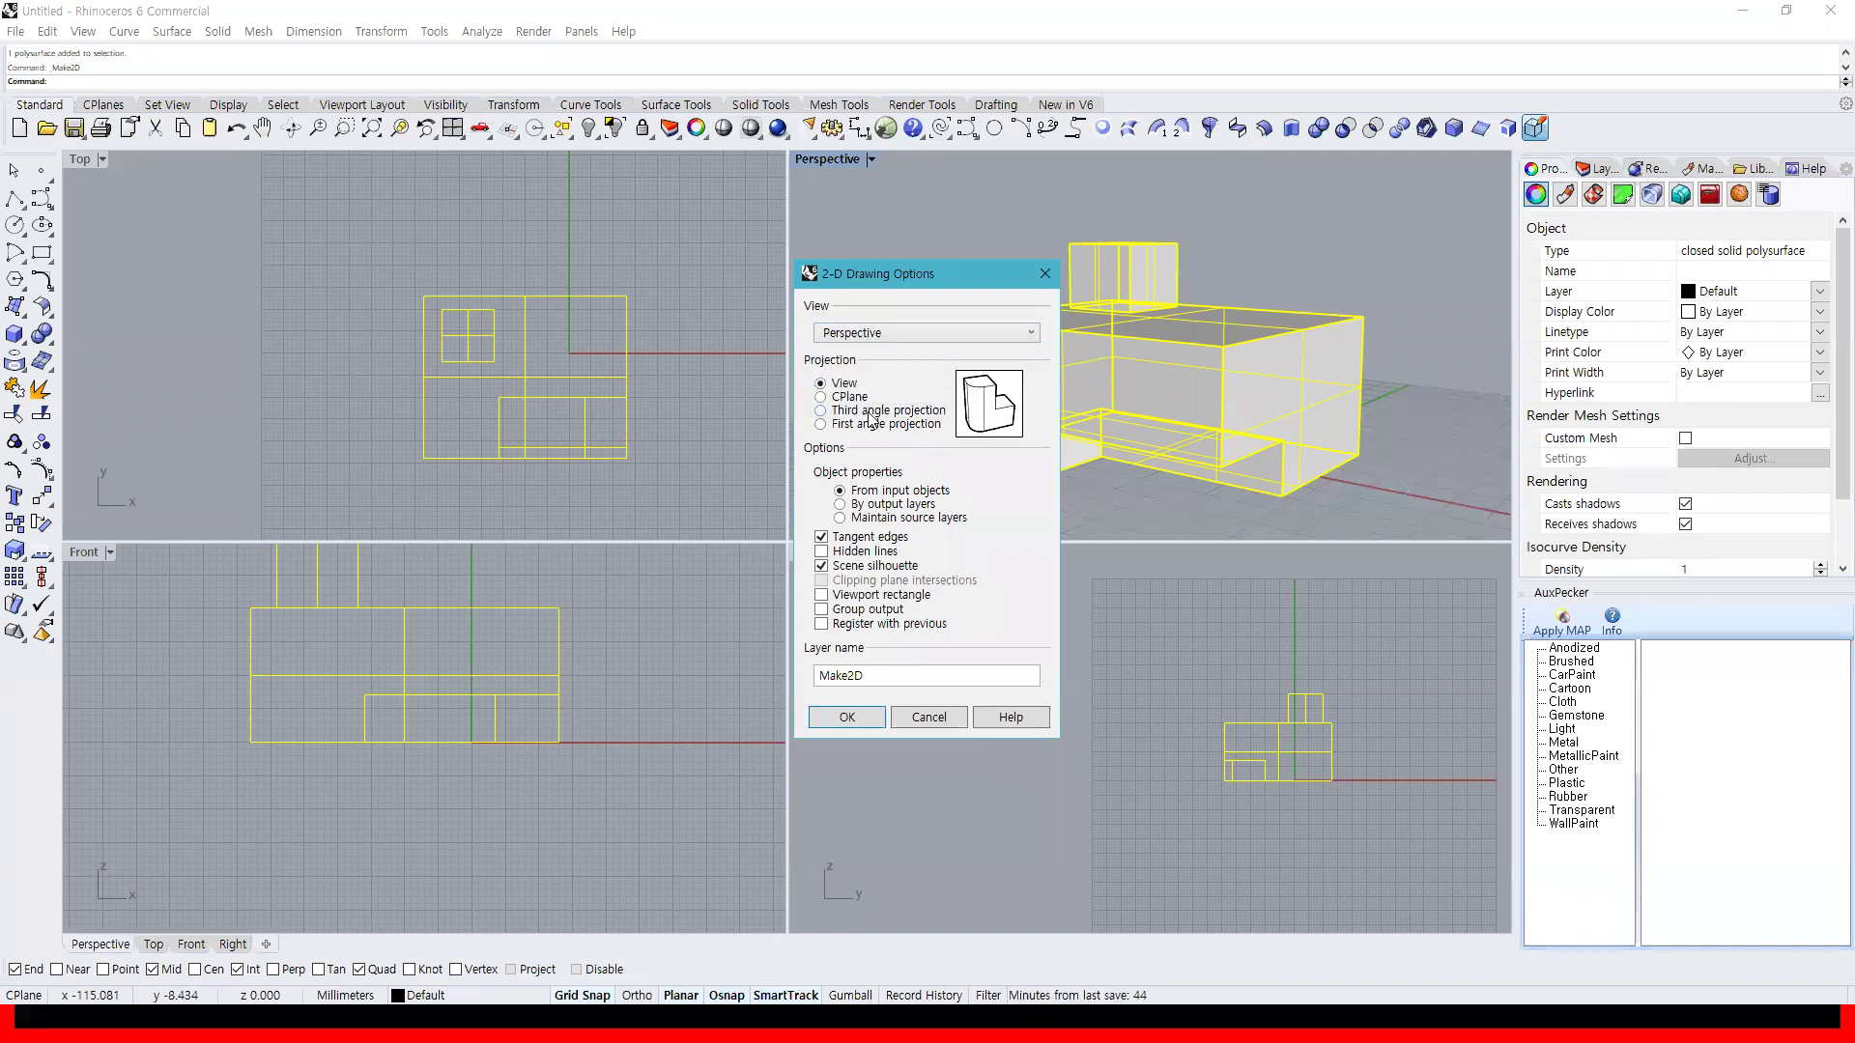
{"action": "left_click", "coordinate": [907, 414]}
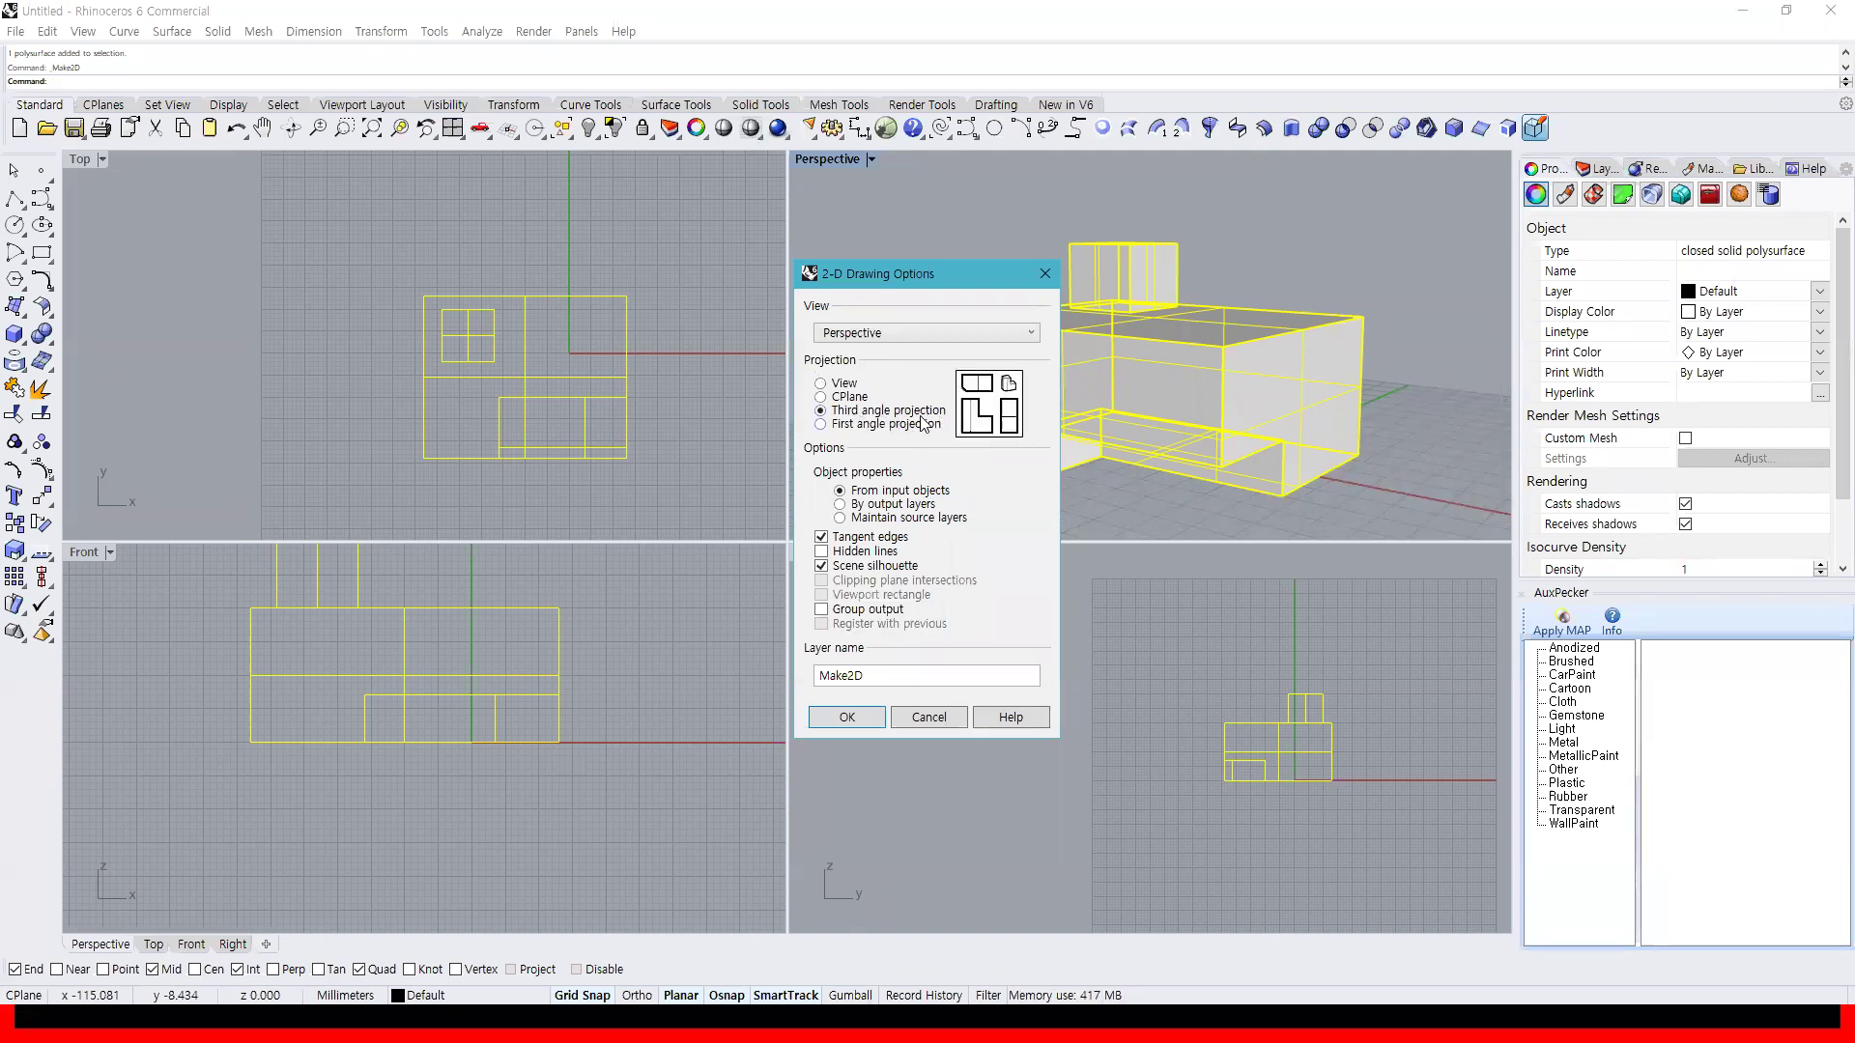
{"action": "left_click", "coordinate": [846, 717]}
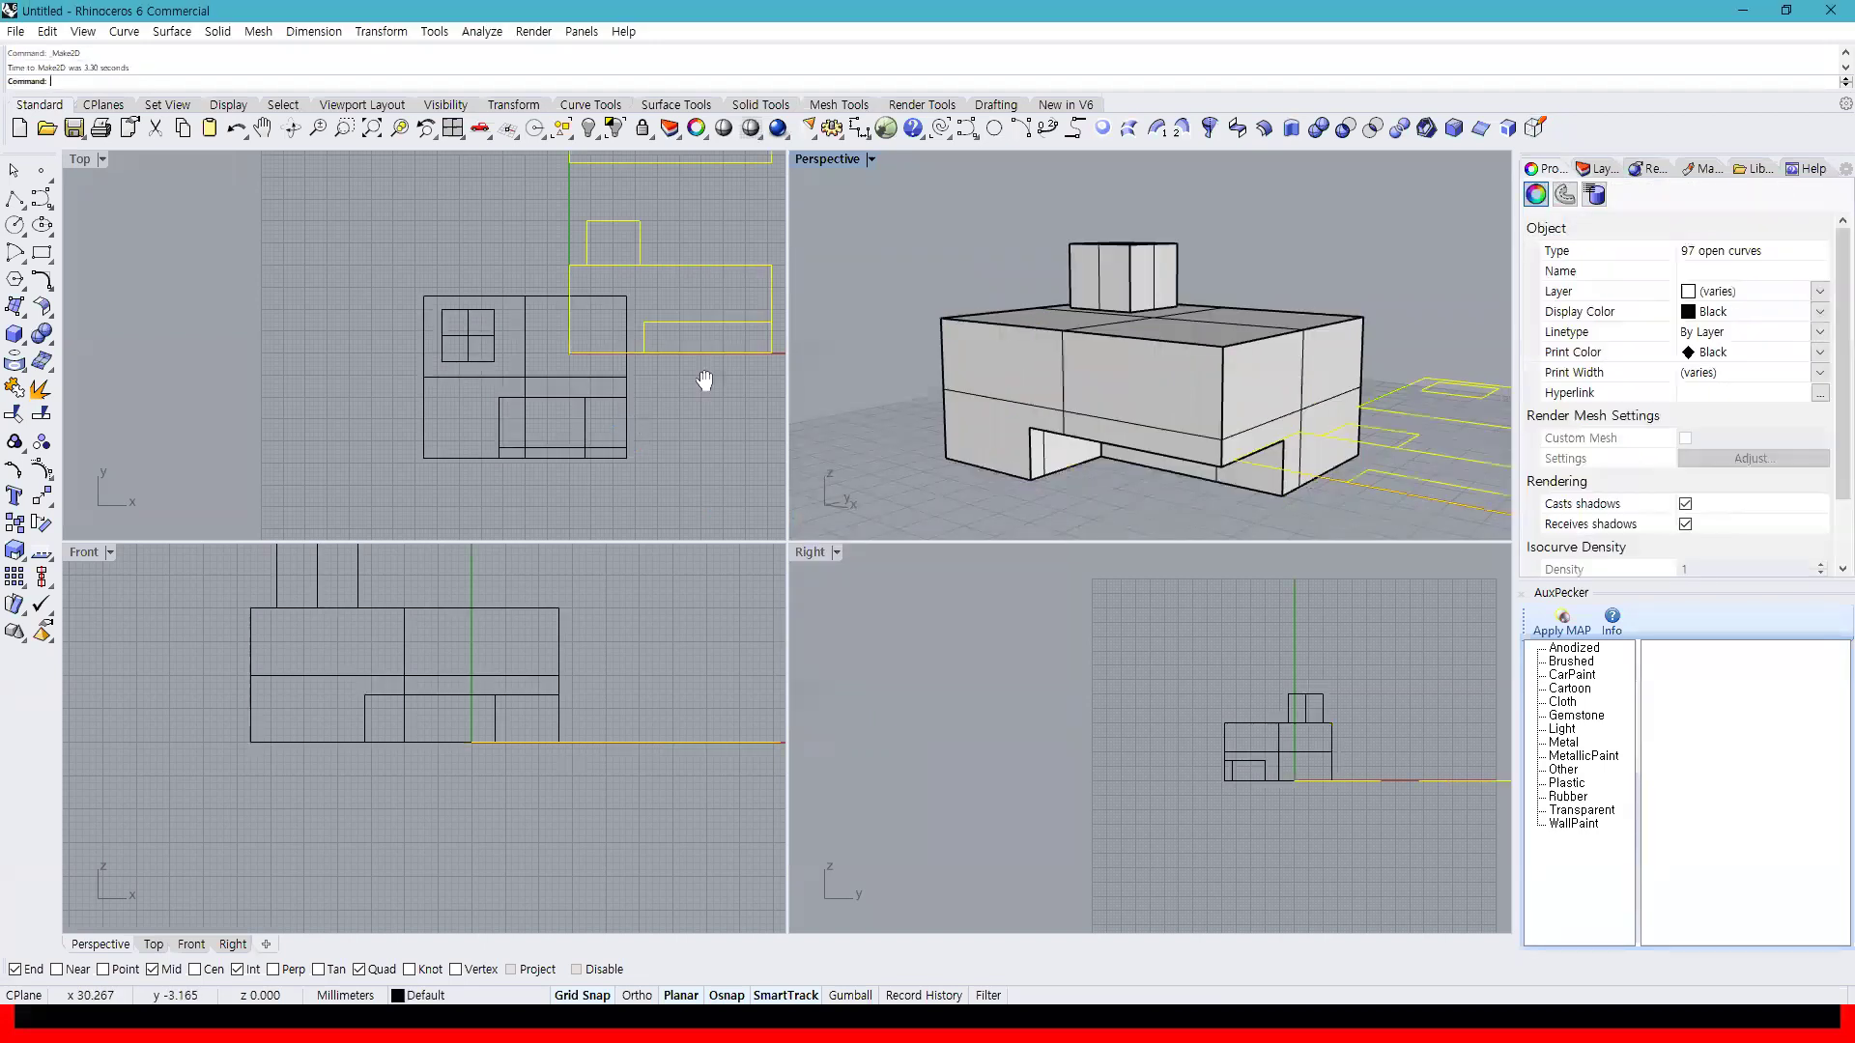
Move the generated 2D drawings away from the solid in the Top view and deselect them
{"action": "right_click_drag", "start_coordinate": [700, 364], "coordinate": [454, 409]}
{"action": "scroll", "coordinate": [454, 410], "scroll_direction": "down", "scroll_amount": 4}
{"action": "left_click_drag", "start_coordinate": [611, 356], "coordinate": [743, 345]}
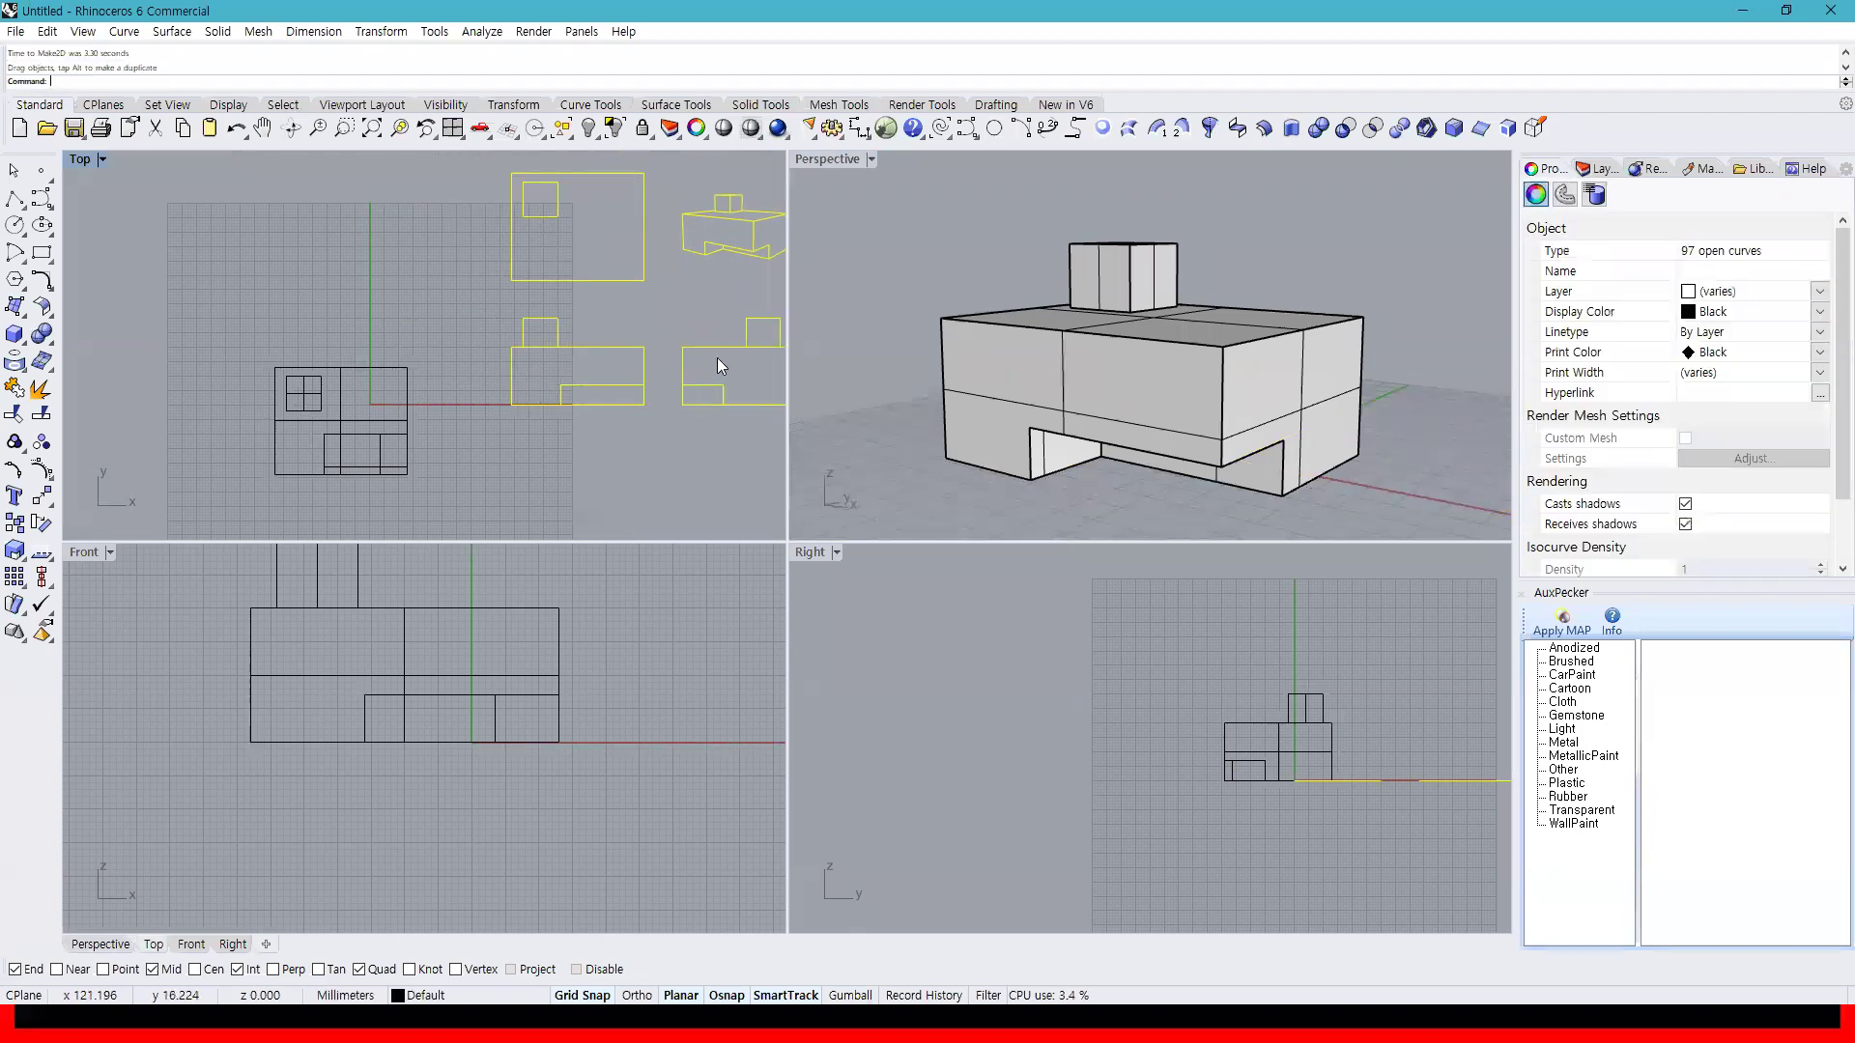
{"action": "right_click_drag", "start_coordinate": [717, 357], "coordinate": [584, 427]}
{"action": "left_click", "coordinate": [665, 425]}
Examine the generated 2D projection drawings in the Top and Perspective views
{"action": "scroll", "coordinate": [568, 323], "scroll_direction": "up", "scroll_amount": 5}
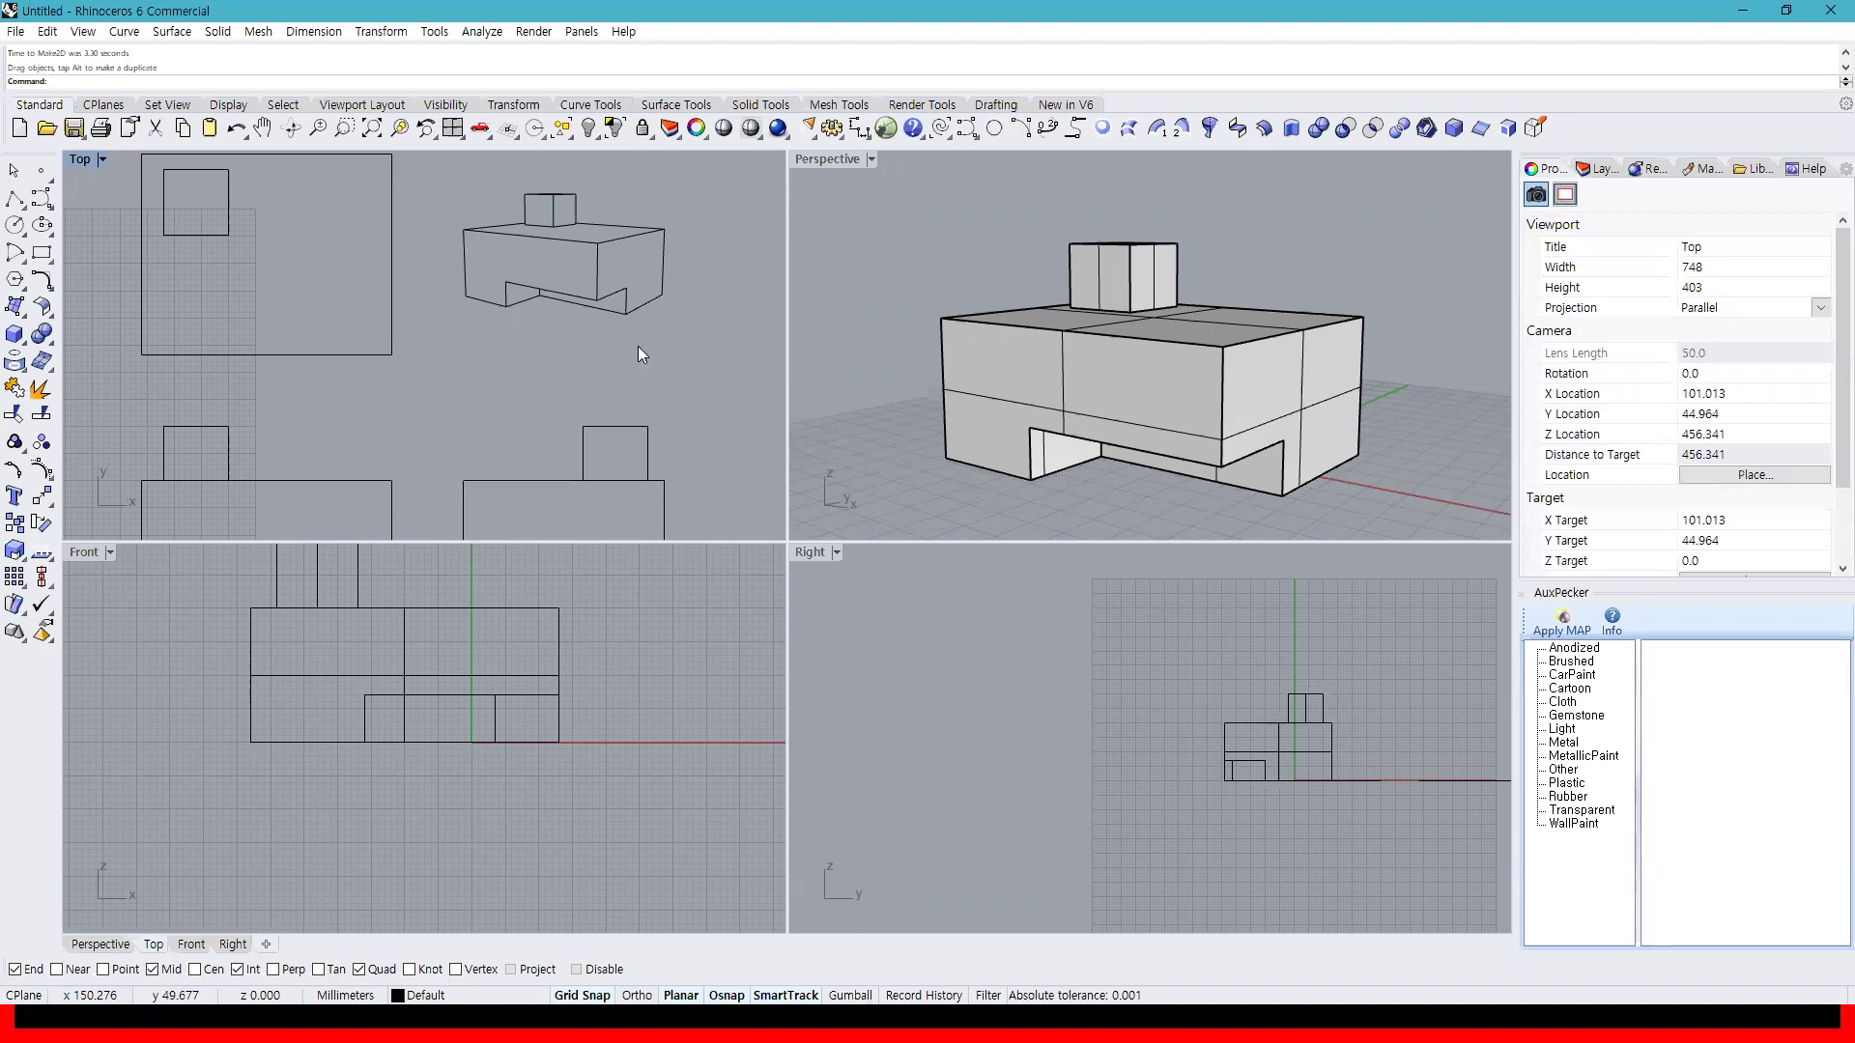
{"action": "right_click_drag", "start_coordinate": [552, 351], "coordinate": [636, 325]}
{"action": "scroll", "coordinate": [637, 329], "scroll_direction": "down", "scroll_amount": 4}
{"action": "left_click", "coordinate": [470, 322]}
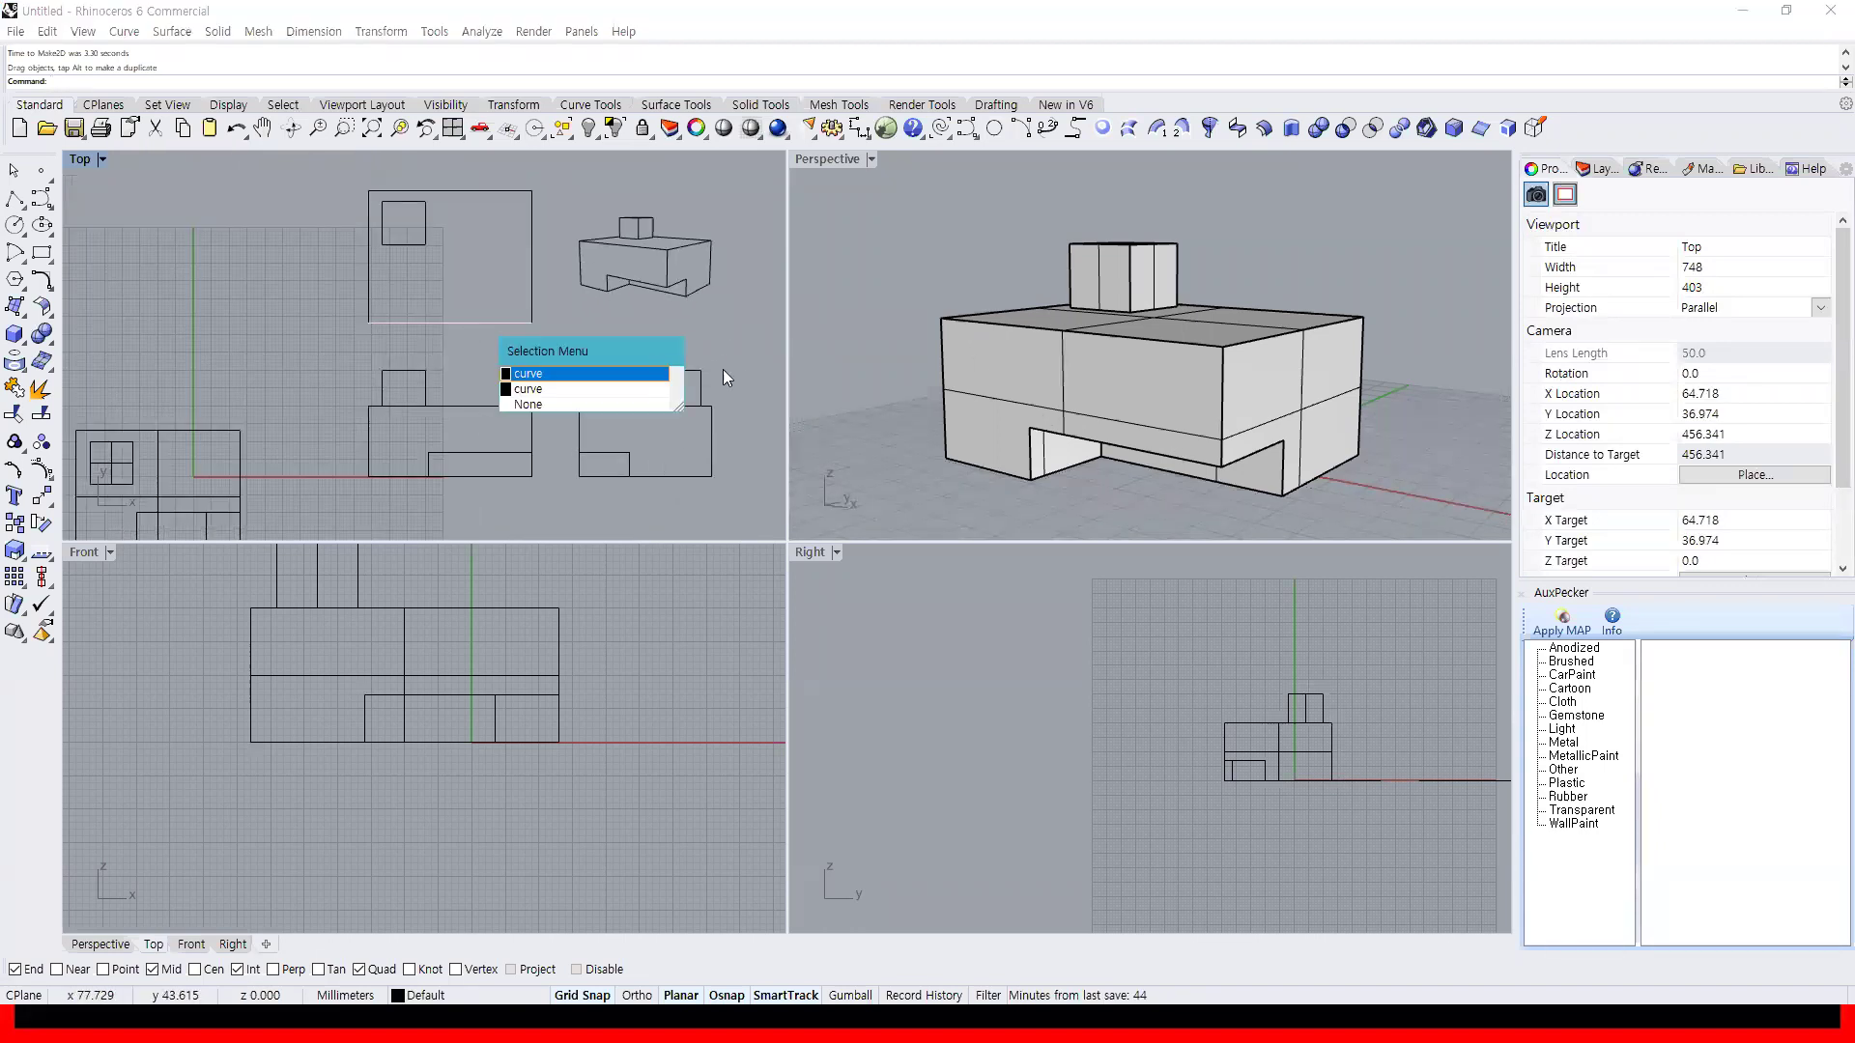
{"action": "left_click", "coordinate": [618, 380]}
{"action": "left_click", "coordinate": [892, 350]}
{"action": "scroll", "coordinate": [892, 350], "scroll_direction": "down", "scroll_amount": 4}
{"action": "right_click_drag", "start_coordinate": [893, 350], "coordinate": [1124, 393]}
{"action": "scroll", "coordinate": [1261, 492], "scroll_direction": "up", "scroll_amount": 4}
{"action": "scroll", "coordinate": [1279, 500], "scroll_direction": "down", "scroll_amount": 3}
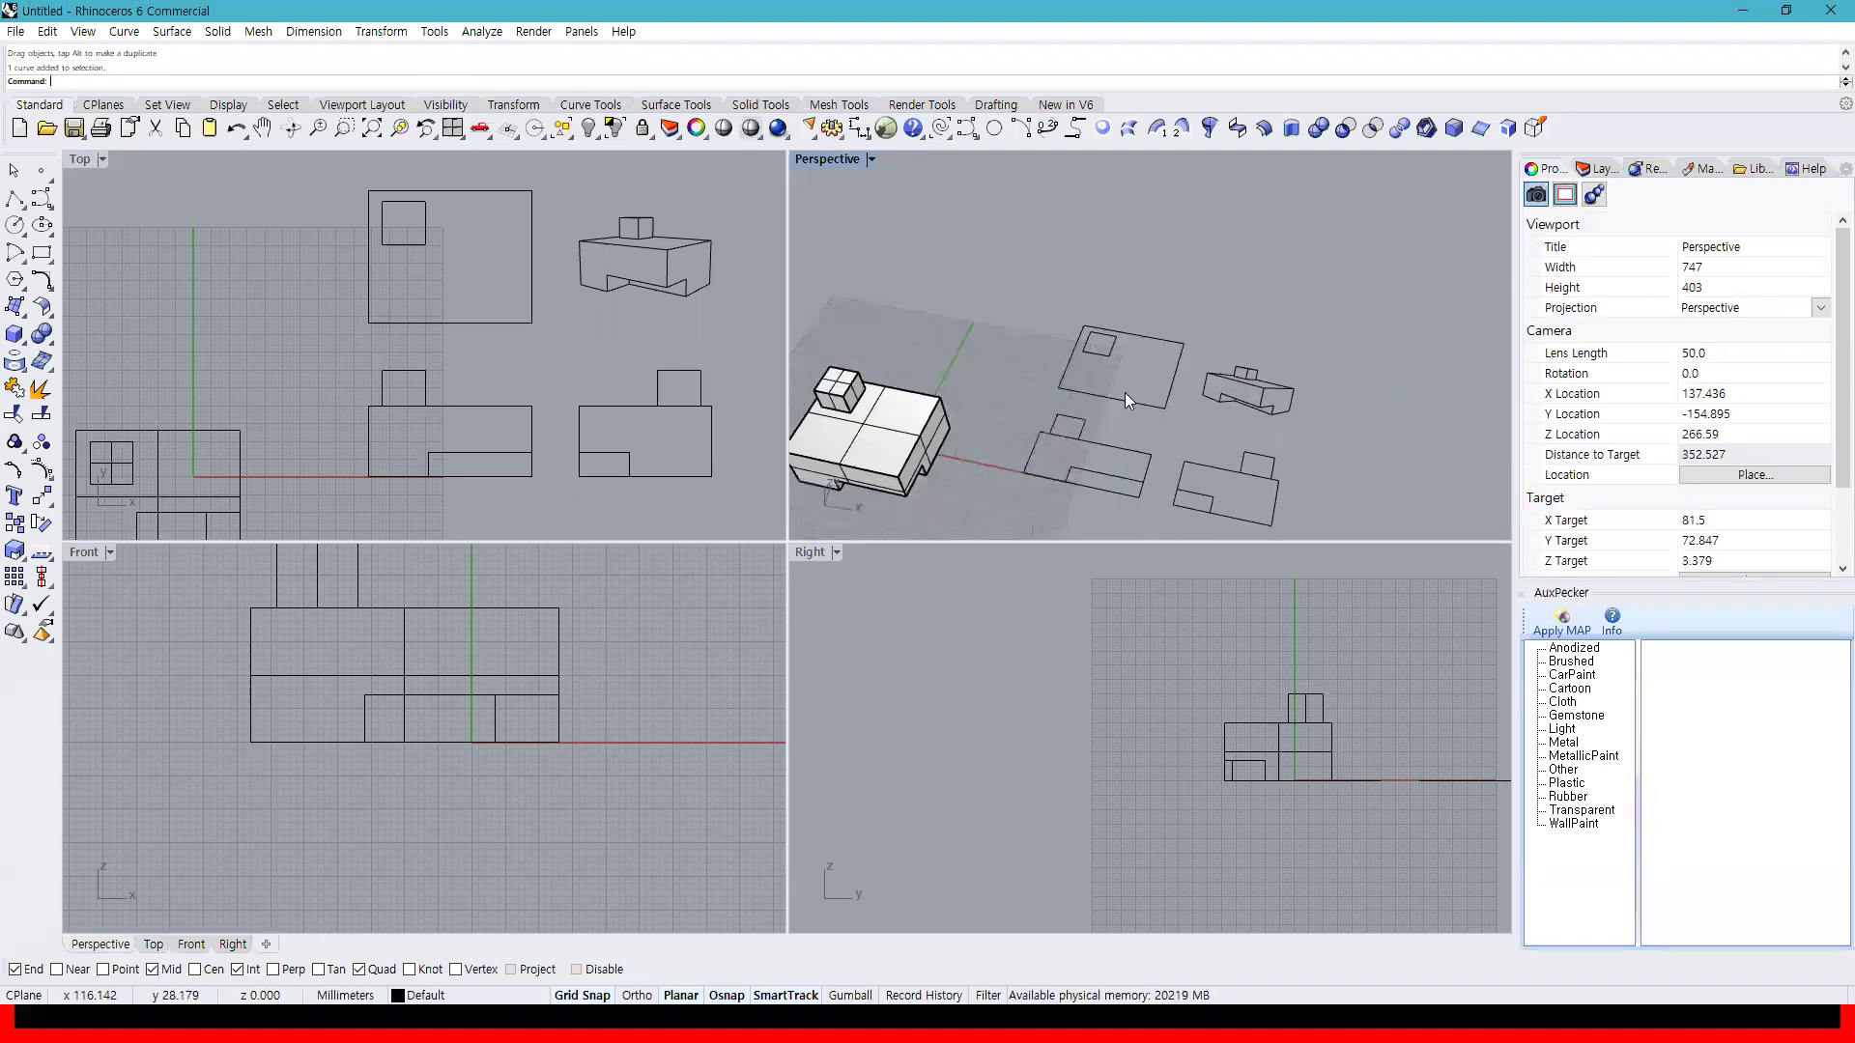
Select all the 2D drawing curves, view the file formats available for exporting the selection, and cancel the export
{"action": "left_click_drag", "start_coordinate": [1022, 292], "coordinate": [1315, 572]}
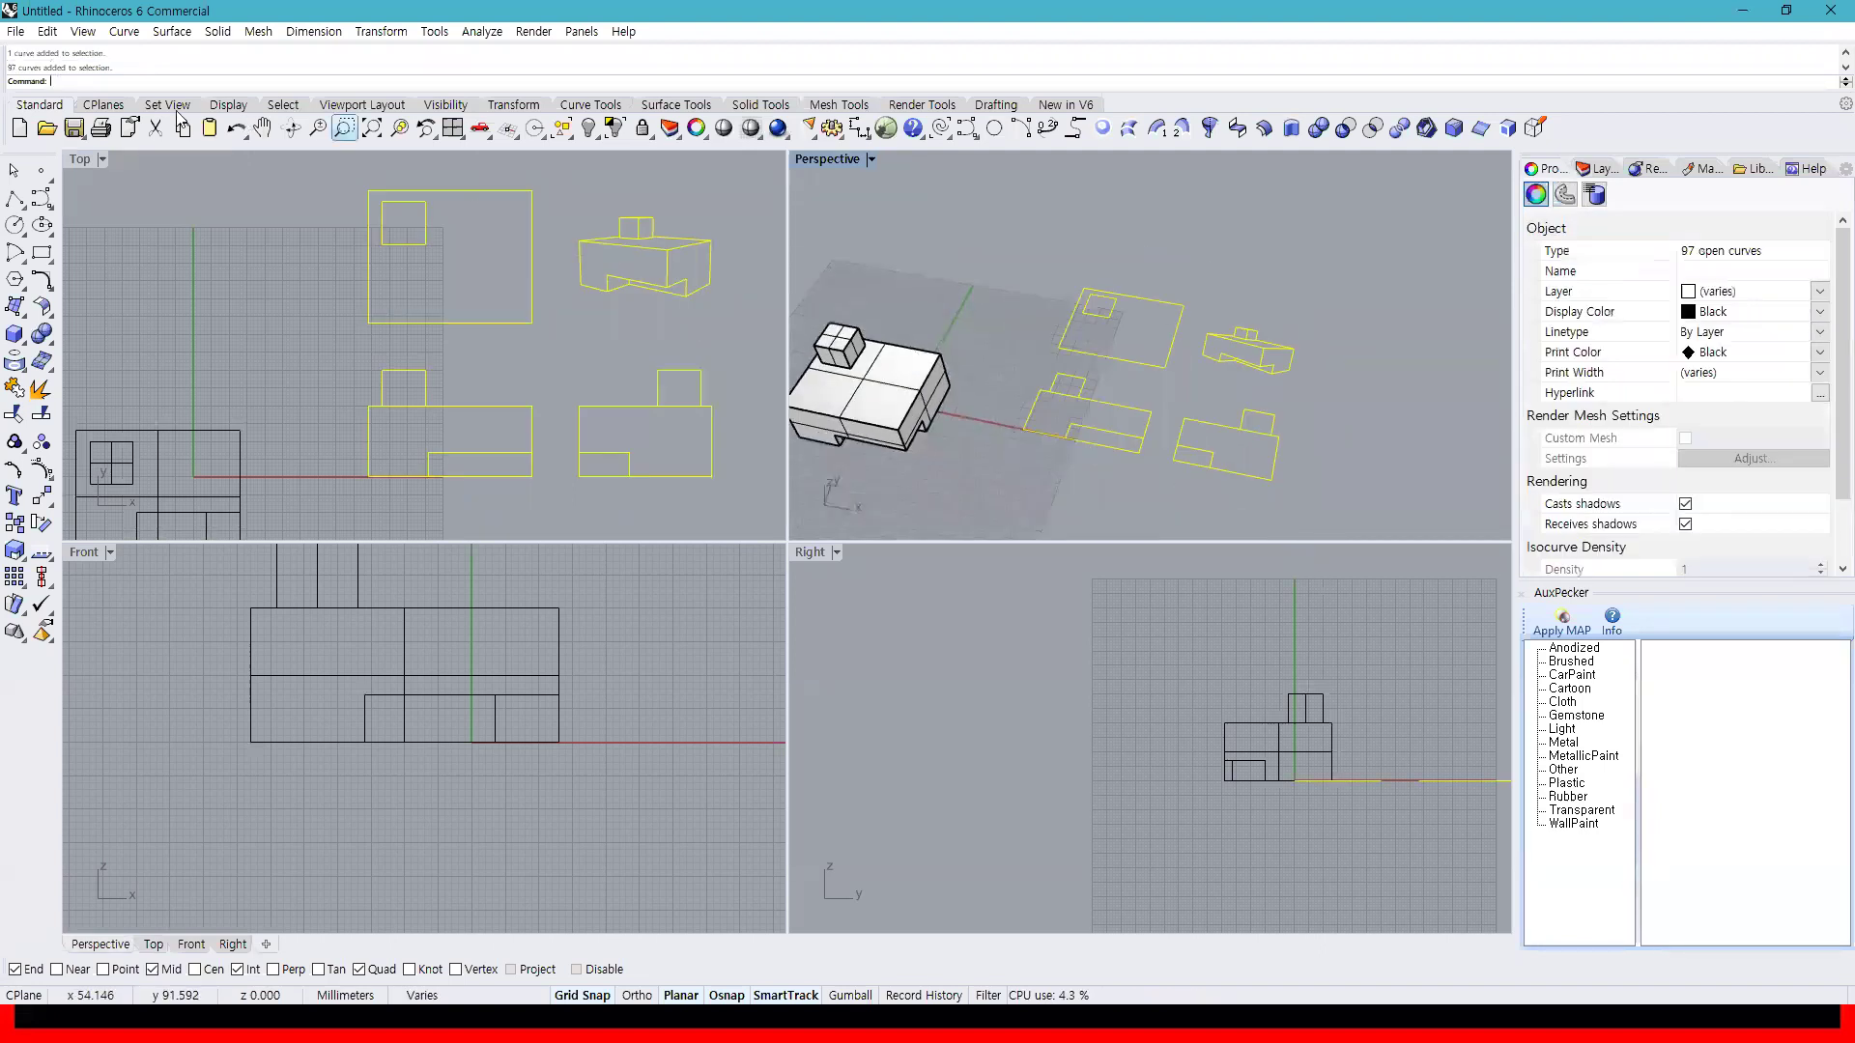
{"action": "left_click", "coordinate": [16, 31]}
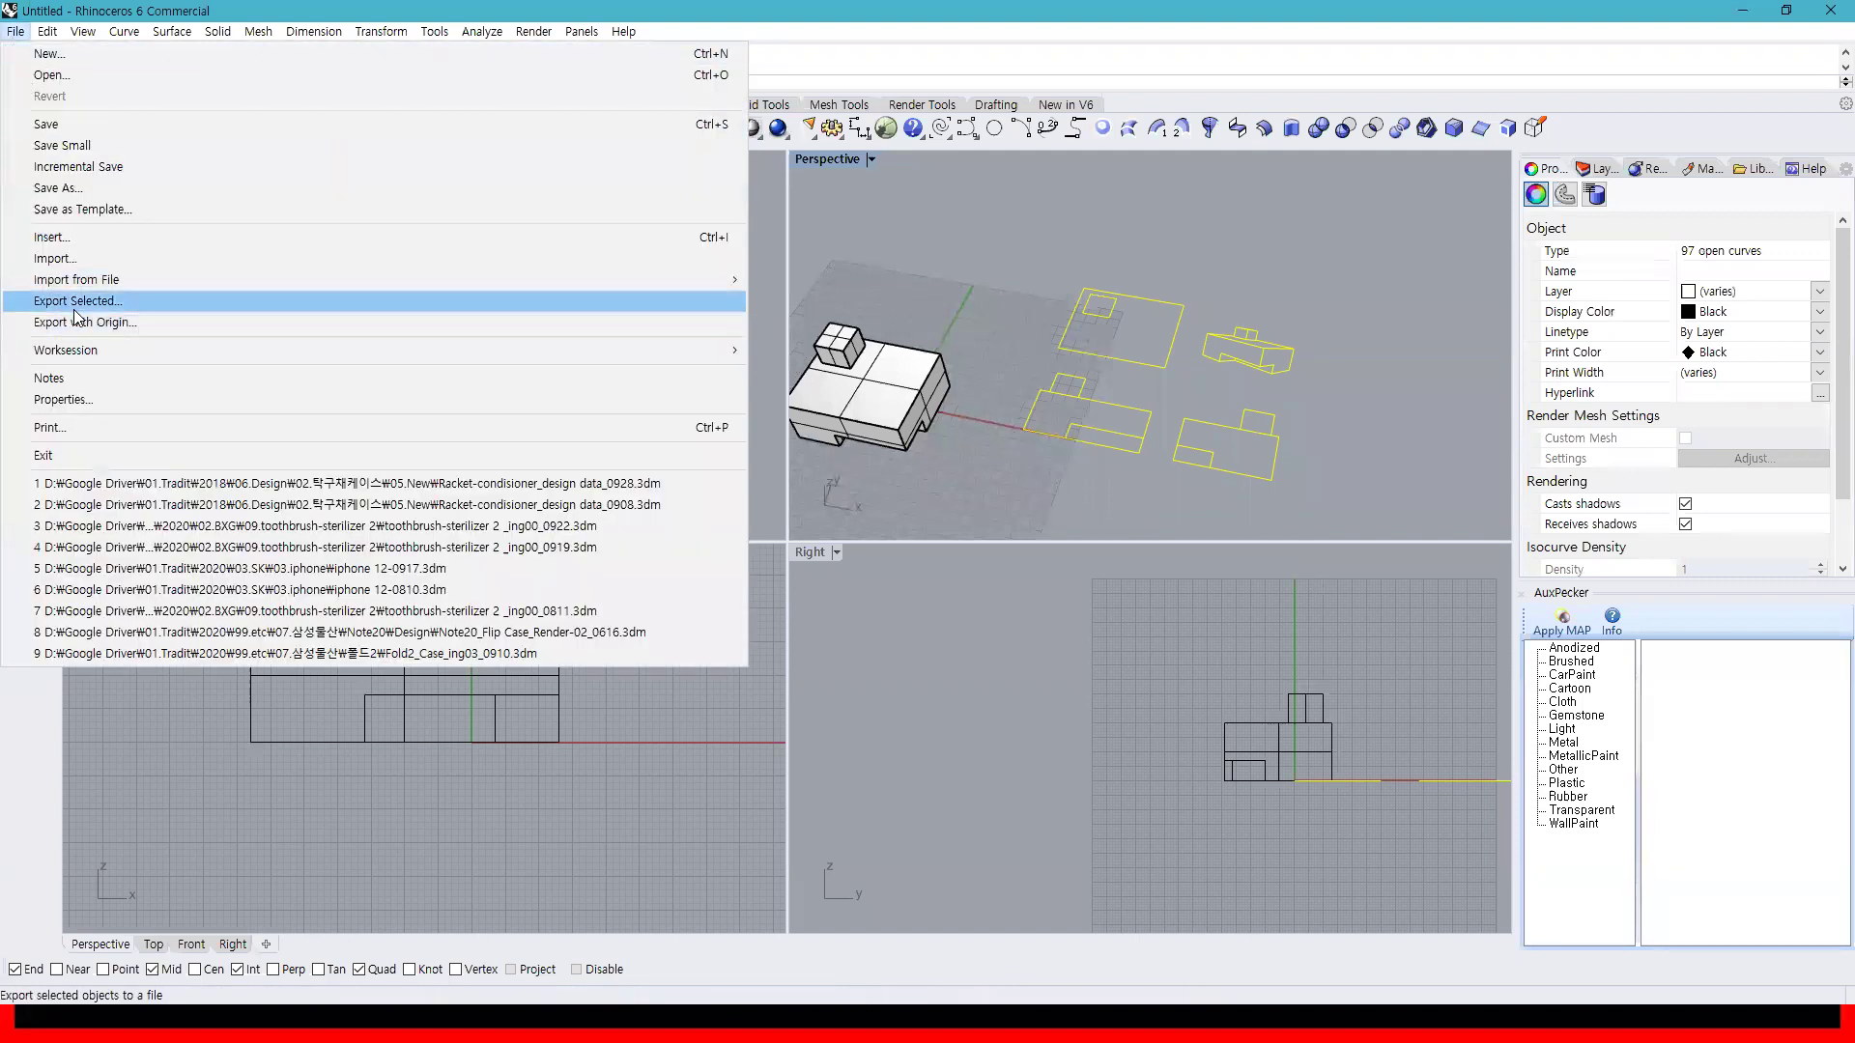
{"action": "left_click", "coordinate": [116, 304]}
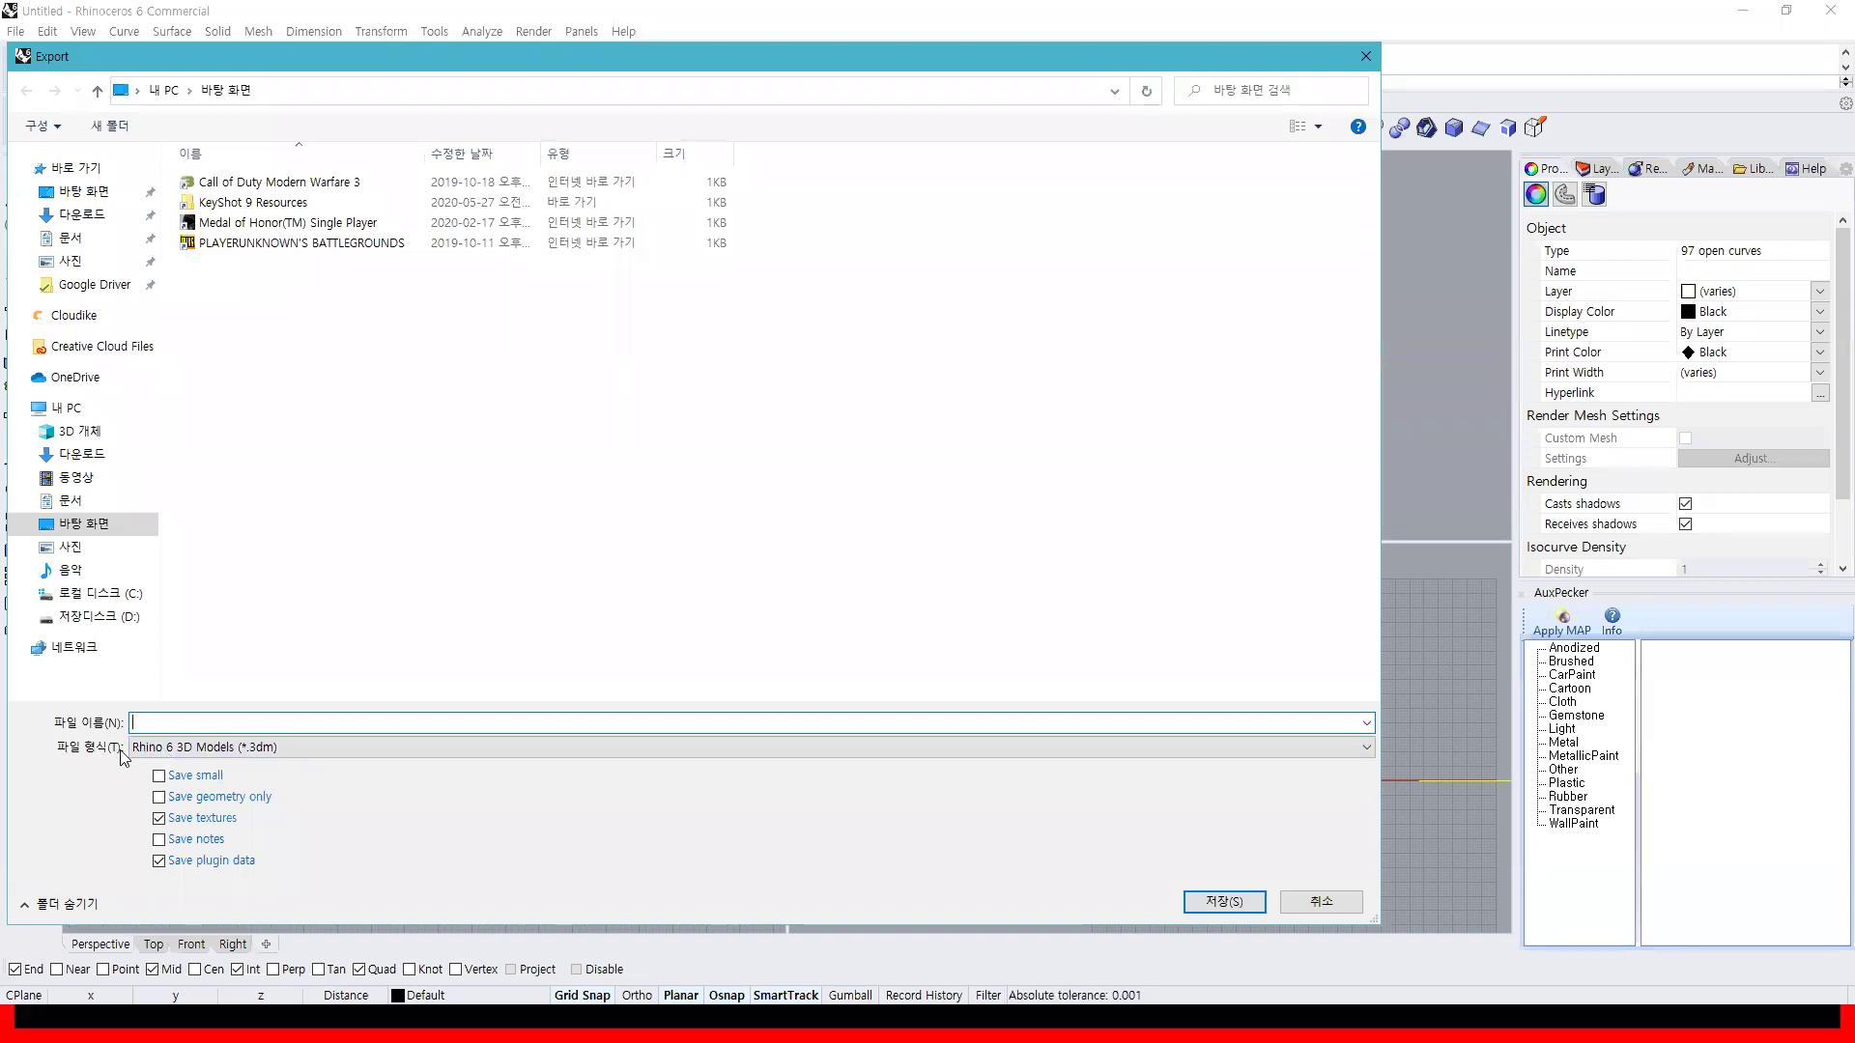
{"action": "left_click", "coordinate": [164, 751]}
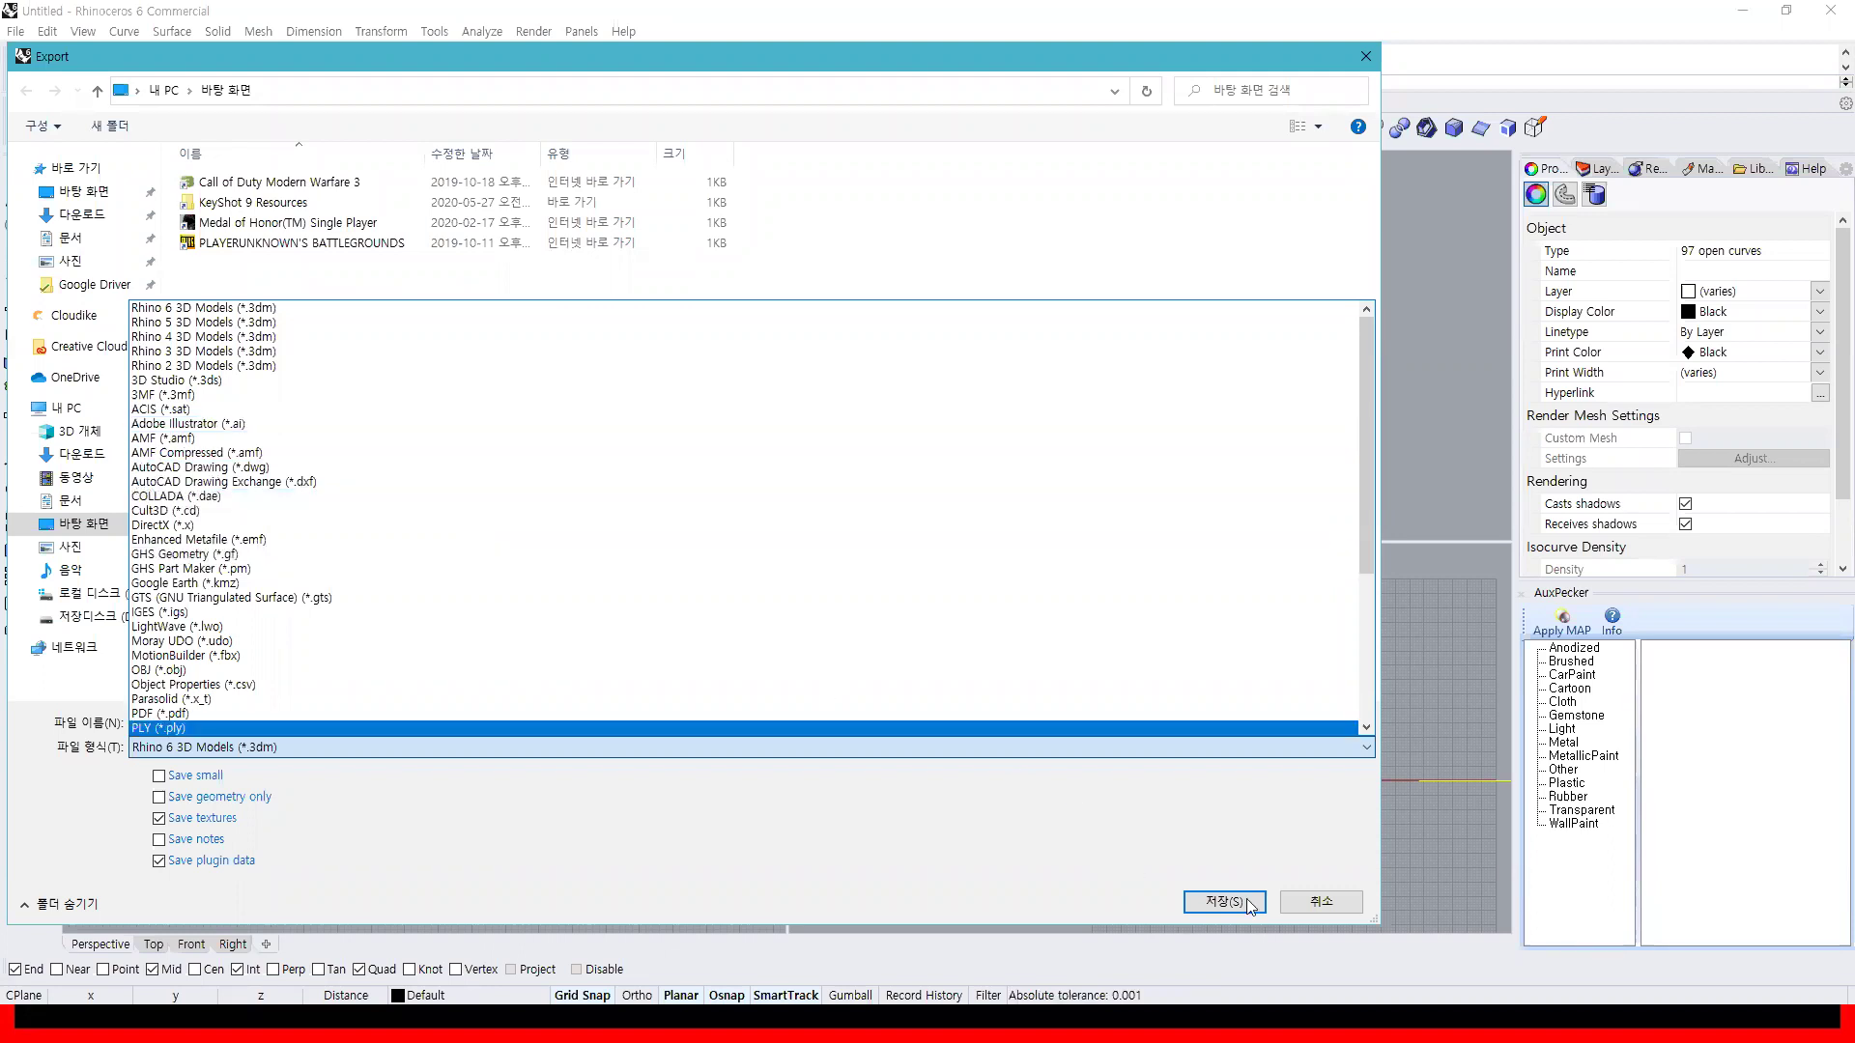
{"action": "left_click", "coordinate": [1317, 913]}
{"action": "left_click", "coordinate": [1317, 908]}
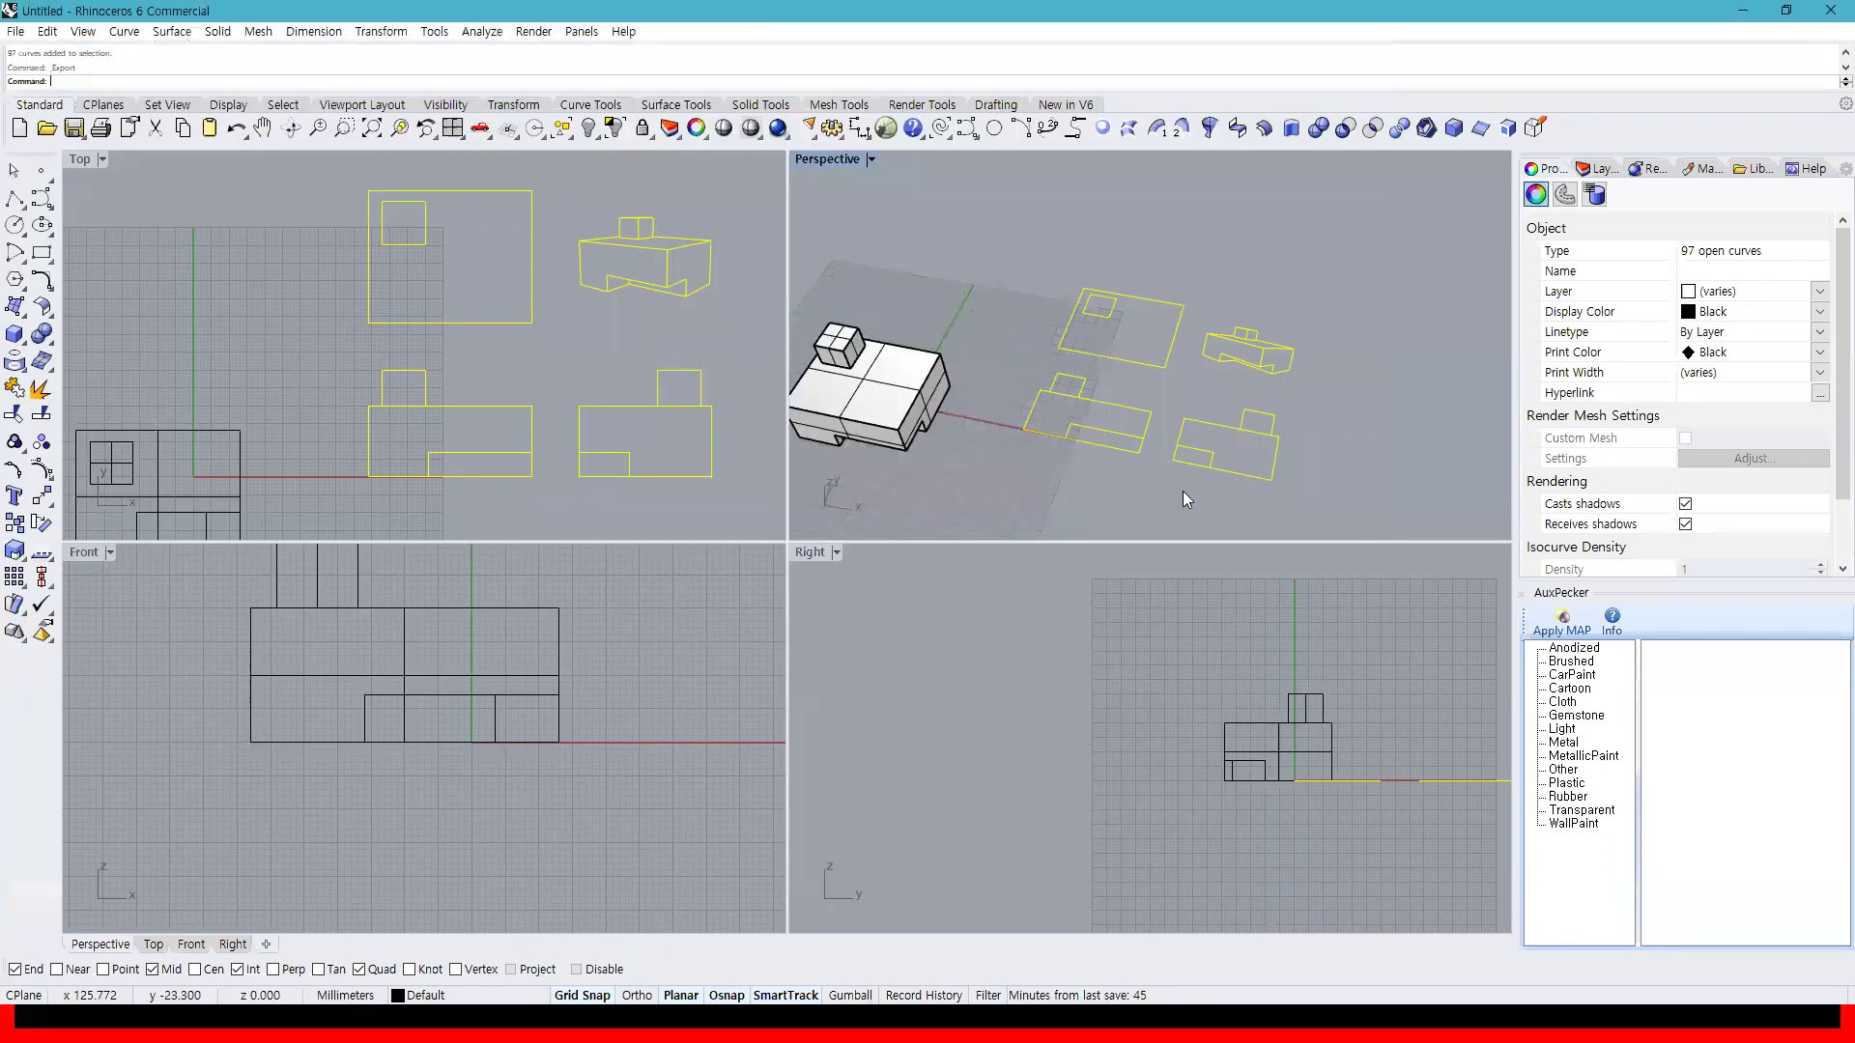
Deselect the 2D drawing curves and examine them alongside the solid in the Perspective view
{"action": "right_click_drag", "start_coordinate": [1086, 464], "coordinate": [1017, 437]}
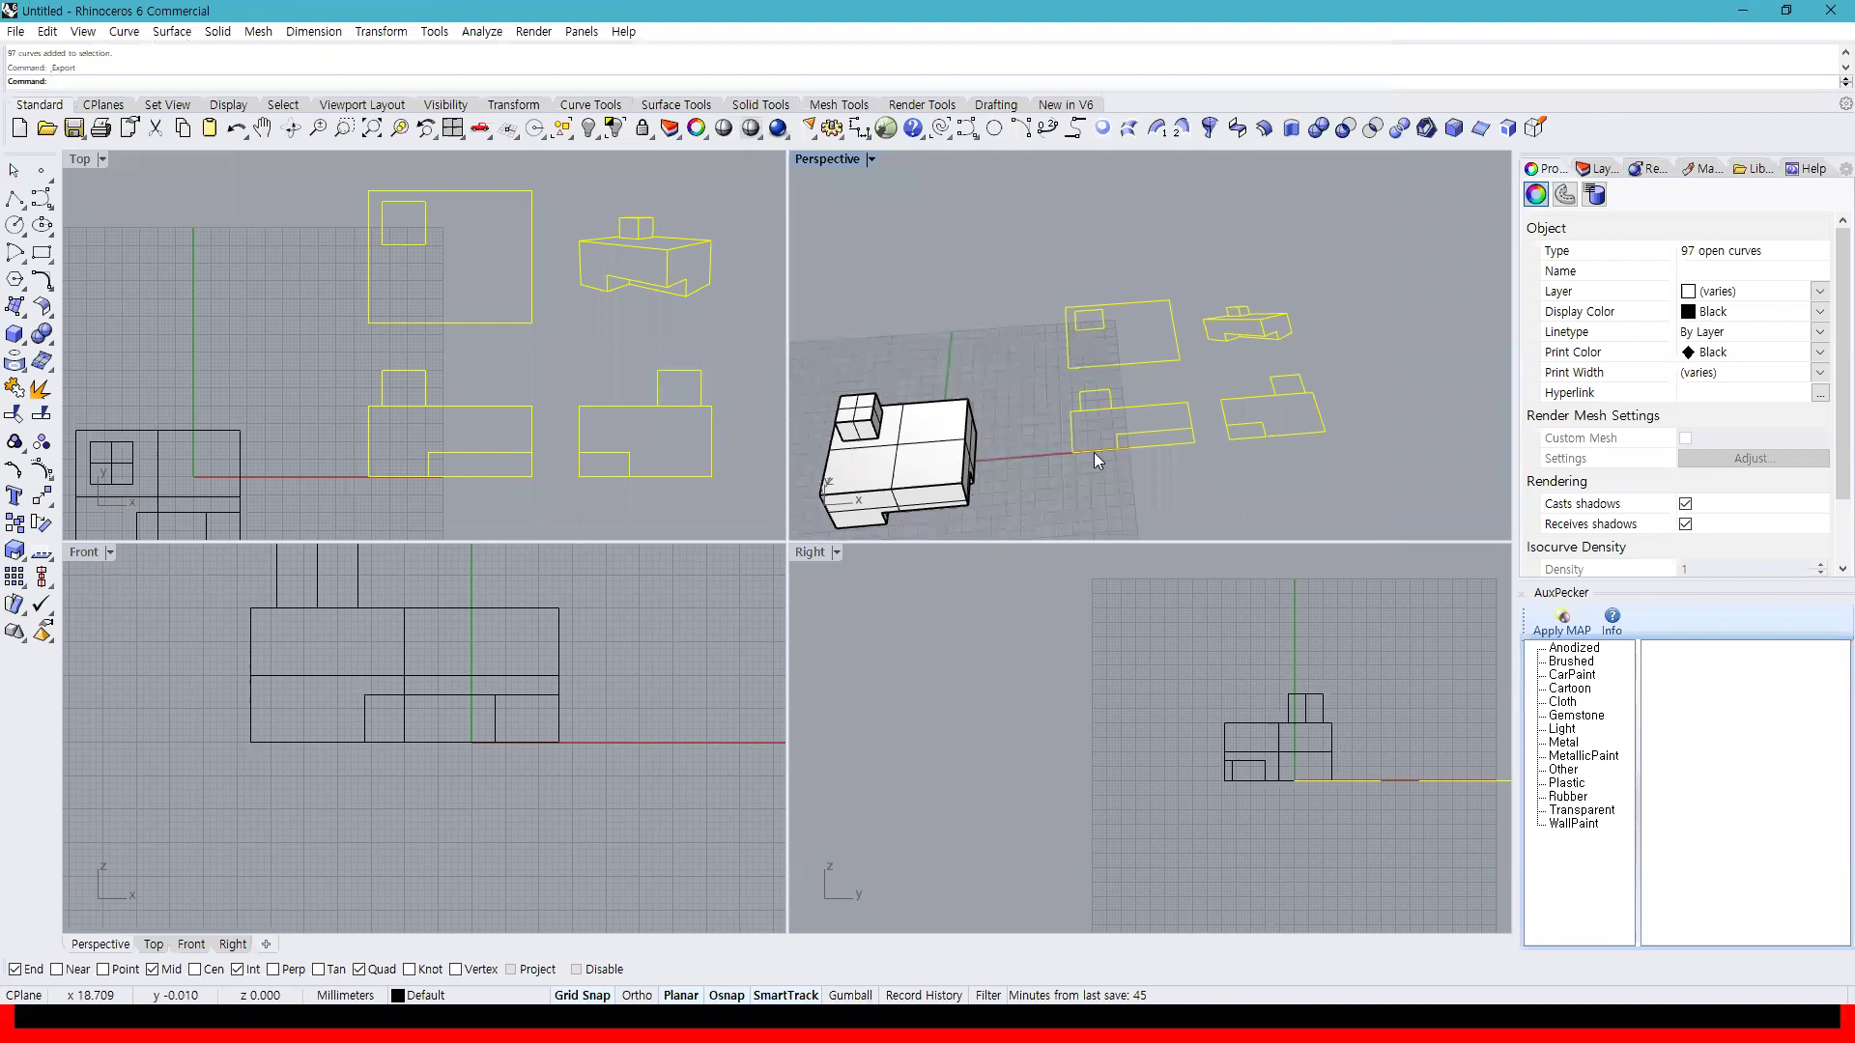
{"action": "left_click", "coordinate": [1178, 462]}
{"action": "scroll", "coordinate": [1227, 461], "scroll_direction": "up", "scroll_amount": 3}
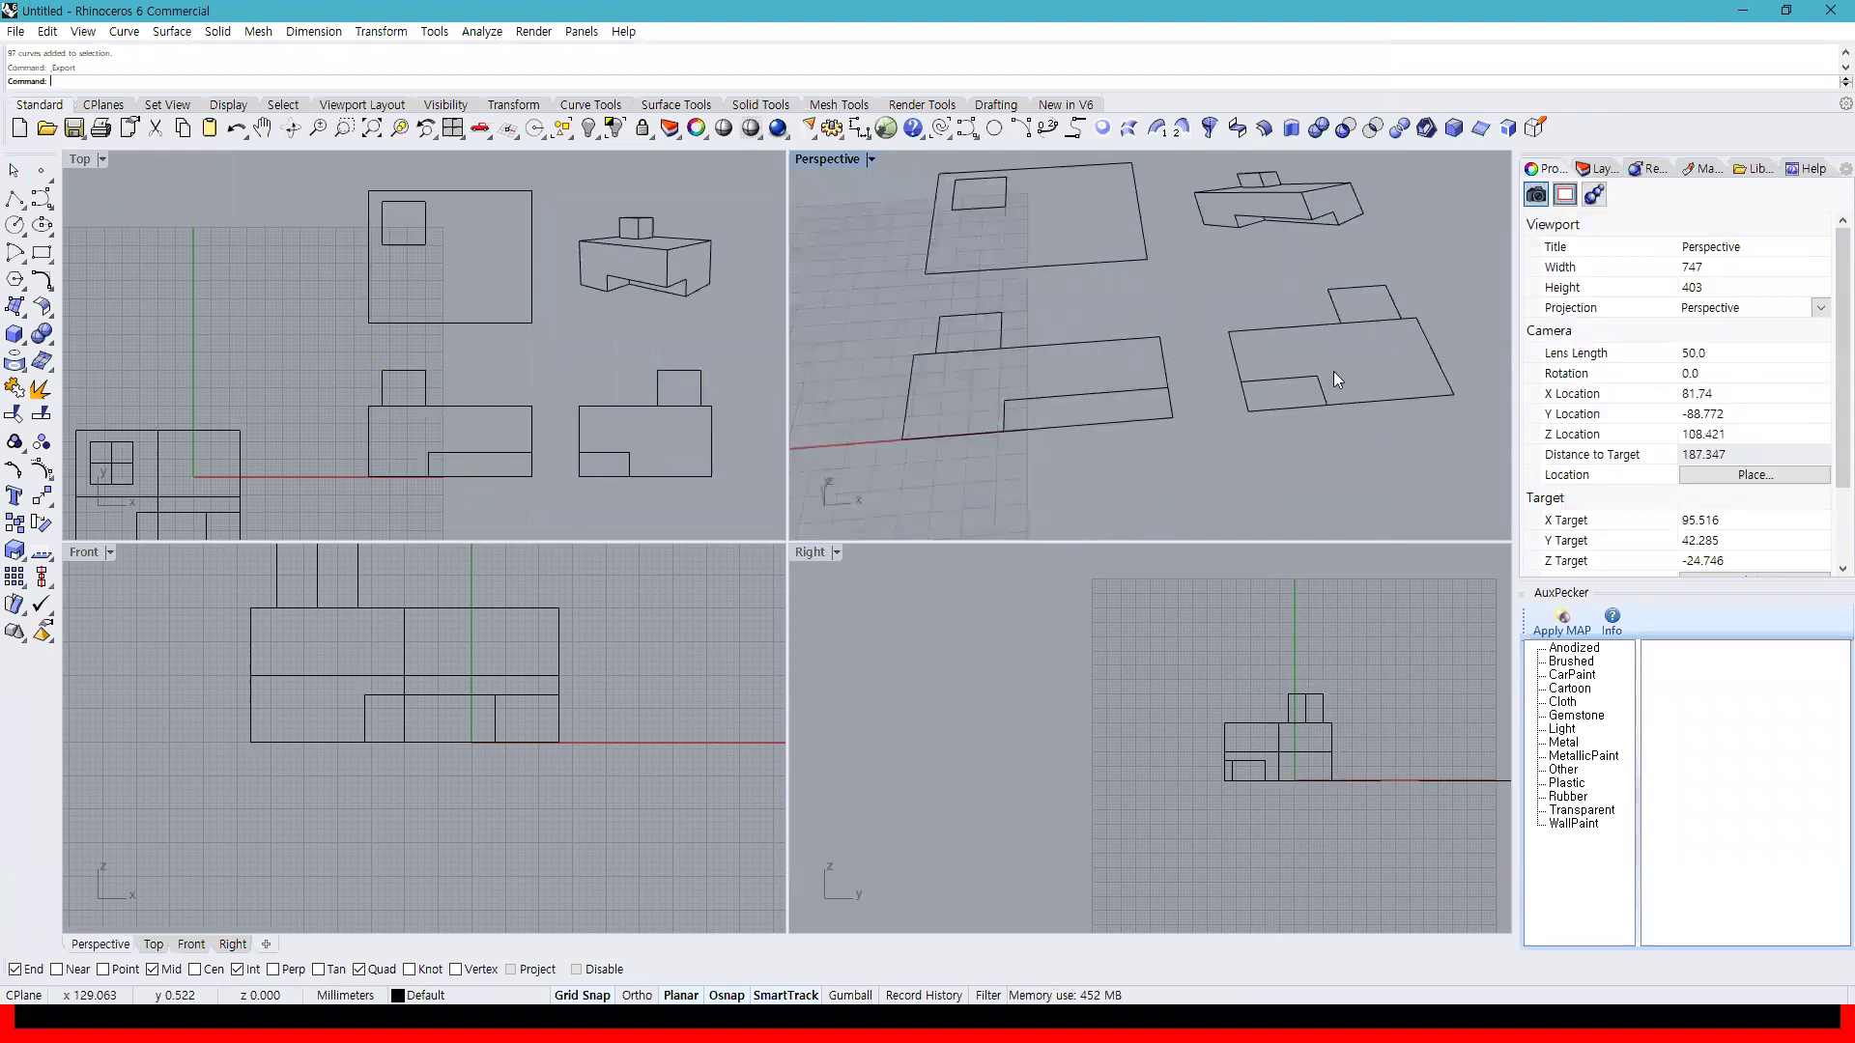
{"action": "right_click_drag", "start_coordinate": [1183, 433], "coordinate": [1149, 434]}
{"action": "scroll", "coordinate": [1150, 433], "scroll_direction": "down", "scroll_amount": 6}
{"action": "mouse_move", "coordinate": [950, 356]}
{"action": "right_mouse_down"}
{"action": "mouse_move", "coordinate": [906, 308]}
{"action": "mouse_move", "coordinate": [1172, 400]}
{"action": "right_mouse_up"}
Select the solid and change the Right viewport to the Left view
{"action": "left_click", "coordinate": [1146, 450]}
{"action": "right_click_drag", "start_coordinate": [1088, 622], "coordinate": [1102, 678]}
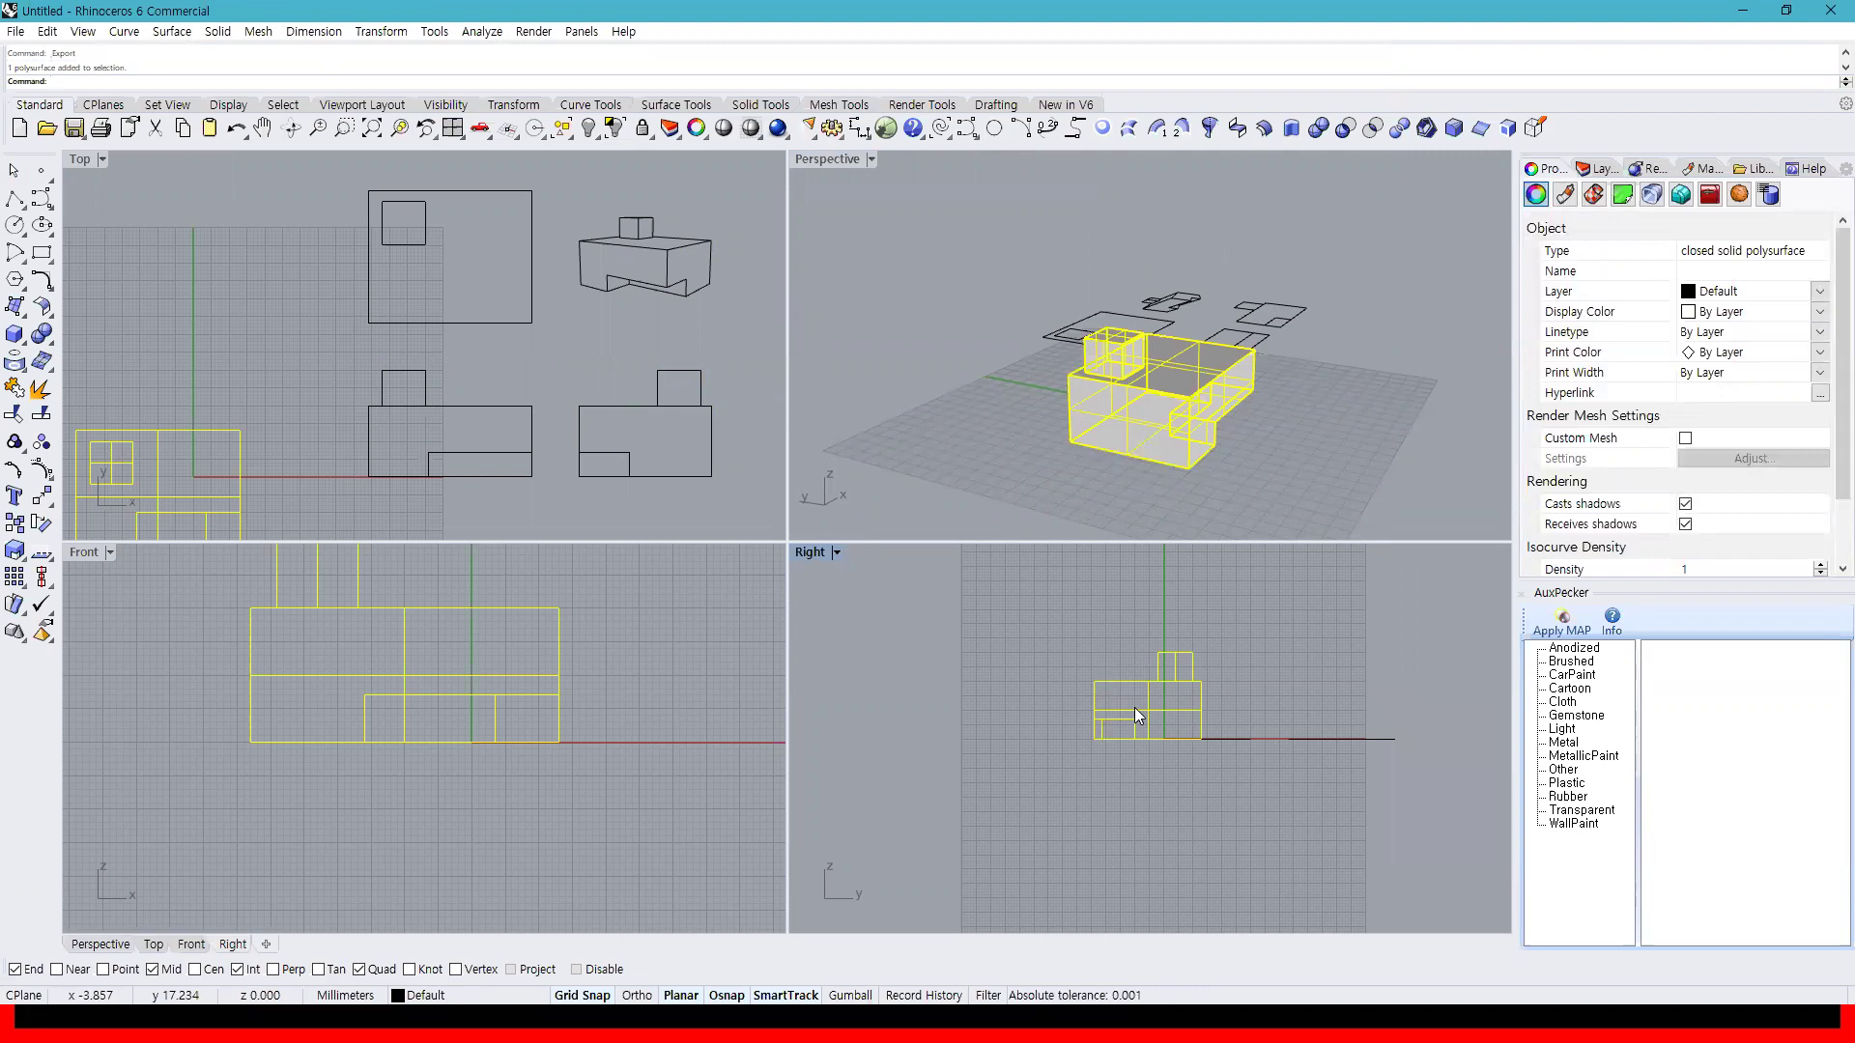
{"action": "left_click", "coordinate": [812, 554]}
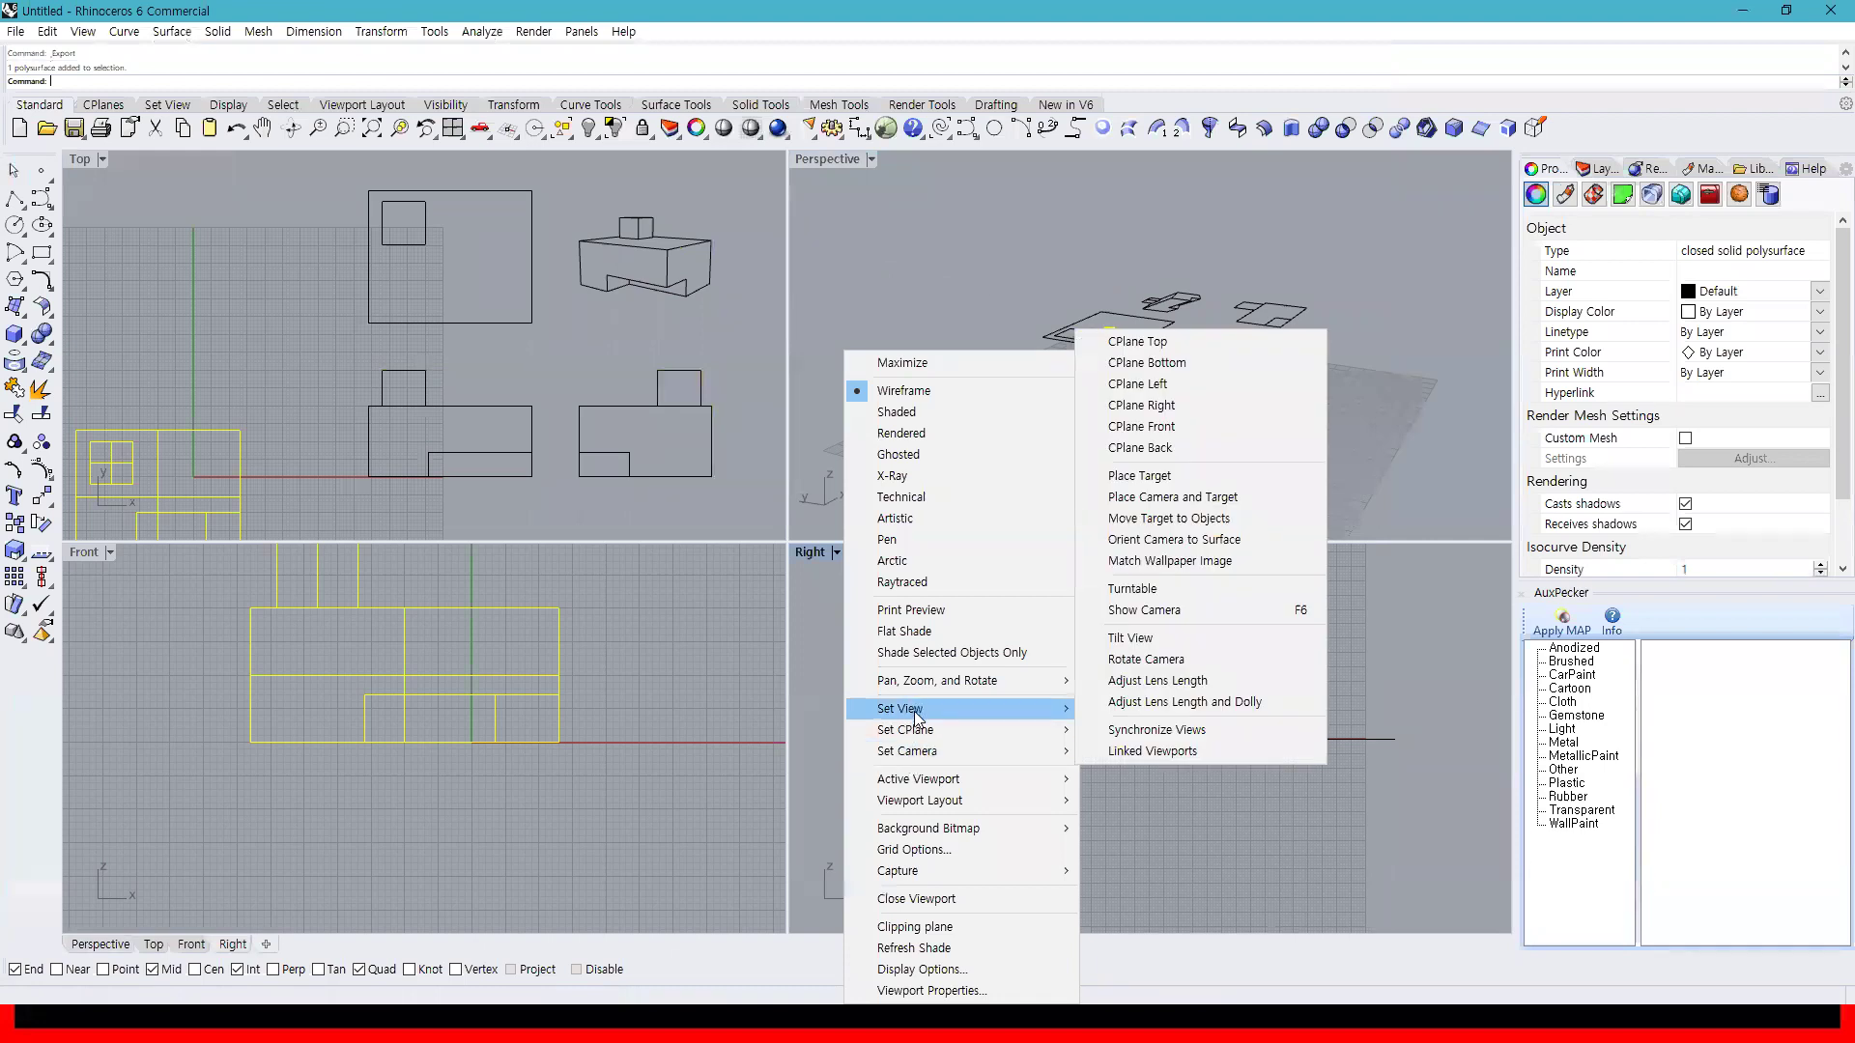
{"action": "mouse_move", "coordinate": [916, 717]}
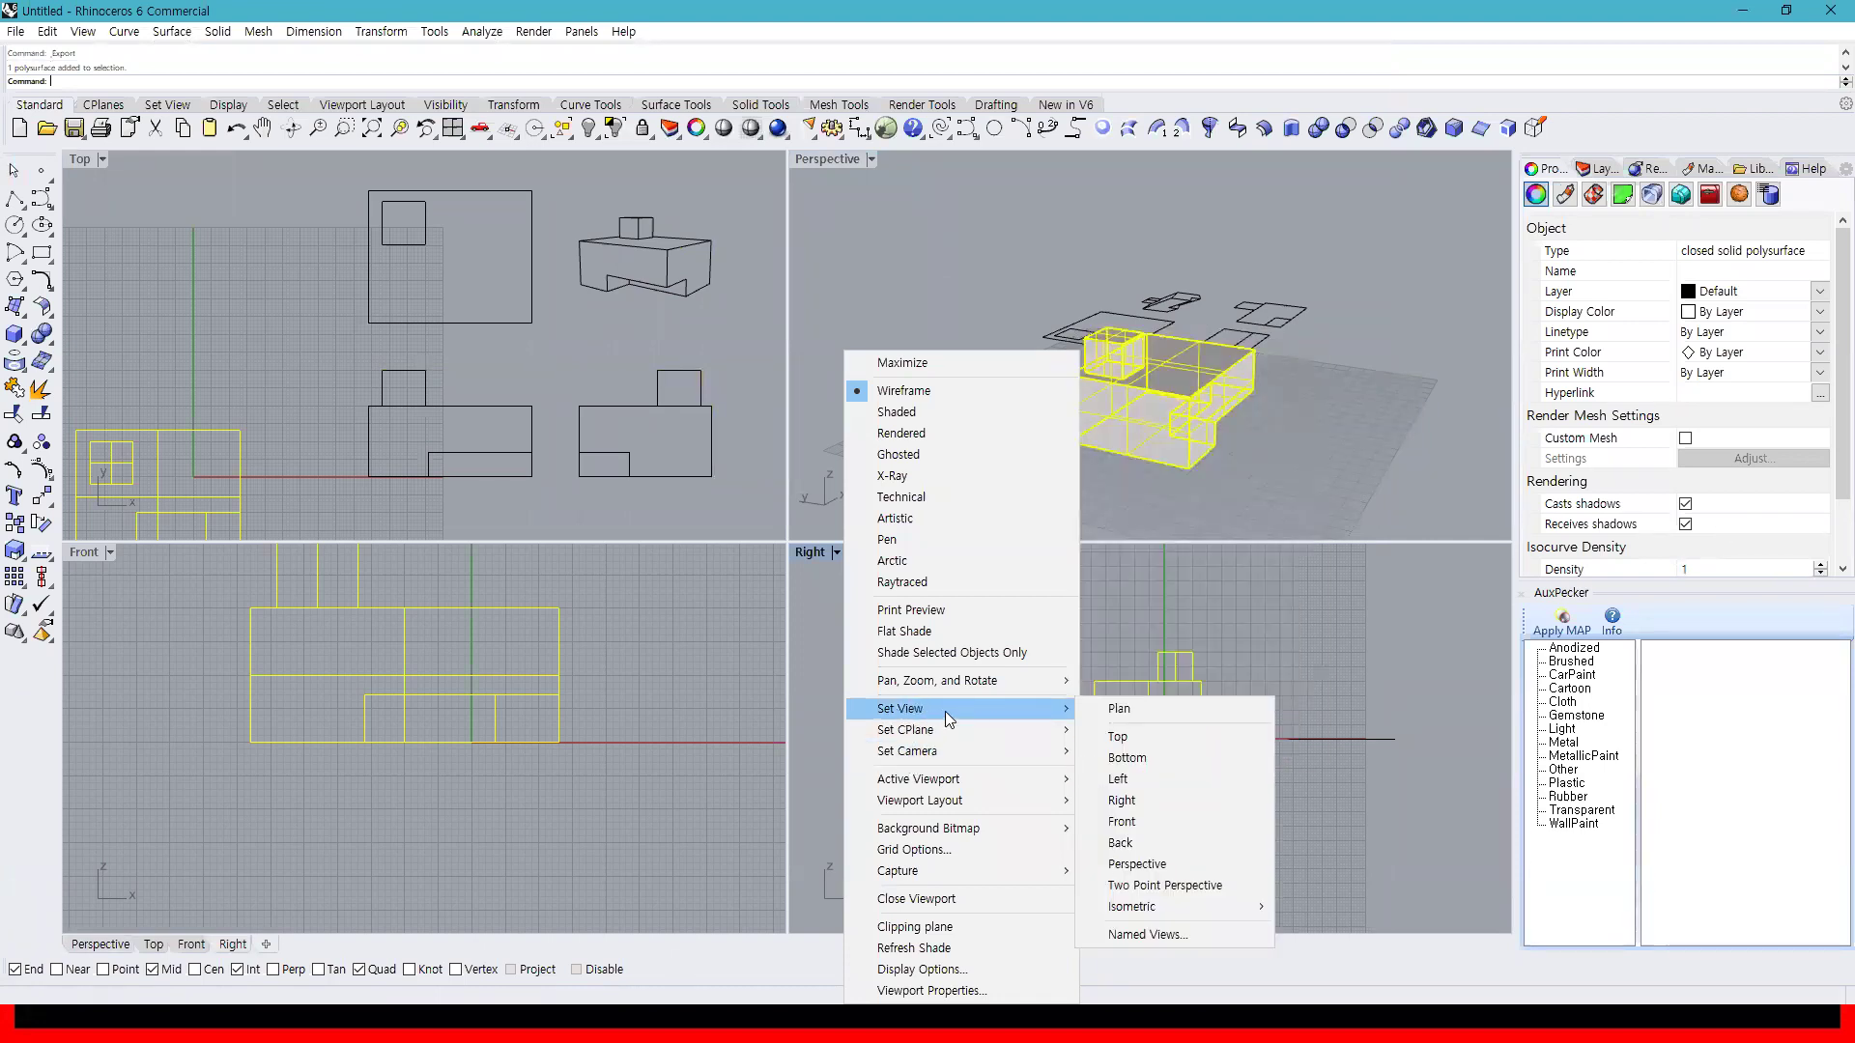
{"action": "left_click", "coordinate": [1118, 779]}
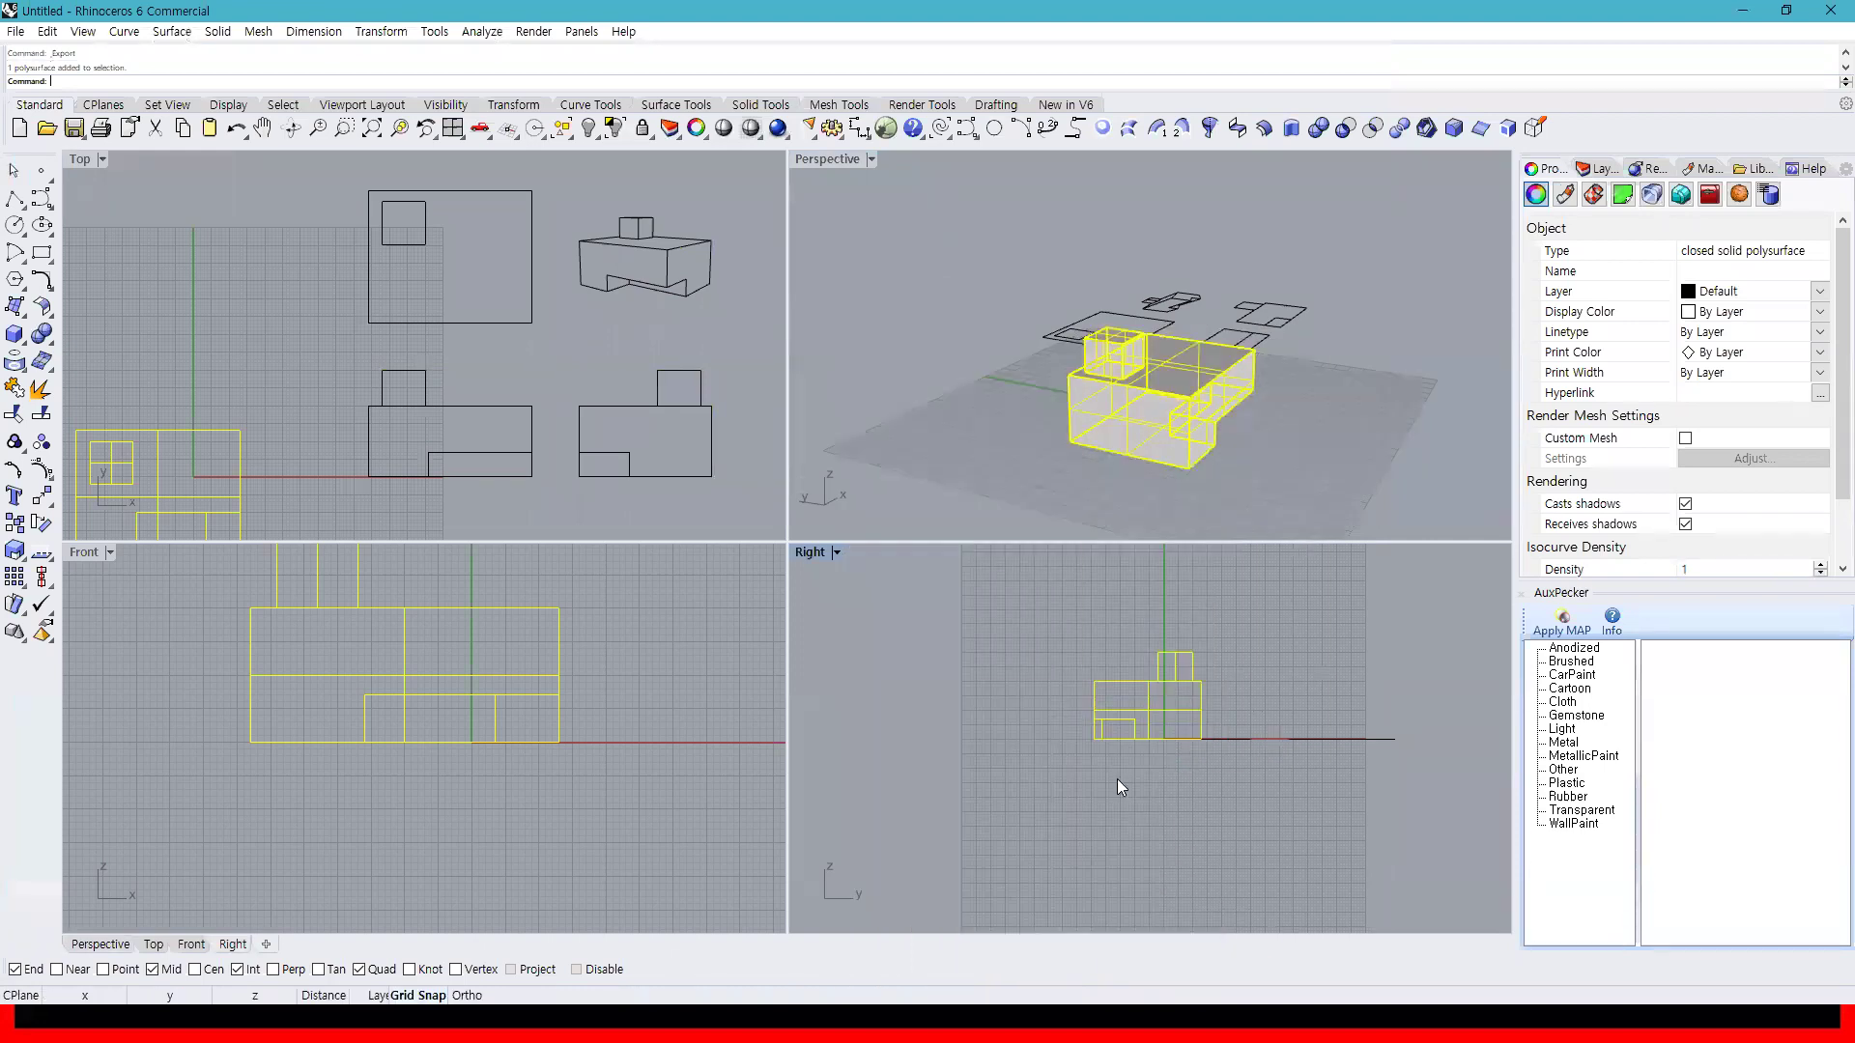
{"action": "scroll", "coordinate": [1153, 746], "scroll_direction": "up", "scroll_amount": 5}
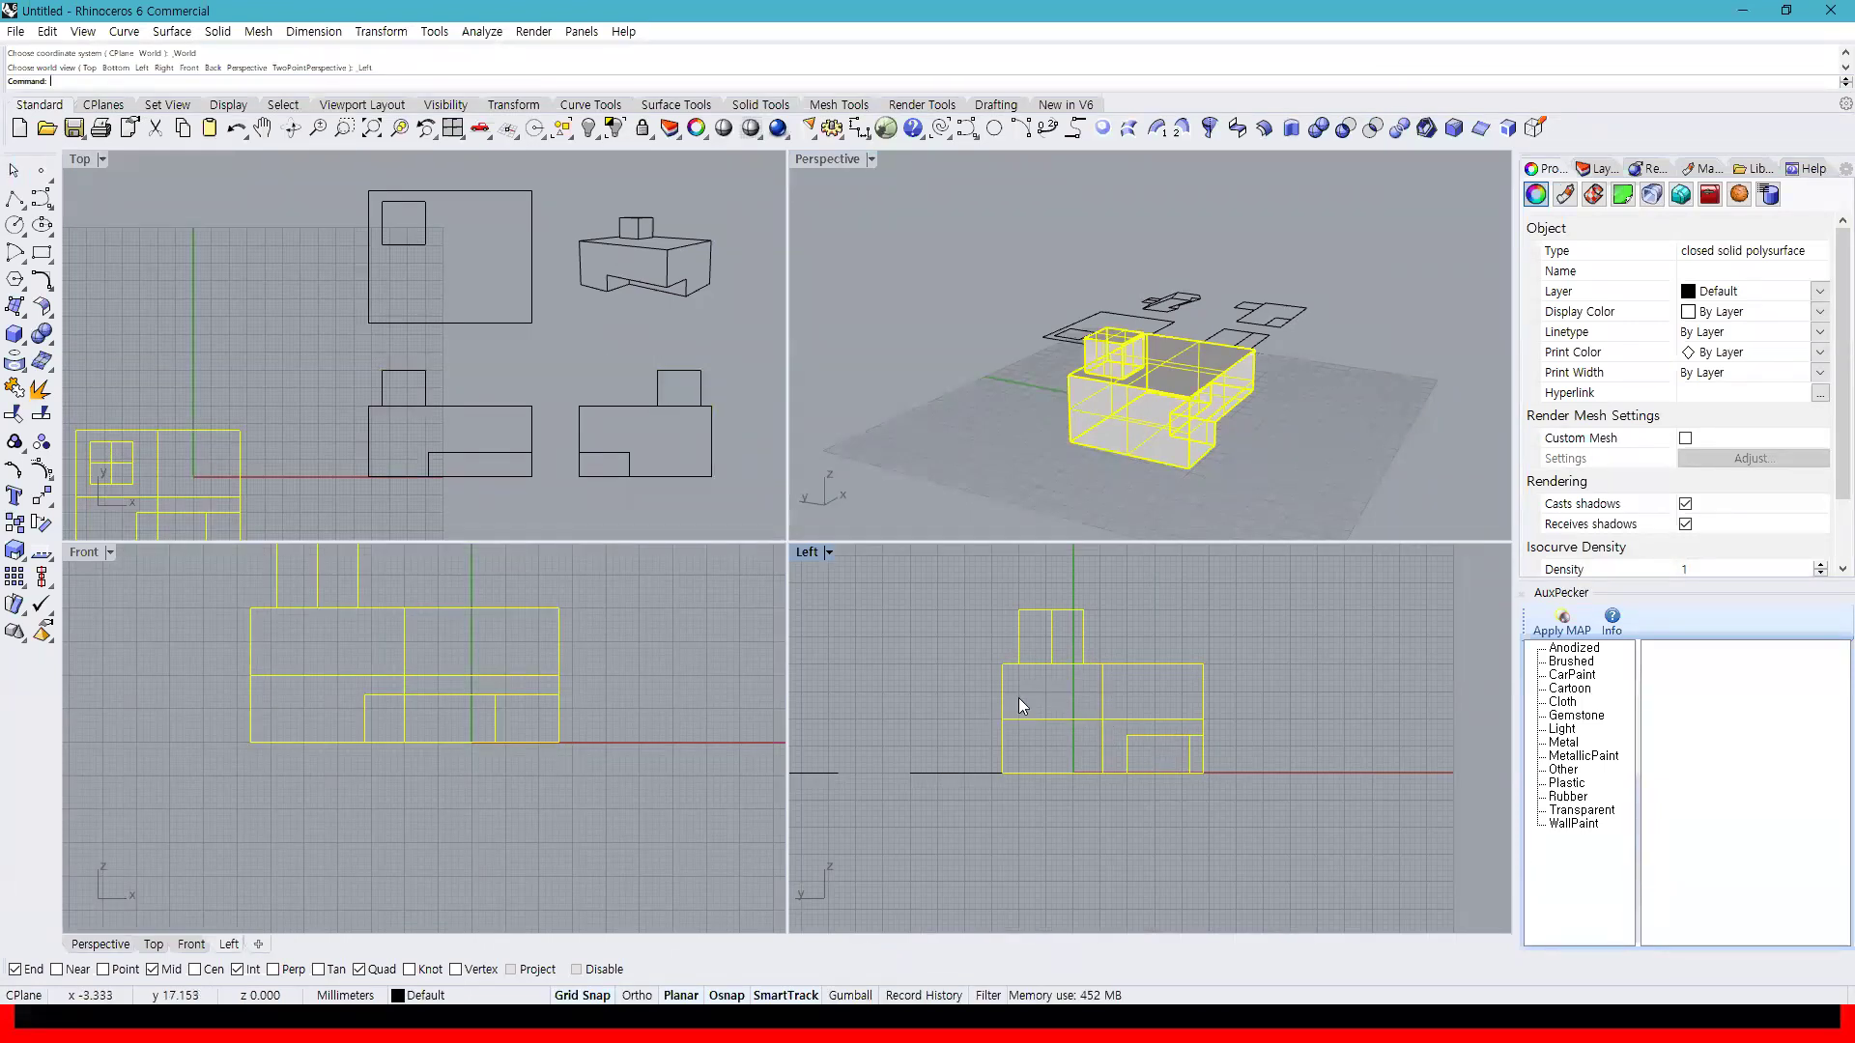
Generate a Make2D drawing of the Left view with View projection and place it to the left of the front drawing
{"action": "left_click", "coordinate": [1535, 128]}
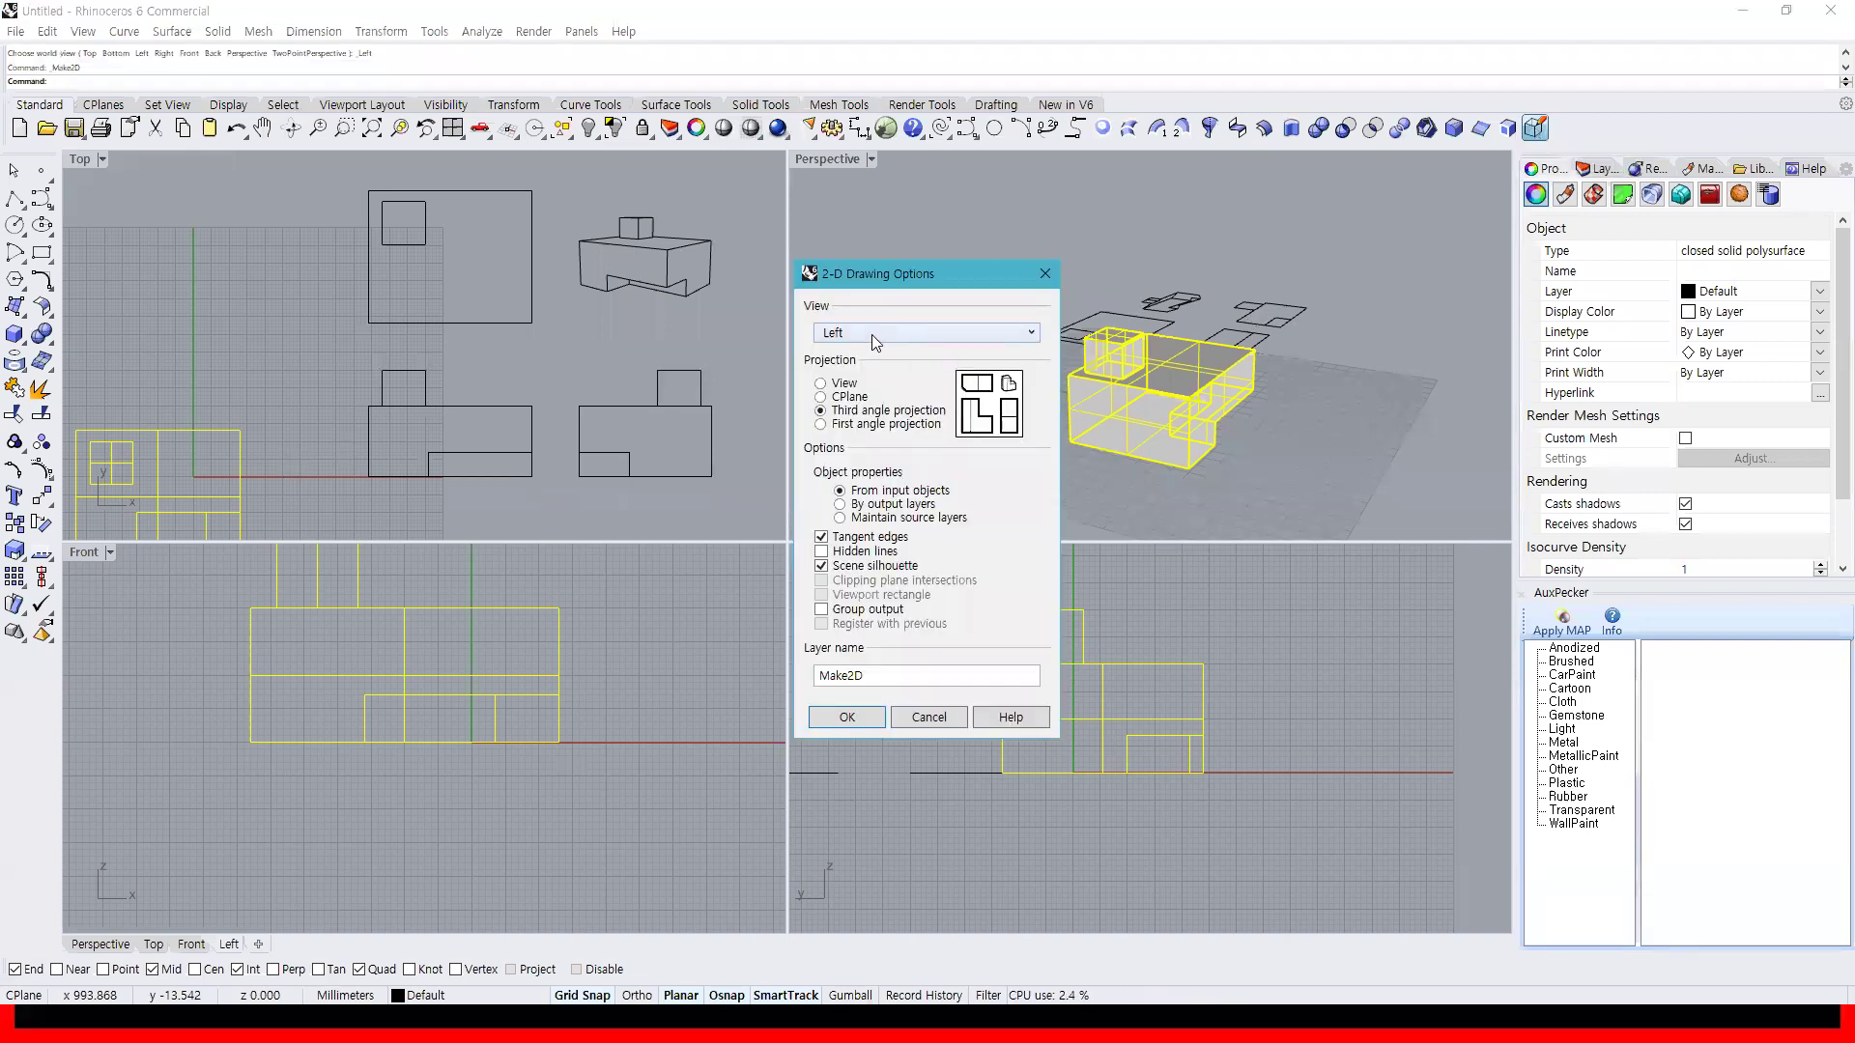
{"action": "left_click", "coordinate": [821, 383]}
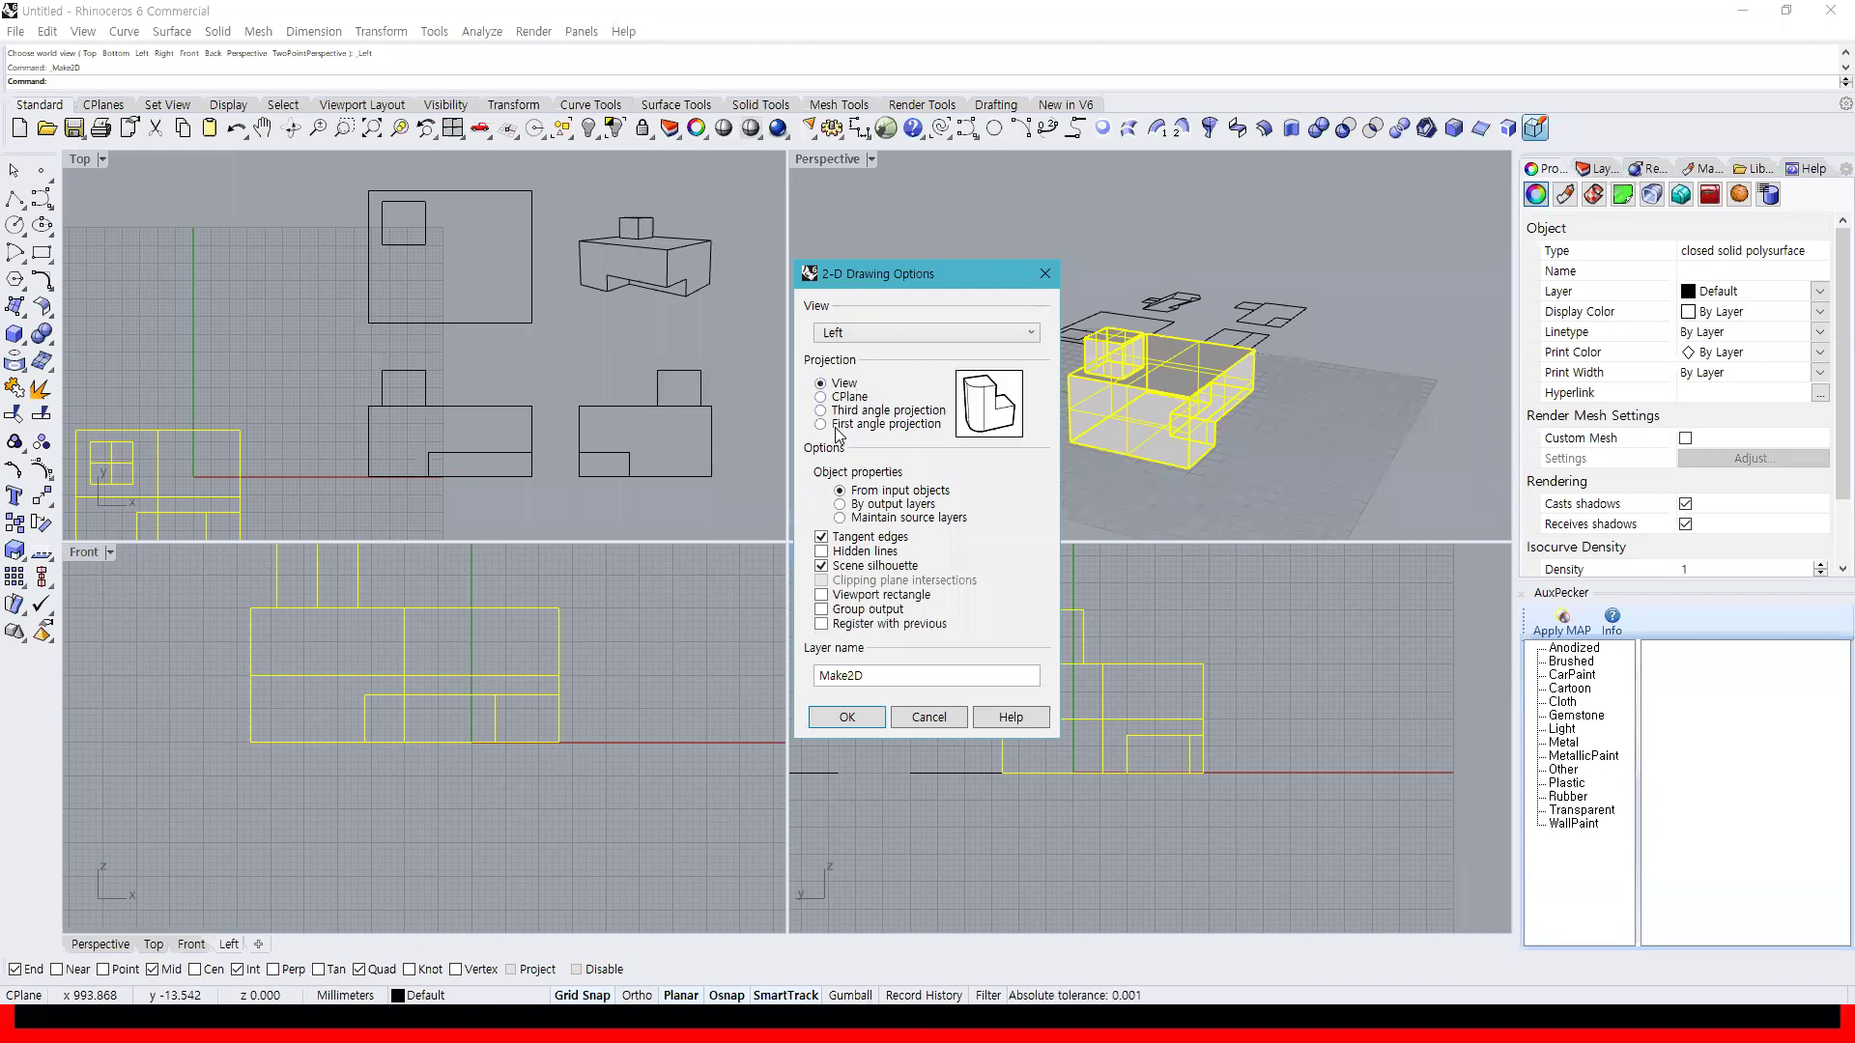
{"action": "left_click", "coordinate": [858, 720]}
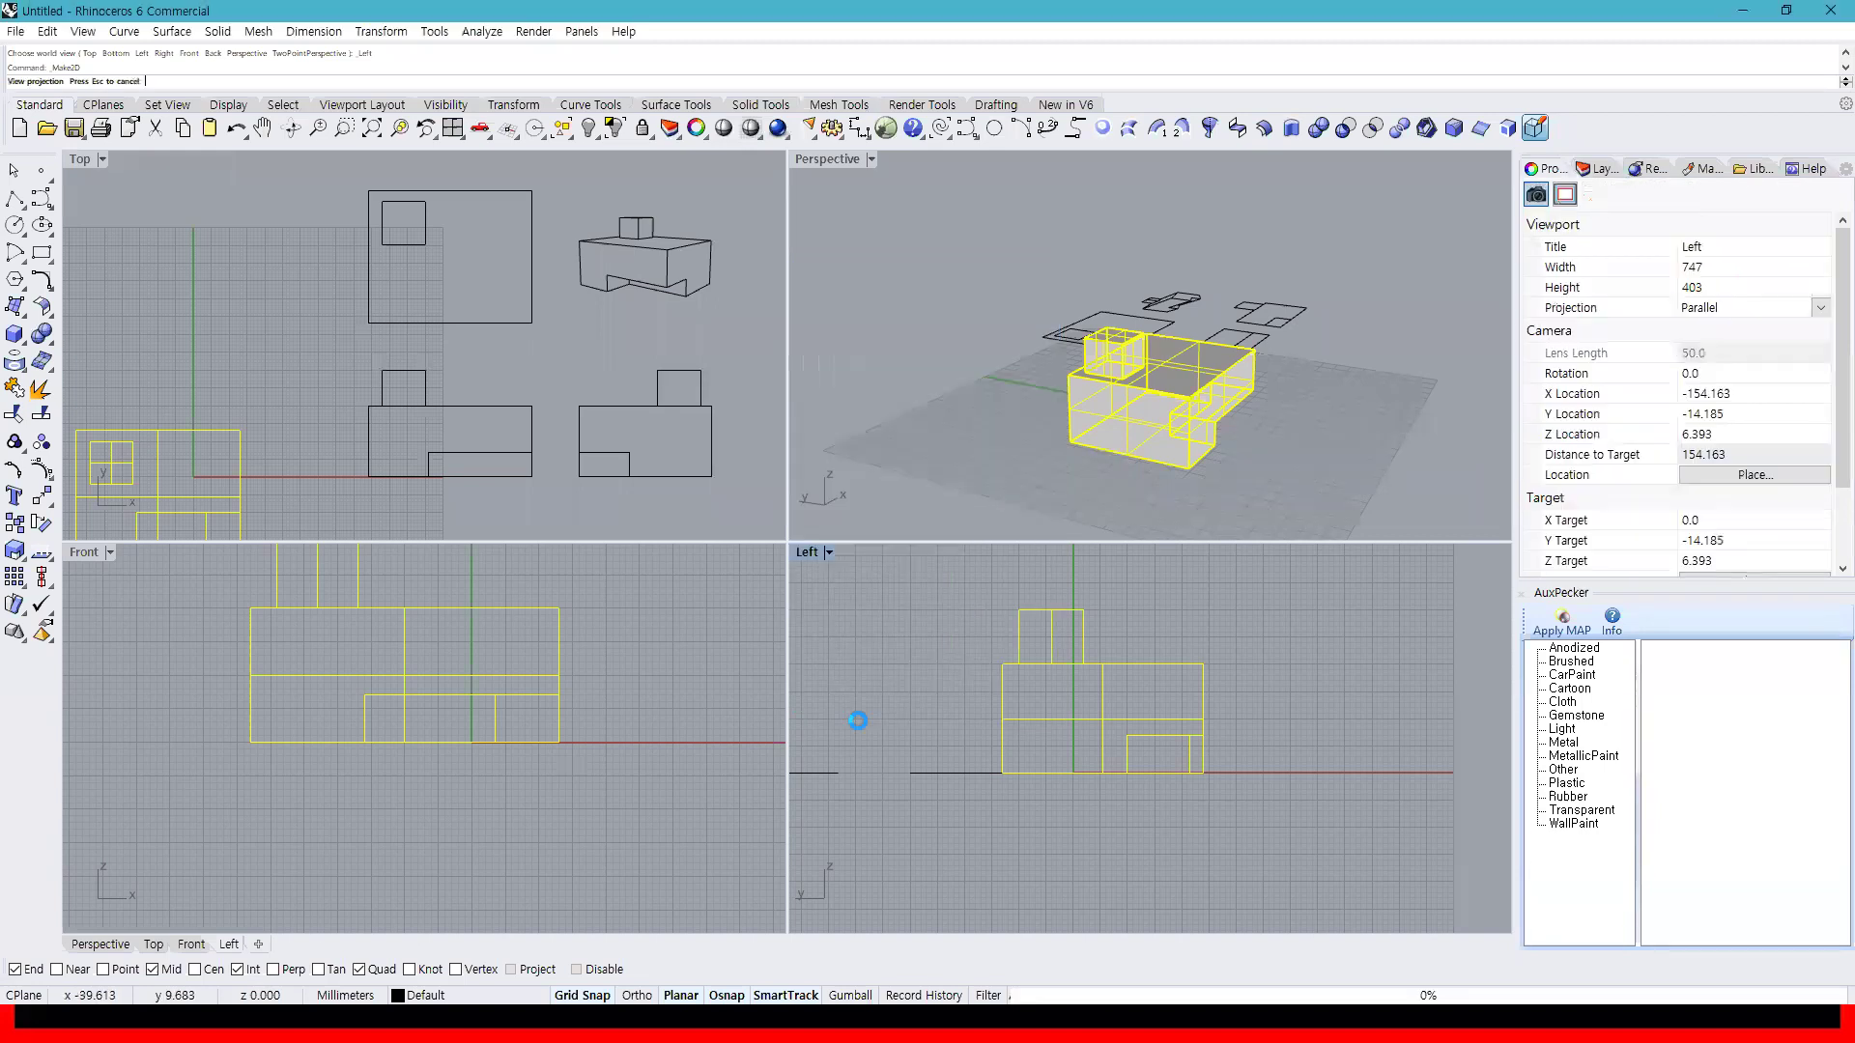
{"action": "right_click_drag", "start_coordinate": [585, 305], "coordinate": [583, 313]}
{"action": "left_click_drag", "start_coordinate": [570, 313], "coordinate": [443, 418]}
{"action": "scroll", "coordinate": [481, 440], "scroll_direction": "down", "scroll_amount": 3}
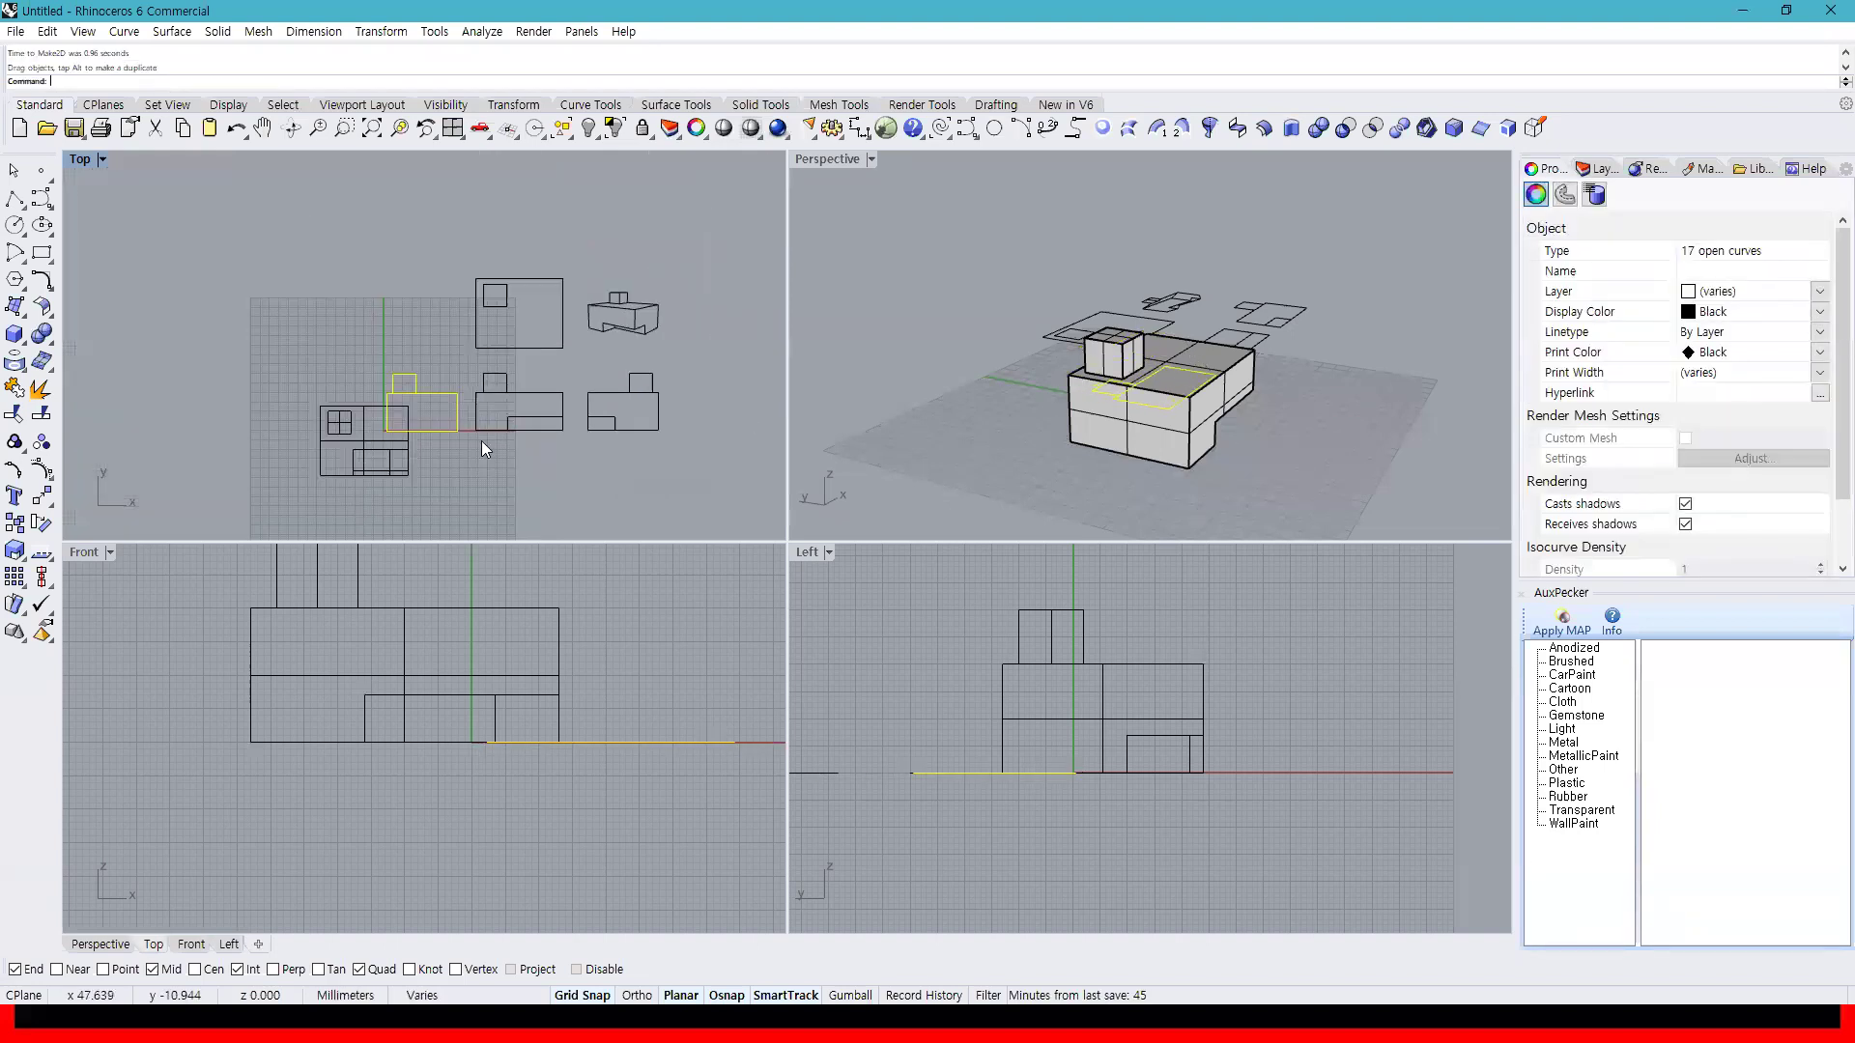
Select all the 2D drawings without the solid, move them farther from it in the Top view, and deselect them
{"action": "left_click_drag", "start_coordinate": [703, 467], "coordinate": [445, 263]}
{"action": "left_click", "coordinate": [705, 420]}
{"action": "left_click_drag", "start_coordinate": [693, 450], "coordinate": [374, 250]}
{"action": "left_click", "coordinate": [353, 406], "text": "ctrl"}
{"action": "left_click_drag", "start_coordinate": [444, 431], "coordinate": [598, 343]}
{"action": "left_click", "coordinate": [682, 388]}
{"action": "right_click_drag", "start_coordinate": [682, 387], "coordinate": [553, 452]}
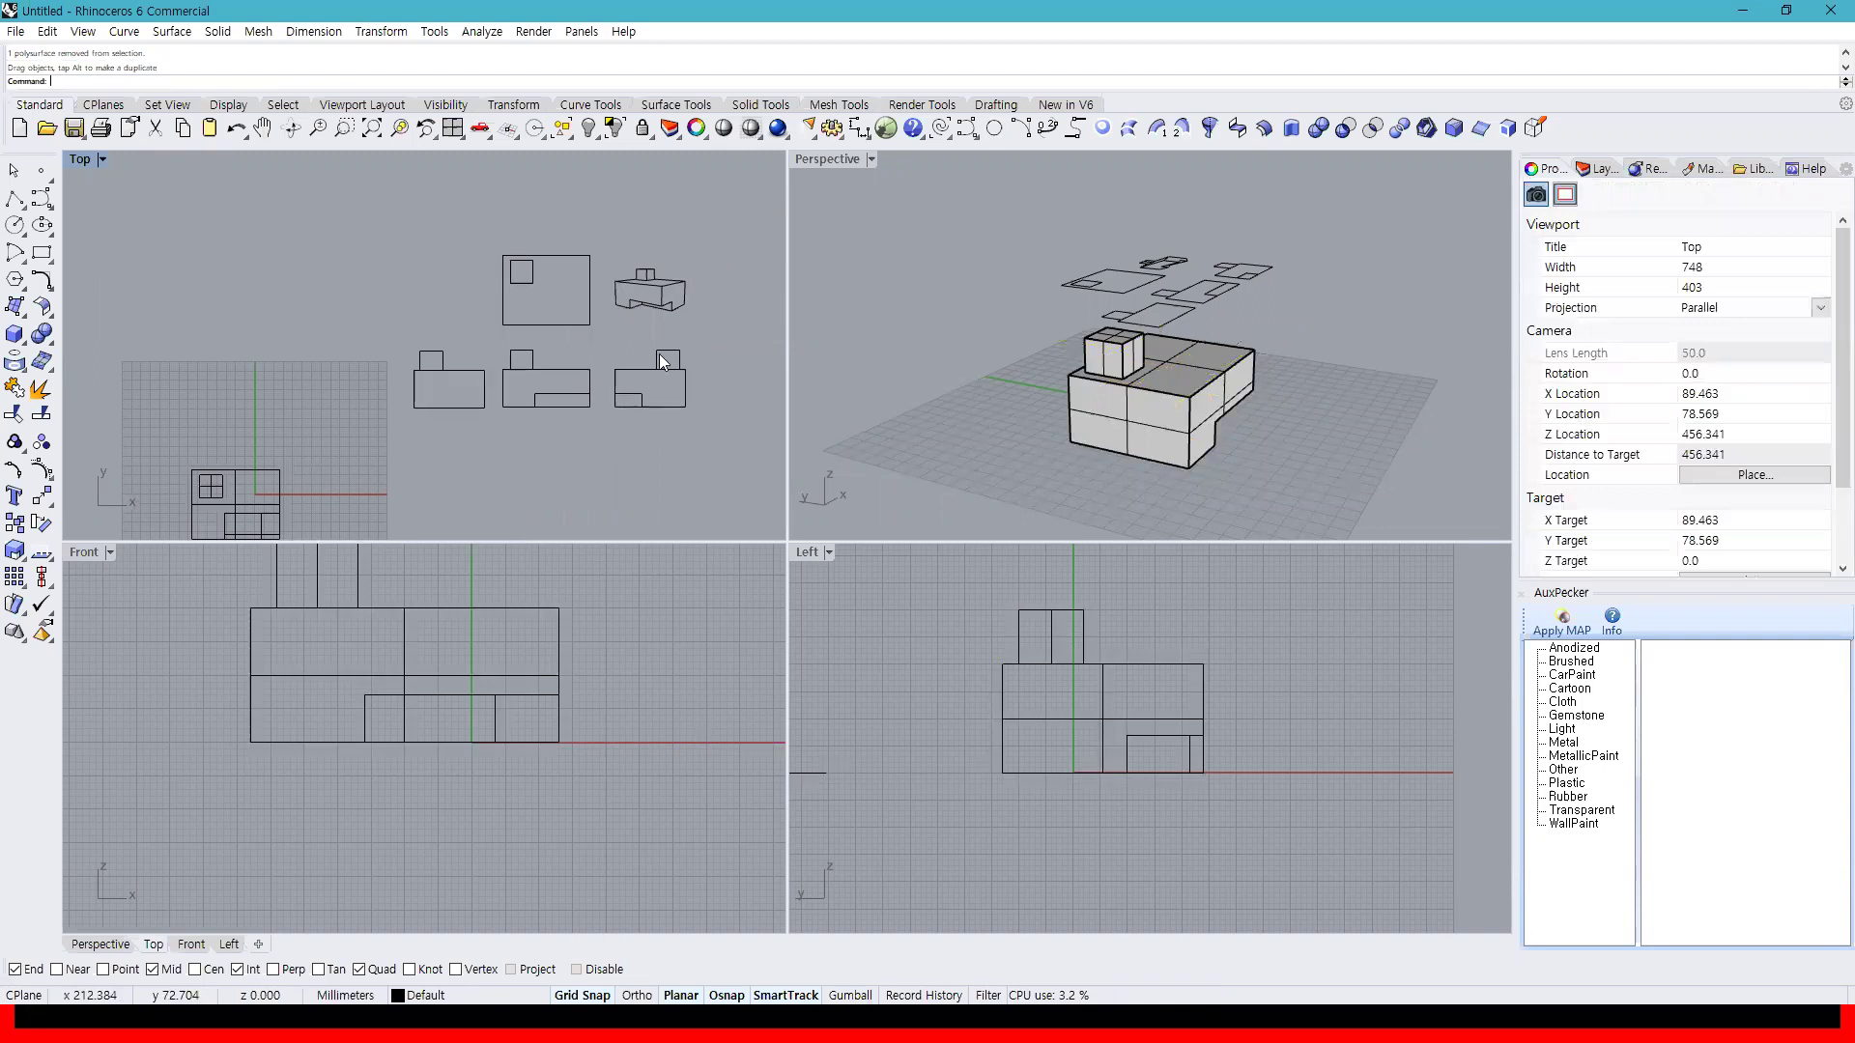
Select the solid after viewing its underside and change the Top viewport to the Bottom view
{"action": "right_click_drag", "start_coordinate": [1165, 466], "coordinate": [1198, 290]}
{"action": "right_click_drag", "start_coordinate": [933, 277], "coordinate": [1053, 379]}
{"action": "left_click", "coordinate": [1053, 378]}
{"action": "right_click_drag", "start_coordinate": [426, 471], "coordinate": [587, 347]}
{"action": "scroll", "coordinate": [456, 389], "scroll_direction": "up", "scroll_amount": 5}
{"action": "left_click", "coordinate": [81, 161]}
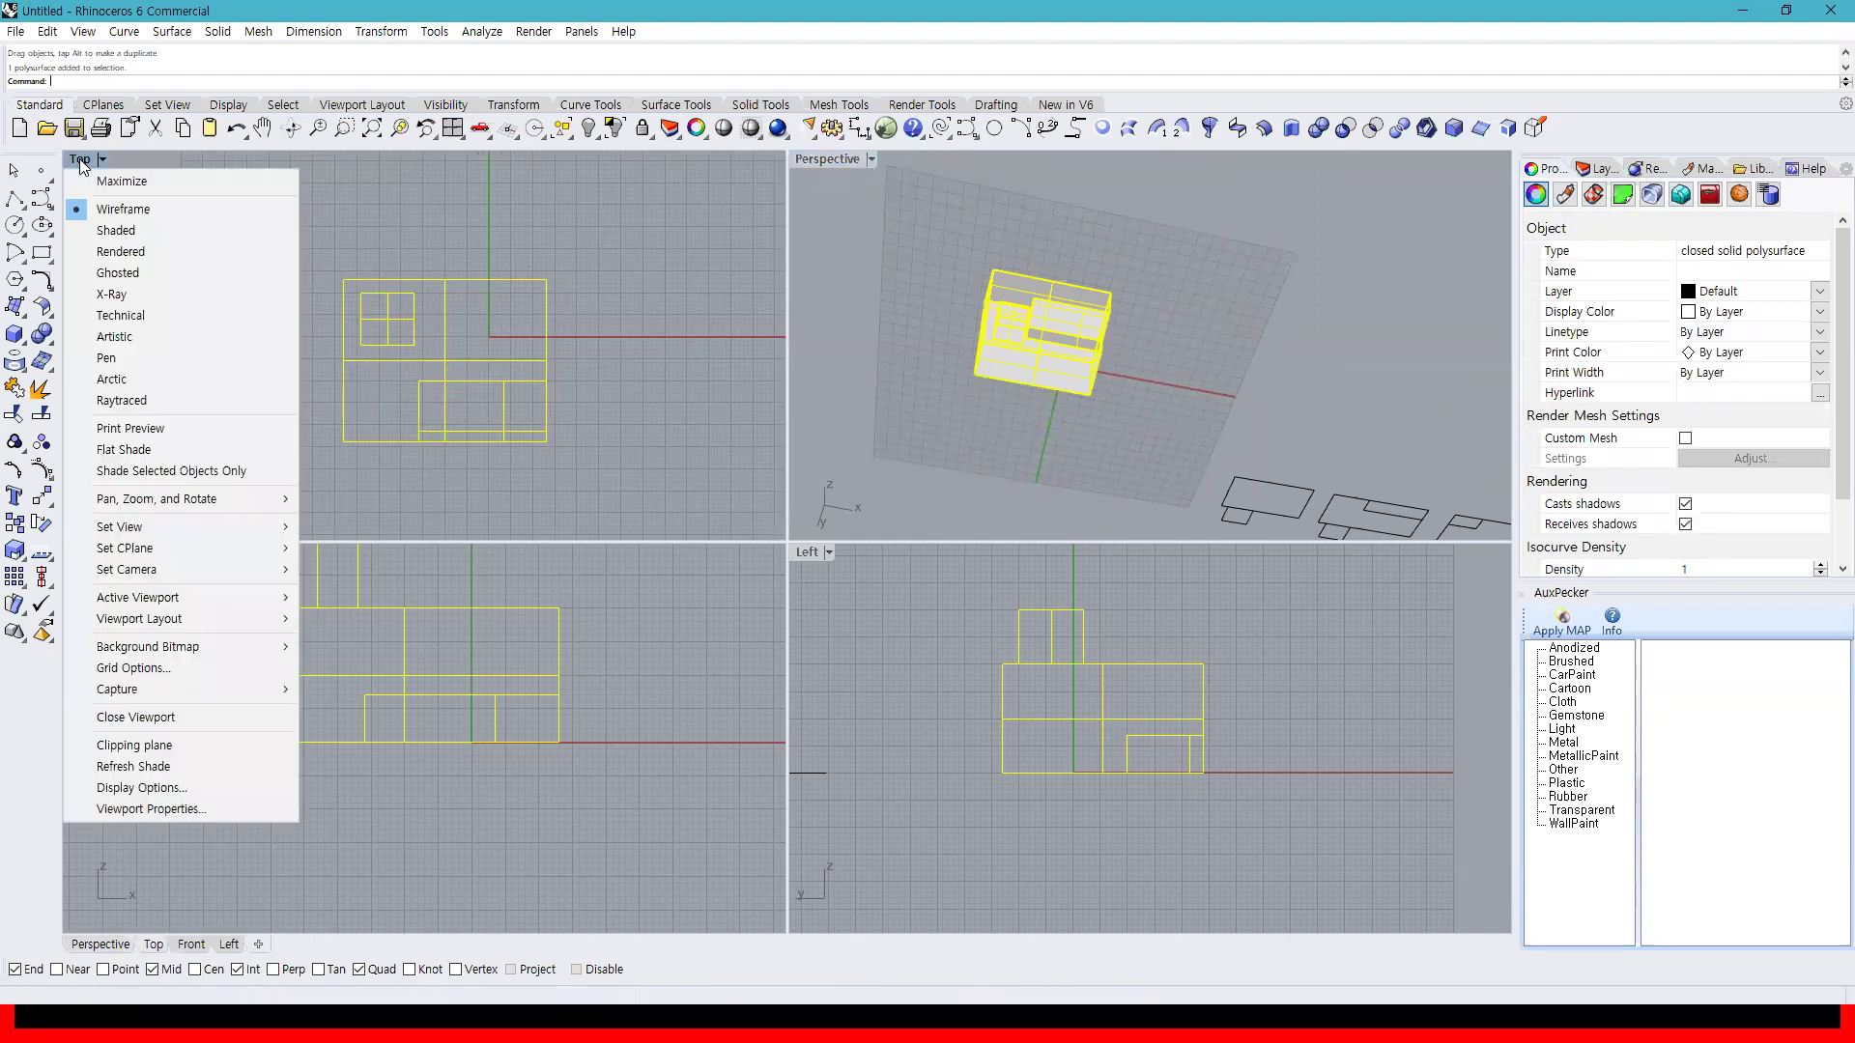
{"action": "mouse_move", "coordinate": [169, 522]}
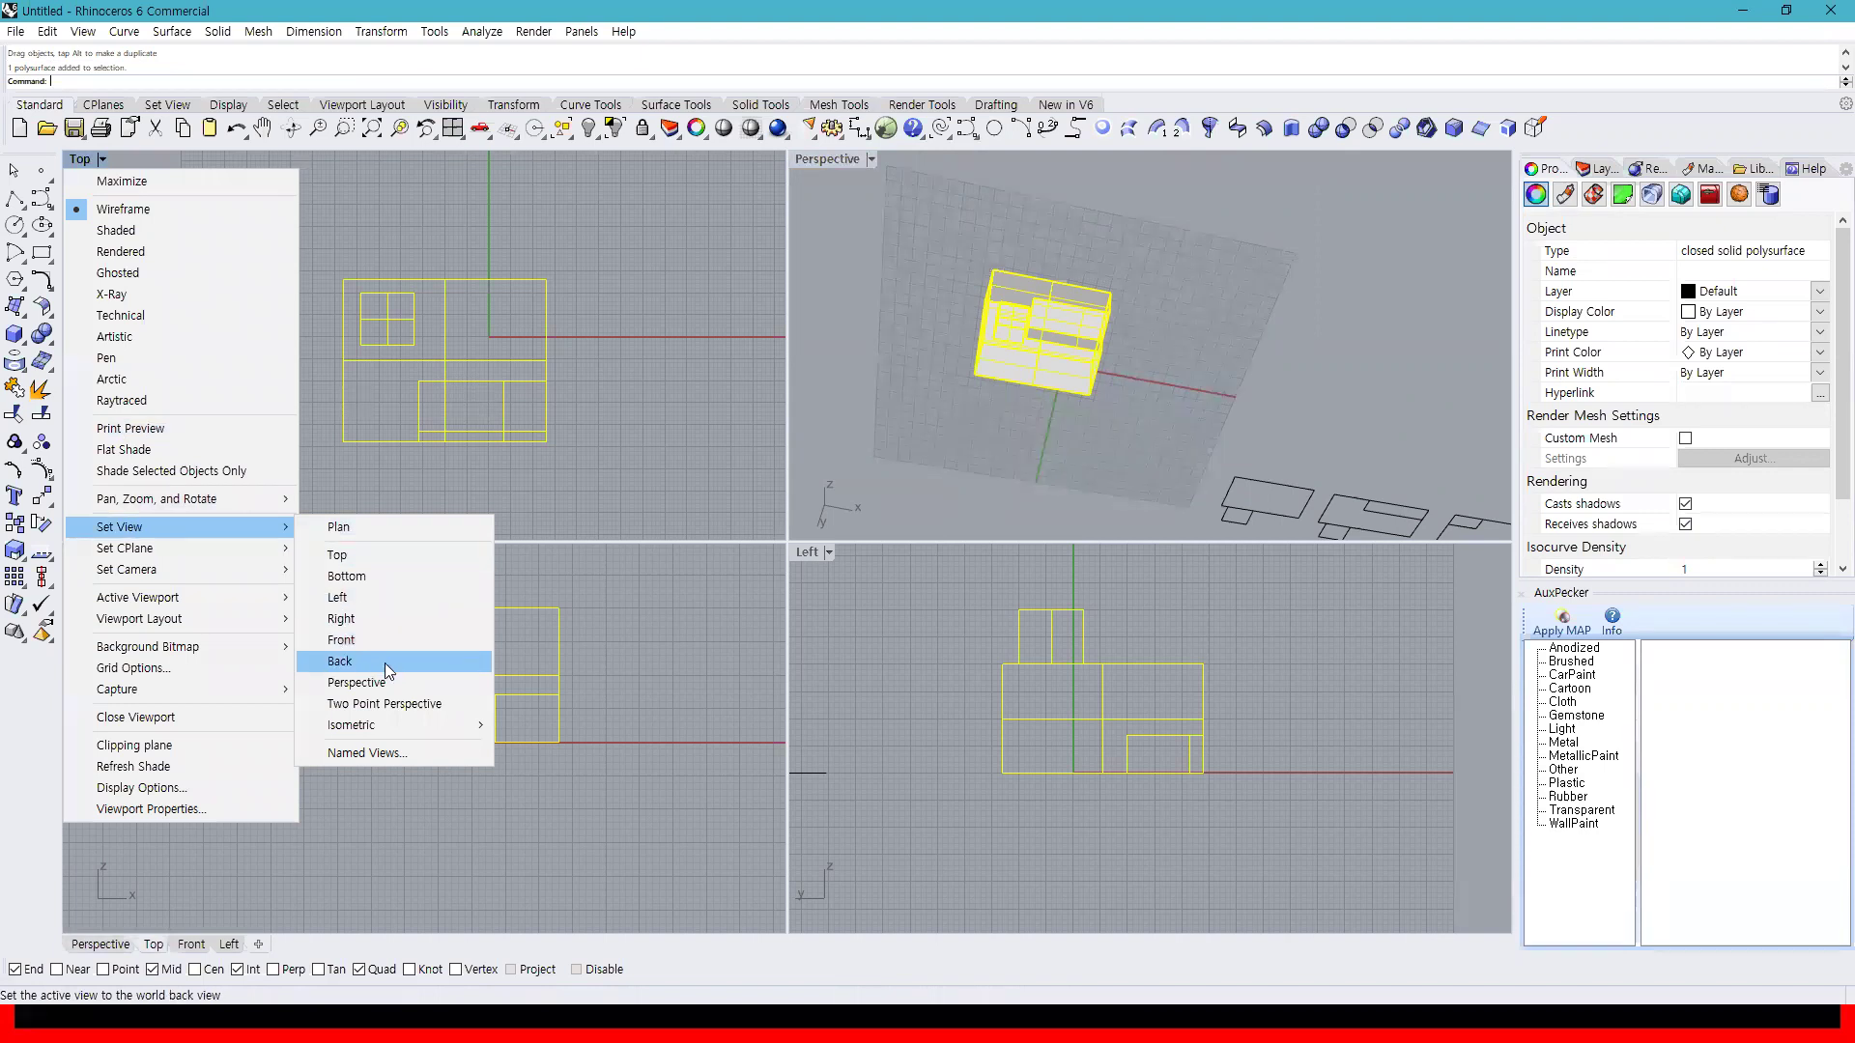
{"action": "left_click", "coordinate": [394, 575]}
{"action": "right_click_drag", "start_coordinate": [521, 435], "coordinate": [500, 471]}
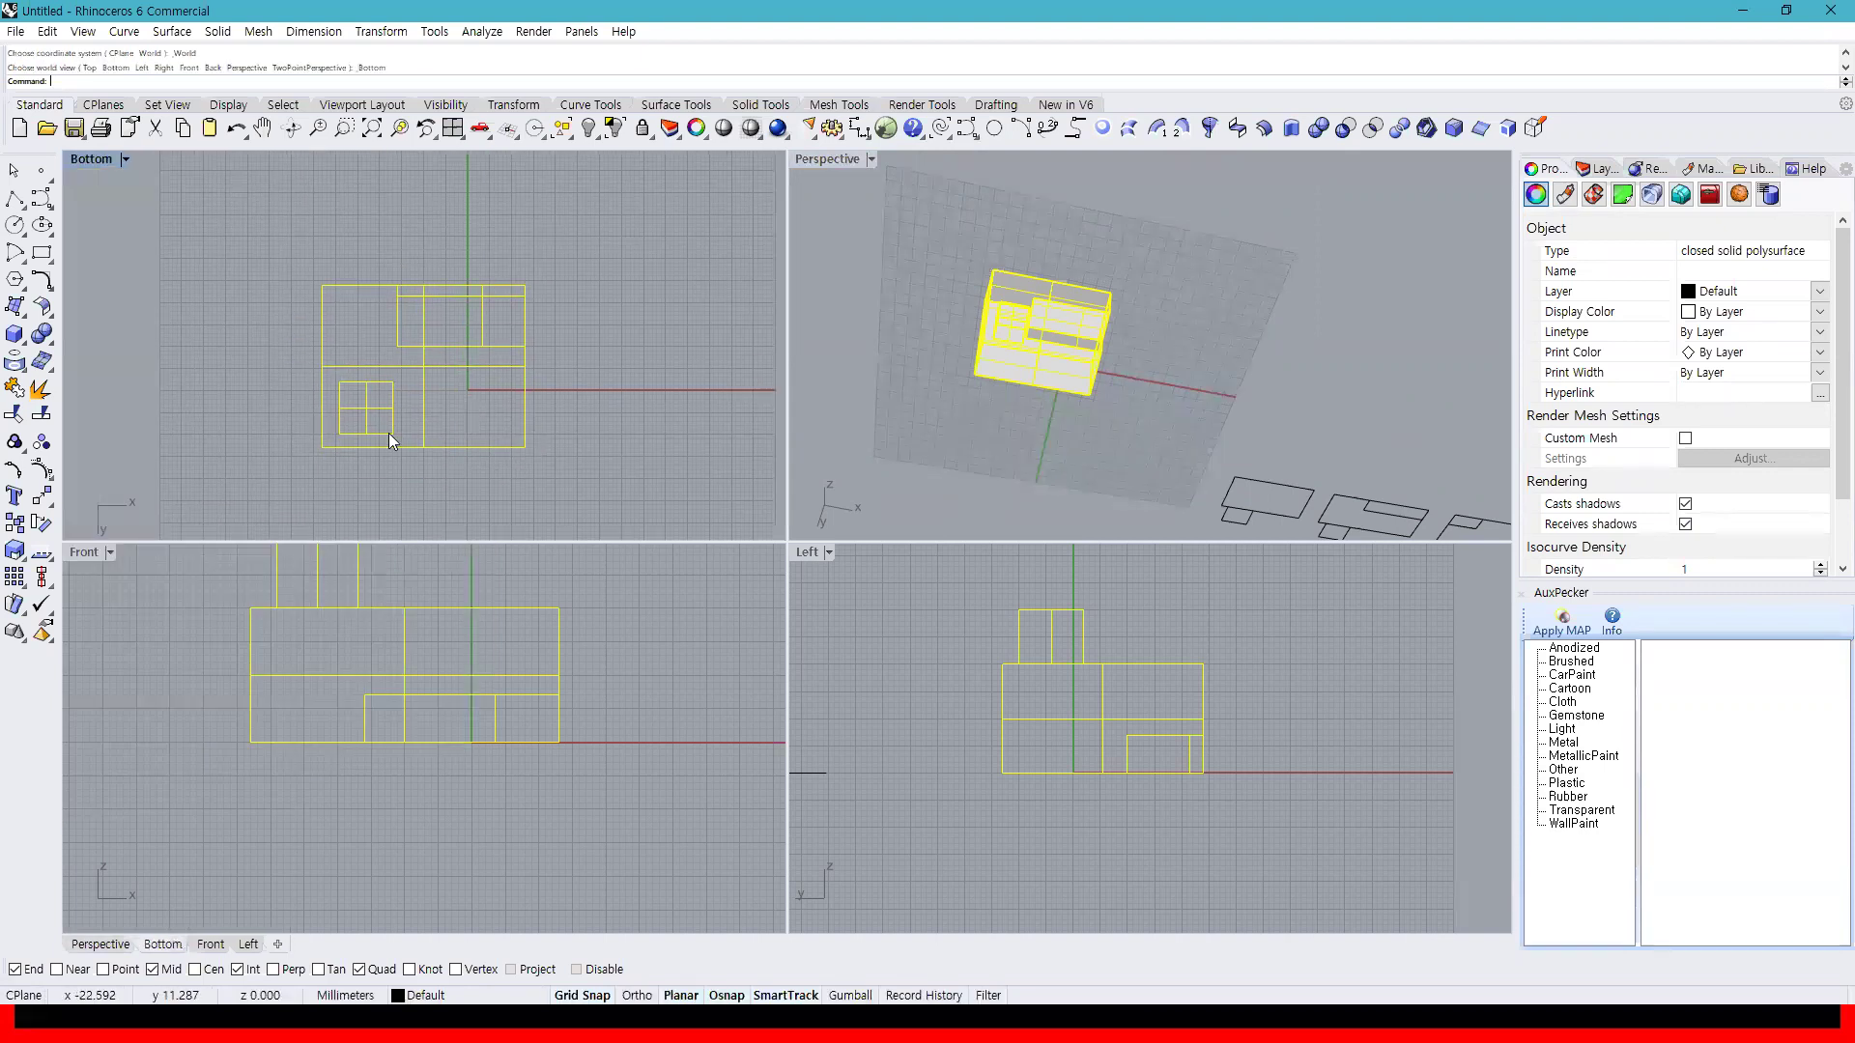
Generate a Make2D drawing of the Bottom view with View projection and align it with the front drawing, opposite the top drawing
{"action": "left_click", "coordinate": [1538, 129]}
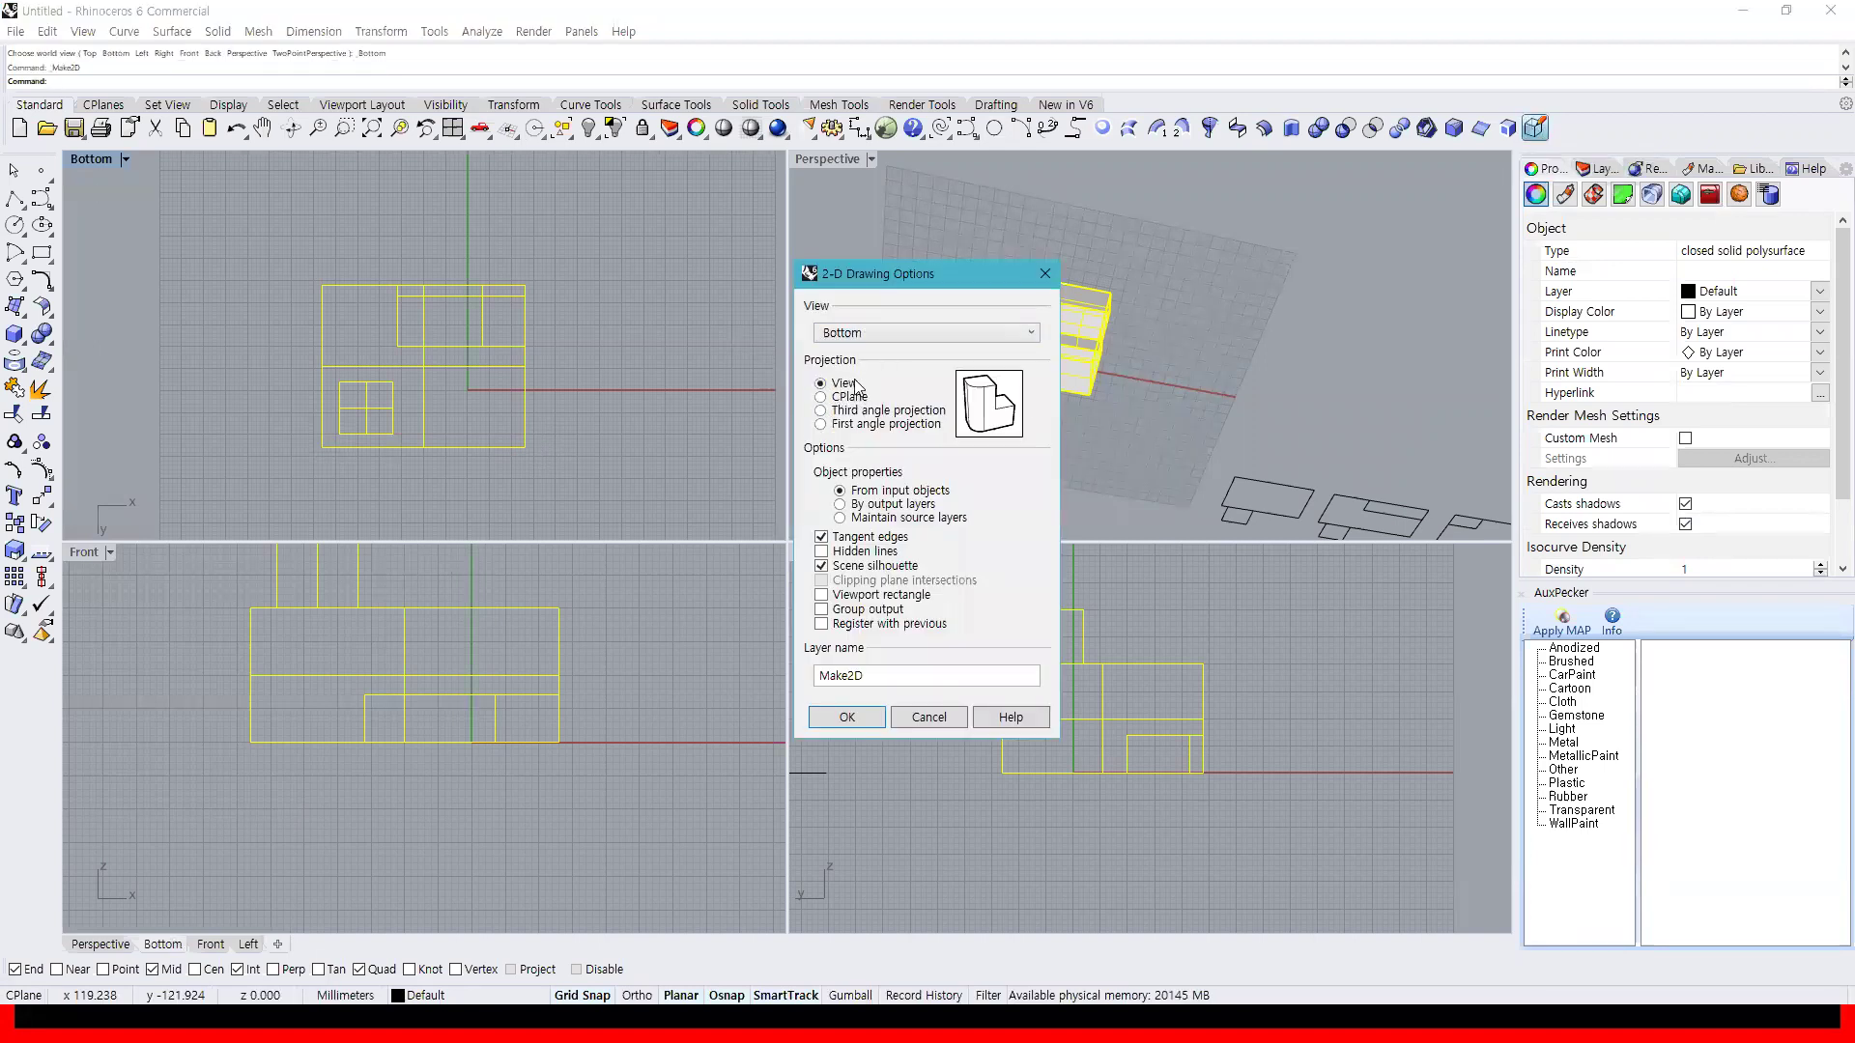
{"action": "left_click", "coordinate": [864, 718]}
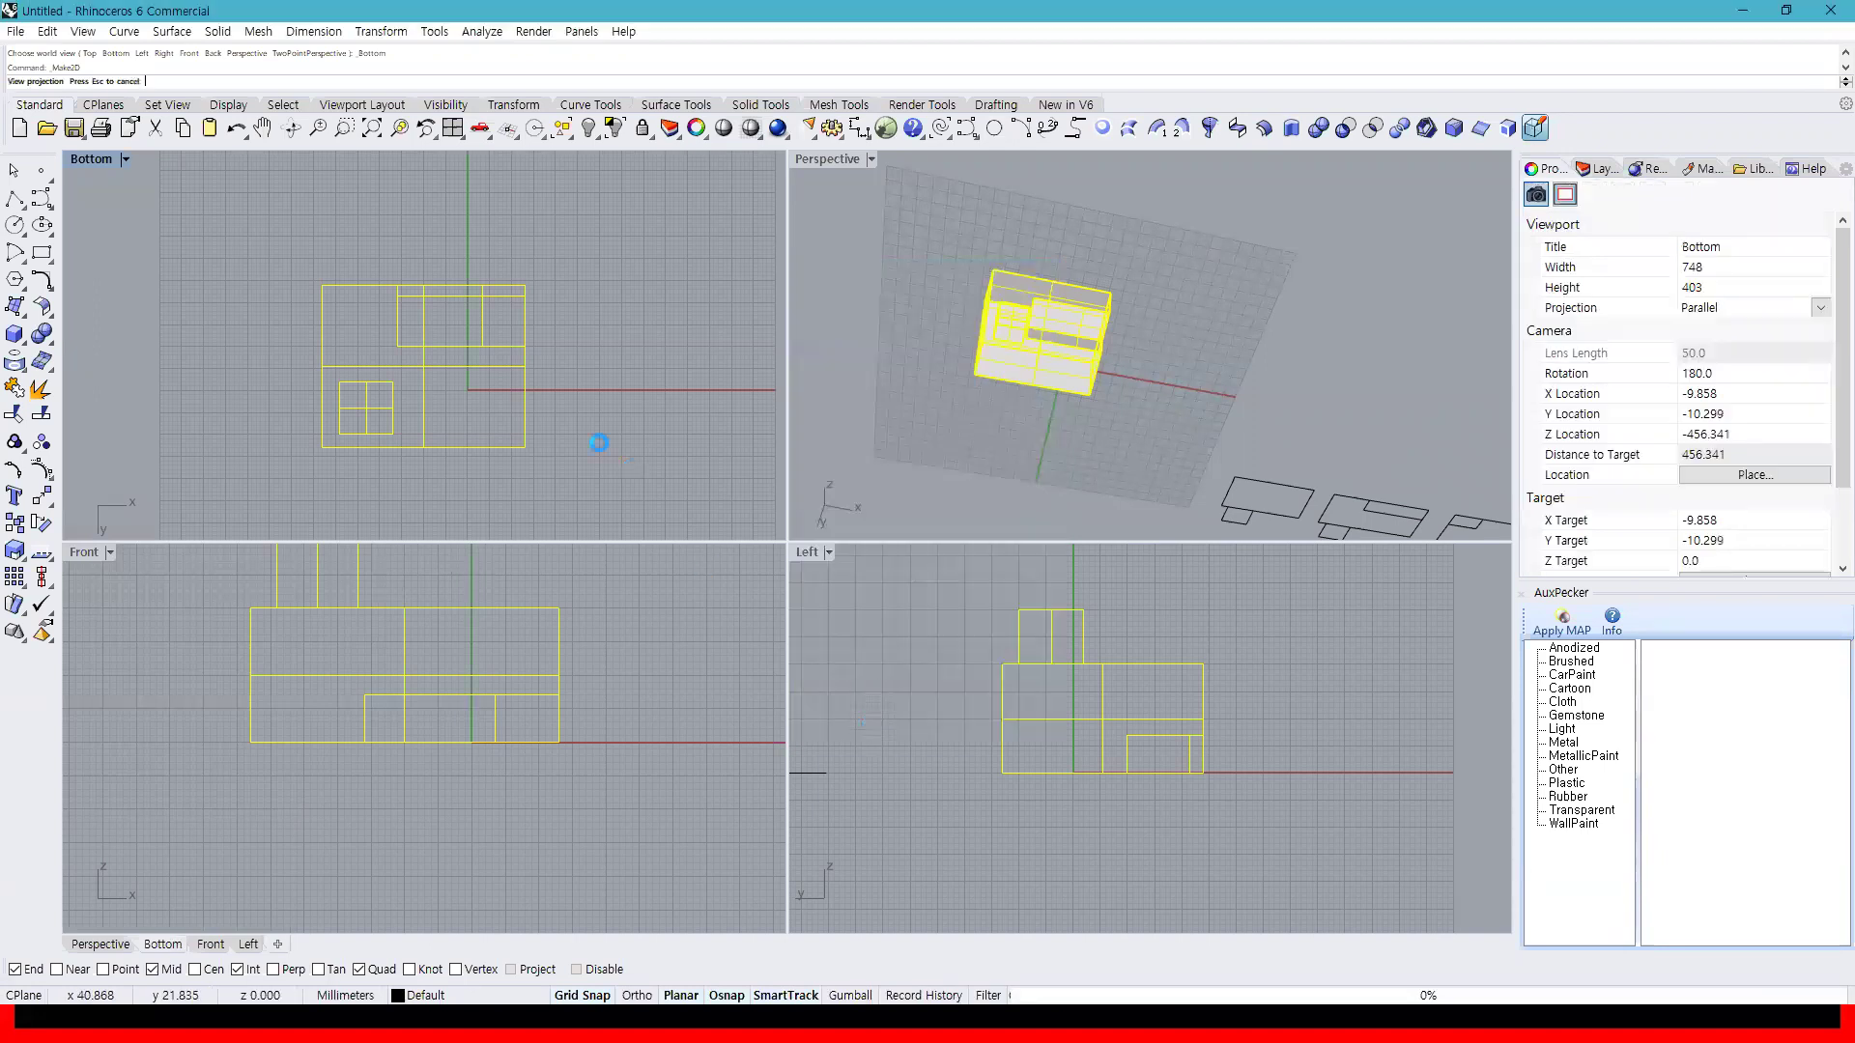
{"action": "scroll", "coordinate": [545, 460], "scroll_direction": "down", "scroll_amount": 8}
{"action": "left_click_drag", "start_coordinate": [464, 345], "coordinate": [599, 285]}
{"action": "left_click", "coordinate": [672, 313]}
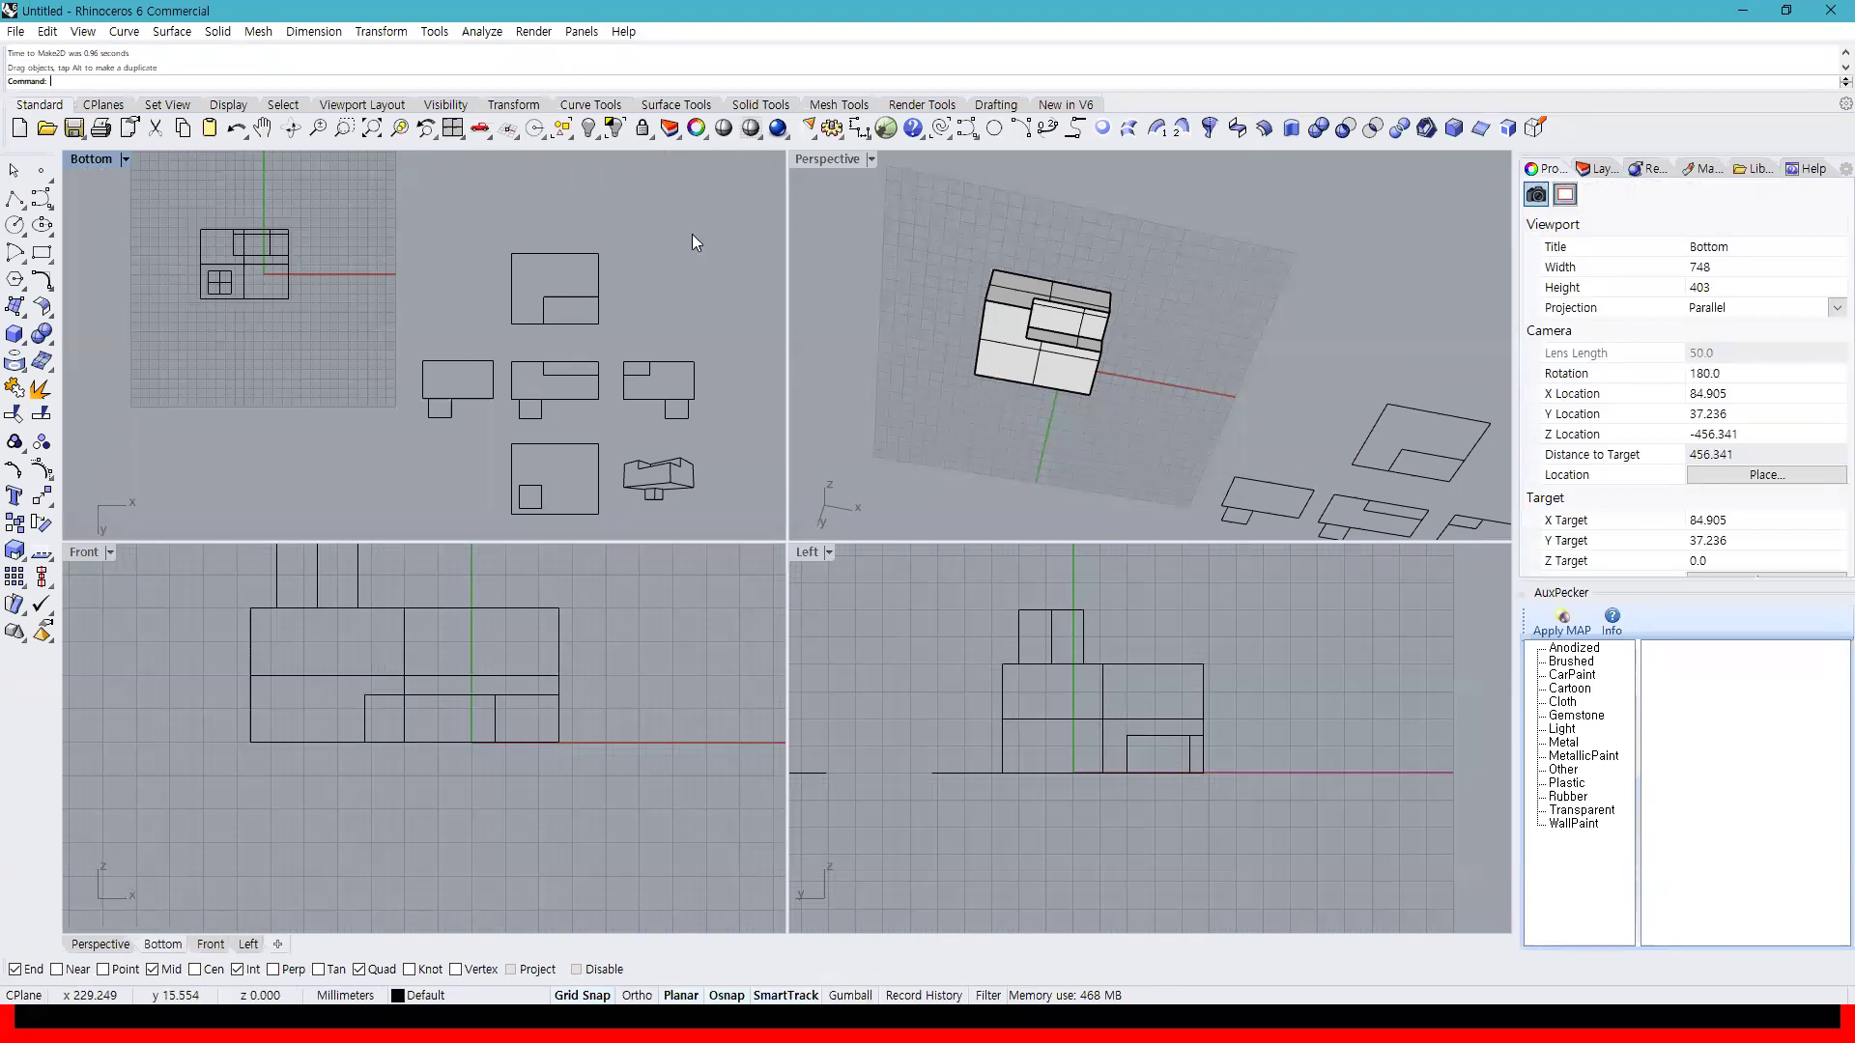
Restore the default four-viewport layout and frame the solid and all the 2D drawings
{"action": "left_click", "coordinate": [452, 127]}
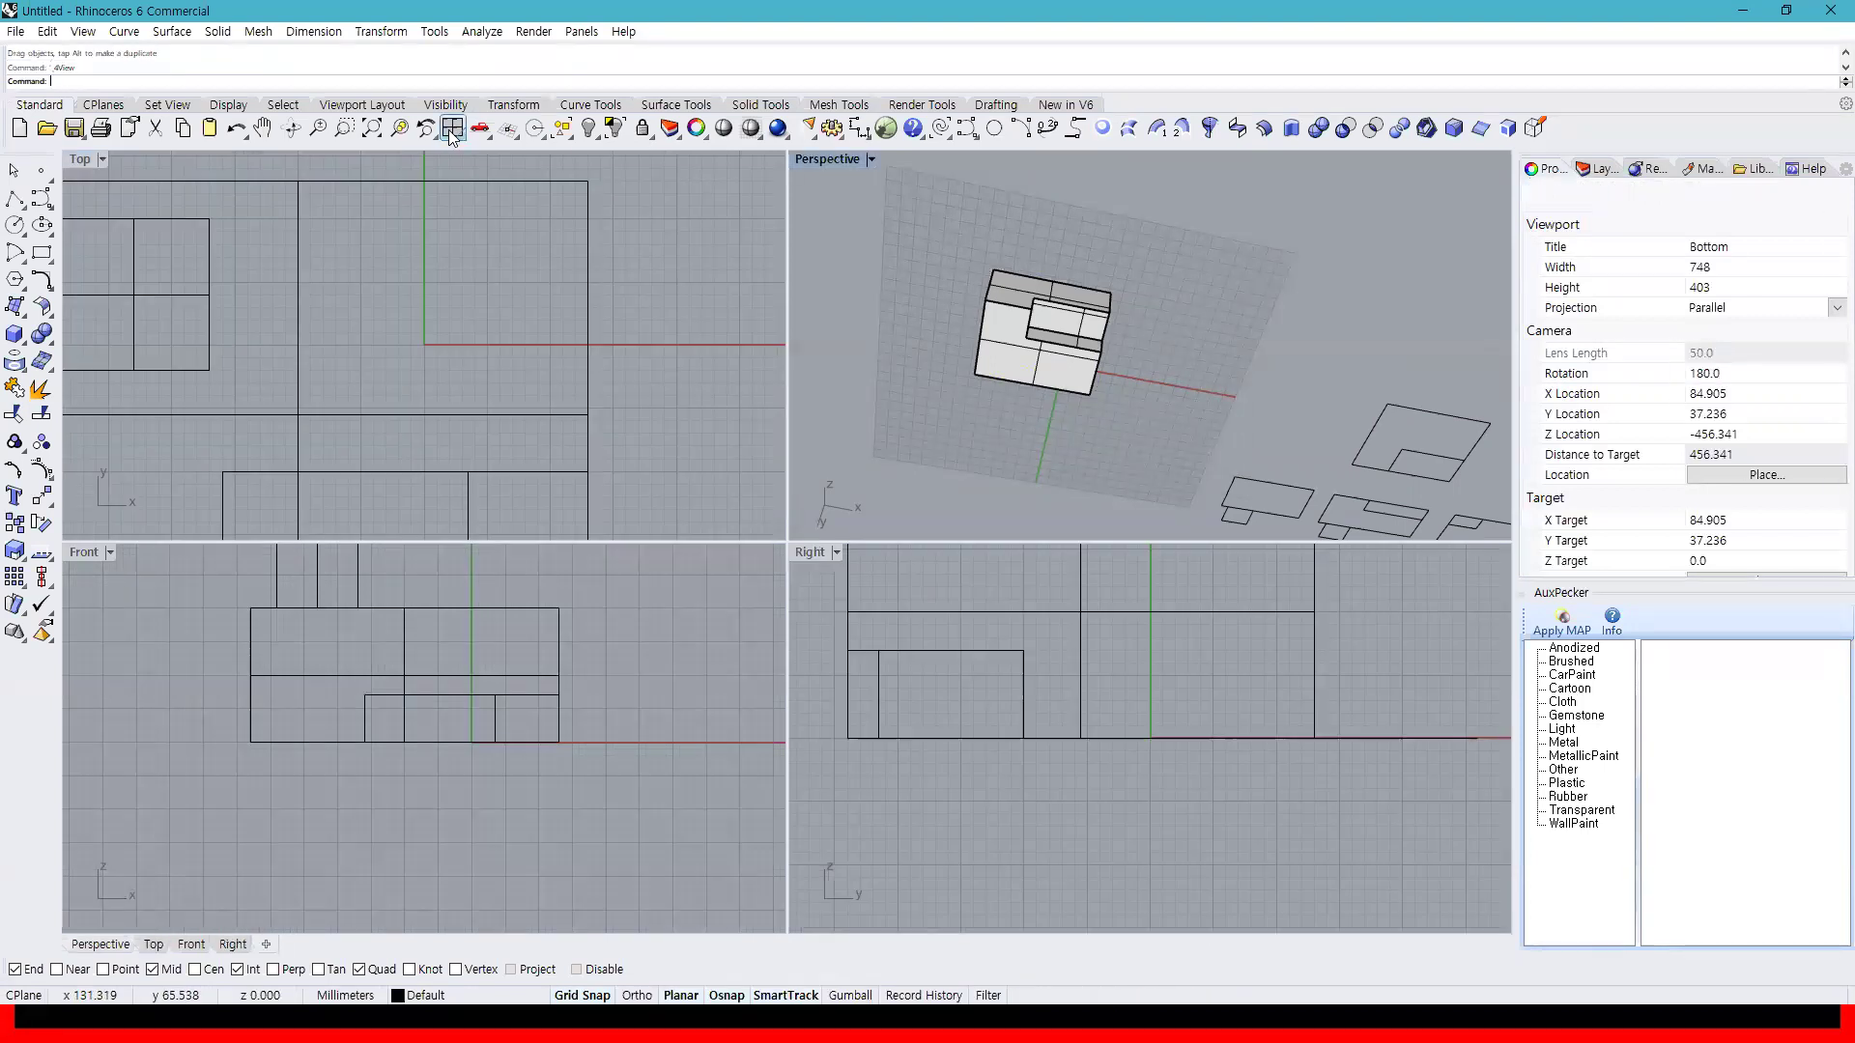
{"action": "scroll", "coordinate": [1135, 719], "scroll_direction": "down", "scroll_amount": 3}
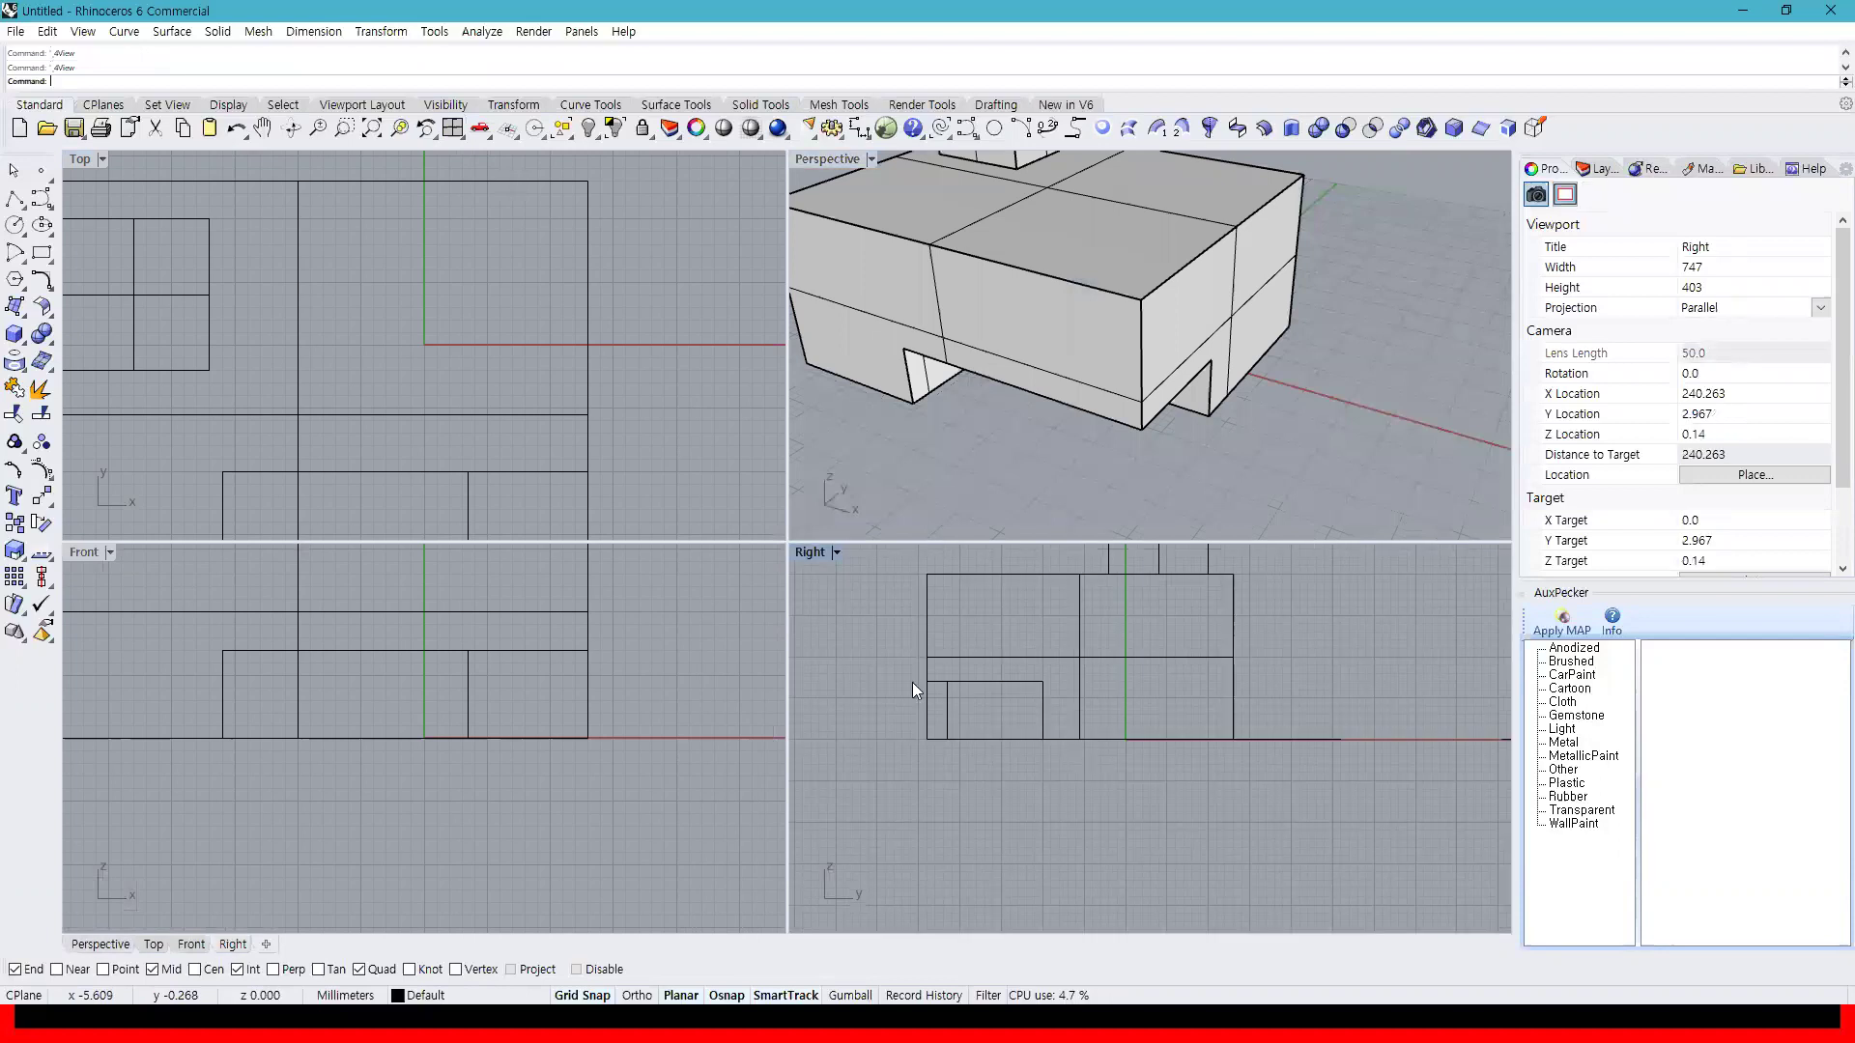
{"action": "scroll", "coordinate": [126, 176], "scroll_direction": "down", "scroll_amount": 2}
{"action": "scroll", "coordinate": [1261, 470], "scroll_direction": "down", "scroll_amount": 3}
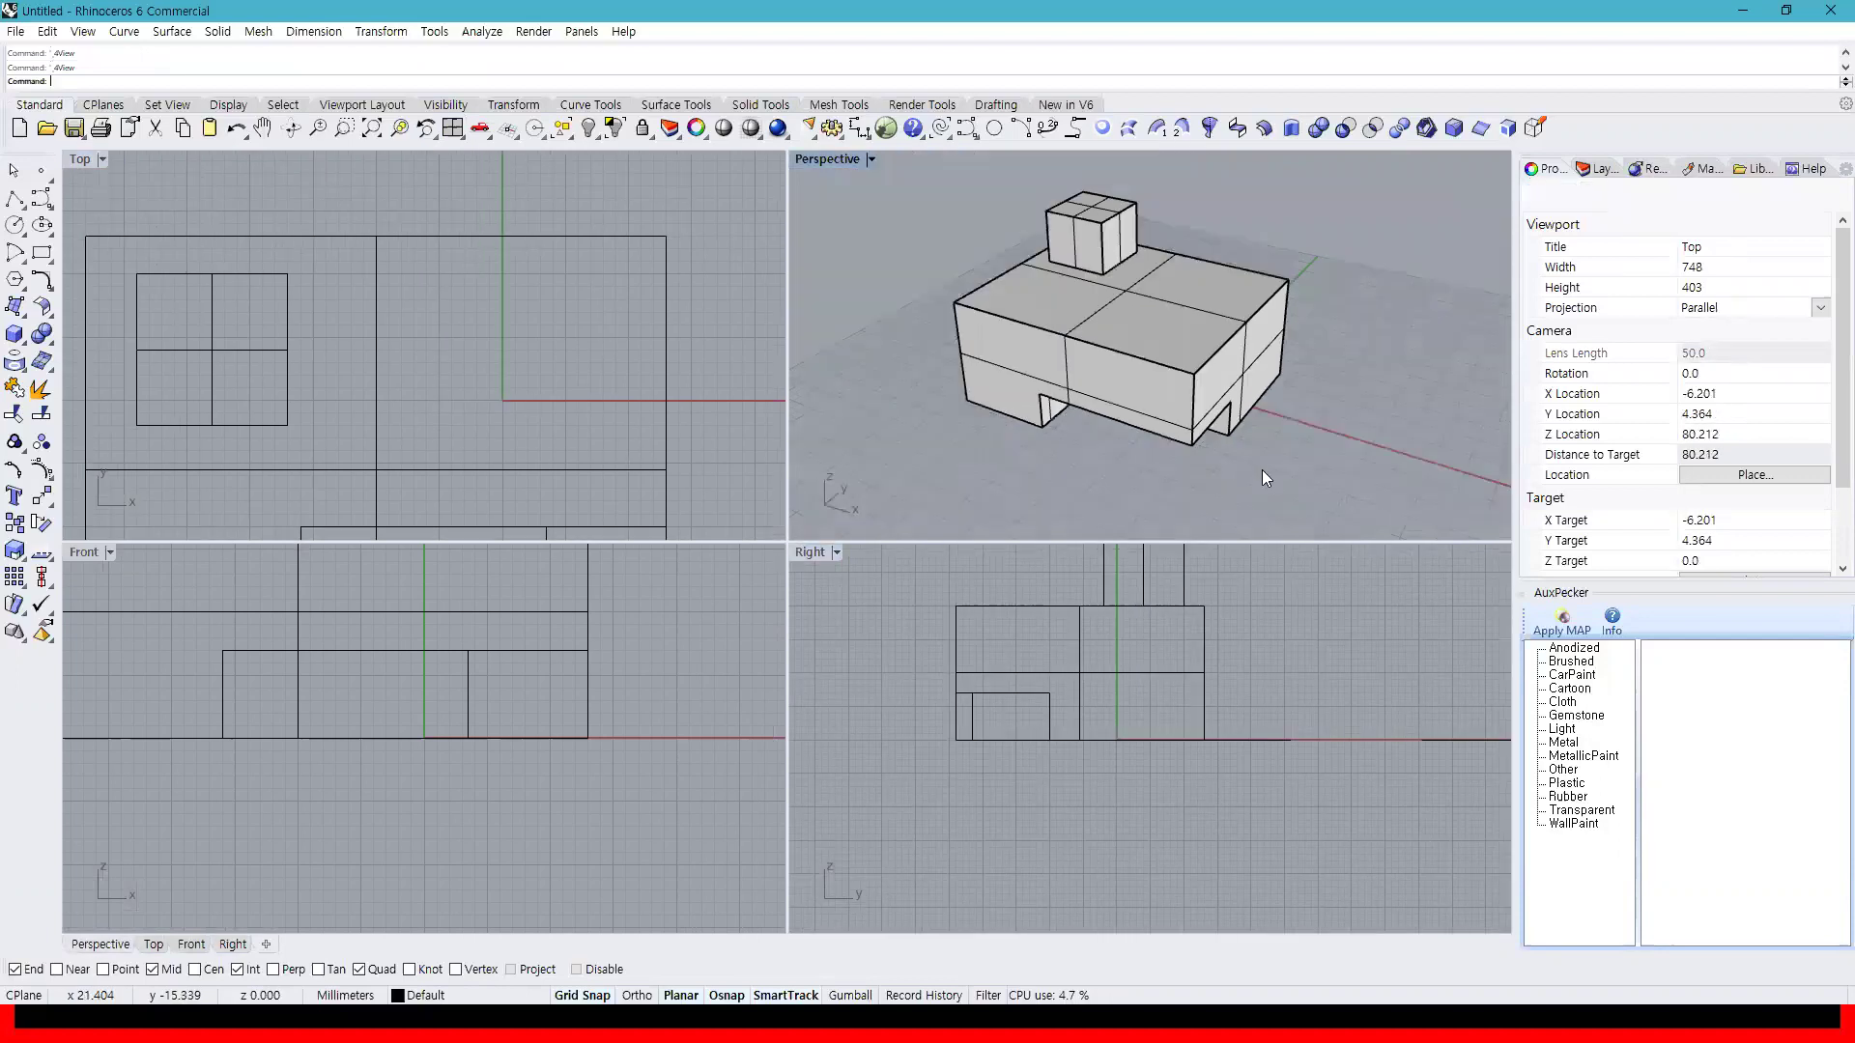
{"action": "scroll", "coordinate": [634, 433], "scroll_direction": "down", "scroll_amount": 5}
{"action": "right_click_drag", "start_coordinate": [697, 421], "coordinate": [297, 402]}
{"action": "right_click_drag", "start_coordinate": [658, 391], "coordinate": [645, 476]}
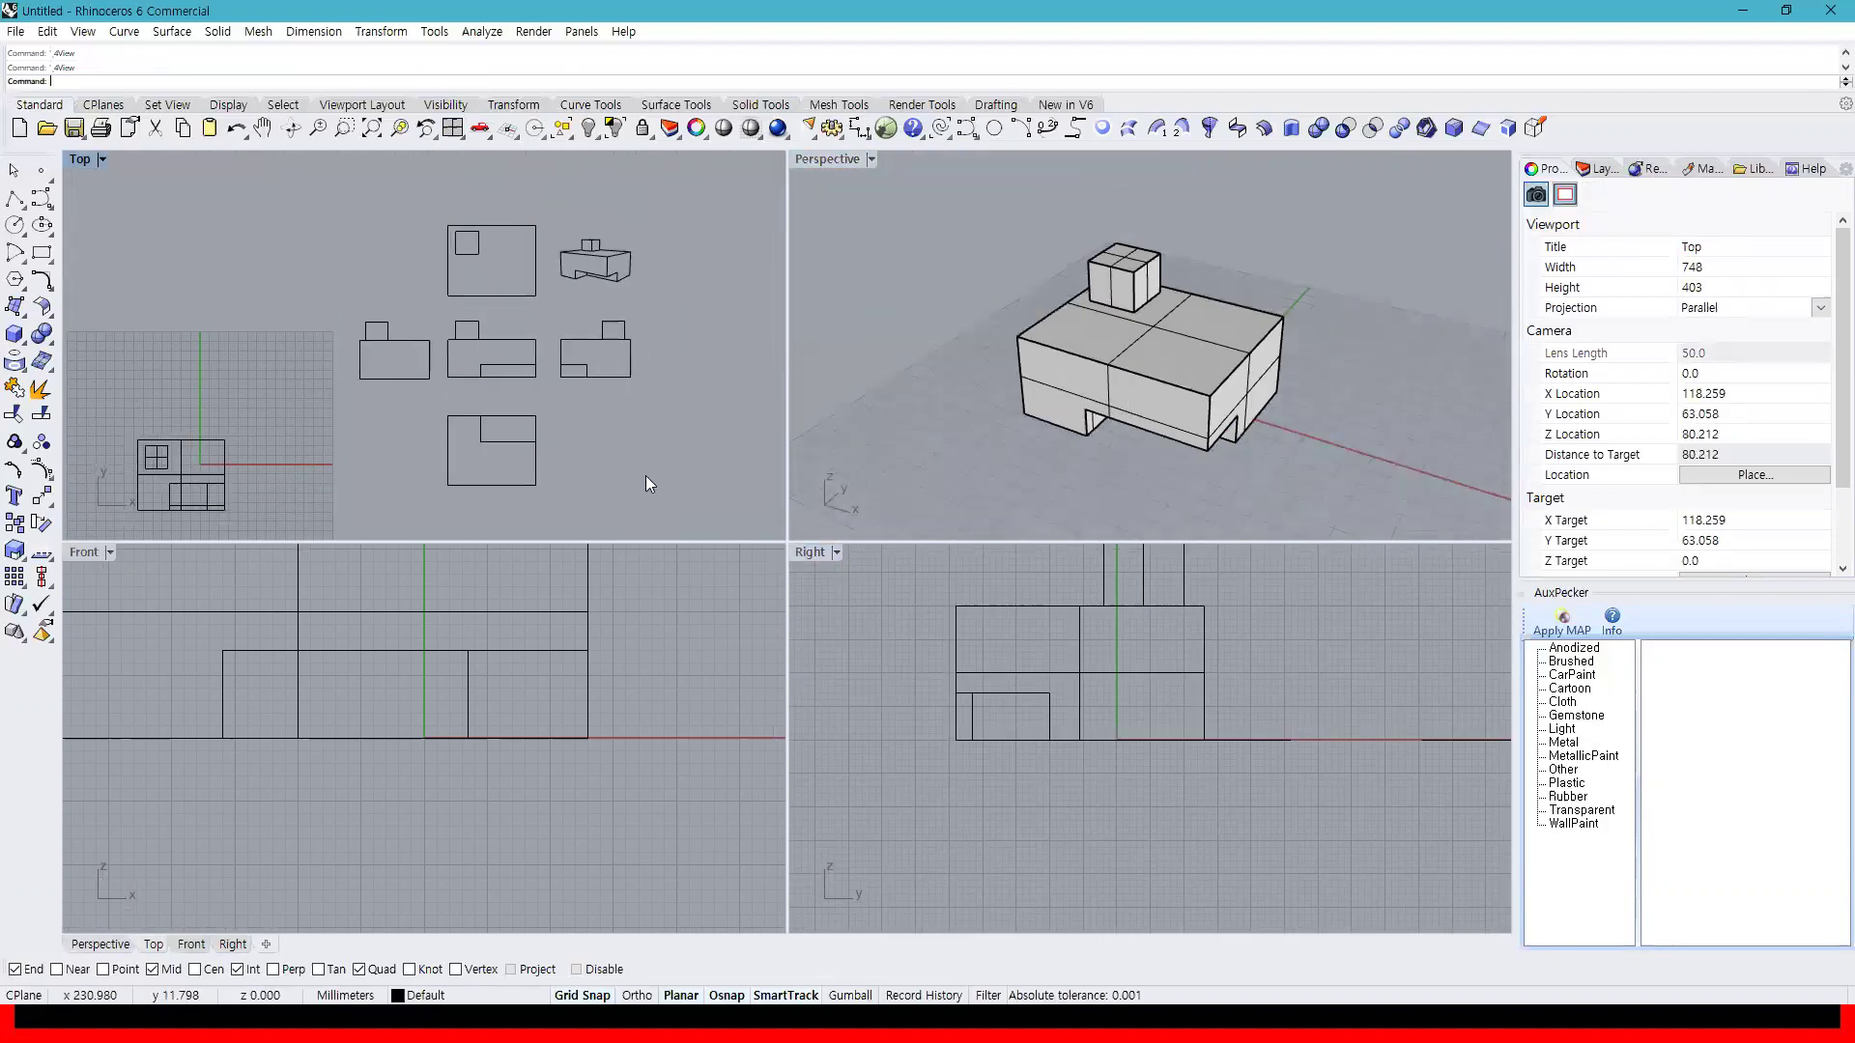
Move the whole set of 2D drawings farther from the solid in the Top view and deselect it
{"action": "left_click_drag", "start_coordinate": [250, 194], "coordinate": [253, 198]}
{"action": "left_click_drag", "start_coordinate": [536, 340], "coordinate": [636, 301]}
{"action": "right_click_drag", "start_coordinate": [641, 337], "coordinate": [628, 361]}
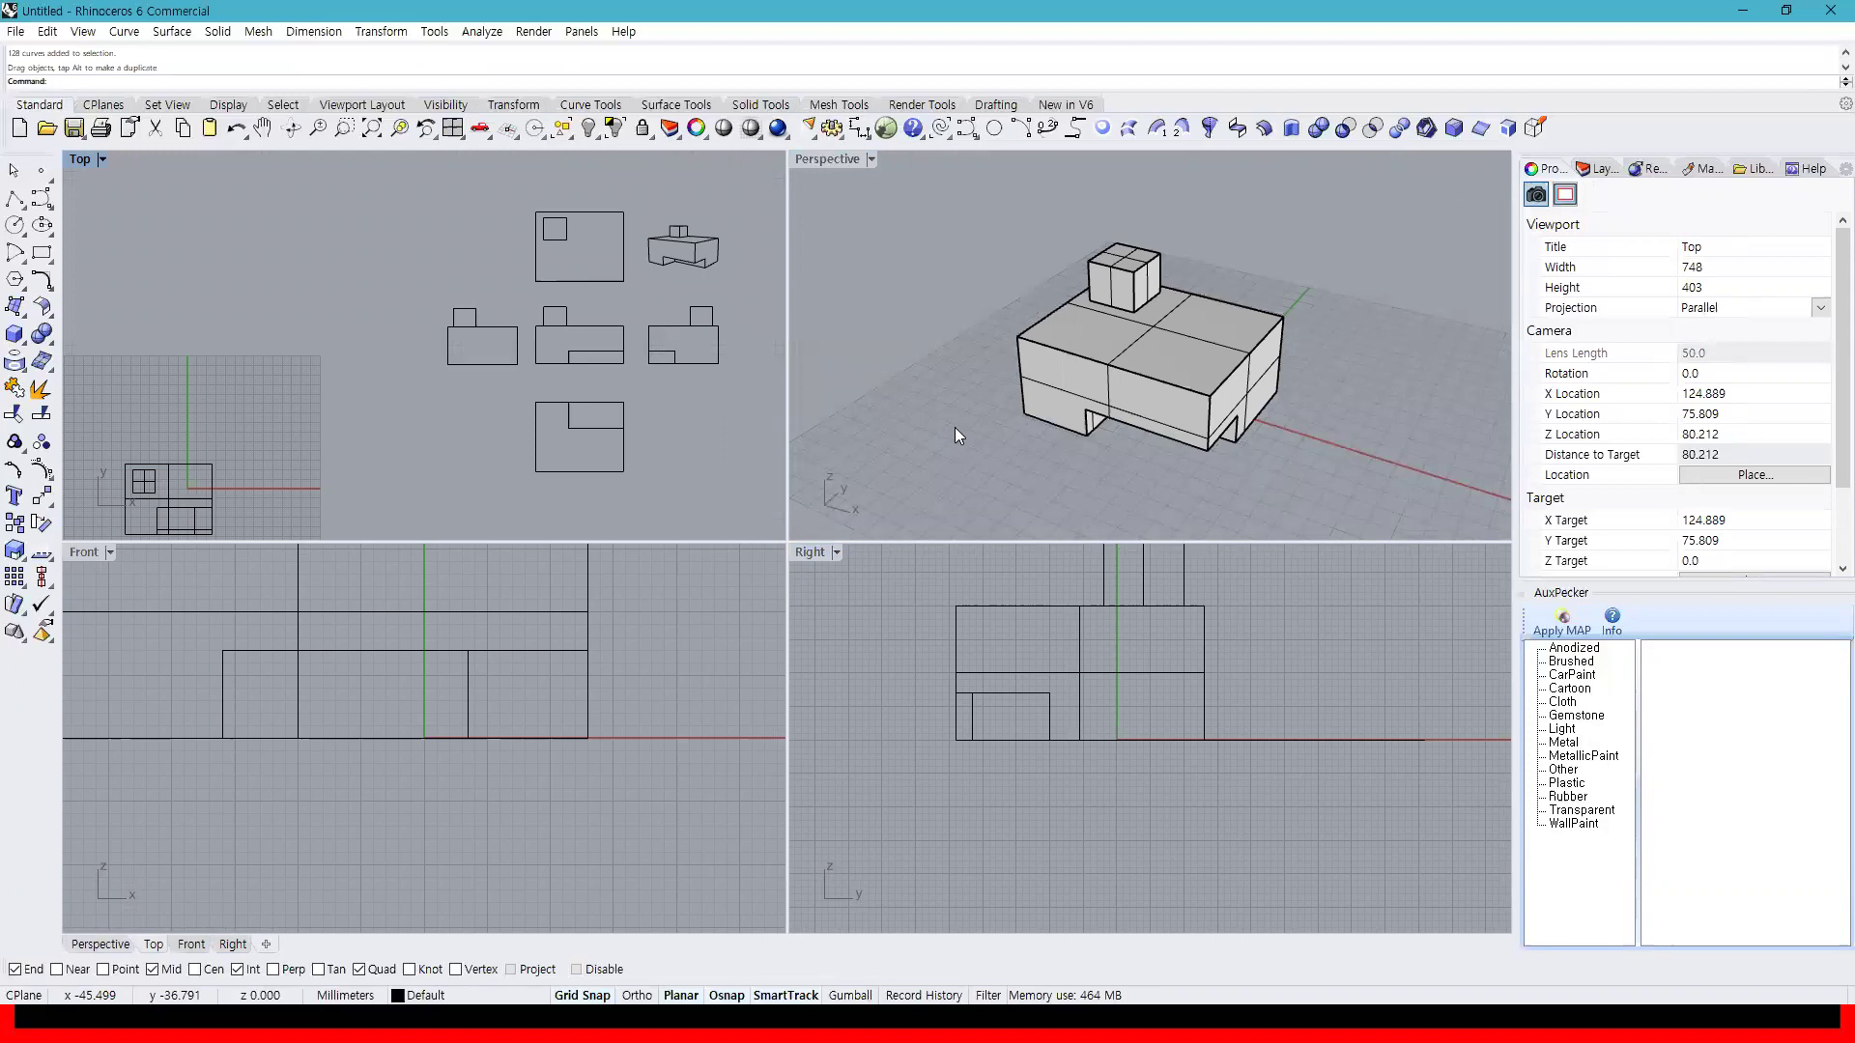
Change the Front viewport to the Back view and select the solid
{"action": "right_click_drag", "start_coordinate": [1190, 404], "coordinate": [1096, 381]}
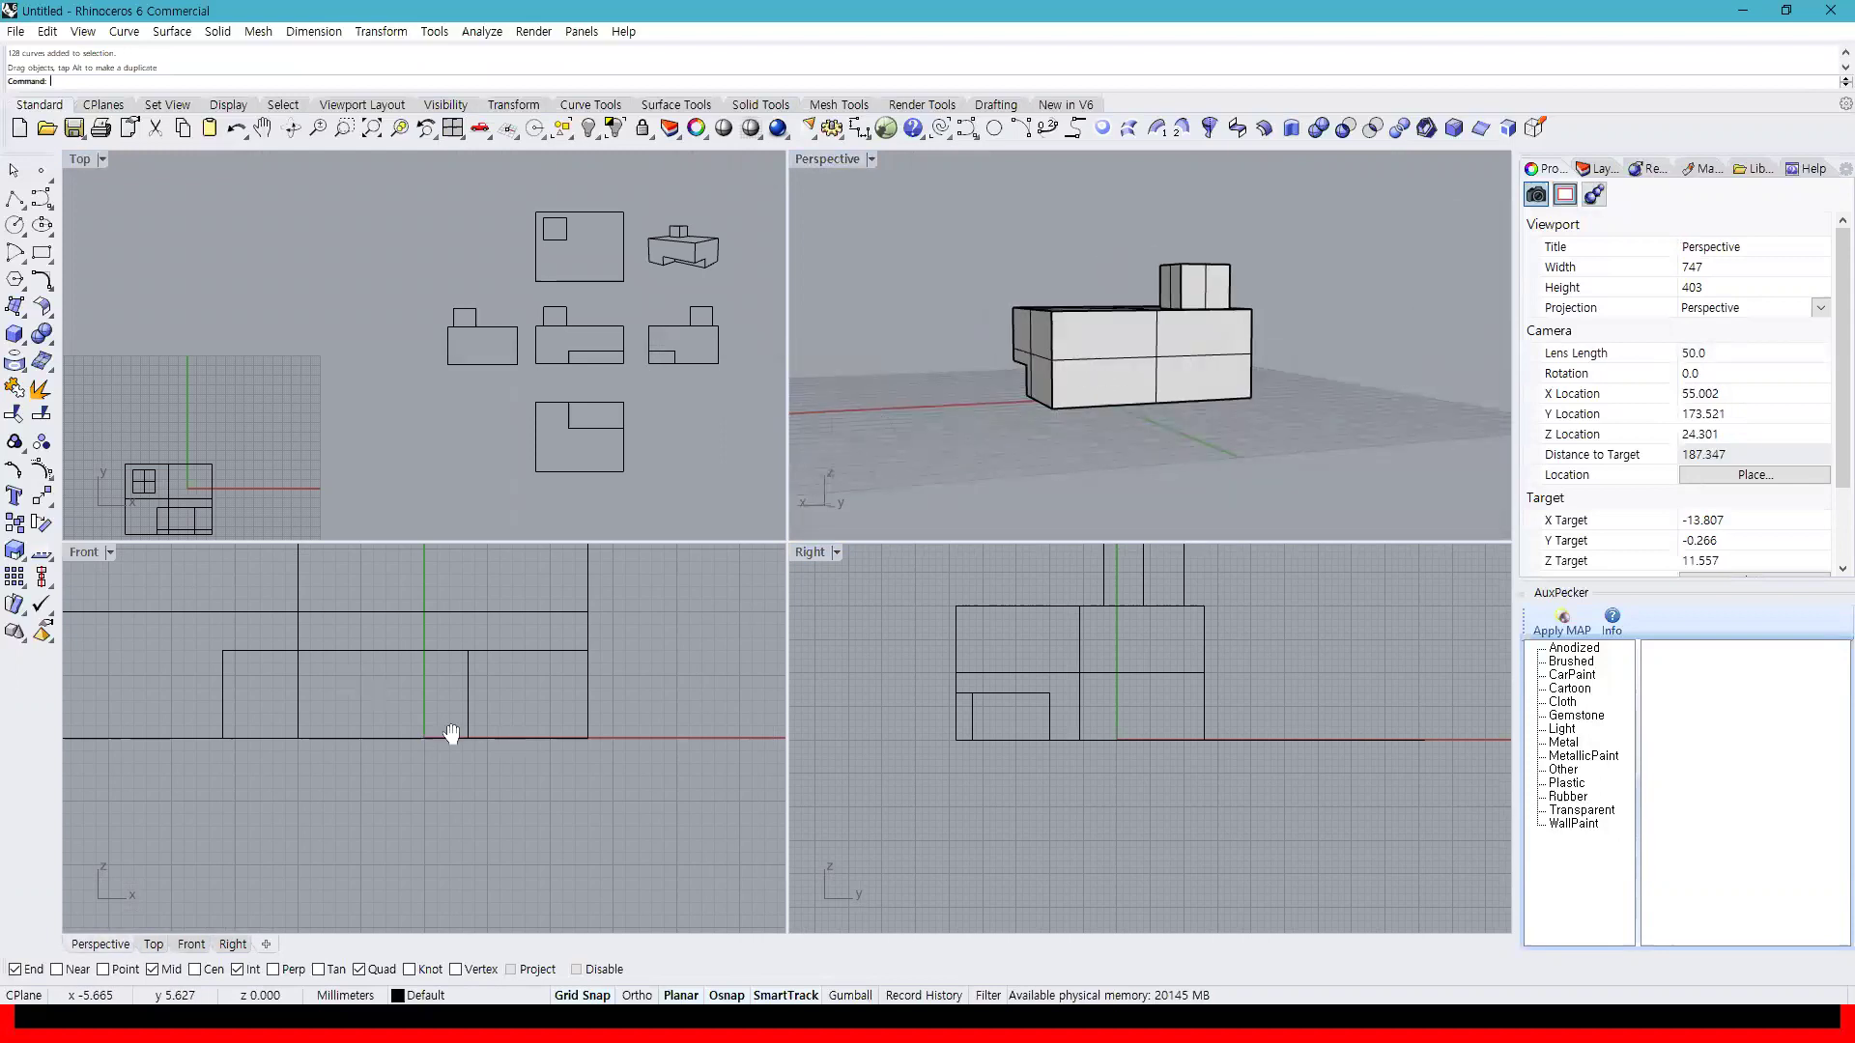
{"action": "right_click_drag", "start_coordinate": [451, 734], "coordinate": [547, 788]}
{"action": "scroll", "coordinate": [547, 788], "scroll_direction": "down", "scroll_amount": 6}
{"action": "left_click", "coordinate": [82, 550]}
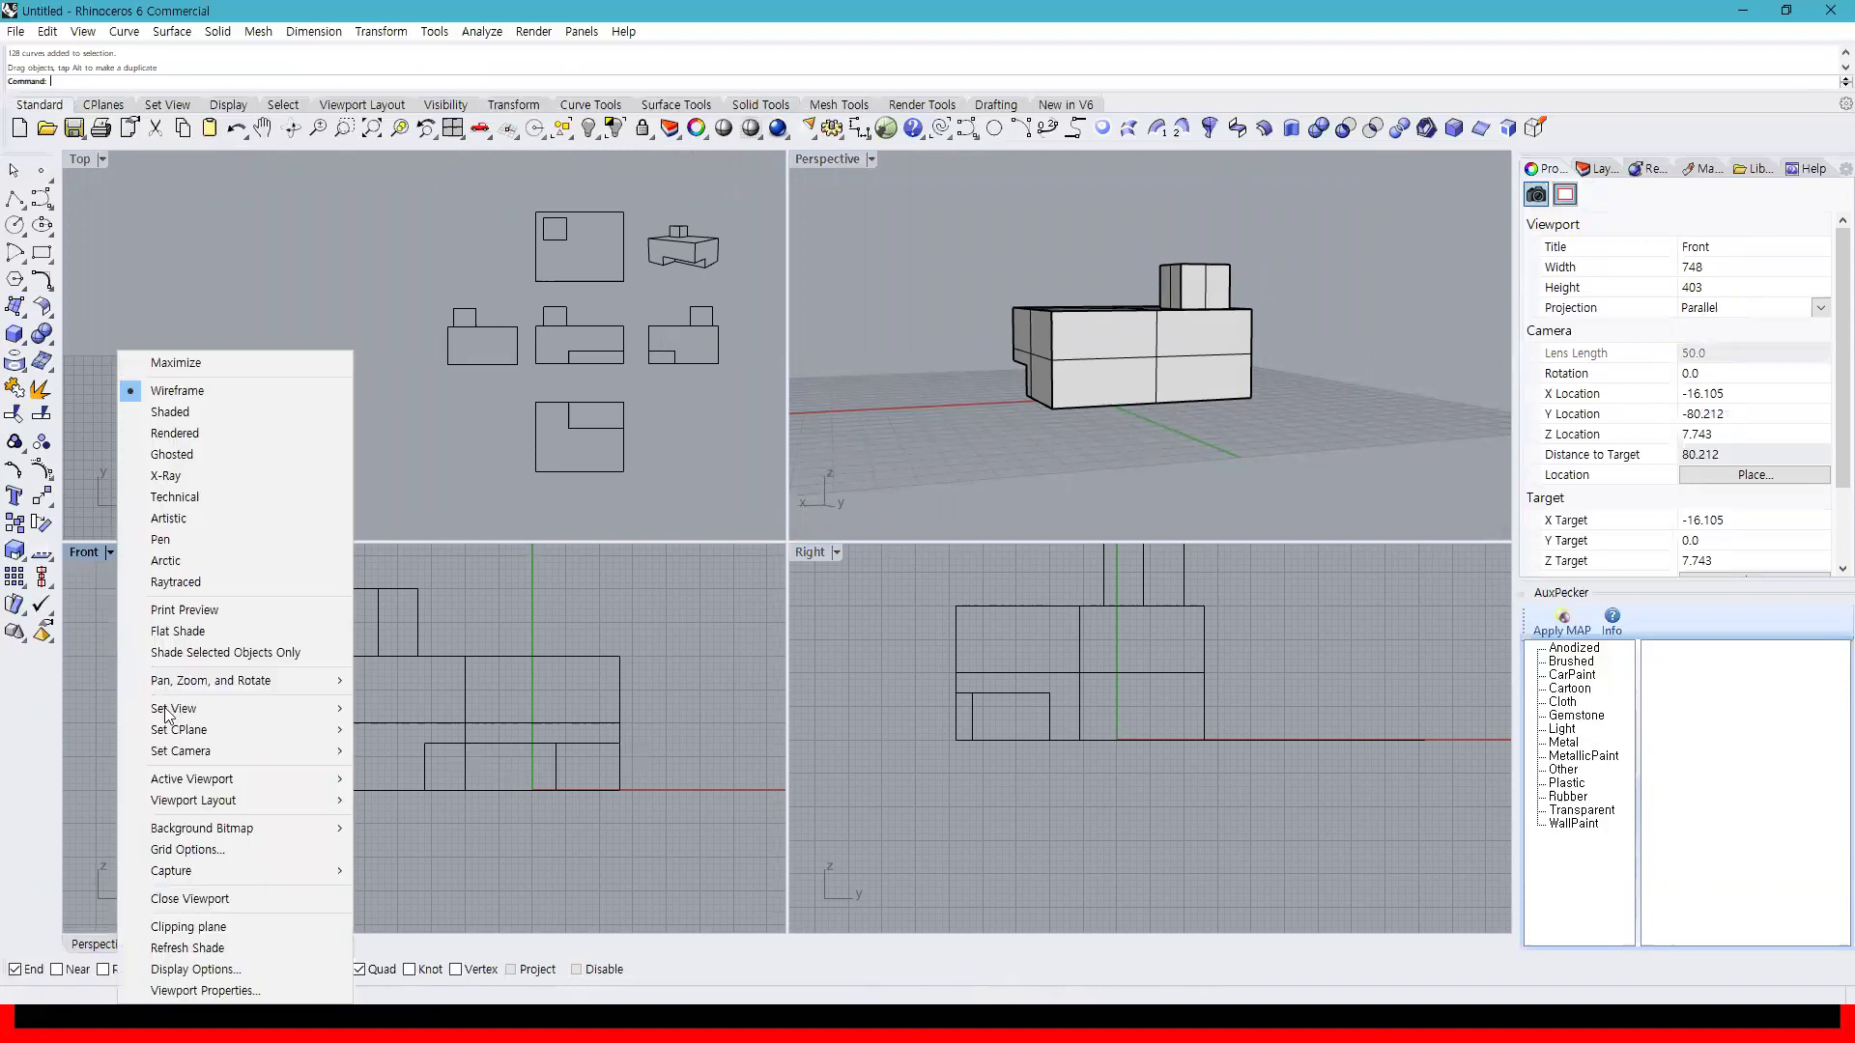
{"action": "mouse_move", "coordinate": [174, 708]}
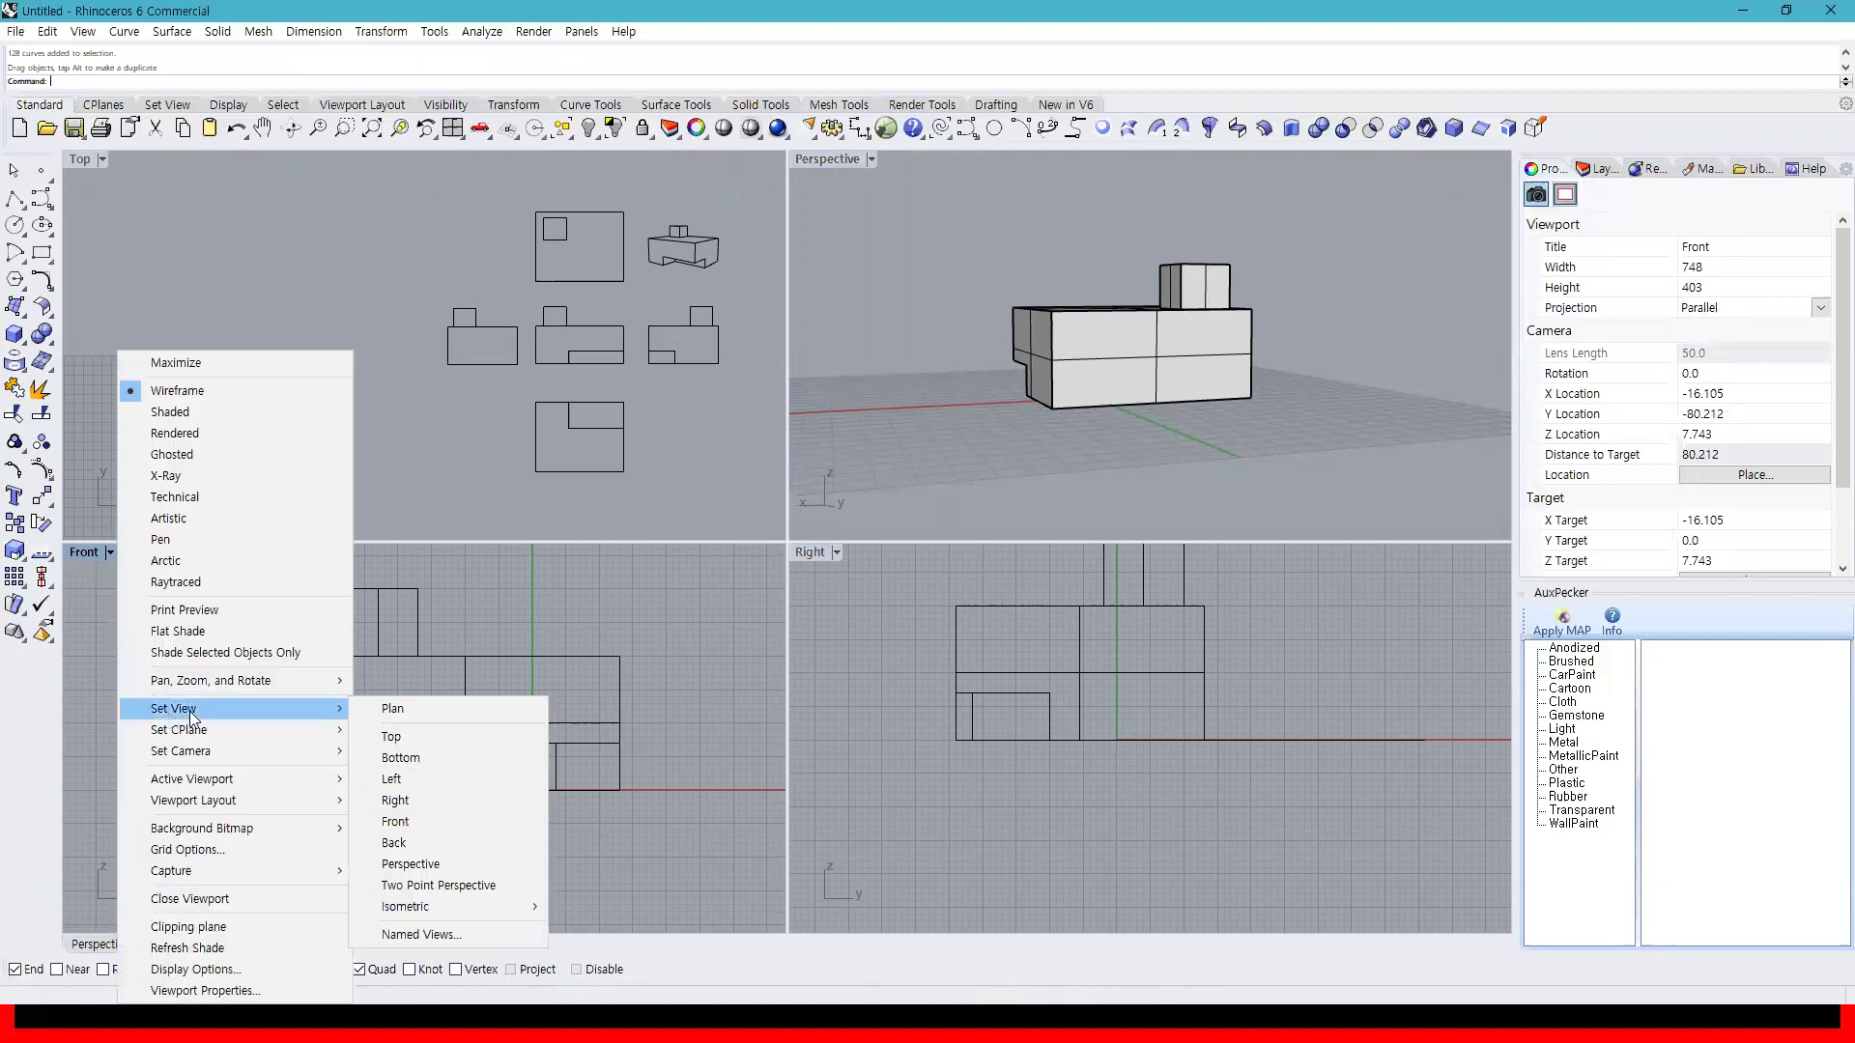
{"action": "left_click", "coordinate": [445, 842]}
{"action": "left_click", "coordinate": [997, 368]}
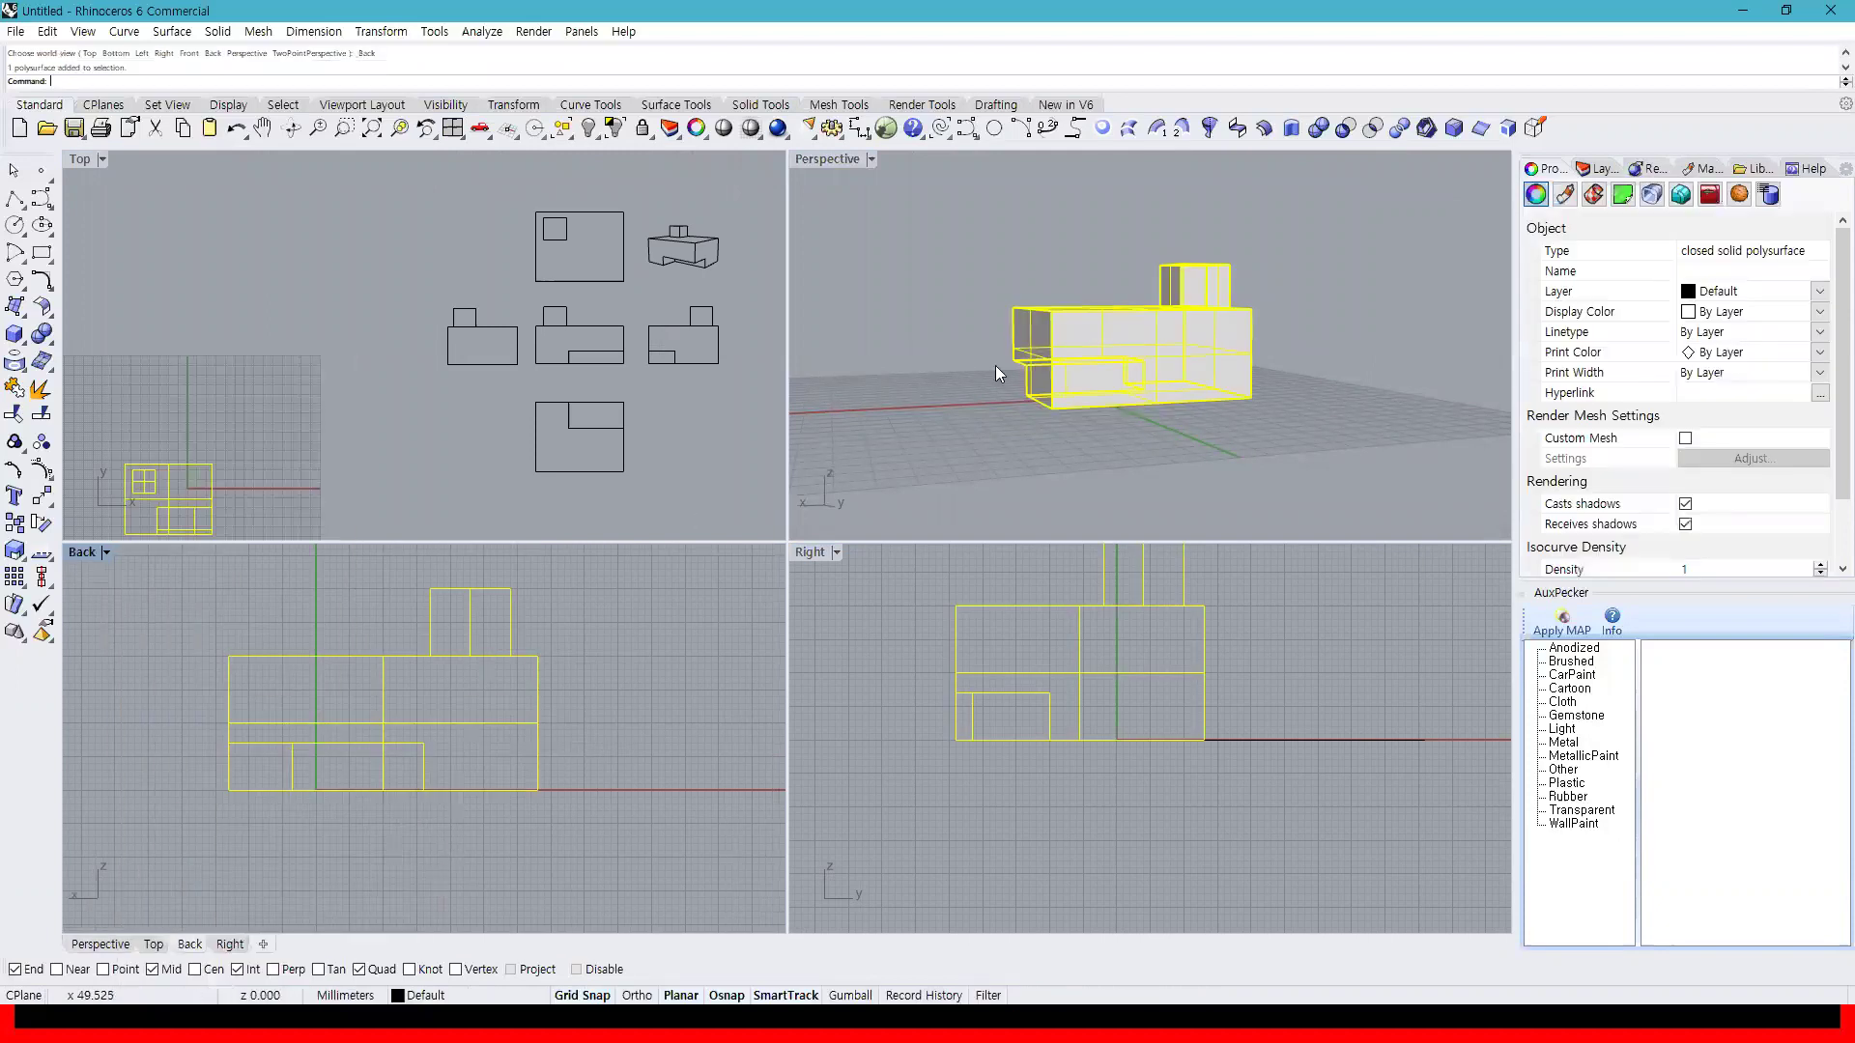
Generate a Make2D drawing of the Back view and place it to the right of the right-side drawing
{"action": "left_click", "coordinate": [1534, 129]}
{"action": "left_click", "coordinate": [846, 718]}
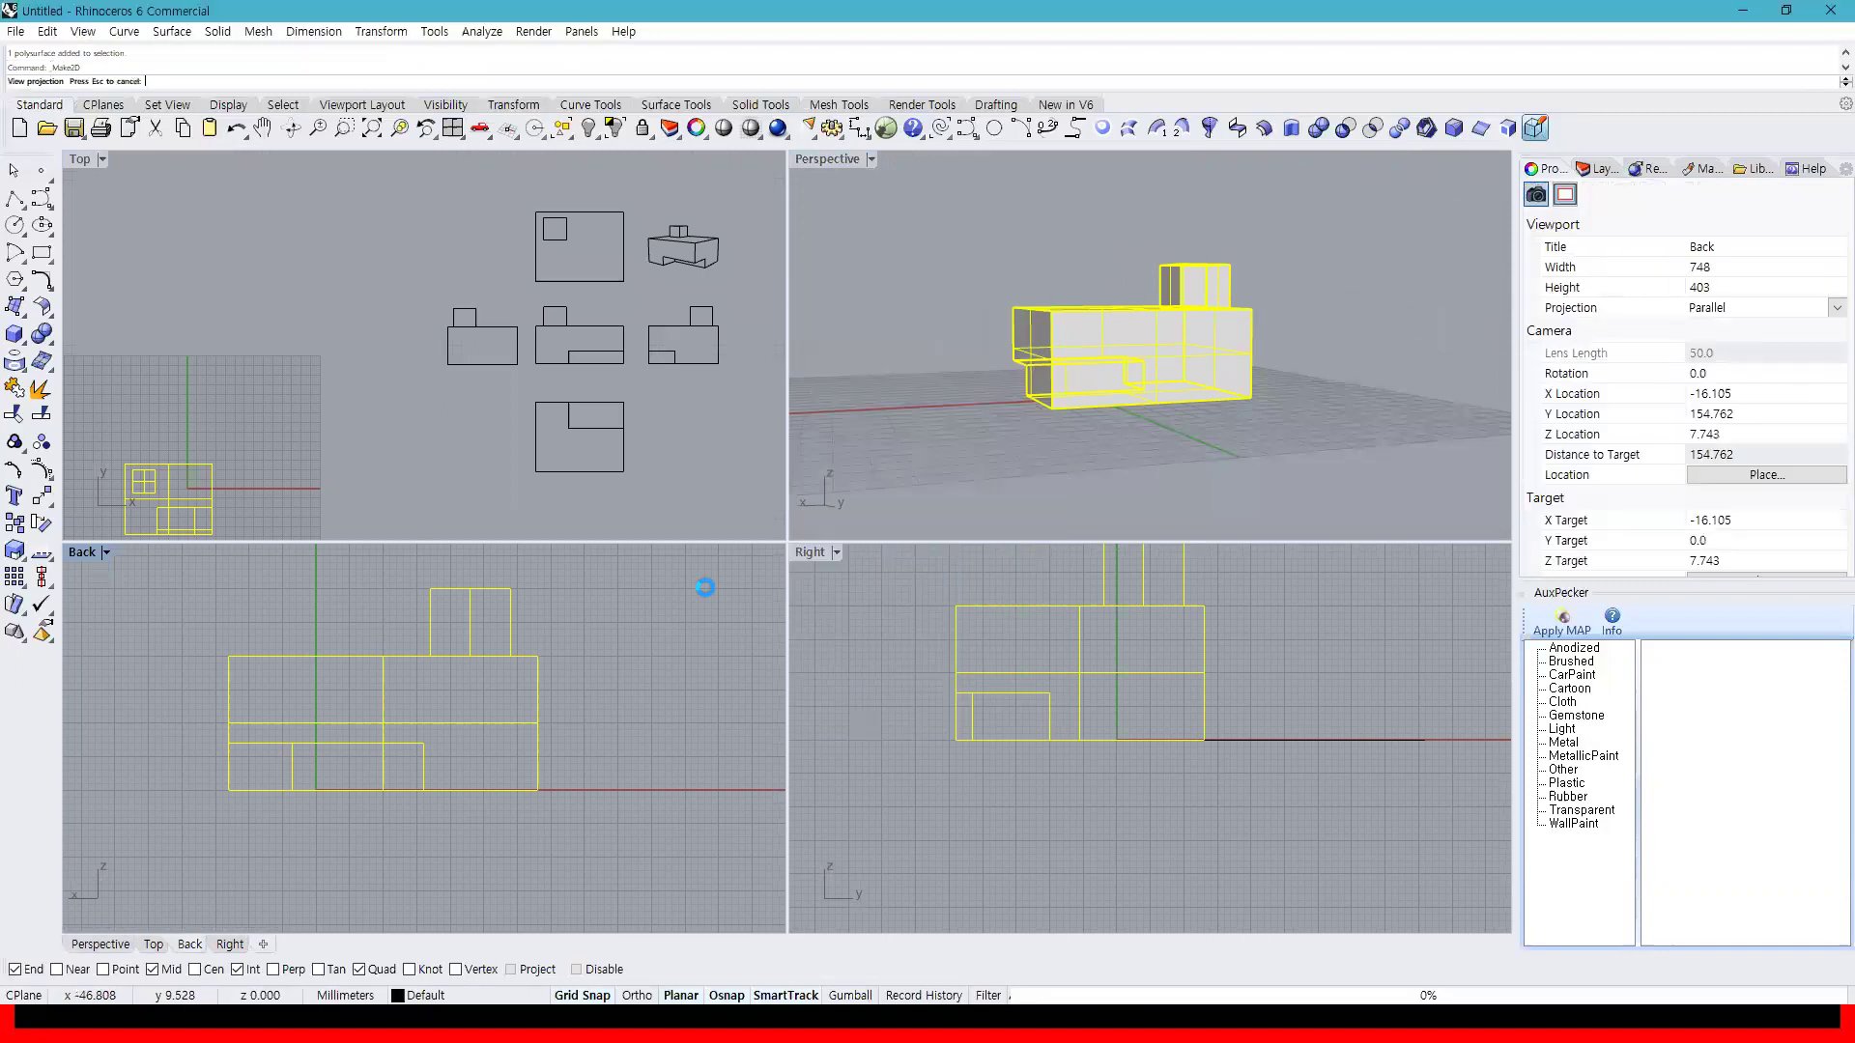
{"action": "right_click_drag", "start_coordinate": [377, 457], "coordinate": [248, 455]}
{"action": "left_click_drag", "start_coordinate": [187, 446], "coordinate": [708, 361]}
{"action": "left_click", "coordinate": [593, 281]}
Move the perspective 2D drawing up and to the right, clear of the orthographic drawings
{"action": "left_click", "coordinate": [526, 241]}
{"action": "left_click_drag", "start_coordinate": [524, 241], "coordinate": [746, 164]}
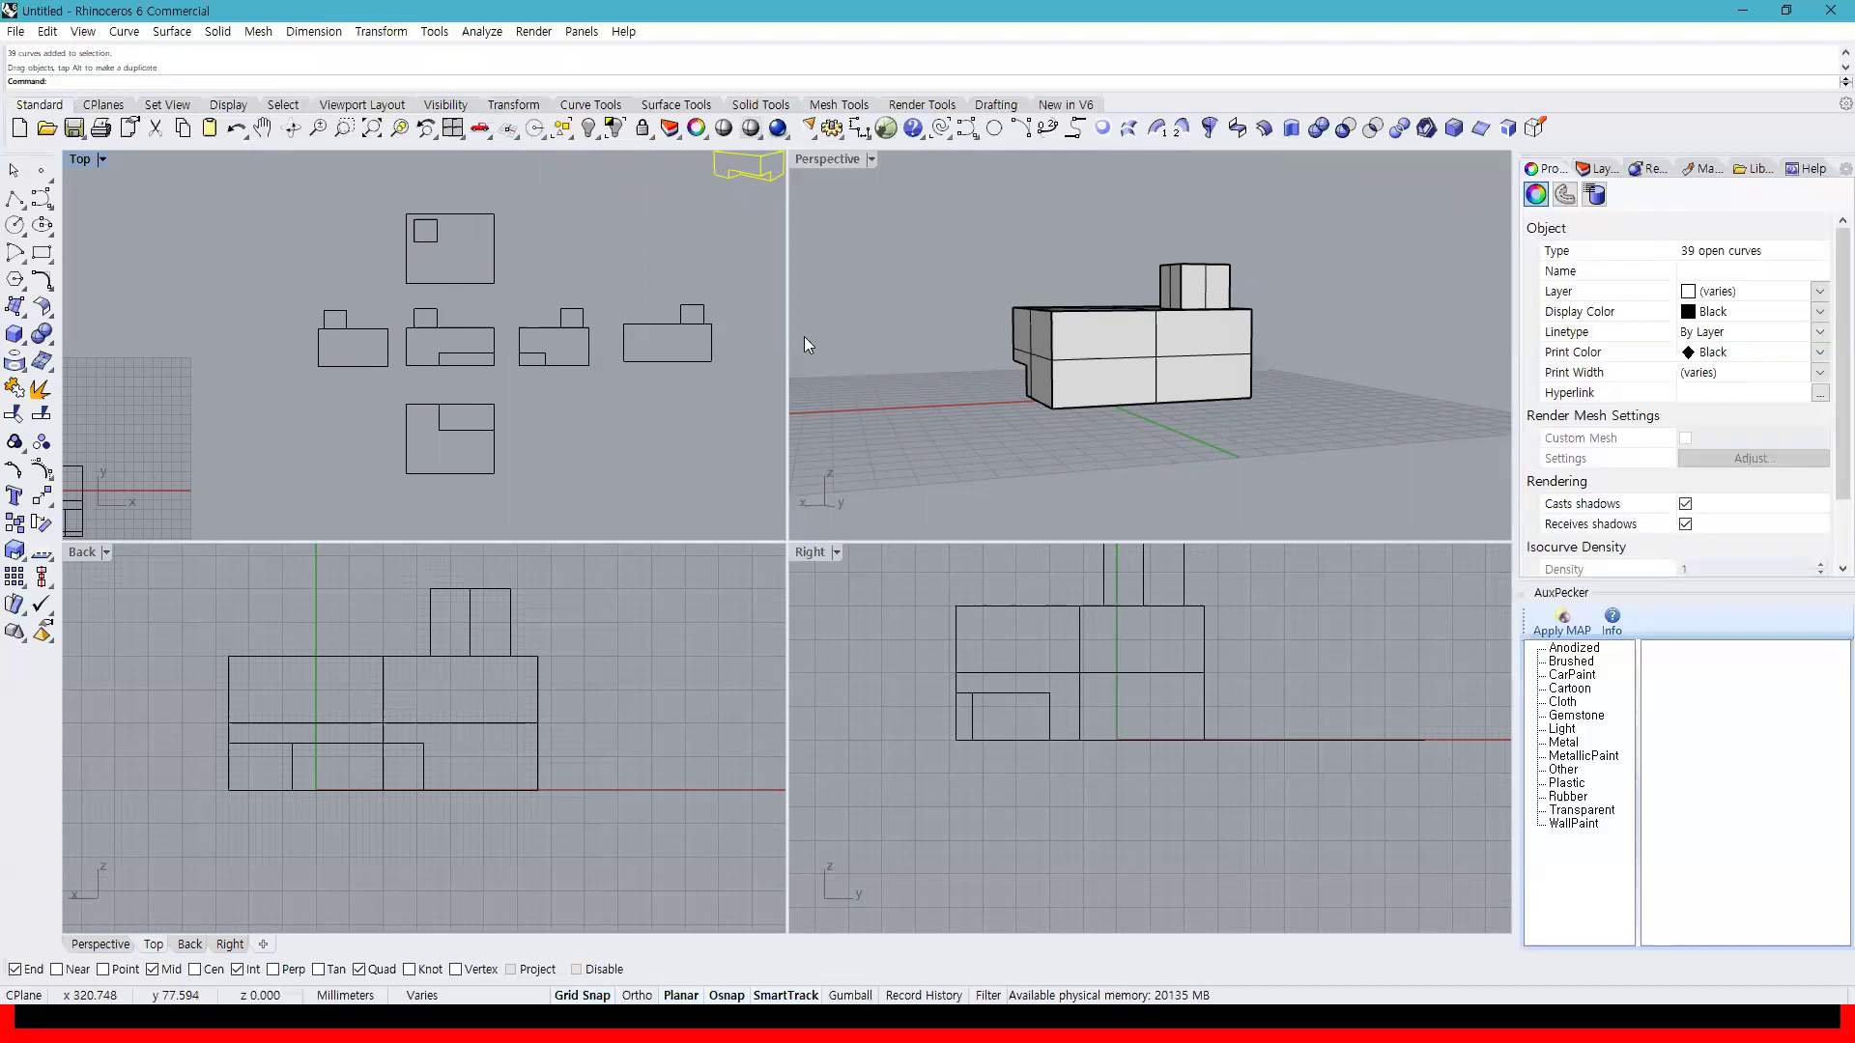
{"action": "scroll", "coordinate": [618, 436], "scroll_direction": "down", "scroll_amount": 3}
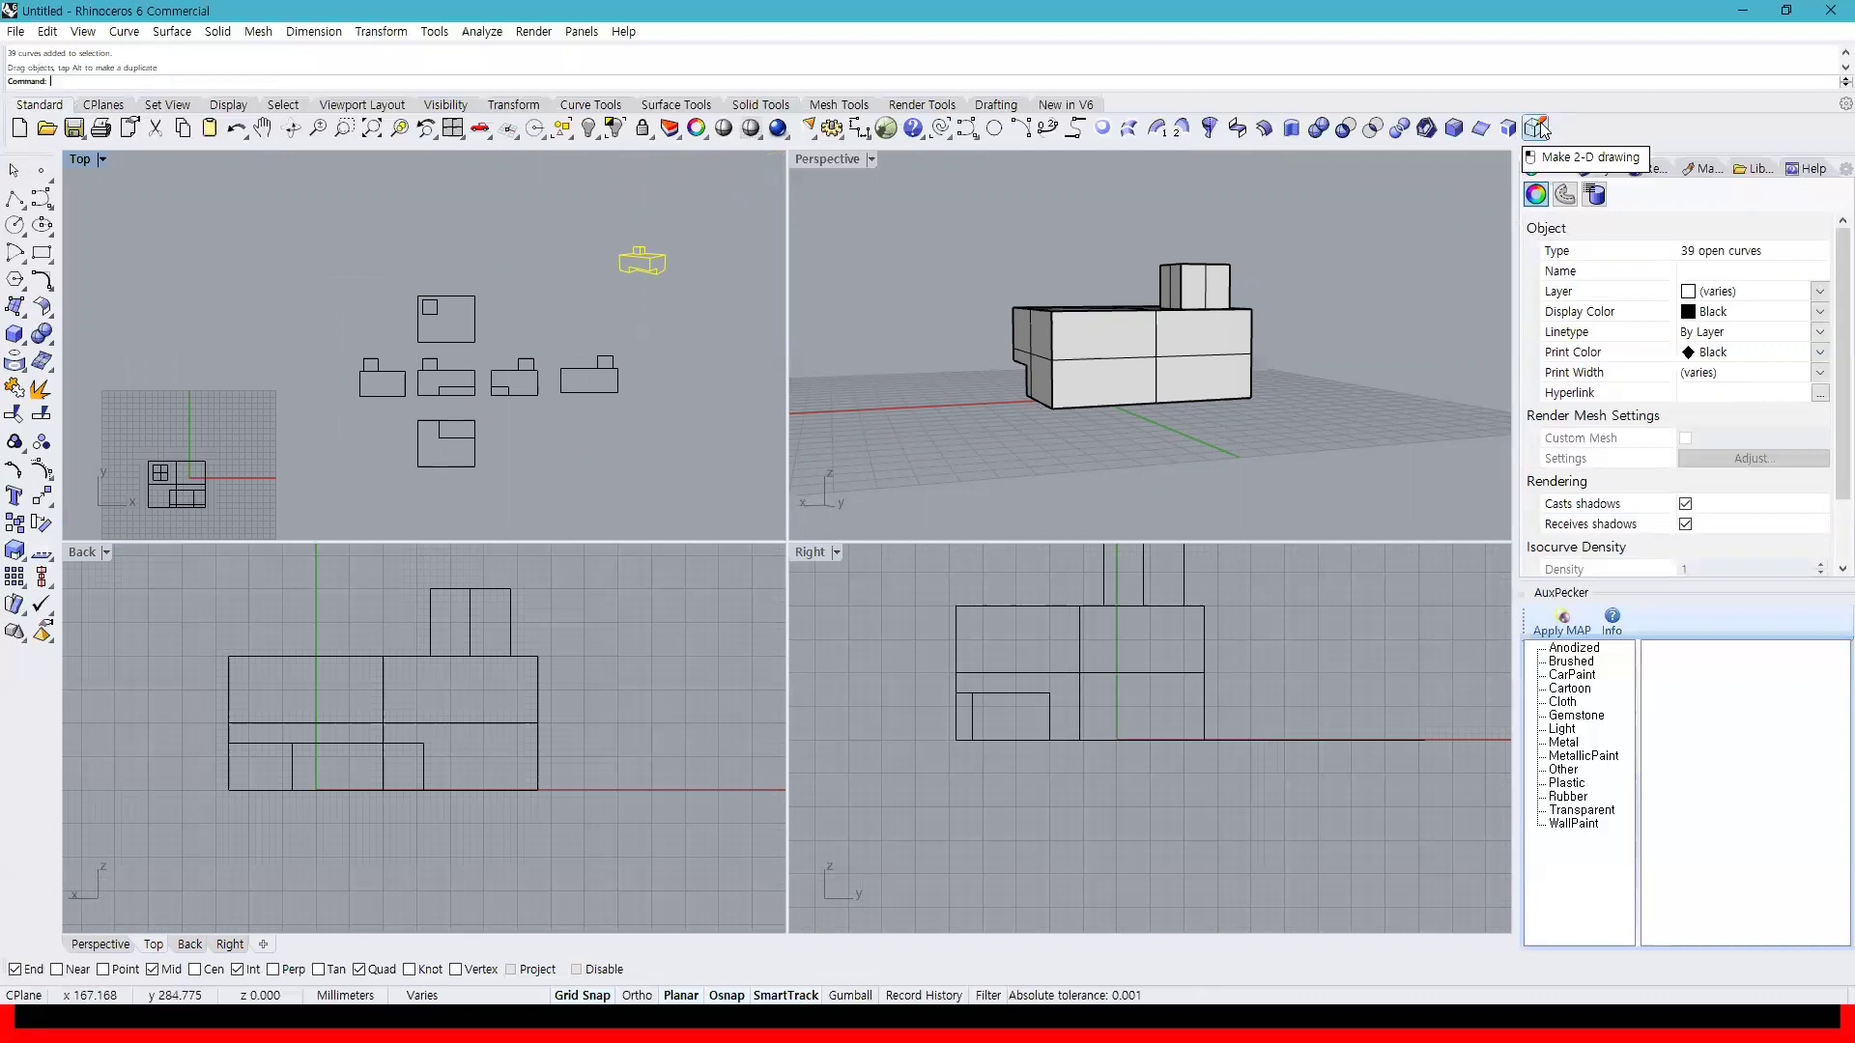
Compare the perspective 2D drawing in the Top view with the solid, and deselect the drawing
{"action": "right_click_drag", "start_coordinate": [1101, 338], "coordinate": [1335, 338]}
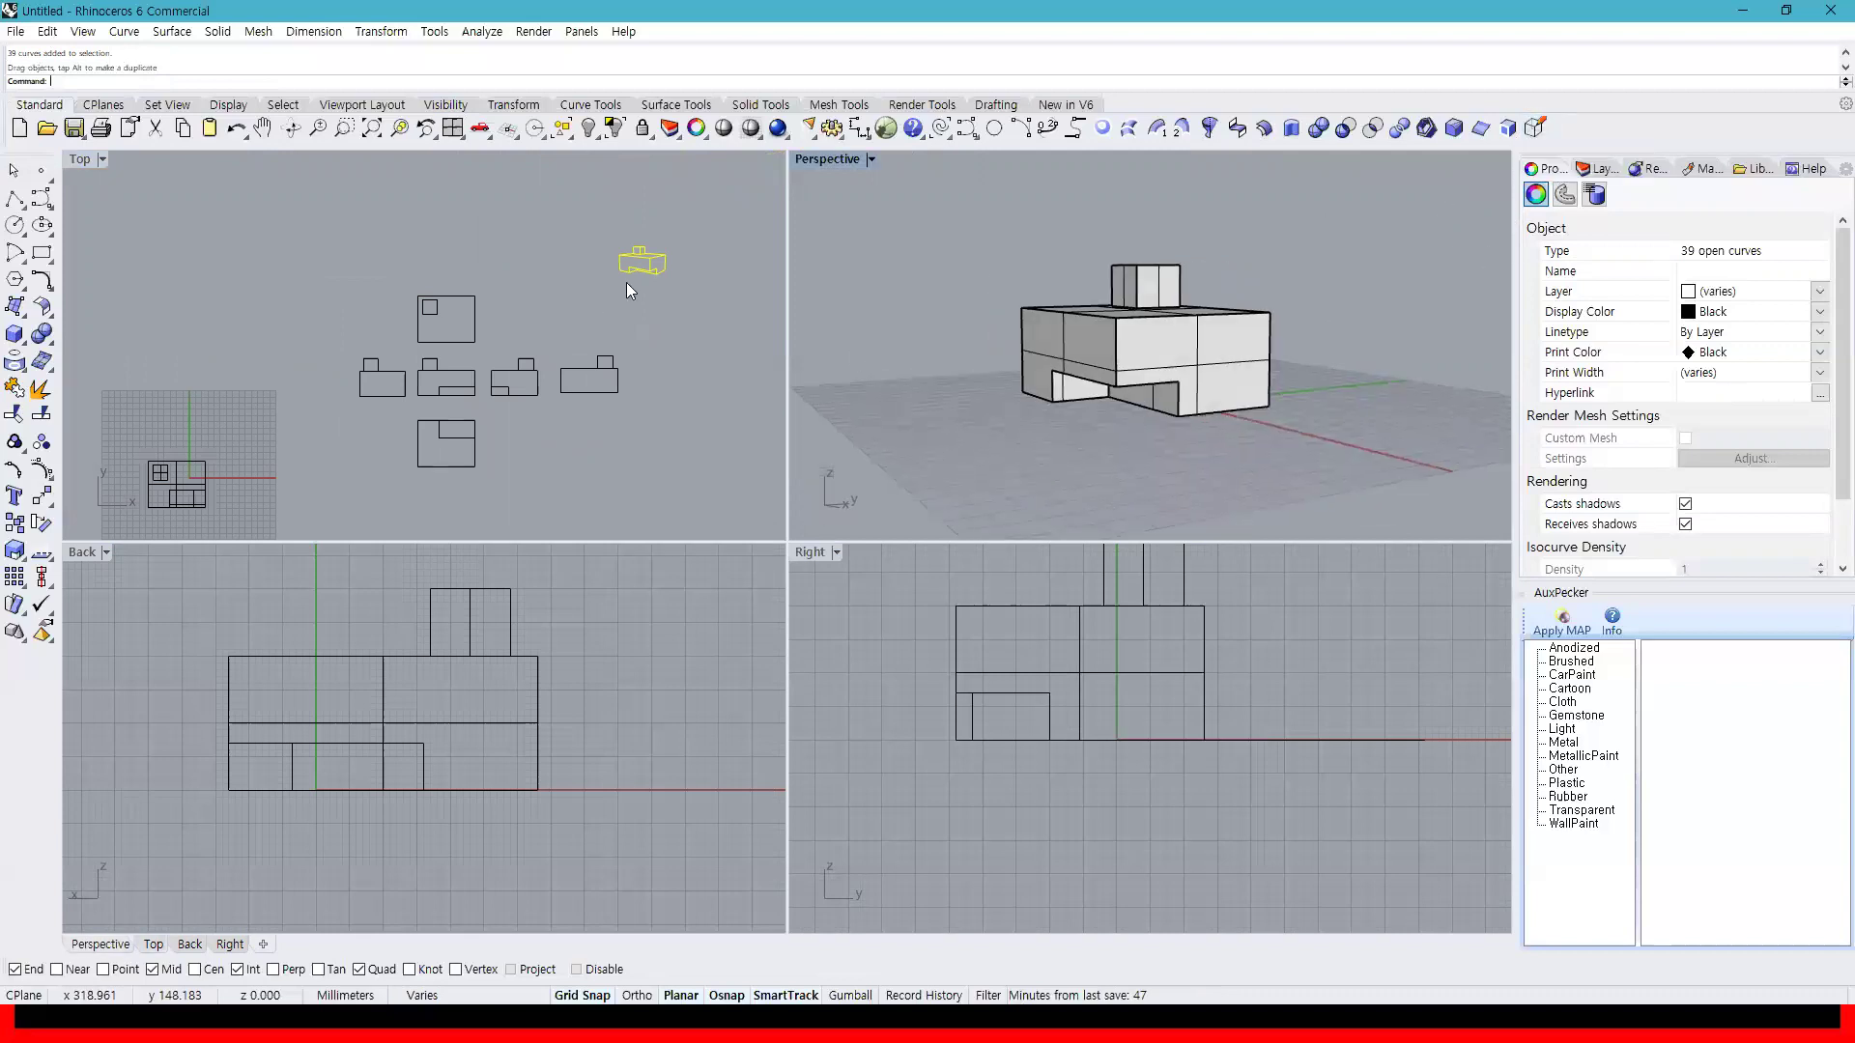
{"action": "scroll", "coordinate": [618, 254], "scroll_direction": "up", "scroll_amount": 6}
{"action": "scroll", "coordinate": [740, 321], "scroll_direction": "up", "scroll_amount": 8}
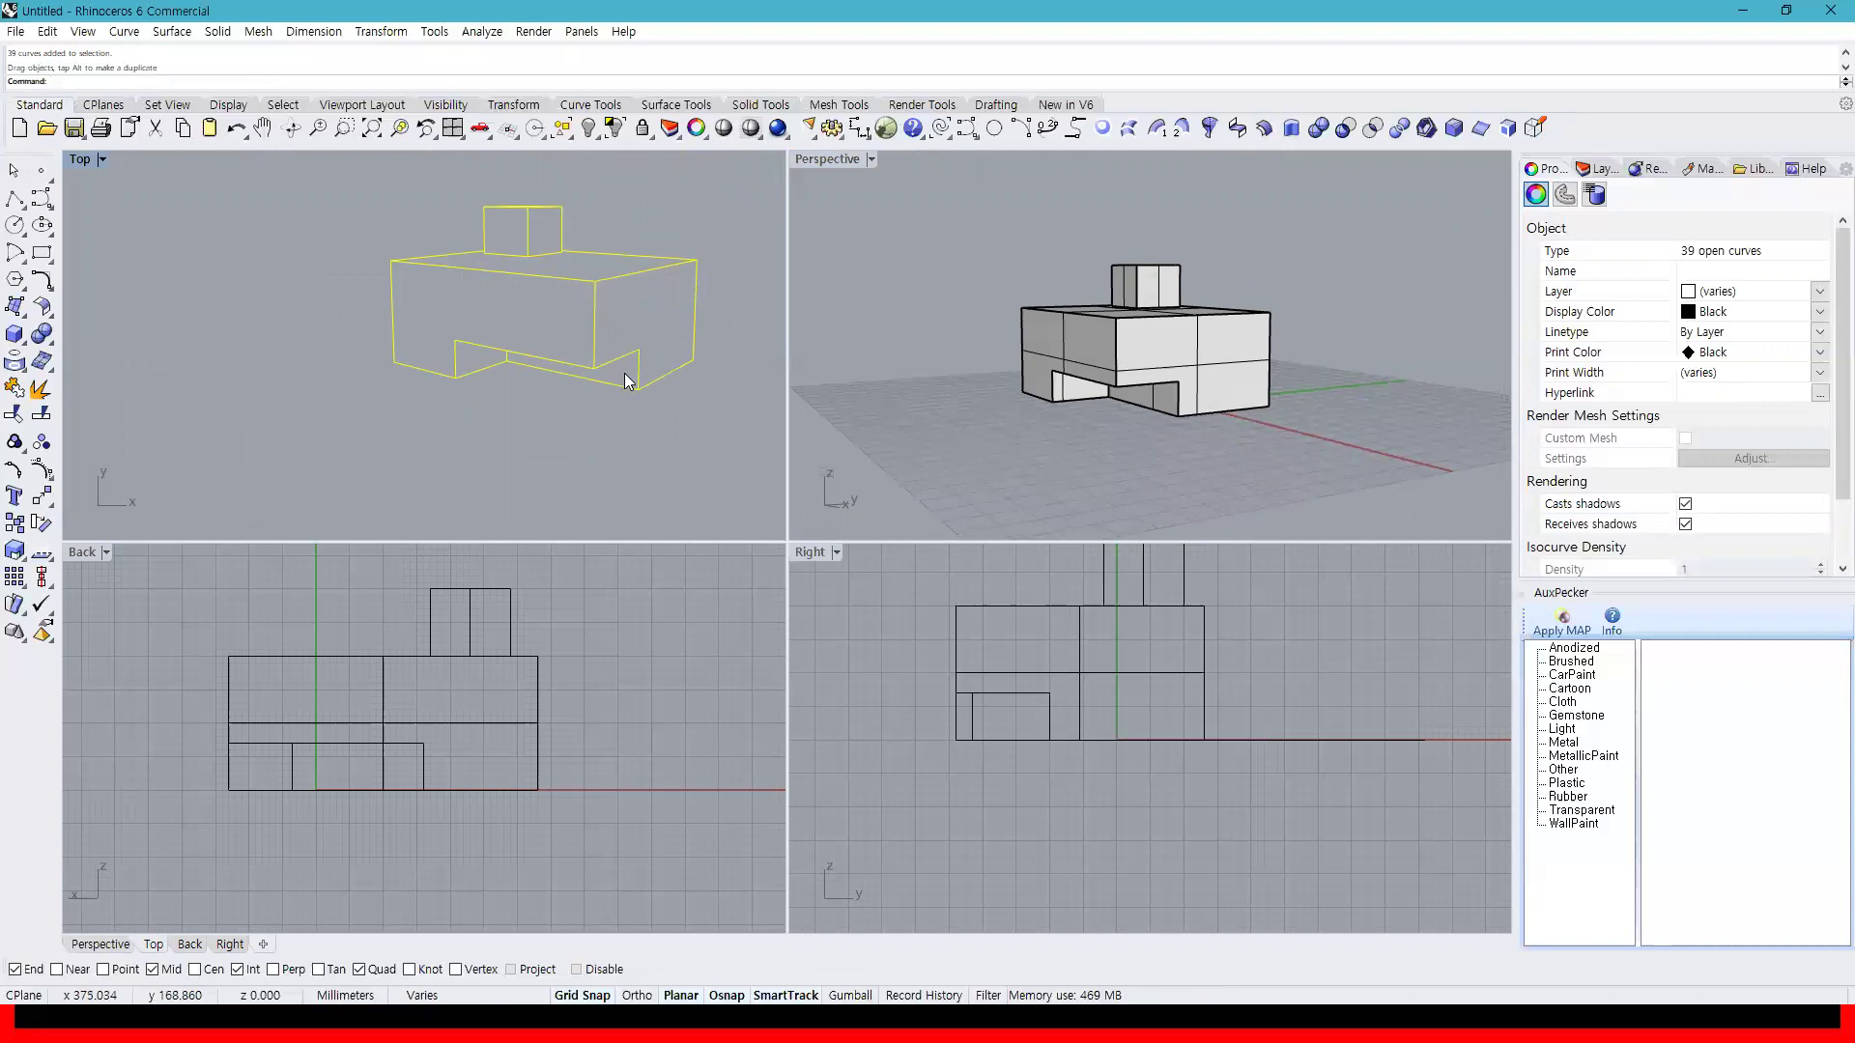
{"action": "right_click_drag", "start_coordinate": [489, 404], "coordinate": [487, 405]}
{"action": "left_click", "coordinate": [324, 201]}
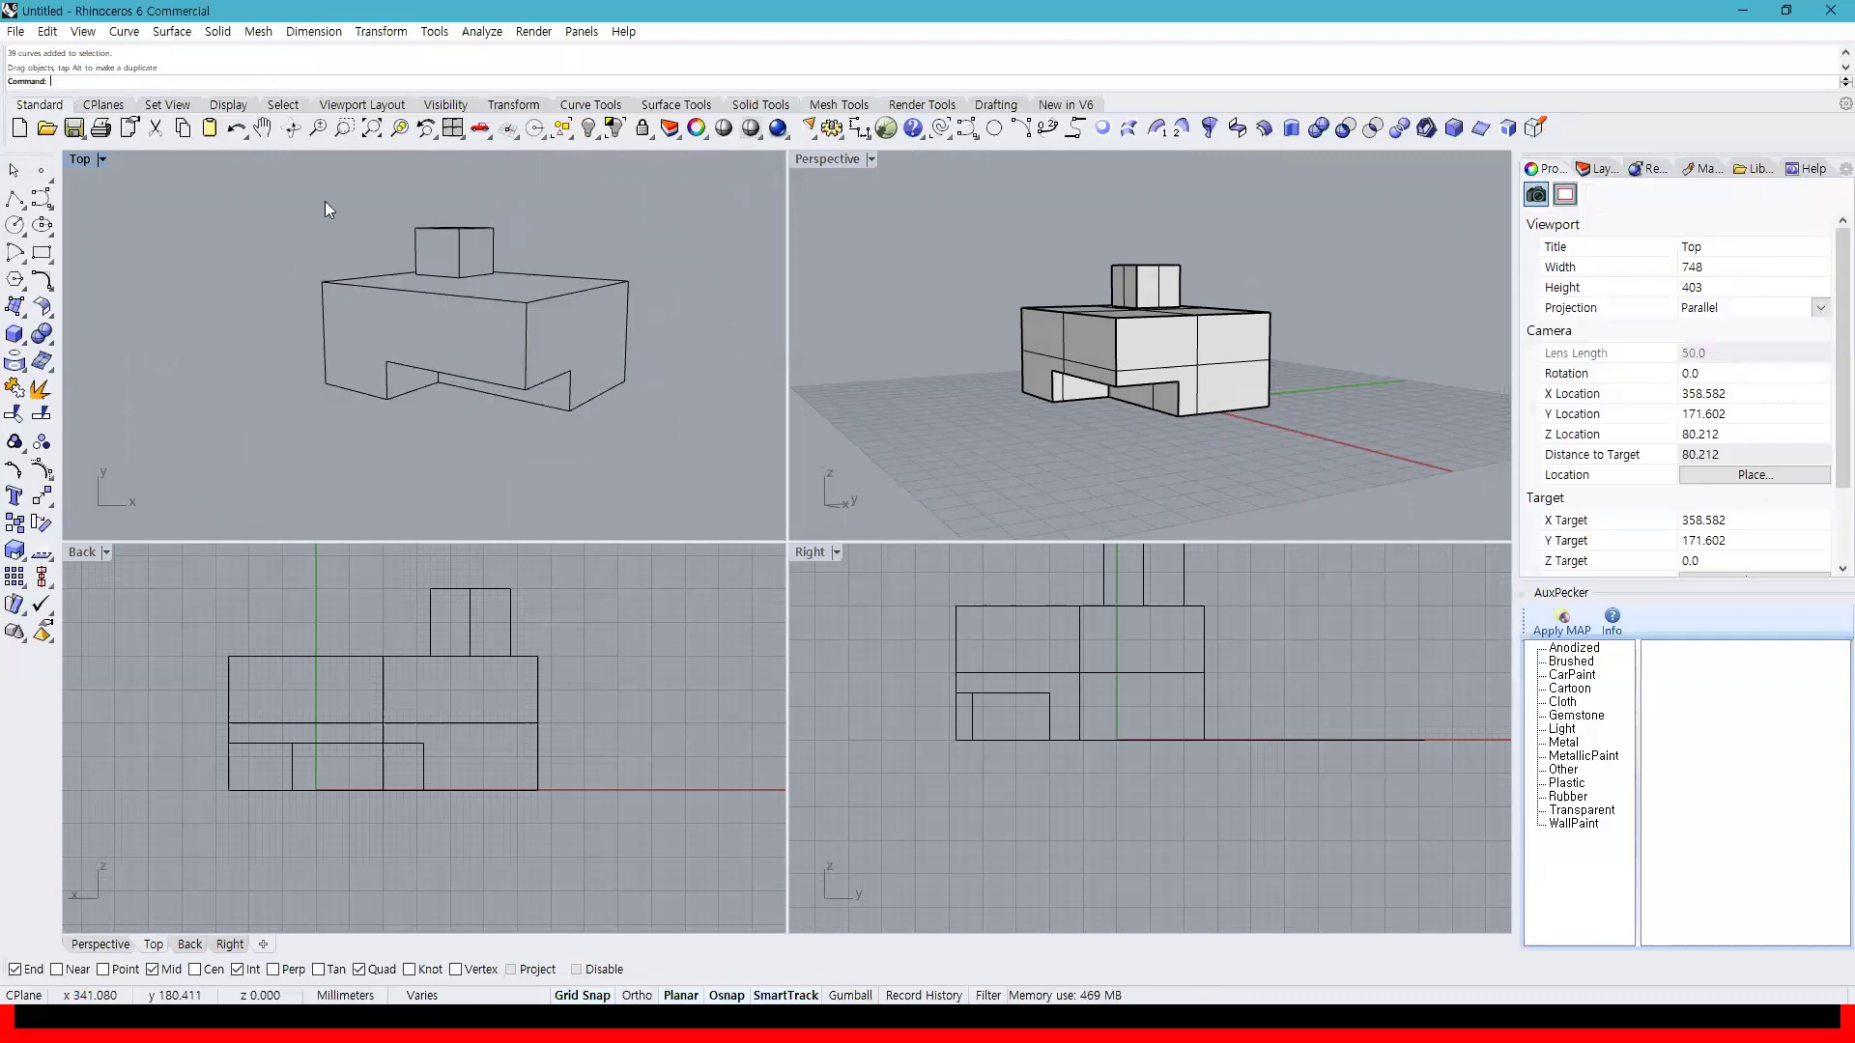
Orbit the solid to a new perspective angle and generate a Make2D drawing of it with the View projection
{"action": "right_click_drag", "start_coordinate": [1077, 387], "coordinate": [1229, 370]}
{"action": "scroll", "coordinate": [1207, 355], "scroll_direction": "up", "scroll_amount": 4}
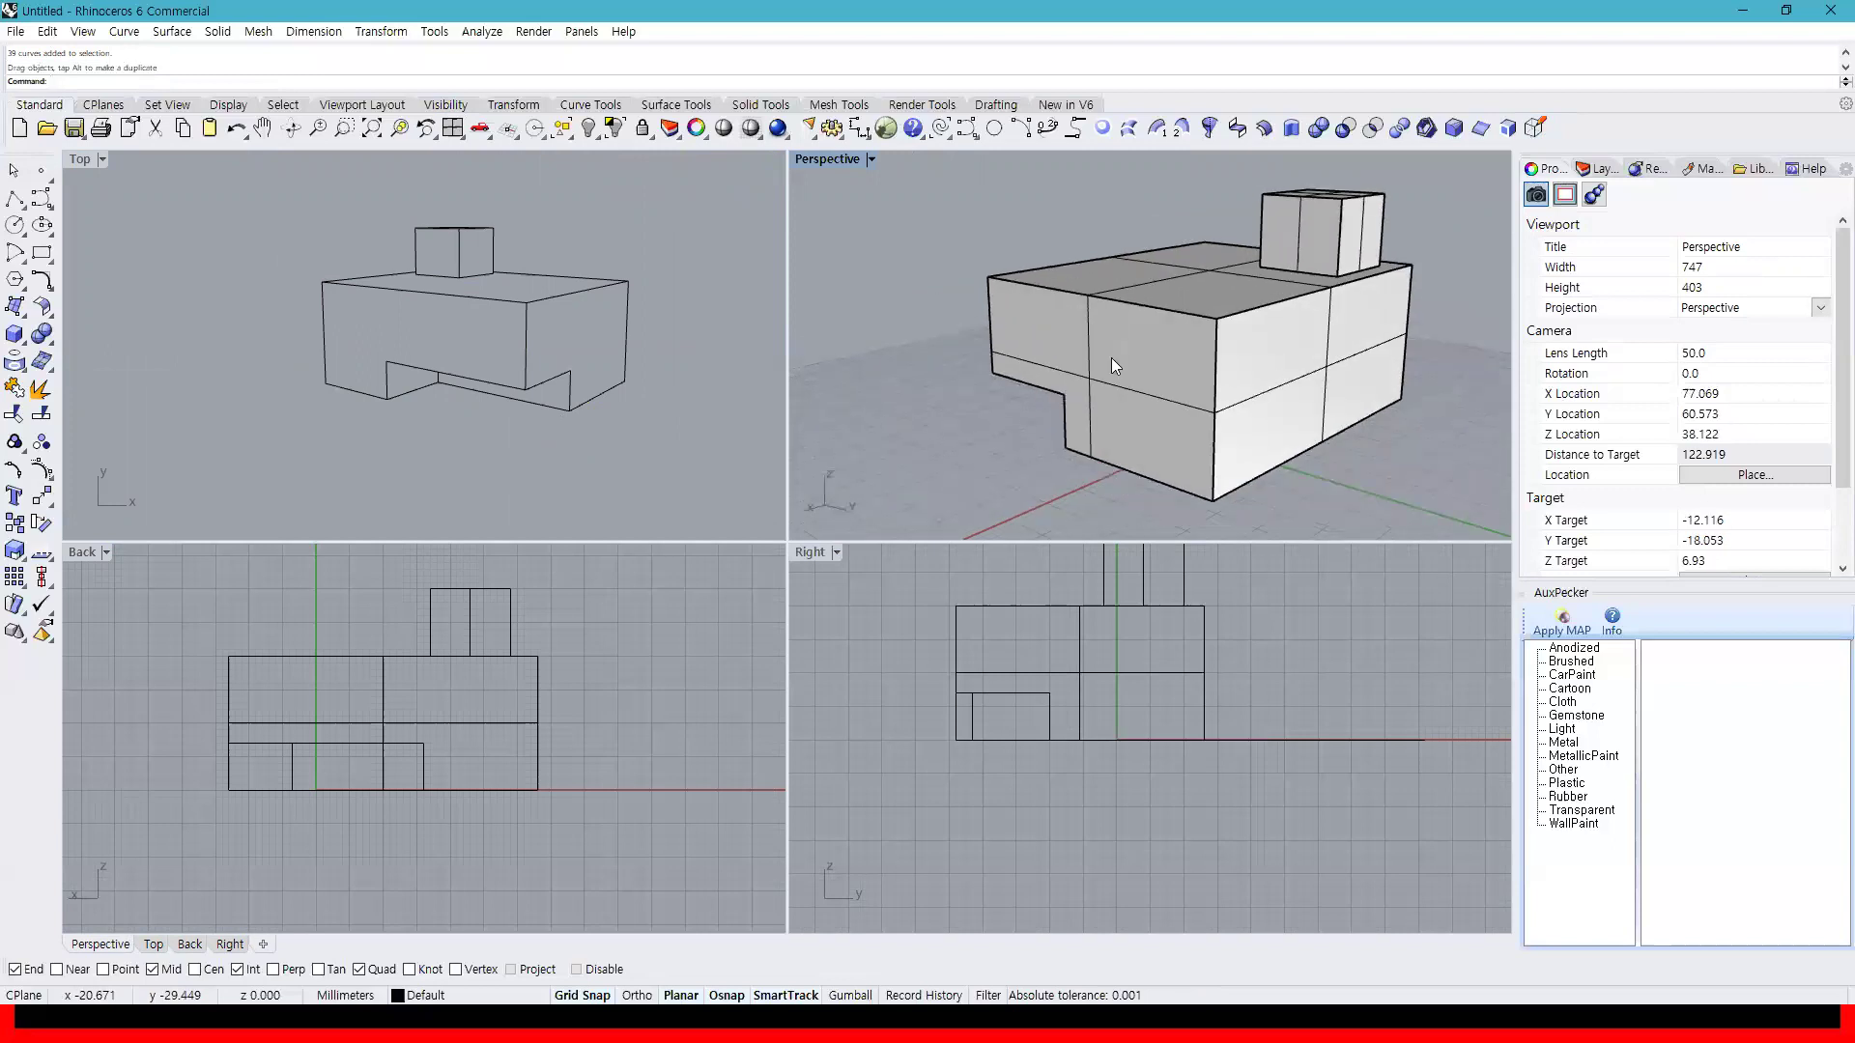
{"action": "left_click", "coordinate": [1544, 127]}
{"action": "left_click", "coordinate": [1538, 132]}
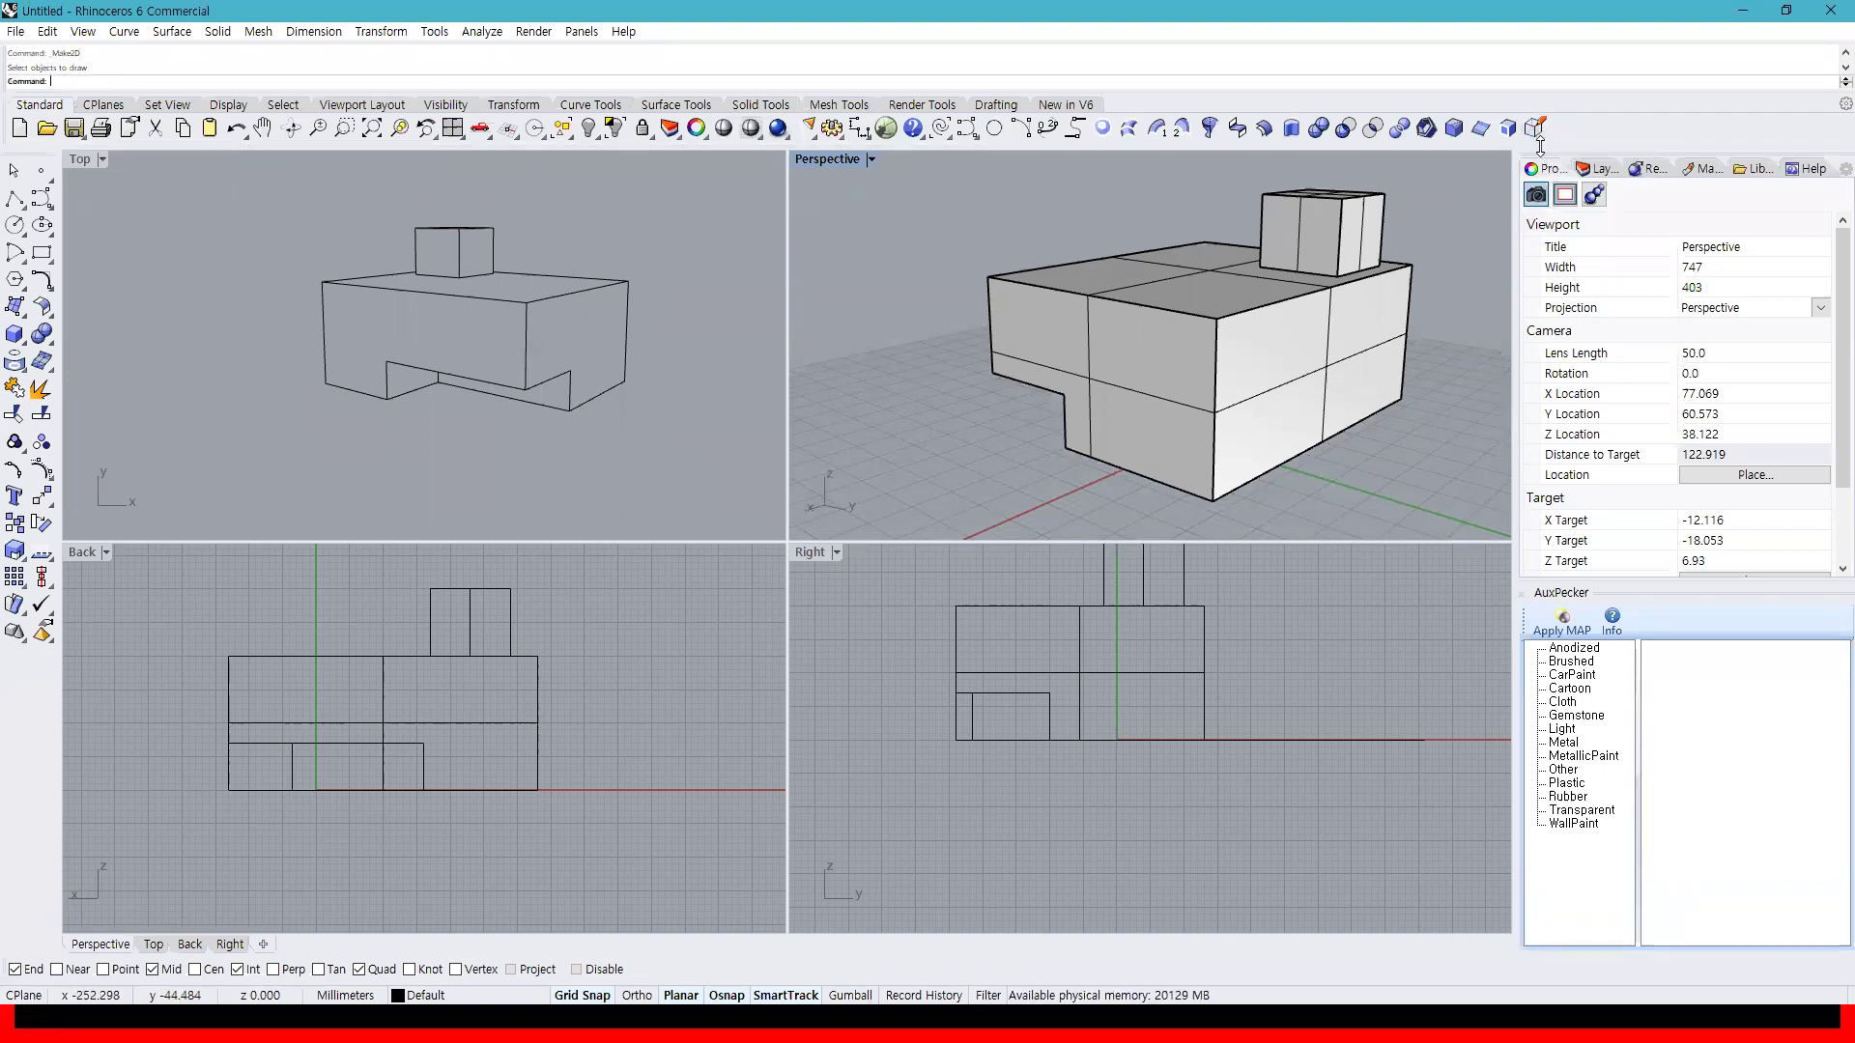
{"action": "left_click", "coordinate": [1327, 232]}
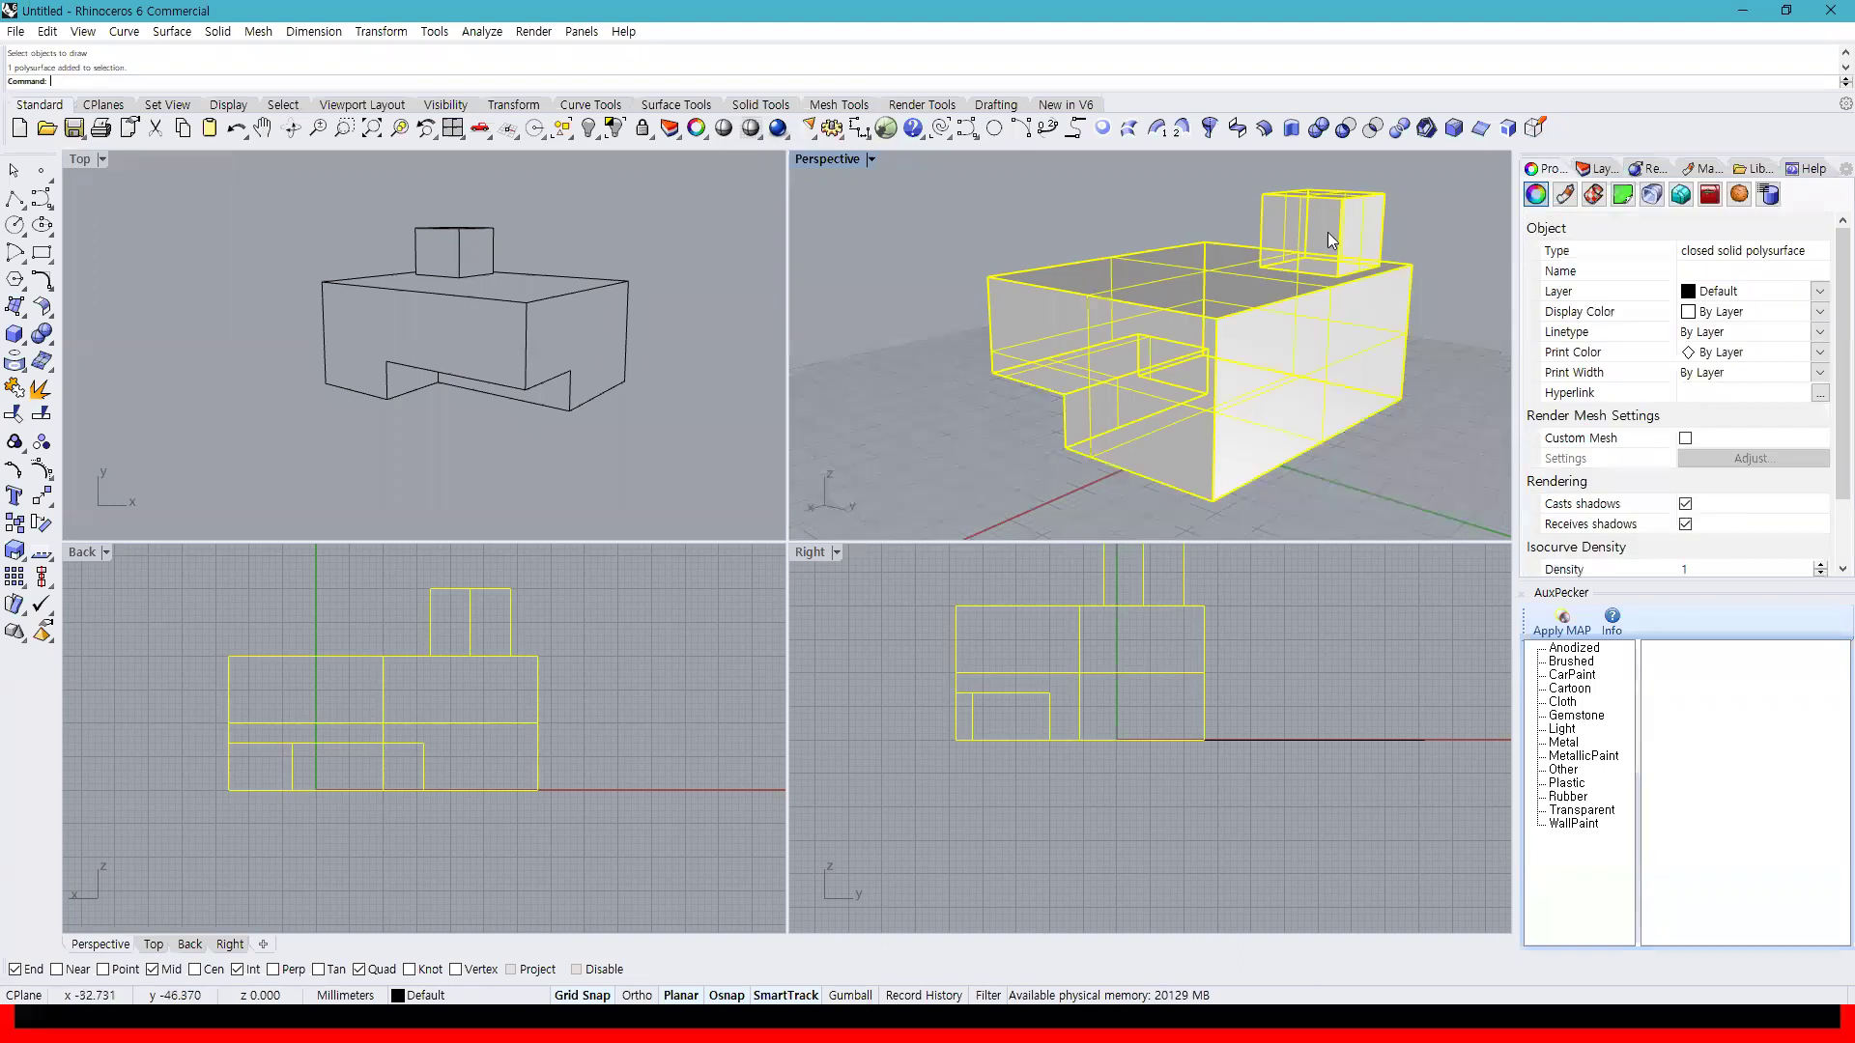
{"action": "left_click", "coordinate": [1536, 128]}
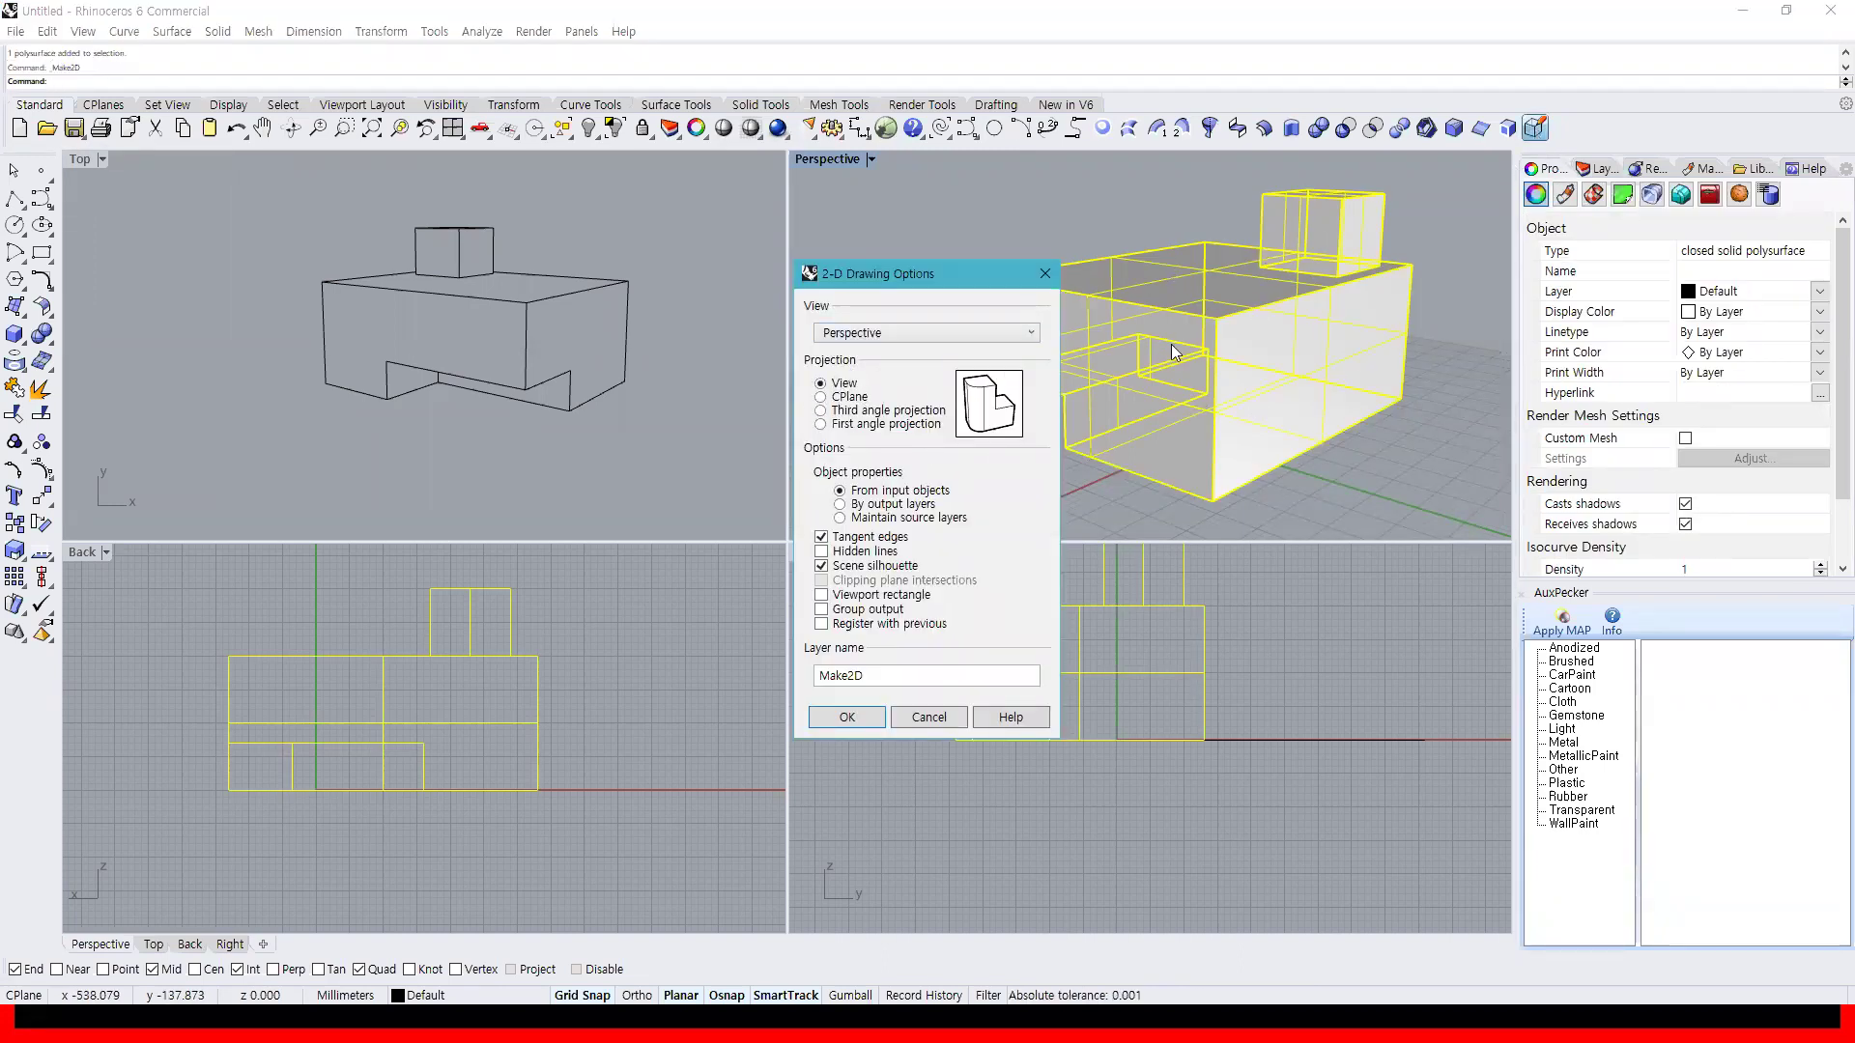
{"action": "left_click", "coordinate": [846, 716]}
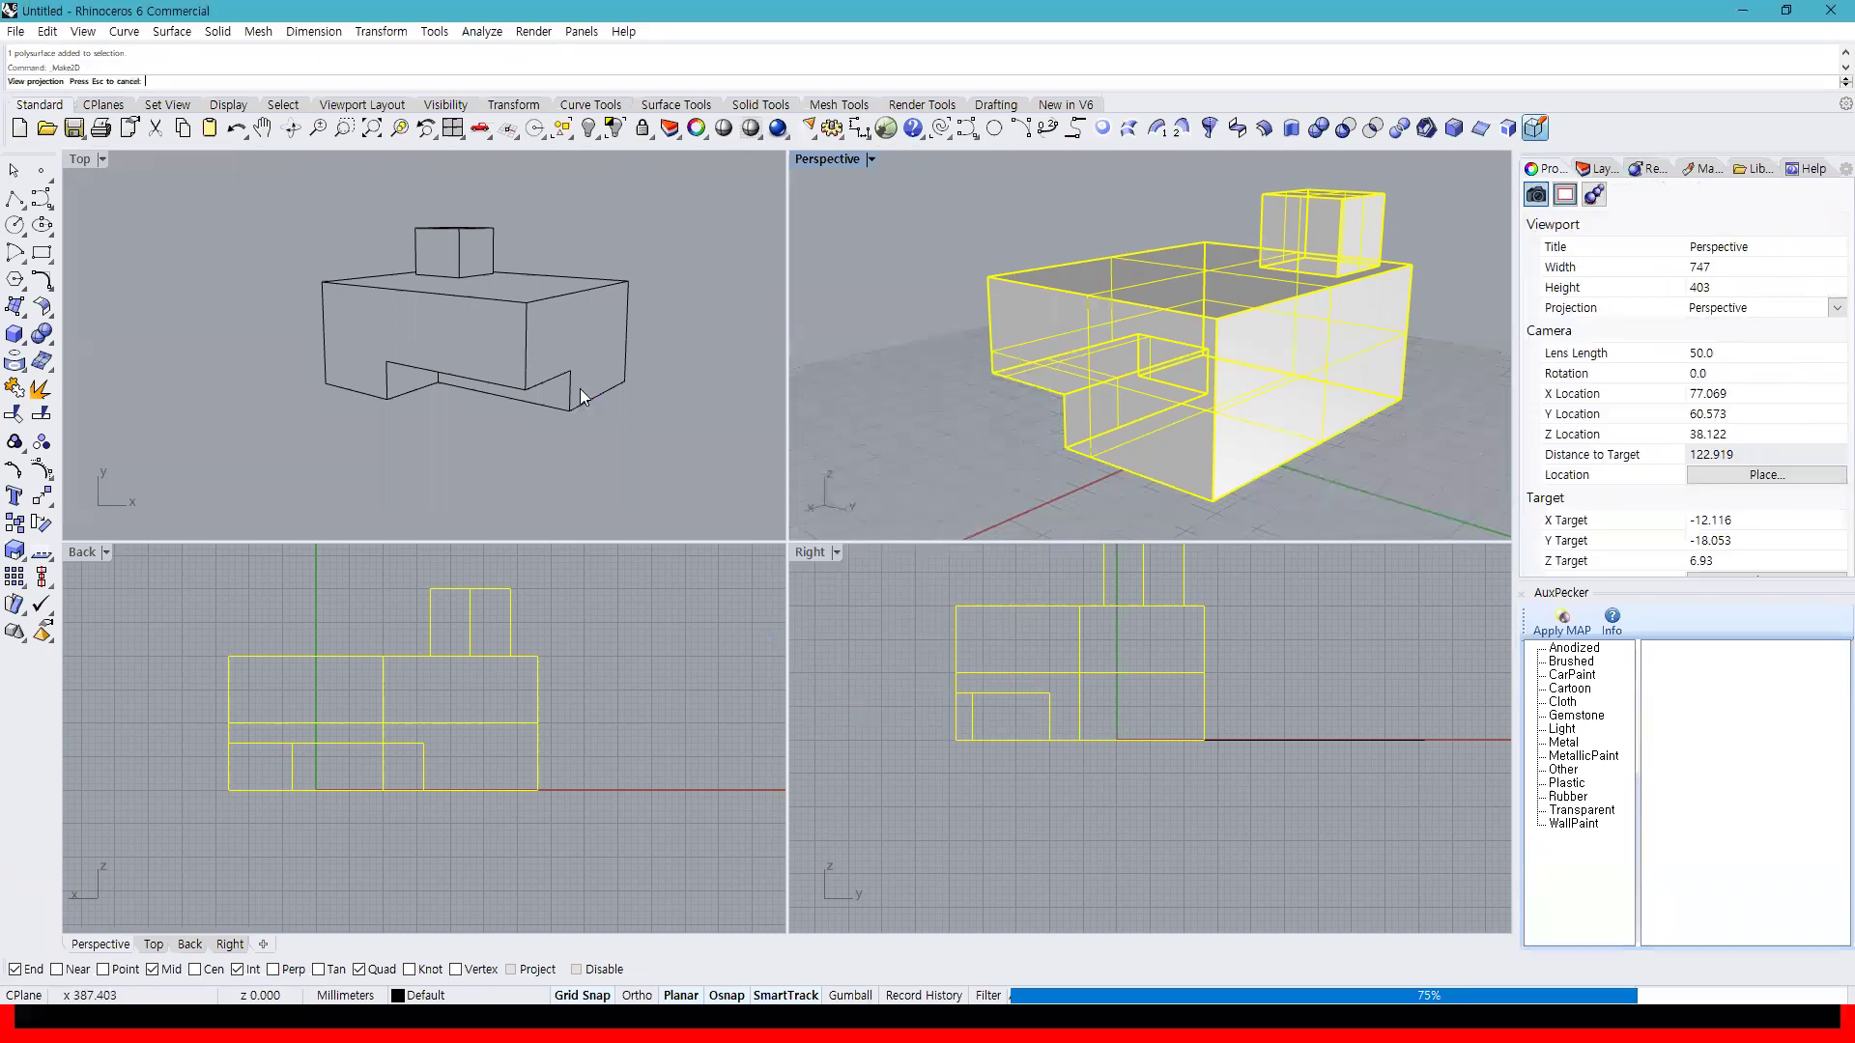
Move the new perspective drawing to the right of the earlier perspective drawing and deselect it
{"action": "scroll", "coordinate": [565, 398], "scroll_direction": "down", "scroll_amount": 3}
{"action": "scroll", "coordinate": [564, 396], "scroll_direction": "down", "scroll_amount": 3}
{"action": "mouse_move", "coordinate": [485, 417]}
{"action": "left_mouse_down"}
{"action": "mouse_move", "coordinate": [634, 369]}
{"action": "mouse_move", "coordinate": [710, 372]}
{"action": "left_mouse_up"}
{"action": "scroll", "coordinate": [728, 396], "scroll_direction": "up", "scroll_amount": 8}
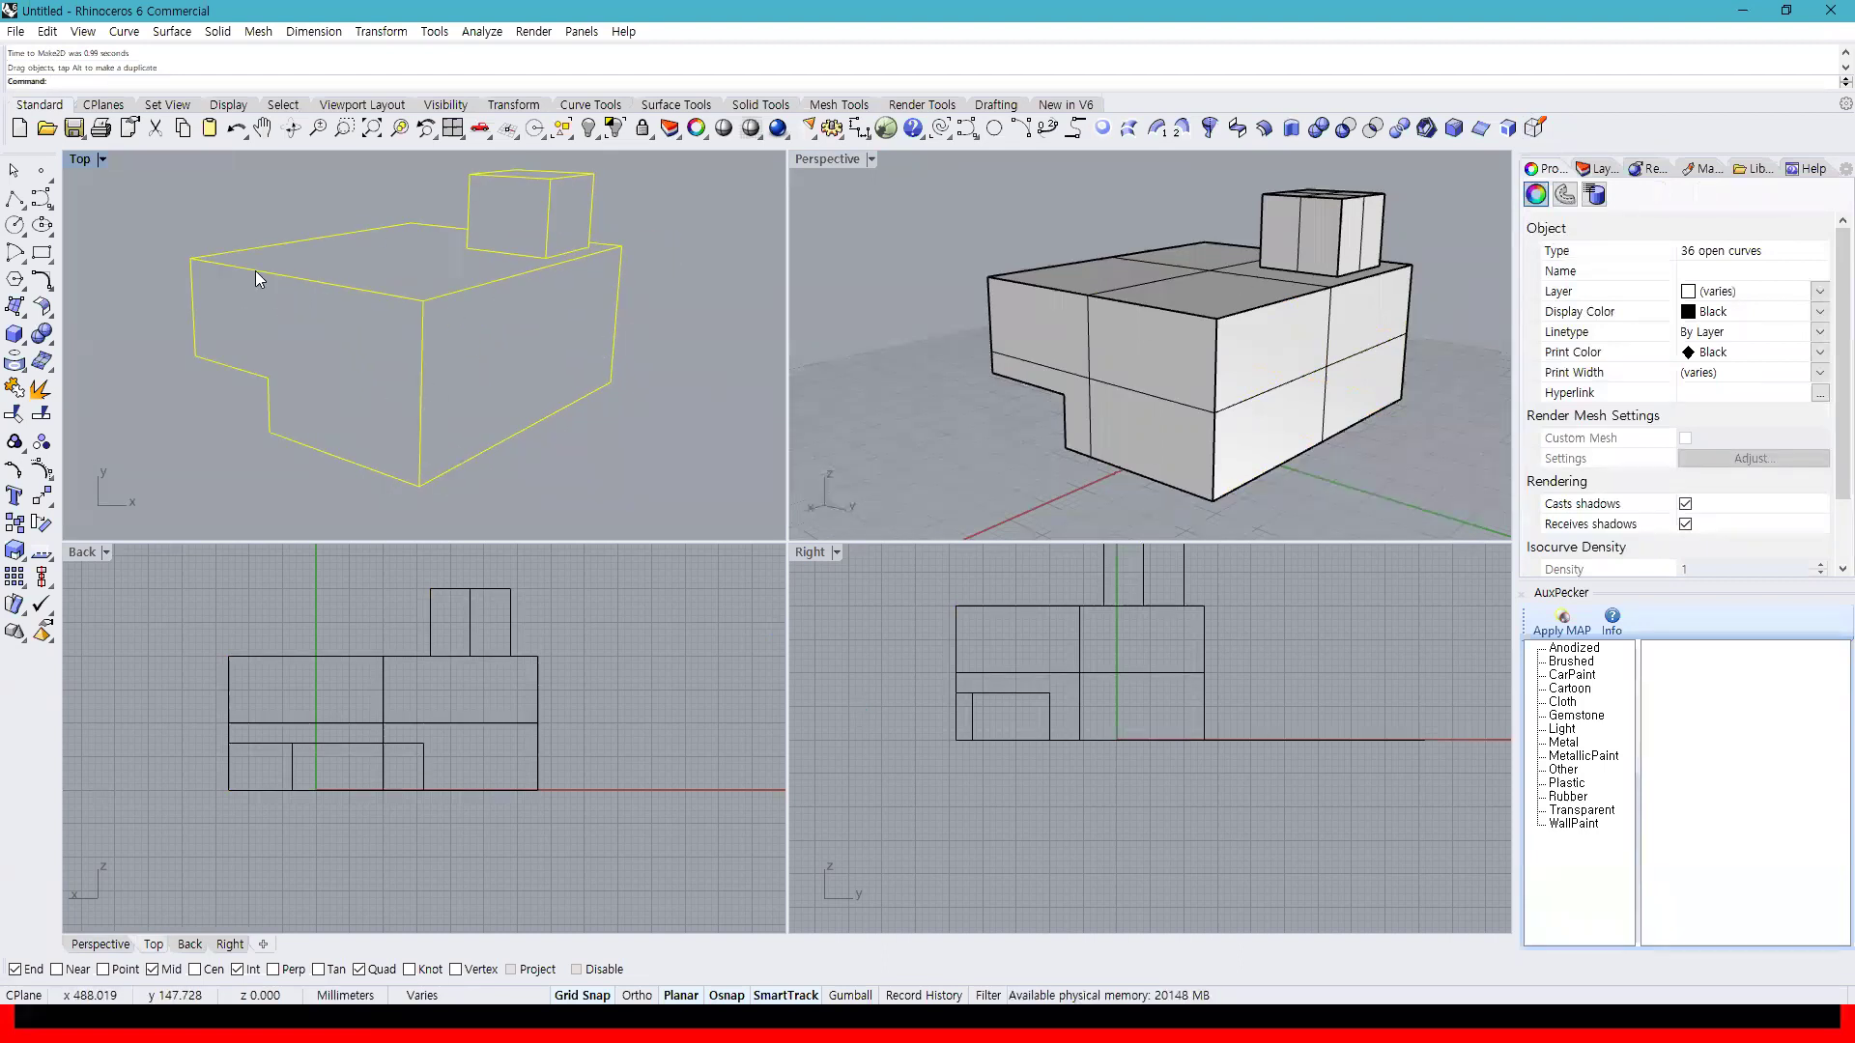
{"action": "left_click", "coordinate": [651, 396]}
Select the new perspective drawing for export and set the export format to Adobe Illustrator (*.ai)
{"action": "scroll", "coordinate": [699, 451], "scroll_direction": "down", "scroll_amount": 5}
{"action": "scroll", "coordinate": [702, 457], "scroll_direction": "down", "scroll_amount": 2}
{"action": "left_click_drag", "start_coordinate": [452, 290], "coordinate": [452, 289]}
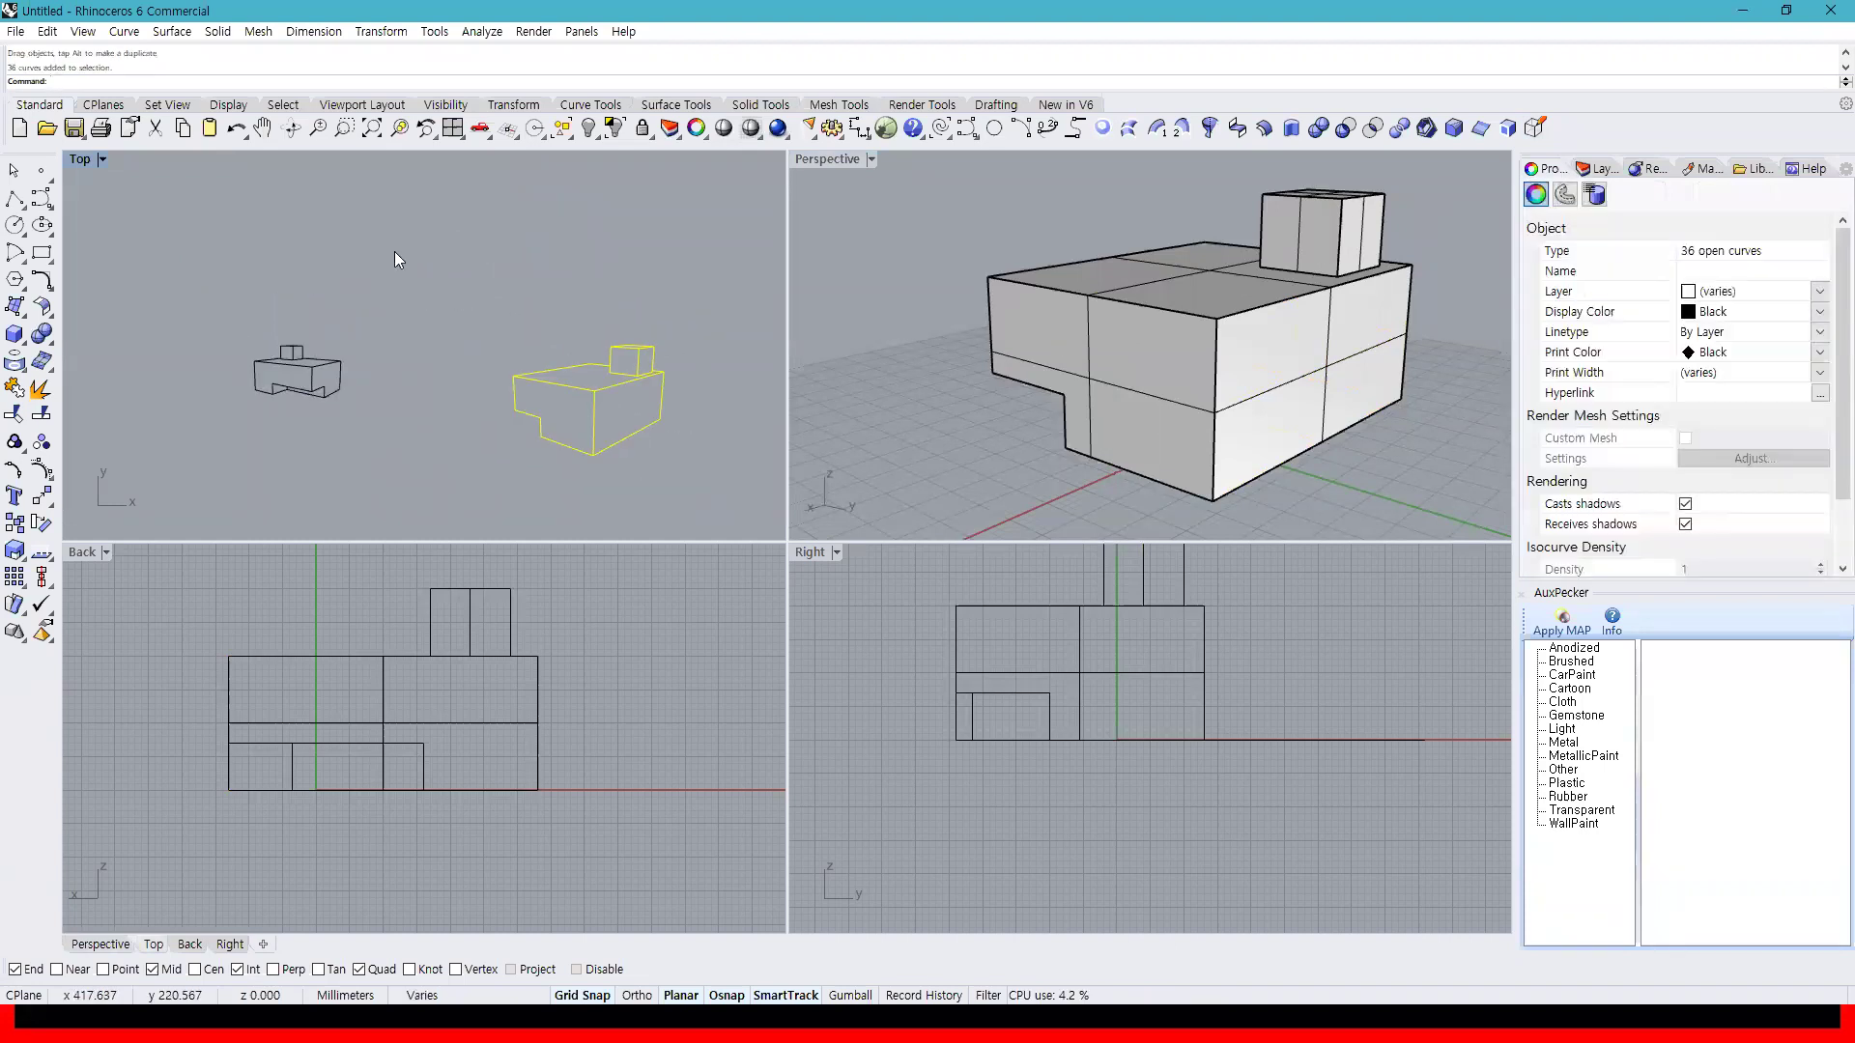
{"action": "left_click", "coordinate": [16, 31]}
{"action": "left_click", "coordinate": [89, 300]}
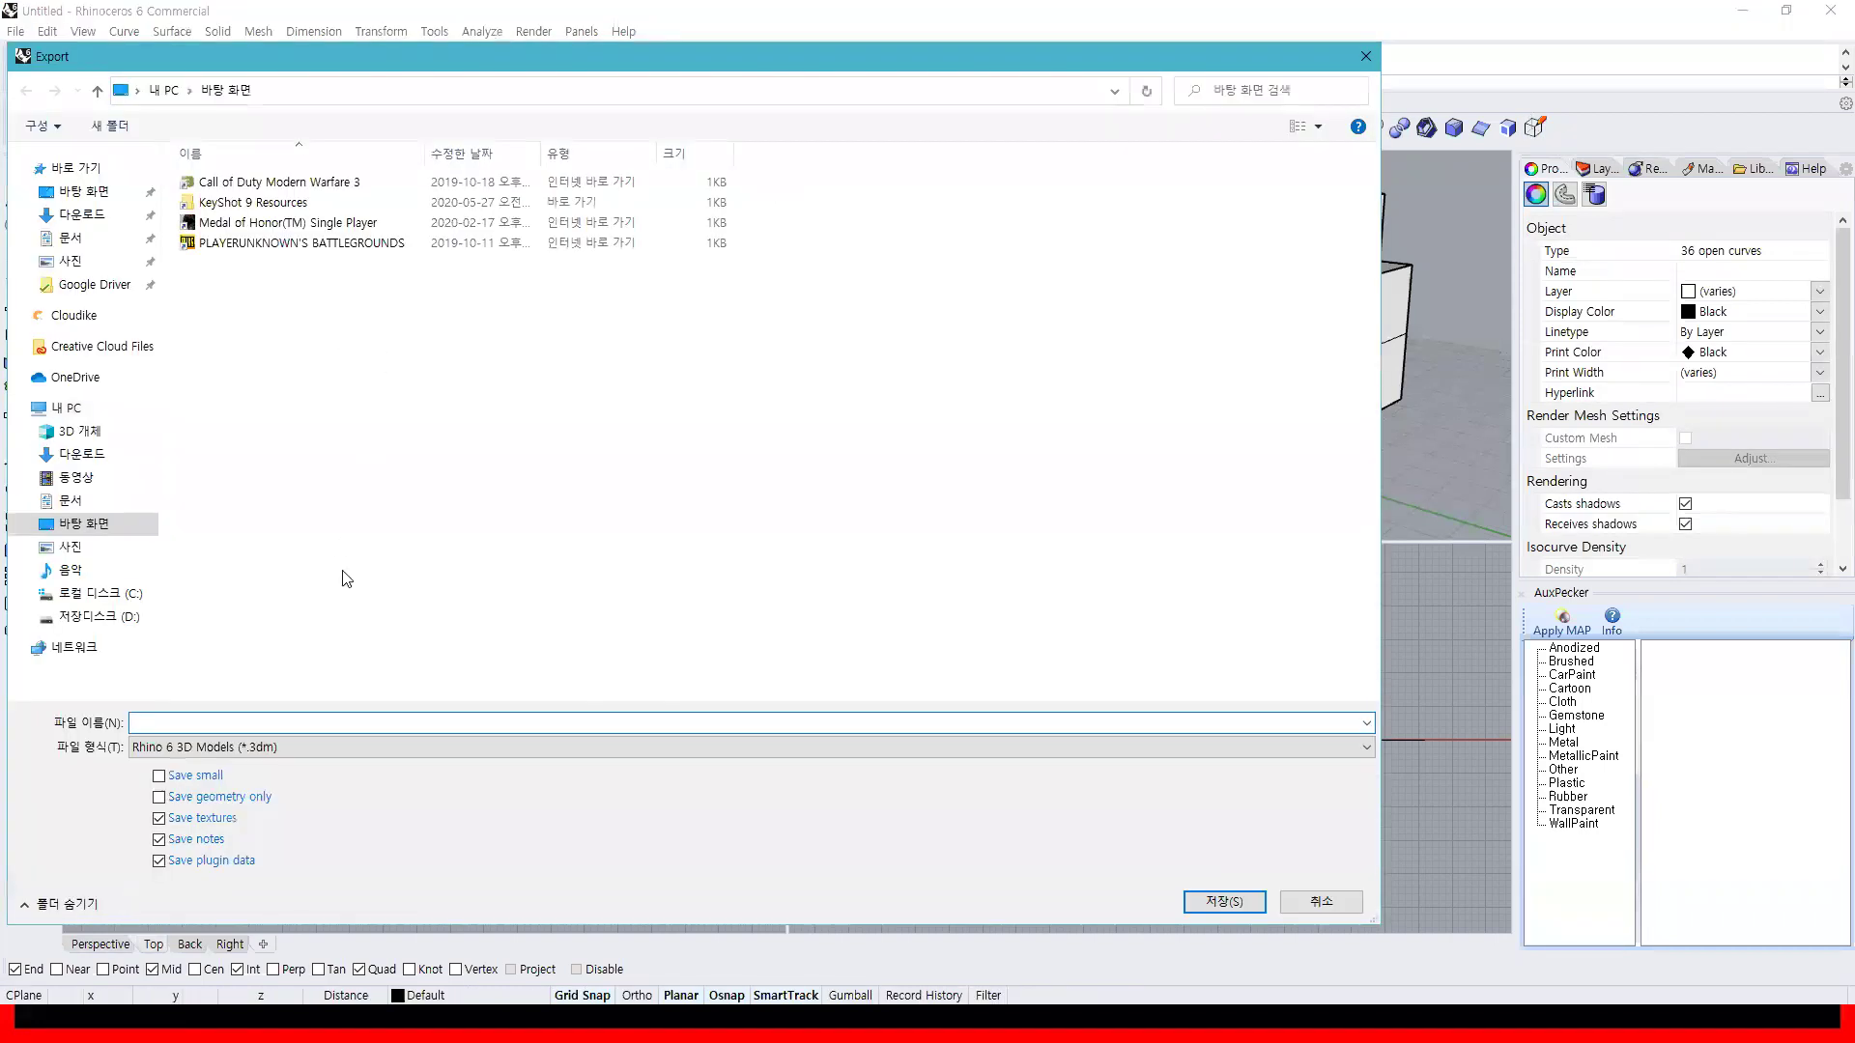
{"action": "left_click", "coordinate": [319, 747]}
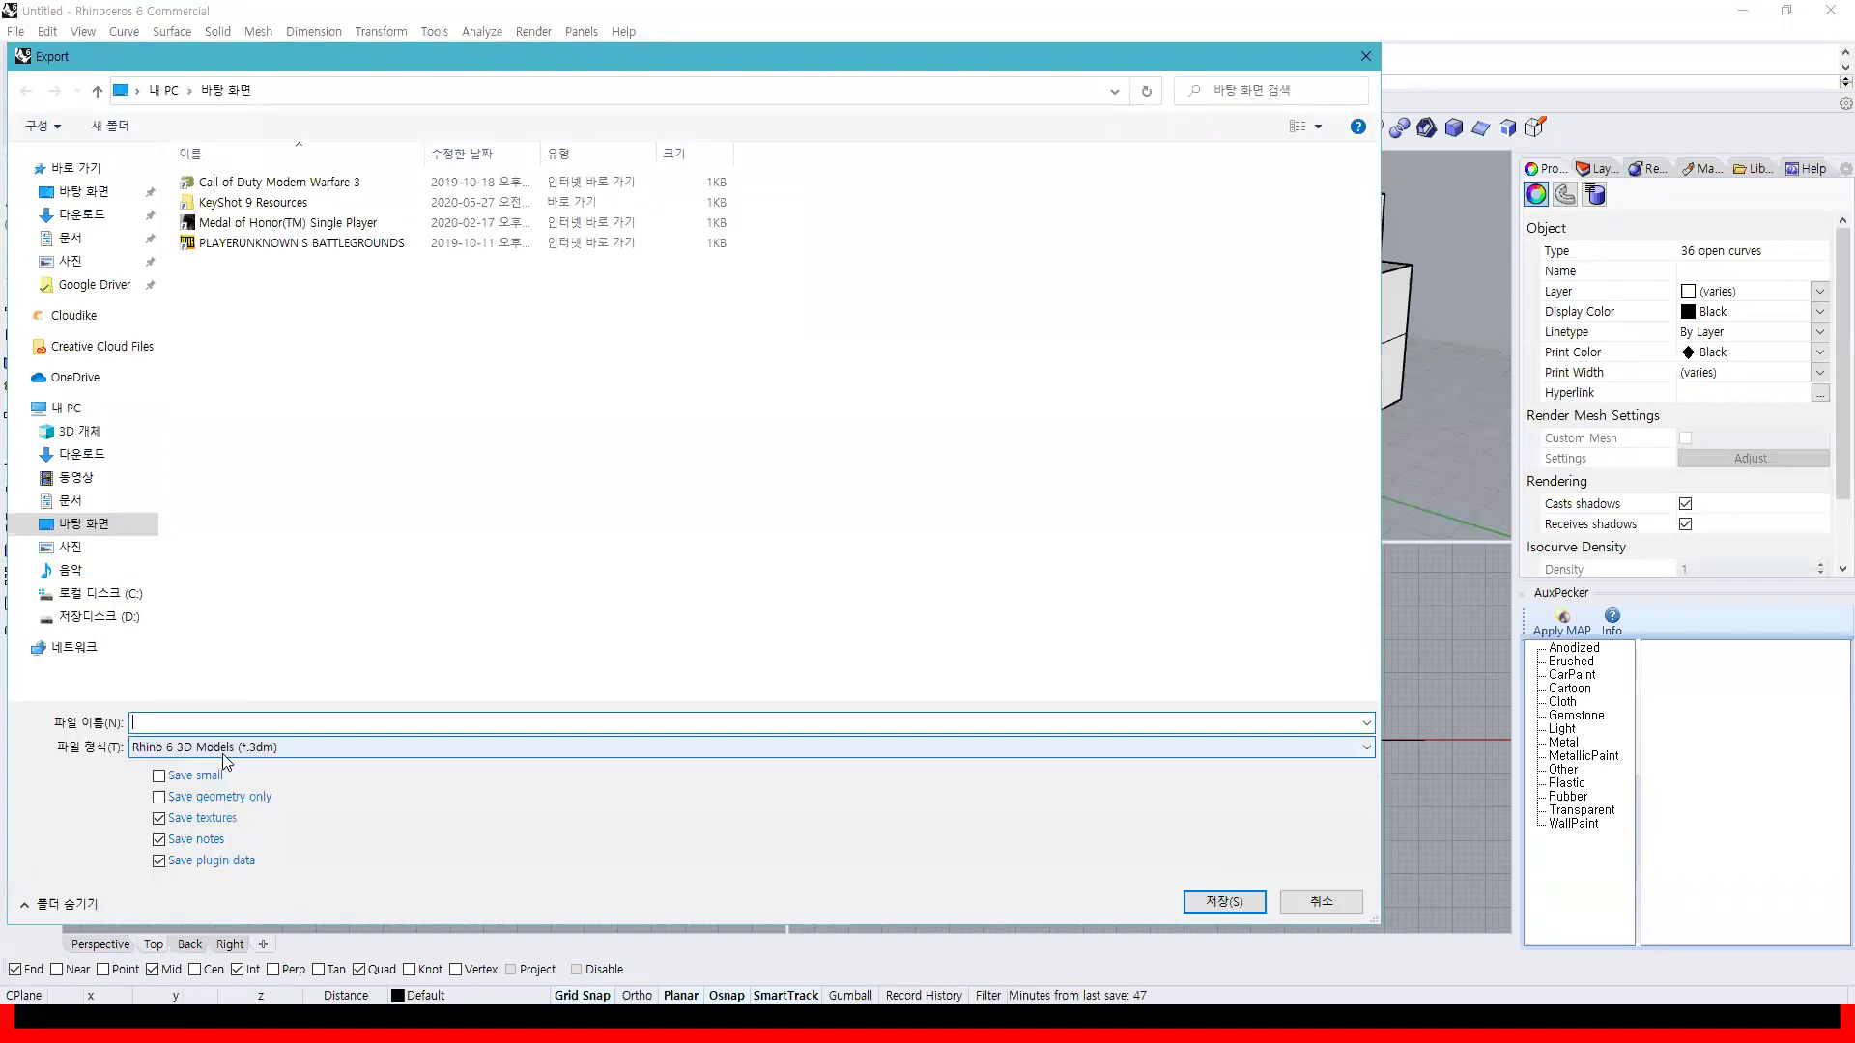
{"action": "left_click", "coordinate": [249, 436]}
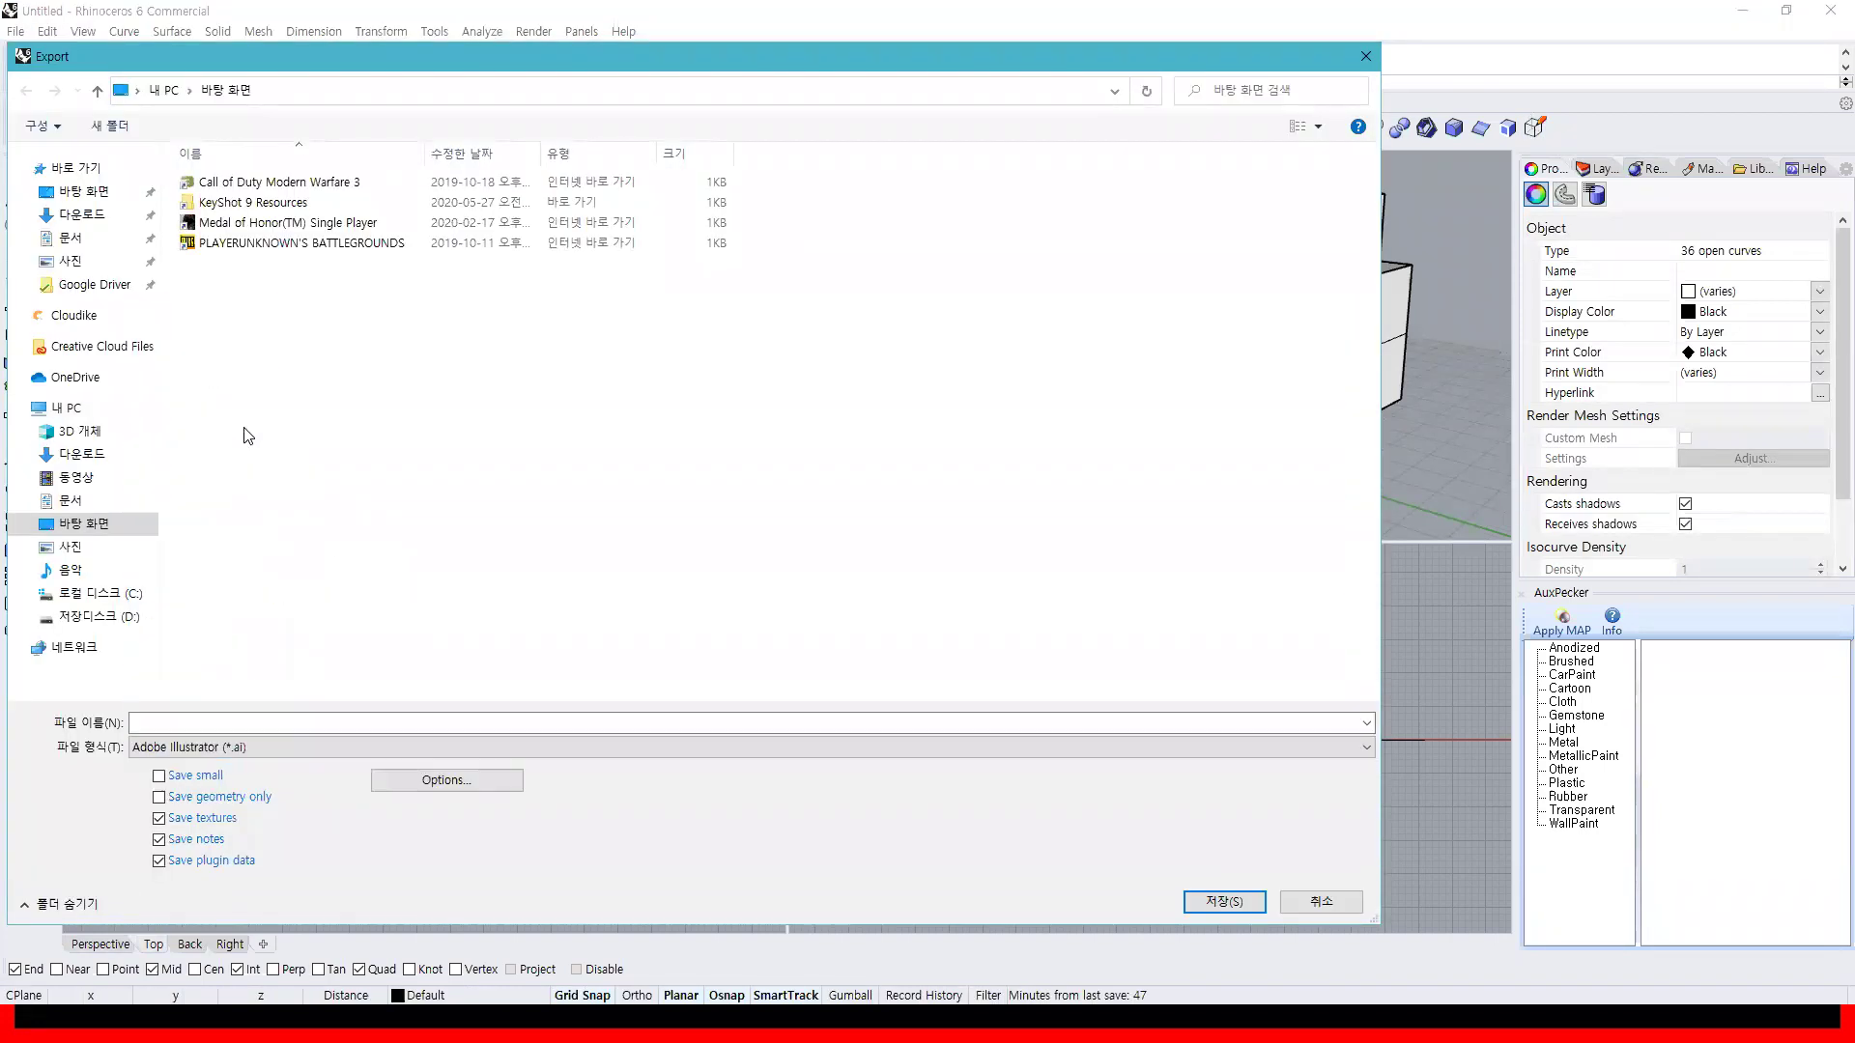
Name the export file 0929-1 and export it with the model scale preserved
{"action": "left_click", "coordinate": [259, 723]}
{"action": "type", "text": "0929"}
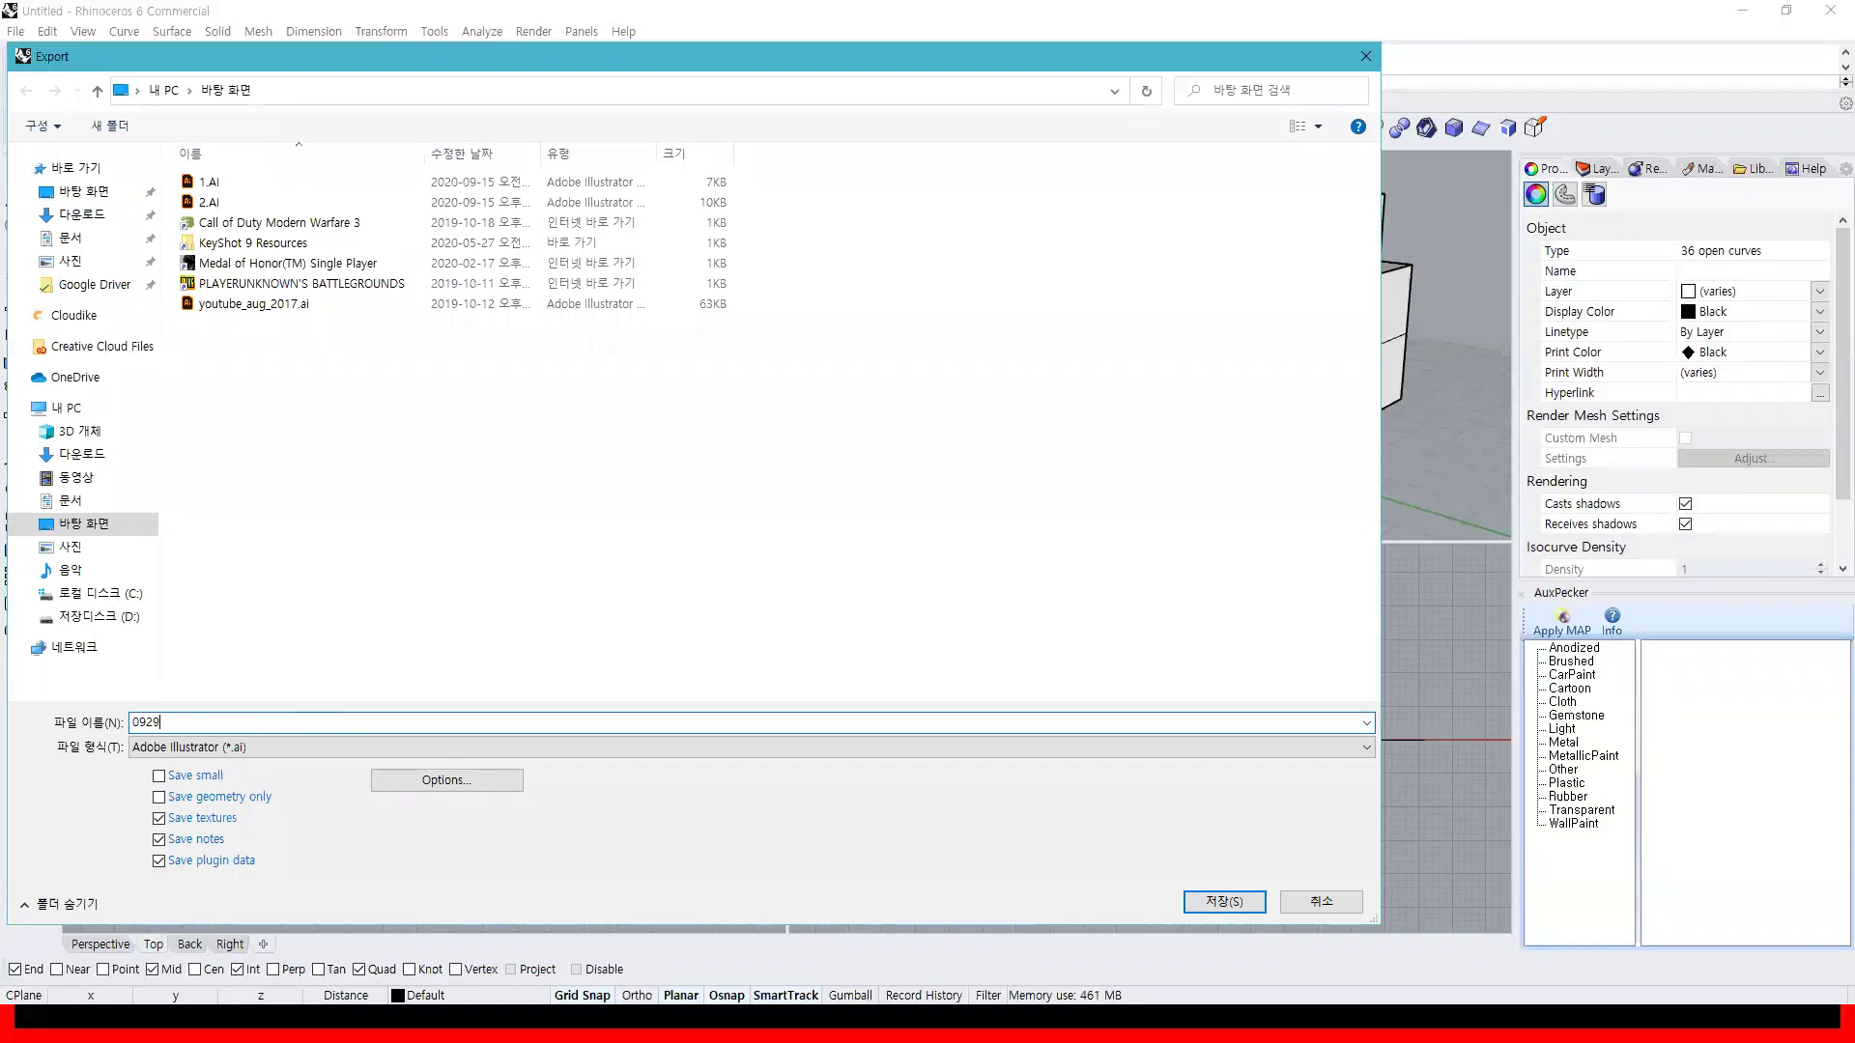
{"action": "type", "text": "-1"}
{"action": "key", "text": "Return"}
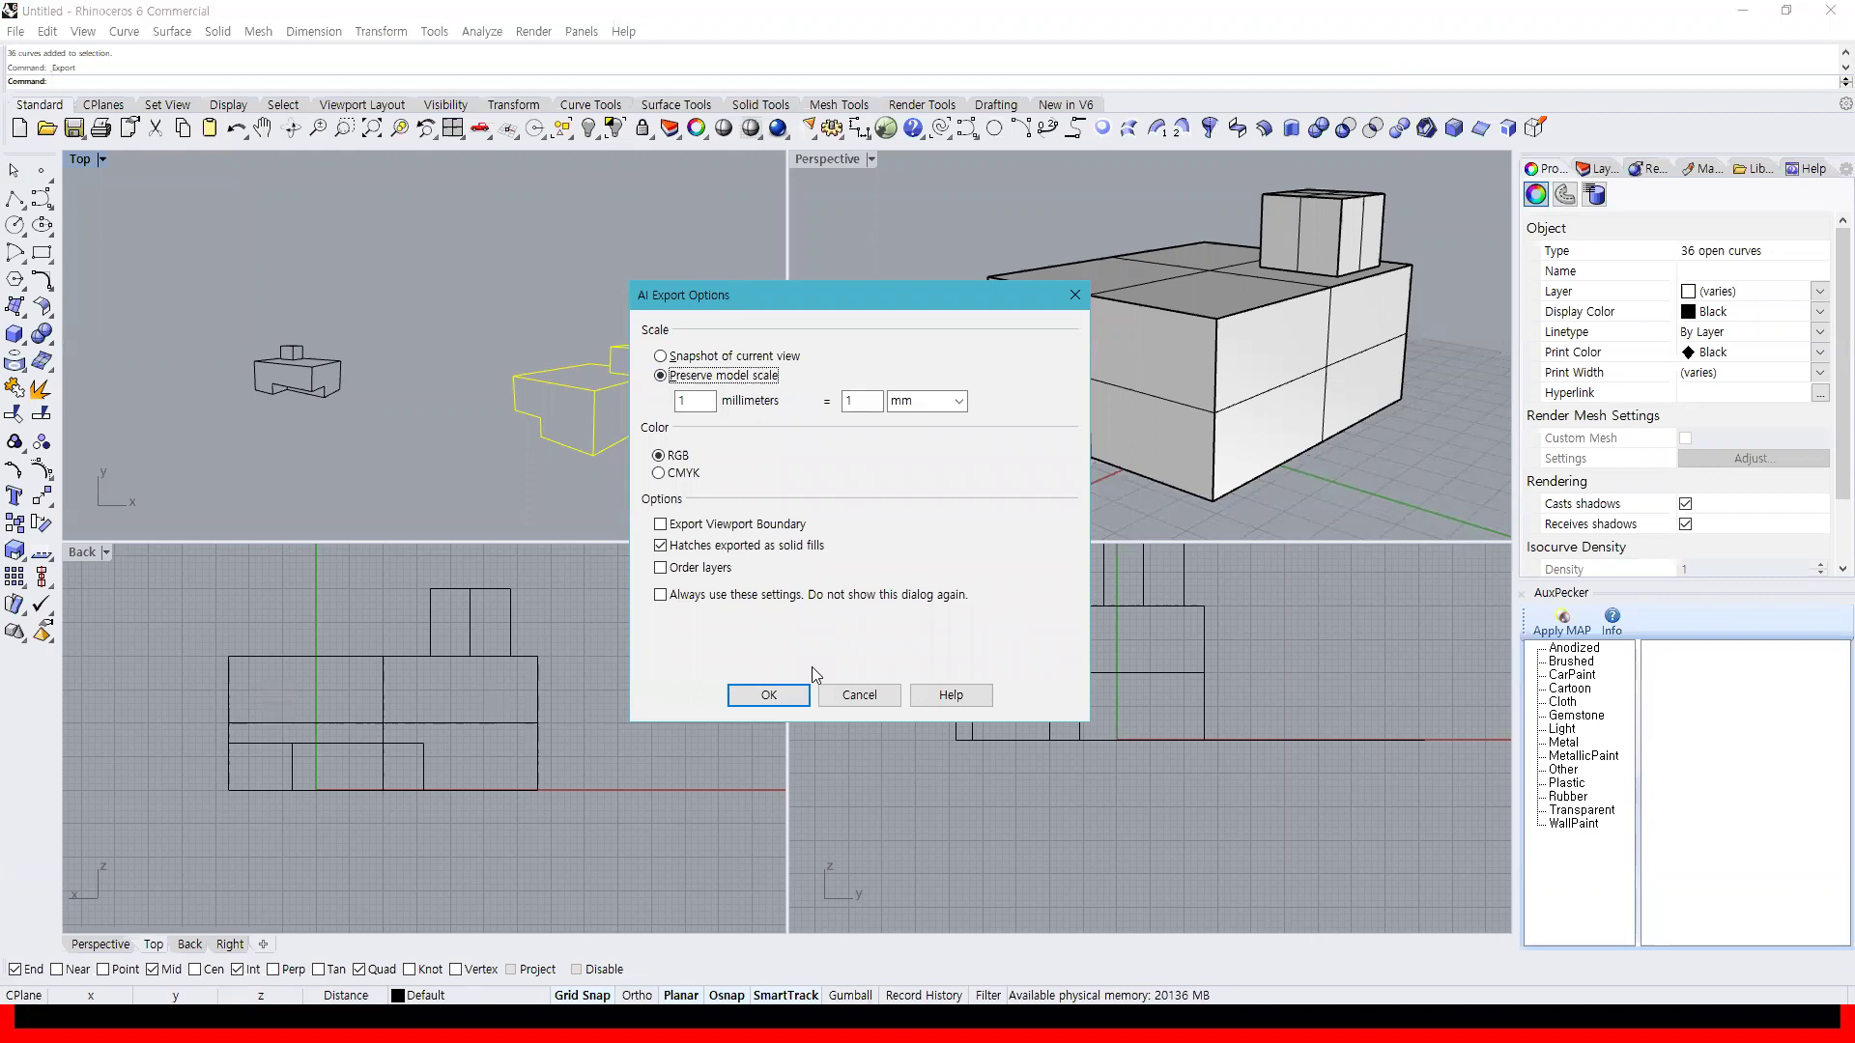
{"action": "left_click", "coordinate": [785, 697]}
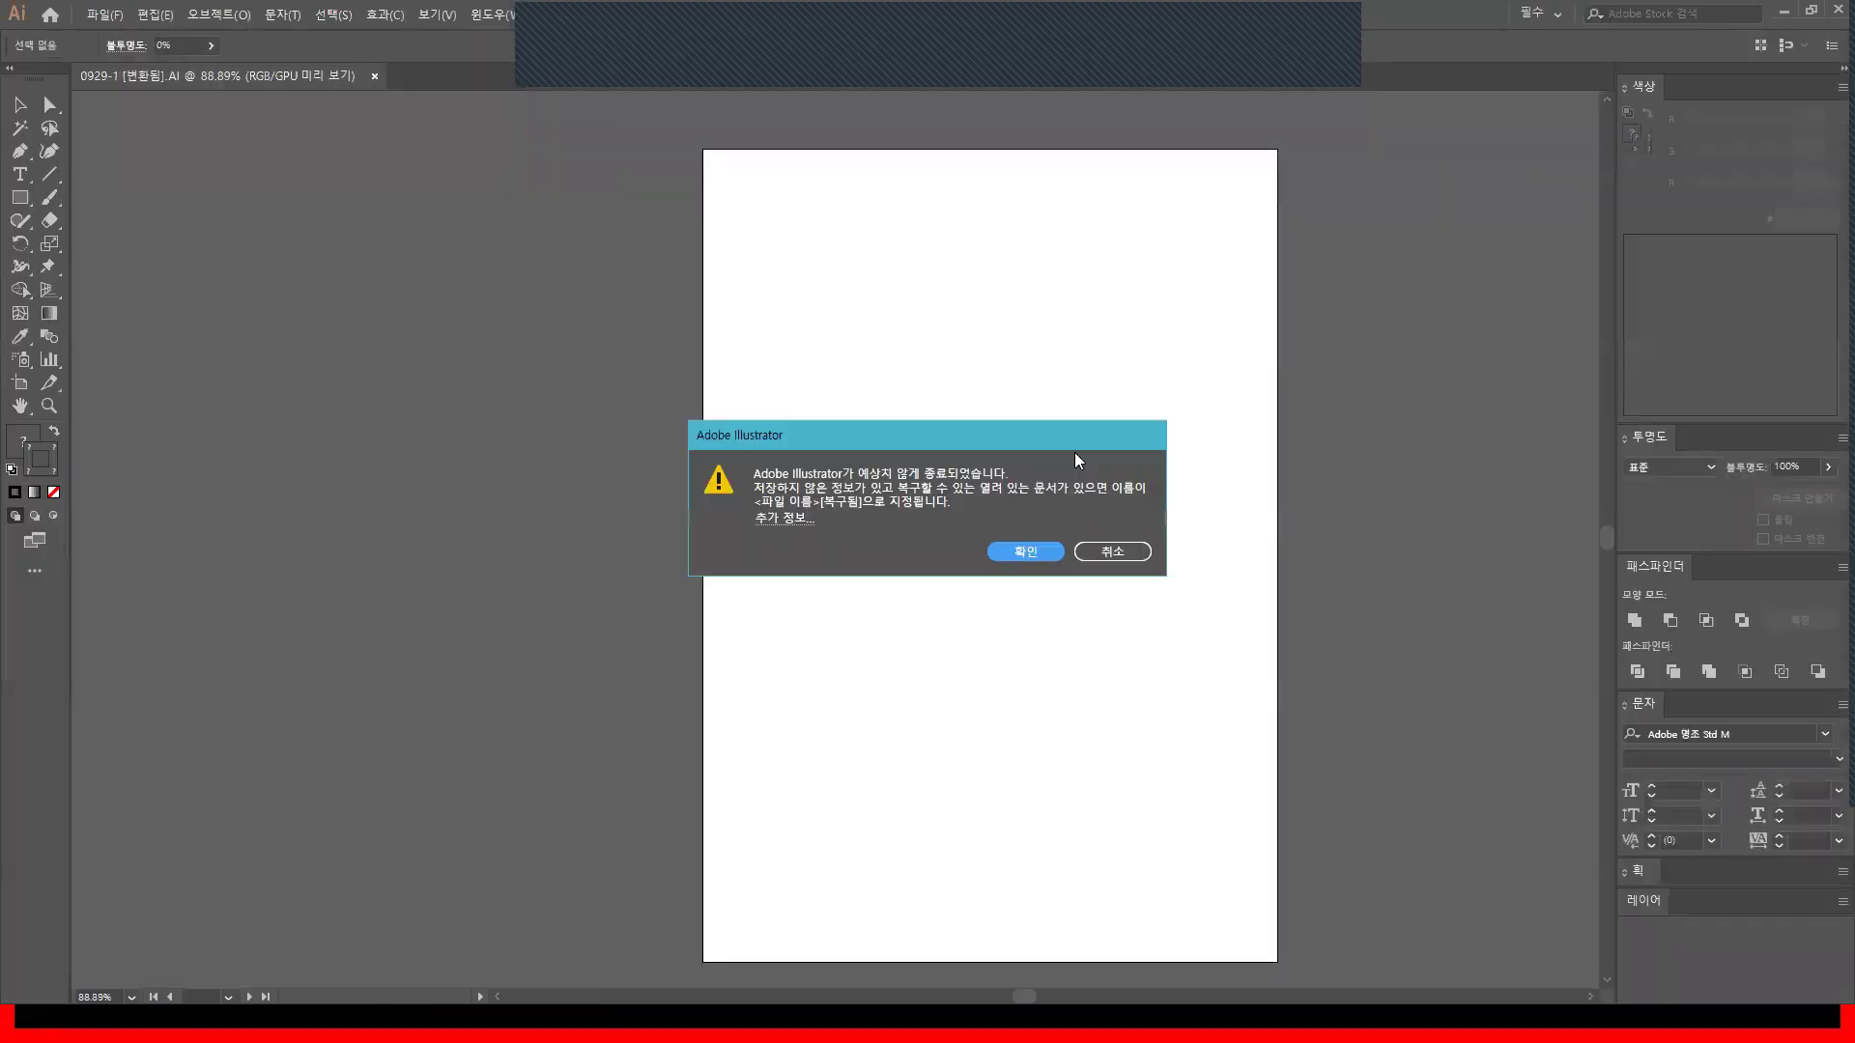
In Illustrator, cancel the recovery of unsaved documents and move the imported perspective drawing onto the artboard
{"action": "left_click", "coordinate": [1108, 554]}
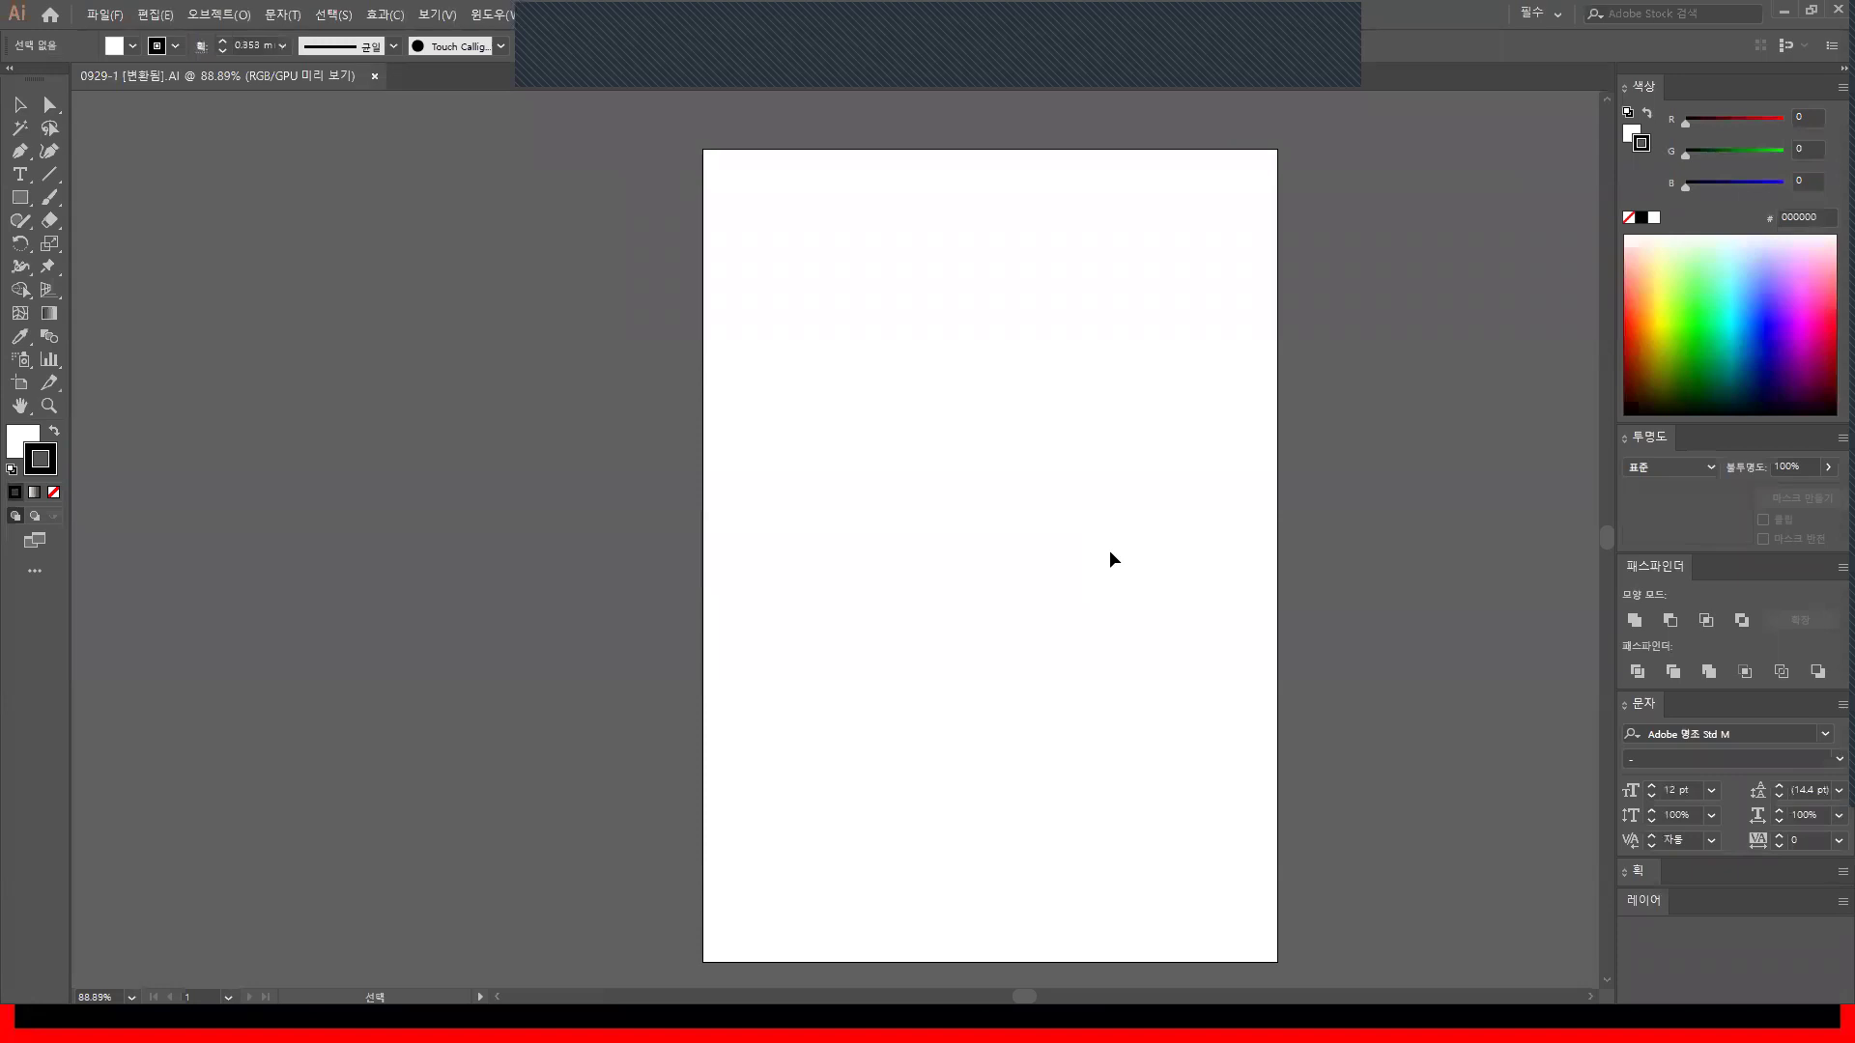
{"action": "key", "text": "z"}
{"action": "left_click", "coordinate": [979, 548], "text": "alt"}
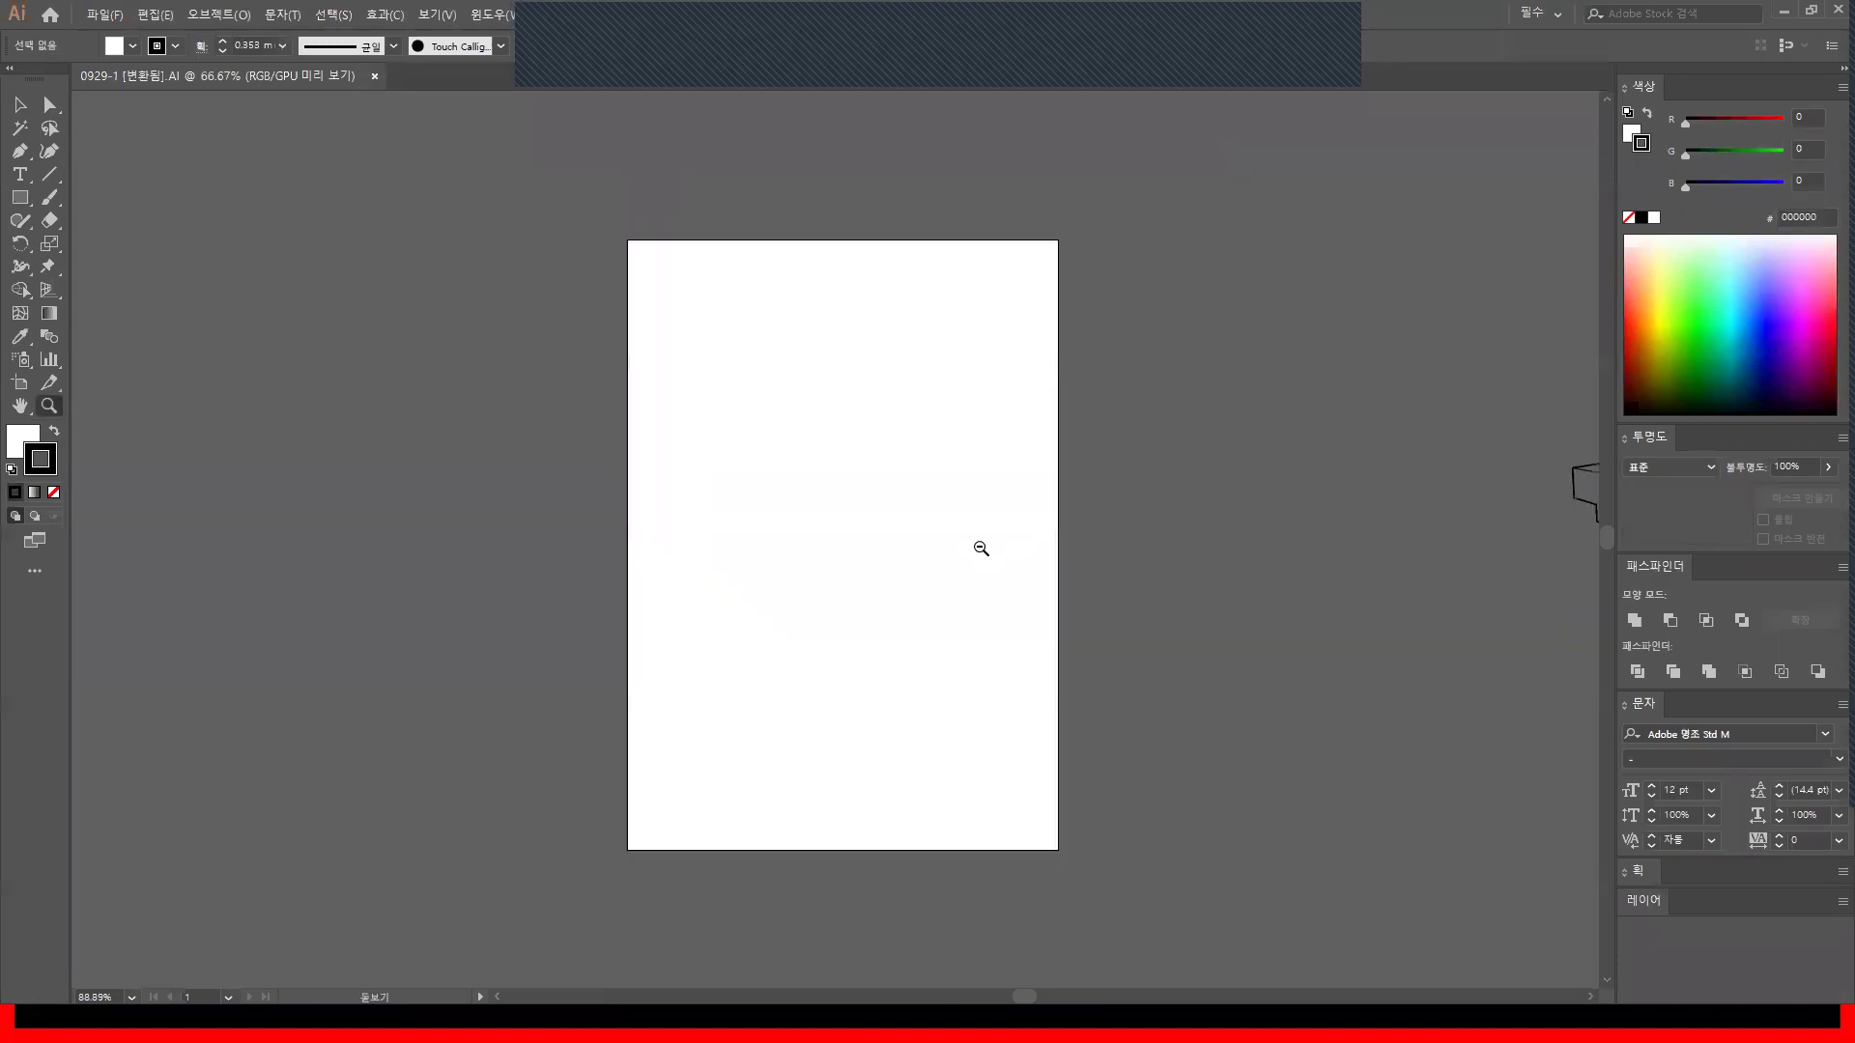
{"action": "left_click", "coordinate": [981, 547], "text": "alt"}
{"action": "left_click", "coordinate": [981, 546], "text": "alt"}
{"action": "key", "text": "v"}
{"action": "mouse_move", "coordinate": [1060, 506]}
{"action": "left_mouse_down"}
{"action": "mouse_move", "coordinate": [633, 483]}
{"action": "mouse_move", "coordinate": [649, 486]}
{"action": "left_mouse_up"}
Examine the outline and inner edges of the imported drawing up close on the artboard
{"action": "key", "text": "z"}
{"action": "mouse_move", "coordinate": [567, 393]}
{"action": "left_mouse_down"}
{"action": "mouse_move", "coordinate": [915, 645]}
{"action": "mouse_move", "coordinate": [1184, 699]}
{"action": "left_mouse_up"}
{"action": "left_click_drag", "start_coordinate": [1319, 756], "coordinate": [1134, 415]}
{"action": "key", "text": "v"}
{"action": "left_click", "coordinate": [1282, 552]}
{"action": "key", "text": "z"}
{"action": "left_click_drag", "start_coordinate": [1086, 631], "coordinate": [1278, 702]}
{"action": "left_click_drag", "start_coordinate": [1051, 596], "coordinate": [1137, 633]}
Select the inner edges of the large block and set their stroke weight to 0.25 mm
{"action": "key", "text": "v"}
{"action": "left_click_drag", "start_coordinate": [1002, 514], "coordinate": [858, 414]}
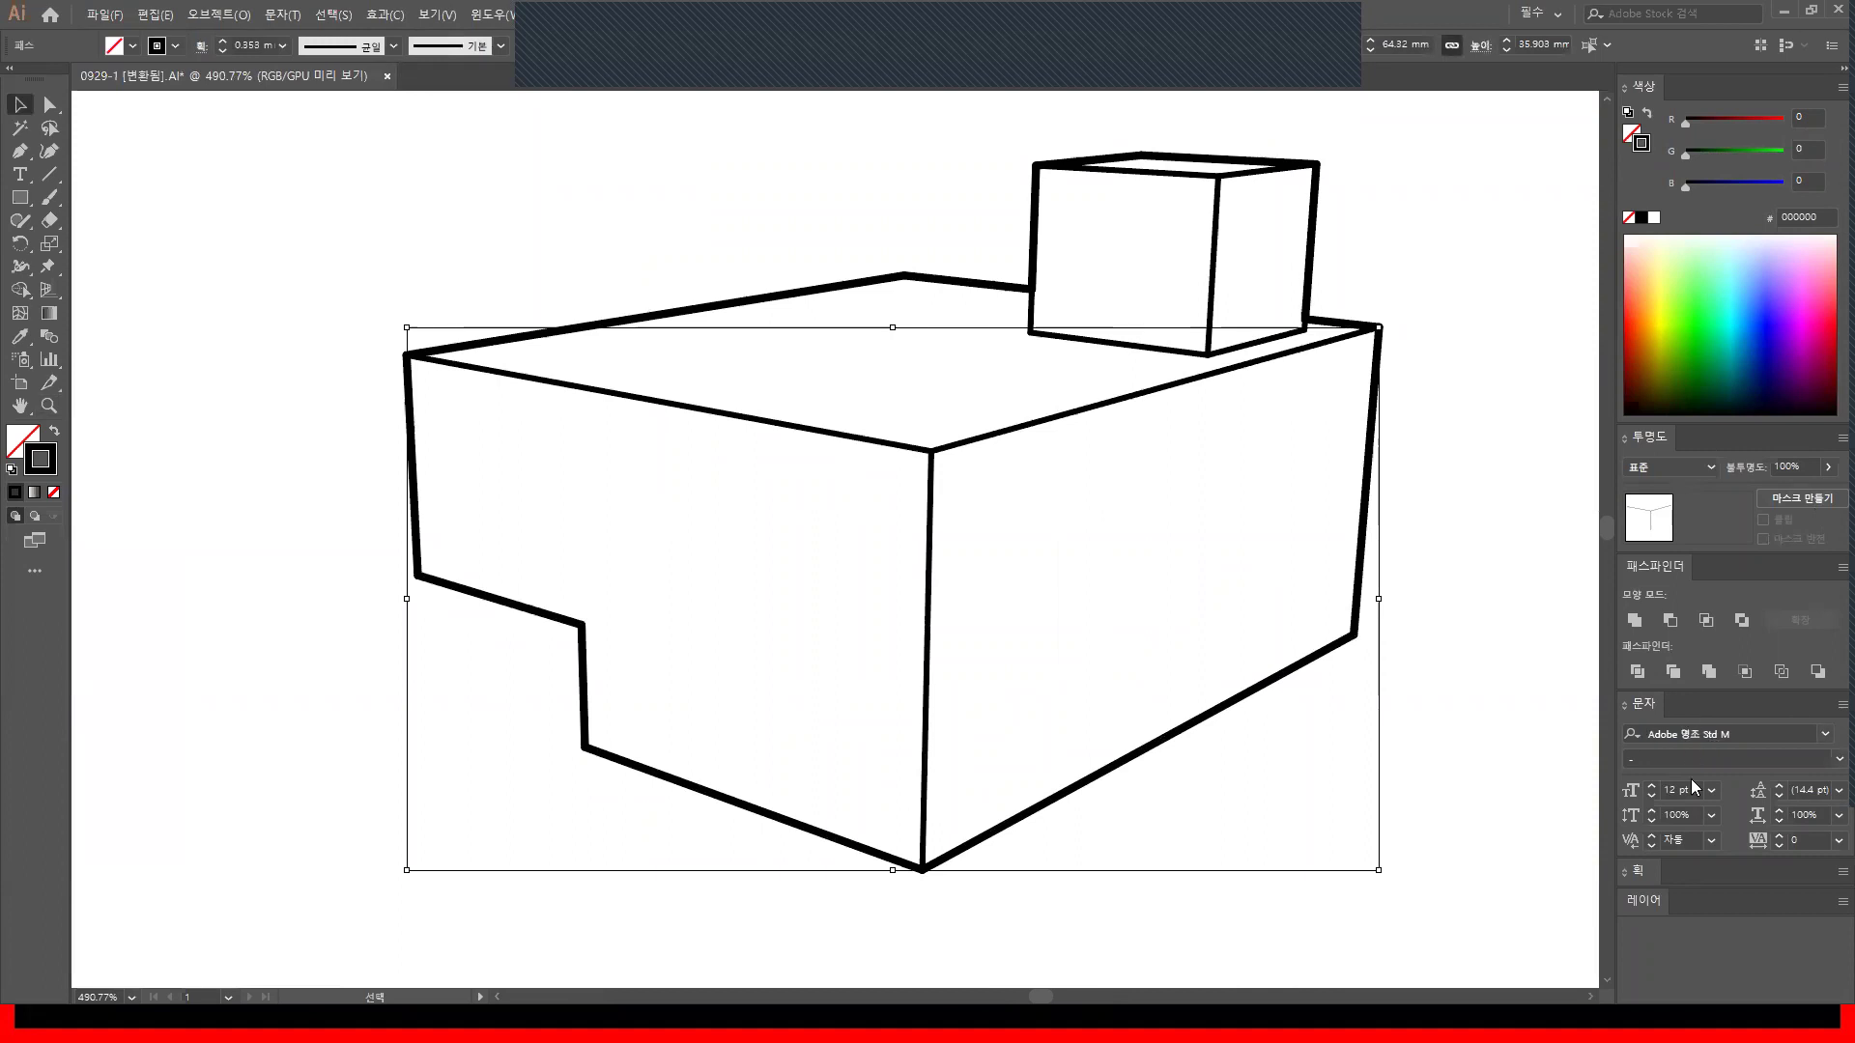
{"action": "left_click", "coordinate": [1626, 869]}
{"action": "left_click", "coordinate": [1679, 684]}
{"action": "left_click", "coordinate": [1679, 686]}
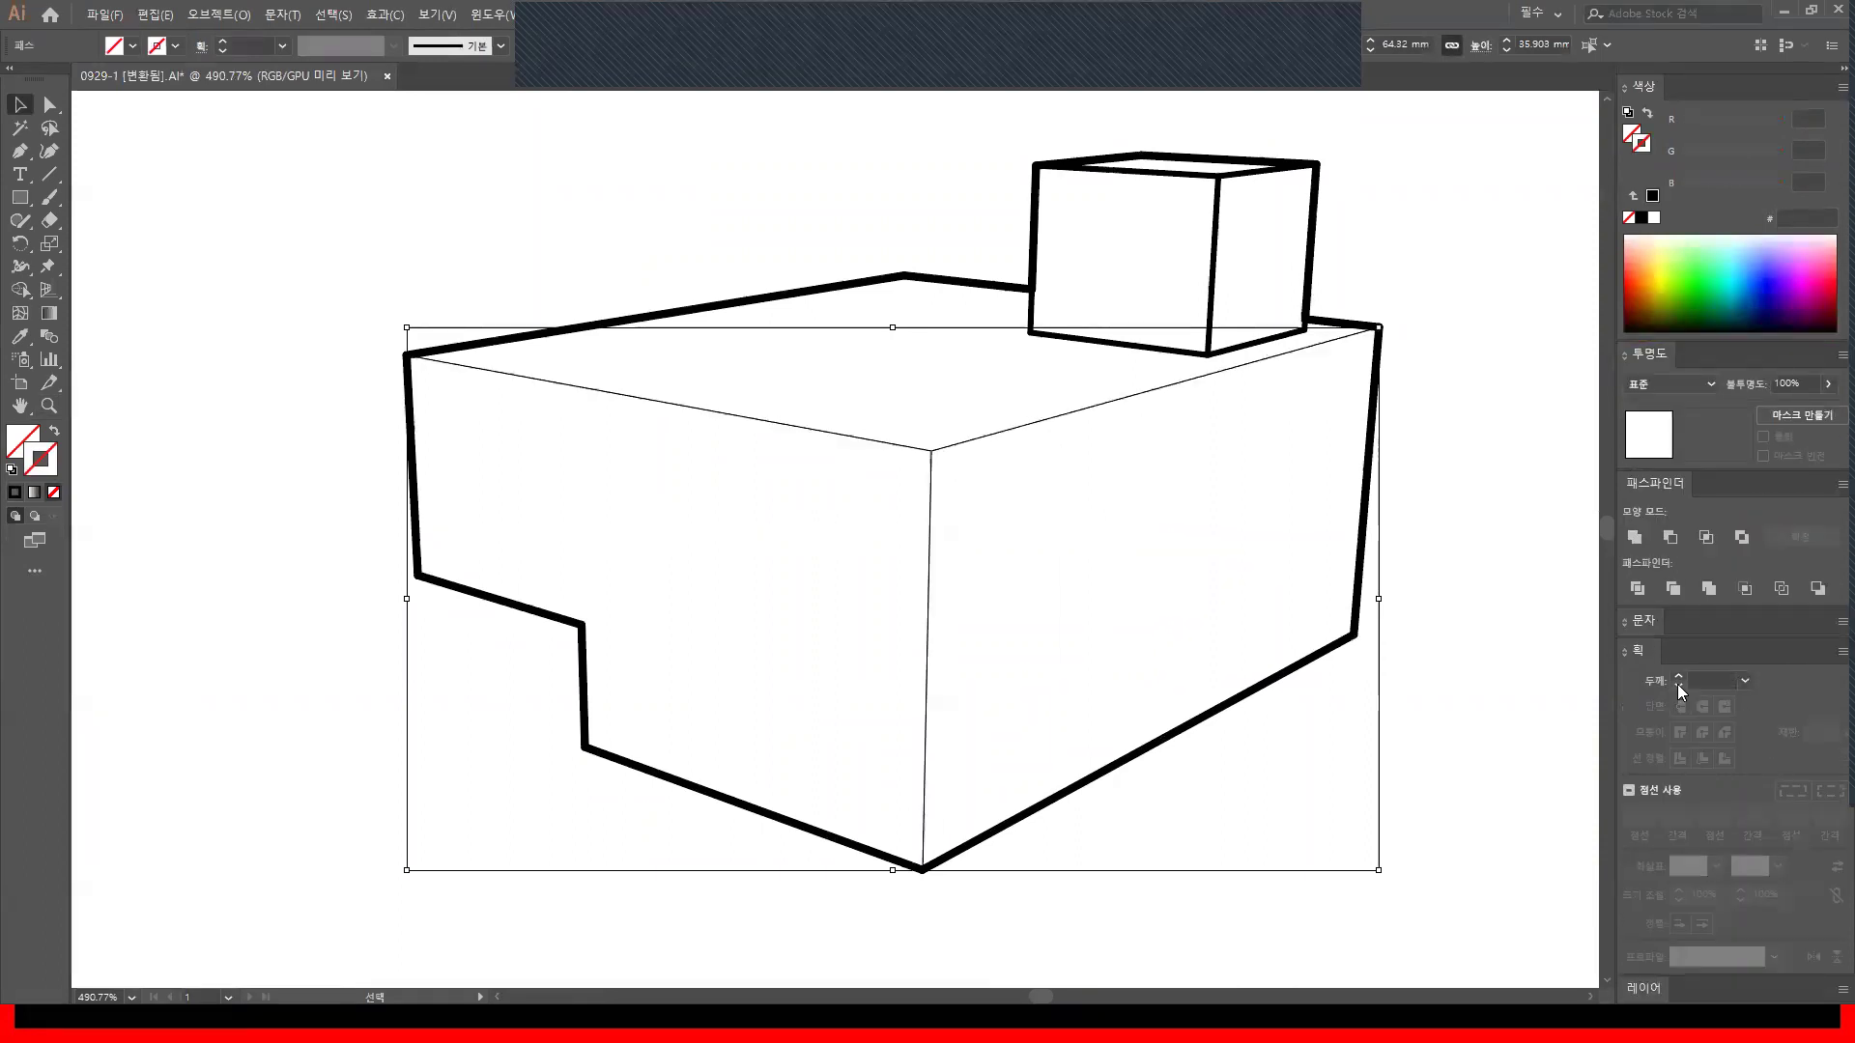
{"action": "left_click", "coordinate": [1677, 675]}
{"action": "left_click", "coordinate": [1744, 680]}
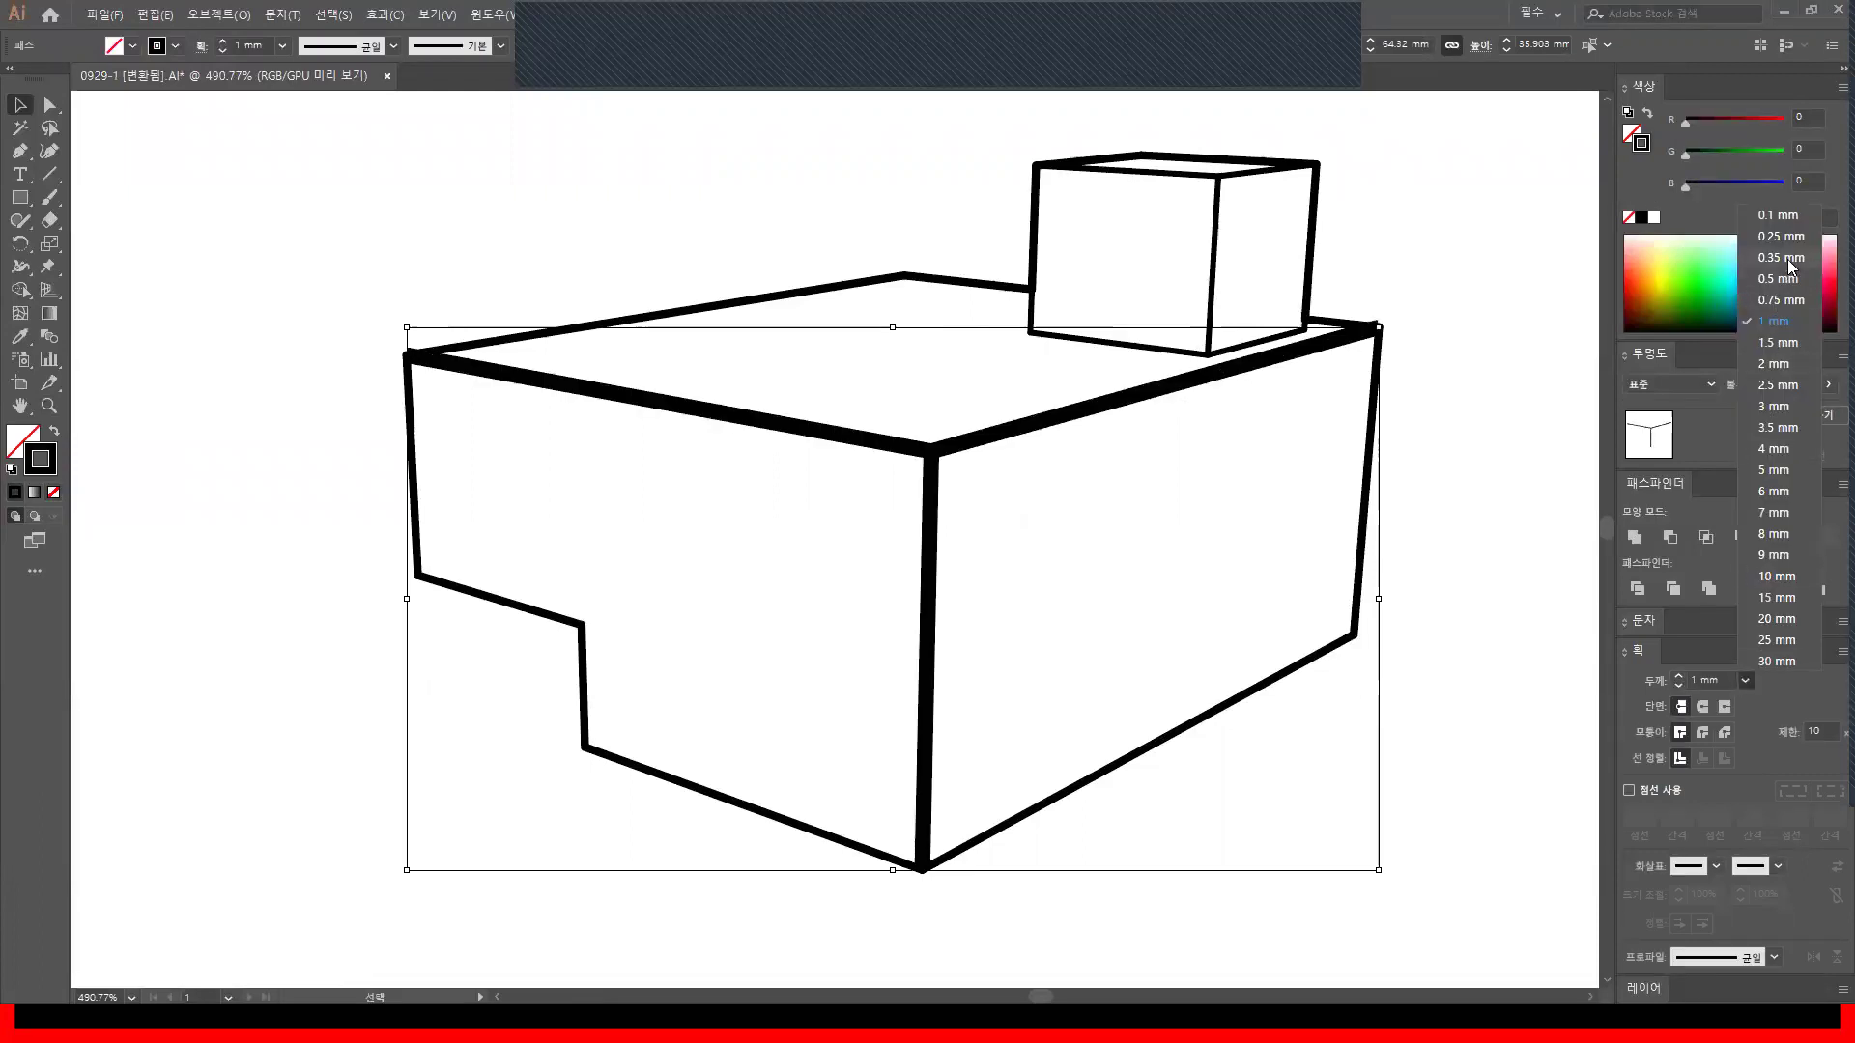
{"action": "left_click", "coordinate": [1787, 259]}
{"action": "left_click", "coordinate": [1746, 680]}
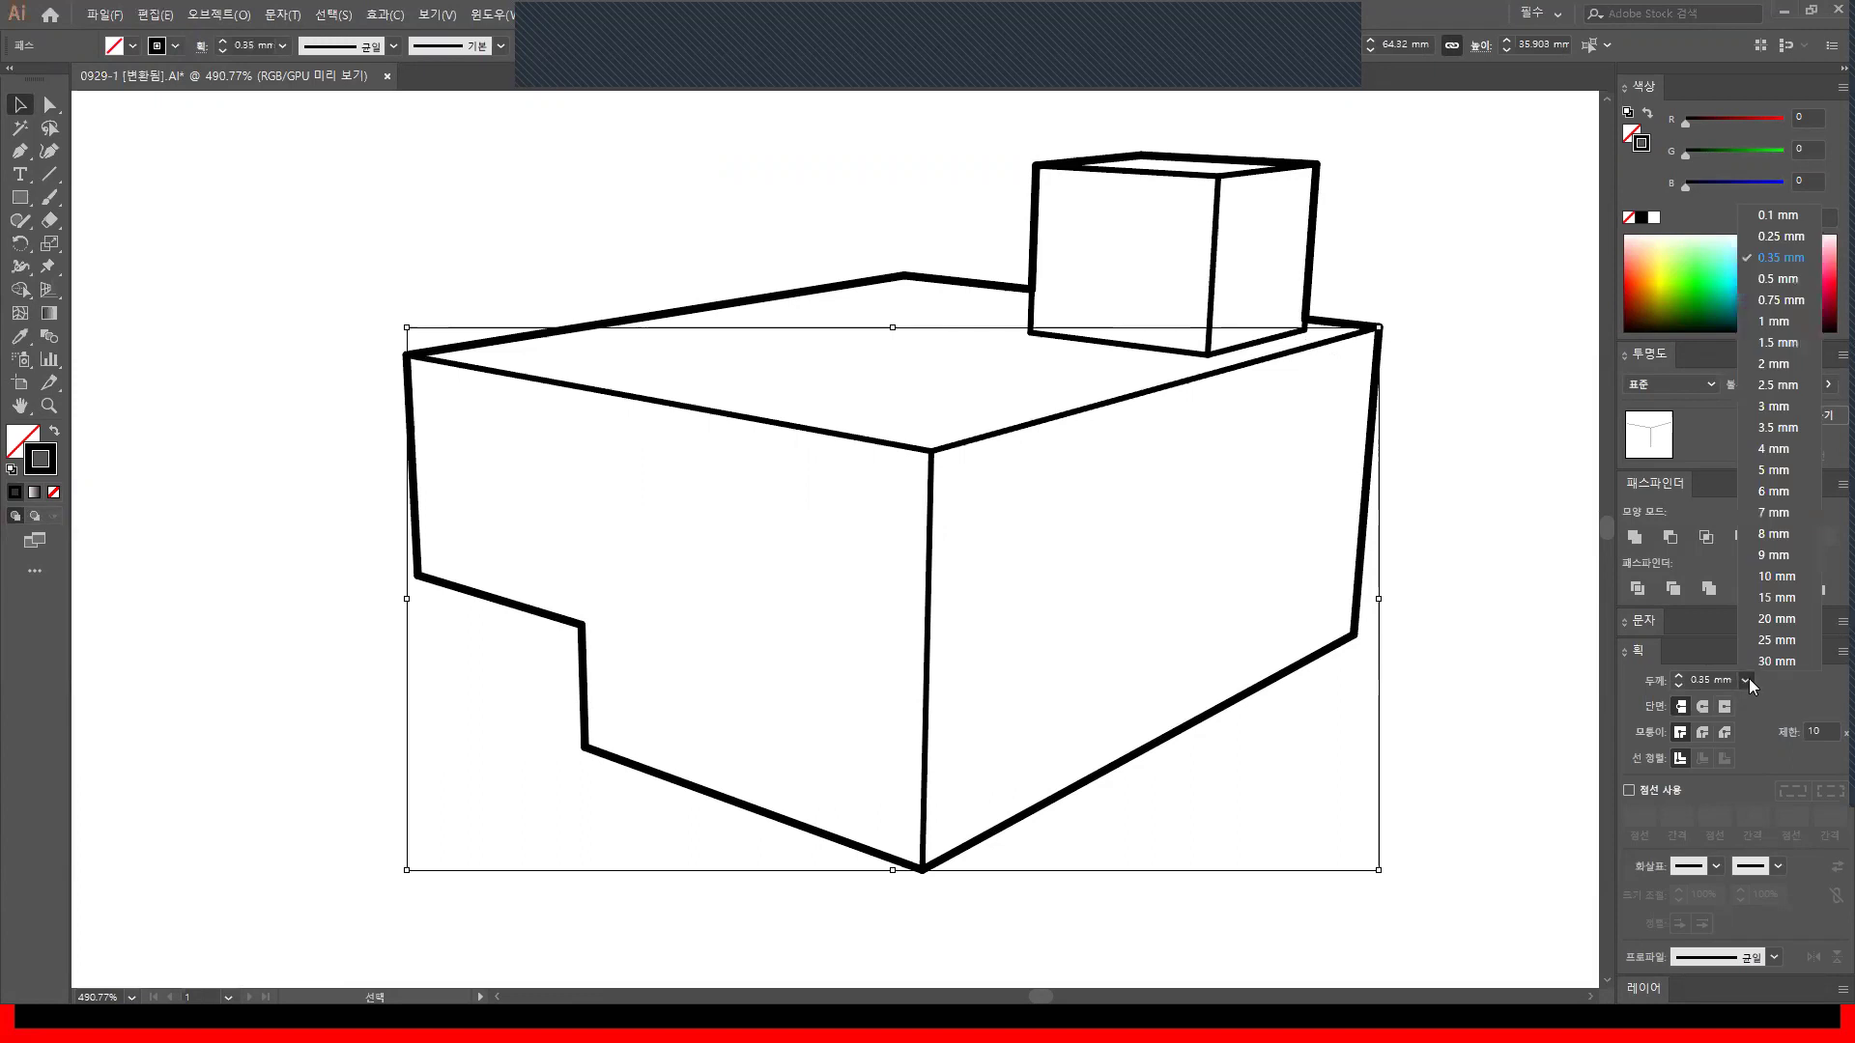
{"action": "left_click", "coordinate": [1801, 236]}
{"action": "left_click", "coordinate": [1493, 321]}
Set the stroke weight of the small box's inner edges to 0.25 mm and deselect them
{"action": "left_click", "coordinate": [1217, 214]}
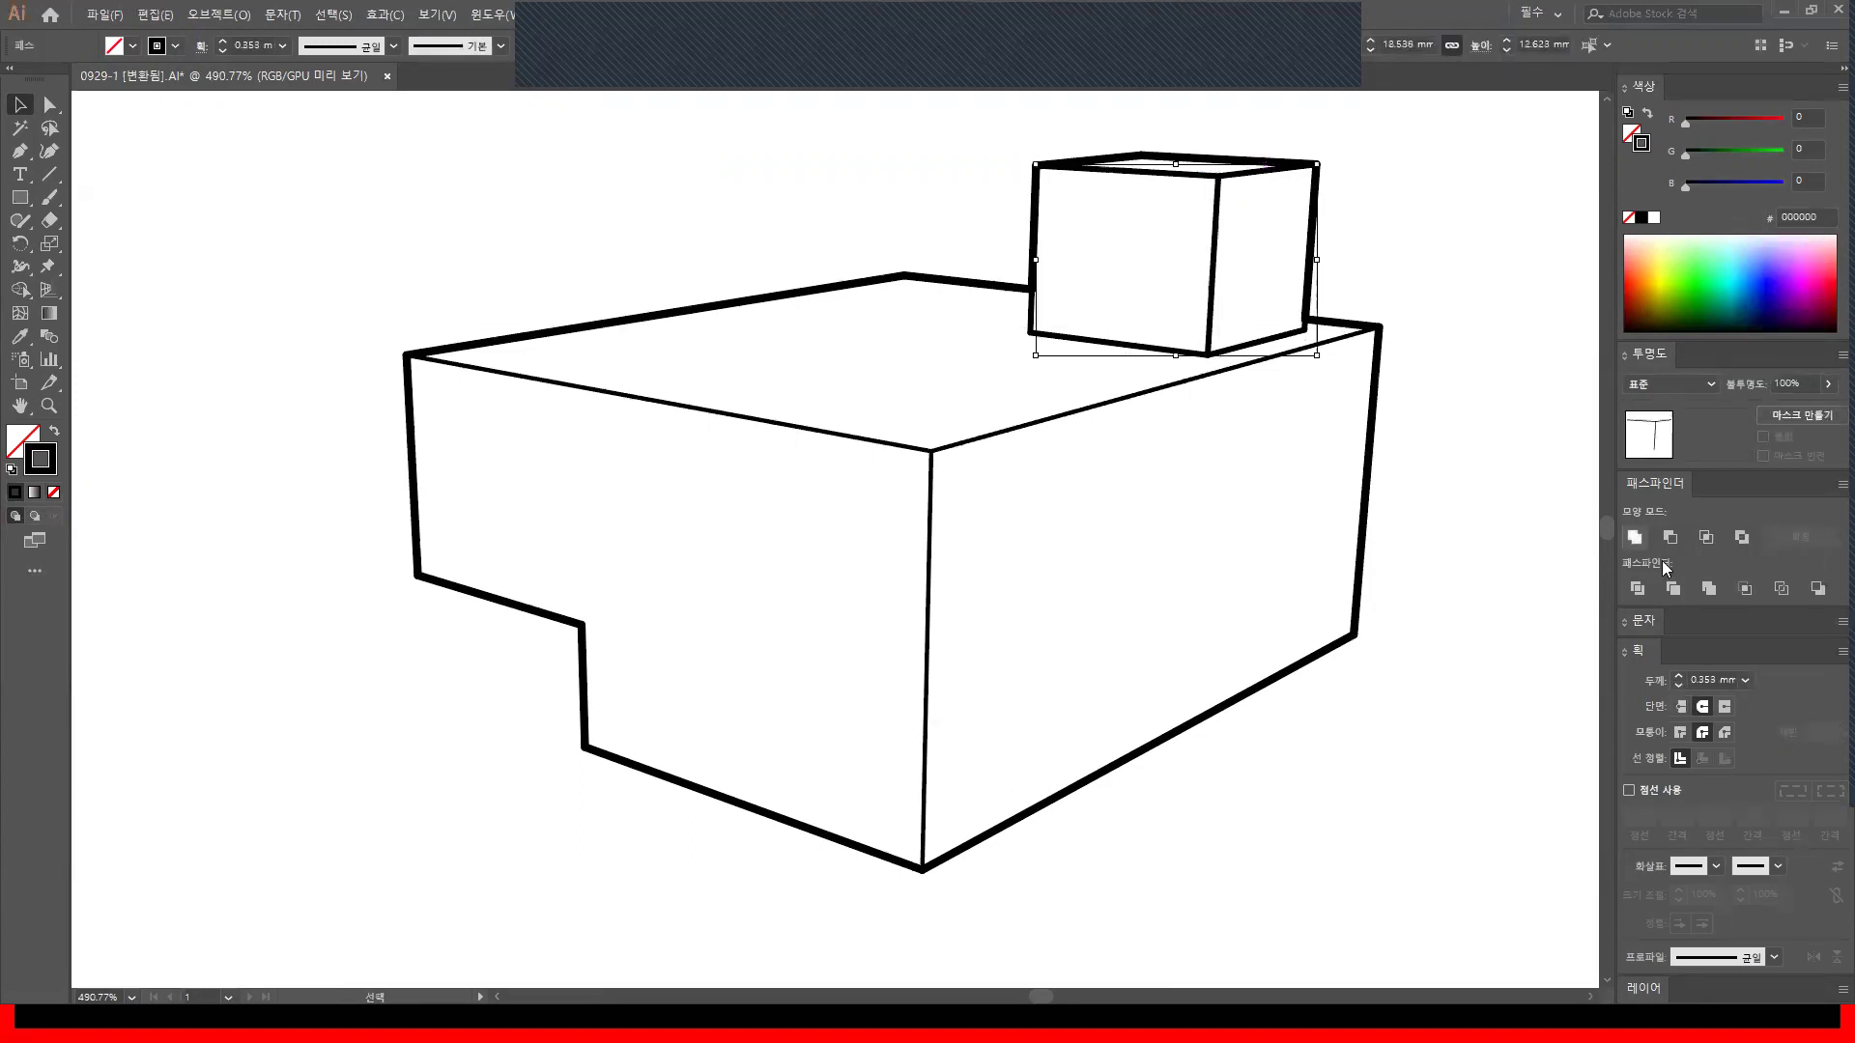
{"action": "left_click", "coordinate": [1745, 680]}
{"action": "left_click", "coordinate": [1778, 235]}
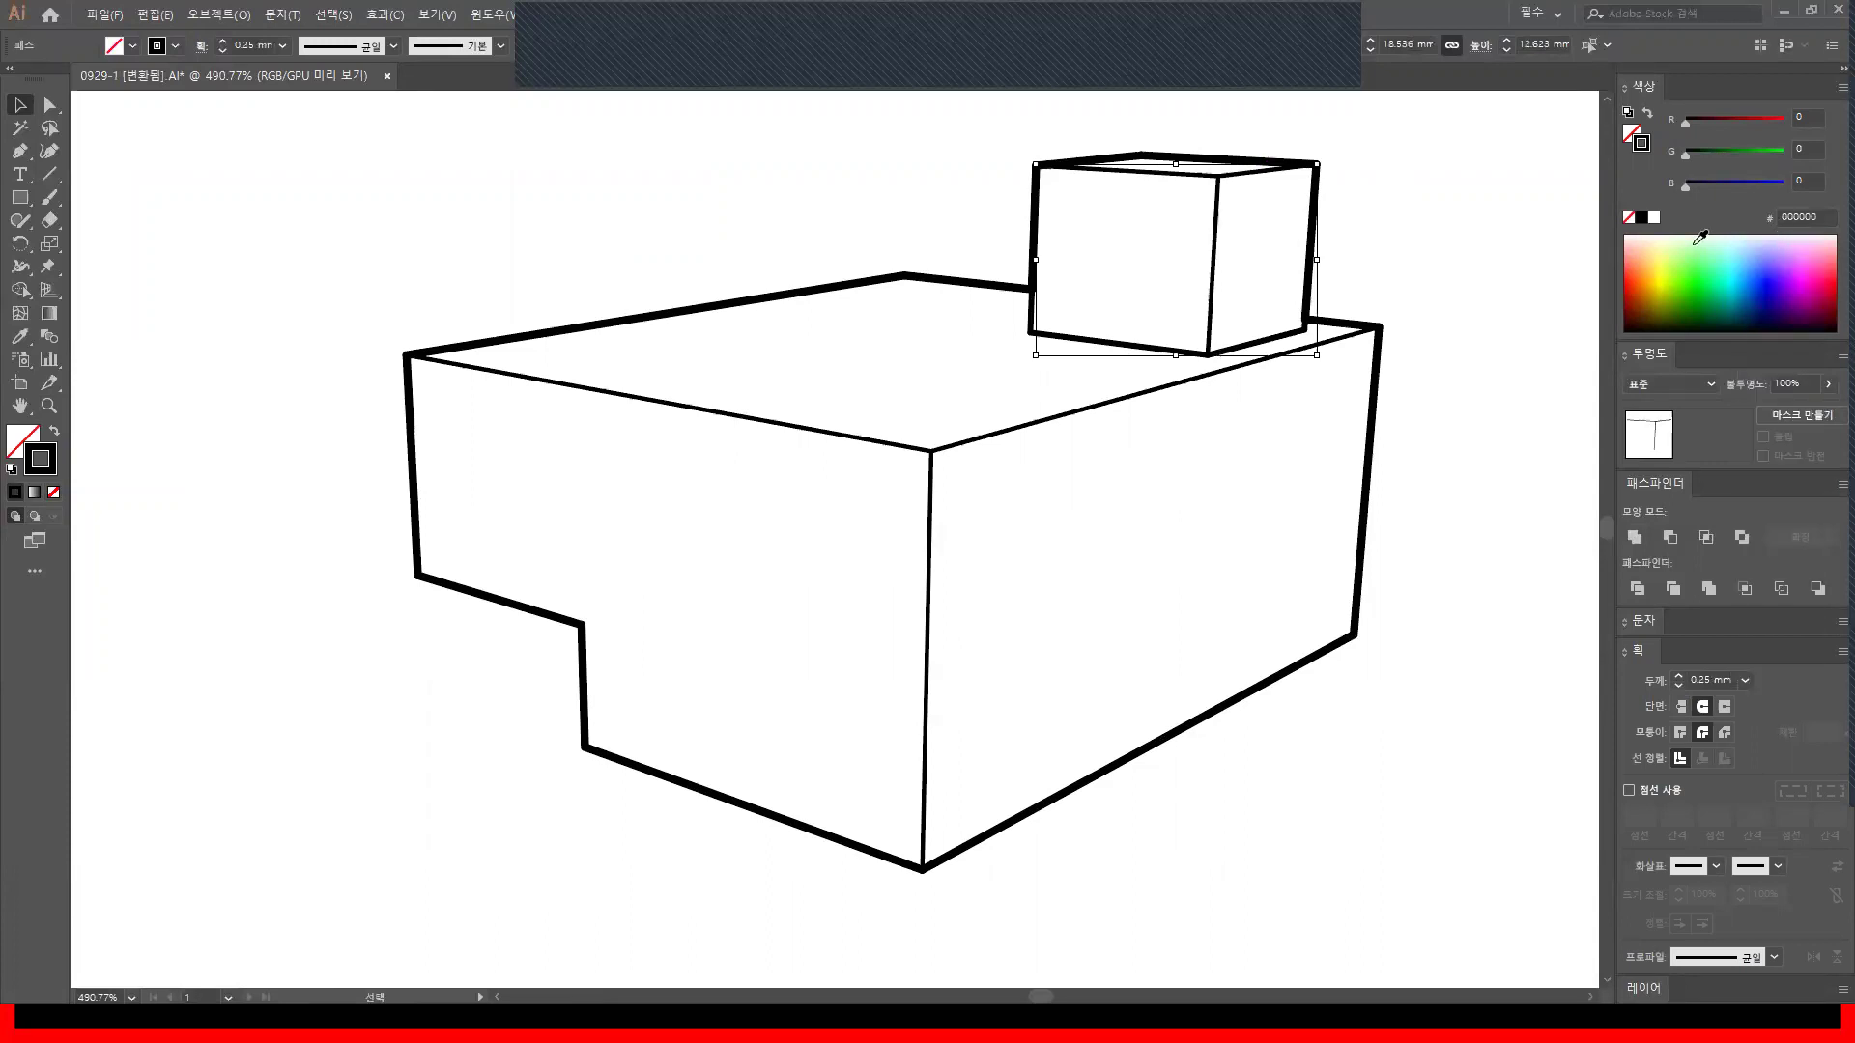
{"action": "left_click", "coordinate": [1518, 247]}
{"action": "right_click", "coordinate": [1194, 599]}
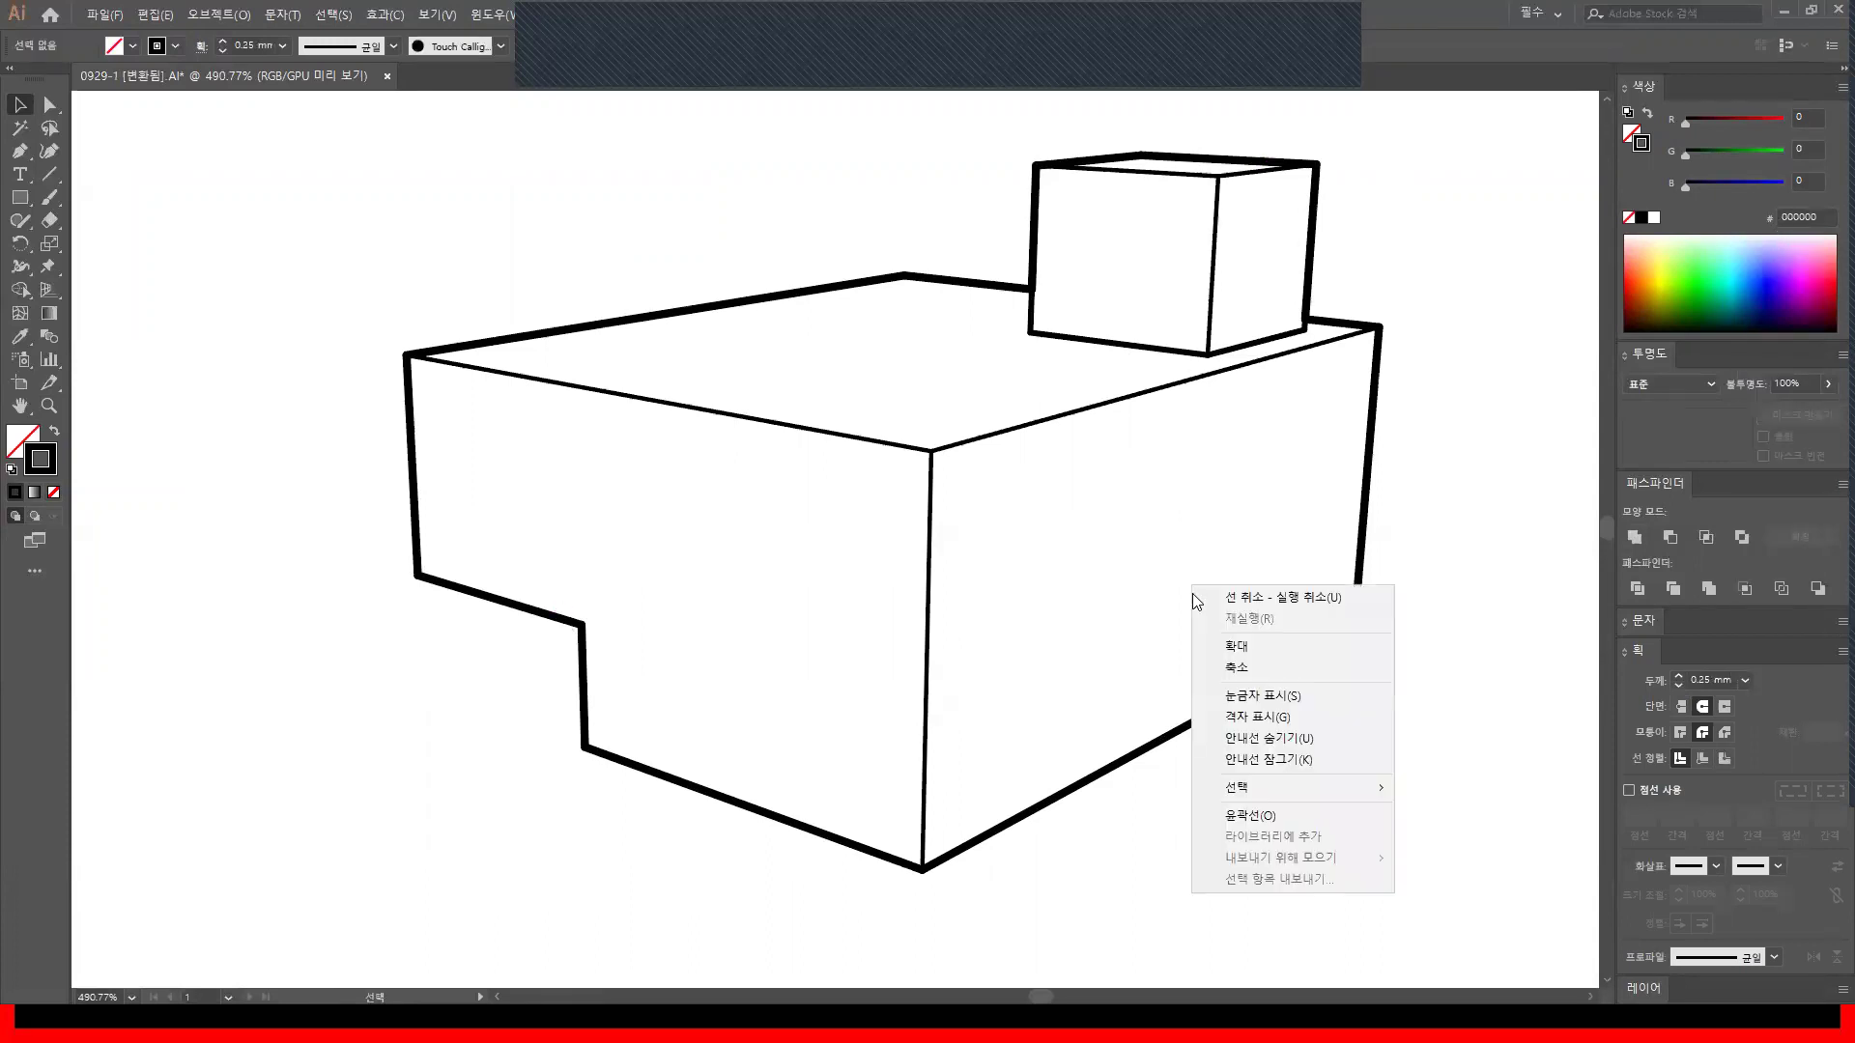
{"action": "left_click", "coordinate": [1437, 529]}
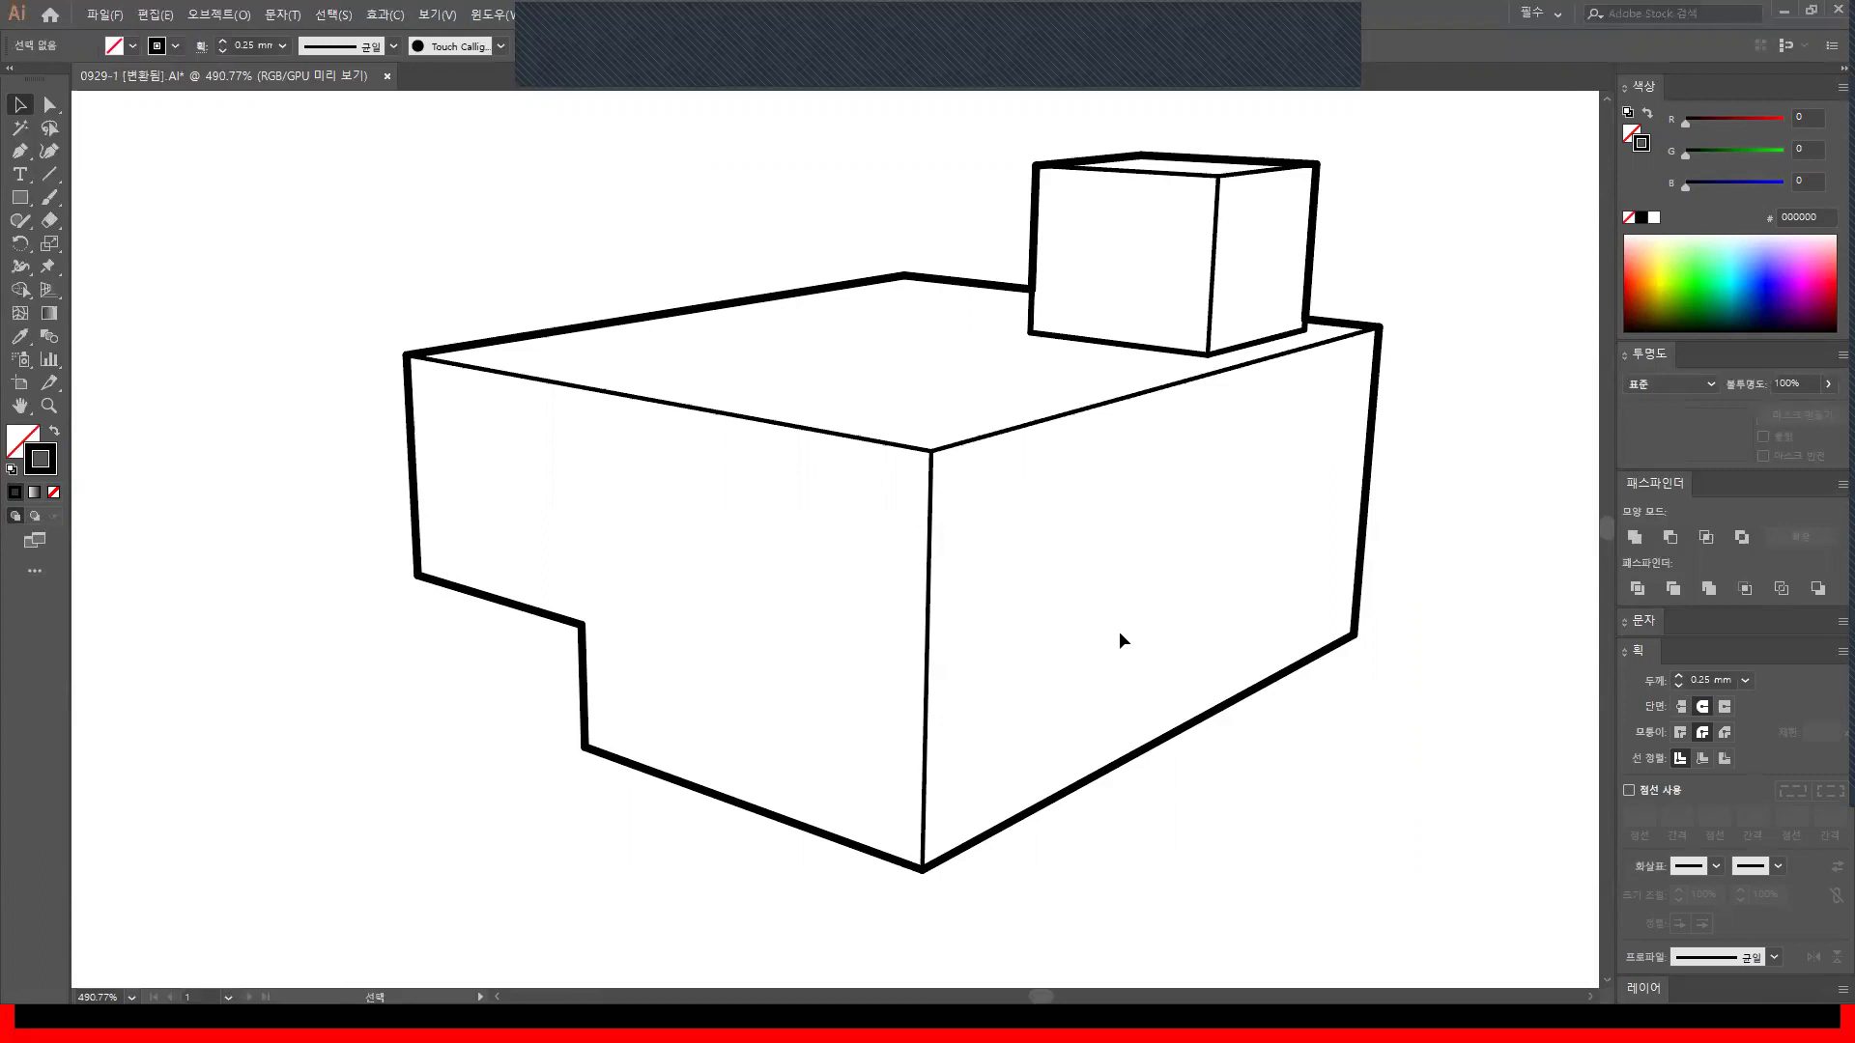
Compare the weights of the inner lines and the outer contour across the whole drawing
{"action": "scroll", "coordinate": [1092, 652], "scroll_direction": "up", "scroll_amount": 2}
{"action": "scroll", "coordinate": [1077, 658], "scroll_direction": "down", "scroll_amount": 3}
{"action": "key", "text": "z"}
{"action": "left_click", "coordinate": [1089, 615], "text": "alt"}
{"action": "left_click", "coordinate": [1089, 616], "text": "alt"}
{"action": "left_click_drag", "start_coordinate": [672, 493], "coordinate": [943, 622]}
{"action": "key", "text": "v"}
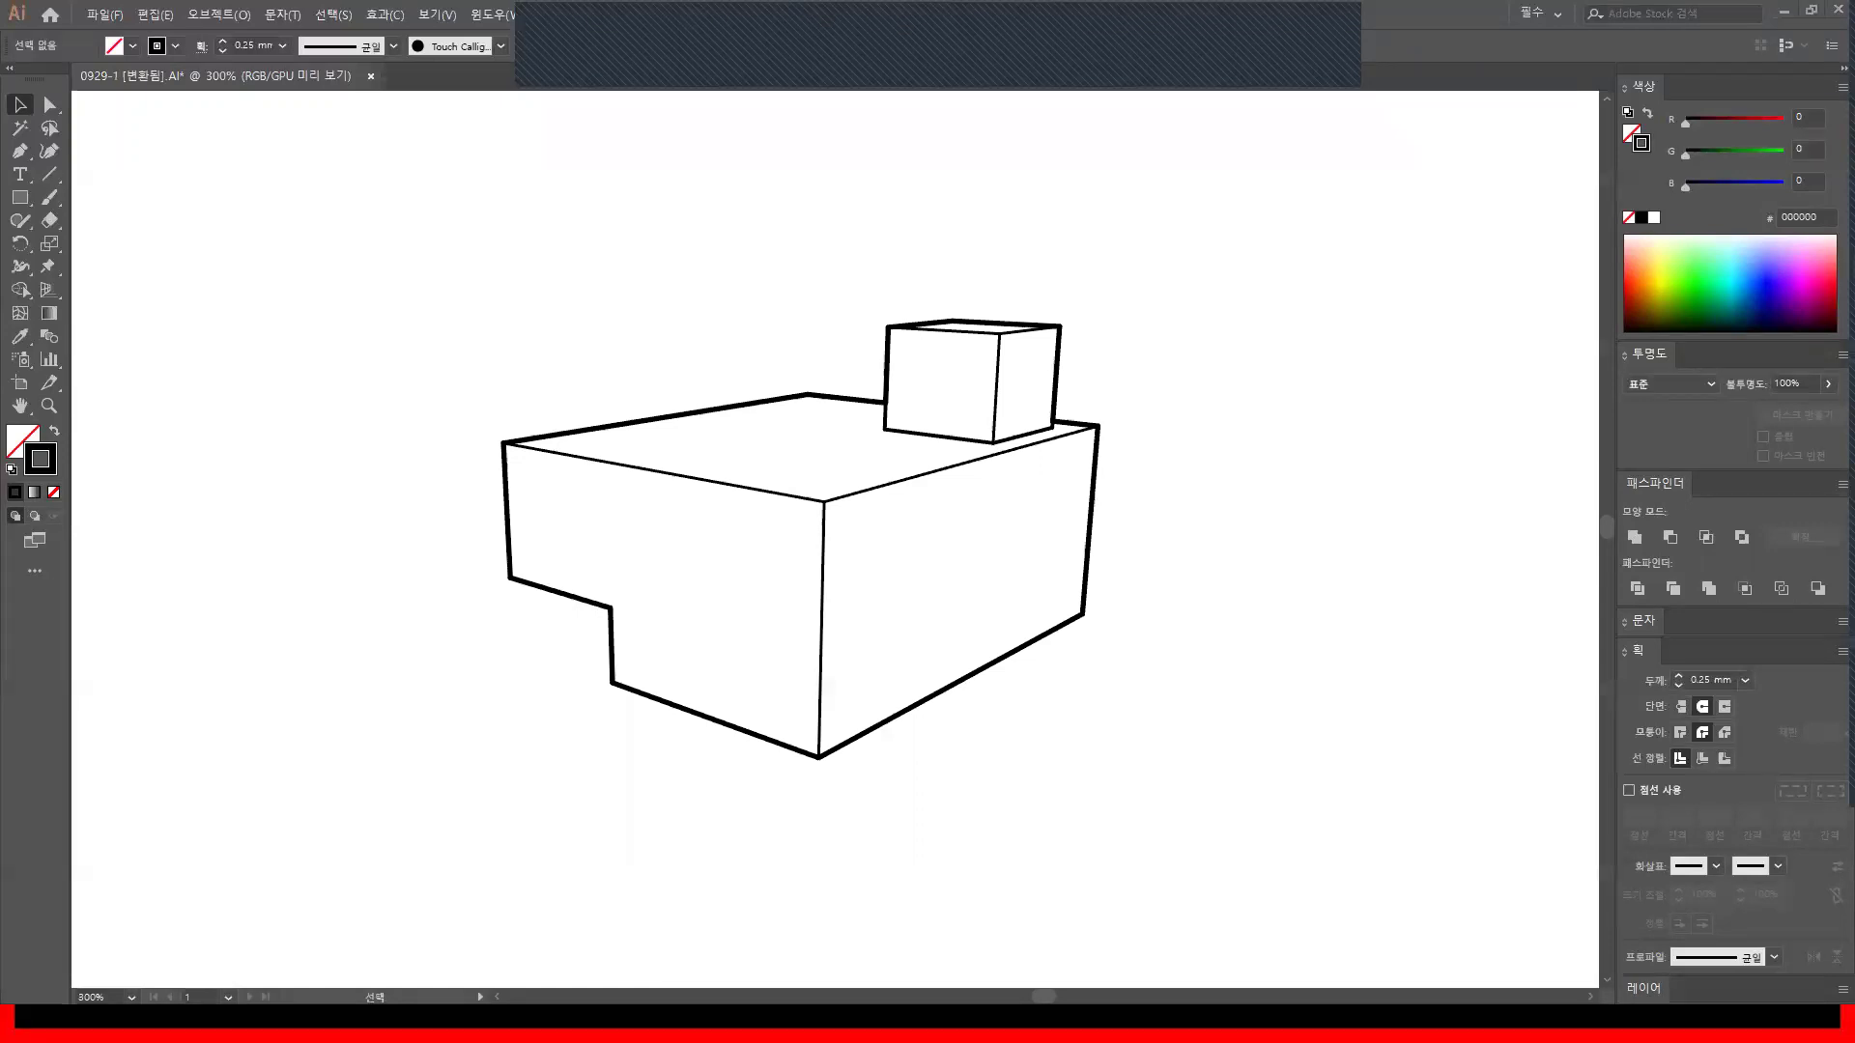
Switch to the Chrome browser, search Google for "ikea 설명서" and open the image results
{"action": "key", "text": "alt+Tab"}
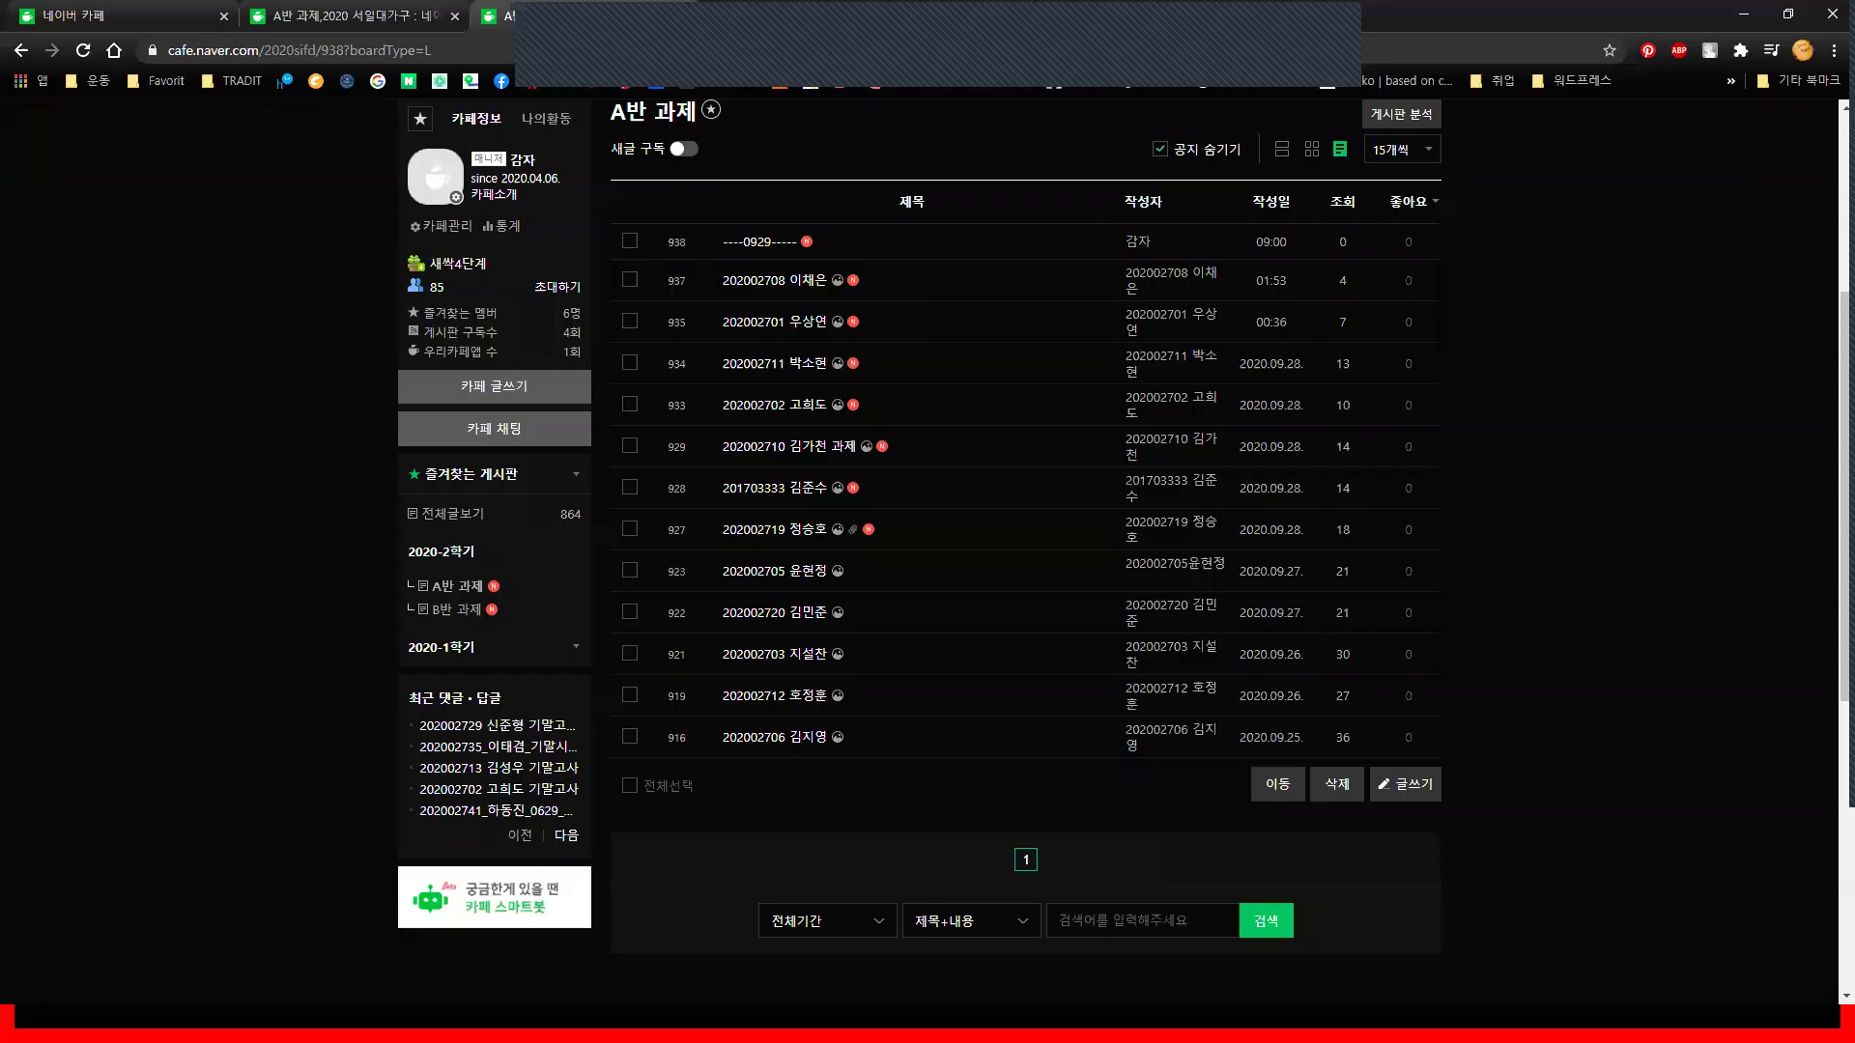
{"action": "left_click", "coordinate": [711, 19]}
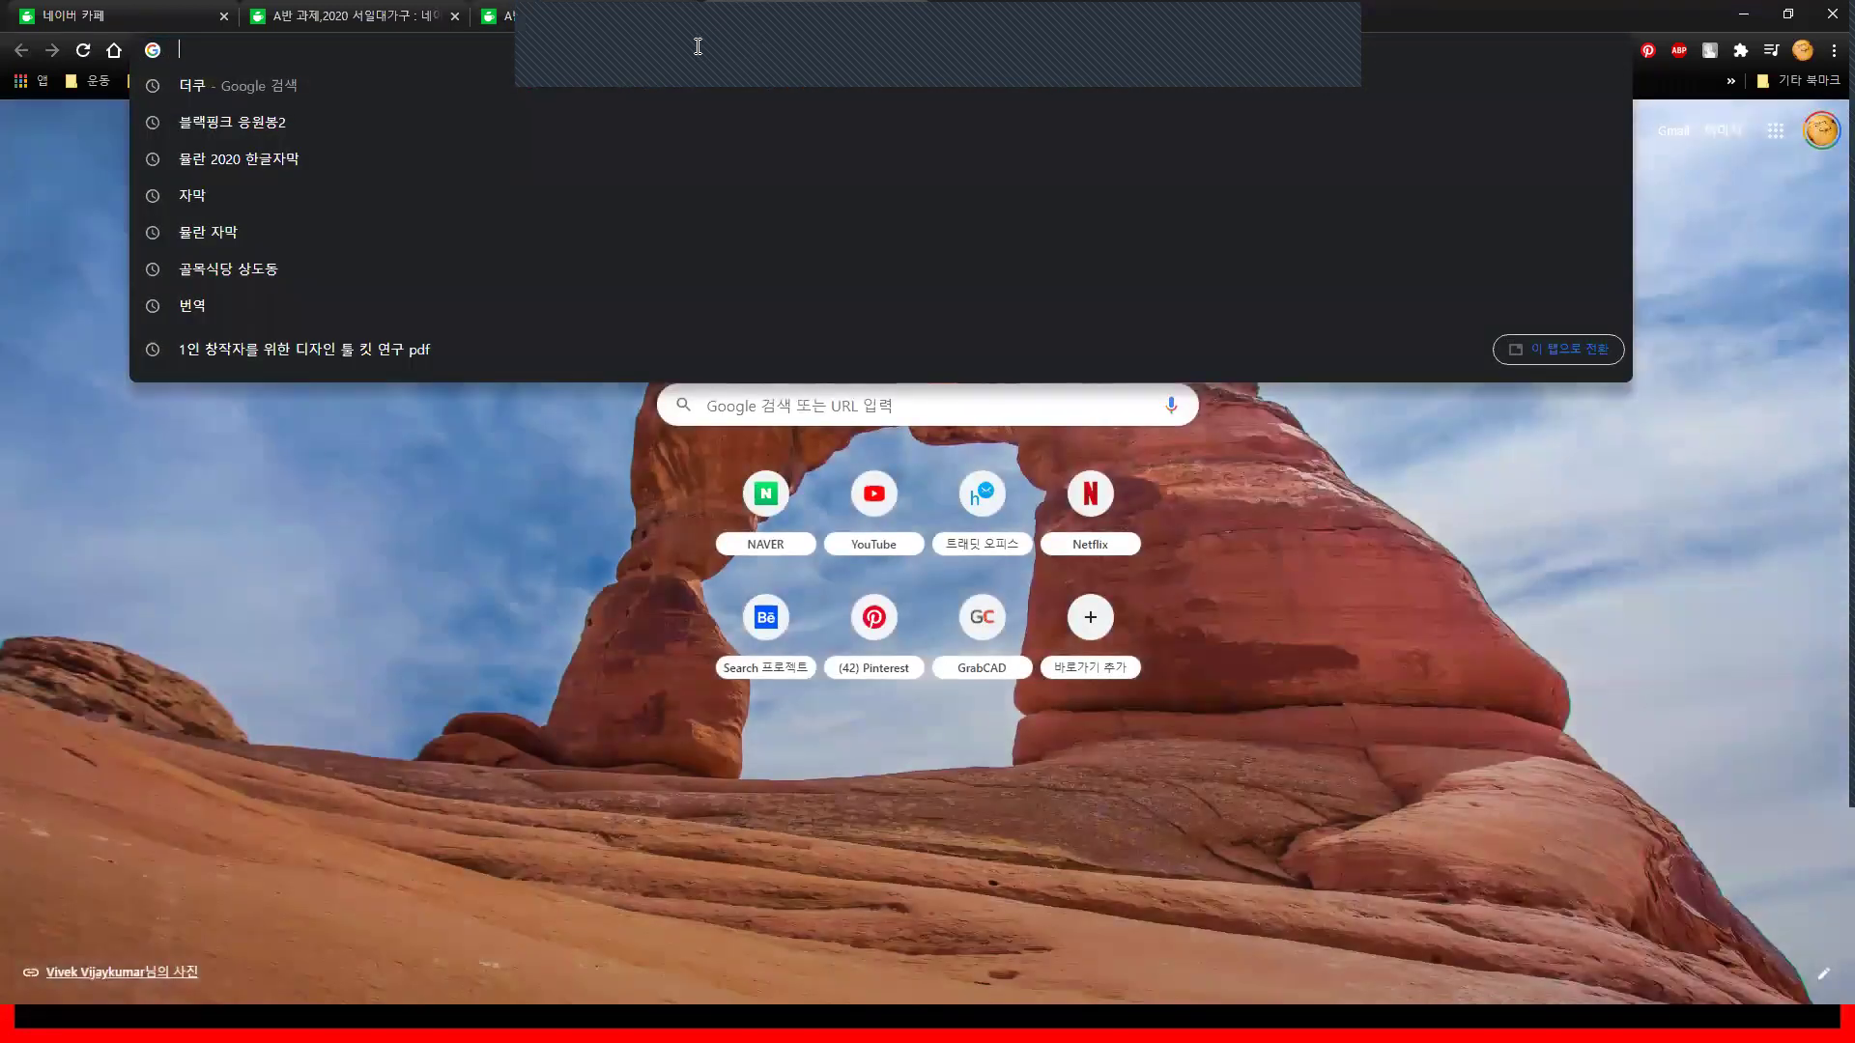
{"action": "type", "text": "ikea "}
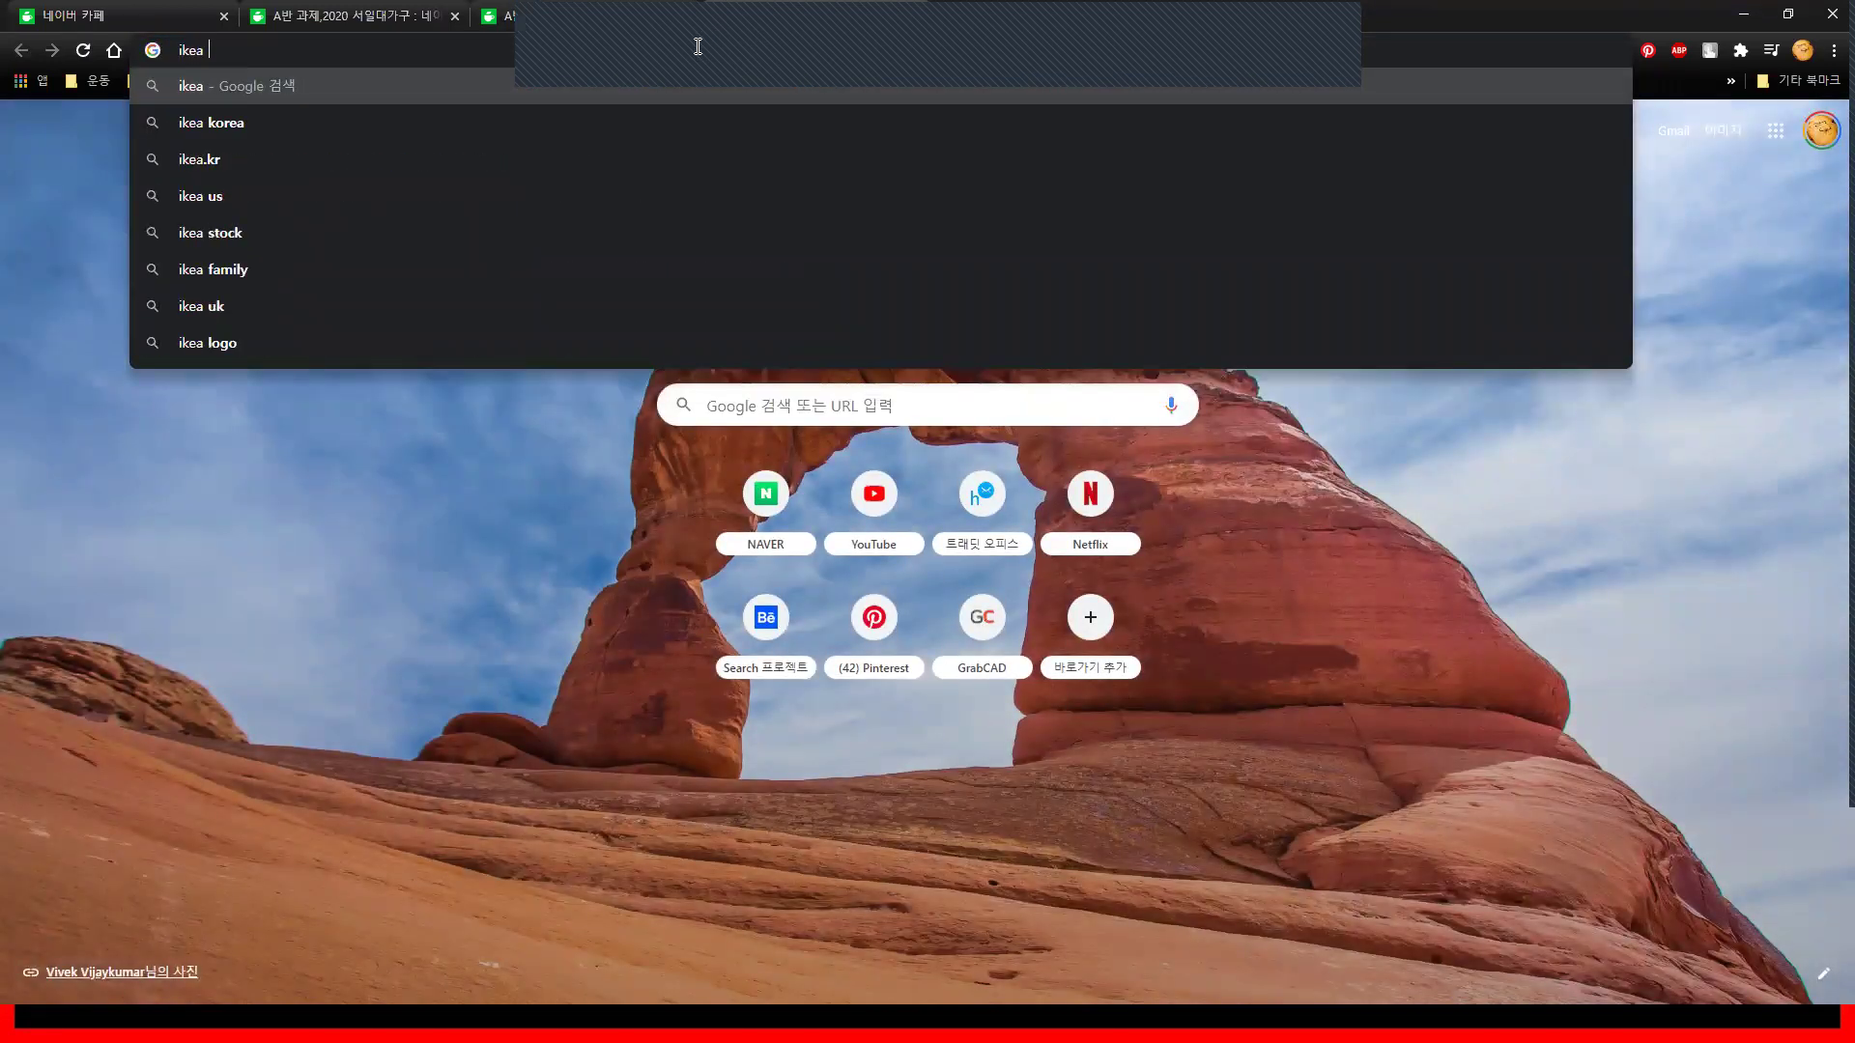
{"action": "type", "text": "설명서"}
{"action": "key", "text": "Return"}
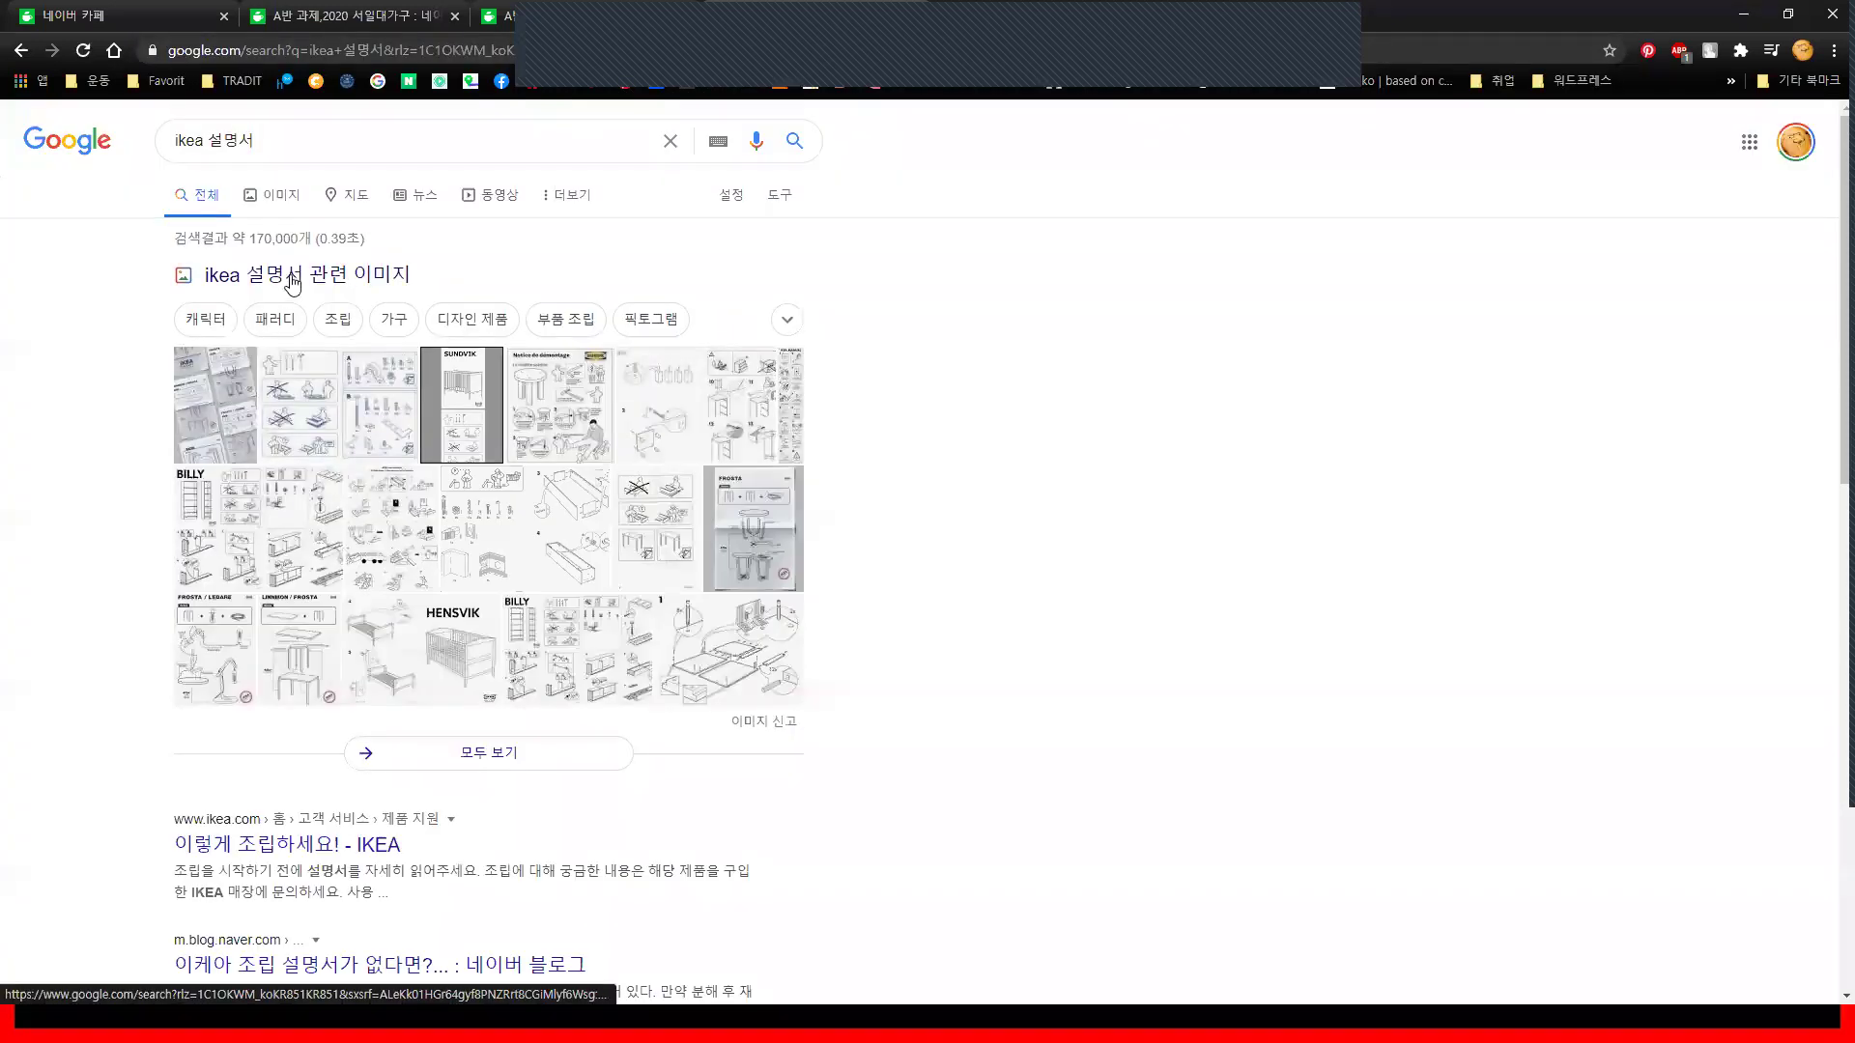
{"action": "left_click", "coordinate": [293, 284]}
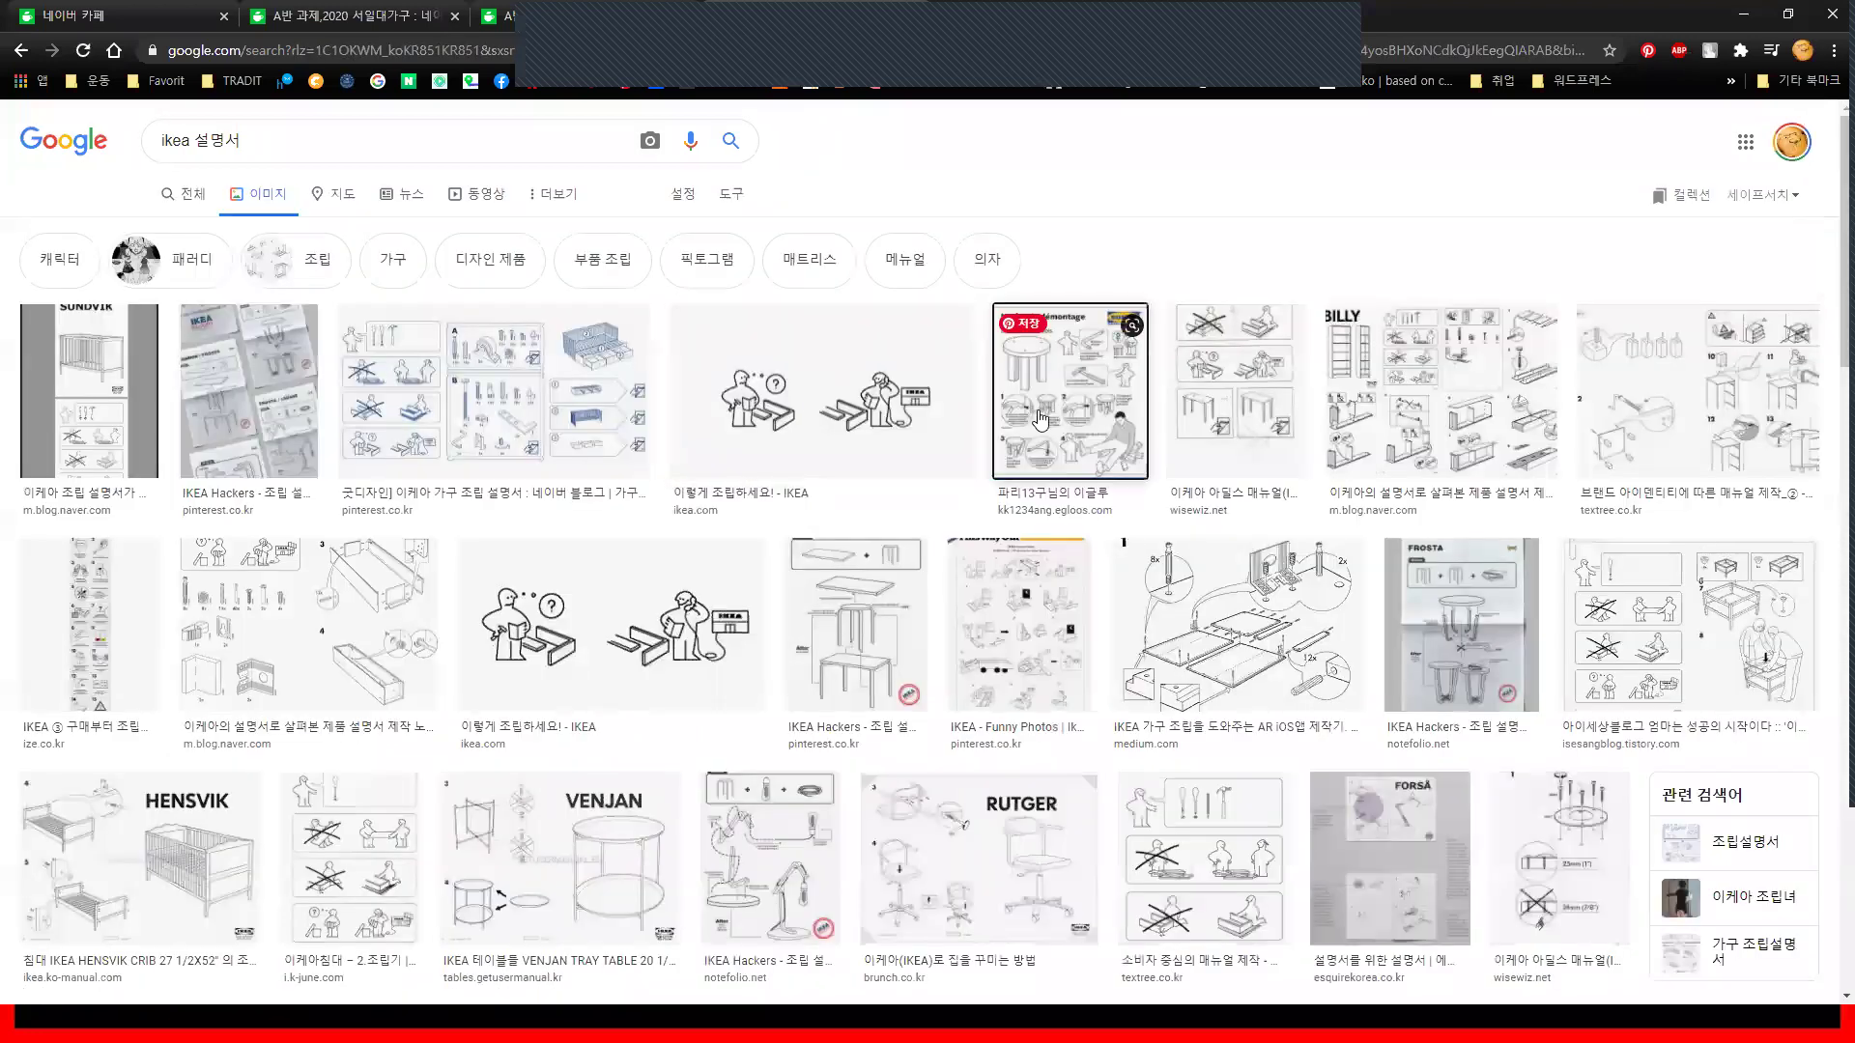
View several IKEA assembly manual images, including BILLY, LINNMON / FROSTA and HENSVIK, as line drawing references
{"action": "left_click", "coordinate": [1039, 419]}
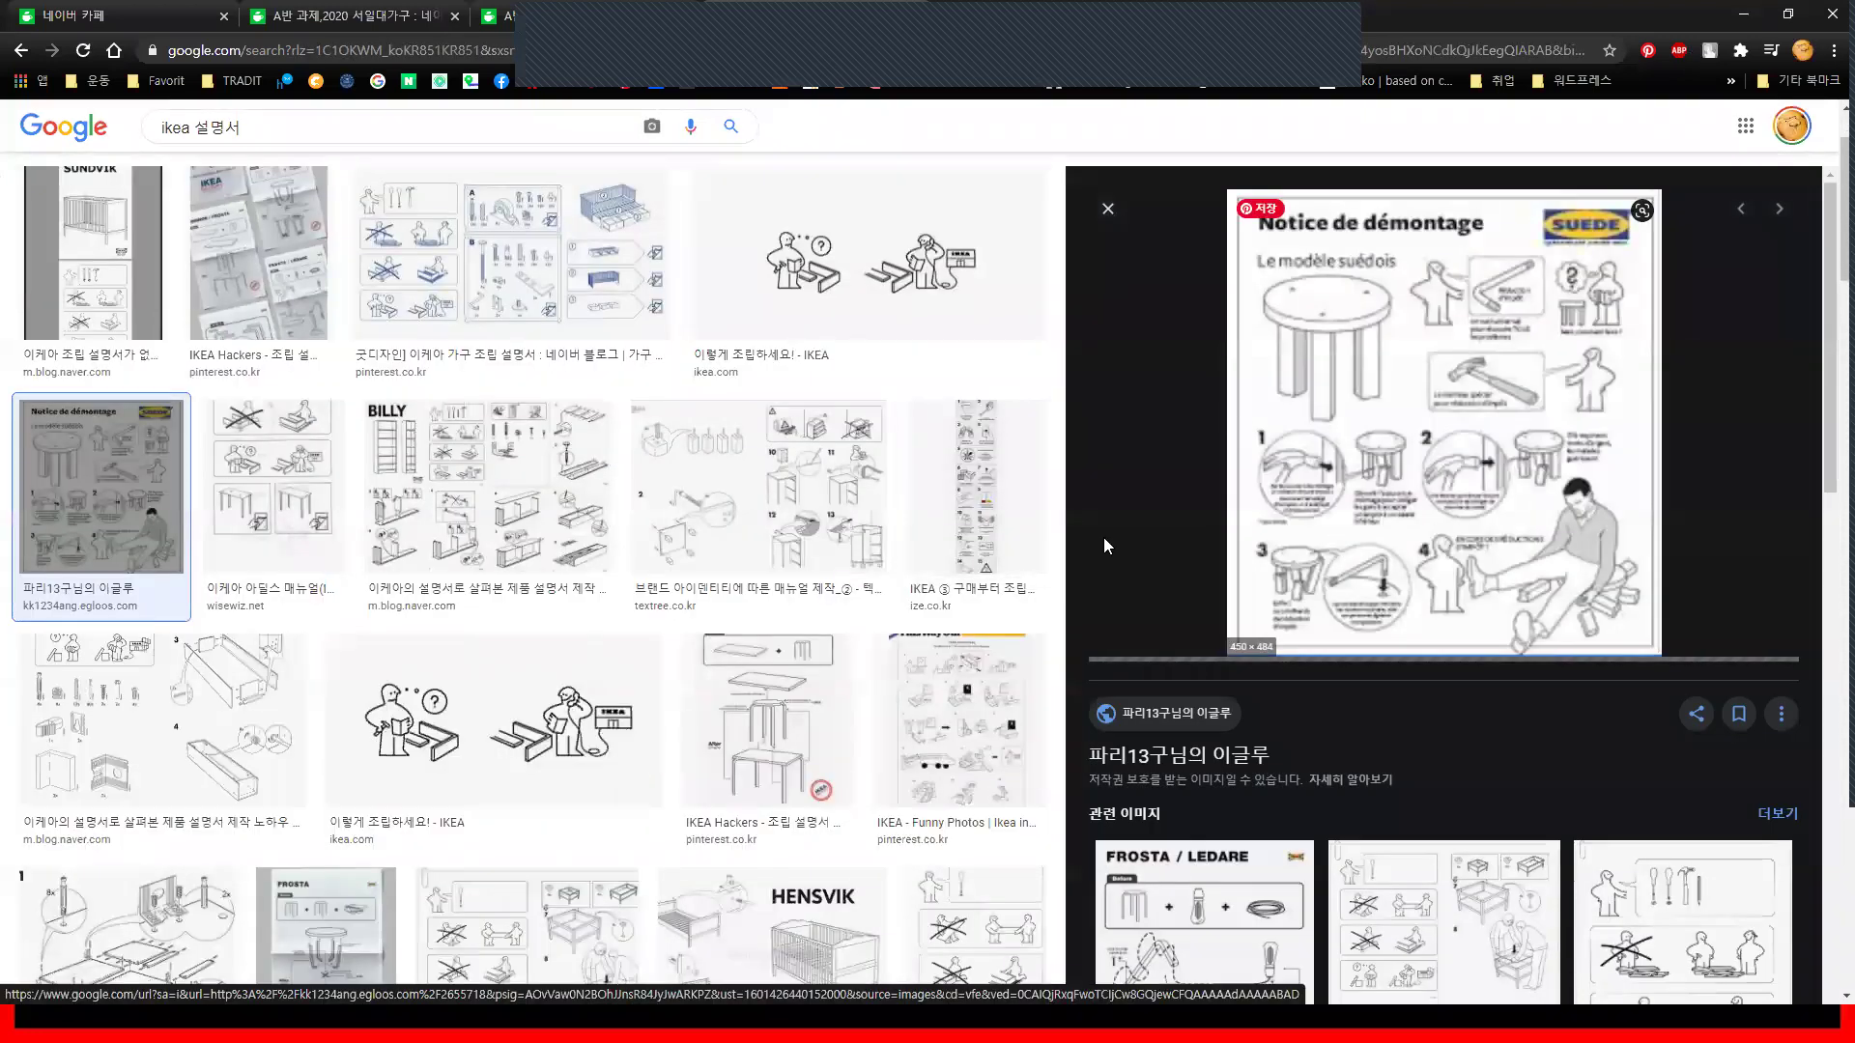
{"action": "left_click", "coordinate": [589, 555]}
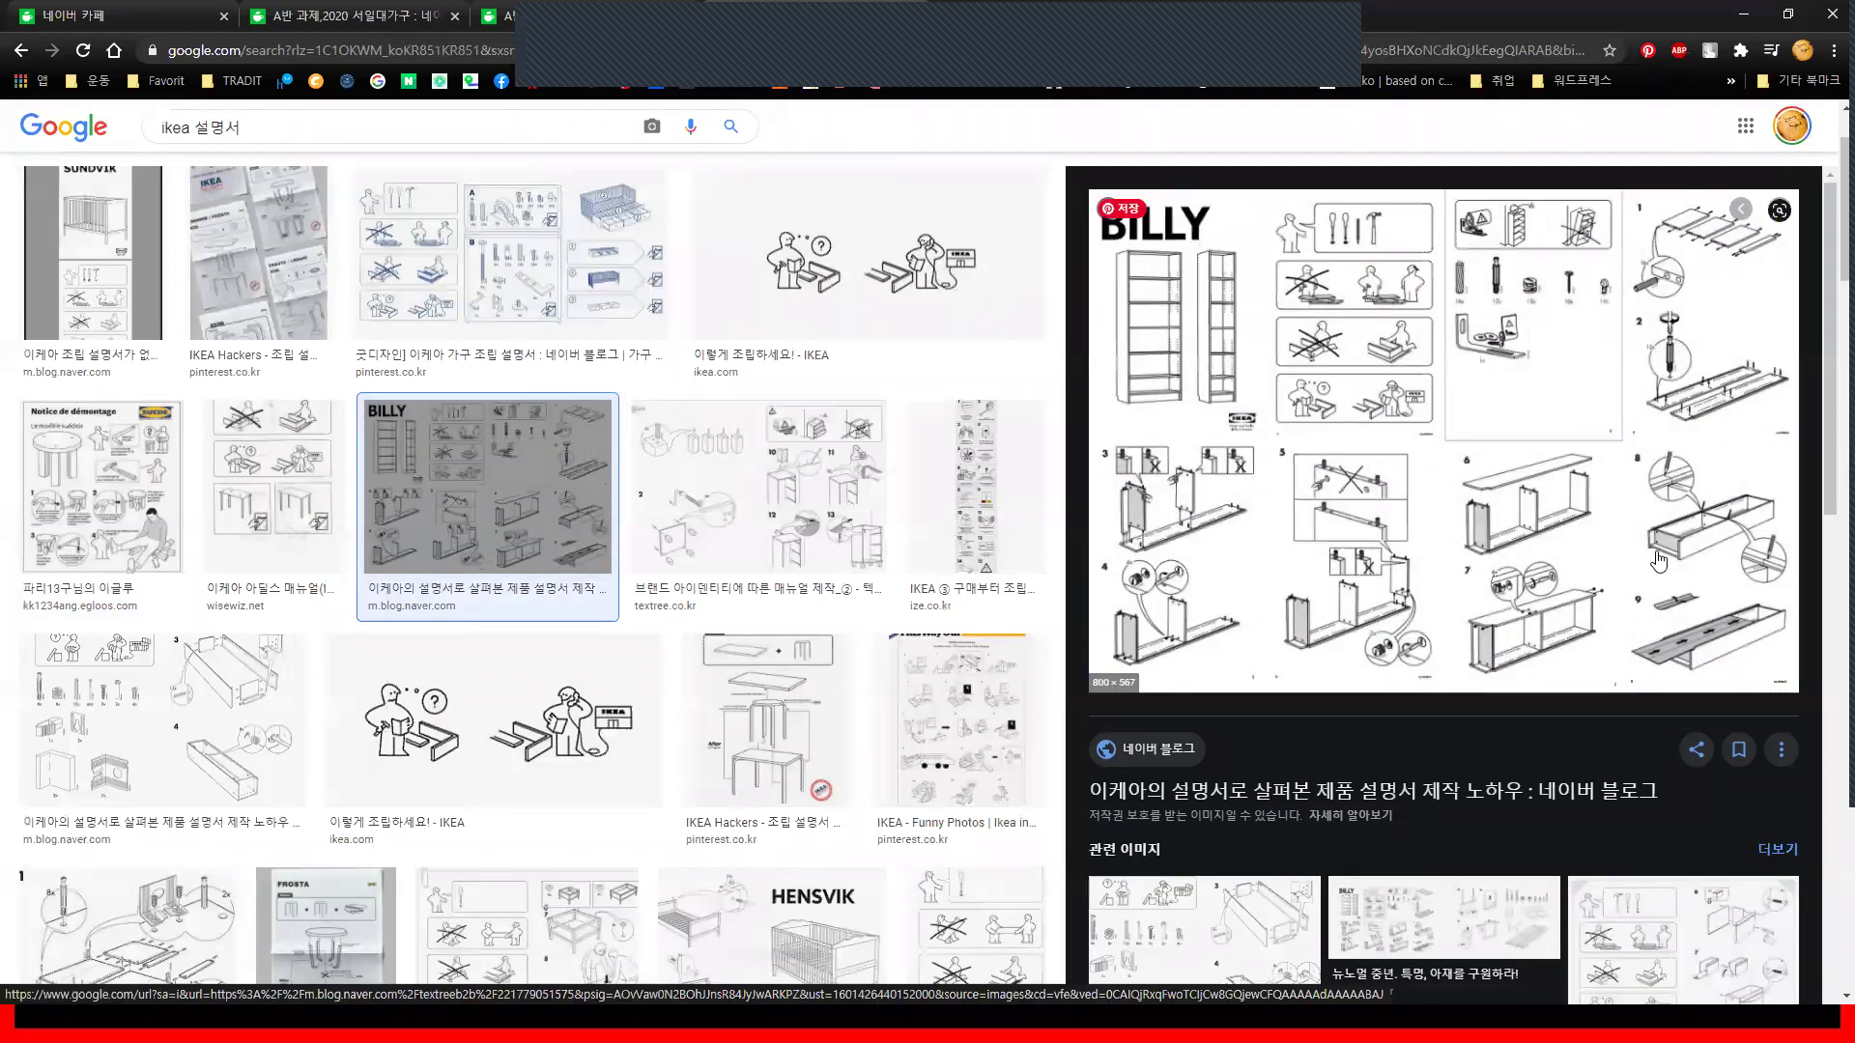
{"action": "left_click", "coordinate": [763, 715]}
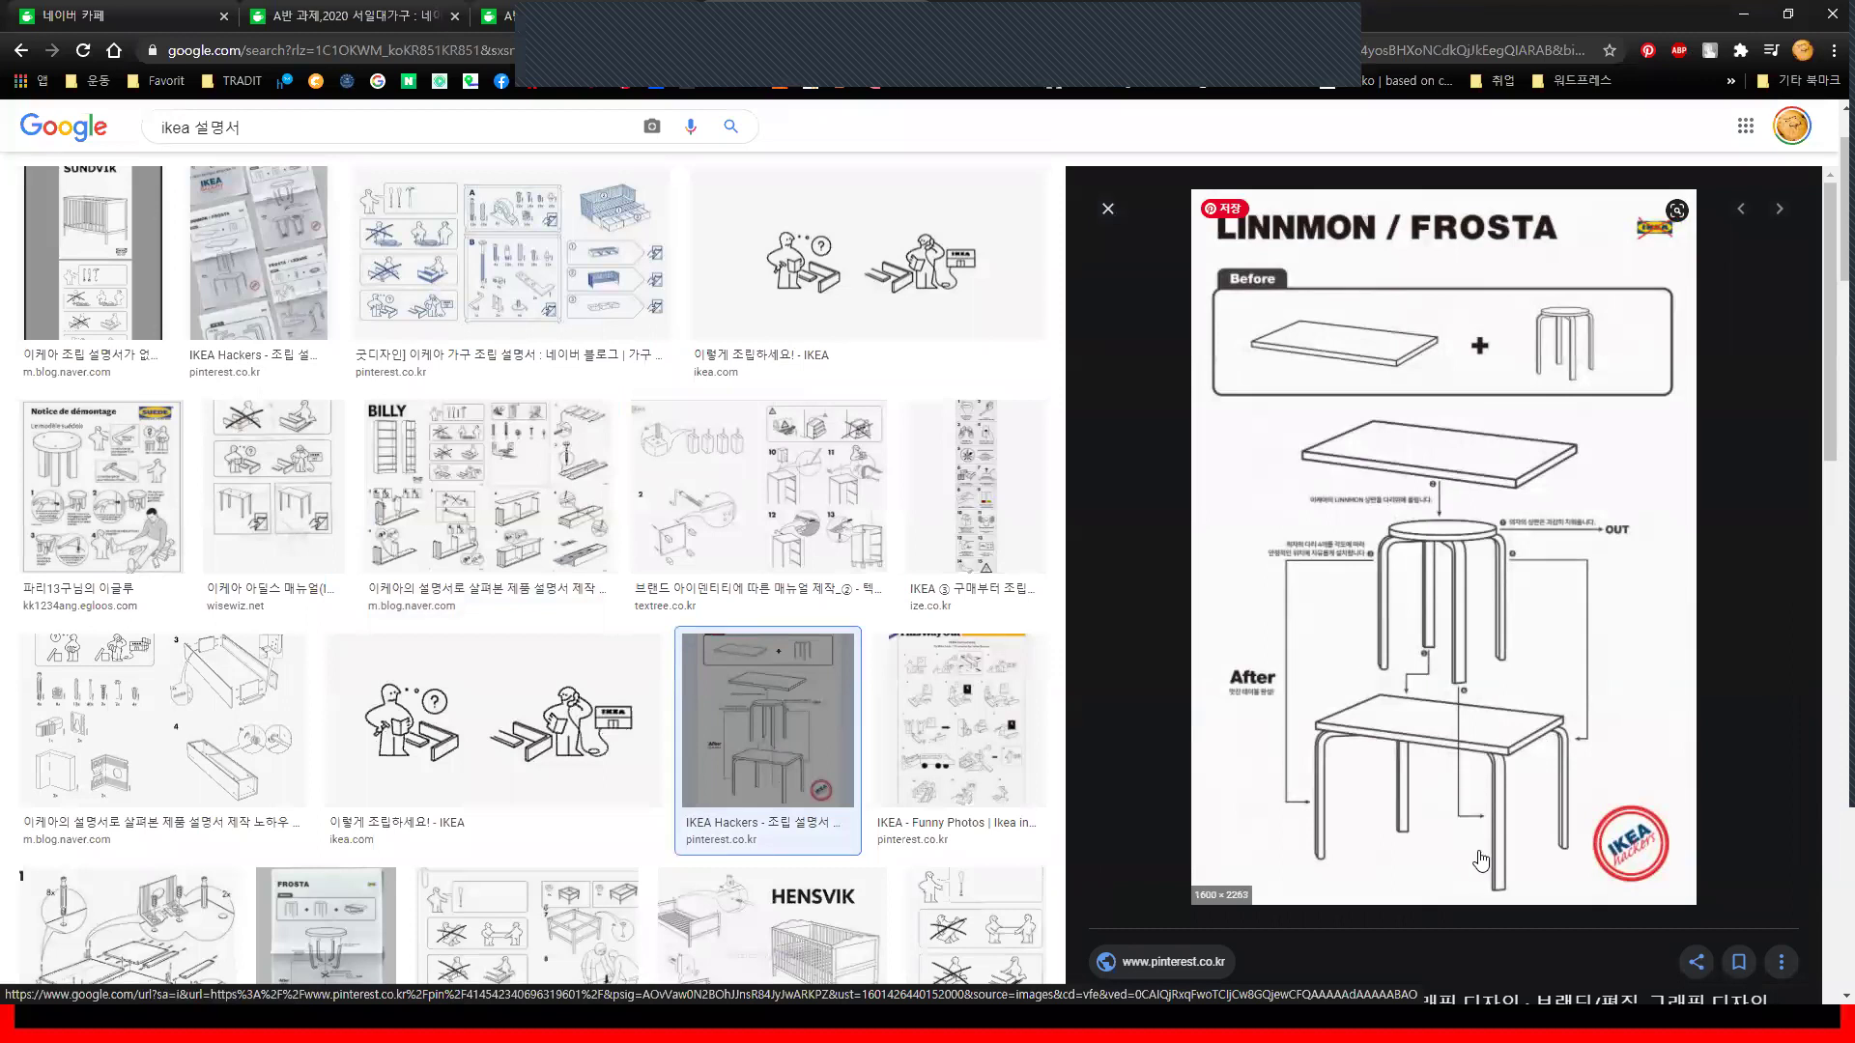
{"action": "left_click", "coordinate": [232, 773]}
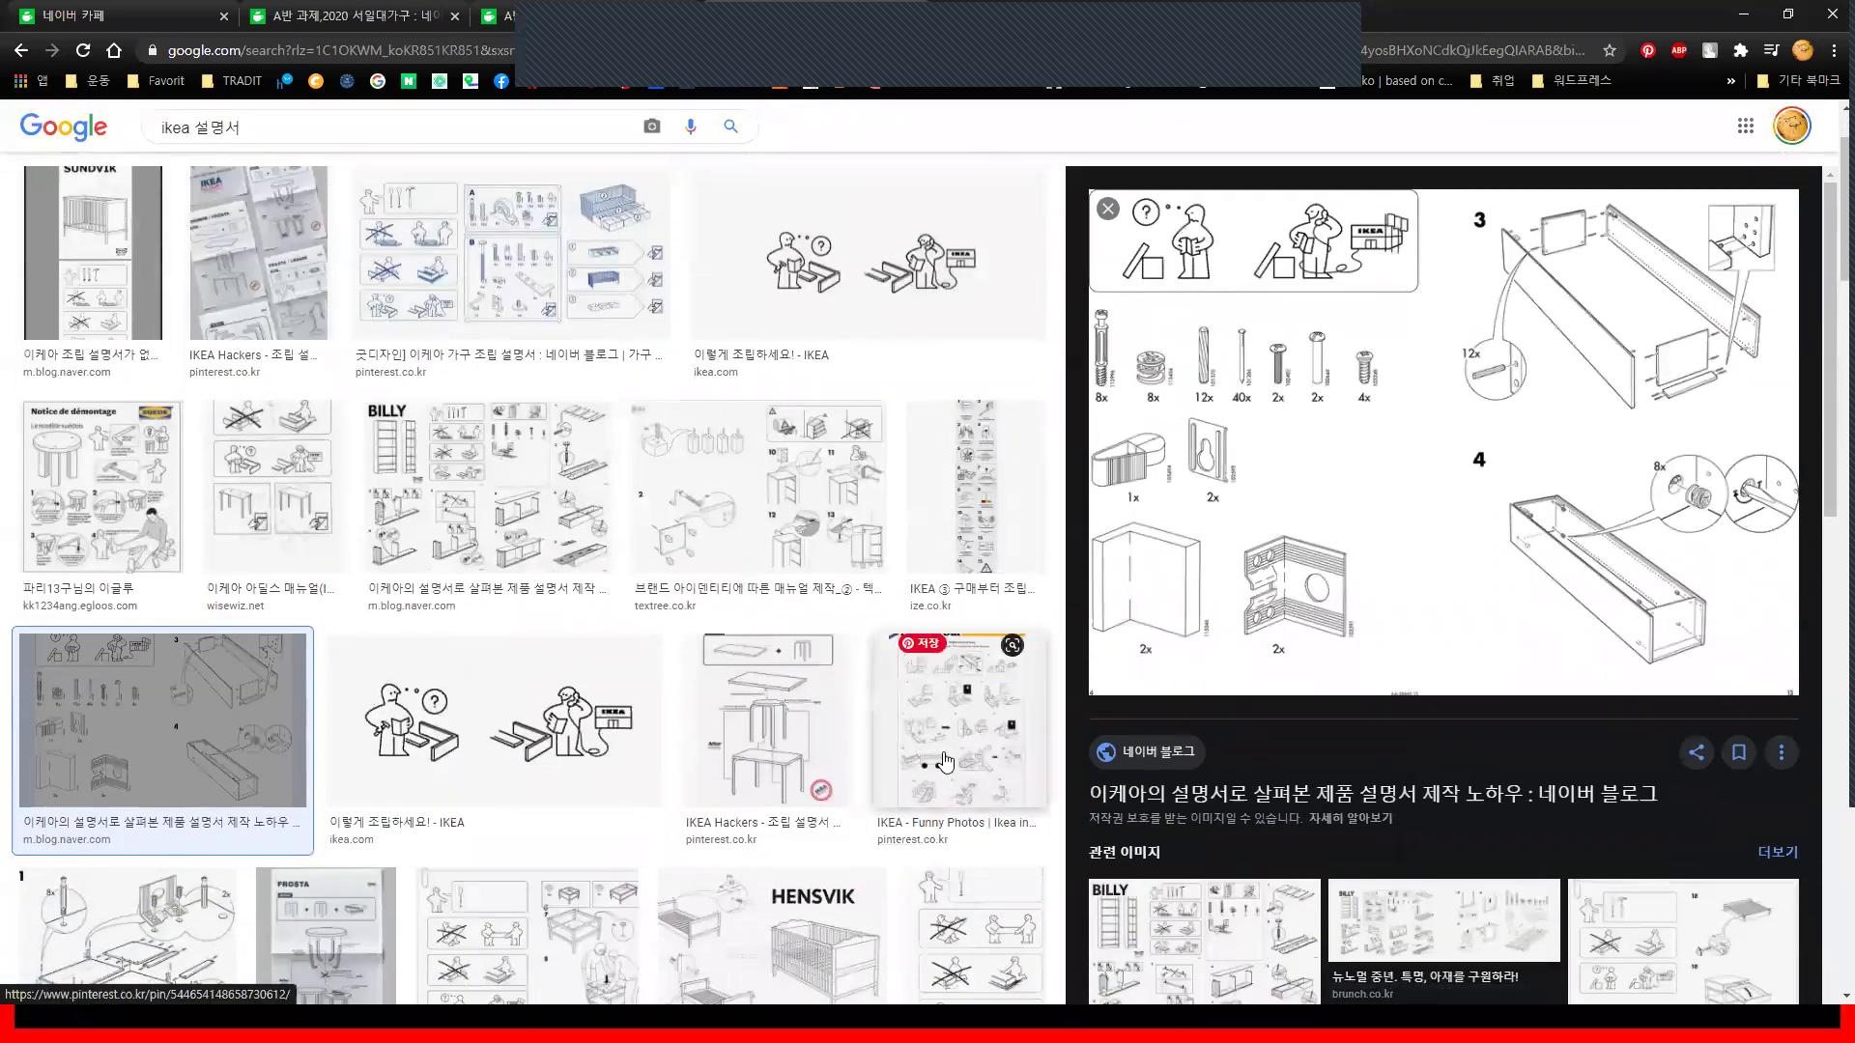
{"action": "left_click", "coordinate": [932, 831]}
{"action": "scroll", "coordinate": [689, 757], "scroll_direction": "down", "scroll_amount": 4}
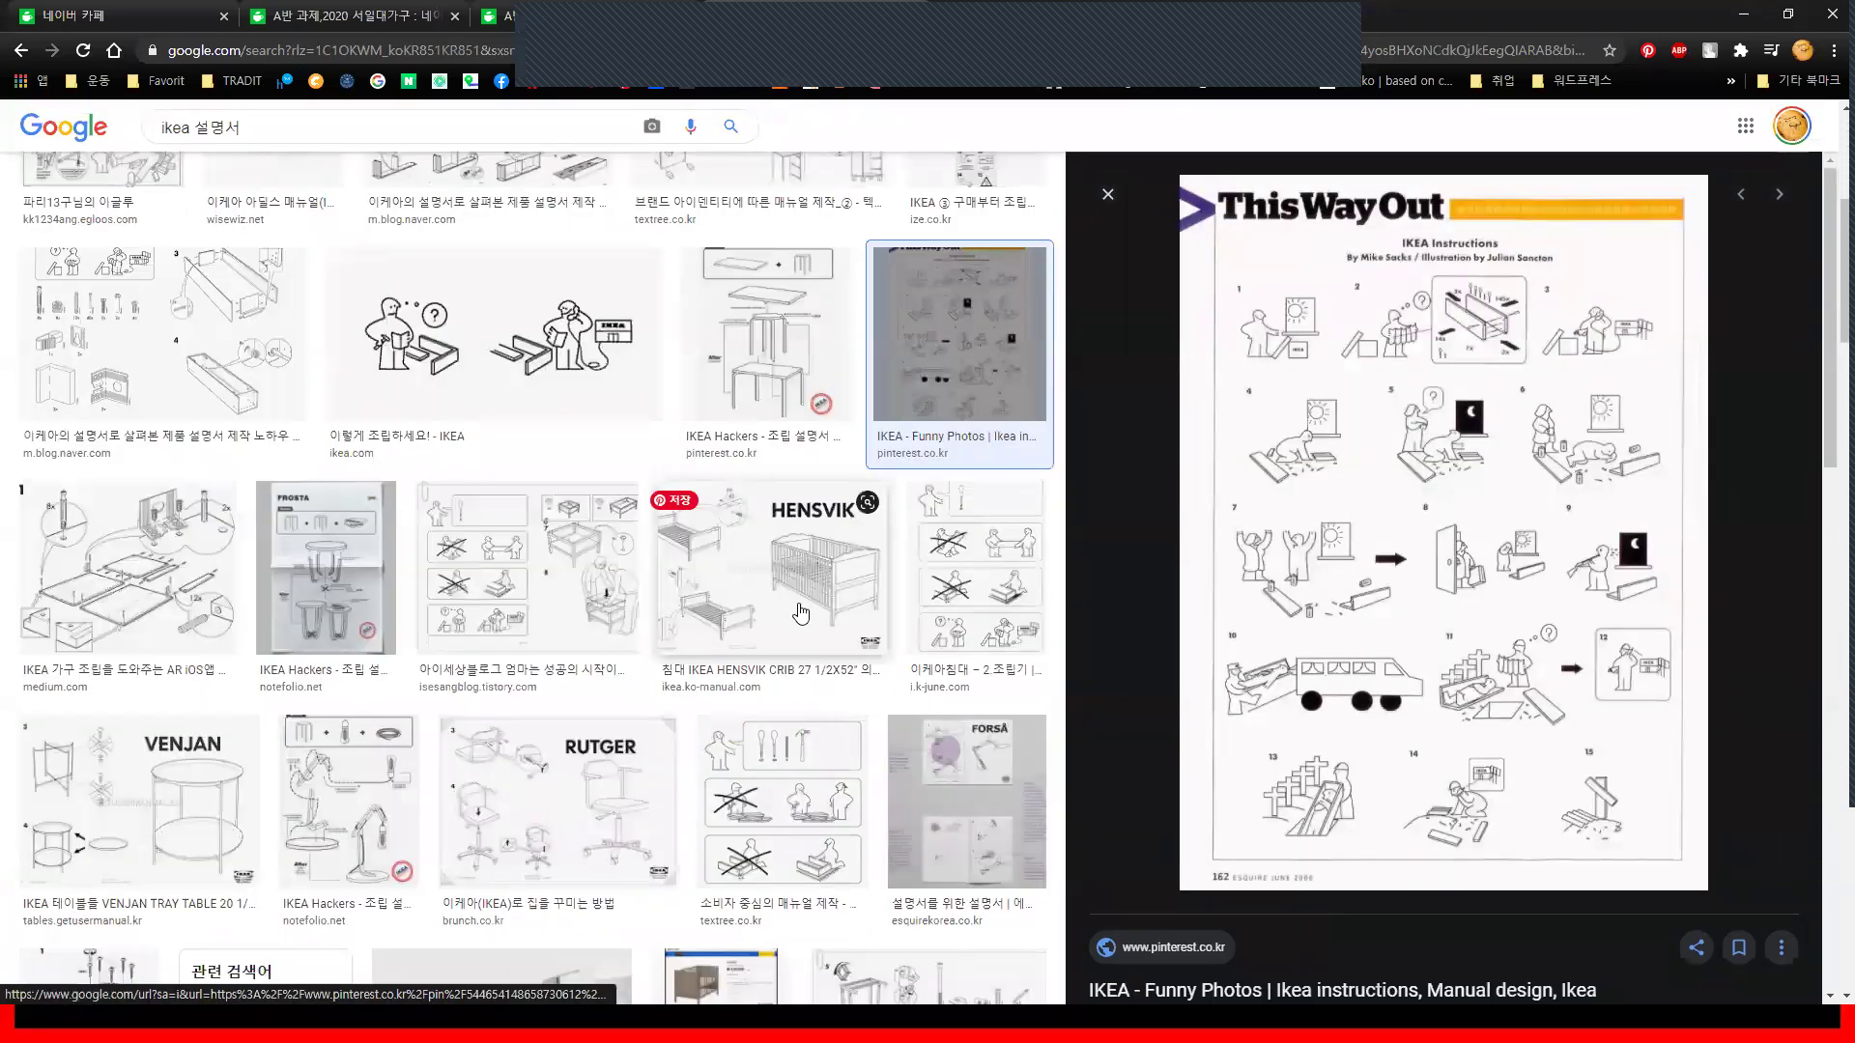
{"action": "left_click", "coordinate": [771, 570]}
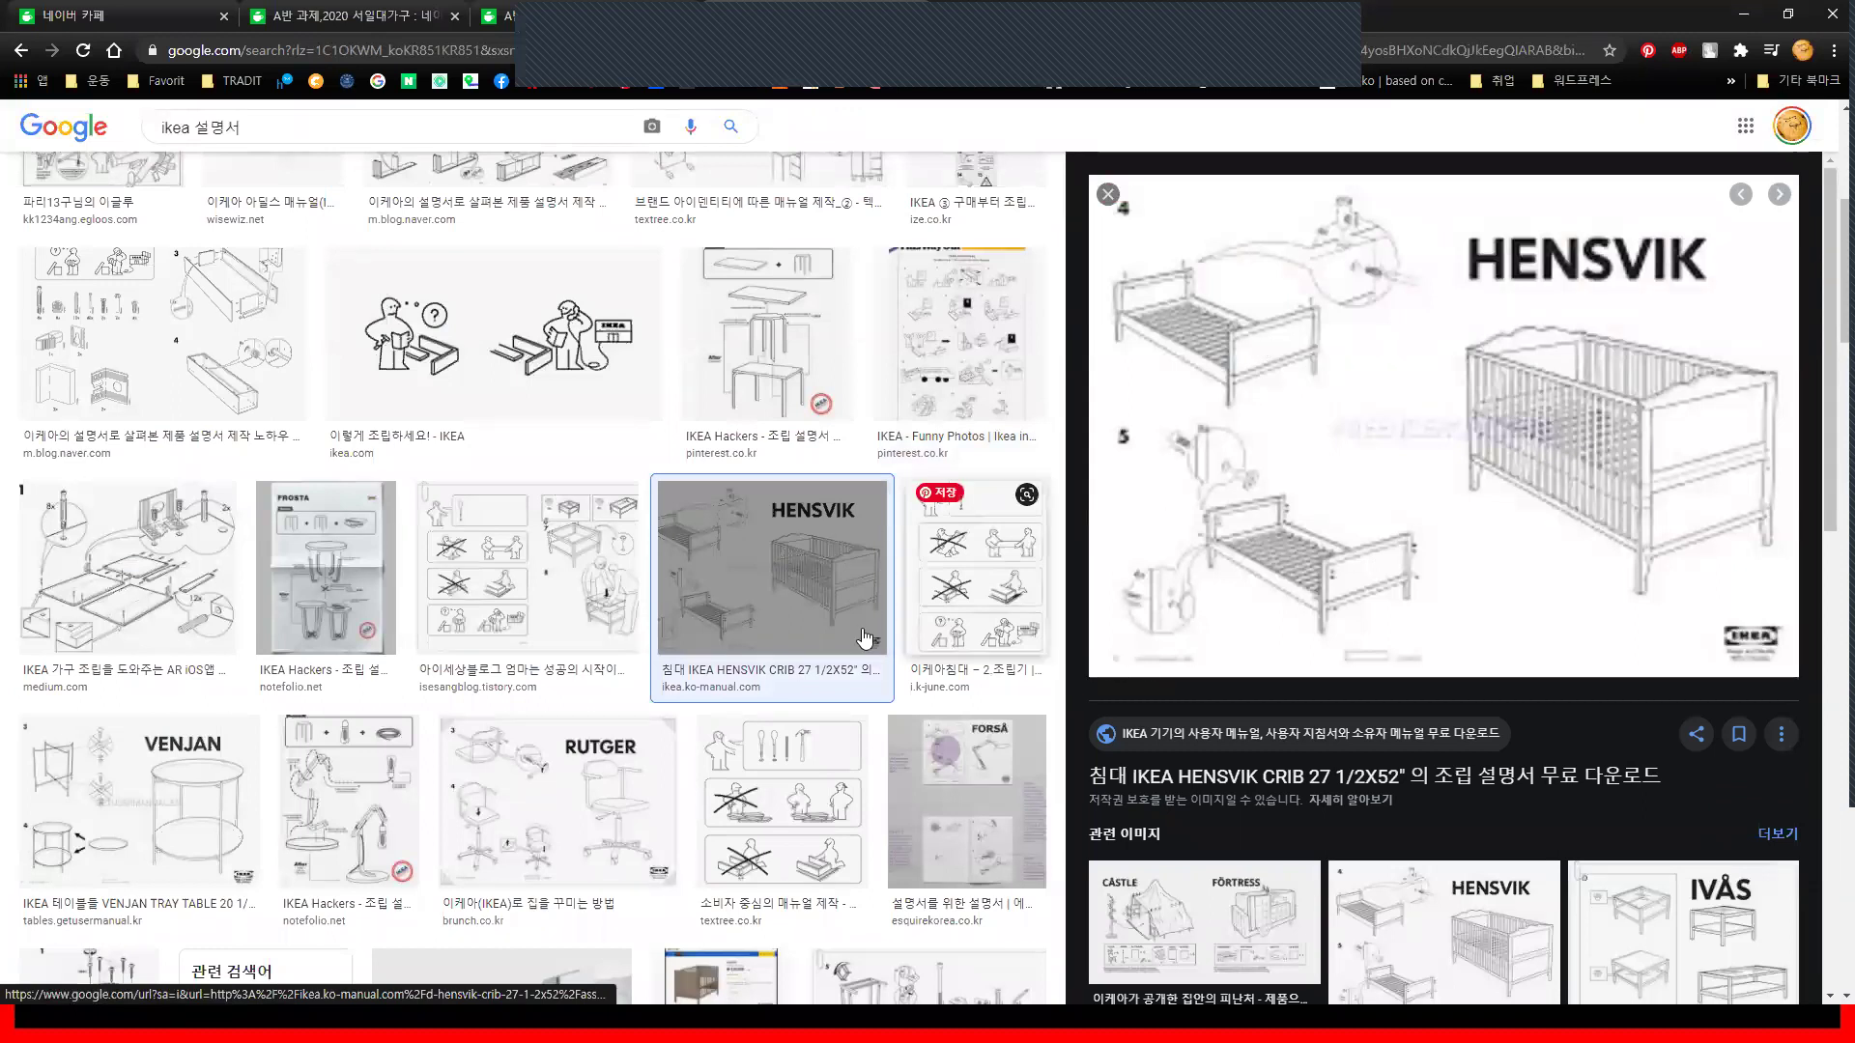
View further IKEA manual images as line drawing references, including the RUTGER chair, the hardware parts page and the loft bed assembly
{"action": "scroll", "coordinate": [599, 580], "scroll_direction": "down", "scroll_amount": 3}
{"action": "left_click", "coordinate": [599, 555]}
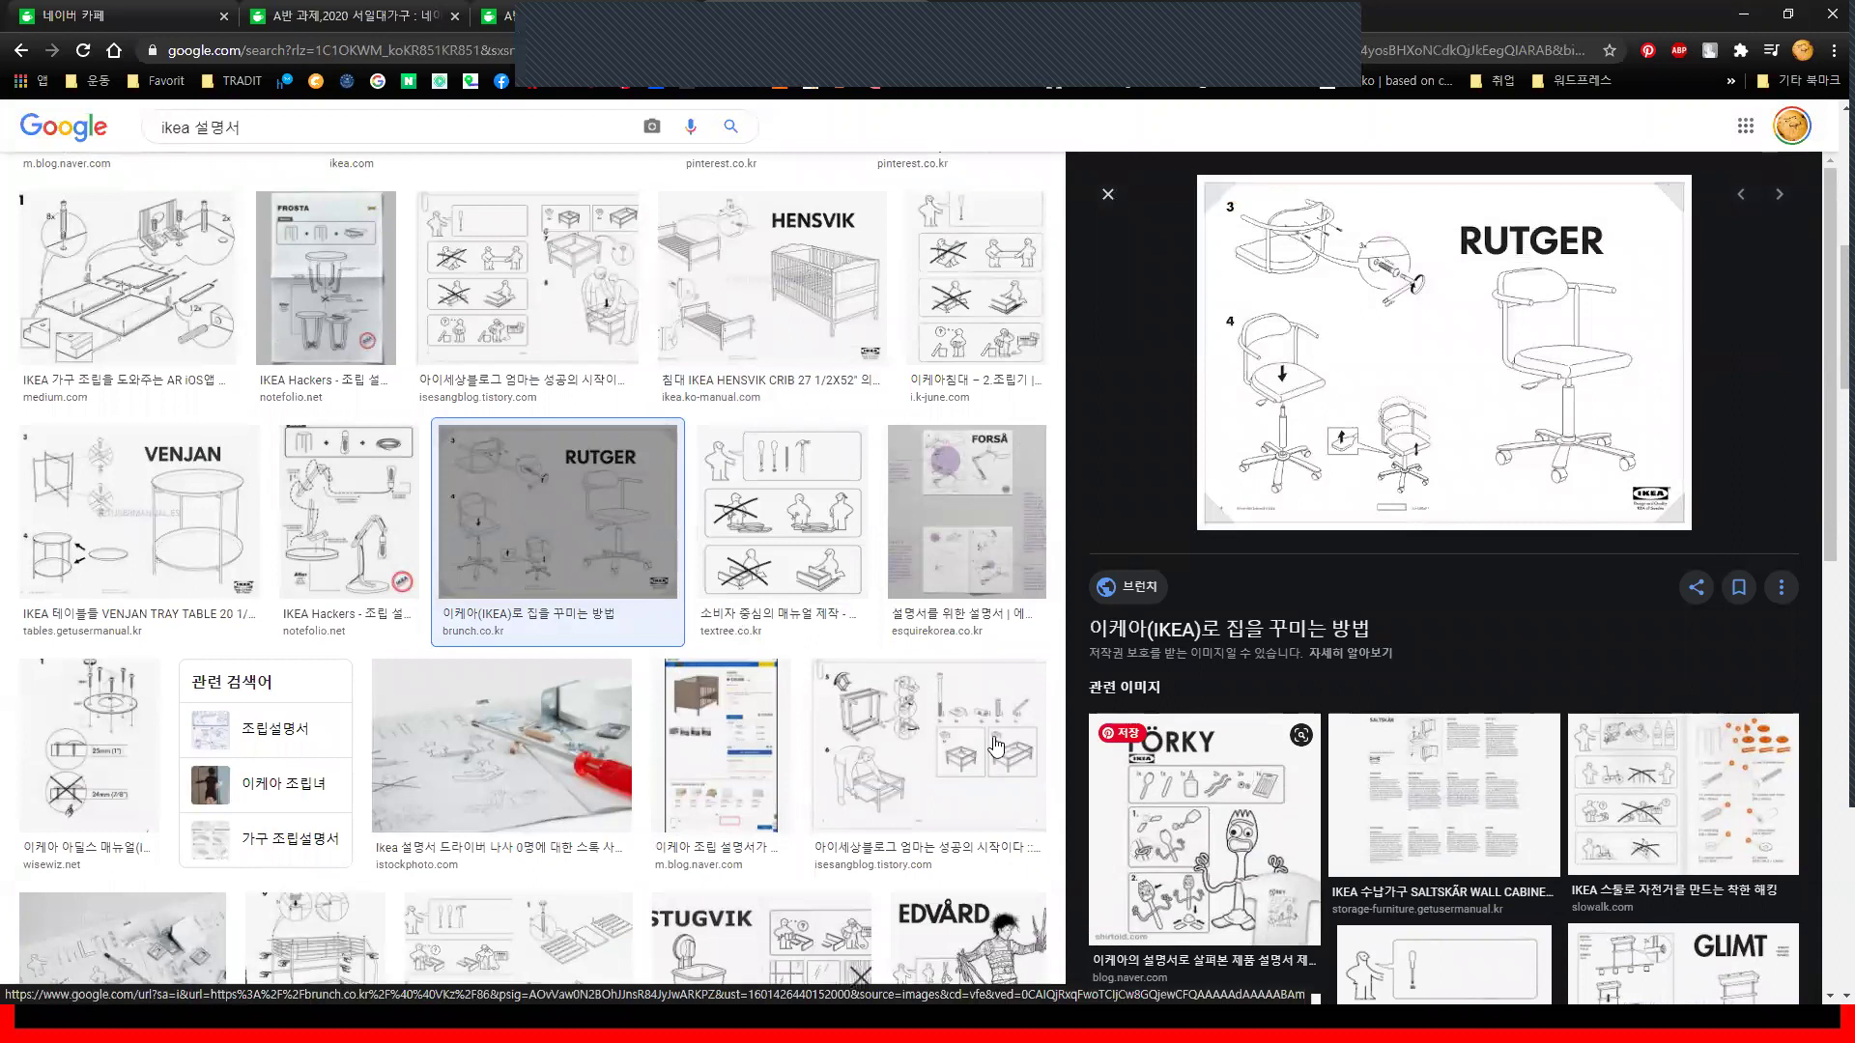
{"action": "scroll", "coordinate": [642, 691], "scroll_direction": "down", "scroll_amount": 3}
{"action": "left_click", "coordinate": [624, 696]}
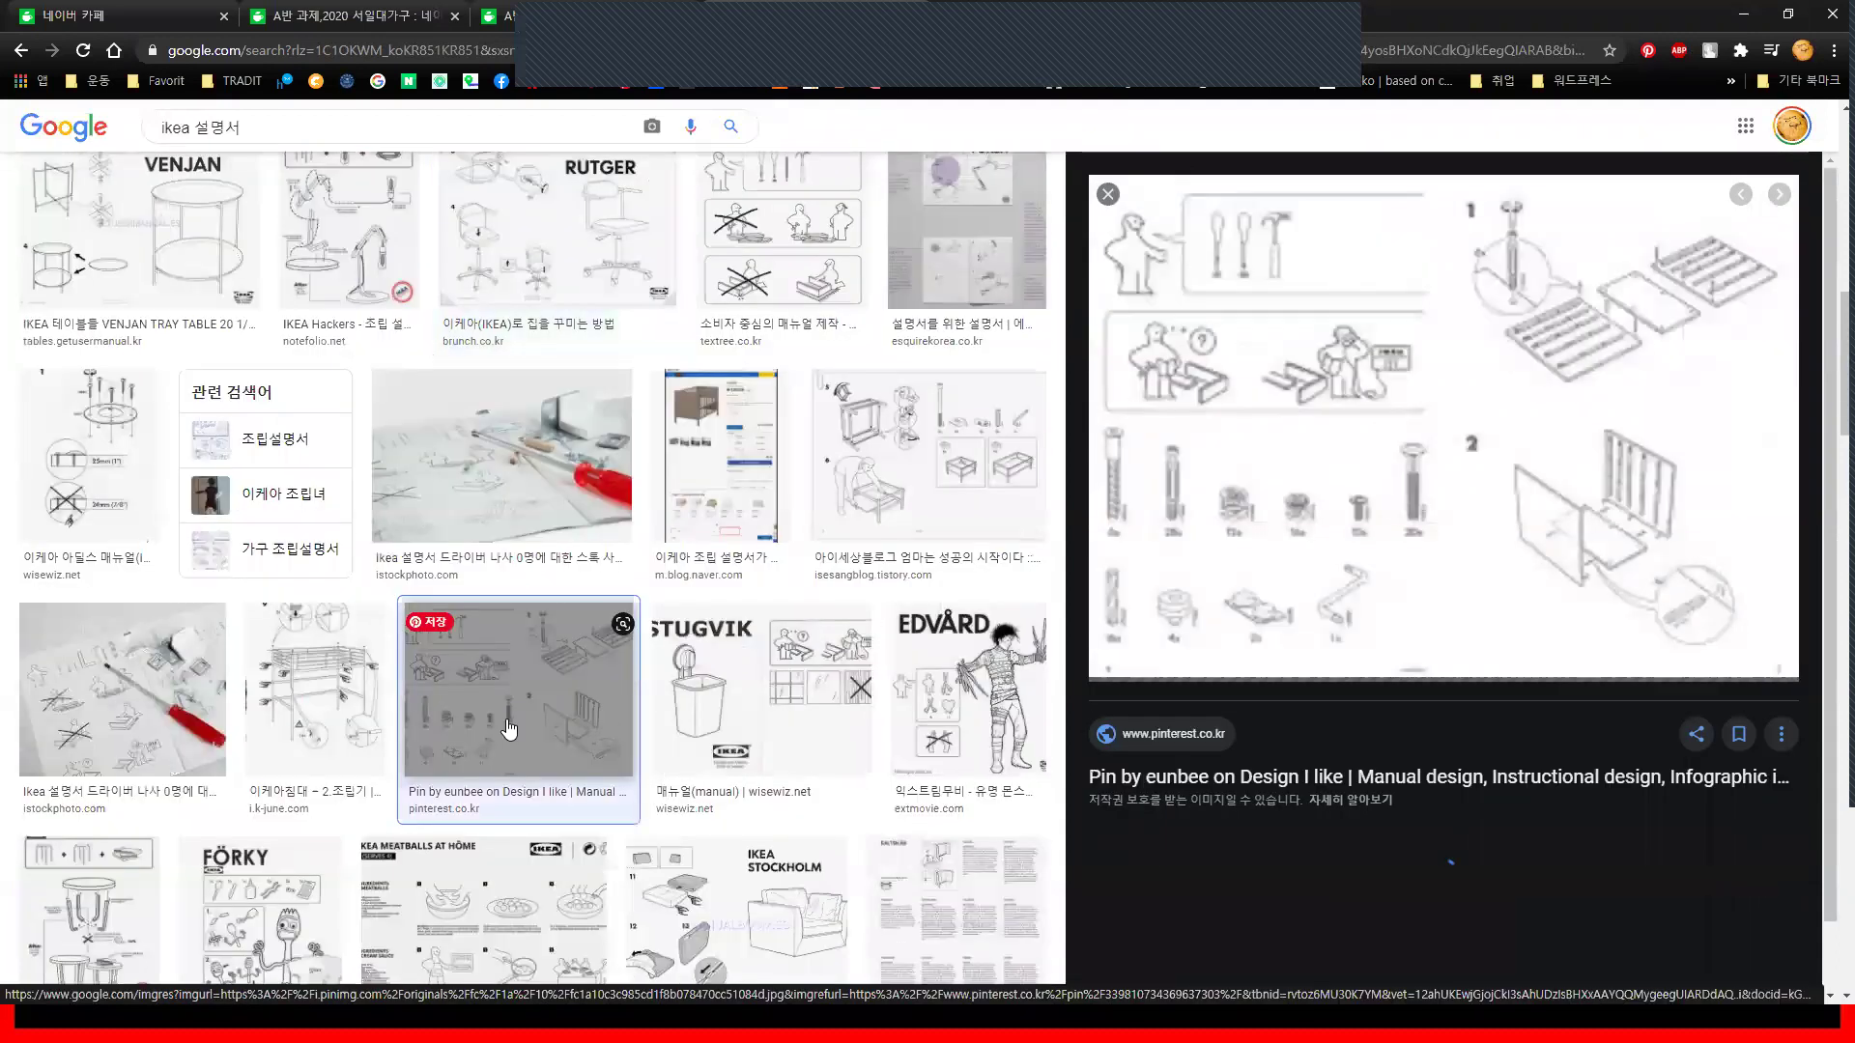
{"action": "scroll", "coordinate": [647, 833], "scroll_direction": "down", "scroll_amount": 3}
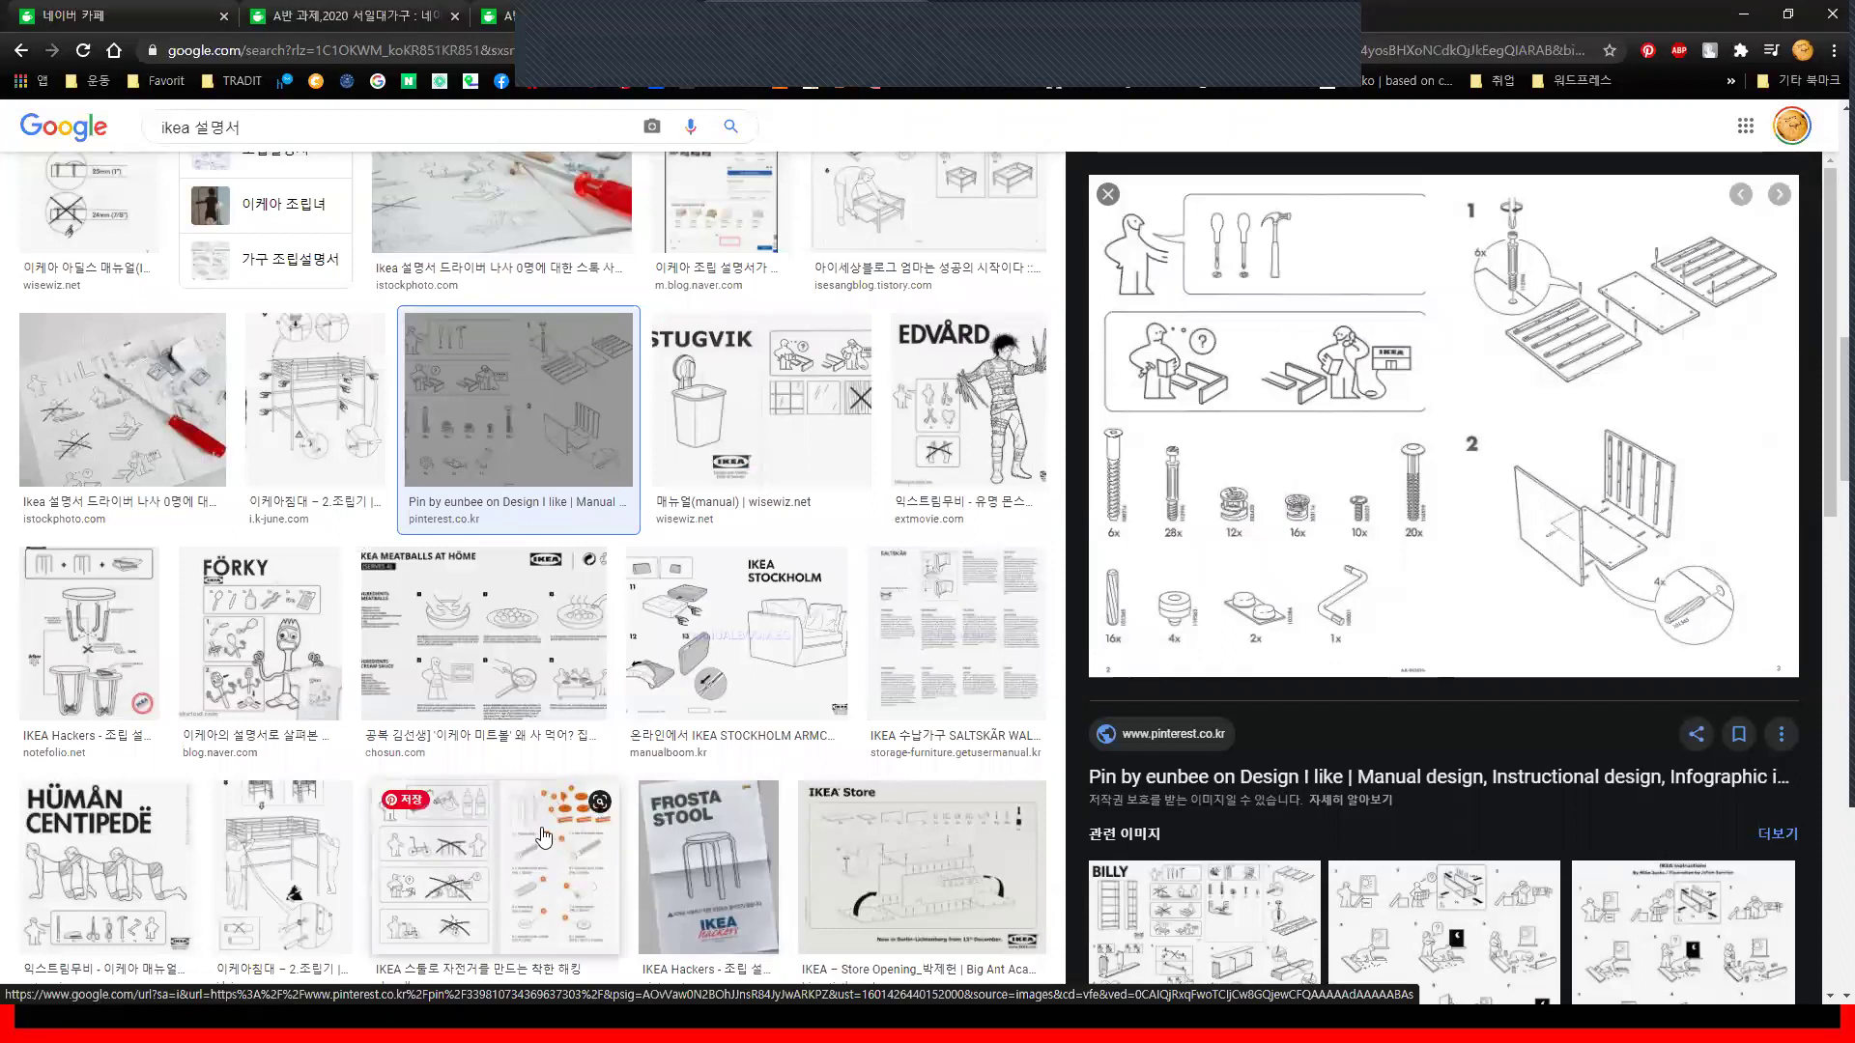
{"action": "scroll", "coordinate": [543, 839], "scroll_direction": "down", "scroll_amount": 3}
{"action": "left_click", "coordinate": [277, 629]}
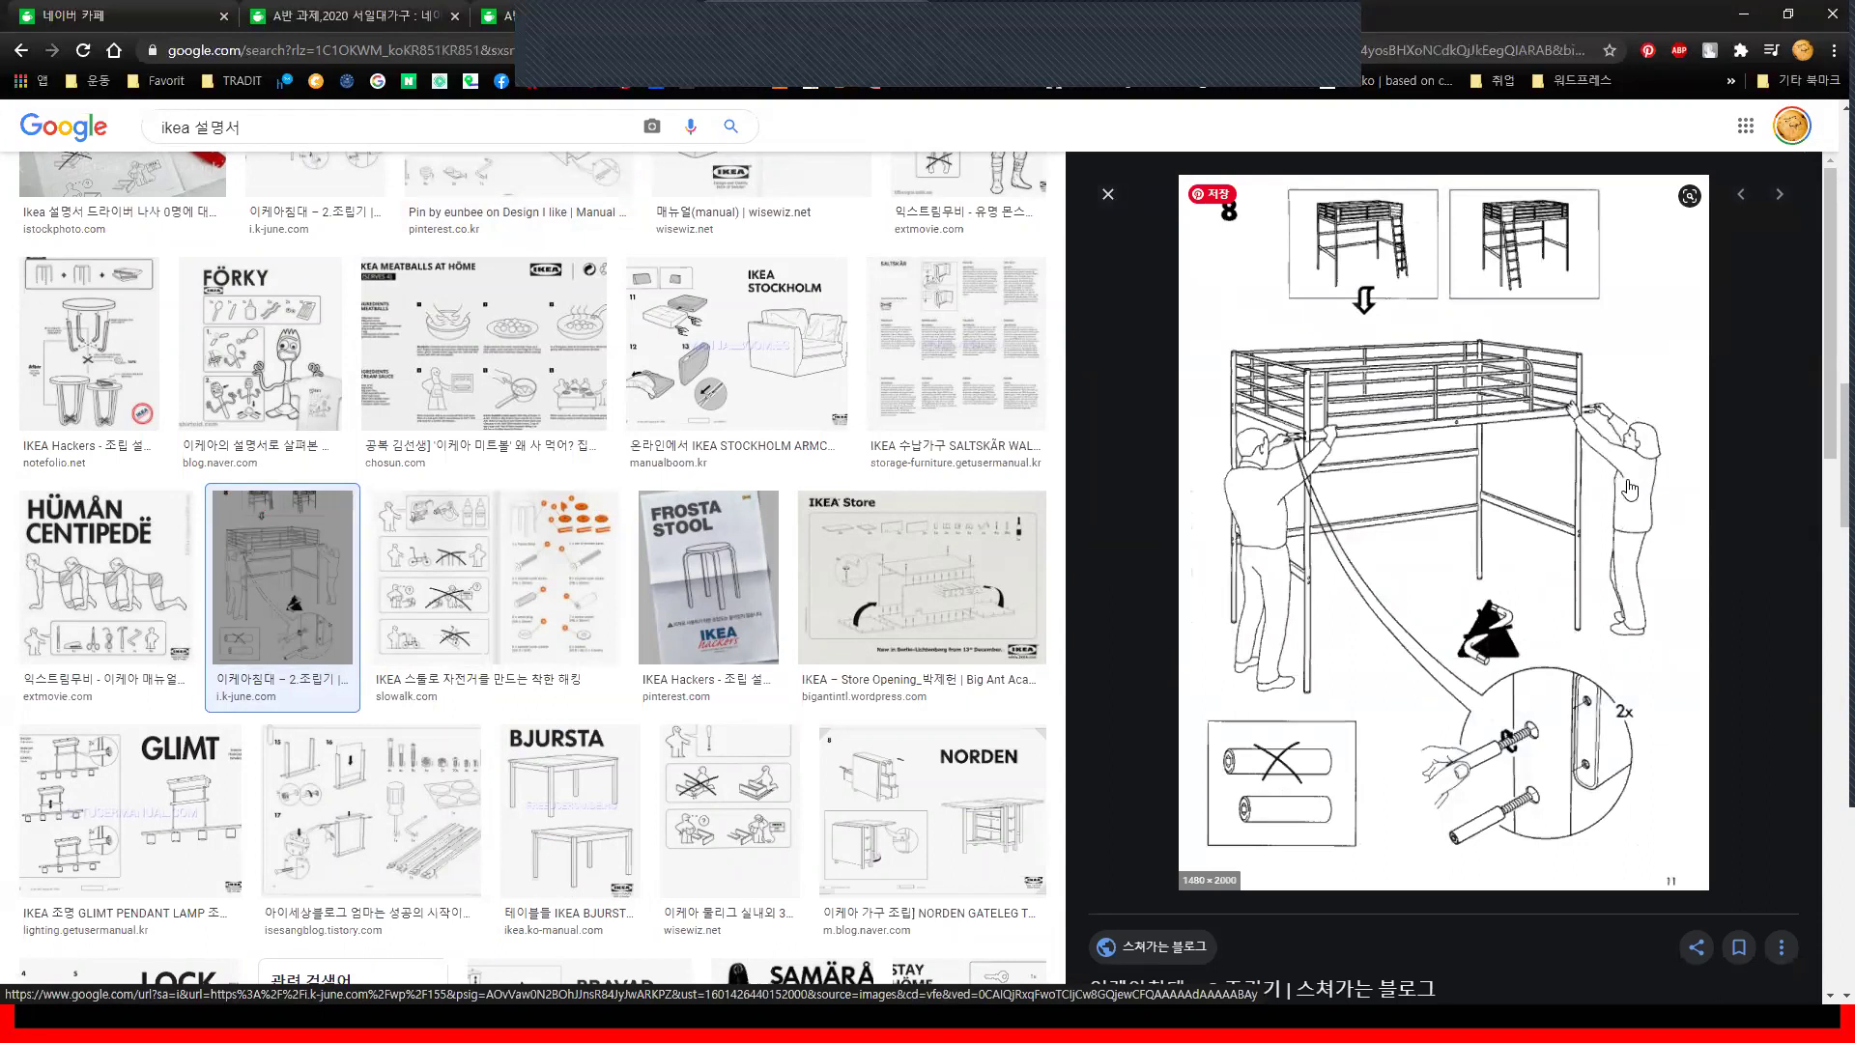
{"action": "scroll", "coordinate": [570, 821], "scroll_direction": "down", "scroll_amount": 3}
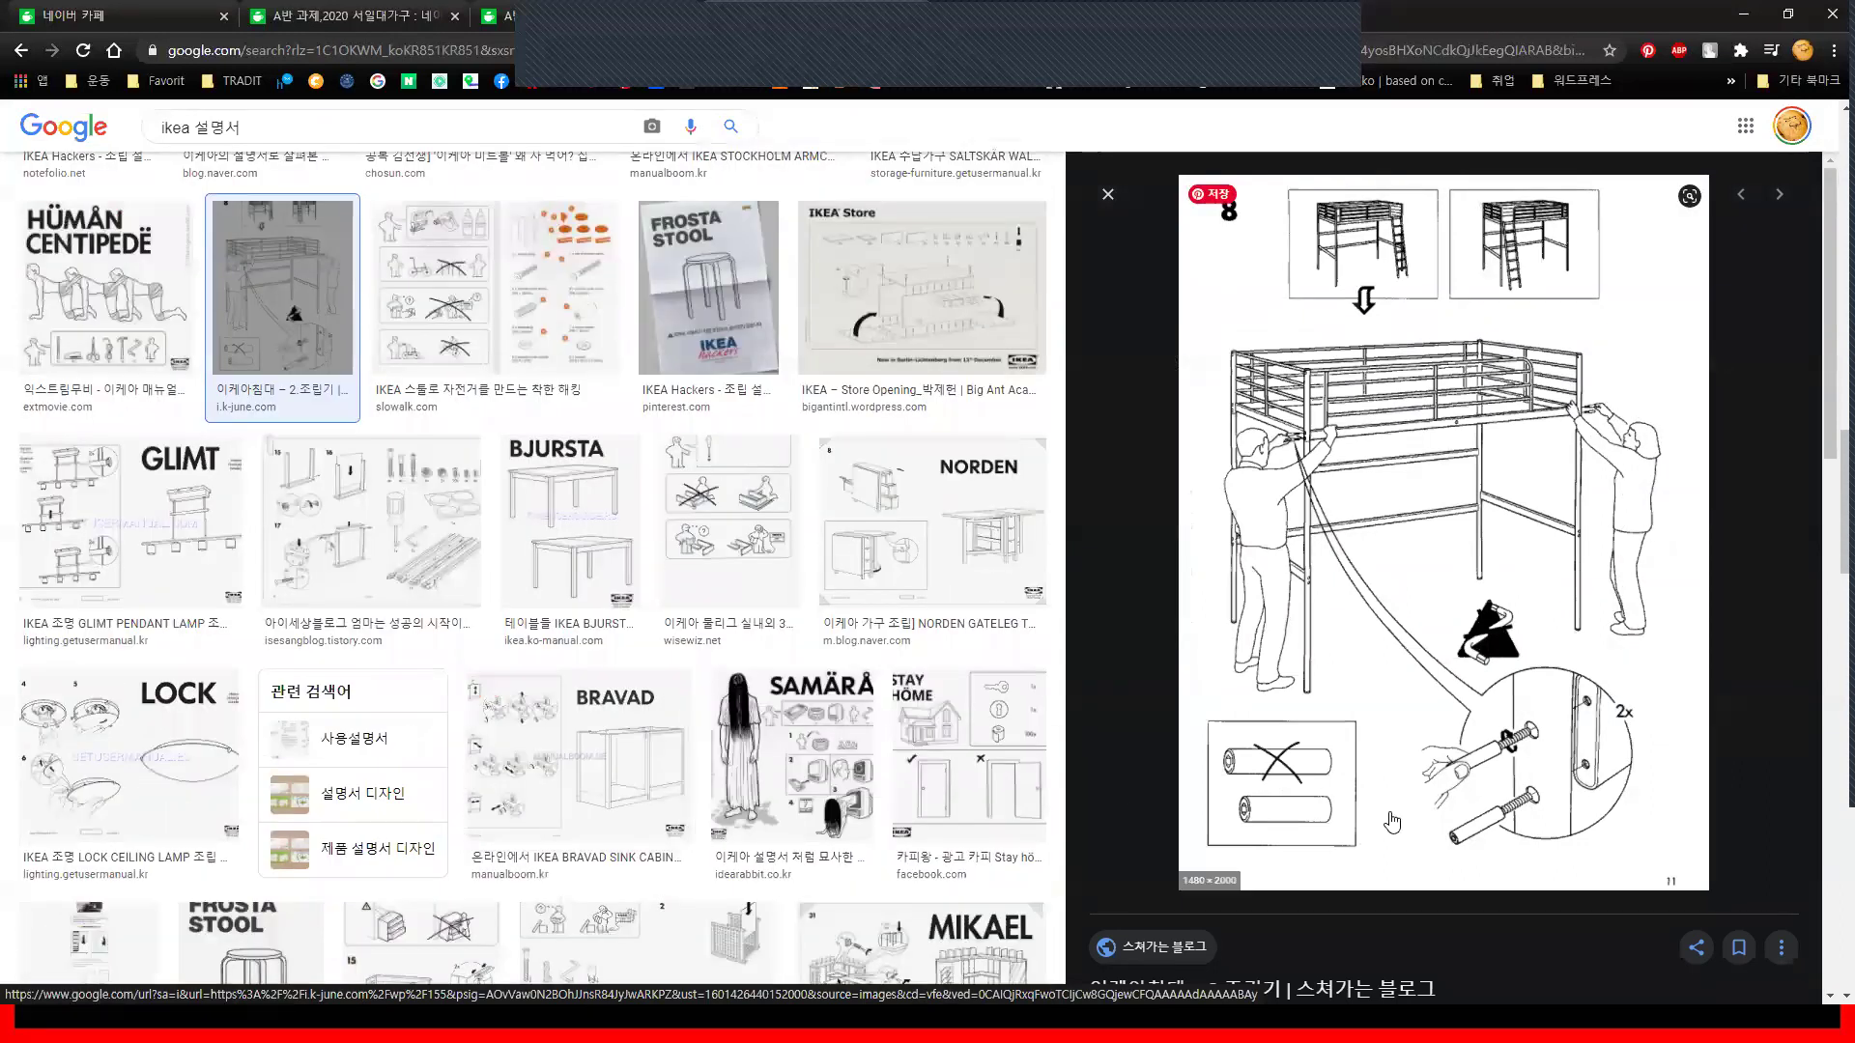
View the SAMÄRÅ, BRAVAD and LOCK manual images to study their outline and inner line weights
{"action": "left_click", "coordinate": [792, 790]}
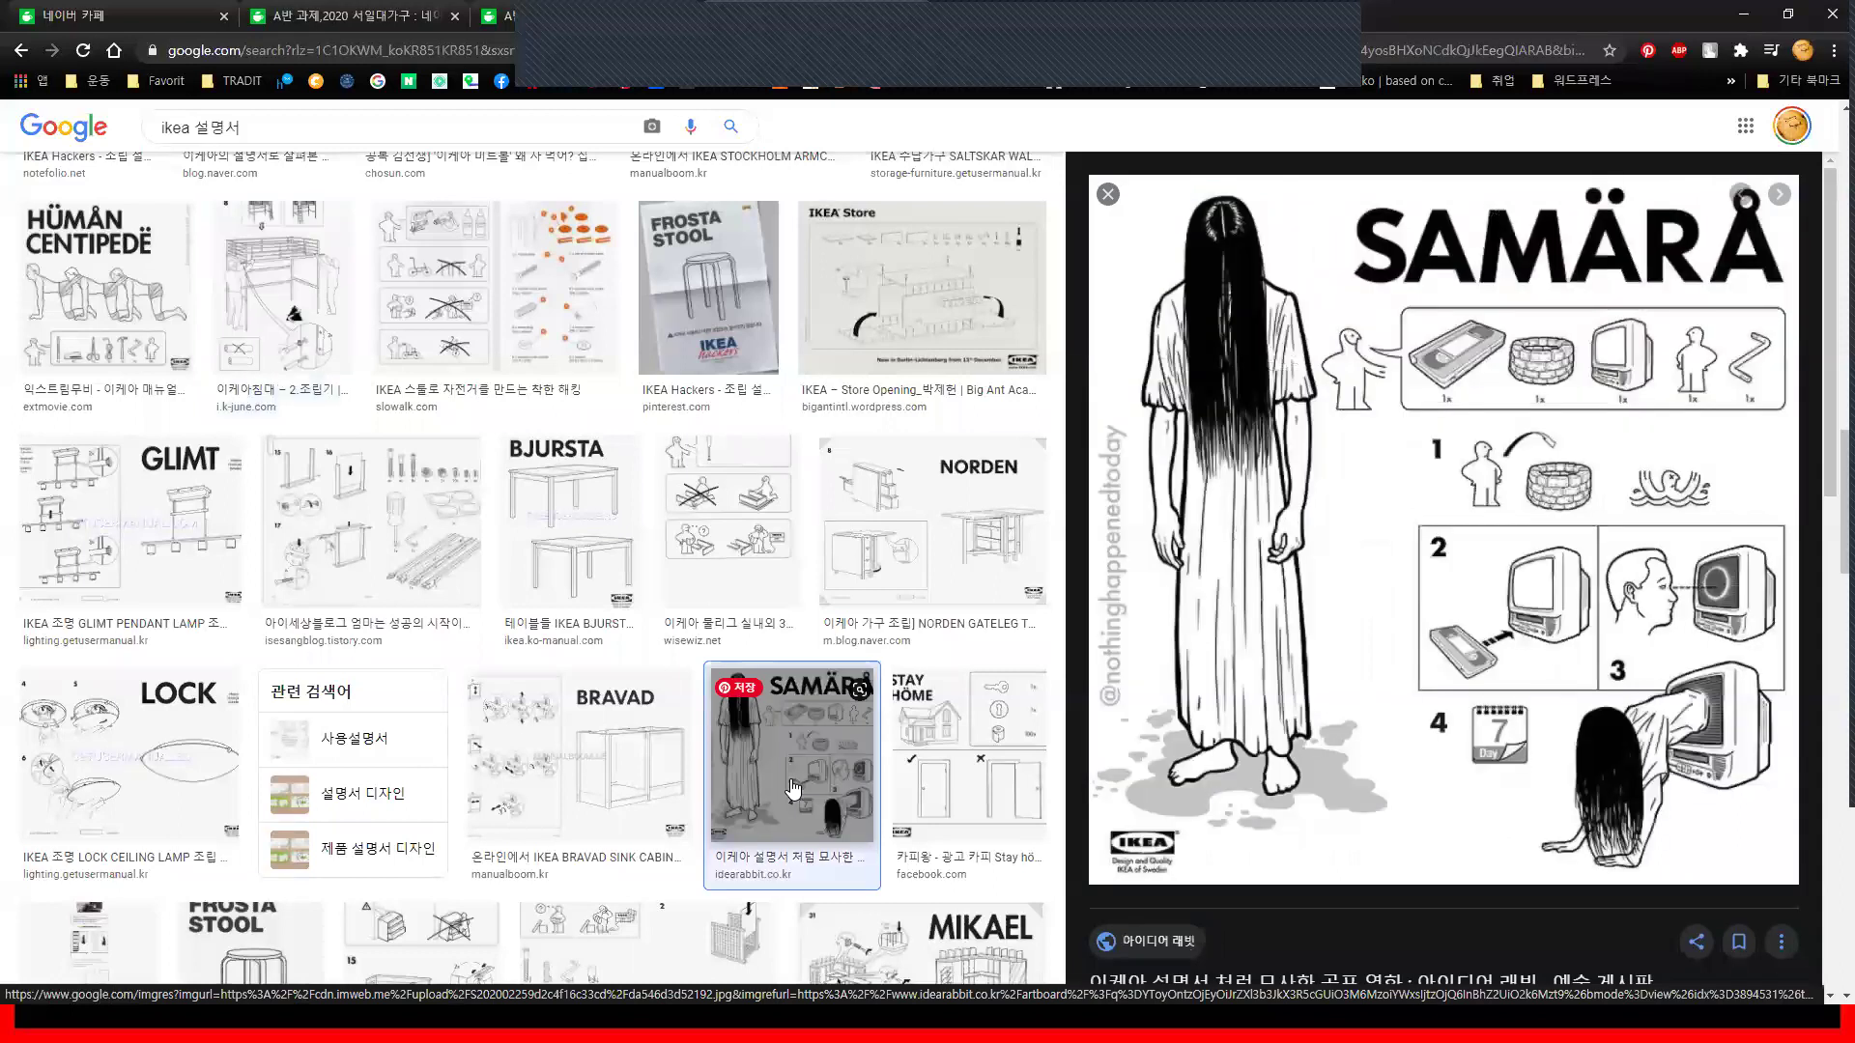
{"action": "left_click", "coordinate": [606, 788]}
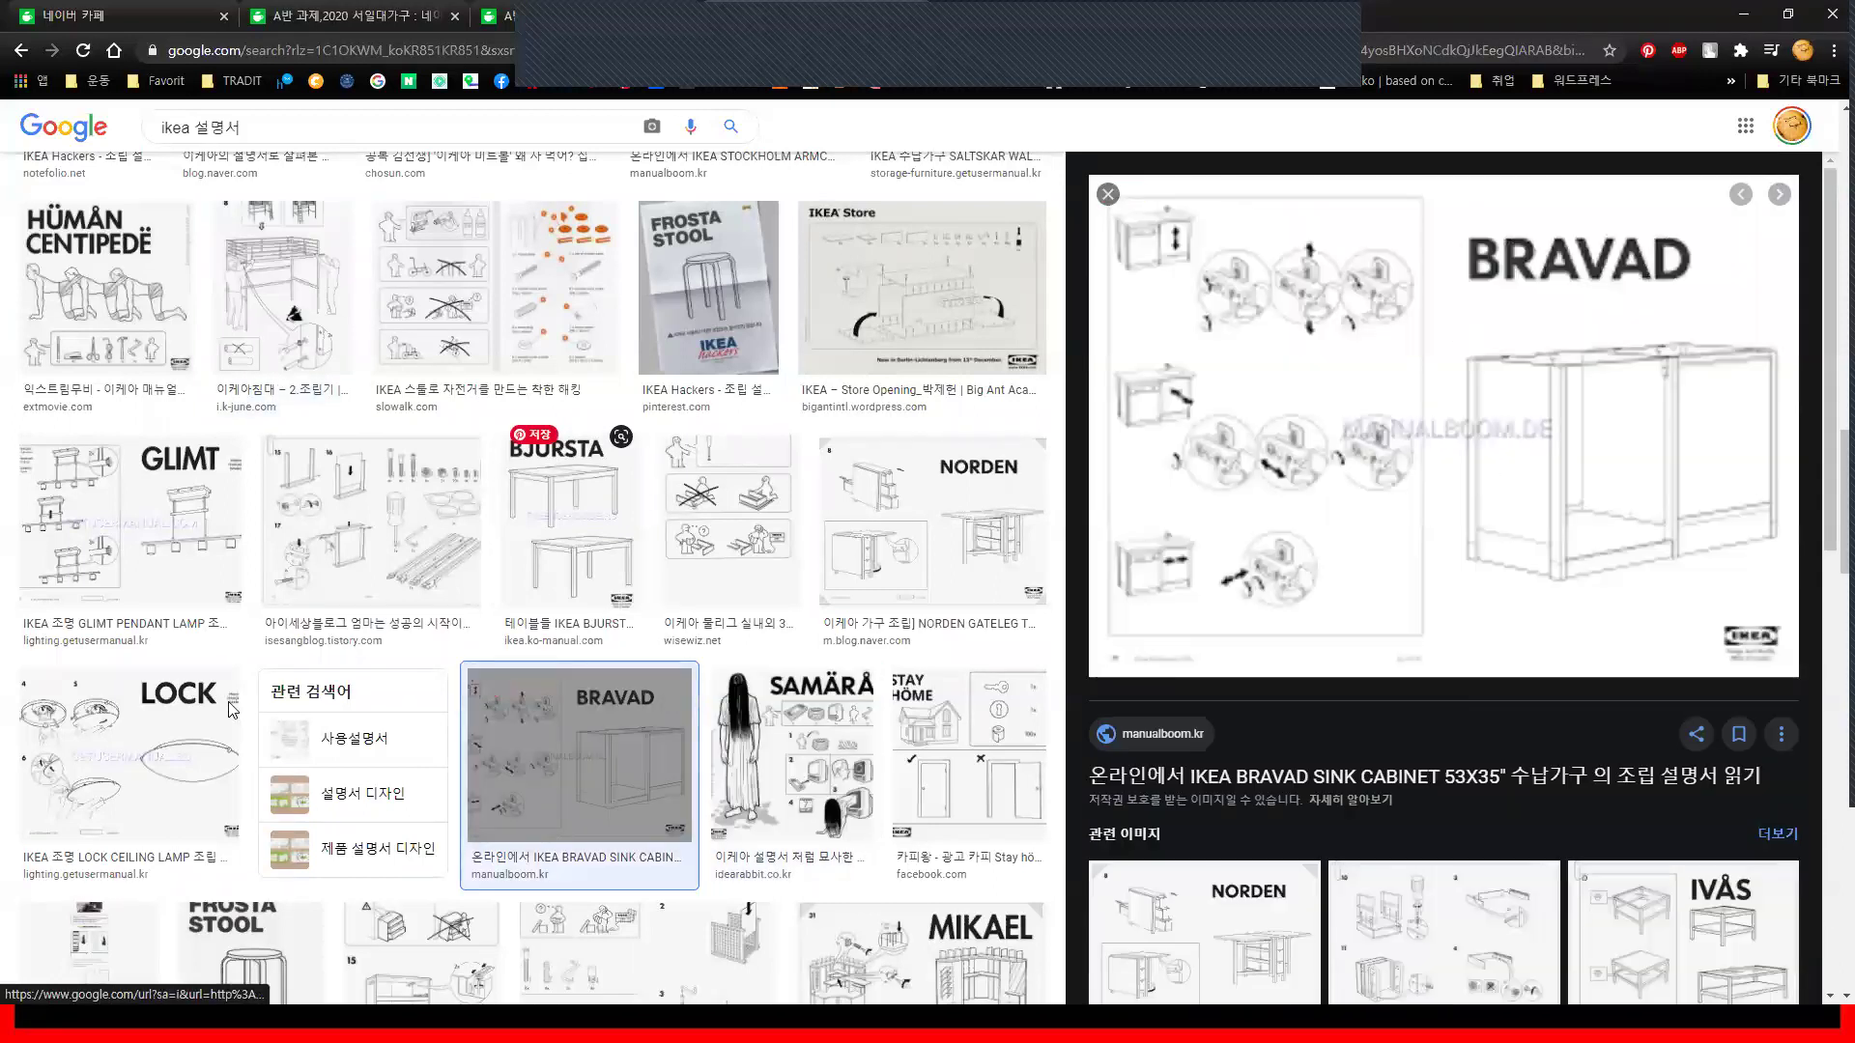
{"action": "left_click", "coordinate": [126, 754]}
{"action": "scroll", "coordinate": [688, 694], "scroll_direction": "down", "scroll_amount": 4}
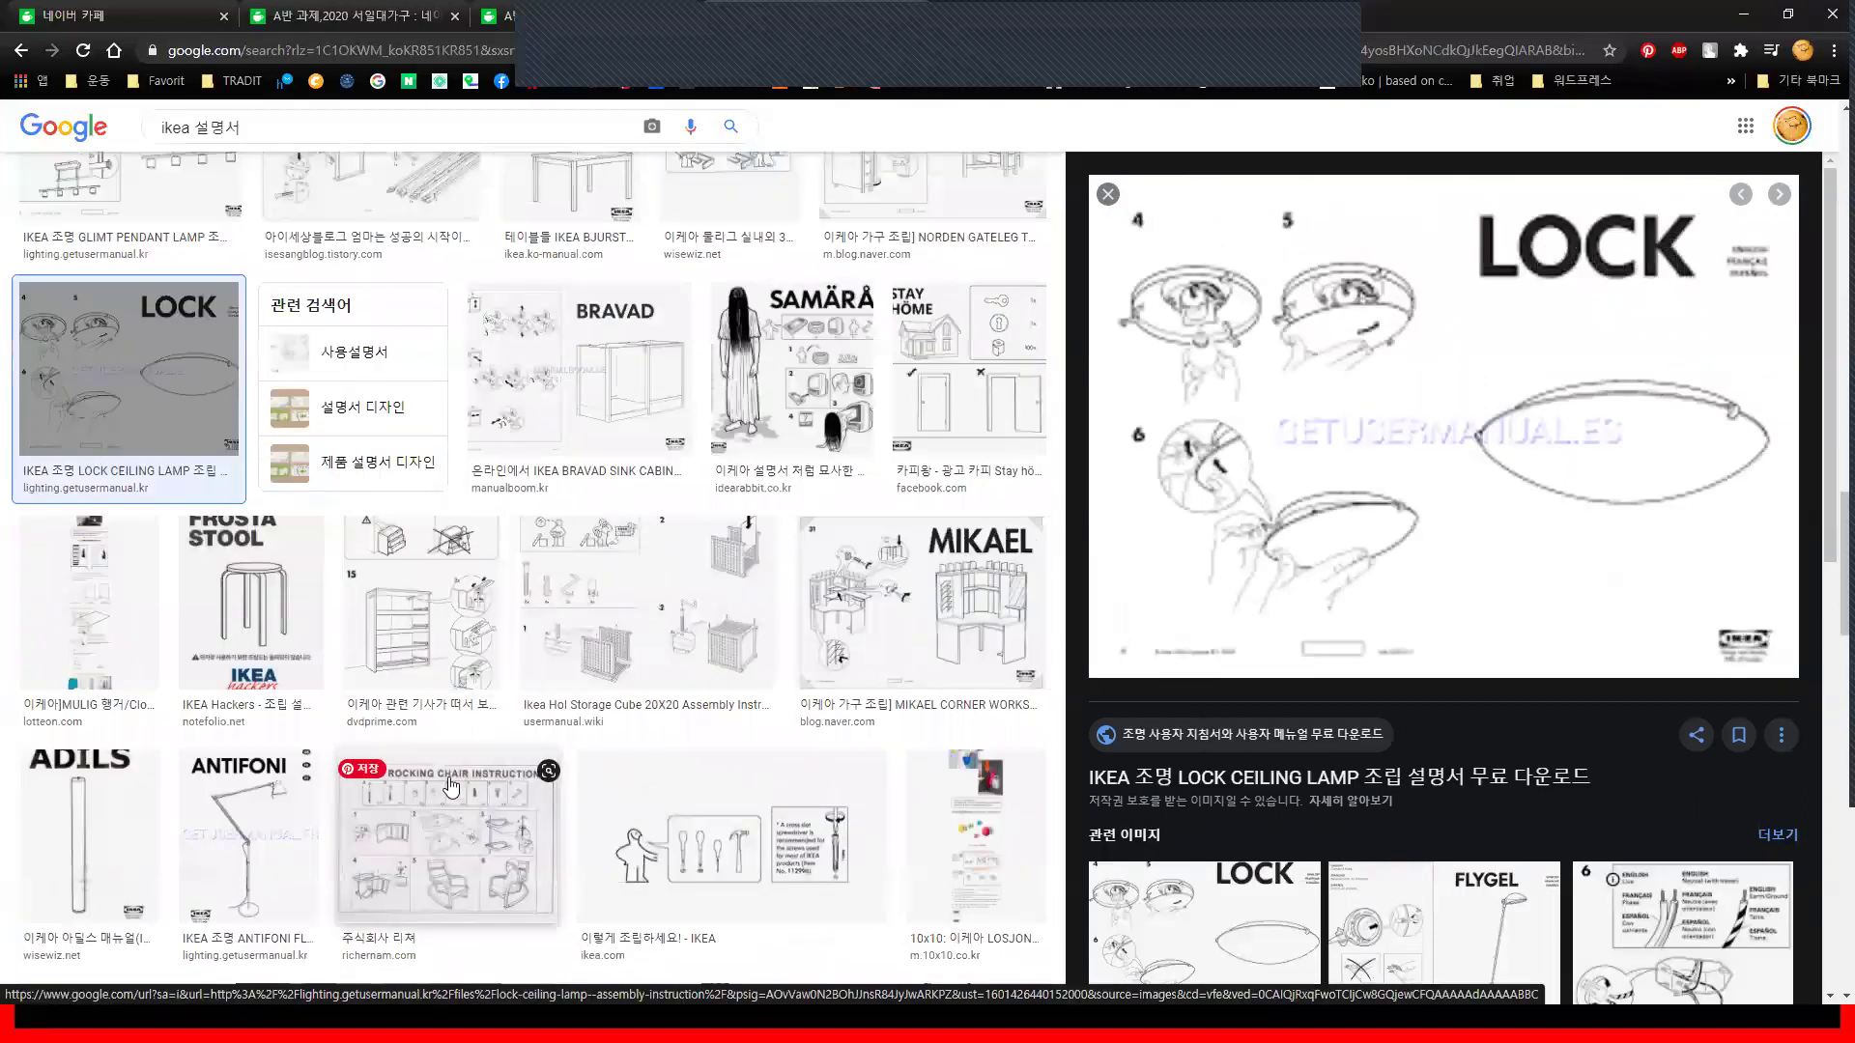
{"action": "left_click", "coordinate": [420, 618]}
Switch to Rhino and deselect the curves of the exported perspective drawing
{"action": "left_click", "coordinate": [663, 658]}
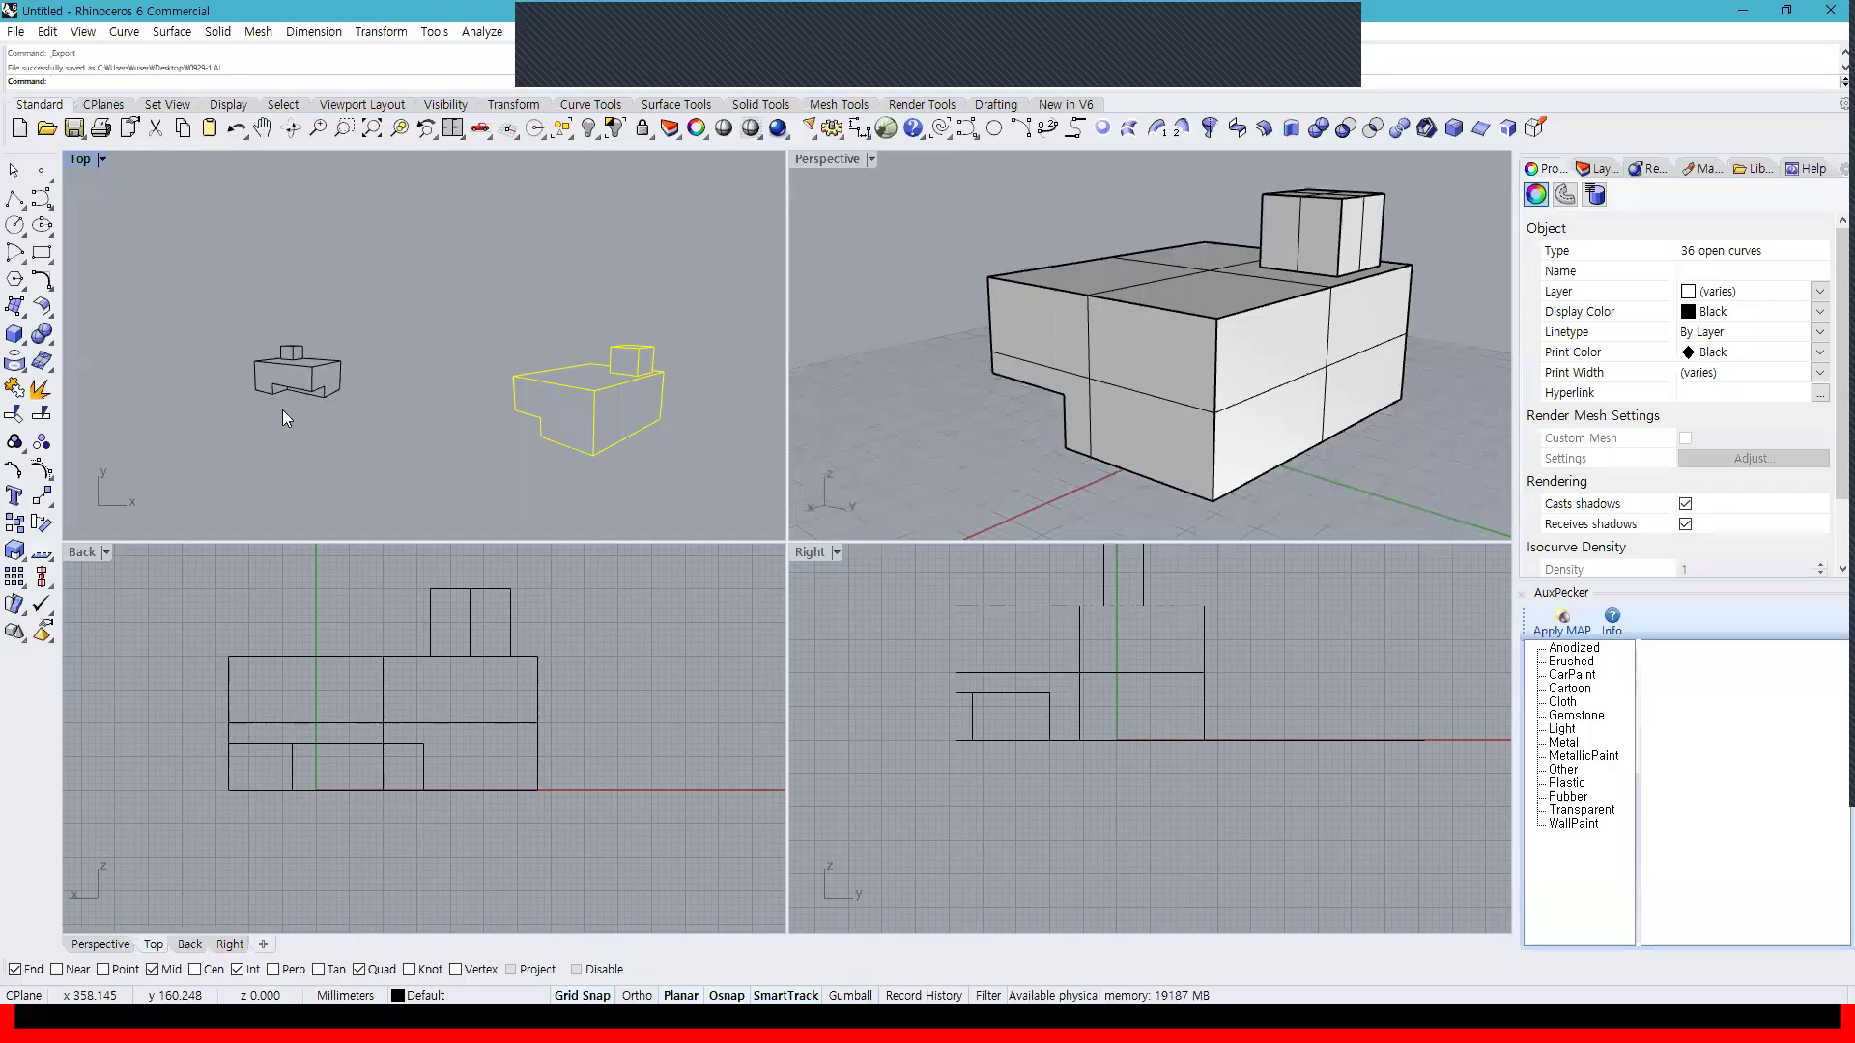
{"action": "left_click", "coordinate": [241, 406]}
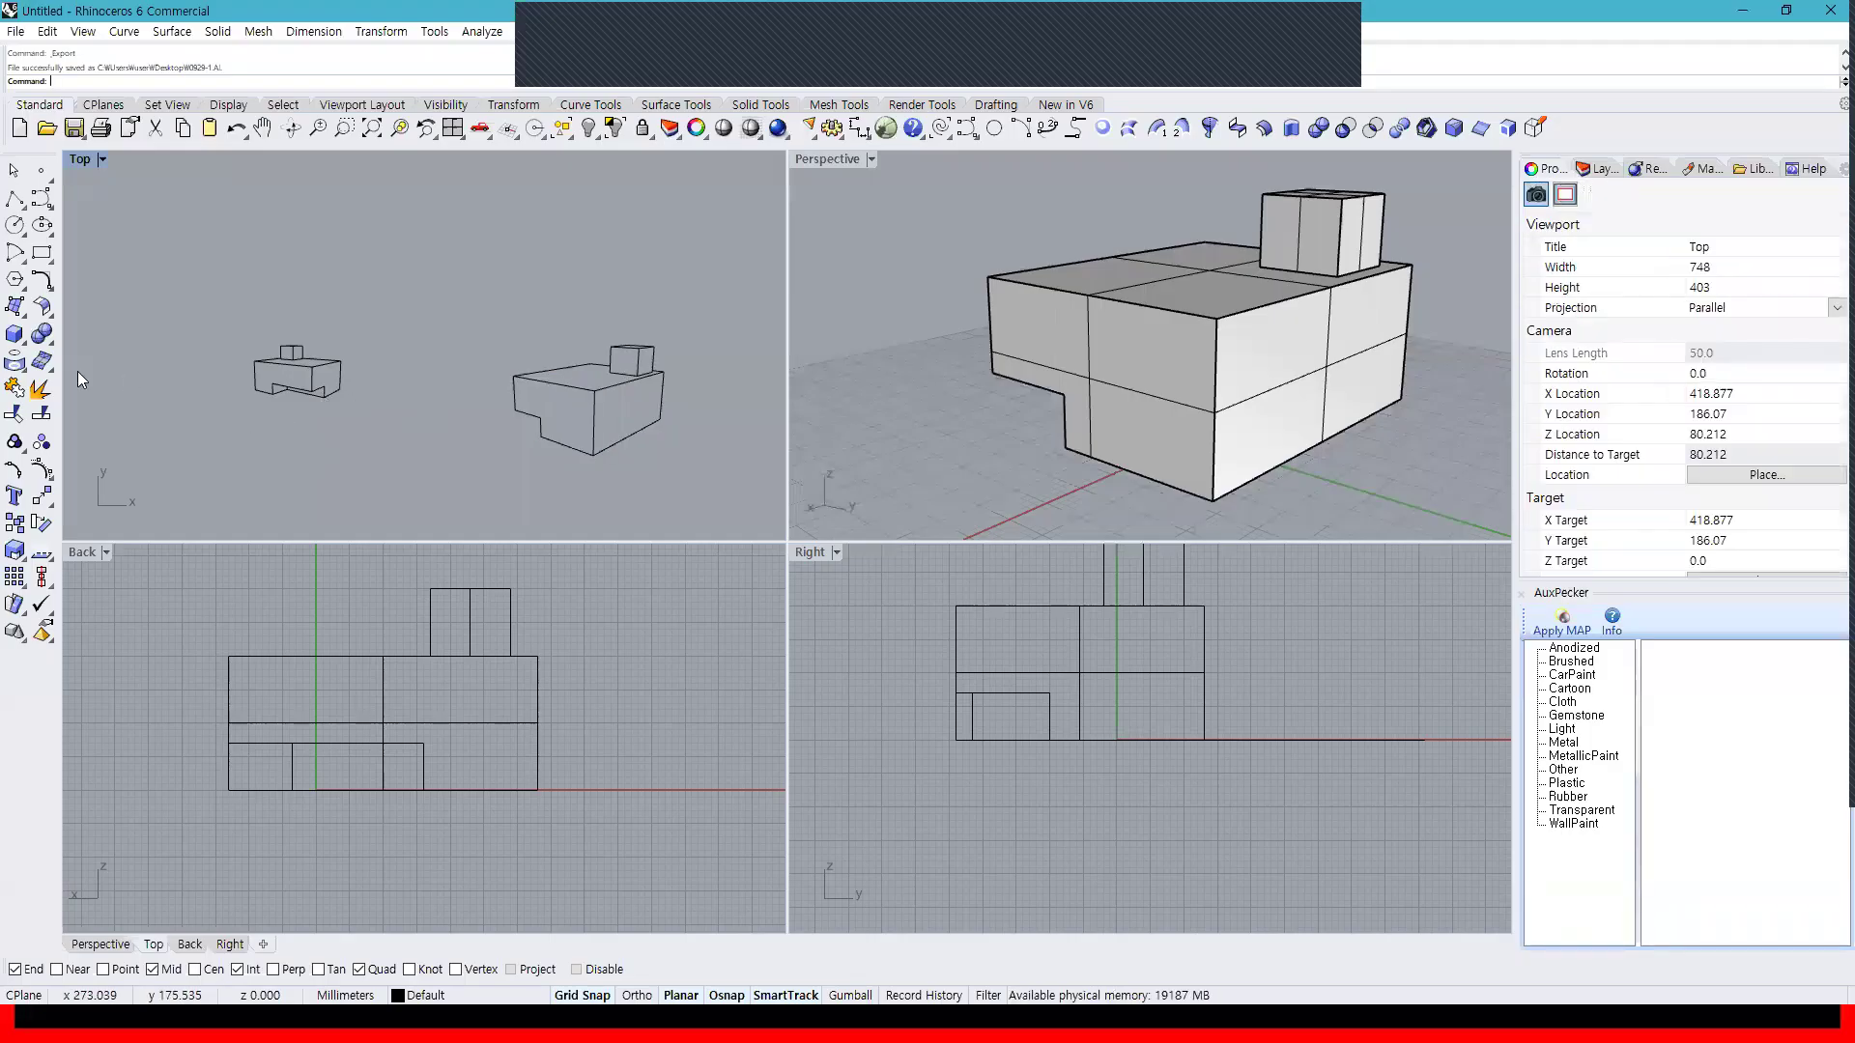
{"action": "left_click", "coordinate": [16, 368]}
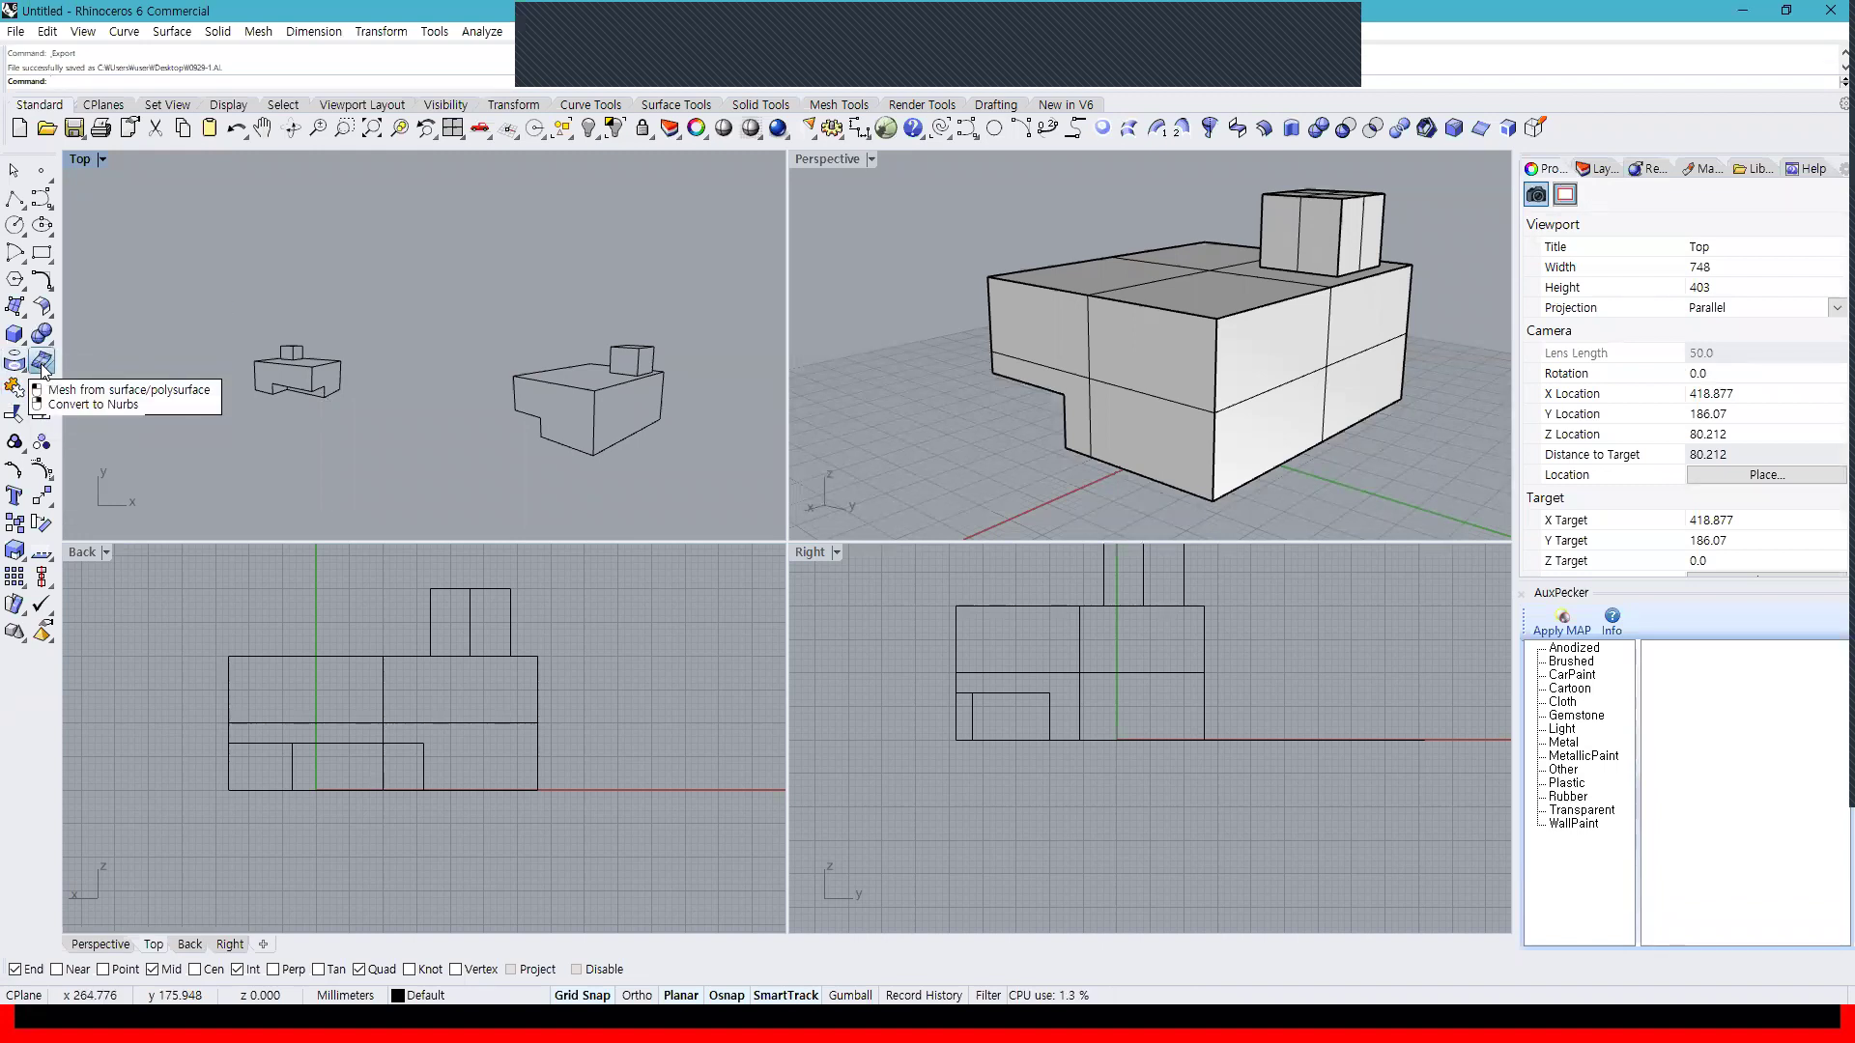
{"action": "left_click", "coordinate": [42, 363]}
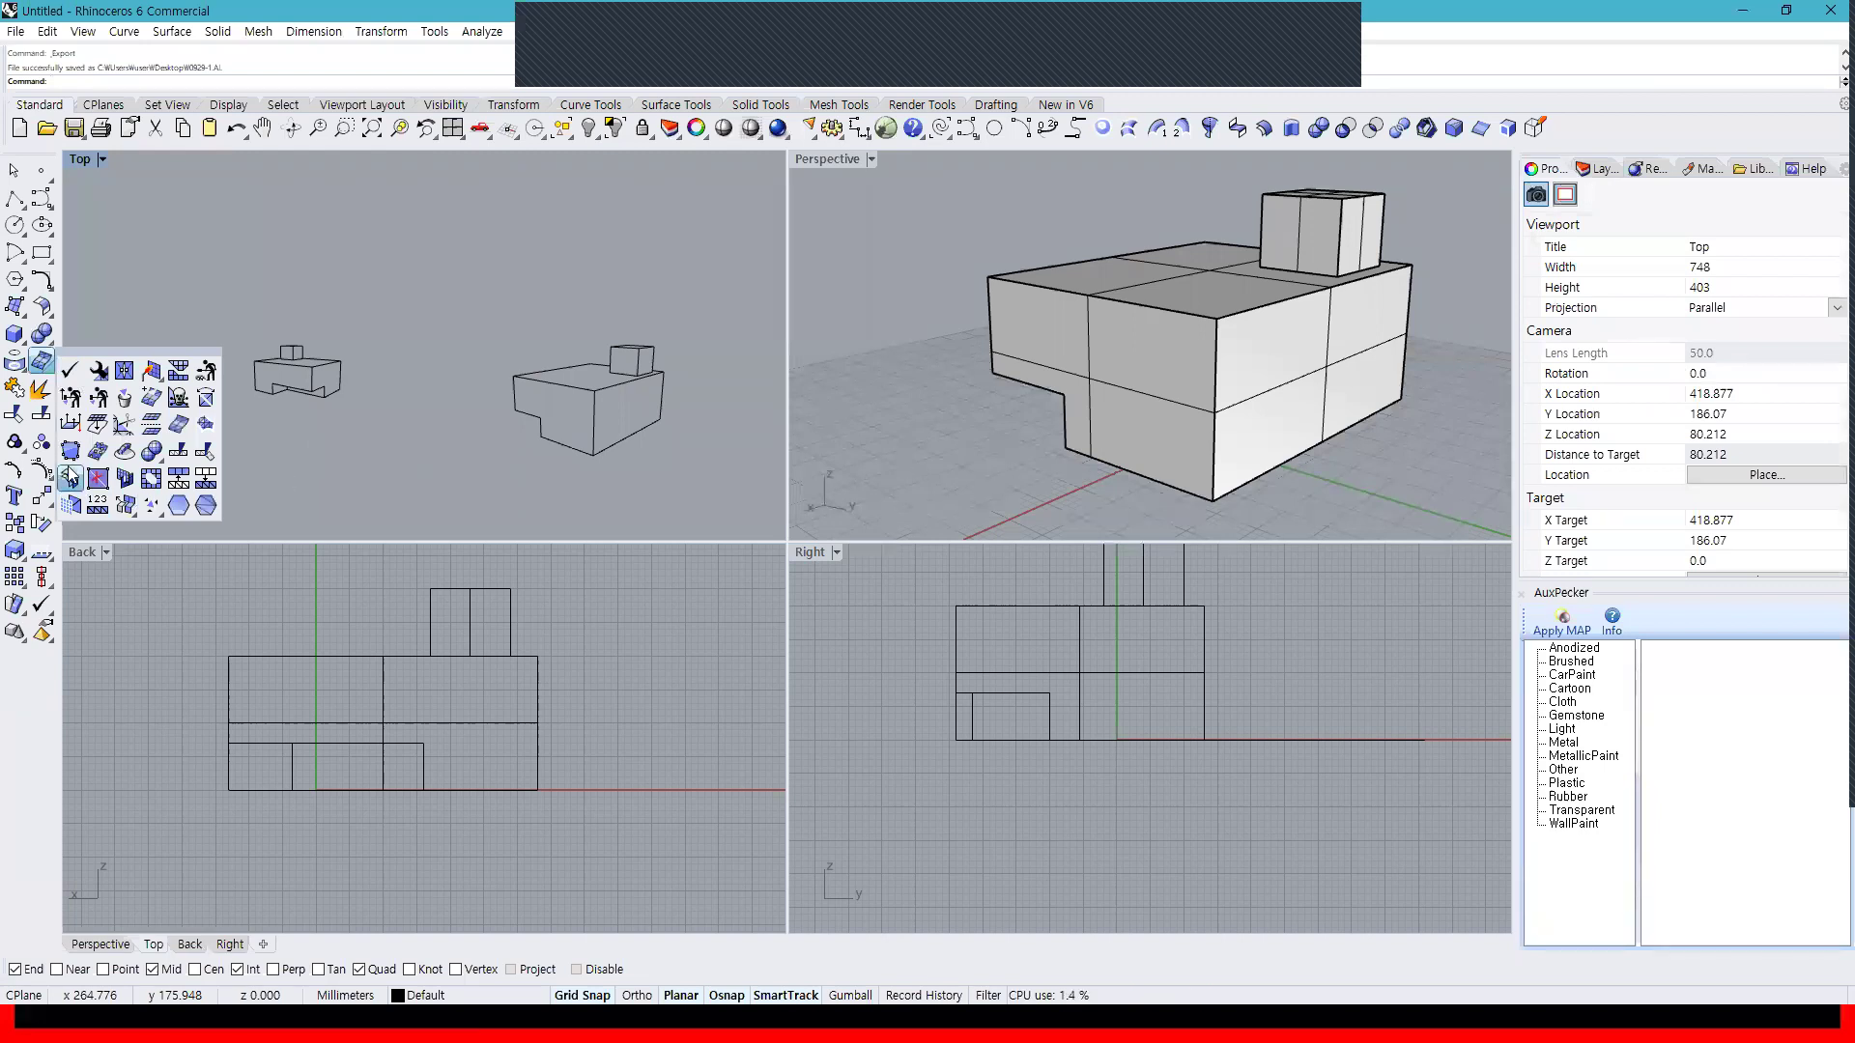
{"action": "left_click", "coordinate": [335, 470]}
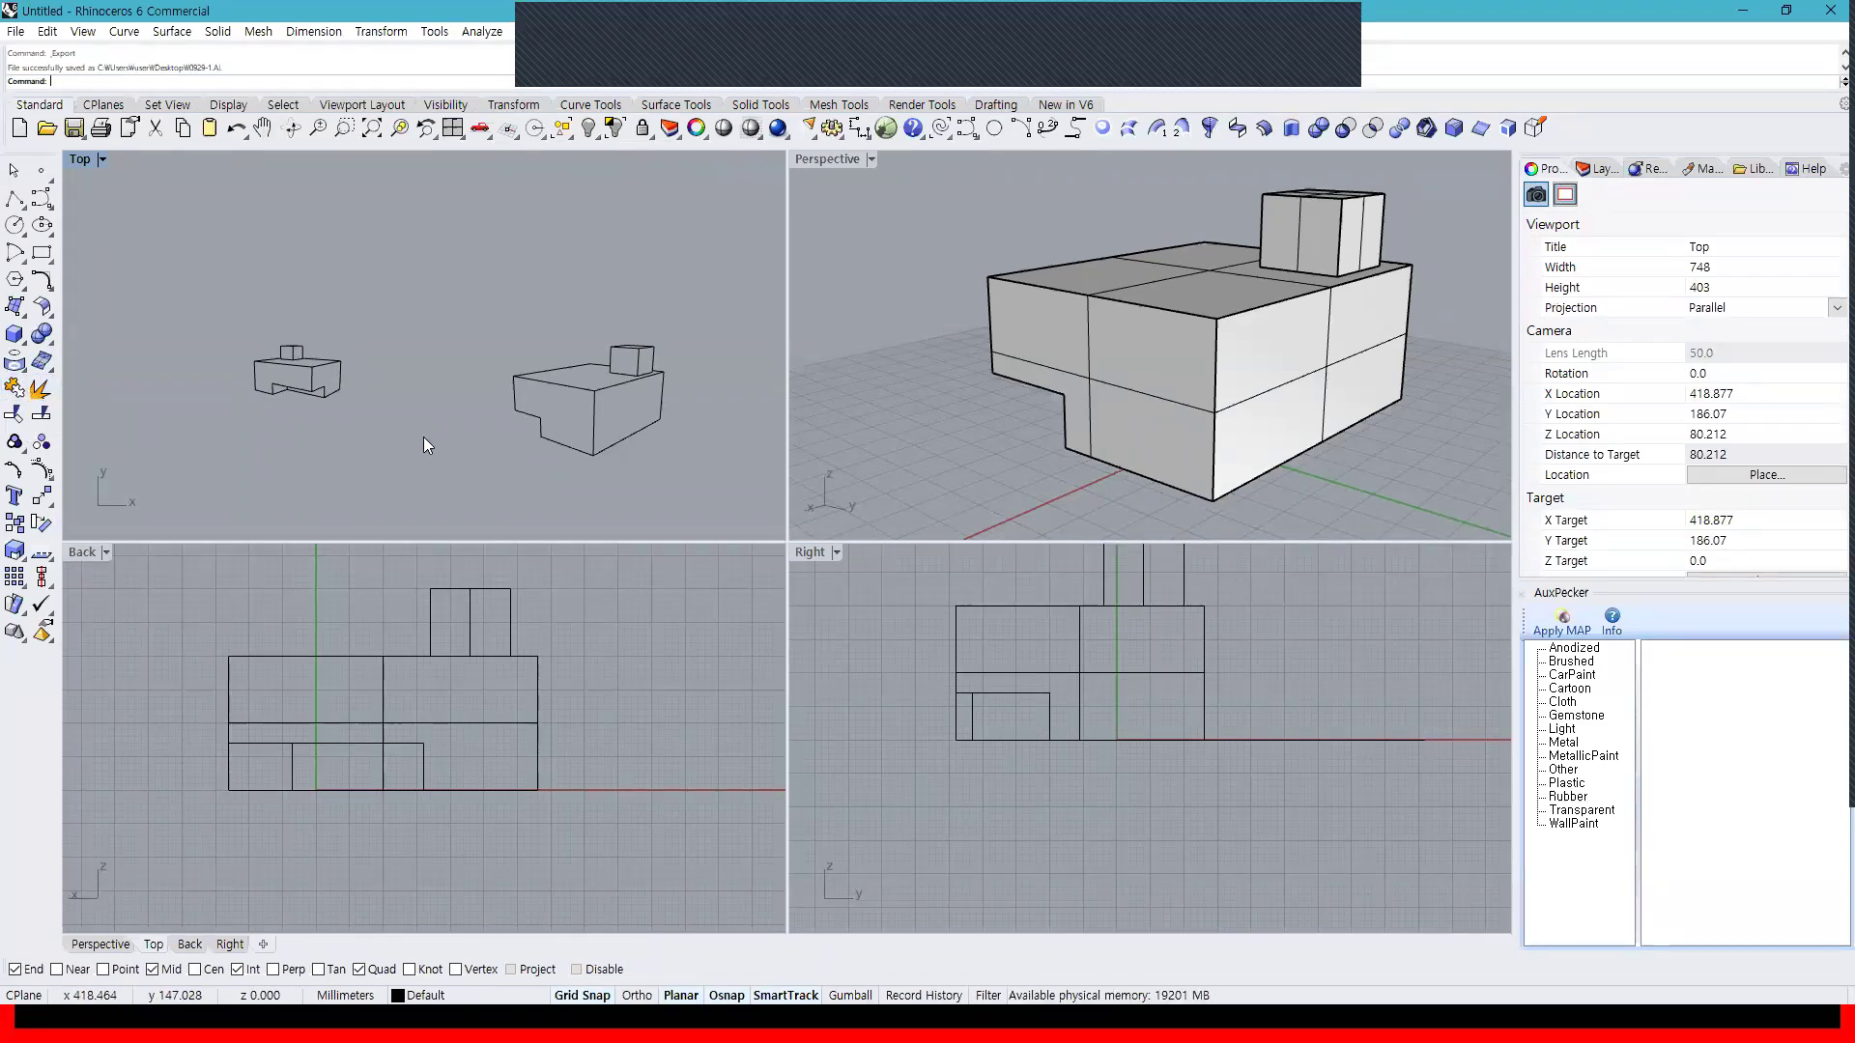
Maximize the Top view and delete one of the overlapping curves on the perspective drawing's bottom-left edge
{"action": "left_click", "coordinate": [589, 434]}
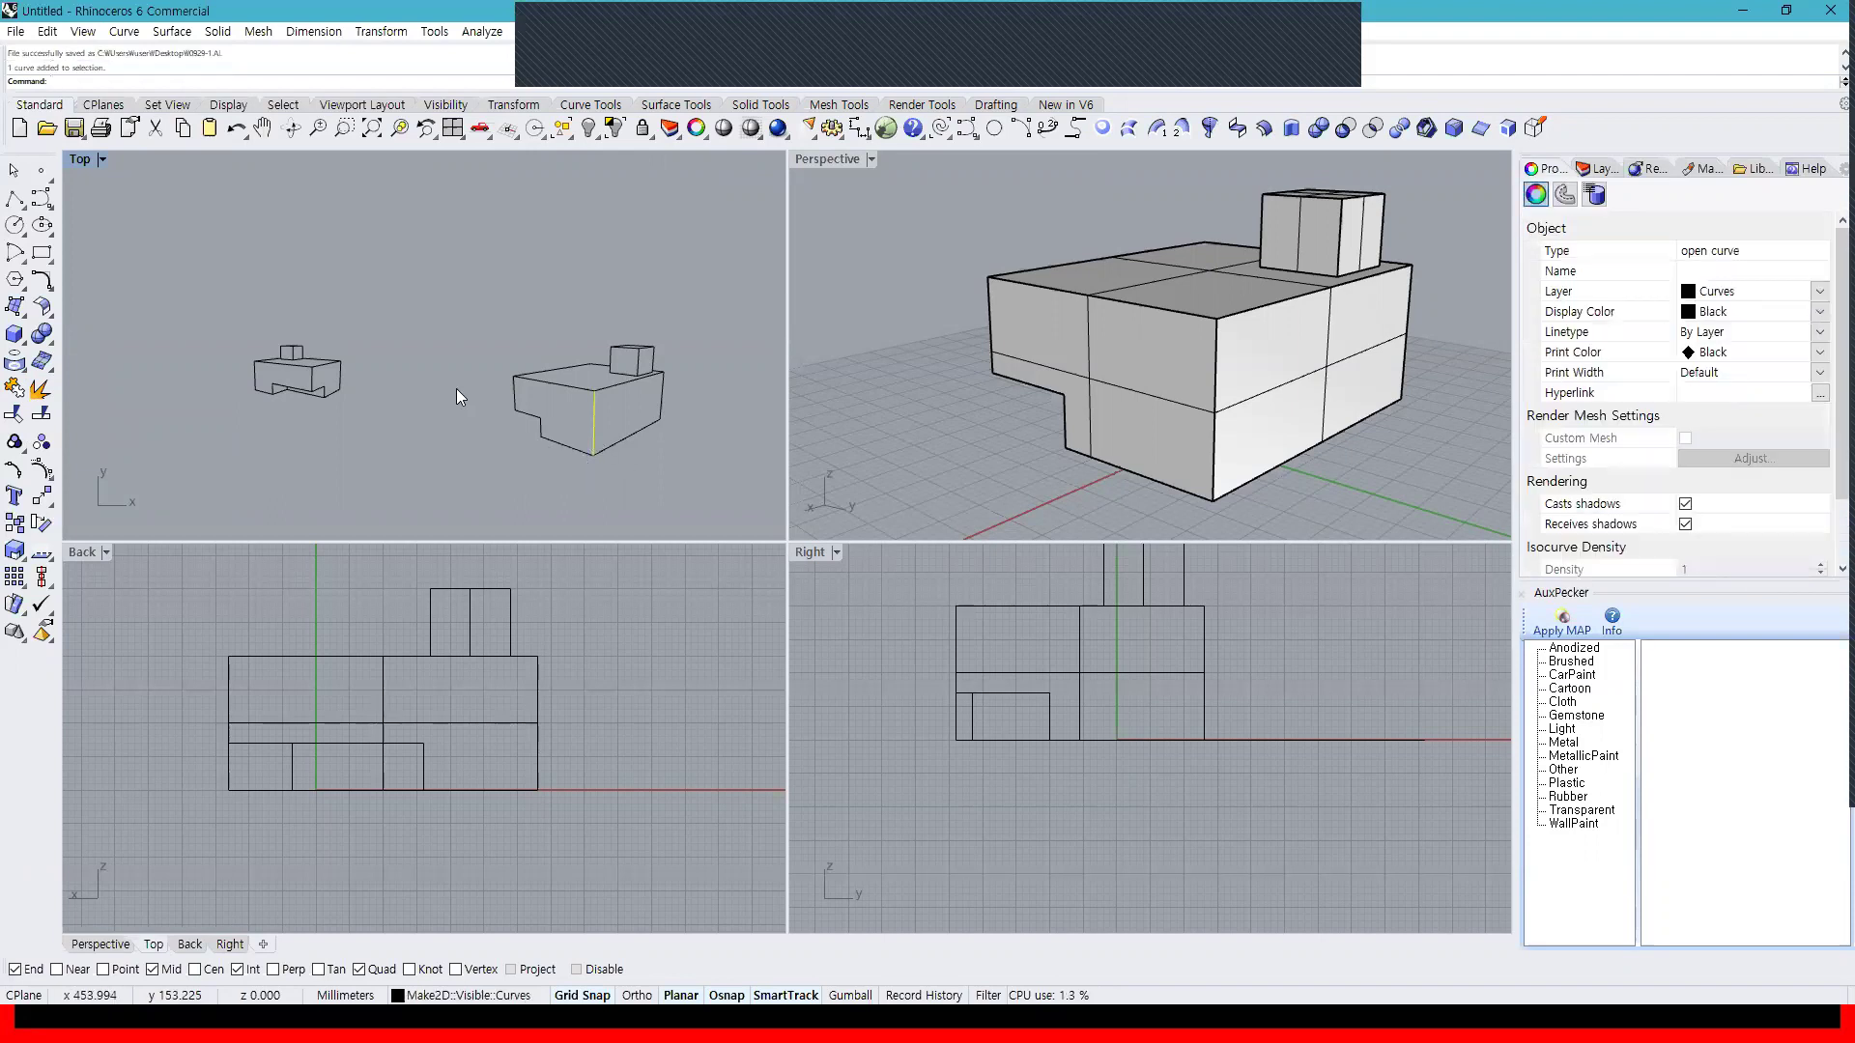
{"action": "double_click", "coordinate": [80, 160]}
{"action": "scroll", "coordinate": [1037, 715], "scroll_direction": "up", "scroll_amount": 8}
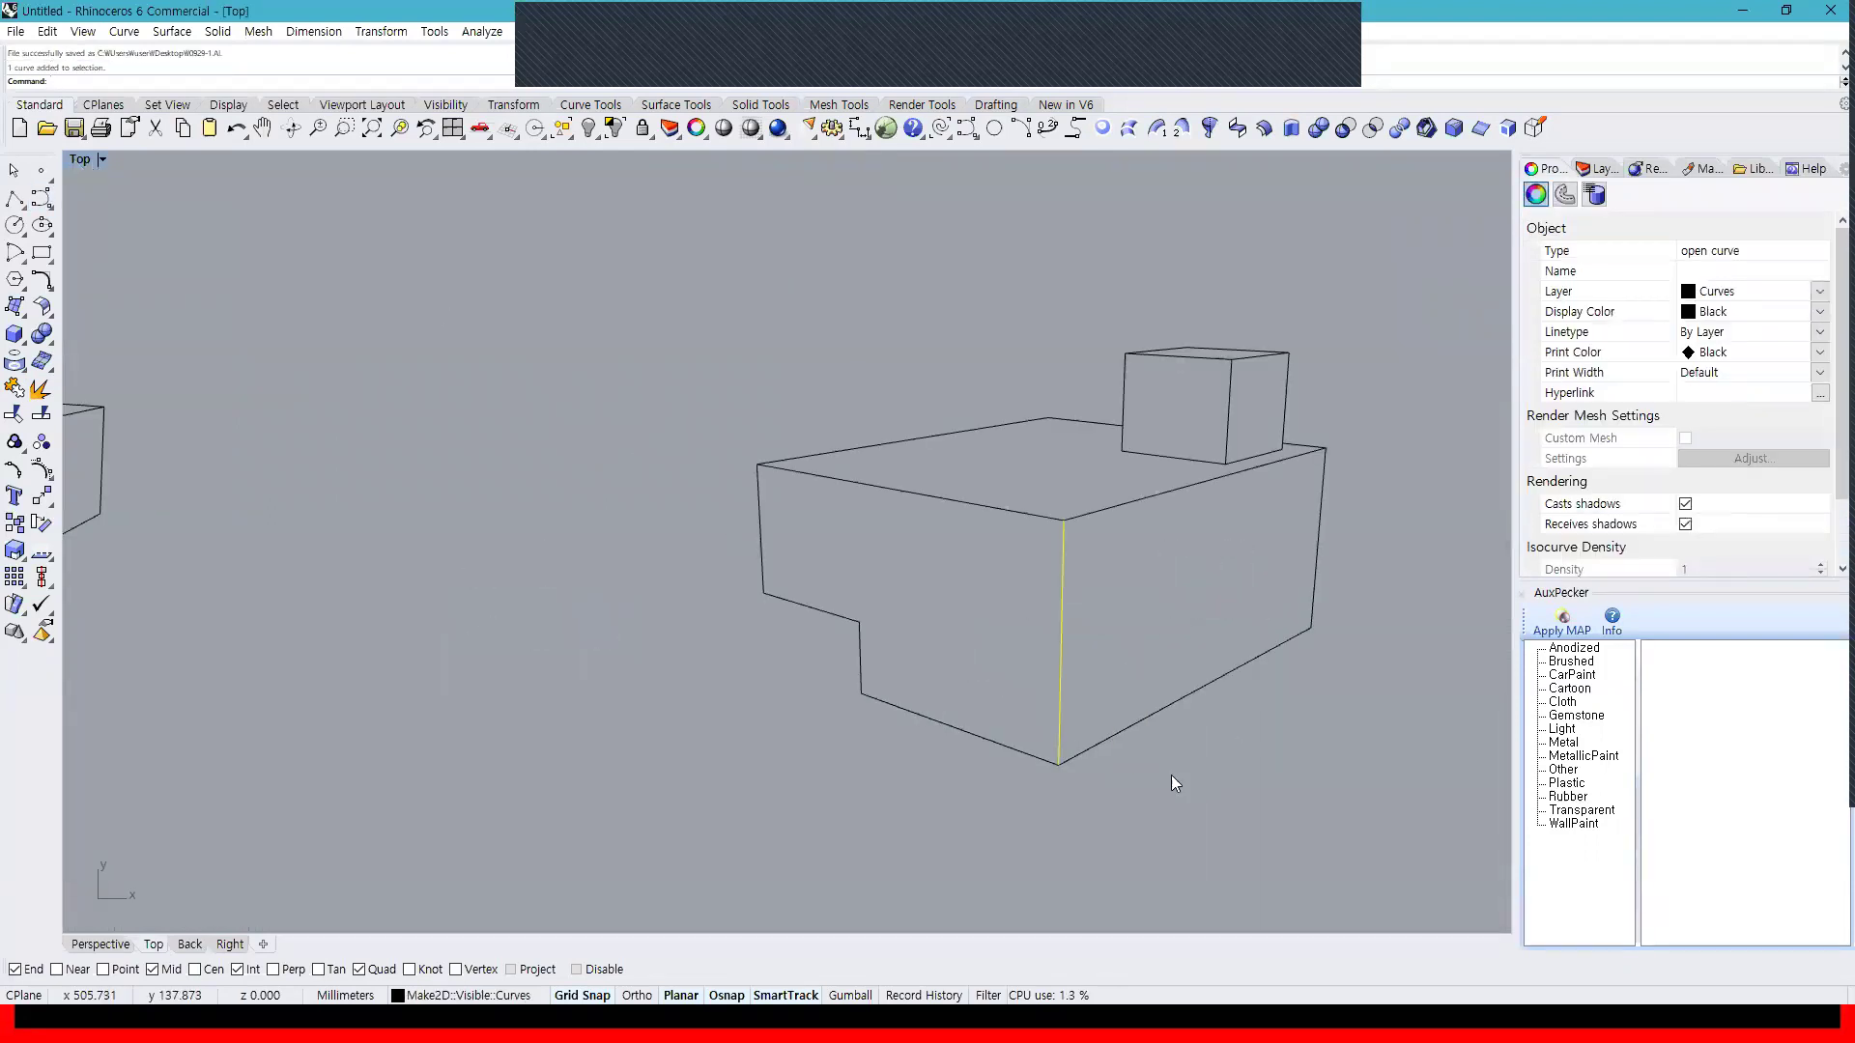
{"action": "left_click", "coordinate": [945, 726]}
{"action": "key", "text": "Escape"}
{"action": "left_click", "coordinate": [867, 738]}
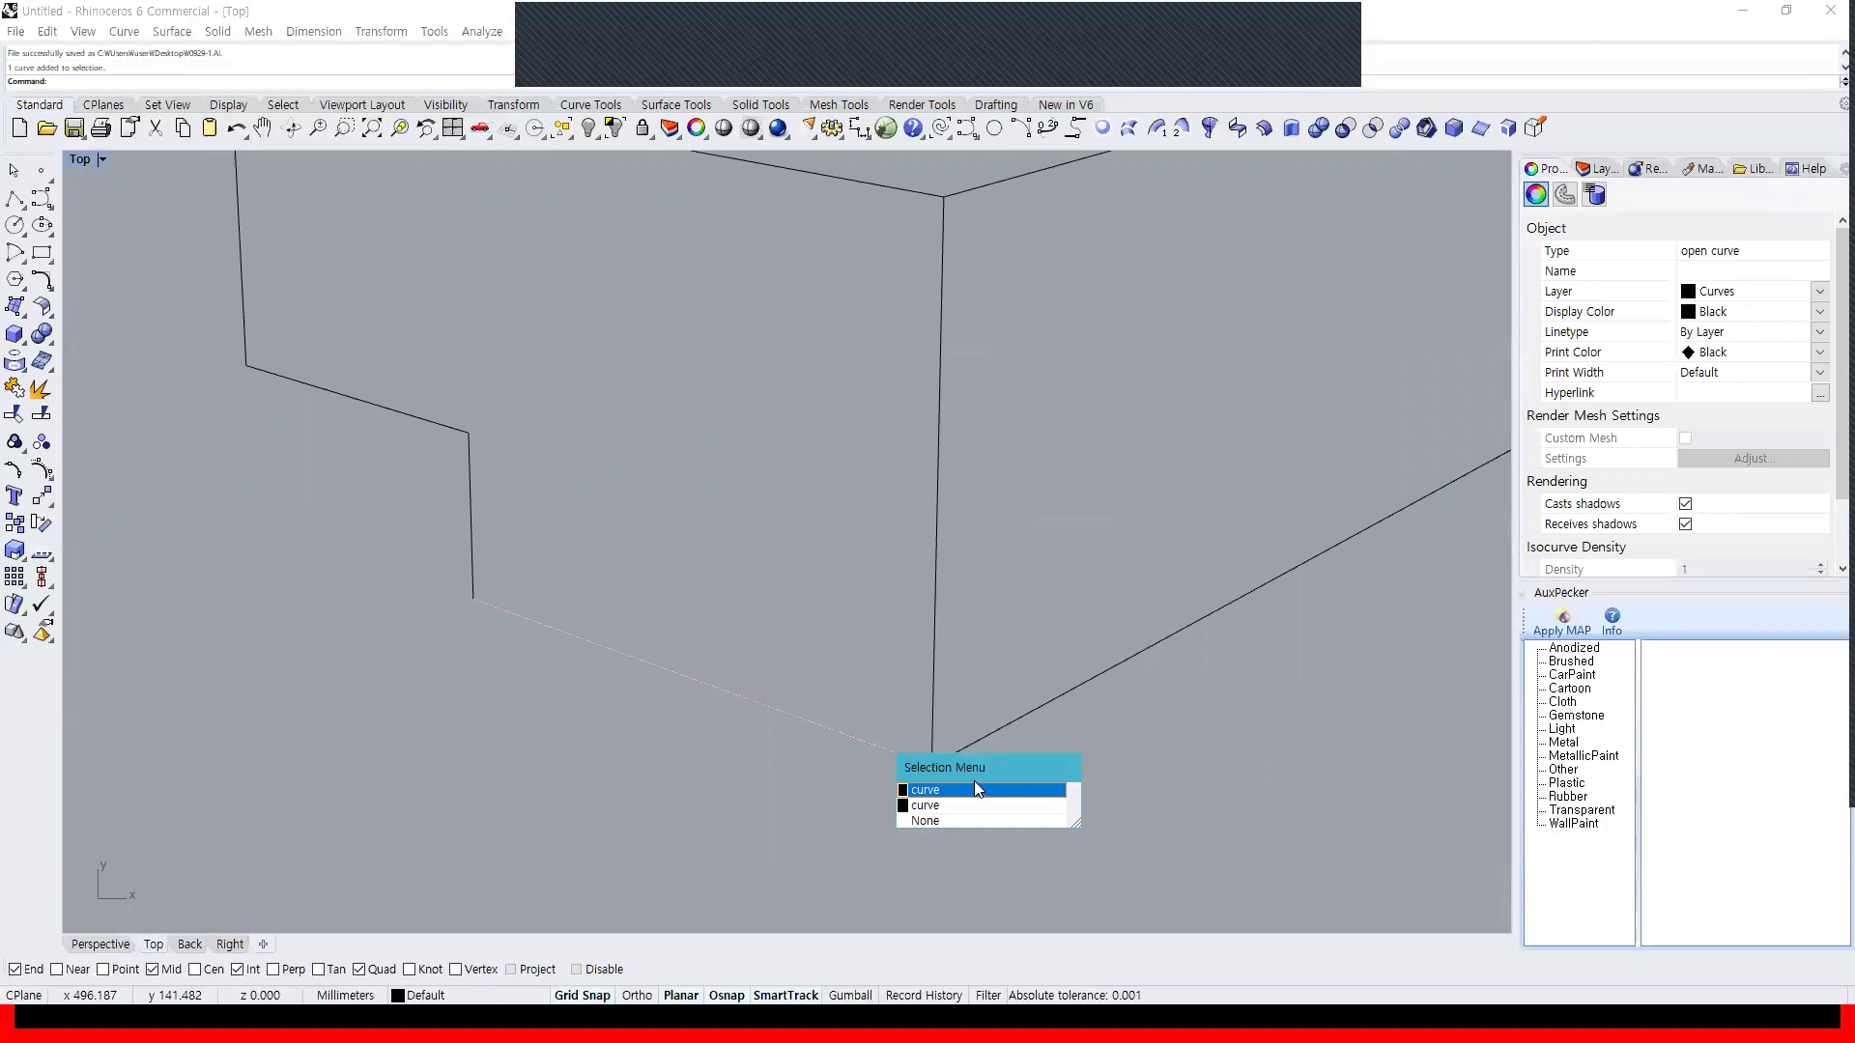
{"action": "left_click", "coordinate": [974, 780]}
{"action": "key", "text": "Delete"}
Join the sloped and vertical contour edges of the notch in the perspective drawing into one curve
{"action": "left_click", "coordinate": [1003, 723]}
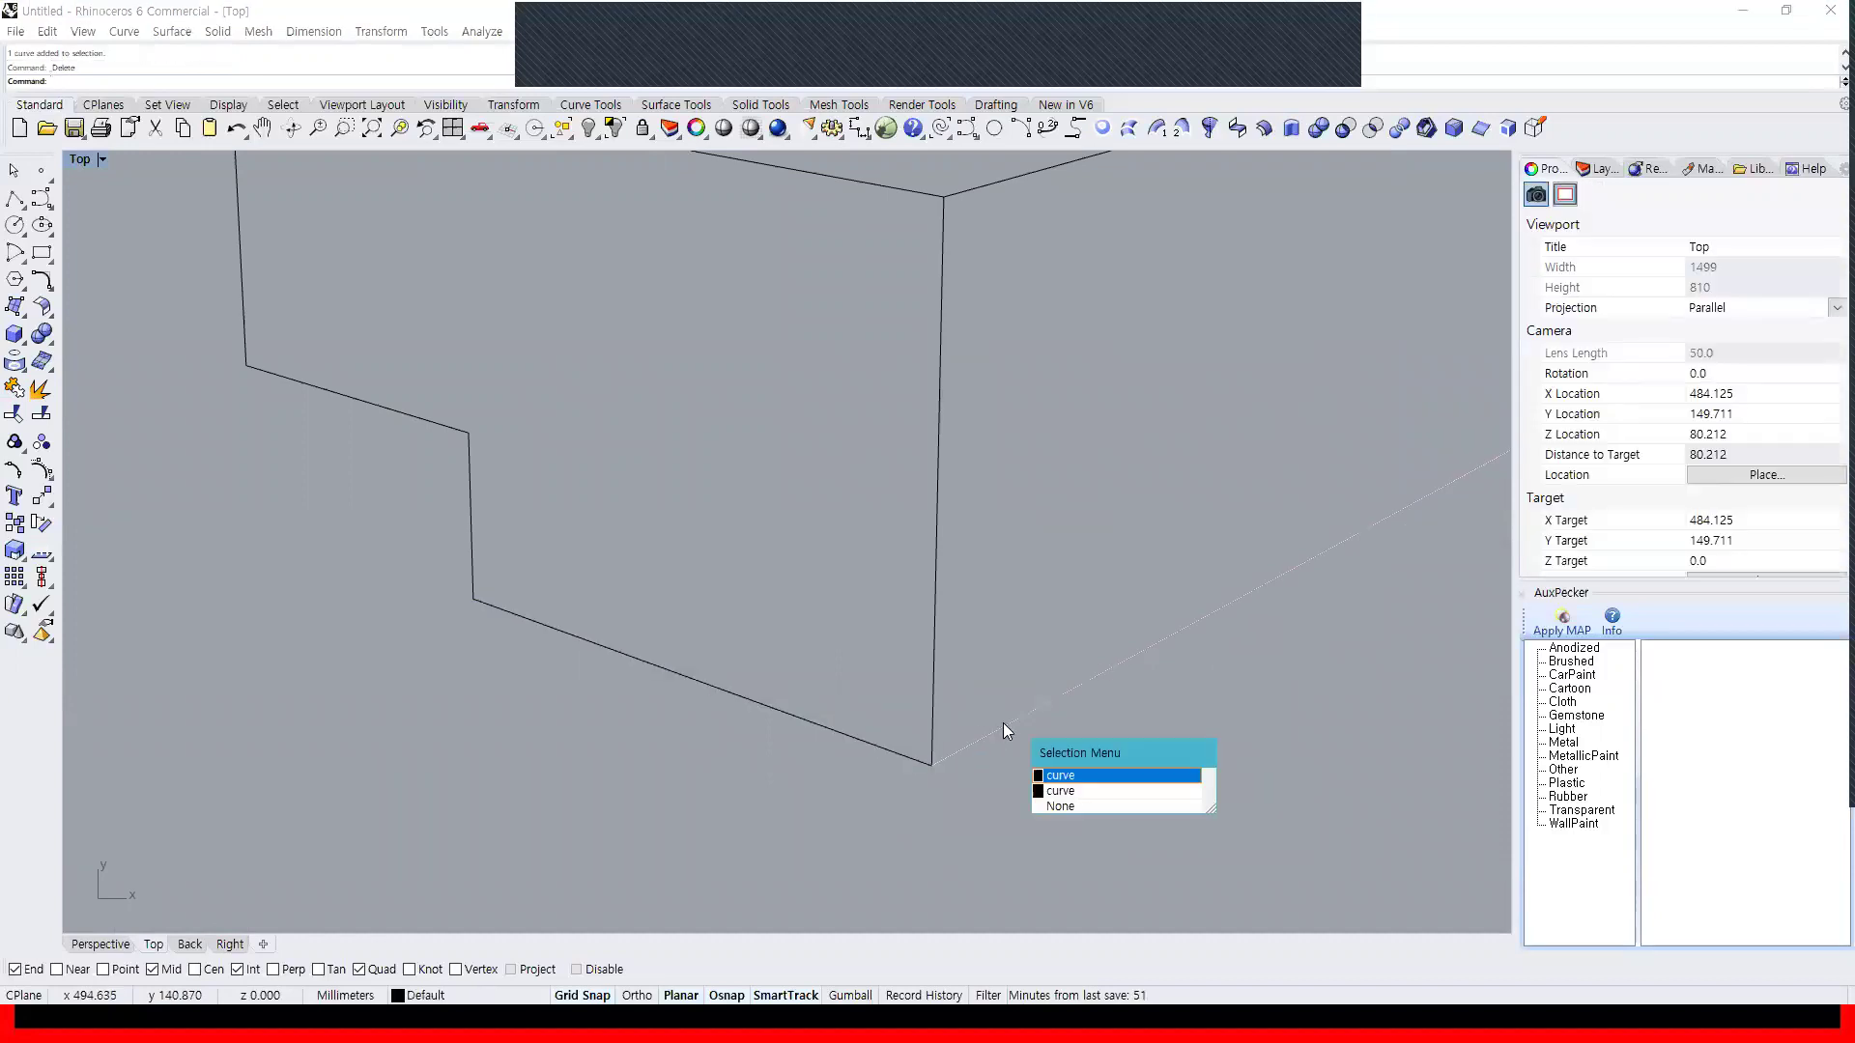
{"action": "key", "text": "Escape"}
{"action": "left_click", "coordinate": [476, 556]}
{"action": "key", "text": "Escape"}
{"action": "left_click", "coordinate": [423, 418]}
{"action": "key", "text": "Escape"}
{"action": "left_click", "coordinate": [470, 463]}
{"action": "left_click", "coordinate": [447, 426]}
{"action": "left_click_drag", "start_coordinate": [523, 511], "coordinate": [350, 423]}
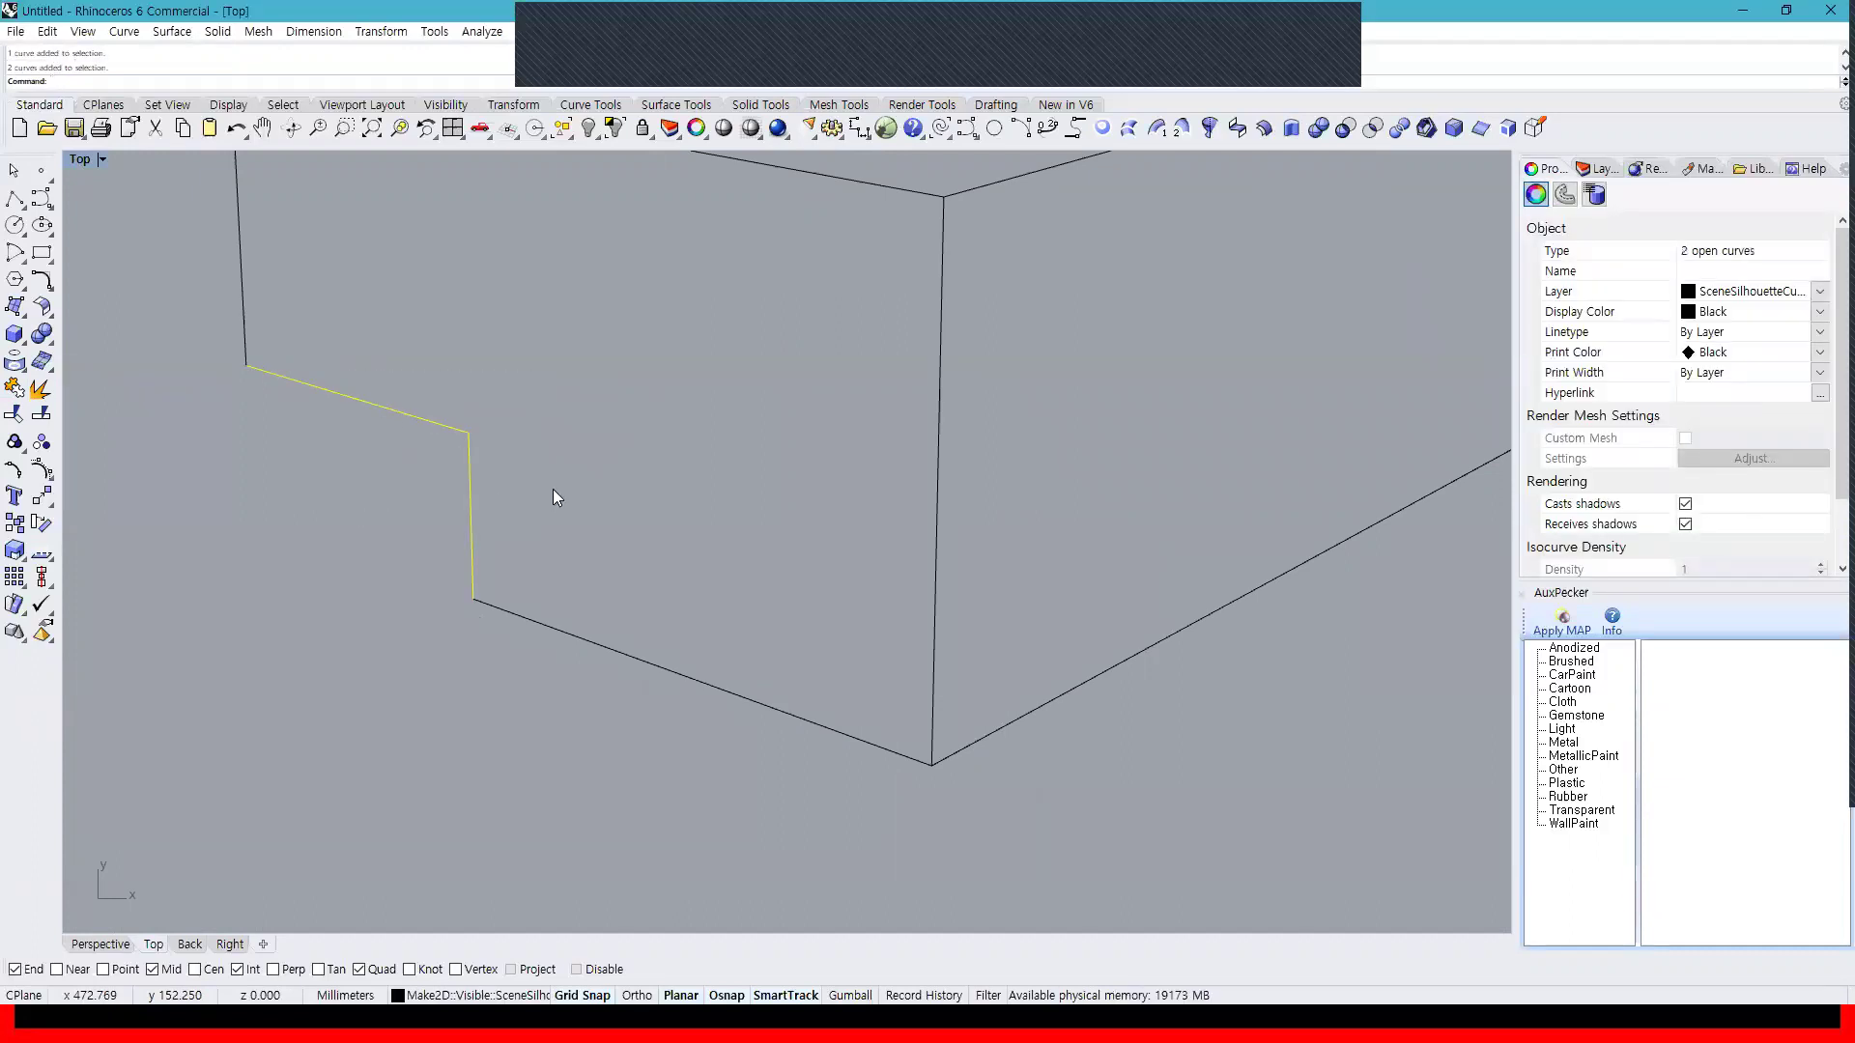
{"action": "left_click", "coordinate": [595, 645]}
{"action": "left_click", "coordinate": [471, 526]}
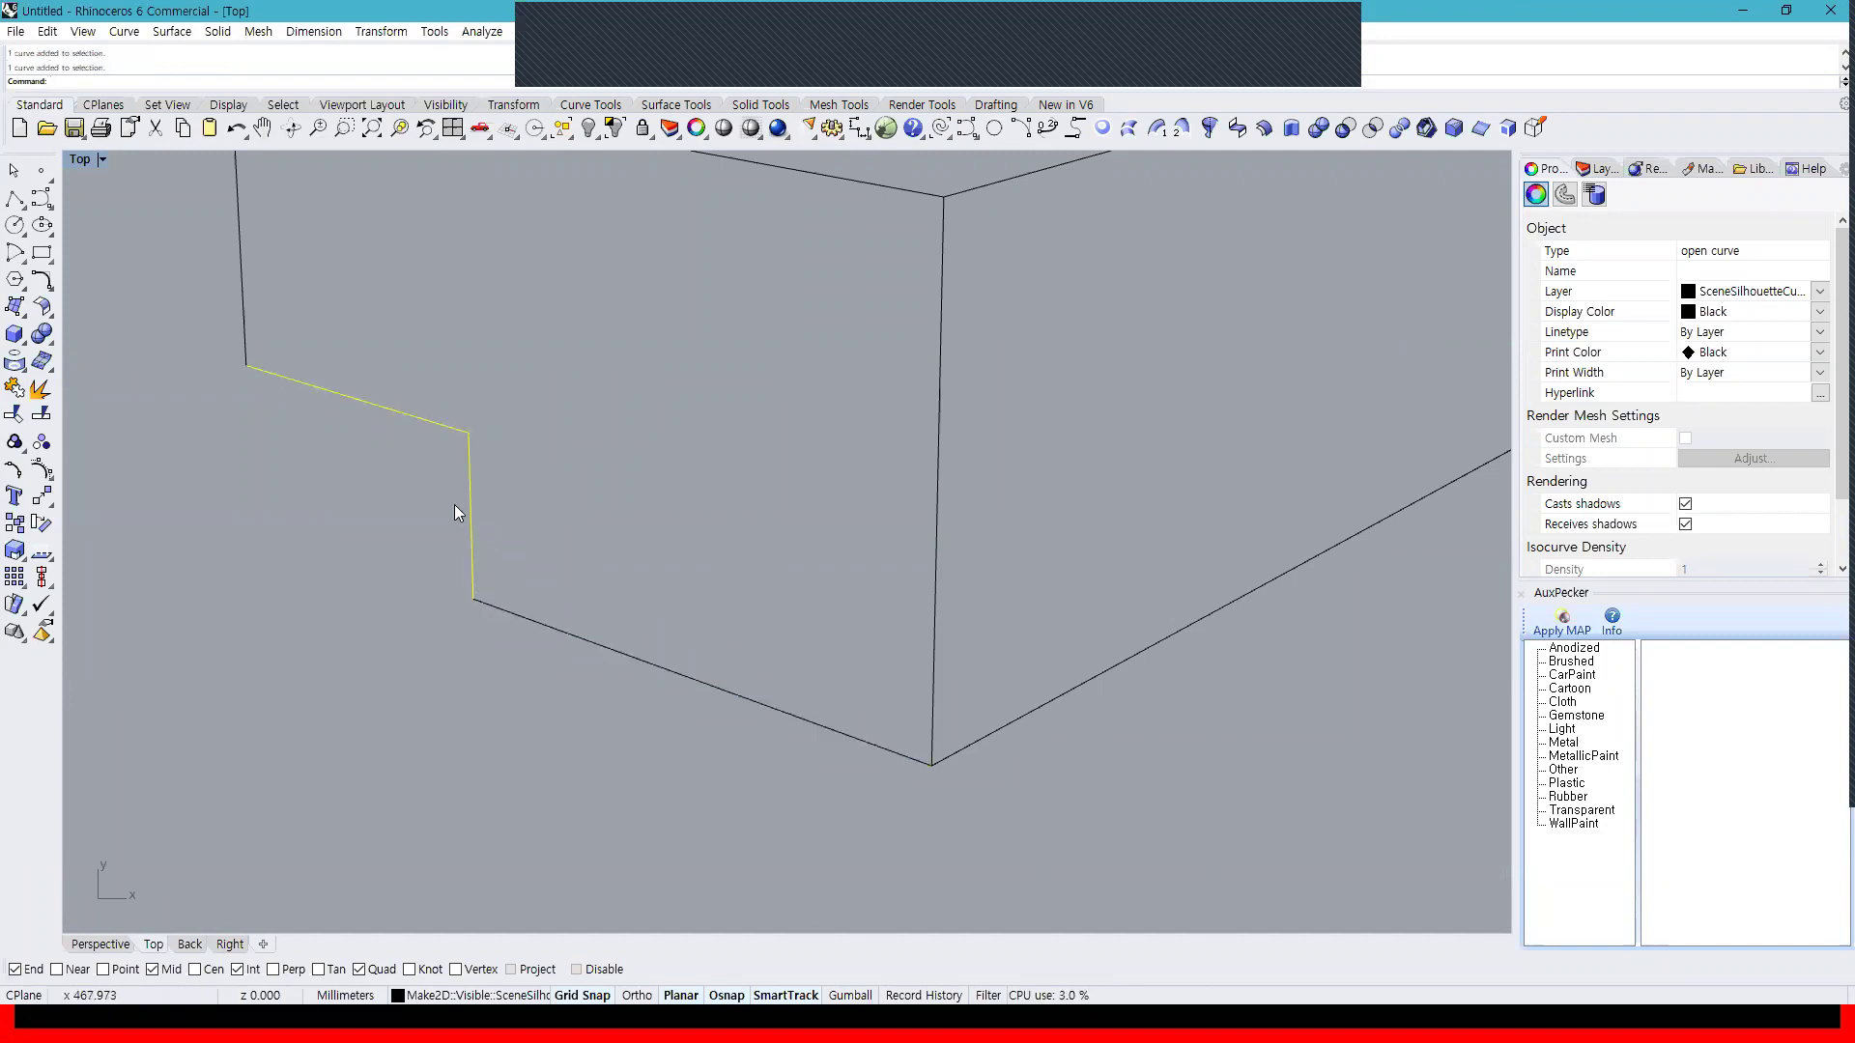
Join the notch curve with the bottom-left and bottom-right contour edges to form one continuous open curve
{"action": "left_click", "coordinate": [513, 615], "text": "shift"}
{"action": "key", "text": "ctrl+j"}
{"action": "key", "text": "Escape"}
{"action": "left_click", "coordinate": [838, 738]}
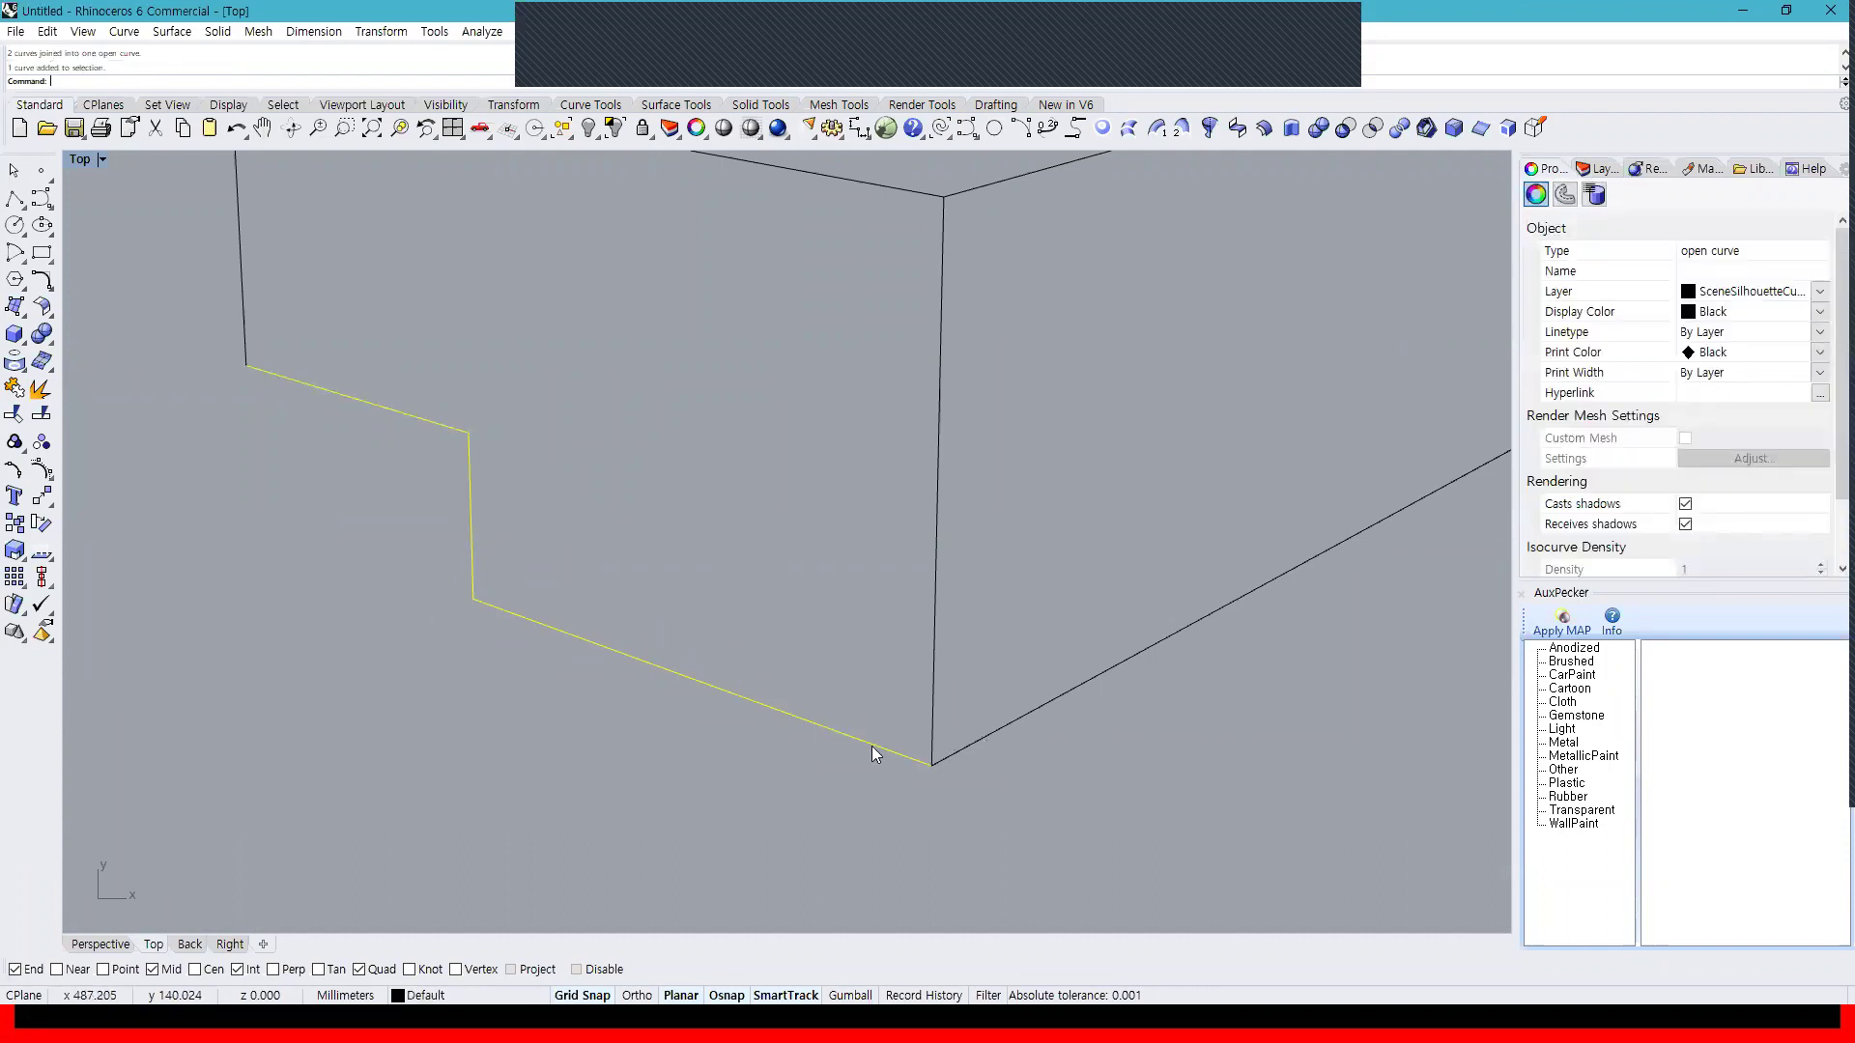
{"action": "left_click", "coordinate": [976, 746], "text": "shift"}
{"action": "scroll", "coordinate": [1026, 763], "scroll_direction": "down", "scroll_amount": 5}
{"action": "right_click_drag", "start_coordinate": [1140, 770], "coordinate": [1066, 742]}
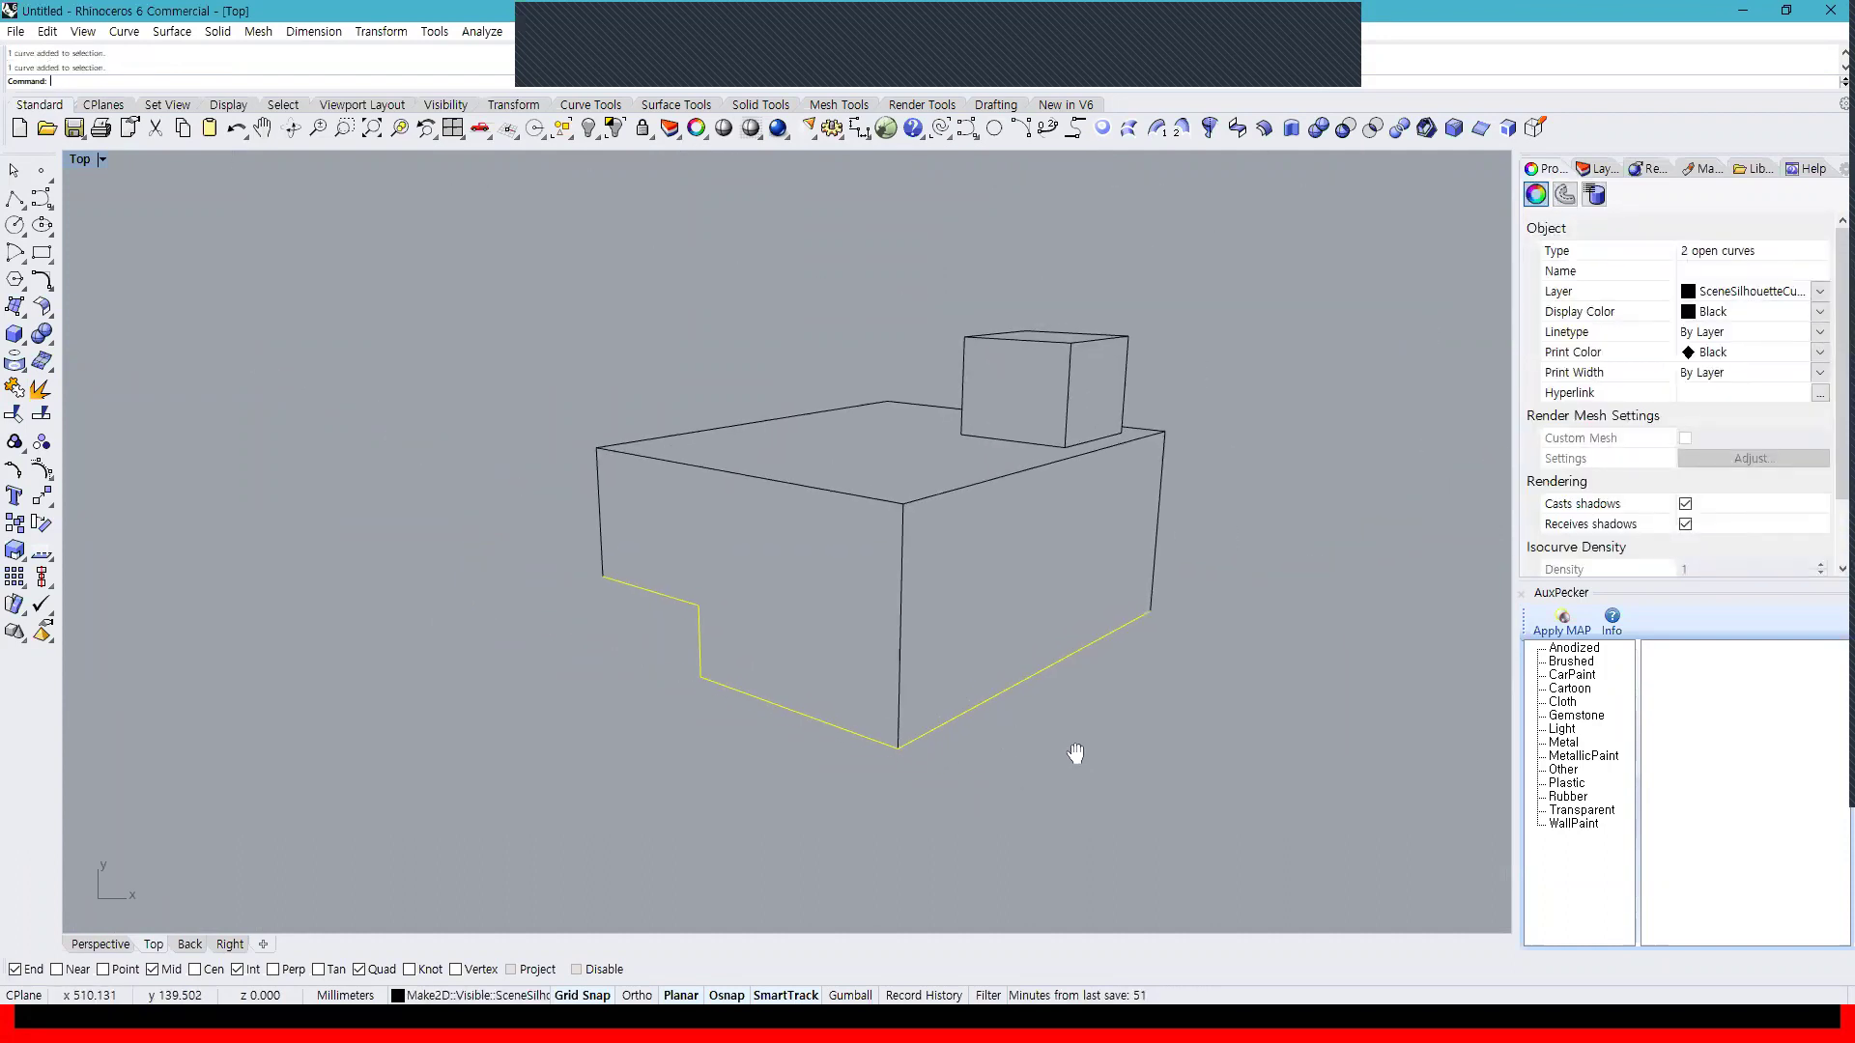
{"action": "key", "text": "ctrl+j"}
{"action": "key", "text": "Escape"}
{"action": "left_click", "coordinate": [796, 711]}
{"action": "scroll", "coordinate": [834, 657], "scroll_direction": "up", "scroll_amount": 3}
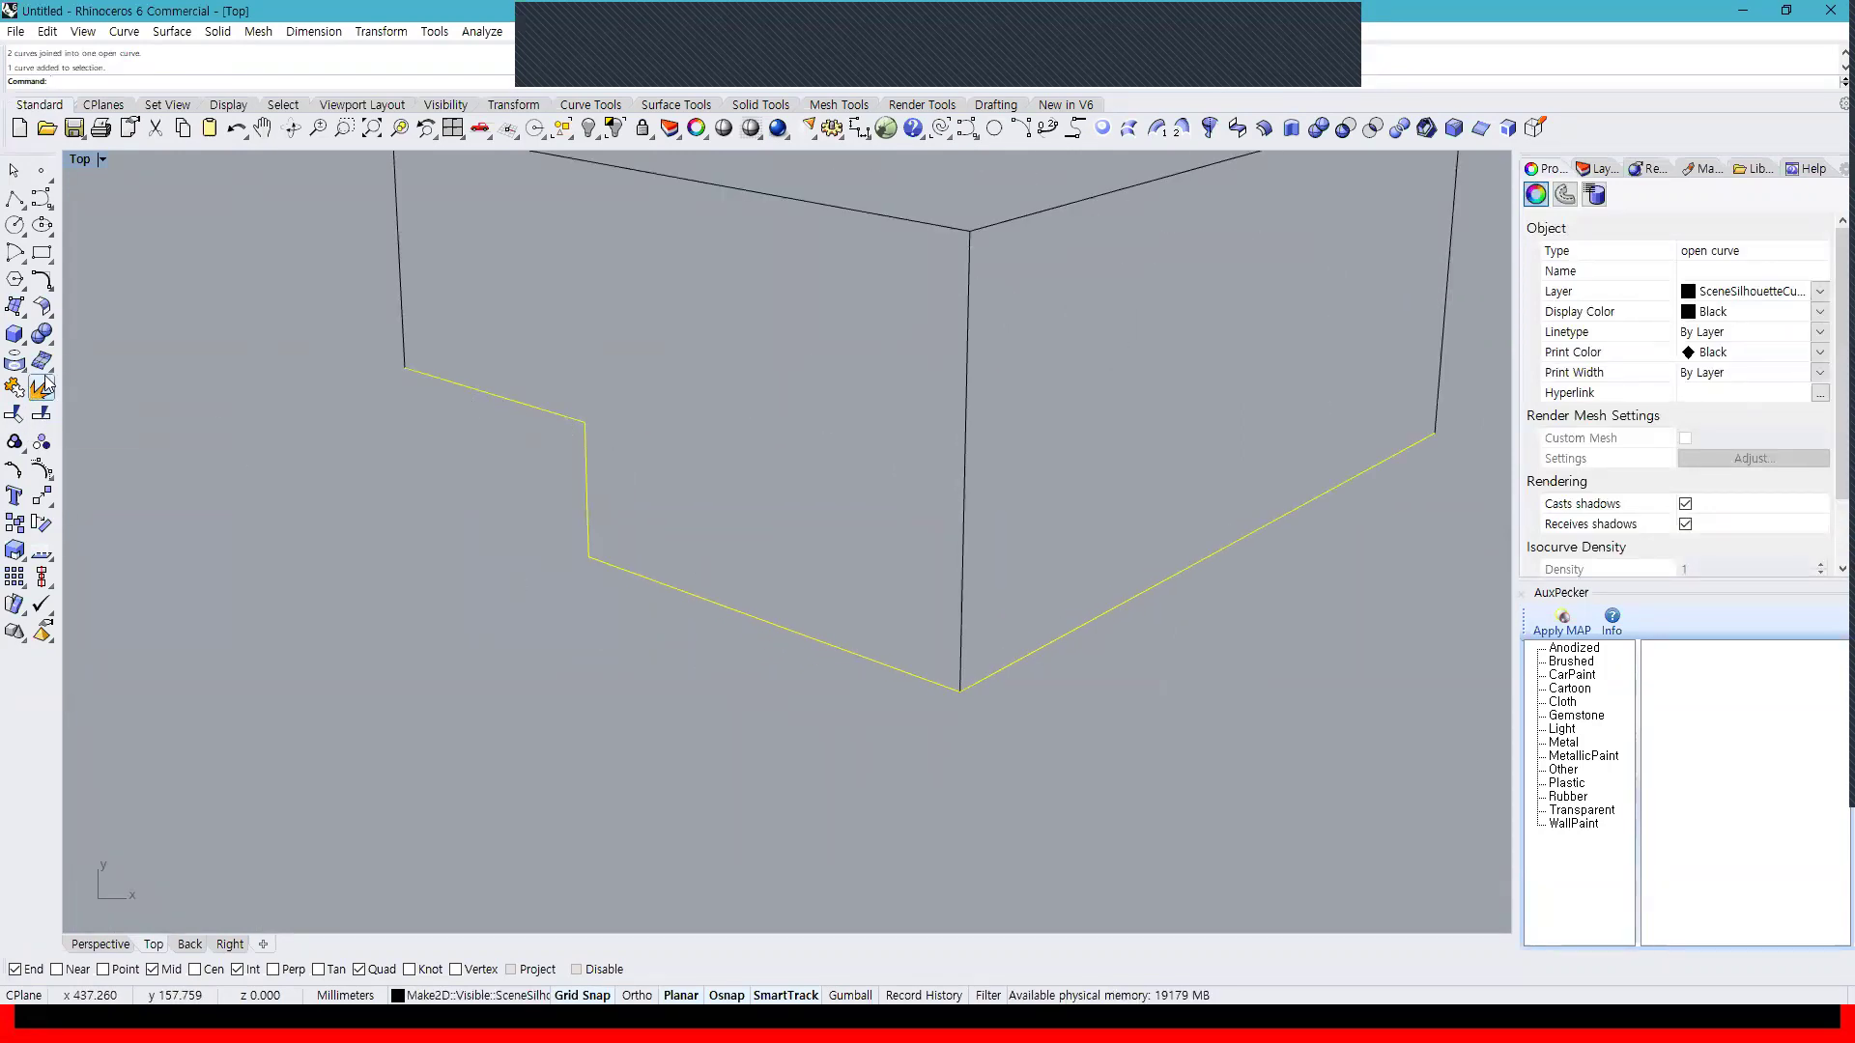
Explode the joined lower contour into separate segments and check them by selecting them individually
{"action": "left_click", "coordinate": [42, 385]}
{"action": "left_click", "coordinate": [523, 415]}
{"action": "left_click", "coordinate": [531, 406]}
{"action": "left_click", "coordinate": [580, 451]}
{"action": "left_click", "coordinate": [835, 626]}
{"action": "left_click", "coordinate": [1079, 634]}
{"action": "scroll", "coordinate": [1126, 670], "scroll_direction": "down", "scroll_amount": 6}
{"action": "left_click", "coordinate": [1298, 684]}
{"action": "right_click_drag", "start_coordinate": [1265, 670], "coordinate": [1184, 696]}
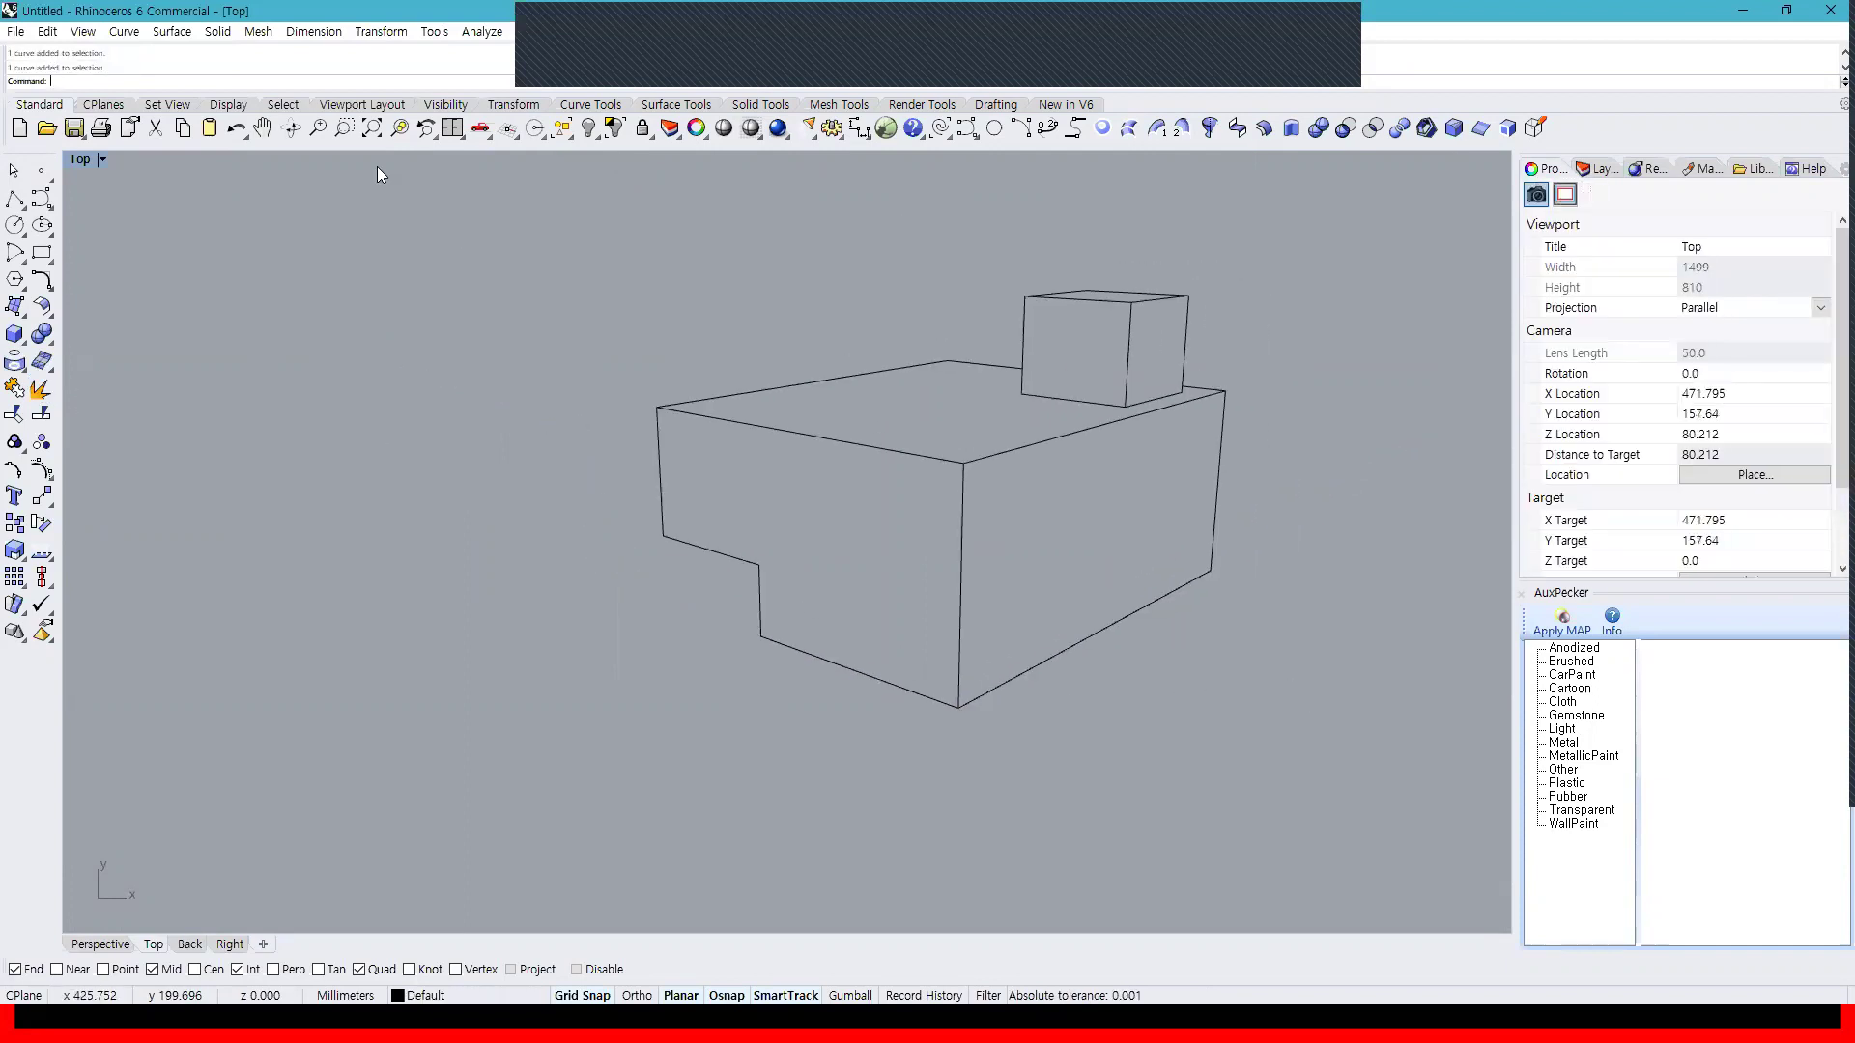
Restore the four-view layout and explode the solid in the Perspective view into individual surfaces
{"action": "left_click", "coordinate": [455, 136]}
{"action": "left_click", "coordinate": [1169, 377]}
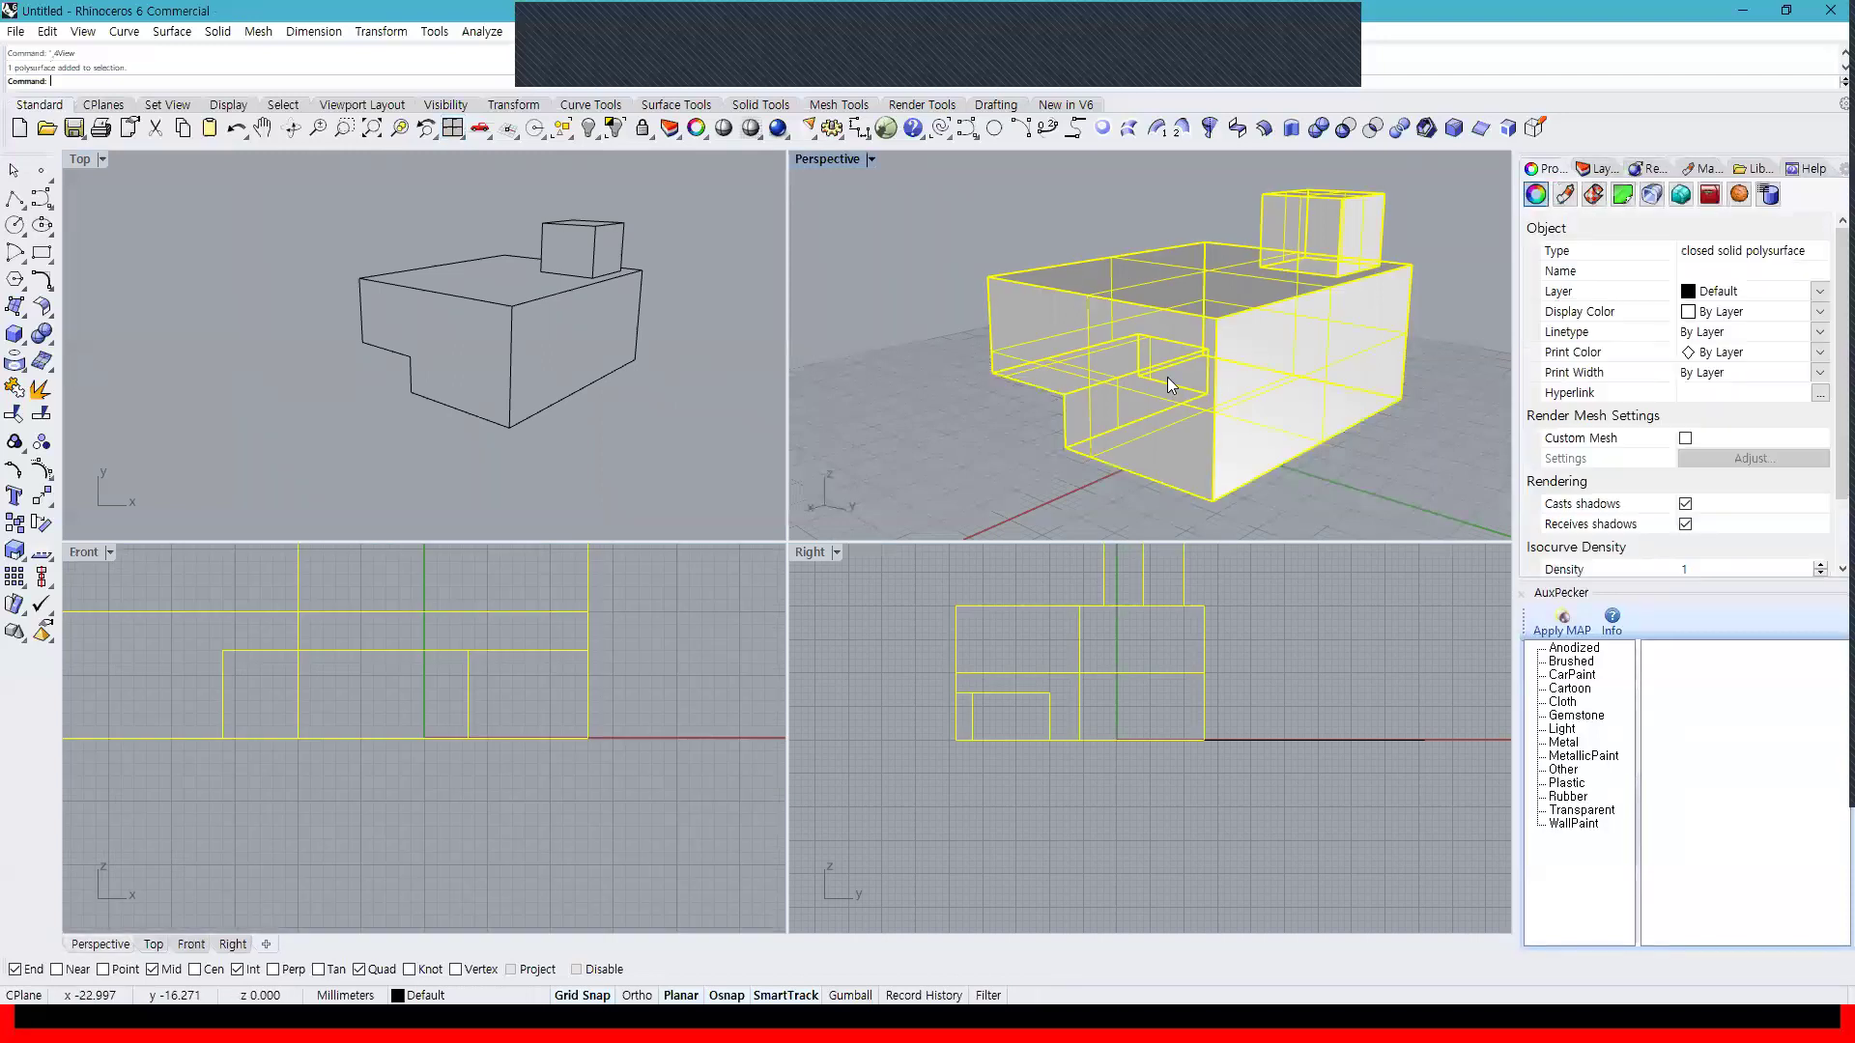
{"action": "left_click", "coordinate": [44, 392]}
{"action": "key", "text": "Escape"}
Move the exploded side and top surfaces away from the solid one by one
{"action": "left_click_drag", "start_coordinate": [1167, 364], "coordinate": [957, 393]}
{"action": "left_click_drag", "start_coordinate": [1255, 355], "coordinate": [1378, 398]}
{"action": "left_click_drag", "start_coordinate": [1187, 291], "coordinate": [1177, 215]}
{"action": "left_click_drag", "start_coordinate": [1092, 286], "coordinate": [985, 258]}
{"action": "left_click", "coordinate": [1227, 315]}
{"action": "left_click_drag", "start_coordinate": [1299, 328], "coordinate": [1375, 299]}
{"action": "key", "text": "super+x"}
{"action": "key", "text": "Escape"}
Undo the surface moves and clear the selection
{"action": "key", "text": "ctrl+z"}
{"action": "key", "text": "ctrl+z"}
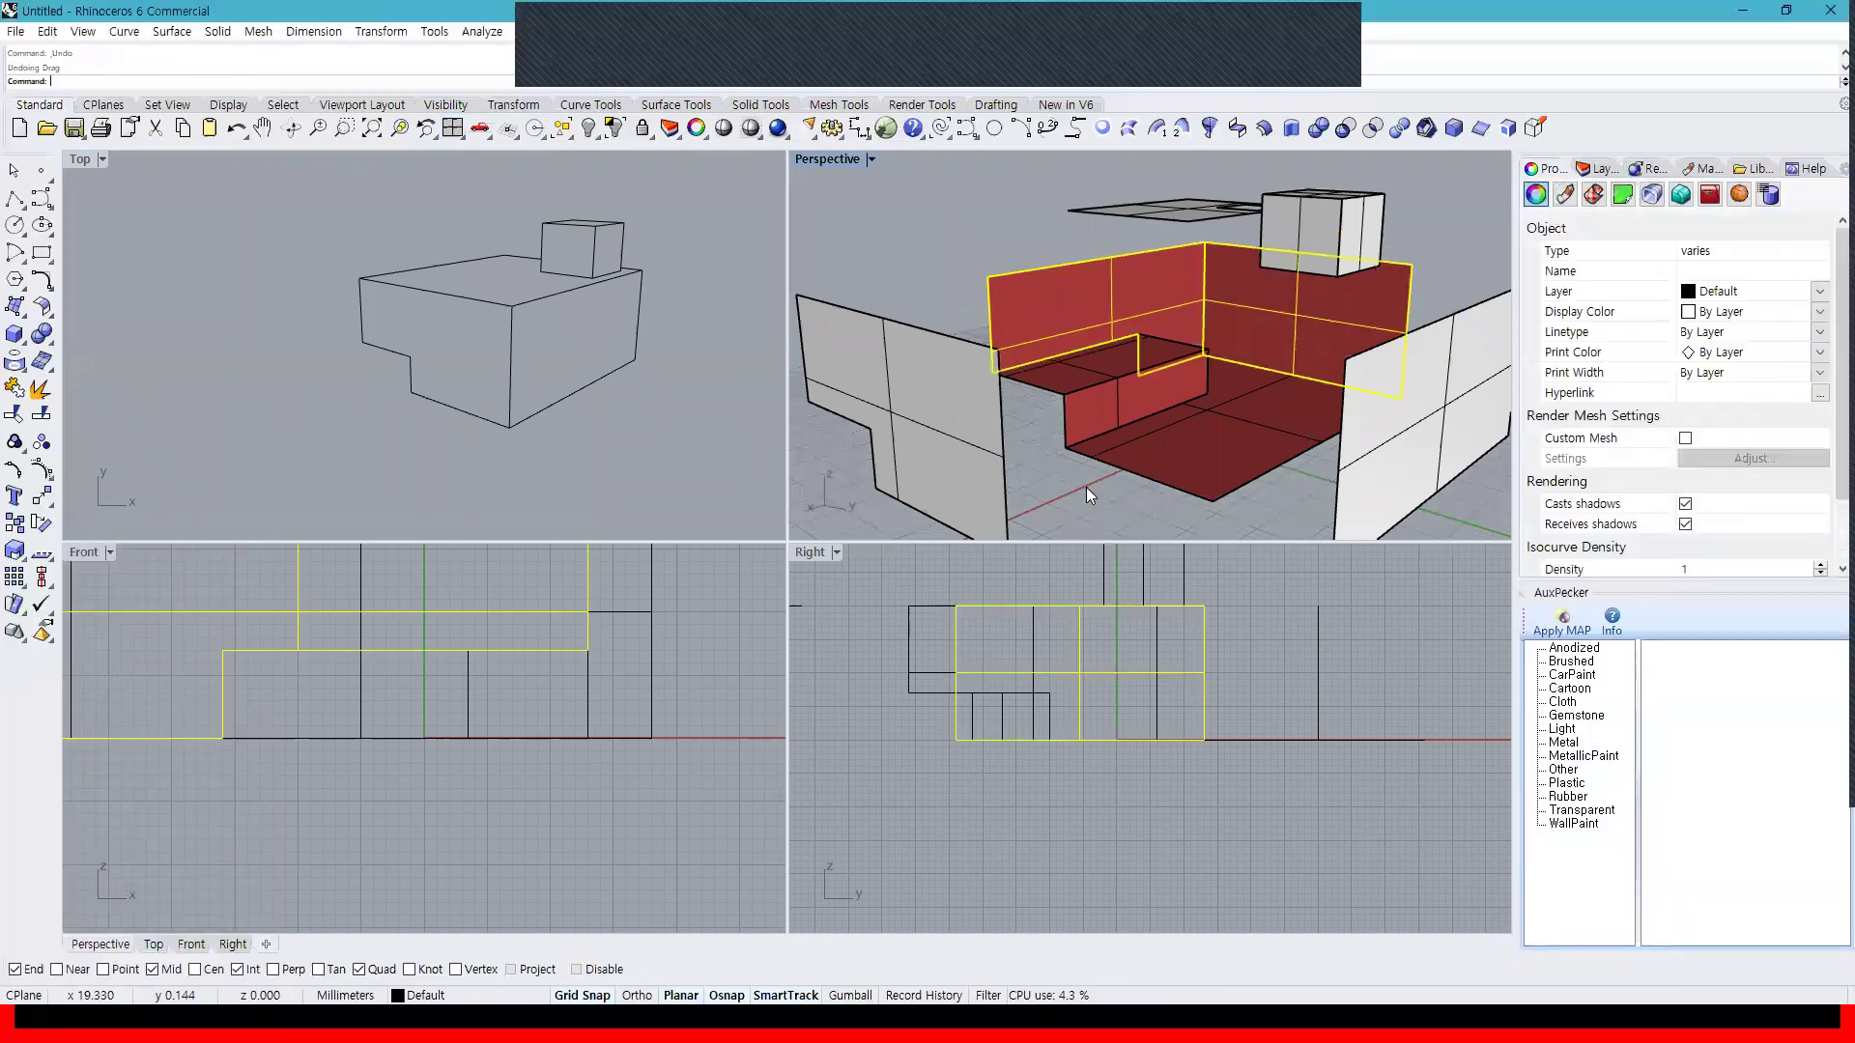
{"action": "key", "text": "ctrl+z"}
{"action": "key", "text": "Escape"}
Join the notched side surface and the adjacent large side surface of the body
{"action": "left_click", "coordinate": [1218, 427]}
{"action": "left_click", "coordinate": [1221, 430], "text": "shift"}
{"action": "right_click_drag", "start_coordinate": [1198, 385], "coordinate": [1171, 403]}
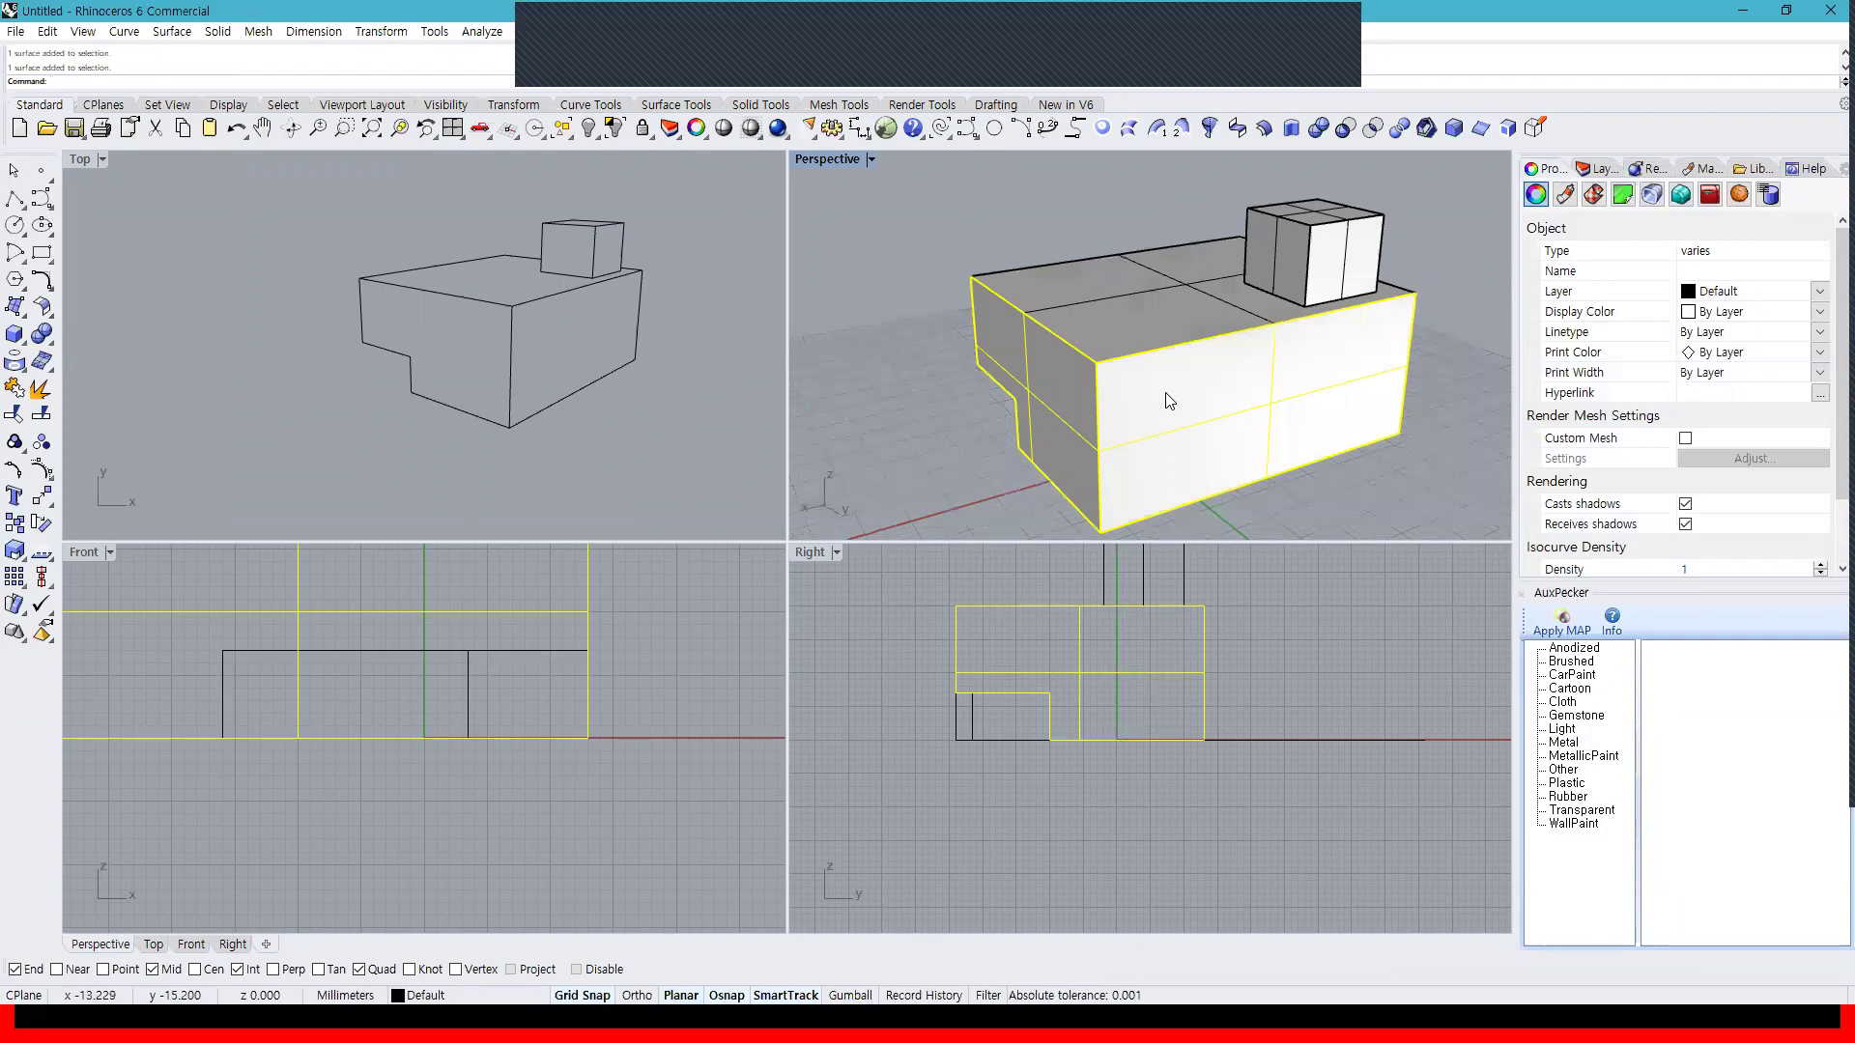
{"action": "key", "text": "Return"}
Try moving the two joined side surfaces away from the body as one object, and undo the move
{"action": "left_click", "coordinate": [1160, 397]}
{"action": "left_click_drag", "start_coordinate": [1132, 406], "coordinate": [982, 453]}
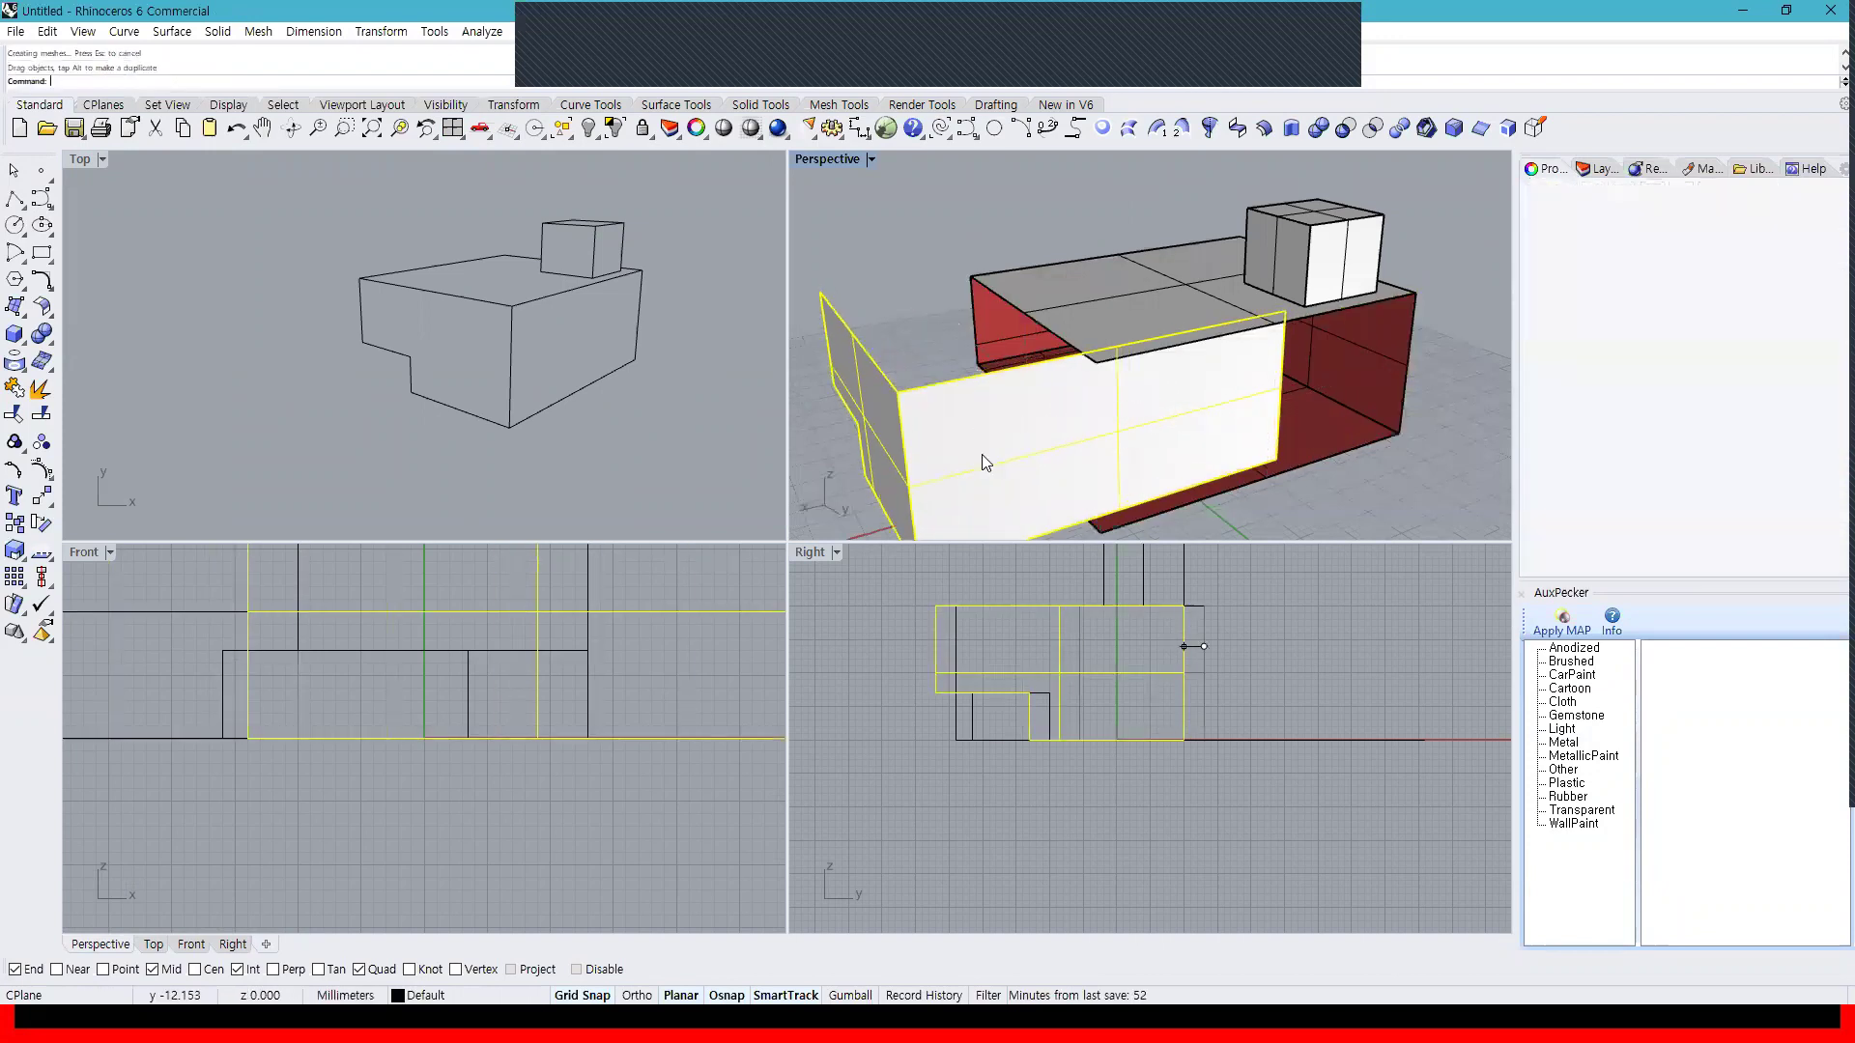
{"action": "key", "text": "ctrl+z"}
{"action": "key", "text": "Escape"}
Join the body's top surface to the two joined side surfaces
{"action": "left_click", "coordinate": [1184, 394]}
{"action": "left_click", "coordinate": [1139, 325], "text": "shift"}
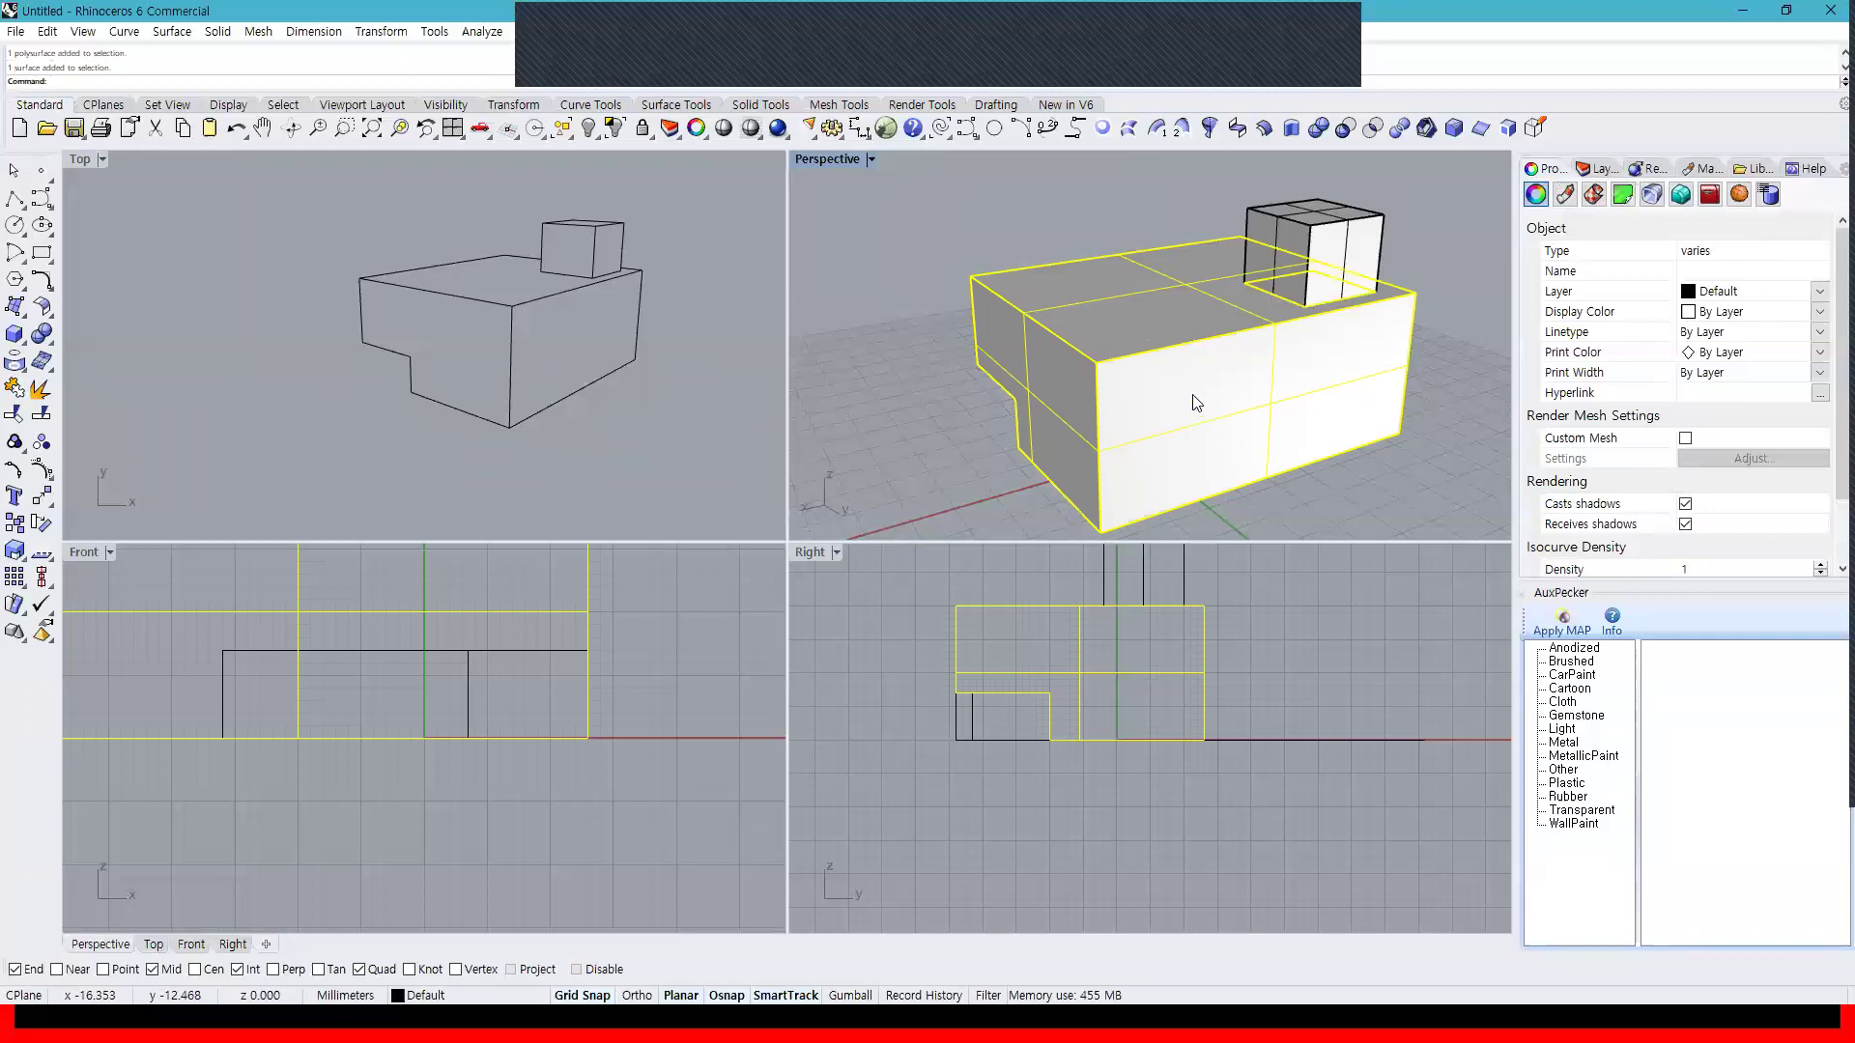
{"action": "key", "text": "Return"}
Try moving the joined top and side surfaces away from the remaining surfaces, and undo the move
{"action": "scroll", "coordinate": [1202, 388], "scroll_direction": "down", "scroll_amount": 10}
{"action": "left_click_drag", "start_coordinate": [1204, 387], "coordinate": [984, 469]}
{"action": "left_click", "coordinate": [1230, 490]}
{"action": "mouse_move", "coordinate": [1231, 491]}
{"action": "right_mouse_down"}
{"action": "mouse_move", "coordinate": [1223, 382]}
{"action": "mouse_move", "coordinate": [1217, 470]}
{"action": "right_mouse_up"}
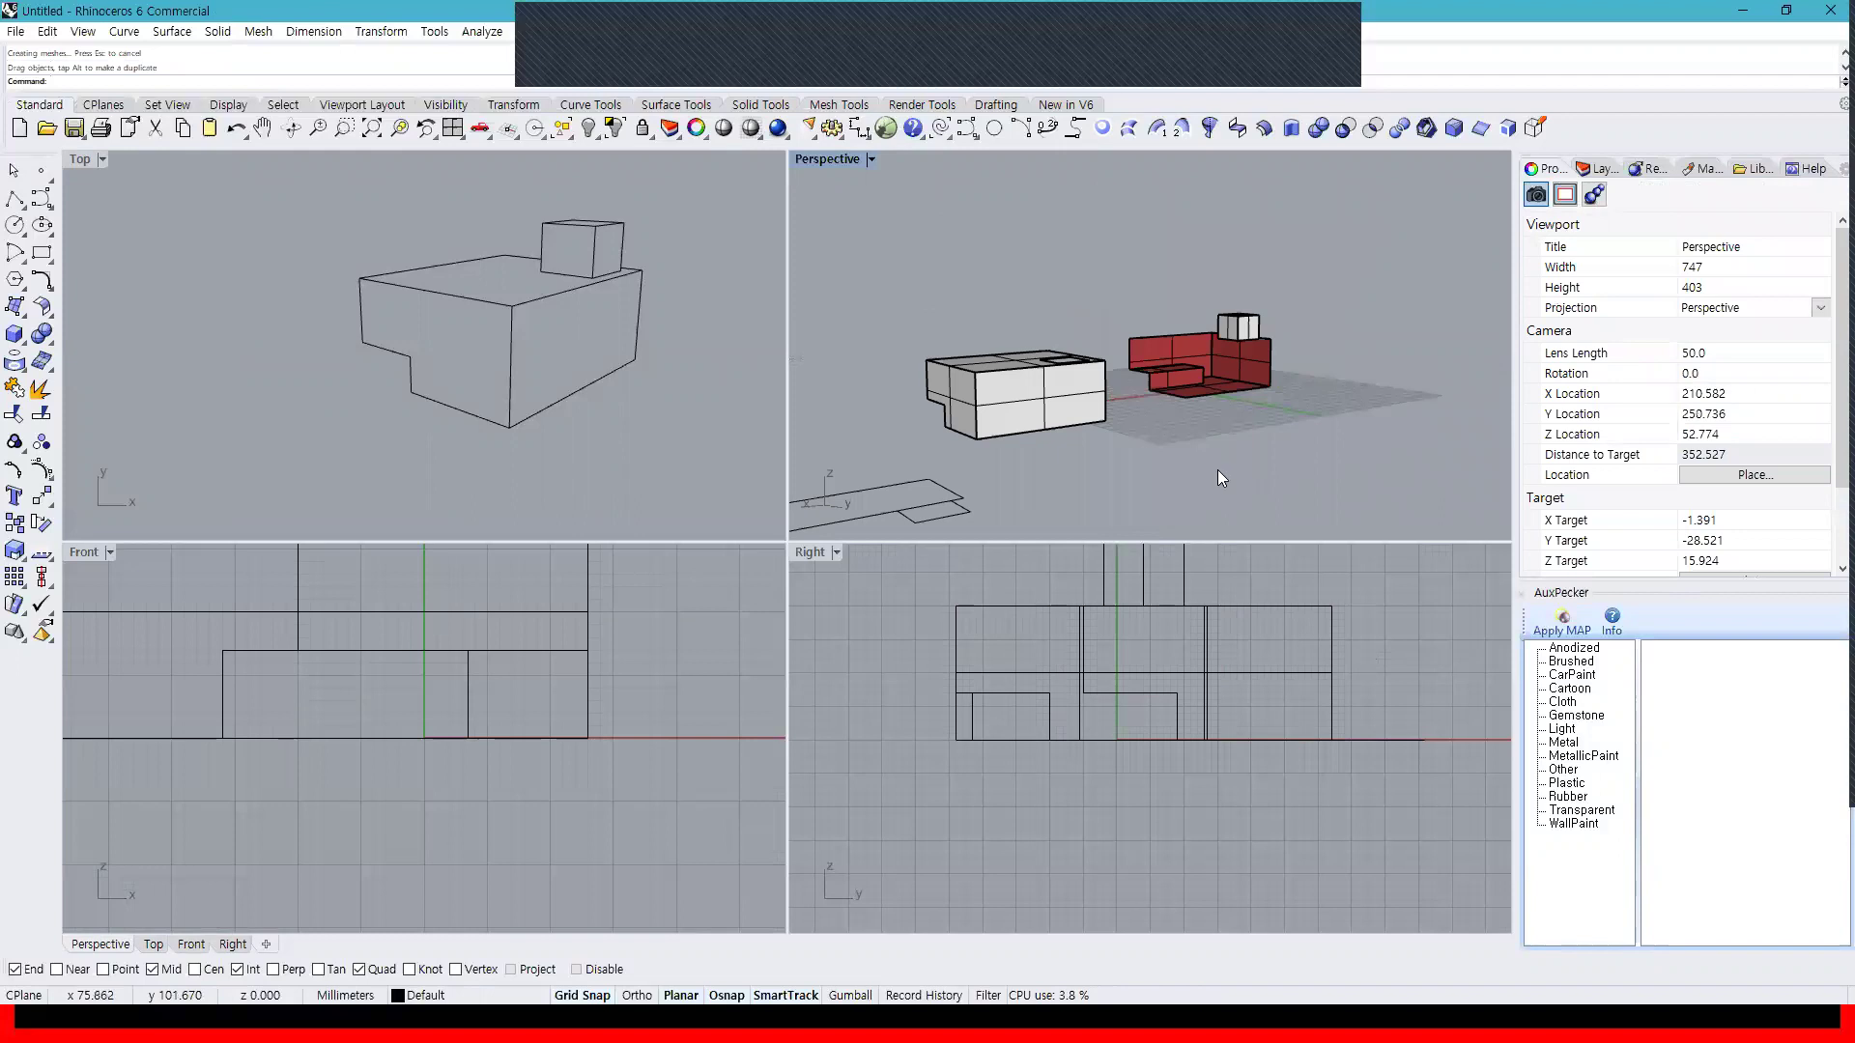
{"action": "scroll", "coordinate": [1242, 371], "scroll_direction": "up", "scroll_amount": 2}
{"action": "key", "text": "ctrl+z"}
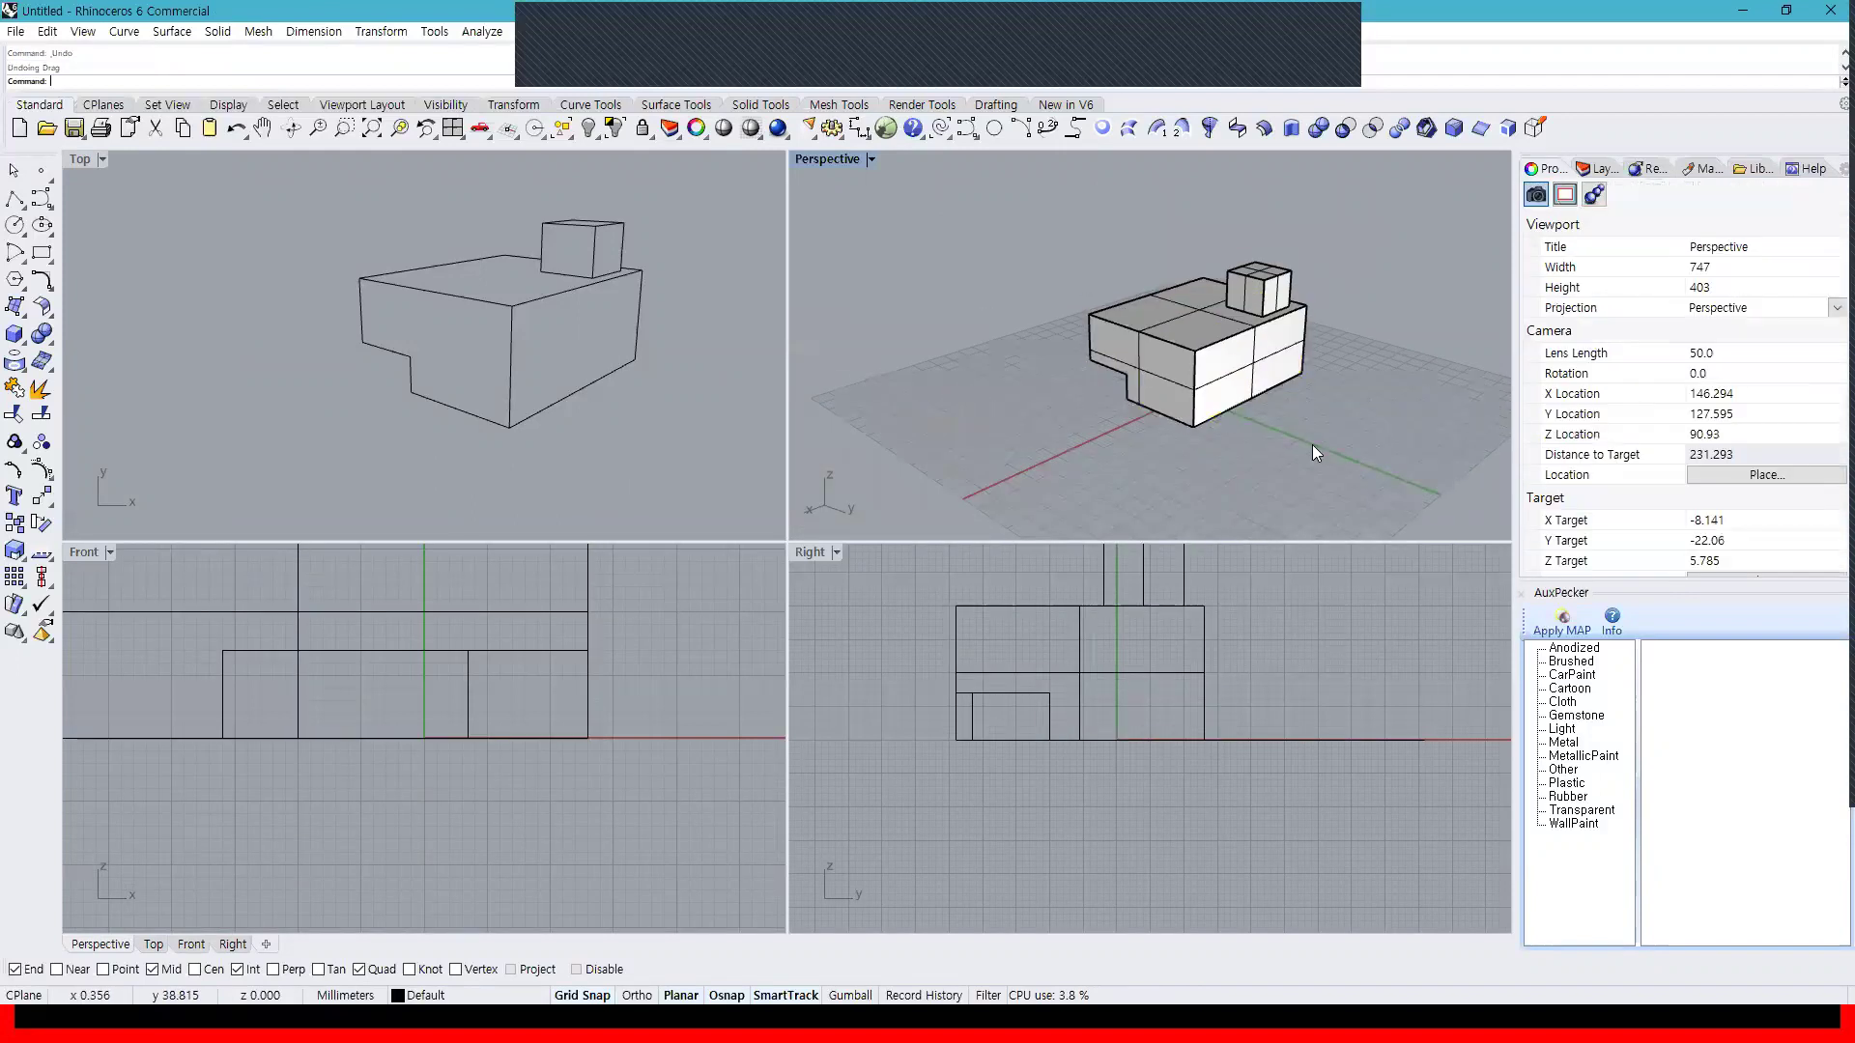
Join all surfaces of the body and the small box on top into one object
{"action": "left_click_drag", "start_coordinate": [1461, 464], "coordinate": [1067, 268]}
{"action": "type", "text": "j"}
{"action": "key", "text": "Return"}
Try moving the fully joined solid in the Perspective view, and undo the move
{"action": "left_click_drag", "start_coordinate": [1136, 367], "coordinate": [1387, 429]}
{"action": "left_click", "coordinate": [1208, 423]}
{"action": "right_click_drag", "start_coordinate": [1160, 421], "coordinate": [1198, 404]}
{"action": "key", "text": "ctrl+z"}
{"action": "left_click", "coordinate": [1403, 411]}
{"action": "scroll", "coordinate": [1201, 401], "scroll_direction": "up", "scroll_amount": 4}
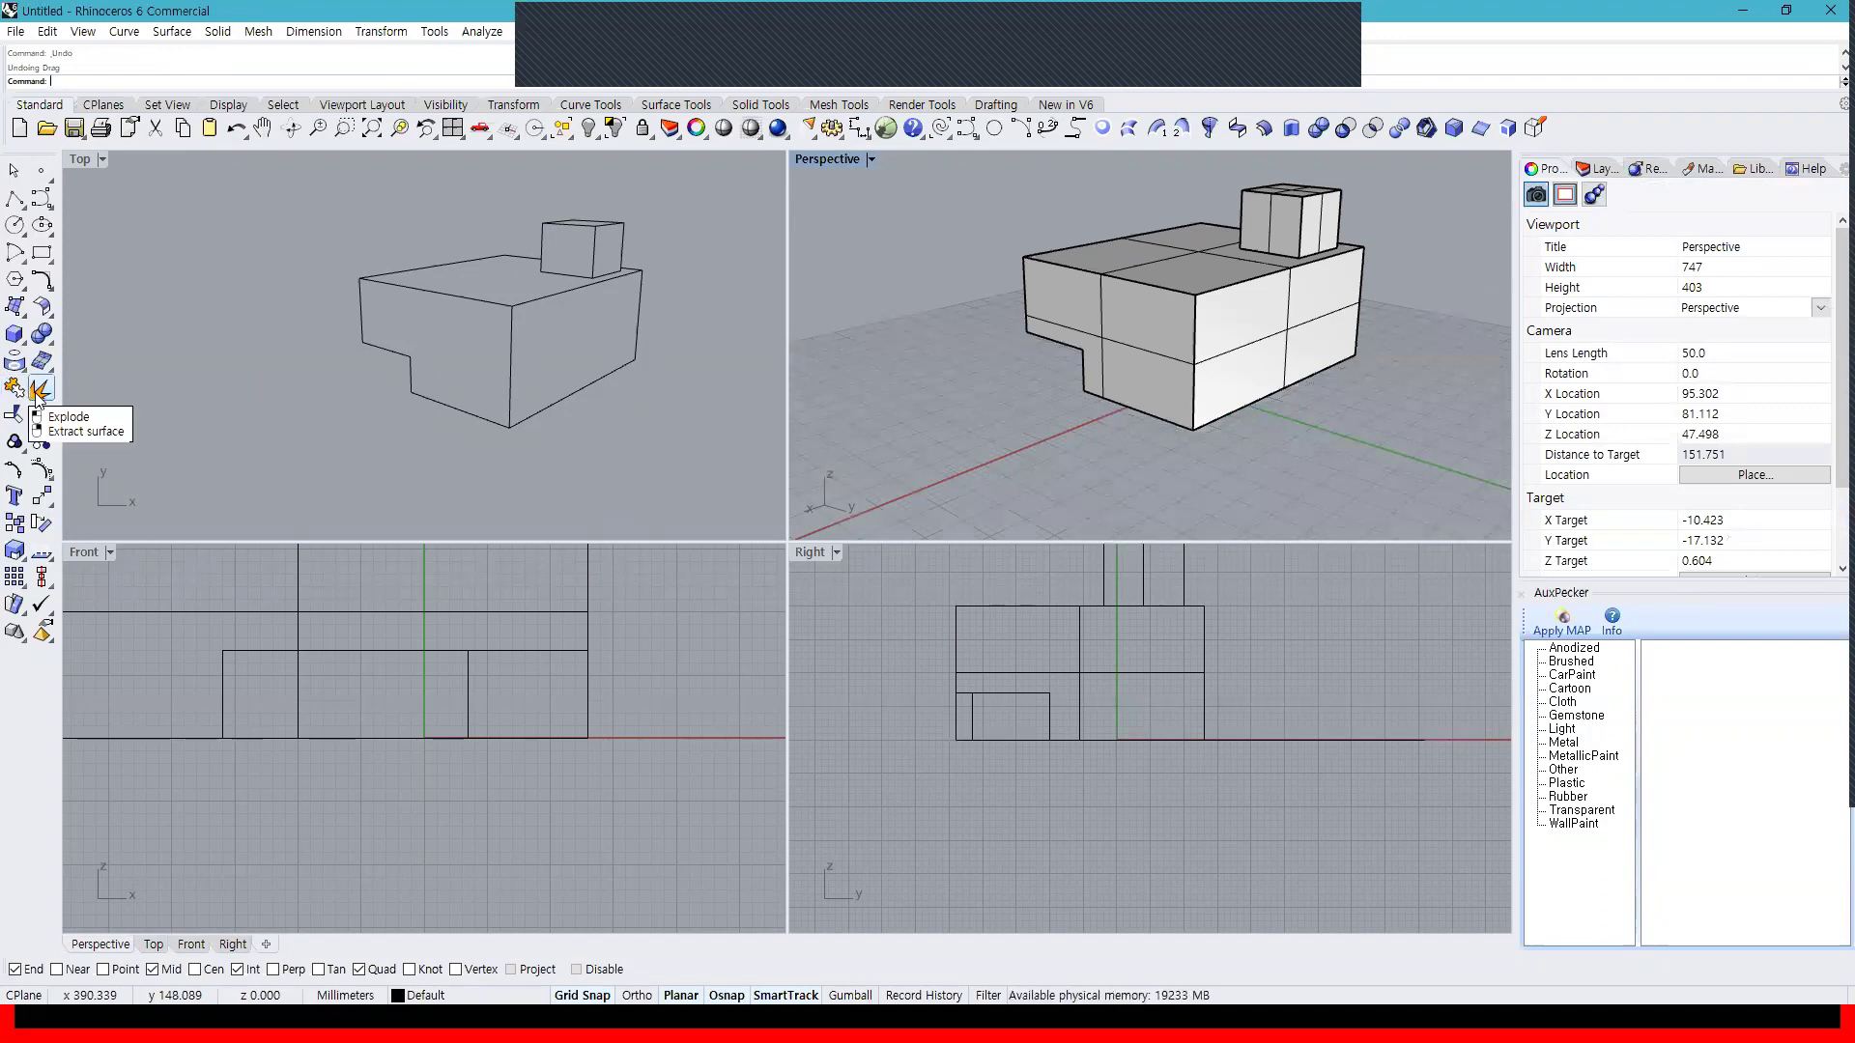
Delete the solid and all 2D drawing curves from the model
{"action": "left_click", "coordinate": [240, 441]}
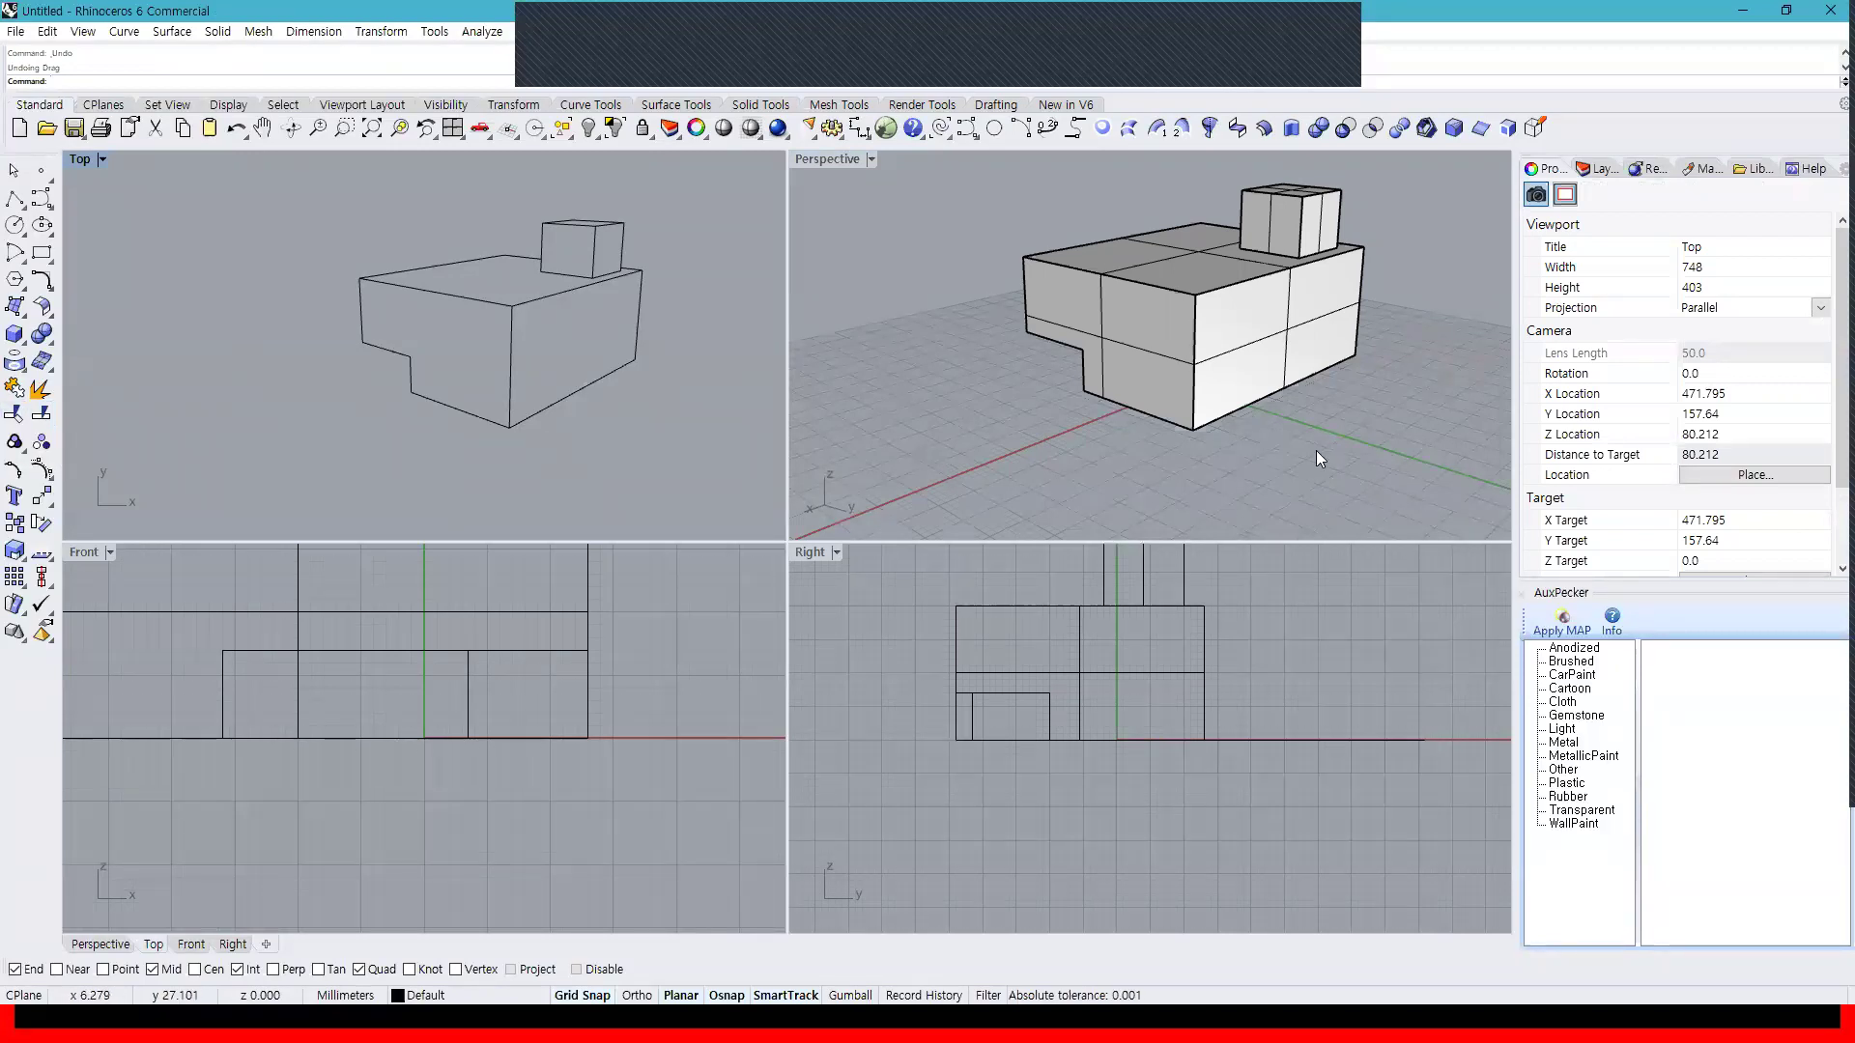
{"action": "right_click_drag", "start_coordinate": [1306, 433], "coordinate": [1294, 488]}
{"action": "scroll", "coordinate": [621, 406], "scroll_direction": "down", "scroll_amount": 12}
{"action": "right_click_drag", "start_coordinate": [667, 397], "coordinate": [653, 354]}
{"action": "scroll", "coordinate": [657, 406], "scroll_direction": "down", "scroll_amount": 3}
{"action": "left_click_drag", "start_coordinate": [683, 448], "coordinate": [257, 275]}
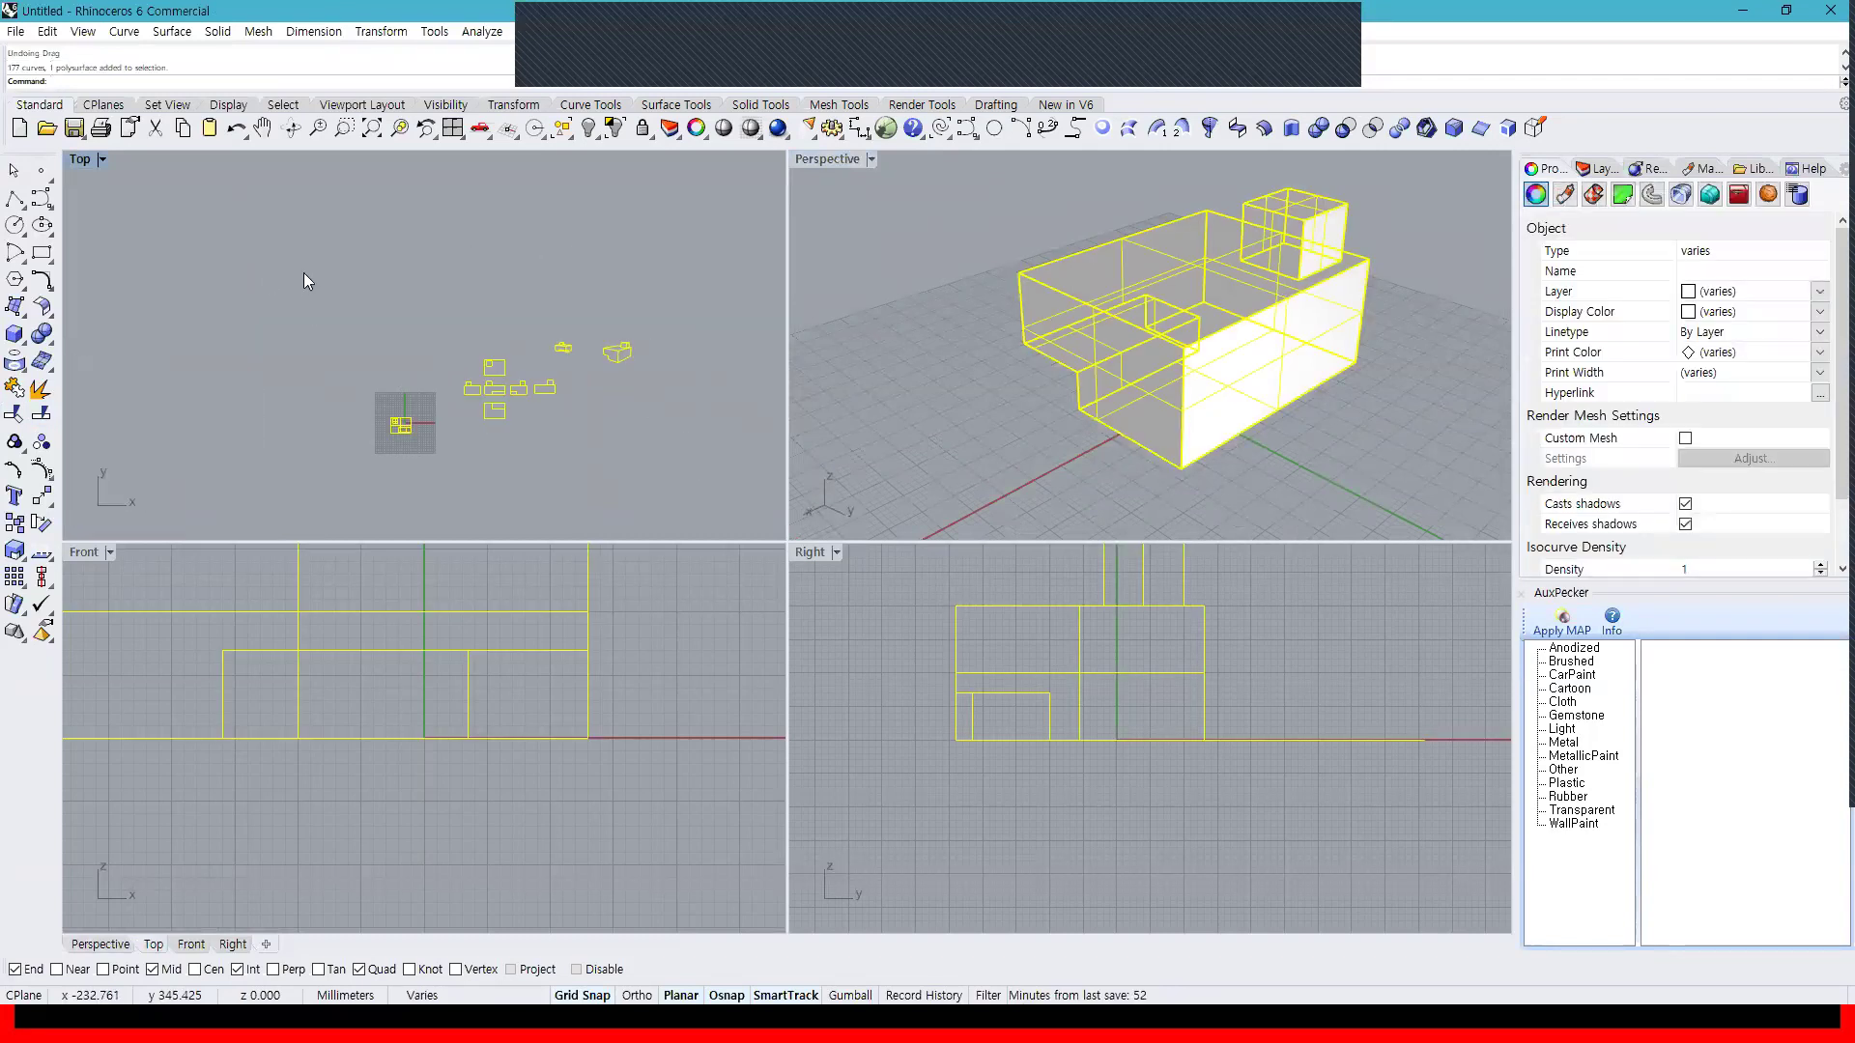
{"action": "key", "text": "Delete"}
Draw two partly overlapping rectangles beside the grid in the Top view and maximize that view
{"action": "left_click", "coordinate": [42, 253]}
{"action": "left_click", "coordinate": [484, 371]}
{"action": "left_click", "coordinate": [564, 442]}
{"action": "right_click", "coordinate": [639, 485]}
{"action": "left_click", "coordinate": [638, 486]}
{"action": "left_click", "coordinate": [522, 402]}
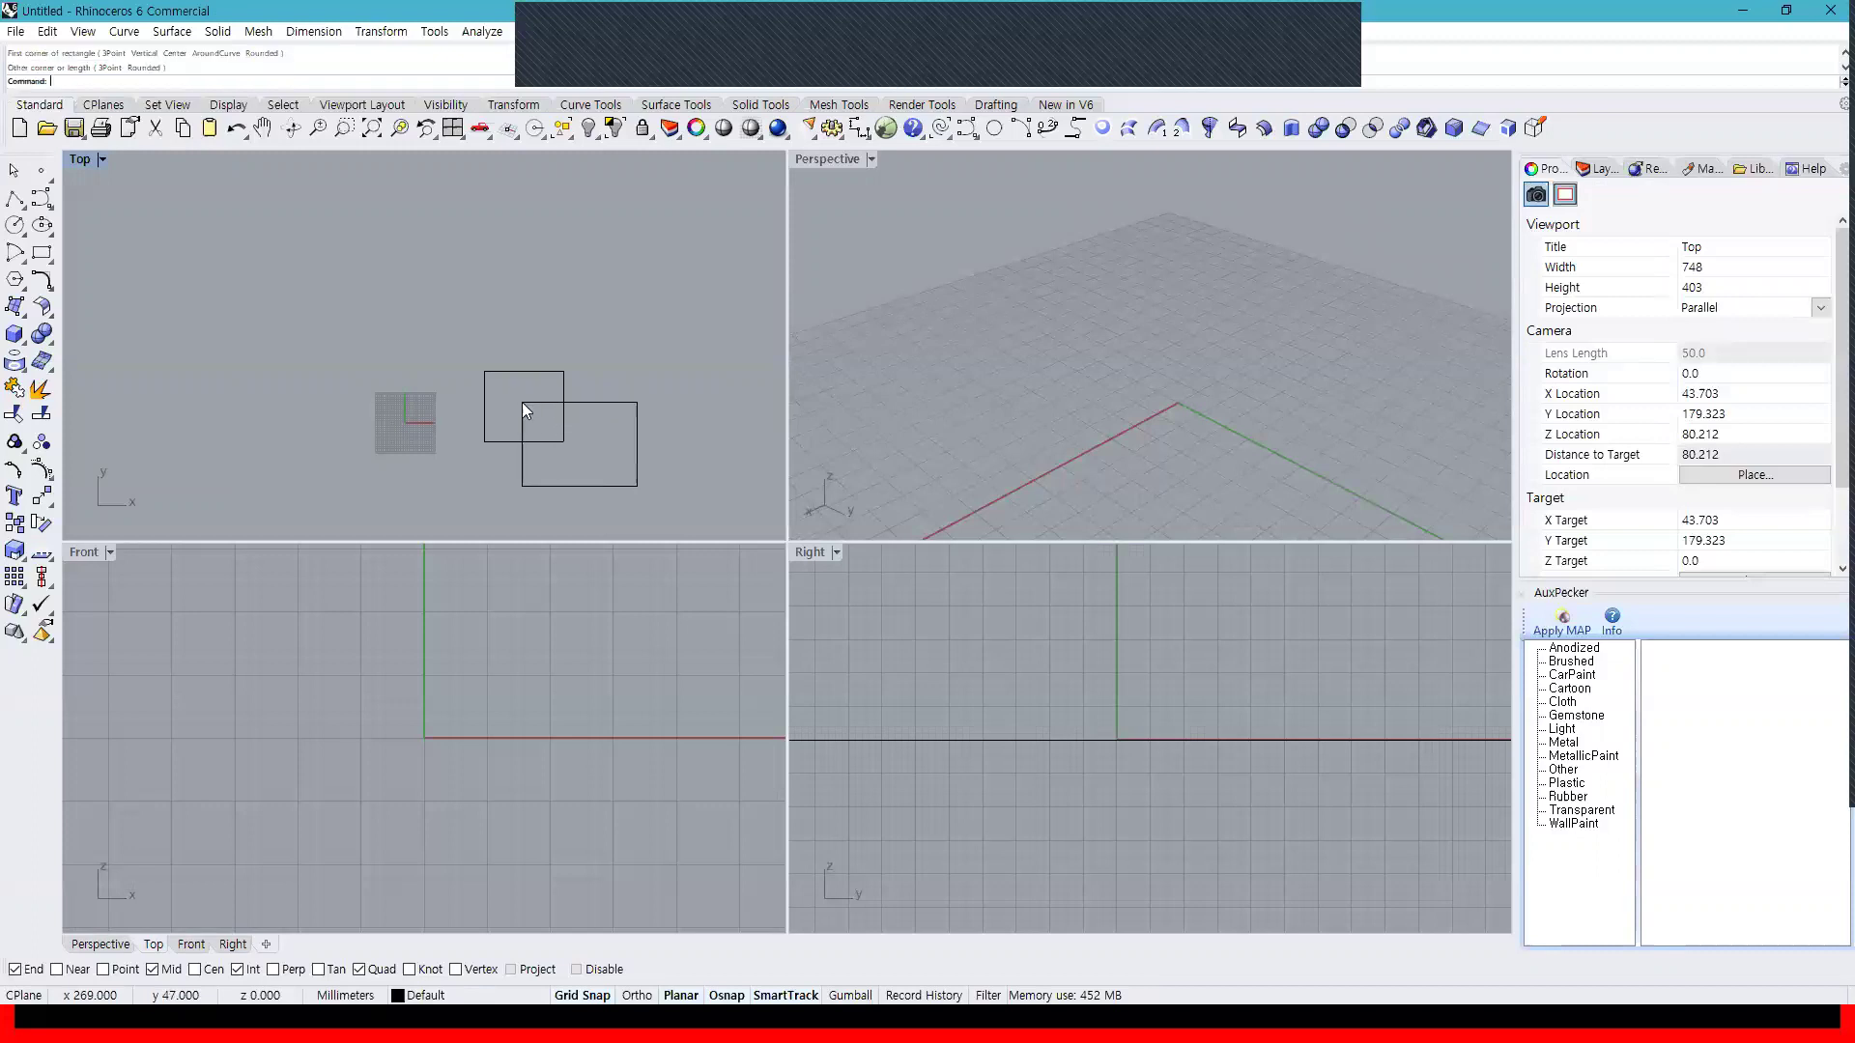
{"action": "right_click_drag", "start_coordinate": [679, 460], "coordinate": [648, 409]}
{"action": "double_click", "coordinate": [77, 152]}
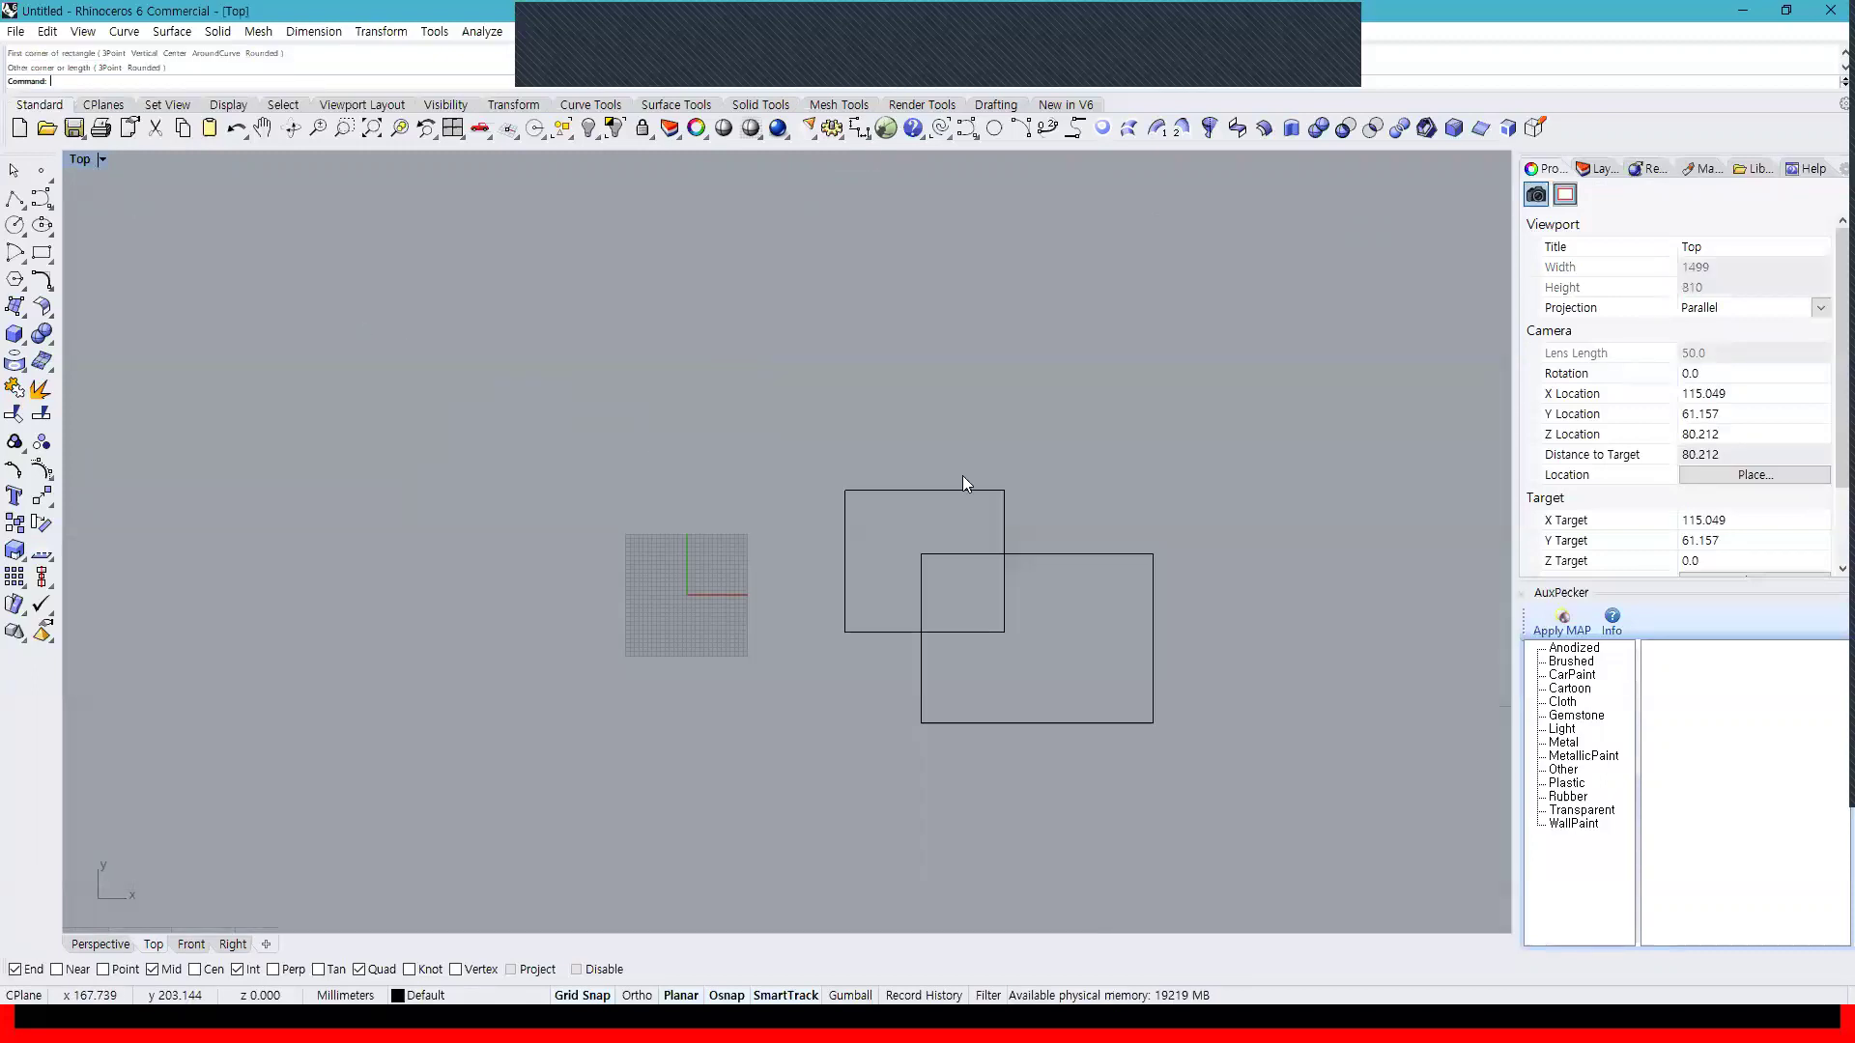
Trim the two overlapping rectangles against each other, cutting away an edge of each at the overlap
{"action": "right_click_drag", "start_coordinate": [1140, 676], "coordinate": [1039, 548]}
{"action": "scroll", "coordinate": [1039, 548], "scroll_direction": "up", "scroll_amount": 6}
{"action": "left_click_drag", "start_coordinate": [1222, 711], "coordinate": [342, 277]}
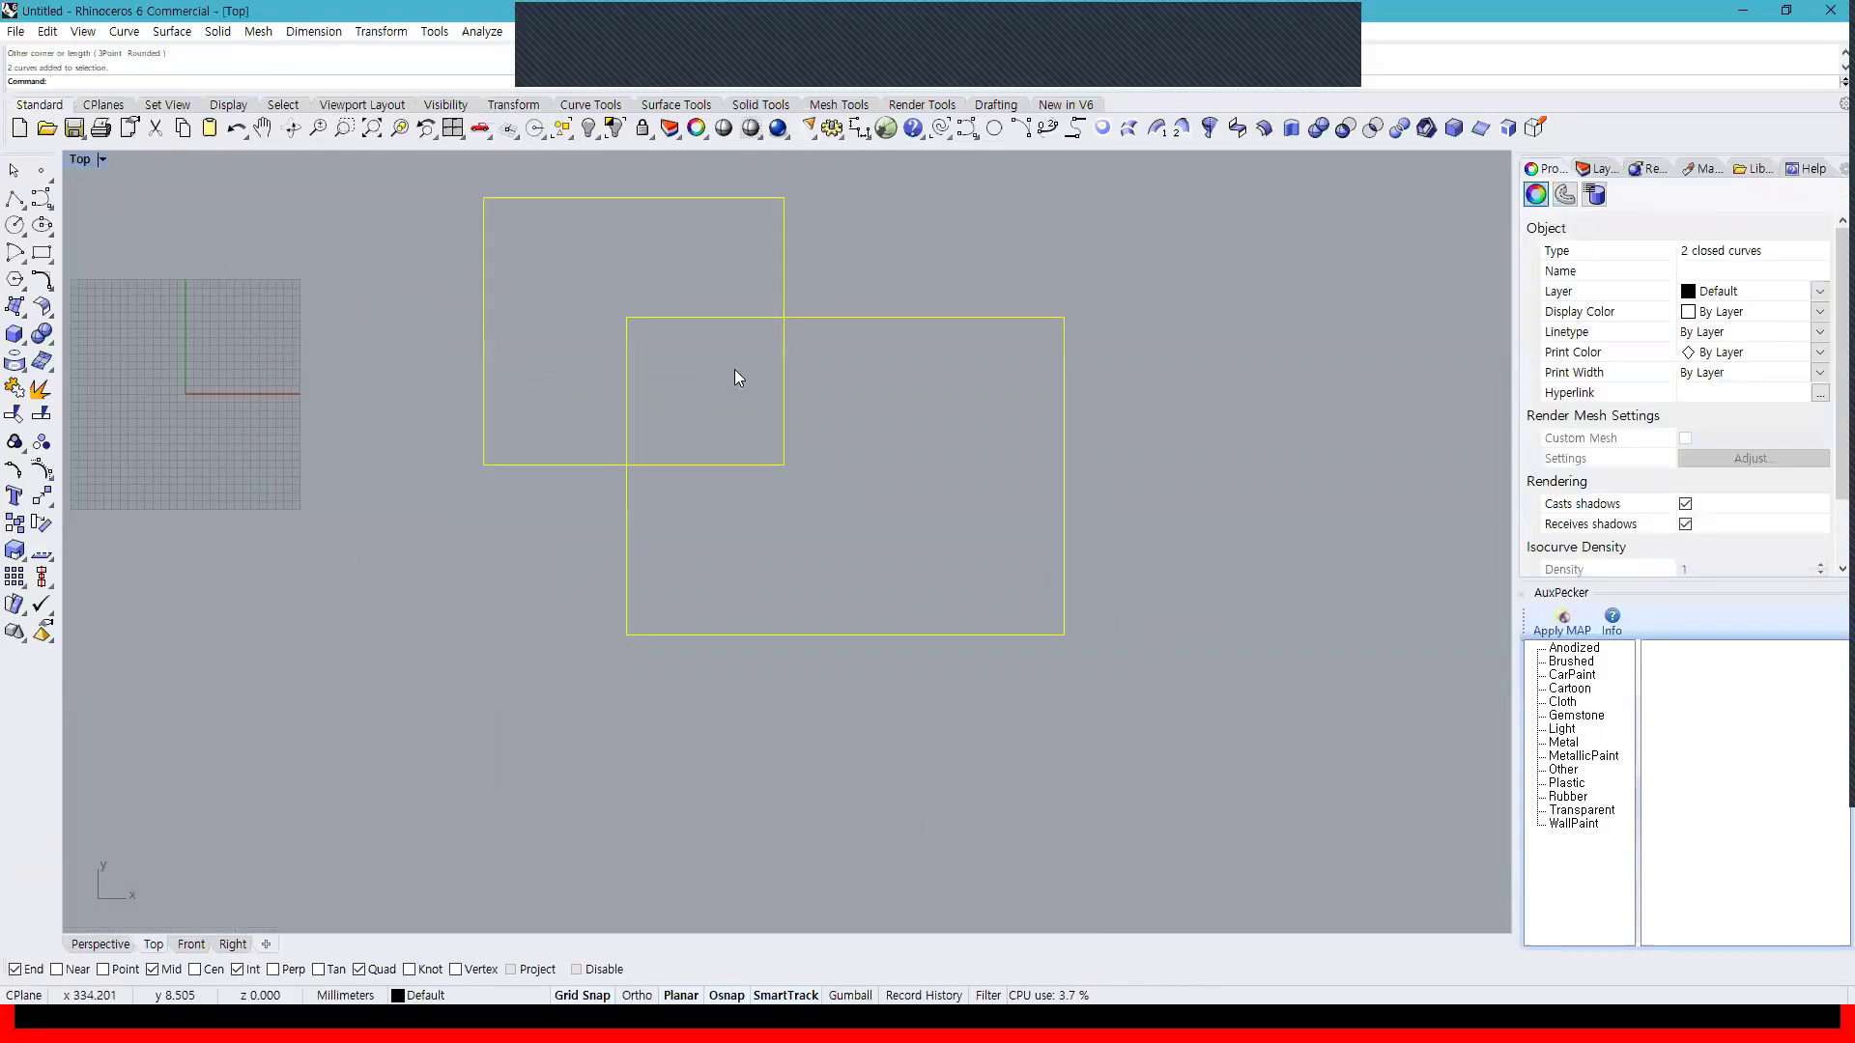
{"action": "type", "text": "trim"}
{"action": "key", "text": "Return"}
{"action": "left_click", "coordinate": [784, 390]}
{"action": "left_click", "coordinate": [887, 316]}
{"action": "key", "text": "Return"}
{"action": "scroll", "coordinate": [944, 618], "scroll_direction": "down", "scroll_amount": 5}
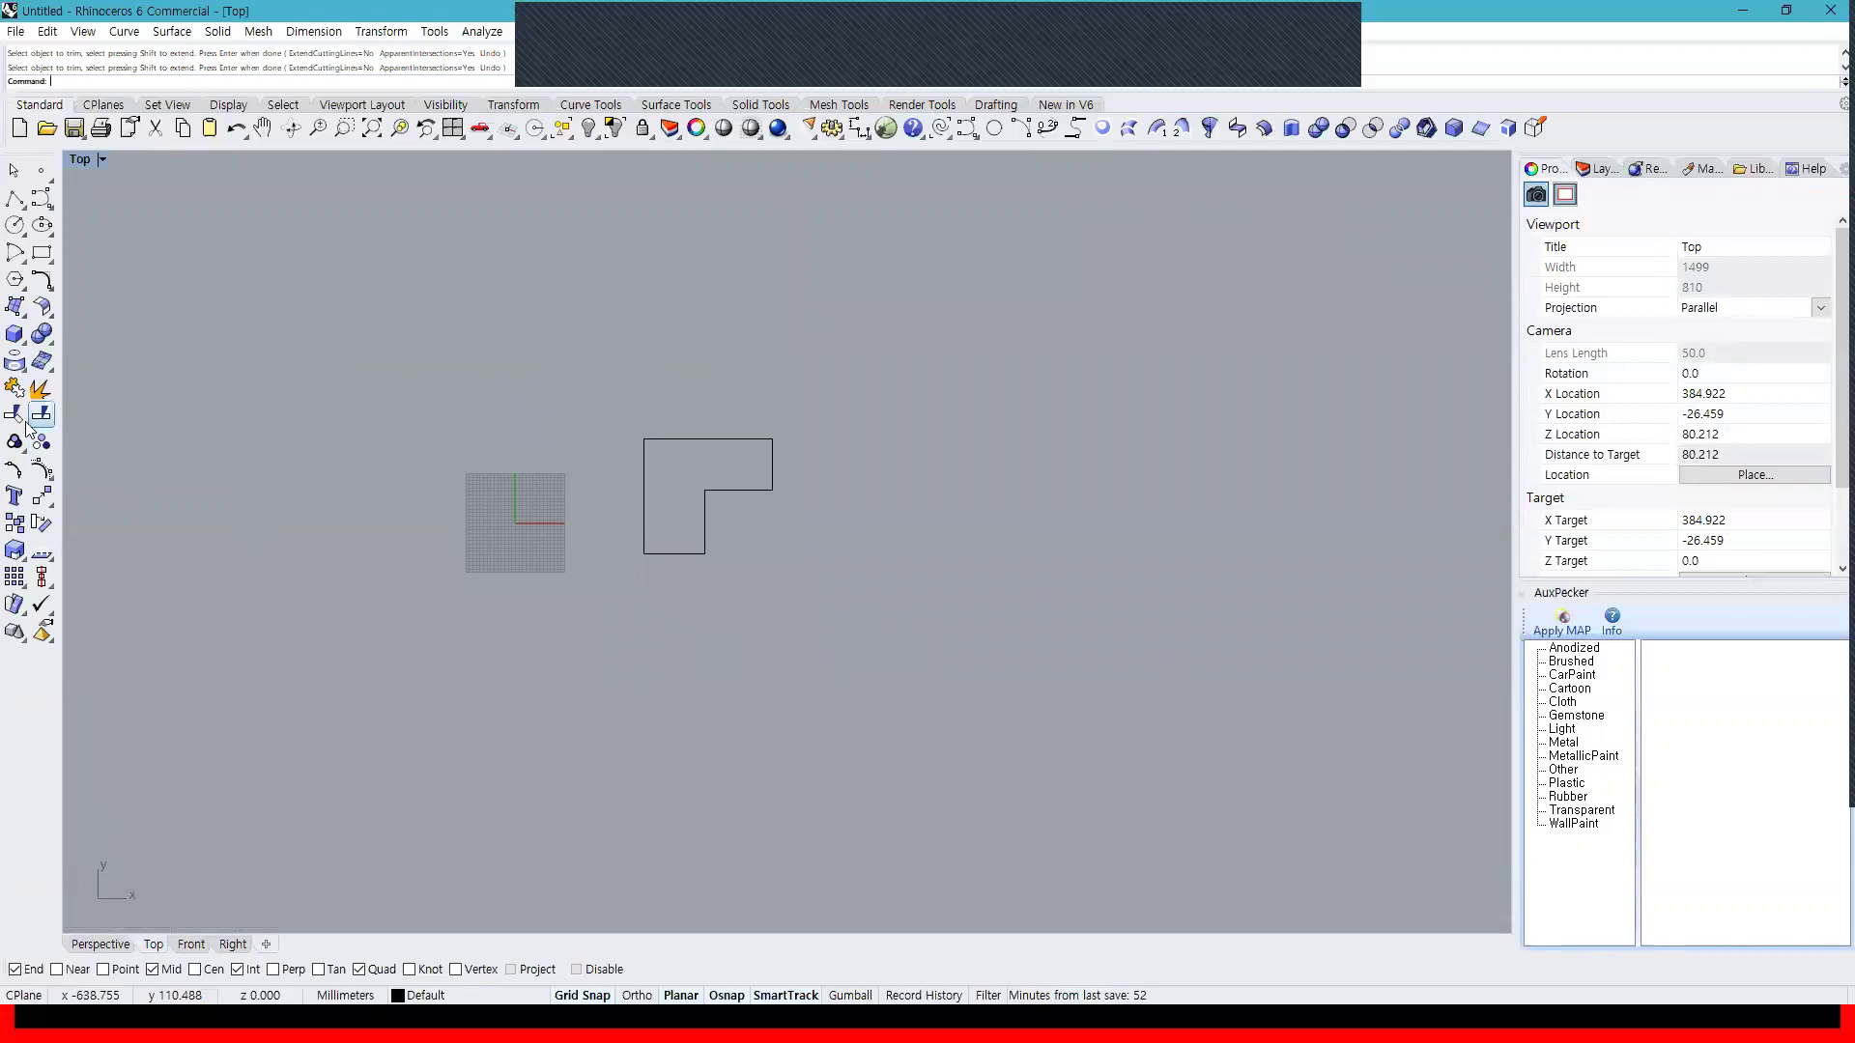
Delete the remaining trimmed curves and return to the four-viewport layout
{"action": "left_click_drag", "start_coordinate": [802, 582], "coordinate": [703, 404]}
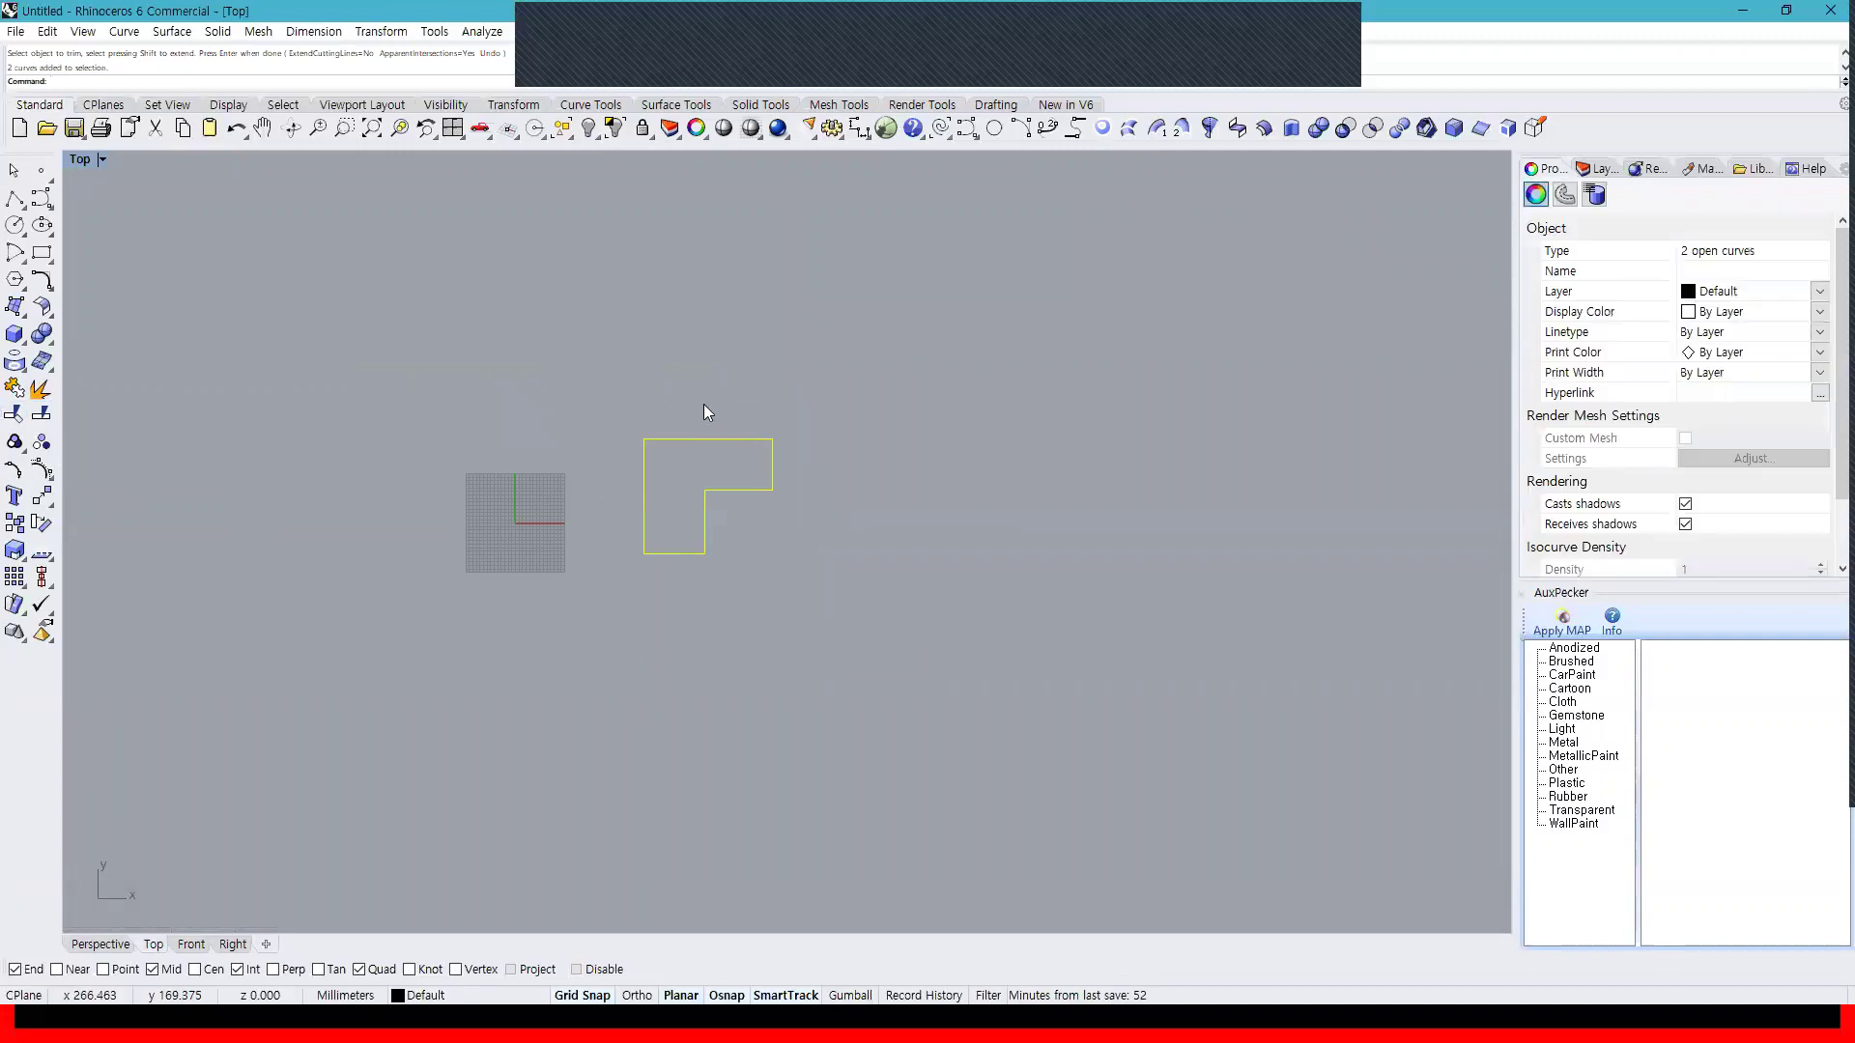
{"action": "key", "text": "Delete"}
{"action": "left_click", "coordinate": [453, 127]}
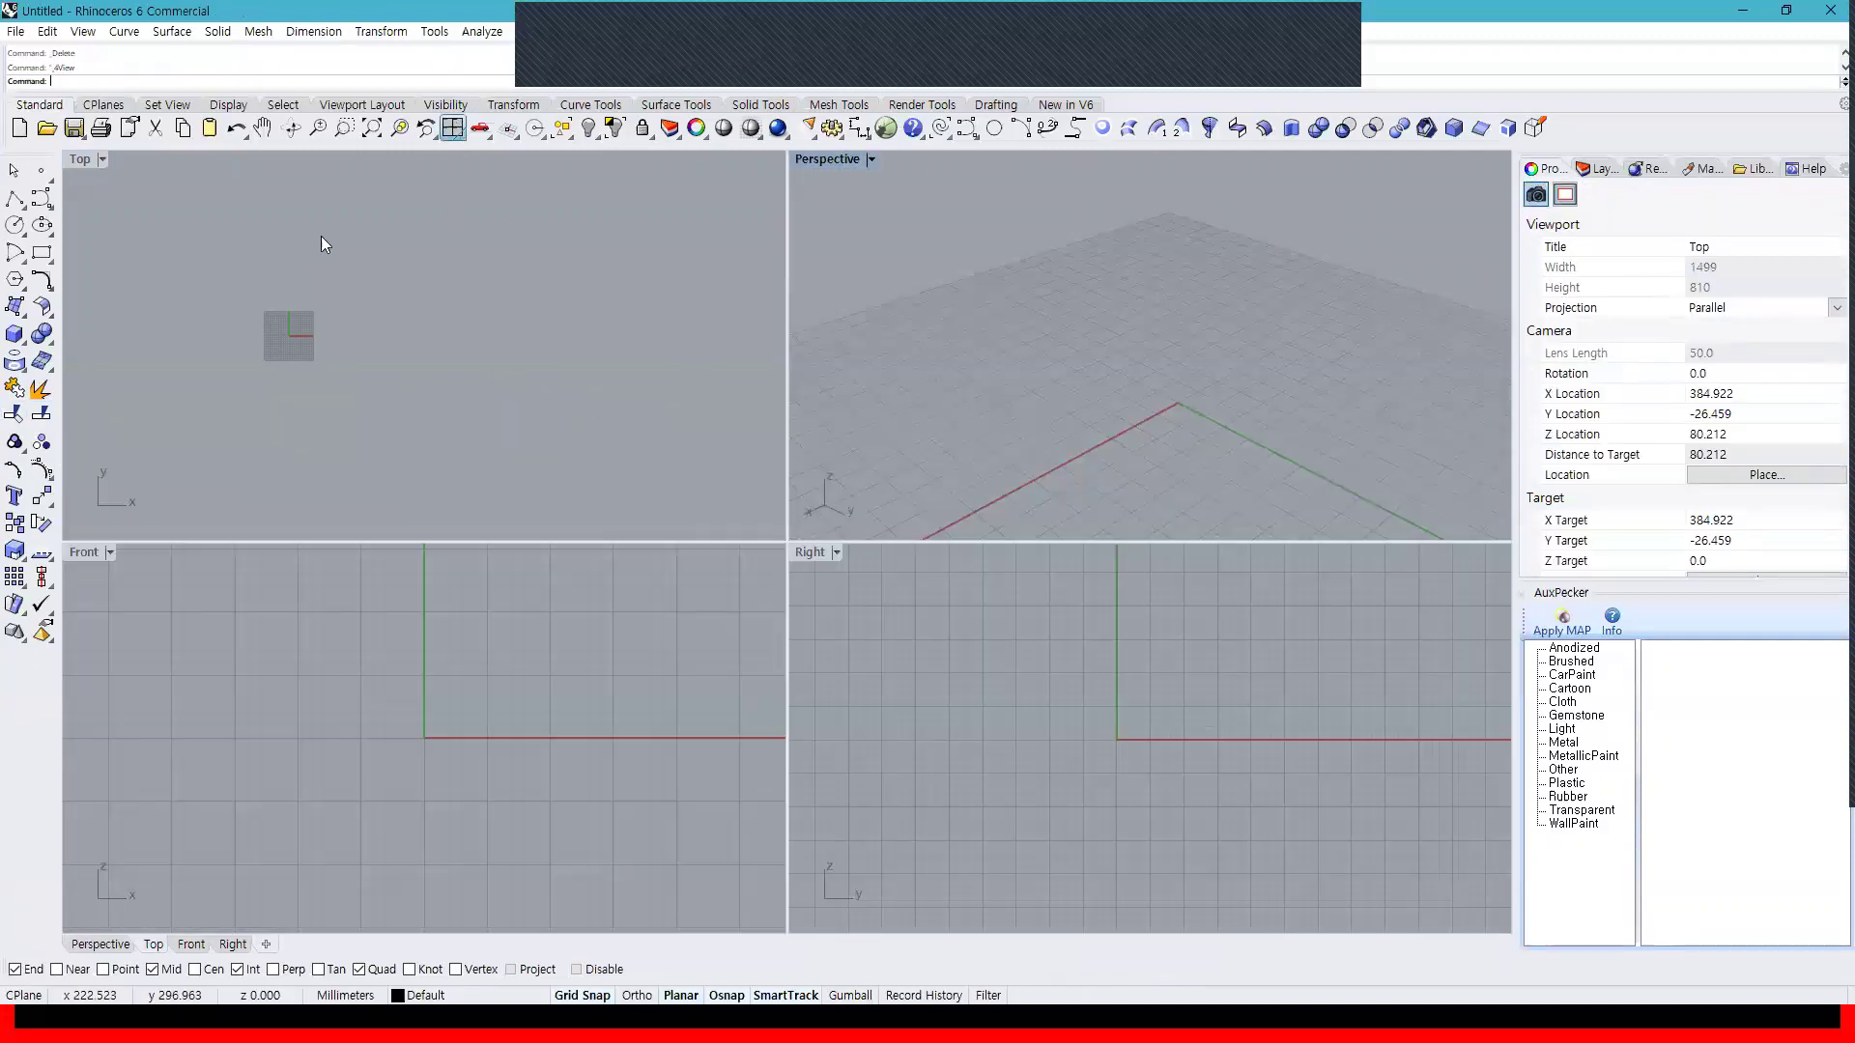
Create a sphere centred near the origin in the Top view, slightly larger than the grid
{"action": "left_click", "coordinate": [14, 334]}
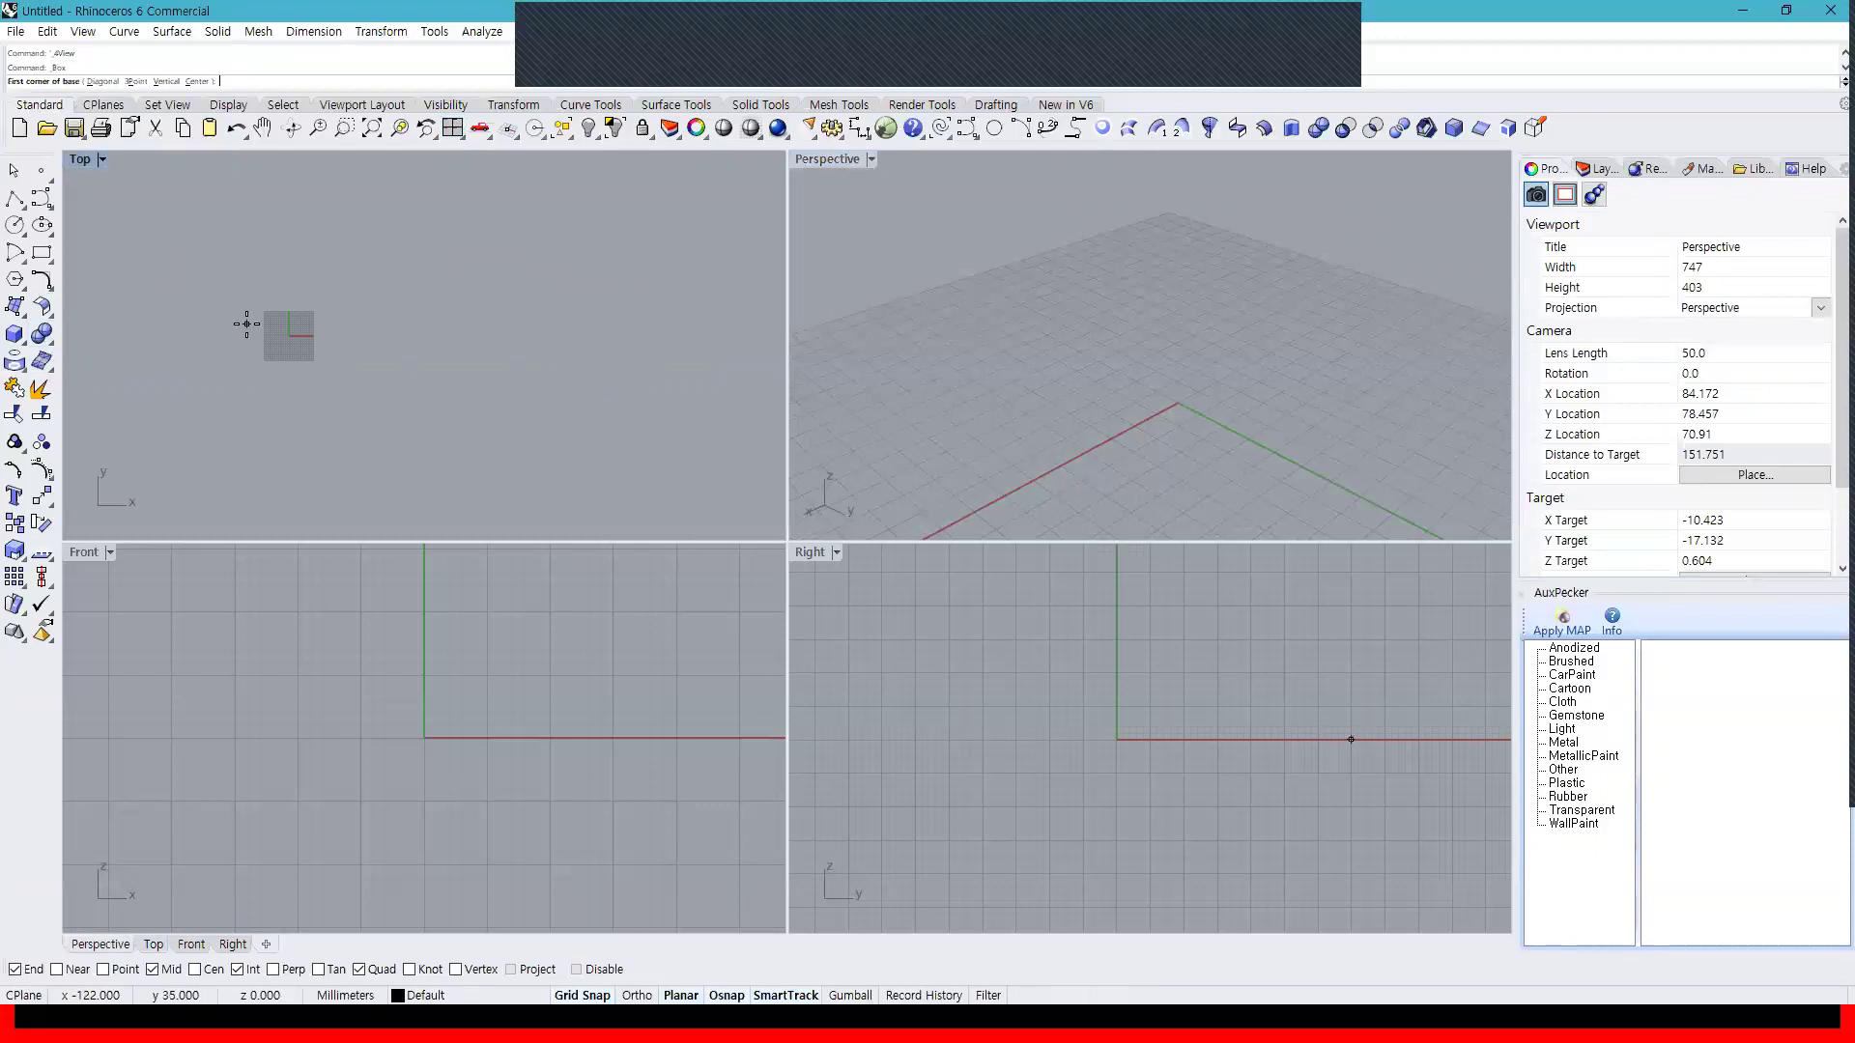
{"action": "left_click", "coordinate": [42, 334]}
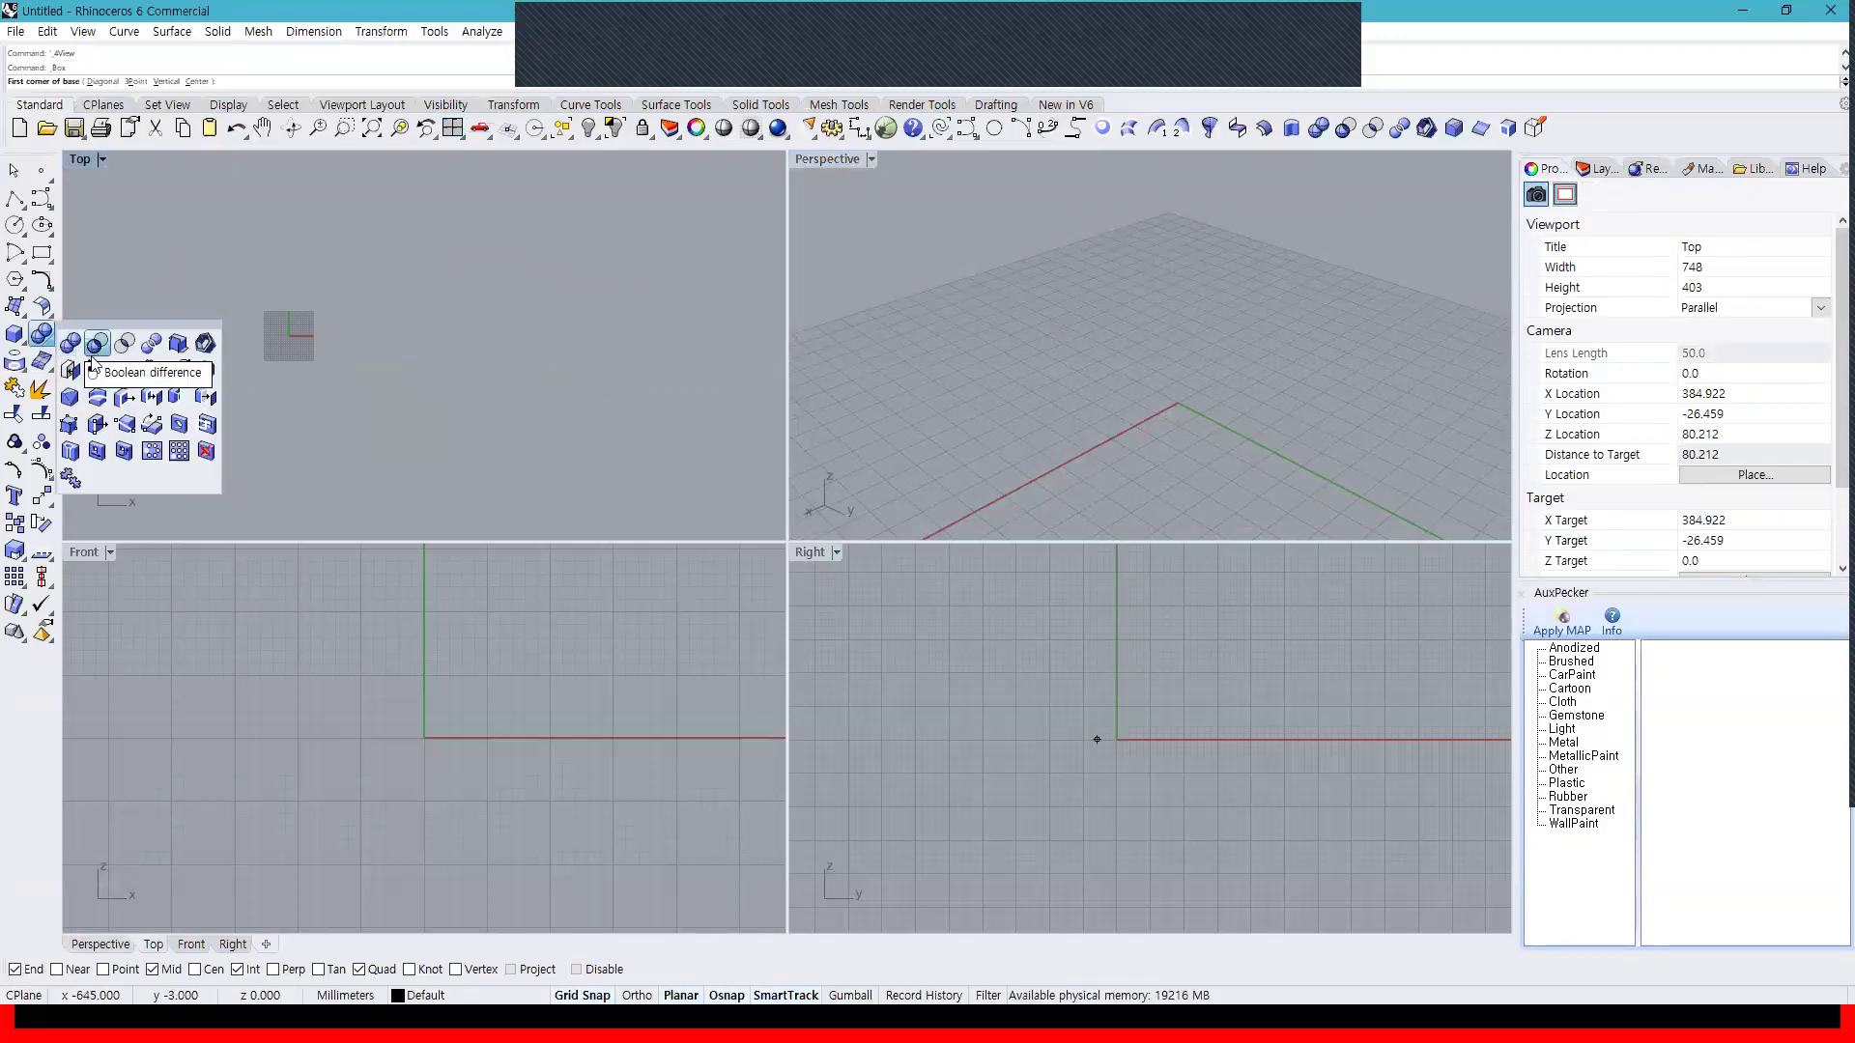
{"action": "left_click", "coordinate": [15, 335]}
{"action": "left_click", "coordinate": [96, 344]}
{"action": "left_click", "coordinate": [291, 343]}
{"action": "left_click", "coordinate": [328, 347]}
{"action": "scroll", "coordinate": [1163, 486], "scroll_direction": "down", "scroll_amount": 6}
{"action": "scroll", "coordinate": [1165, 486], "scroll_direction": "down", "scroll_amount": 6}
{"action": "right_click_drag", "start_coordinate": [1190, 490], "coordinate": [1055, 383]}
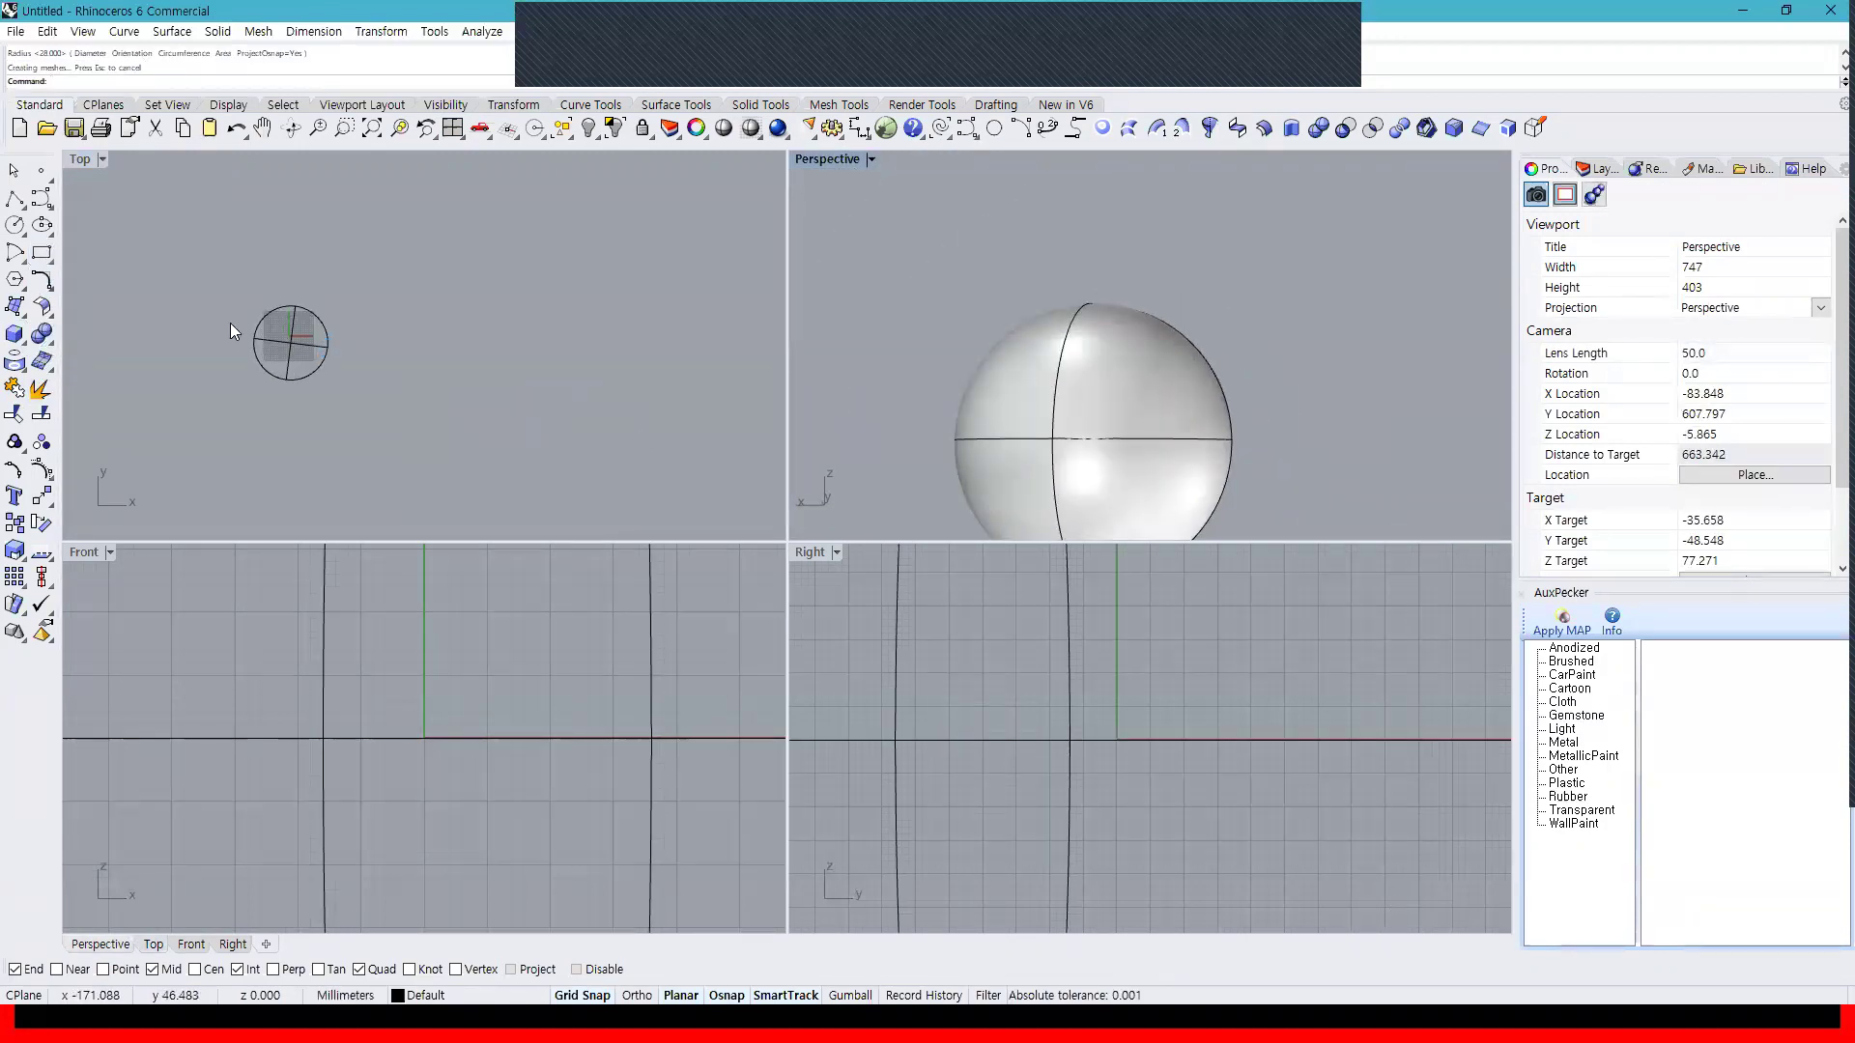
{"action": "right_click_drag", "start_coordinate": [229, 322], "coordinate": [293, 341]}
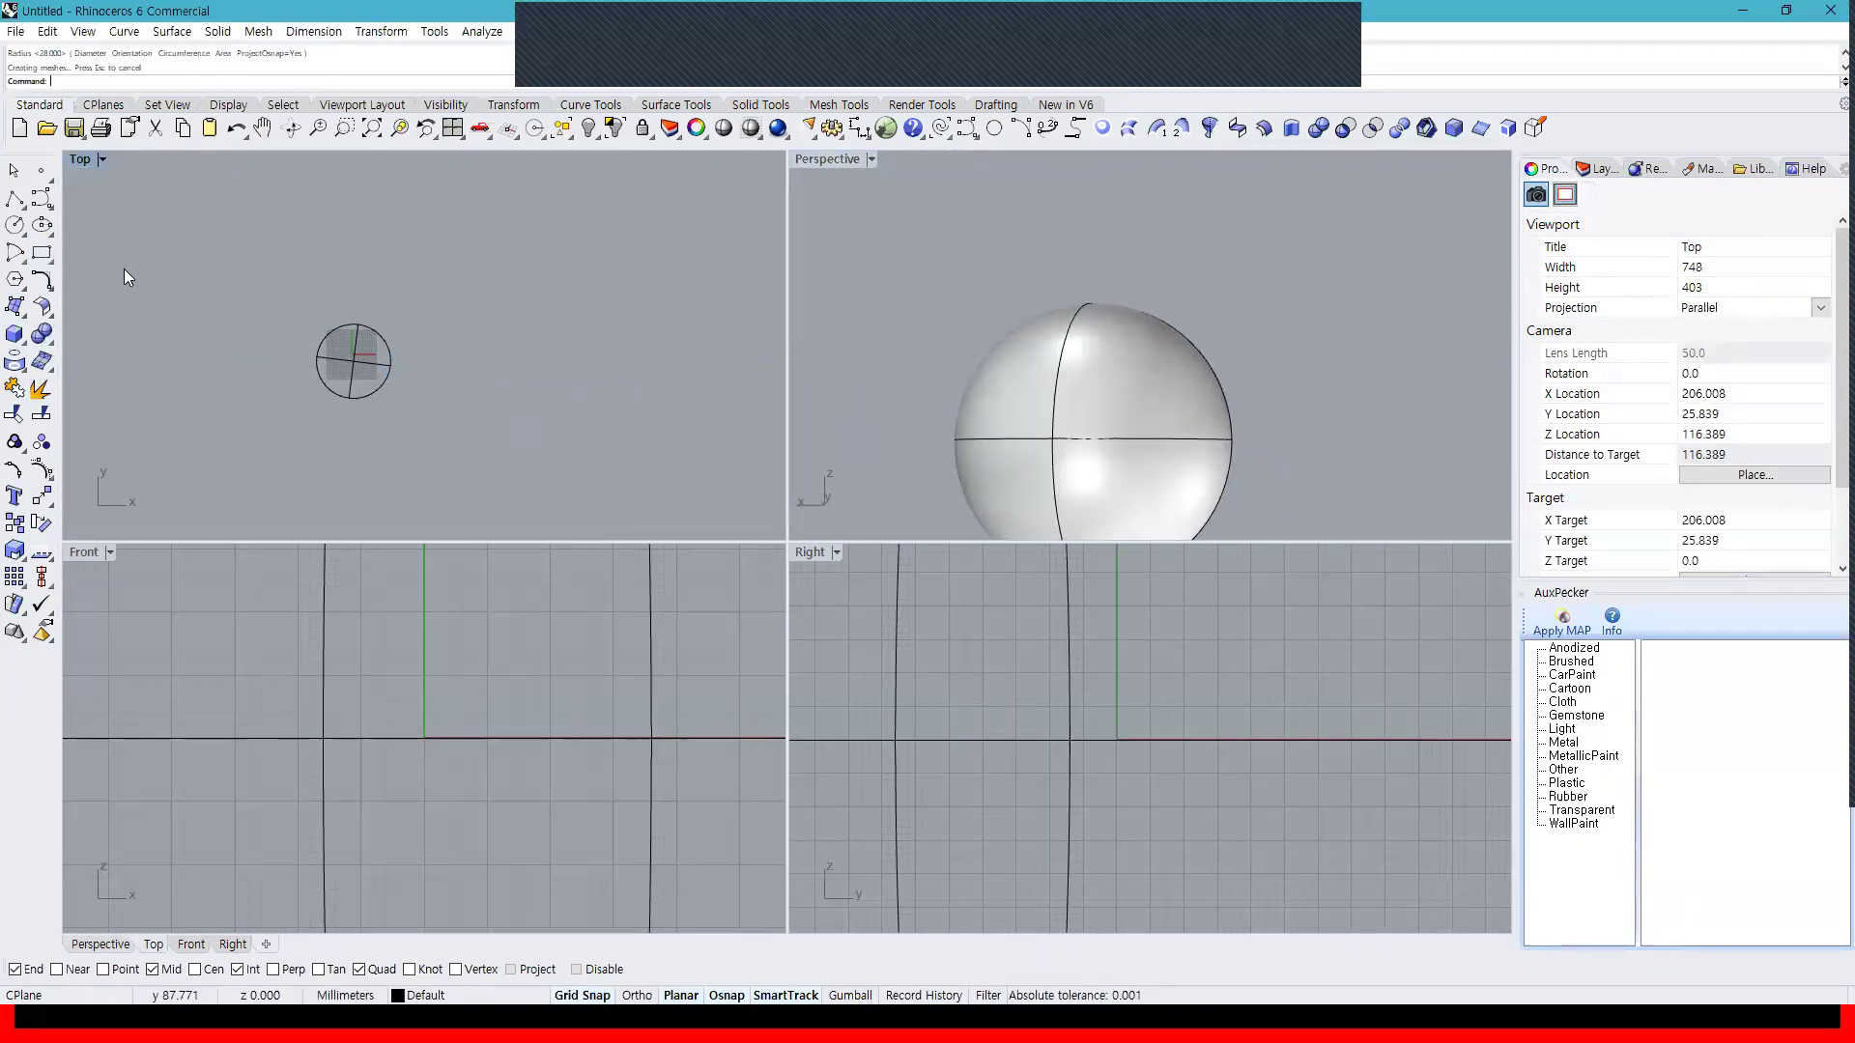
Draw a five-pointed star at the sphere's centre in the Front view, with an outer radius of about 54 mm
{"action": "left_click", "coordinate": [16, 280]}
{"action": "left_click", "coordinate": [98, 317]}
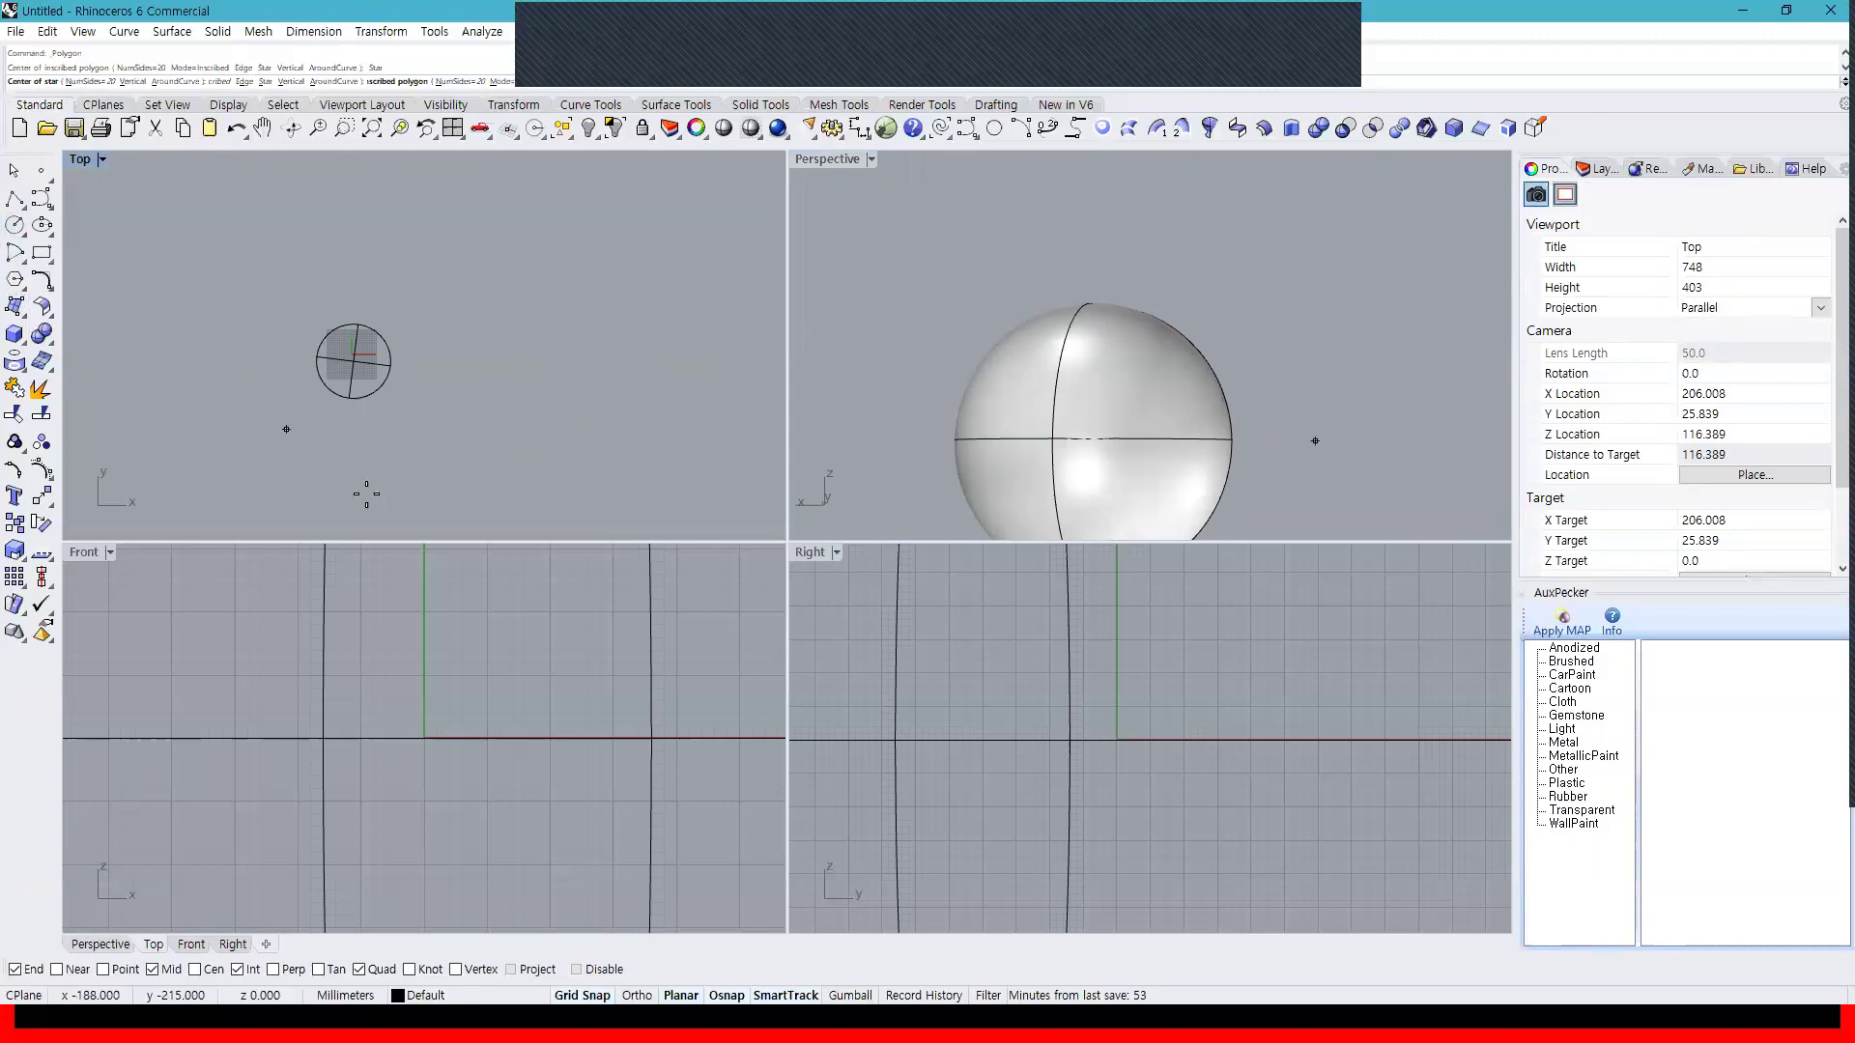
{"action": "type", "text": "5"}
{"action": "key", "text": "Return"}
{"action": "left_click", "coordinate": [328, 737]}
{"action": "scroll", "coordinate": [650, 683], "scroll_direction": "up", "scroll_amount": 3}
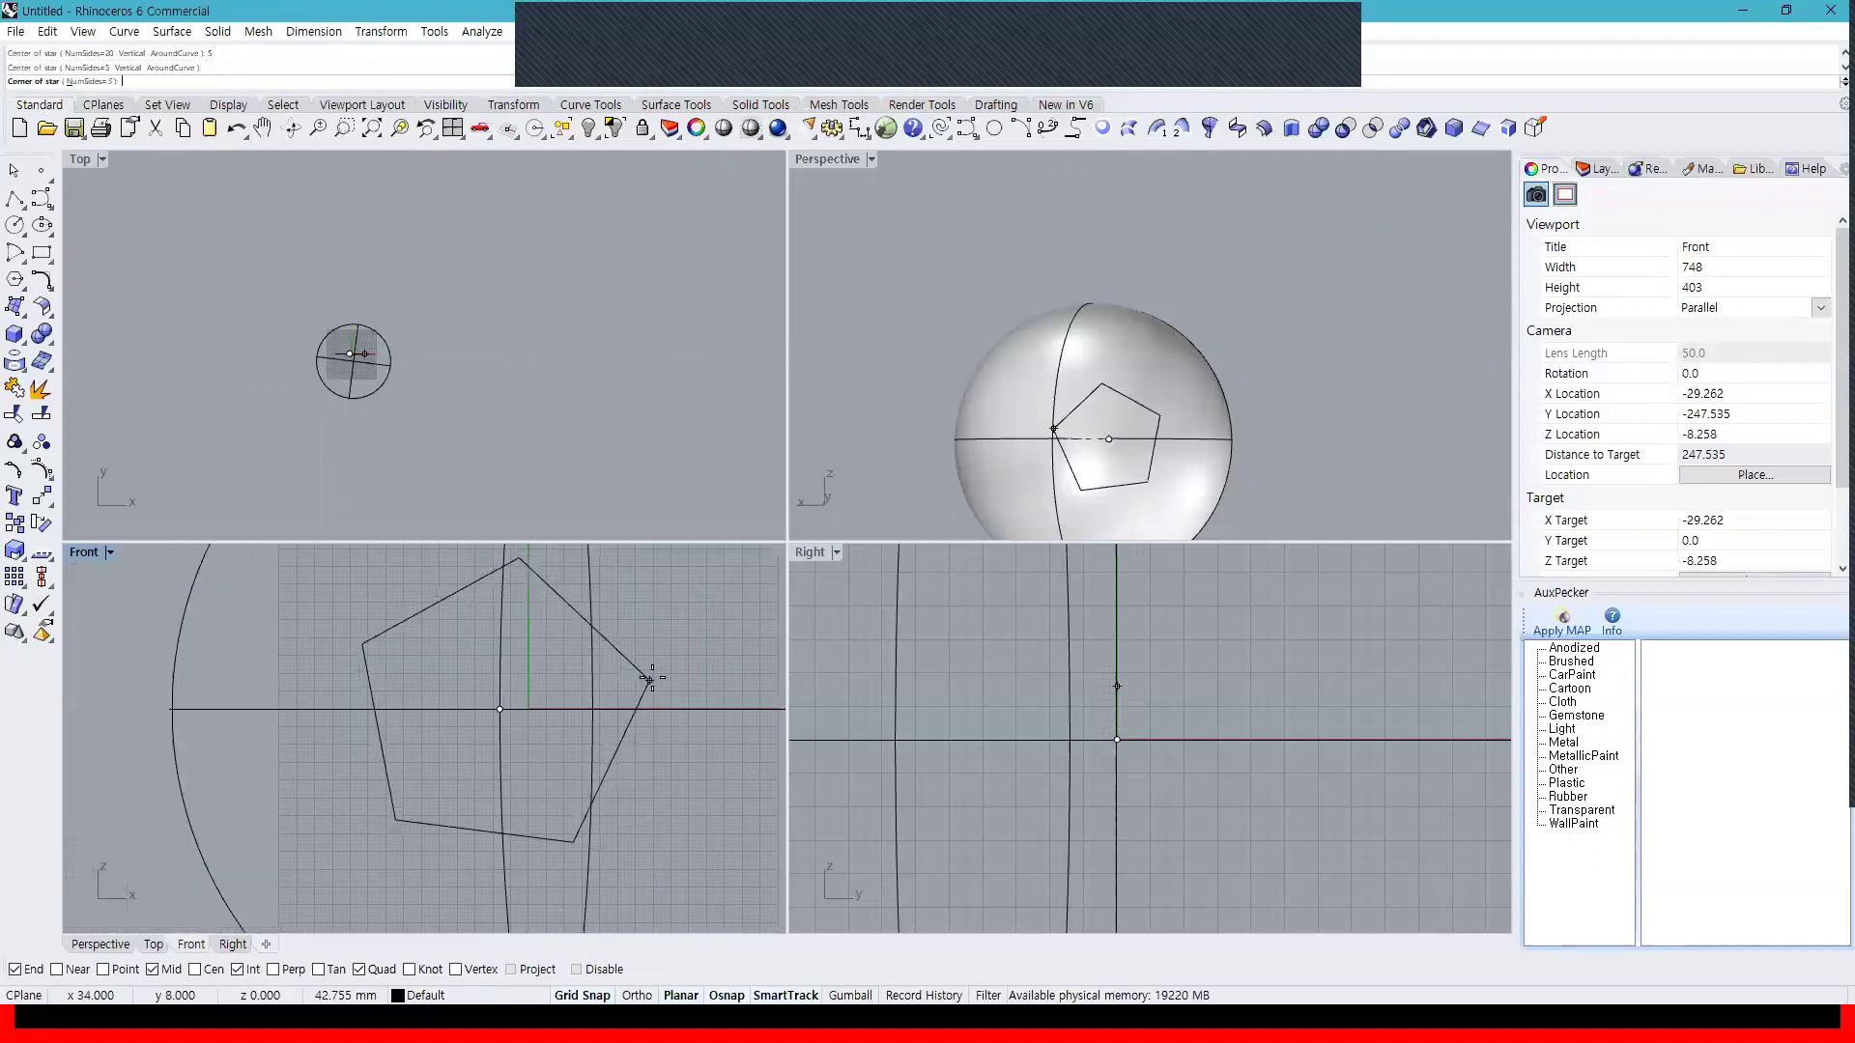
{"action": "left_click", "coordinate": [681, 649]}
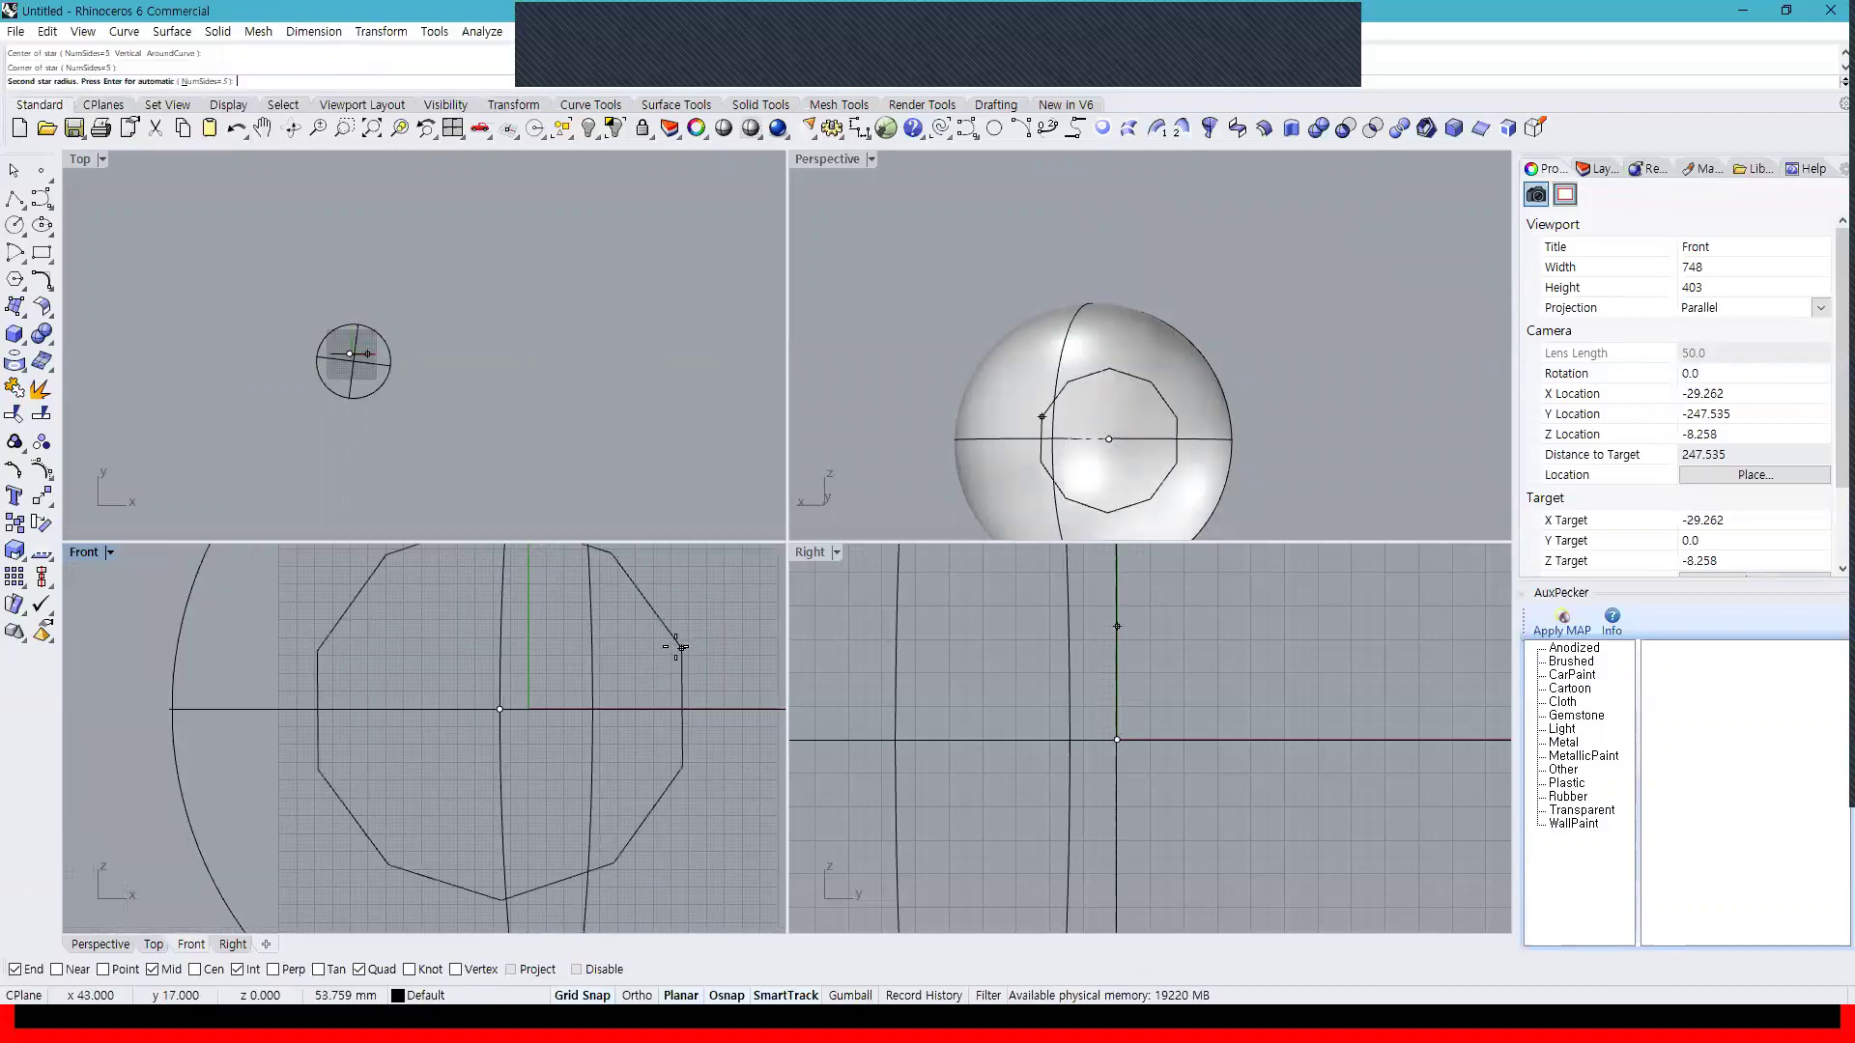
{"action": "left_click", "coordinate": [567, 667]}
Set the Perspective view to Ghosted display so the star inside the sphere can be seen
{"action": "right_click_drag", "start_coordinate": [959, 473], "coordinate": [1194, 480]}
{"action": "left_click", "coordinate": [829, 160]}
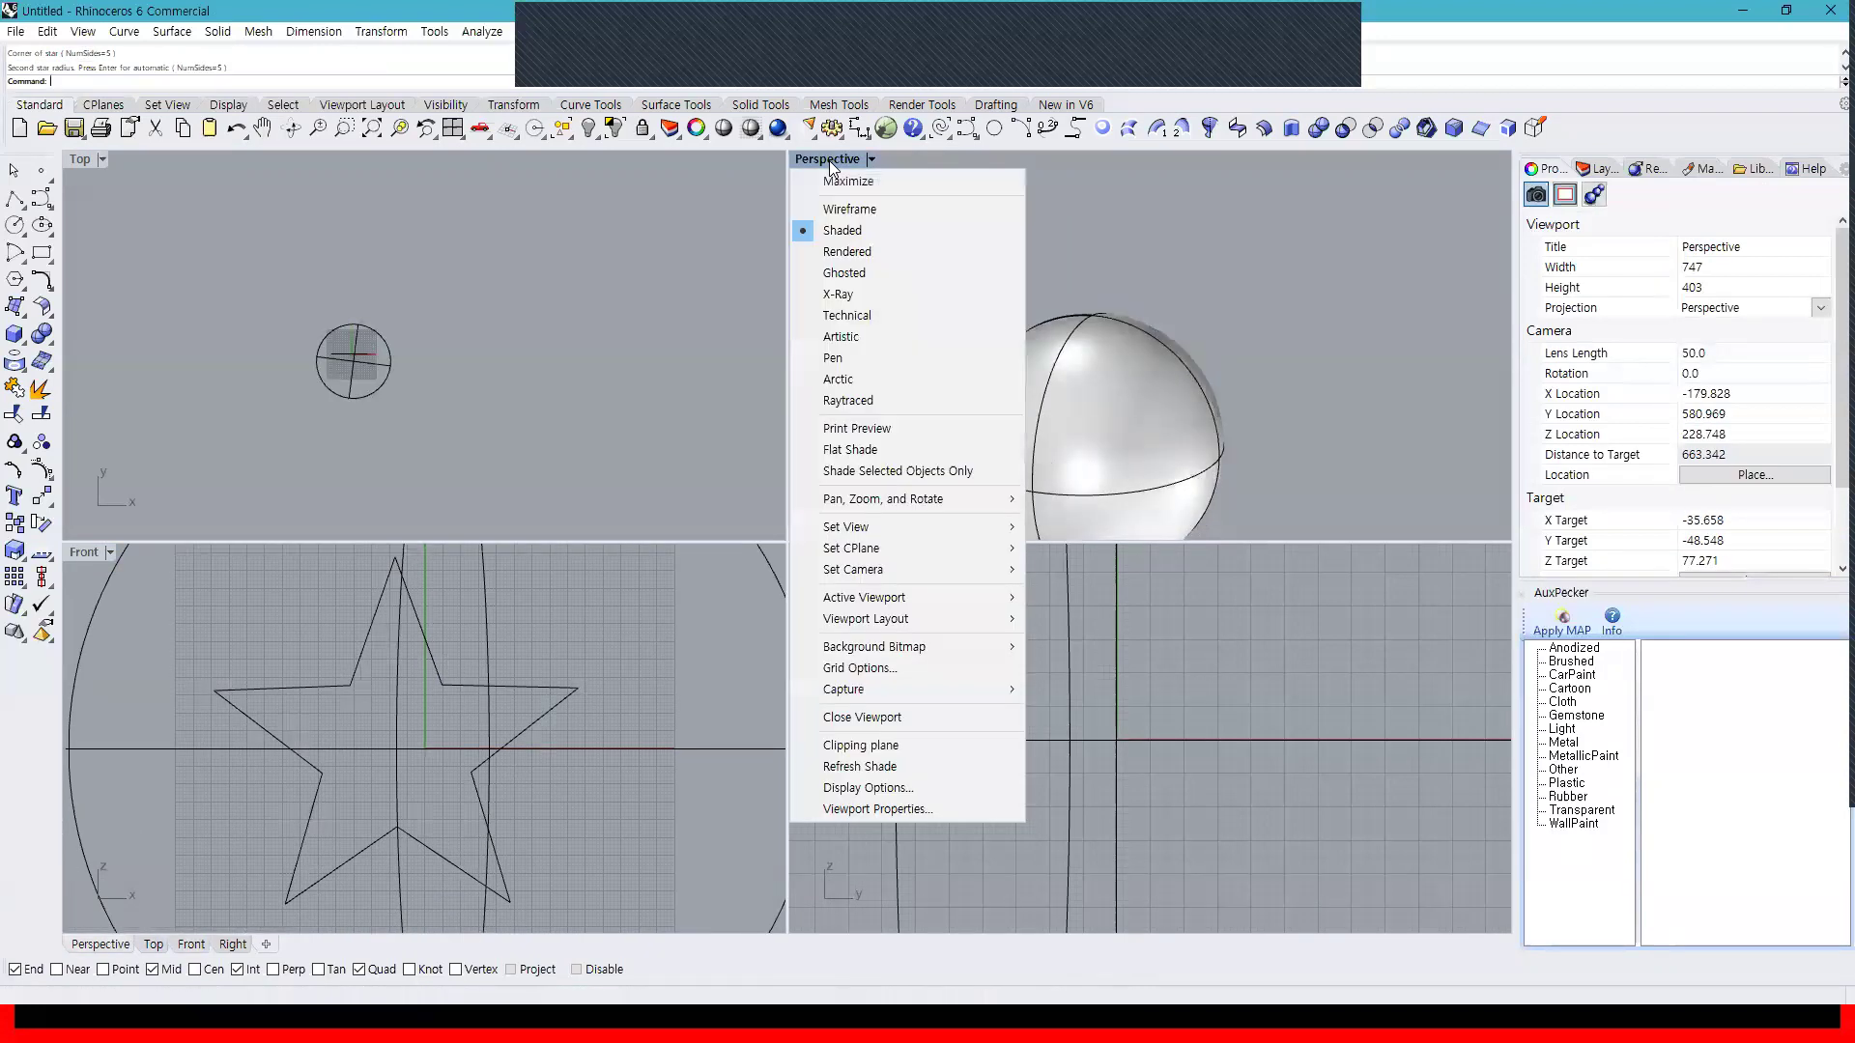
{"action": "left_click", "coordinate": [839, 274]}
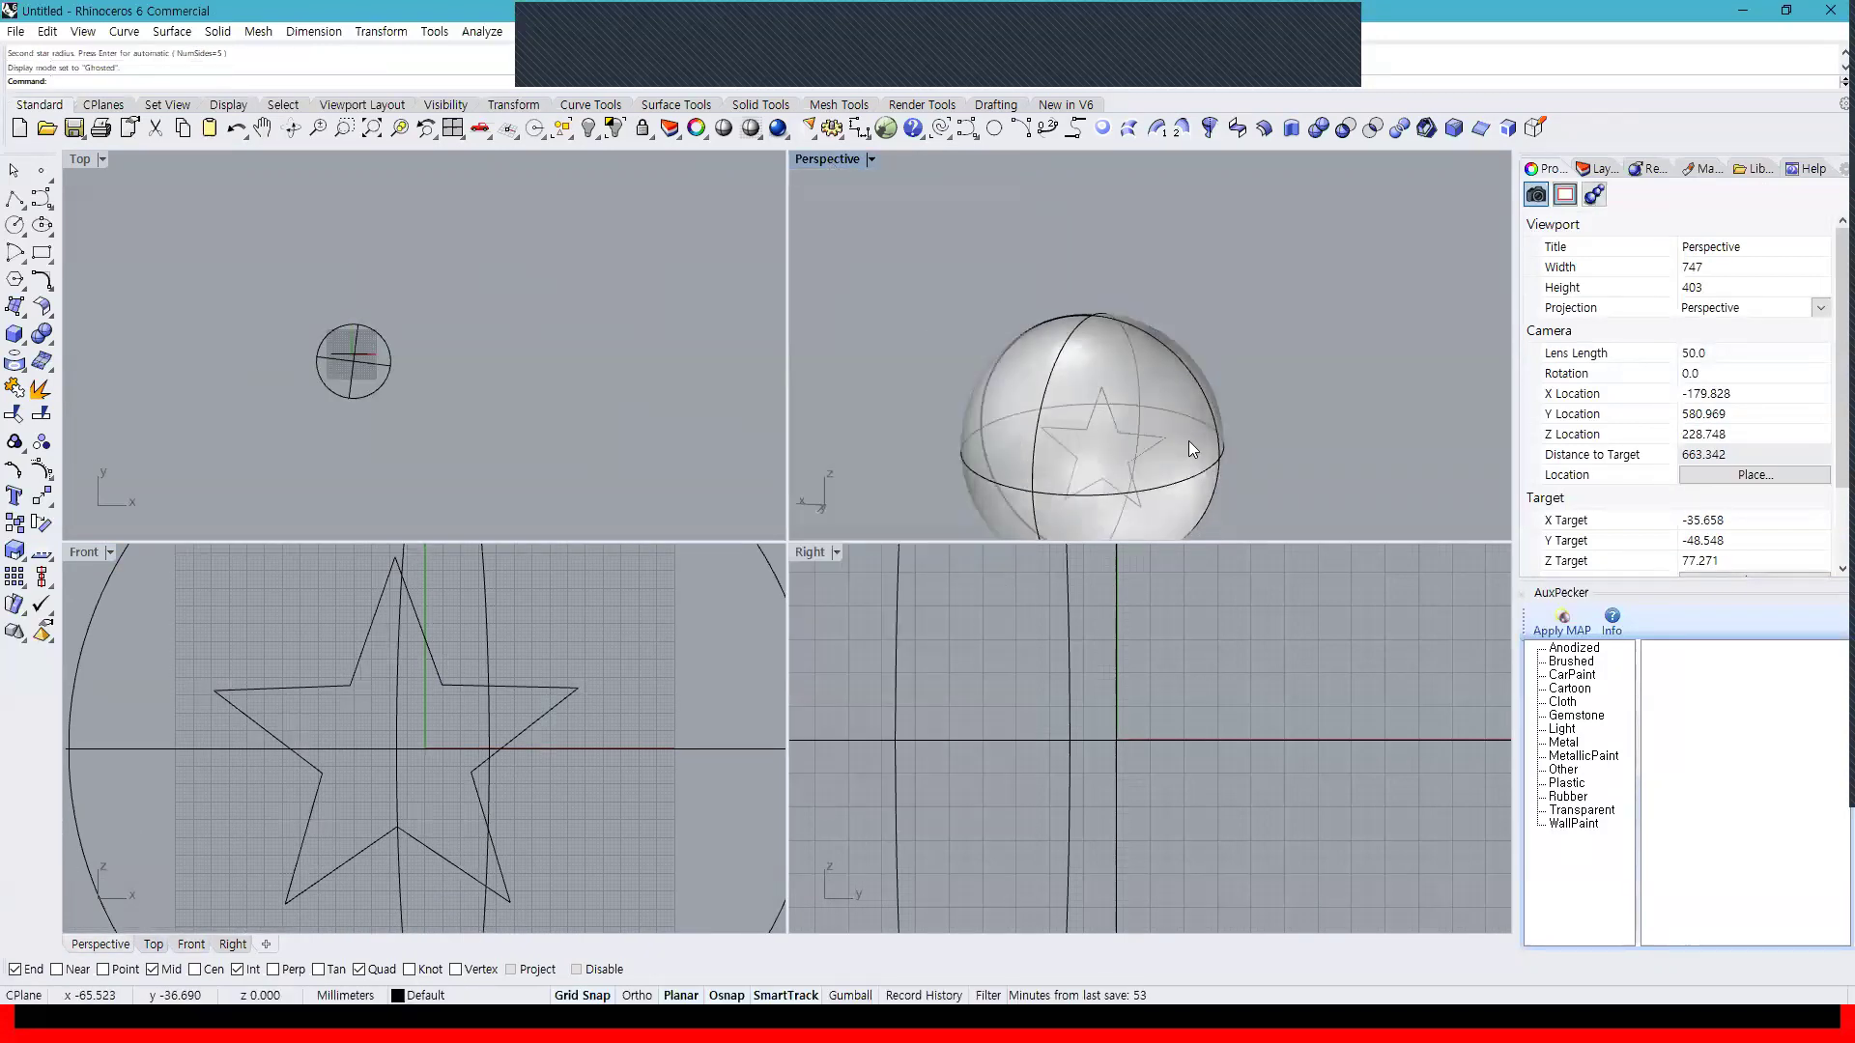
Project the star curve onto the sphere's surface along the Front view direction
{"action": "left_click", "coordinate": [1188, 441]}
{"action": "right_click_drag", "start_coordinate": [445, 689], "coordinate": [478, 649]}
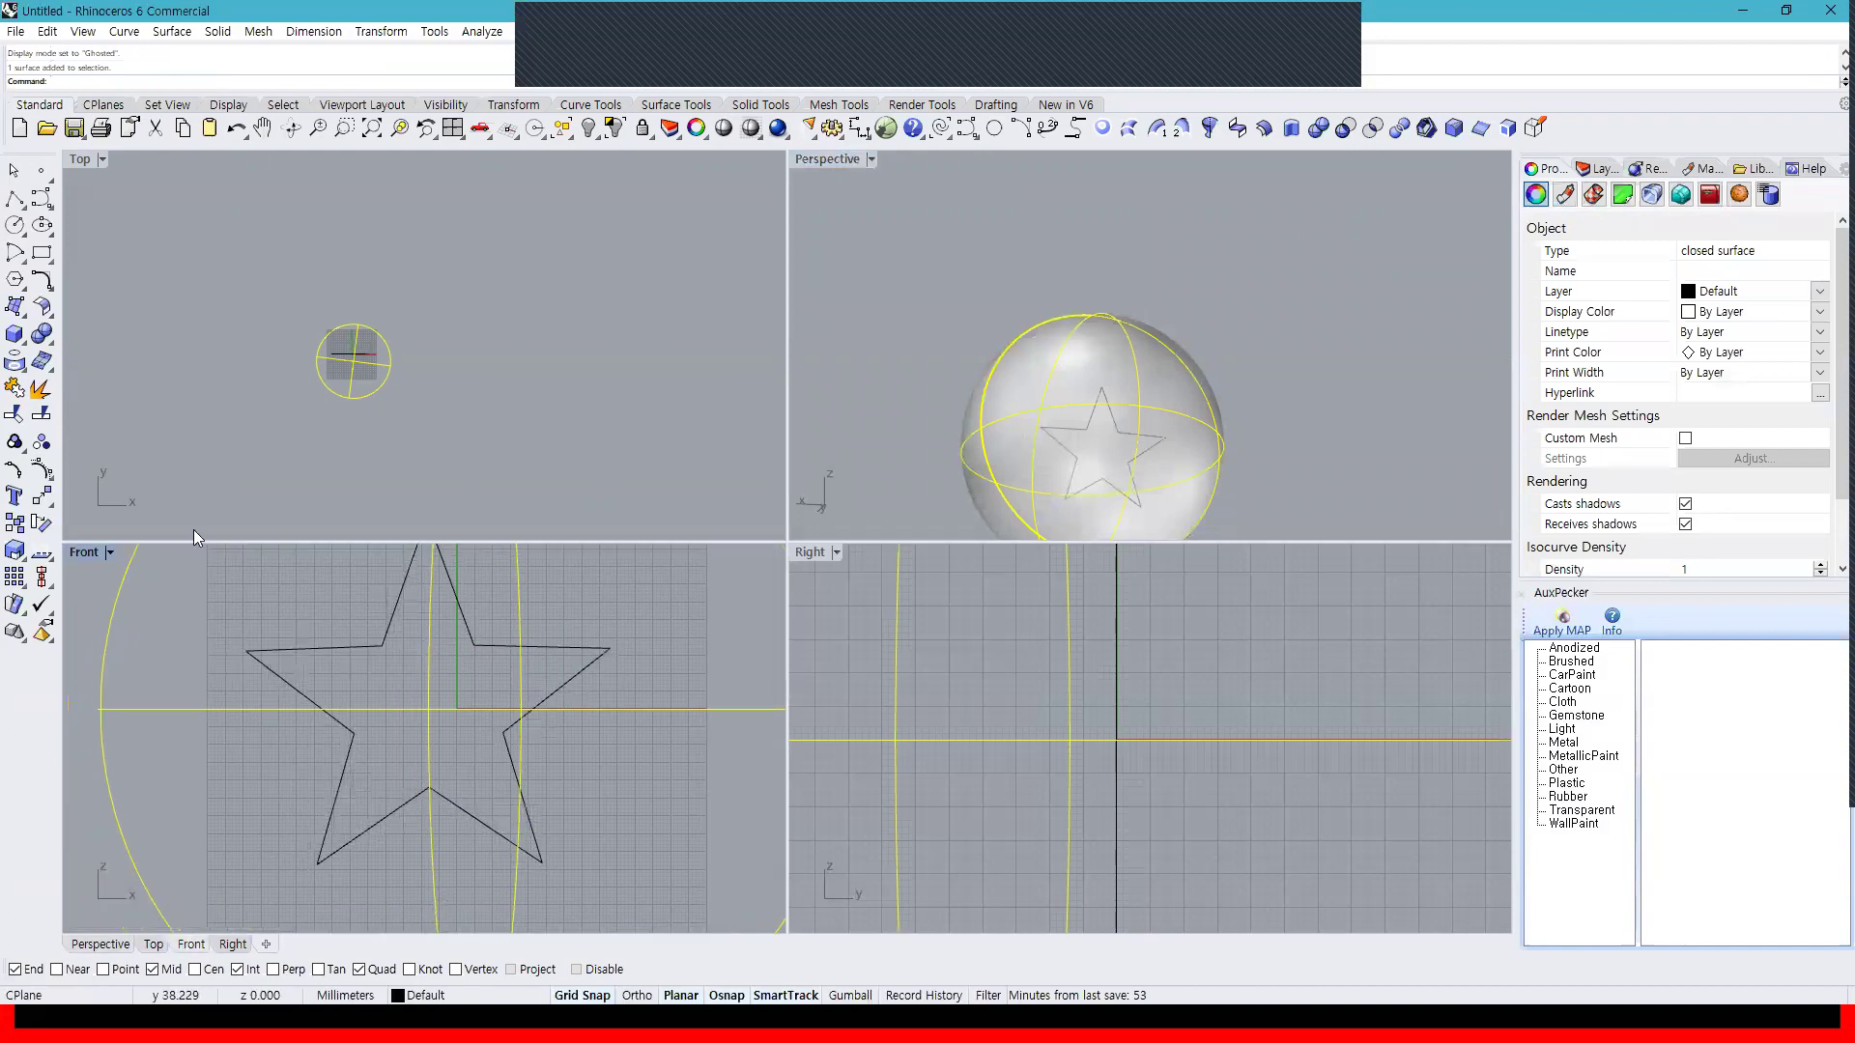
{"action": "left_click", "coordinate": [13, 363]}
{"action": "left_click", "coordinate": [392, 626]}
{"action": "key", "text": "Return"}
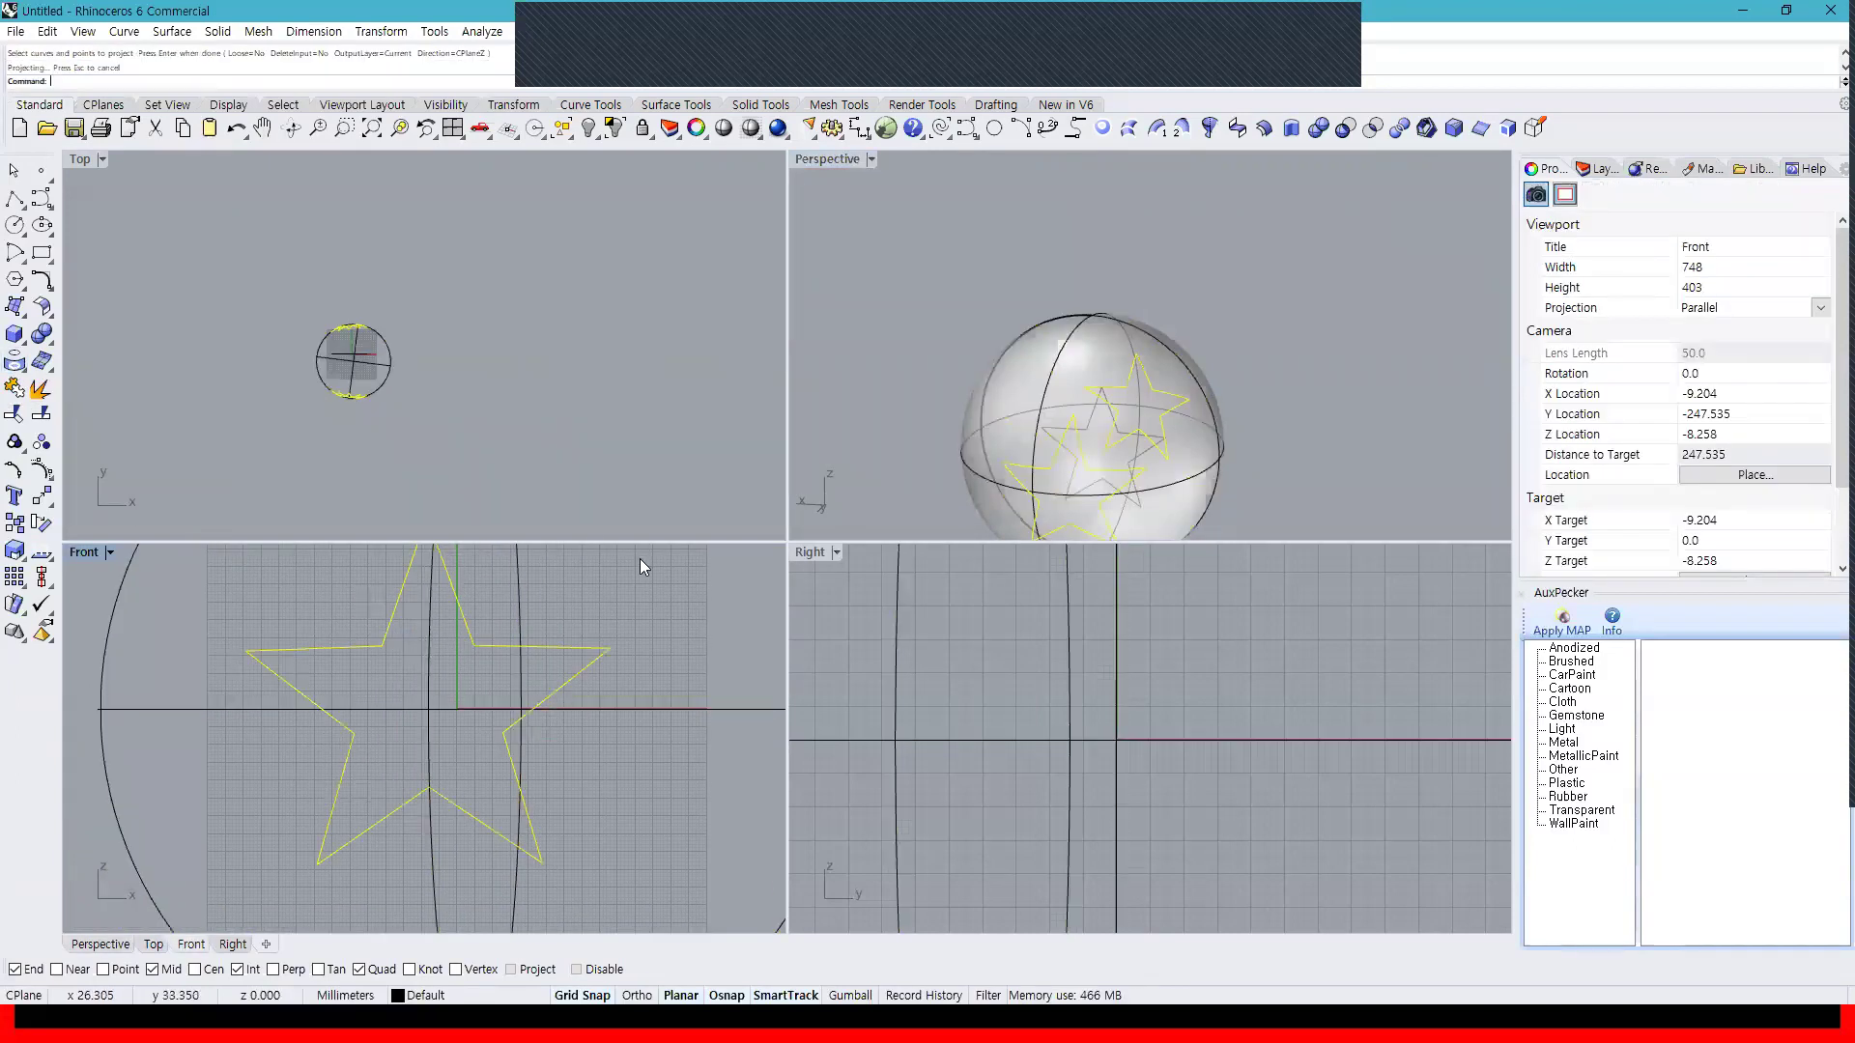
{"action": "mouse_move", "coordinate": [960, 398]}
{"action": "right_mouse_down"}
{"action": "mouse_move", "coordinate": [1058, 425]}
{"action": "mouse_move", "coordinate": [991, 280]}
{"action": "right_mouse_up"}
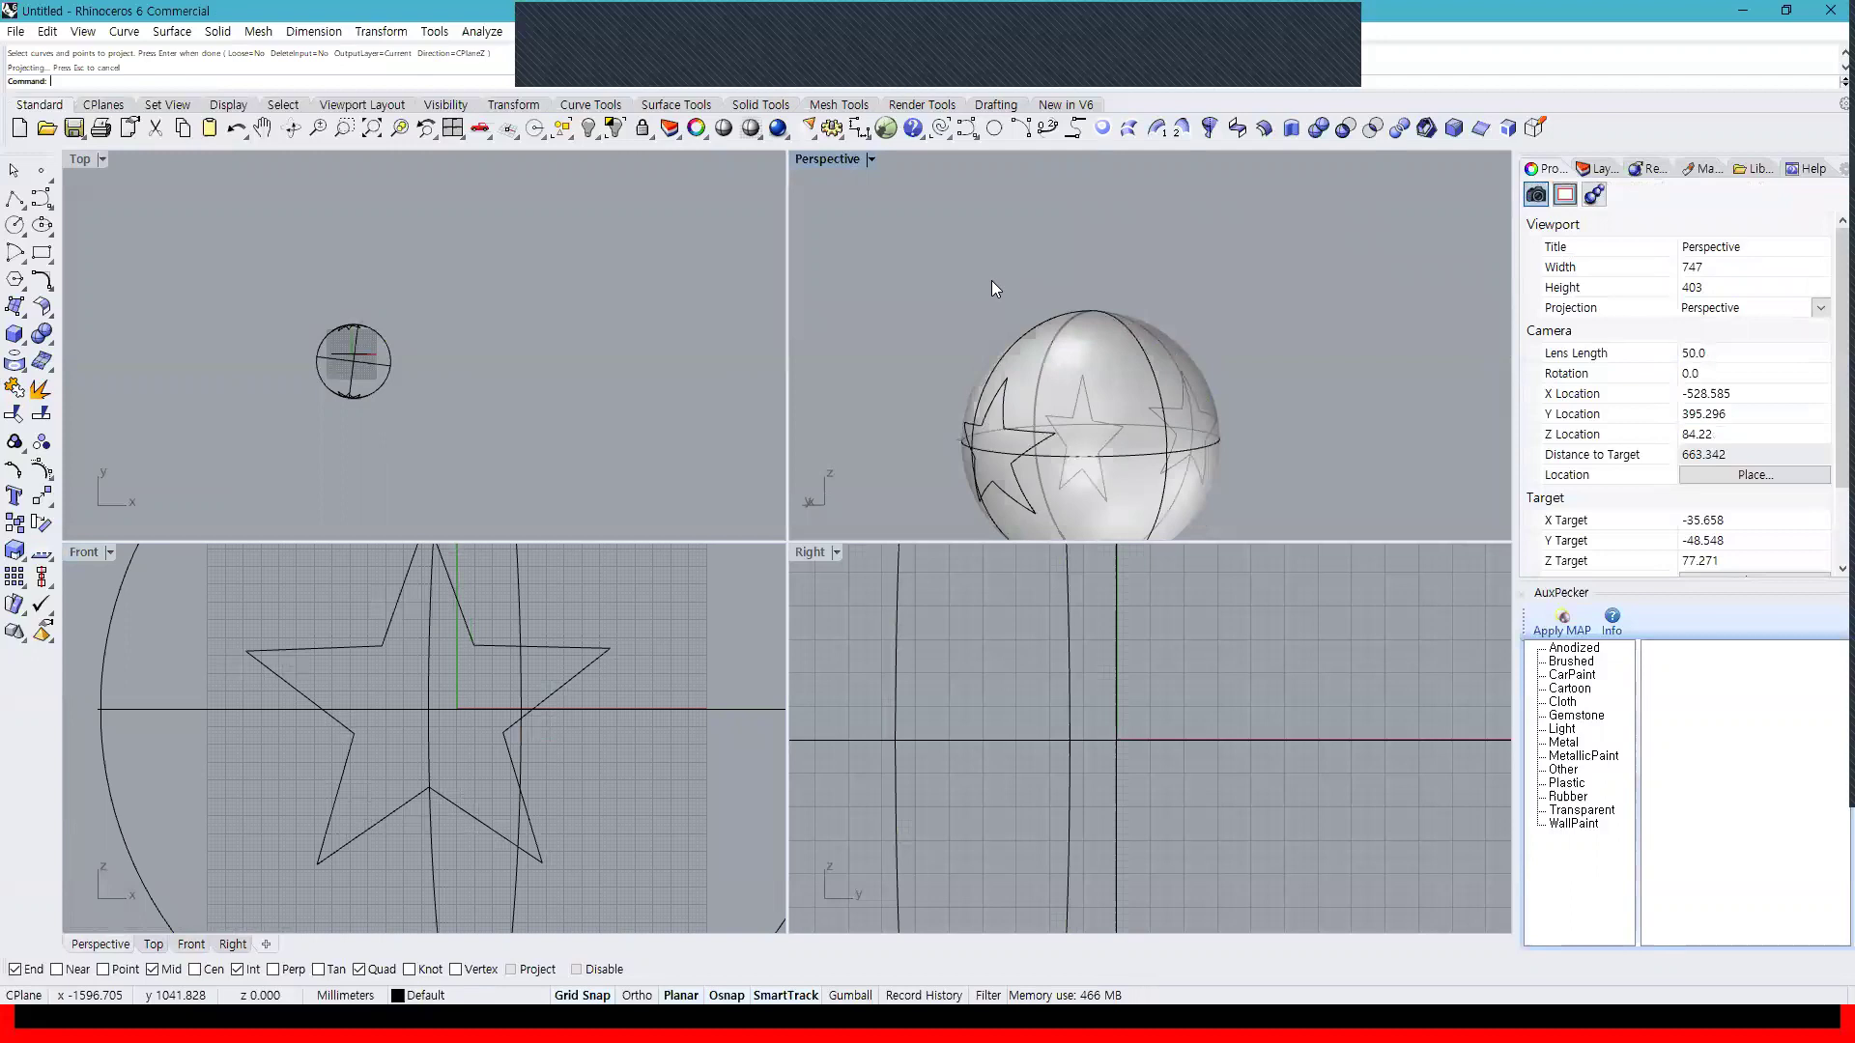
Set the Perspective view back to Shaded display and maximize it
{"action": "left_click", "coordinate": [750, 128]}
{"action": "double_click", "coordinate": [815, 158]}
{"action": "scroll", "coordinate": [990, 491], "scroll_direction": "up", "scroll_amount": 3}
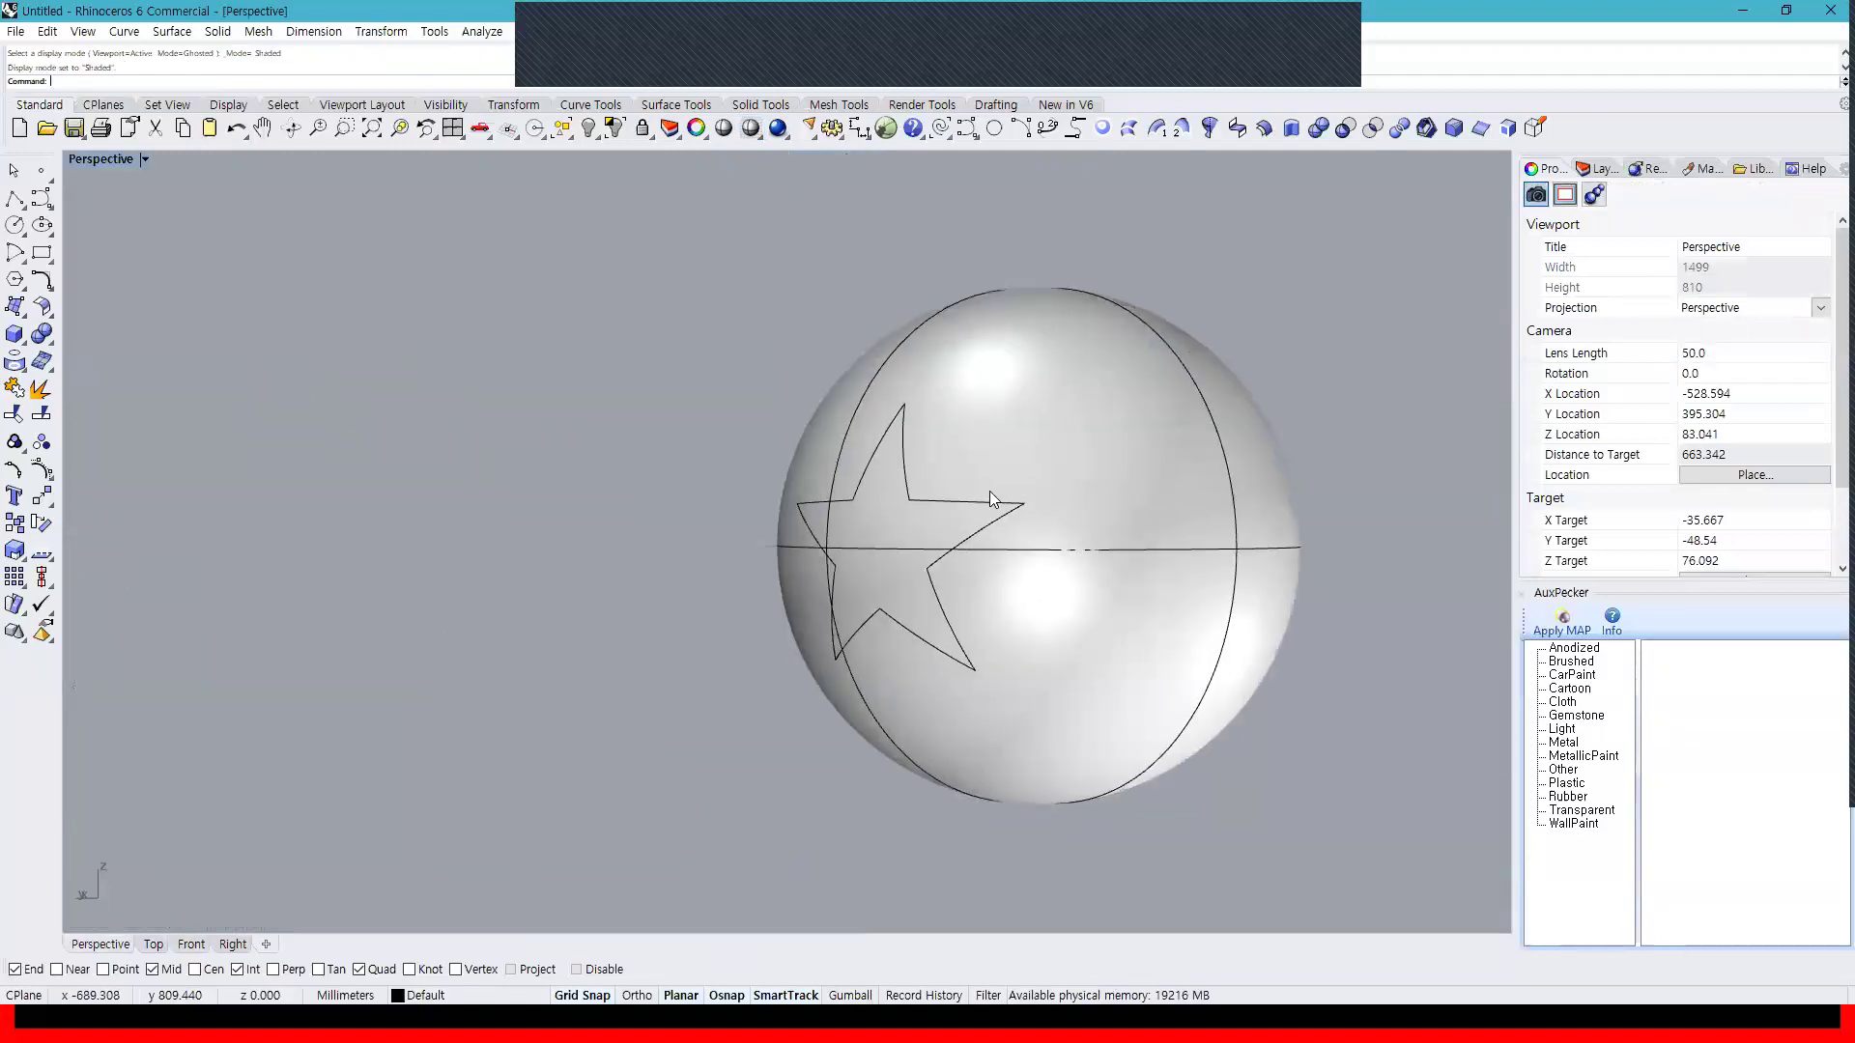
Trim the area inside the projected star out of the sphere, and undo the trim
{"action": "left_click", "coordinate": [951, 496]}
{"action": "right_click_drag", "start_coordinate": [951, 491], "coordinate": [918, 450]}
{"action": "left_click", "coordinate": [920, 458]}
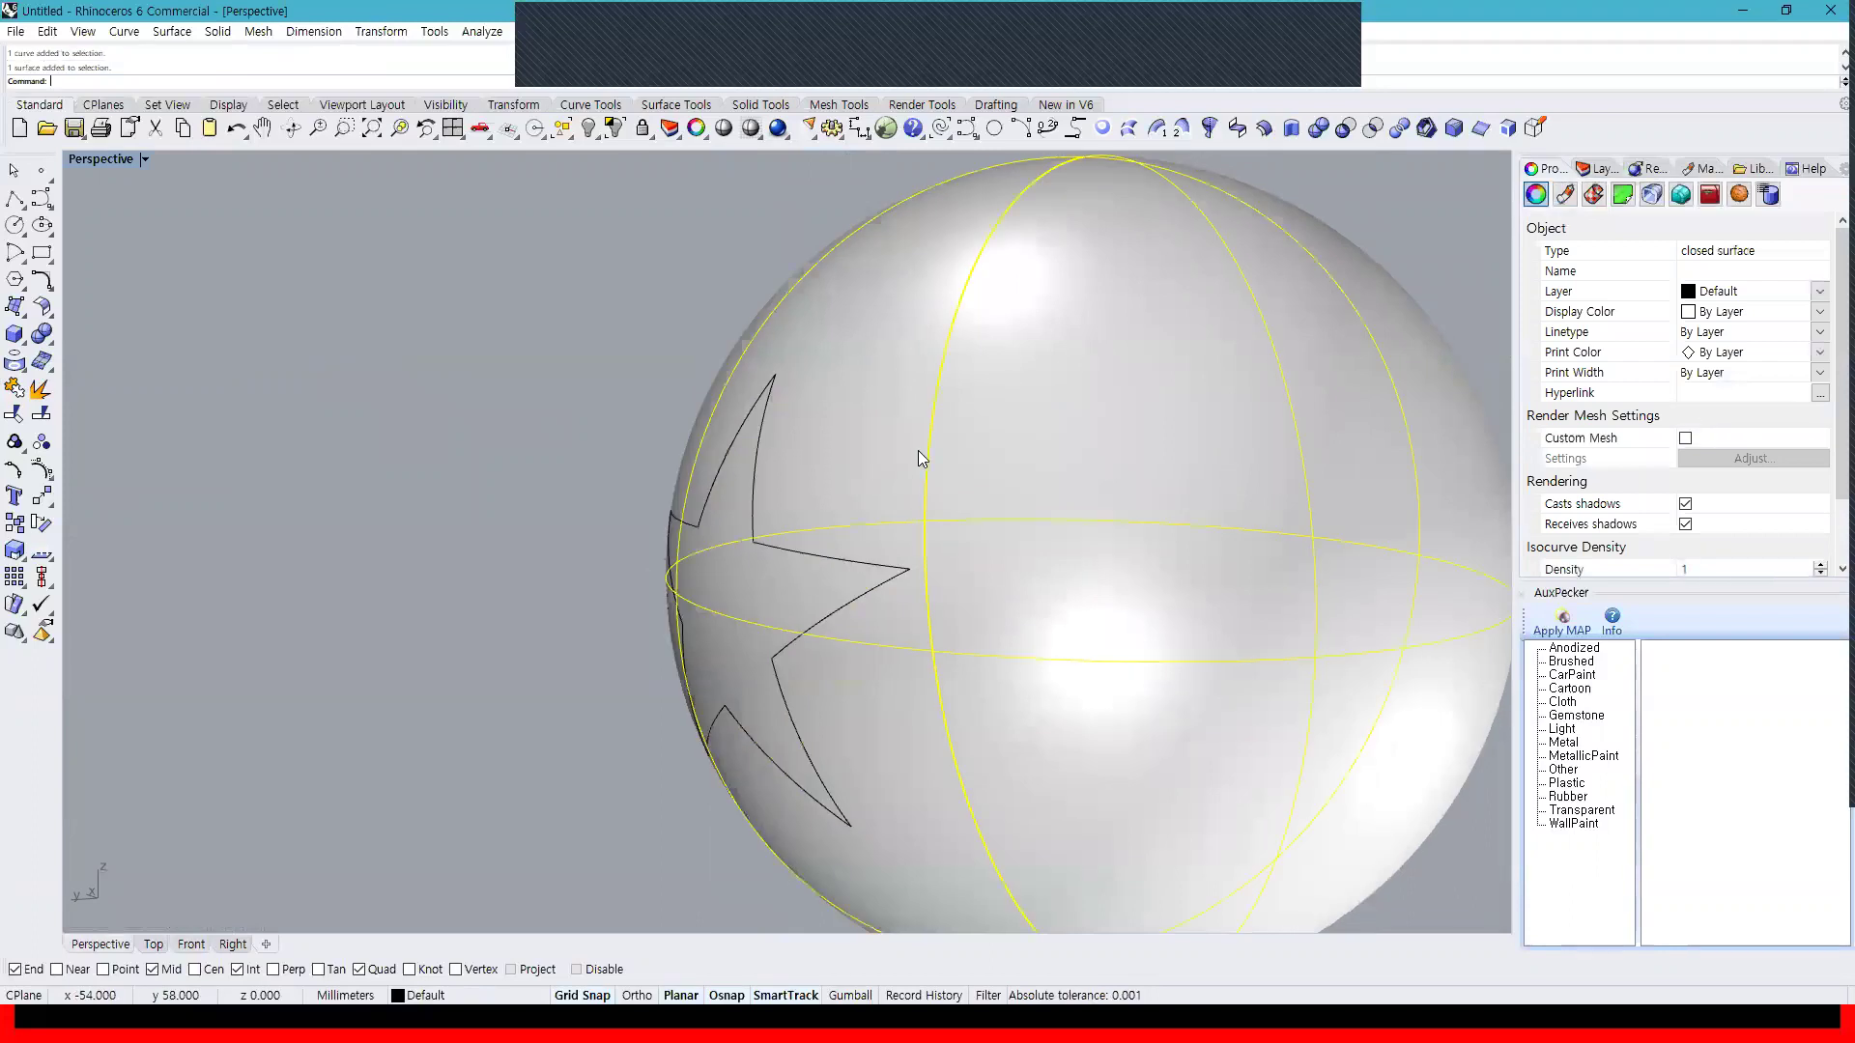
{"action": "left_click", "coordinate": [794, 551], "text": "shift"}
{"action": "type", "text": "tr"}
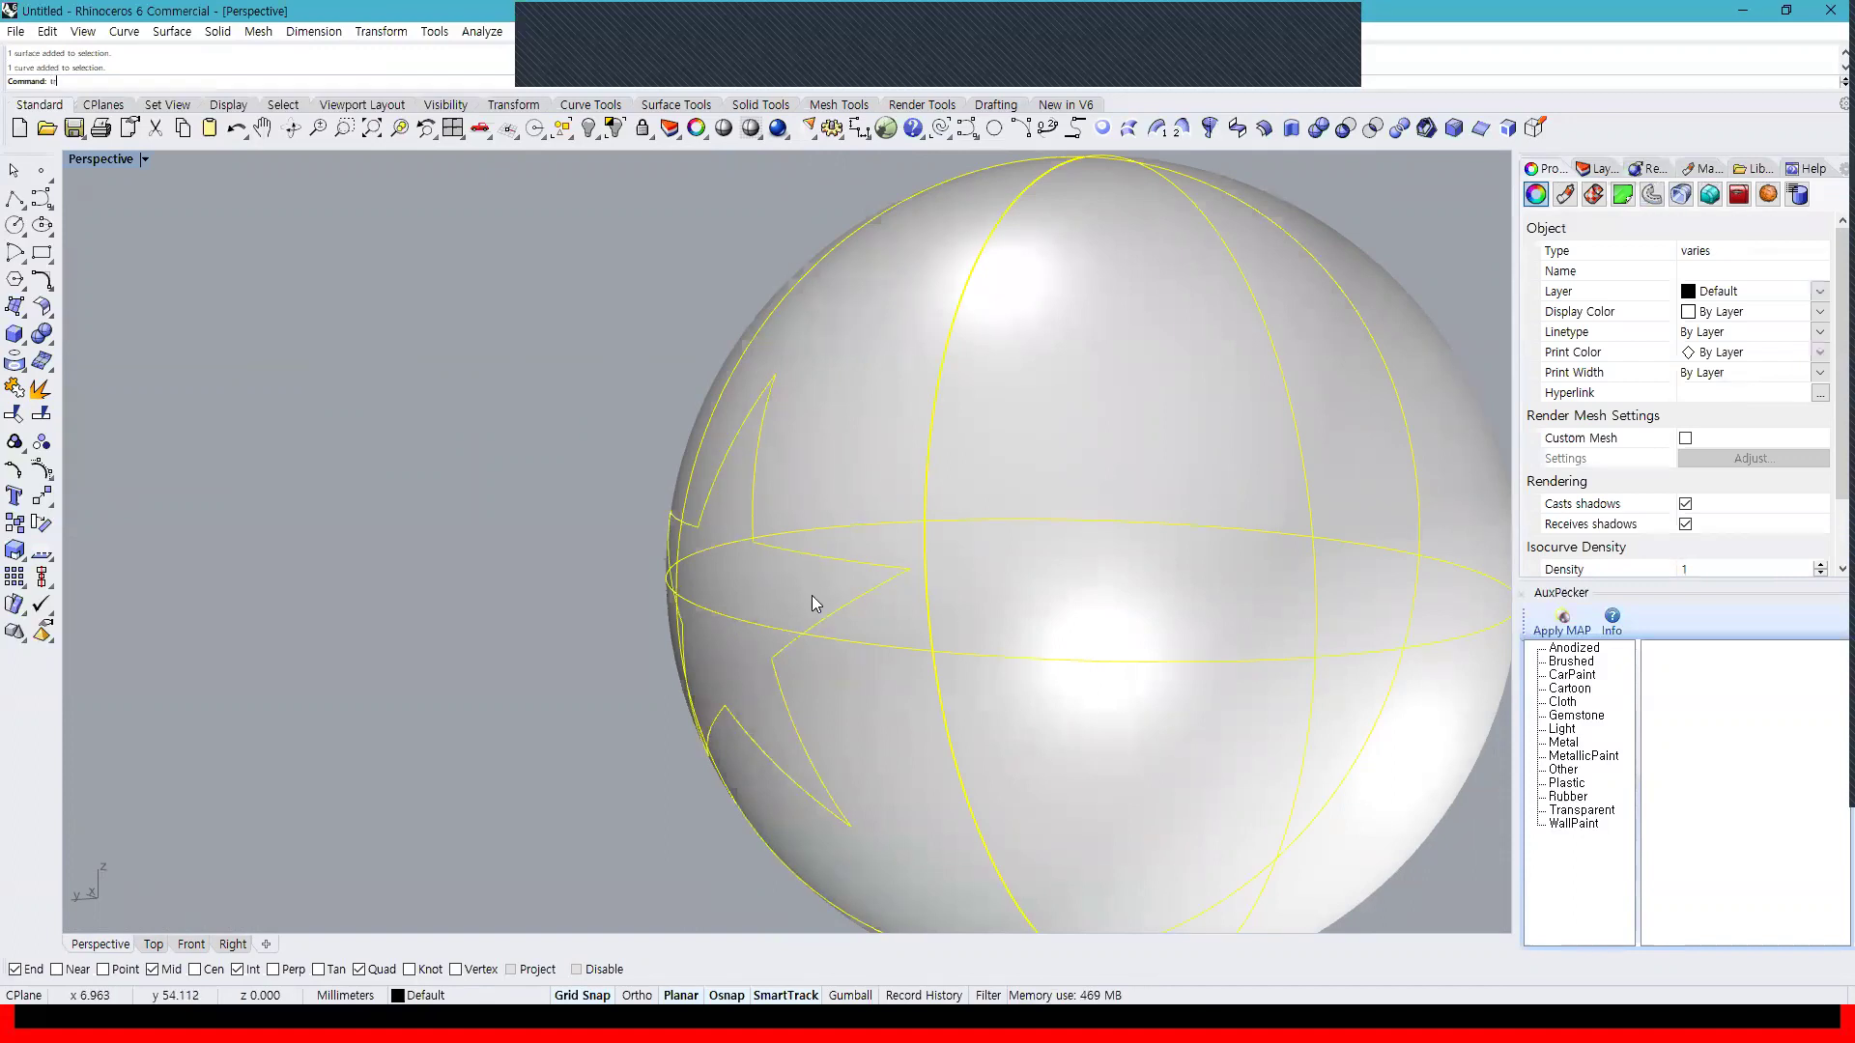
{"action": "key", "text": "Return"}
{"action": "right_click_drag", "start_coordinate": [737, 567], "coordinate": [849, 503]}
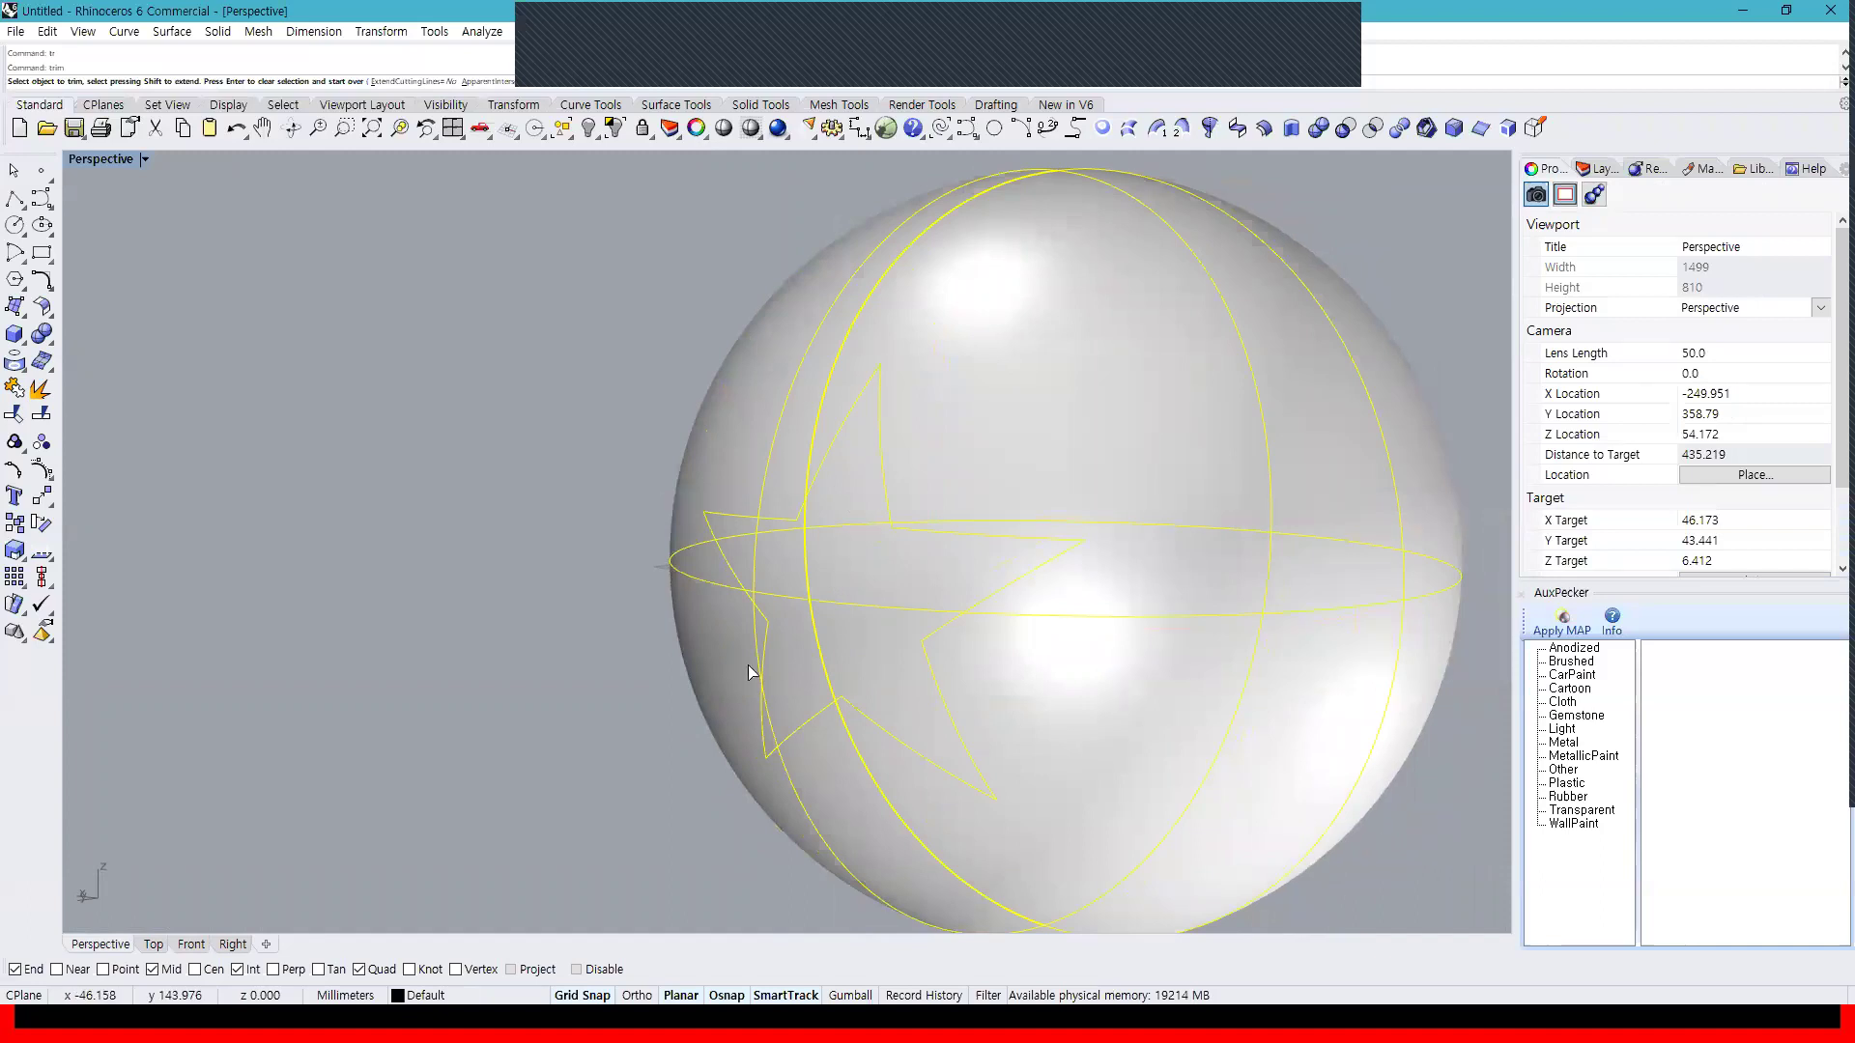
{"action": "left_click", "coordinate": [892, 578]}
{"action": "right_click_drag", "start_coordinate": [918, 597], "coordinate": [730, 551]}
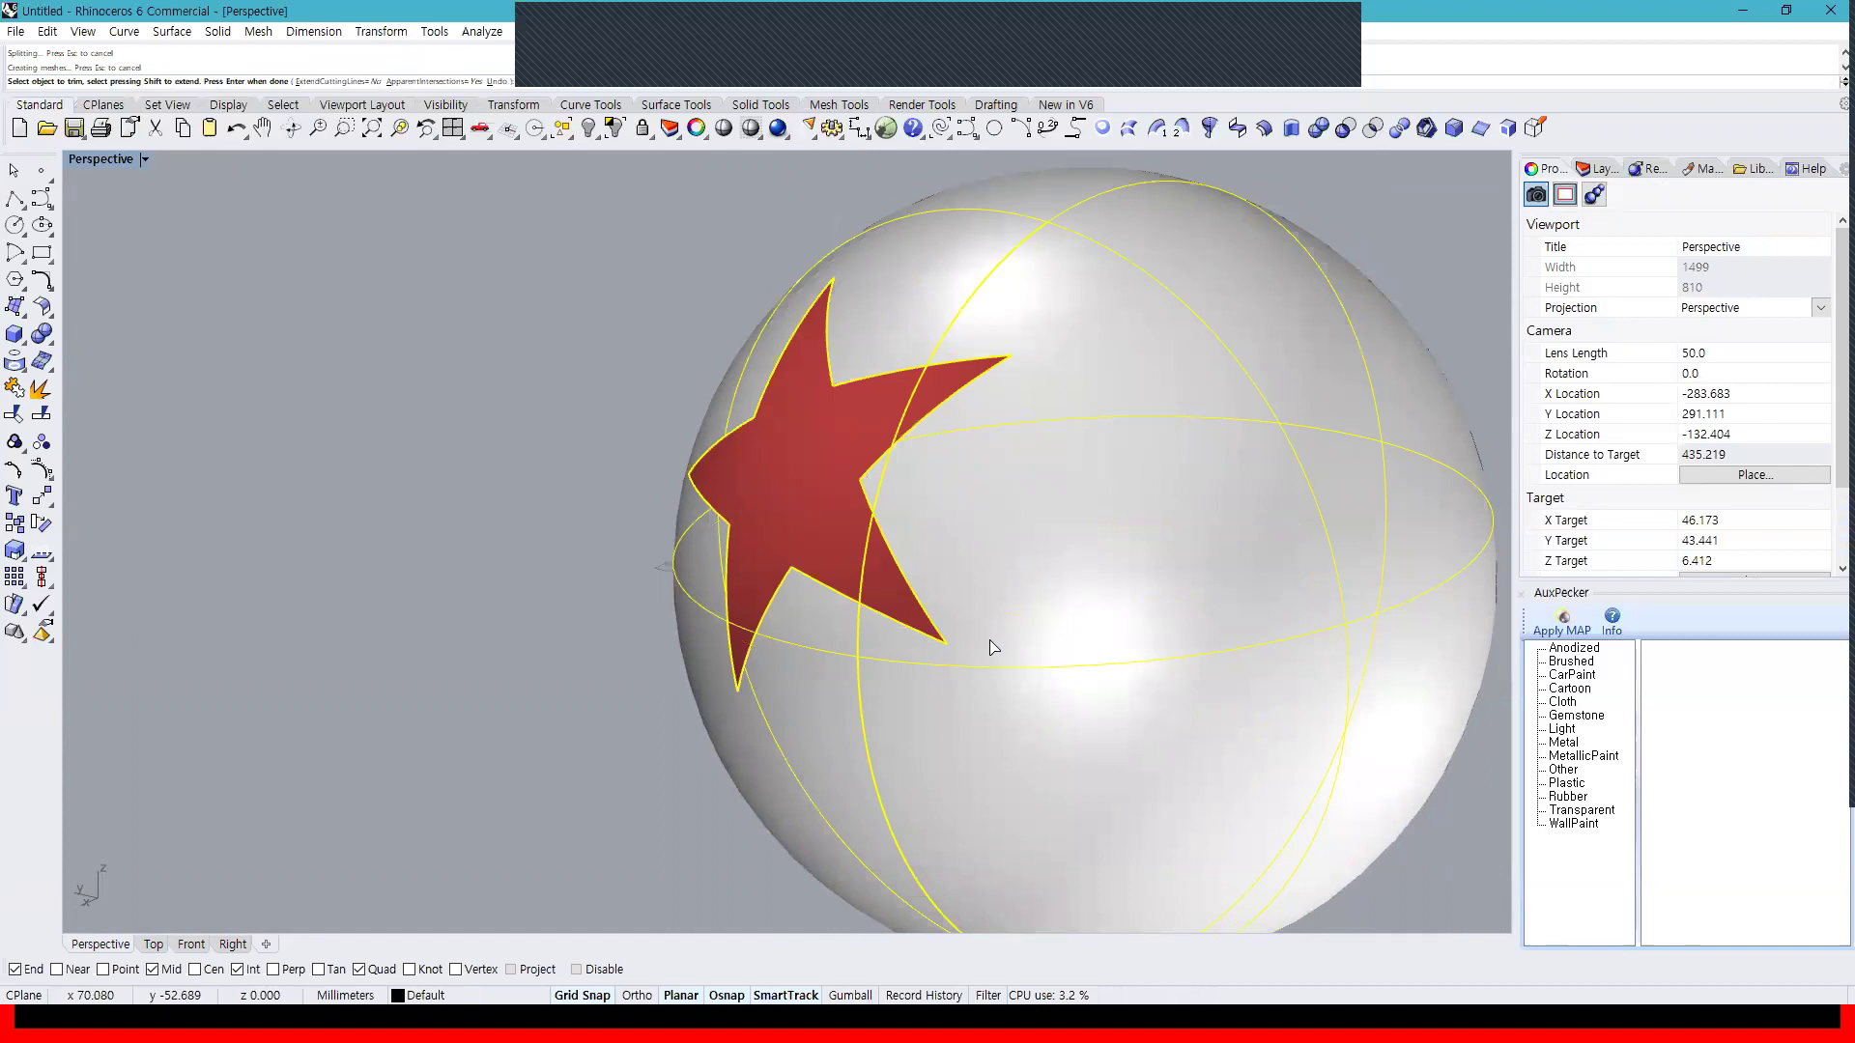
{"action": "key", "text": "ctrl+z"}
{"action": "key", "text": "Escape"}
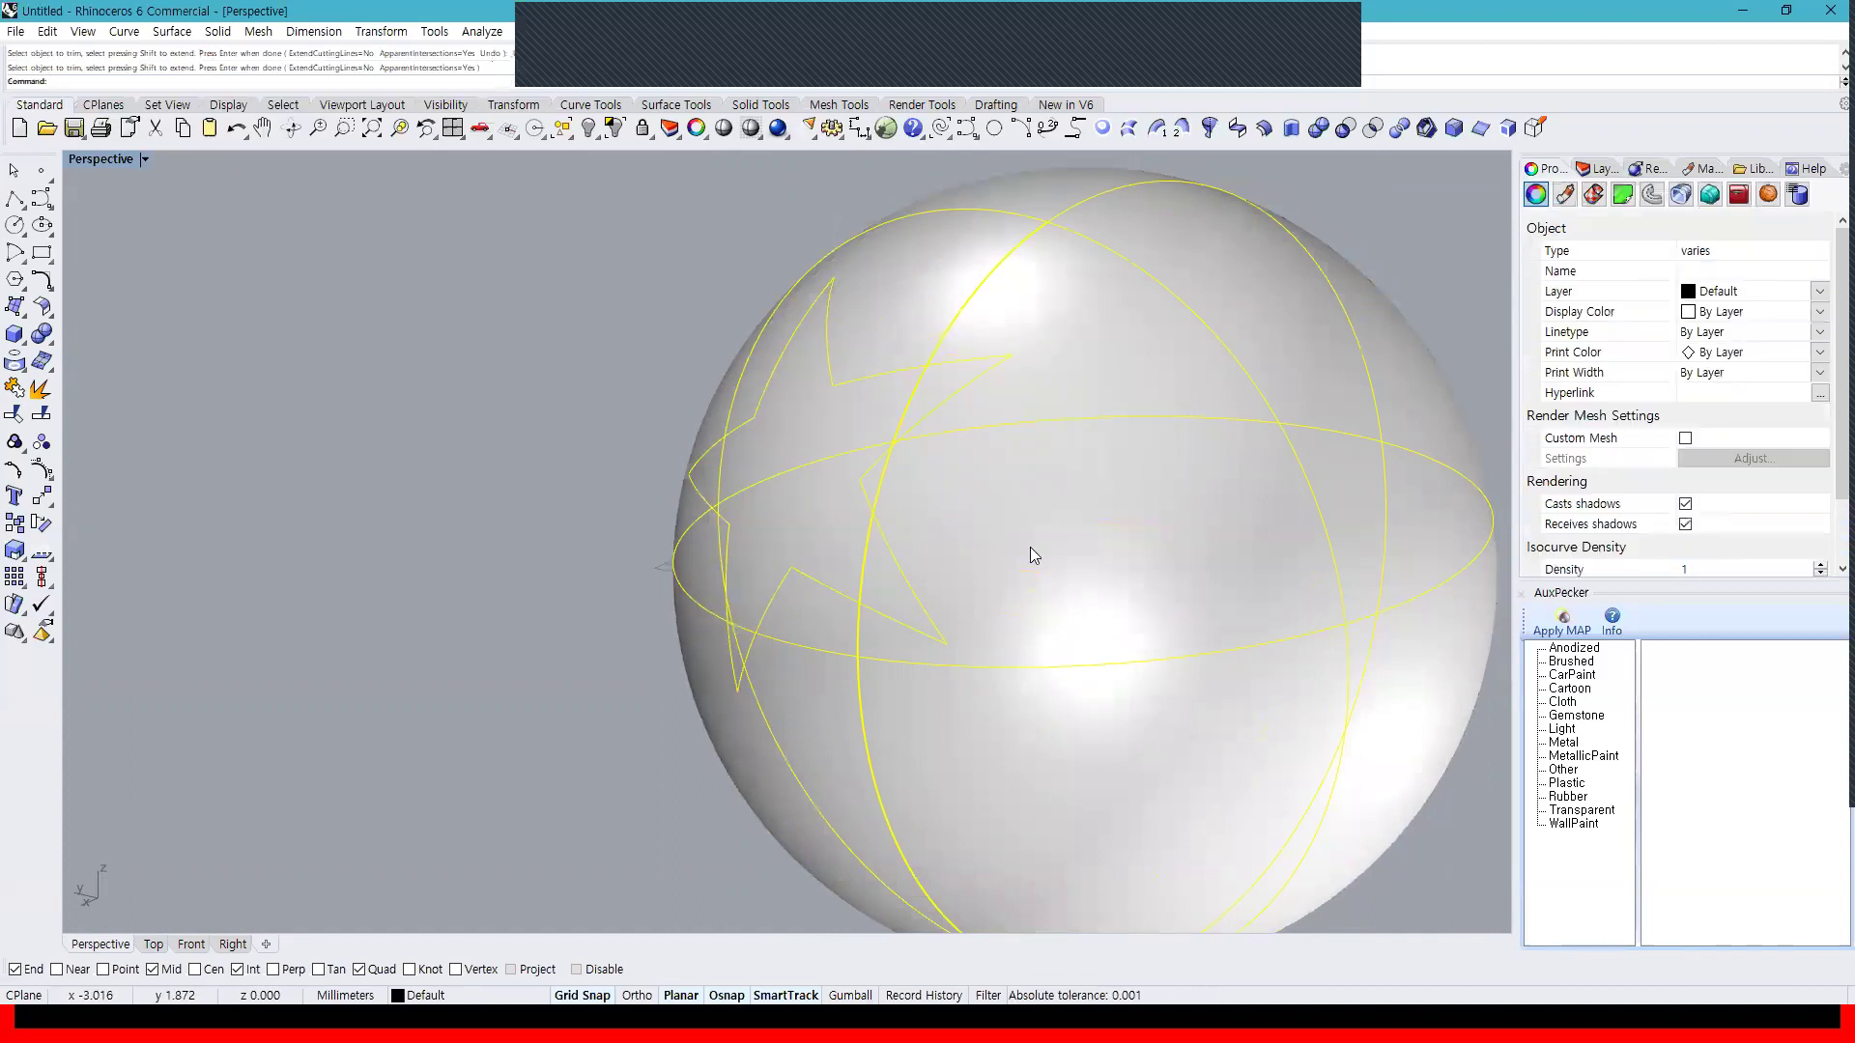
Trim away the sphere outside the projected star, and undo the trim
{"action": "type", "text": "tr"}
{"action": "key", "text": "Return"}
{"action": "left_click", "coordinate": [1069, 553]}
{"action": "right_click_drag", "start_coordinate": [1080, 551], "coordinate": [1070, 634]}
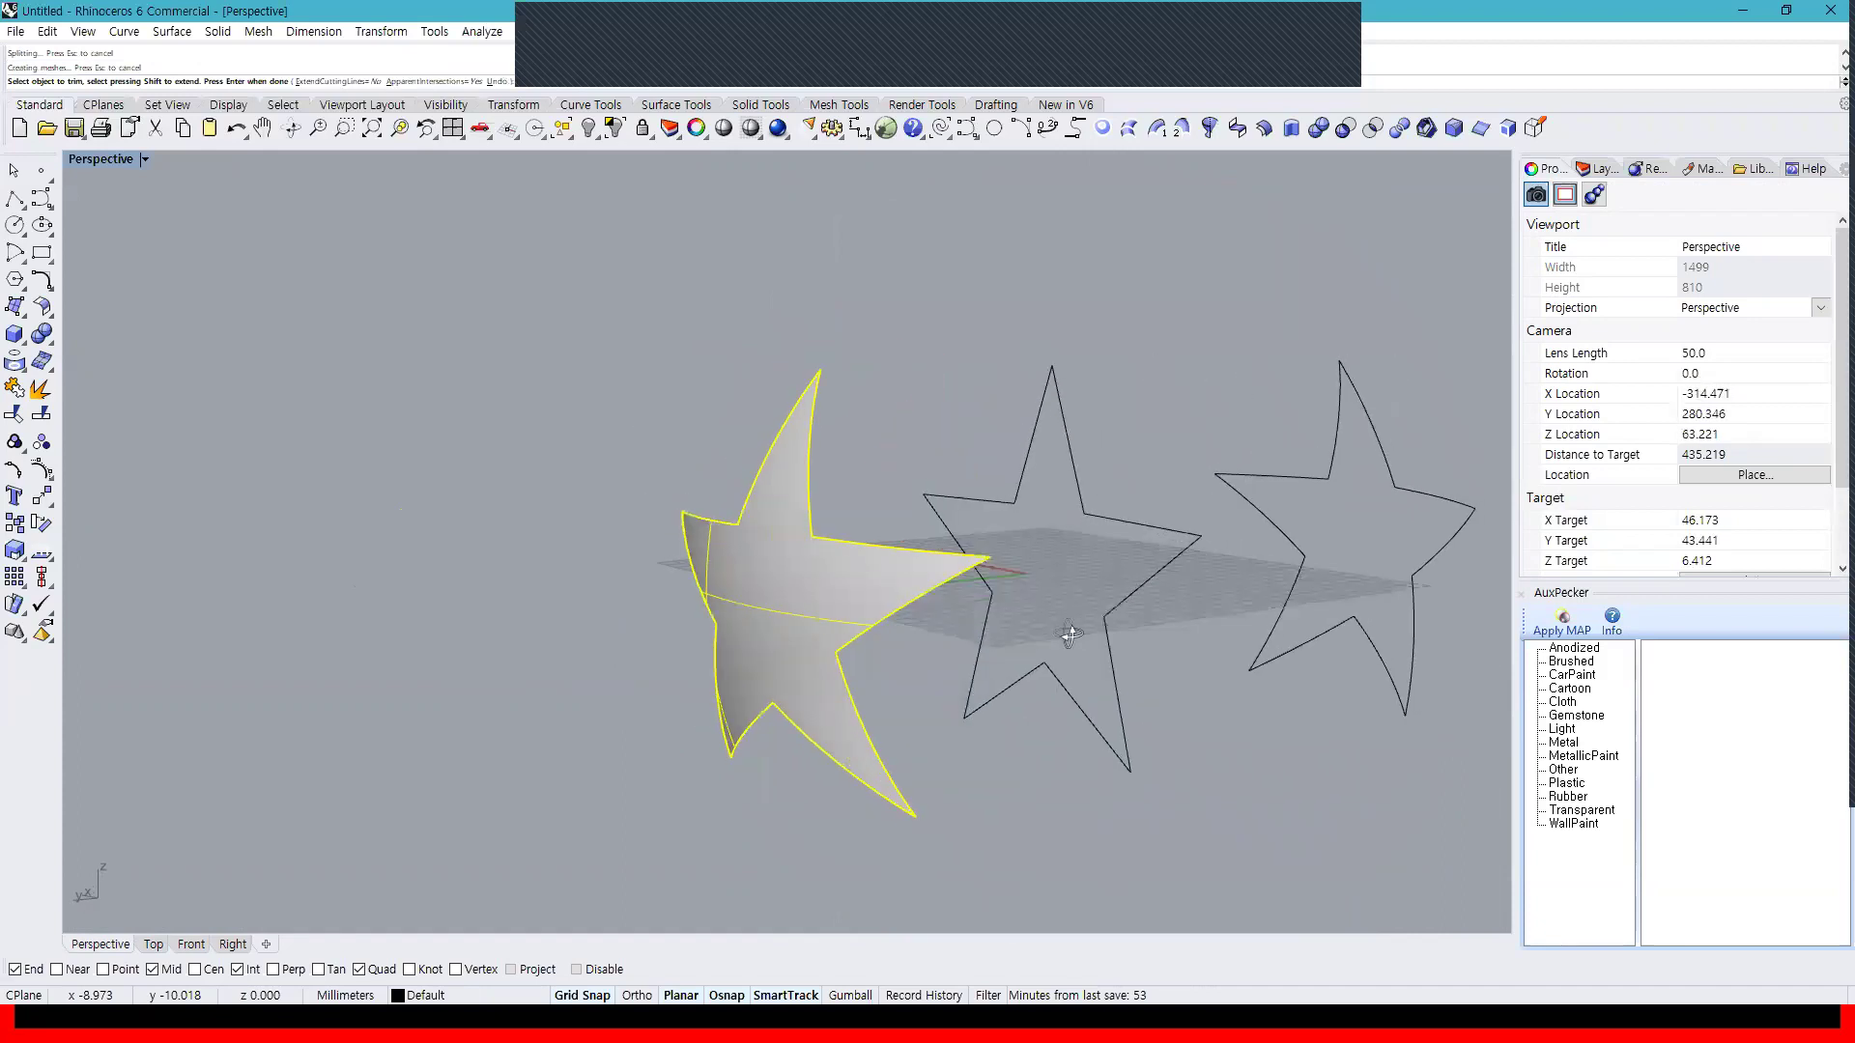
{"action": "key", "text": "ctrl+z"}
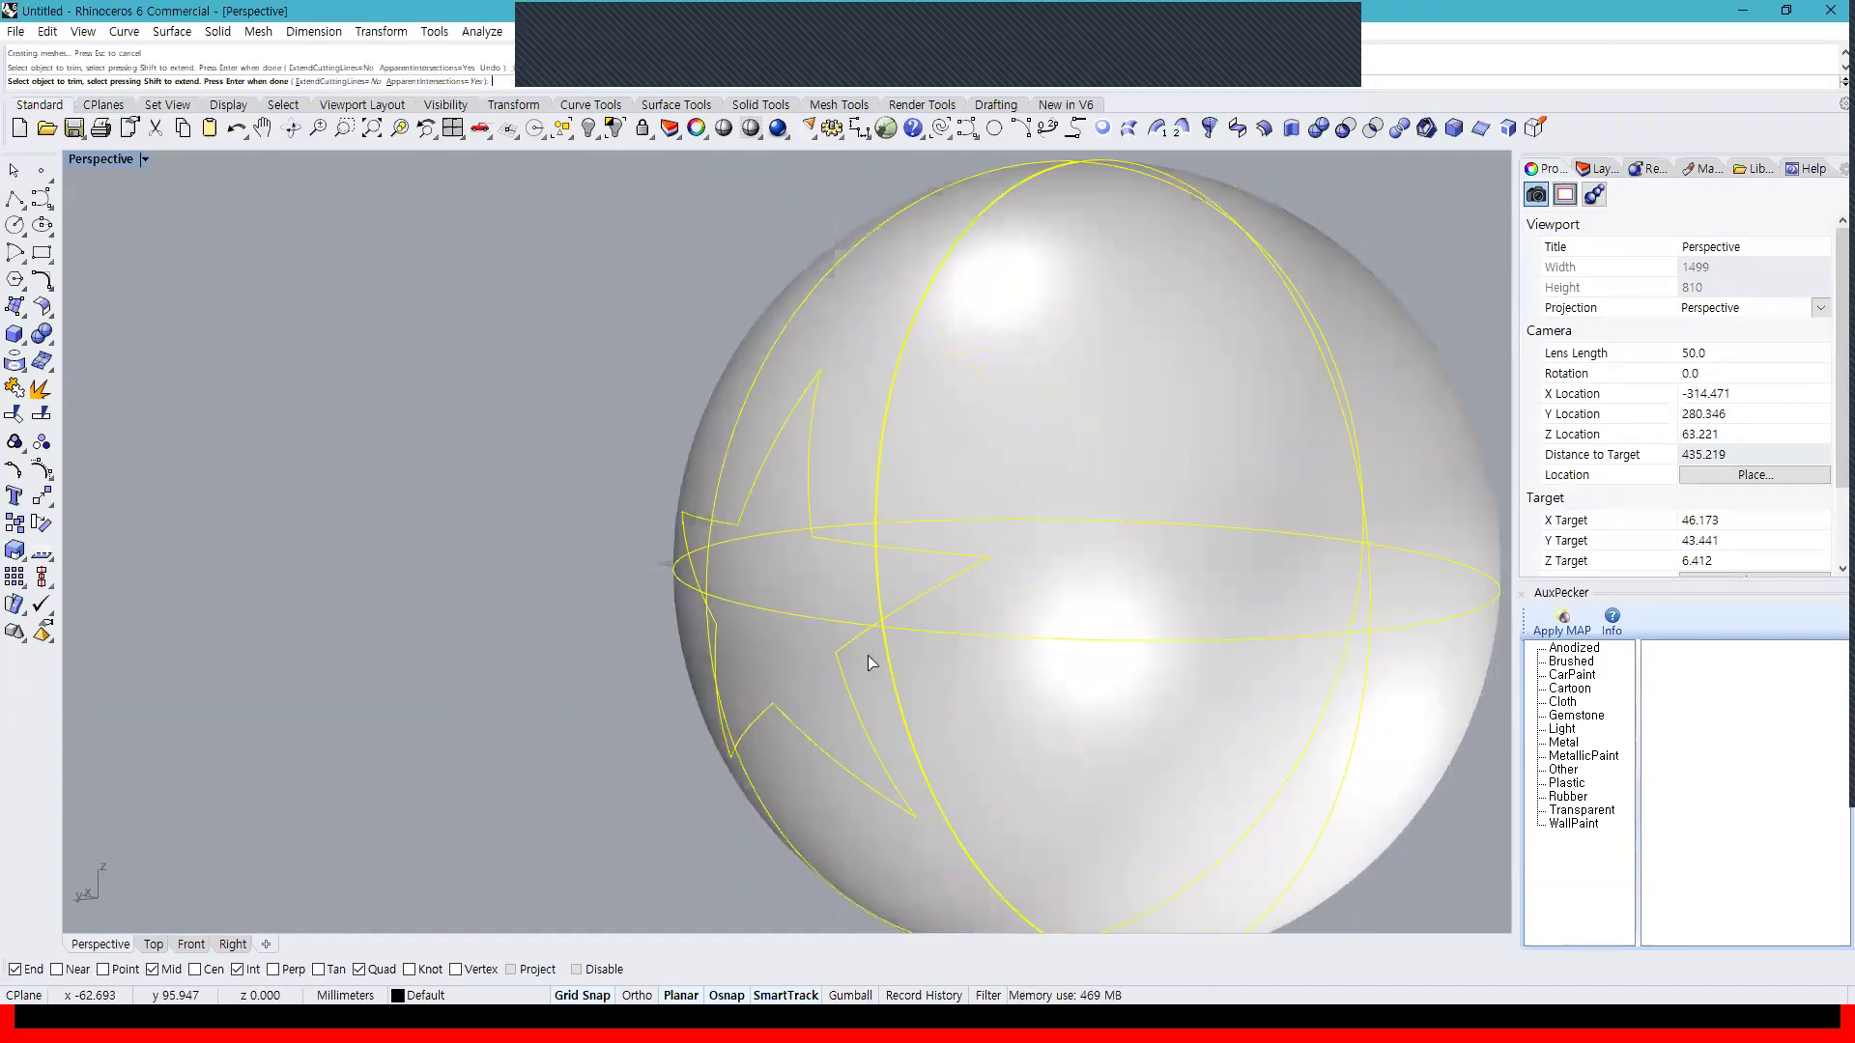
{"action": "key", "text": "Escape"}
Trim a star-shaped opening into the sphere using the projected star curve as the cutting object
{"action": "left_click", "coordinate": [763, 601]}
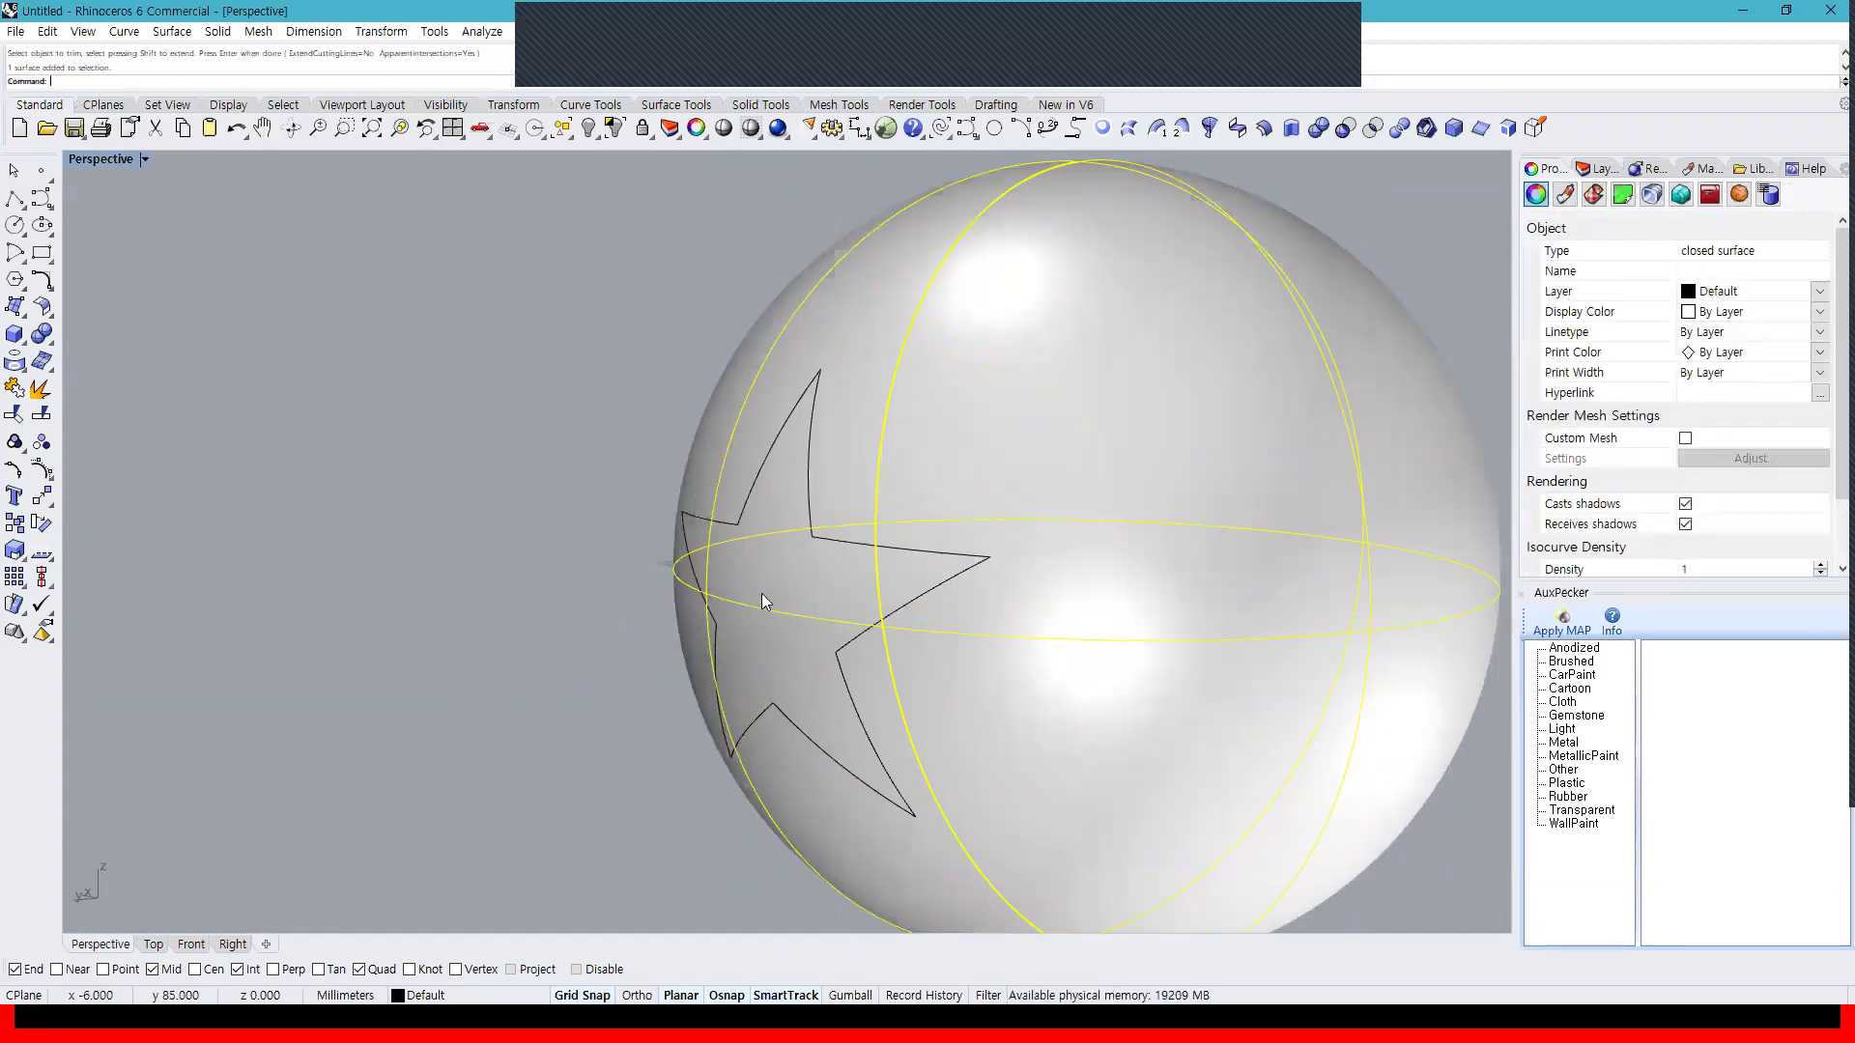
{"action": "left_click", "coordinate": [825, 541], "text": "shift"}
{"action": "right_click", "coordinate": [823, 558]}
{"action": "left_click", "coordinate": [816, 561]}
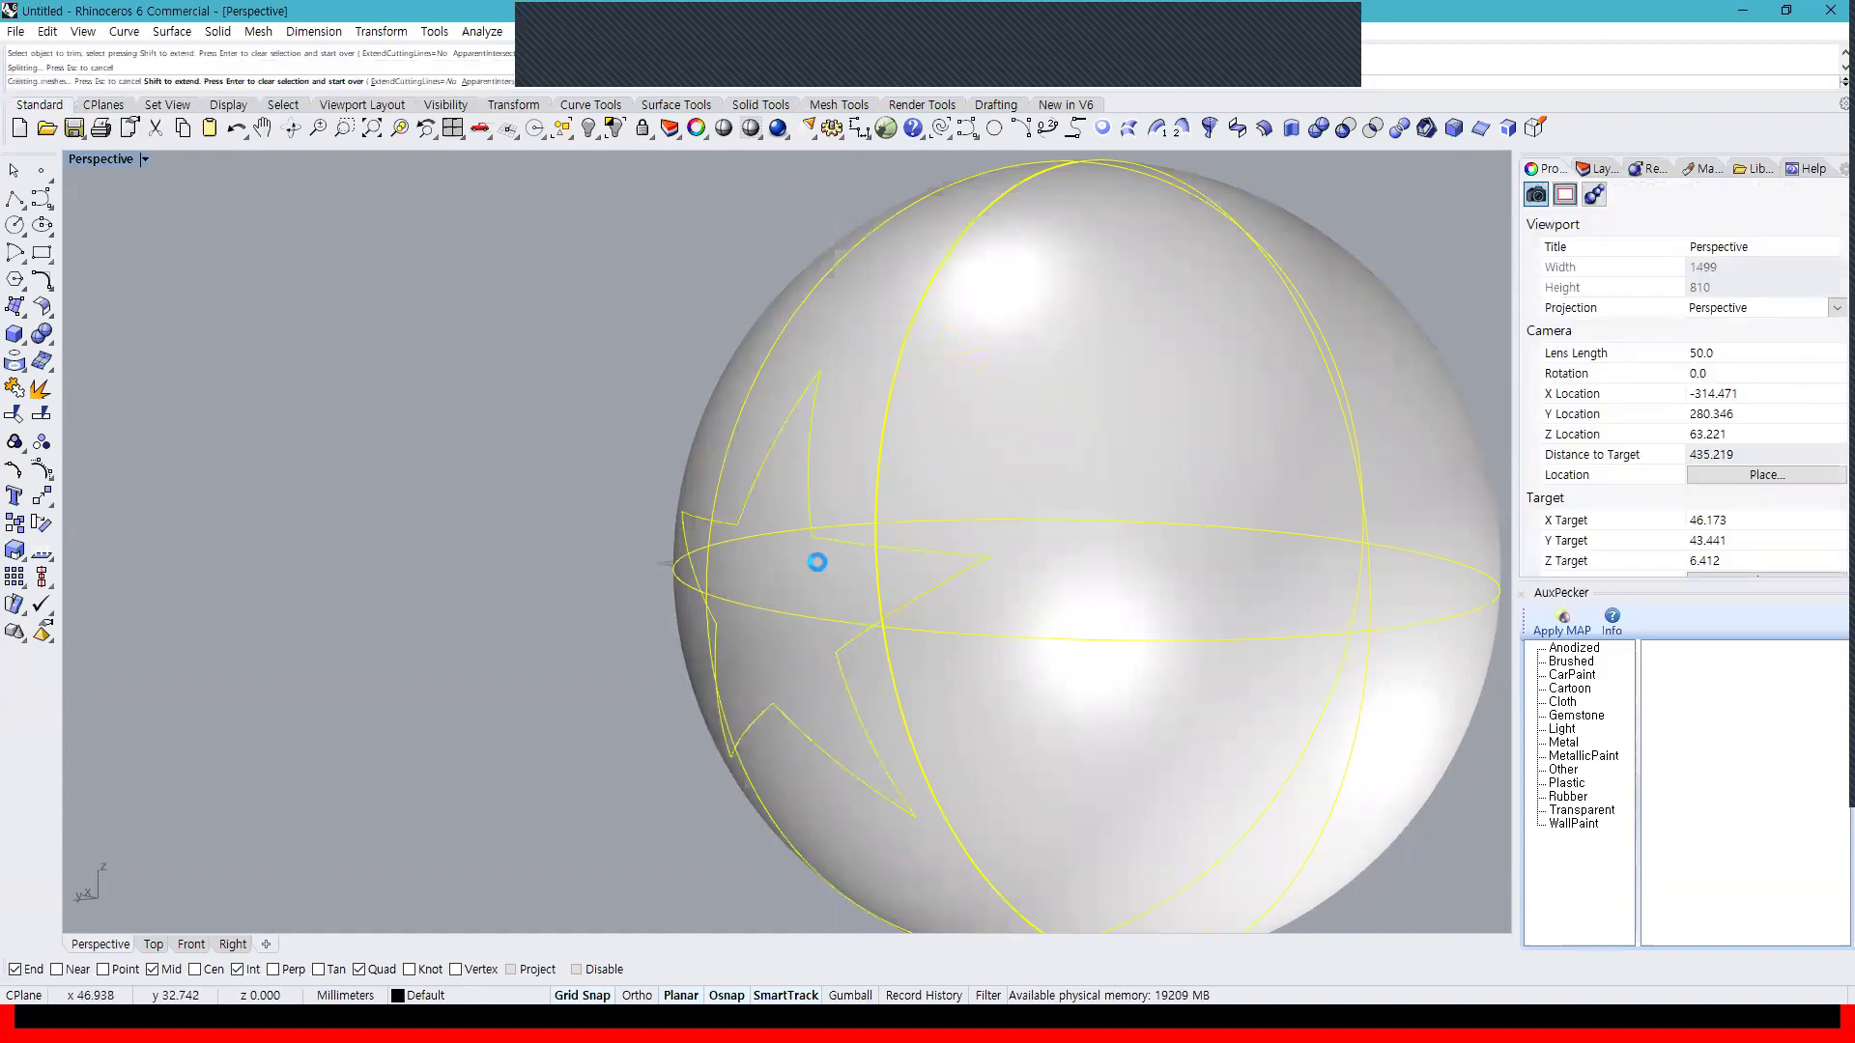
{"action": "right_click", "coordinate": [581, 672]}
{"action": "left_click", "coordinate": [582, 672]}
{"action": "right_click_drag", "start_coordinate": [638, 688], "coordinate": [850, 729]}
{"action": "scroll", "coordinate": [1011, 760], "scroll_direction": "up", "scroll_amount": 4}
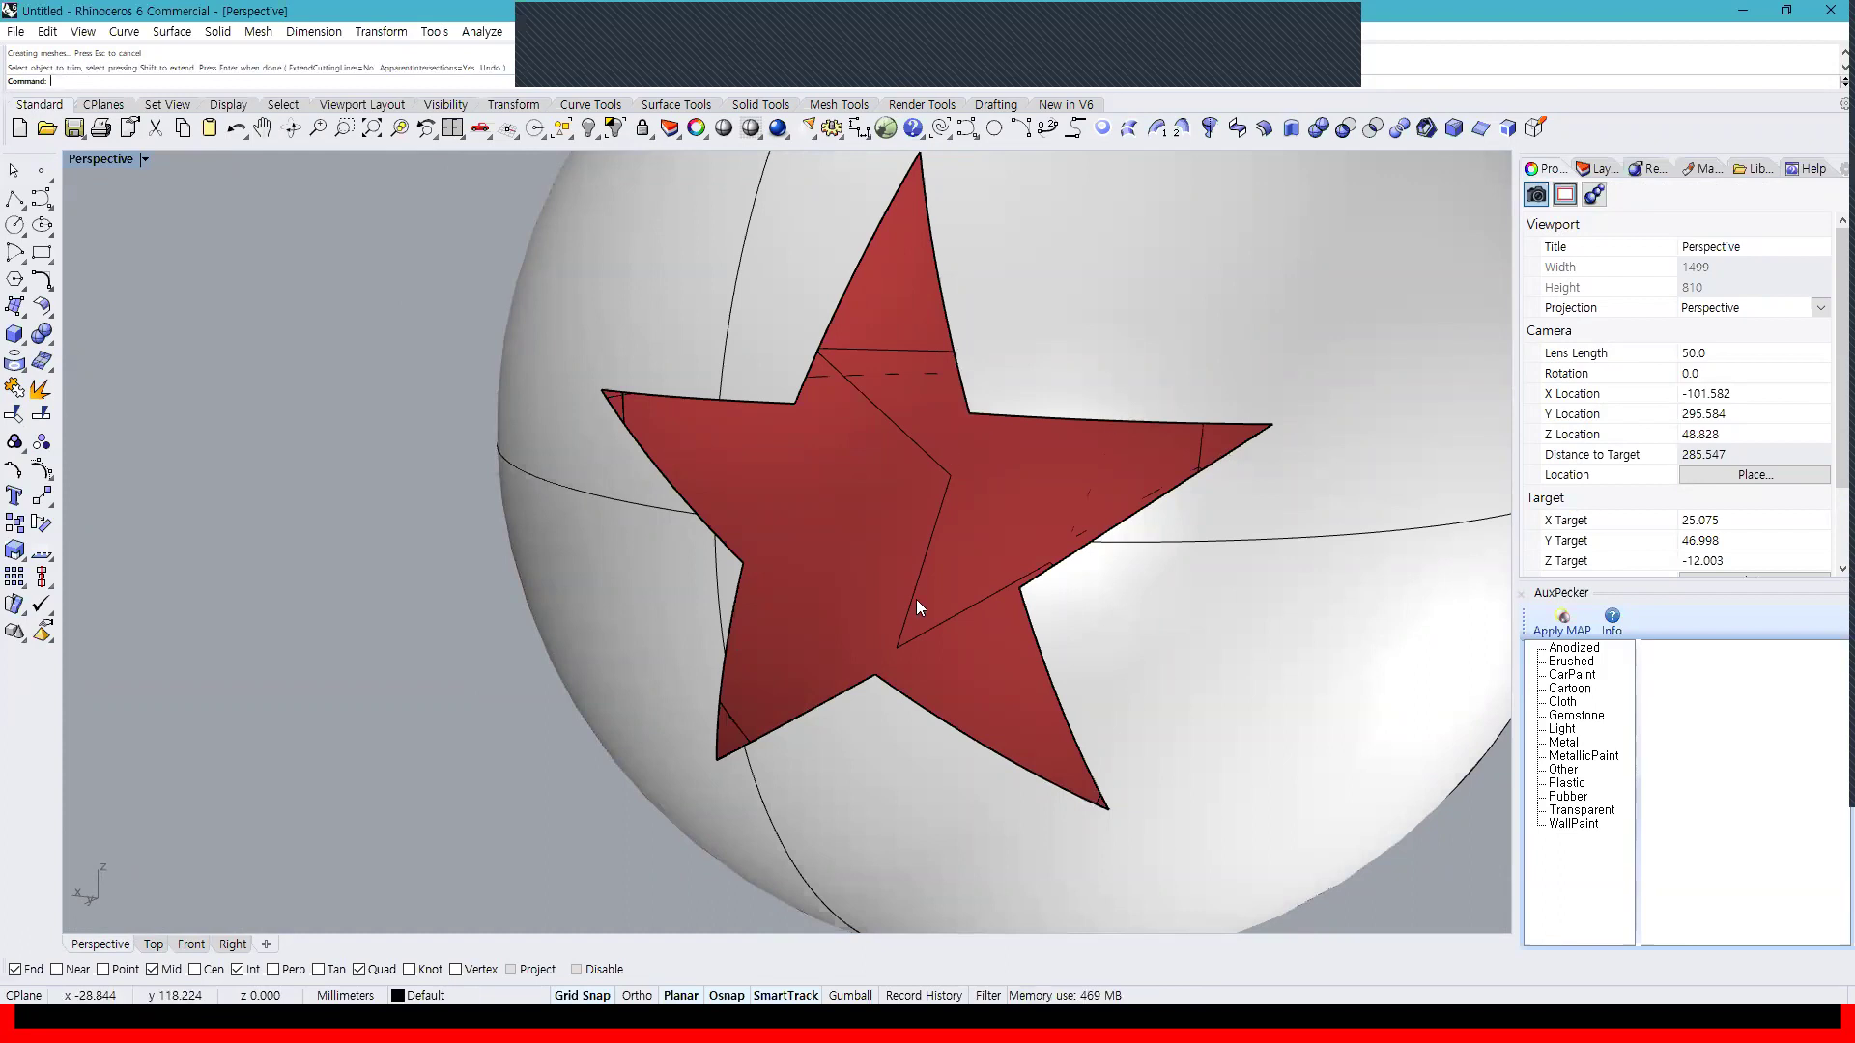
Untrim the edge of the star-shaped opening to restore the sphere's full surface
{"action": "right_click", "coordinate": [16, 418]}
{"action": "left_click", "coordinate": [756, 402]}
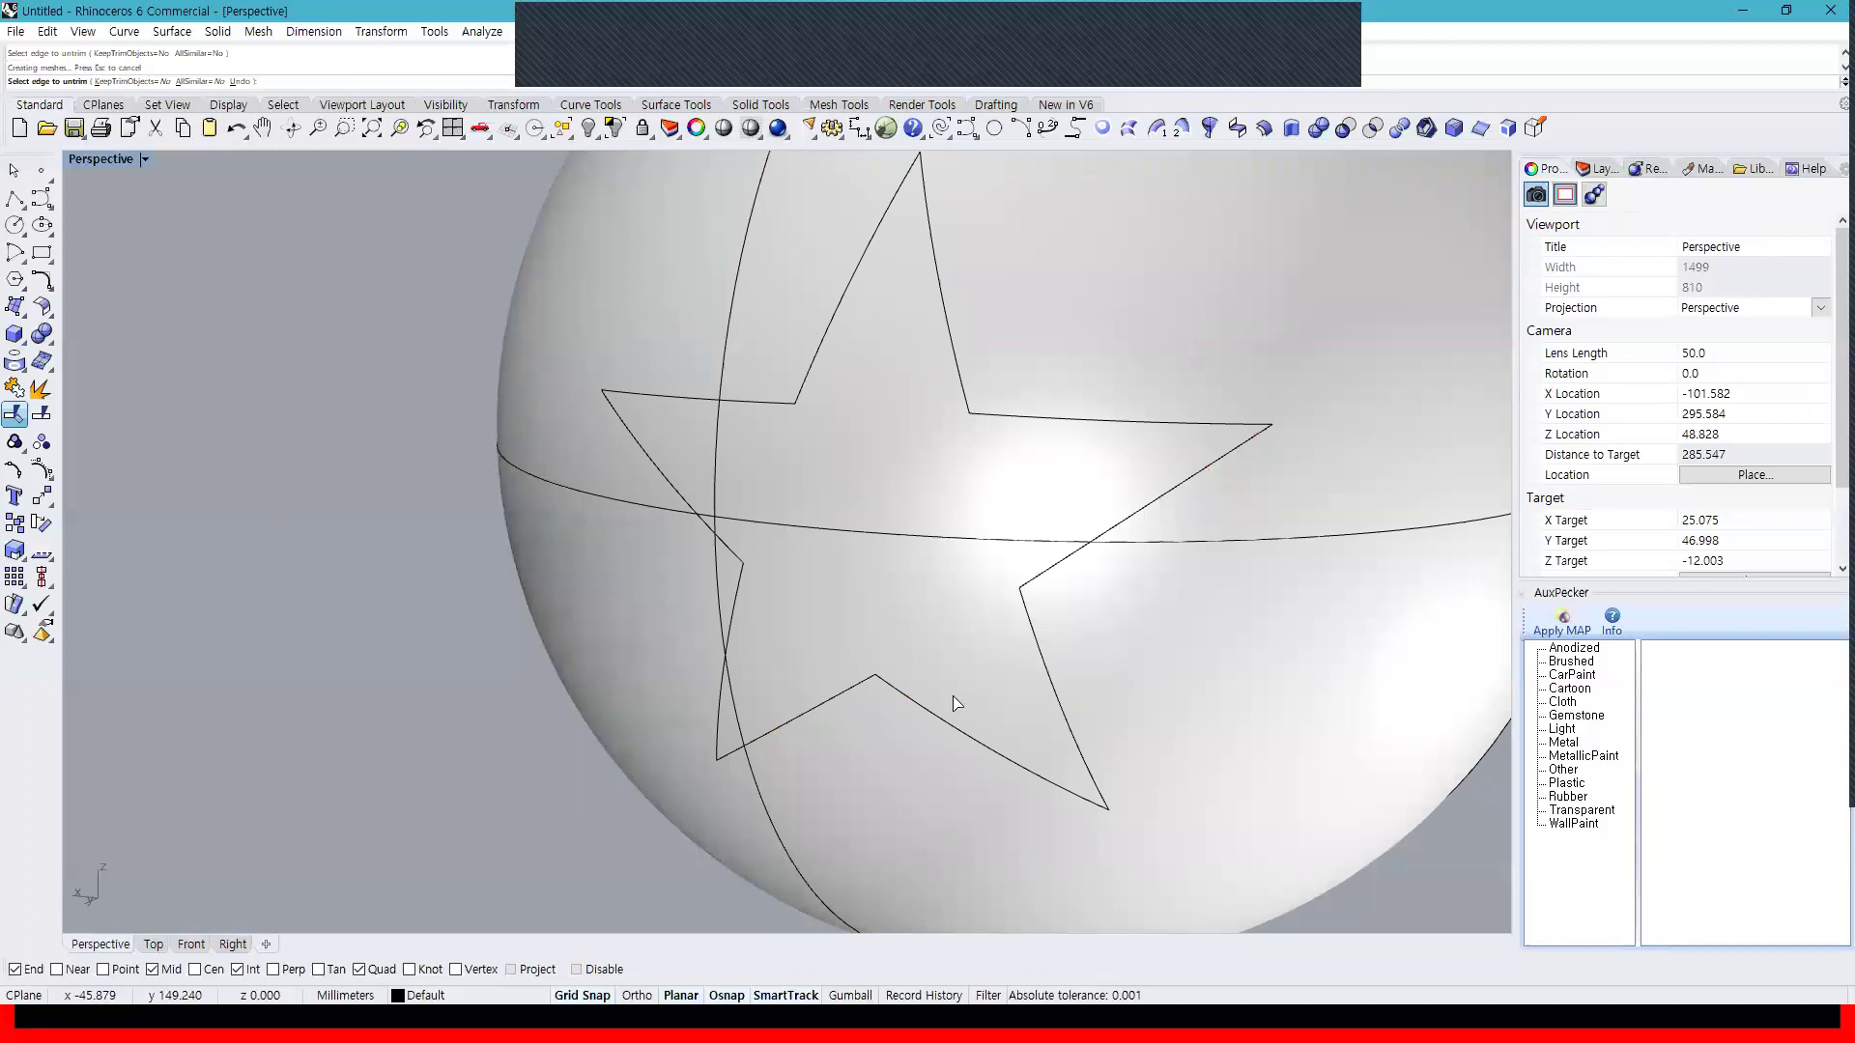
{"action": "scroll", "coordinate": [966, 707], "scroll_direction": "down", "scroll_amount": 3}
{"action": "right_click_drag", "start_coordinate": [977, 712], "coordinate": [944, 683]}
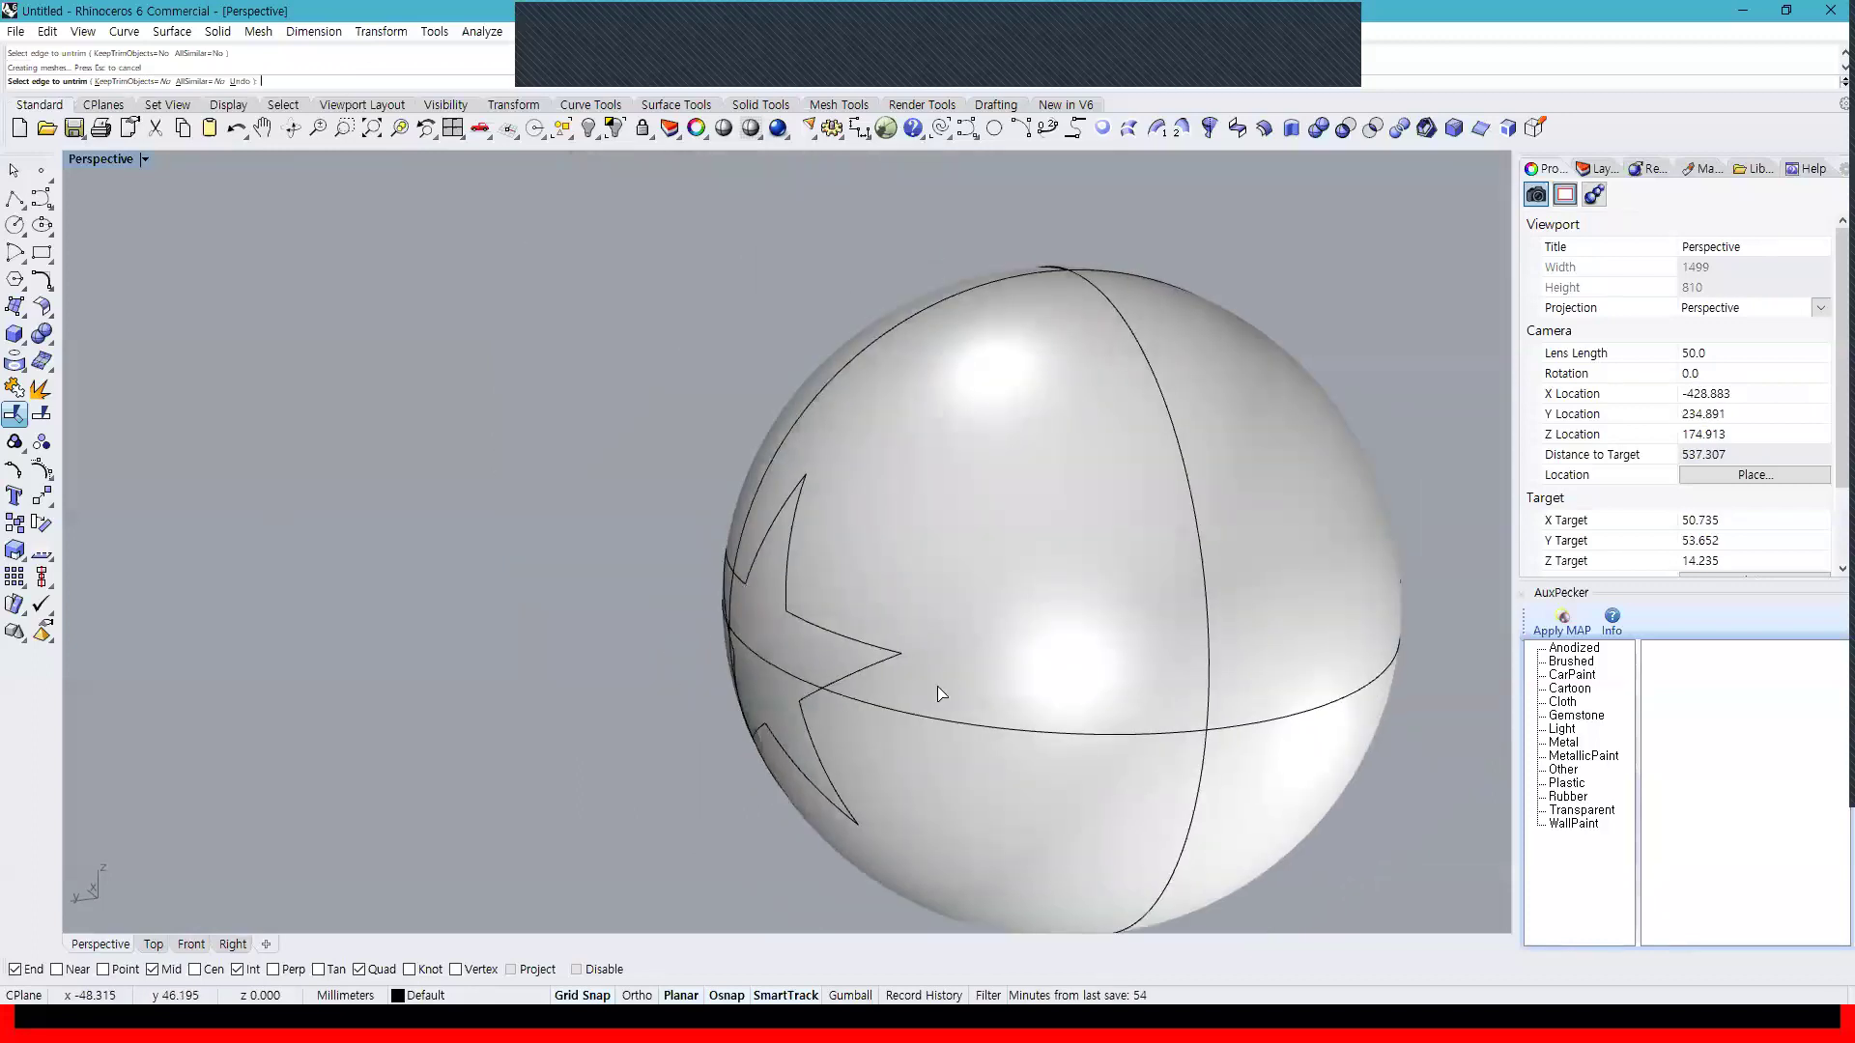
{"action": "scroll", "coordinate": [939, 693], "scroll_direction": "down", "scroll_amount": 5}
{"action": "right_click_drag", "start_coordinate": [908, 700], "coordinate": [1005, 687]}
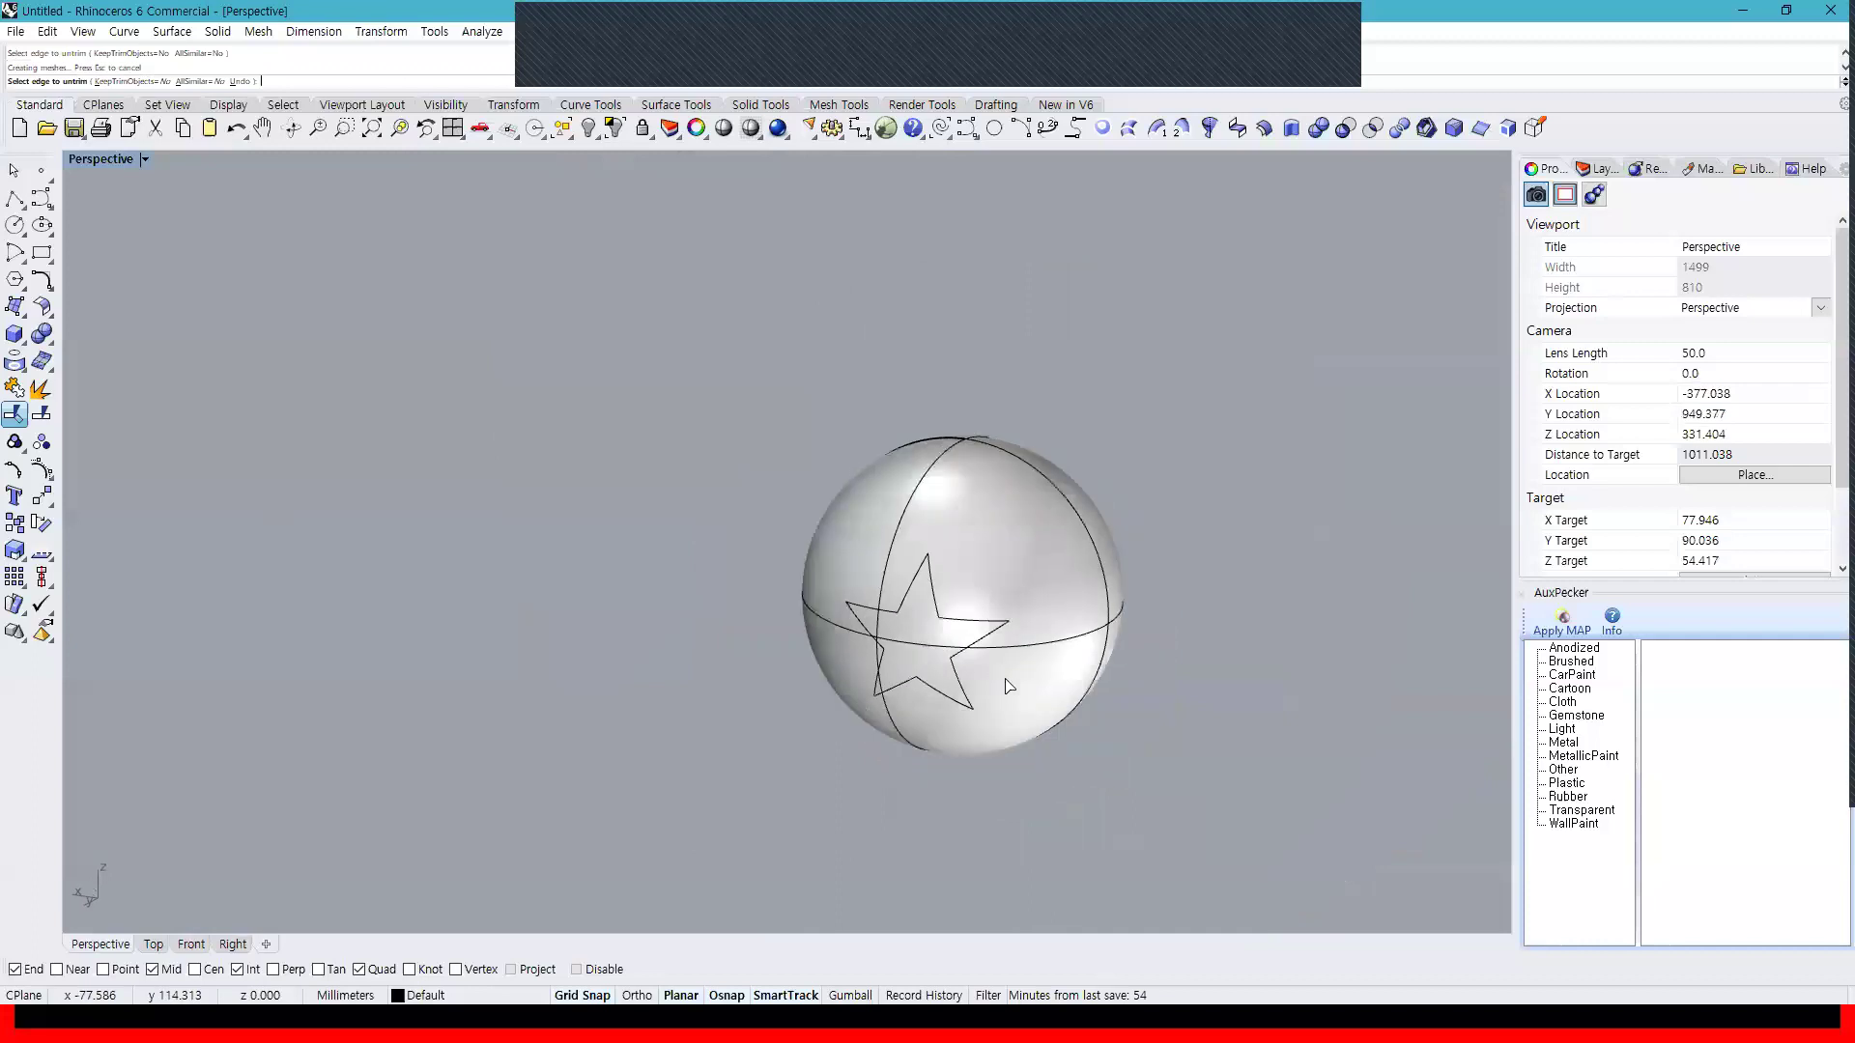
{"action": "scroll", "coordinate": [964, 683], "scroll_direction": "up", "scroll_amount": 6}
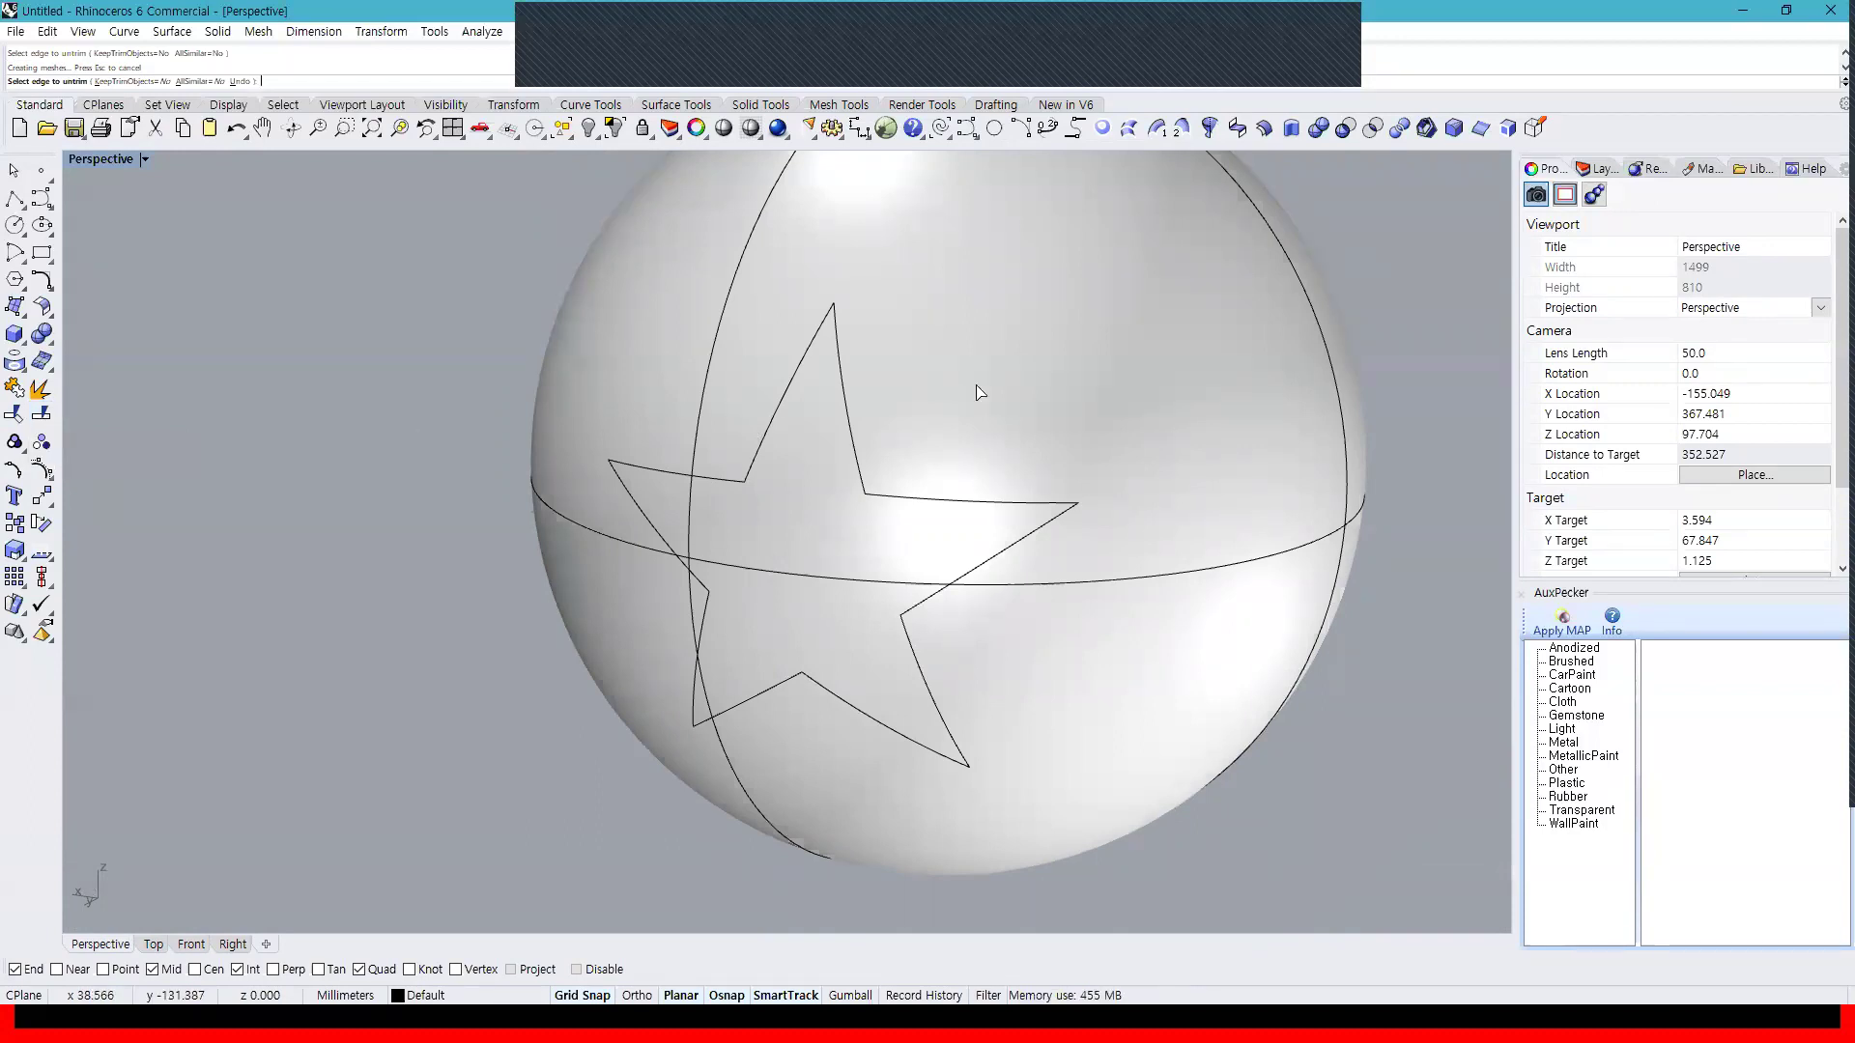
{"action": "key", "text": "Escape"}
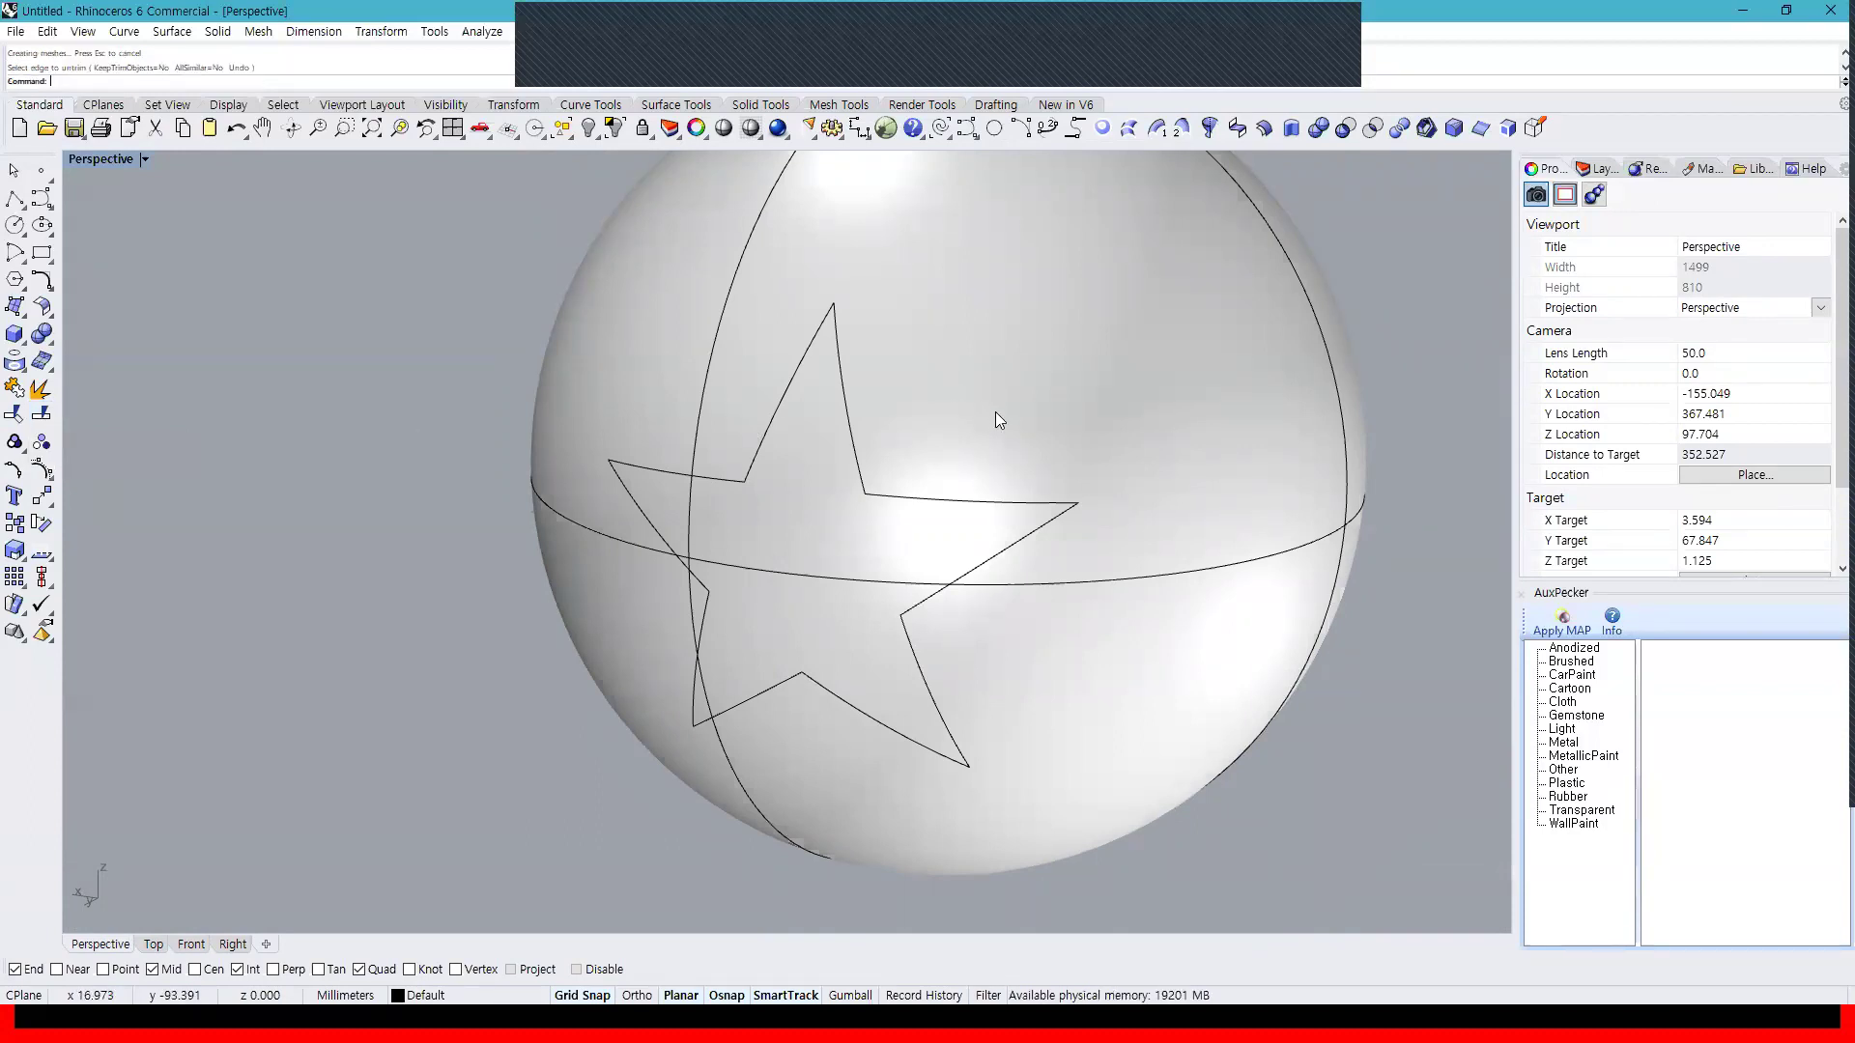
Split the sphere with the projected star curve and move the star-shaped piece away from the sphere
{"action": "left_click", "coordinate": [995, 416]}
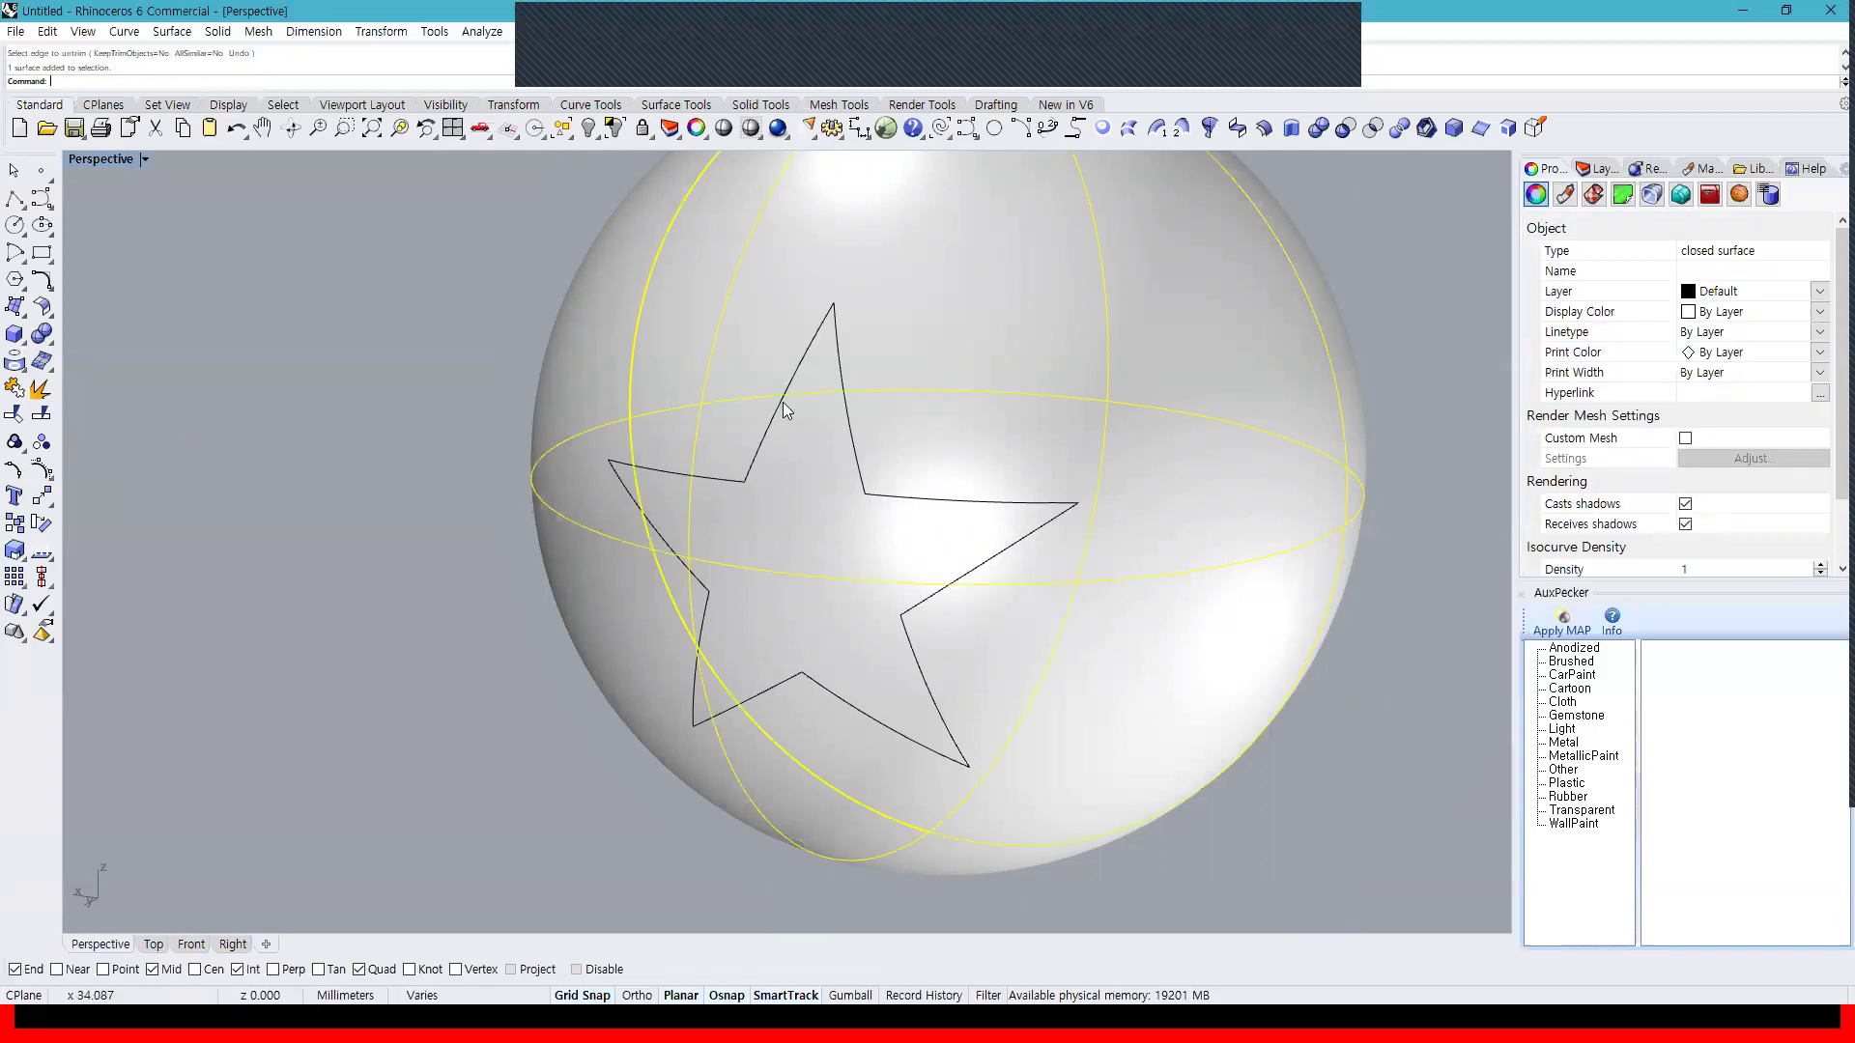
{"action": "left_click", "coordinate": [41, 416]}
{"action": "left_click", "coordinate": [850, 415]}
{"action": "key", "text": "Return"}
{"action": "left_click", "coordinate": [815, 521]}
{"action": "left_click_drag", "start_coordinate": [816, 522], "coordinate": [330, 587]}
Try moving the remaining sphere with the star-shaped hole aside, and undo the move
{"action": "left_click", "coordinate": [935, 429]}
{"action": "left_click_drag", "start_coordinate": [1005, 407], "coordinate": [1219, 491]}
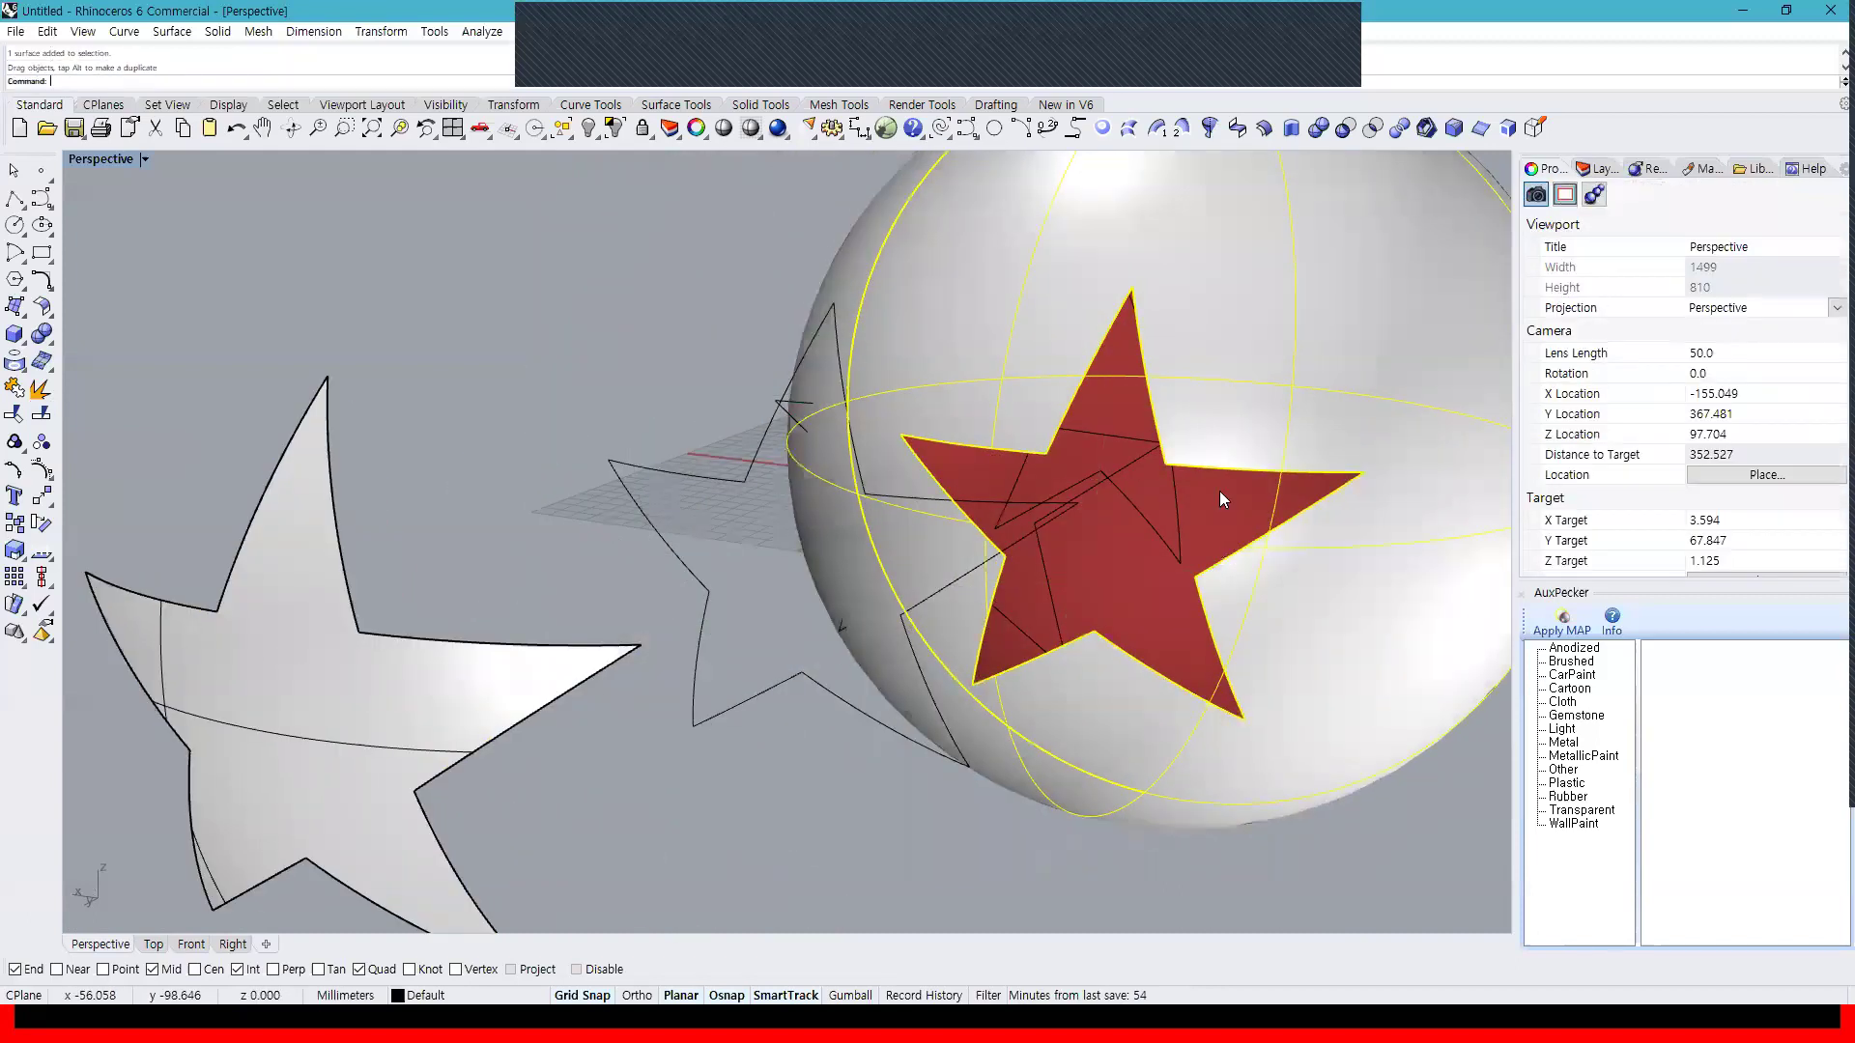
{"action": "key", "text": "ctrl+z"}
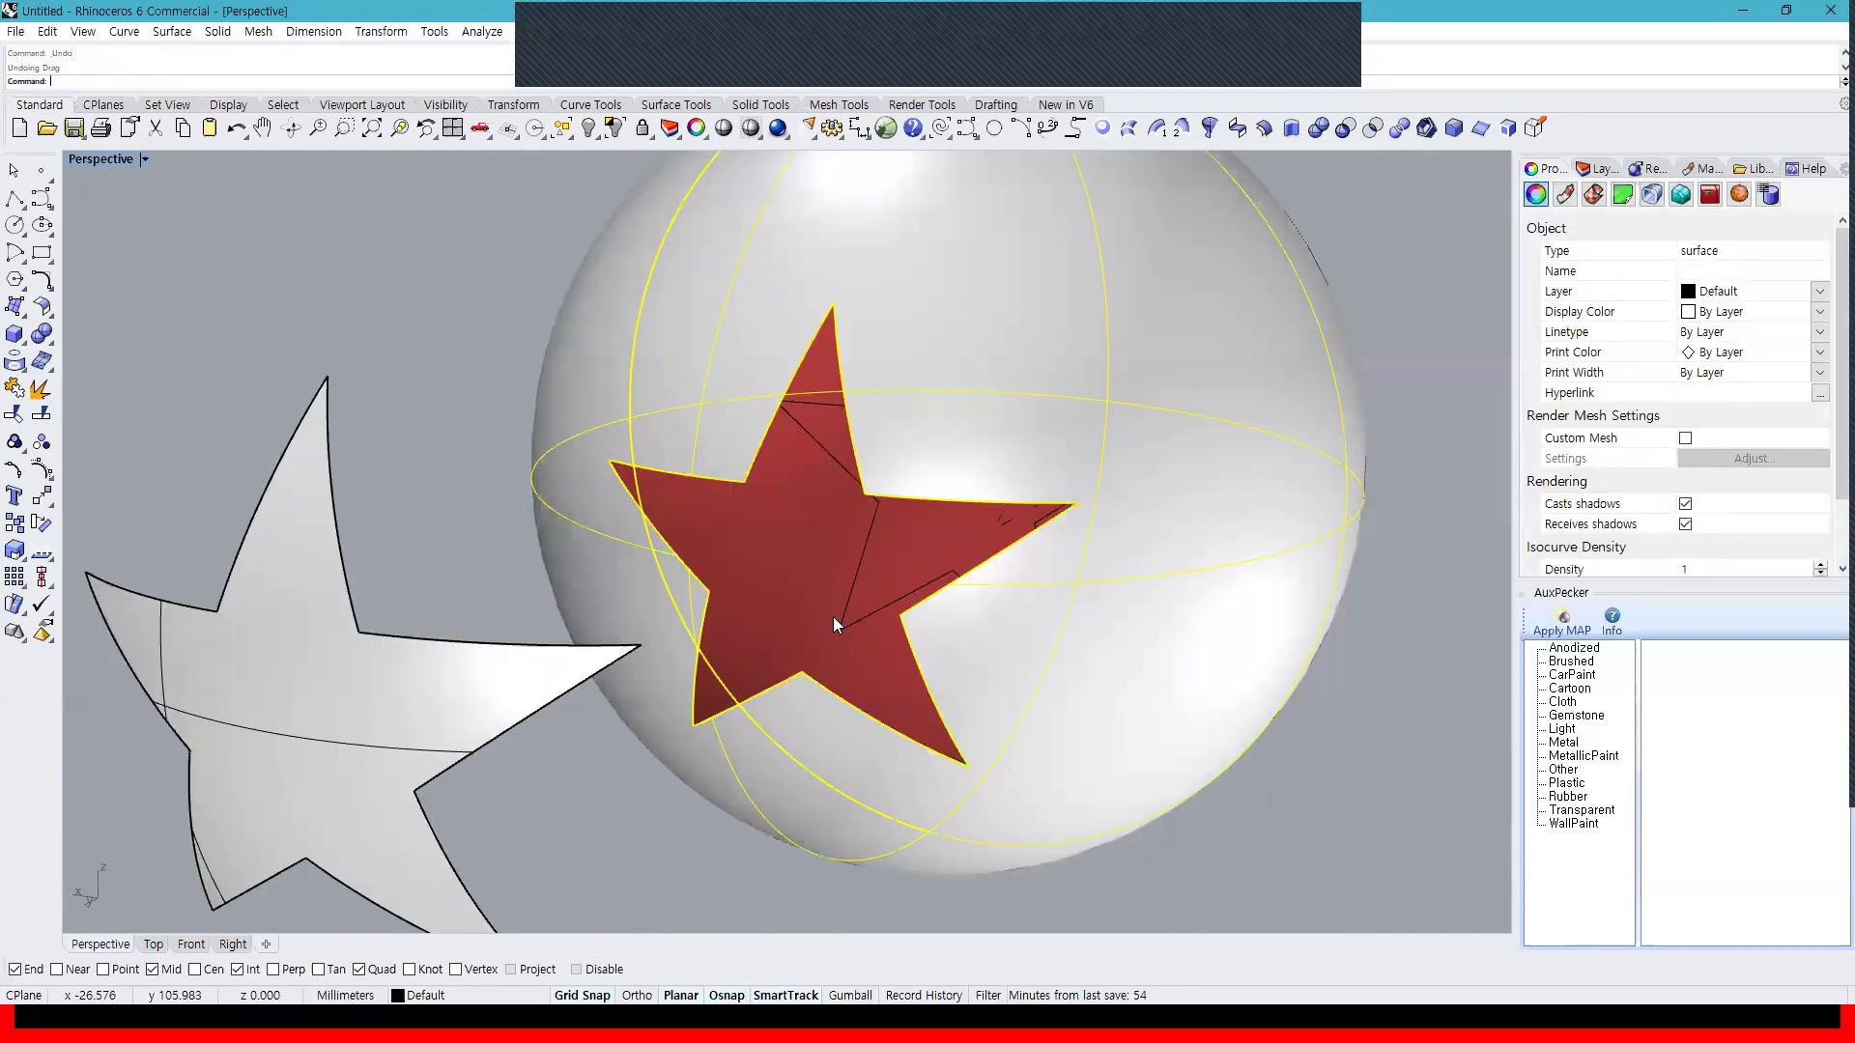
Undo moving the star-shaped piece away from the sphere
{"action": "key", "text": "ctrl+z"}
{"action": "left_click", "coordinate": [425, 627]}
{"action": "right_click_drag", "start_coordinate": [1307, 550], "coordinate": [816, 543]}
{"action": "scroll", "coordinate": [1033, 575], "scroll_direction": "down", "scroll_amount": 6}
{"action": "right_click_drag", "start_coordinate": [1151, 684], "coordinate": [1147, 664]}
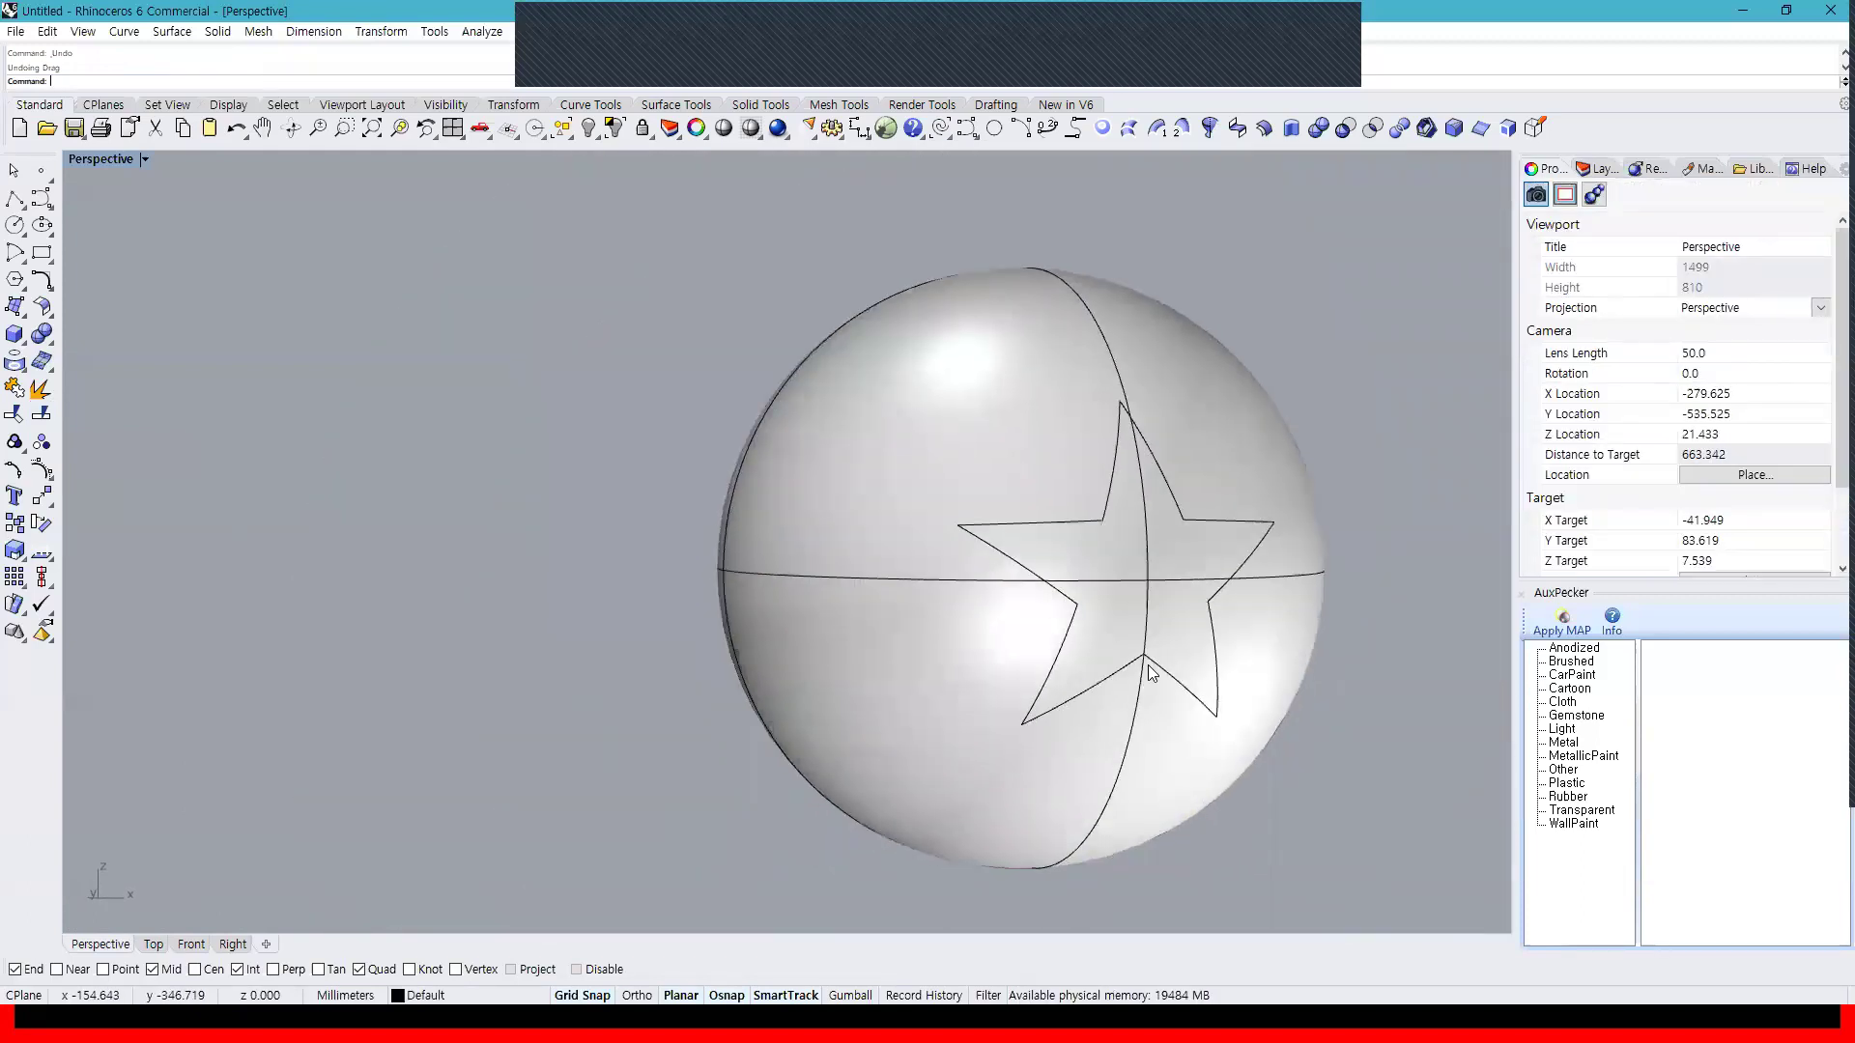
Split the sphere with the projected star curve on its other side and move the resulting star-shaped piece away
{"action": "scroll", "coordinate": [1148, 665], "scroll_direction": "up", "scroll_amount": 5}
{"action": "left_click", "coordinate": [978, 468]}
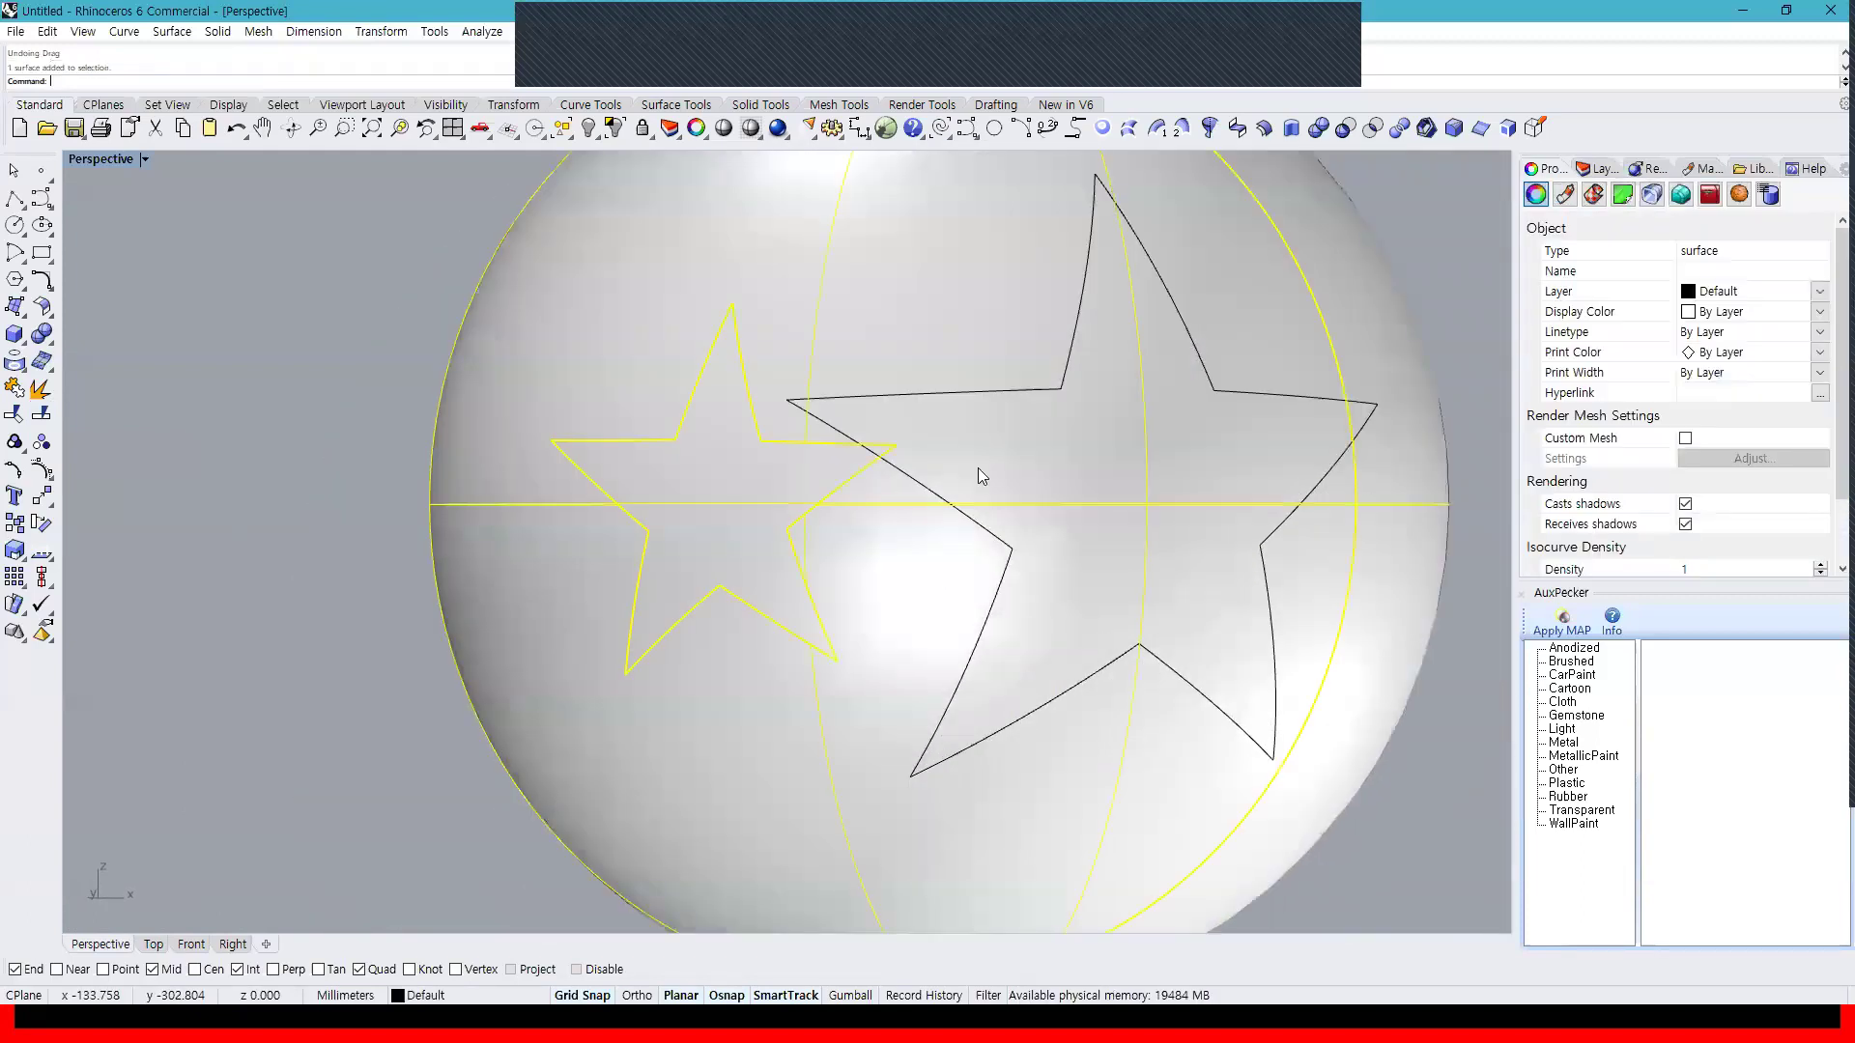
{"action": "left_click", "coordinate": [42, 417]}
{"action": "left_click", "coordinate": [996, 394]}
{"action": "right_click", "coordinate": [997, 393]}
{"action": "left_click", "coordinate": [1075, 537]}
{"action": "scroll", "coordinate": [1082, 552], "scroll_direction": "down", "scroll_amount": 7}
{"action": "left_click_drag", "start_coordinate": [1088, 543], "coordinate": [1378, 539]}
{"action": "left_click", "coordinate": [1403, 706]}
{"action": "right_click_drag", "start_coordinate": [1402, 706], "coordinate": [1283, 731]}
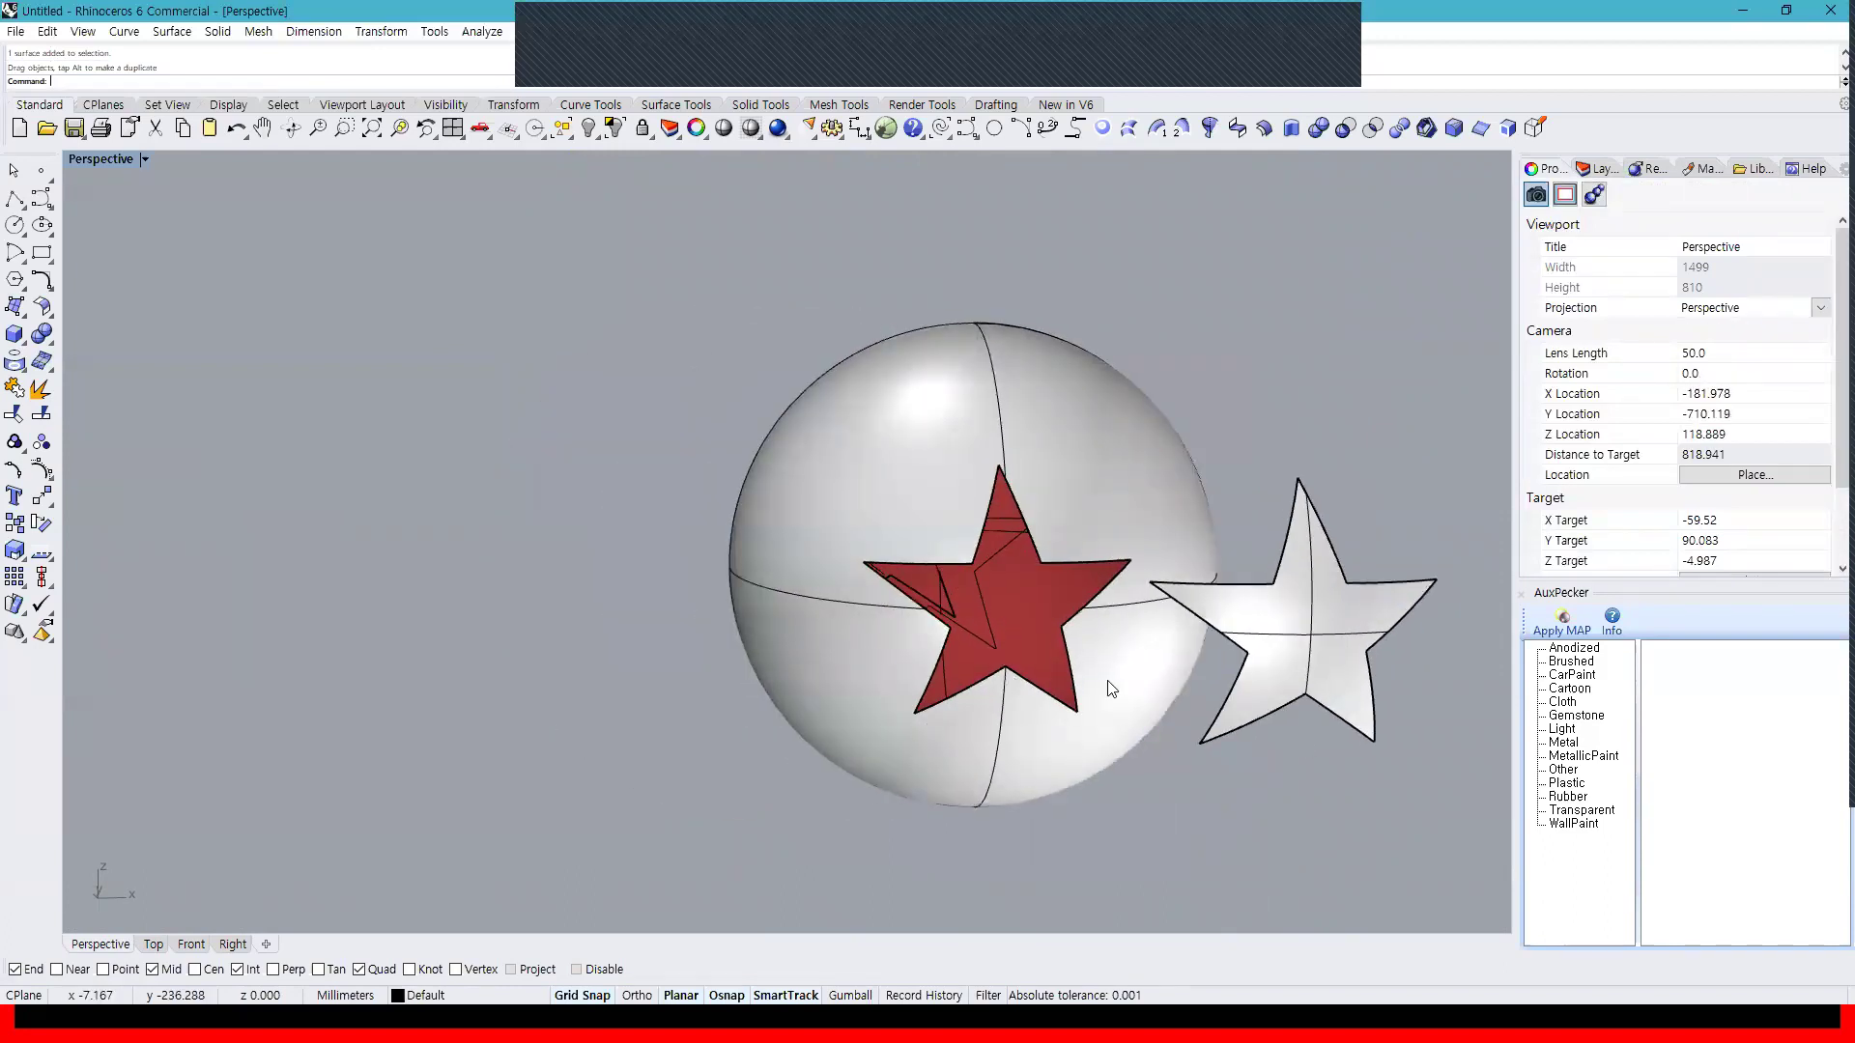
Undo the last star operations, and delete the sphere together with all star curves
{"action": "right_click_drag", "start_coordinate": [1113, 696], "coordinate": [923, 667]}
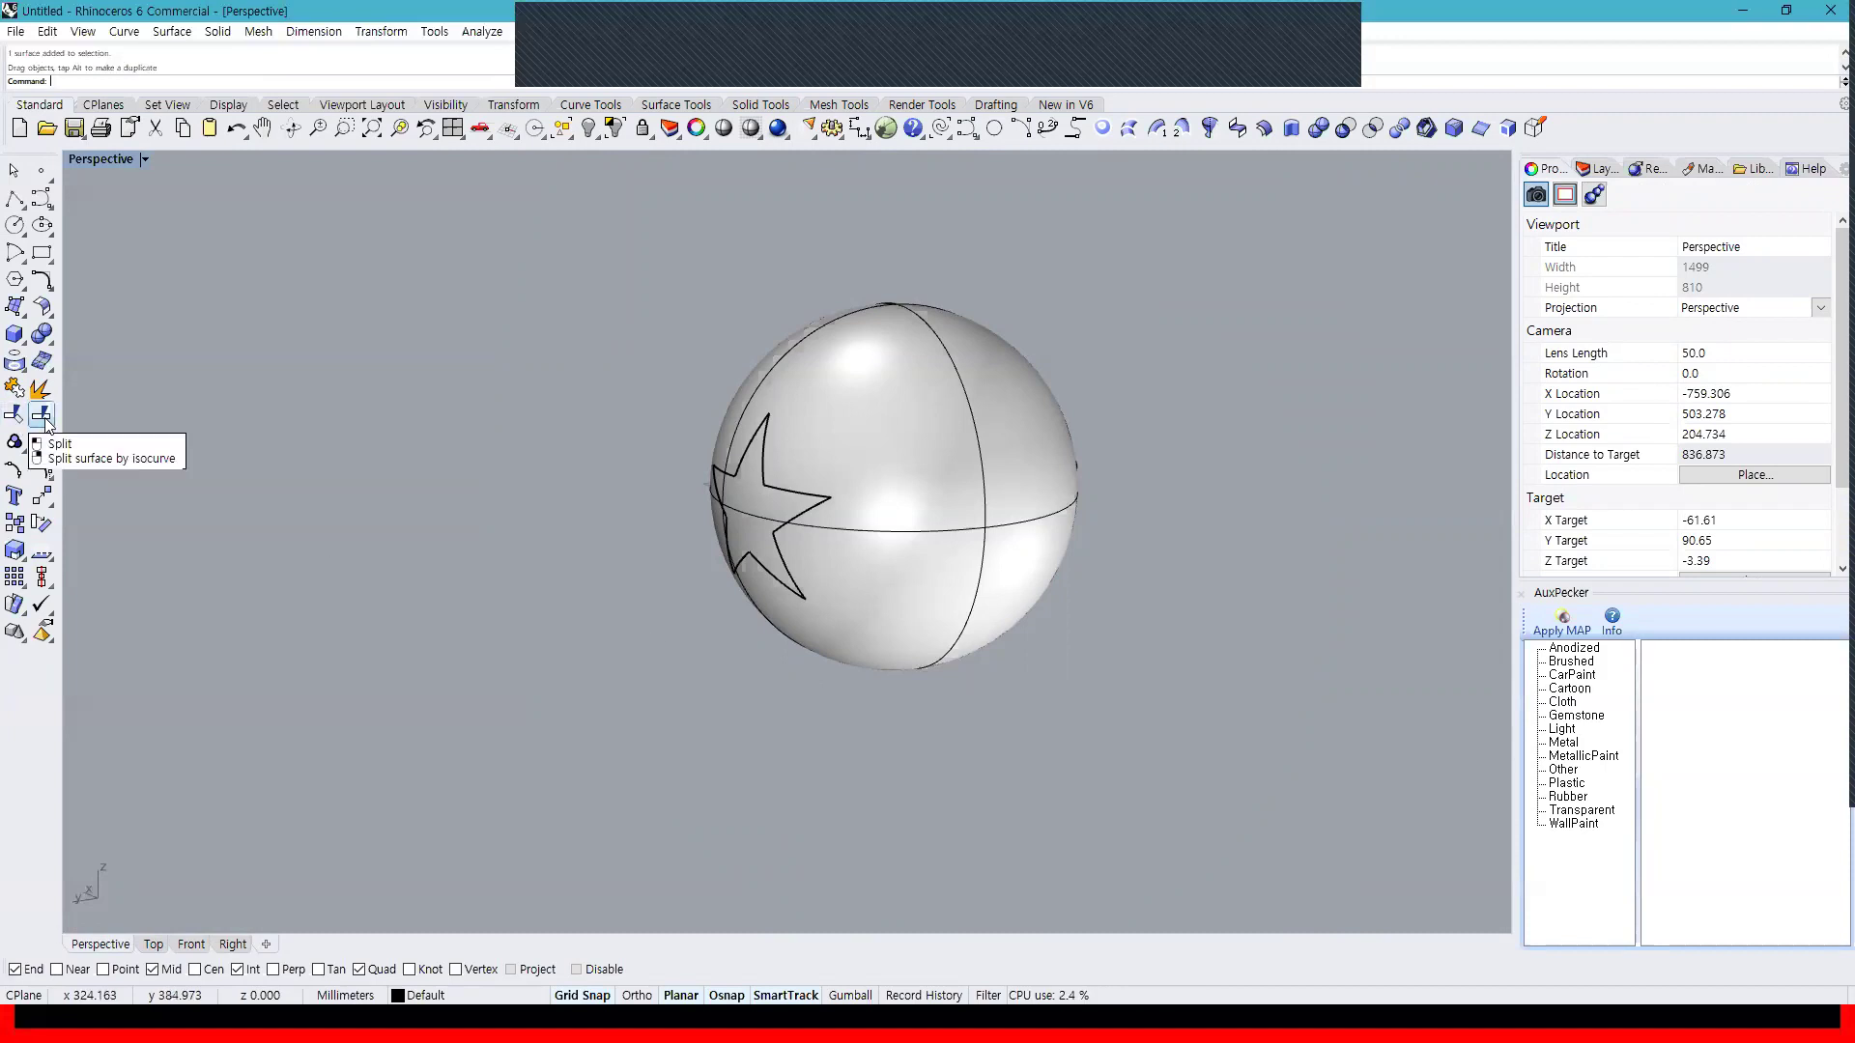
{"action": "right_click_drag", "start_coordinate": [1041, 599], "coordinate": [590, 591]}
{"action": "scroll", "coordinate": [907, 740], "scroll_direction": "down", "scroll_amount": 6}
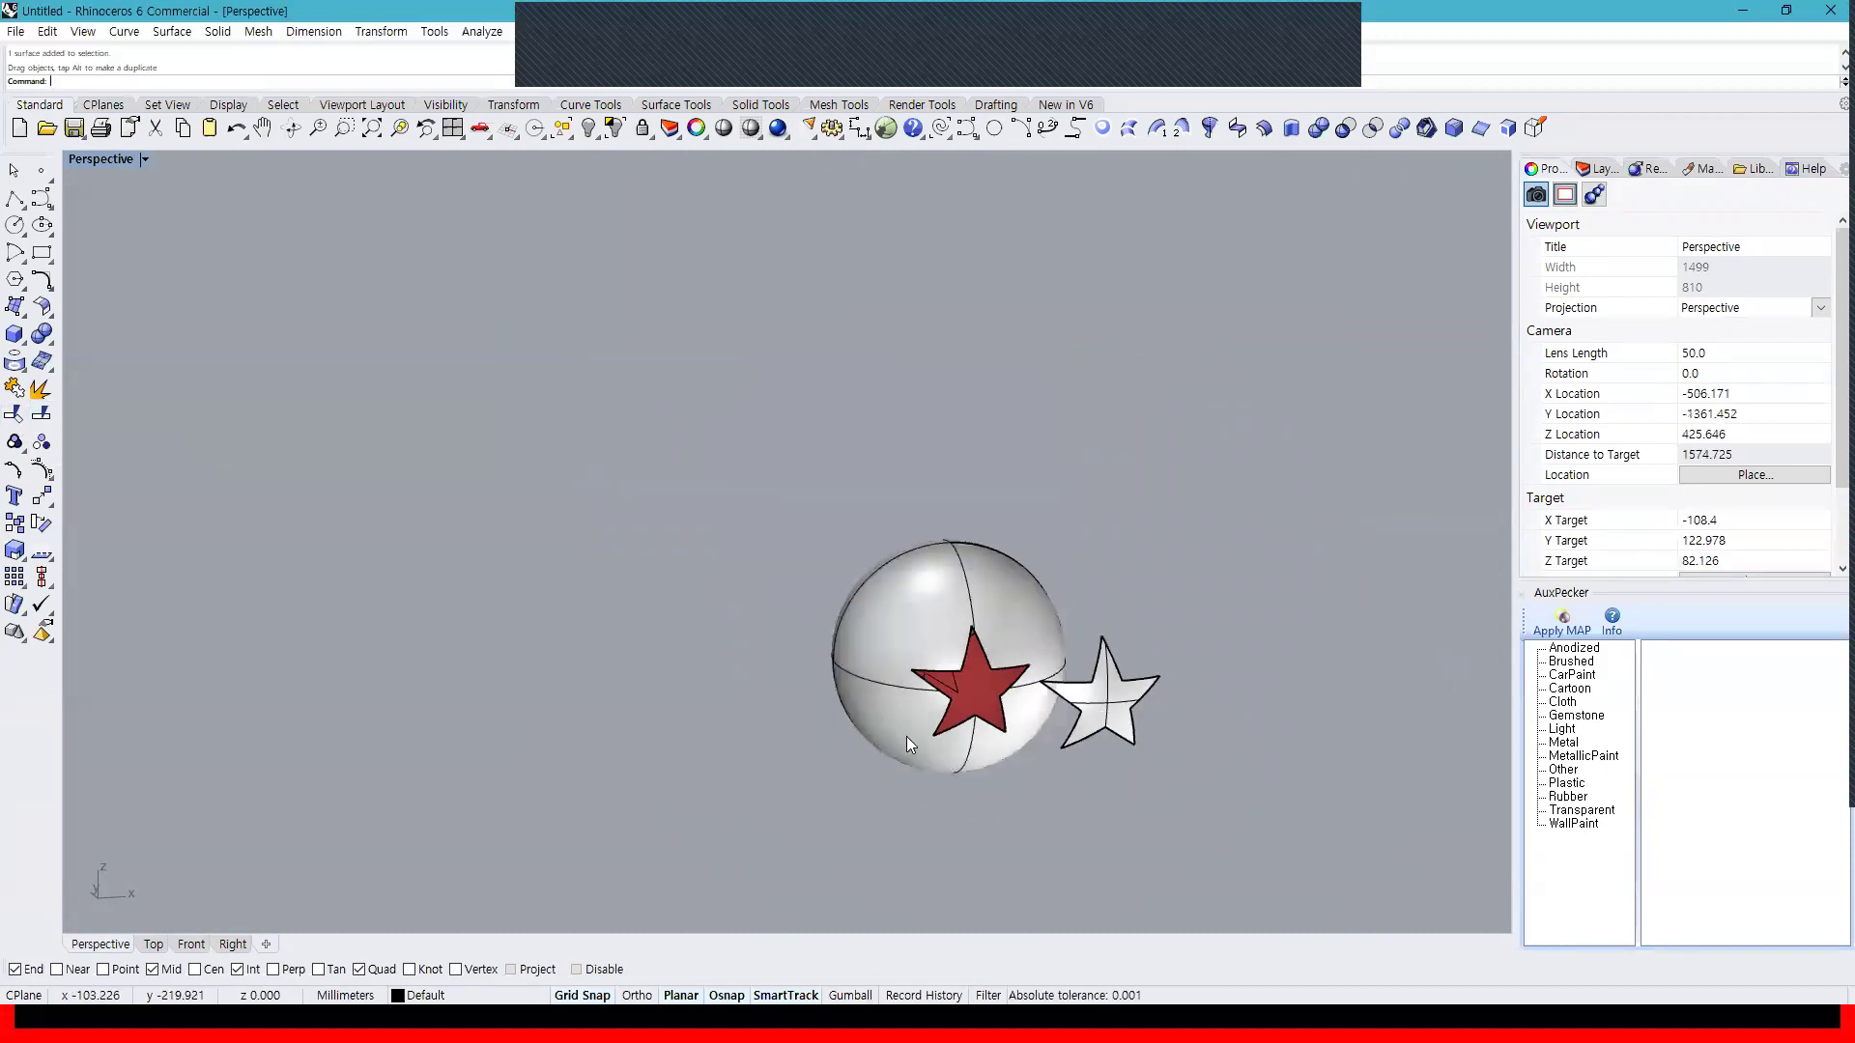
{"action": "key", "text": "ctrl+z"}
{"action": "key", "text": "ctrl+z"}
{"action": "key", "text": "ctrl+z"}
{"action": "left_click_drag", "start_coordinate": [1060, 769], "coordinate": [558, 415]}
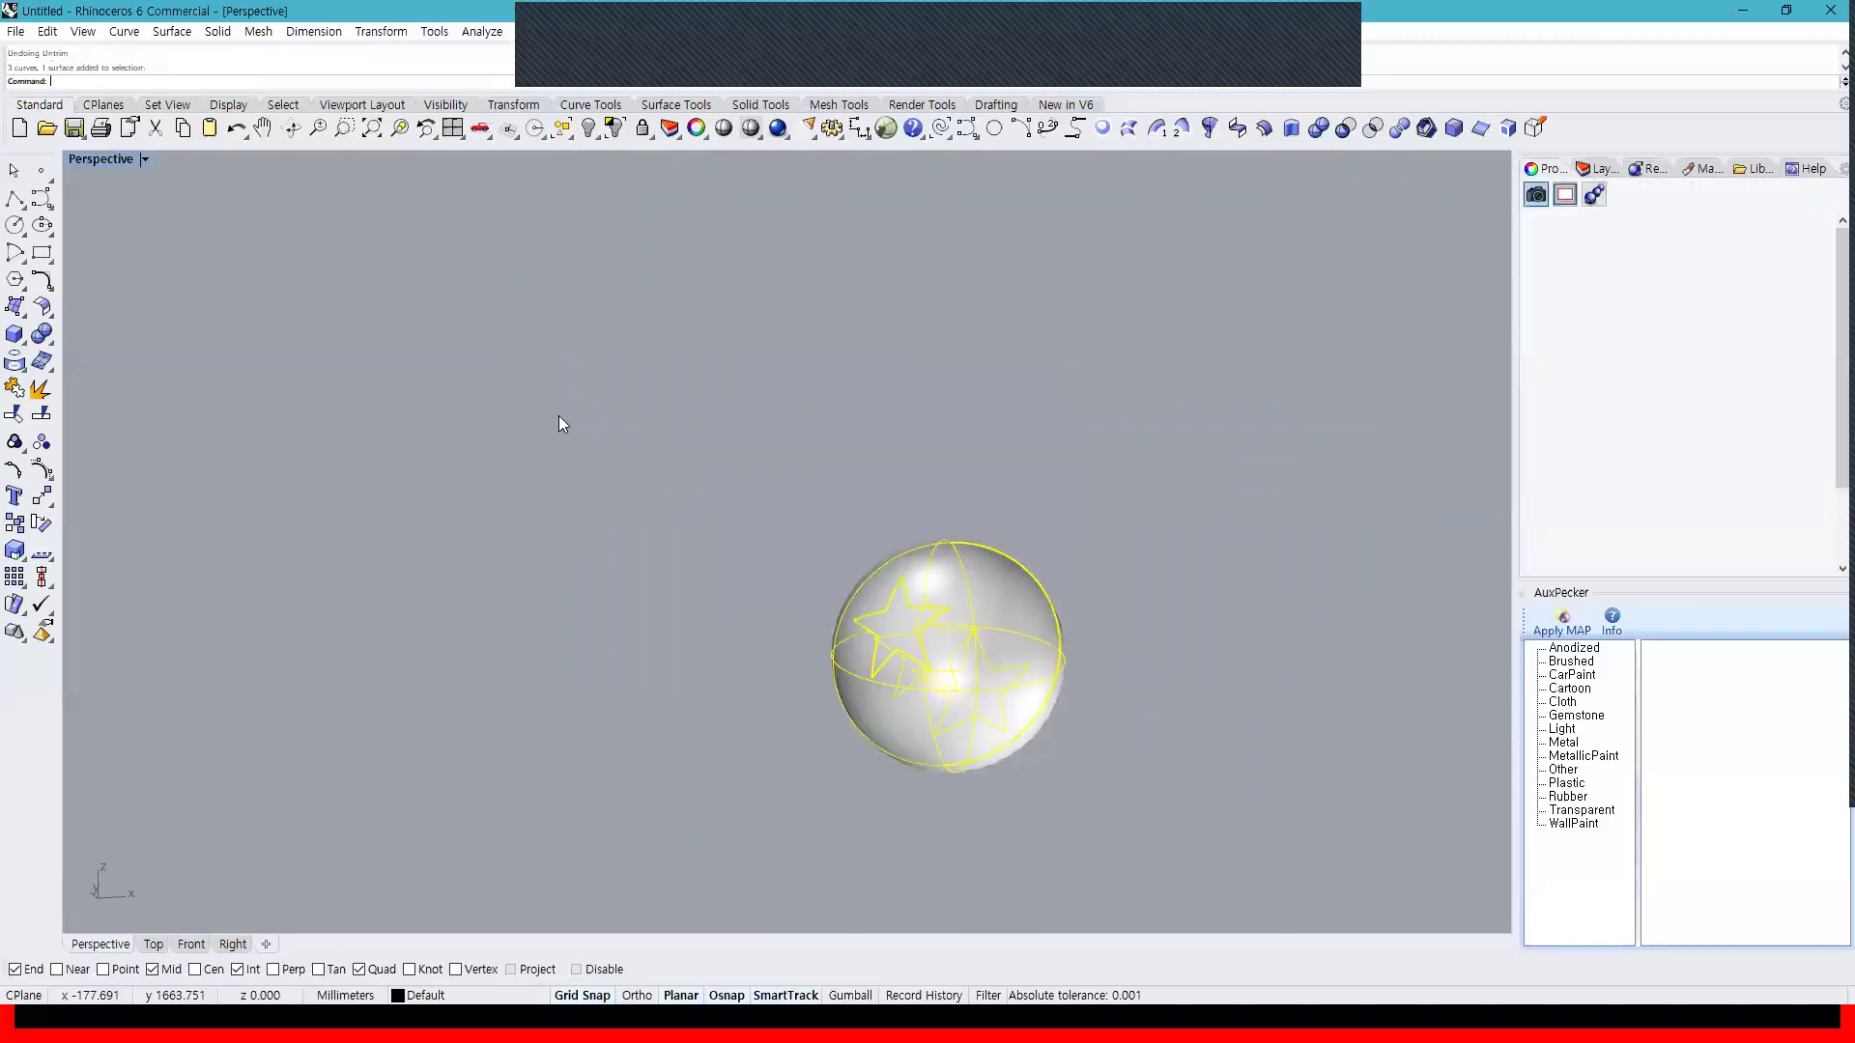
{"action": "key", "text": "Delete"}
Restore the four-viewport layout and draw a sphere in the Top view centred at about (-144, 22)
{"action": "left_click", "coordinate": [452, 128]}
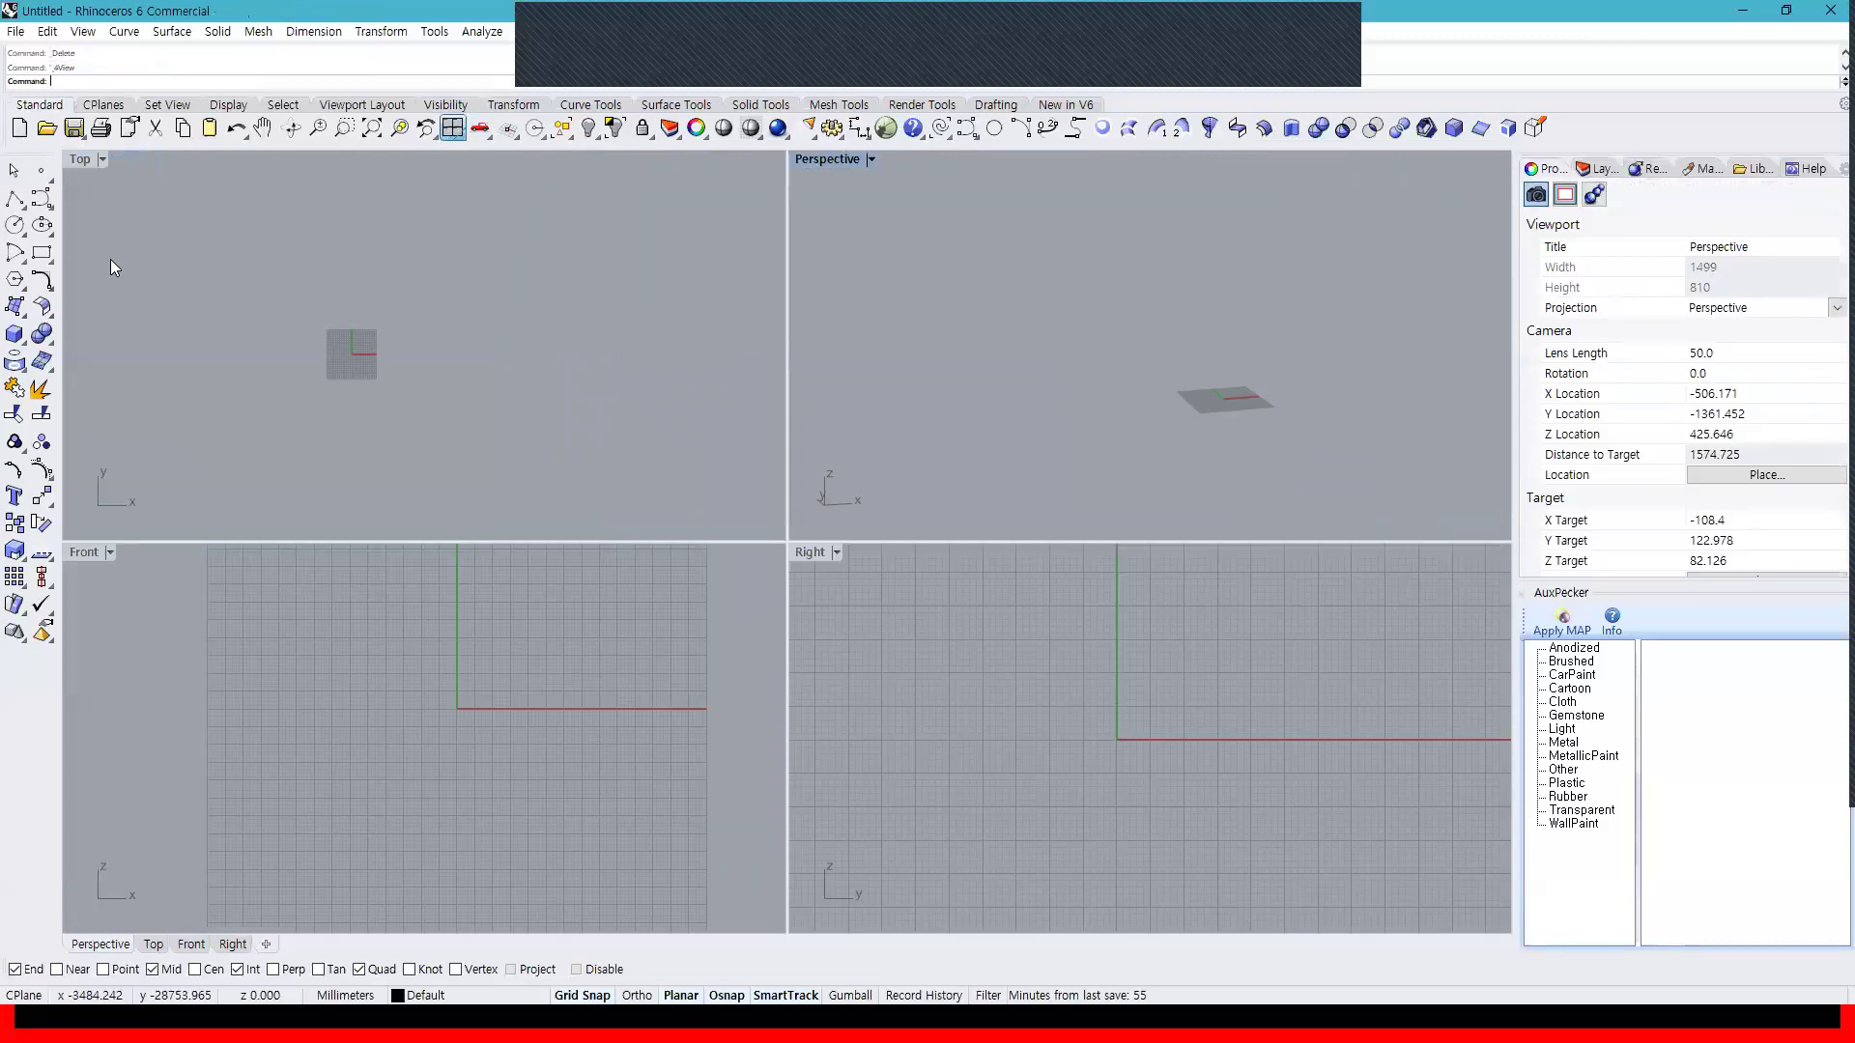
{"action": "left_click", "coordinate": [20, 339]}
{"action": "left_click", "coordinate": [99, 347]}
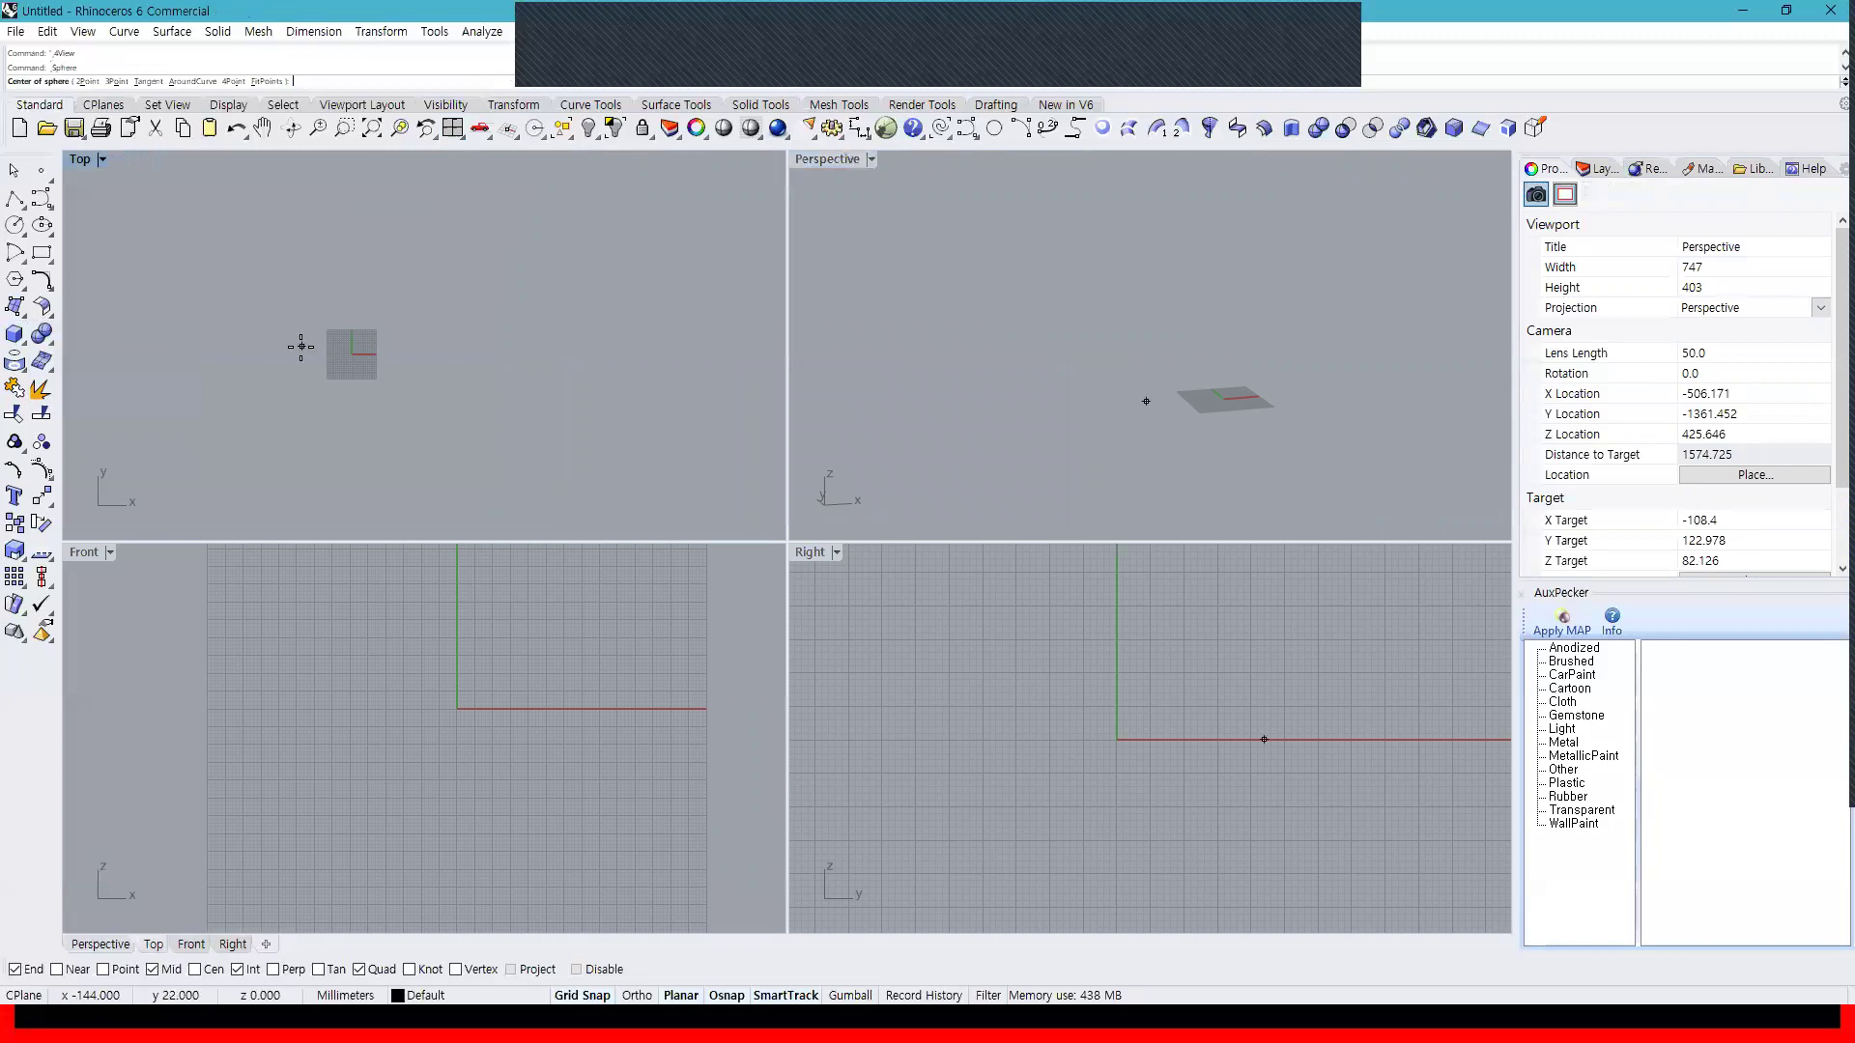
{"action": "left_click", "coordinate": [300, 346]}
{"action": "left_click", "coordinate": [342, 369]}
Duplicate the sphere by copy and paste, and move the copy along the X direction so the two spheres partly overlap
{"action": "left_click", "coordinate": [342, 369]}
{"action": "key", "text": "ctrl+c"}
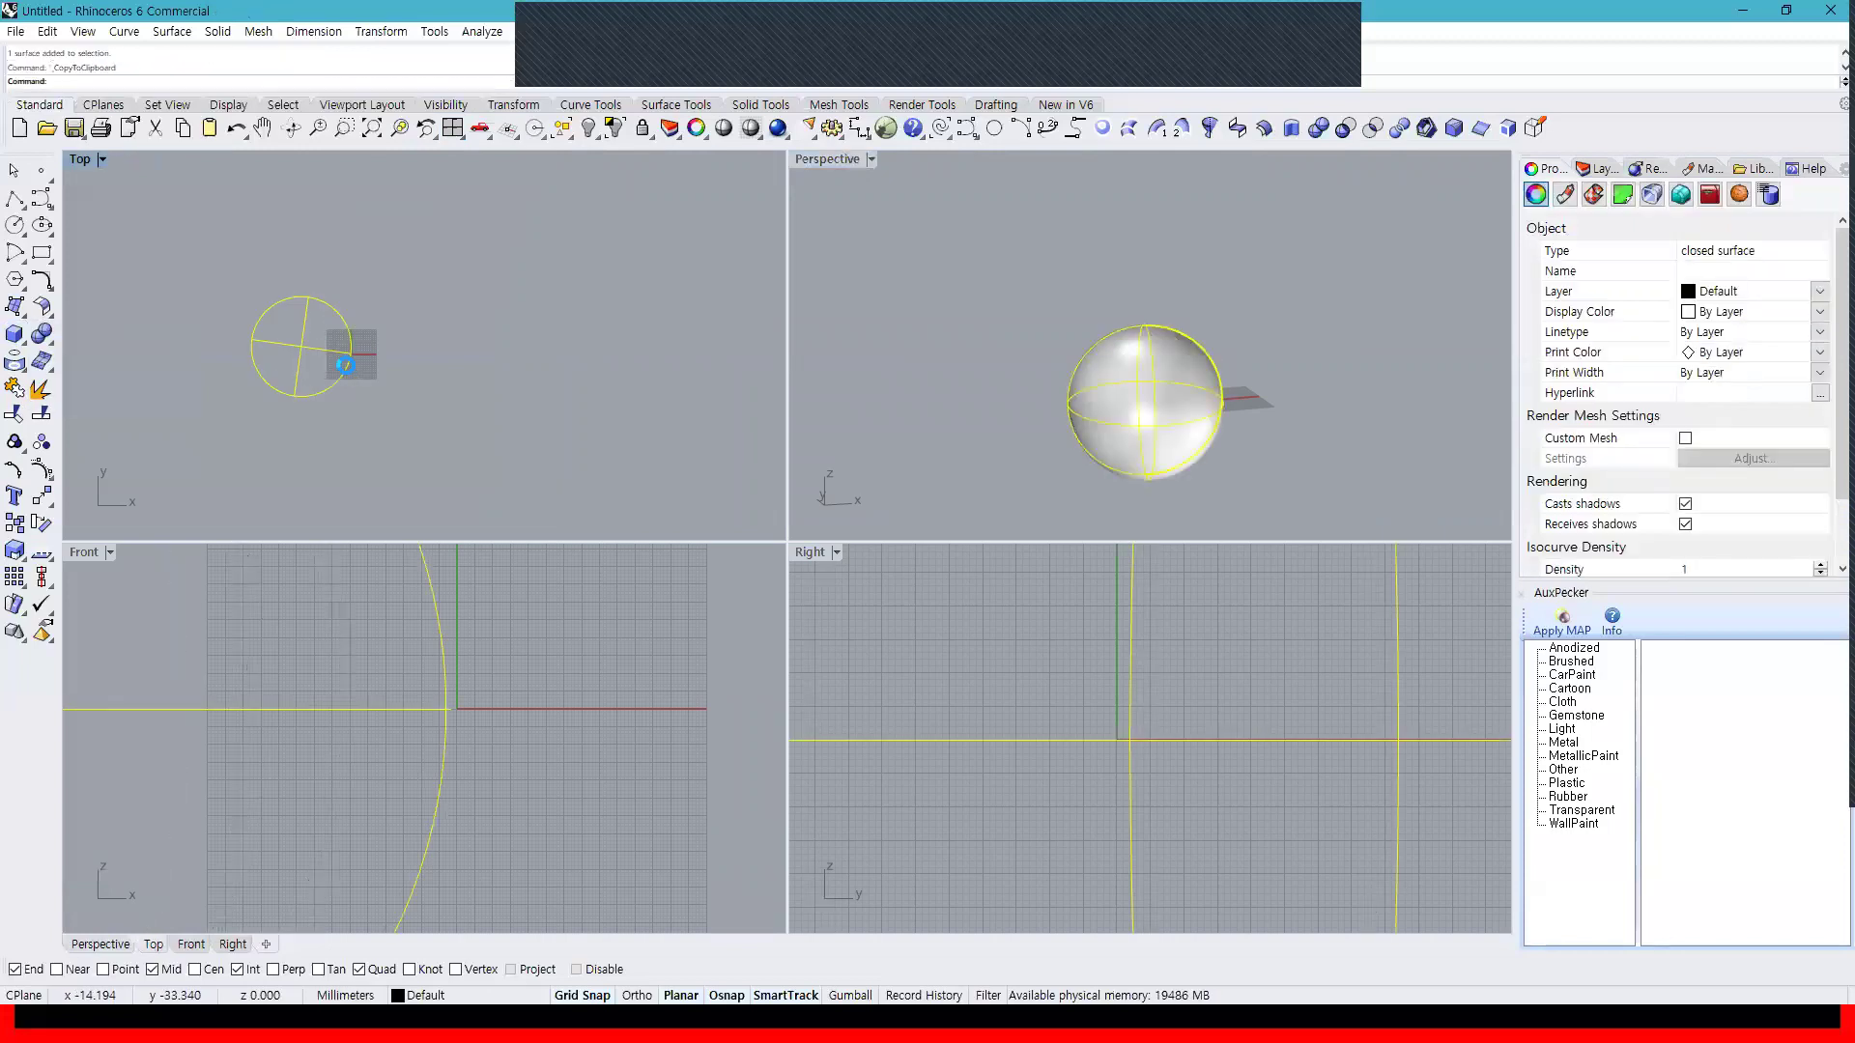
{"action": "key", "text": "ctrl+v"}
{"action": "left_click_drag", "start_coordinate": [346, 365], "coordinate": [410, 365]}
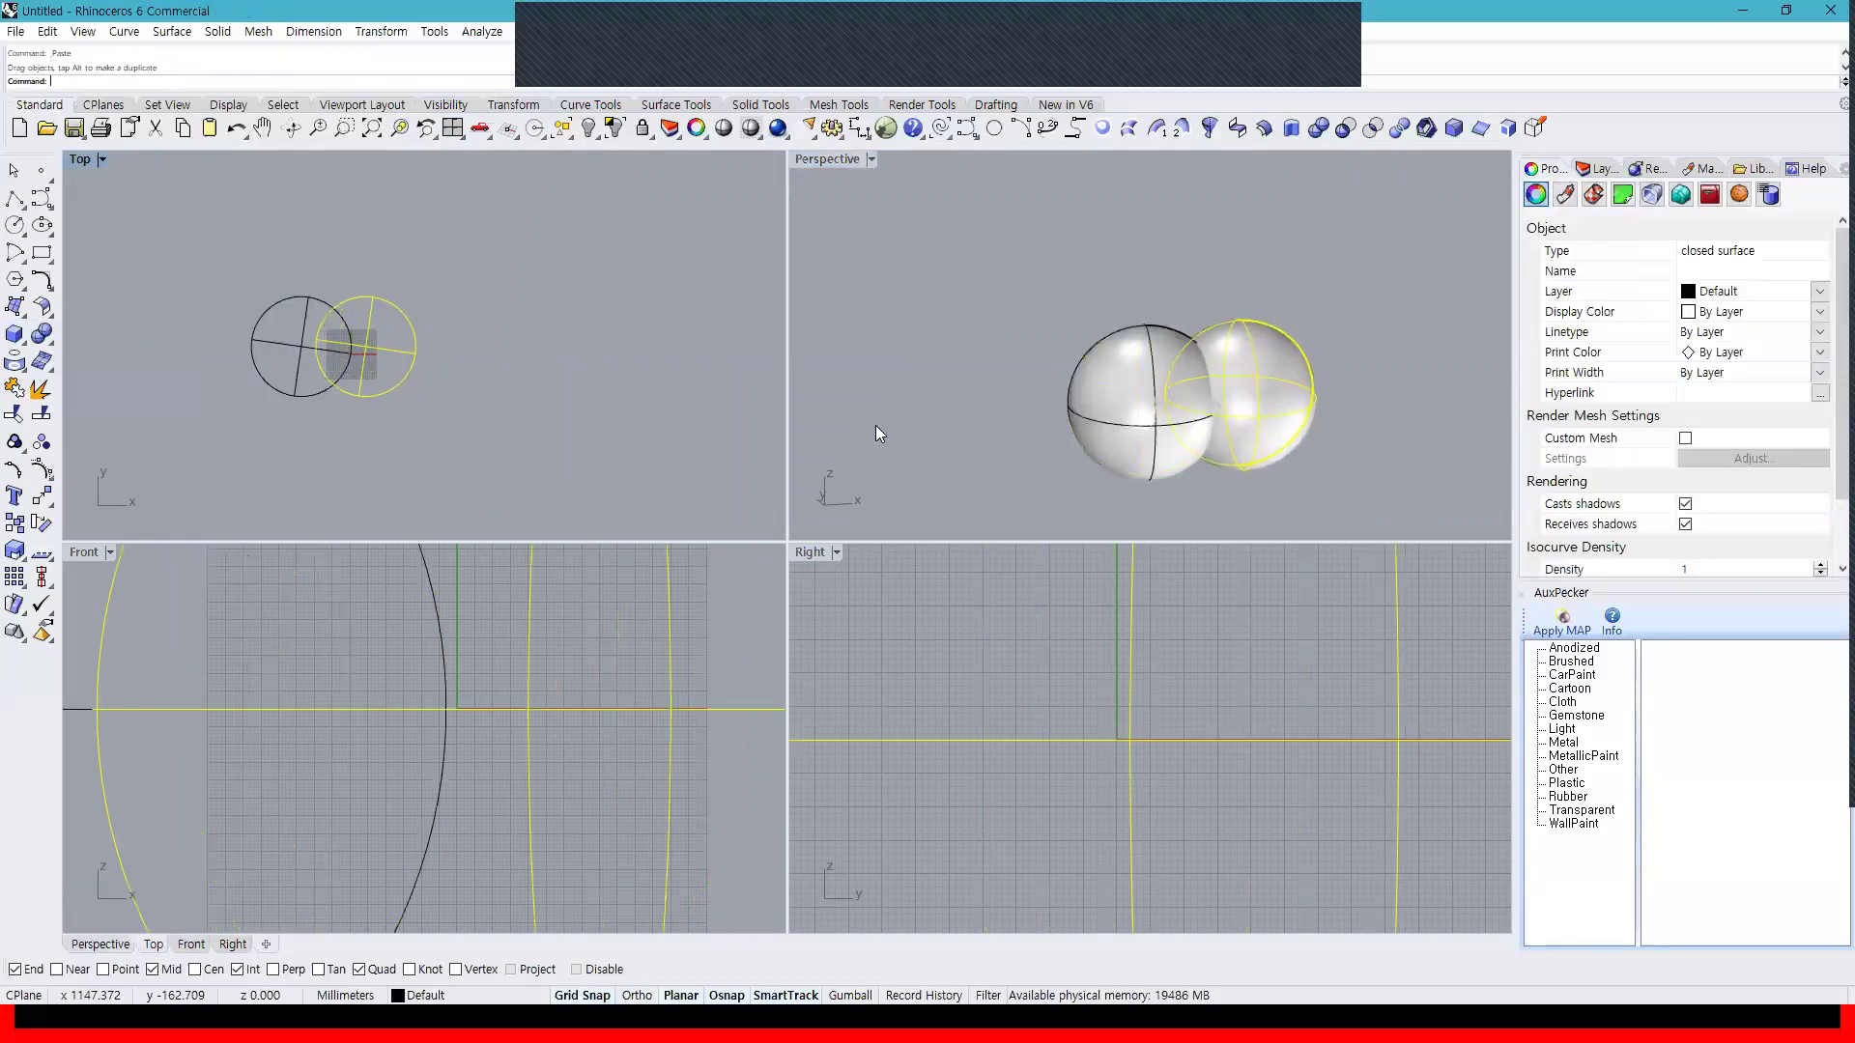
Trim away the part of the copied sphere outside the original sphere, using both spheres as cutting objects in the maximized Perspective view
{"action": "left_click", "coordinate": [875, 432]}
{"action": "scroll", "coordinate": [1237, 386], "scroll_direction": "up", "scroll_amount": 3}
{"action": "left_click", "coordinate": [1082, 409]}
{"action": "left_click", "coordinate": [1082, 410], "text": "shift"}
{"action": "double_click", "coordinate": [822, 159]}
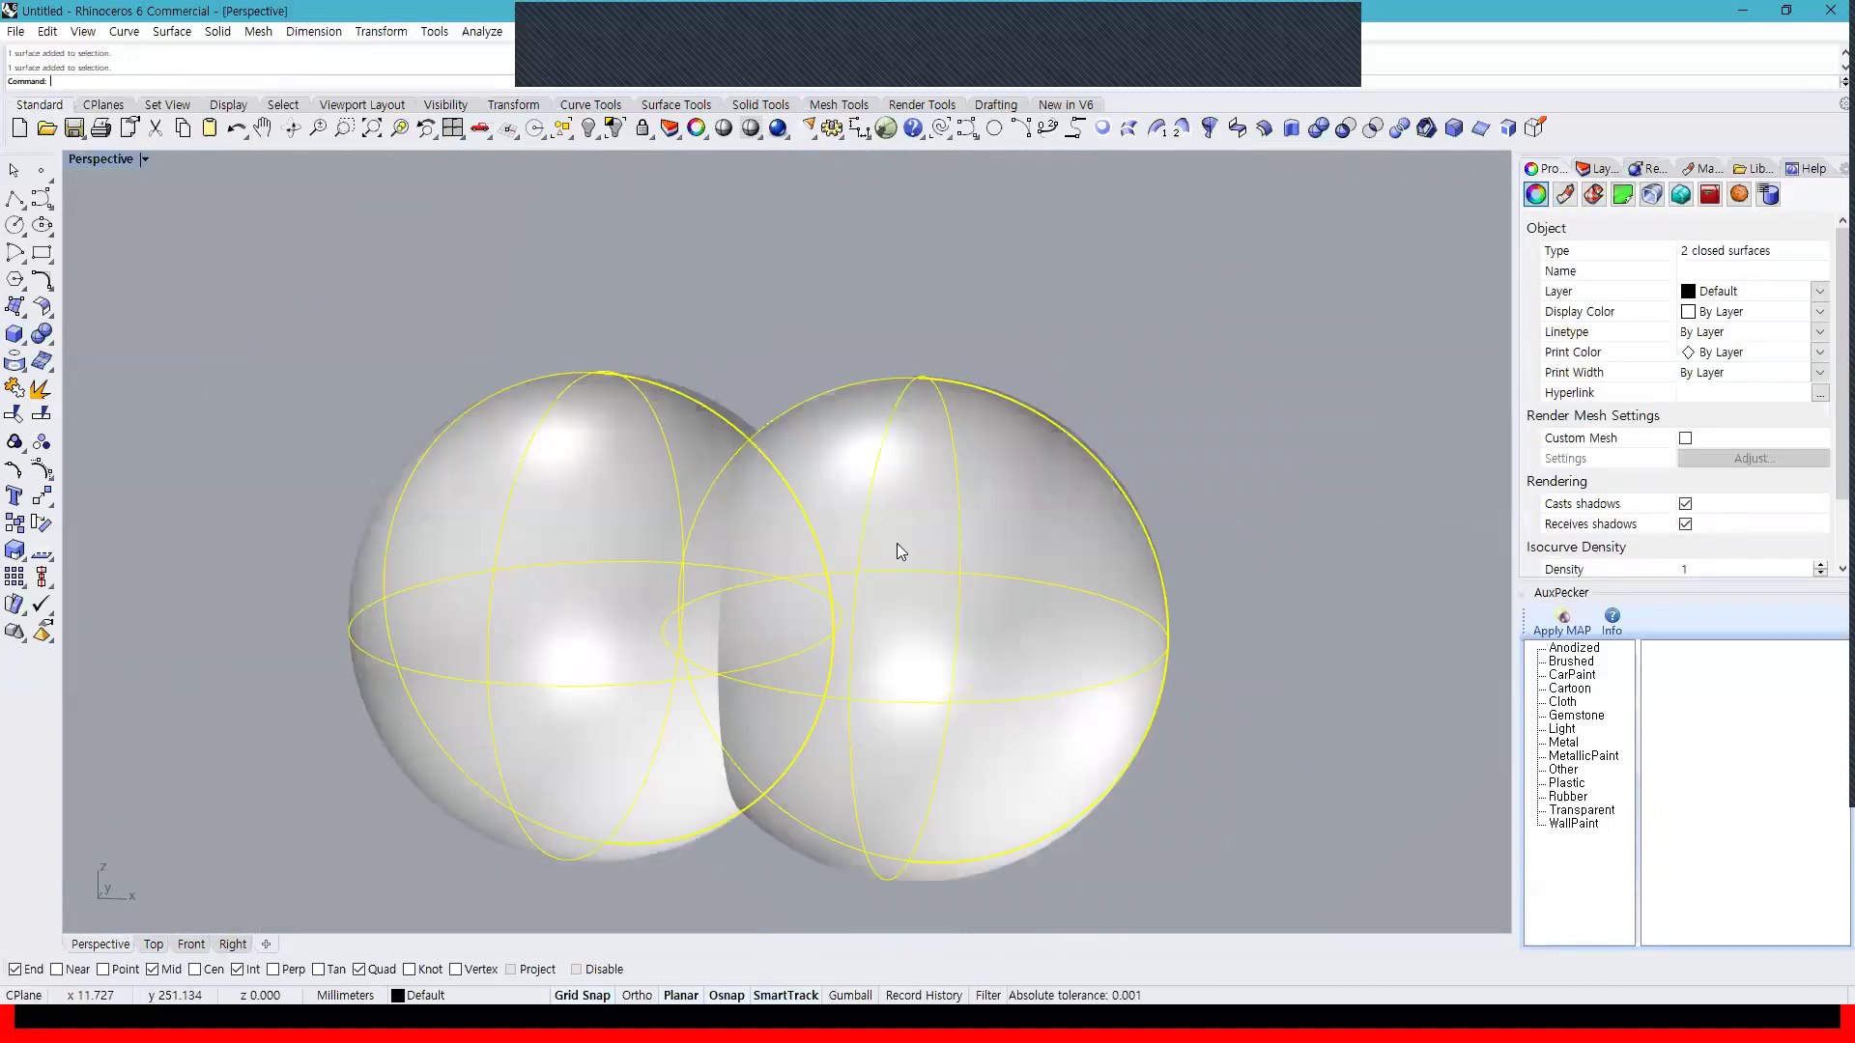
{"action": "type", "text": "tr"}
{"action": "key", "text": "Return"}
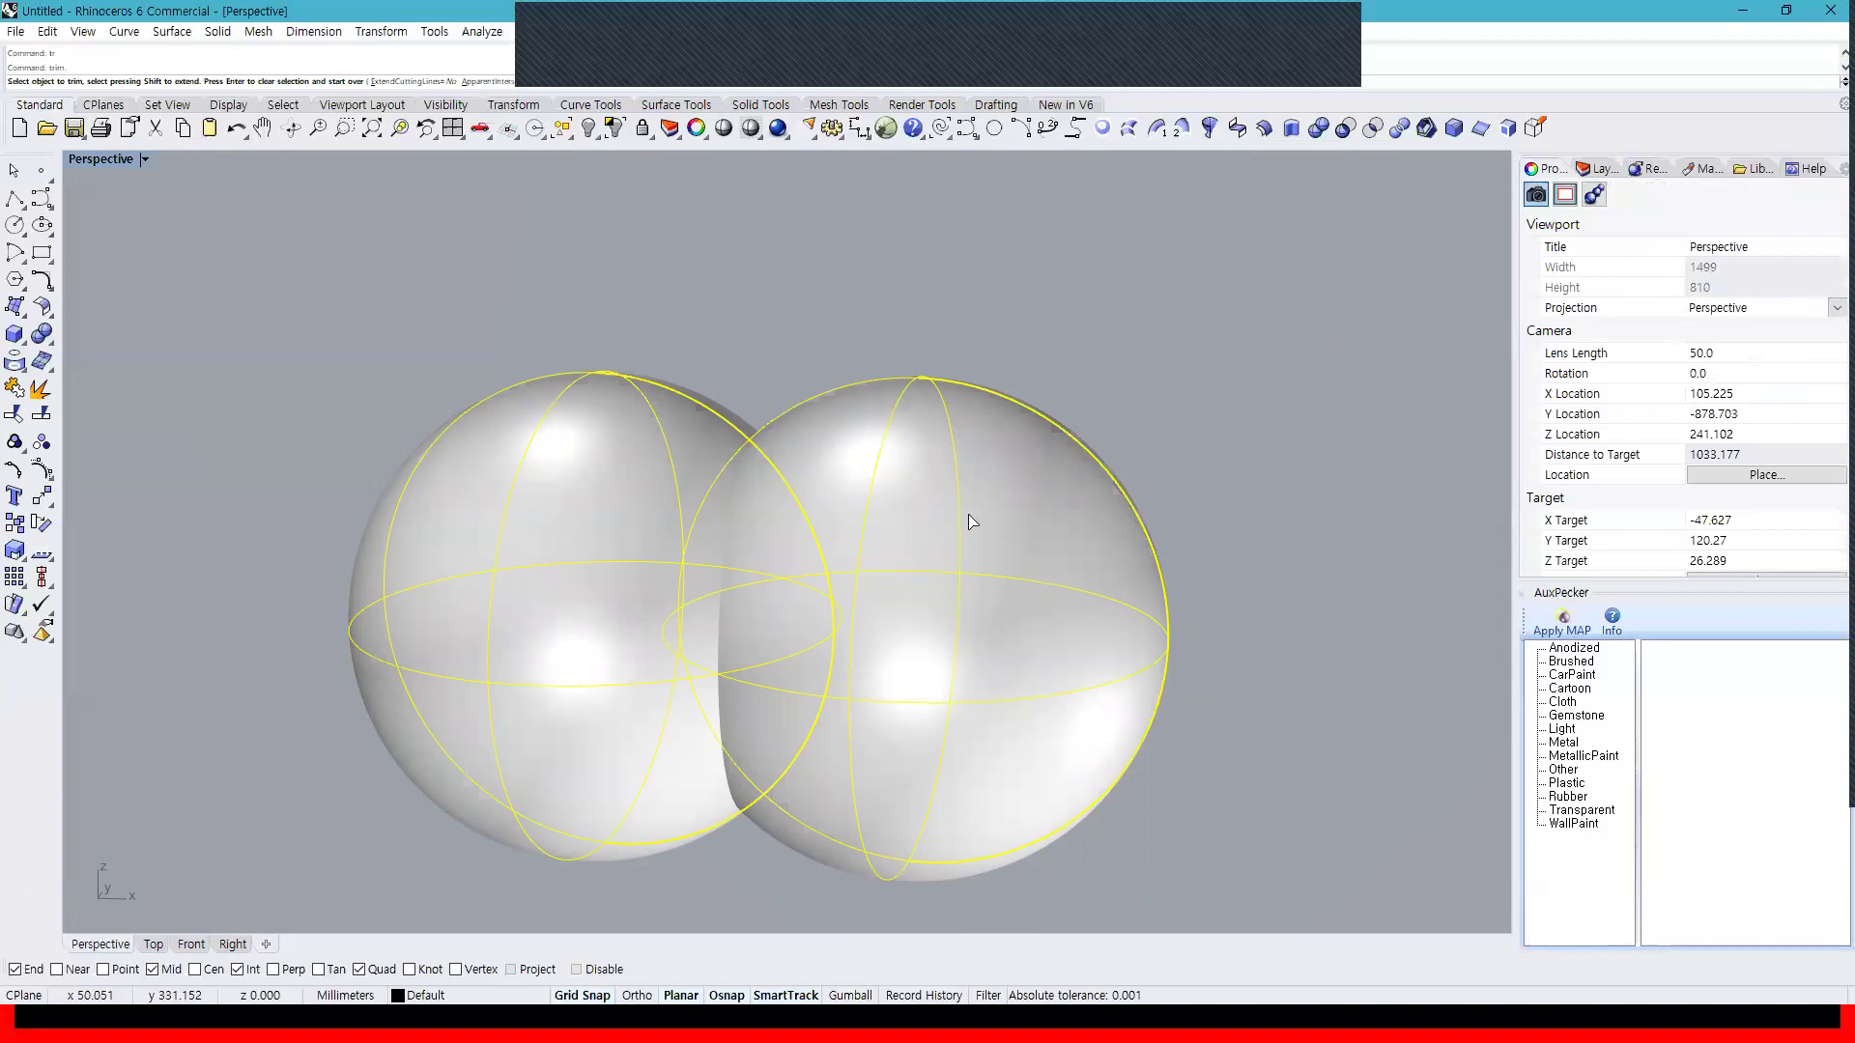
{"action": "left_click", "coordinate": [1059, 548]}
{"action": "key", "text": "Return"}
Try moving the whole sphere away from the trimmed cap, and undo the move
{"action": "left_click_drag", "start_coordinate": [570, 530], "coordinate": [290, 466]}
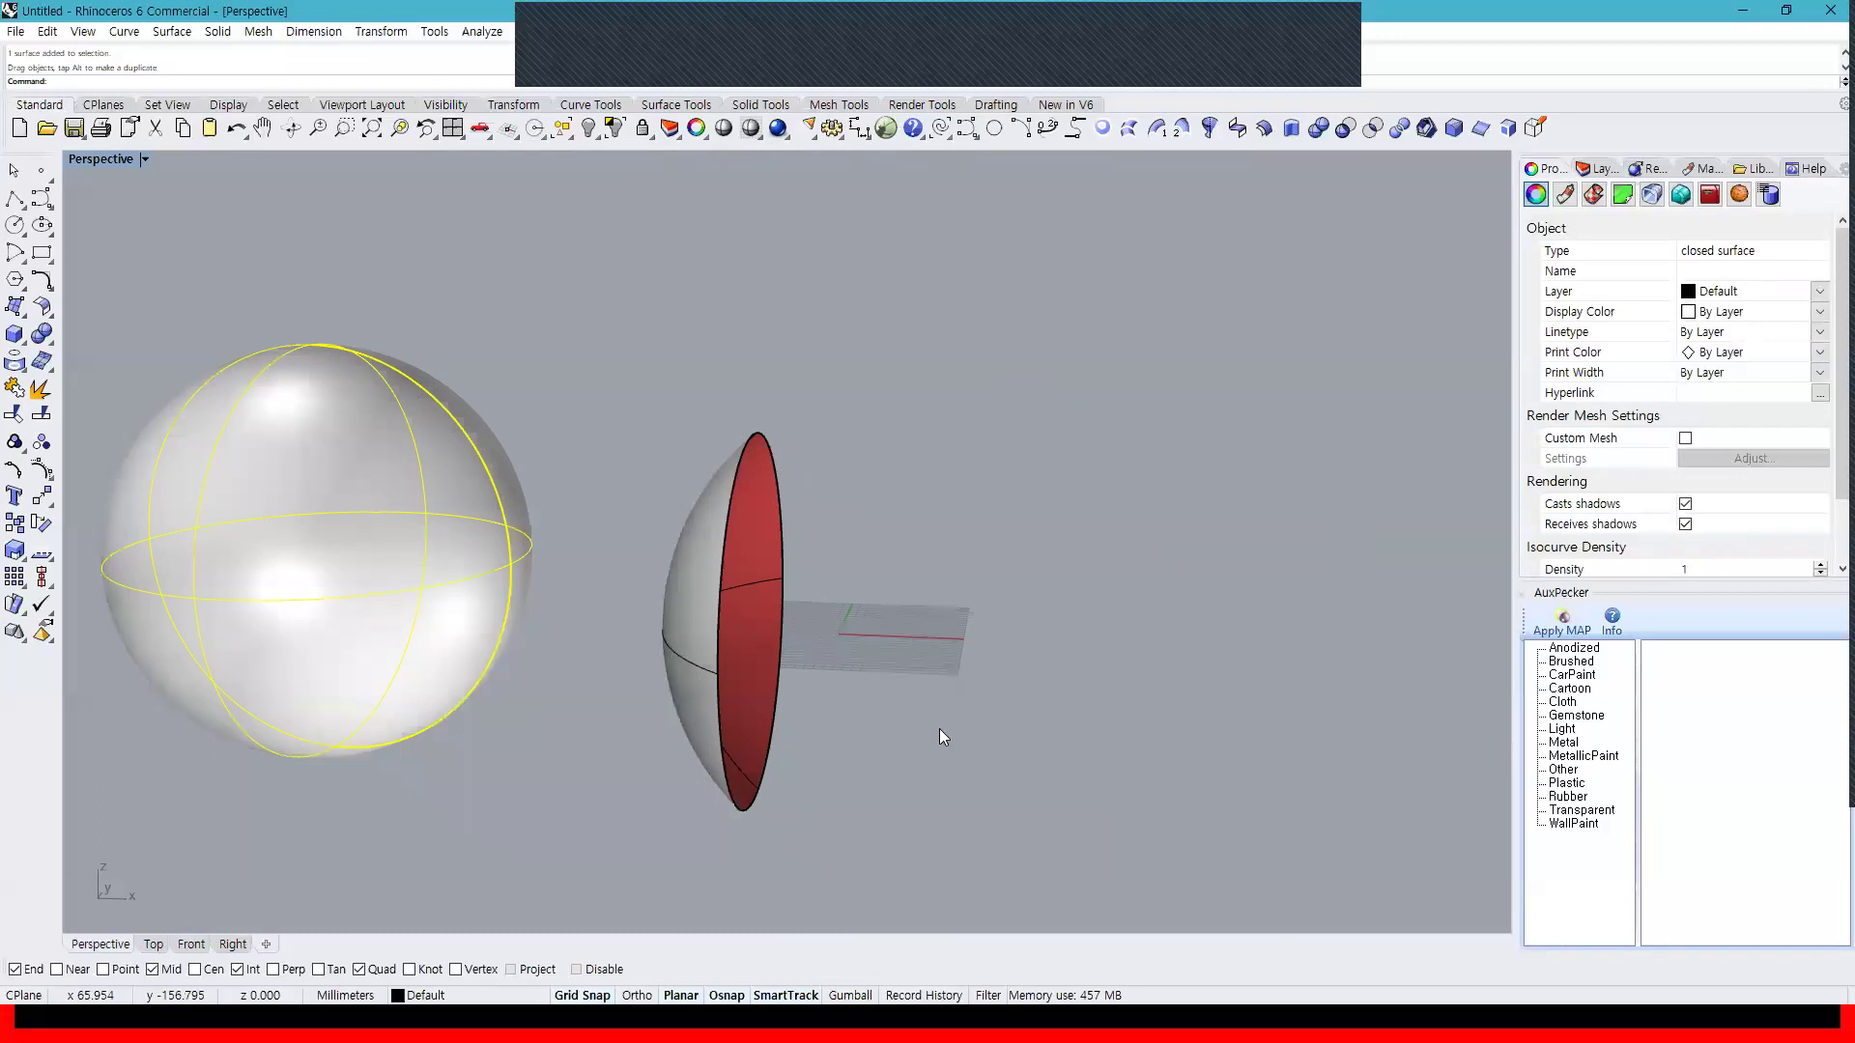
{"action": "key", "text": "ctrl+z"}
{"action": "left_click", "coordinate": [1053, 699]}
Trim away the remaining sphere's outer part using both surfaces as cutting objects, leaving only the lens-shaped overlap
{"action": "left_click_drag", "start_coordinate": [920, 673], "coordinate": [367, 480]}
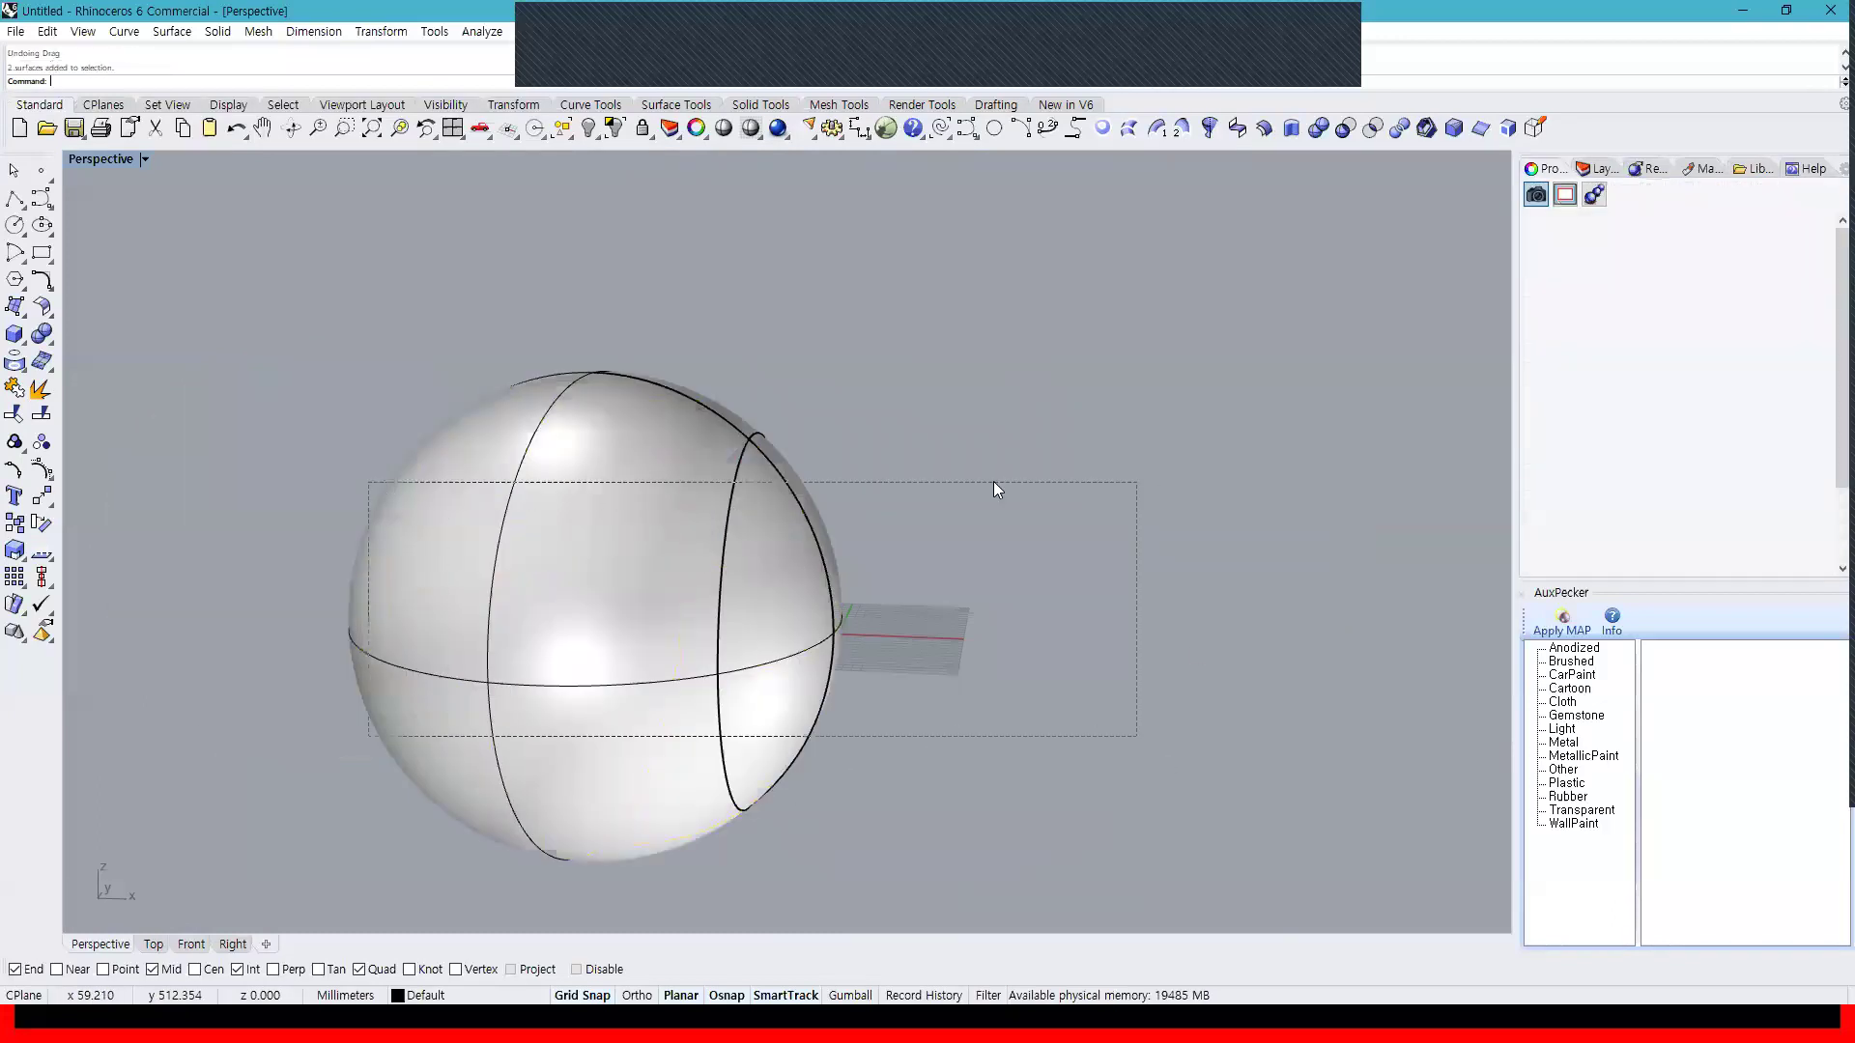
{"action": "right_click", "coordinate": [1007, 477]}
{"action": "left_click", "coordinate": [618, 438]}
{"action": "right_click_drag", "start_coordinate": [596, 477], "coordinate": [771, 502]}
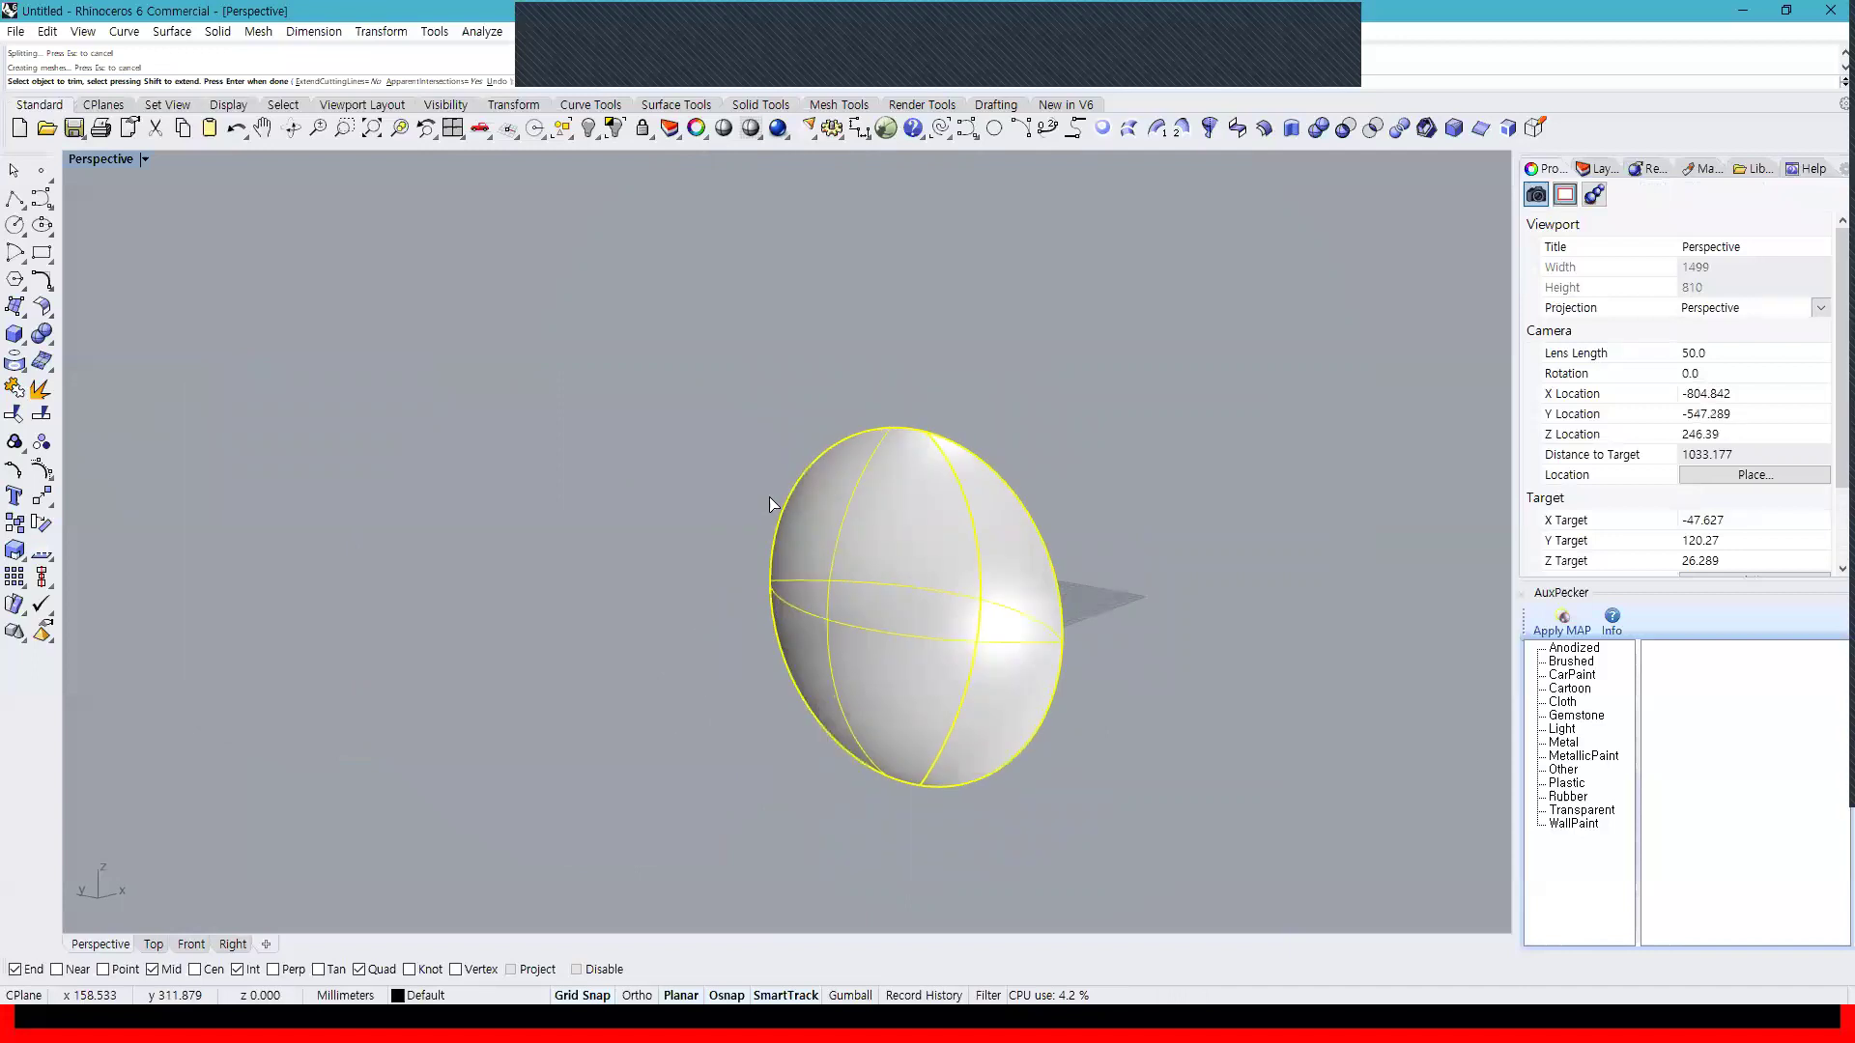
{"action": "right_click", "coordinate": [643, 524]}
{"action": "left_click", "coordinate": [898, 535]}
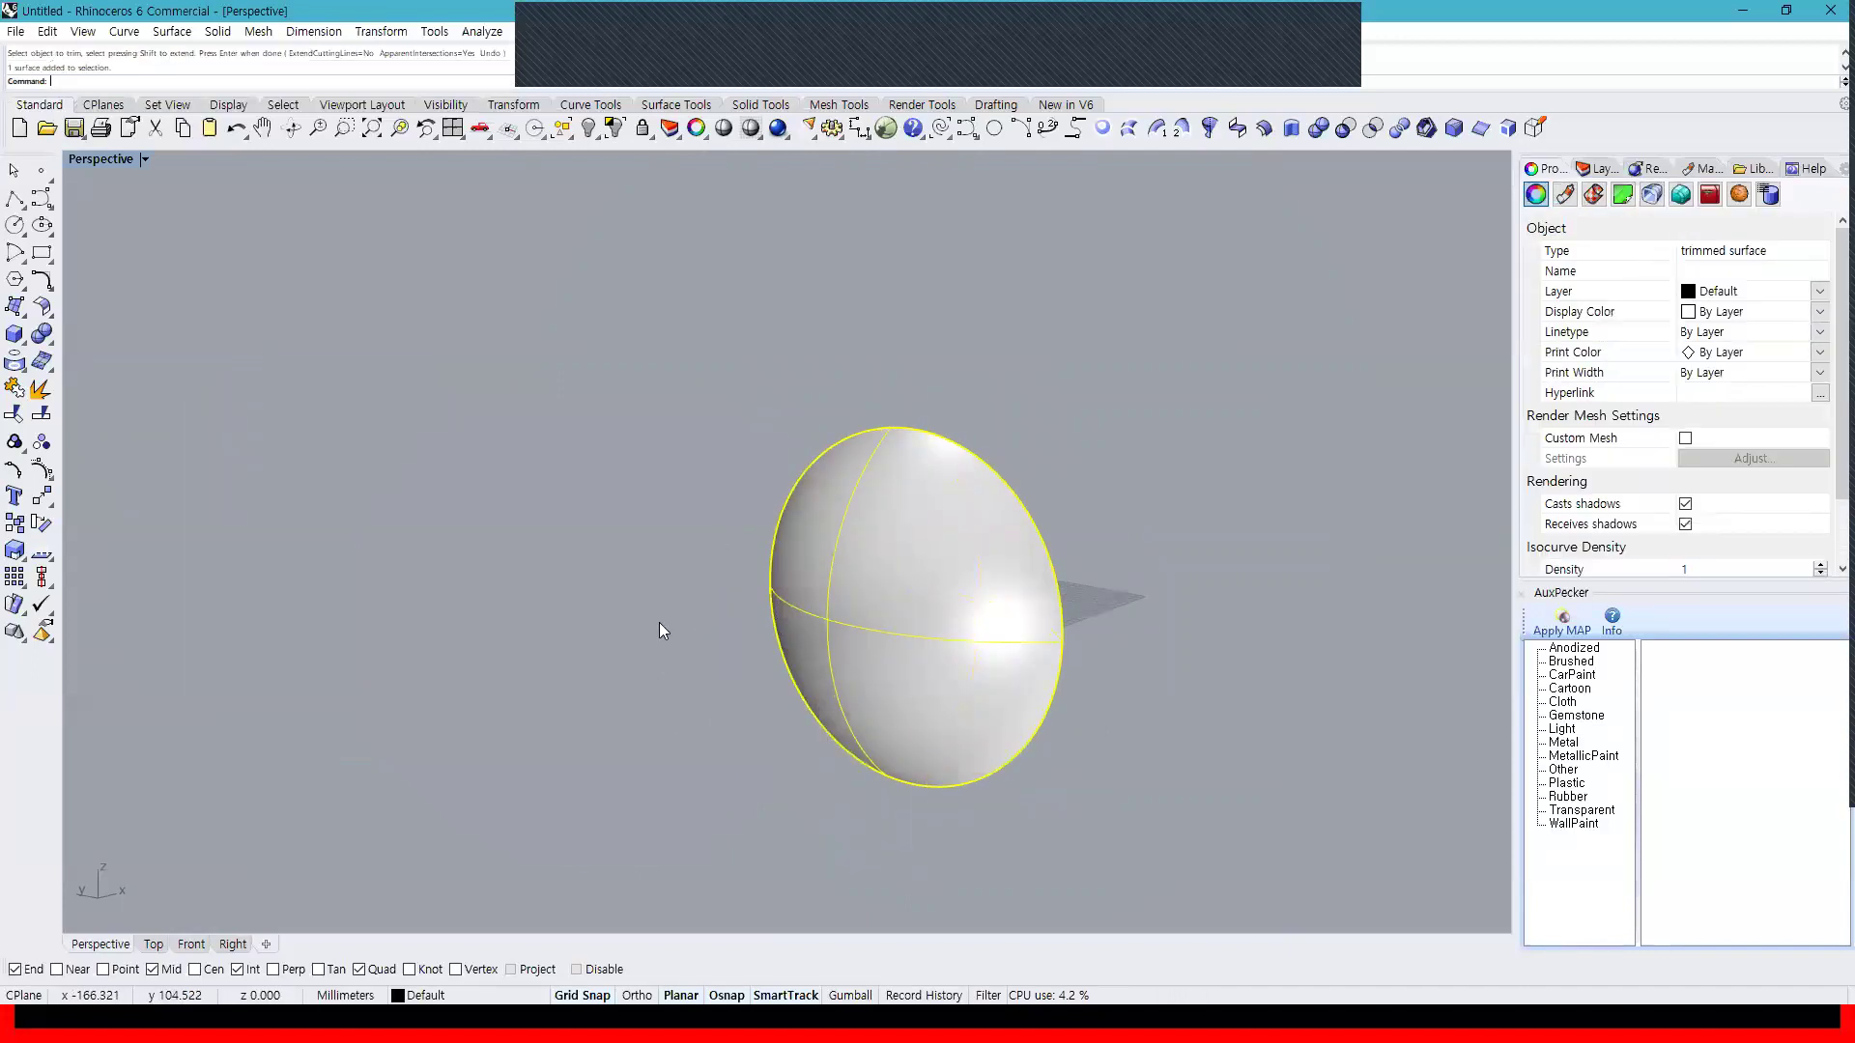
{"action": "right_click", "coordinate": [659, 623]}
{"action": "left_click", "coordinate": [947, 595]}
{"action": "key", "text": "Escape"}
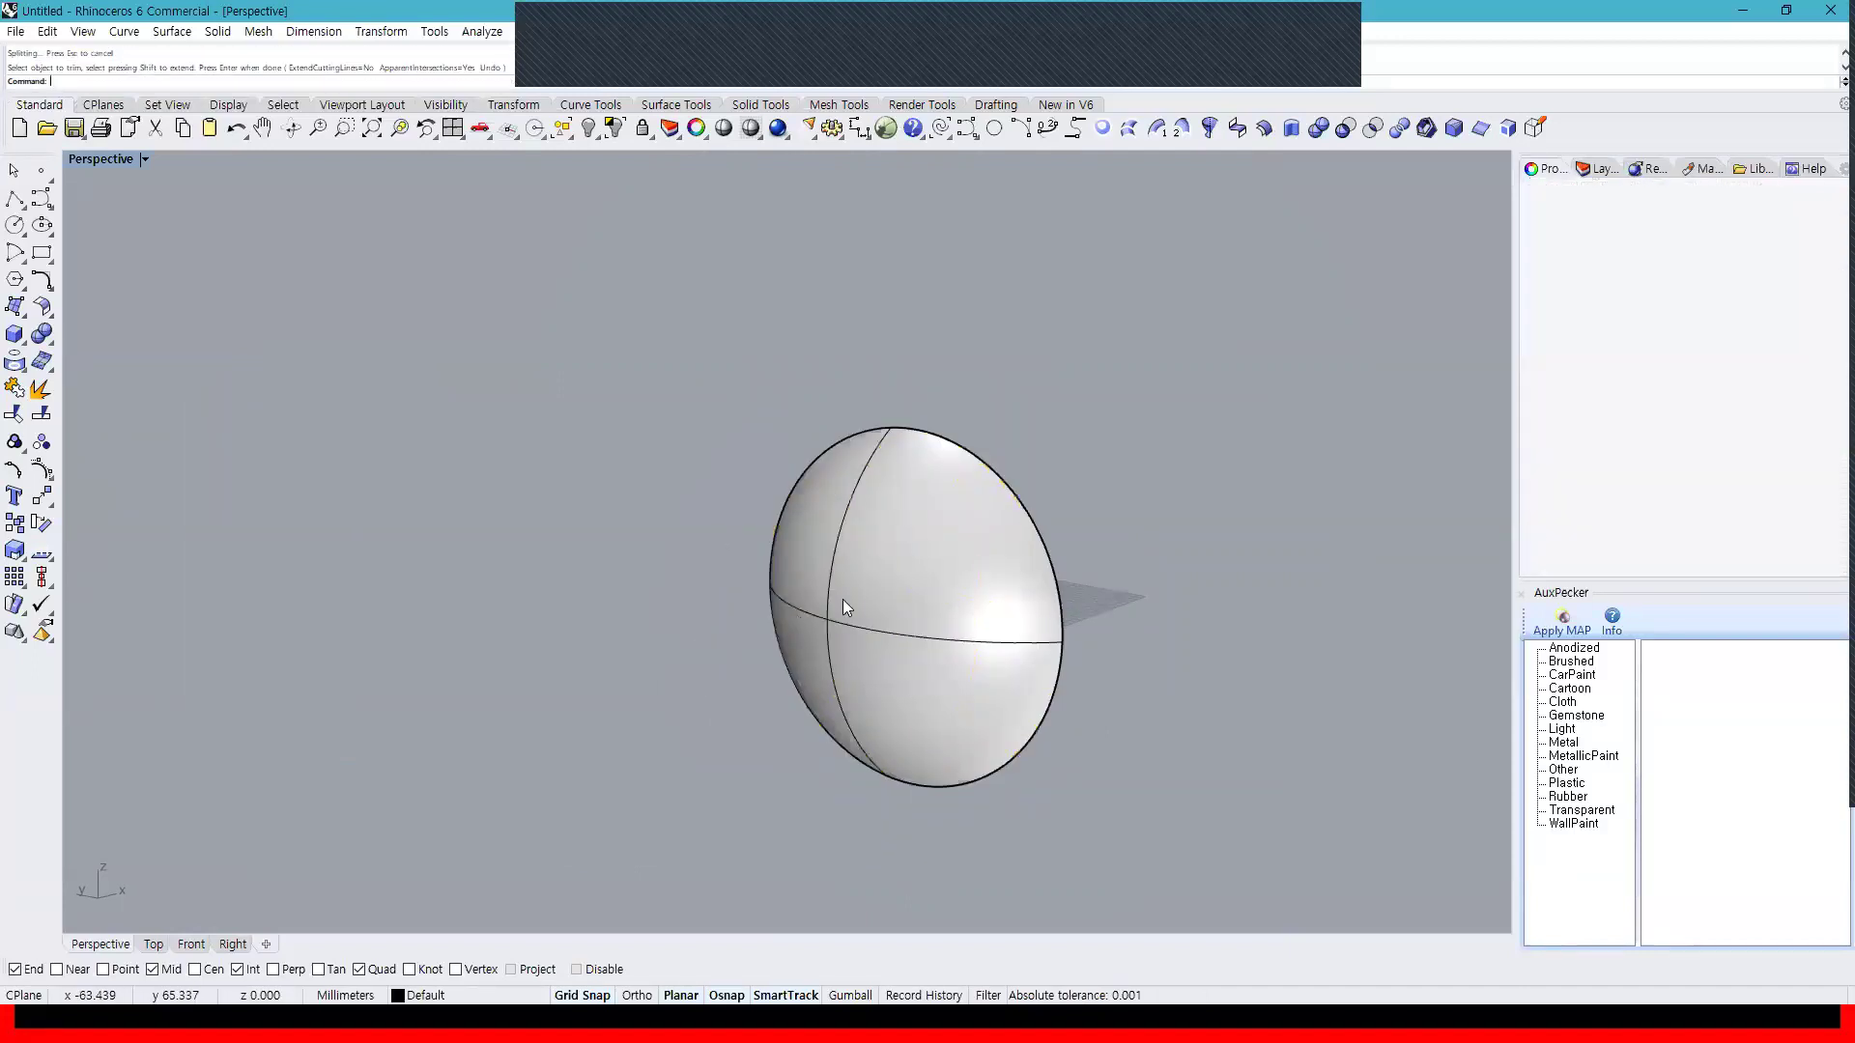
Try moving one cap of the lens shape aside, and undo the move
{"action": "left_click_drag", "start_coordinate": [843, 599], "coordinate": [570, 754]}
{"action": "right_click_drag", "start_coordinate": [1022, 720], "coordinate": [757, 720]}
{"action": "key", "text": "ctrl+z"}
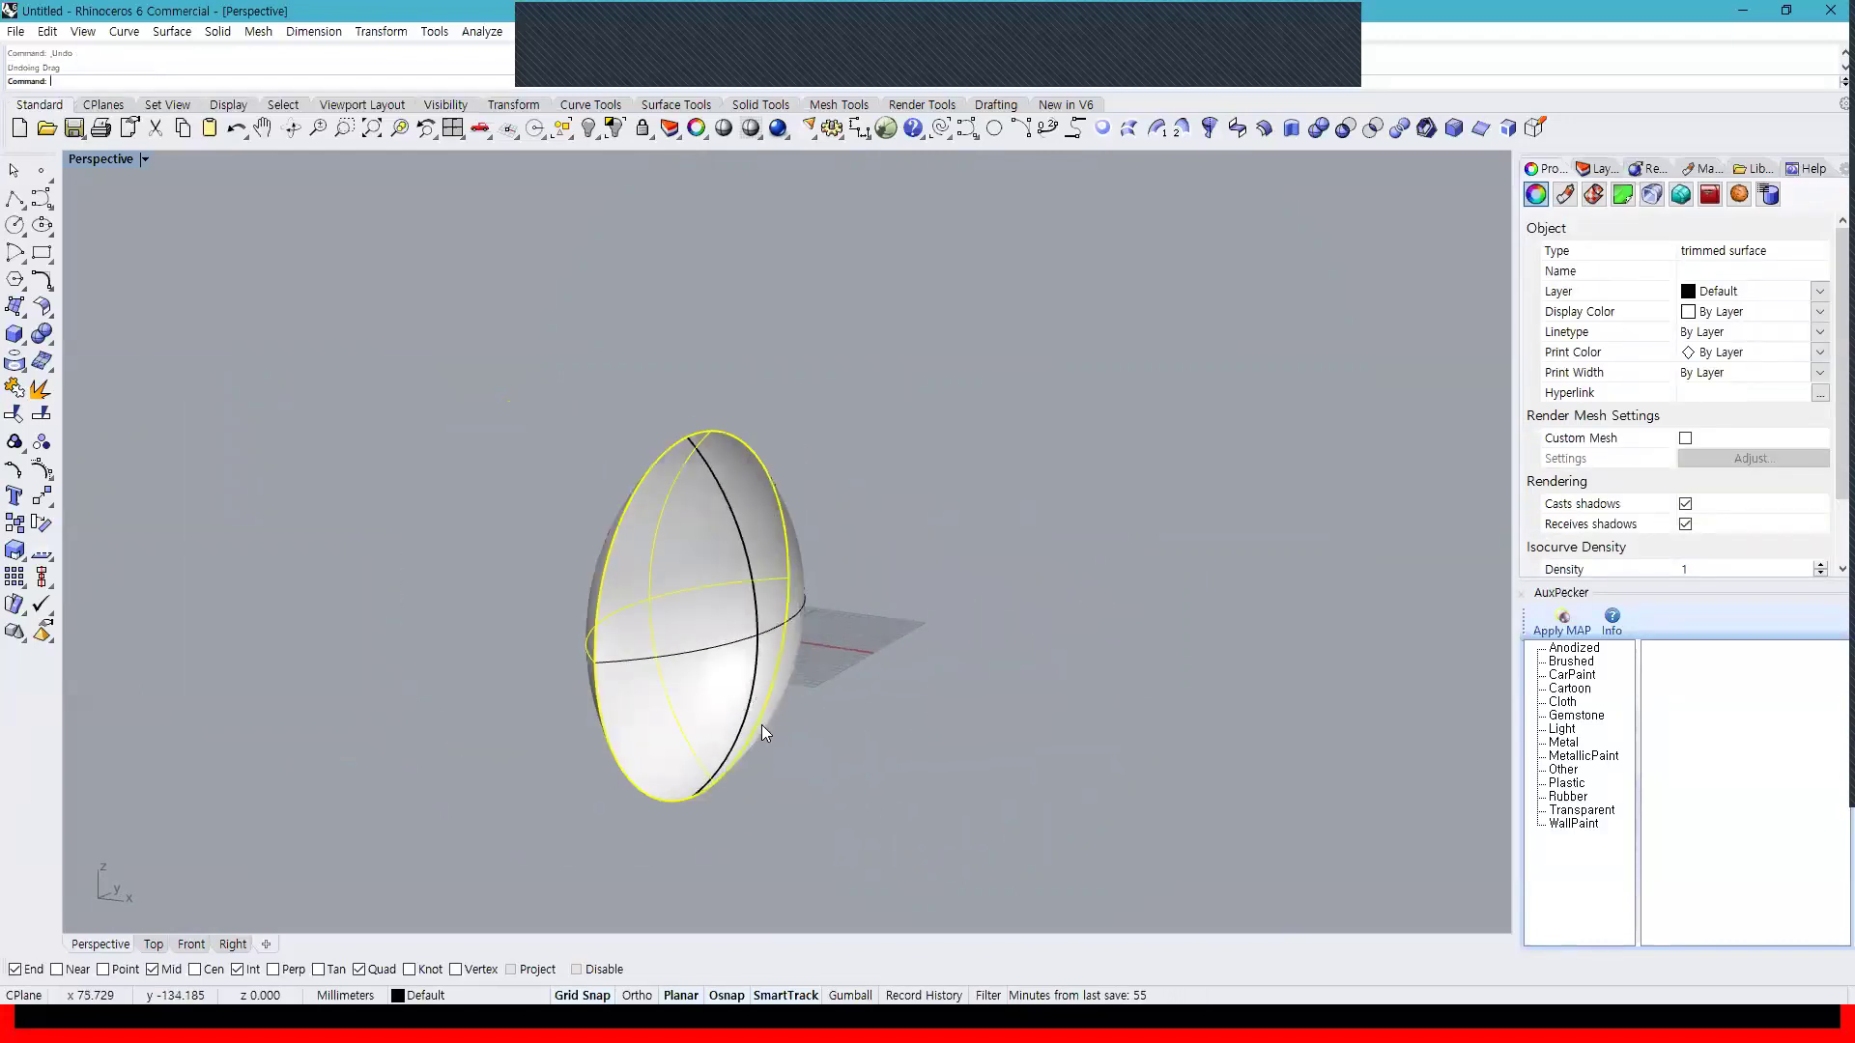
{"action": "right_click_drag", "start_coordinate": [947, 729], "coordinate": [1057, 712]}
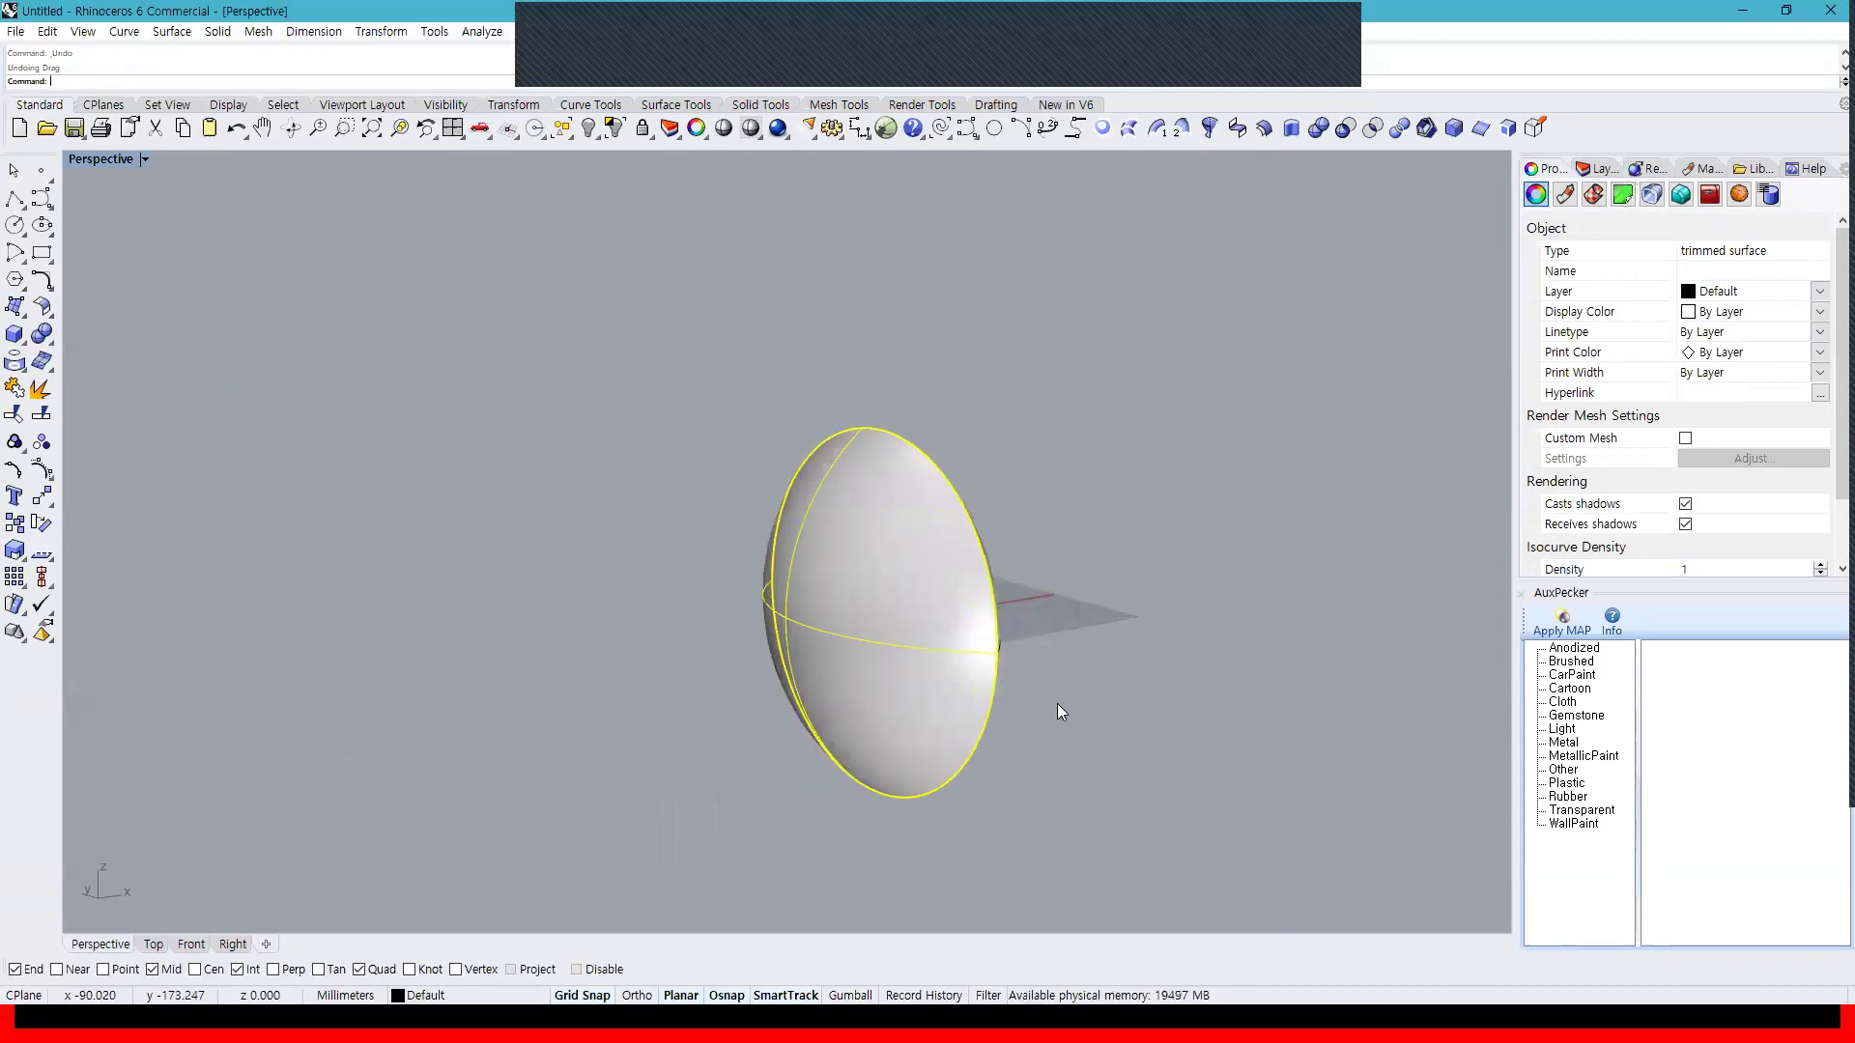
Undo both trims to restore the two overlapping spheres
{"action": "key", "text": "ctrl+z"}
{"action": "key", "text": "ctrl+z"}
{"action": "left_click", "coordinate": [1266, 740]}
{"action": "right_click_drag", "start_coordinate": [1265, 740], "coordinate": [547, 659]}
Split the original sphere using the overlapping copied sphere as the cutting object
{"action": "left_click", "coordinate": [546, 658]}
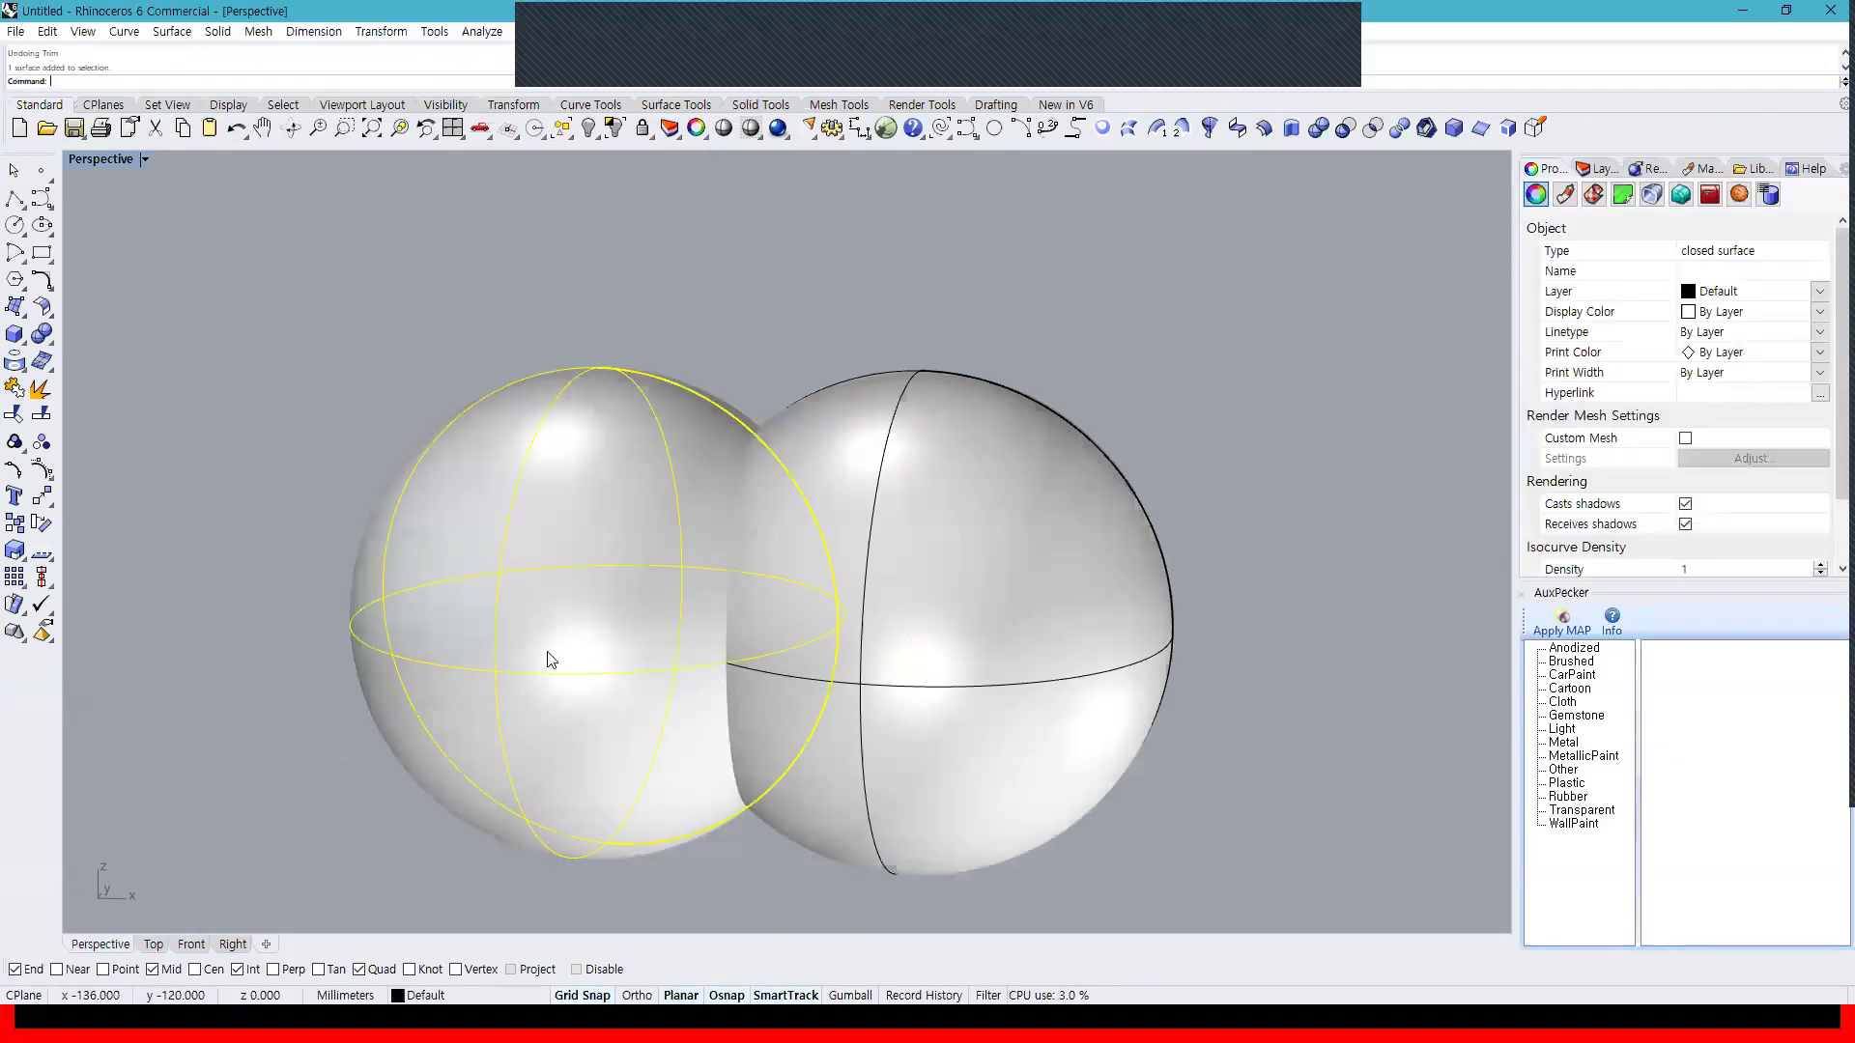
{"action": "left_click", "coordinate": [40, 414]}
{"action": "left_click", "coordinate": [887, 502]}
{"action": "key", "text": "Return"}
Move the cutting sphere and the split-off cap pieces away from the original sphere
{"action": "left_click", "coordinate": [933, 531]}
{"action": "left_click_drag", "start_coordinate": [933, 531], "coordinate": [1294, 415]}
{"action": "left_click", "coordinate": [784, 597]}
{"action": "left_click_drag", "start_coordinate": [785, 597], "coordinate": [1014, 612]}
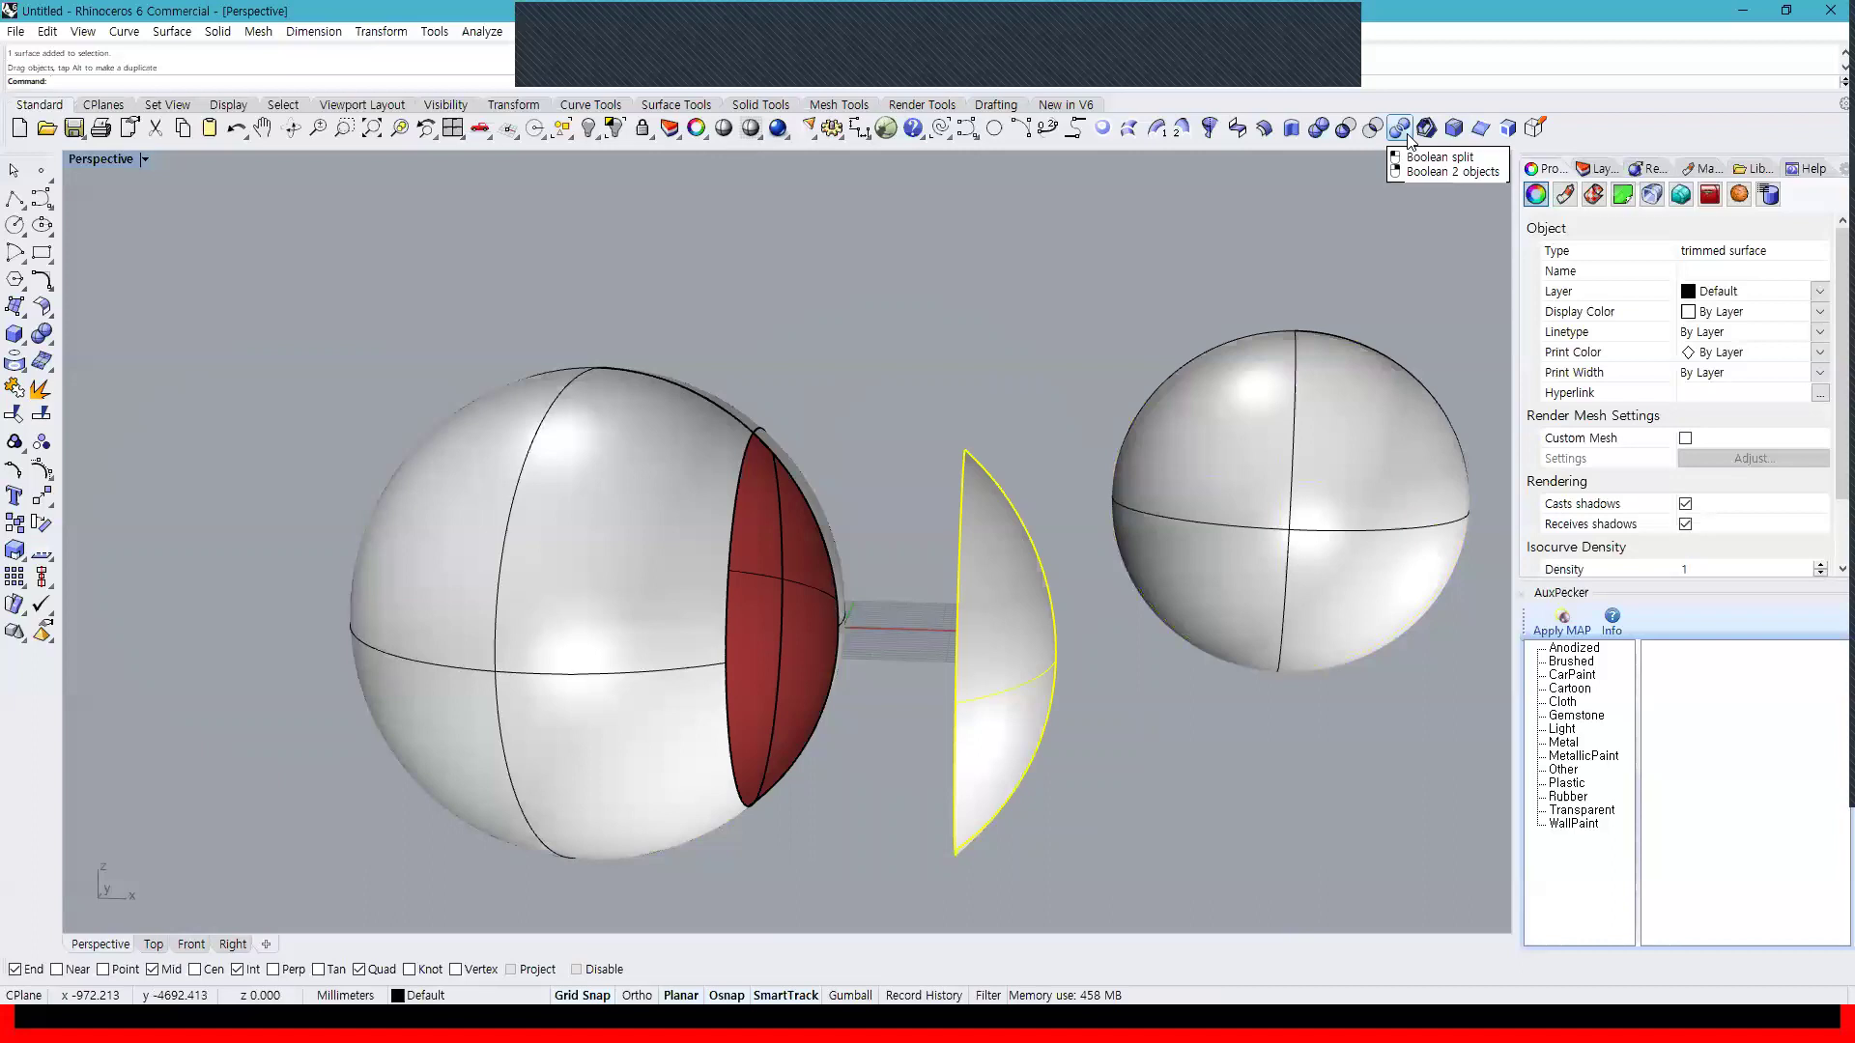
{"action": "left_click_drag", "start_coordinate": [804, 500], "coordinate": [1015, 487]}
{"action": "right_click_drag", "start_coordinate": [1014, 486], "coordinate": [934, 526]}
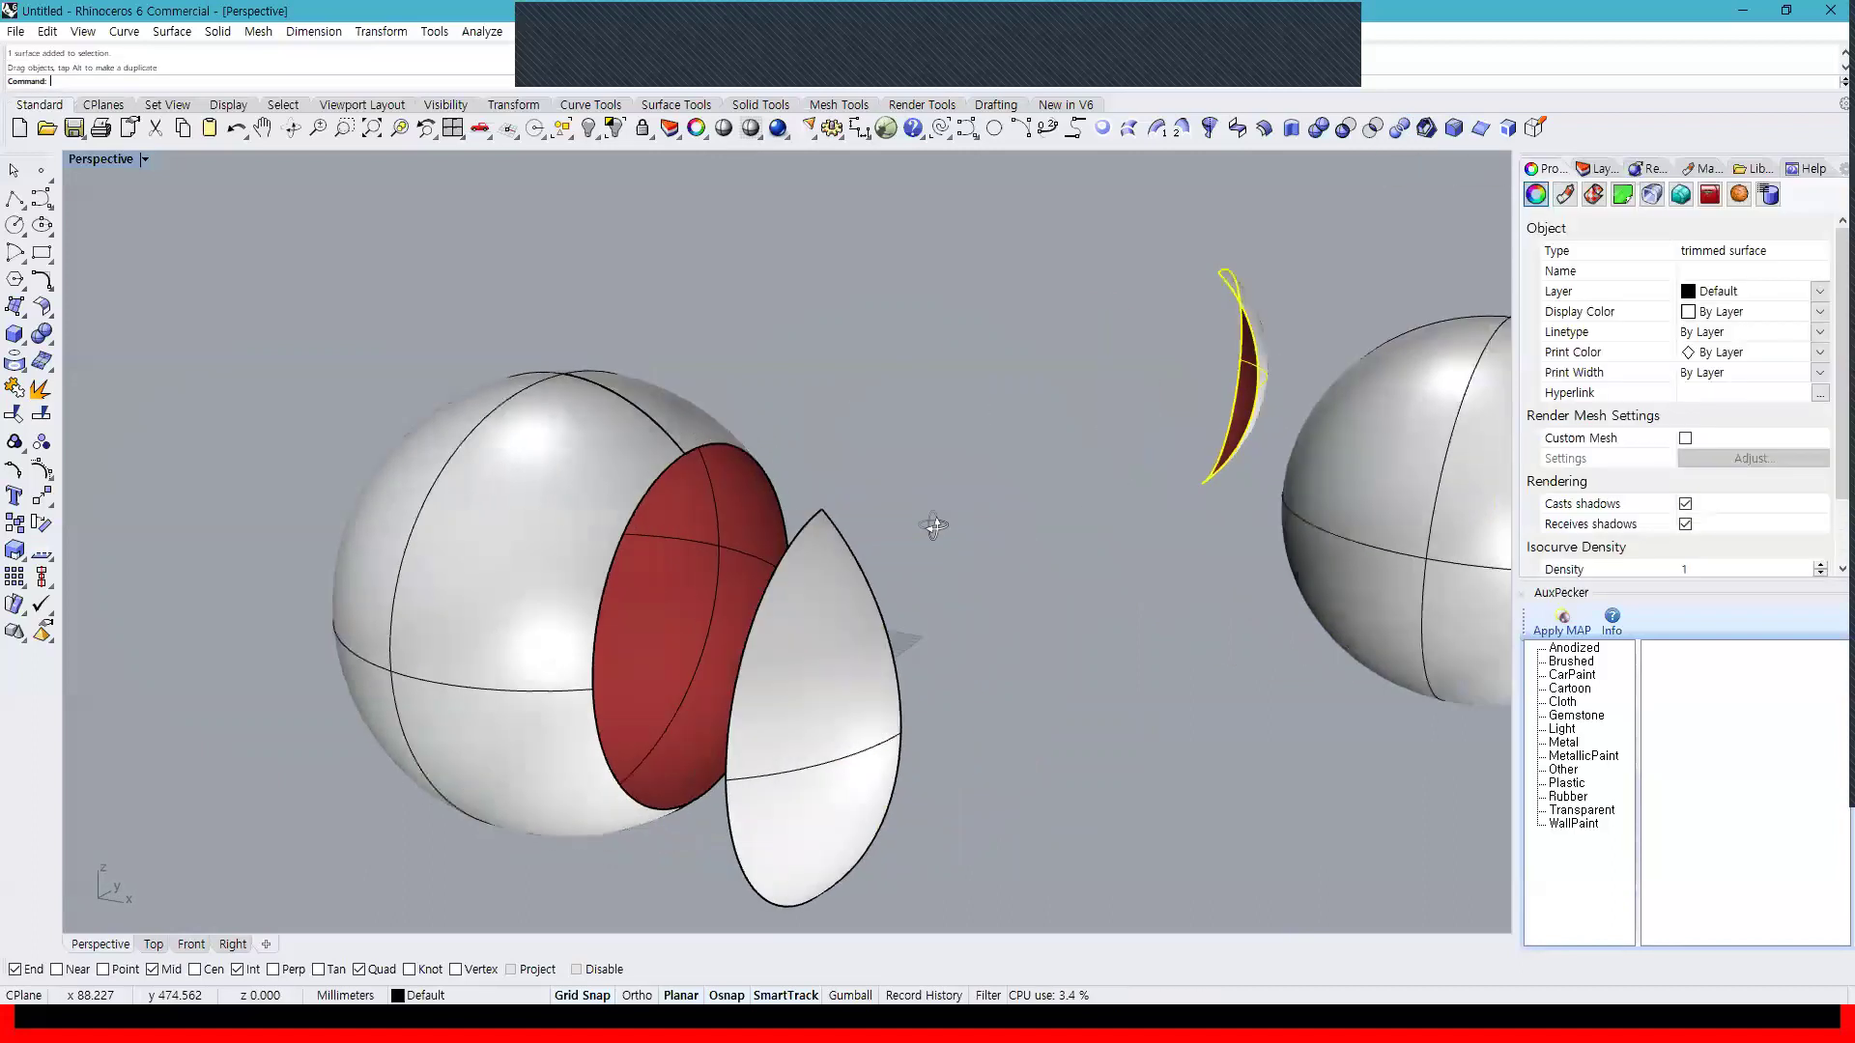
Undo the moves of the cap pieces and the cutting sphere
{"action": "key", "text": "ctrl+z"}
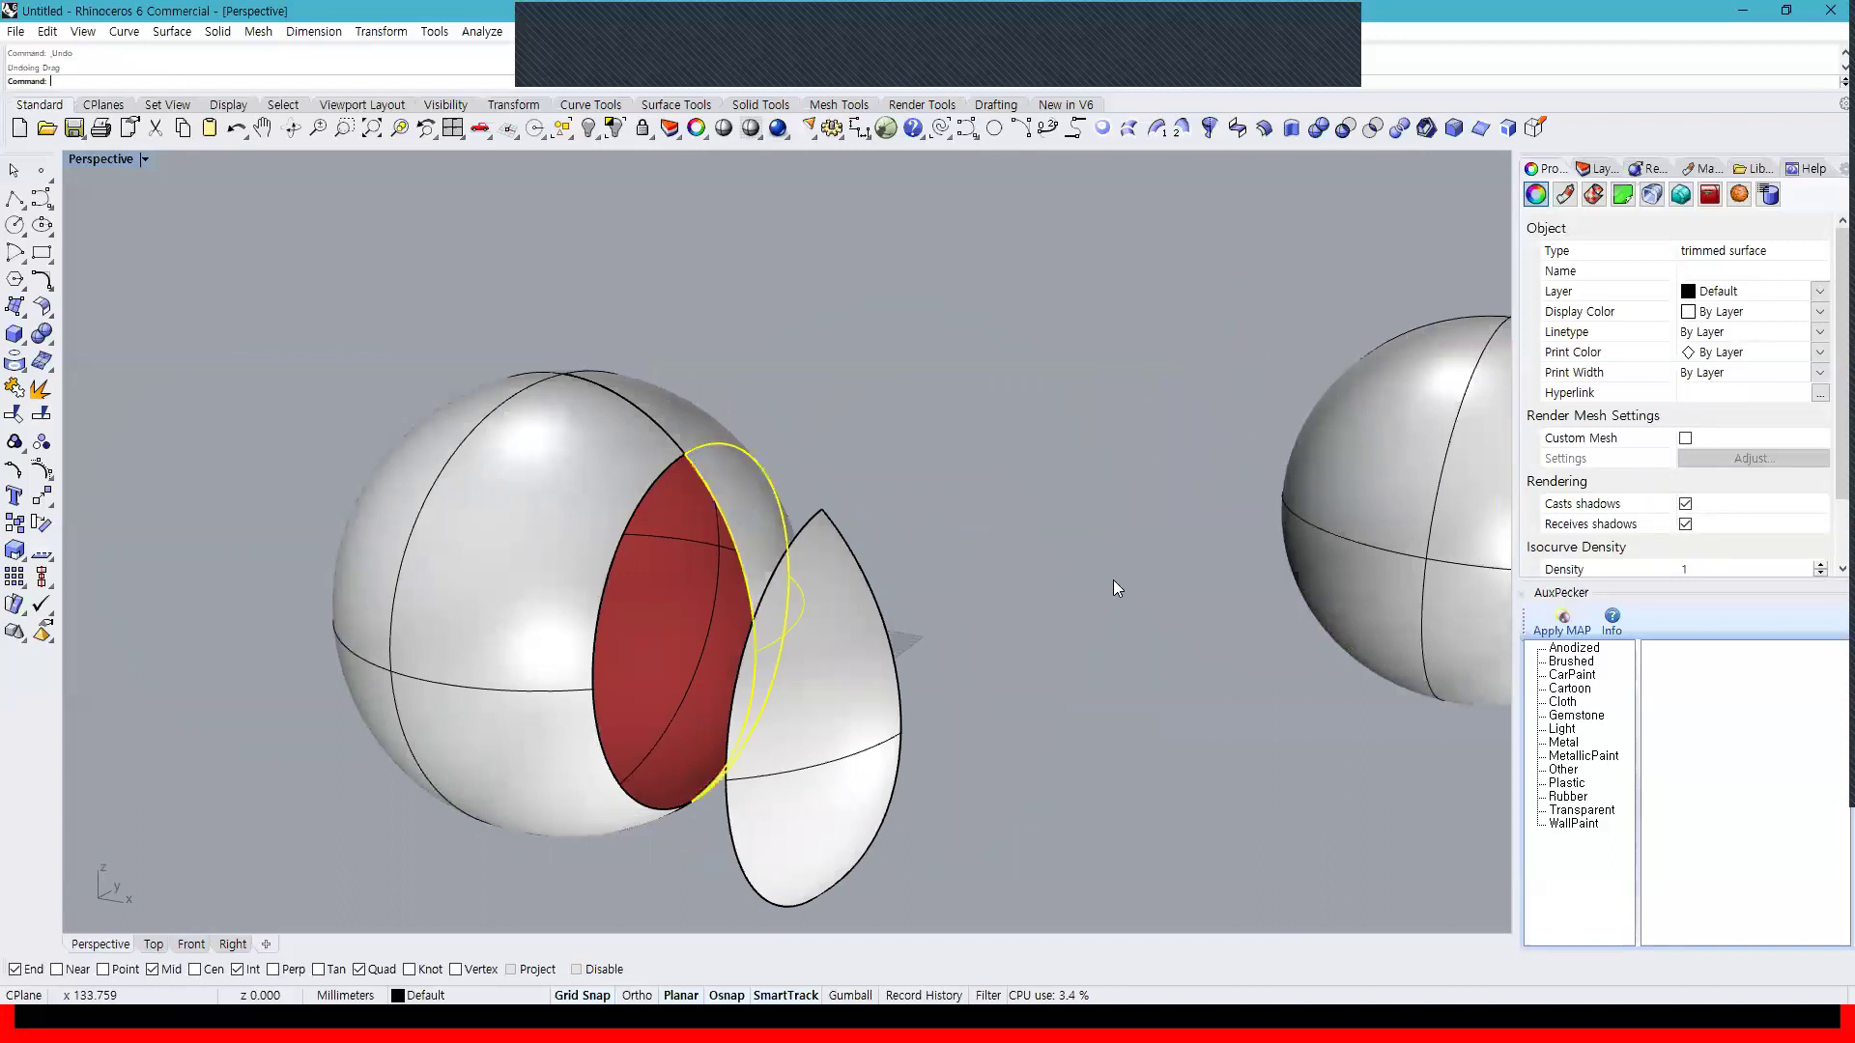
{"action": "key", "text": "ctrl+z"}
{"action": "key", "text": "Escape"}
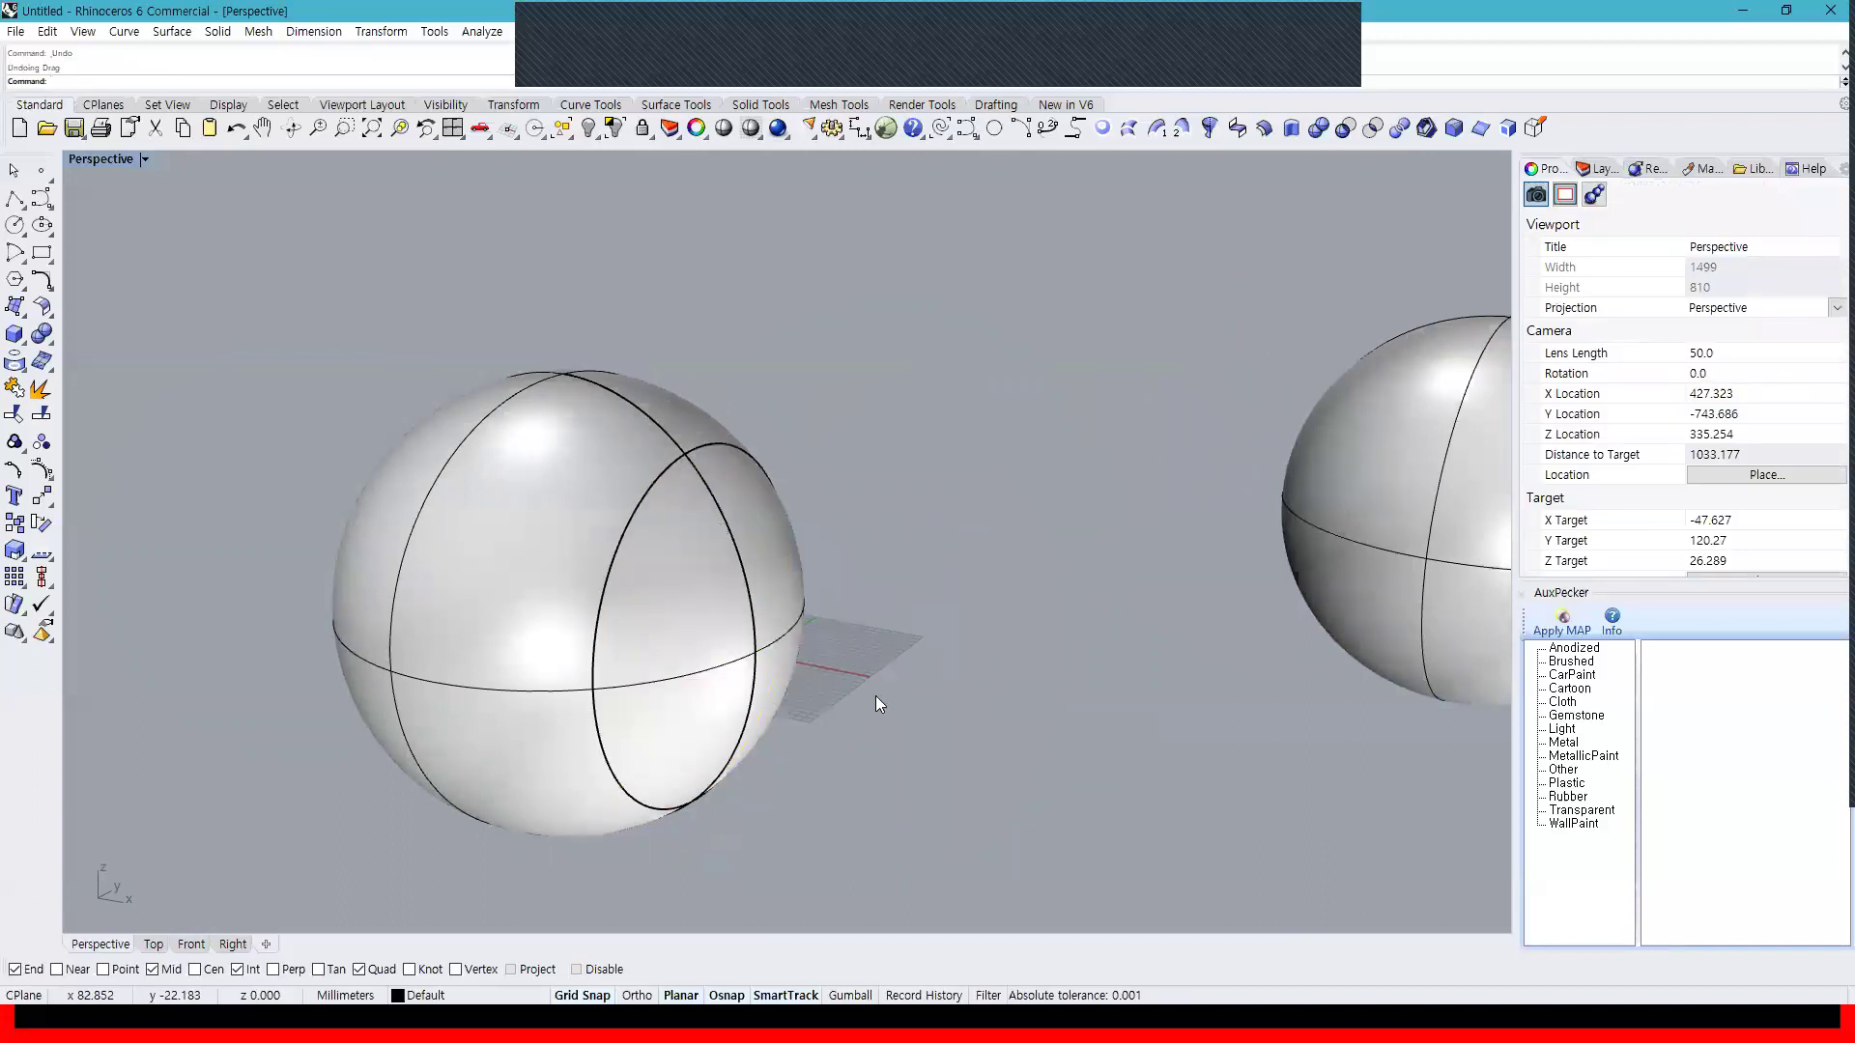
{"action": "key", "text": "ctrl+z"}
{"action": "left_click", "coordinate": [1211, 678]}
{"action": "scroll", "coordinate": [1190, 680], "scroll_direction": "down", "scroll_amount": 4}
{"action": "right_click_drag", "start_coordinate": [966, 670], "coordinate": [1123, 711]}
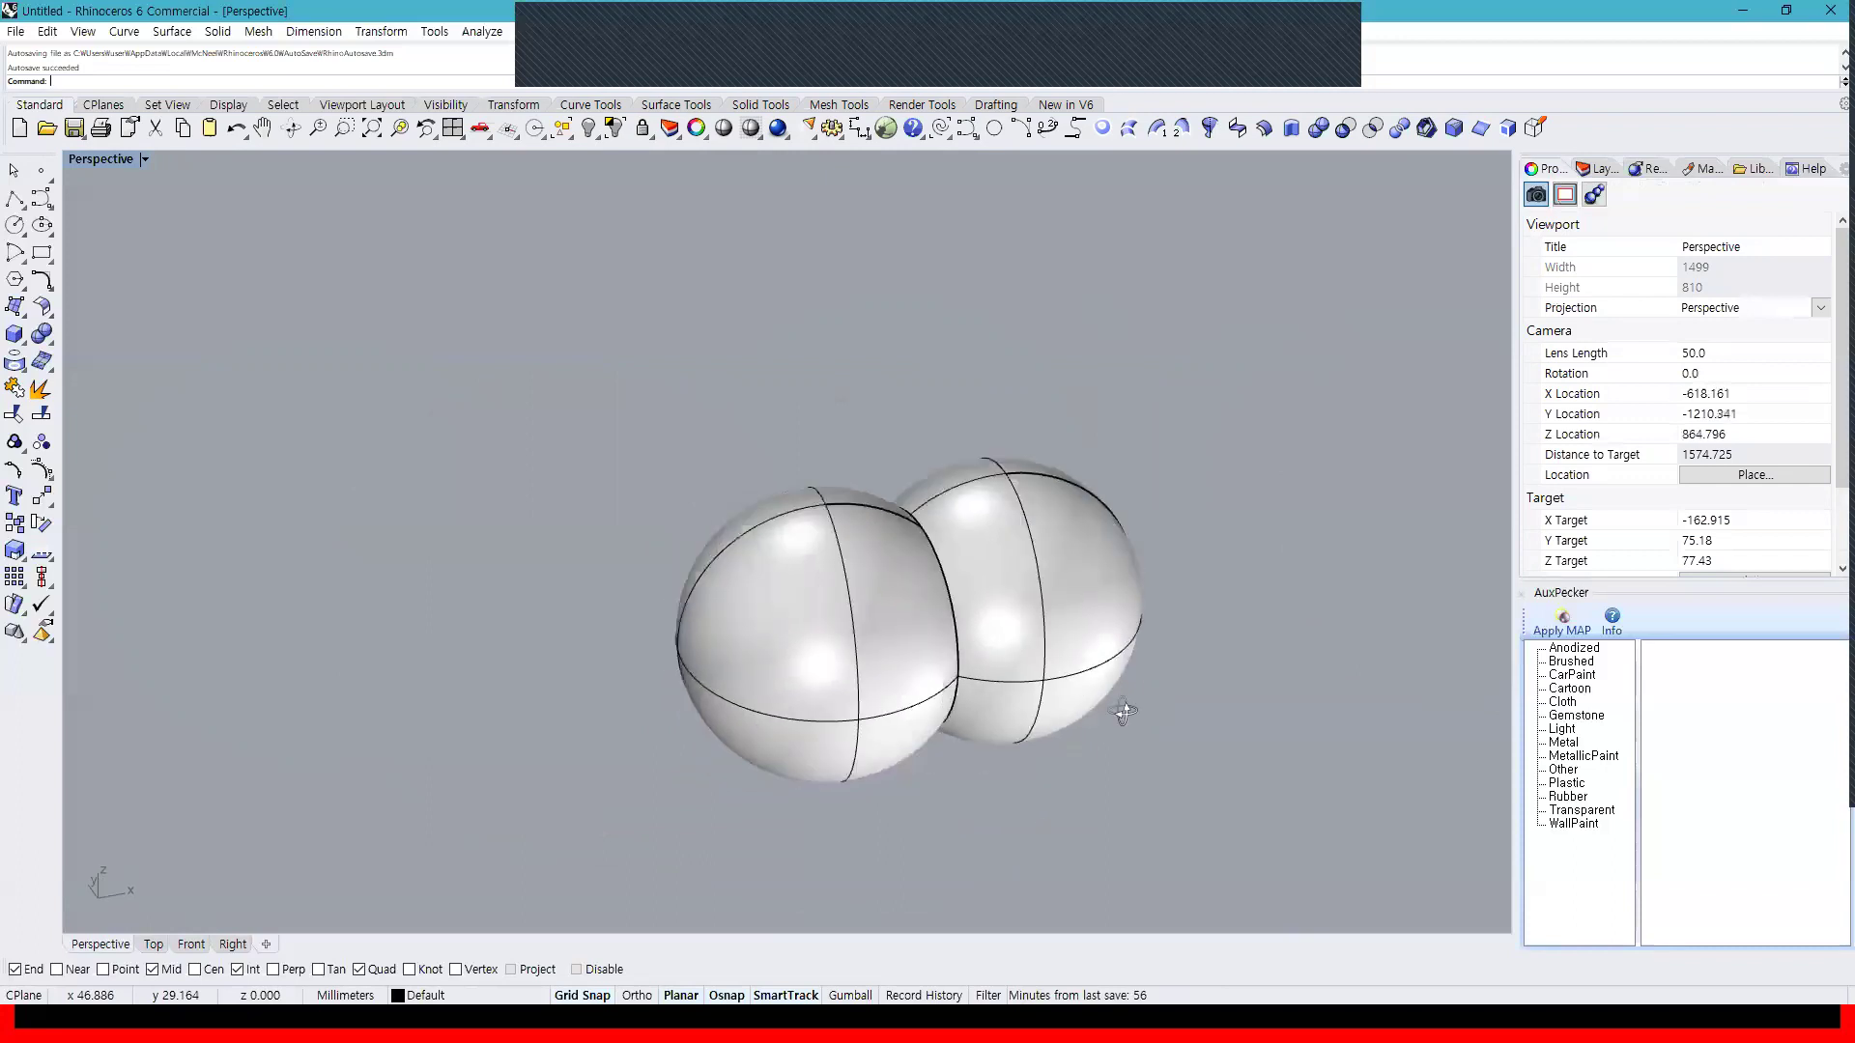
{"action": "right_click_drag", "start_coordinate": [1230, 661], "coordinate": [1062, 661]}
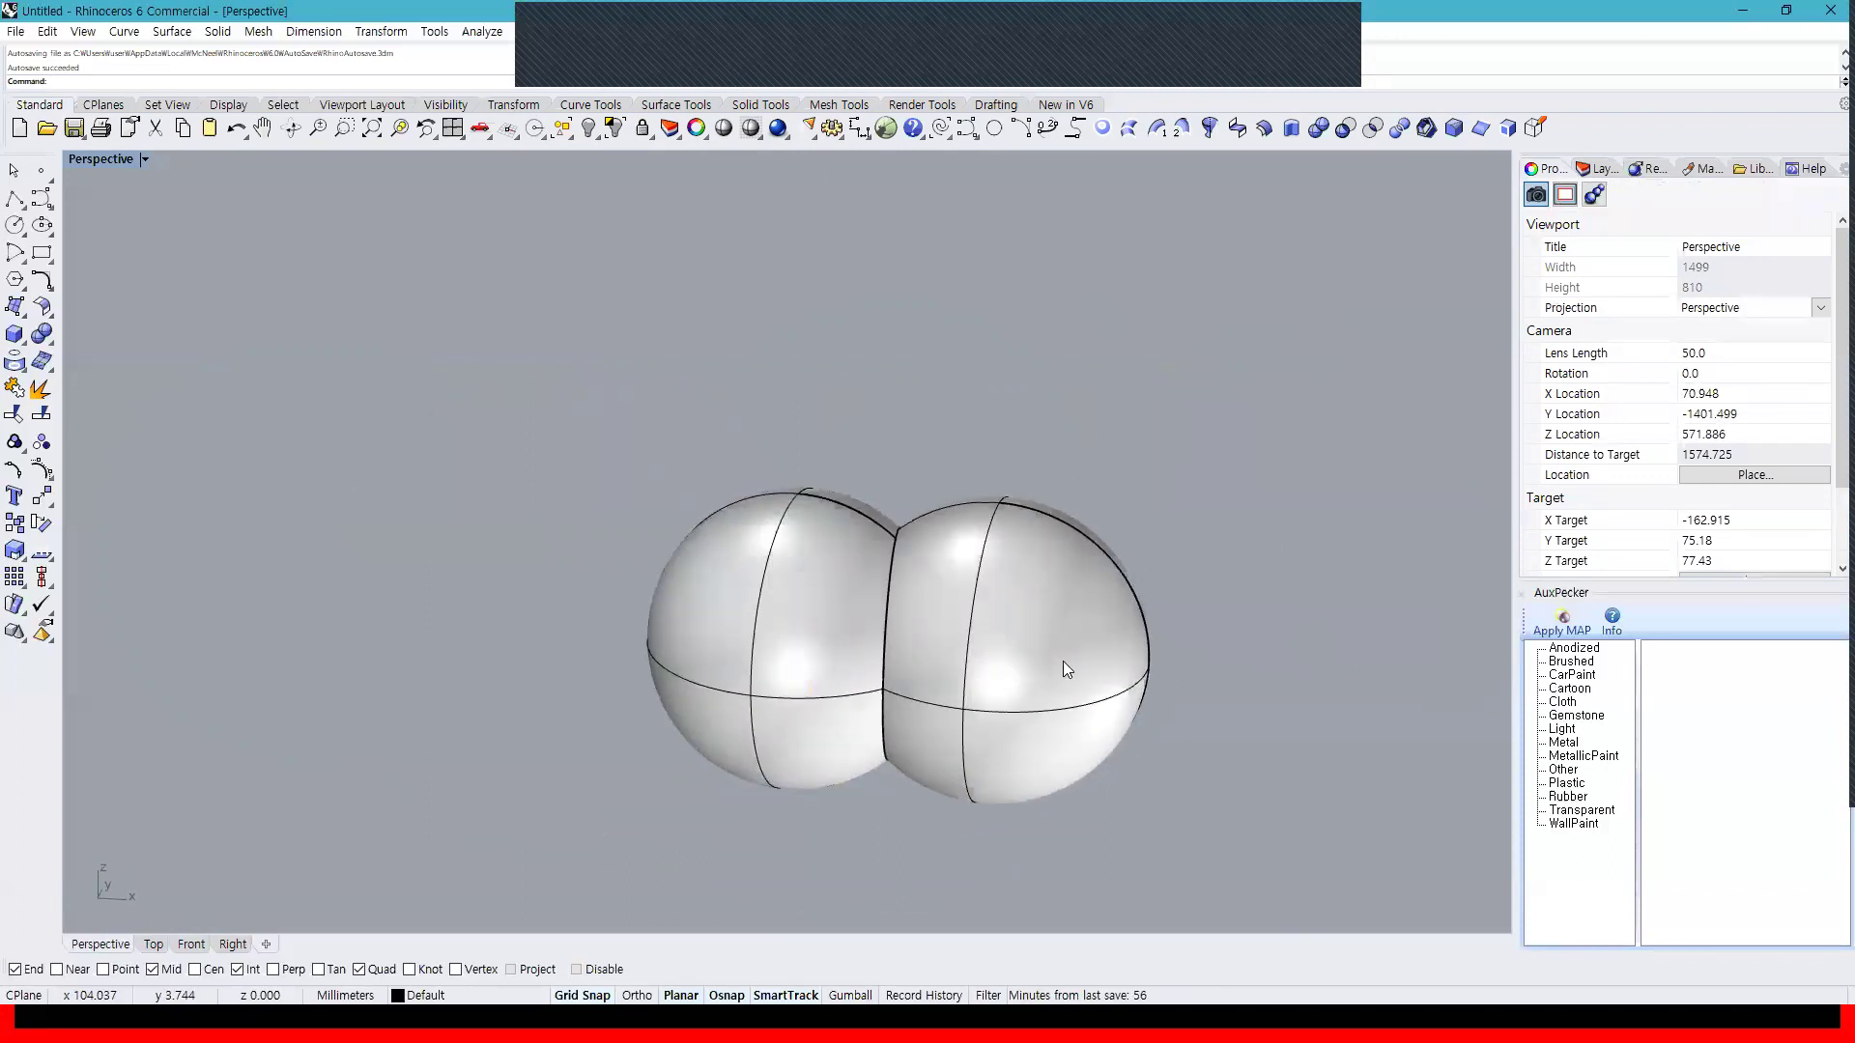
Delete both spheres and all split pieces
{"action": "left_click", "coordinate": [1063, 660]}
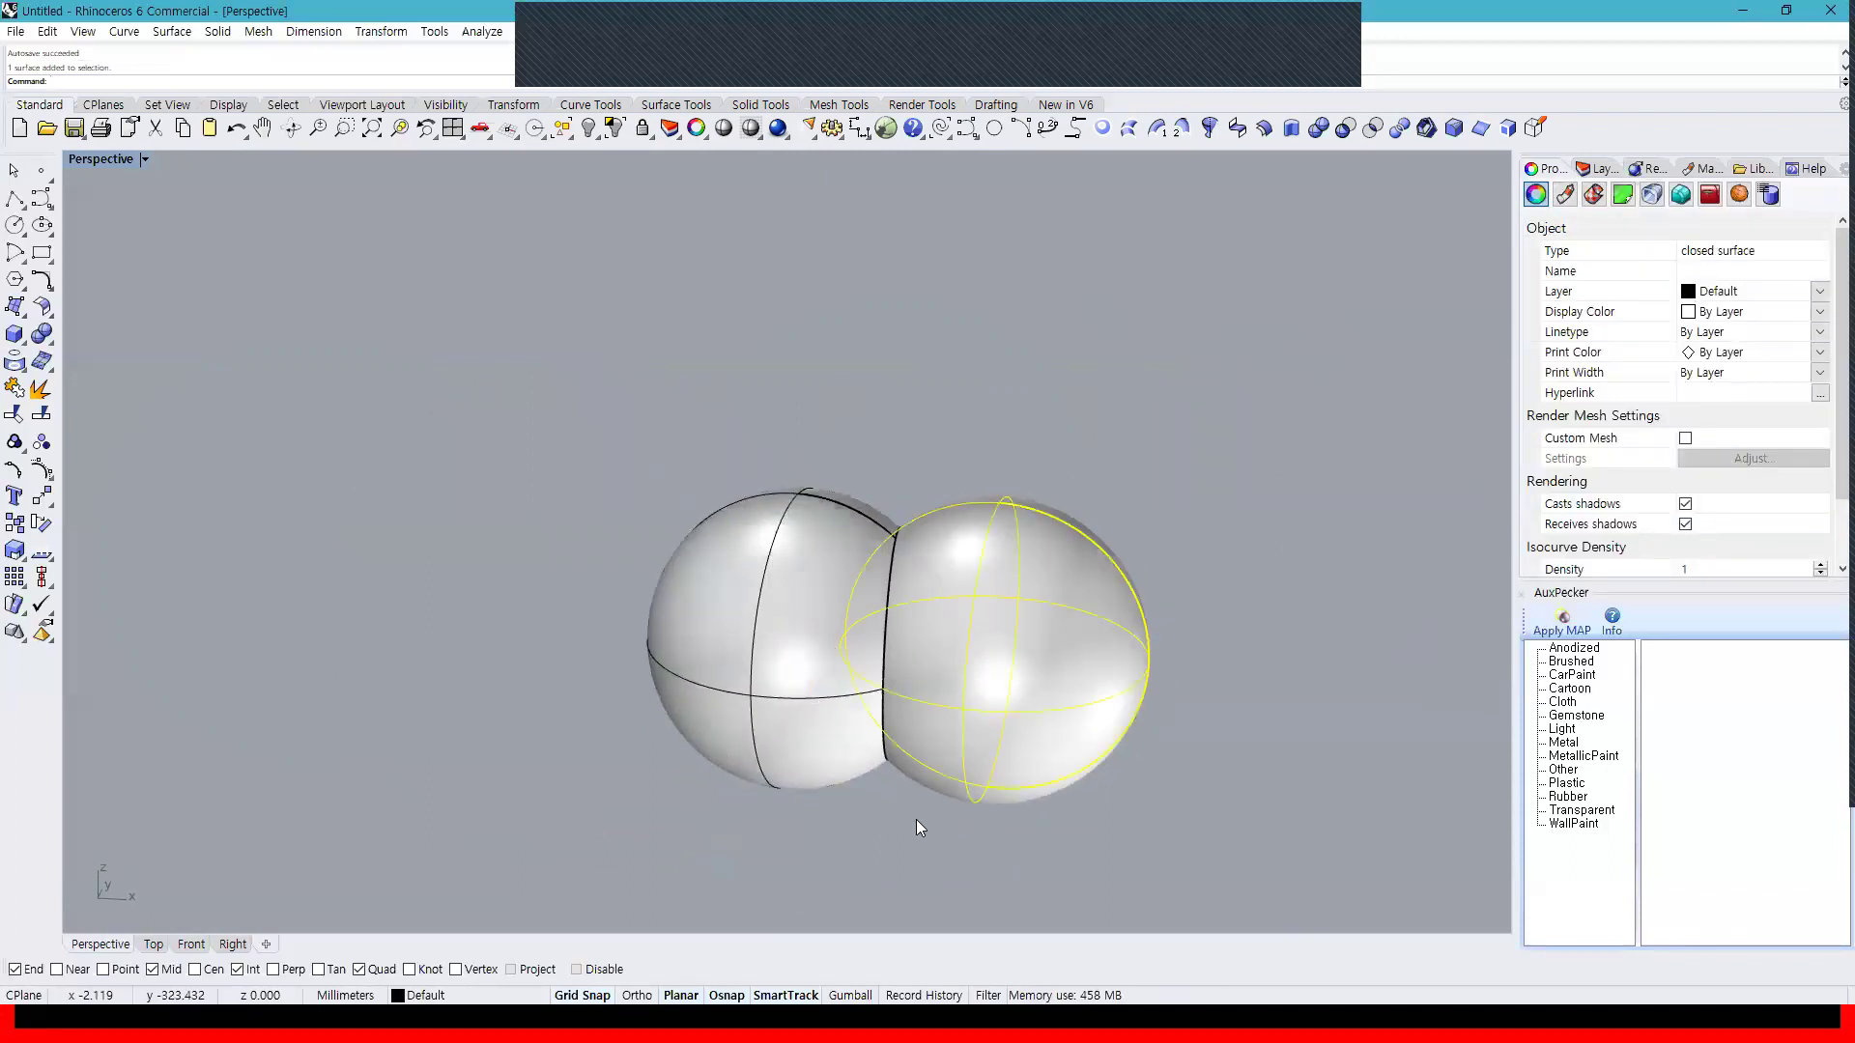
{"action": "left_click_drag", "start_coordinate": [932, 792], "coordinate": [344, 464]}
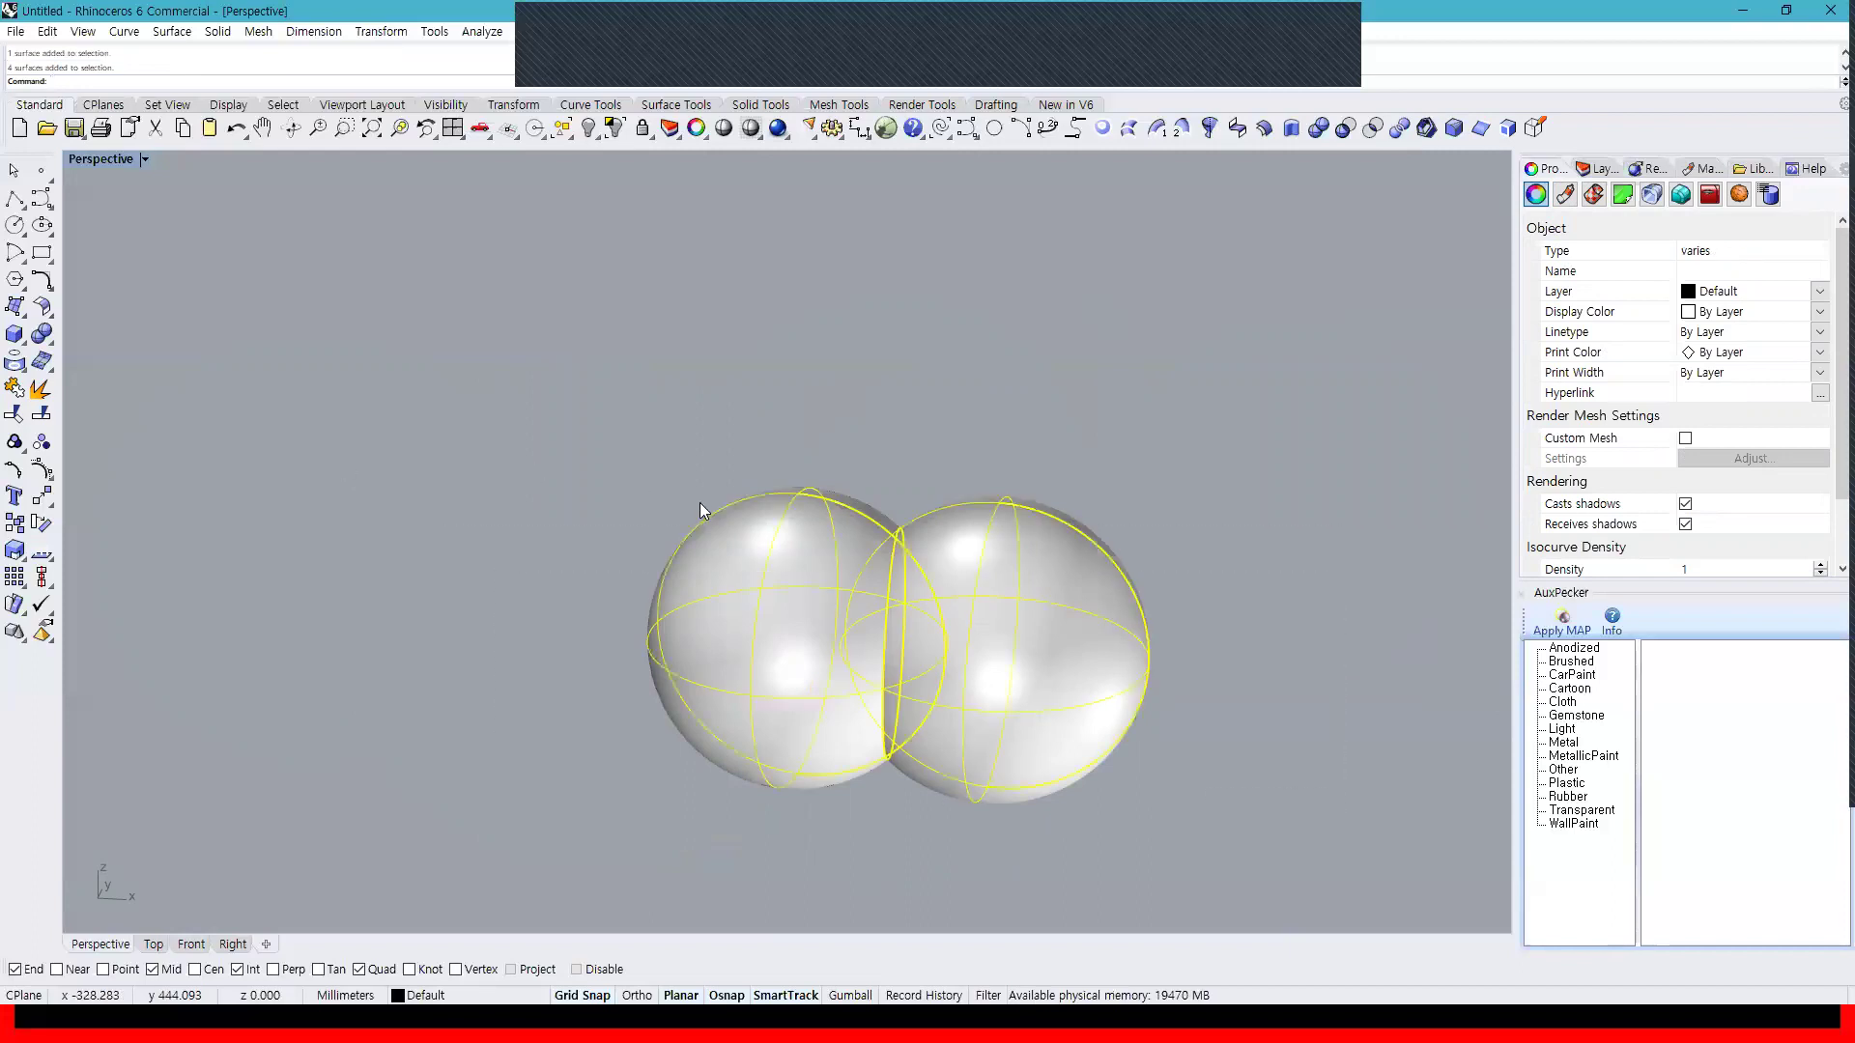
{"action": "key", "text": "Delete"}
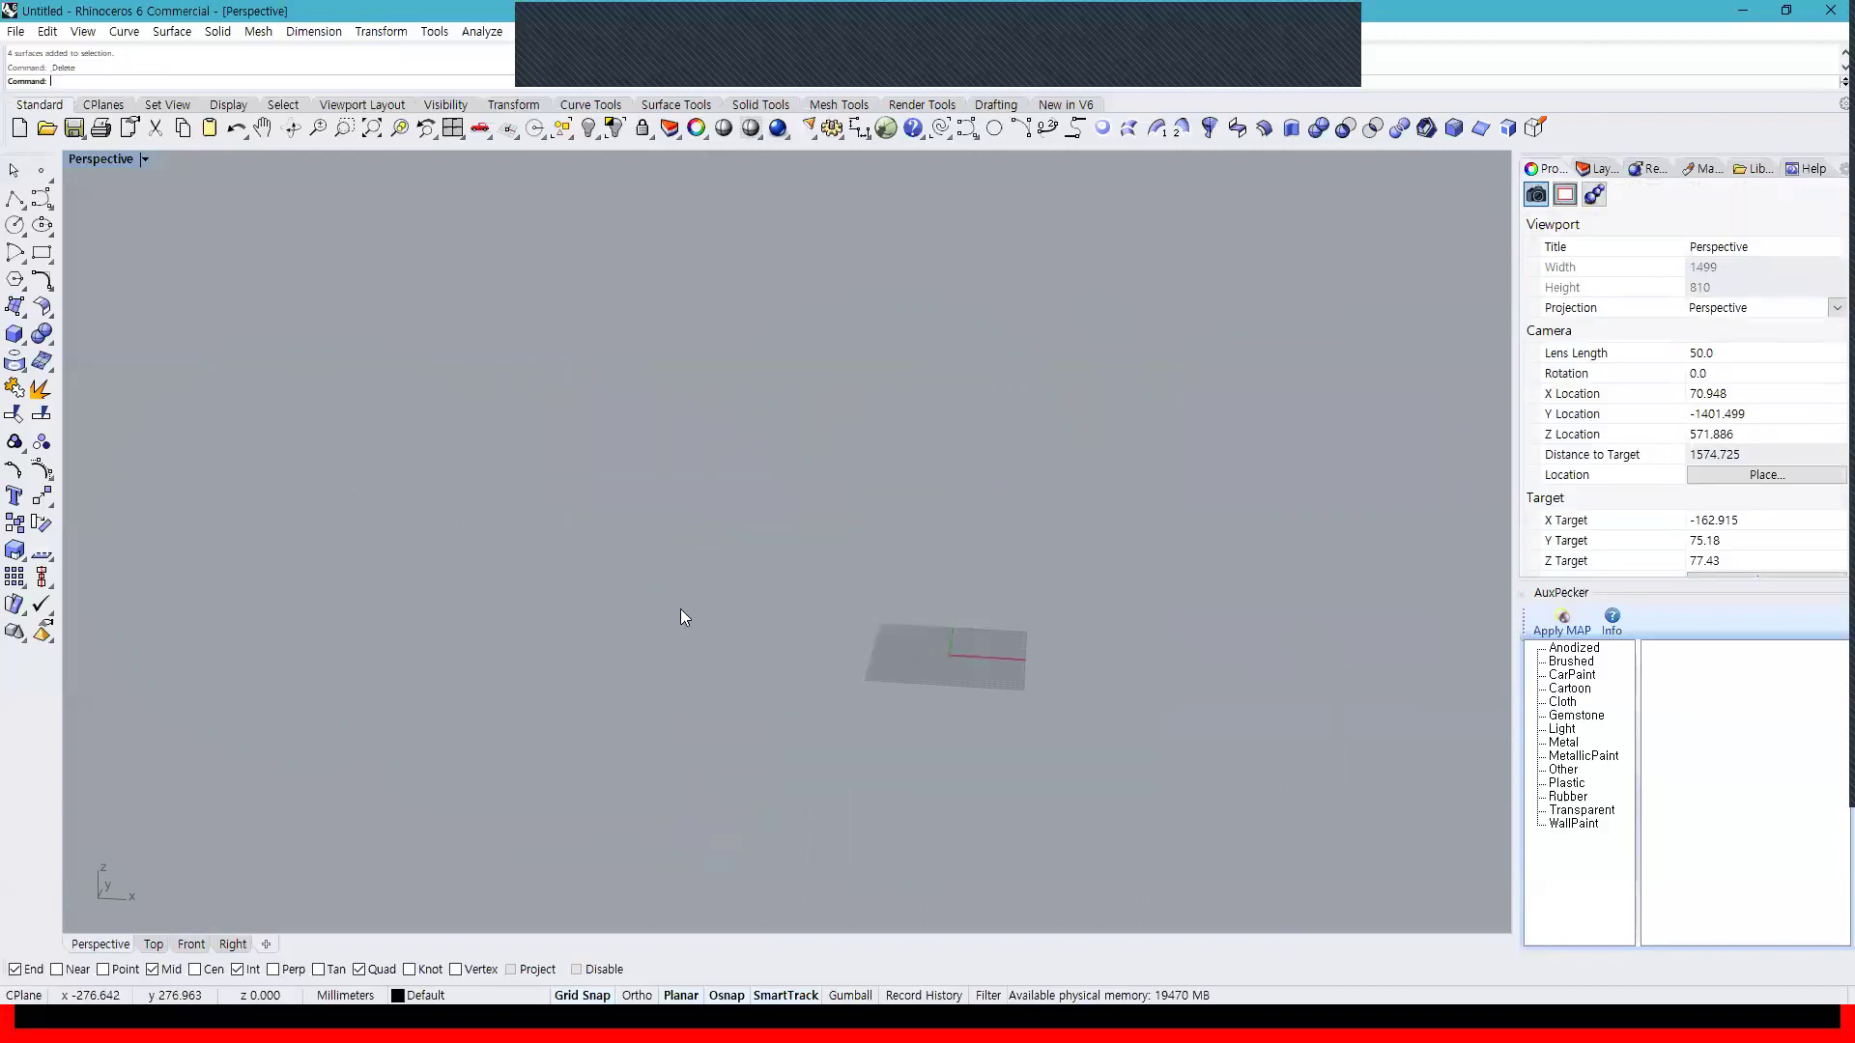
Restore the four-viewport layout and draw a single diagonal polyline segment in the Top view
{"action": "left_click", "coordinate": [452, 131]}
{"action": "left_click", "coordinate": [13, 199]}
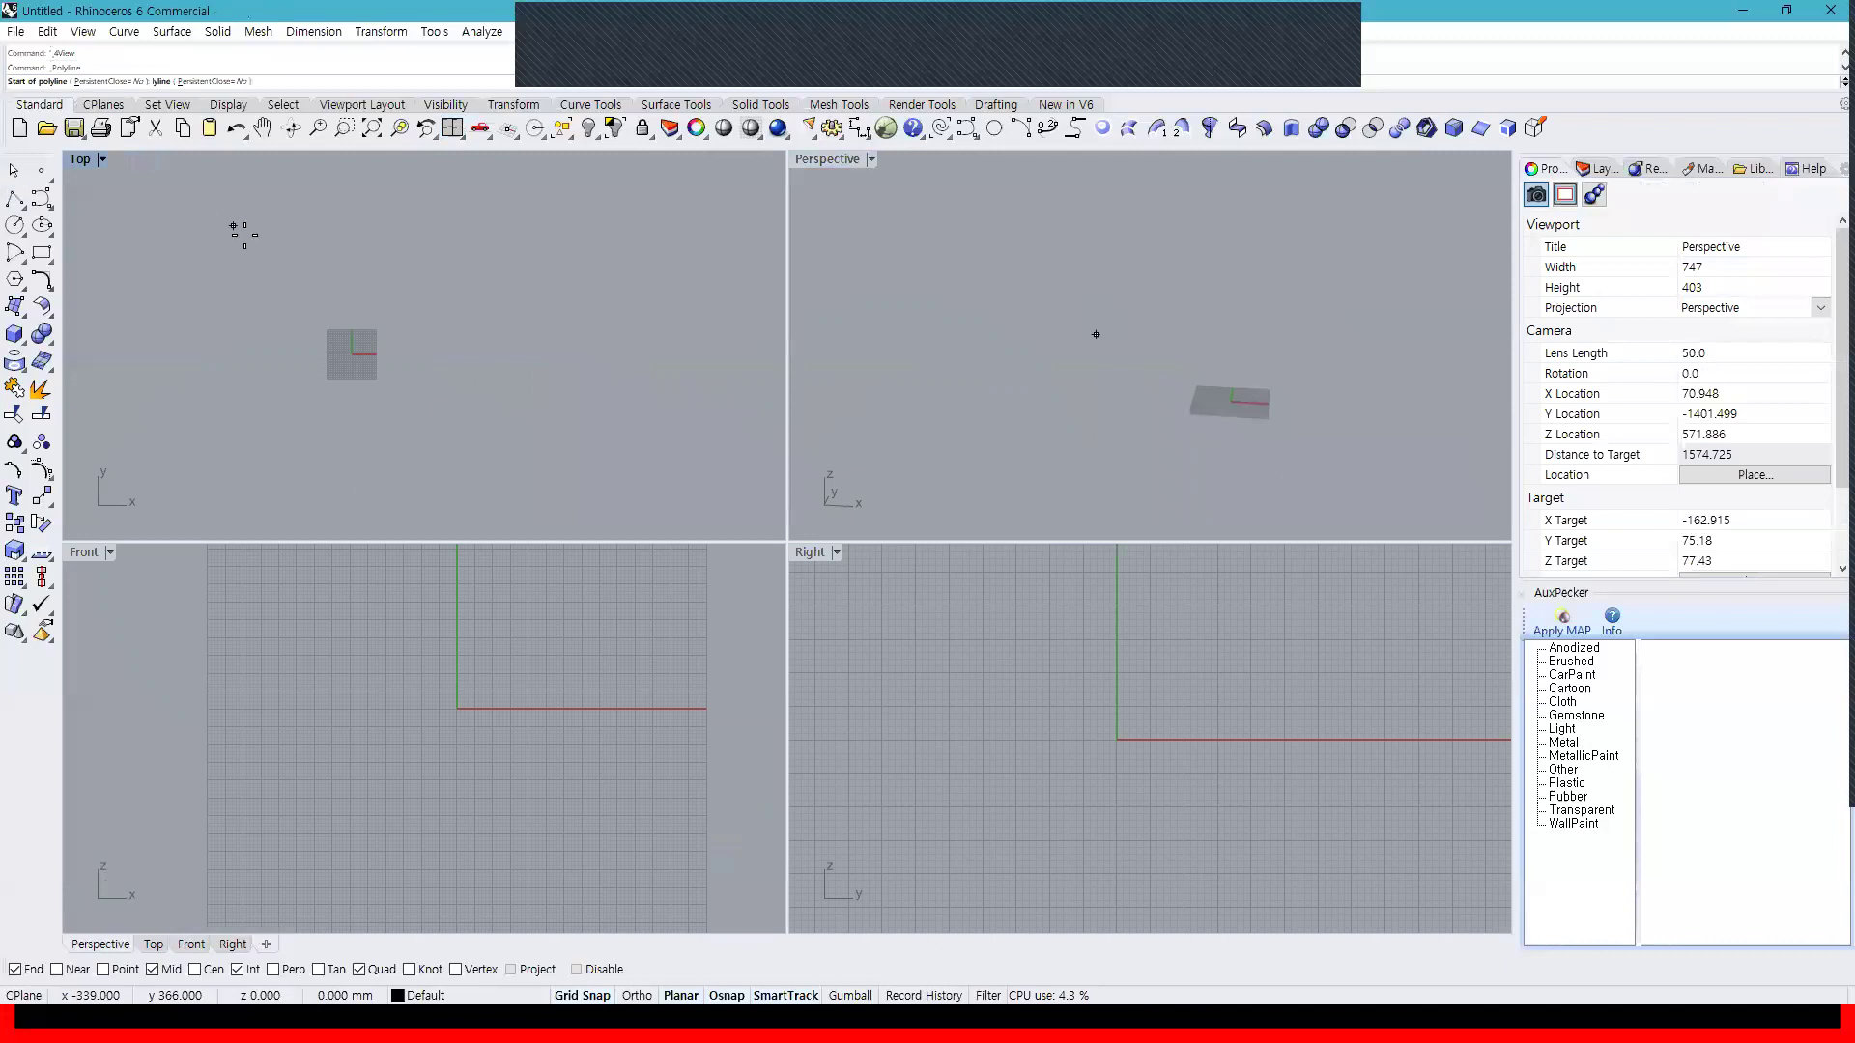
{"action": "left_click", "coordinate": [241, 228]}
{"action": "left_click", "coordinate": [379, 464]}
{"action": "key", "text": "Return"}
Create a four-sided surface from corner points in the Top view so that the diagonal line crosses it
{"action": "left_click", "coordinate": [14, 307]}
{"action": "left_click", "coordinate": [219, 301]}
{"action": "left_click", "coordinate": [383, 303]}
{"action": "left_click", "coordinate": [373, 411]}
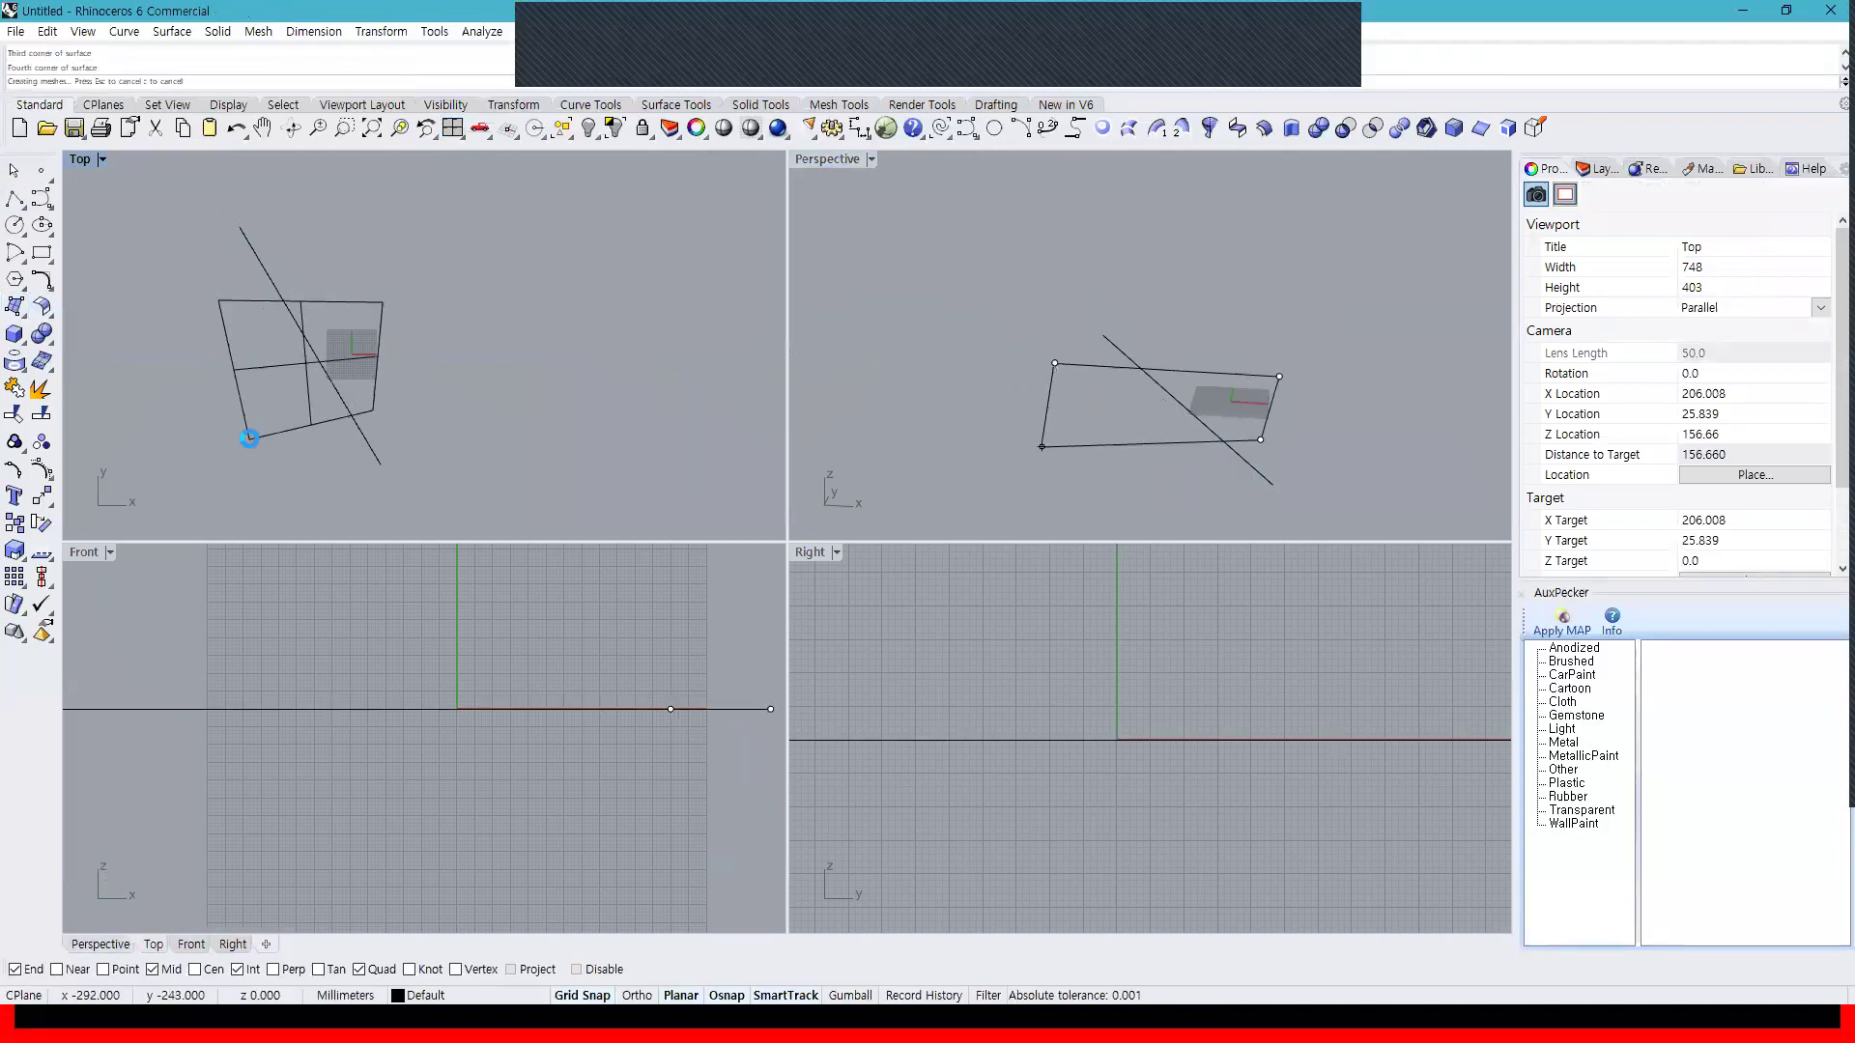
{"action": "left_click", "coordinate": [249, 440]}
{"action": "right_click_drag", "start_coordinate": [178, 313], "coordinate": [394, 321]}
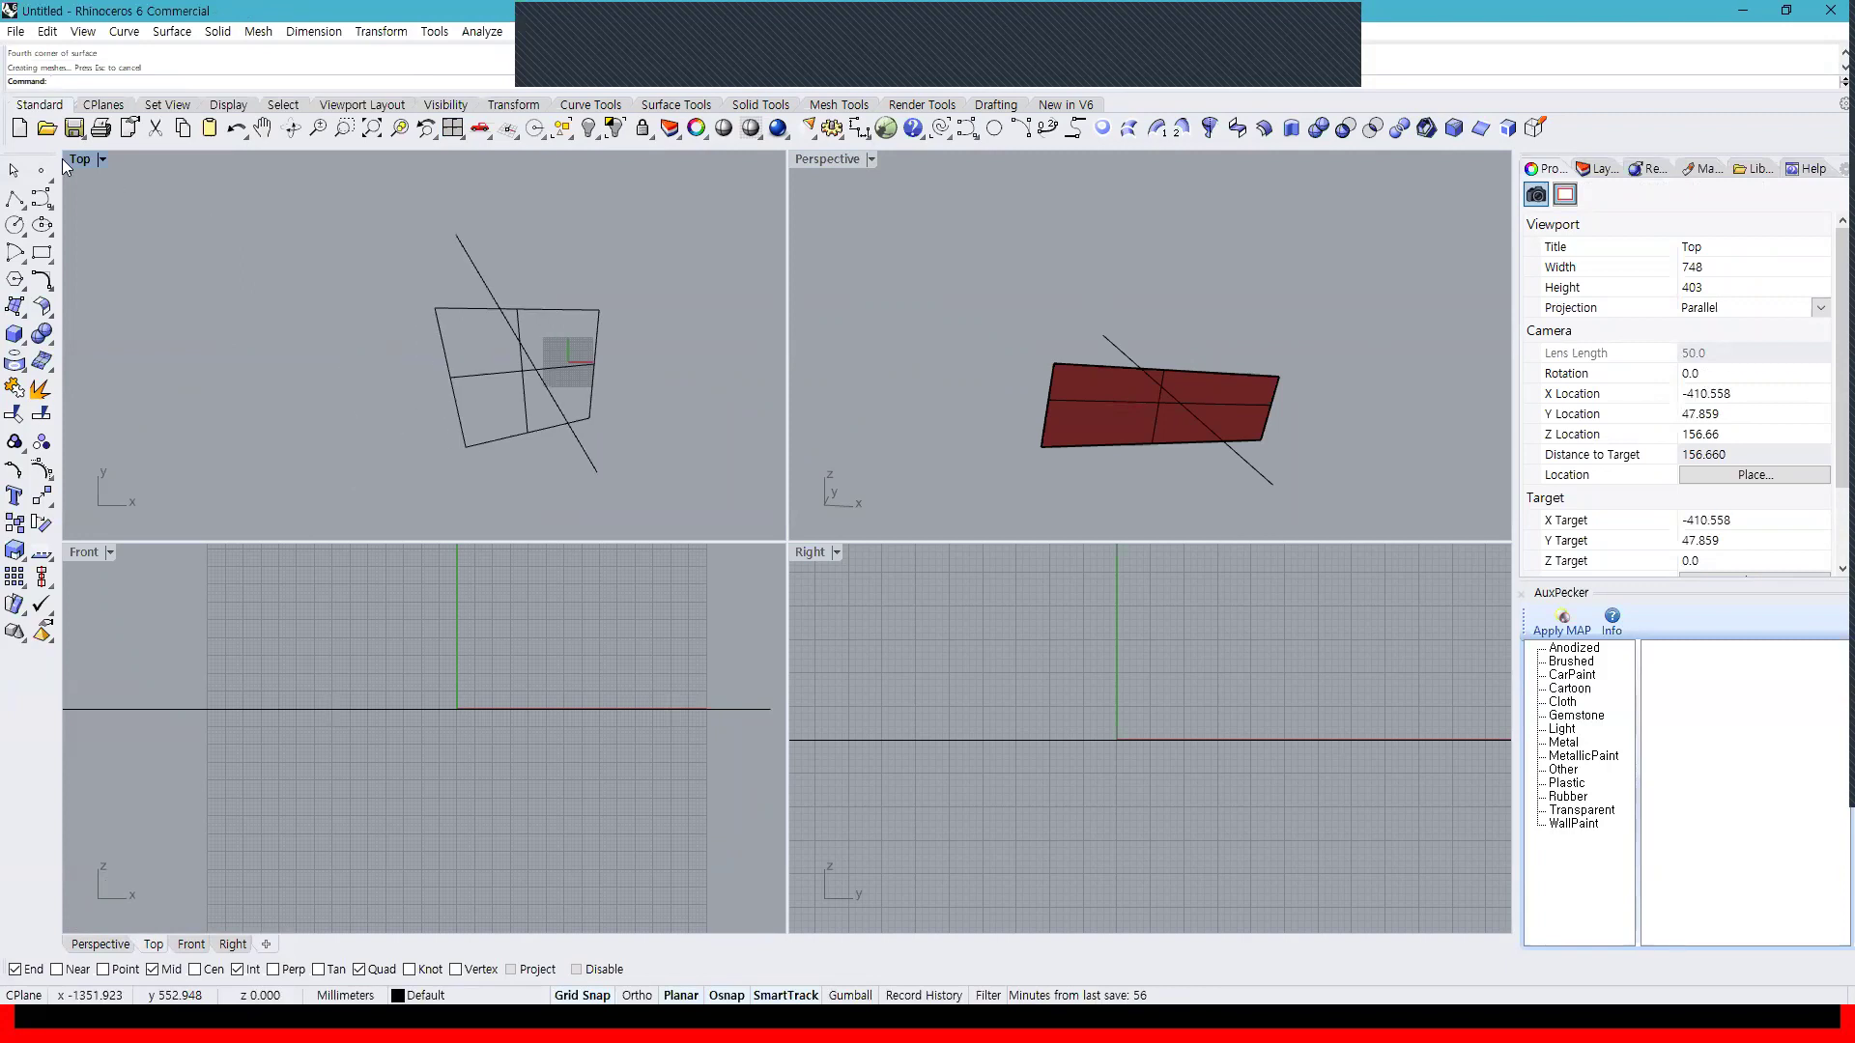
Split the four-sided surface with the diagonal line and move the smaller piece away from the line in the Top view
{"action": "left_click", "coordinate": [525, 375]}
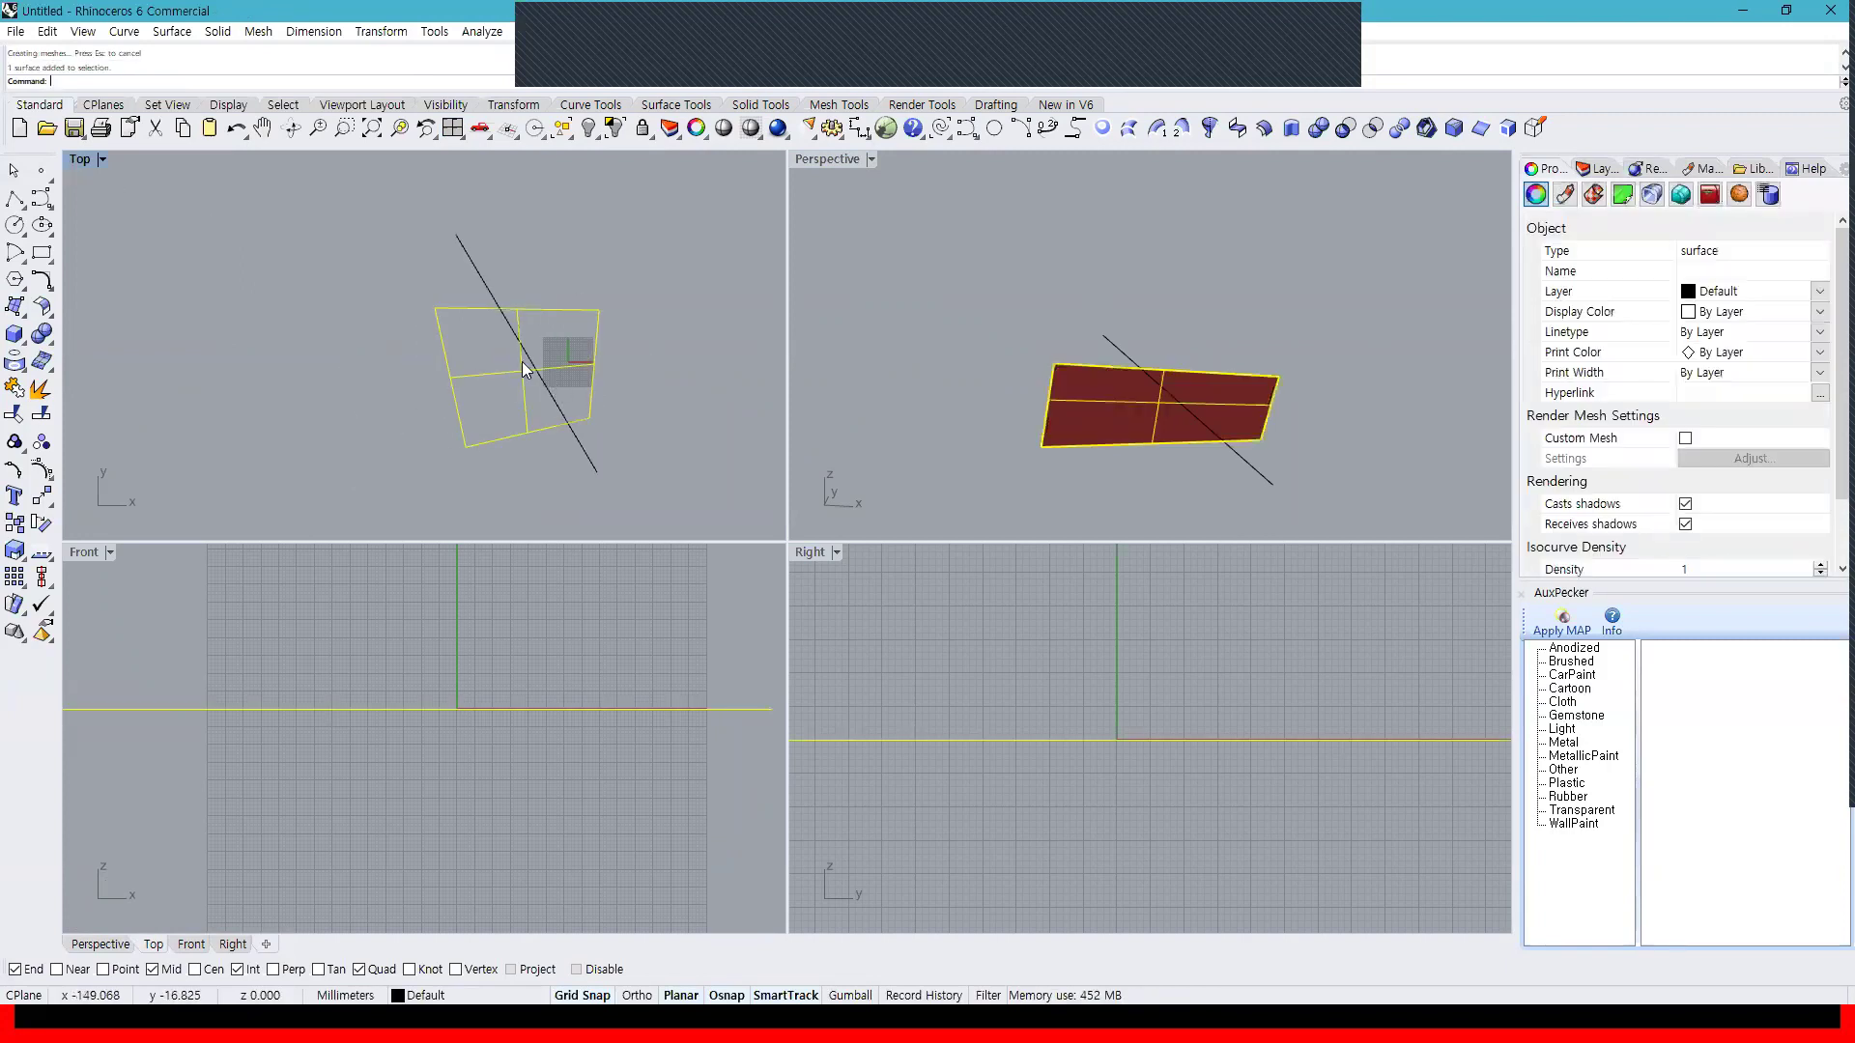
{"action": "left_click", "coordinate": [535, 361]}
{"action": "left_click", "coordinate": [481, 373]}
{"action": "right_click_drag", "start_coordinate": [1215, 429], "coordinate": [1242, 467]}
{"action": "left_click", "coordinate": [601, 390]}
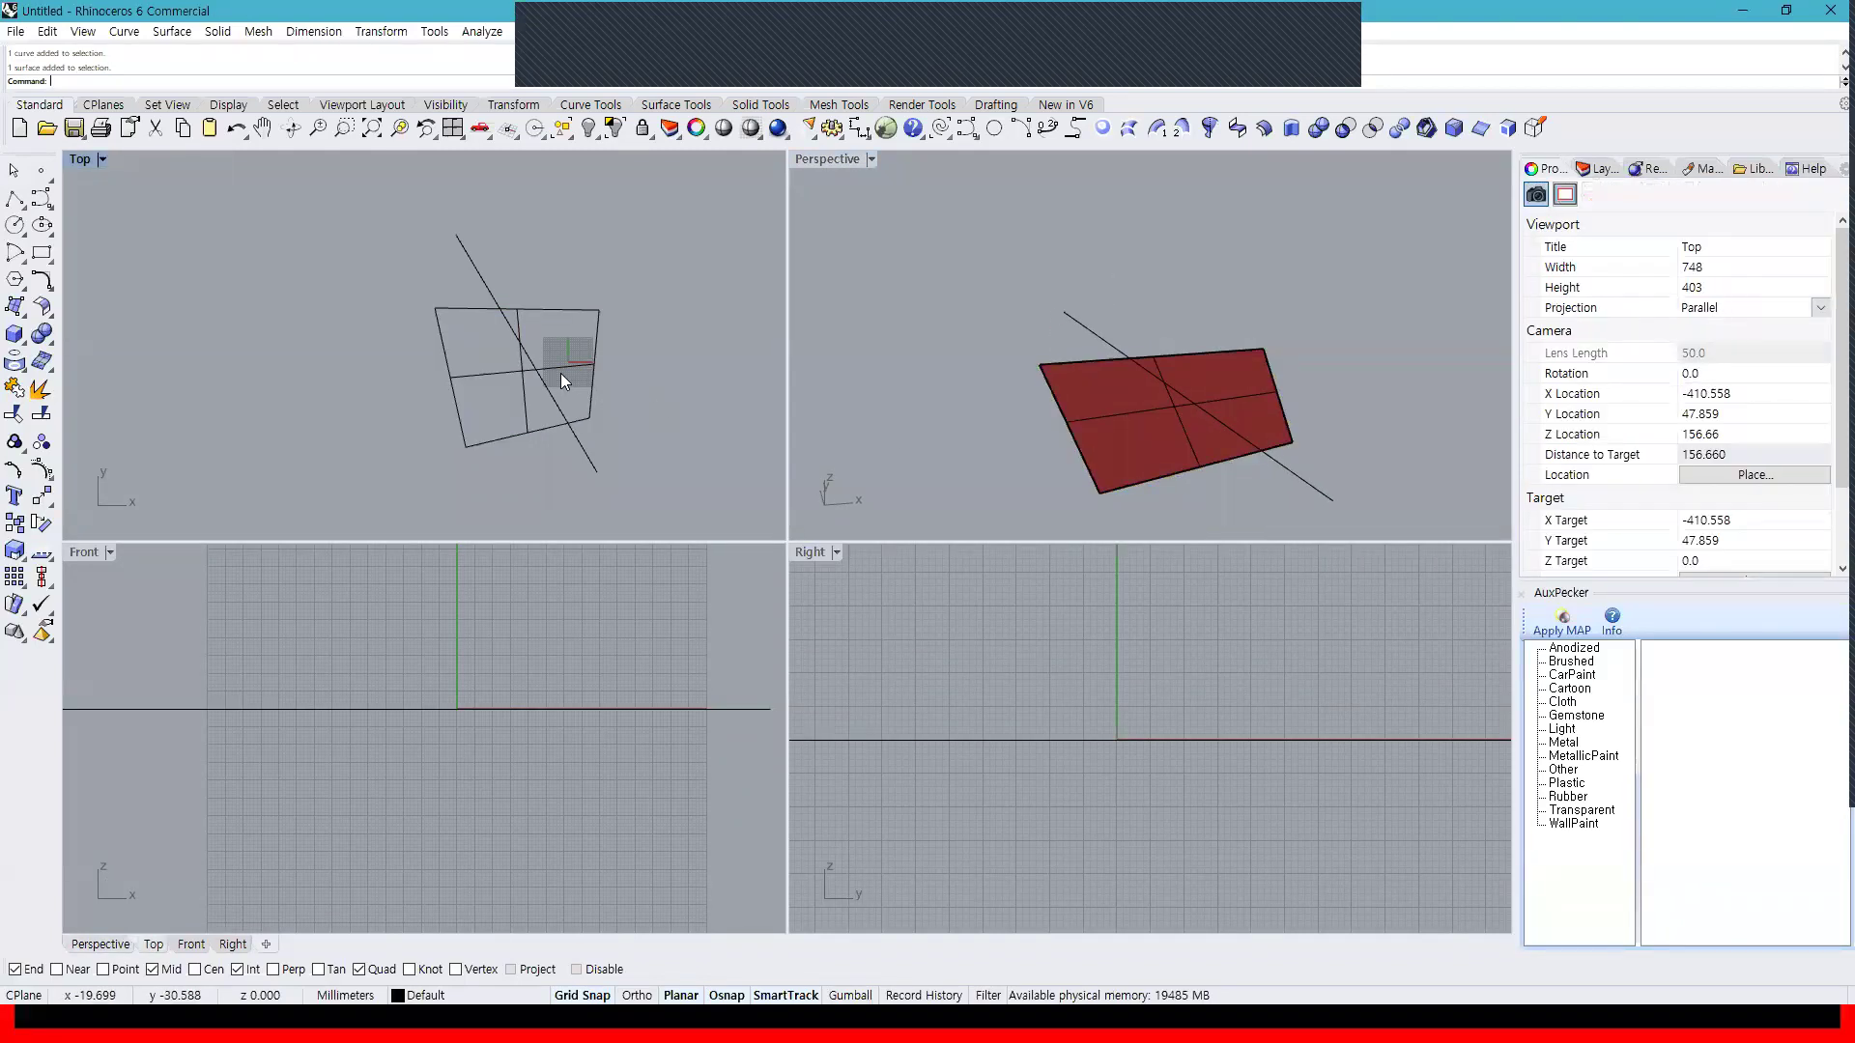
{"action": "left_click", "coordinate": [458, 391]}
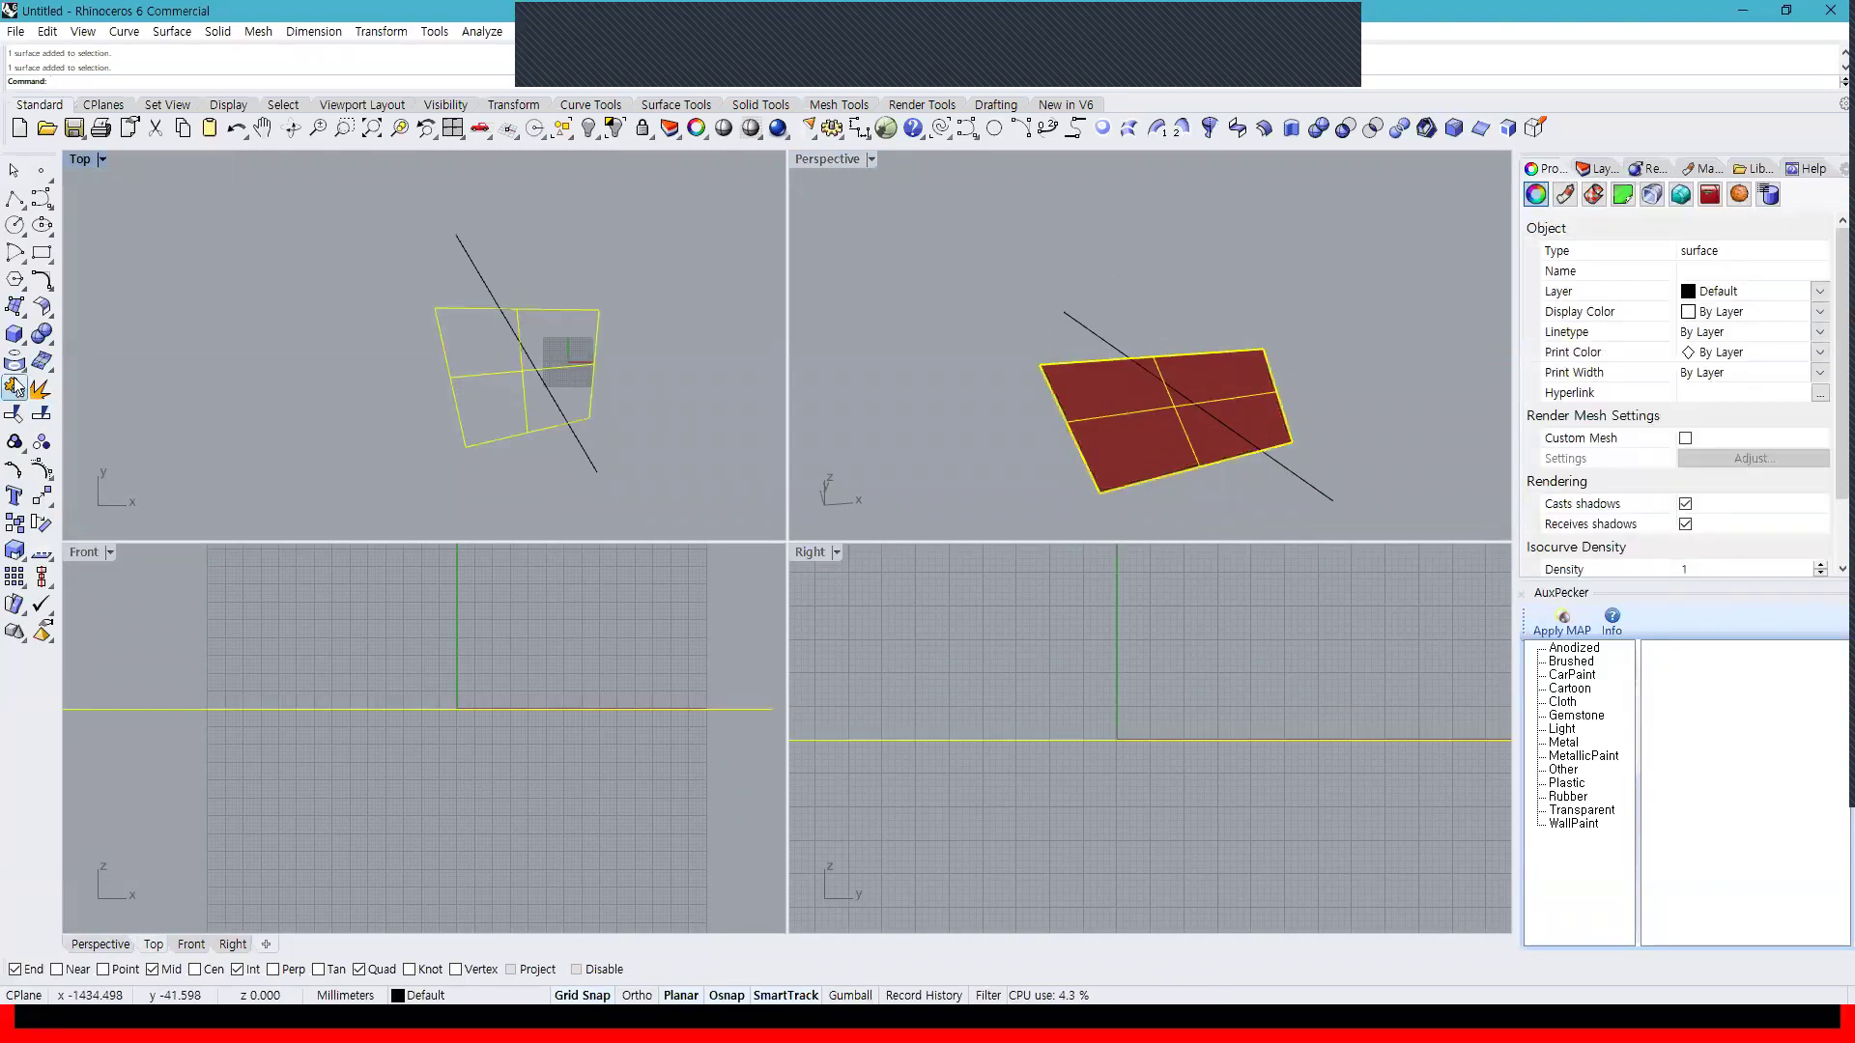
{"action": "left_click", "coordinate": [40, 416]}
{"action": "left_click", "coordinate": [465, 257]}
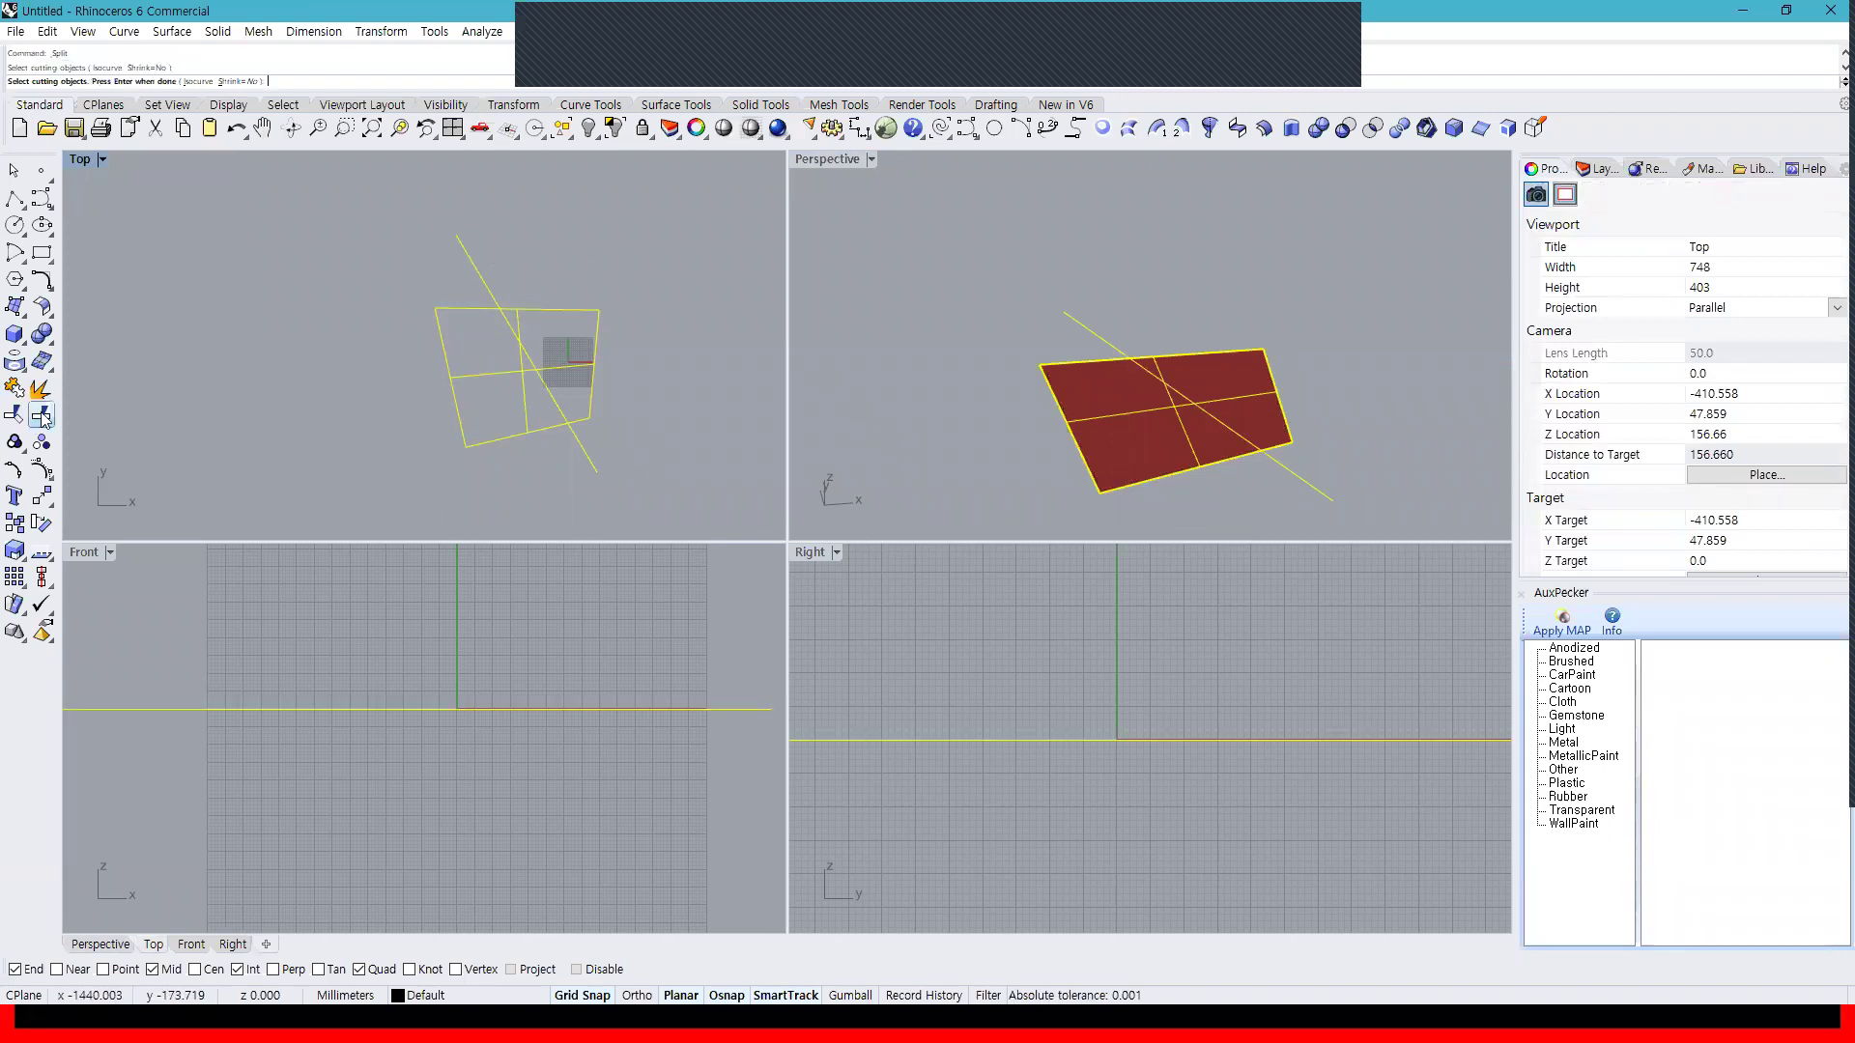
{"action": "right_click", "coordinate": [684, 407]}
{"action": "left_click_drag", "start_coordinate": [594, 372], "coordinate": [680, 365]}
{"action": "left_click", "coordinate": [1136, 305]}
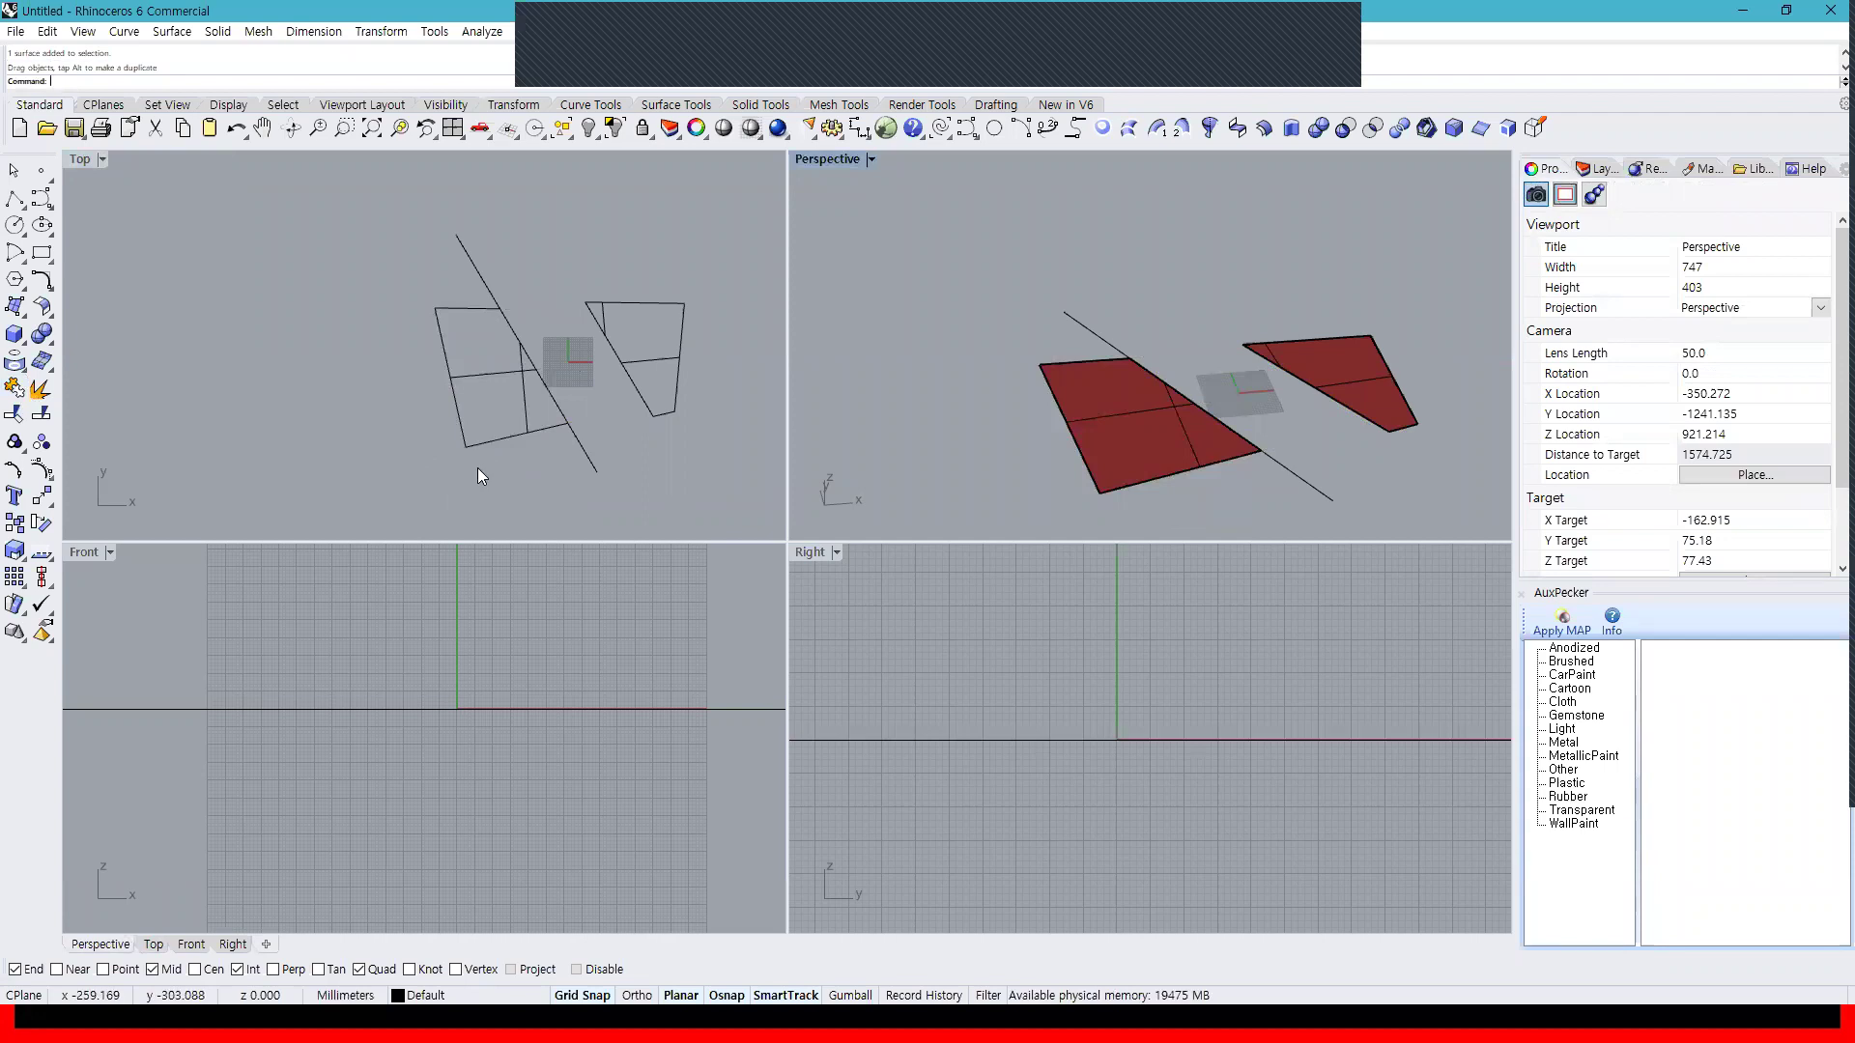
Delete the diagonal line and both surface pieces
{"action": "left_click", "coordinate": [586, 473]}
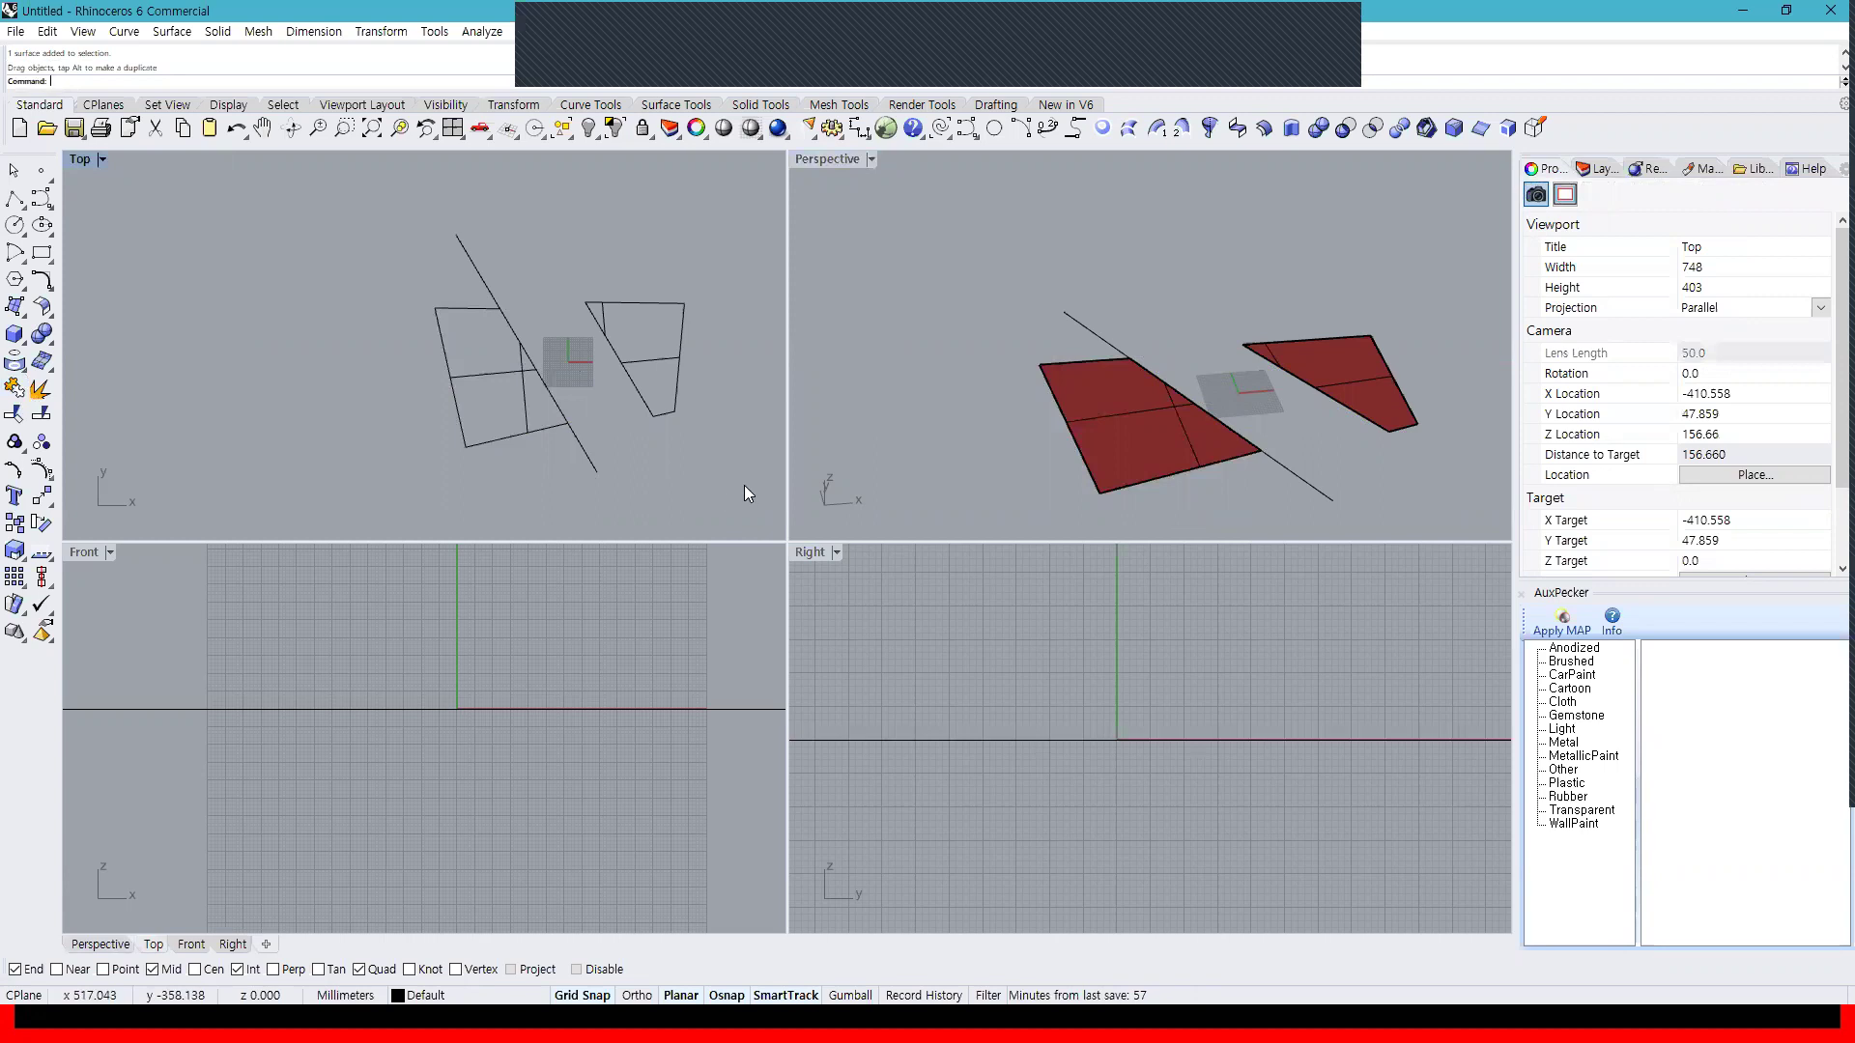
{"action": "key", "text": "ctrl+a"}
{"action": "key", "text": "Delete"}
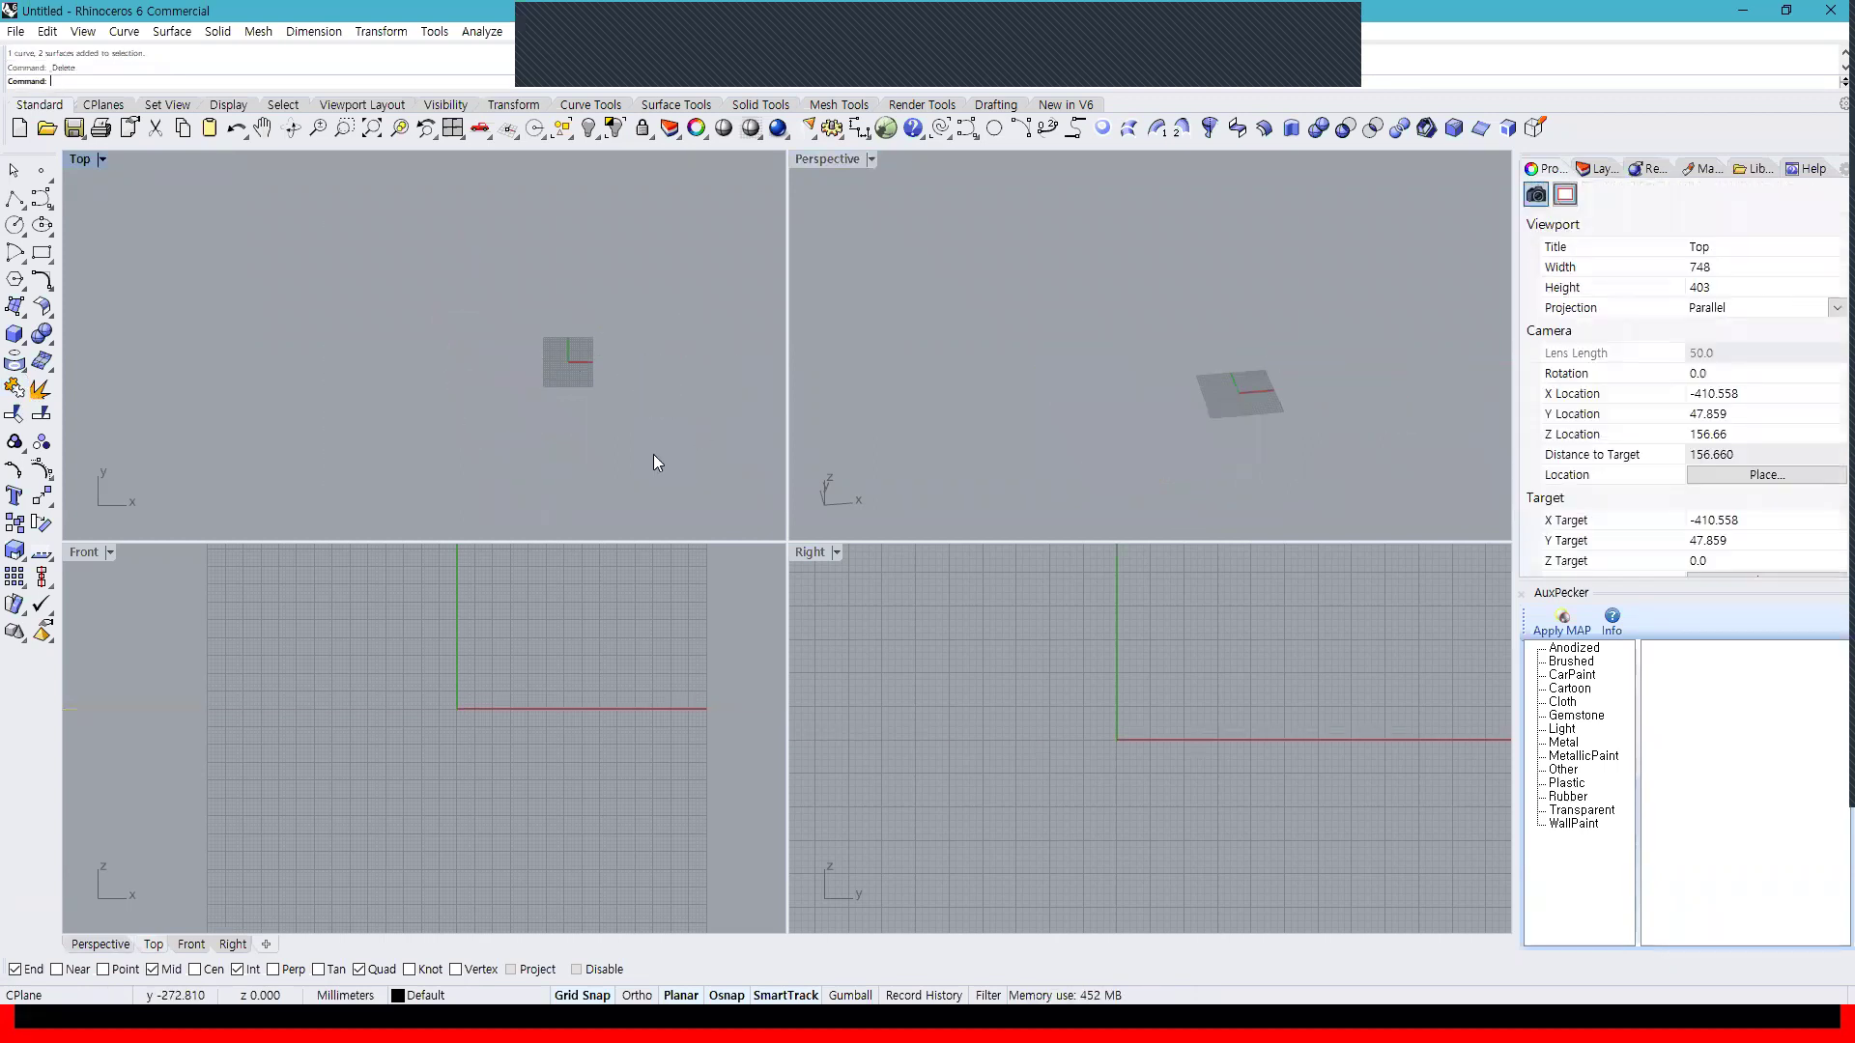
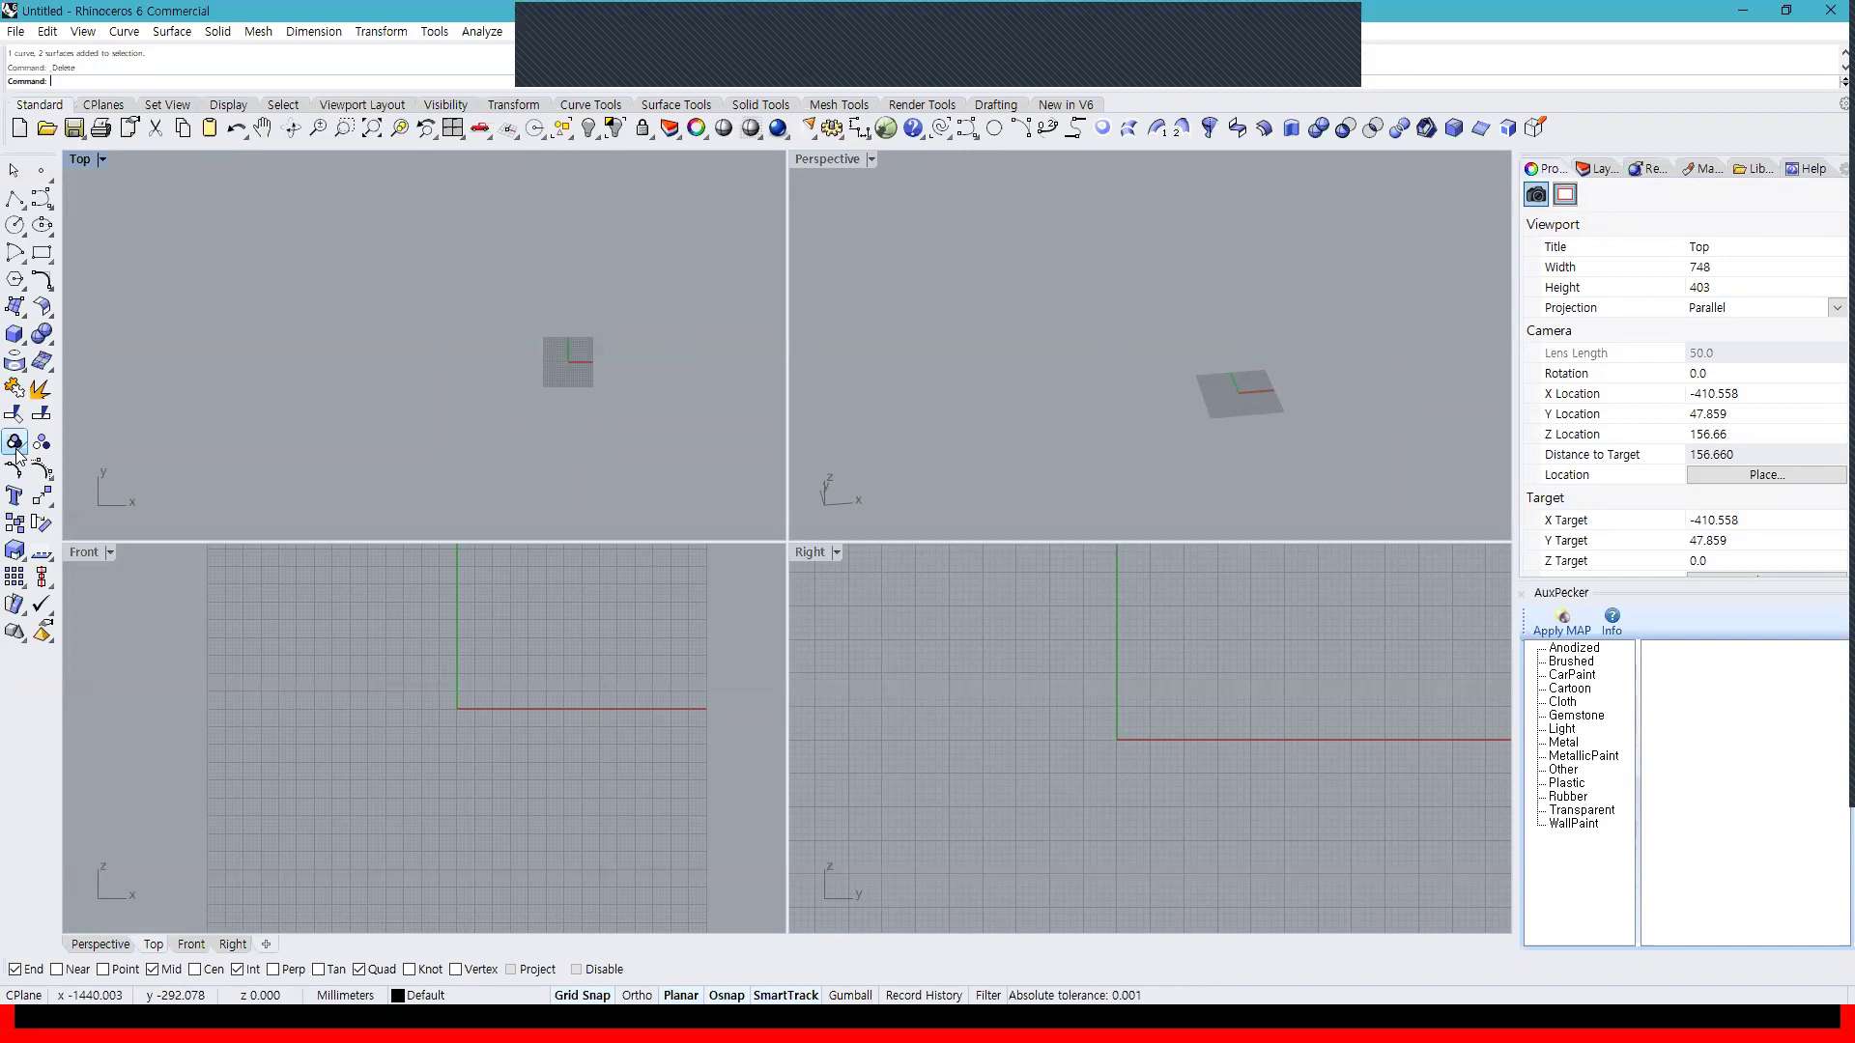
Draw three separate single-segment polylines side by side in the Top view, slanting in alternating directions
{"action": "left_click", "coordinate": [14, 198]}
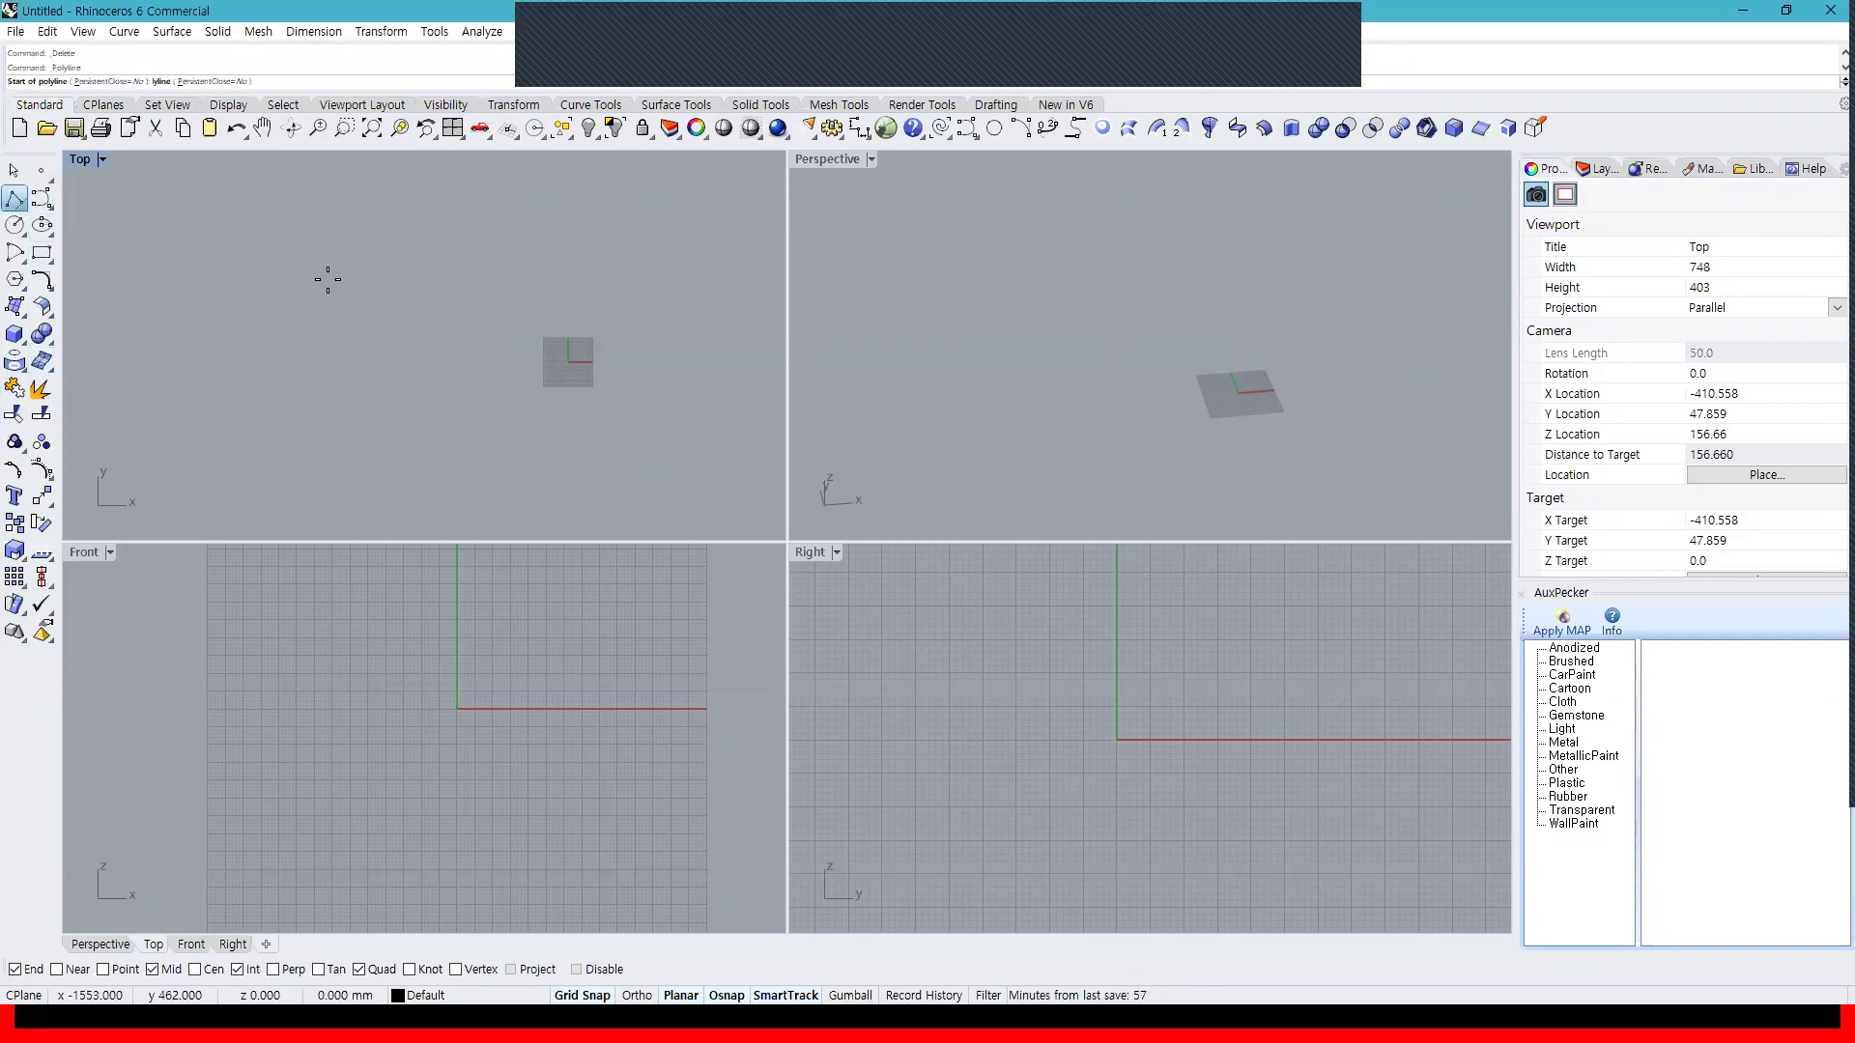
{"action": "left_click", "coordinate": [370, 284]}
{"action": "left_click", "coordinate": [410, 364]}
{"action": "key", "text": "Return"}
{"action": "key", "text": "Return"}
{"action": "left_click", "coordinate": [498, 283]}
{"action": "left_click", "coordinate": [478, 338]}
{"action": "key", "text": "Return"}
{"action": "key", "text": "Return"}
{"action": "left_click", "coordinate": [600, 275]}
{"action": "left_click", "coordinate": [625, 327]}
{"action": "key", "text": "Return"}
Group the three lines and move them together down and away from the origin in the Top view
{"action": "key", "text": "ctrl+a"}
{"action": "key", "text": "ctrl+g"}
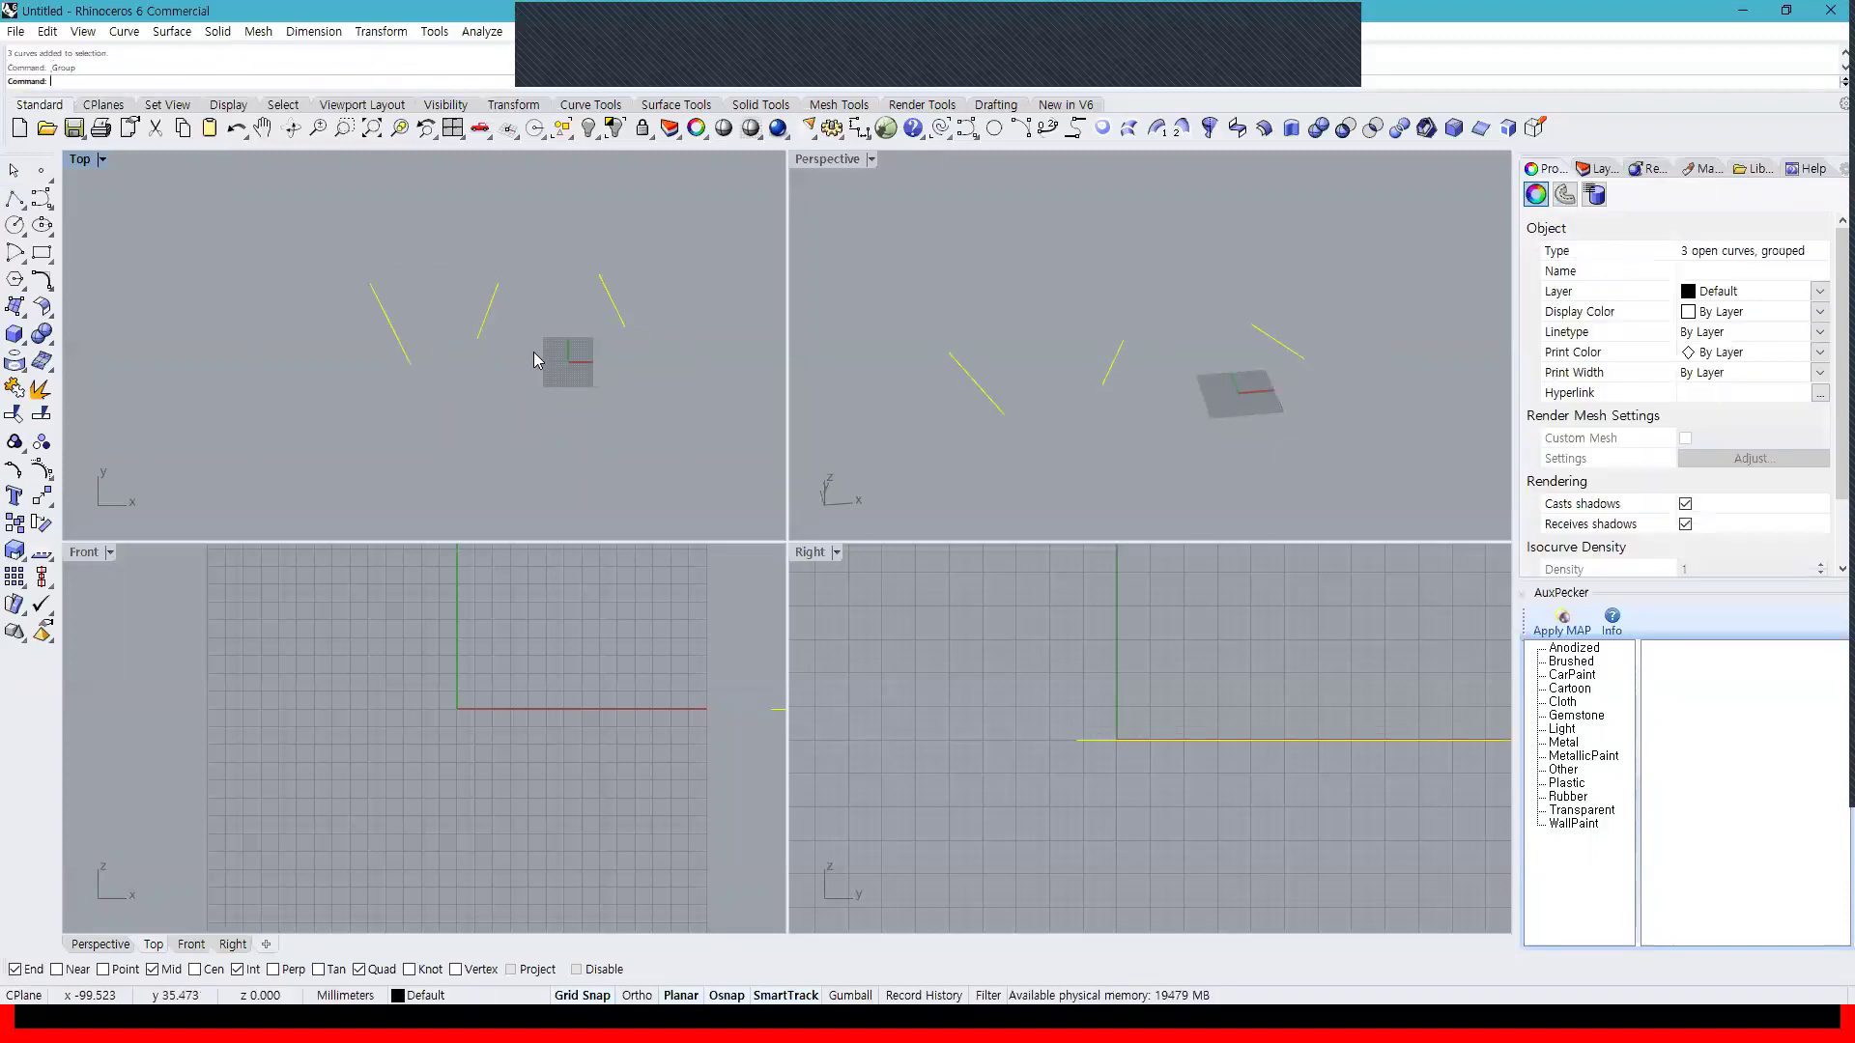
{"action": "left_click", "coordinate": [532, 351]}
{"action": "left_click_drag", "start_coordinate": [489, 311], "coordinate": [490, 439]}
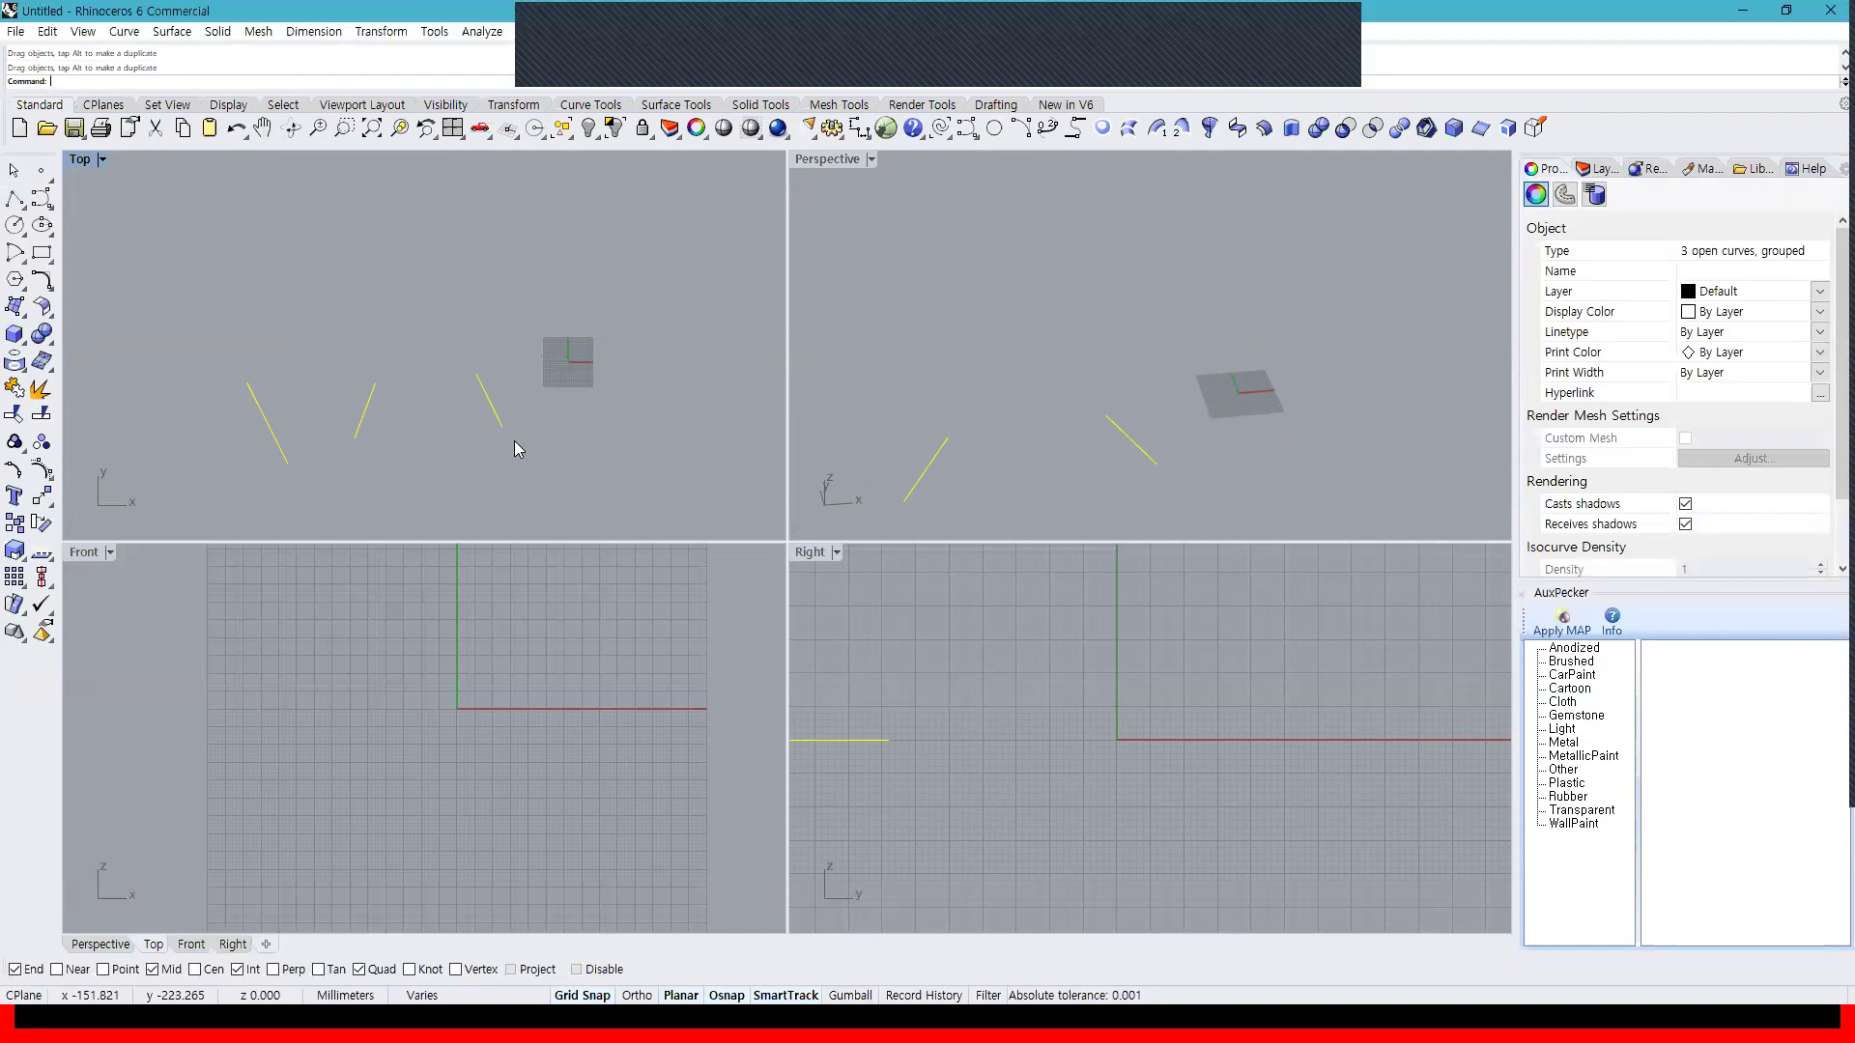
Ungroup the lines and move only the one nearest the origin closer to the others
{"action": "key", "text": "ctrl+shift+g"}
{"action": "key", "text": "Escape"}
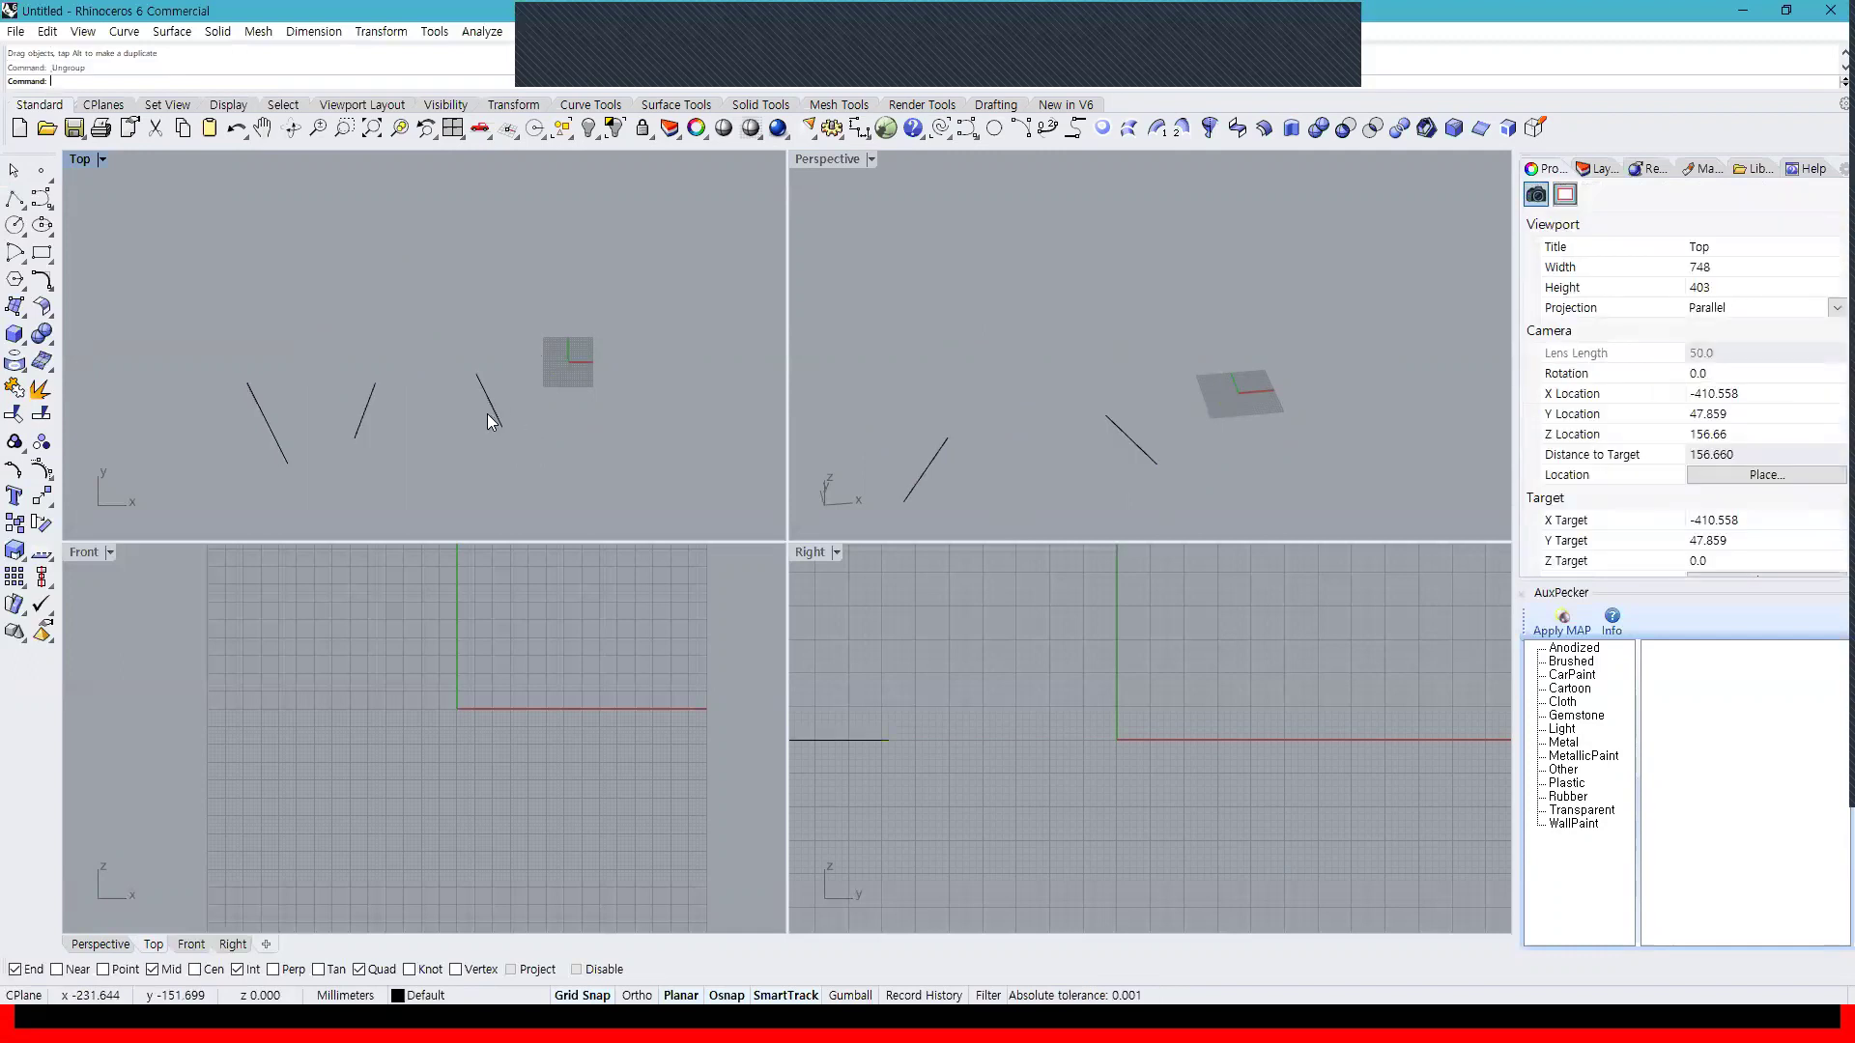
{"action": "left_click_drag", "start_coordinate": [488, 404], "coordinate": [430, 413]}
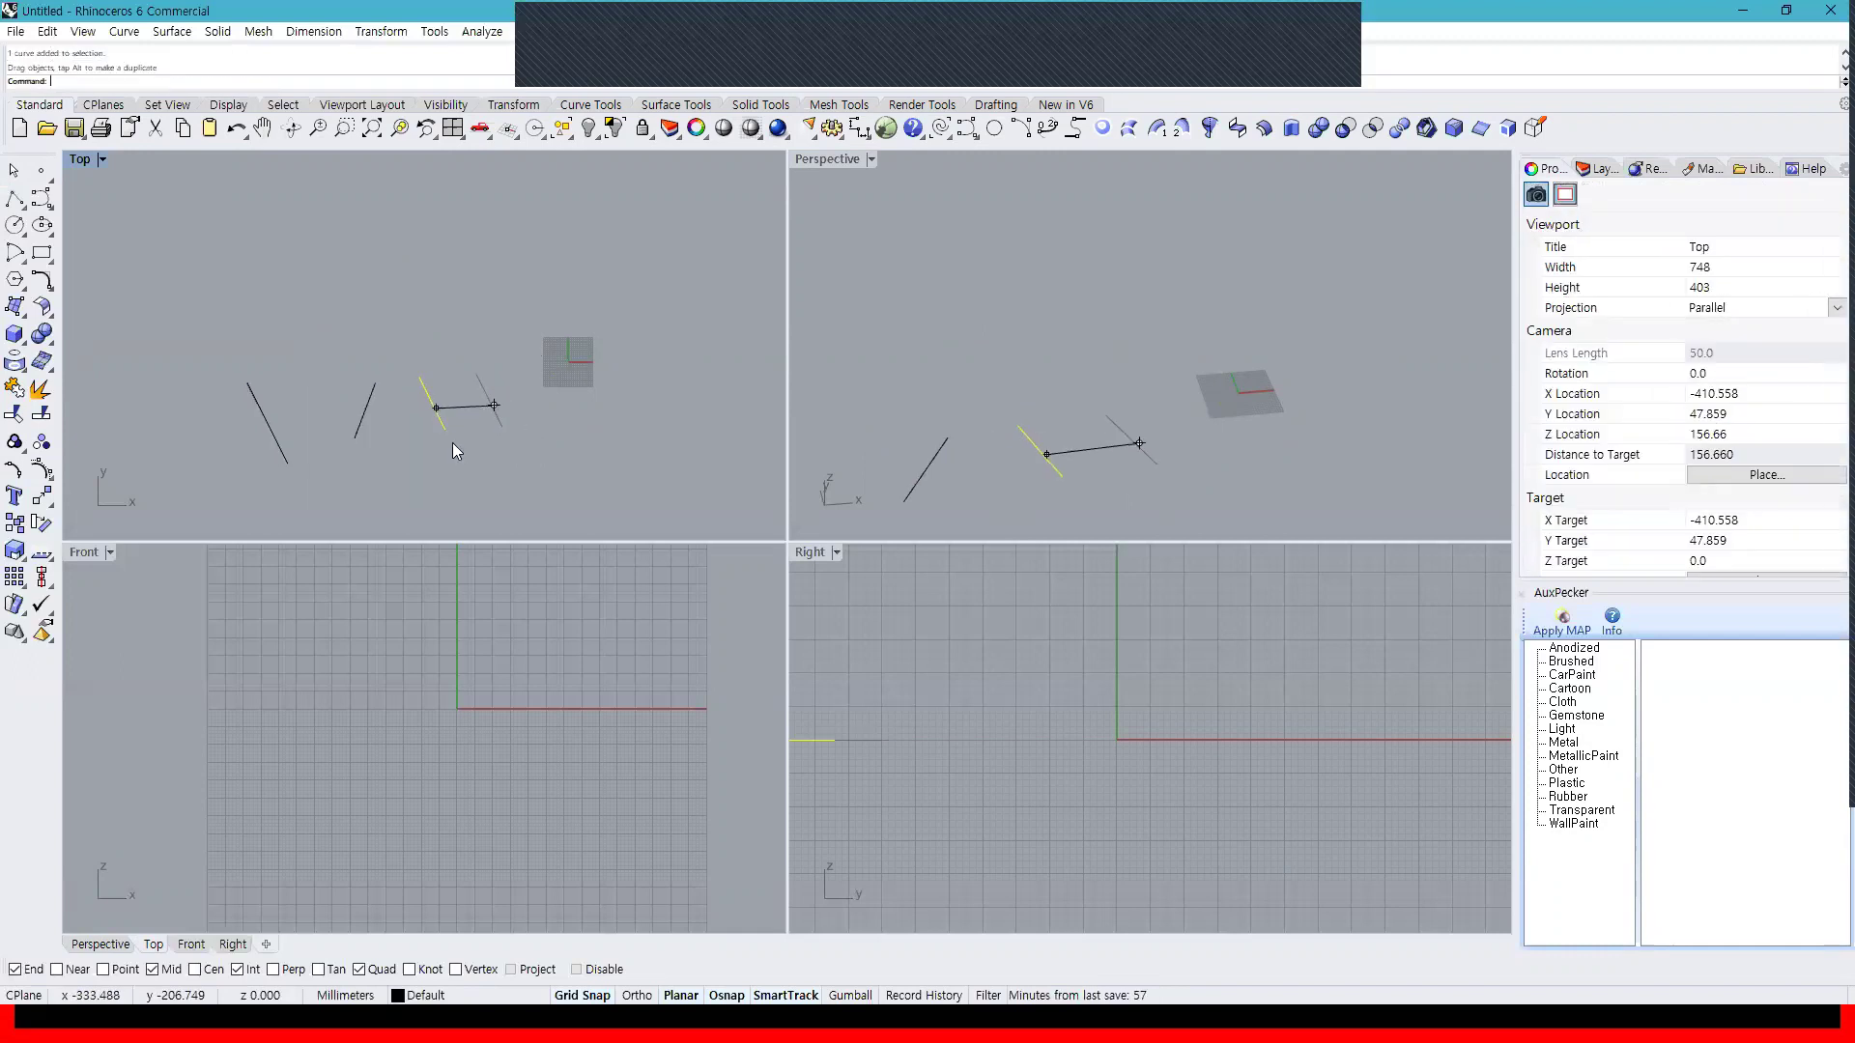
Regroup all three lines and move the group up toward the origin in the Top view
{"action": "left_click_drag", "start_coordinate": [496, 464], "coordinate": [237, 364]}
{"action": "left_click", "coordinate": [42, 440]}
{"action": "left_click_drag", "start_coordinate": [366, 415], "coordinate": [501, 322]}
{"action": "key", "text": "Escape"}
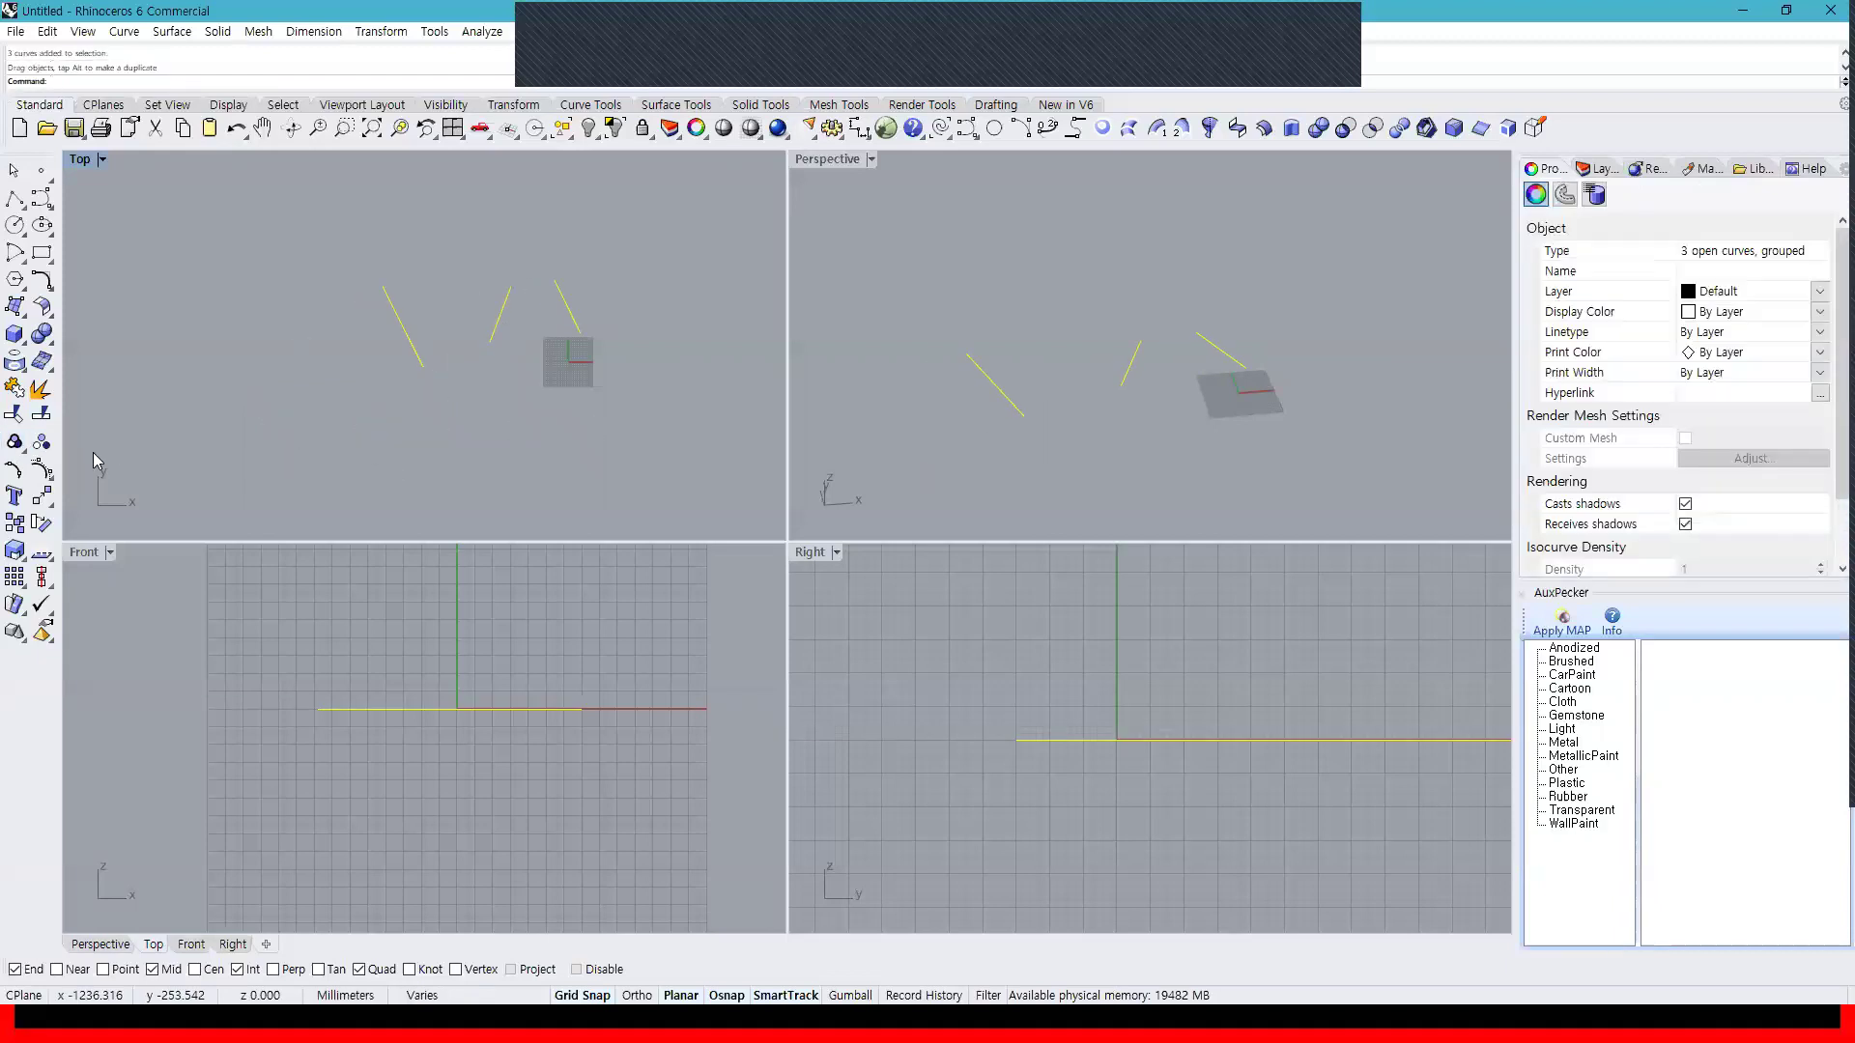
Ungroup the three lines and move each one individually away from the origin in the Top view
{"action": "right_click", "coordinate": [42, 441]}
{"action": "left_click", "coordinate": [409, 353]}
{"action": "left_click_drag", "start_coordinate": [410, 352], "coordinate": [314, 419]}
{"action": "left_click", "coordinate": [501, 328]}
{"action": "left_click_drag", "start_coordinate": [501, 328], "coordinate": [375, 388]}
{"action": "key", "text": "Escape"}
{"action": "left_click", "coordinate": [571, 311]}
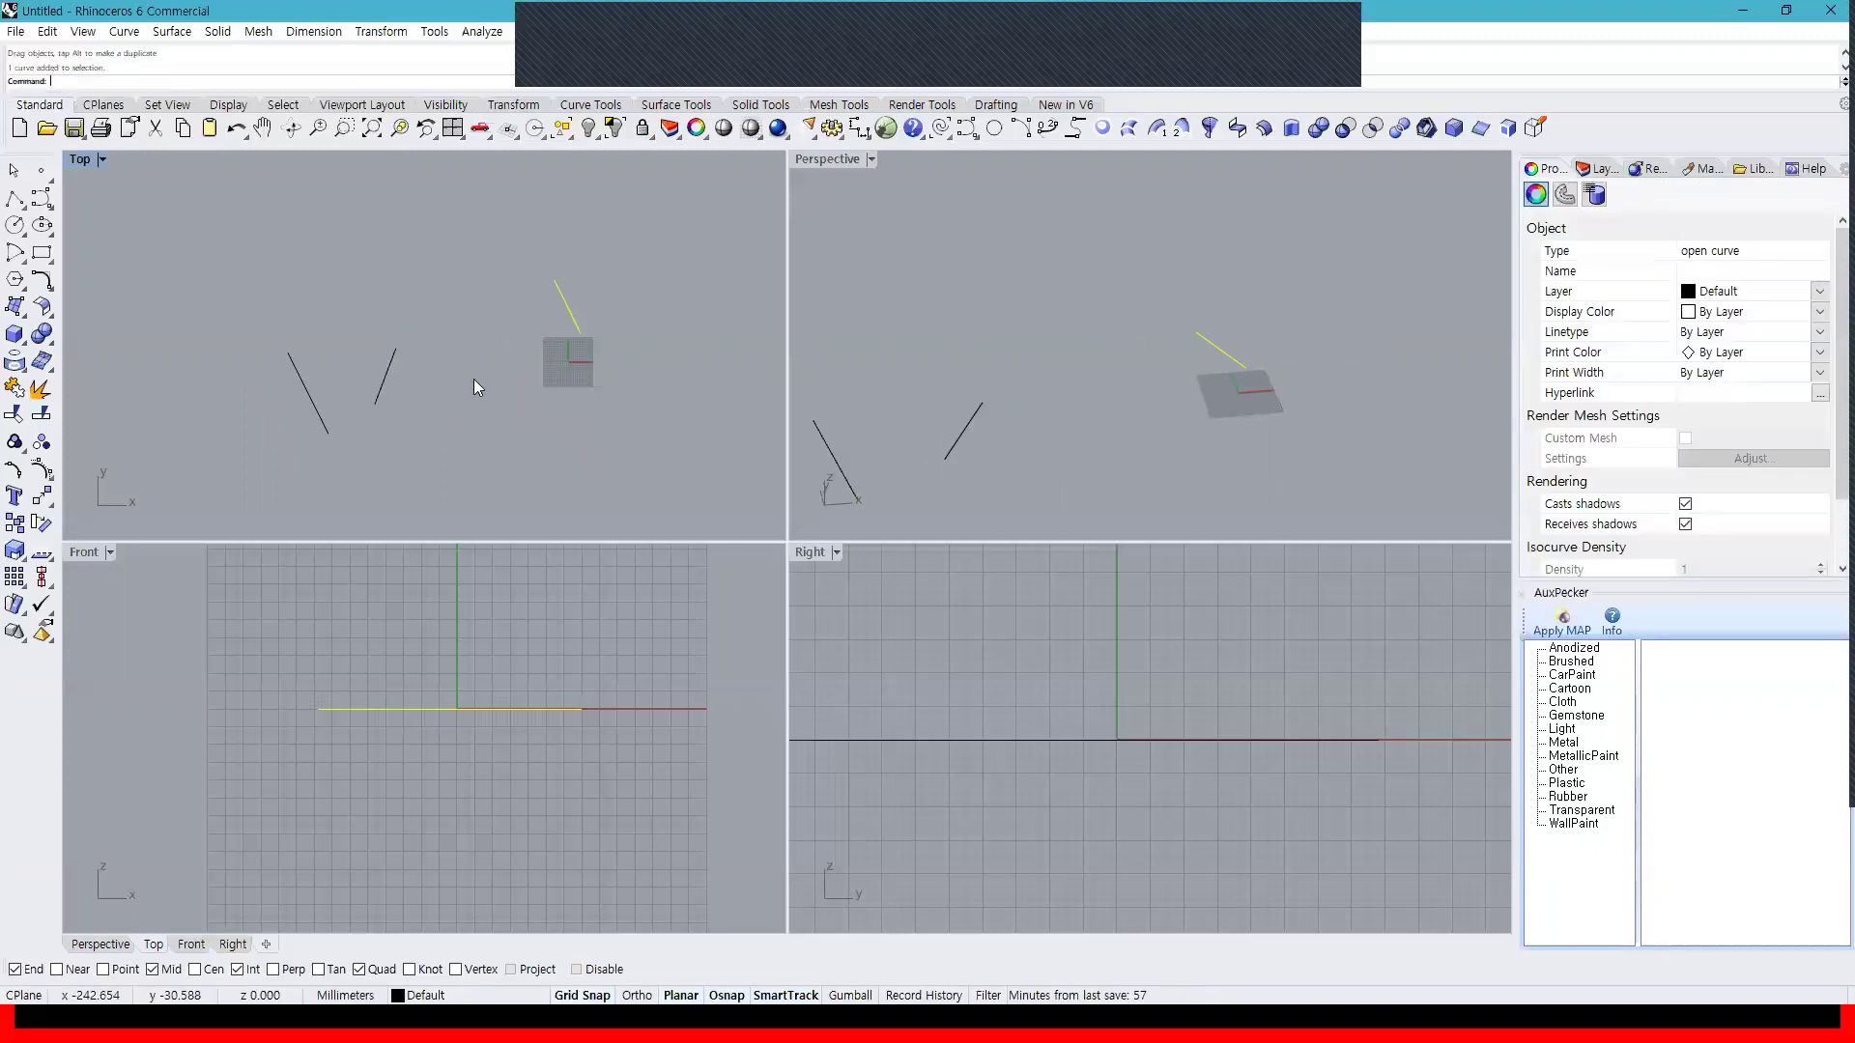
{"action": "left_click_drag", "start_coordinate": [571, 315], "coordinate": [458, 378]}
{"action": "key", "text": "Escape"}
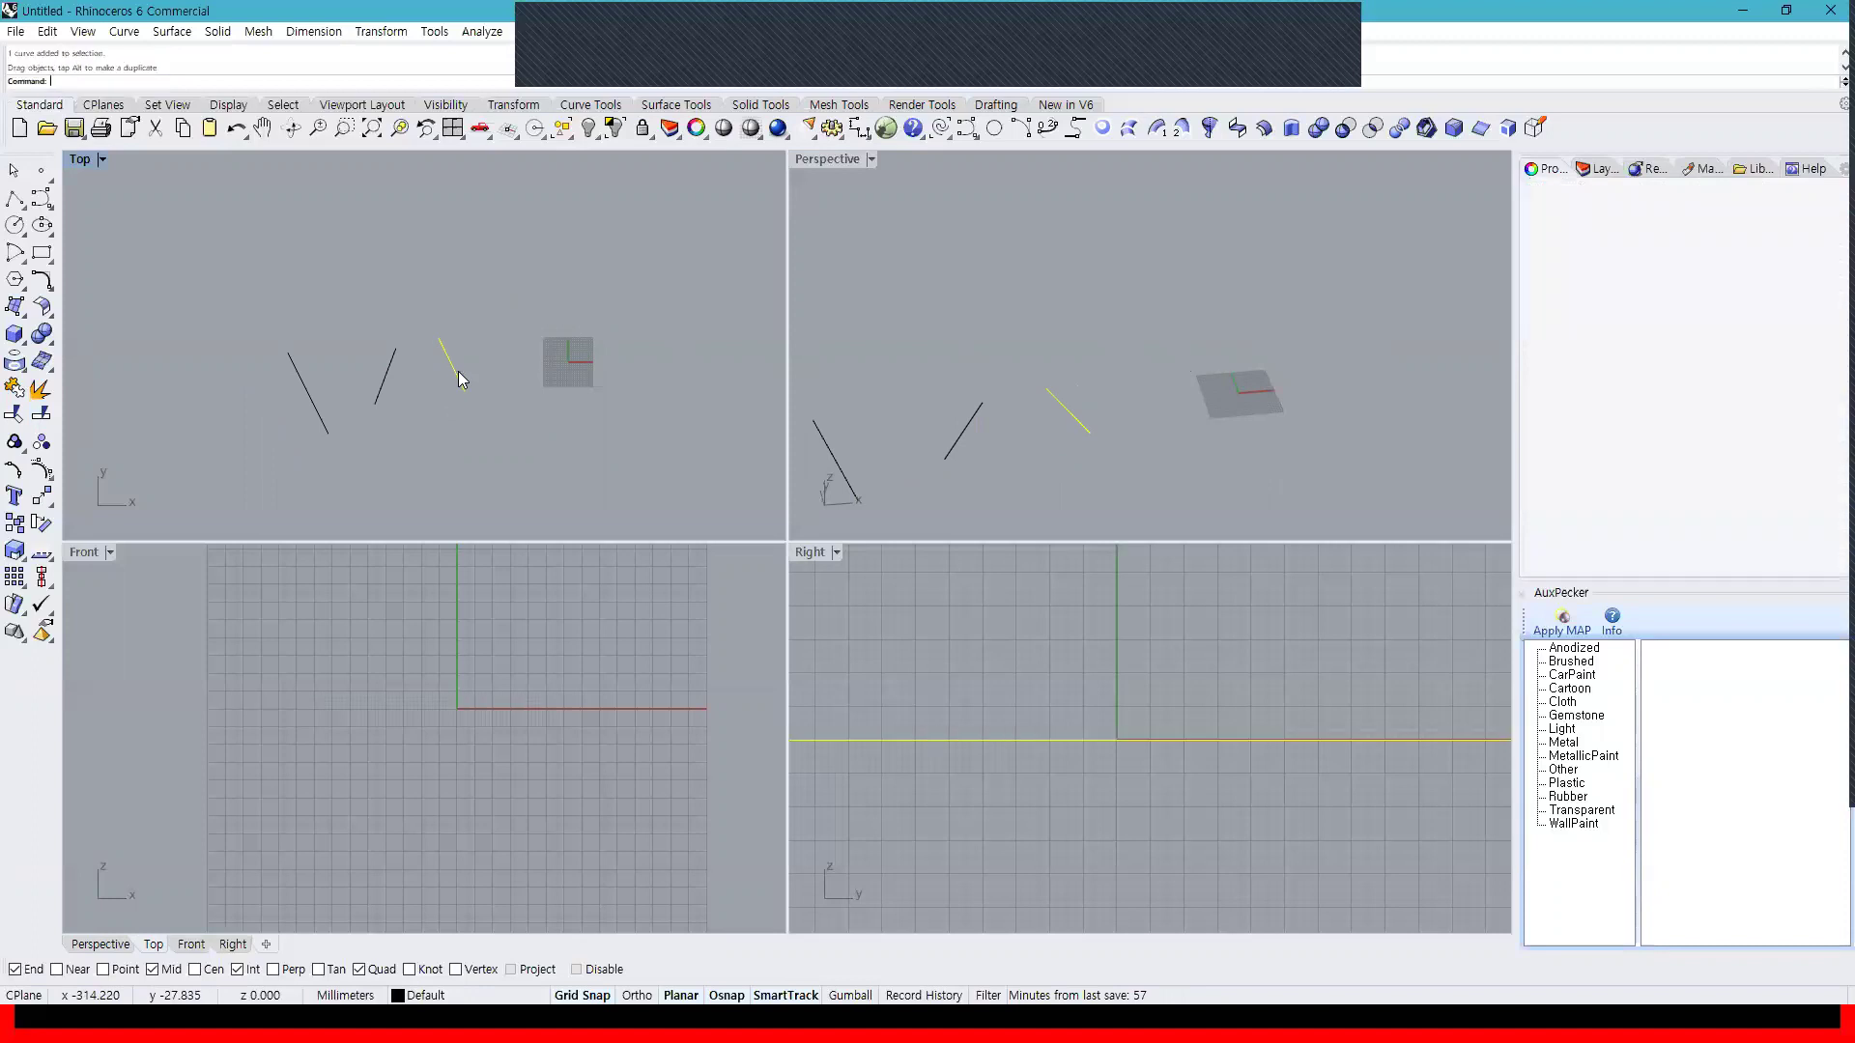
Delete the three lines and draw a circle of about 15 mm radius centred on the origin in the Top view
{"action": "key", "text": "ctrl+a"}
{"action": "key", "text": "Delete"}
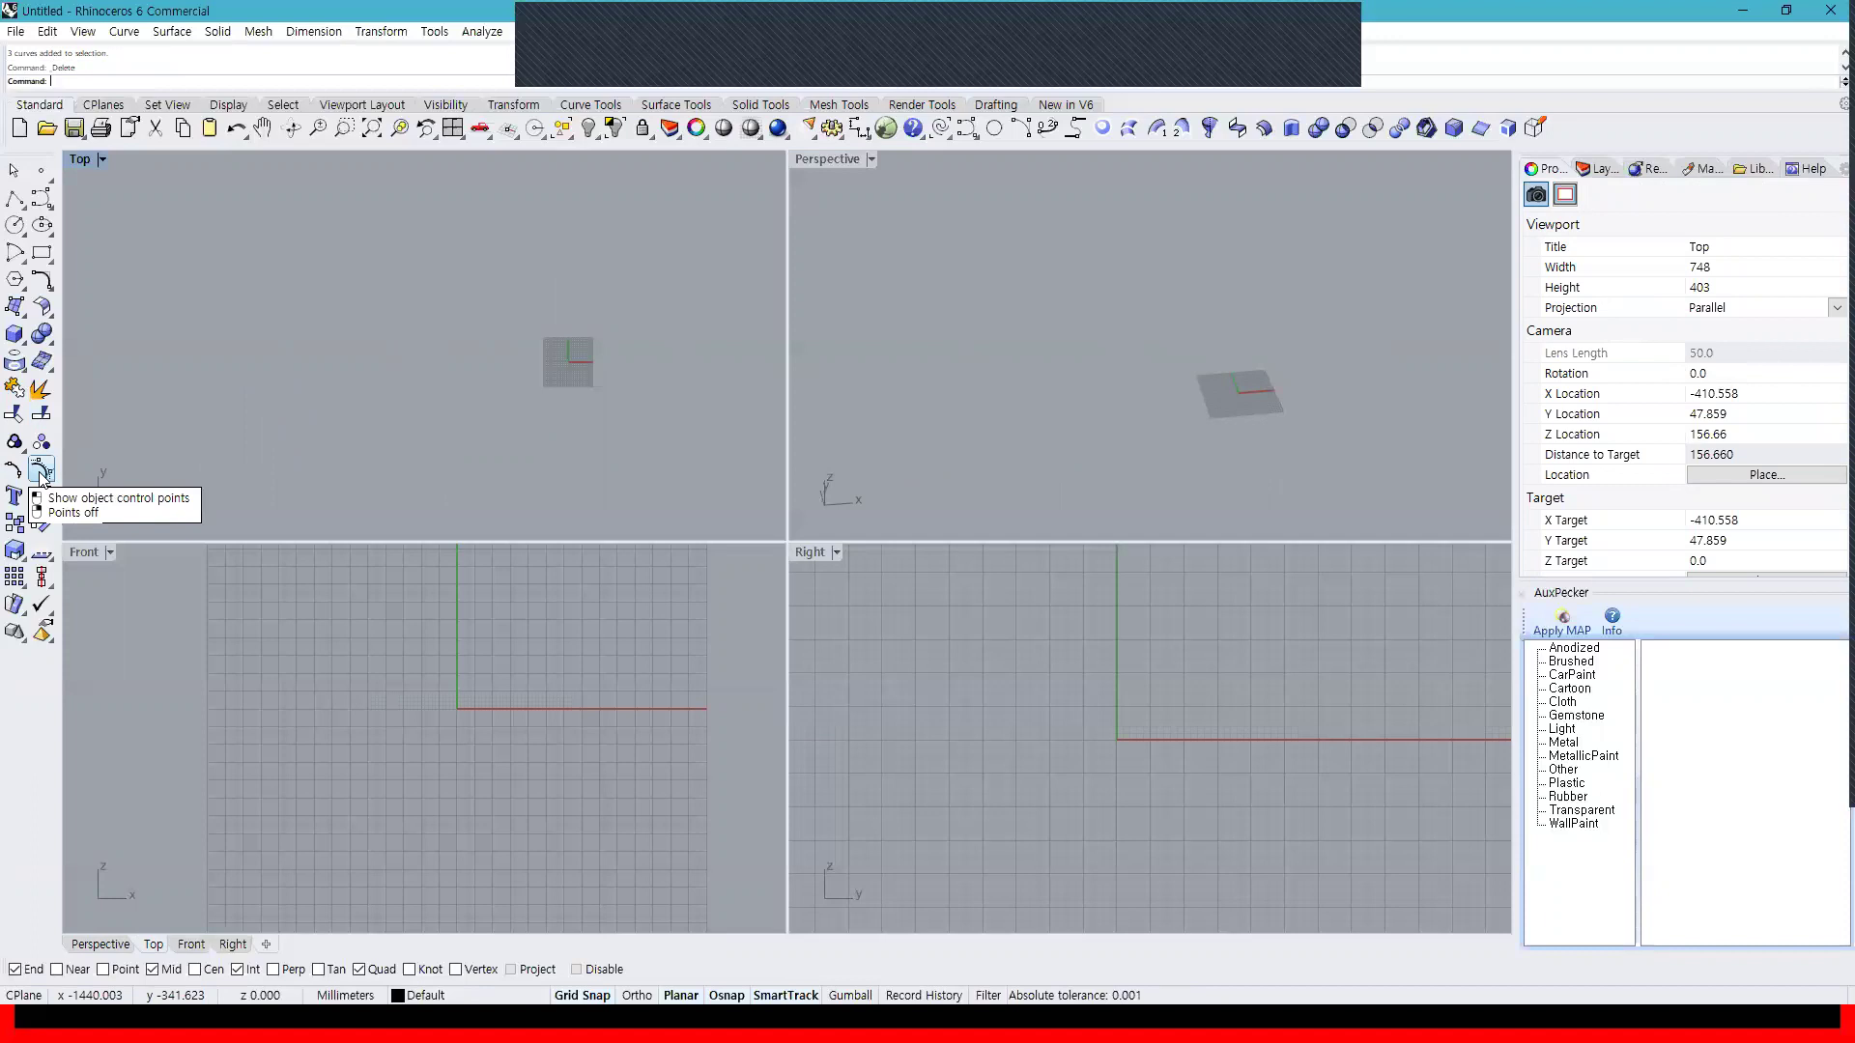
{"action": "left_click", "coordinate": [15, 224]}
{"action": "left_click", "coordinate": [453, 128]}
{"action": "left_click", "coordinate": [426, 345]}
{"action": "left_click", "coordinate": [592, 441]}
{"action": "scroll", "coordinate": [630, 463], "scroll_direction": "down", "scroll_amount": 4}
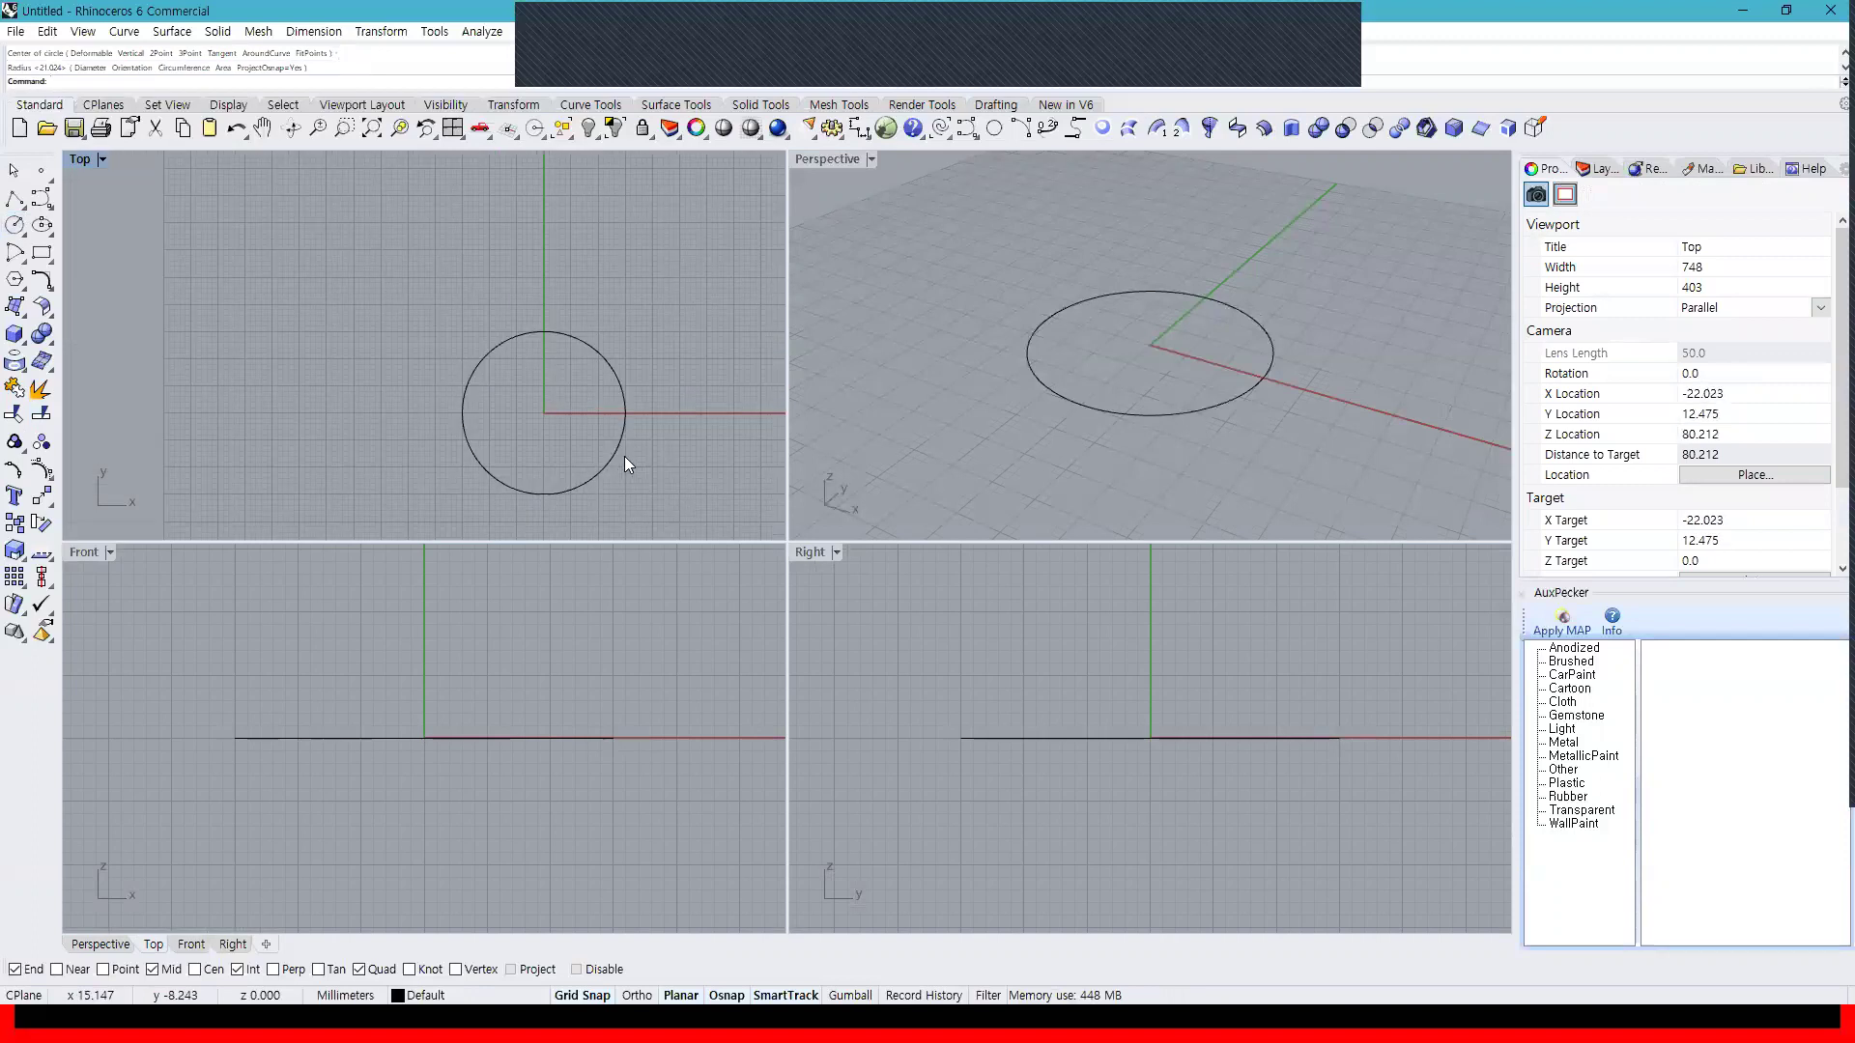
Show the circle's control points and select its upper corner points one after the other
{"action": "left_click", "coordinate": [622, 451]}
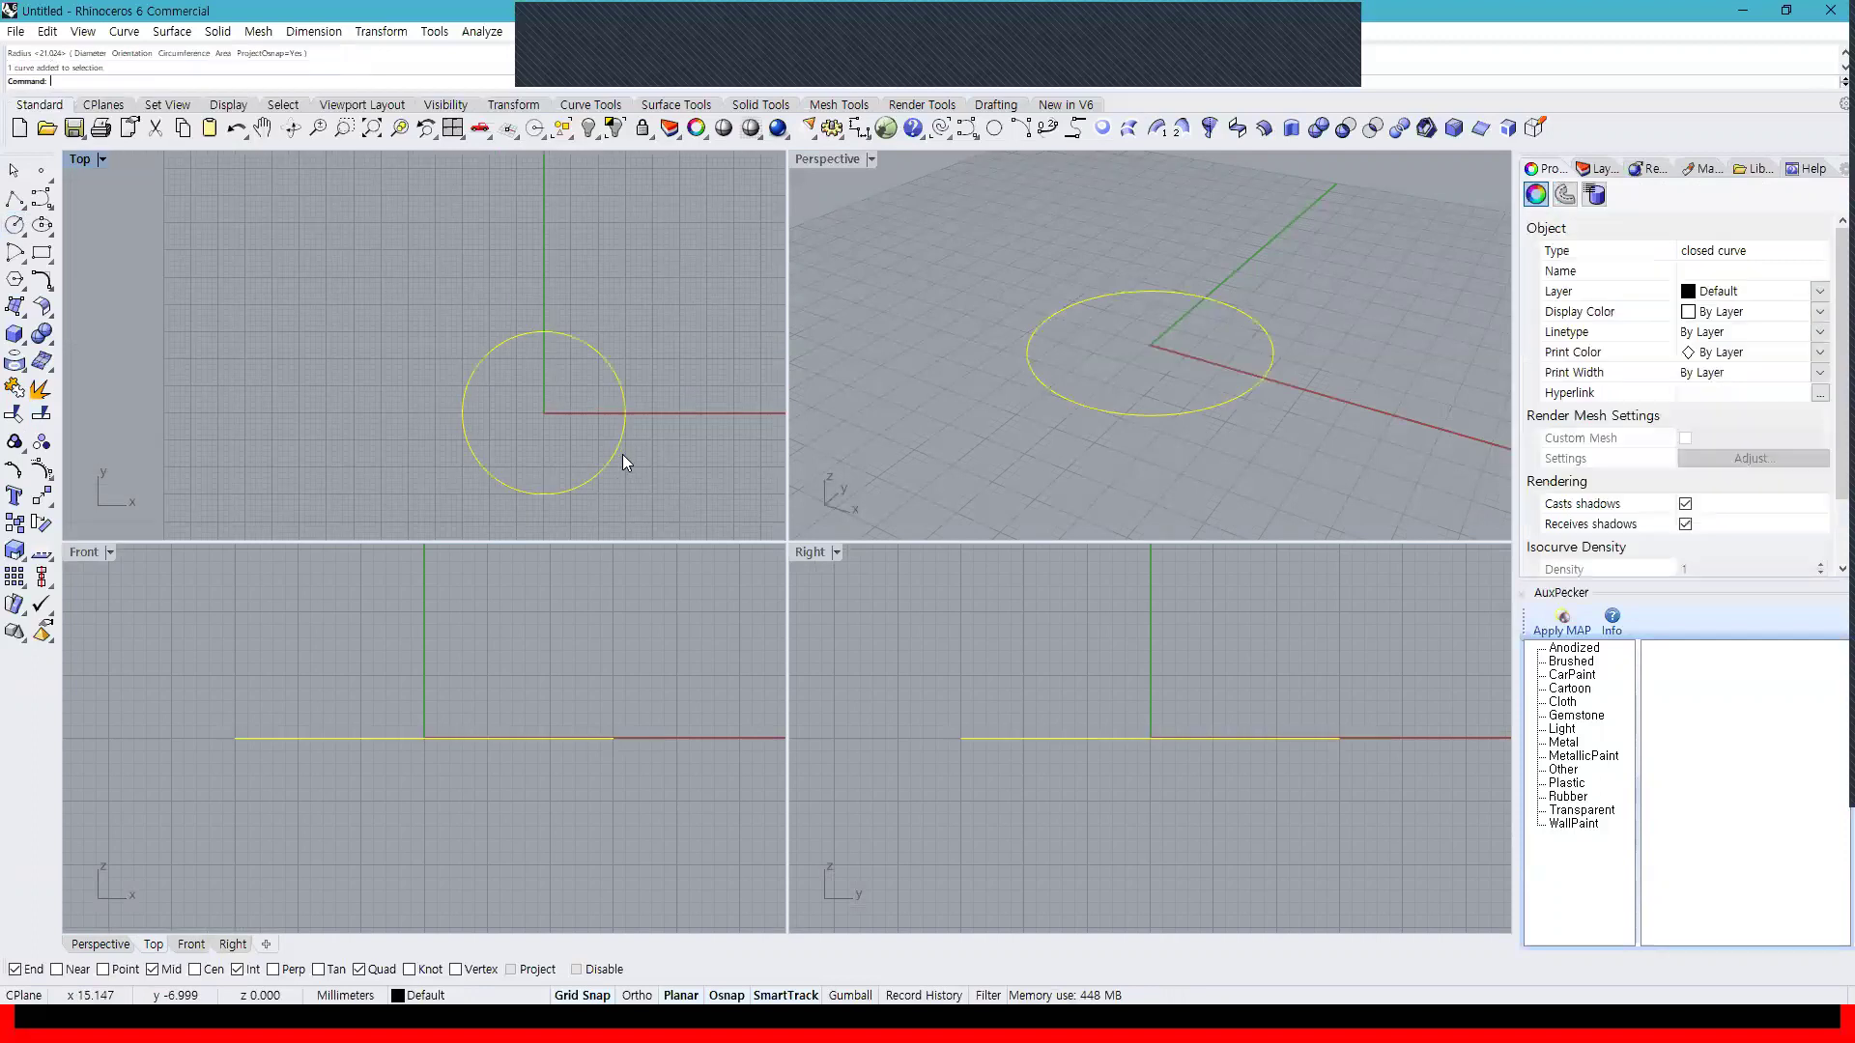
{"action": "left_click", "coordinate": [38, 473]}
{"action": "left_click", "coordinate": [461, 332]}
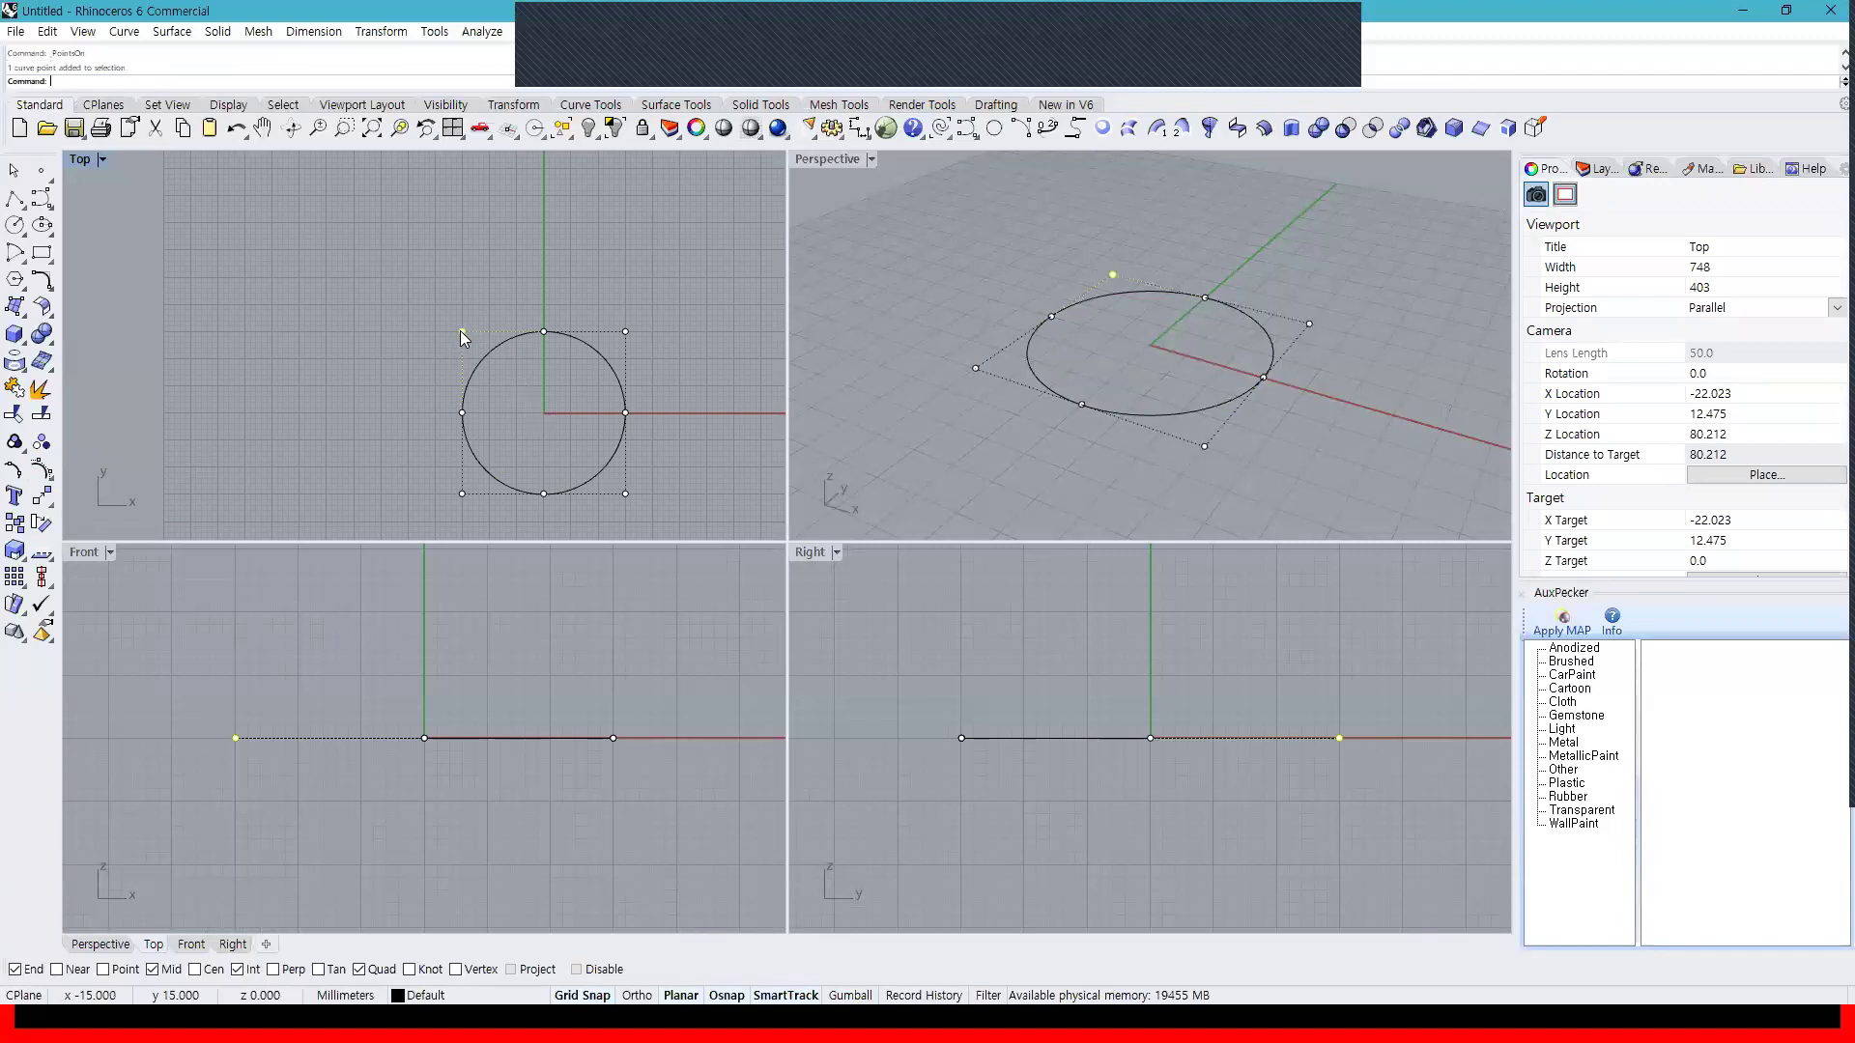
{"action": "left_click", "coordinate": [623, 335]}
{"action": "left_click", "coordinate": [651, 362]}
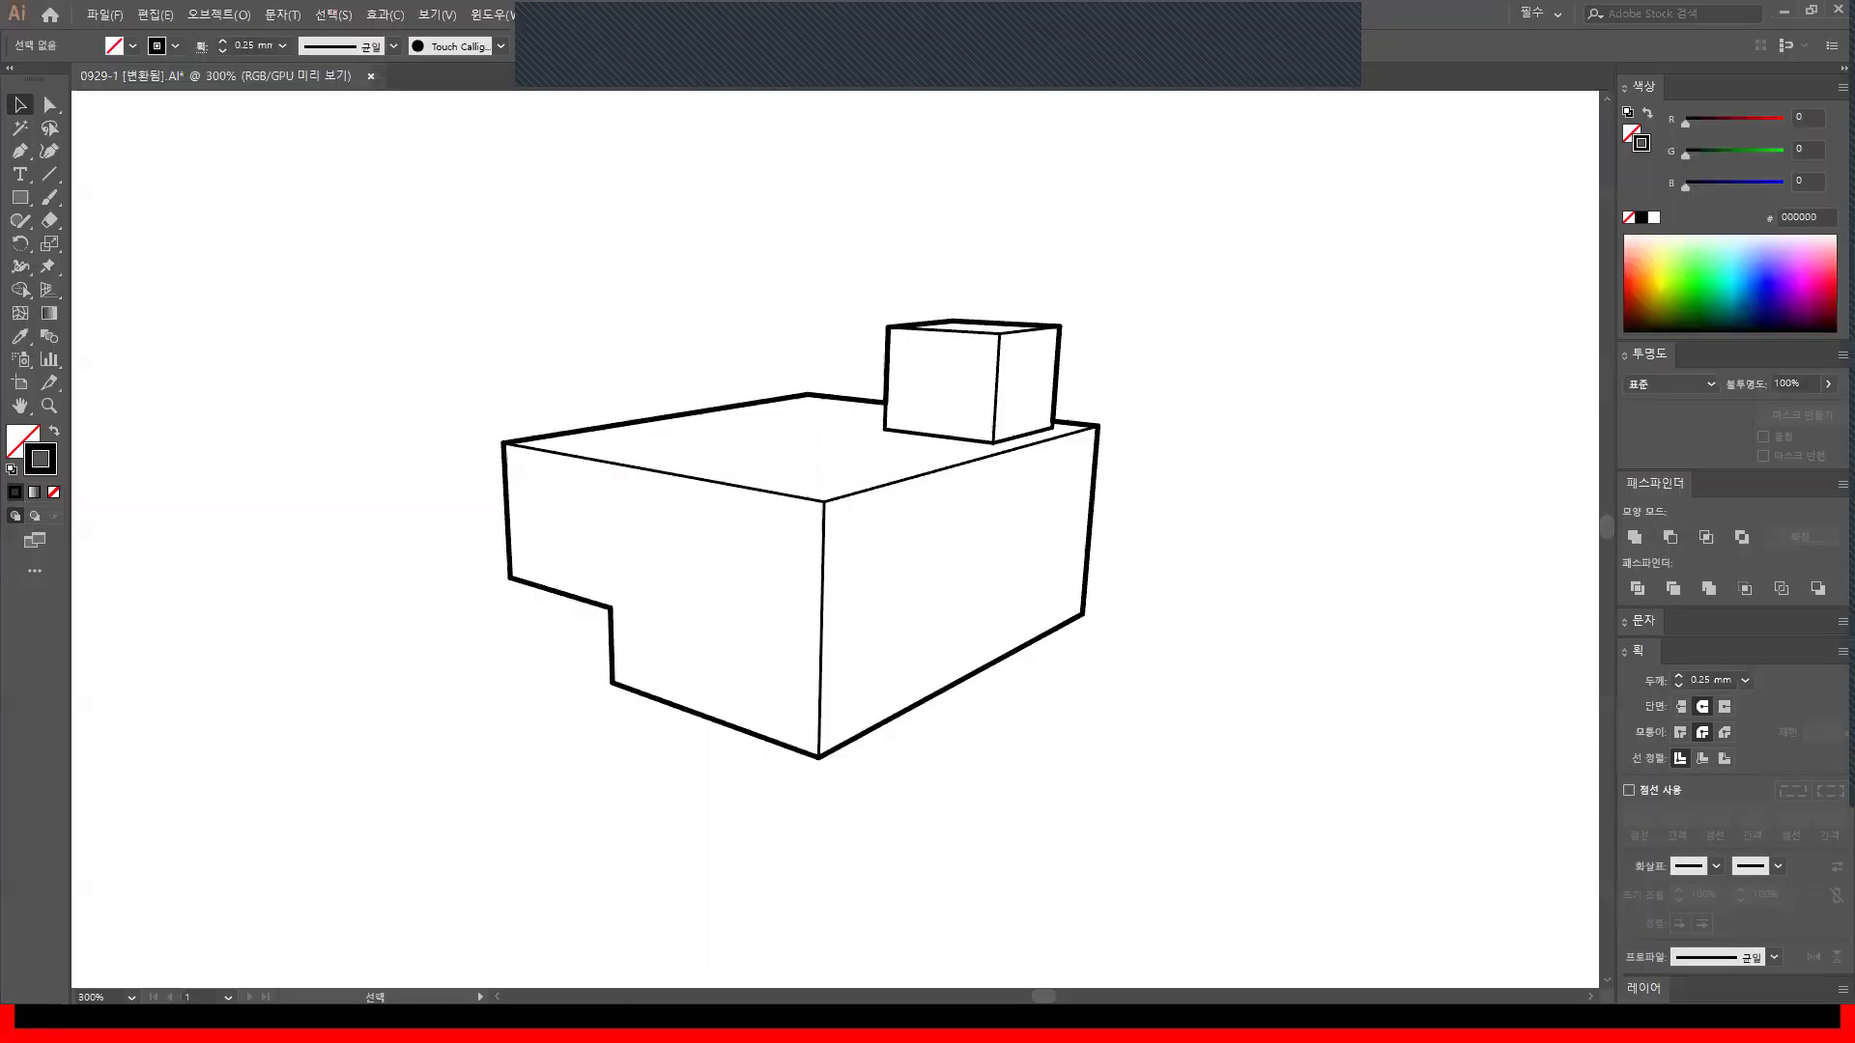
Switch to Illustrator and draw a circle beside the box drawing with the Ellipse tool
{"action": "mouse_move", "coordinate": [19, 197]}
{"action": "left_mouse_down"}
{"action": "mouse_move", "coordinate": [152, 233]}
{"action": "mouse_move", "coordinate": [294, 314]}
{"action": "mouse_move", "coordinate": [441, 471]}
{"action": "left_mouse_up"}
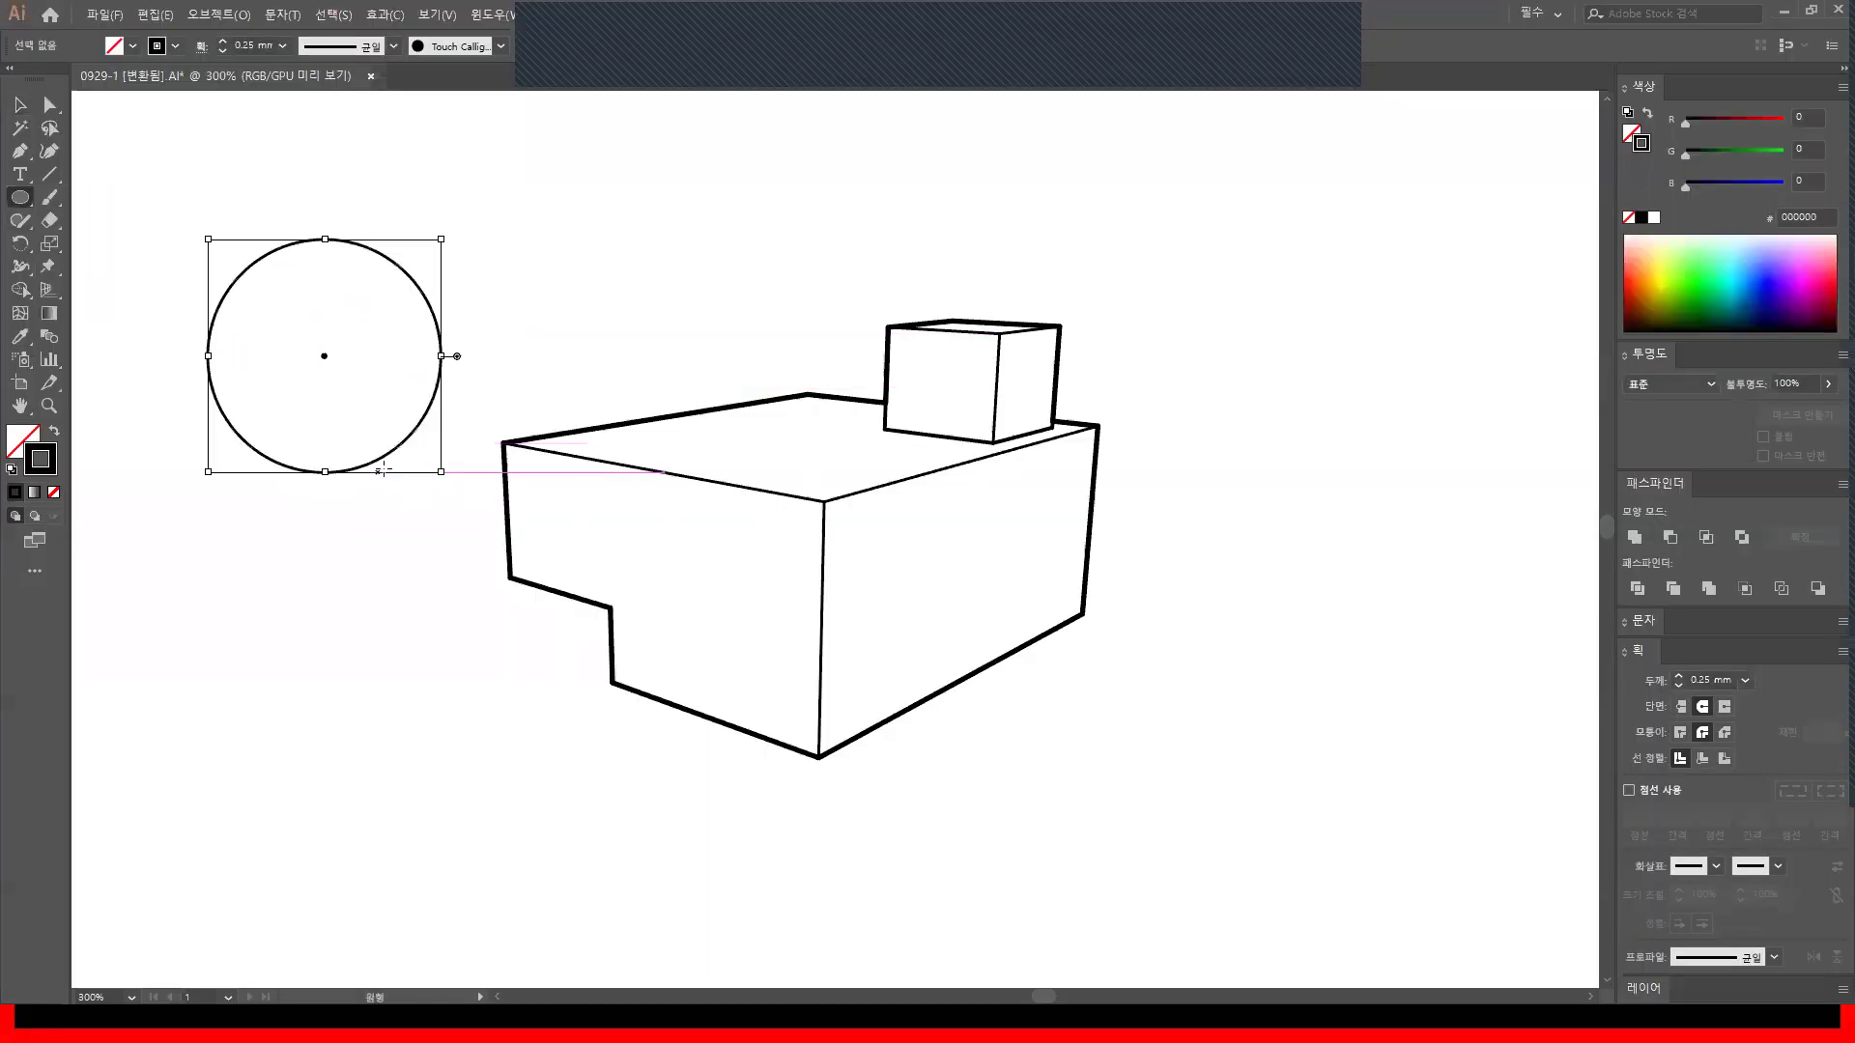
{"action": "key", "text": "v"}
{"action": "left_click", "coordinate": [546, 307]}
{"action": "left_click", "coordinate": [432, 305]}
Select the circle's anchor points directly, pull the top anchor upward into an egg shape, and switch back to Rhino
{"action": "key", "text": "a"}
{"action": "left_click", "coordinate": [325, 238]}
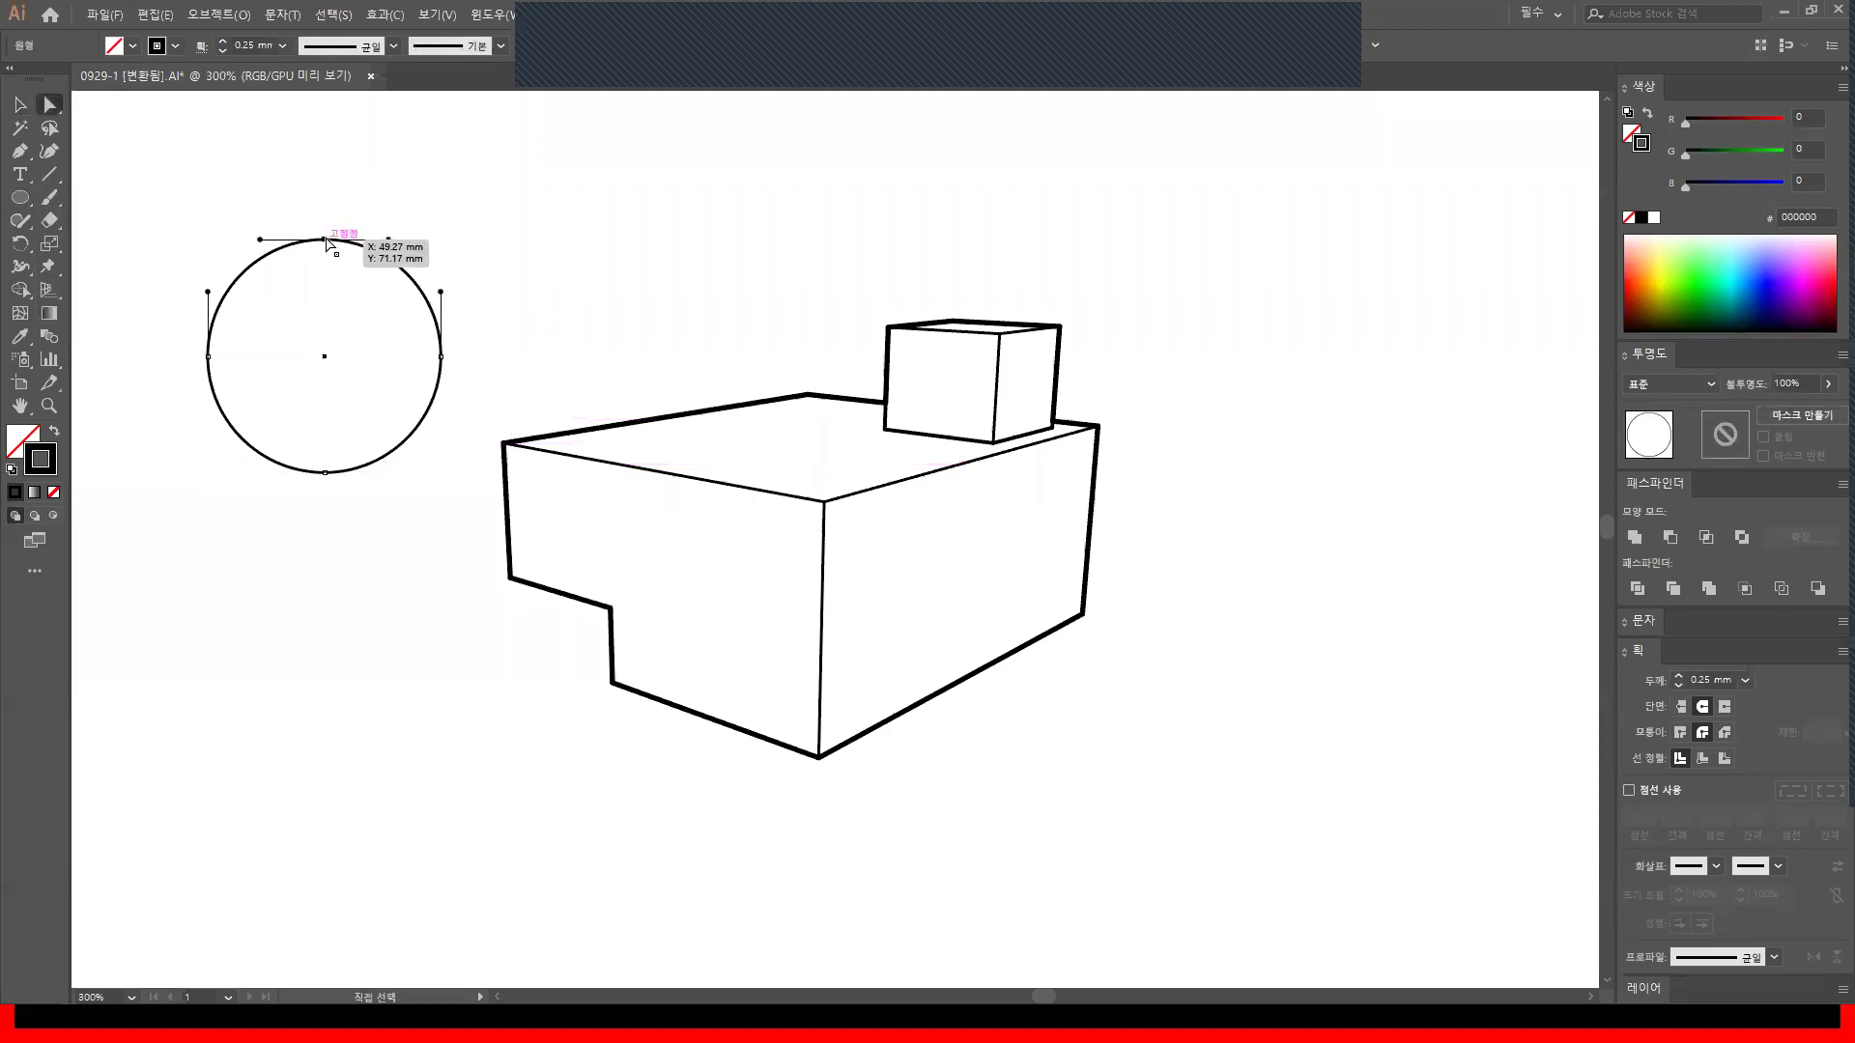
{"action": "left_click", "coordinate": [441, 357]}
{"action": "left_click", "coordinate": [324, 472]}
{"action": "left_click", "coordinate": [208, 357]}
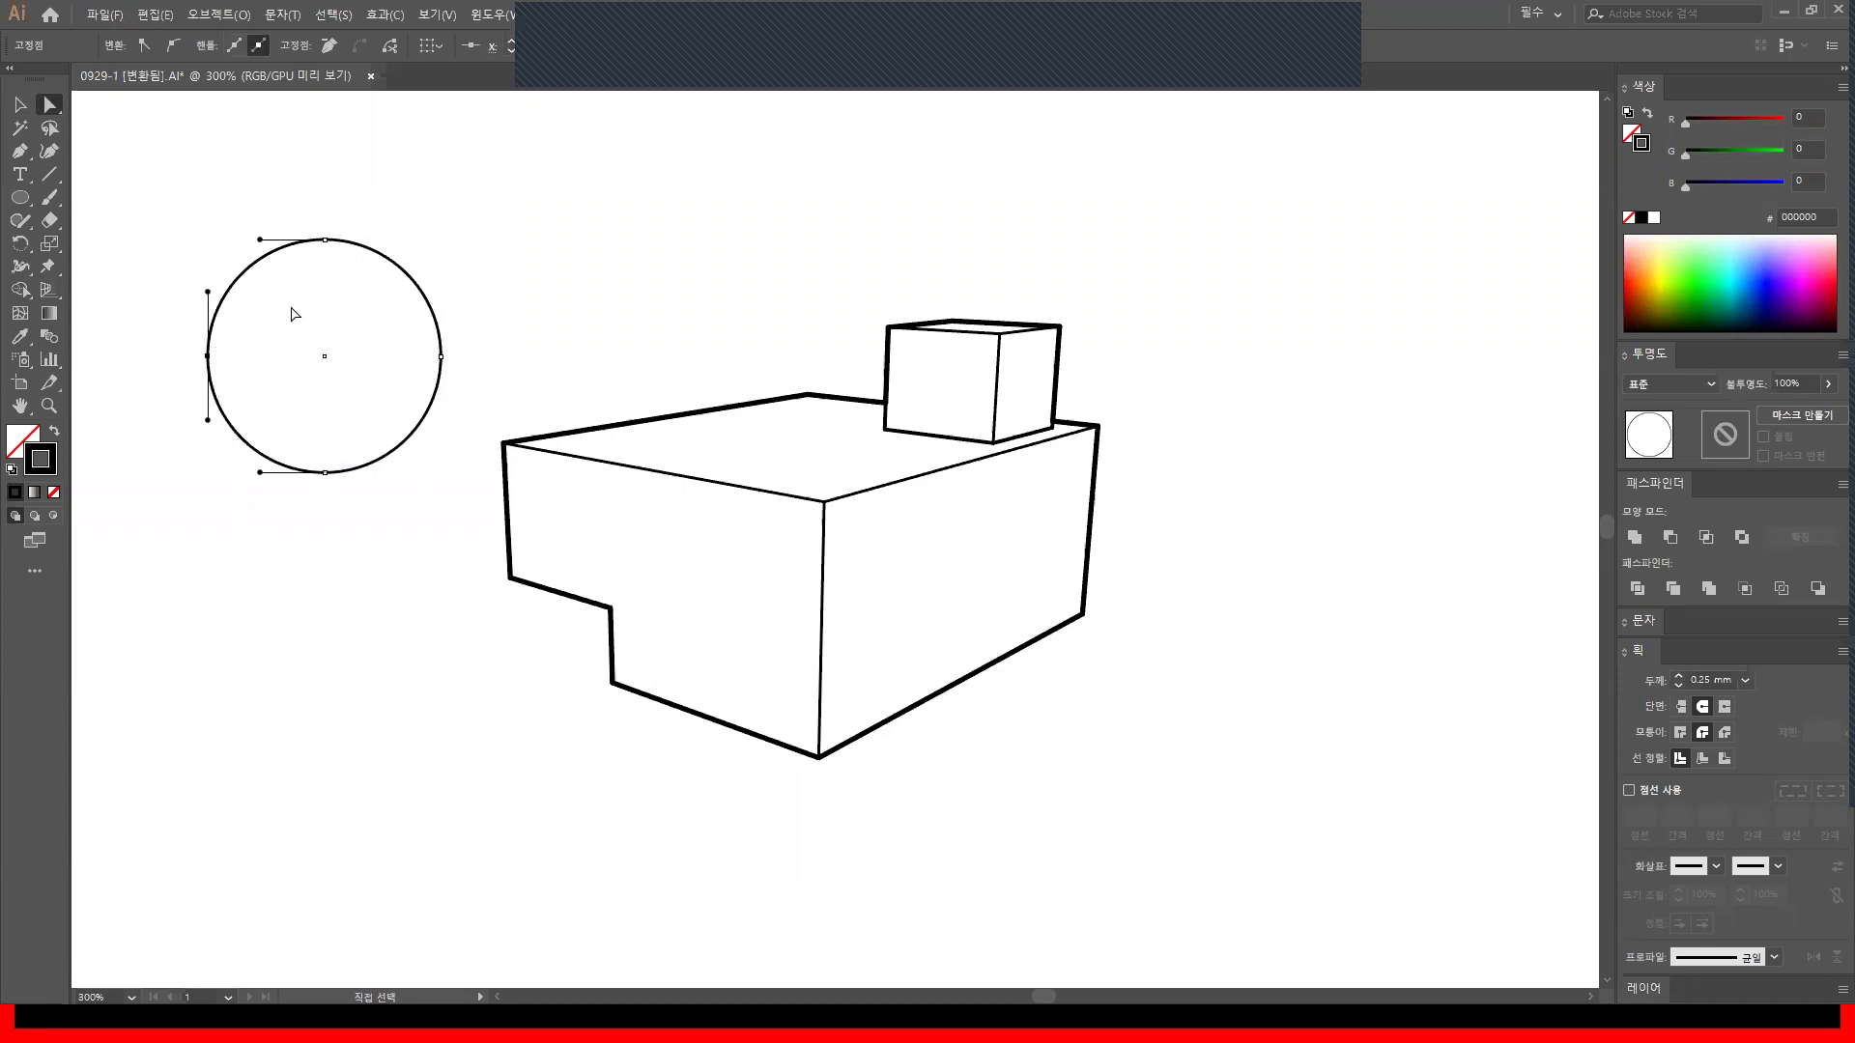
{"action": "left_click_drag", "start_coordinate": [325, 239], "coordinate": [325, 152]}
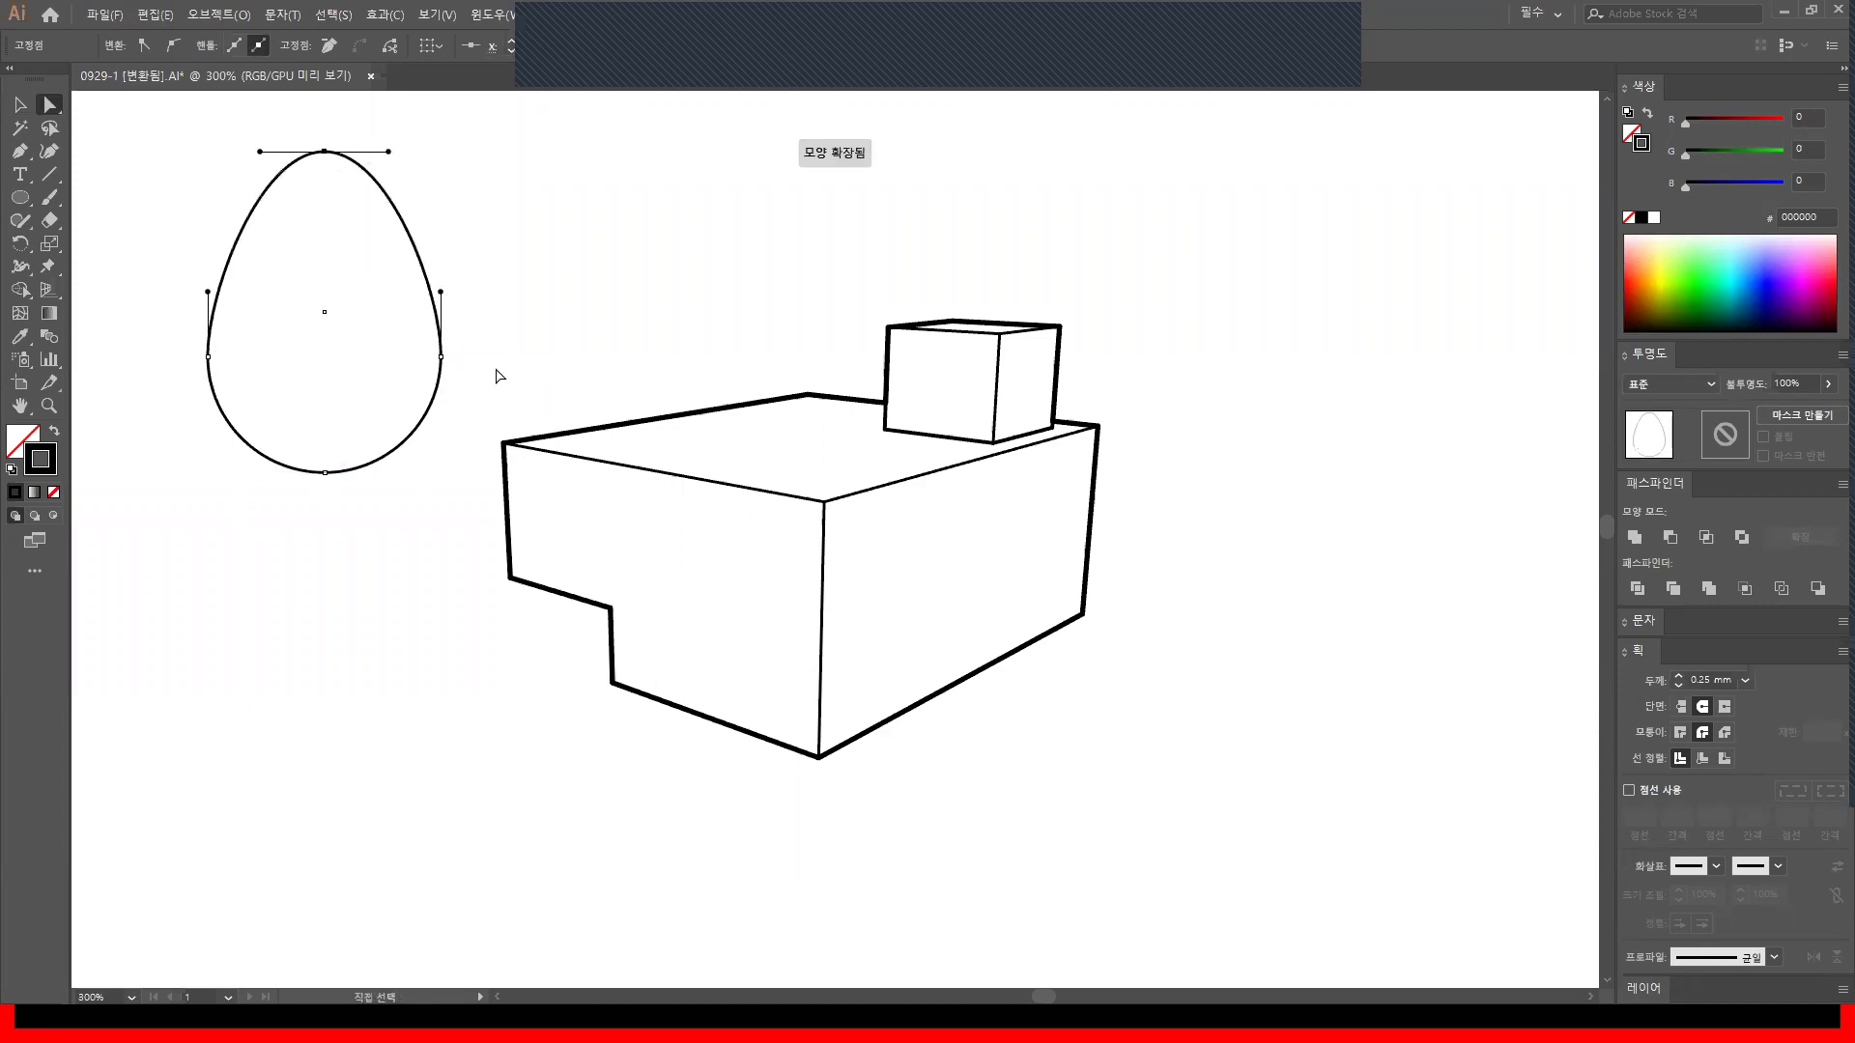
{"action": "key", "text": "alt+Tab"}
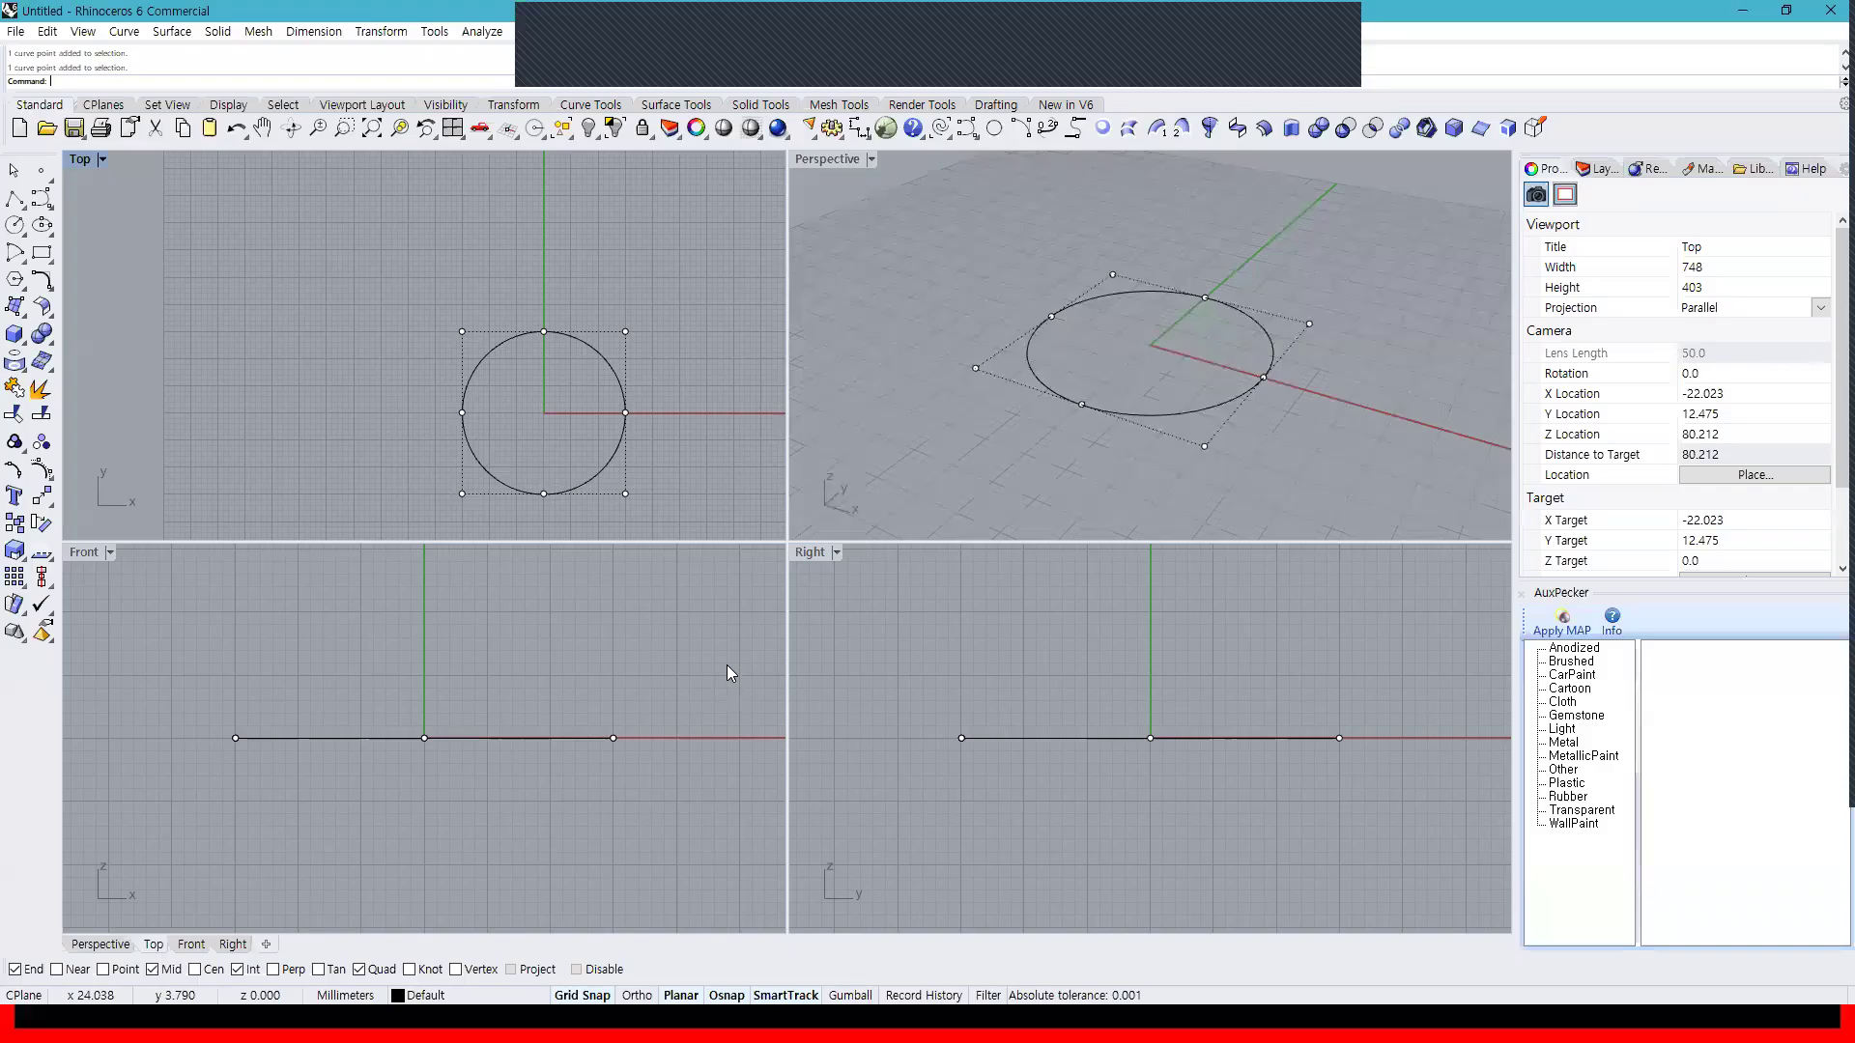
Try stretching the circle upward by its top control point in the Top view and undo the move
{"action": "left_click", "coordinate": [542, 333]}
{"action": "left_click_drag", "start_coordinate": [543, 331], "coordinate": [544, 239]}
{"action": "key", "text": "ctrl+z"}
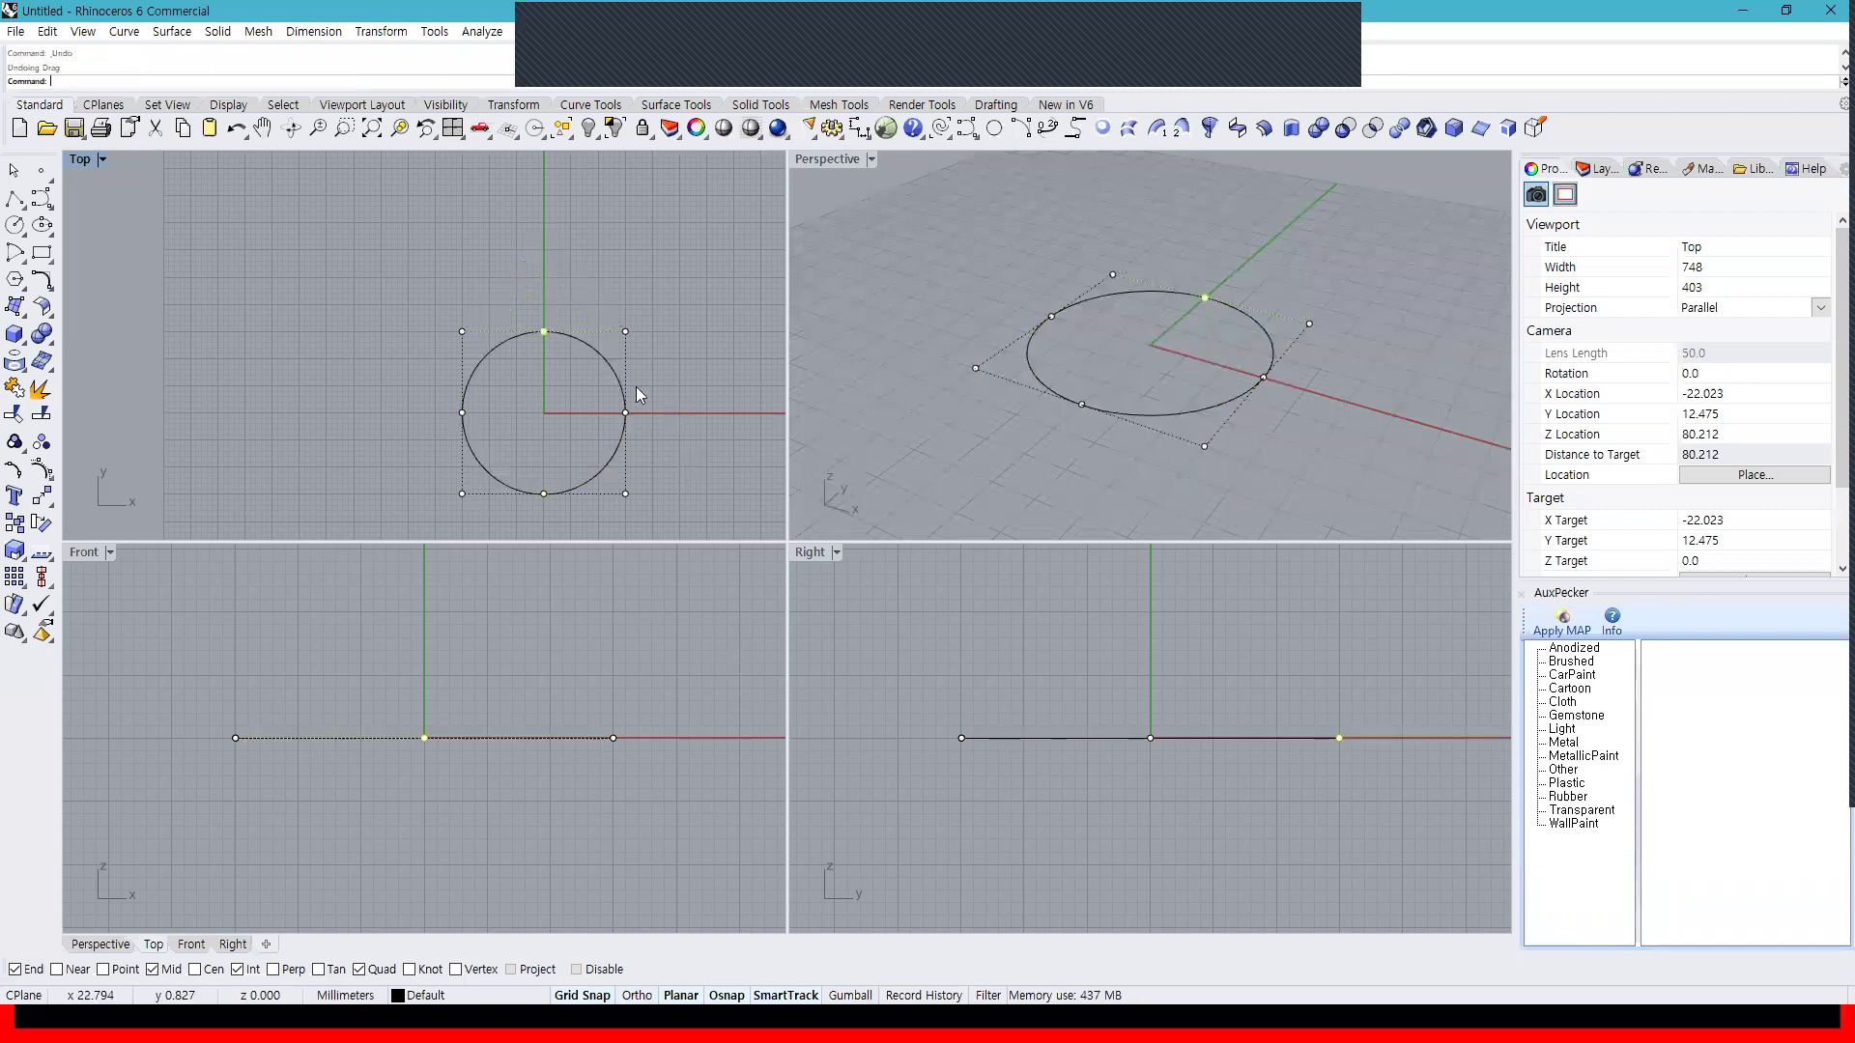
Try reshaping the circle by moving other control points, including pulling the right quadrant point outward and up, and undo the moves
{"action": "left_click_drag", "start_coordinate": [433, 294], "coordinate": [625, 212]}
{"action": "left_click_drag", "start_coordinate": [674, 516], "coordinate": [738, 497]}
{"action": "left_click", "coordinate": [626, 414]}
{"action": "left_click_drag", "start_coordinate": [626, 413], "coordinate": [723, 354]}
{"action": "right_click_drag", "start_coordinate": [719, 489], "coordinate": [651, 458]}
{"action": "key", "text": "ctrl+z"}
{"action": "key", "text": "ctrl+z"}
{"action": "key", "text": "ctrl+z"}
{"action": "key", "text": "Escape"}
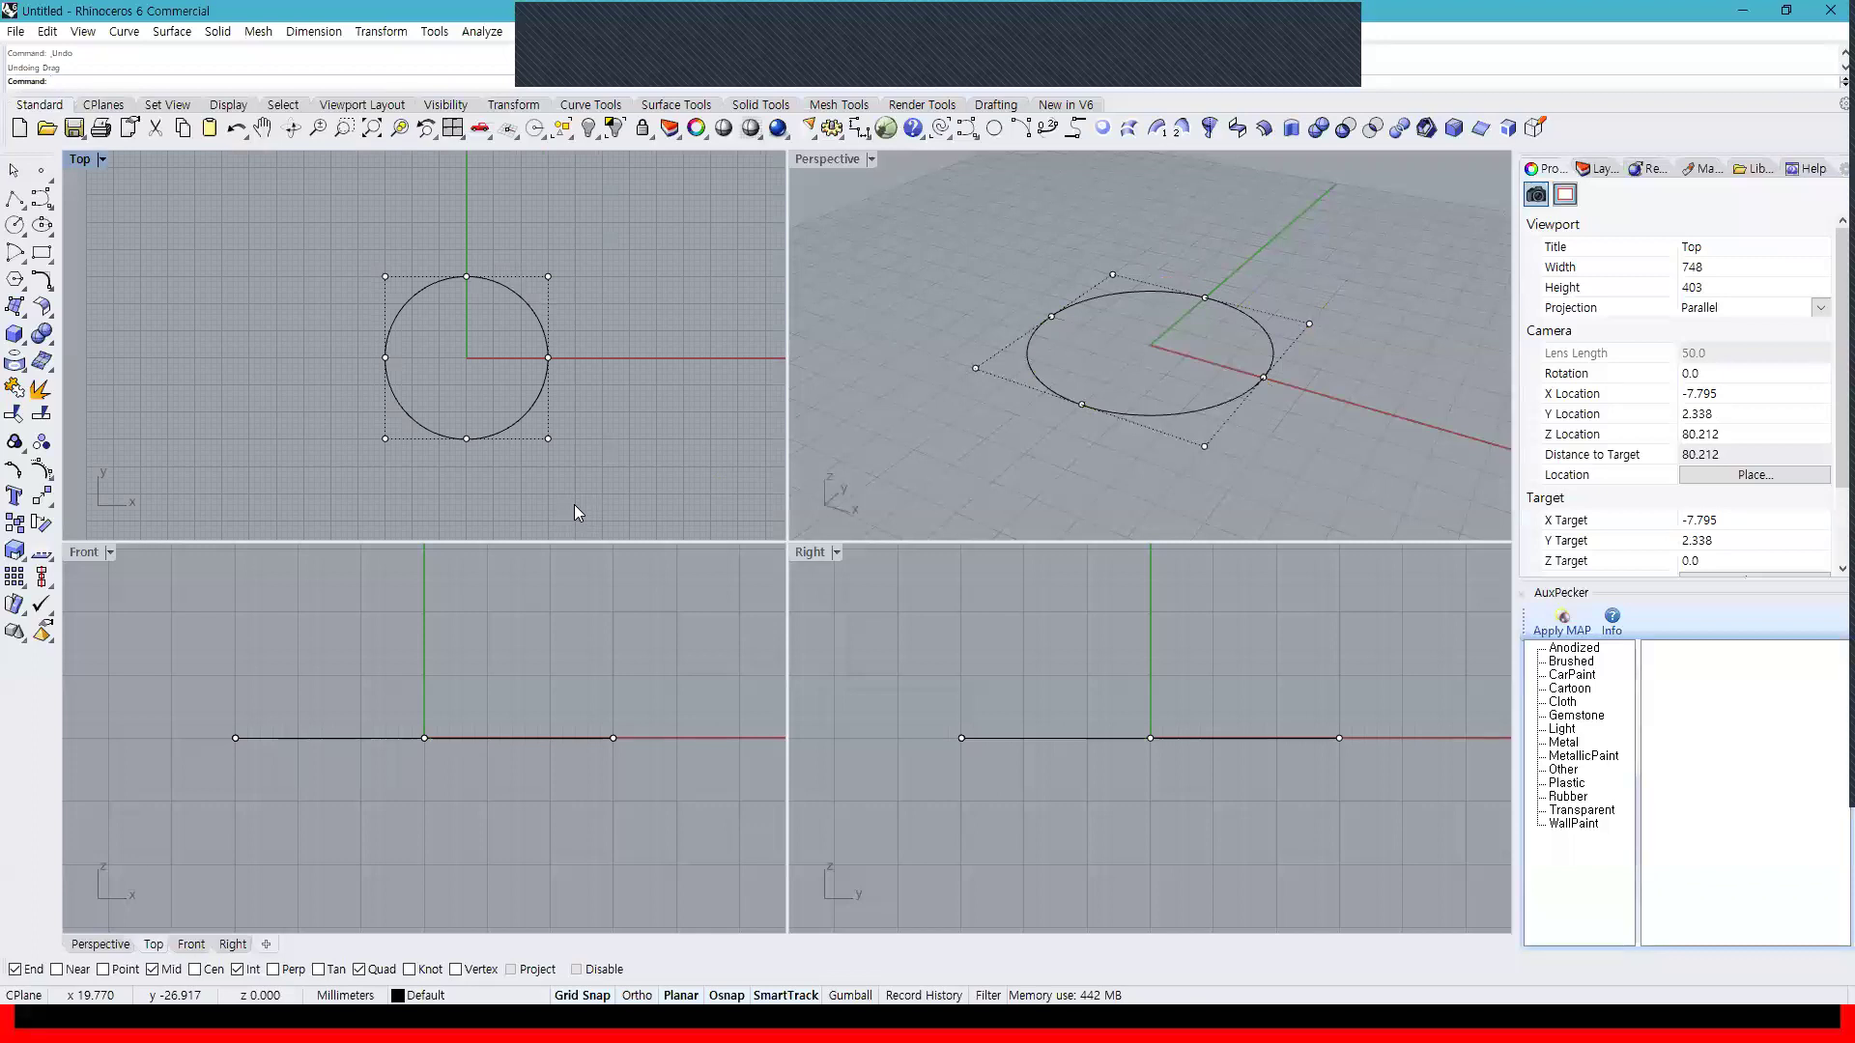
Delete the circle and draw a closed control-point curve in the Top view, wavy like a face profile on one side and rounded on the other
{"action": "left_click", "coordinate": [543, 387]}
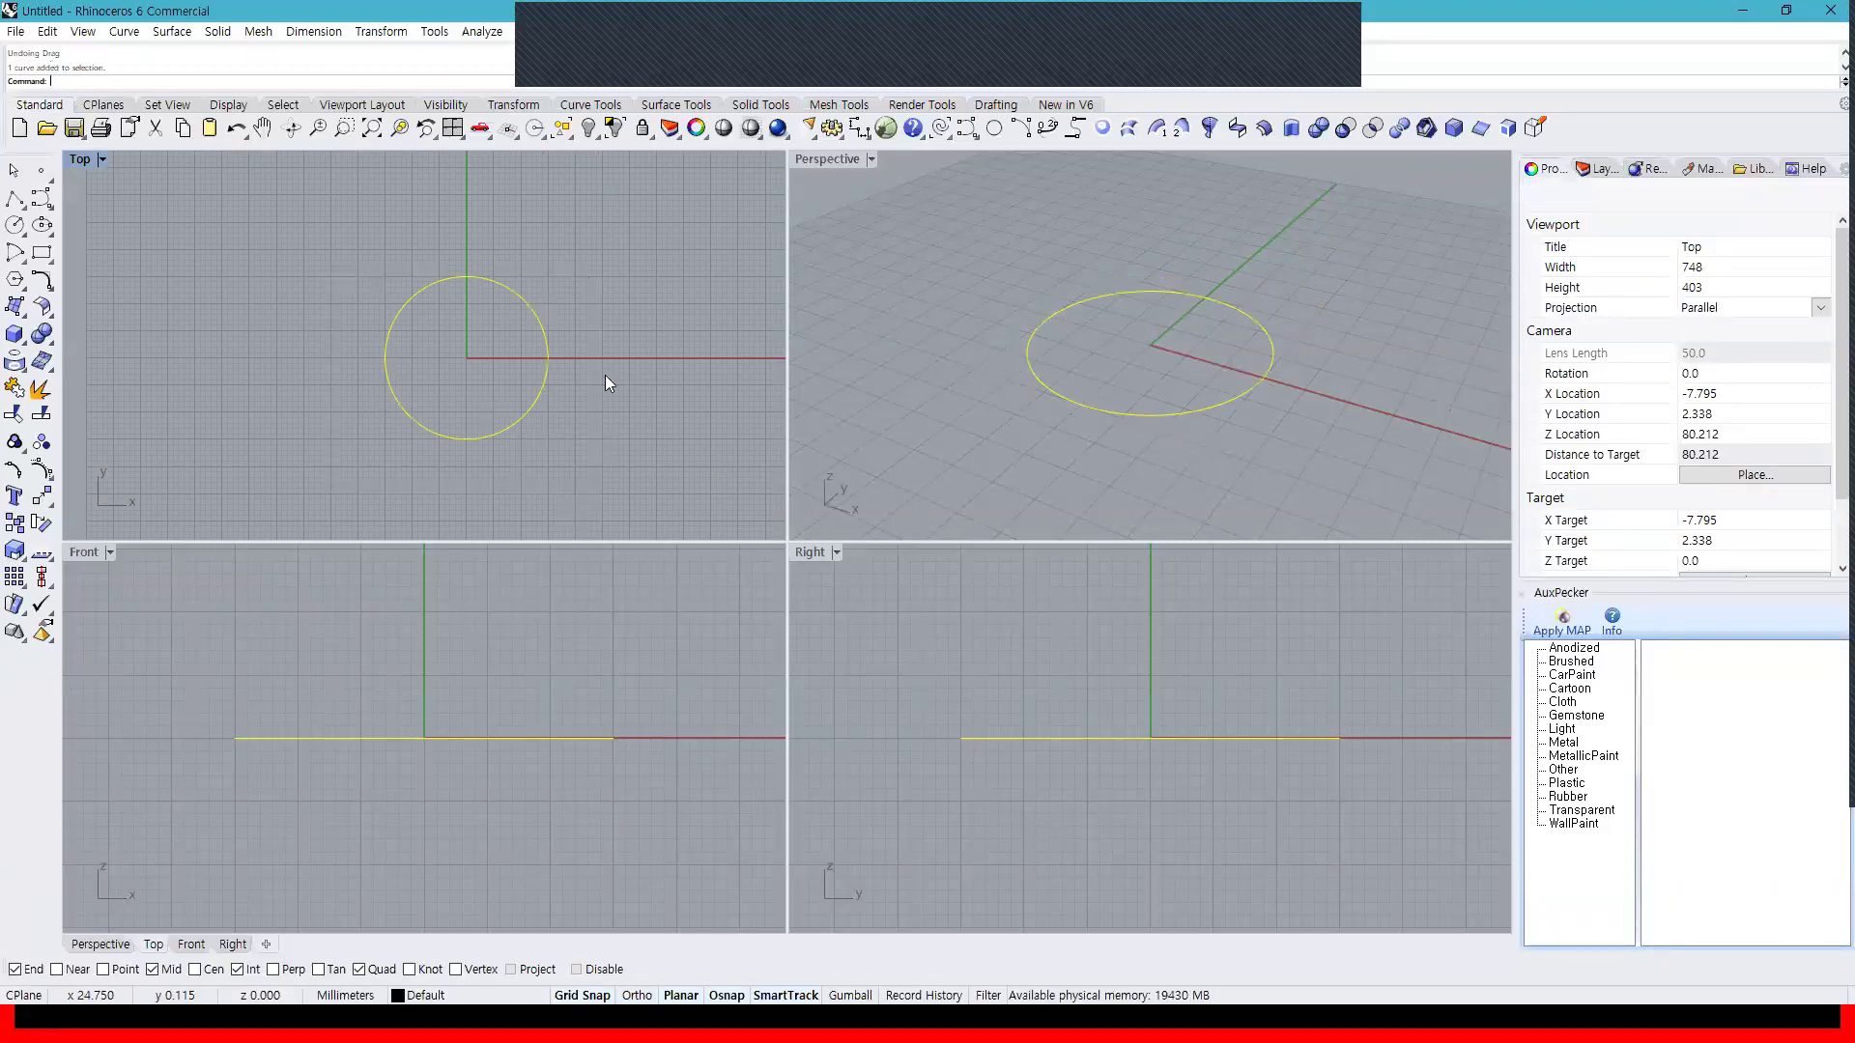
{"action": "key", "text": "Delete"}
{"action": "left_click", "coordinate": [41, 198]}
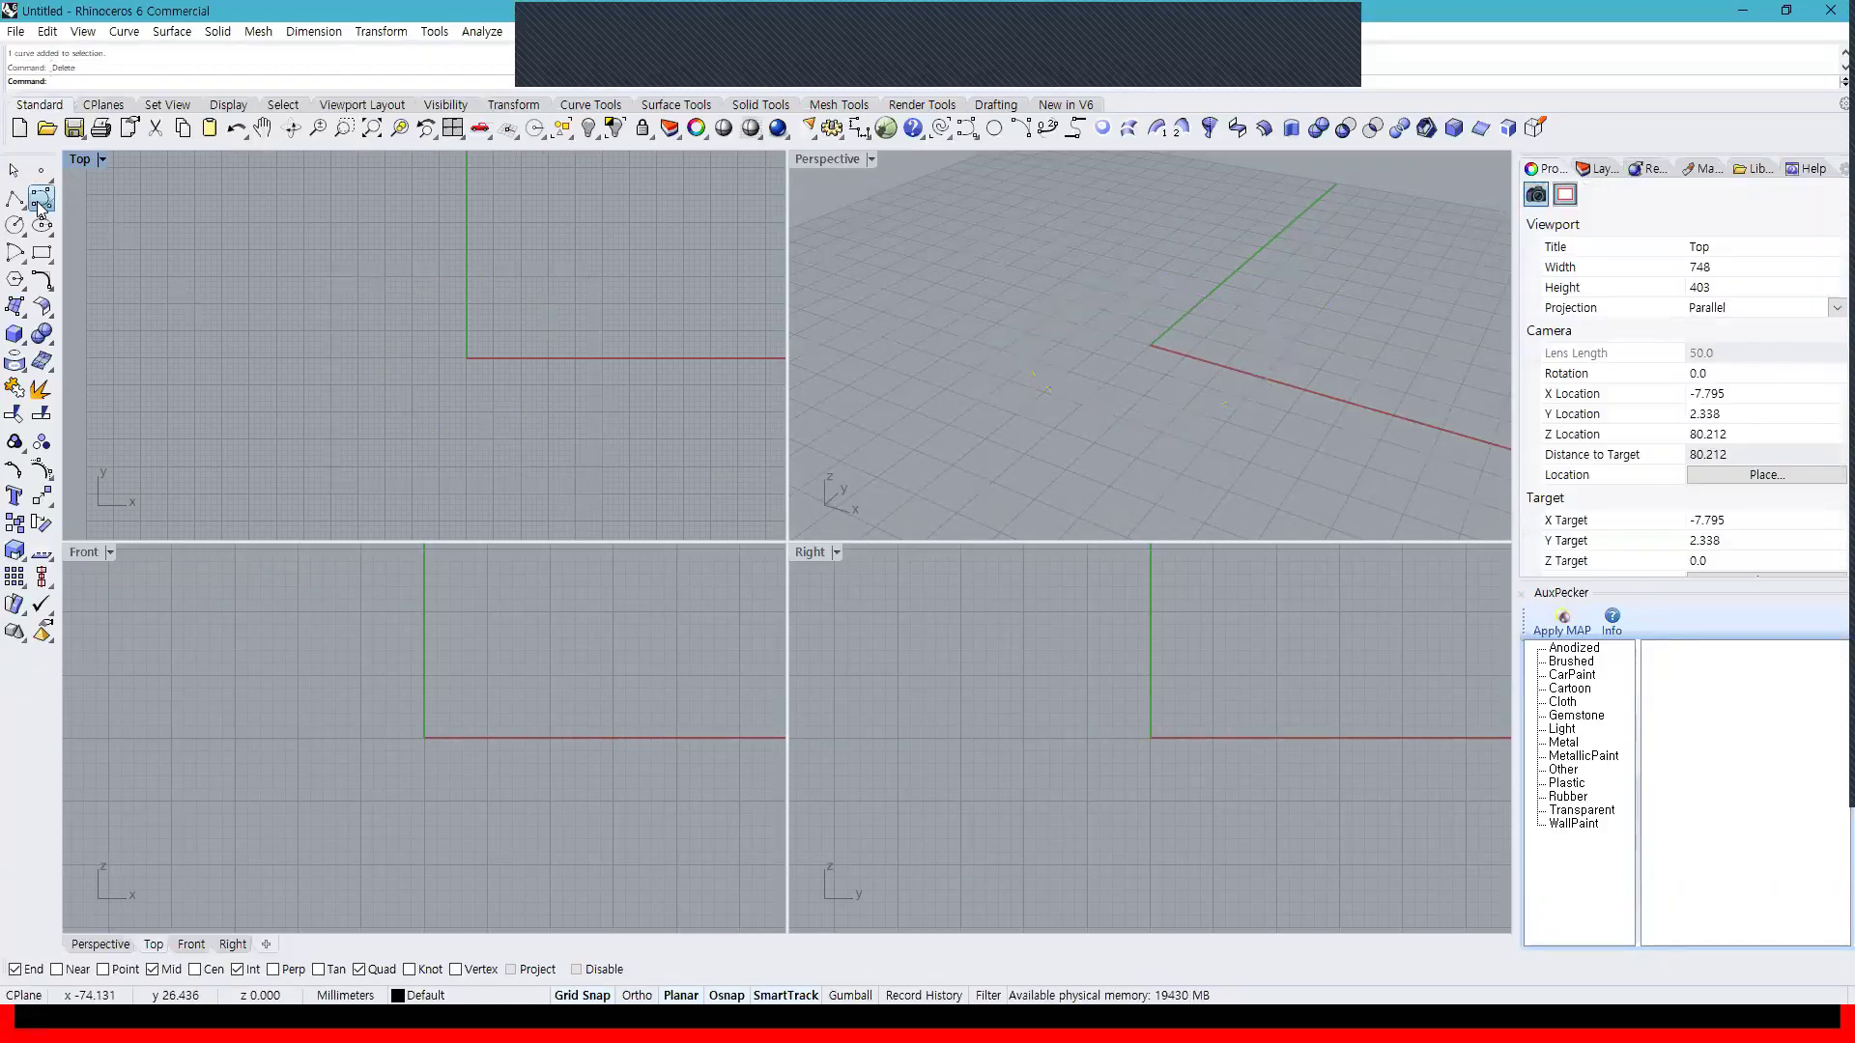
{"action": "left_click", "coordinate": [428, 206]}
{"action": "left_click", "coordinate": [303, 254]}
{"action": "left_click", "coordinate": [304, 298]}
{"action": "left_click", "coordinate": [331, 331]}
{"action": "left_click", "coordinate": [283, 363]}
{"action": "left_click", "coordinate": [249, 380]}
{"action": "left_click", "coordinate": [283, 432]}
{"action": "left_click", "coordinate": [321, 444]}
{"action": "left_click", "coordinate": [304, 477]}
{"action": "right_click_drag", "start_coordinate": [306, 487], "coordinate": [293, 419]}
{"action": "left_click", "coordinate": [309, 440]}
{"action": "left_click", "coordinate": [314, 477]}
{"action": "left_click", "coordinate": [384, 494]}
{"action": "left_click", "coordinate": [471, 477]}
{"action": "left_click", "coordinate": [627, 445]}
{"action": "left_click", "coordinate": [628, 289]}
{"action": "right_click_drag", "start_coordinate": [599, 221], "coordinate": [647, 328]}
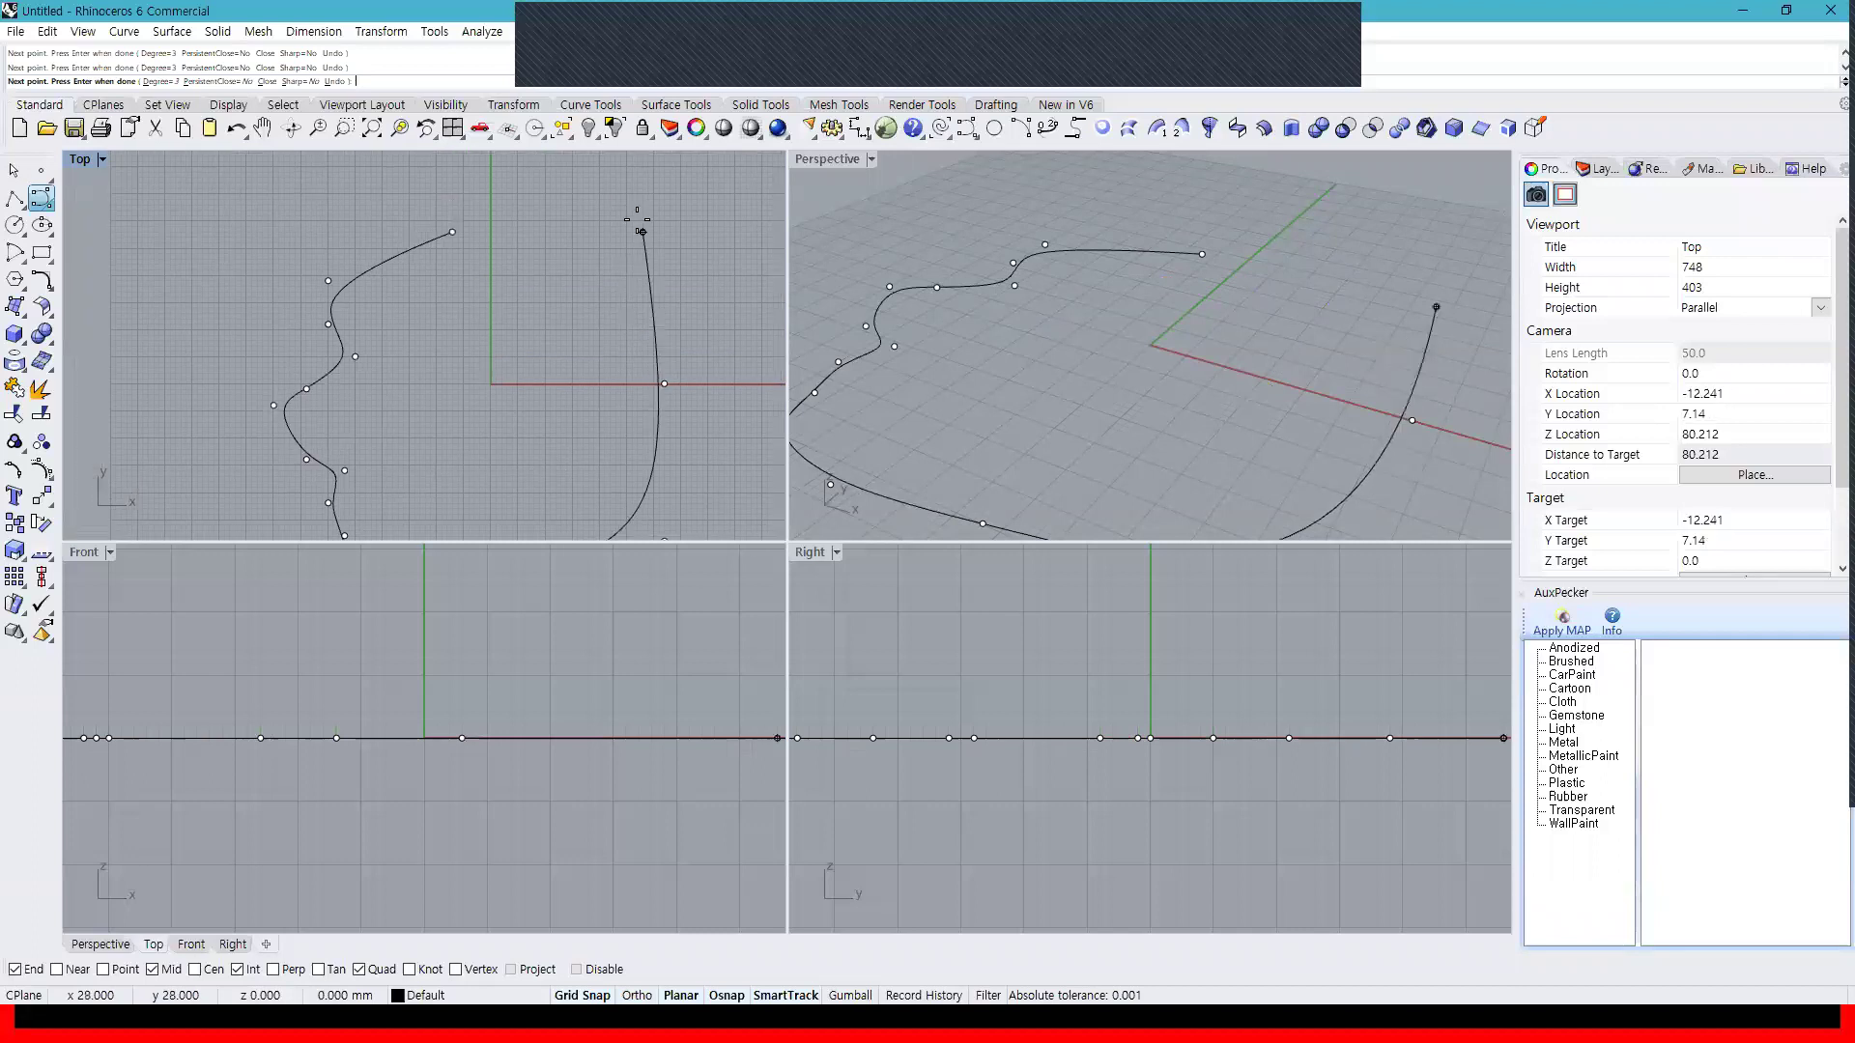
{"action": "left_click", "coordinate": [448, 224]}
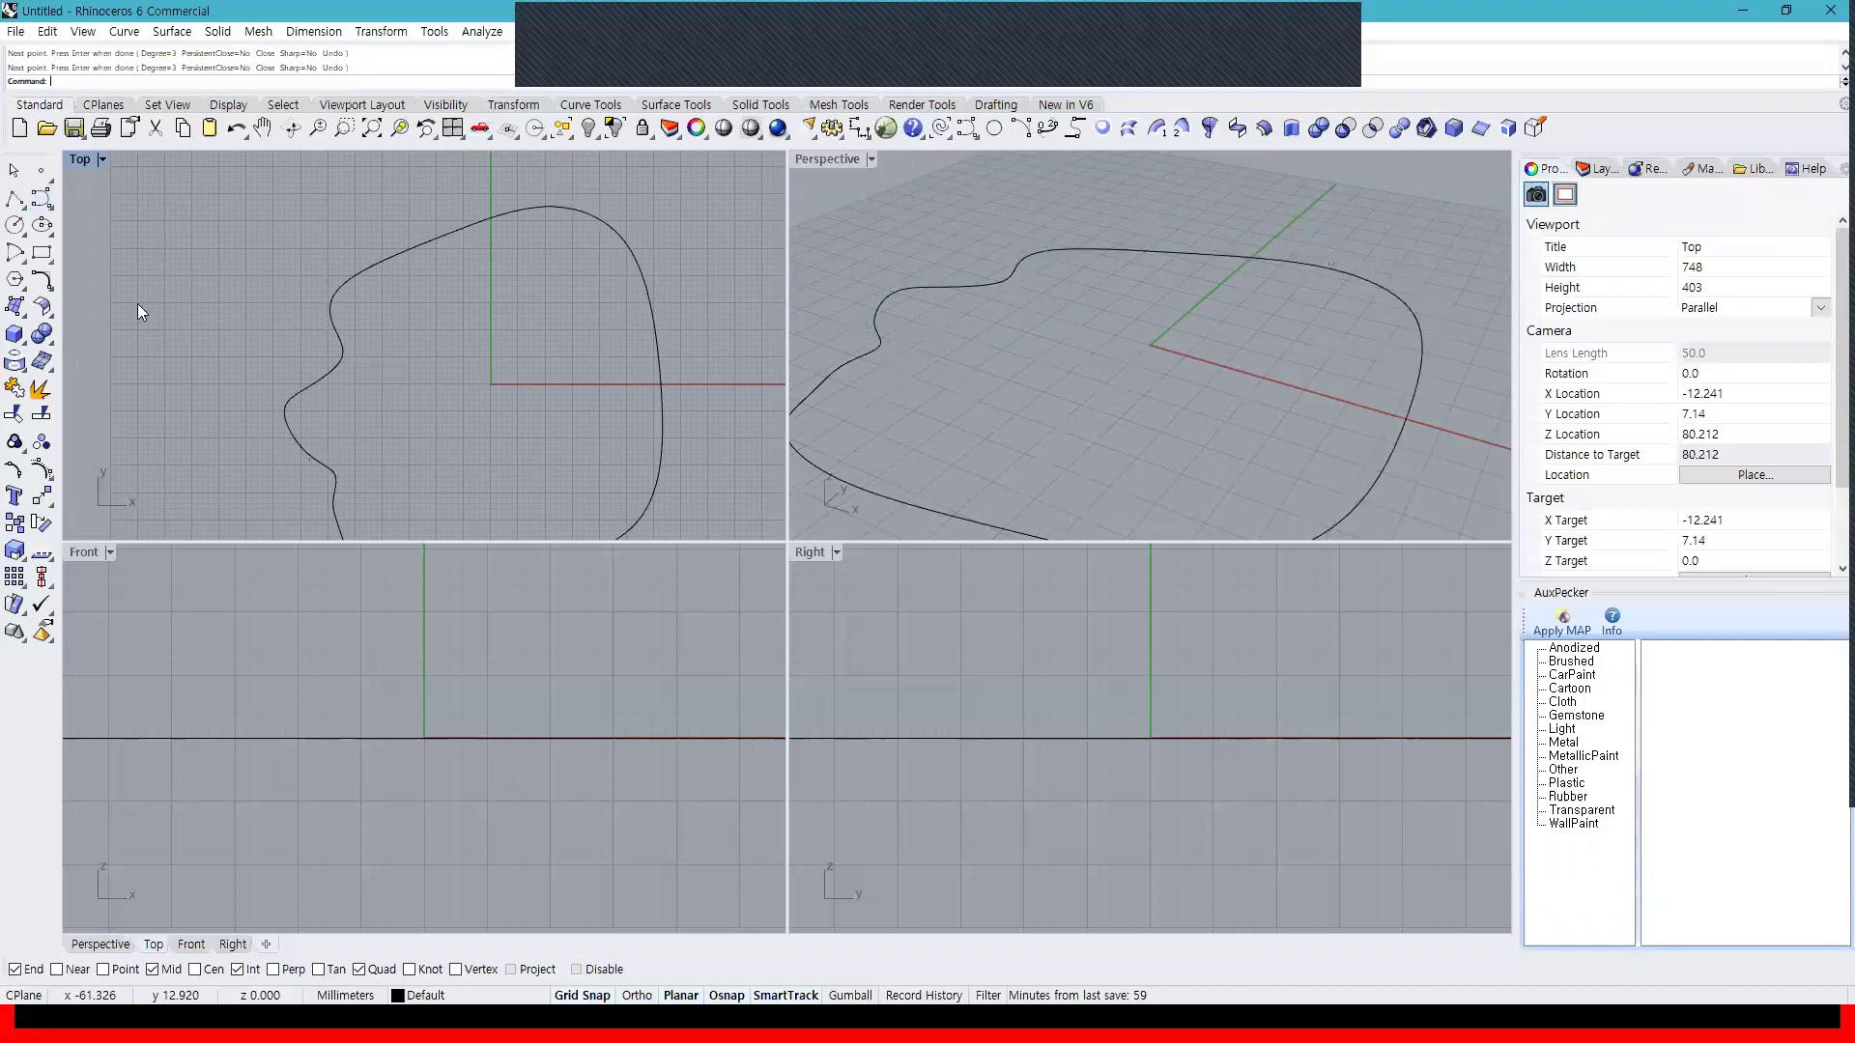
Show the closed curve's control points, move the forehead, chin and nose points to shape a head profile, and hide the points
{"action": "left_click", "coordinate": [342, 323]}
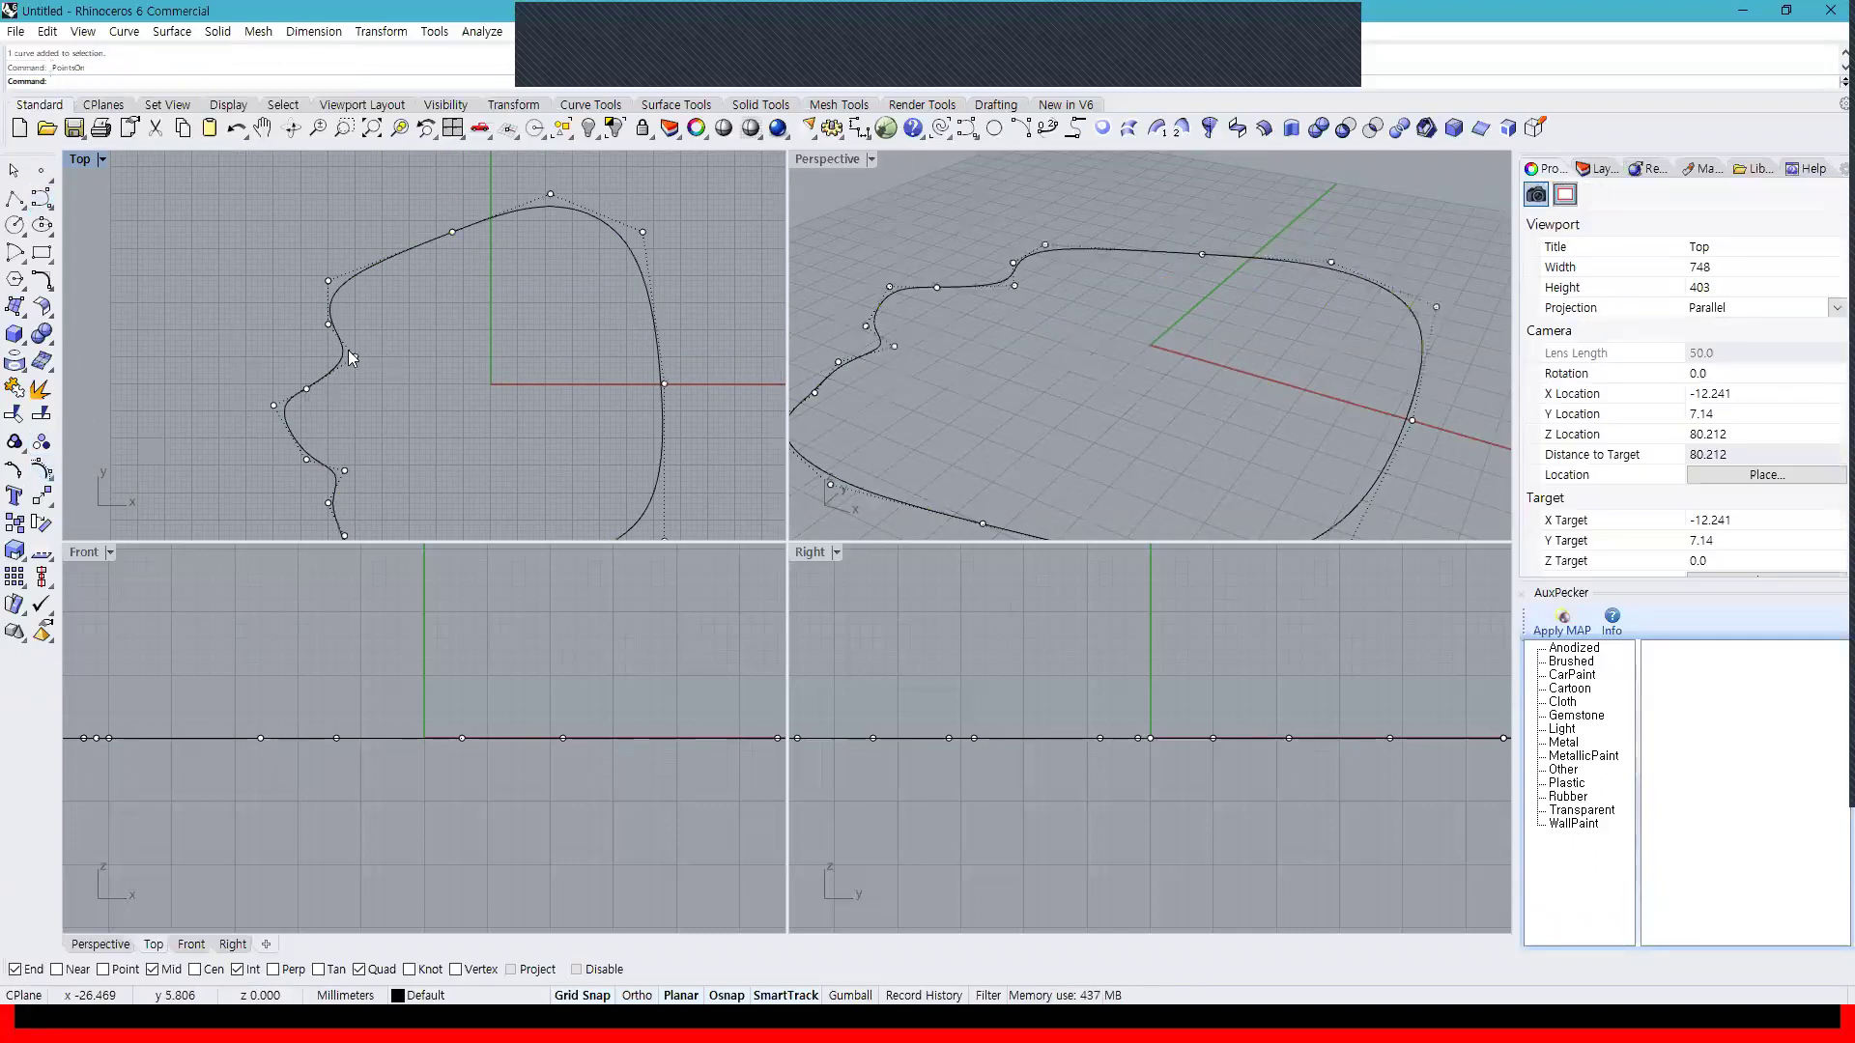
{"action": "left_click_drag", "start_coordinate": [453, 231], "coordinate": [377, 189]}
{"action": "right_click_drag", "start_coordinate": [657, 442], "coordinate": [596, 342]}
{"action": "left_click_drag", "start_coordinate": [289, 474], "coordinate": [219, 511]}
{"action": "left_click_drag", "start_coordinate": [212, 306], "coordinate": [208, 360]}
{"action": "right_click_drag", "start_coordinate": [382, 346], "coordinate": [478, 390]}
{"action": "scroll", "coordinate": [476, 391], "scroll_direction": "down", "scroll_amount": 3}
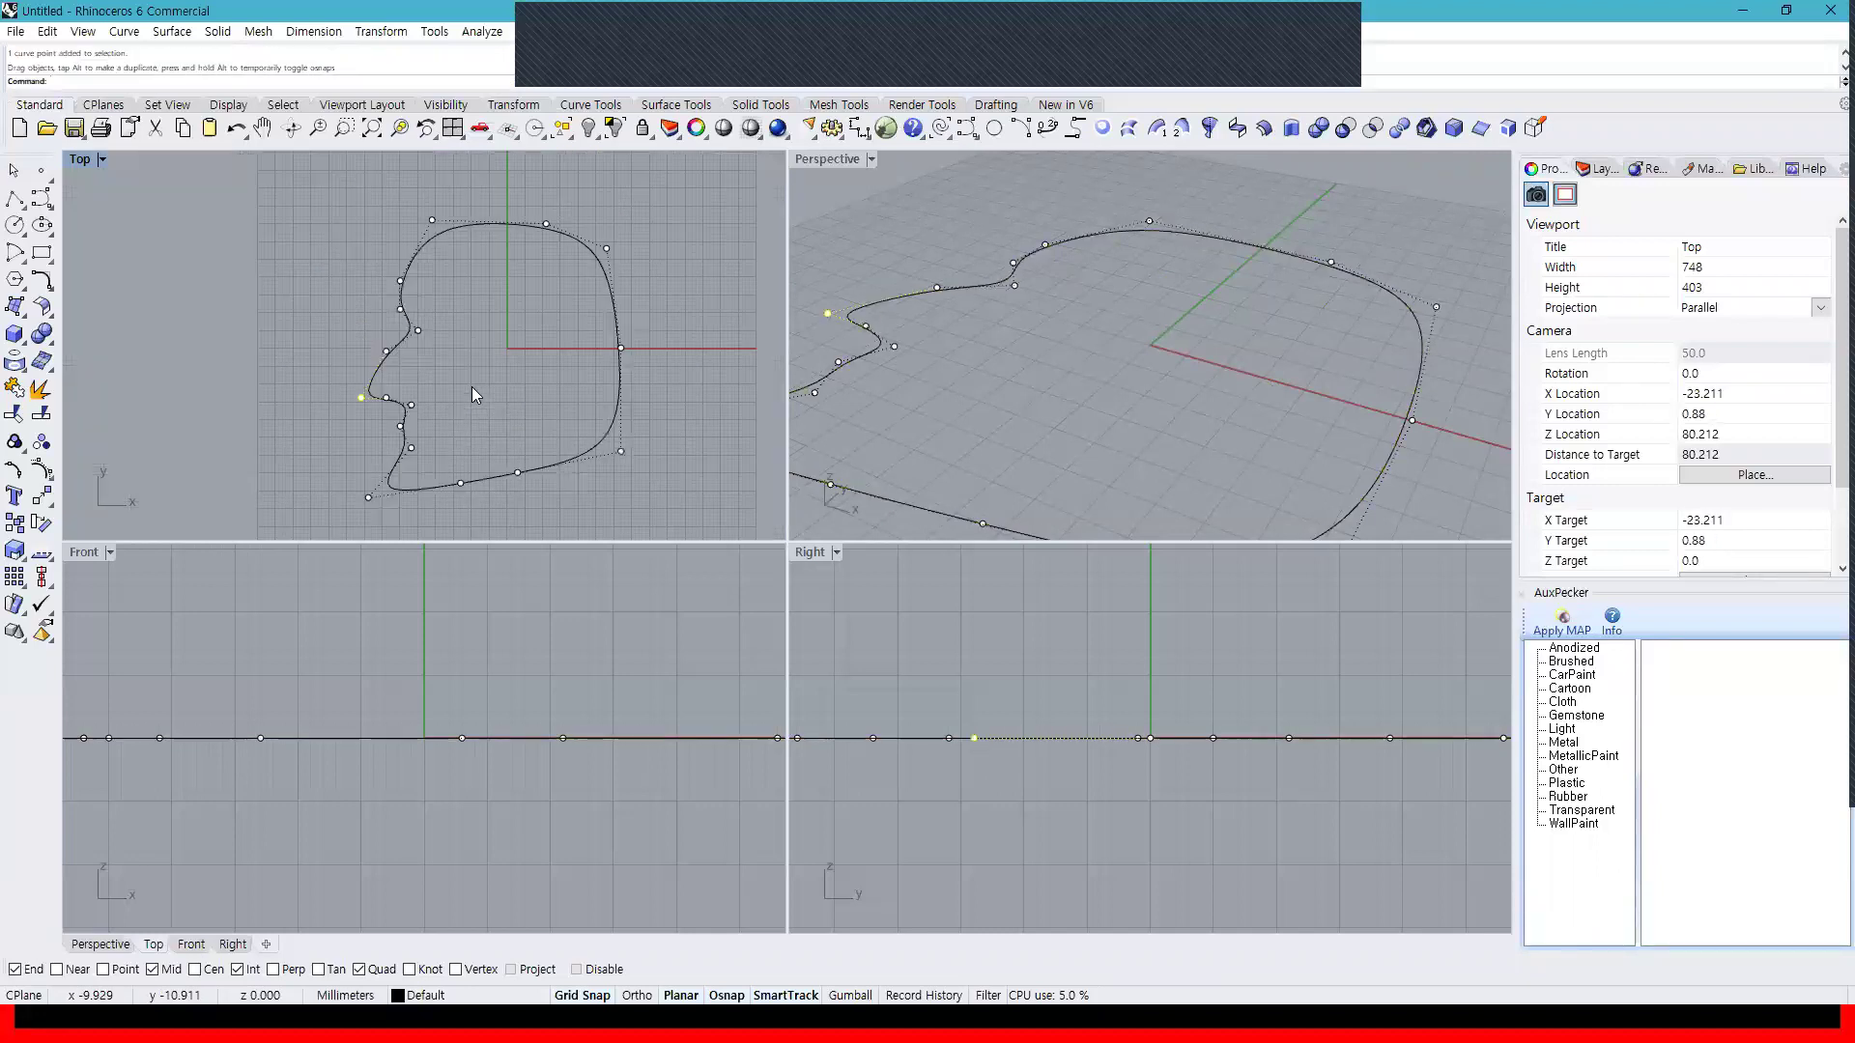
{"action": "key", "text": "Escape"}
{"action": "left_click", "coordinate": [610, 441]}
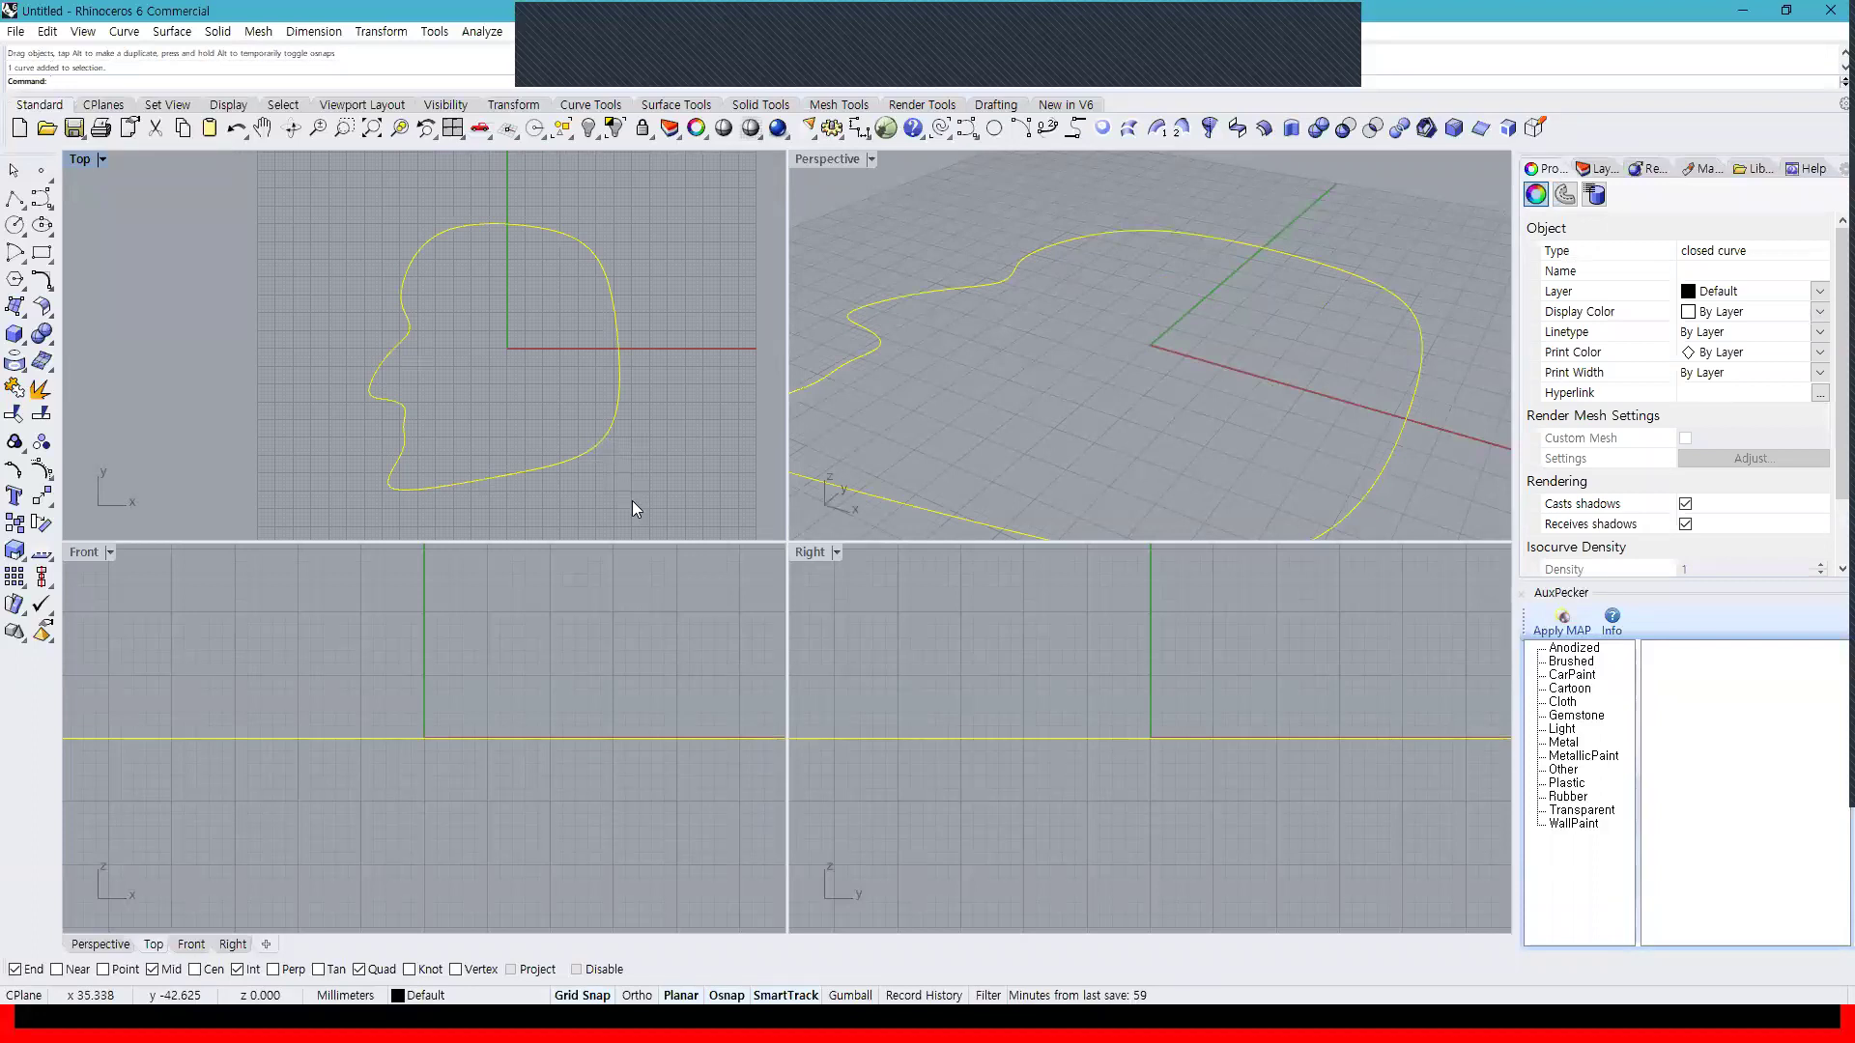
Delete the closed head-profile curve from the Top view
{"action": "right_click_drag", "start_coordinate": [589, 492], "coordinate": [510, 498]}
{"action": "left_click", "coordinate": [503, 448]}
{"action": "key", "text": "Delete"}
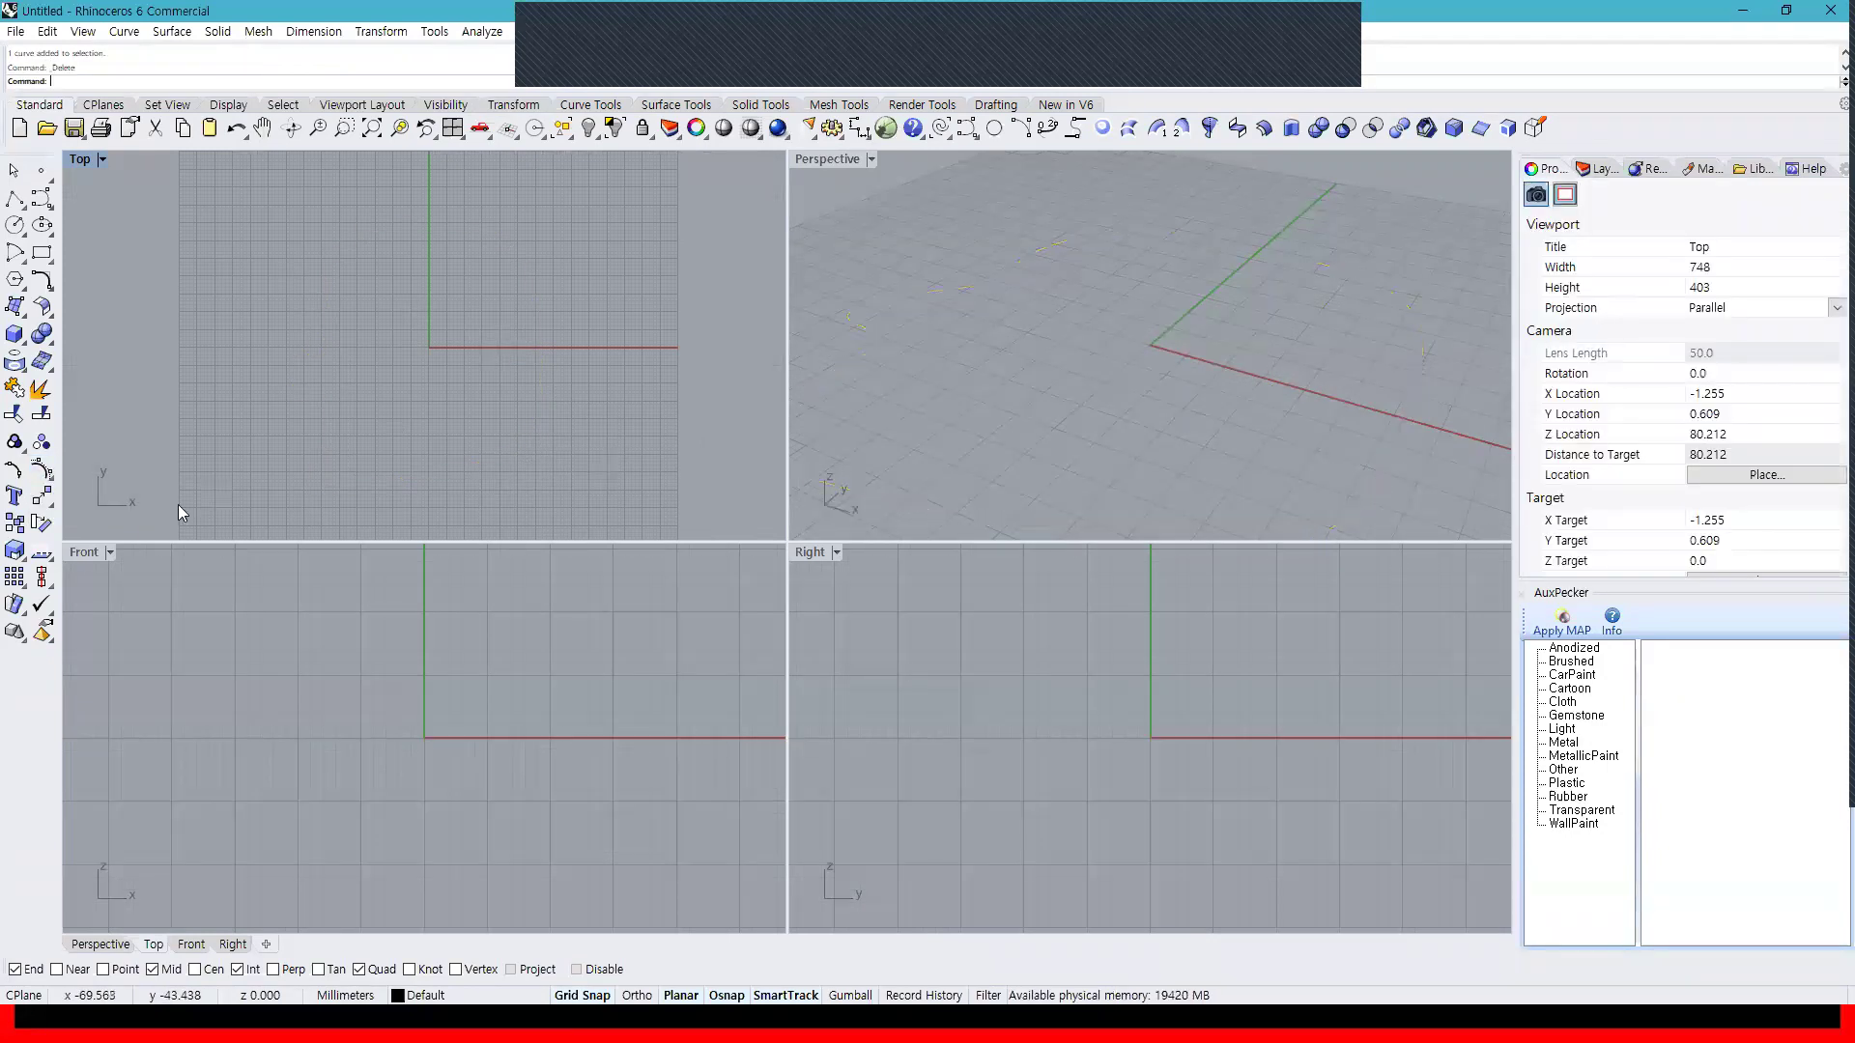
Start a text object with a height of 10 mm and the text 감자TV
{"action": "left_click", "coordinate": [14, 500]}
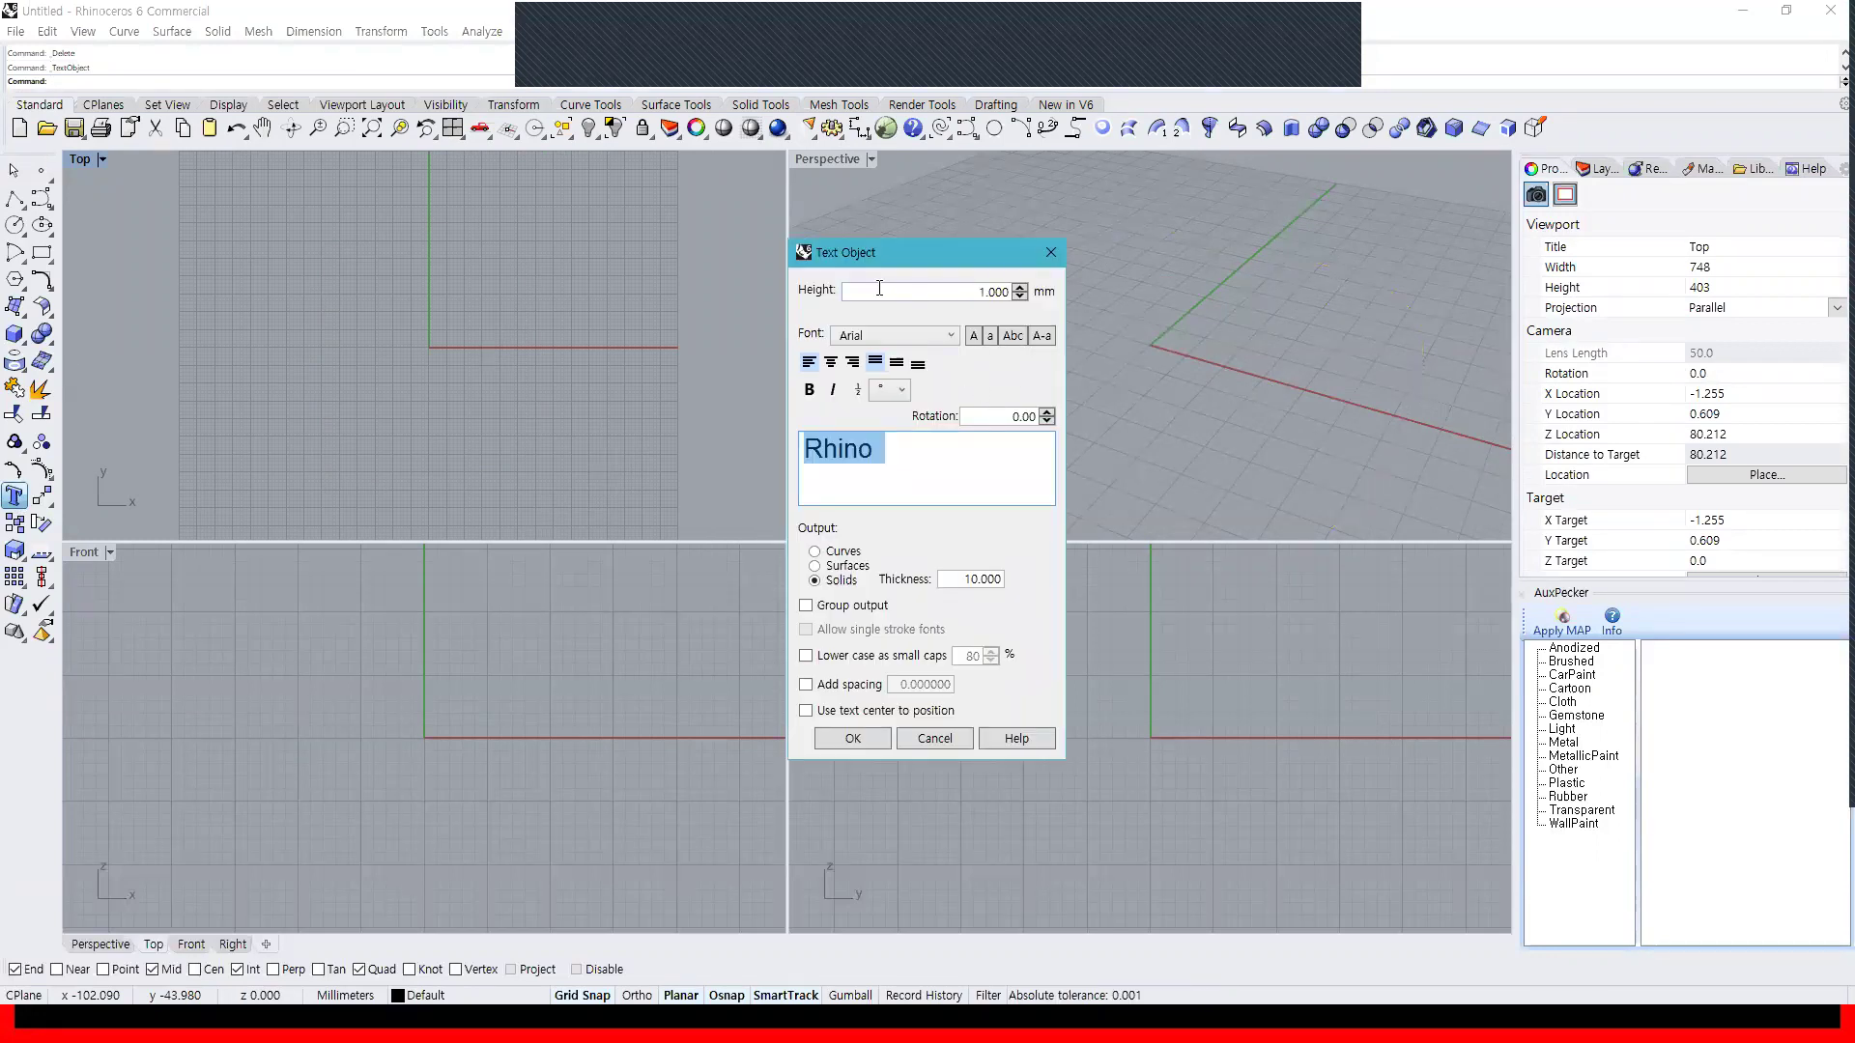
{"action": "left_click", "coordinate": [1020, 288]}
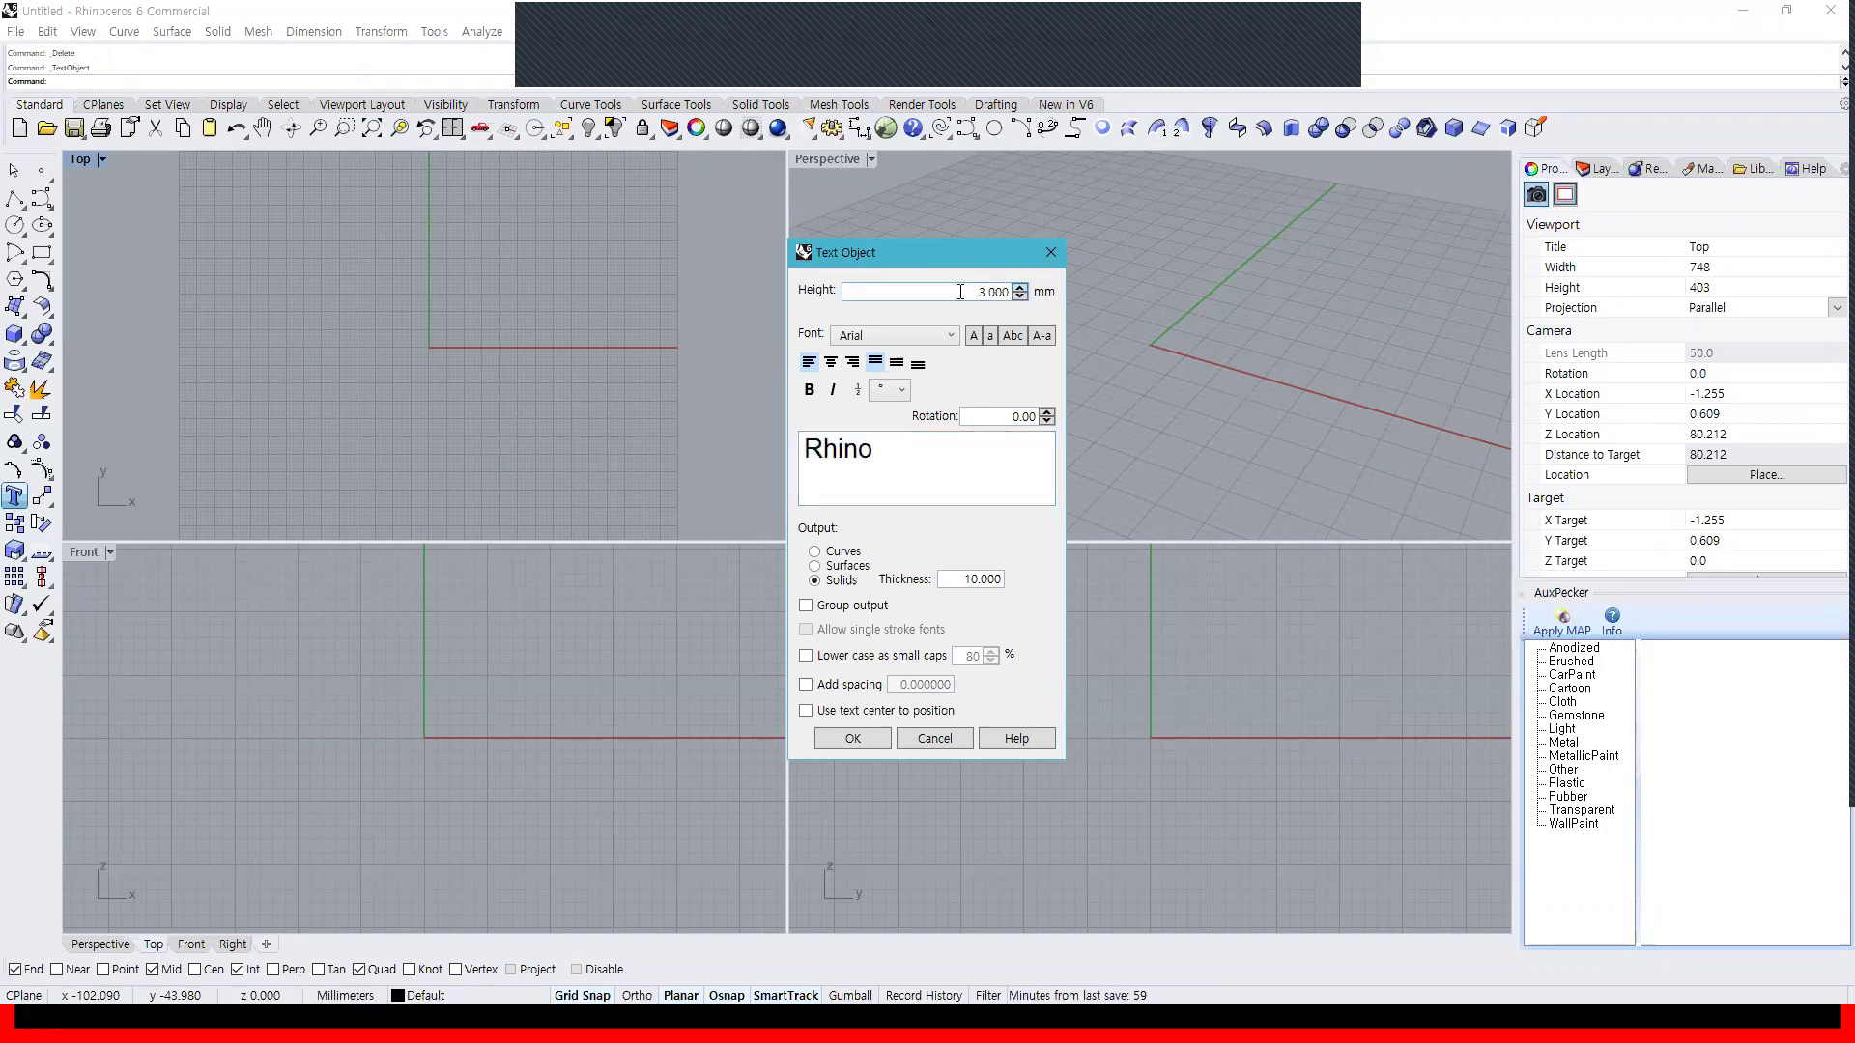
{"action": "type", "text": "10"}
{"action": "key", "text": "Tab"}
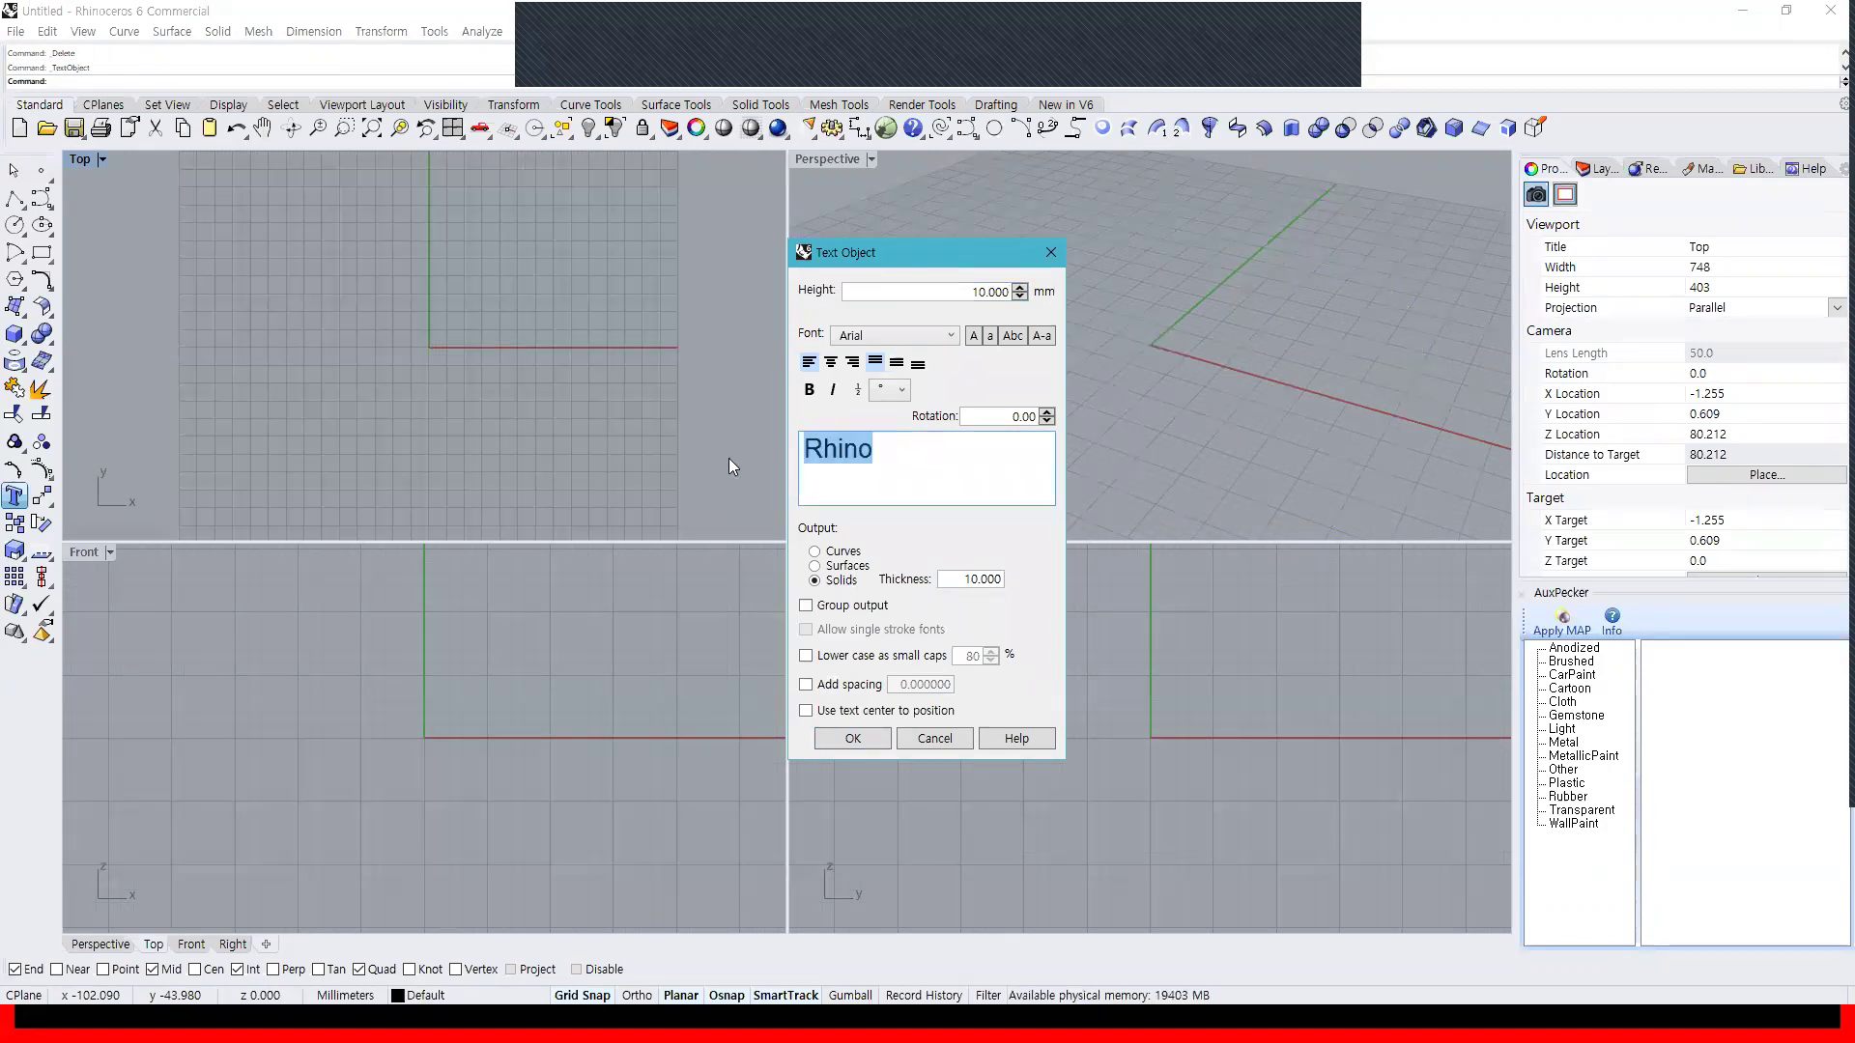
{"action": "type", "text": "감자"}
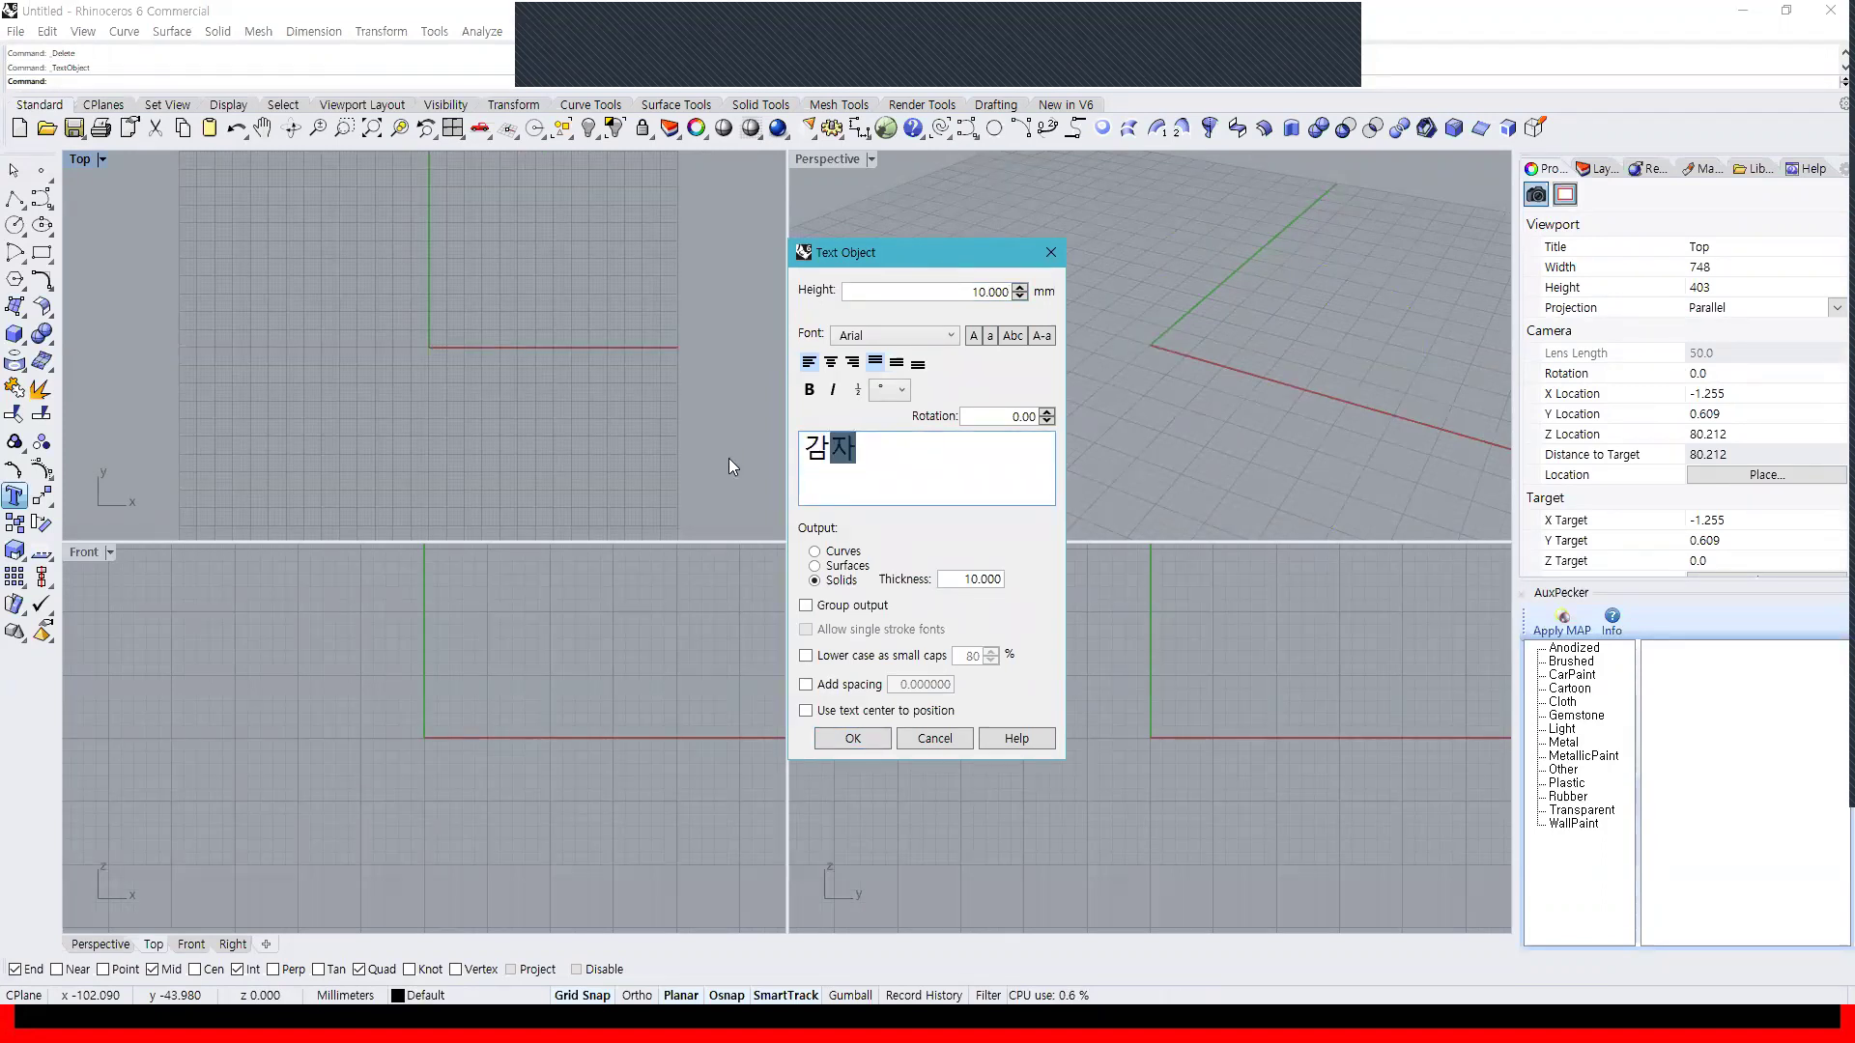
{"action": "type", "text": "TV"}
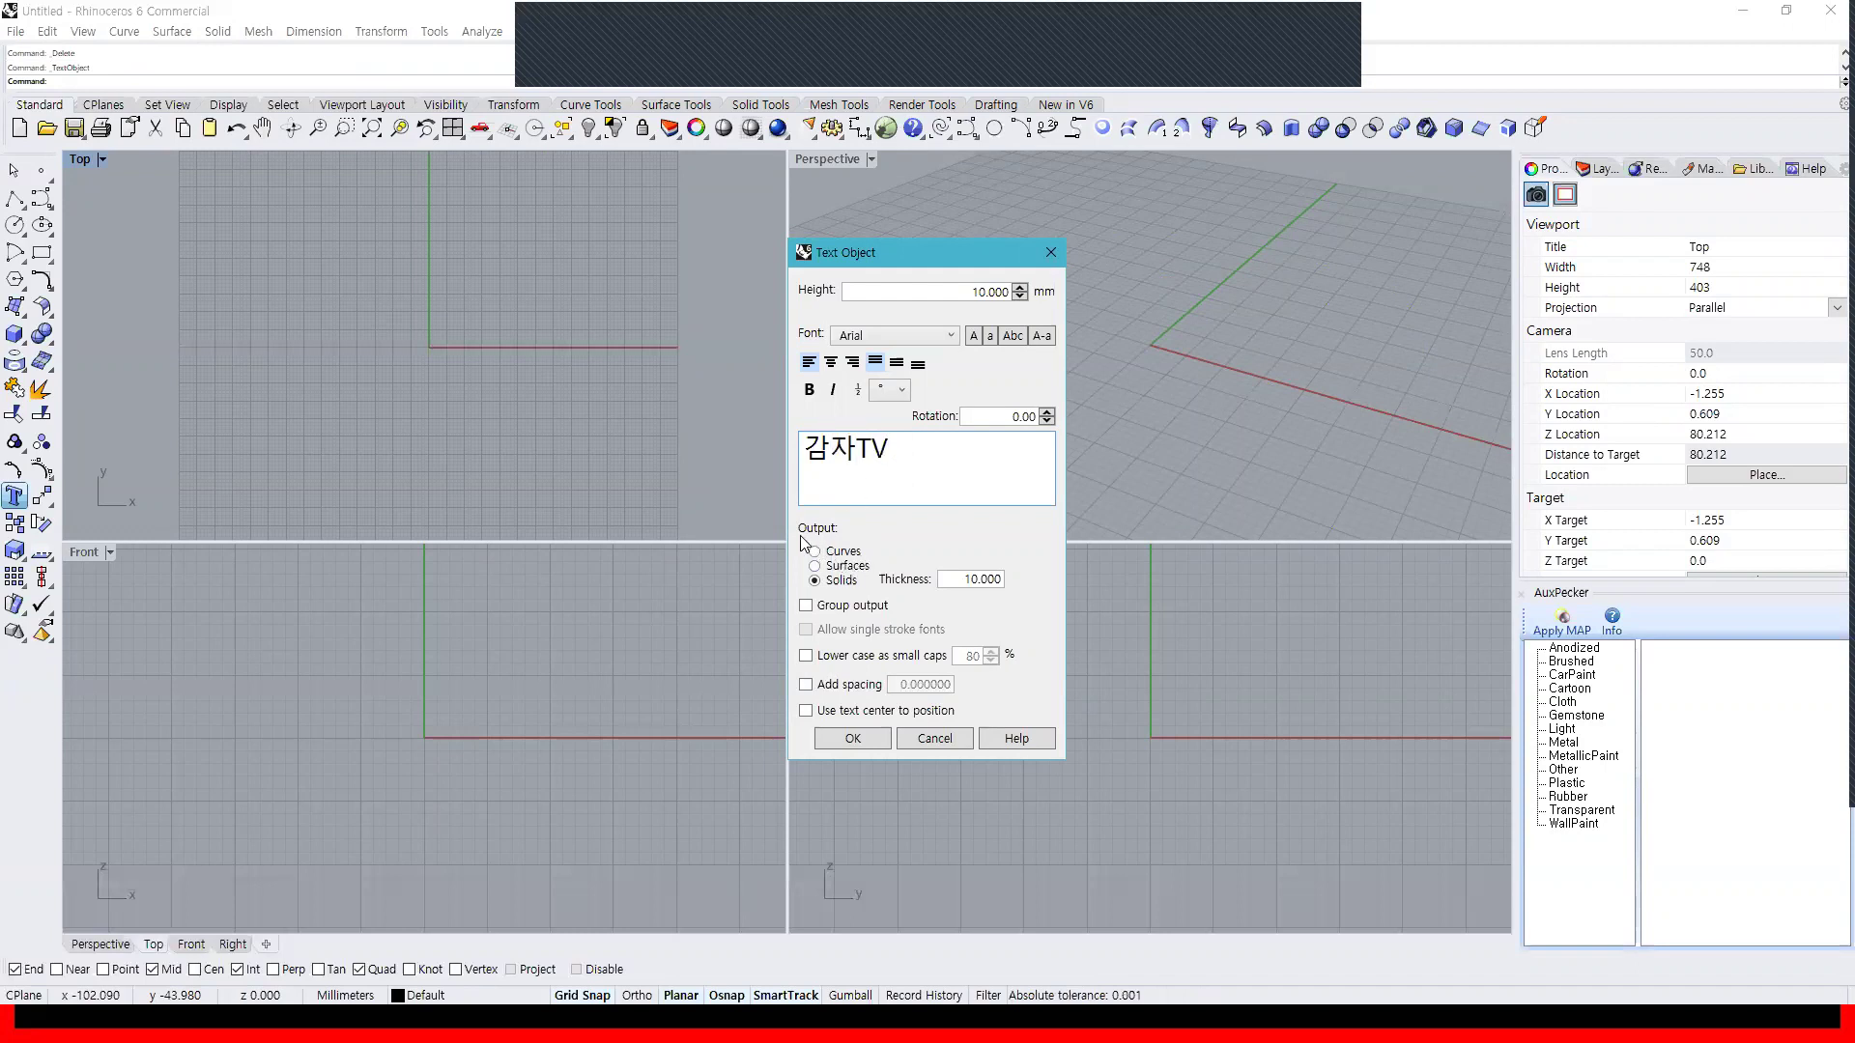
Set the text output to Curves and place the 감자TV text near the origin in the Top view
{"action": "left_click", "coordinate": [839, 557]}
{"action": "left_click", "coordinate": [850, 569]}
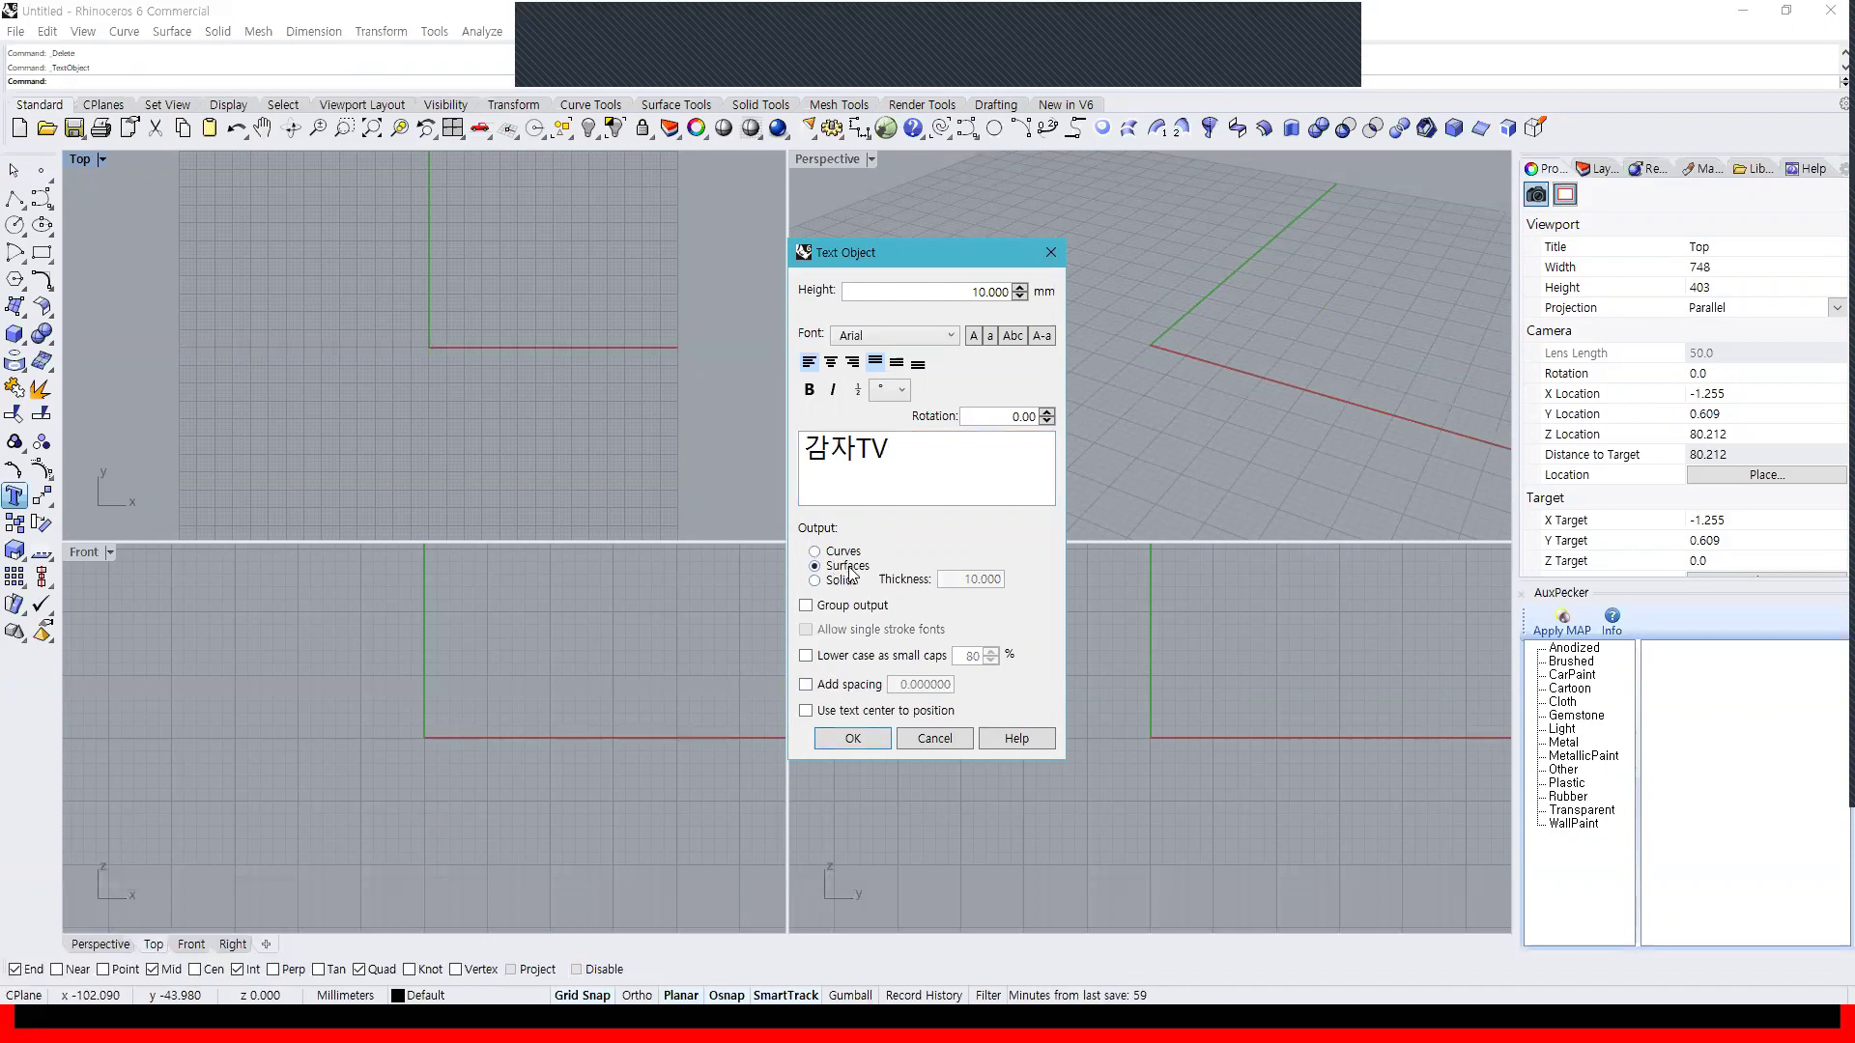
{"action": "left_click", "coordinate": [850, 584]}
{"action": "left_click", "coordinate": [844, 566]}
{"action": "left_click", "coordinate": [847, 566]}
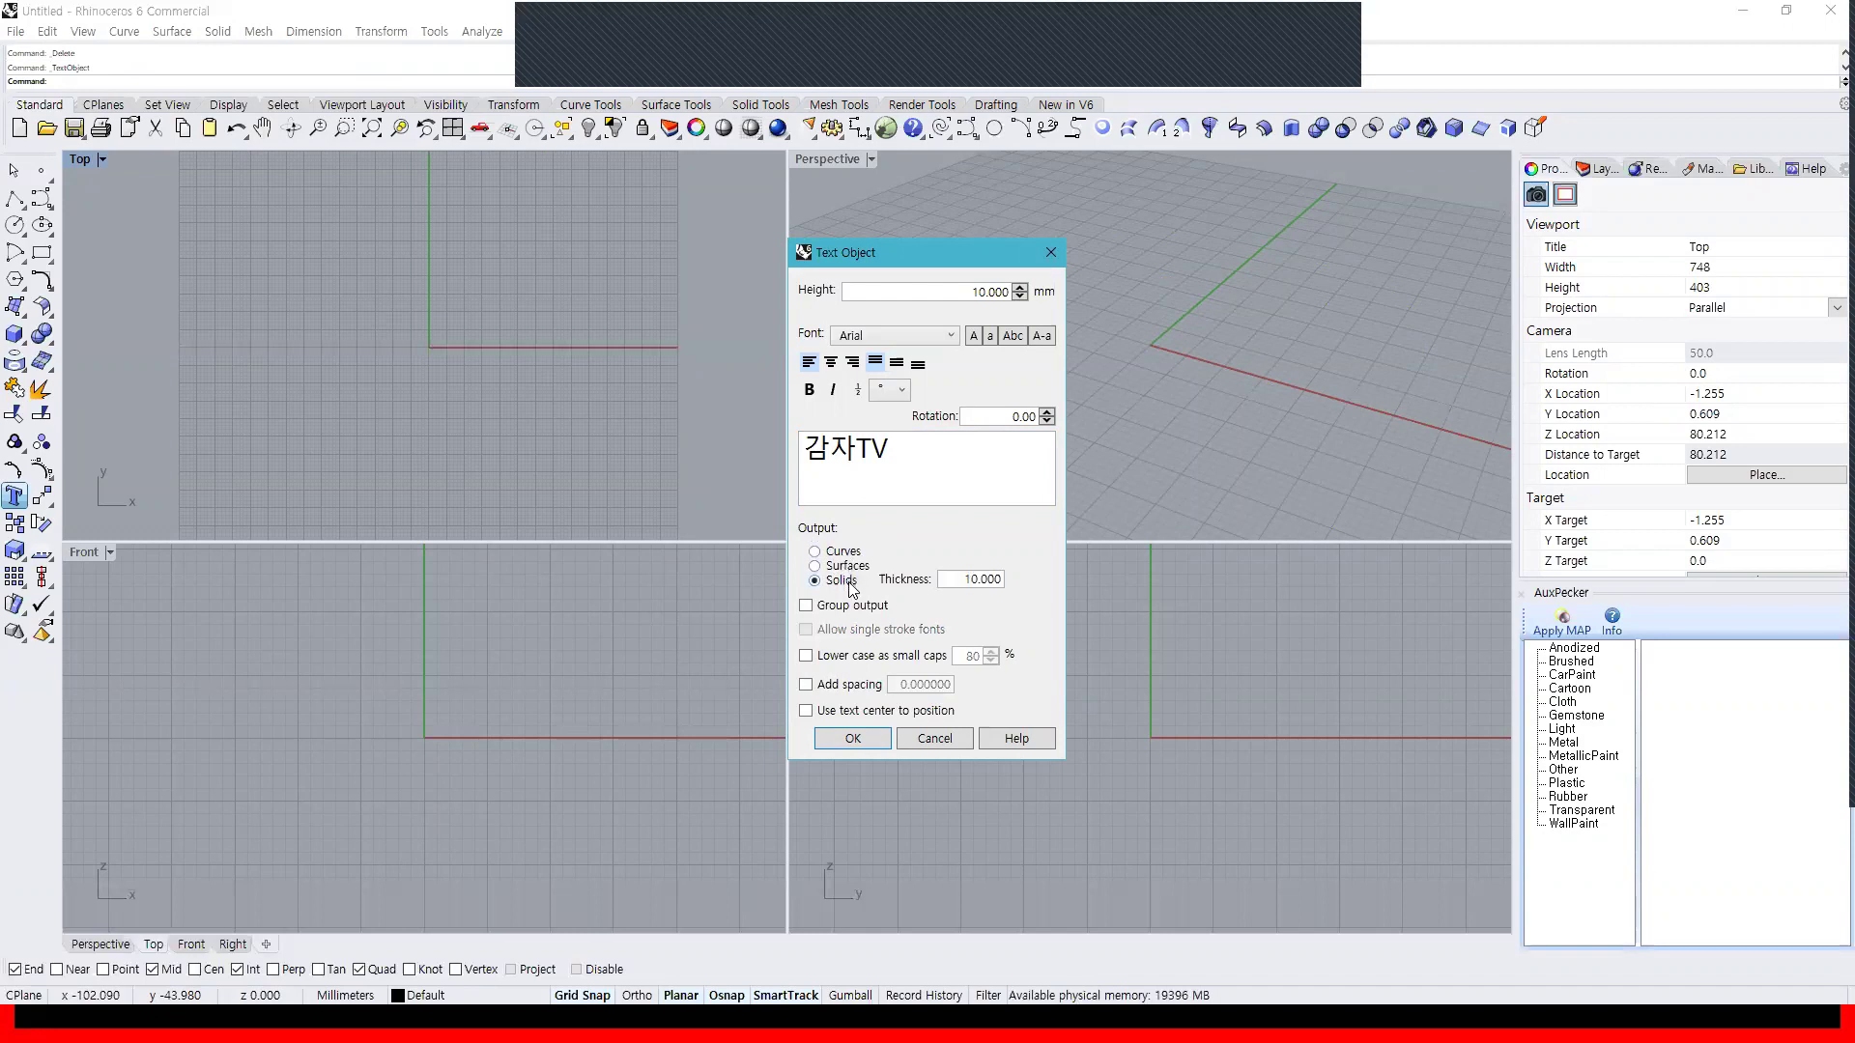
{"action": "left_click", "coordinate": [842, 552]}
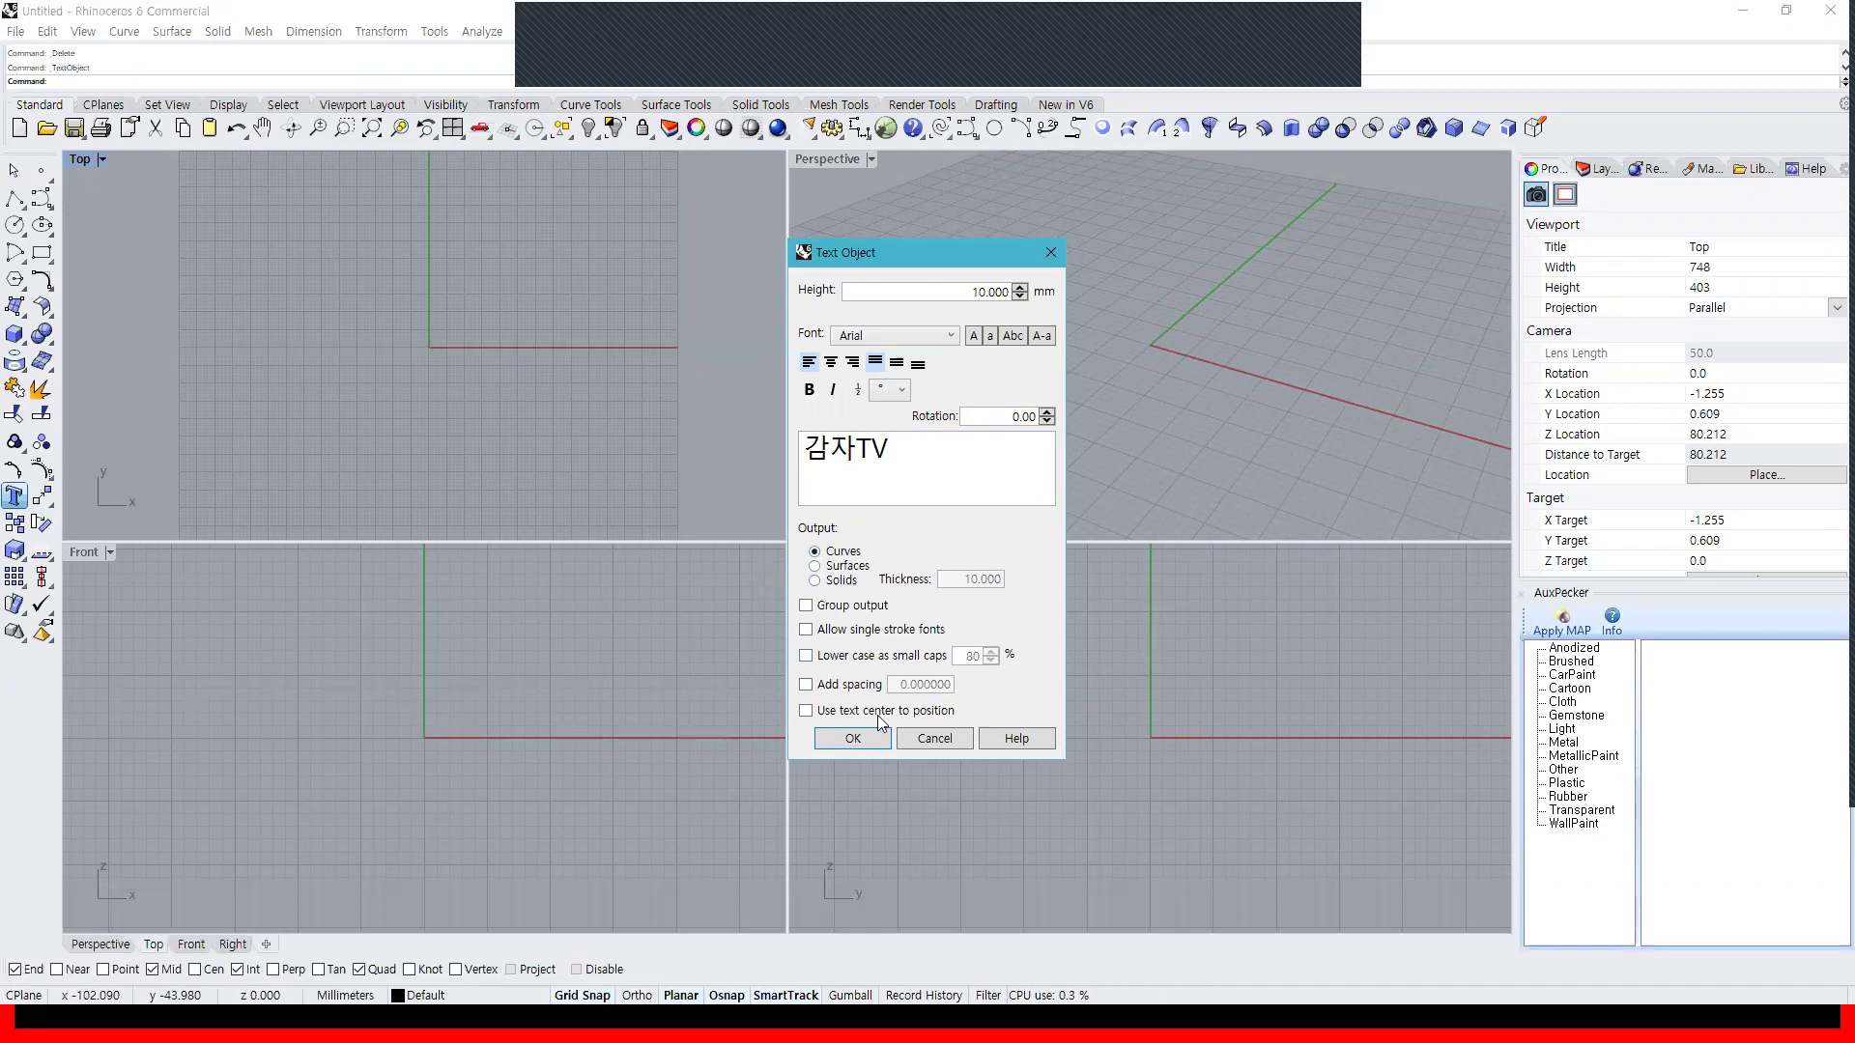
{"action": "left_click", "coordinate": [860, 739]}
{"action": "left_click", "coordinate": [372, 334]}
{"action": "right_click_drag", "start_coordinate": [1208, 363], "coordinate": [1406, 375]}
{"action": "scroll", "coordinate": [1160, 303], "scroll_direction": "up", "scroll_amount": 8}
{"action": "scroll", "coordinate": [1159, 303], "scroll_direction": "down", "scroll_amount": 5}
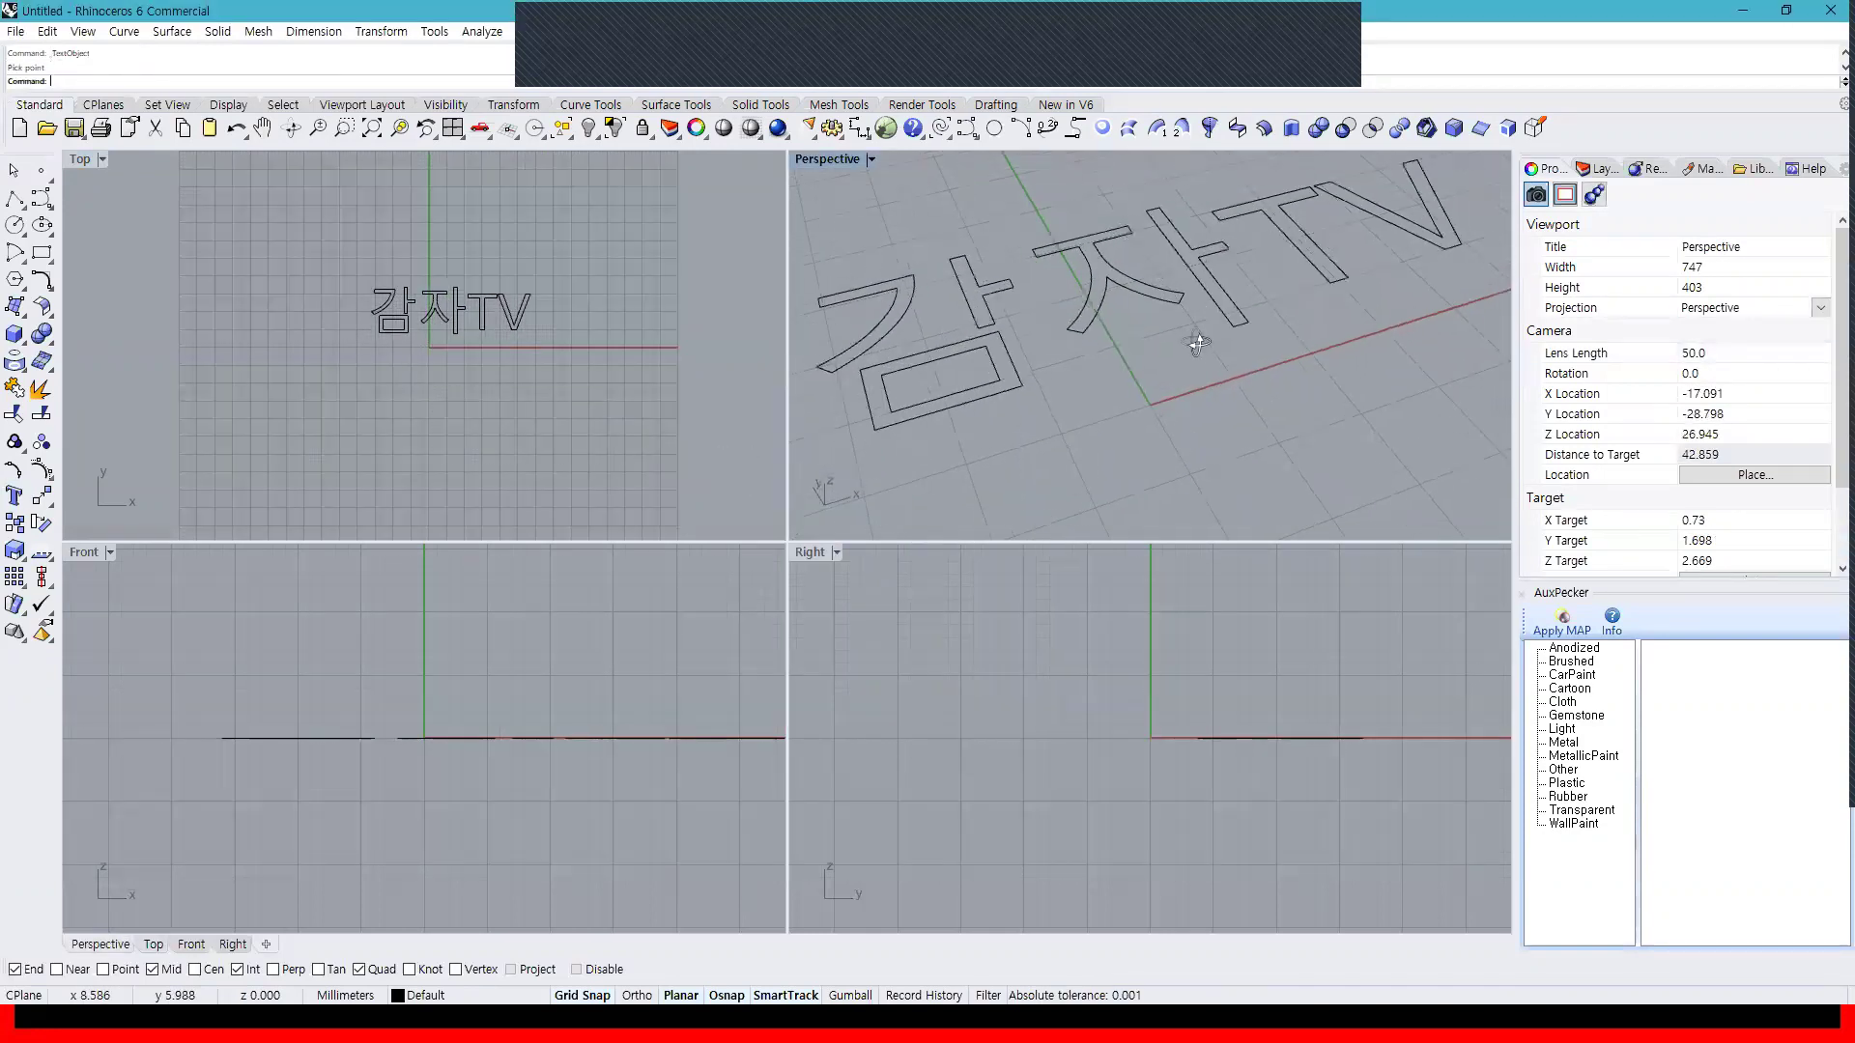
Create a second 감자TV text object as Surfaces and place it below the curve text in the Top view
{"action": "left_click", "coordinate": [13, 496]}
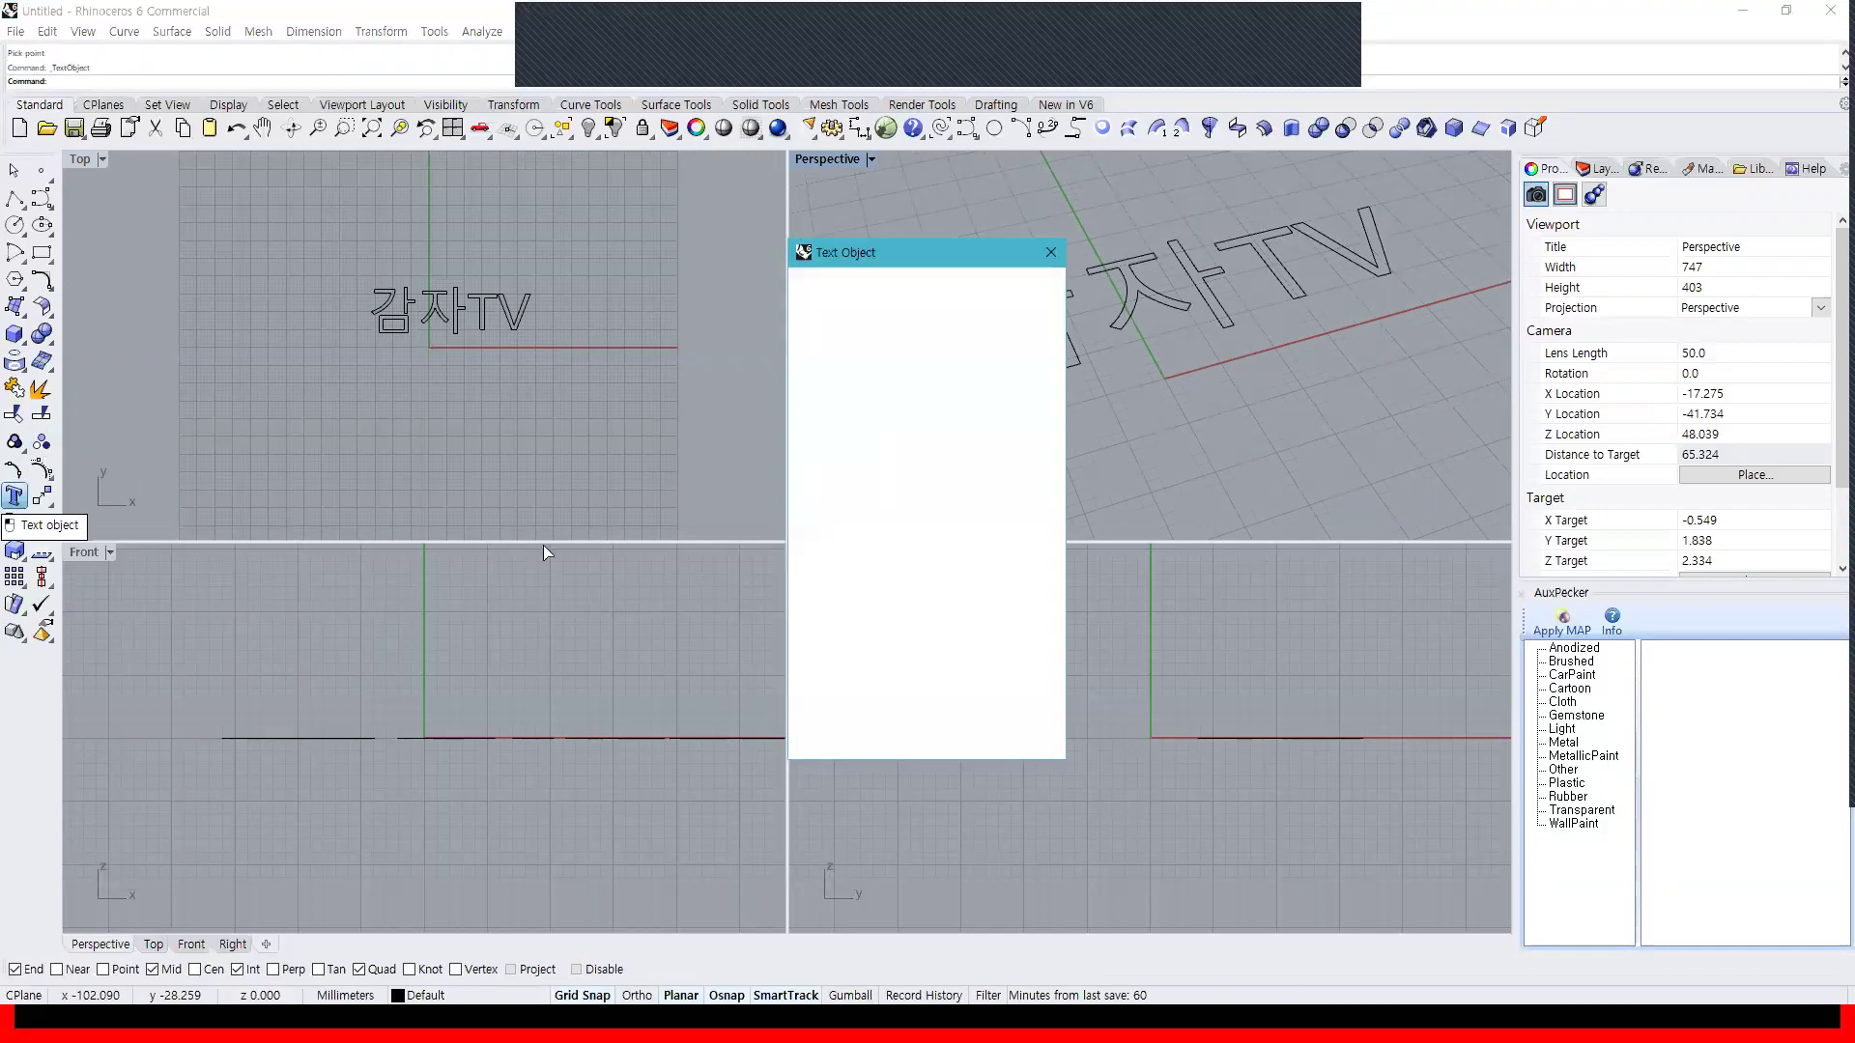
{"action": "left_click", "coordinate": [815, 566]}
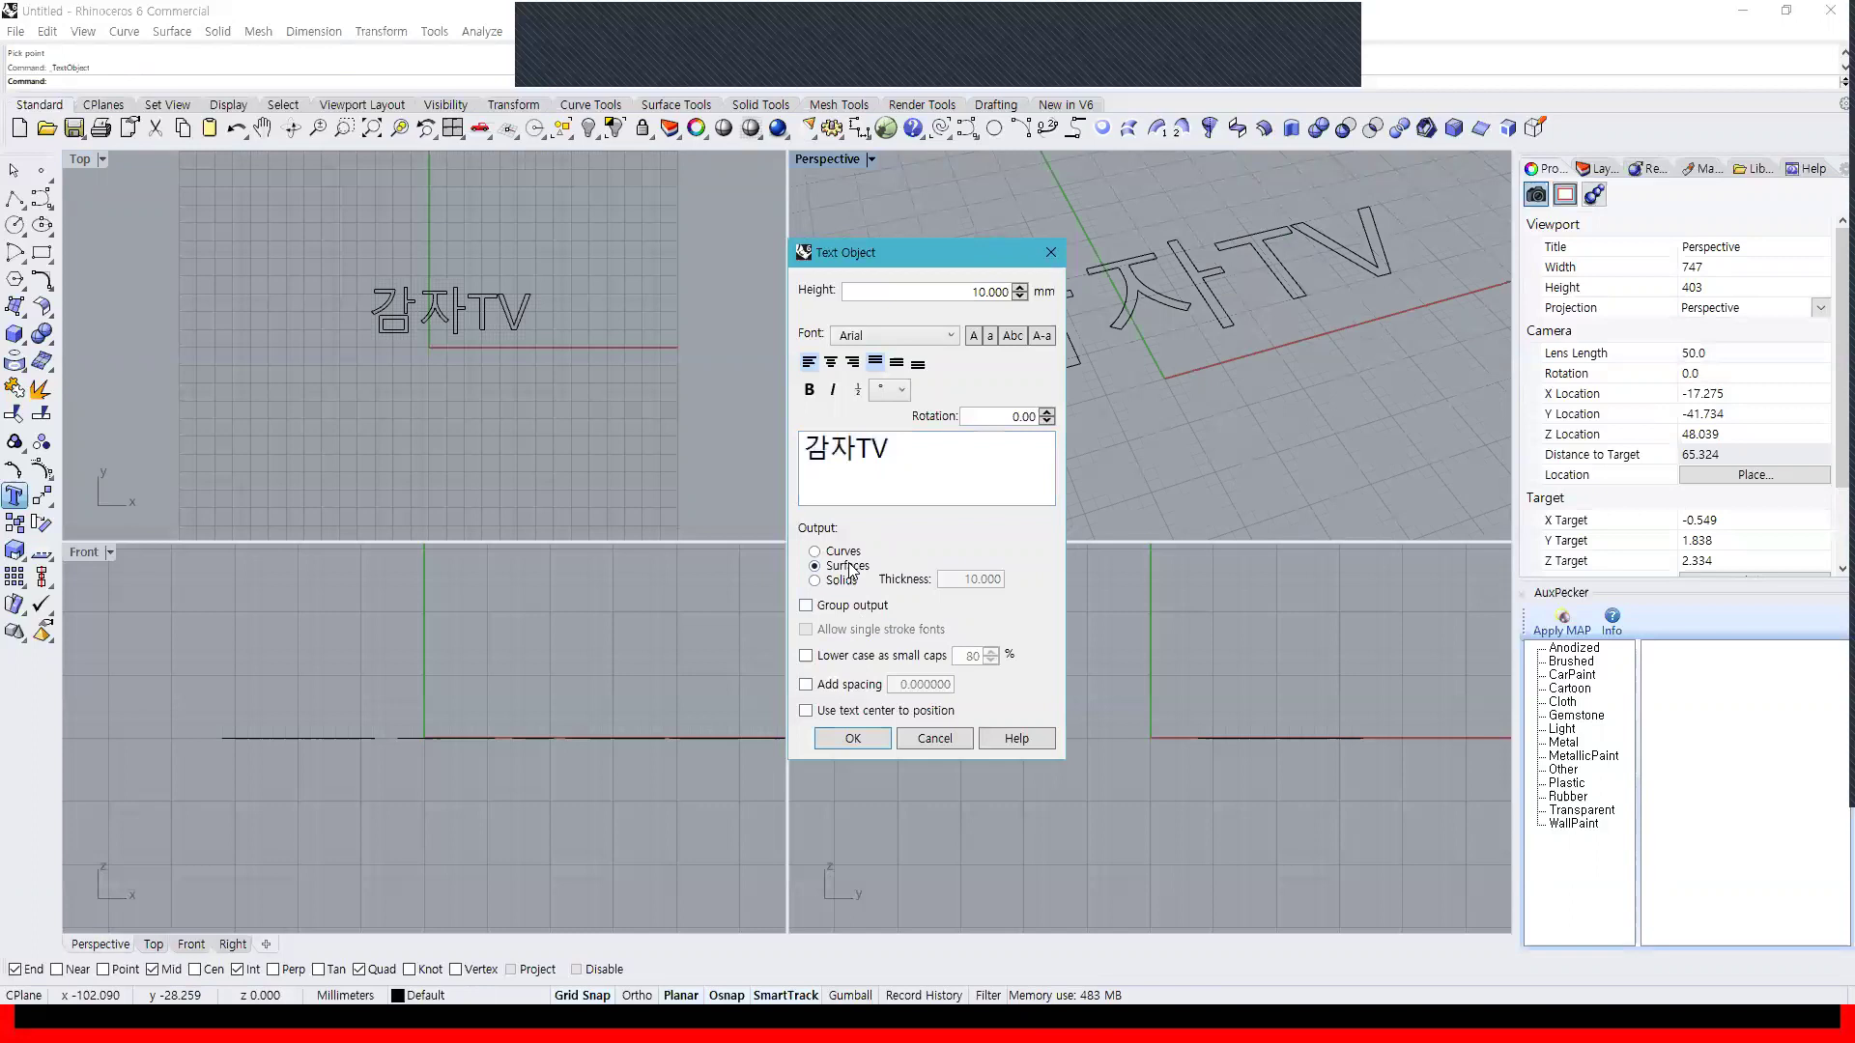
{"action": "left_click", "coordinate": [854, 739]}
{"action": "left_click", "coordinate": [377, 404]}
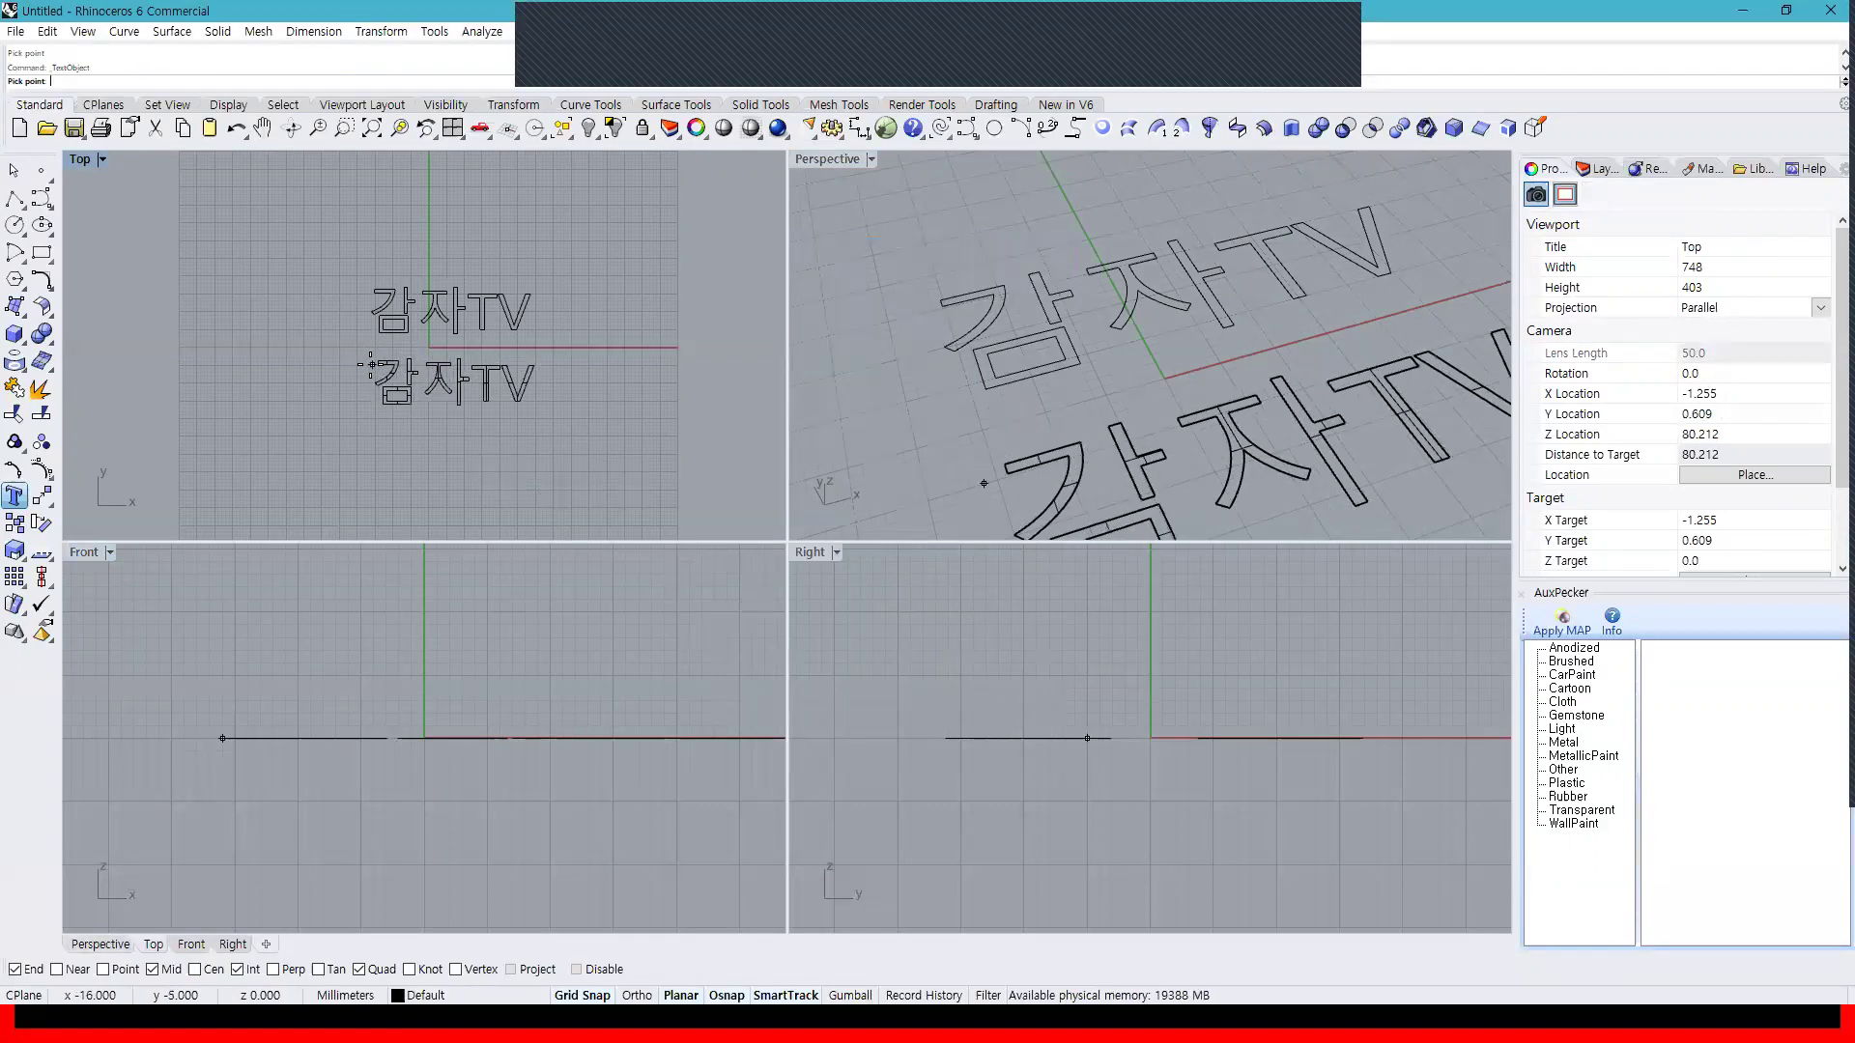
{"action": "right_click_drag", "start_coordinate": [1258, 435], "coordinate": [1119, 450]}
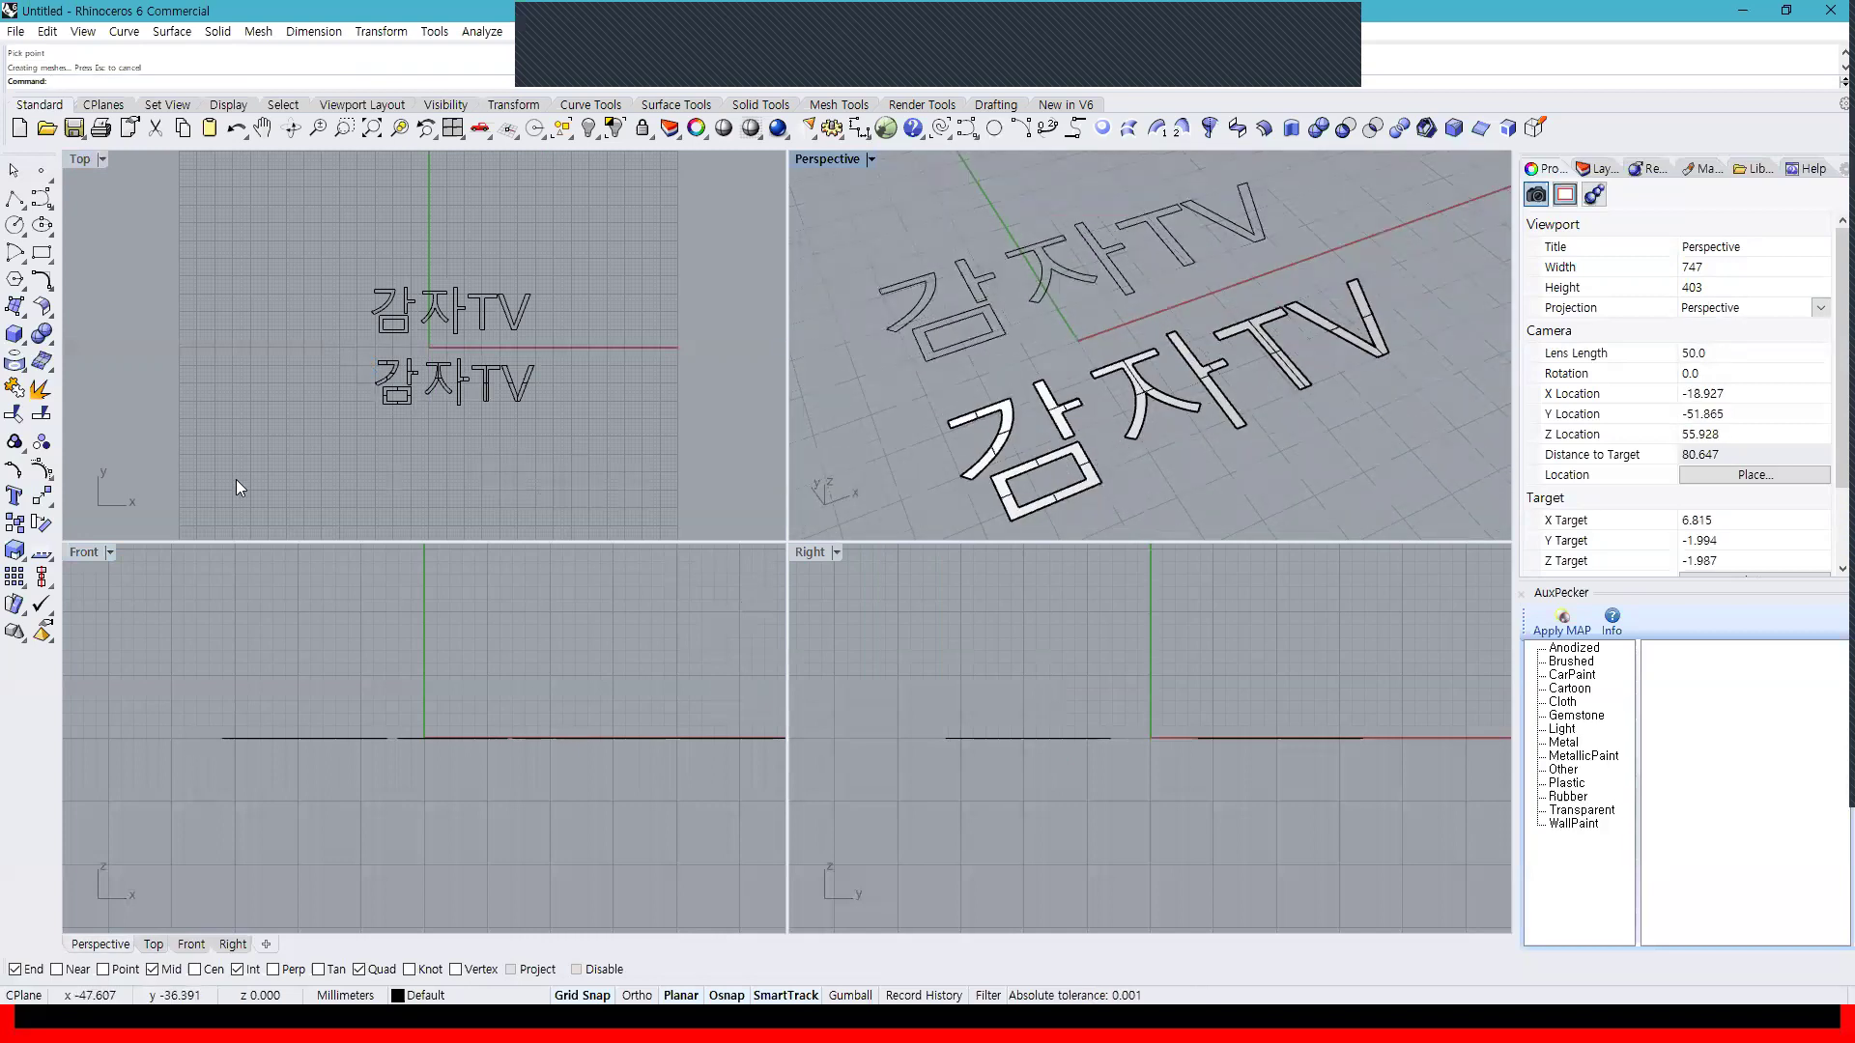
Create a third 감자TV text object as Solids with thickness 10 and place it below the surface text
{"action": "left_click", "coordinate": [14, 496]}
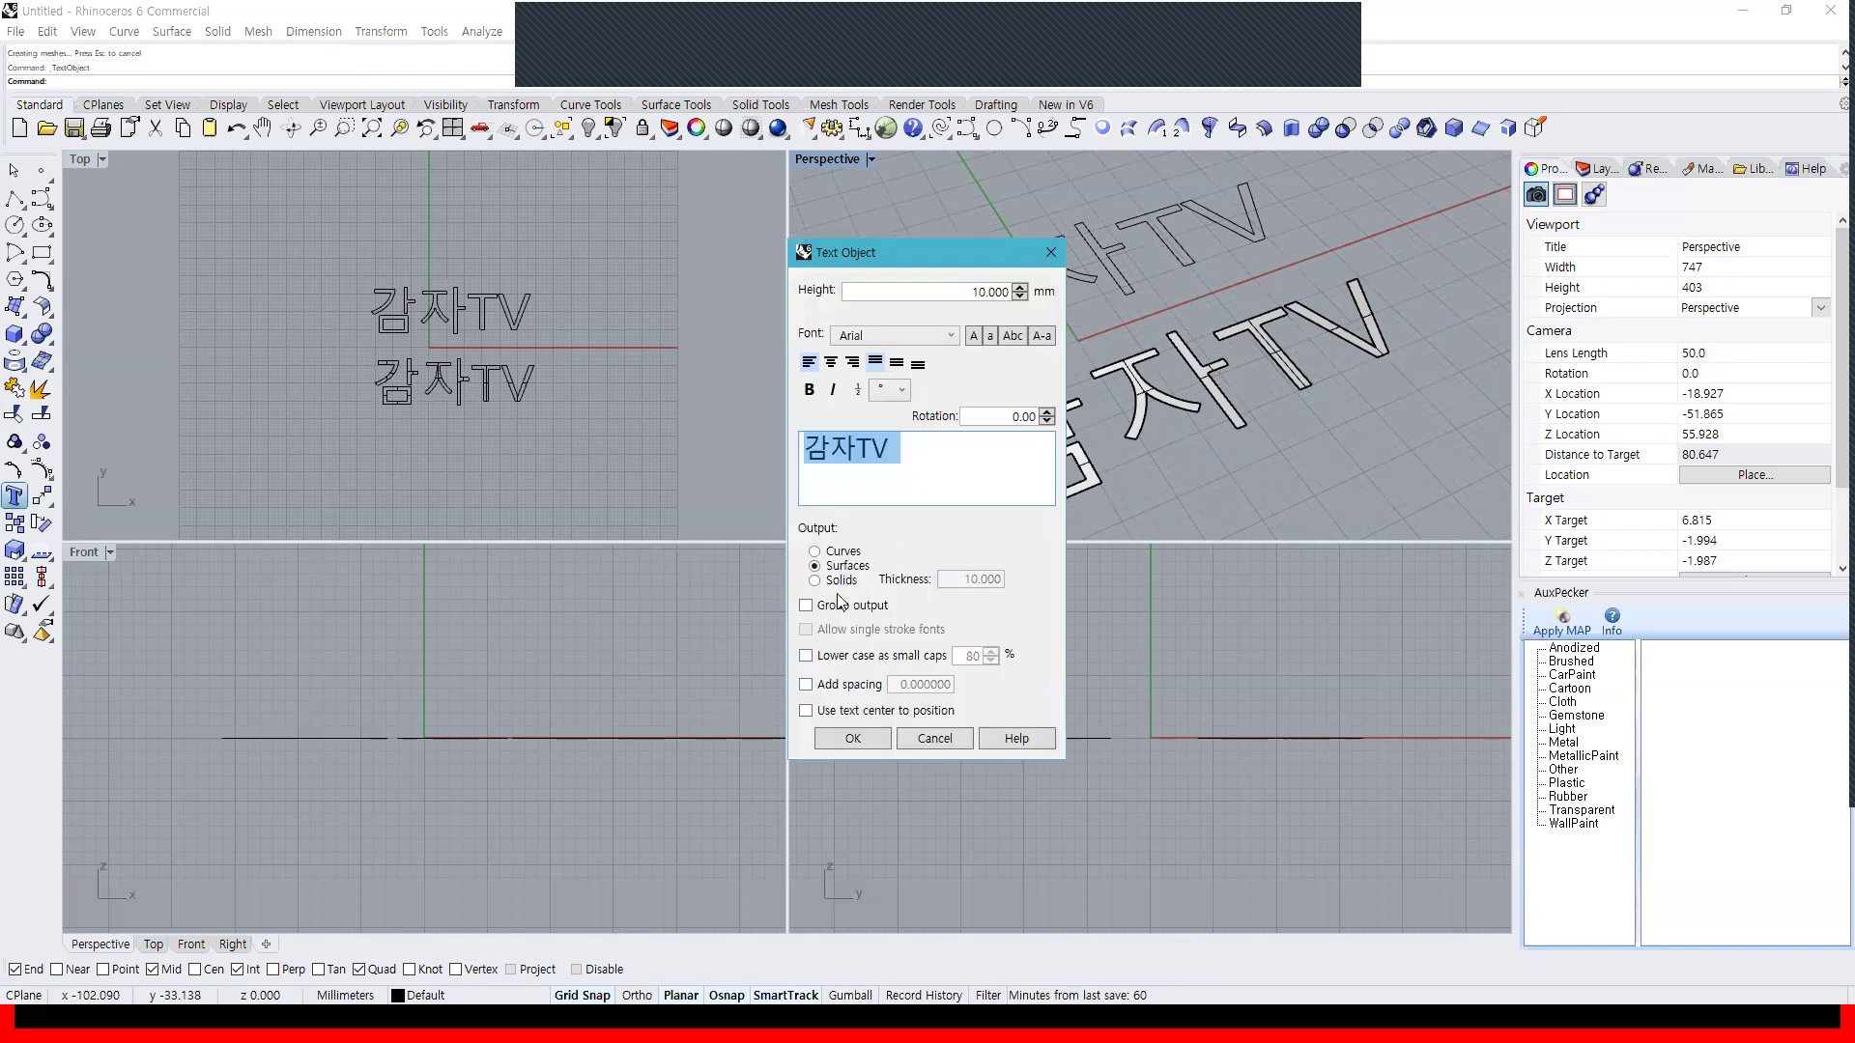
{"action": "left_click", "coordinate": [813, 580]}
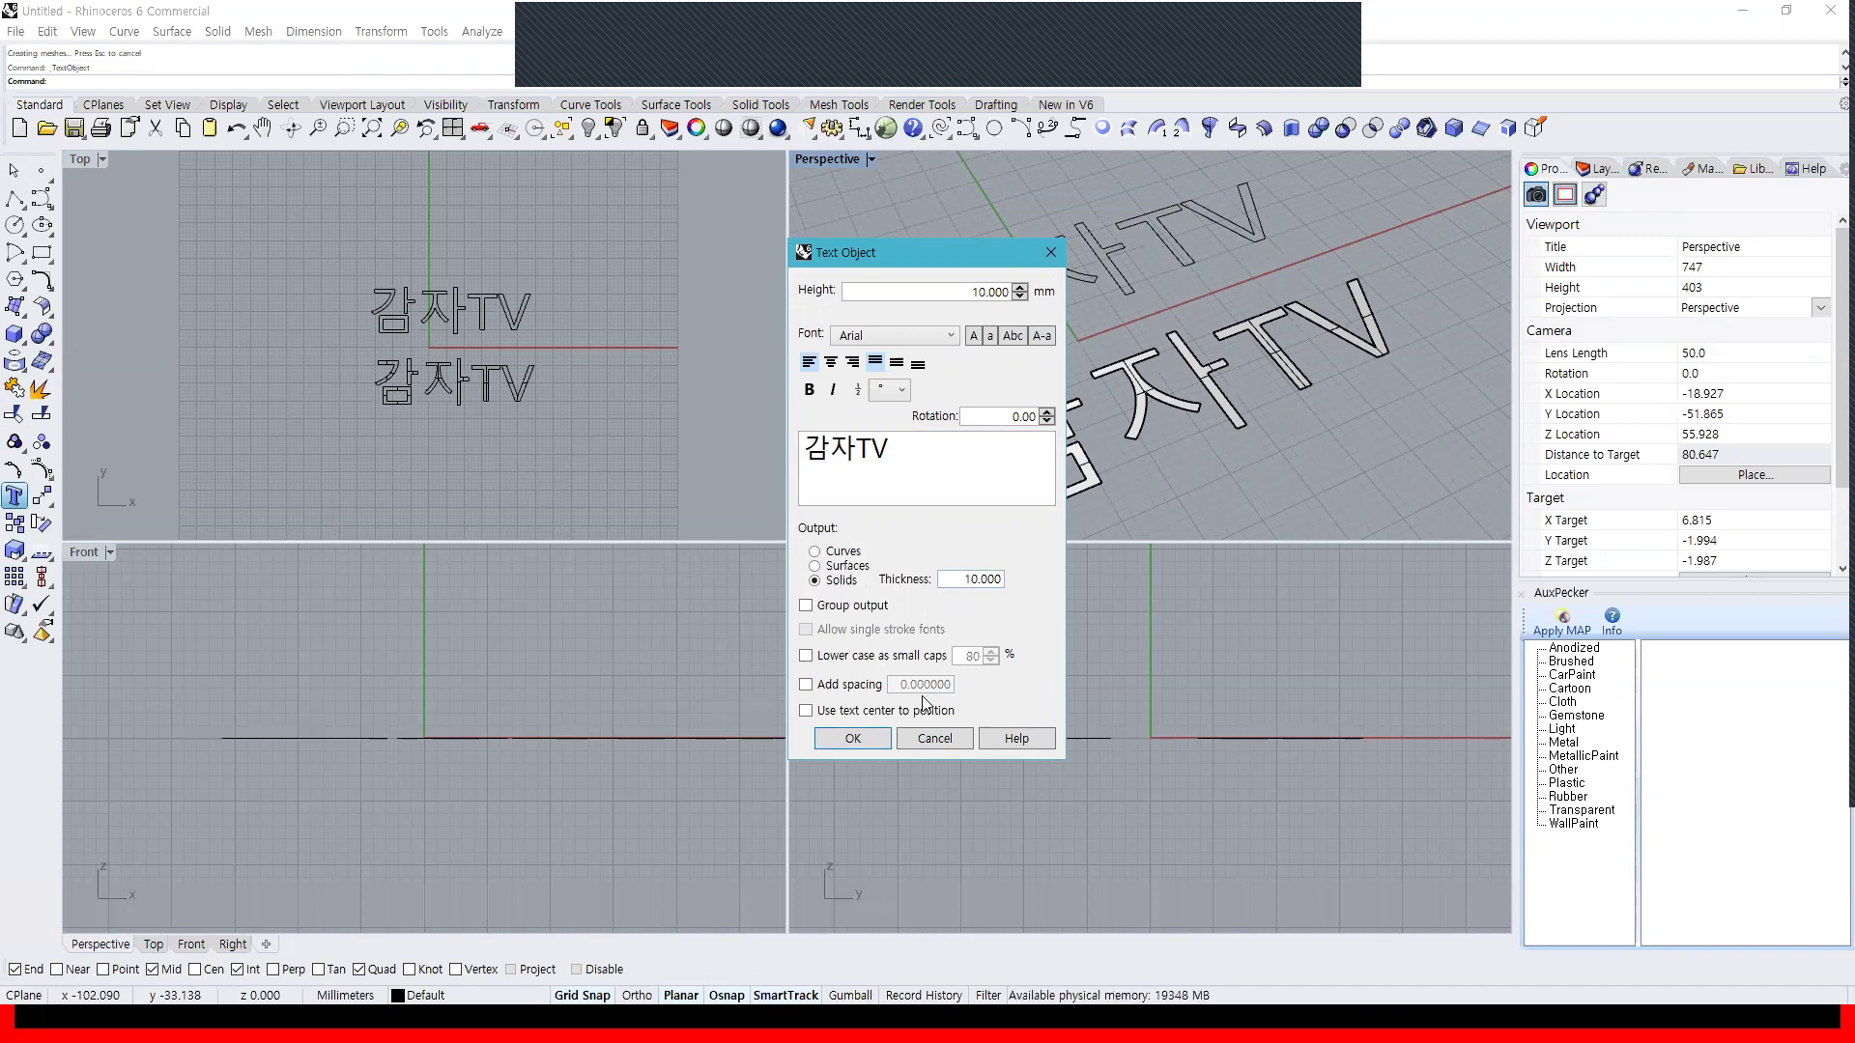
{"action": "left_click", "coordinate": [876, 740]}
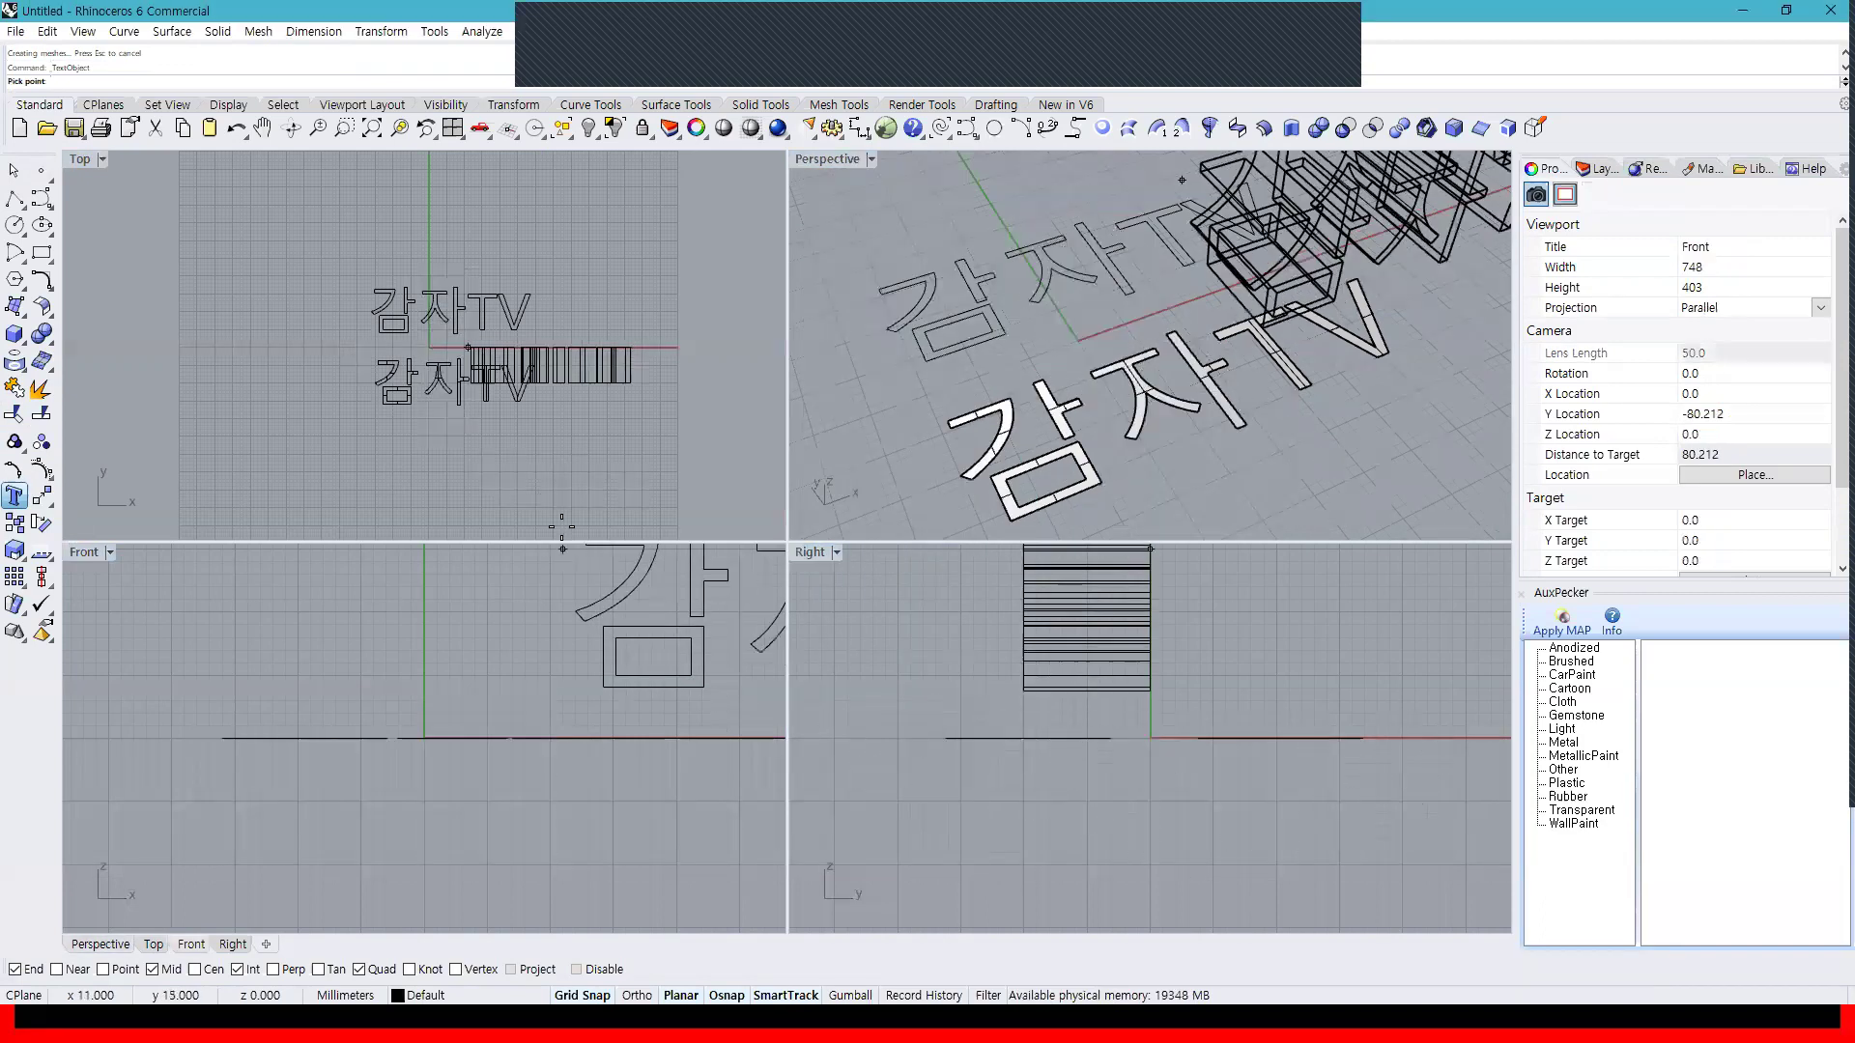
{"action": "left_click", "coordinate": [376, 435]}
{"action": "right_click_drag", "start_coordinate": [1111, 469], "coordinate": [918, 512]}
{"action": "scroll", "coordinate": [1082, 437], "scroll_direction": "up", "scroll_amount": 3}
{"action": "right_click_drag", "start_coordinate": [1080, 436], "coordinate": [1264, 416]}
{"action": "scroll", "coordinate": [1221, 462], "scroll_direction": "down", "scroll_amount": 4}
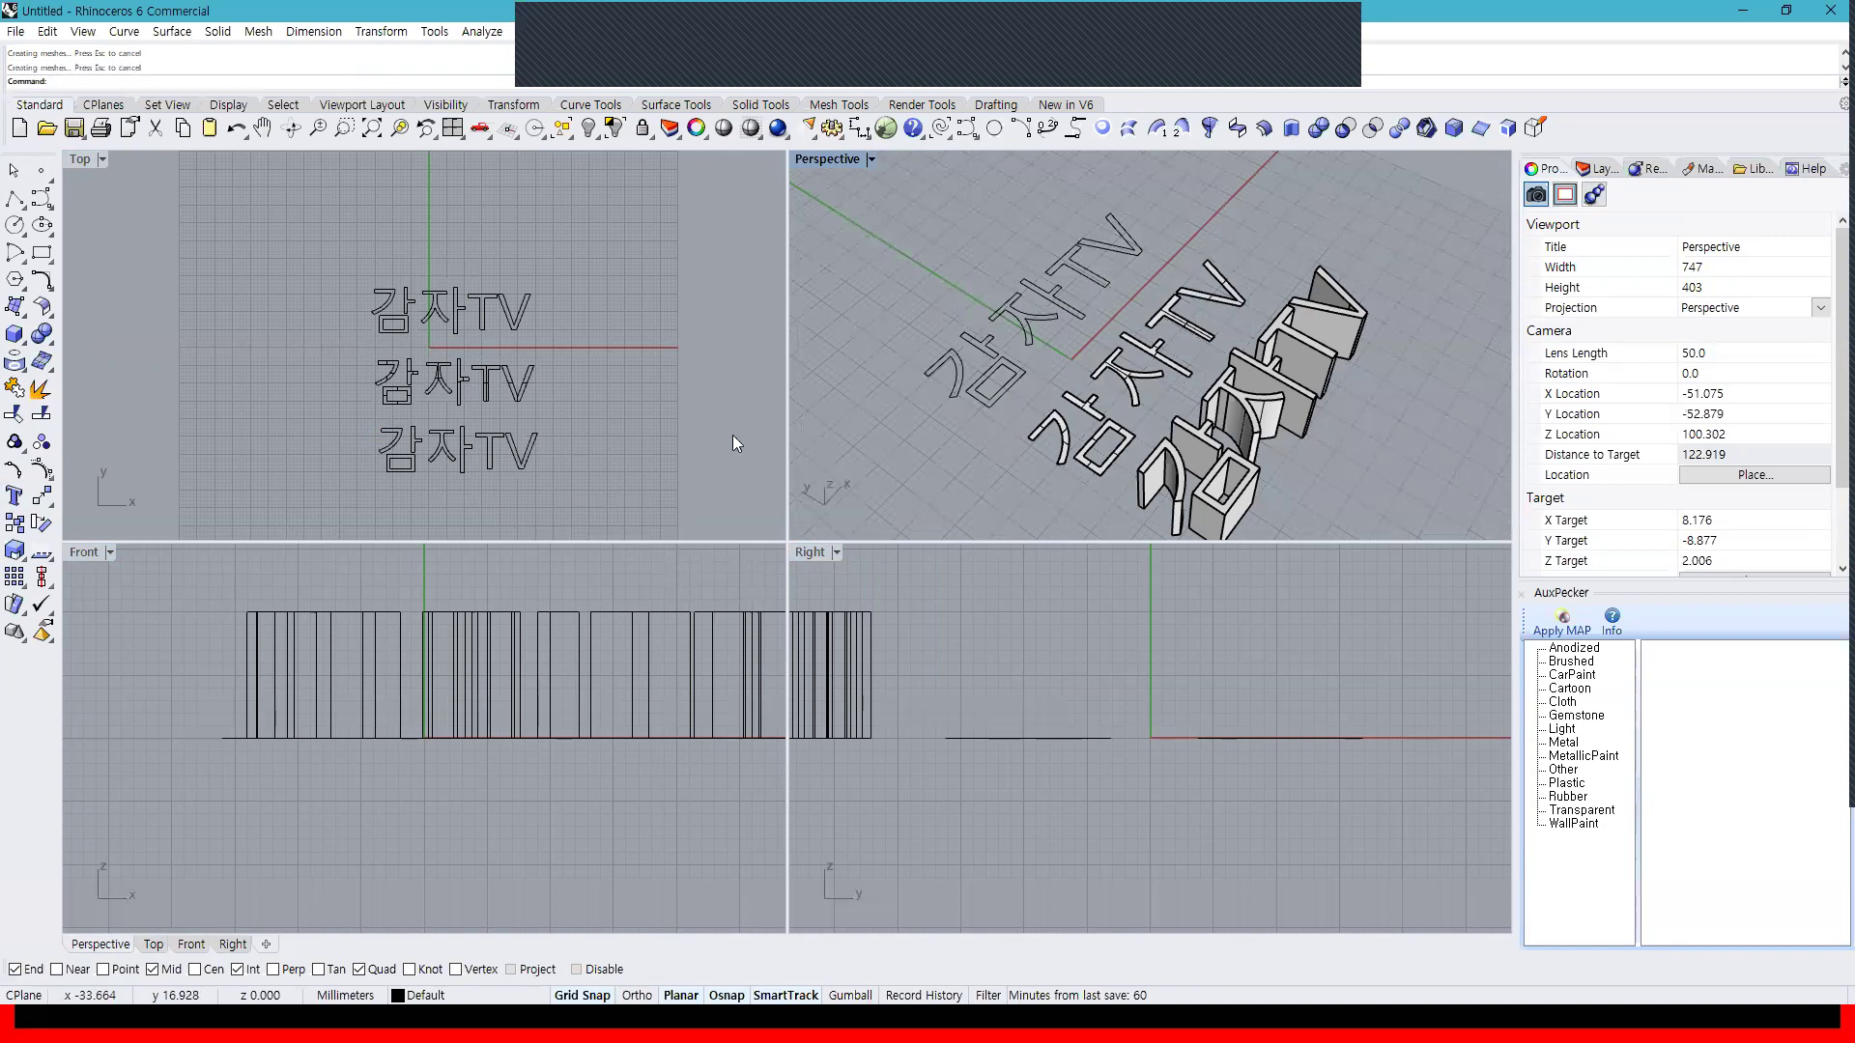
Start another solid 감자TV text object and set its font to 배달의민족 도현
{"action": "left_click", "coordinate": [13, 495]}
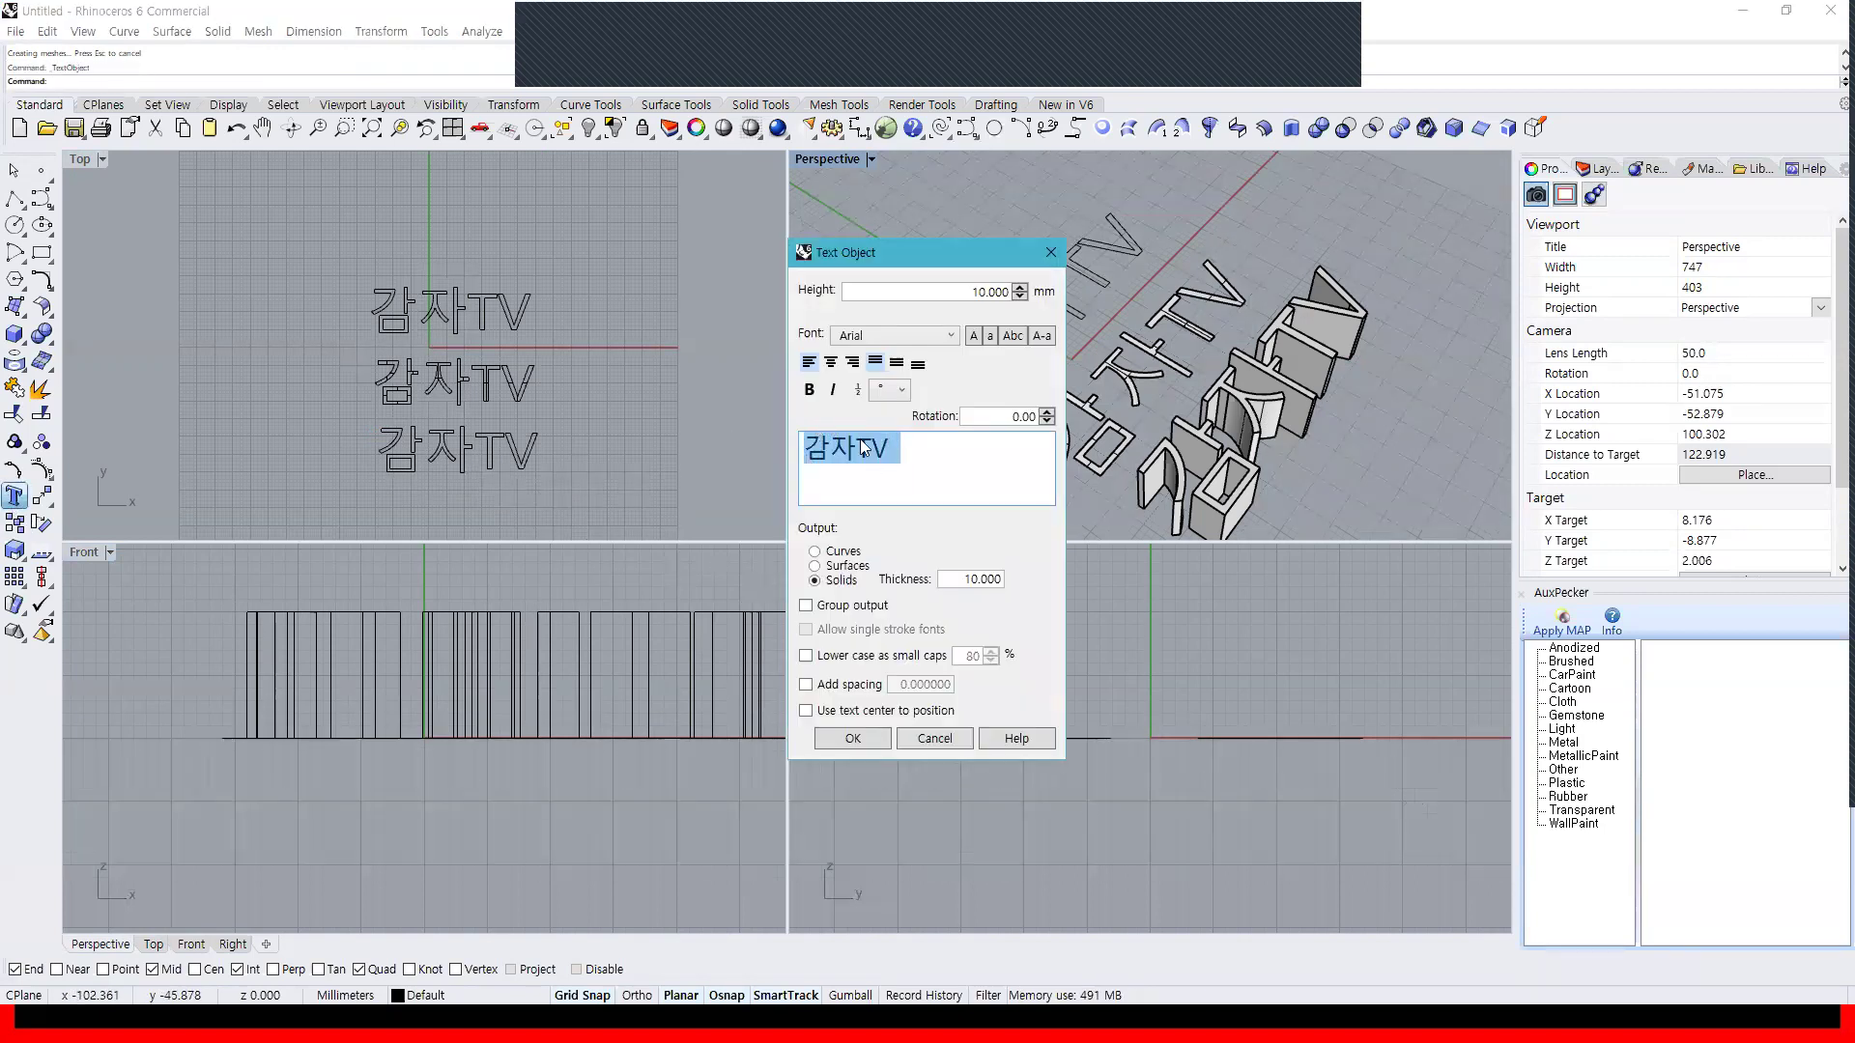
{"action": "left_click_drag", "start_coordinate": [947, 454], "coordinate": [779, 458]}
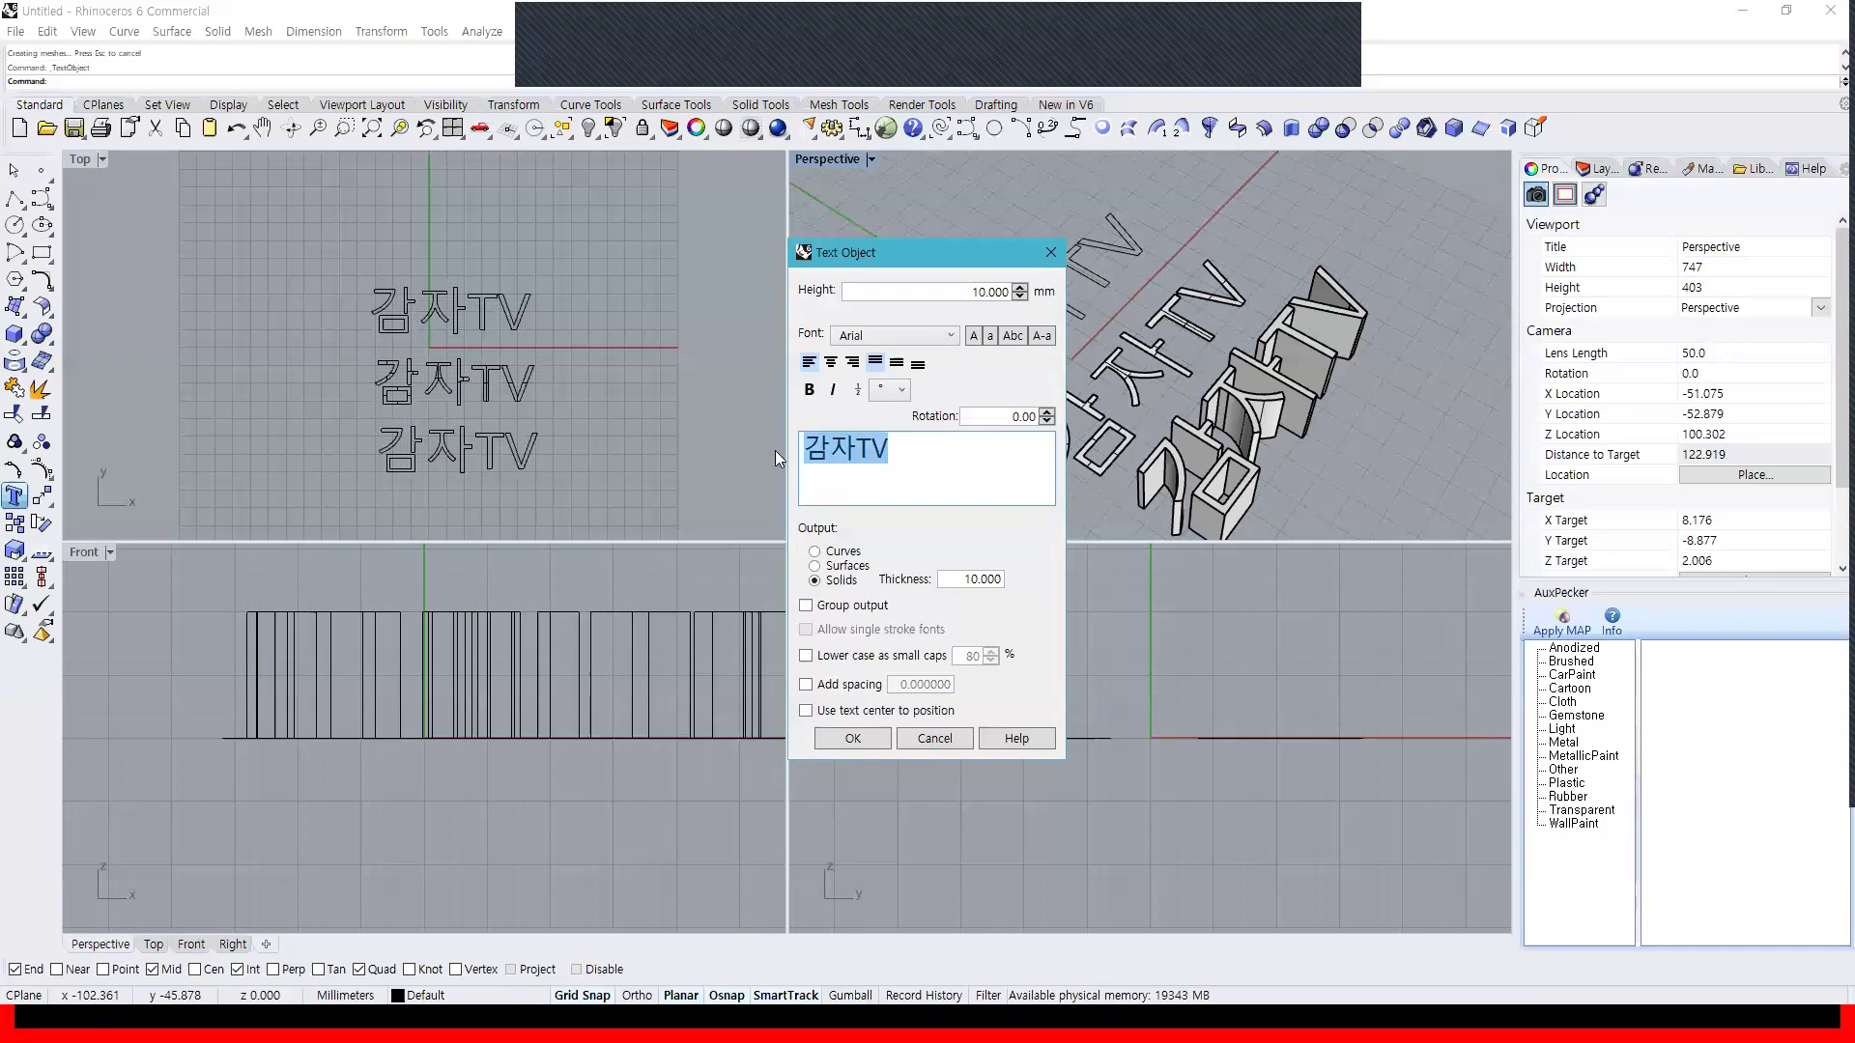
{"action": "left_click", "coordinate": [939, 338]}
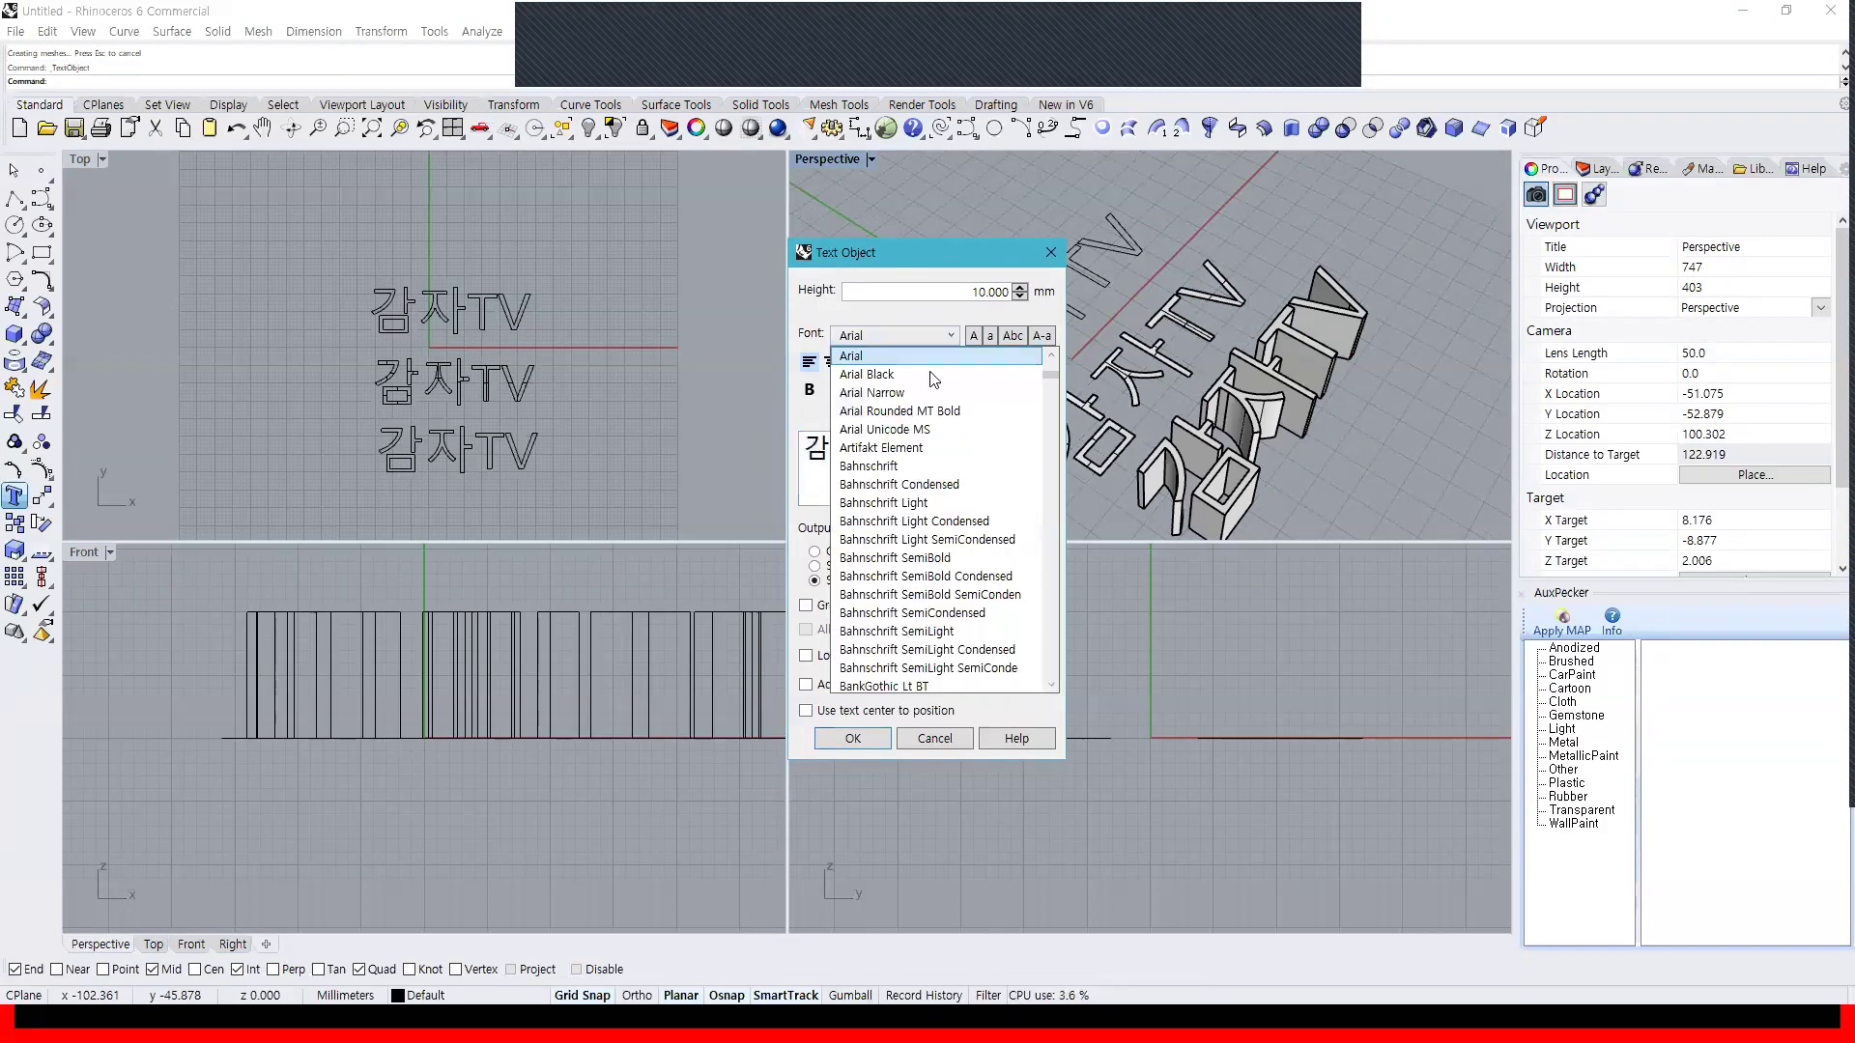
{"action": "scroll", "coordinate": [1051, 384], "scroll_direction": "up", "scroll_amount": 4}
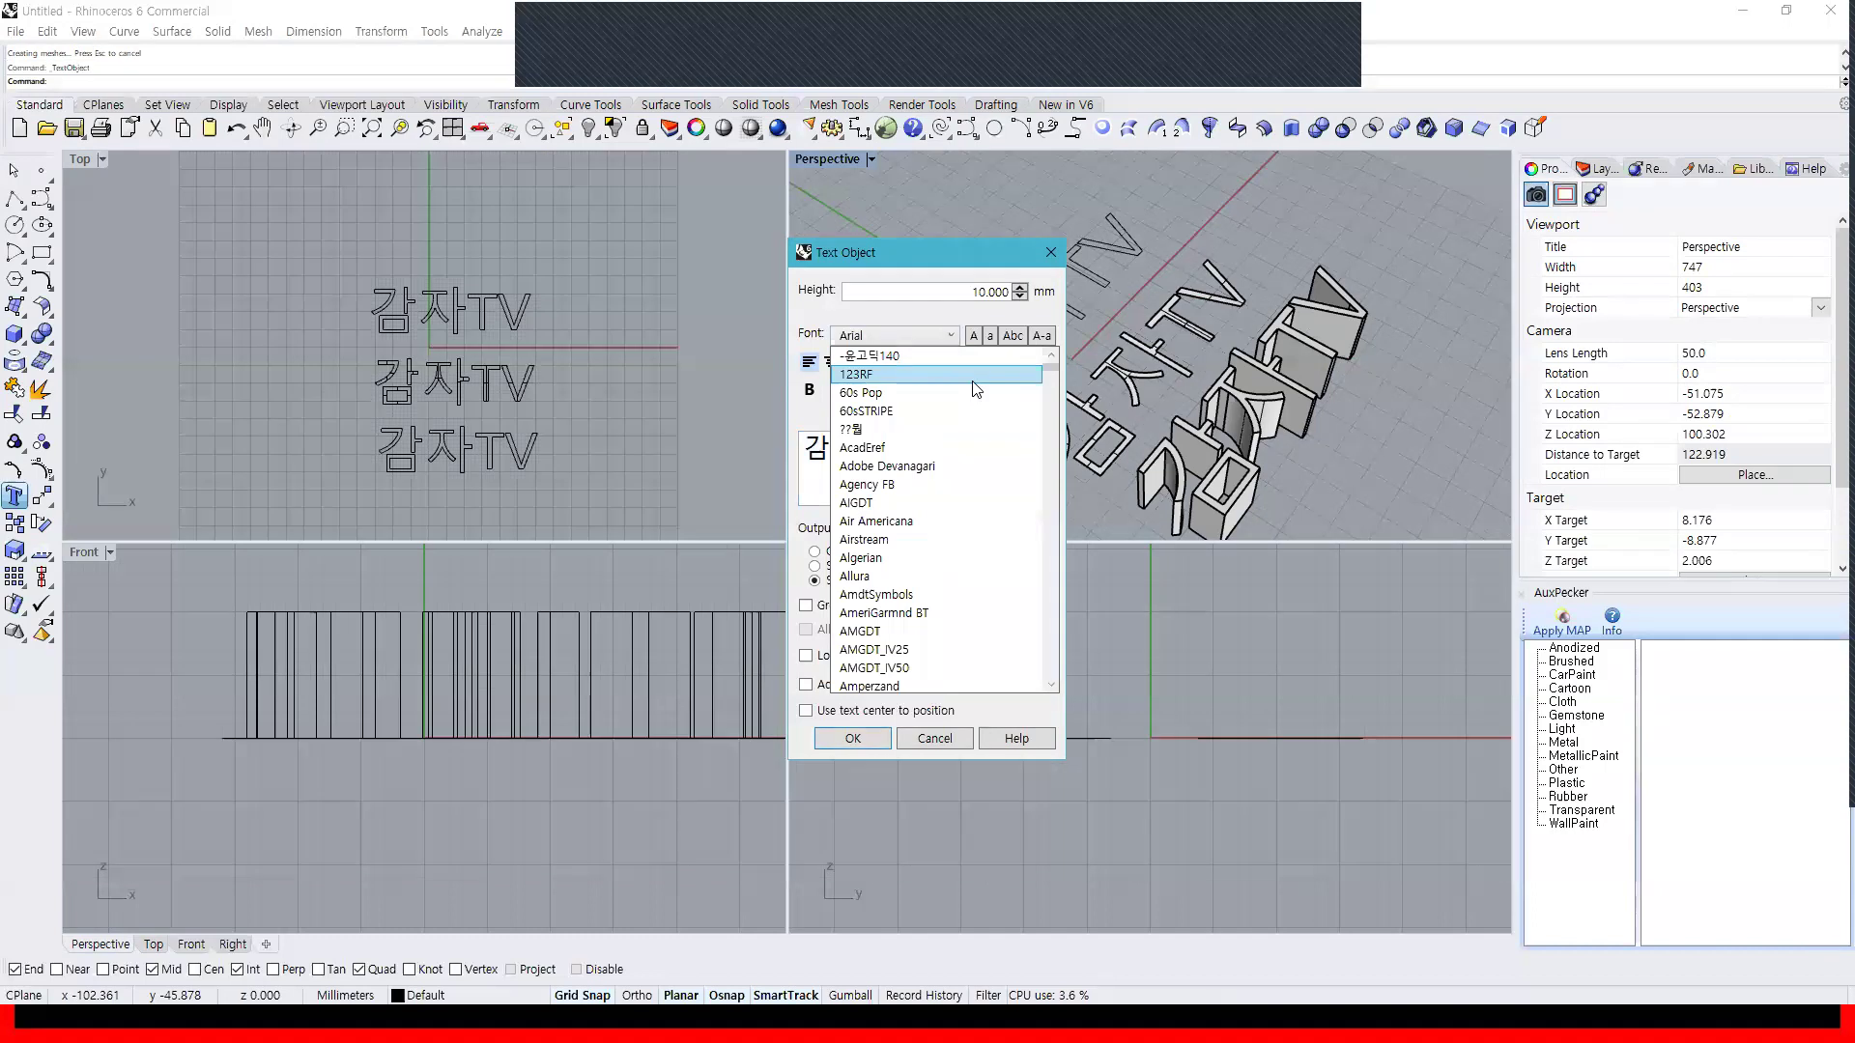
{"action": "scroll", "coordinate": [925, 530], "scroll_direction": "down", "scroll_amount": 13}
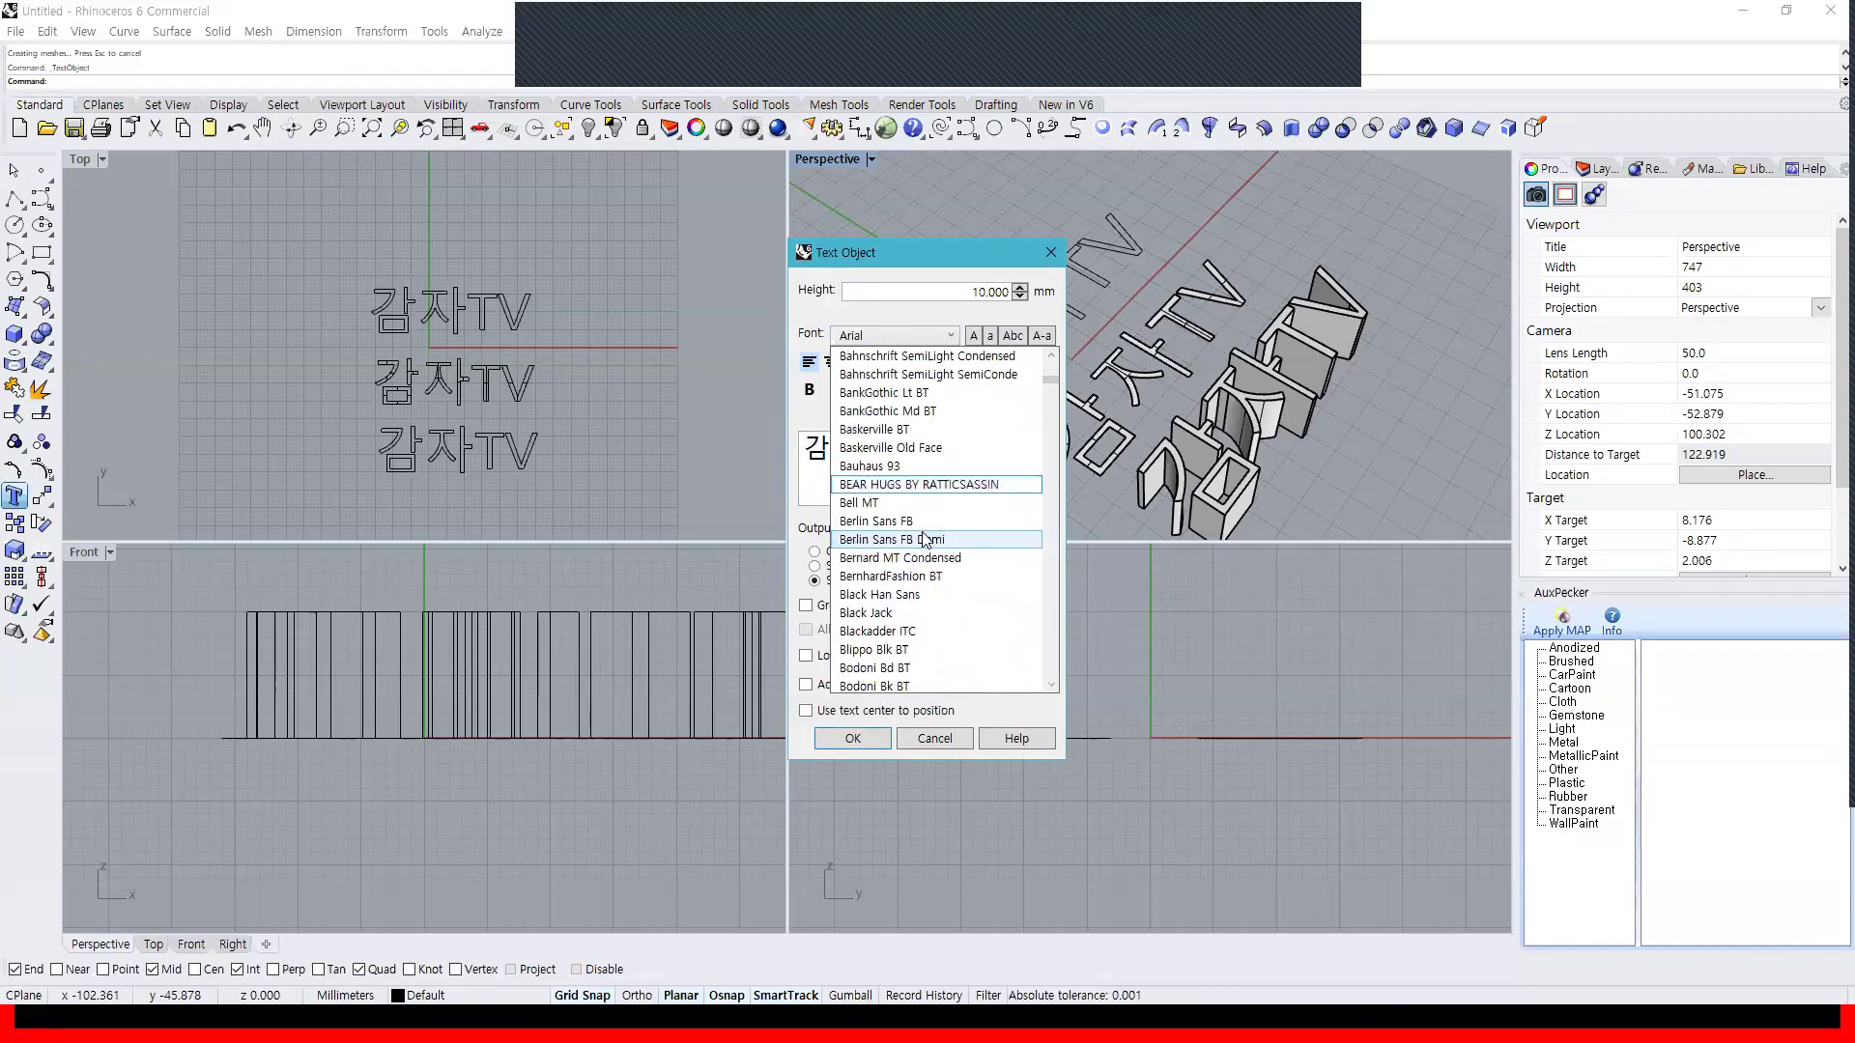
{"action": "left_click_drag", "start_coordinate": [1051, 386], "coordinate": [1022, 630]}
{"action": "scroll", "coordinate": [1024, 630], "scroll_direction": "up", "scroll_amount": 4}
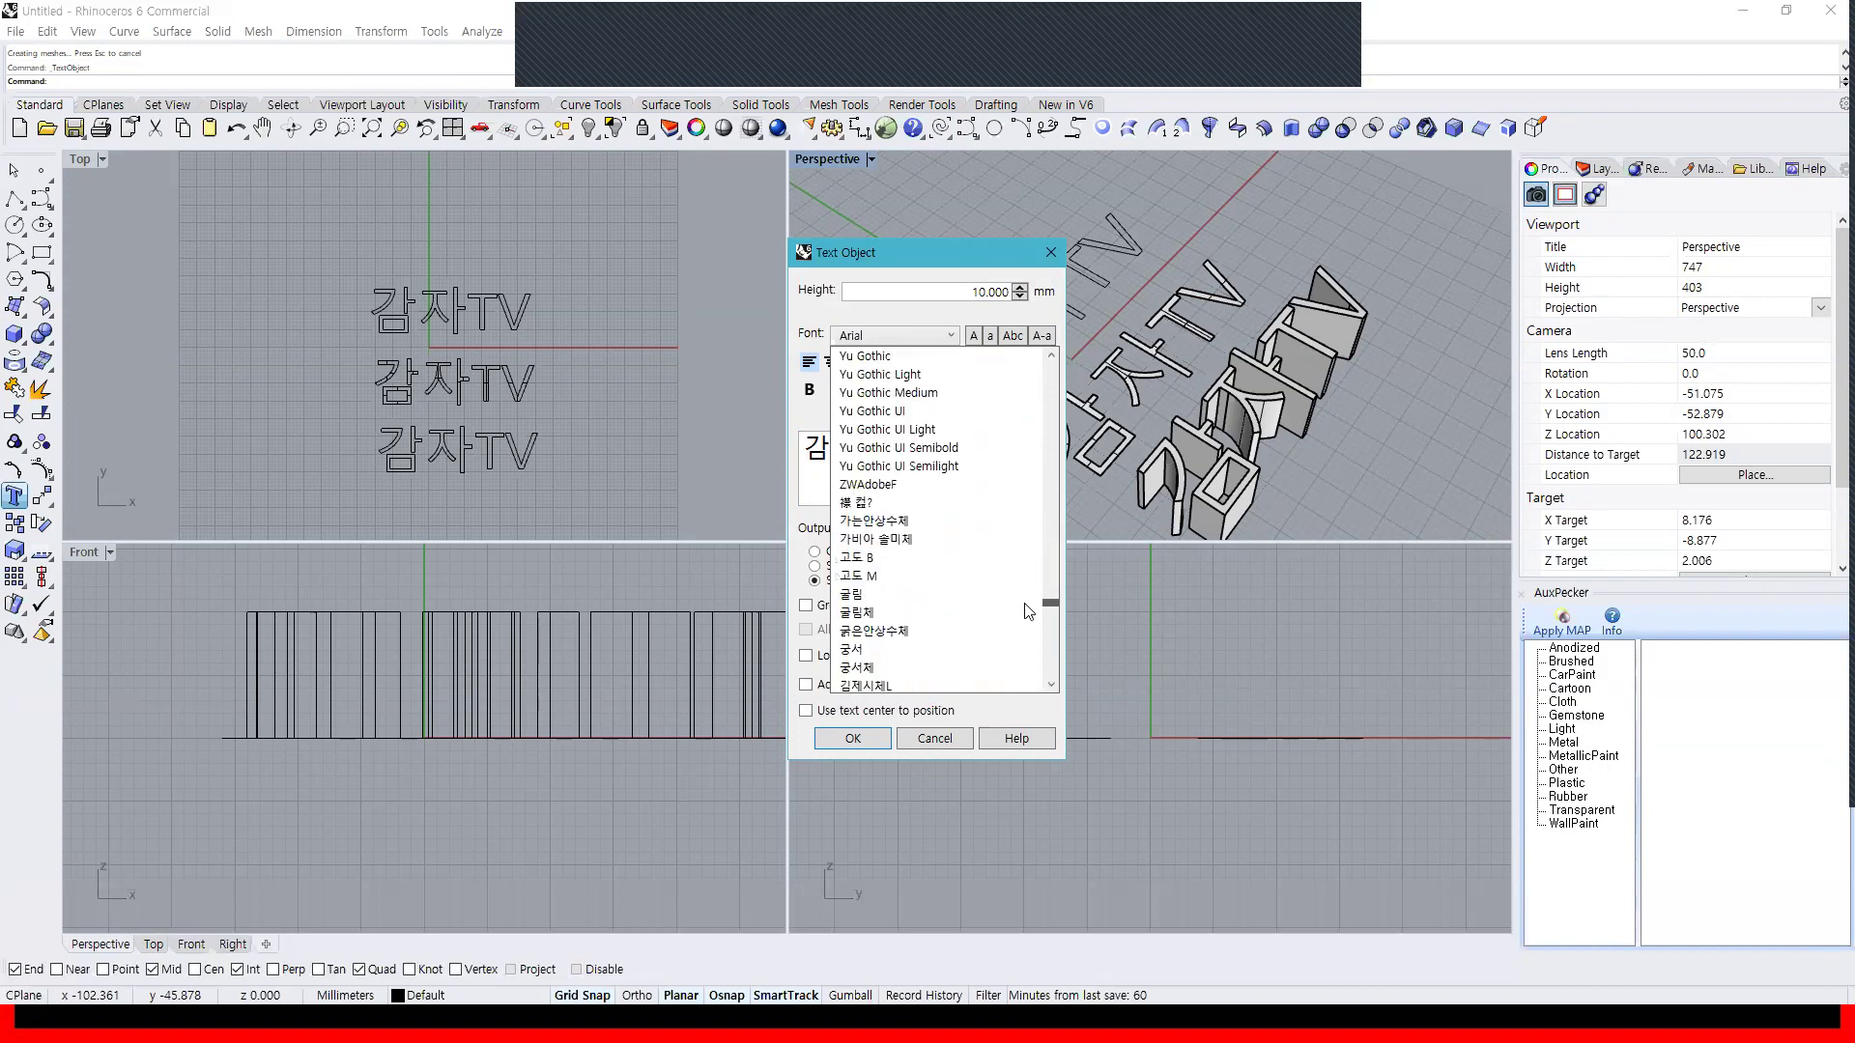
{"action": "scroll", "coordinate": [1030, 630], "scroll_direction": "down", "scroll_amount": 7}
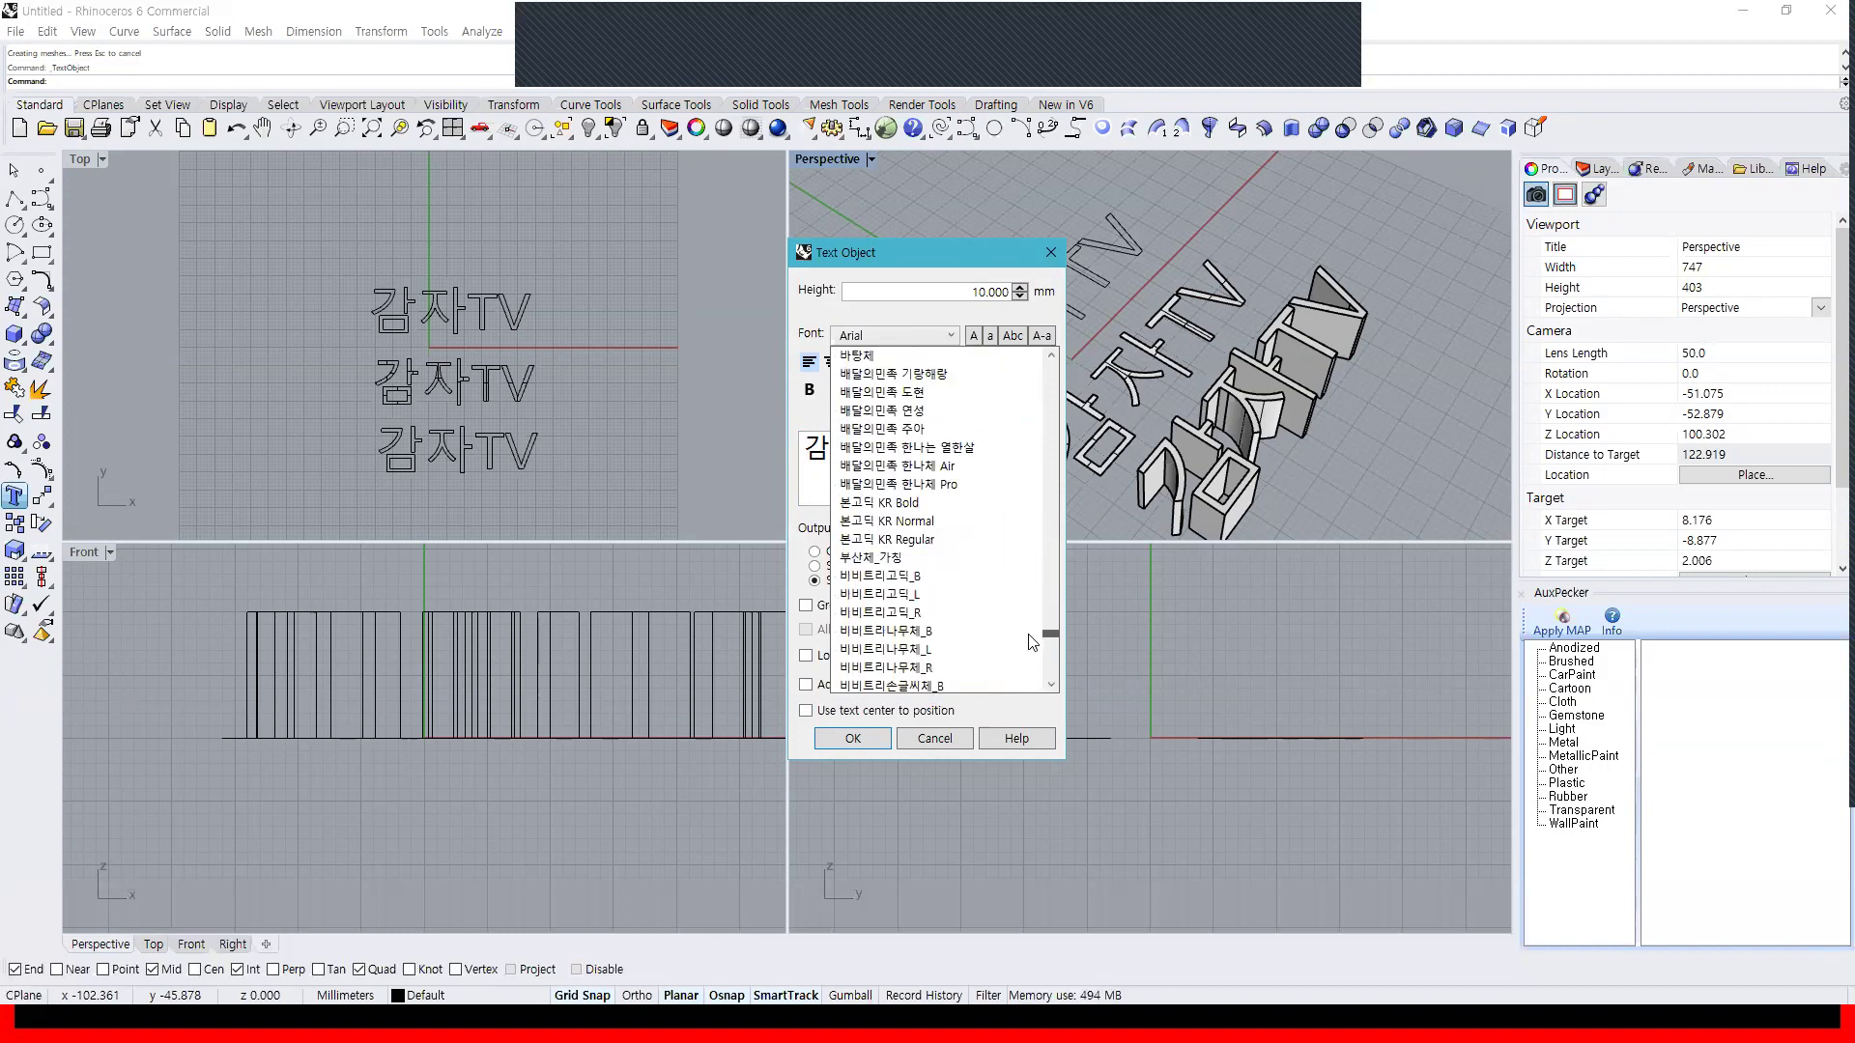
{"action": "scroll", "coordinate": [1032, 639], "scroll_direction": "up", "scroll_amount": 4}
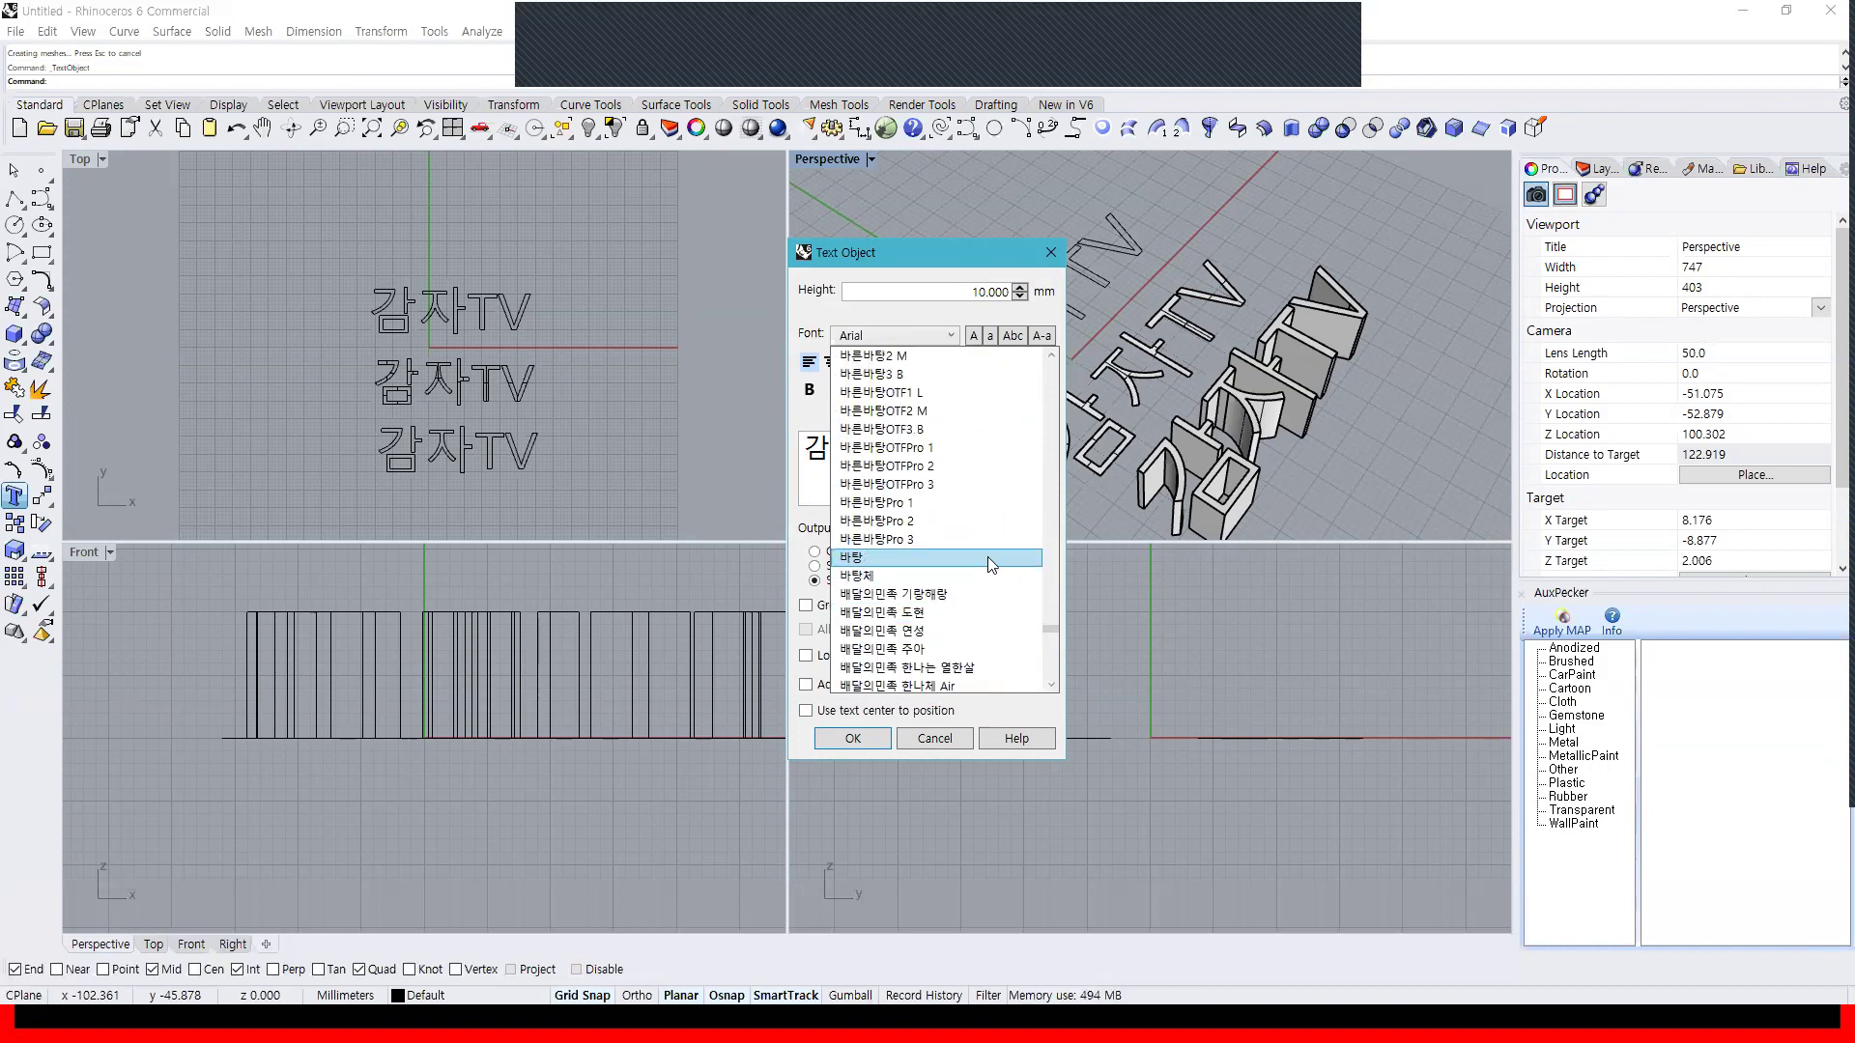
{"action": "left_click", "coordinate": [949, 619]}
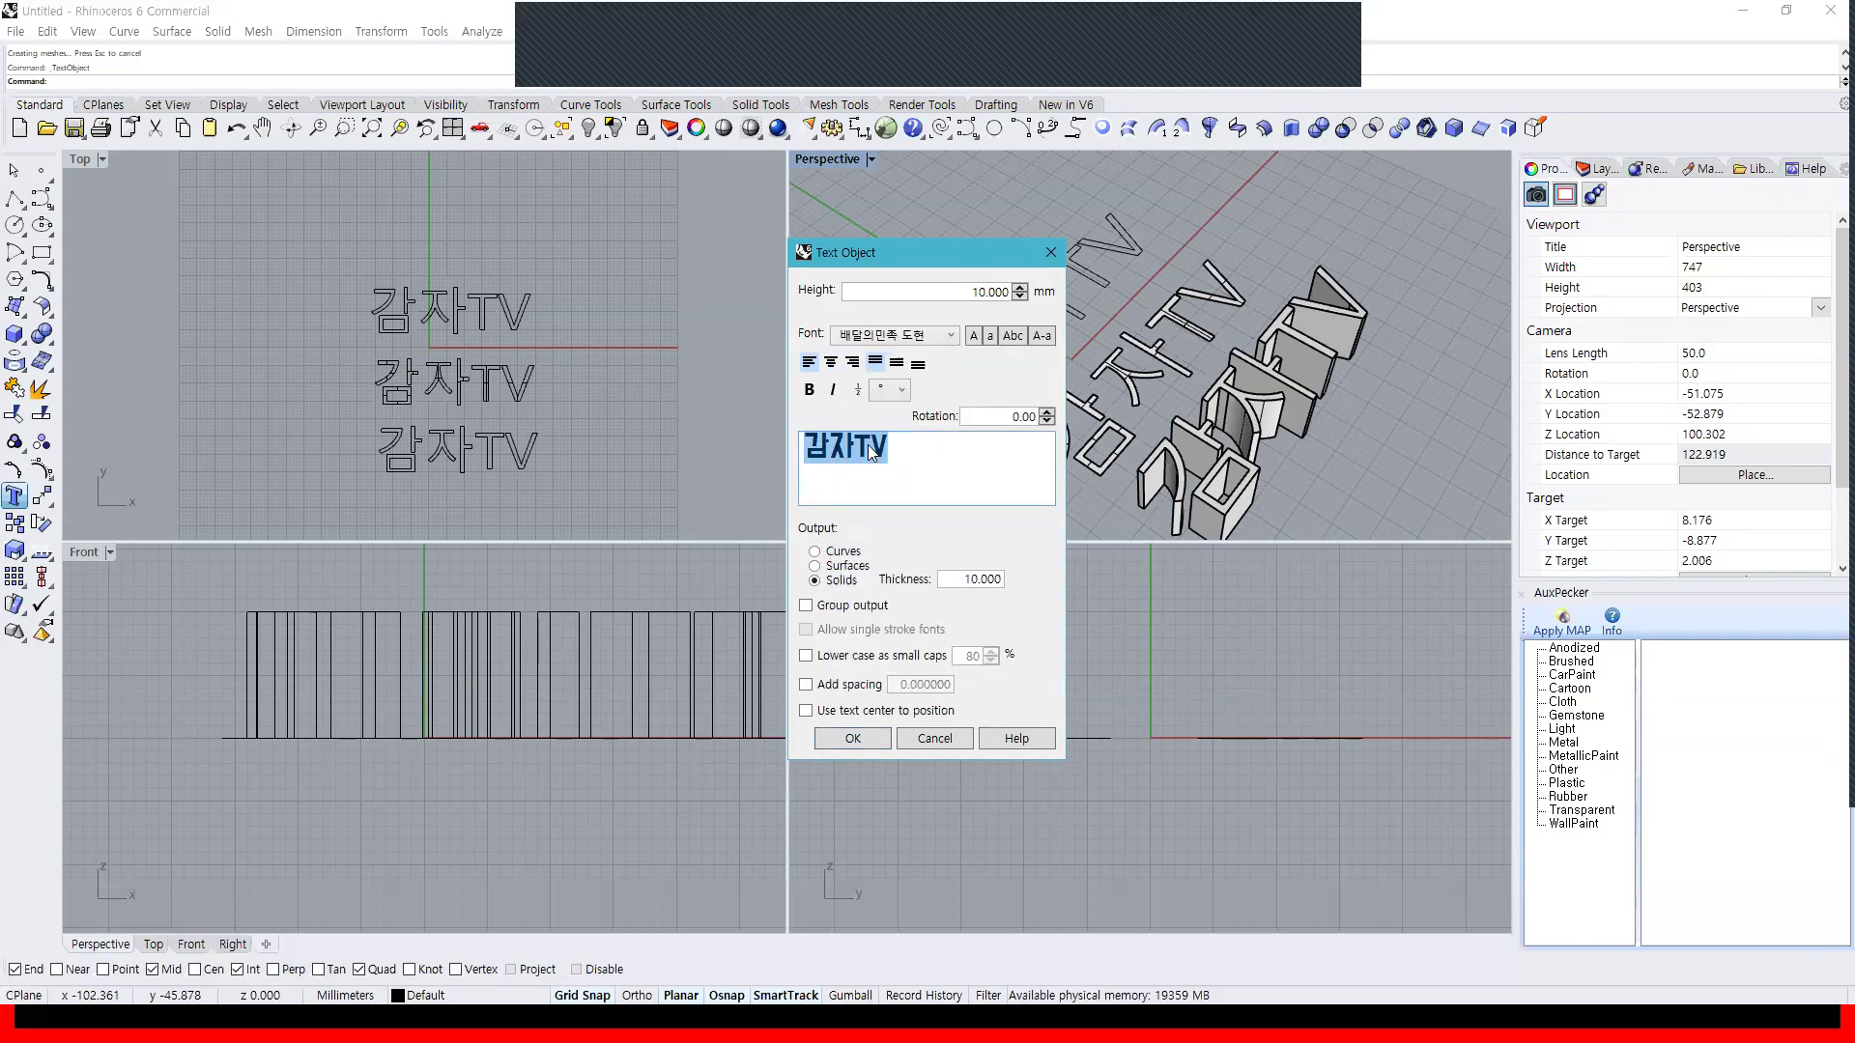
Place the 배달의민족 도현 solid text beside the lowest text in the Top view and inspect it in the Perspective view
{"action": "left_click", "coordinate": [853, 738]}
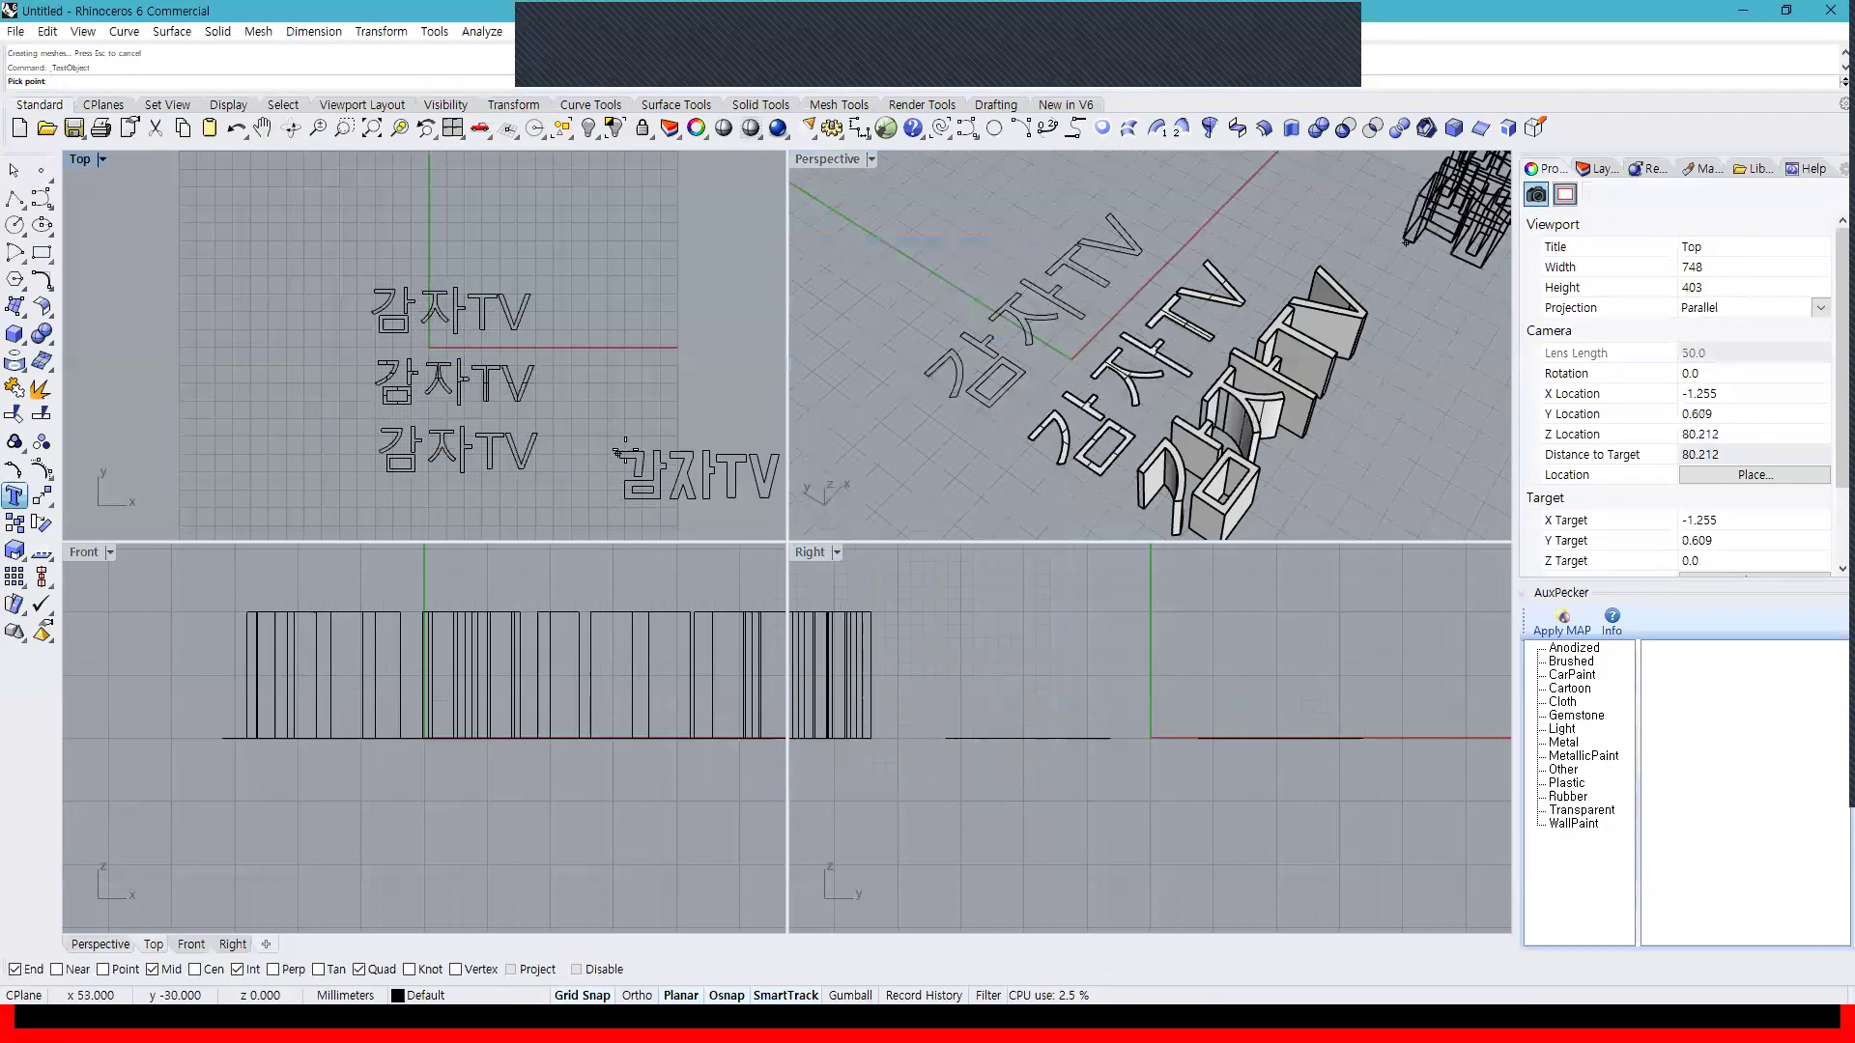
{"action": "left_click", "coordinate": [613, 420]}
{"action": "right_click_drag", "start_coordinate": [1382, 340], "coordinate": [1232, 343]}
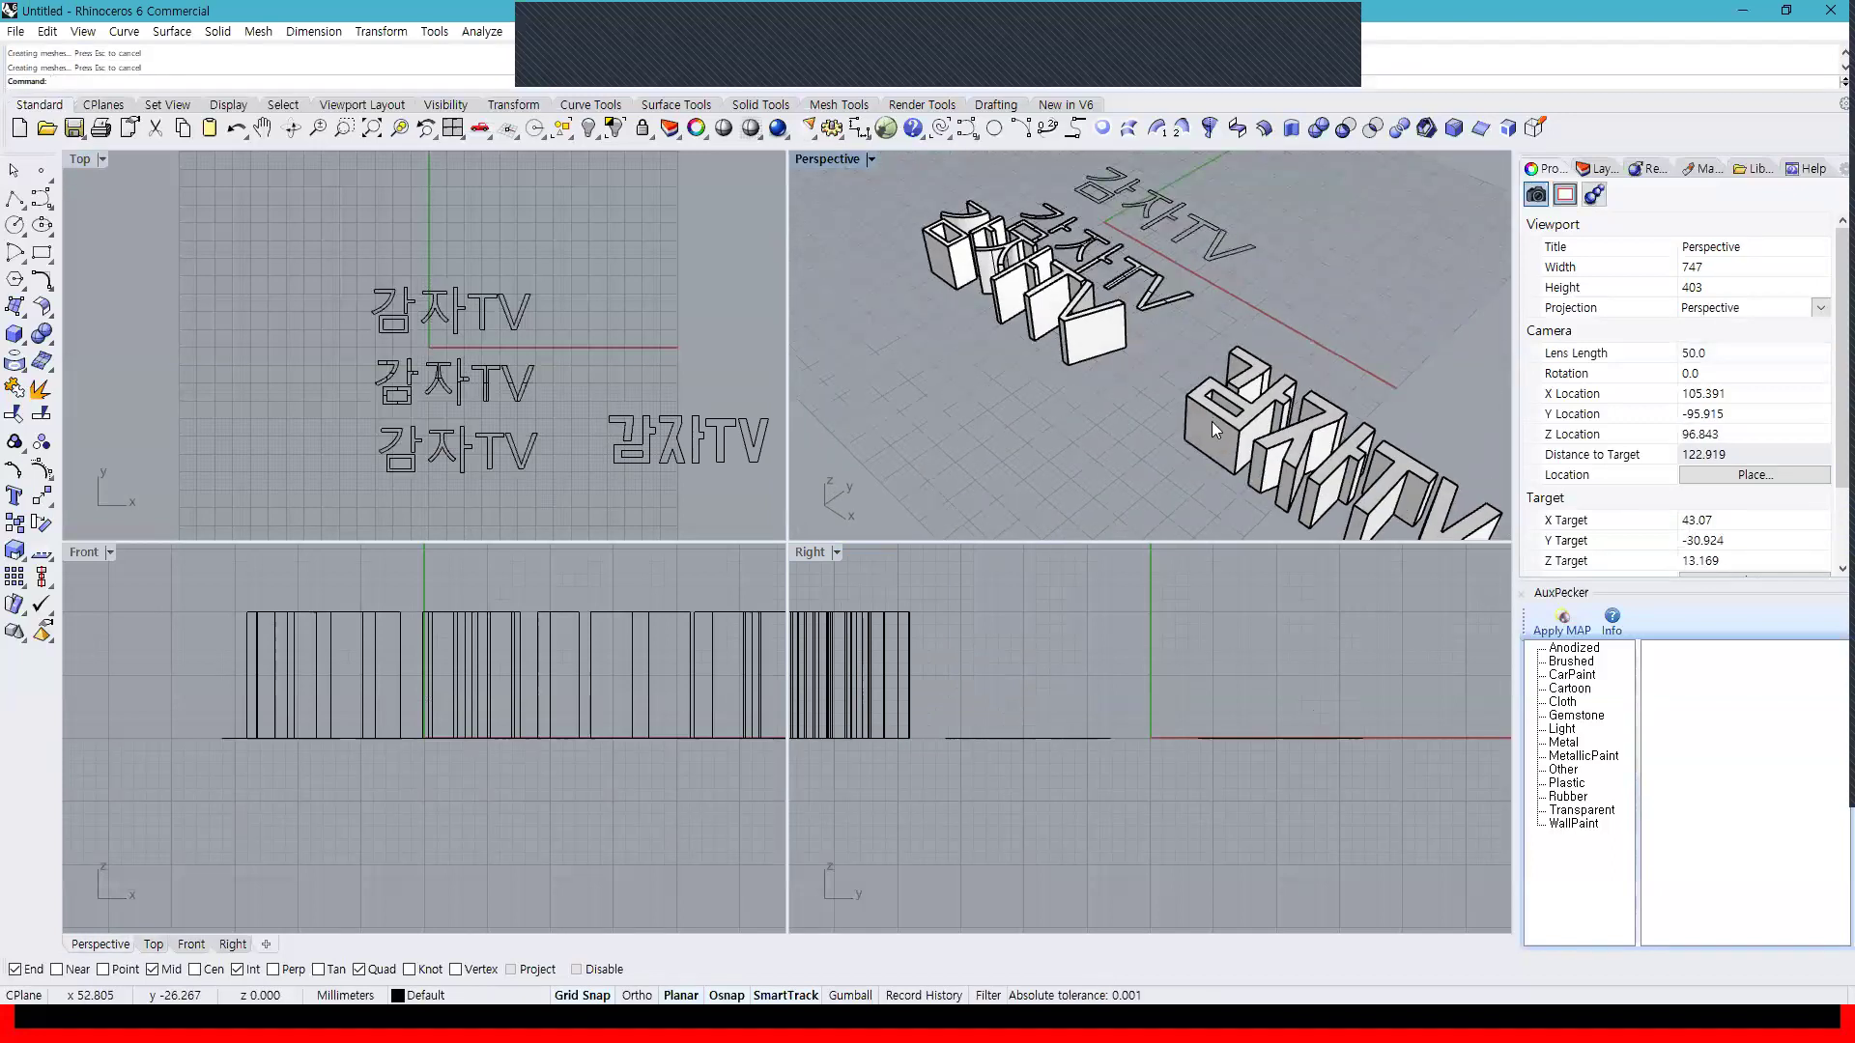
{"action": "scroll", "coordinate": [1222, 435], "scroll_direction": "down", "scroll_amount": 3}
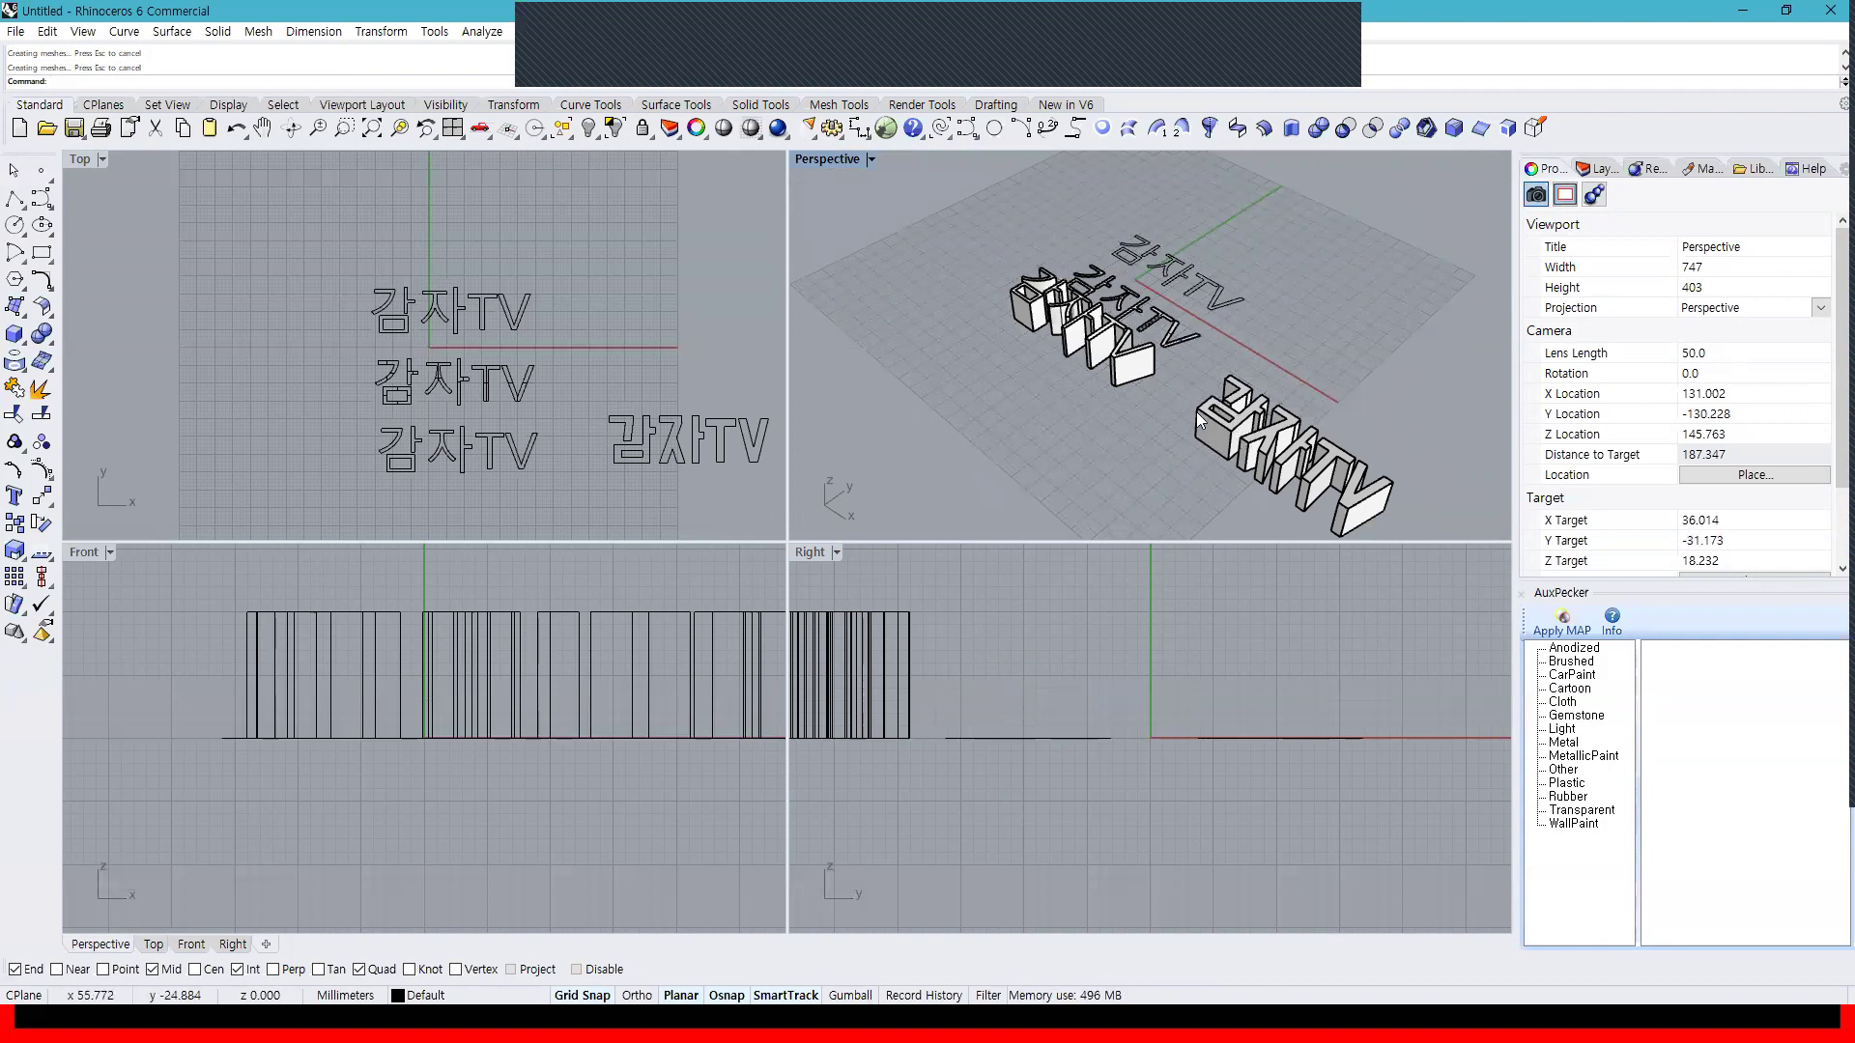
{"action": "right_click_drag", "start_coordinate": [1285, 430], "coordinate": [1014, 319]}
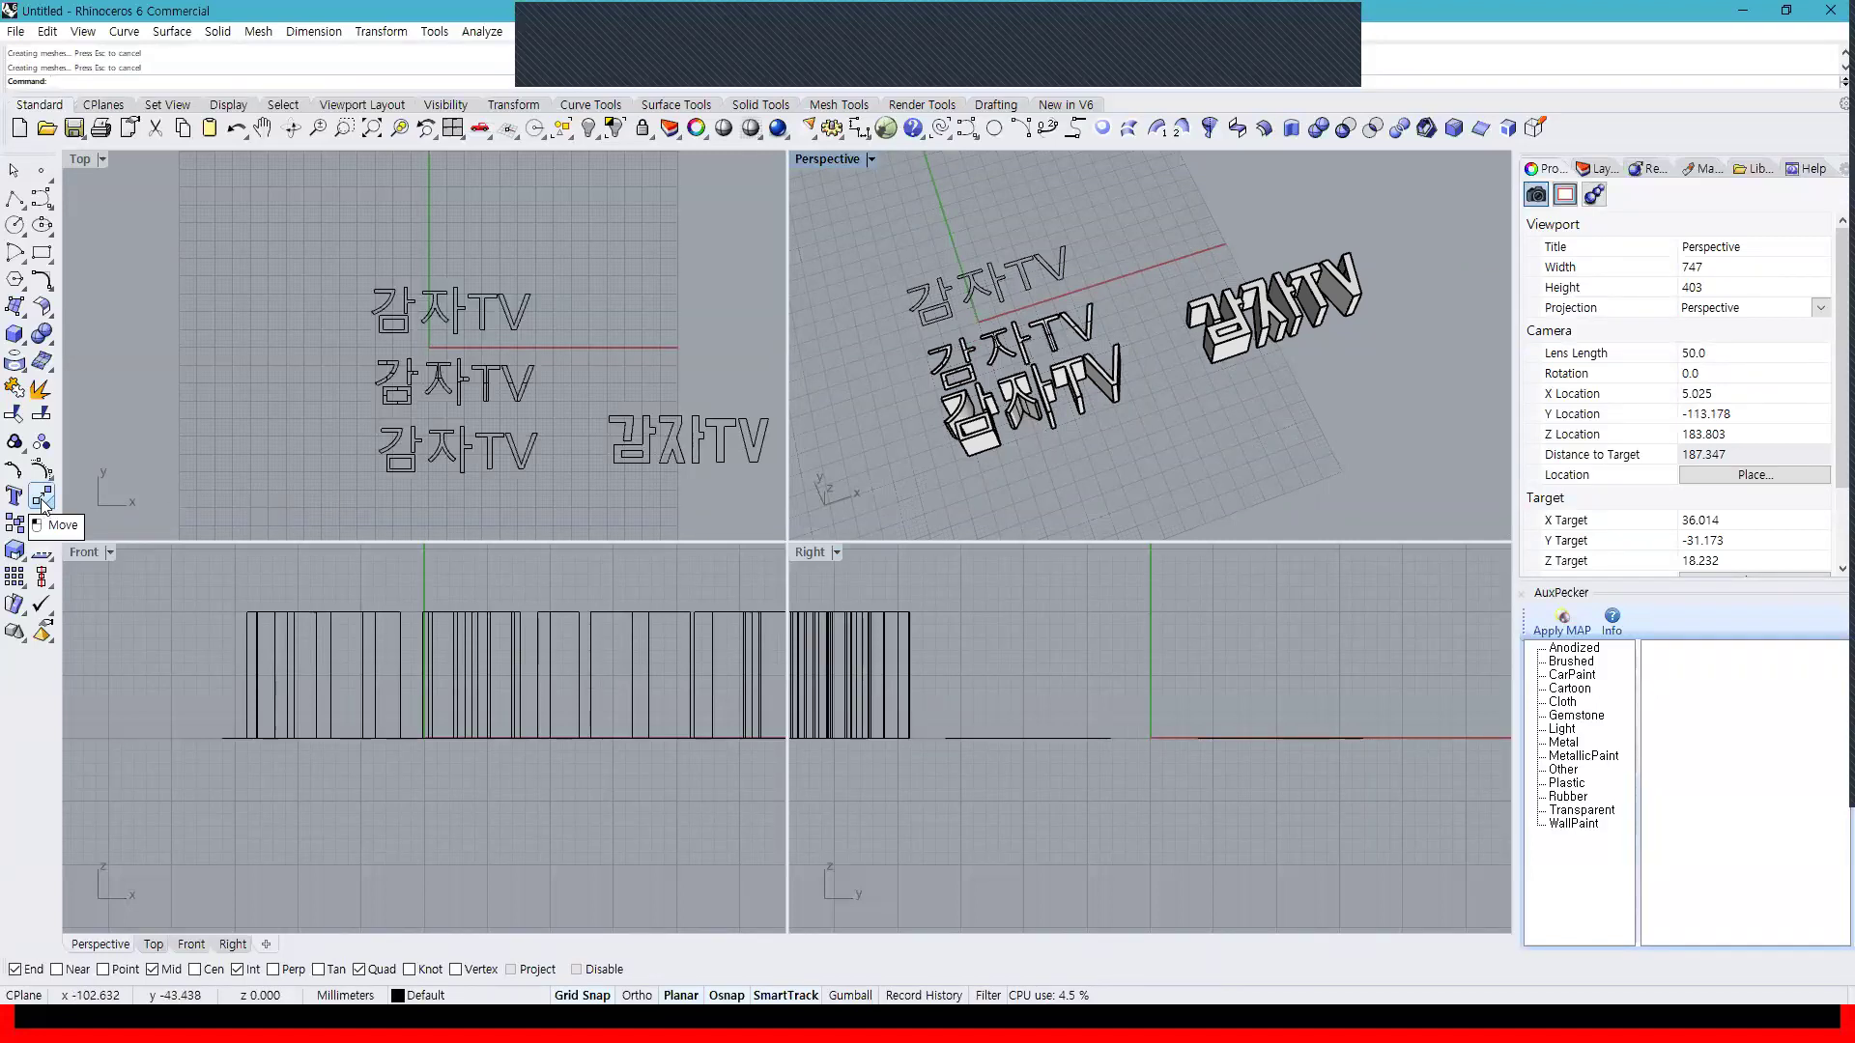
{"action": "left_click", "coordinate": [42, 498]}
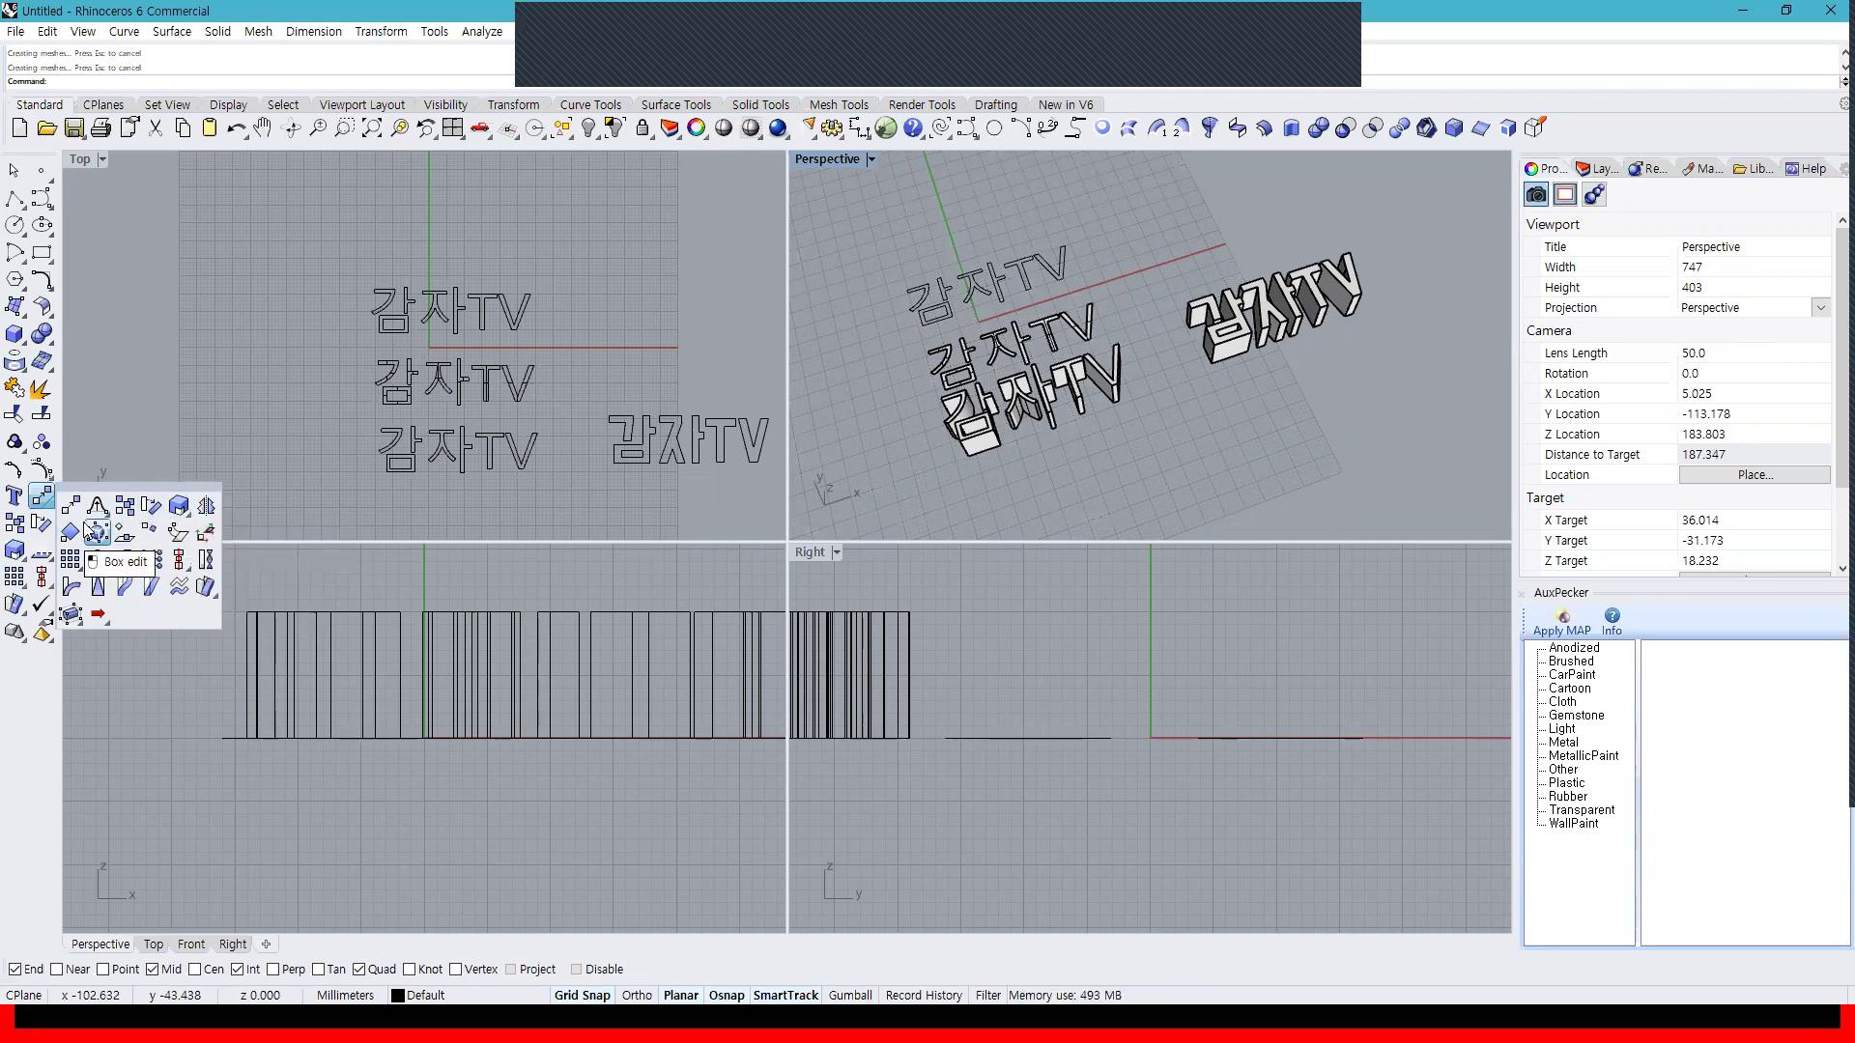
{"action": "left_click", "coordinate": [303, 379]}
Select all the text objects and delete them
{"action": "scroll", "coordinate": [301, 409], "scroll_direction": "down", "scroll_amount": 3}
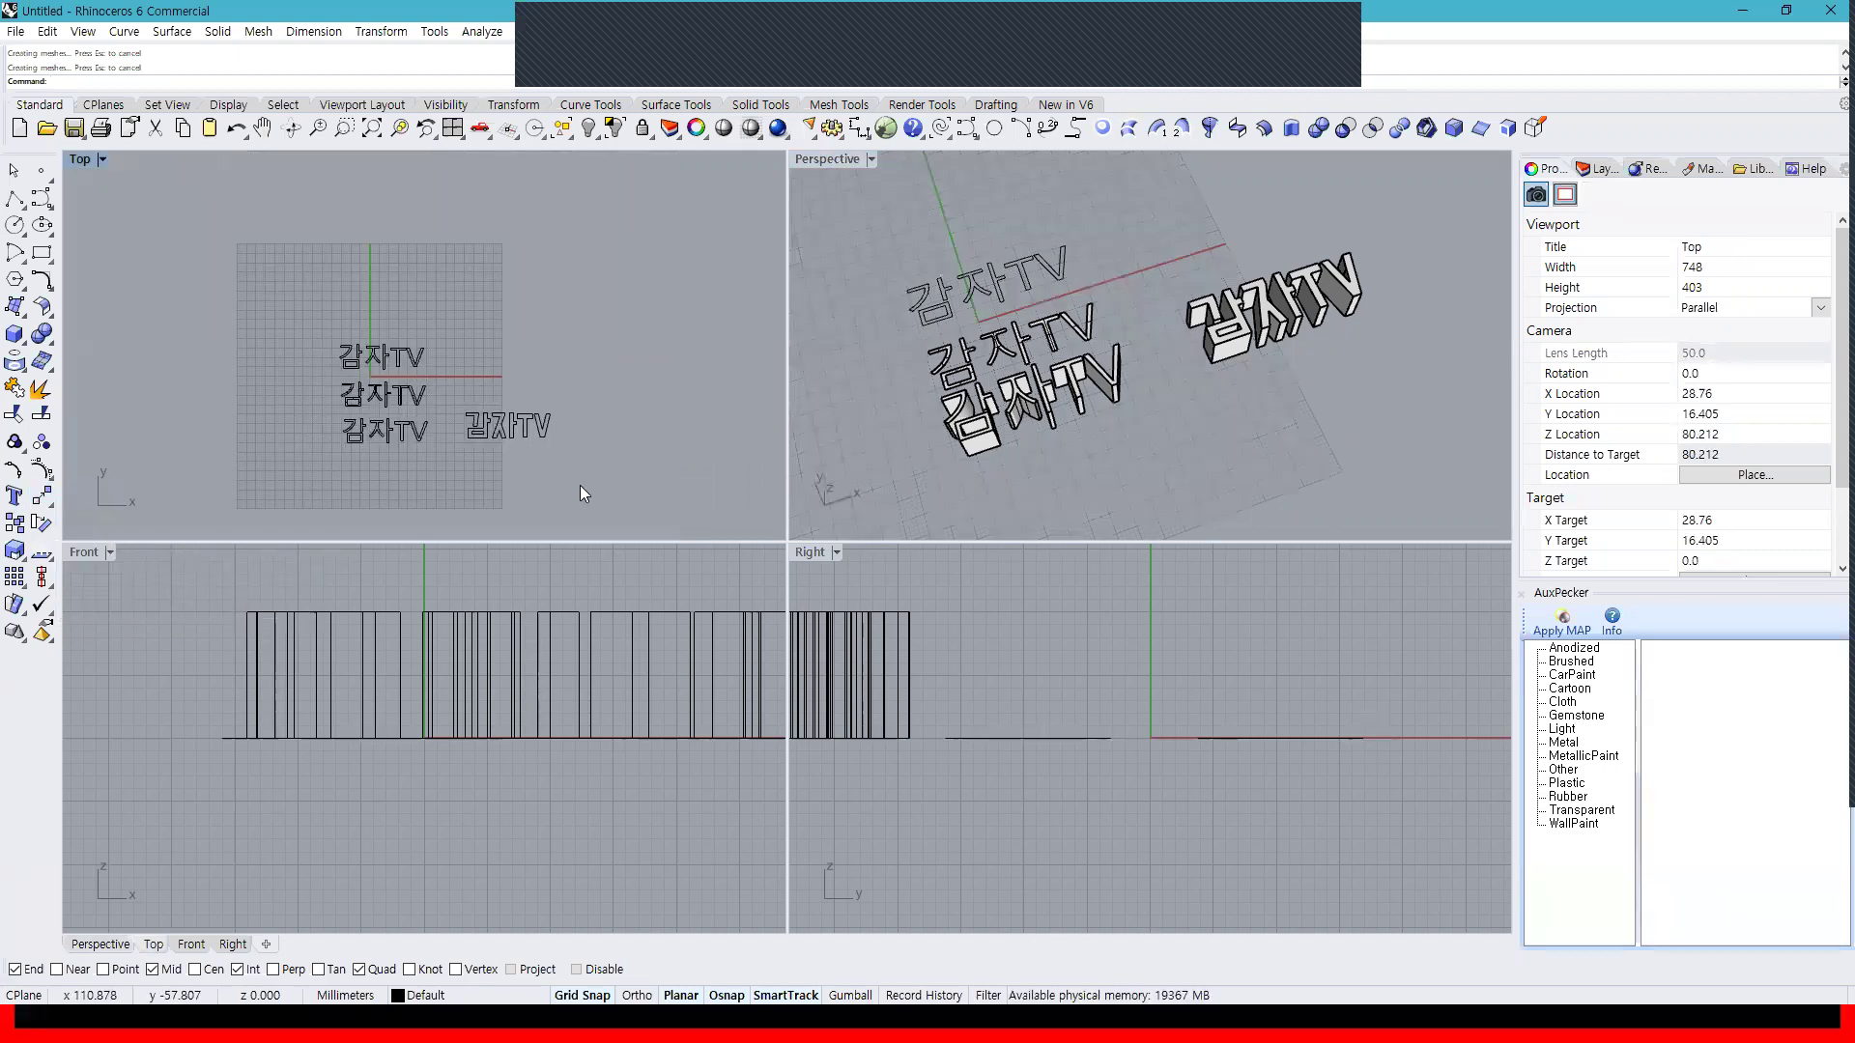
{"action": "key", "text": "ctrl+a"}
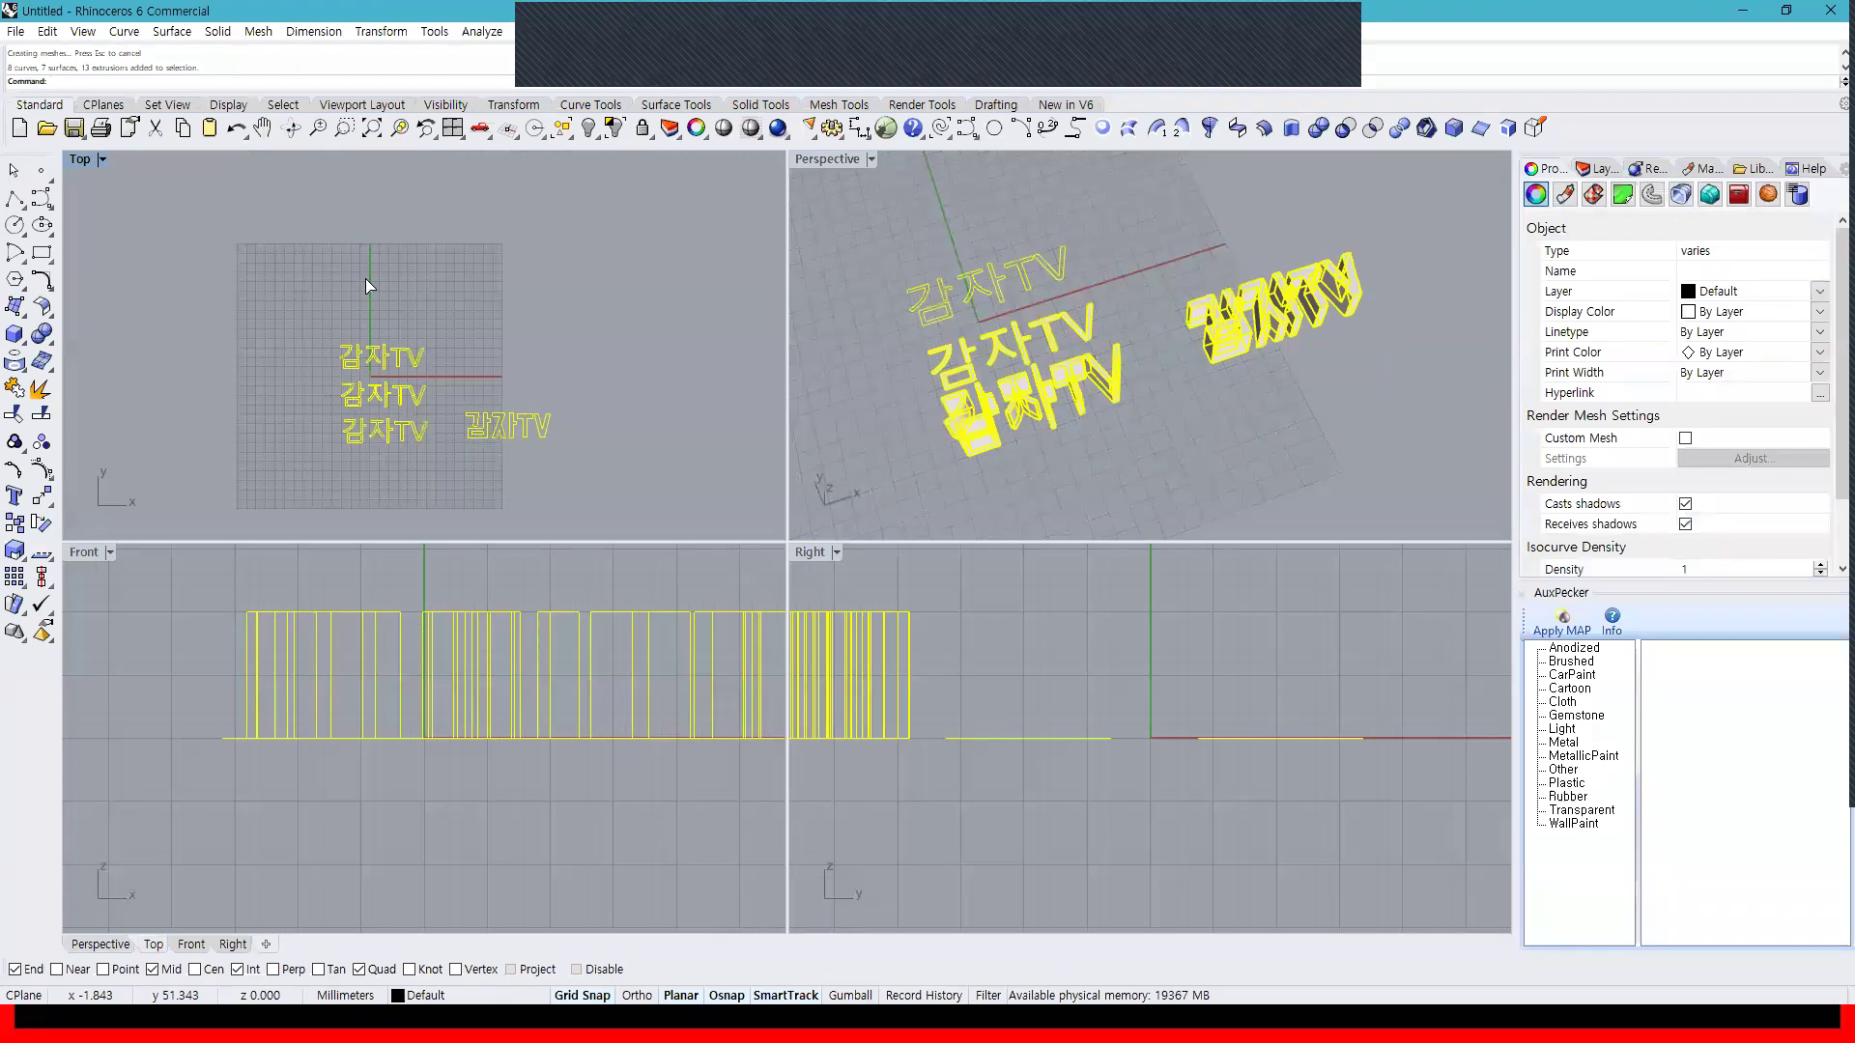
{"action": "key", "text": "Delete"}
Draw a single straight polyline segment from the origin along the X axis in the Top view
{"action": "right_click_drag", "start_coordinate": [280, 400], "coordinate": [379, 375]}
{"action": "left_click", "coordinate": [14, 201]}
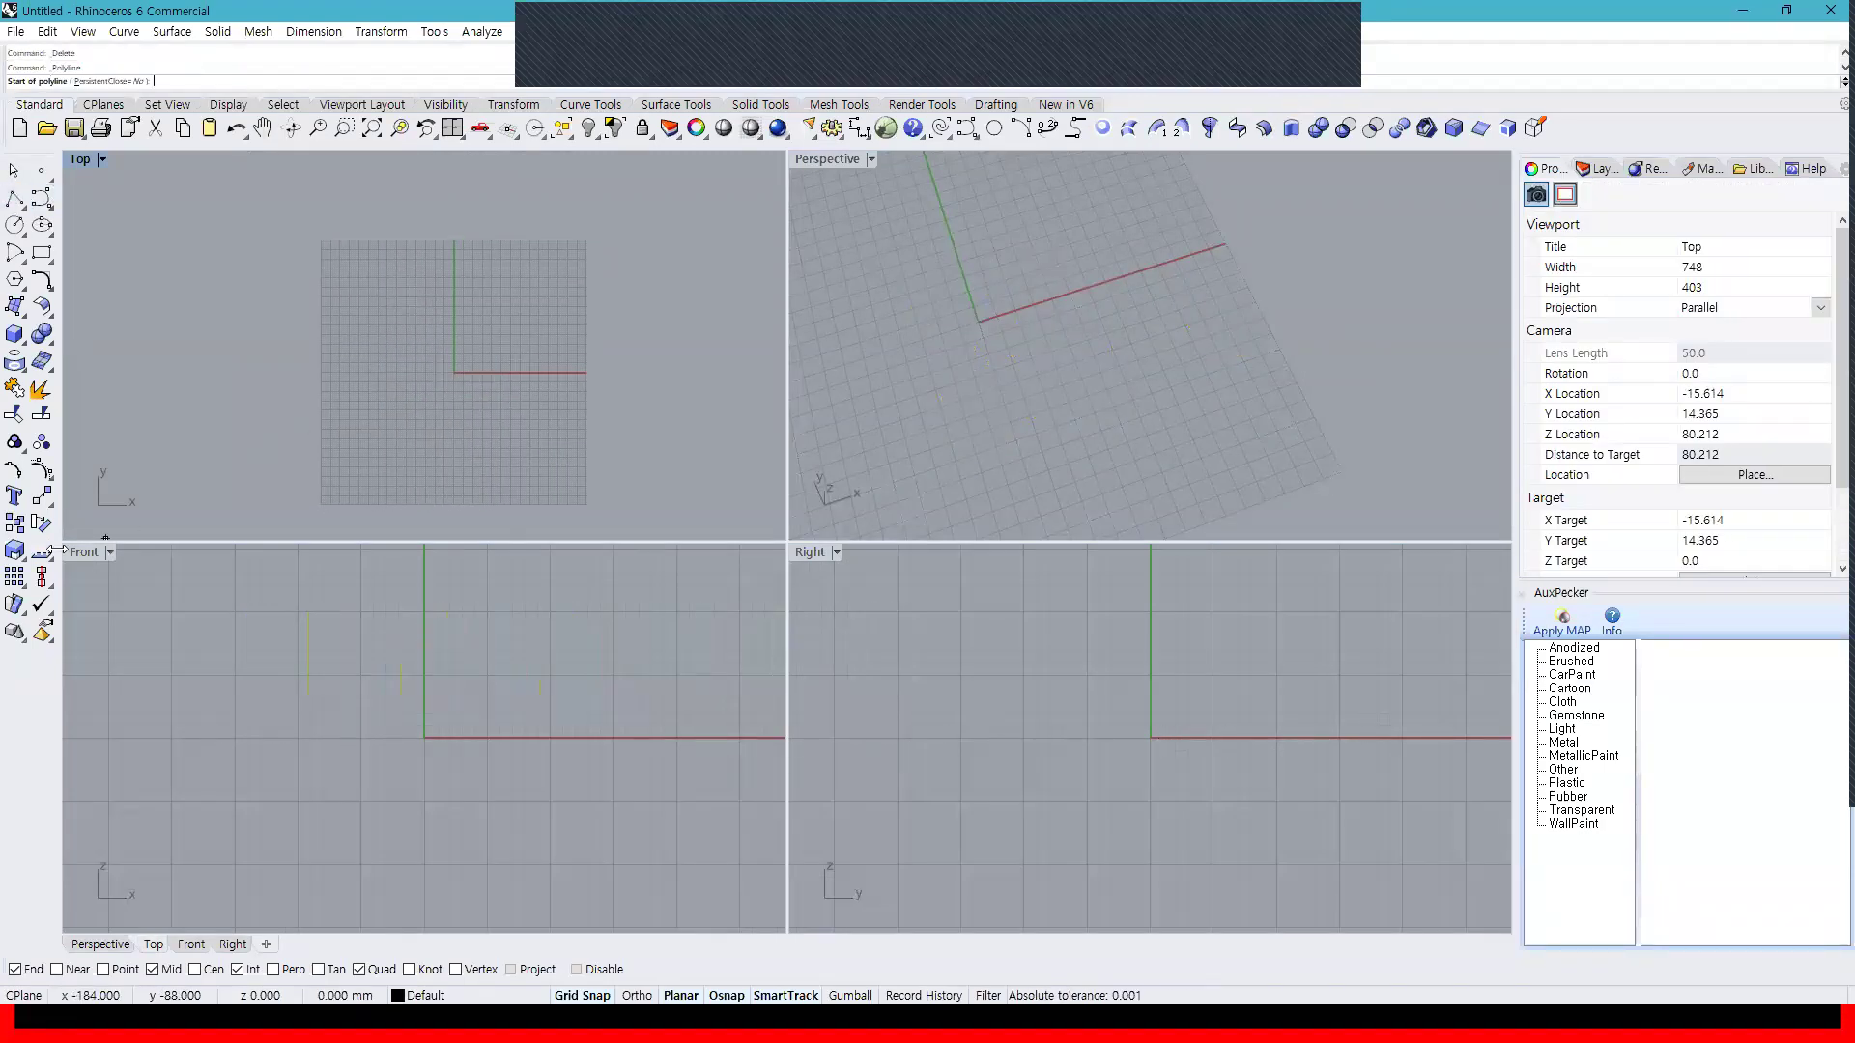
{"action": "left_click", "coordinate": [452, 372]}
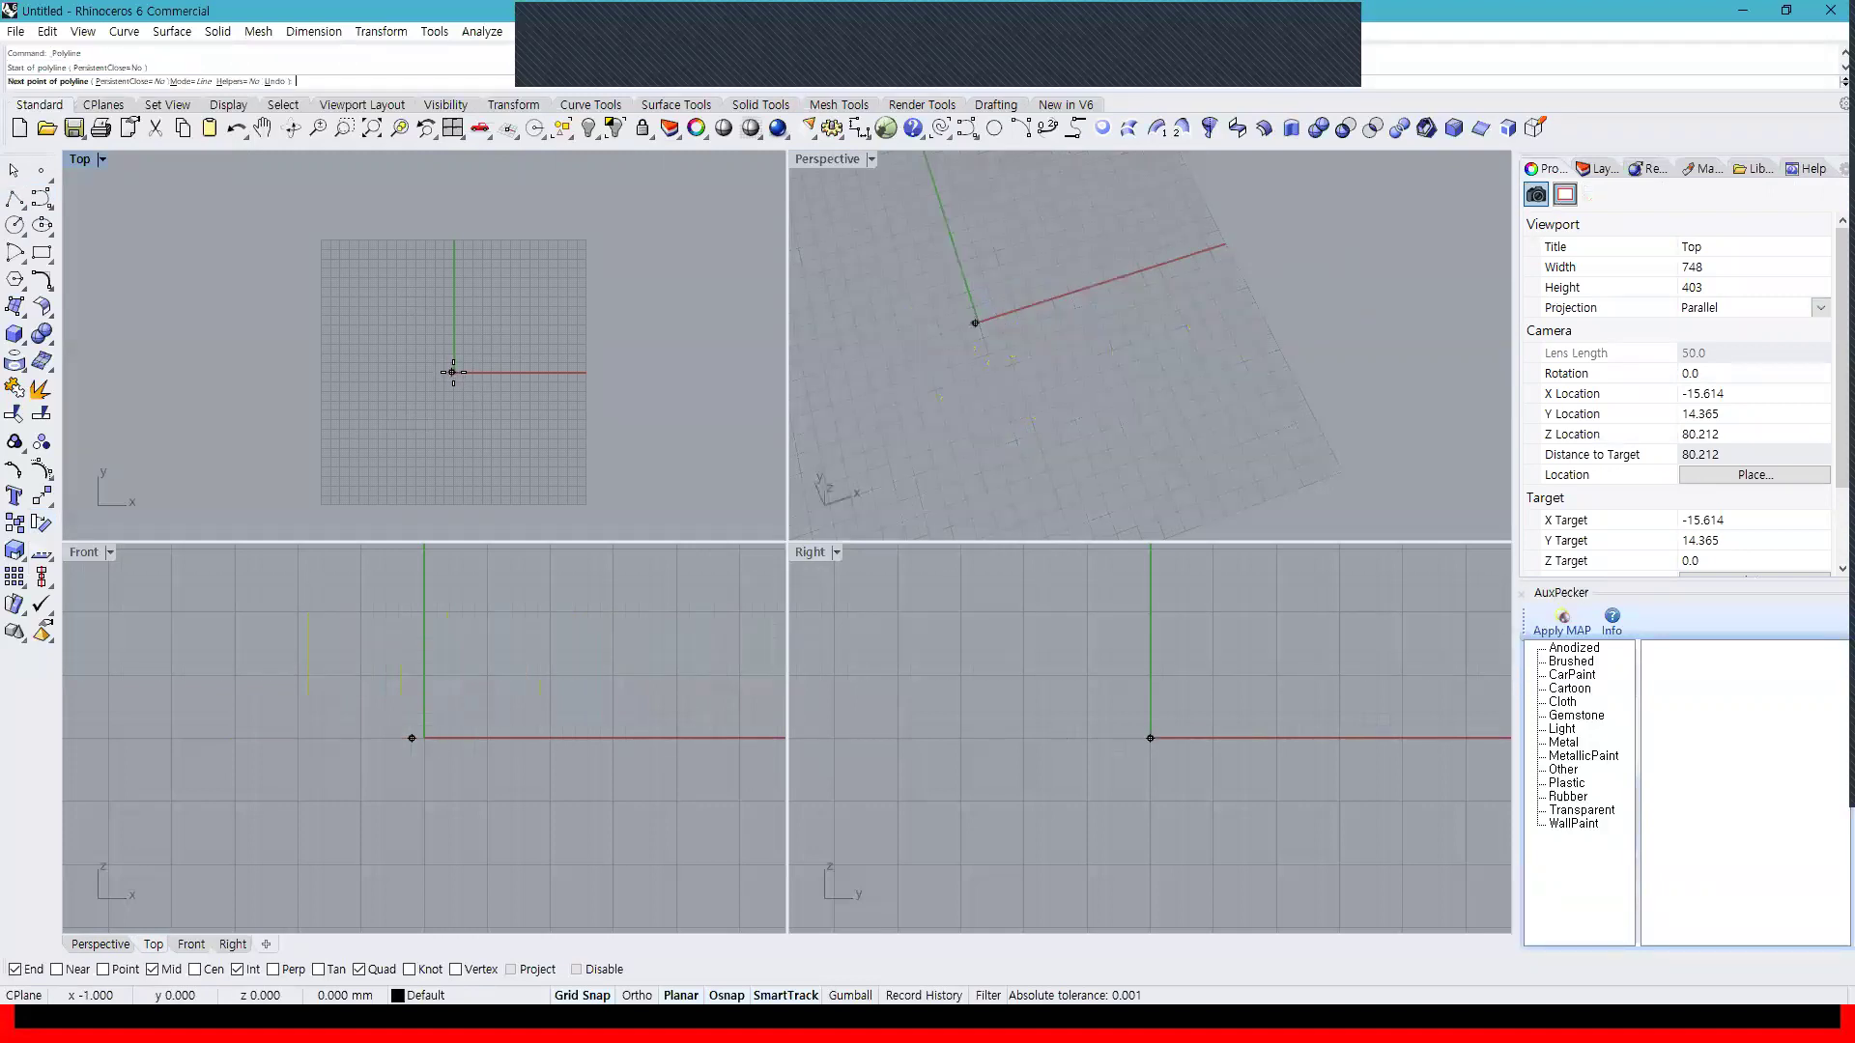
{"action": "left_click", "coordinate": [560, 372]}
{"action": "right_click", "coordinate": [551, 376]}
Rotate the line by 45 degrees about its end at the origin in the Front view
{"action": "right_click_drag", "start_coordinate": [628, 653], "coordinate": [487, 711]}
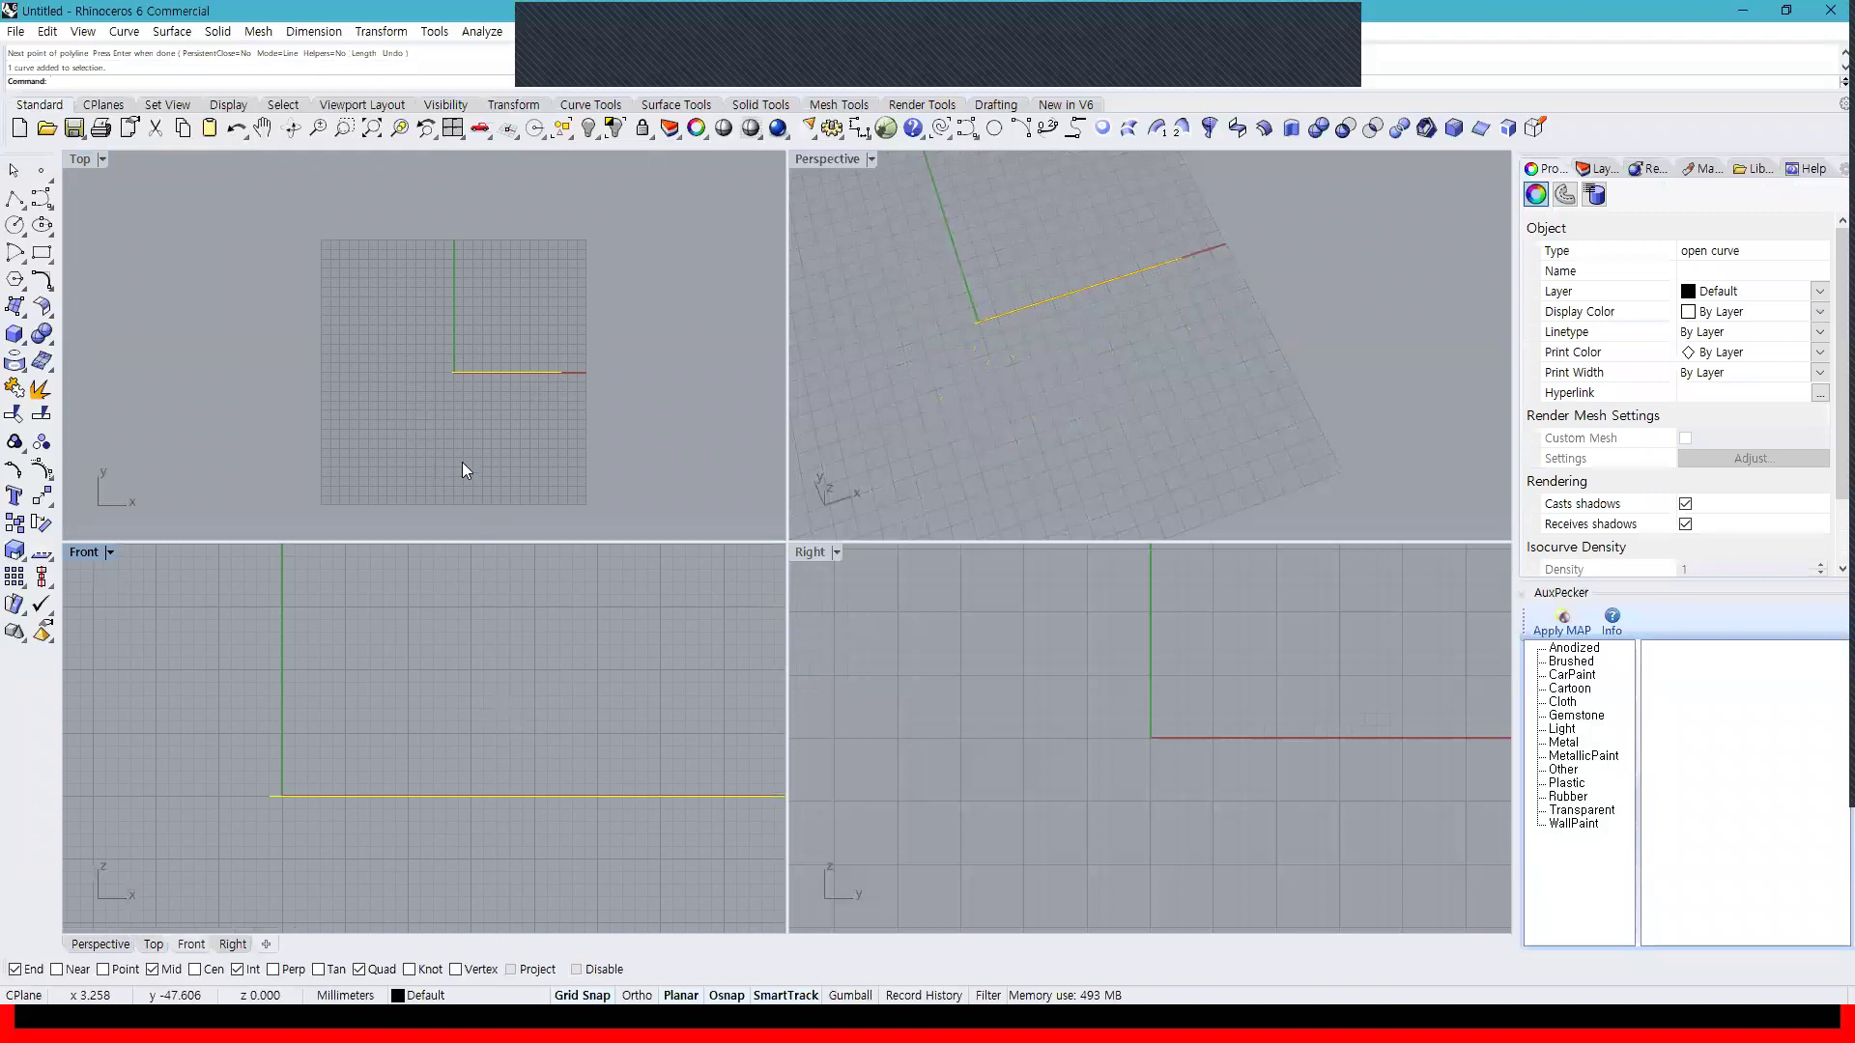
{"action": "type", "text": "ro"}
{"action": "key", "text": "Return"}
{"action": "left_click", "coordinate": [269, 796]}
{"action": "scroll", "coordinate": [379, 762], "scroll_direction": "down", "scroll_amount": 10}
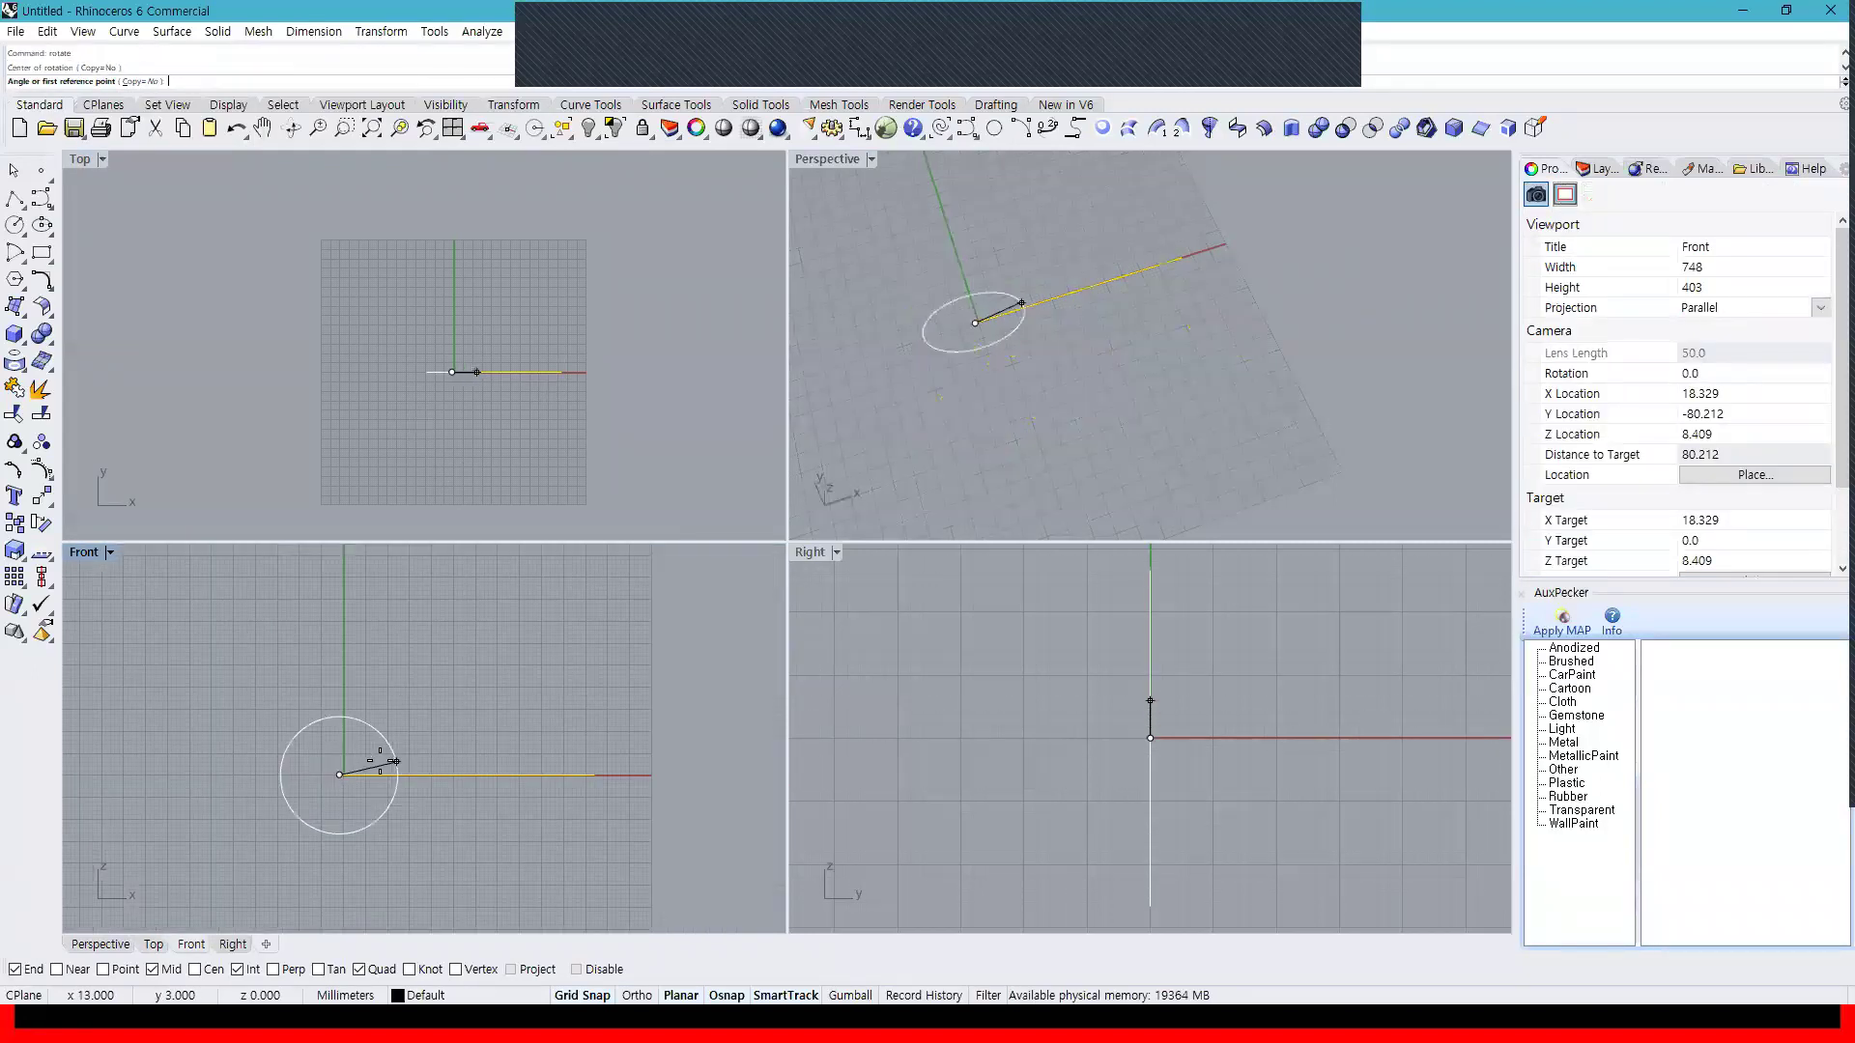
{"action": "left_click", "coordinate": [211, 775]}
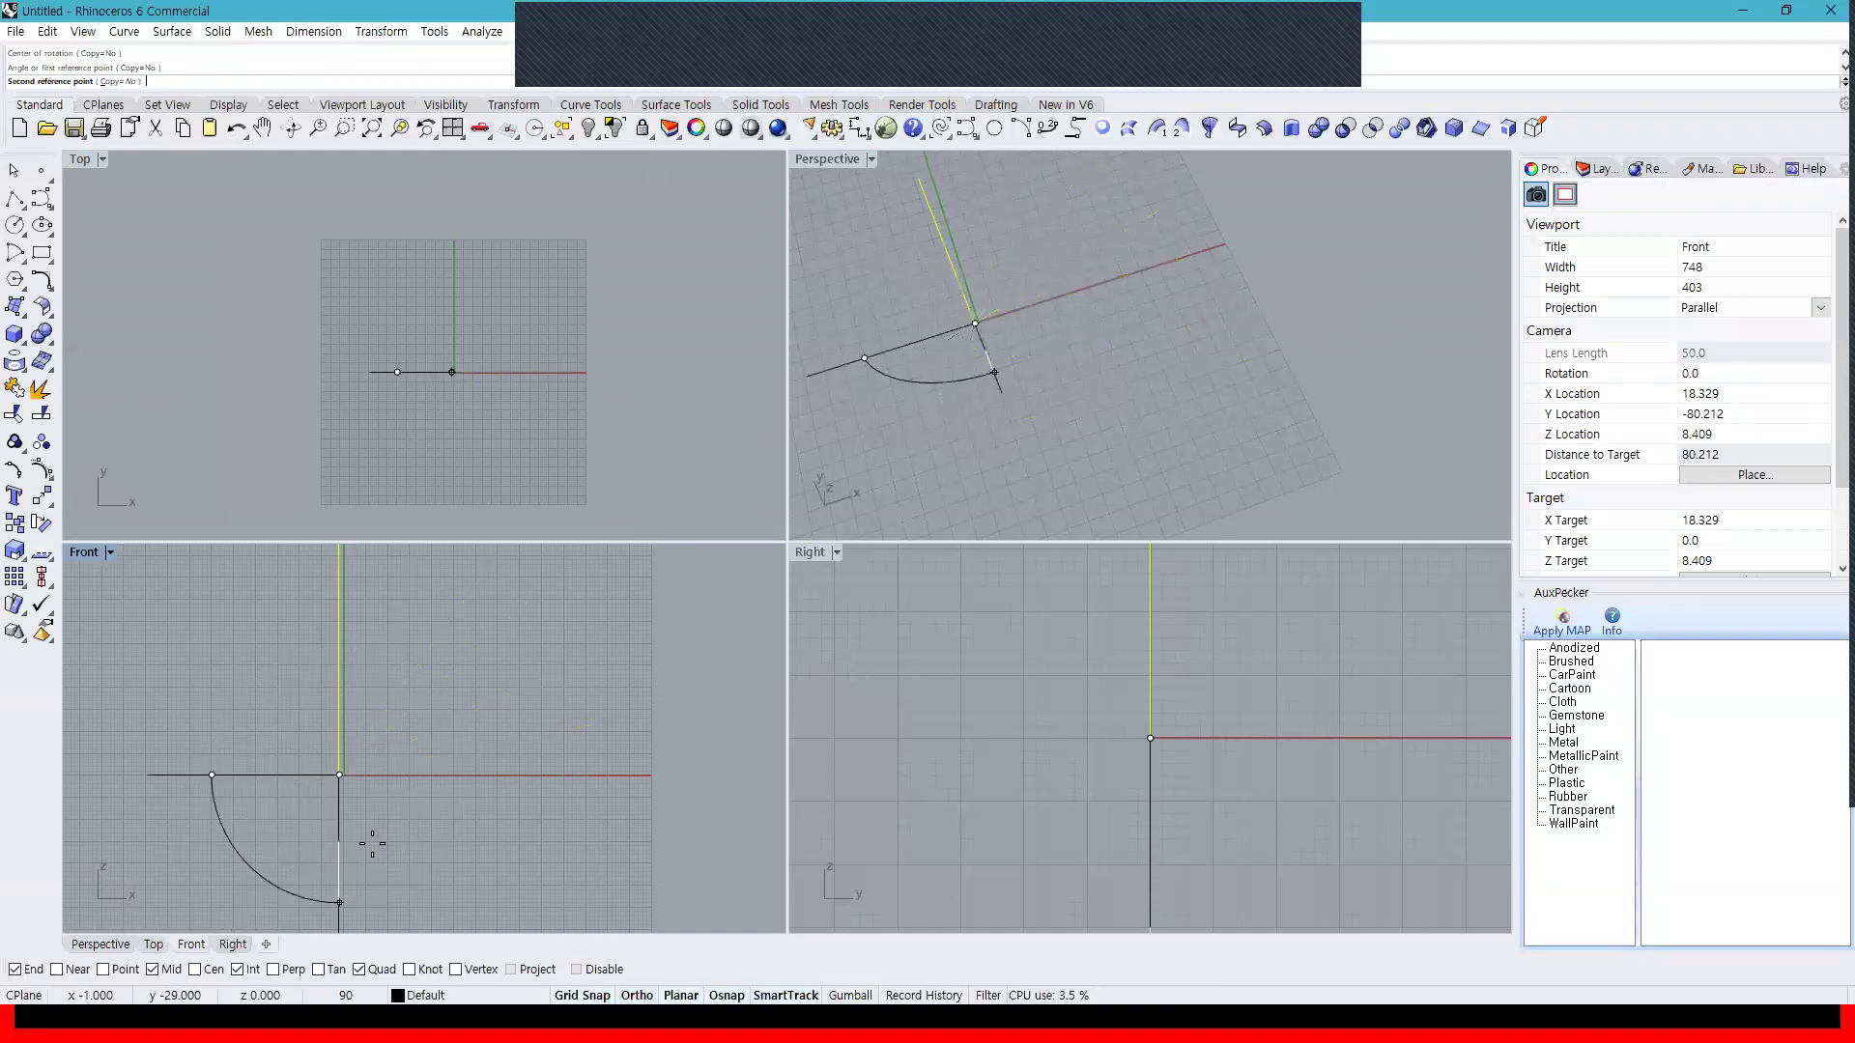
{"action": "type", "text": "45"}
{"action": "key", "text": "Return"}
Rotate the tilted line by 45 degrees about the origin in the Top view, using the X axis as reference
{"action": "right_click_drag", "start_coordinate": [1053, 410], "coordinate": [855, 342]}
{"action": "key", "text": "Return"}
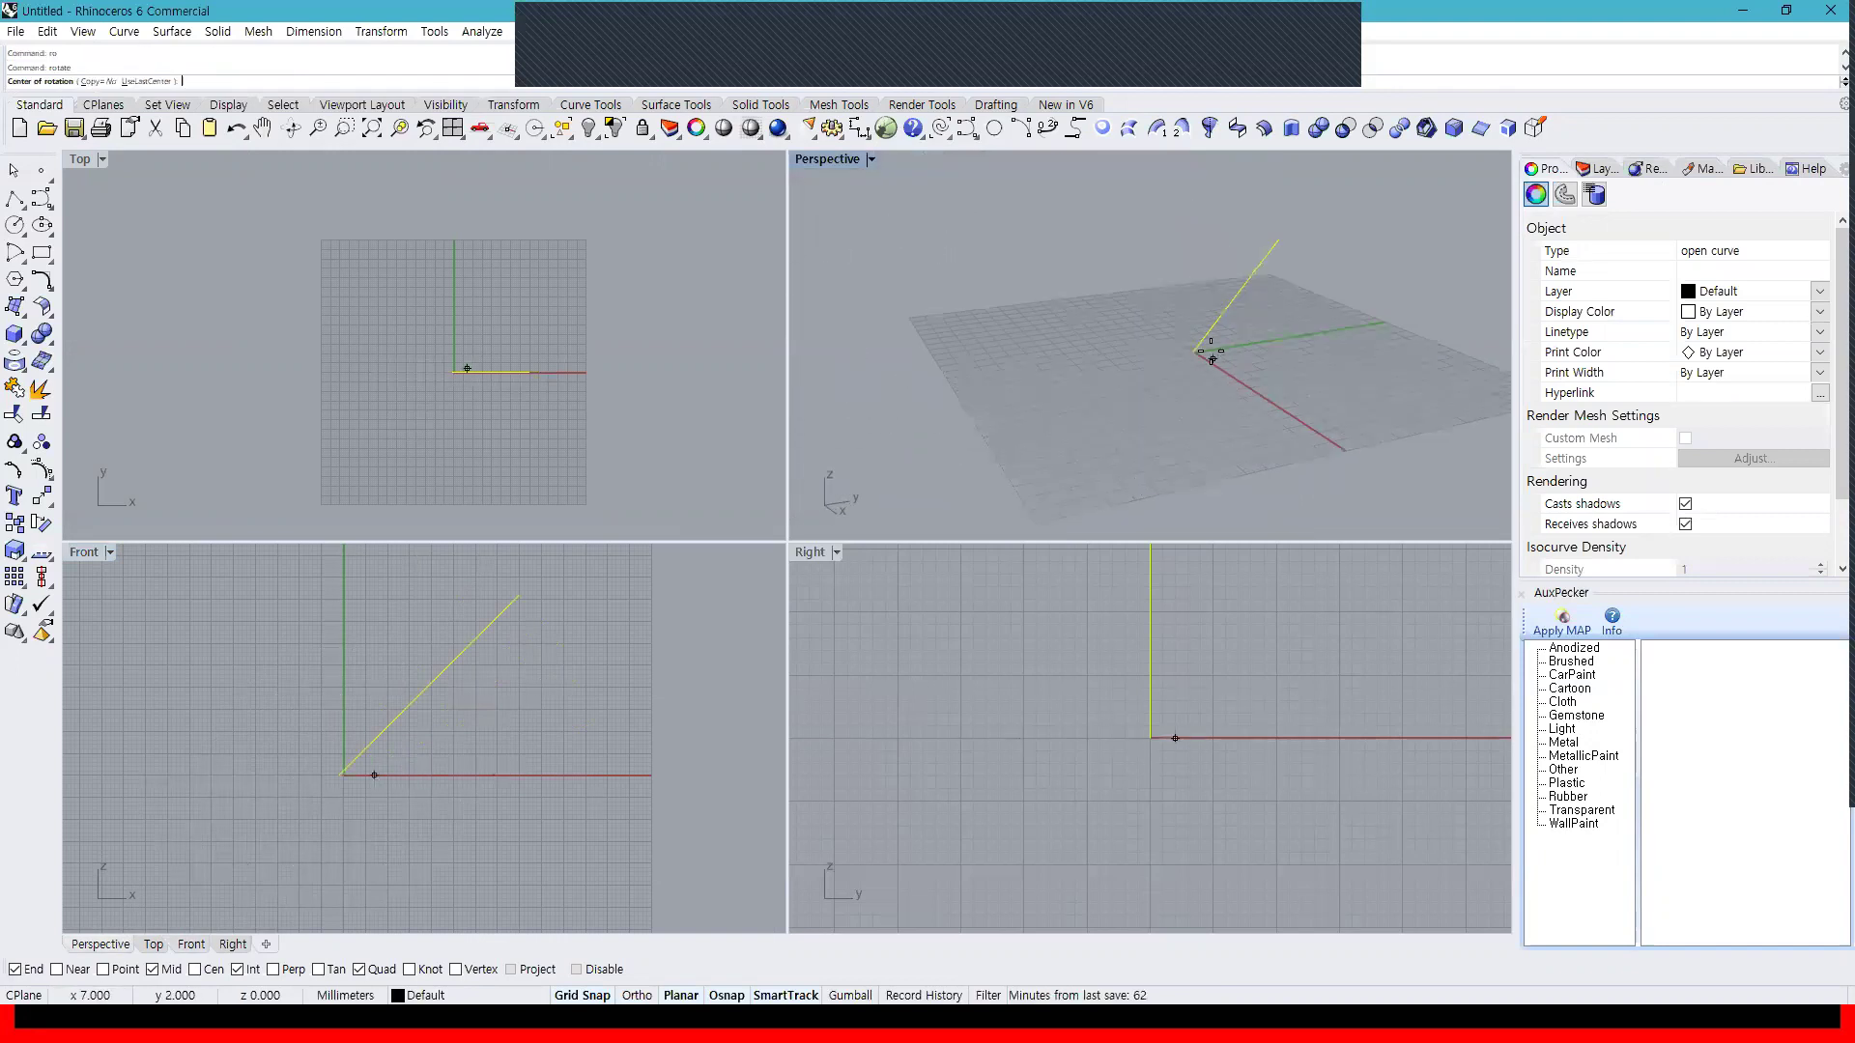
{"action": "left_click", "coordinate": [1194, 351]}
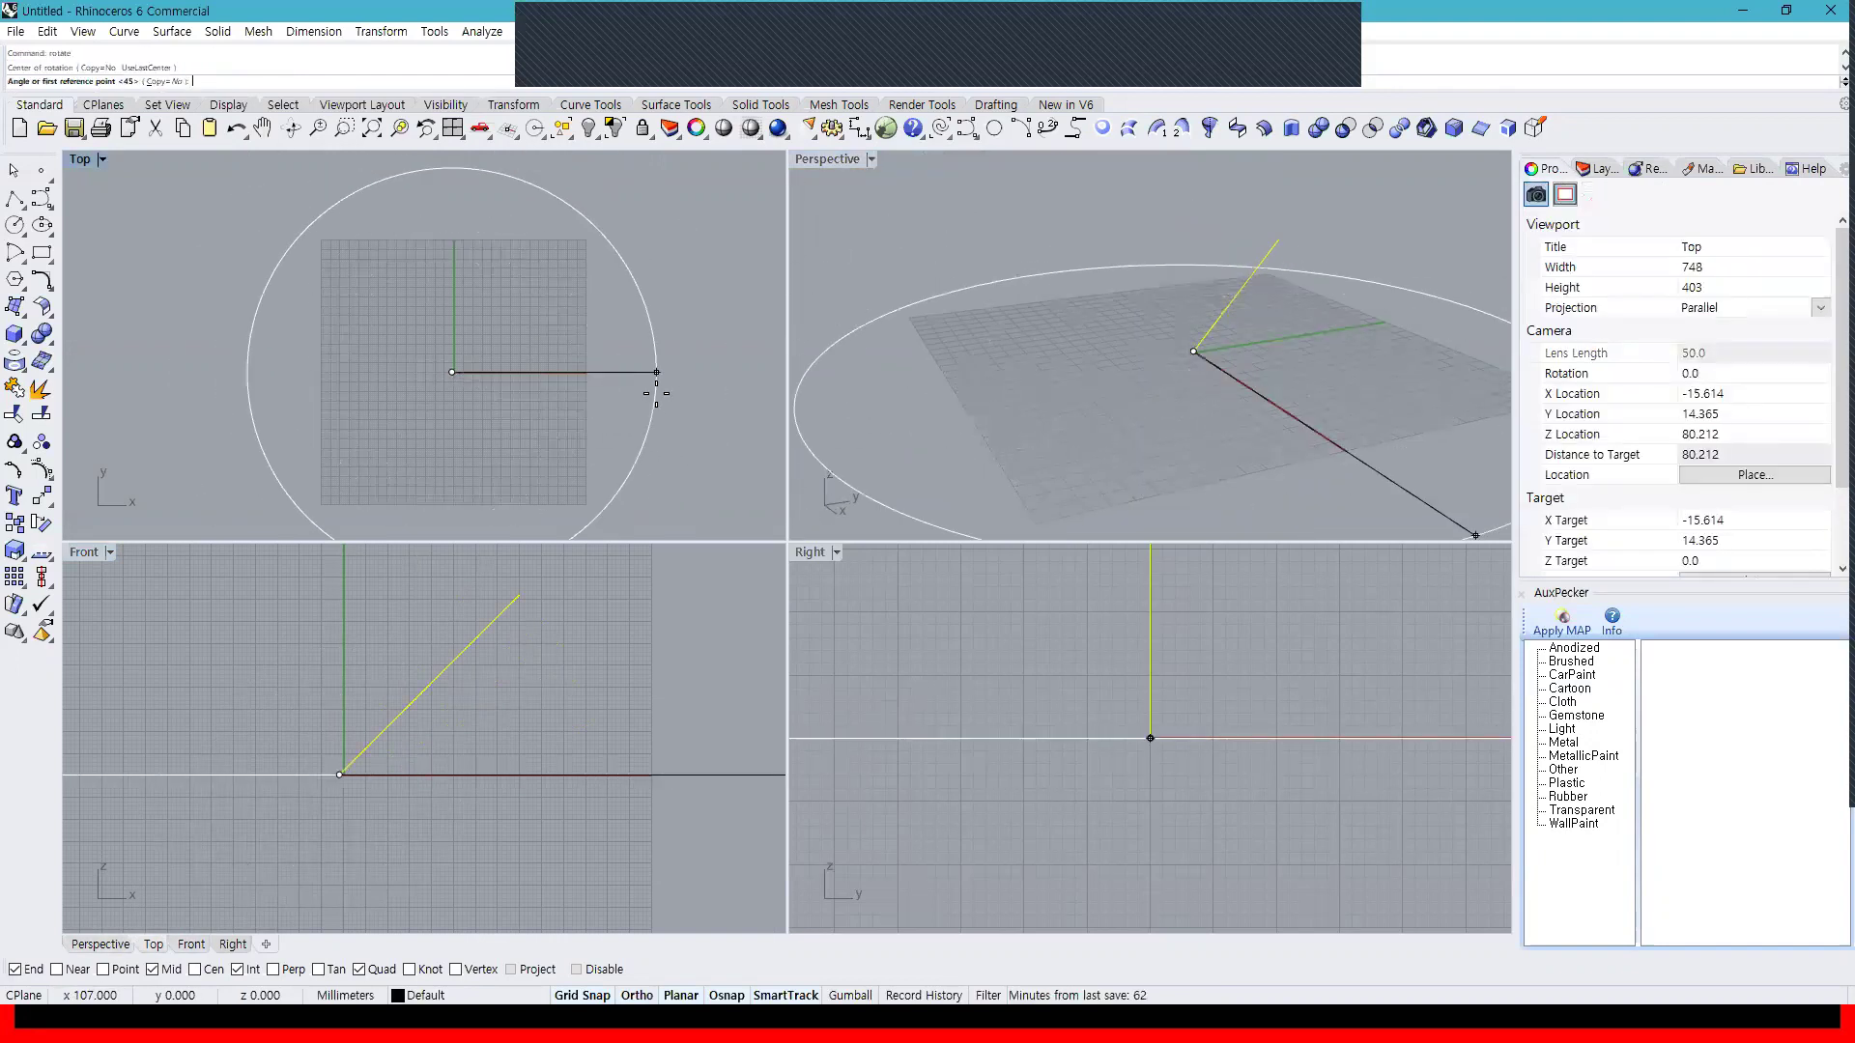
{"action": "left_click", "coordinate": [656, 372]}
{"action": "type", "text": "45"}
{"action": "key", "text": "Return"}
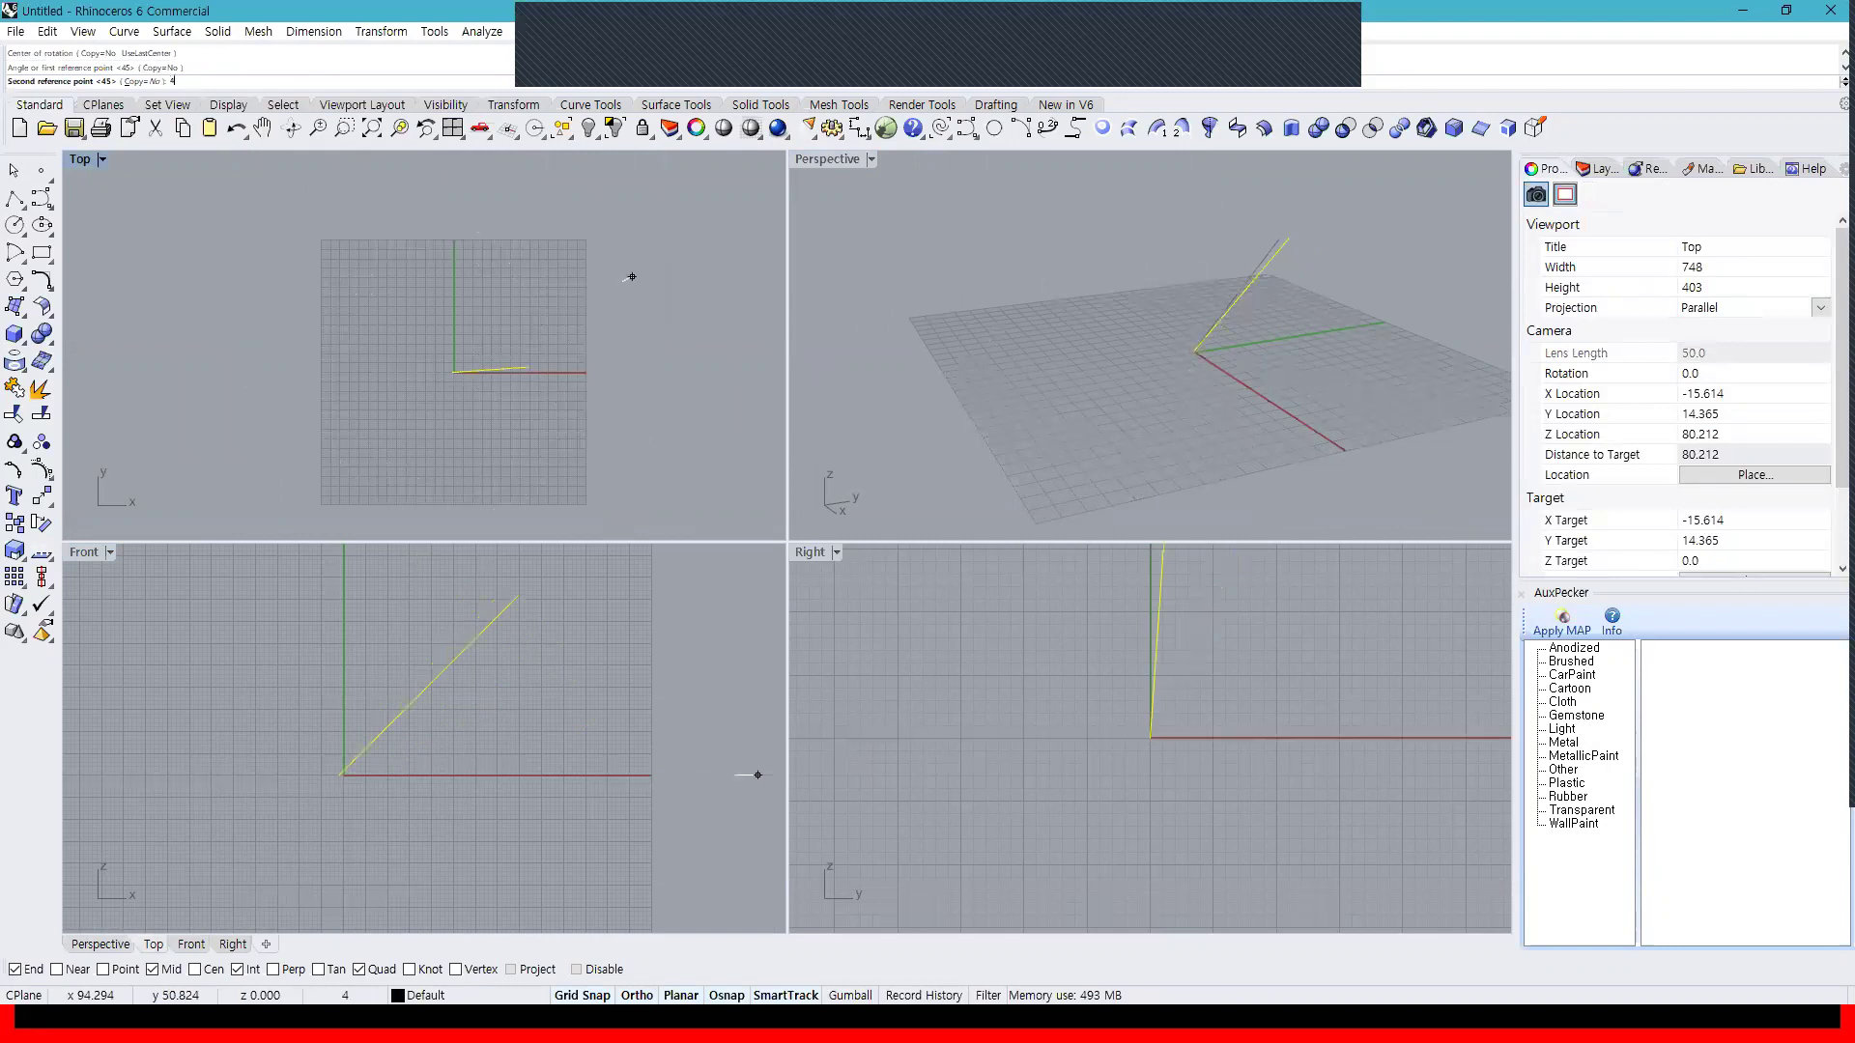
Inspect the rotated line in the Perspective view and delete it
{"action": "right_click_drag", "start_coordinate": [1107, 316], "coordinate": [1295, 413]}
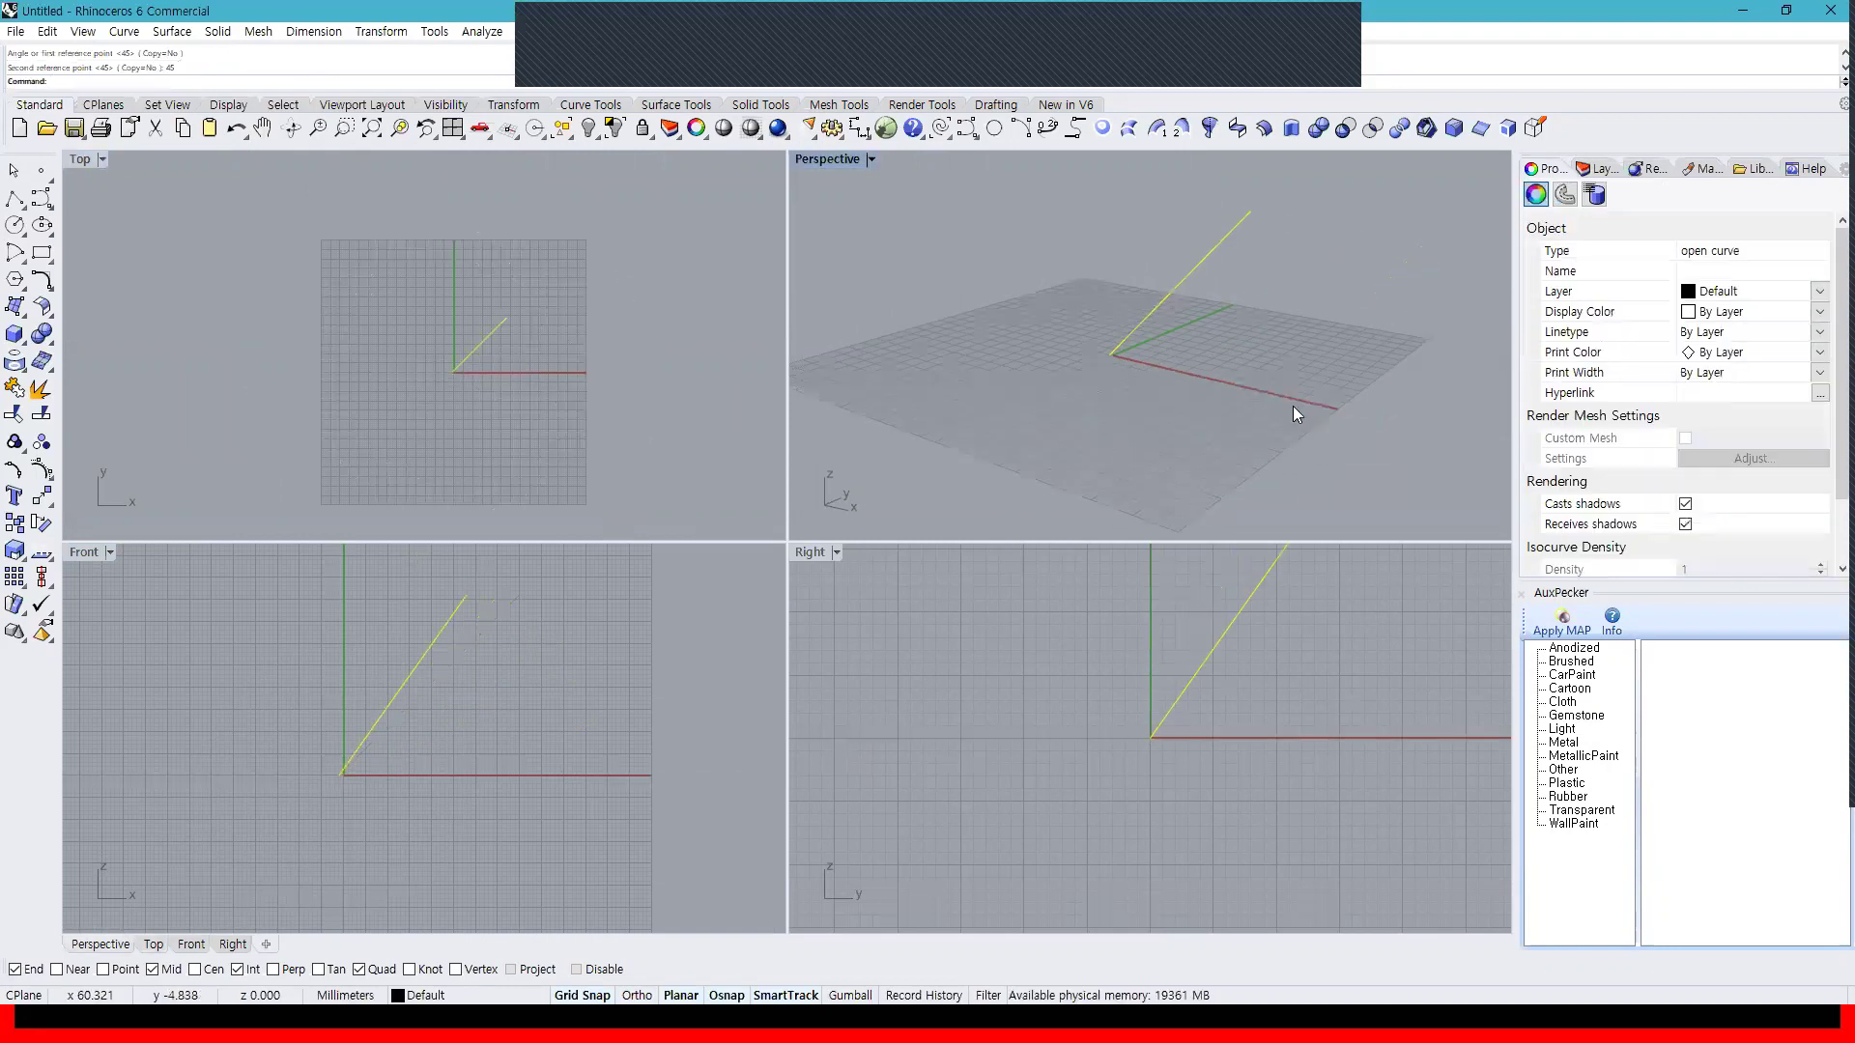
{"action": "left_click_drag", "start_coordinate": [1221, 411], "coordinate": [1006, 263]}
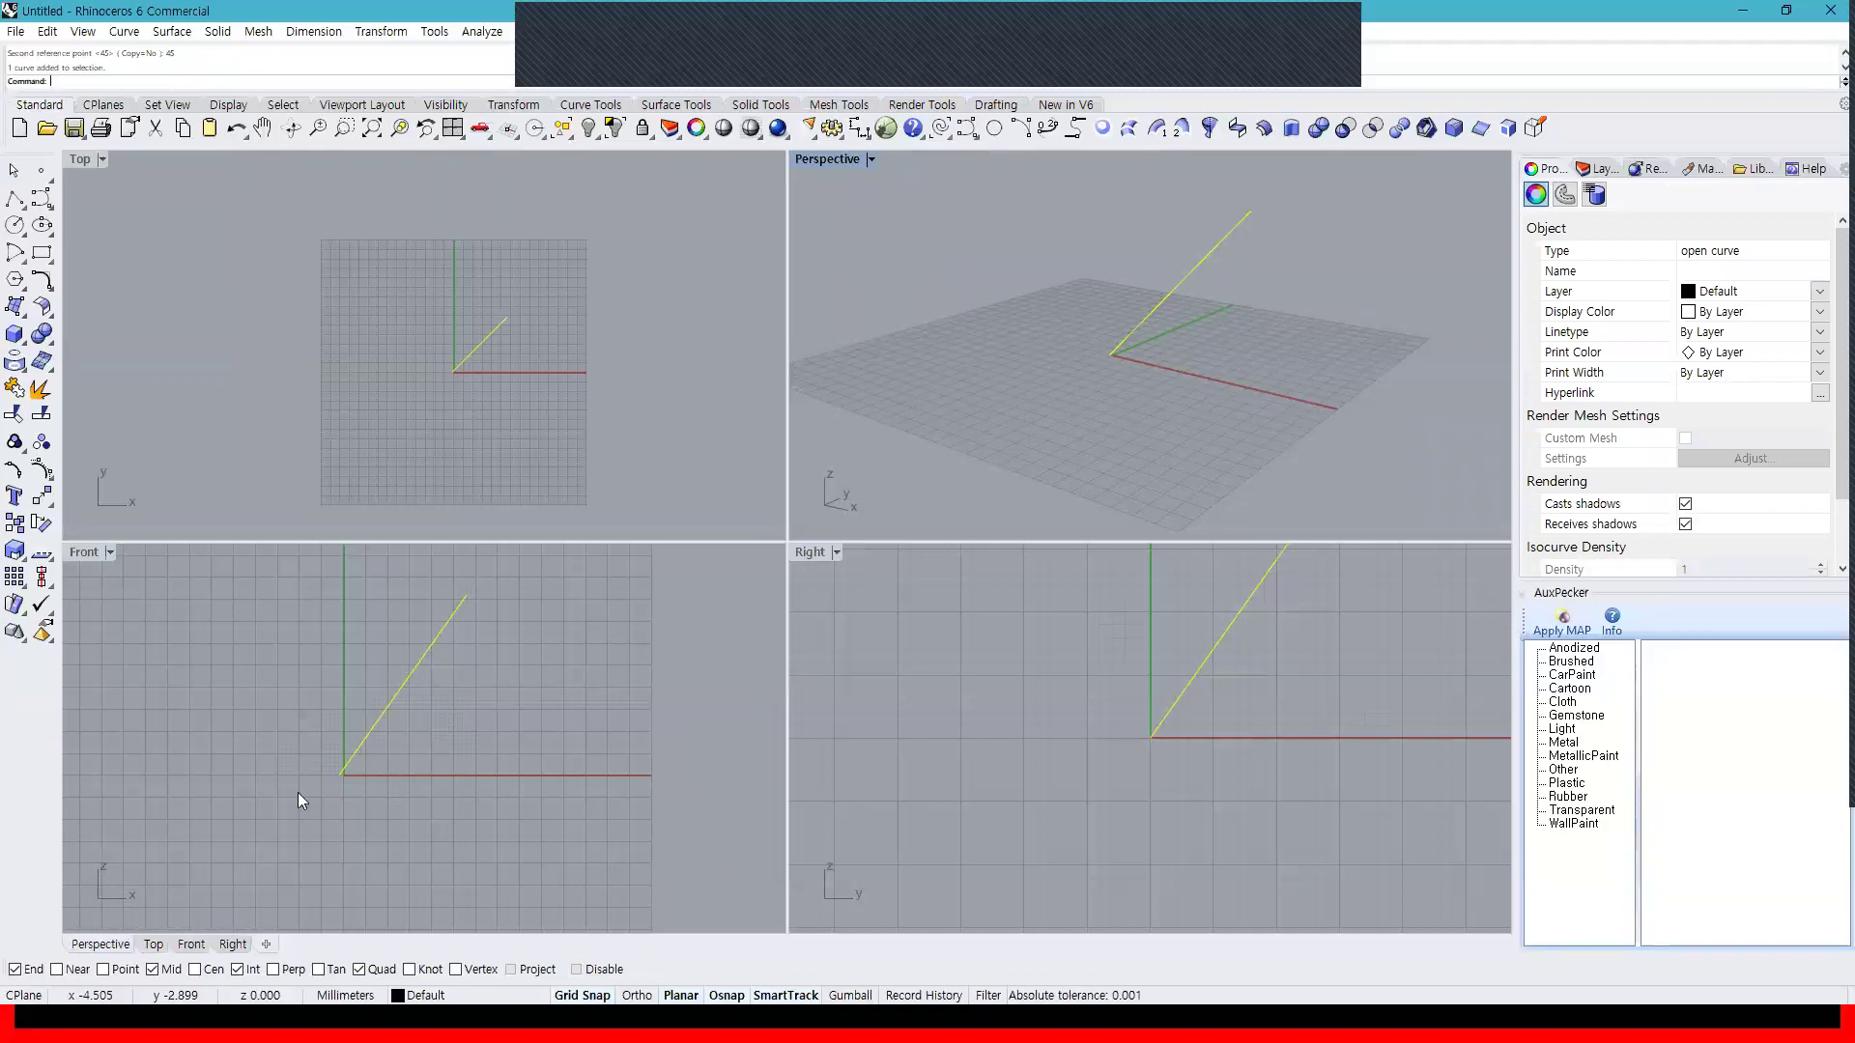
{"action": "key", "text": "Delete"}
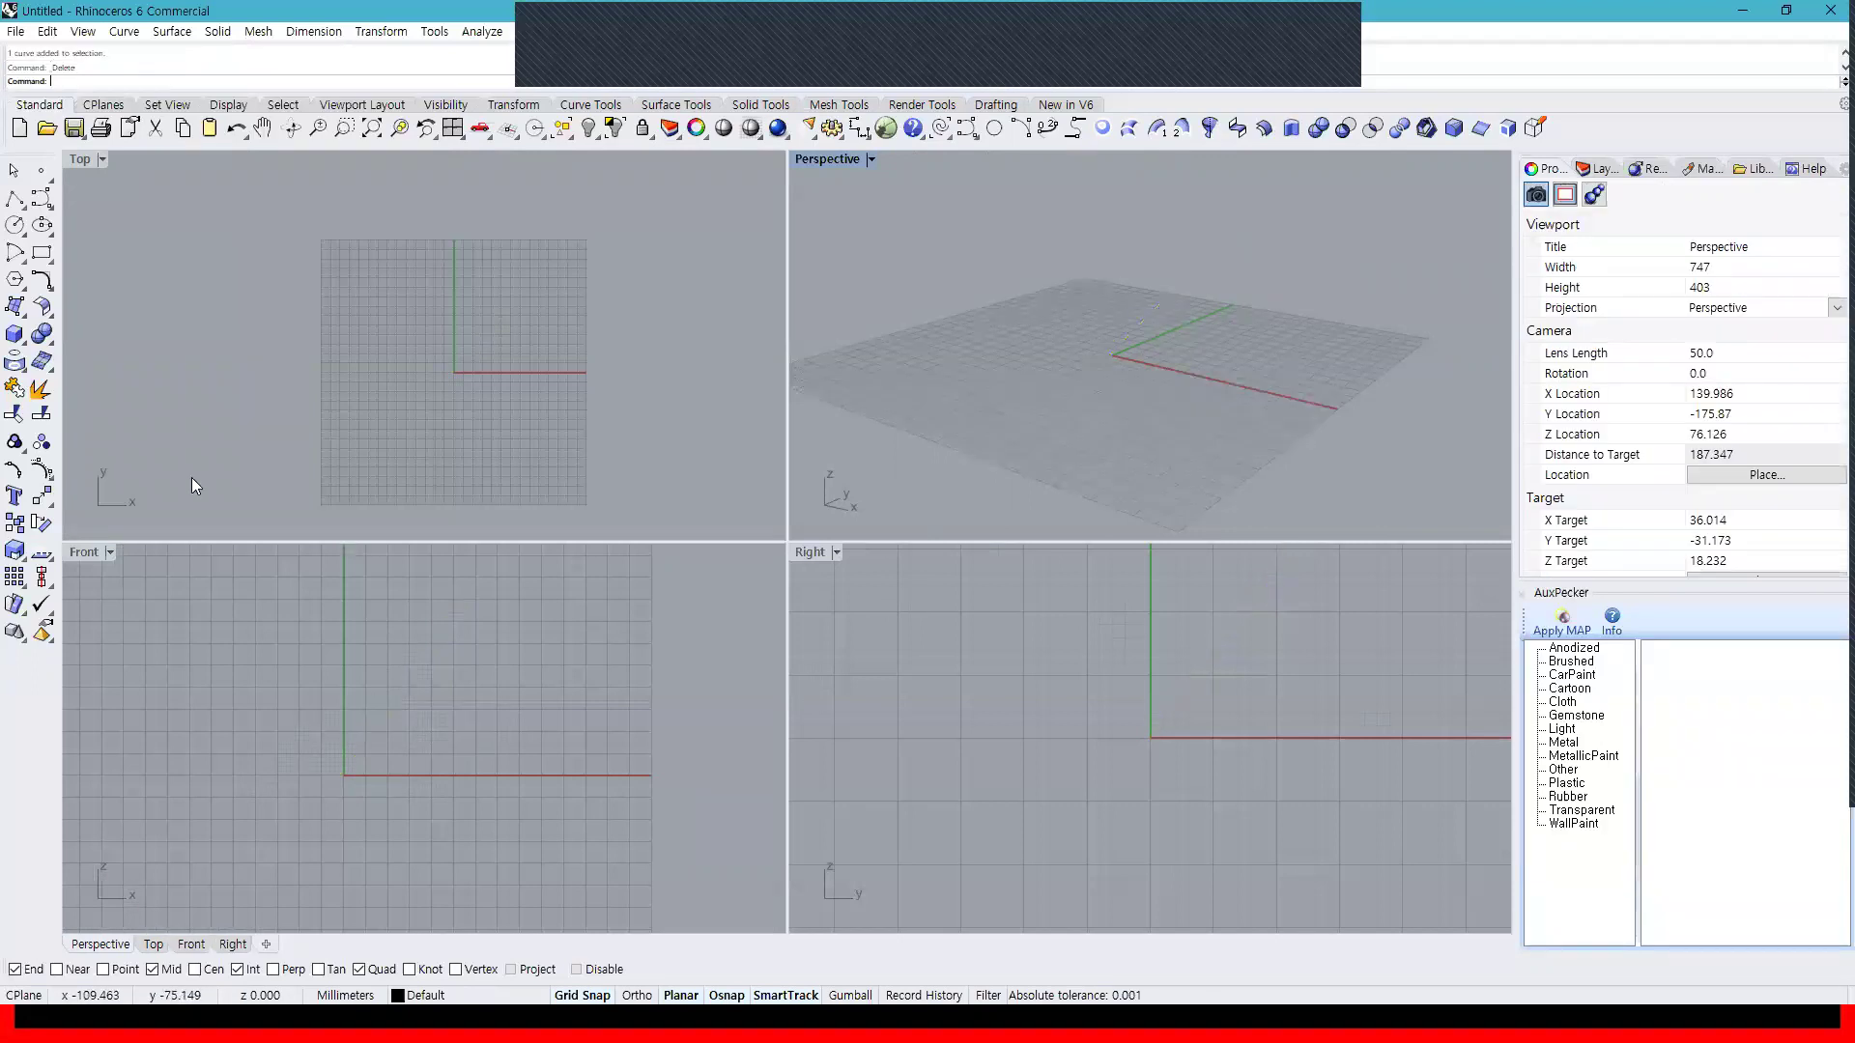
Create a box around the origin with a base about 20 mm square and a height of about 21 mm
{"action": "left_click", "coordinate": [17, 337]}
{"action": "scroll", "coordinate": [449, 370], "scroll_direction": "up", "scroll_amount": 3}
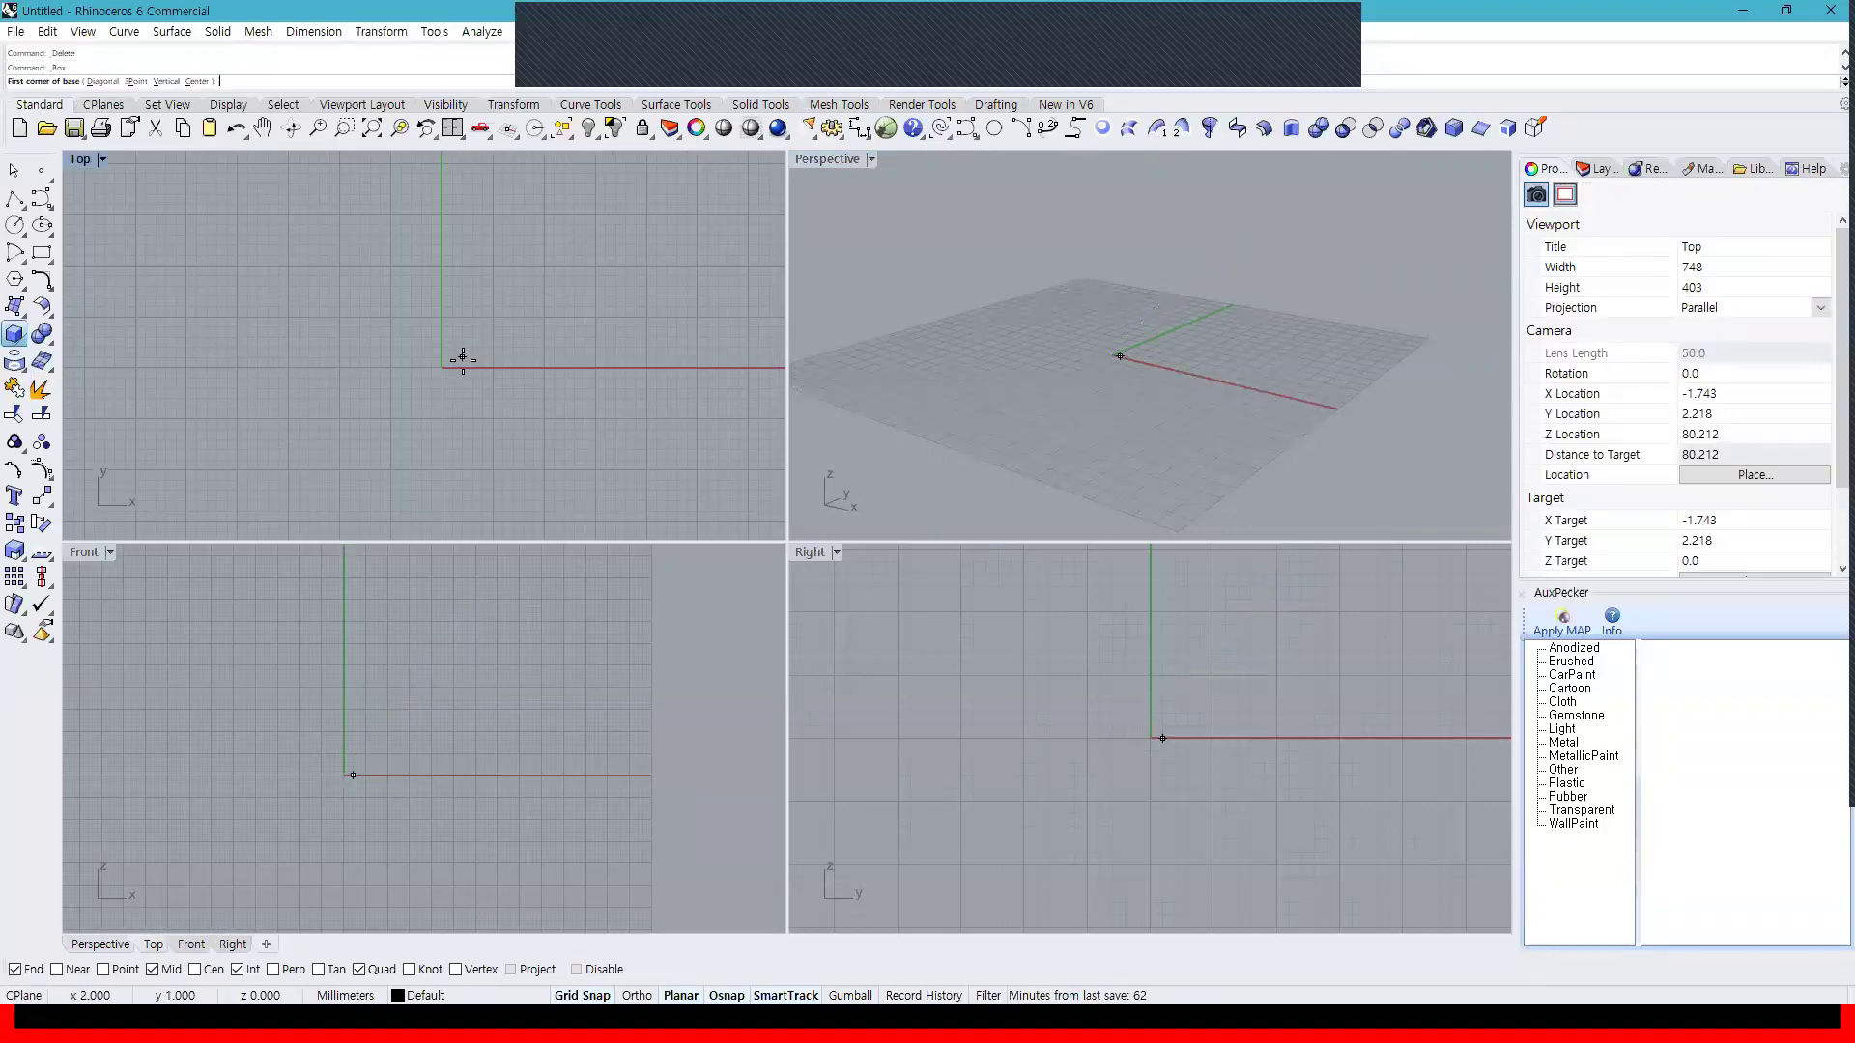
{"action": "left_click", "coordinate": [391, 266]}
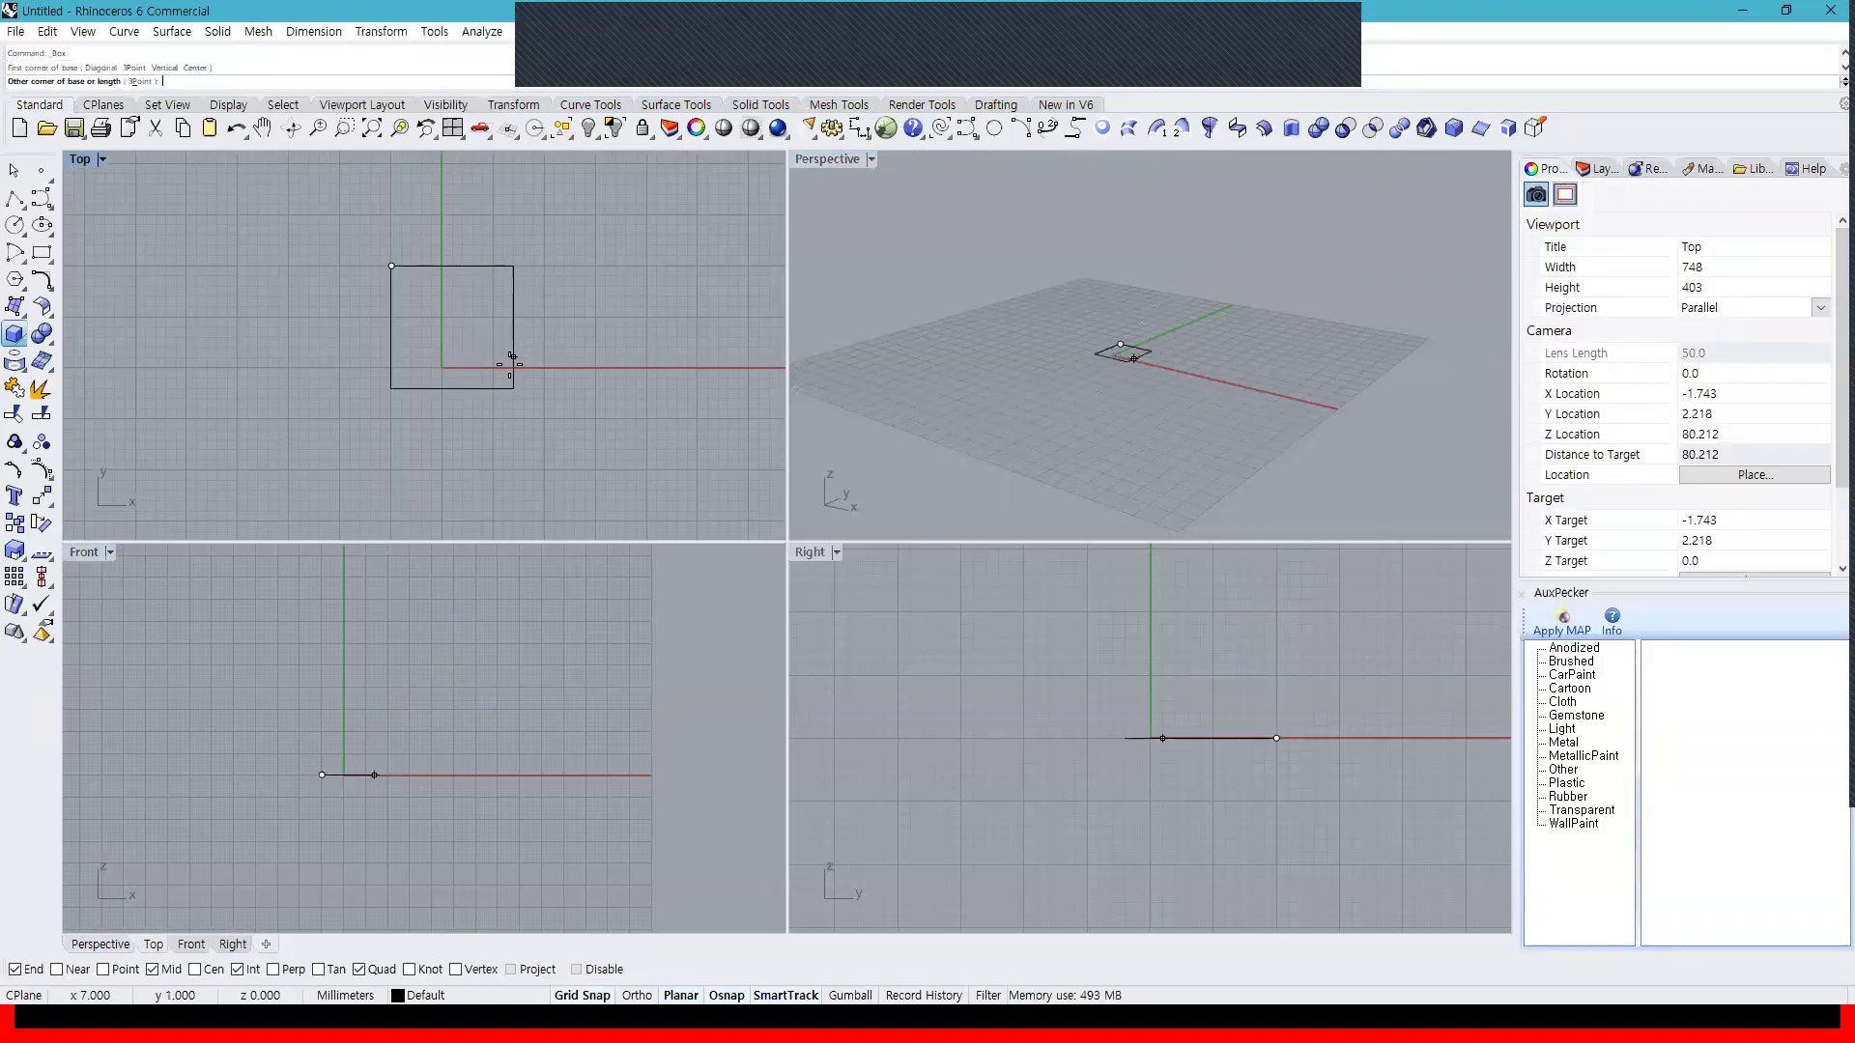
{"action": "left_click", "coordinate": [595, 469]}
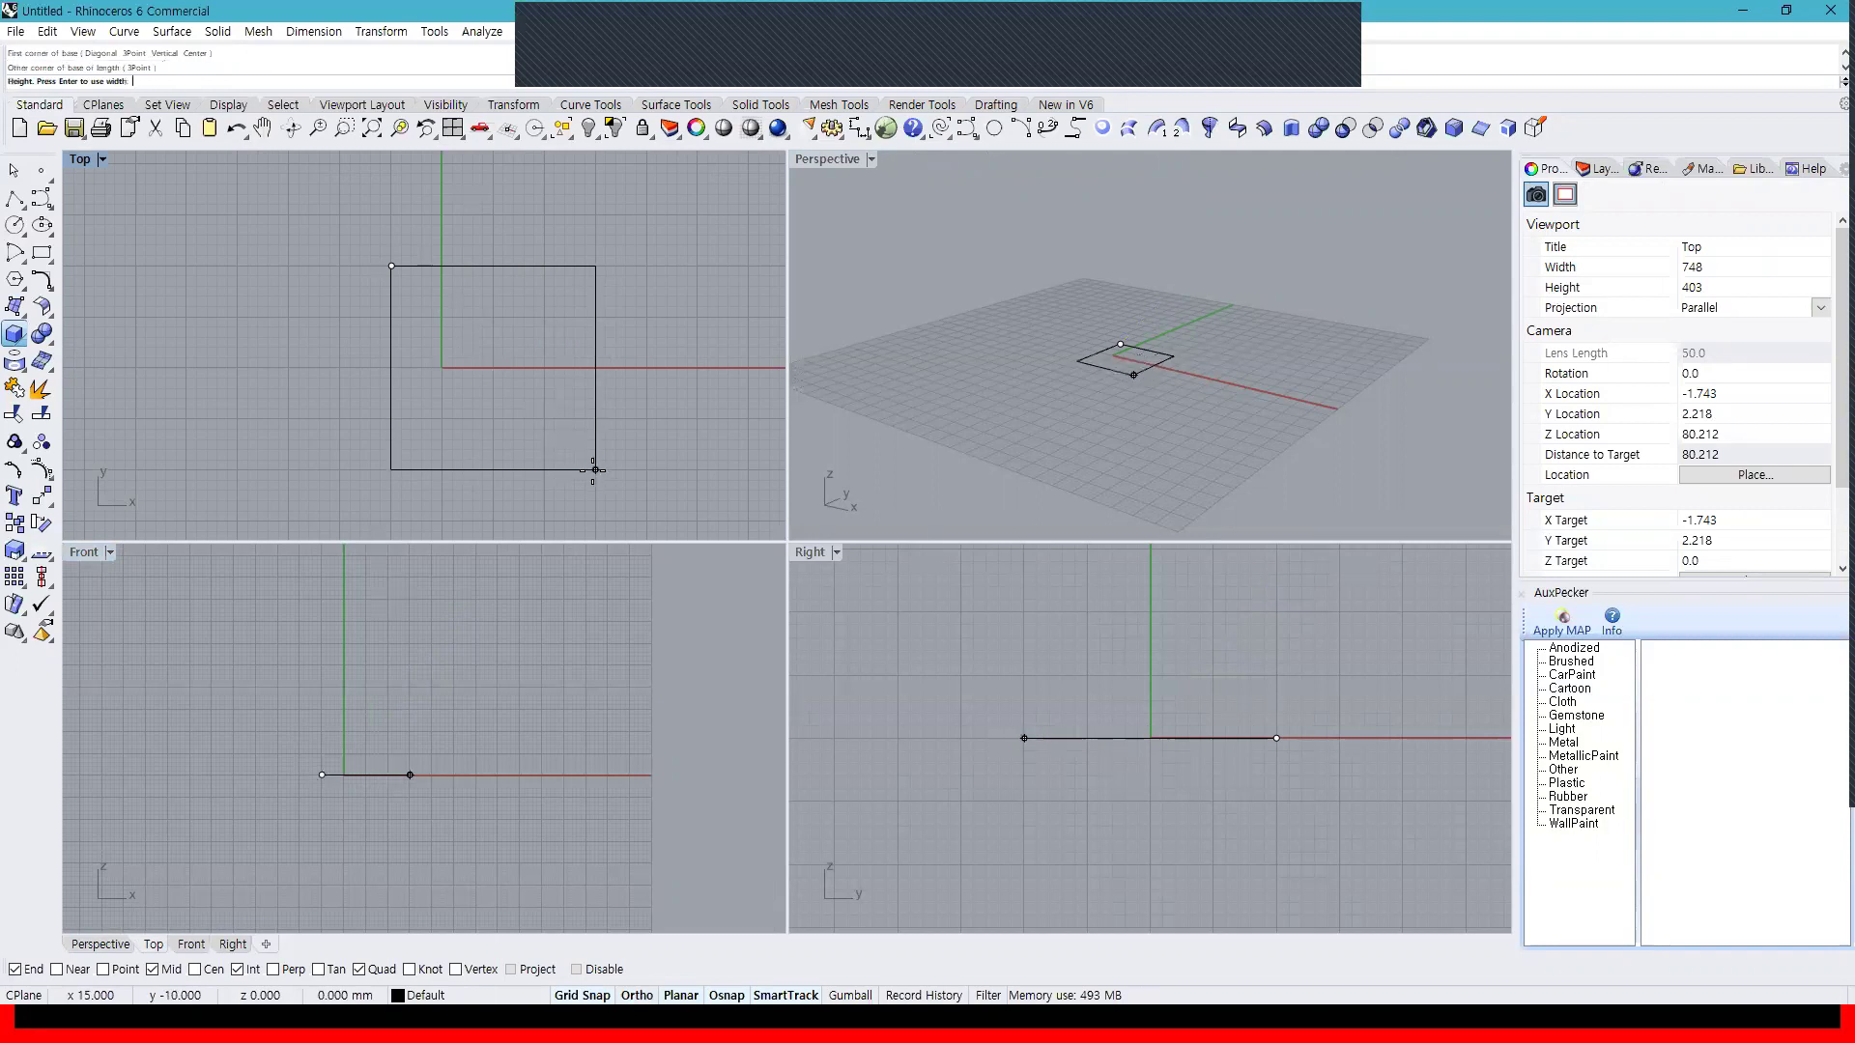
{"action": "left_click", "coordinate": [441, 691]}
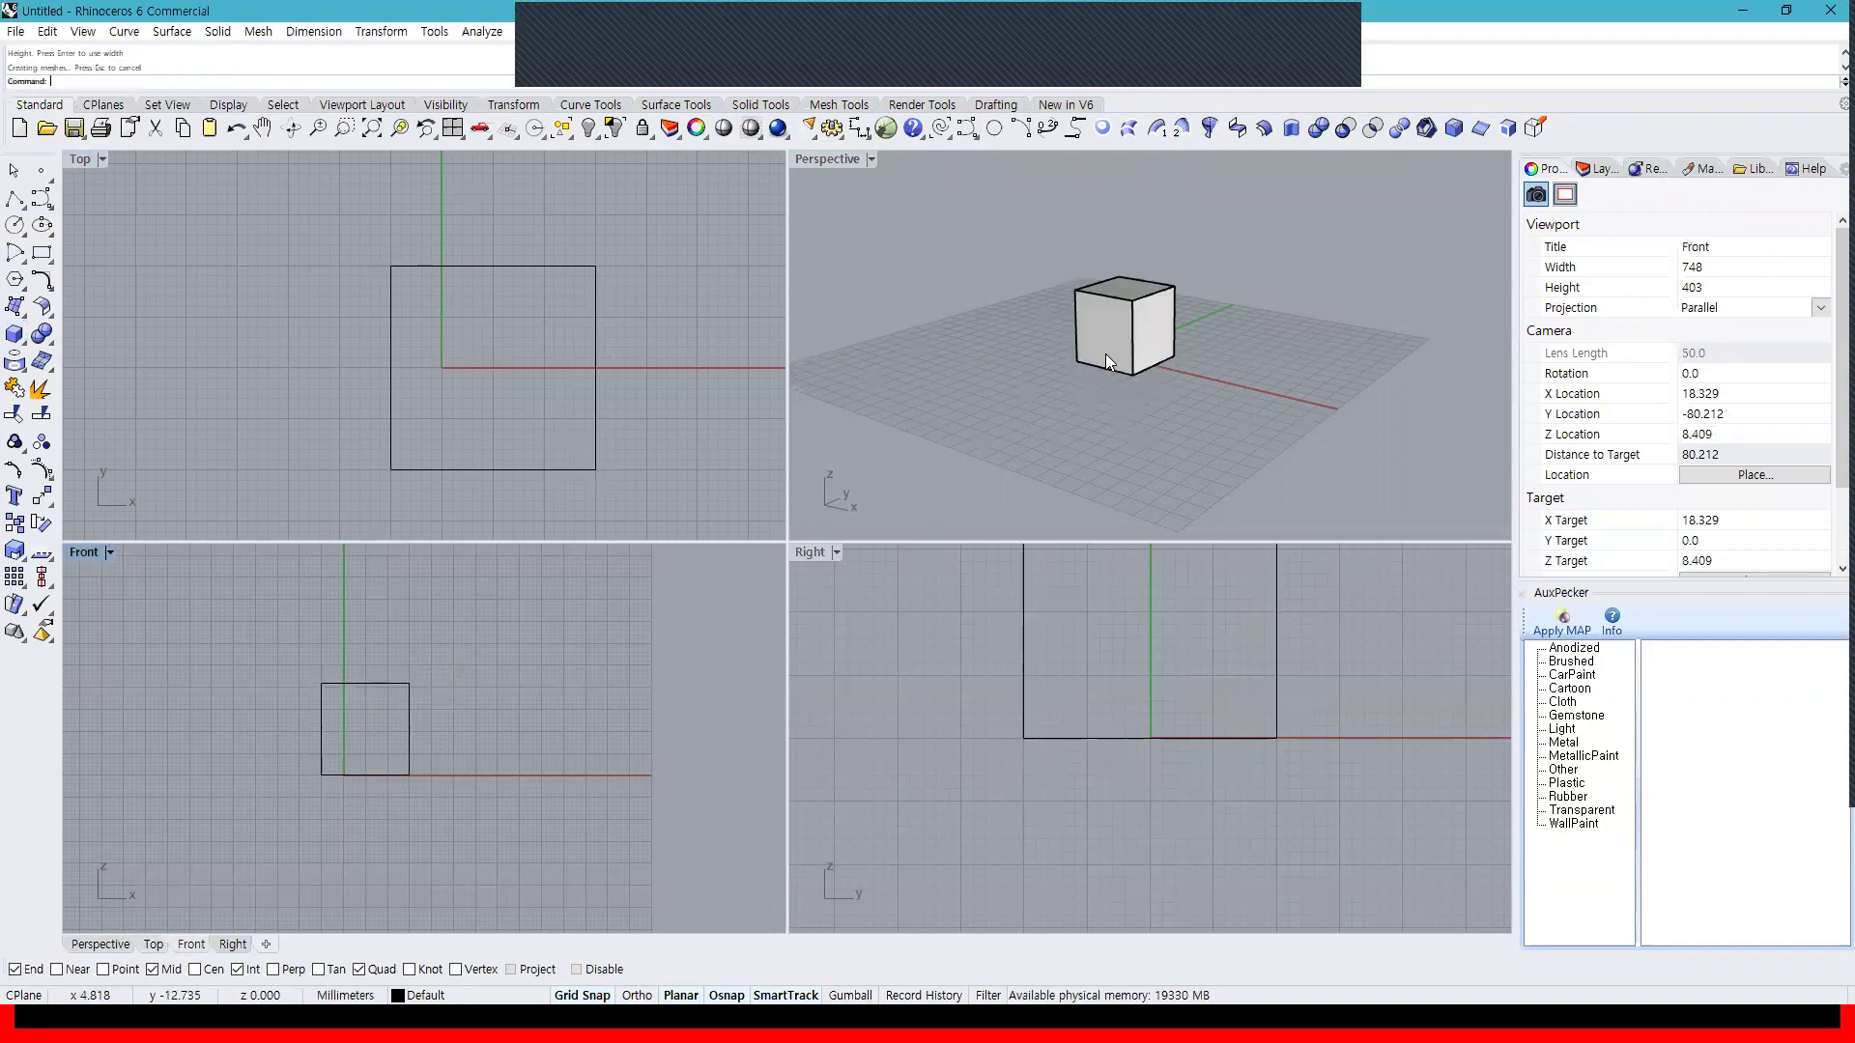
{"action": "right_click_drag", "start_coordinate": [1105, 354], "coordinate": [1111, 409]}
{"action": "scroll", "coordinate": [1149, 259], "scroll_direction": "up", "scroll_amount": 10}
{"action": "right_click_drag", "start_coordinate": [1118, 327], "coordinate": [1137, 384], "text": "shift"}
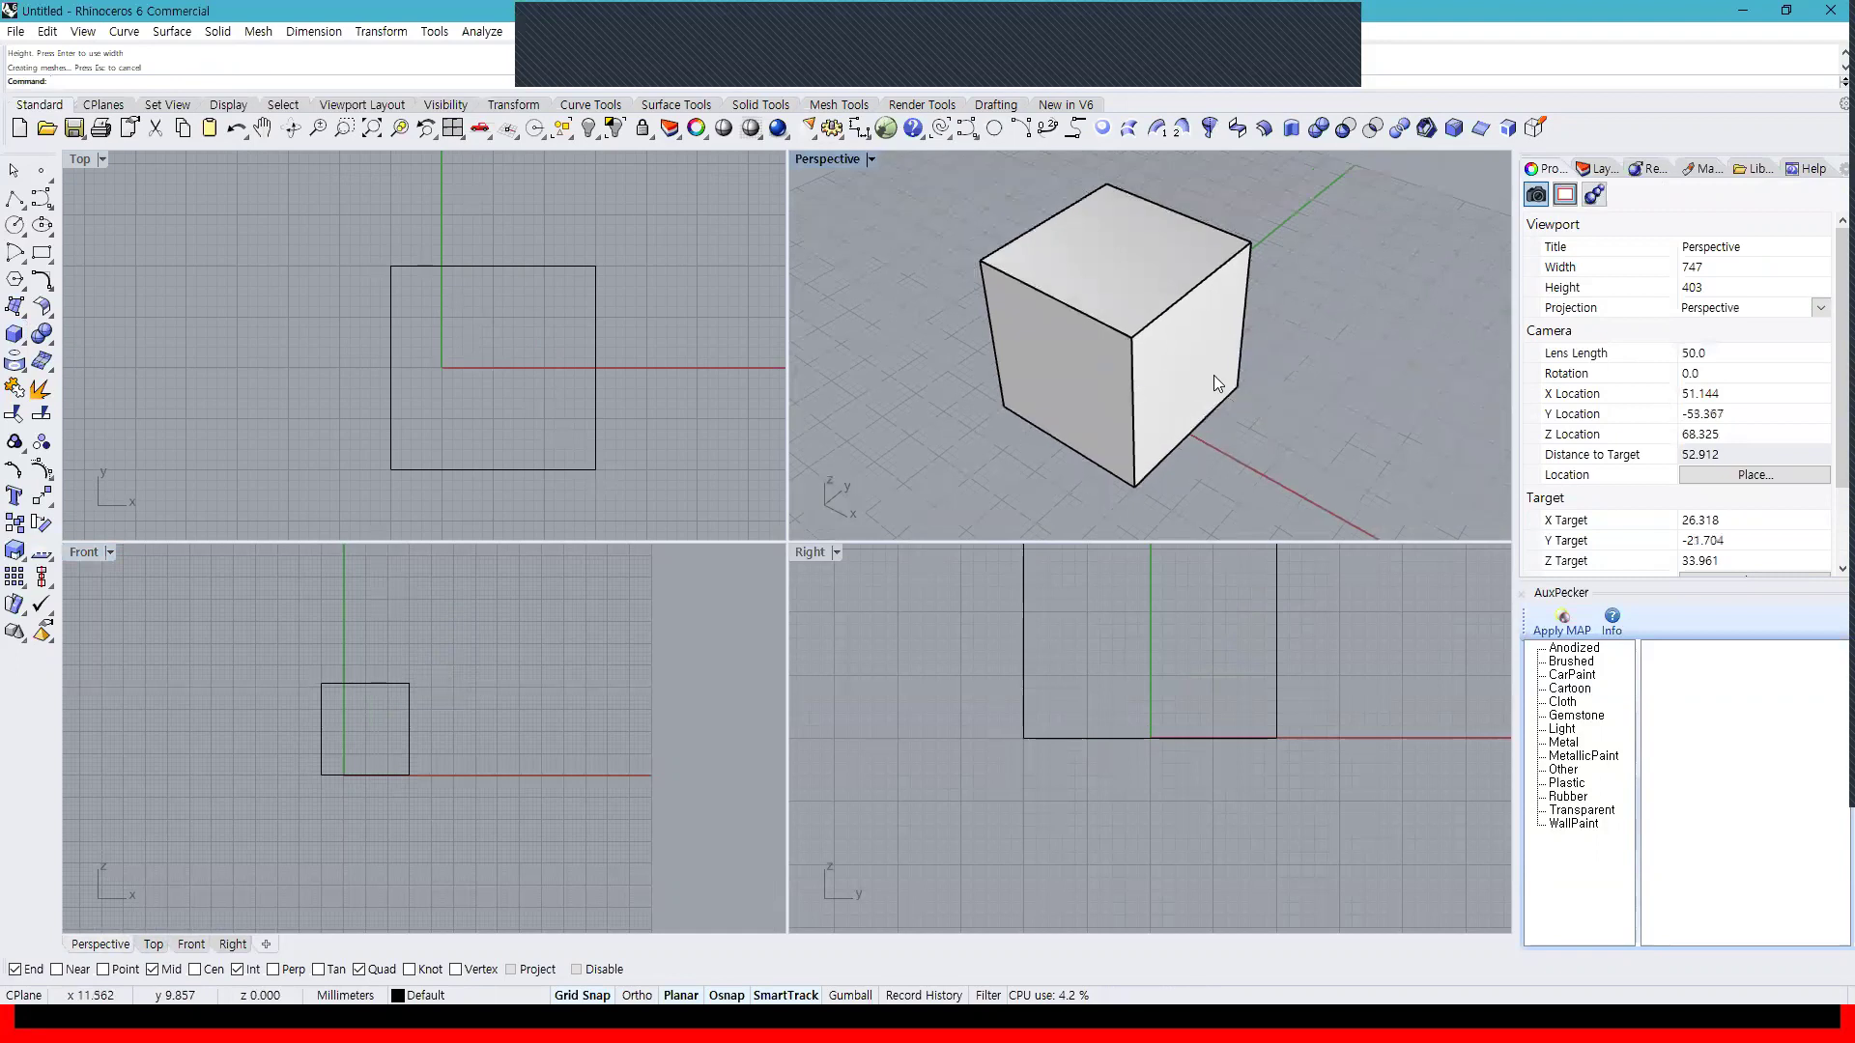
Copy the box twice in a row along the X axis in the Top view and undo the copies
{"action": "left_click", "coordinate": [1216, 384]}
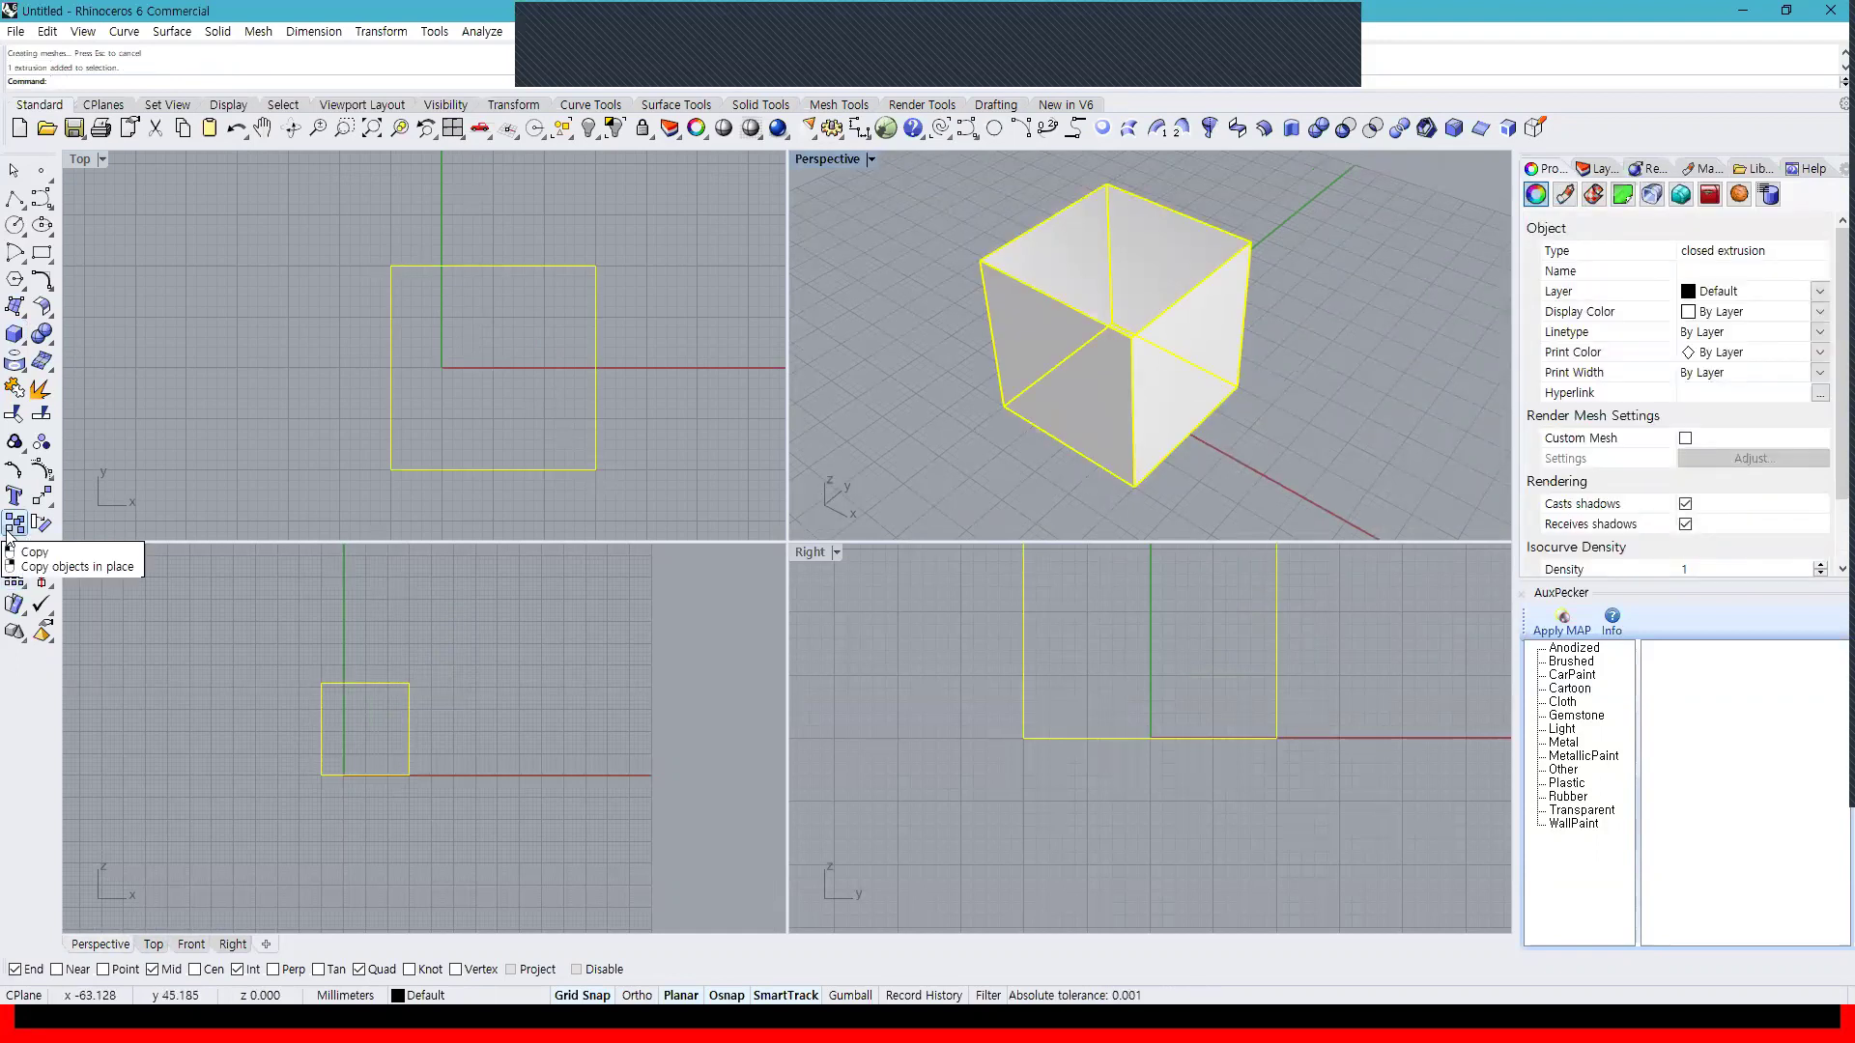
{"action": "right_click_drag", "start_coordinate": [559, 414], "coordinate": [357, 341]}
{"action": "type", "text": "co"}
{"action": "key", "text": "Return"}
{"action": "left_click", "coordinate": [312, 457]}
{"action": "left_click", "coordinate": [599, 461], "text": "shift"}
{"action": "right_click_drag", "start_coordinate": [651, 461], "coordinate": [380, 438]}
{"action": "scroll", "coordinate": [382, 439], "scroll_direction": "down", "scroll_amount": 4}
{"action": "left_click", "coordinate": [519, 436], "text": "shift"}
{"action": "right_click", "coordinate": [520, 437]}
{"action": "key", "text": "Escape"}
{"action": "scroll", "coordinate": [1149, 439], "scroll_direction": "down", "scroll_amount": 6}
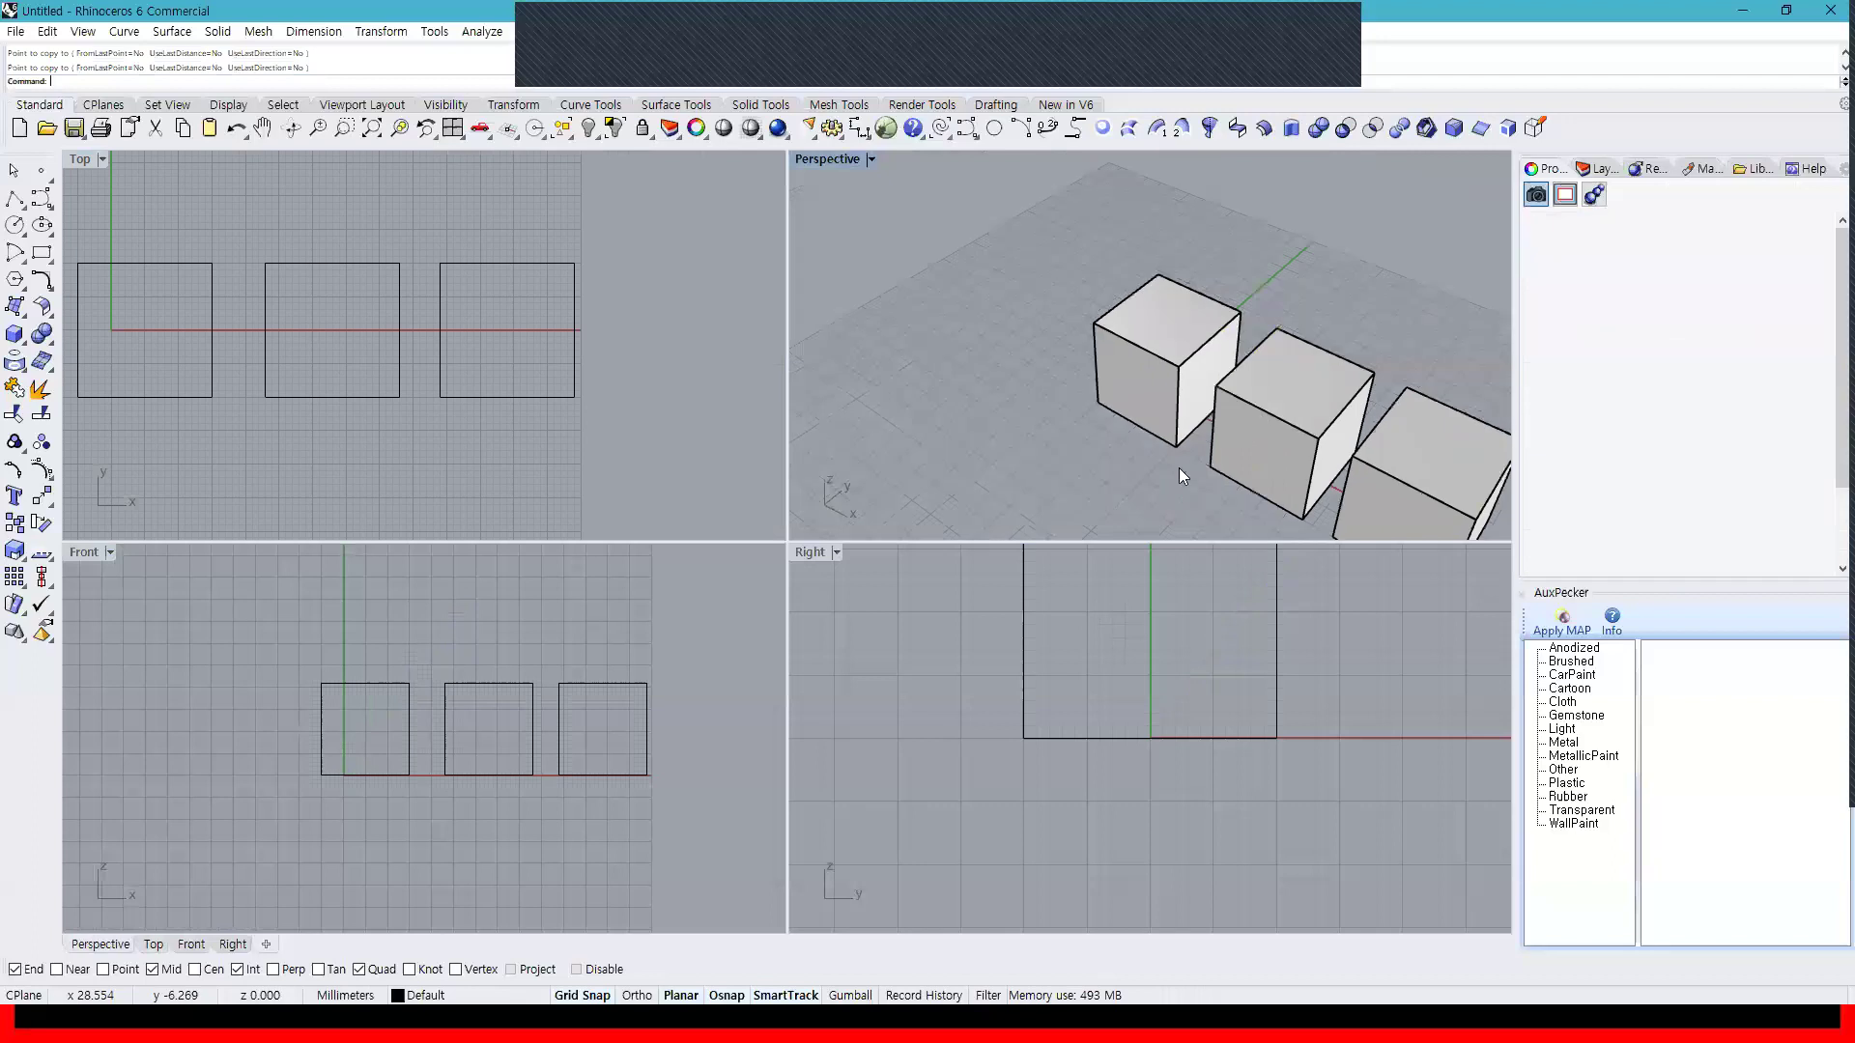
{"action": "key", "text": "ctrl+z"}
{"action": "left_click", "coordinate": [390, 456]}
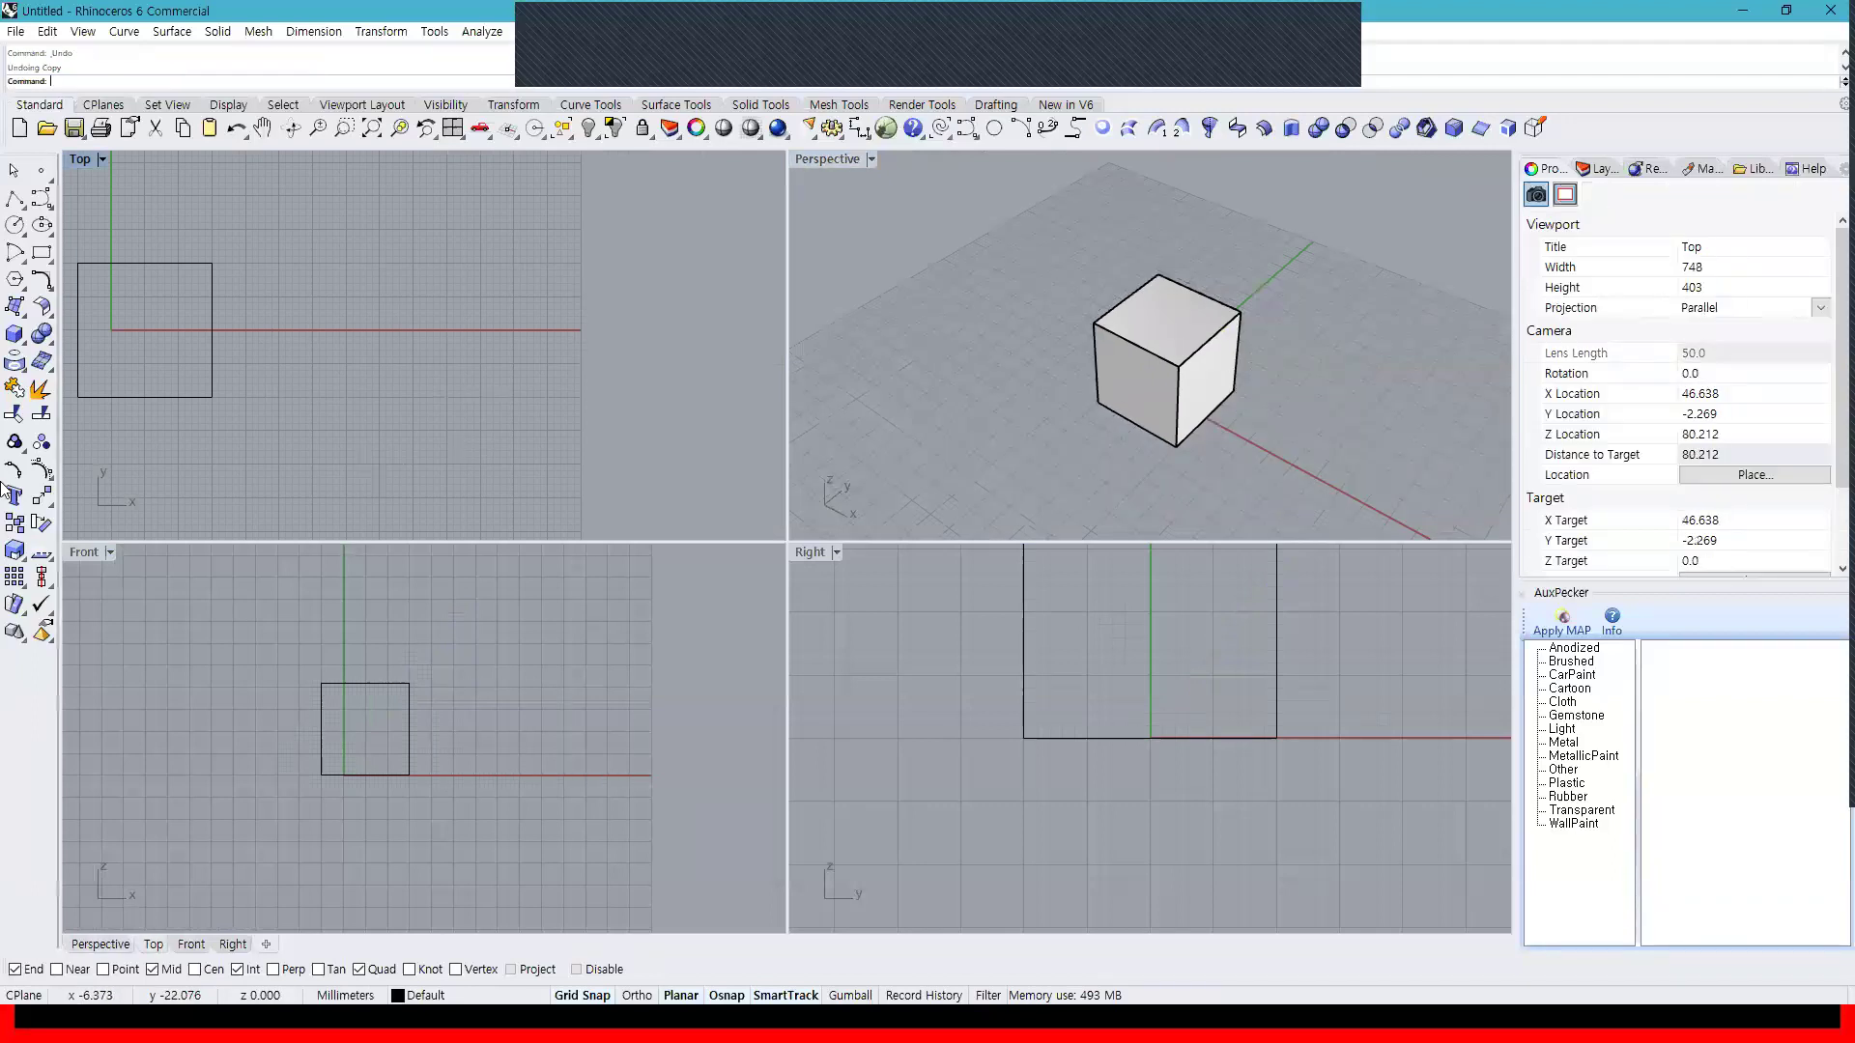
Stretch the box horizontally with Scale1D from a base point above it in the Front view, by a factor of about 4.46, and undo it
{"action": "left_click", "coordinate": [15, 558]}
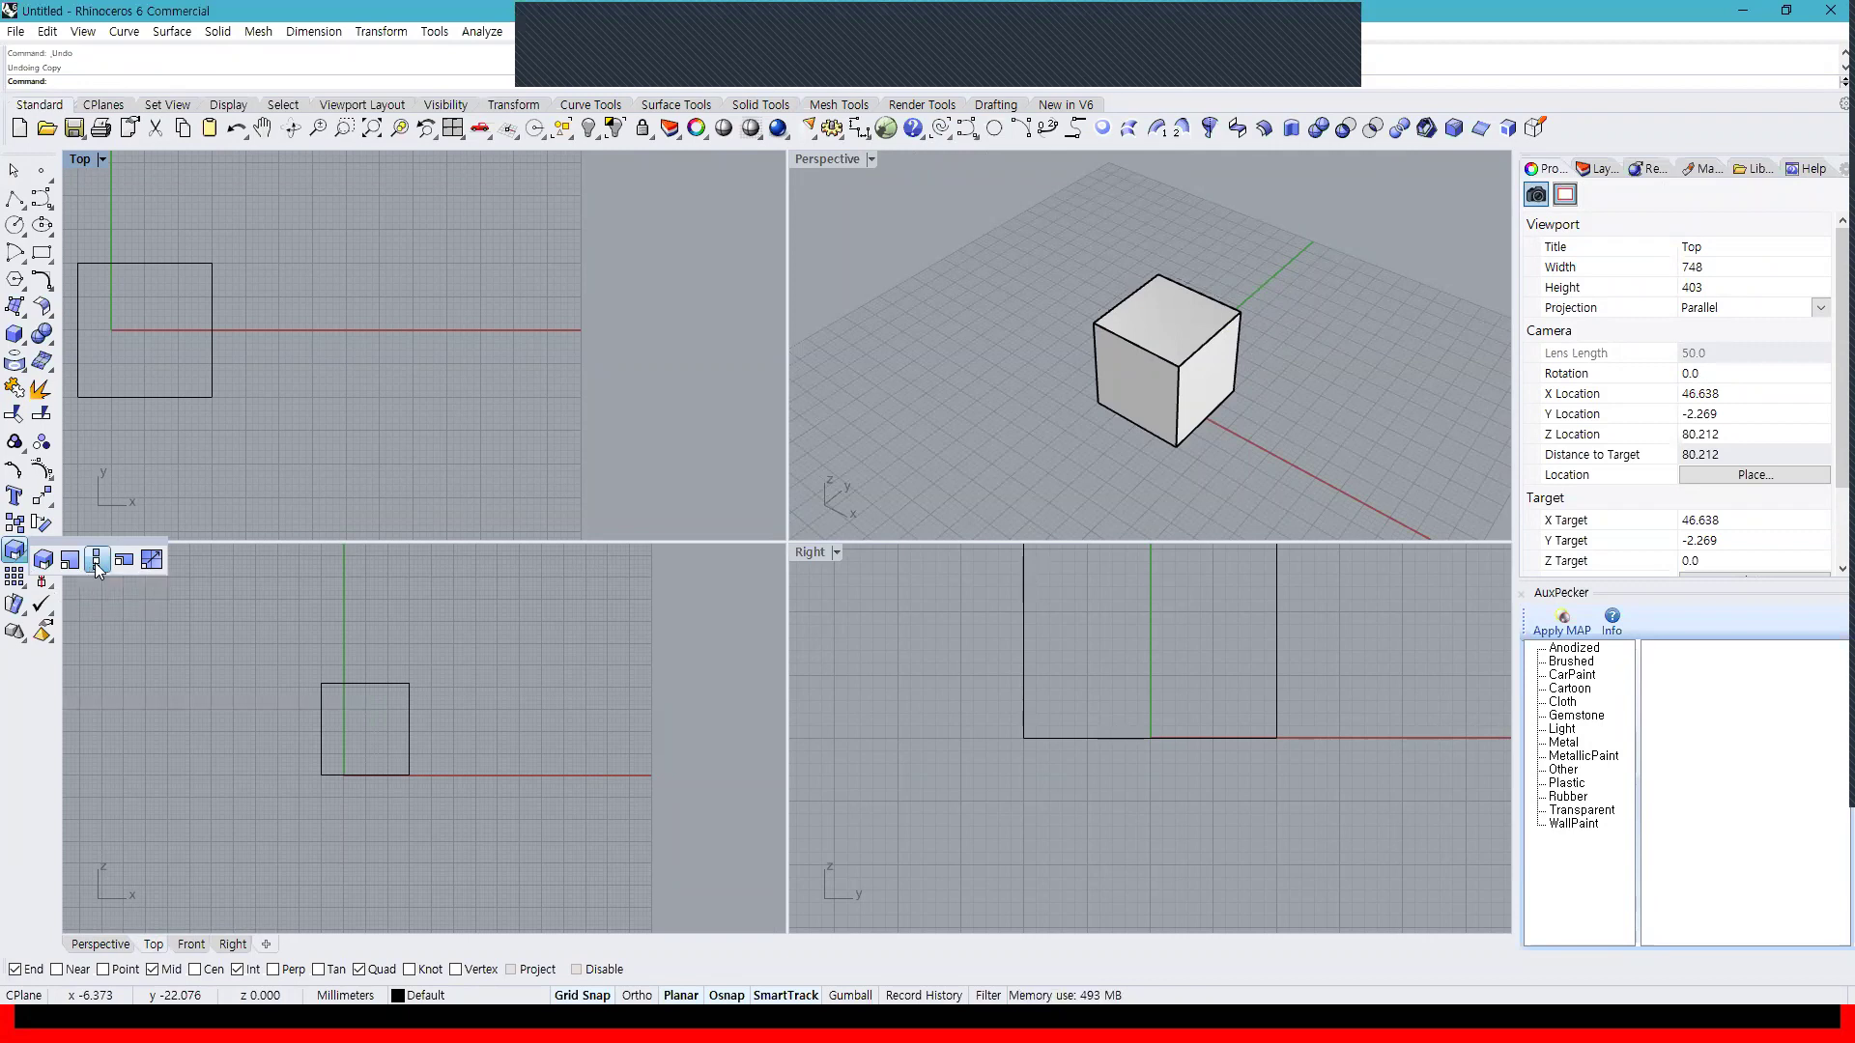
{"action": "left_click", "coordinate": [97, 564]}
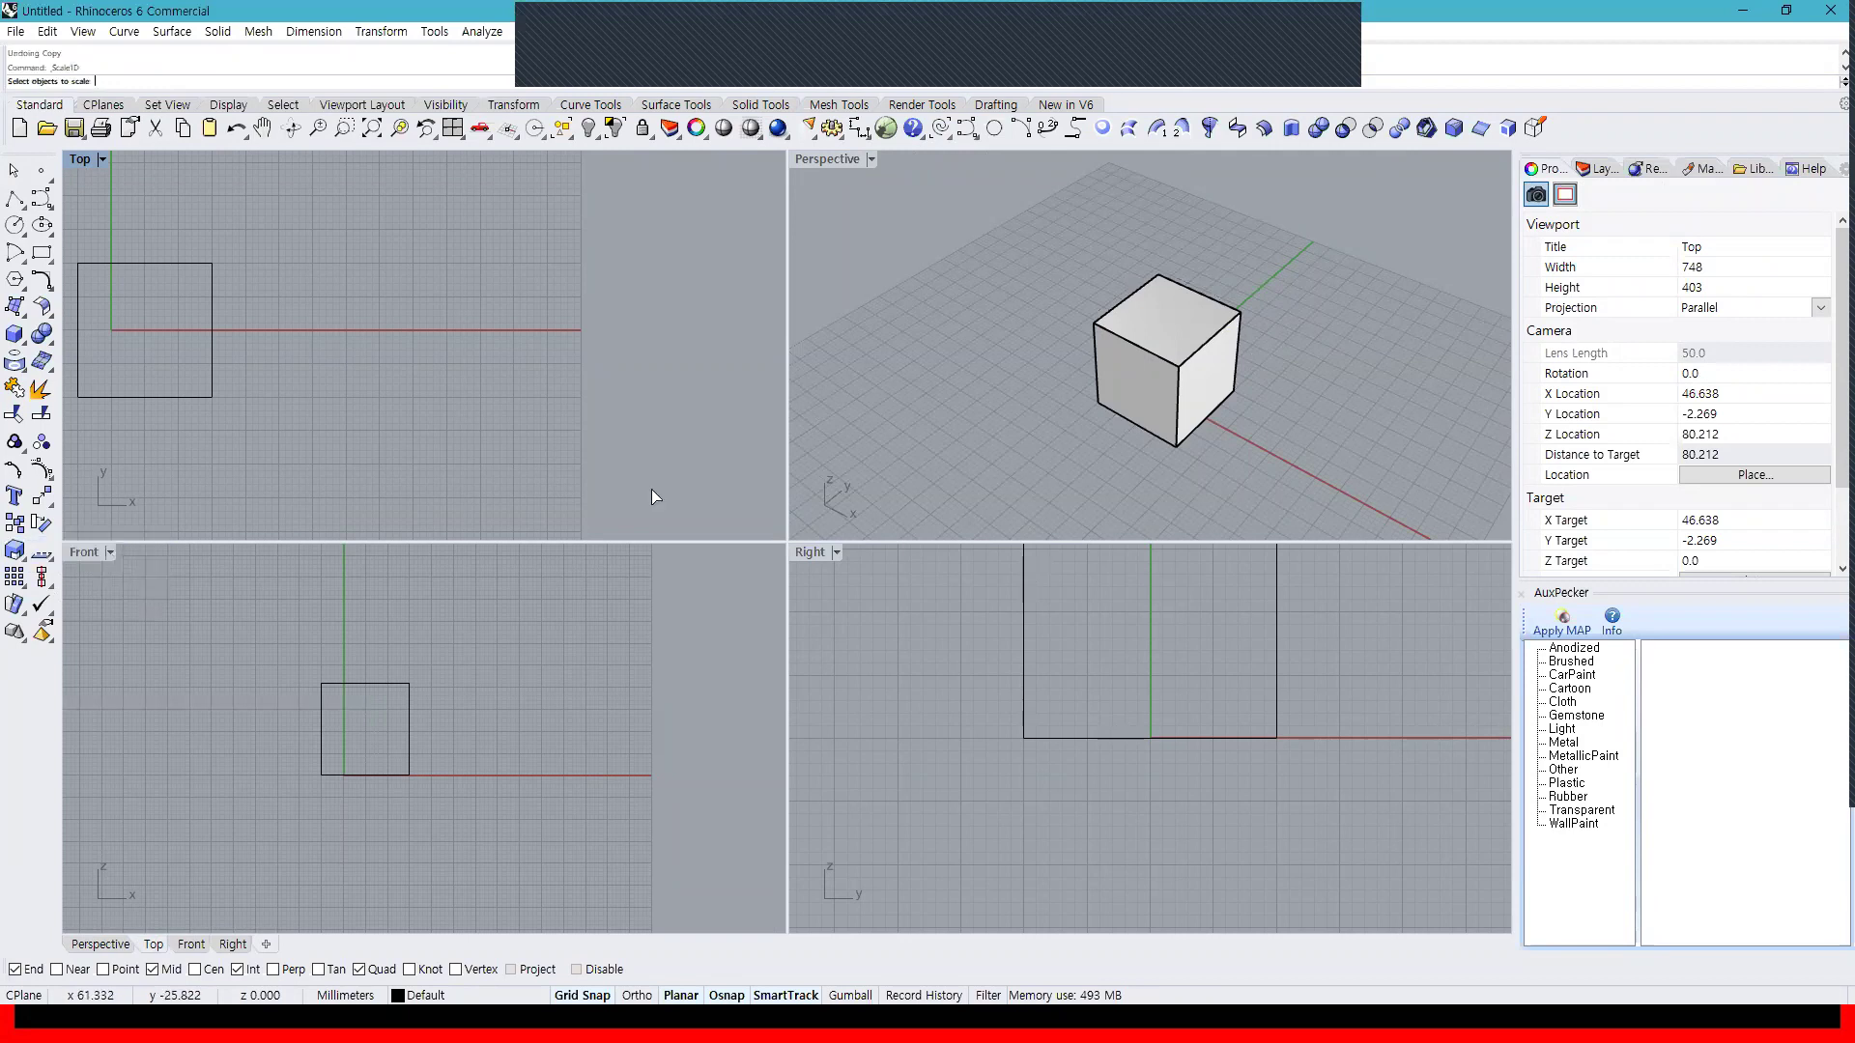
{"action": "left_click", "coordinate": [1185, 388]}
{"action": "right_click_drag", "start_coordinate": [357, 776], "coordinate": [447, 797]}
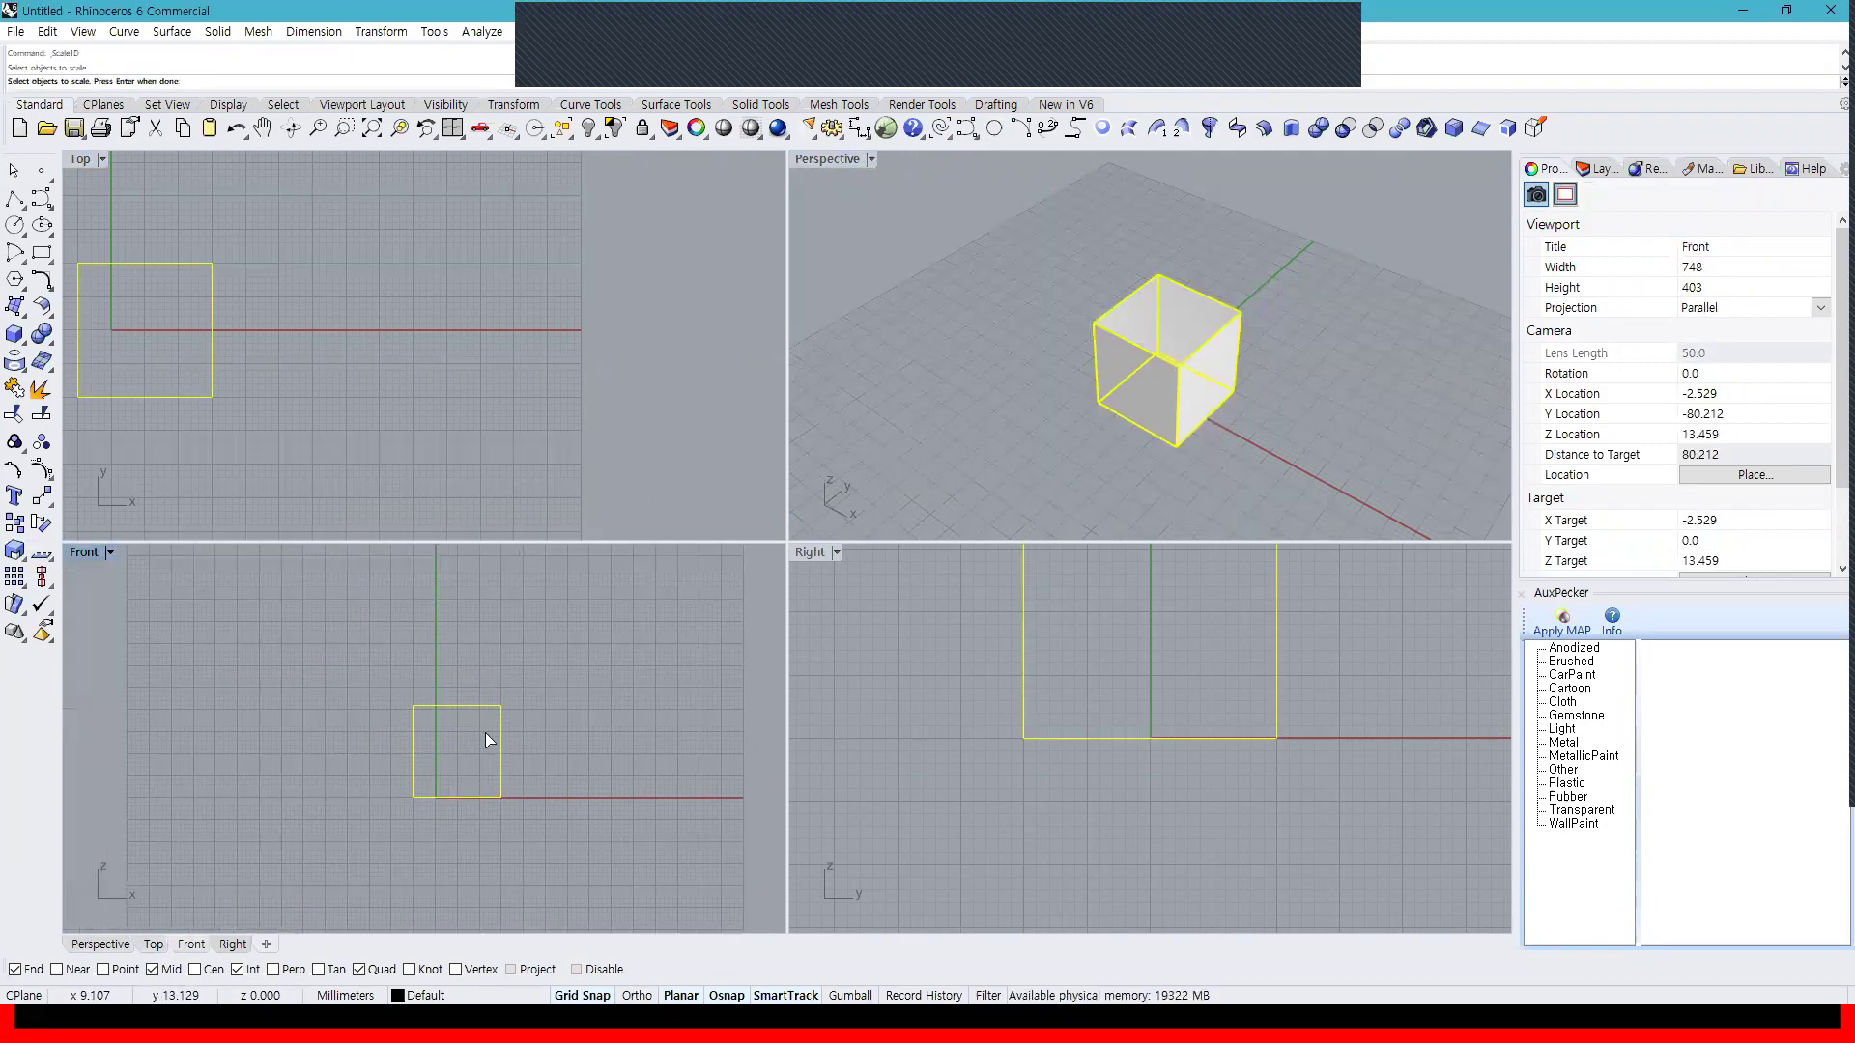
{"action": "right_click_drag", "start_coordinate": [460, 734], "coordinate": [460, 792]}
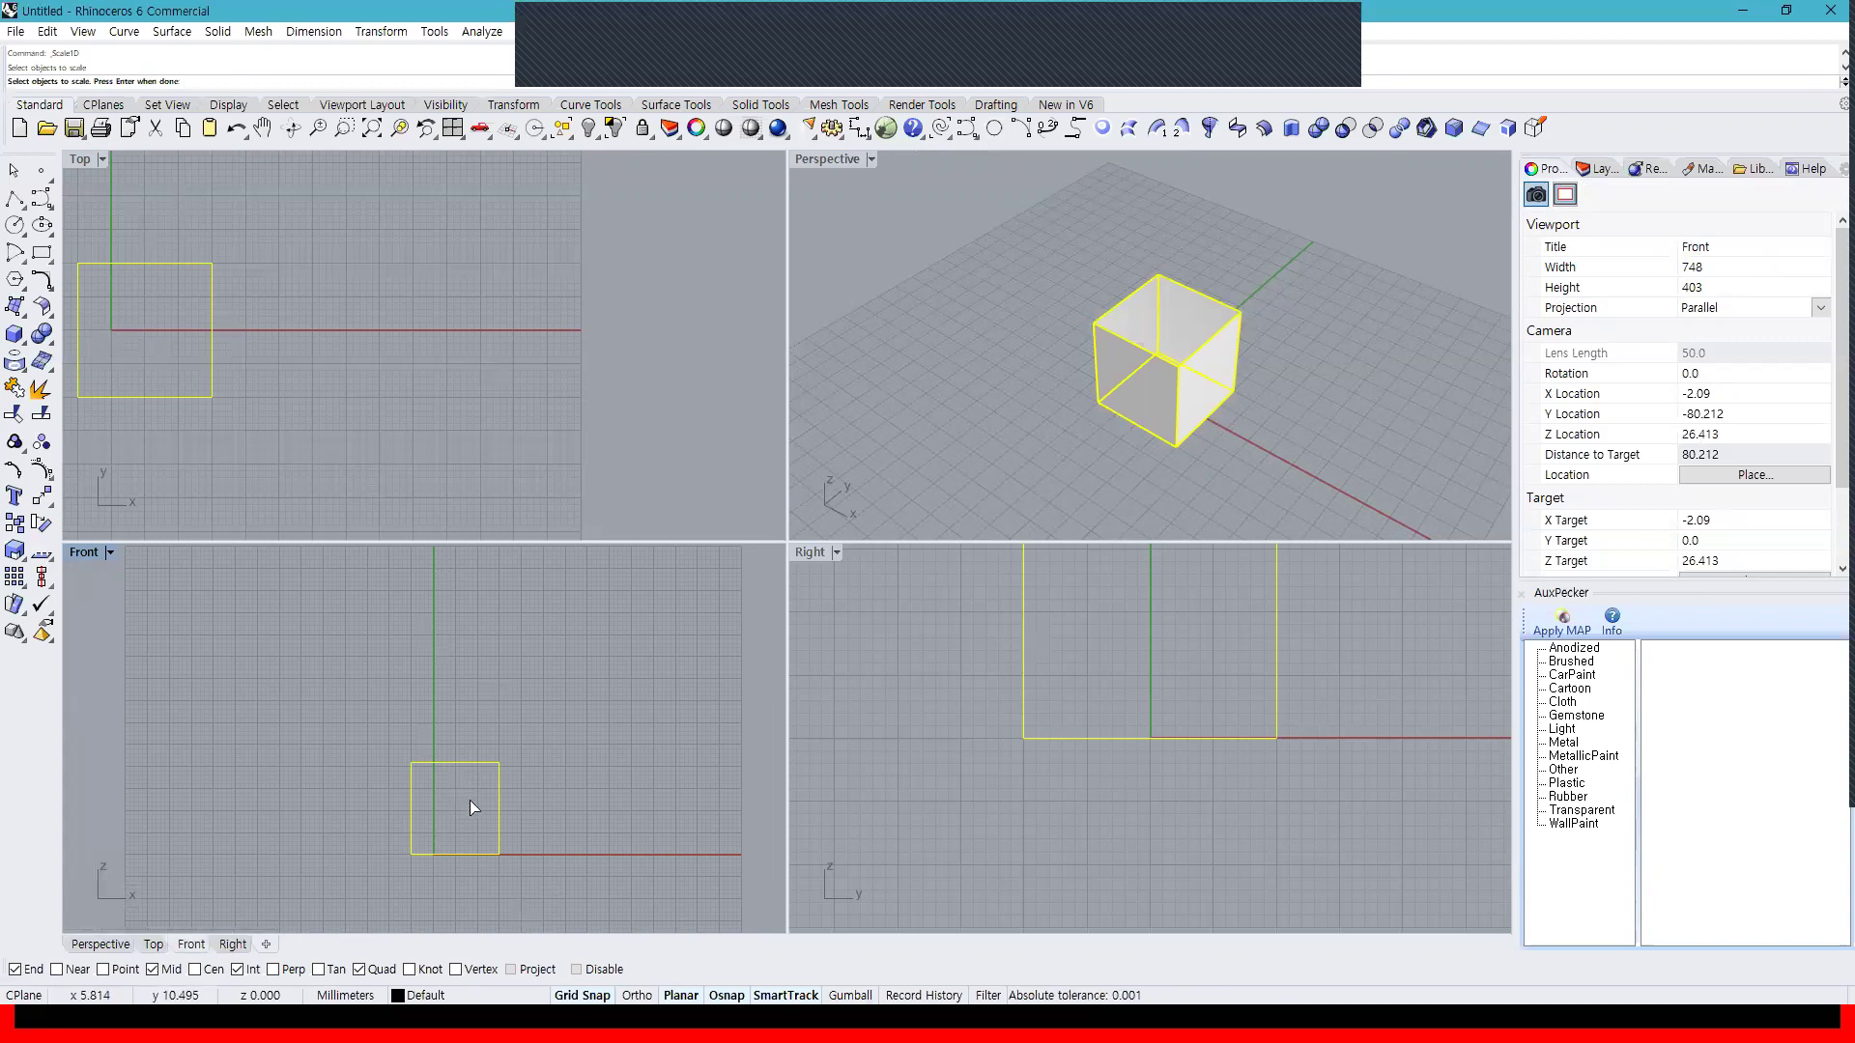
{"action": "right_click", "coordinate": [547, 854]}
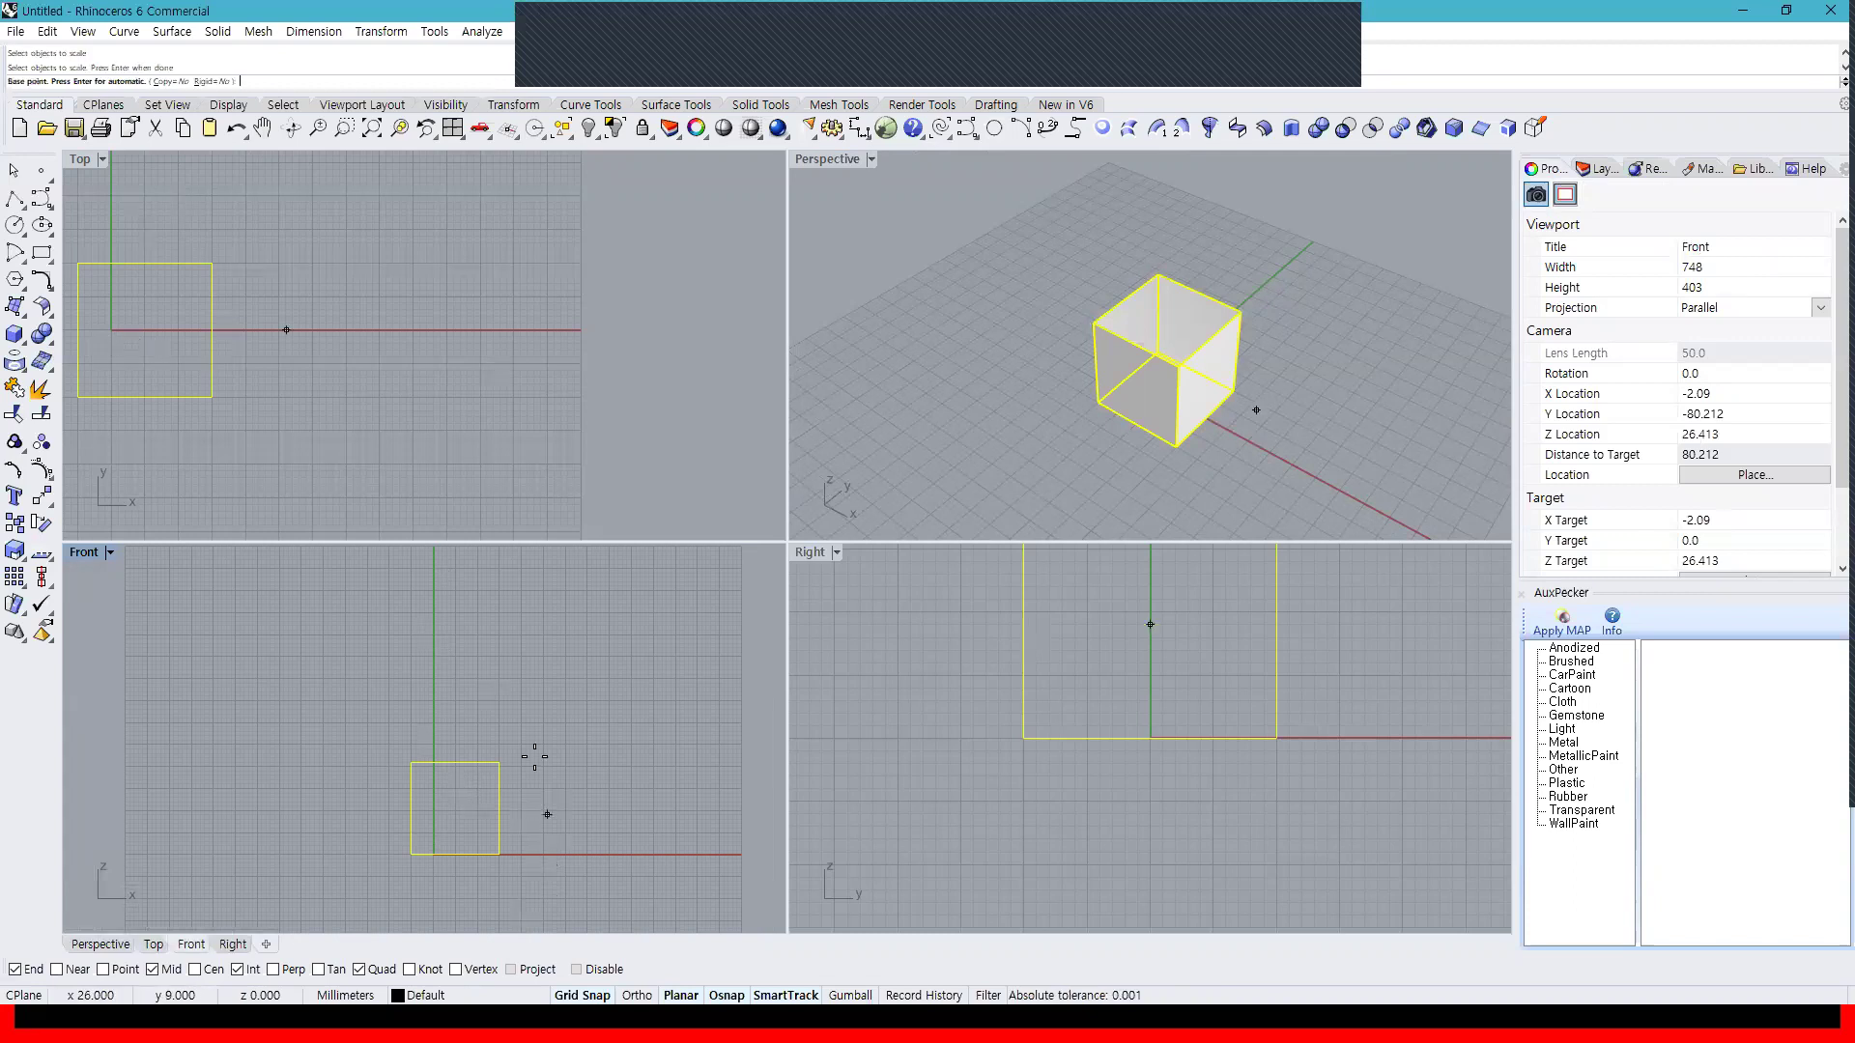
{"action": "left_click", "coordinate": [433, 735]}
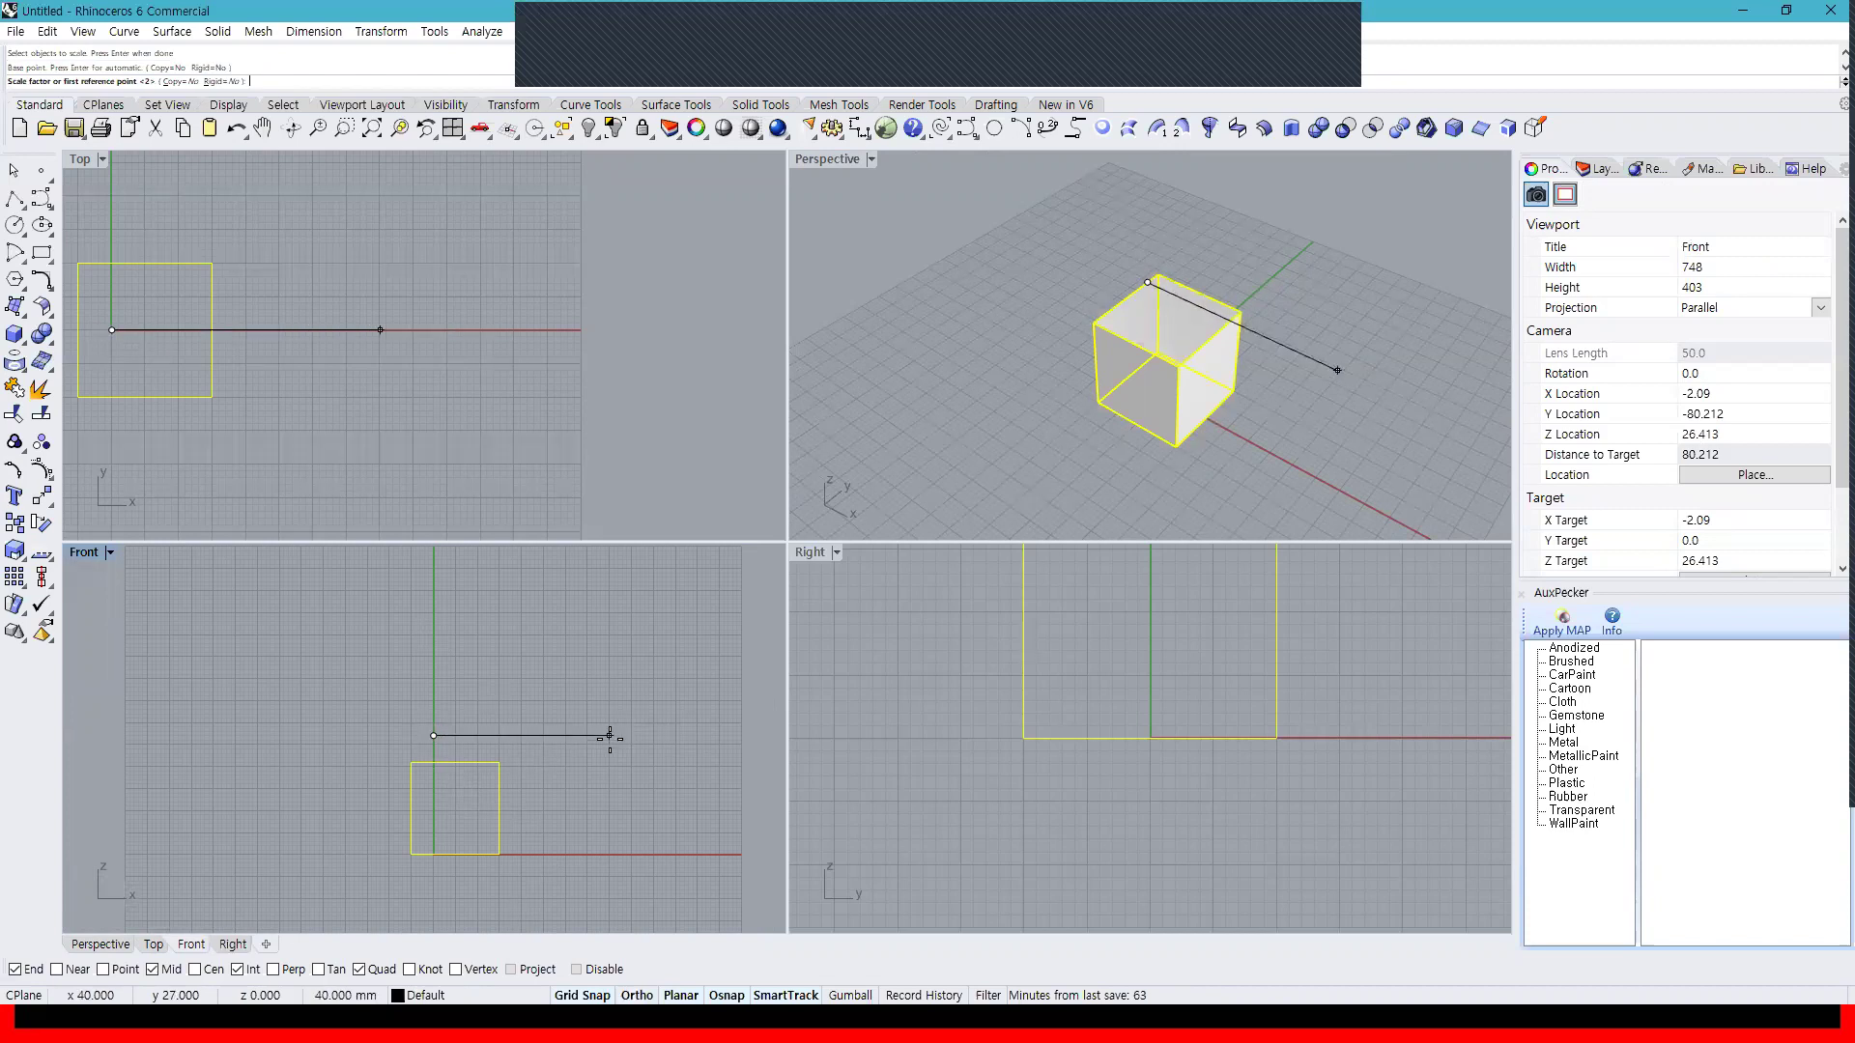
{"action": "left_click", "coordinate": [538, 736]}
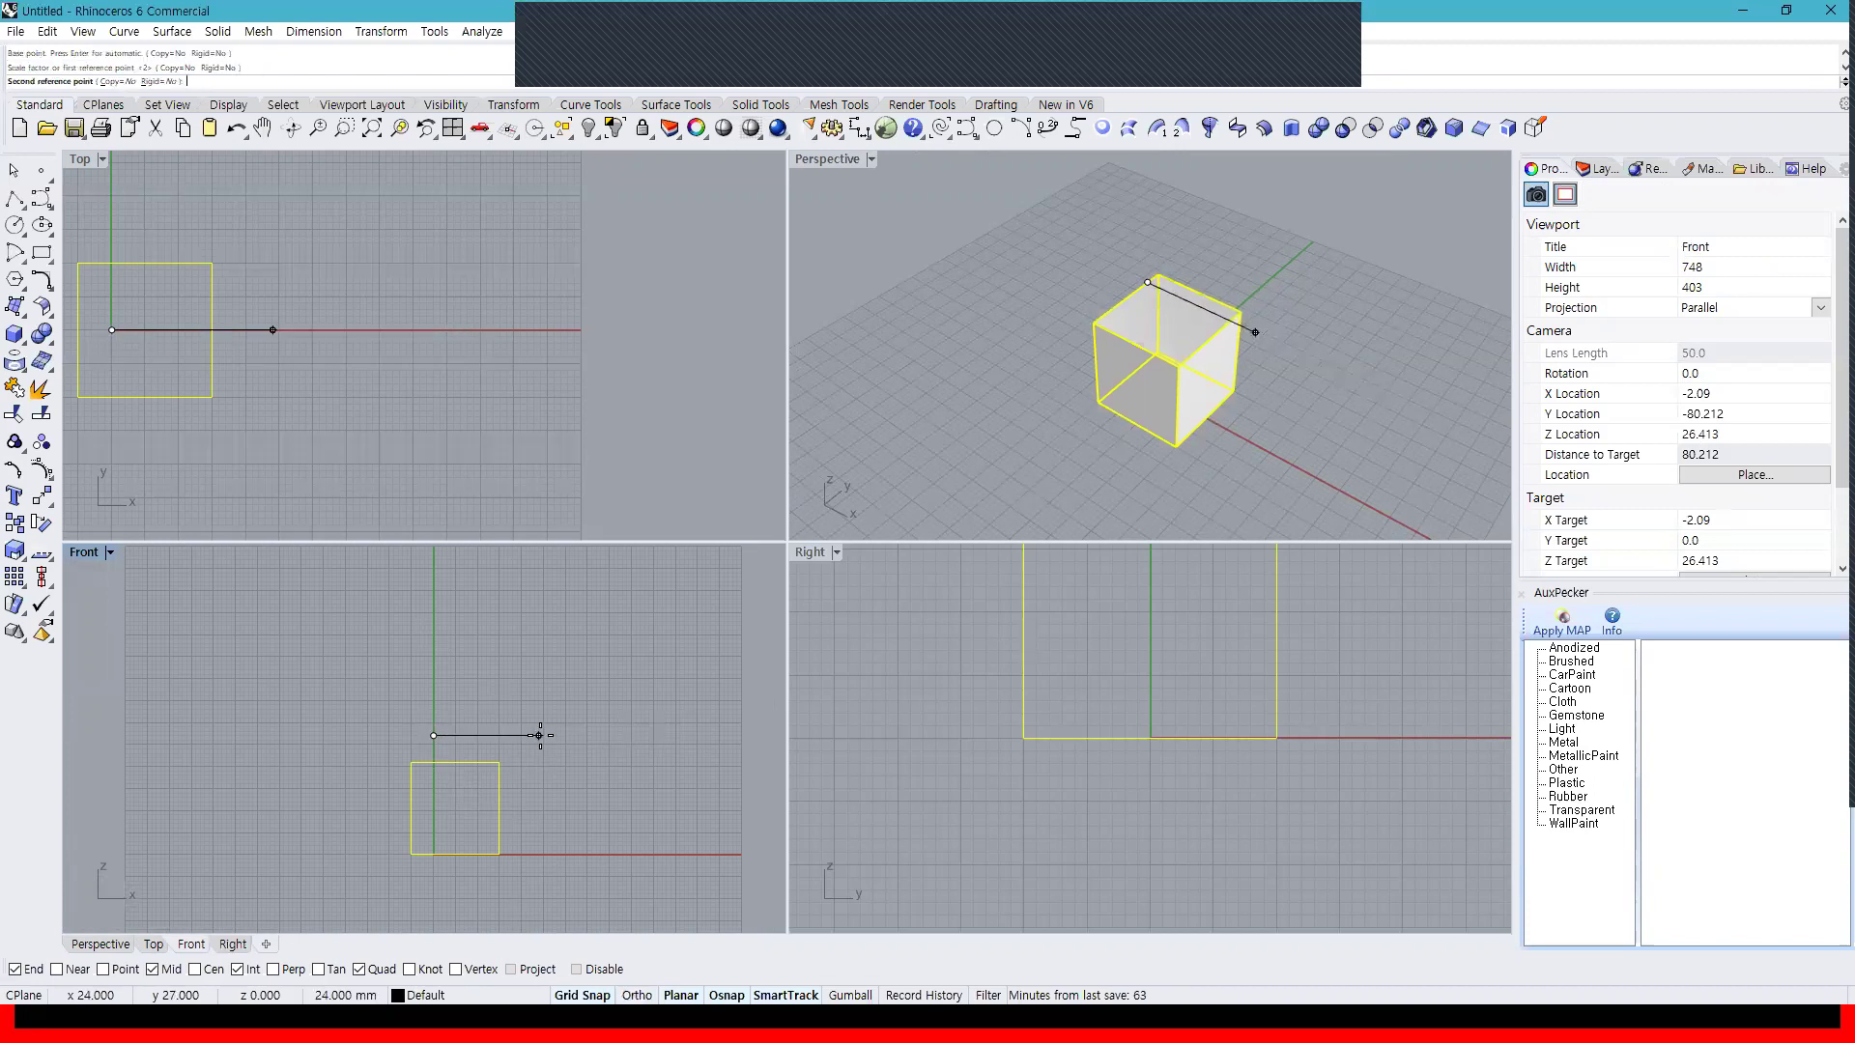
{"action": "left_click", "coordinate": [740, 735]}
{"action": "left_click", "coordinate": [690, 756]}
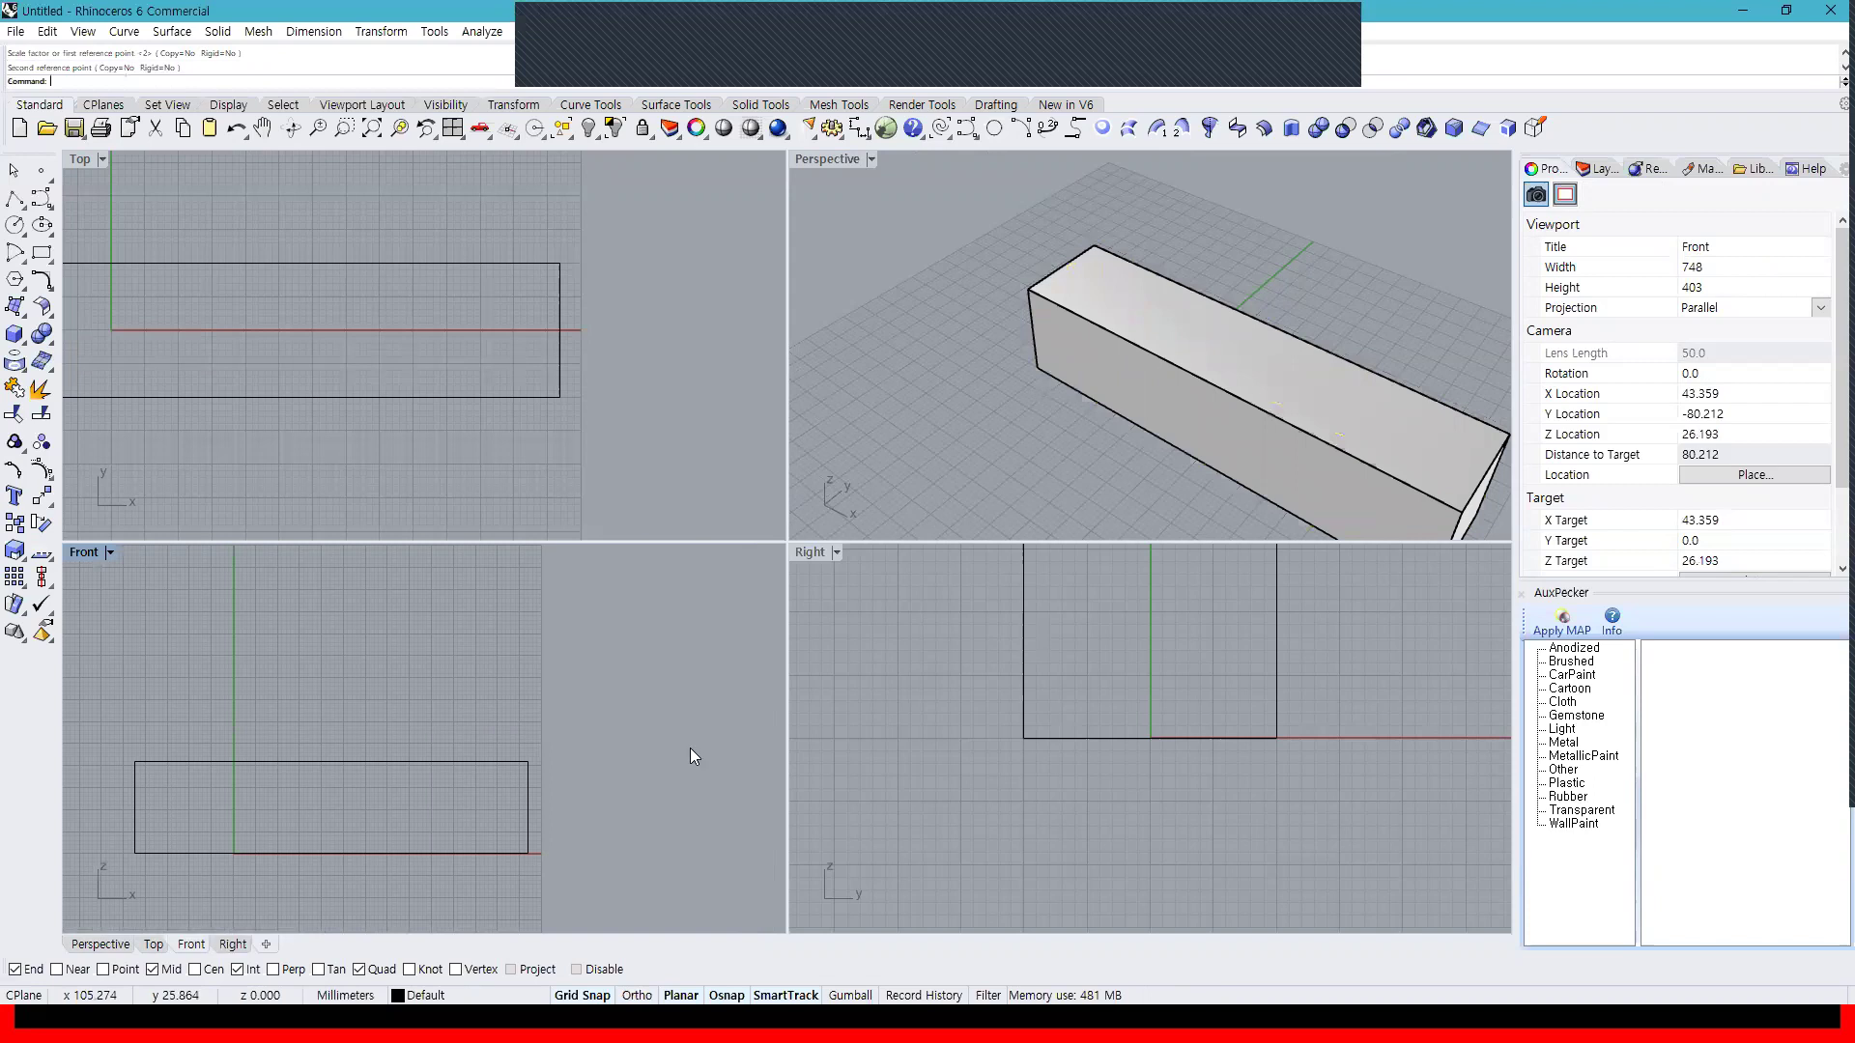
{"action": "key", "text": "ctrl+z"}
Stretch the box along X with Scale1D from its lower-left corner in the Front view, by a factor of about 5.1, and undo it
{"action": "key", "text": "Return"}
{"action": "left_click", "coordinate": [212, 853]}
{"action": "left_click", "coordinate": [300, 874]}
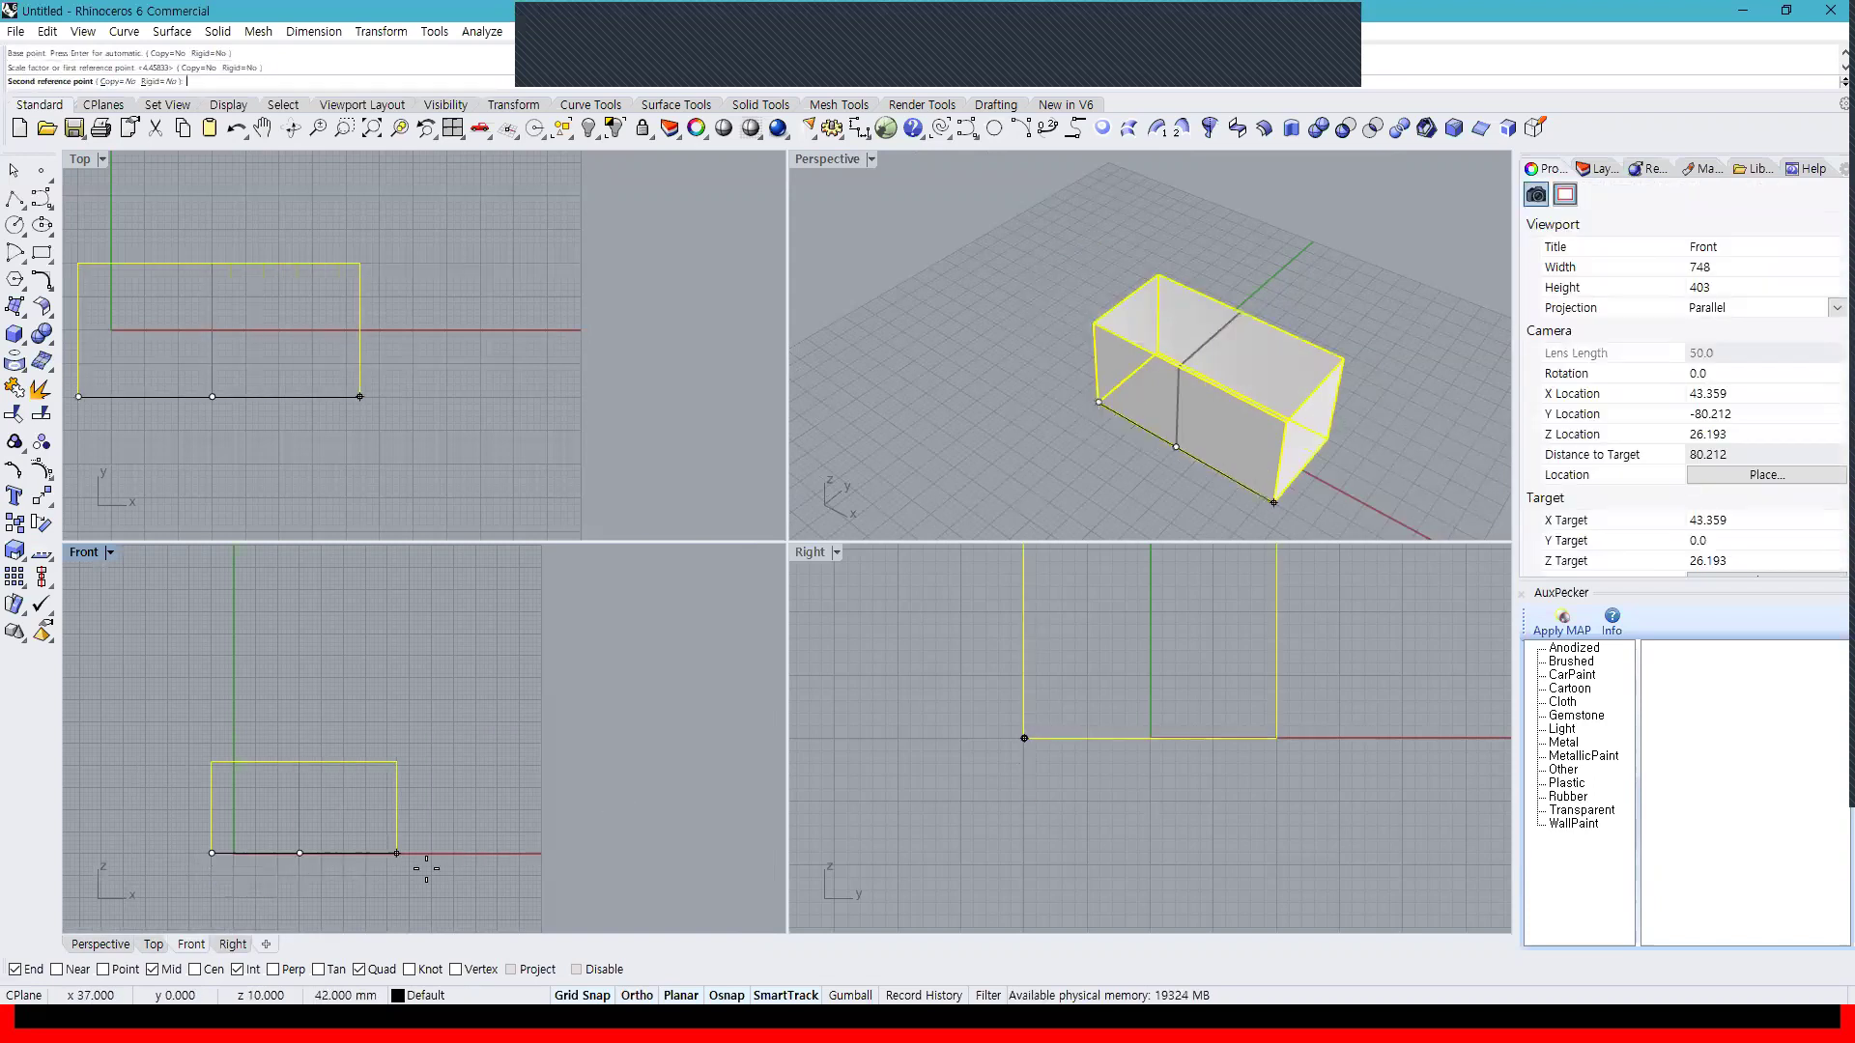
{"action": "left_click", "coordinate": [660, 855]}
{"action": "scroll", "coordinate": [1092, 336], "scroll_direction": "down", "scroll_amount": 5}
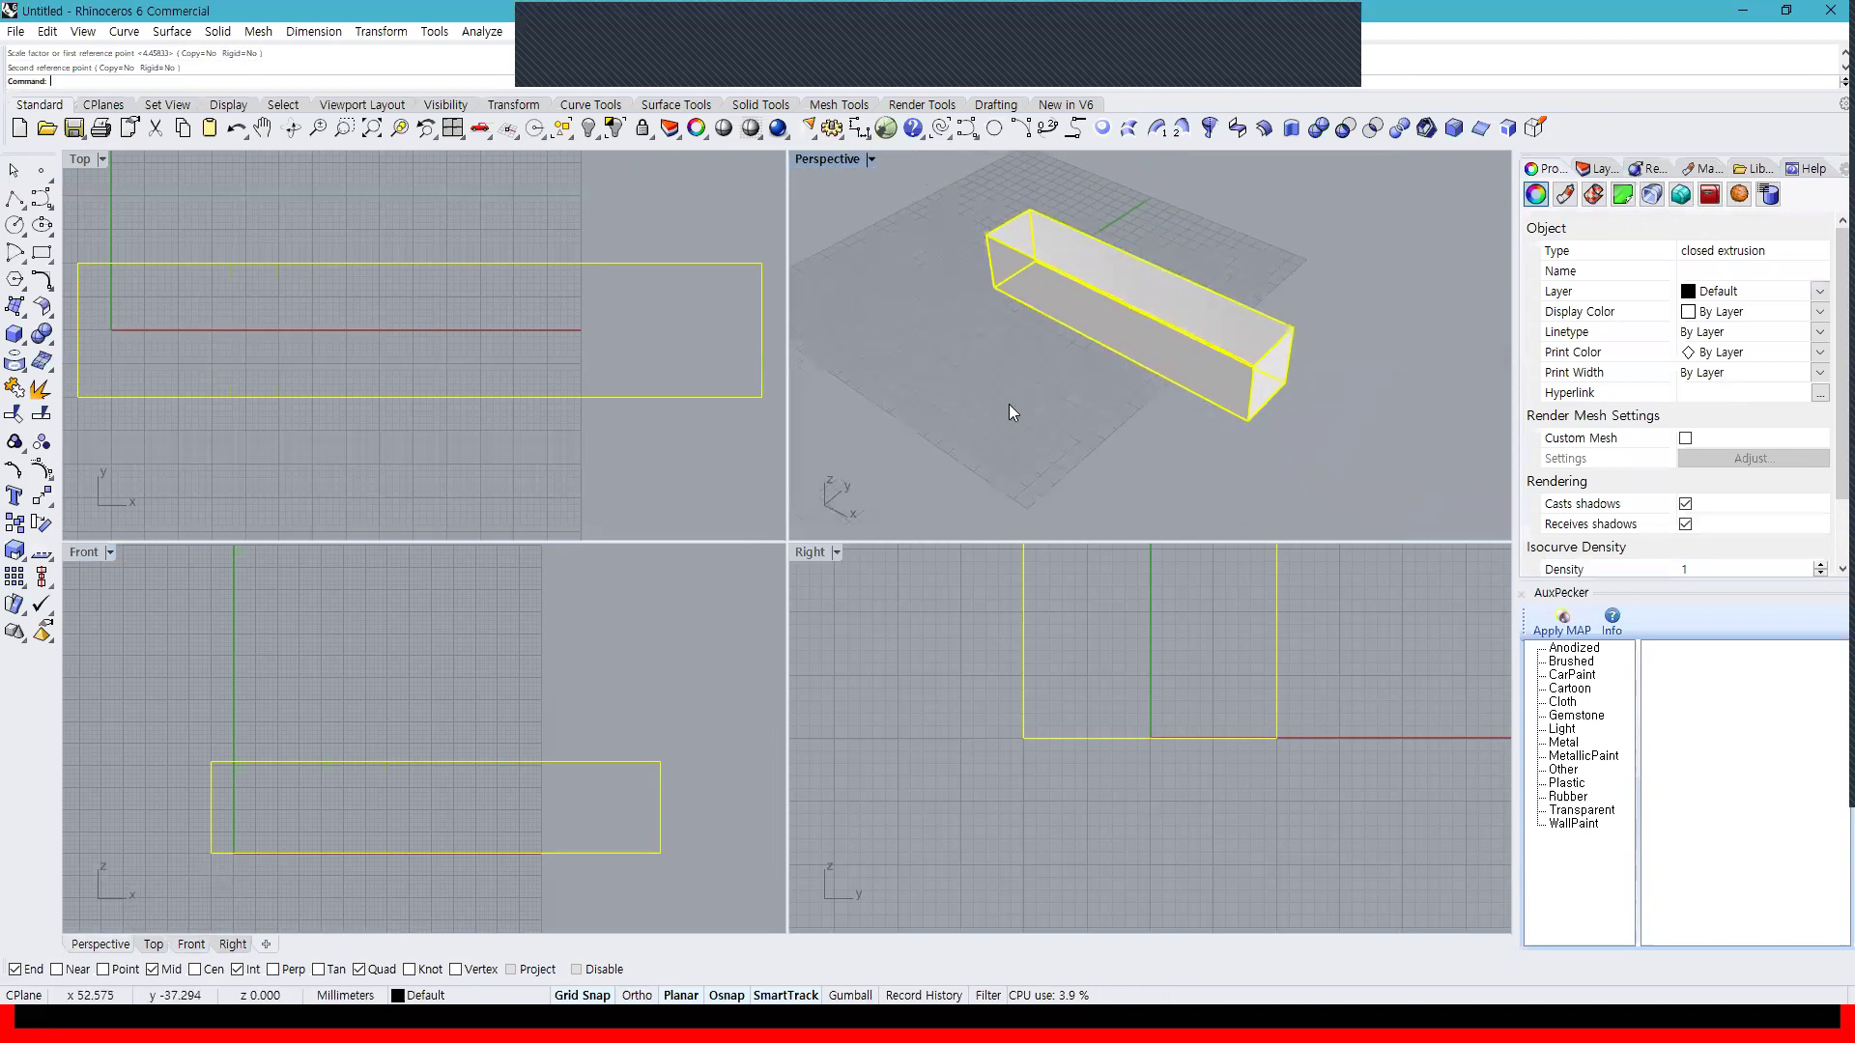
{"action": "key", "text": "ctrl+z"}
Stretch the box along Y with Scale1D from its lower-right corner in the Top view, by a factor of about 3.05, and undo it
{"action": "scroll", "coordinate": [489, 477], "scroll_direction": "down", "scroll_amount": 4}
{"action": "key", "text": "Return"}
{"action": "left_click", "coordinate": [308, 423]}
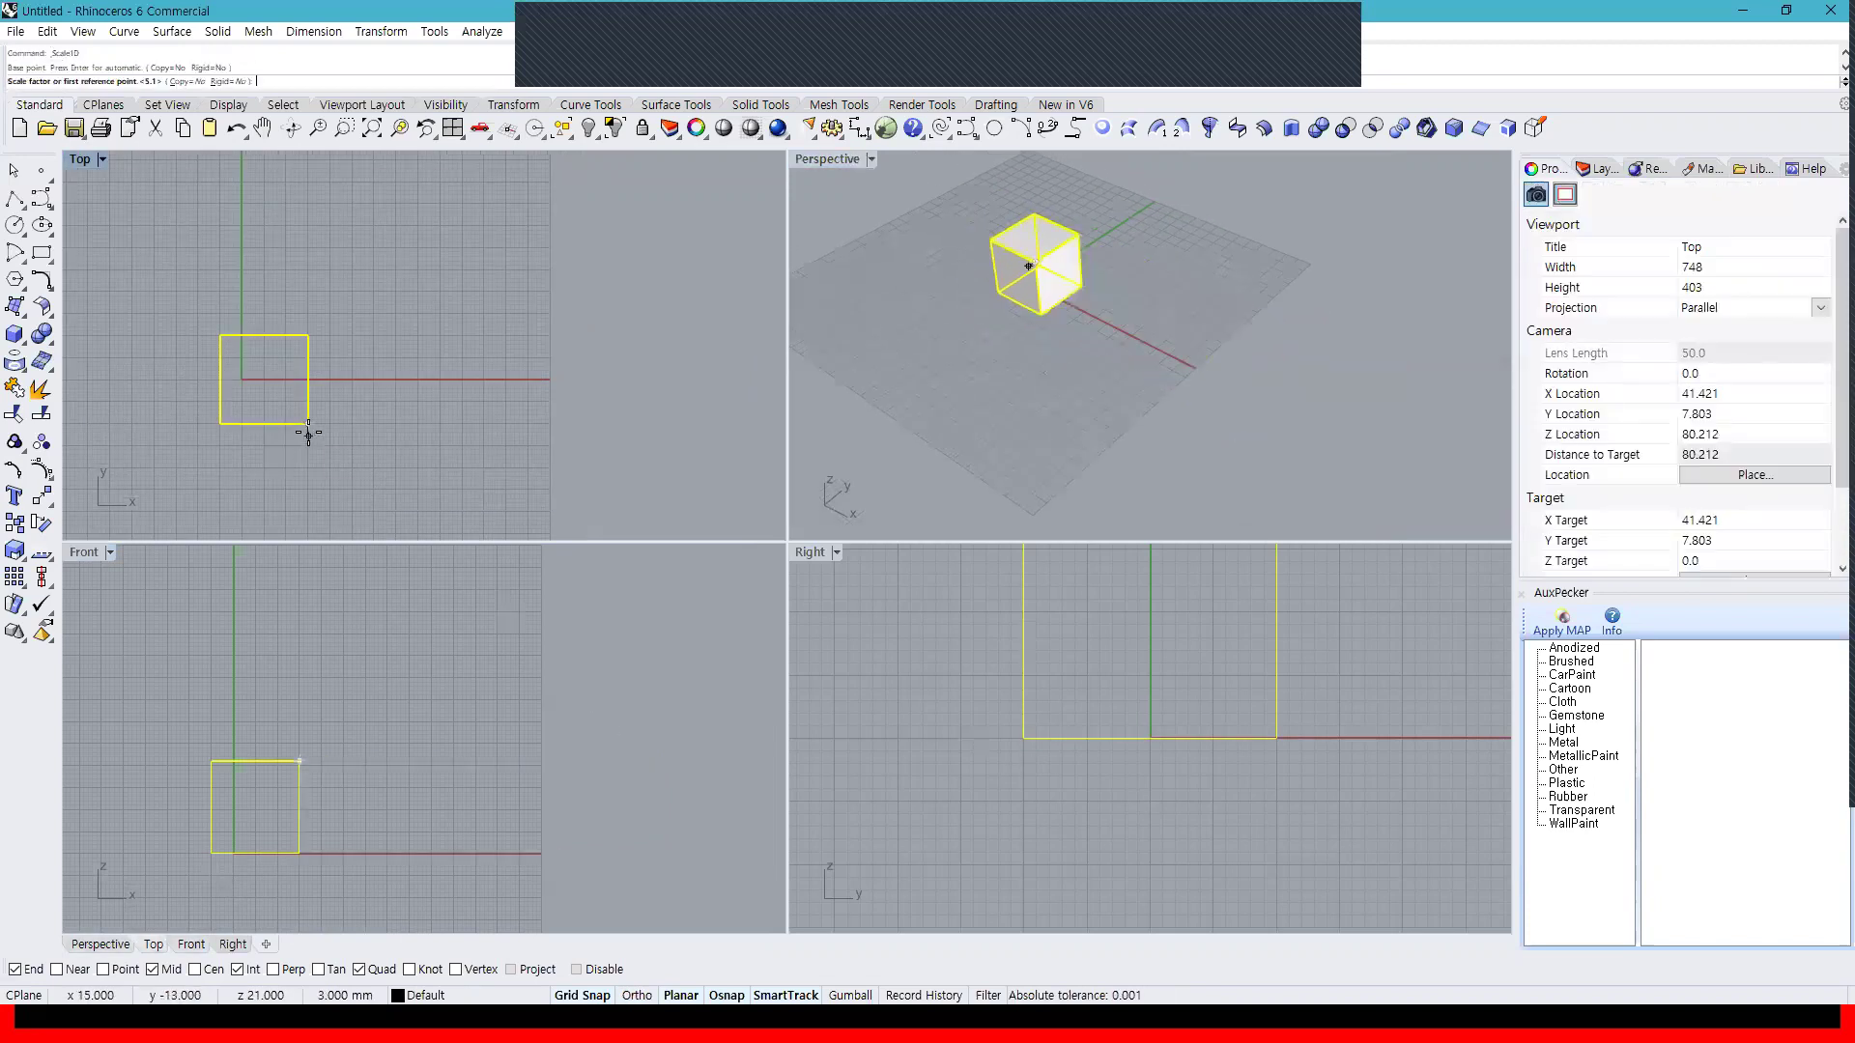
{"action": "left_click", "coordinate": [311, 337]}
{"action": "right_click_drag", "start_coordinate": [339, 352], "coordinate": [367, 432]}
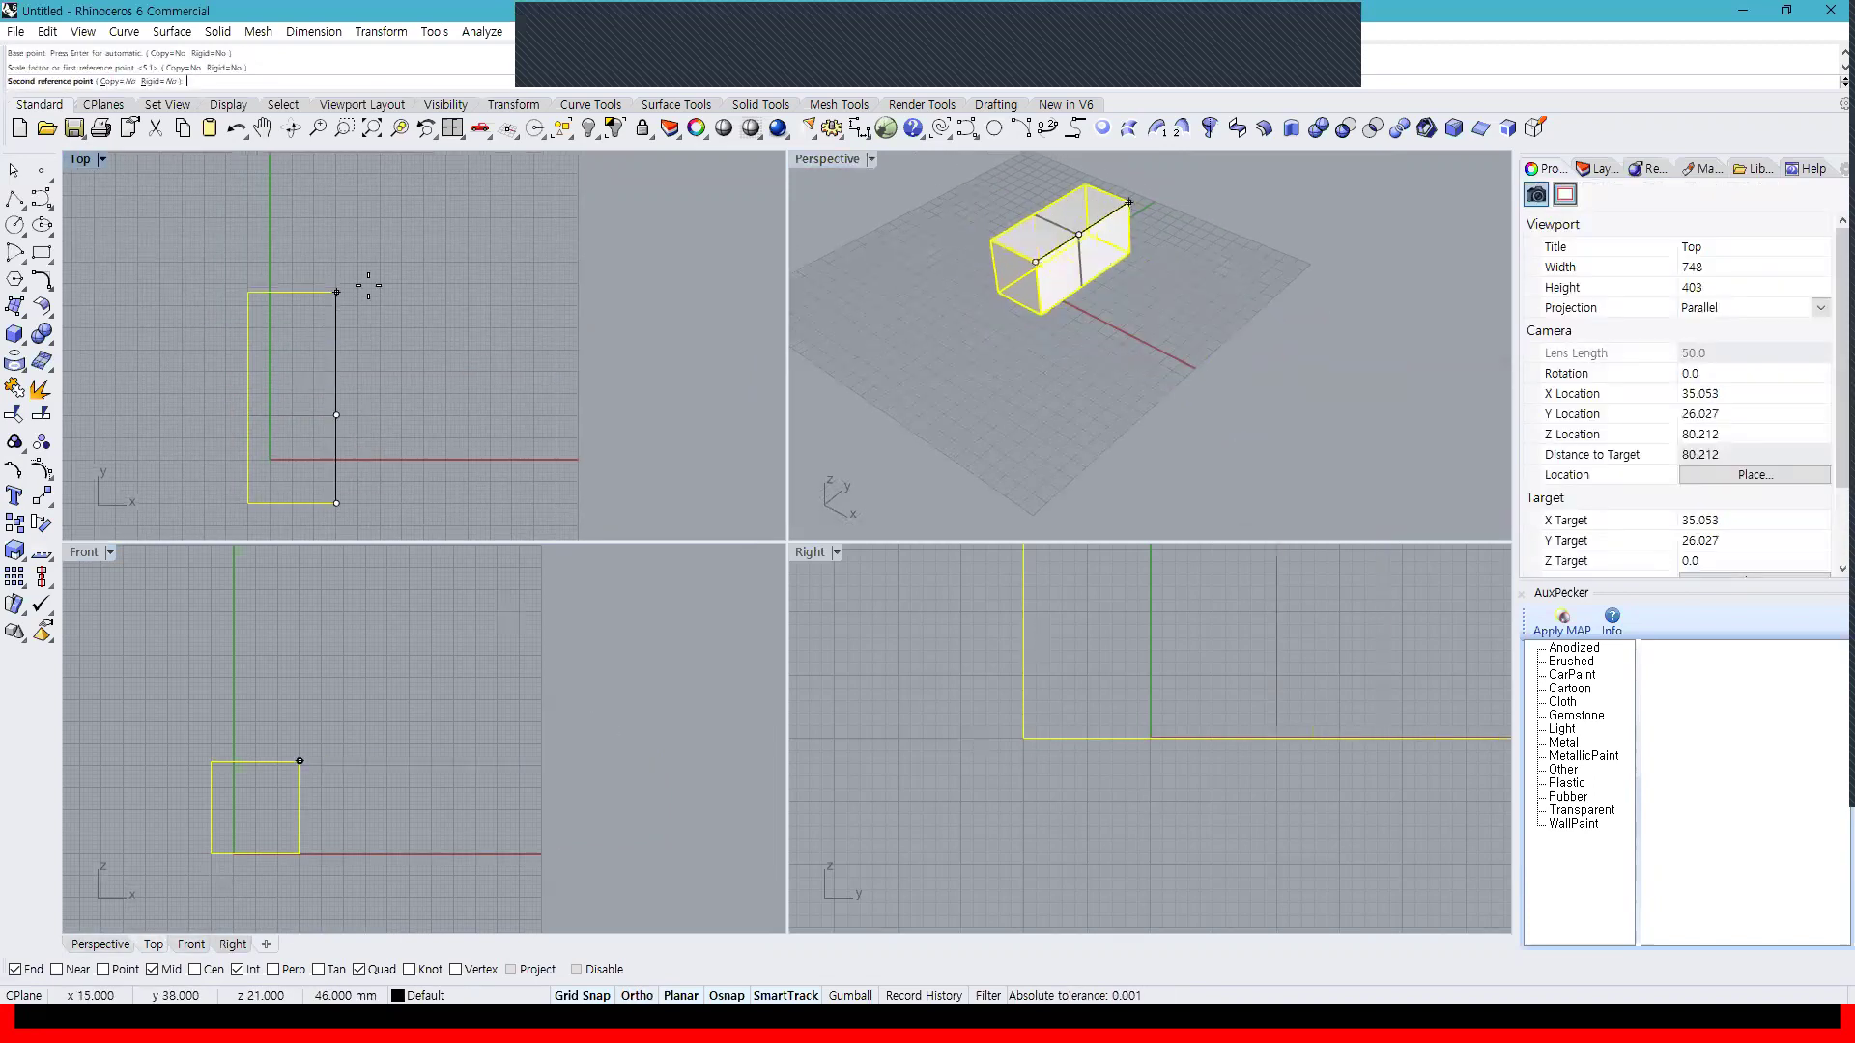
{"action": "left_click", "coordinate": [394, 236]}
{"action": "key", "text": "ctrl+z"}
Stretch the box's height with Scale1D from its bottom corner in the Front view, by a factor of about 2.81, and undo it
{"action": "right_click", "coordinate": [297, 844]}
{"action": "left_click", "coordinate": [300, 853]}
{"action": "left_click", "coordinate": [299, 762]}
{"action": "left_click", "coordinate": [383, 595]}
{"action": "right_click_drag", "start_coordinate": [1265, 288], "coordinate": [1321, 409], "text": "shift"}
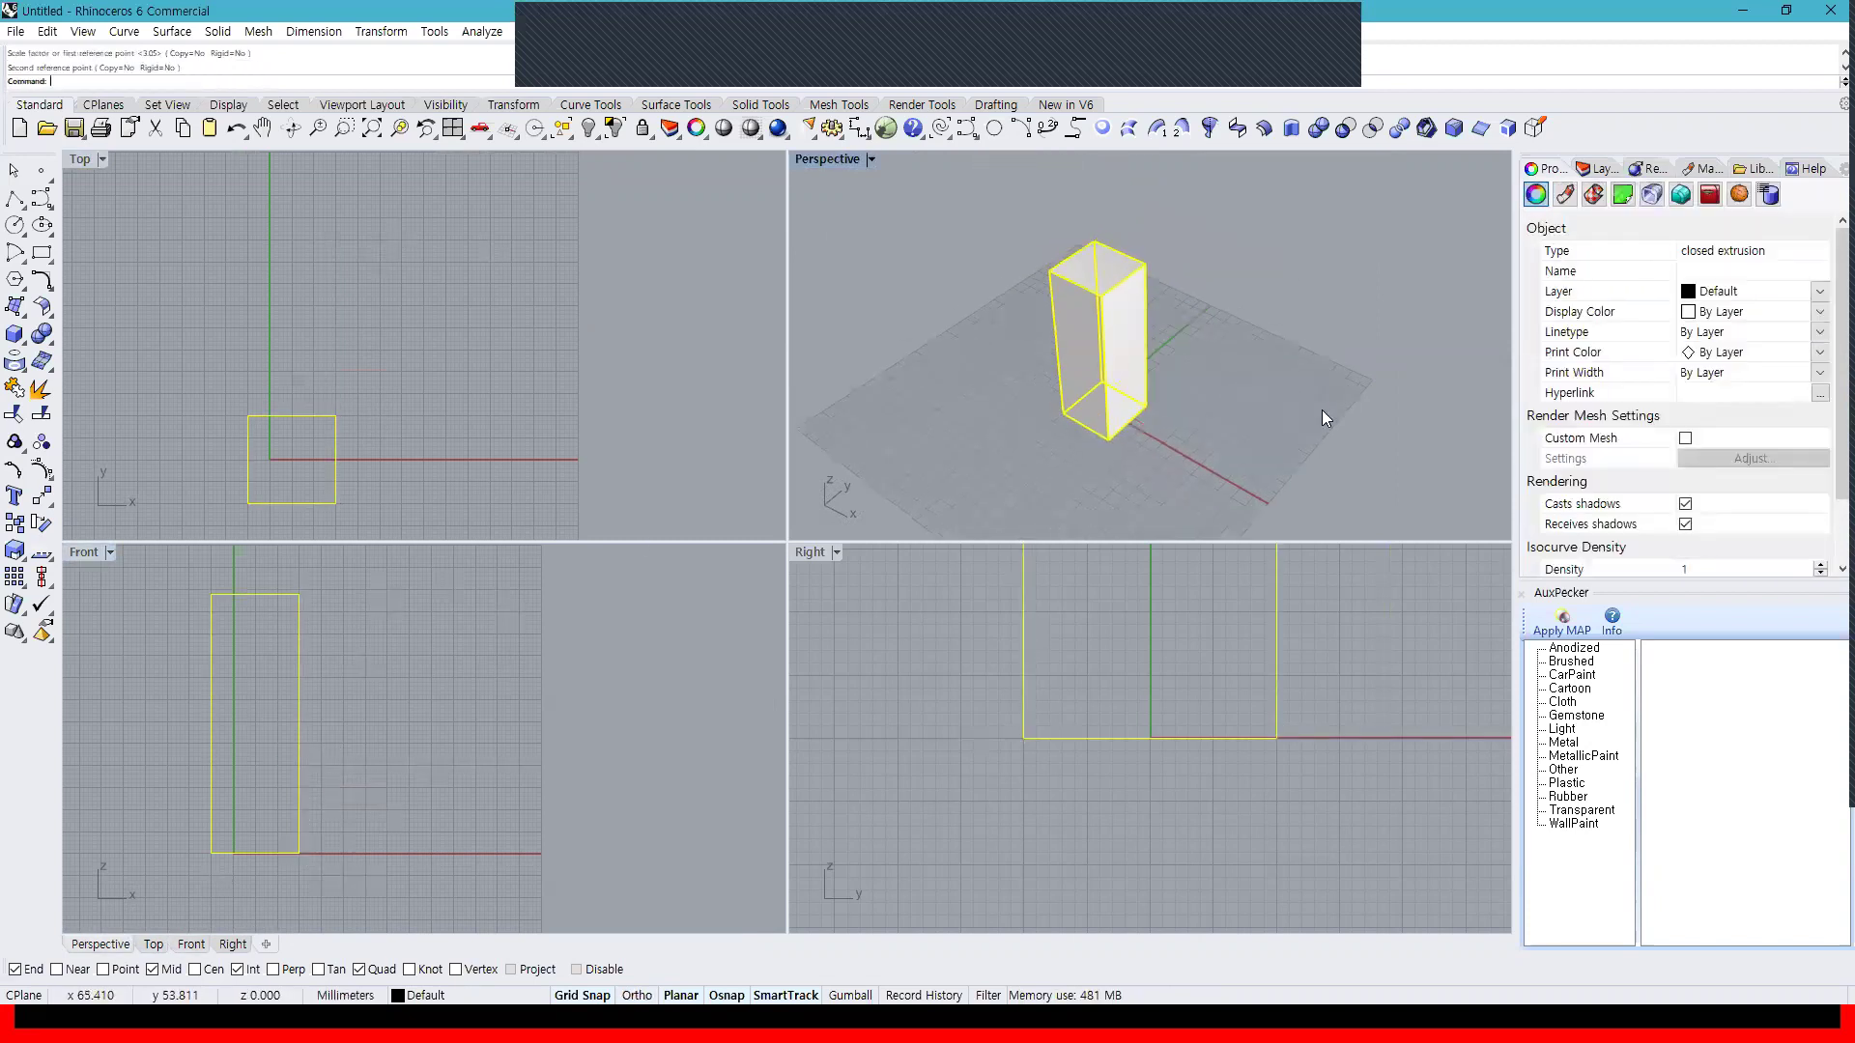
{"action": "left_click", "coordinate": [519, 706]}
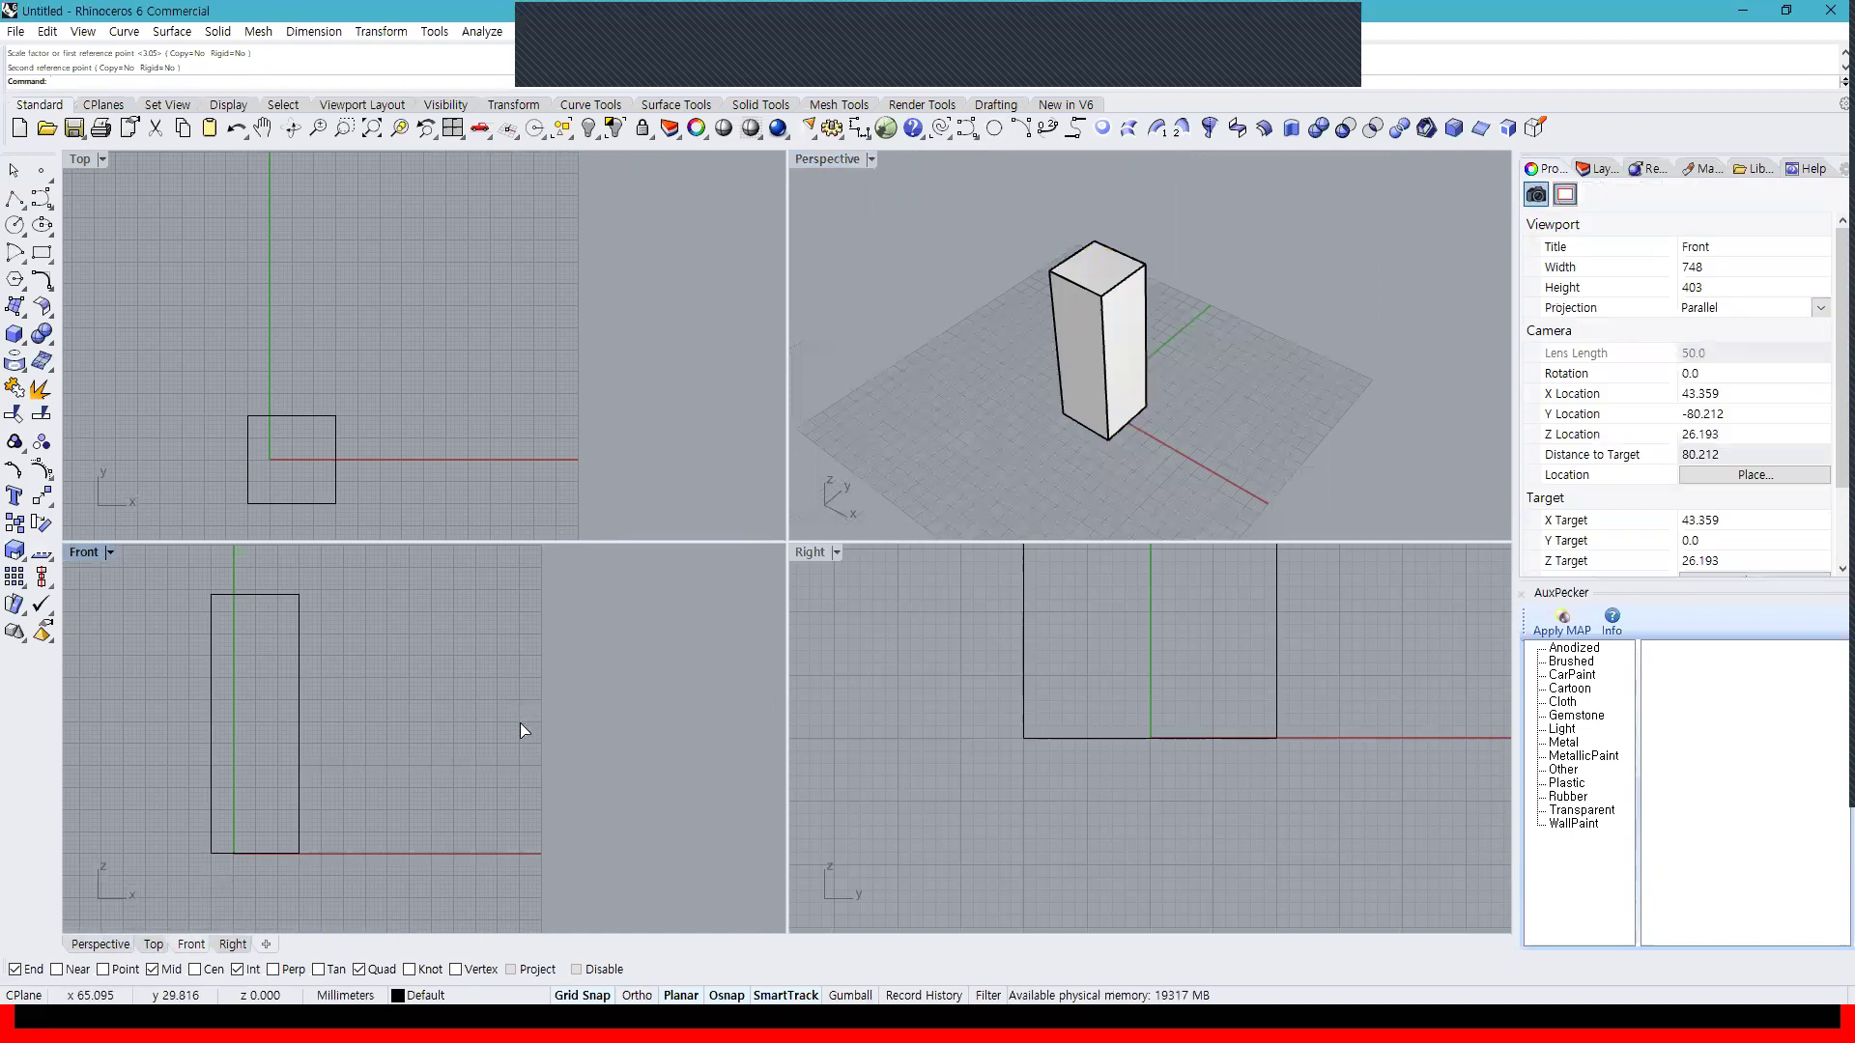
{"action": "key", "text": "ctrl+z"}
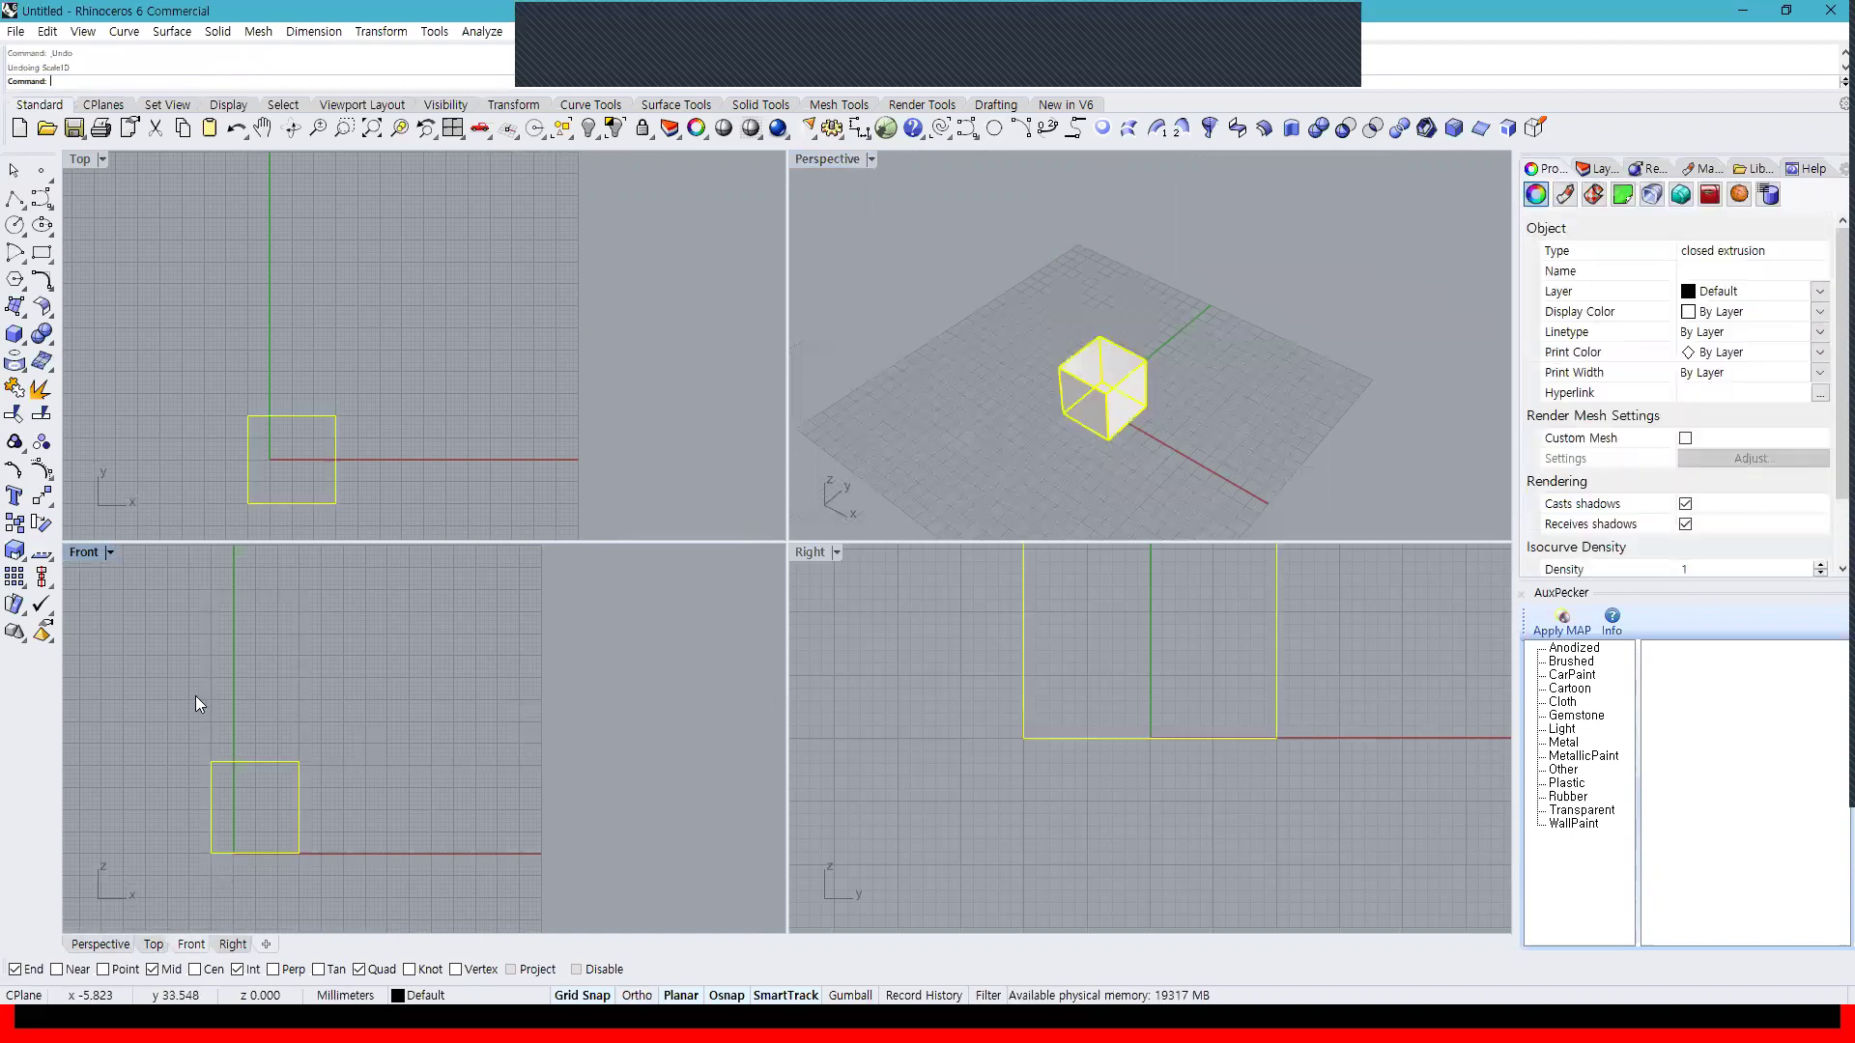
Stretch the box diagonally with Scale1D from a base point beside it in the Front view, using slanted reference points, and undo it
{"action": "right_click", "coordinate": [340, 771]}
{"action": "left_click", "coordinate": [348, 852]}
{"action": "left_click", "coordinate": [410, 765]}
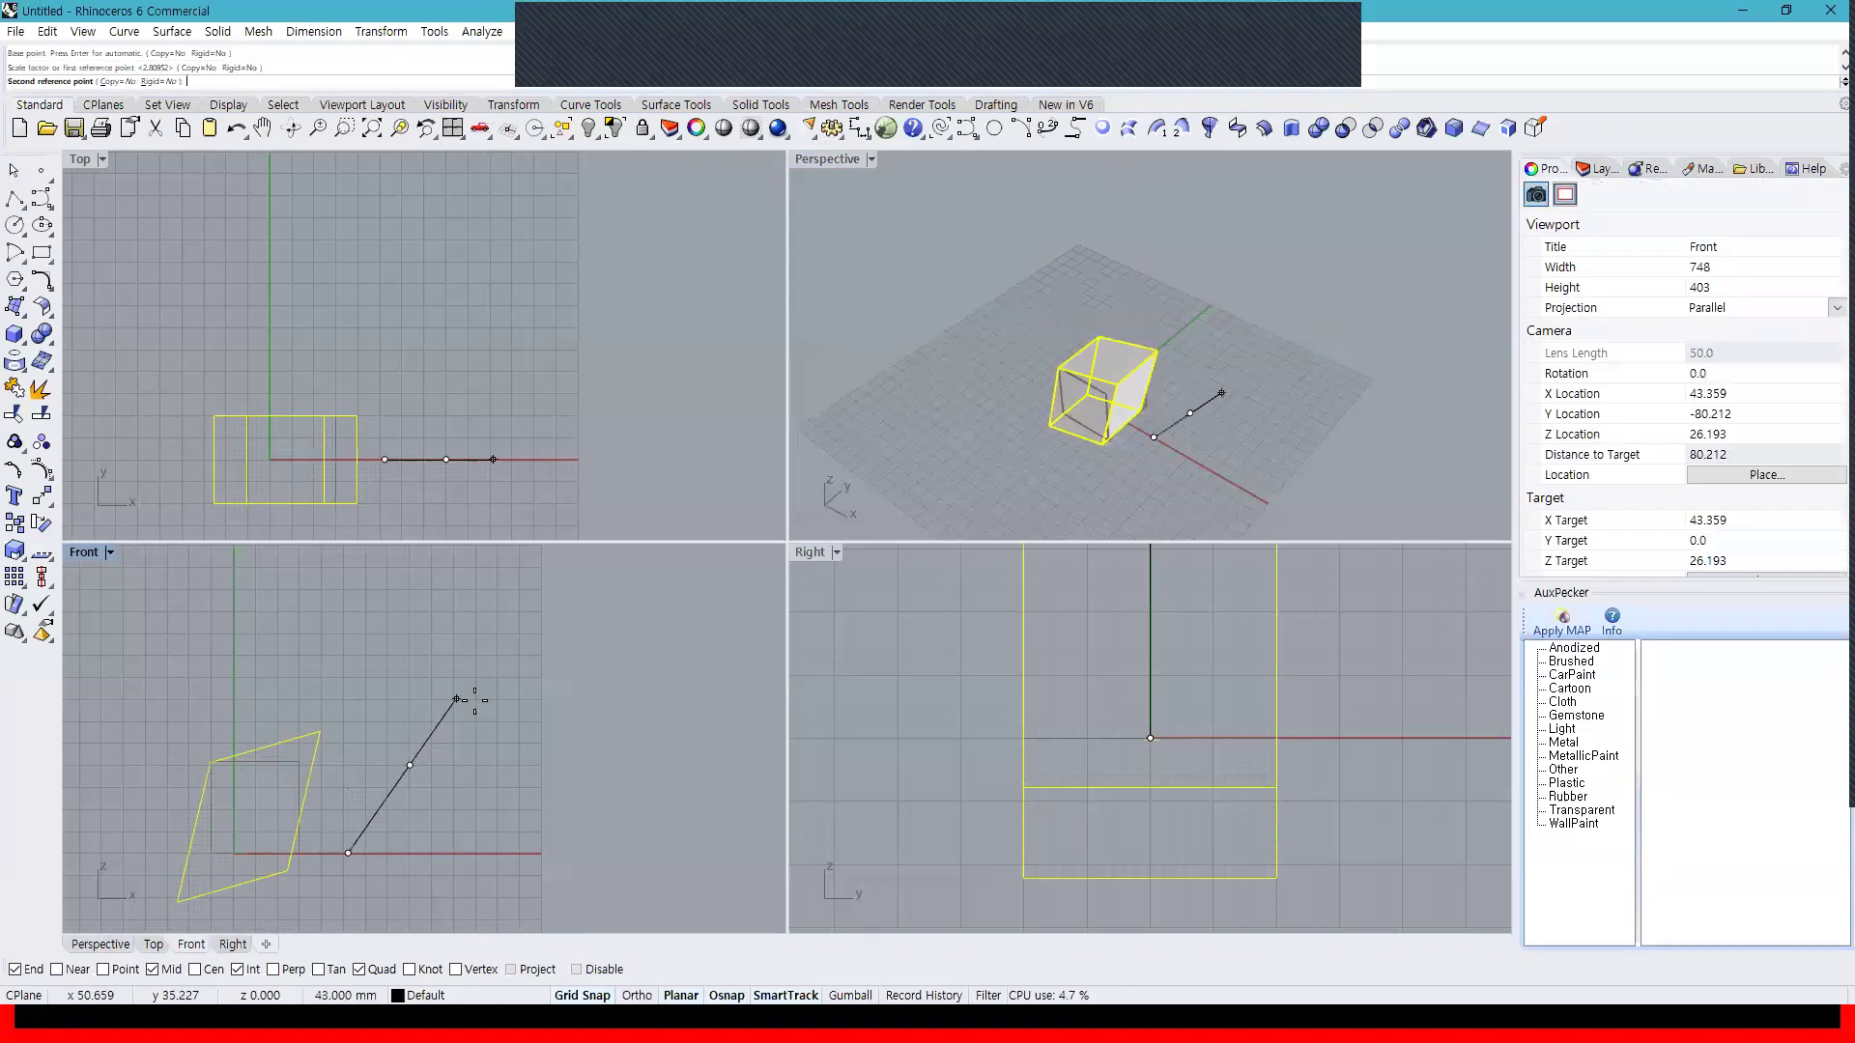
{"action": "left_click", "coordinate": [575, 625]}
{"action": "right_click_drag", "start_coordinate": [1093, 467], "coordinate": [870, 540]}
{"action": "key", "text": "ctrl+z"}
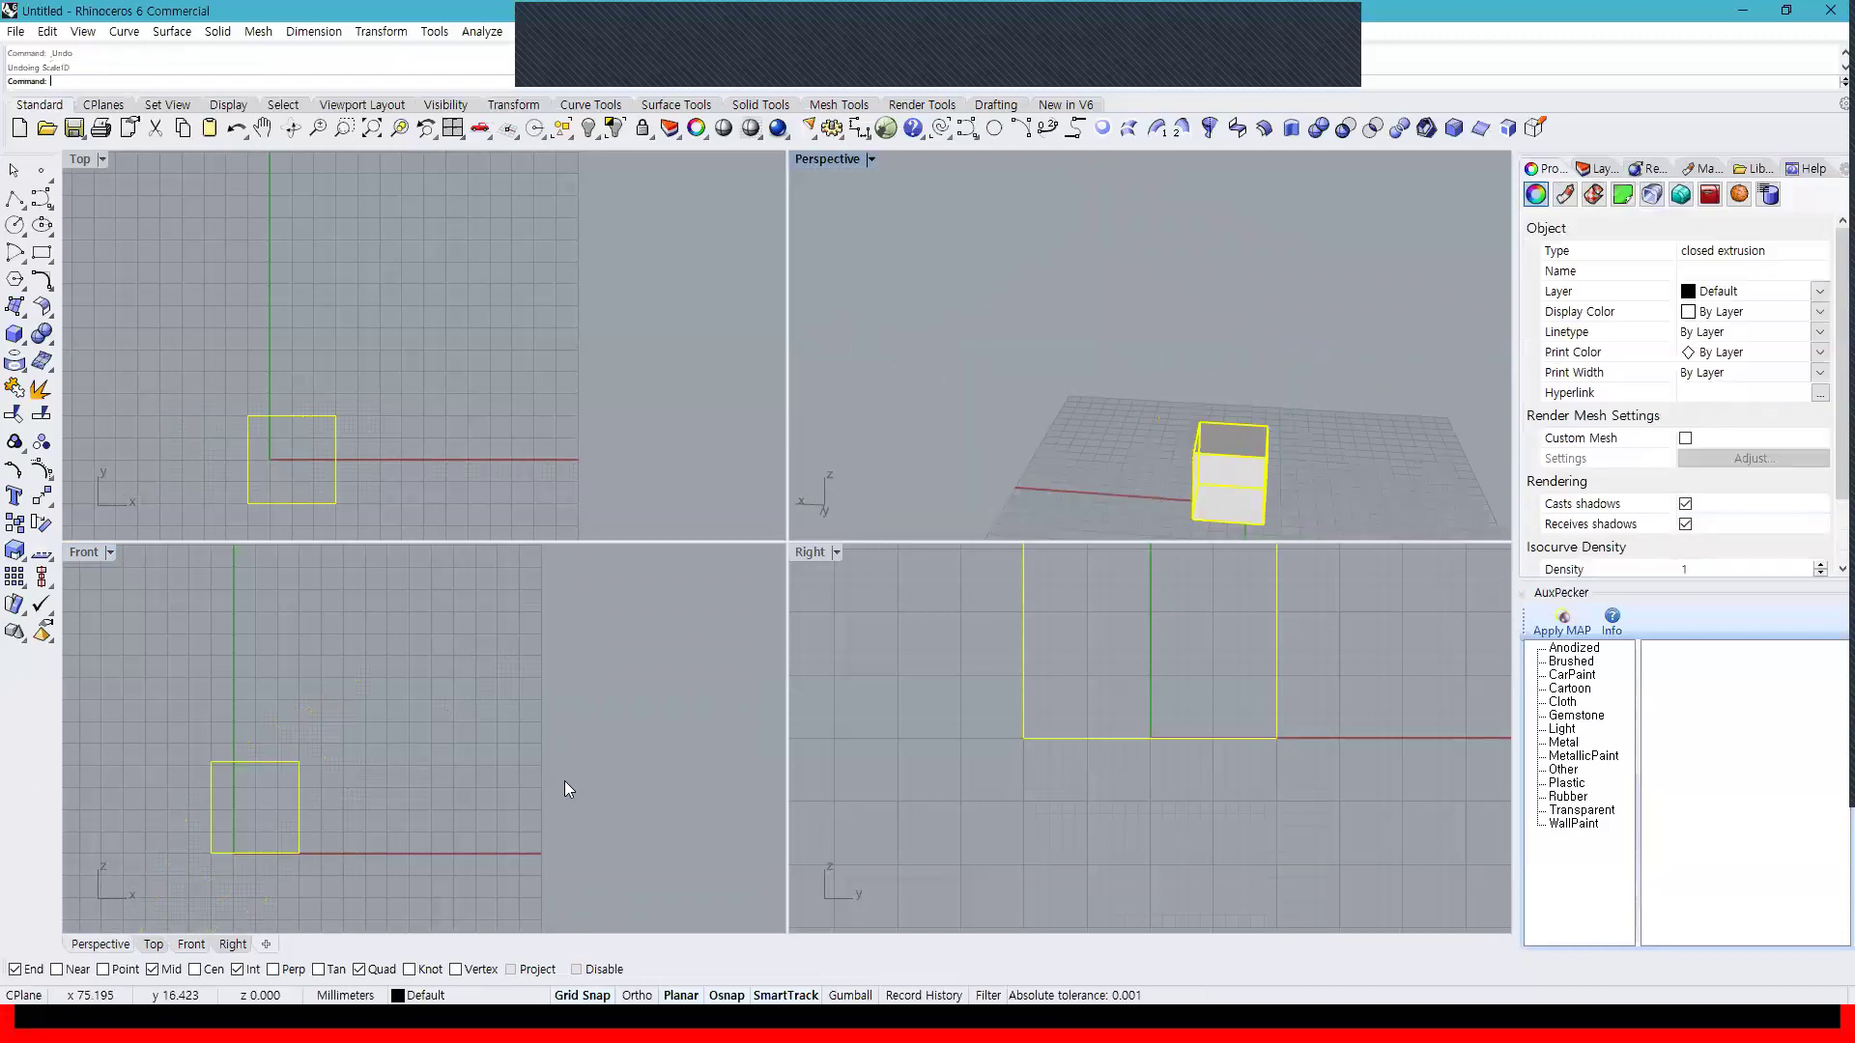
Enlarge the box in X and Y with Scale2D from its lower-left corner in the Top view, by a factor of about 2.14, and undo it
{"action": "left_click", "coordinate": [21, 556]}
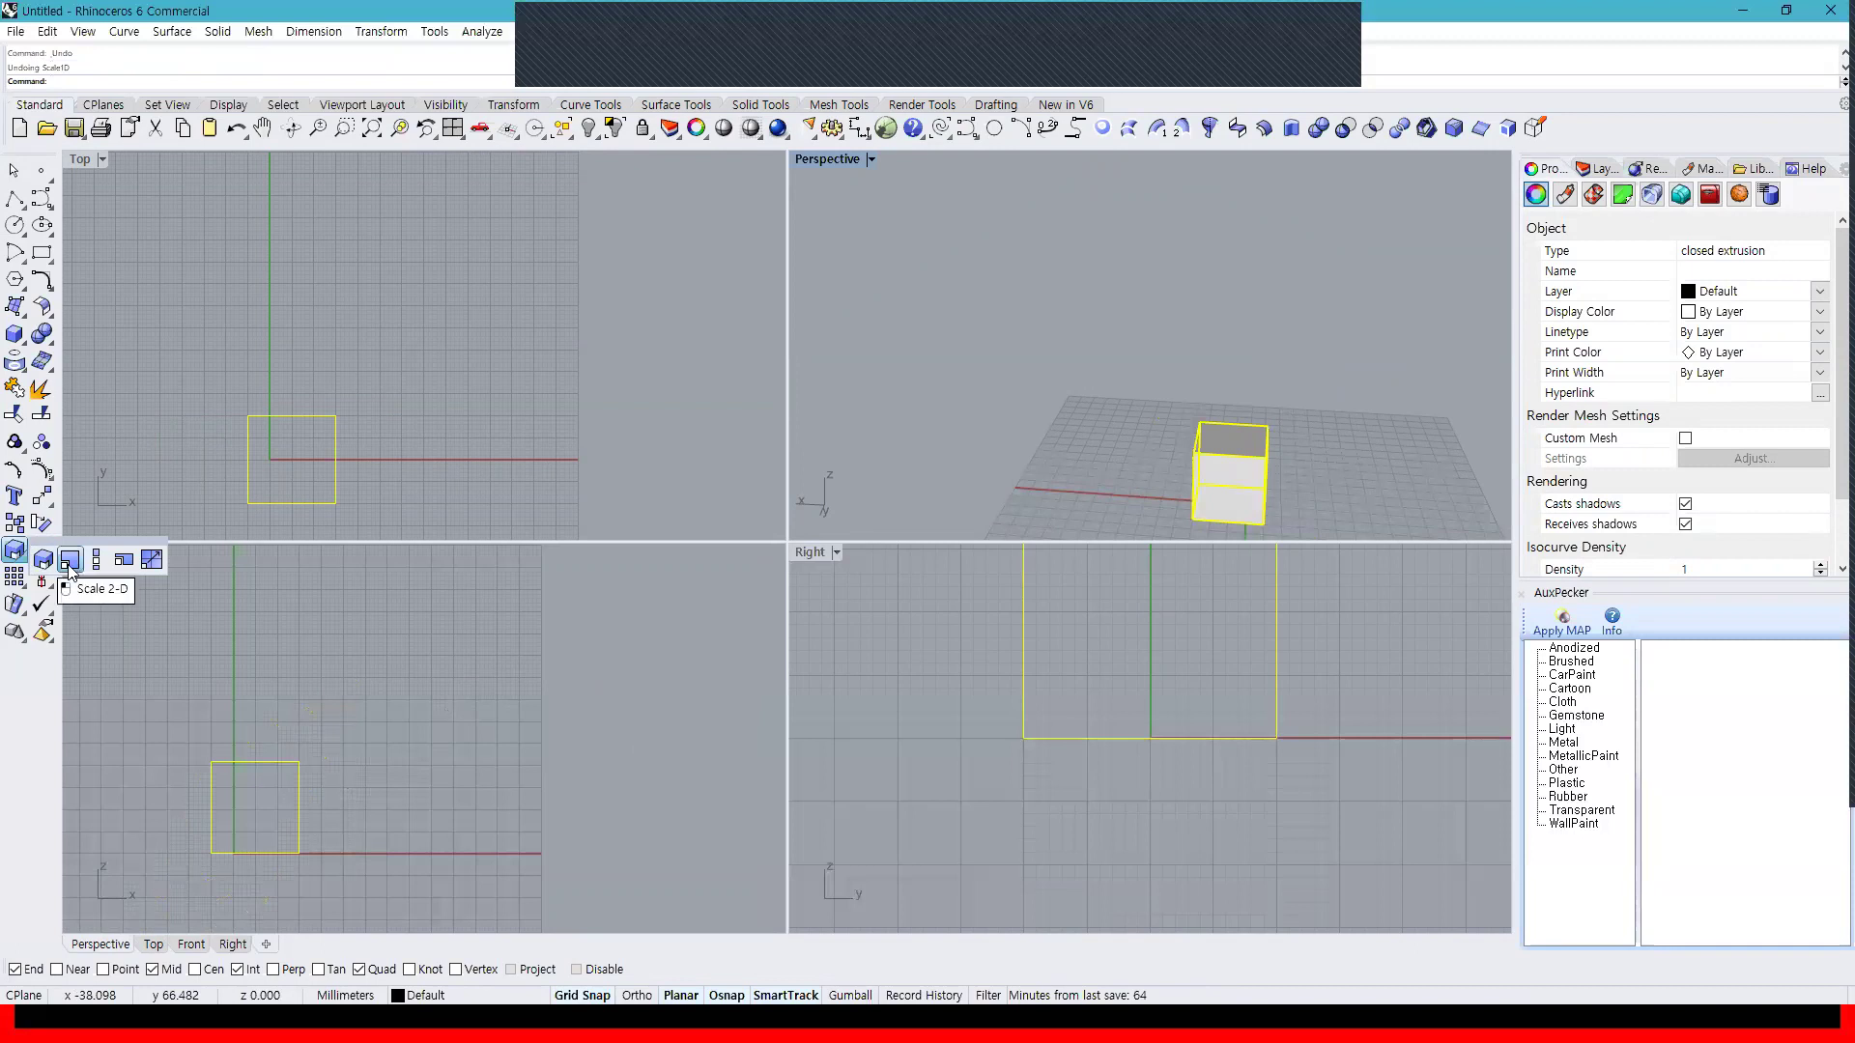
{"action": "left_click", "coordinate": [68, 560]}
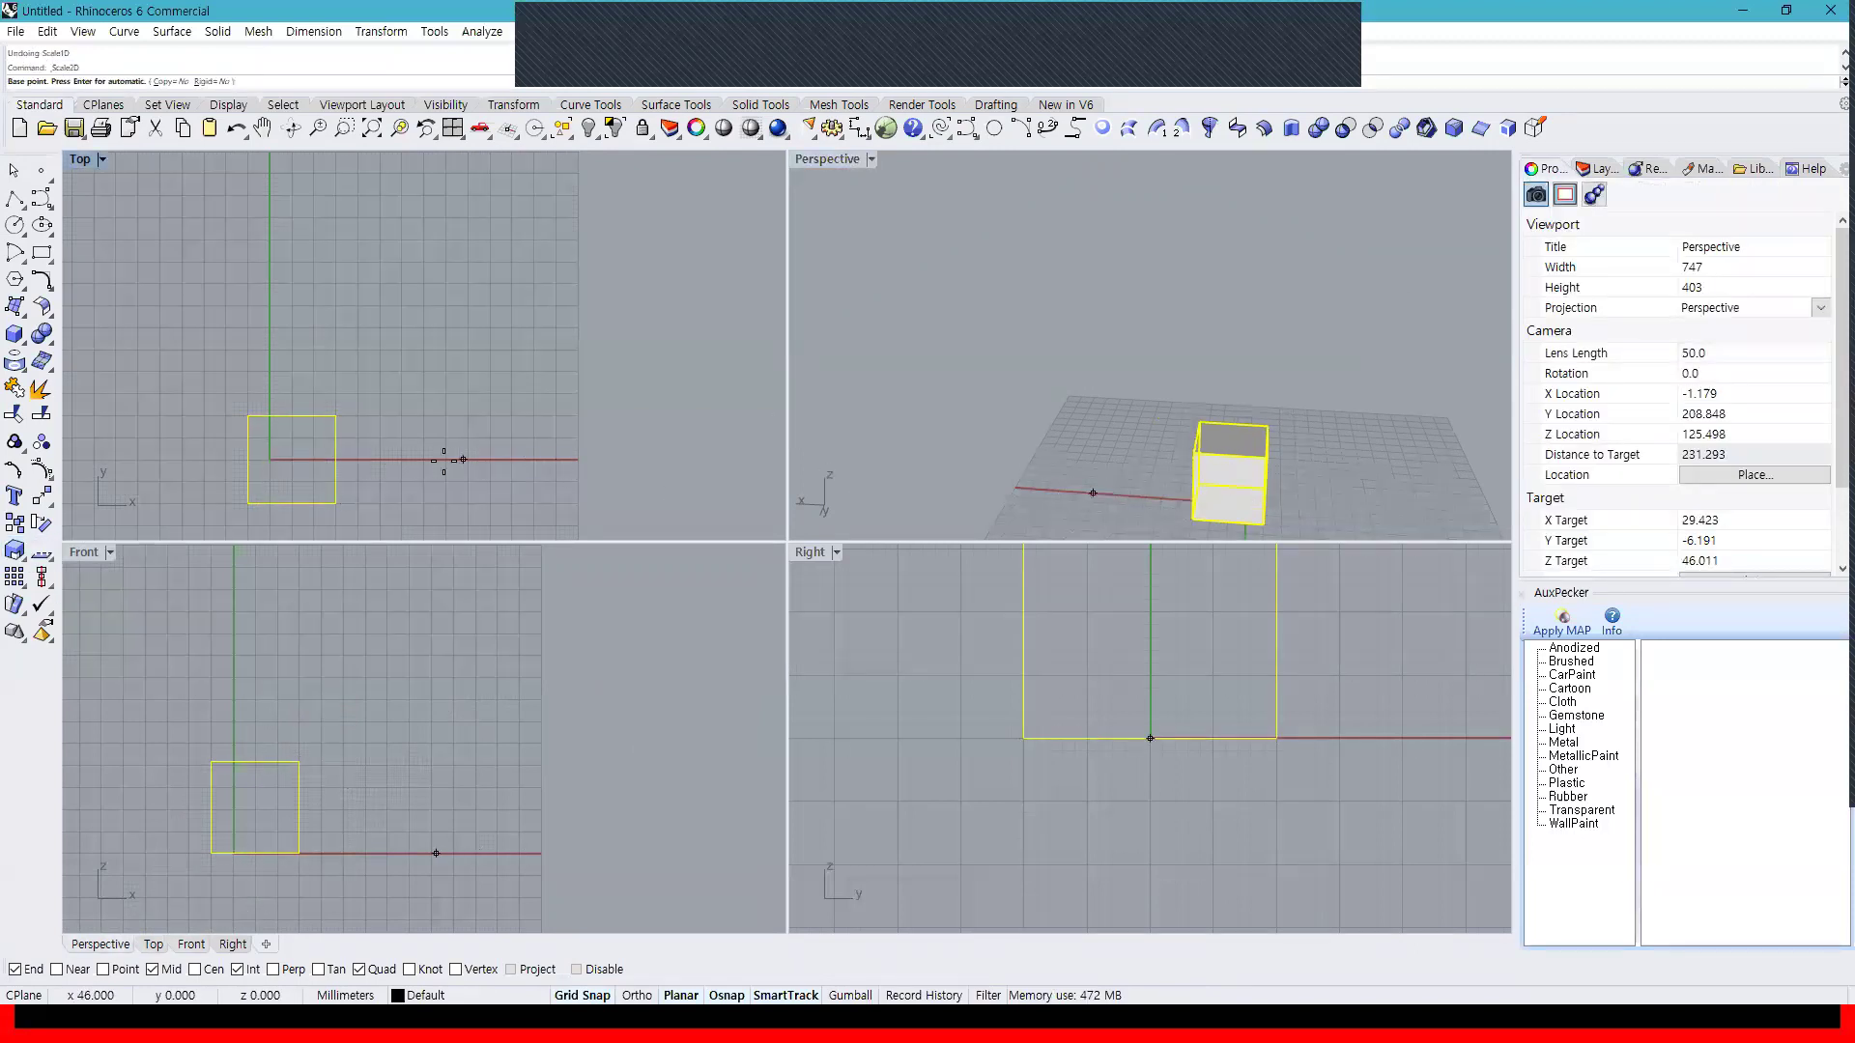
{"action": "right_click_drag", "start_coordinate": [333, 436], "coordinate": [417, 379]}
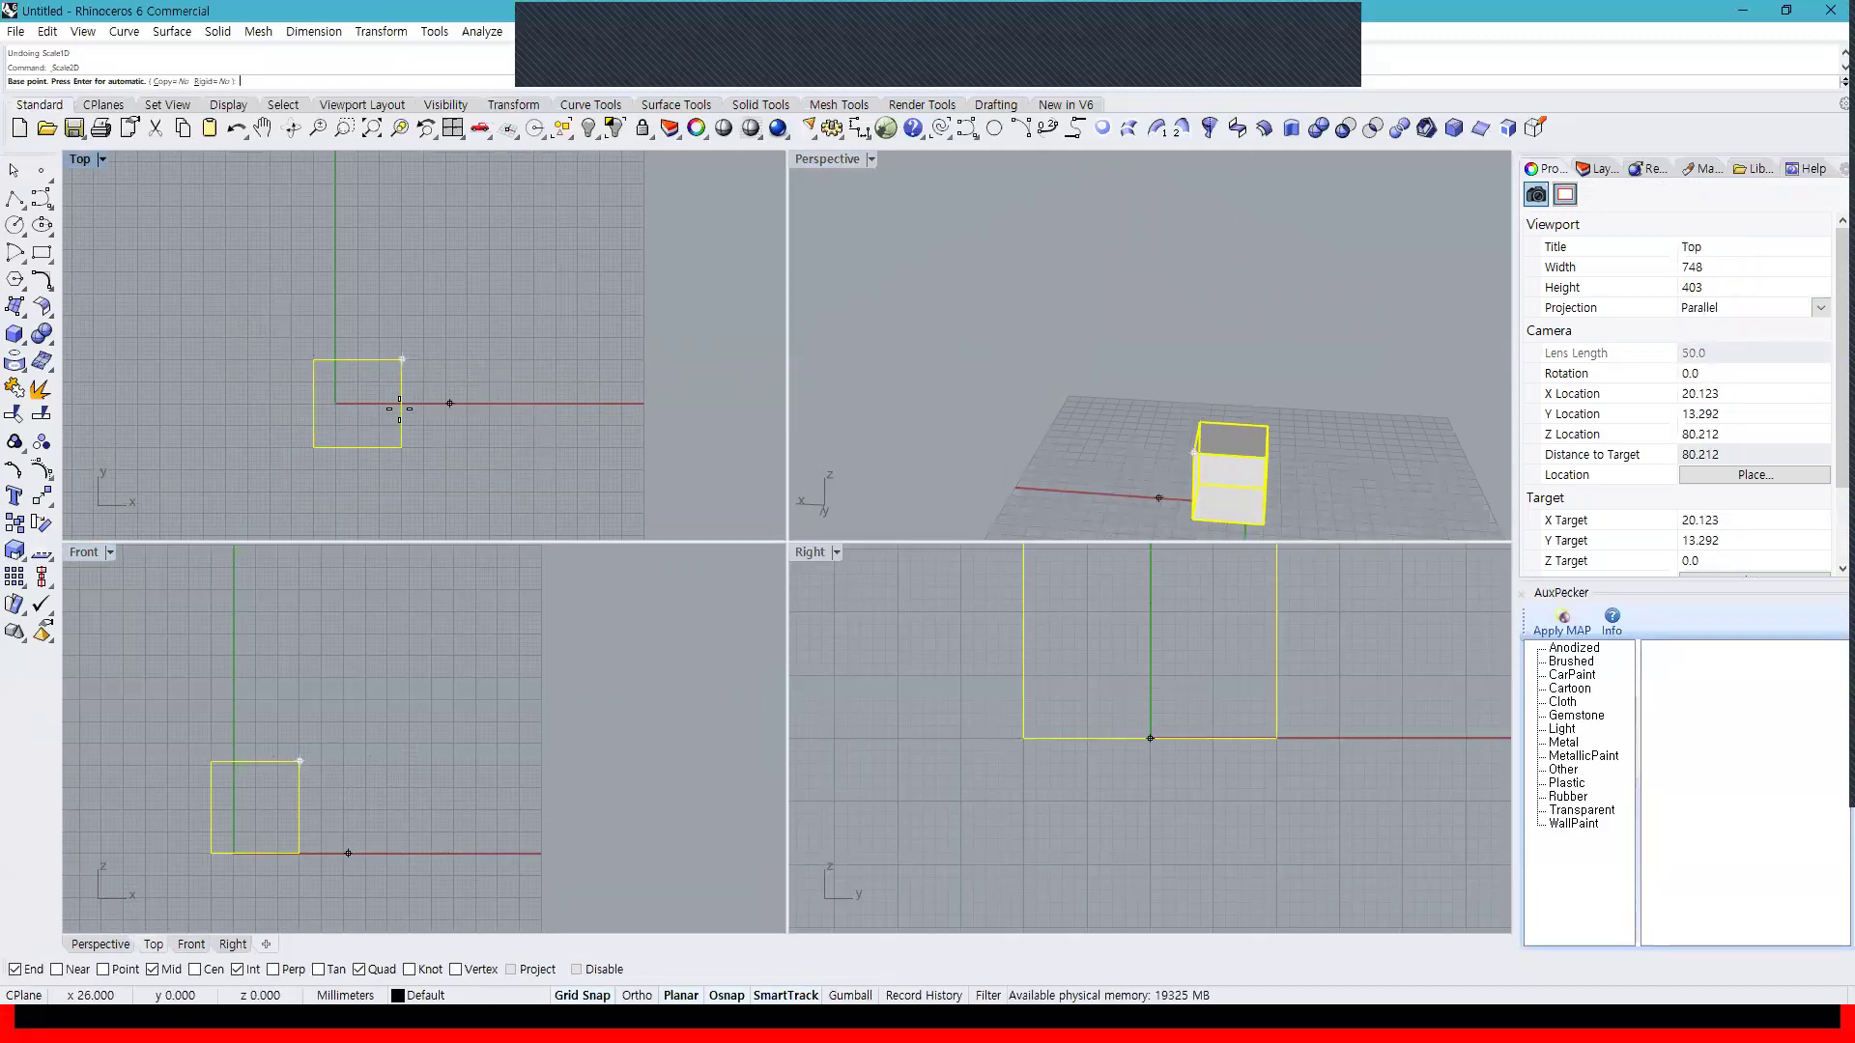
{"action": "left_click", "coordinate": [315, 447]}
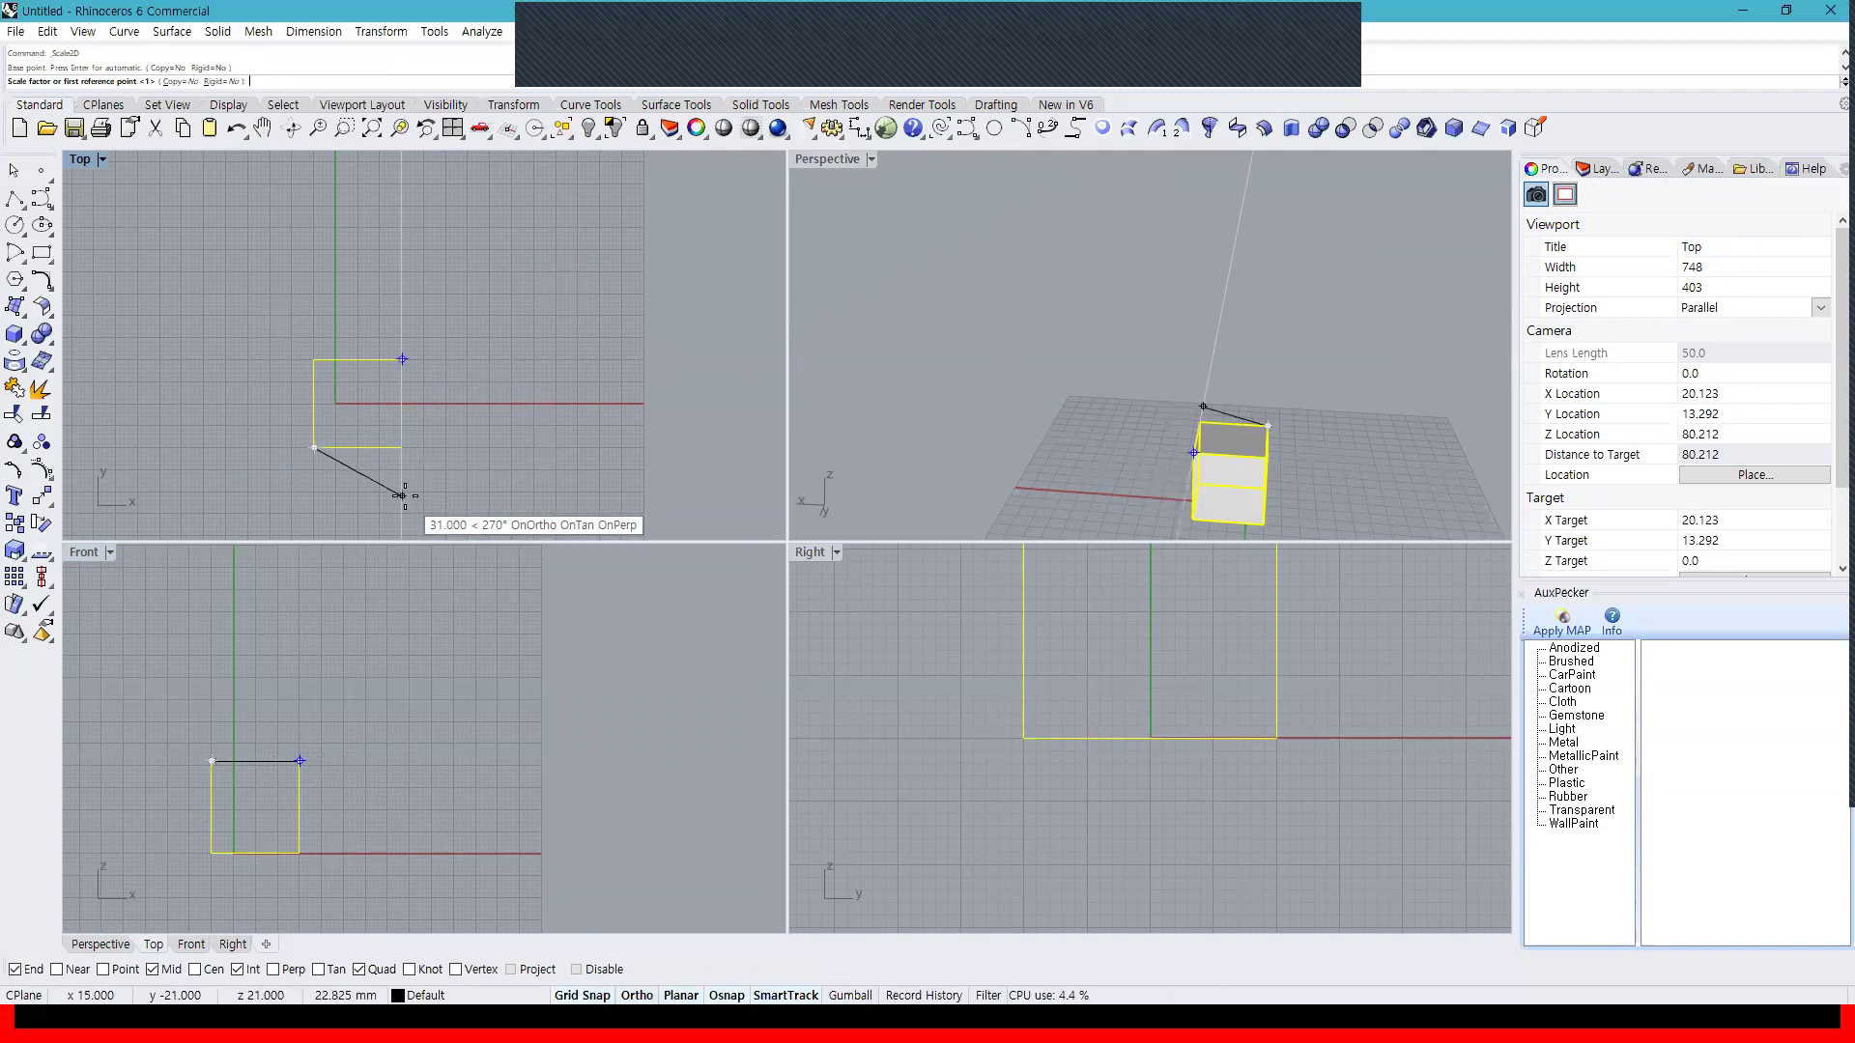
{"action": "scroll", "coordinate": [402, 499], "scroll_direction": "up", "scroll_amount": 4}
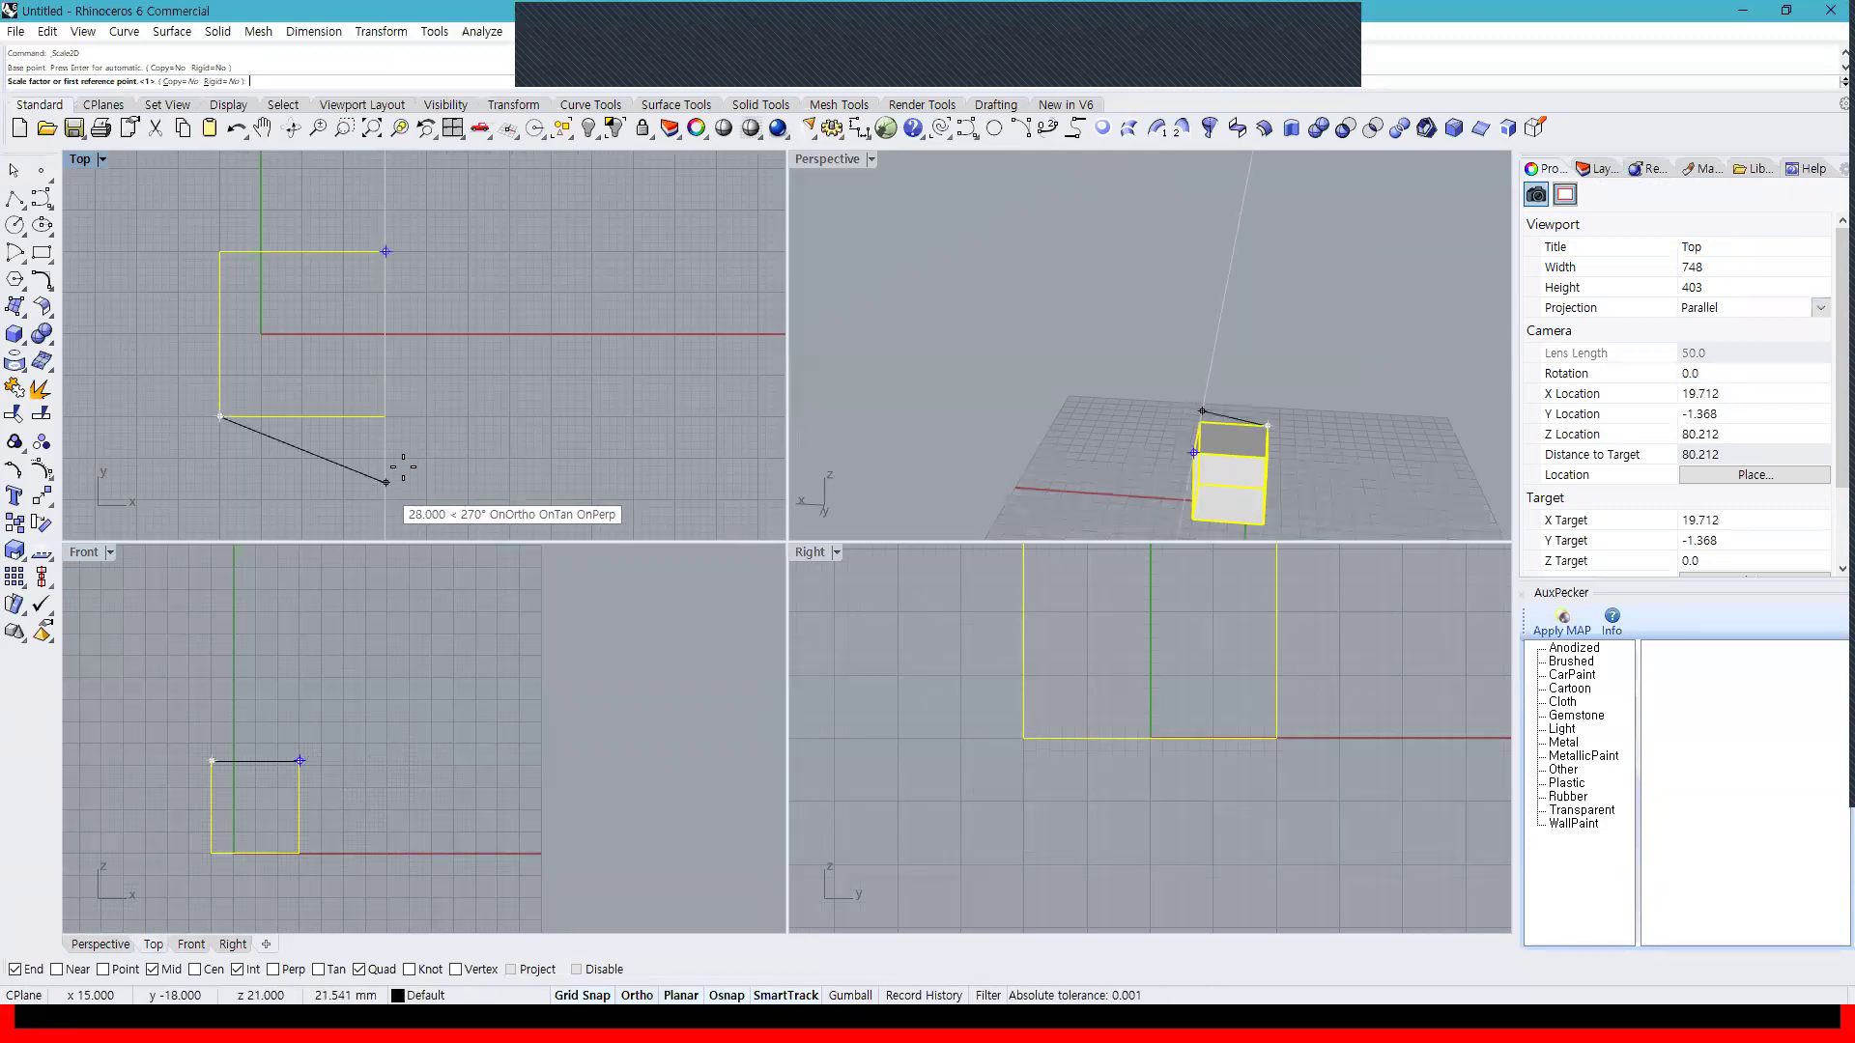
{"action": "scroll", "coordinate": [398, 456], "scroll_direction": "up", "scroll_amount": 3}
{"action": "left_click", "coordinate": [398, 410]}
{"action": "scroll", "coordinate": [397, 418], "scroll_direction": "down", "scroll_amount": 3}
{"action": "scroll", "coordinate": [434, 483], "scroll_direction": "down", "scroll_amount": 3}
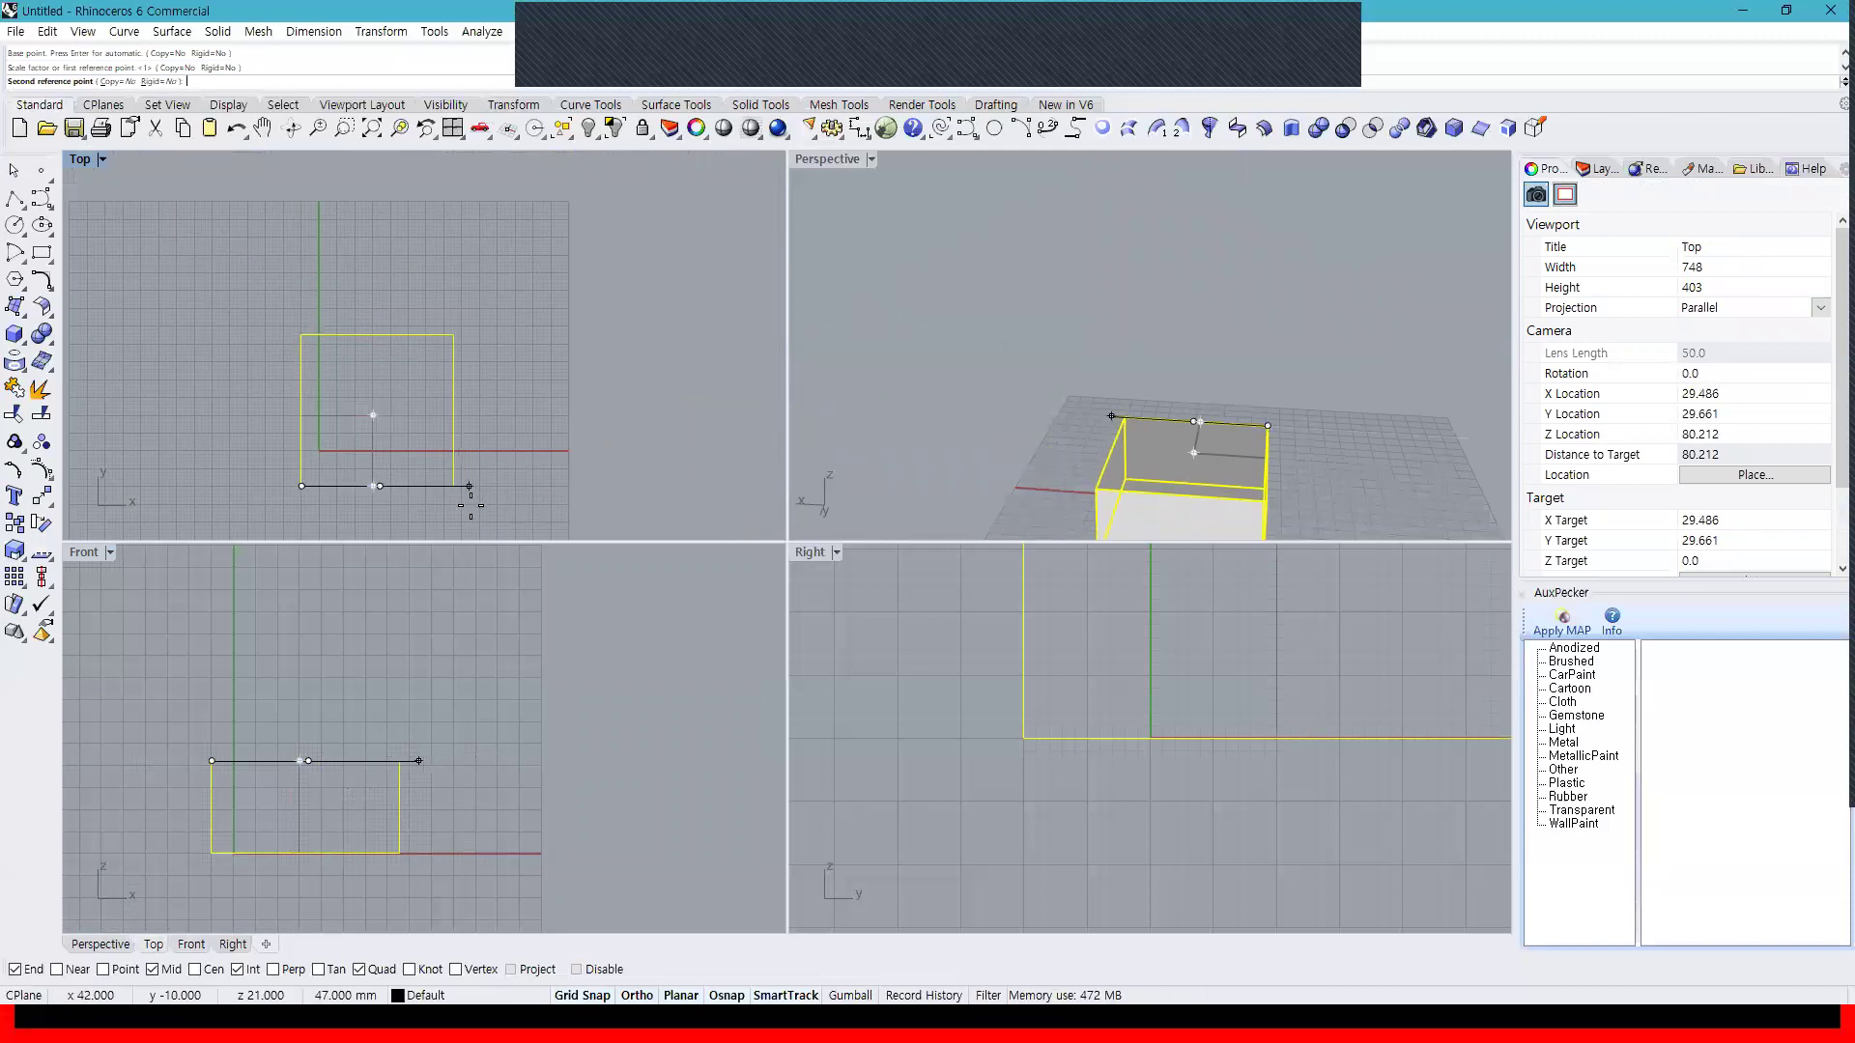
{"action": "left_click", "coordinate": [471, 504]}
{"action": "right_click_drag", "start_coordinate": [1148, 451], "coordinate": [1246, 462]}
{"action": "right_click_drag", "start_coordinate": [1329, 383], "coordinate": [1252, 460]}
{"action": "key", "text": "ctrl+z"}
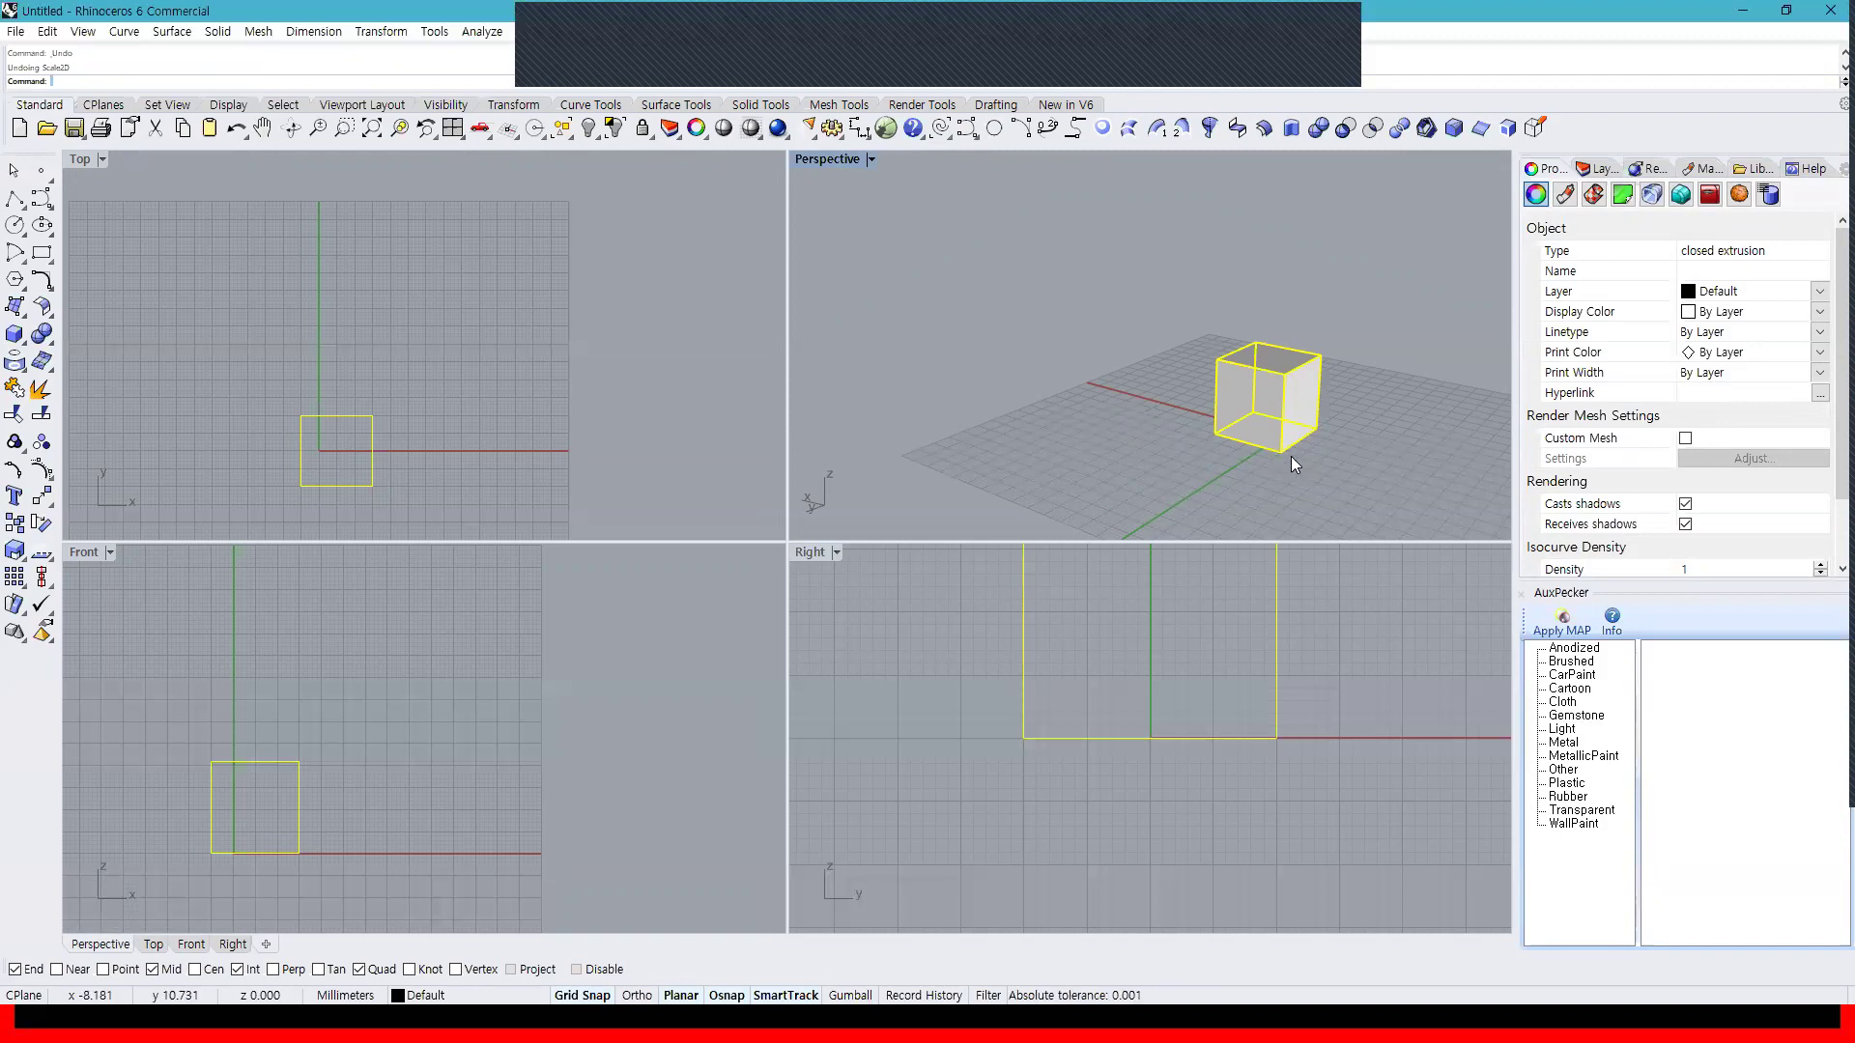
Redo and undo the Top-view two-directional scaling to compare the box in both sizes, ending on the original size
{"action": "key", "text": "ctrl+y"}
{"action": "key", "text": "ctrl+t"}
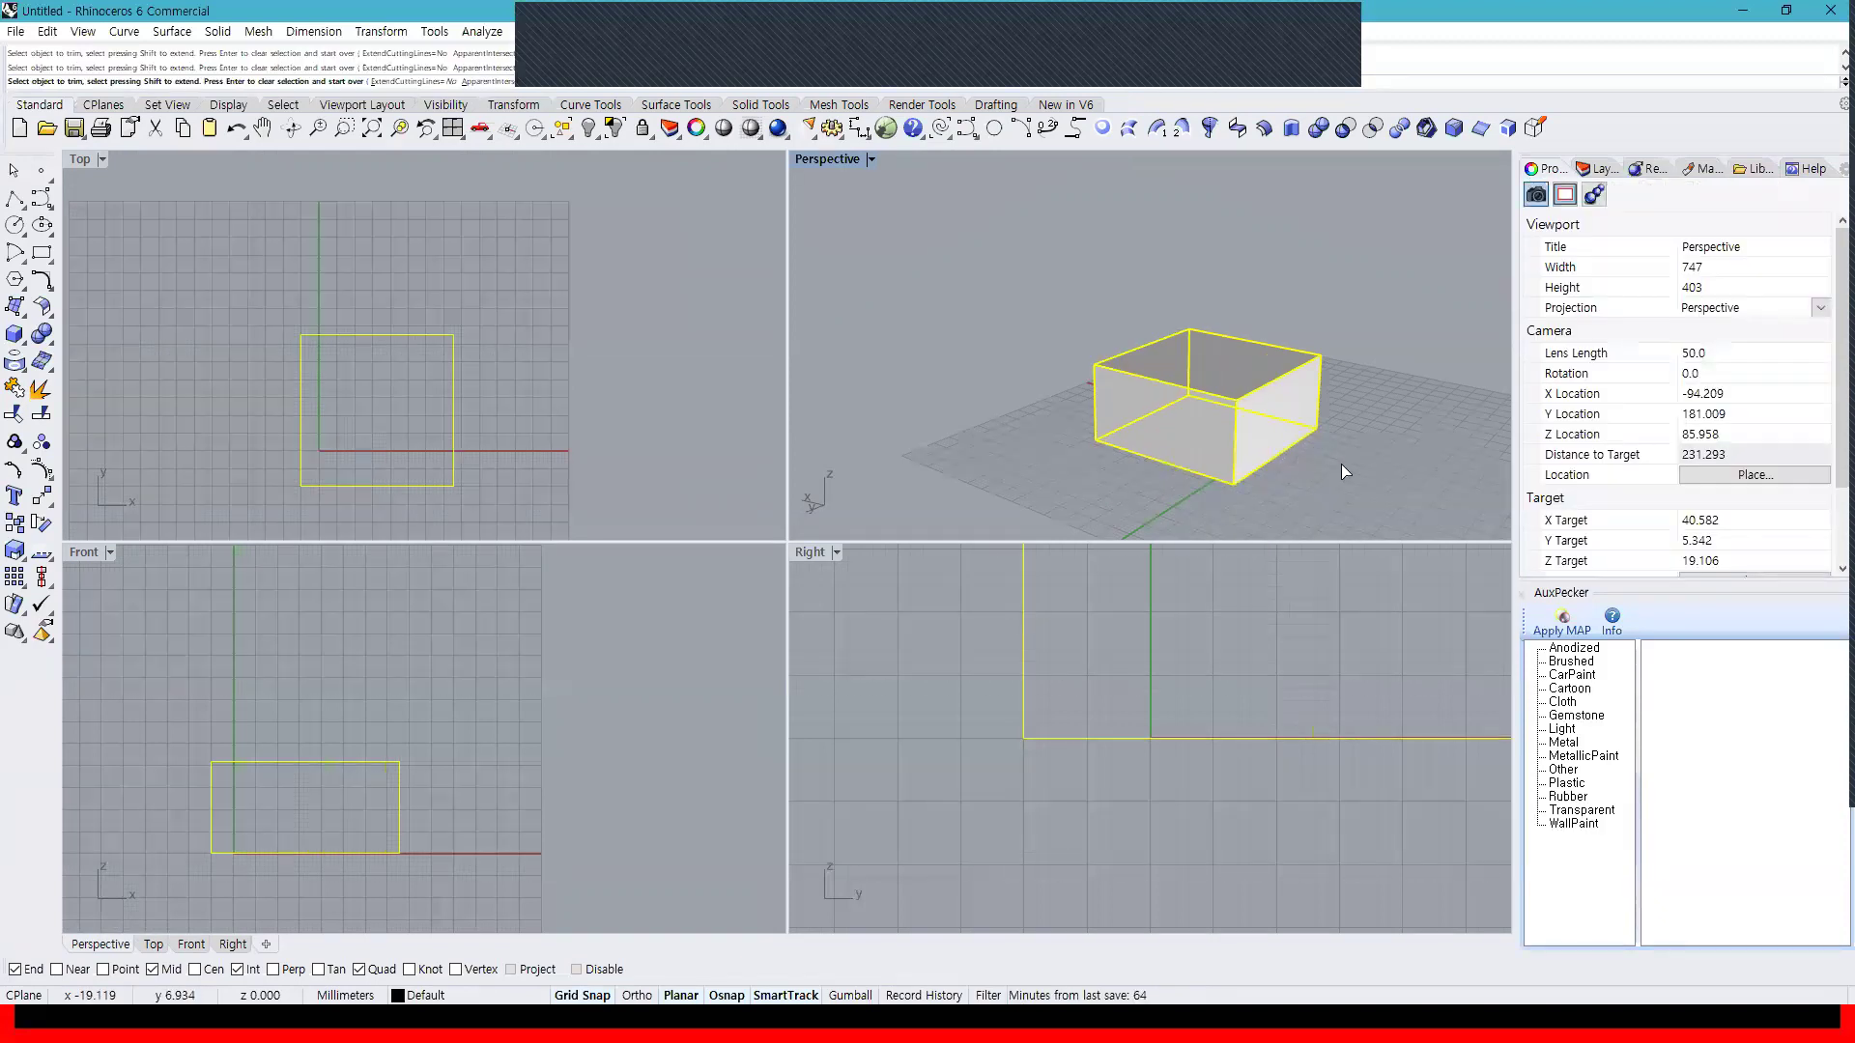
{"action": "key", "text": "Escape"}
{"action": "key", "text": "ctrl+z"}
{"action": "key", "text": "ctrl+y"}
{"action": "key", "text": "ctrl+z"}
Enlarge the box's width and height with Scale2D from its lower-left corner in the Front view, by a factor of about 2.4, and undo it
{"action": "right_click_drag", "start_coordinate": [368, 487], "coordinate": [410, 464]}
{"action": "right_click_drag", "start_coordinate": [286, 773], "coordinate": [369, 730]}
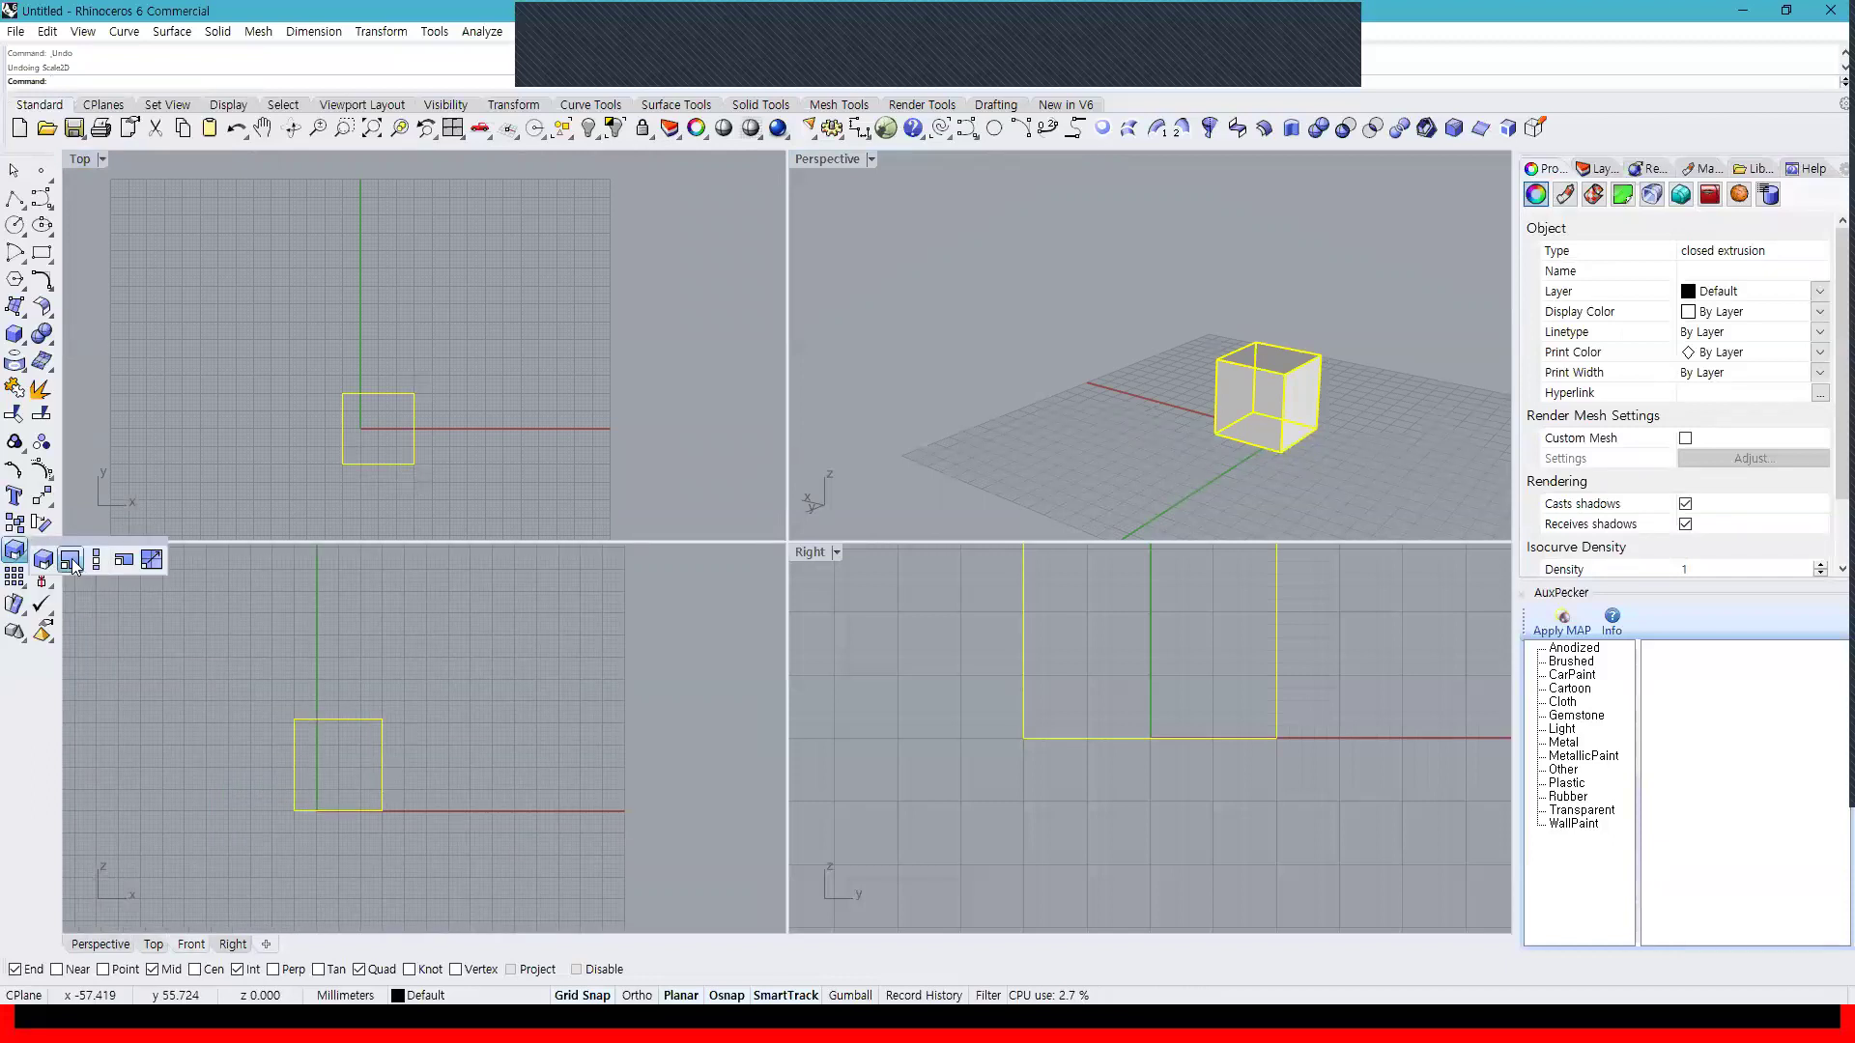
{"action": "left_click", "coordinate": [14, 552]}
{"action": "left_click", "coordinate": [297, 811]}
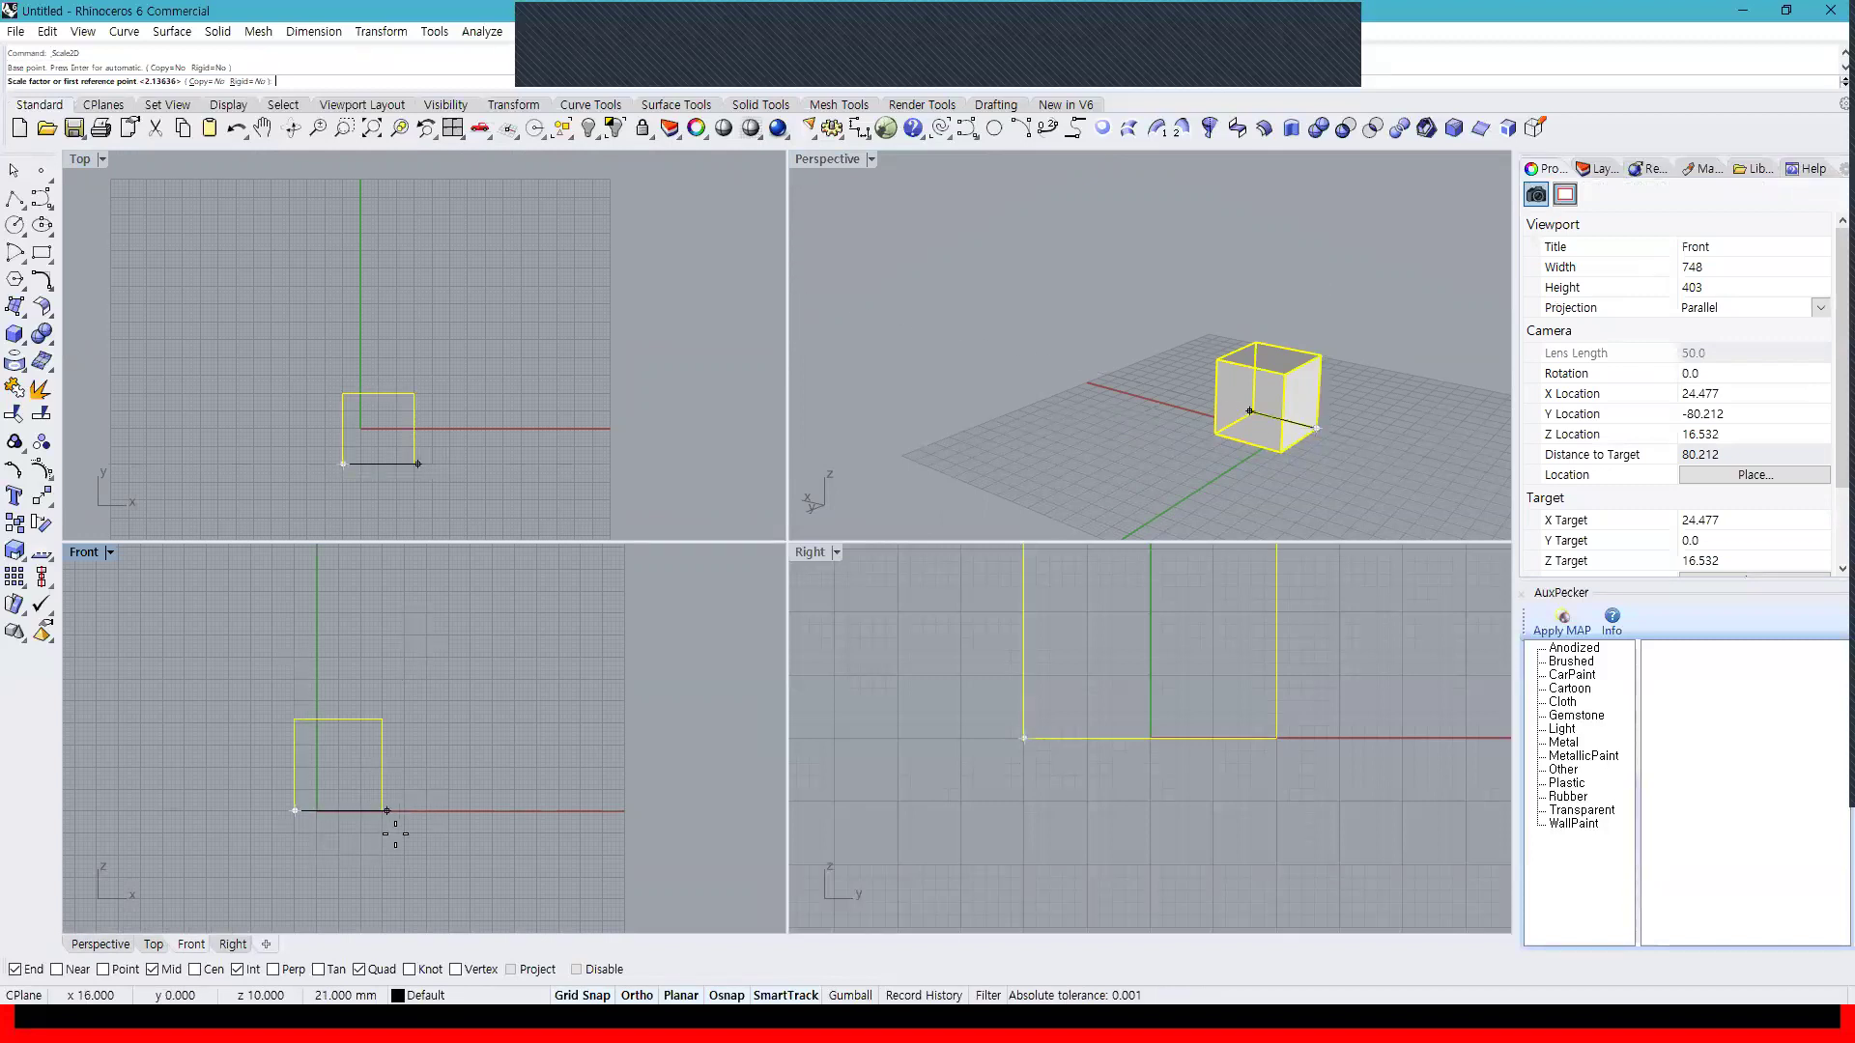
{"action": "left_click", "coordinate": [382, 871]}
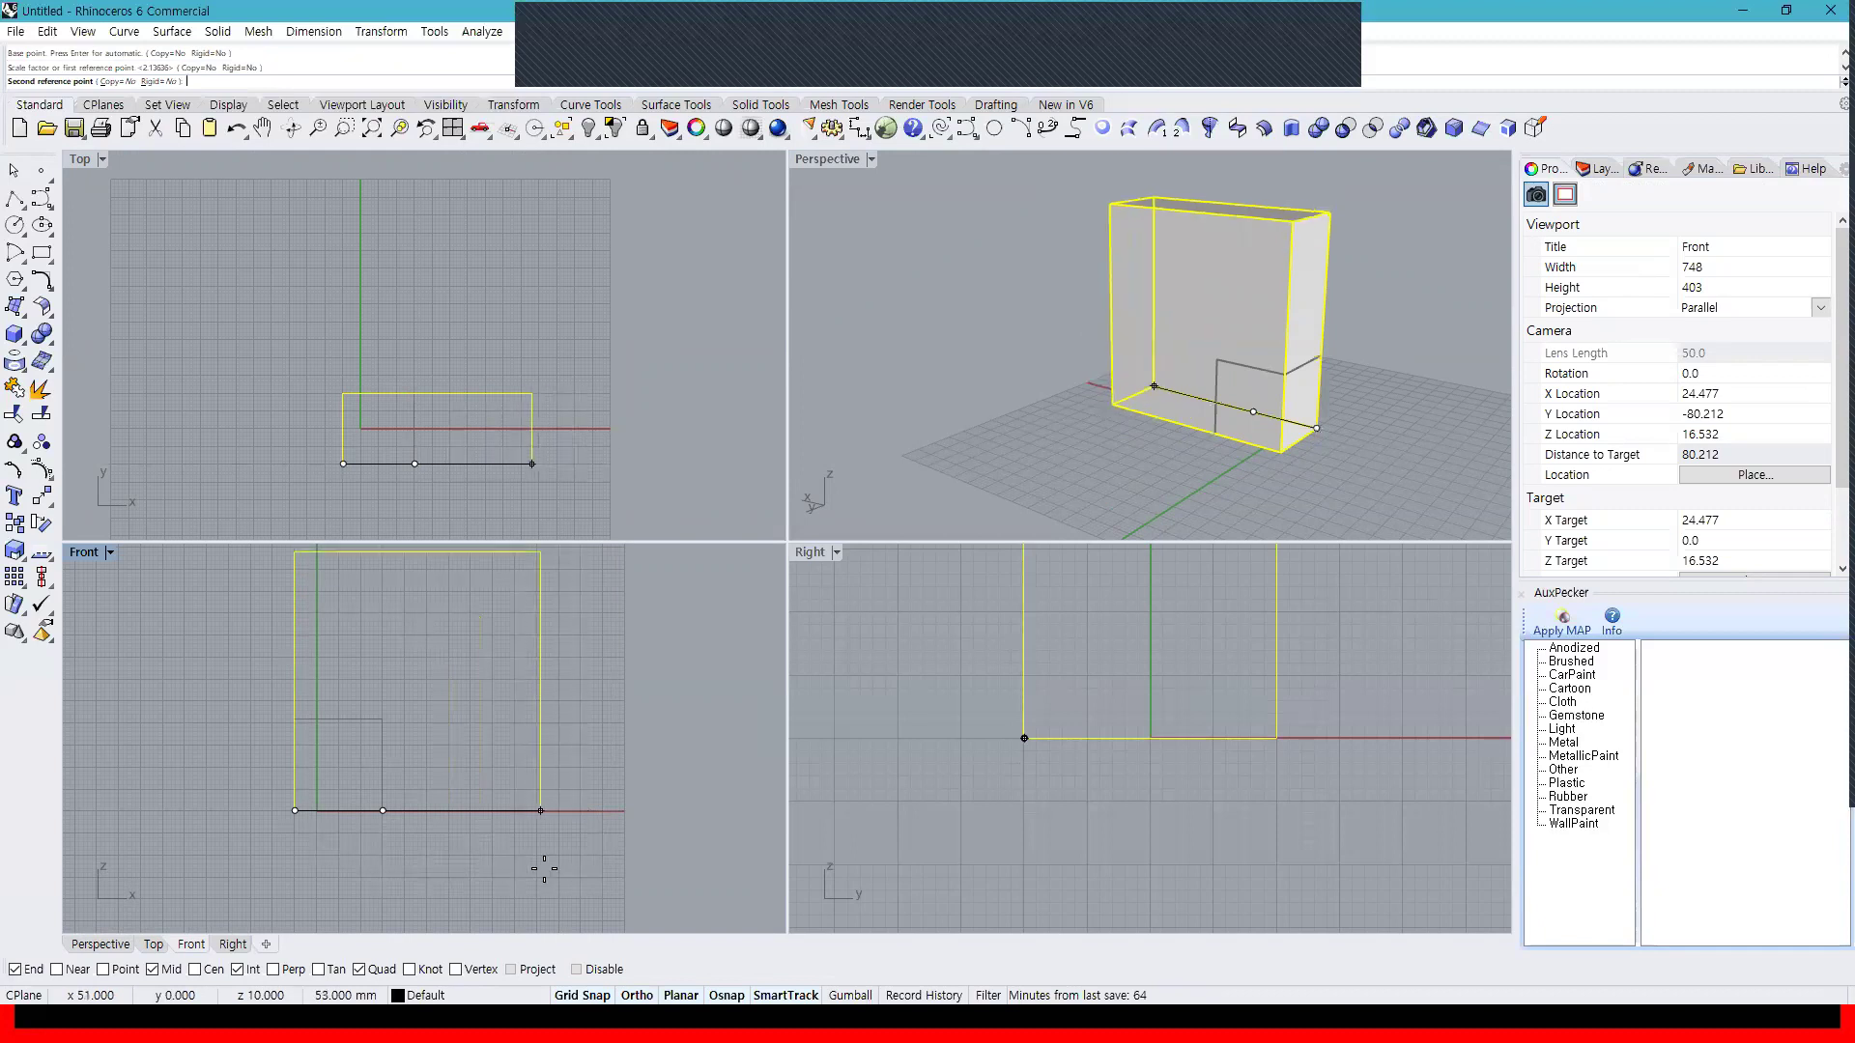
{"action": "left_click", "coordinate": [500, 861]}
{"action": "right_click_drag", "start_coordinate": [1211, 508], "coordinate": [1069, 517]}
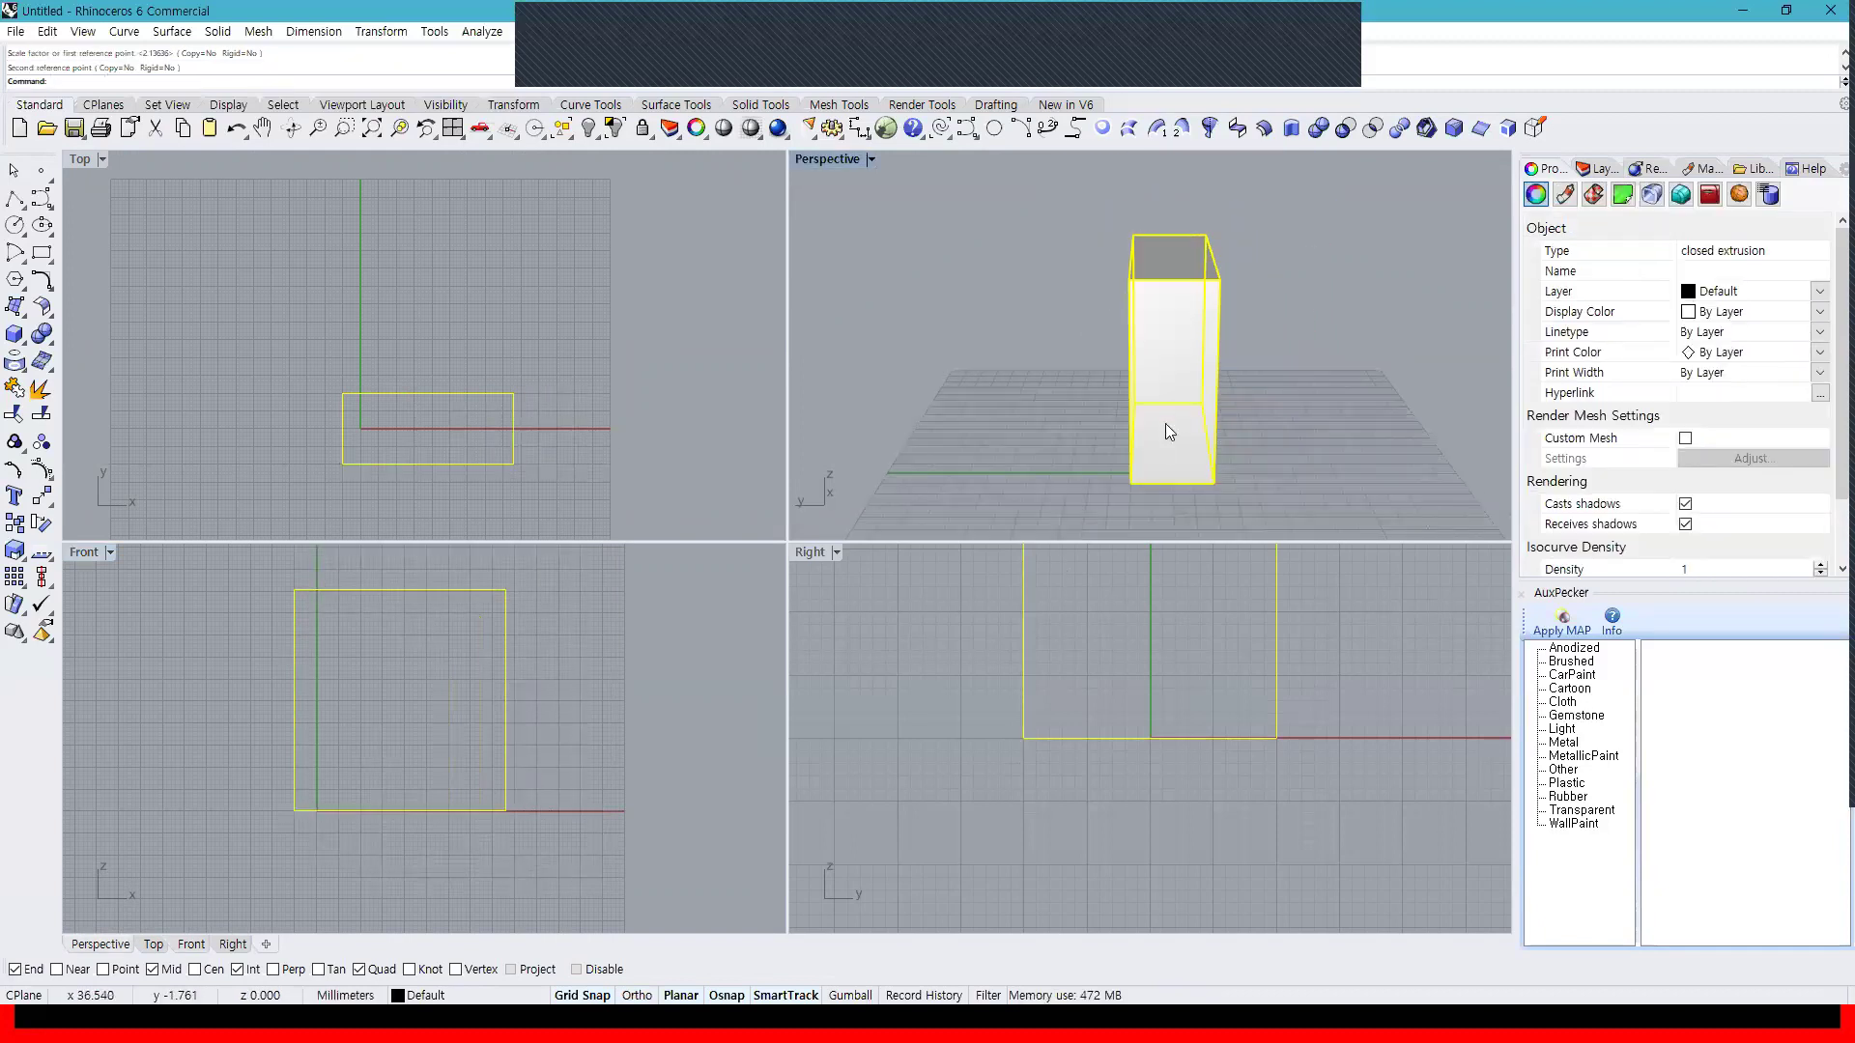
{"action": "right_click_drag", "start_coordinate": [1169, 432], "coordinate": [1306, 416]}
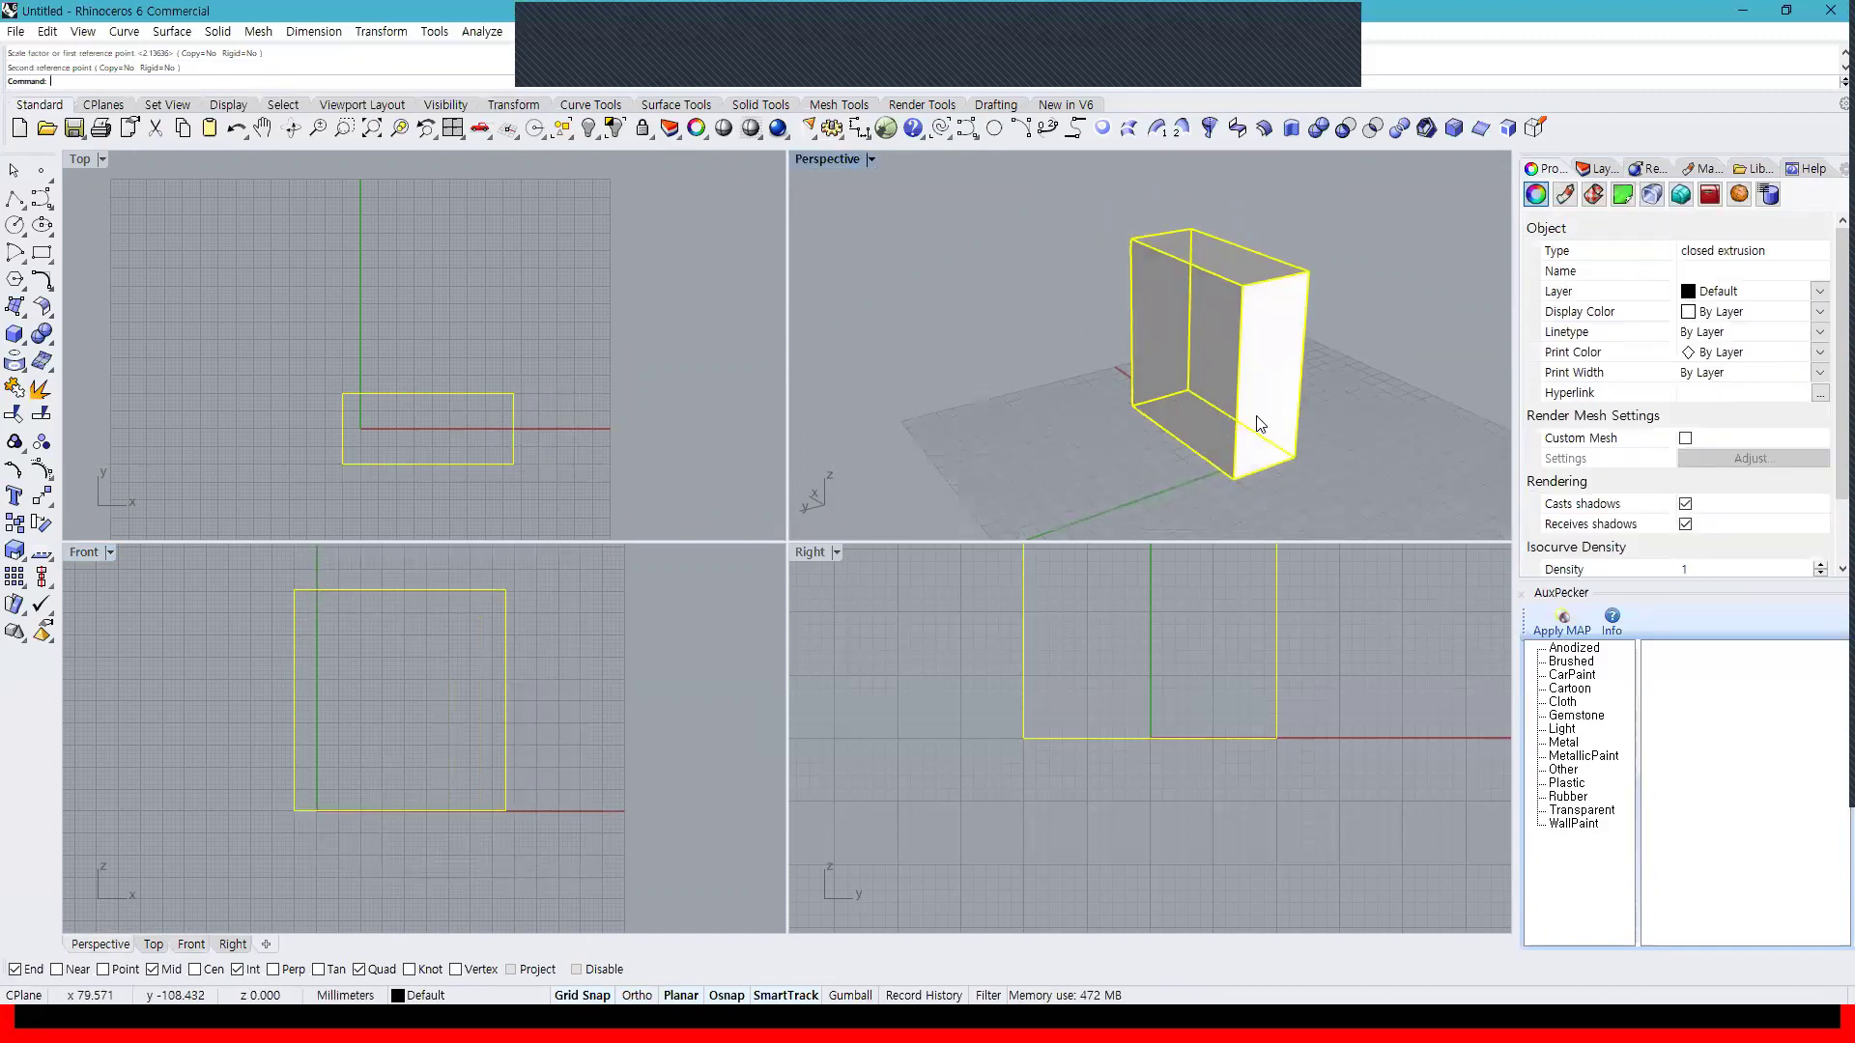
{"action": "key", "text": "ctrl+z"}
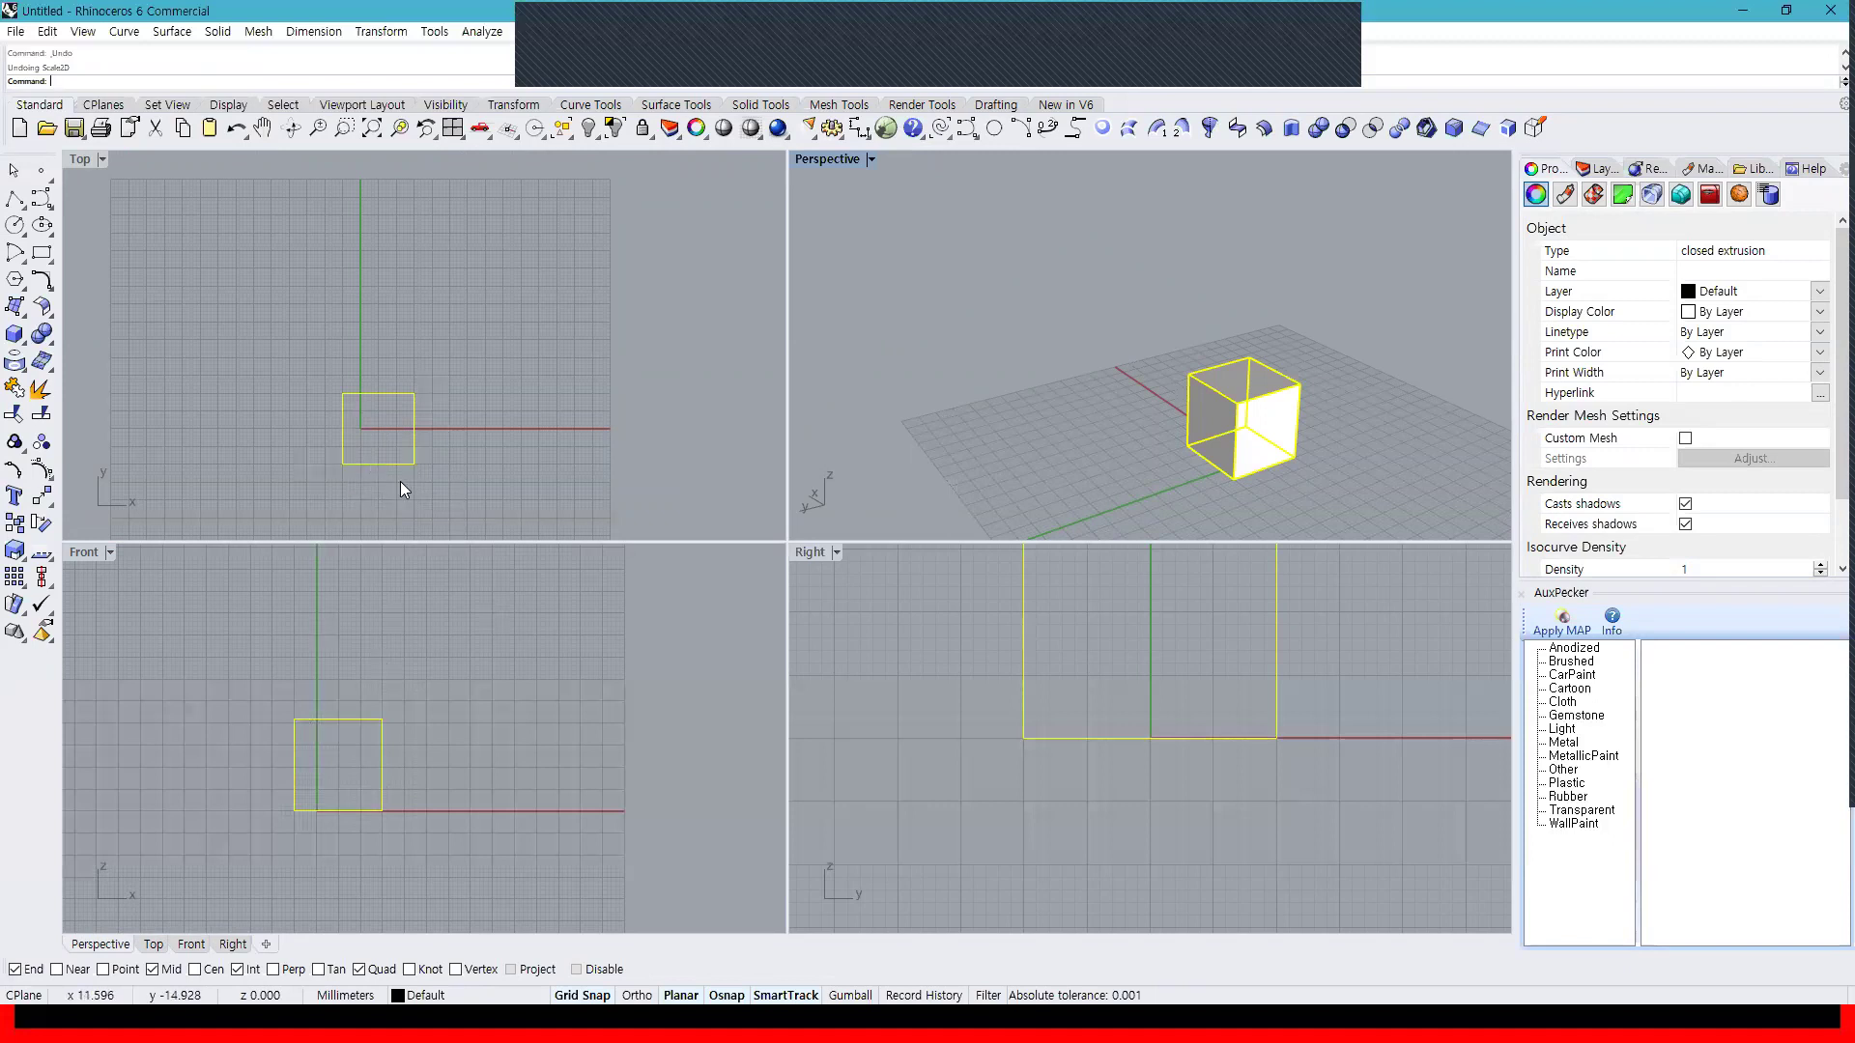
Scale the box uniformly in all three directions from its lower-left corner in the Front view, using its bottom edge as the reference length
{"action": "left_click", "coordinate": [13, 553]}
{"action": "left_click", "coordinate": [294, 810]}
{"action": "left_click", "coordinate": [383, 810]}
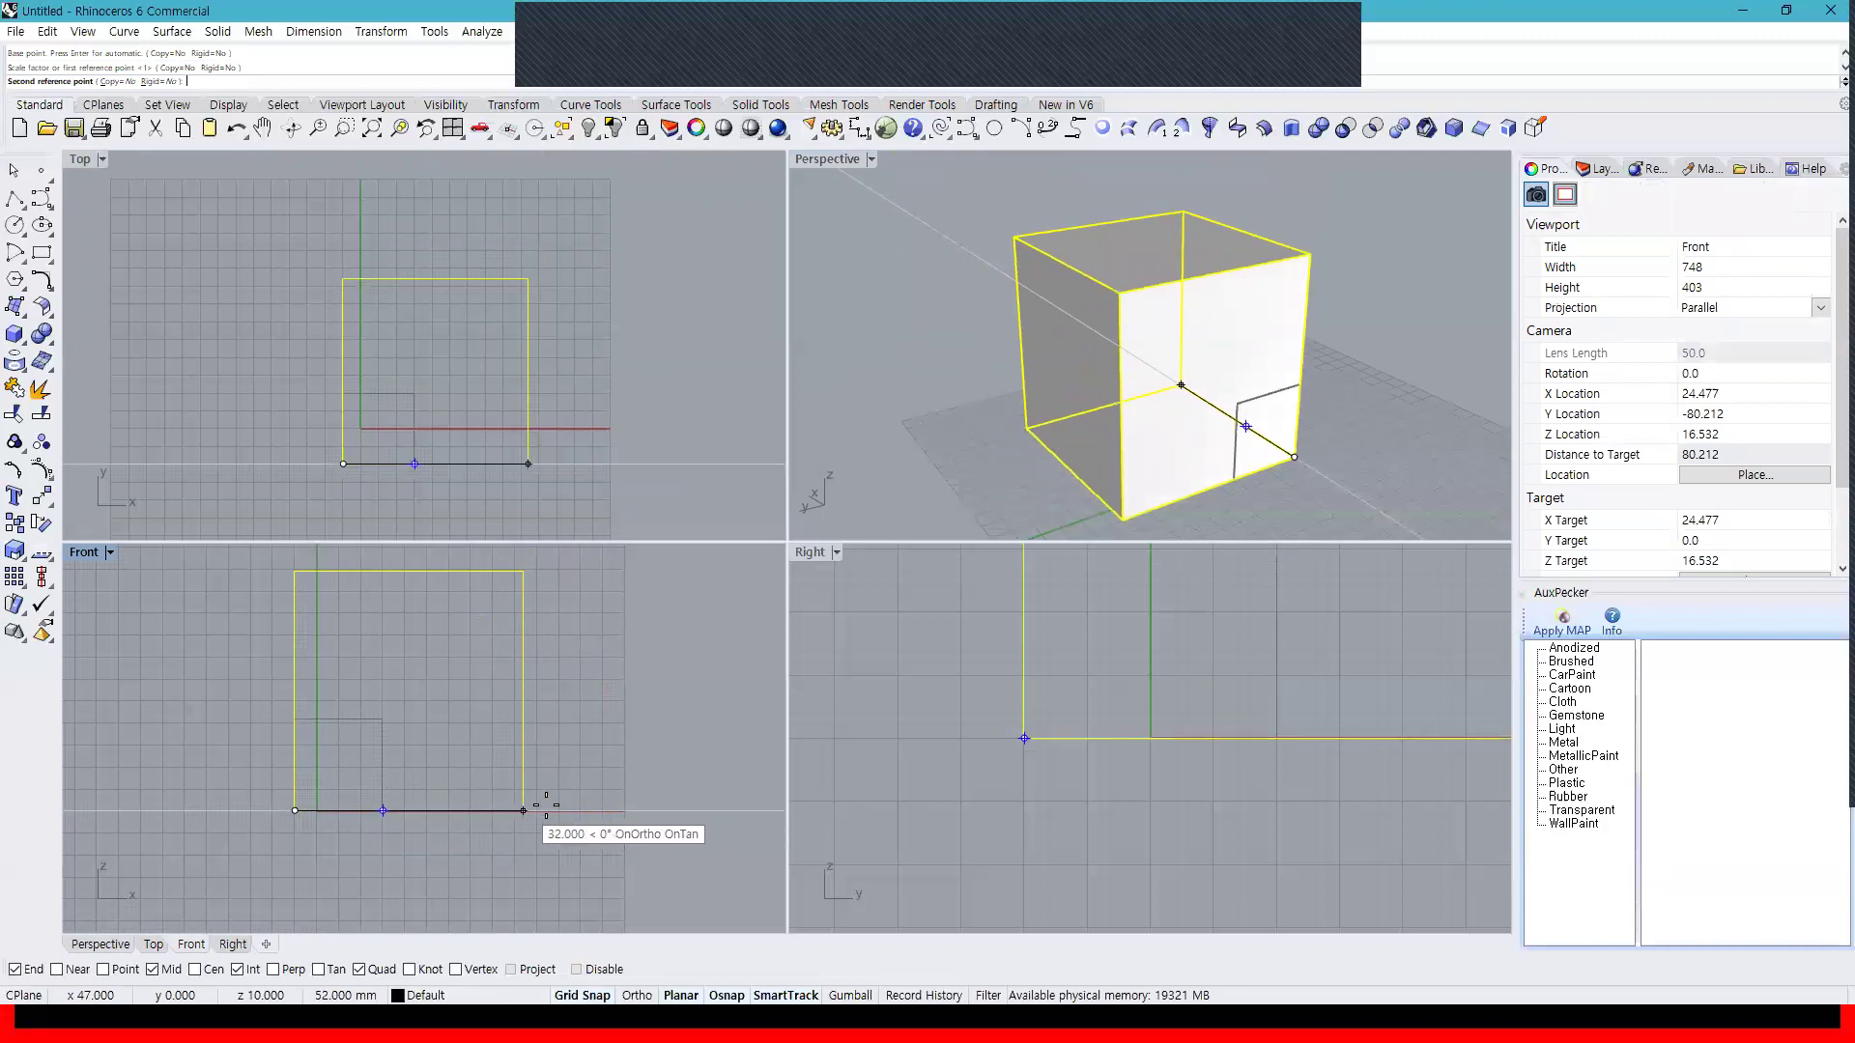
Scale the box vertically to a height of 40 mm with Scale 1-D in the Front view, based at its lower-right corner
{"action": "left_click", "coordinate": [493, 808]}
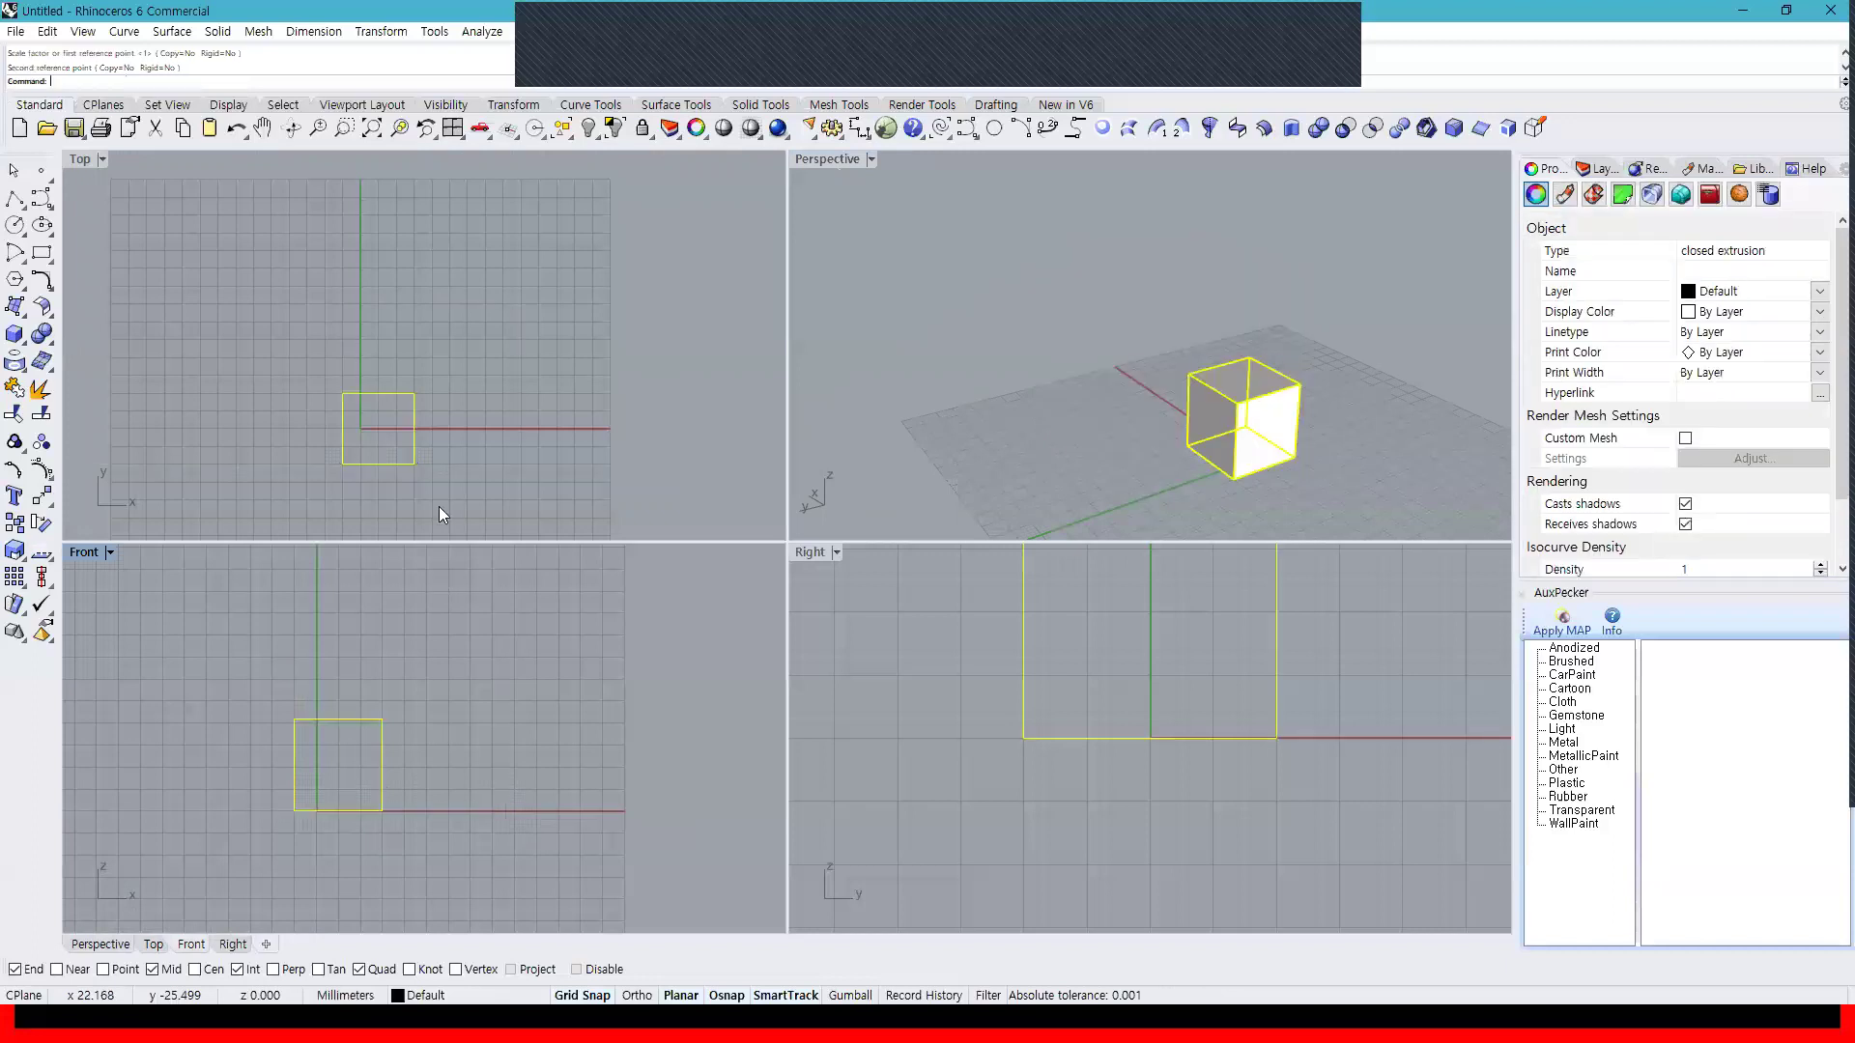
{"action": "left_click", "coordinate": [14, 550]}
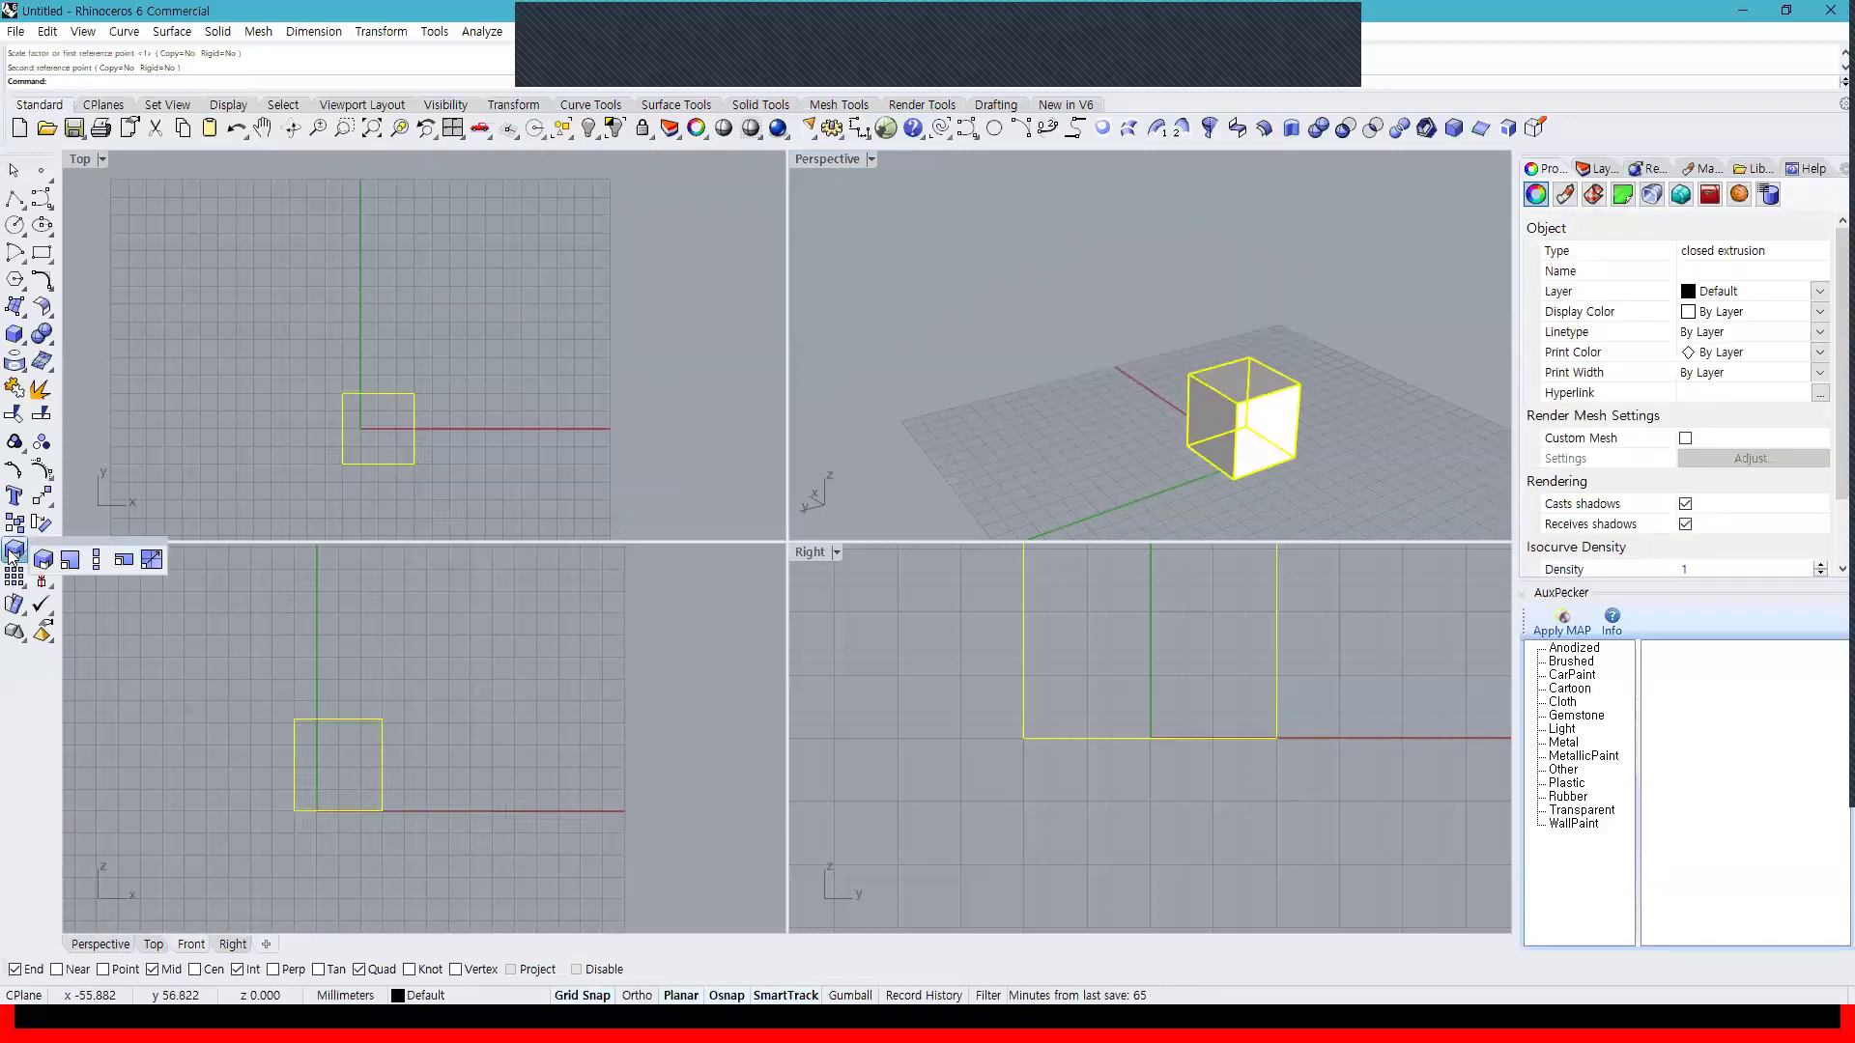
{"action": "left_click", "coordinate": [94, 567]}
{"action": "scroll", "coordinate": [402, 808], "scroll_direction": "up", "scroll_amount": 2}
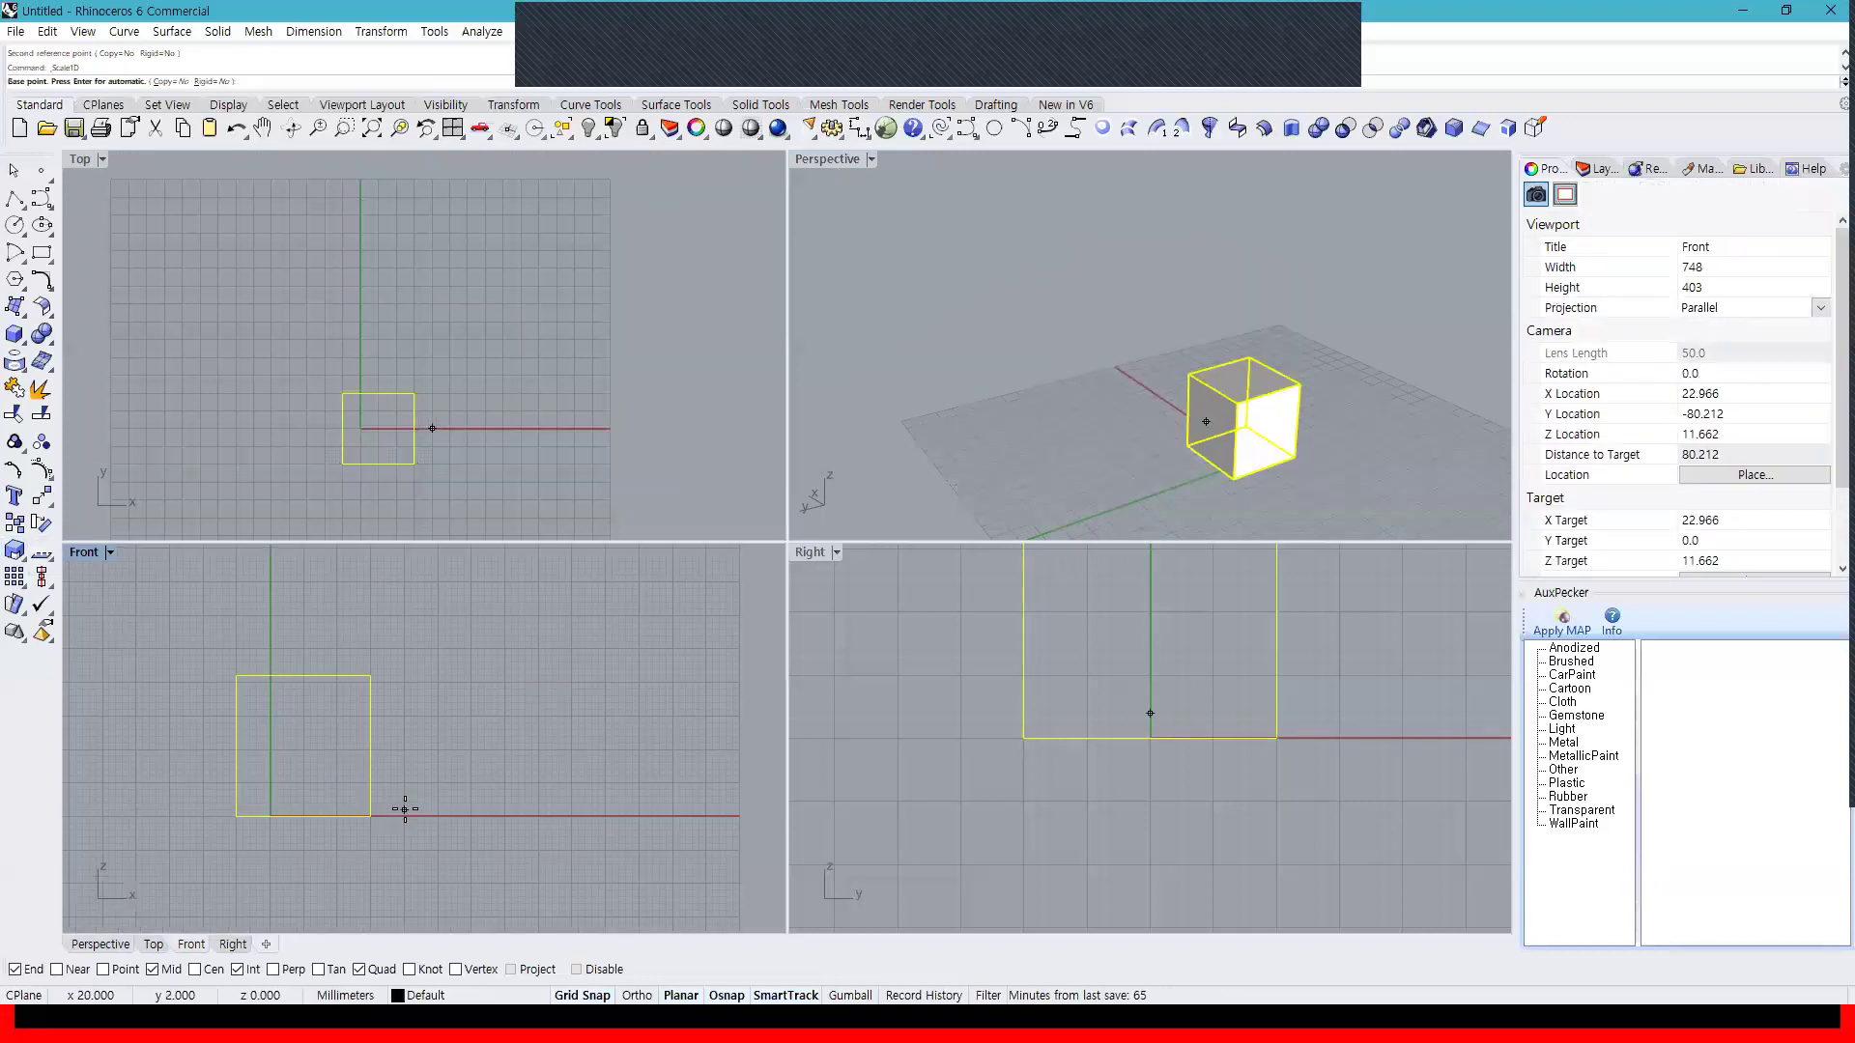
{"action": "left_click", "coordinate": [372, 816]}
{"action": "left_click", "coordinate": [371, 676]}
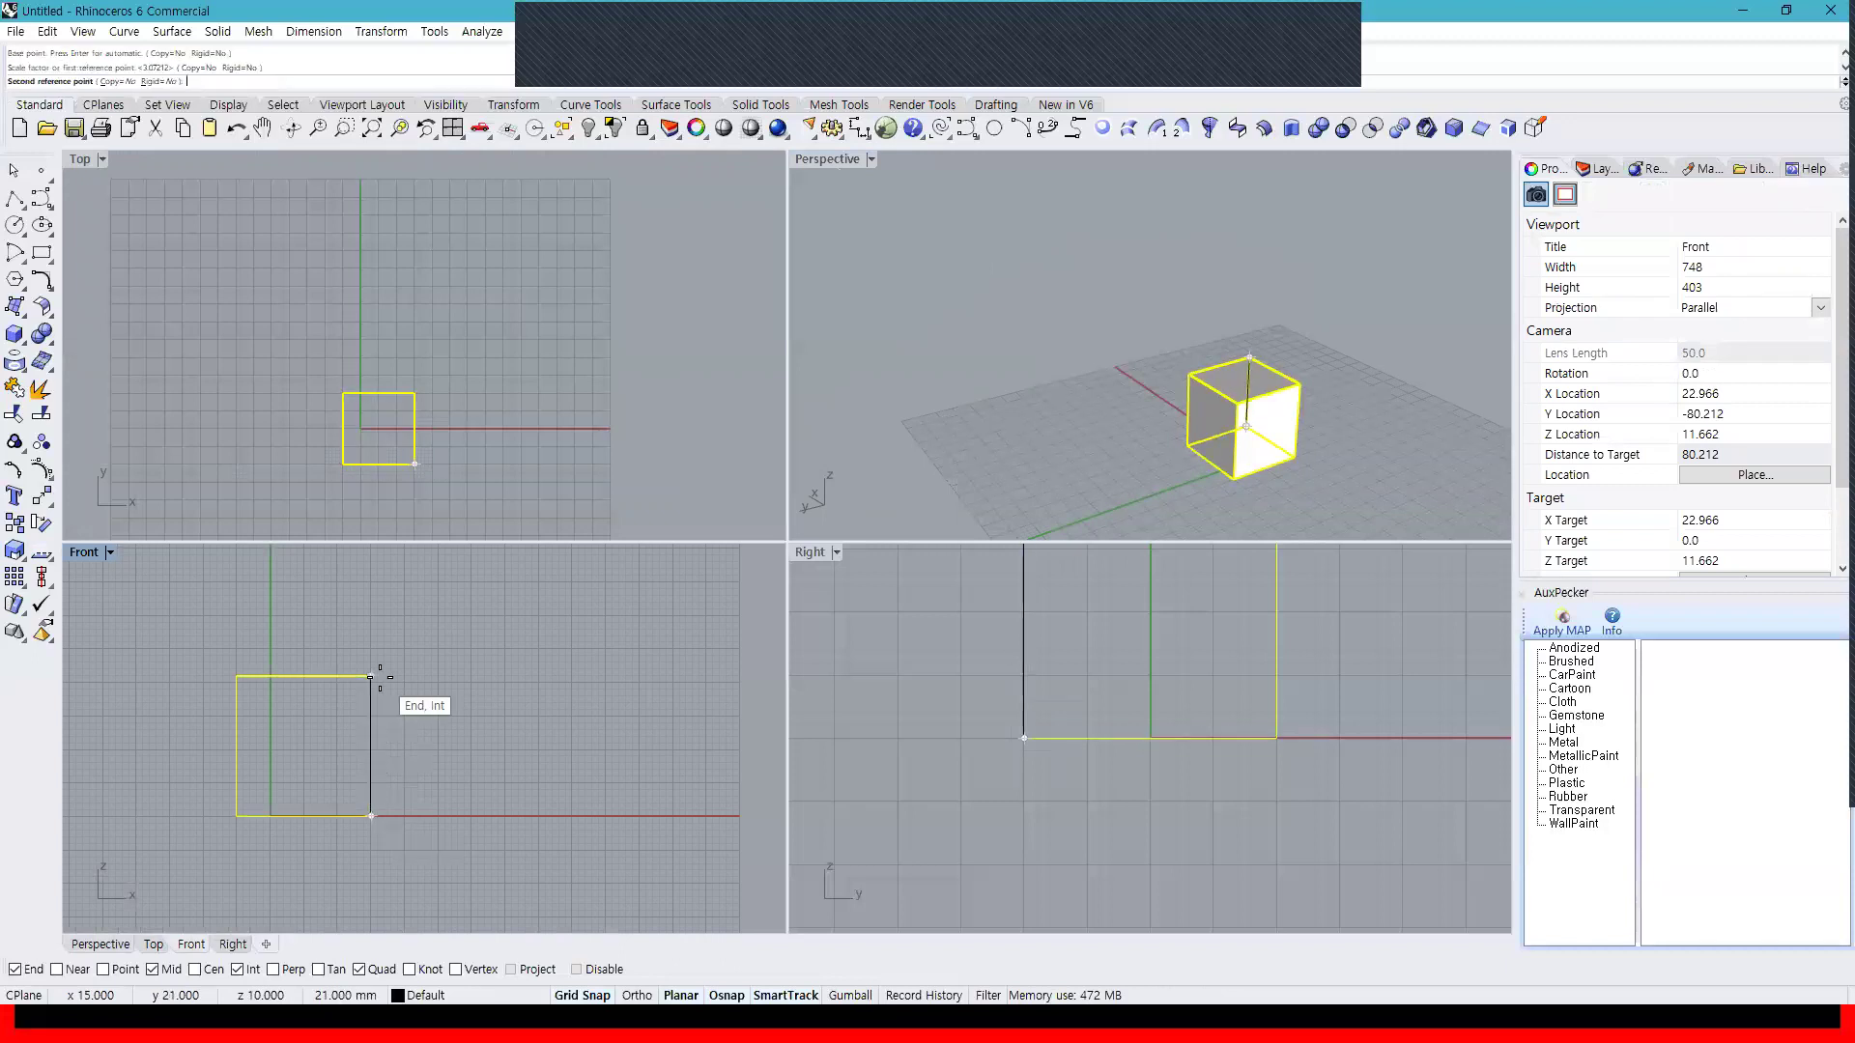
{"action": "type", "text": "40"}
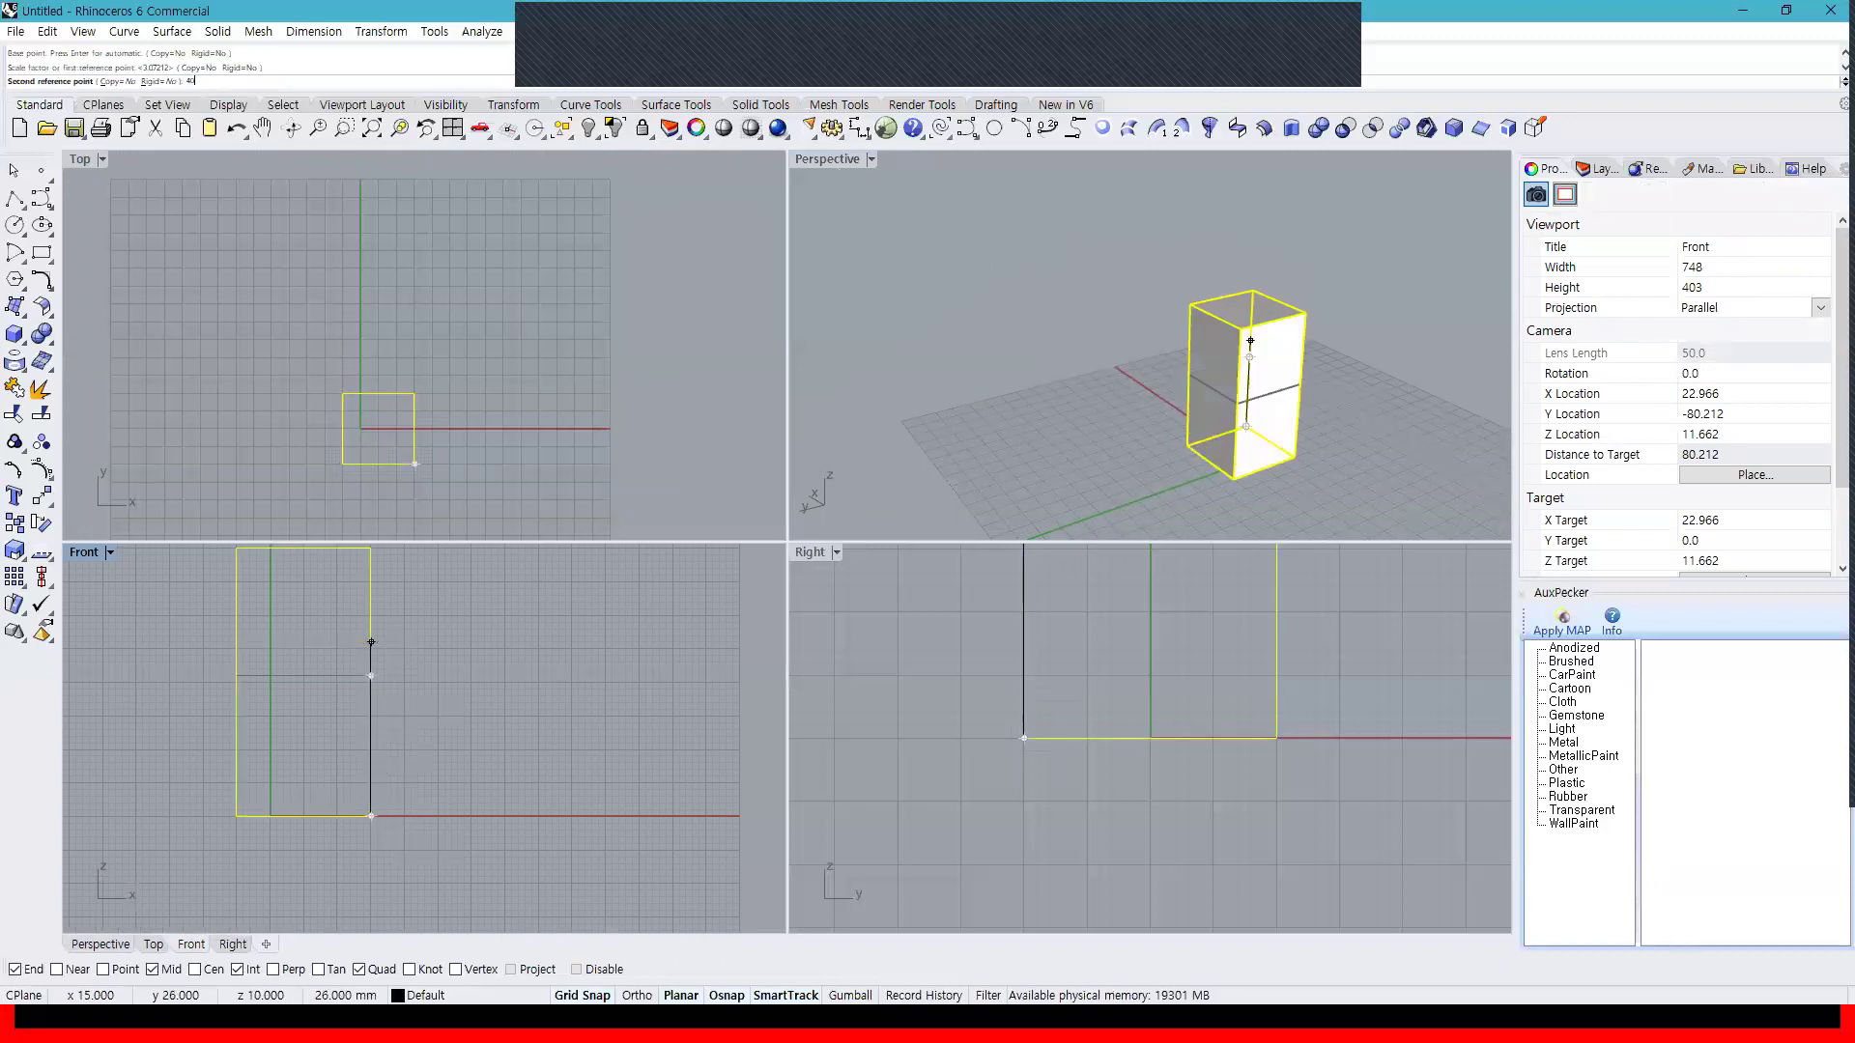
{"action": "key", "text": "Return"}
{"action": "right_click_drag", "start_coordinate": [411, 663], "coordinate": [445, 667]}
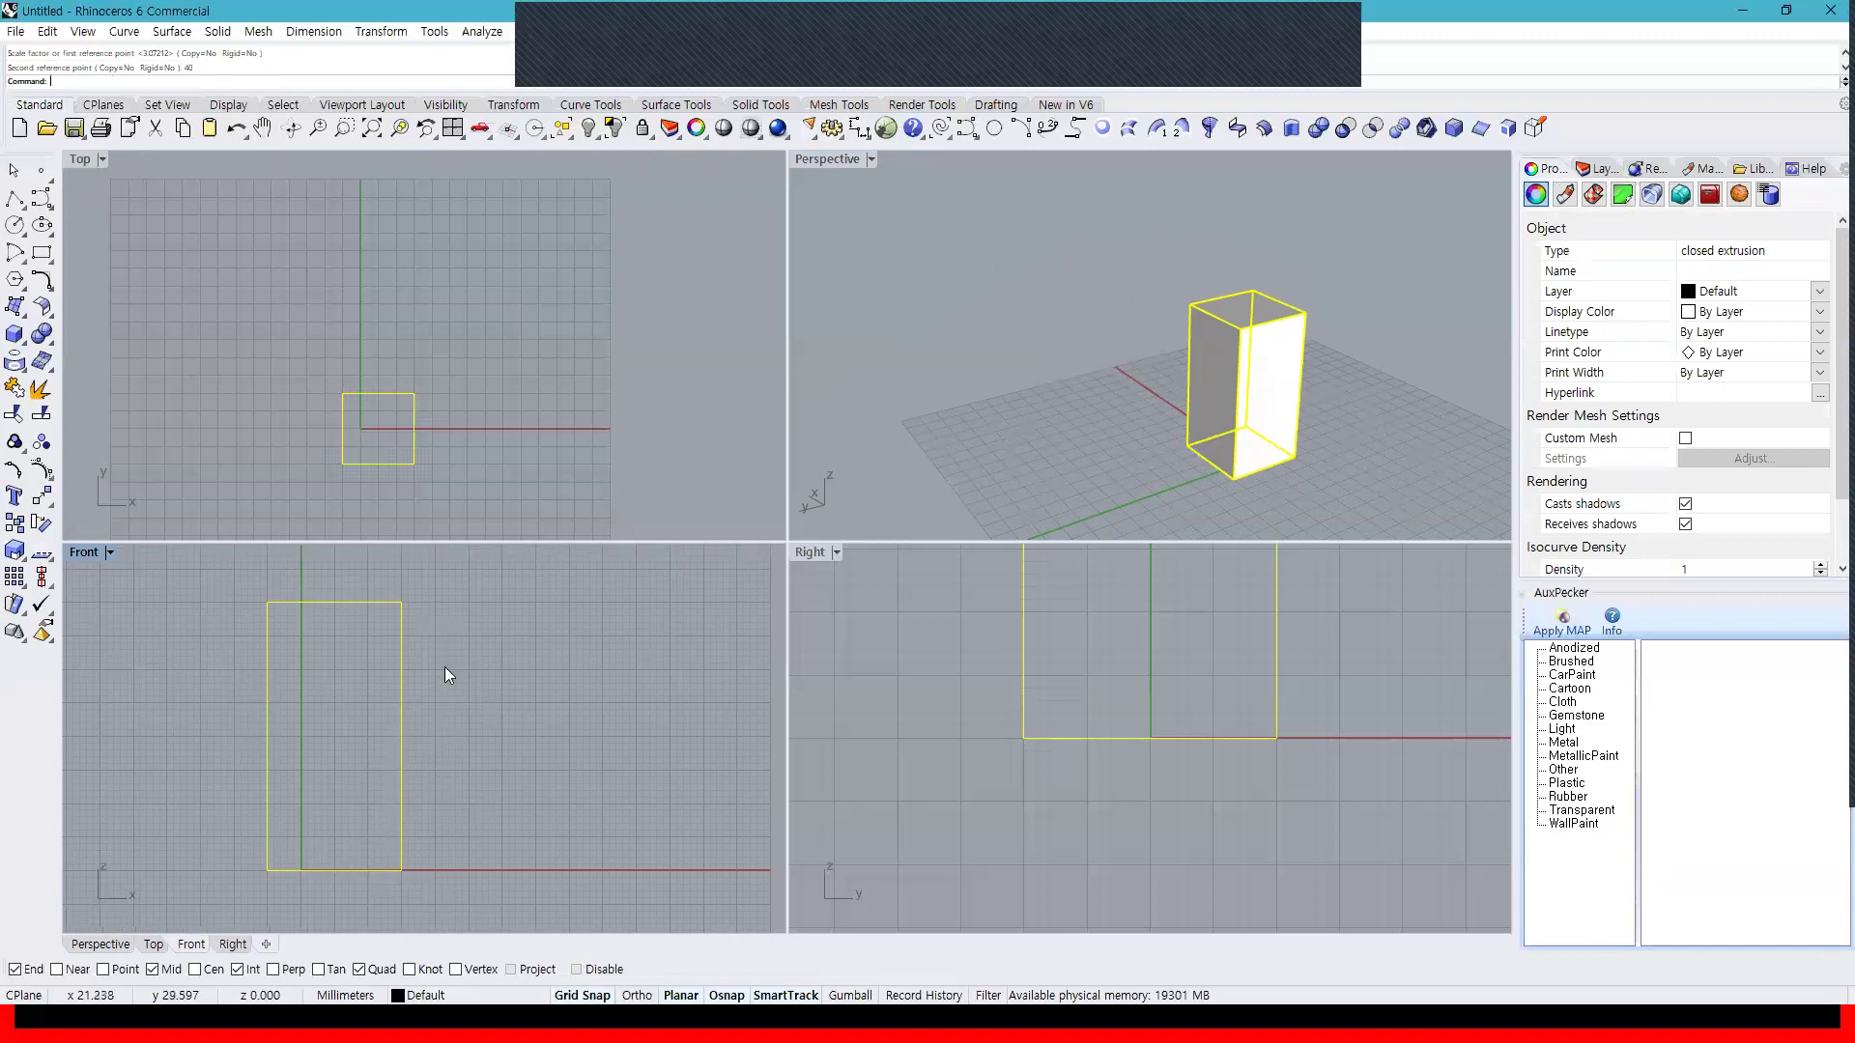
Scale the box's width to 50 mm with Scale 1-D in the Top view, and undo both one-directional scalings
{"action": "key", "text": "Return"}
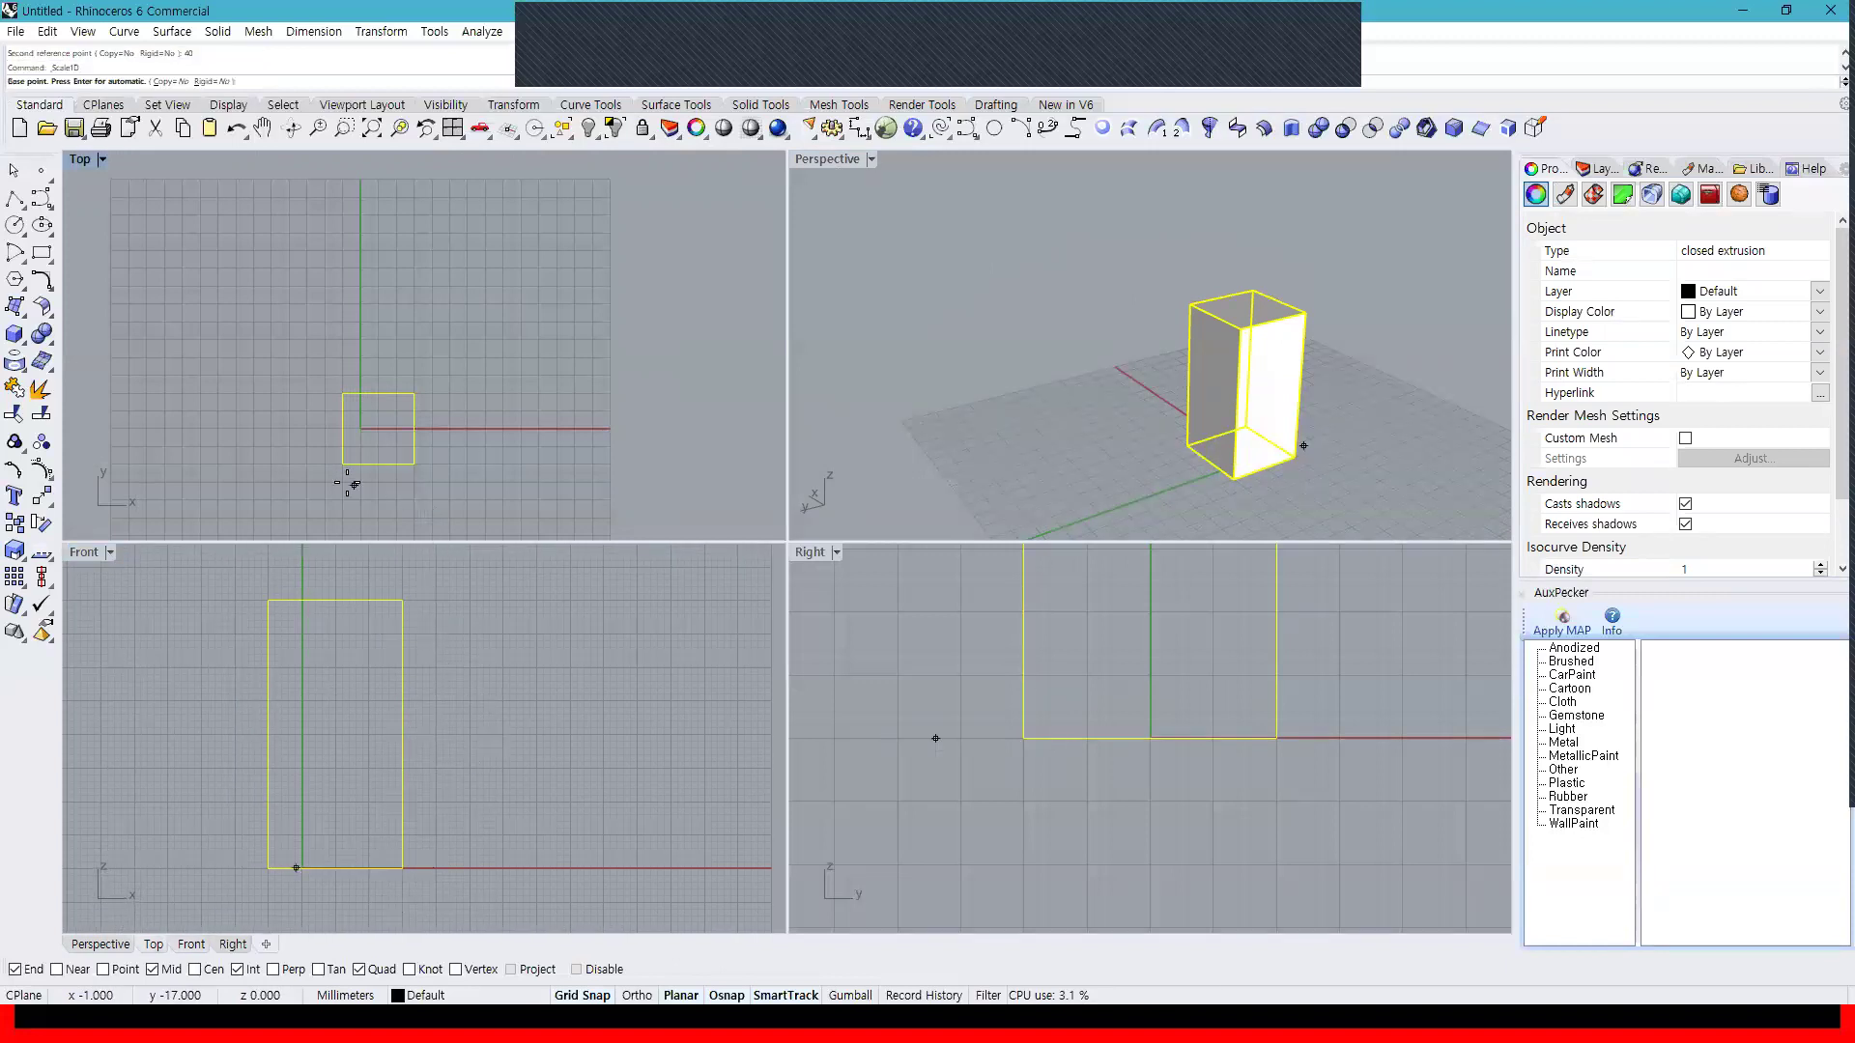
{"action": "left_click", "coordinate": [343, 464]}
{"action": "left_click", "coordinate": [415, 464]}
{"action": "type", "text": "50"}
{"action": "key", "text": "Return"}
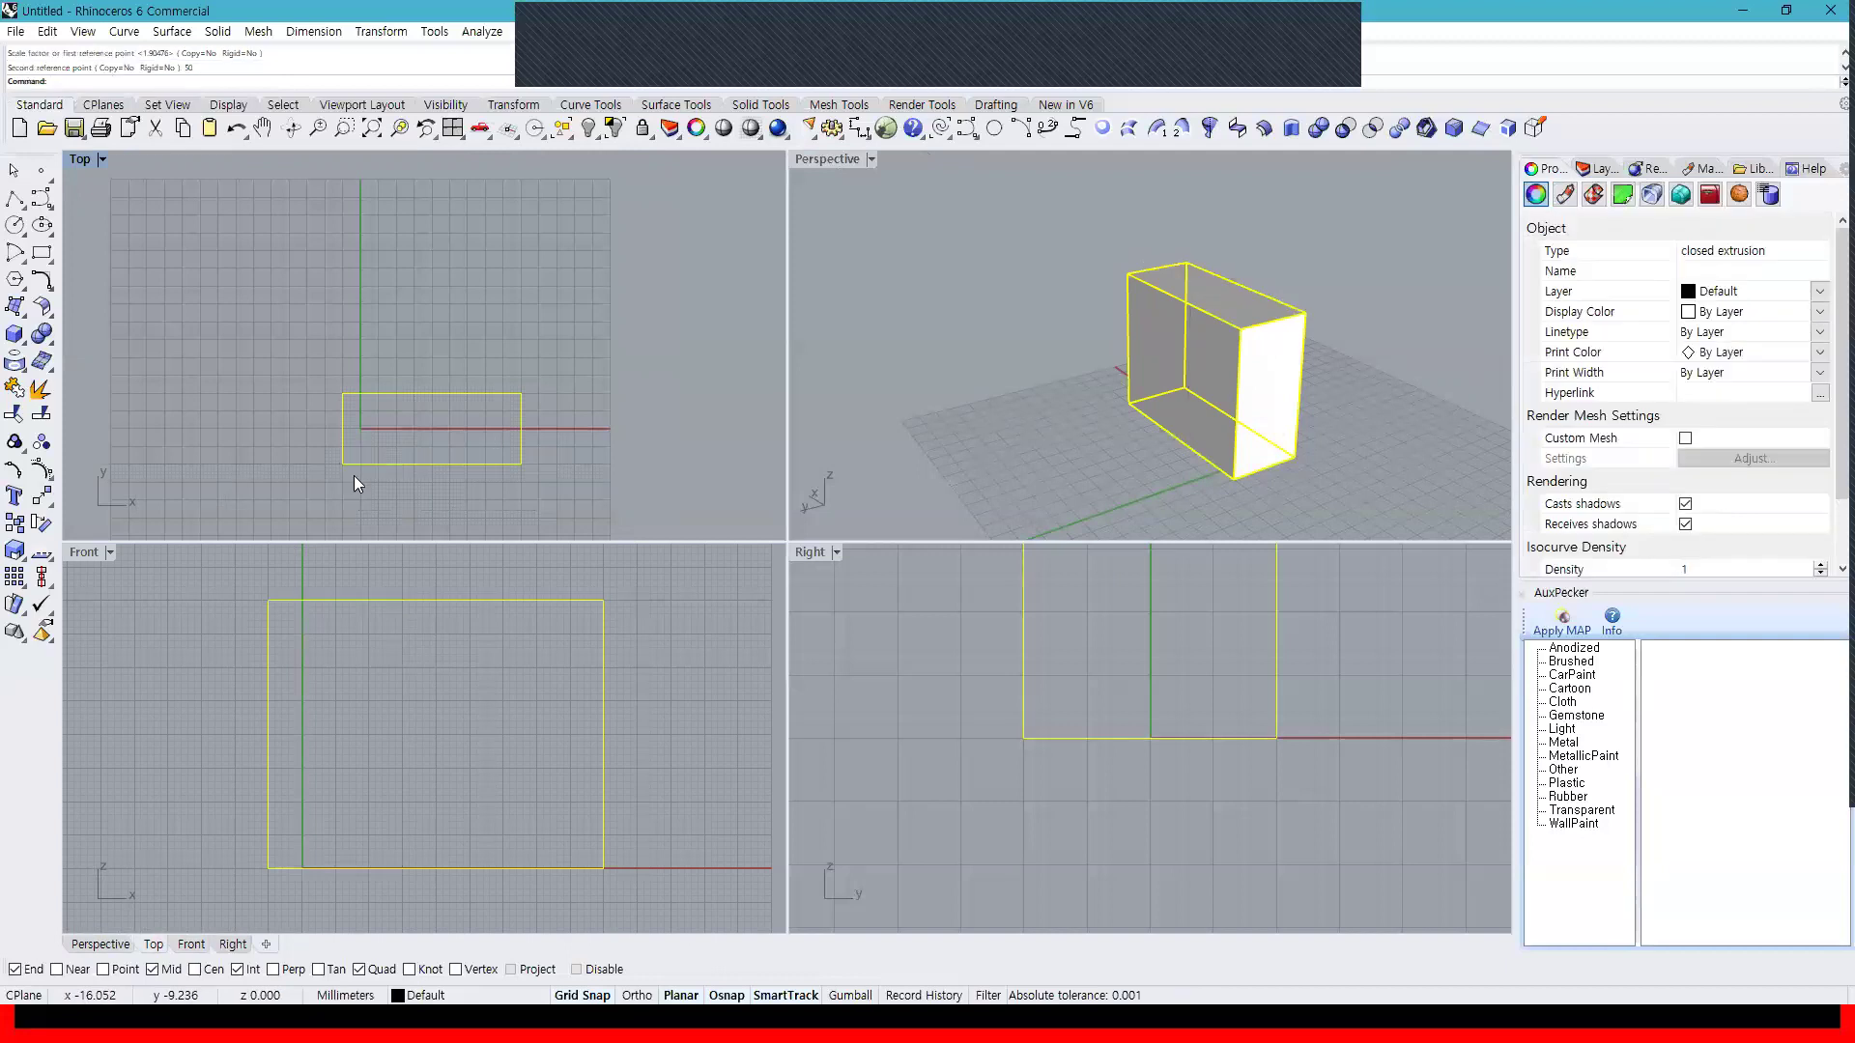
{"action": "key", "text": "ctrl+z"}
{"action": "key", "text": "ctrl+z"}
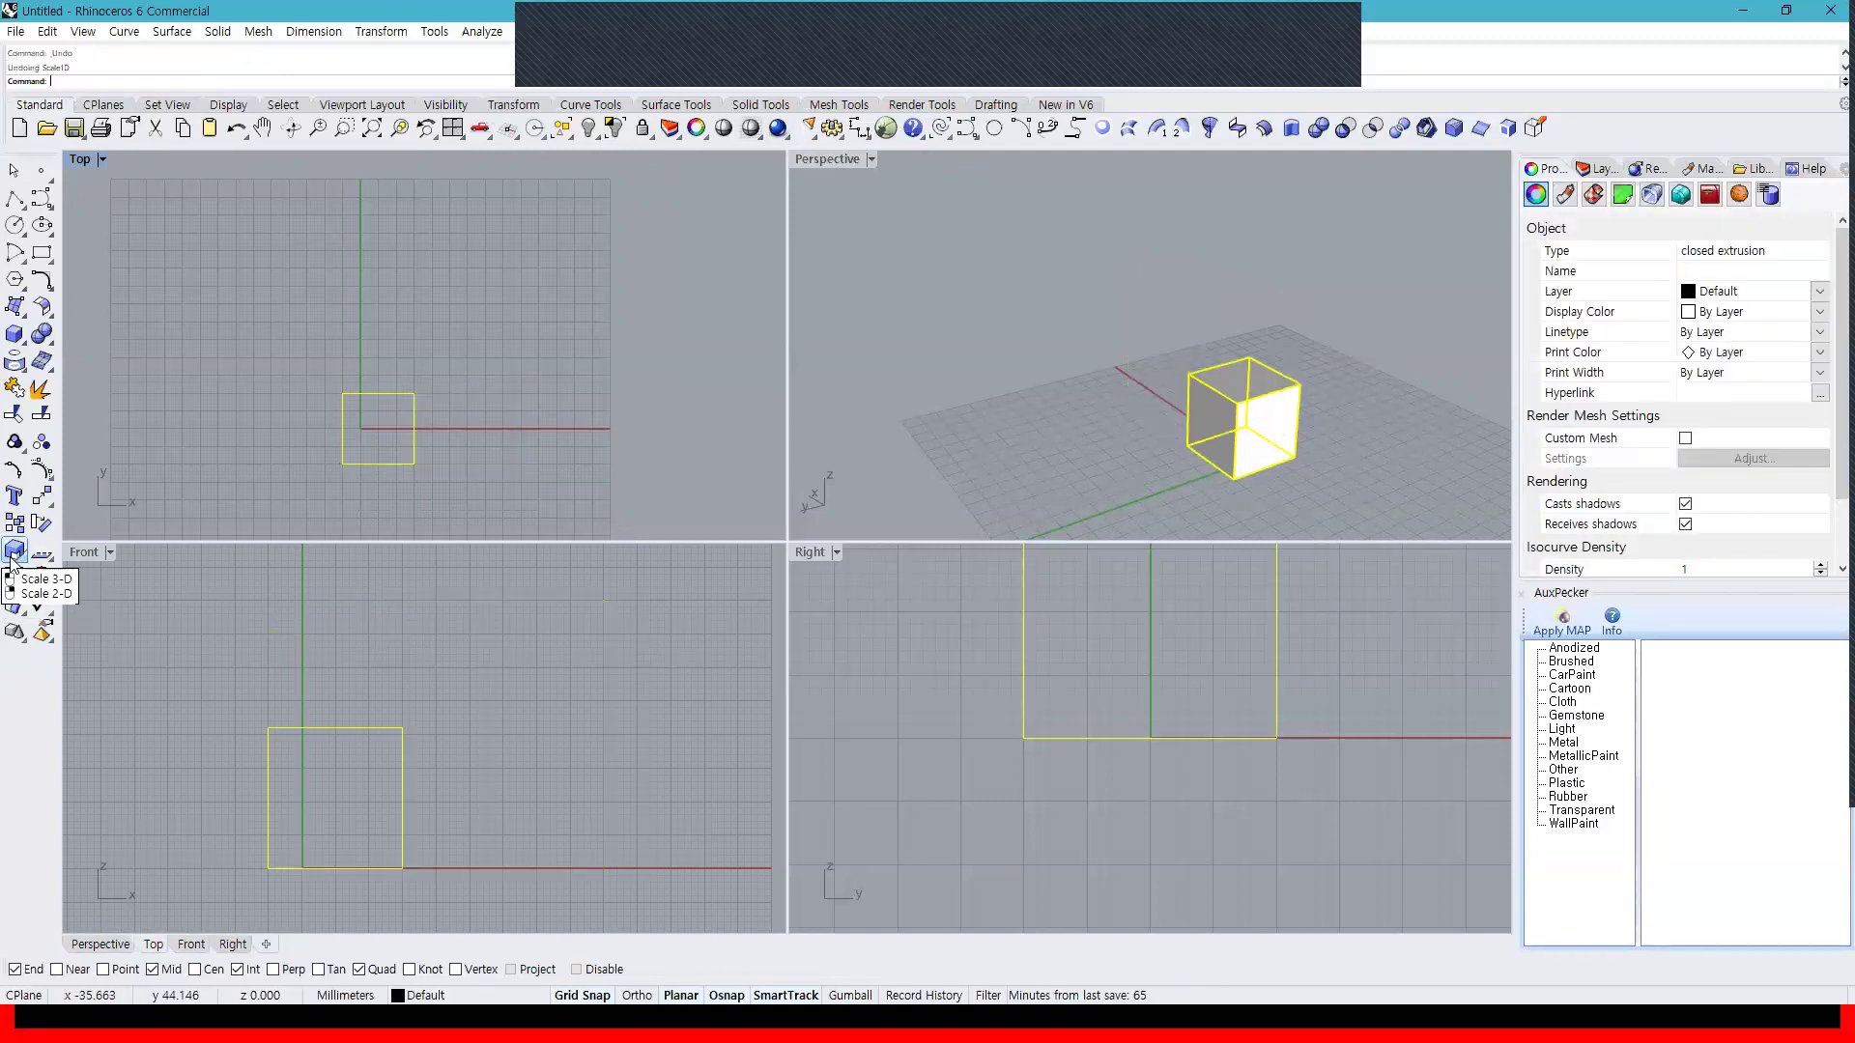
Scale the box's width and depth with Scale 2-D in the Top view using a 30 mm reference length, and undo it
{"action": "right_click", "coordinate": [15, 554]}
{"action": "left_click", "coordinate": [343, 464]}
{"action": "left_click", "coordinate": [415, 465]}
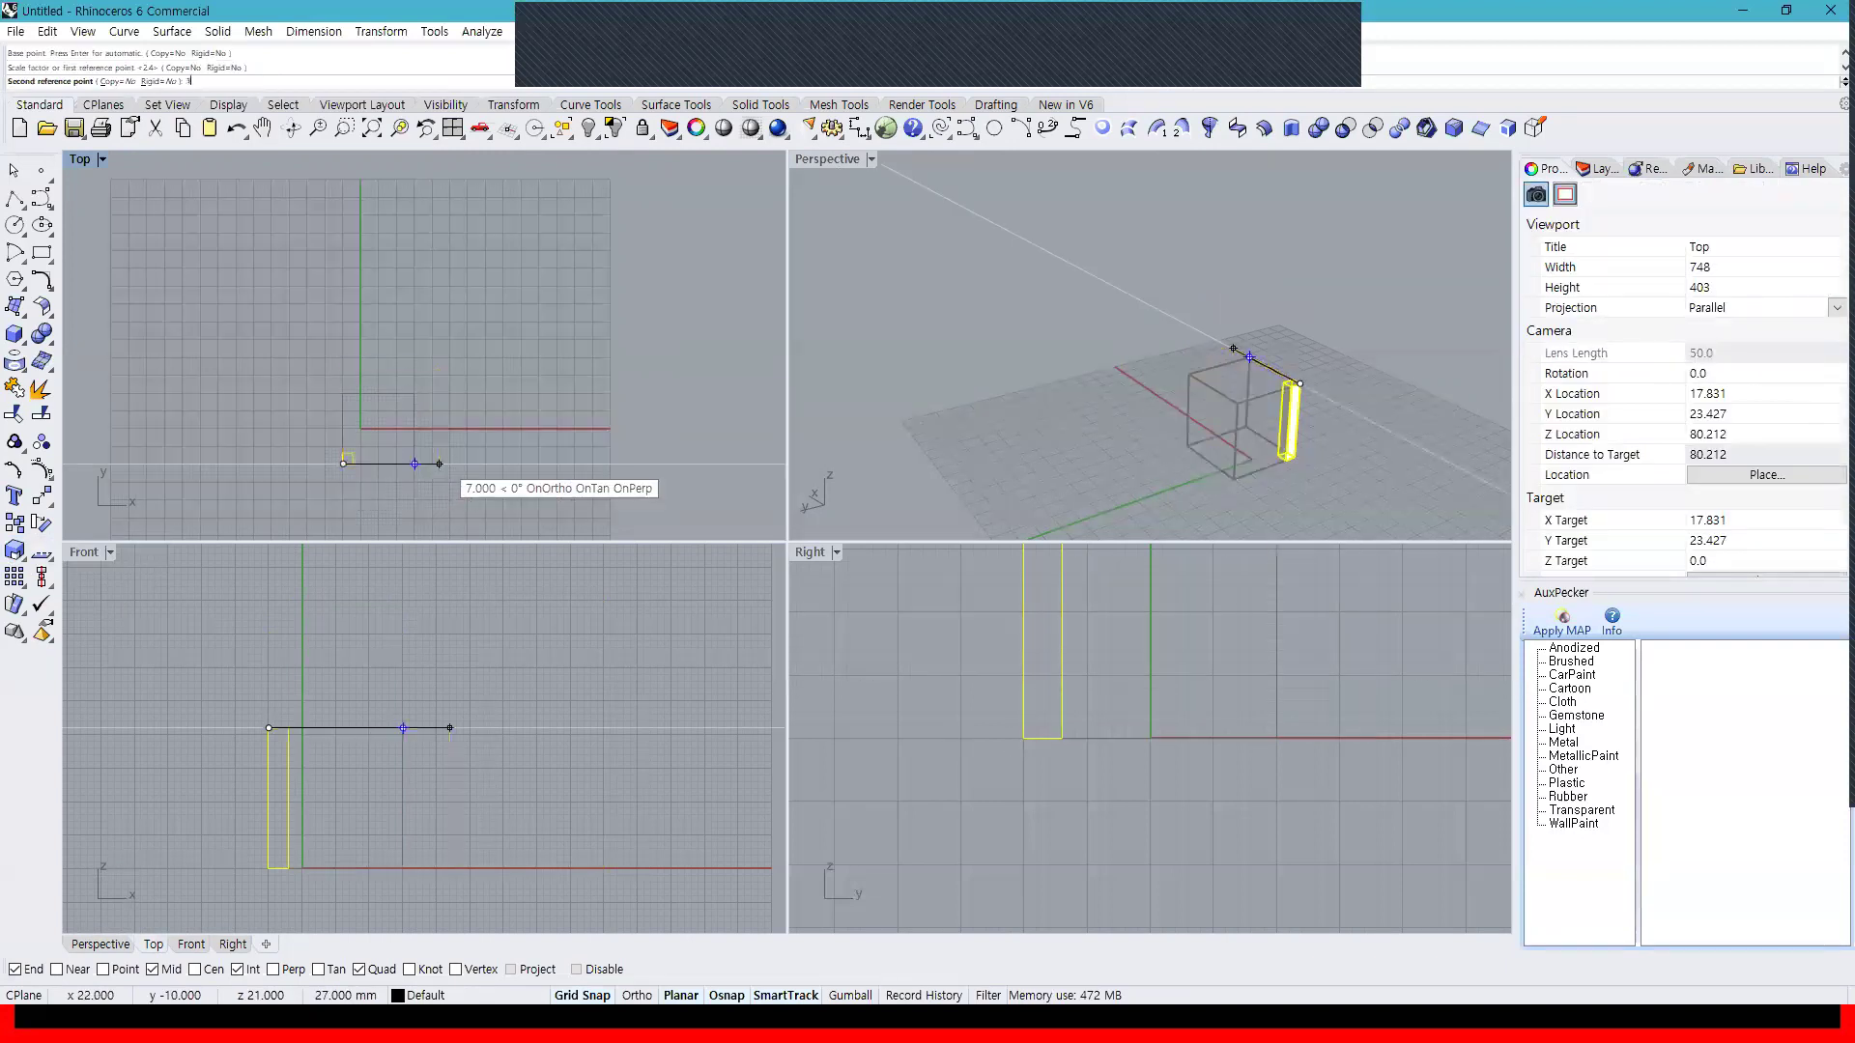
{"action": "type", "text": "30"}
{"action": "key", "text": "Return"}
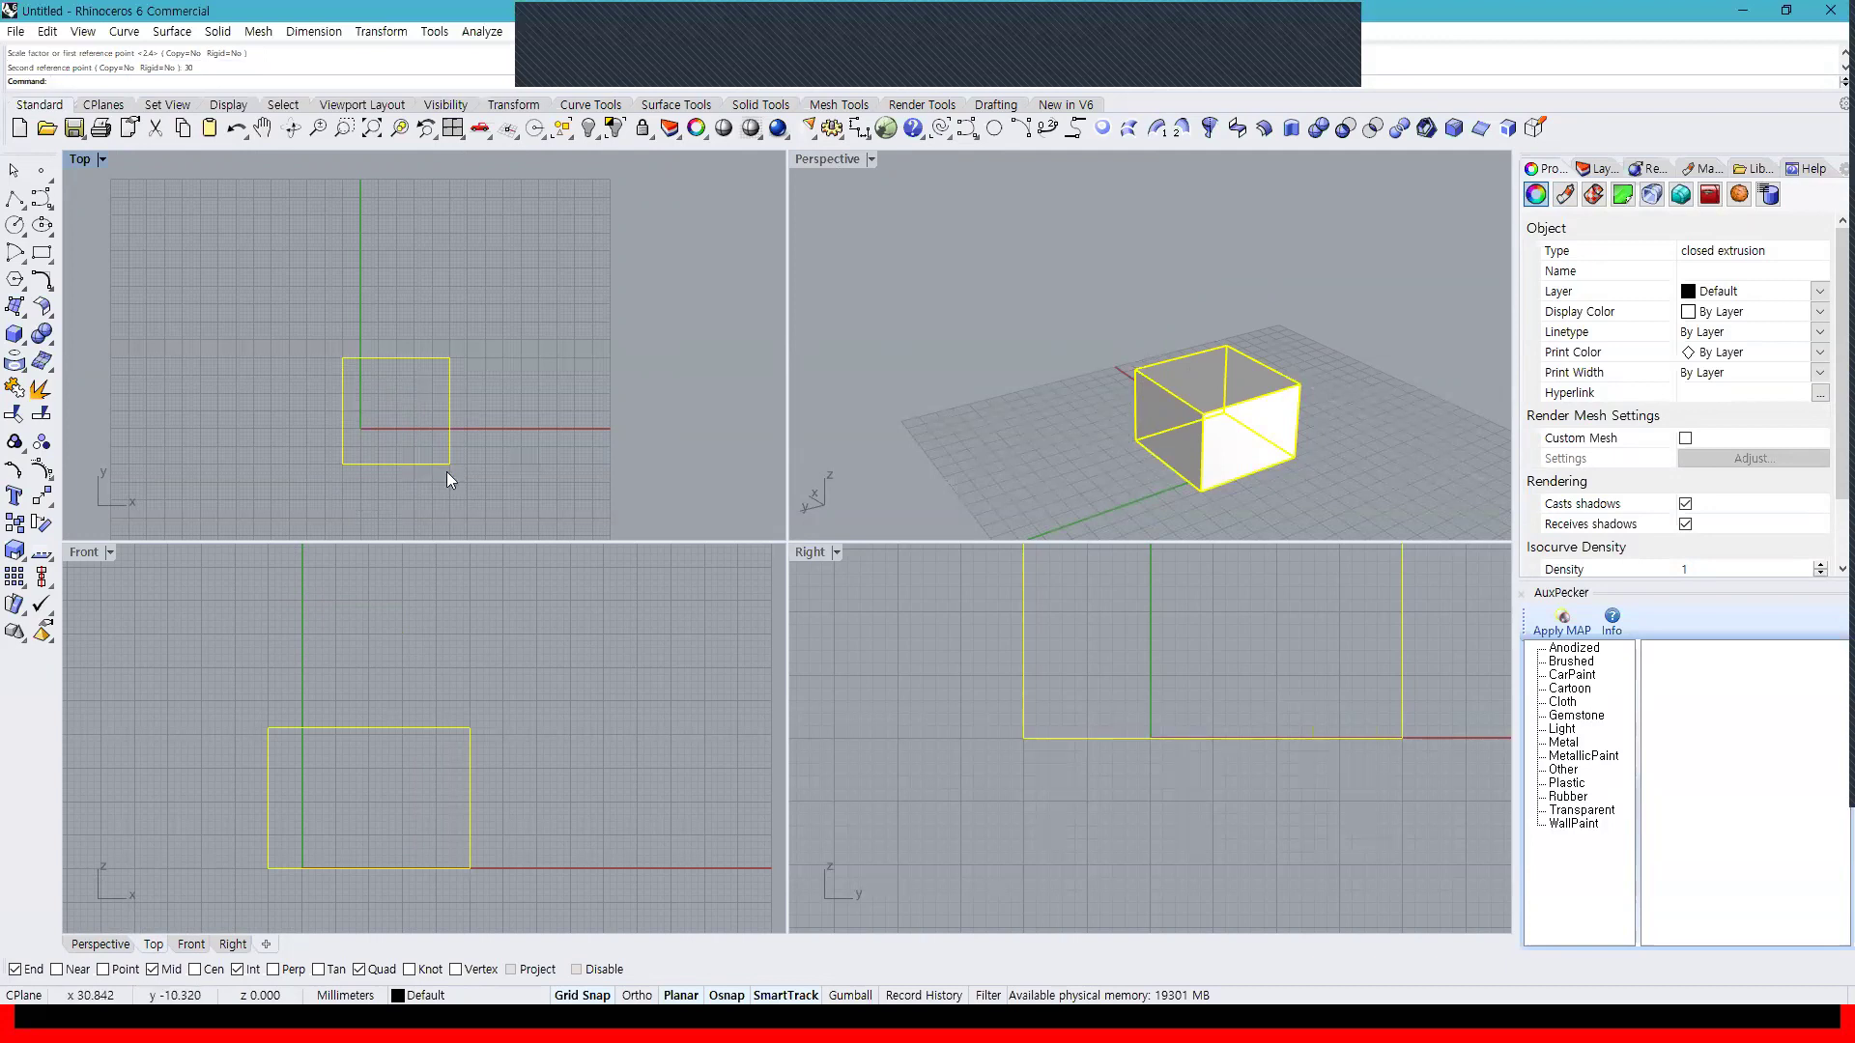
{"action": "key", "text": "ctrl+z"}
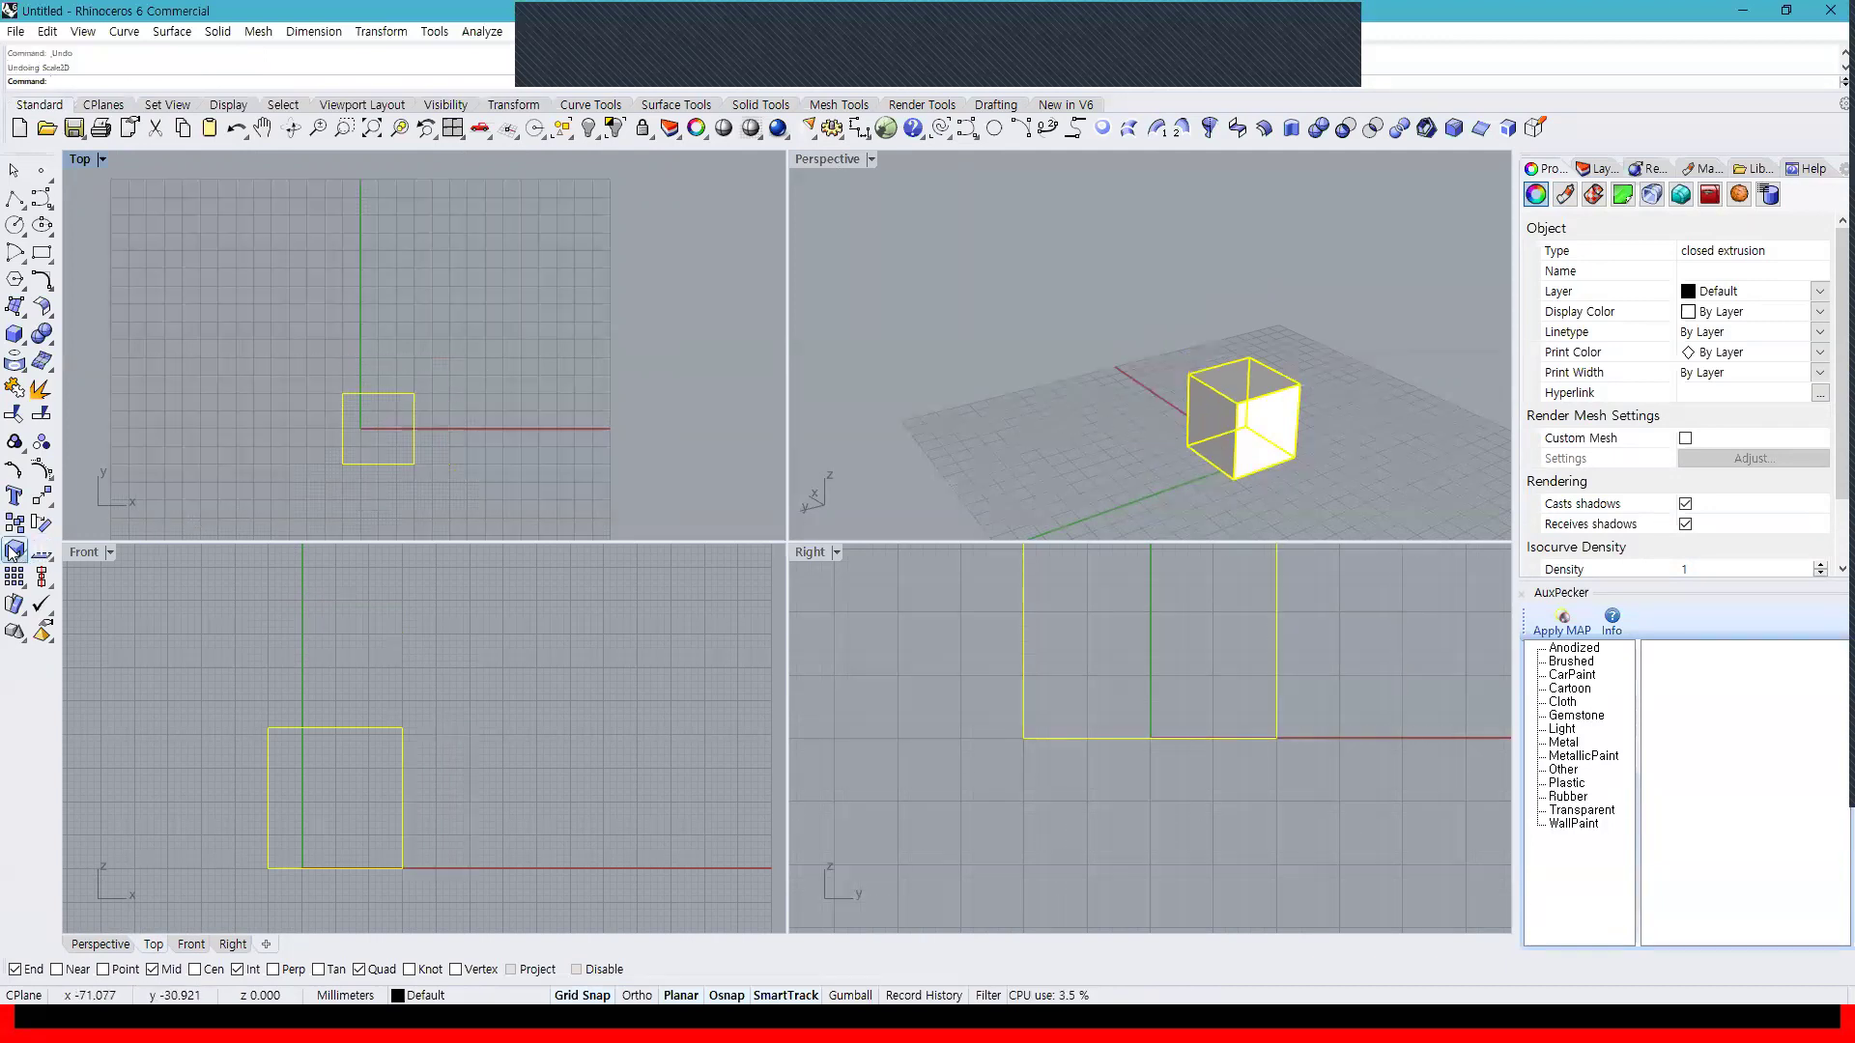
Scale the box uniformly with Scale 3-D from its lower-left corner in the Top view to a 50 mm width, and undo it
{"action": "key", "text": "Return"}
{"action": "left_click", "coordinate": [341, 463]}
{"action": "left_click", "coordinate": [422, 461]}
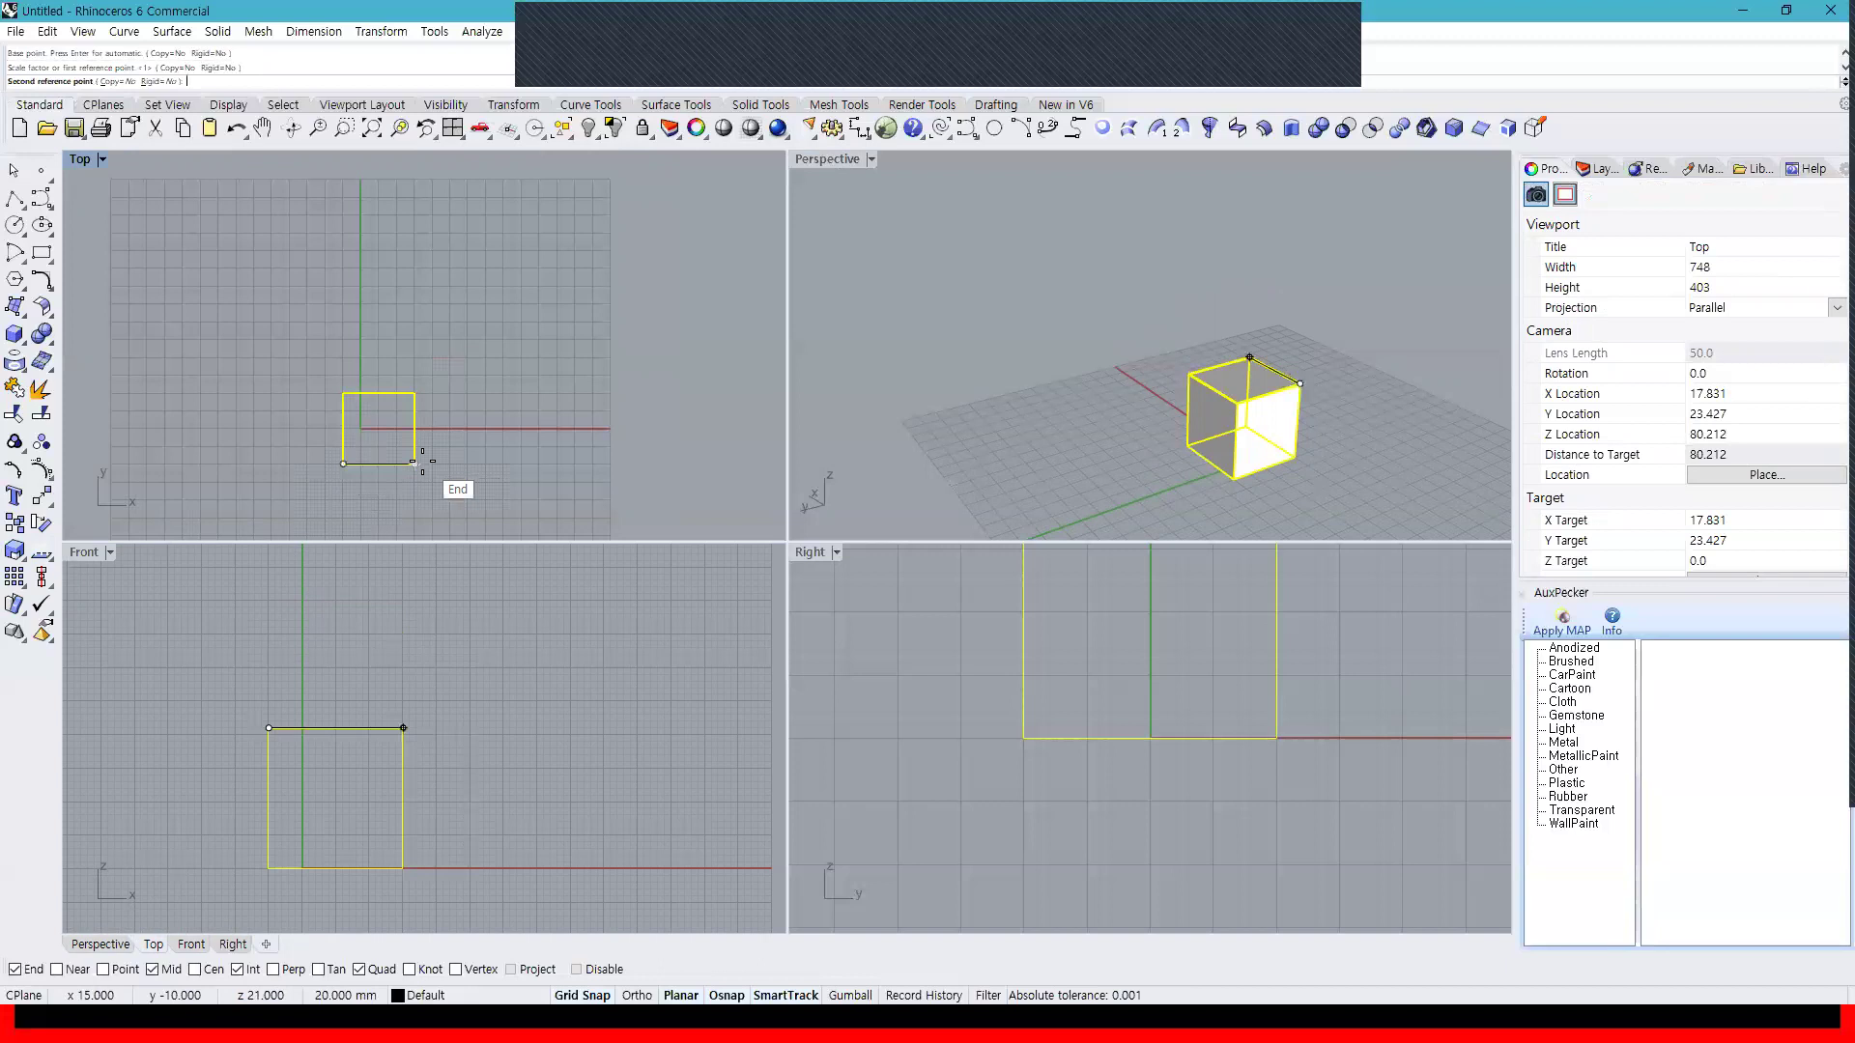
{"action": "type", "text": "50"}
{"action": "key", "text": "Return"}
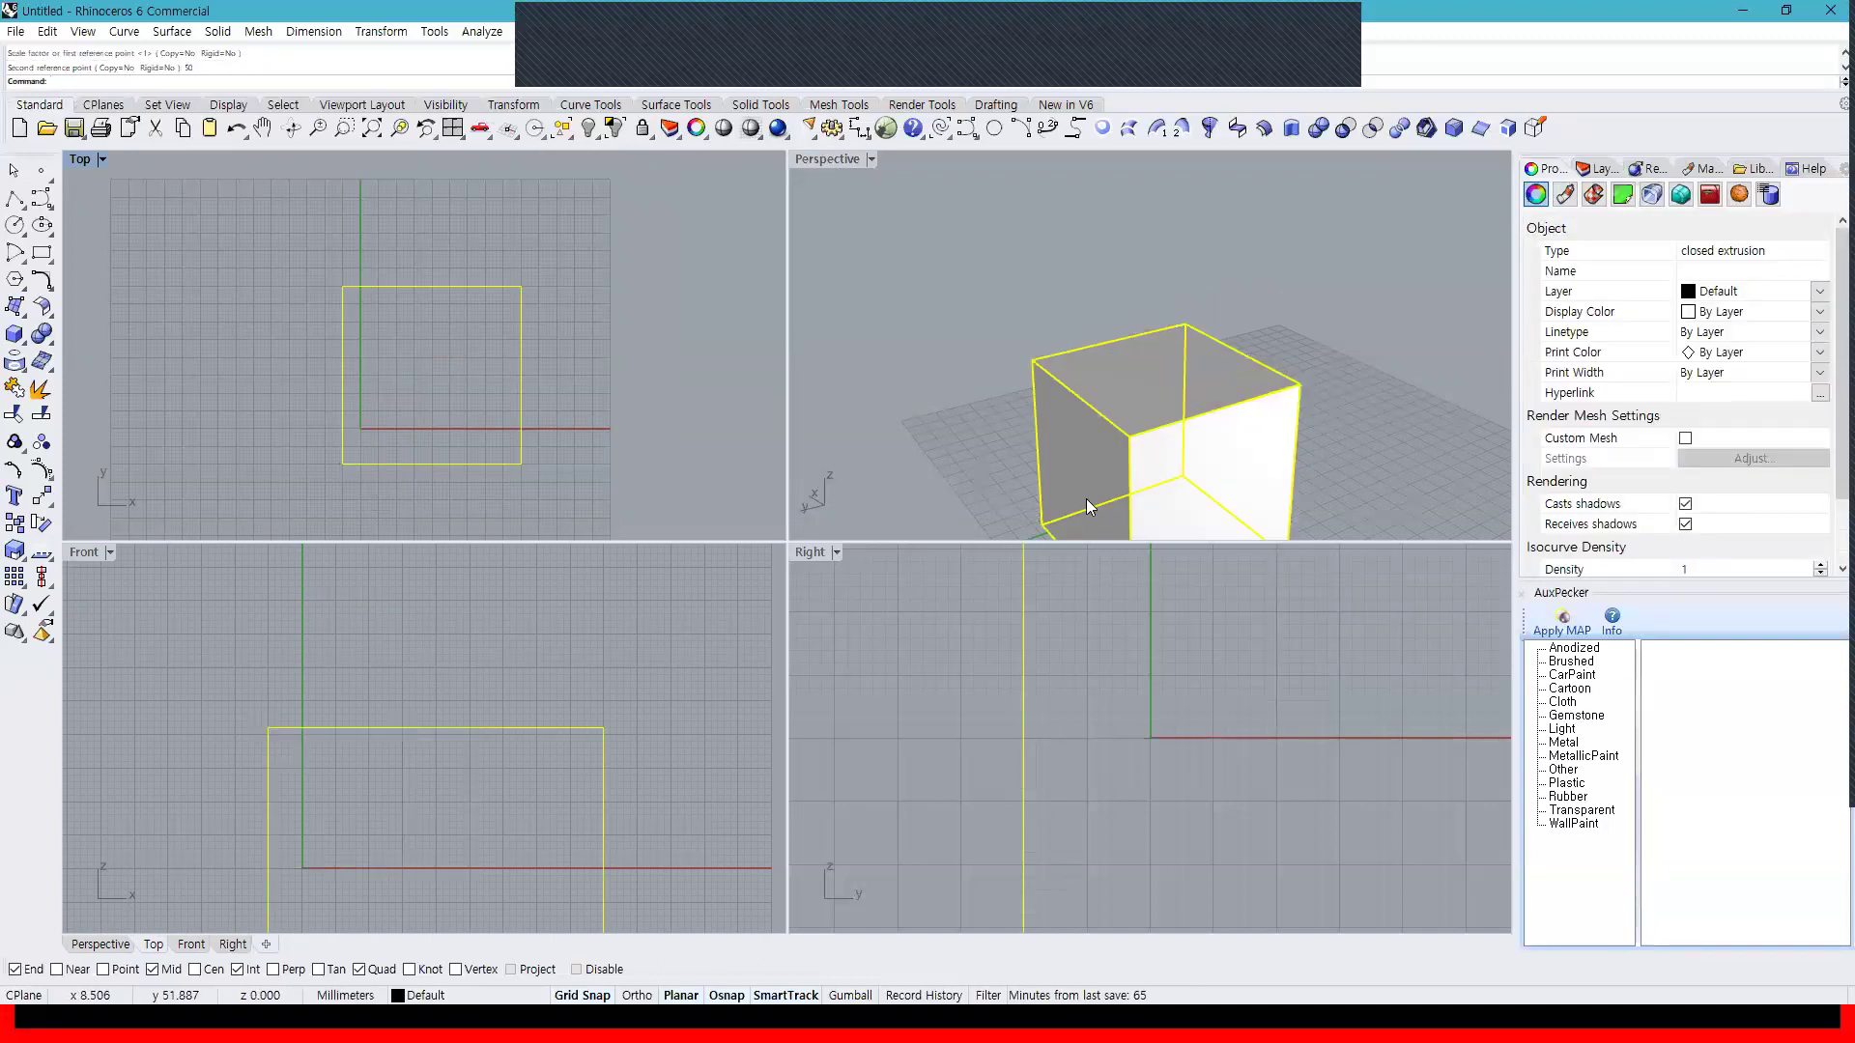
{"action": "scroll", "coordinate": [1174, 389], "scroll_direction": "up", "scroll_amount": 3}
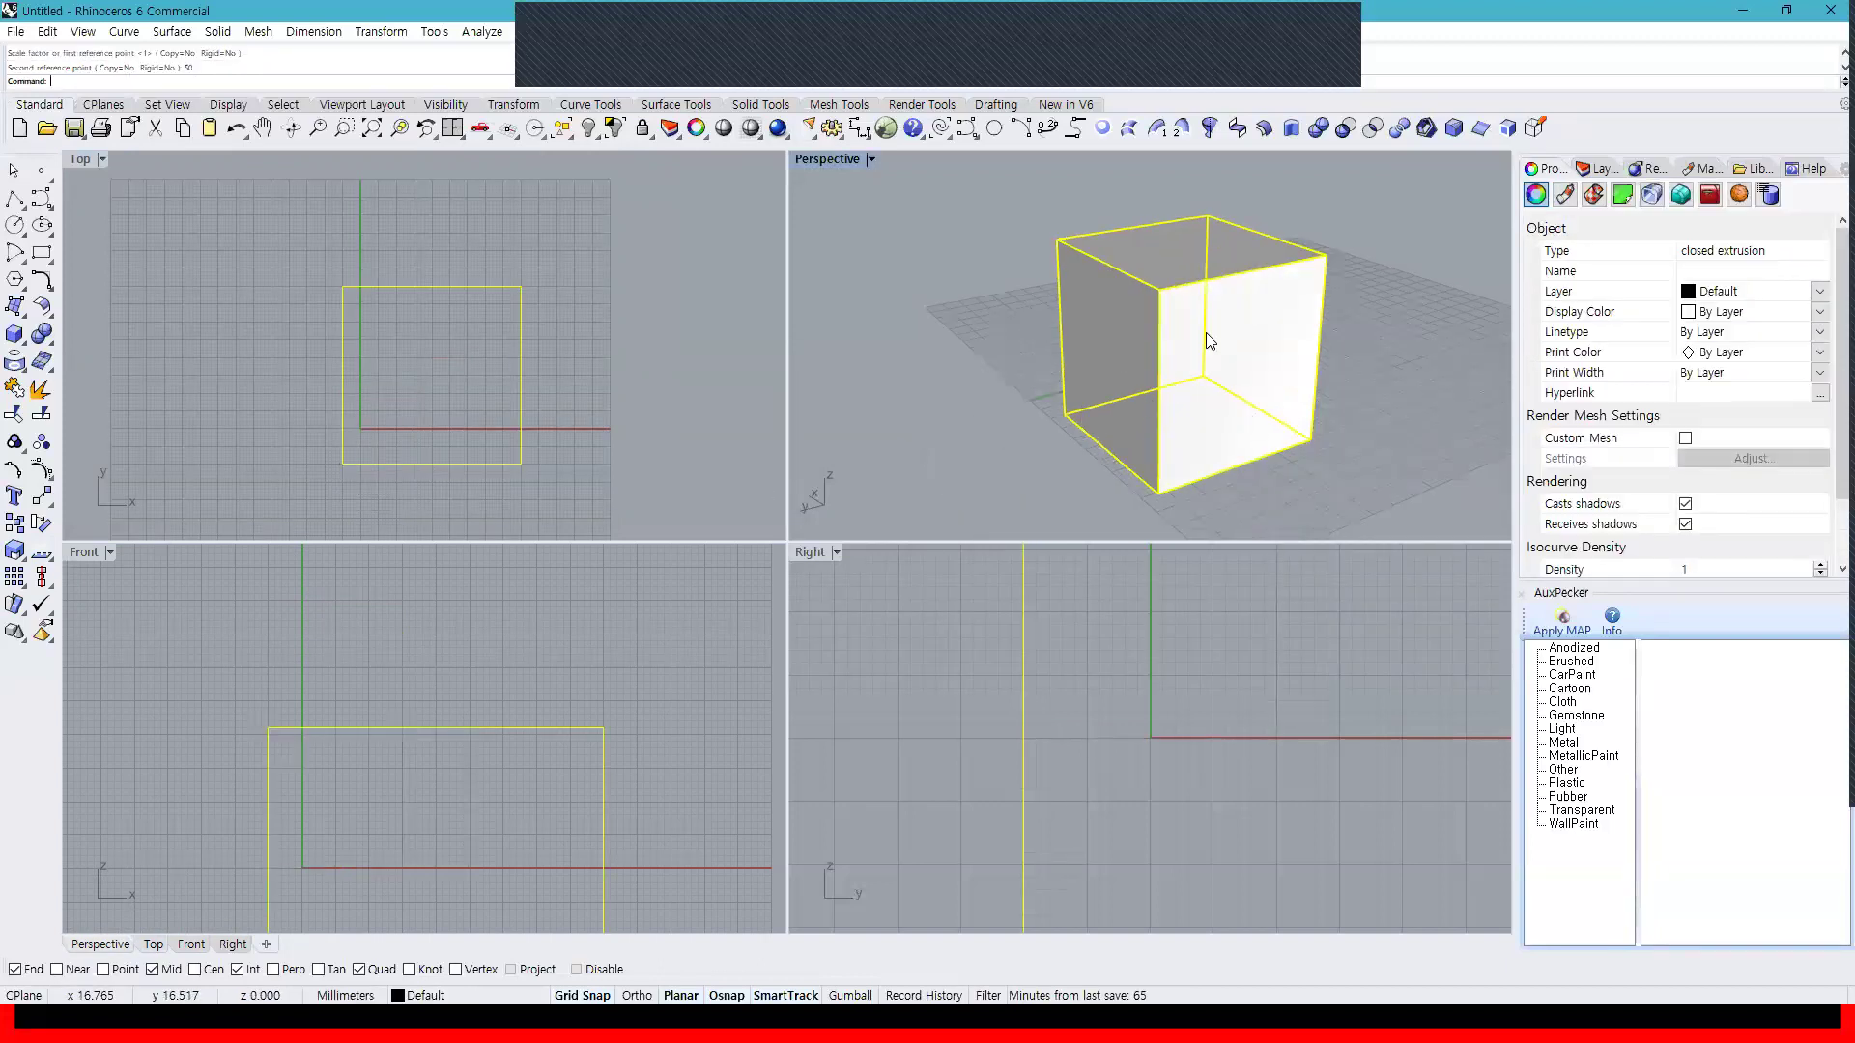
{"action": "left_click", "coordinate": [1426, 375]}
{"action": "right_click_drag", "start_coordinate": [1426, 375], "coordinate": [1242, 425]}
{"action": "key", "text": "ctrl+z"}
{"action": "left_click", "coordinate": [1247, 417]}
{"action": "left_click", "coordinate": [1285, 338]}
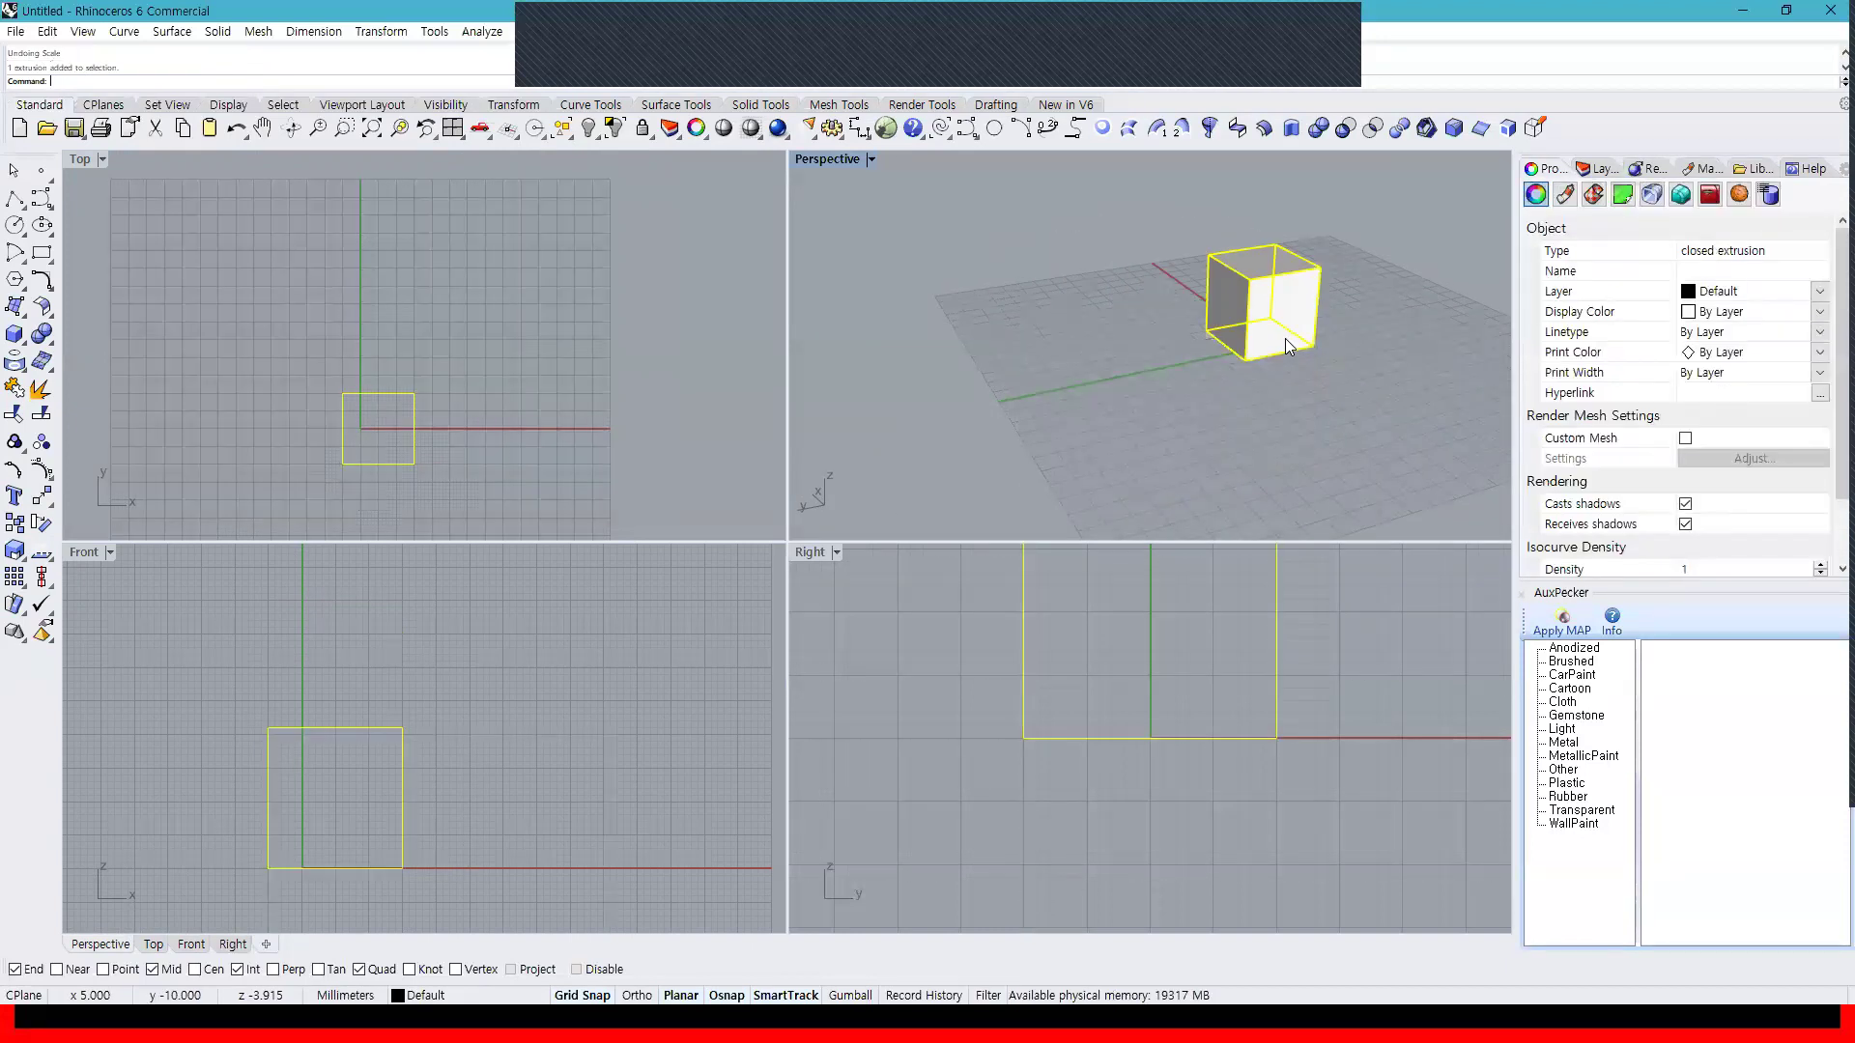
{"action": "left_click", "coordinate": [42, 557]}
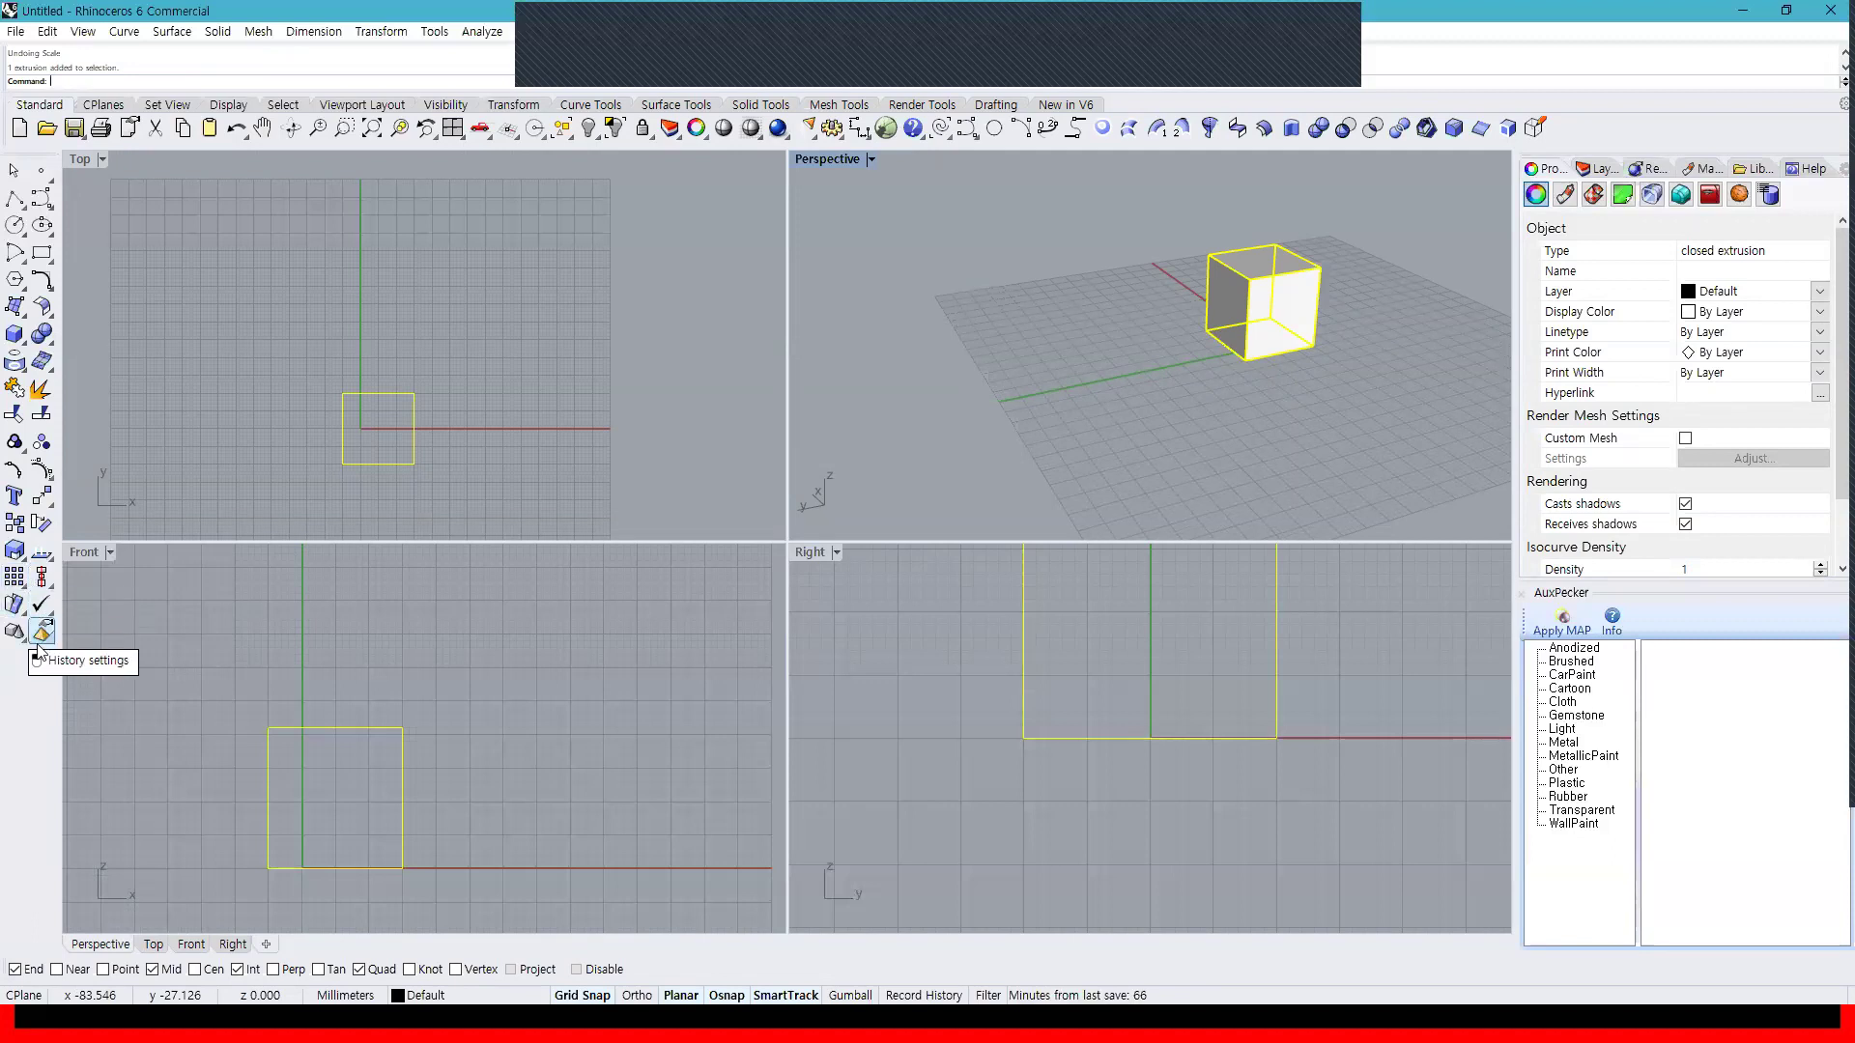
{"action": "left_click", "coordinate": [441, 622]}
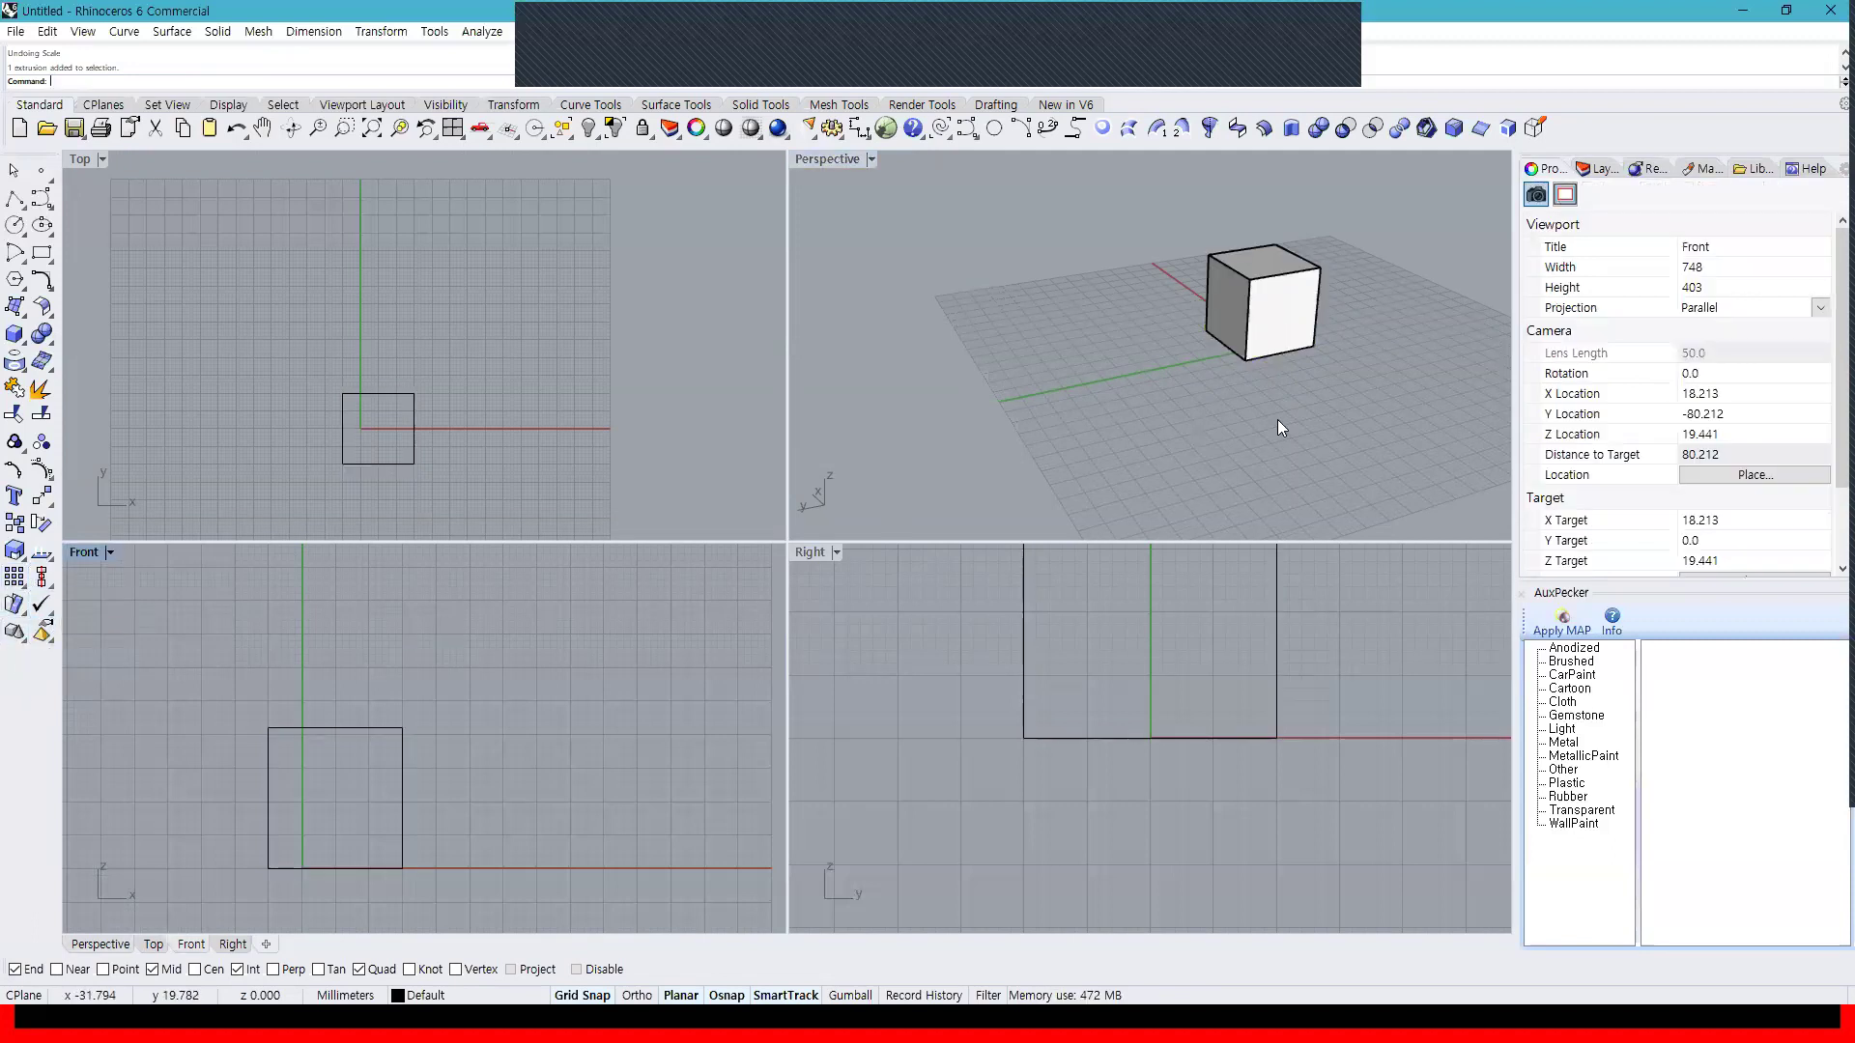
Copy the Scale 1-D command to the end of the Standard toolbar
{"action": "left_click", "coordinate": [16, 556]}
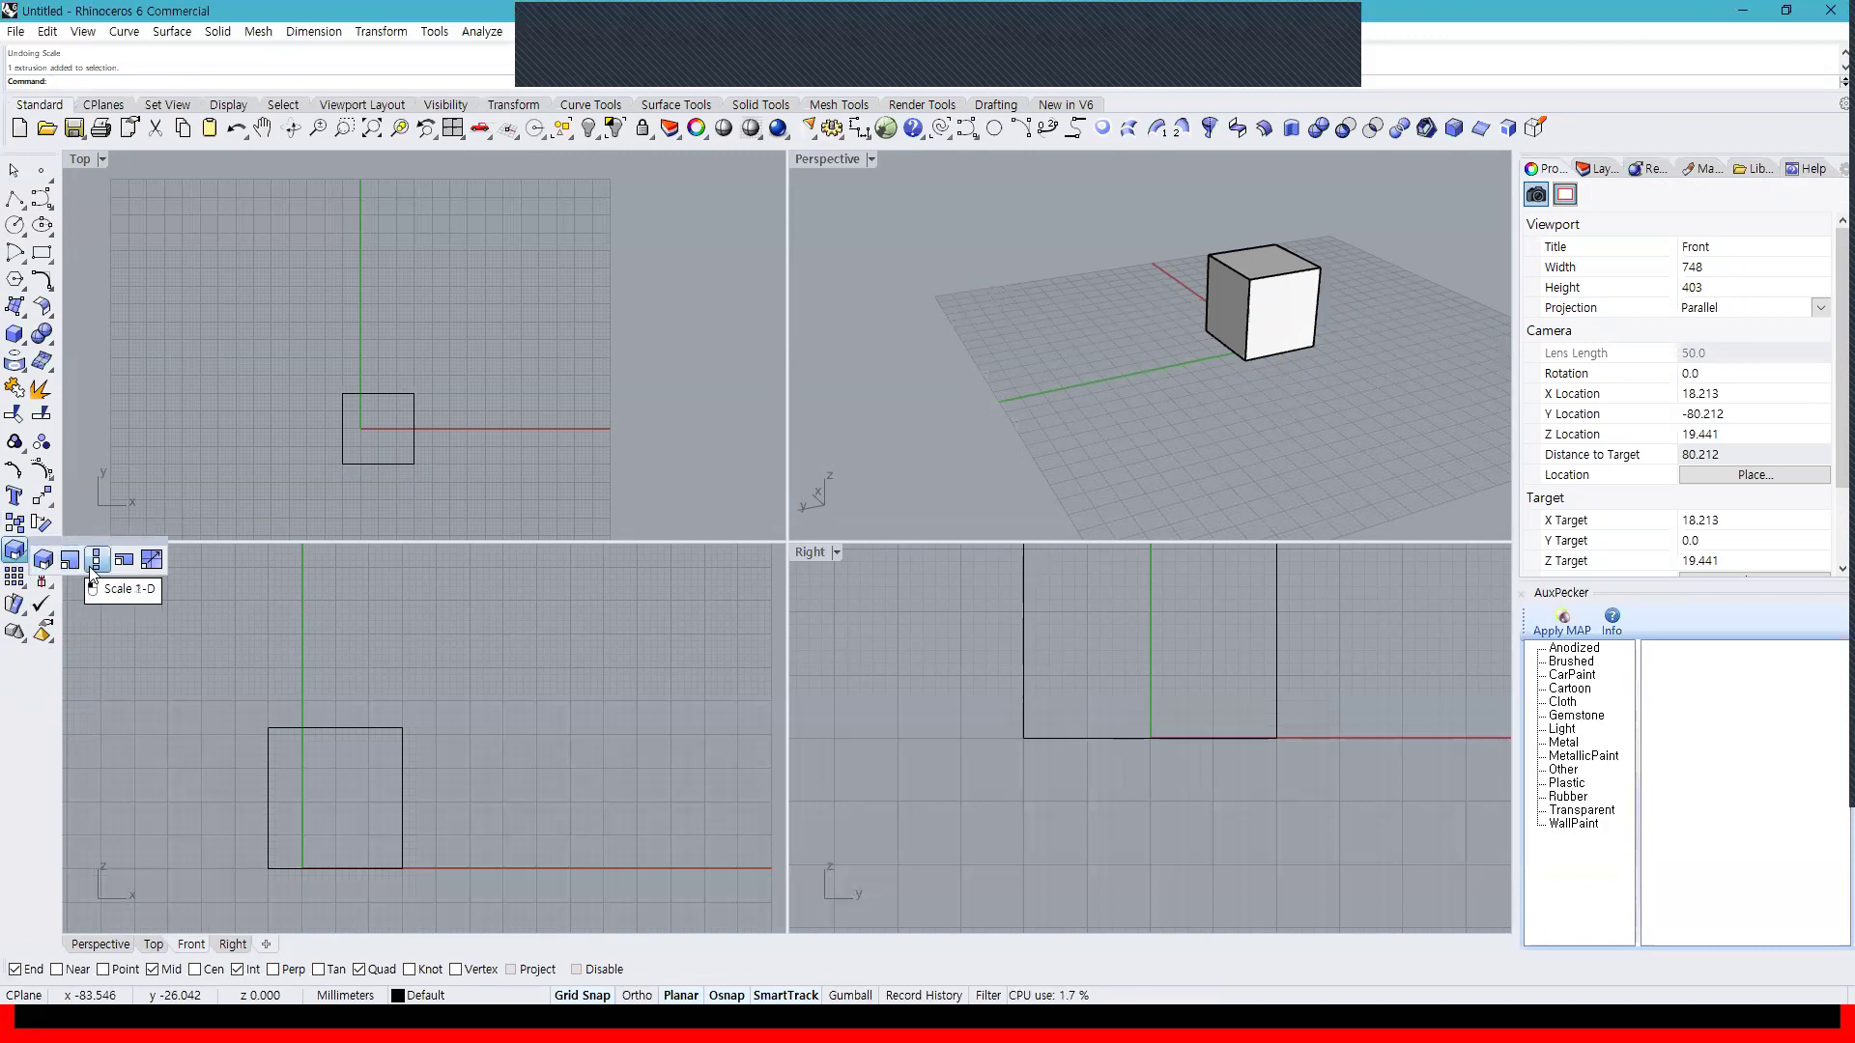
{"action": "left_click_drag", "start_coordinate": [97, 566], "coordinate": [1561, 130], "text": "ctrl"}
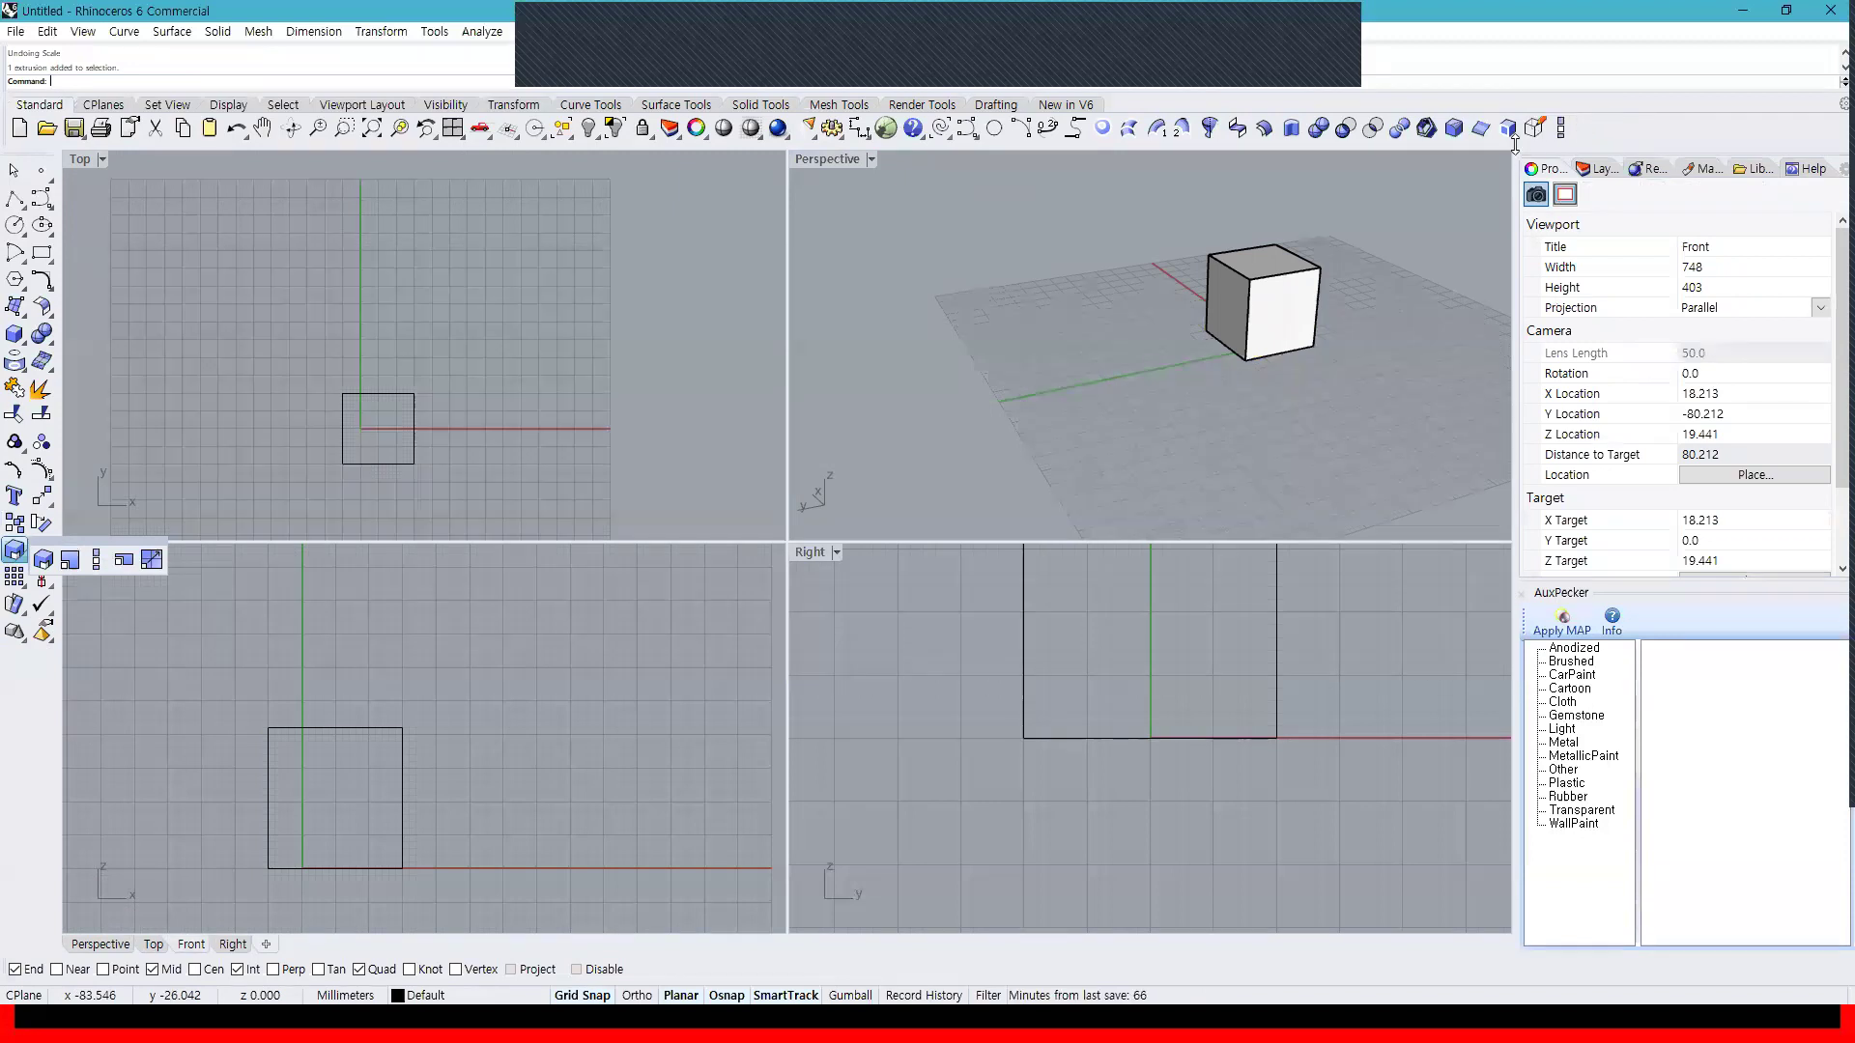
{"action": "left_click", "coordinate": [898, 388]}
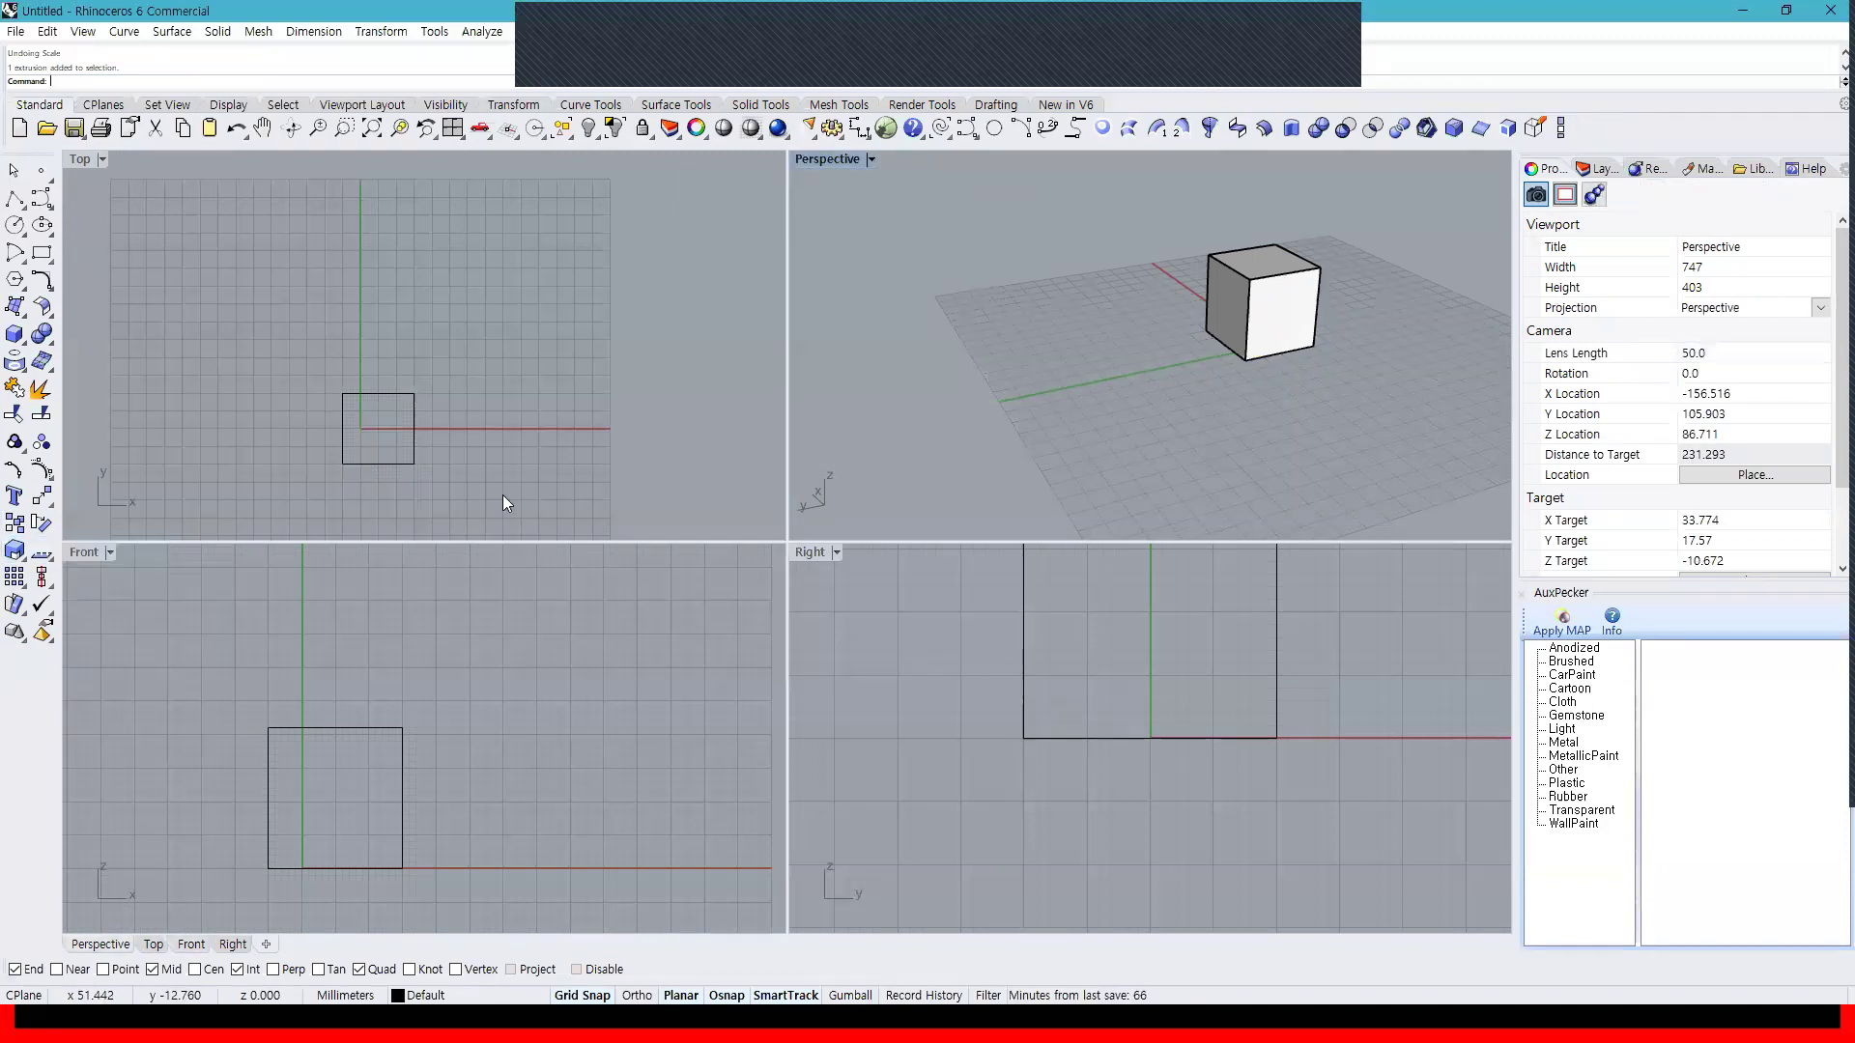
Delete the box from the model
{"action": "right_click_drag", "start_coordinate": [1376, 421], "coordinate": [1300, 327]}
{"action": "left_click", "coordinate": [1301, 327]}
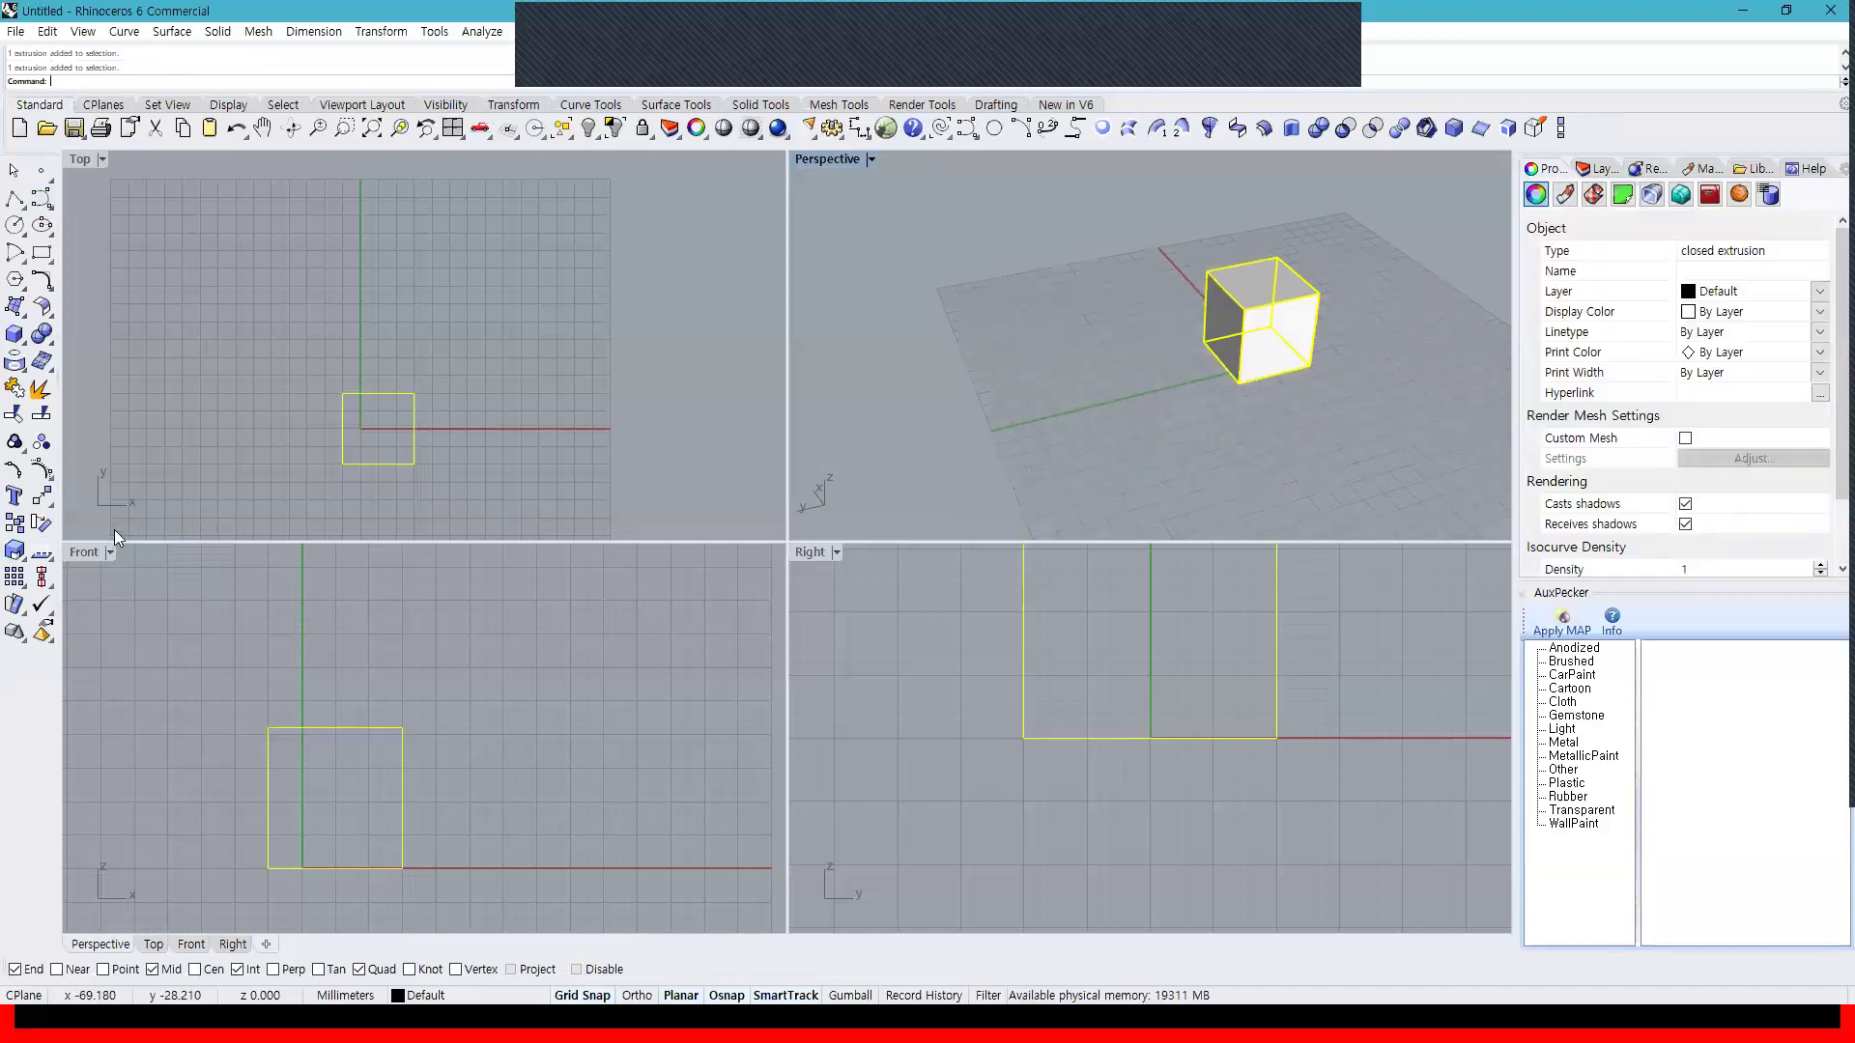
{"action": "key", "text": "Delete"}
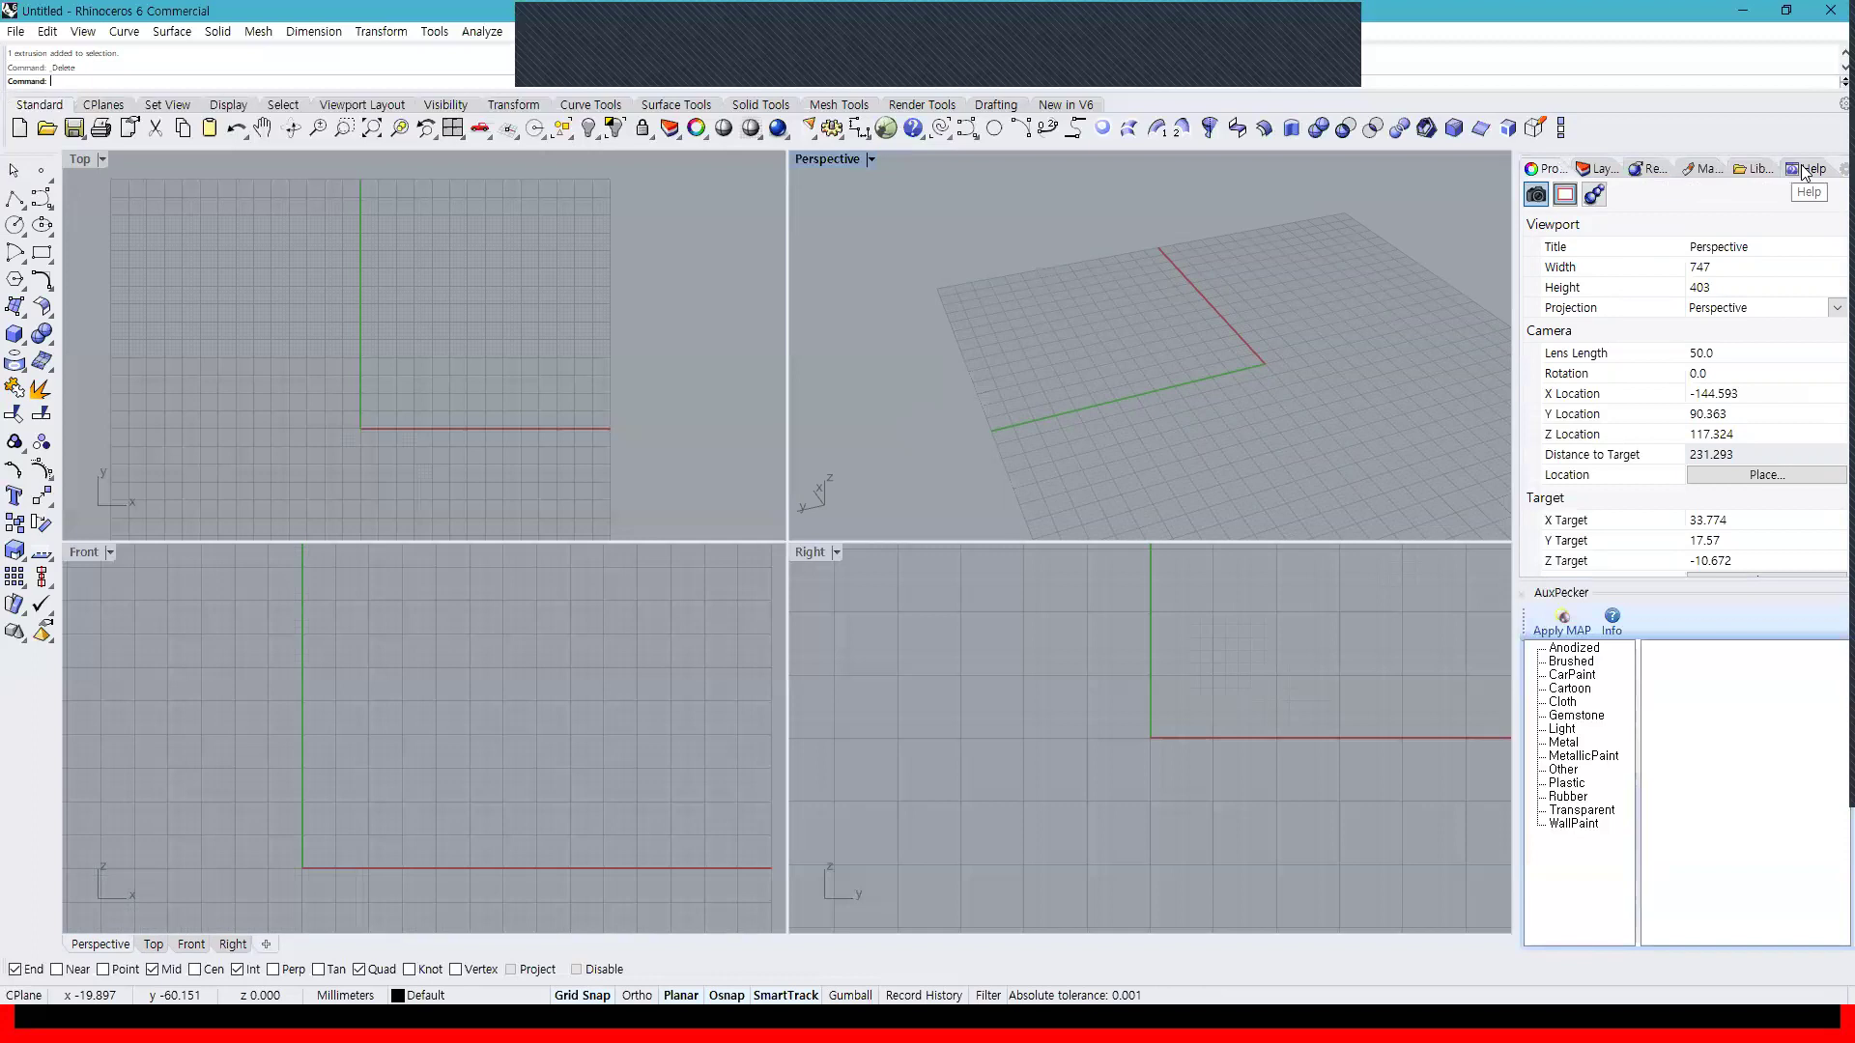
Close the AuxPecker plug-in panel and display the model's layer list
{"action": "left_click", "coordinate": [1702, 172]}
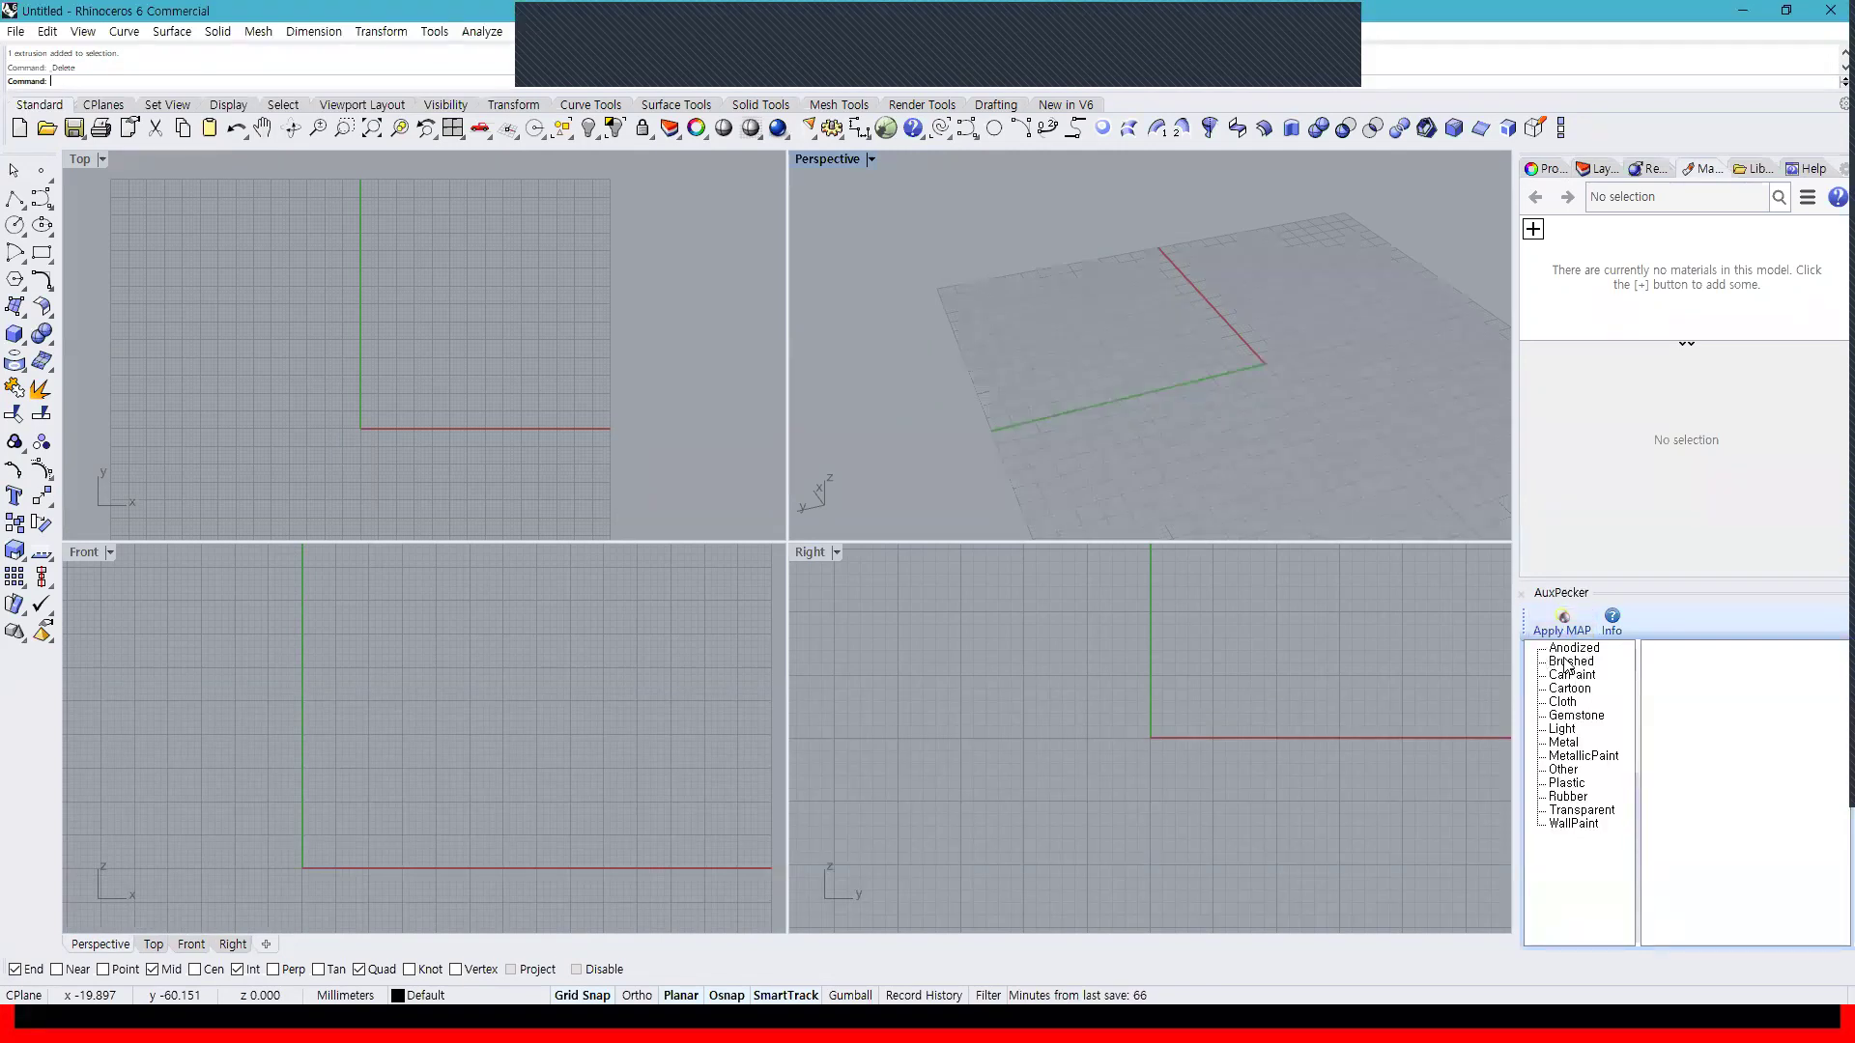
{"action": "left_click", "coordinate": [1522, 595]}
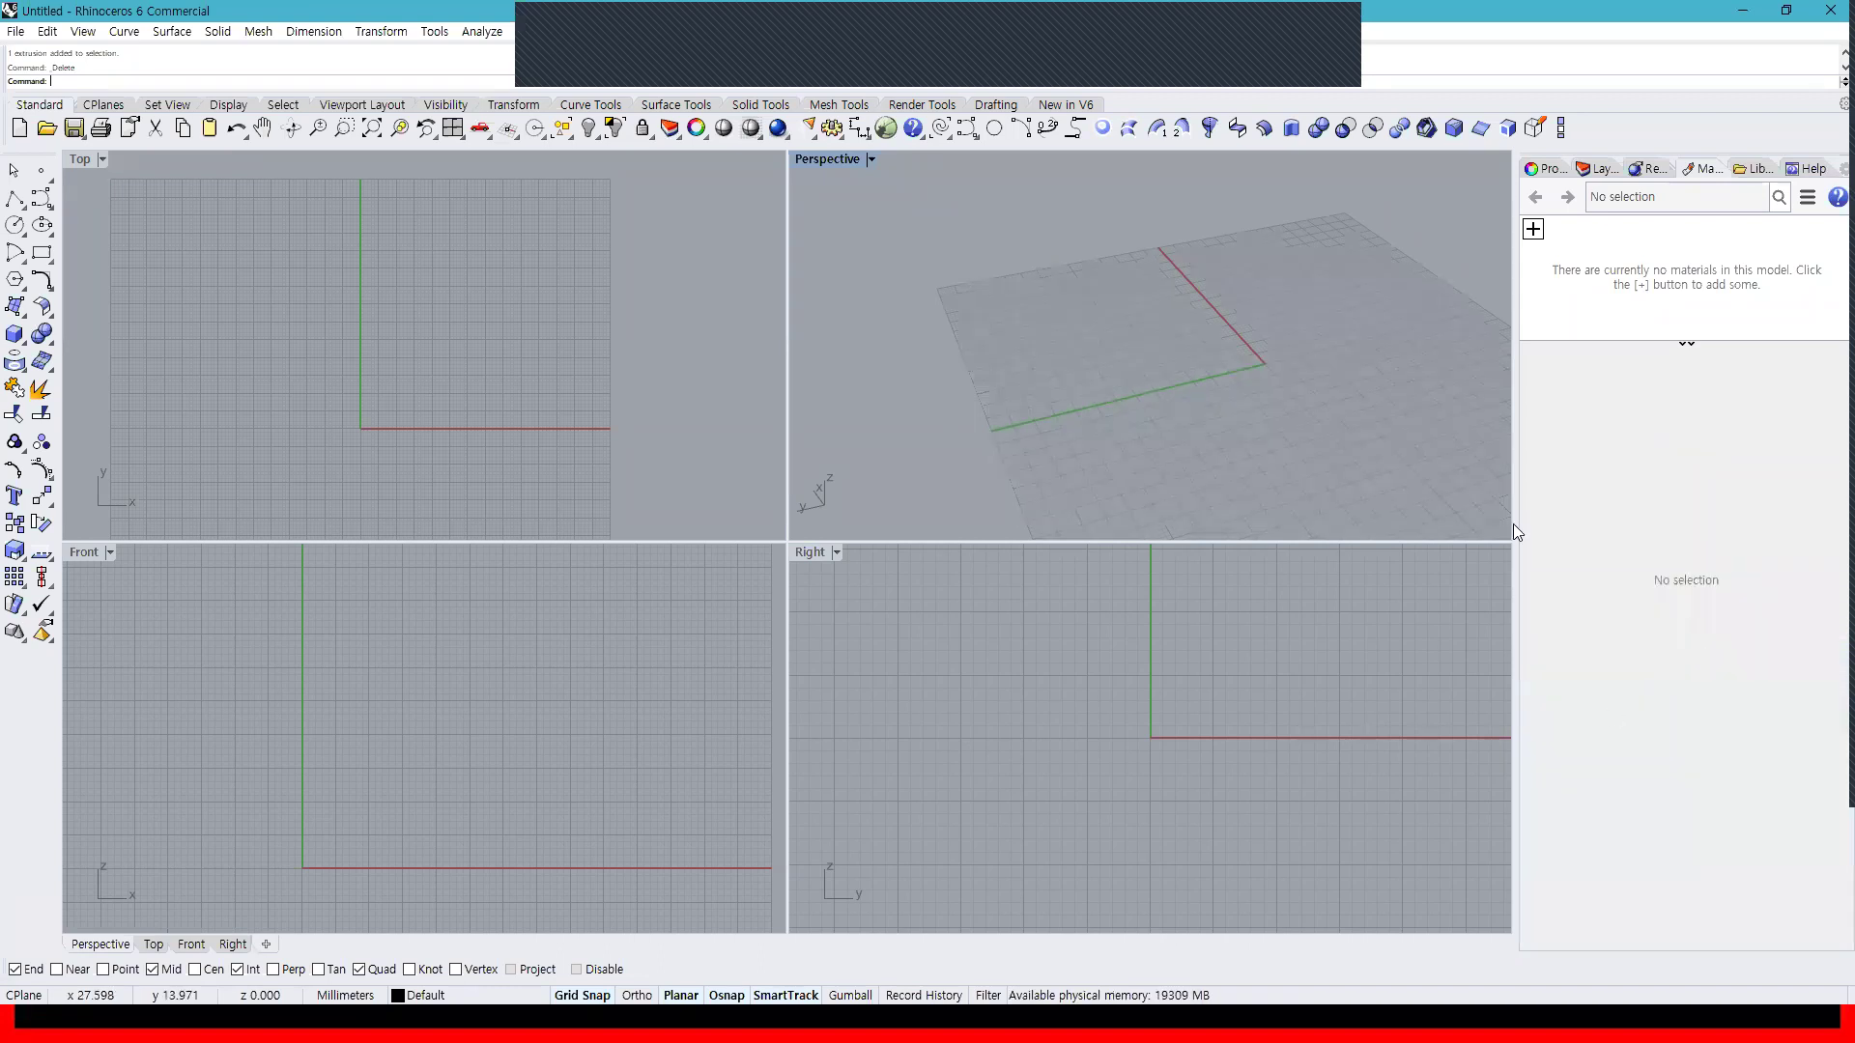
{"action": "left_click", "coordinate": [1604, 171]}
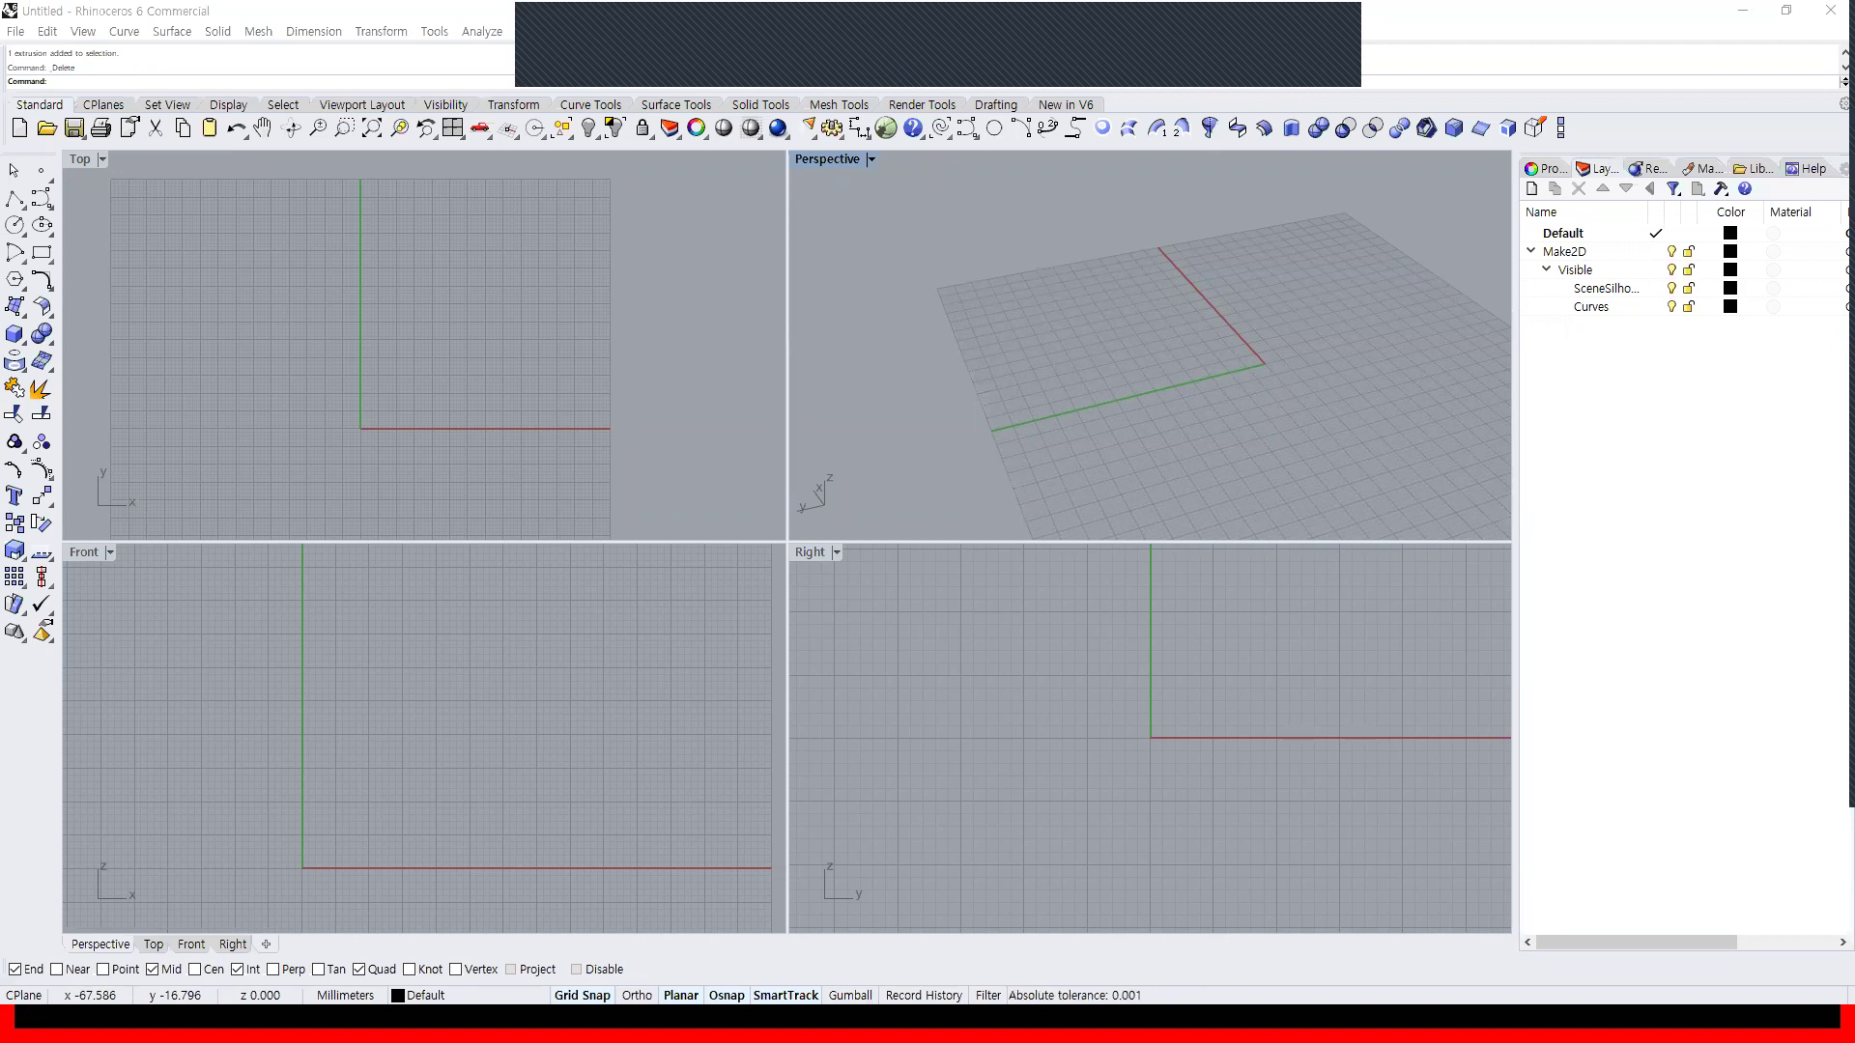
Switch to Chrome, search the web for "food3rhino" and open the Food4Rhino website
{"action": "key", "text": "alt+Tab"}
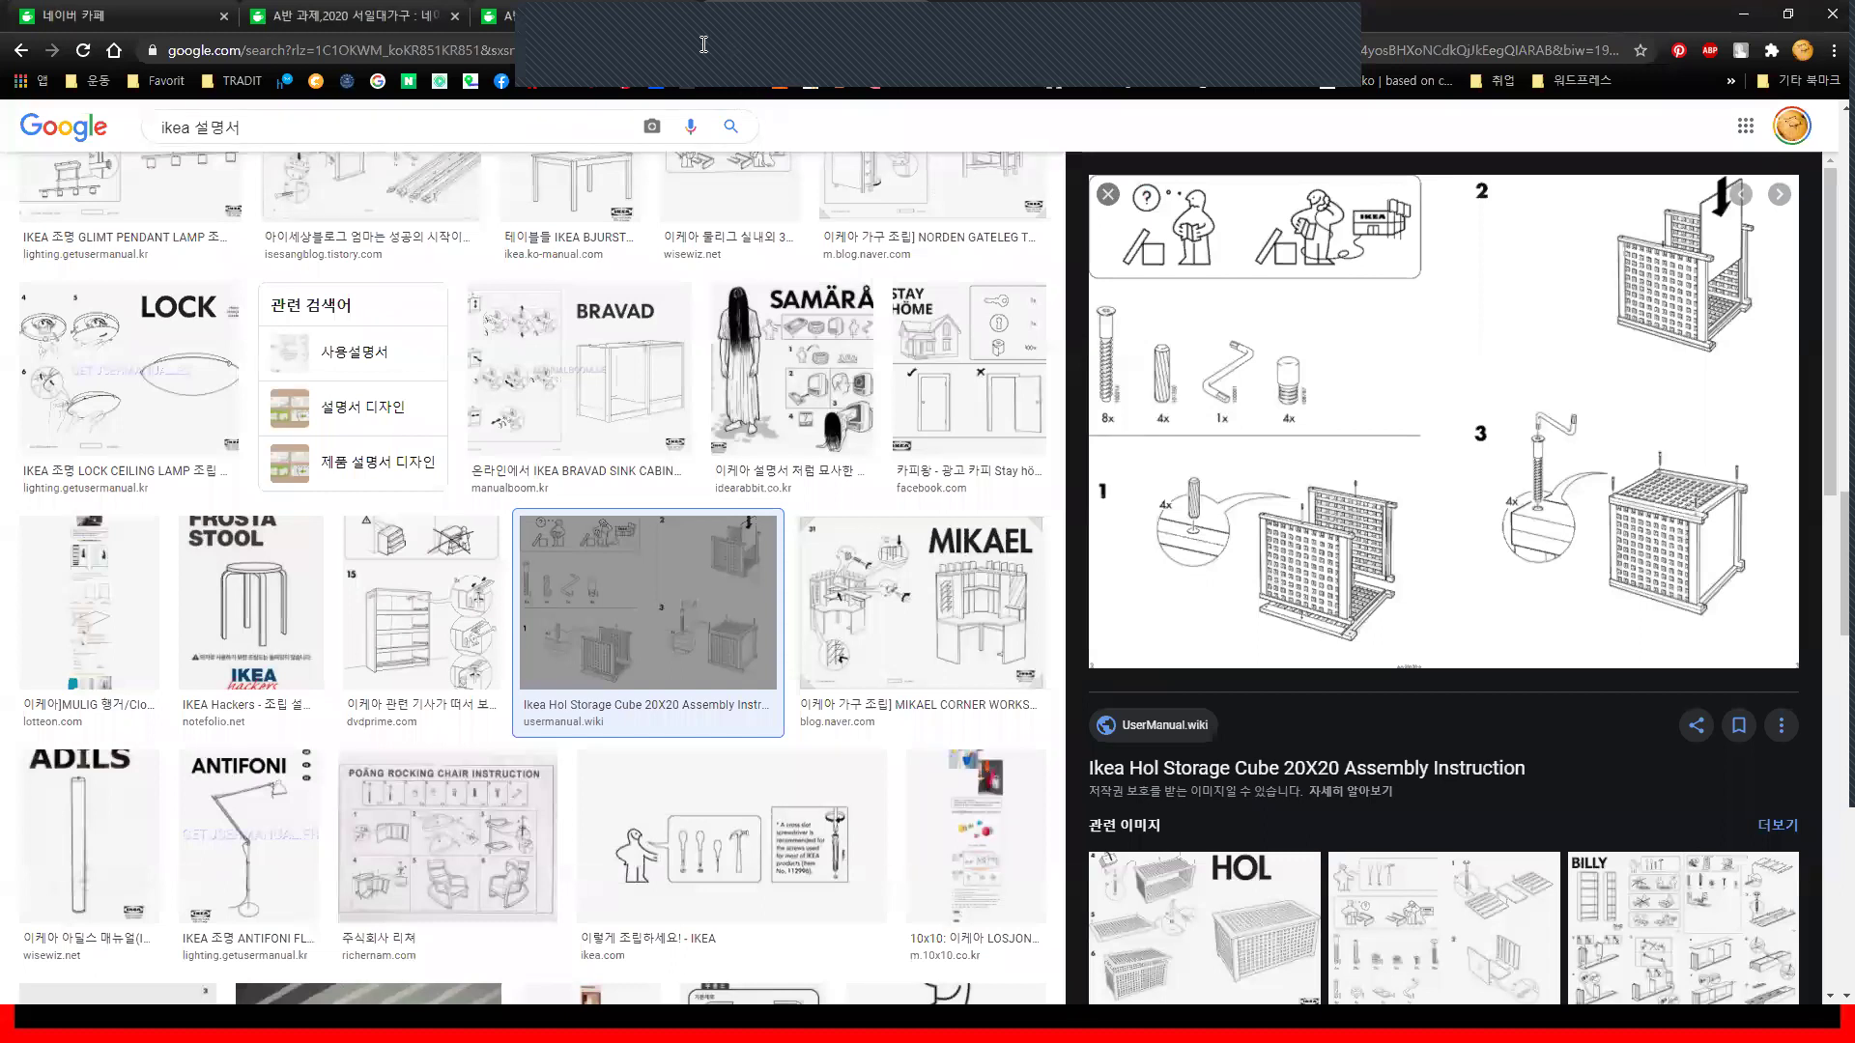
{"action": "left_click", "coordinate": [670, 58]}
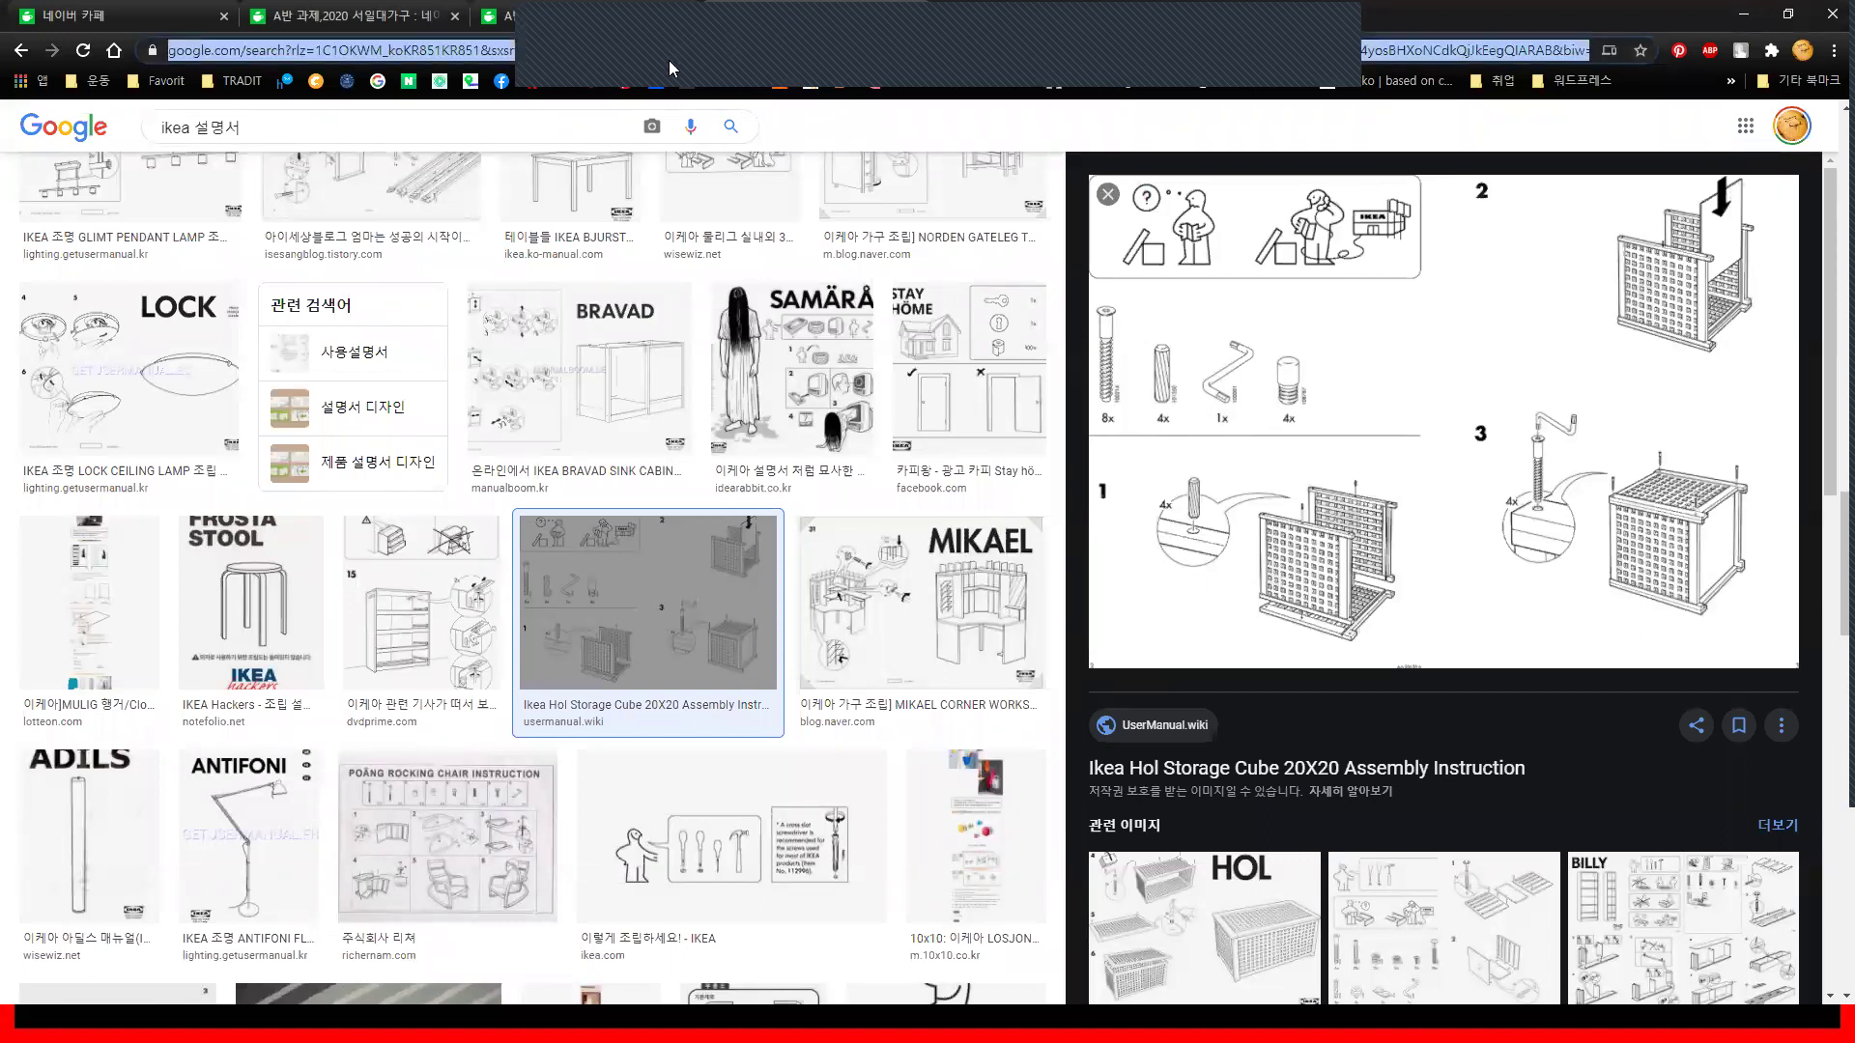
{"action": "type", "text": "food3"}
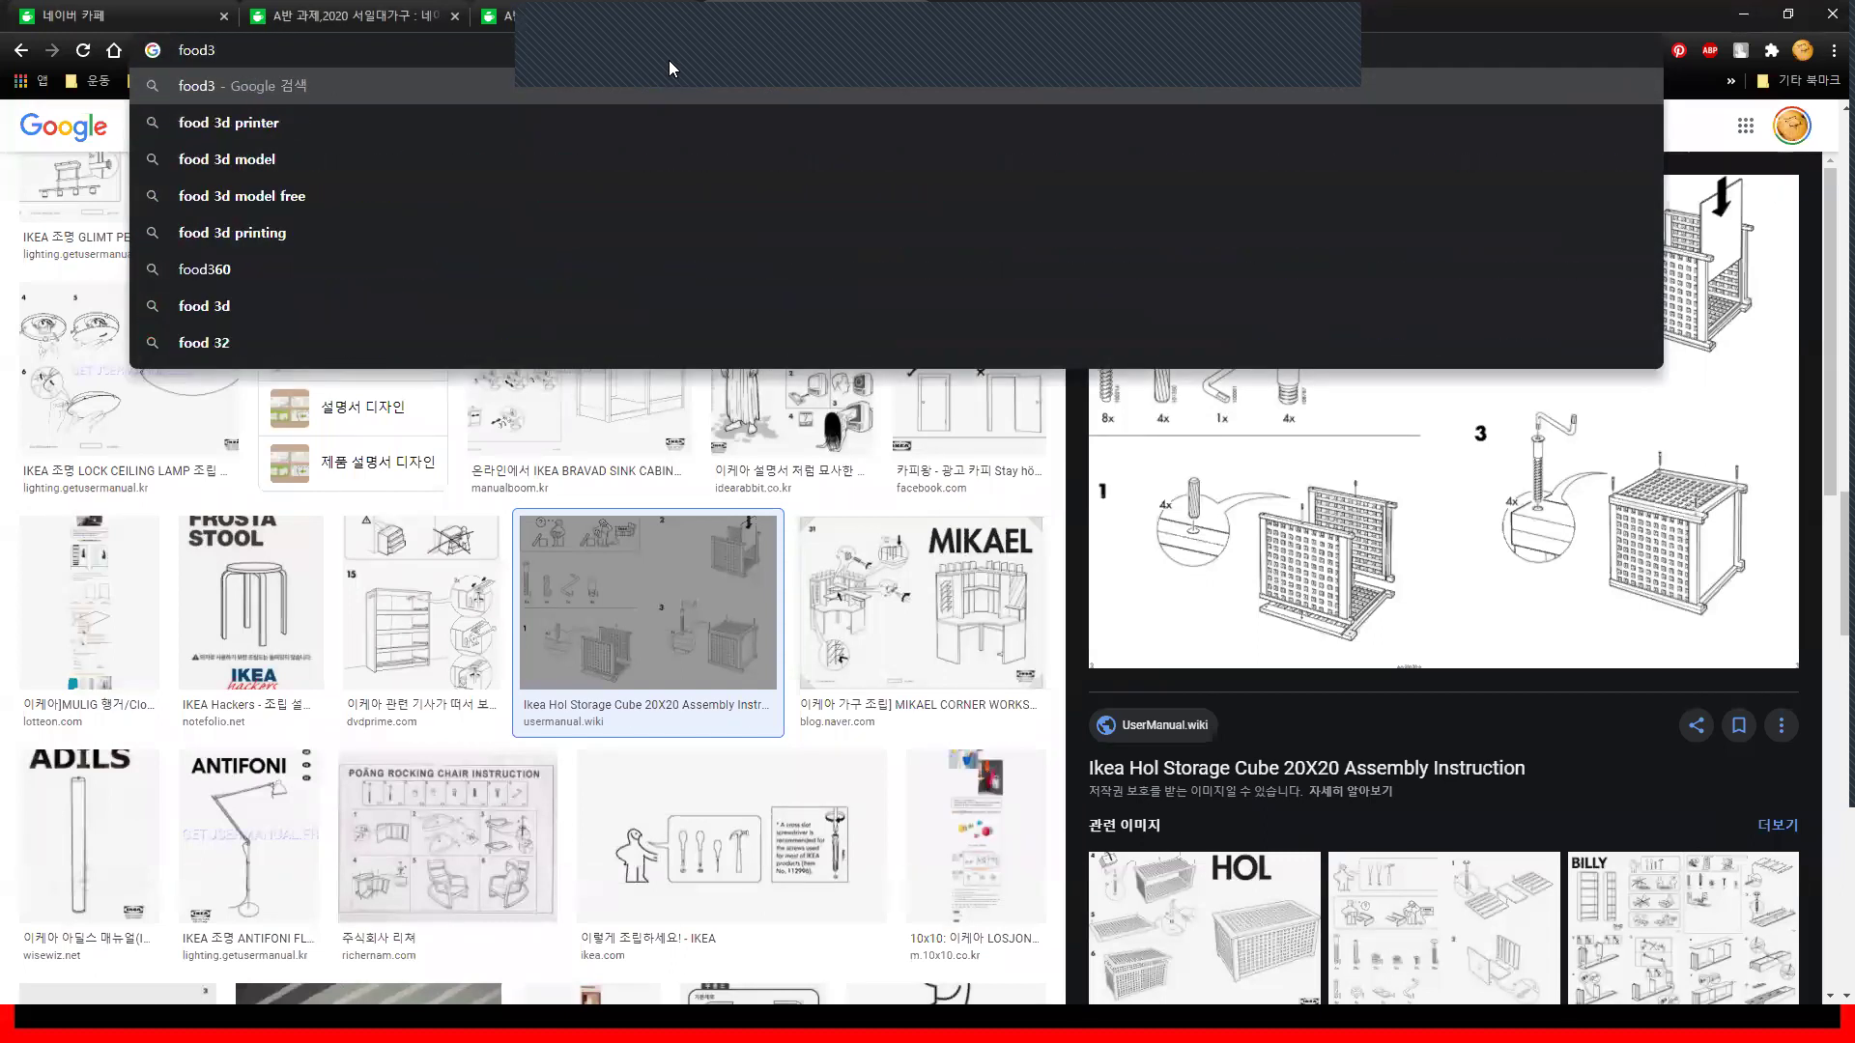
{"action": "type", "text": "rhino"}
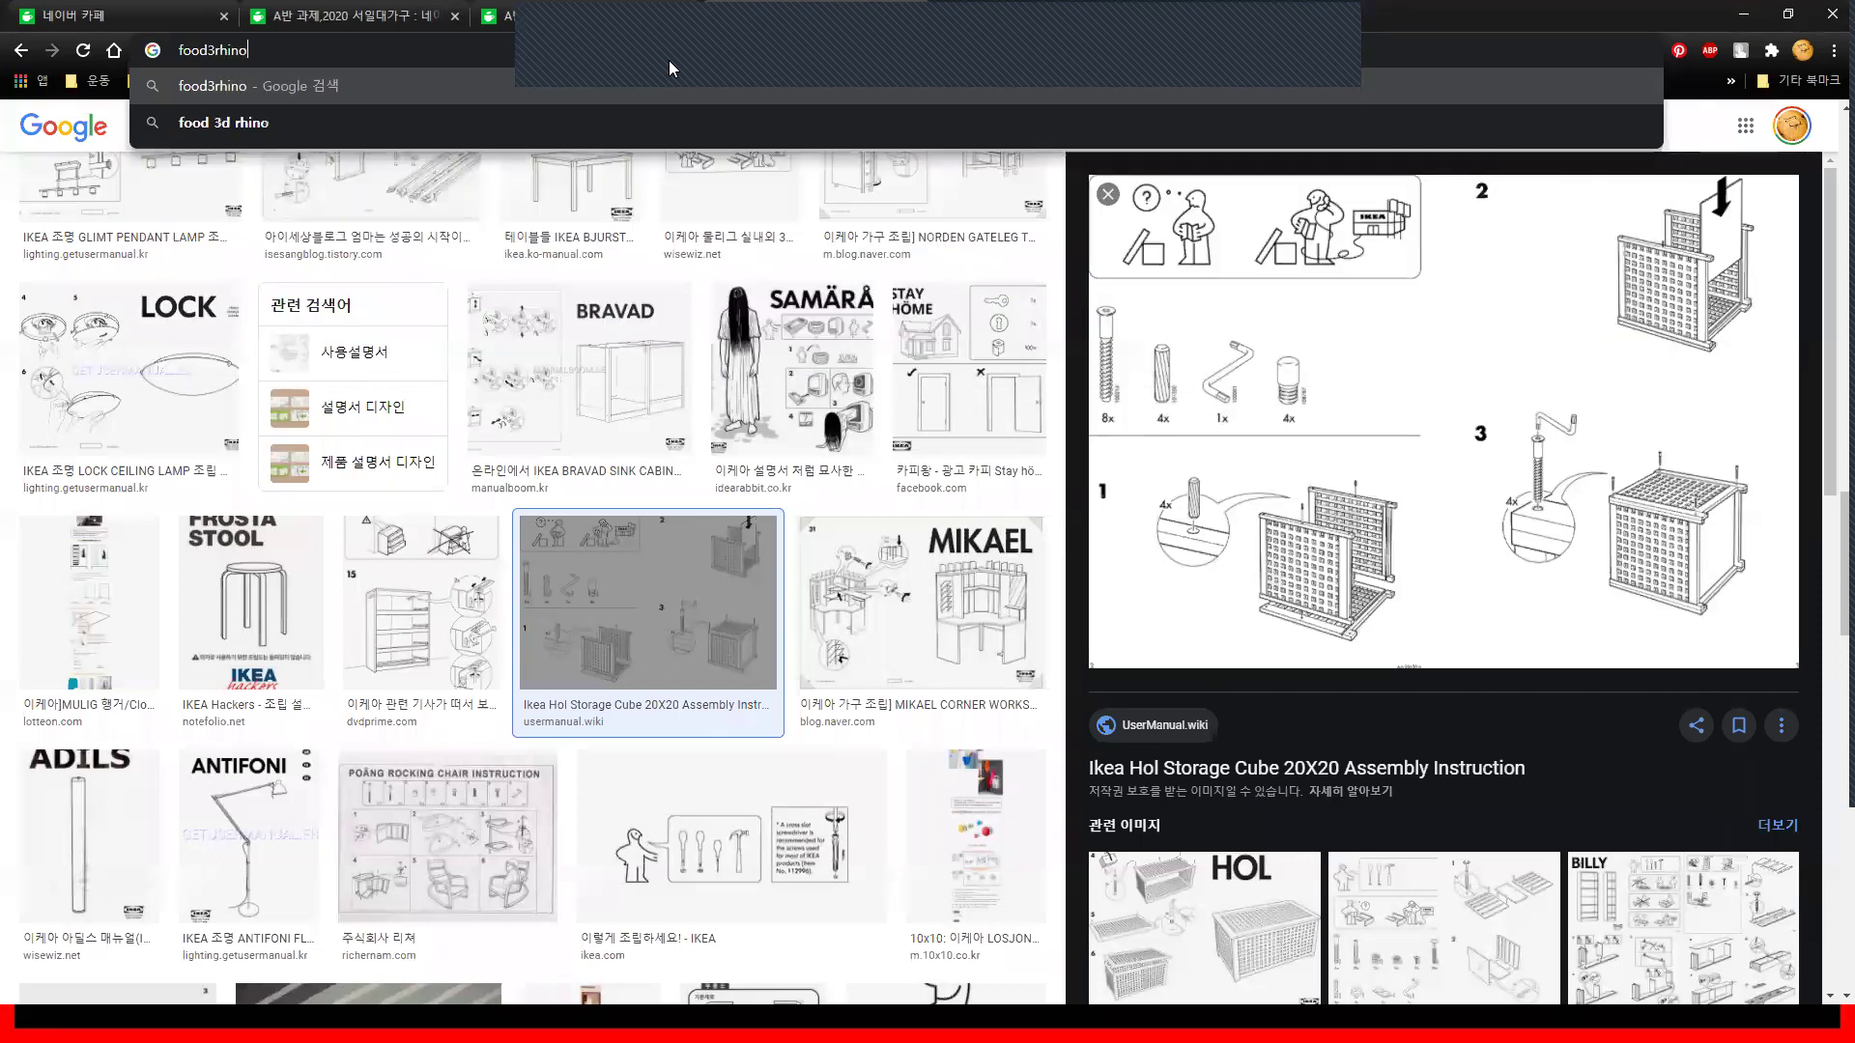
{"action": "key", "text": "Return"}
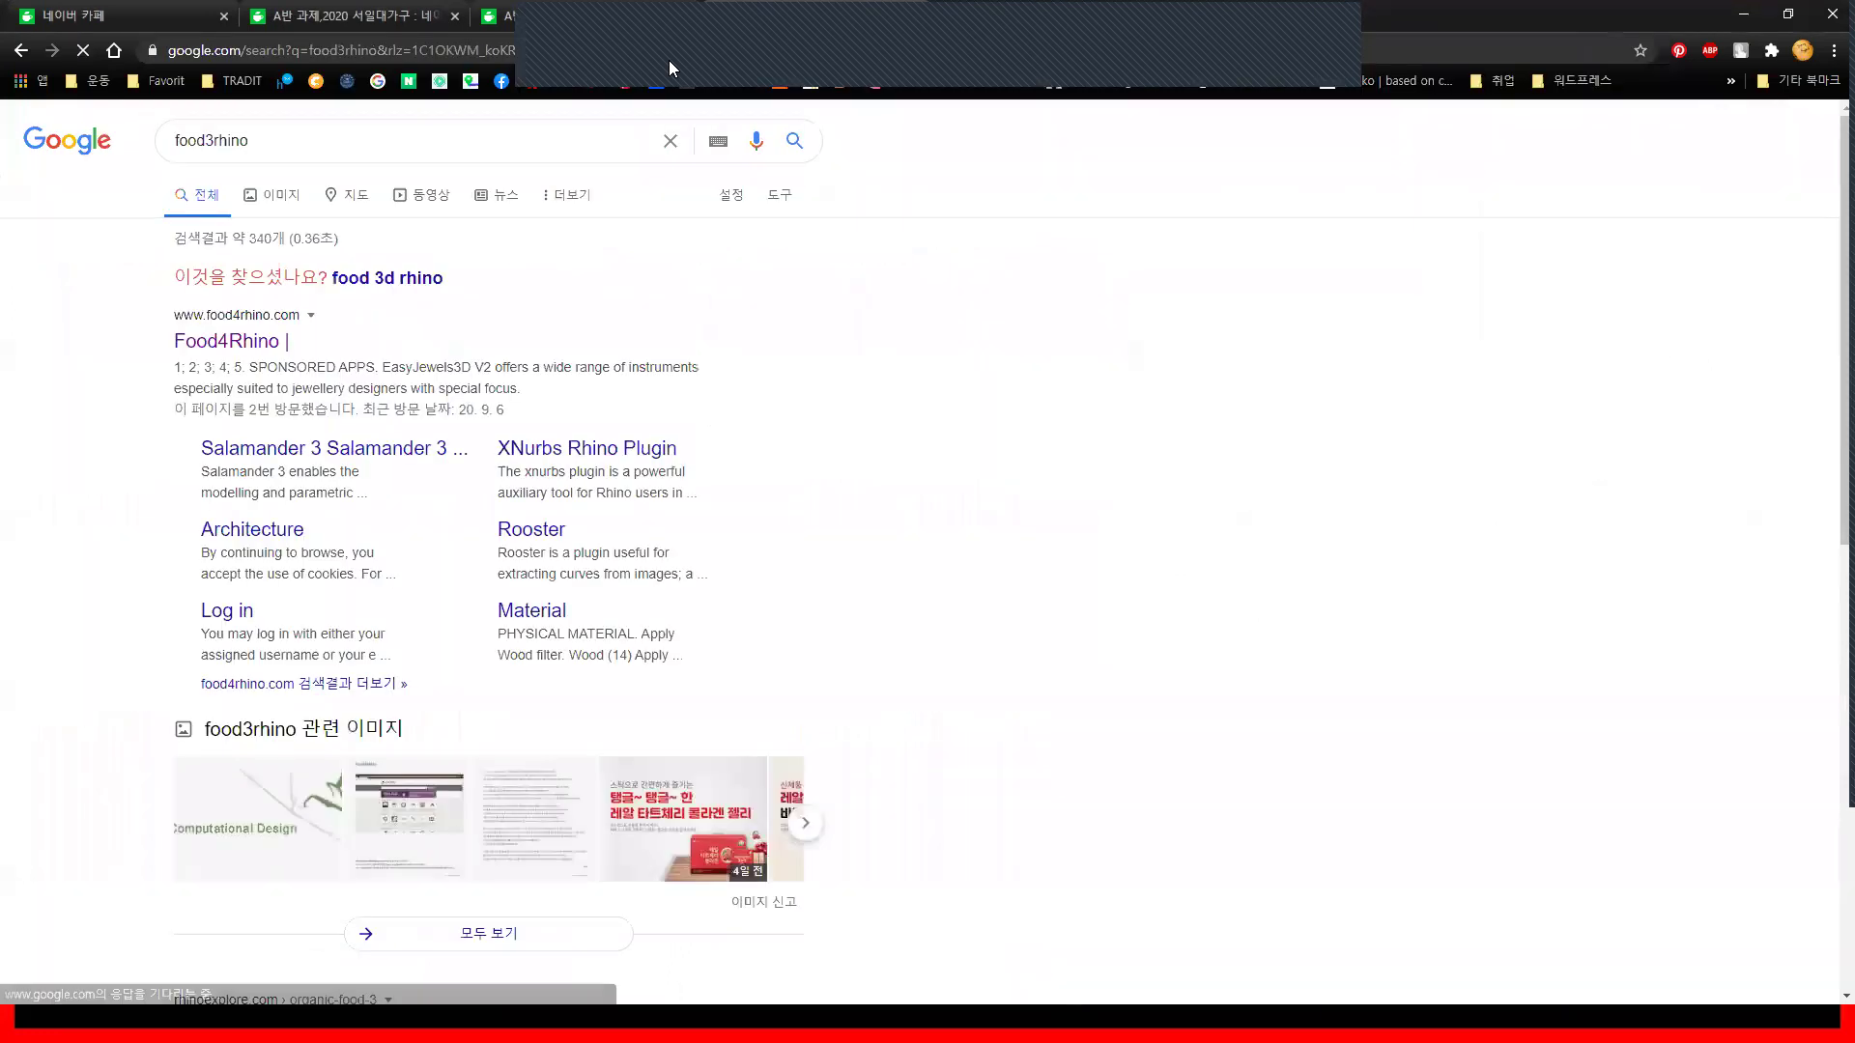
{"action": "left_click", "coordinate": [225, 340]}
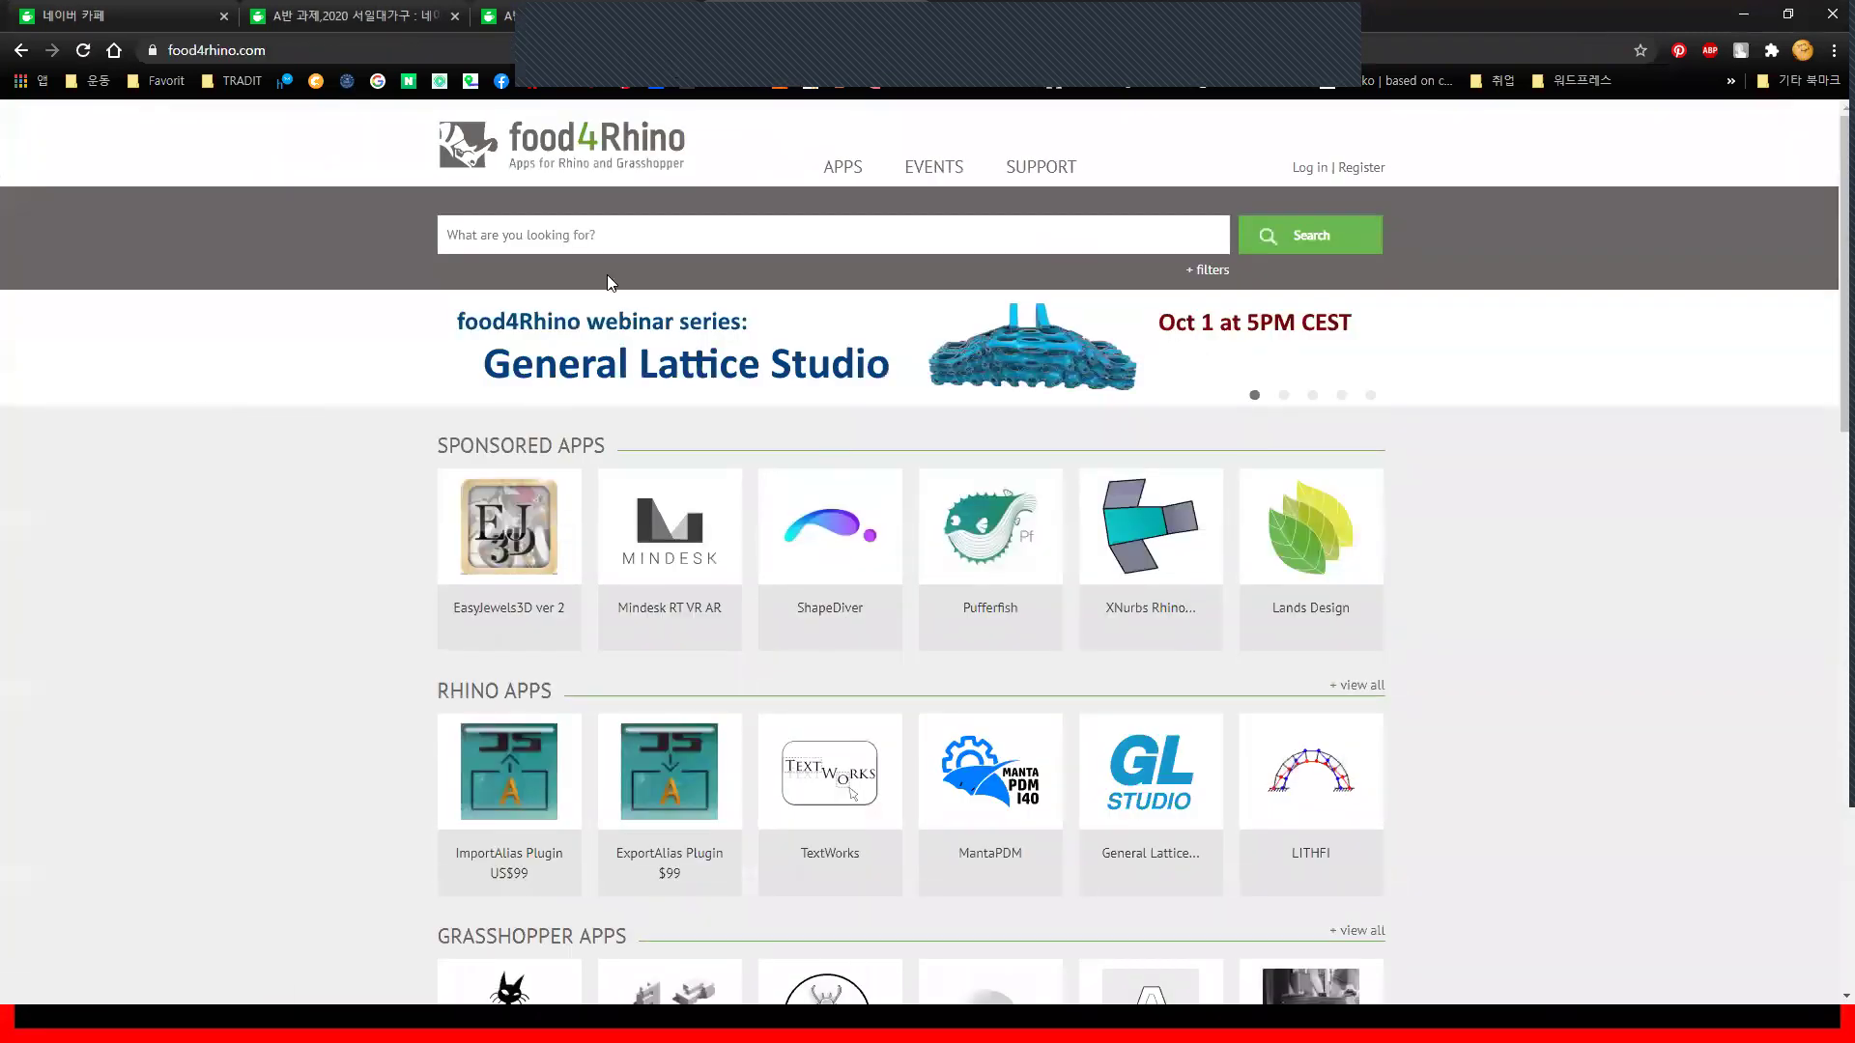
Search the Food4Rhino apps for "peaker"
{"action": "left_click", "coordinate": [597, 226]}
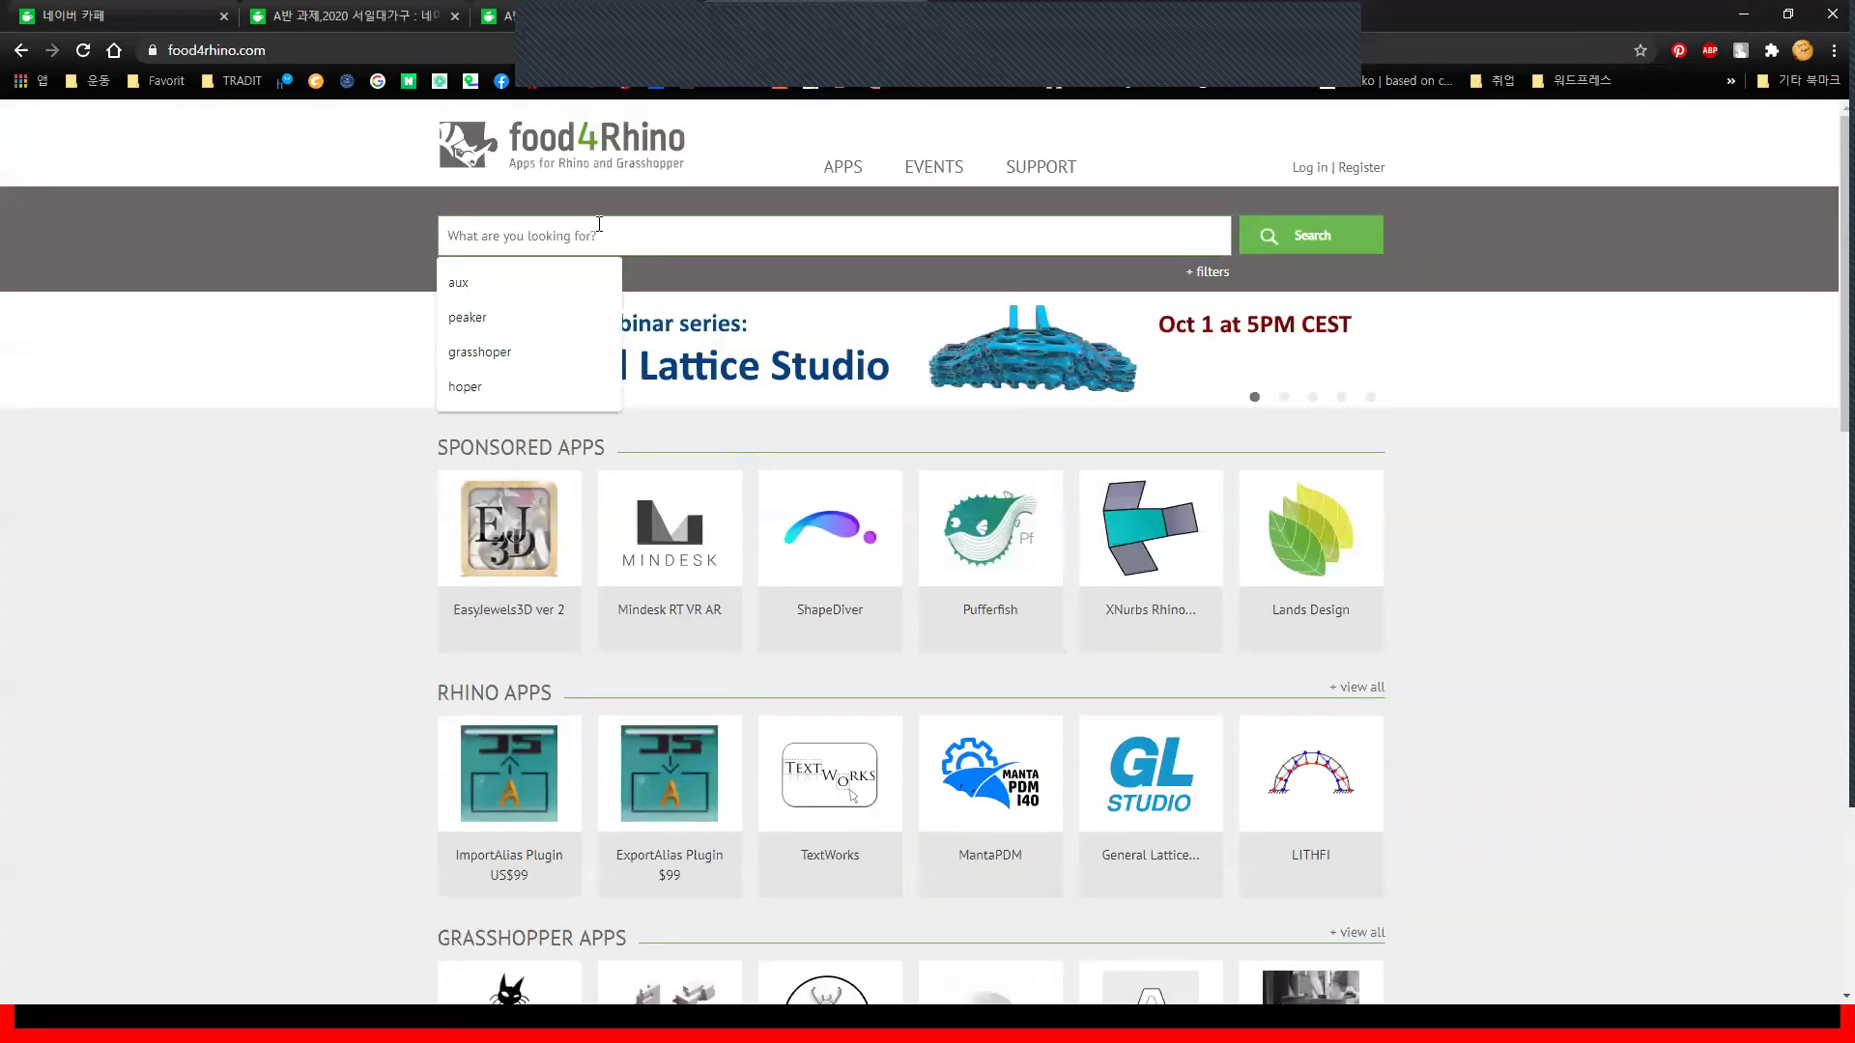
{"action": "left_click", "coordinate": [486, 317]}
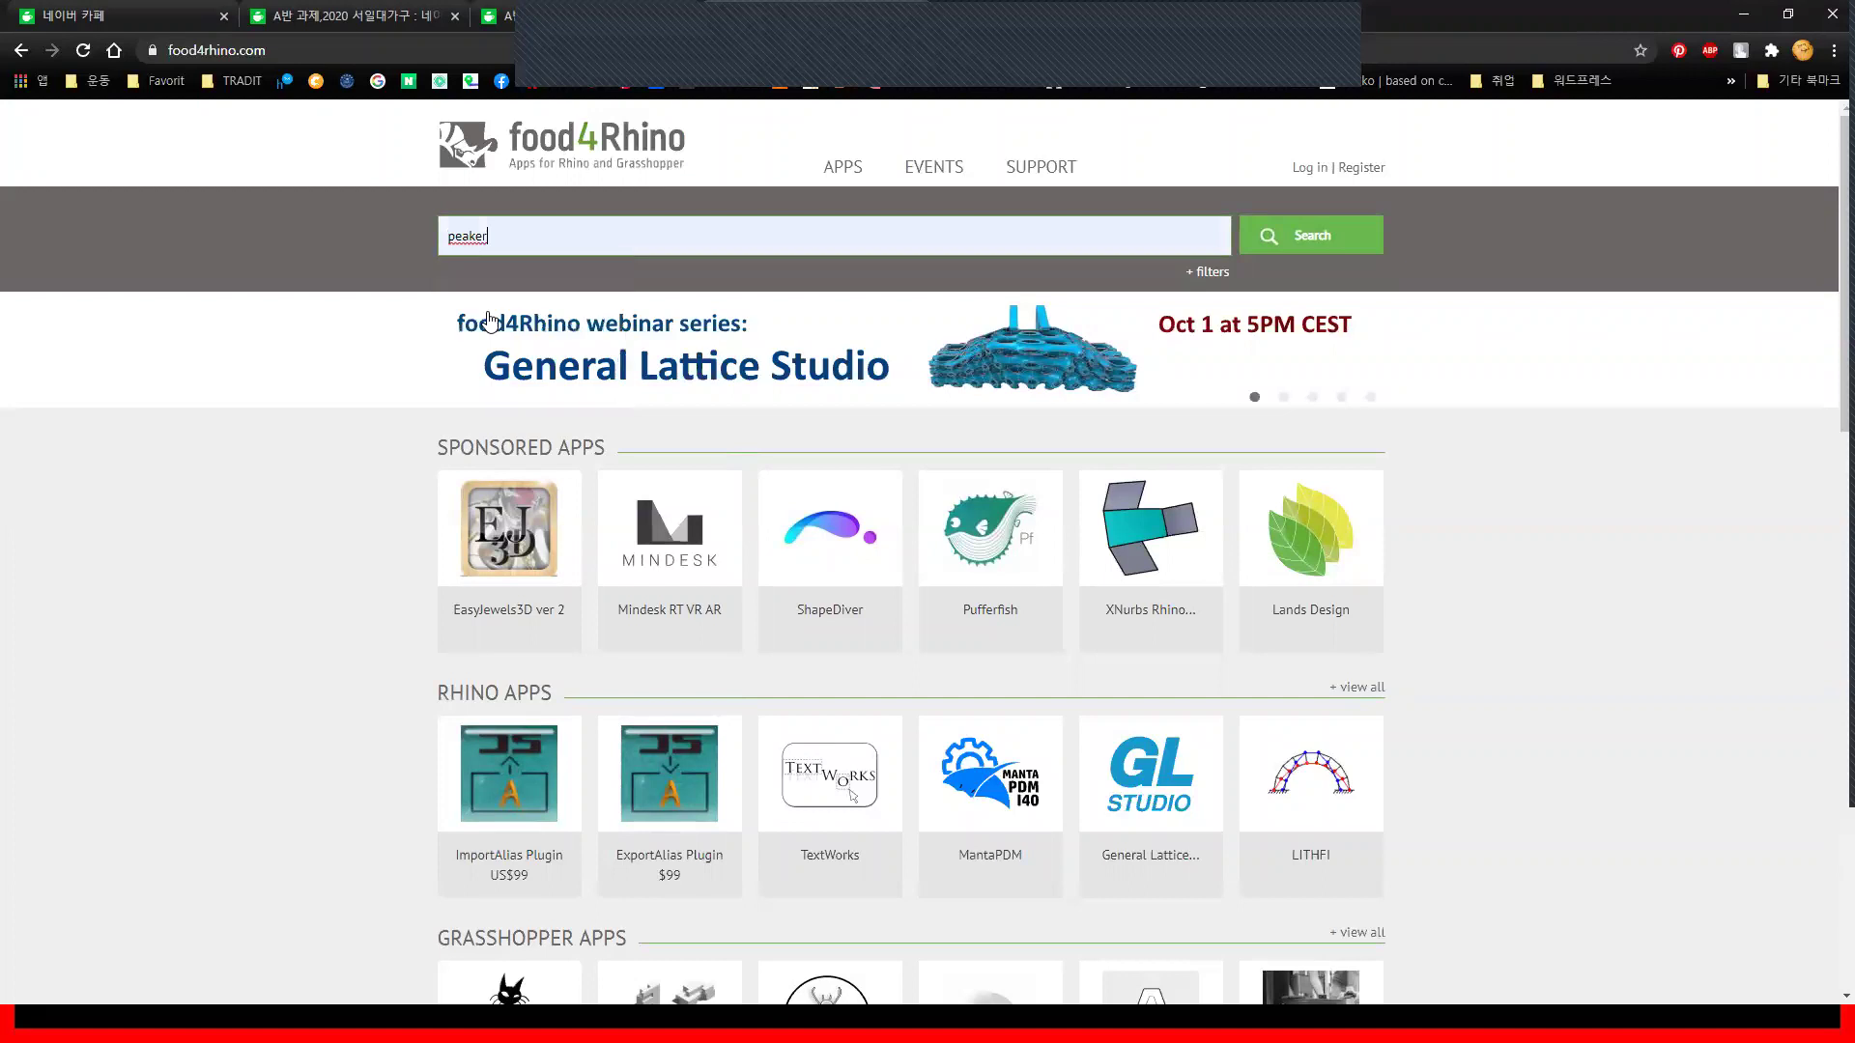
{"action": "left_click", "coordinate": [1336, 237]}
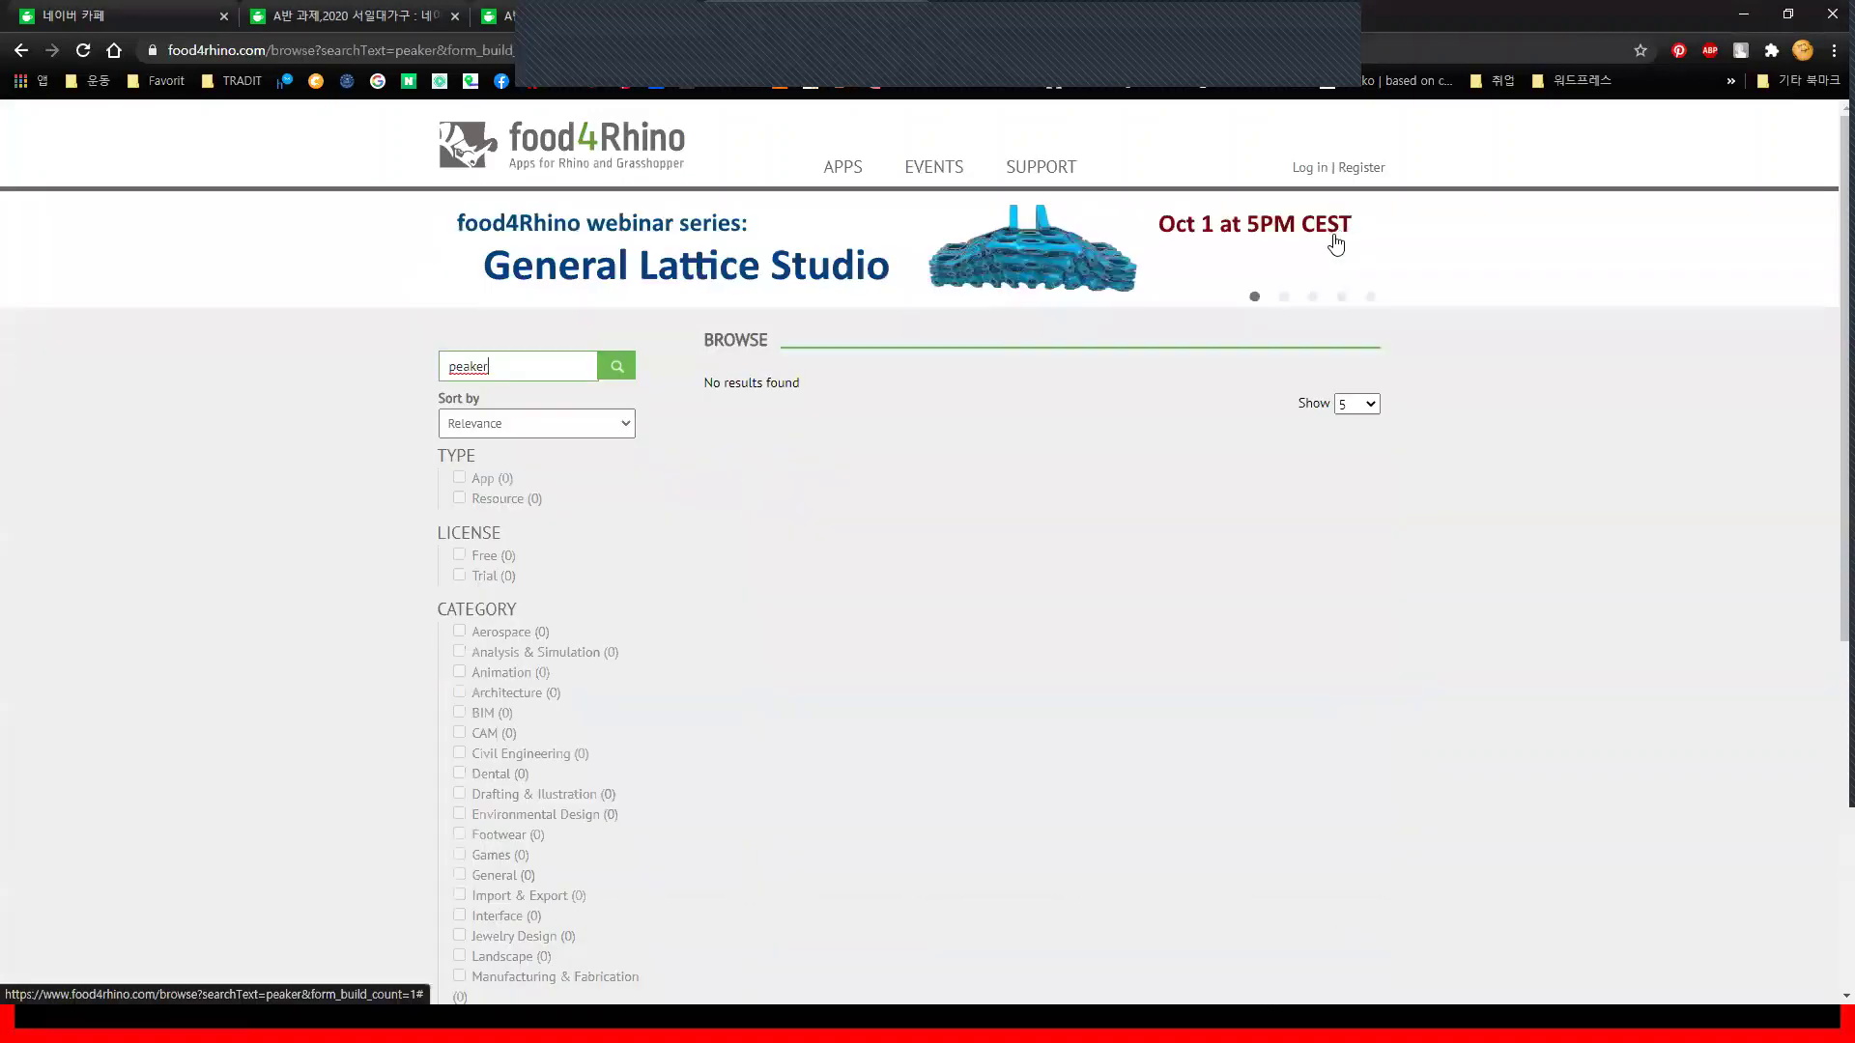
Search the Food4Rhino apps for "aux" and open the Auxpecker app page
{"action": "left_click_drag", "start_coordinate": [524, 363], "coordinate": [410, 373]}
{"action": "type", "text": "aux"}
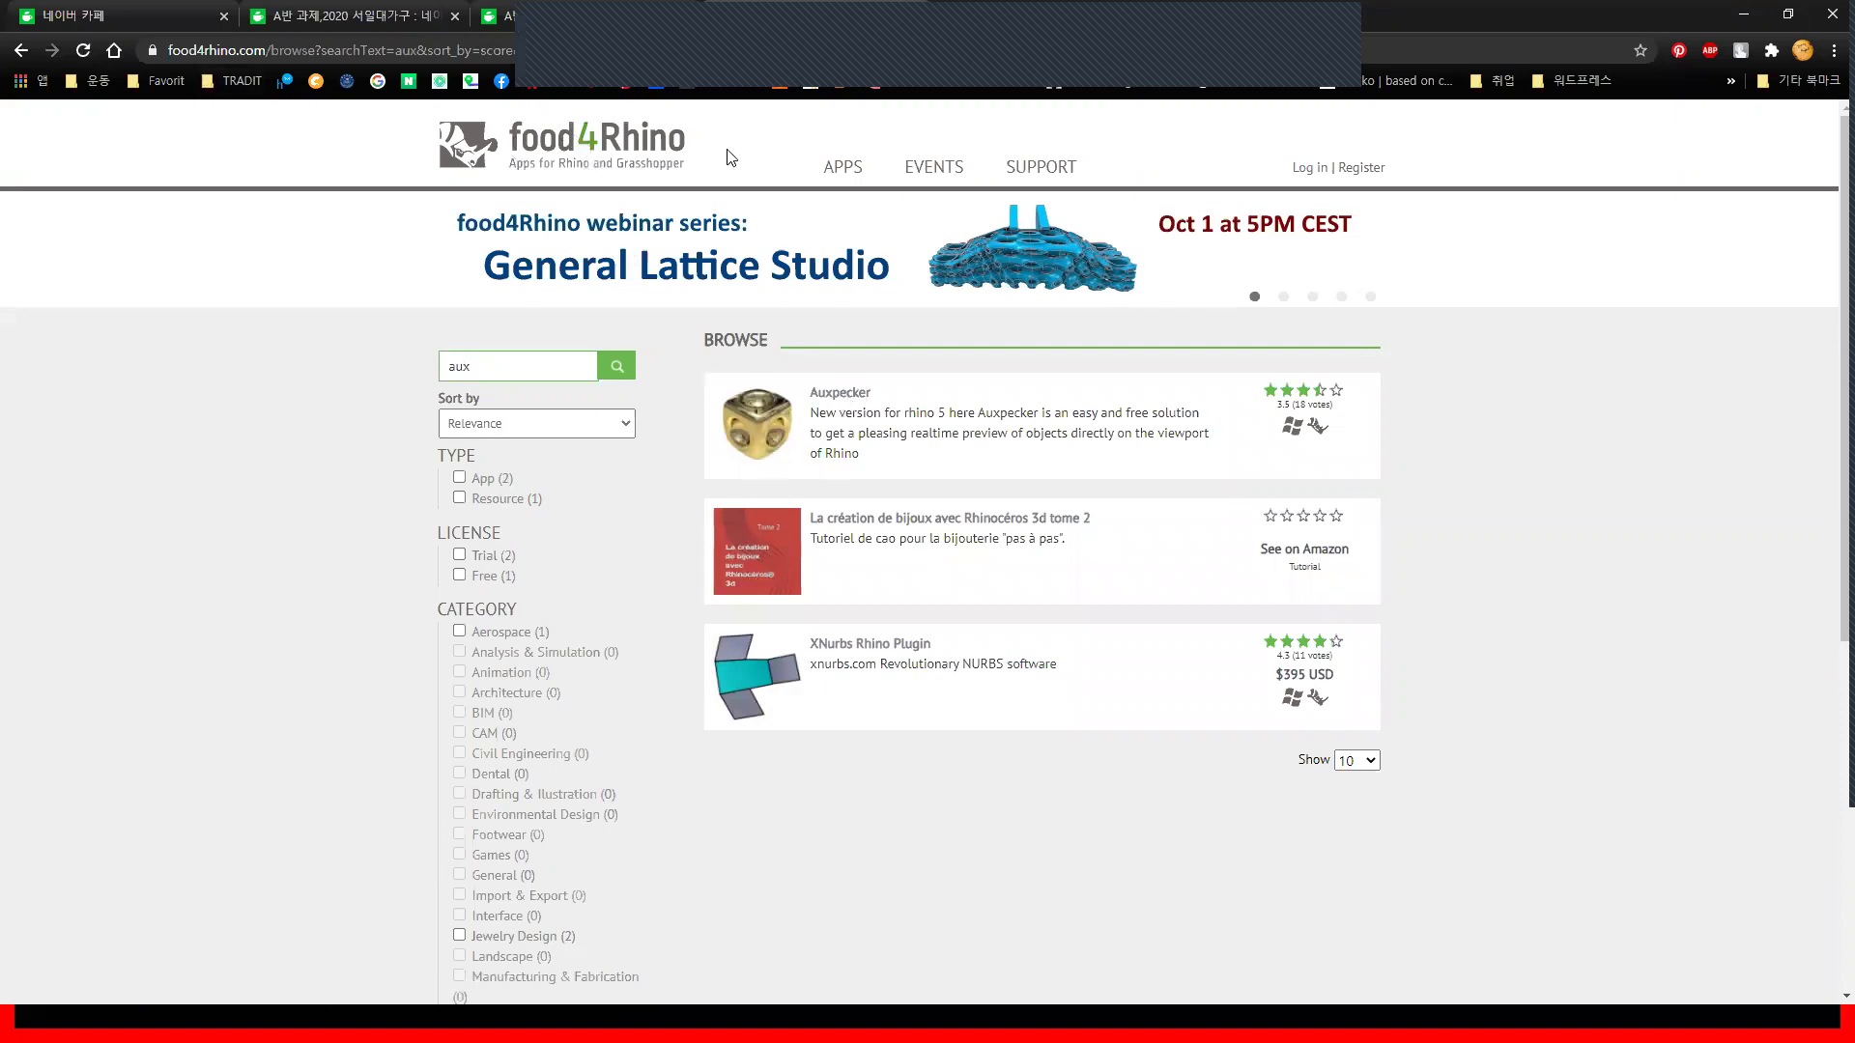
{"action": "left_click", "coordinate": [265, 56]}
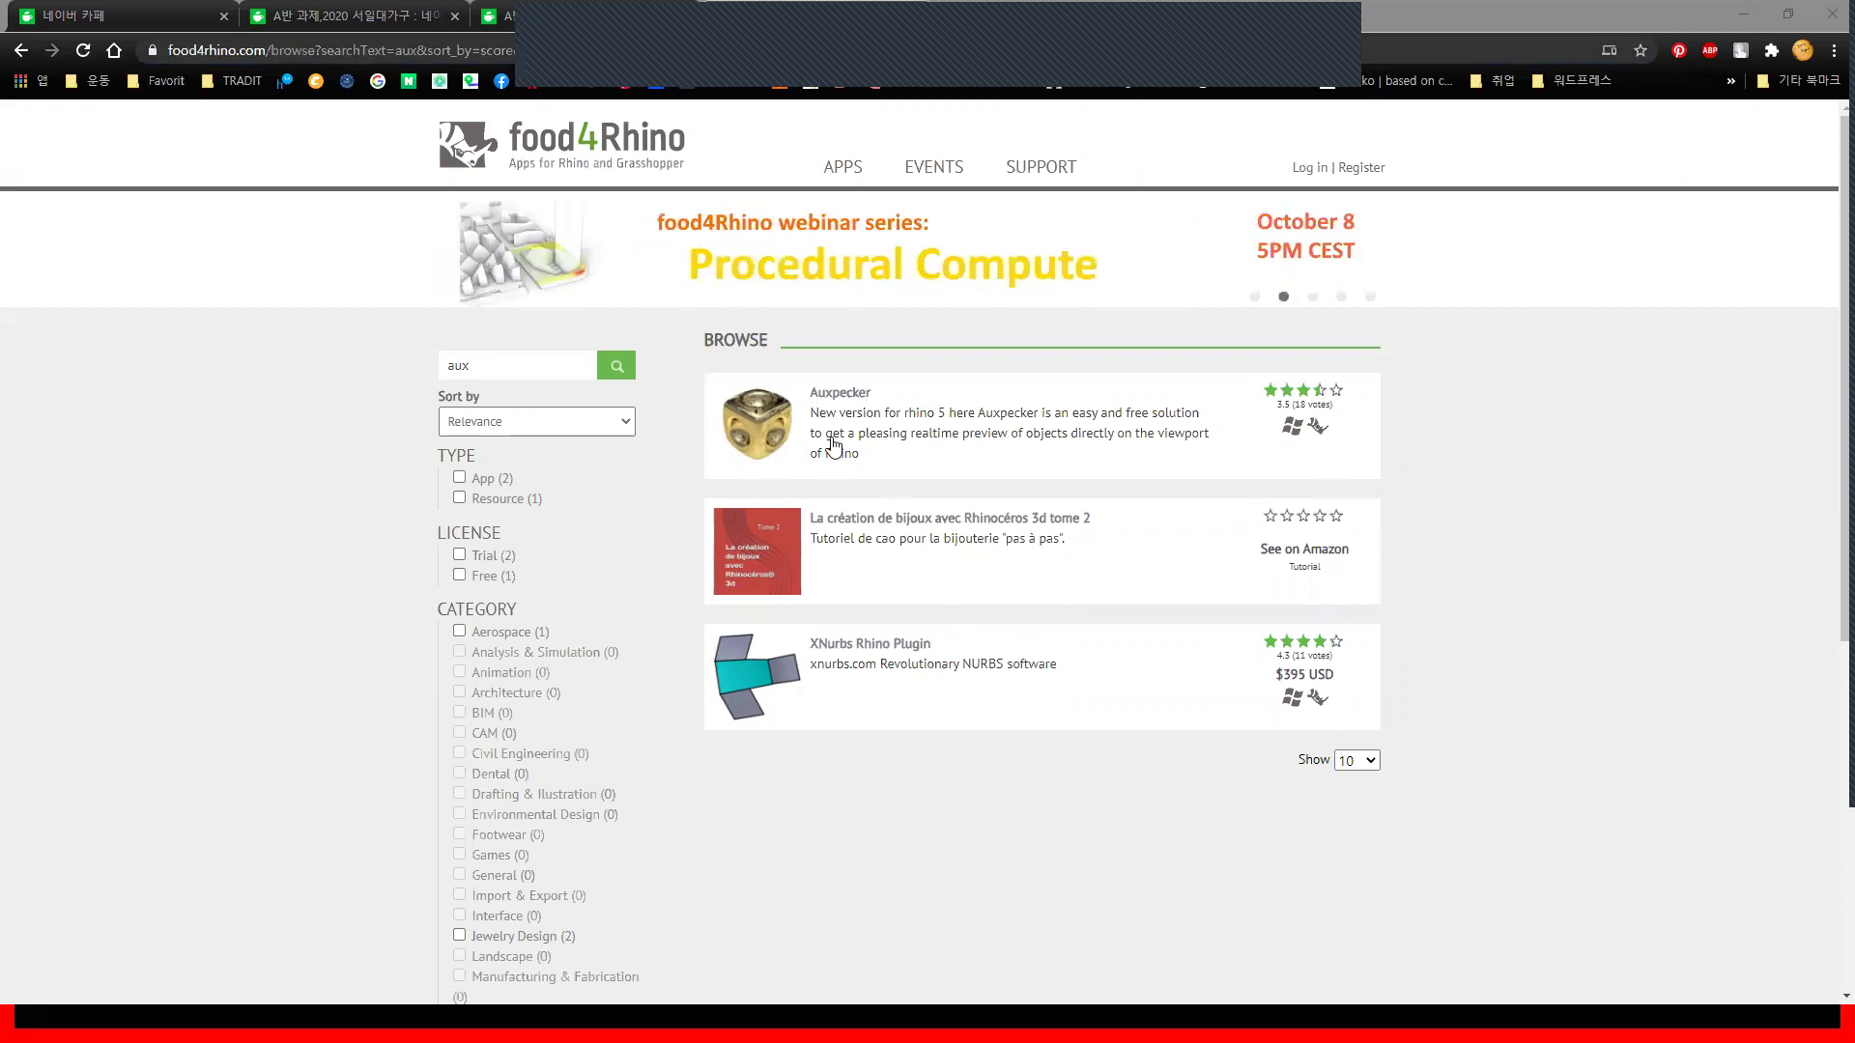
{"action": "left_click", "coordinate": [840, 404]}
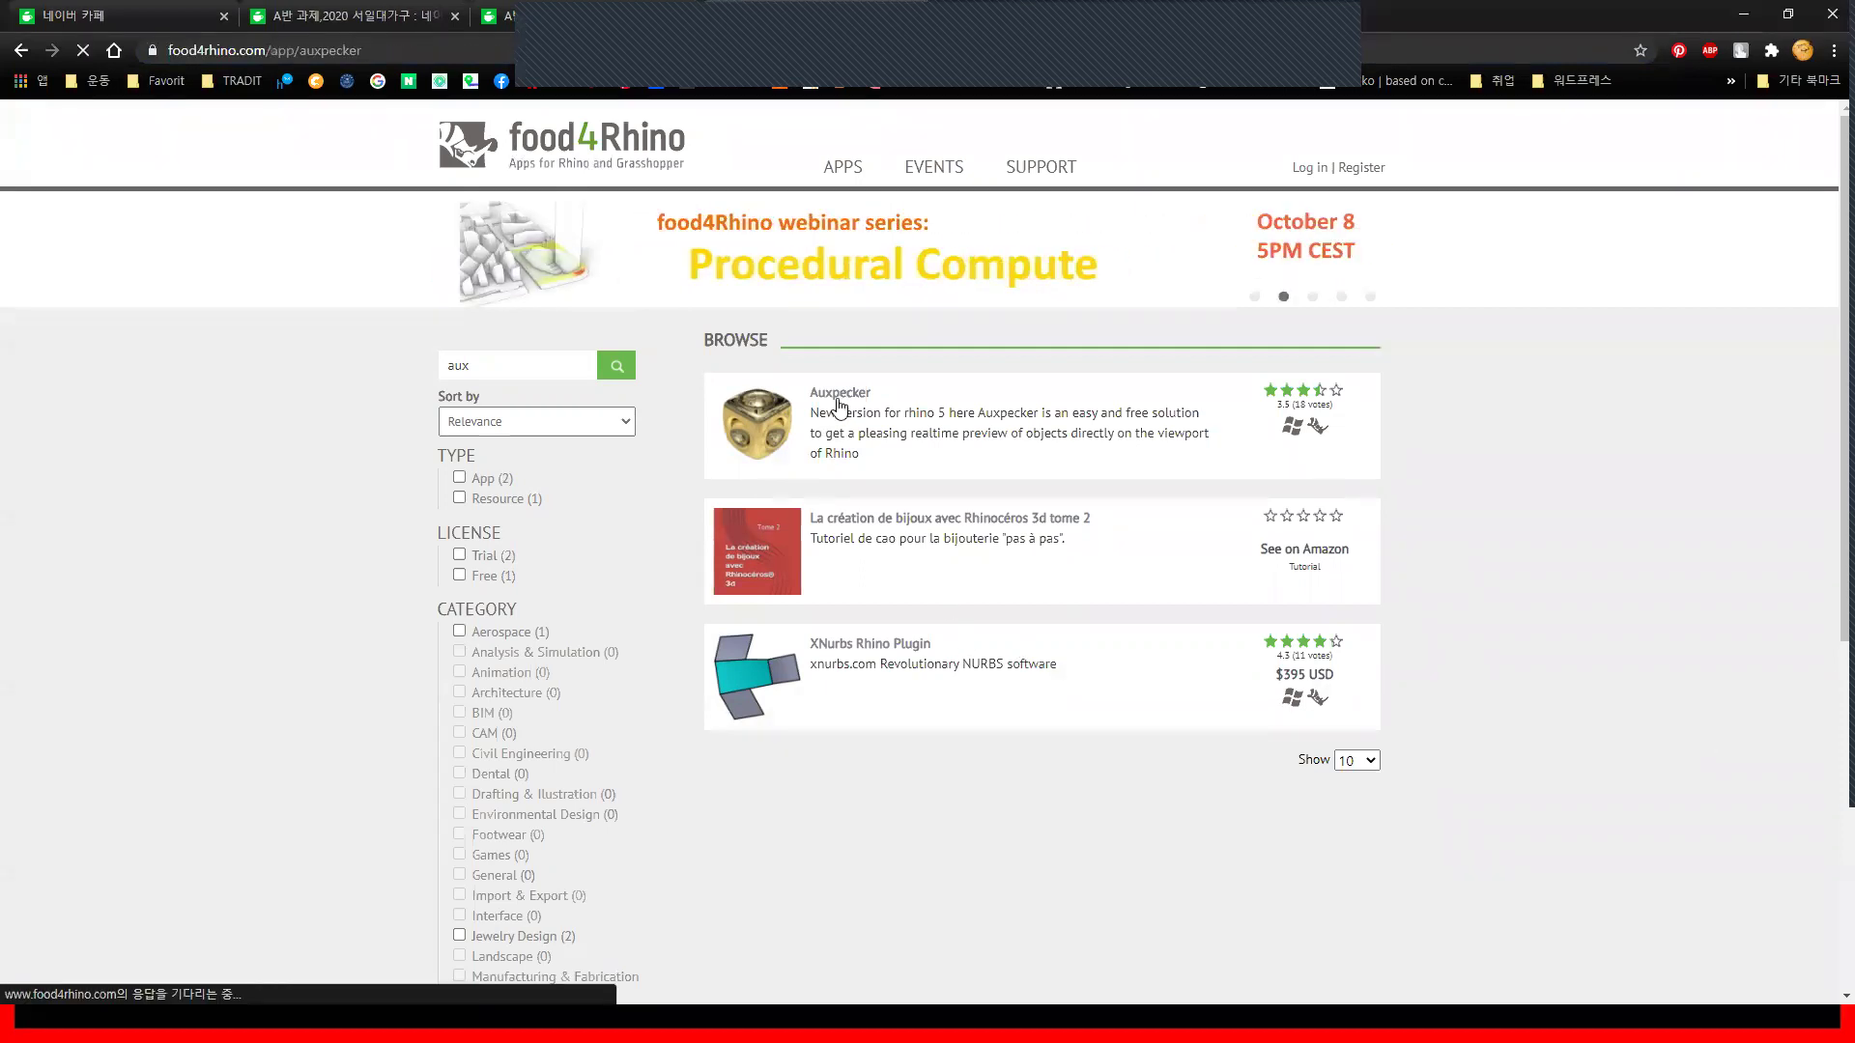
Log in to Food4Rhino from the Auxpecker 1.1 download entry using the prefilled account credentials
{"action": "scroll", "coordinate": [933, 690], "scroll_direction": "down", "scroll_amount": 5}
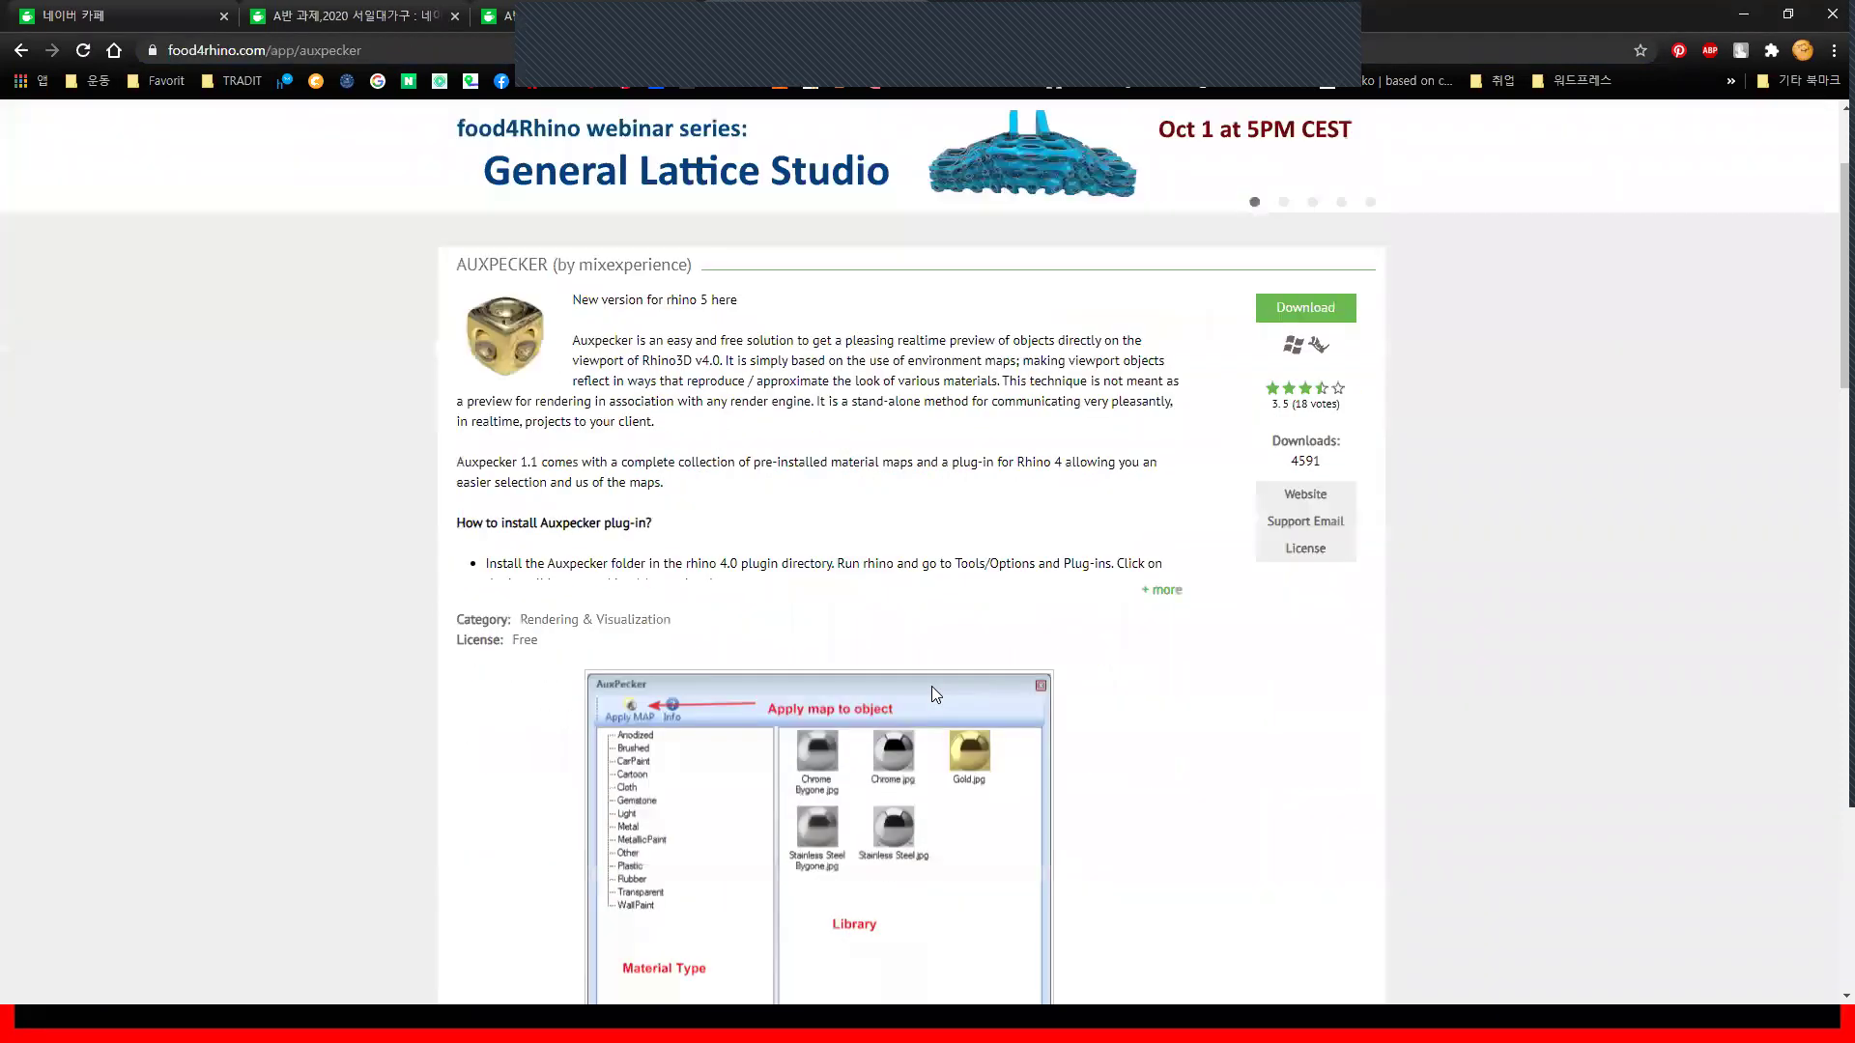
{"action": "scroll", "coordinate": [929, 683], "scroll_direction": "down", "scroll_amount": 4}
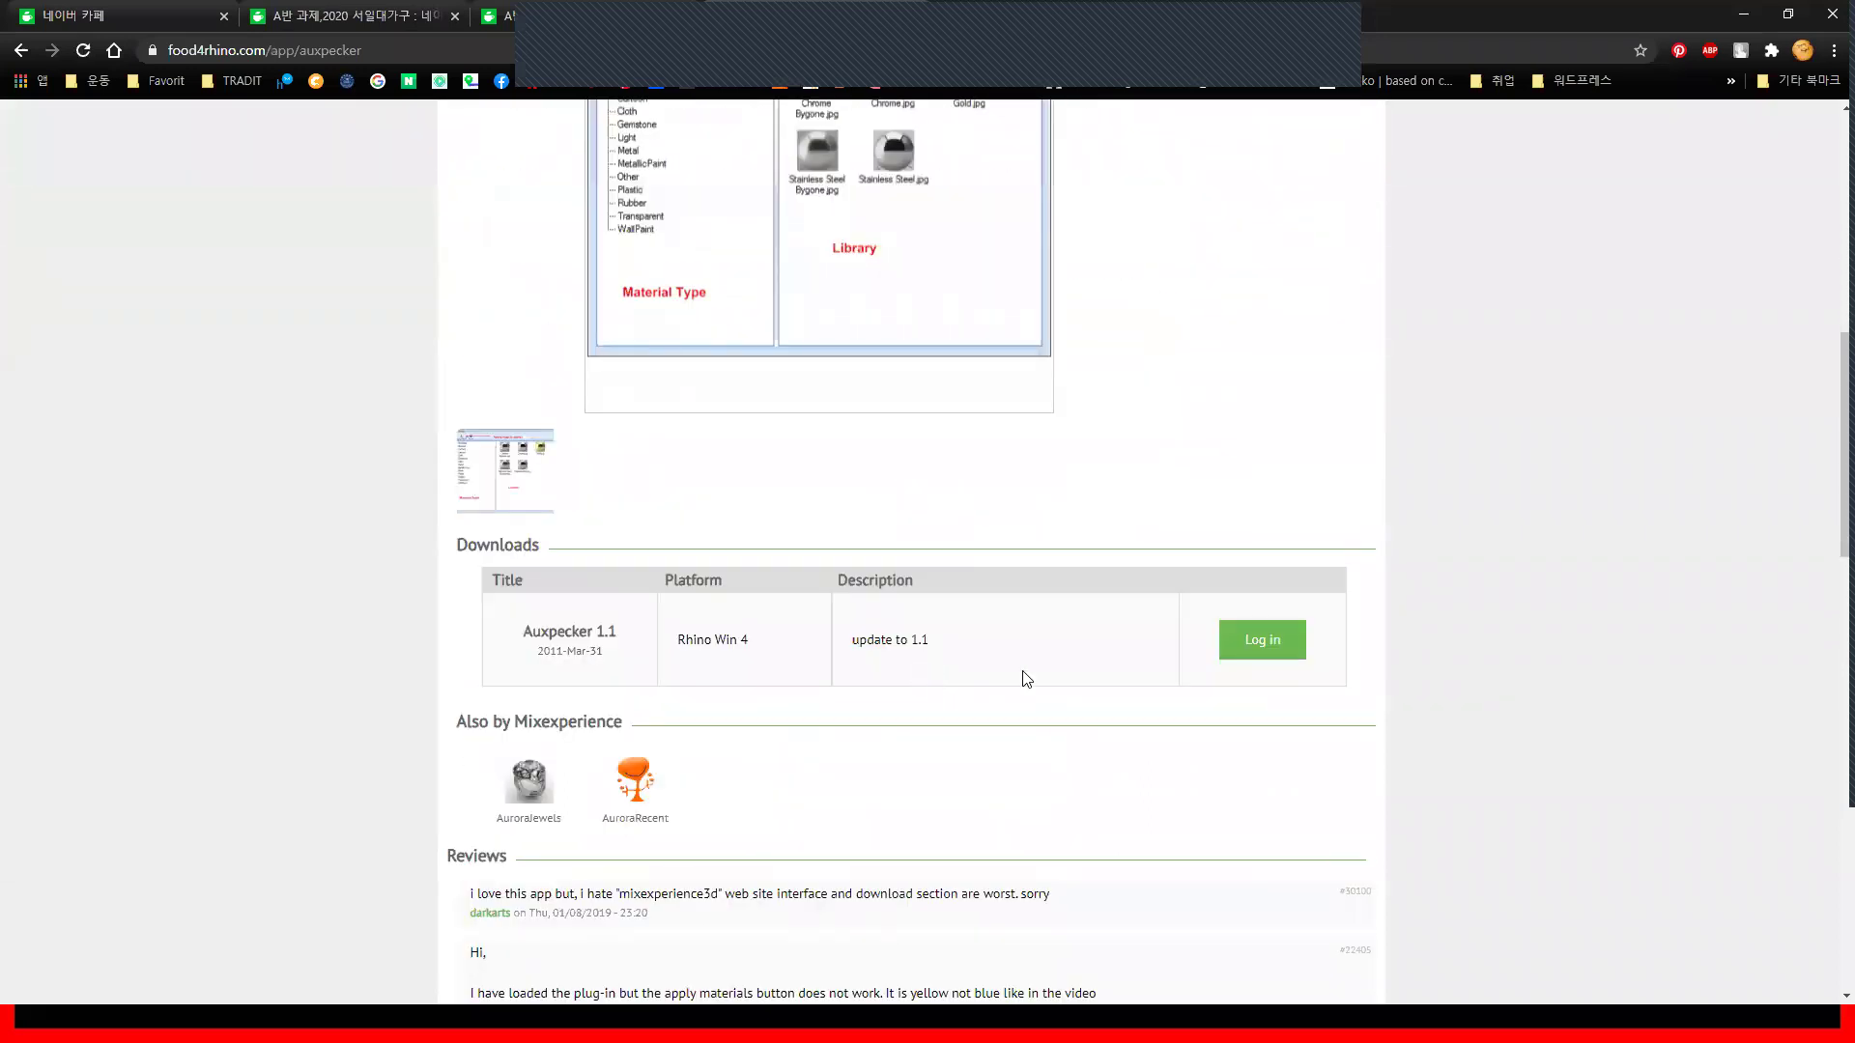
{"action": "left_click", "coordinate": [1259, 654]}
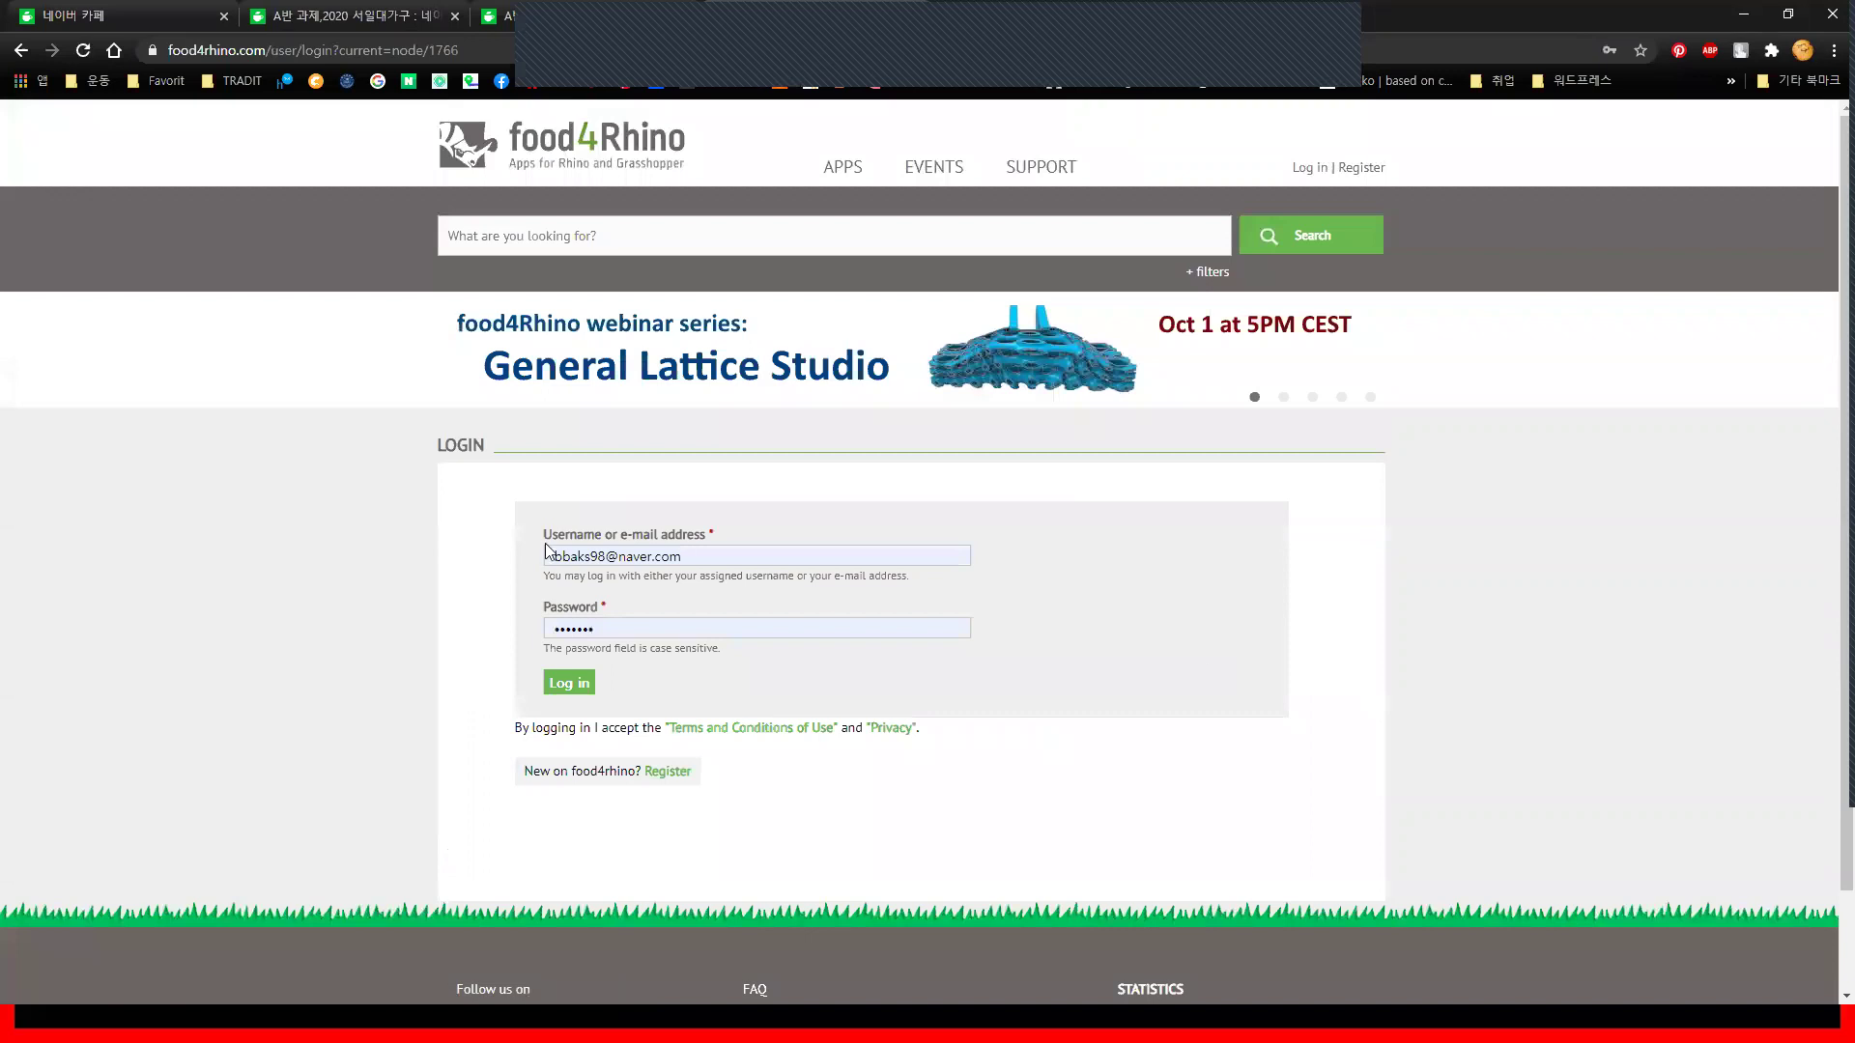
{"action": "left_click", "coordinate": [566, 691]}
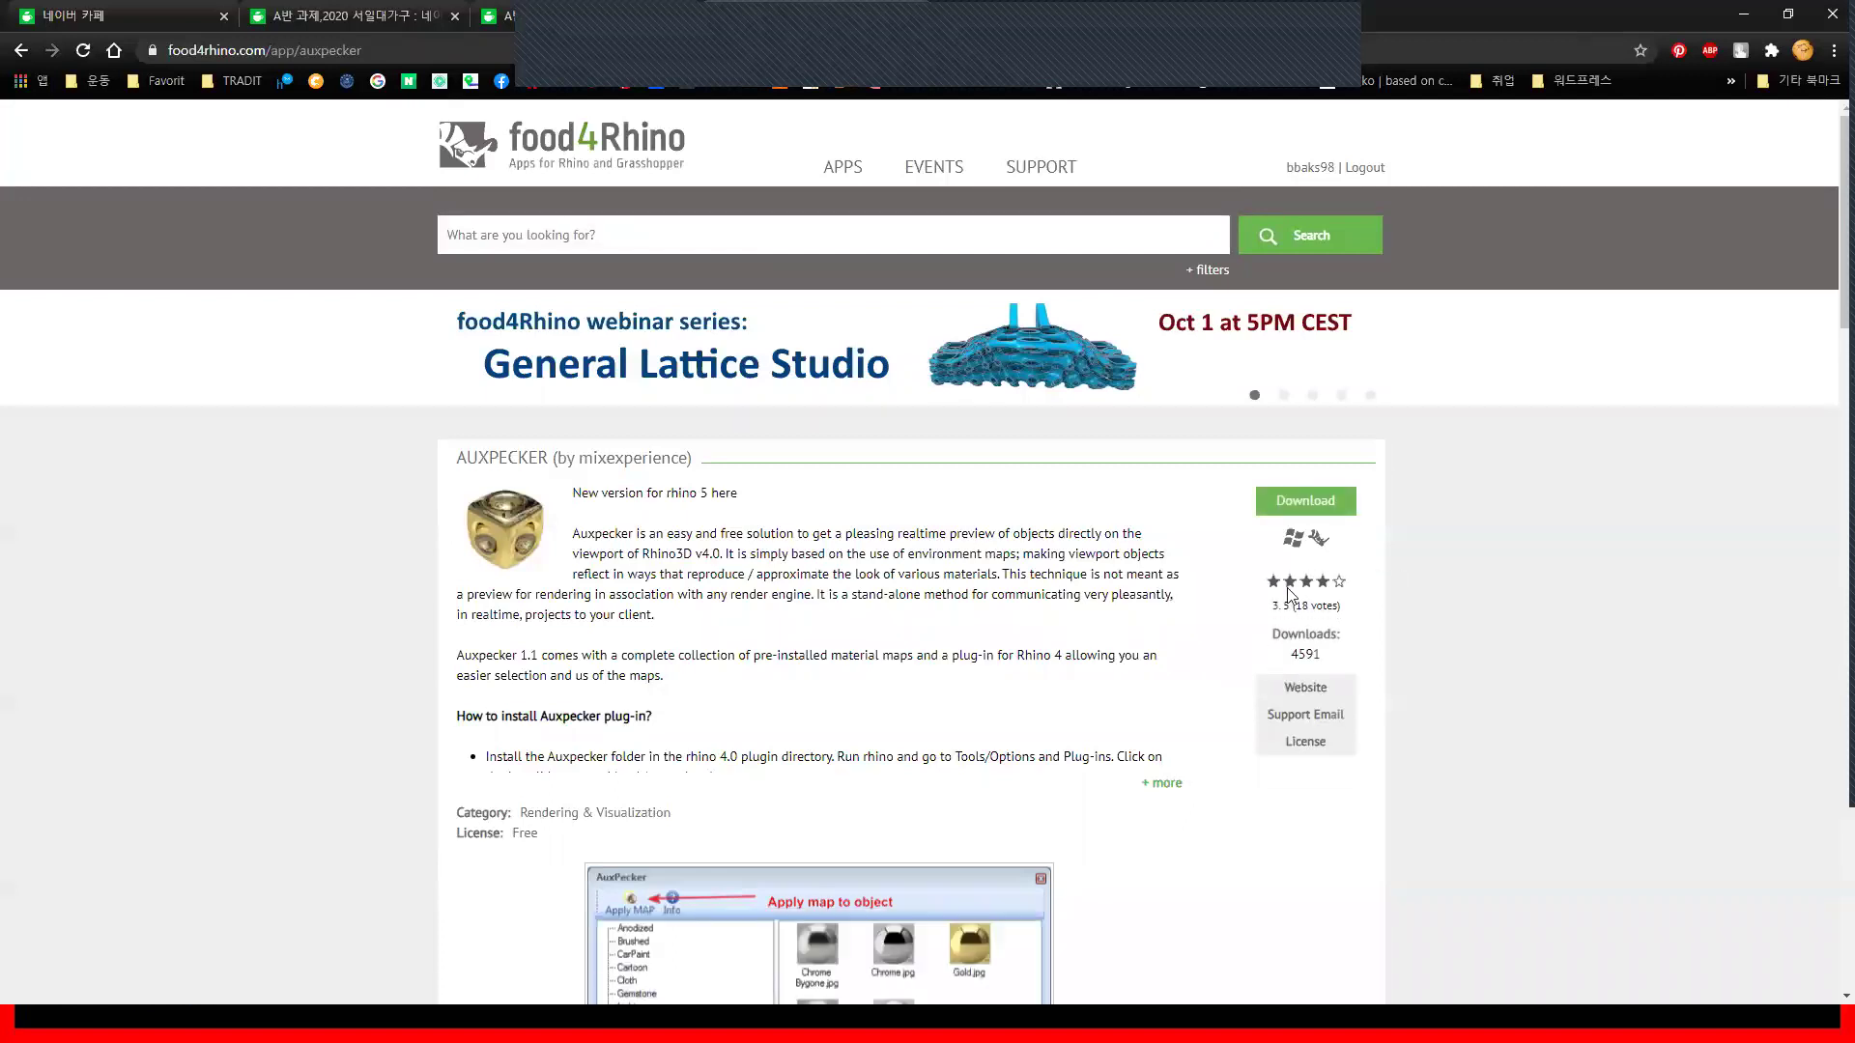
Download Auxpecker 1.1 and save auxpecker-11-10-11.zip to the desktop
{"action": "left_click", "coordinate": [1311, 512]}
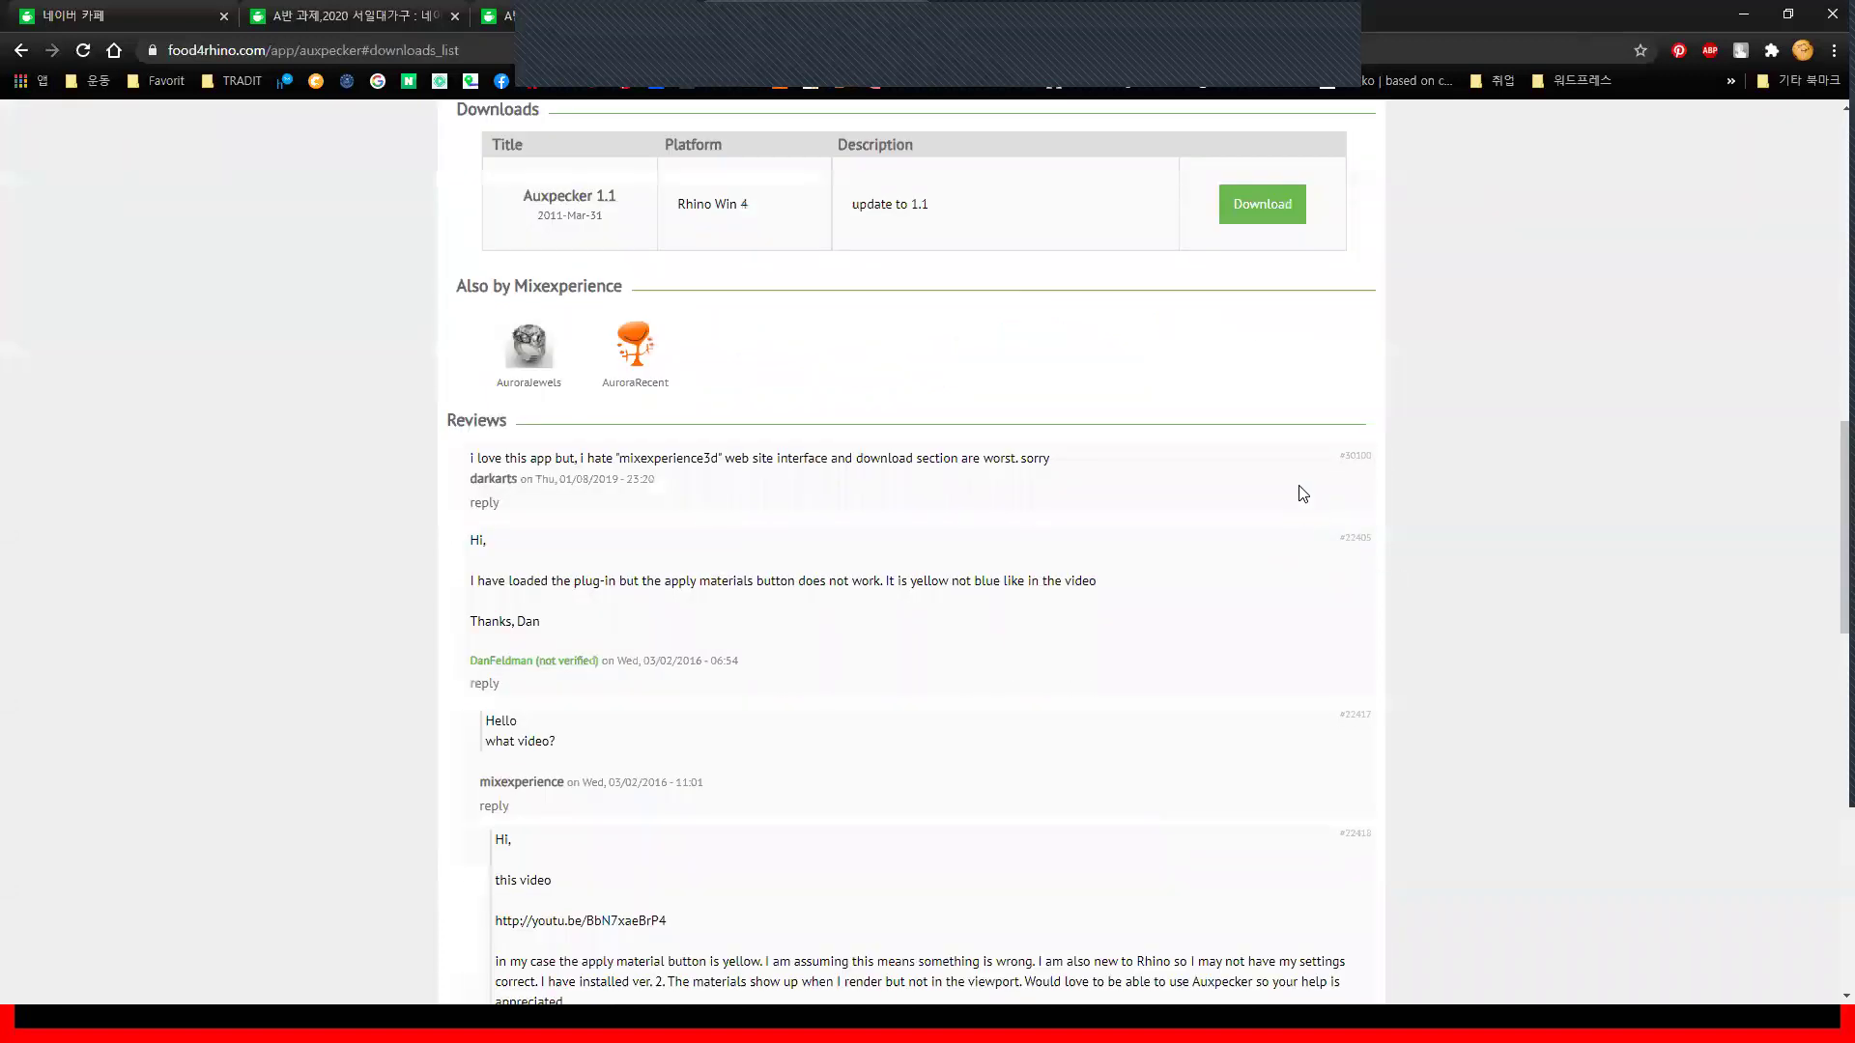
{"action": "left_click", "coordinate": [1239, 215]}
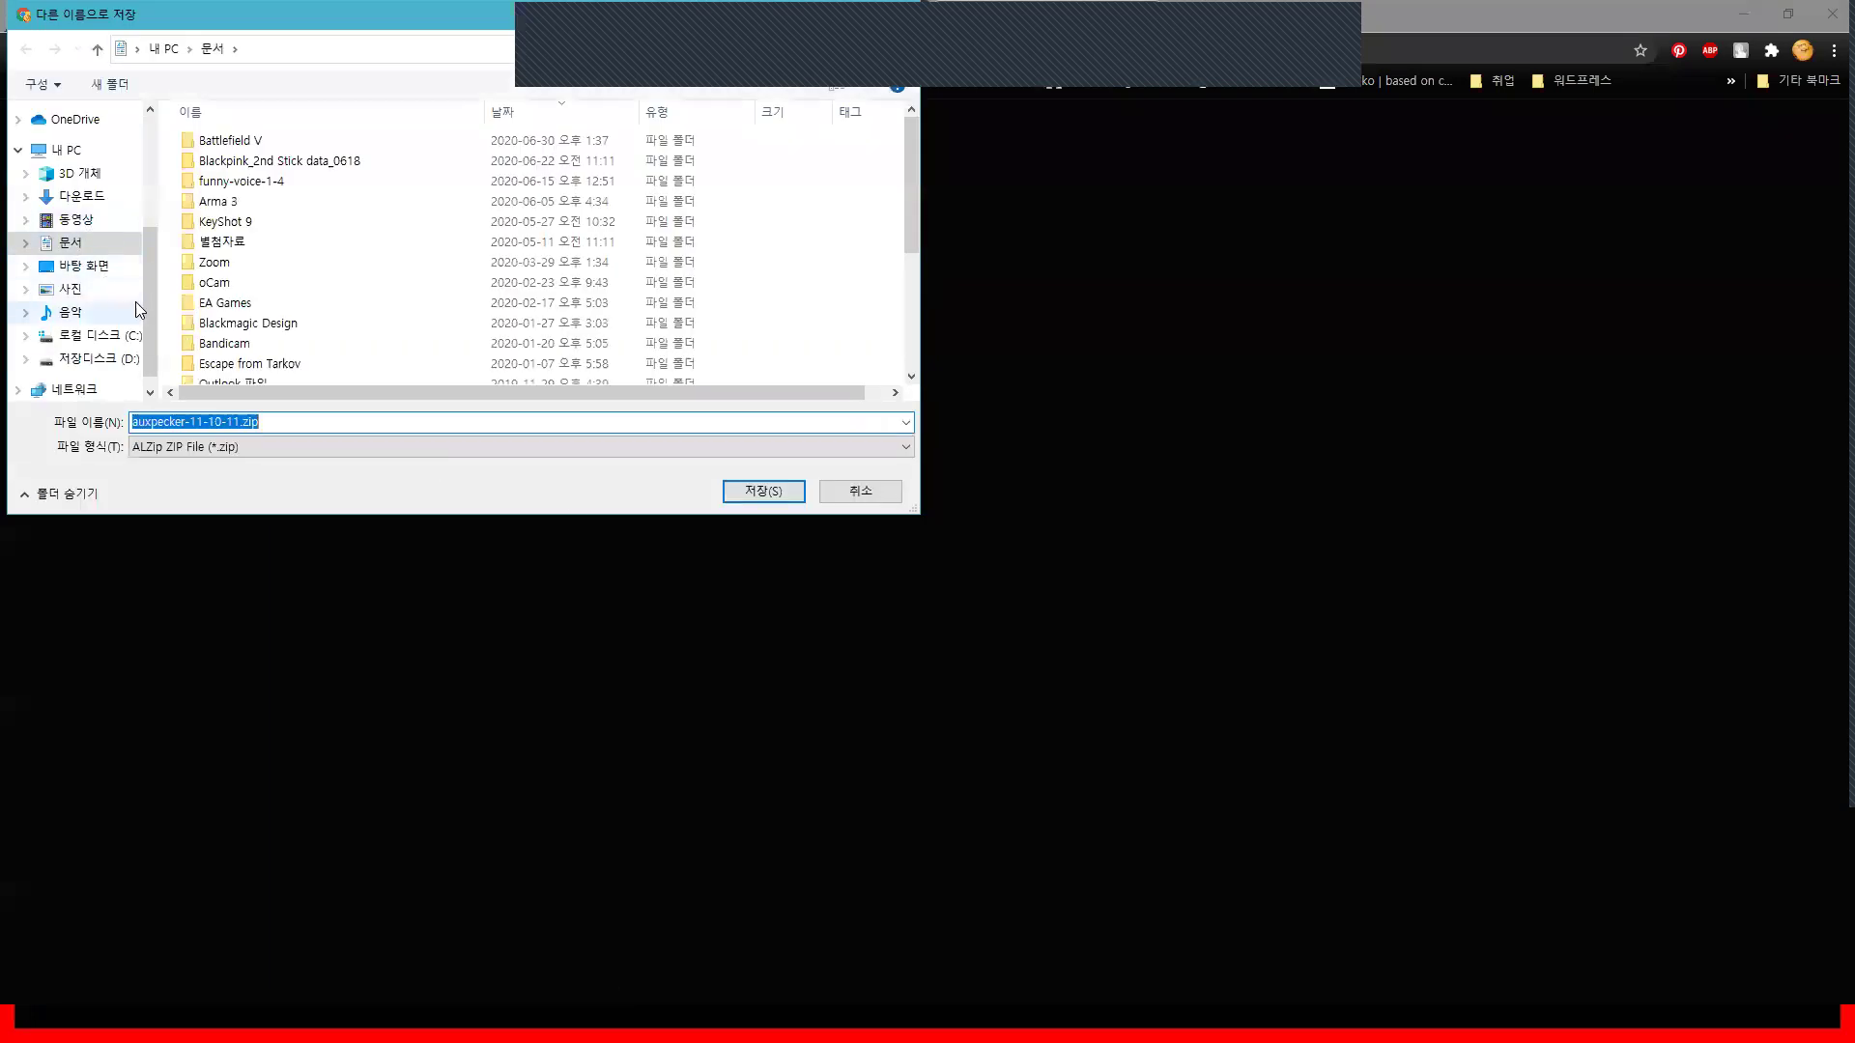
{"action": "left_click", "coordinate": [92, 267]}
{"action": "left_click", "coordinate": [758, 492]}
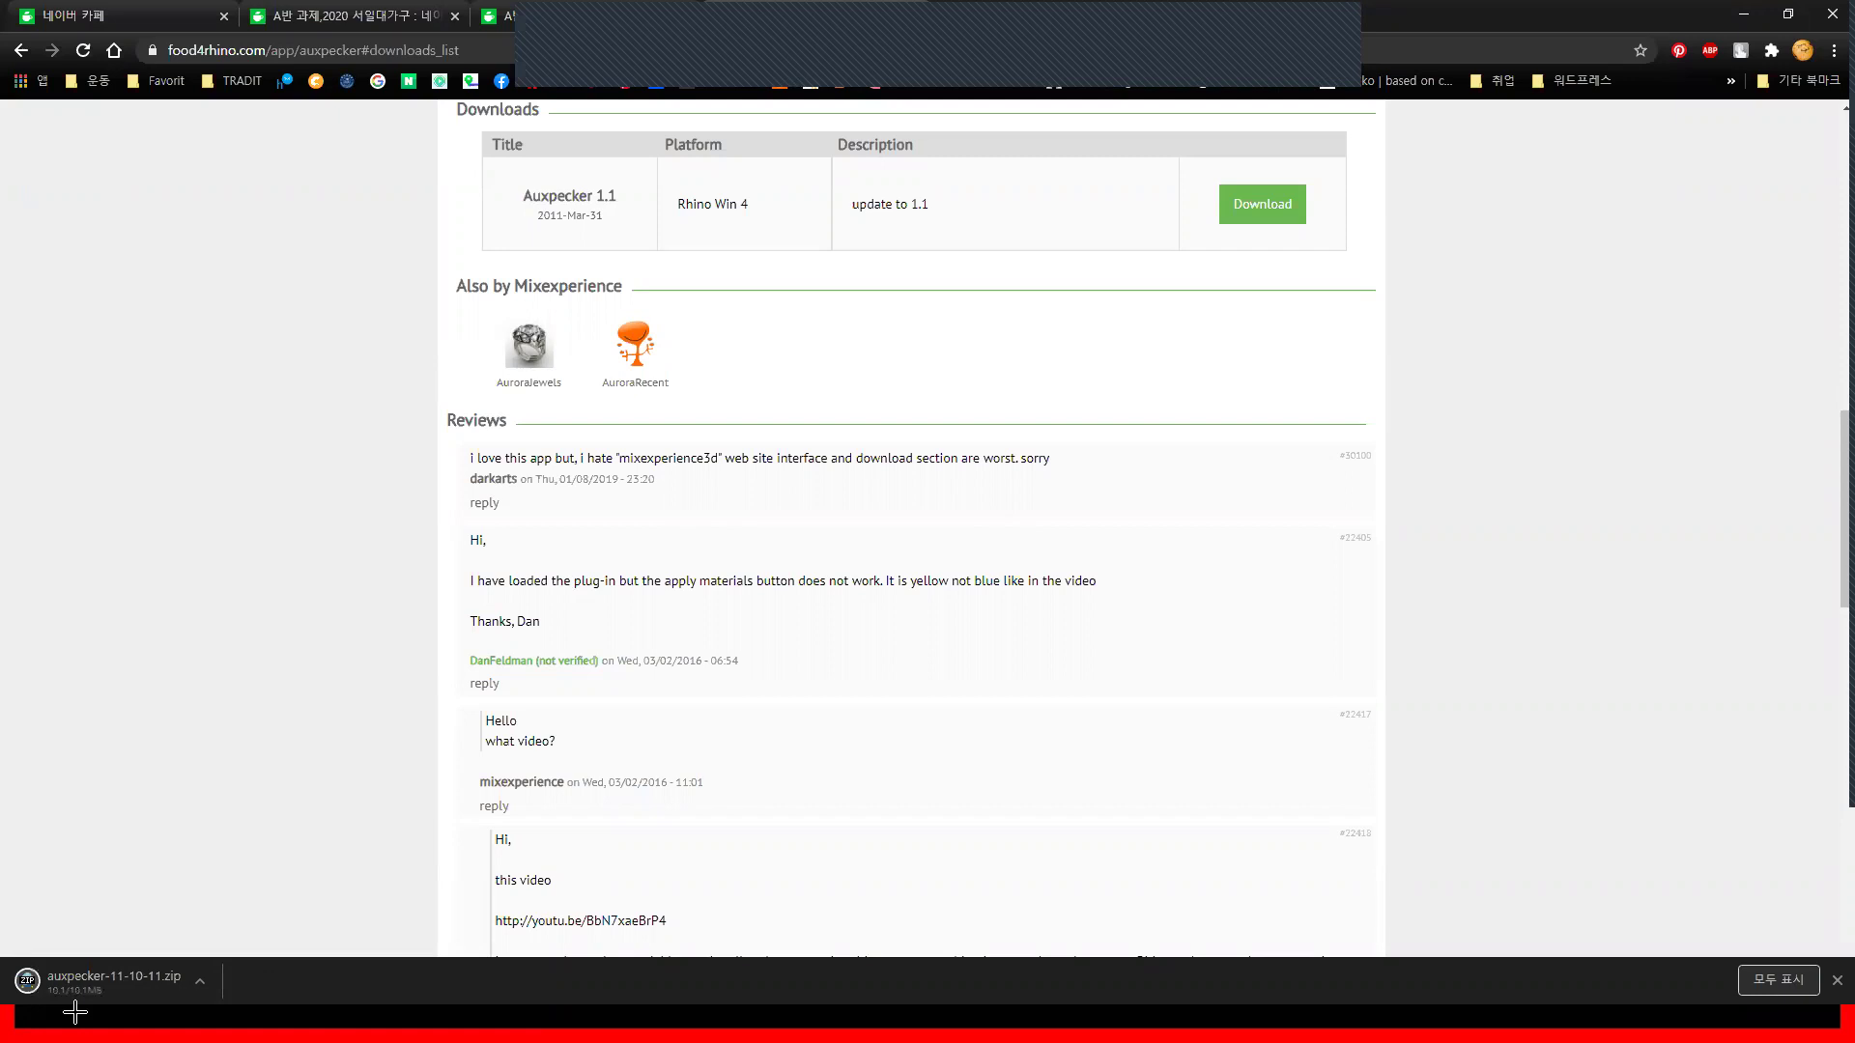
Show the downloaded auxpecker-11-10-11.zip in its folder and extract it into a folder of the same name, accepting the suspicious-file warning
{"action": "scroll", "coordinate": [315, 825], "scroll_direction": "up", "scroll_amount": 2}
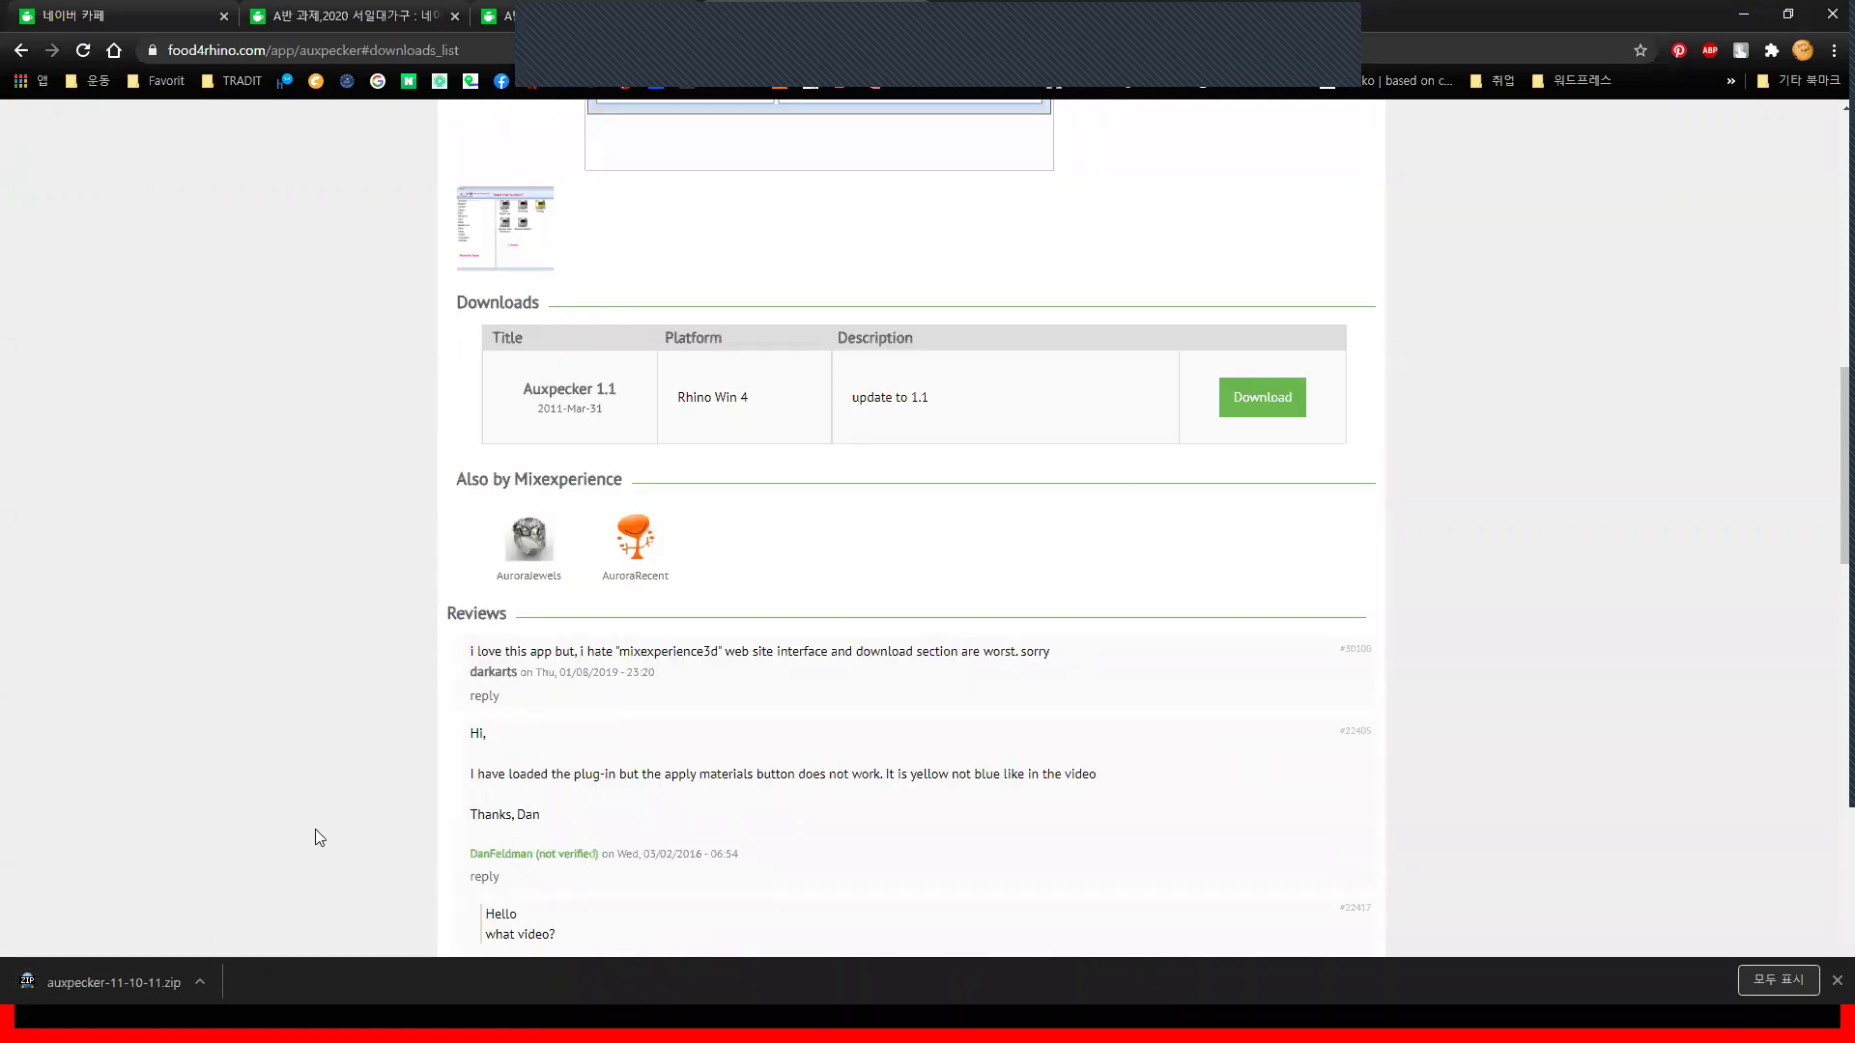
{"action": "scroll", "coordinate": [317, 831], "scroll_direction": "up", "scroll_amount": 2}
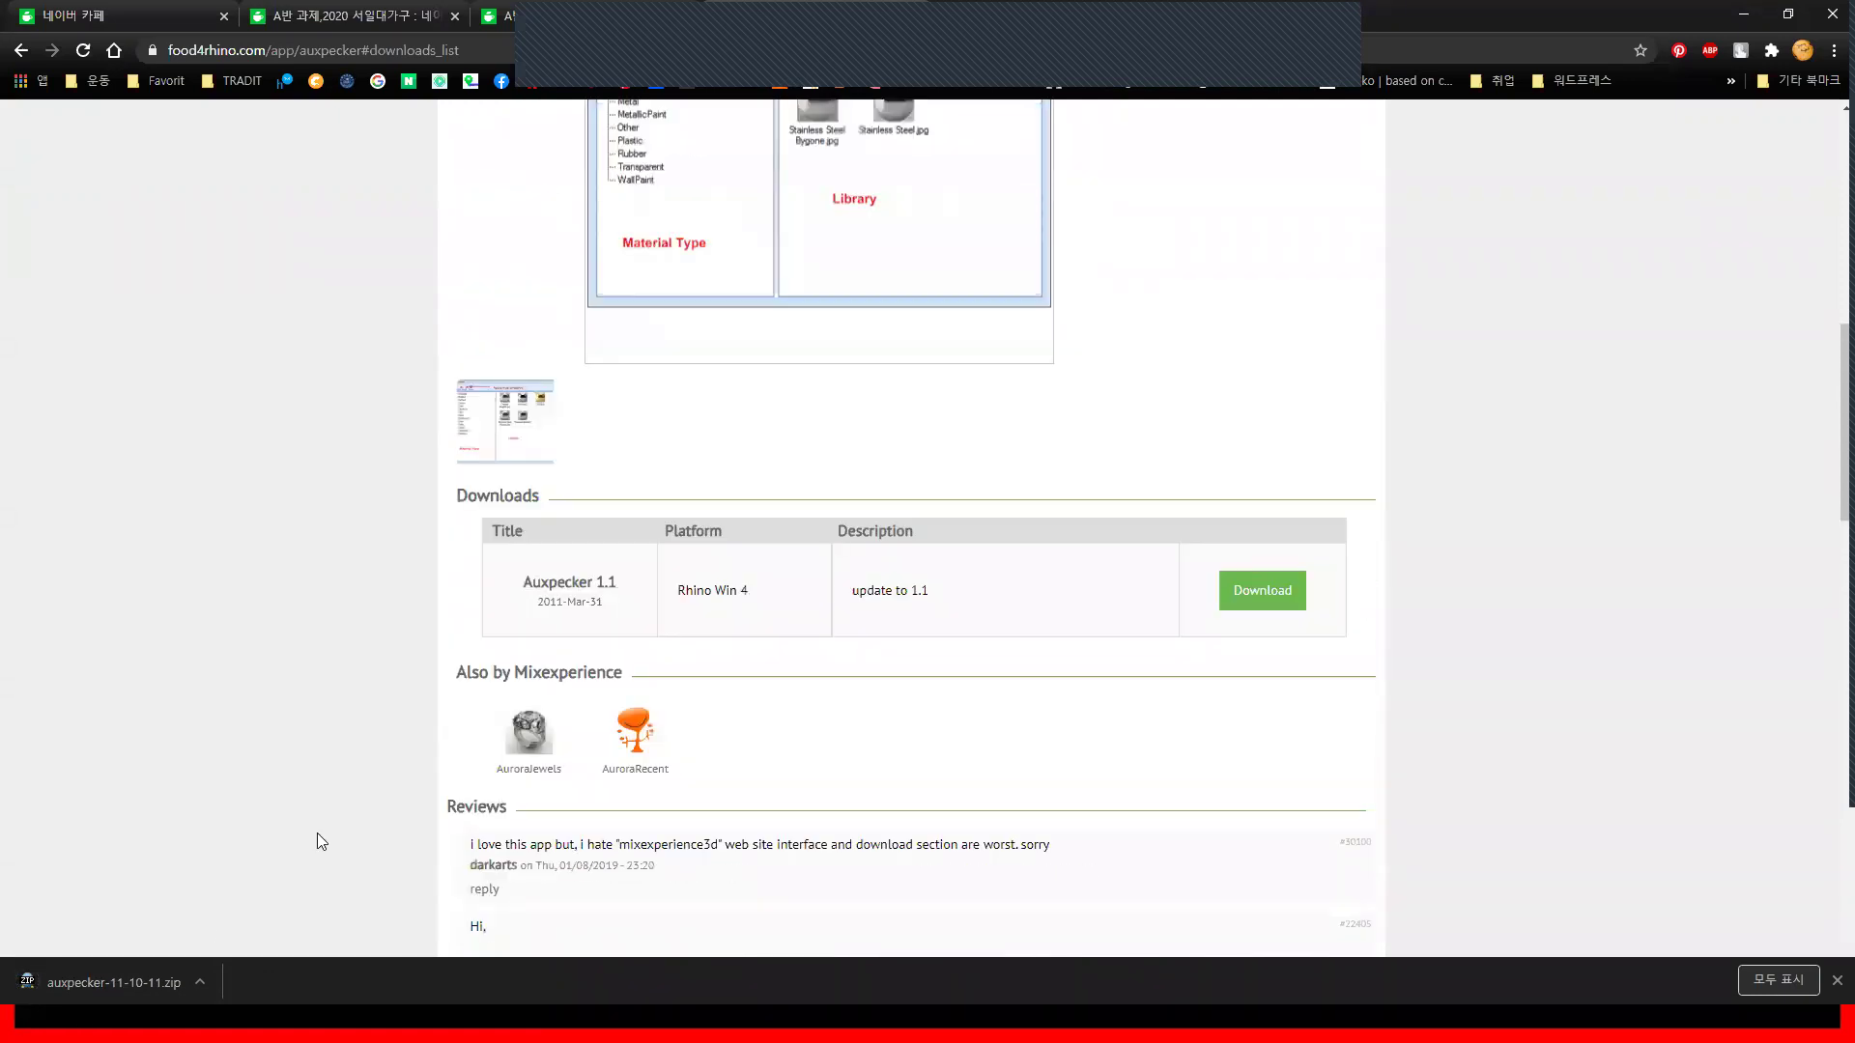
{"action": "left_click", "coordinate": [200, 981]}
{"action": "left_click", "coordinate": [240, 916]}
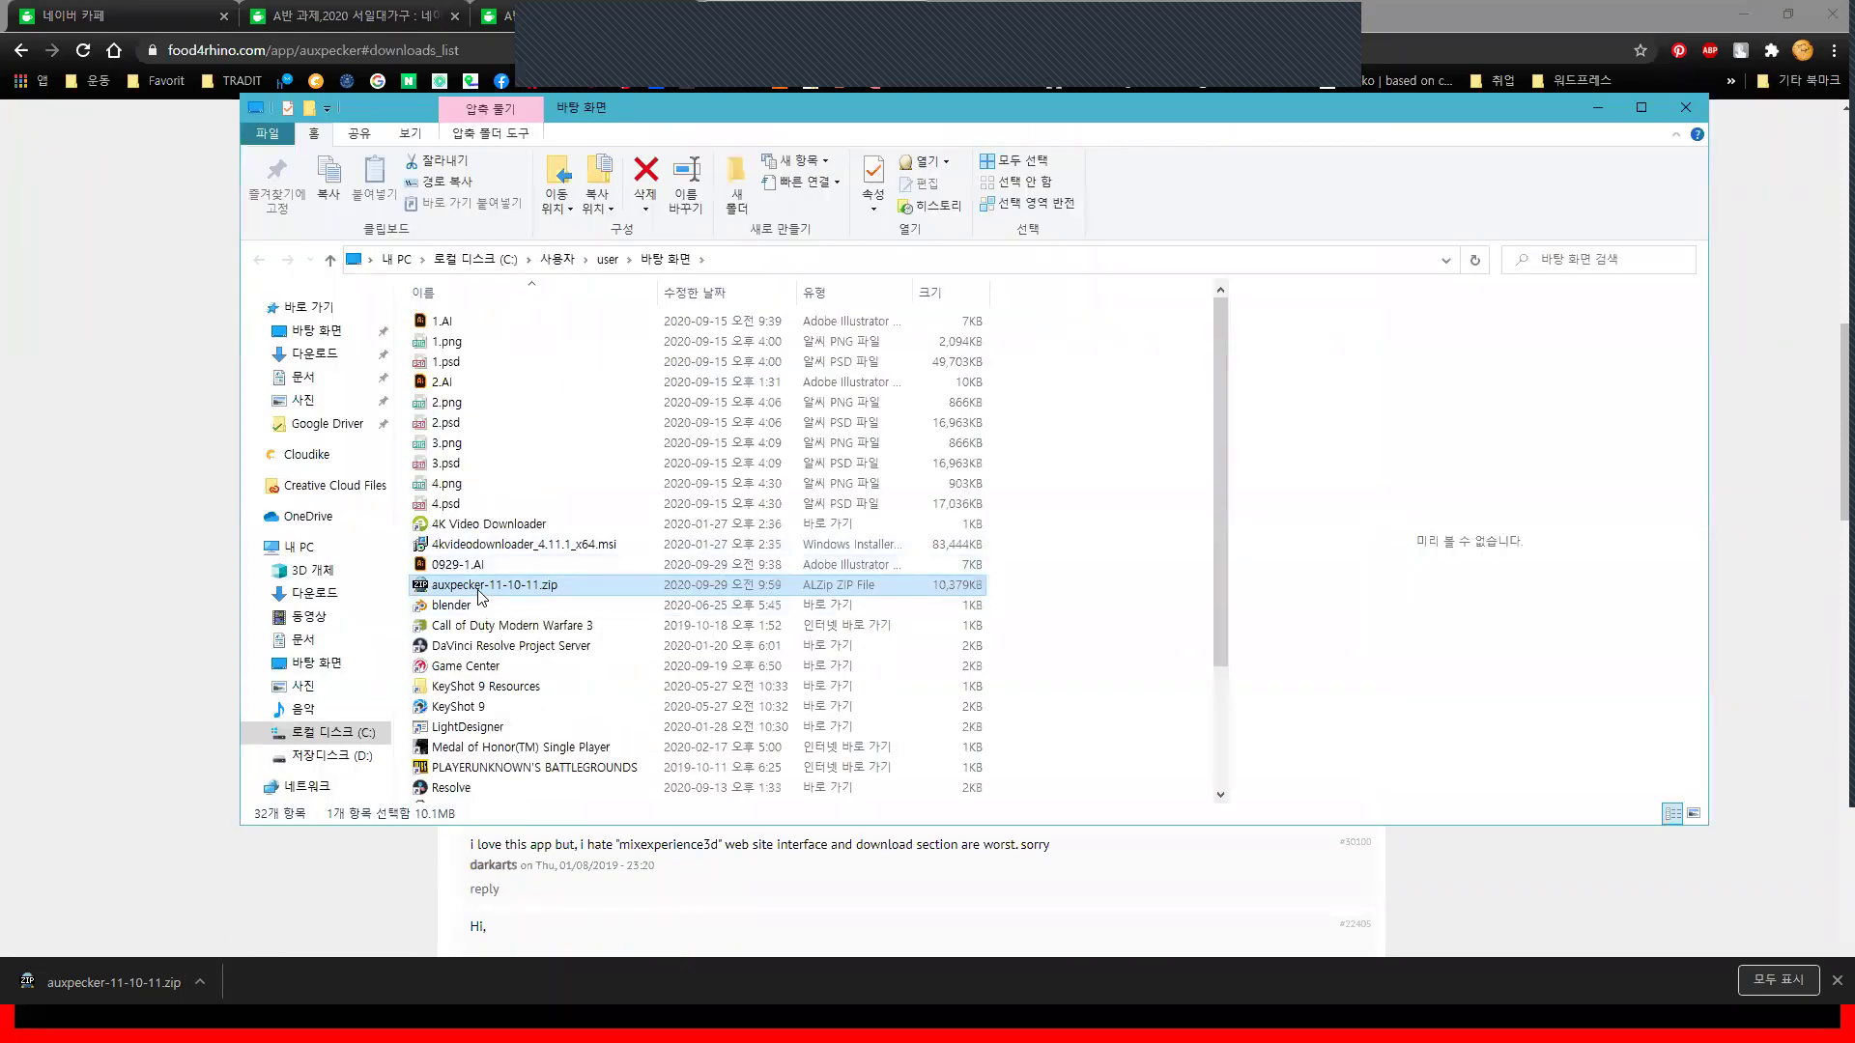
{"action": "right_click", "coordinate": [478, 594]}
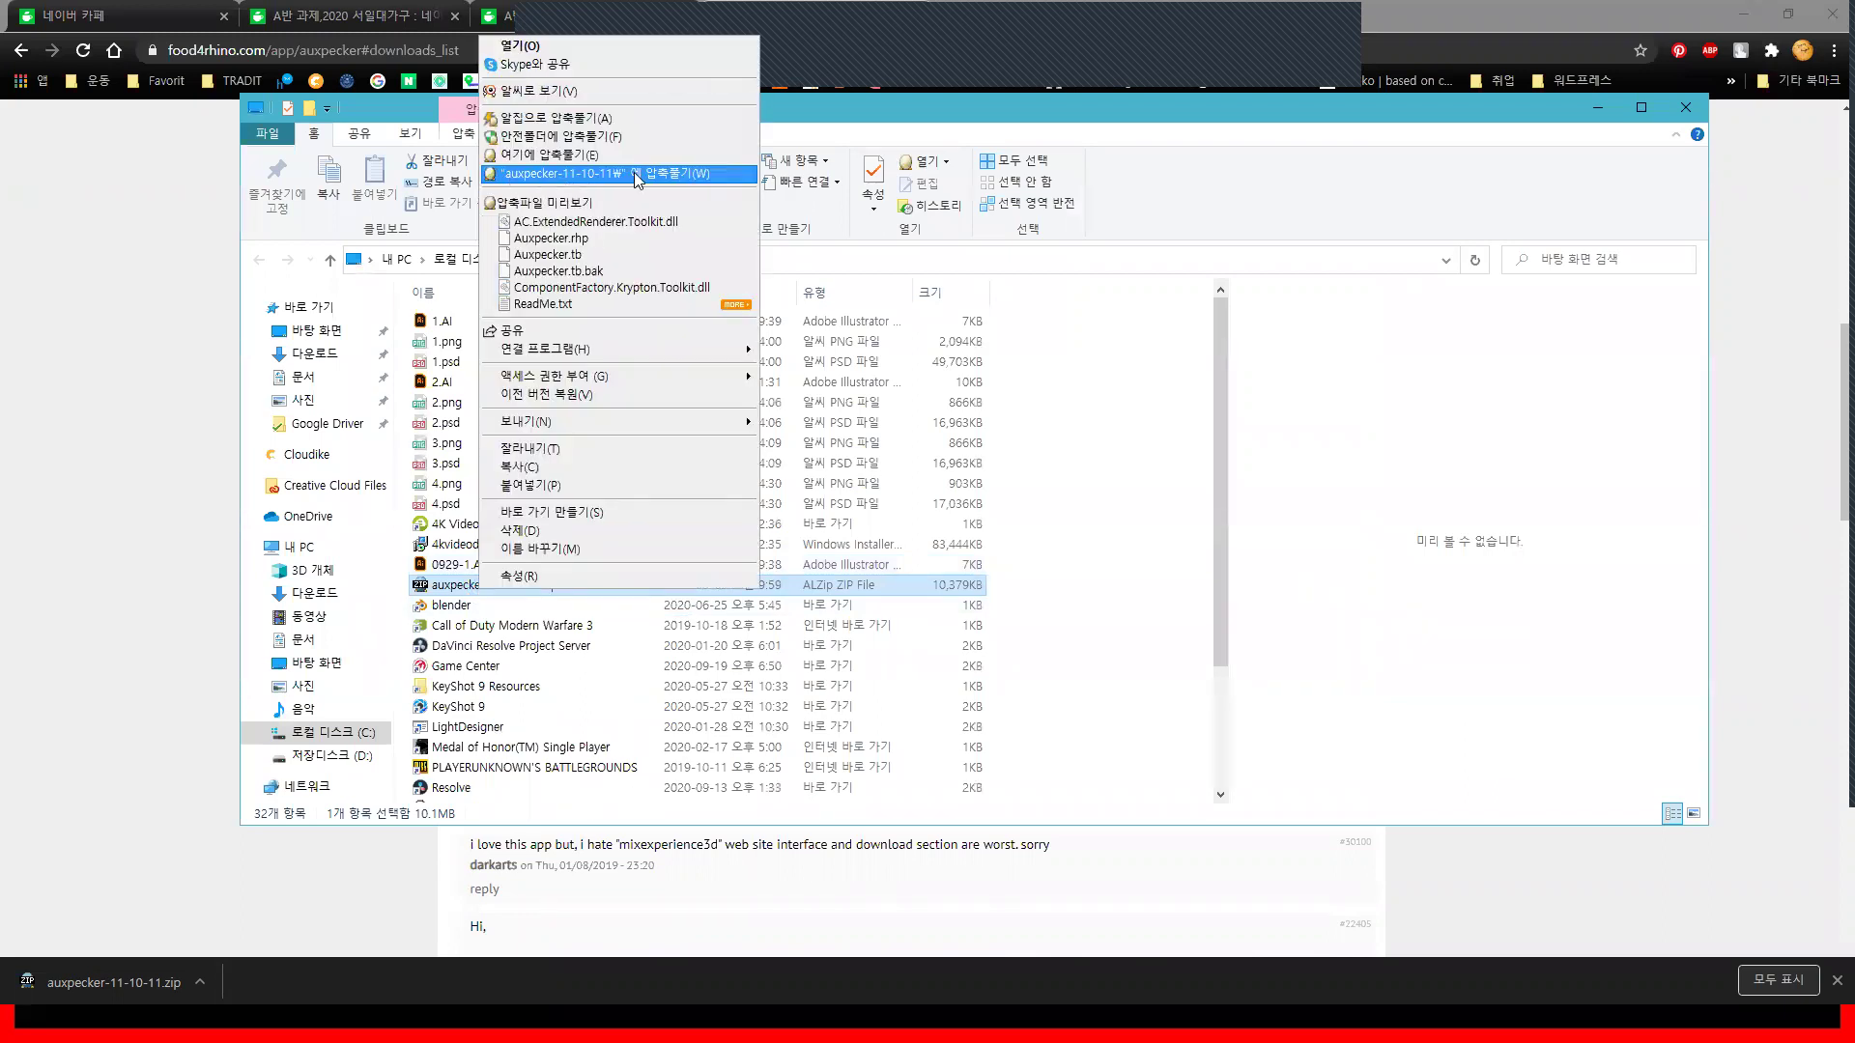
{"action": "left_click", "coordinate": [637, 175]}
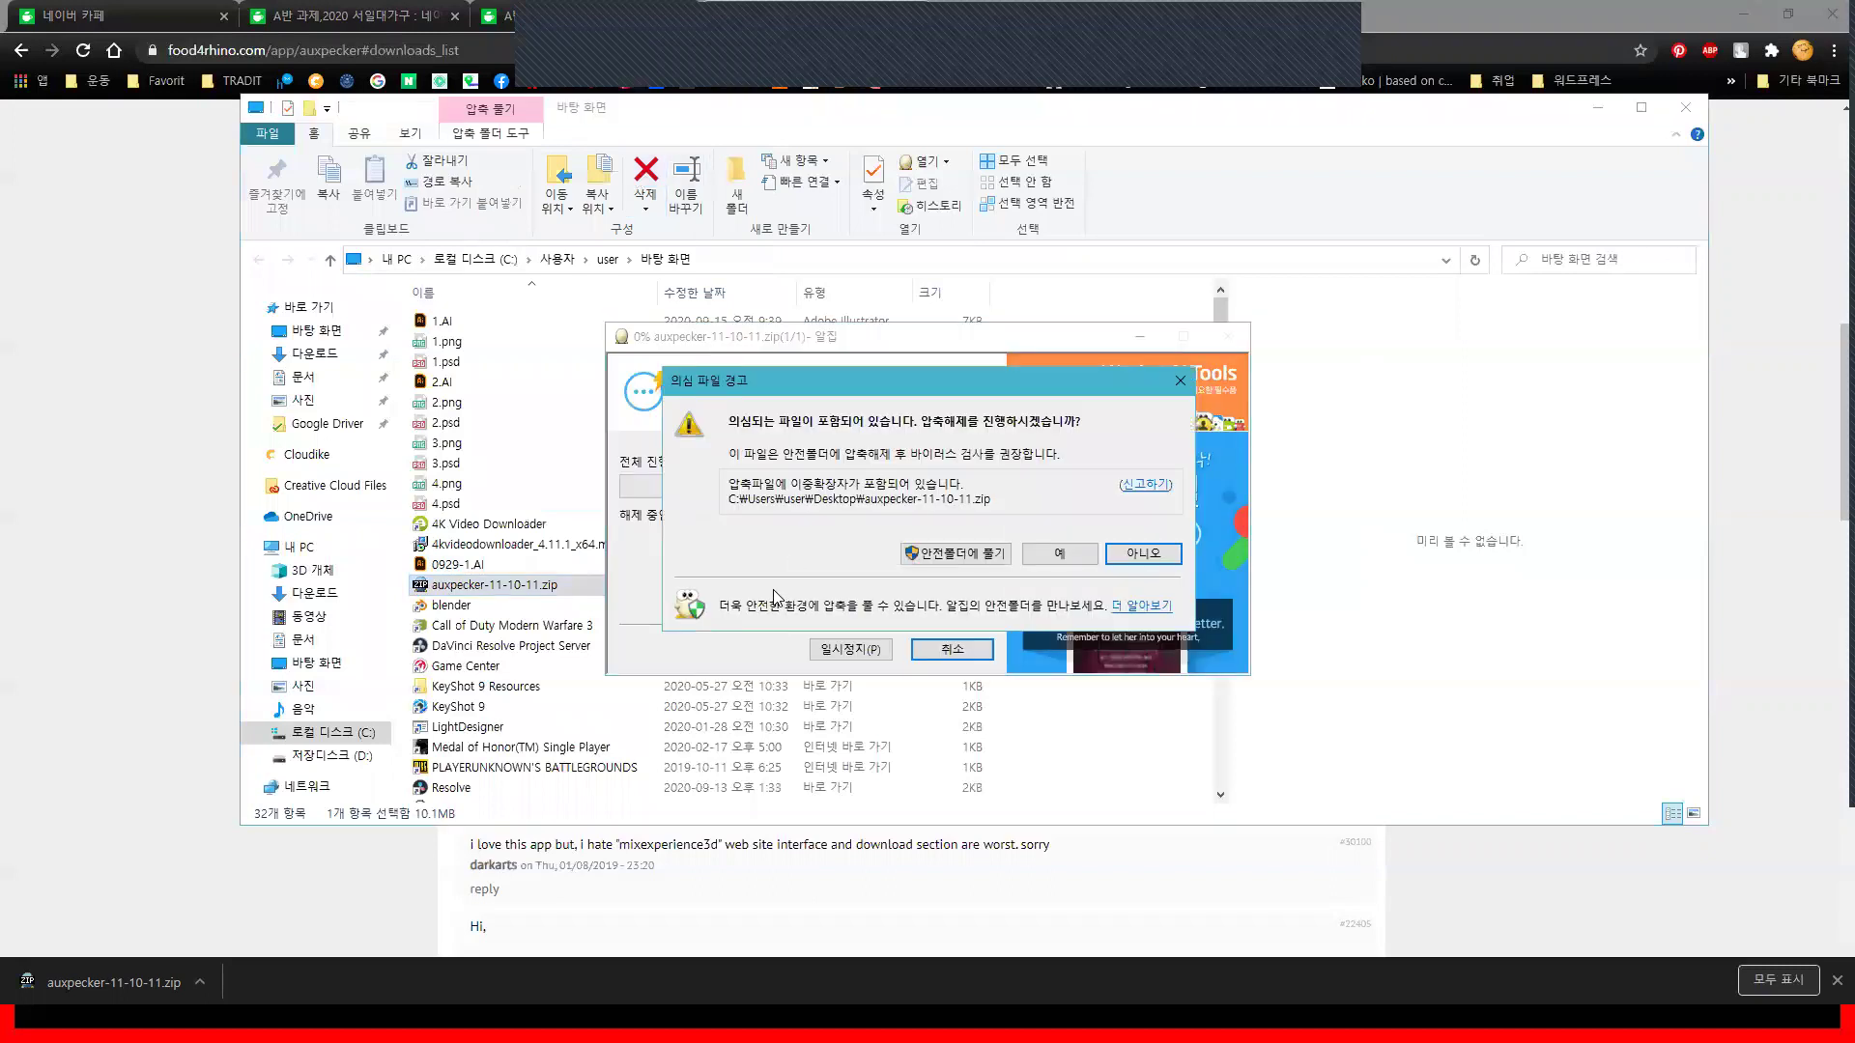
{"action": "left_click", "coordinate": [1055, 554]}
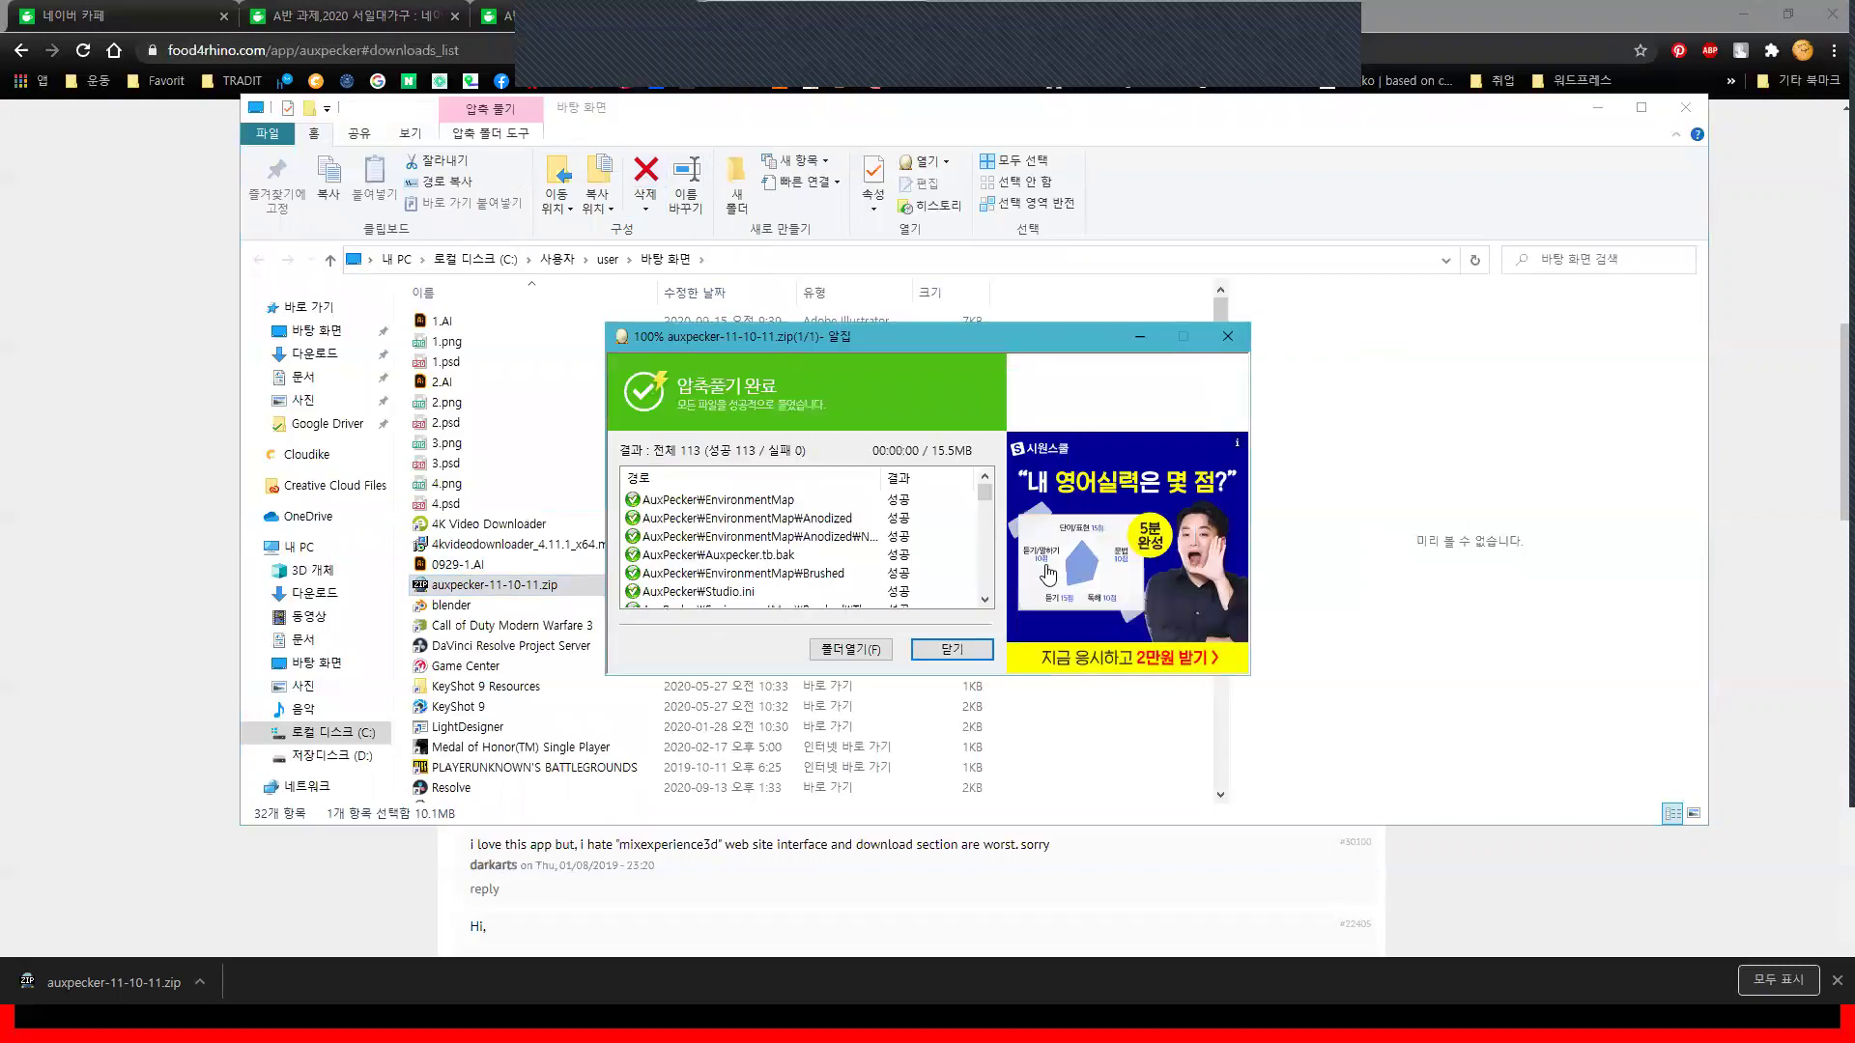
Open the extracted auxpecker-11-10-11 folder, check the contents of its AuxPecker subfolder, and copy that subfolder
{"action": "left_click", "coordinate": [851, 649]}
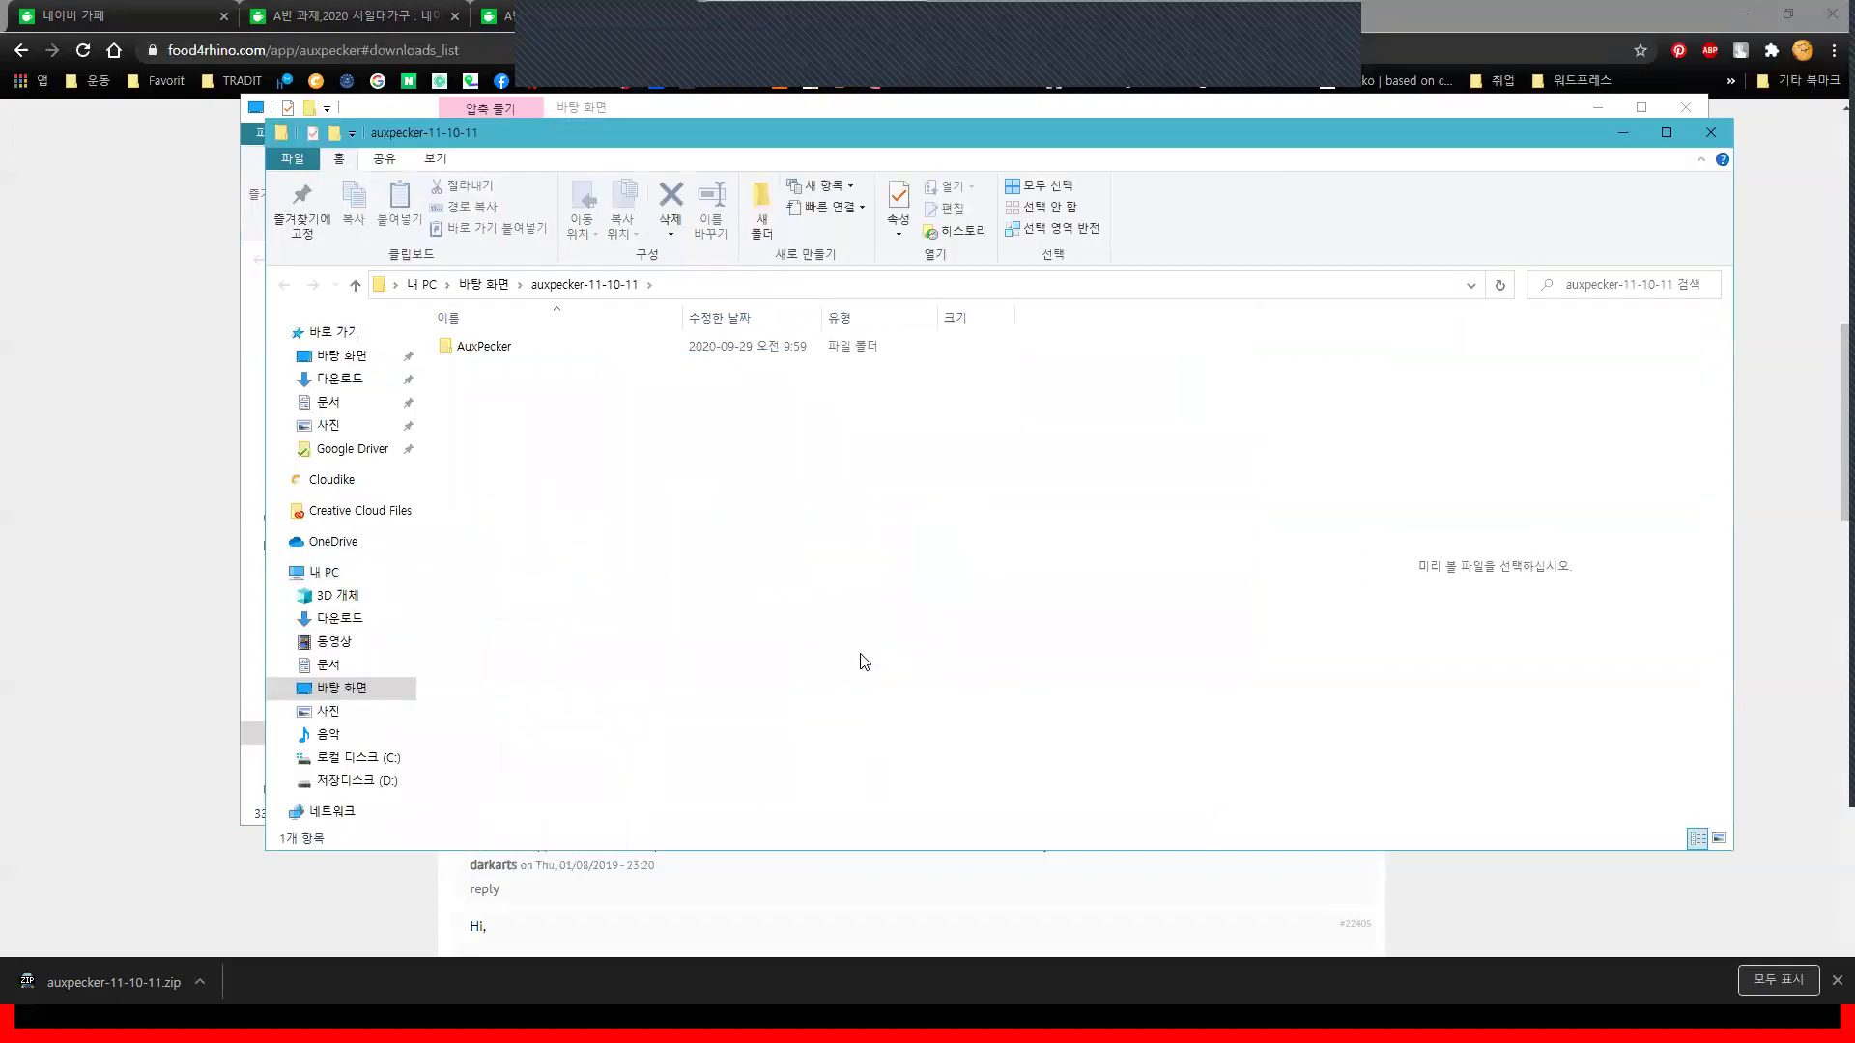
{"action": "double_click", "coordinate": [484, 350]}
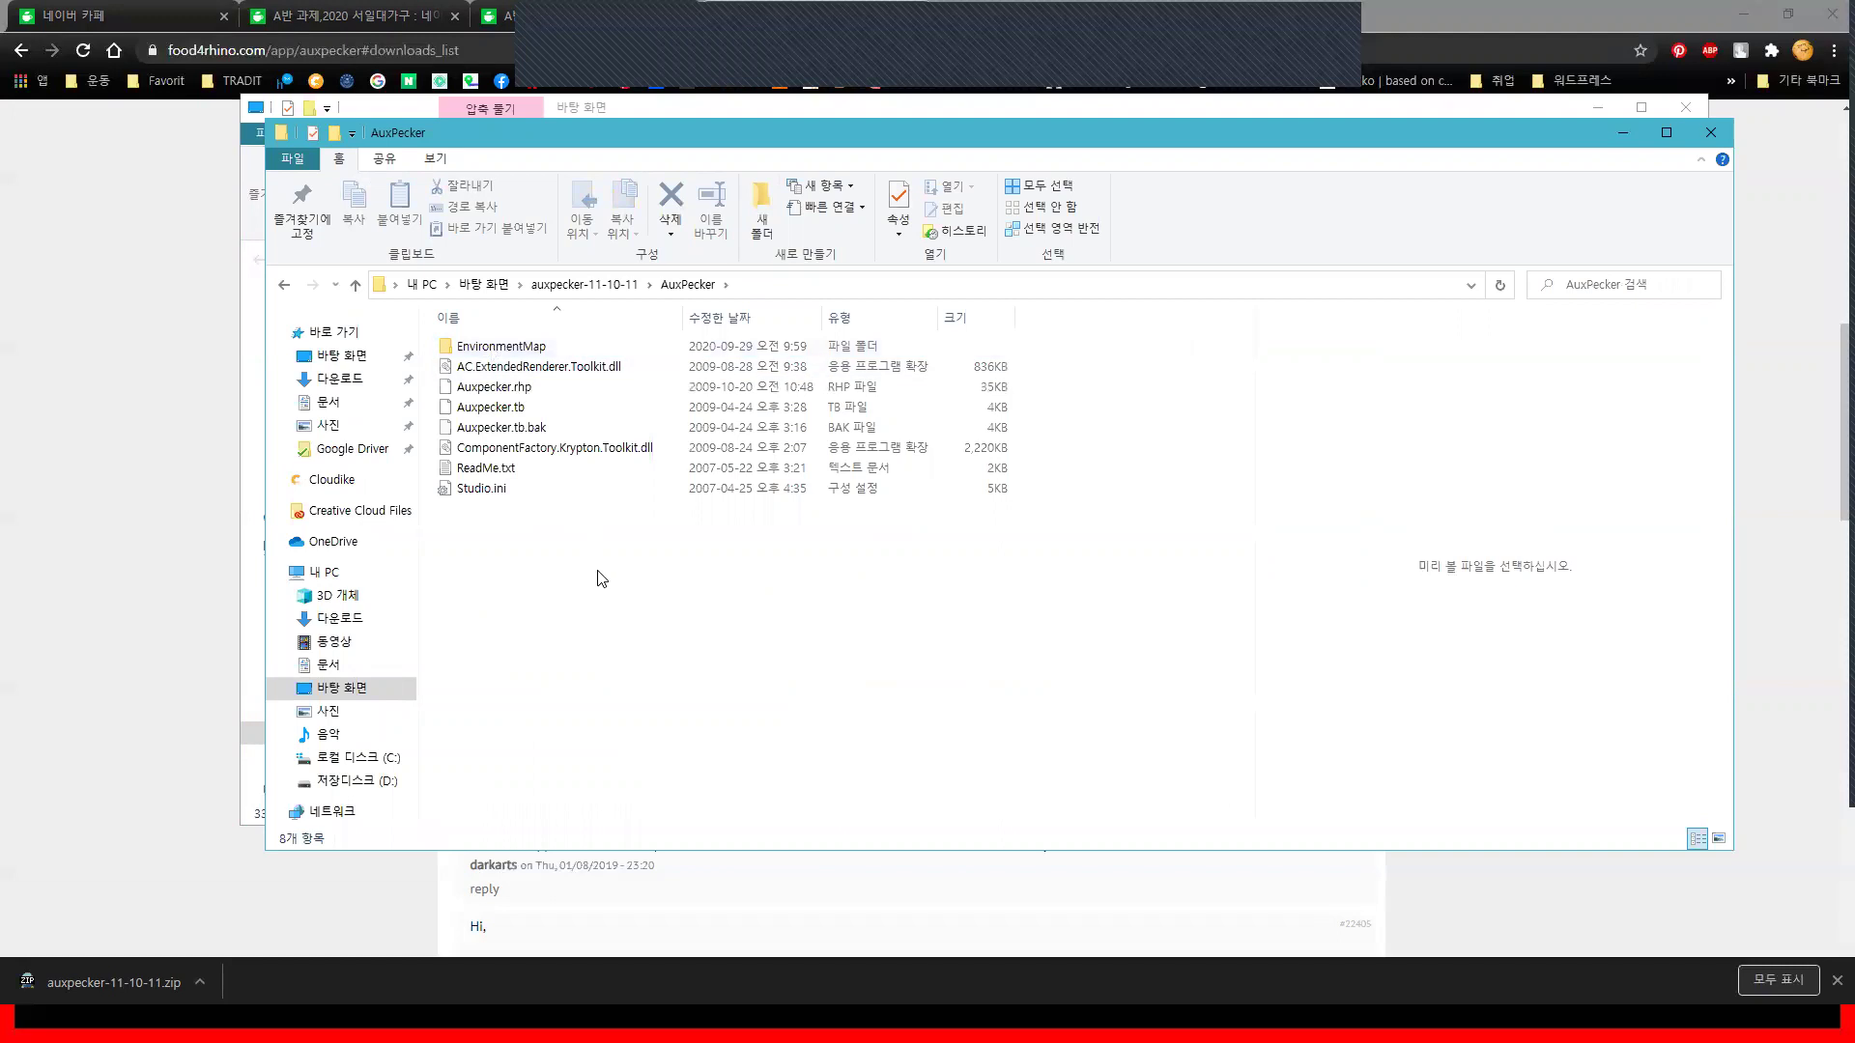
{"action": "key", "text": "BackSpace"}
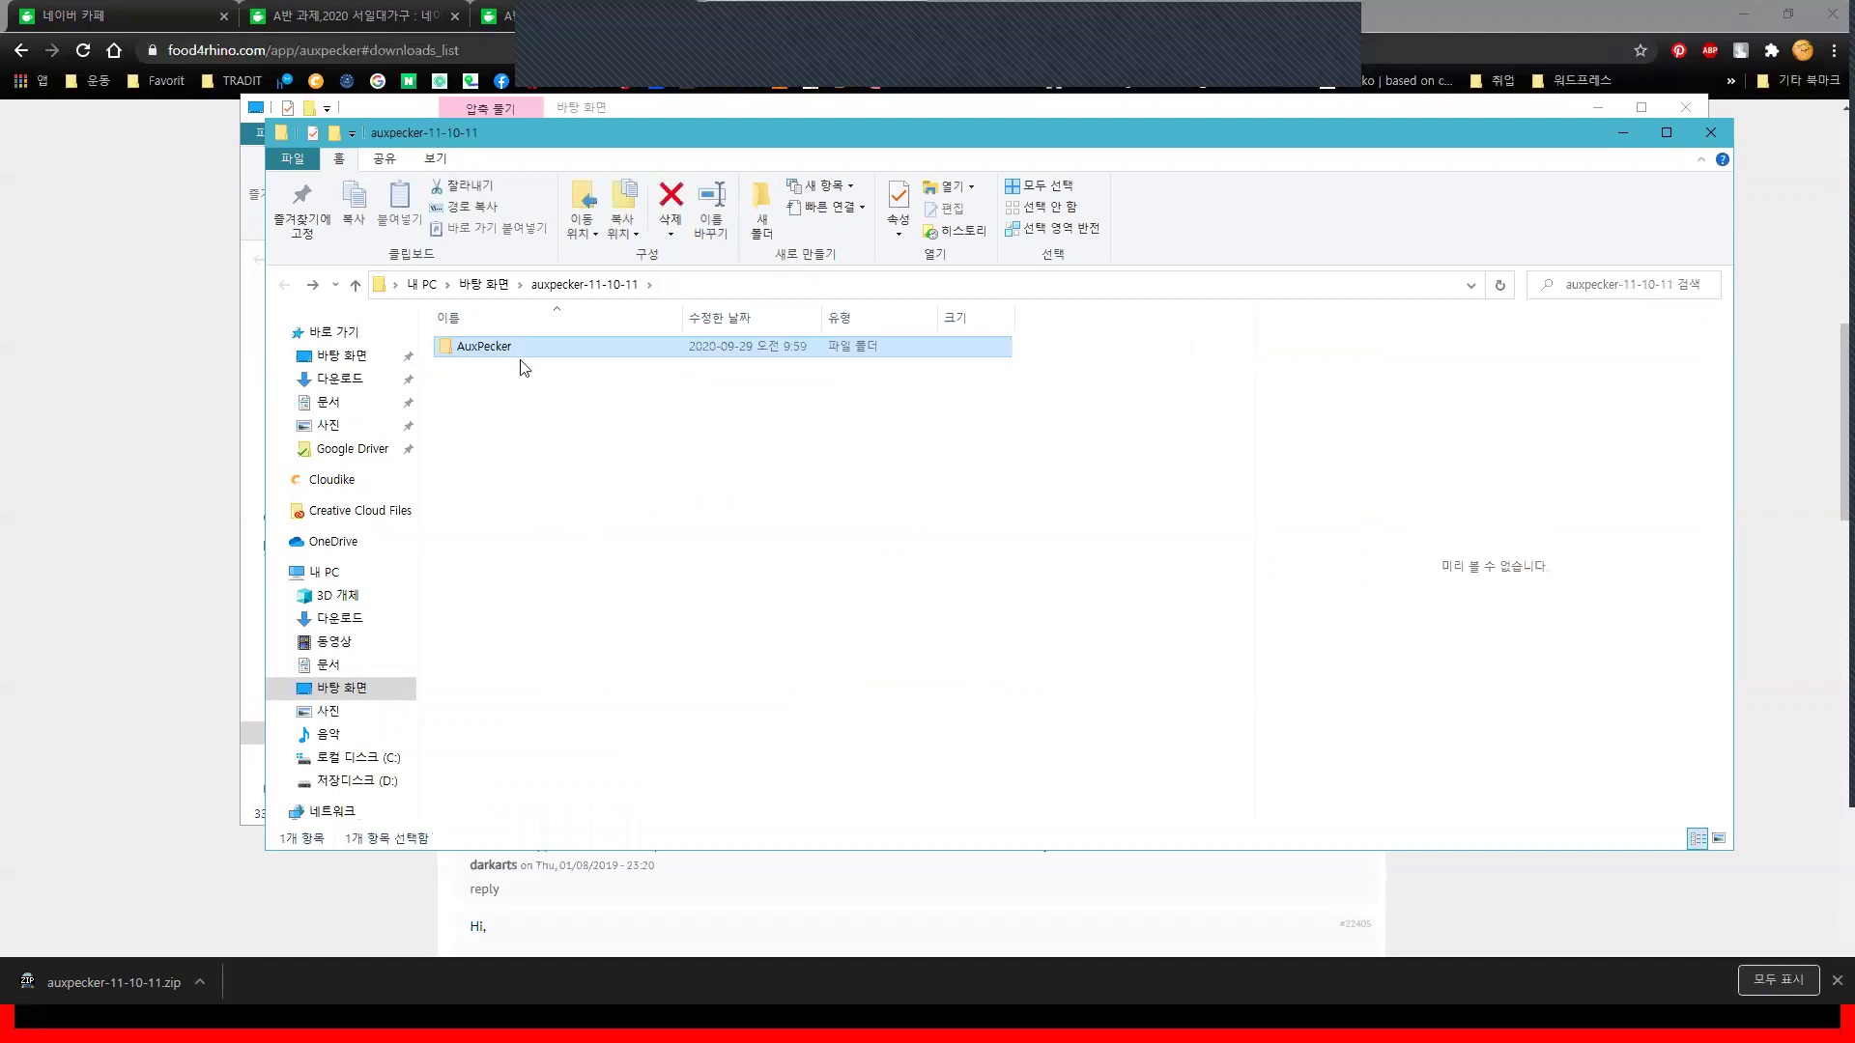
{"action": "double_click", "coordinate": [500, 345]}
{"action": "right_click", "coordinate": [500, 345]}
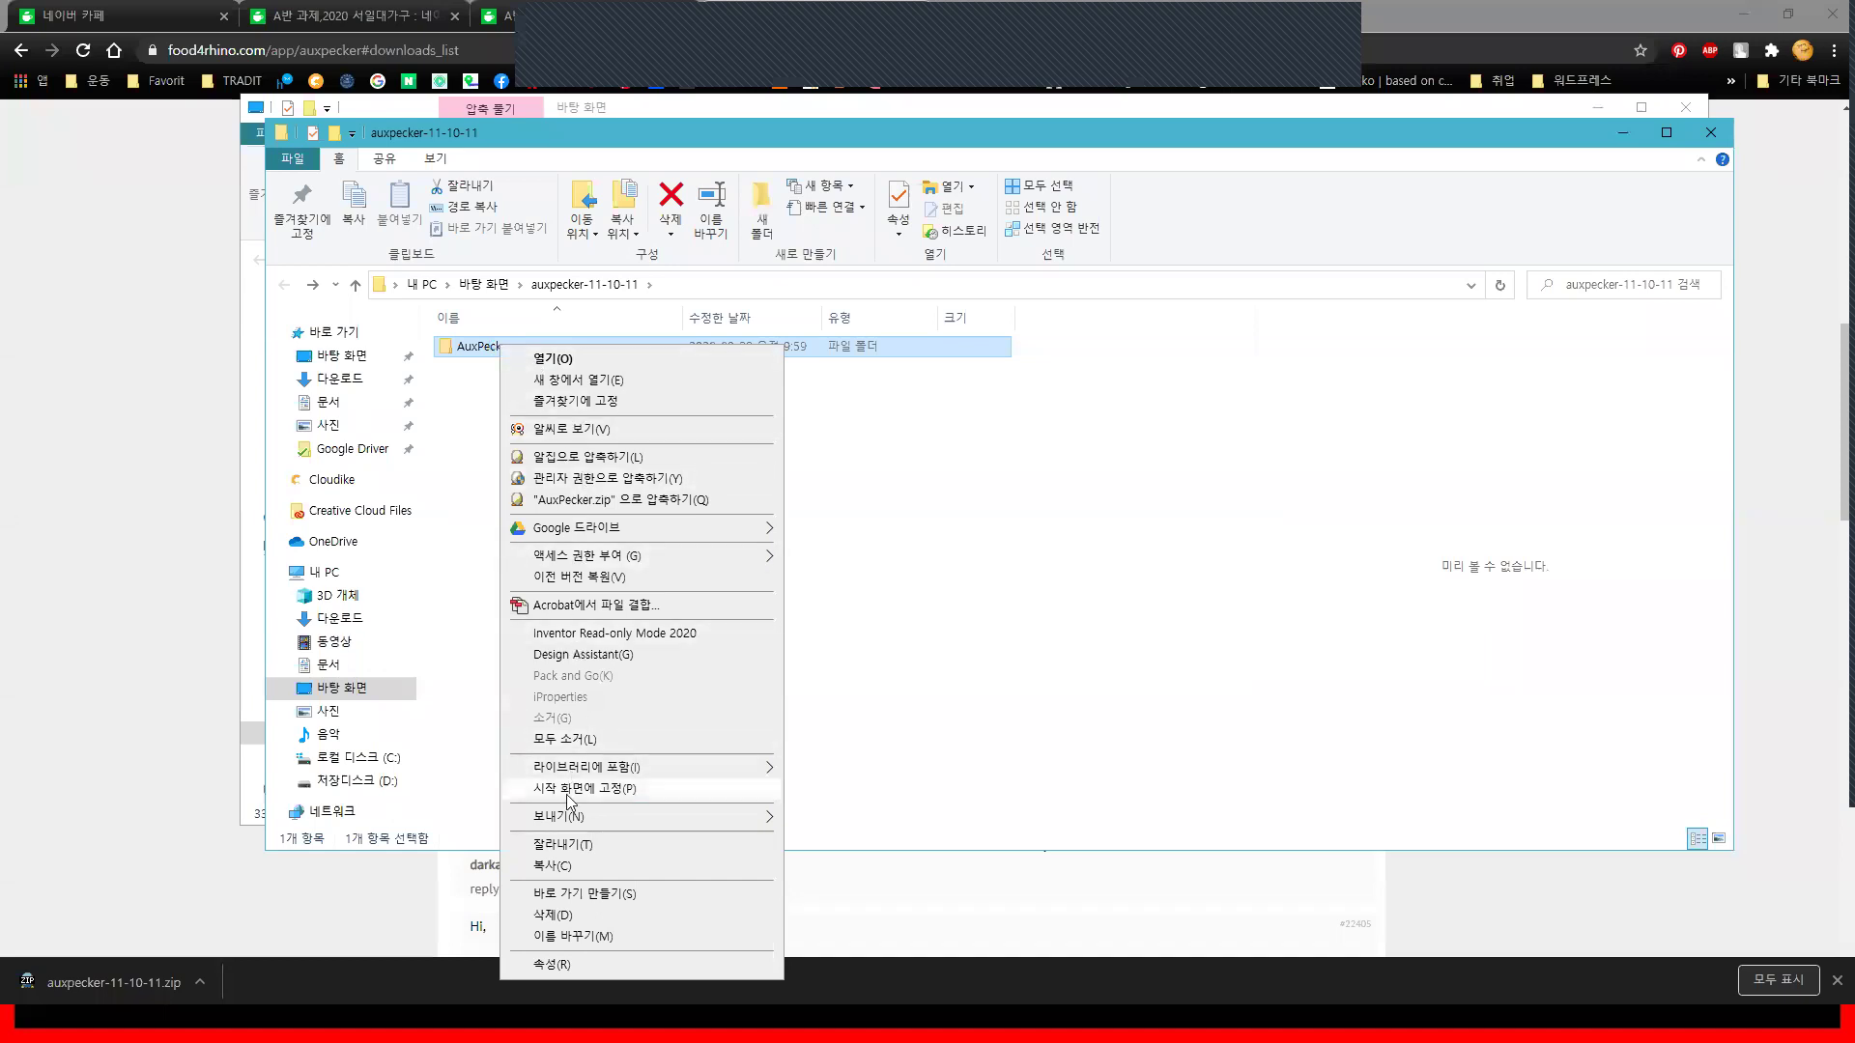
{"action": "left_click", "coordinate": [577, 866]}
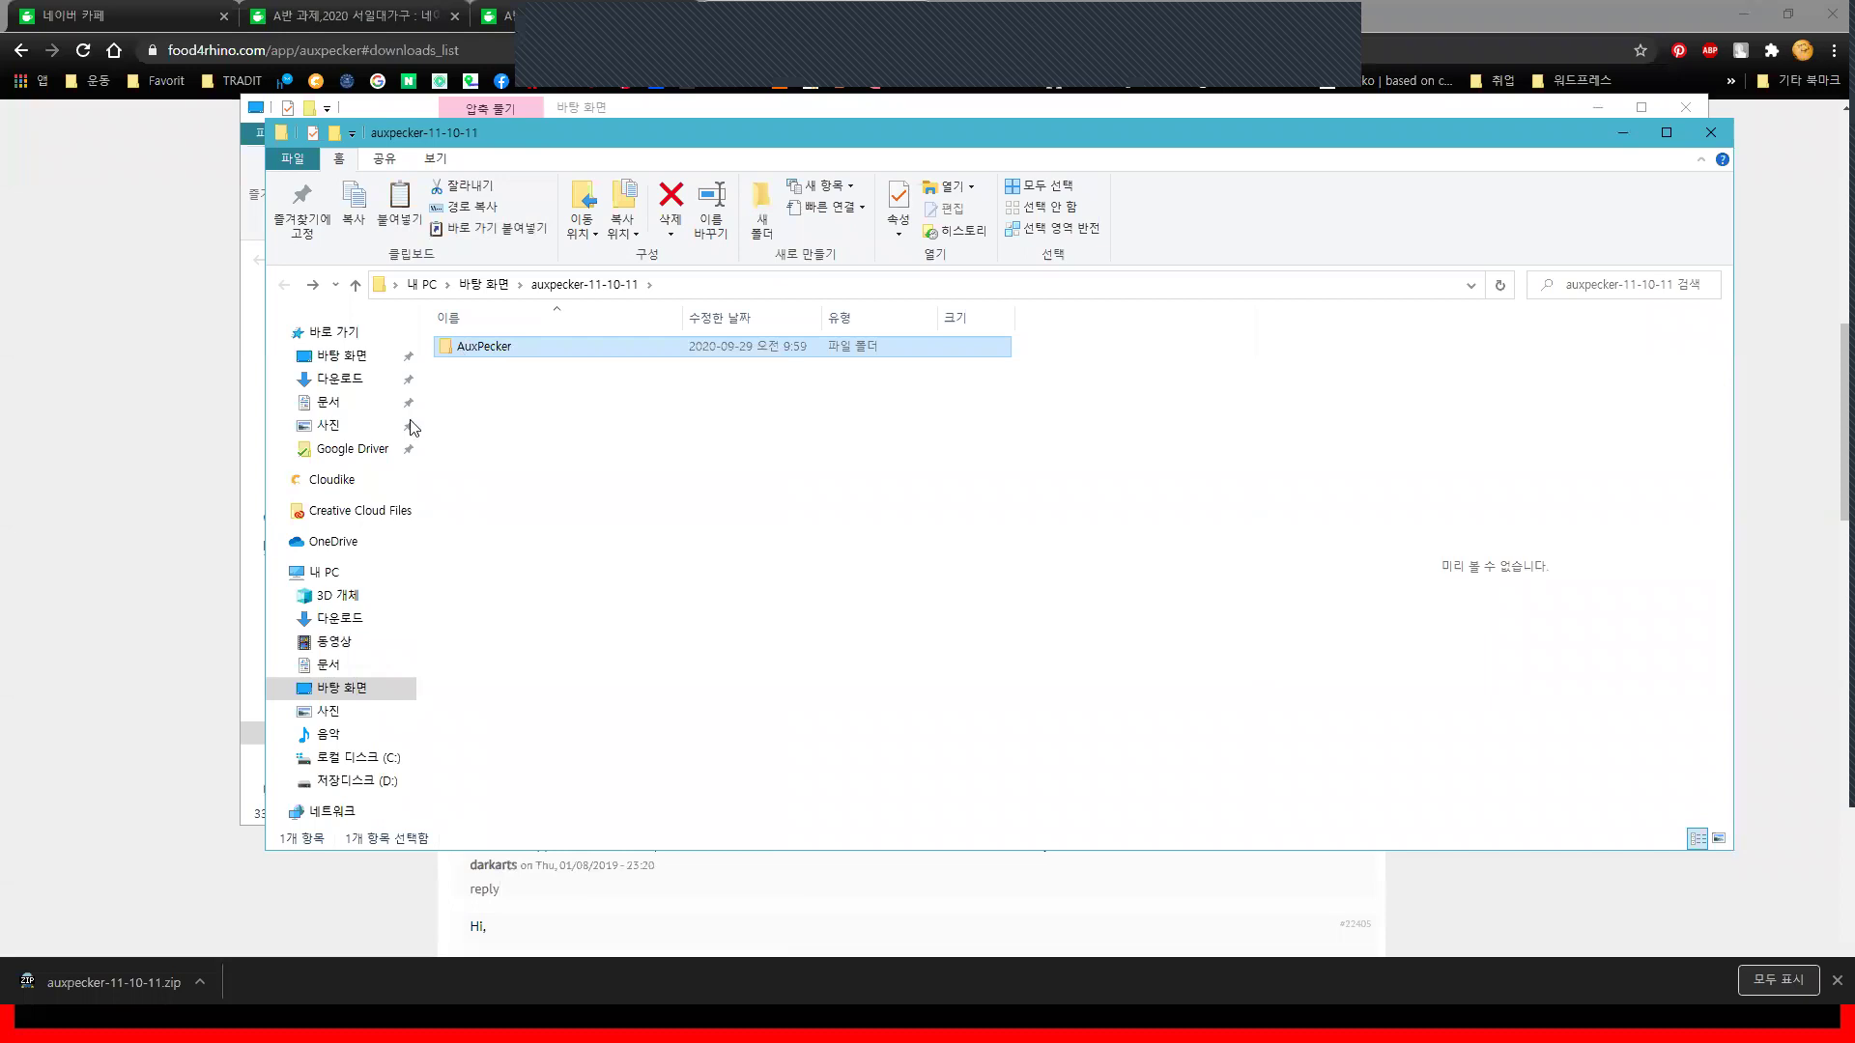
Browse to the Plug-ins folder of Rhino 6 under Program Files on drive C
{"action": "left_click", "coordinate": [340, 759]}
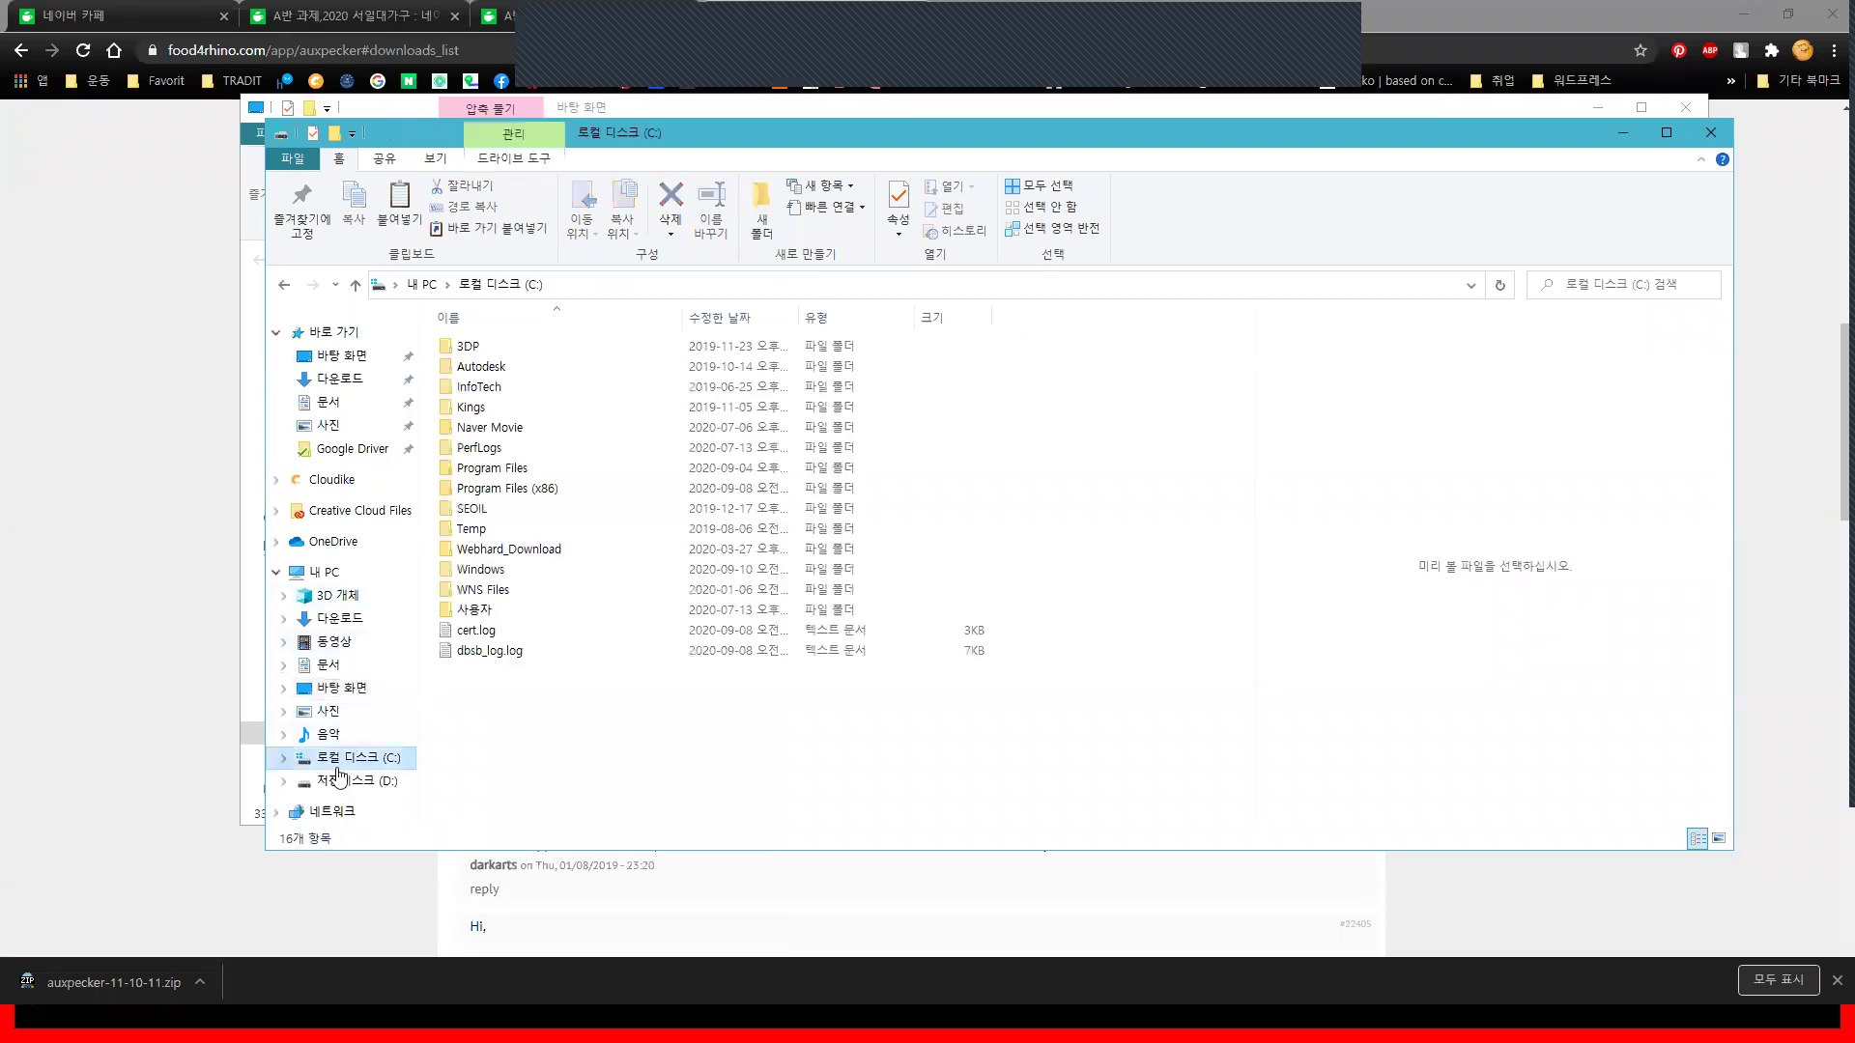
{"action": "double_click", "coordinate": [517, 470]}
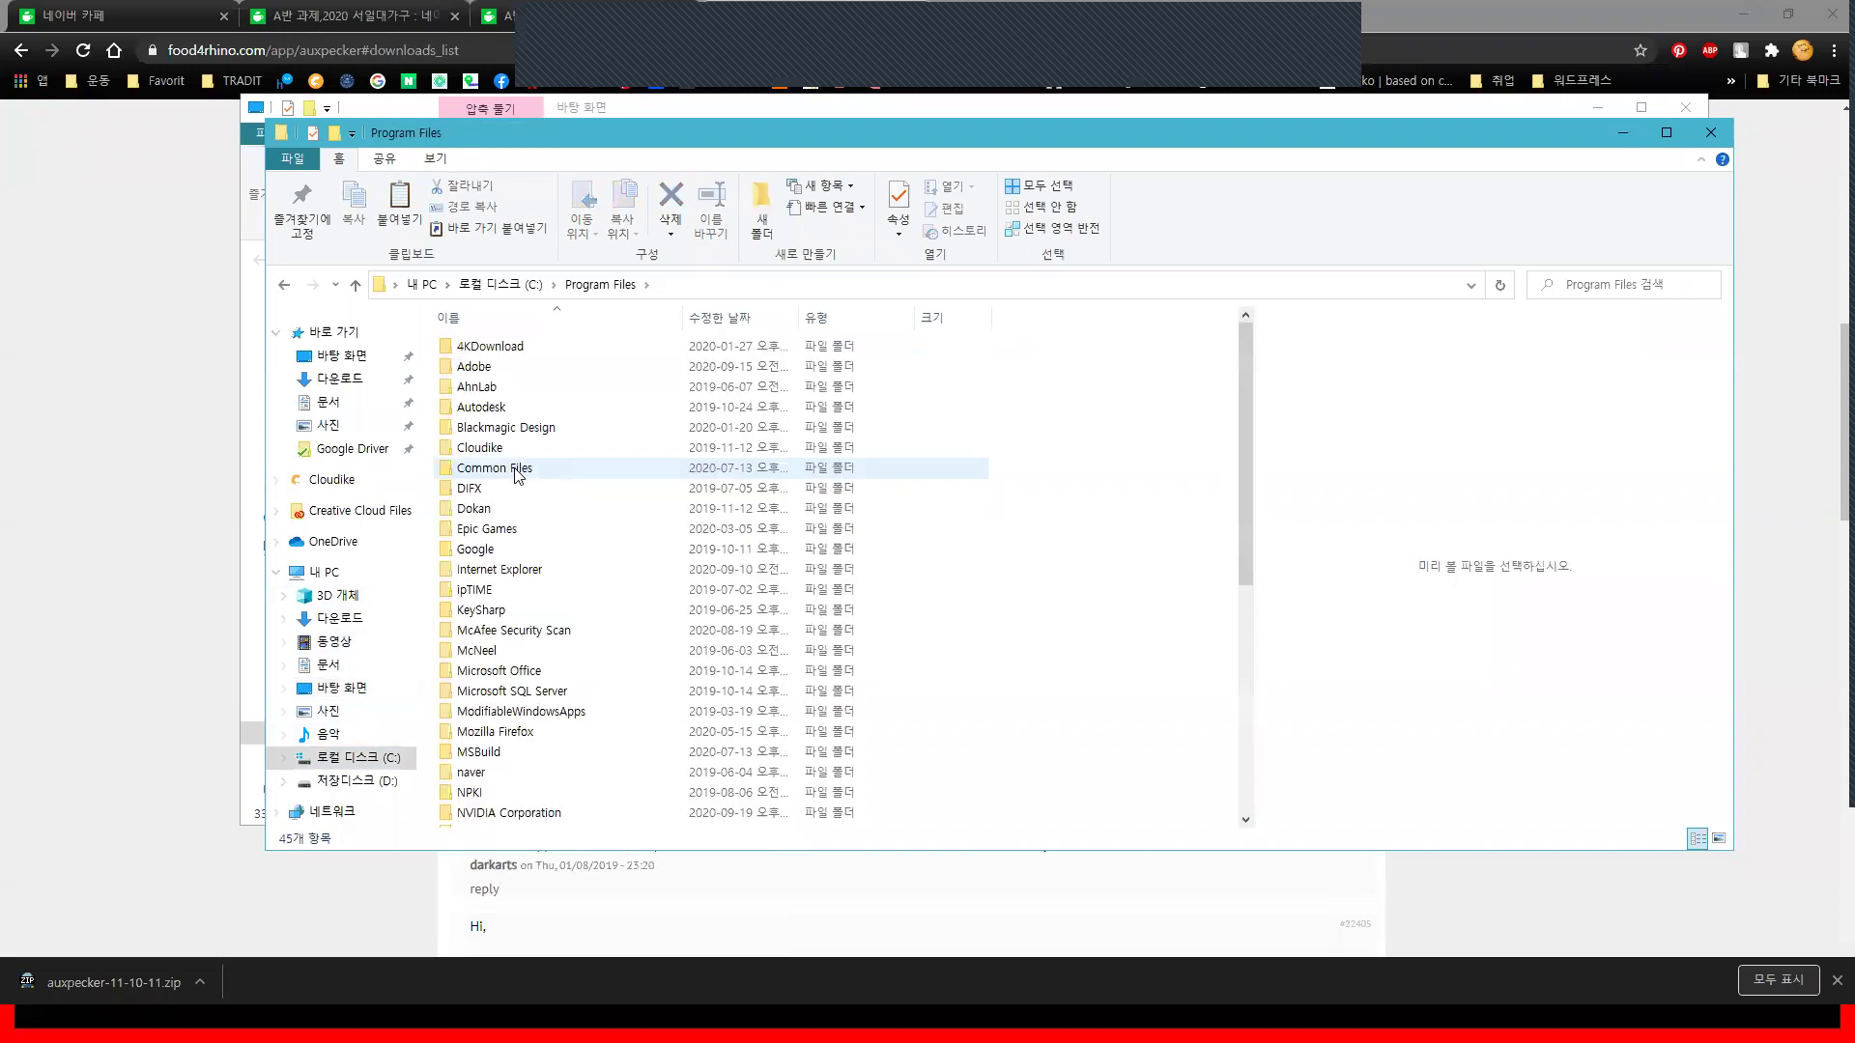
{"action": "scroll", "coordinate": [517, 693], "scroll_direction": "down", "scroll_amount": 4}
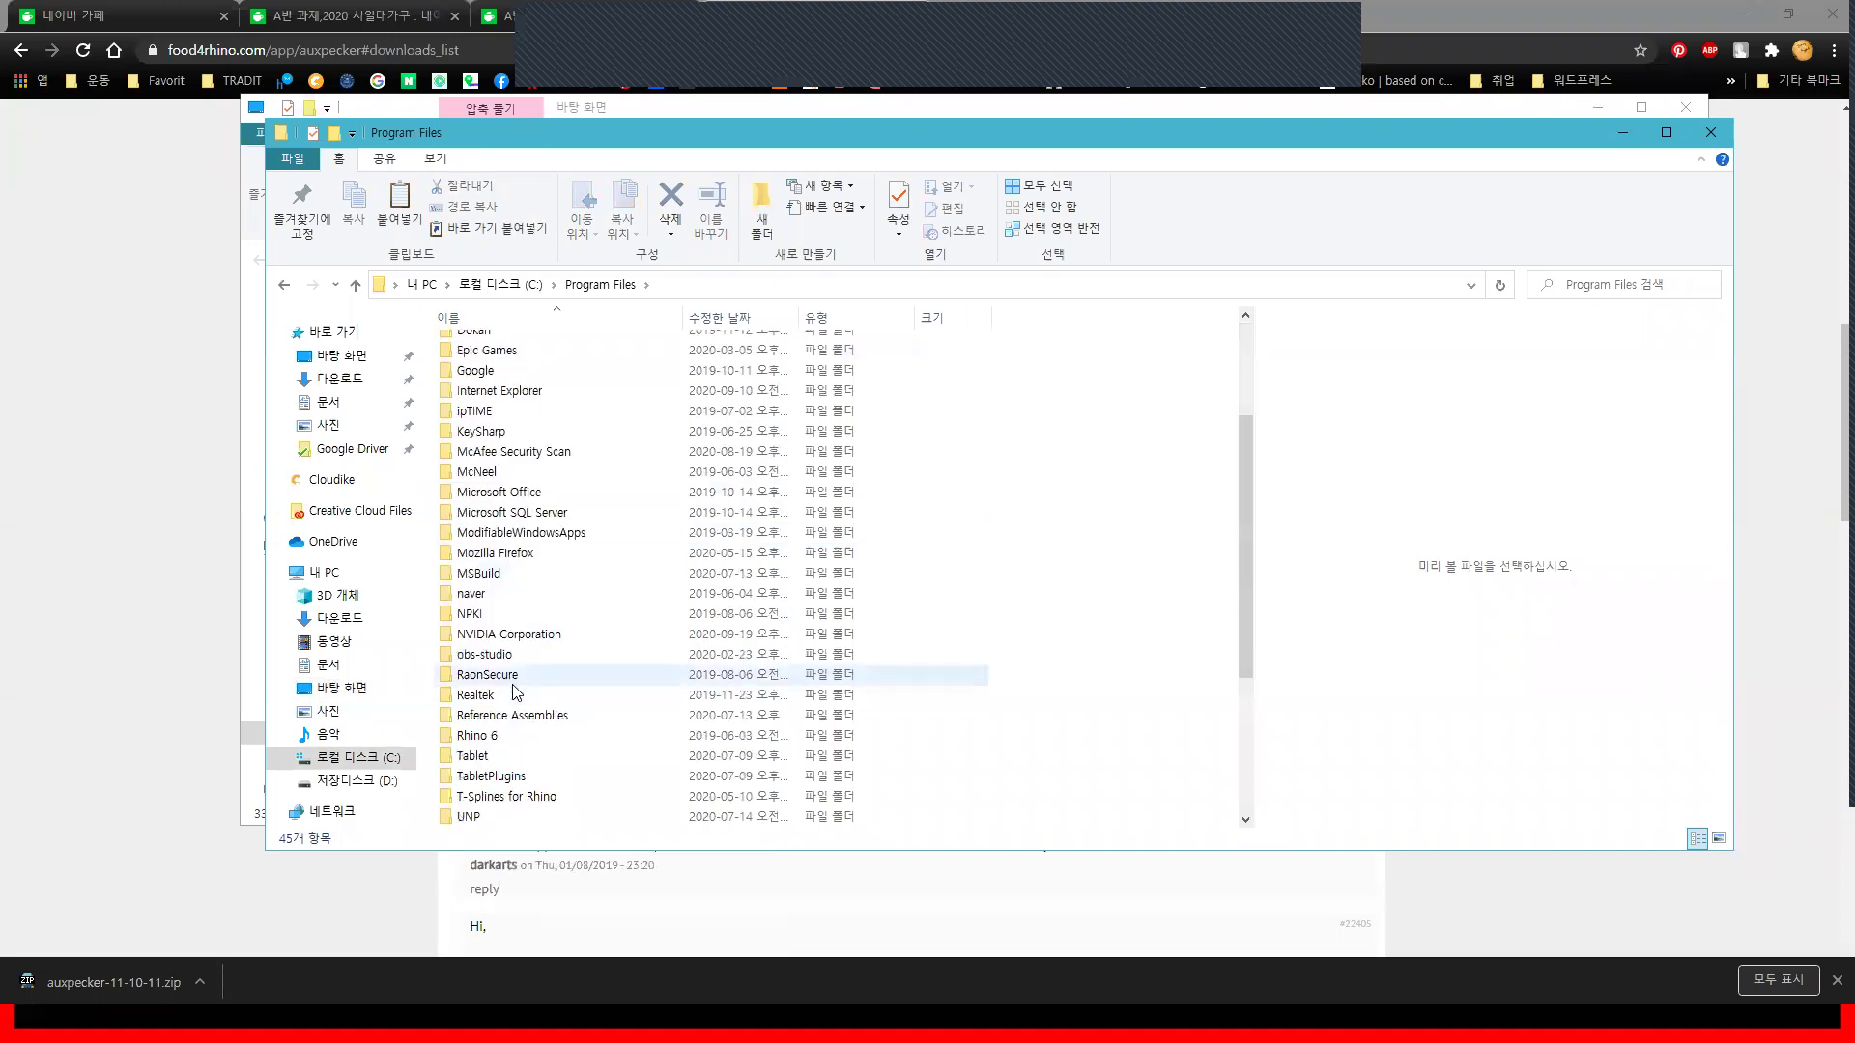
{"action": "left_click", "coordinate": [480, 674]}
{"action": "double_click", "coordinate": [480, 674]}
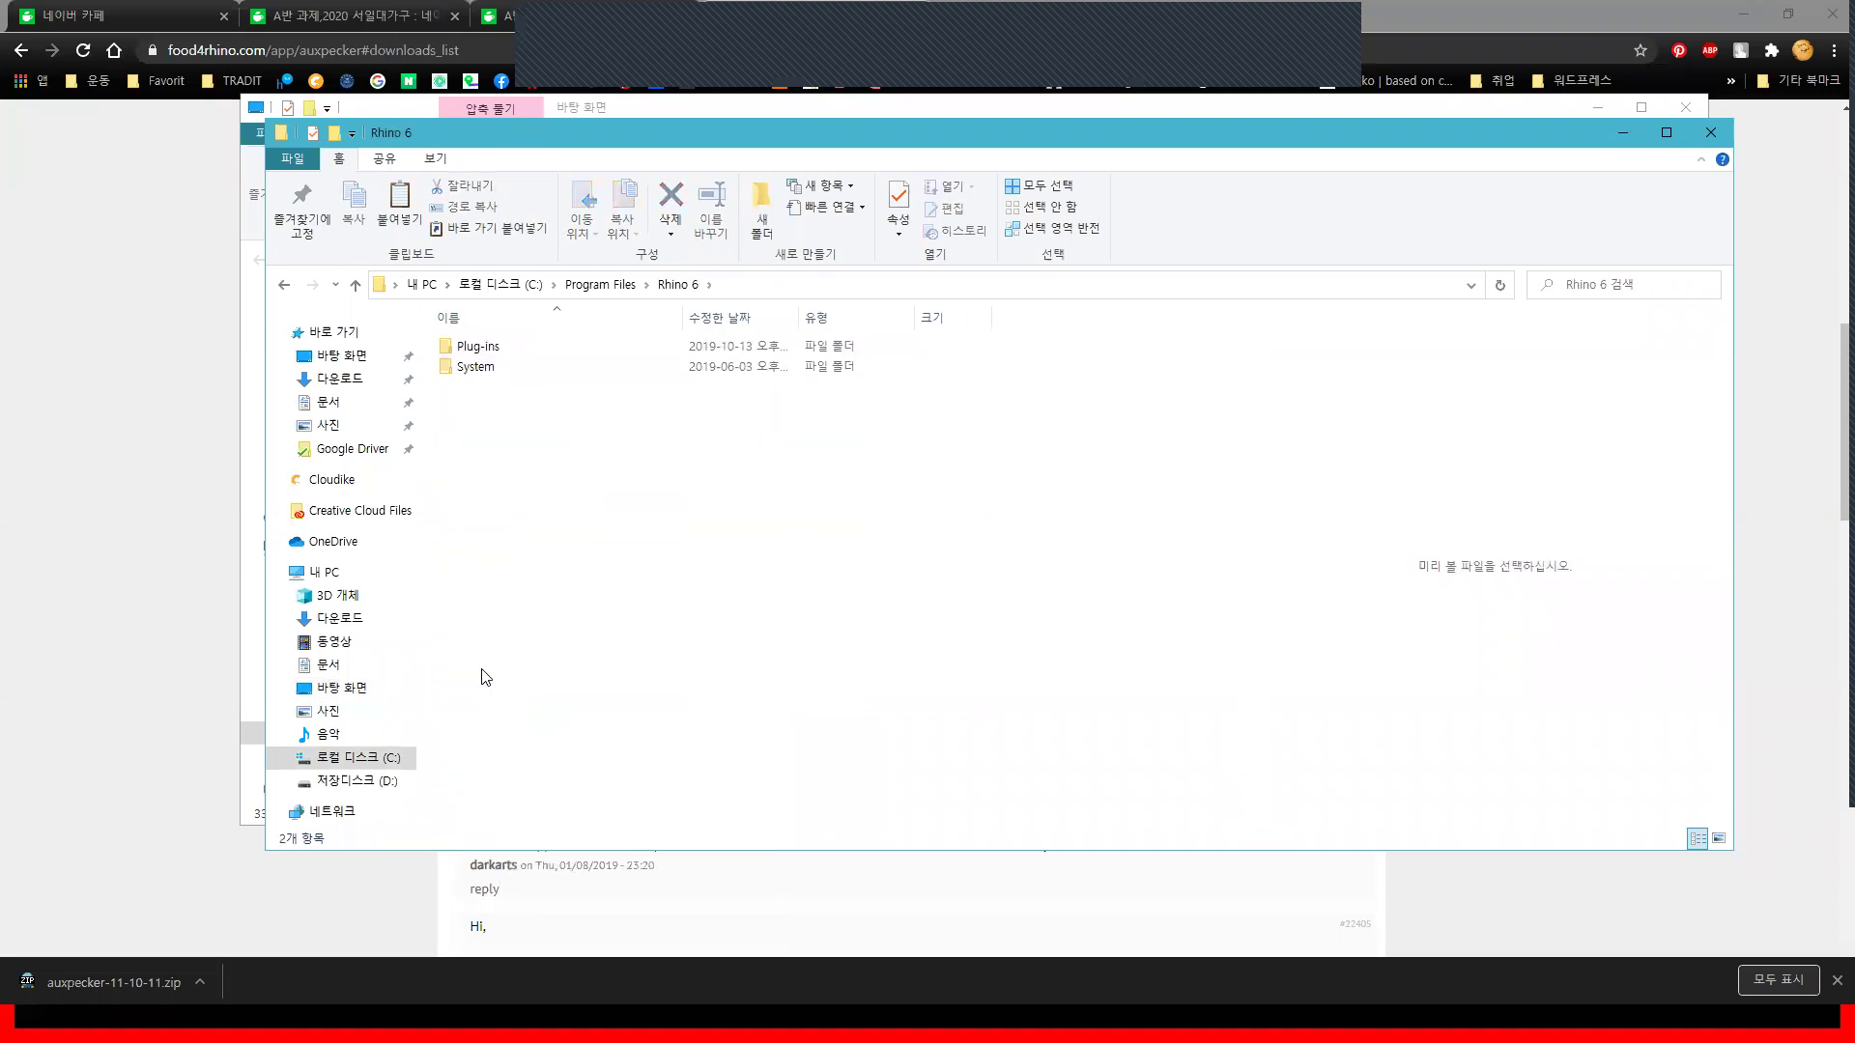
{"action": "left_click", "coordinate": [477, 350]}
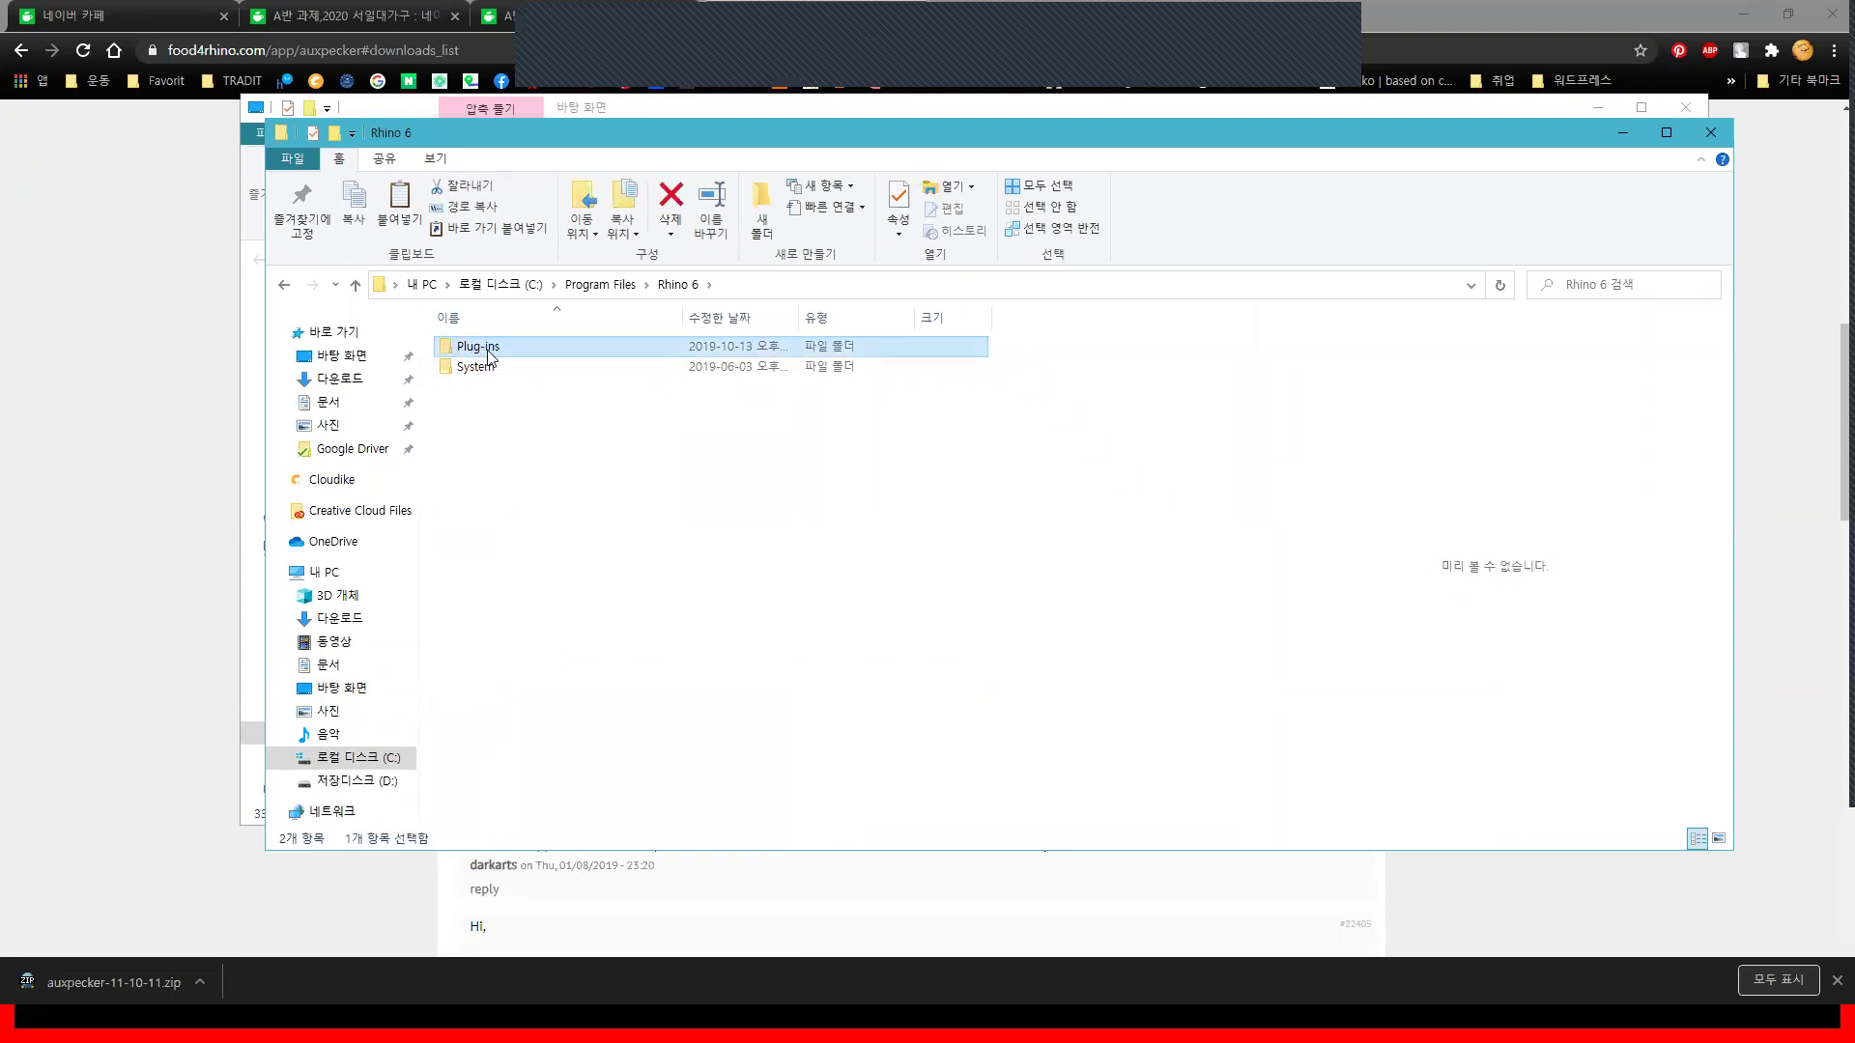
{"action": "double_click", "coordinate": [490, 356]}
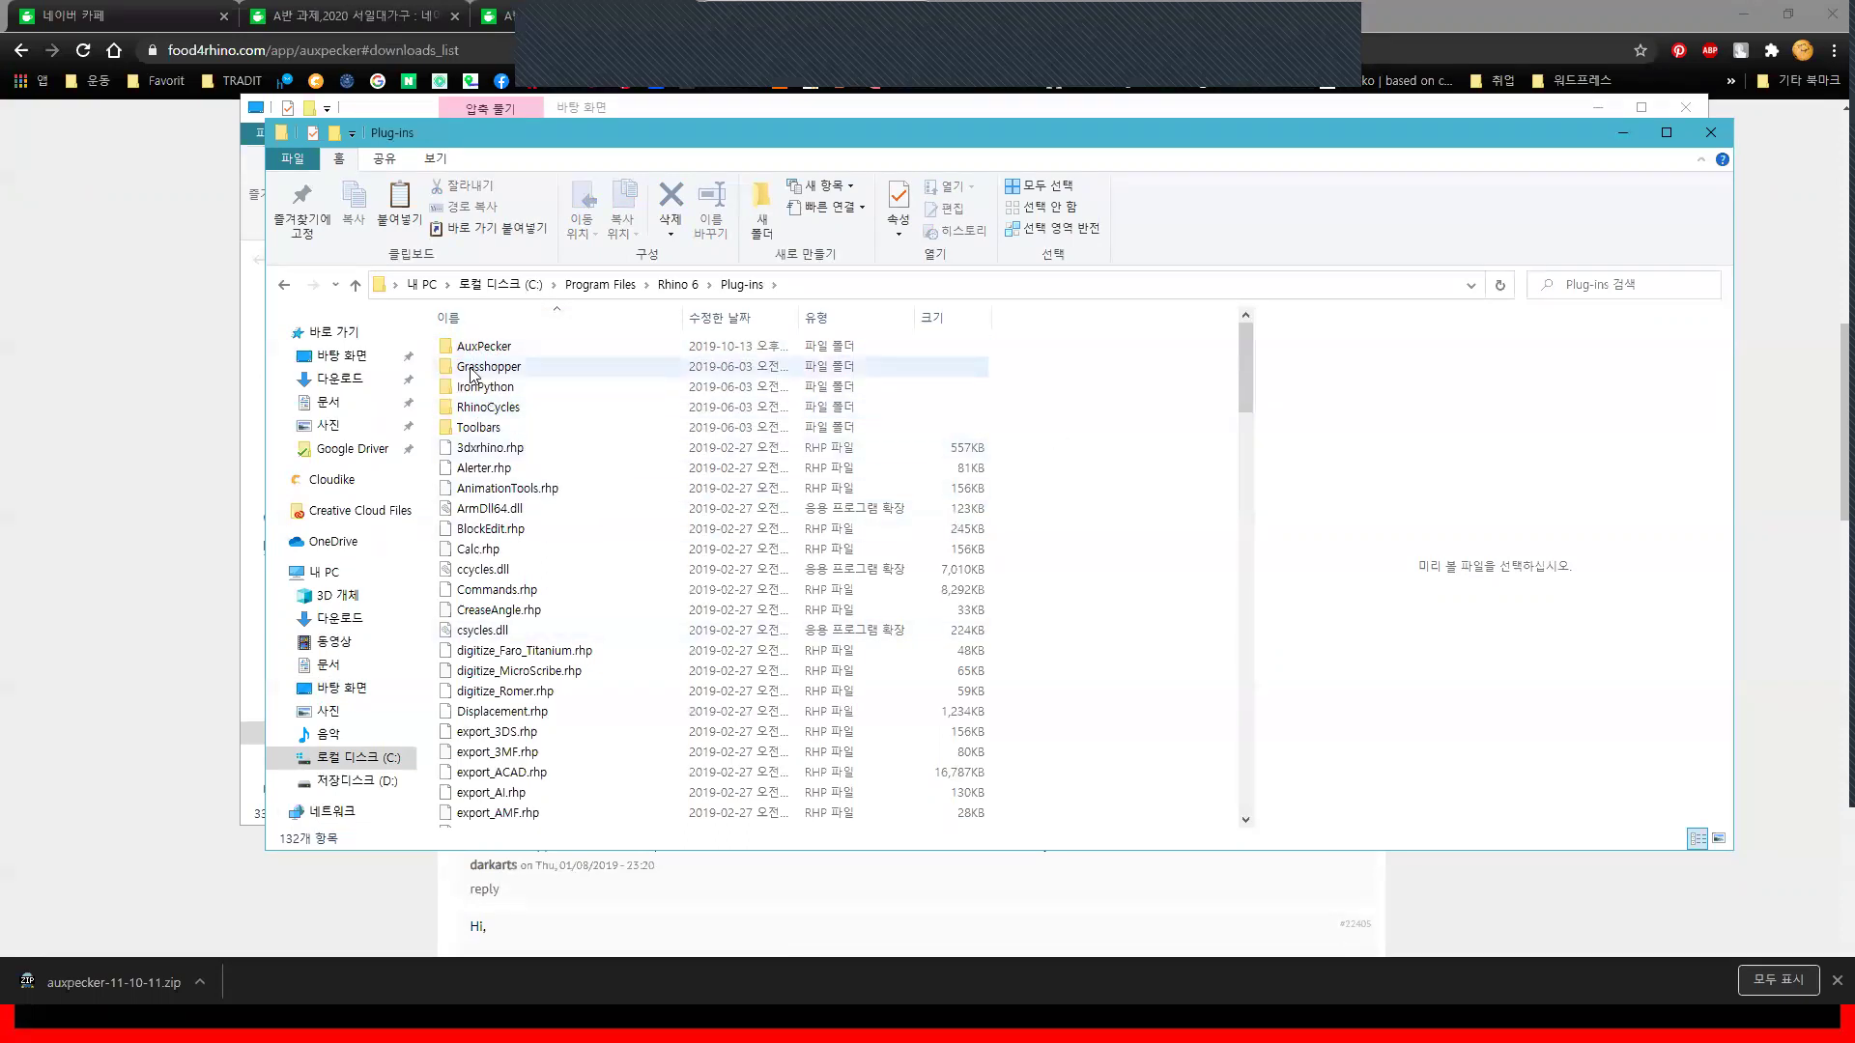
Switch to Rhino and display the Plug-ins page of the Rhino Options
{"action": "key", "text": "alt+Tab"}
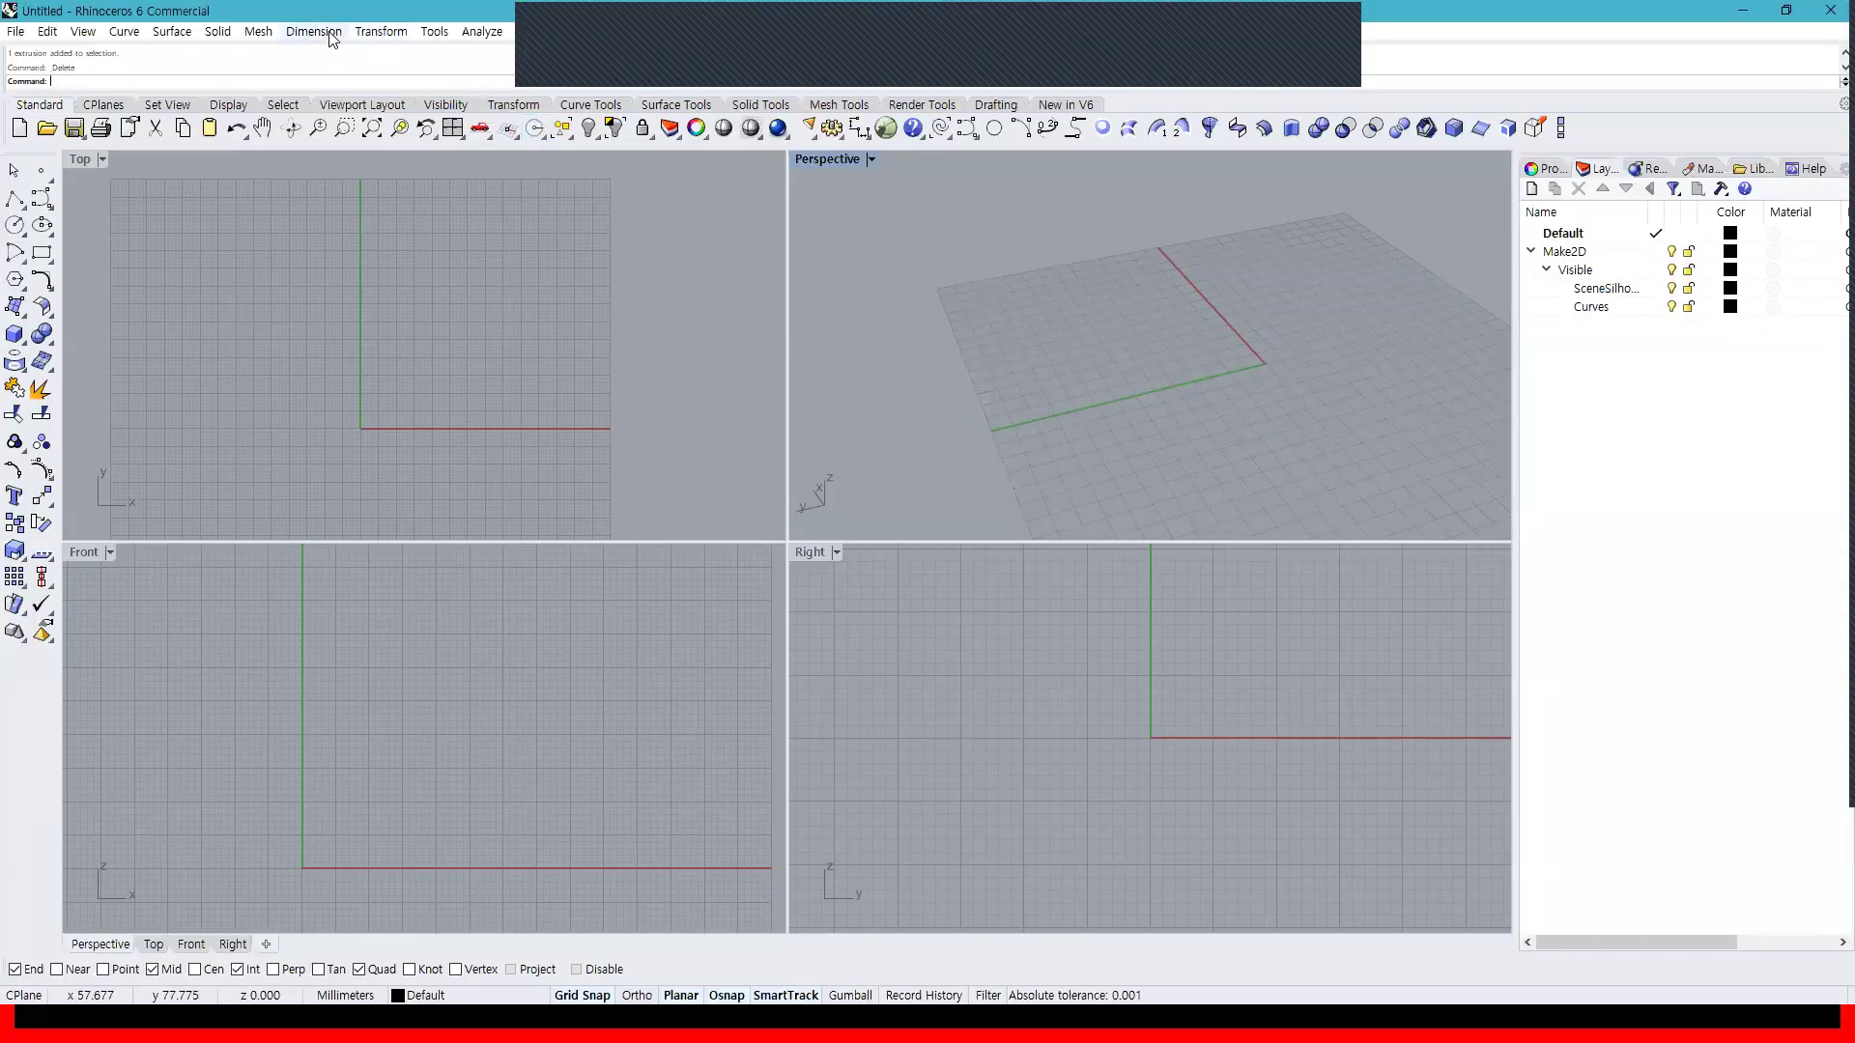
{"action": "left_click", "coordinate": [435, 33]}
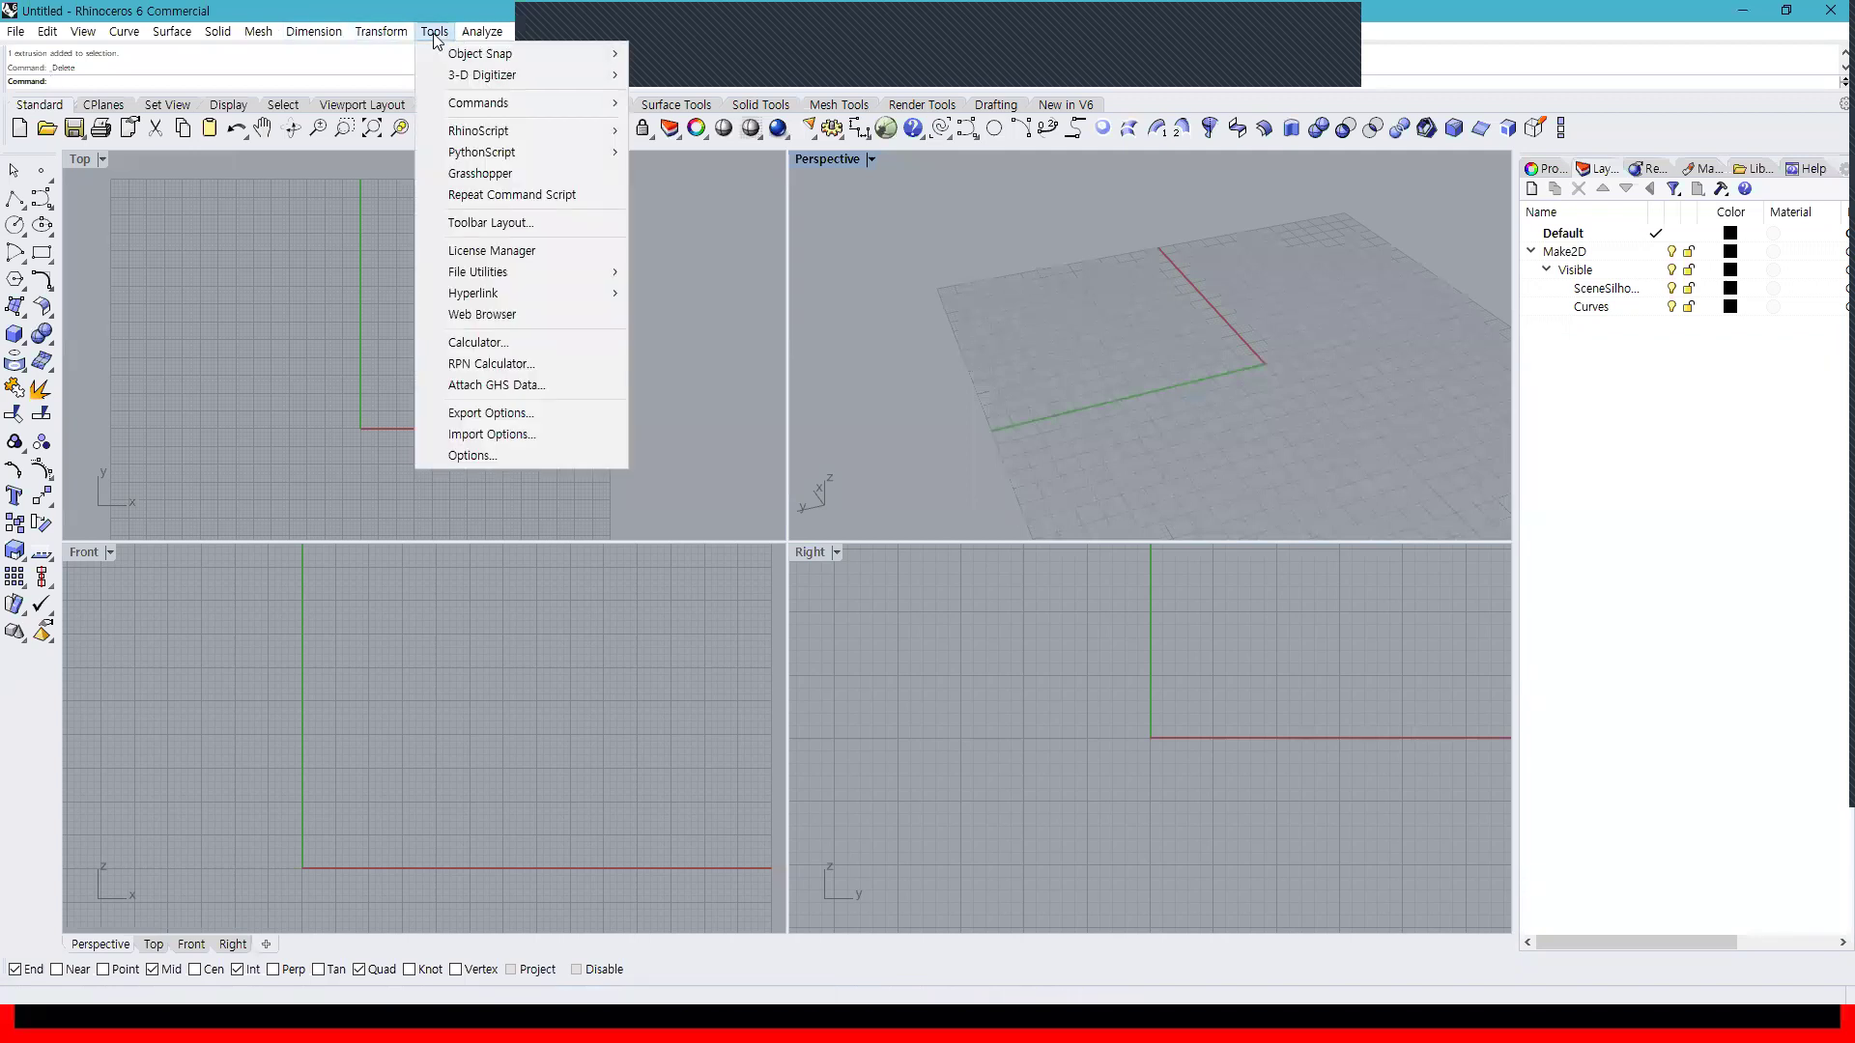
{"action": "left_click", "coordinate": [832, 130]}
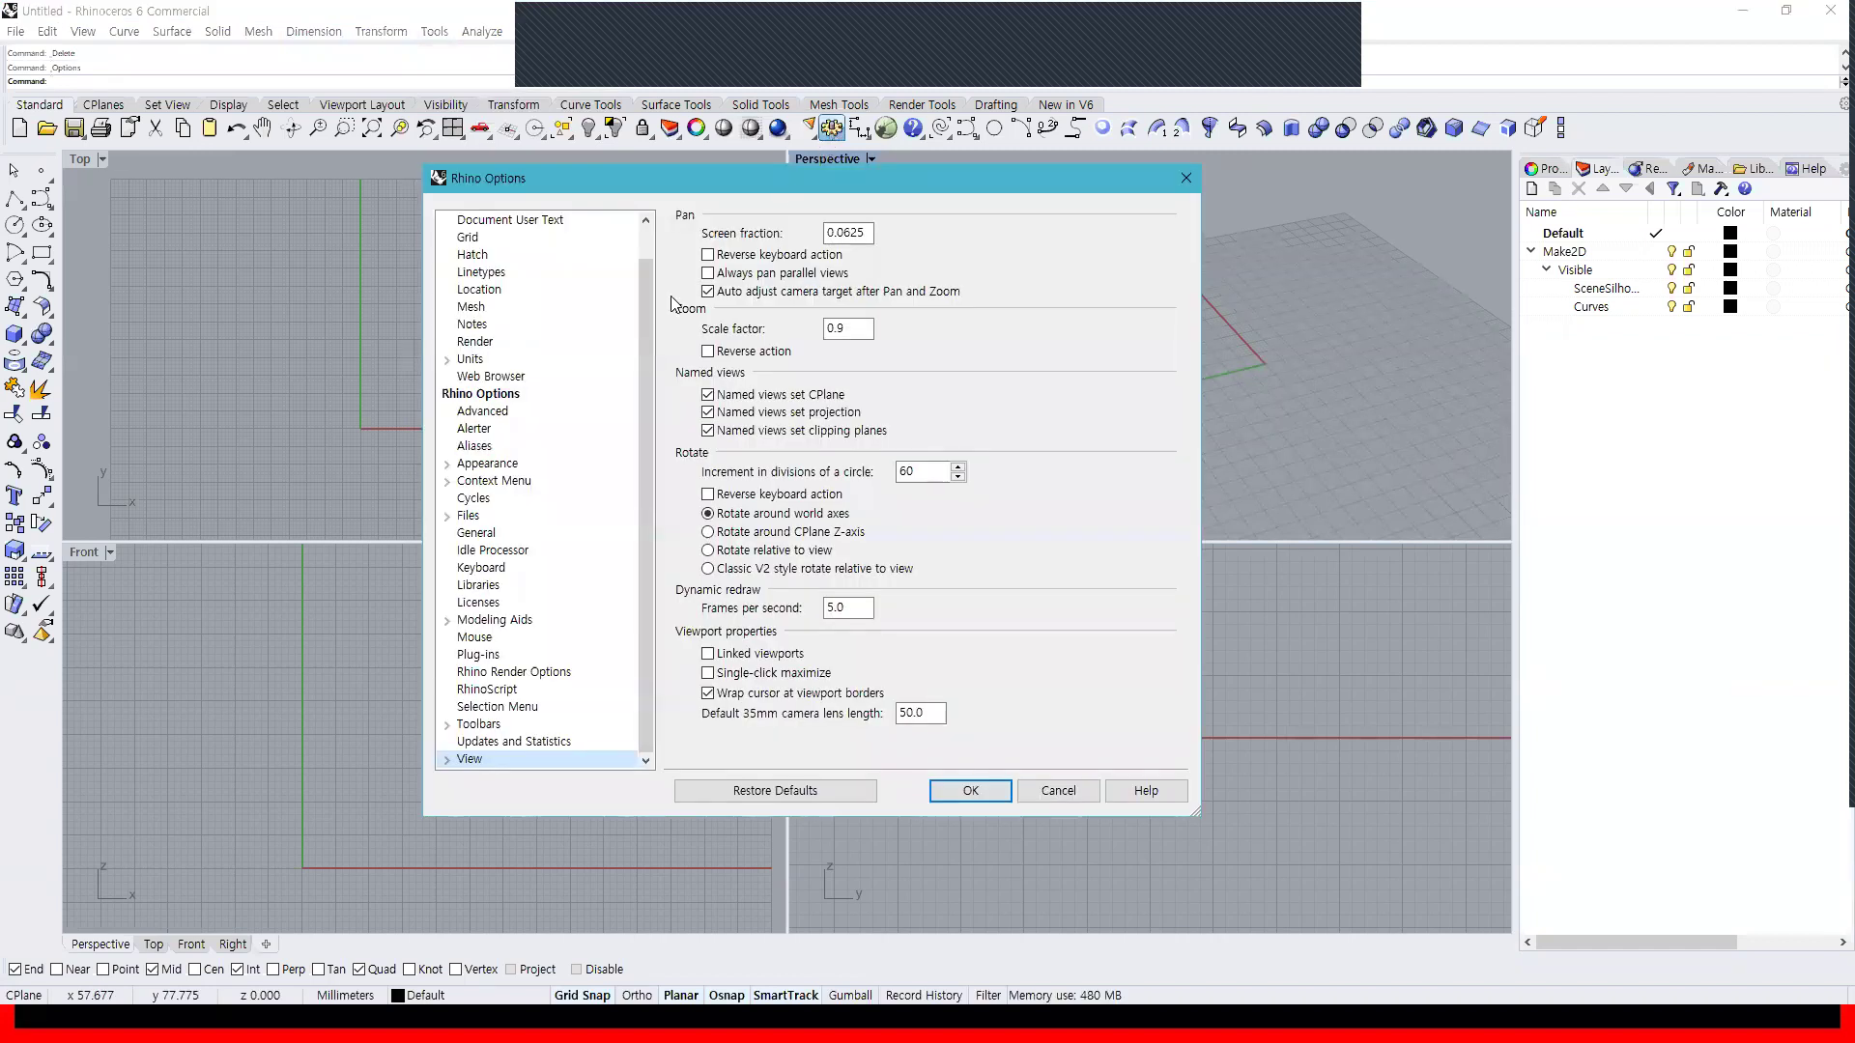
{"action": "left_click_drag", "start_coordinate": [645, 342], "coordinate": [648, 322]}
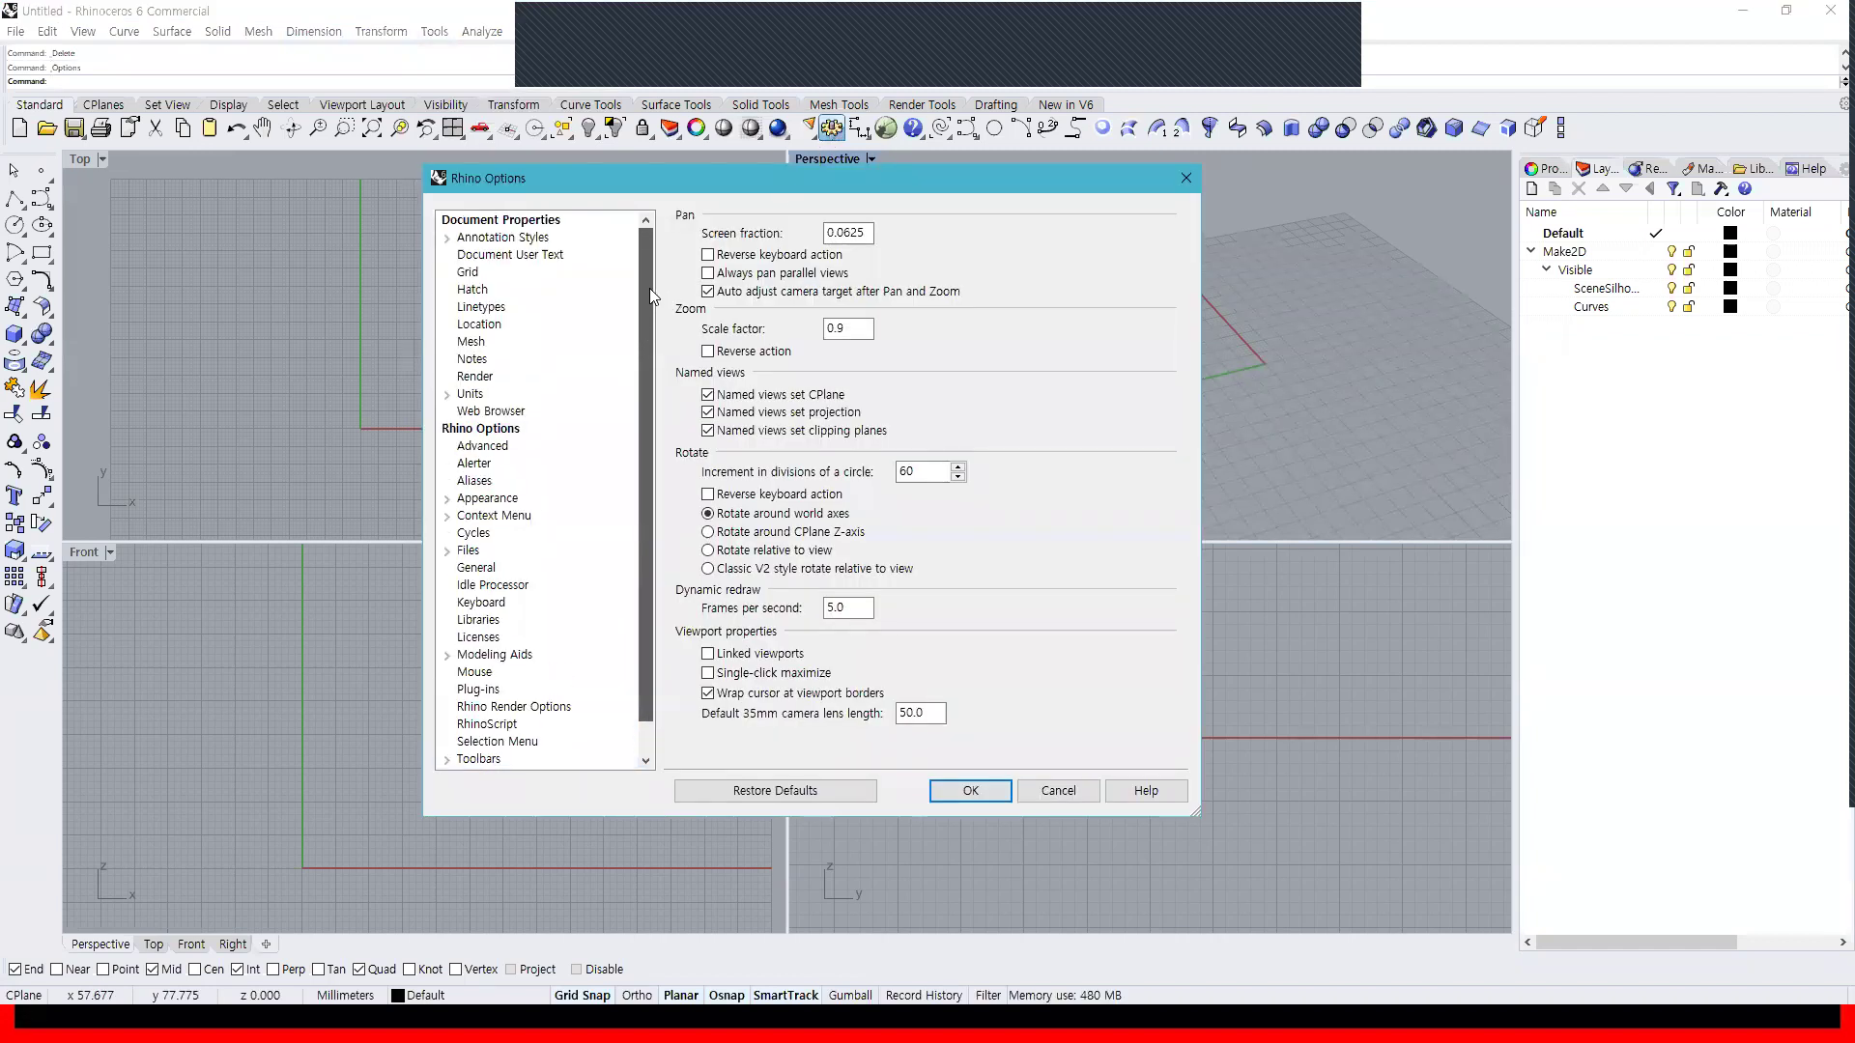
{"action": "scroll", "coordinate": [509, 628], "scroll_direction": "down", "scroll_amount": 1}
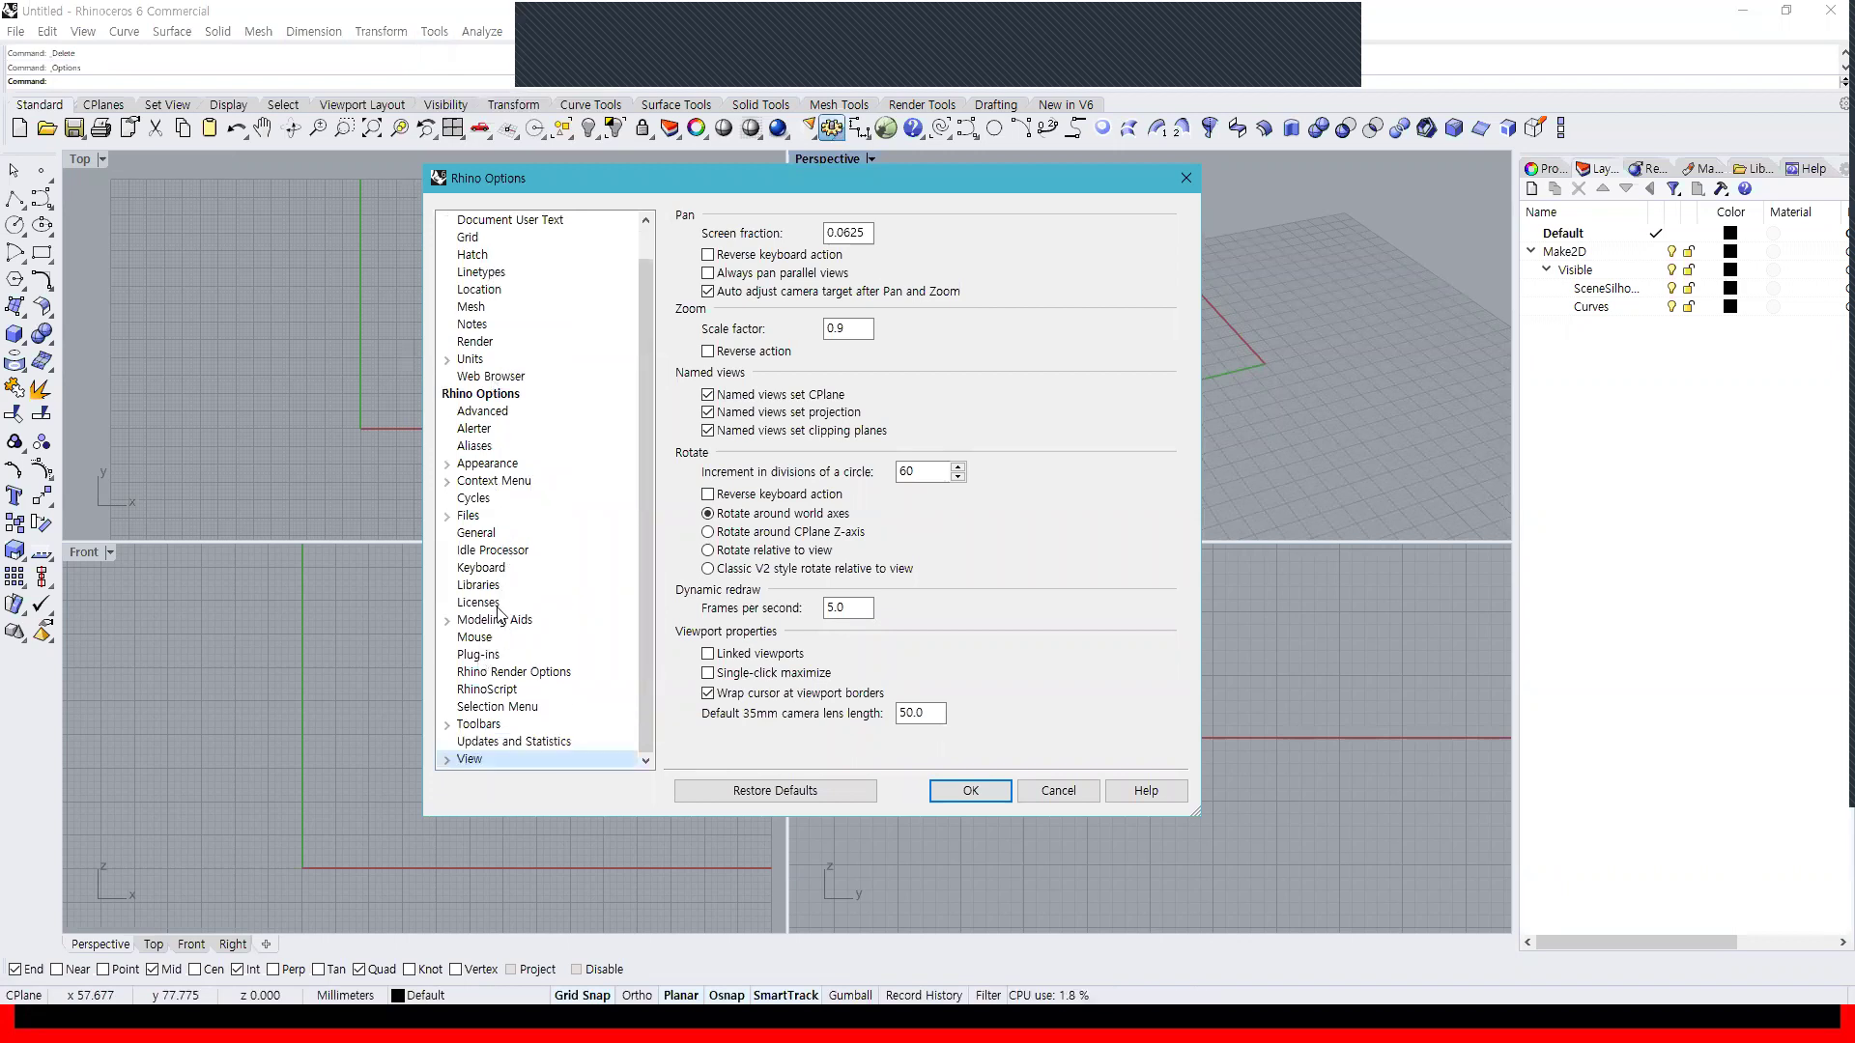
{"action": "left_click", "coordinate": [480, 656]}
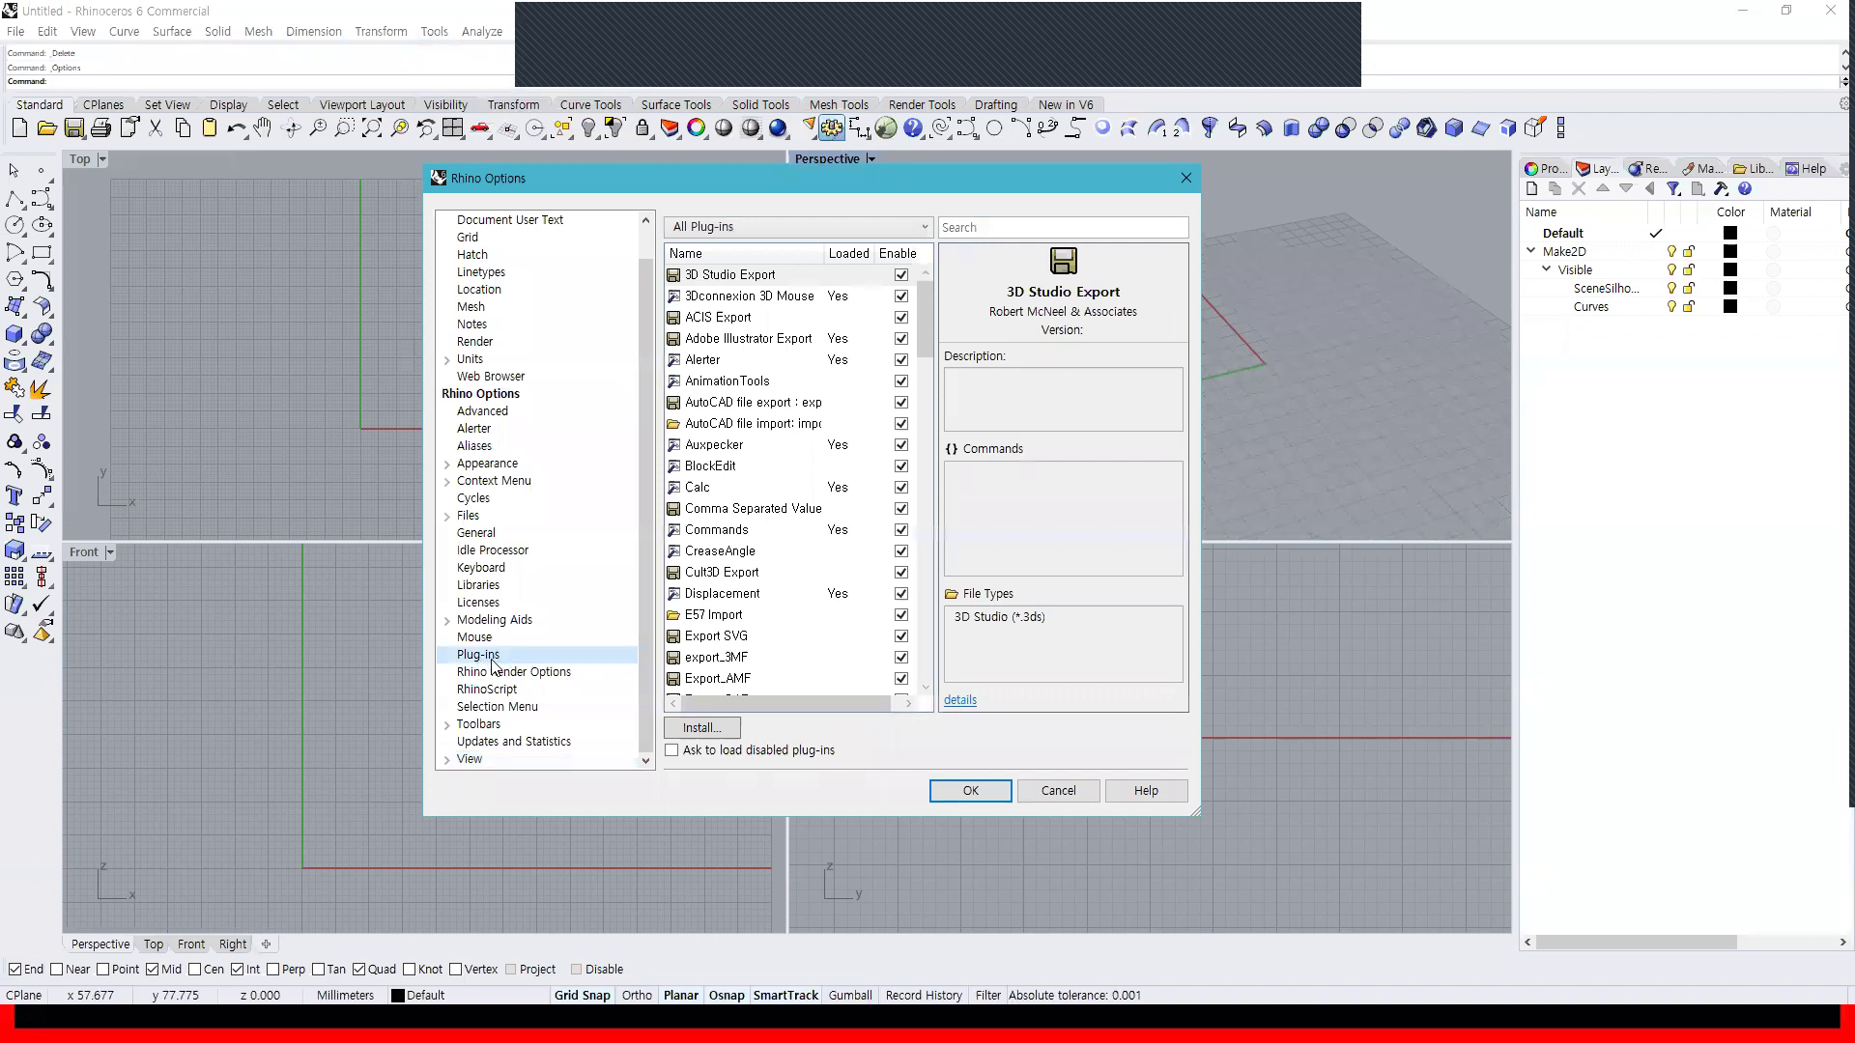
Start installing a plug-in and browse to the AuxPecker folder inside the Plug-ins folder of Rhino 6 under Program Files
{"action": "left_click", "coordinate": [711, 732]}
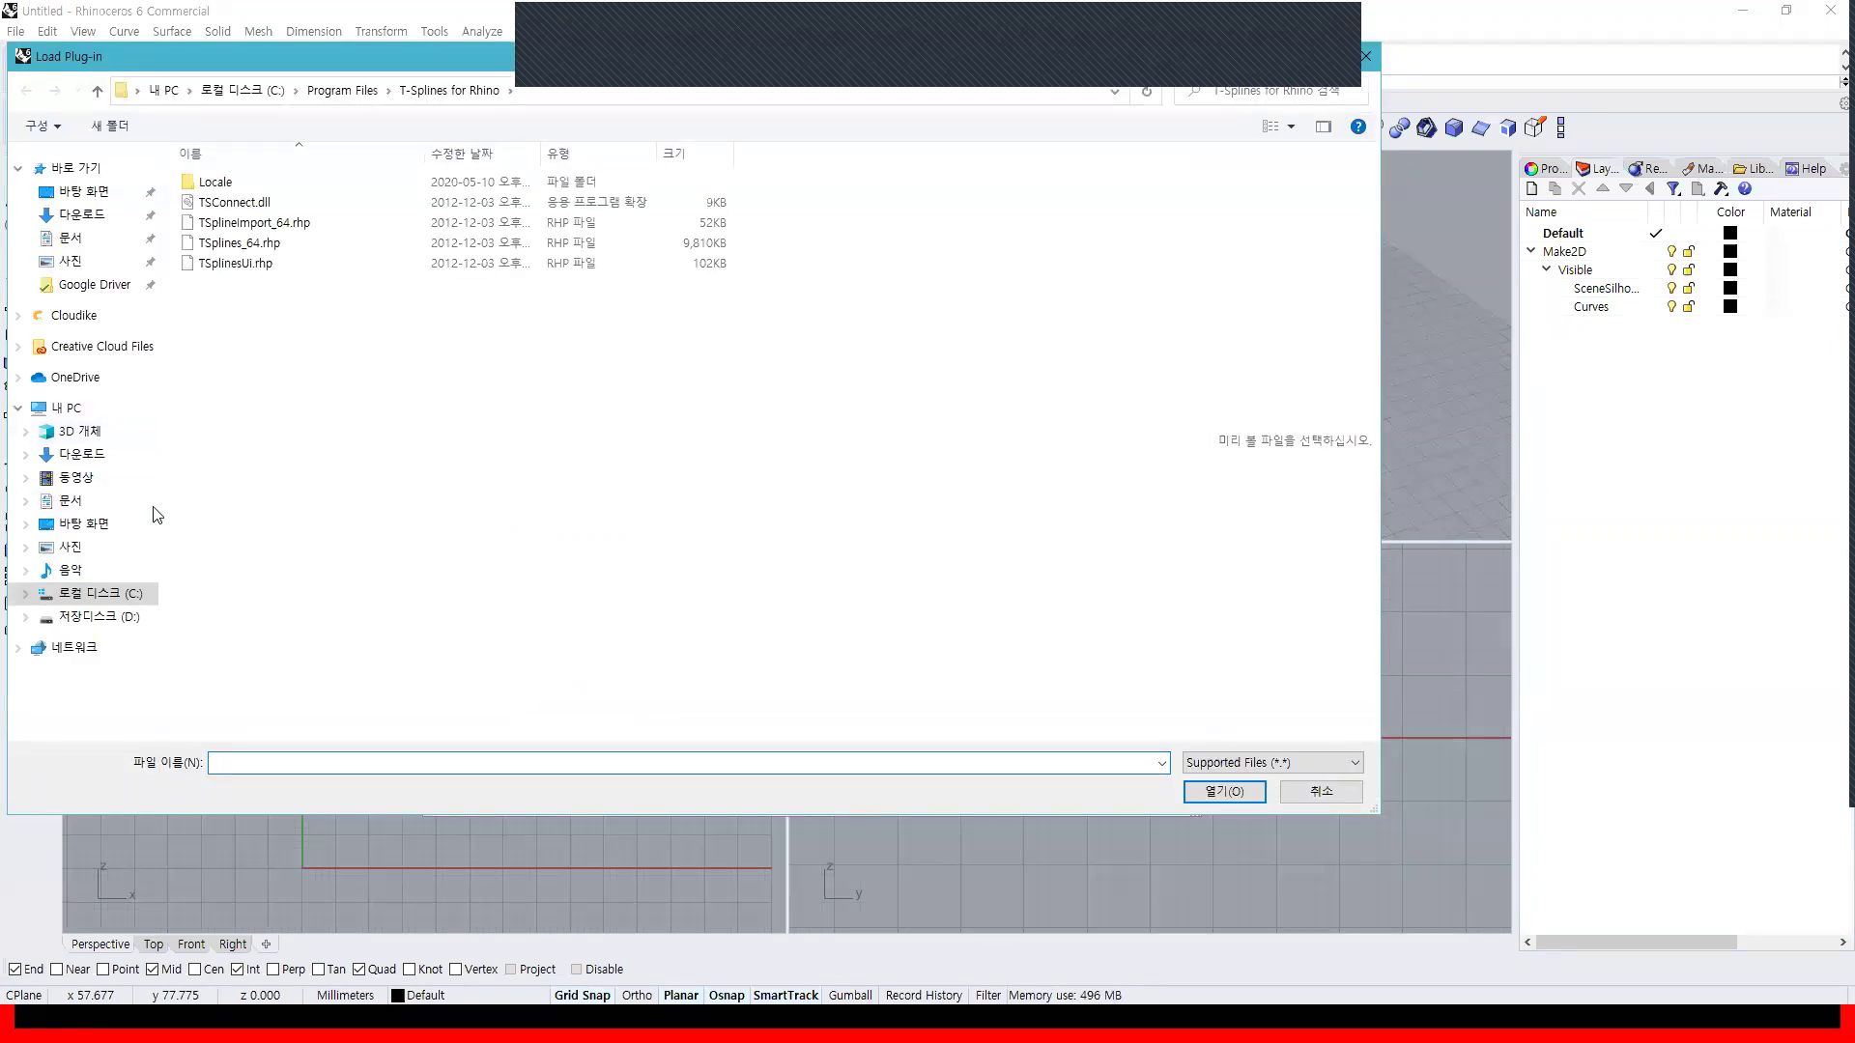
{"action": "left_click", "coordinate": [332, 93]}
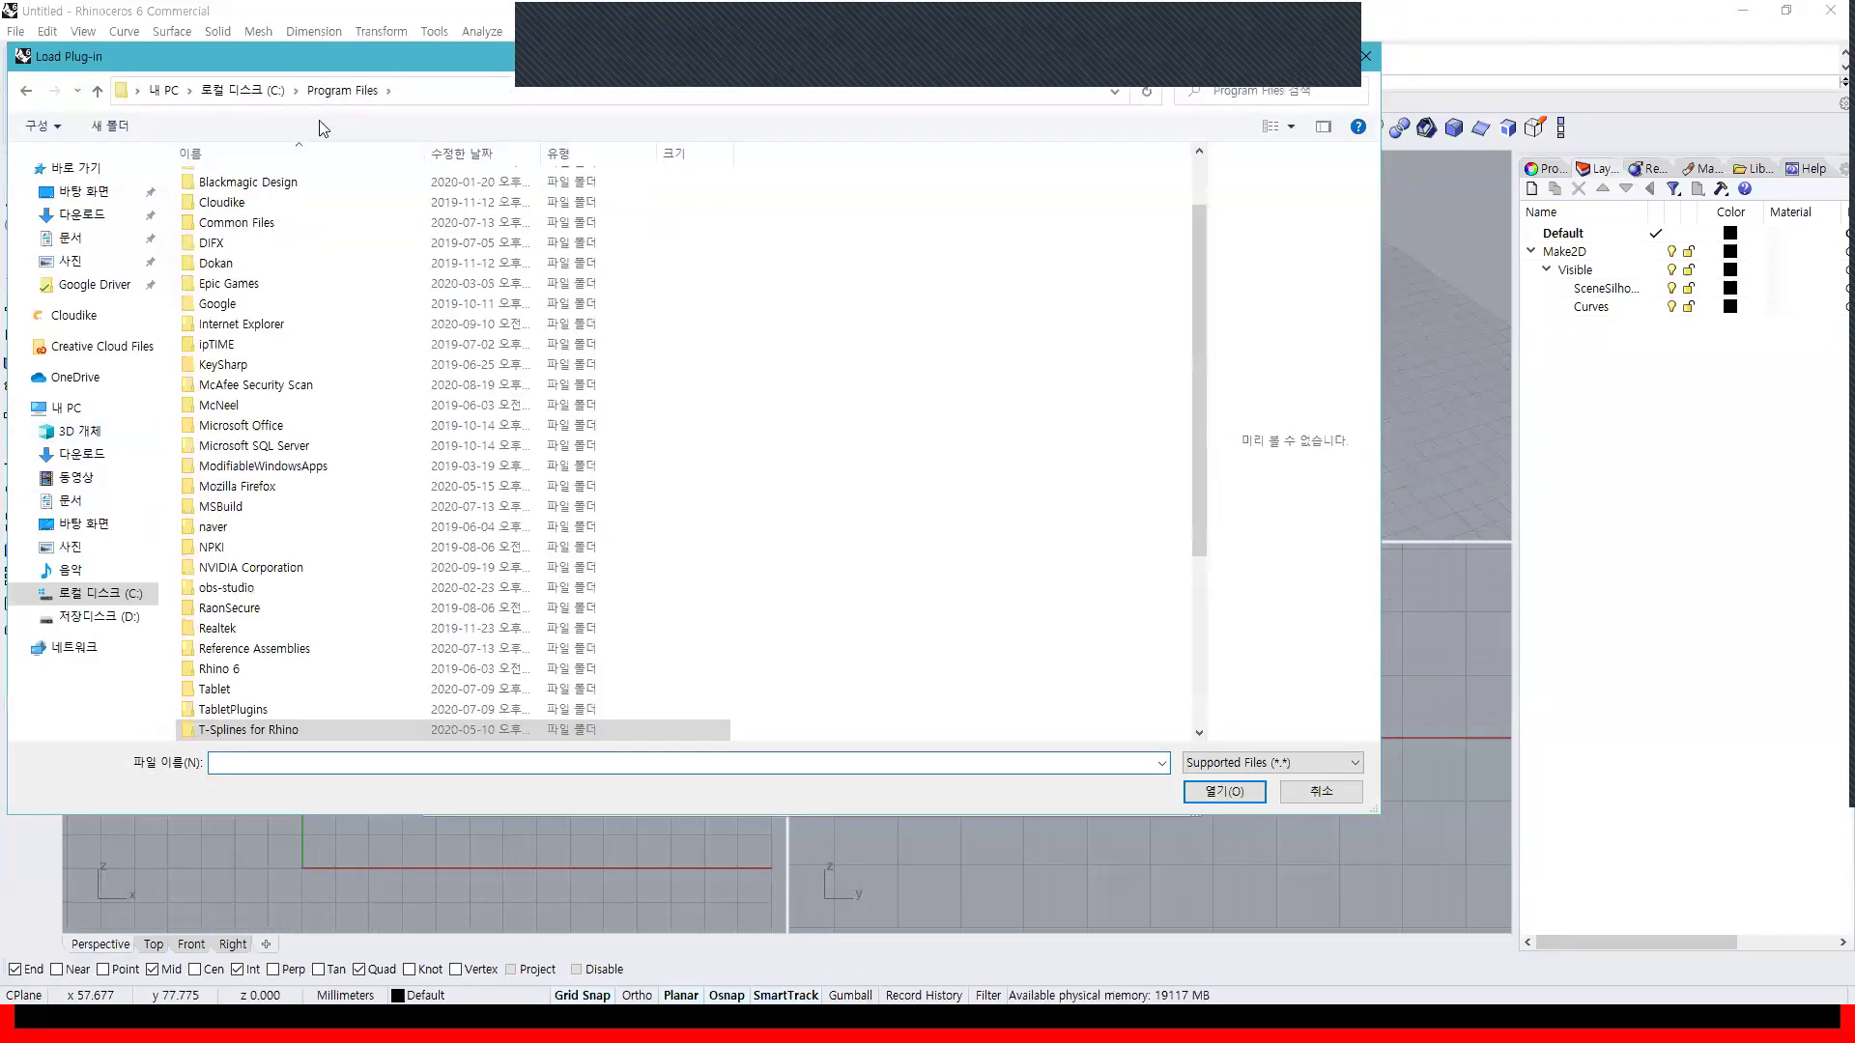
{"action": "left_click", "coordinate": [249, 676]}
{"action": "double_click", "coordinate": [248, 676]}
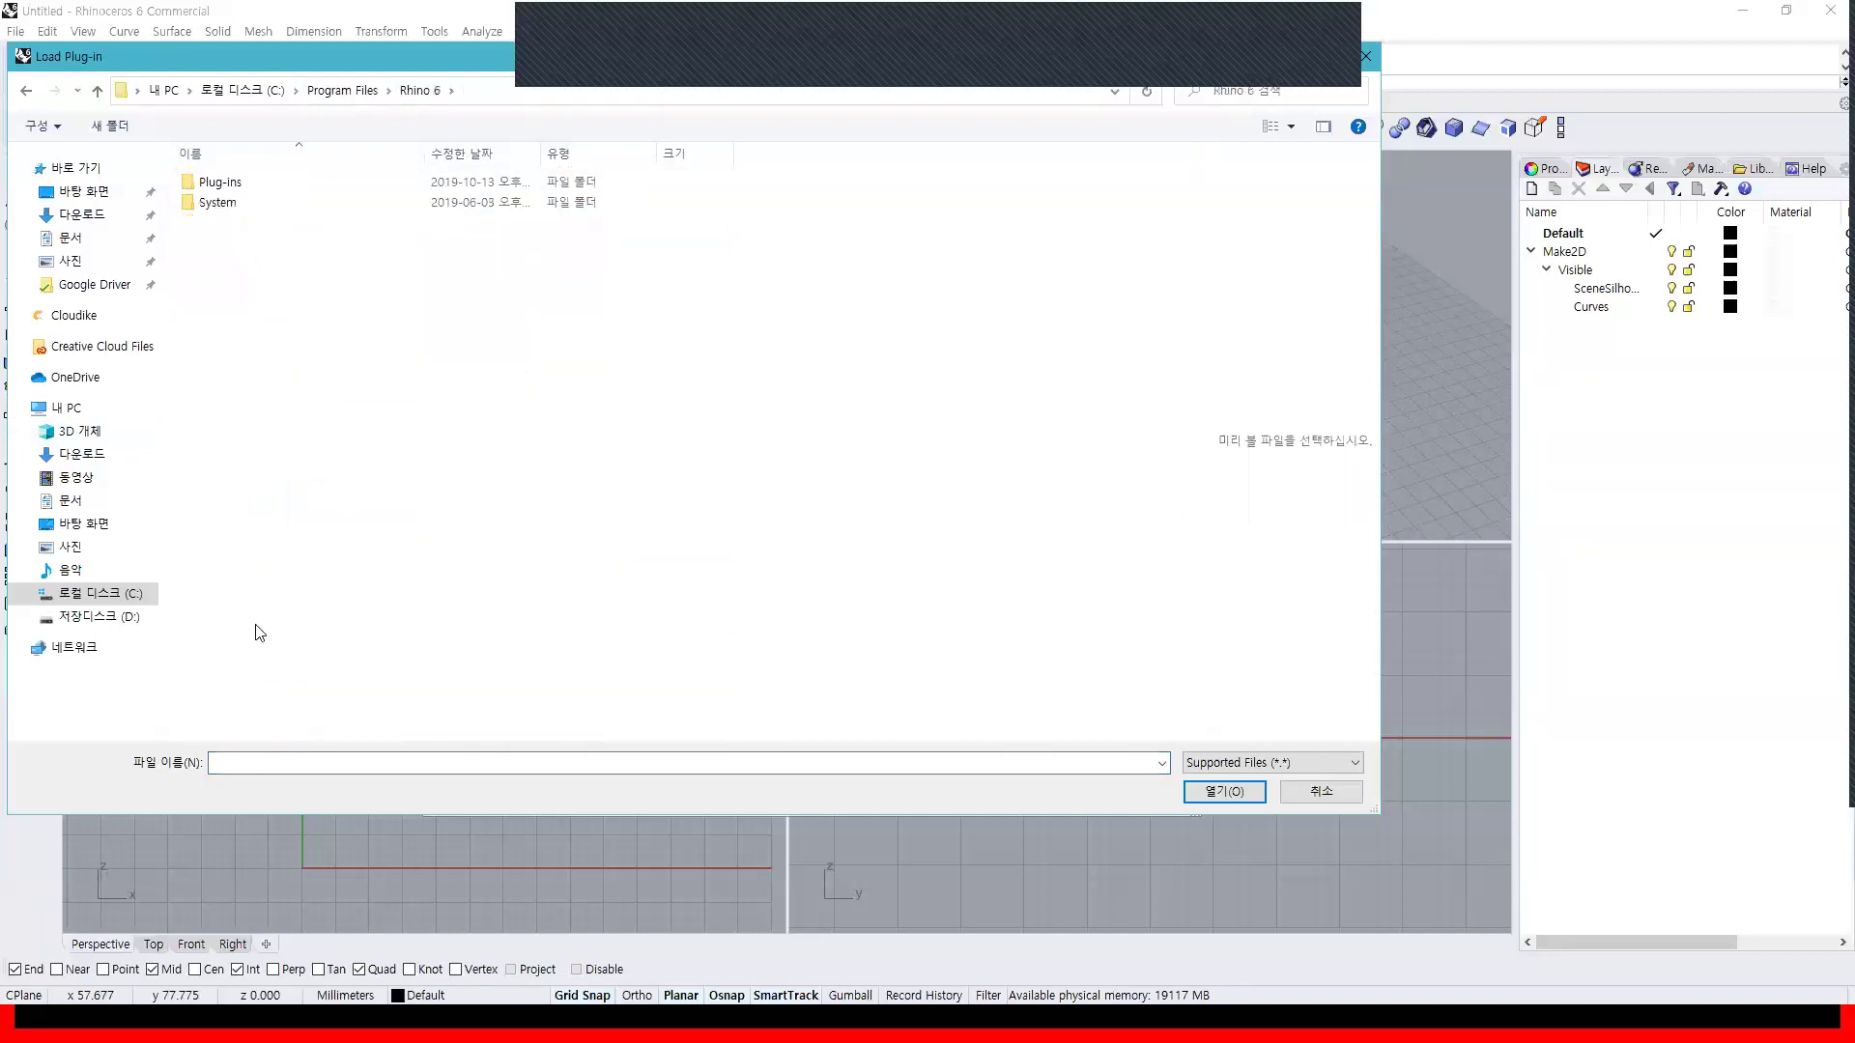
{"action": "double_click", "coordinate": [239, 182]}
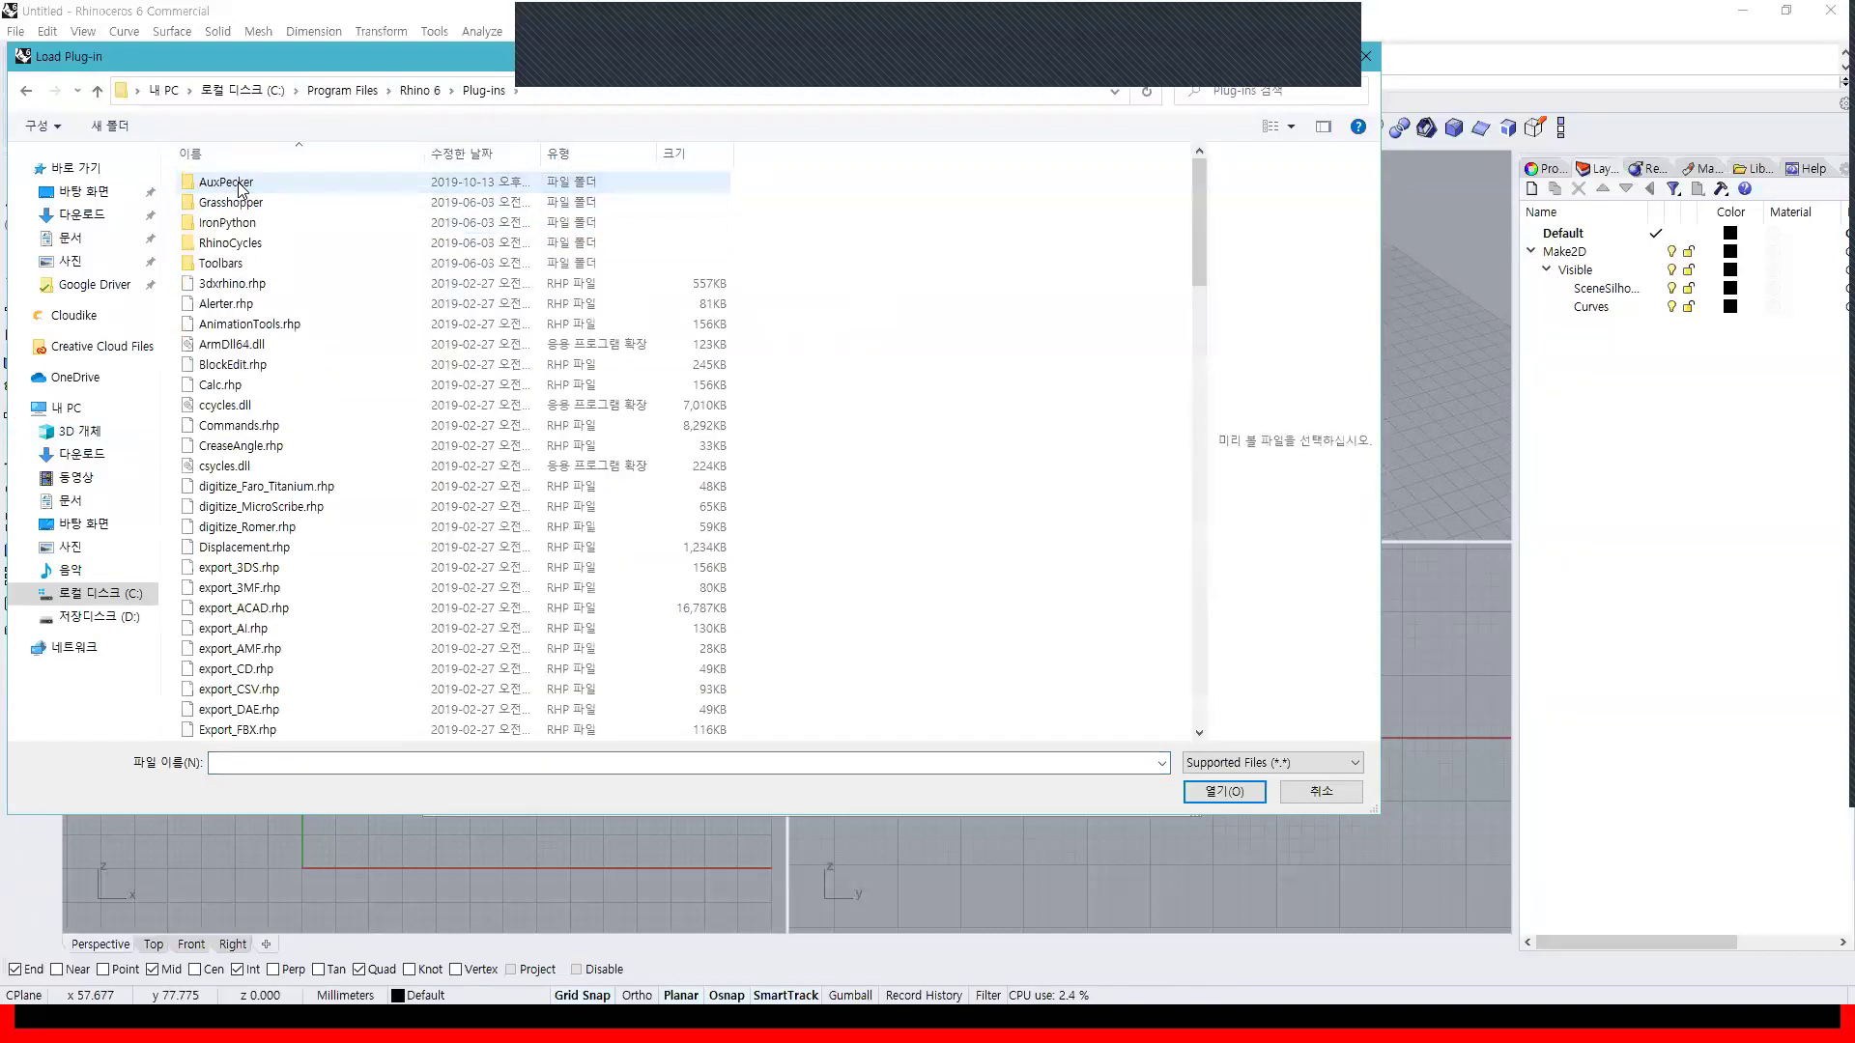
{"action": "double_click", "coordinate": [241, 183]}
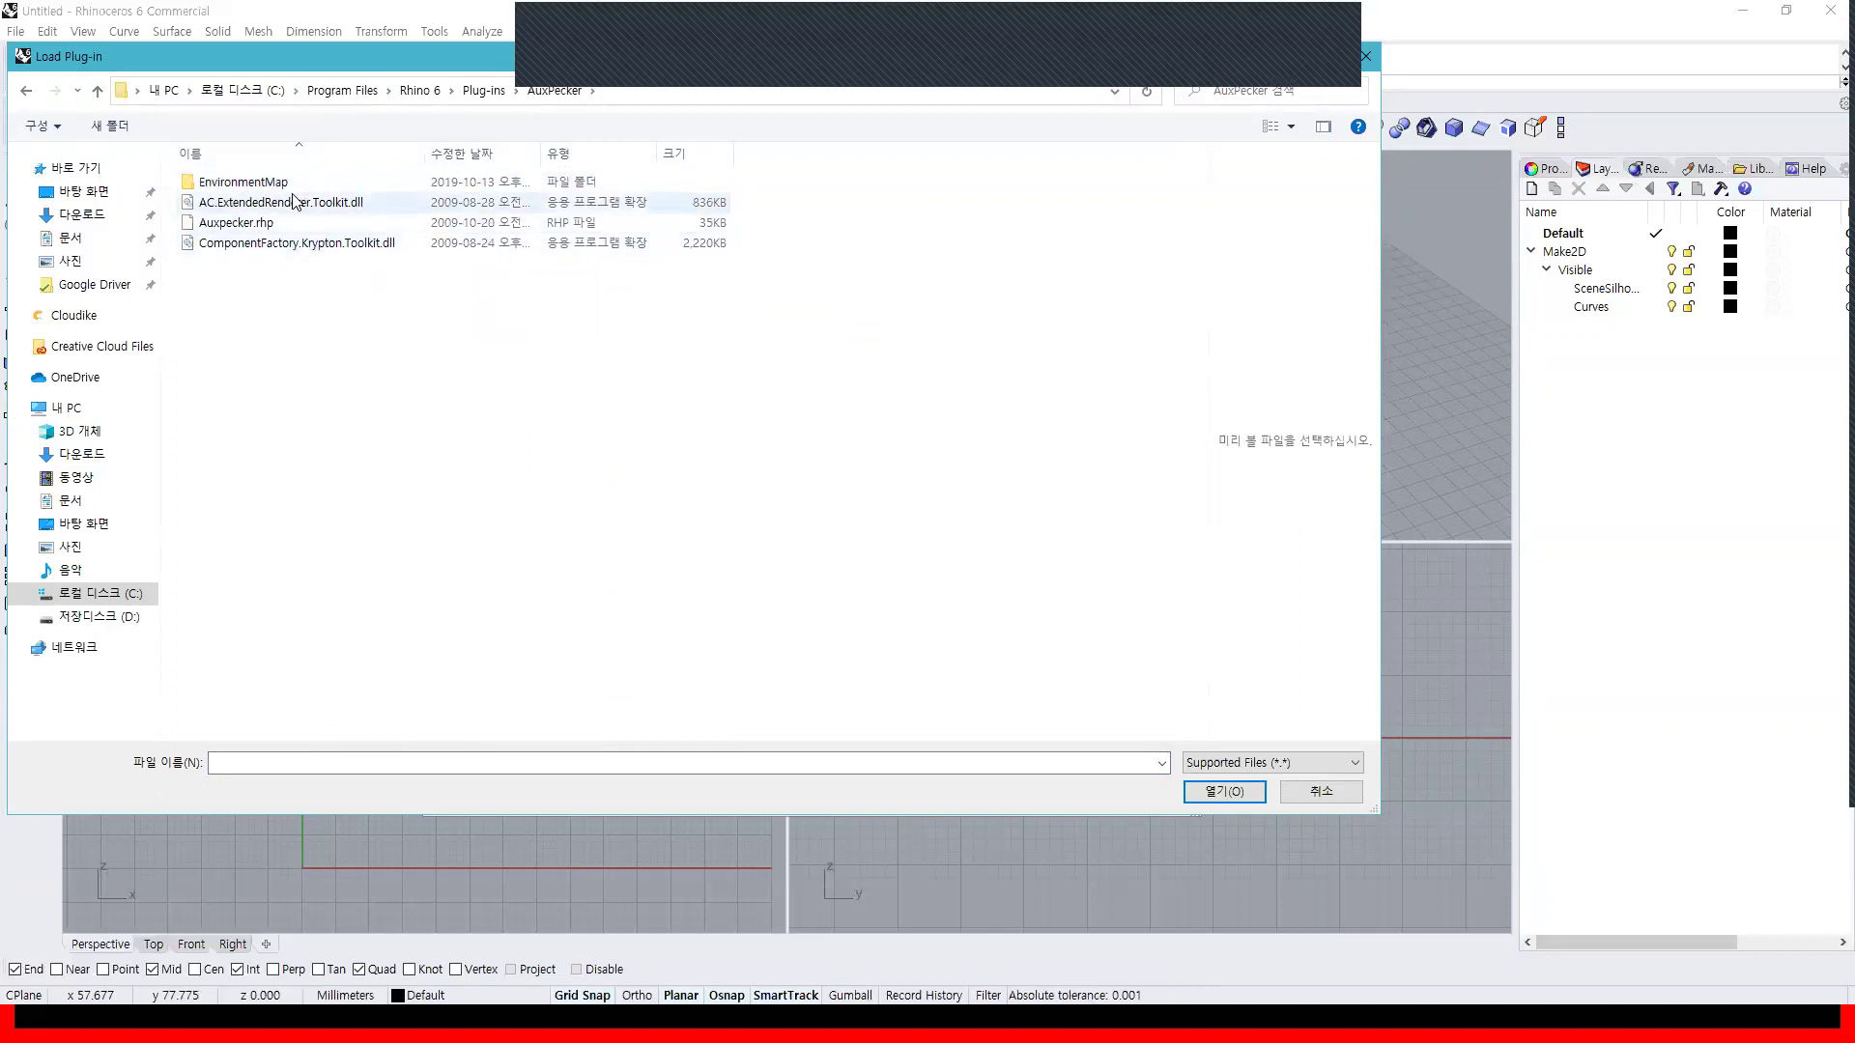
Try to load AC.ExtendedRenderer.Toolkit.dll from the AuxPecker folder as a plug-in
{"action": "left_click", "coordinate": [265, 247]}
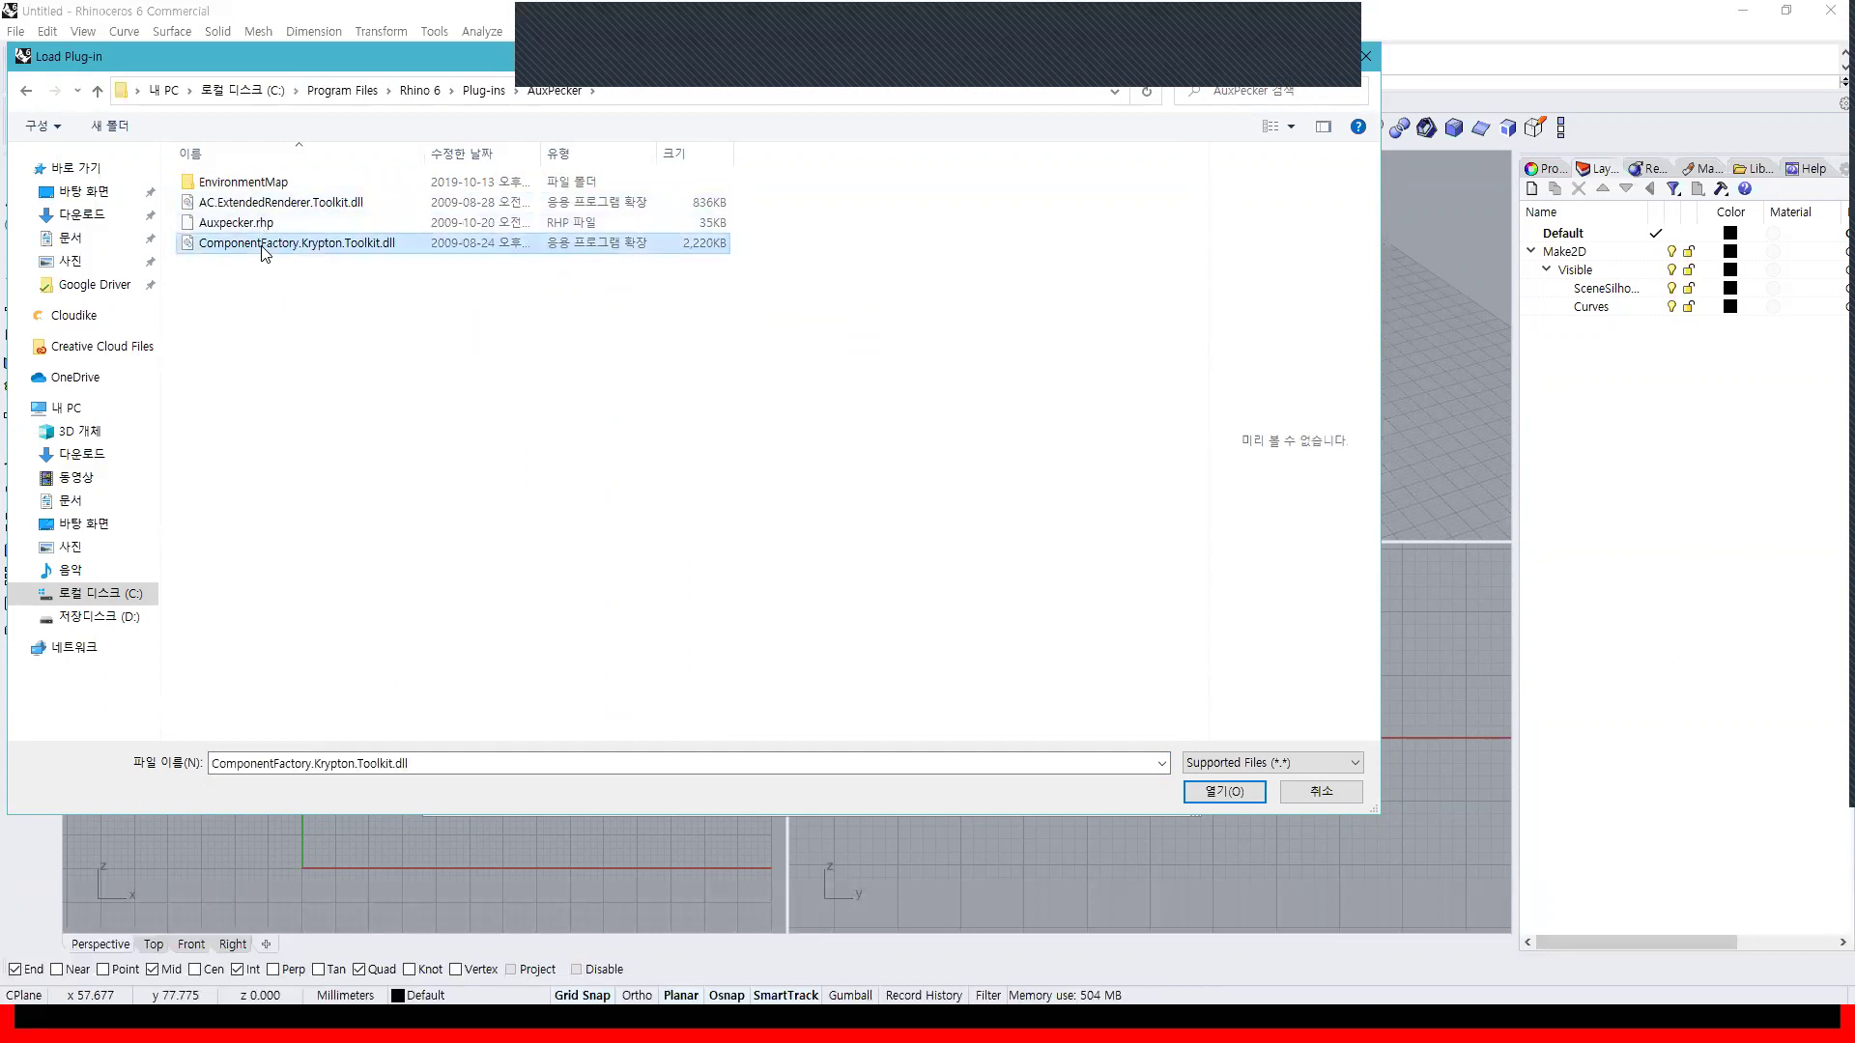
{"action": "left_click", "coordinate": [307, 202]}
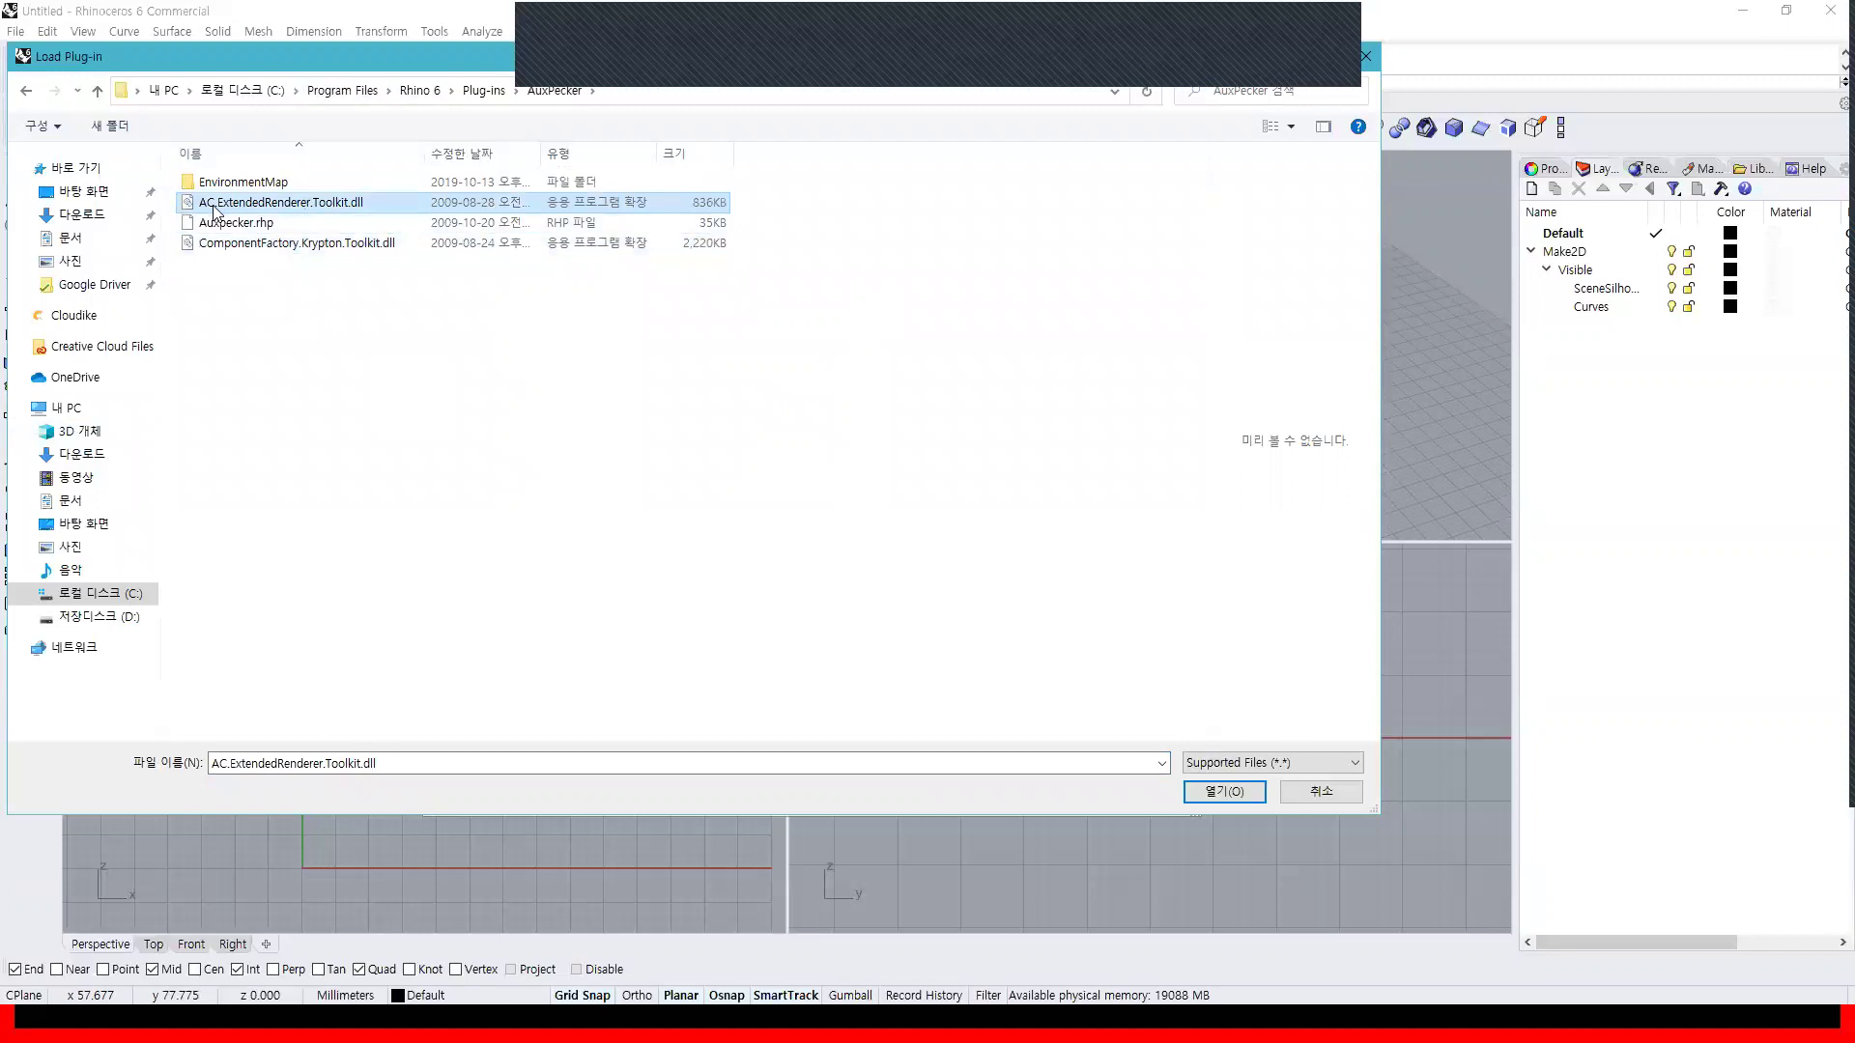
{"action": "left_click", "coordinate": [1215, 796]}
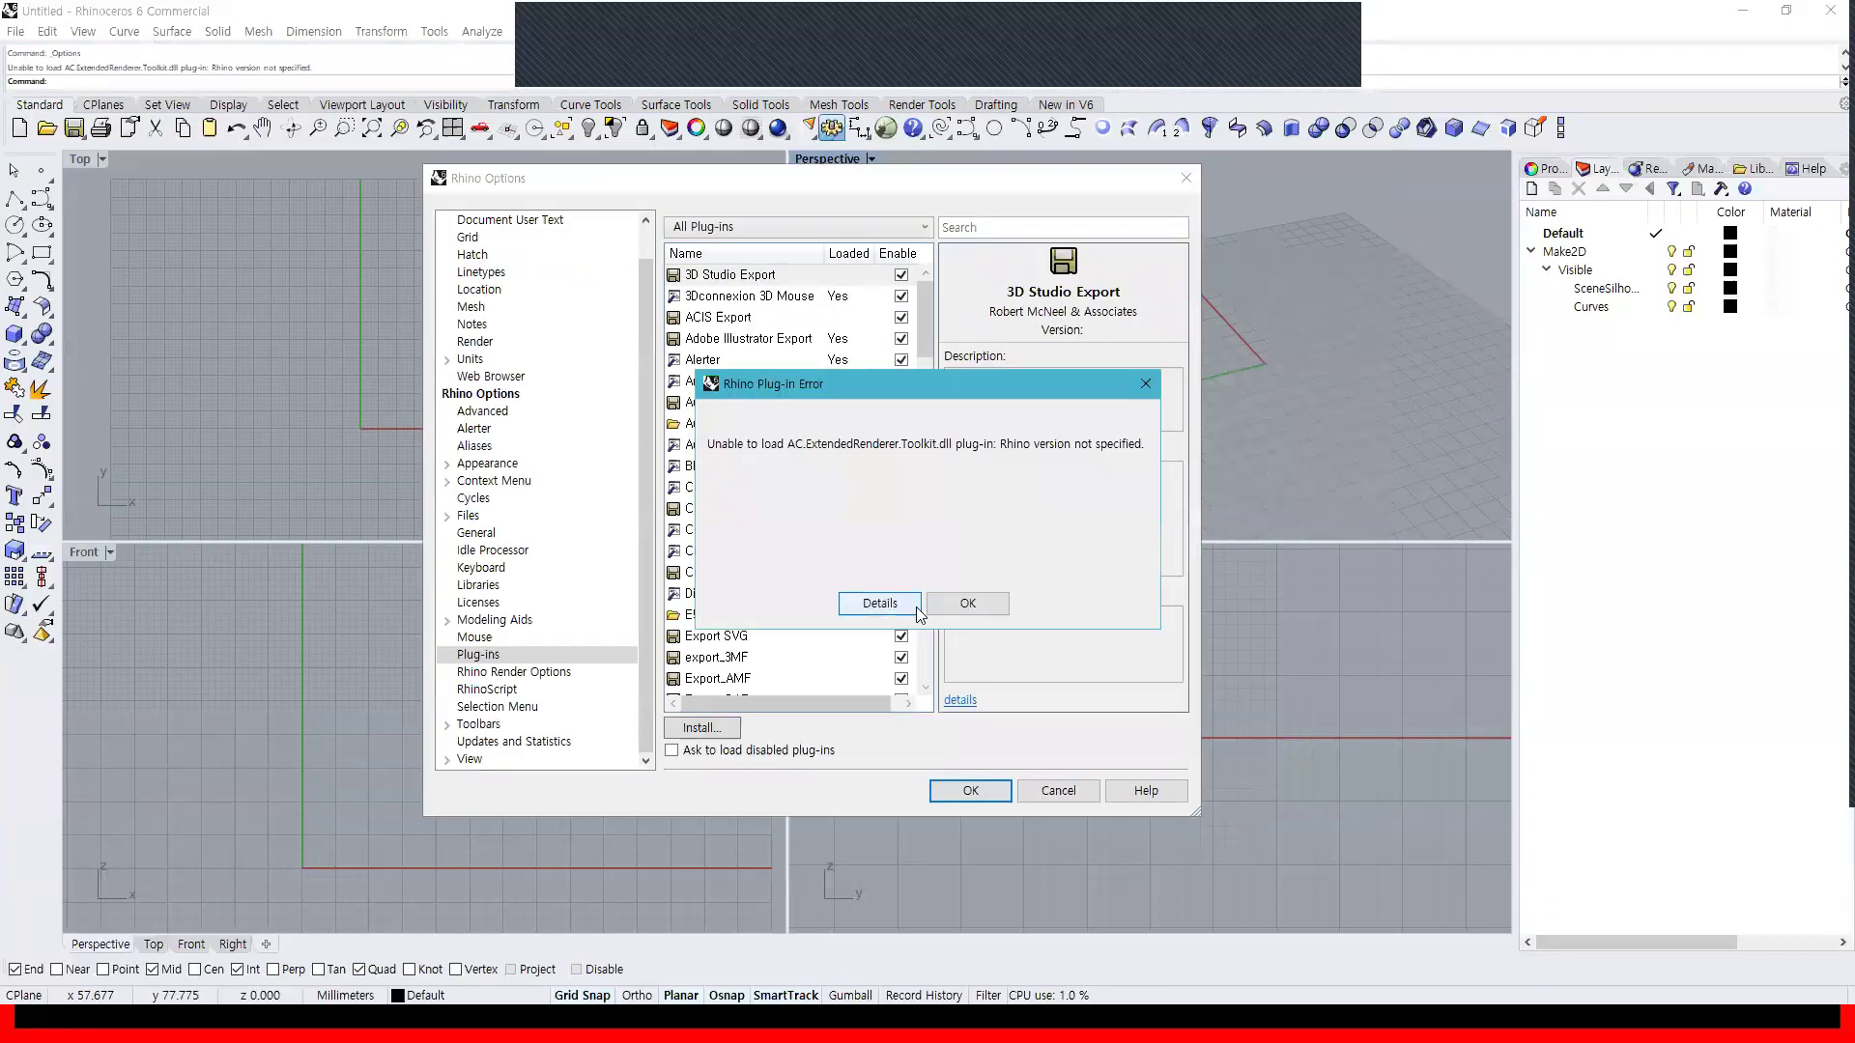
{"action": "left_click", "coordinate": [966, 607]}
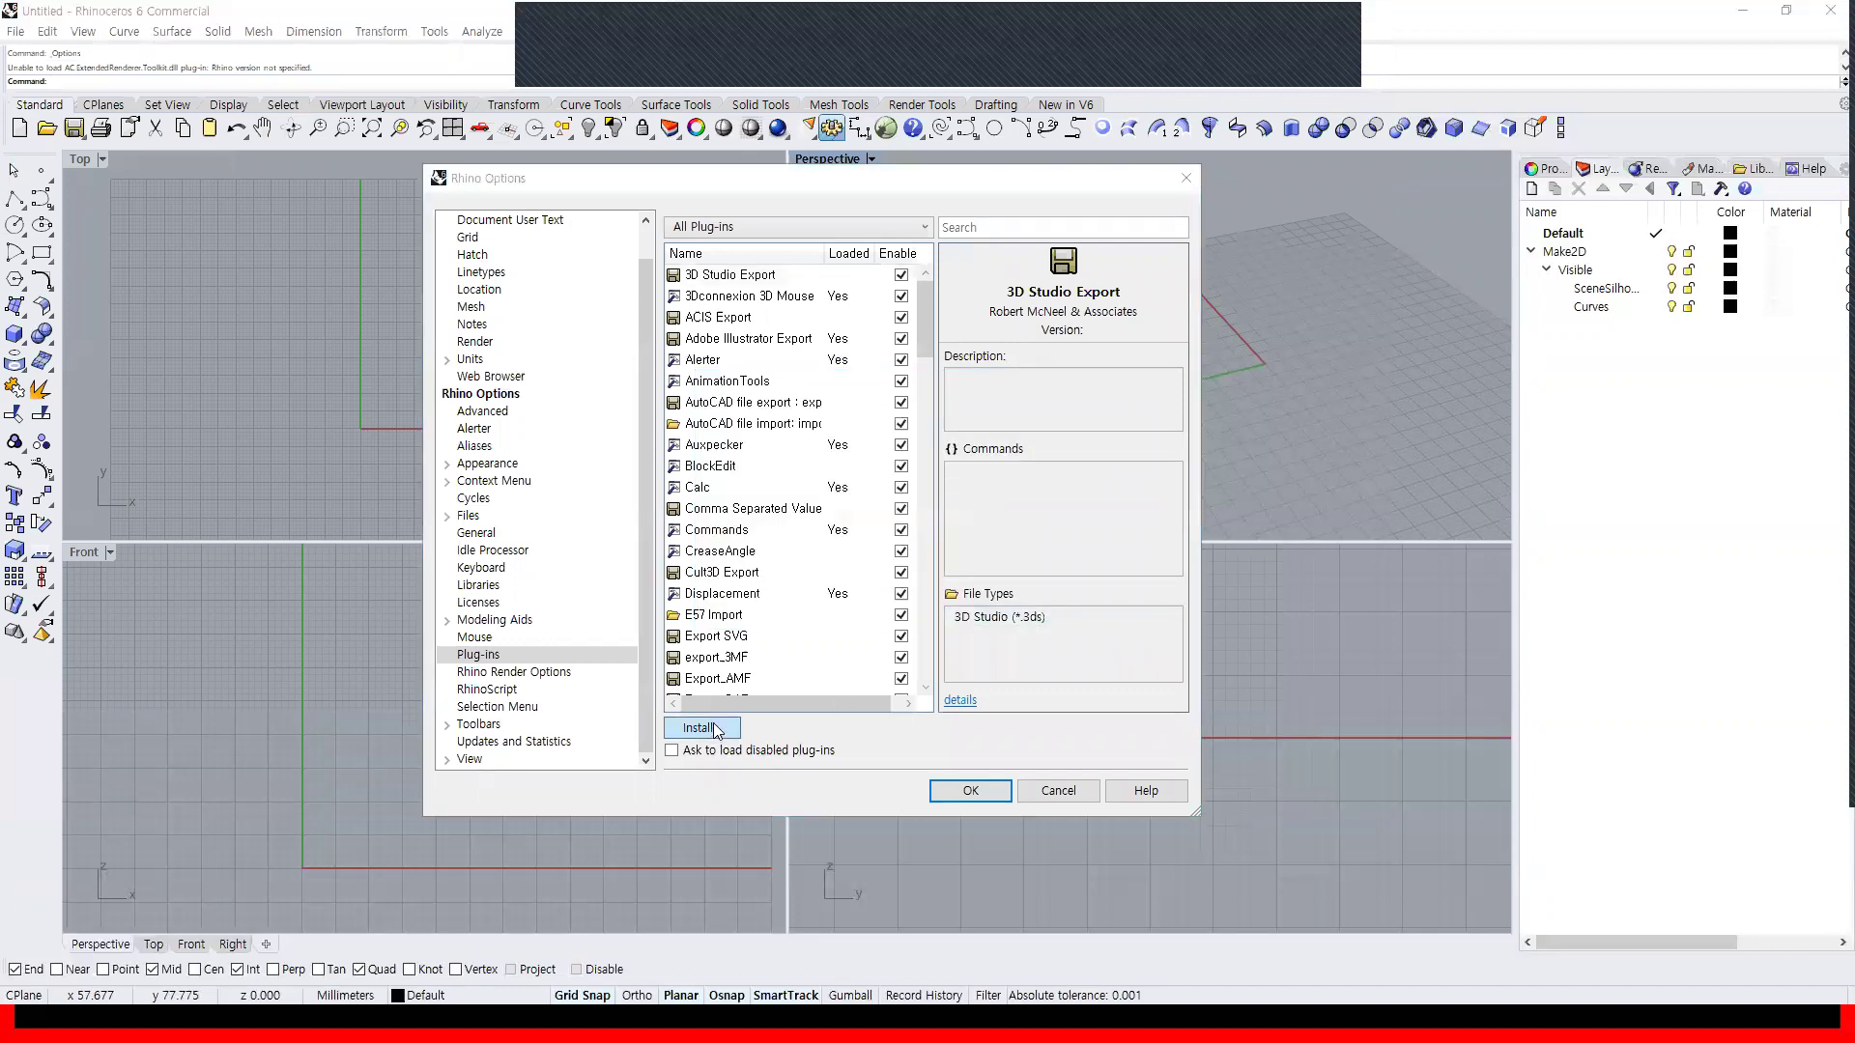
Install the plug-in file Auxpecker.rhp from the AuxPecker folder and accept the Rhino Options
{"action": "left_click", "coordinate": [716, 729]}
{"action": "left_click", "coordinate": [242, 224]}
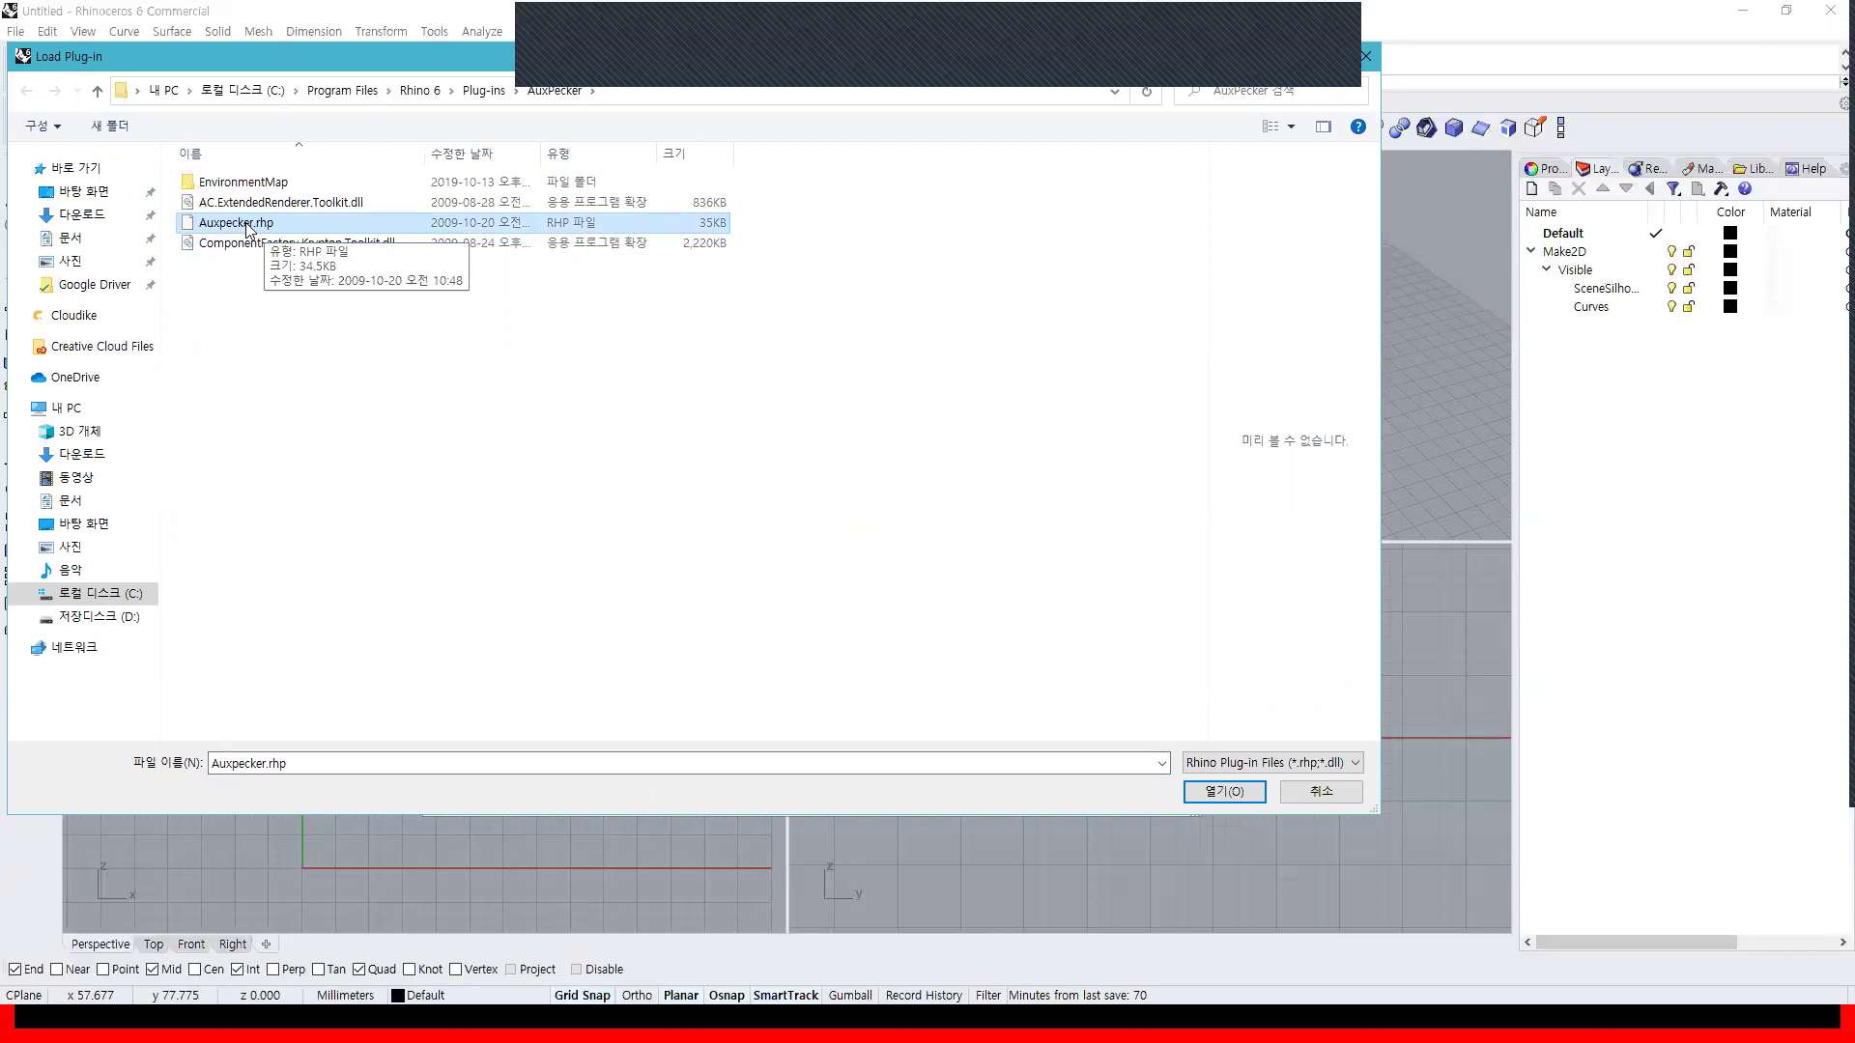
{"action": "double_click", "coordinate": [251, 228]}
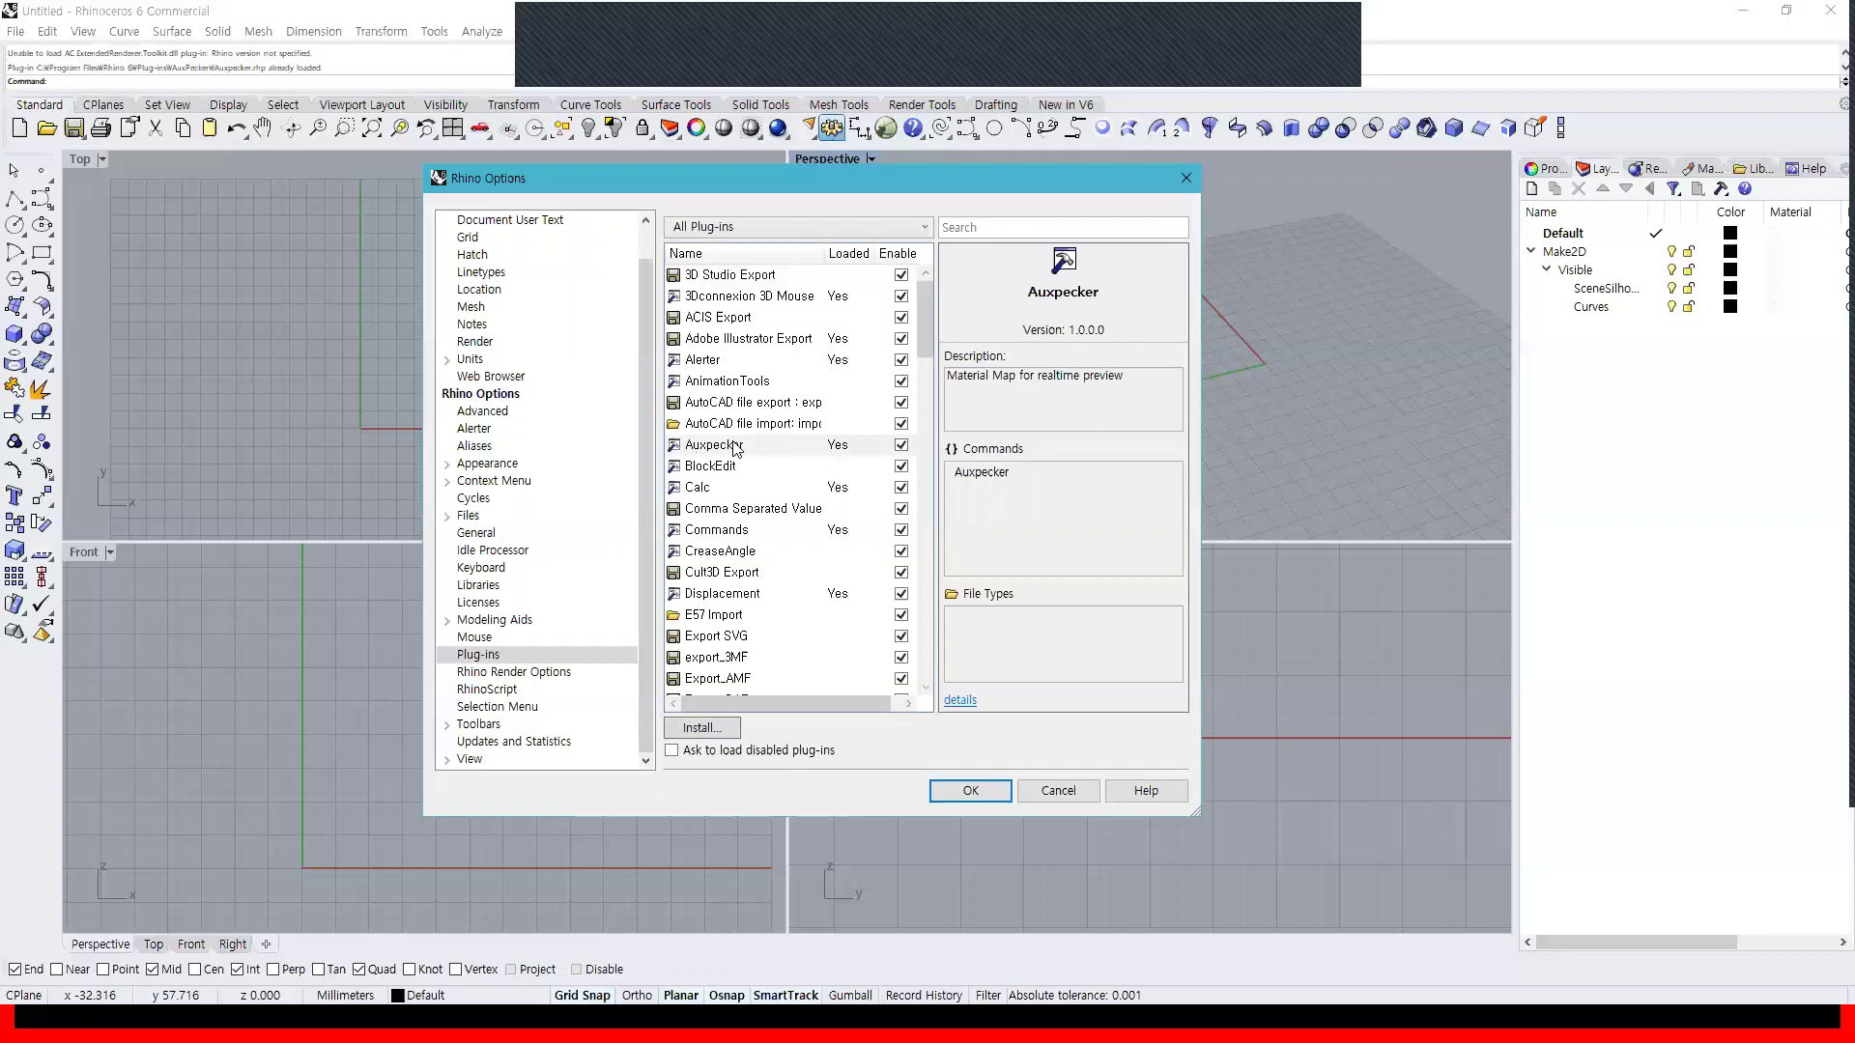
{"action": "left_click", "coordinate": [982, 798]}
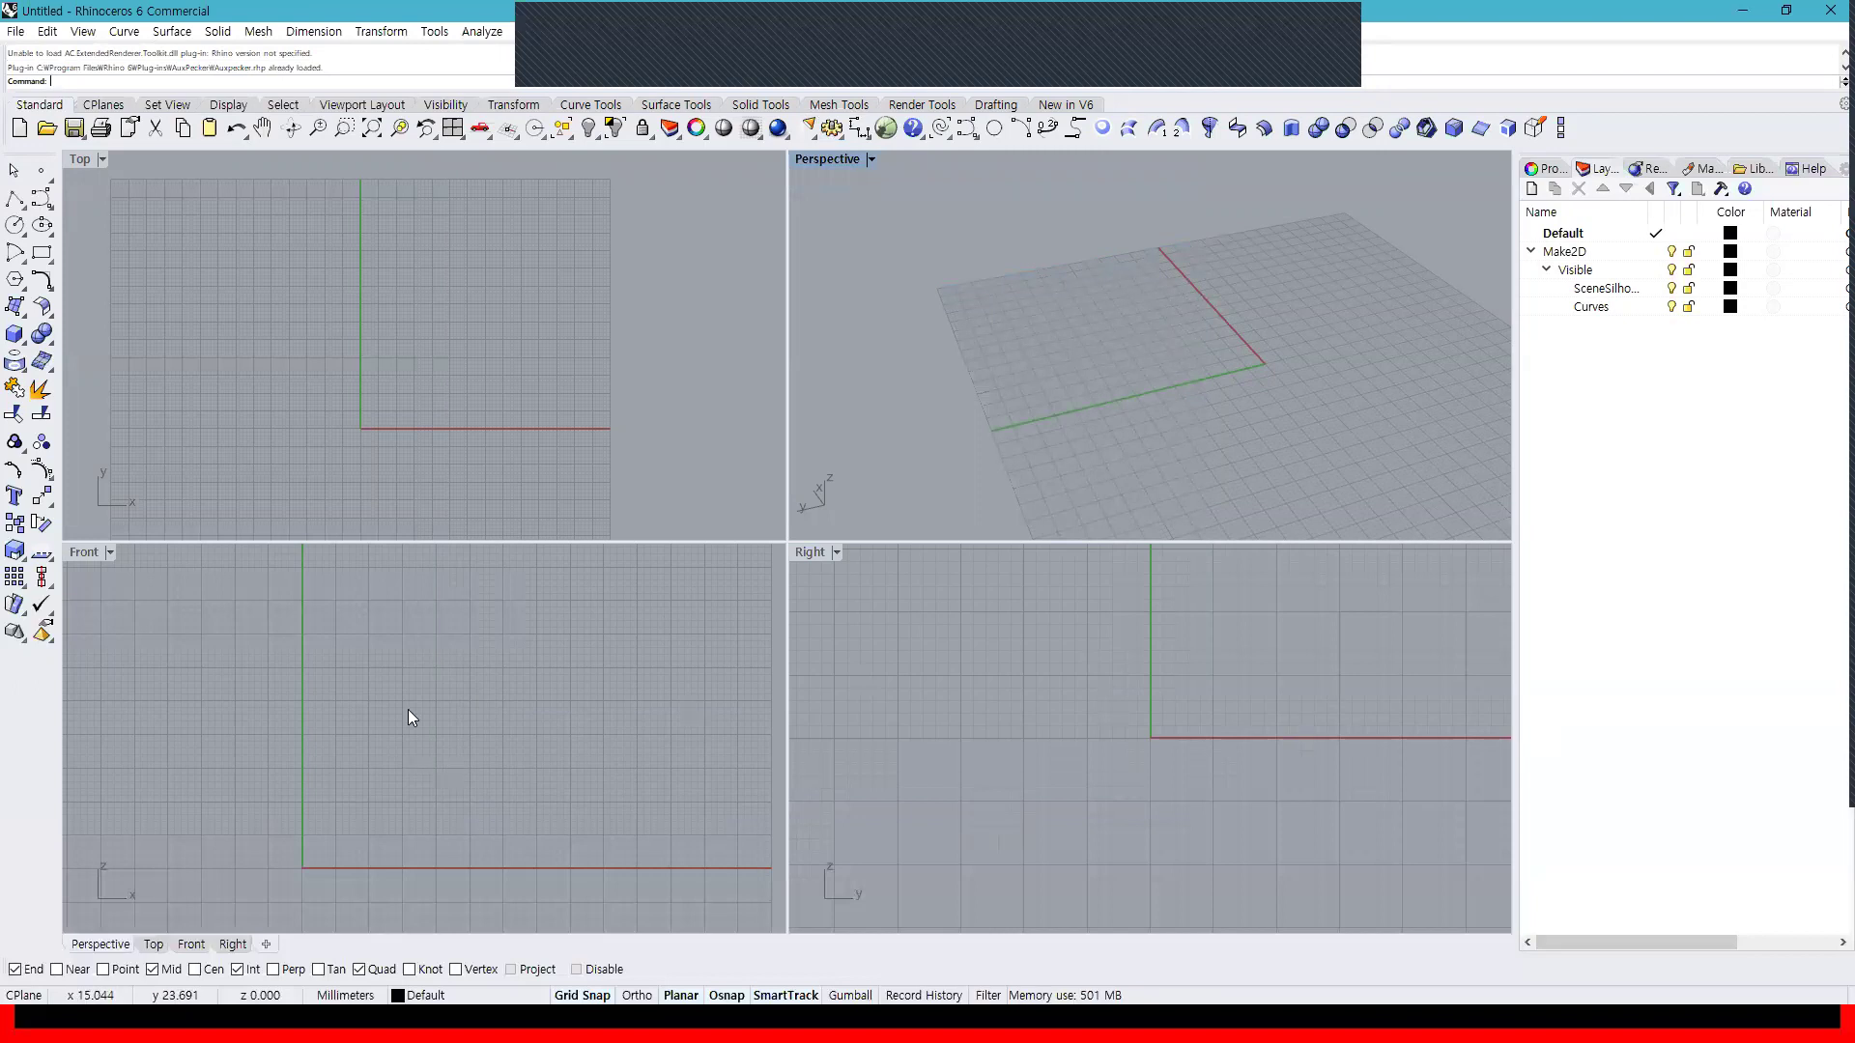
Display the Toolbars page of the Rhino Options and look through the toolbars of the default file
{"action": "left_click", "coordinate": [434, 32]}
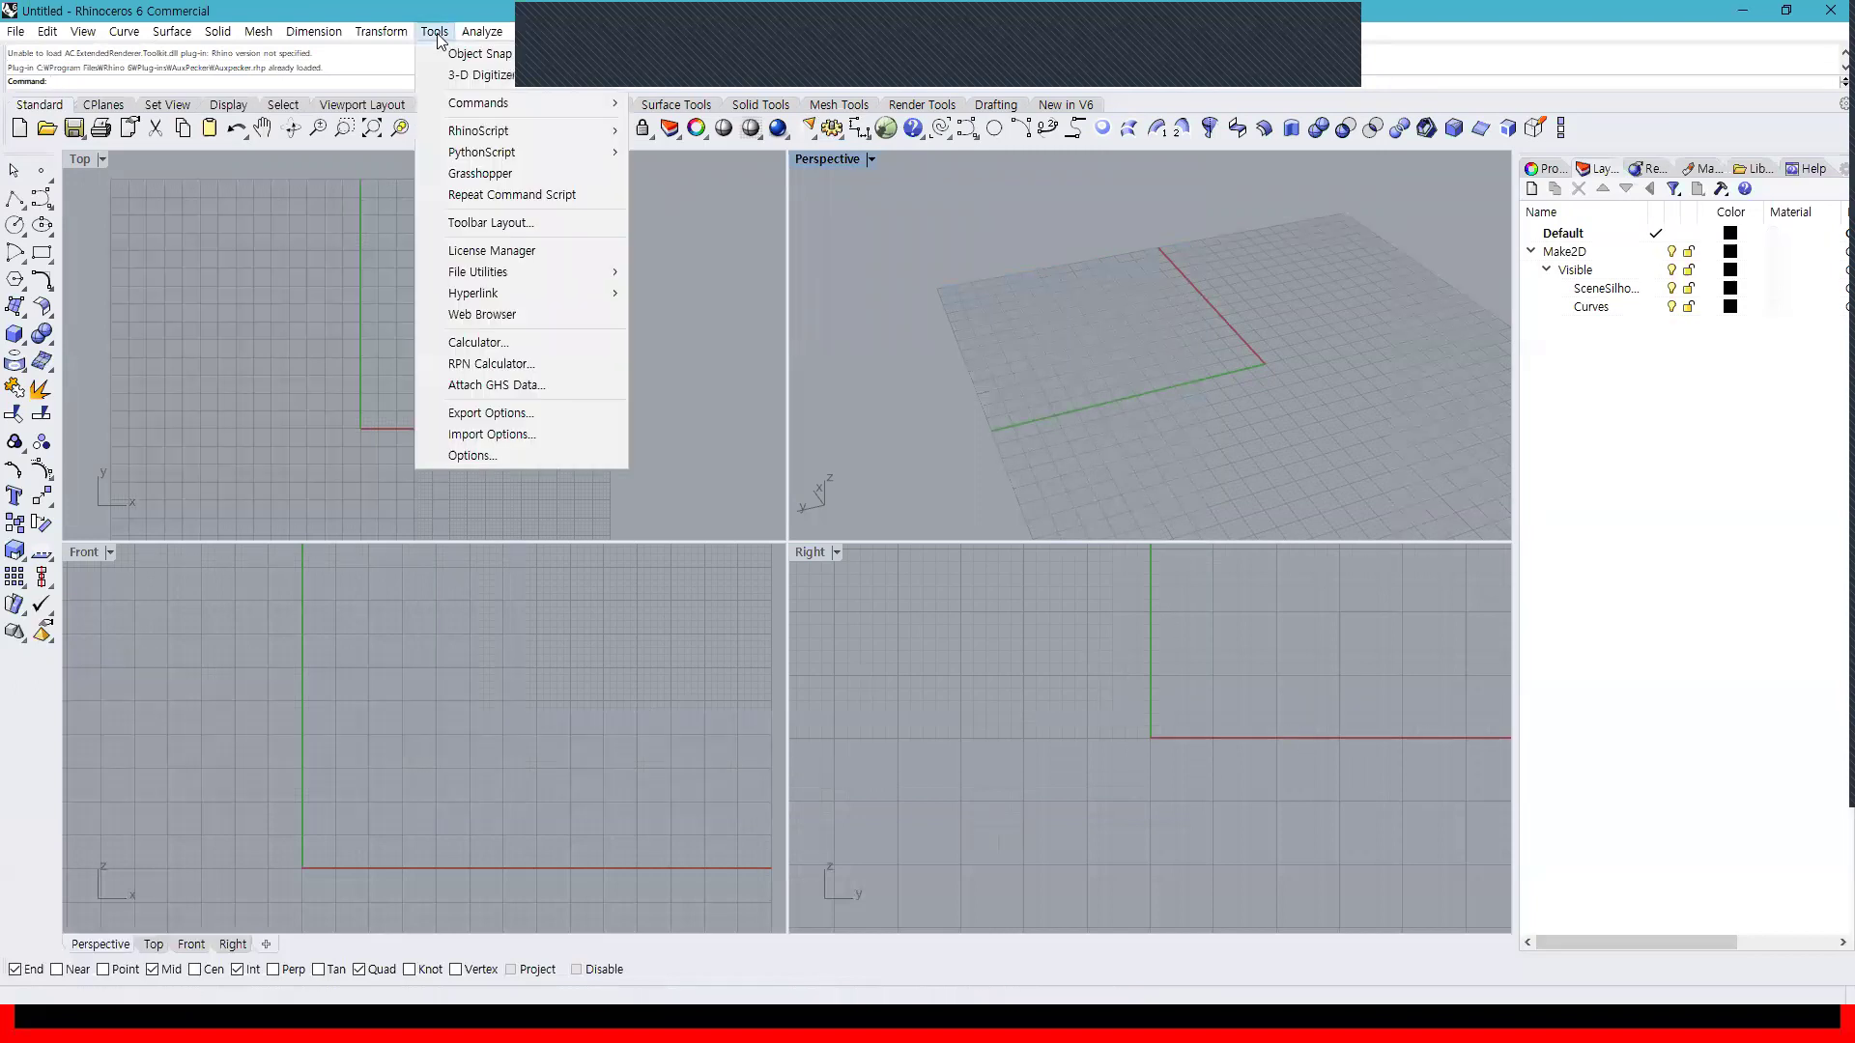
{"action": "mouse_move", "coordinate": [321, 41]}
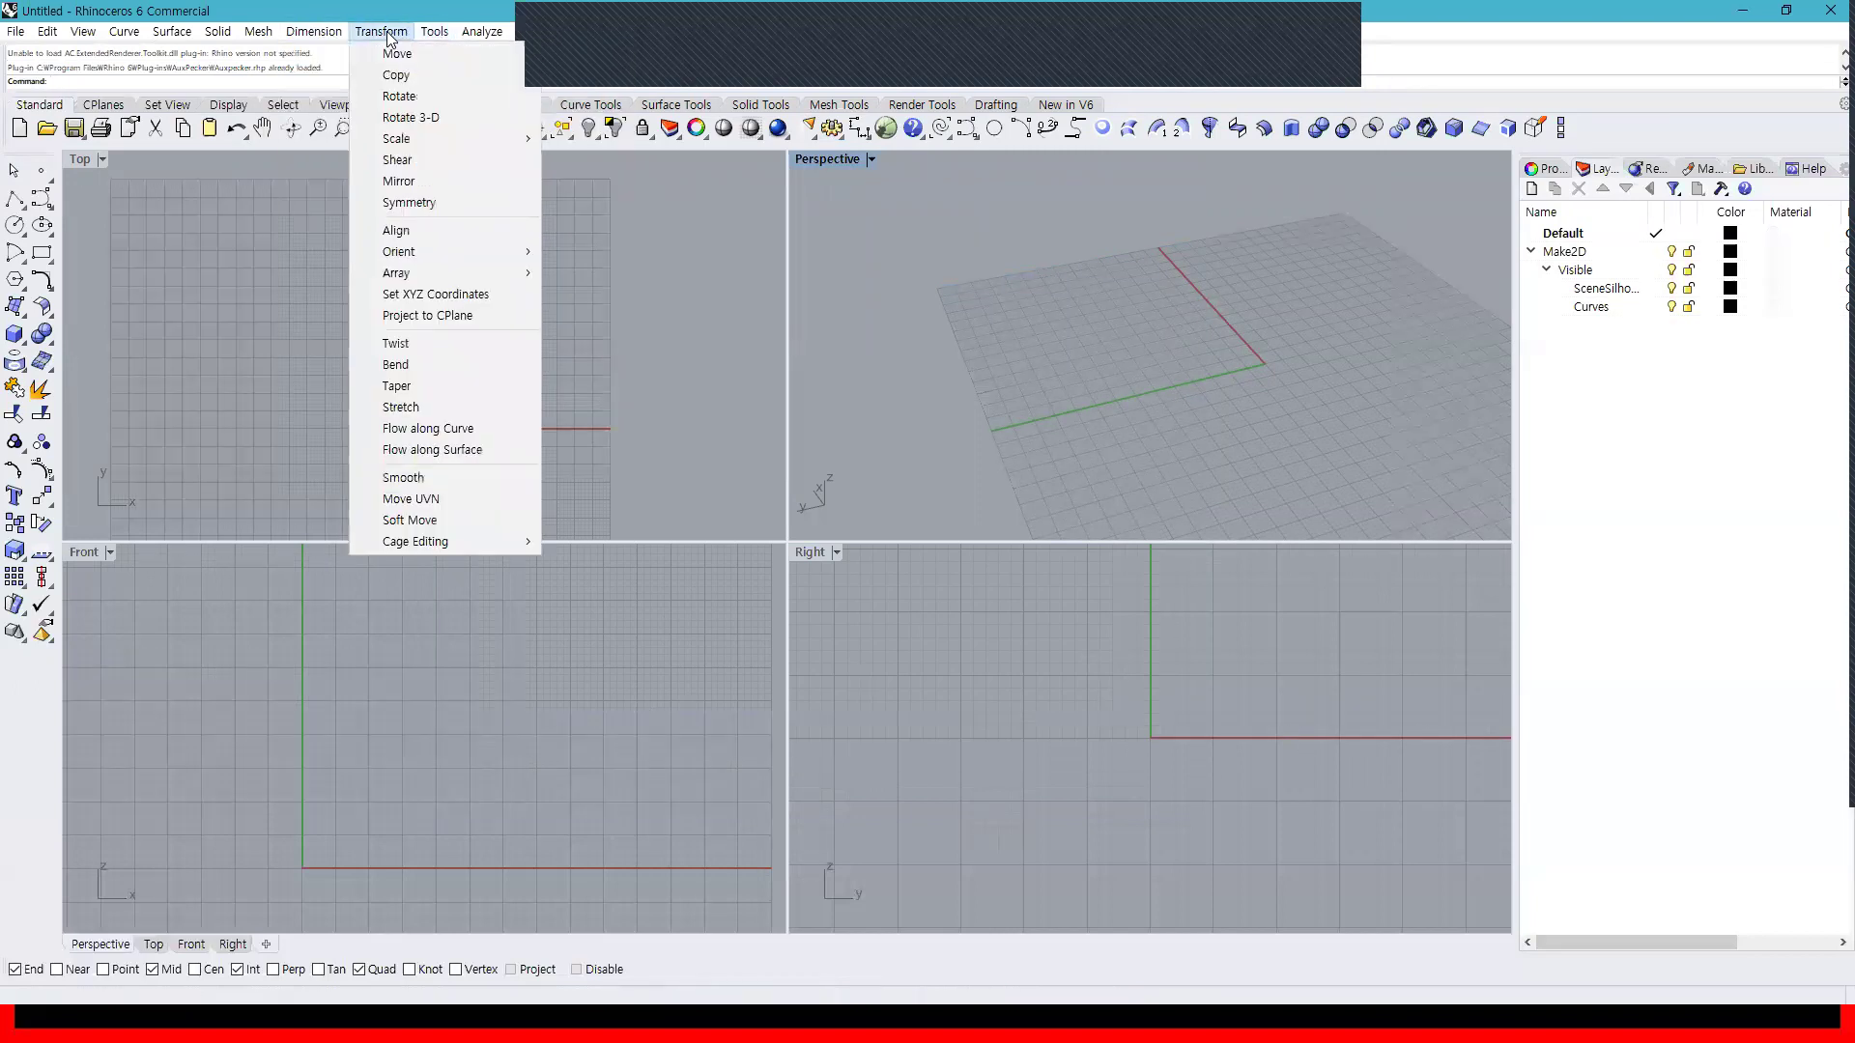
{"action": "mouse_move", "coordinate": [428, 36]}
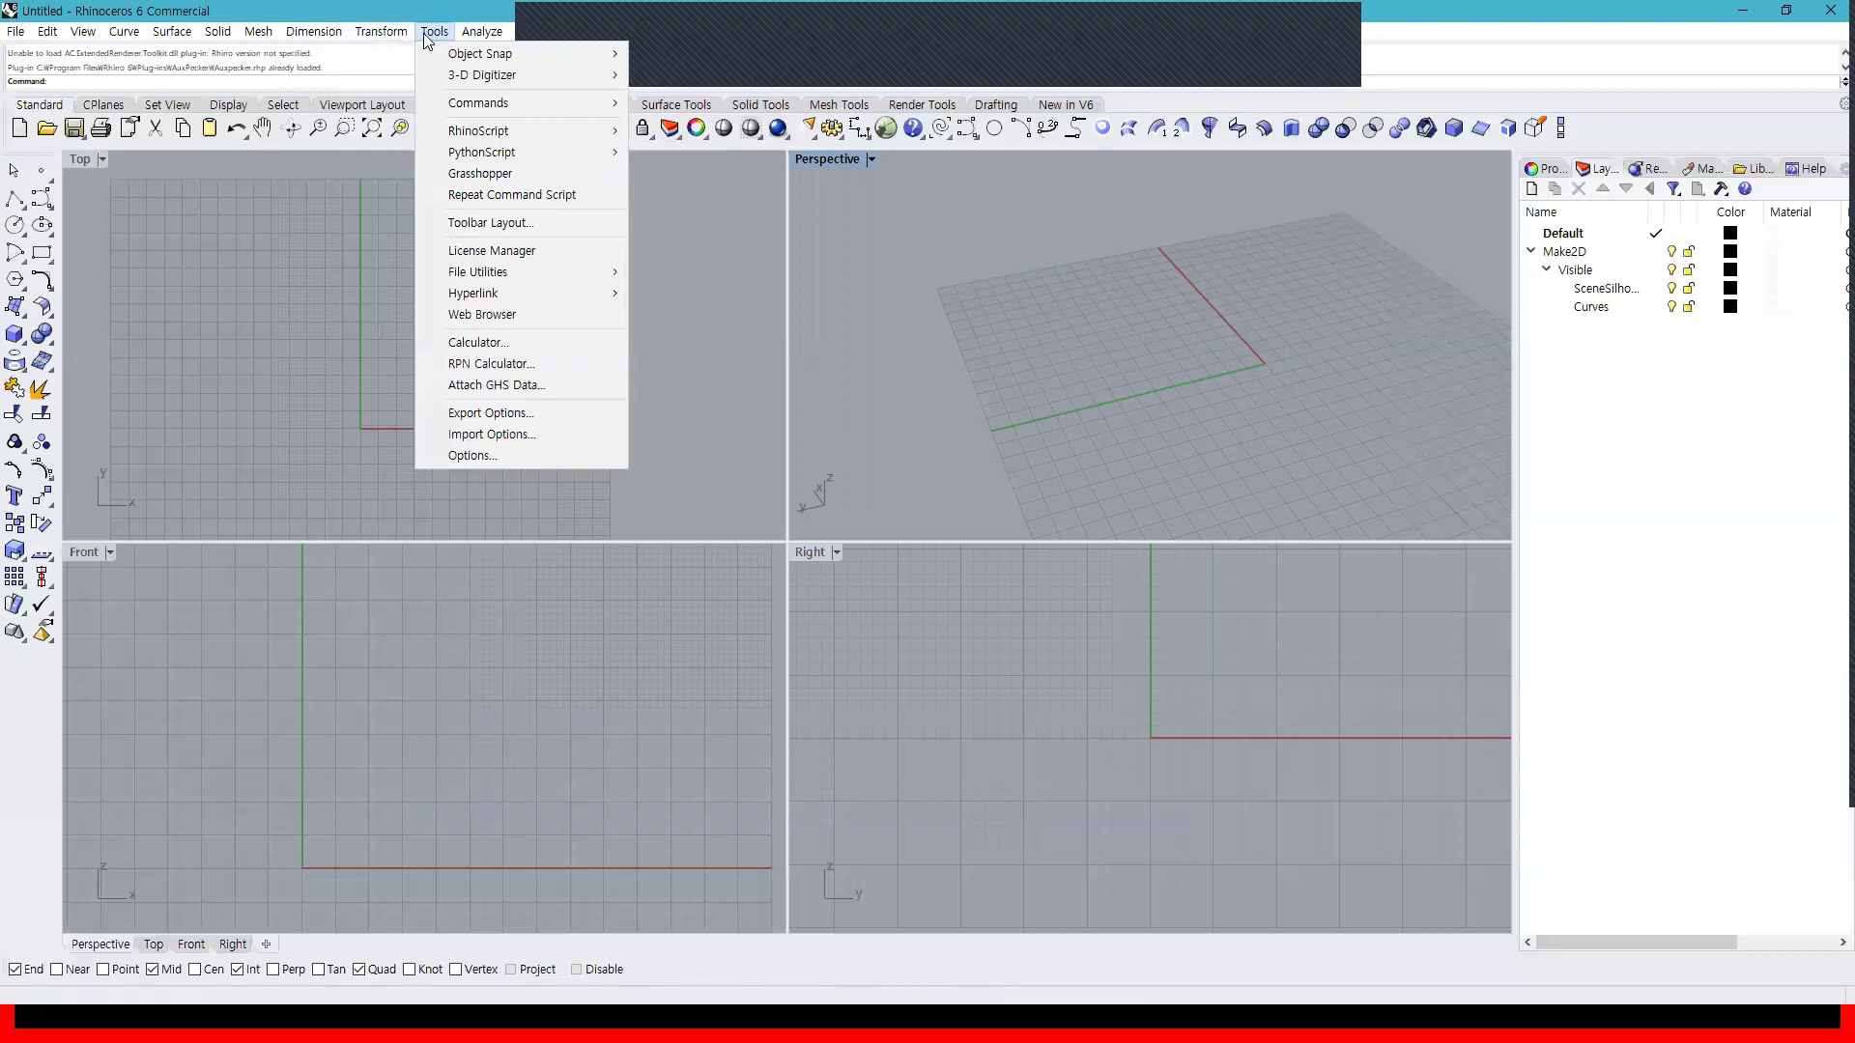
{"action": "left_click", "coordinate": [504, 228]}
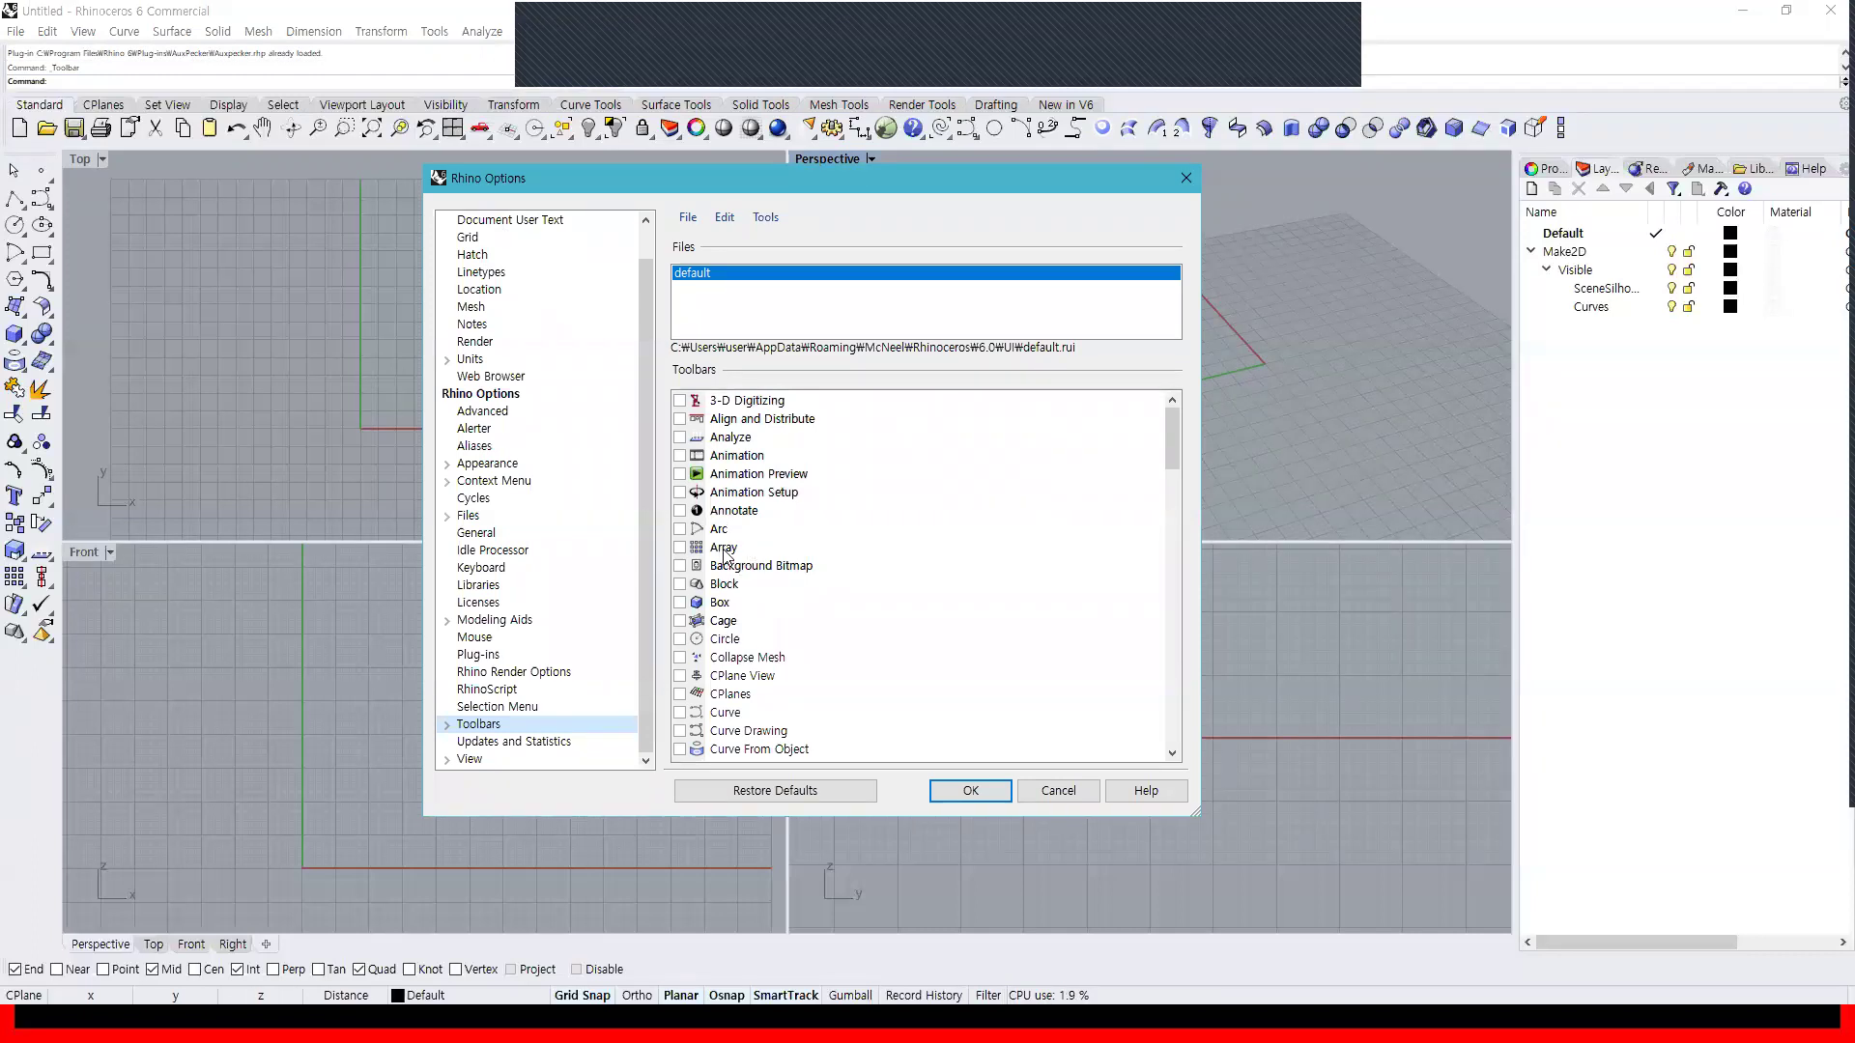
{"action": "left_click_drag", "start_coordinate": [1170, 435], "coordinate": [1160, 730]}
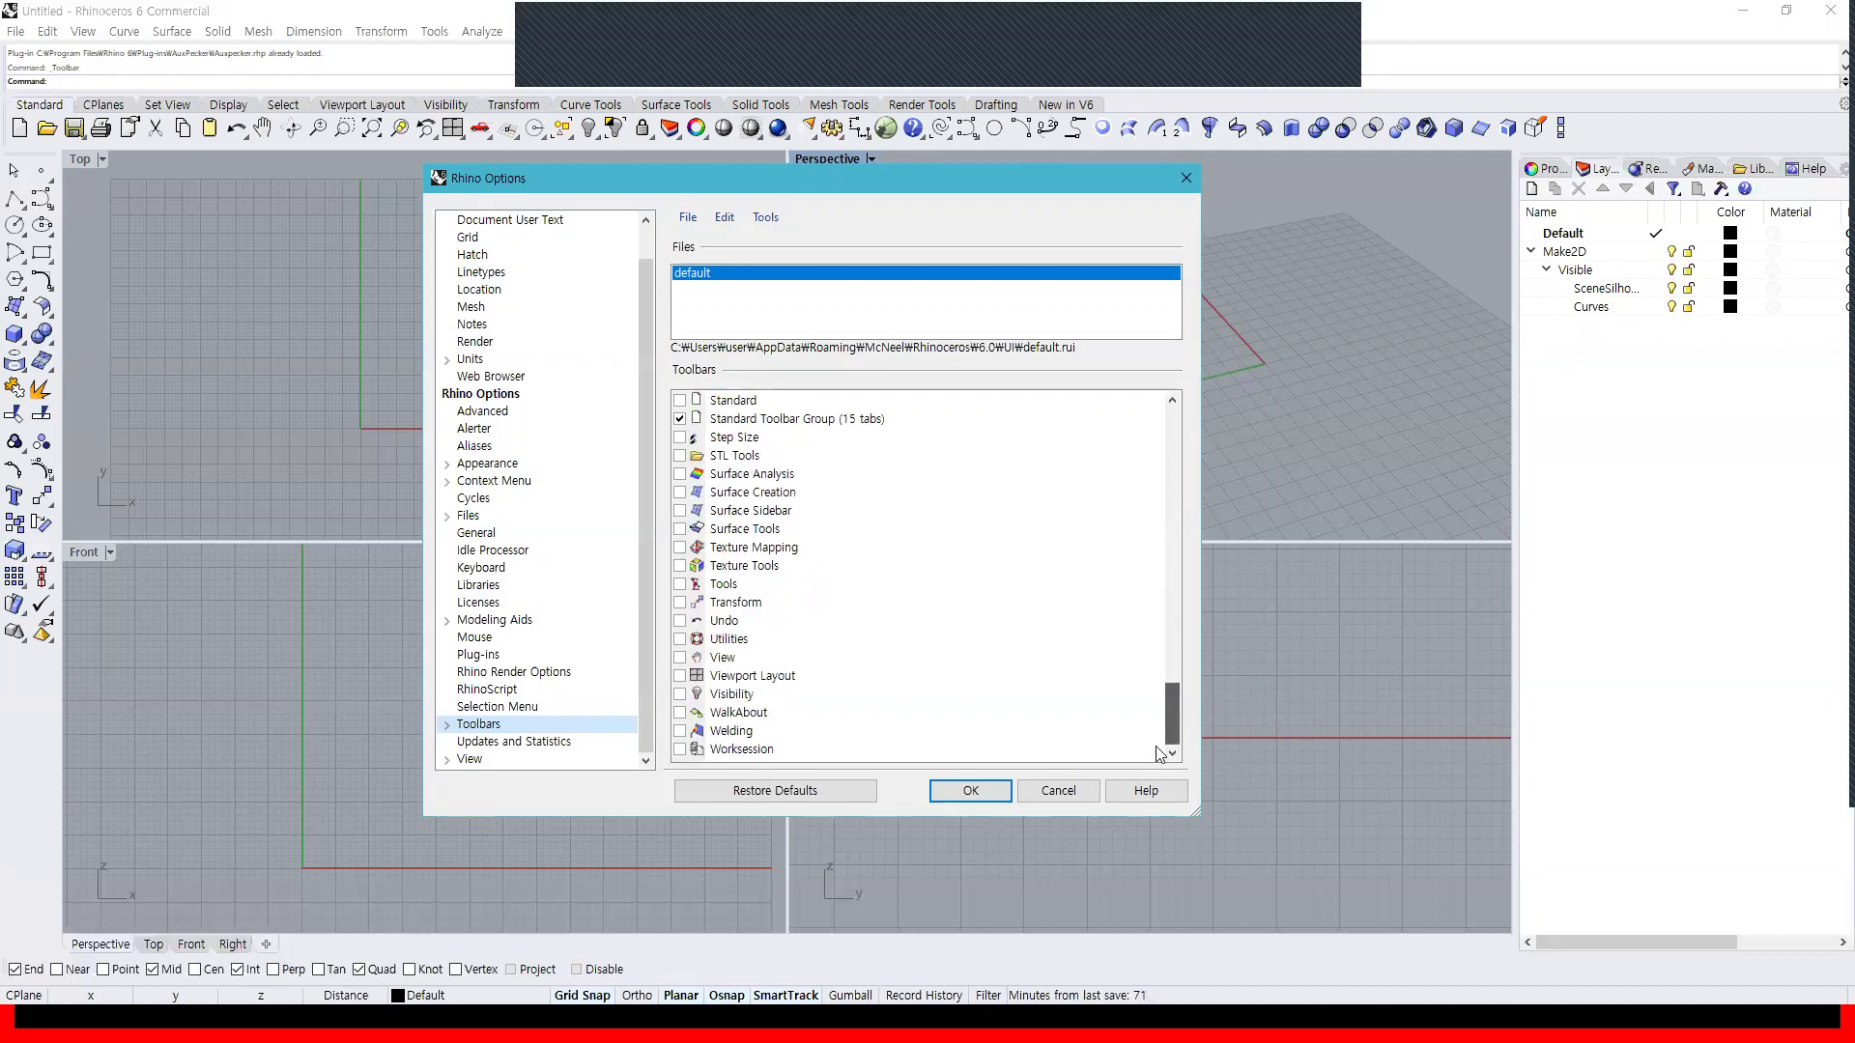
{"action": "left_click_drag", "start_coordinate": [1167, 744], "coordinate": [1159, 404]}
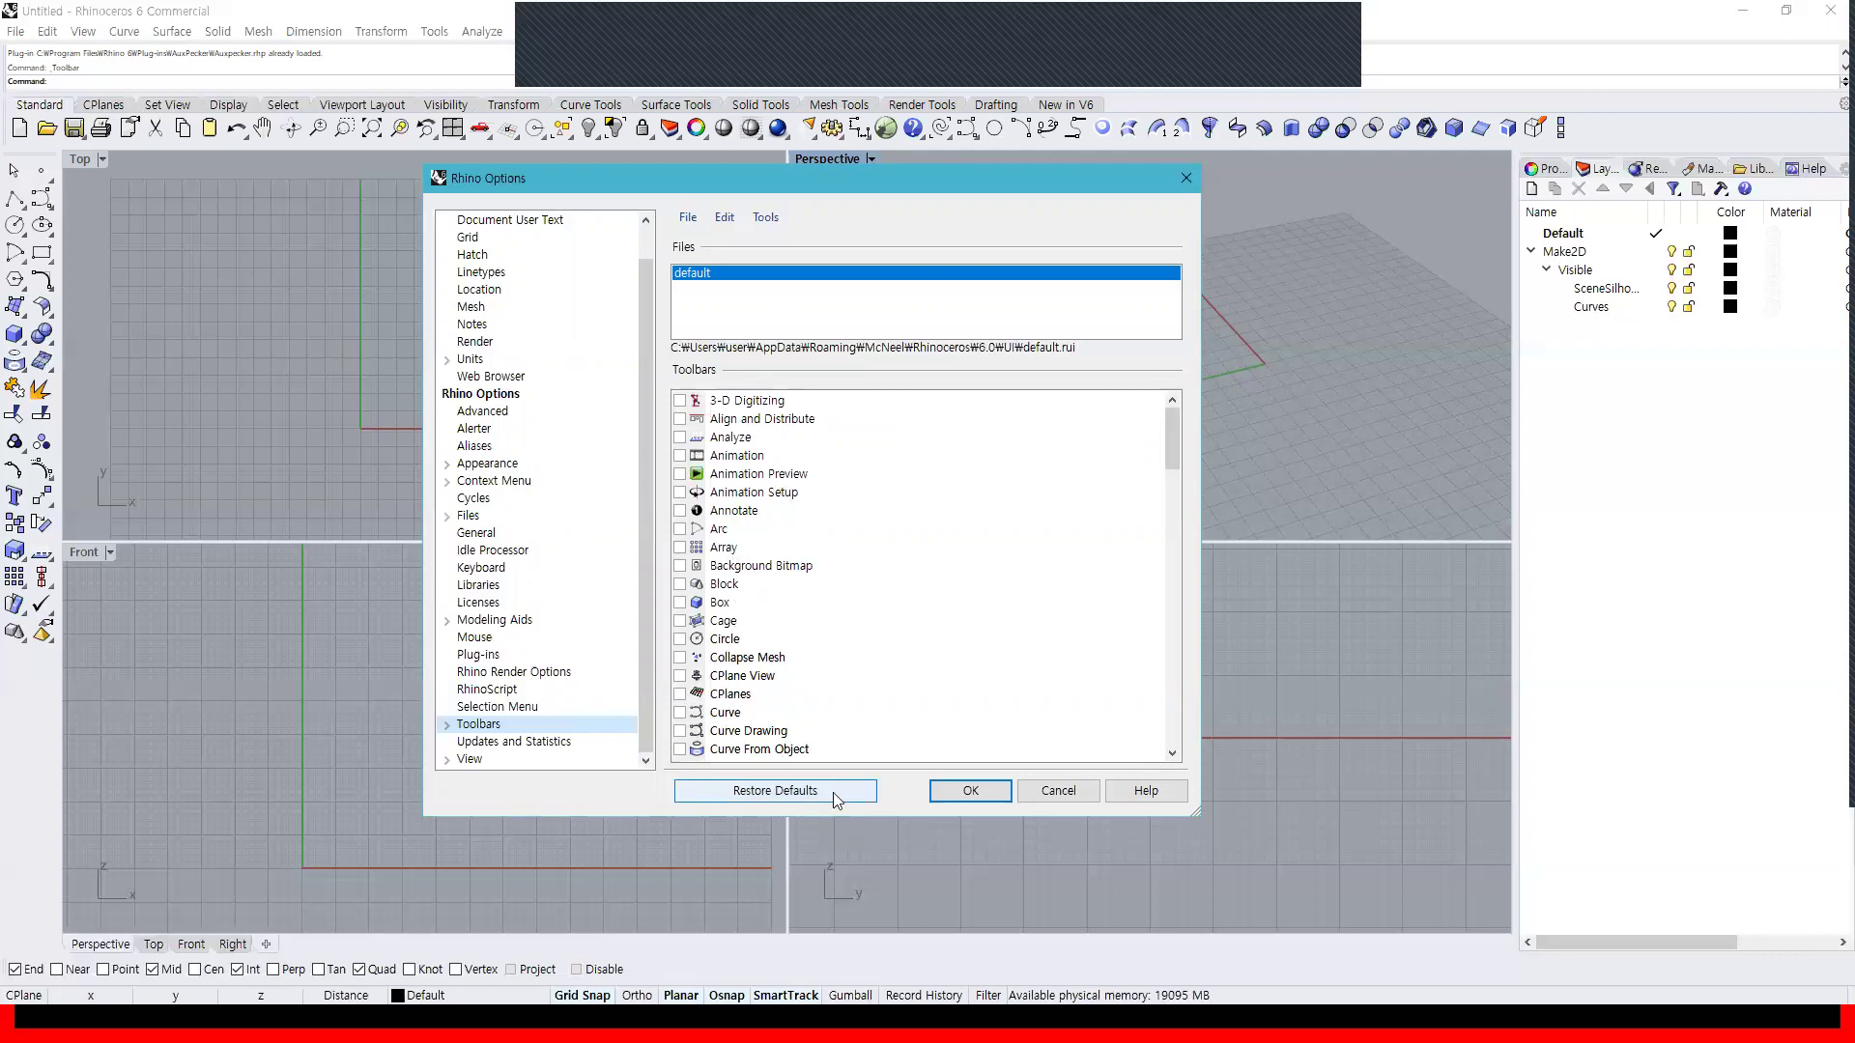
Open the toolbar file Auxpecker.tb from the AuxPecker subfolder of Rhino 6's Plug-ins folder under Program Files
{"action": "left_click", "coordinate": [690, 218]}
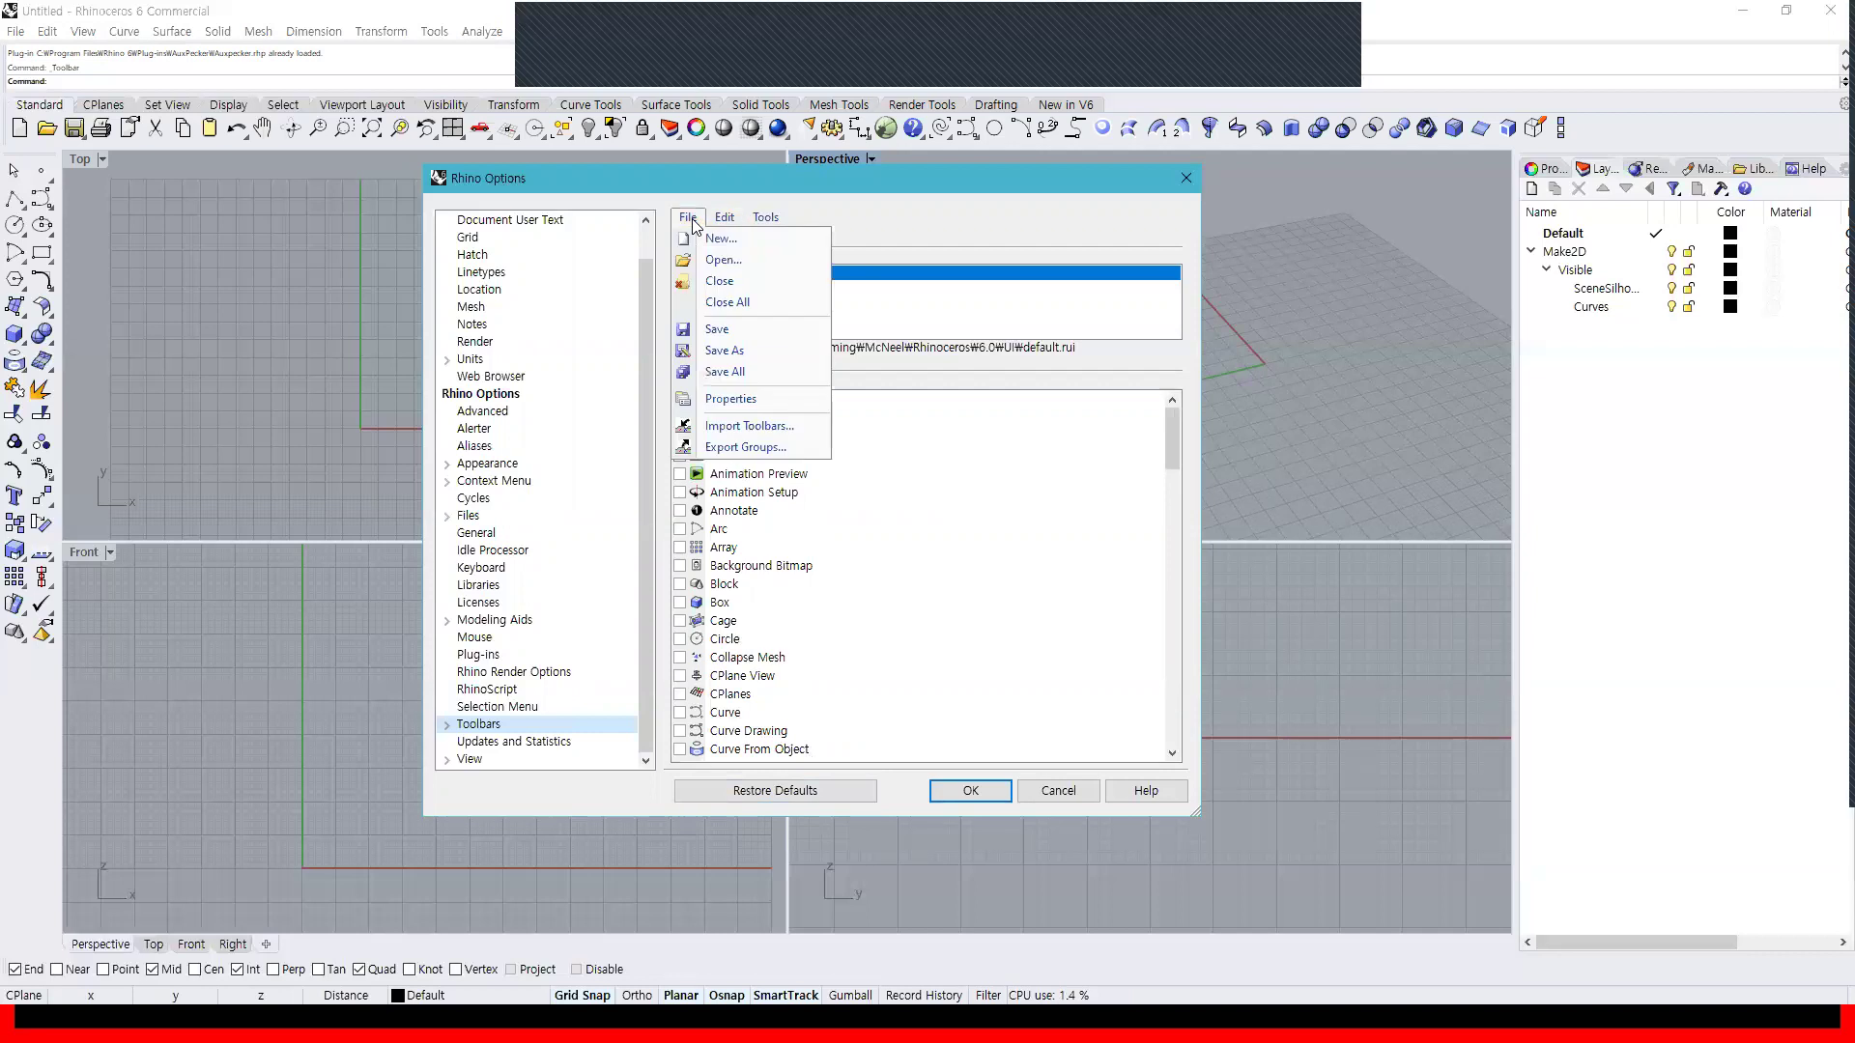
{"action": "left_click", "coordinate": [730, 261]}
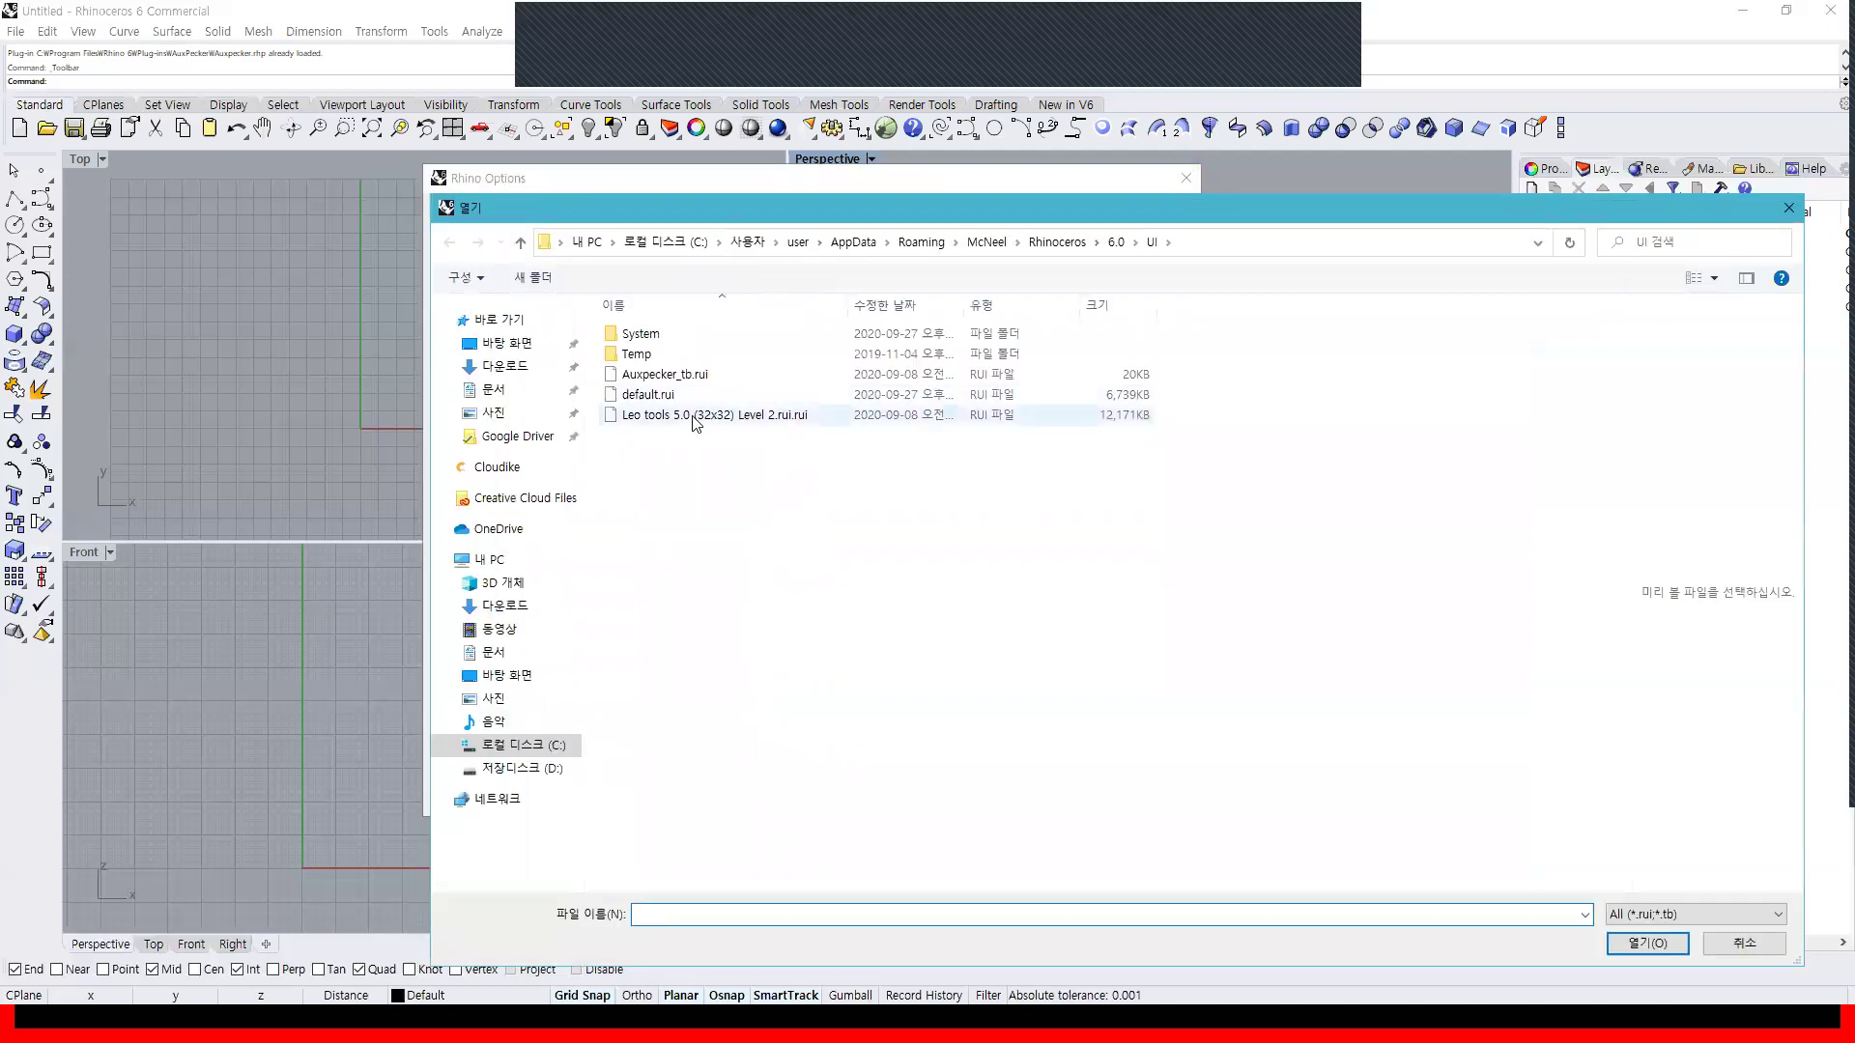
{"action": "left_click", "coordinate": [711, 378]}
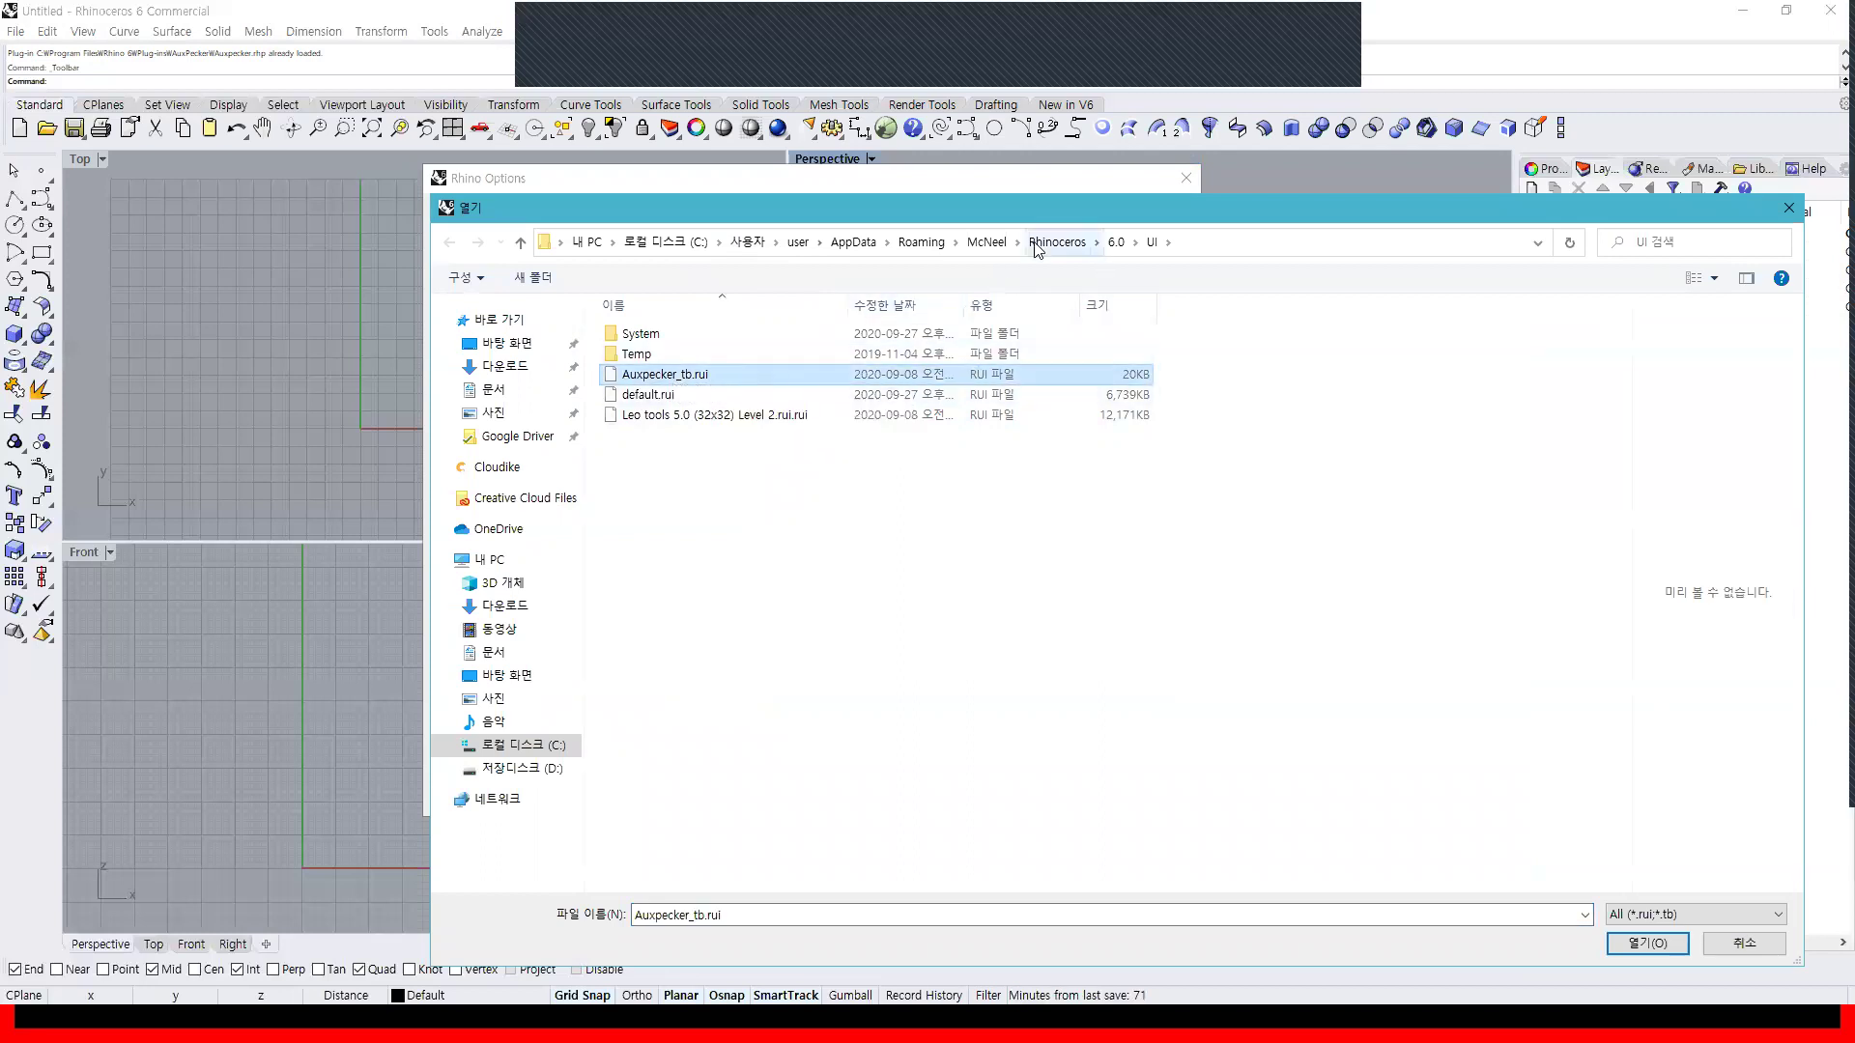
{"action": "left_click", "coordinate": [523, 745]}
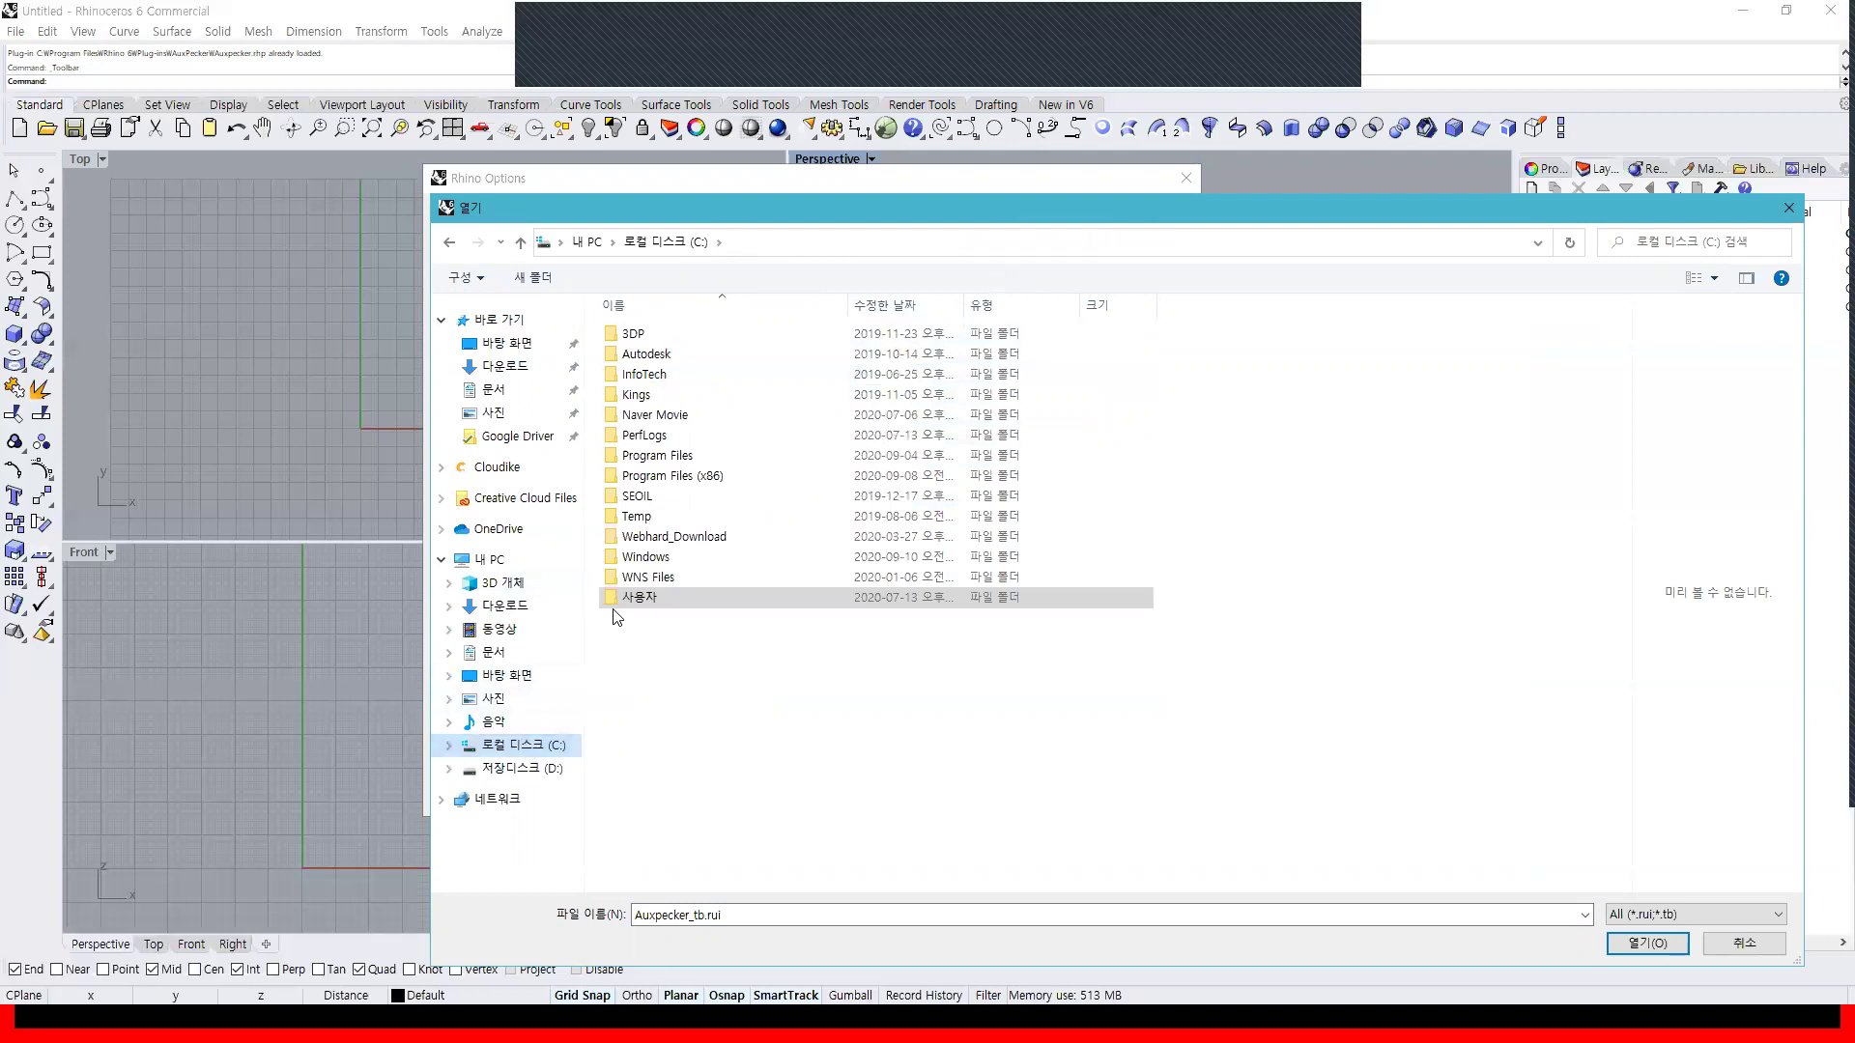
{"action": "double_click", "coordinate": [659, 456]}
{"action": "scroll", "coordinate": [717, 679], "scroll_direction": "down", "scroll_amount": 6}
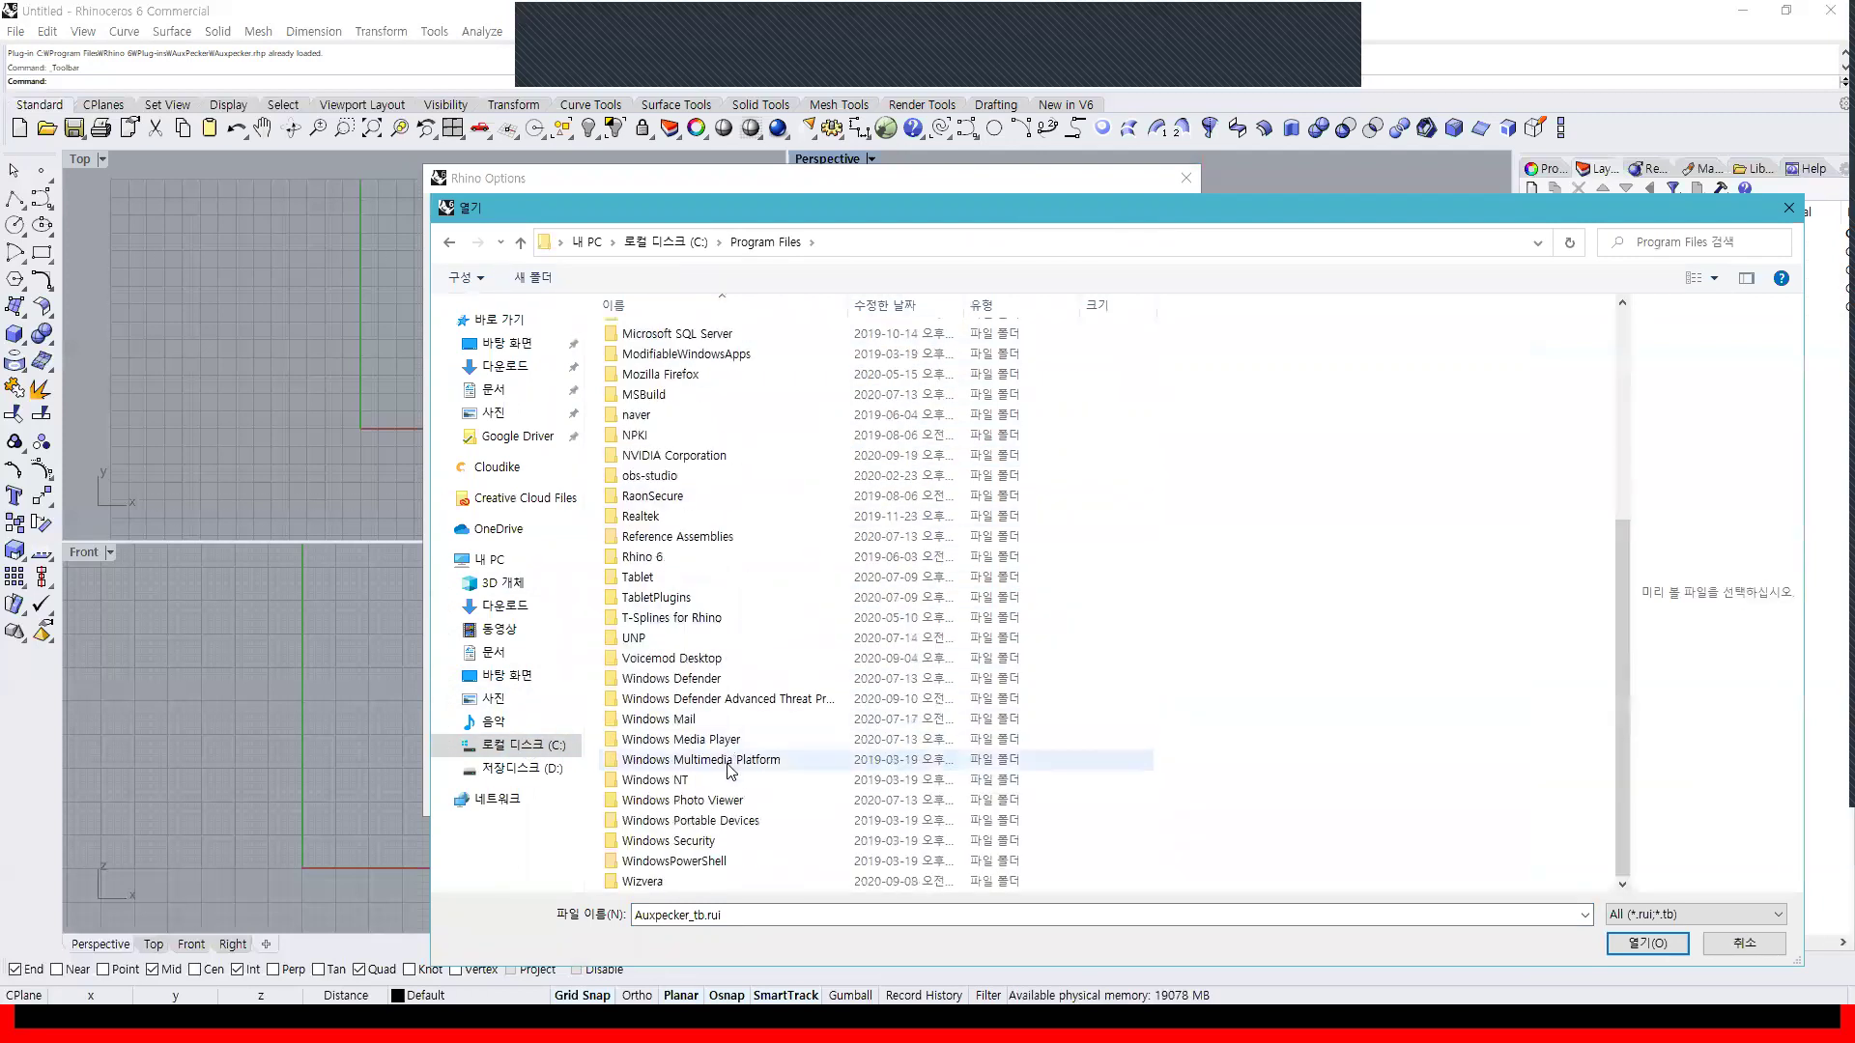
{"action": "double_click", "coordinate": [642, 558]}
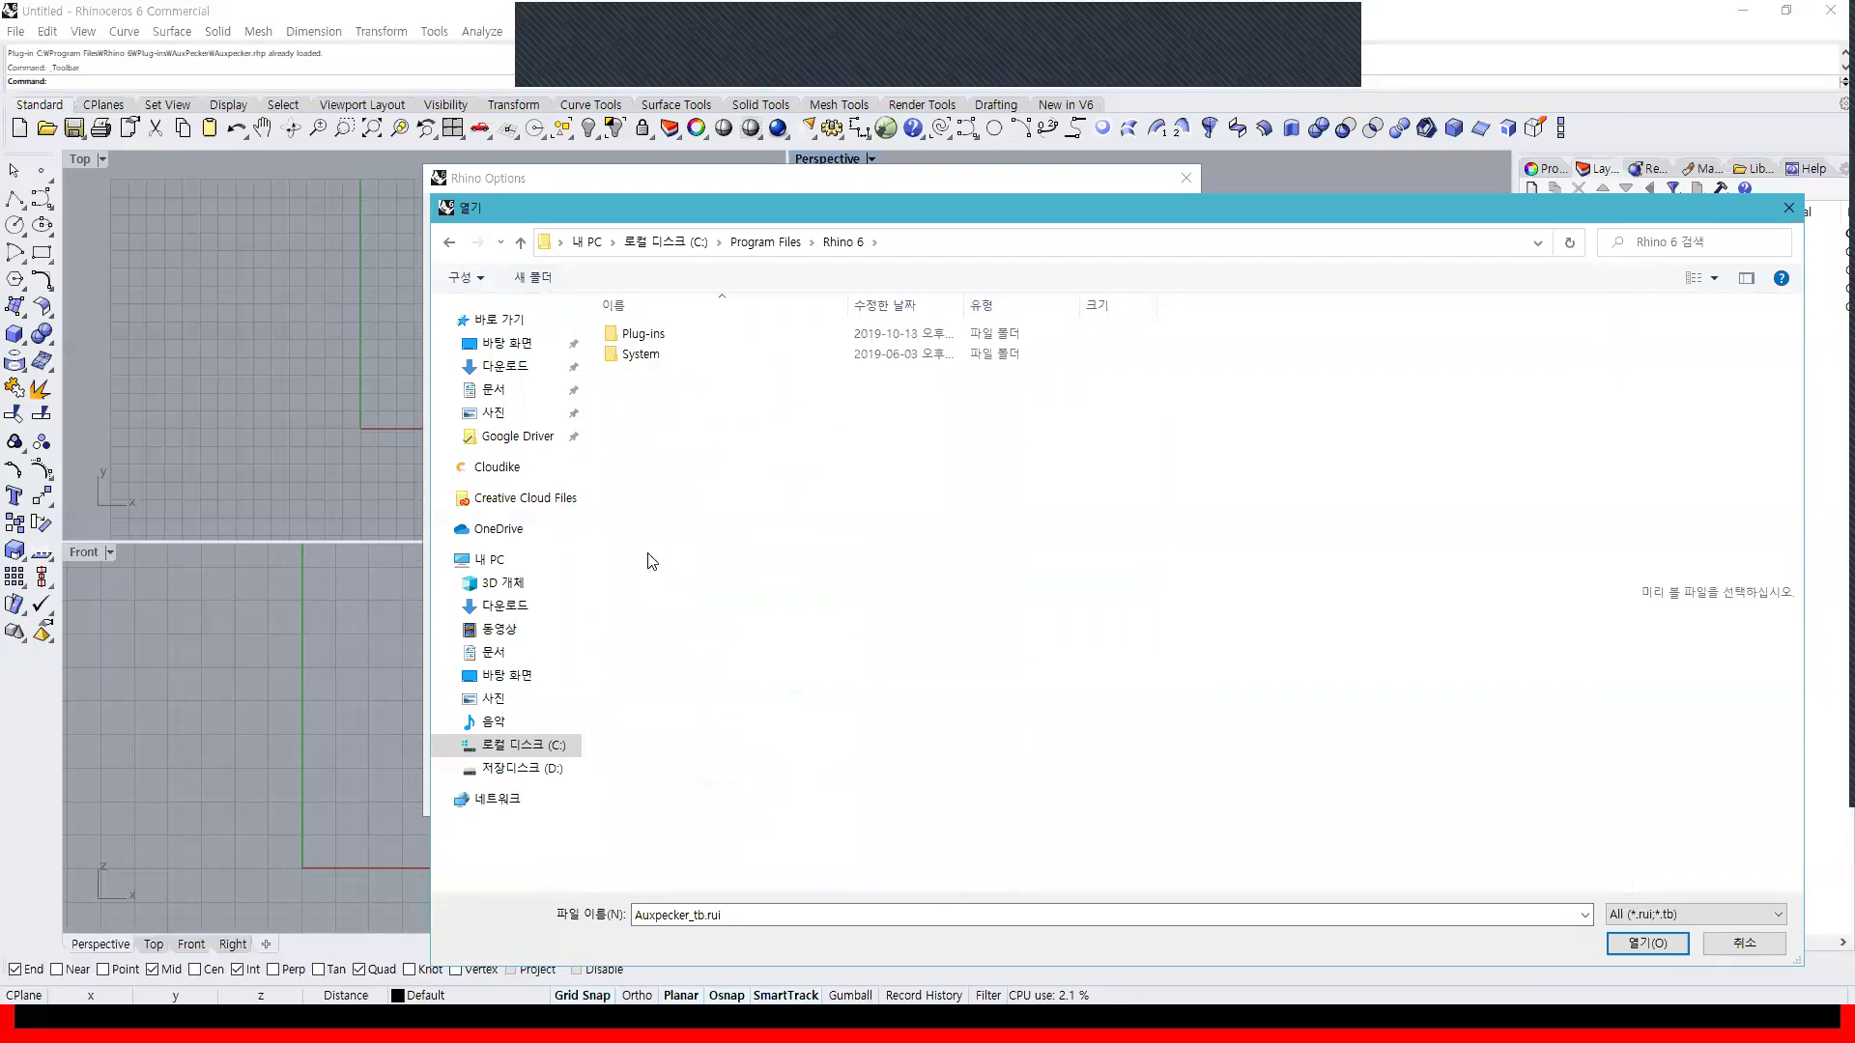
{"action": "left_click", "coordinate": [644, 336]}
{"action": "double_click", "coordinate": [644, 337]}
{"action": "double_click", "coordinate": [643, 334]}
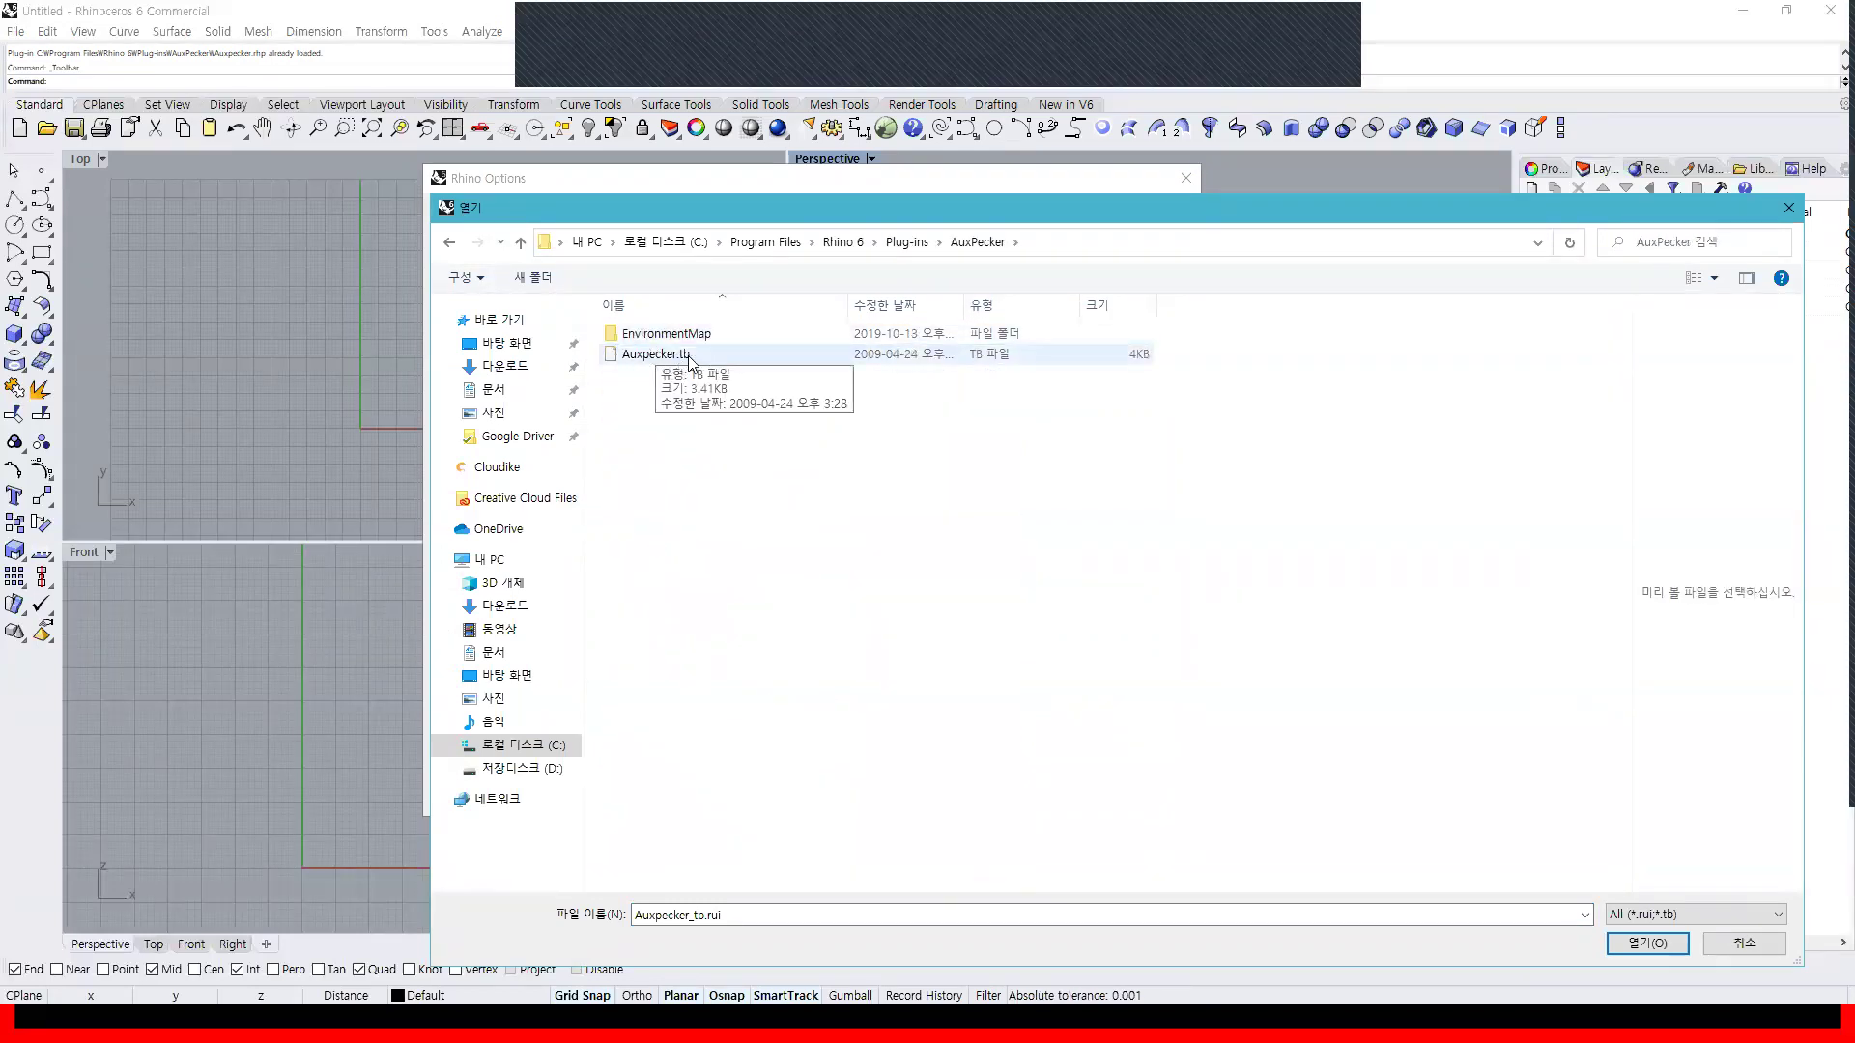
{"action": "left_click", "coordinate": [647, 363]}
{"action": "double_click", "coordinate": [645, 359]}
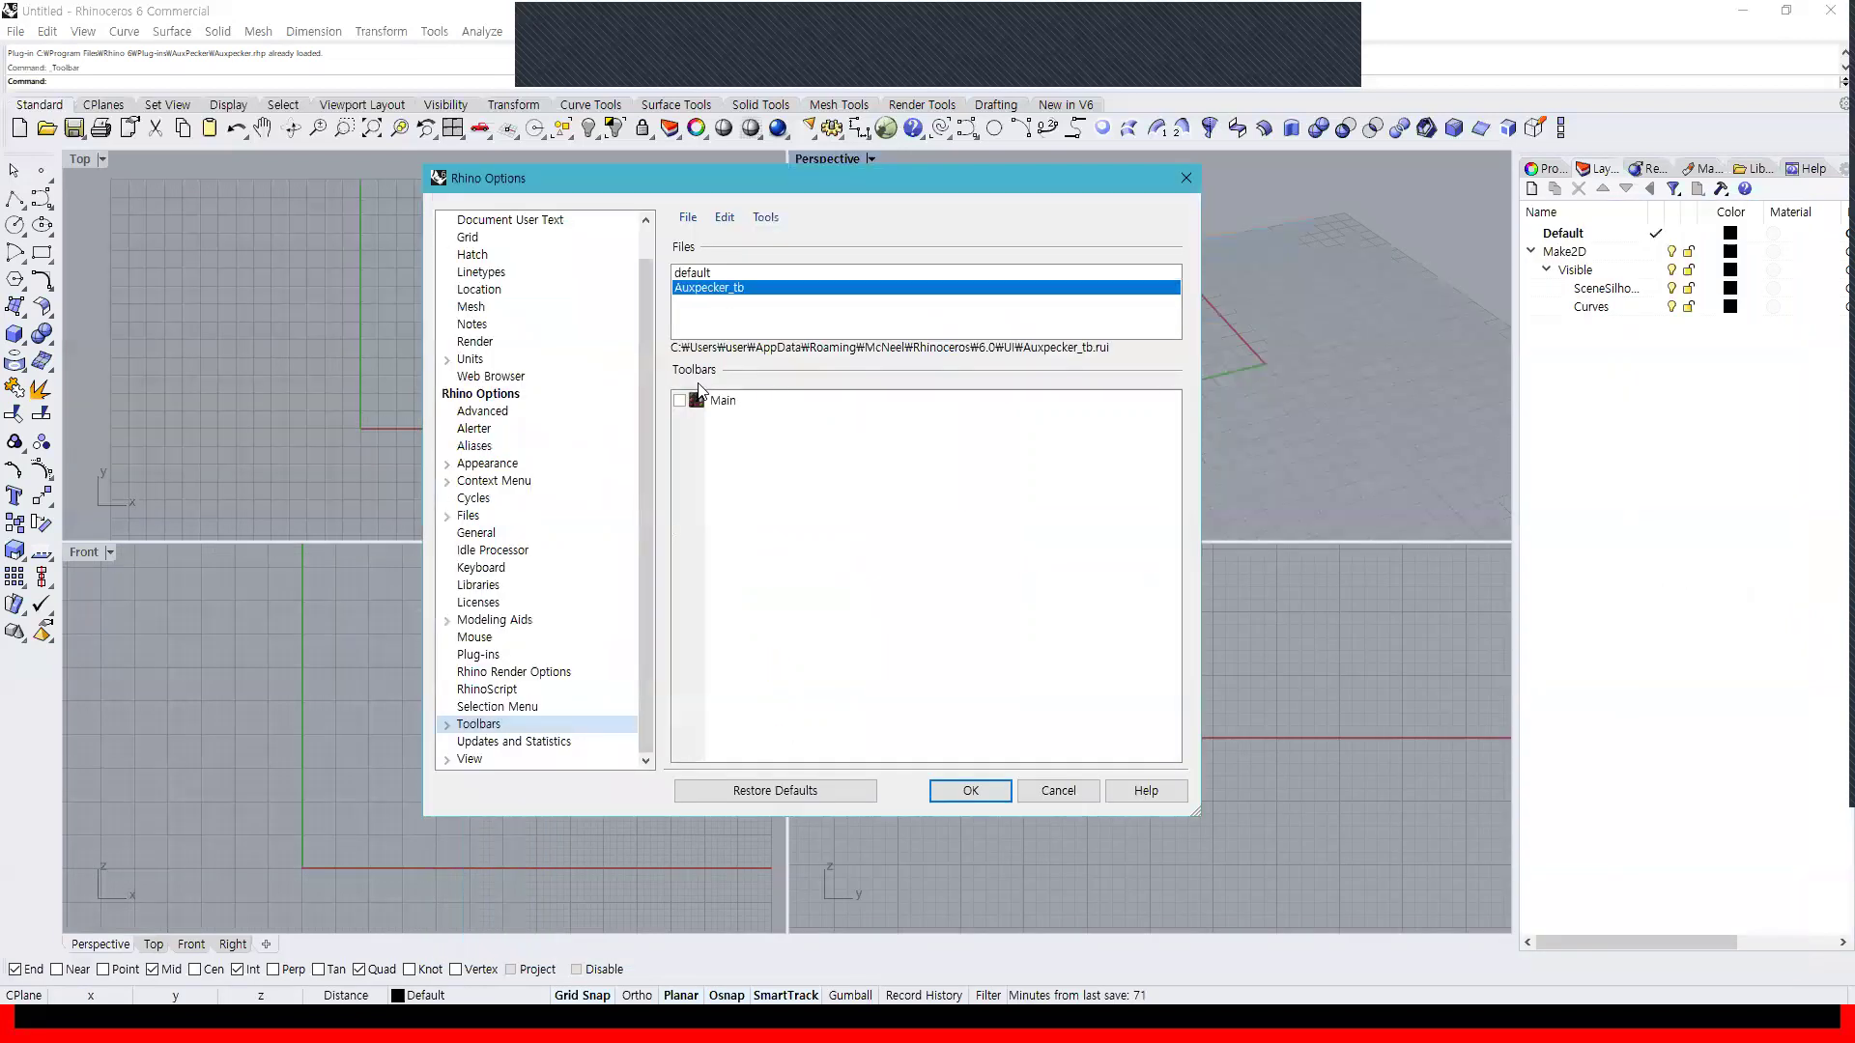
Show the Main toolbar of the Auxpecker_tb file and accept the Rhino Options
{"action": "left_click", "coordinate": [706, 293]}
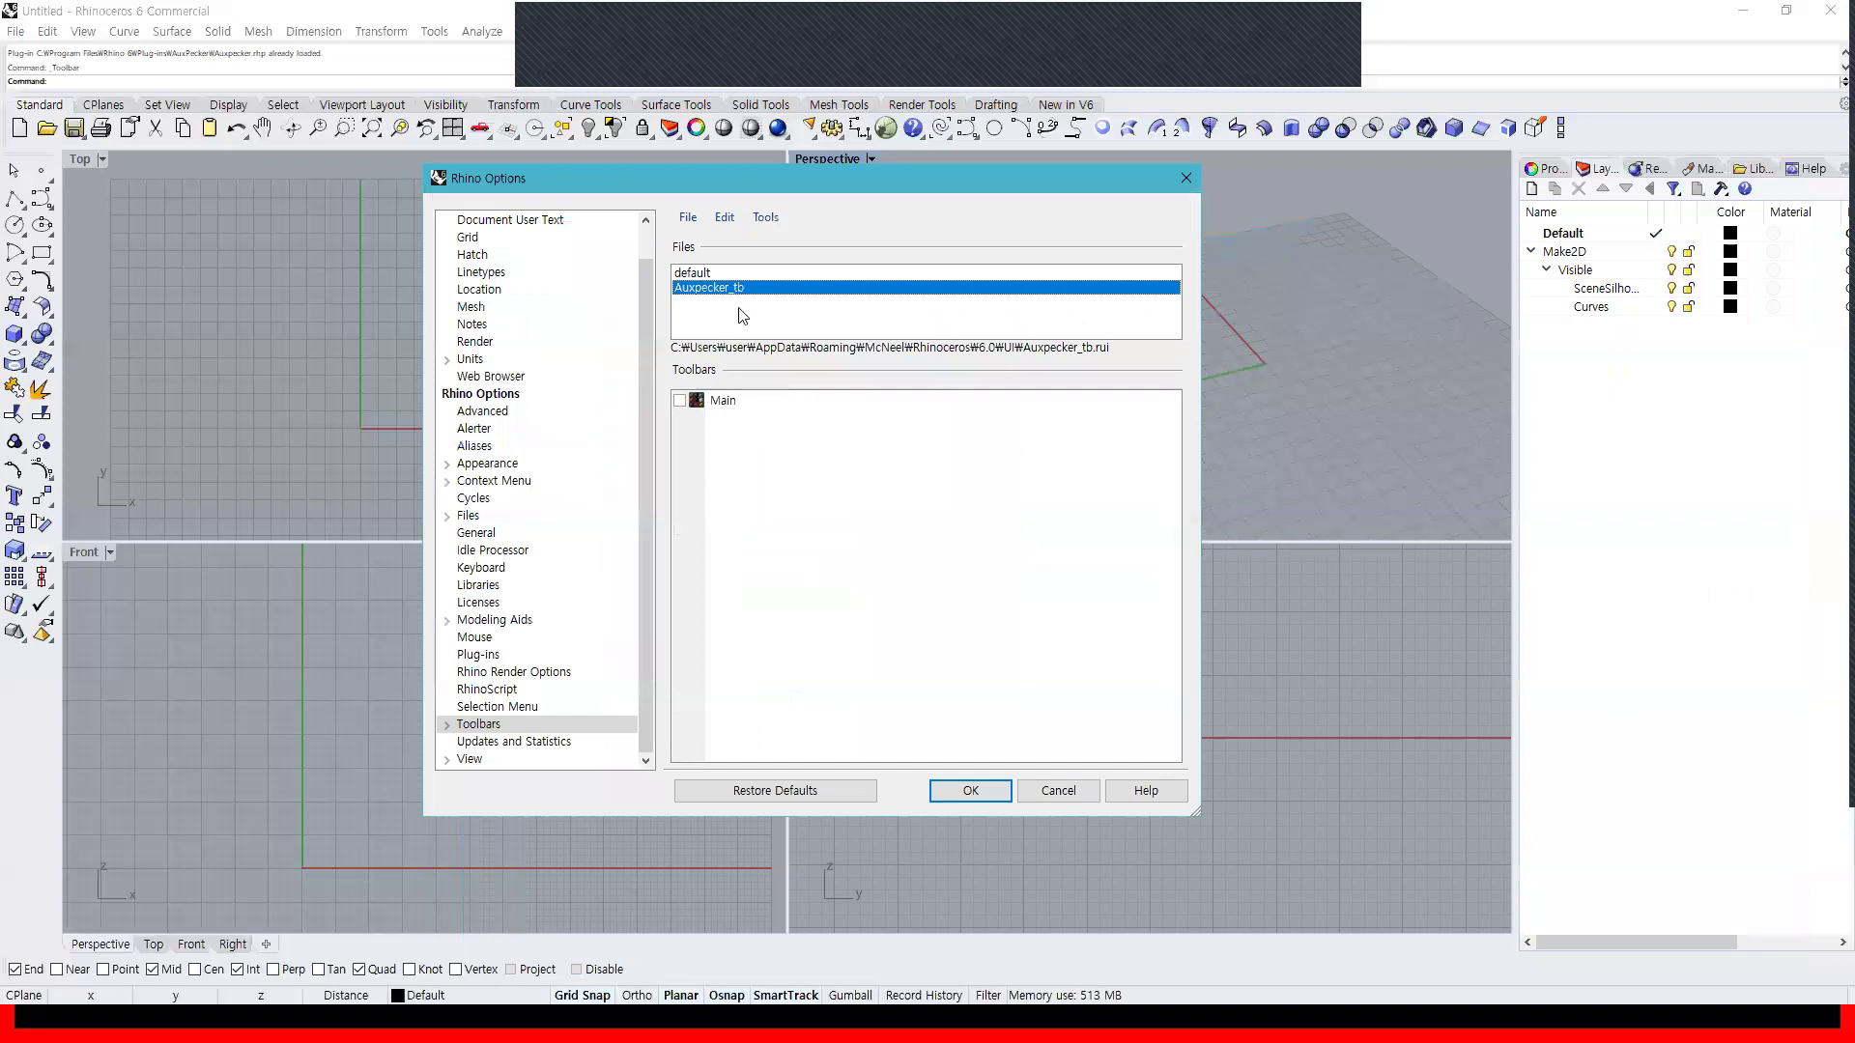
{"action": "left_click", "coordinate": [680, 401]}
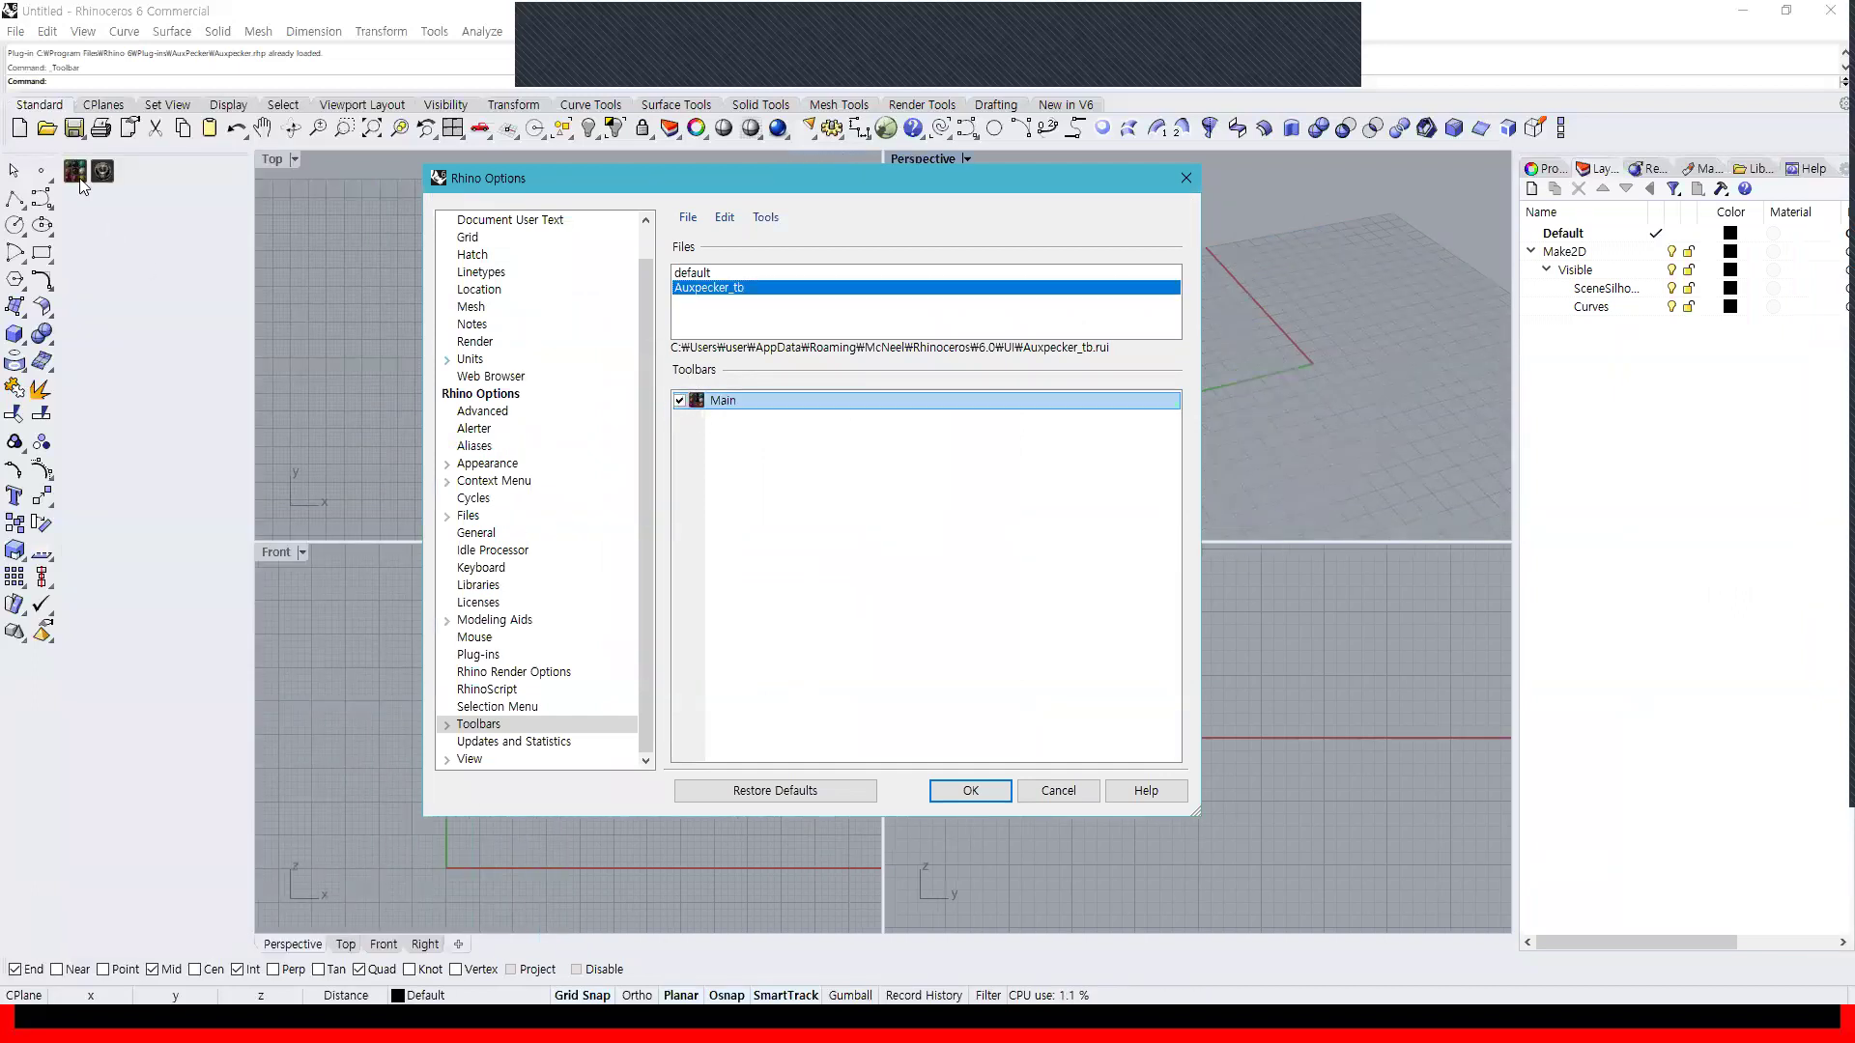
{"action": "left_click", "coordinate": [955, 796]}
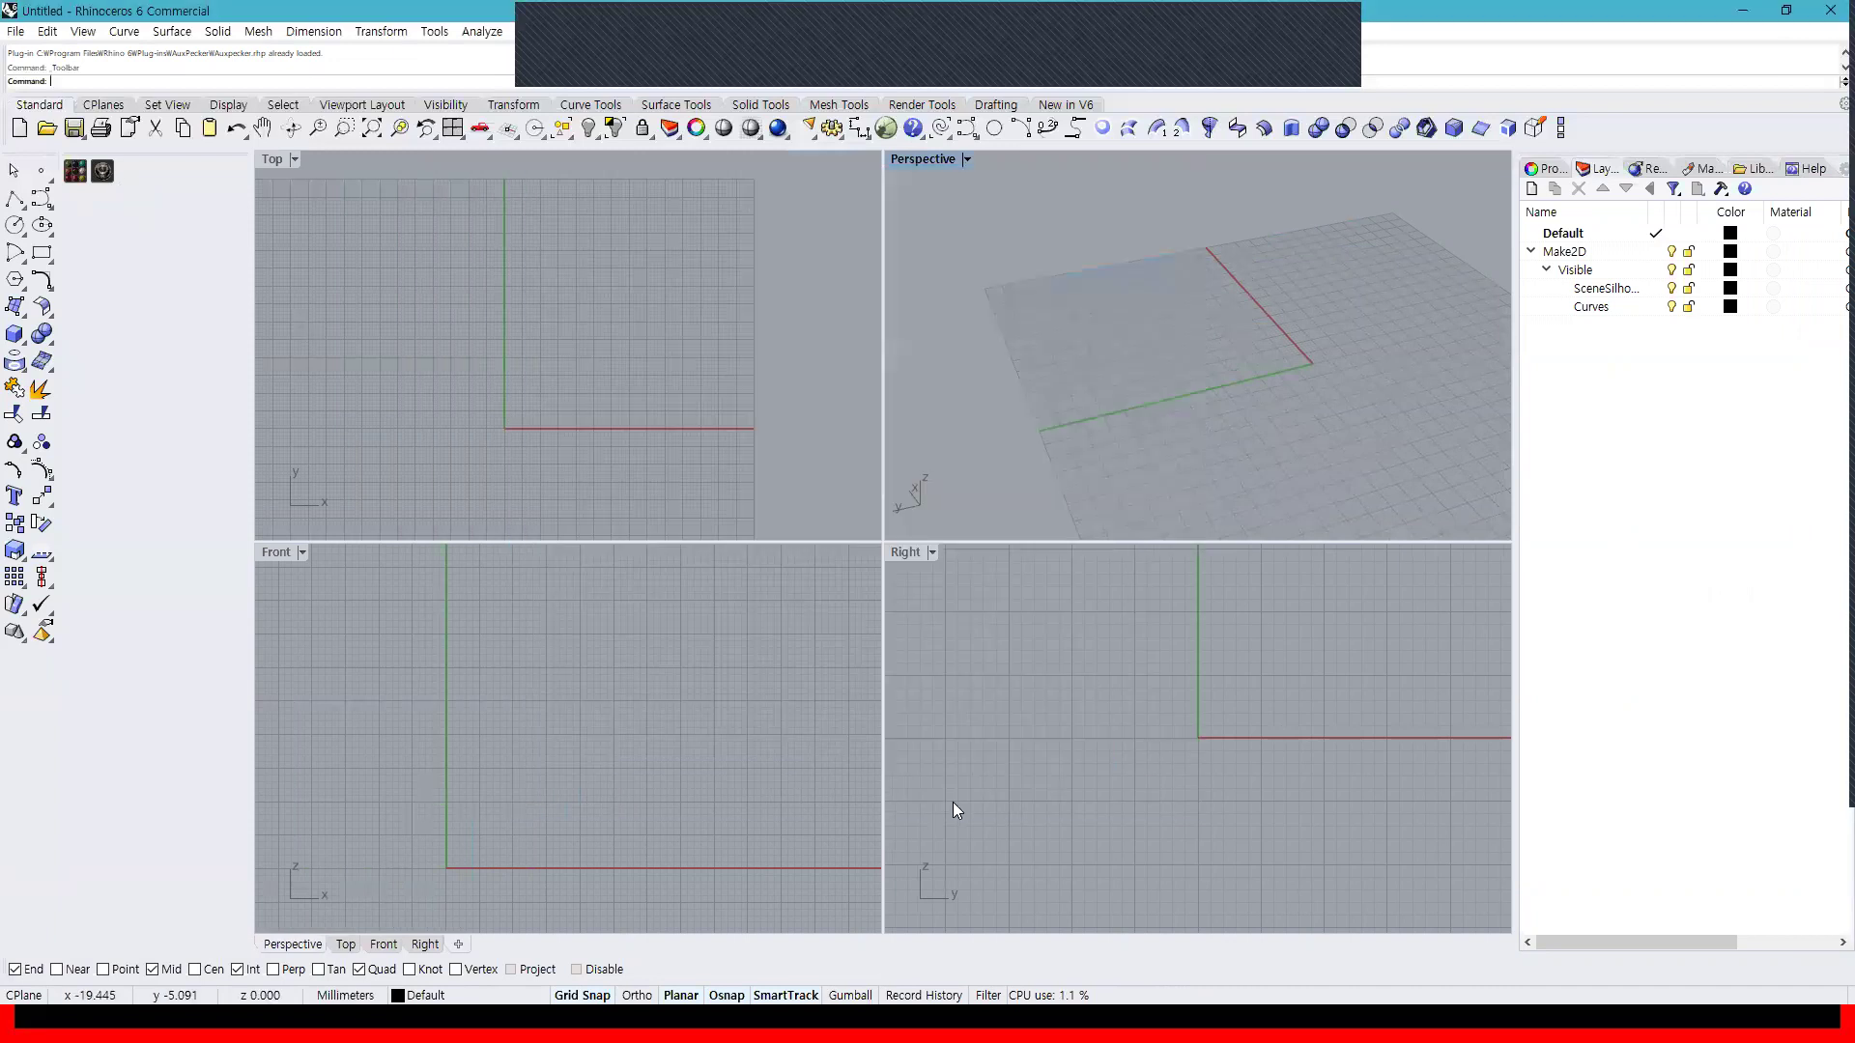
Float the Auxpecker Main toolbar over the Right viewport and open the Auxpecker Library from it
{"action": "left_click_drag", "start_coordinate": [82, 151], "coordinate": [1646, 914]}
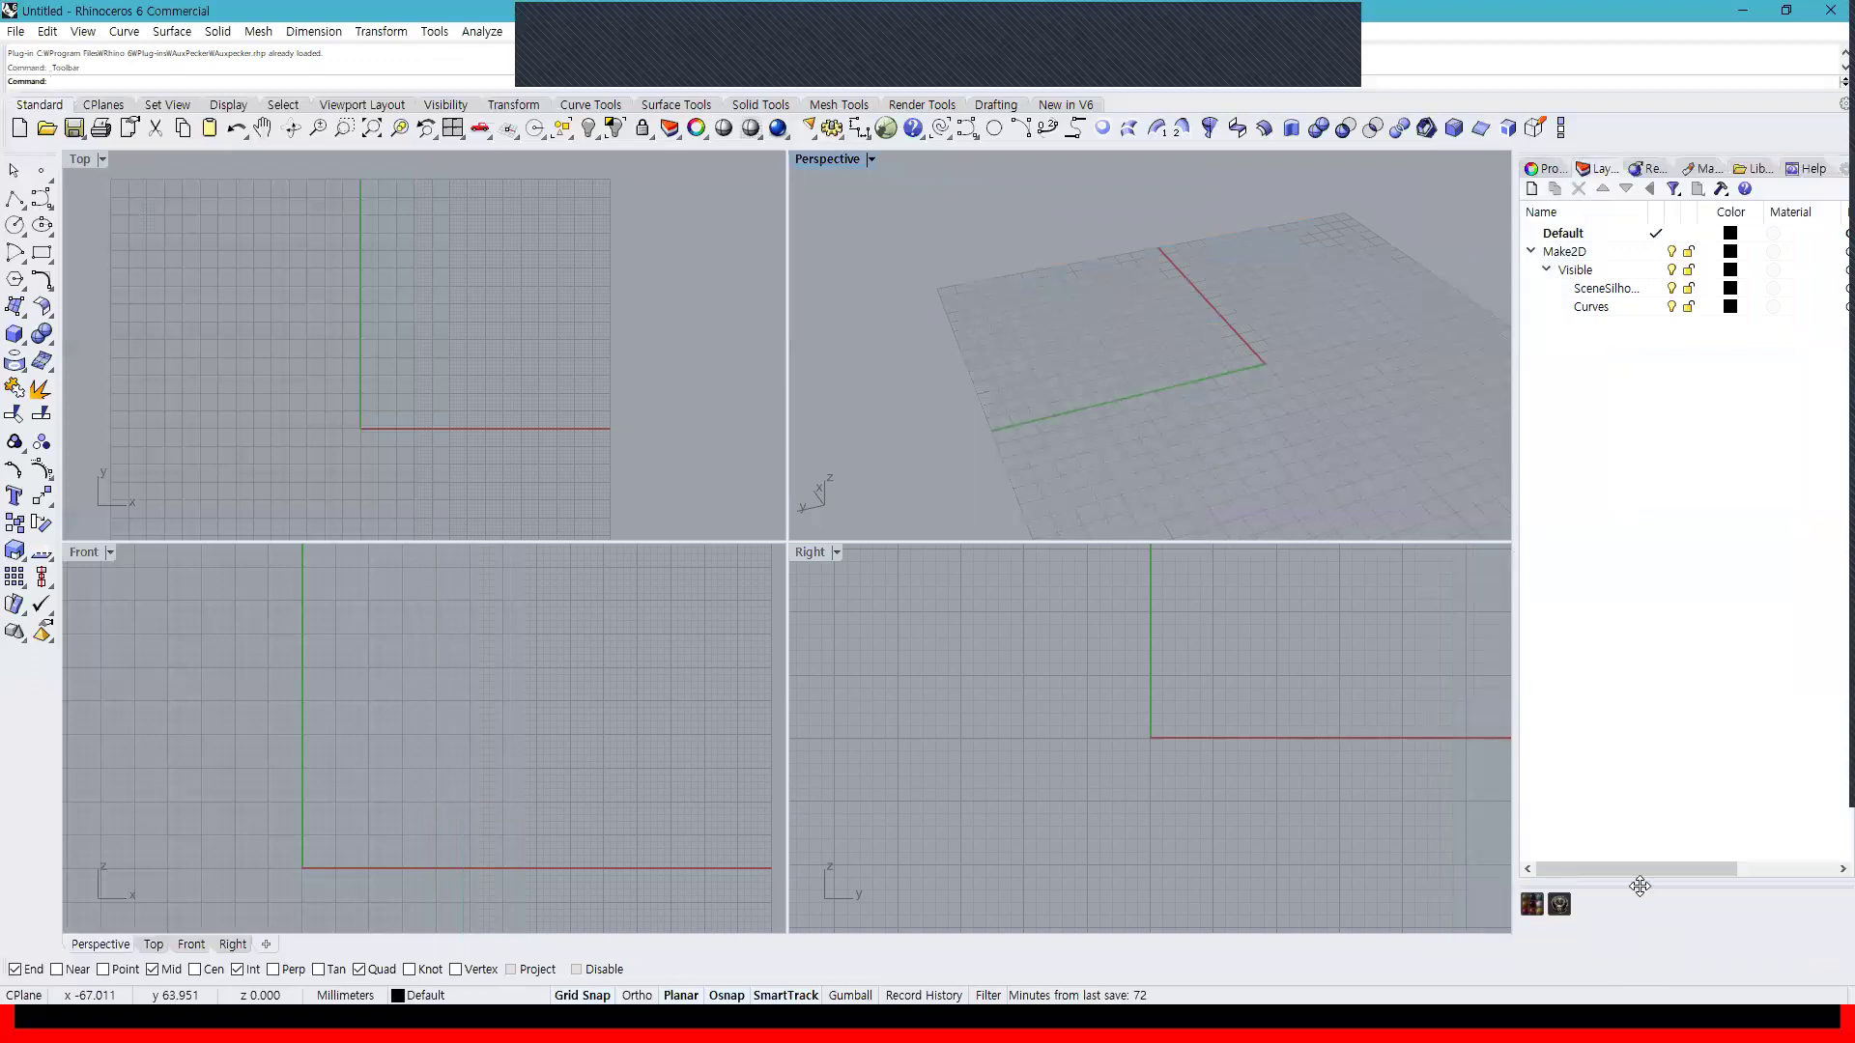
{"action": "left_click_drag", "start_coordinate": [1566, 884], "coordinate": [1181, 751]}
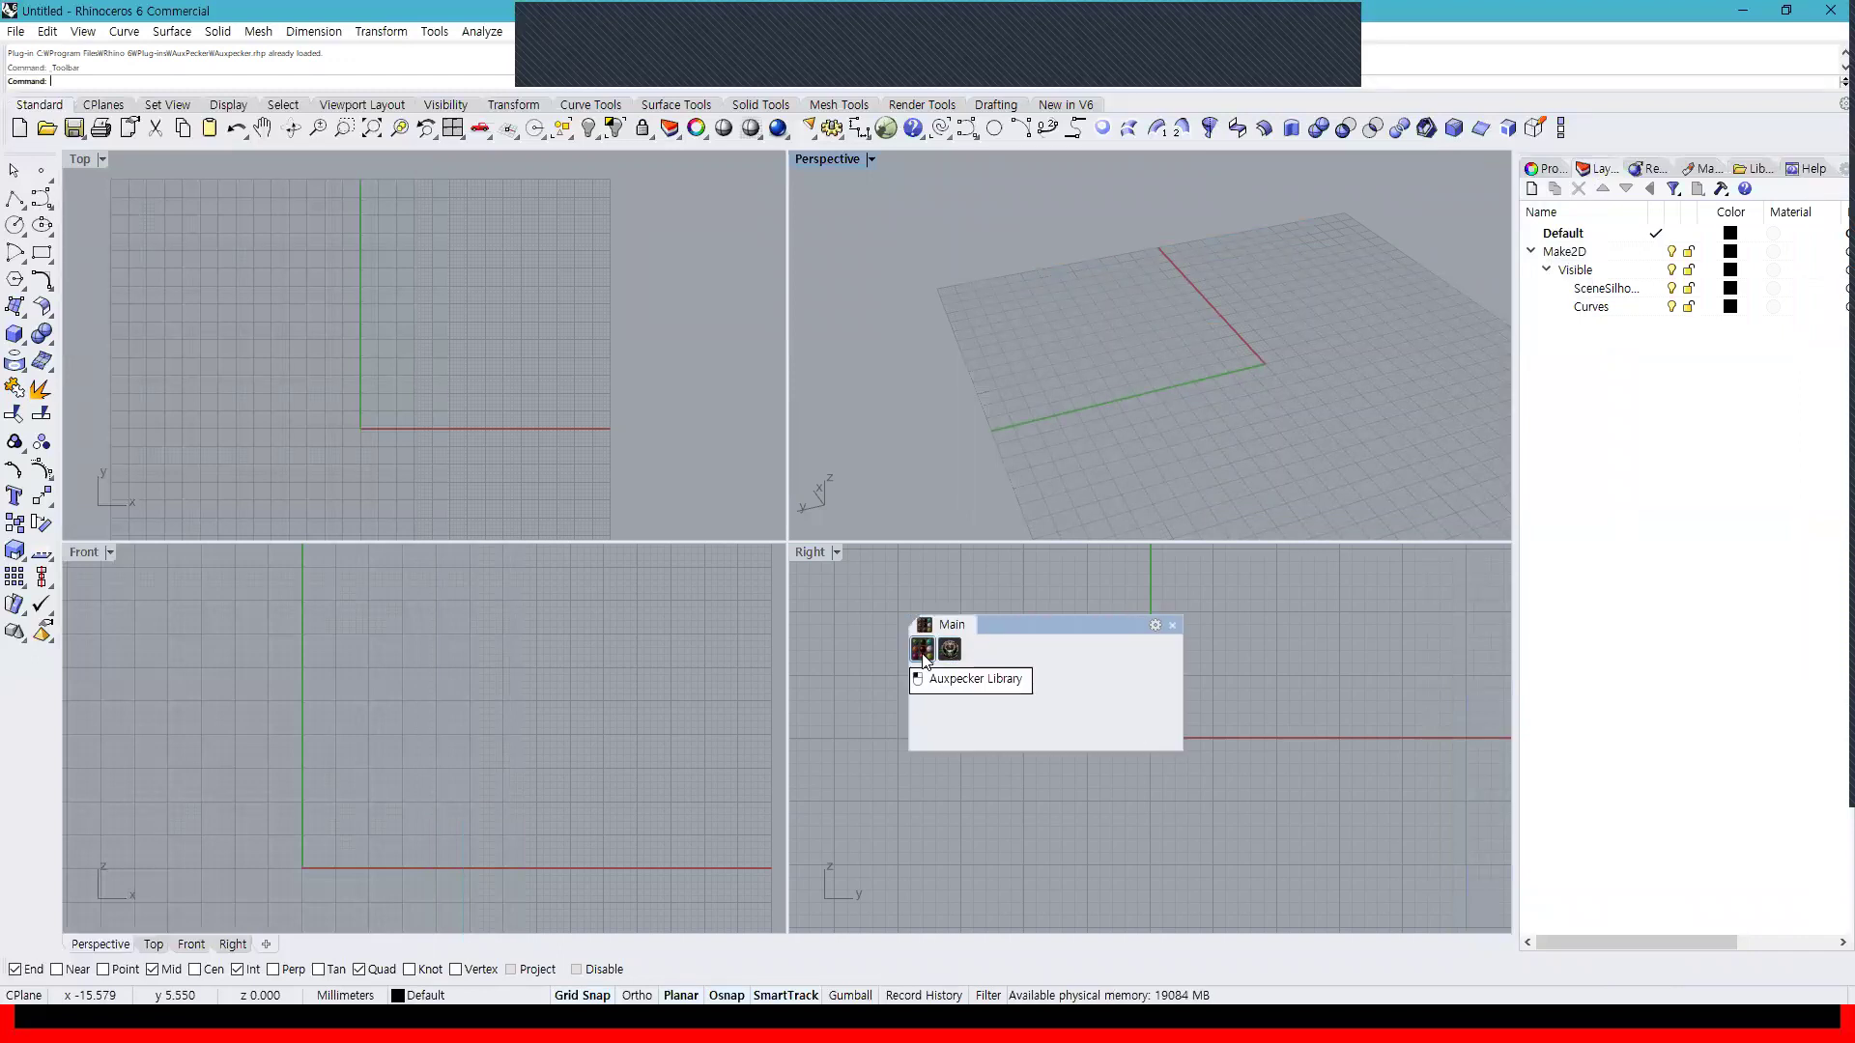
{"action": "left_click", "coordinate": [923, 650]}
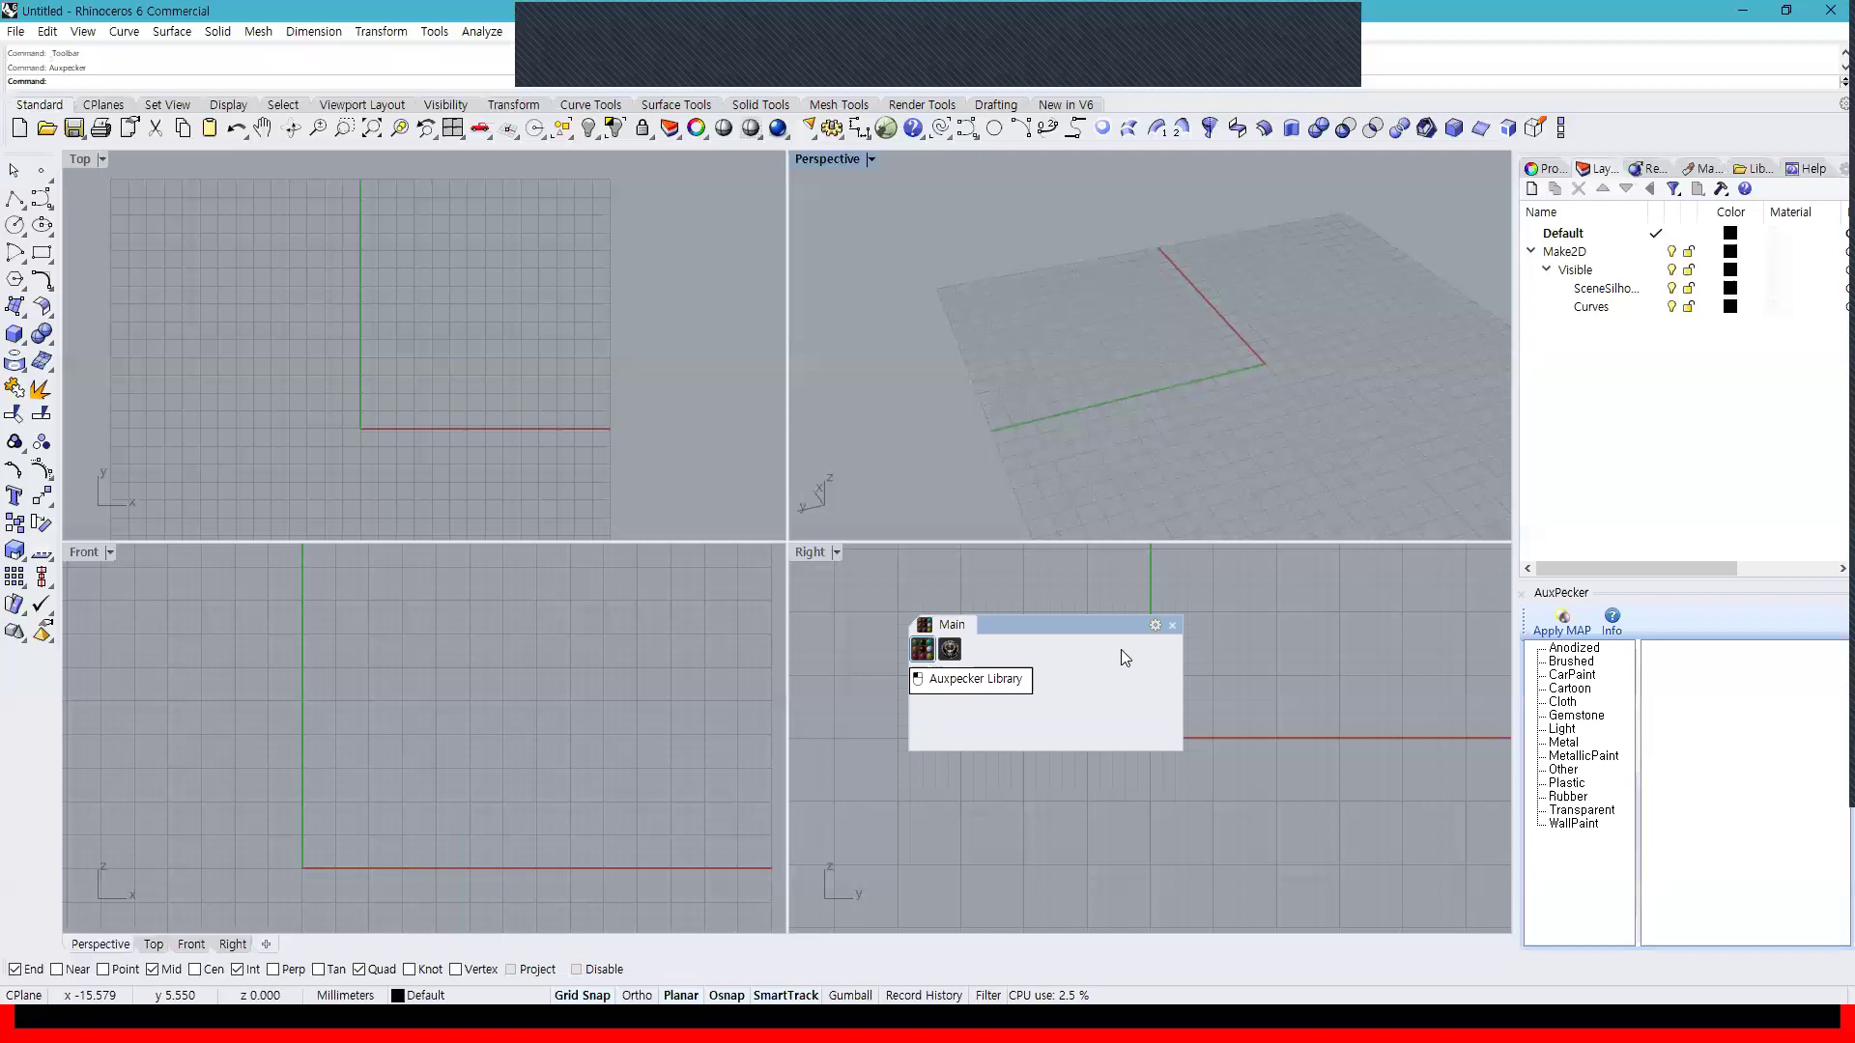
Close the floating Main toolbar and dock the AuxPecker material library below the layer list
{"action": "left_click_drag", "start_coordinate": [1644, 593], "coordinate": [681, 271]}
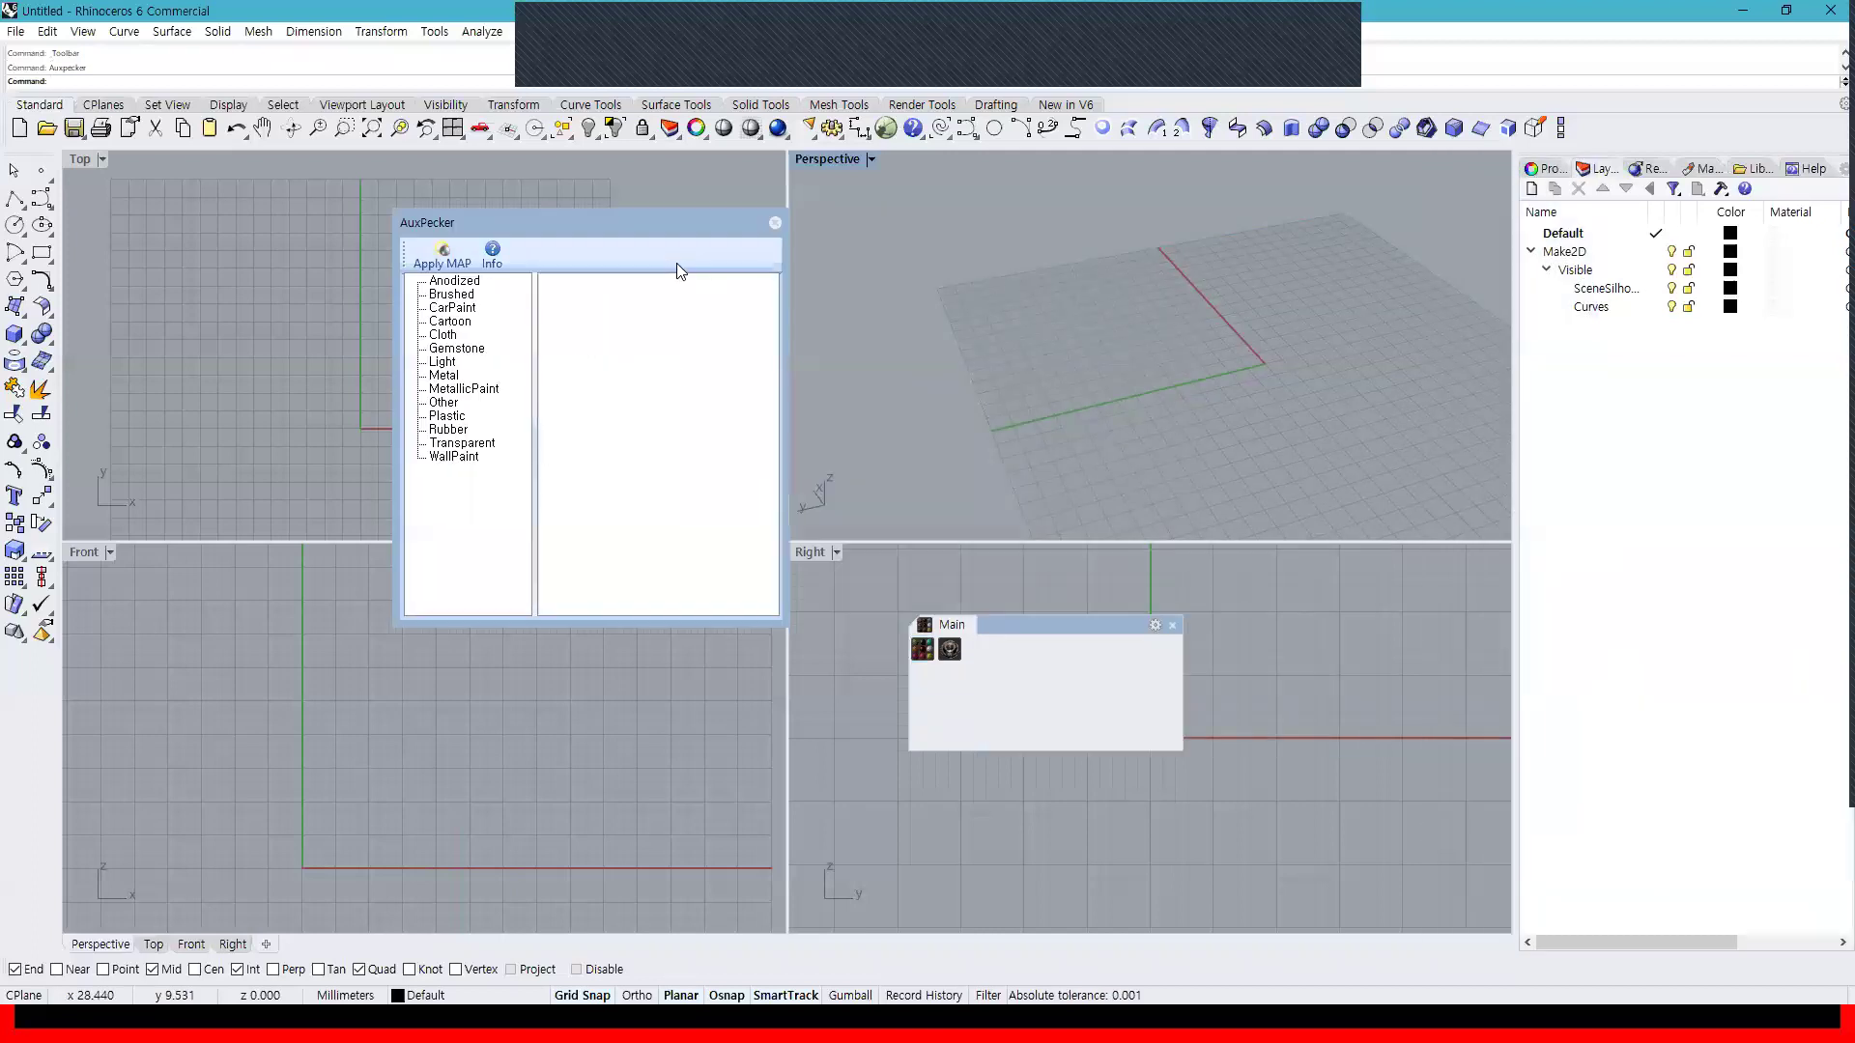
{"action": "left_click", "coordinate": [1173, 625]}
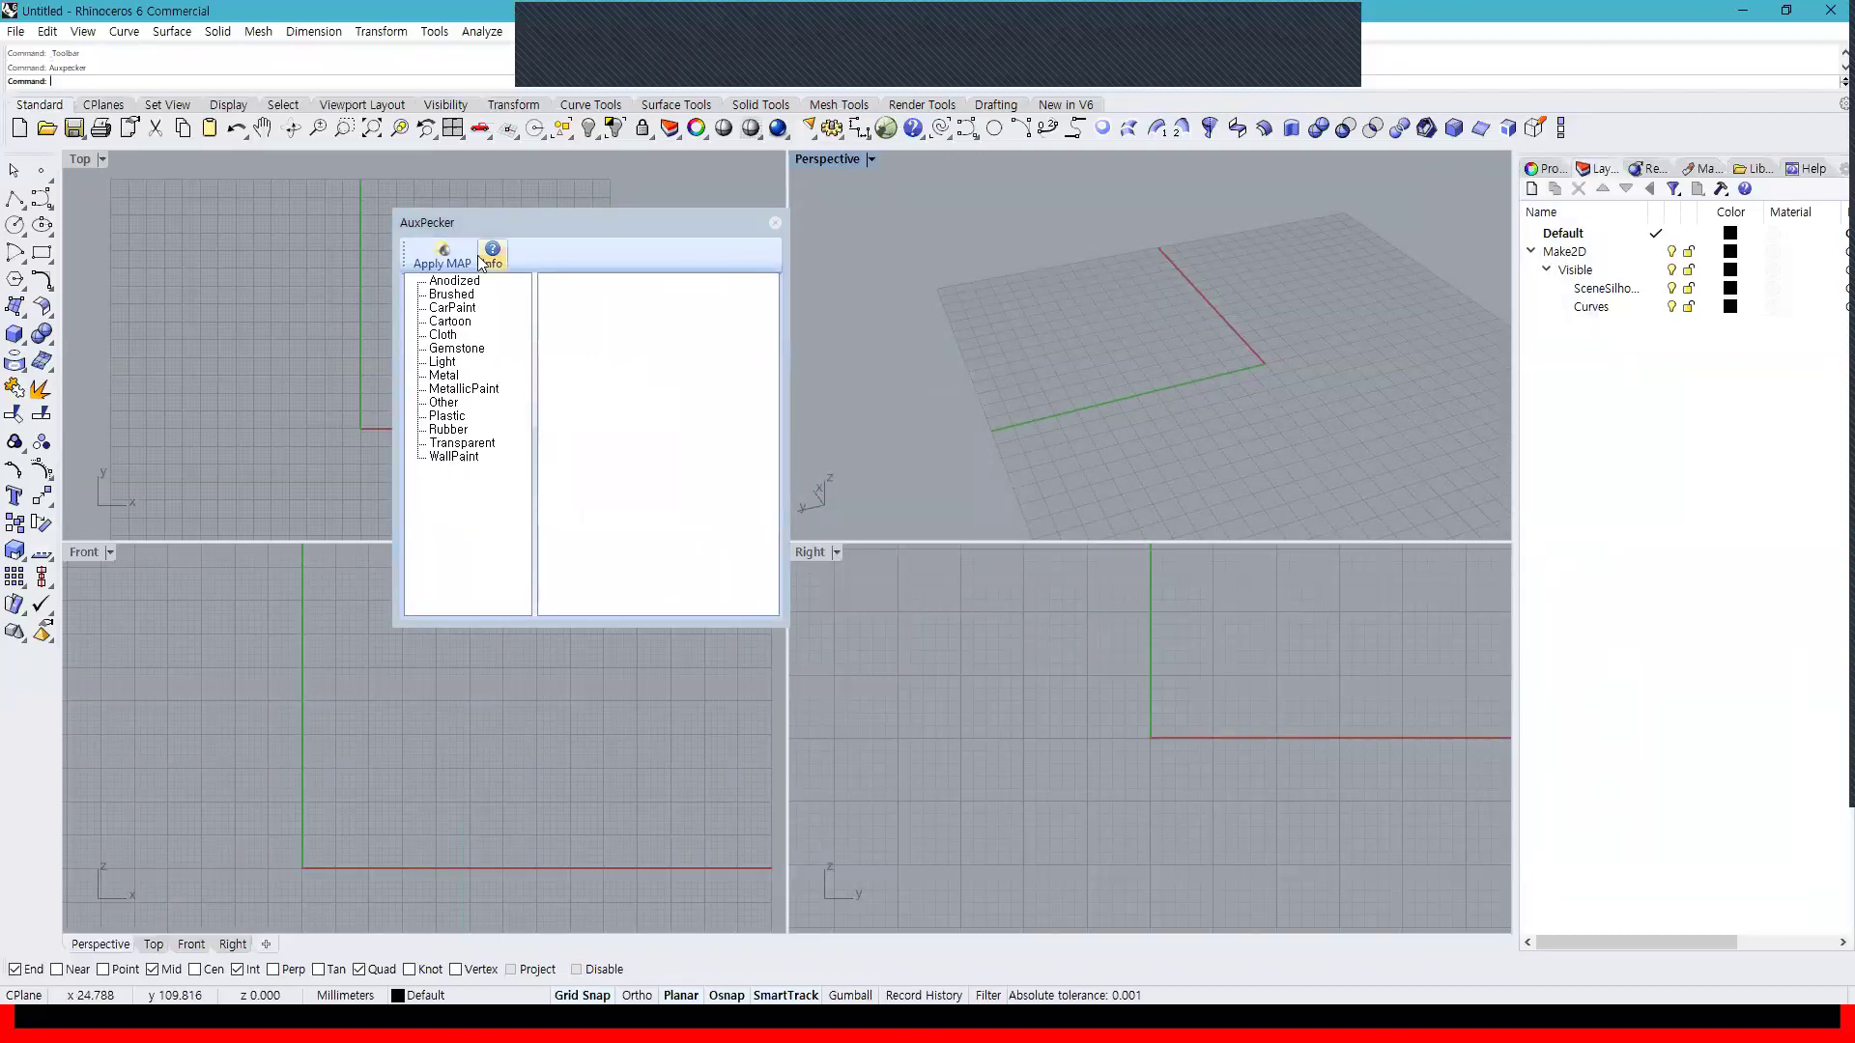
{"action": "left_click_drag", "start_coordinate": [437, 222], "coordinate": [1616, 937]}
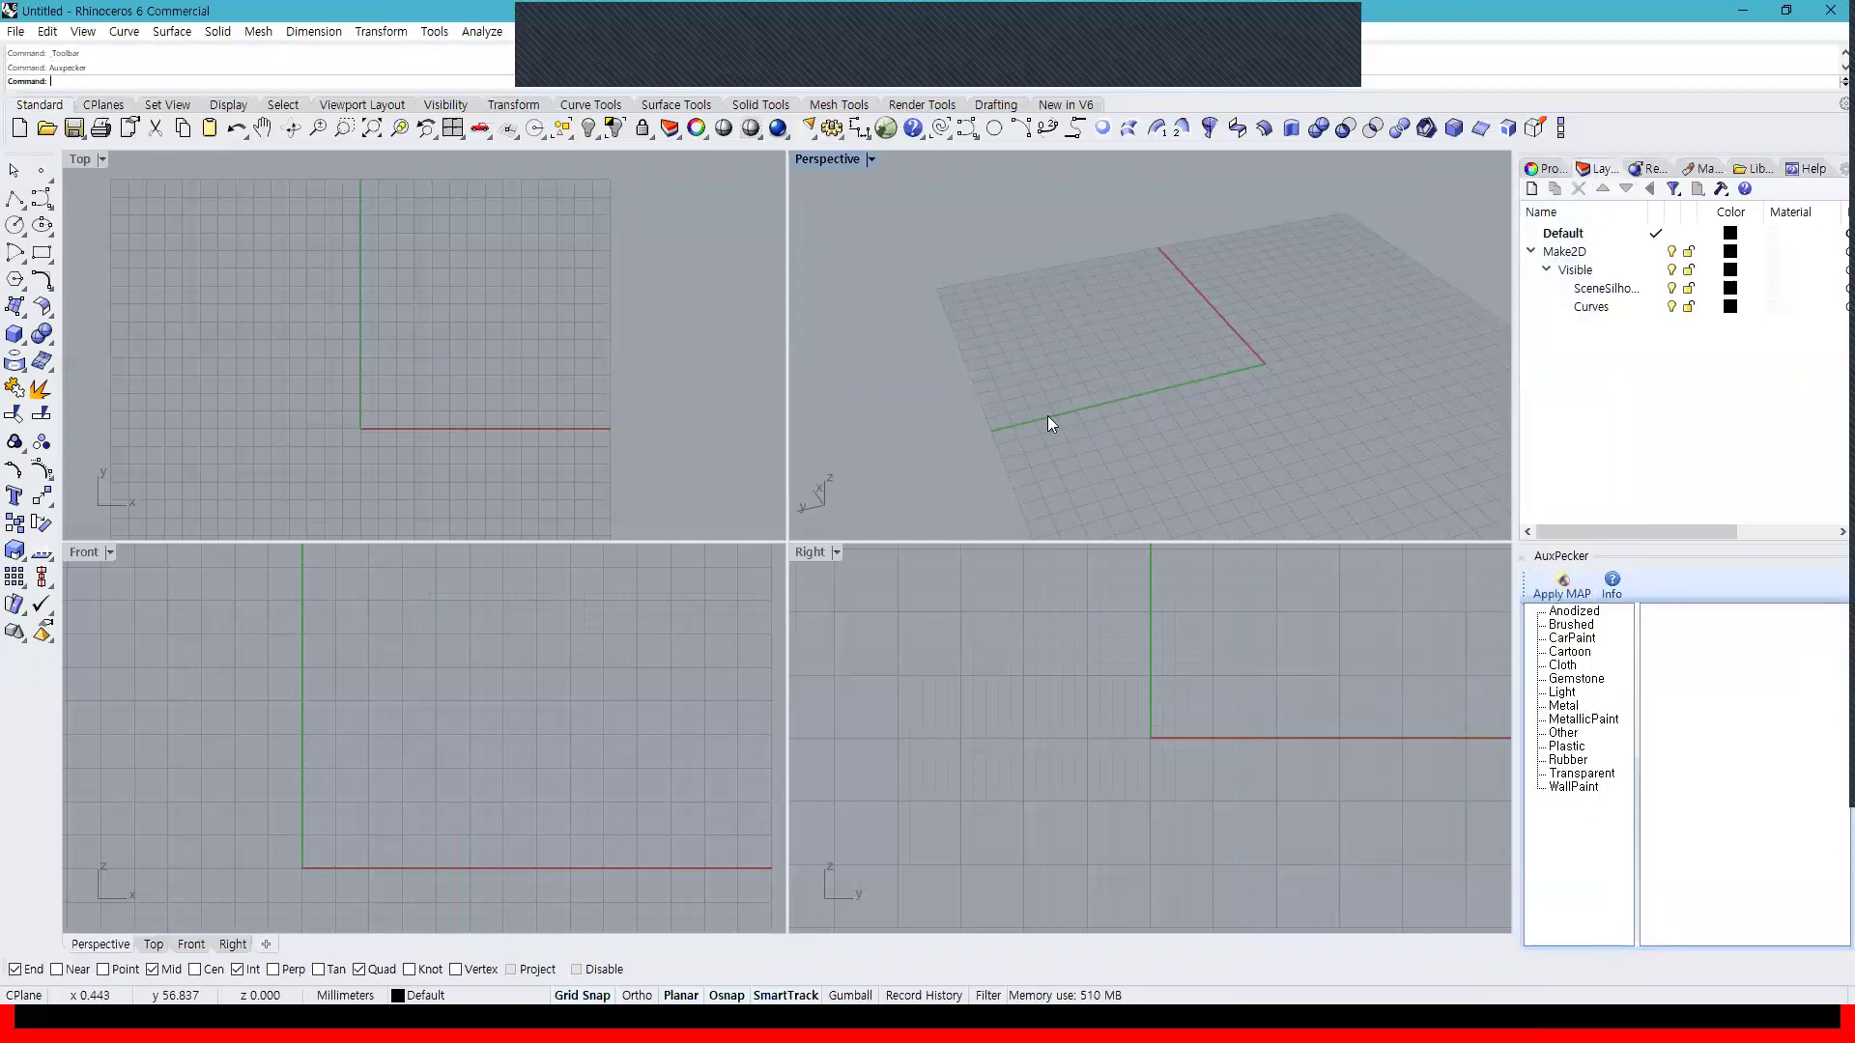
Create a large sphere centred left of the origin in the Top viewport
{"action": "left_click", "coordinate": [17, 337]}
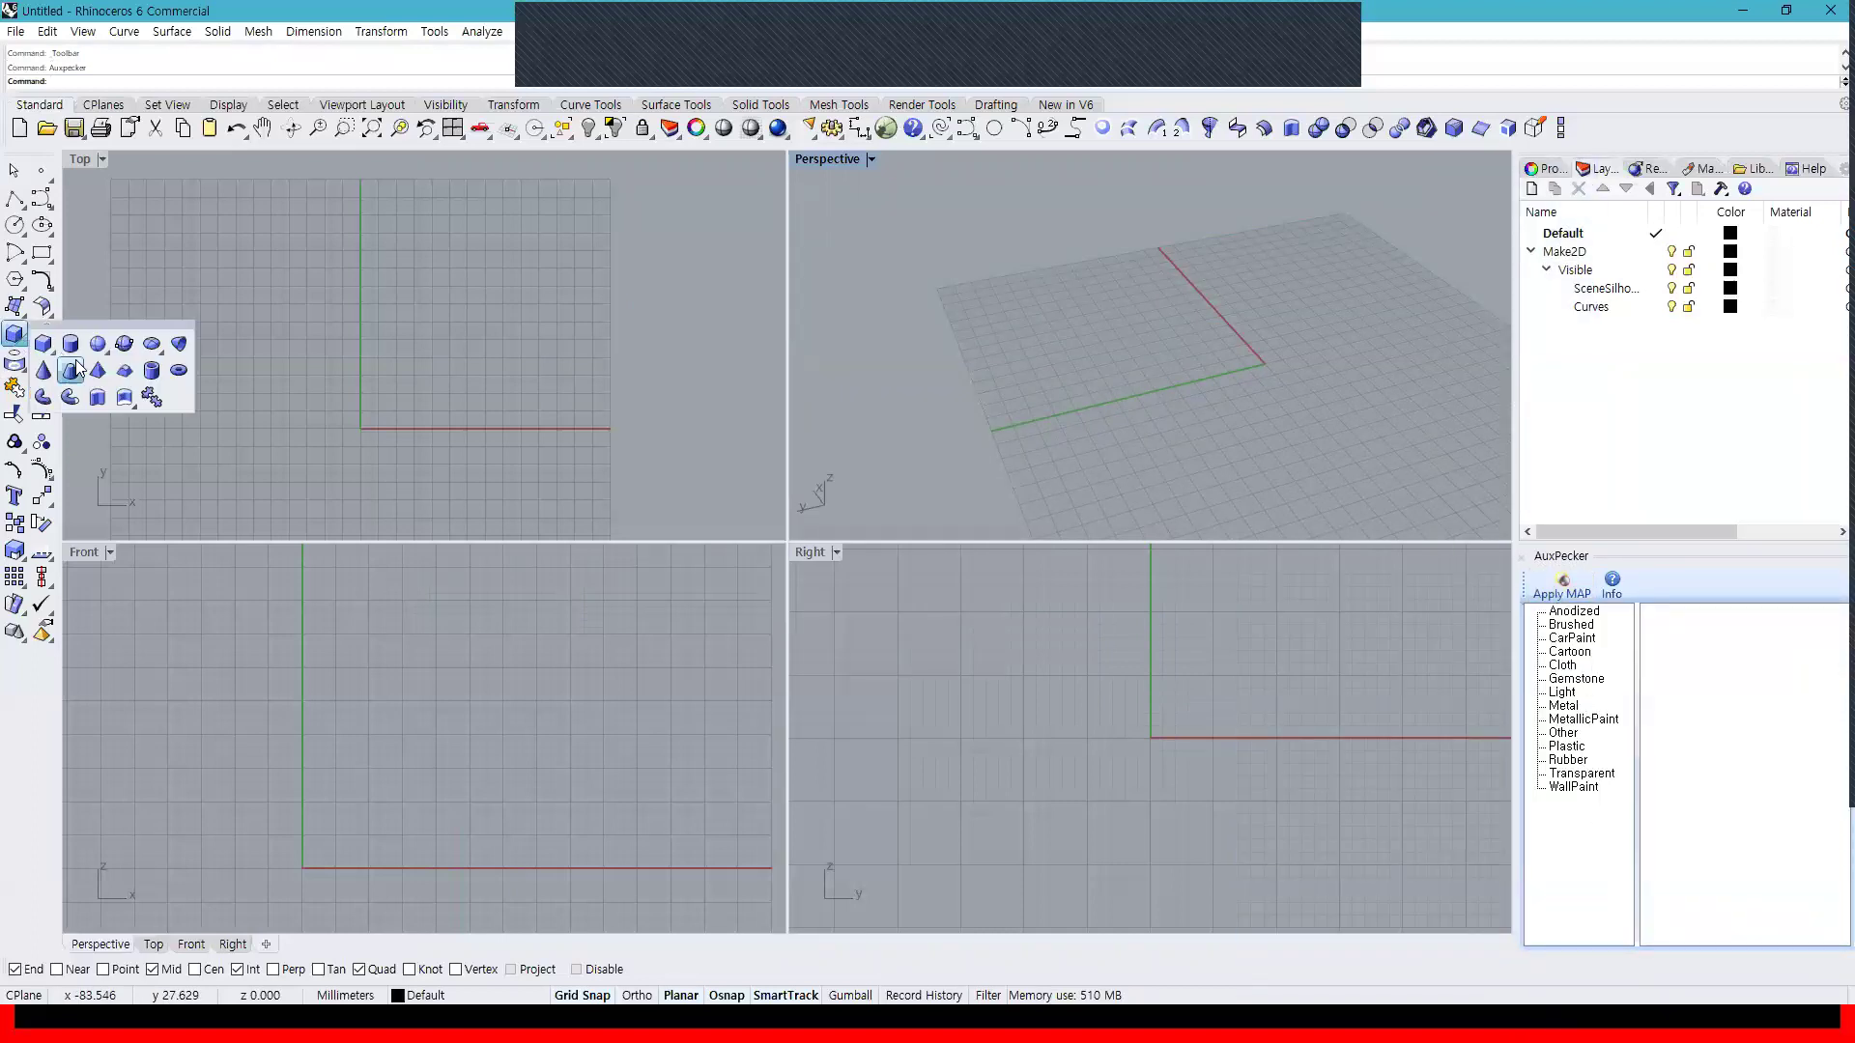
{"action": "left_click", "coordinate": [100, 346]}
{"action": "left_click", "coordinate": [250, 293]}
{"action": "left_click", "coordinate": [440, 417]}
{"action": "scroll", "coordinate": [1058, 338], "scroll_direction": "down", "scroll_amount": 7}
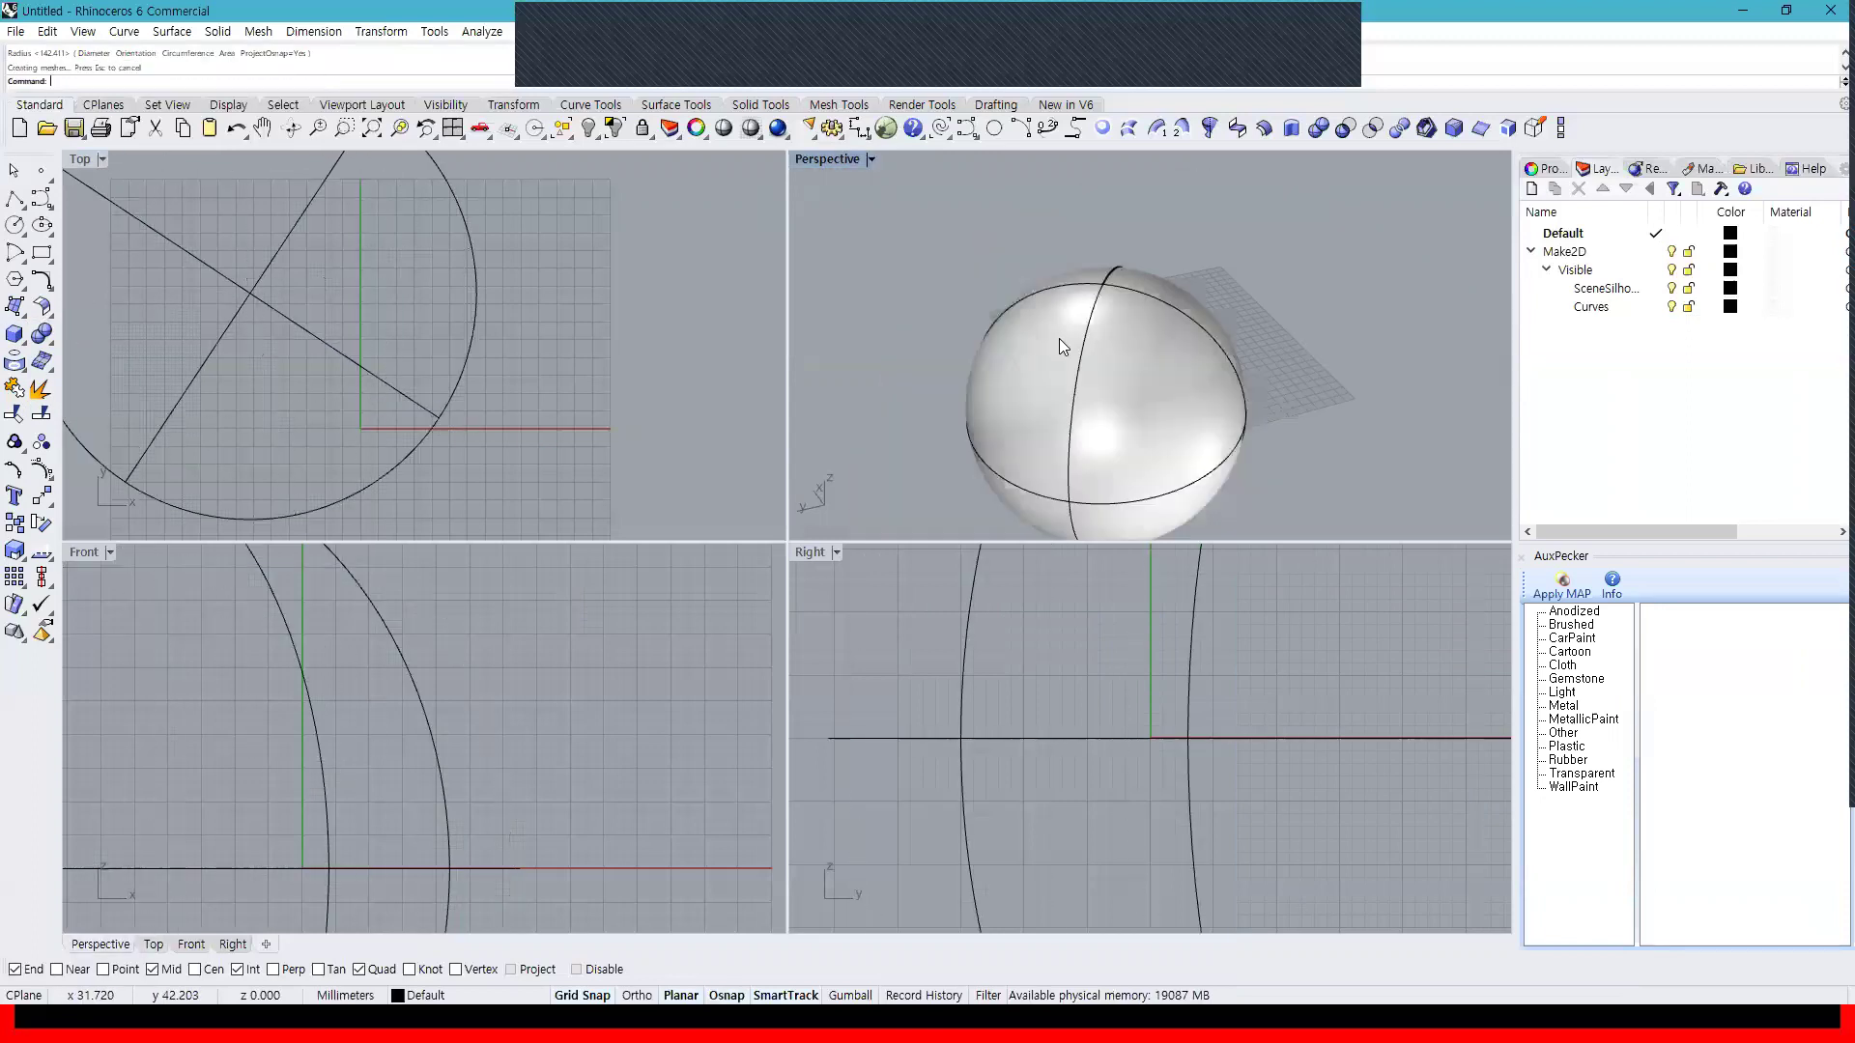
{"action": "right_click_drag", "start_coordinate": [1134, 433], "coordinate": [1189, 375]}
Apply the Red.jpg material from AuxPecker's CarPaint category to the sphere
{"action": "left_click", "coordinate": [1078, 377]}
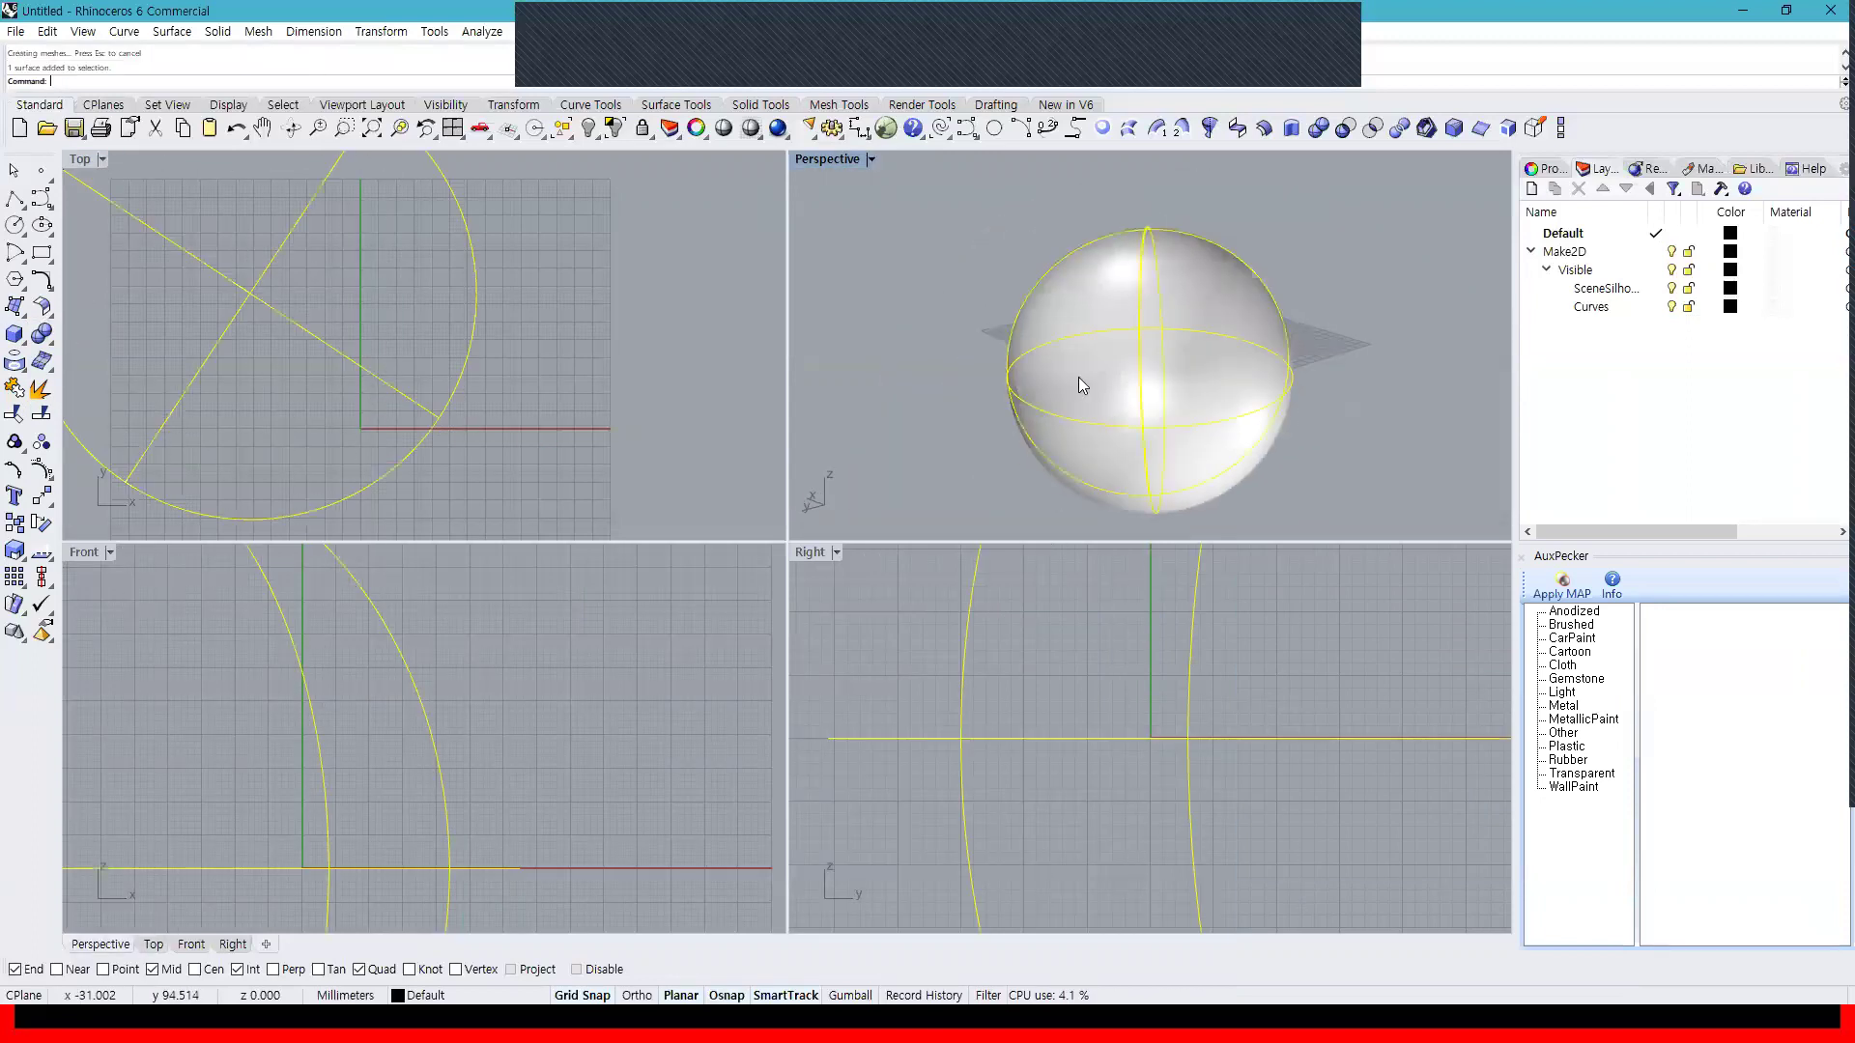
{"action": "left_click", "coordinate": [1575, 639]}
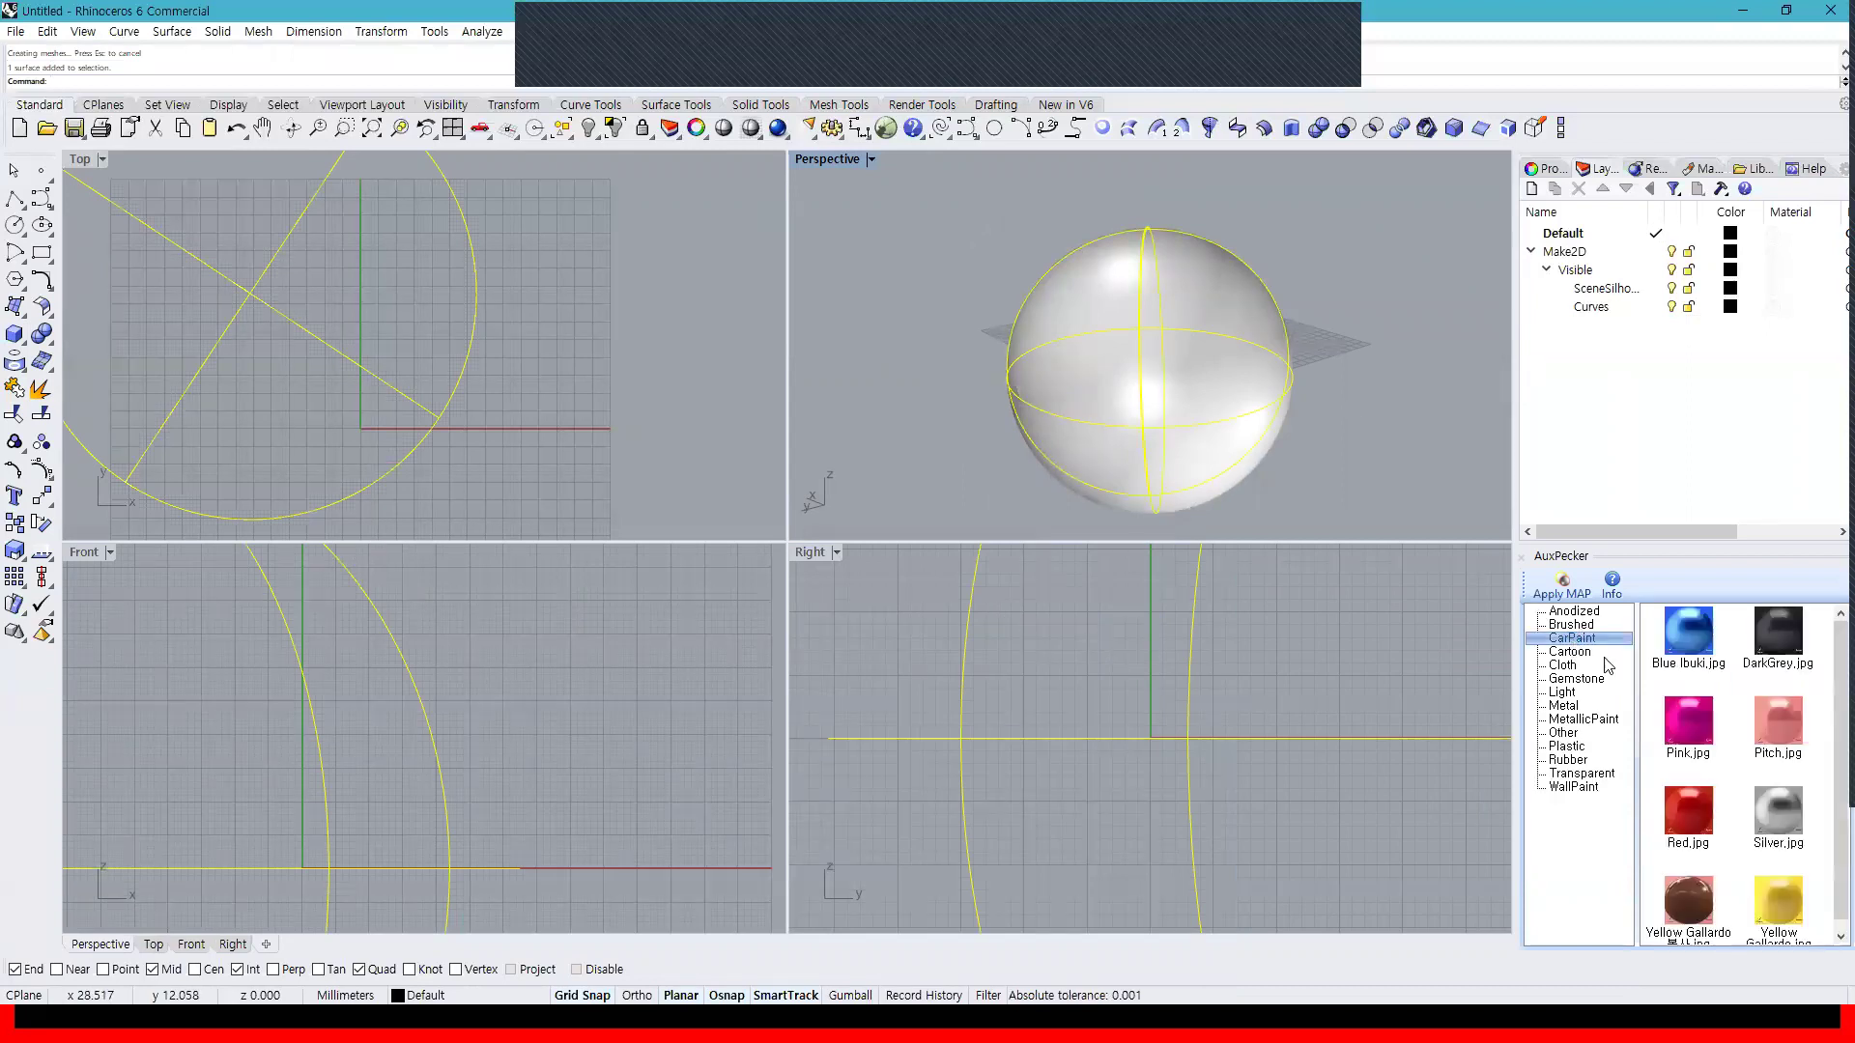
{"action": "left_click", "coordinate": [1696, 832]}
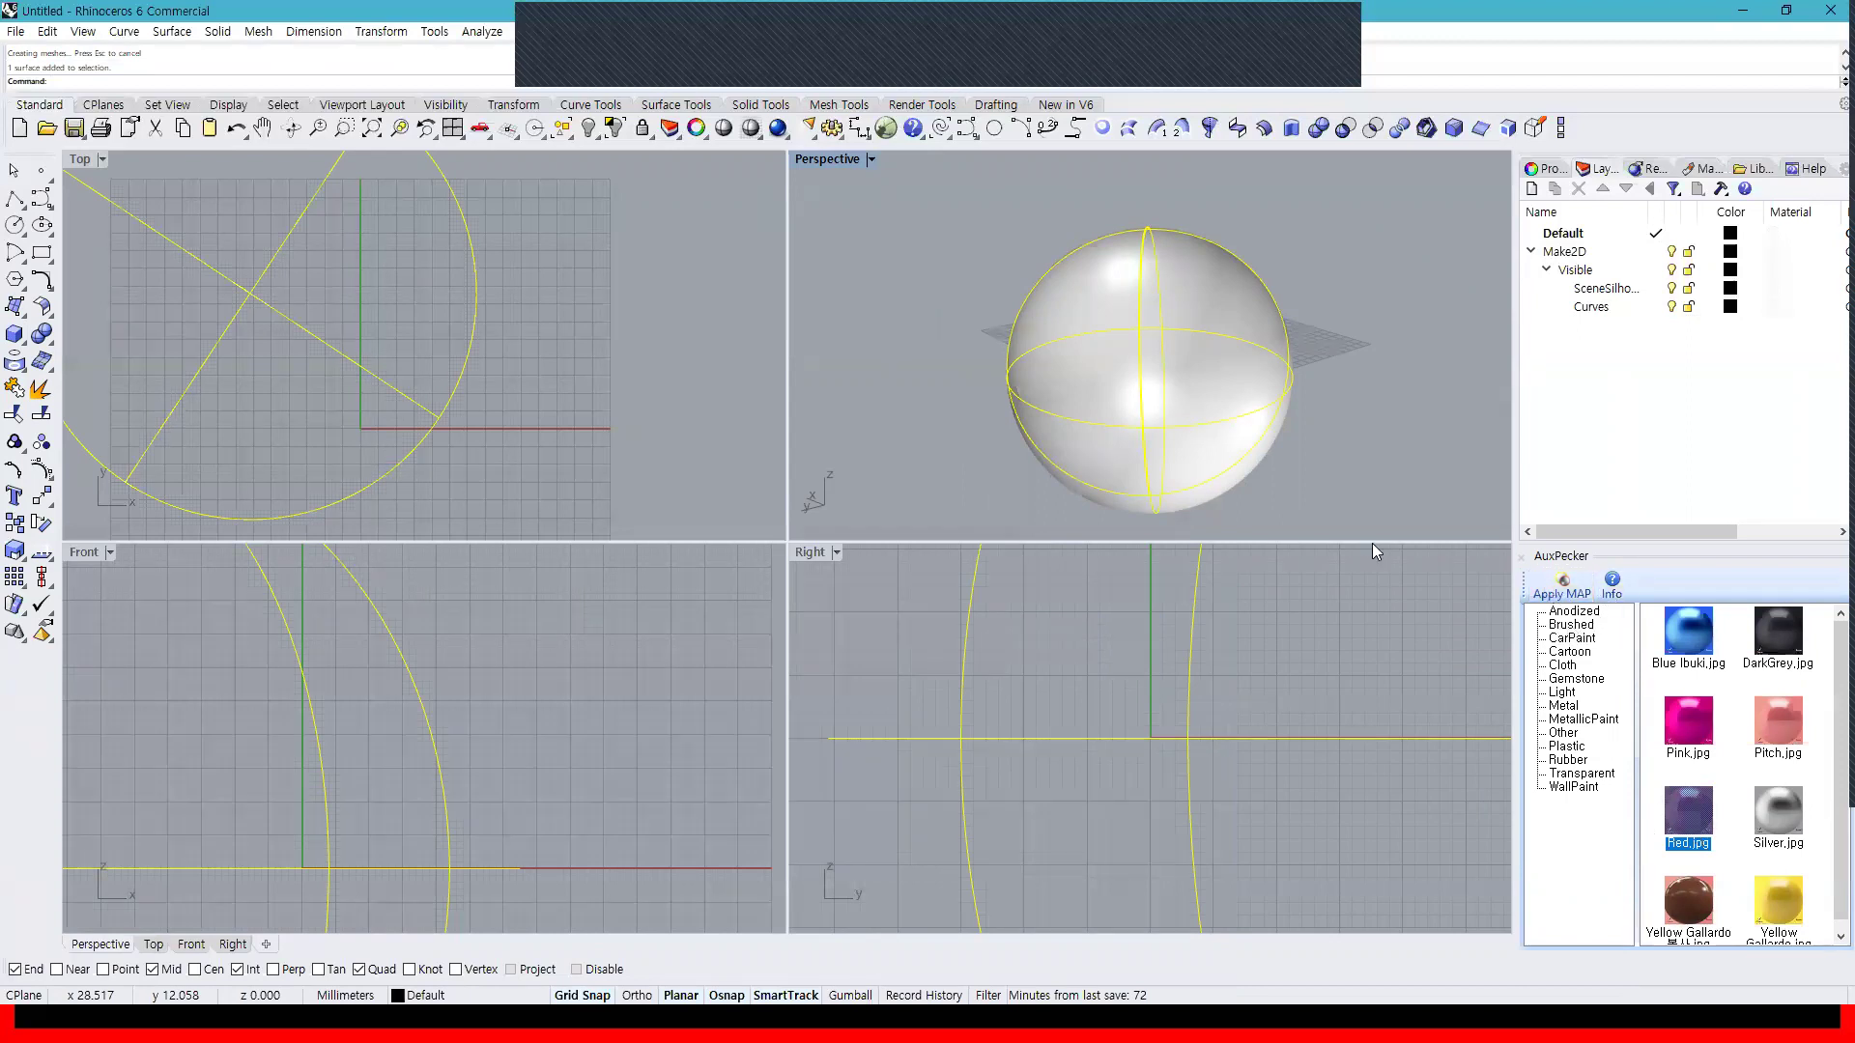
{"action": "left_click", "coordinate": [1561, 584]}
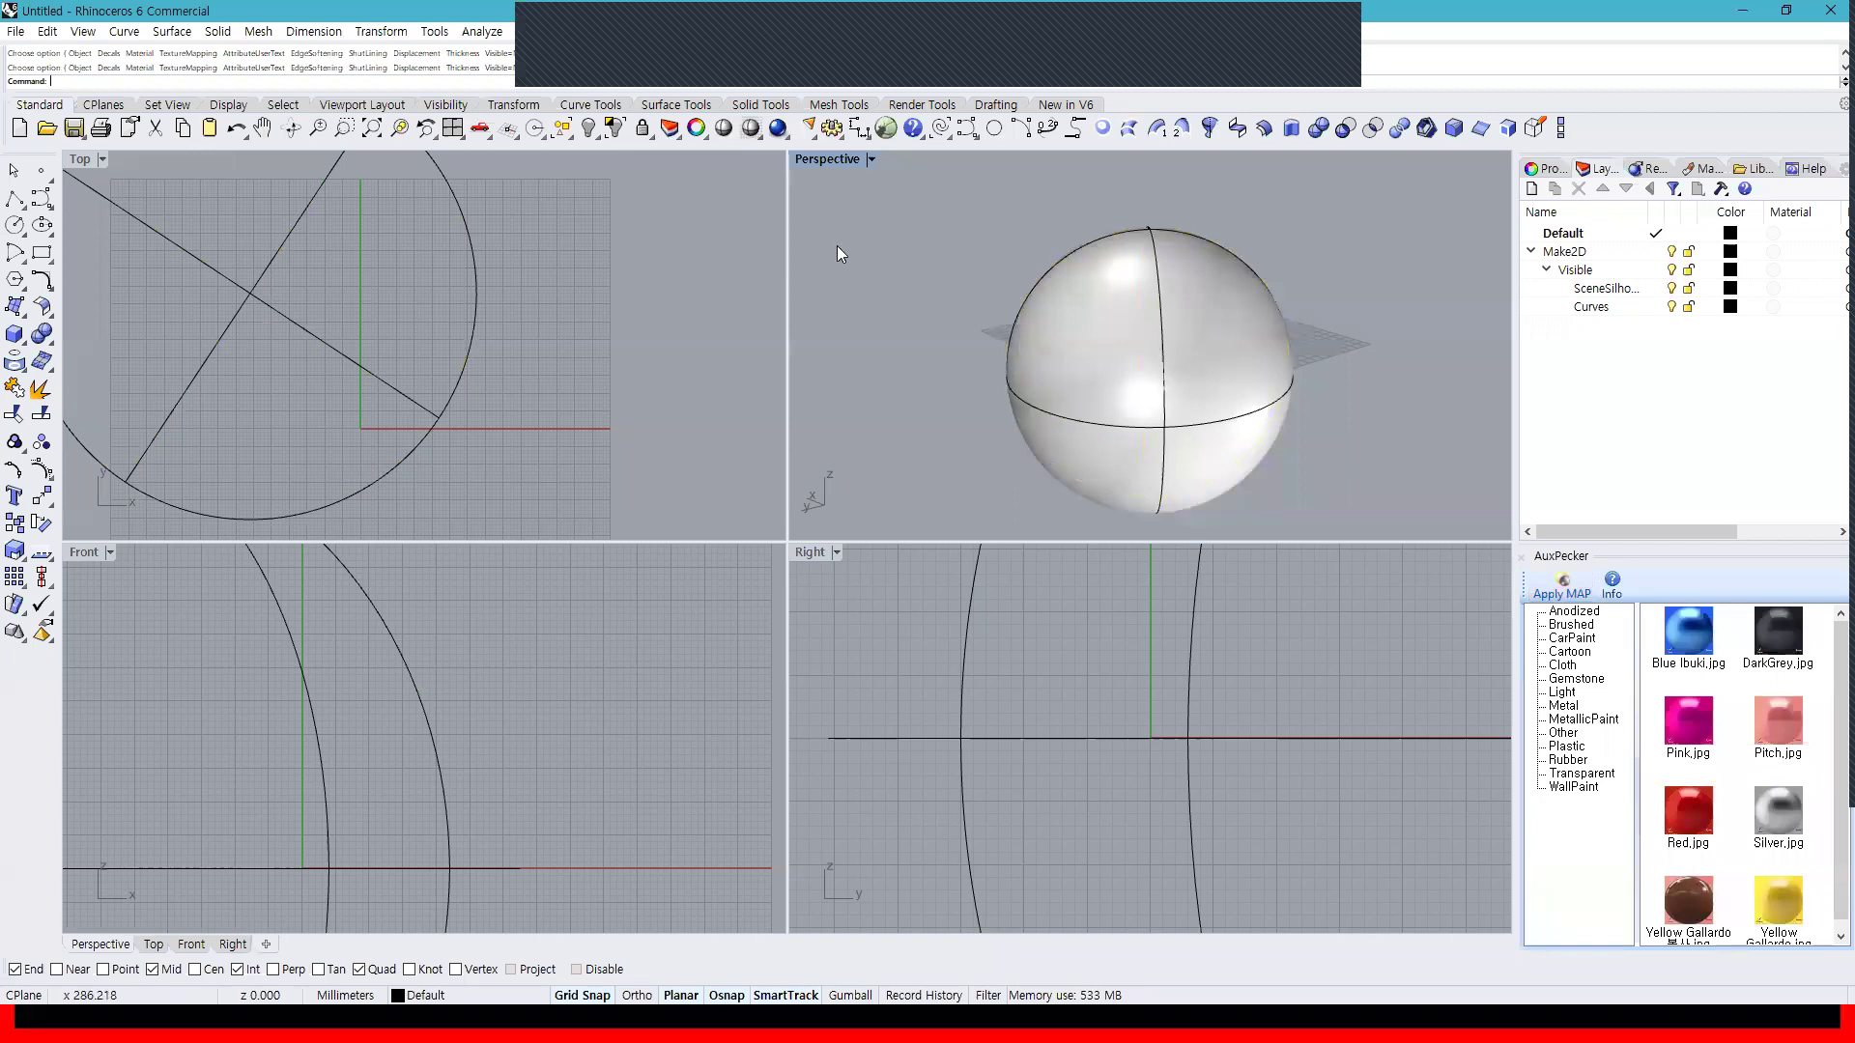
Set the Perspective viewport to Rendered display and maximize it to inspect the sphere
{"action": "left_click", "coordinate": [818, 165]}
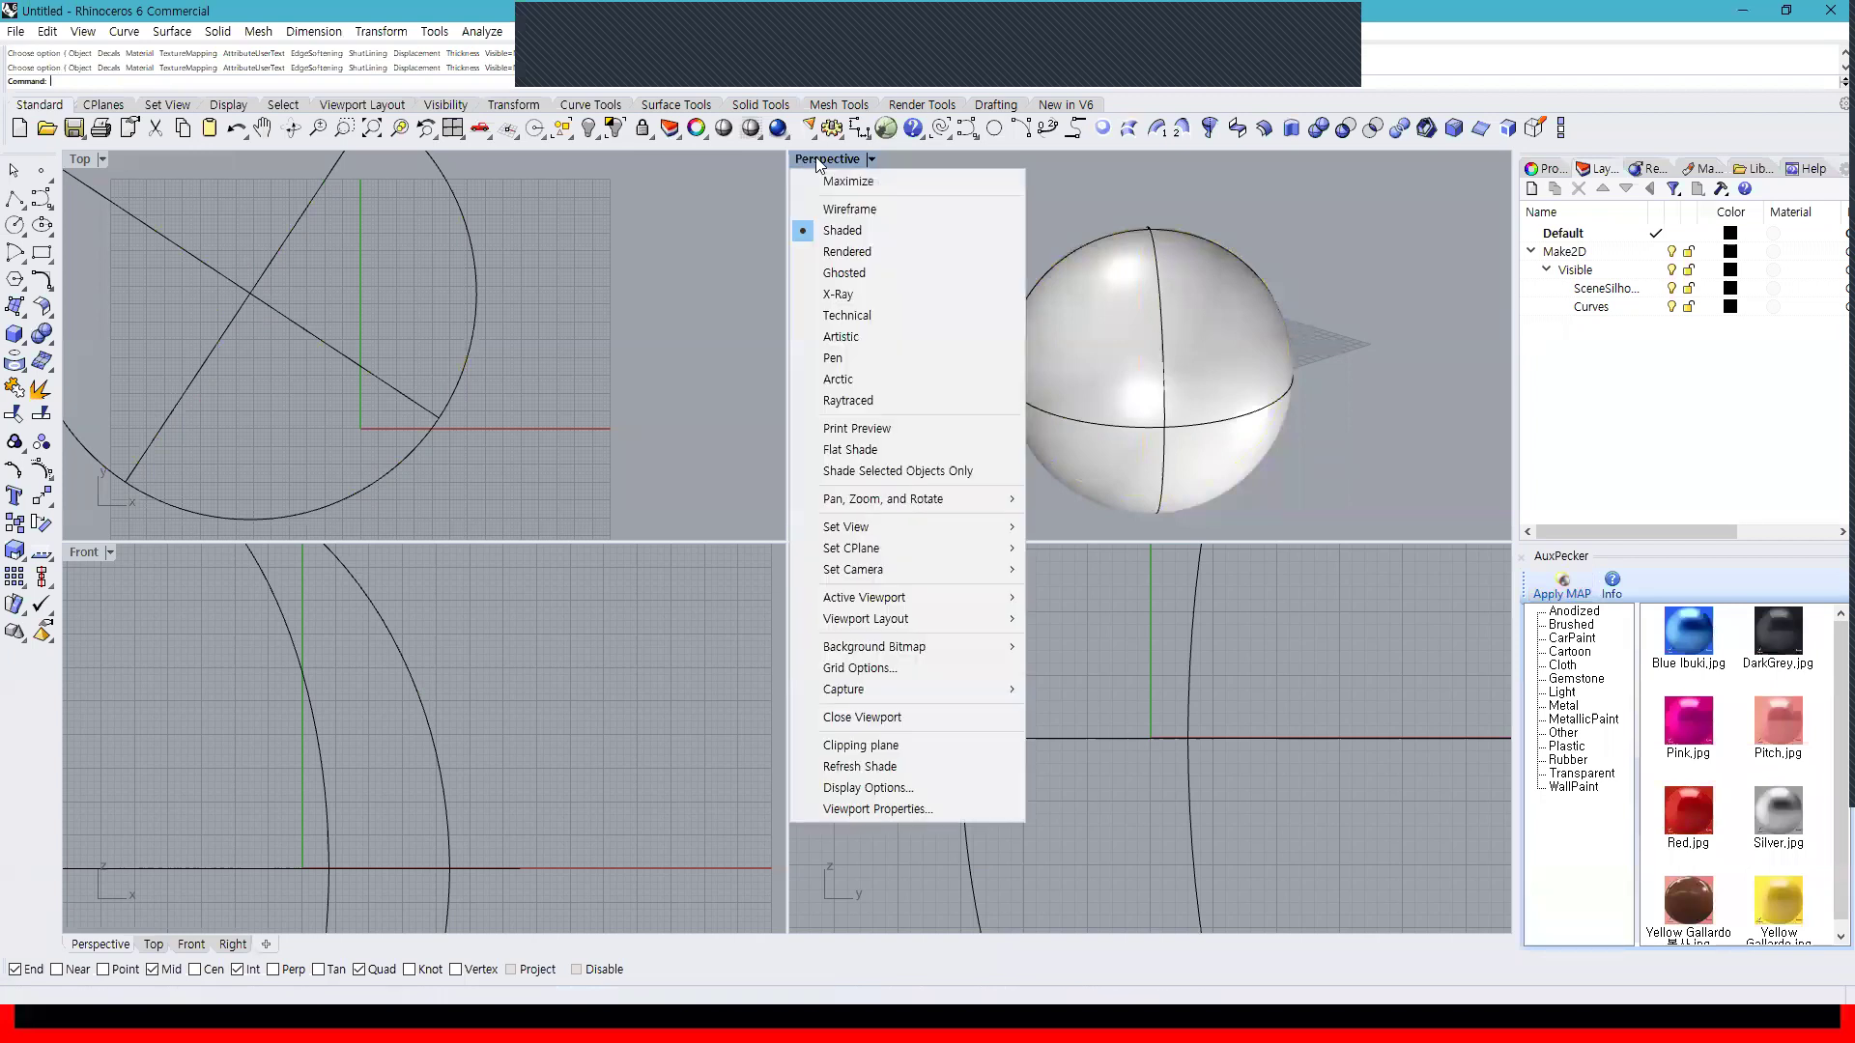
{"action": "left_click", "coordinate": [848, 253]}
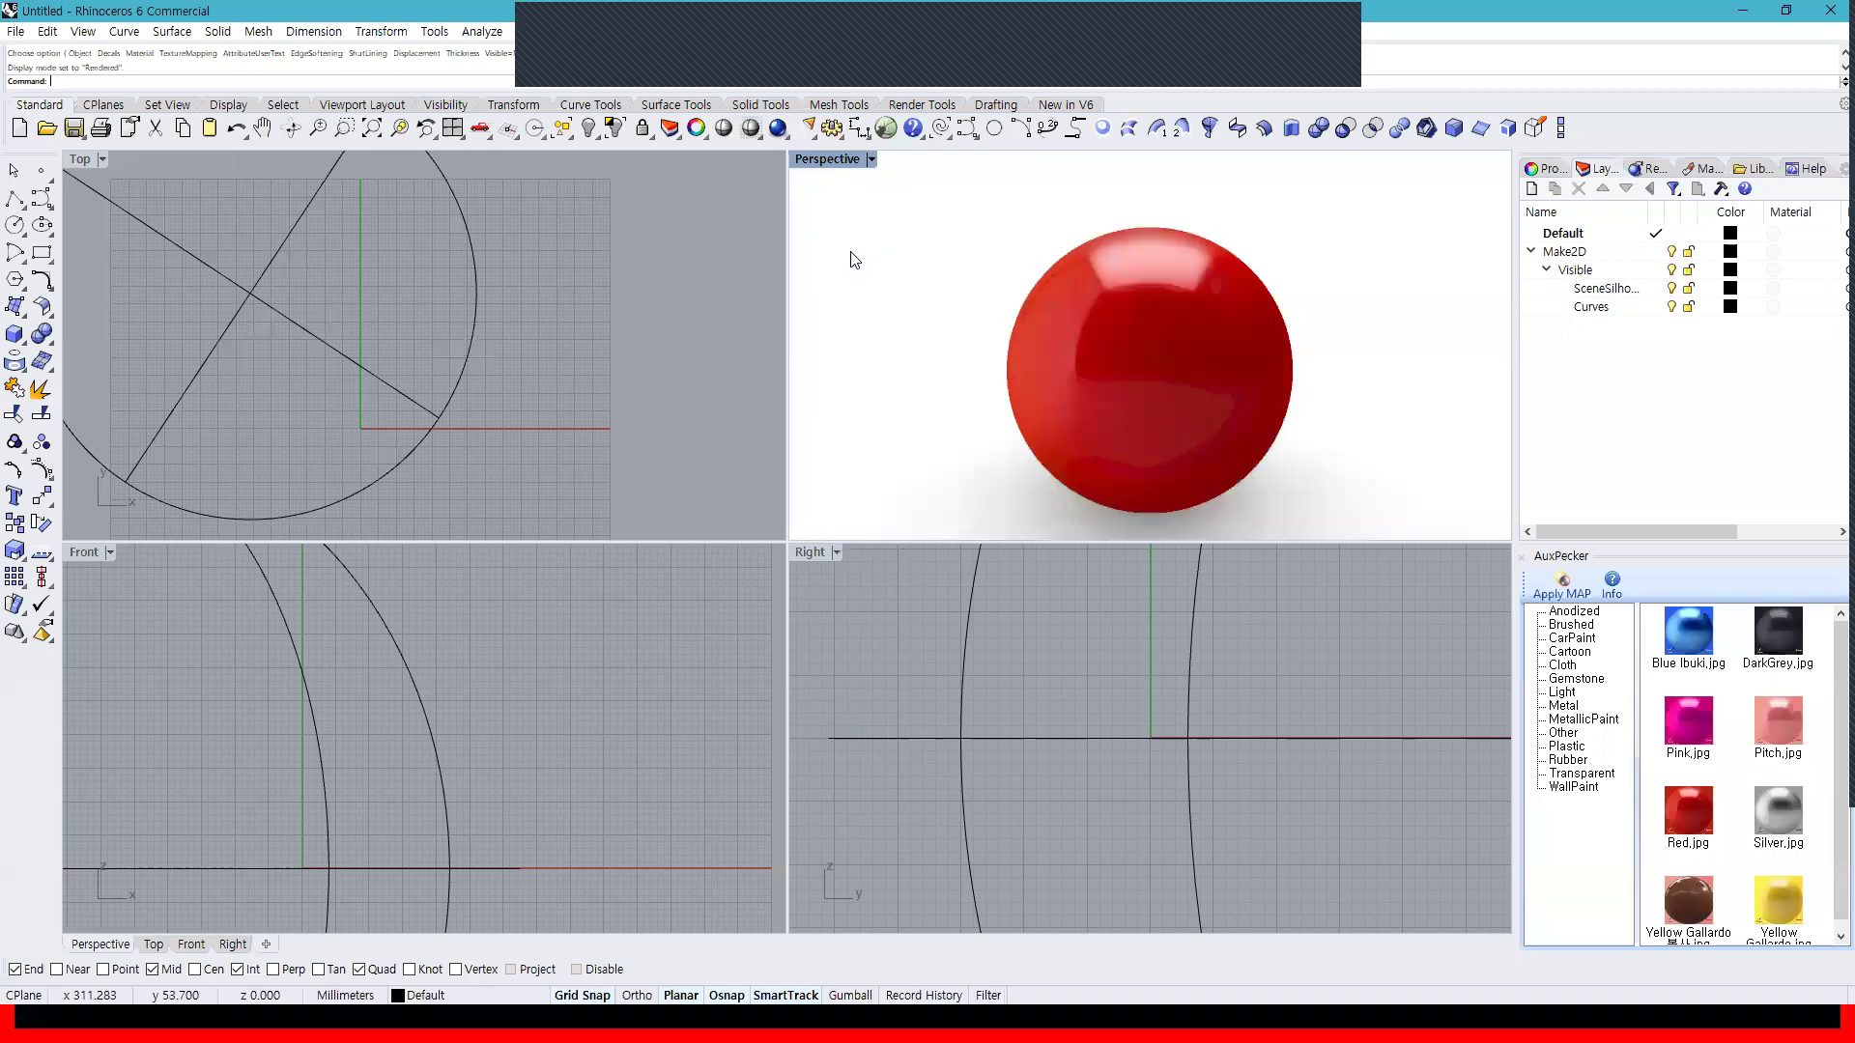
{"action": "double_click", "coordinate": [831, 165]}
{"action": "right_click_drag", "start_coordinate": [801, 545], "coordinate": [982, 565]}
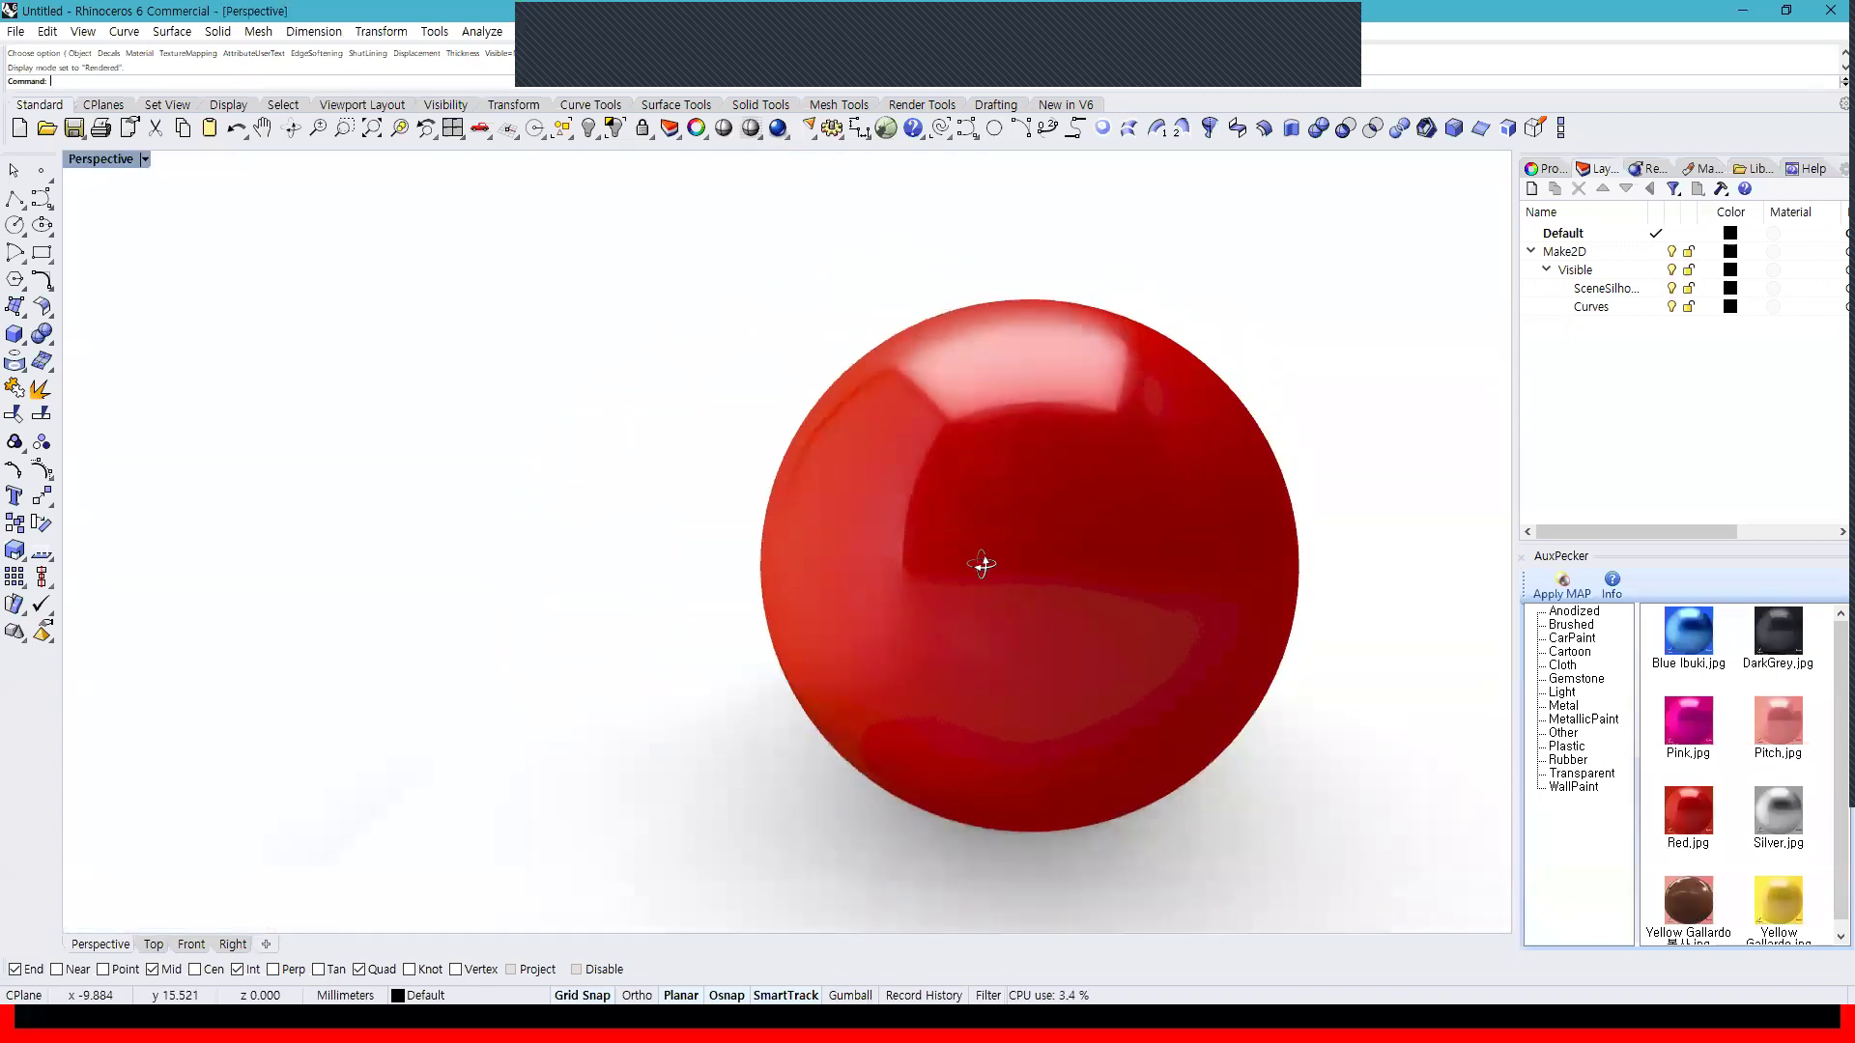
{"action": "scroll", "coordinate": [1063, 642], "scroll_direction": "down", "scroll_amount": 4}
{"action": "right_click_drag", "start_coordinate": [1214, 650], "coordinate": [1060, 647]}
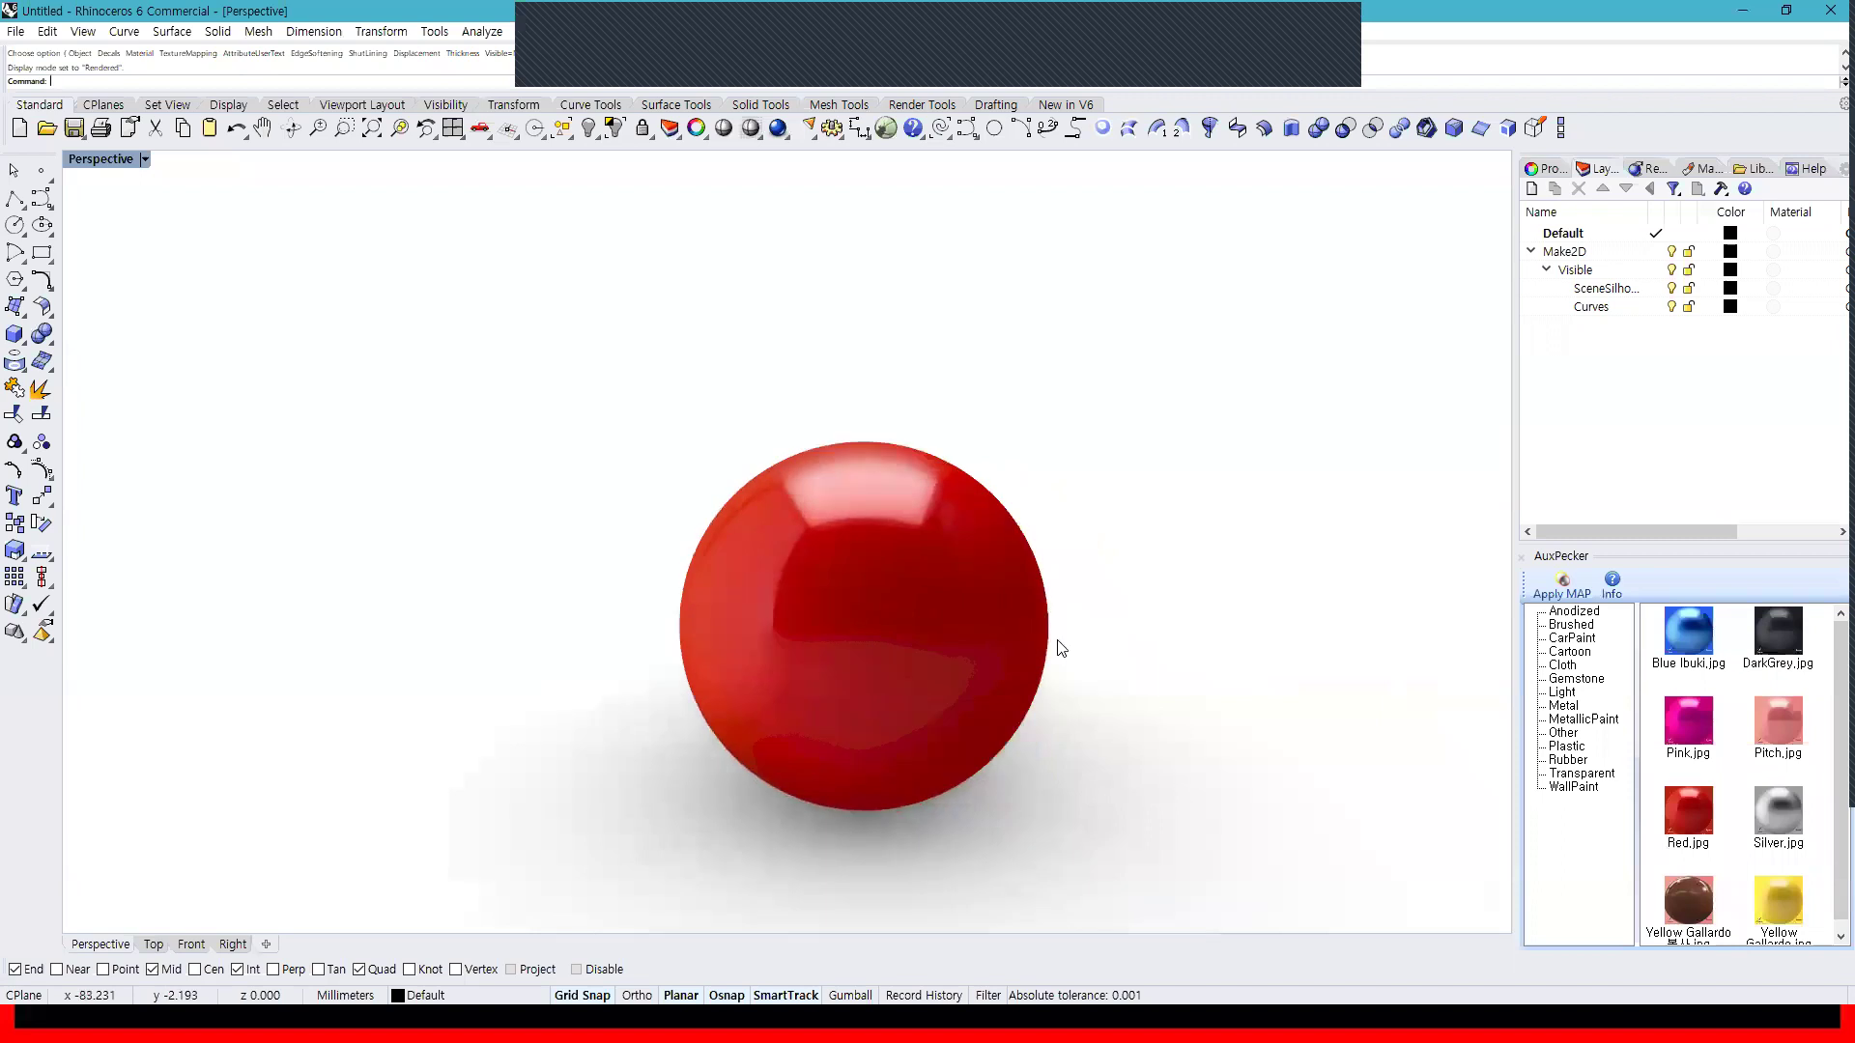
Apply the bp-METAL.jpg material from AuxPecker's Metal category to the sphere
{"action": "left_click", "coordinate": [999, 676]}
{"action": "left_click", "coordinate": [1570, 706]}
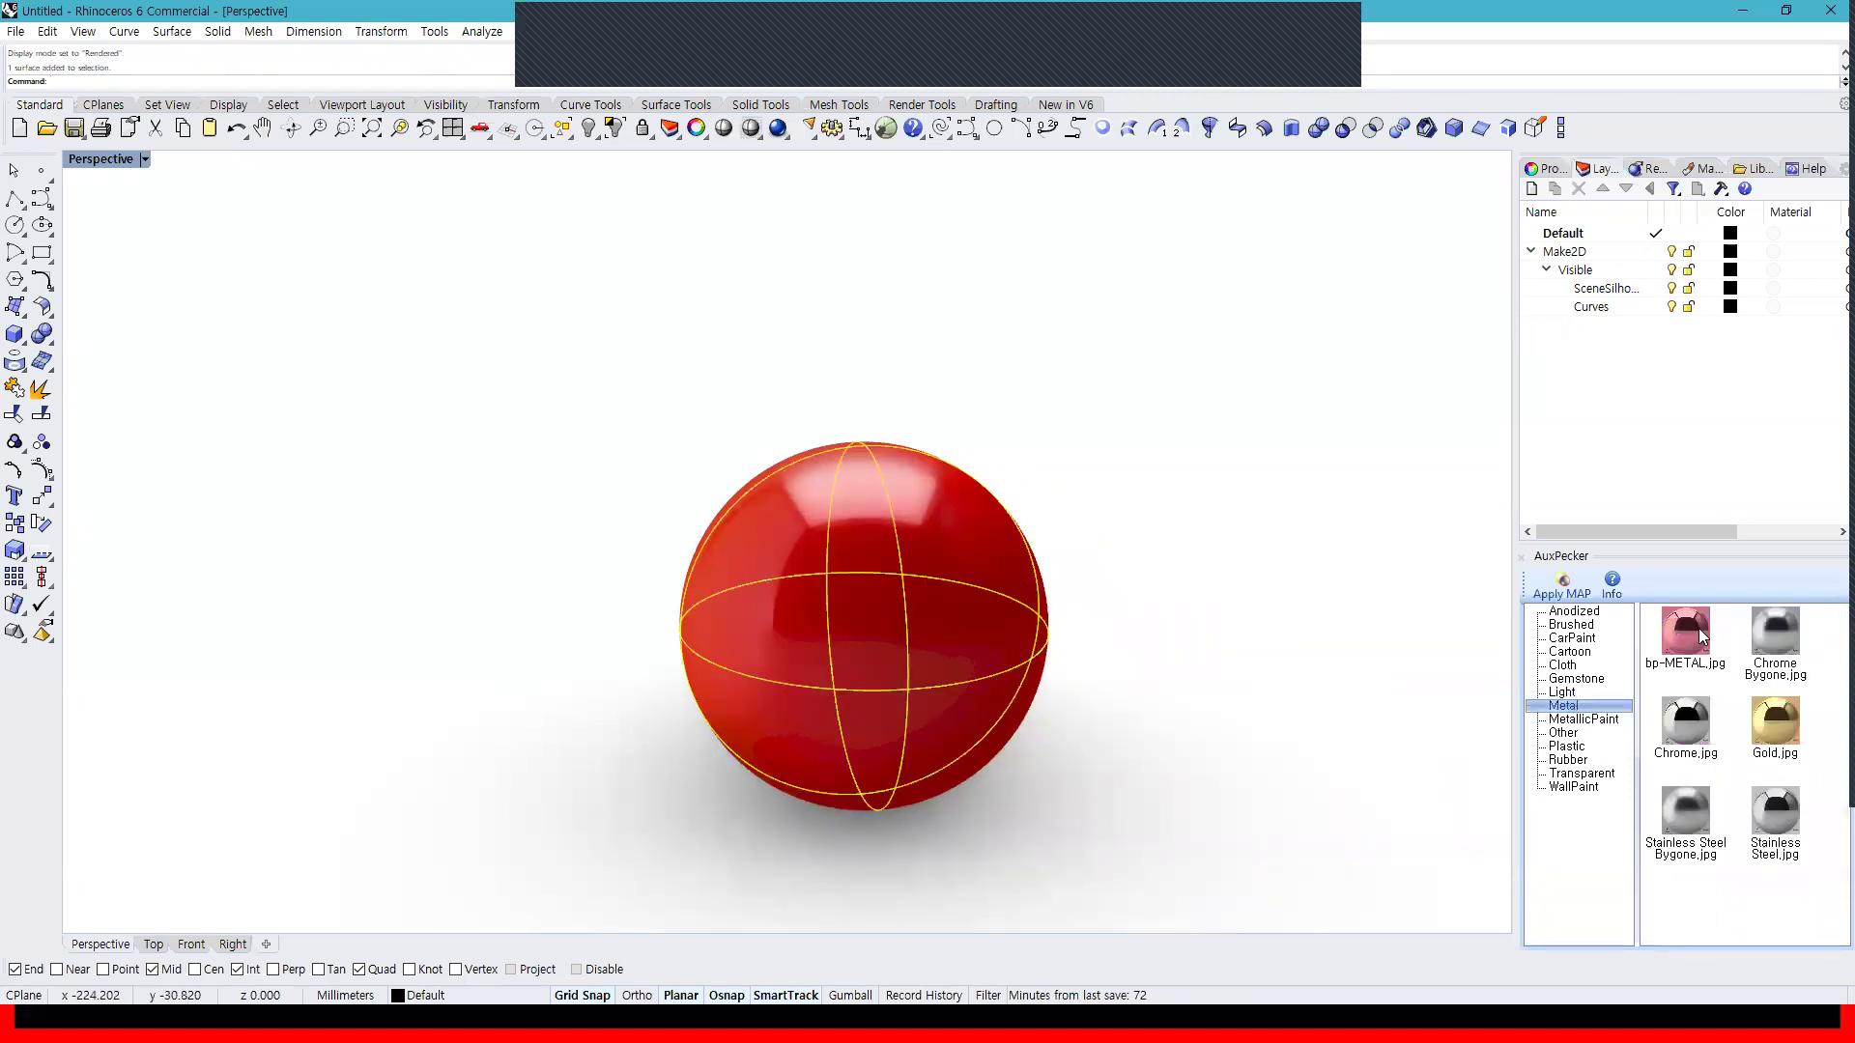
{"action": "left_click", "coordinate": [1695, 633]}
{"action": "left_click", "coordinate": [1569, 587]}
{"action": "left_click", "coordinate": [1150, 678]}
{"action": "right_click_drag", "start_coordinate": [1055, 710], "coordinate": [1205, 671]}
Apply the MINT.jpg material from AuxPecker's Rubber category to the sphere and view it from several angles
{"action": "left_click", "coordinate": [1565, 734]}
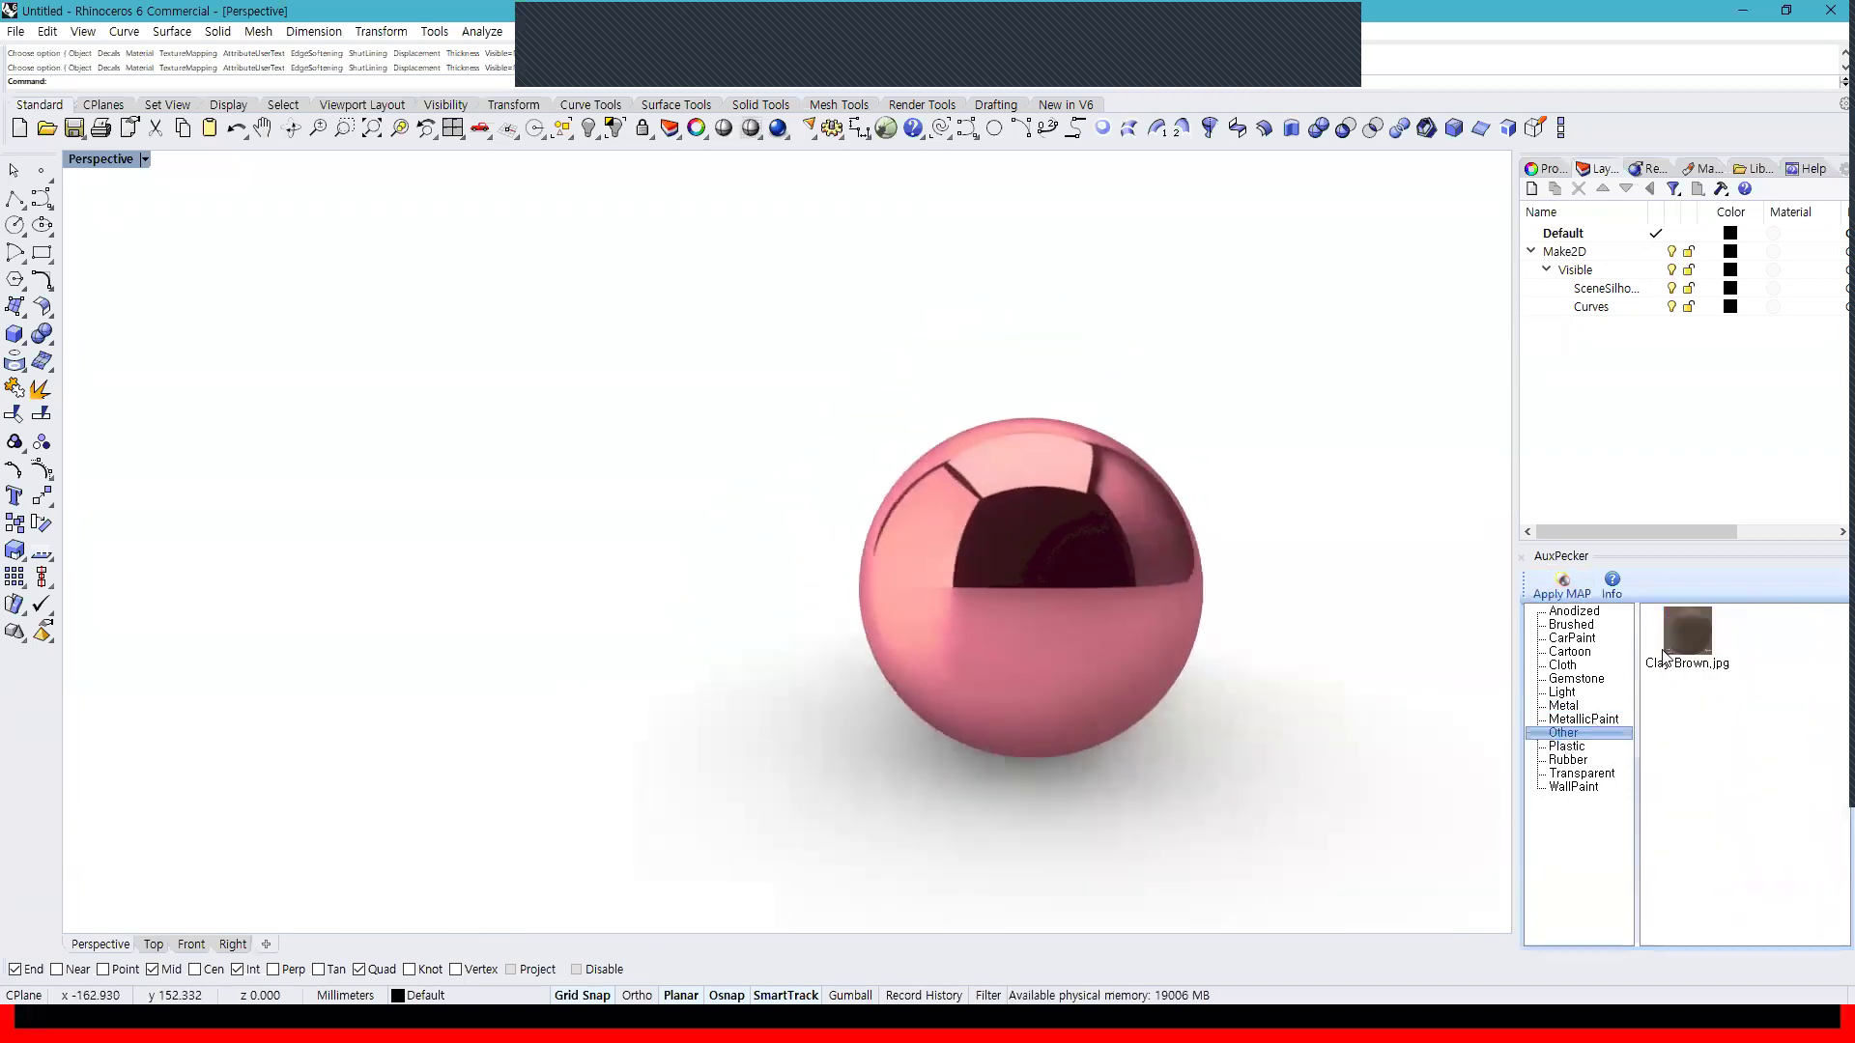
{"action": "left_click", "coordinate": [1222, 619]}
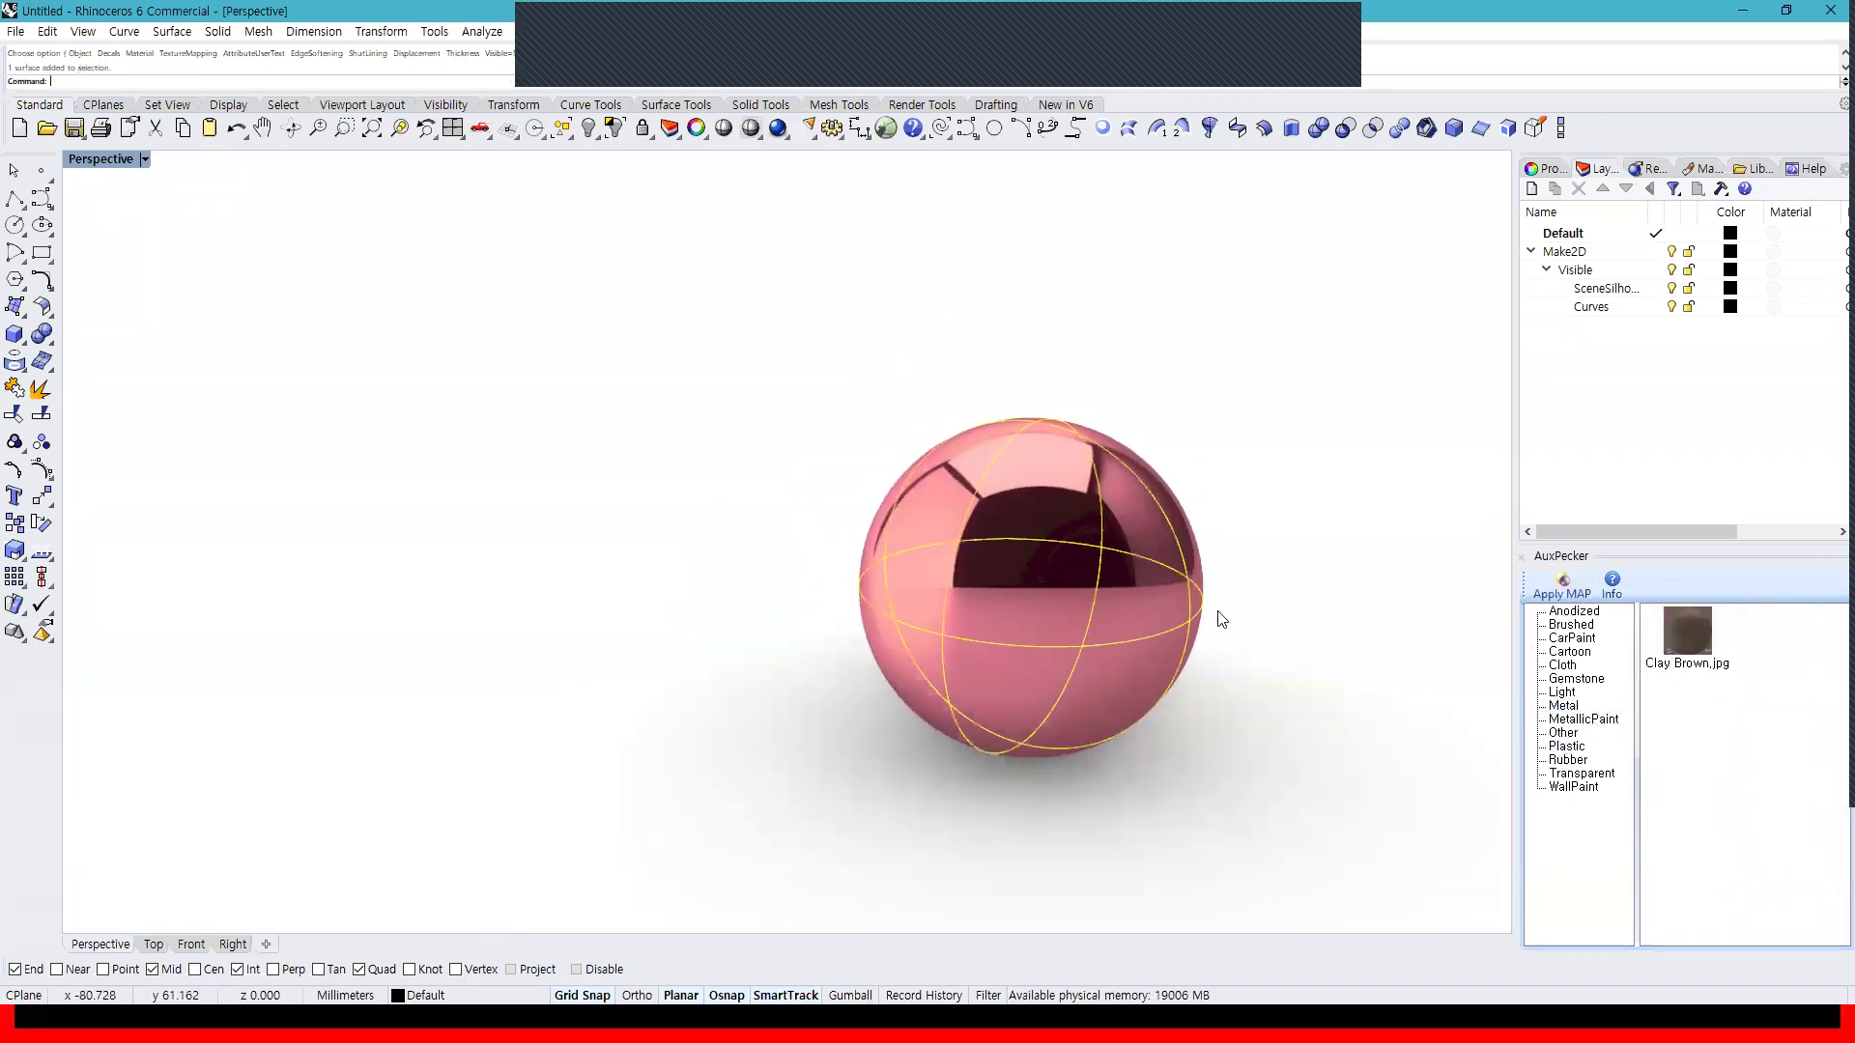
{"action": "left_click", "coordinate": [1572, 762]}
{"action": "left_click", "coordinate": [1684, 729]}
{"action": "left_click", "coordinate": [1567, 591]}
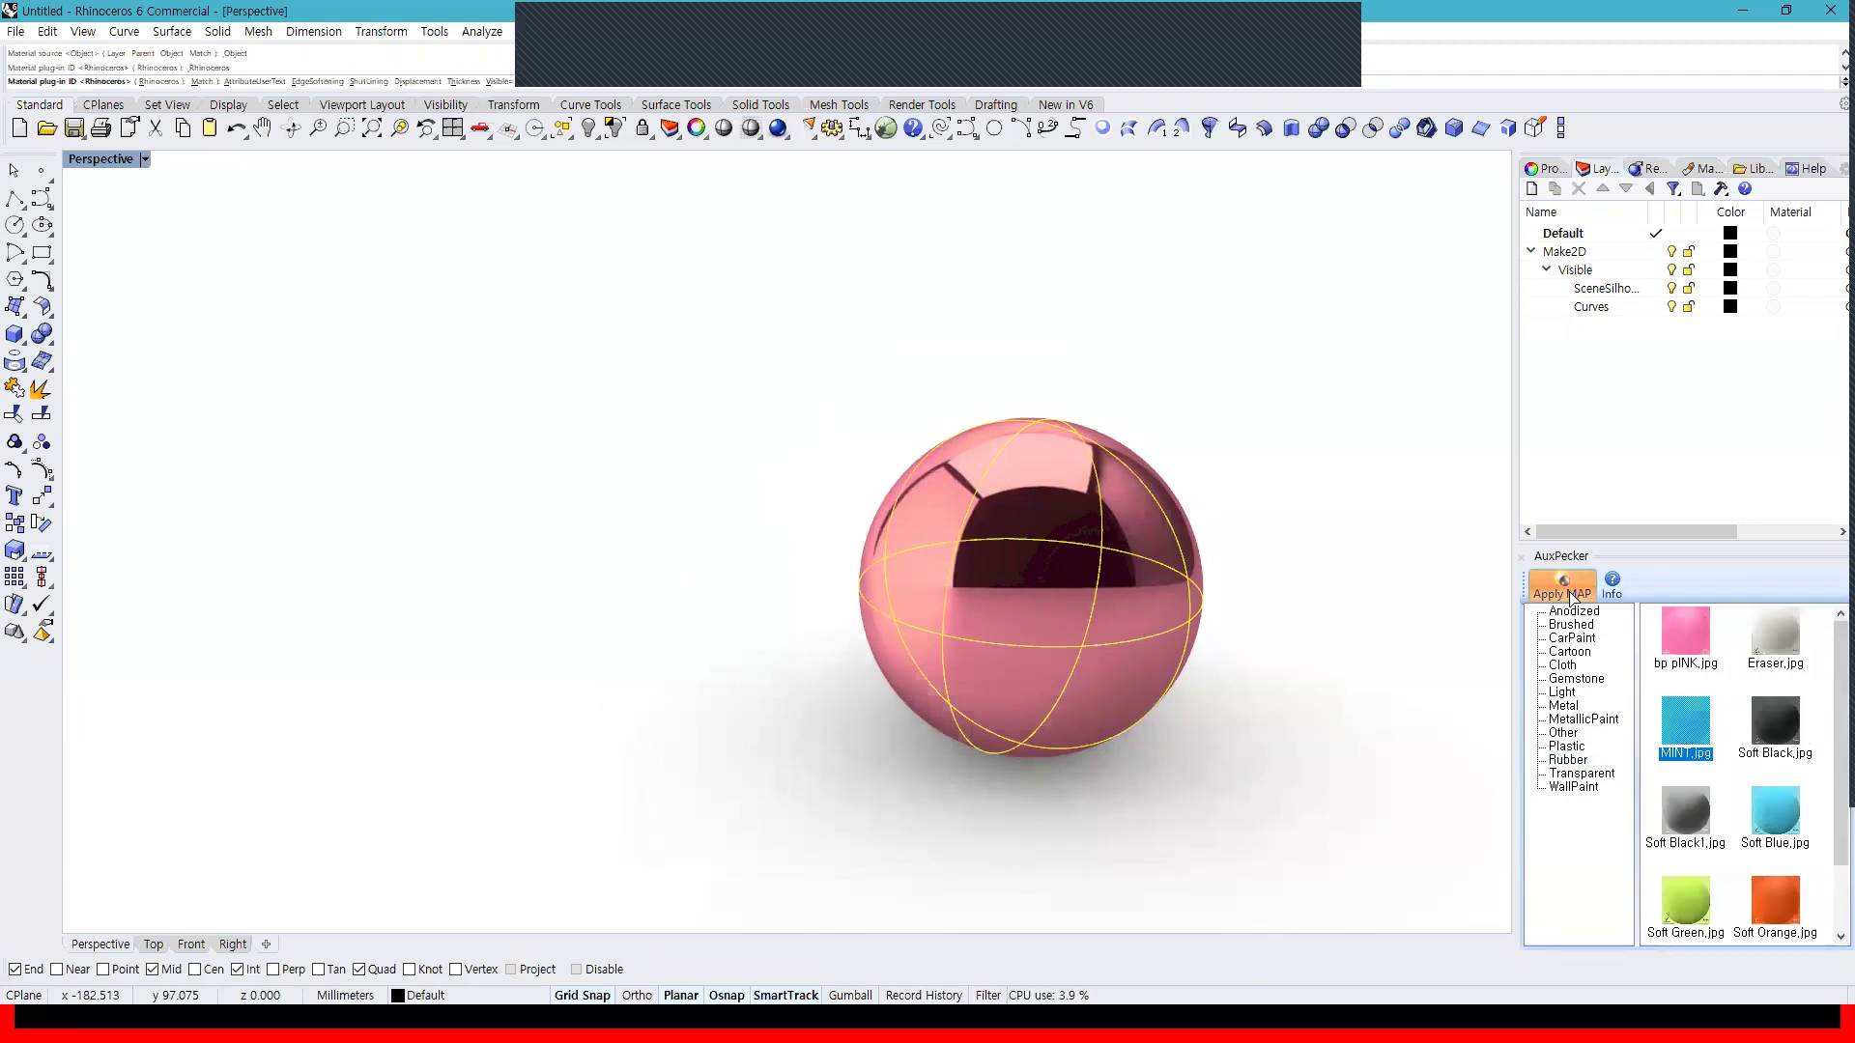
{"action": "left_click", "coordinate": [1293, 641]}
{"action": "right_click_drag", "start_coordinate": [1266, 643], "coordinate": [971, 549]}
{"action": "mouse_move", "coordinate": [958, 696]}
{"action": "right_mouse_down"}
{"action": "mouse_move", "coordinate": [962, 655]}
{"action": "mouse_move", "coordinate": [1009, 657]}
{"action": "right_mouse_up"}
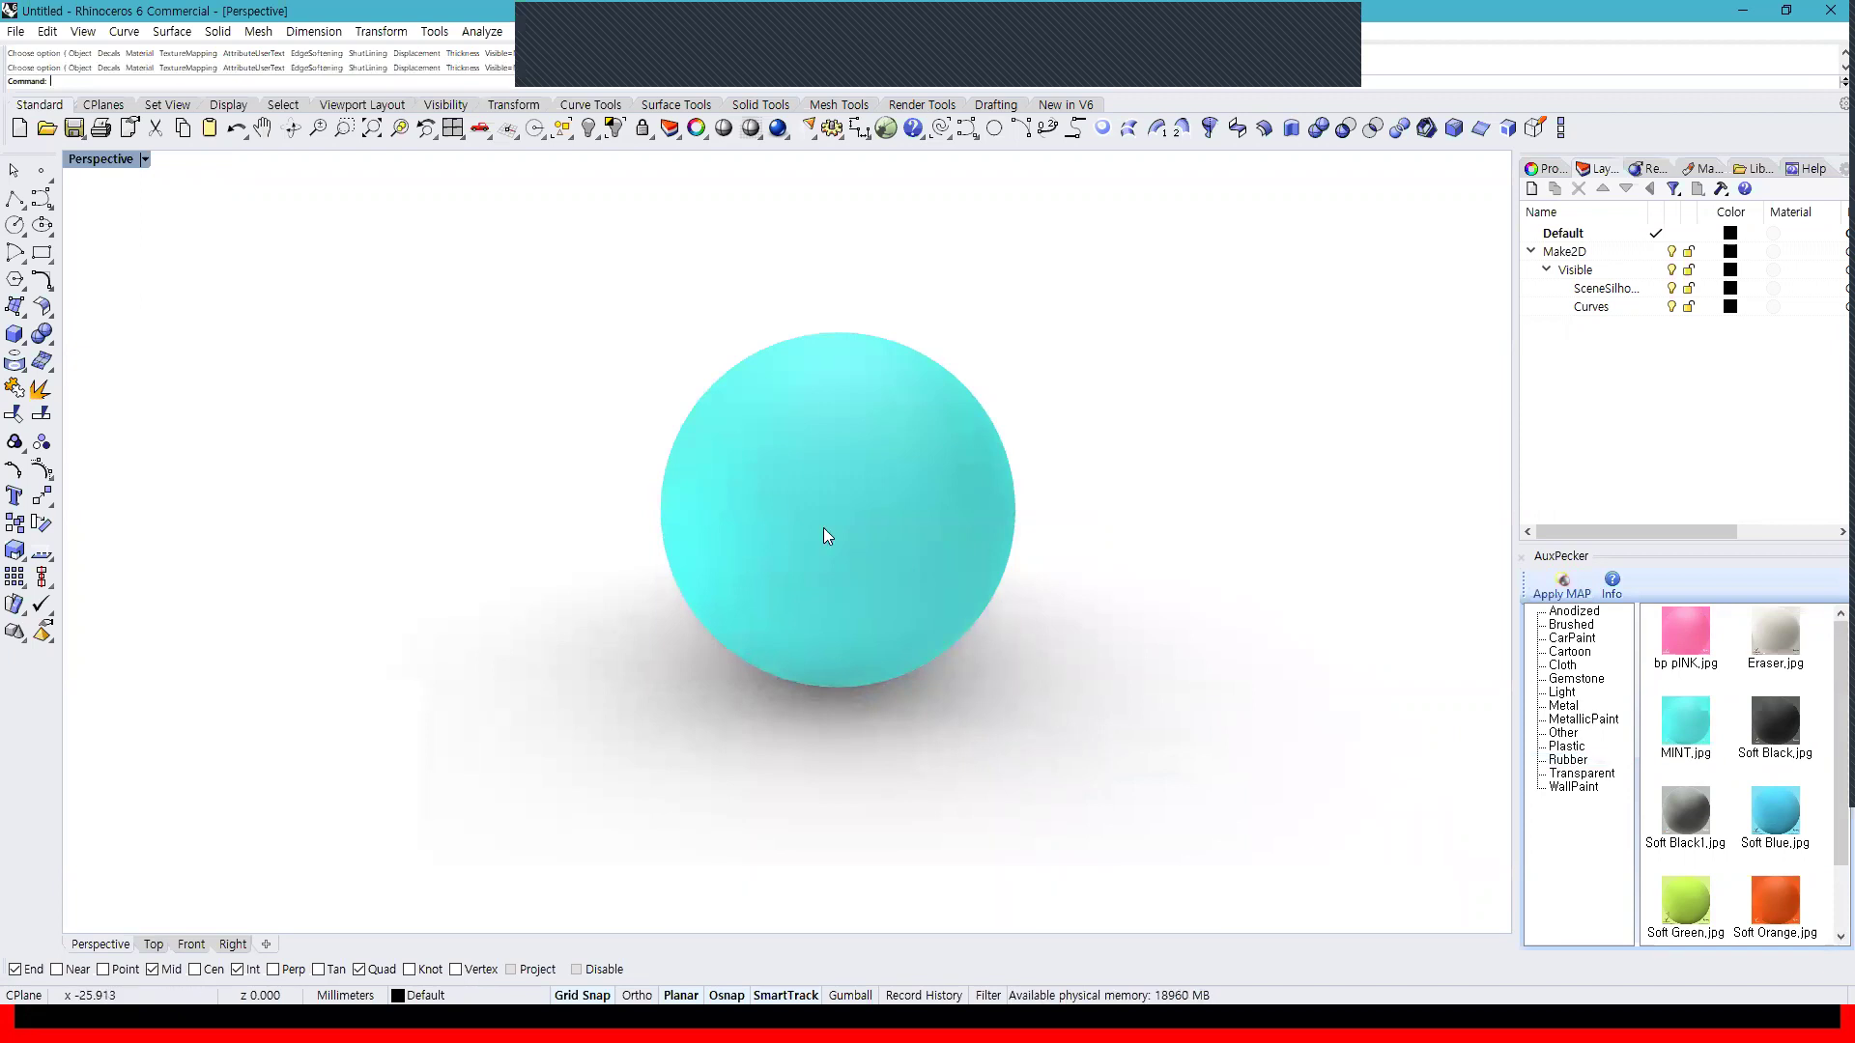
{"action": "right_click_drag", "start_coordinate": [824, 530], "coordinate": [899, 563]}
Apply the Glossy Red.jpg material from AuxPecker's Plastic category to the sphere
{"action": "left_click", "coordinate": [900, 578]}
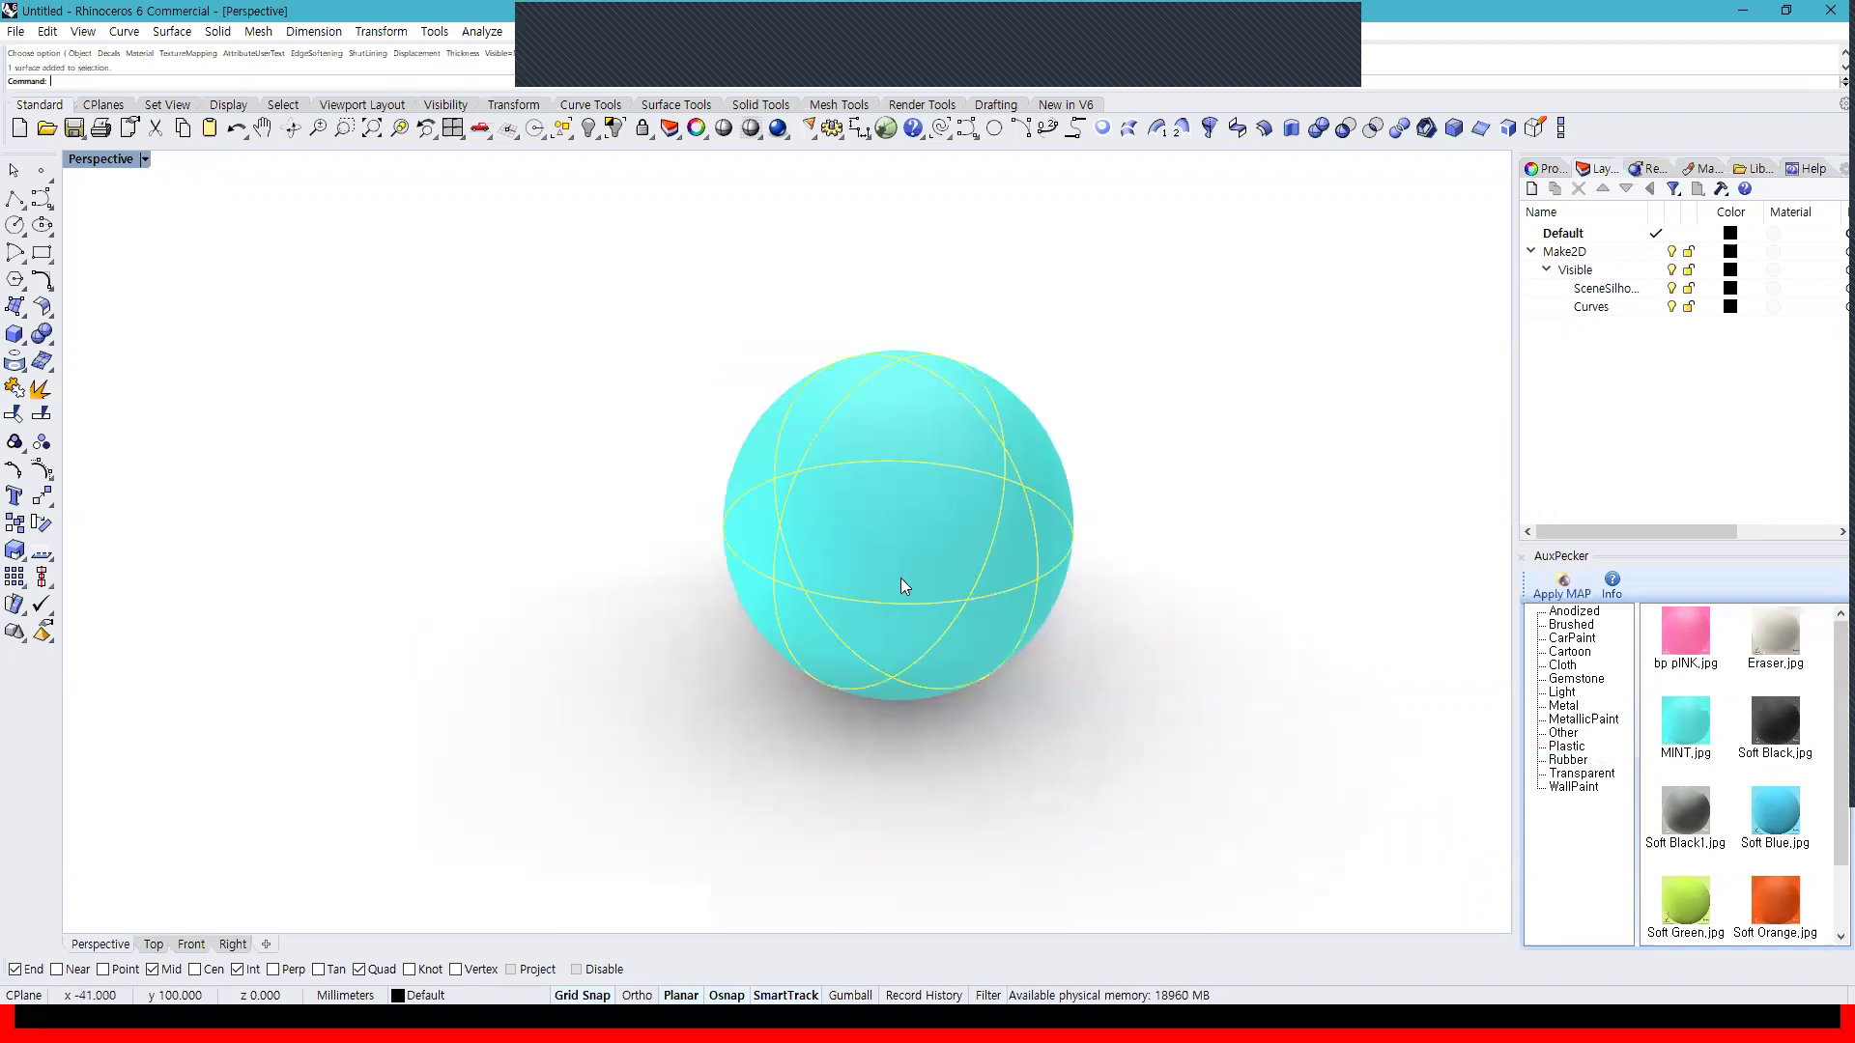
{"action": "left_click", "coordinate": [1570, 748]}
{"action": "left_click", "coordinate": [1785, 736]}
{"action": "left_click", "coordinate": [1562, 586]}
{"action": "right_click_drag", "start_coordinate": [1159, 628], "coordinate": [1089, 663]}
Delete the sphere, return the Perspective viewport to Shaded display, and restore the default four-viewport layout
{"action": "left_click", "coordinate": [810, 449]}
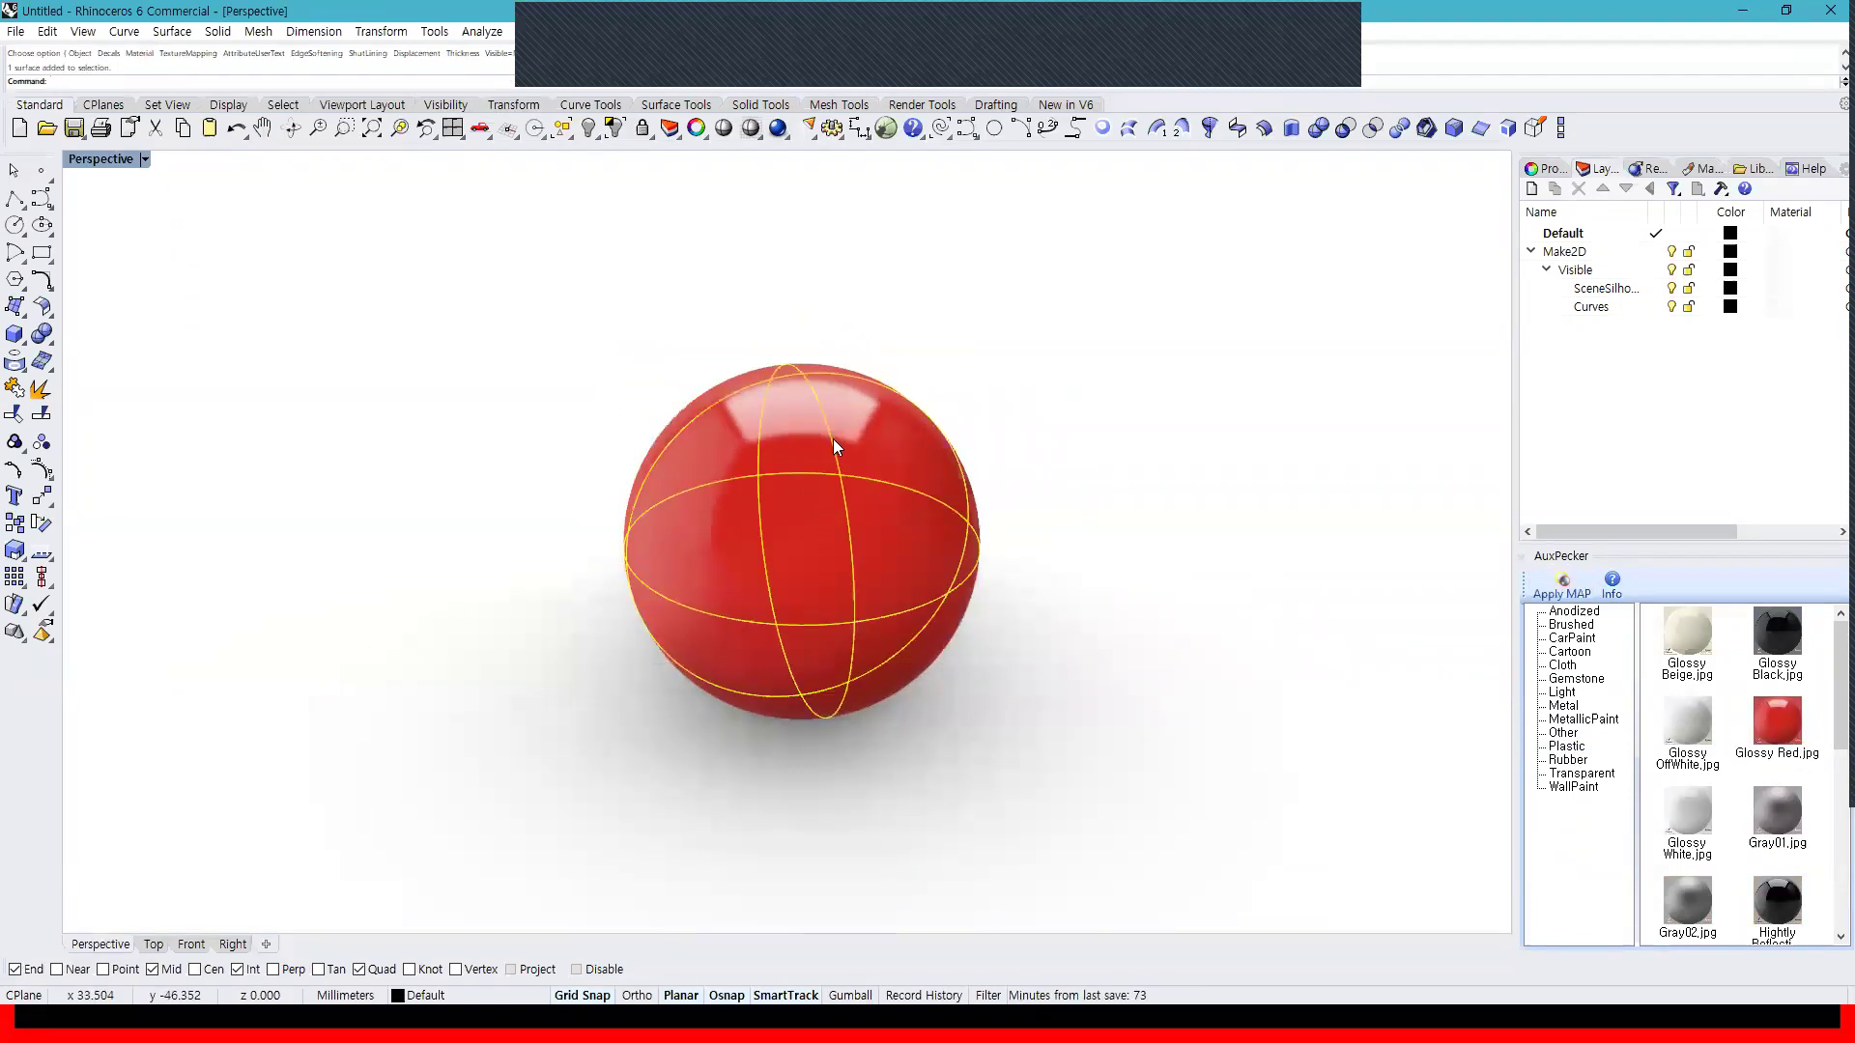
{"action": "key", "text": "Delete"}
{"action": "left_click", "coordinate": [750, 129]}
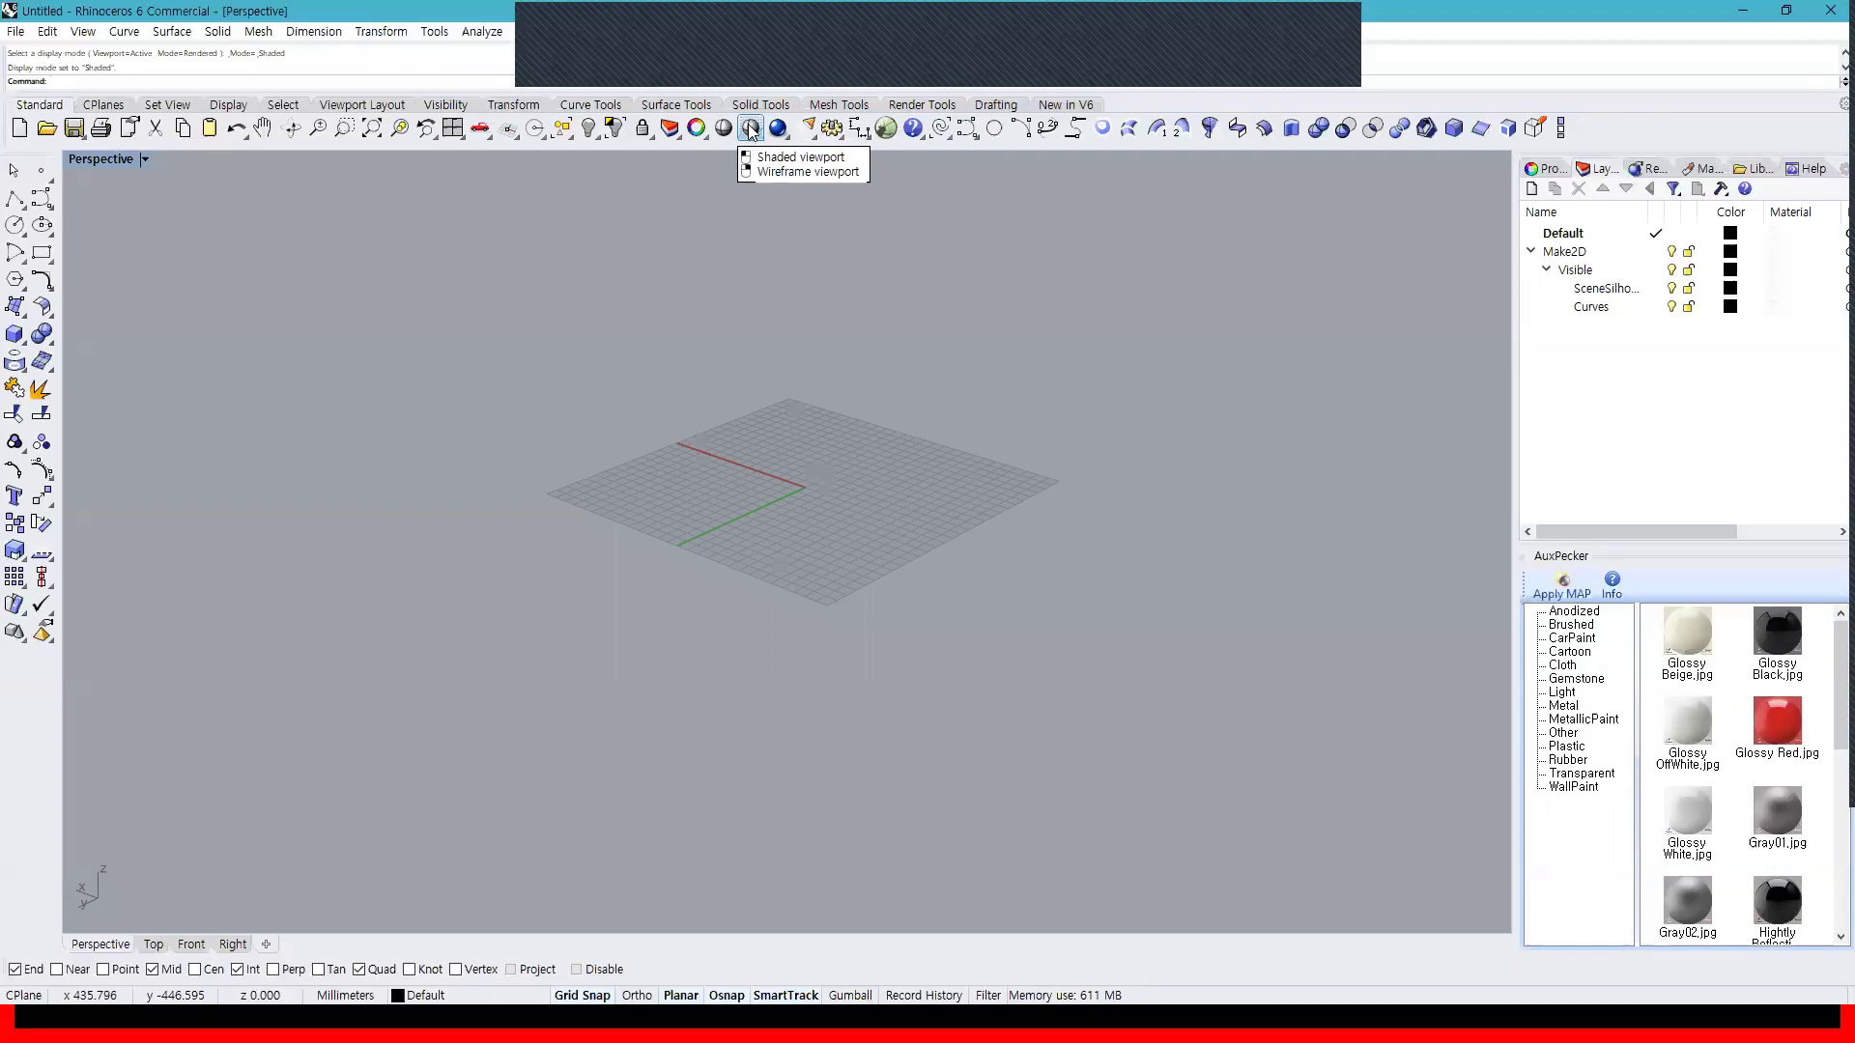
{"action": "left_click", "coordinate": [452, 129]}
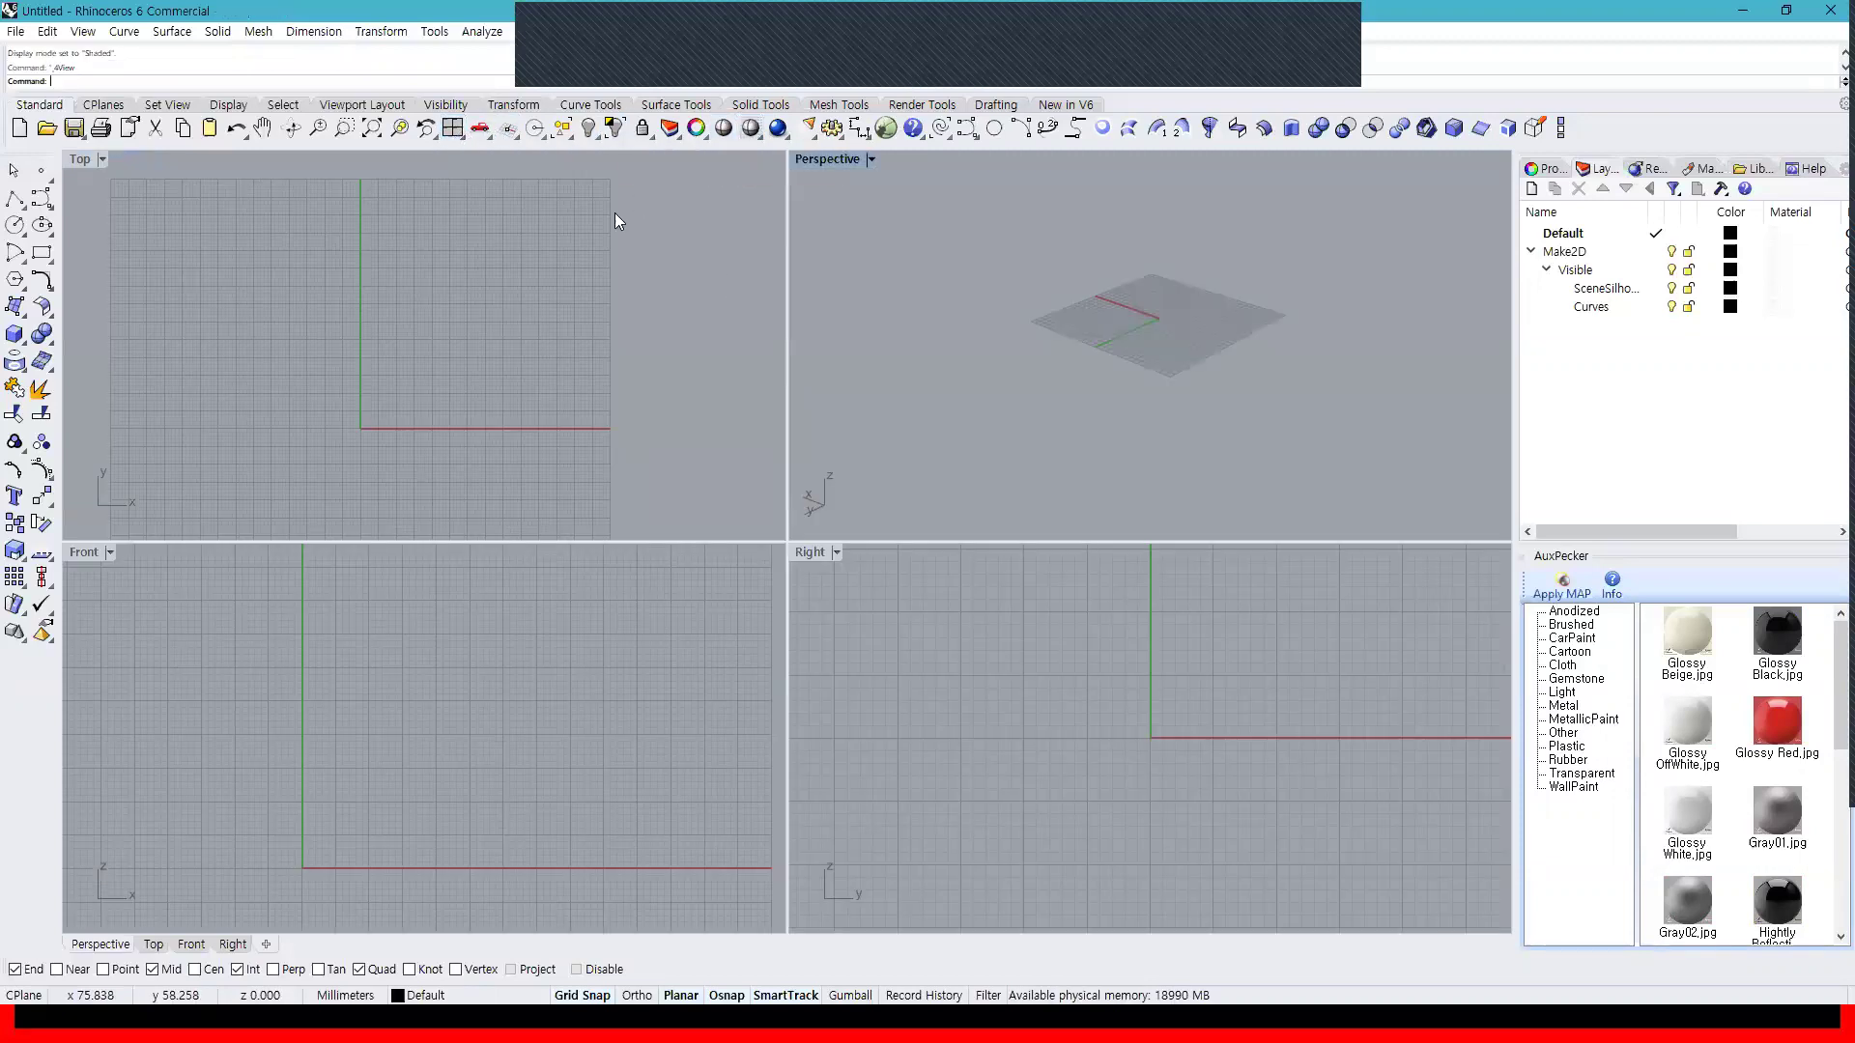
{"action": "left_click", "coordinate": [452, 129]}
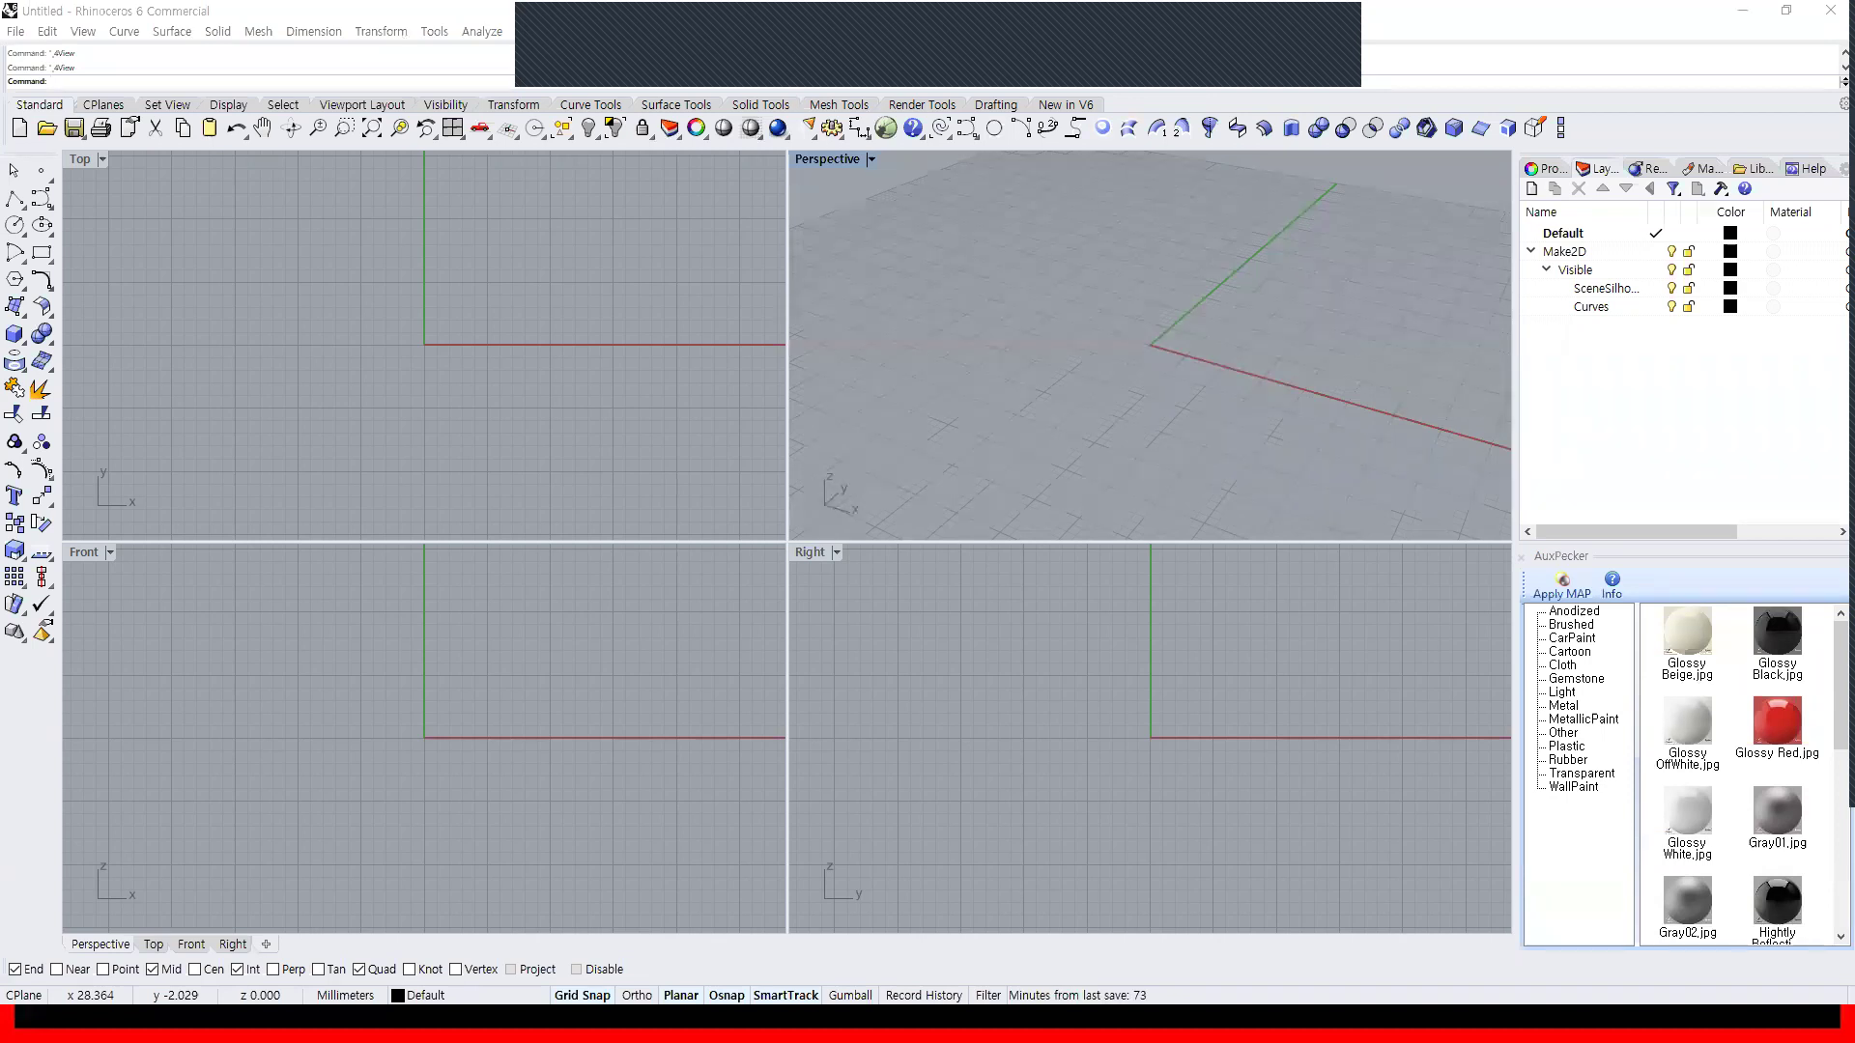
Switch to the browser and open the two newest student submissions on the Naver cafe's A반 과제 board
{"action": "key", "text": "alt+Tab"}
{"action": "left_click", "coordinate": [506, 29]}
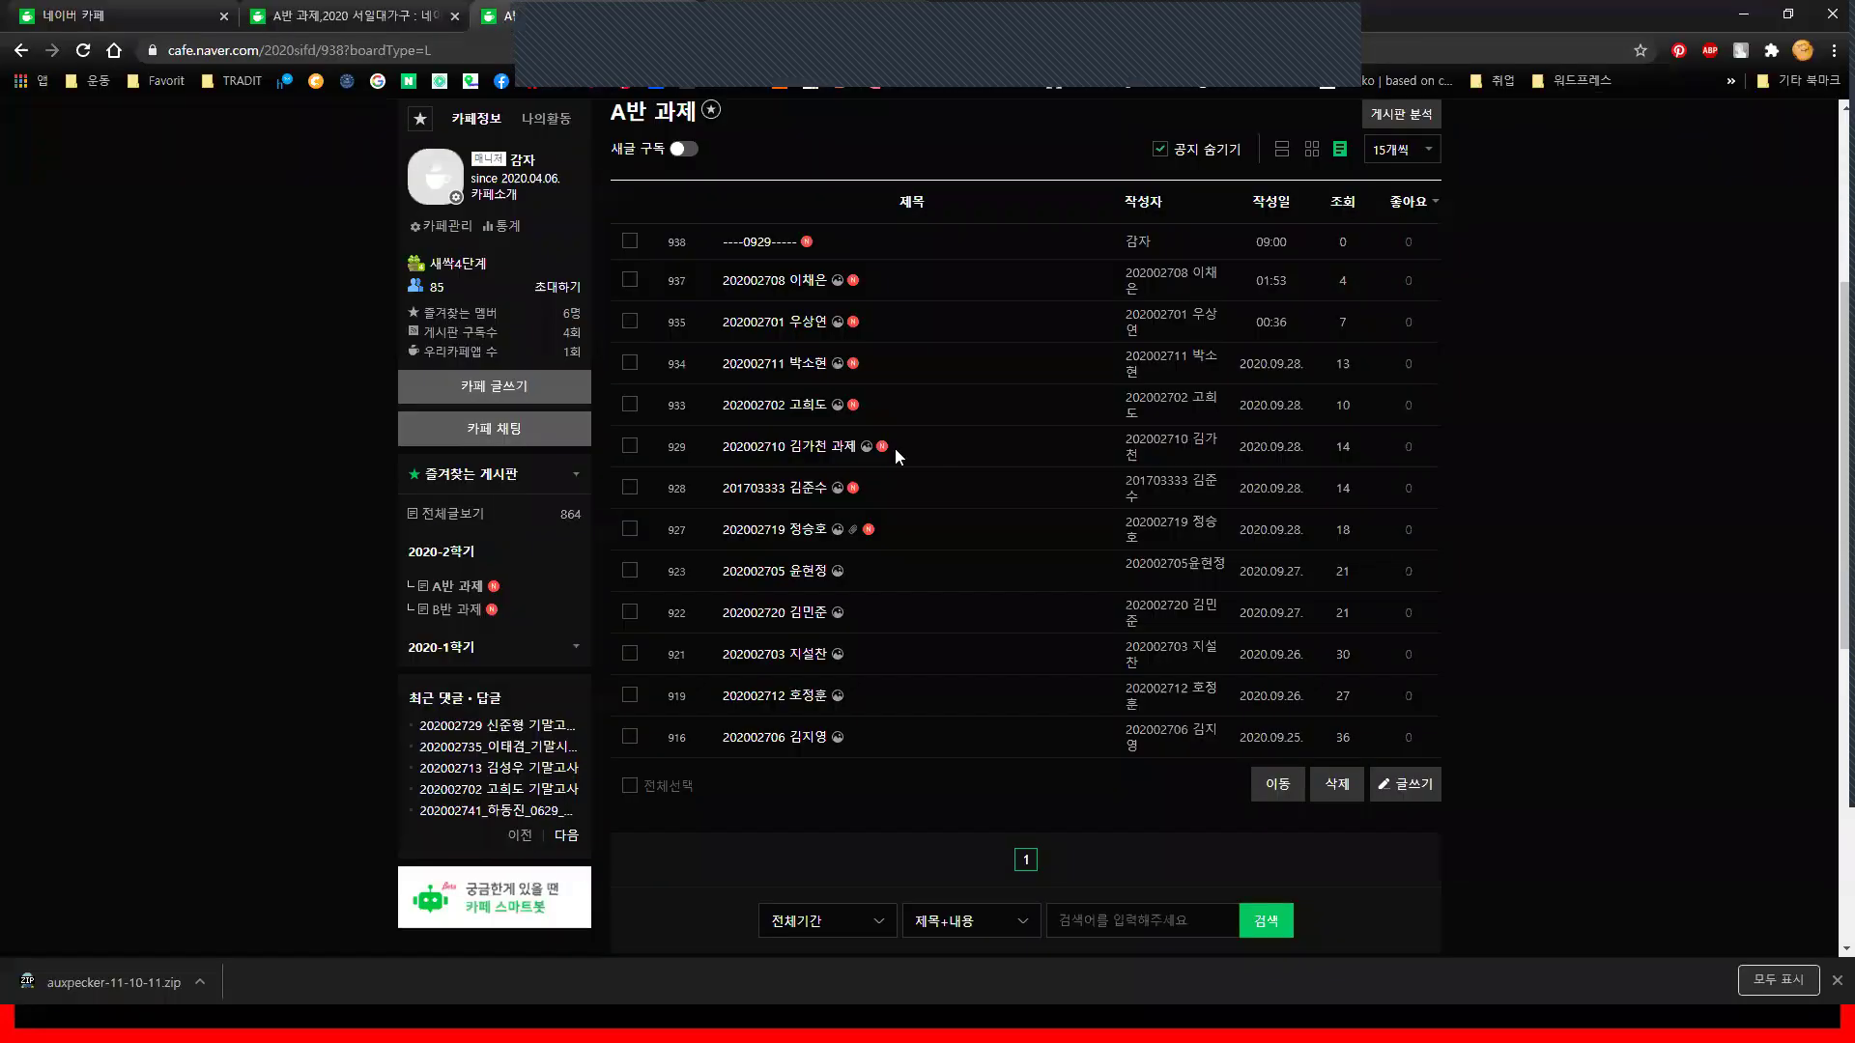
{"action": "left_click", "coordinate": [763, 290]}
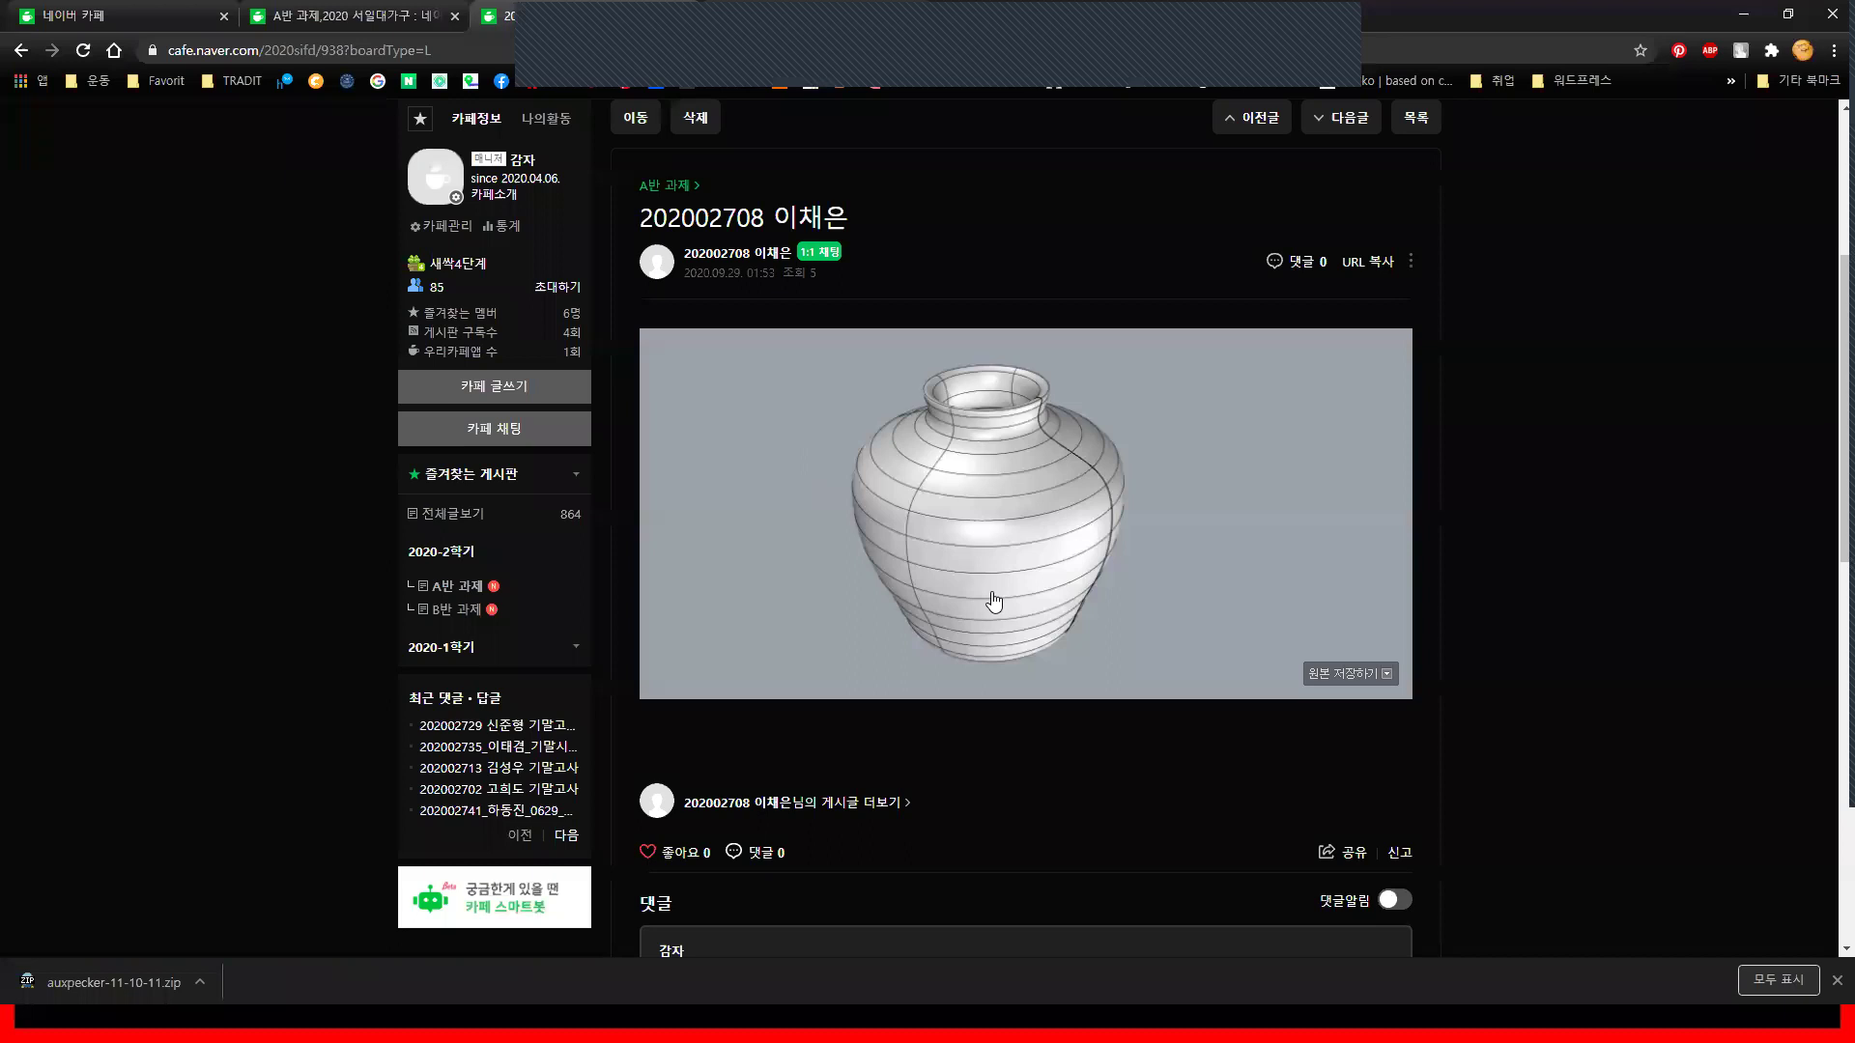
{"action": "scroll", "coordinate": [943, 741], "scroll_direction": "down", "scroll_amount": 5}
{"action": "left_click", "coordinate": [719, 877]}
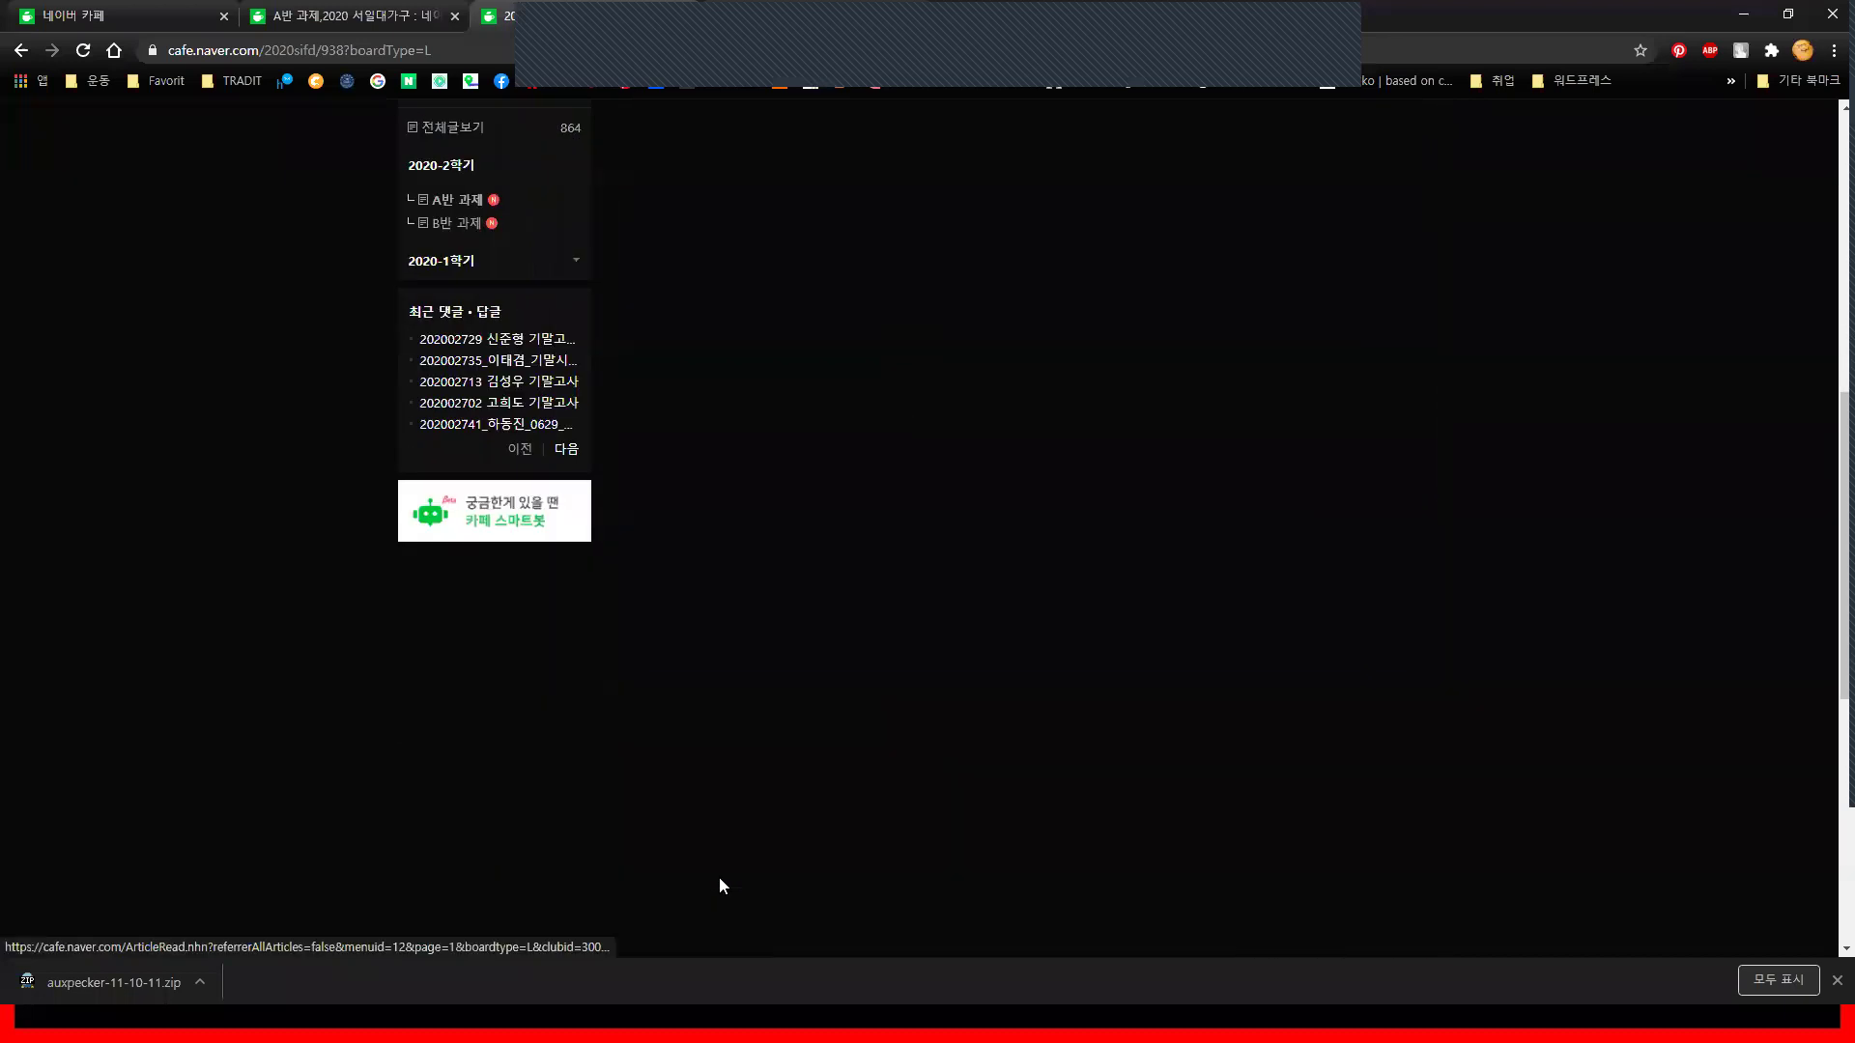
Open the next student submission below in the A반 과제 post list and examine its rendered image
{"action": "scroll", "coordinate": [773, 850], "scroll_direction": "down", "scroll_amount": 10}
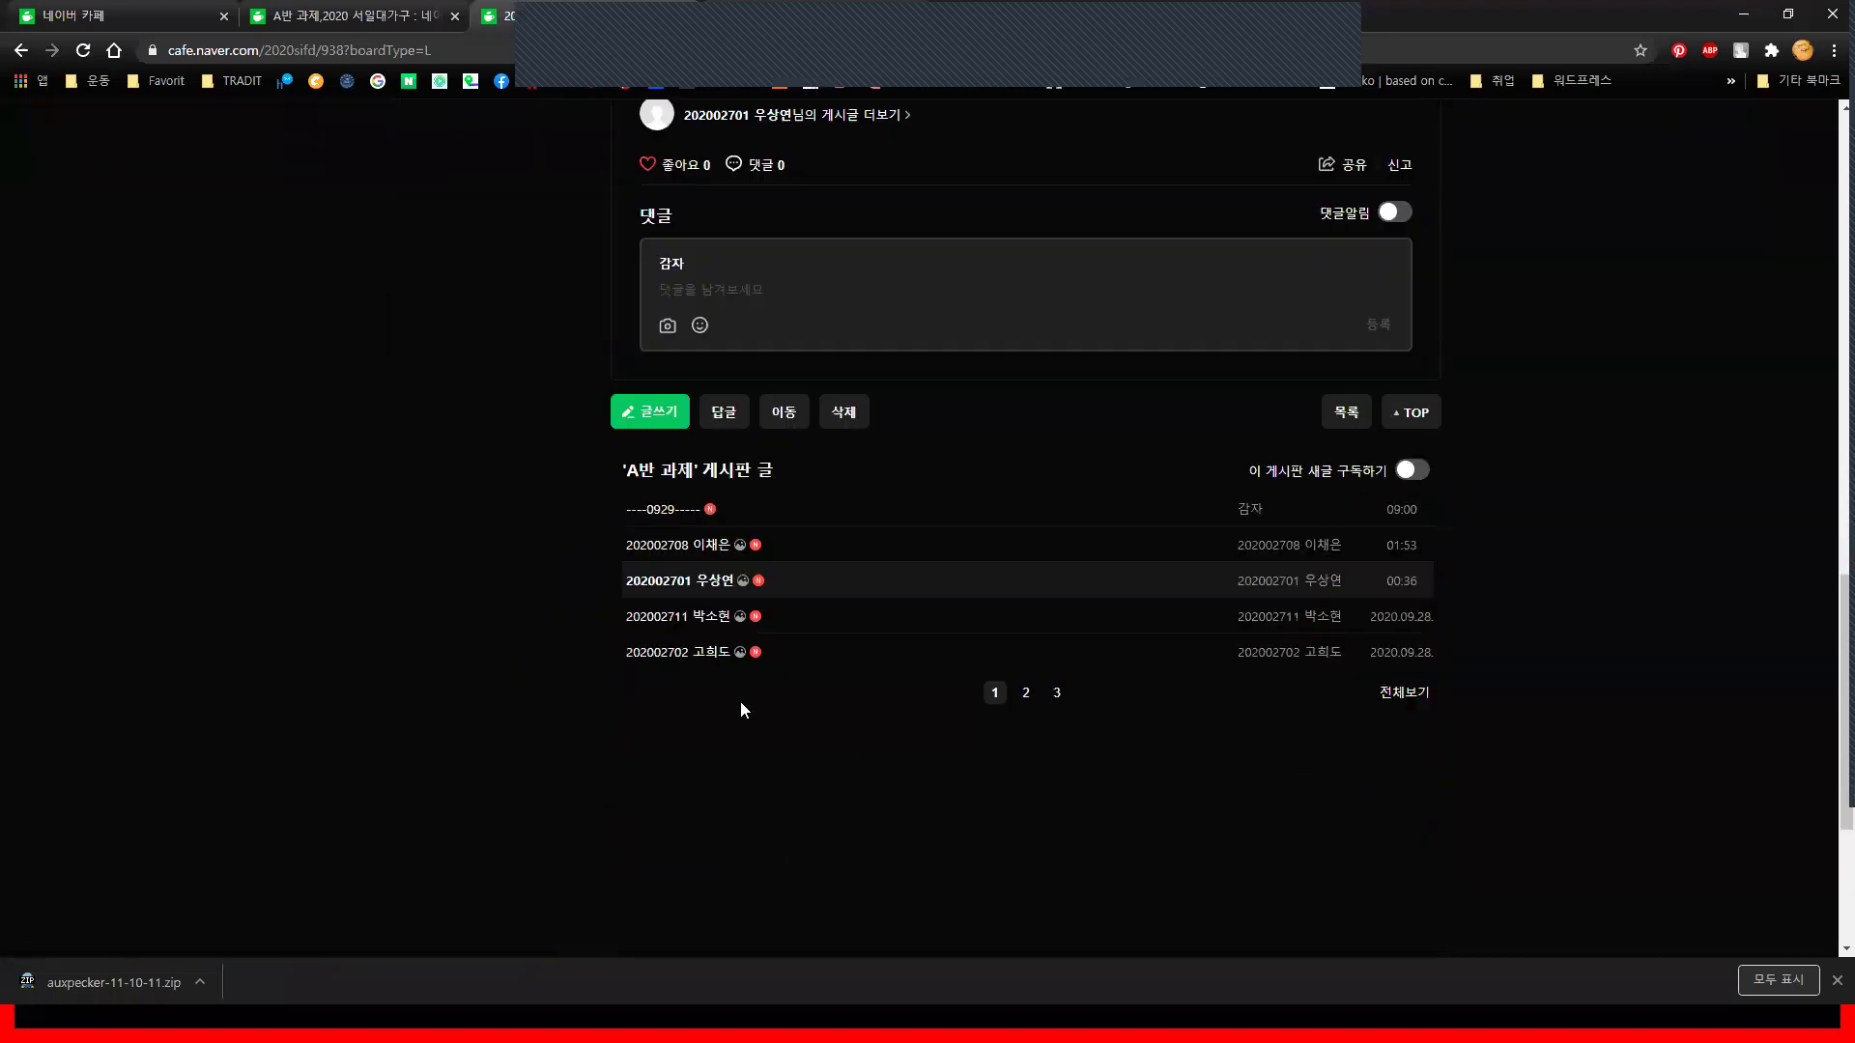
{"action": "left_click", "coordinate": [719, 616]}
{"action": "scroll", "coordinate": [740, 775], "scroll_direction": "down", "scroll_amount": 5}
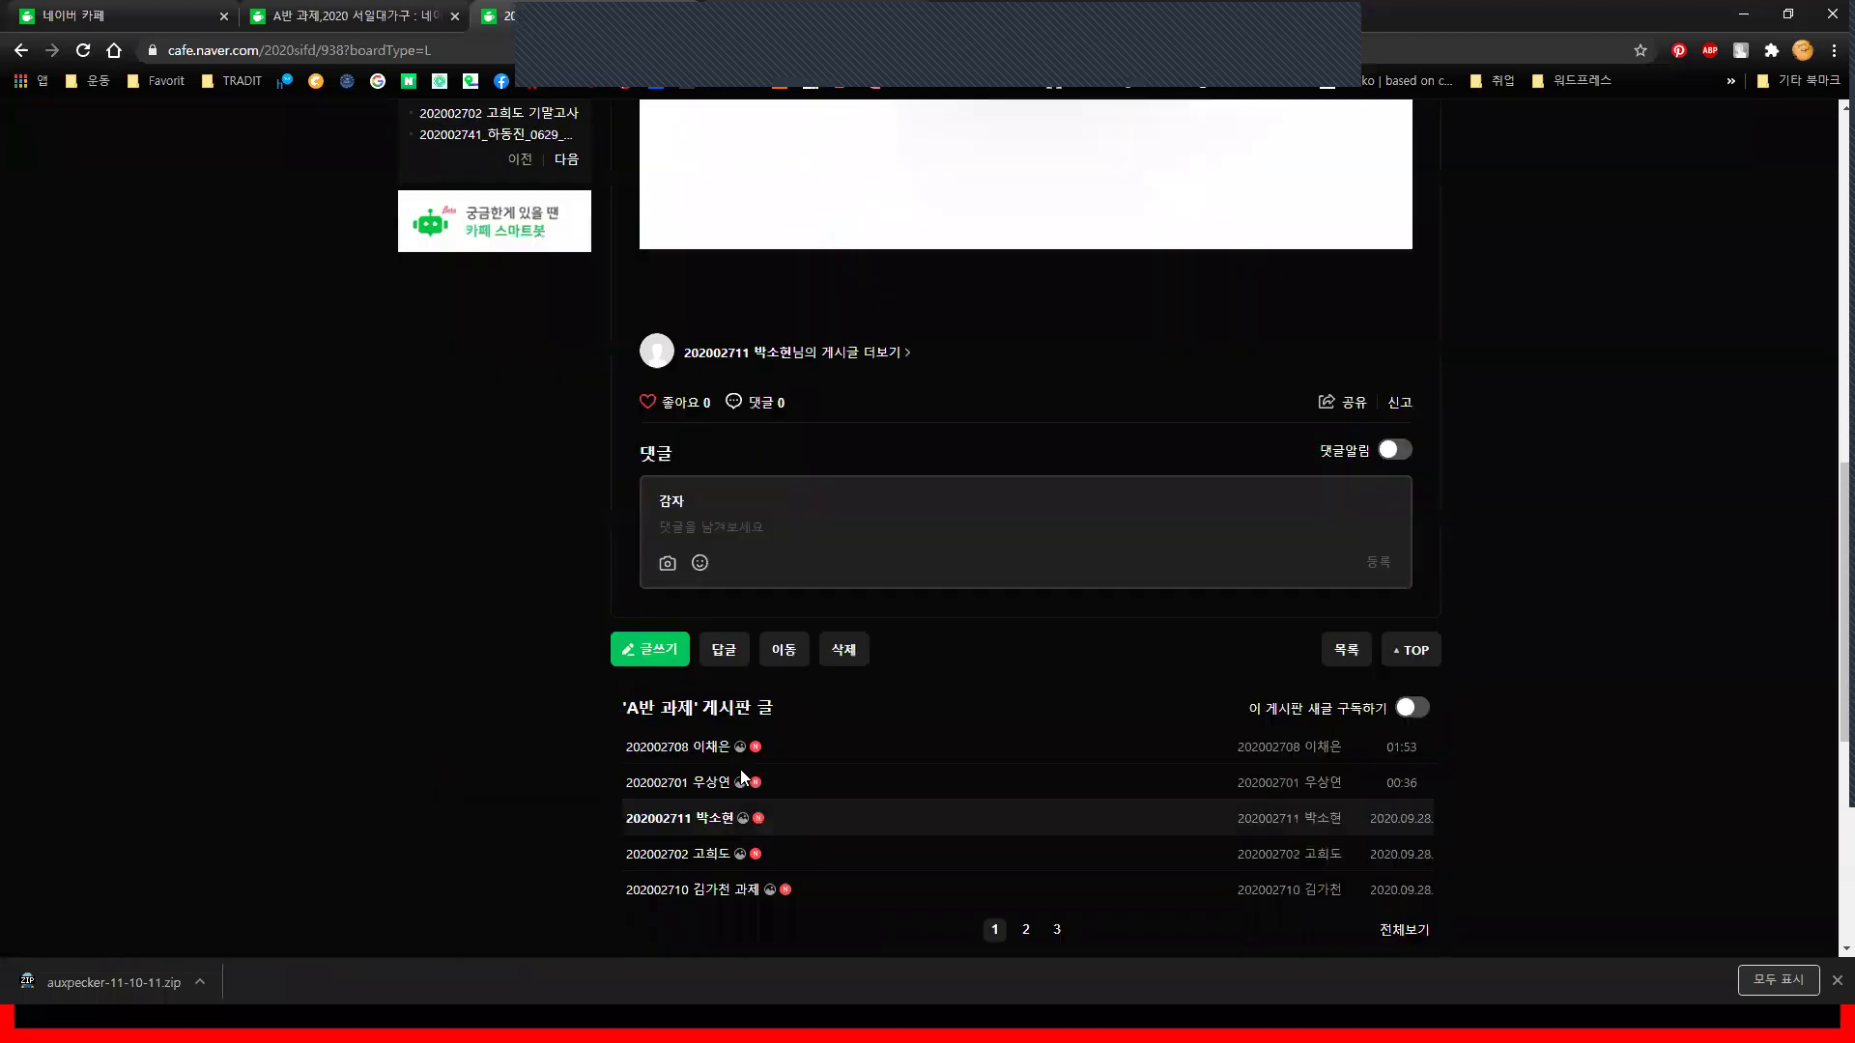
{"action": "scroll", "coordinate": [734, 780], "scroll_direction": "down", "scroll_amount": 2}
{"action": "scroll", "coordinate": [846, 712], "scroll_direction": "up", "scroll_amount": 7}
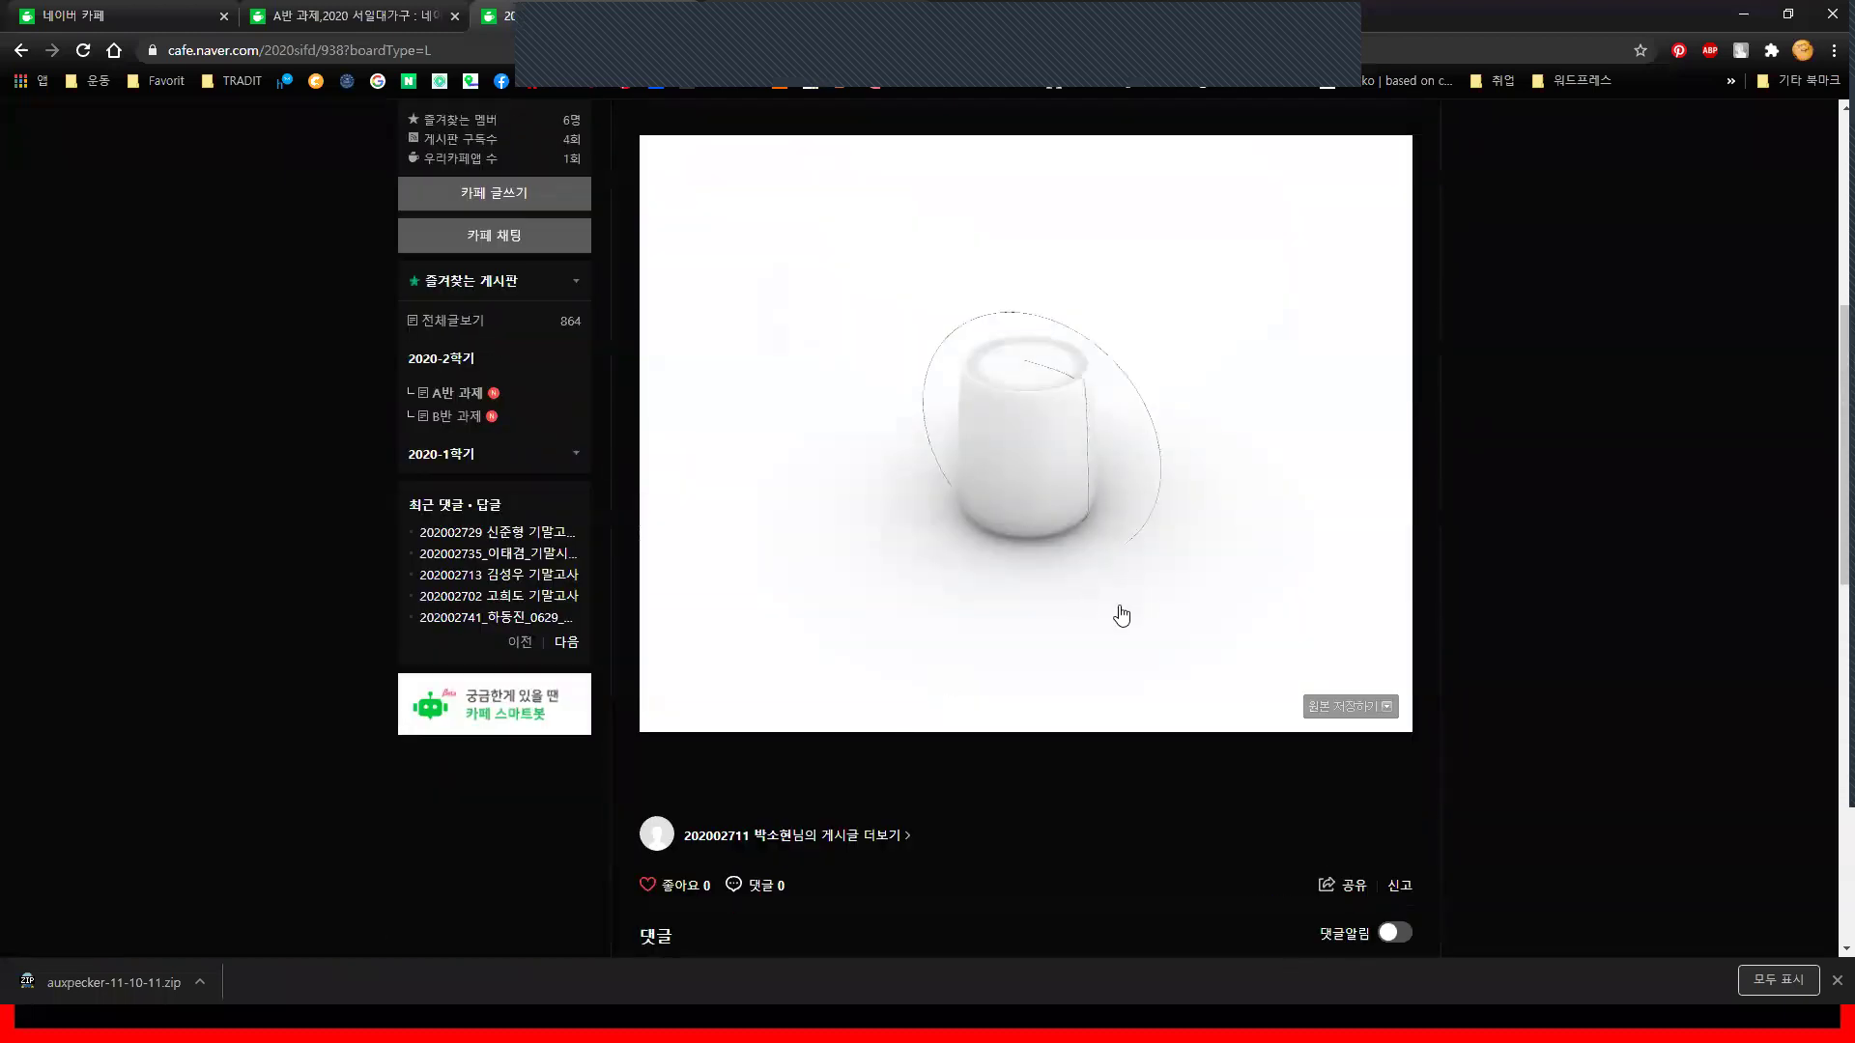
{"action": "scroll", "coordinate": [914, 493], "scroll_direction": "up", "scroll_amount": 3}
{"action": "scroll", "coordinate": [930, 660], "scroll_direction": "down", "scroll_amount": 3}
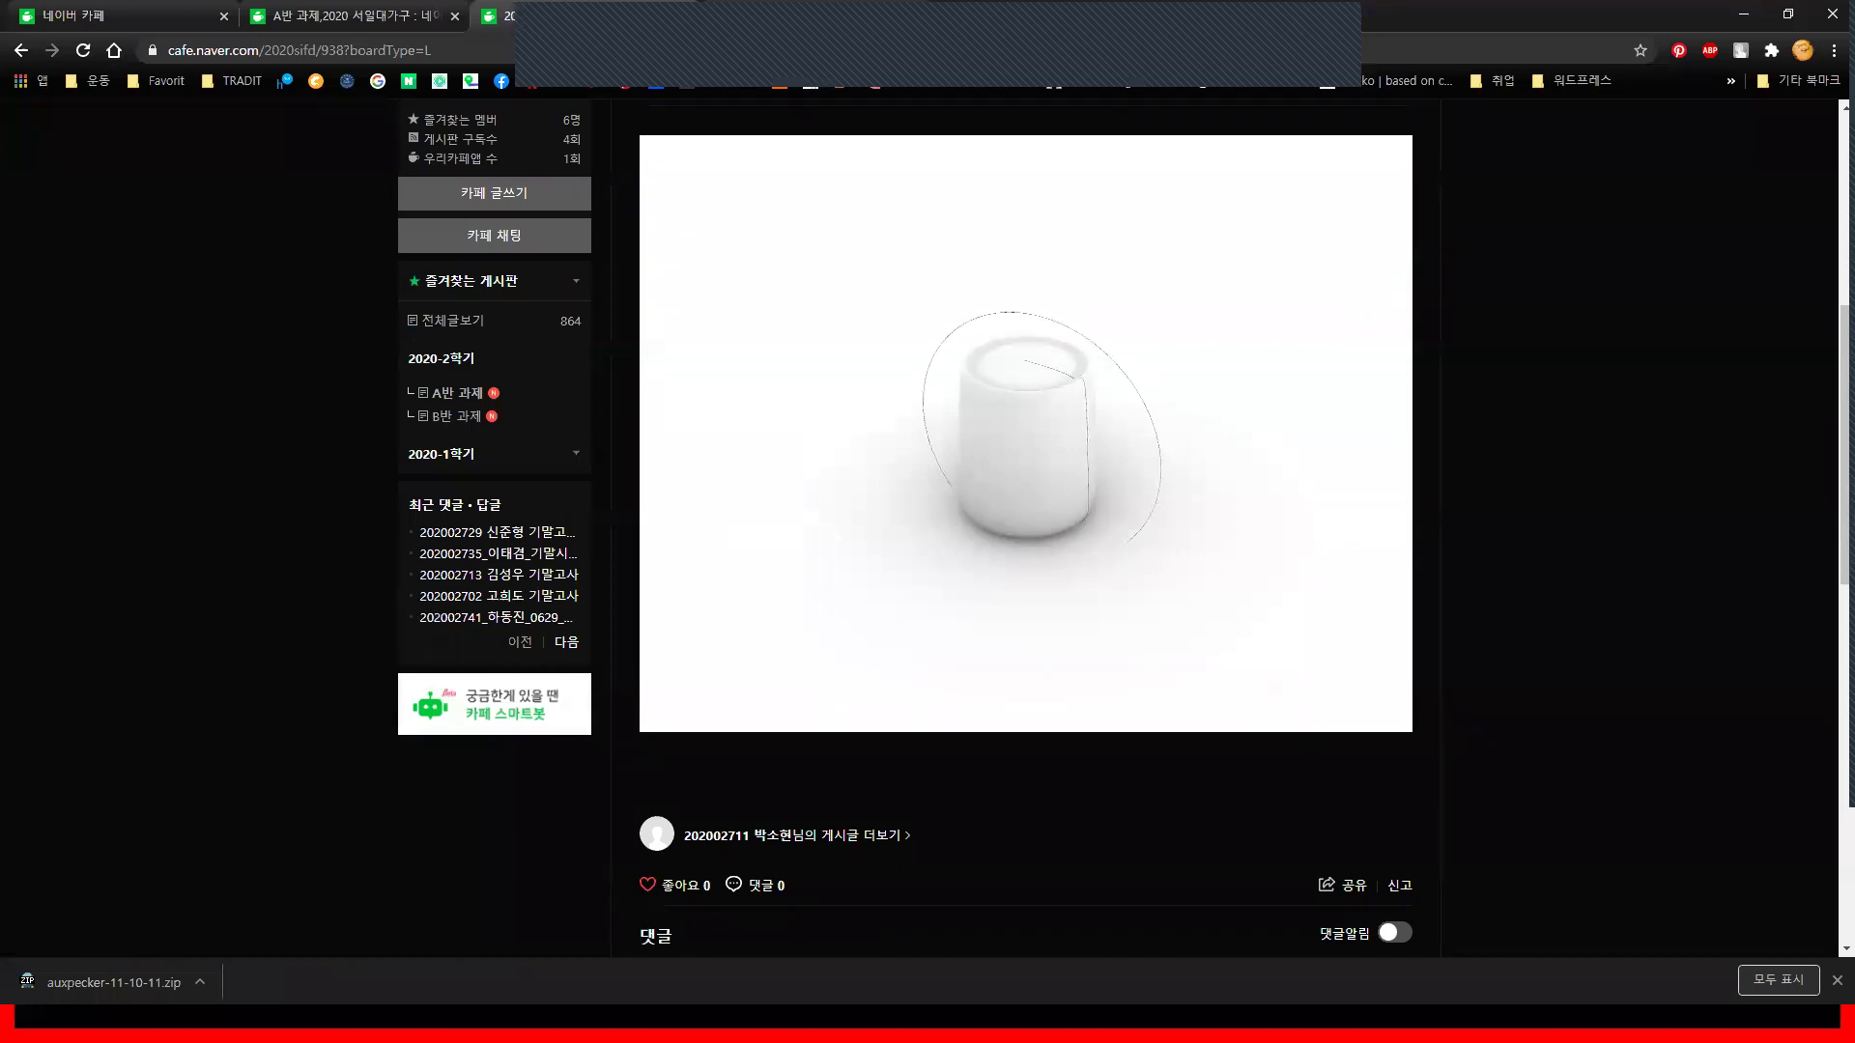
Switch back to Rhino and create a solid cylinder about 19 mm high, centred about 1 mm right of the origin
{"action": "key", "text": "alt+Tab"}
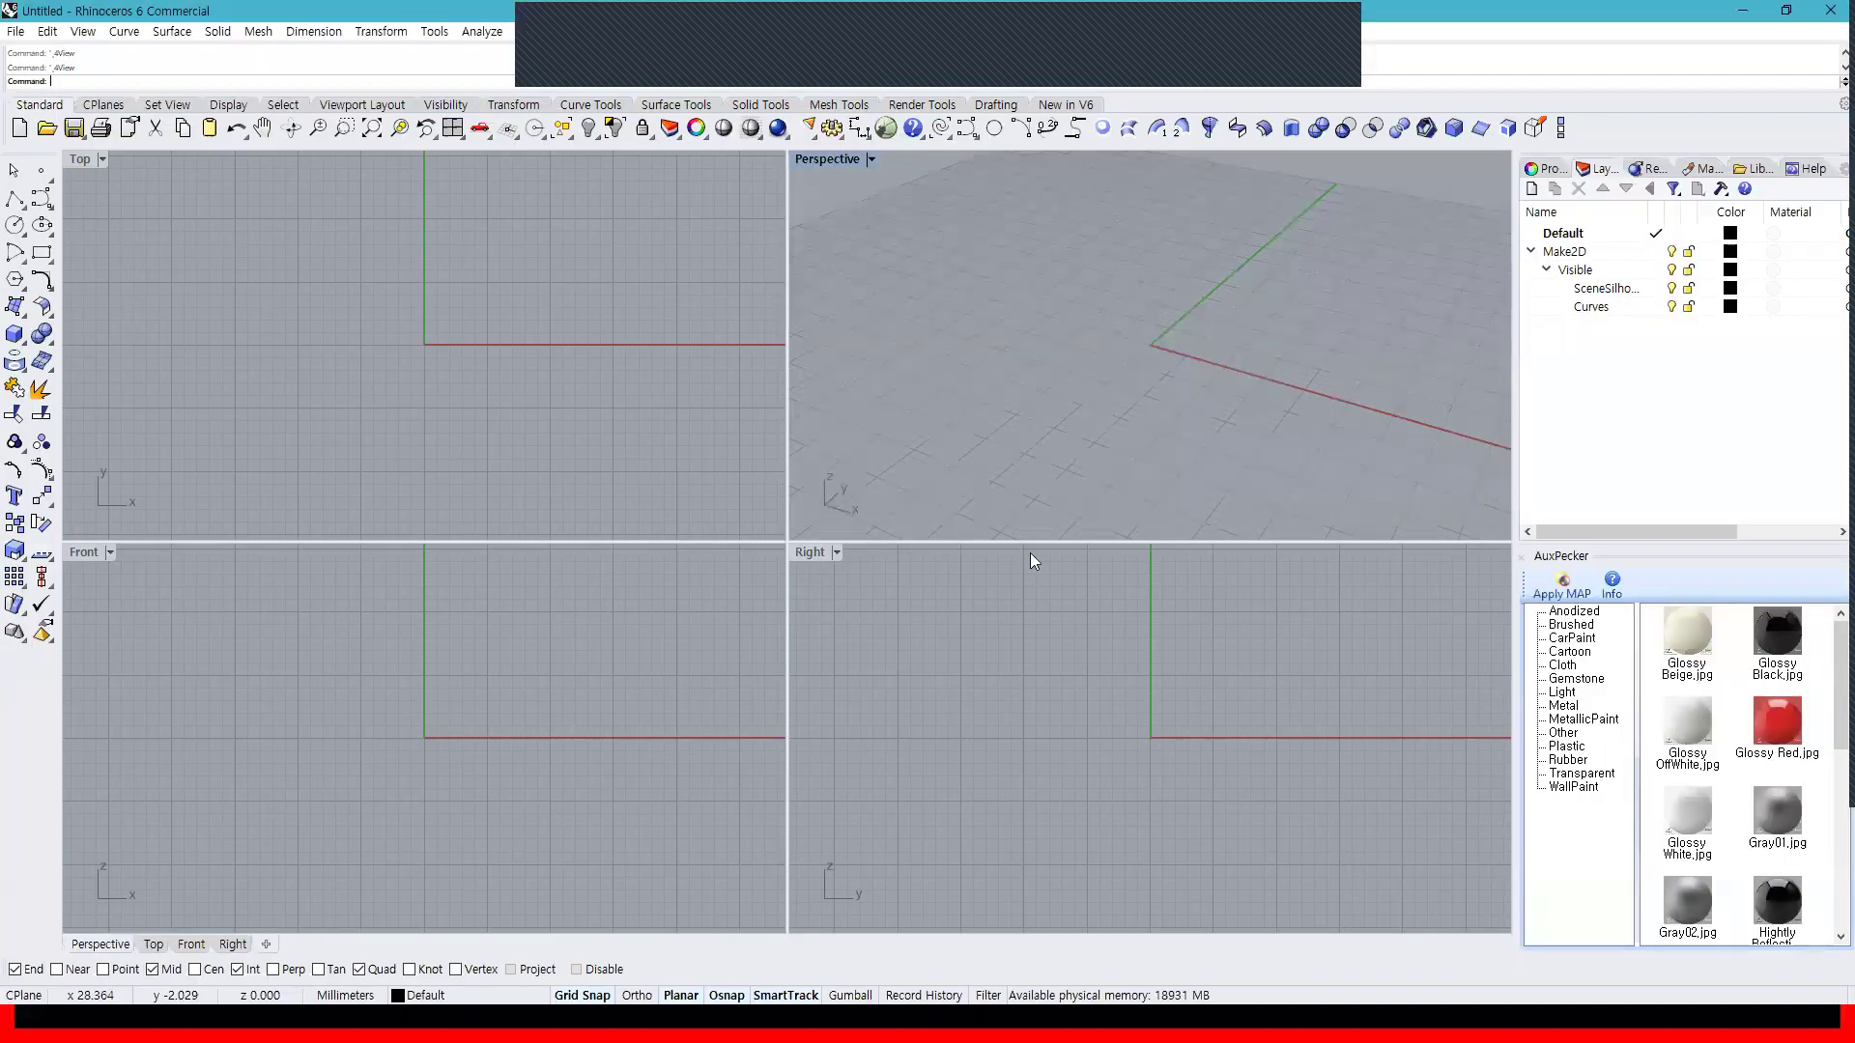
{"action": "left_click", "coordinate": [19, 338]}
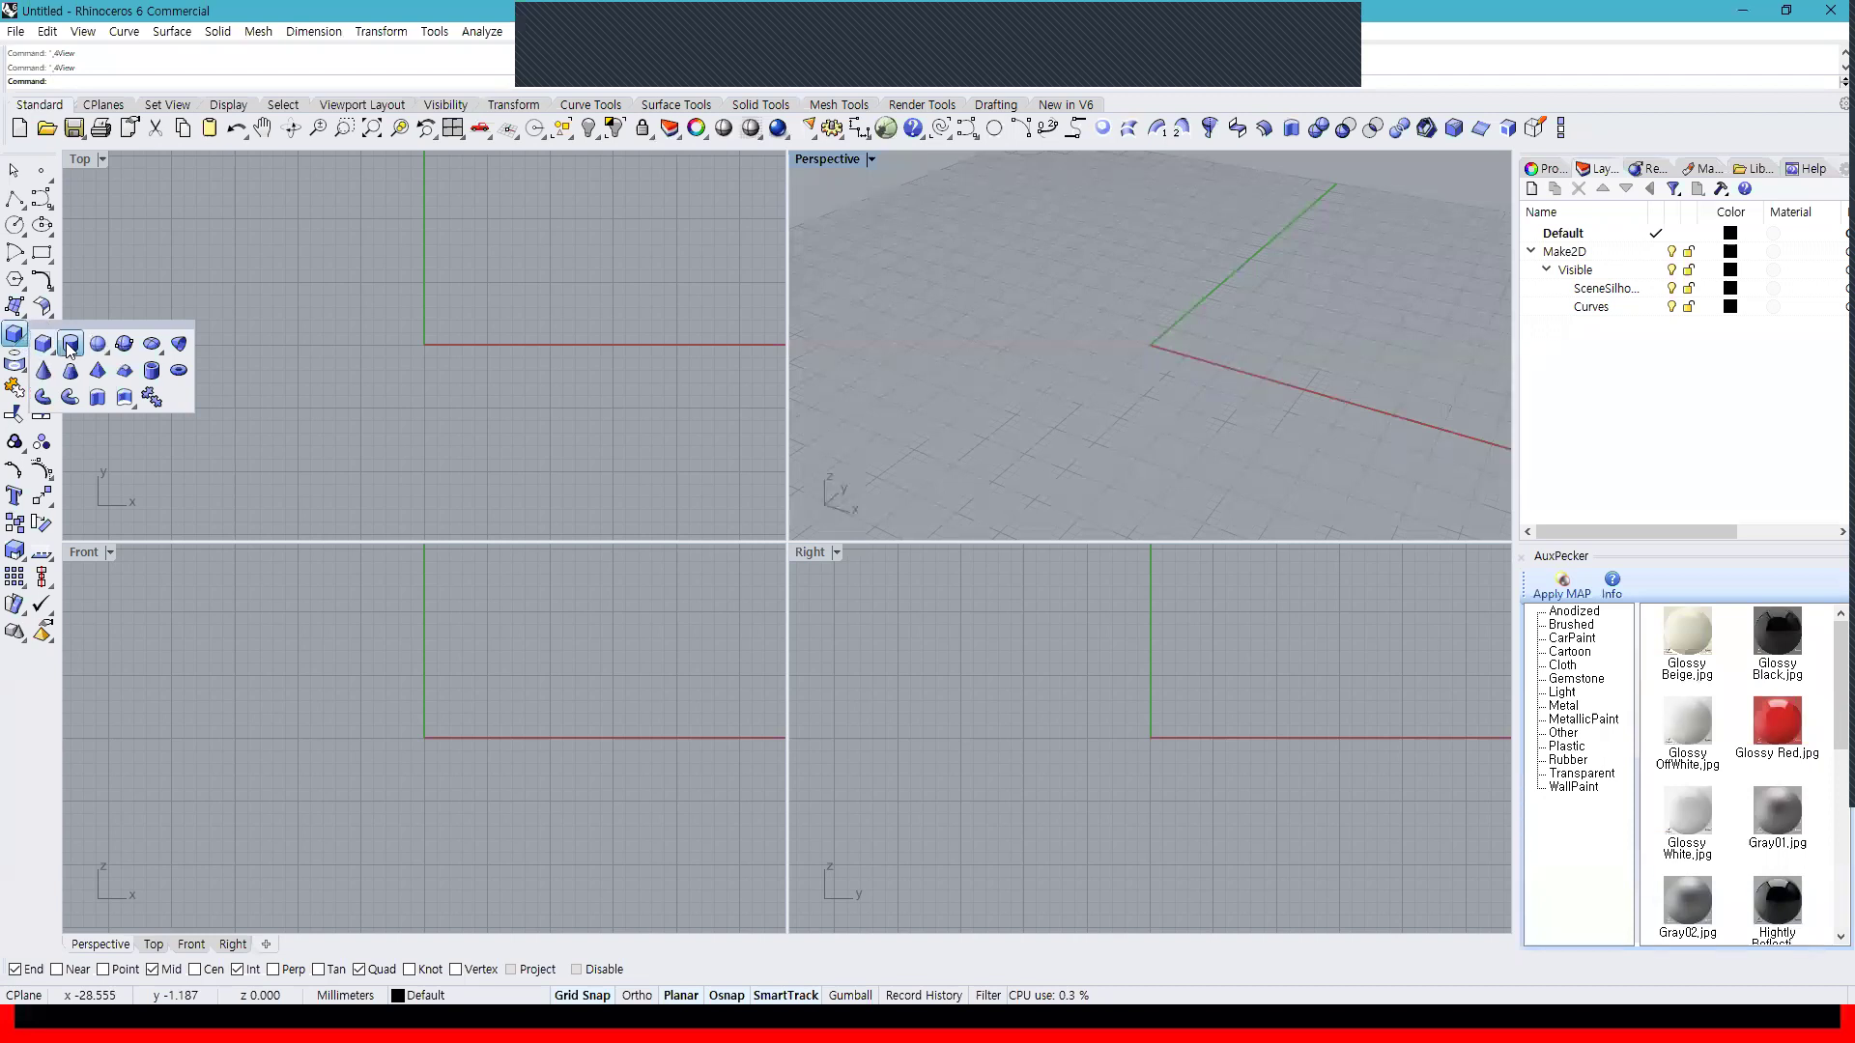
{"action": "left_click", "coordinate": [70, 344]}
{"action": "left_click", "coordinate": [437, 345]}
{"action": "left_click", "coordinate": [588, 345]}
{"action": "left_click", "coordinate": [1196, 197]}
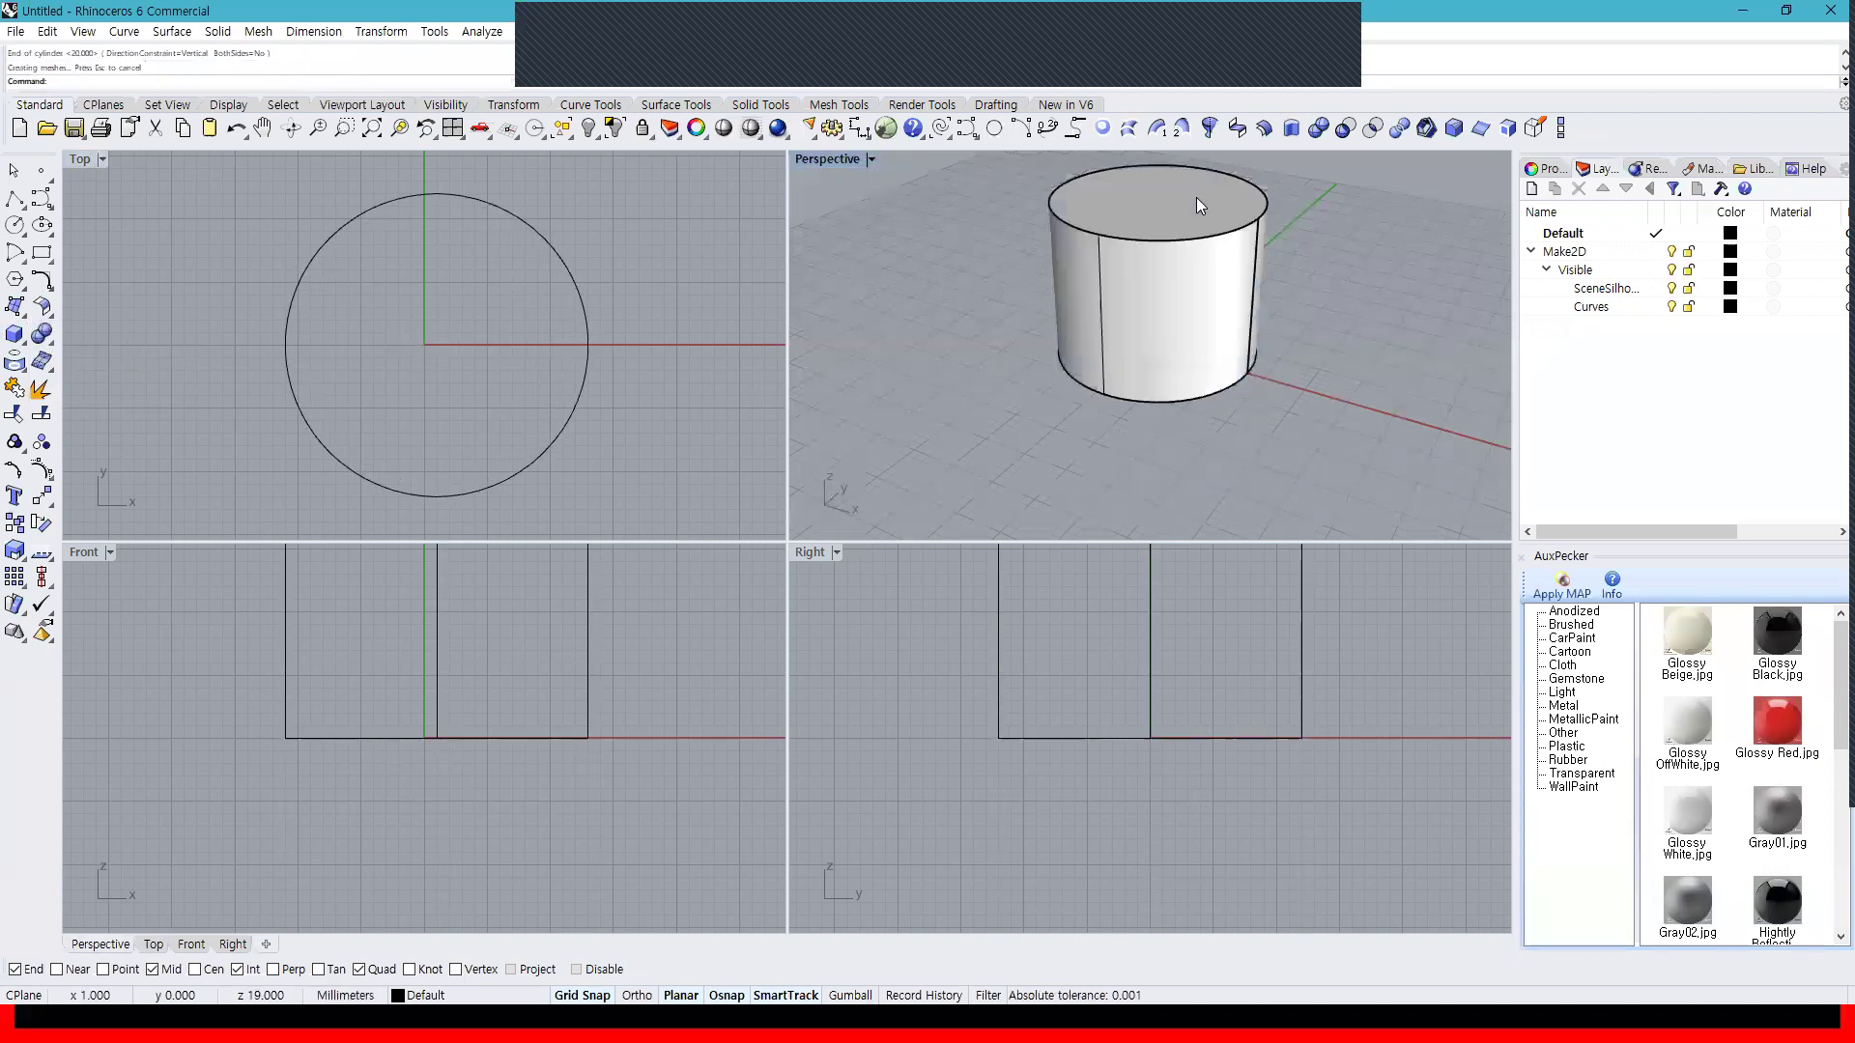
Set the Perspective viewport to Rendered display and view the cylinder from another angle
{"action": "right_click_drag", "start_coordinate": [1293, 273], "coordinate": [1207, 345]}
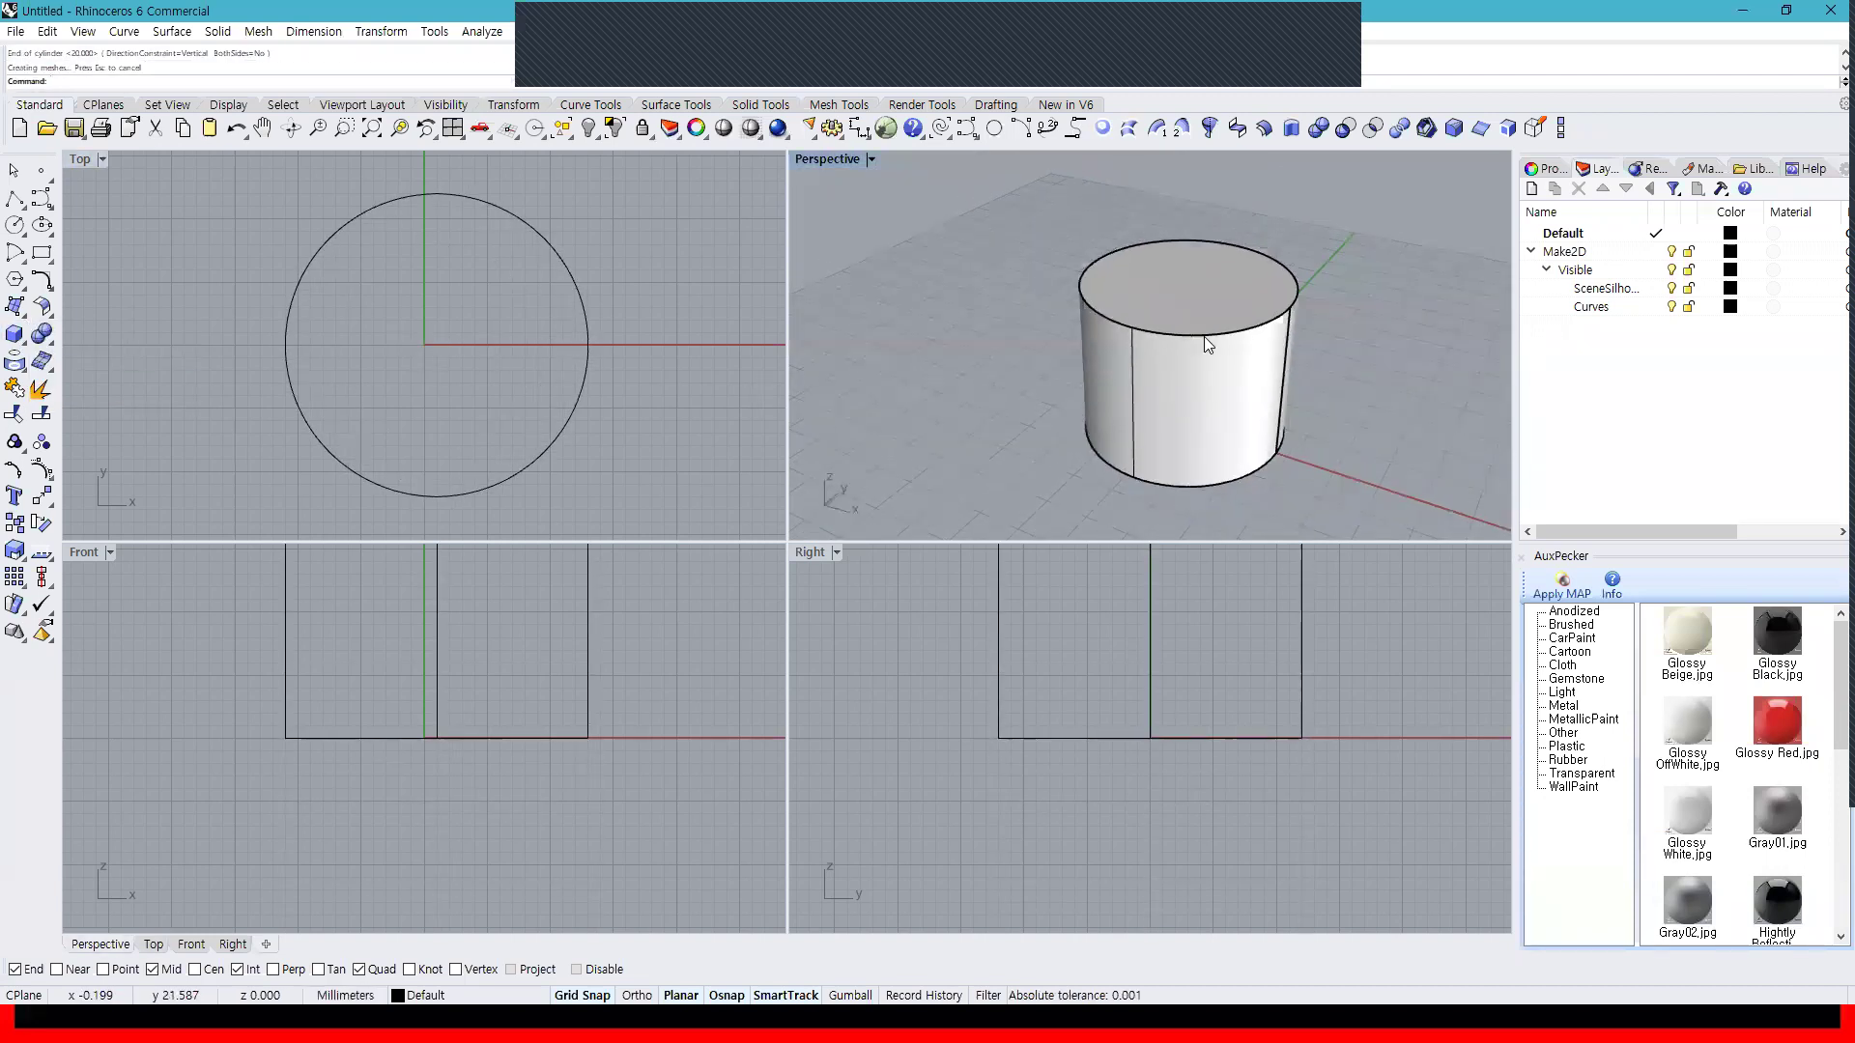
{"action": "left_click", "coordinate": [817, 159]}
{"action": "left_click", "coordinate": [839, 233]}
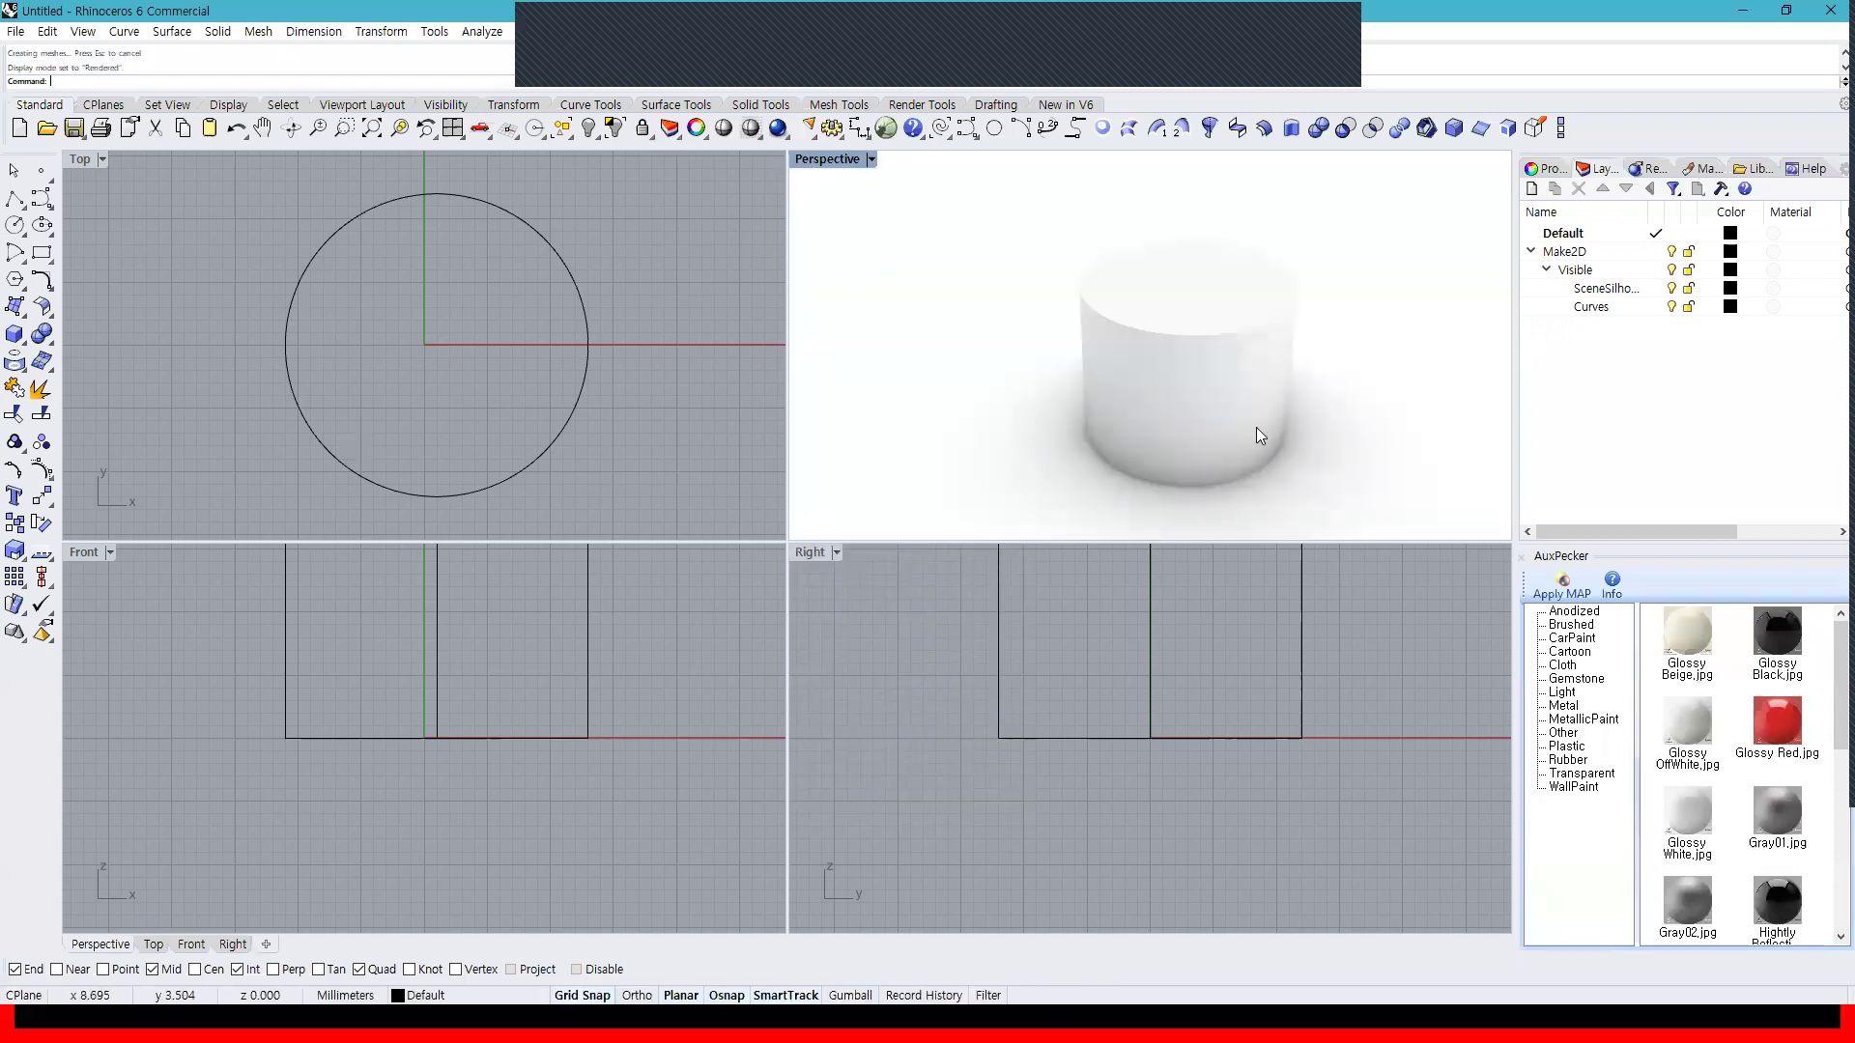
{"action": "right_click_drag", "start_coordinate": [1259, 435], "coordinate": [1127, 431]}
Select the cylinder, show its object properties, and clear the selection
{"action": "left_click", "coordinate": [1113, 343]}
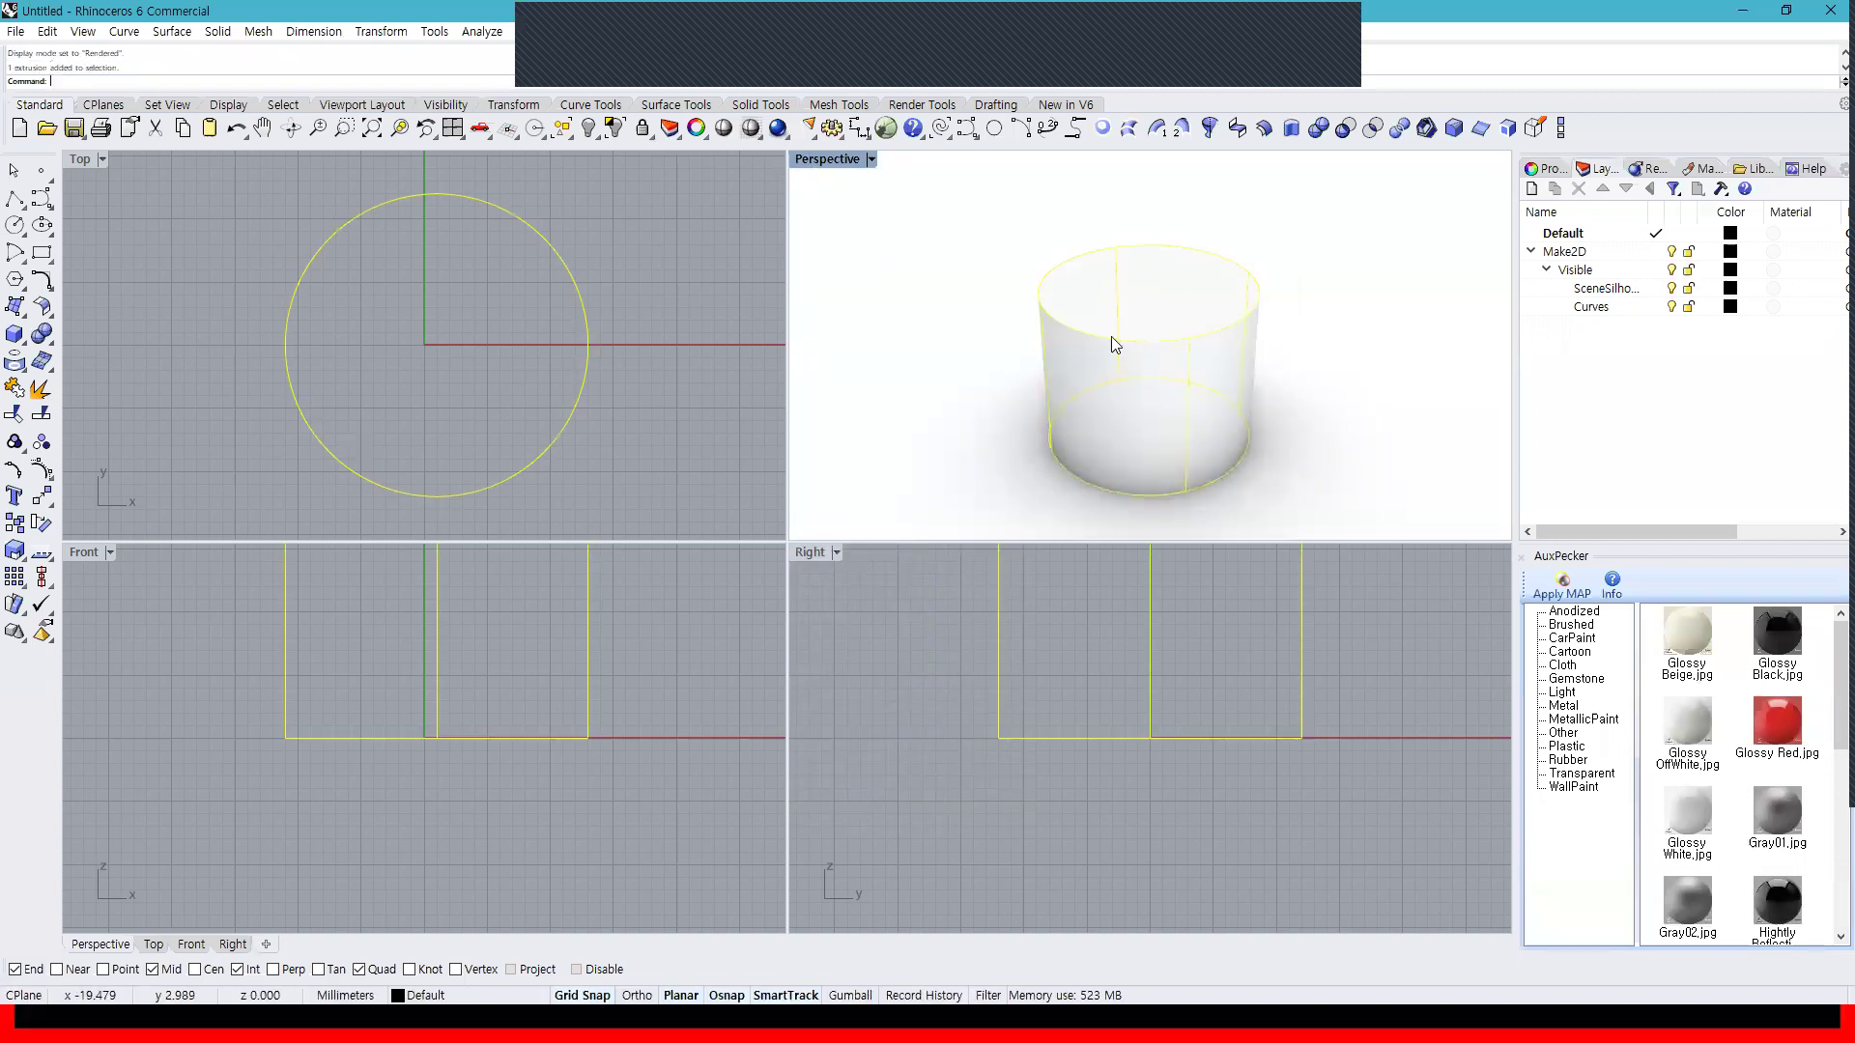
{"action": "left_click", "coordinate": [1543, 170]}
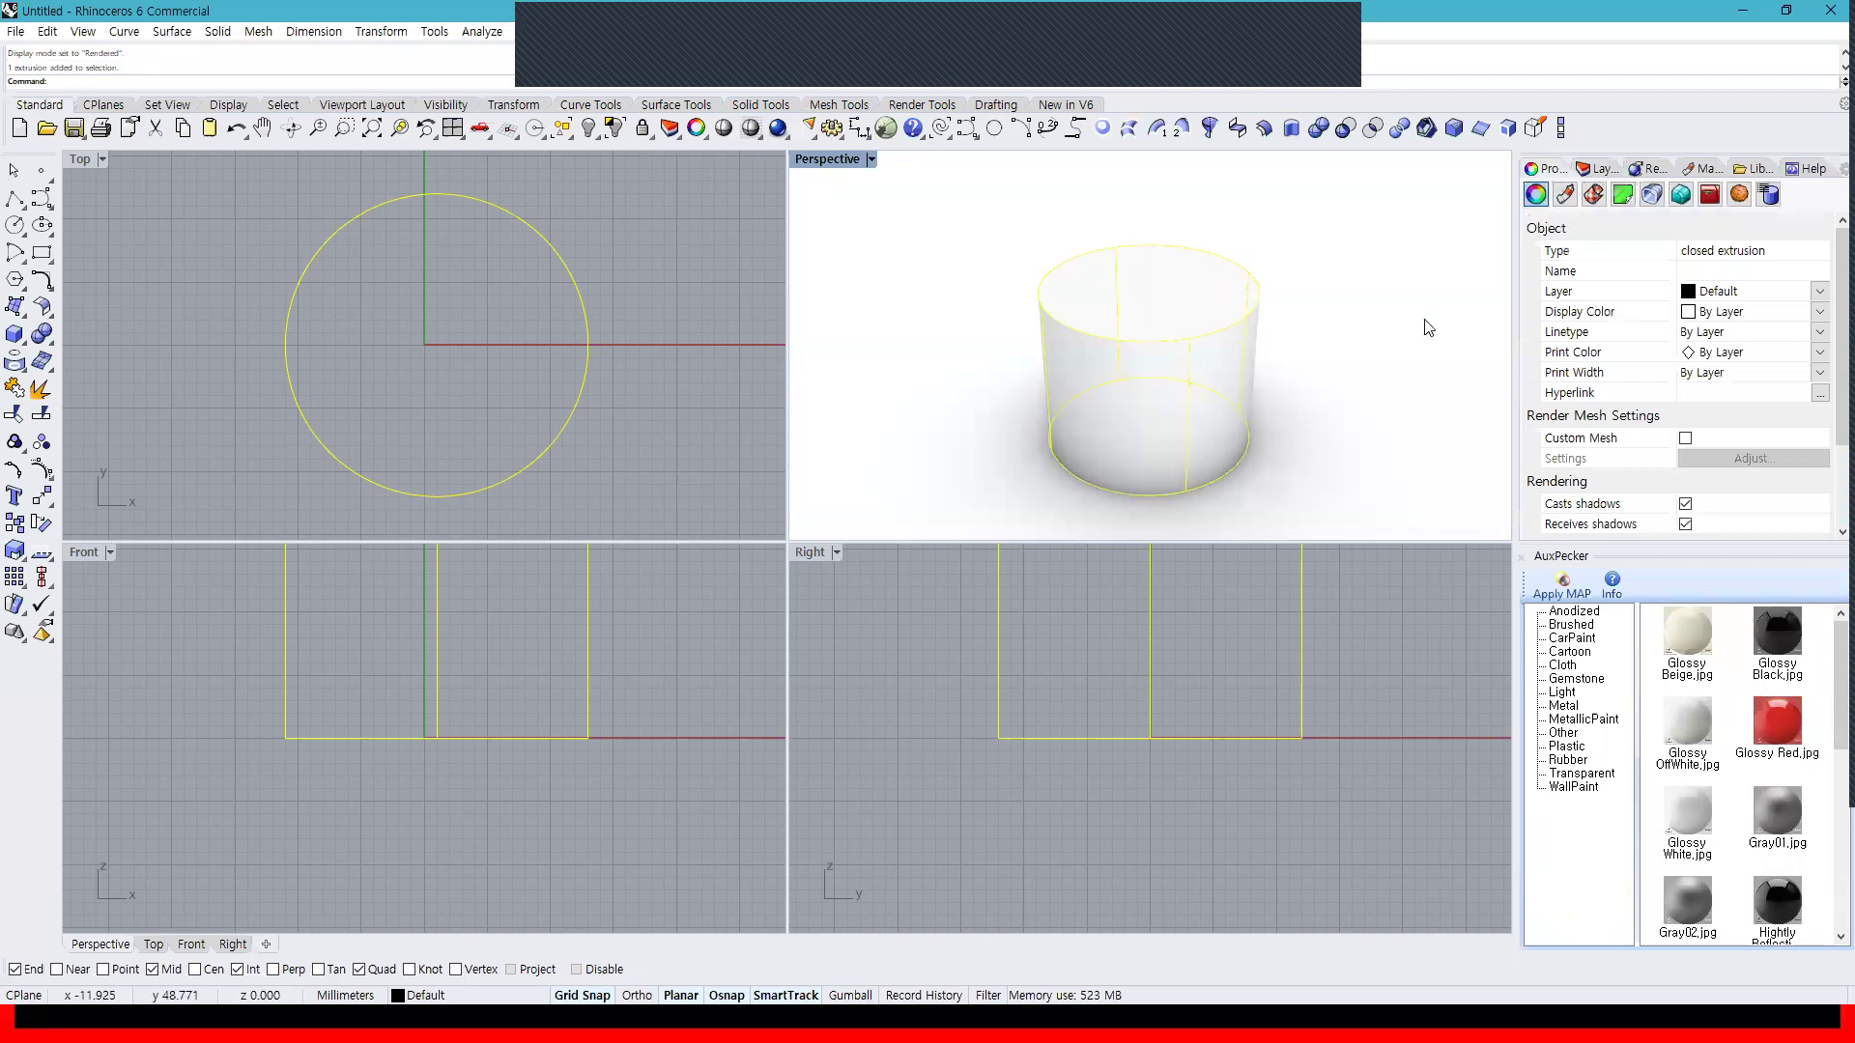
{"action": "key", "text": "Escape"}
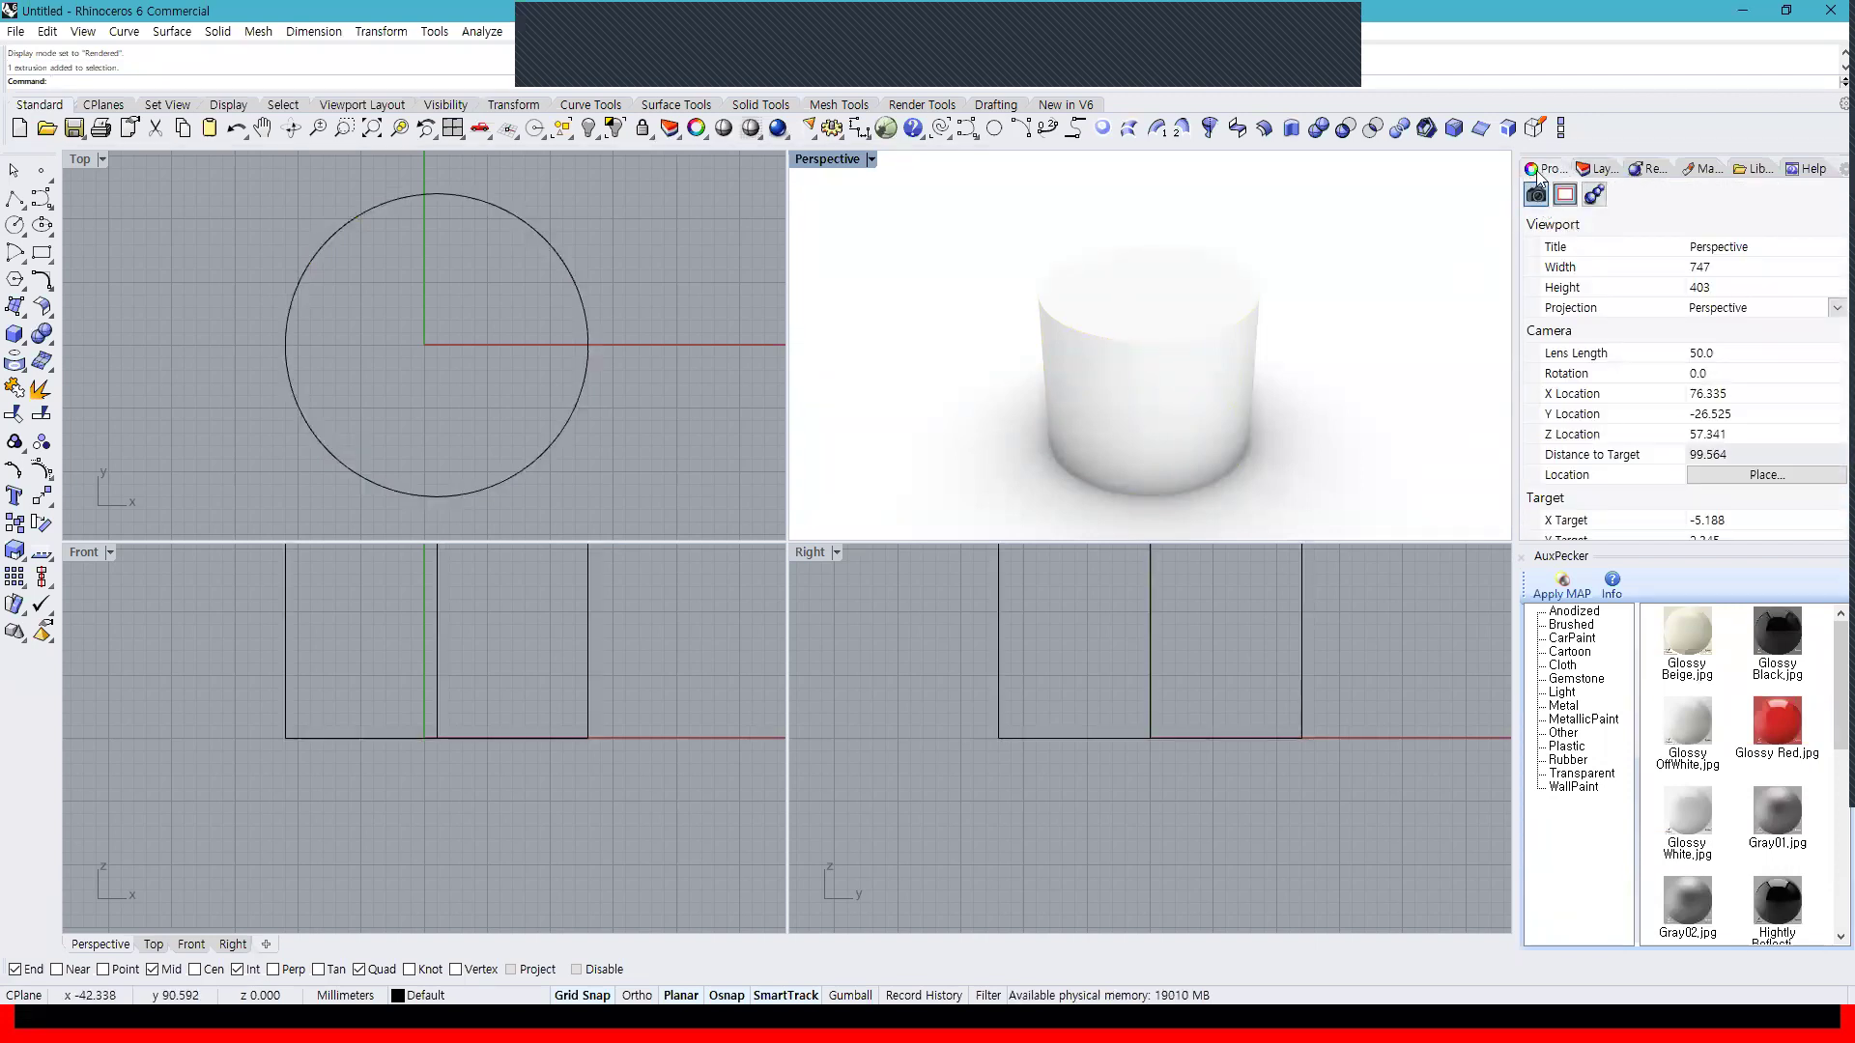
Select the cylinder again, examine its object type and remaining object properties, and clear the selection
{"action": "left_click", "coordinate": [1229, 324]}
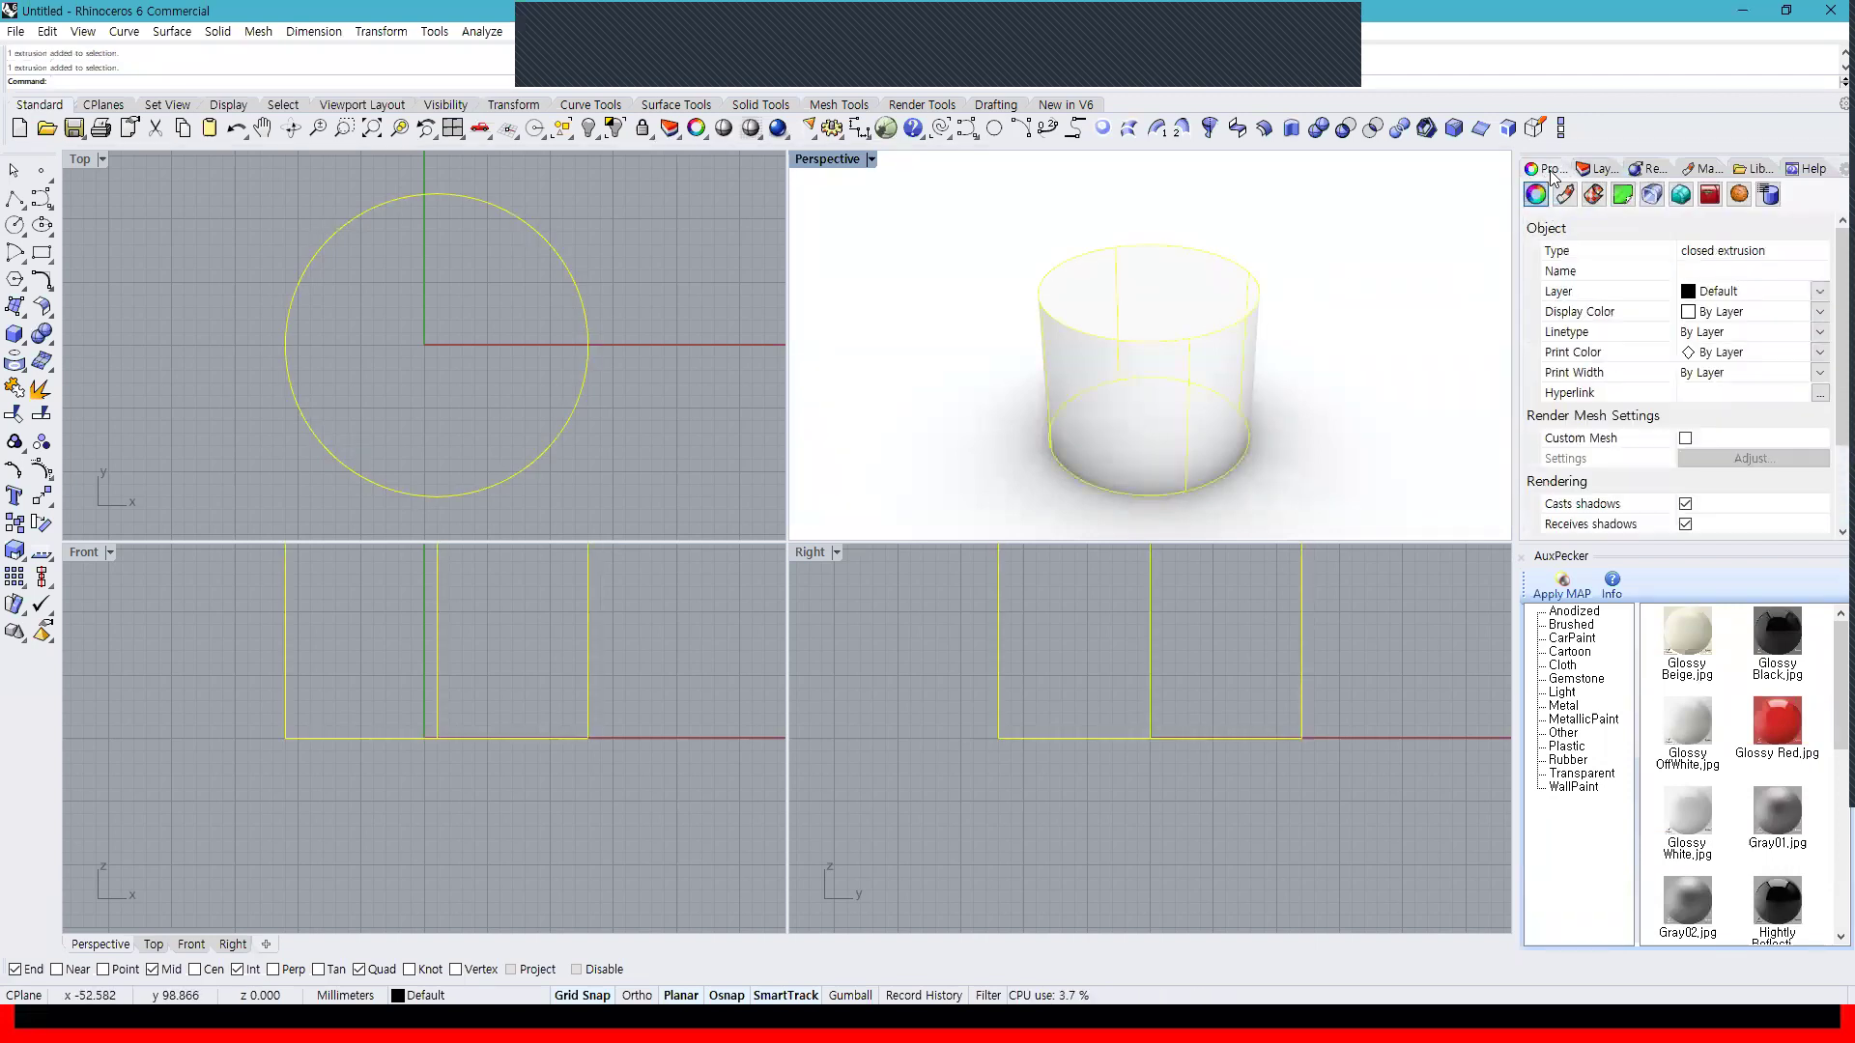
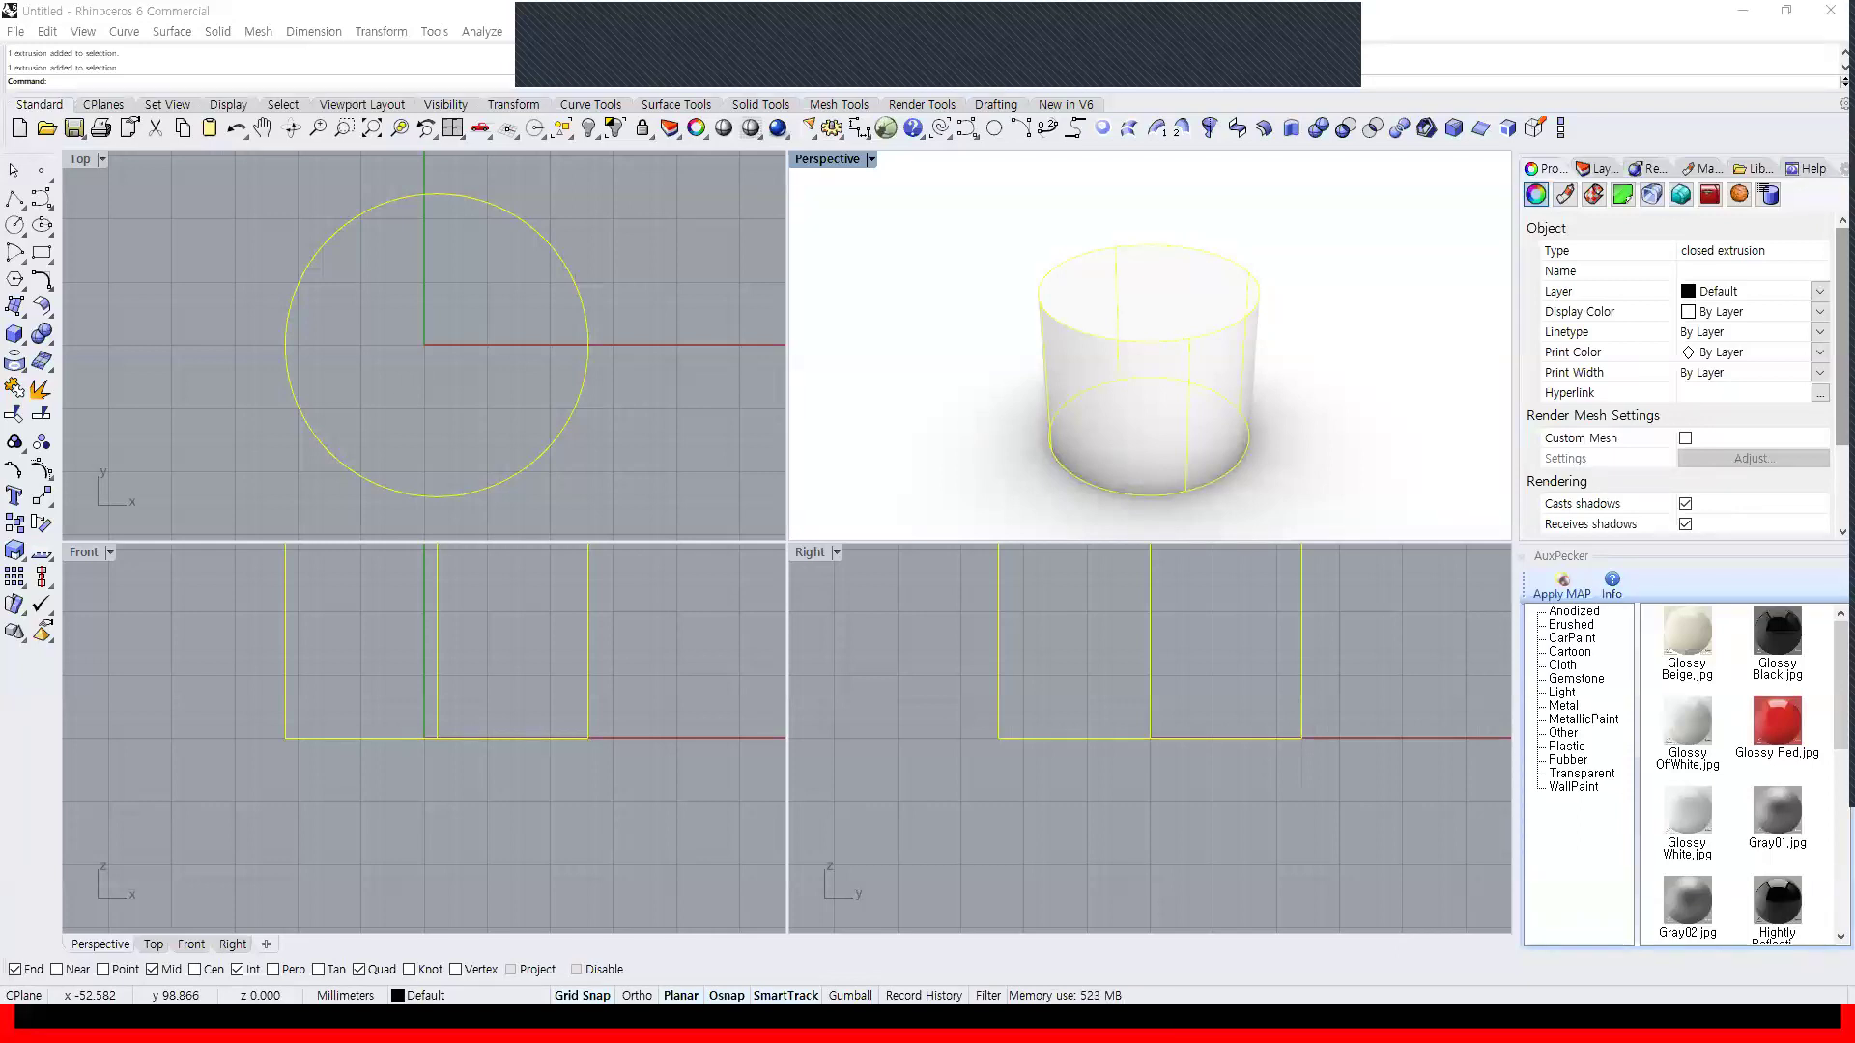
{"action": "left_click", "coordinate": [1271, 477]}
{"action": "left_click", "coordinate": [1150, 401]}
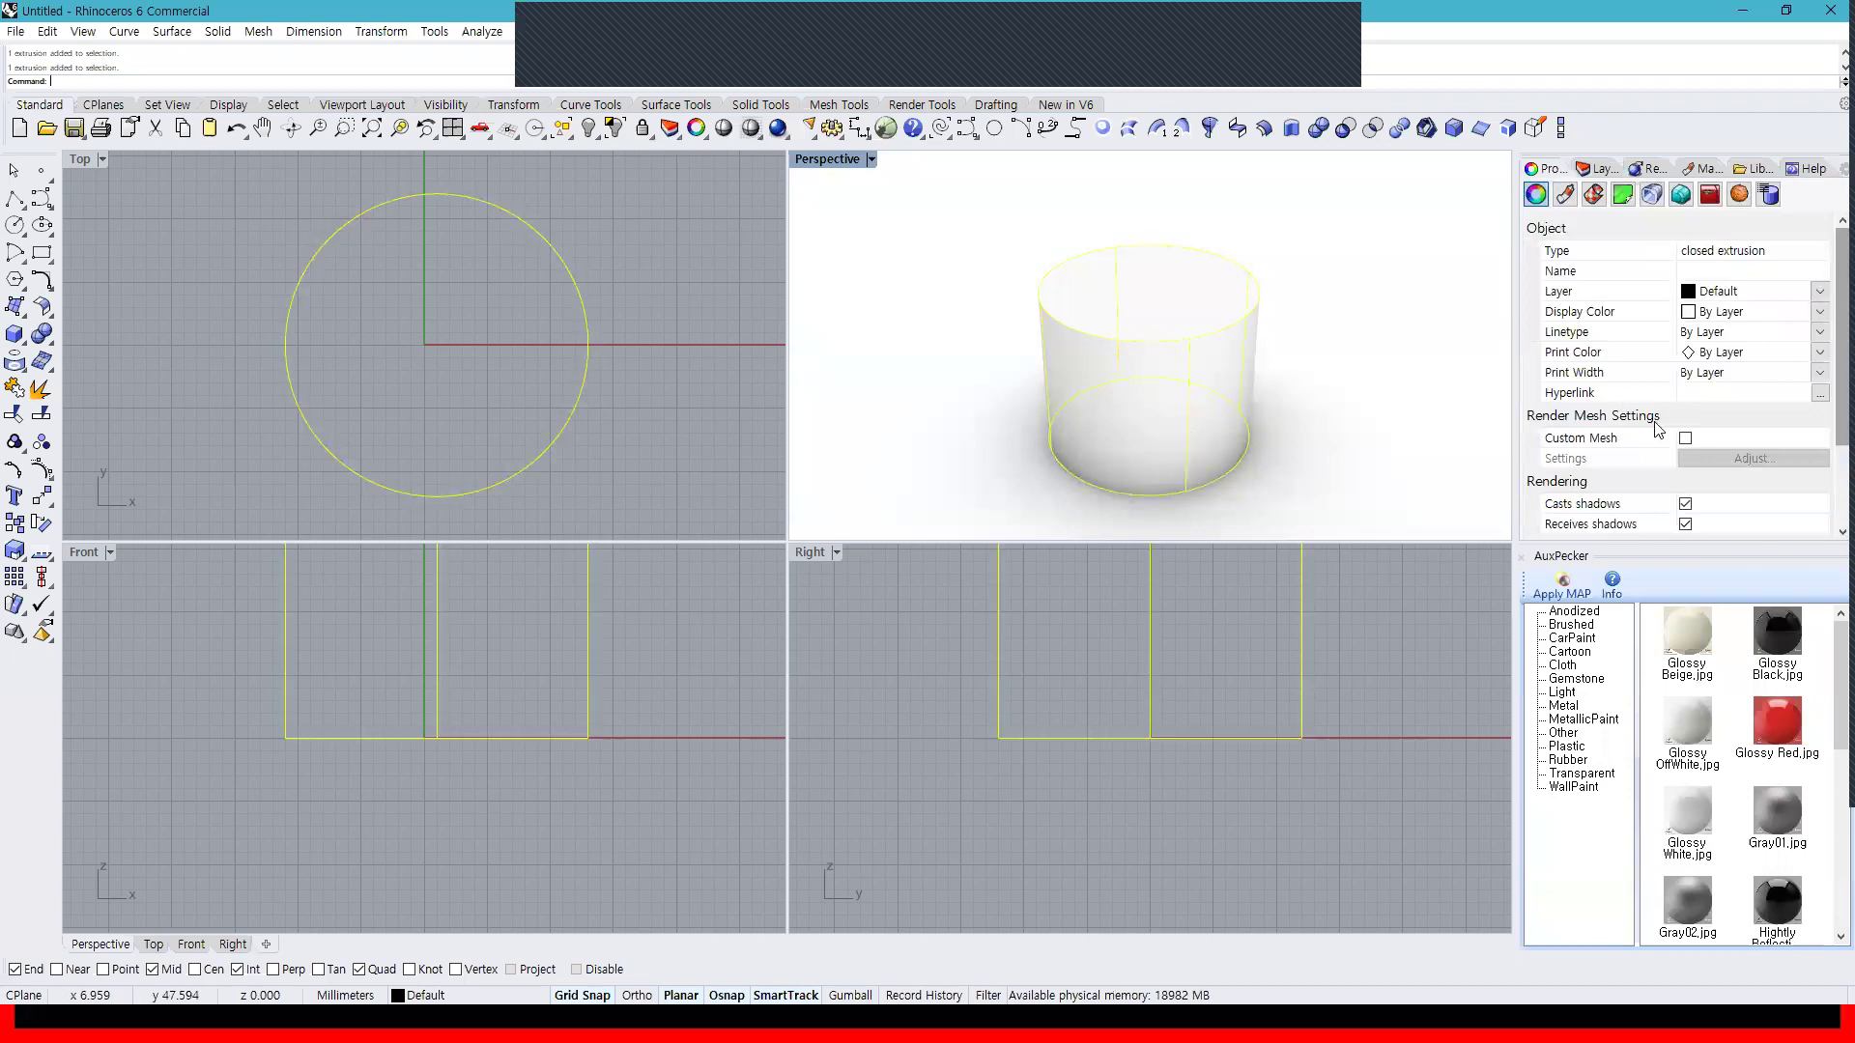
{"action": "scroll", "coordinate": [1611, 432], "scroll_direction": "down", "scroll_amount": 2}
{"action": "scroll", "coordinate": [1700, 454], "scroll_direction": "up", "scroll_amount": 2}
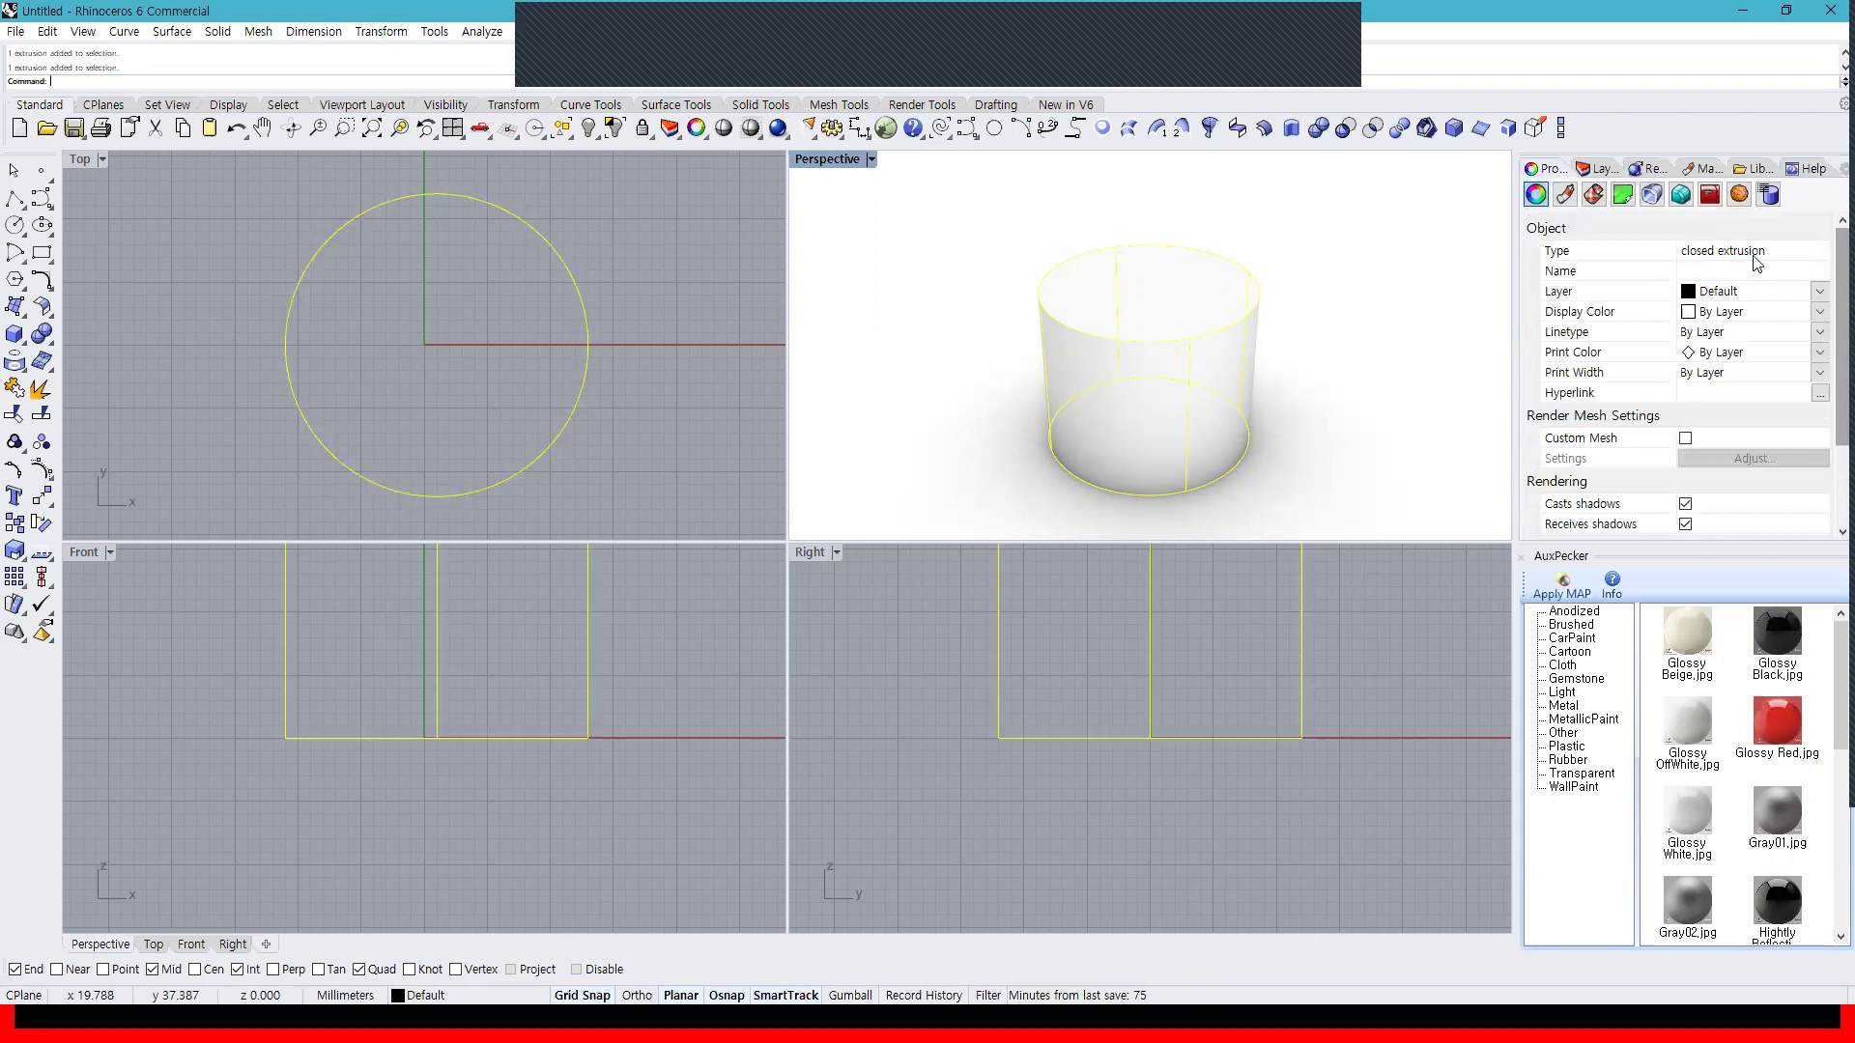
{"action": "left_click", "coordinate": [1324, 307]}
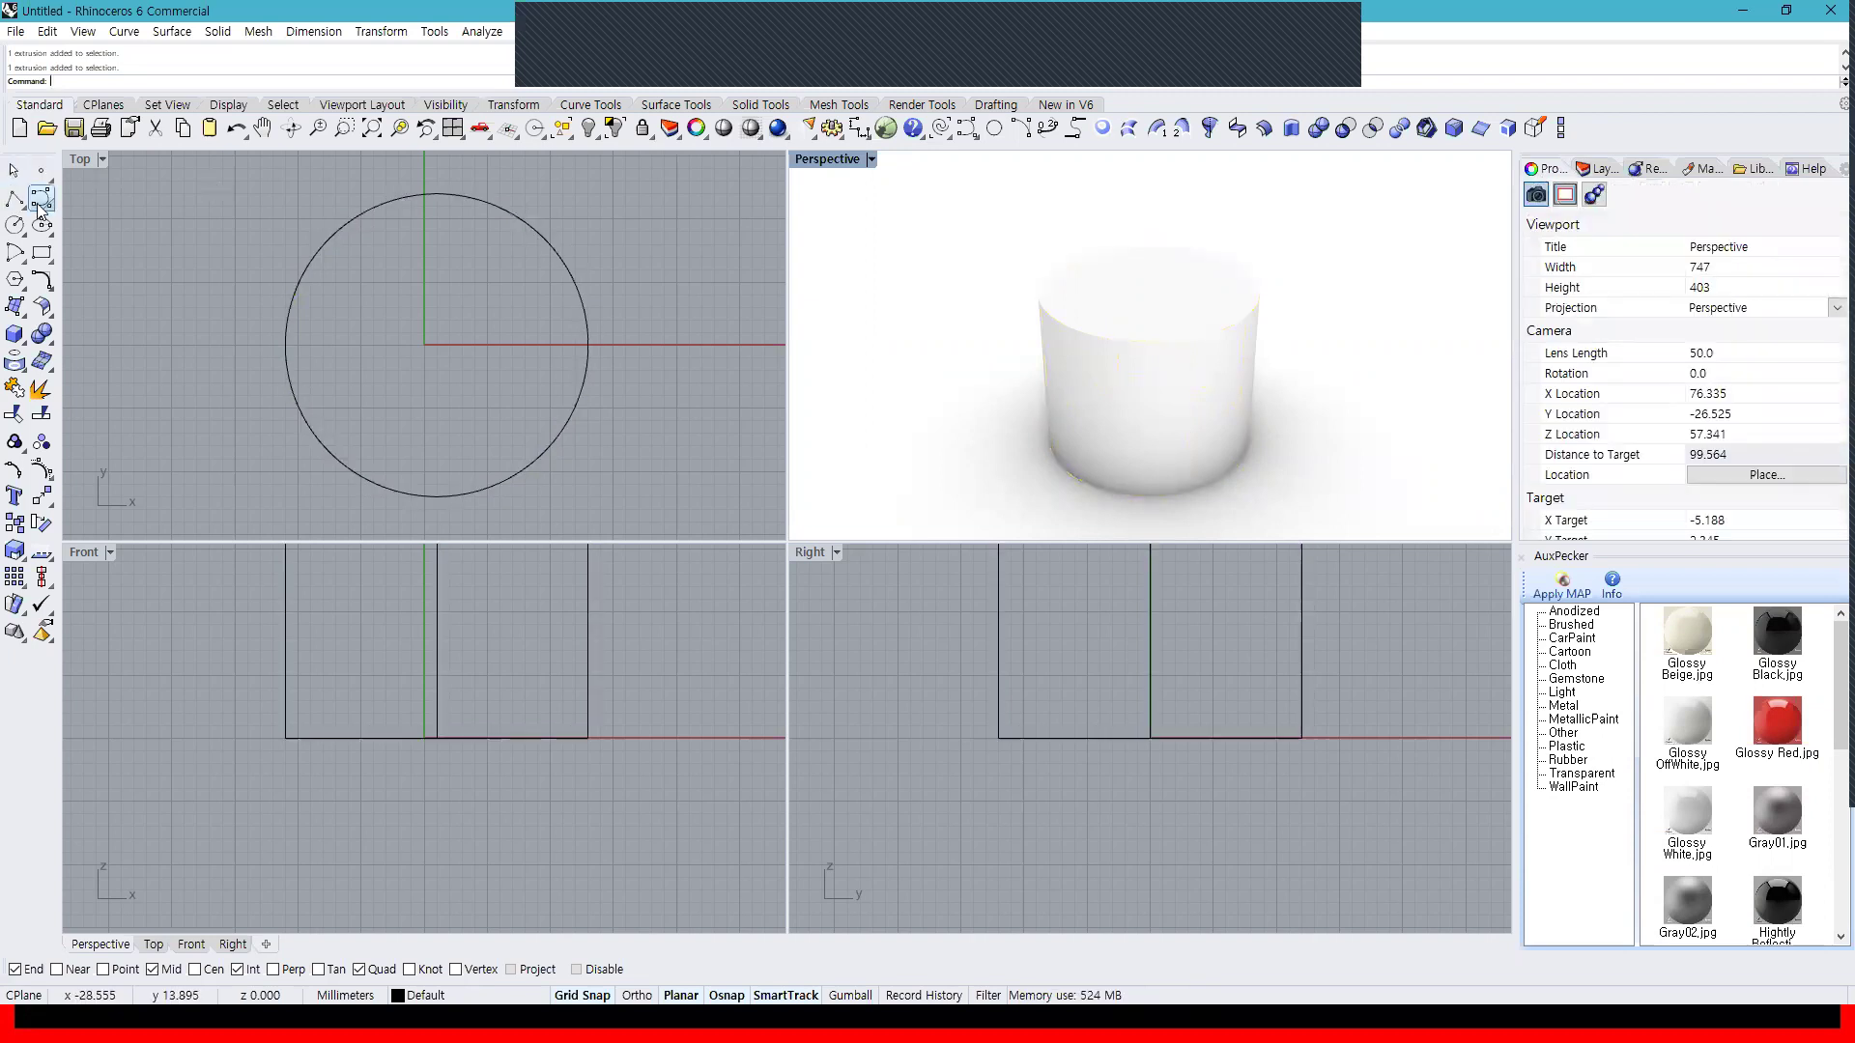
Draw an open, S-like control point curve with seven points beside the cylinder in the Top viewport and check its object type
{"action": "left_click", "coordinate": [42, 199]}
{"action": "right_click_drag", "start_coordinate": [750, 261], "coordinate": [465, 315]}
{"action": "left_click", "coordinate": [631, 259]}
{"action": "left_click", "coordinate": [456, 295]}
{"action": "left_click", "coordinate": [555, 411]}
{"action": "left_click", "coordinate": [468, 486]}
{"action": "left_click", "coordinate": [555, 473]}
{"action": "left_click", "coordinate": [743, 474]}
{"action": "left_click", "coordinate": [694, 336]}
{"action": "right_click", "coordinate": [696, 302]}
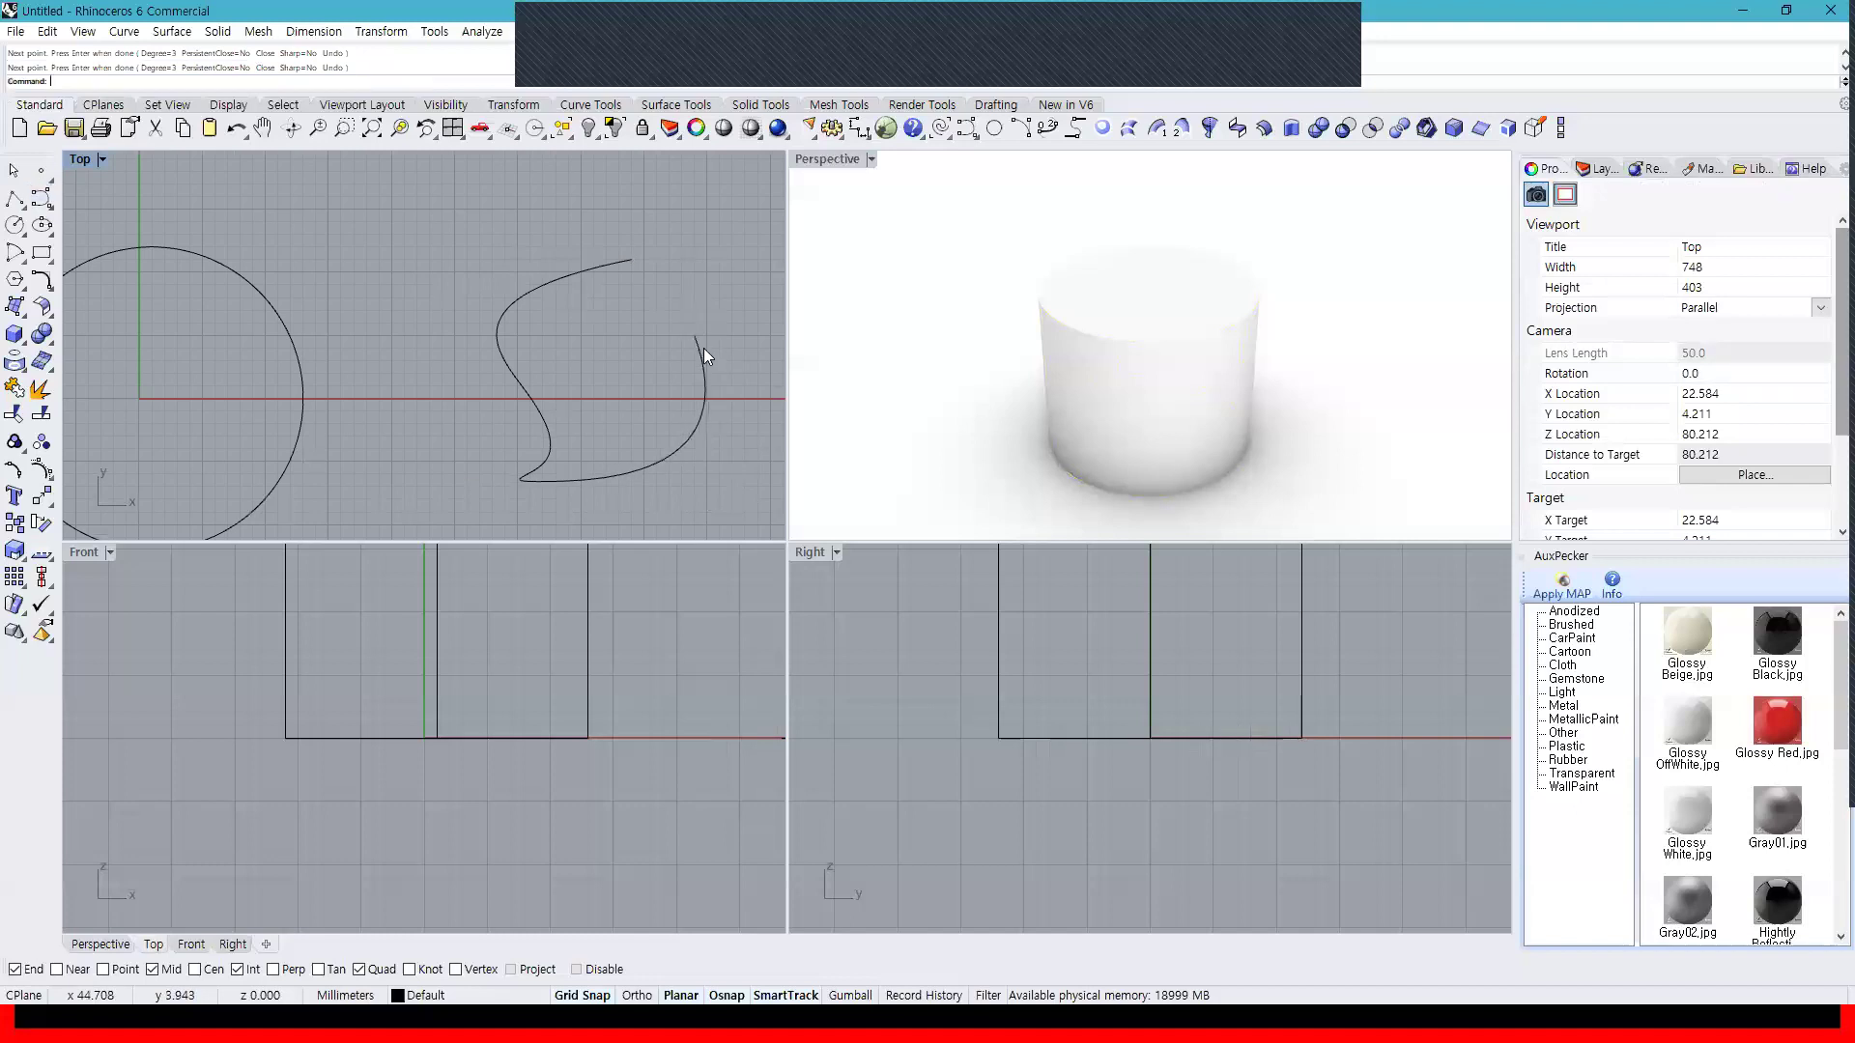
{"action": "left_click", "coordinate": [704, 352]}
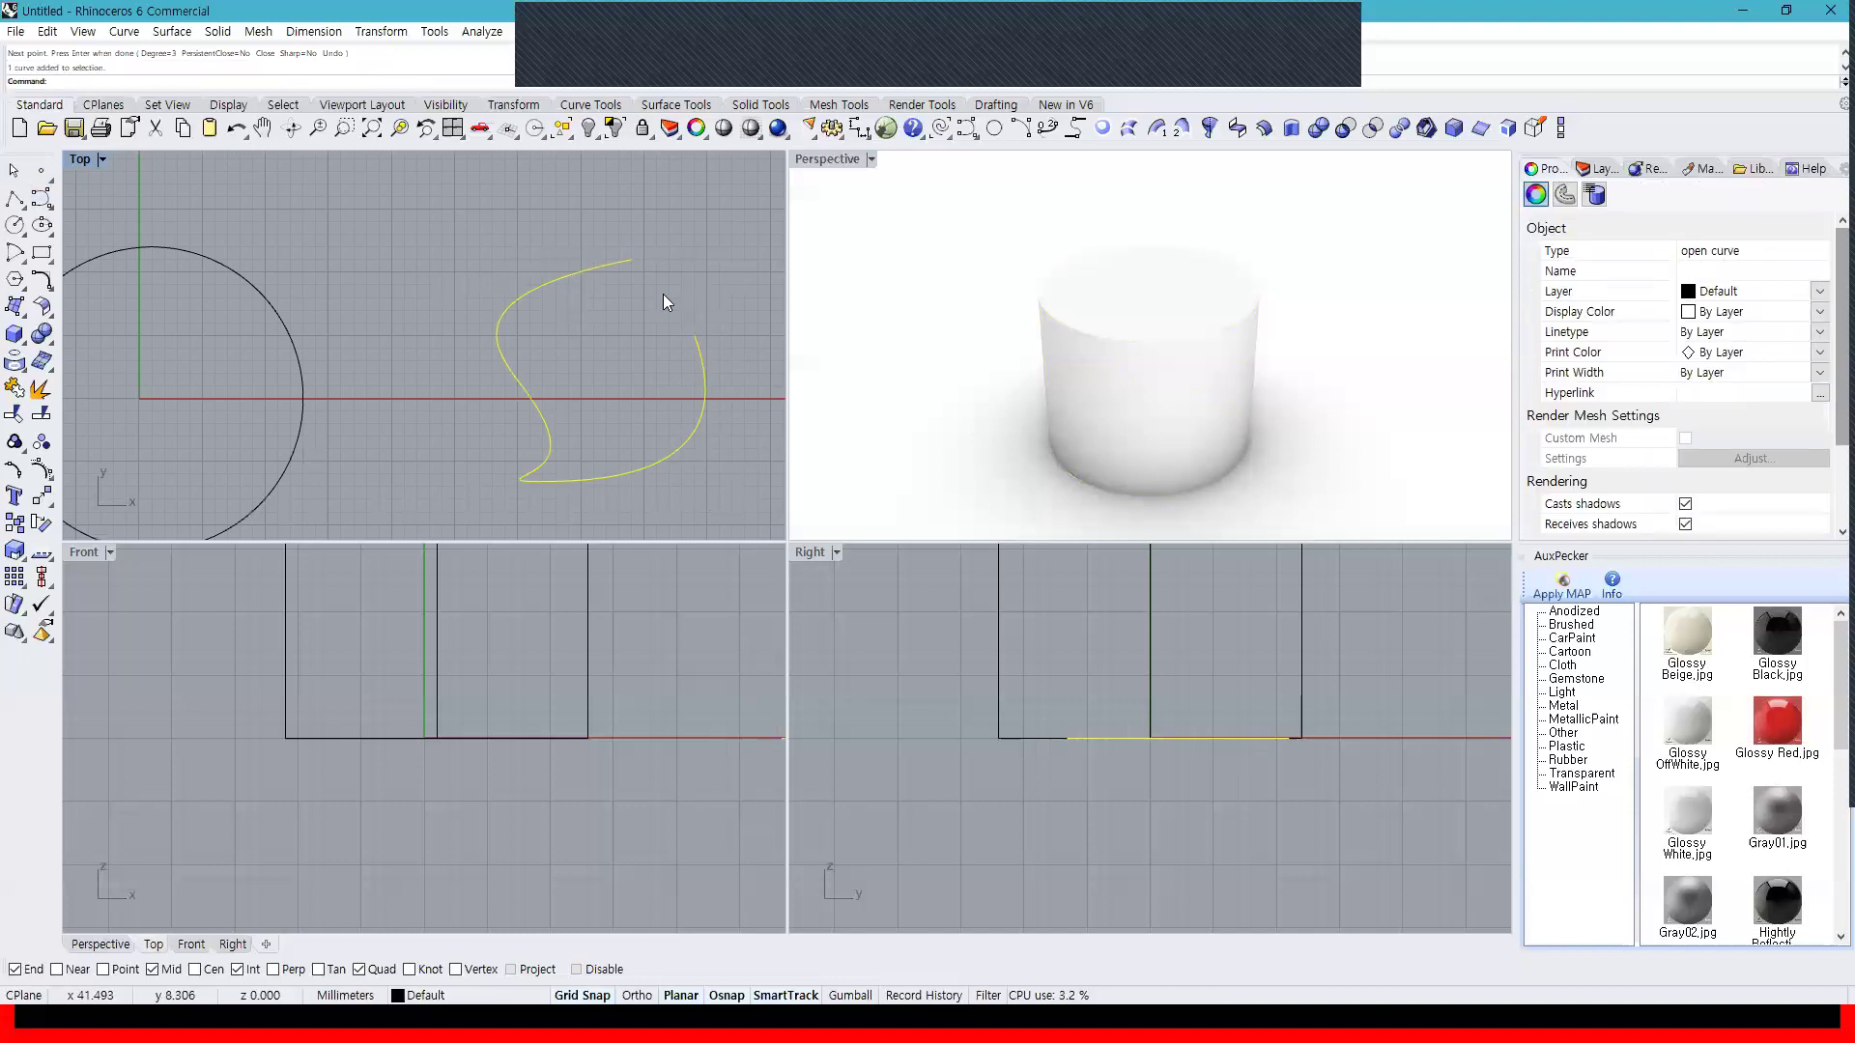
{"action": "right_click_drag", "start_coordinate": [724, 320], "coordinate": [598, 308]}
Explode the cylinder into separate surfaces and delete its bottom cap
{"action": "left_click", "coordinate": [1098, 349]}
{"action": "left_click", "coordinate": [46, 391]}
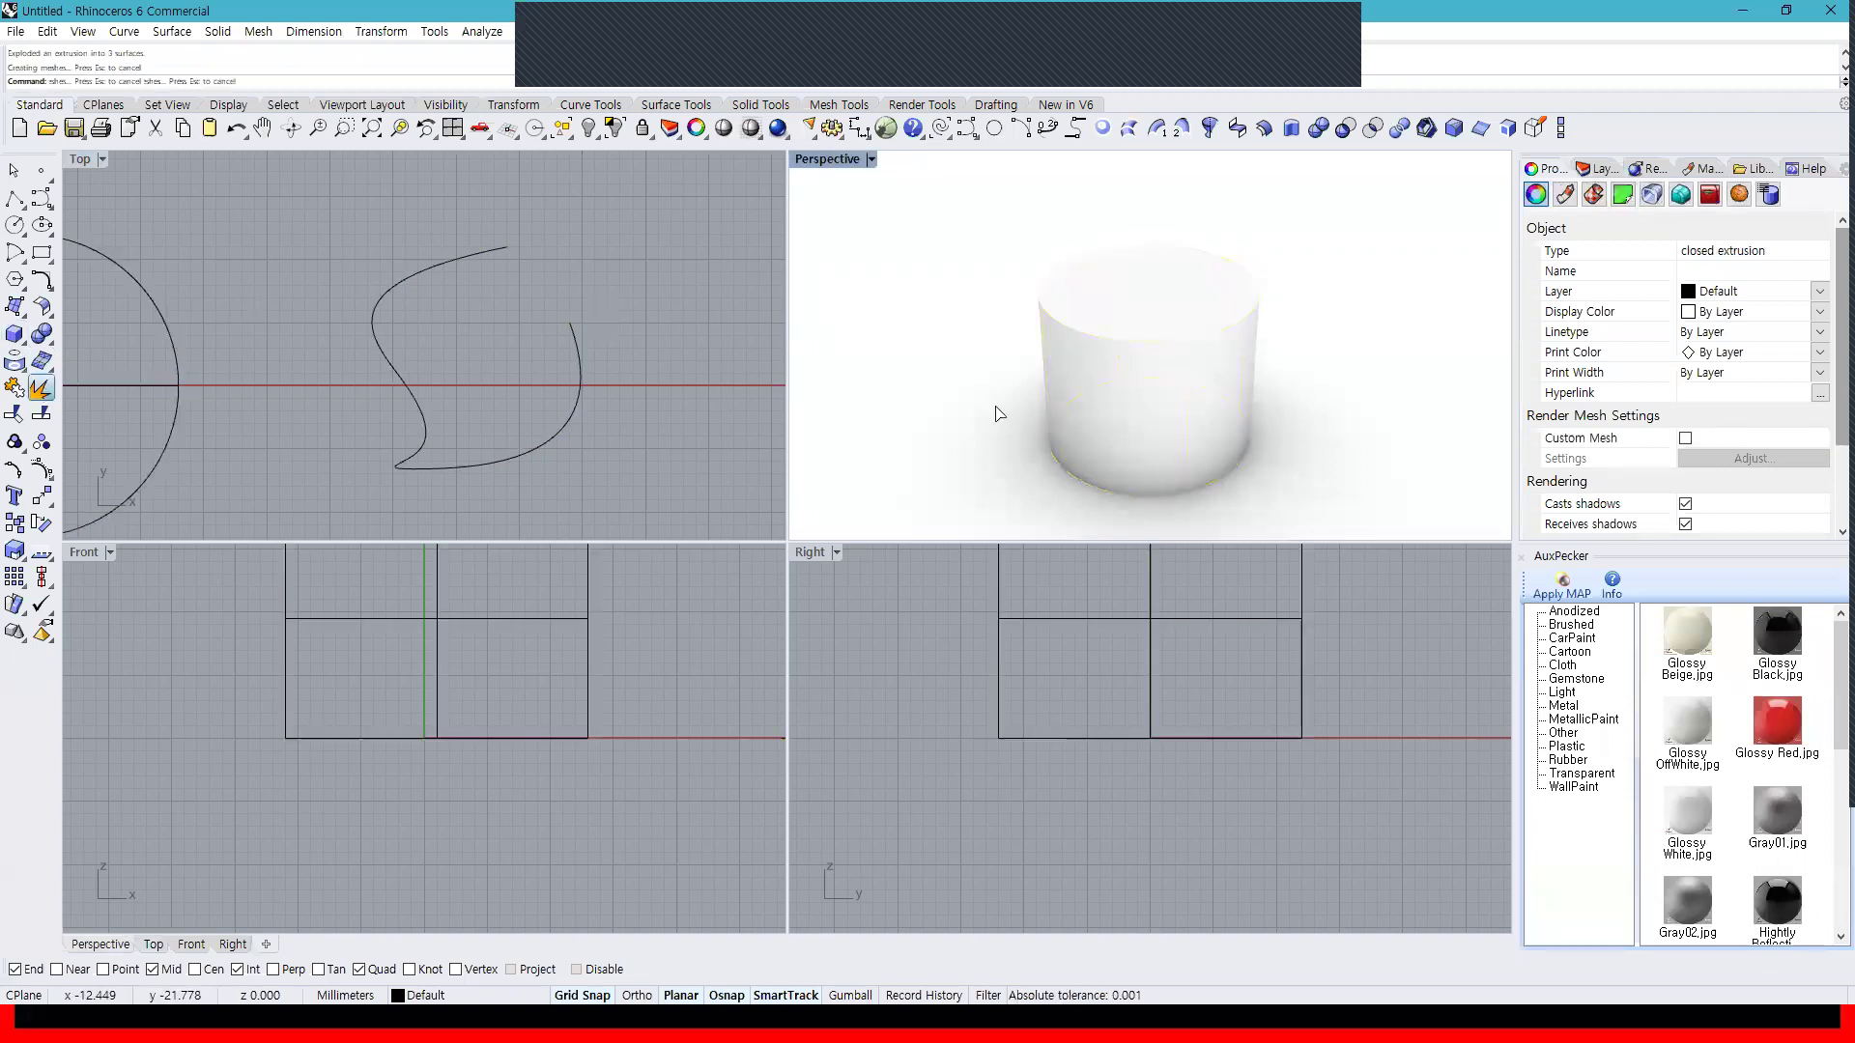
{"action": "right_click_drag", "start_coordinate": [1200, 488], "coordinate": [1179, 412]}
{"action": "left_click", "coordinate": [1178, 412]}
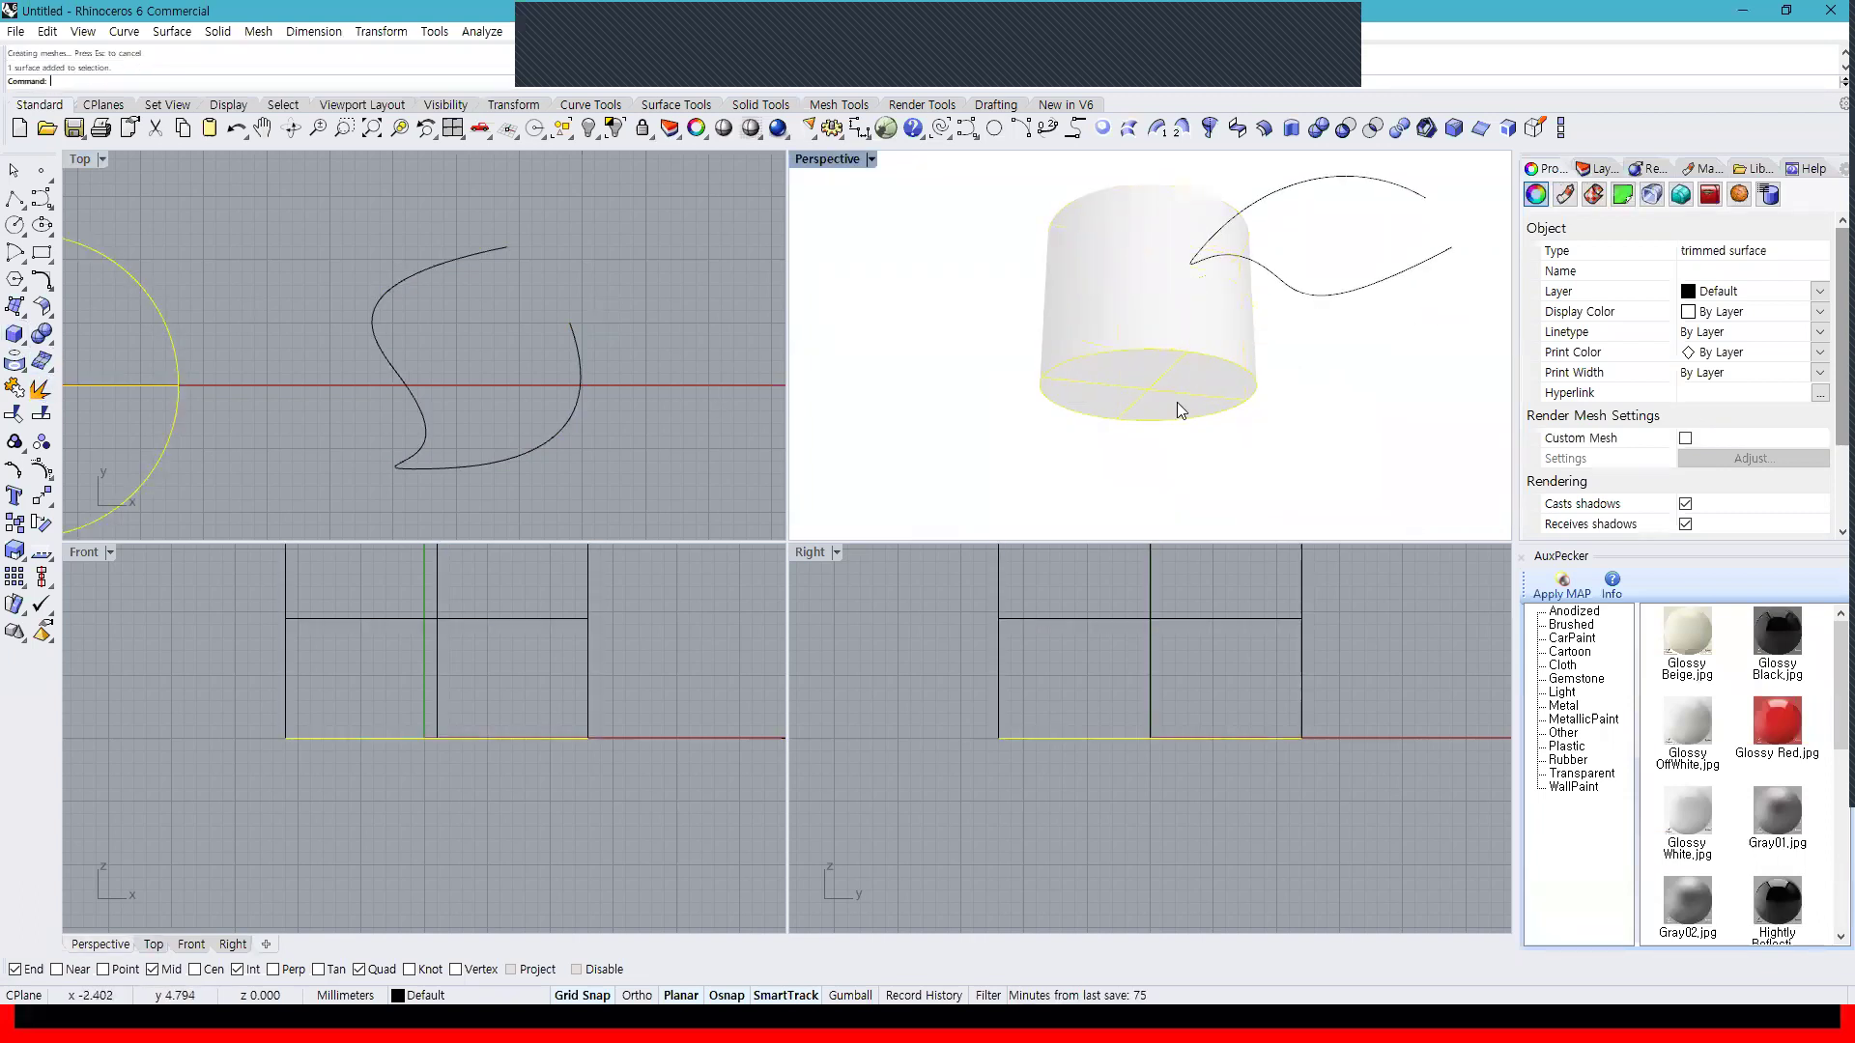
{"action": "key", "text": "Delete"}
Join the cylinder's side wall and top cap into one polysurface, deselect it, and inspect it from below
{"action": "right_click_drag", "start_coordinate": [1192, 281], "coordinate": [1275, 418]}
{"action": "left_click_drag", "start_coordinate": [1357, 414], "coordinate": [856, 224]}
{"action": "key", "text": "ctrl+j"}
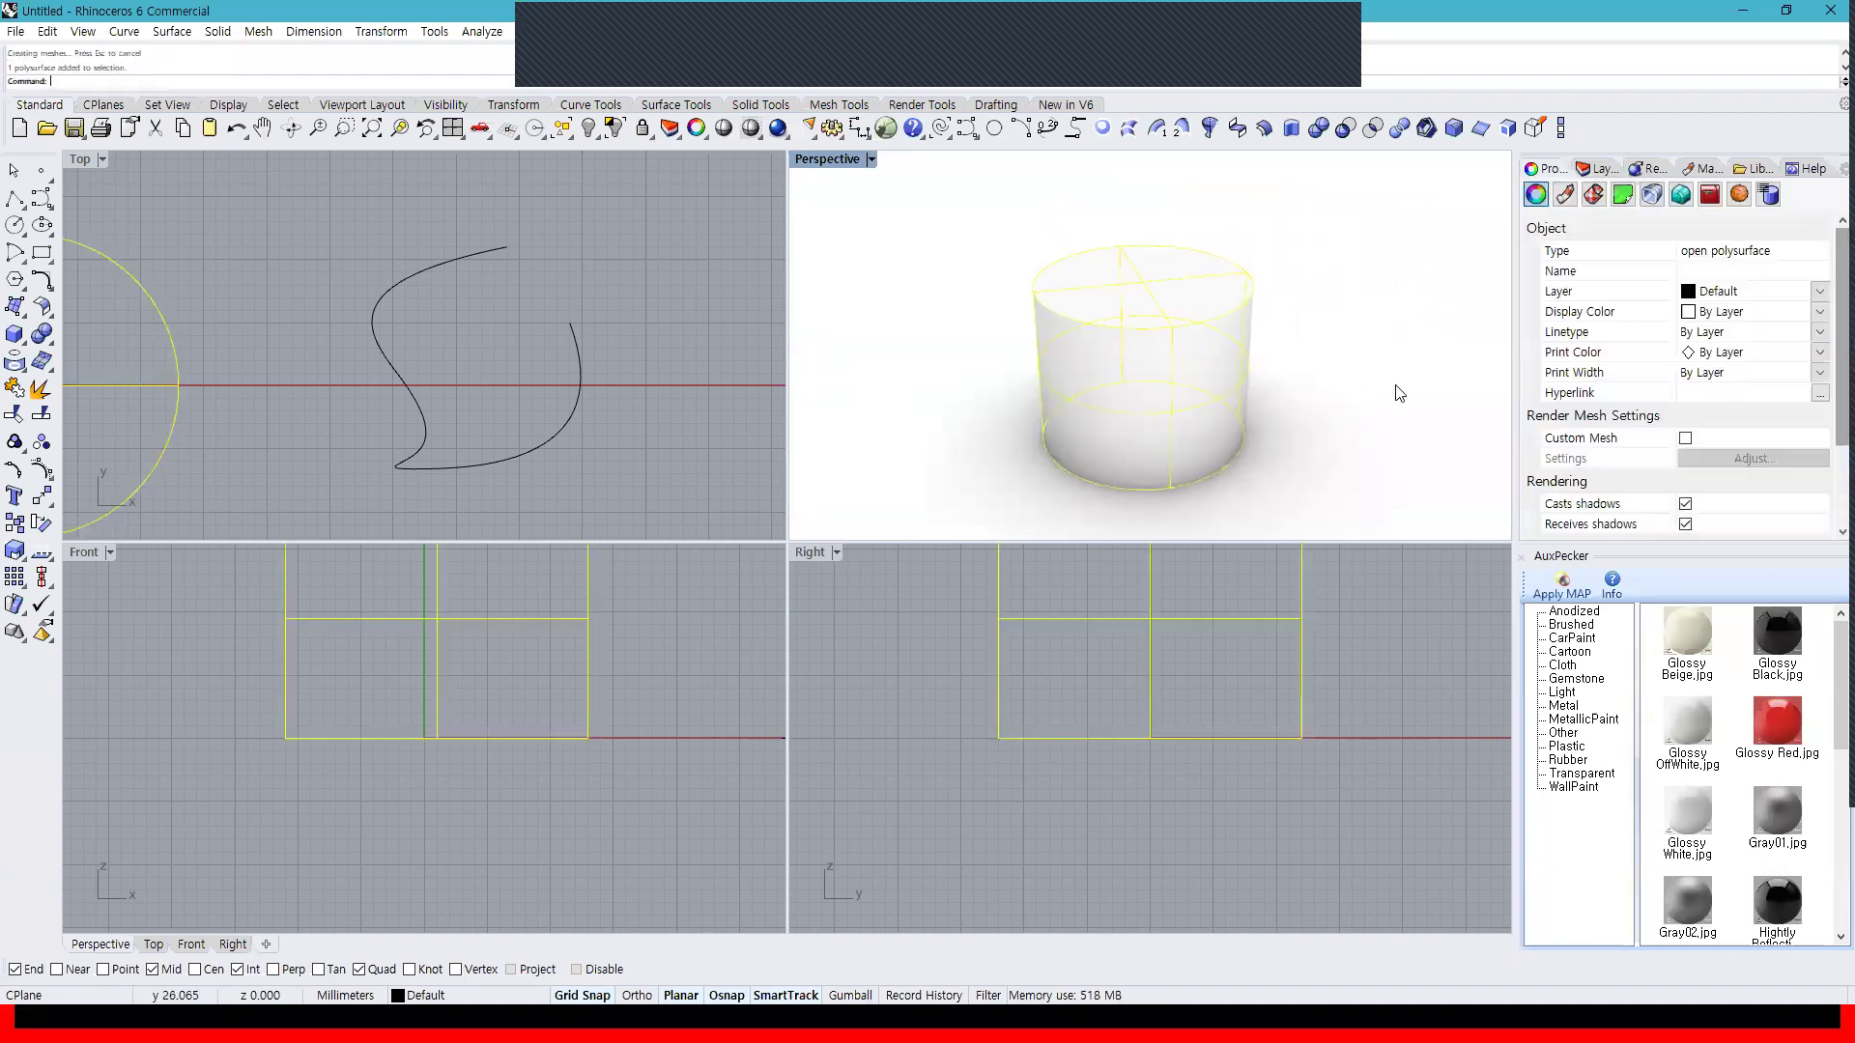
{"action": "left_click", "coordinate": [1306, 458]}
{"action": "right_click_drag", "start_coordinate": [1306, 458], "coordinate": [1226, 267]}
{"action": "right_click_drag", "start_coordinate": [1305, 324], "coordinate": [1256, 566]}
Set the open cylinder's display color to Red and compare the Perspective viewport in Shaded and Rendered display
{"action": "left_click", "coordinate": [1187, 284]}
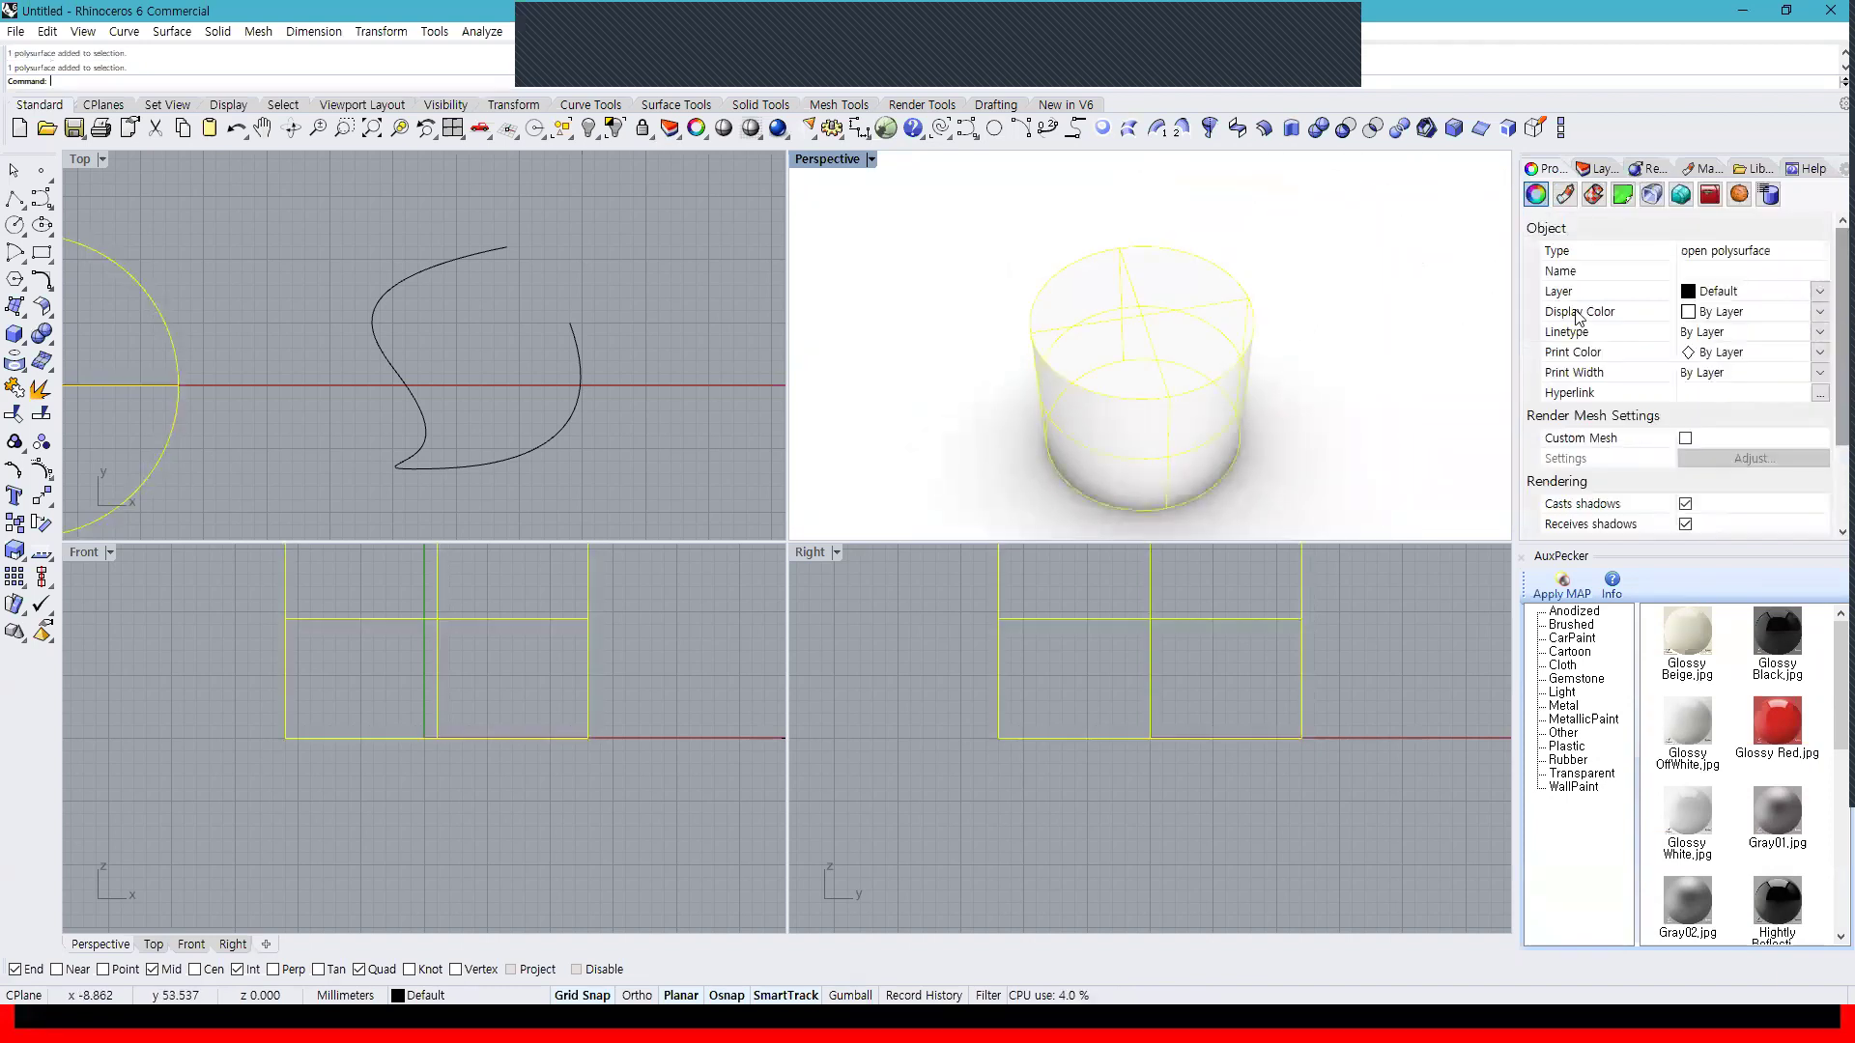
{"action": "left_click", "coordinate": [1732, 322]}
{"action": "left_click", "coordinate": [1729, 398]}
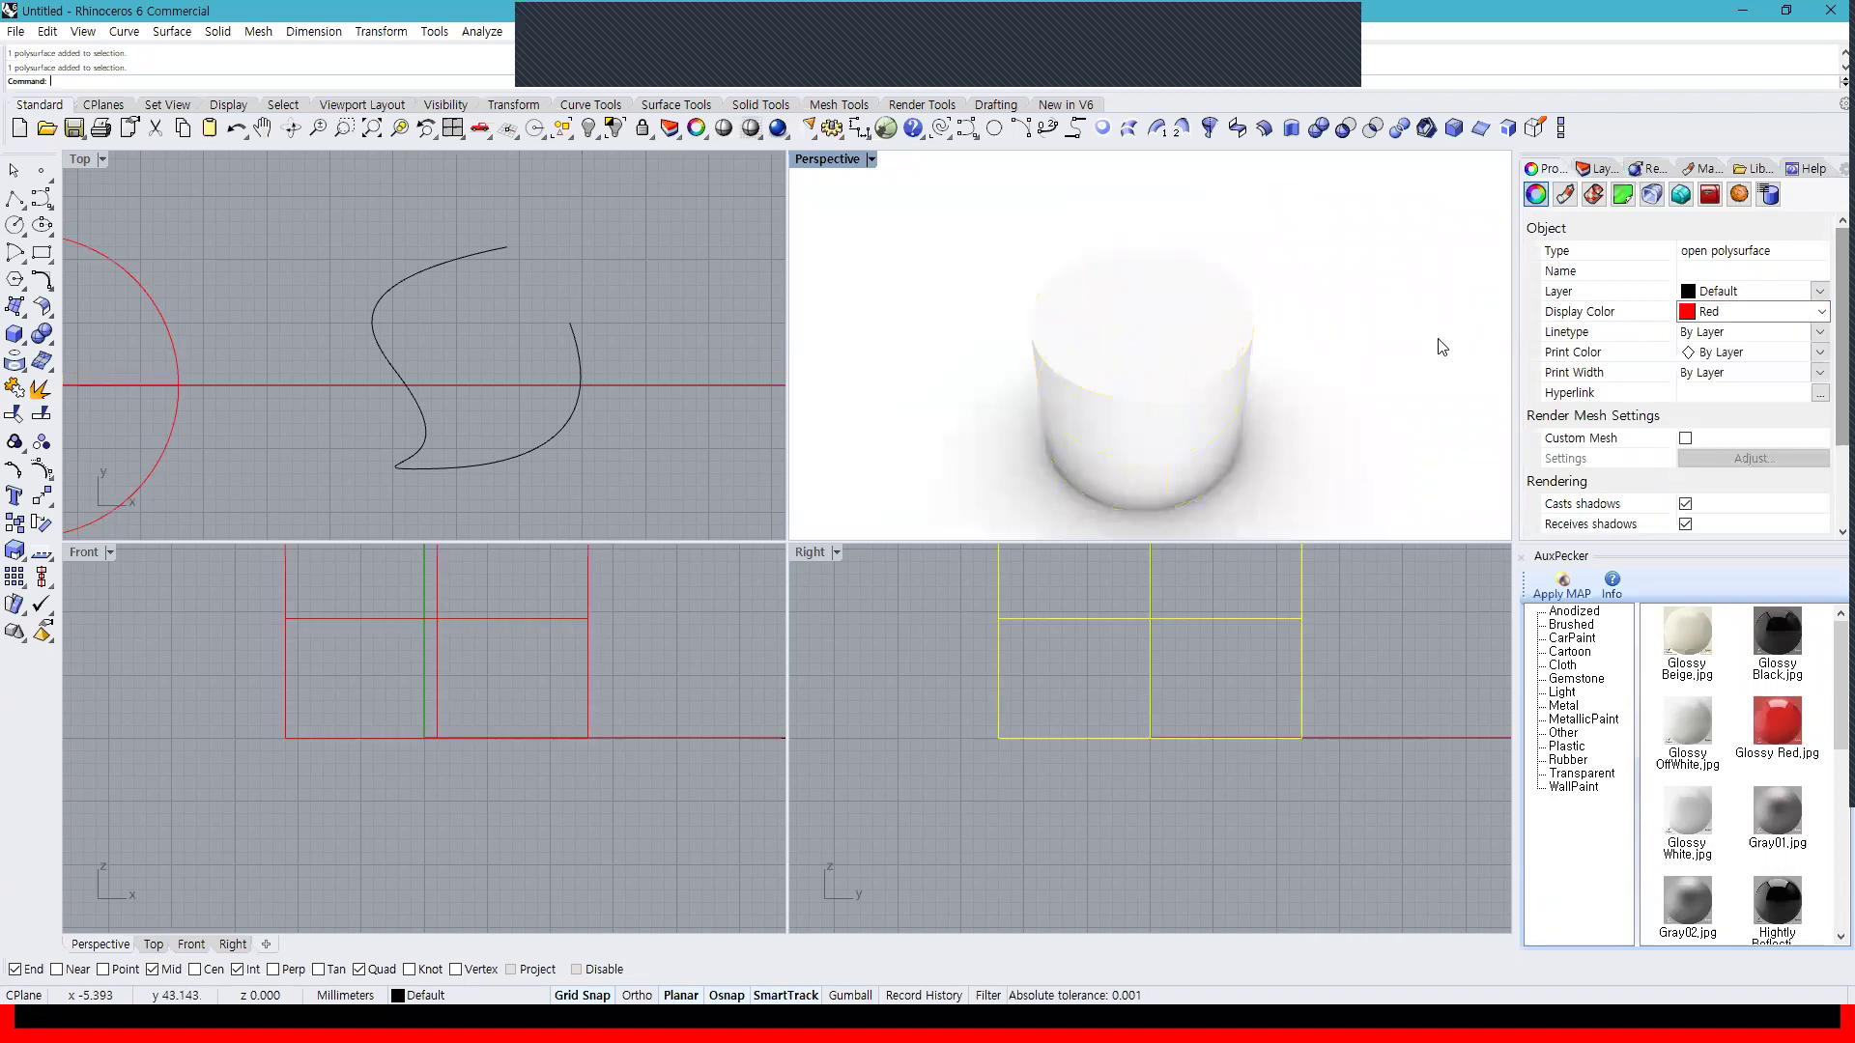
{"action": "left_click", "coordinate": [1440, 348]}
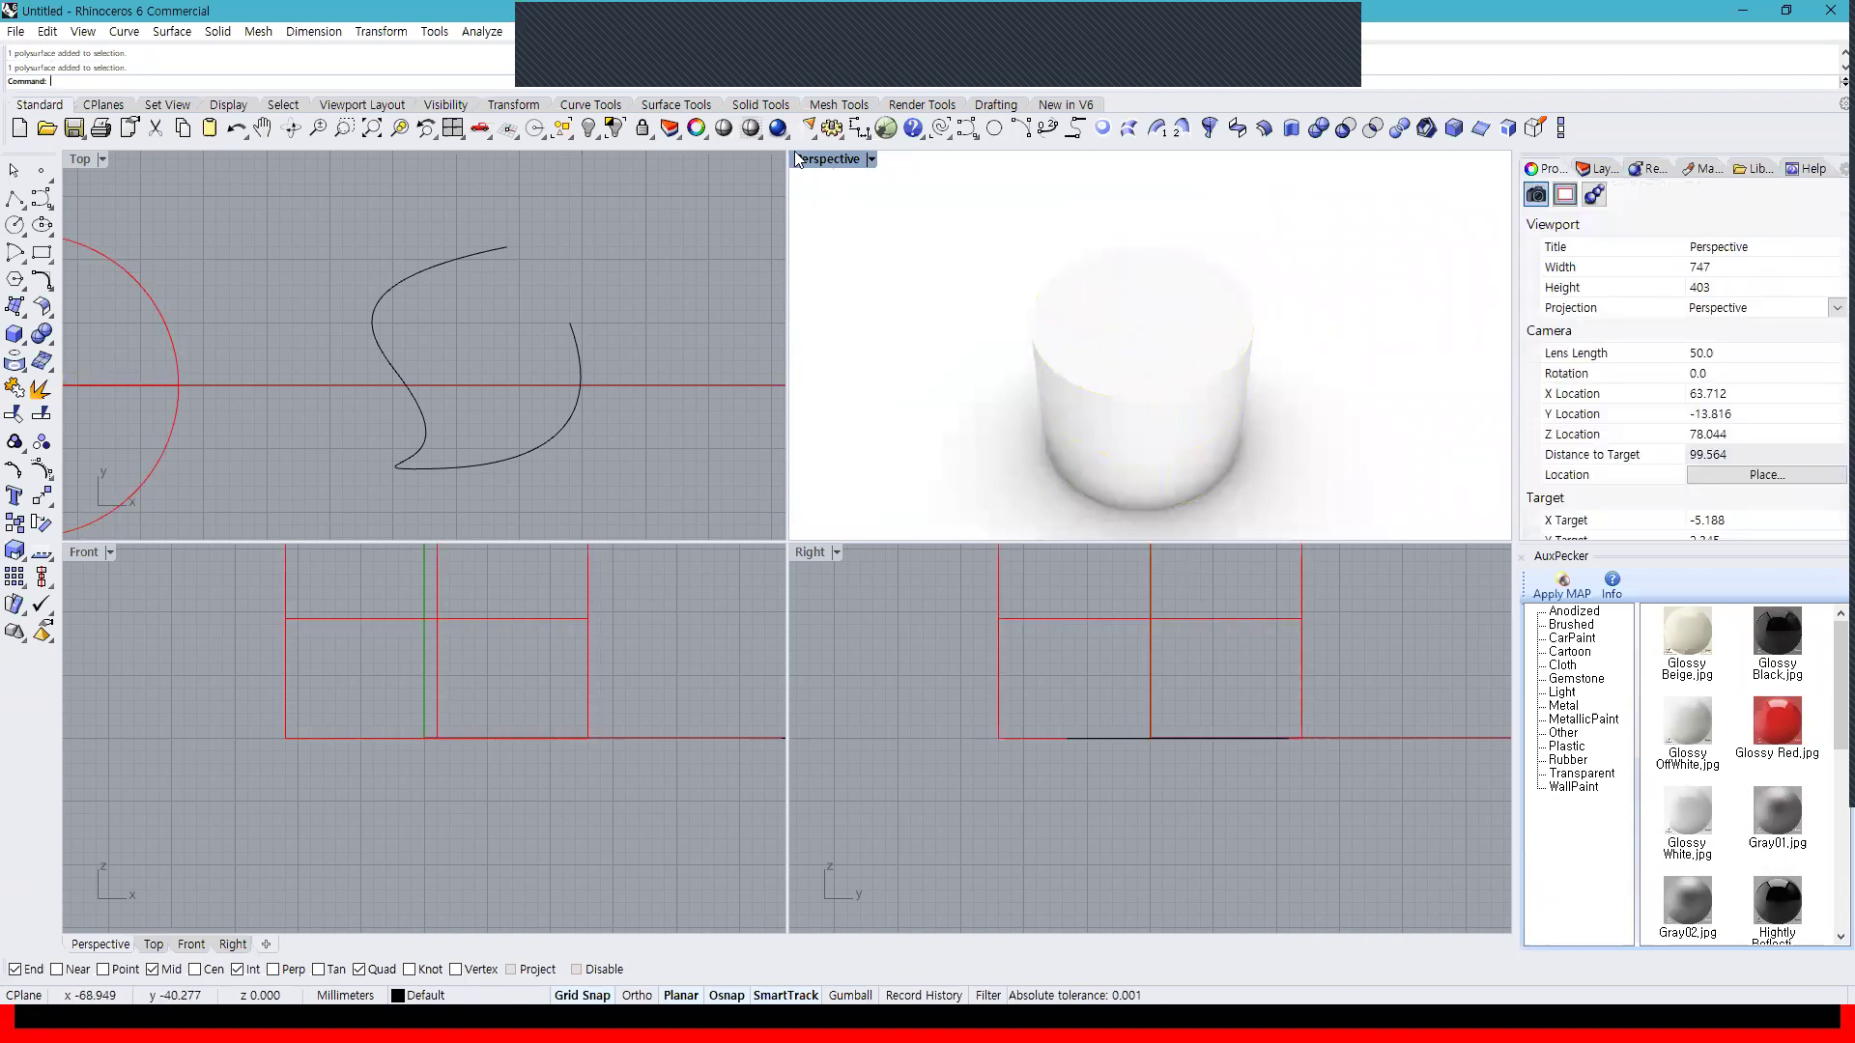
{"action": "left_click", "coordinate": [751, 128]}
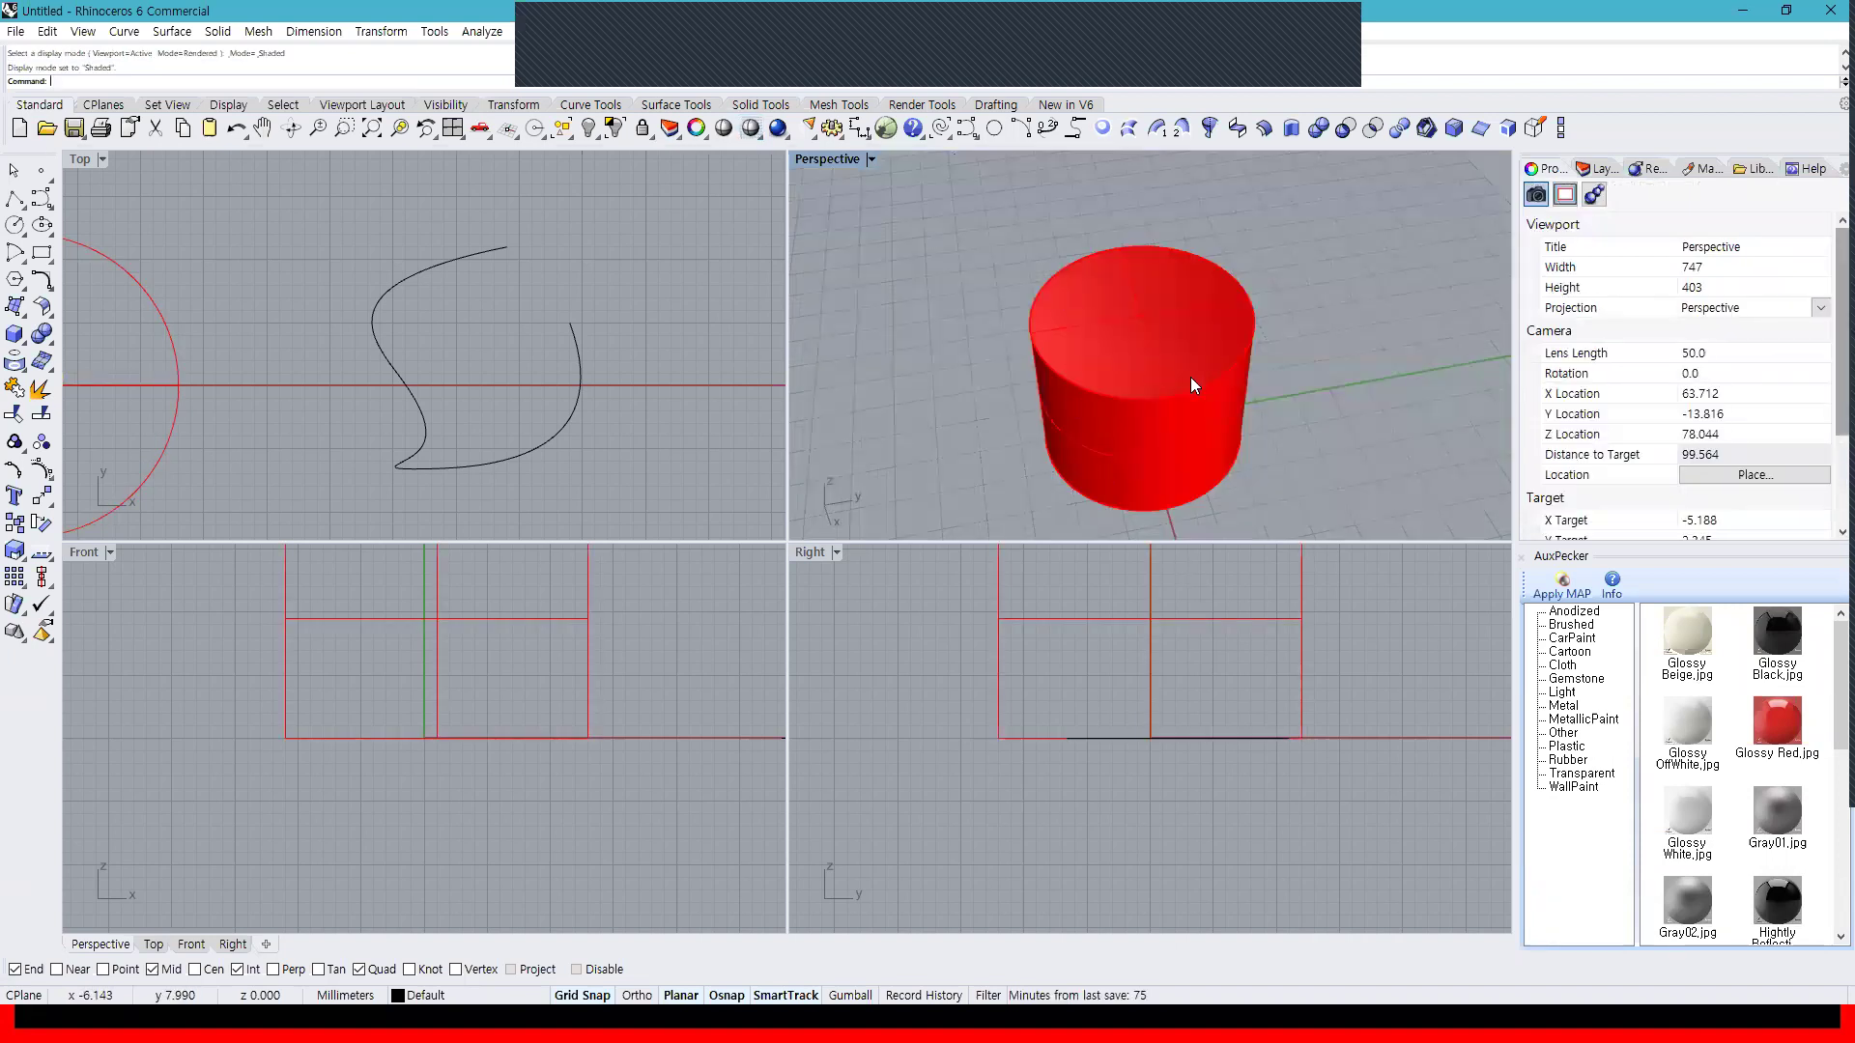
{"action": "left_click", "coordinate": [832, 162]}
{"action": "left_click", "coordinate": [850, 256]}
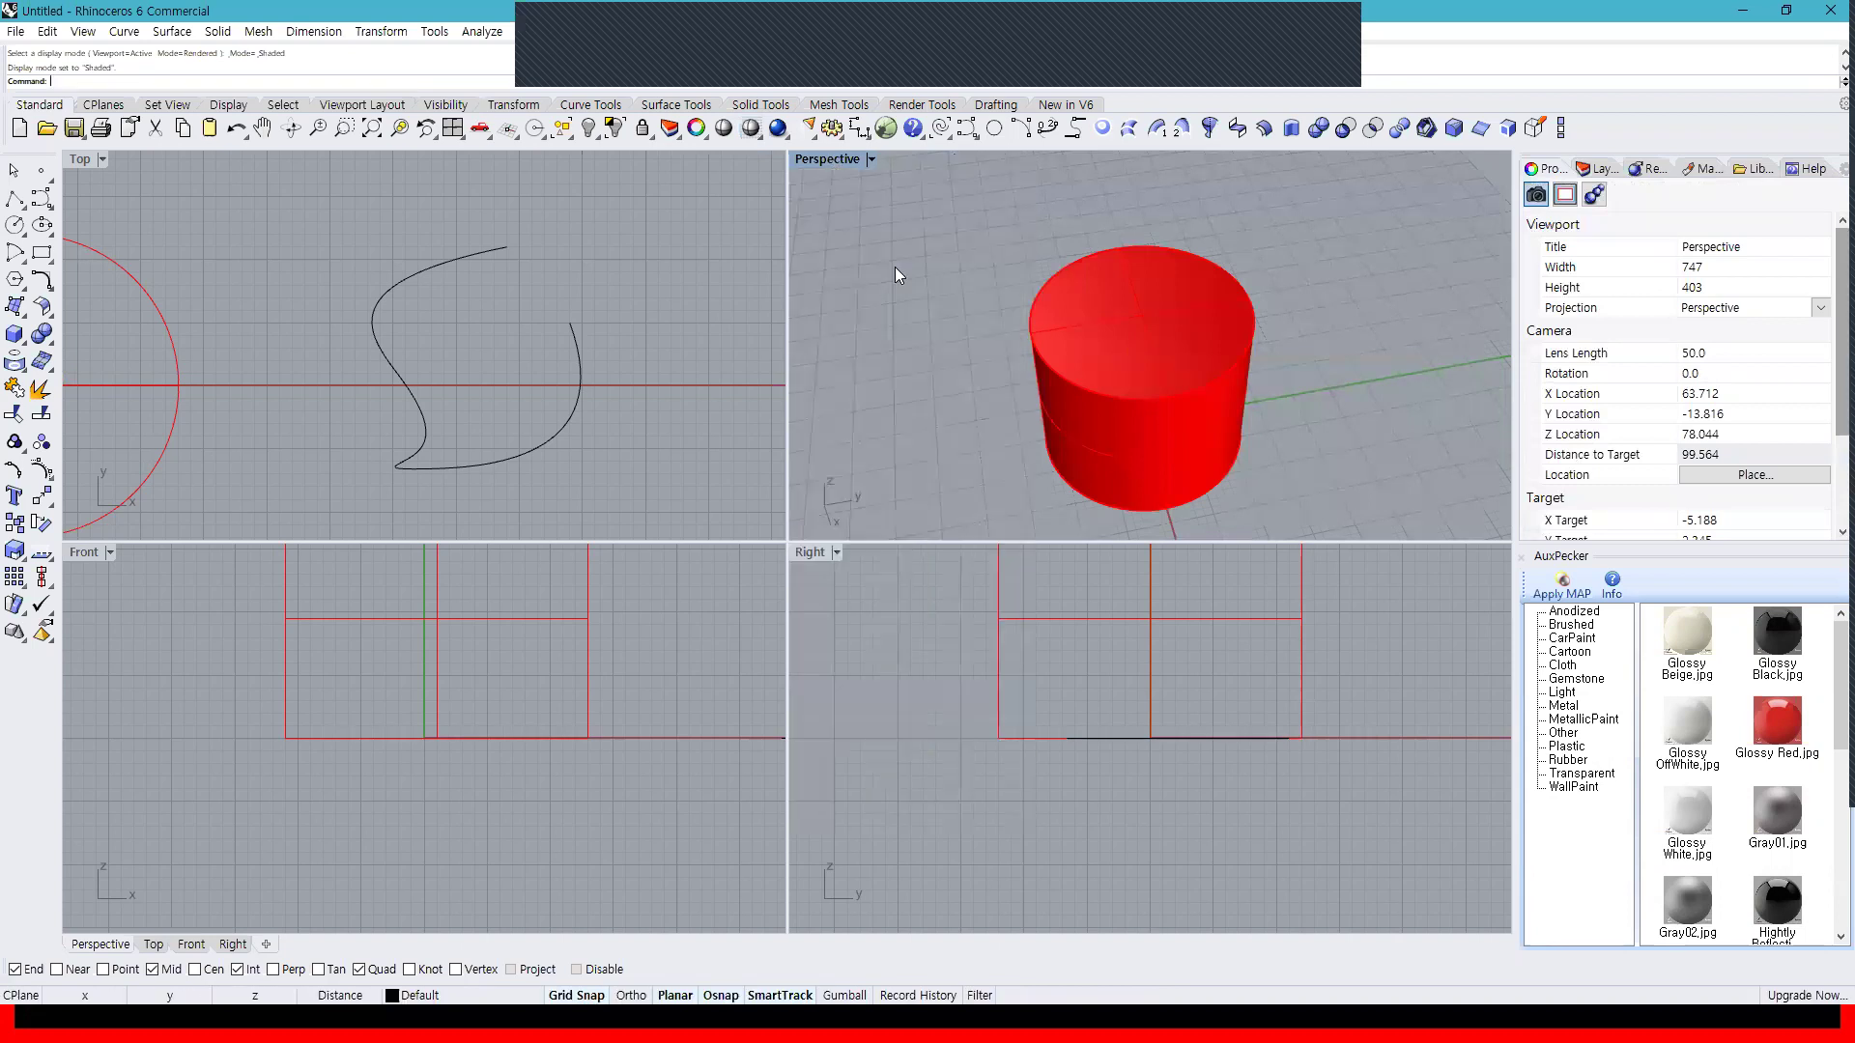
Assign the Default material to the open cylinder in place of its layer material
{"action": "left_click", "coordinate": [1215, 365]}
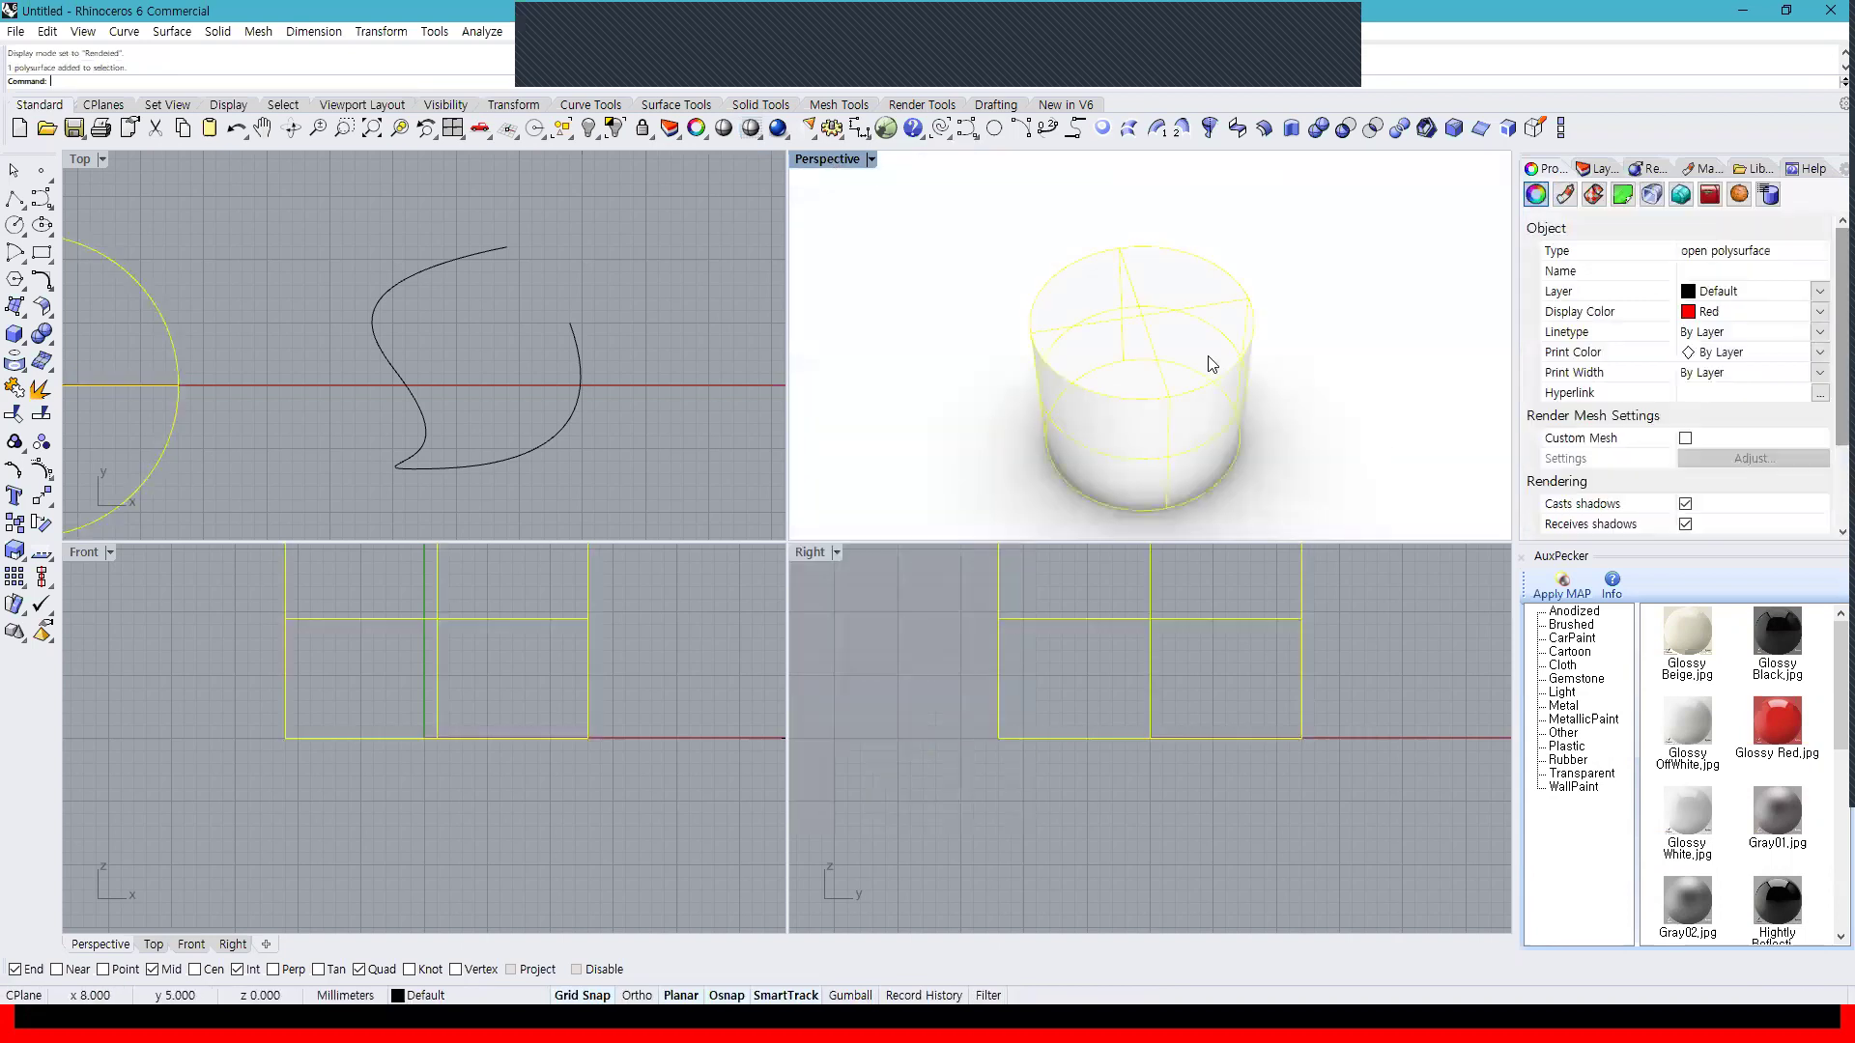
{"action": "left_click", "coordinate": [1565, 195]}
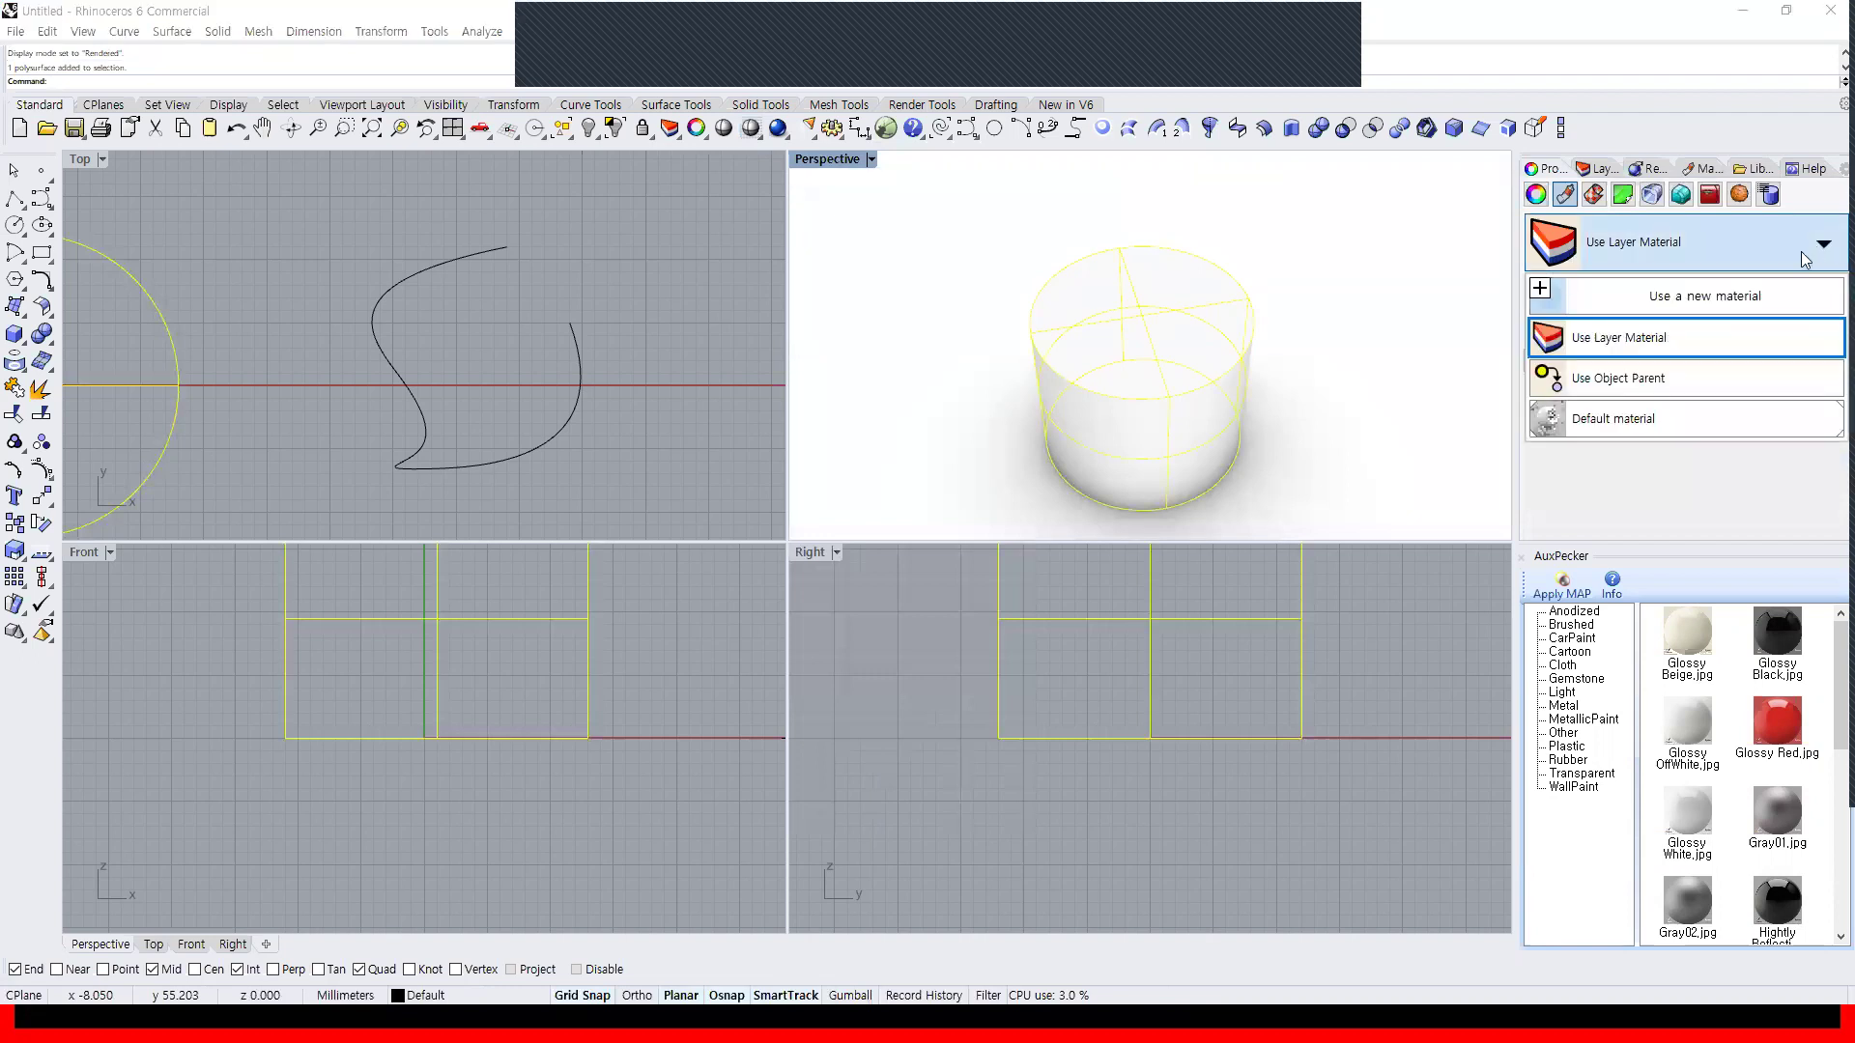
{"action": "left_click", "coordinate": [1664, 422]}
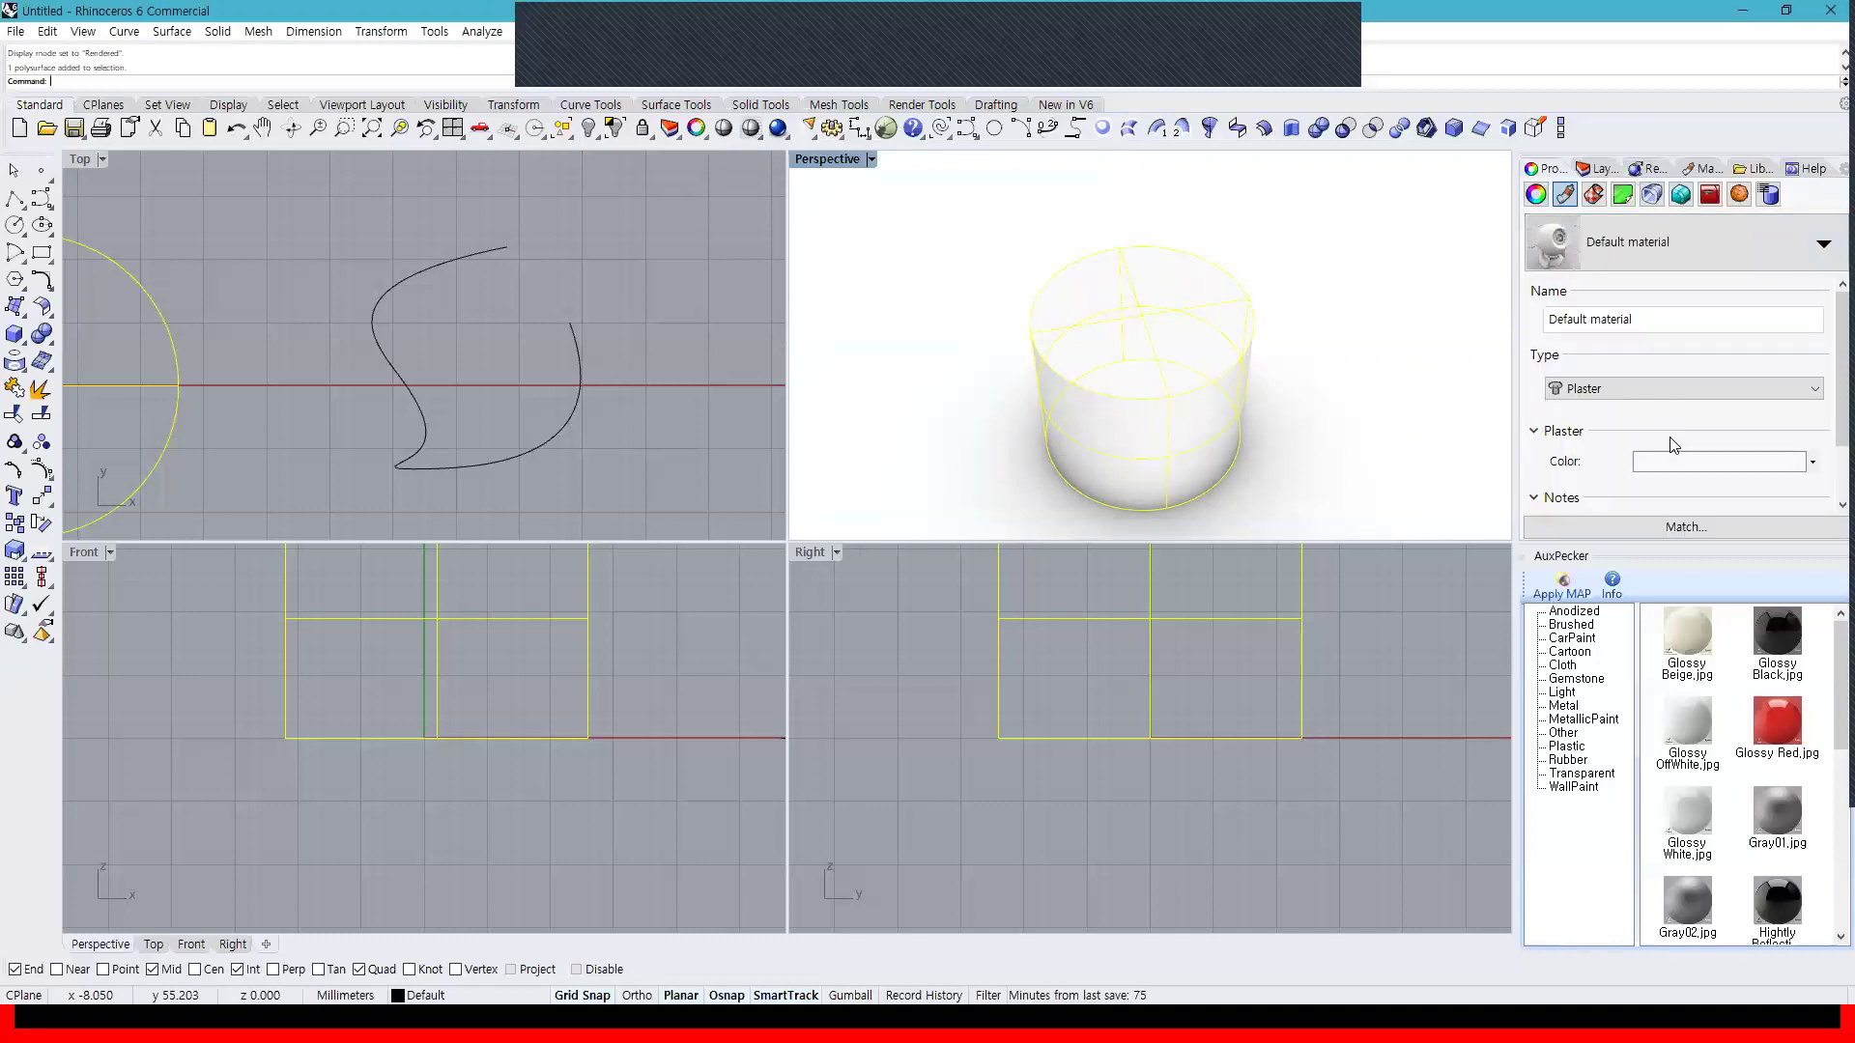
Set the cylinder's Plaster material color to dark orange-brown (R 139, G 90, B 0) and clear the selection
{"action": "left_click", "coordinate": [1676, 467]}
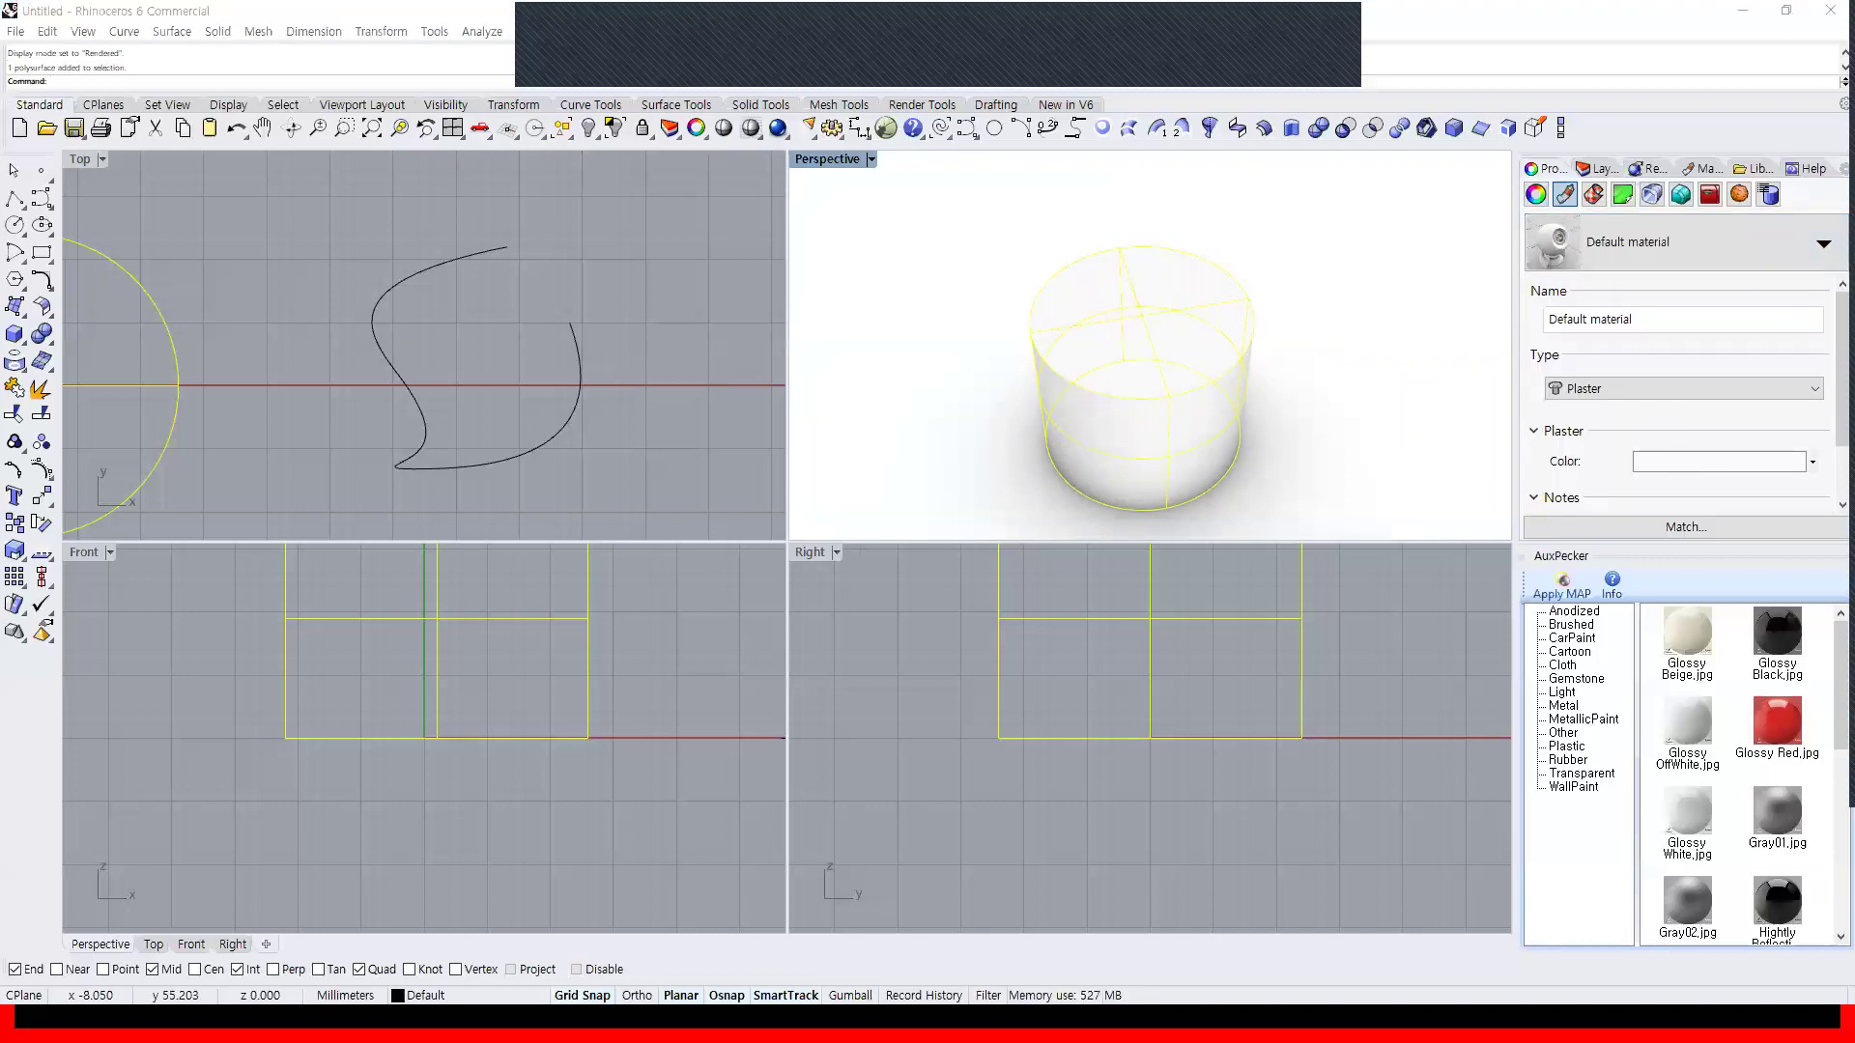
{"action": "left_click", "coordinate": [590, 437]}
{"action": "left_click_drag", "start_coordinate": [661, 371], "coordinate": [695, 528]}
{"action": "mouse_move", "coordinate": [679, 430]}
{"action": "left_mouse_down"}
{"action": "mouse_move", "coordinate": [679, 381]}
{"action": "mouse_move", "coordinate": [737, 375]}
{"action": "mouse_move", "coordinate": [687, 343]}
{"action": "mouse_move", "coordinate": [705, 374]}
{"action": "mouse_move", "coordinate": [871, 309]}
{"action": "mouse_move", "coordinate": [1027, 380]}
{"action": "mouse_move", "coordinate": [704, 381]}
{"action": "mouse_move", "coordinate": [675, 478]}
{"action": "left_mouse_up"}
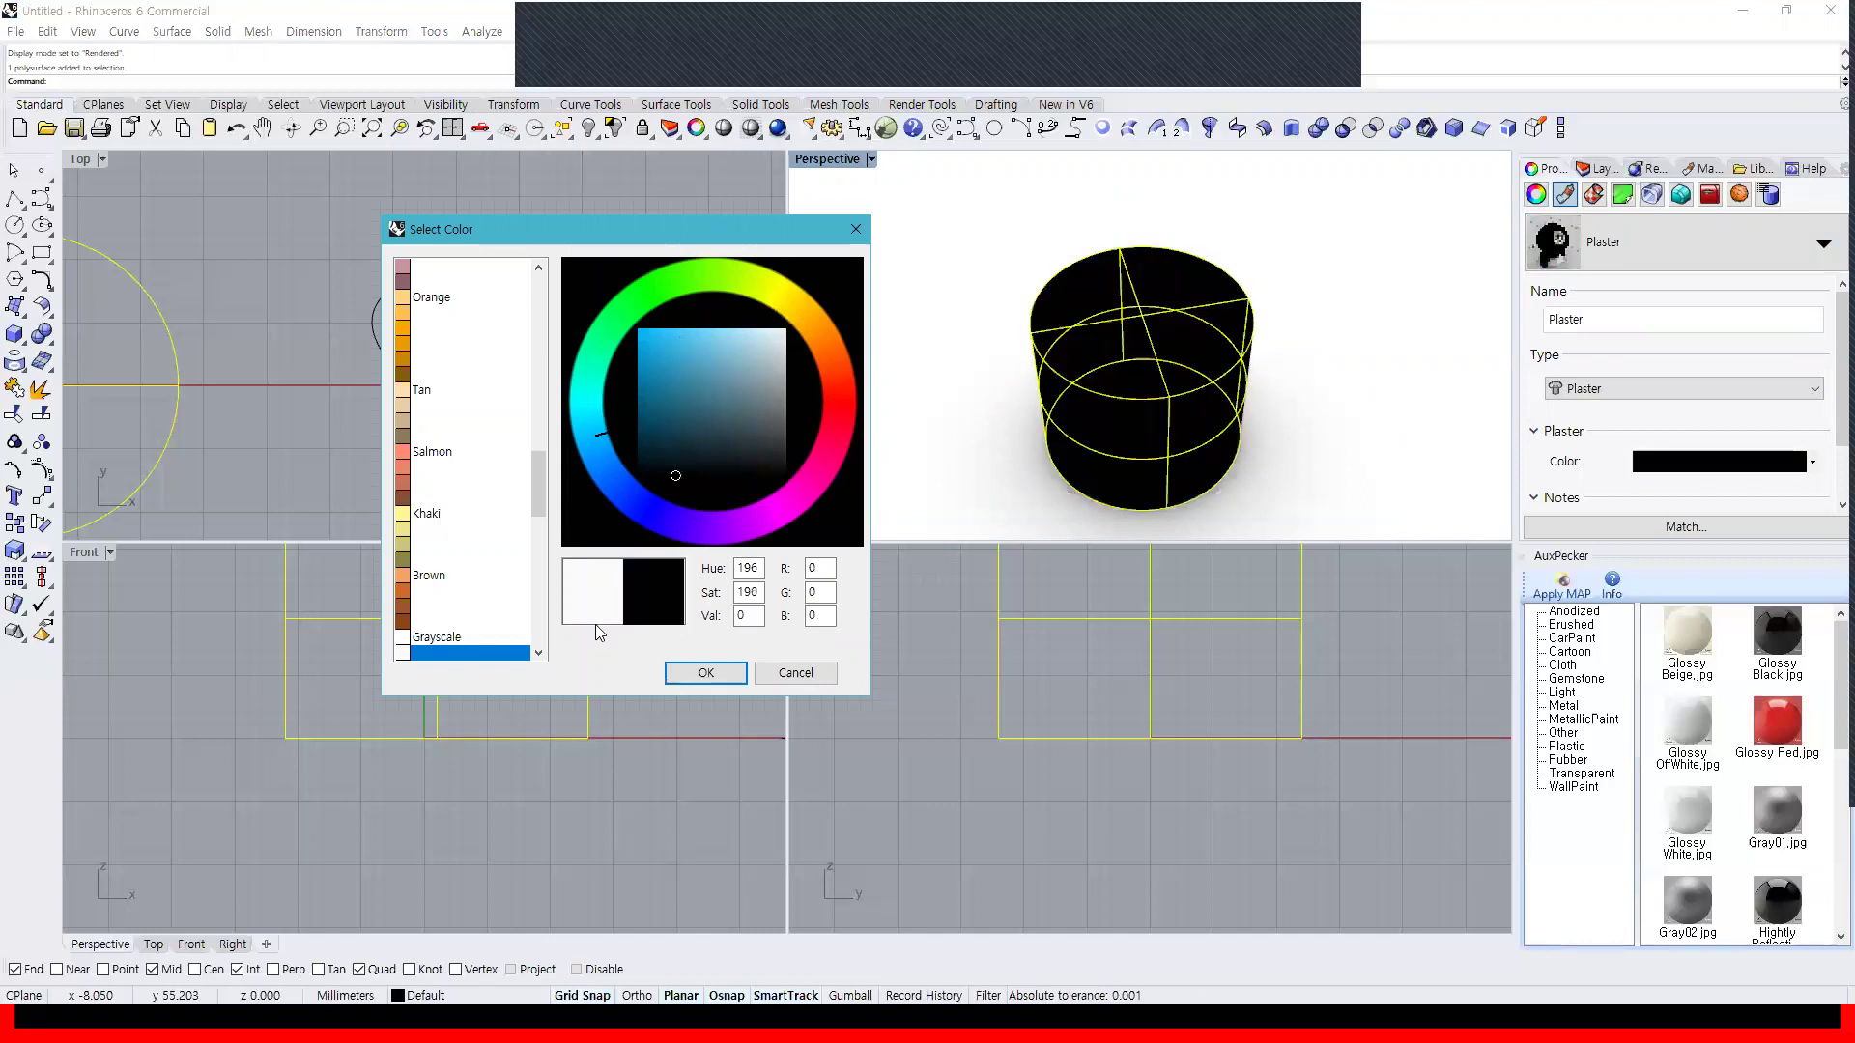
{"action": "left_click", "coordinate": [400, 443]}
{"action": "left_click", "coordinate": [406, 374]}
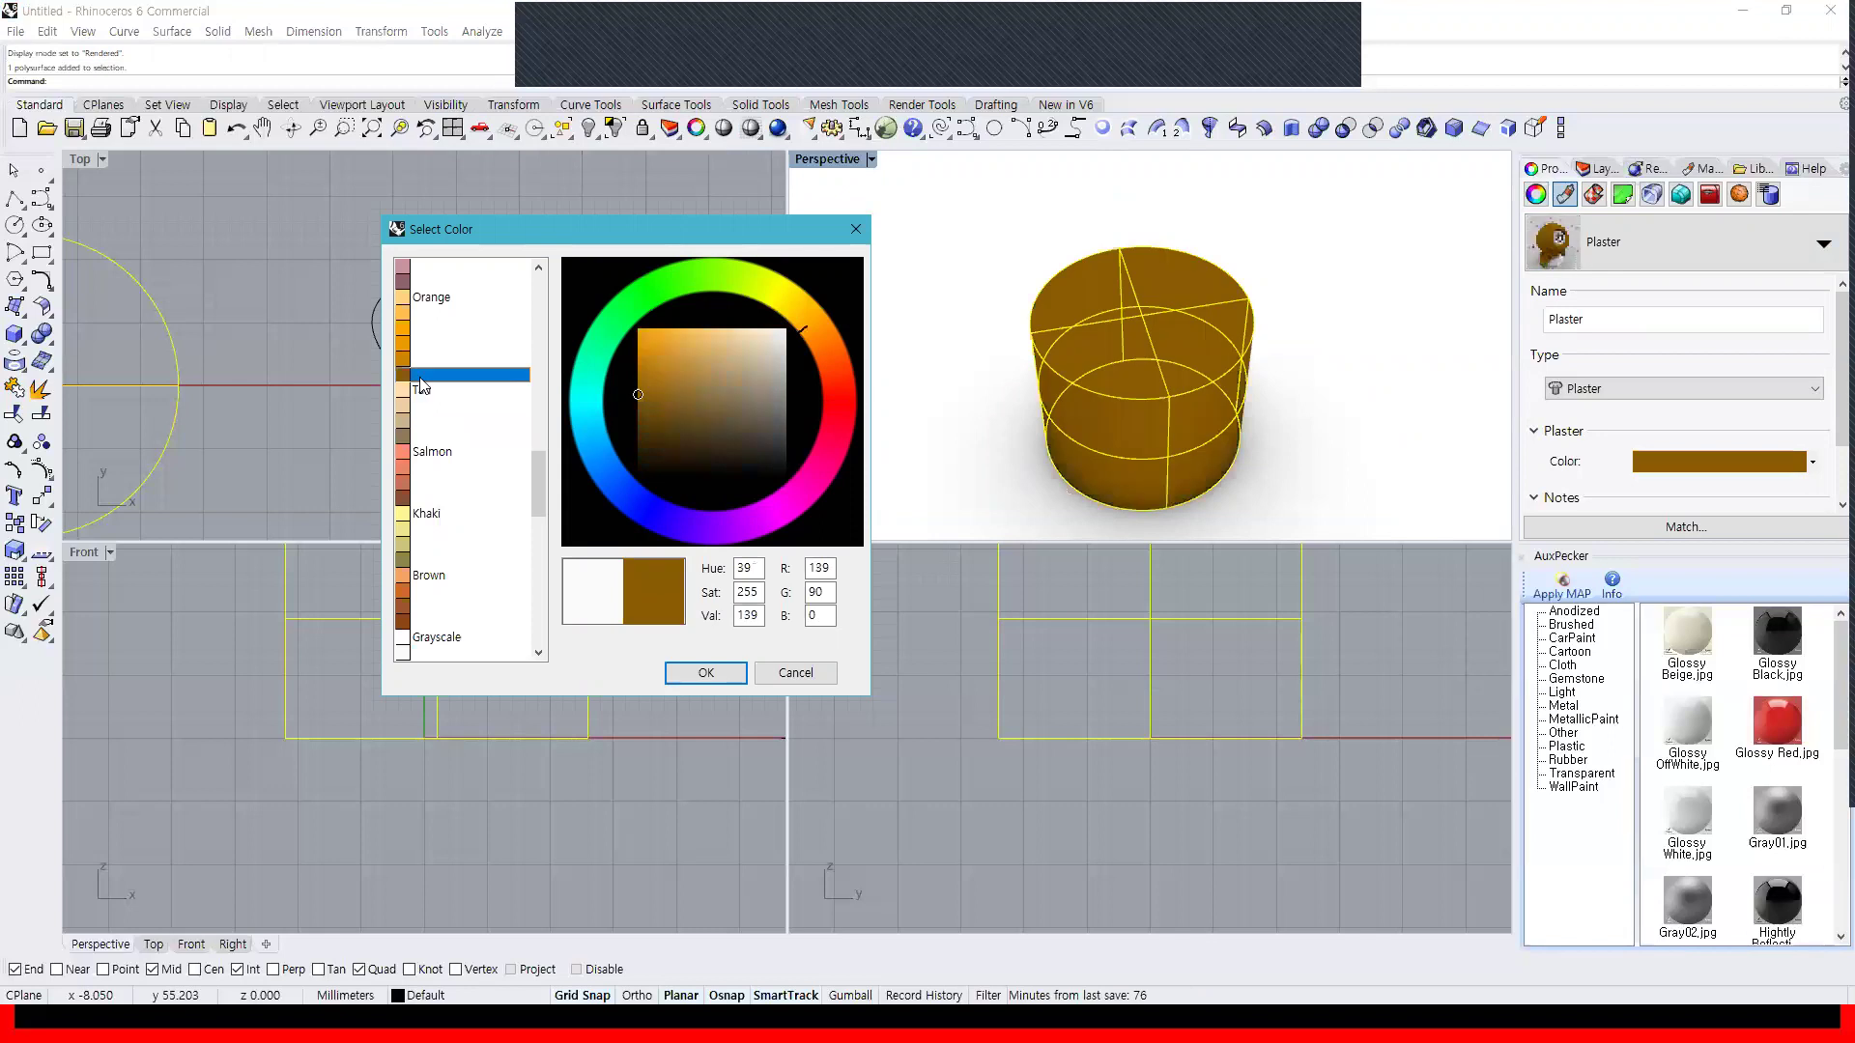
{"action": "left_click", "coordinate": [707, 672]}
{"action": "left_click", "coordinate": [904, 512]}
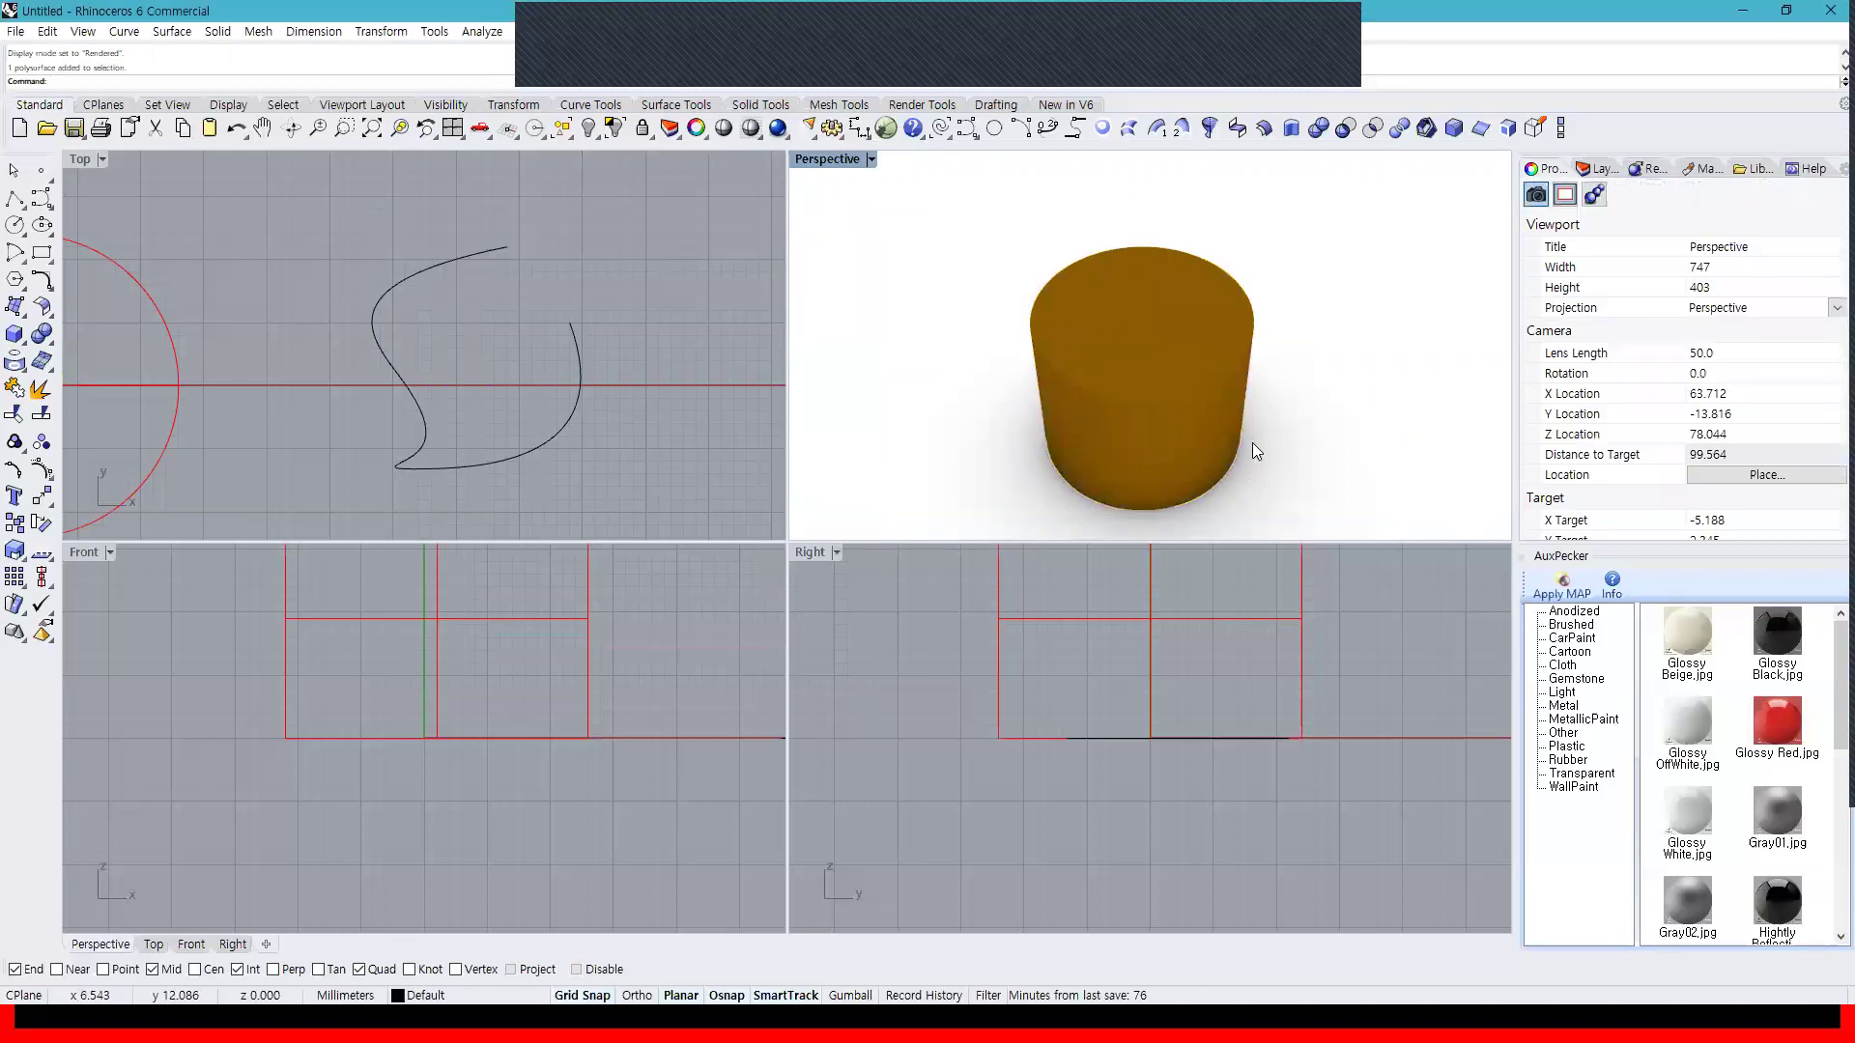
Apply the AuxPecker Glossy Red material to the cylinder and open the MetallicPaint category
{"action": "right_click_drag", "start_coordinate": [1247, 445], "coordinate": [1246, 398]}
{"action": "left_click", "coordinate": [1229, 403]}
{"action": "left_click", "coordinate": [1778, 722]}
{"action": "left_click", "coordinate": [1562, 587]}
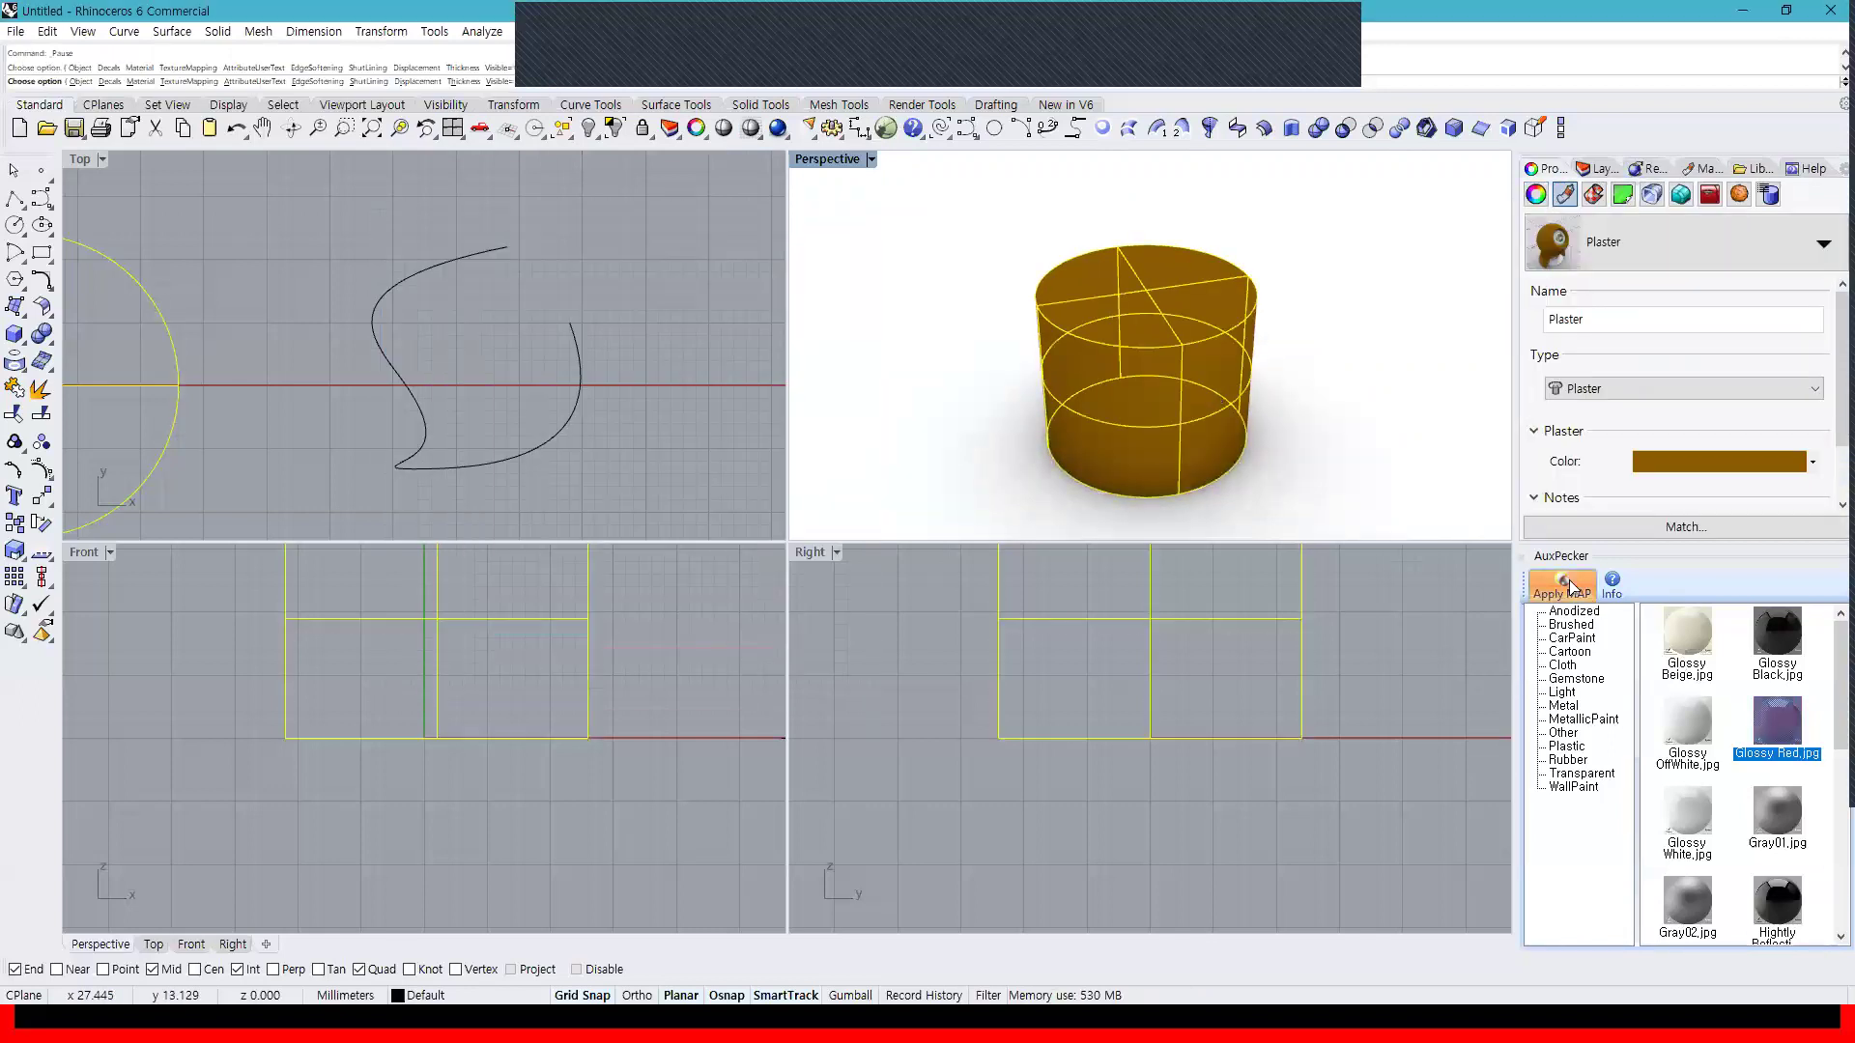
{"action": "left_click", "coordinate": [1584, 718]}
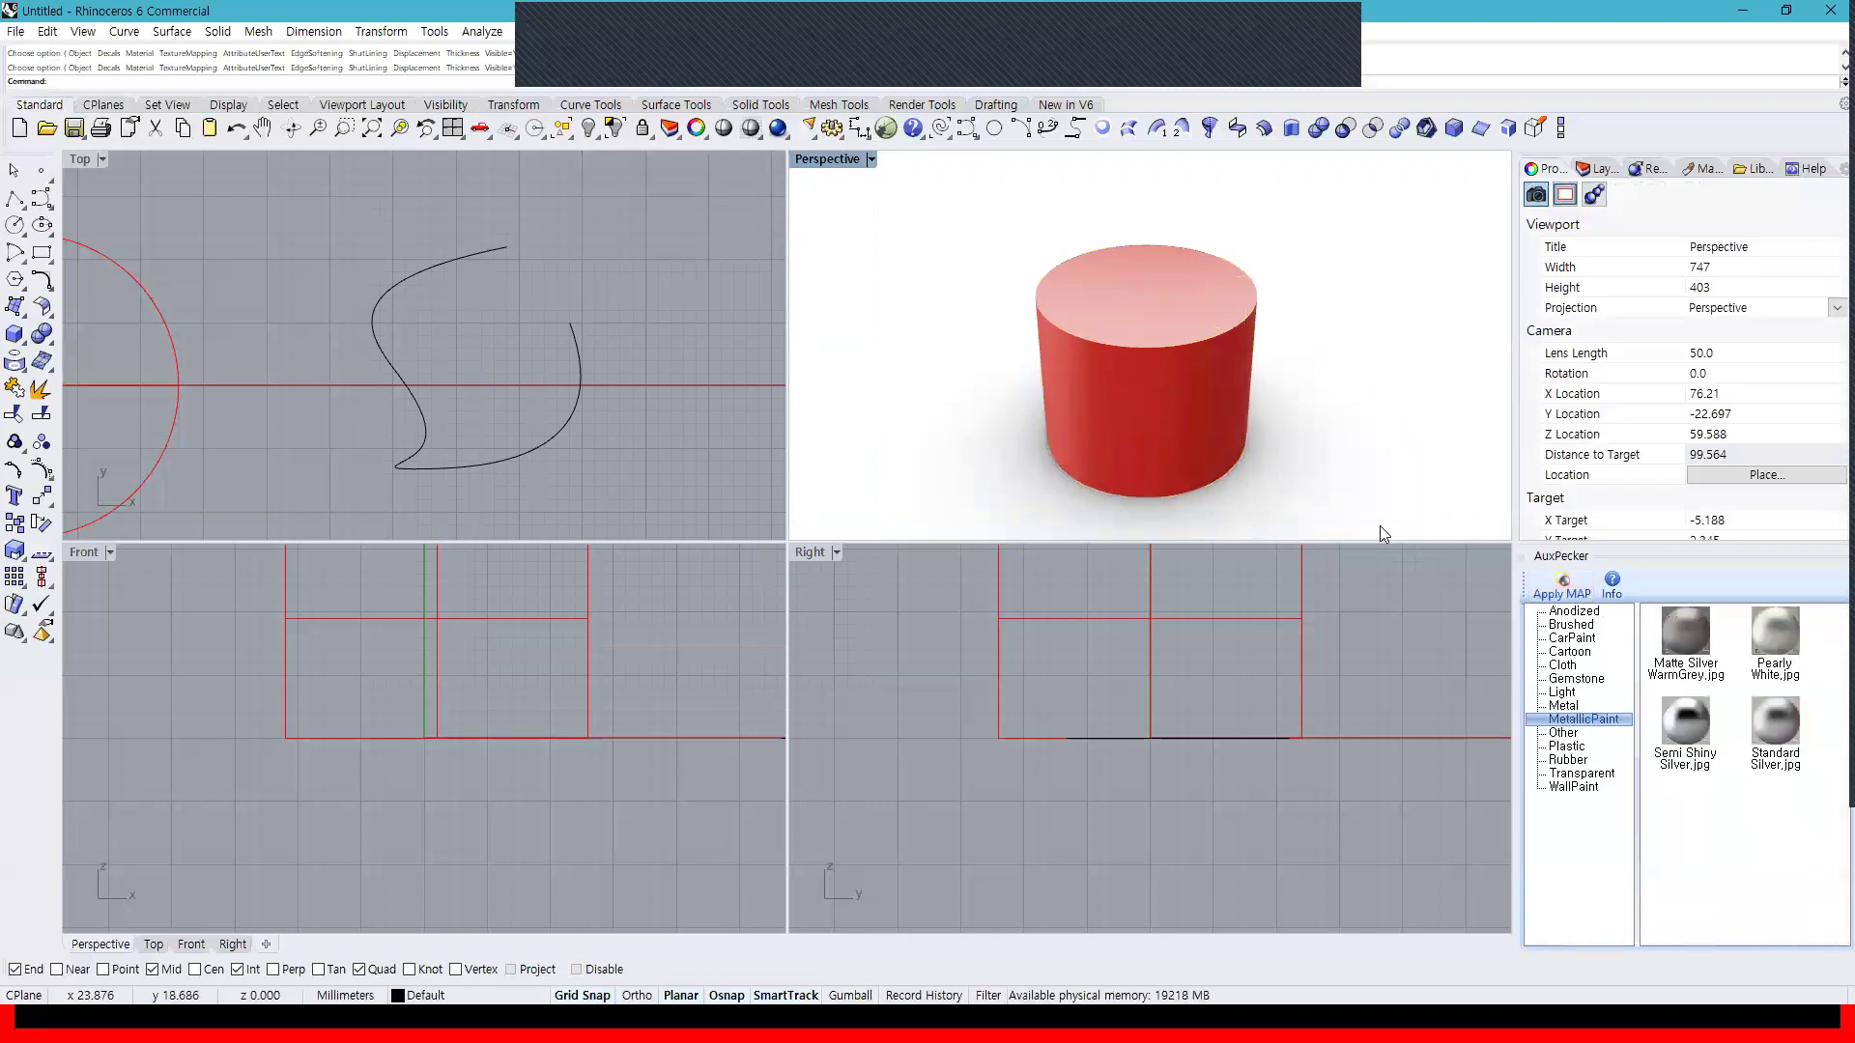
{"action": "left_click", "coordinate": [1690, 723]}
{"action": "left_click", "coordinate": [1562, 586]}
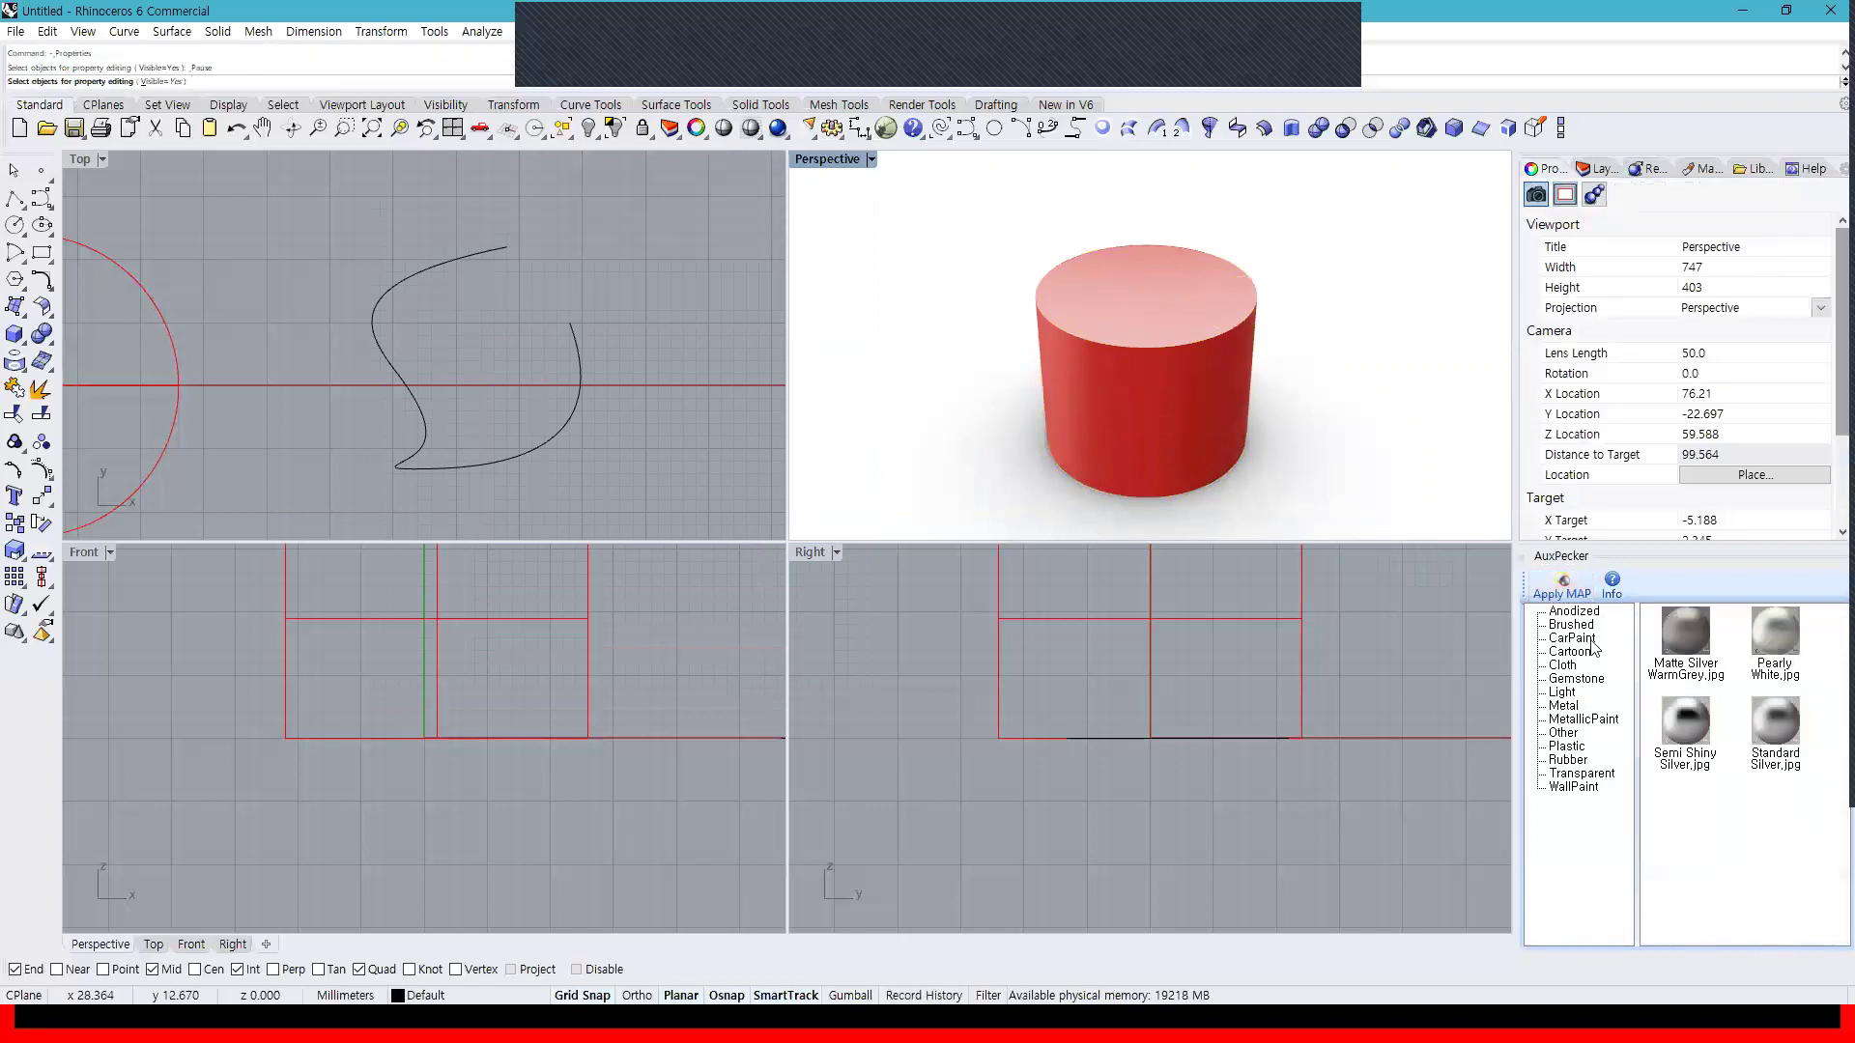
{"action": "left_click", "coordinate": [1228, 462]}
{"action": "left_click", "coordinate": [1690, 721]}
{"action": "left_click", "coordinate": [1563, 587]}
{"action": "left_click", "coordinate": [1256, 458]}
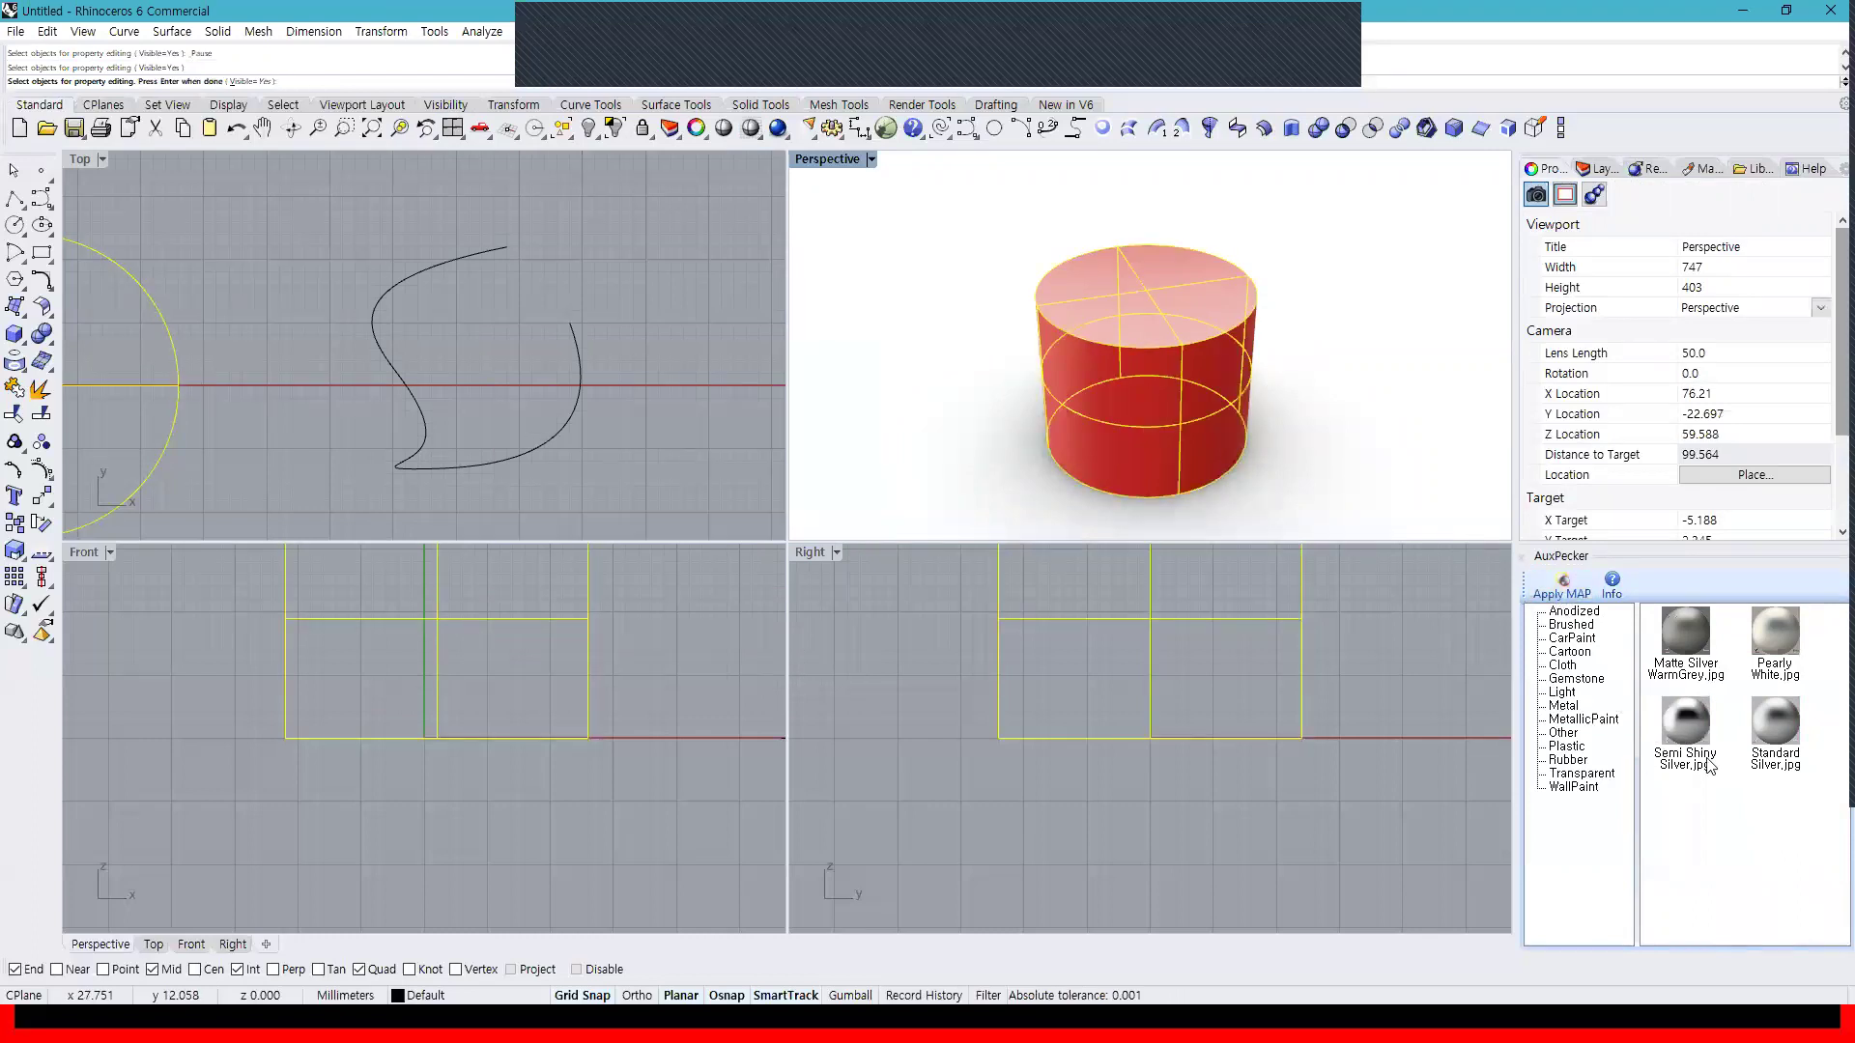
{"action": "key", "text": "Escape"}
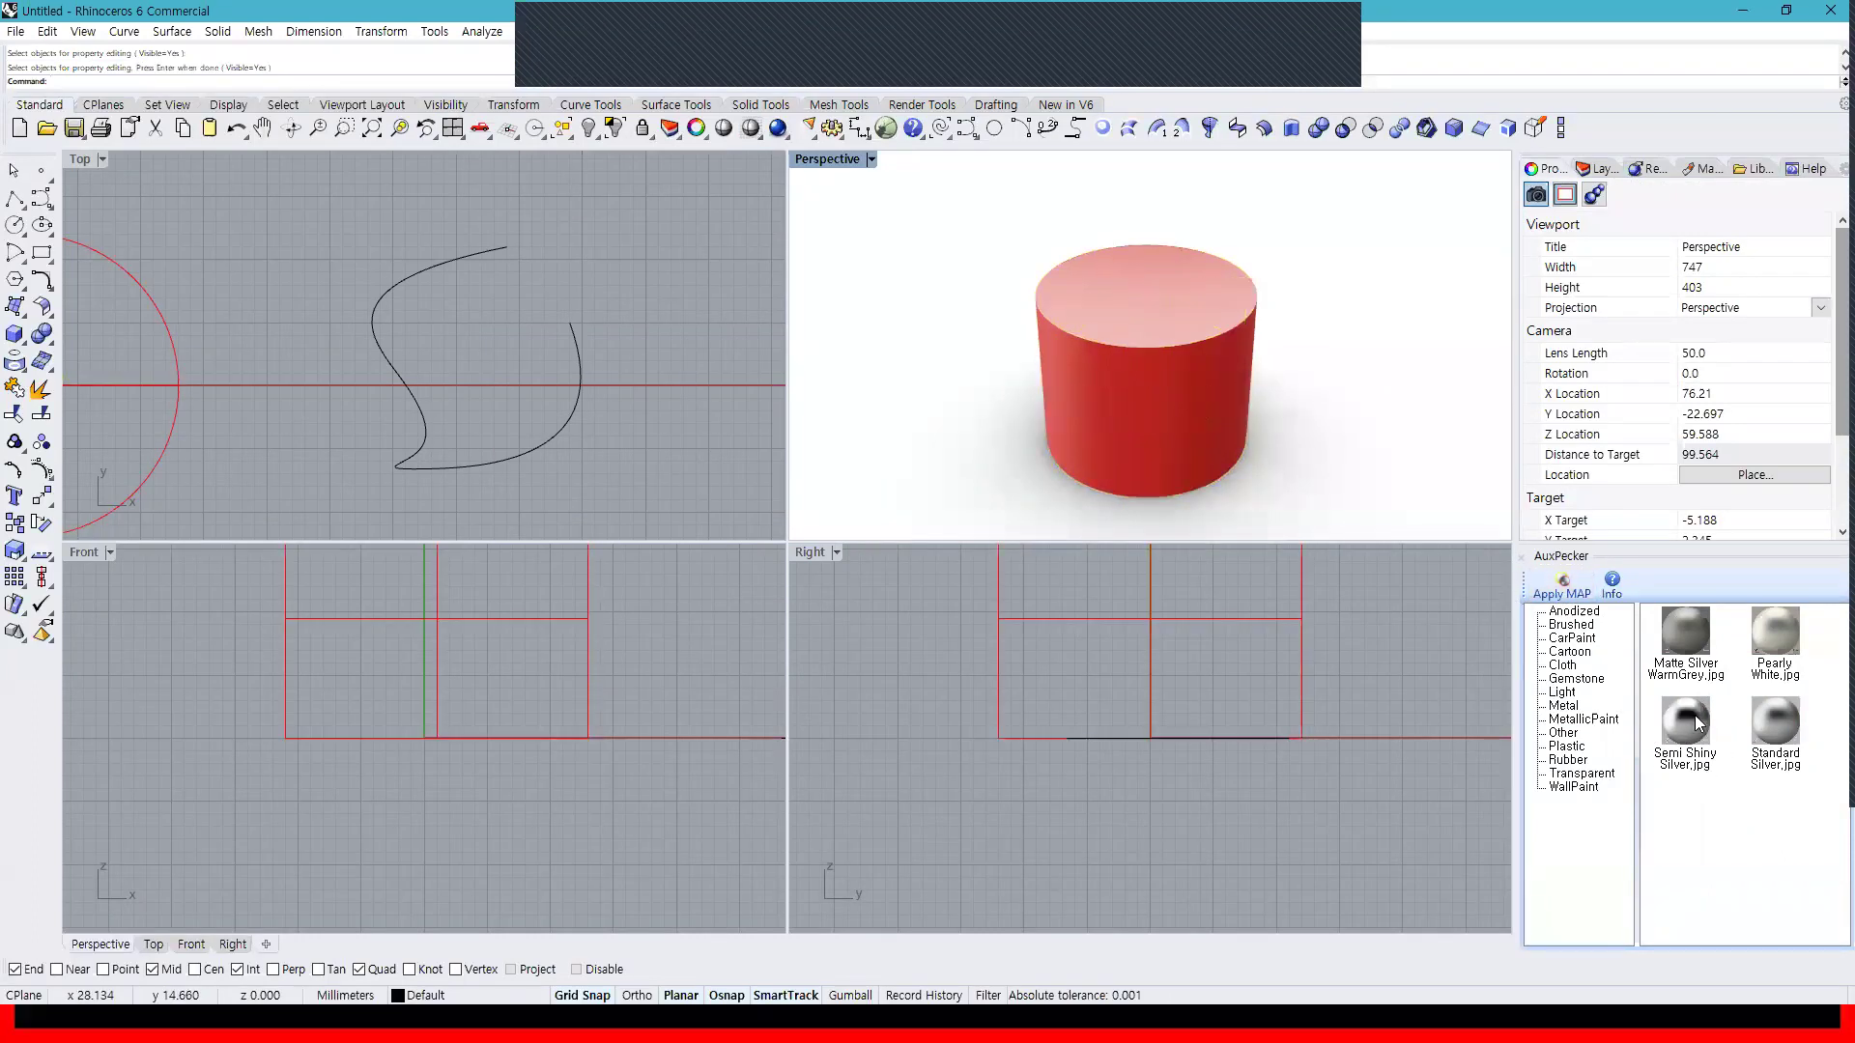
Apply the AuxPecker Semi Shiny Silver material to the cylinder and view the result from another angle and farther away
{"action": "left_click", "coordinate": [1234, 472]}
{"action": "left_click", "coordinate": [1691, 722]}
{"action": "left_click", "coordinate": [1563, 588]}
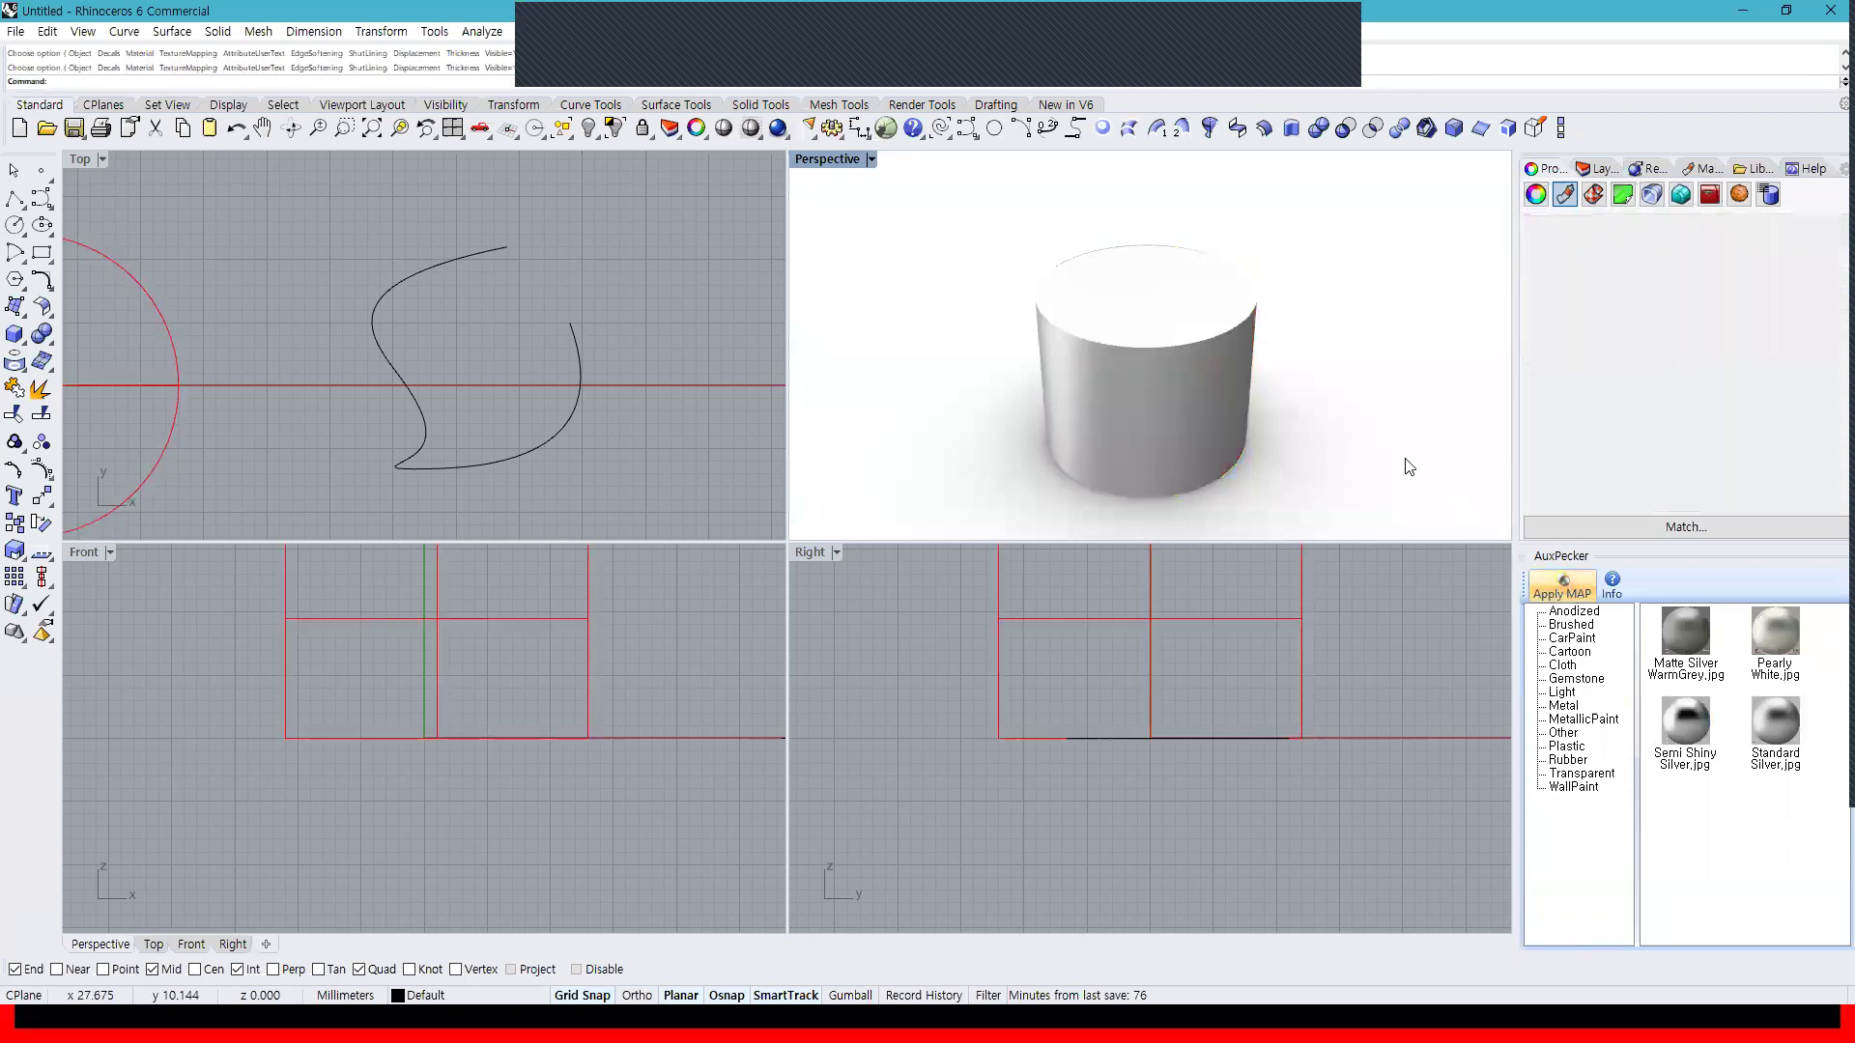
{"action": "right_click_drag", "start_coordinate": [1287, 355], "coordinate": [1132, 384]}
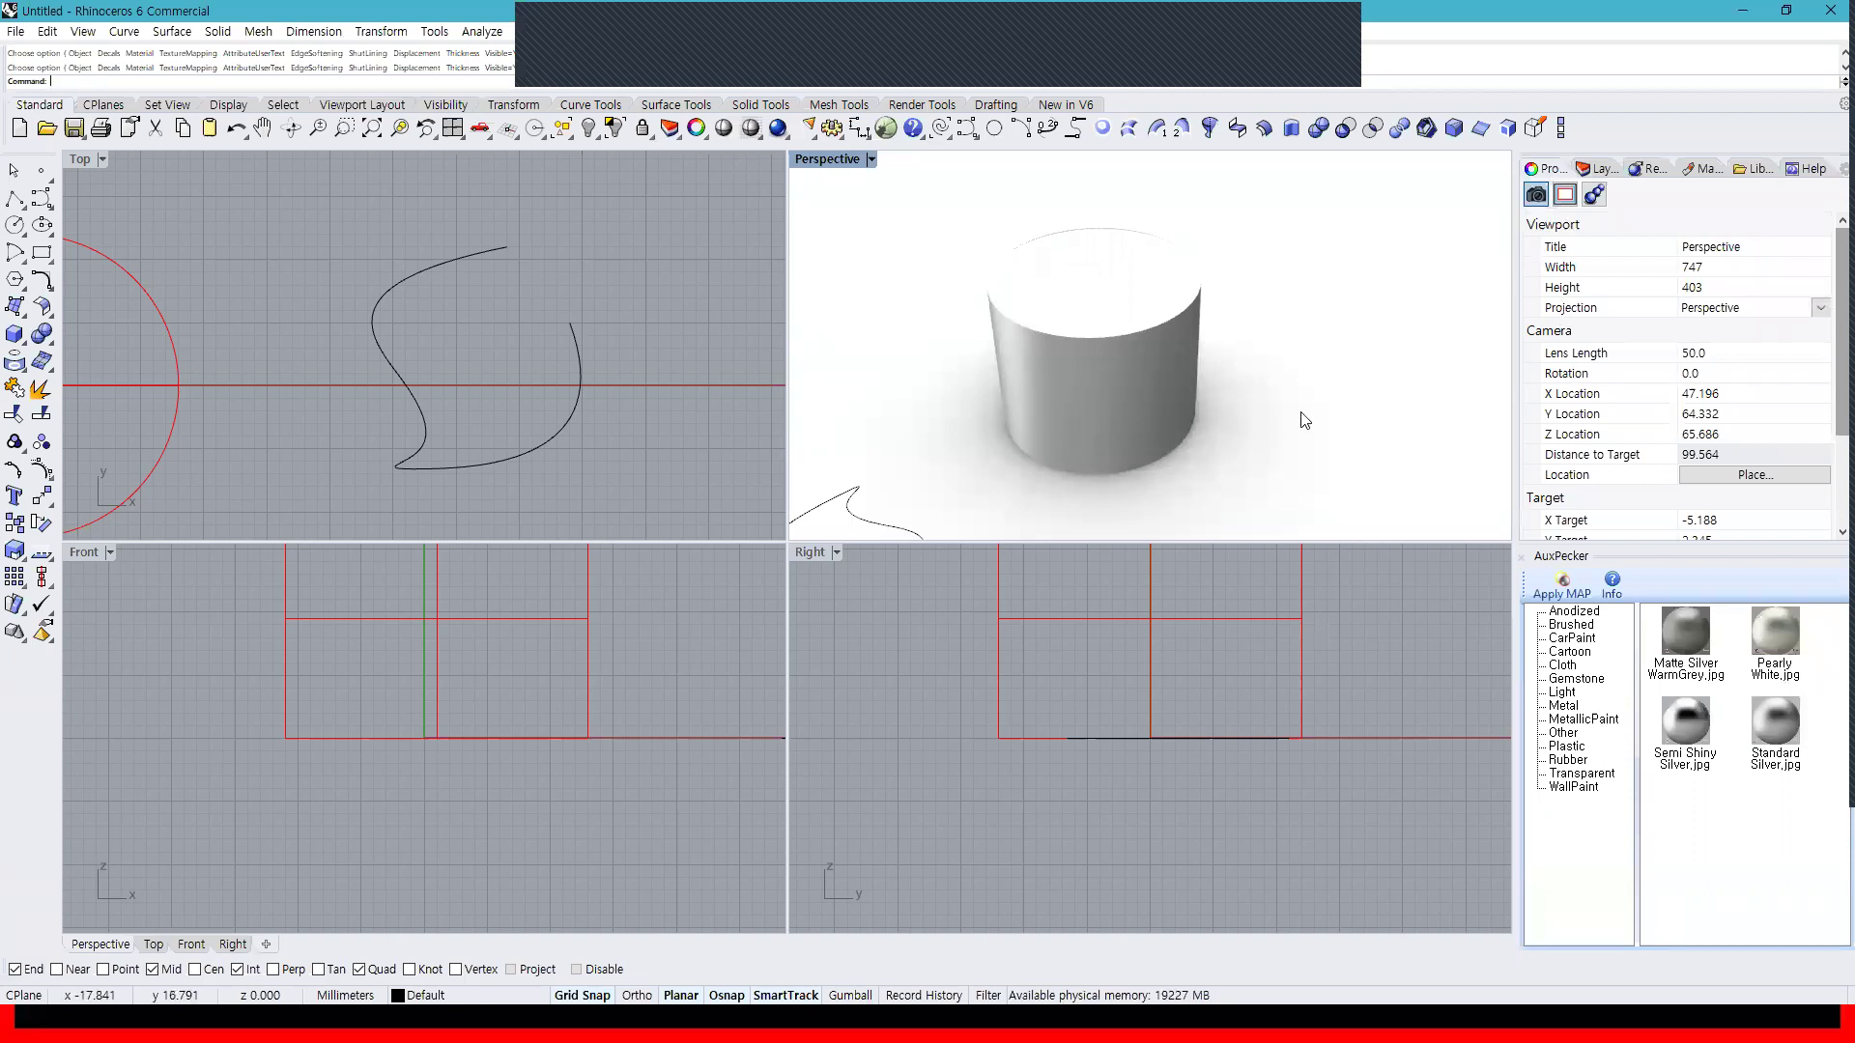
{"action": "scroll", "coordinate": [1291, 444], "scroll_direction": "down", "scroll_amount": 8}
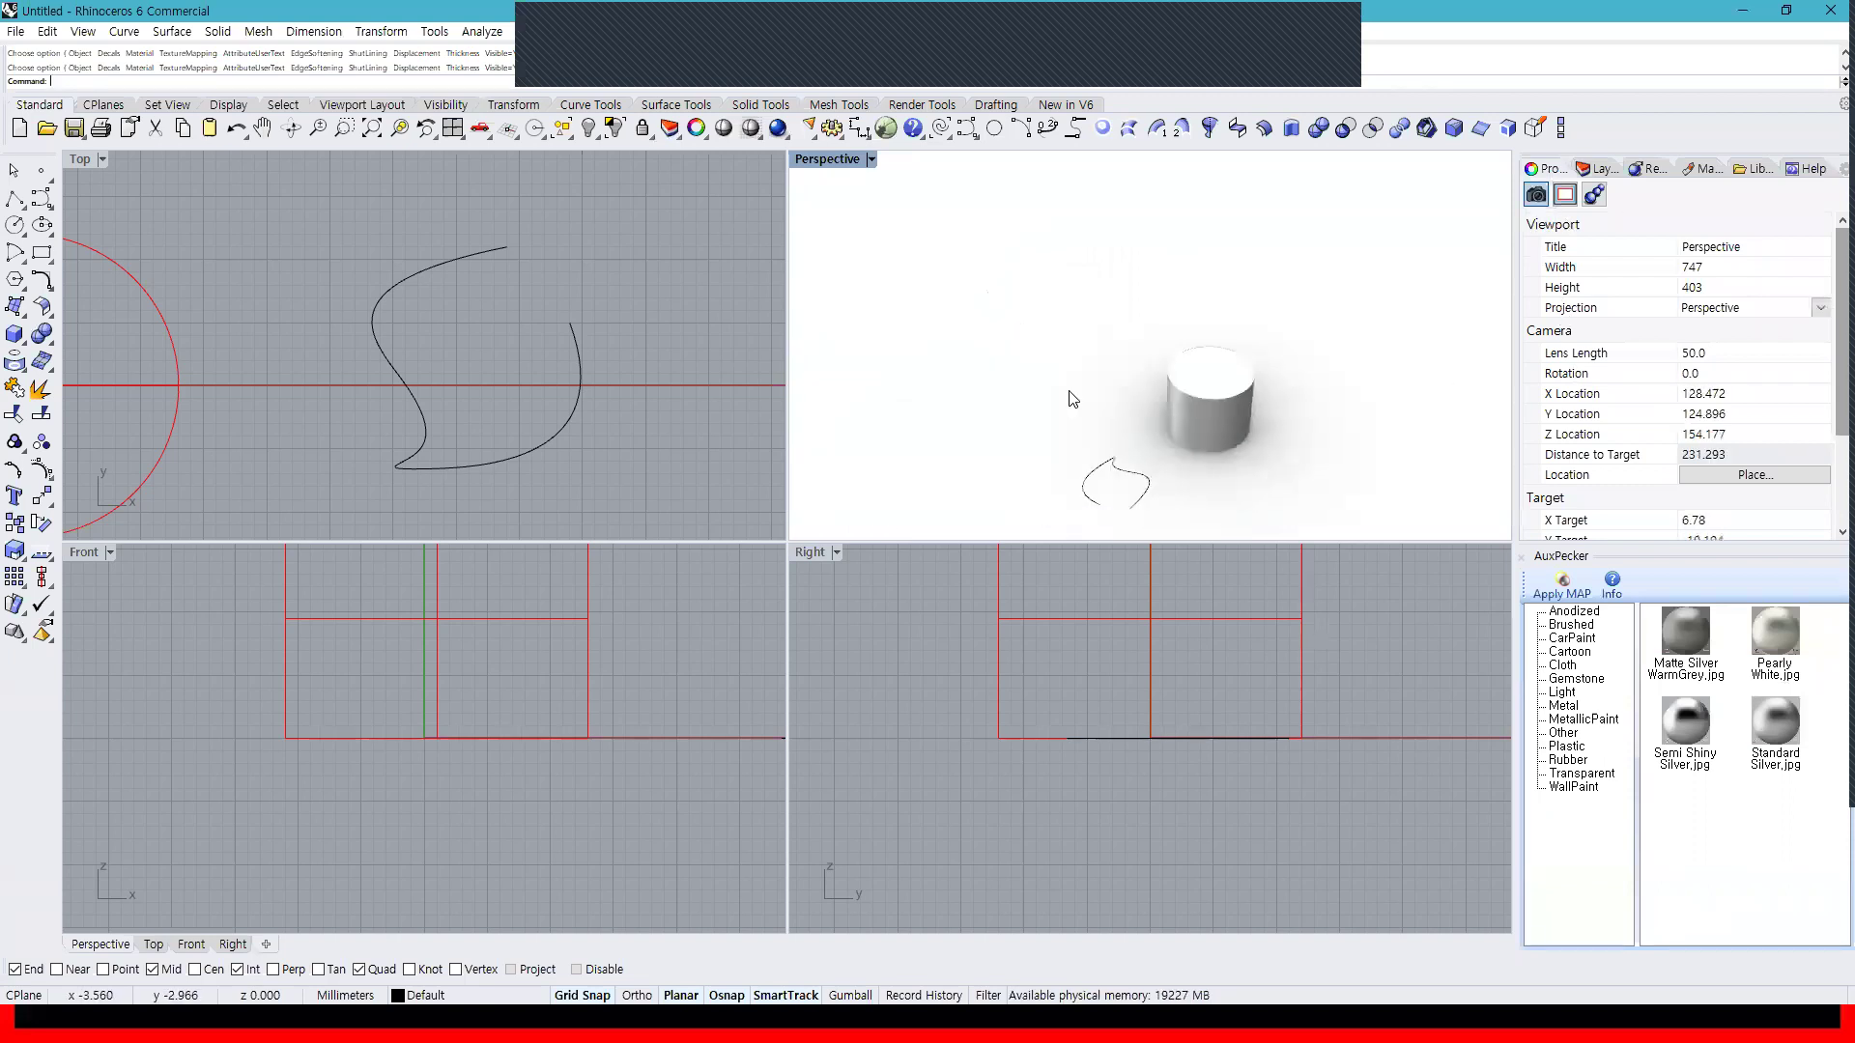
Restore the four default views with Perspective in Shaded display, and delete both the cylinder and the curve
{"action": "left_click", "coordinate": [745, 135]}
{"action": "left_click", "coordinate": [534, 128]}
{"action": "scroll", "coordinate": [601, 326], "scroll_direction": "down", "scroll_amount": 3}
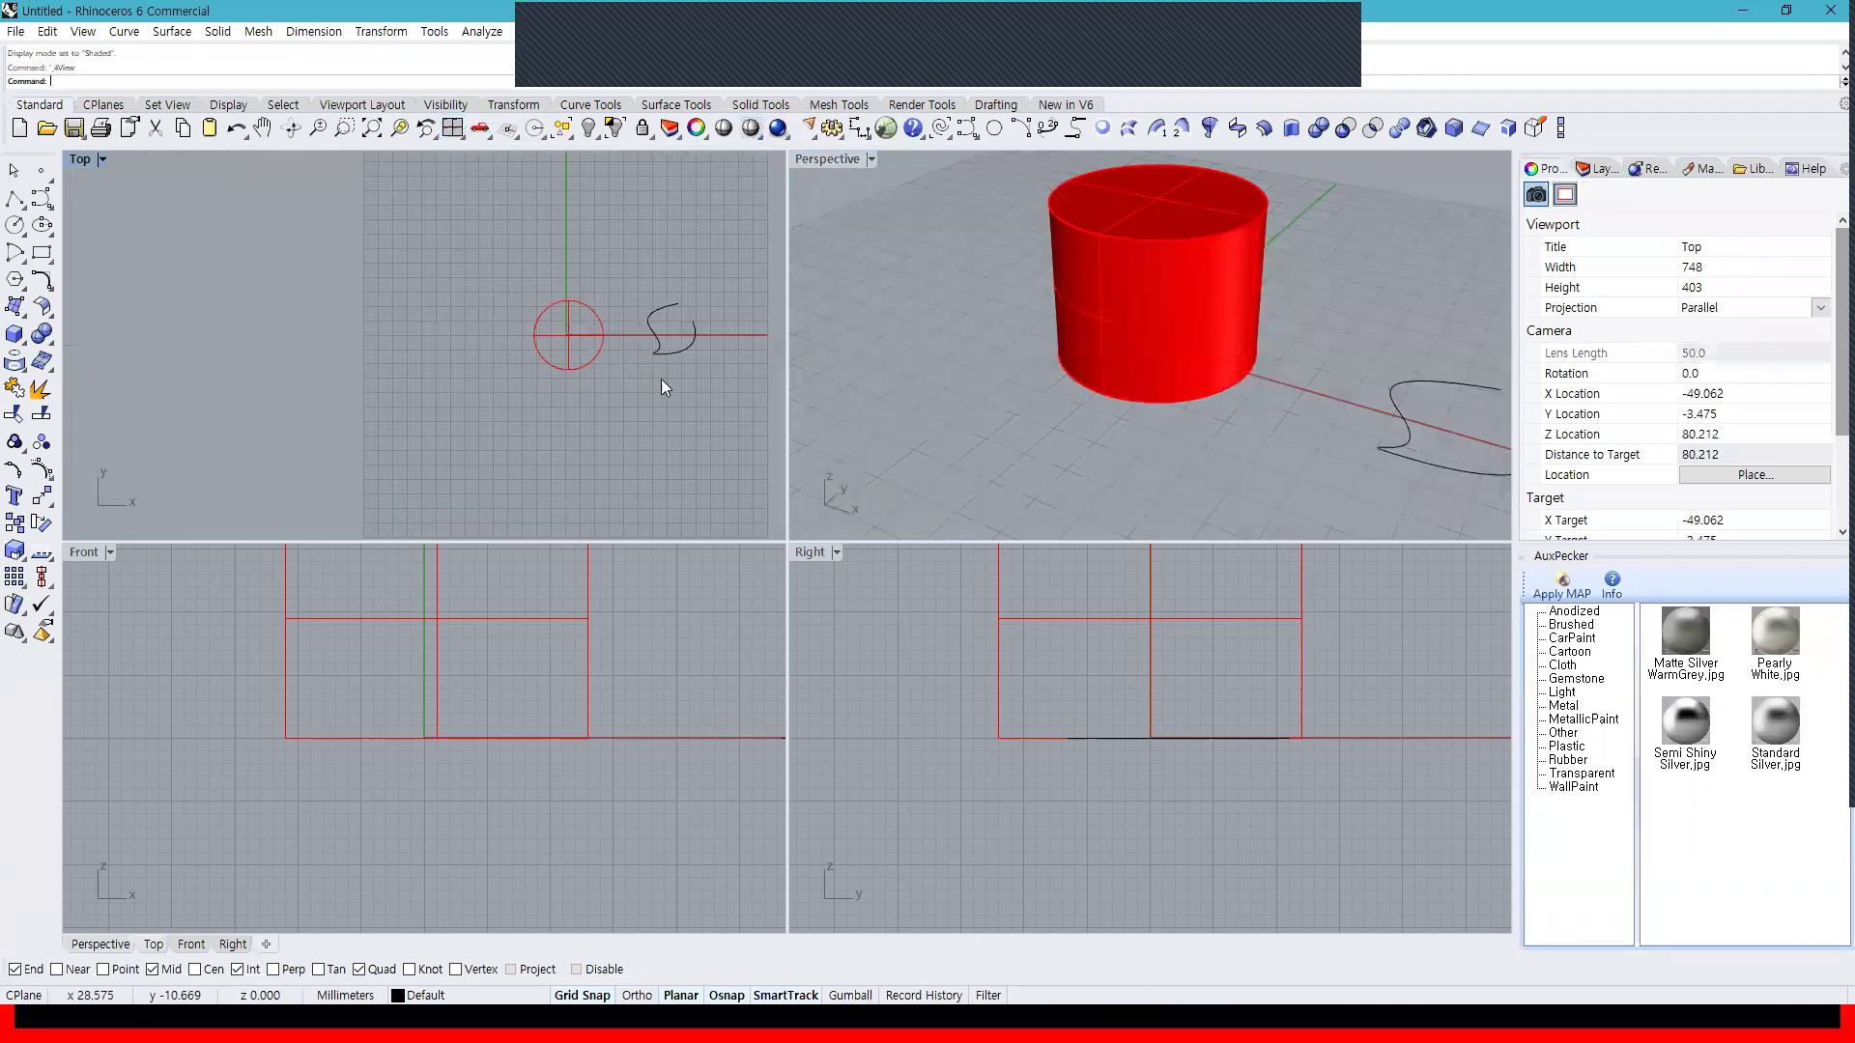
{"action": "left_click_drag", "start_coordinate": [661, 387], "coordinate": [413, 257]}
{"action": "key", "text": "Delete"}
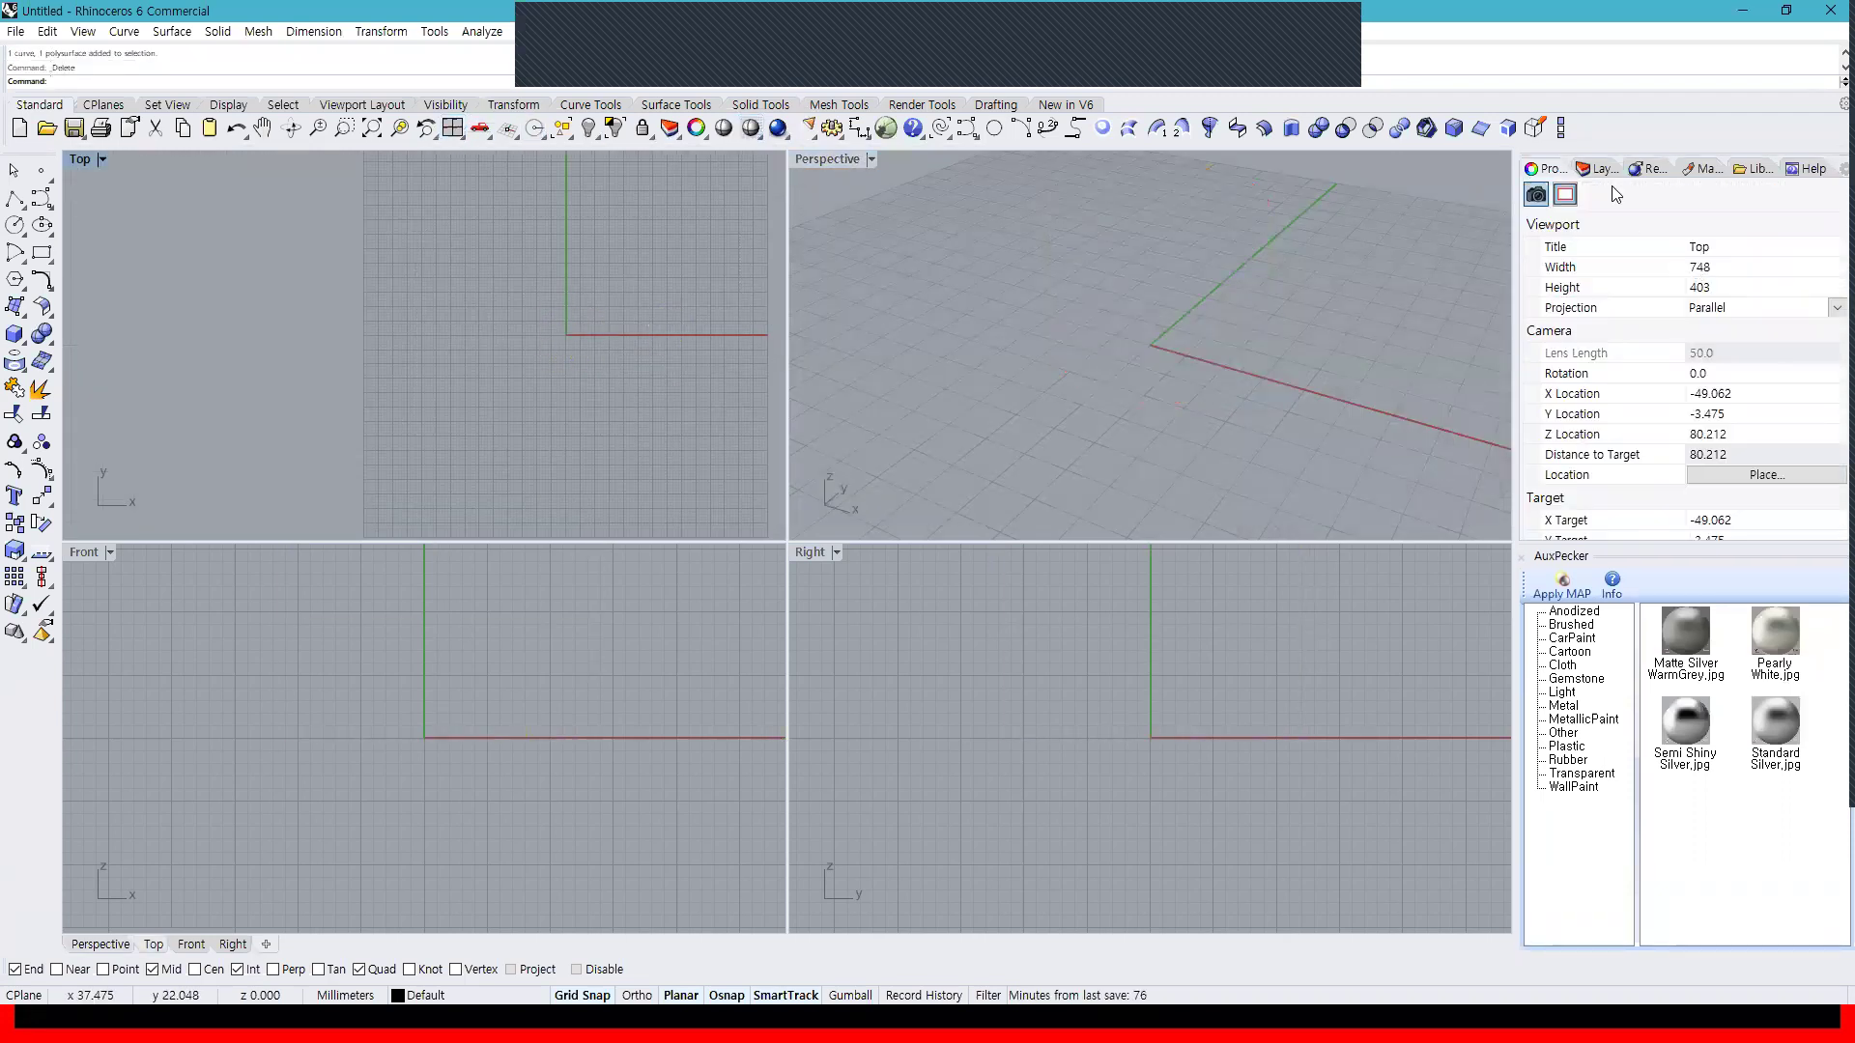
Show the document's materials, look through the types offered for a new material, and close the list without adding one
{"action": "left_click", "coordinate": [1704, 172]}
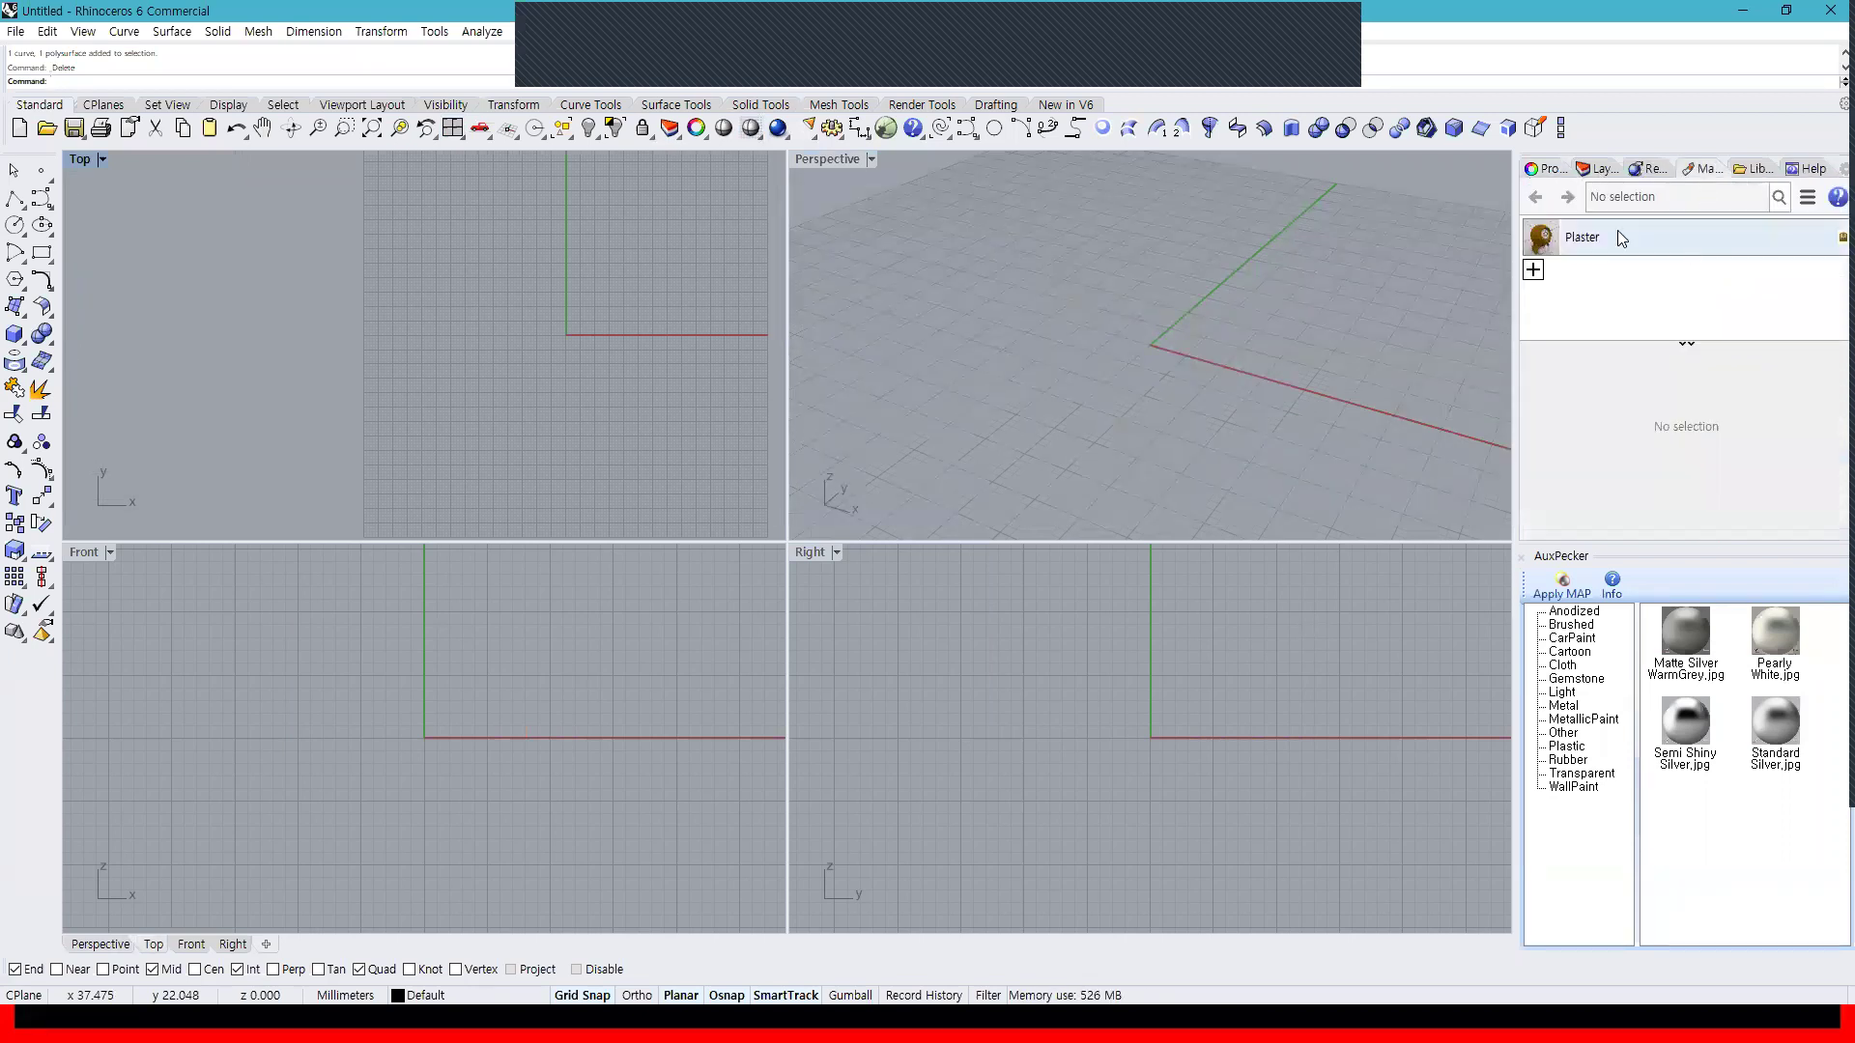
{"action": "left_click", "coordinate": [1533, 270]}
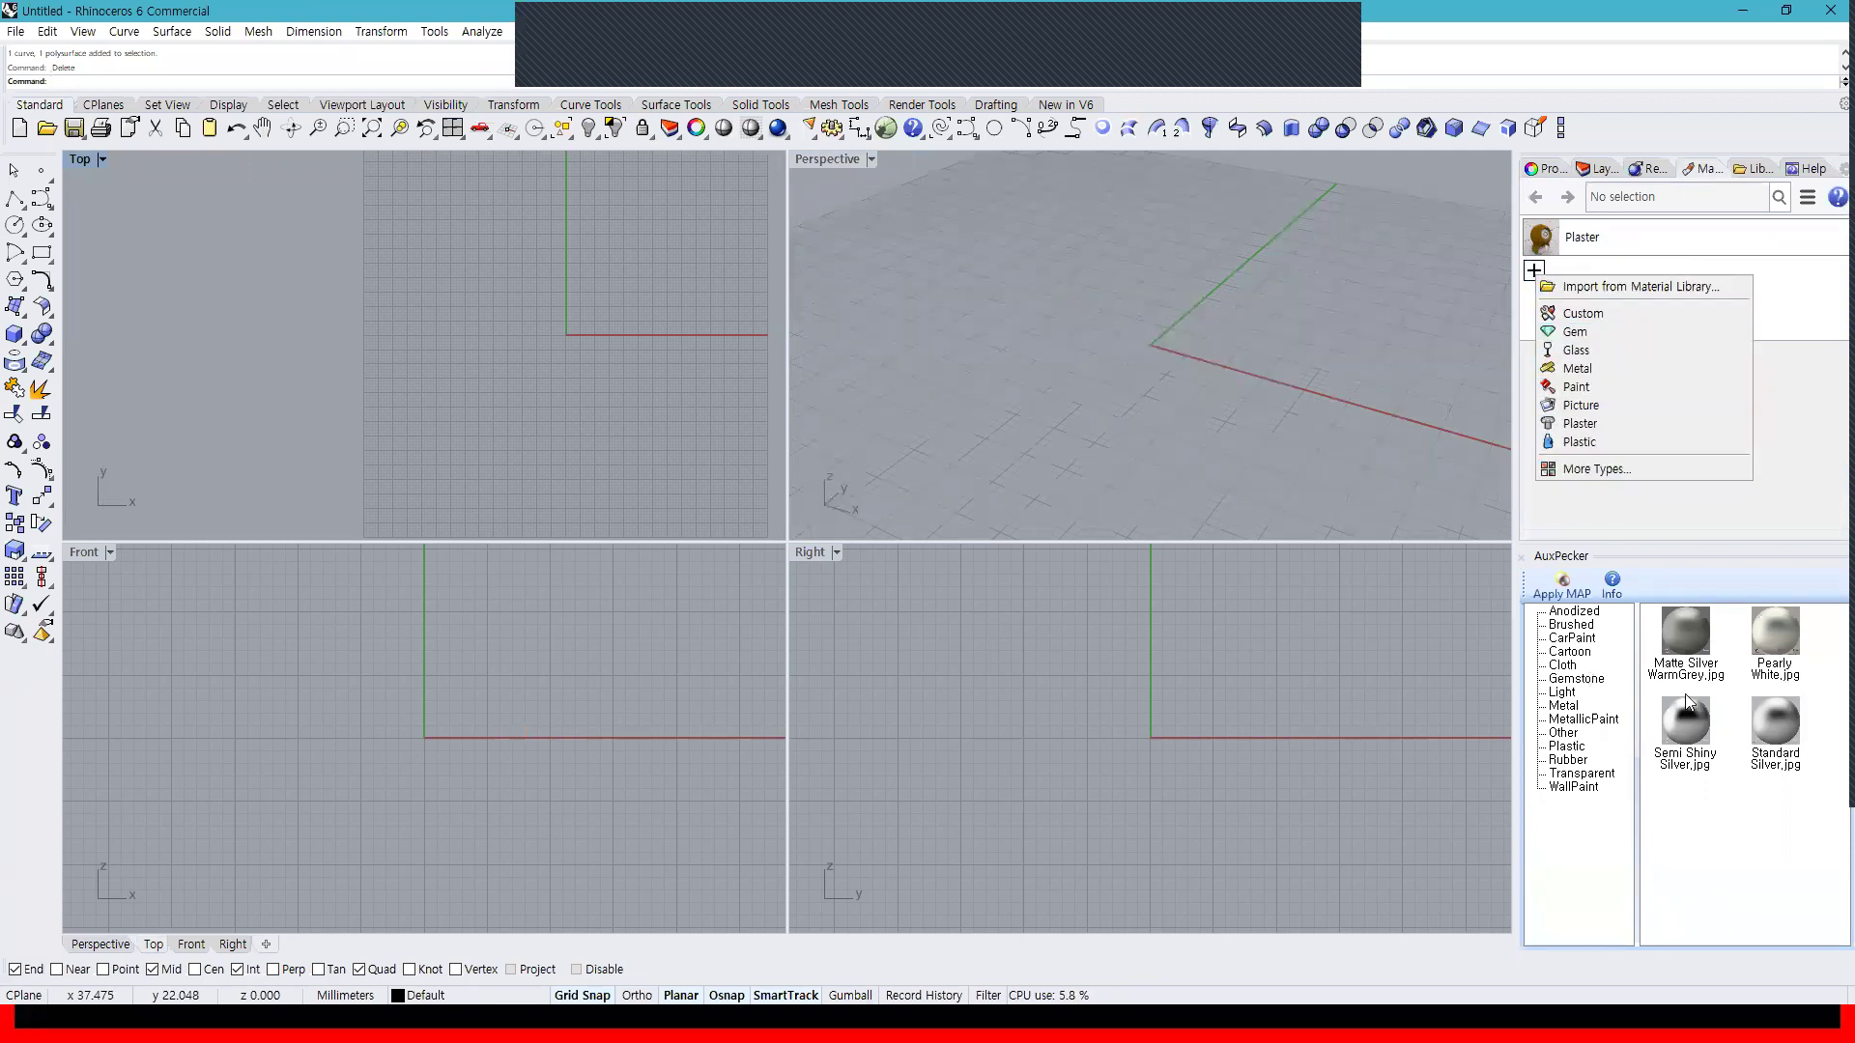
{"action": "left_click", "coordinate": [1428, 366]}
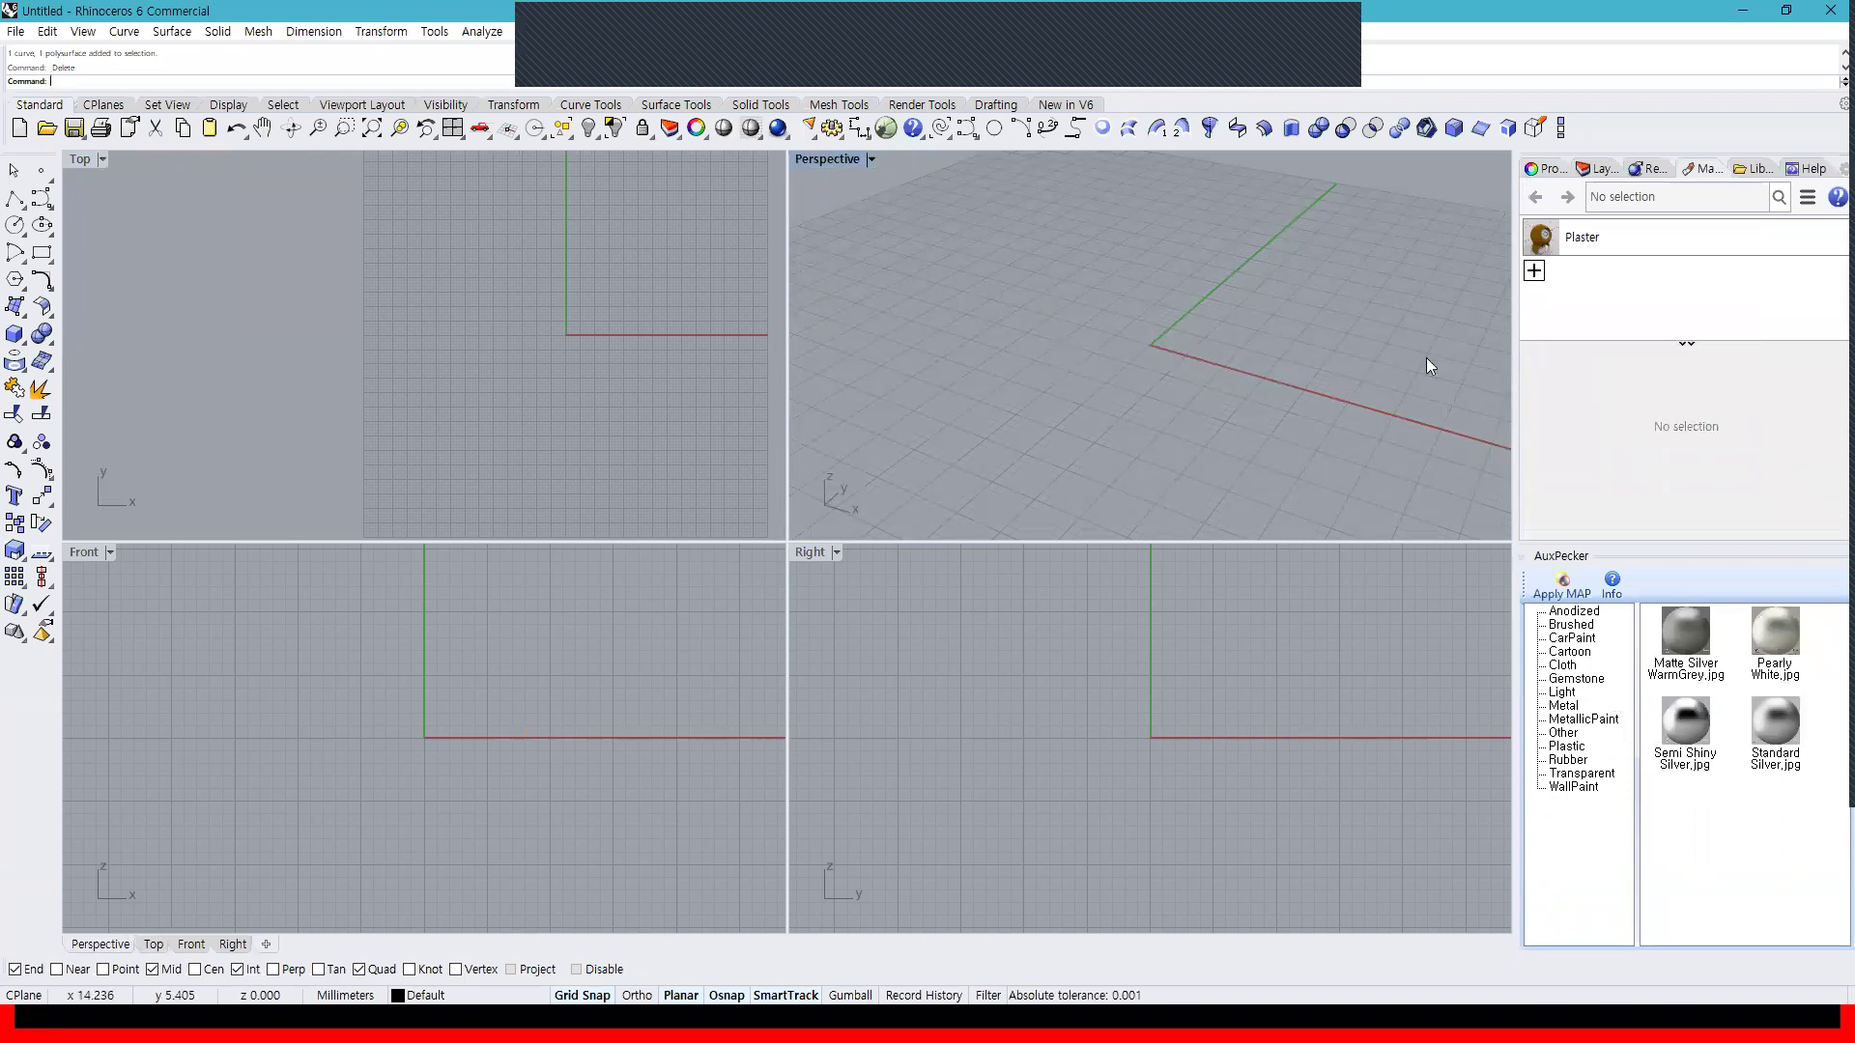
{"action": "left_click", "coordinate": [41, 198]}
{"action": "scroll", "coordinate": [477, 733], "scroll_direction": "down", "scroll_amount": 5}
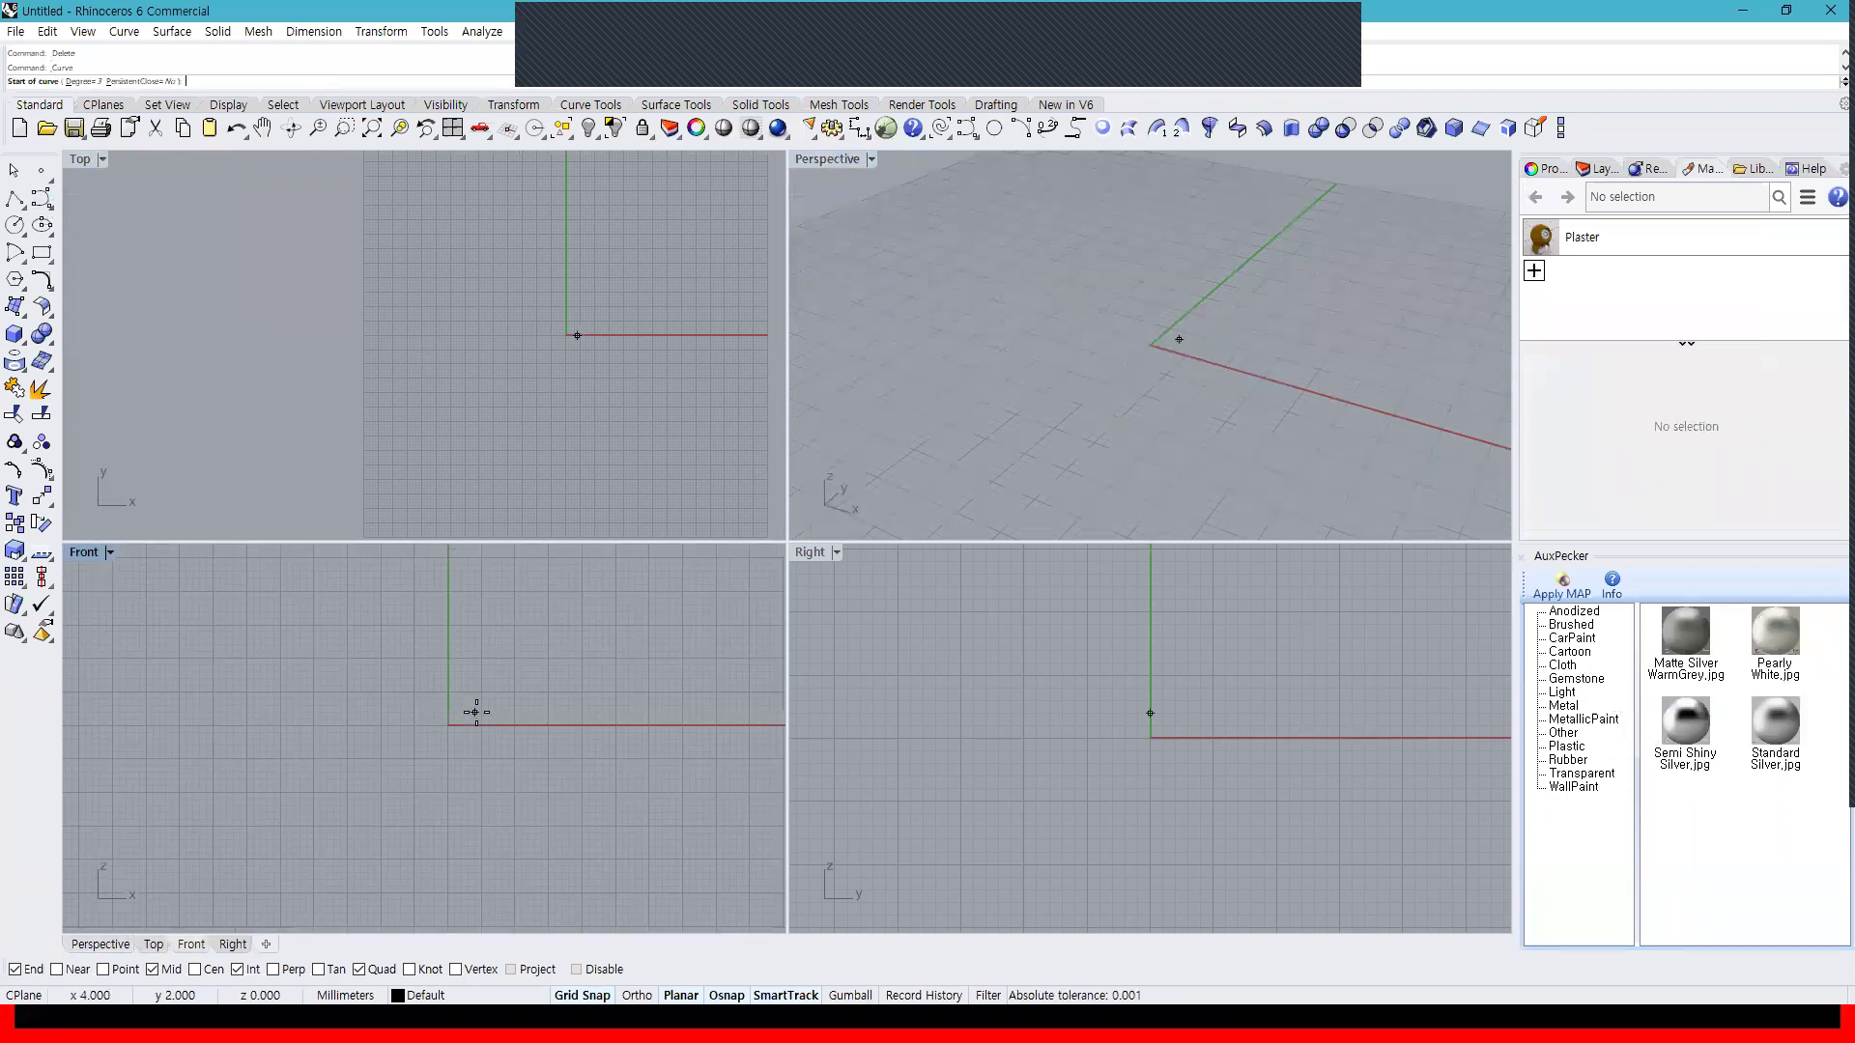
{"action": "scroll", "coordinate": [502, 676], "scroll_direction": "up", "scroll_amount": 1}
{"action": "left_click", "coordinate": [568, 592]}
{"action": "left_click", "coordinate": [638, 750]}
{"action": "left_click", "coordinate": [562, 782]}
{"action": "left_click", "coordinate": [498, 820]}
{"action": "right_click_drag", "start_coordinate": [508, 821], "coordinate": [475, 703]}
{"action": "left_click", "coordinate": [472, 771]}
{"action": "left_click", "coordinate": [458, 796]}
{"action": "left_click", "coordinate": [485, 850]}
{"action": "left_click", "coordinate": [539, 878]}
{"action": "left_click", "coordinate": [545, 899]}
{"action": "left_click", "coordinate": [508, 877]}
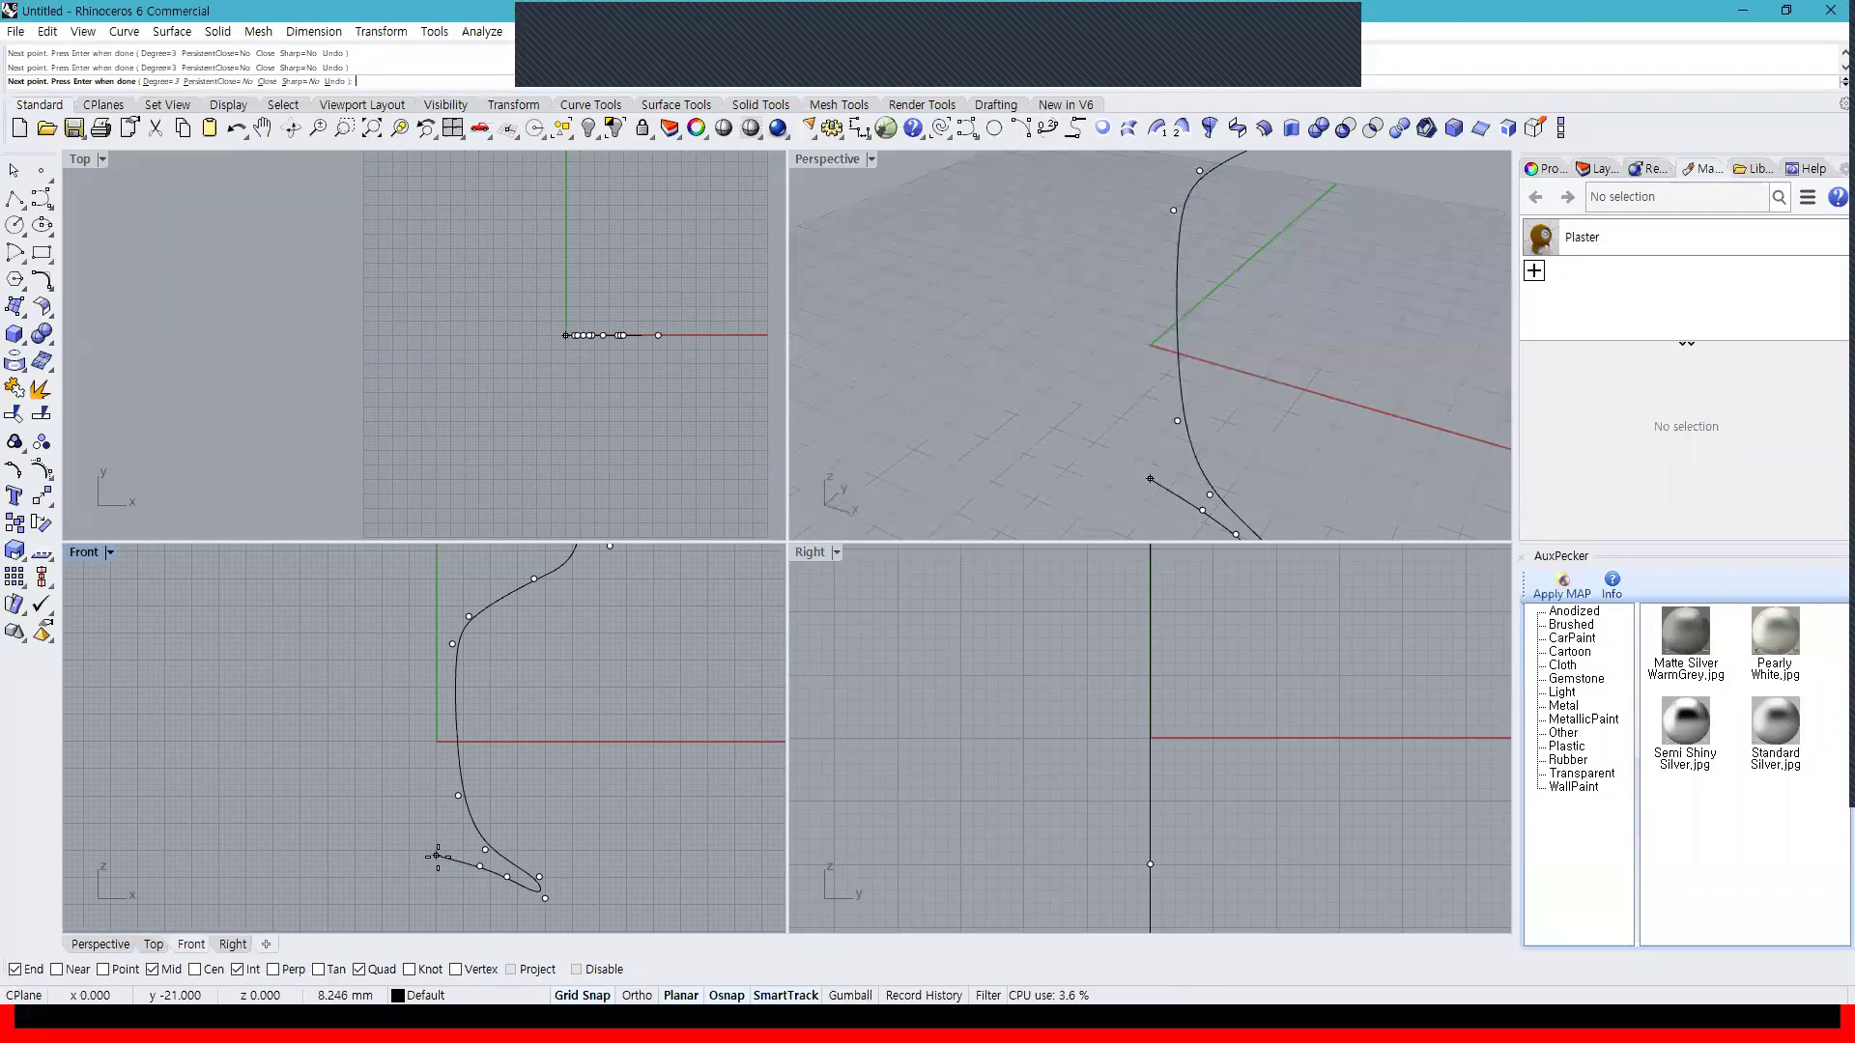
{"action": "key", "text": "Escape"}
{"action": "scroll", "coordinate": [442, 859], "scroll_direction": "down", "scroll_amount": 3}
Draw a control-point curve in the Front view as the half profile of a stemmed glass, starting and ending on the vertical axis
{"action": "key", "text": "Return"}
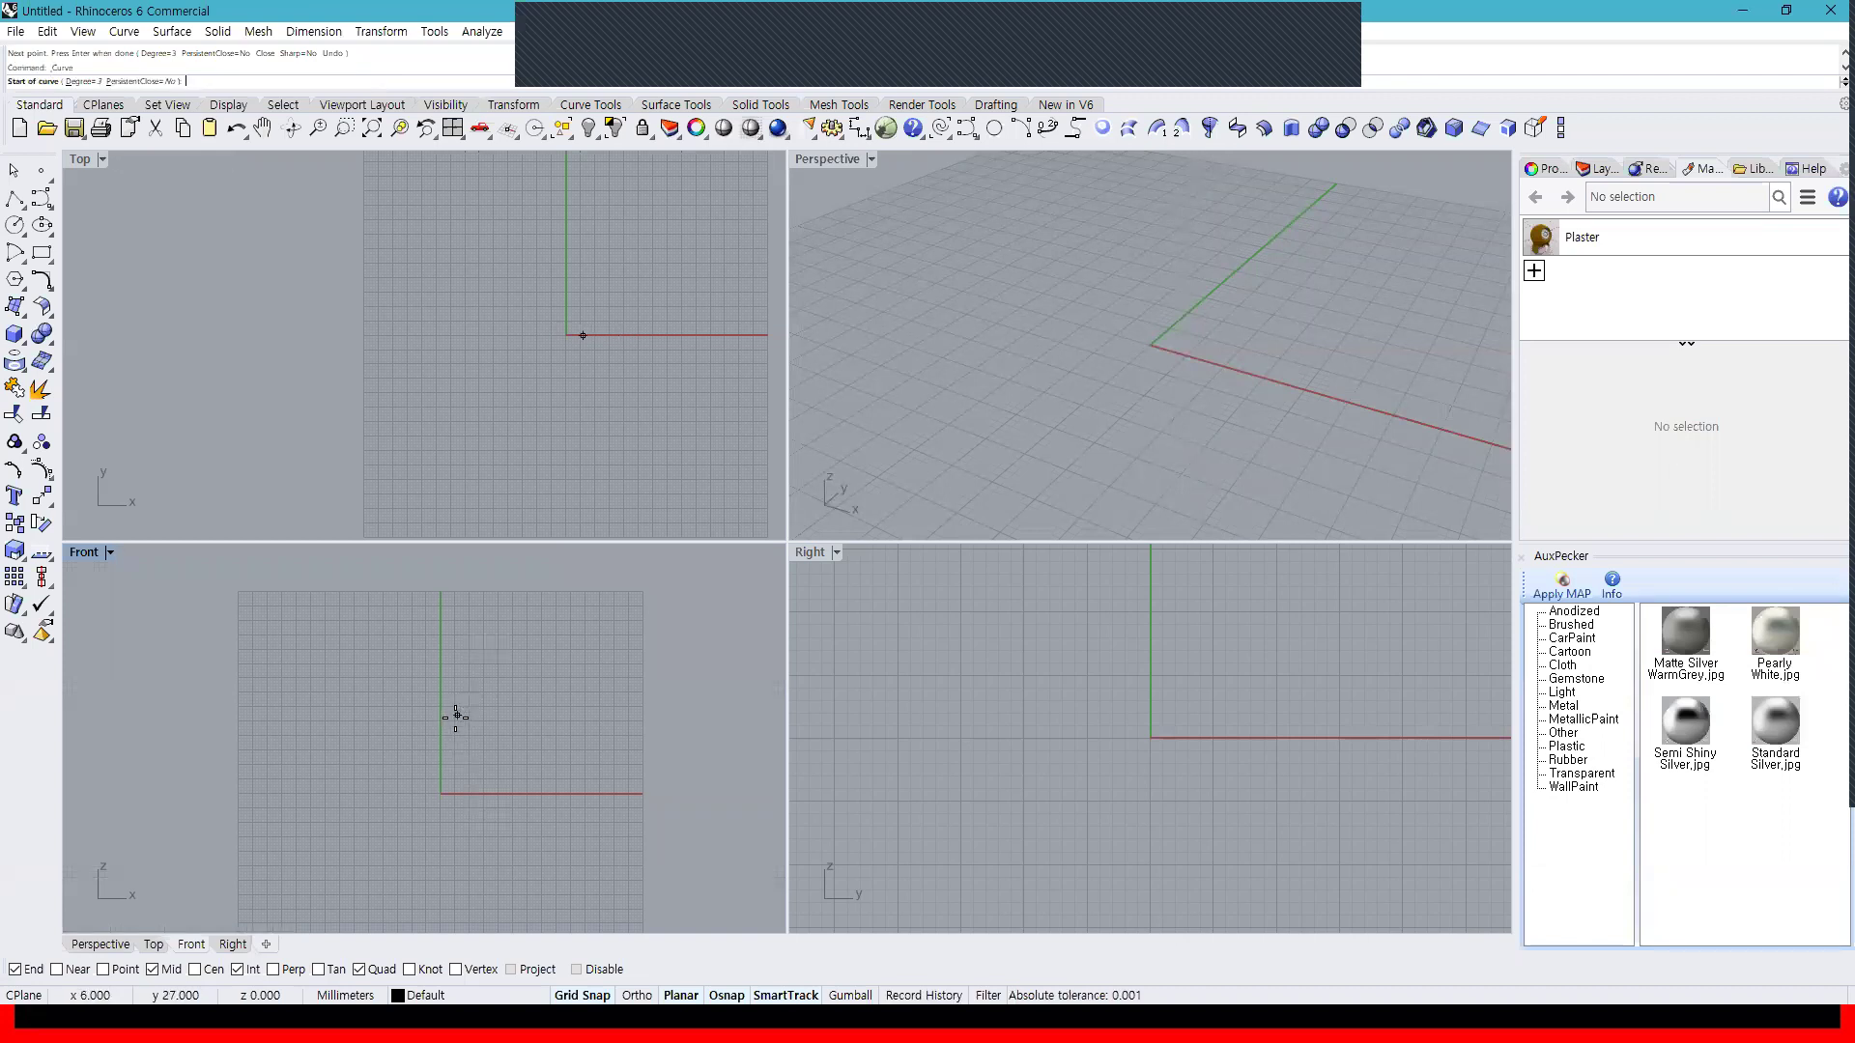
{"action": "left_click", "coordinate": [440, 715]}
{"action": "left_click", "coordinate": [458, 715]}
{"action": "left_click", "coordinate": [483, 706]}
{"action": "left_click", "coordinate": [483, 669]}
{"action": "left_click", "coordinate": [471, 633]}
{"action": "left_click", "coordinate": [481, 644]}
{"action": "scroll", "coordinate": [493, 704], "scroll_direction": "up", "scroll_amount": 8}
{"action": "left_click", "coordinate": [493, 676]}
{"action": "left_click", "coordinate": [473, 717]}
{"action": "left_click", "coordinate": [419, 750]}
{"action": "right_click_drag", "start_coordinate": [422, 774], "coordinate": [465, 667]}
{"action": "left_click", "coordinate": [442, 697]}
{"action": "left_click", "coordinate": [448, 771]}
{"action": "left_click", "coordinate": [455, 837]}
{"action": "left_click", "coordinate": [523, 871]}
{"action": "left_click", "coordinate": [633, 896]}
{"action": "left_click", "coordinate": [619, 912]}
{"action": "left_click", "coordinate": [417, 885]}
{"action": "right_click", "coordinate": [425, 887]}
Revolve the profile curve 360 degrees about the vertical axis through its two endpoints to form the goblet
{"action": "left_click", "coordinate": [425, 887]}
{"action": "left_click", "coordinate": [1209, 128]}
{"action": "left_click", "coordinate": [416, 622]}
{"action": "left_click", "coordinate": [416, 885]}
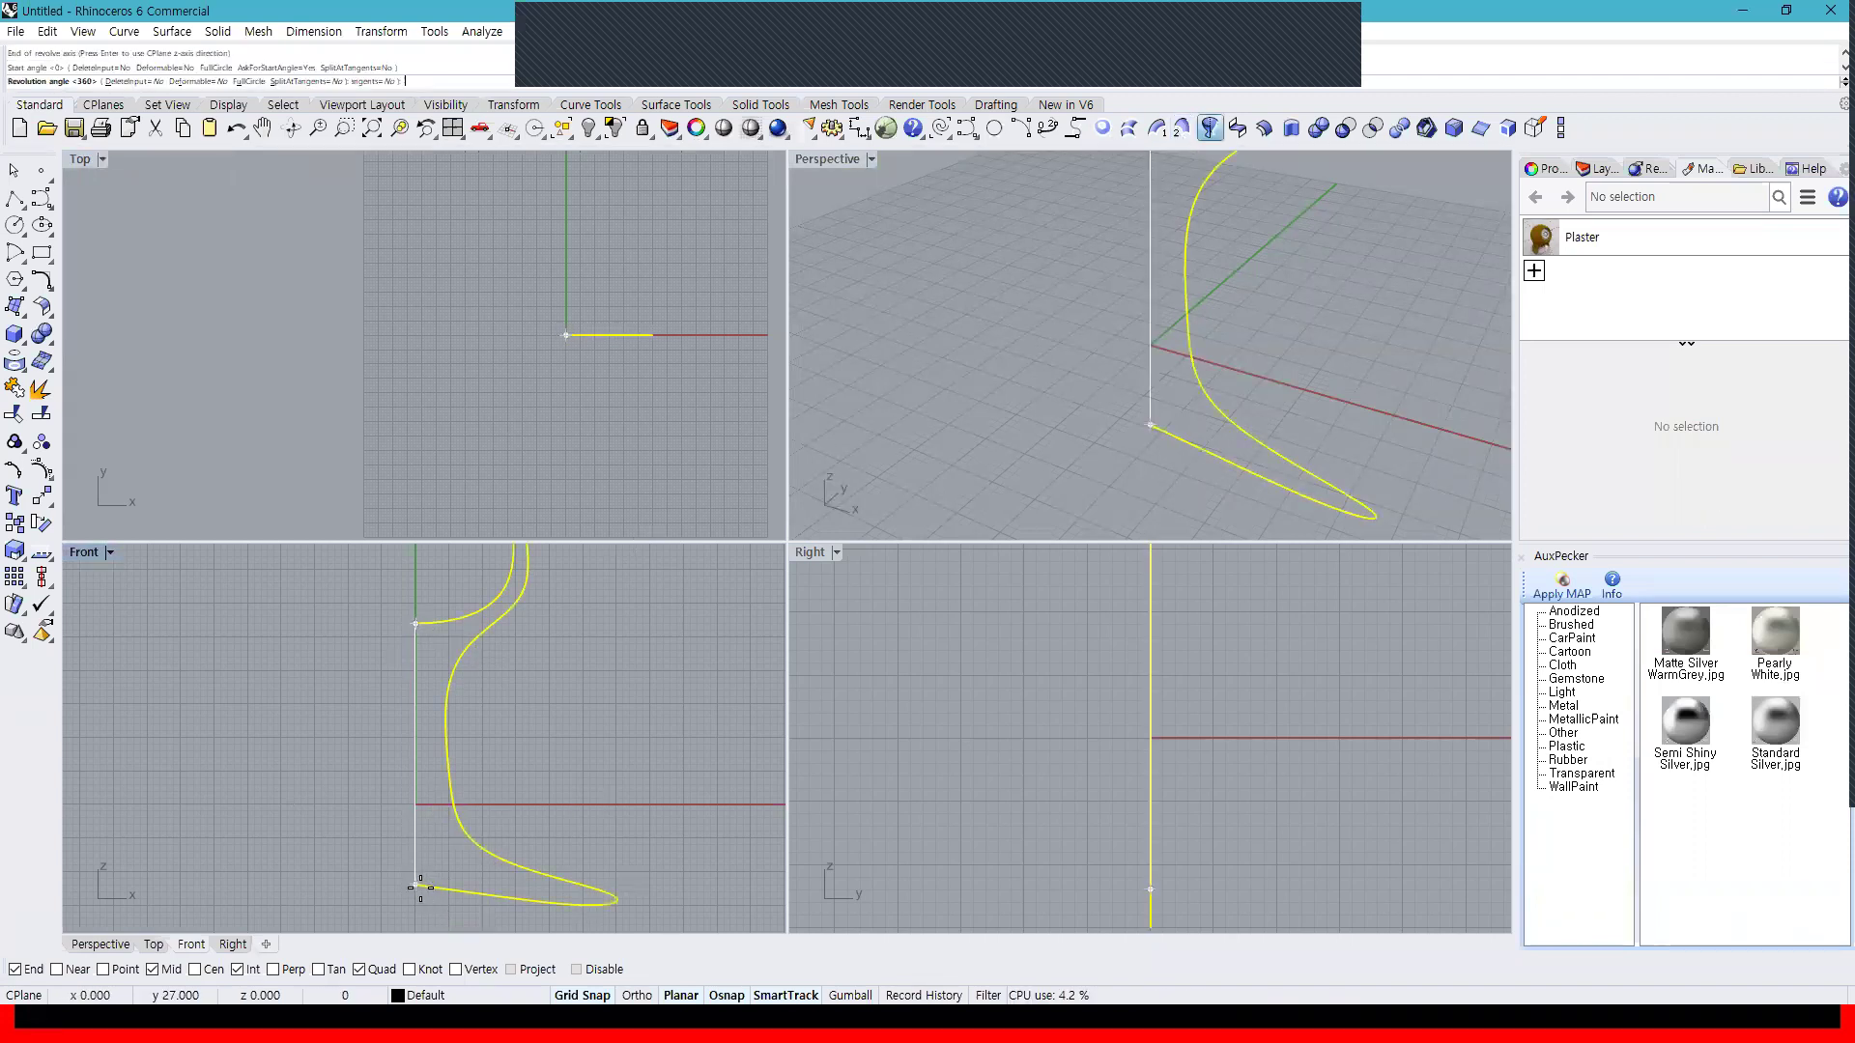
{"action": "key", "text": "Return"}
{"action": "key", "text": "Return"}
{"action": "scroll", "coordinate": [935, 391], "scroll_direction": "down", "scroll_amount": 5}
{"action": "left_click", "coordinate": [1154, 345]}
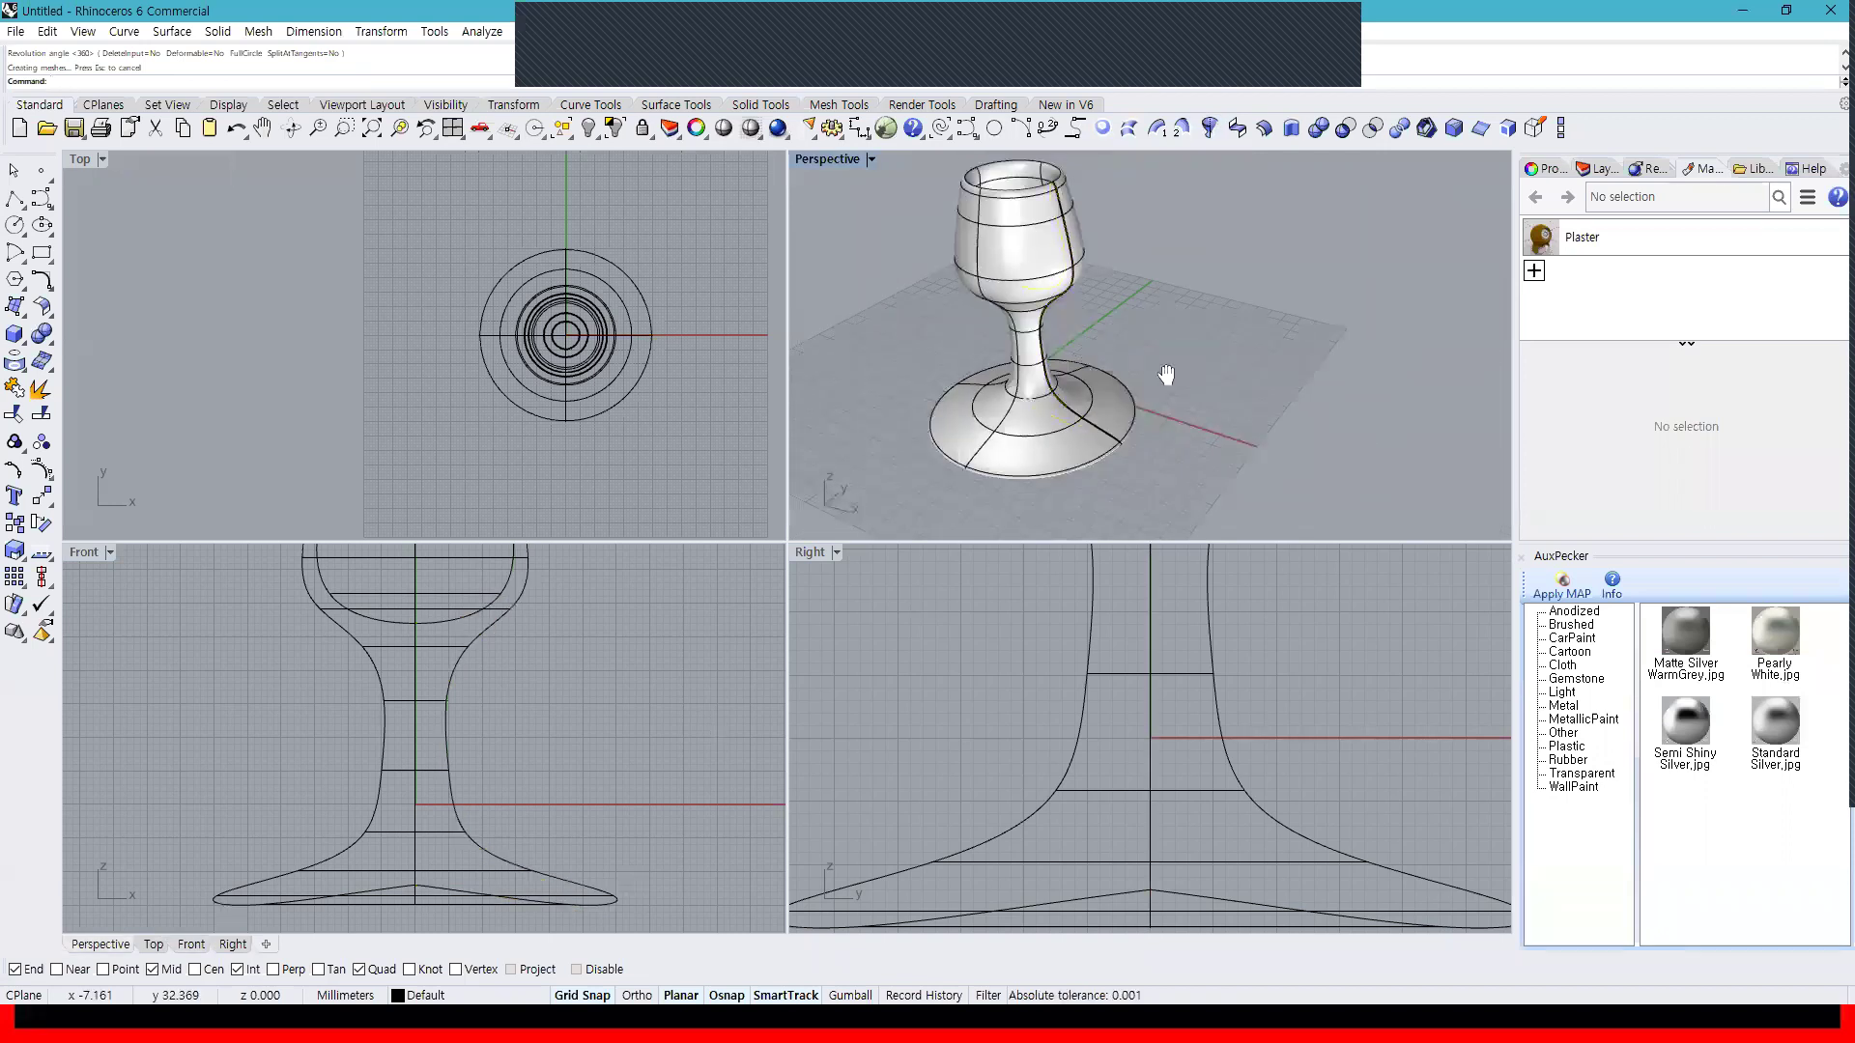
Add a new Gem material to the document's materials
{"action": "left_click", "coordinate": [1175, 340]}
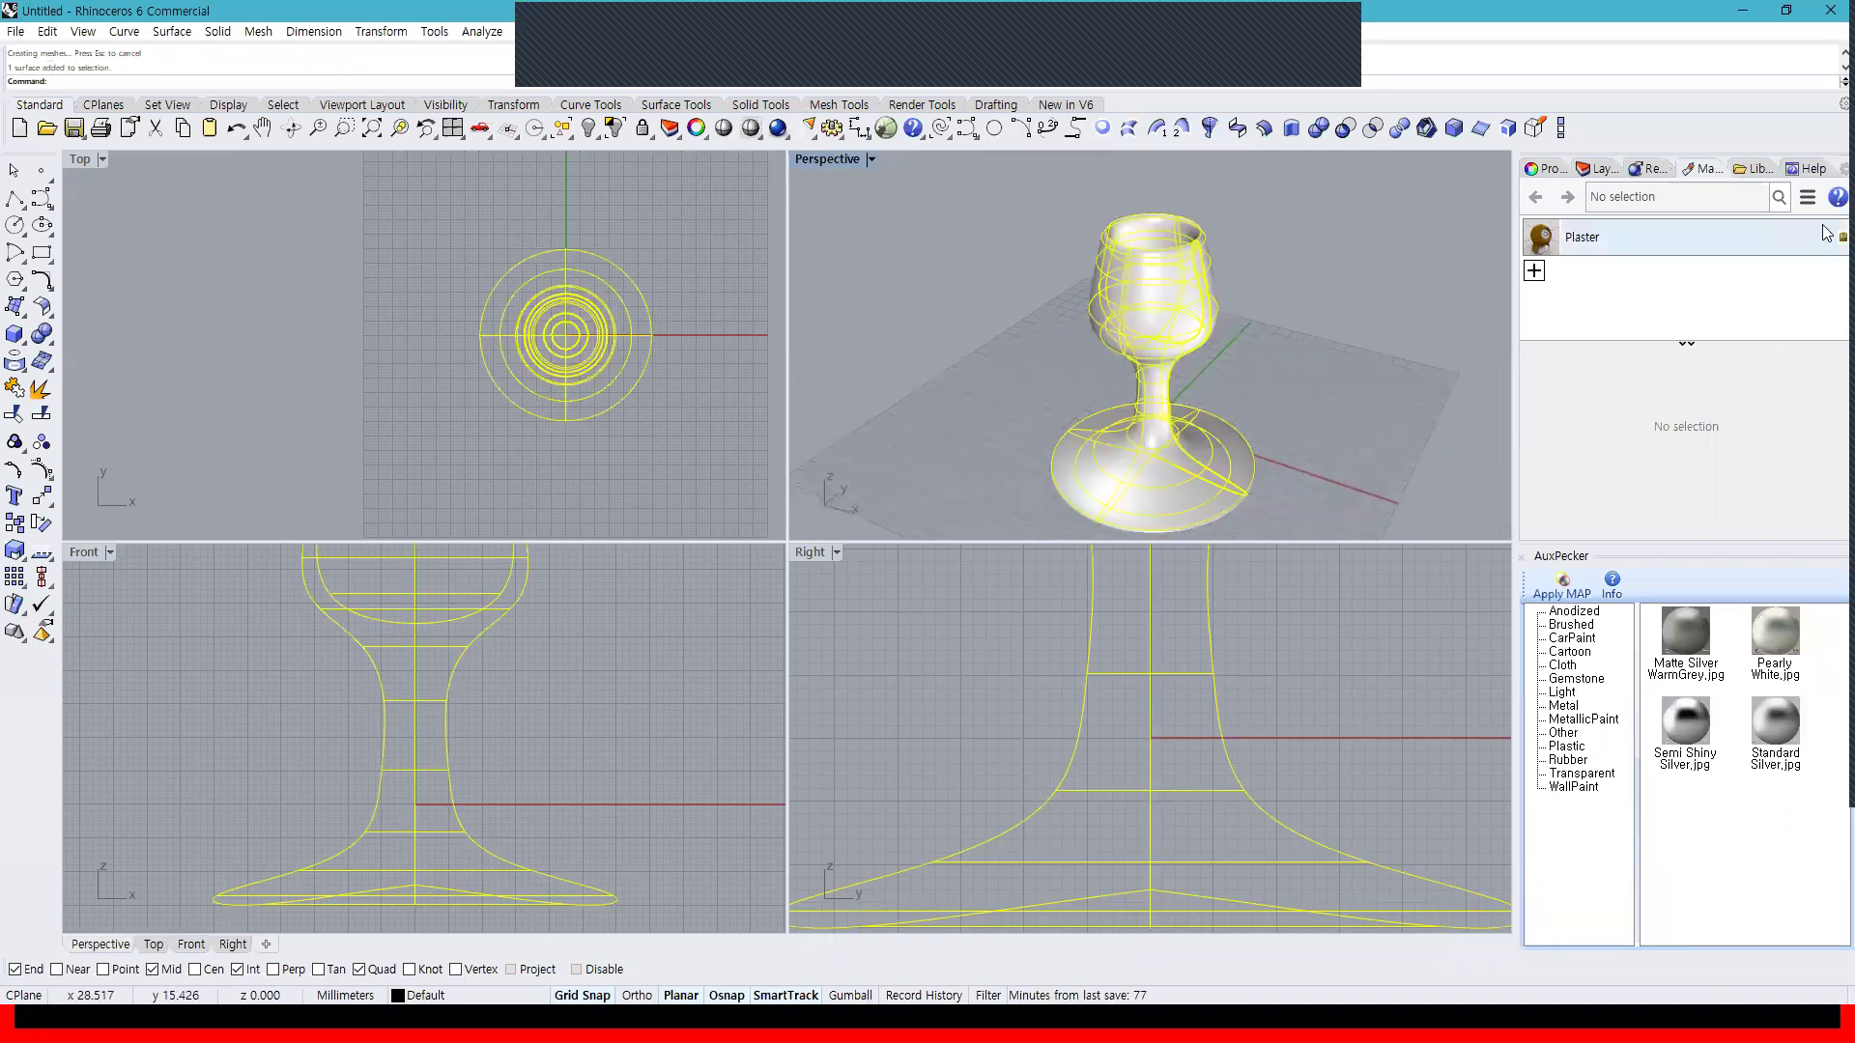
{"action": "left_click", "coordinate": [1534, 271]}
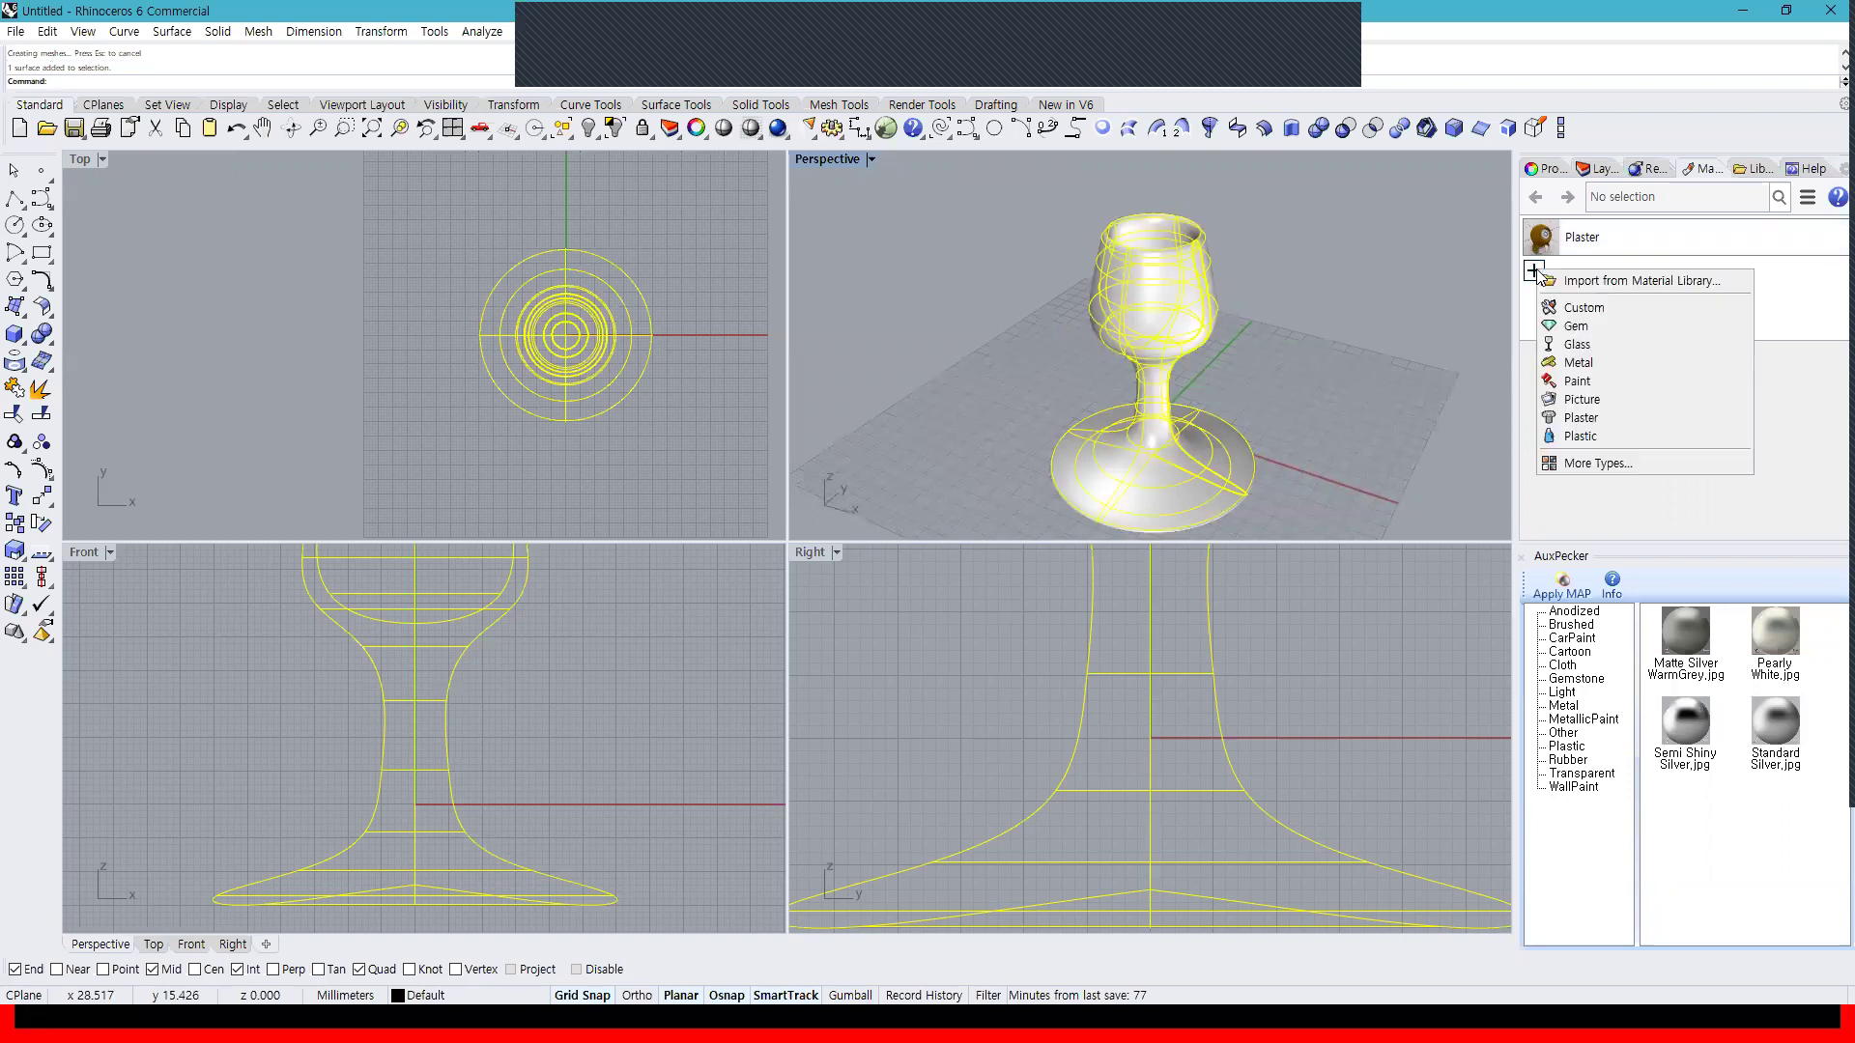
{"action": "left_click", "coordinate": [1574, 326]}
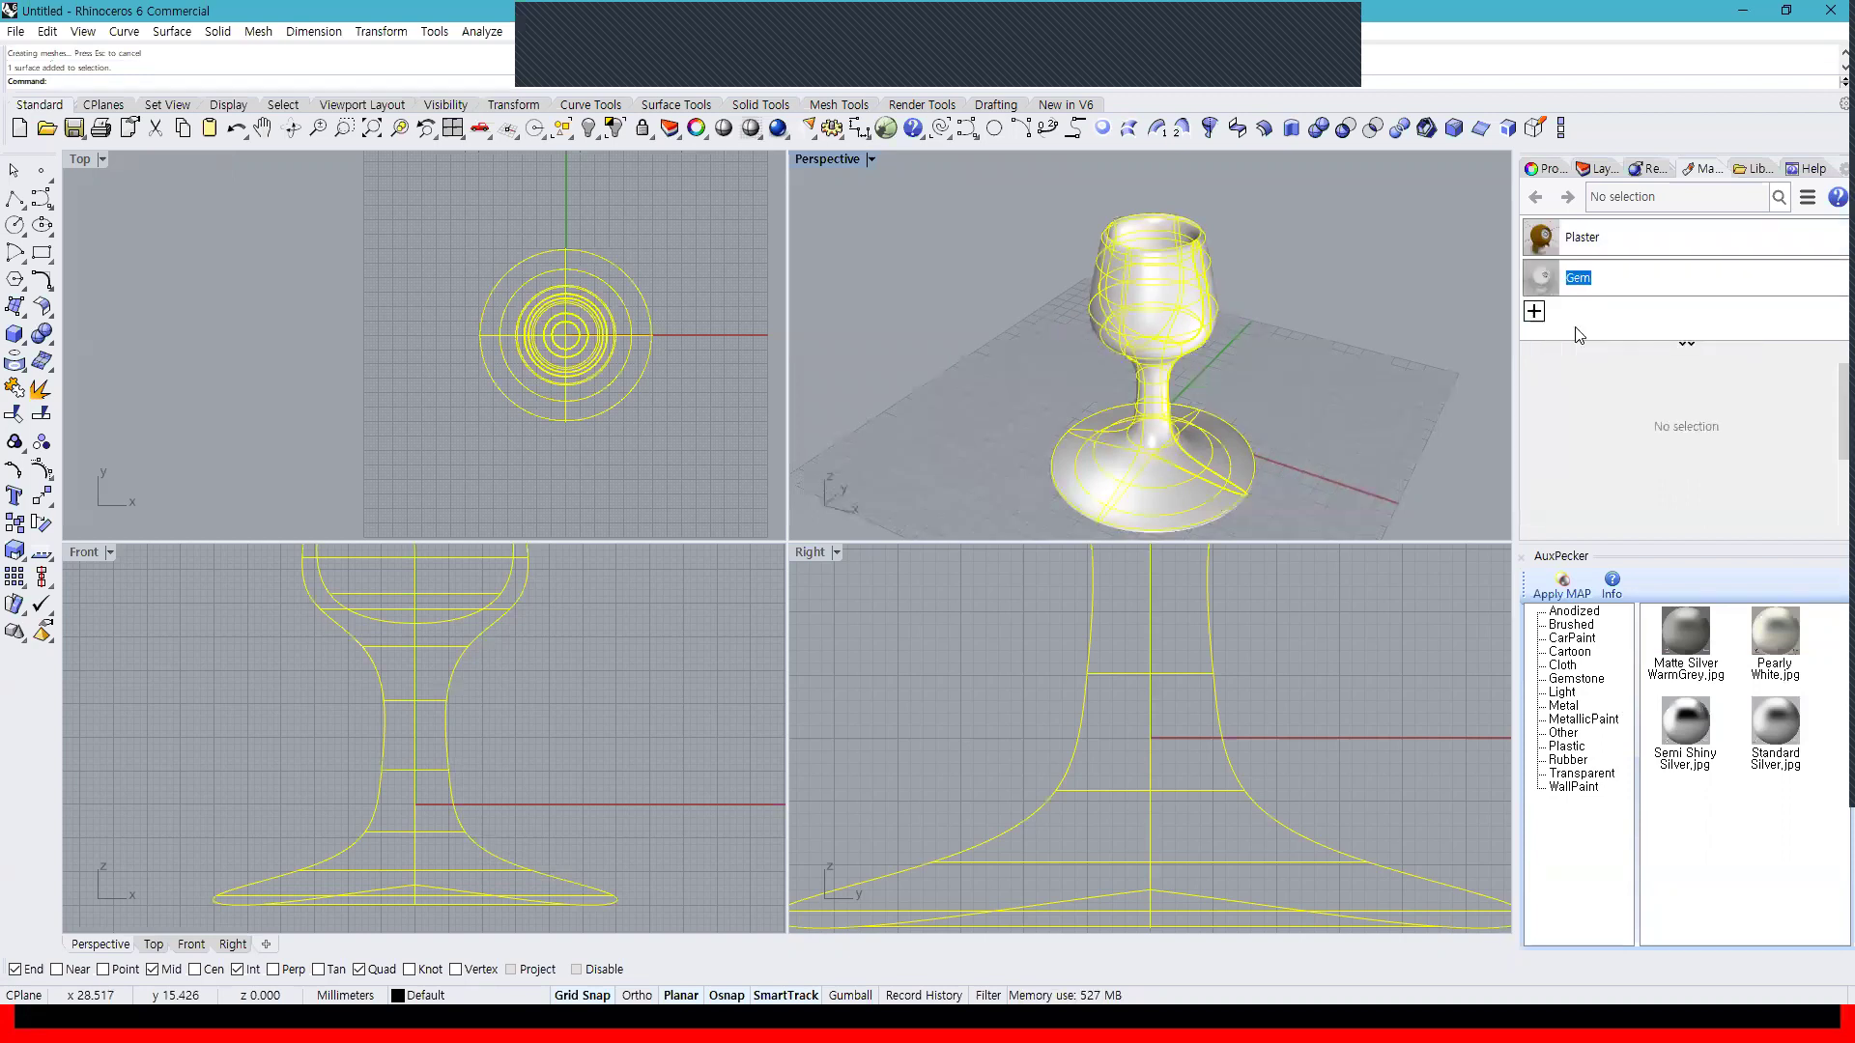
{"action": "left_click", "coordinate": [1337, 353]}
Switch the Perspective view to Rendered display and change the Gem material's type to Glass
{"action": "left_click", "coordinate": [825, 161]}
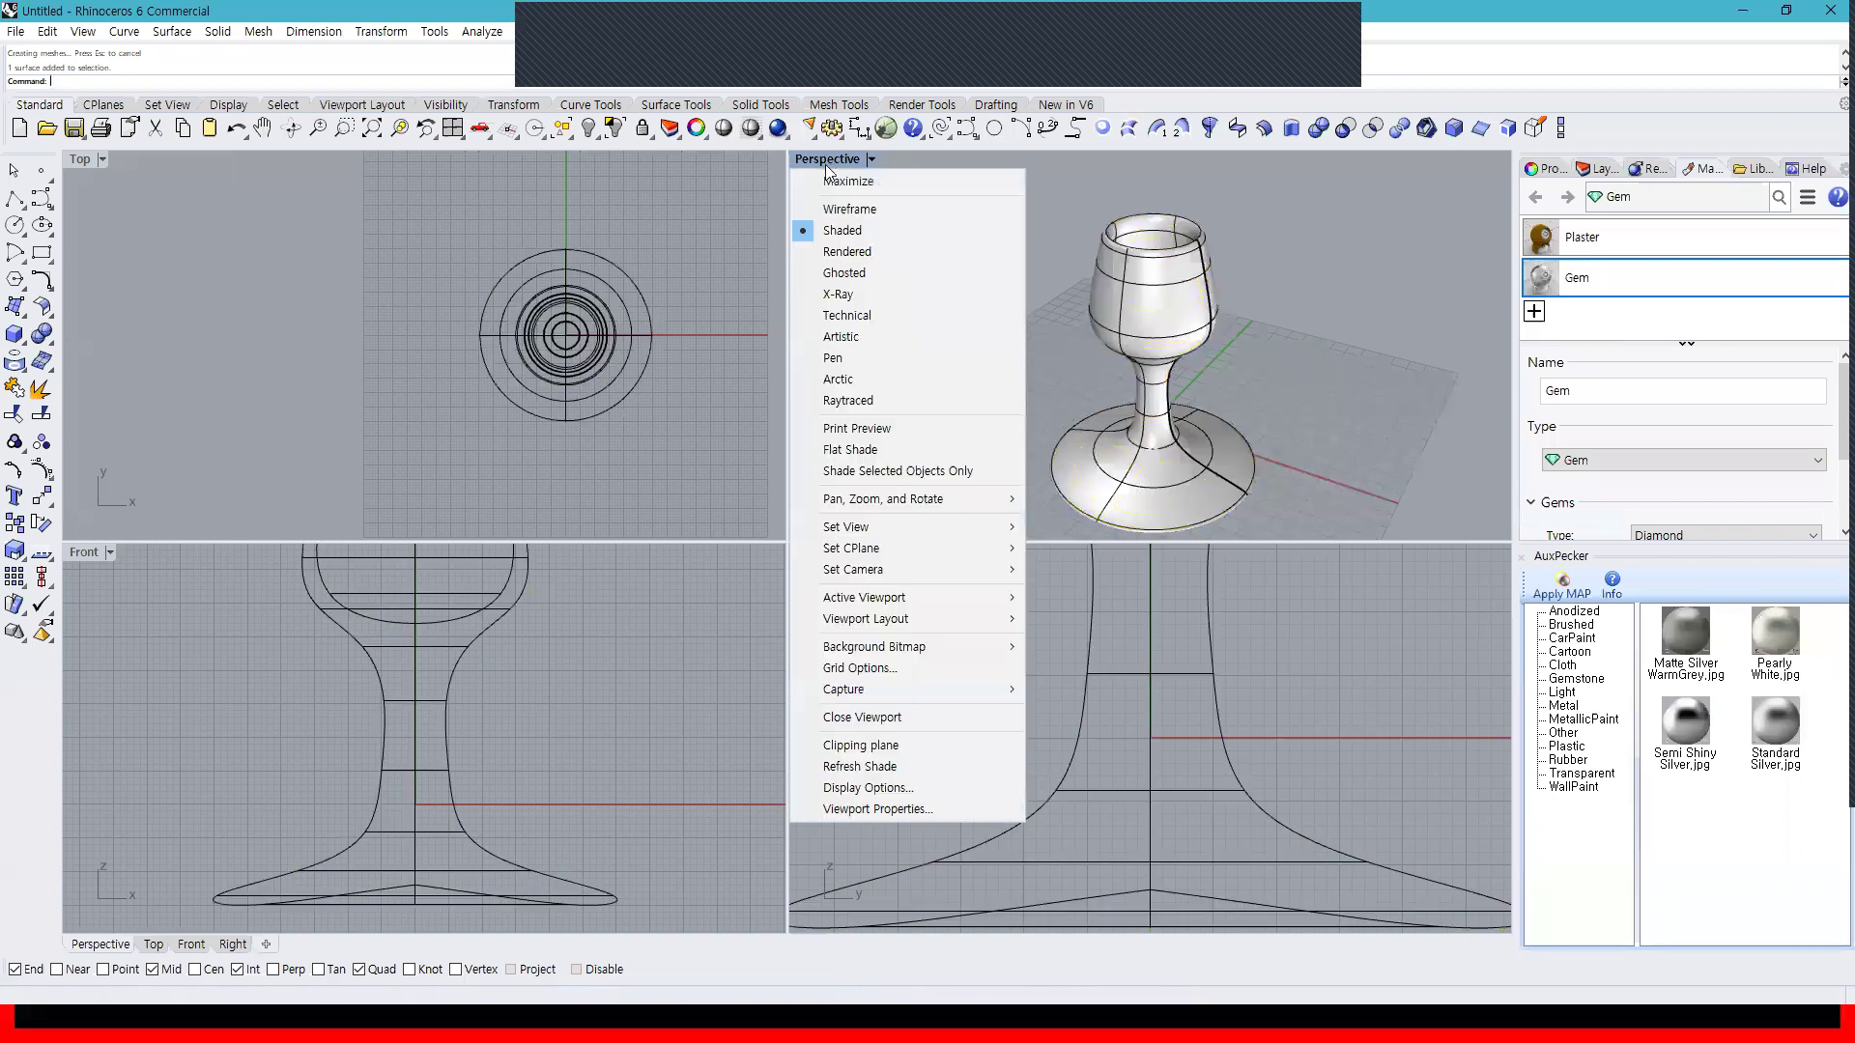
{"action": "left_click", "coordinate": [847, 251]}
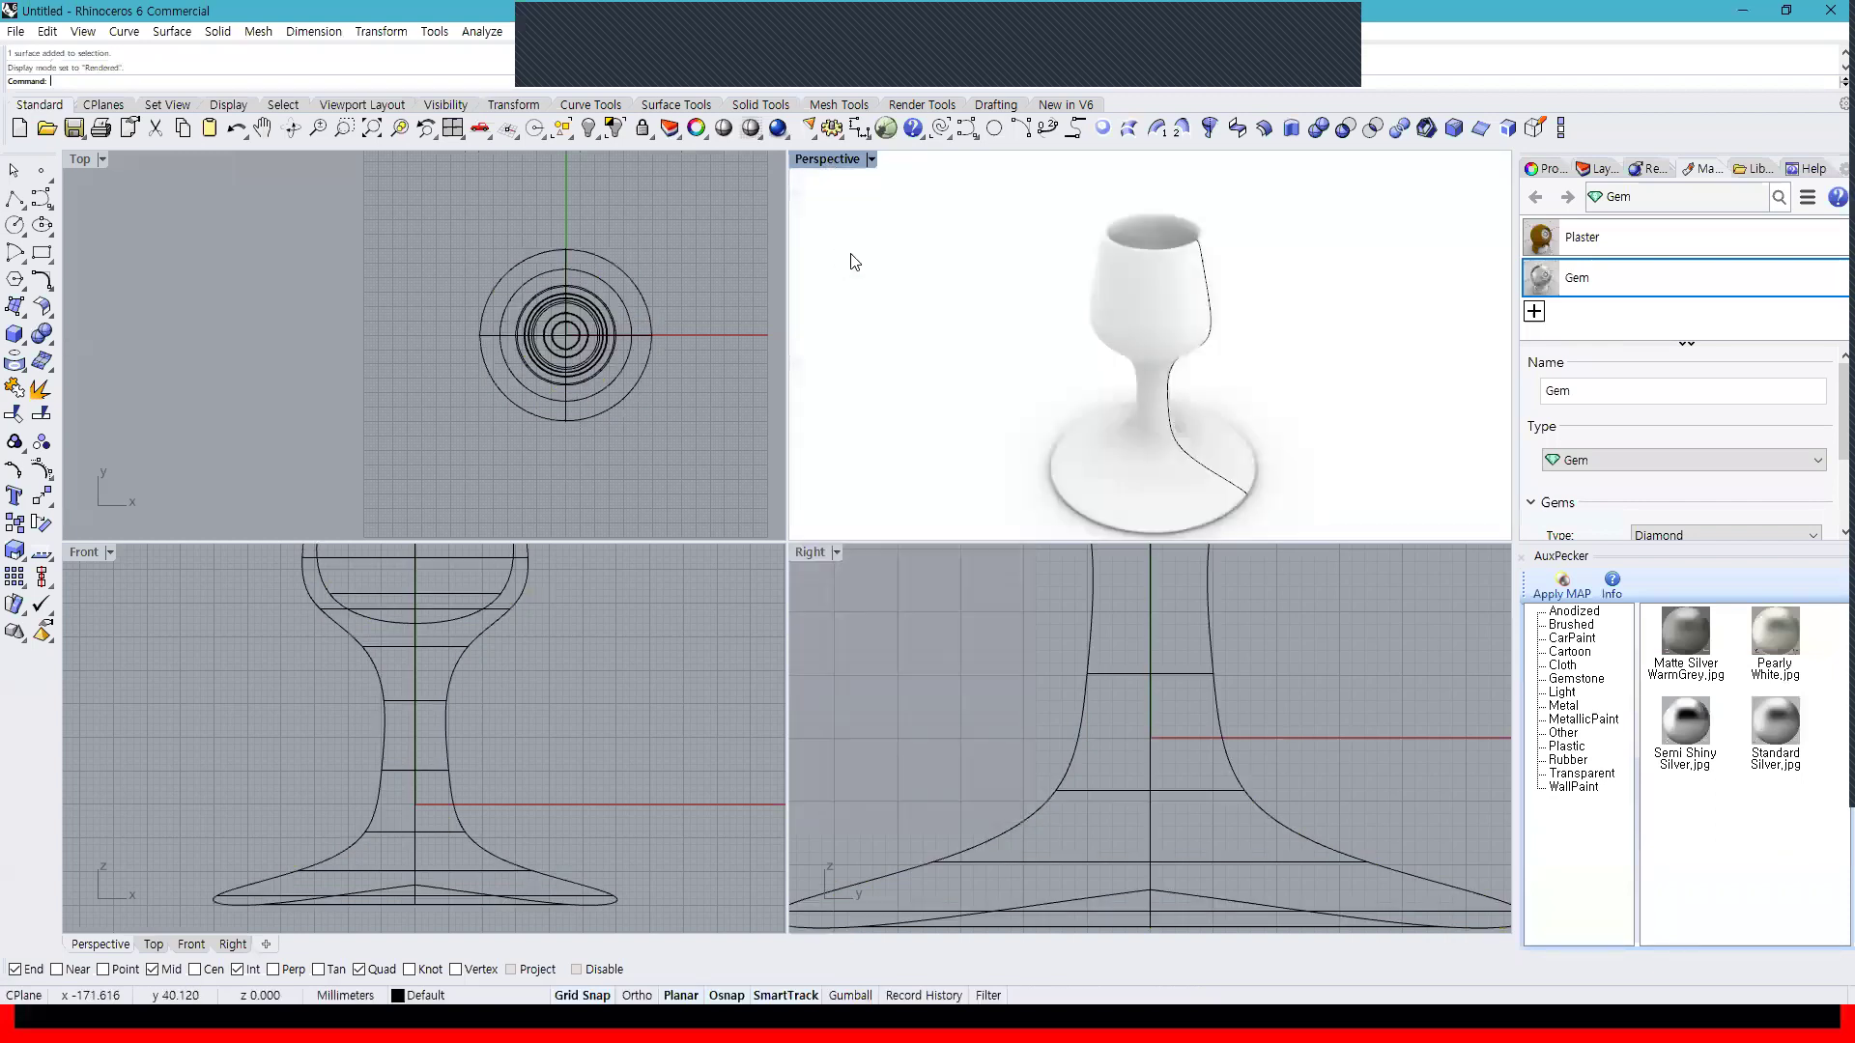
{"action": "left_click", "coordinate": [1145, 315]}
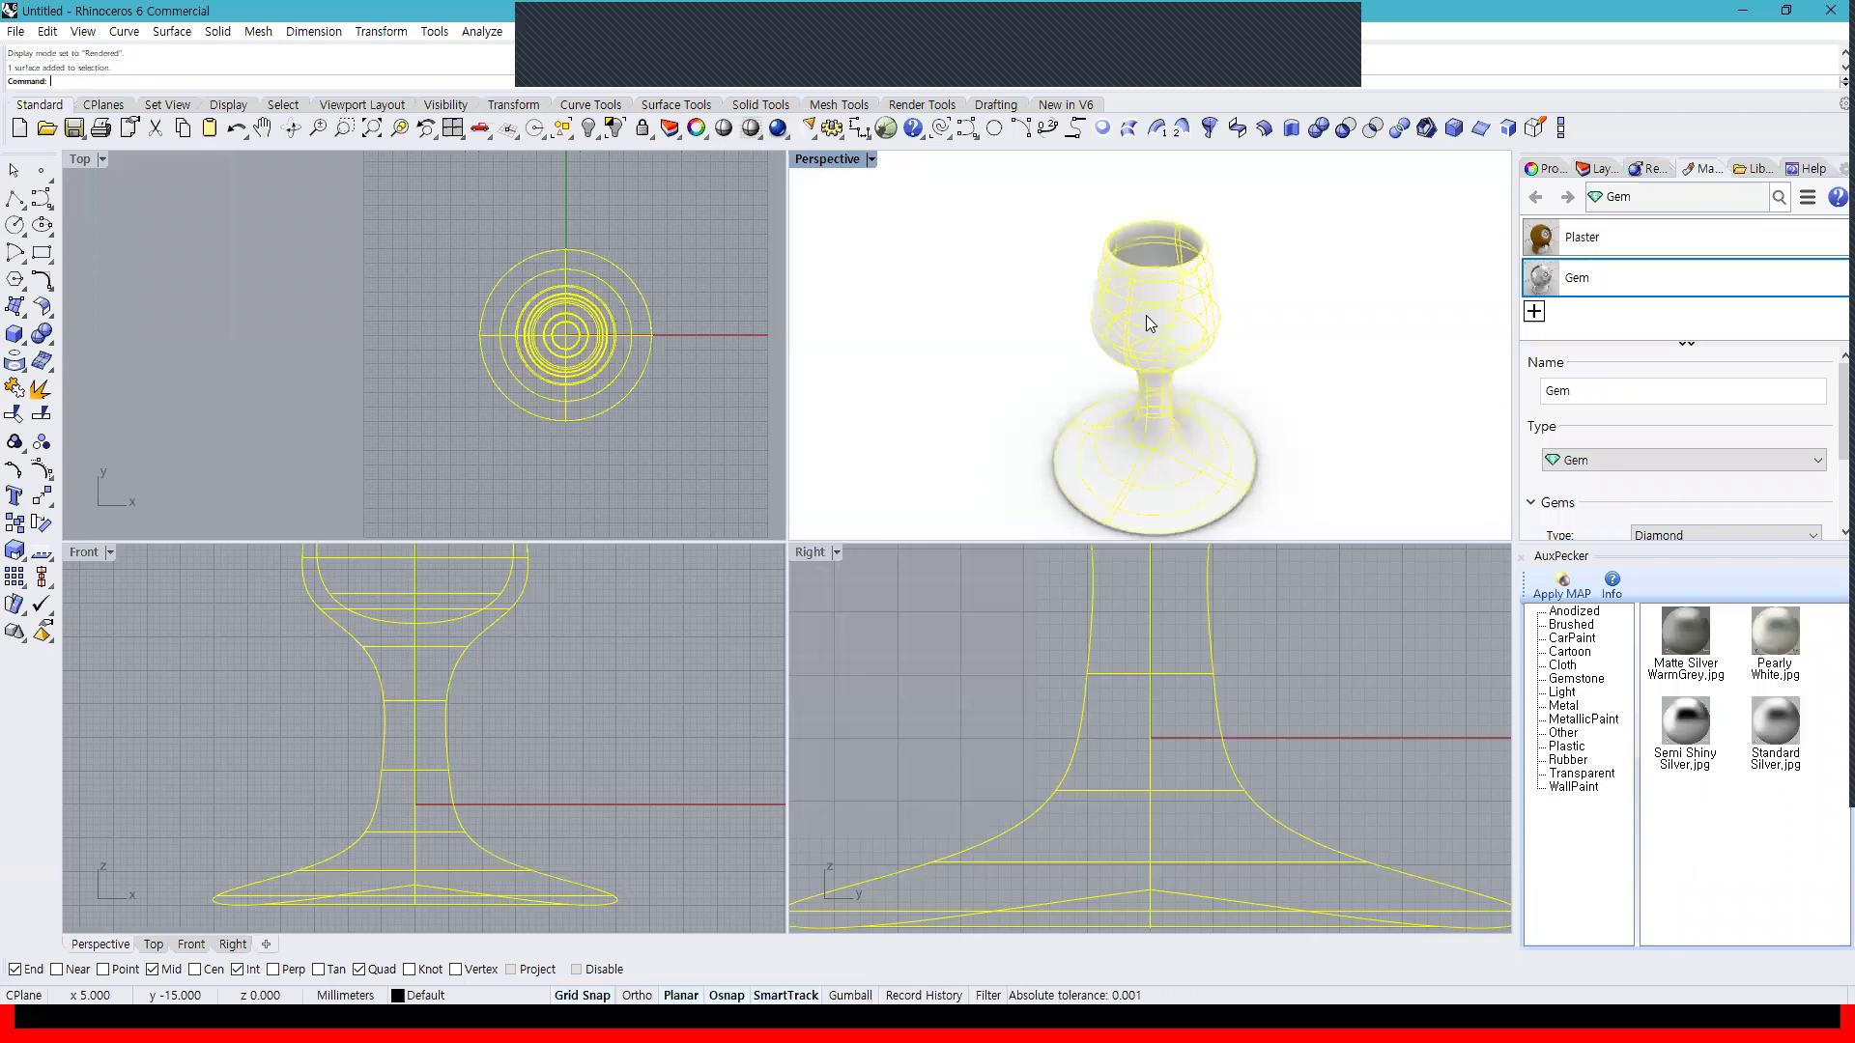
{"action": "left_click", "coordinate": [1662, 463]}
{"action": "left_click", "coordinate": [1650, 515]}
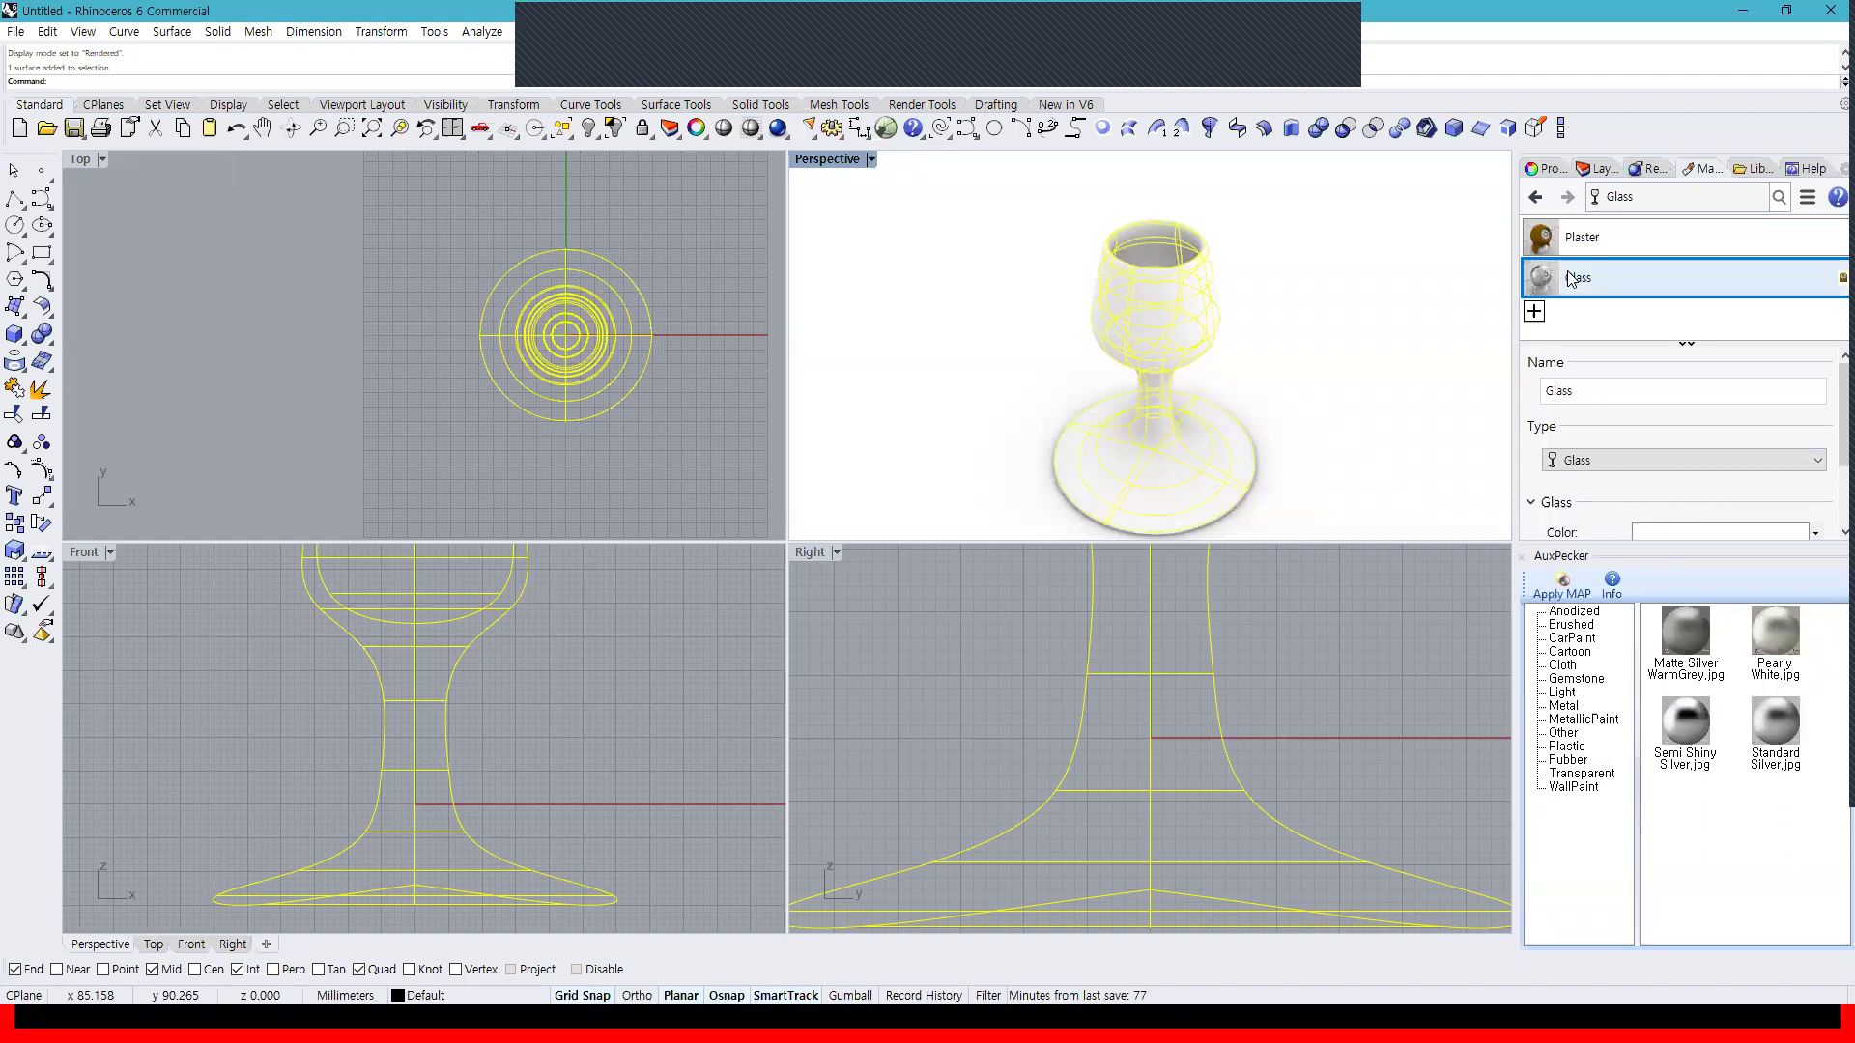
Assign the Glass material to the goblet through its object properties and view the result in a maximized Perspective view
{"action": "left_click", "coordinate": [1599, 170]}
{"action": "left_click", "coordinate": [1548, 170]}
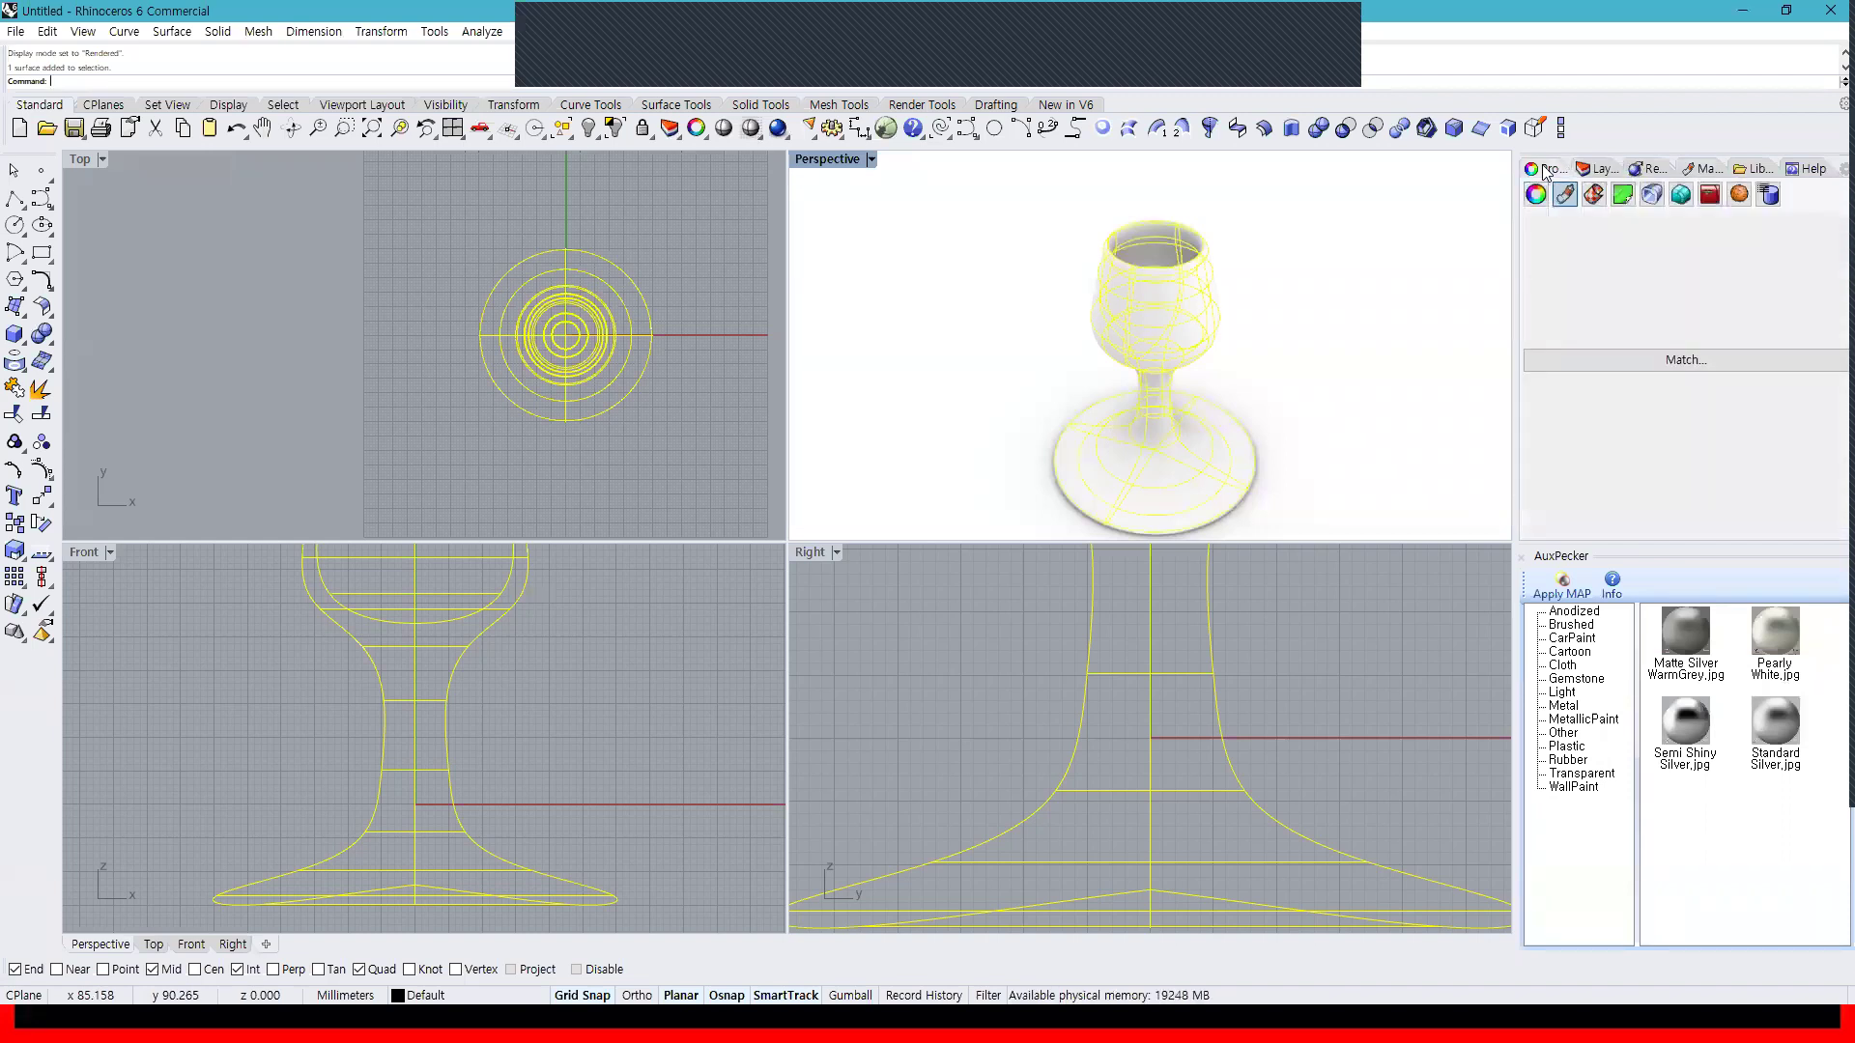
{"action": "left_click", "coordinate": [1626, 241]}
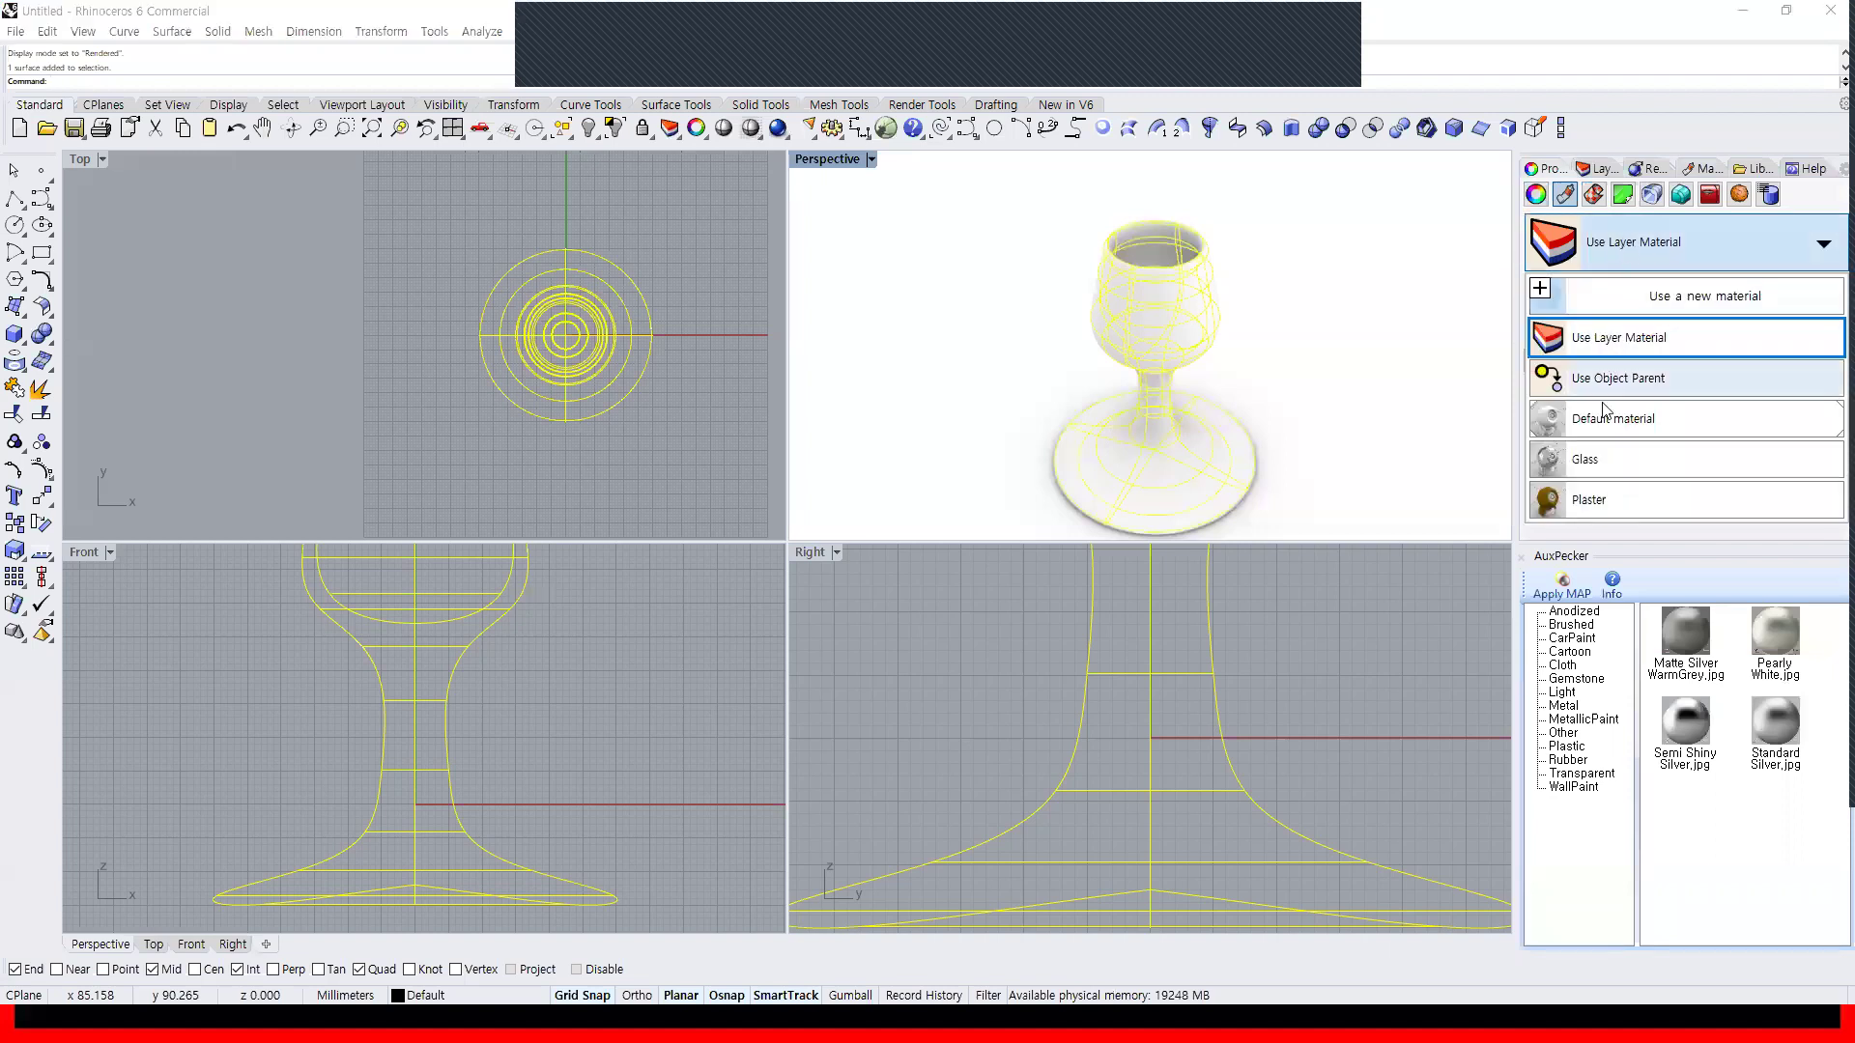
{"action": "left_click", "coordinate": [1595, 474]}
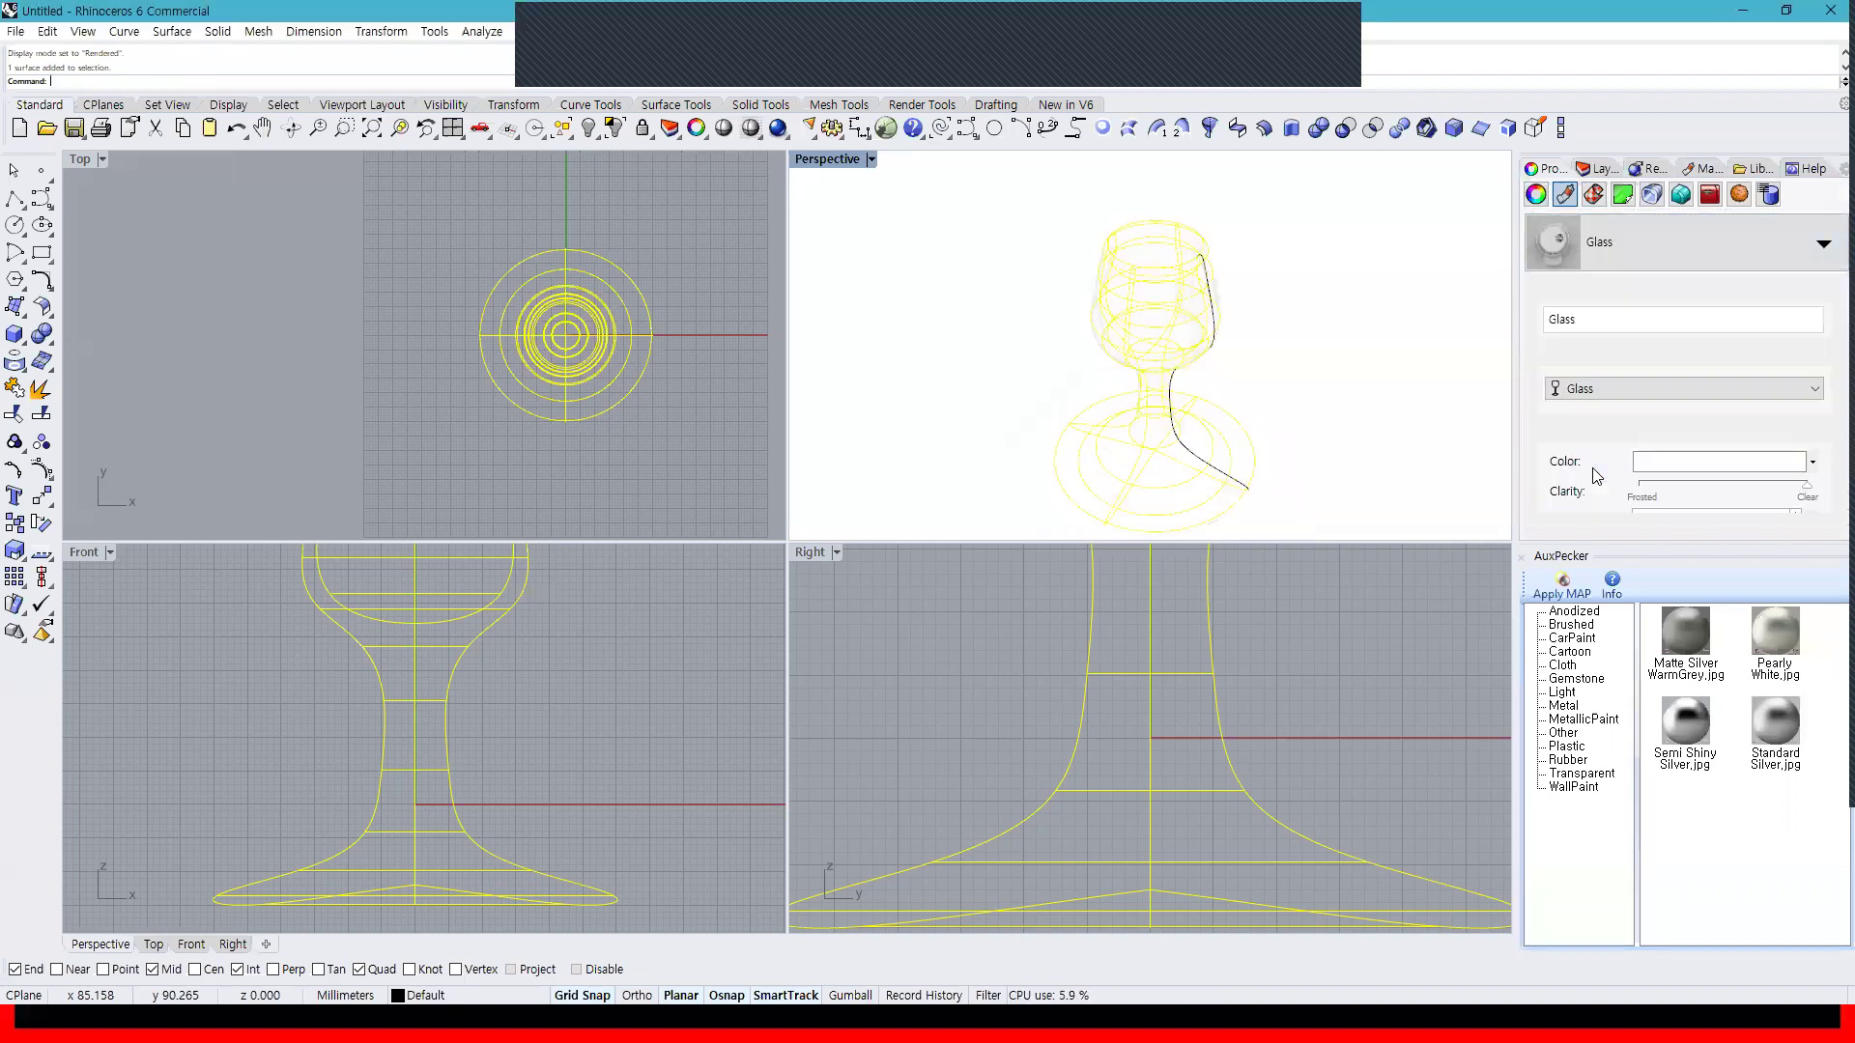
{"action": "left_click", "coordinate": [1366, 426]}
{"action": "right_click_drag", "start_coordinate": [1321, 334], "coordinate": [1326, 316]}
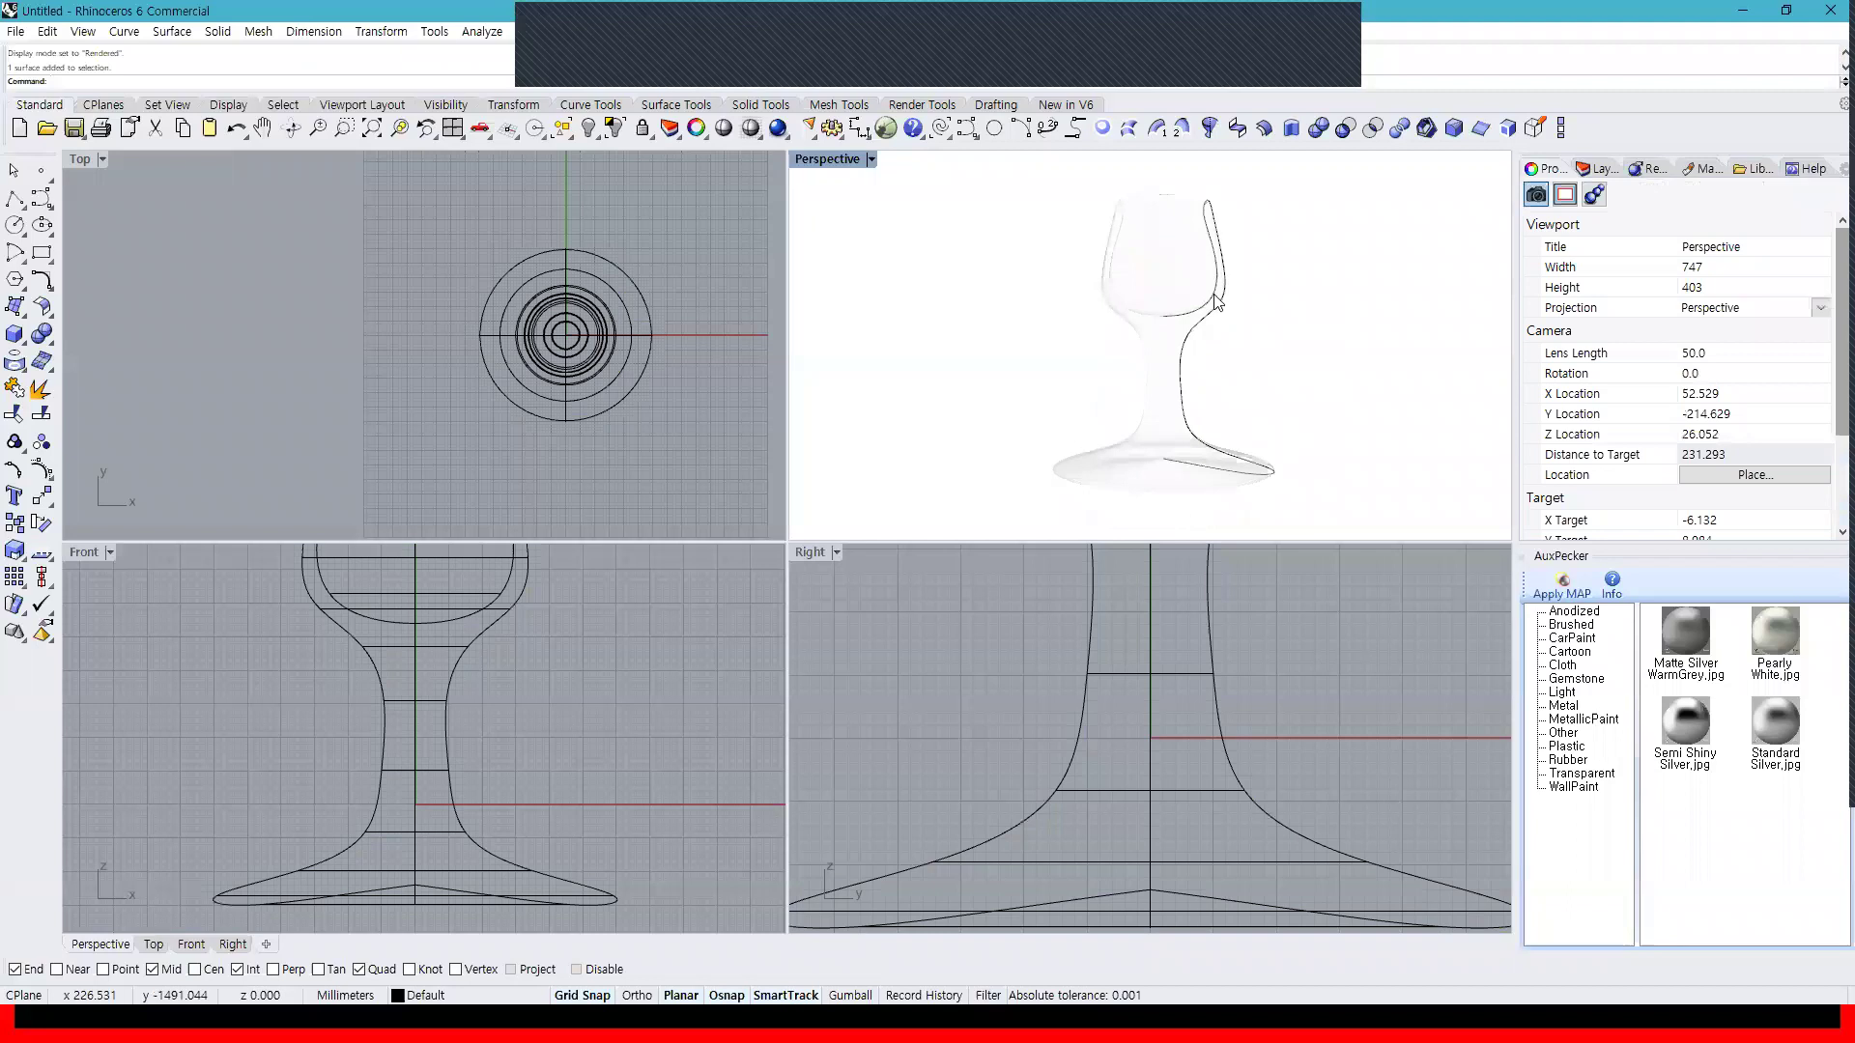
{"action": "double_click", "coordinate": [826, 159]}
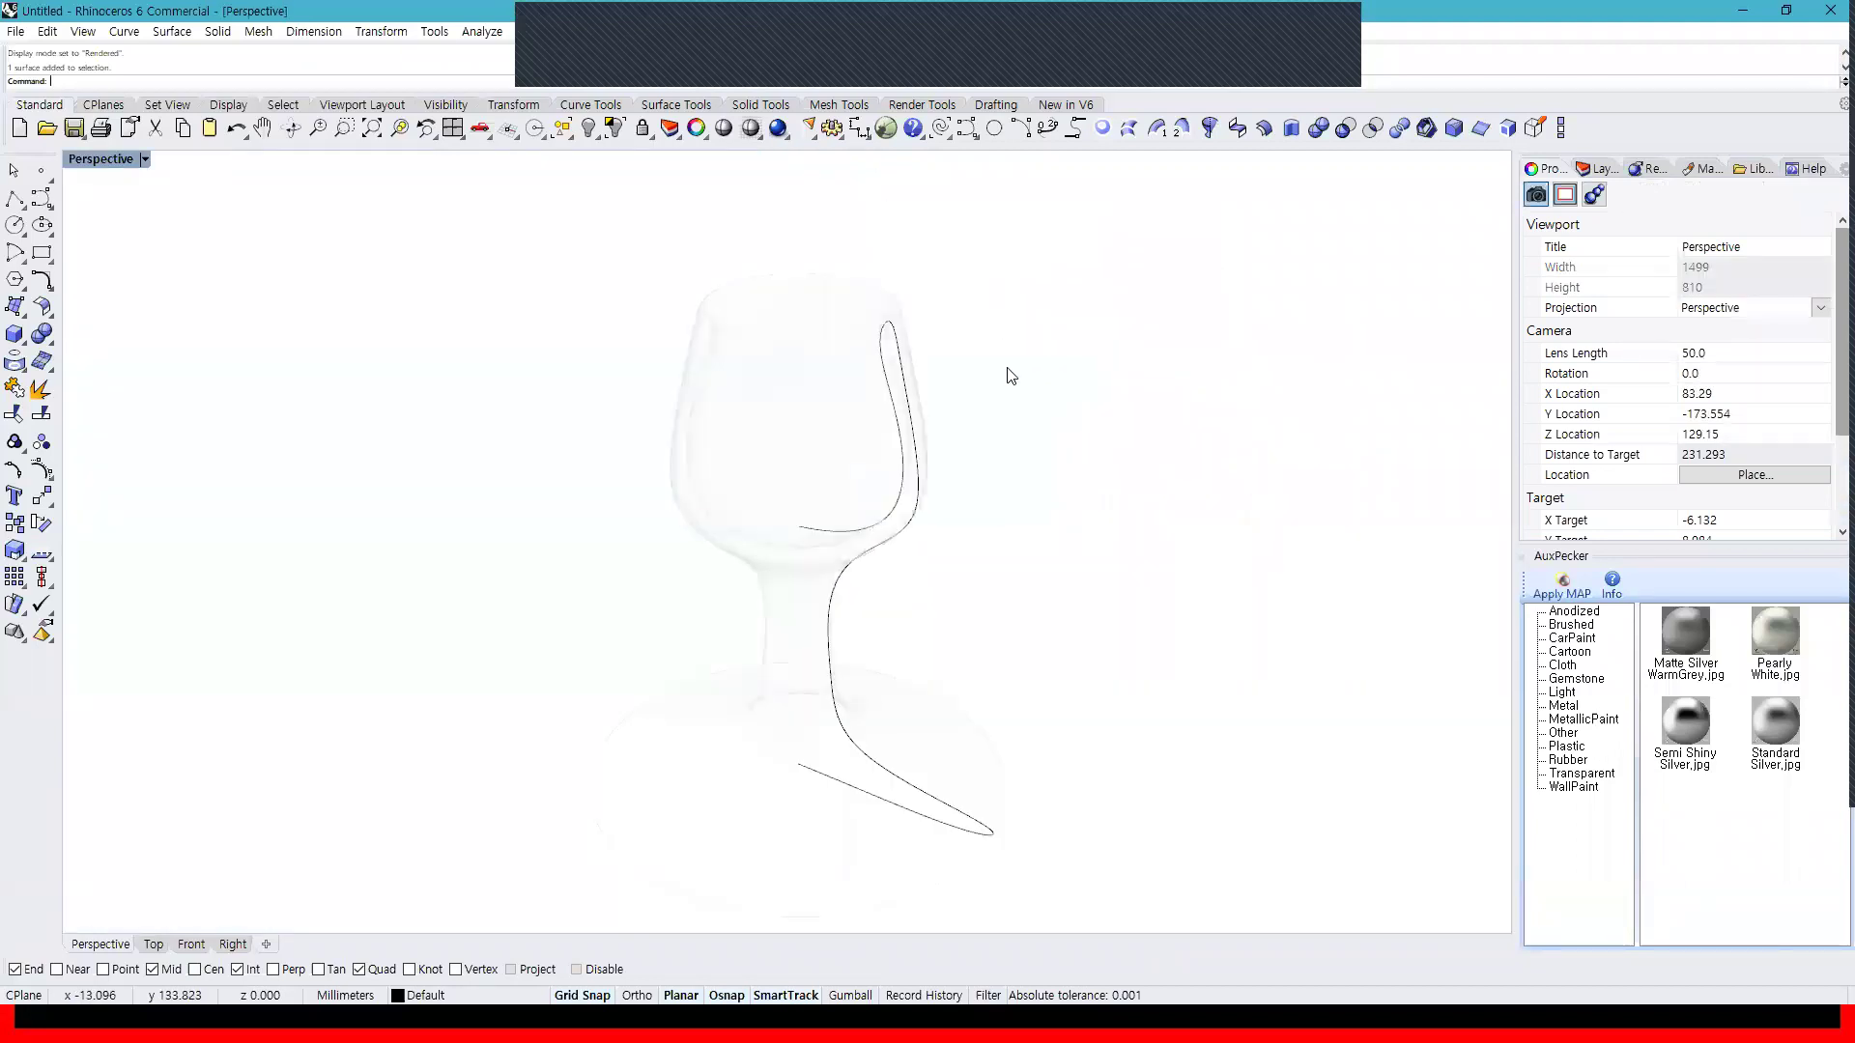
Set the goblet's Glass material color to blue with RGB 0, 152, 255 and view the result from another angle
{"action": "left_click", "coordinate": [919, 464]}
{"action": "left_click", "coordinate": [1729, 463]}
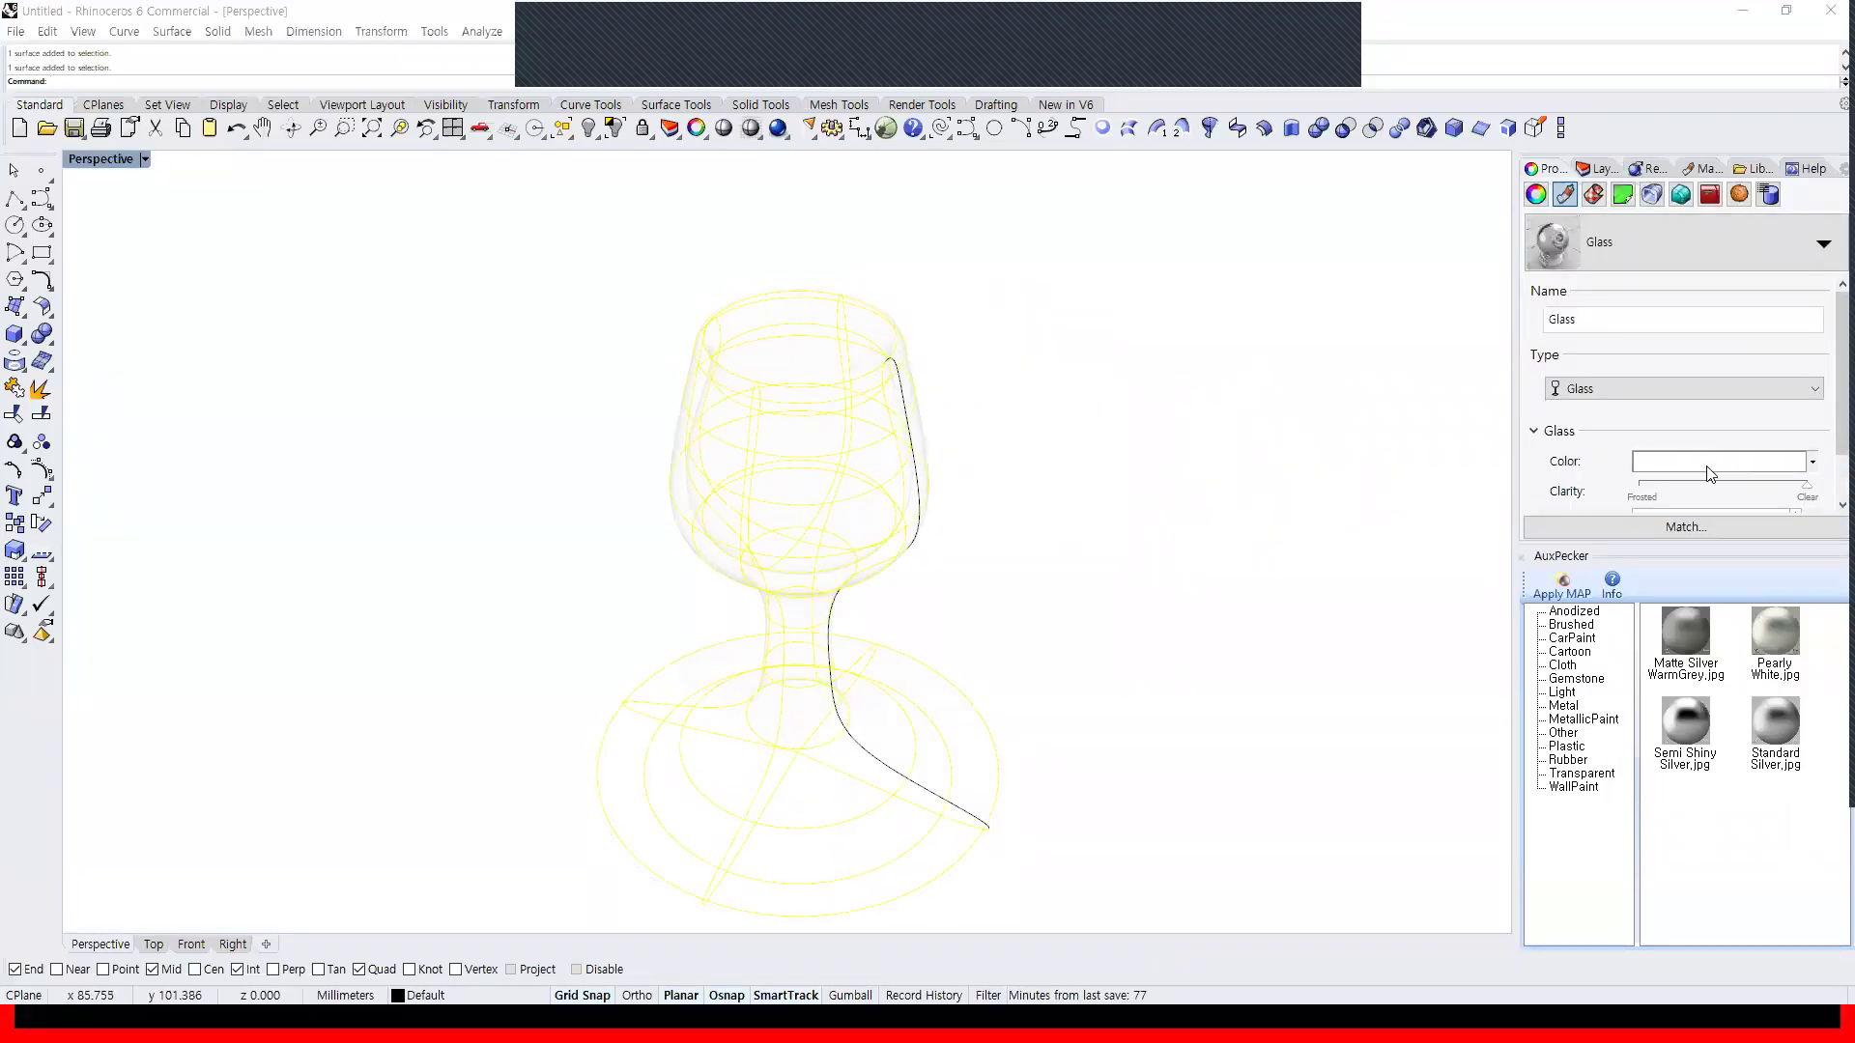
{"action": "left_click", "coordinate": [591, 465]}
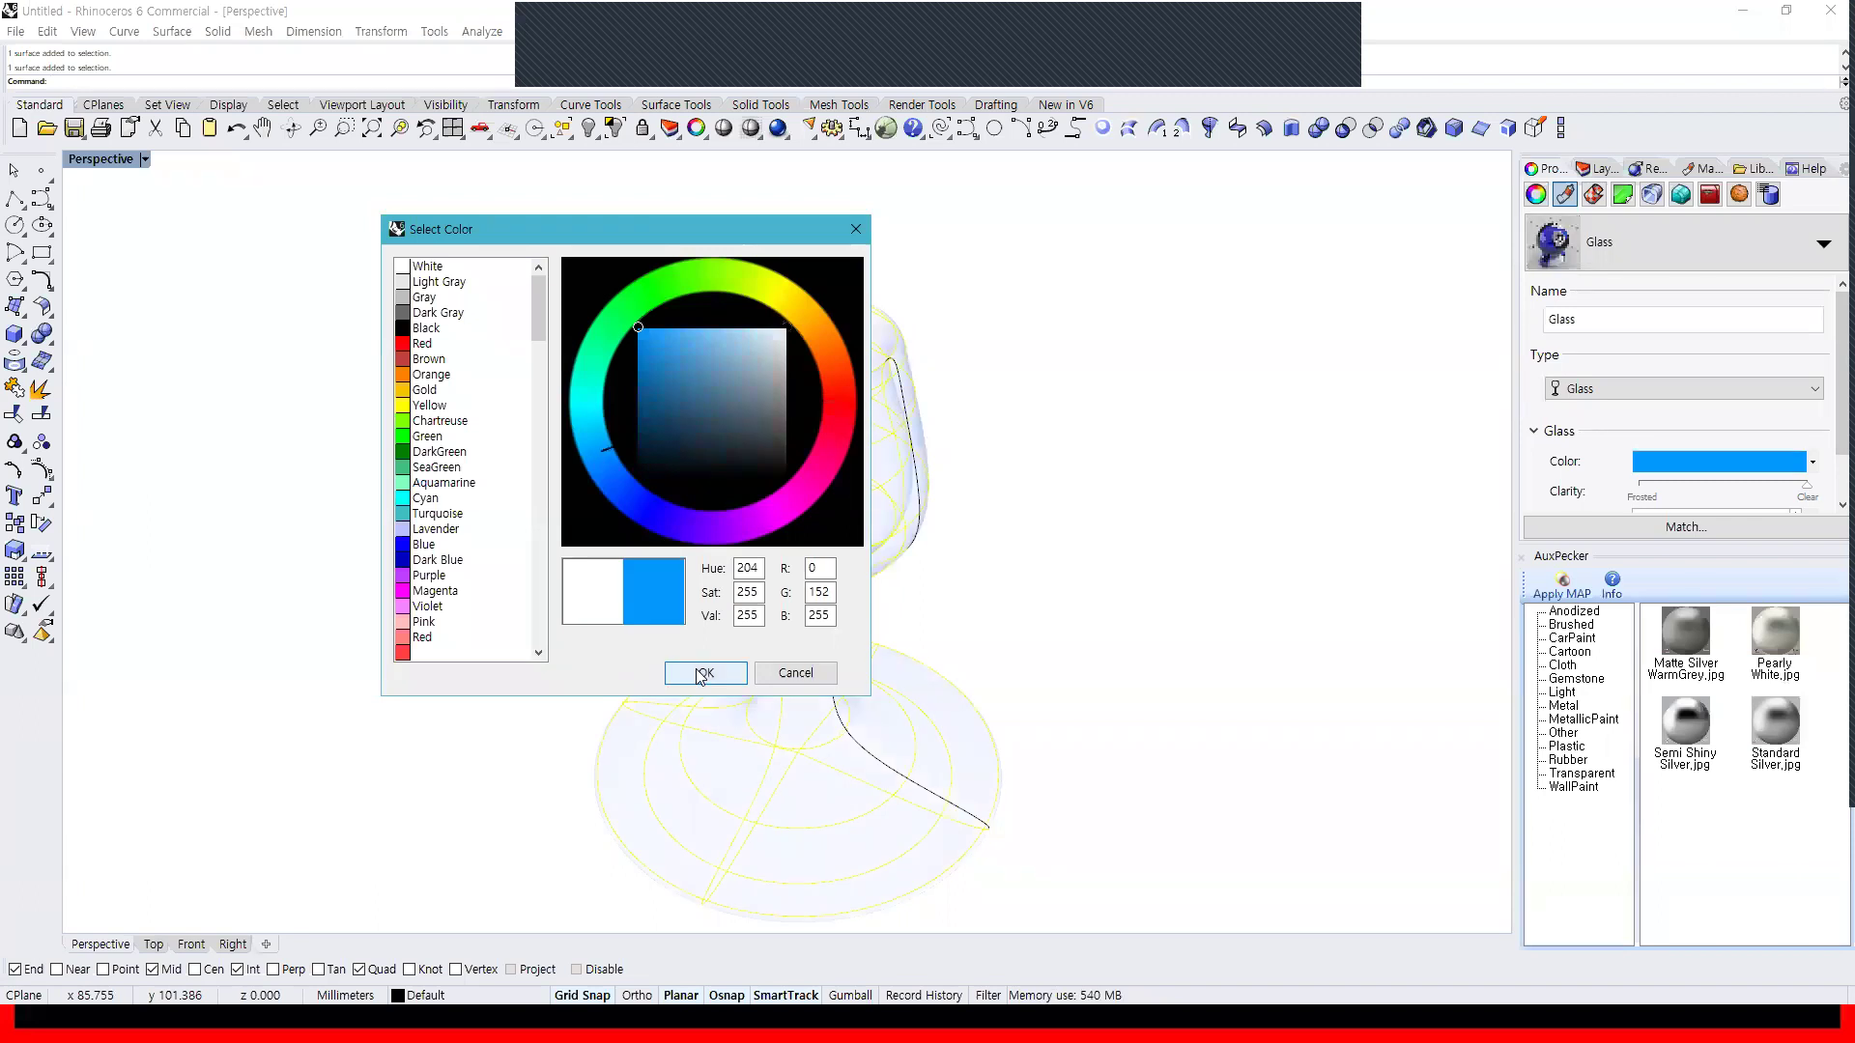
{"action": "left_click", "coordinate": [703, 671]}
{"action": "left_click", "coordinate": [1202, 612]}
{"action": "right_click_drag", "start_coordinate": [1246, 570], "coordinate": [1098, 580]}
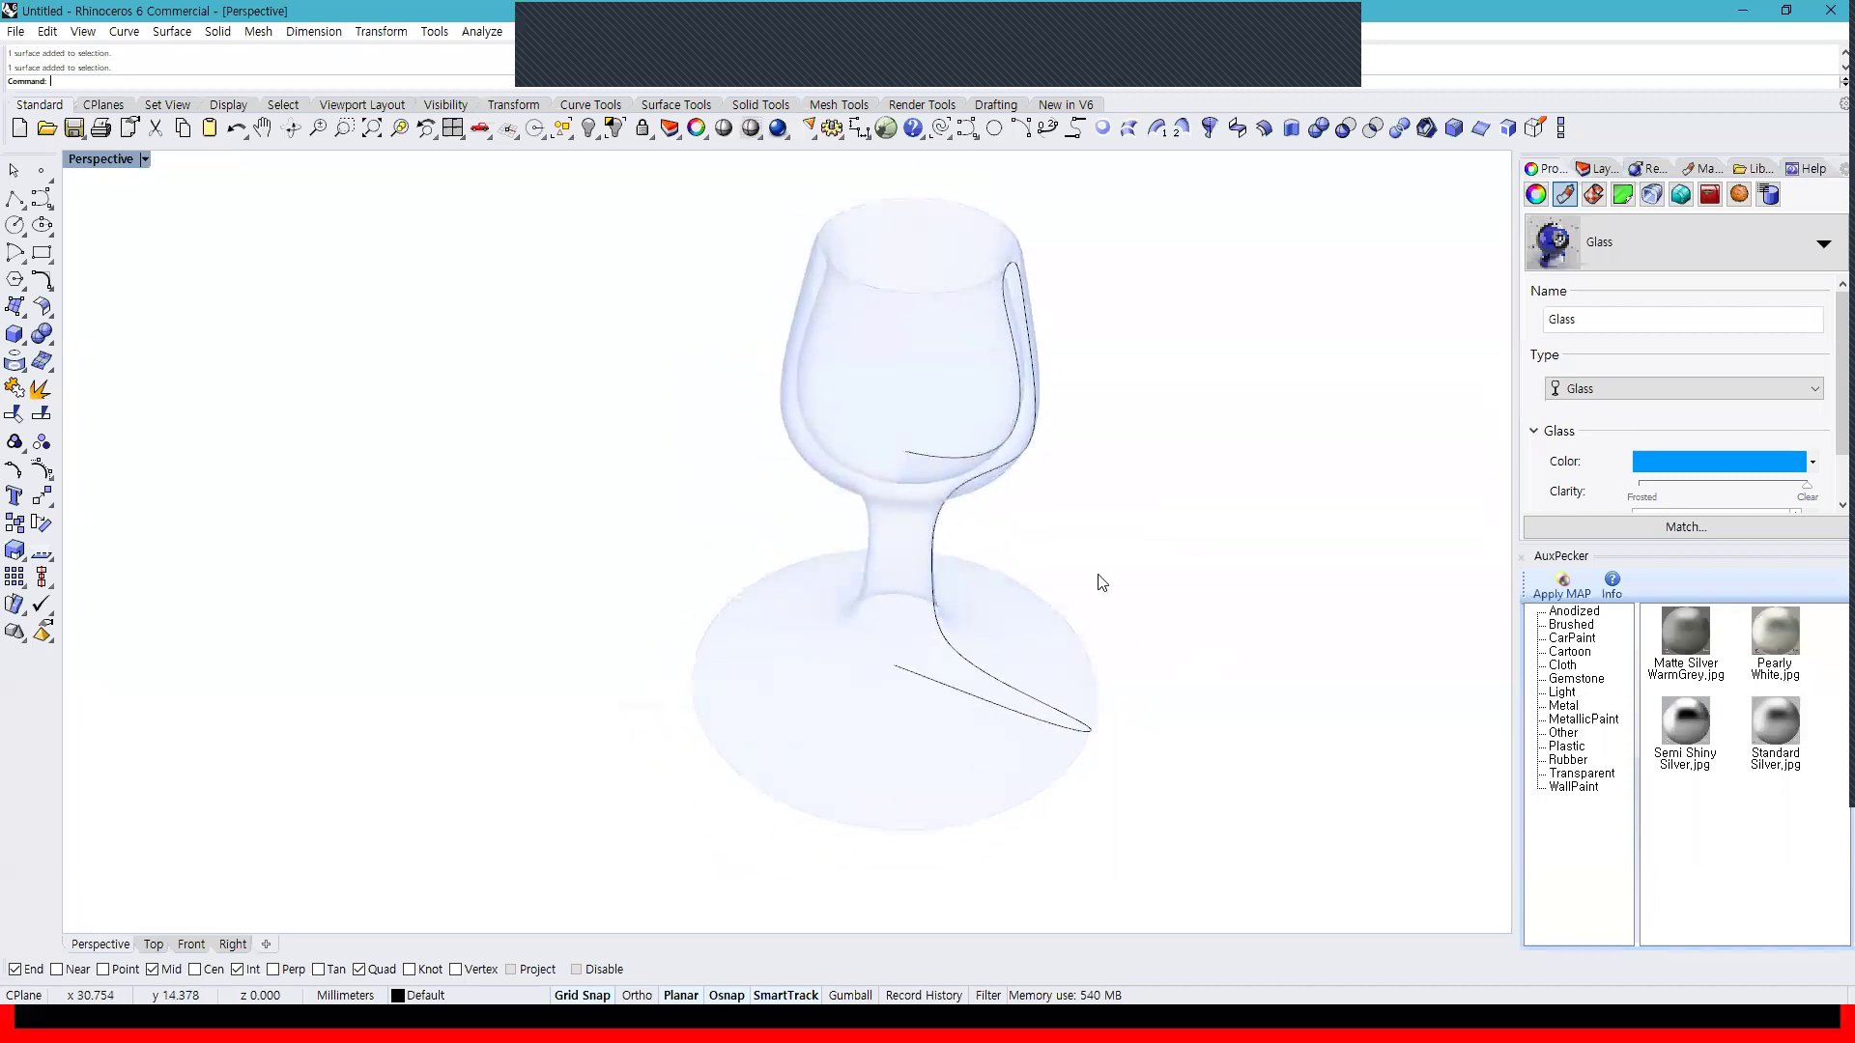
Delete the goblet and its profile curve, and restore the four default views with Perspective in Shaded display
{"action": "left_click", "coordinate": [928, 378]}
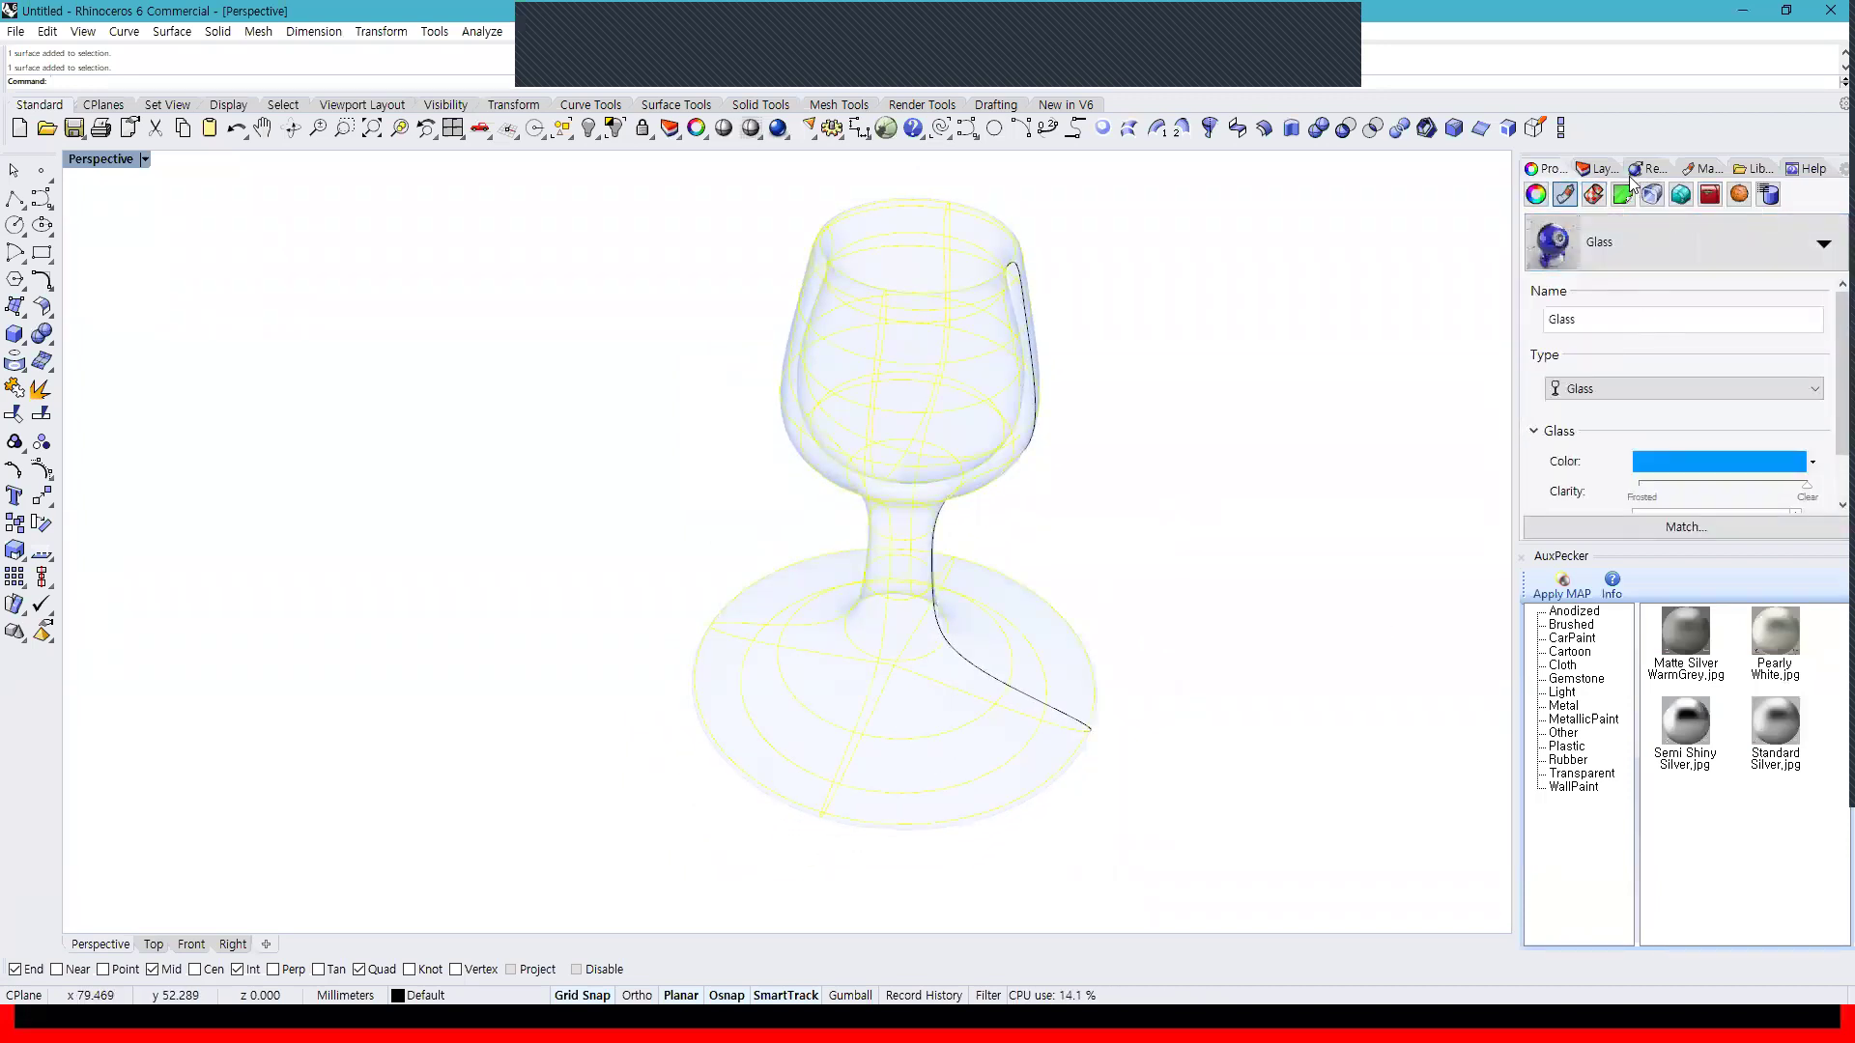
{"action": "left_click", "coordinate": [1319, 578]}
{"action": "left_click_drag", "start_coordinate": [1289, 715], "coordinate": [647, 431]}
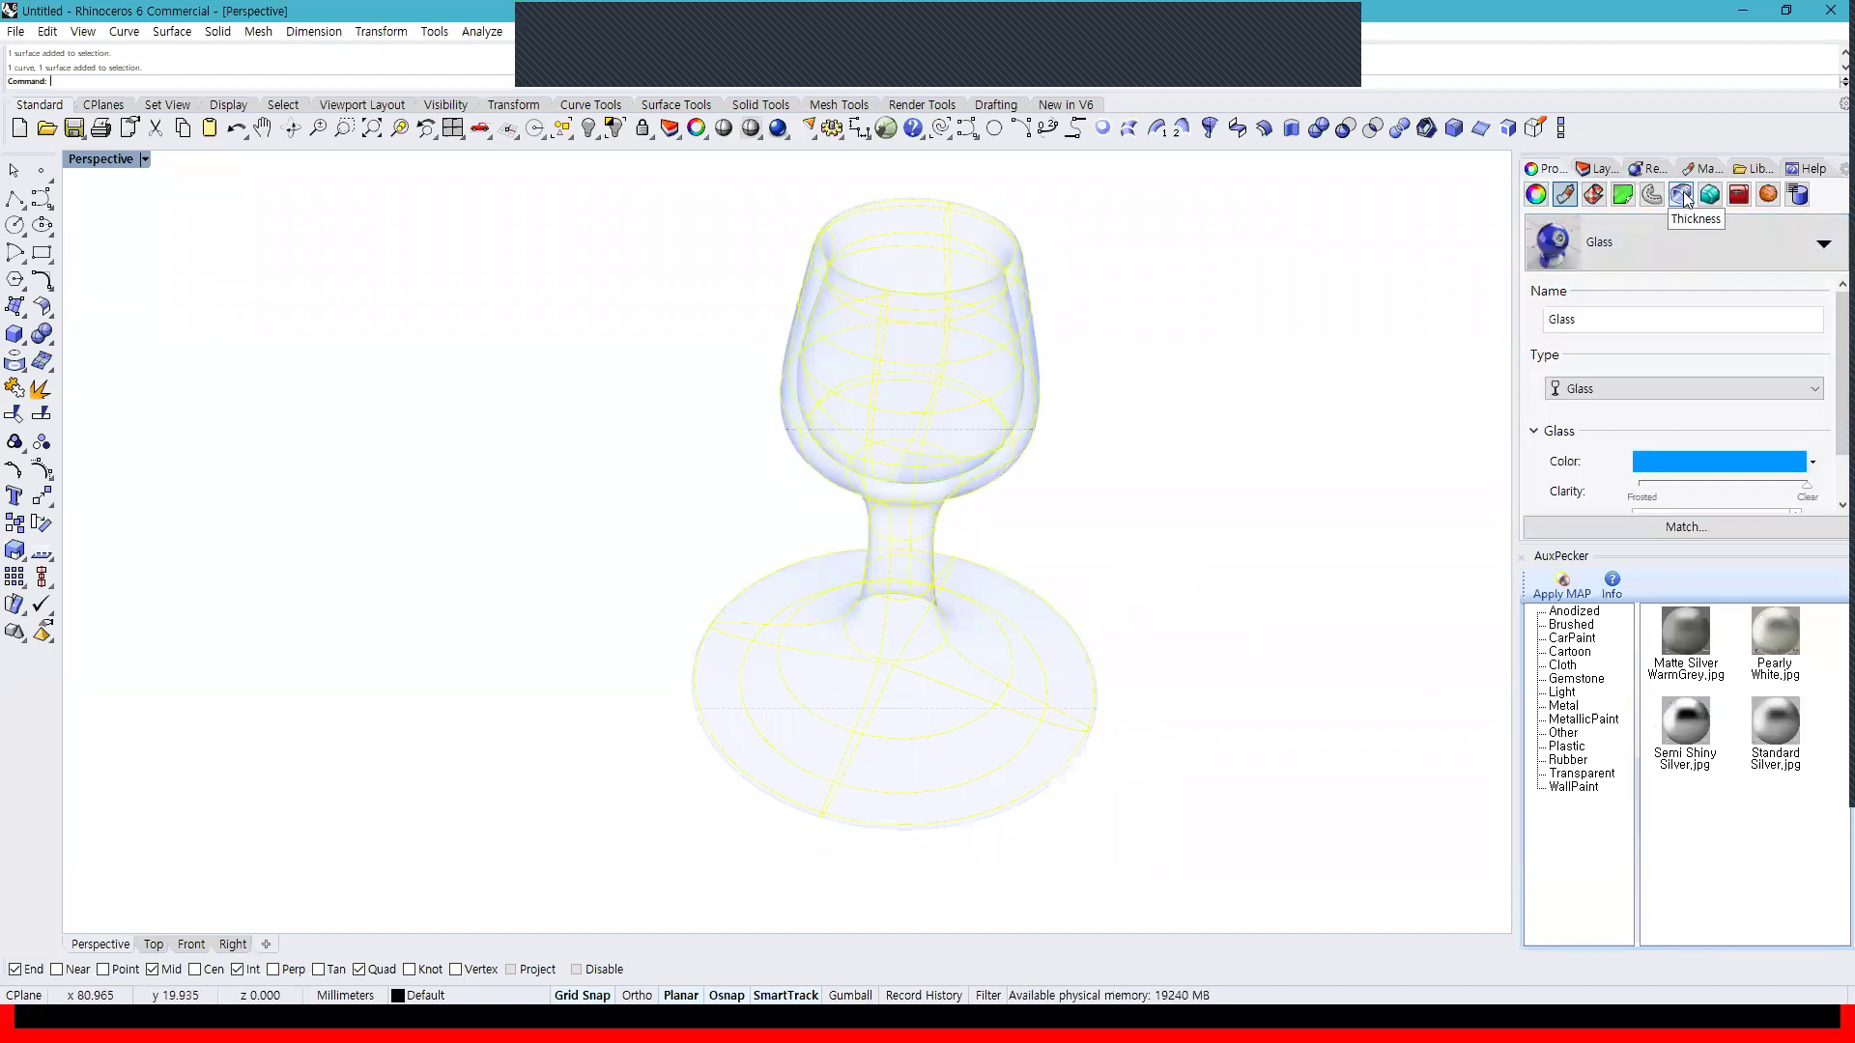
{"action": "left_click", "coordinate": [1260, 665]}
{"action": "key", "text": "Delete"}
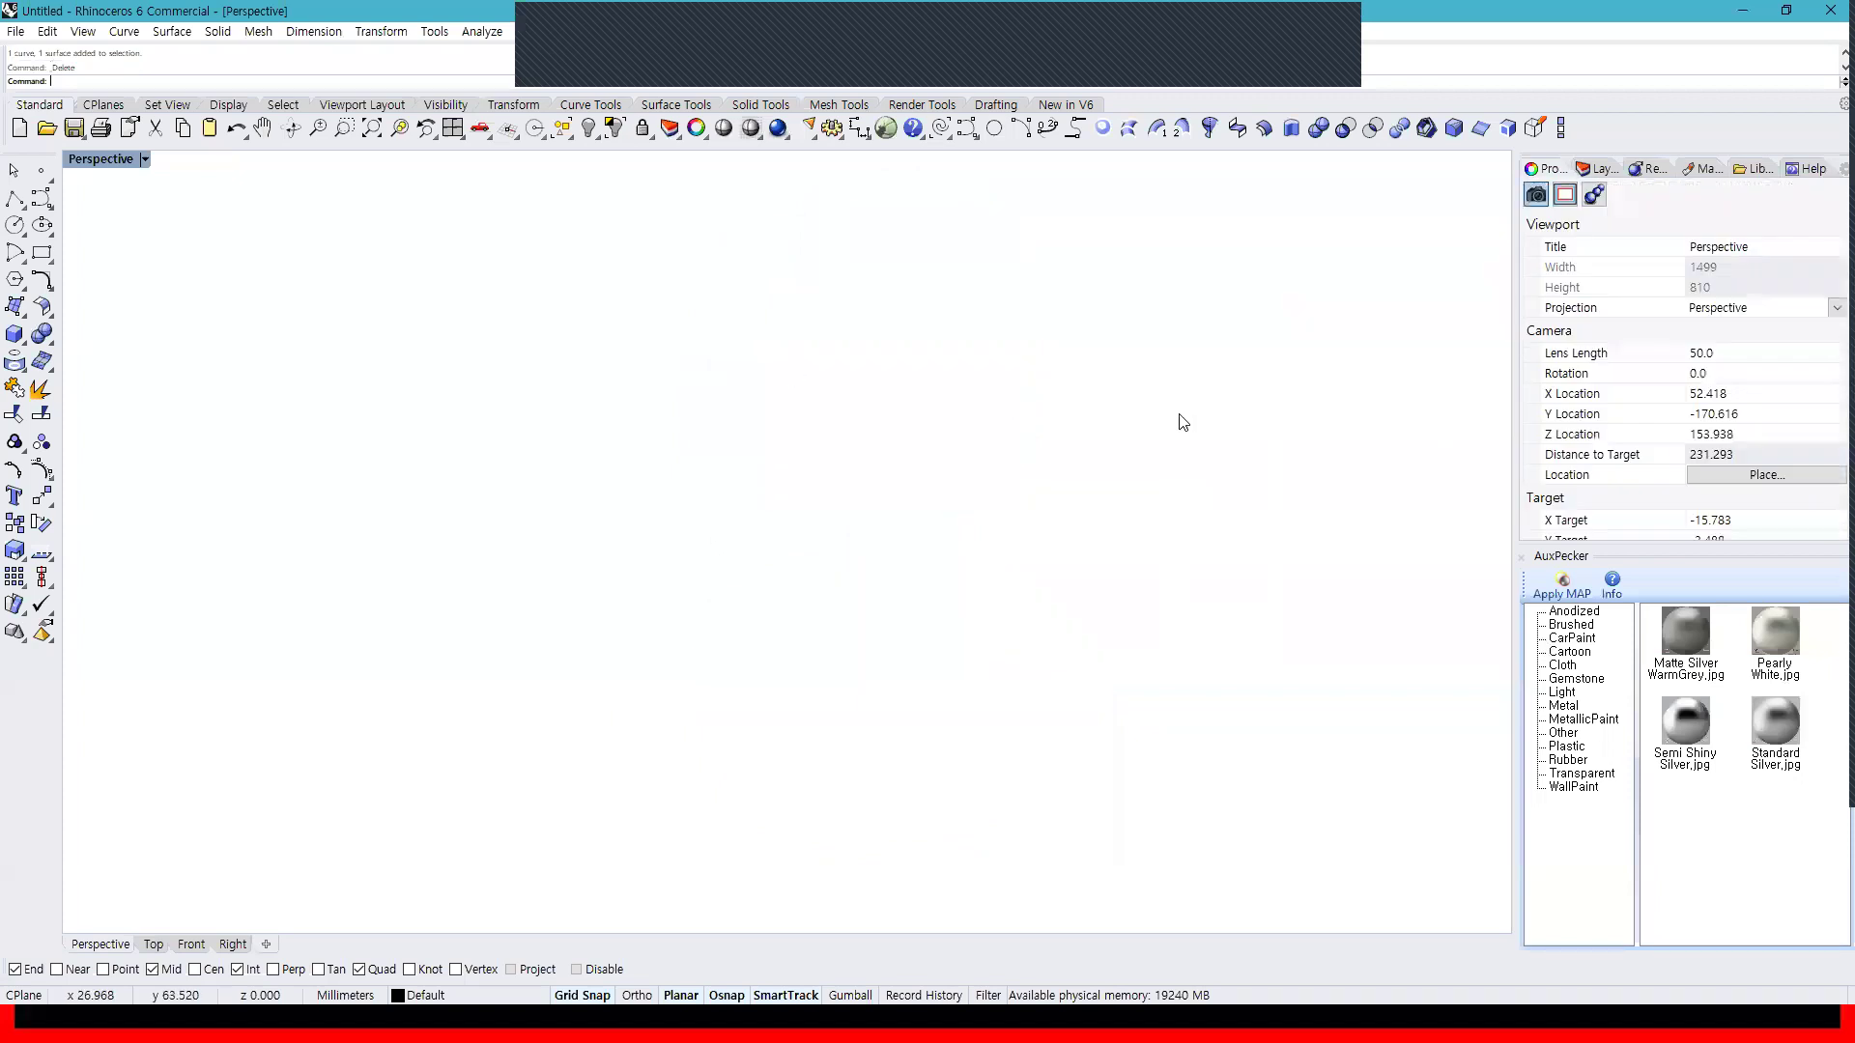
{"action": "left_click", "coordinate": [452, 128]}
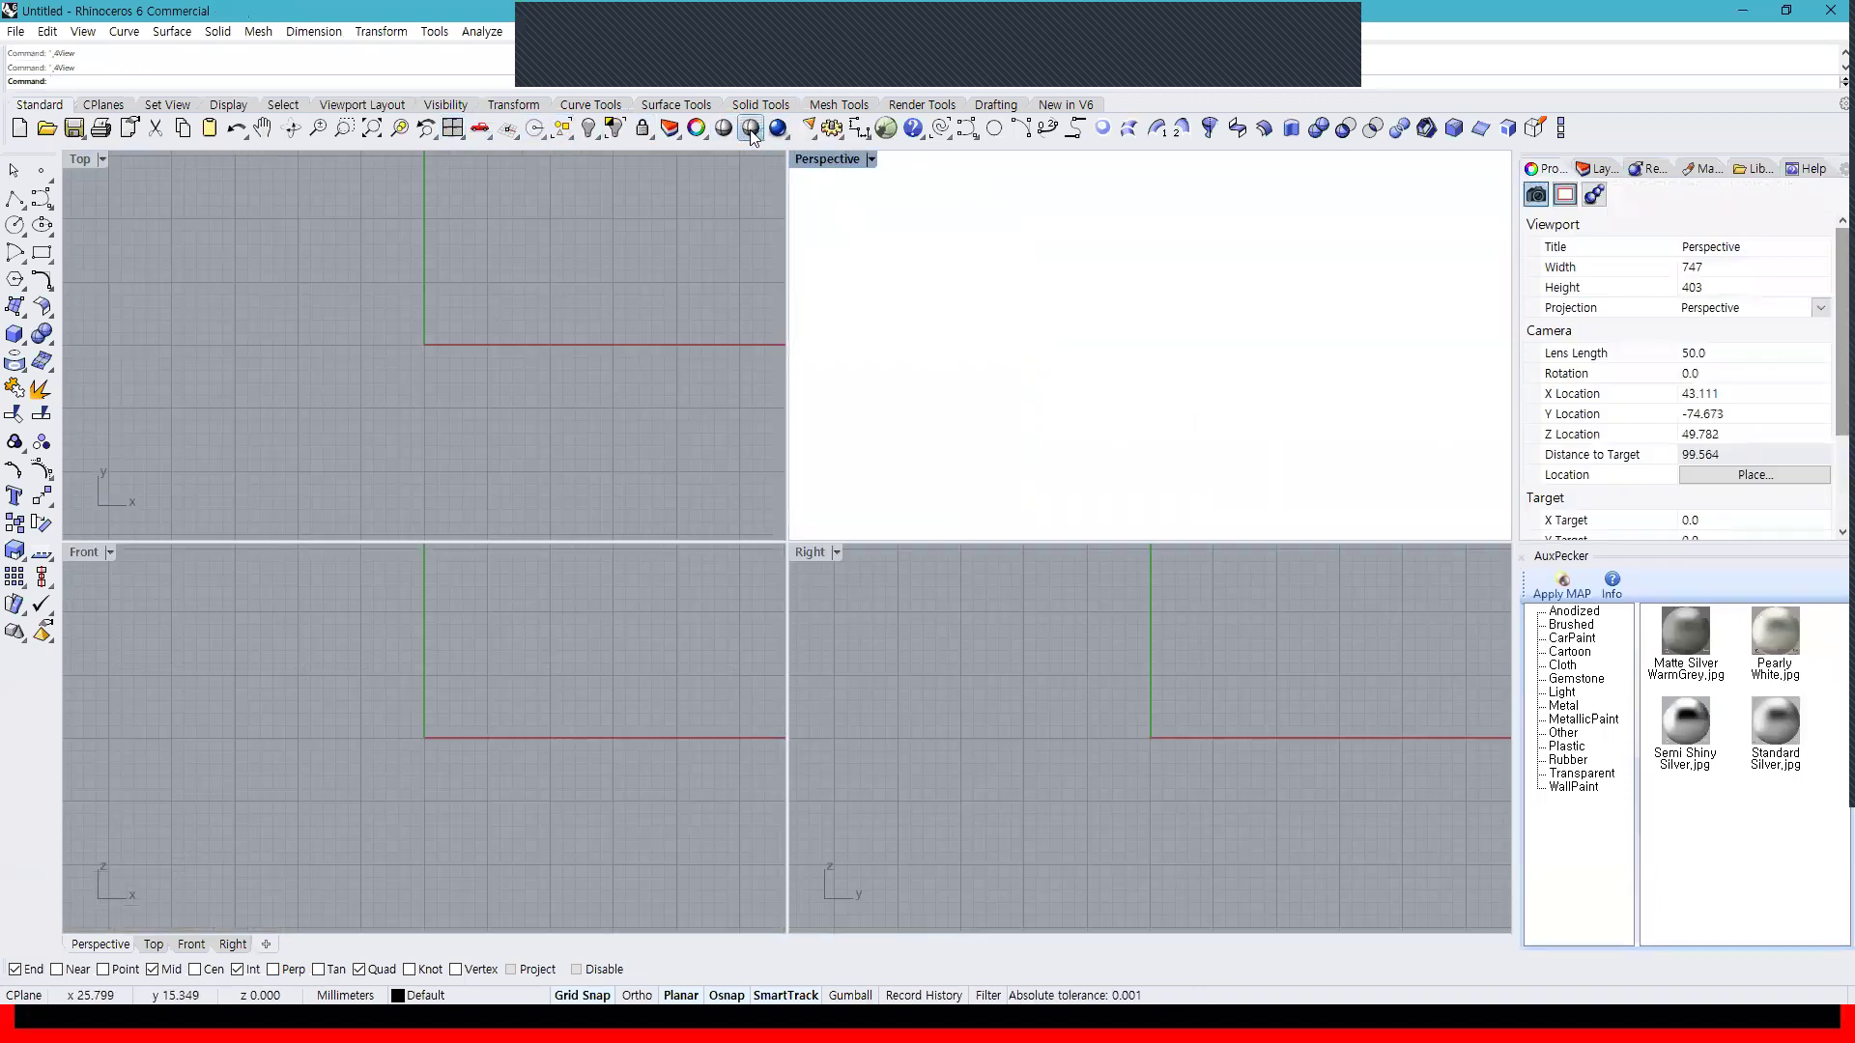
{"action": "left_click", "coordinate": [751, 128]}
Delete the Make2D layer together with its sublayers, keeping only the Default layer
{"action": "left_click", "coordinate": [1596, 170]}
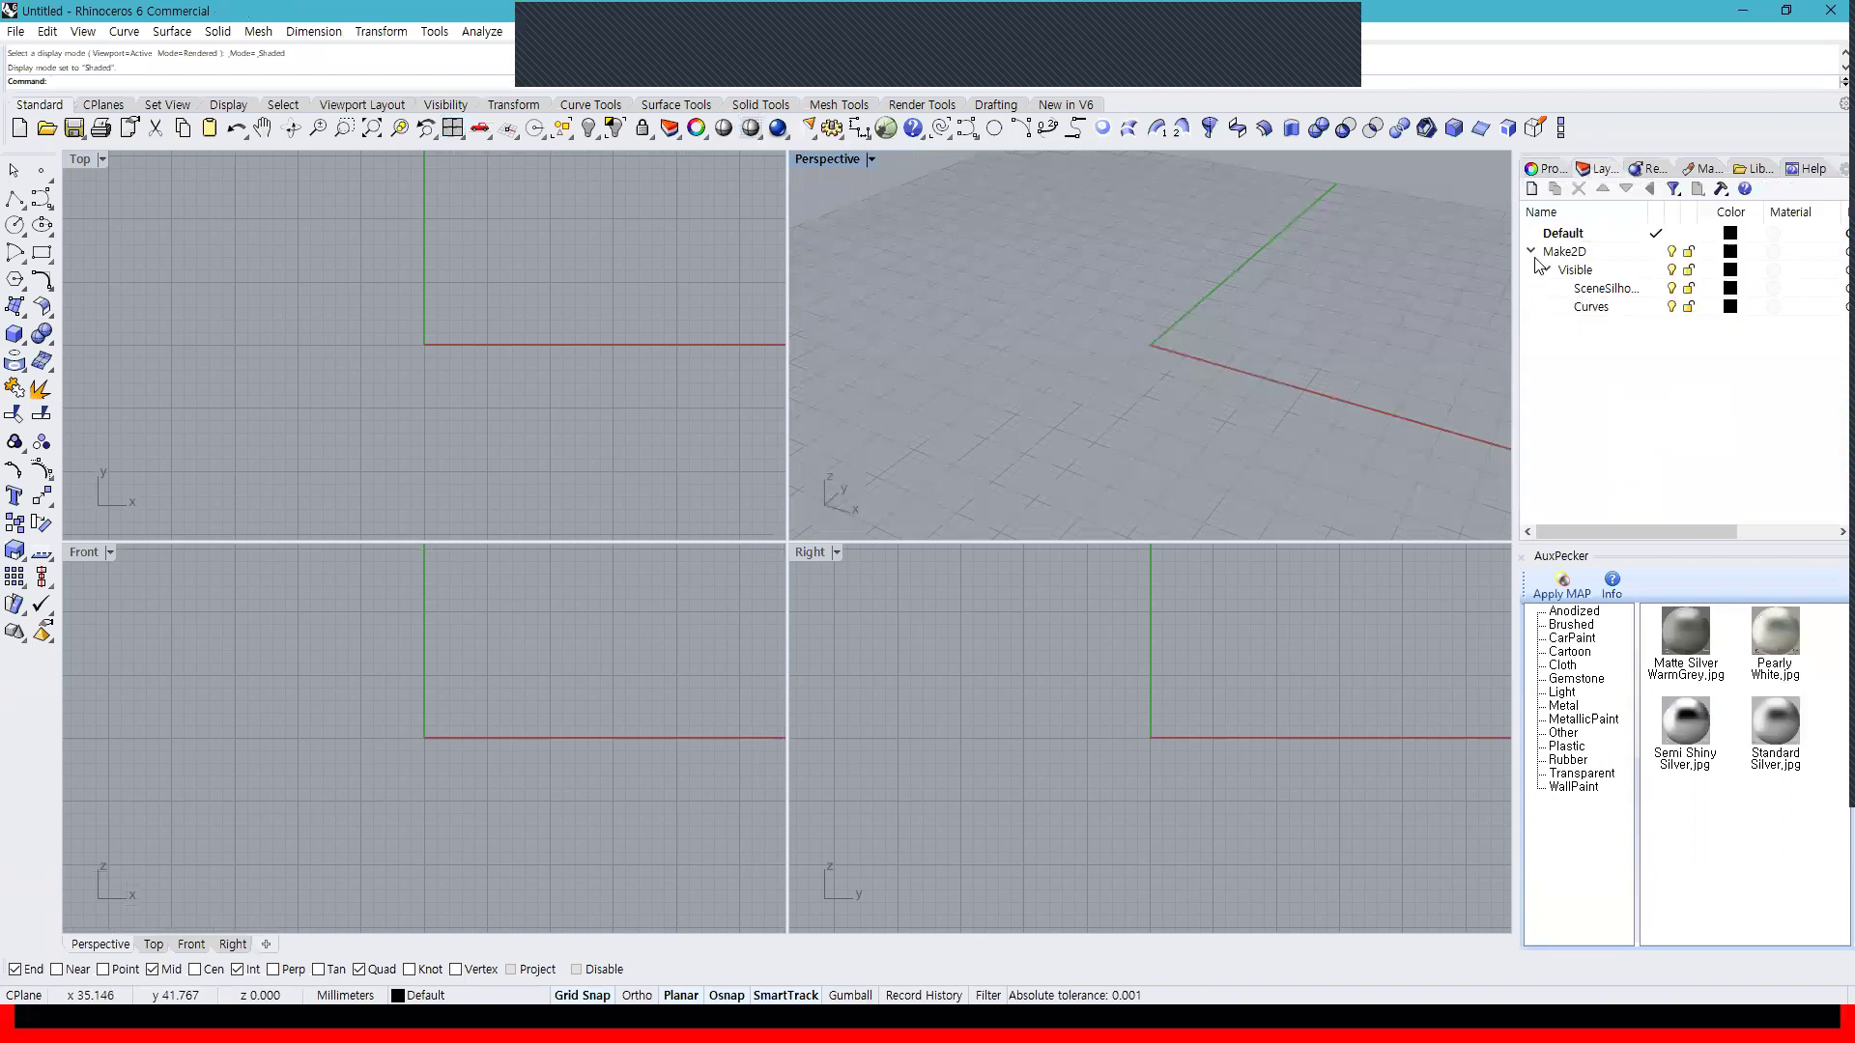
{"action": "left_click", "coordinate": [1557, 253]}
{"action": "right_click", "coordinate": [1590, 261]}
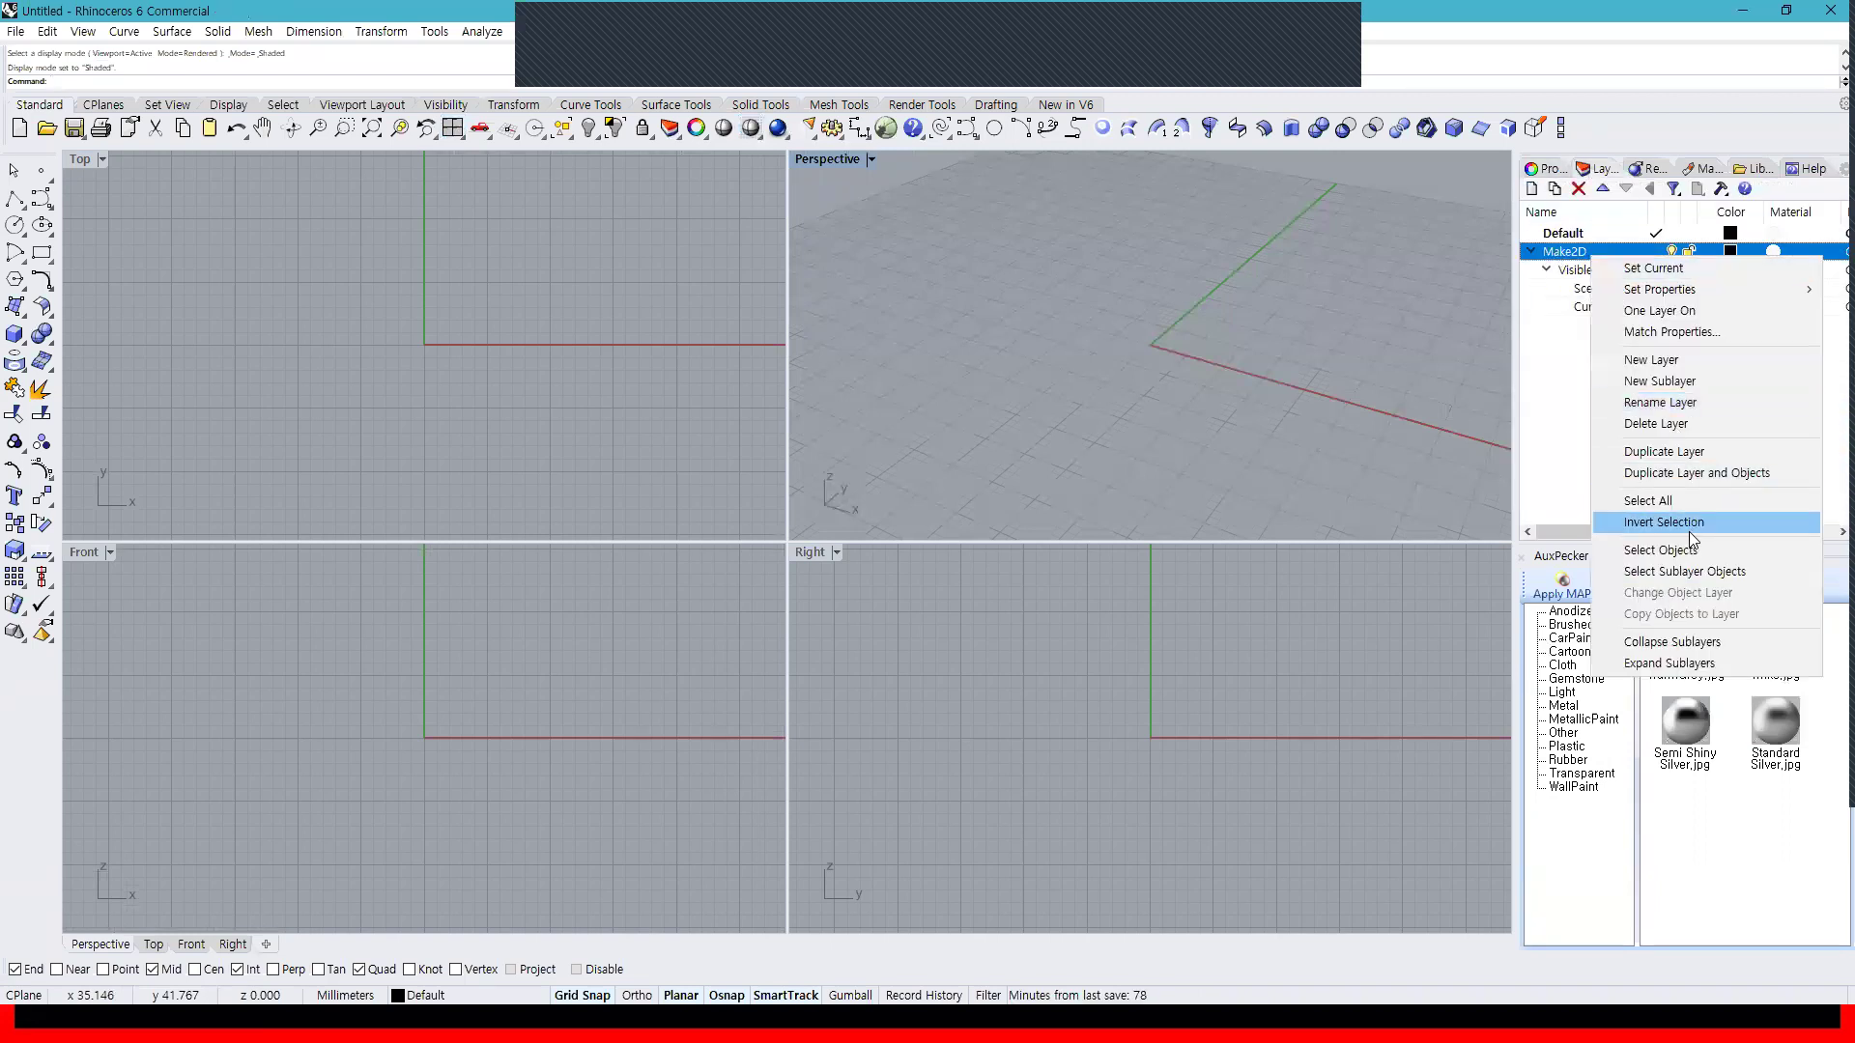
{"action": "left_click", "coordinate": [1690, 424]}
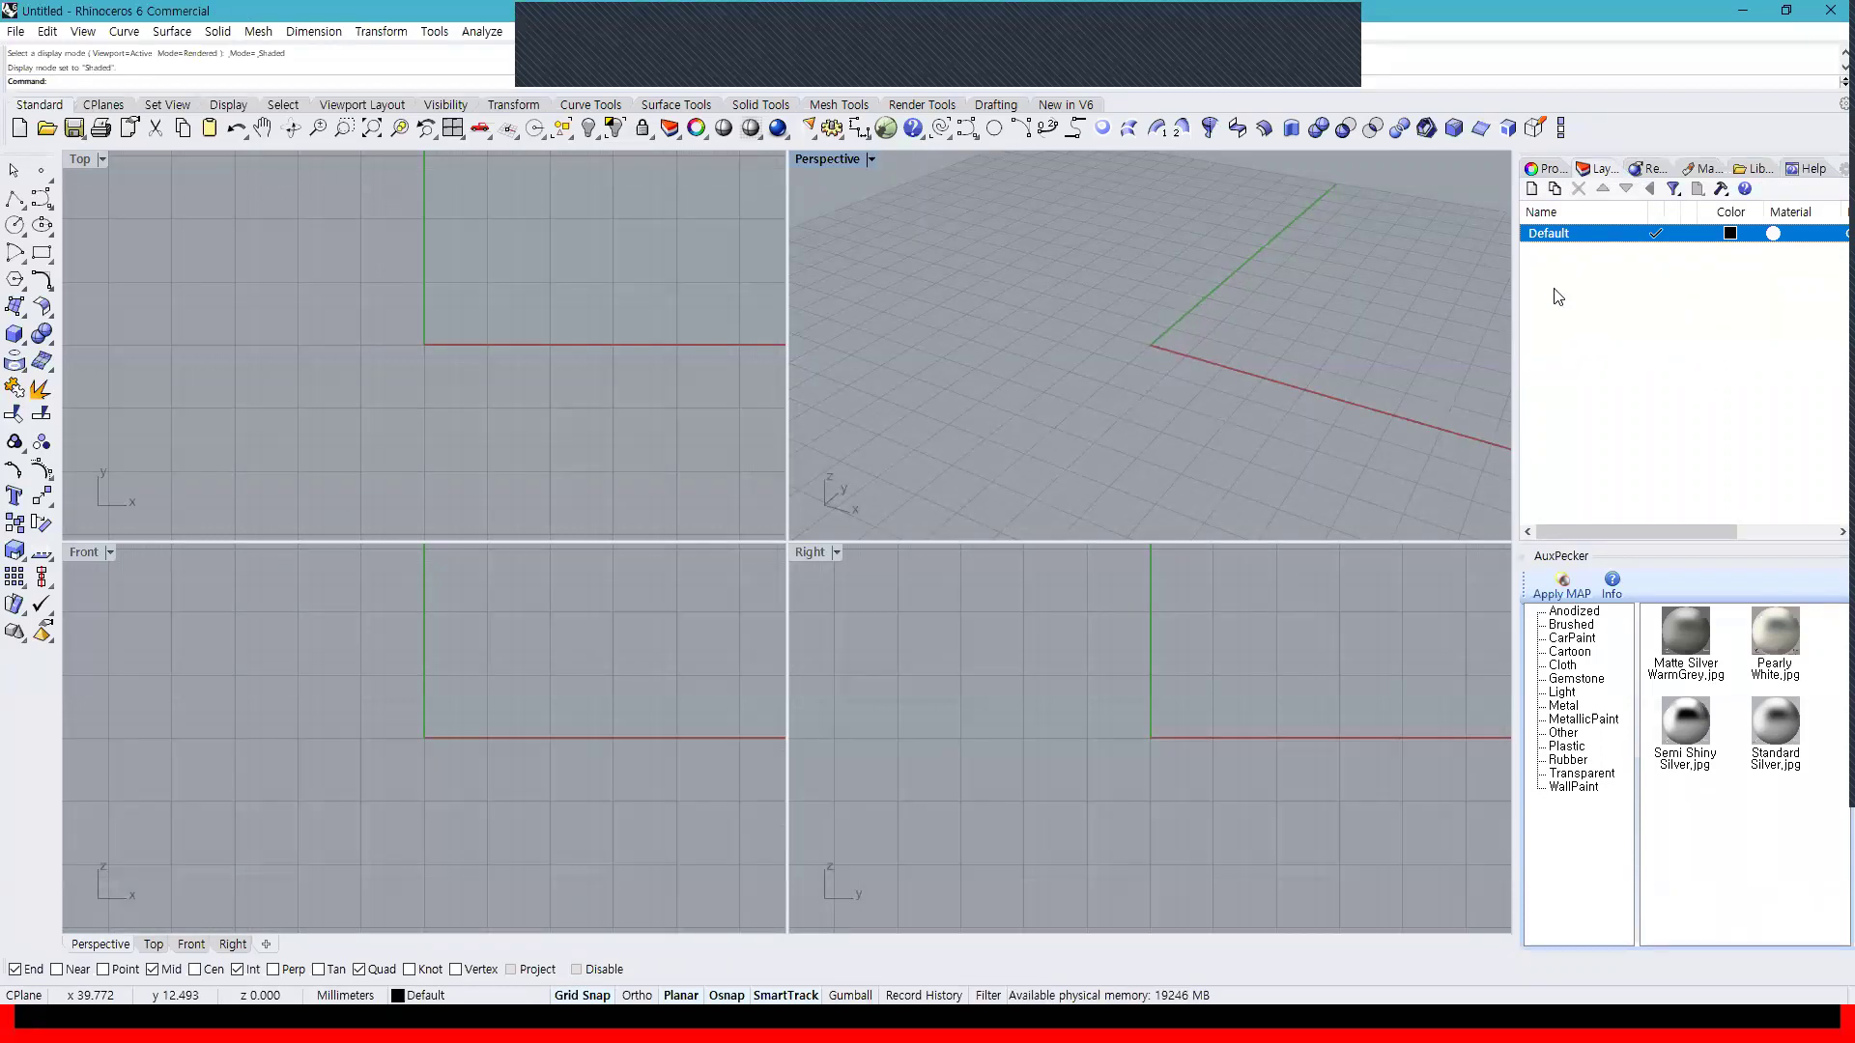
Create a box near the origin with its base drawn in the Top view and its height set in the Front view
{"action": "left_click", "coordinate": [14, 334]}
{"action": "left_click", "coordinate": [361, 283]}
{"action": "left_click", "coordinate": [437, 345]}
{"action": "left_click", "coordinate": [440, 664]}
Copy the box twice, placing one copy beside it along the X axis and the other behind and between the two
{"action": "key", "text": "ctrl+c"}
{"action": "key", "text": "ctrl+v"}
{"action": "left_click_drag", "start_coordinate": [437, 688], "coordinate": [548, 689]}
{"action": "key", "text": "ctrl+c"}
{"action": "key", "text": "ctrl+v"}
{"action": "left_click", "coordinate": [496, 304]}
{"action": "key", "text": "ctrl+a"}
{"action": "left_click", "coordinate": [521, 280]}
{"action": "left_click", "coordinate": [589, 346]}
{"action": "left_click_drag", "start_coordinate": [547, 289], "coordinate": [475, 194]}
{"action": "key", "text": "Escape"}
Create three spheres of different sizes in front of the boxes in the Top view
{"action": "left_click", "coordinate": [15, 333]}
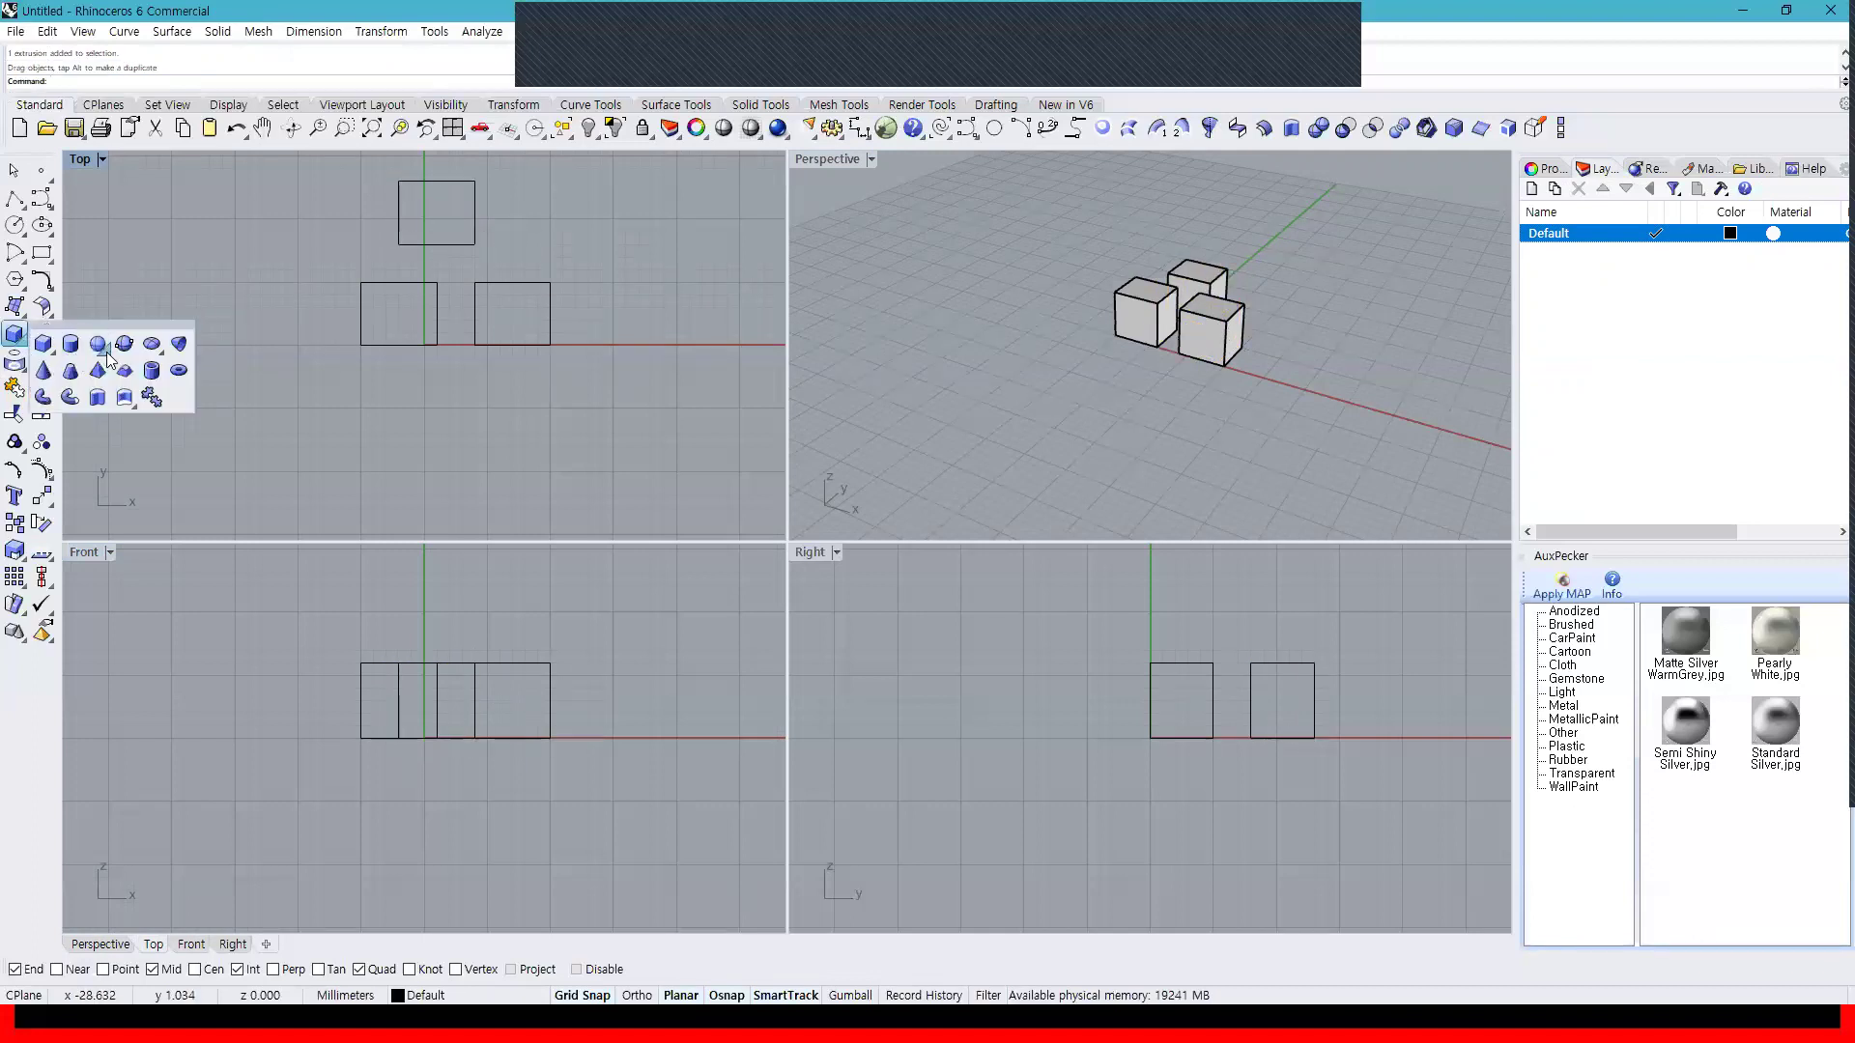
{"action": "left_click", "coordinate": [97, 343]}
{"action": "left_click", "coordinate": [412, 434]}
{"action": "left_click", "coordinate": [435, 454]}
{"action": "left_click", "coordinate": [512, 446]}
{"action": "left_click", "coordinate": [538, 458]}
{"action": "right_click", "coordinate": [530, 467]}
{"action": "left_click", "coordinate": [449, 509]}
{"action": "left_click", "coordinate": [475, 509]}
{"action": "right_click", "coordinate": [599, 495]}
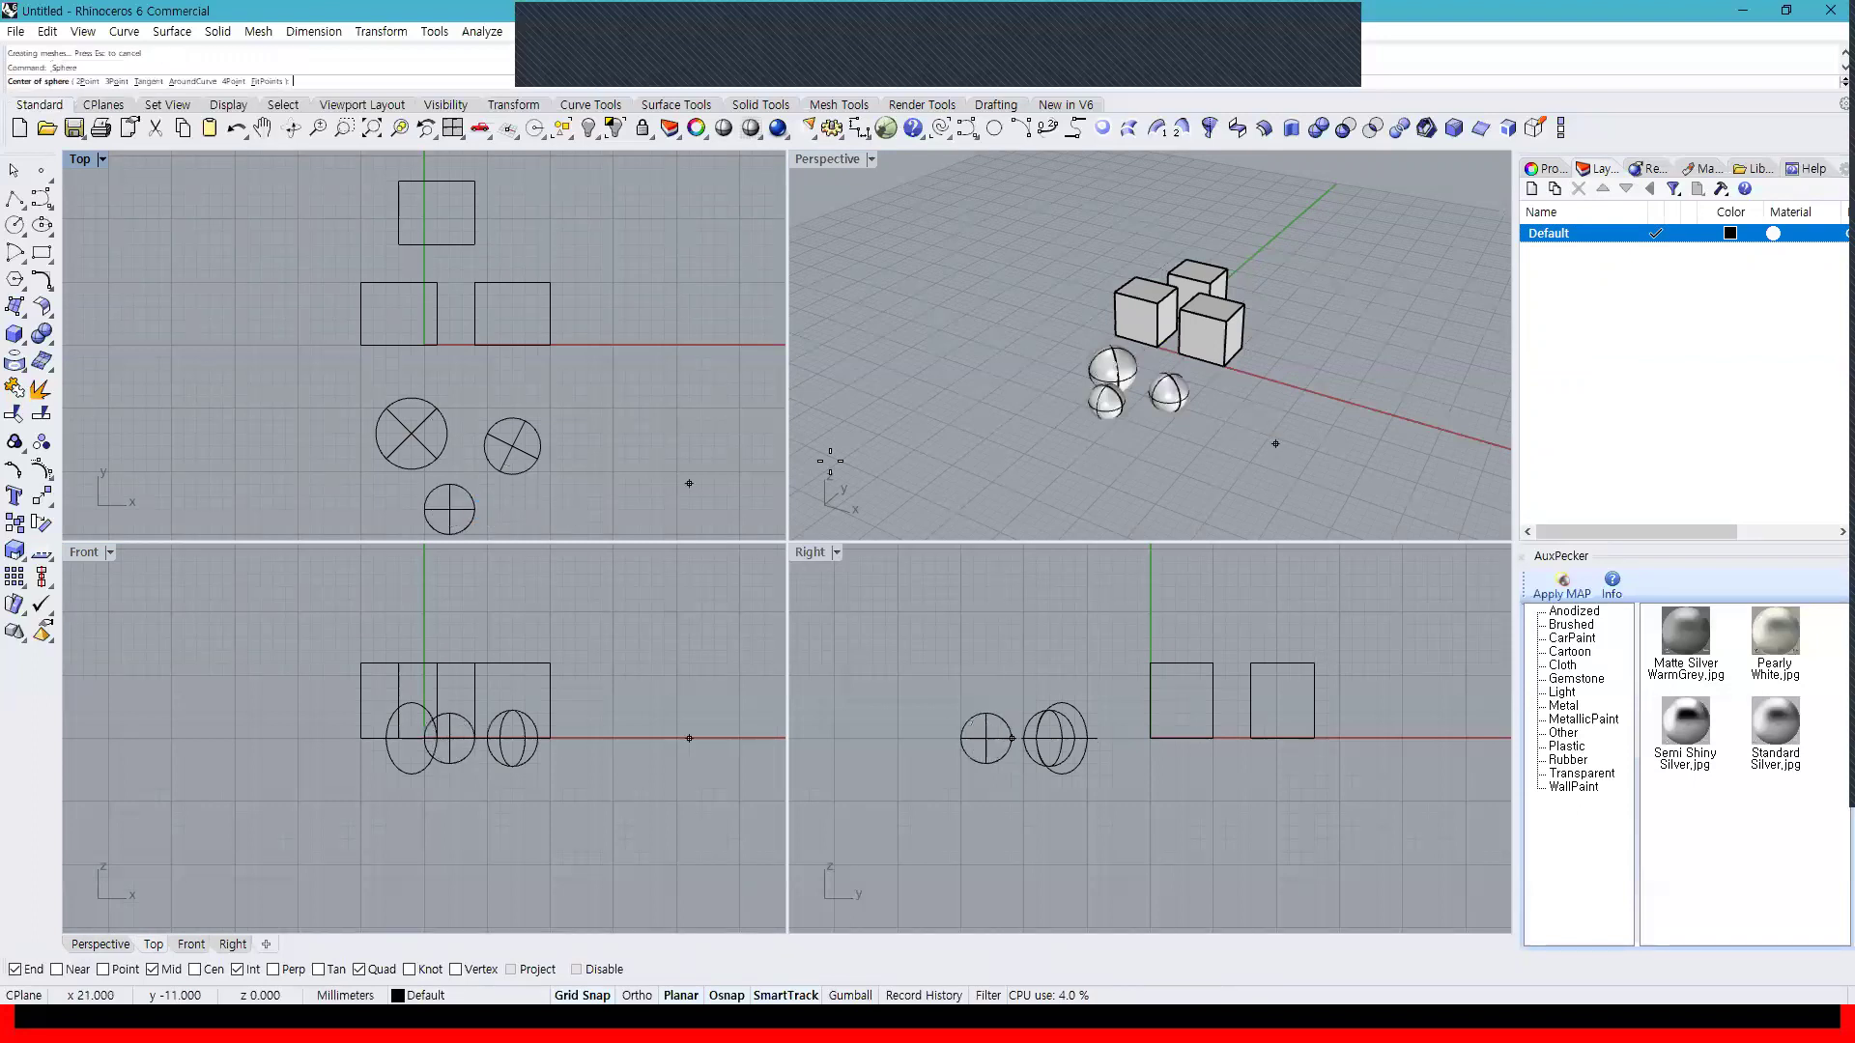
{"action": "key", "text": "Escape"}
Maximize the Perspective view and show the group of spheres and the group of boxes by selecting each in turn
{"action": "right_click_drag", "start_coordinate": [1288, 307], "coordinate": [1131, 369]}
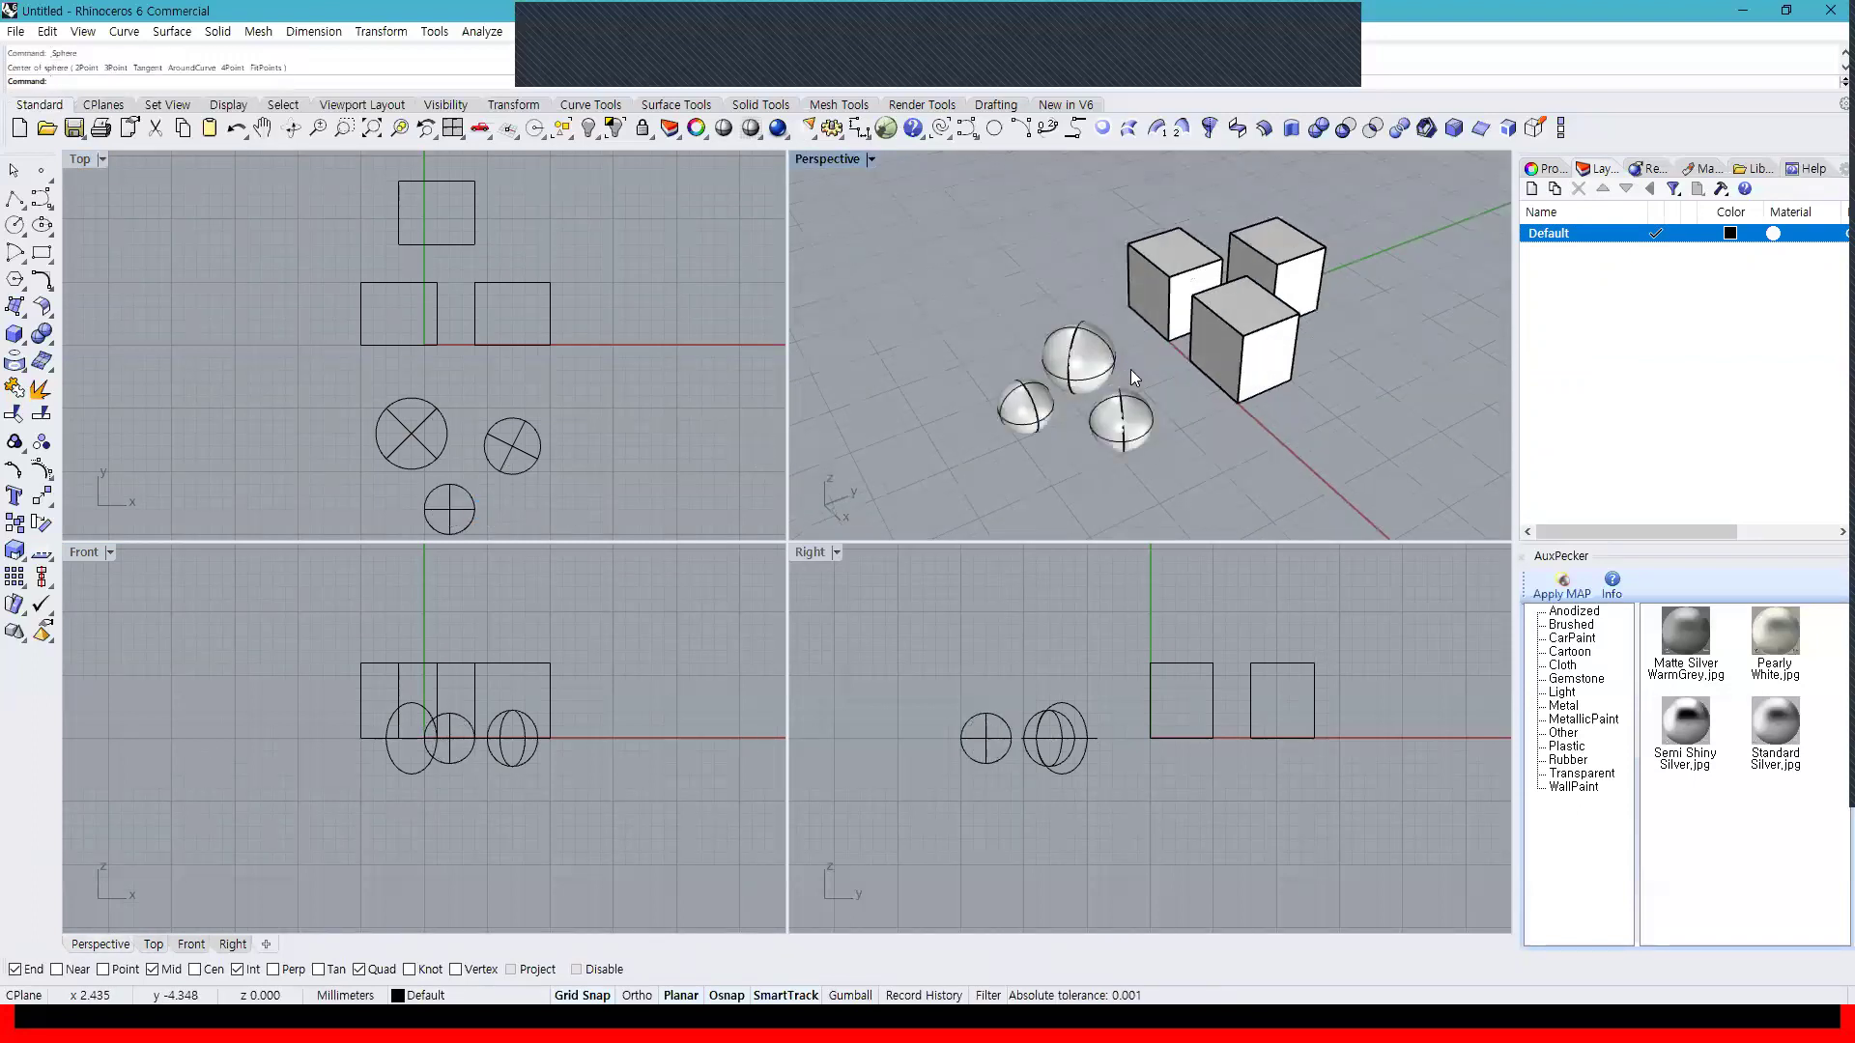
{"action": "double_click", "coordinate": [828, 157]}
{"action": "right_click_drag", "start_coordinate": [979, 419], "coordinate": [454, 613]}
{"action": "left_click_drag", "start_coordinate": [634, 785], "coordinate": [260, 501]}
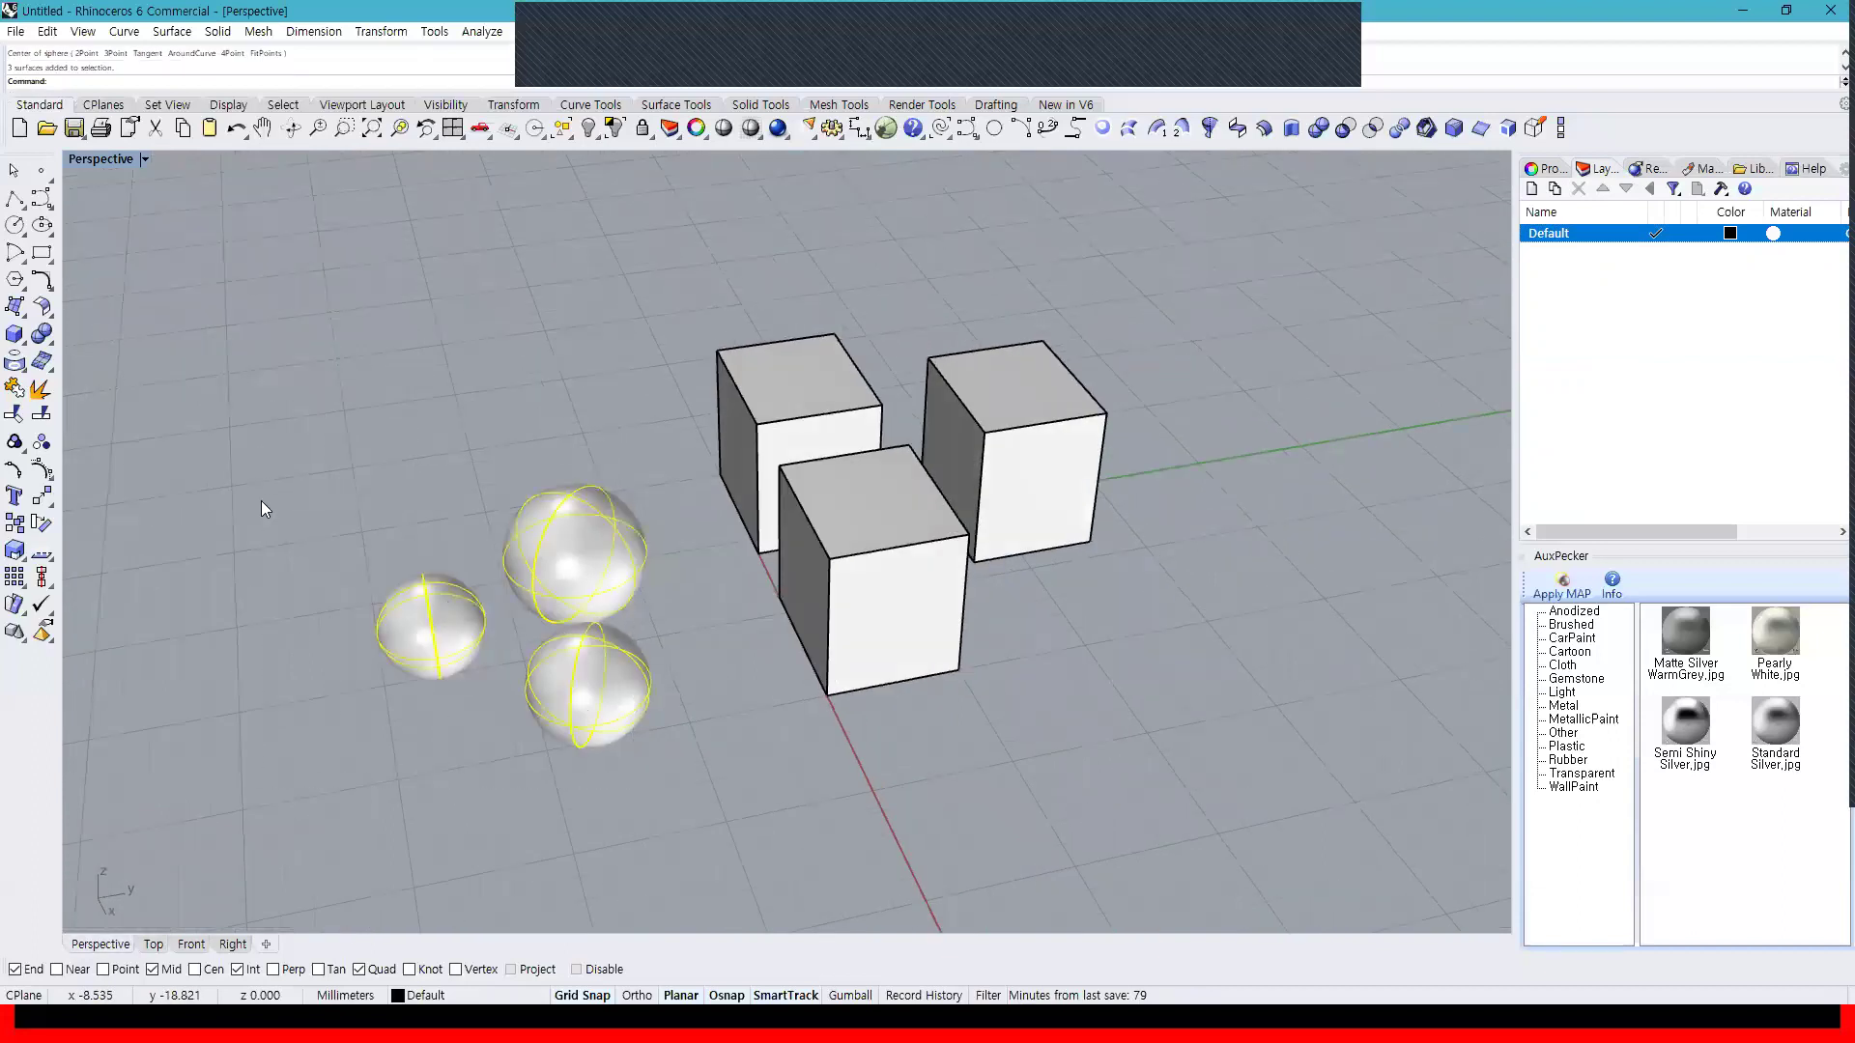
{"action": "left_click_drag", "start_coordinate": [1091, 722], "coordinate": [792, 326]}
{"action": "left_click", "coordinate": [1128, 268]}
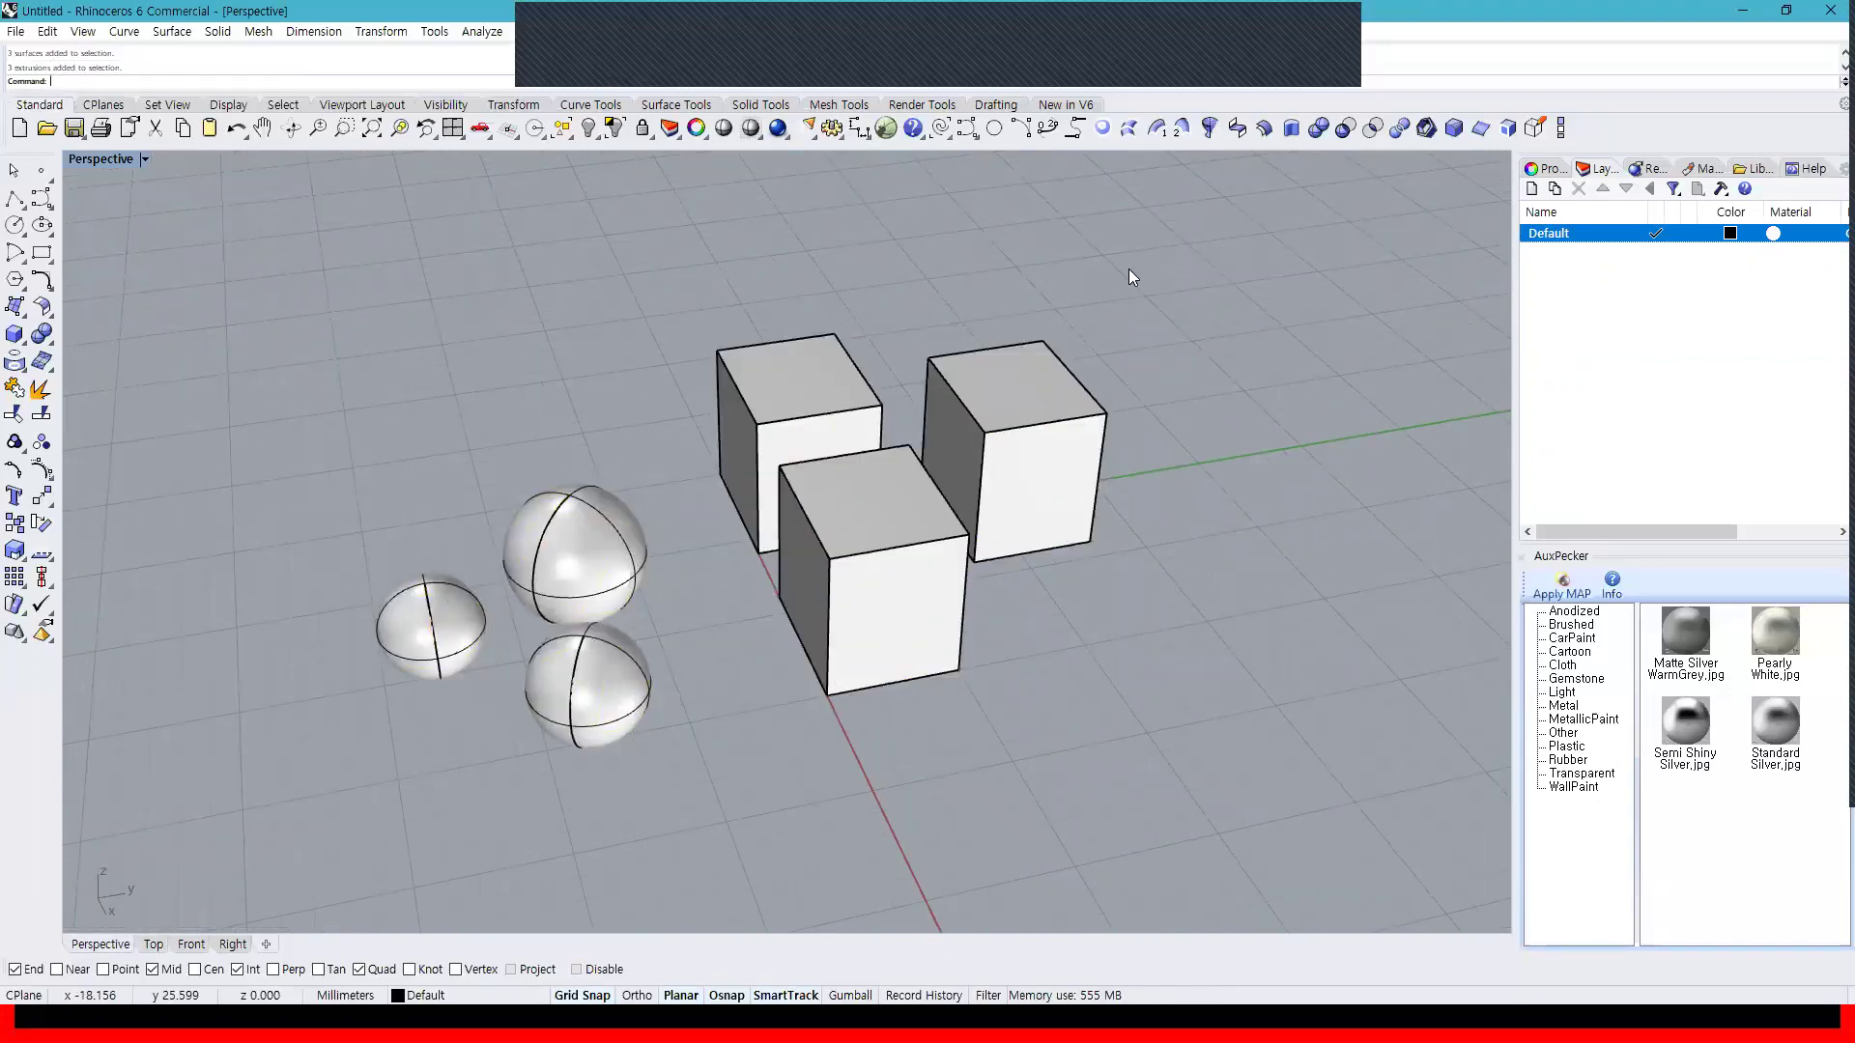
Add a new layer named BOX
{"action": "left_click", "coordinate": [1533, 189]}
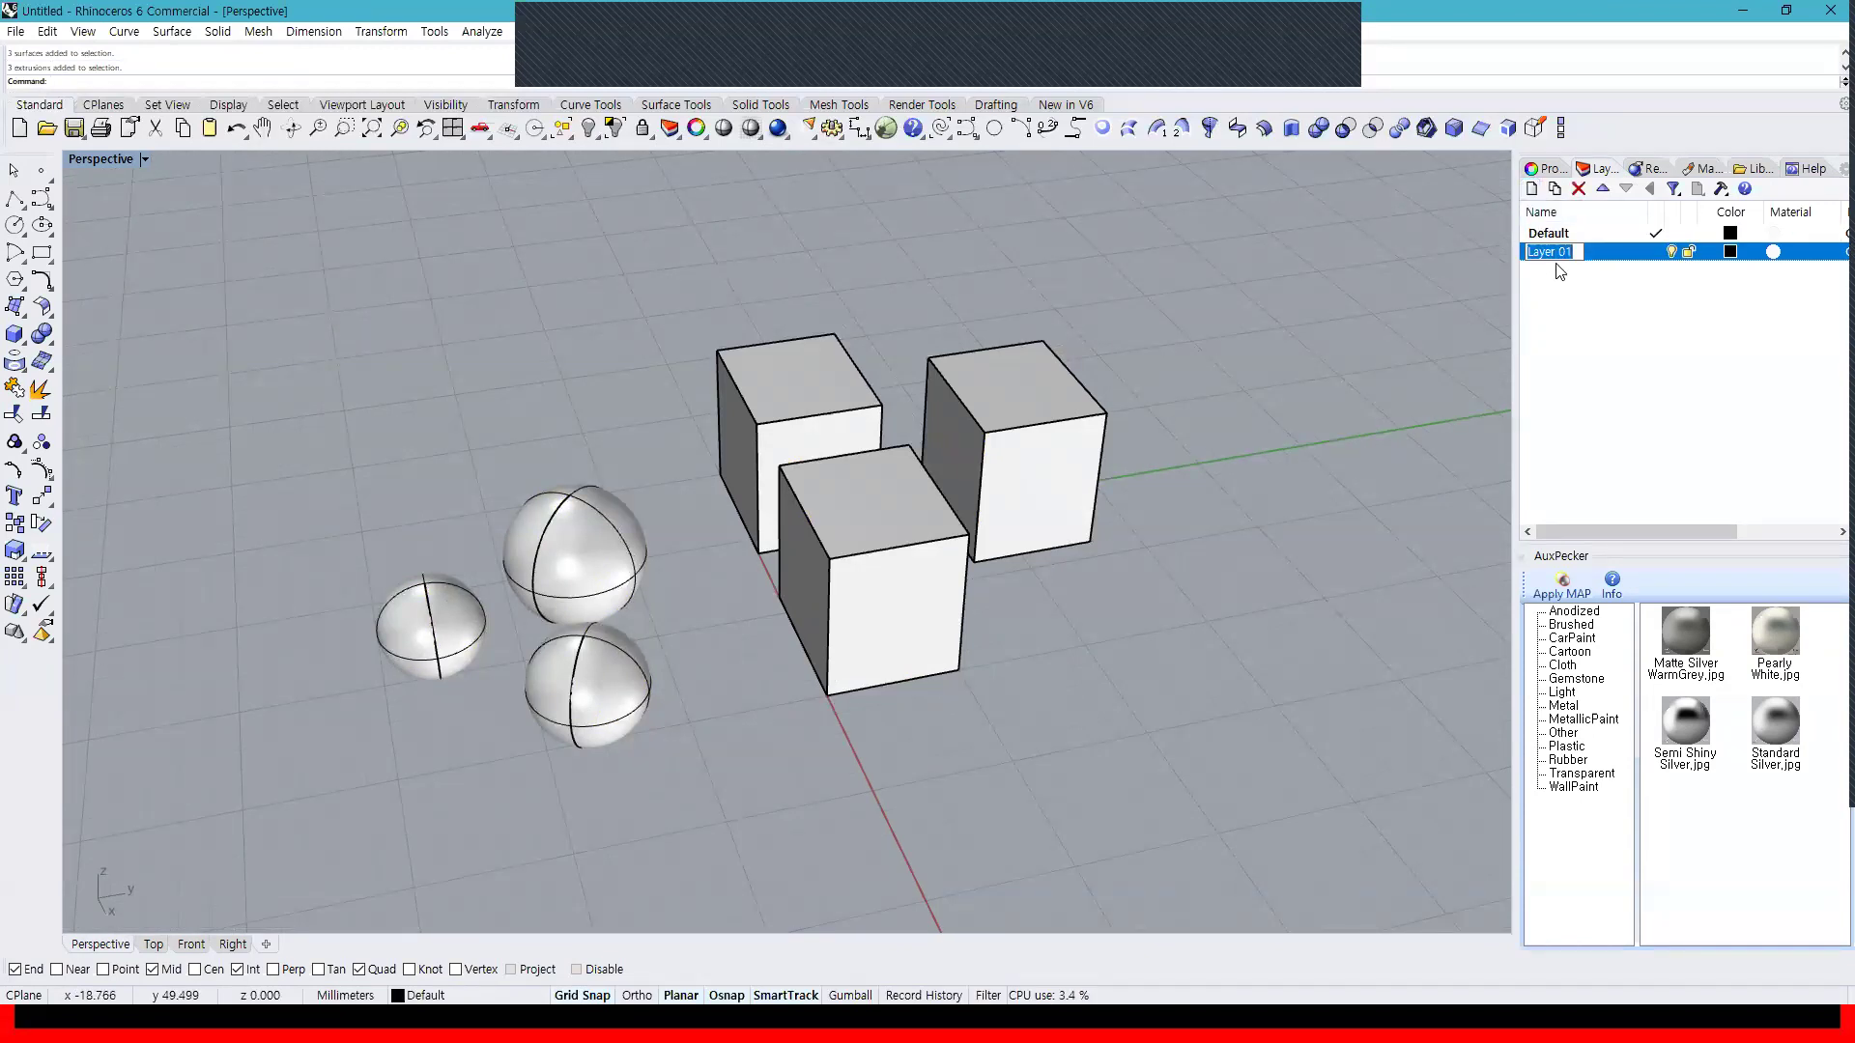
{"action": "type", "text": "BOX"}
{"action": "left_click", "coordinate": [1569, 316]}
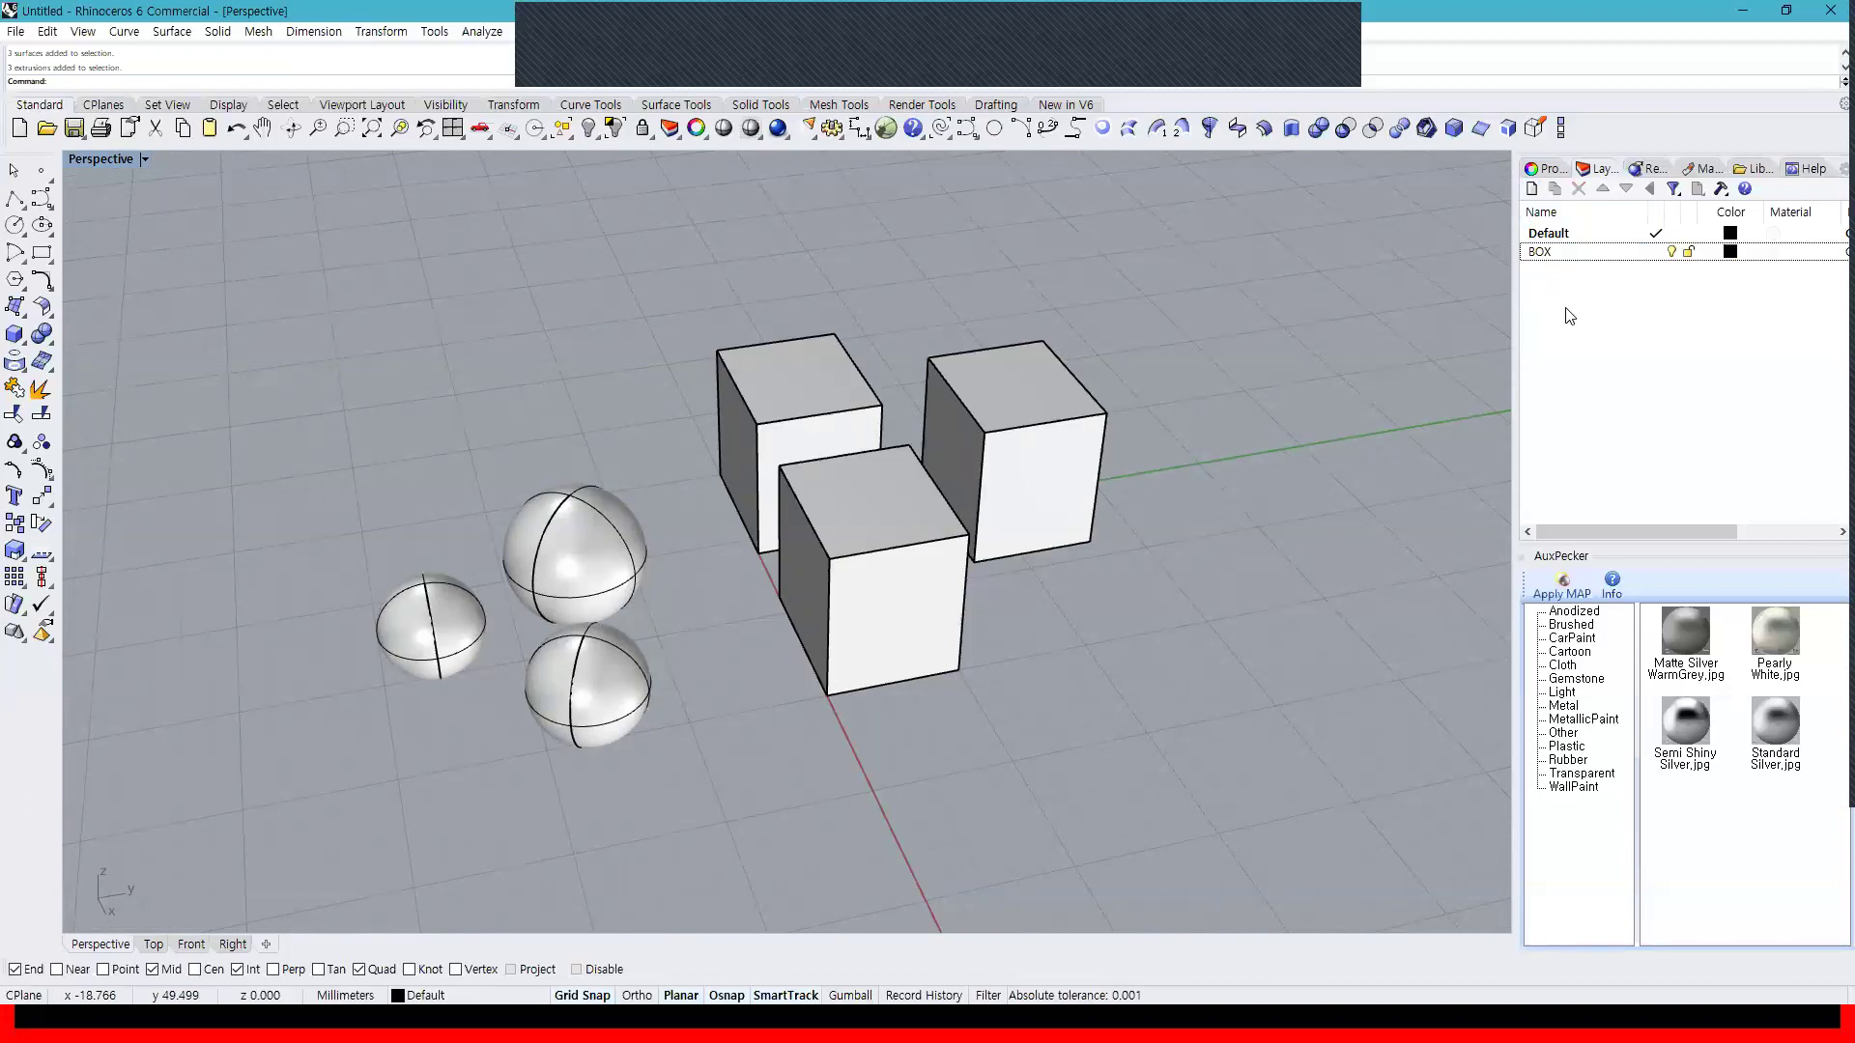
Add a new layer named sphere below the BOX layer
{"action": "left_click", "coordinate": [1532, 189]}
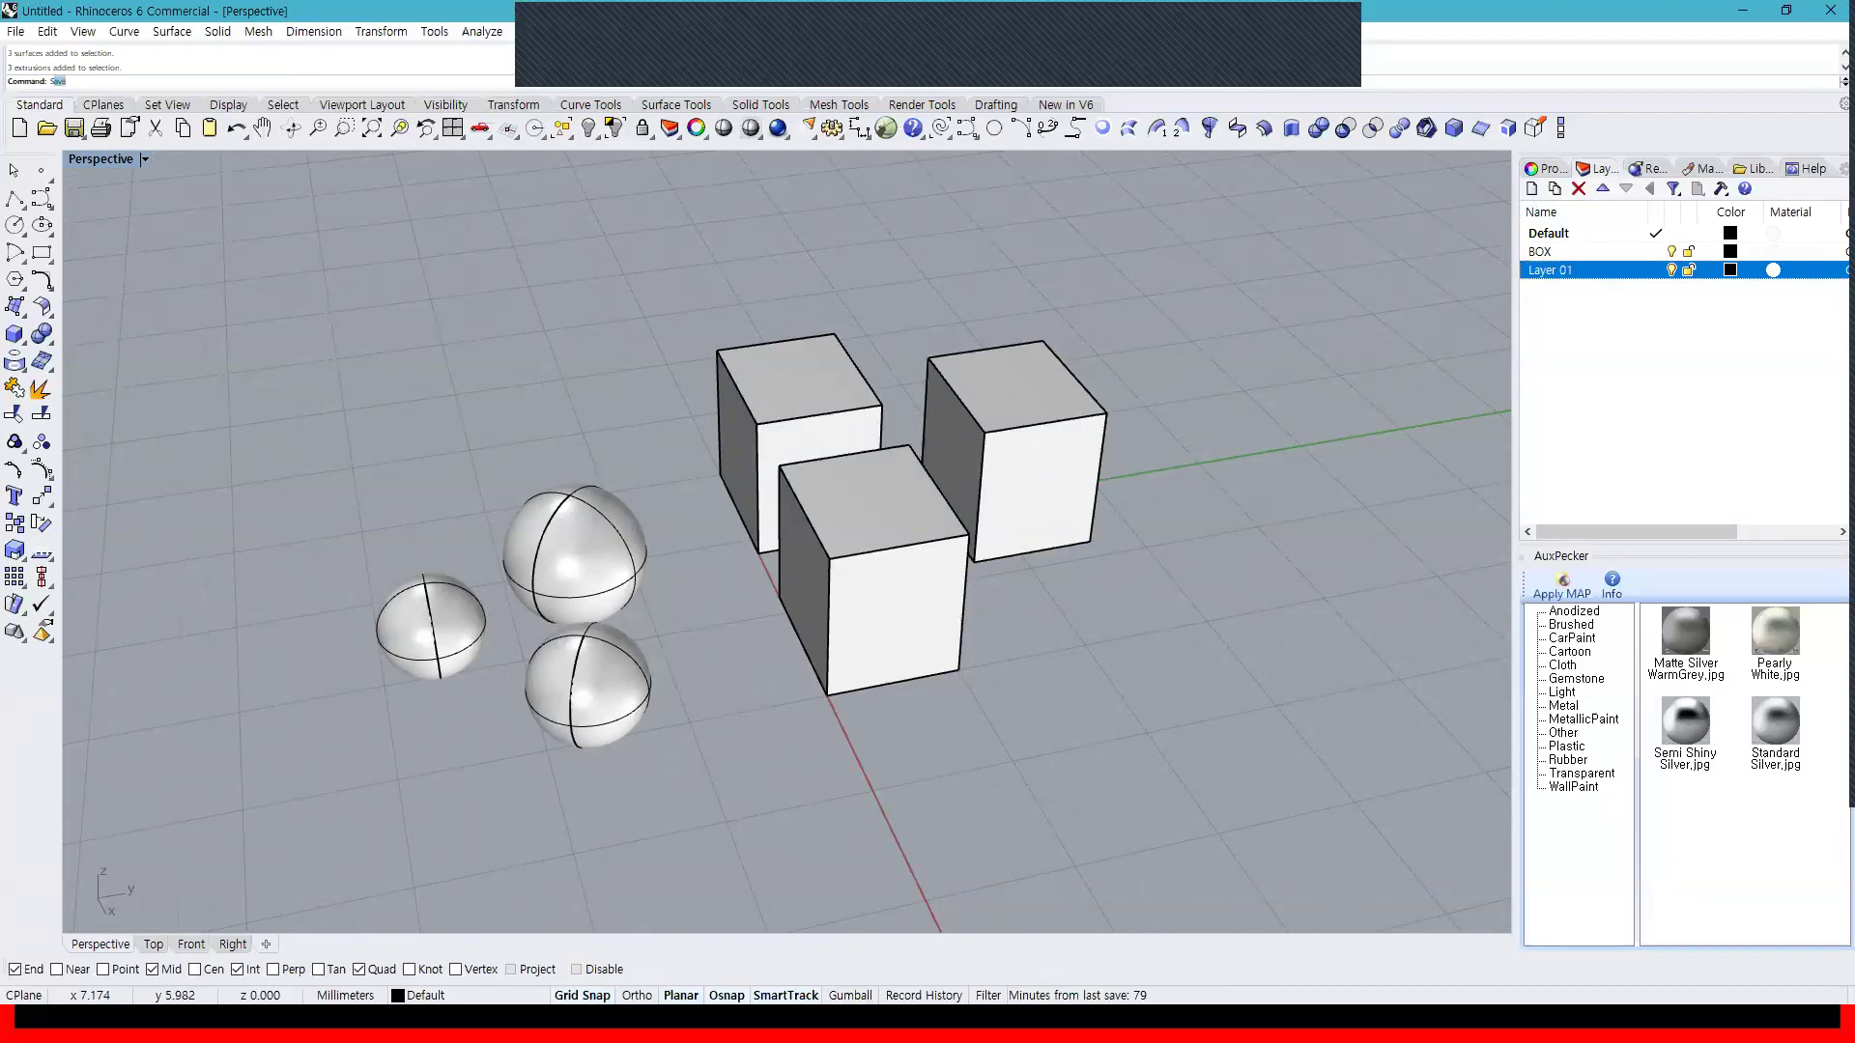
{"action": "type", "text": "s"}
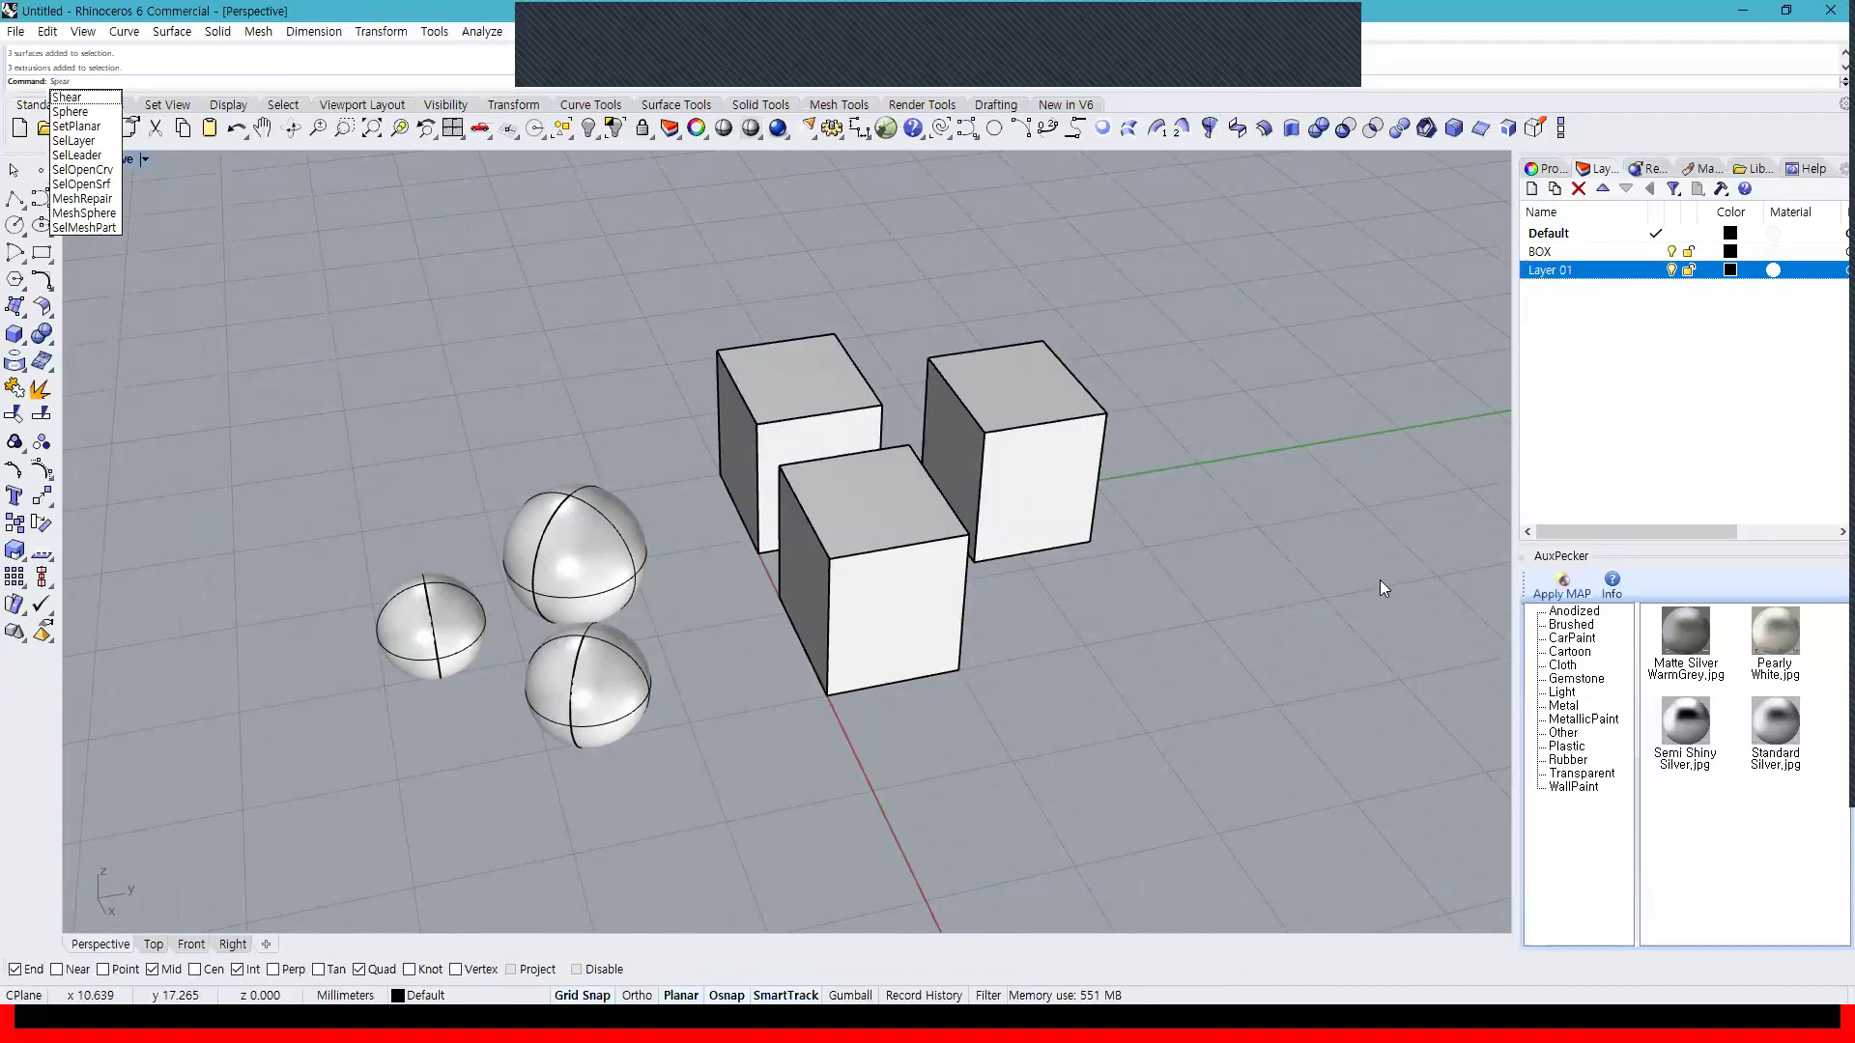
{"action": "double_click", "coordinate": [1557, 270]}
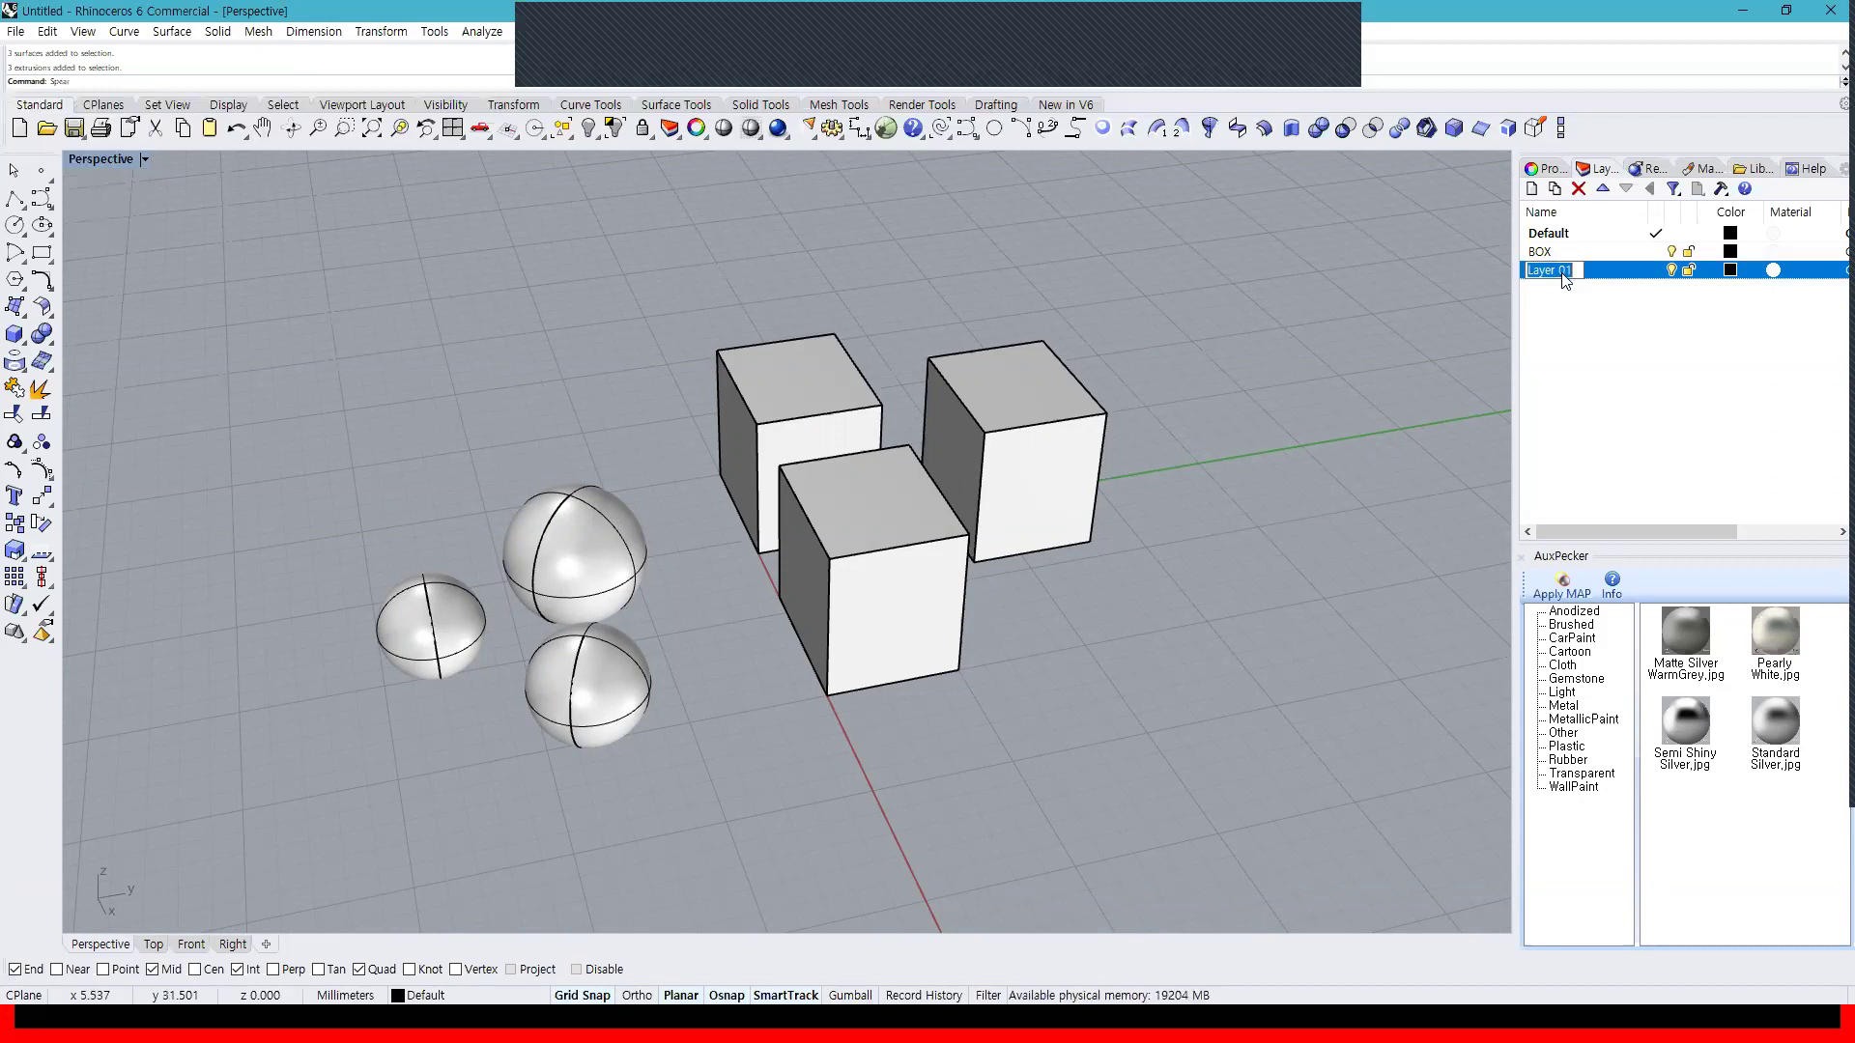
{"action": "type", "text": "sphere"}
{"action": "left_click", "coordinate": [1589, 326]}
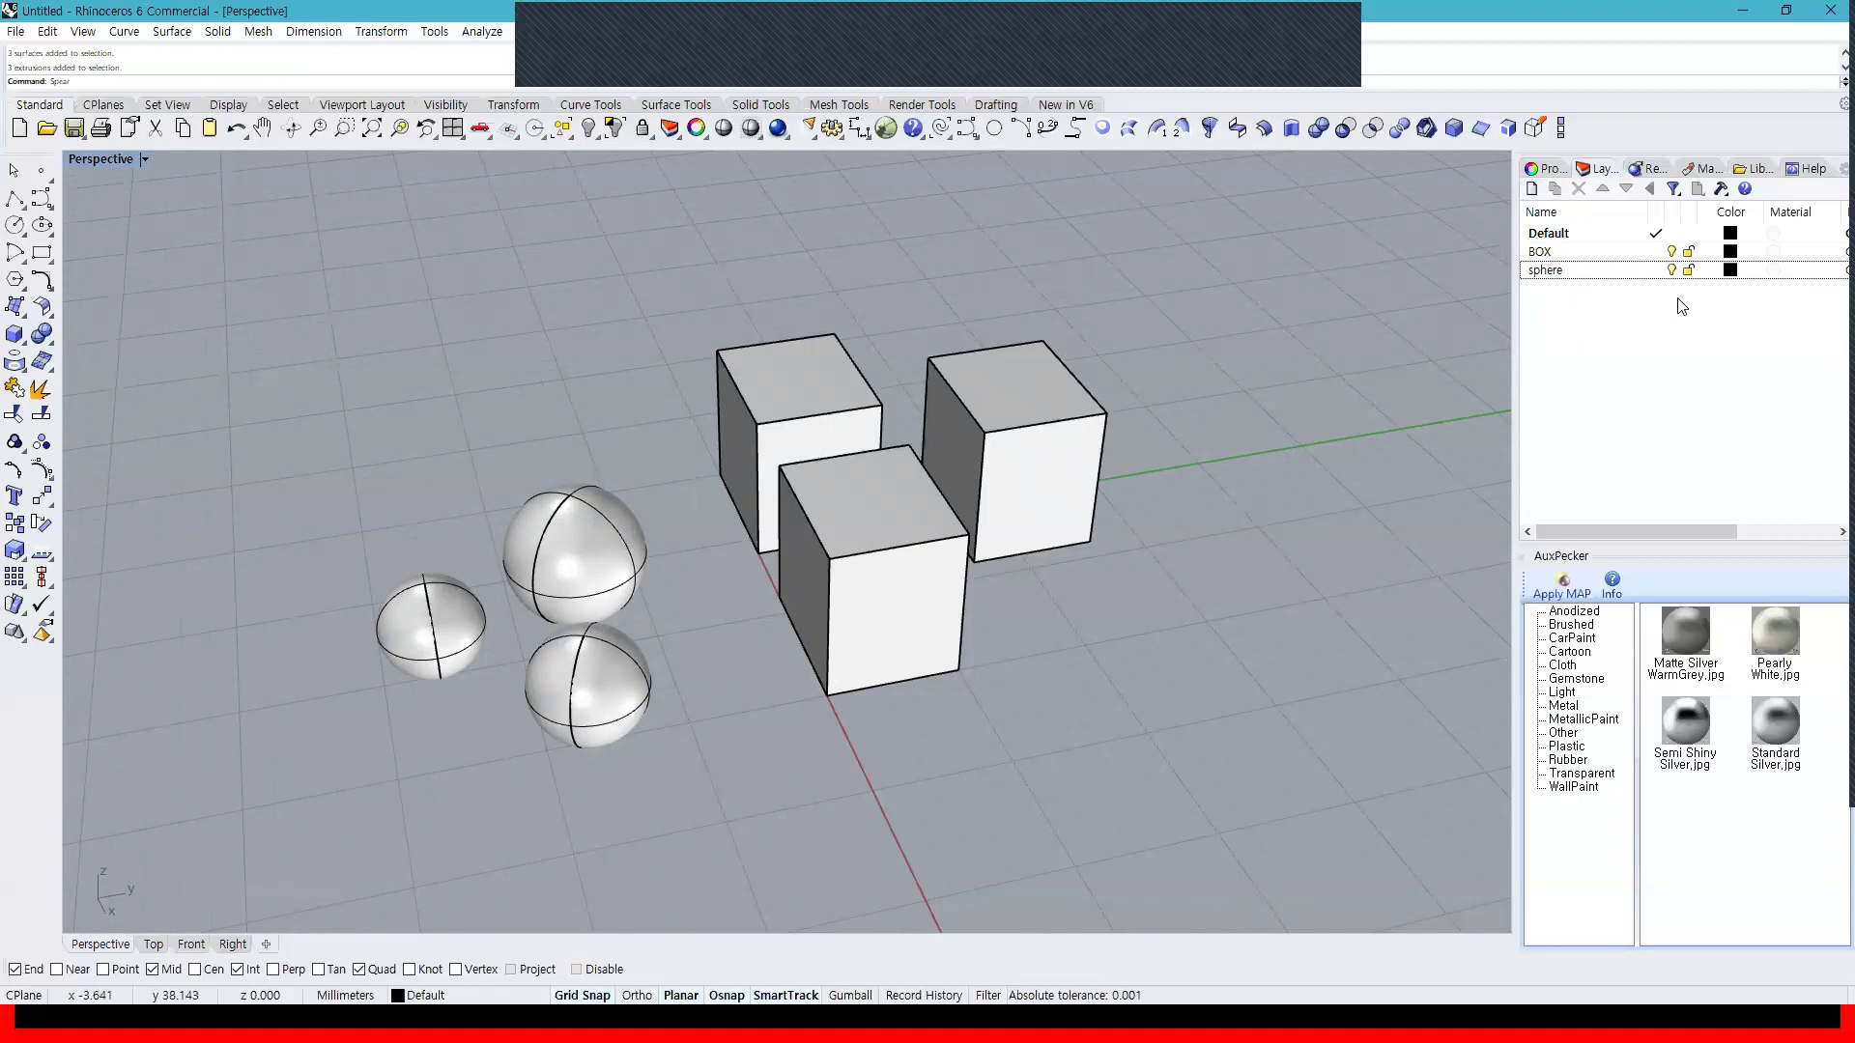
Set the BOX layer's color to red and the sphere layer's color to blue
{"action": "left_click", "coordinate": [1729, 251]}
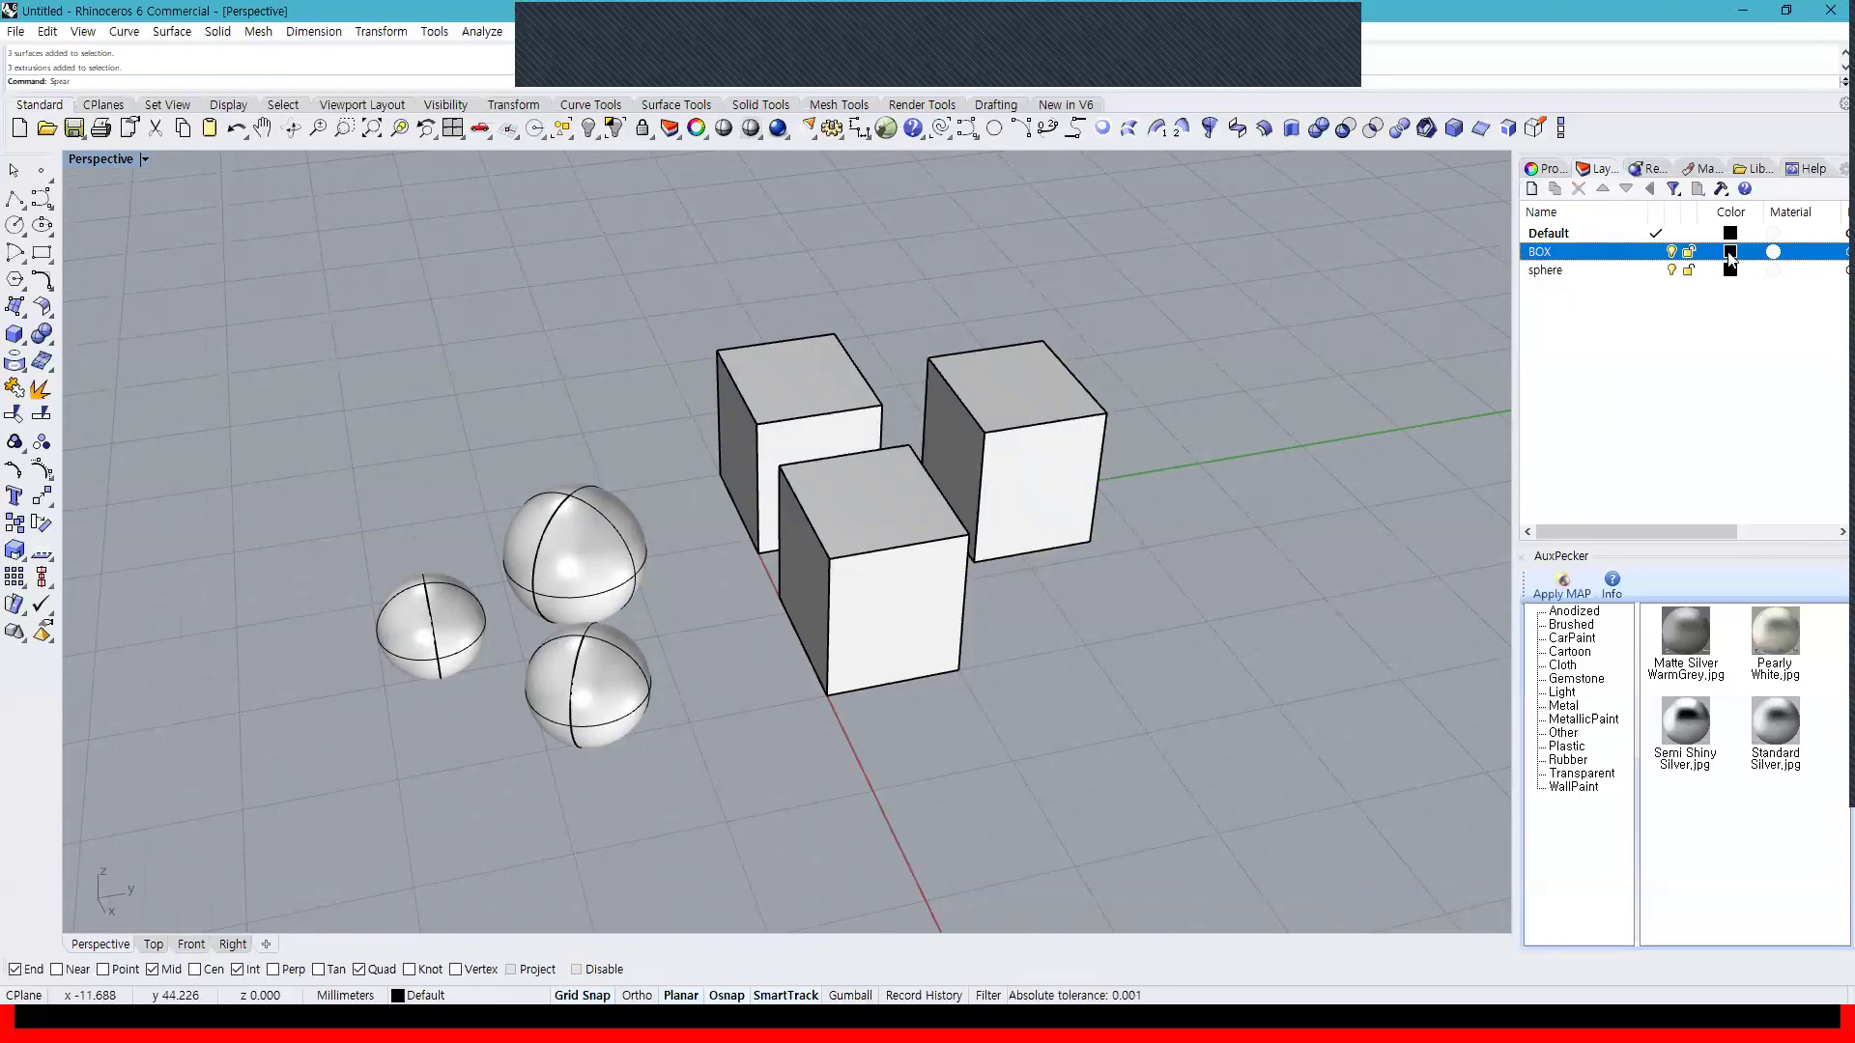
{"action": "left_click_drag", "start_coordinate": [1478, 336], "coordinate": [1331, 266]}
{"action": "left_click", "coordinate": [1430, 626]}
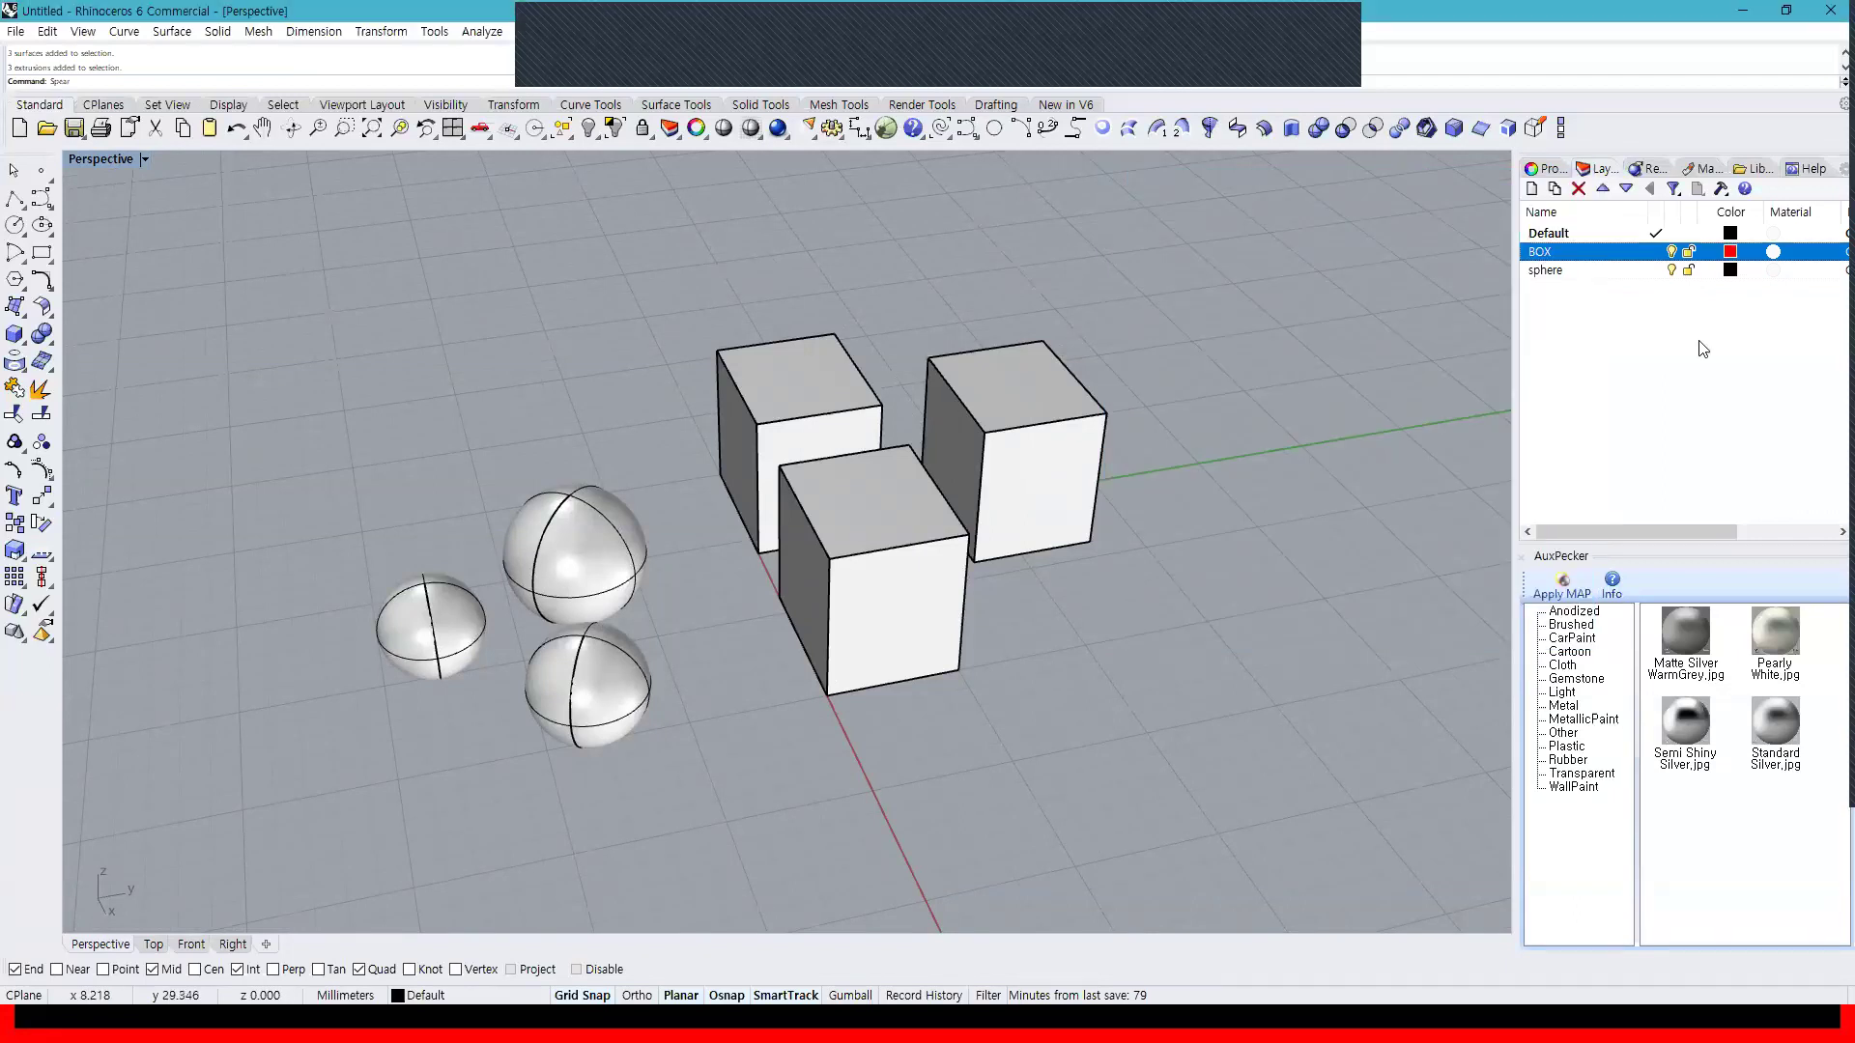
{"action": "left_click", "coordinate": [1729, 270]}
{"action": "left_click", "coordinate": [1374, 474]}
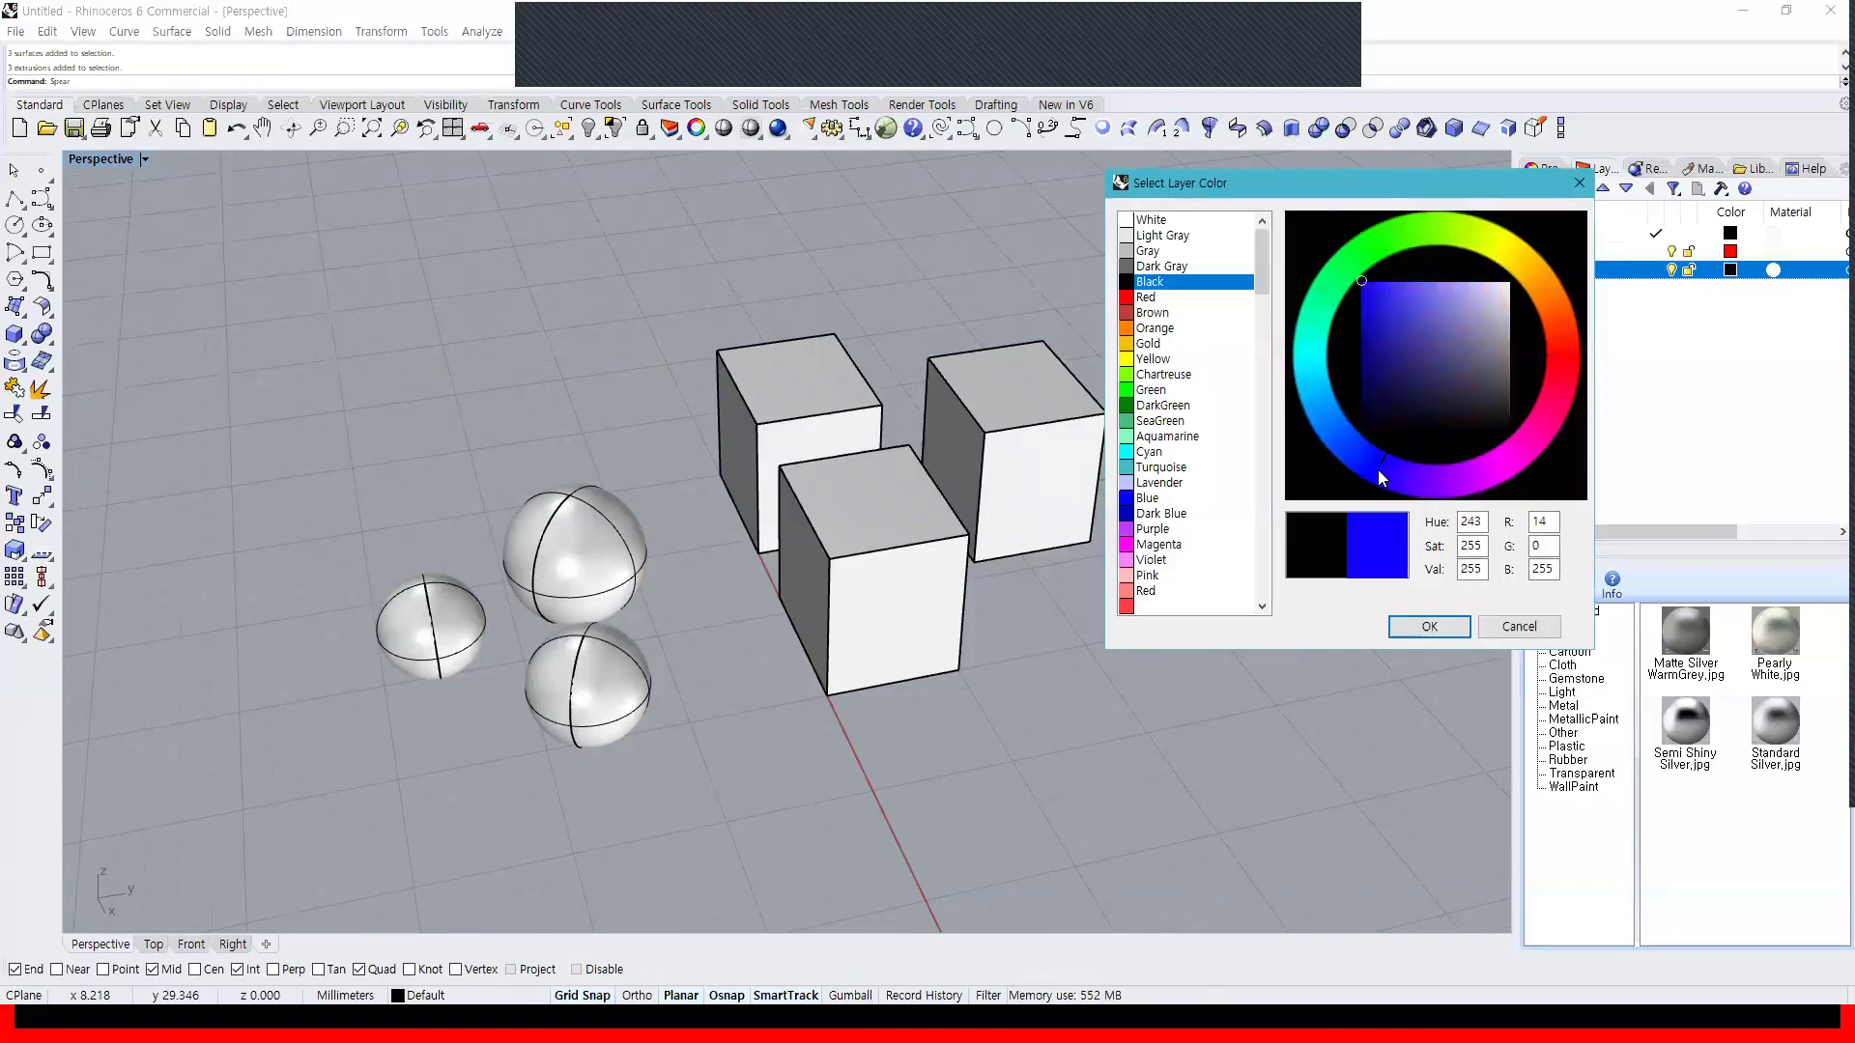
{"action": "left_click", "coordinate": [1430, 626]}
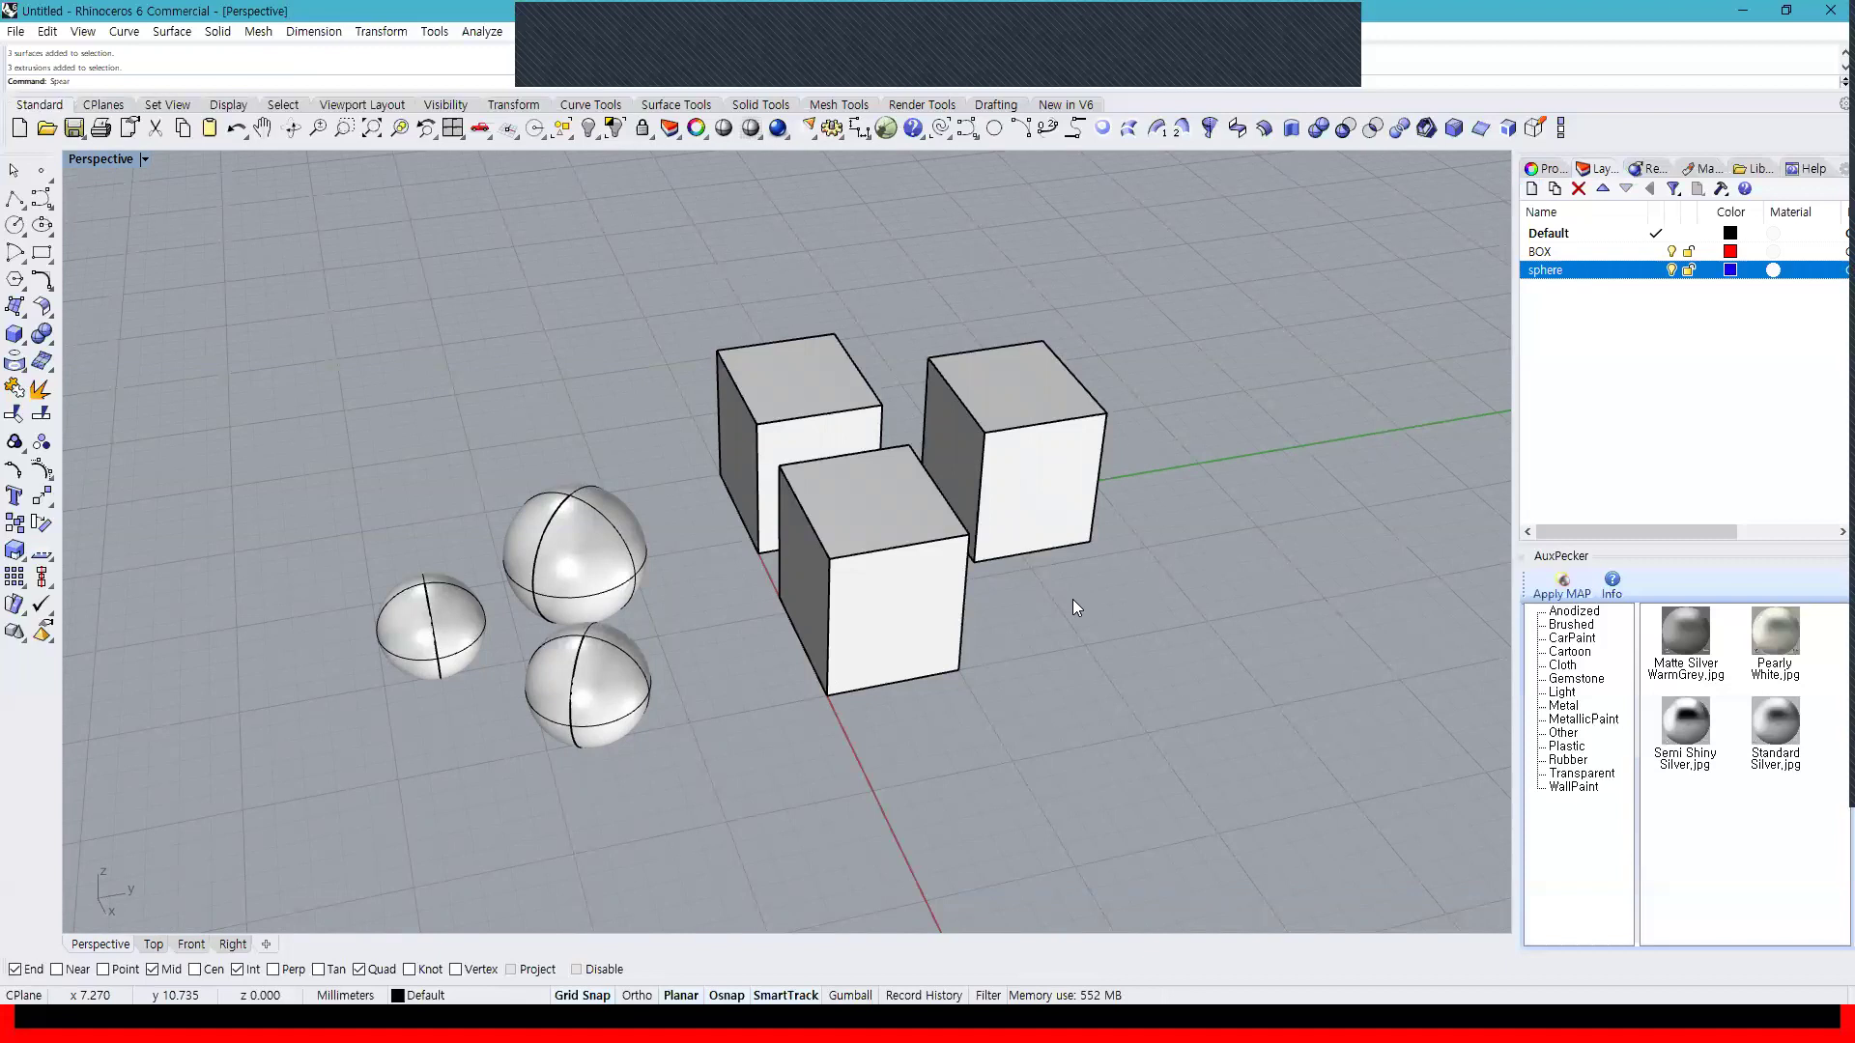
Select the three boxes one after another, check the Default layer's color, and clear the selection
{"action": "left_click", "coordinate": [930, 612]}
{"action": "left_click", "coordinate": [812, 443]}
{"action": "left_click", "coordinate": [1038, 478]}
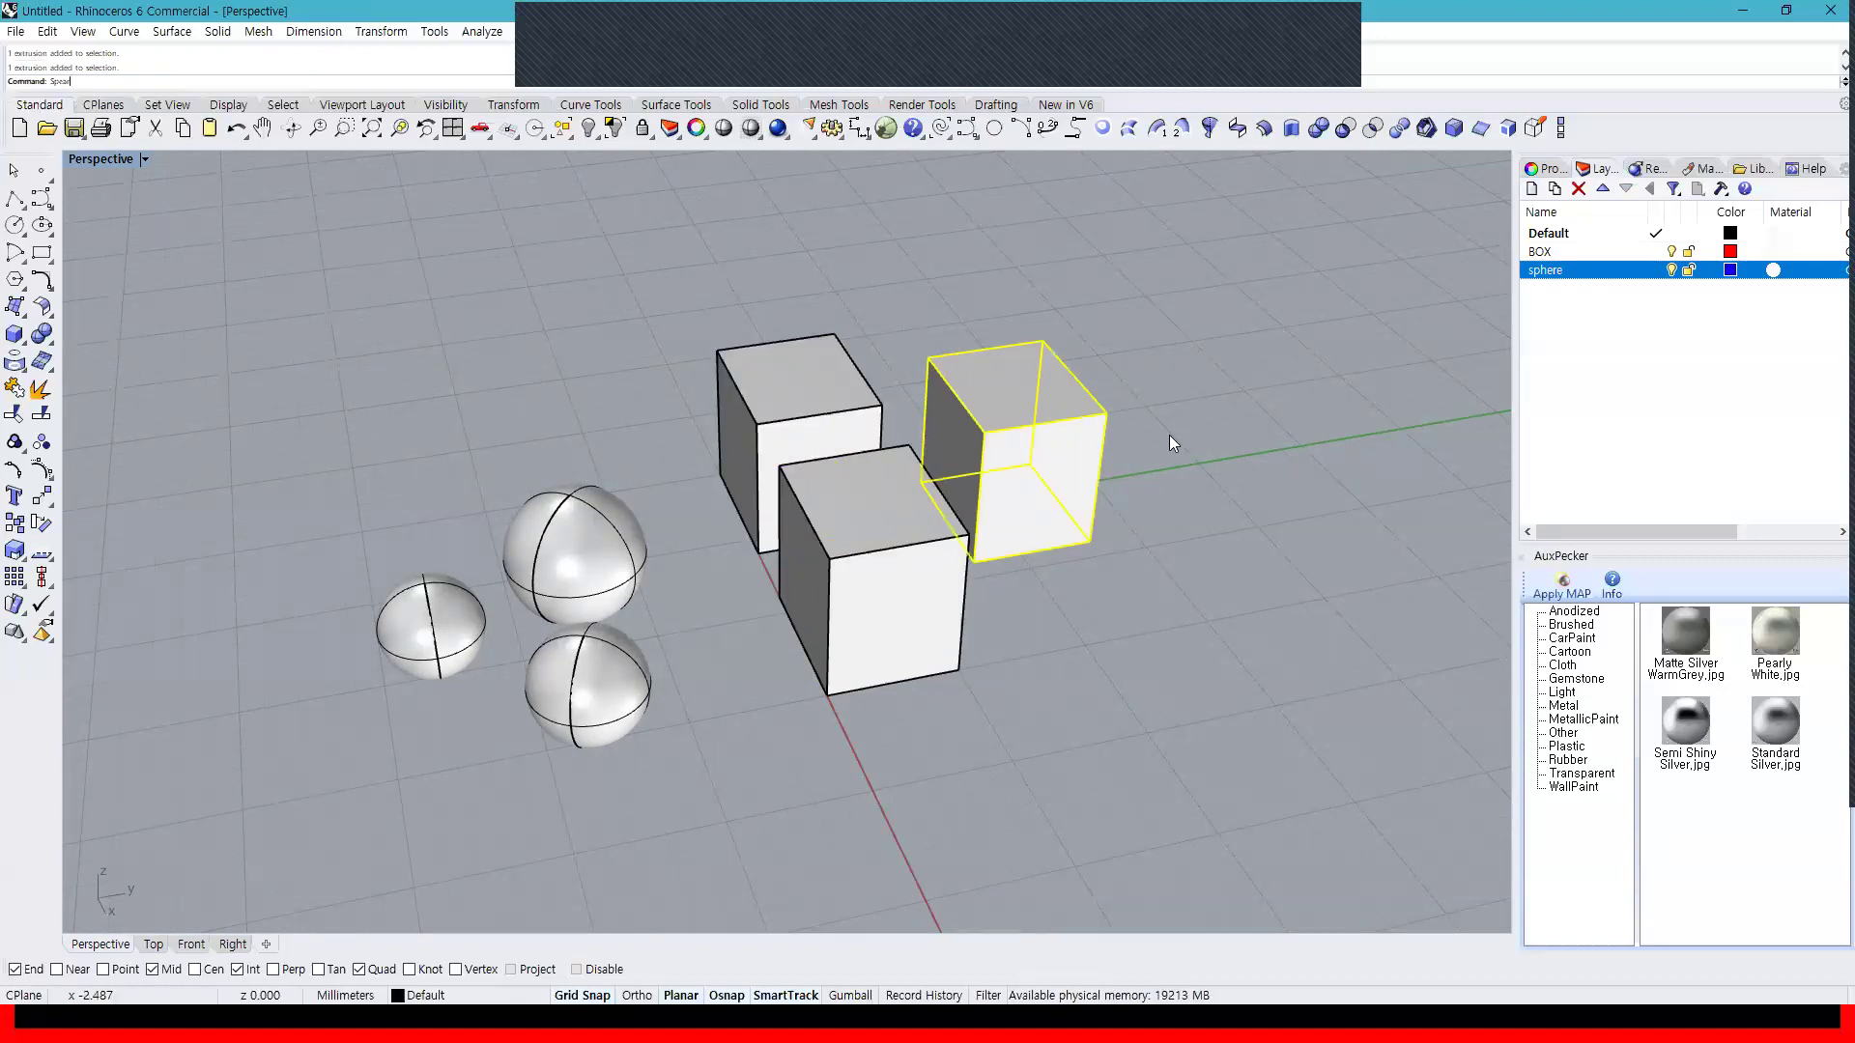
{"action": "left_click", "coordinate": [1538, 235]}
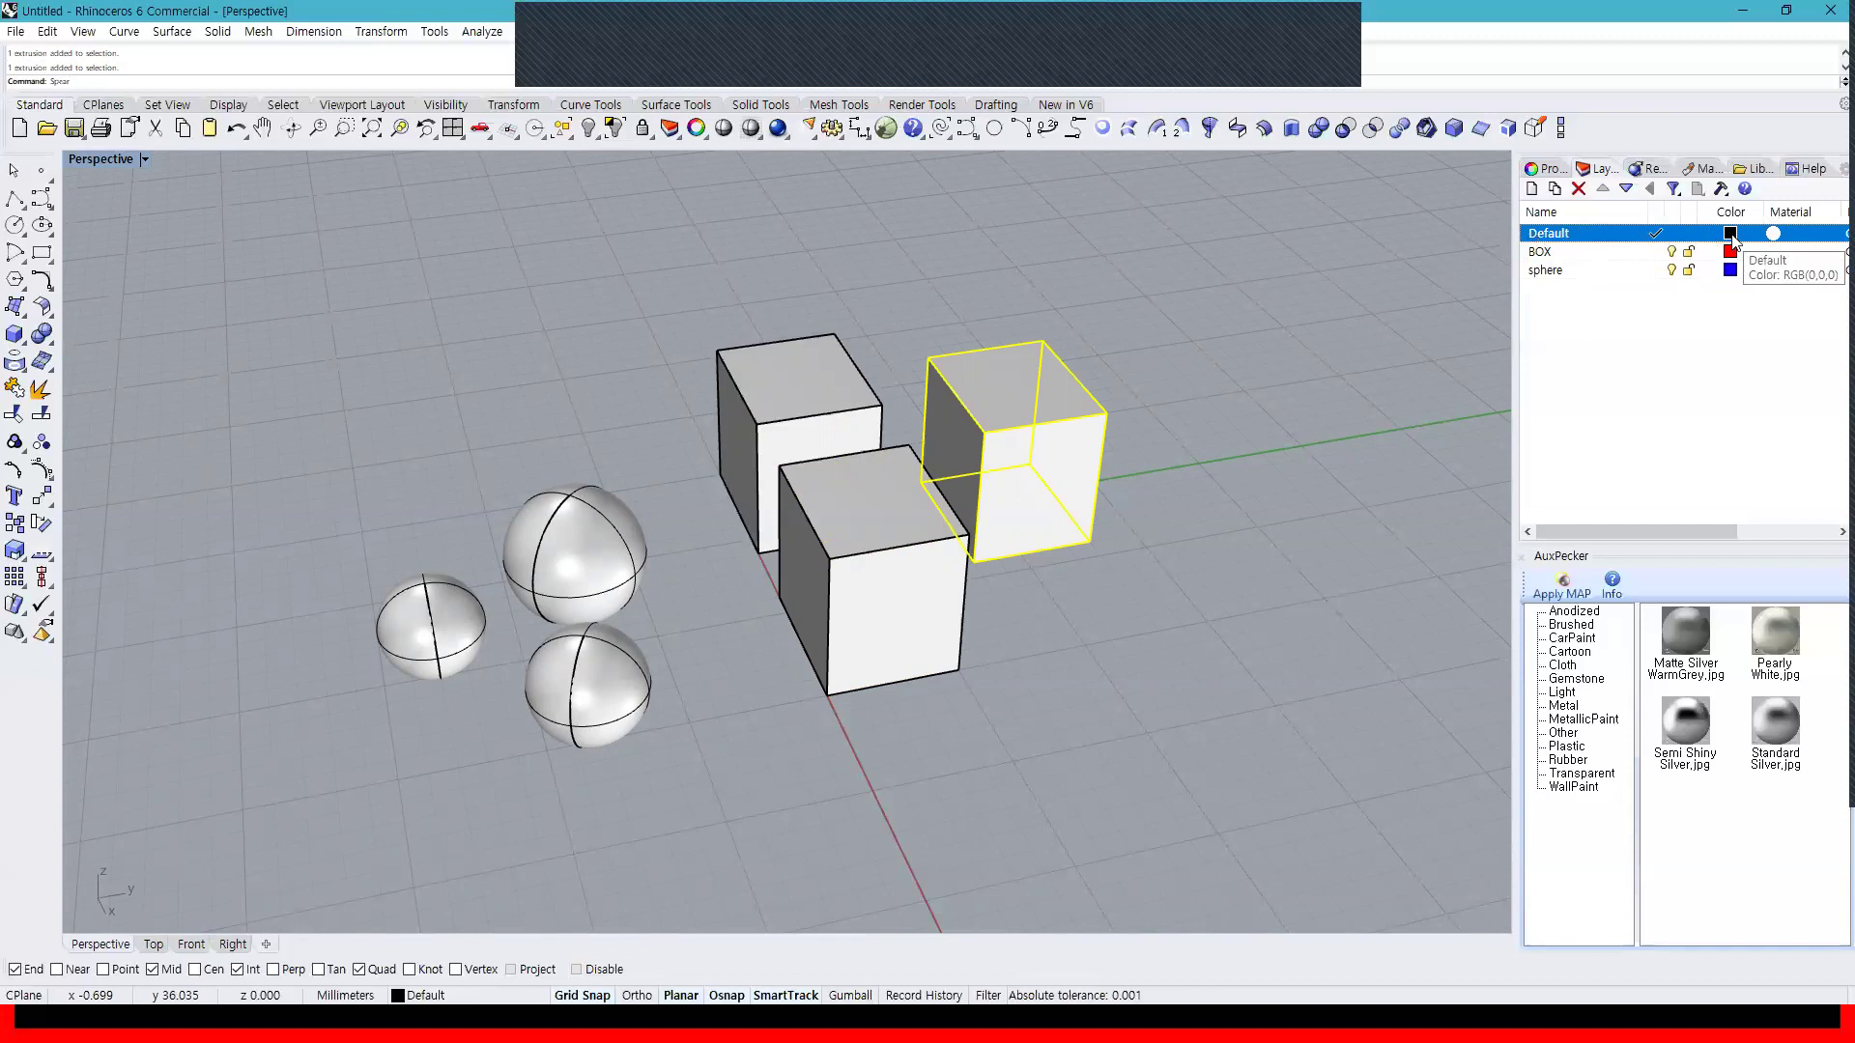
{"action": "key", "text": "Escape"}
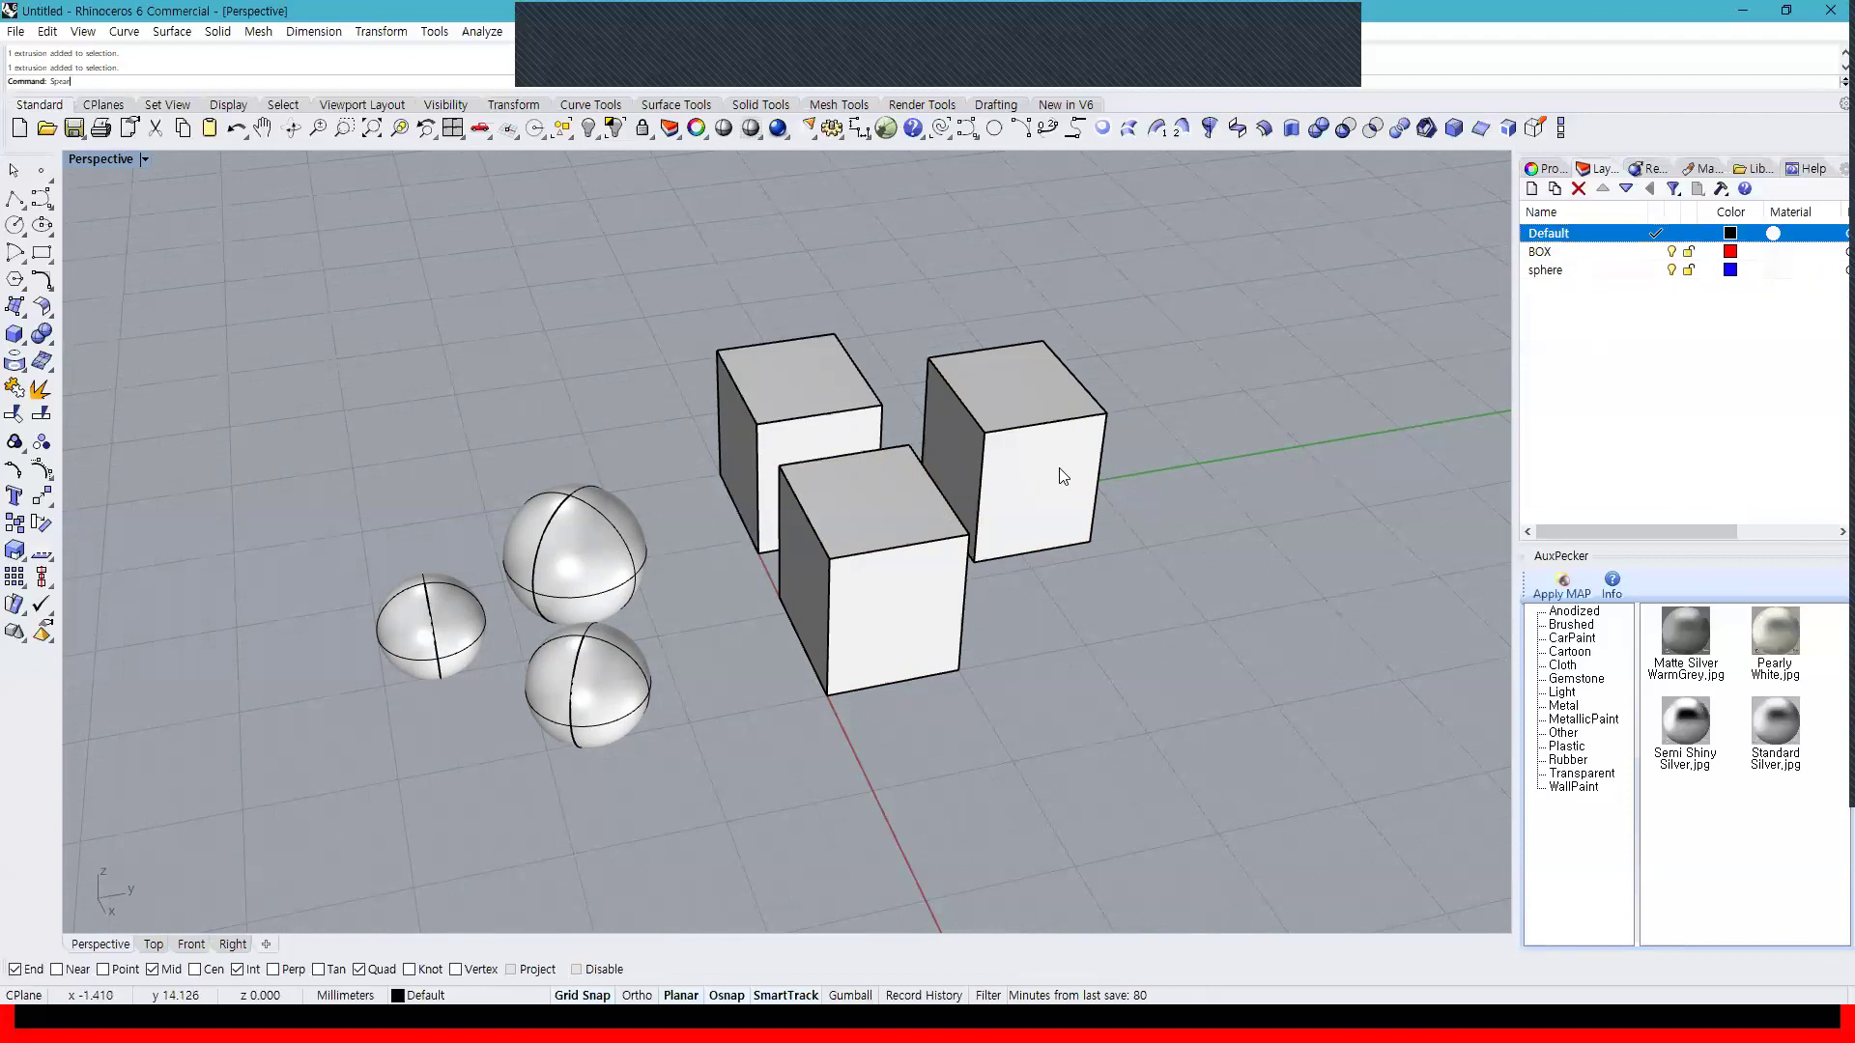
Set the Default layer's color to Chartreuse, and restore it to Black
{"action": "left_click", "coordinate": [1731, 235]}
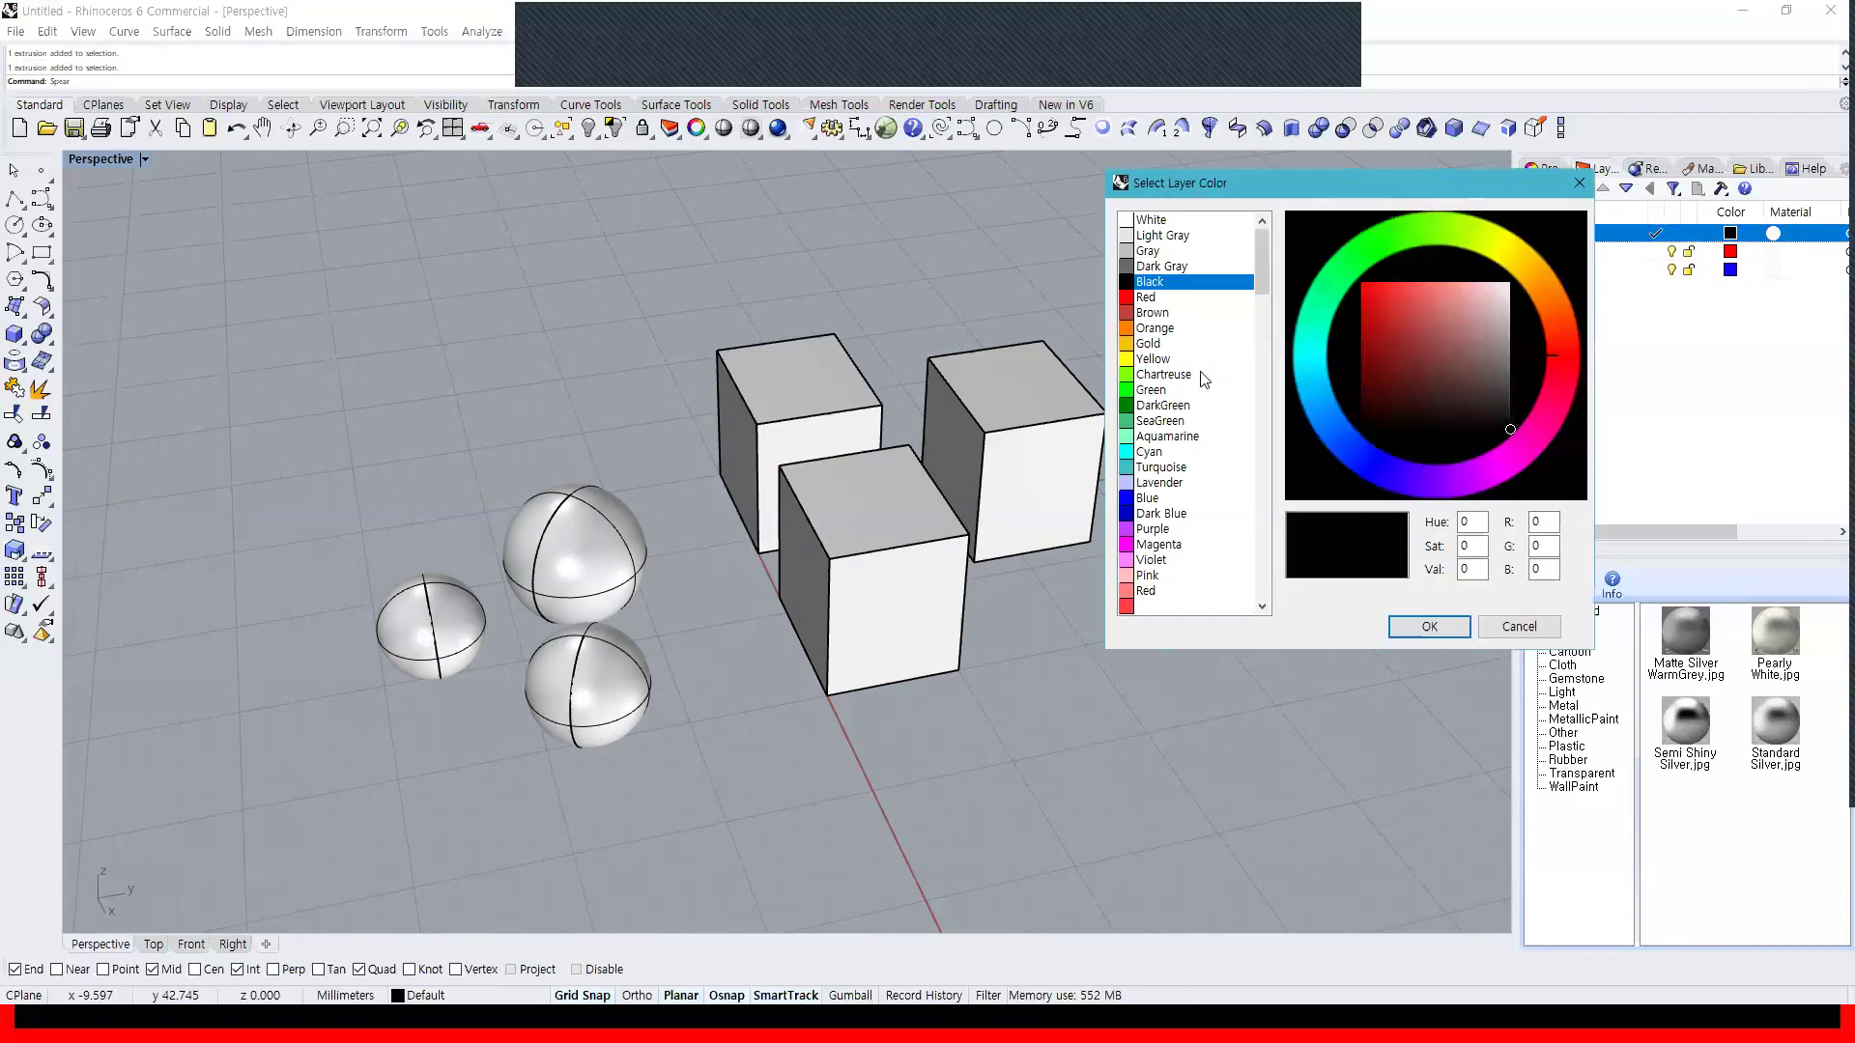
{"action": "left_click", "coordinate": [1177, 379]}
{"action": "left_click", "coordinate": [1439, 627]}
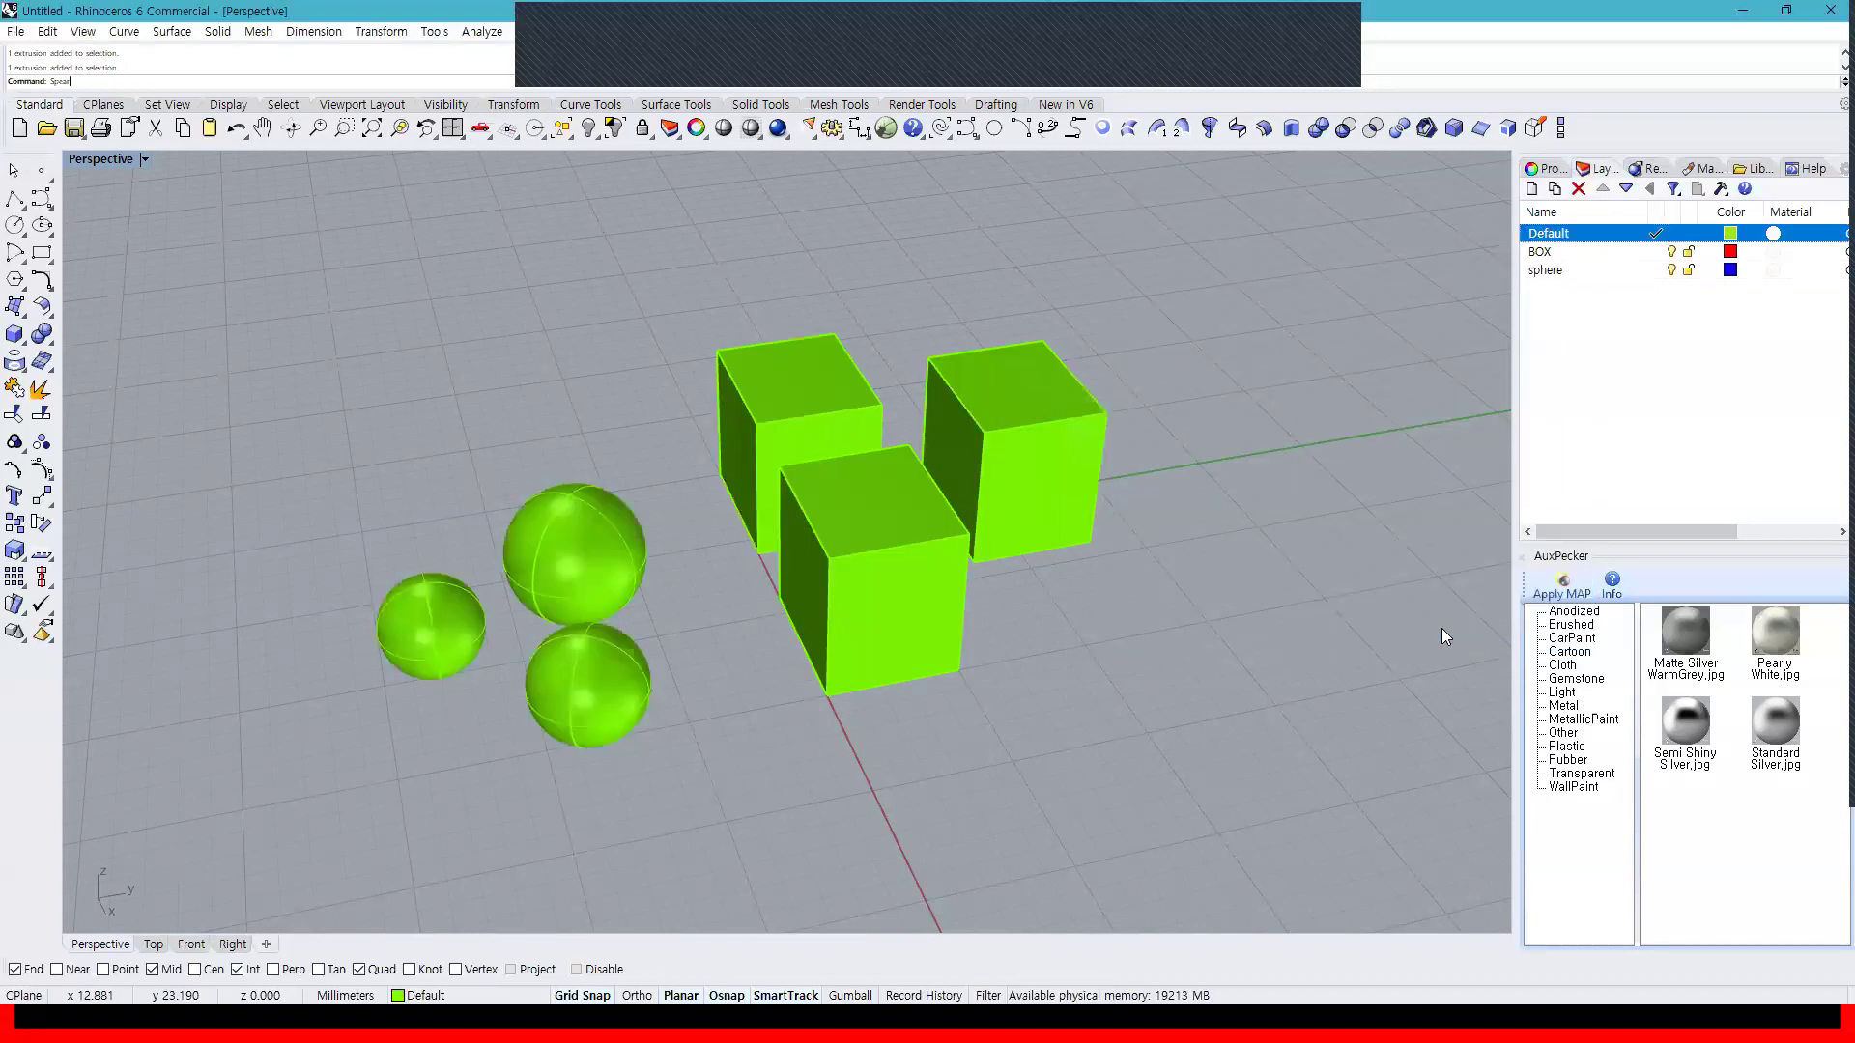
{"action": "left_click", "coordinate": [1731, 235]}
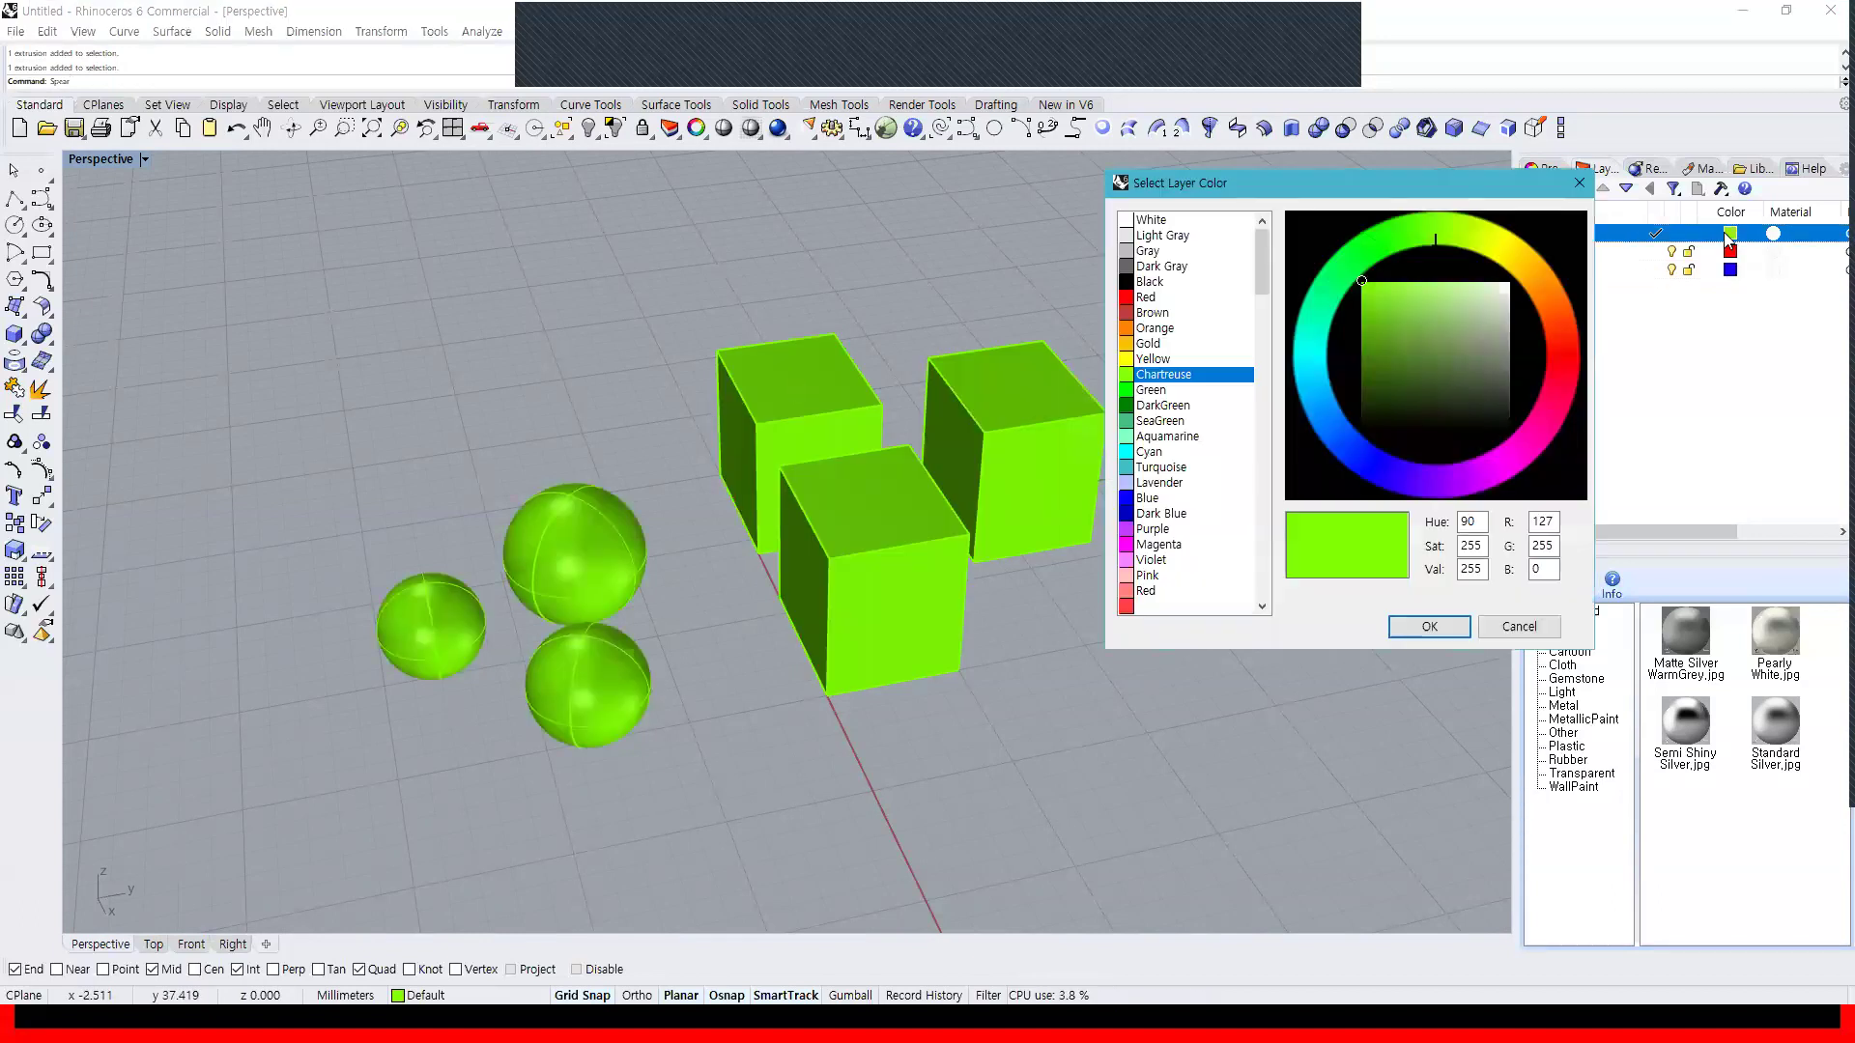
{"action": "left_click", "coordinate": [1159, 281]}
{"action": "left_click", "coordinate": [1429, 626]}
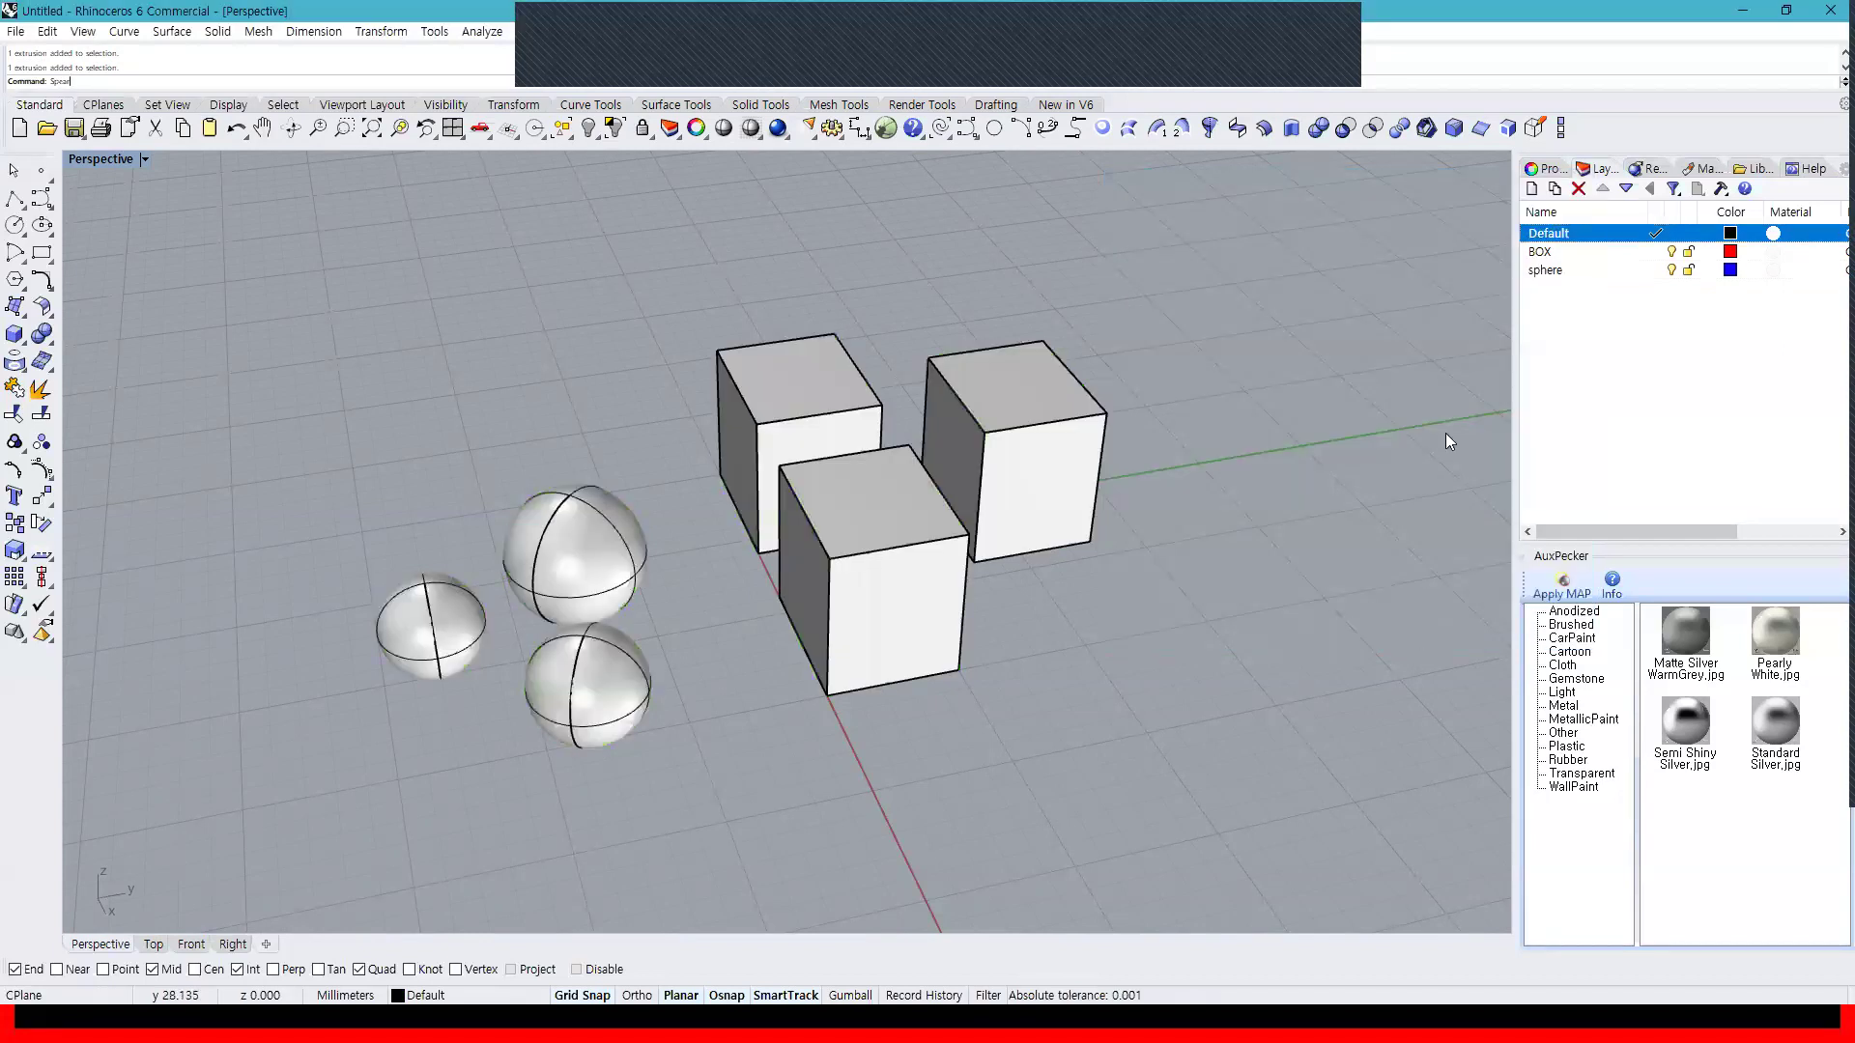
Move all three boxes to the BOX layer and deselect them
{"action": "left_click_drag", "start_coordinate": [1265, 642], "coordinate": [752, 326]}
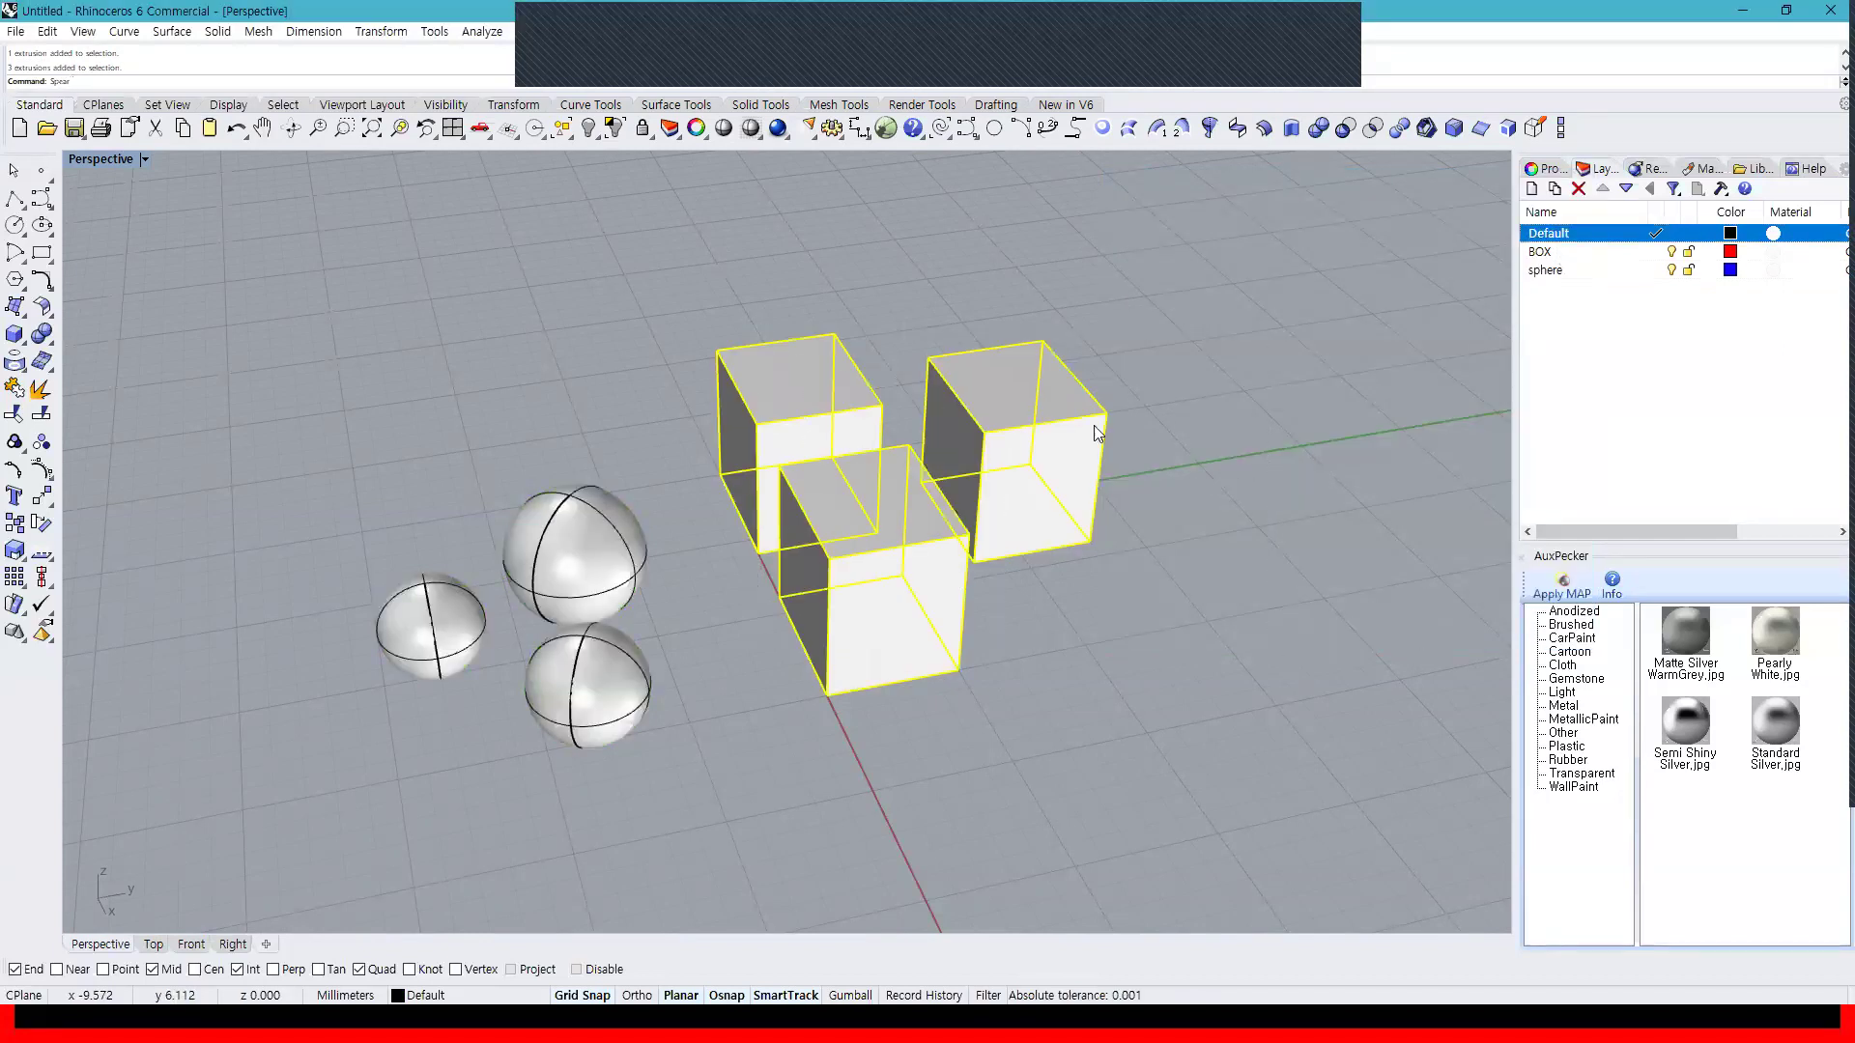
{"action": "right_click", "coordinate": [1624, 254]}
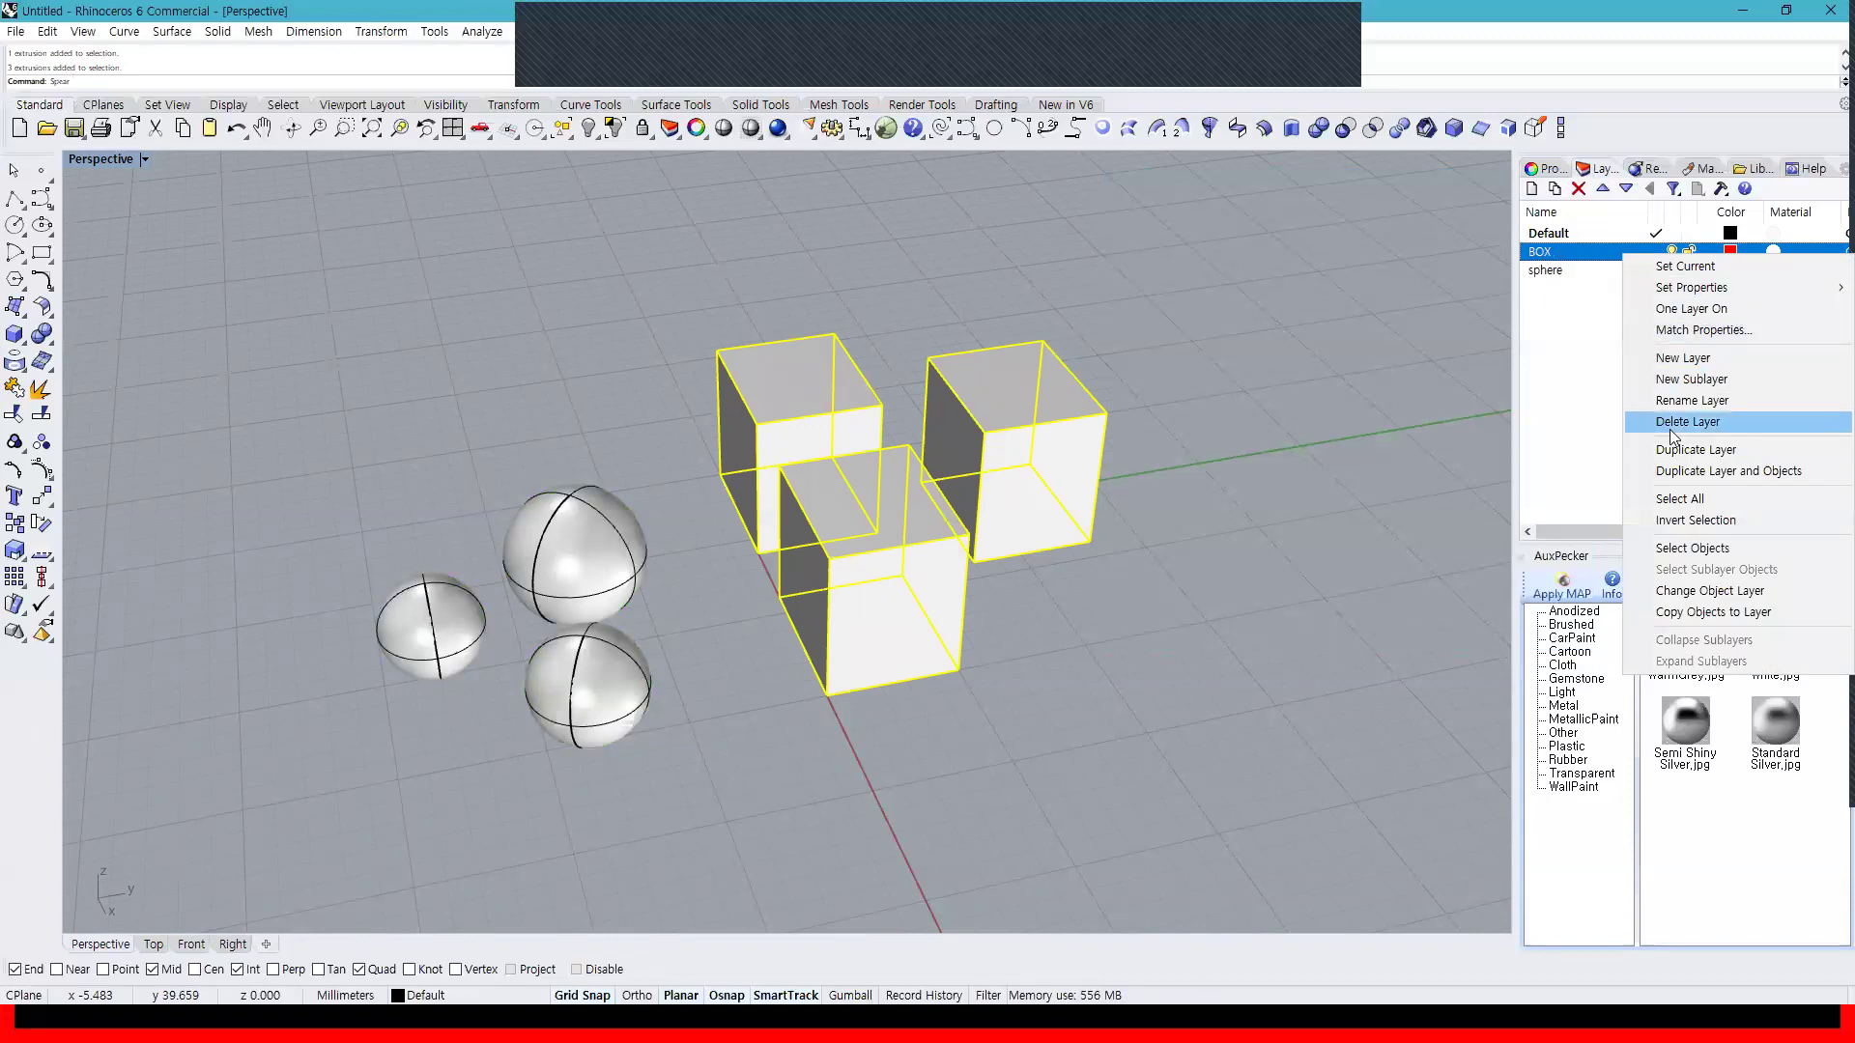
{"action": "left_click", "coordinate": [1711, 593]}
{"action": "left_click", "coordinate": [1232, 541]}
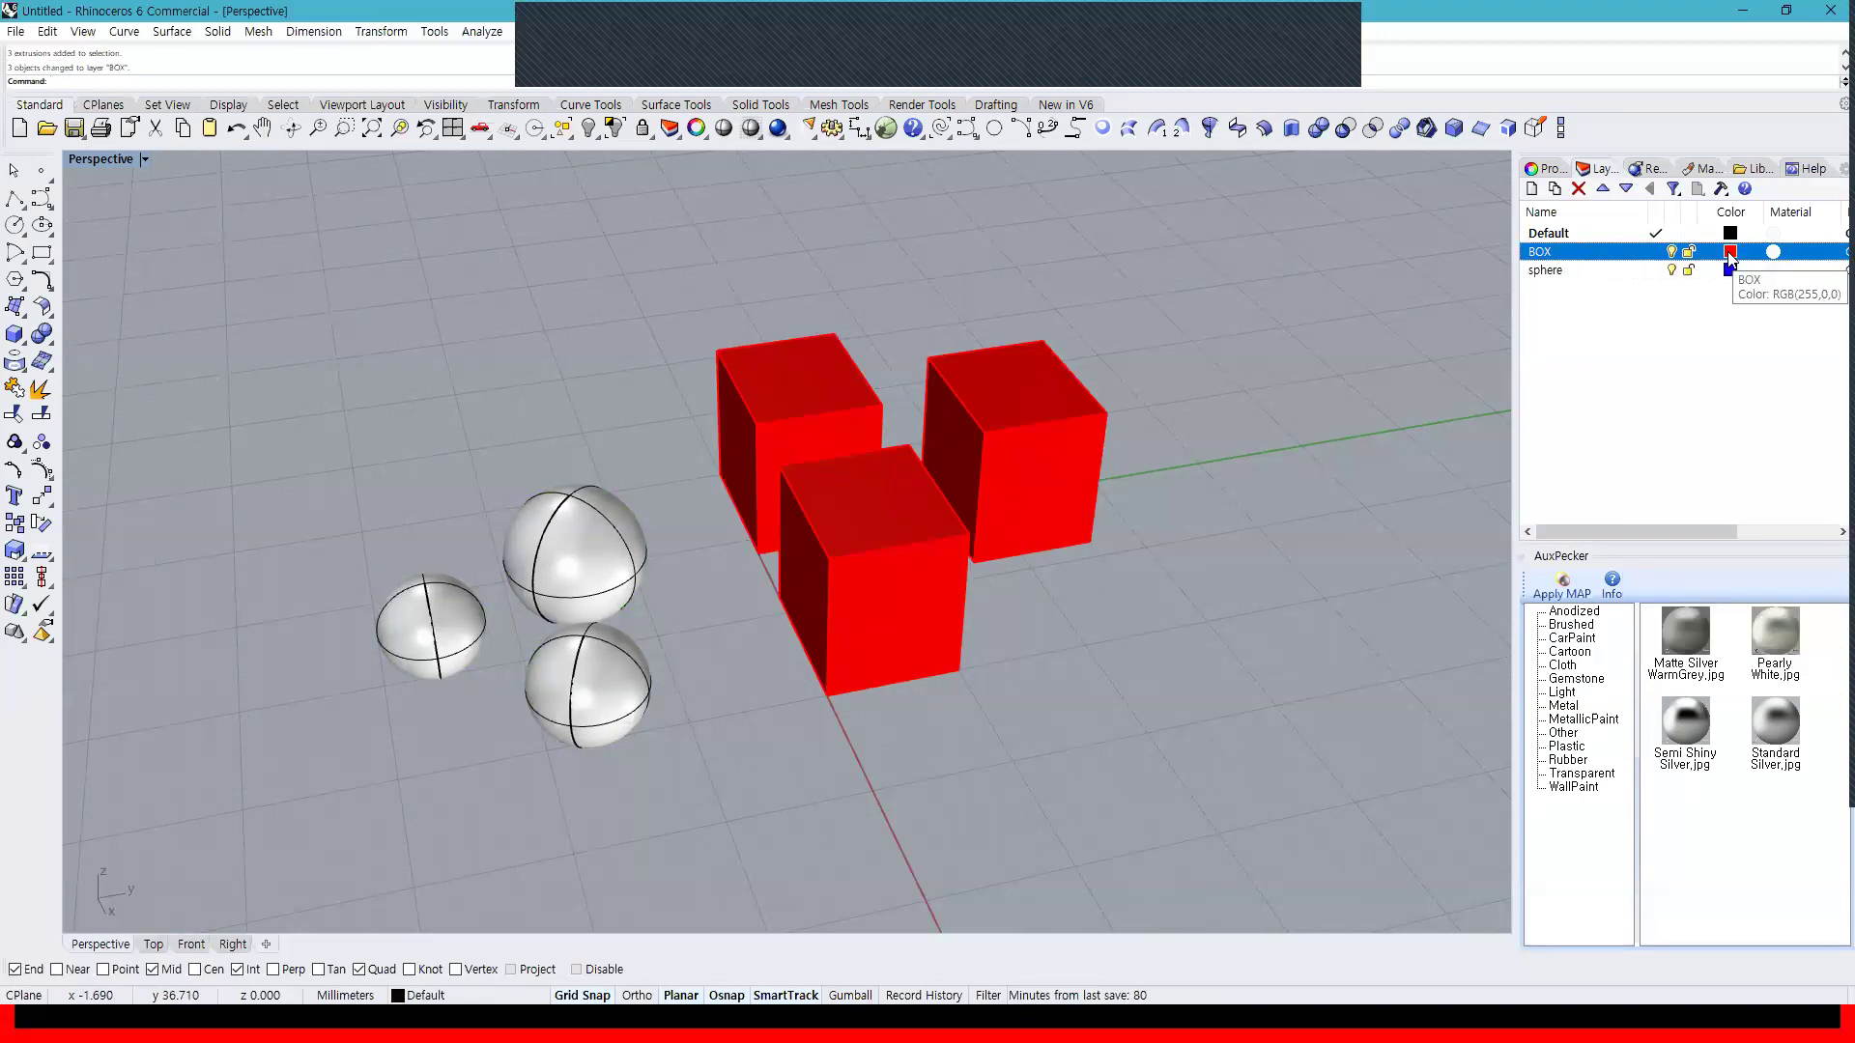
Move all three spheres to the sphere layer and clear the selection
{"action": "left_click_drag", "start_coordinate": [616, 726], "coordinate": [333, 503]}
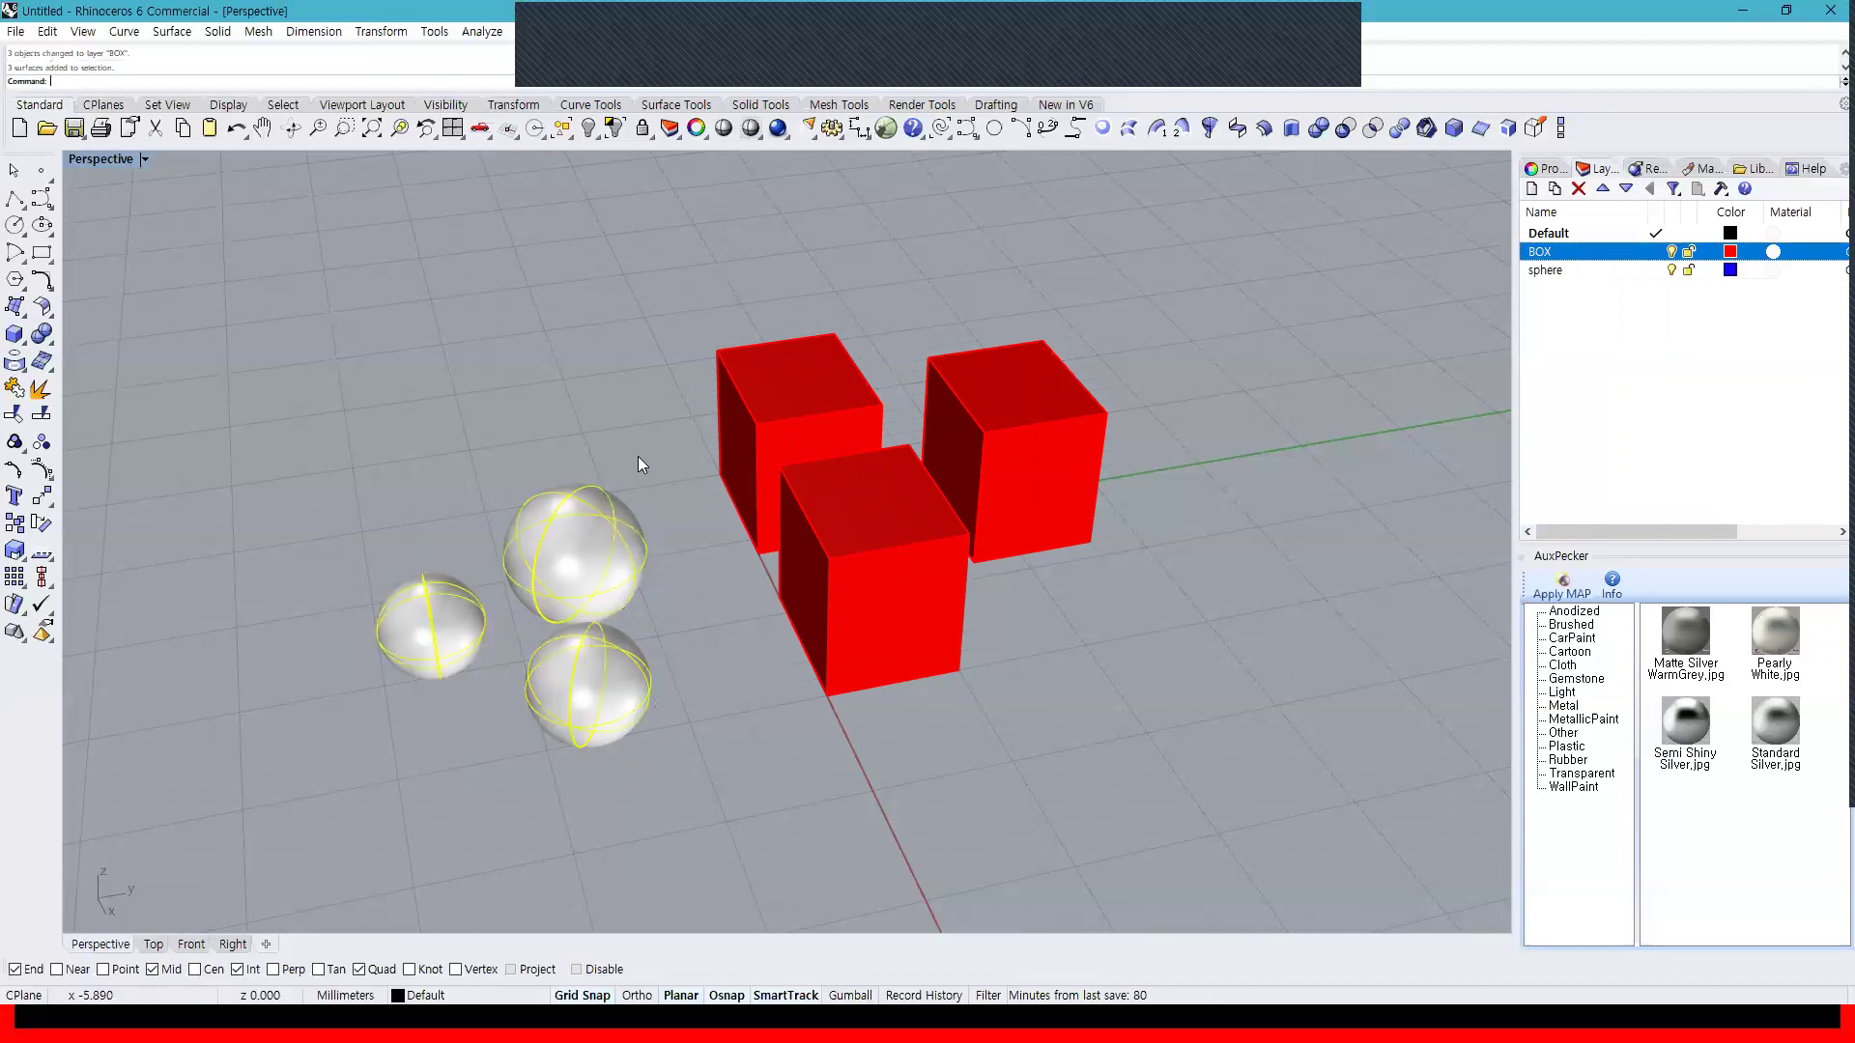
{"action": "right_click", "coordinate": [1558, 275]}
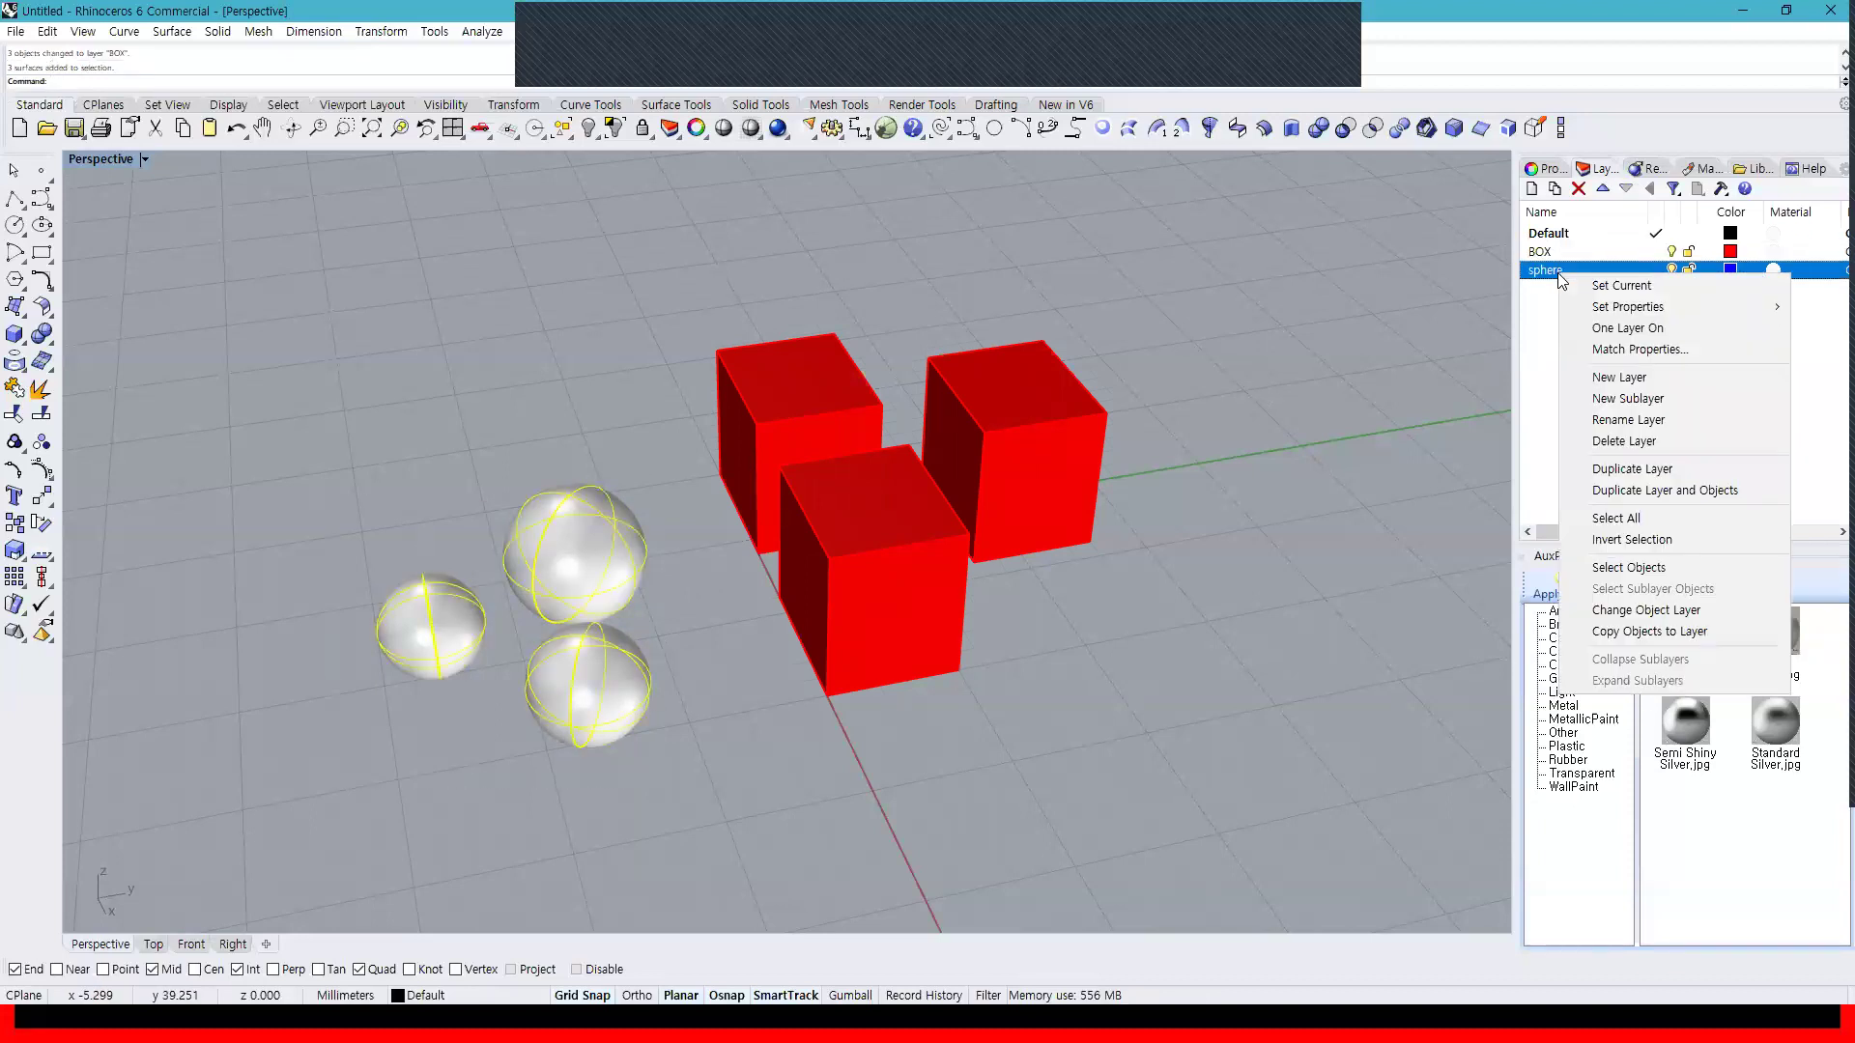
{"action": "left_click", "coordinate": [1662, 610]}
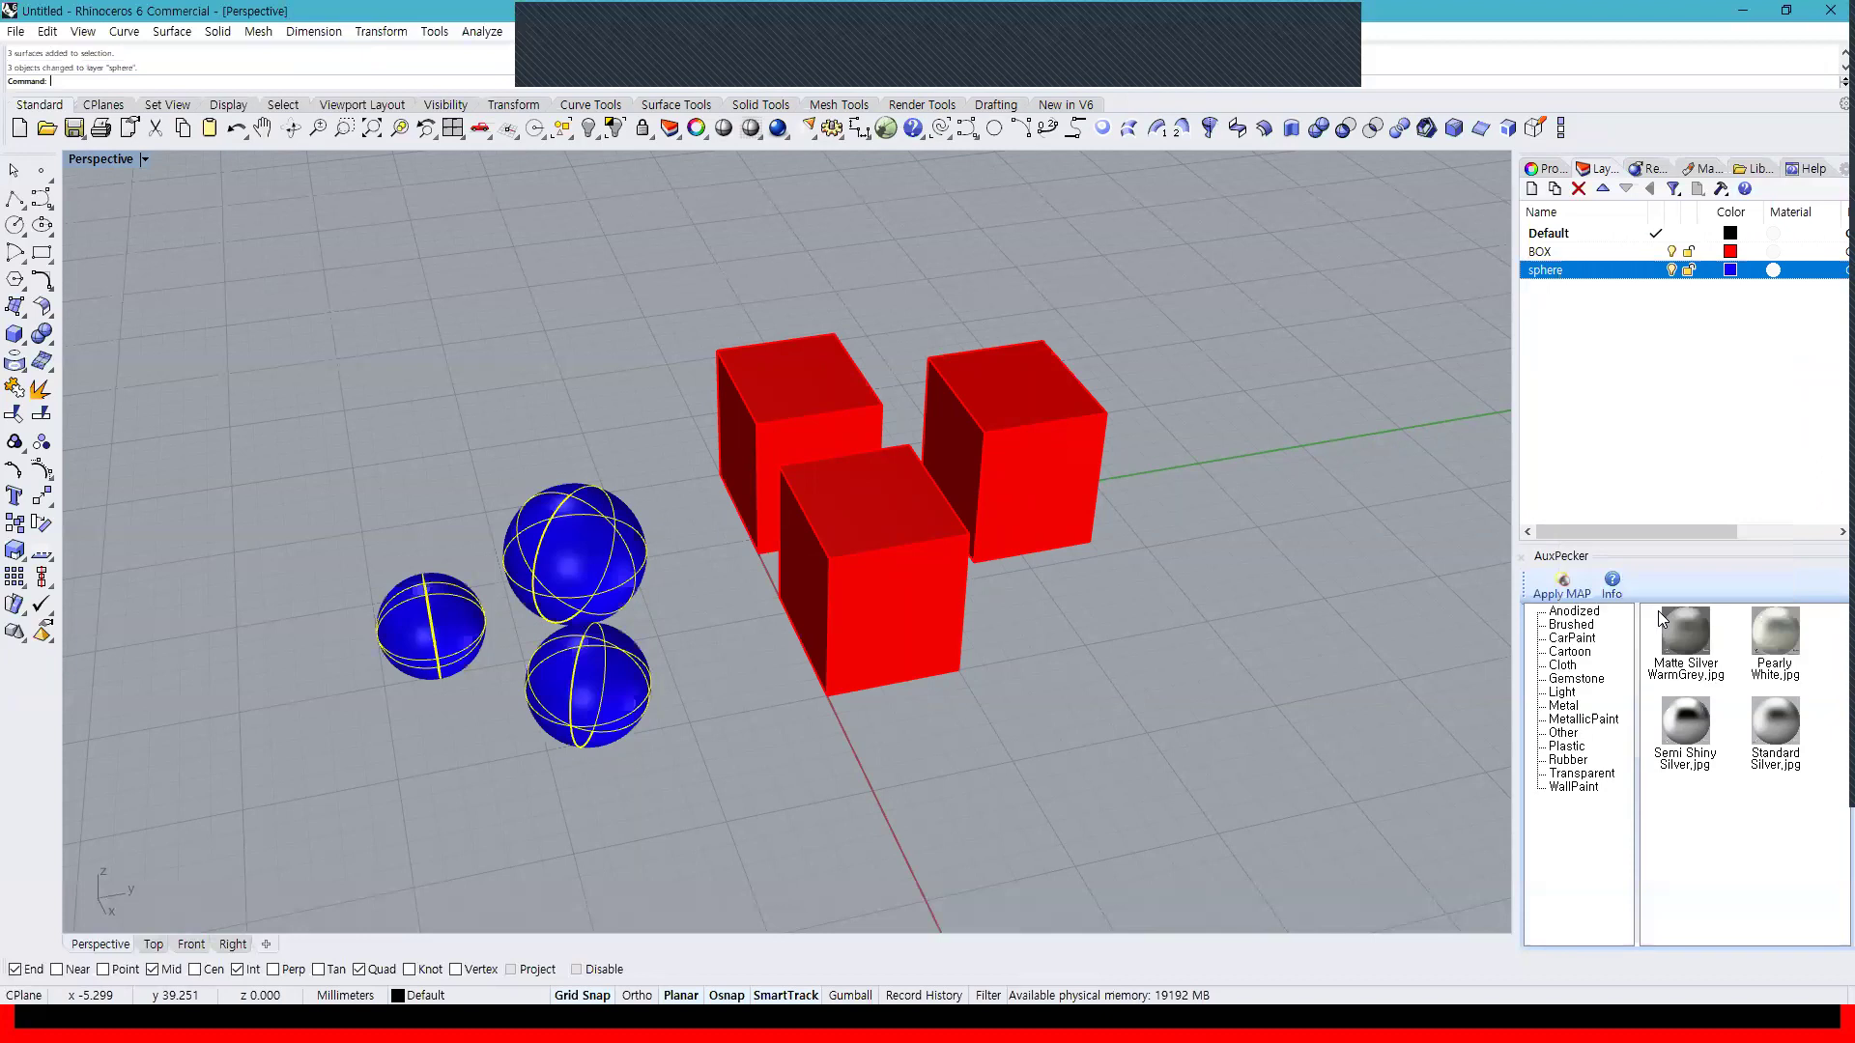
{"action": "key", "text": "Escape"}
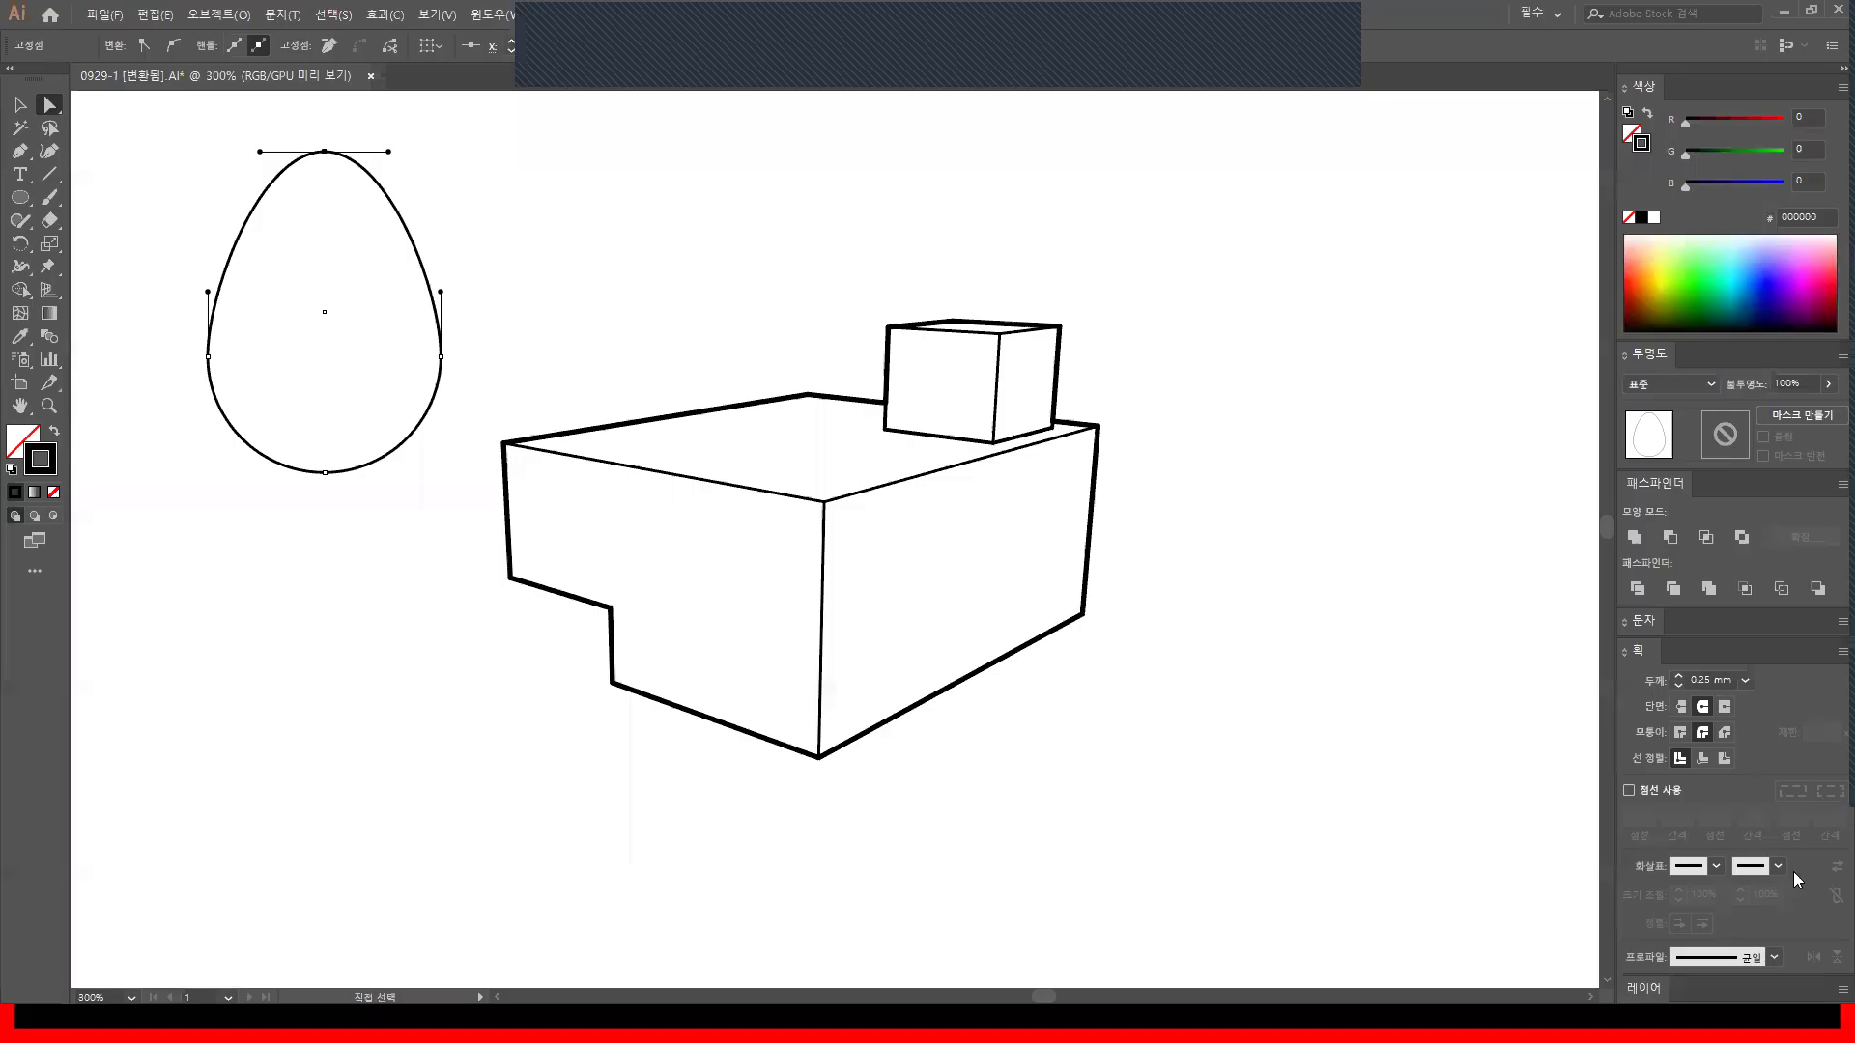
In the Illustrator drawing, expand the layer list and toggle the visibility of the Make2D layers
{"action": "left_click", "coordinate": [1635, 987]}
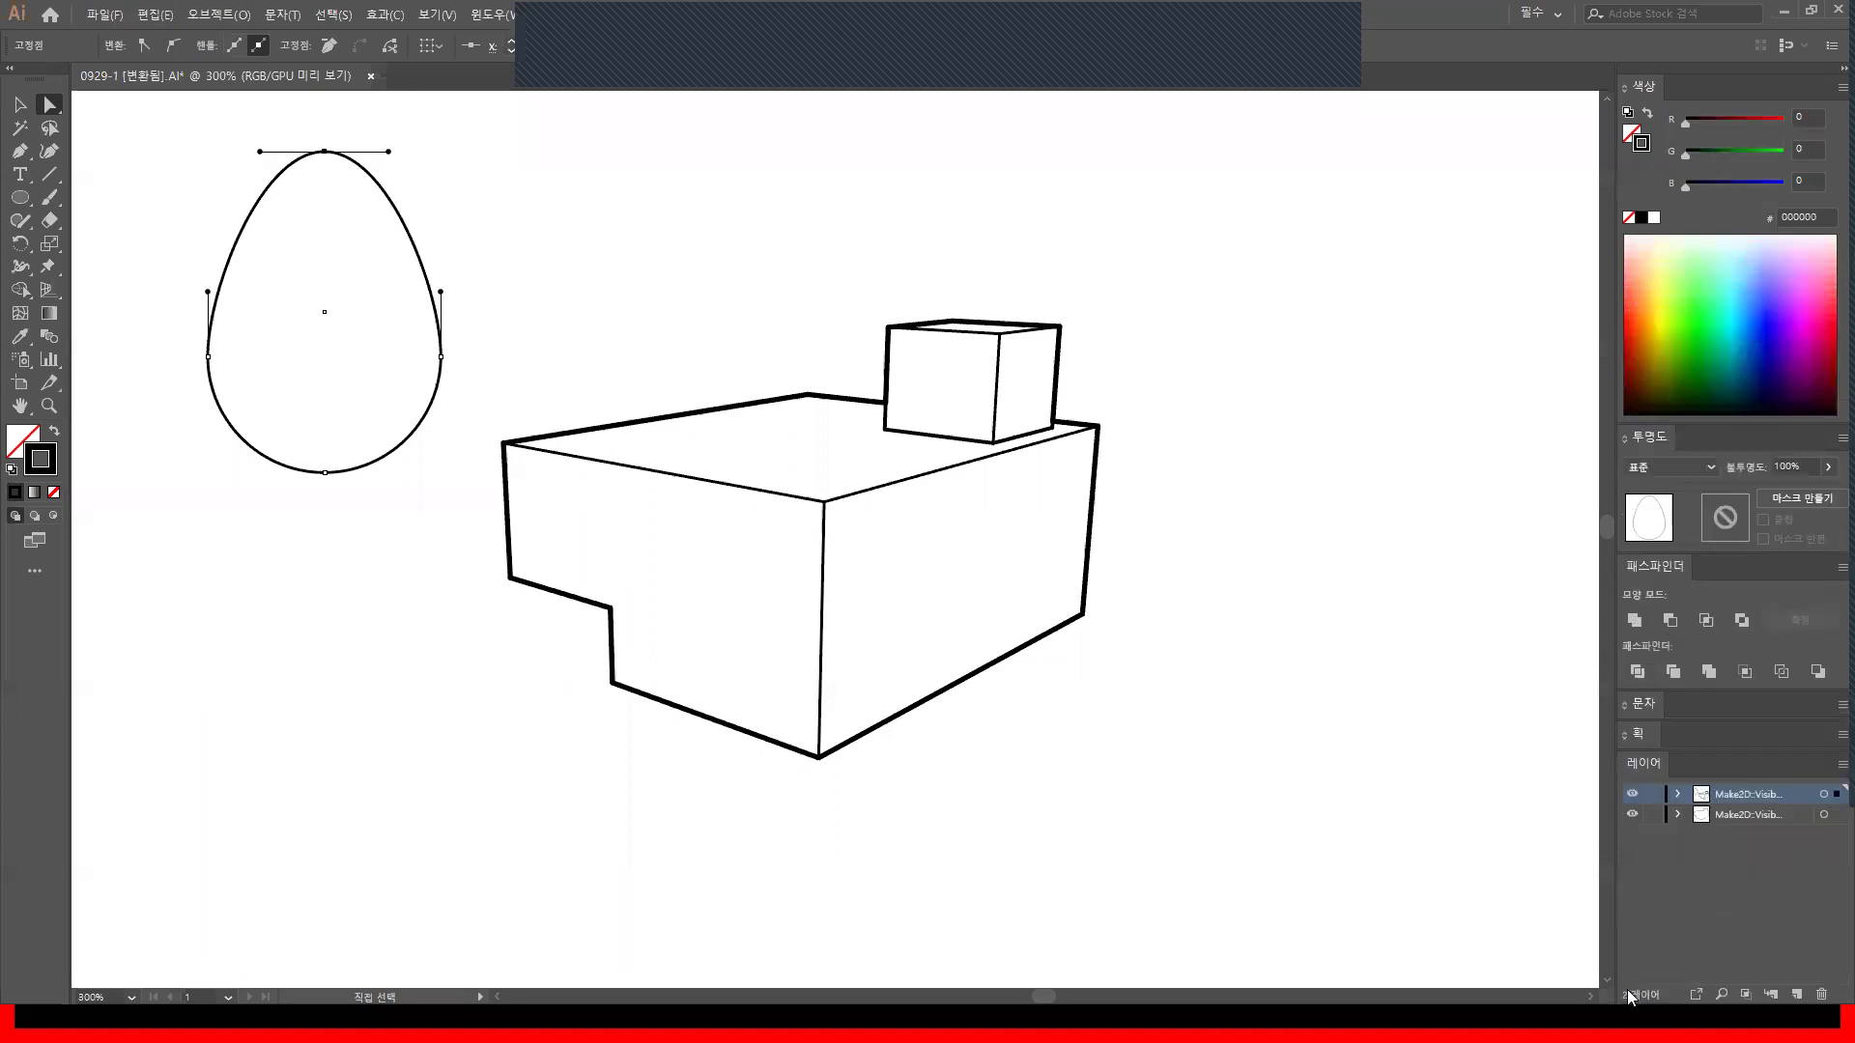
{"action": "left_click", "coordinate": [1632, 795]}
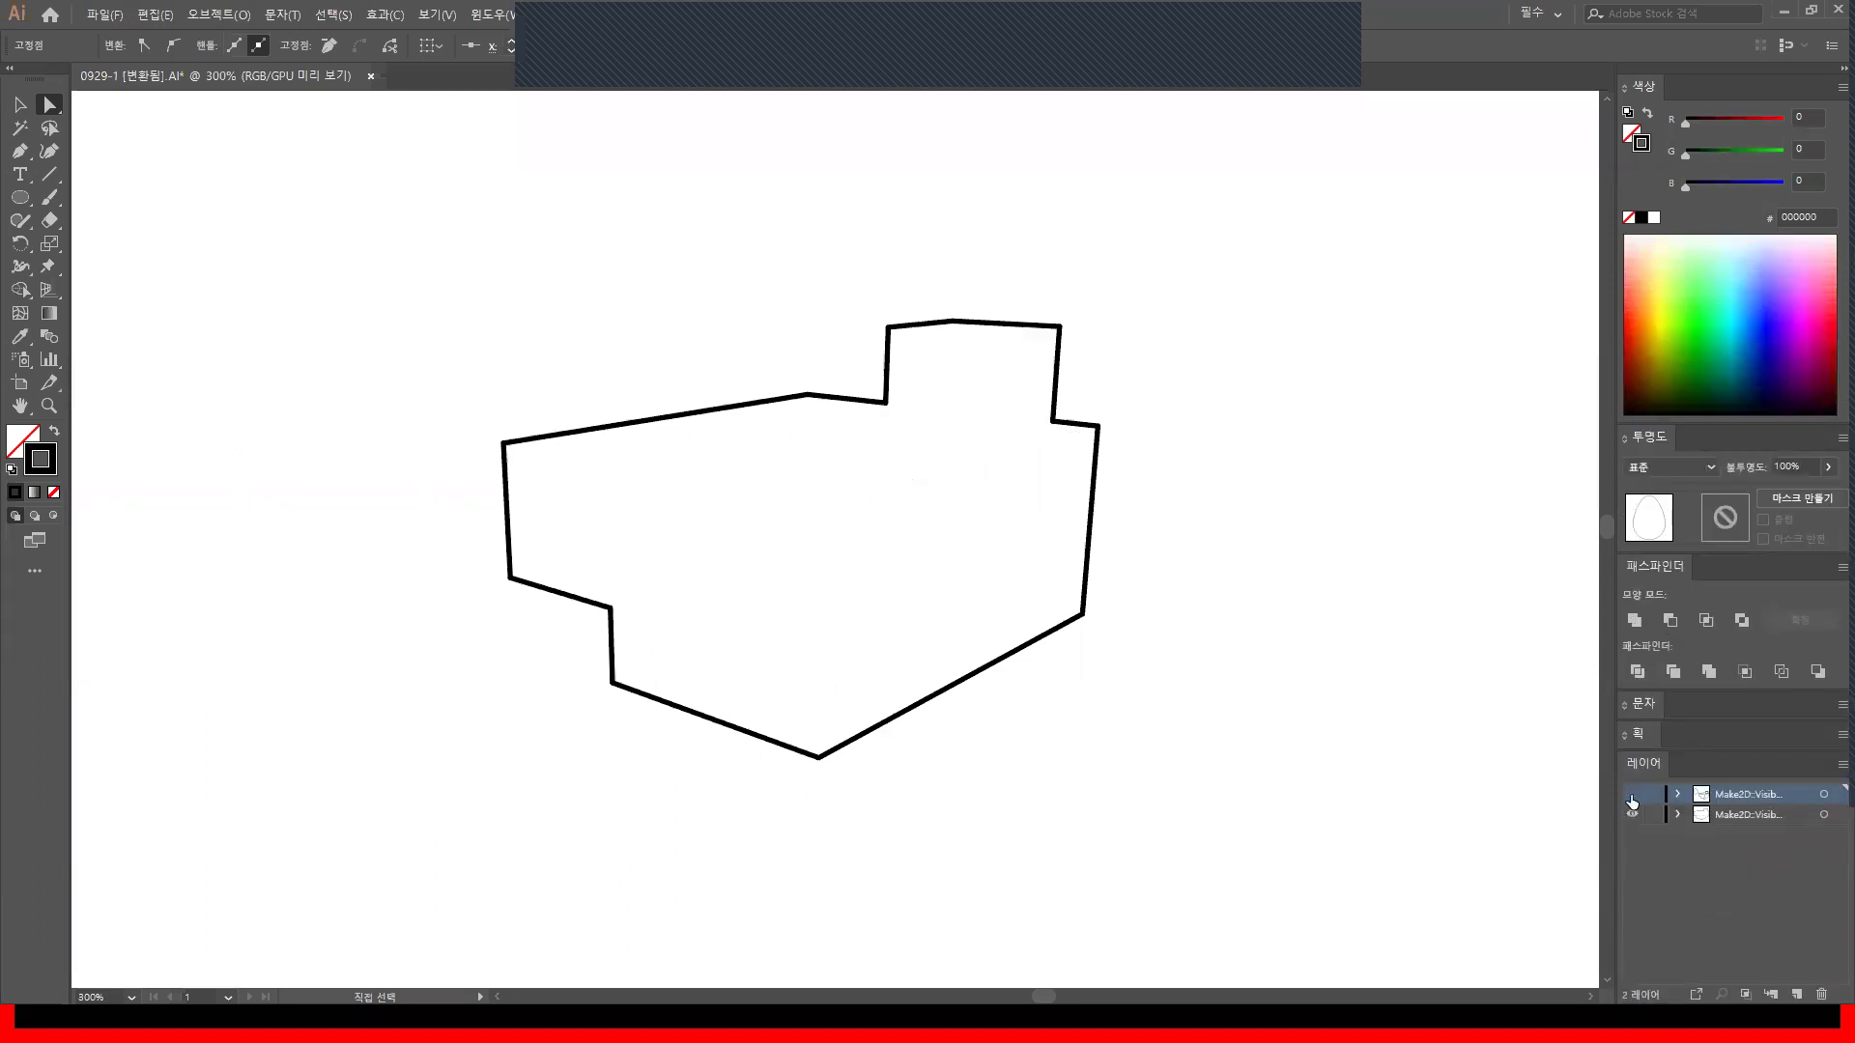
{"action": "left_click", "coordinate": [1636, 819]}
{"action": "key", "text": "ctrl+y"}
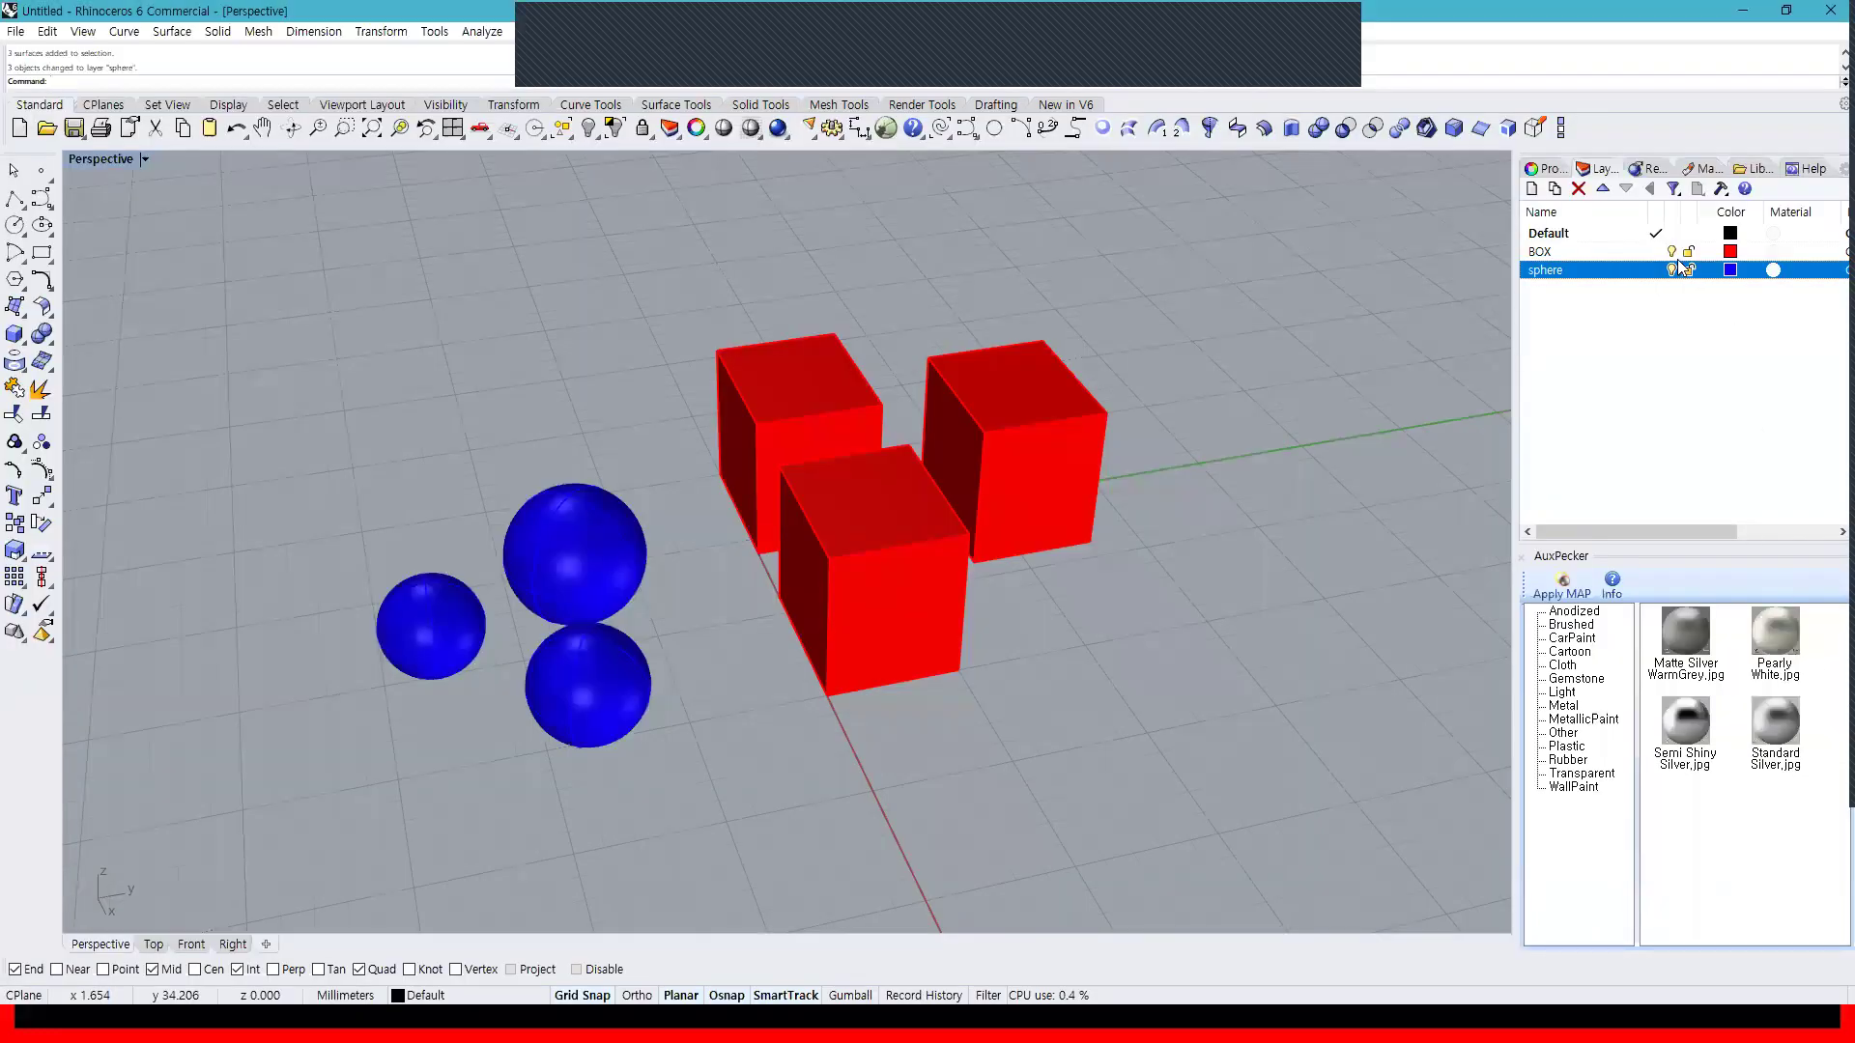
Back in Rhino, turn off the BOX and sphere layers, and turn the BOX layer back on
{"action": "left_click", "coordinate": [1671, 252]}
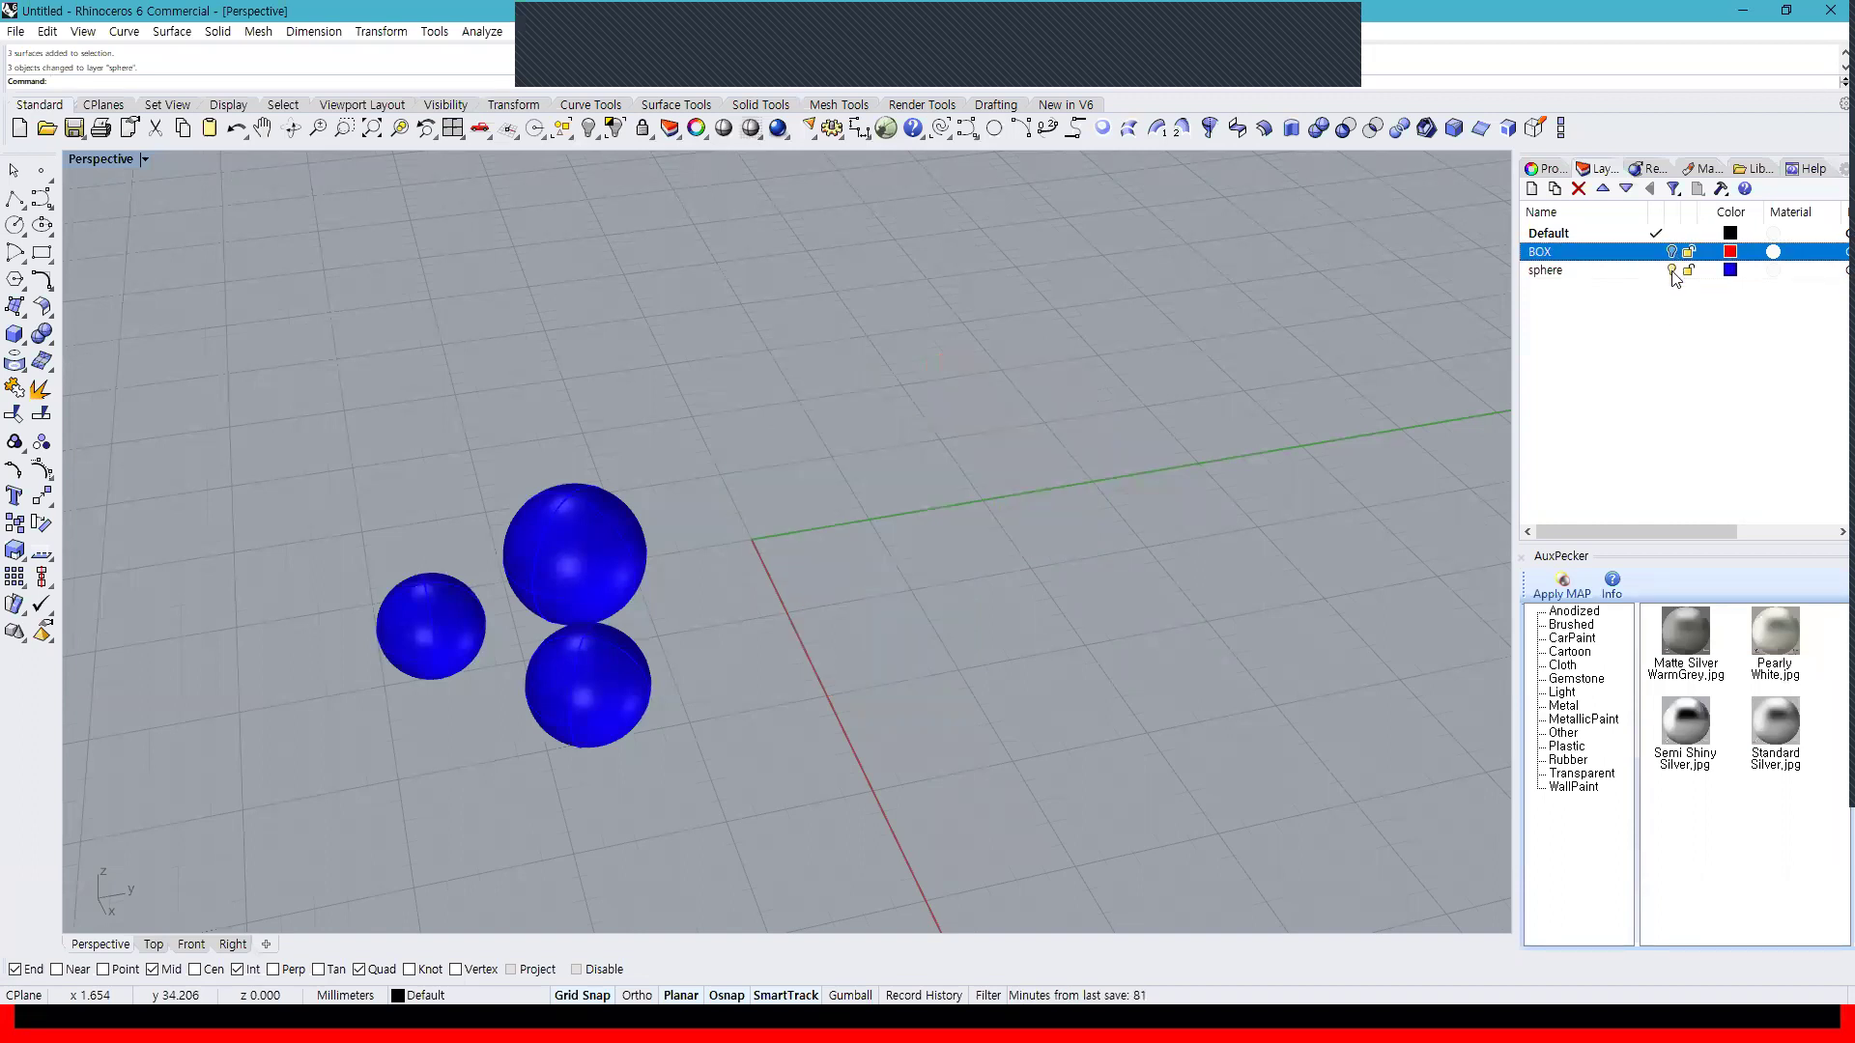
{"action": "left_click", "coordinate": [1671, 270]}
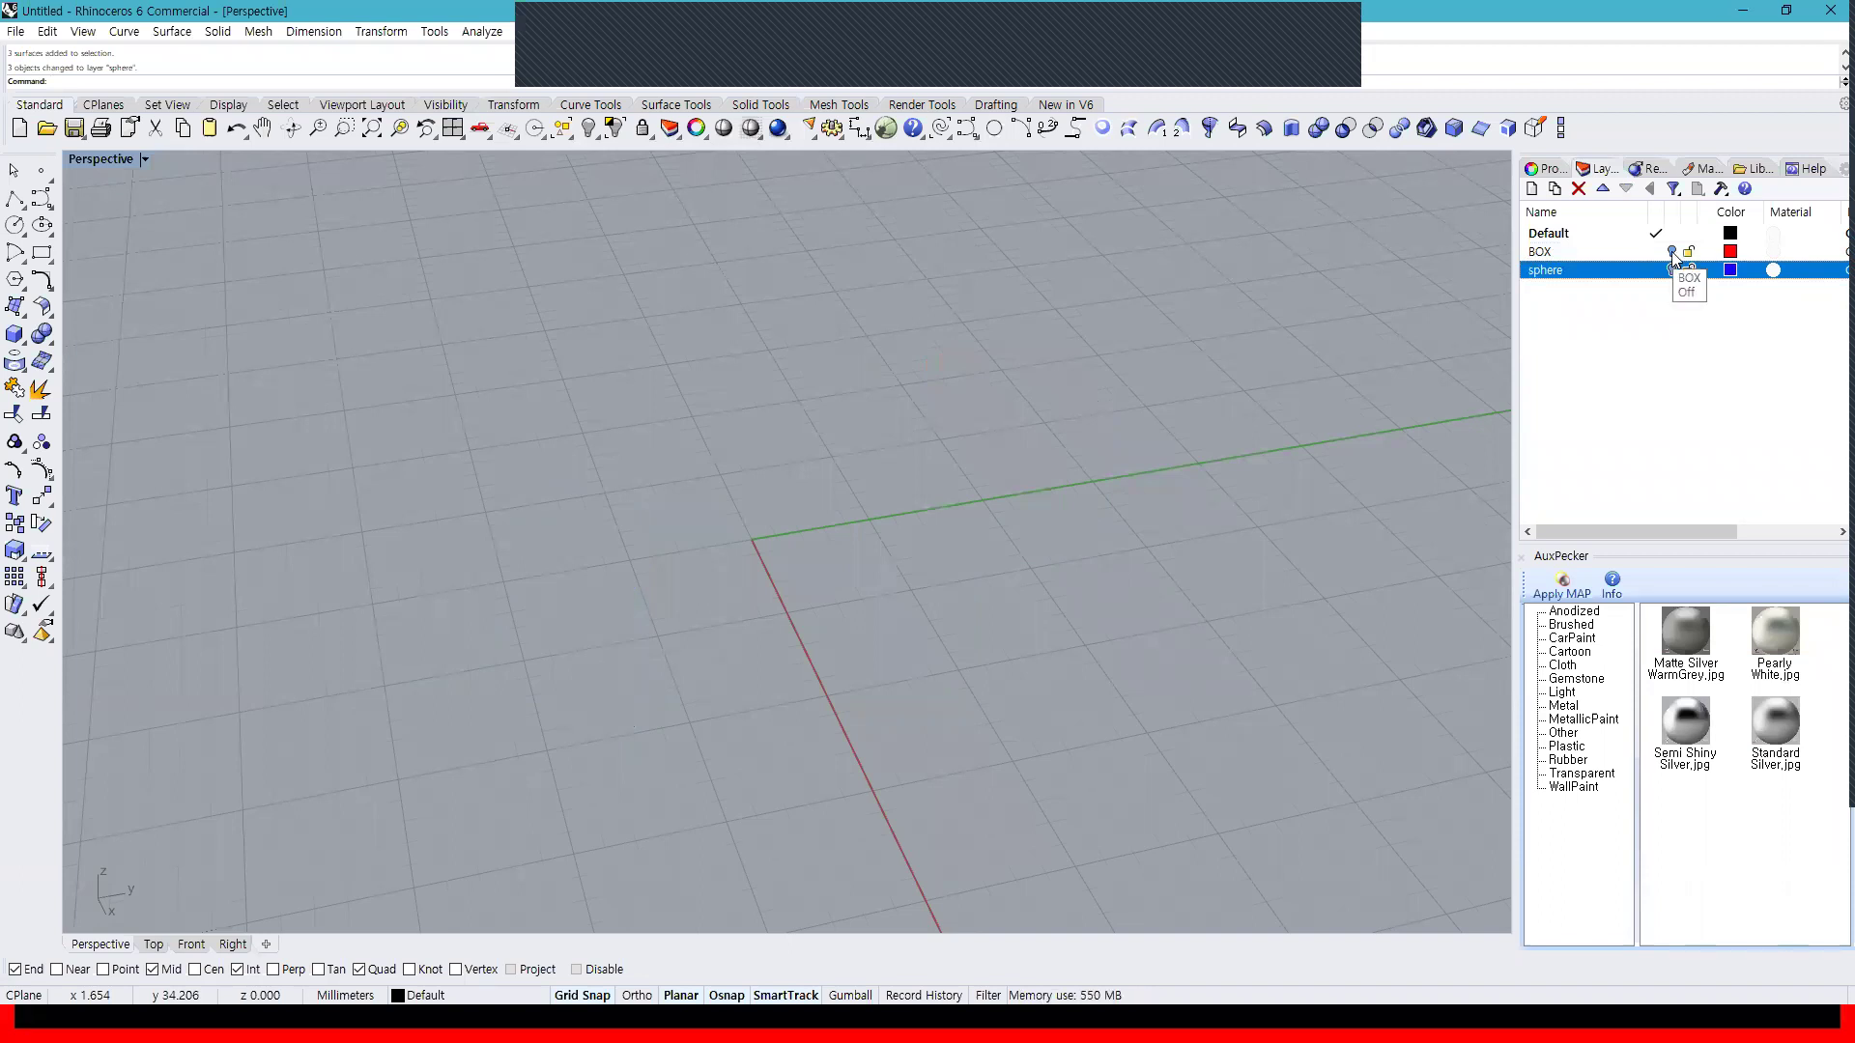
{"action": "left_click", "coordinate": [1672, 252]}
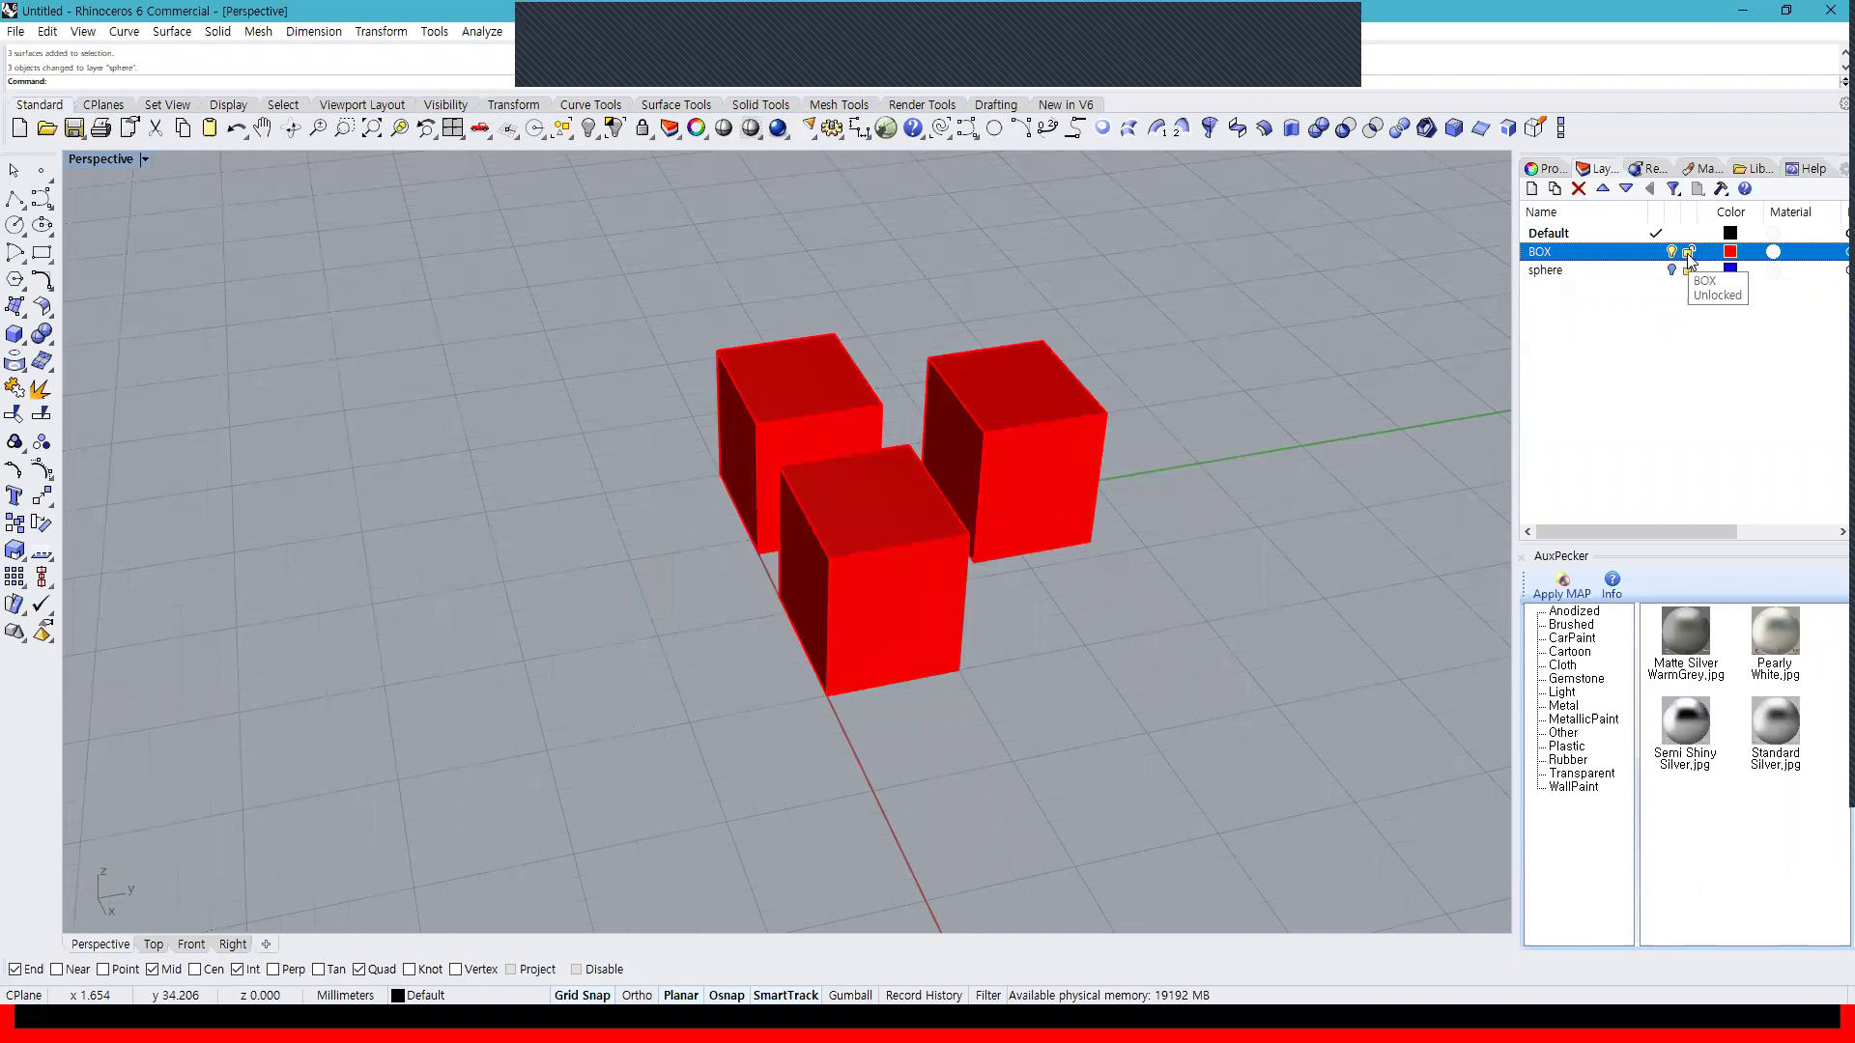
Lock the BOX layer, unlock it again, and select one box to test that it is selectable
{"action": "left_click", "coordinate": [1688, 259]}
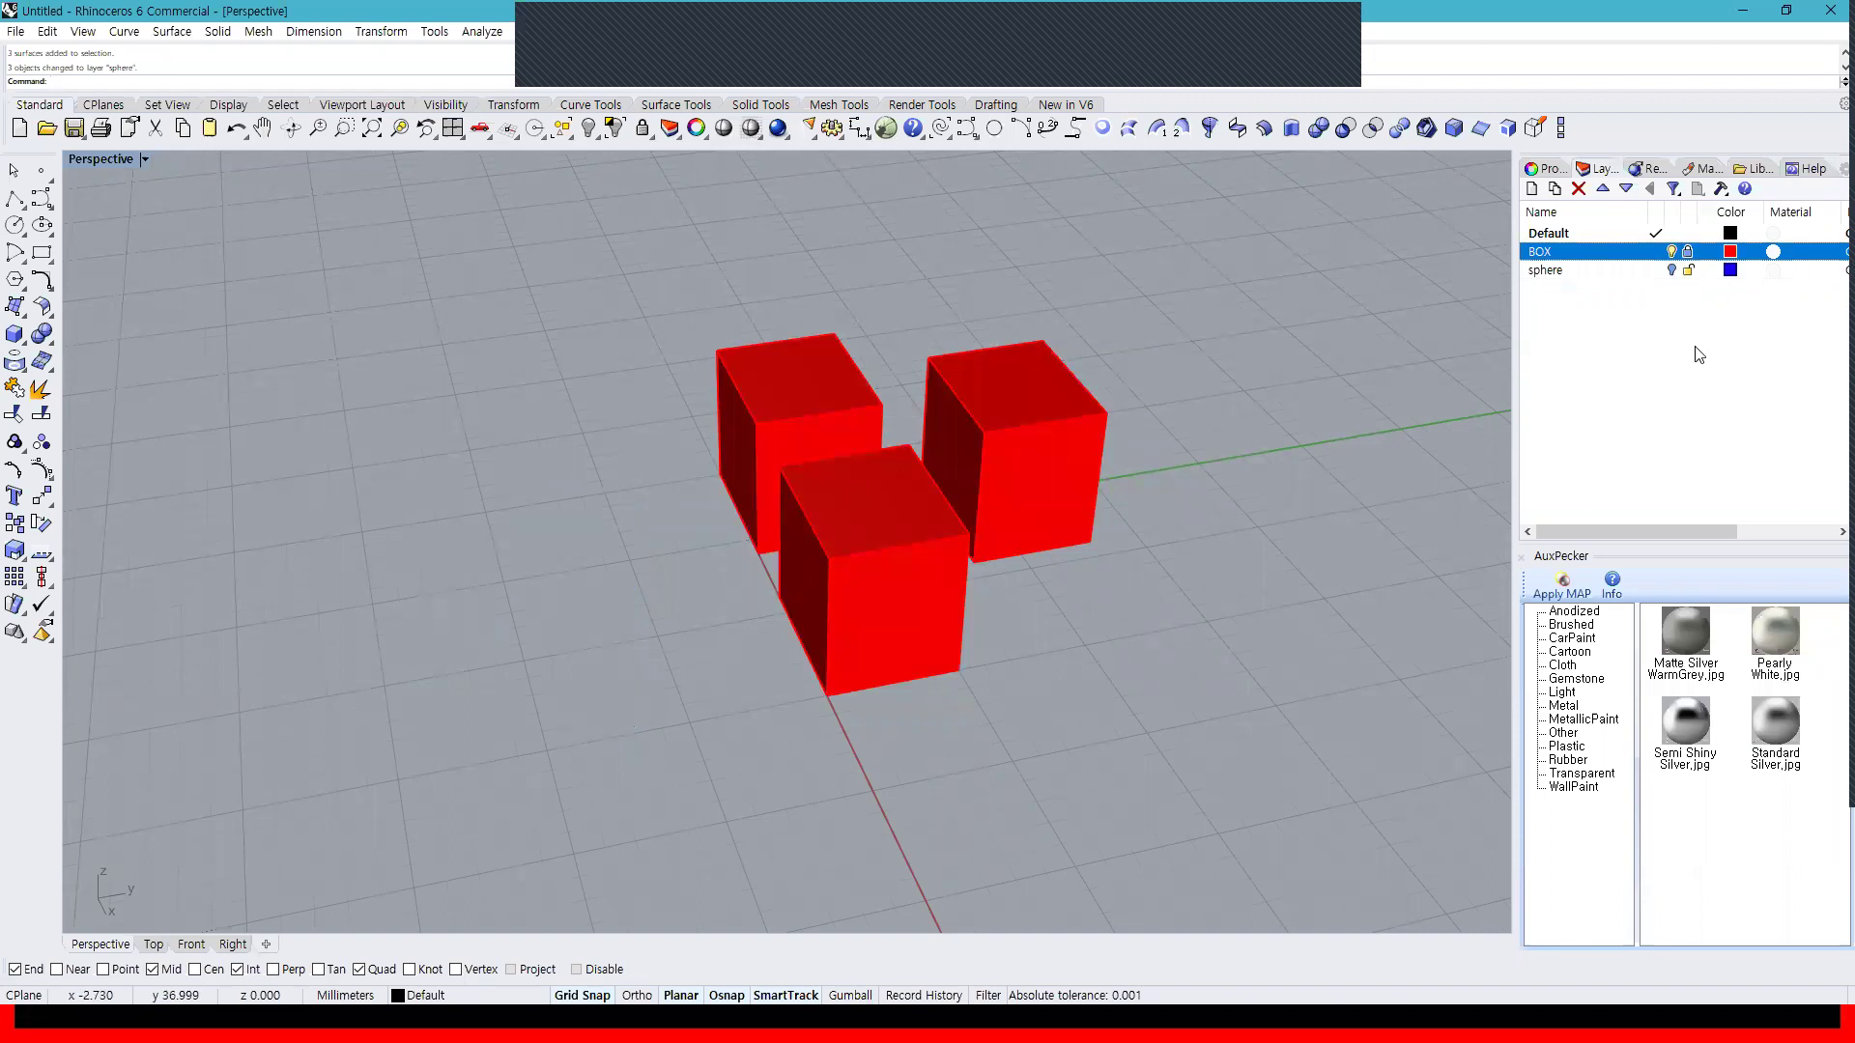
{"action": "left_click", "coordinate": [1687, 253]}
{"action": "left_click", "coordinate": [1036, 456]}
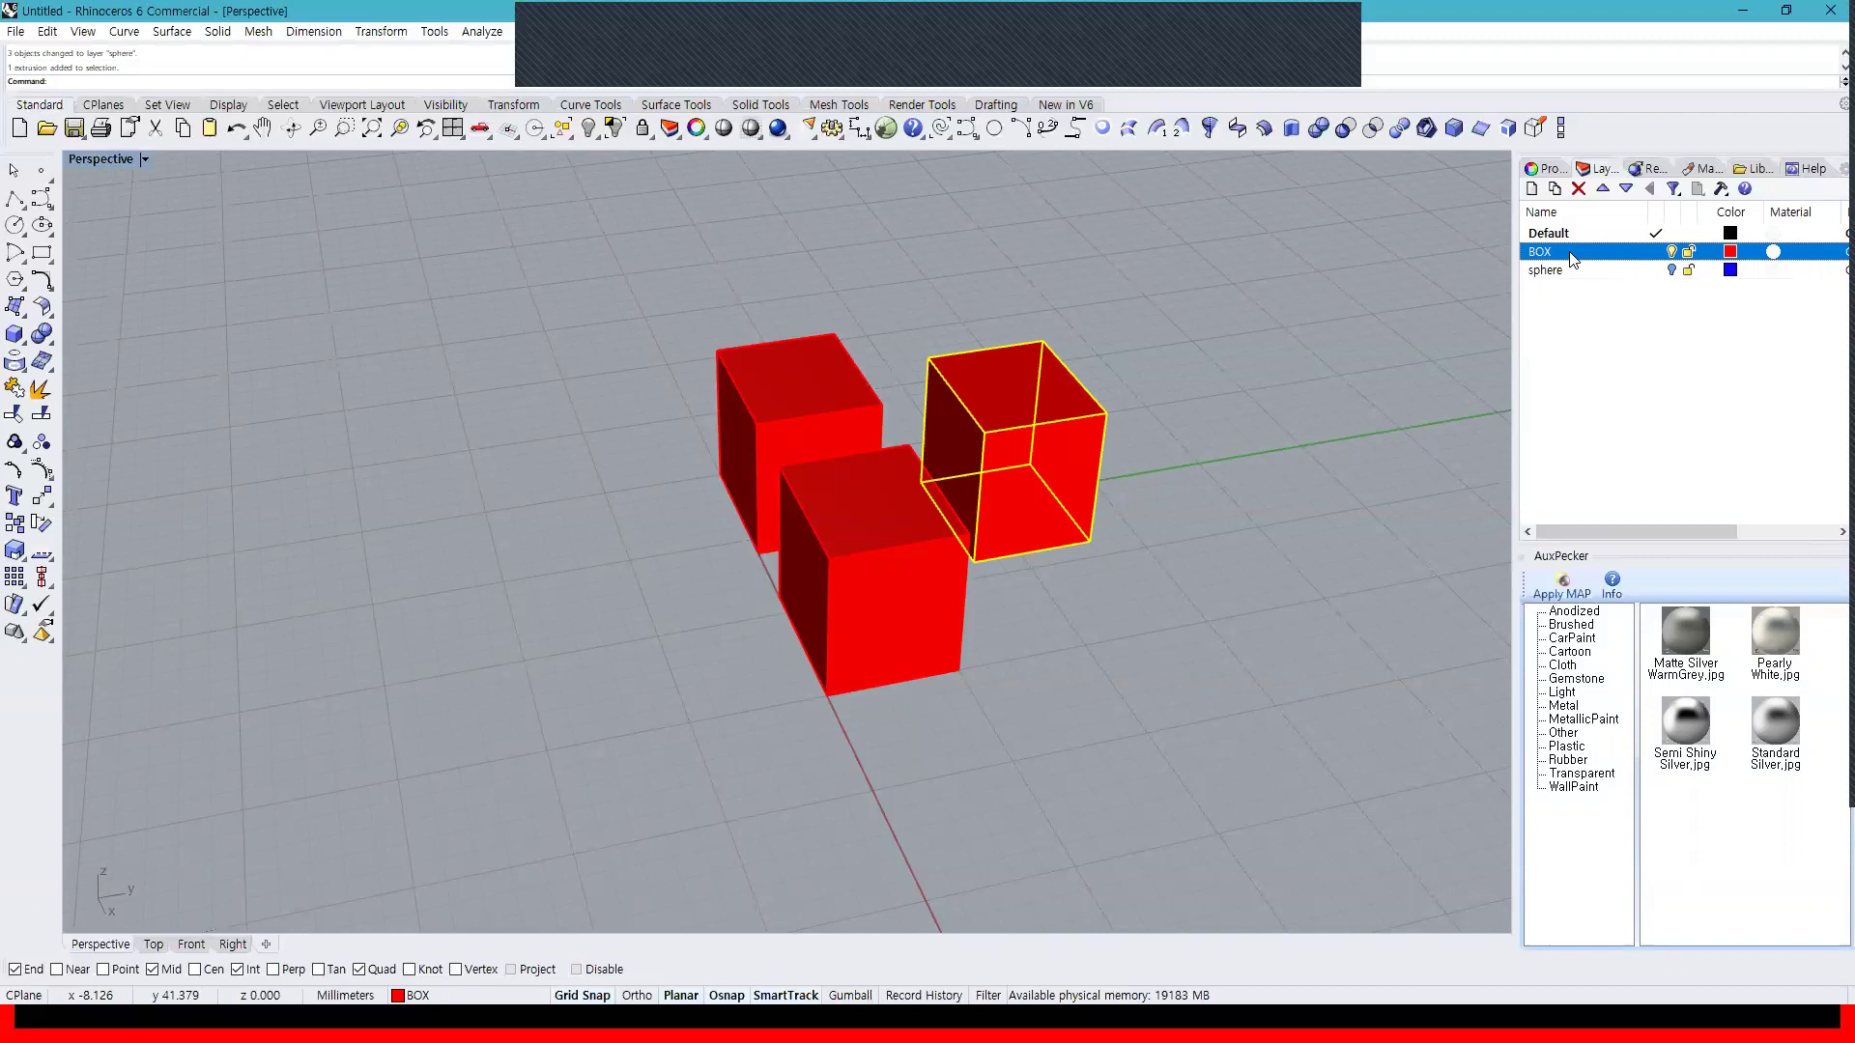
Add three new layers named Box1, Box2 and Vox3 below the BOX layer
{"action": "left_click", "coordinate": [1532, 190]}
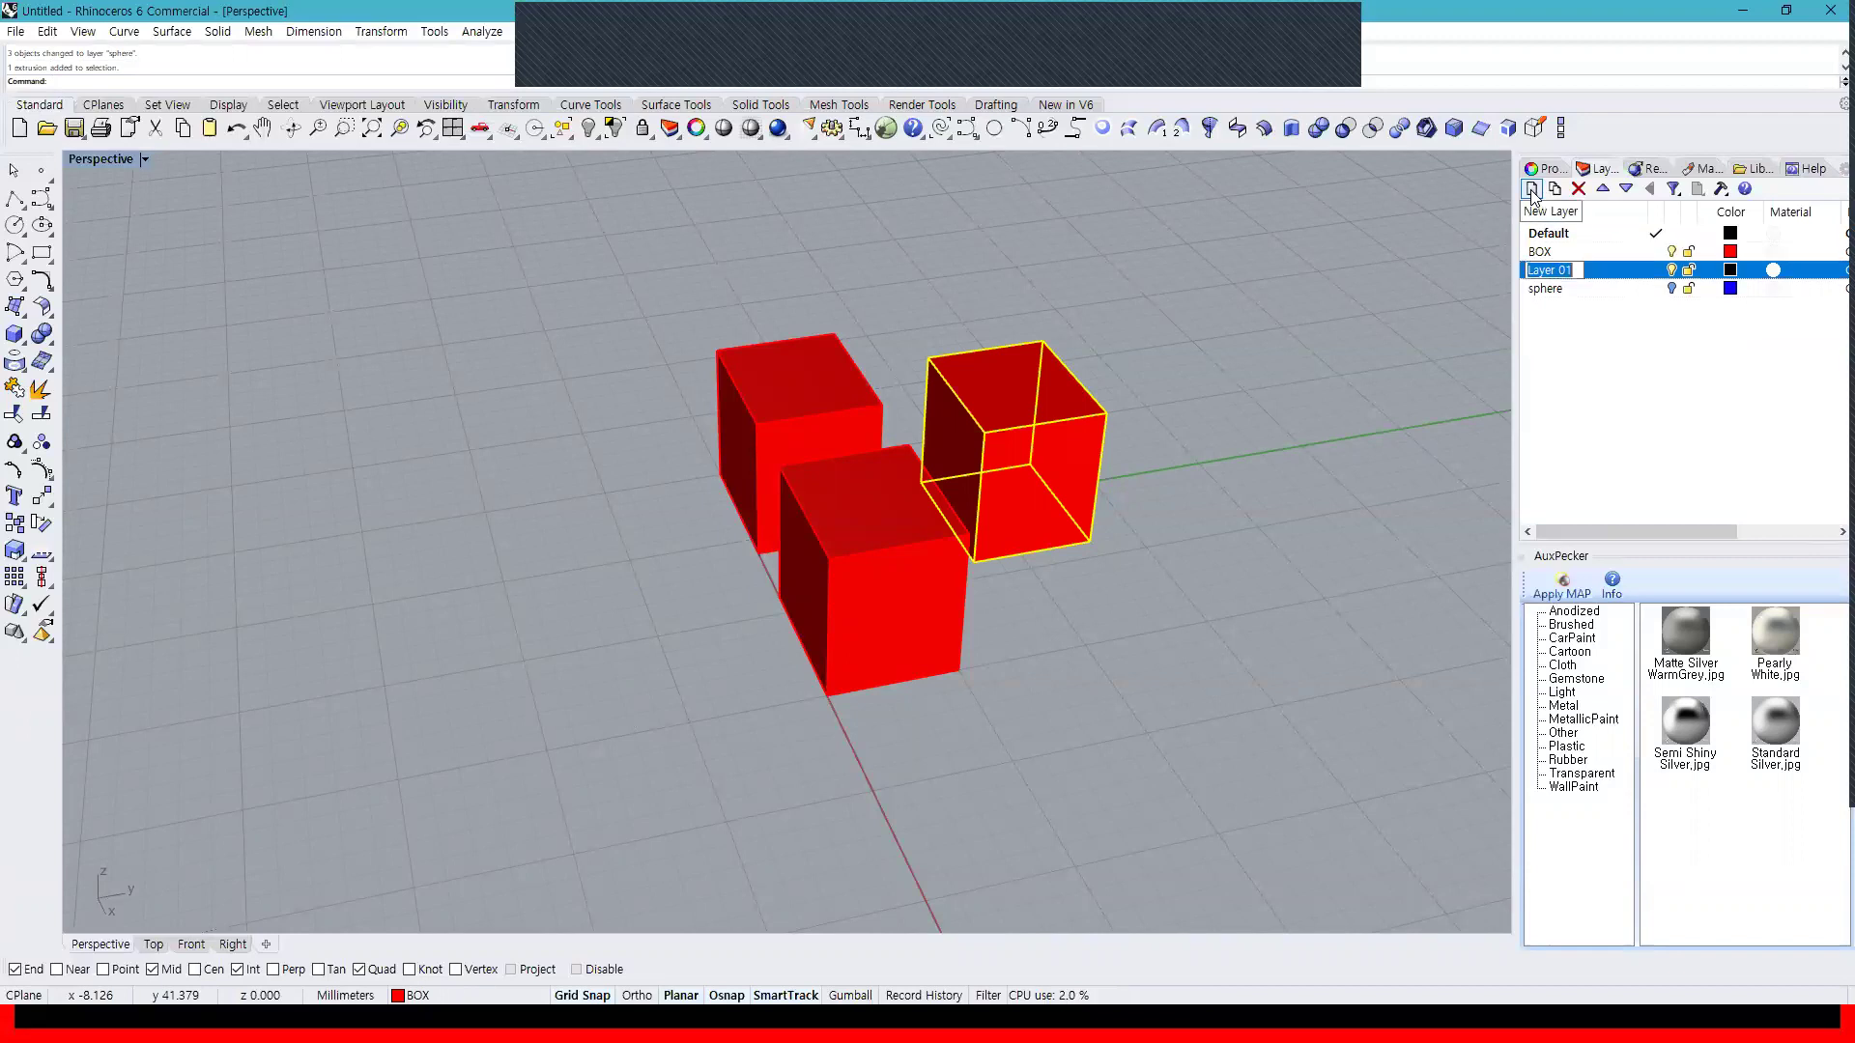
{"action": "type", "text": "Box1"}
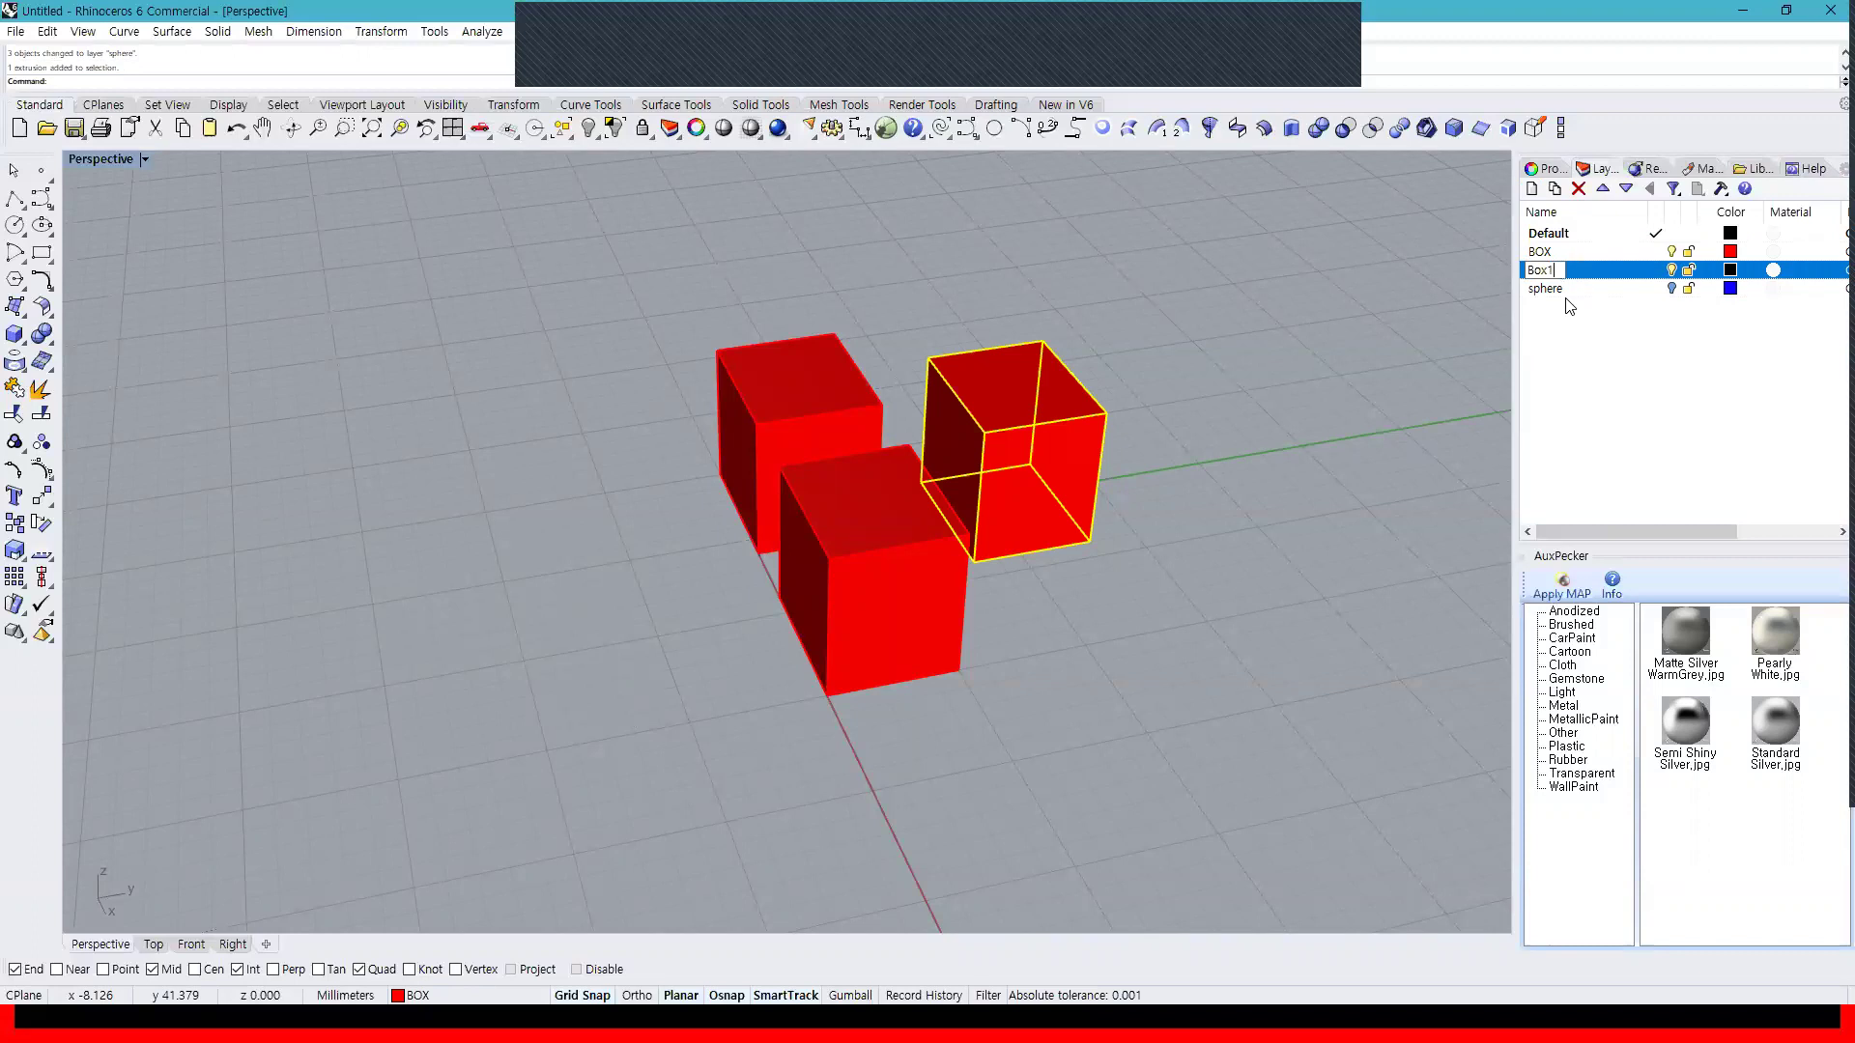
{"action": "left_click", "coordinate": [1532, 190]}
{"action": "type", "text": "Box2"}
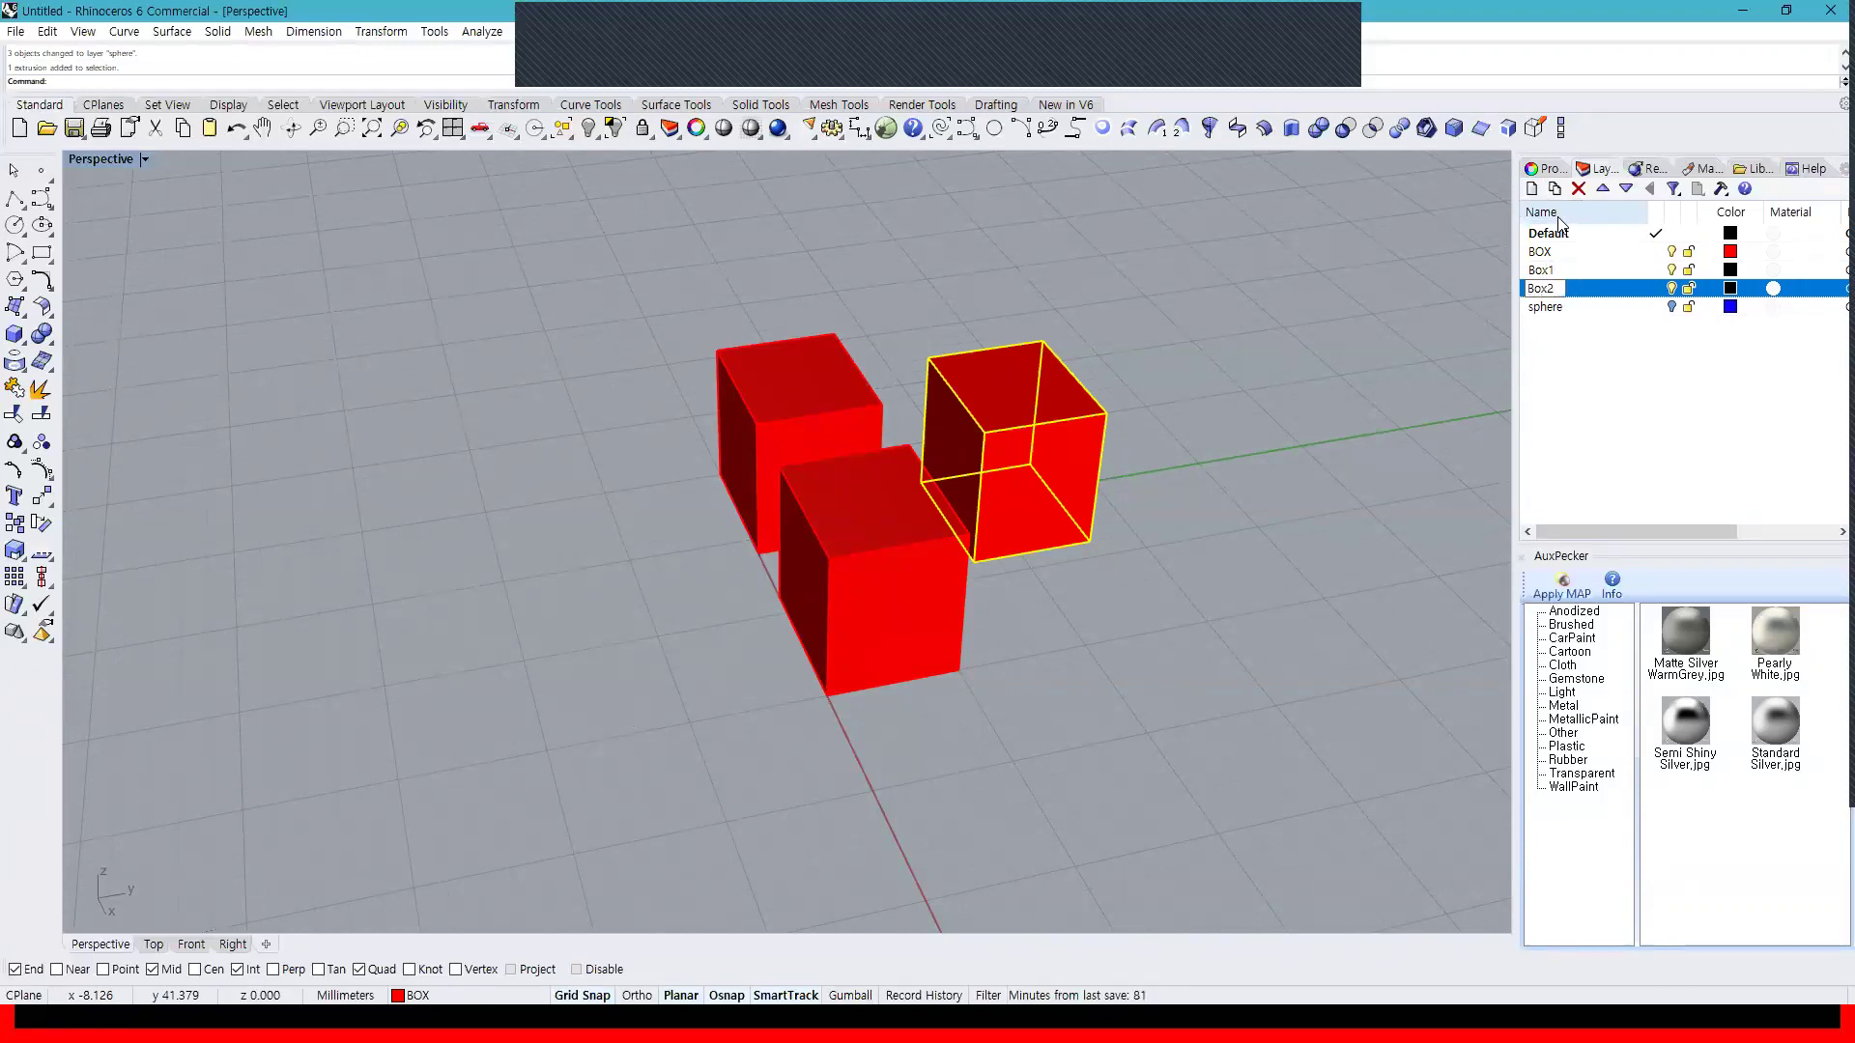
{"action": "left_click", "coordinate": [1532, 190]}
{"action": "type", "text": "Vox3"}
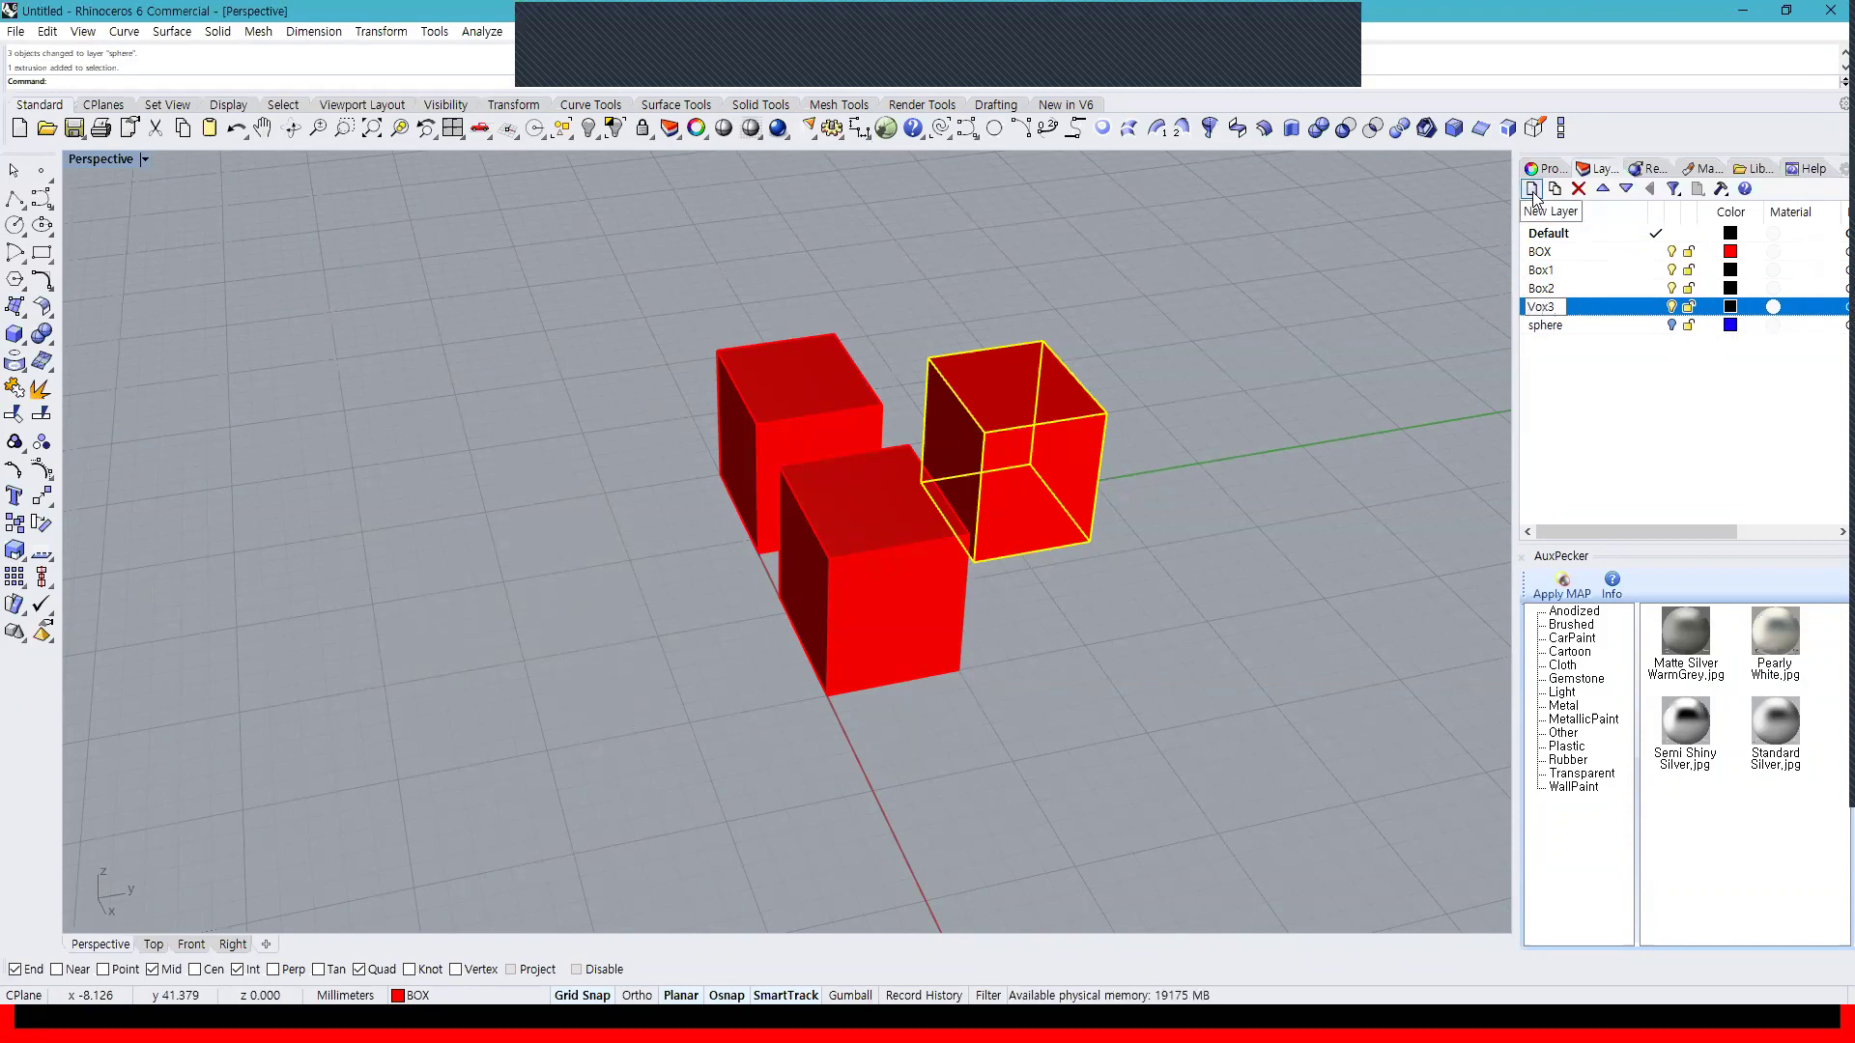
{"action": "key", "text": "Return"}
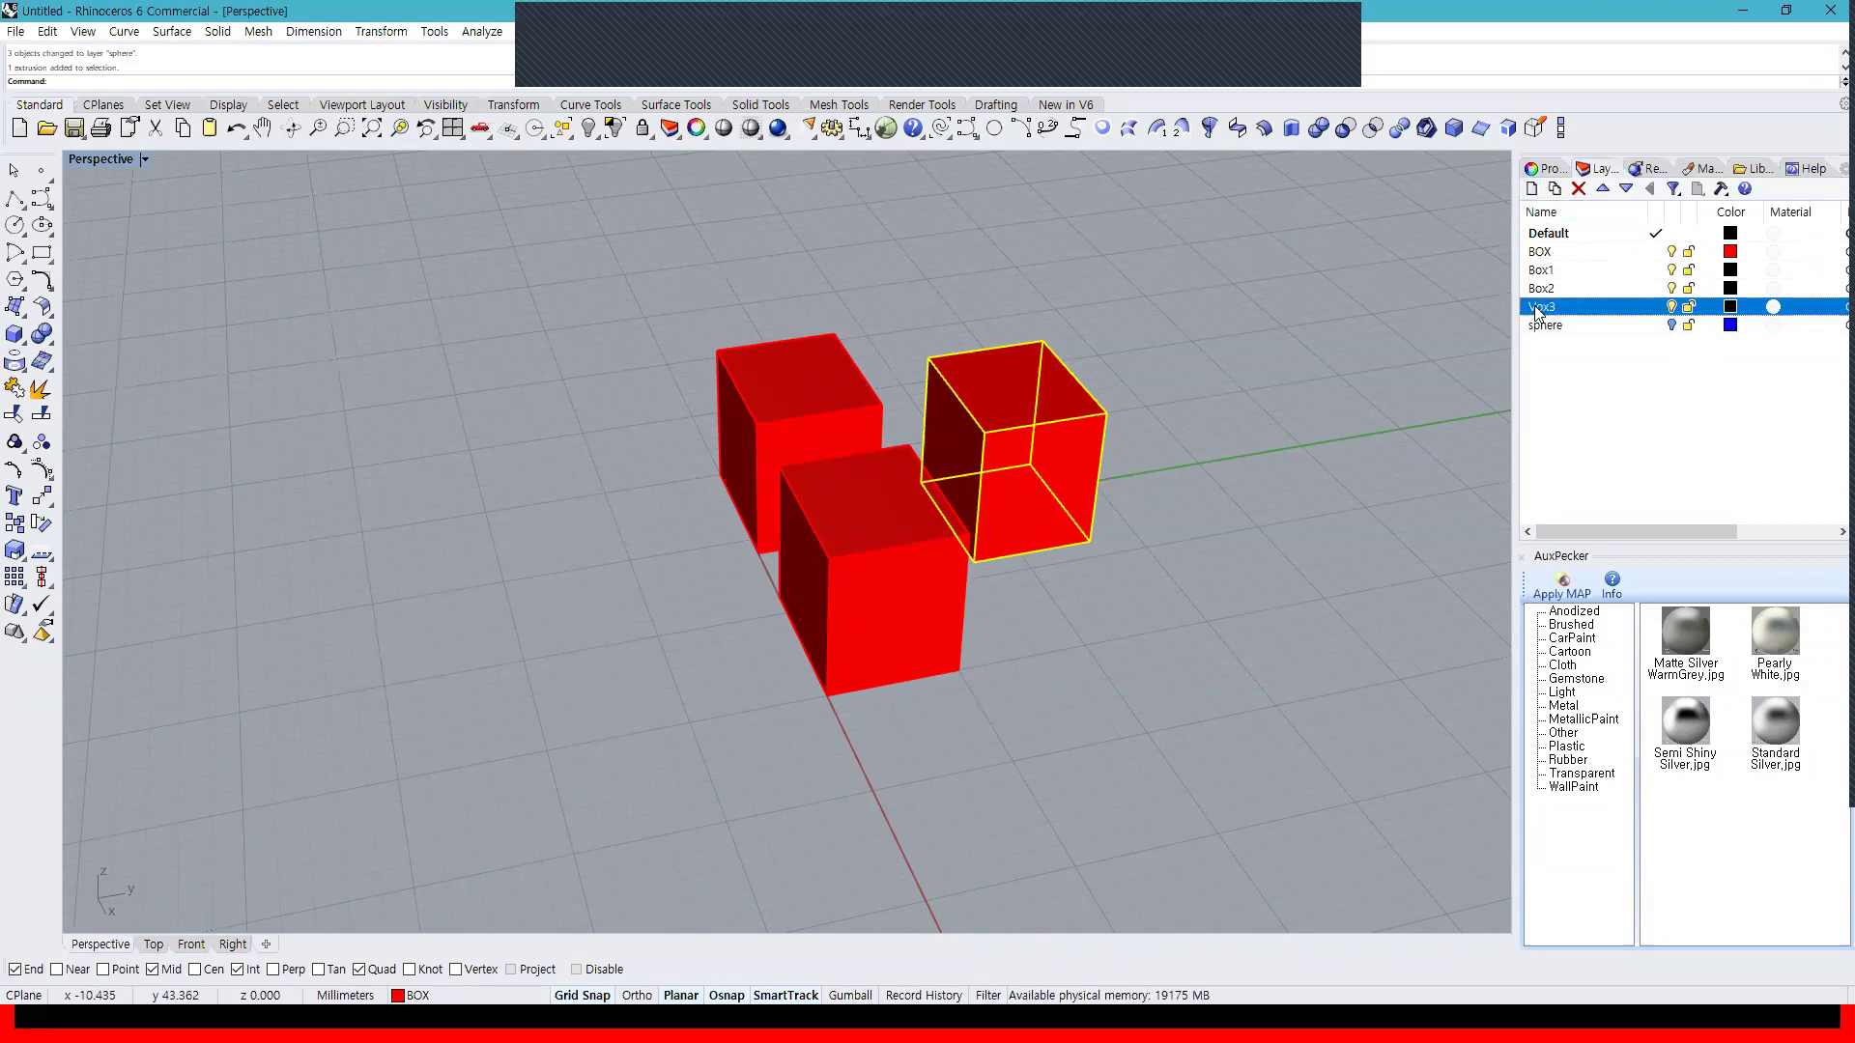
Set the color of the Box1 layer to Green
{"action": "left_click", "coordinate": [1382, 415]}
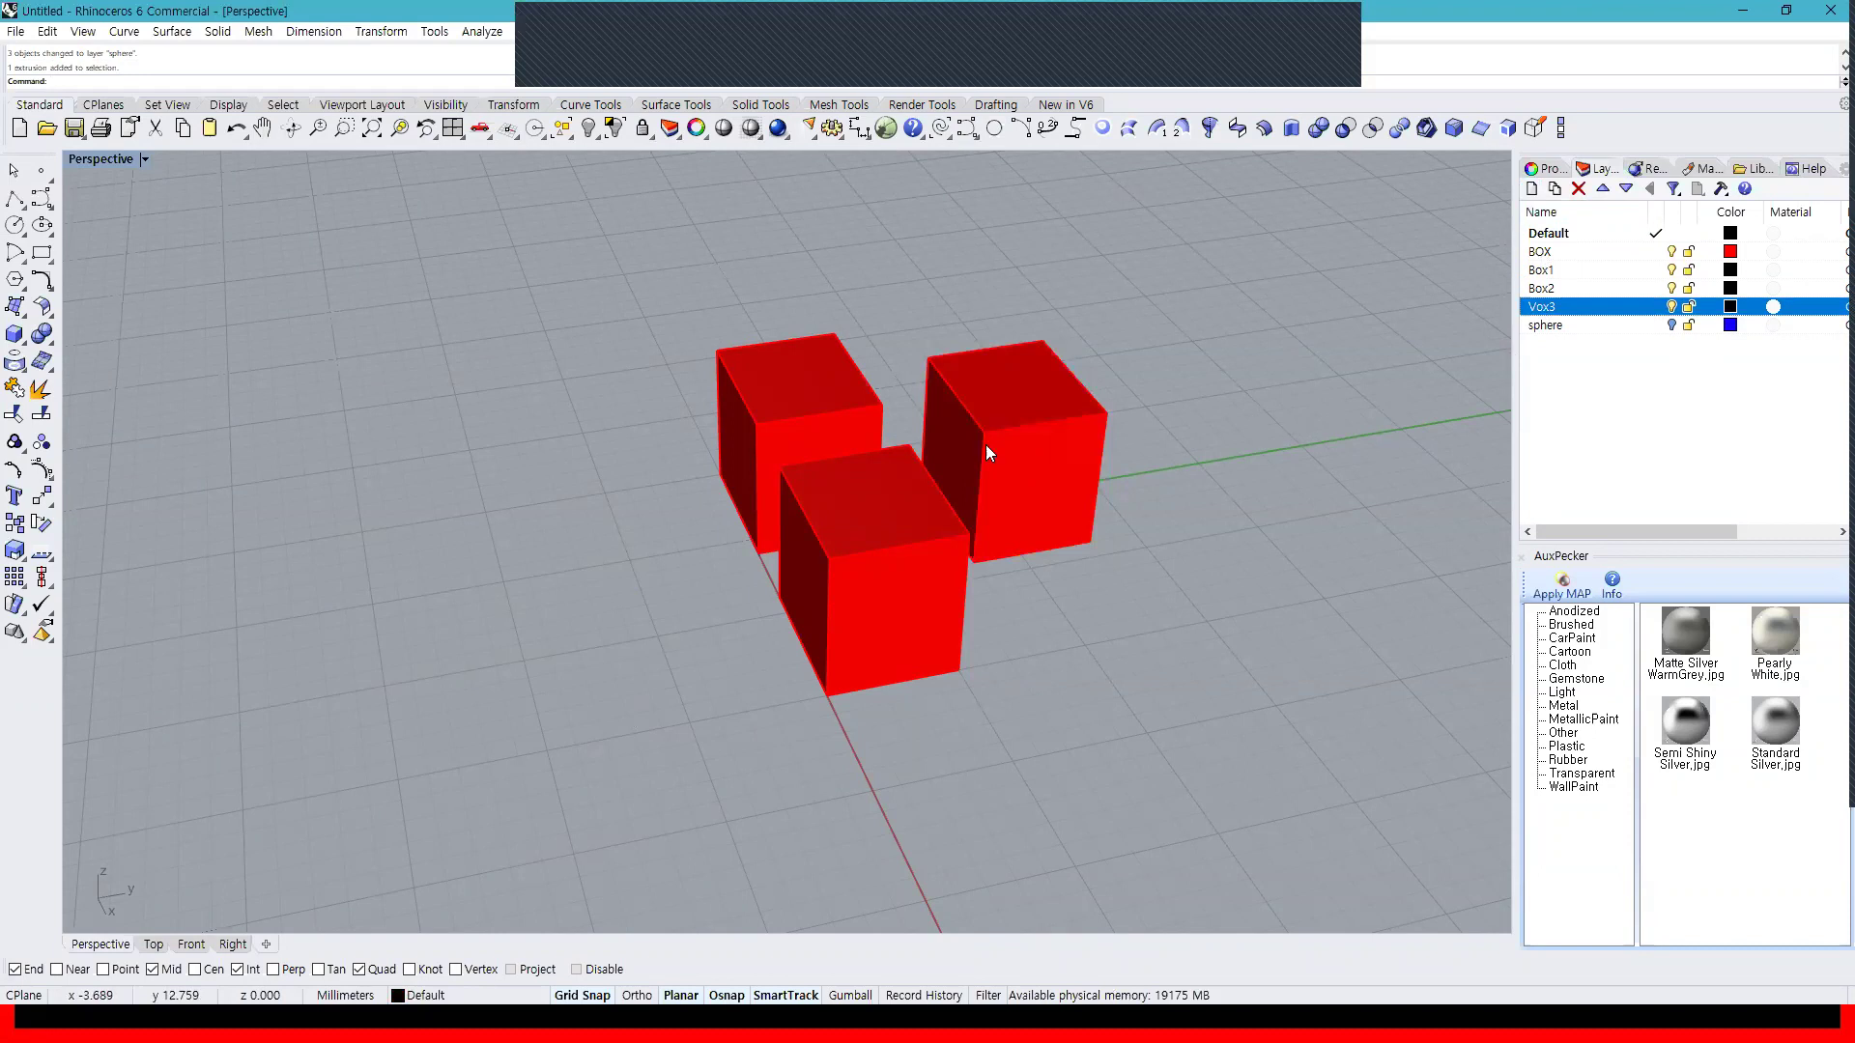
{"action": "left_click", "coordinate": [1006, 421]}
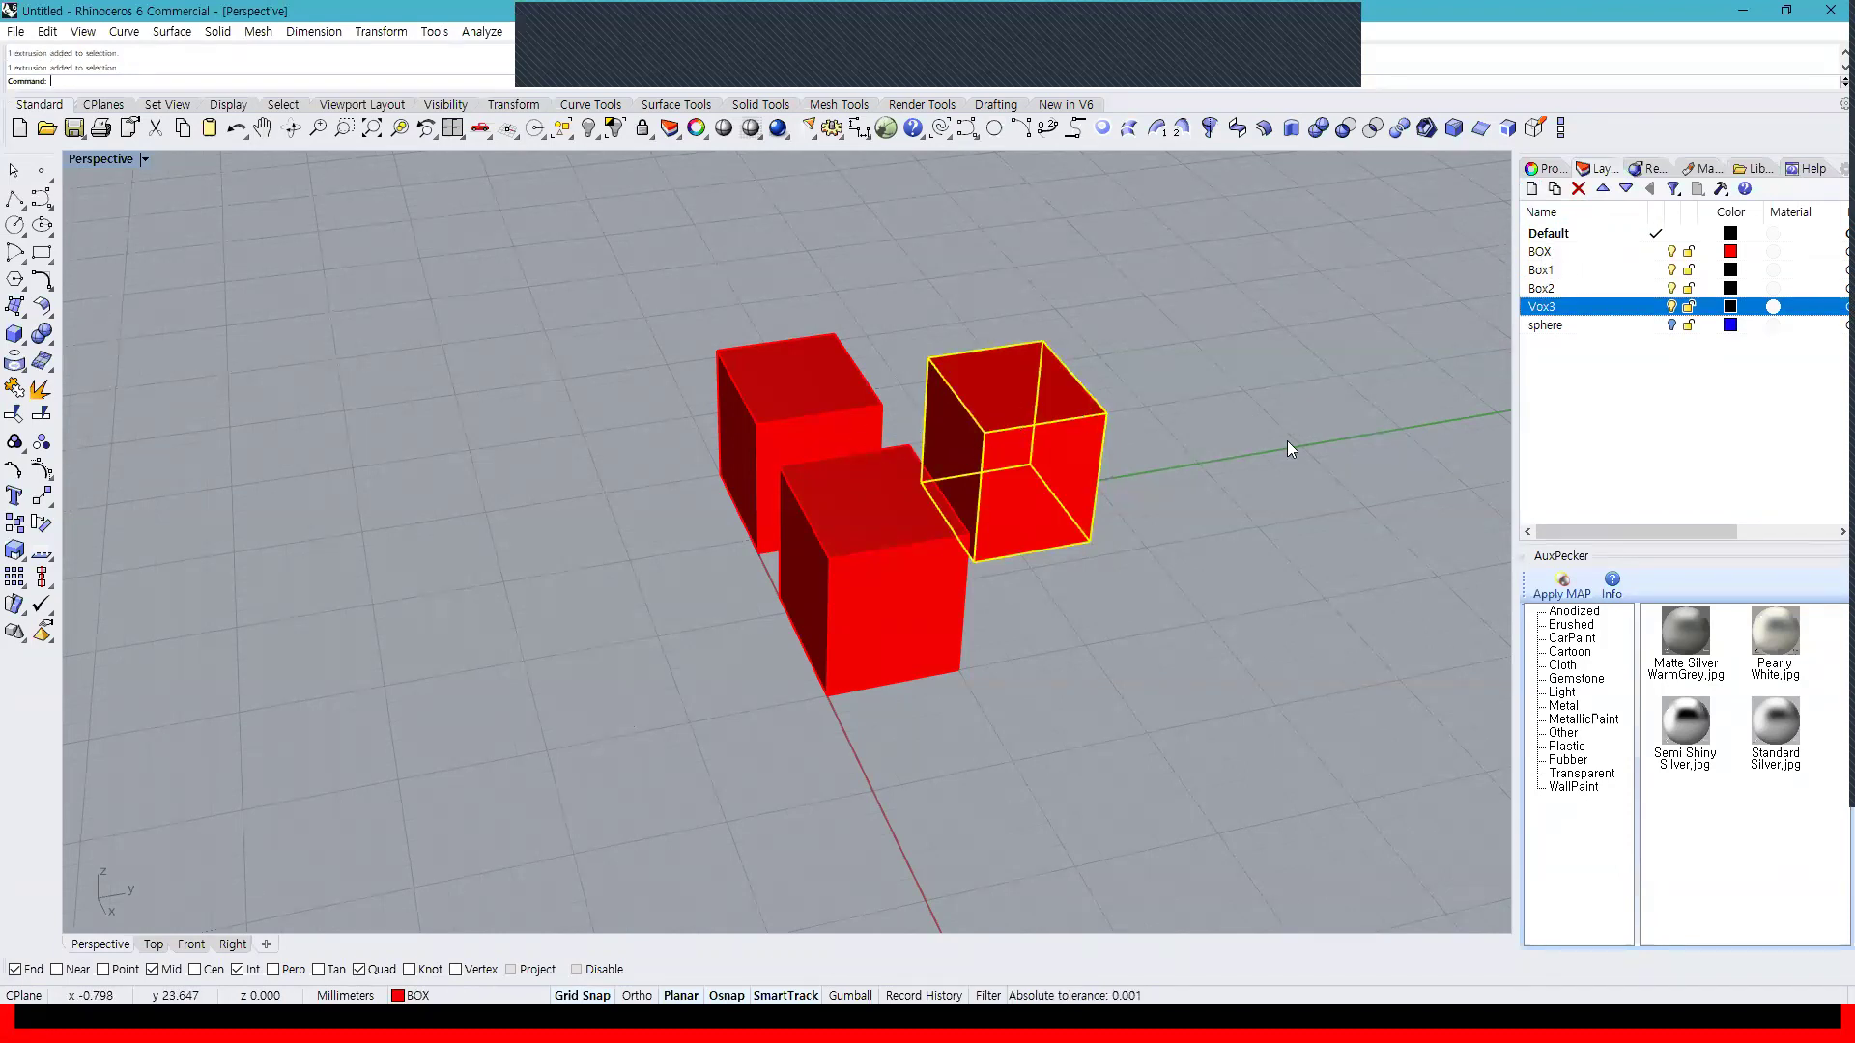
{"action": "left_click", "coordinate": [1730, 272]}
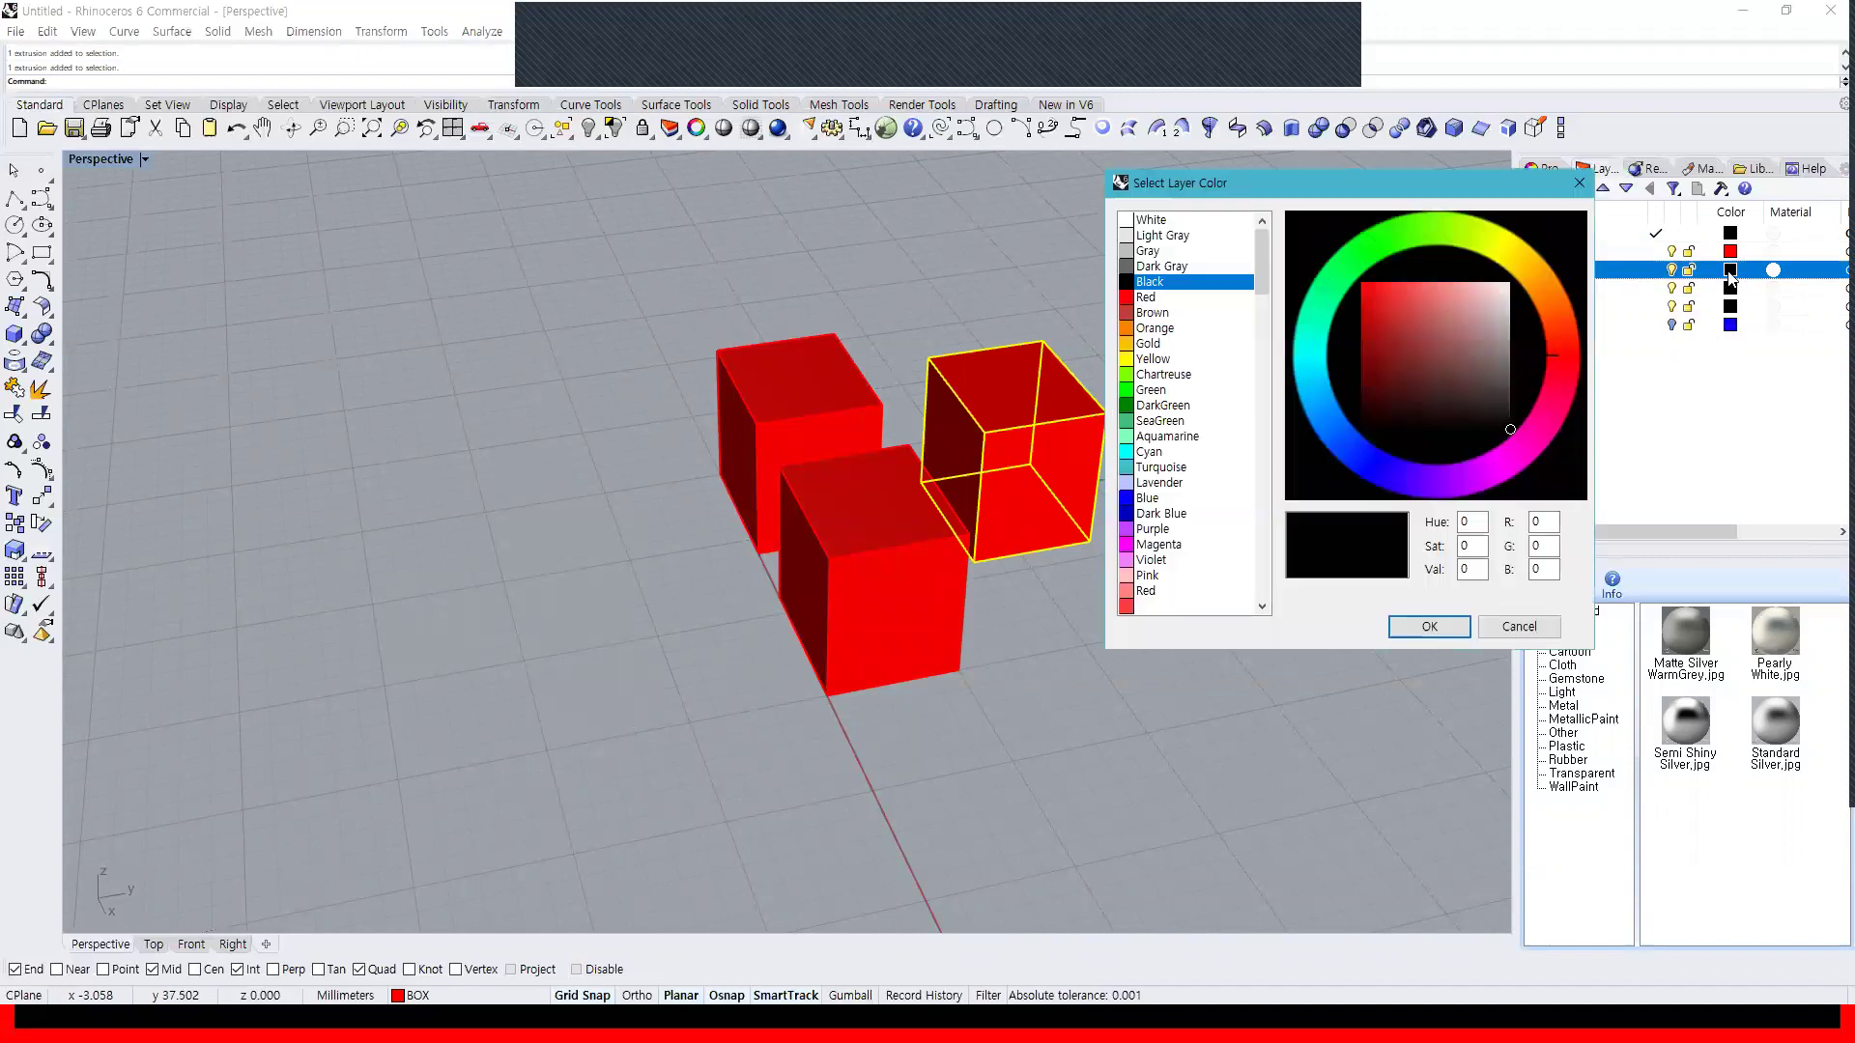
{"action": "left_click", "coordinate": [1174, 391]}
{"action": "left_click", "coordinate": [1413, 626]}
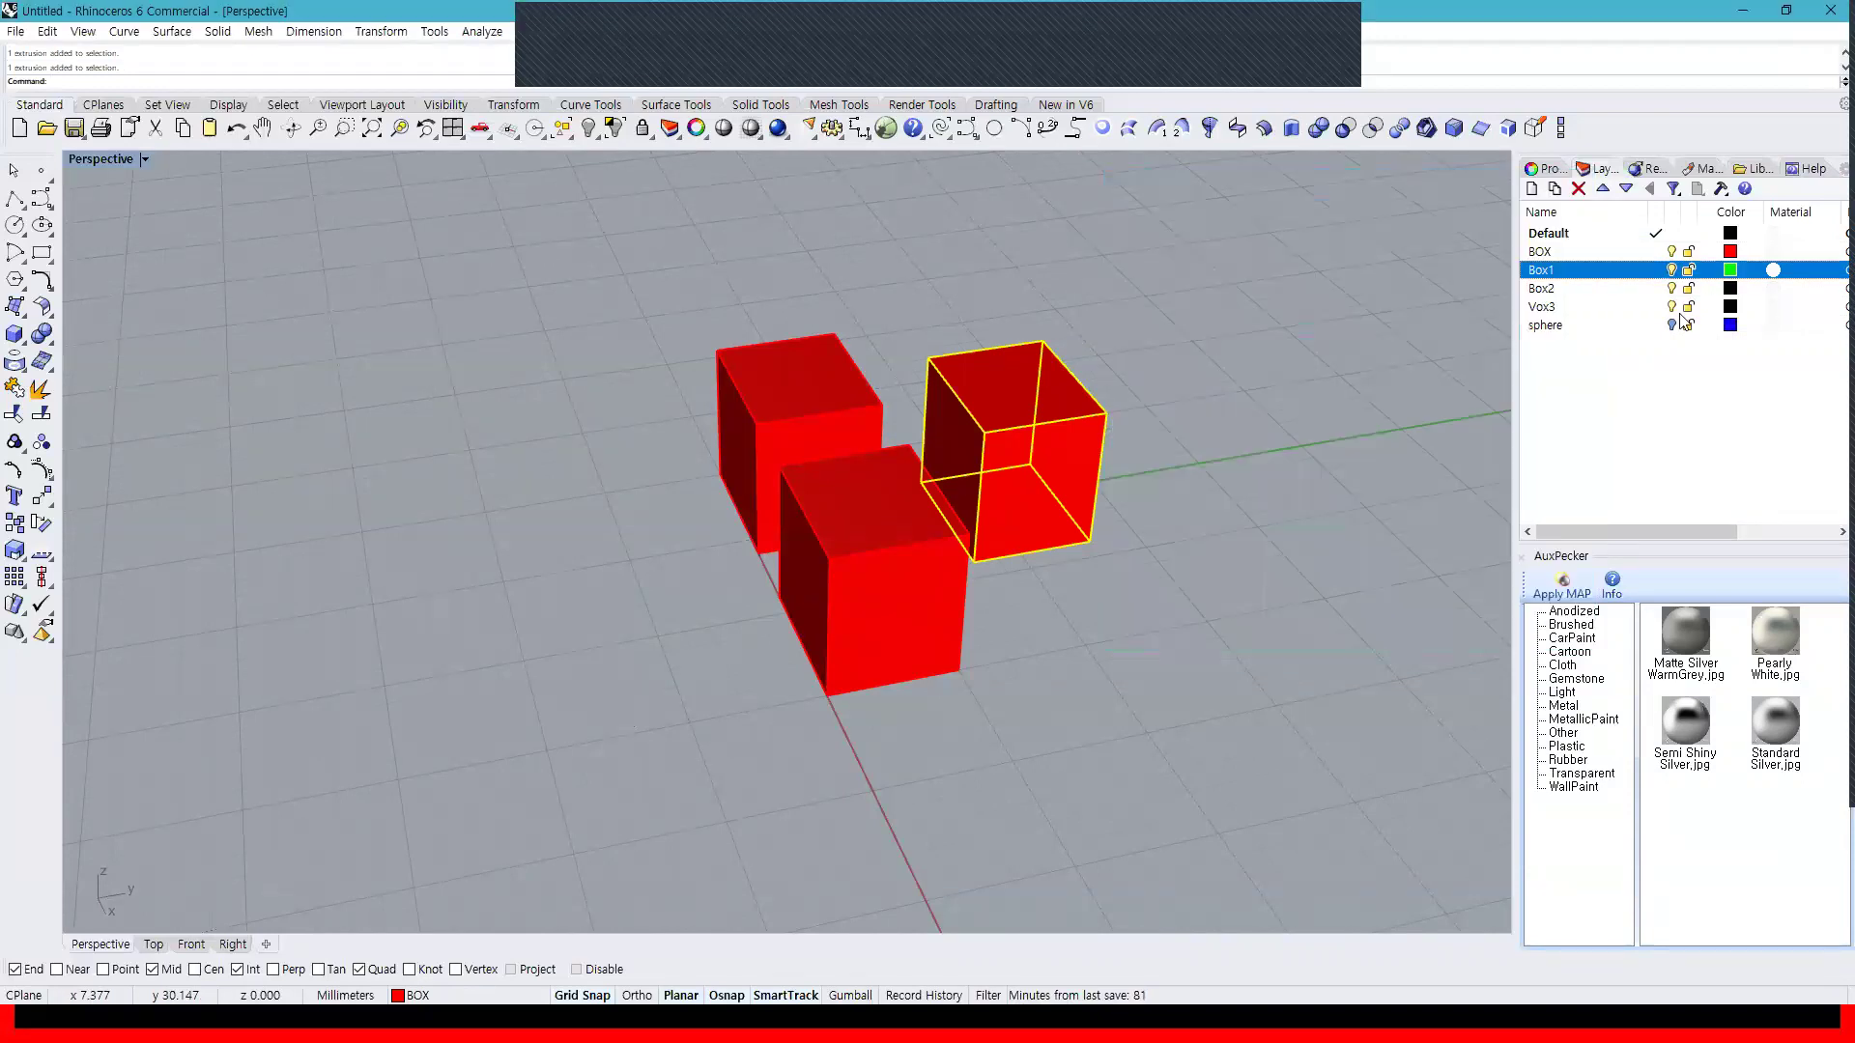
Set the Box2 layer's color to Magenta and the Vox3 layer's color to Cyan, and clear the object selection
{"action": "left_click", "coordinate": [1730, 288]}
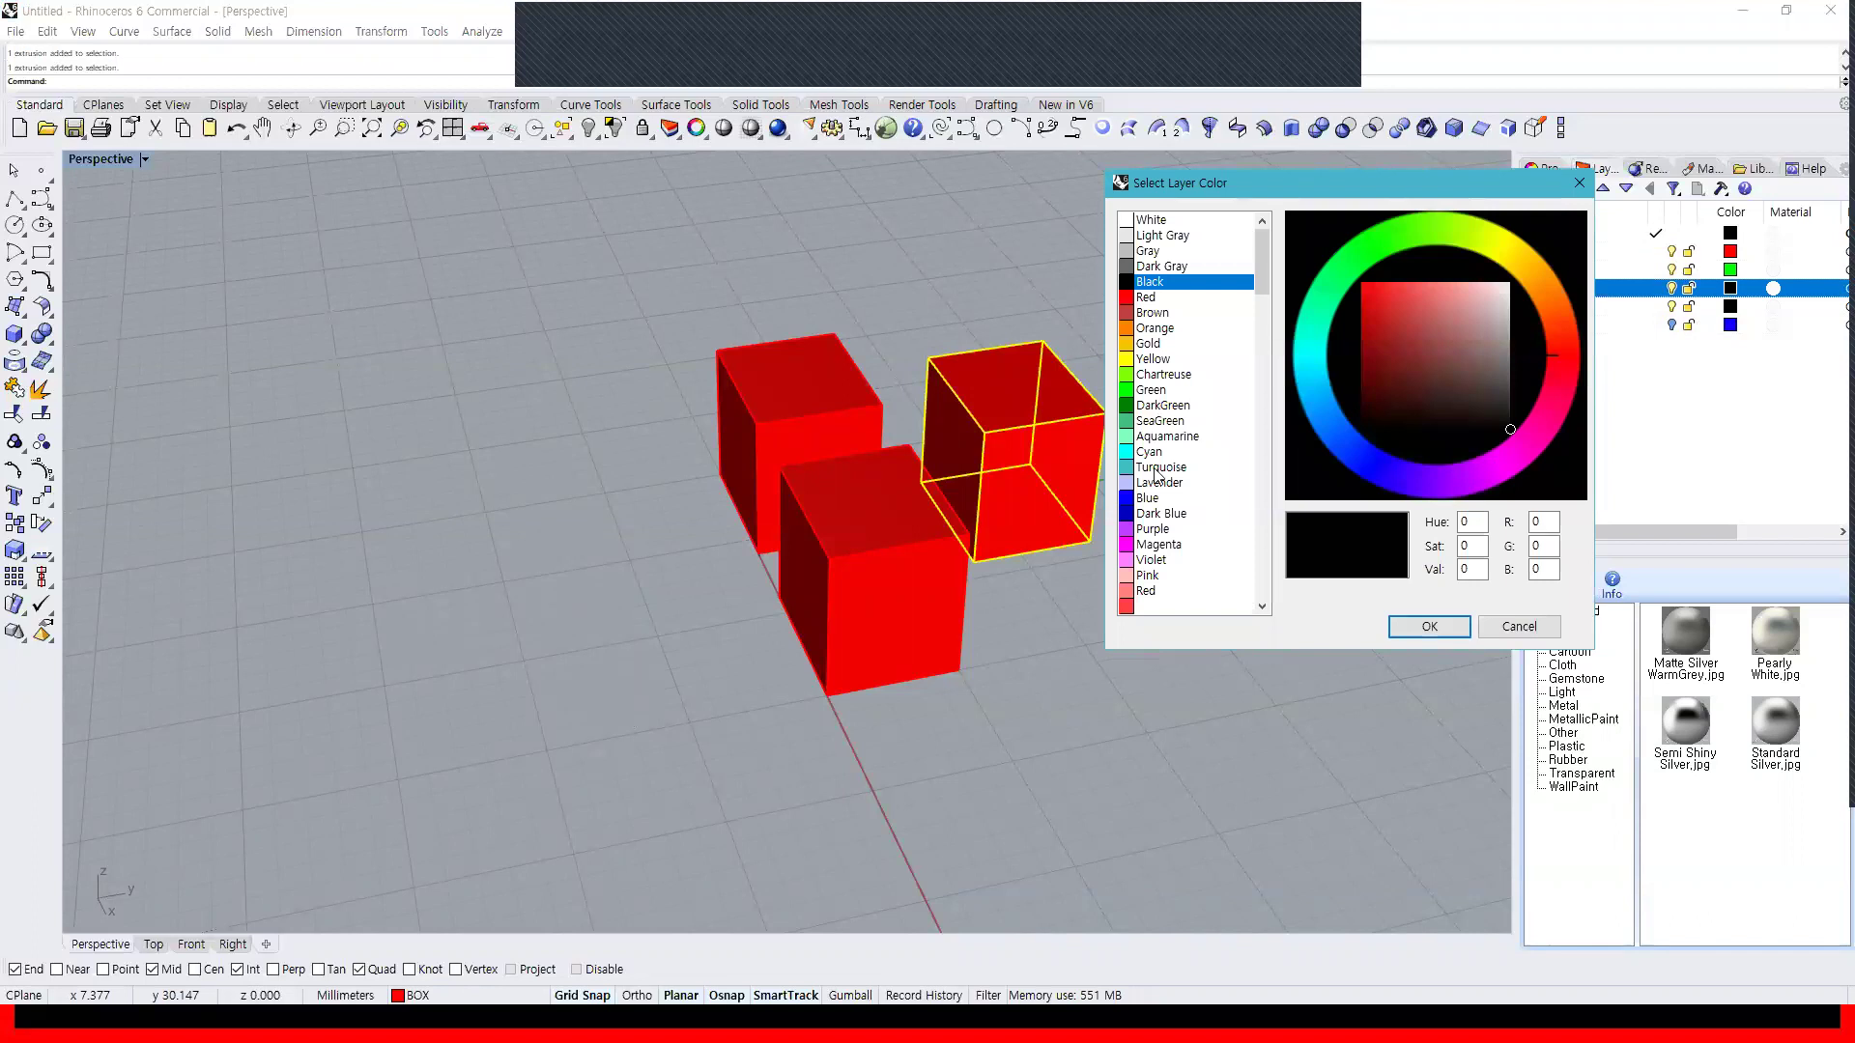
{"action": "left_click", "coordinate": [1154, 544]}
{"action": "left_click", "coordinate": [1429, 626]}
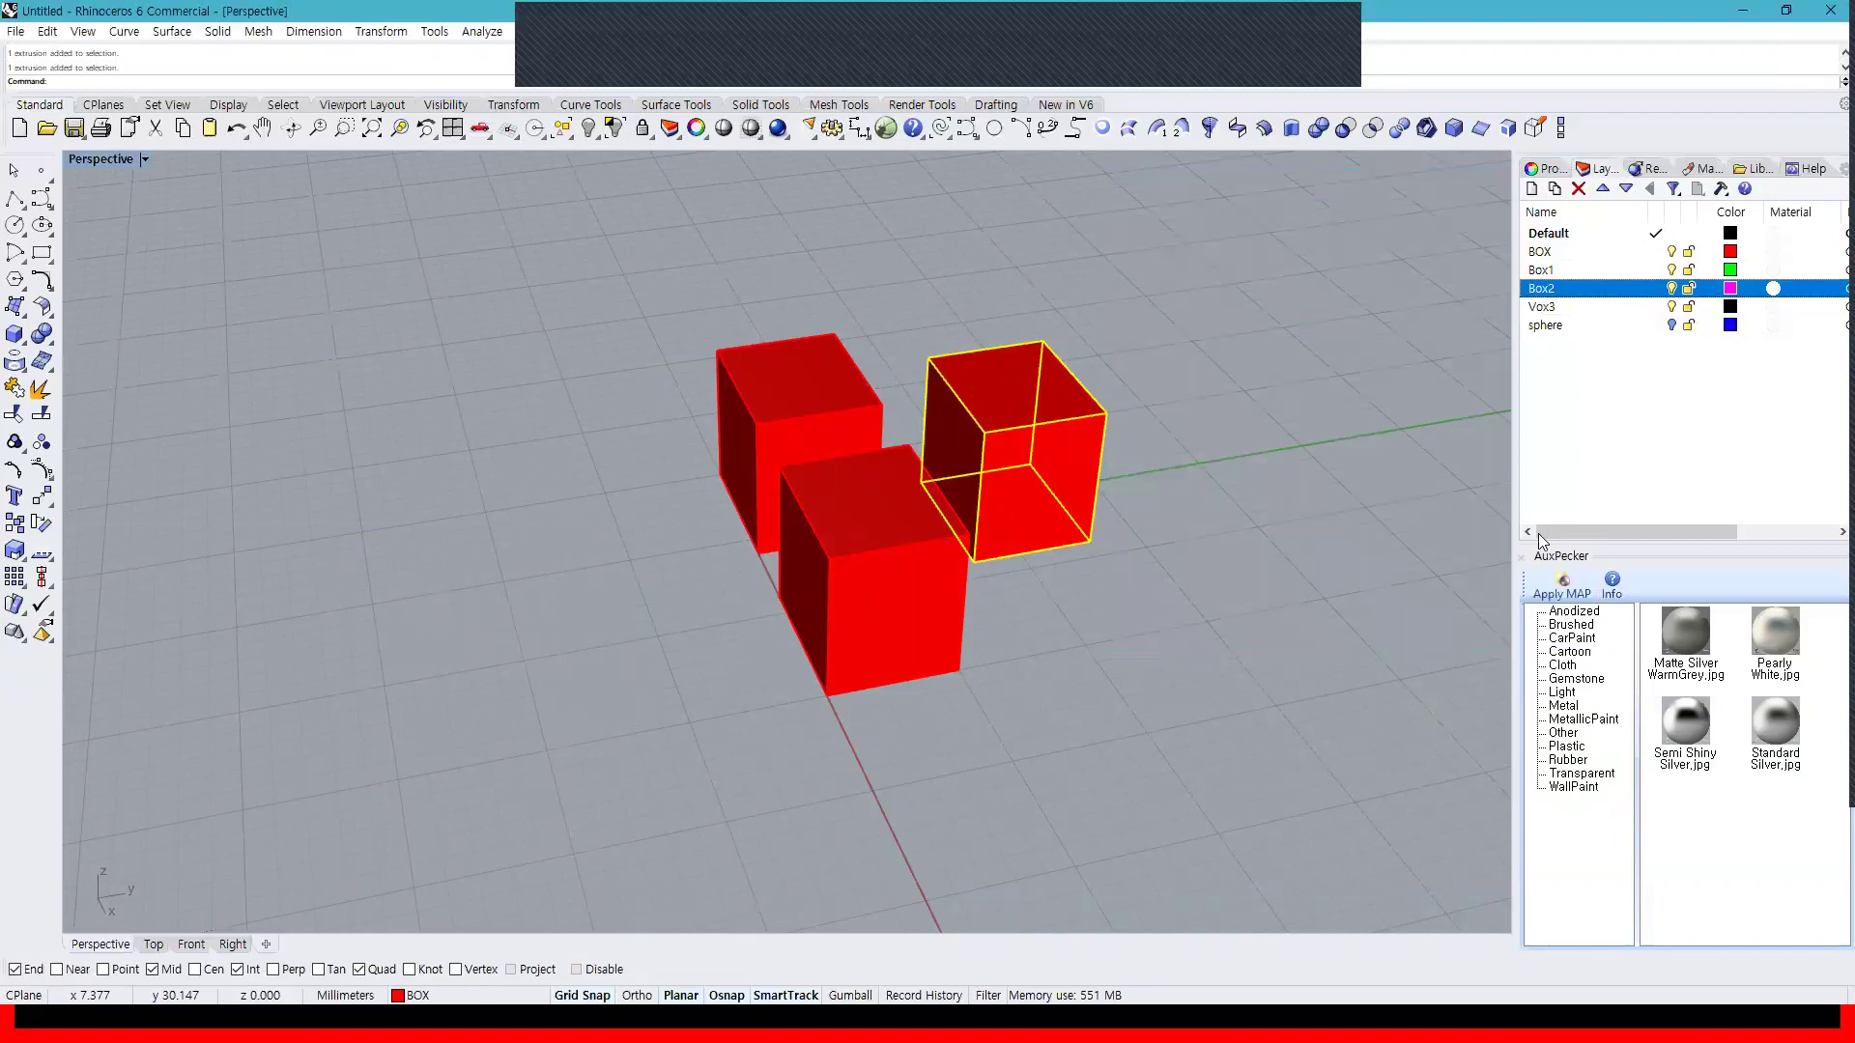
{"action": "left_click", "coordinate": [1731, 306]}
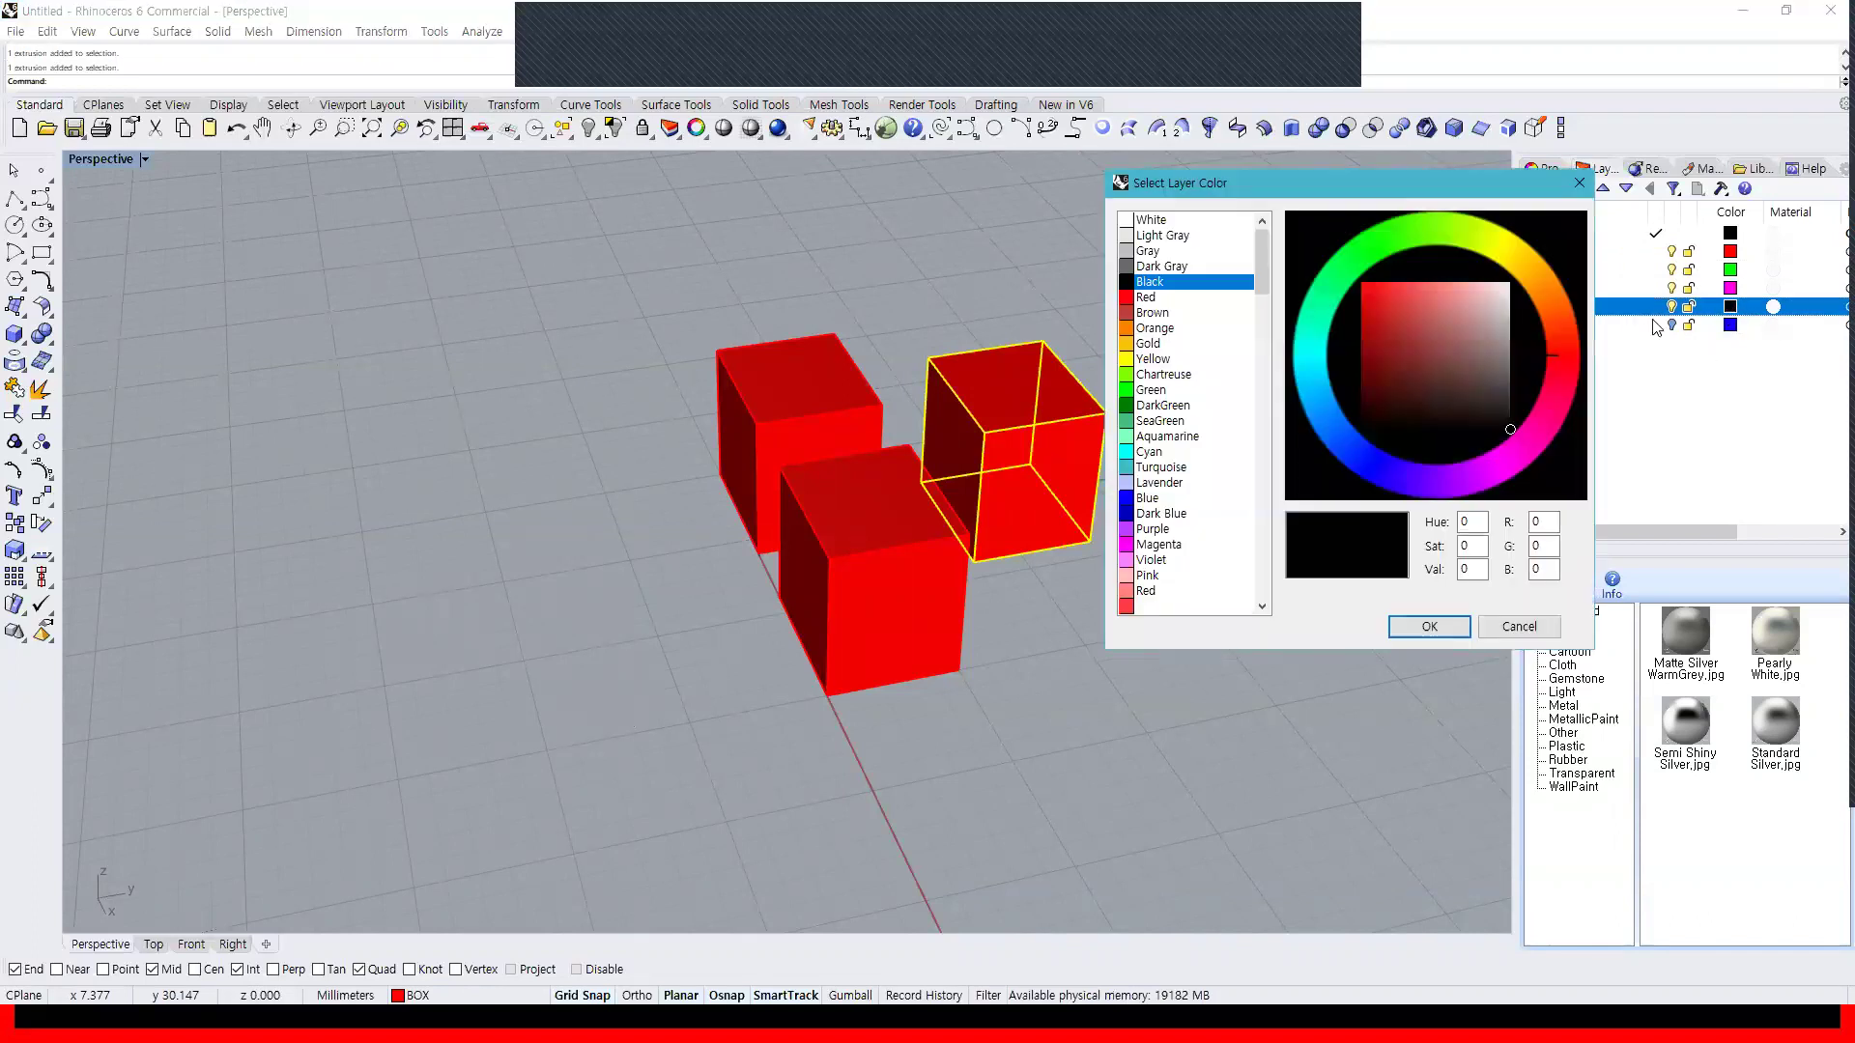
{"action": "left_click", "coordinate": [1150, 452]}
{"action": "left_click", "coordinate": [1428, 626]}
{"action": "key", "text": "Escape"}
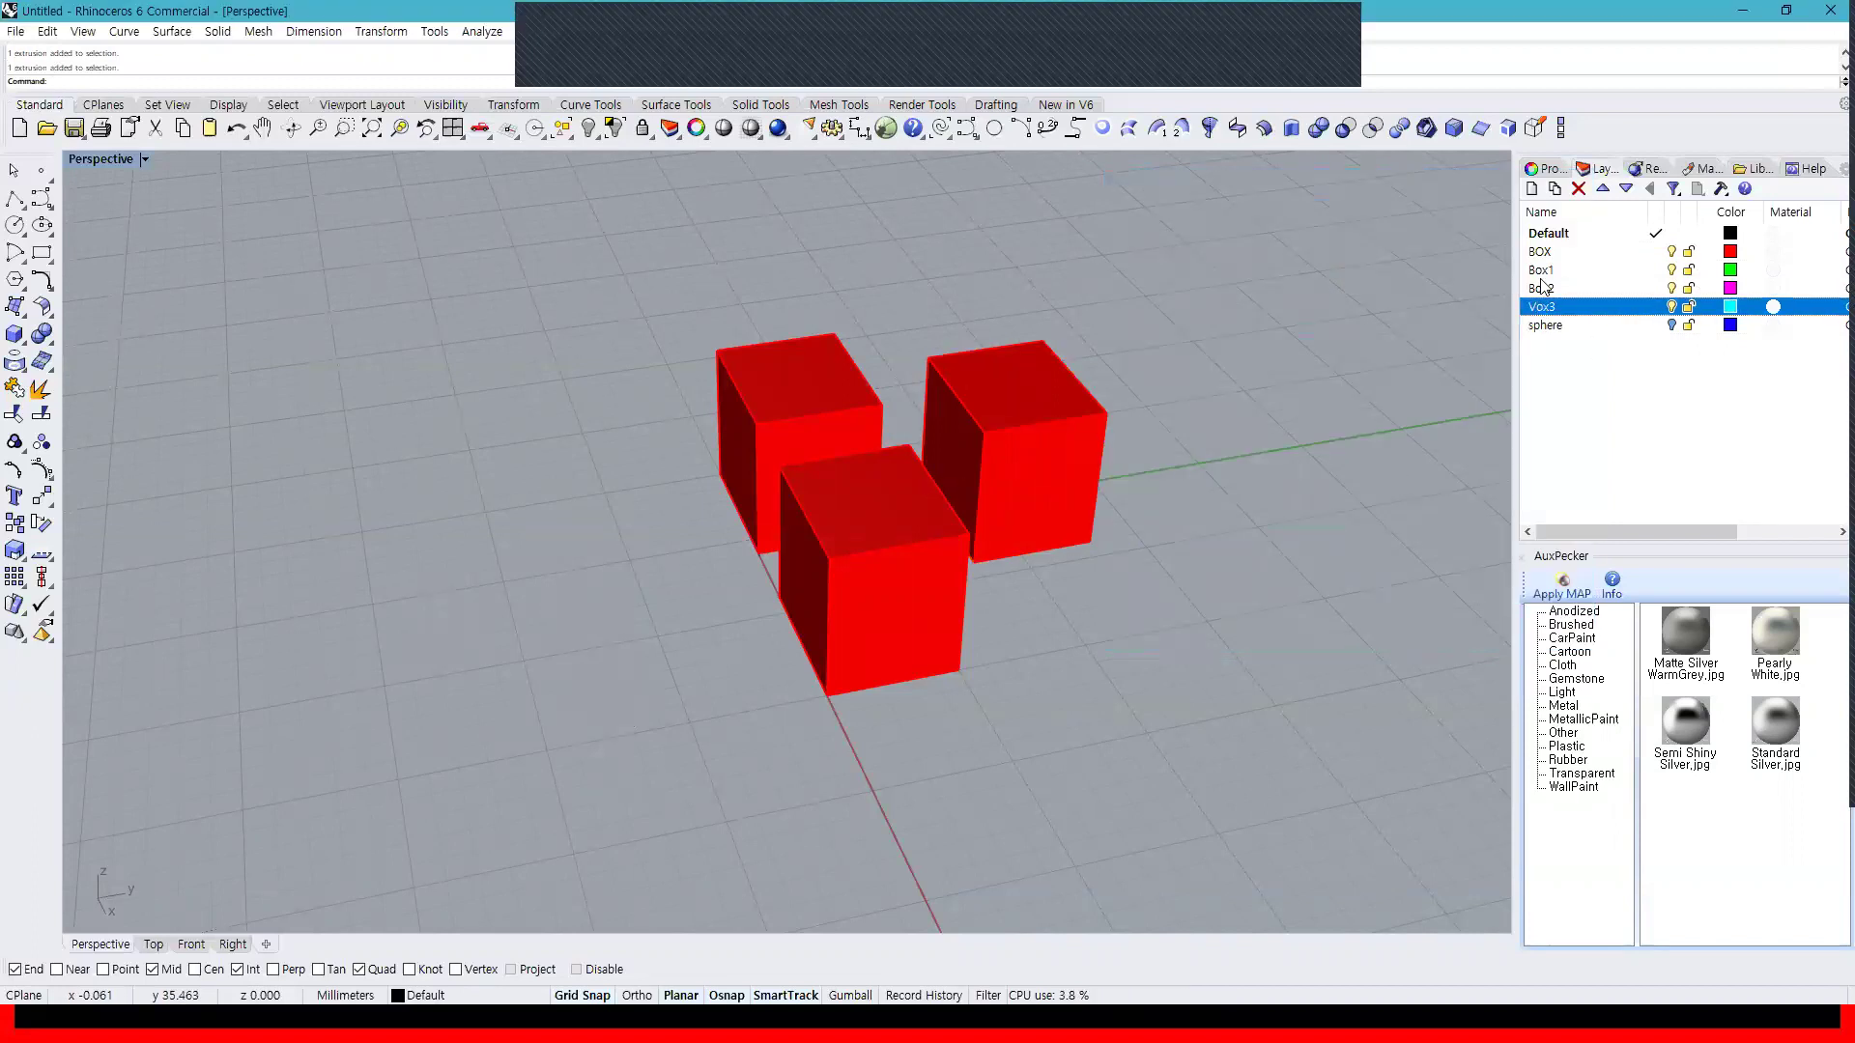
Nest the Box1, Box2 and Vox3 layers together under the BOX layer as sublayers
{"action": "left_click", "coordinate": [1549, 253]}
{"action": "left_click", "coordinate": [1551, 288]}
{"action": "left_click", "coordinate": [1547, 309]}
{"action": "left_click", "coordinate": [1549, 326]}
{"action": "left_click", "coordinate": [1549, 309]}
{"action": "left_click", "coordinate": [1548, 273], "text": "shift"}
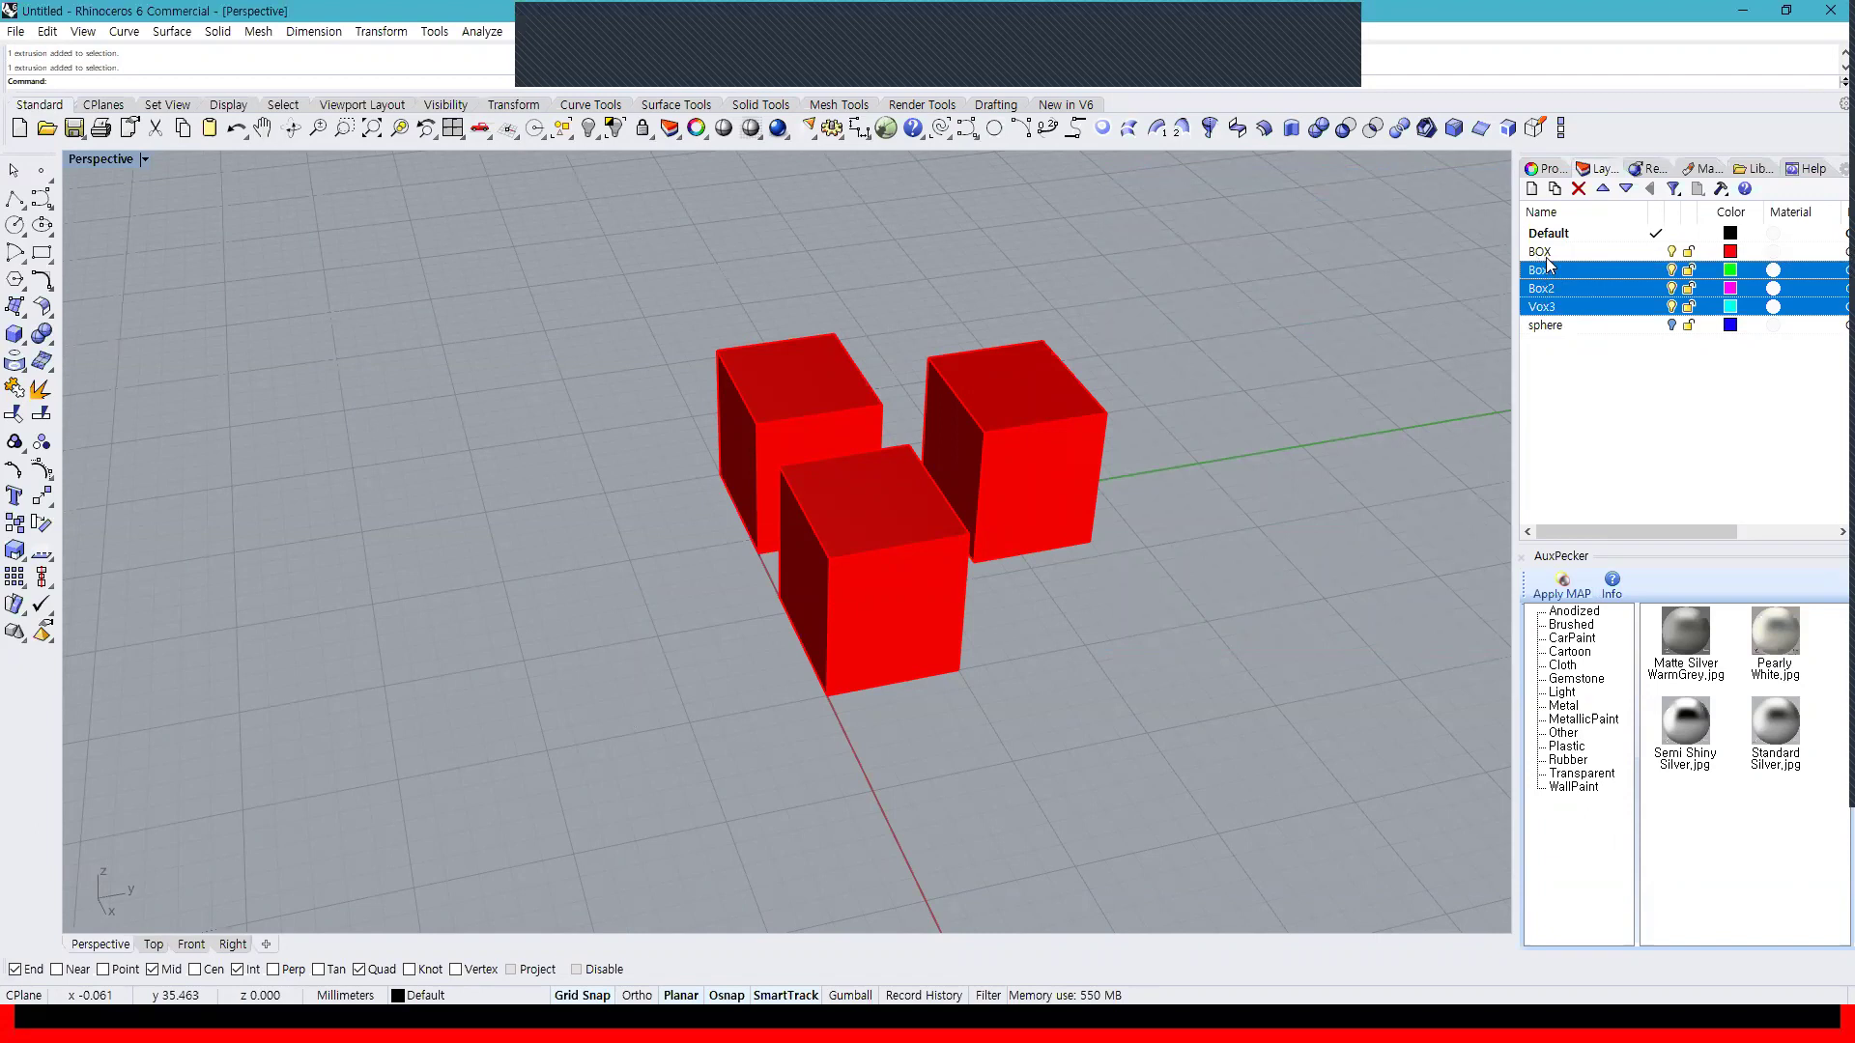
{"action": "left_click_drag", "start_coordinate": [1542, 273], "coordinate": [1546, 255]}
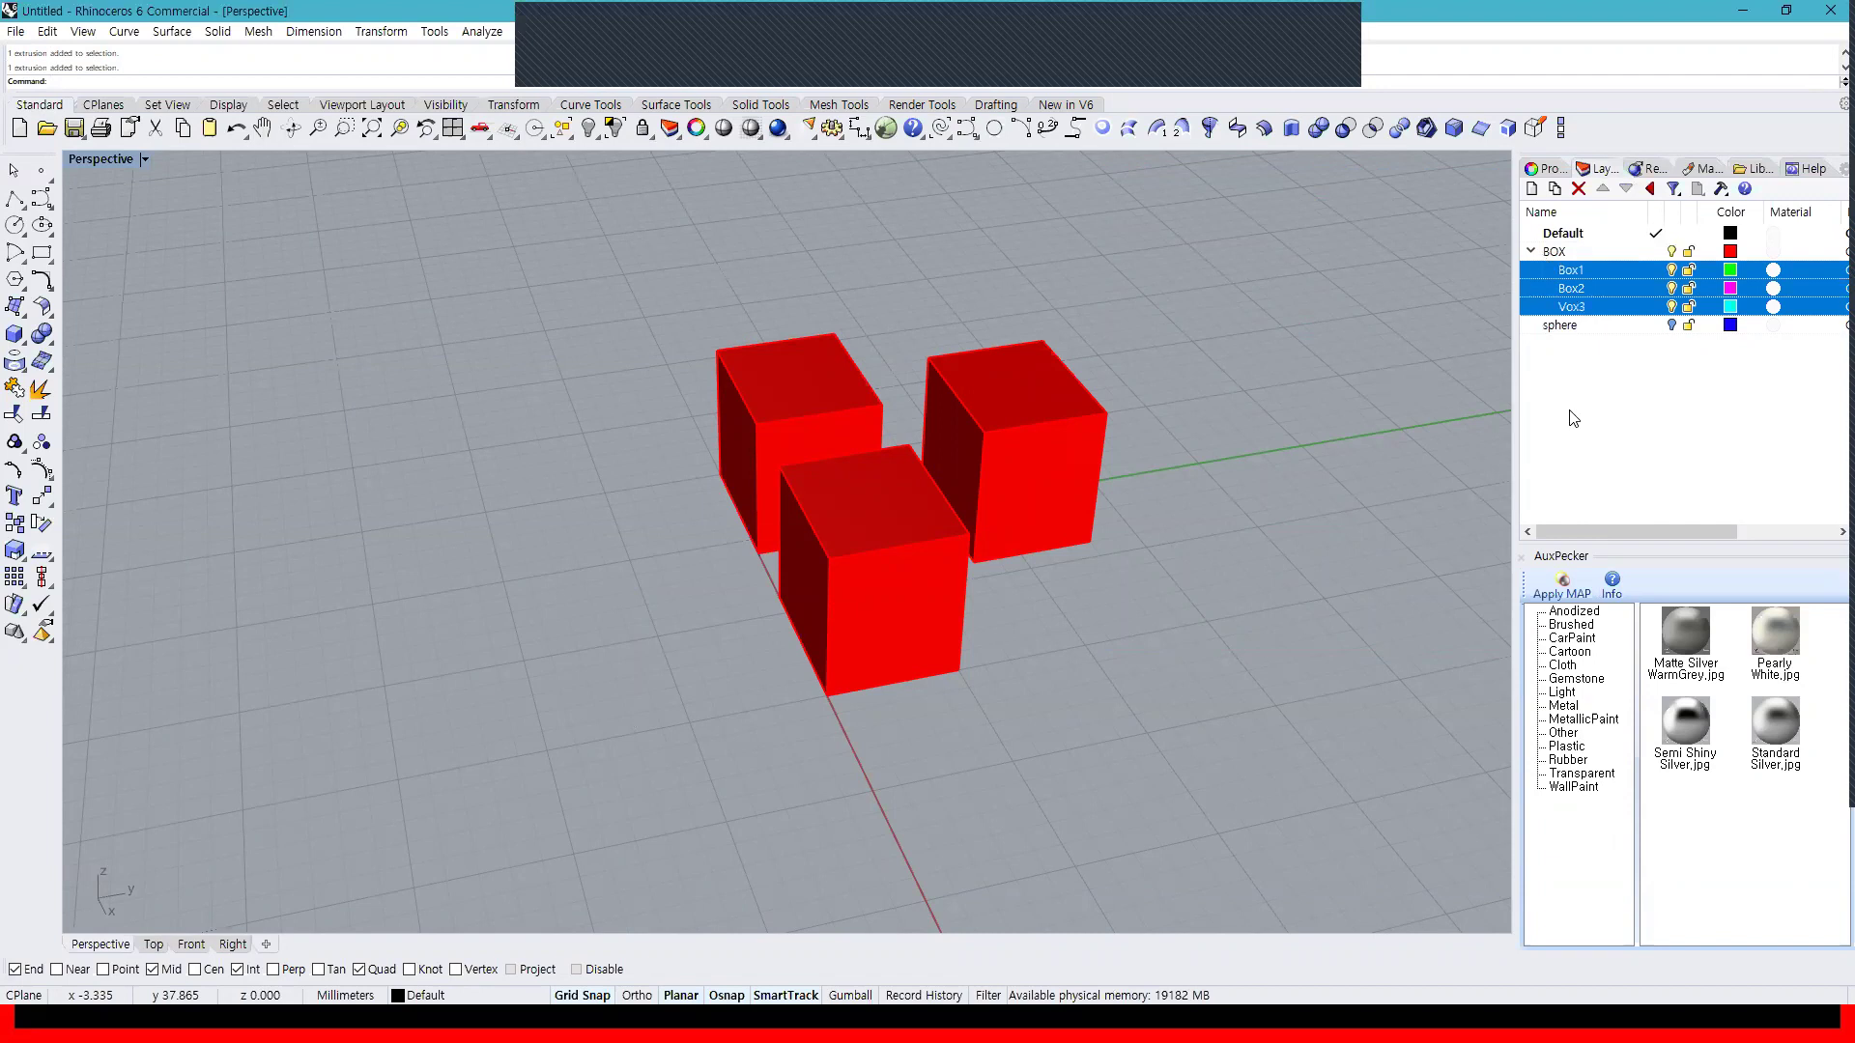
Go through the BOX layer and its sublayers, and turn the parent BOX layer off and on again
{"action": "left_click", "coordinate": [1600, 424]}
{"action": "left_click", "coordinate": [1611, 368]}
{"action": "left_click", "coordinate": [1586, 274]}
{"action": "left_click", "coordinate": [1586, 290]}
{"action": "left_click", "coordinate": [1581, 309]}
{"action": "left_click", "coordinate": [1545, 253]}
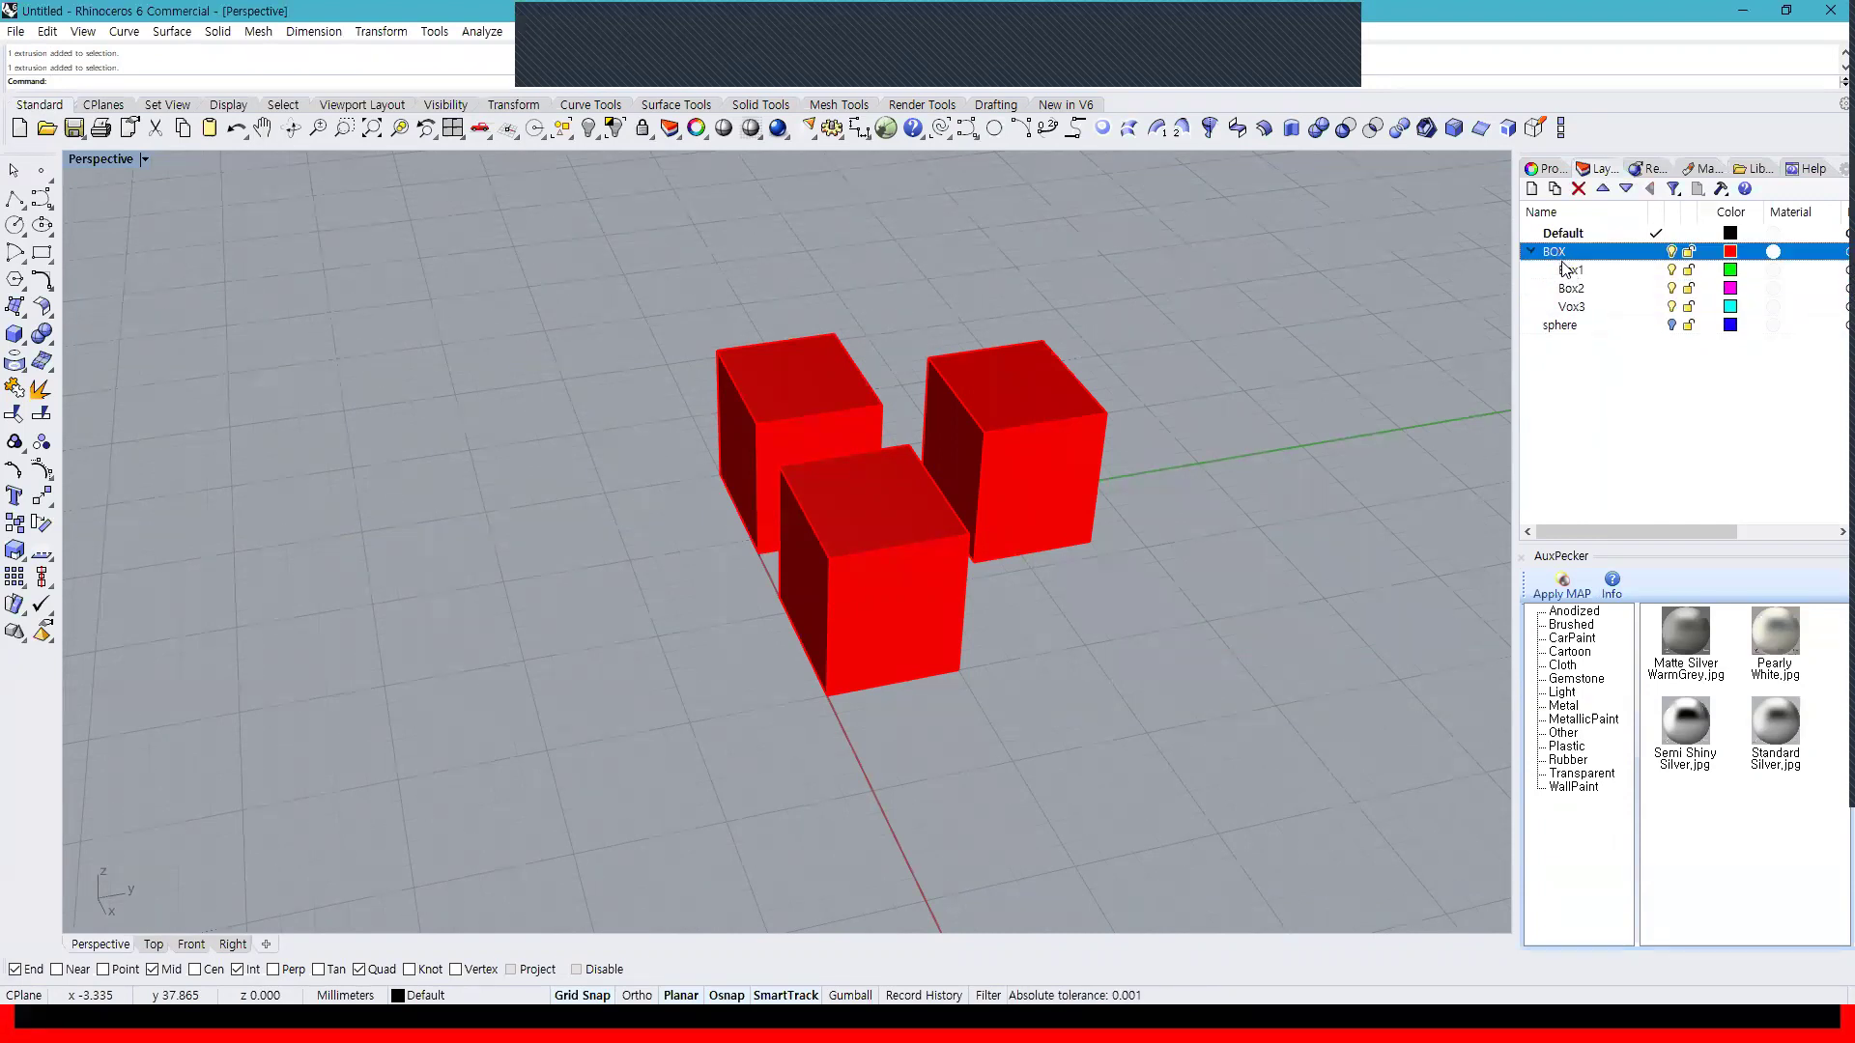
{"action": "left_click", "coordinate": [1580, 273]}
{"action": "left_click", "coordinate": [1581, 289]}
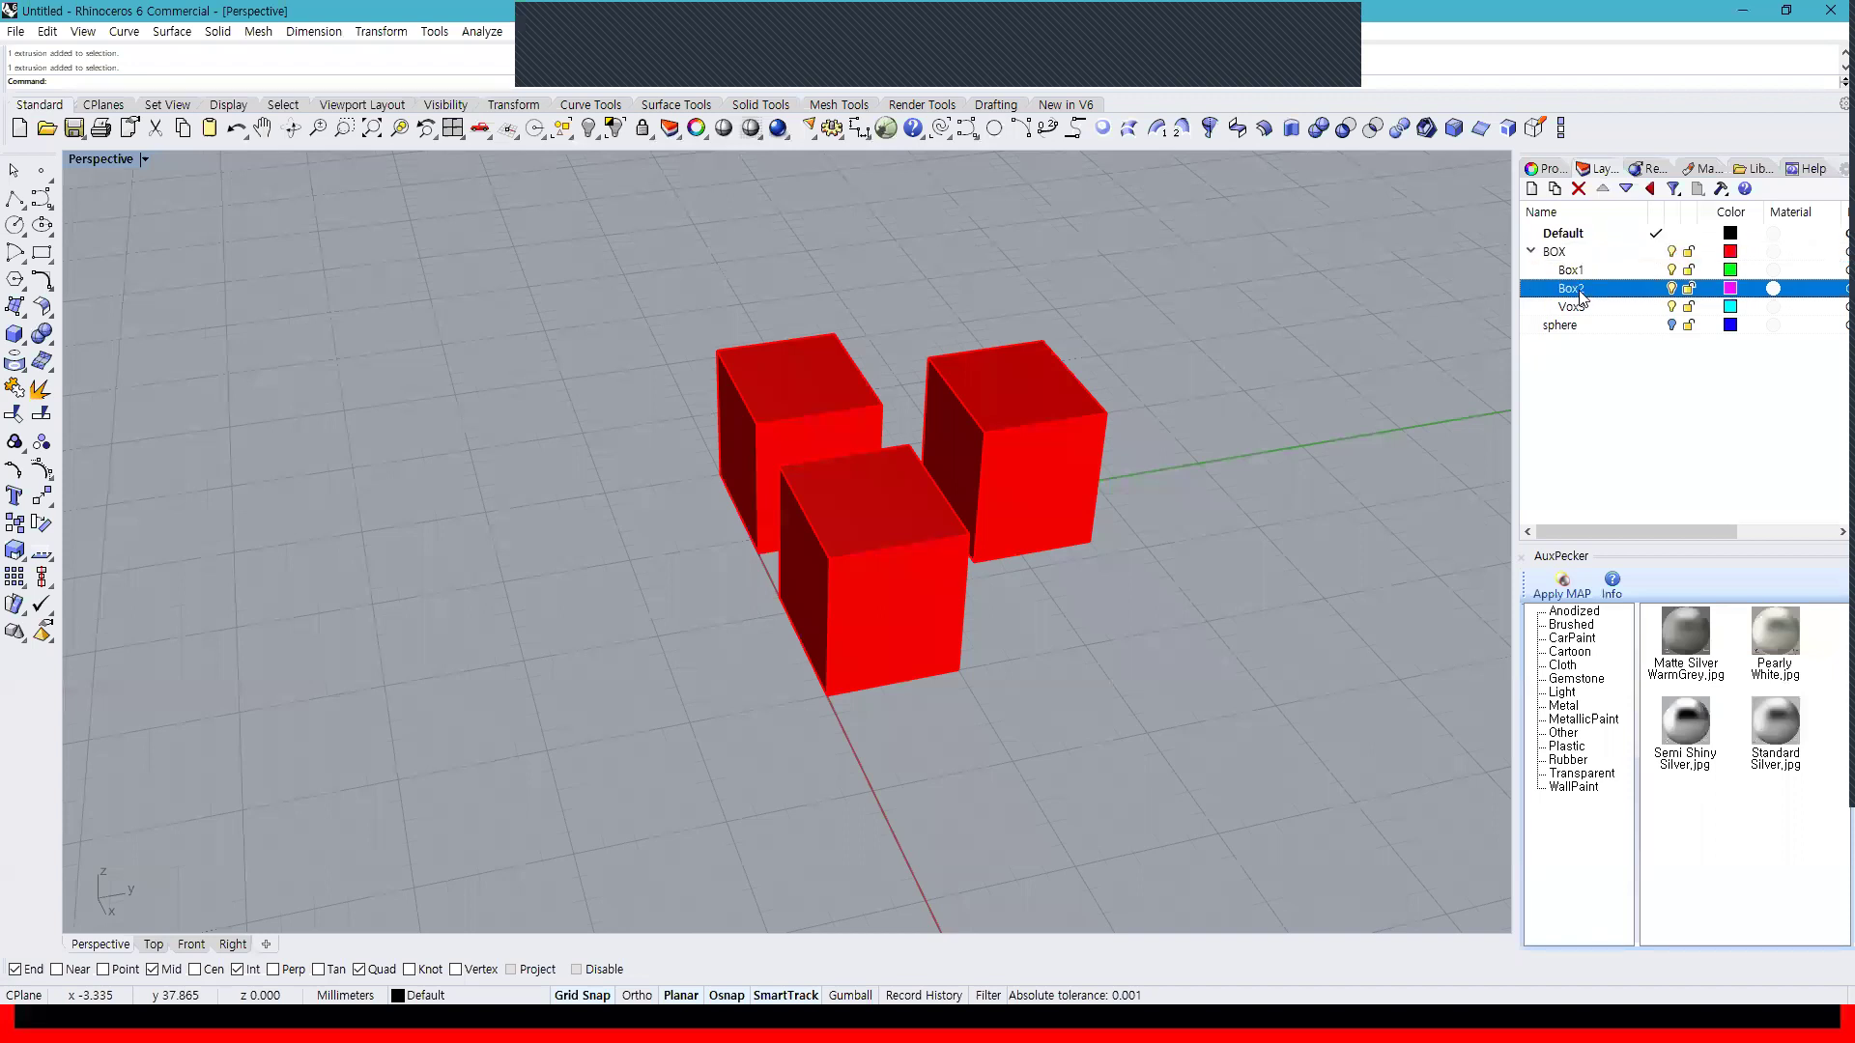
{"action": "left_click", "coordinate": [1580, 307]}
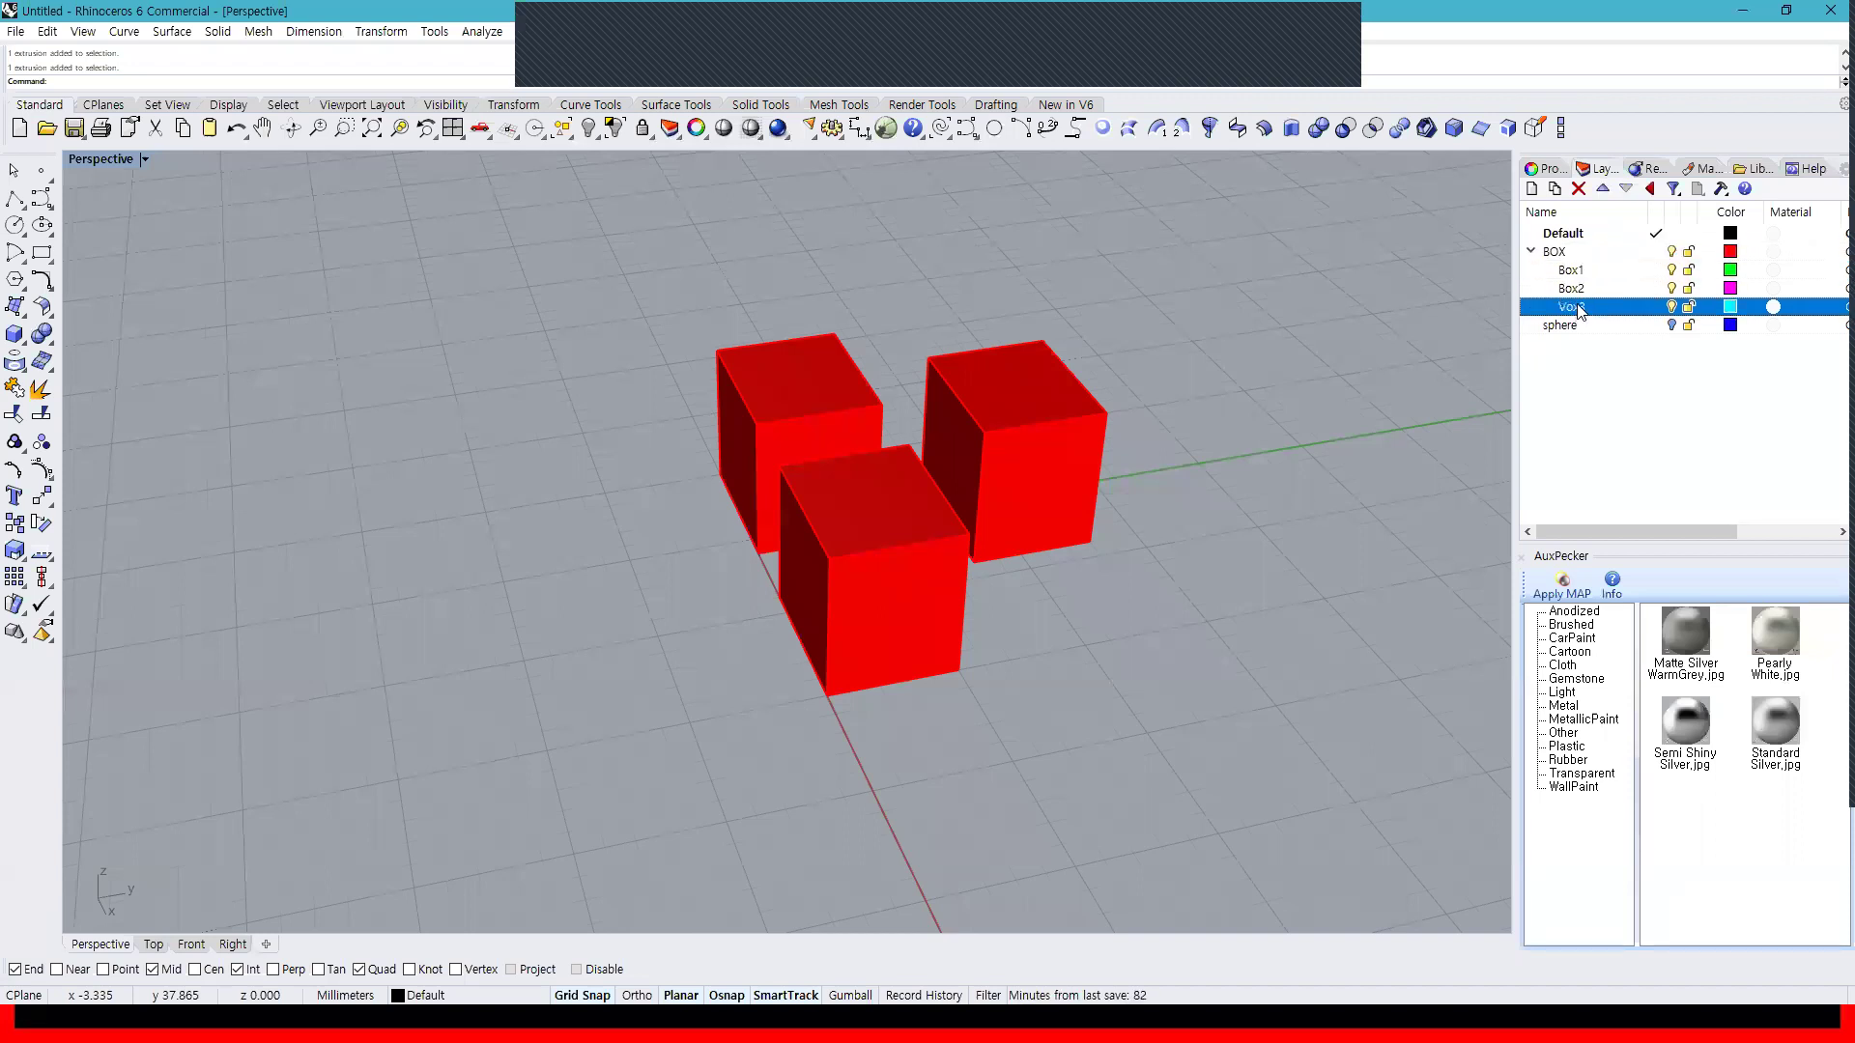
{"action": "left_click", "coordinate": [1671, 253]}
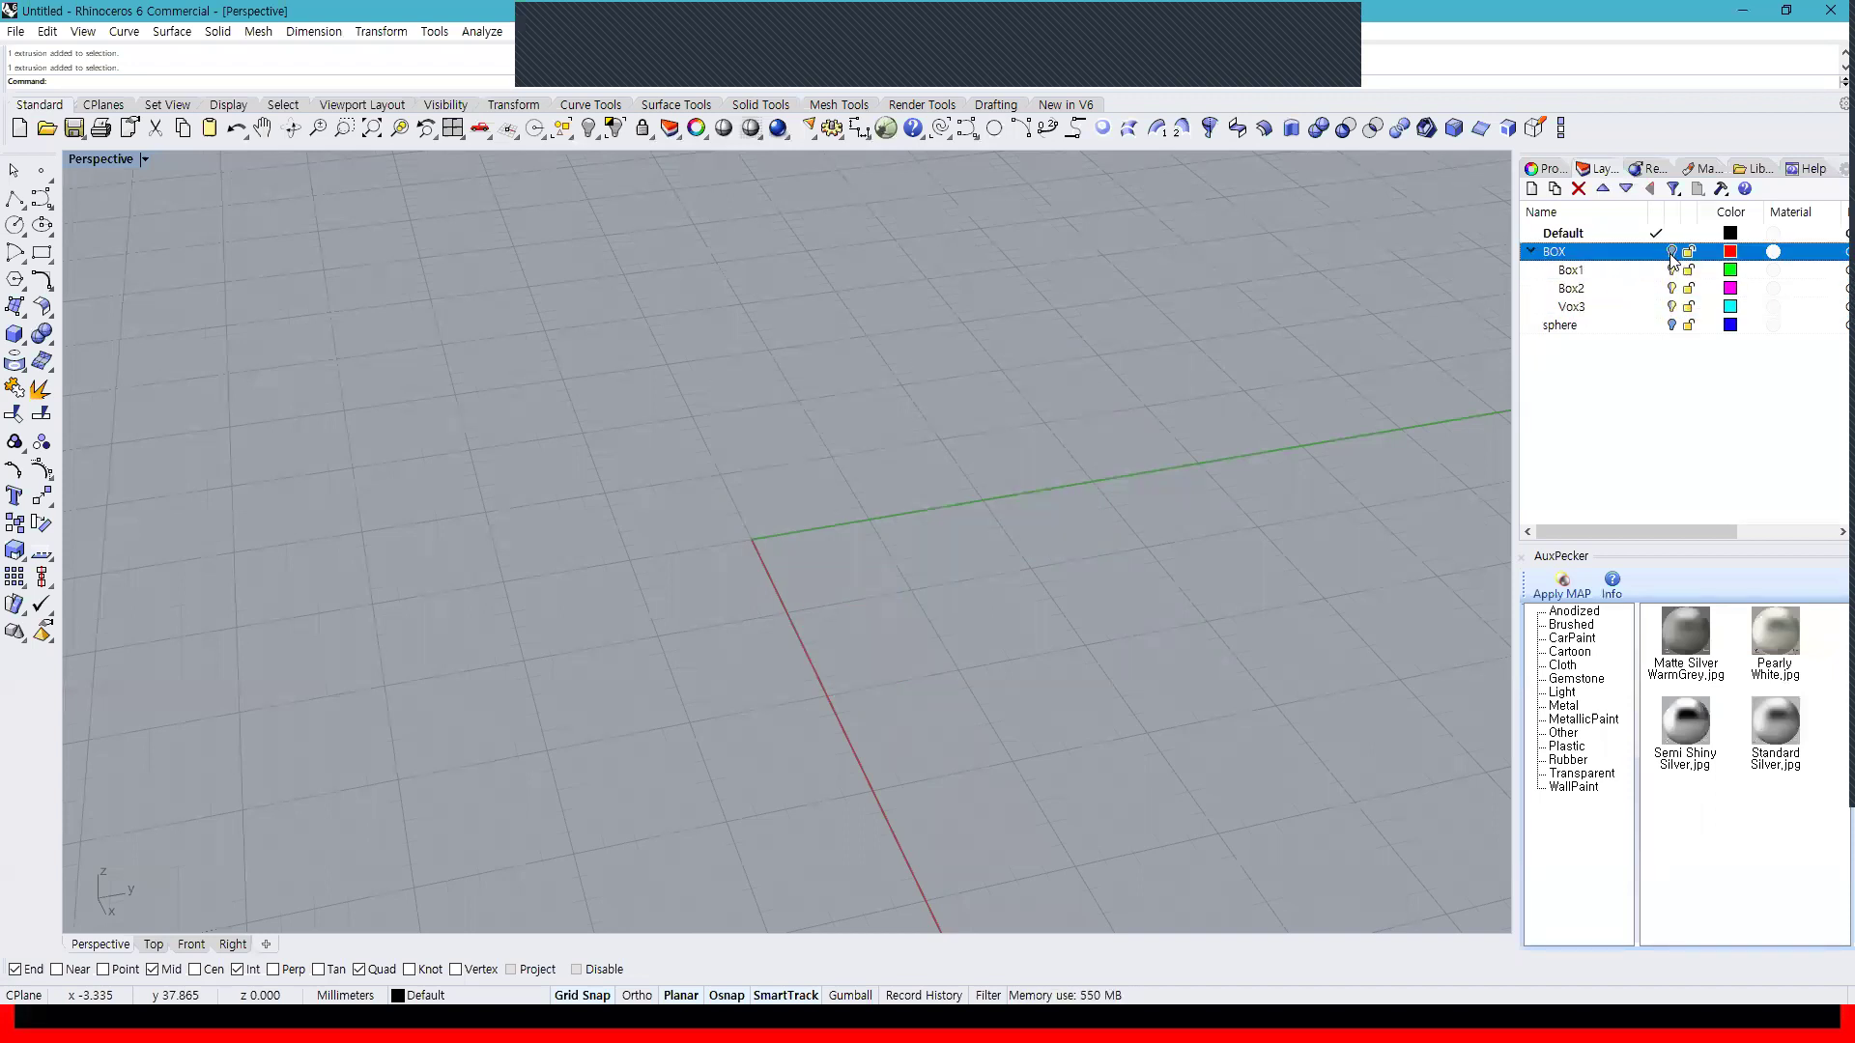
{"action": "left_click", "coordinate": [1672, 252]}
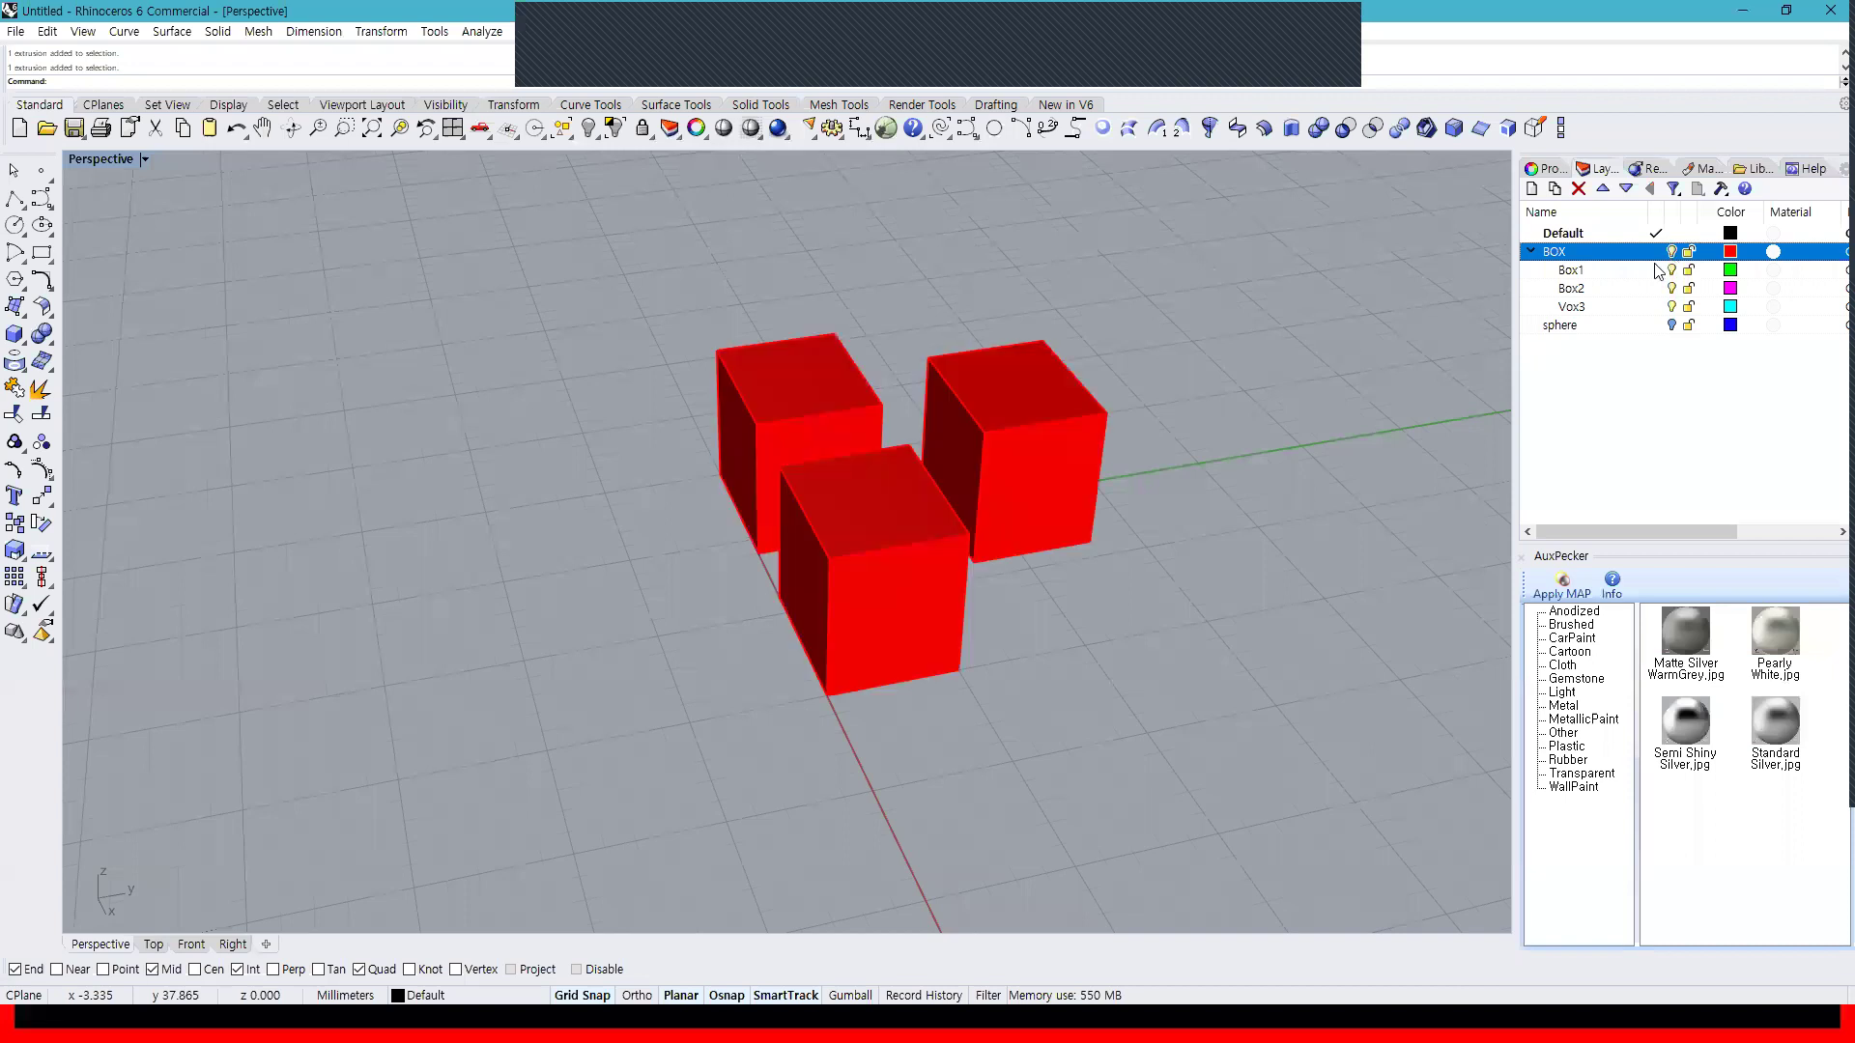
Undo the nesting of the three box layers under BOX
{"action": "left_click", "coordinate": [1072, 440]}
{"action": "left_click", "coordinate": [1322, 363]}
{"action": "key", "text": "ctrl+z"}
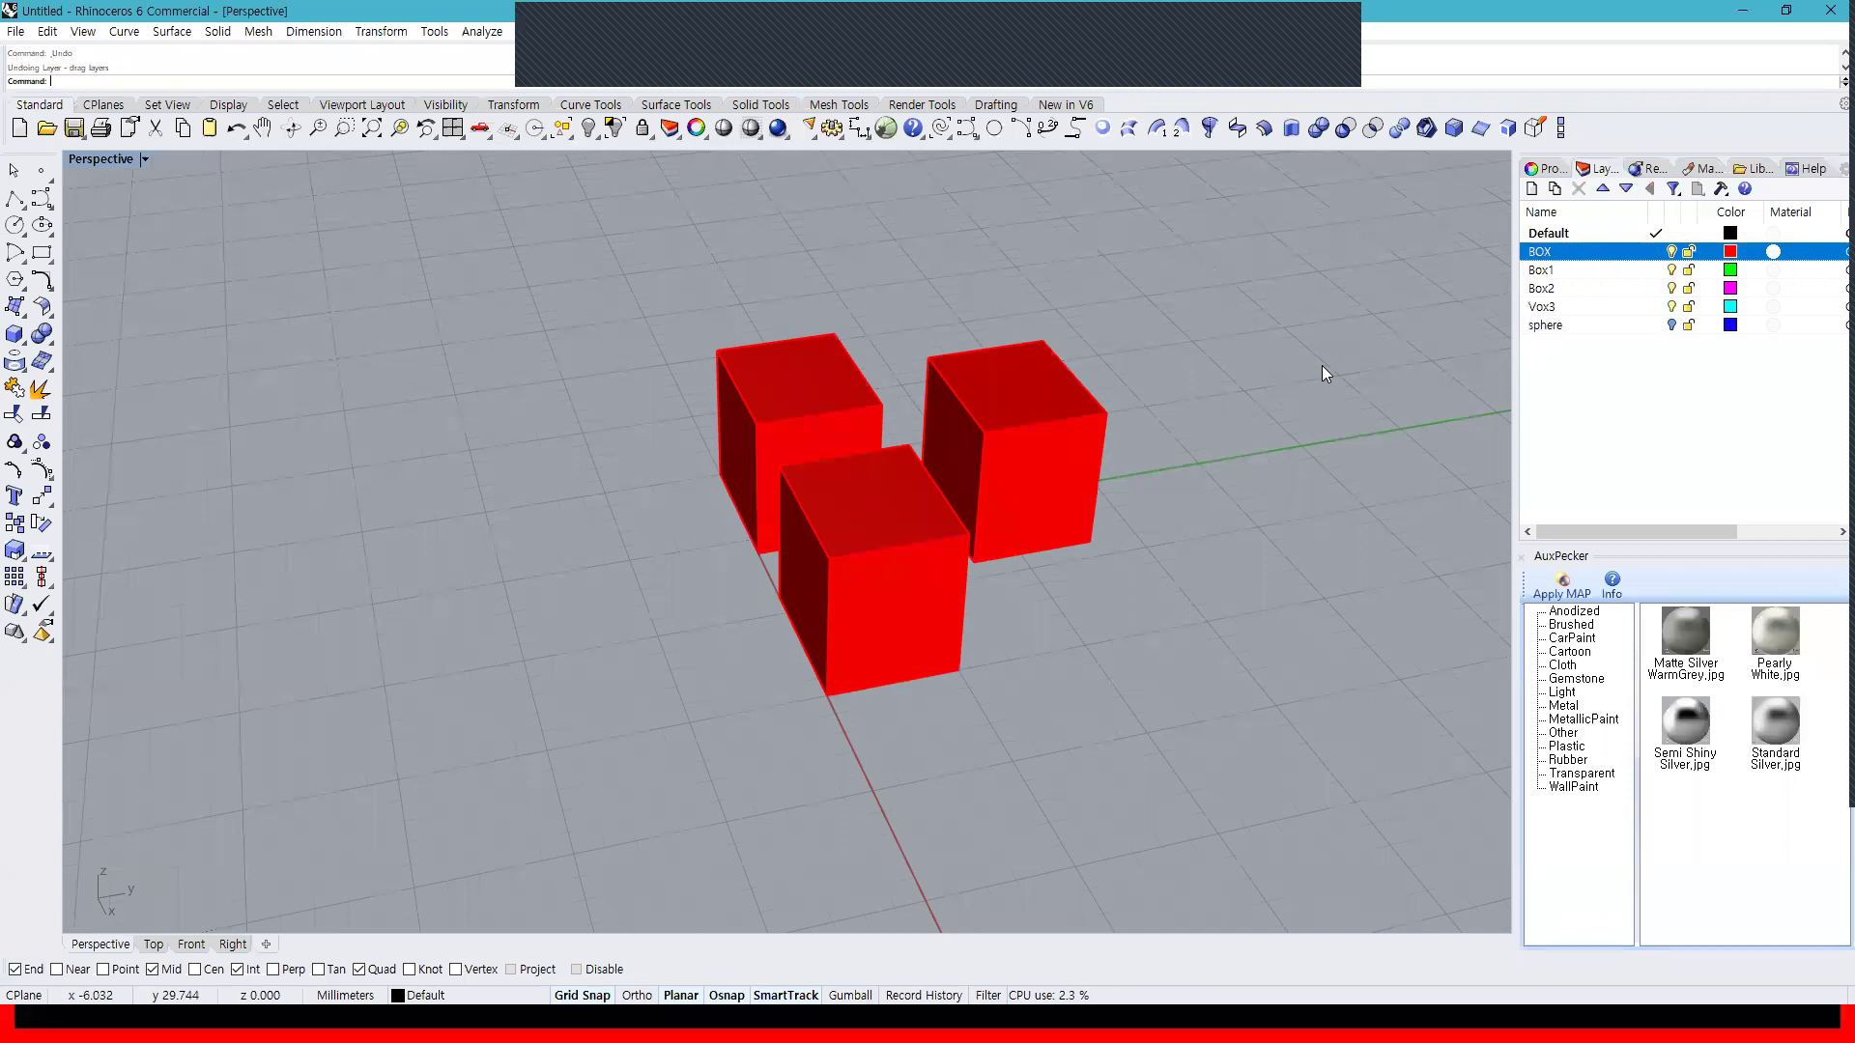
Move the box standing apart beside the green axis to the Box1 layer and the front box to the Box2 layer
{"action": "left_click", "coordinate": [1059, 440]}
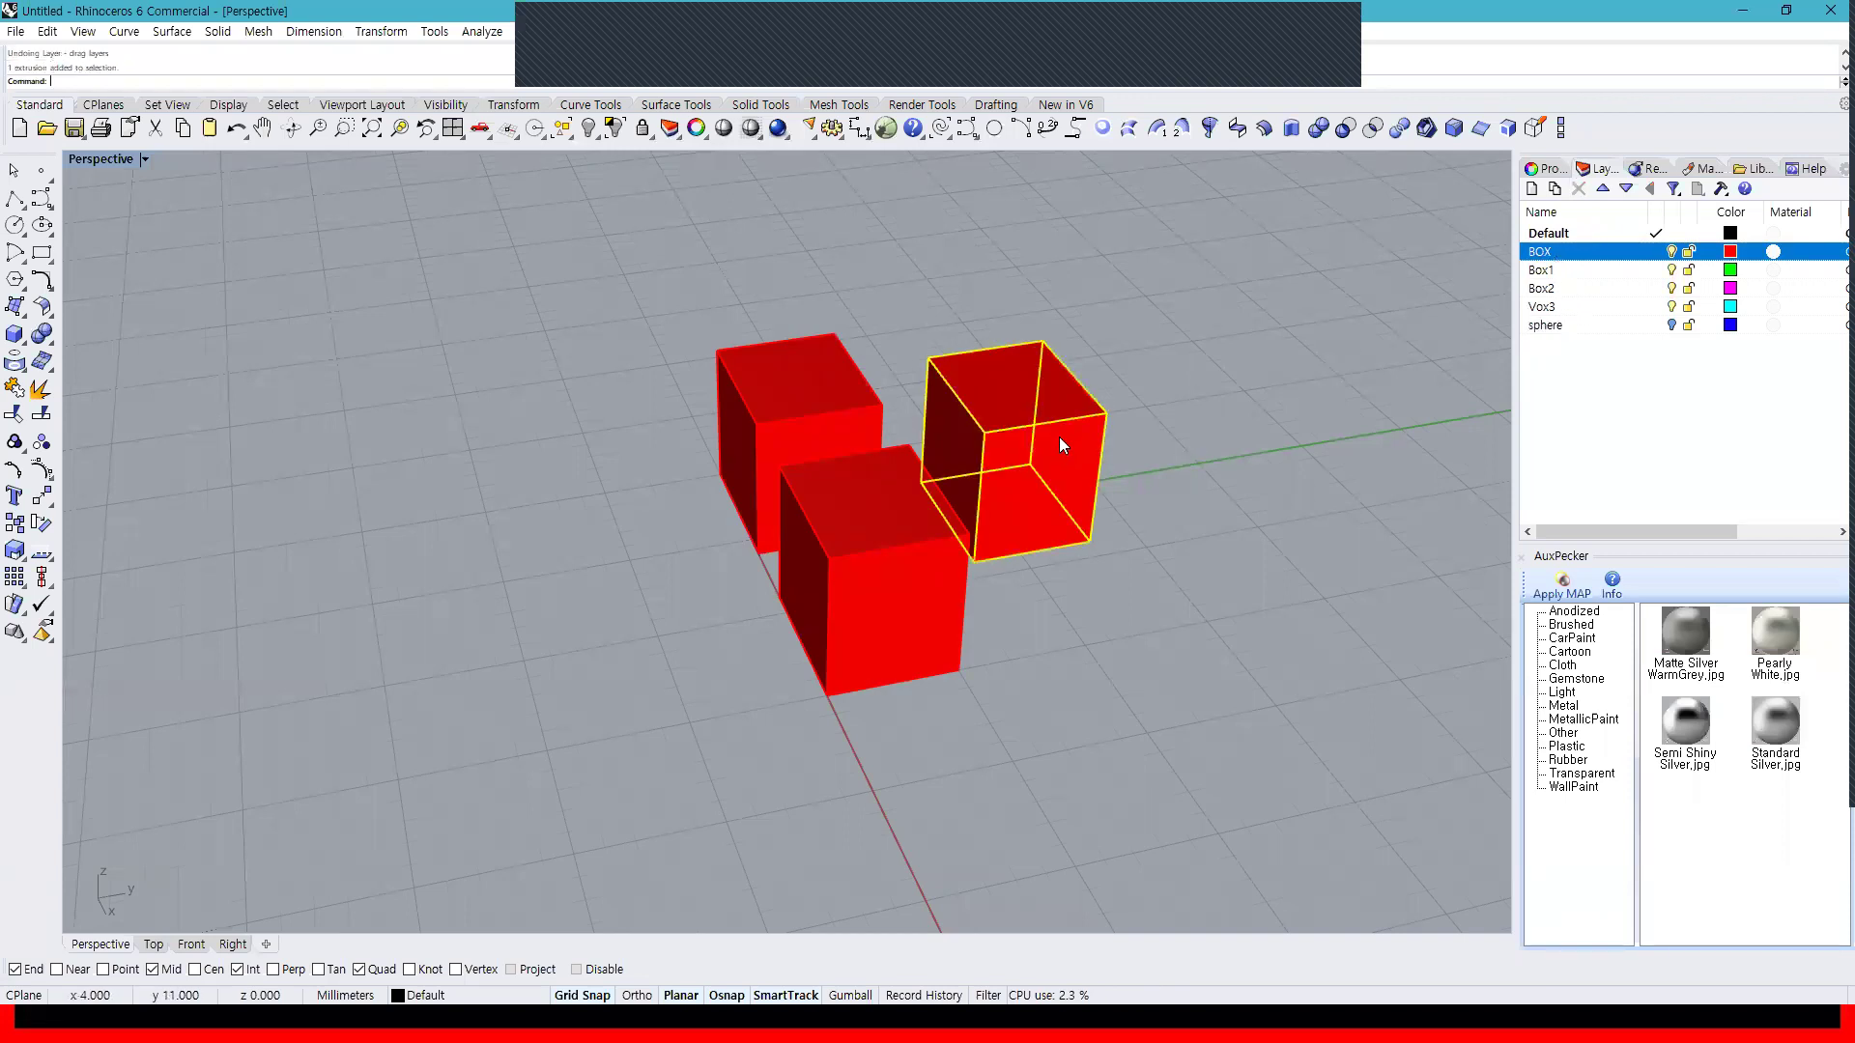
{"action": "right_click", "coordinate": [1562, 271]}
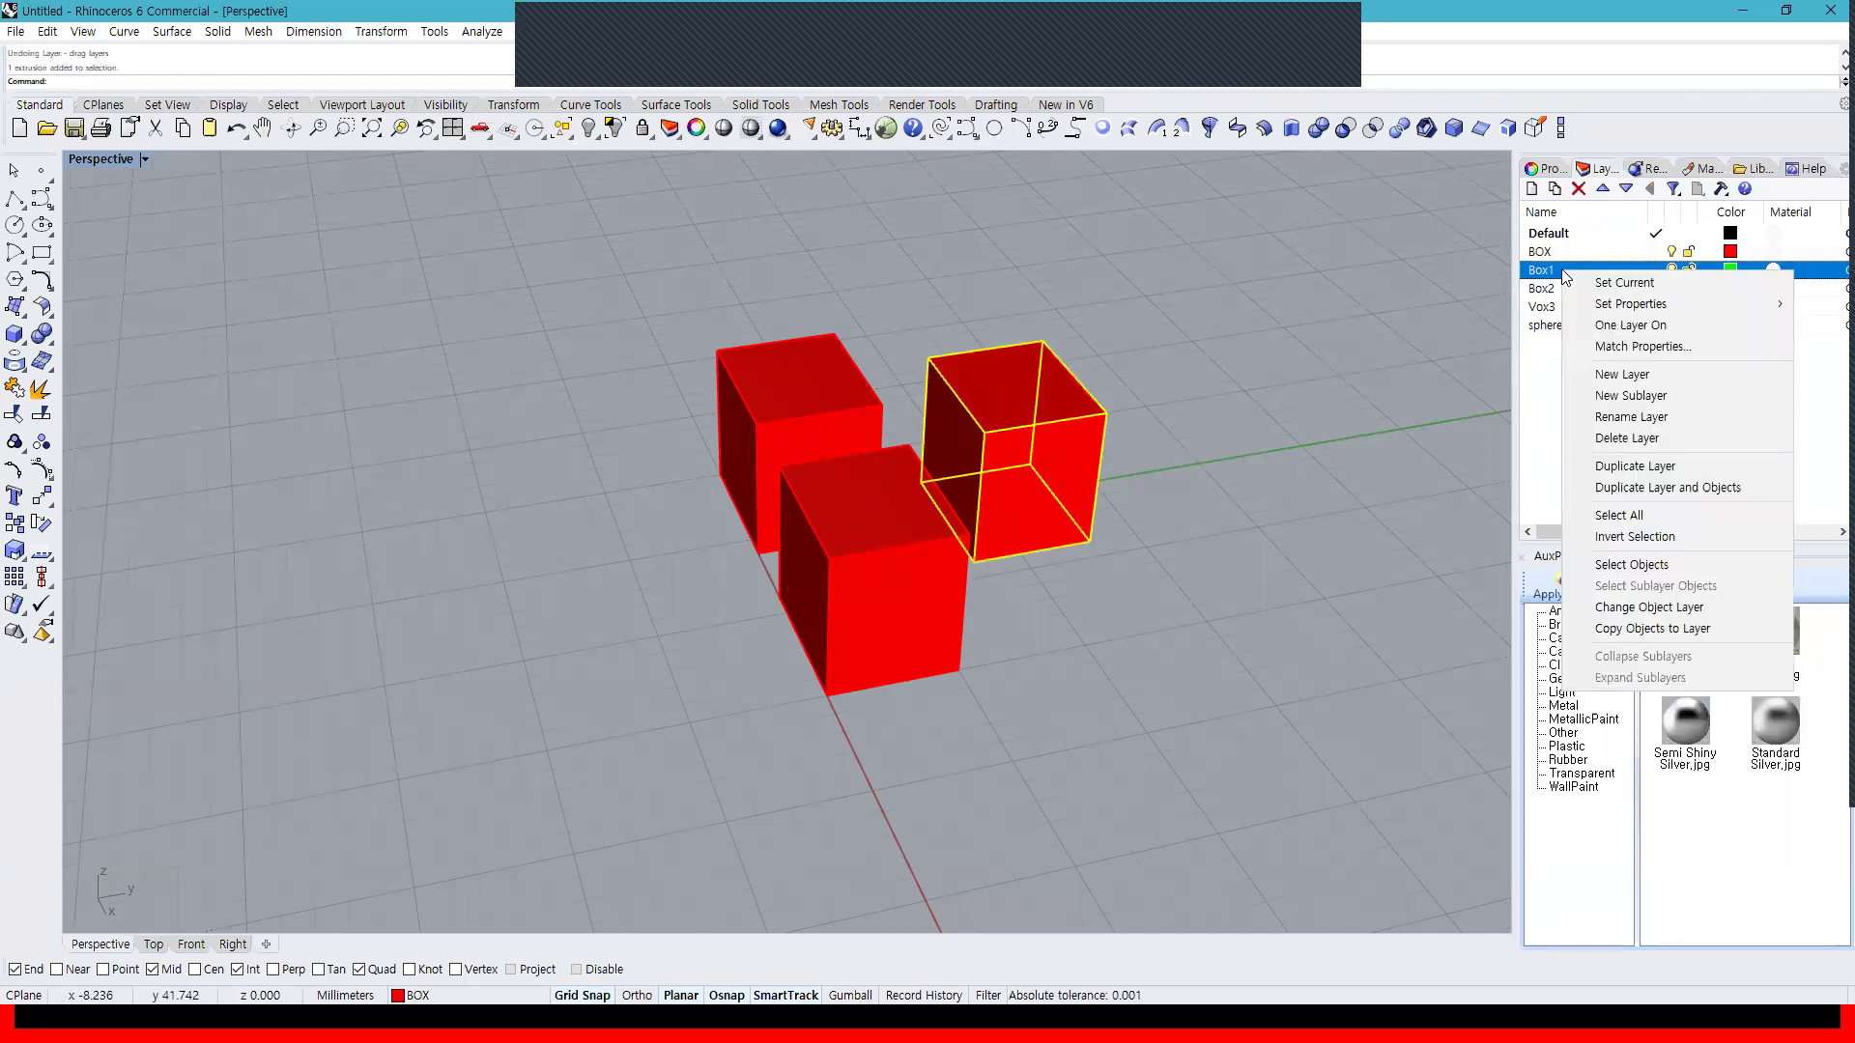
{"action": "left_click", "coordinate": [1640, 607]}
{"action": "left_click", "coordinate": [1333, 513]}
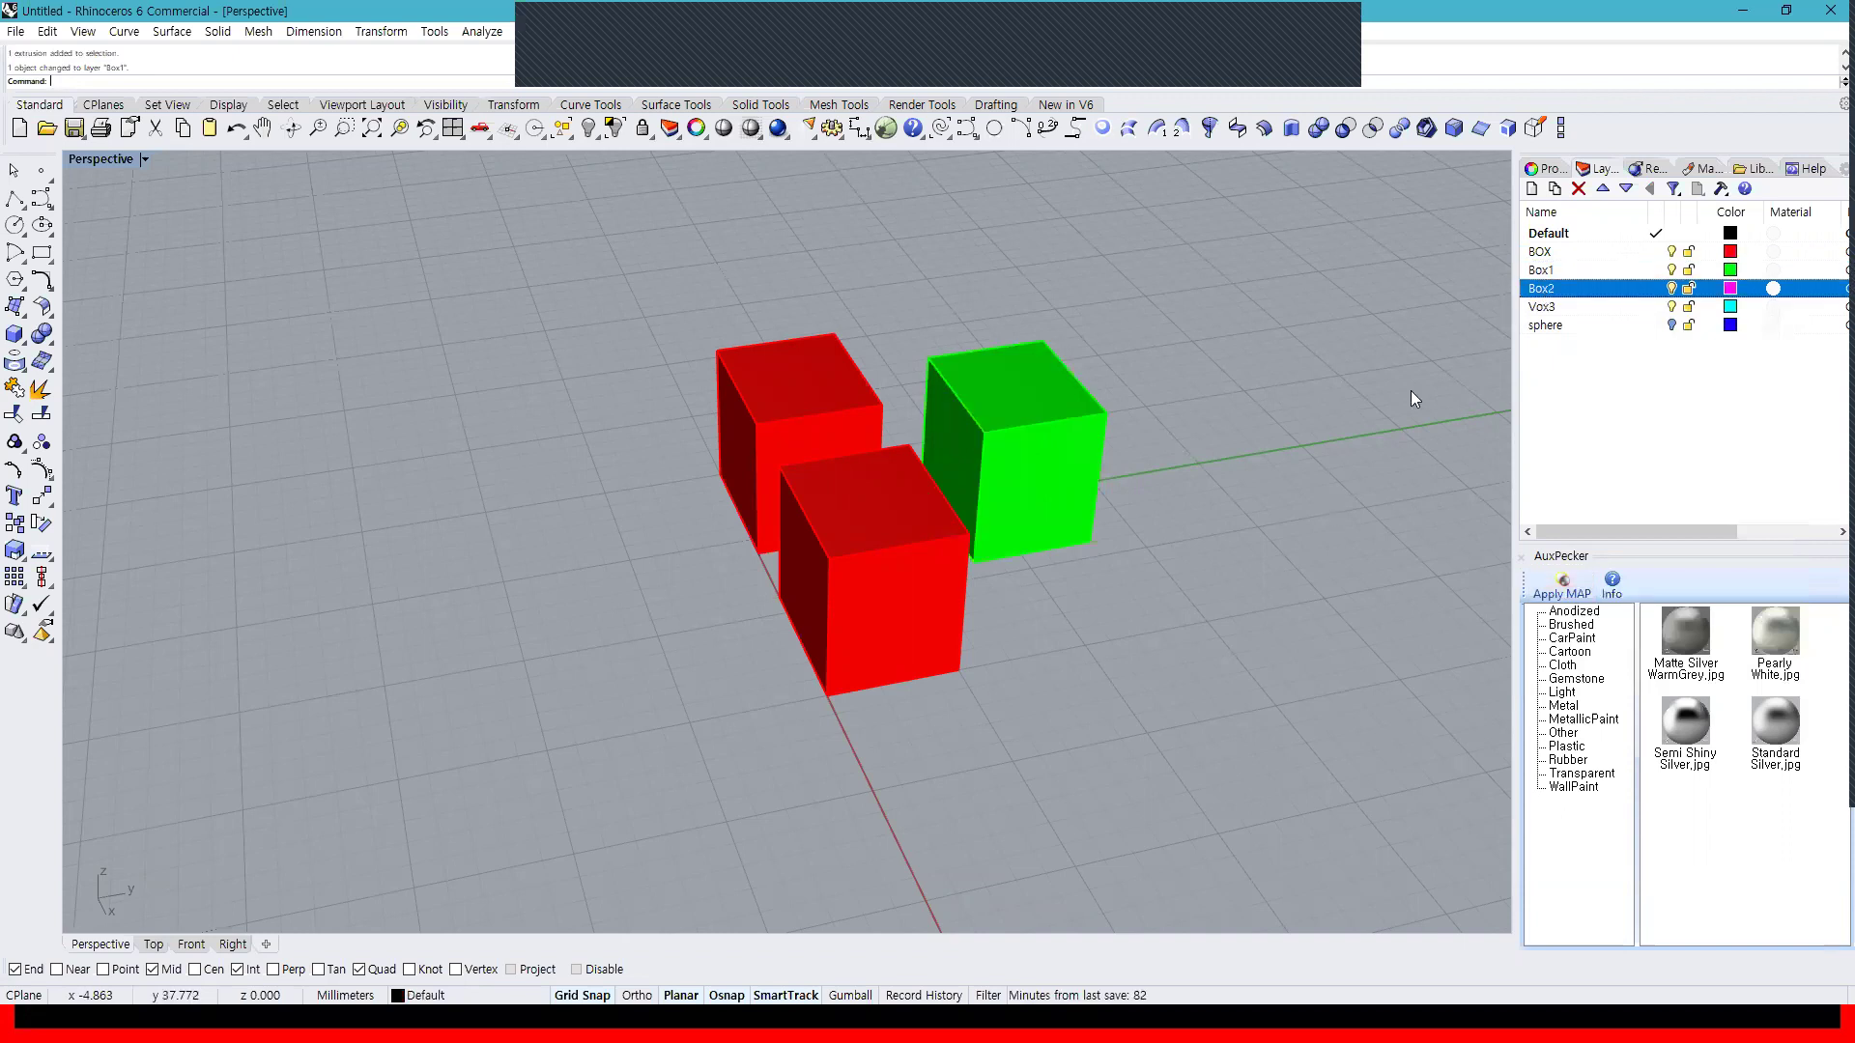
{"action": "left_click", "coordinate": [889, 579]}
{"action": "right_click", "coordinate": [1570, 292]}
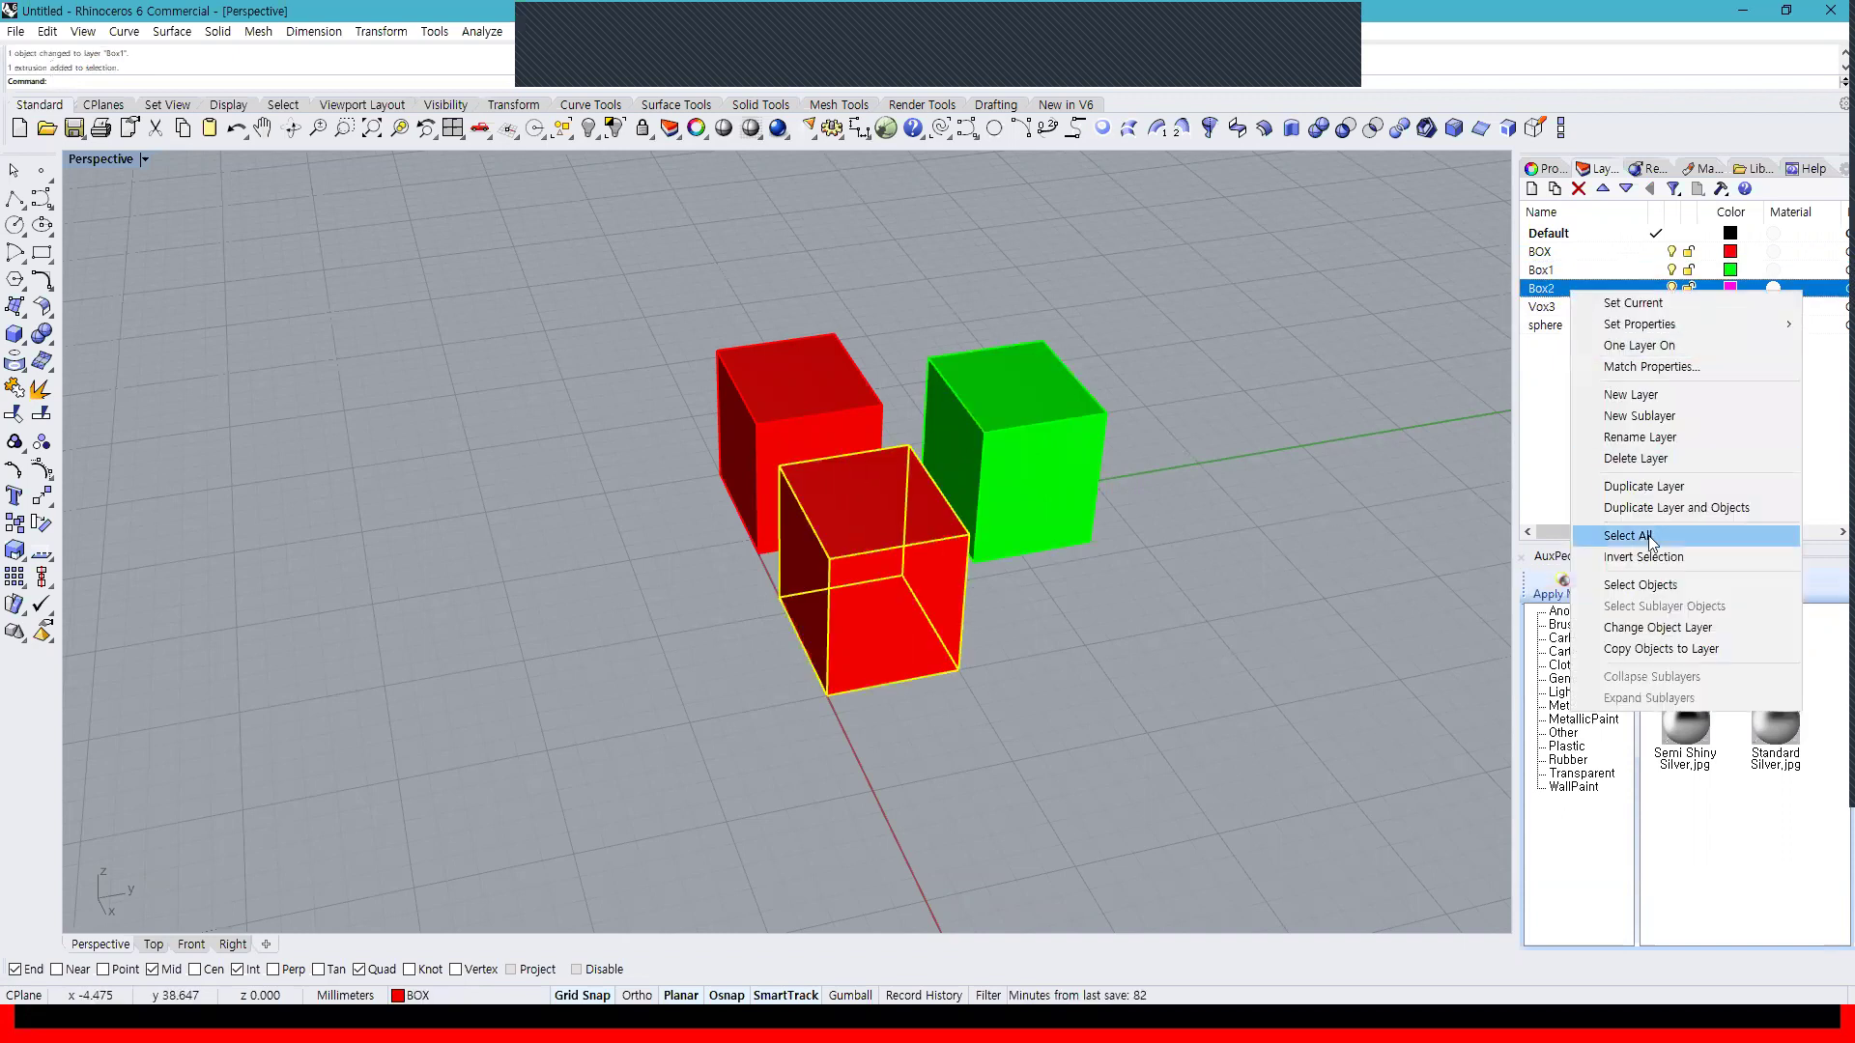
{"action": "left_click", "coordinate": [1642, 607]}
{"action": "left_click", "coordinate": [1113, 458]}
Move the remaining red box behind the magenta one to the Vox3 layer
{"action": "left_click", "coordinate": [781, 408]}
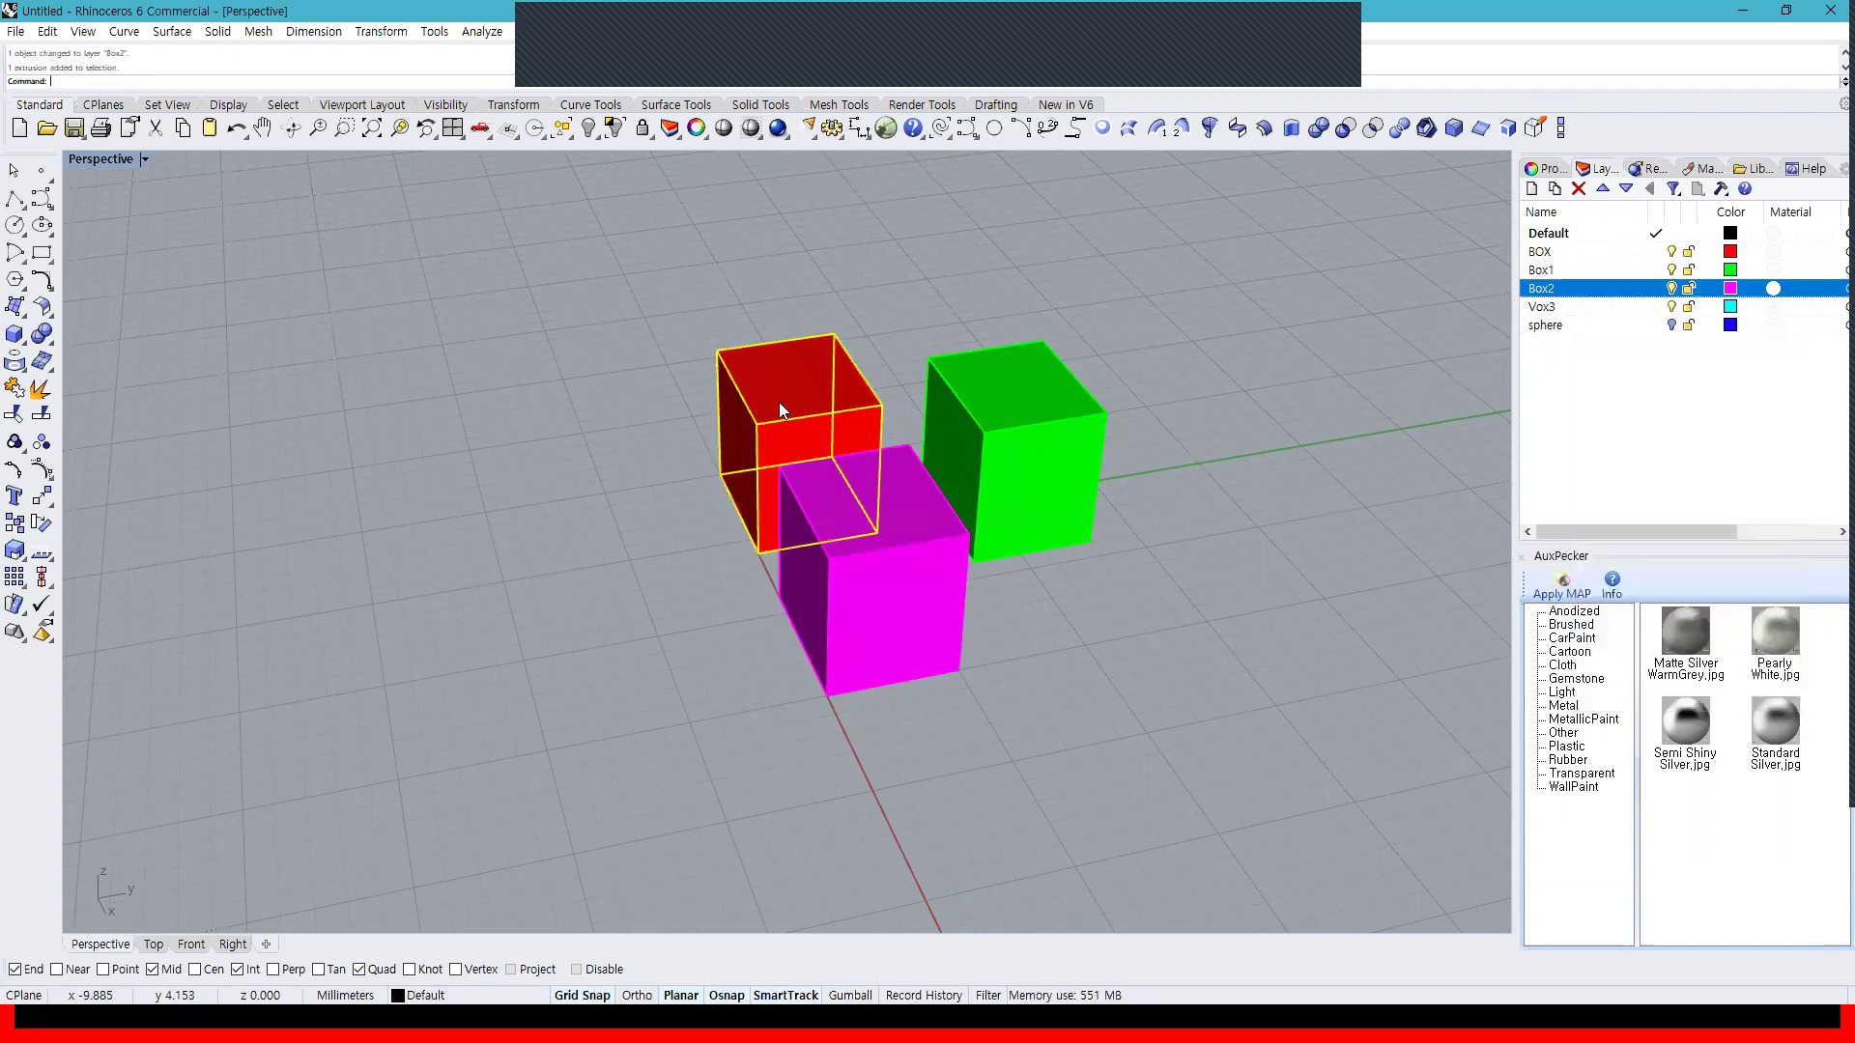
{"action": "right_click", "coordinate": [1583, 312]}
{"action": "left_click", "coordinate": [1649, 651]}
{"action": "left_click", "coordinate": [1250, 599]}
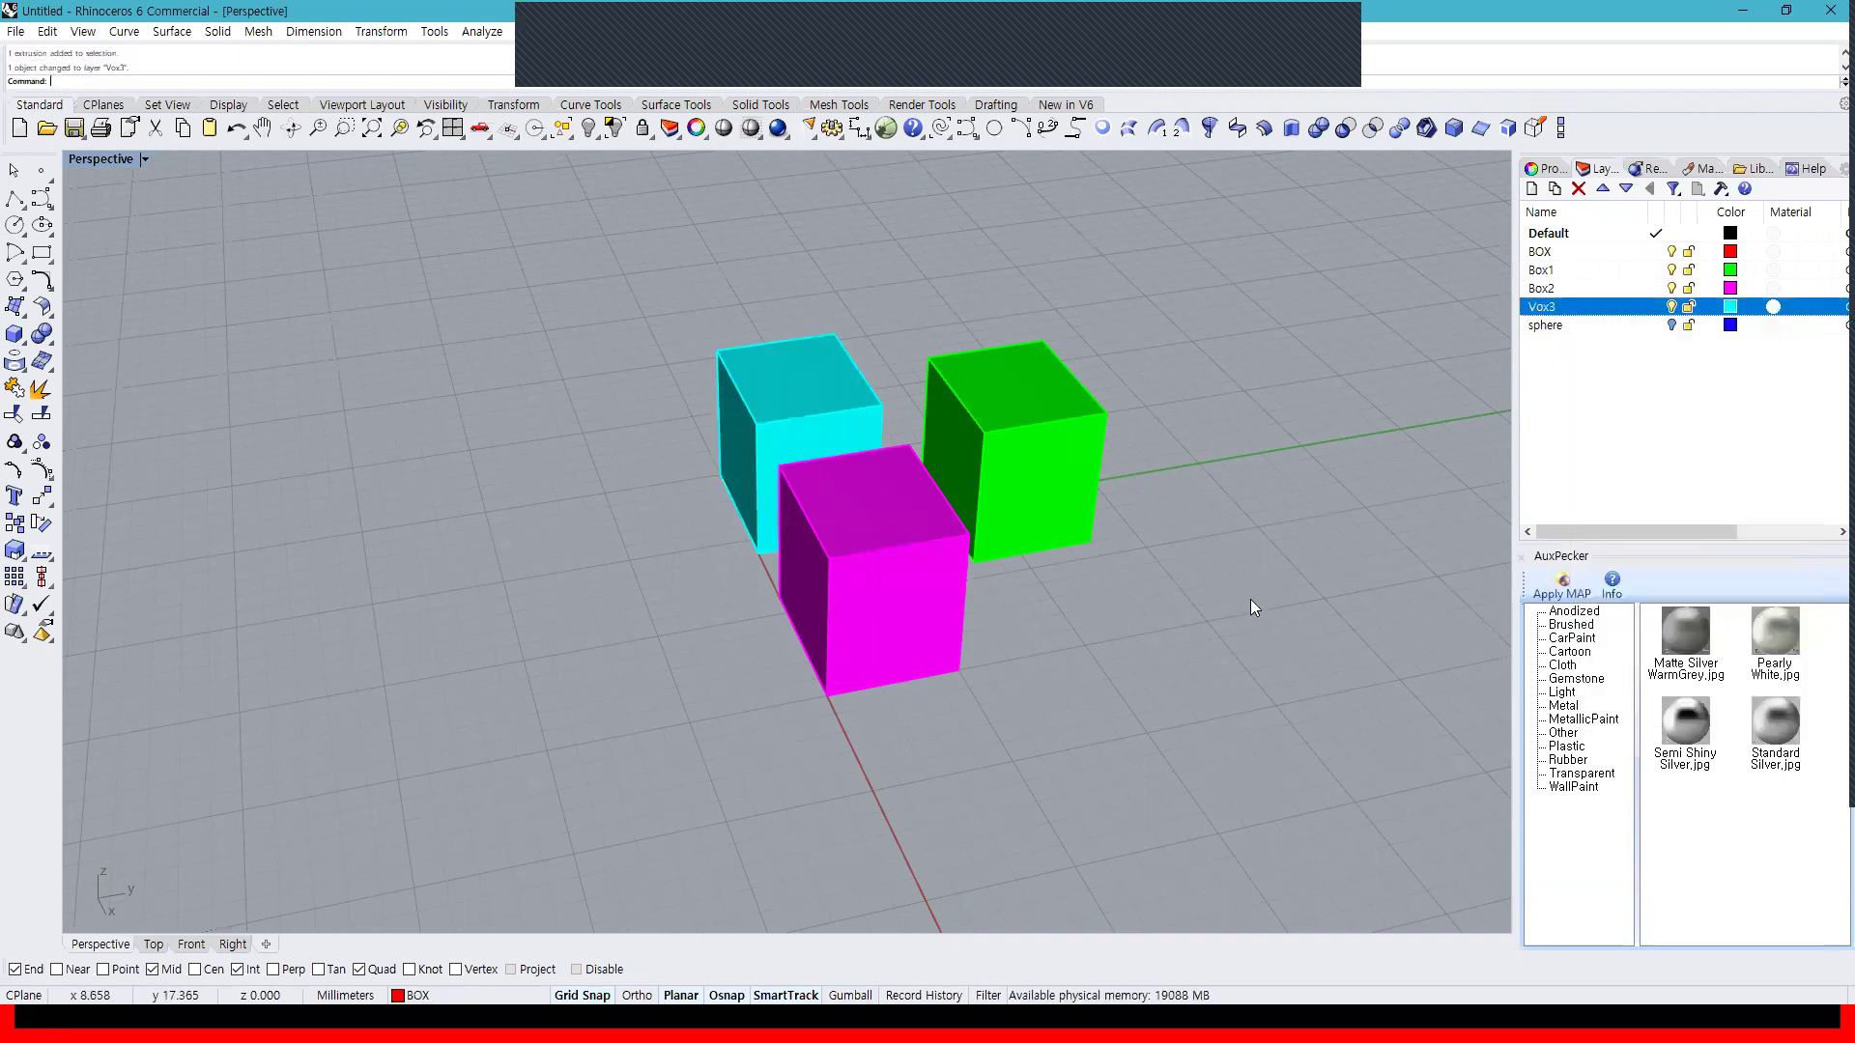
{"action": "left_click_drag", "start_coordinate": [514, 268], "coordinate": [1218, 763]}
{"action": "left_click", "coordinate": [1447, 355]}
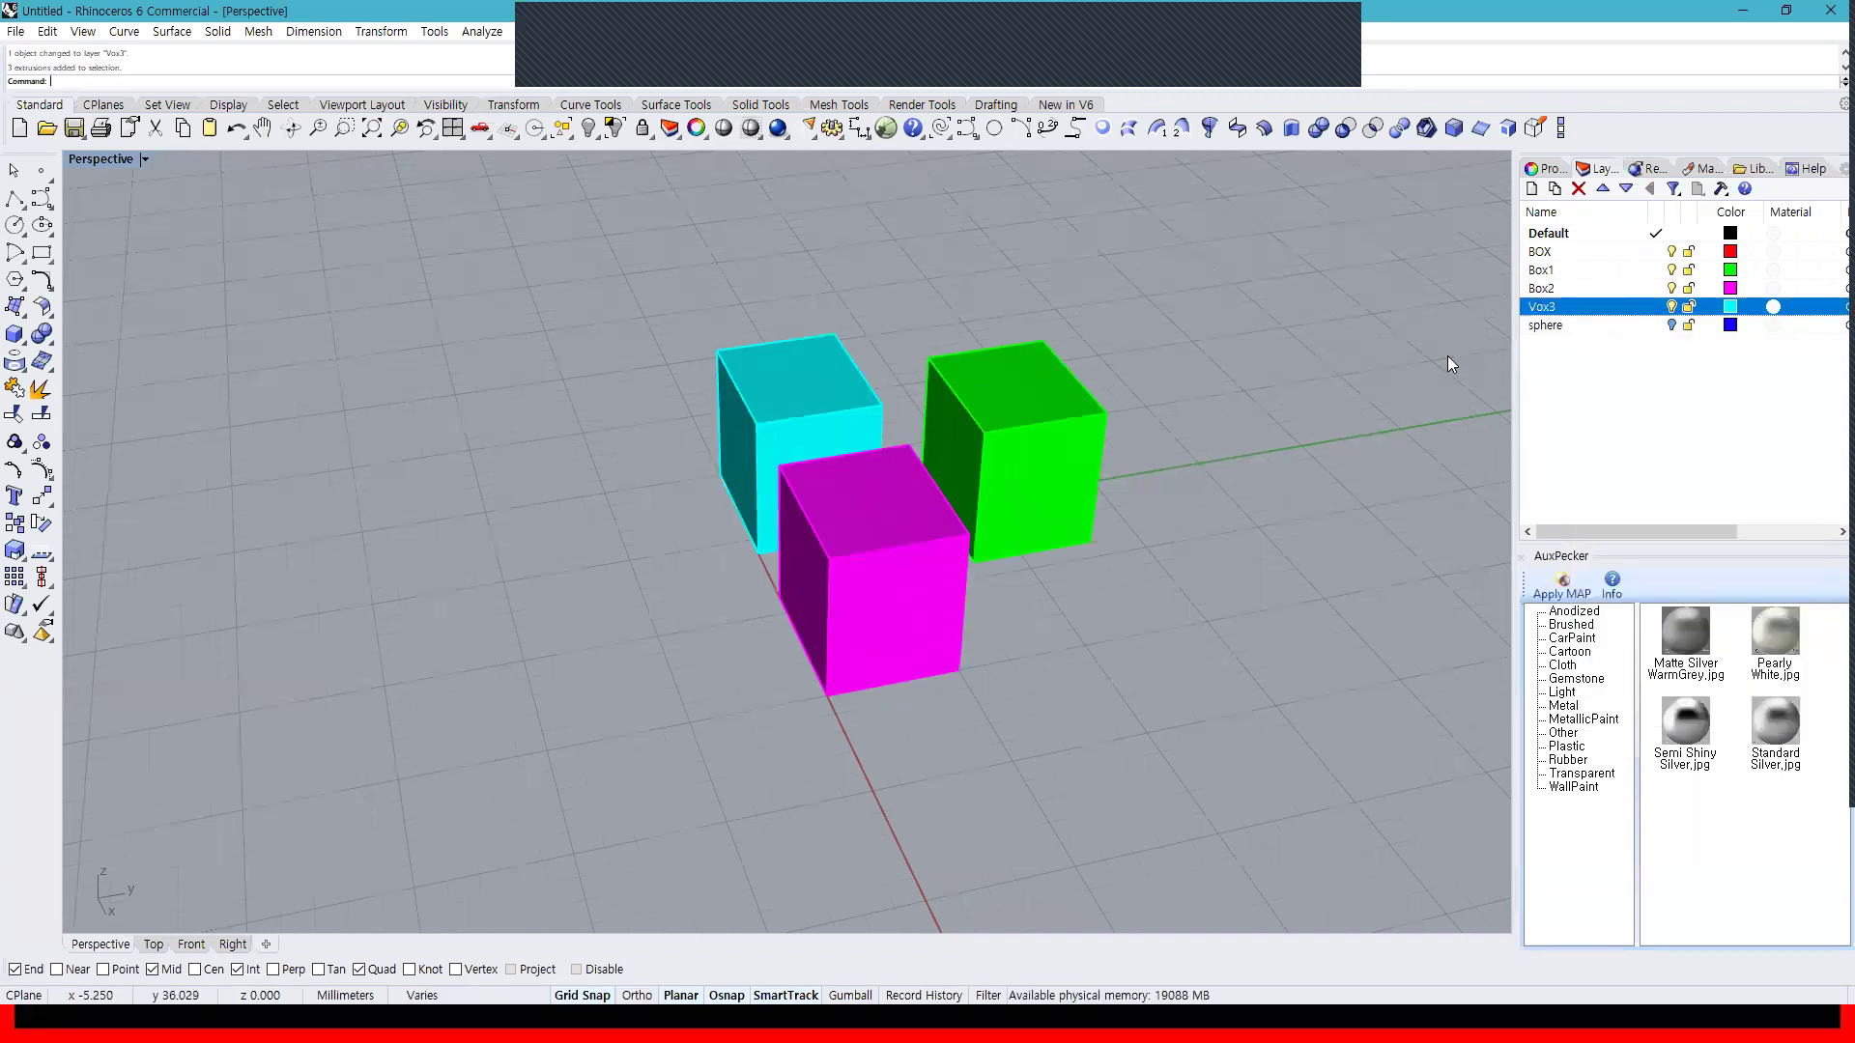
Make the Box1, Box2 and Vox3 layers sublayers of the BOX layer
{"action": "left_click", "coordinate": [1577, 272]}
{"action": "left_click", "coordinate": [1575, 309], "text": "shift"}
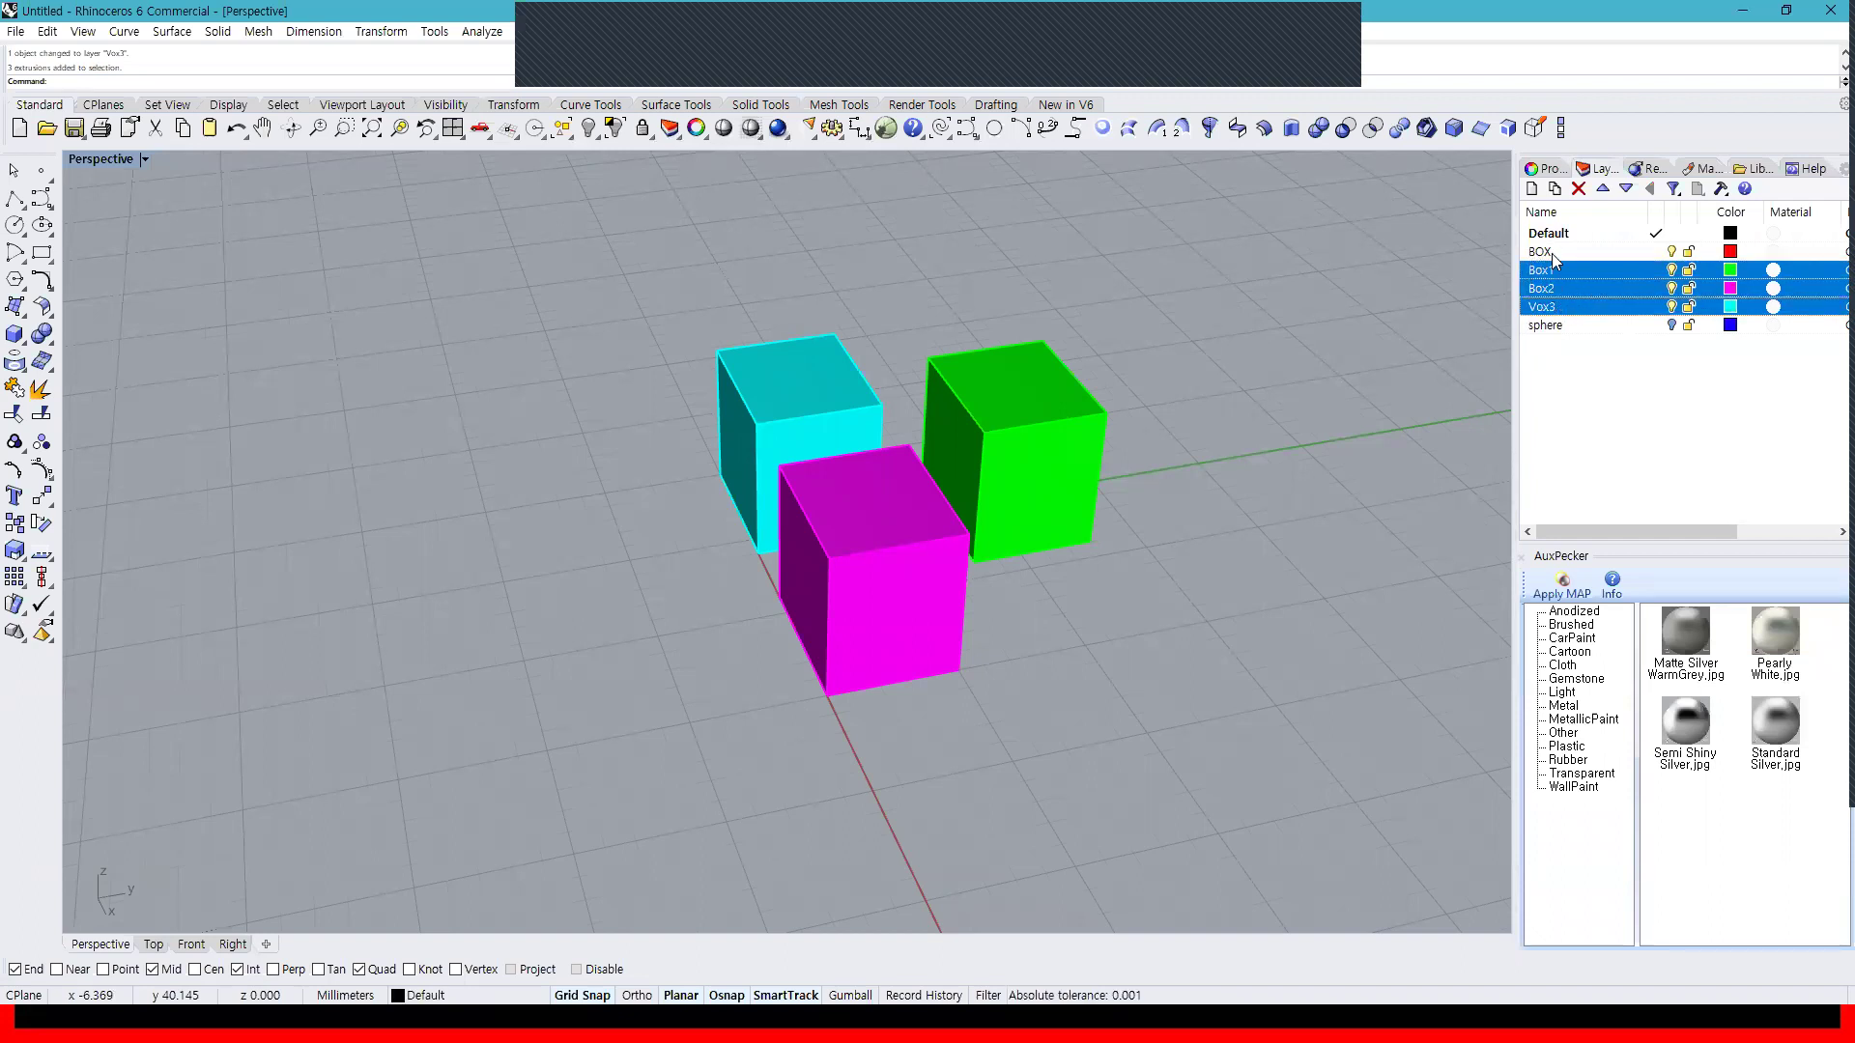
{"action": "left_click_drag", "start_coordinate": [1571, 278], "coordinate": [1565, 254]}
{"action": "left_click", "coordinate": [1567, 398]}
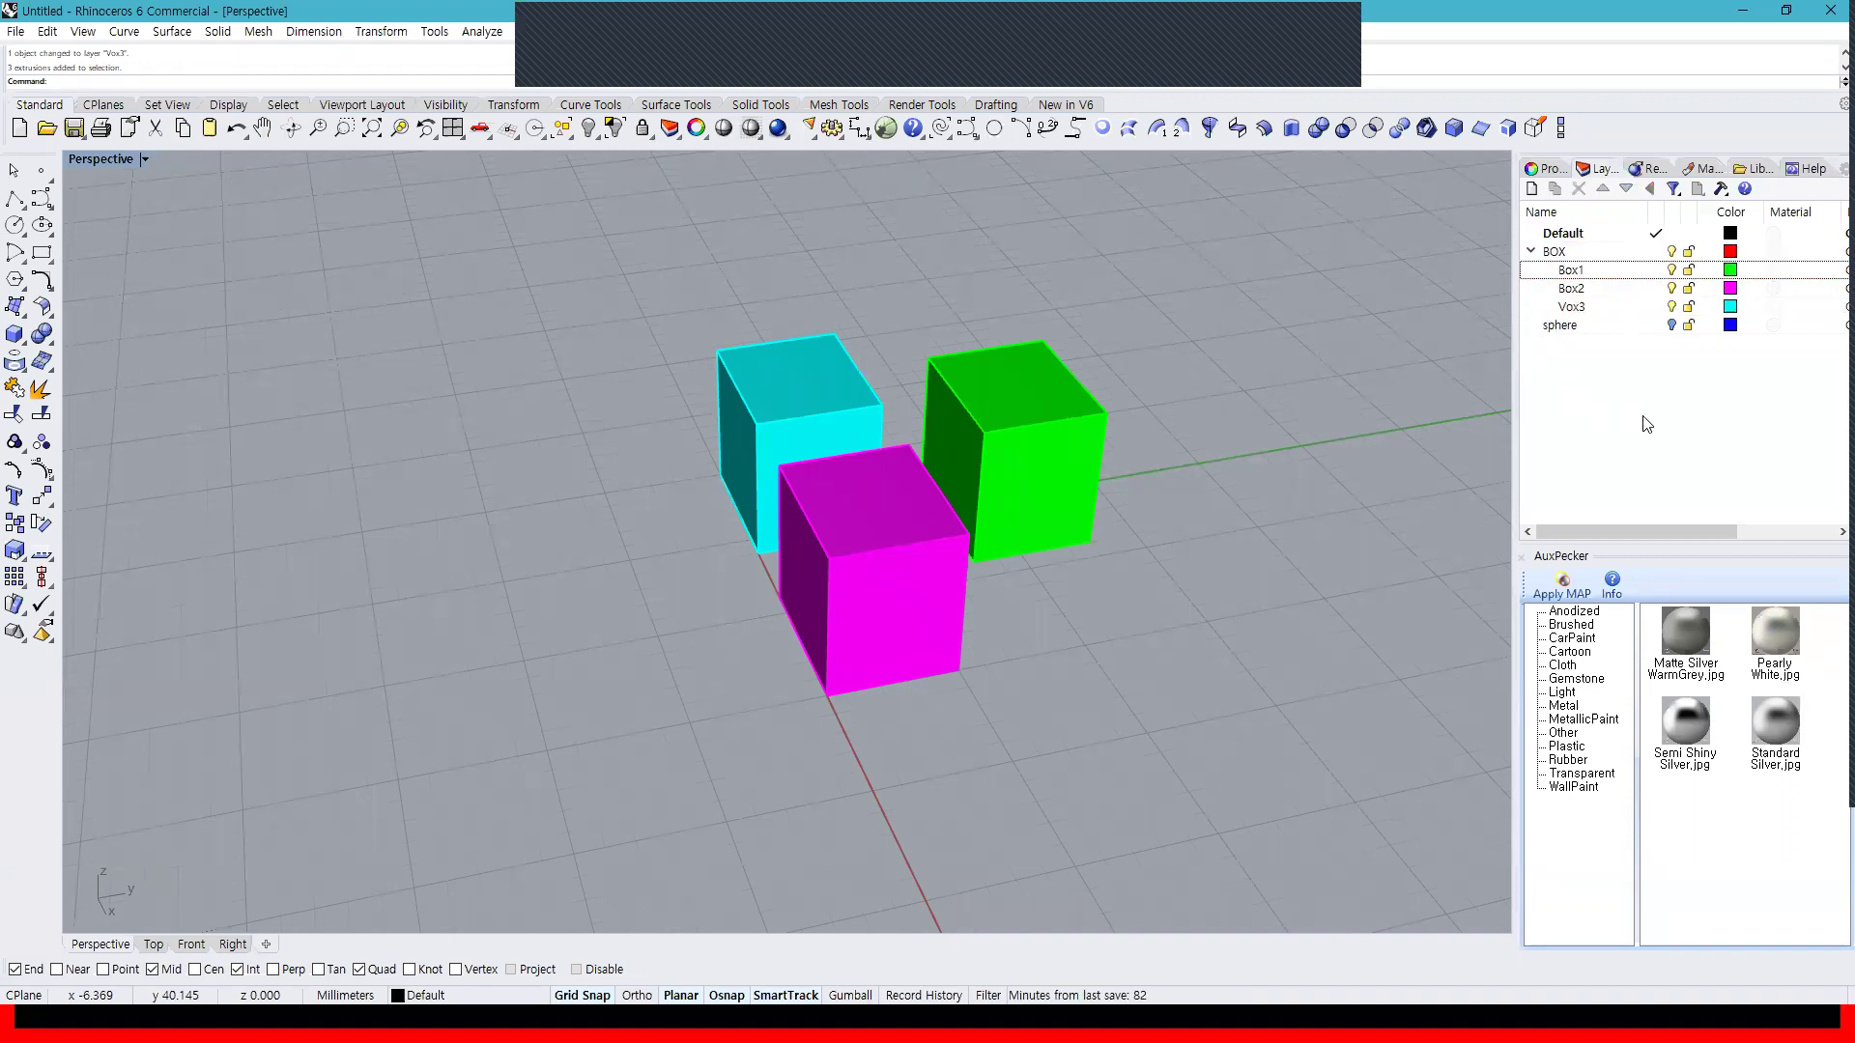
Toggle the parent BOX layer's visibility off and on, with its sublayers expanded and collapsed, and expand them again
{"action": "left_click", "coordinate": [1673, 253]}
{"action": "left_click", "coordinate": [1672, 252]}
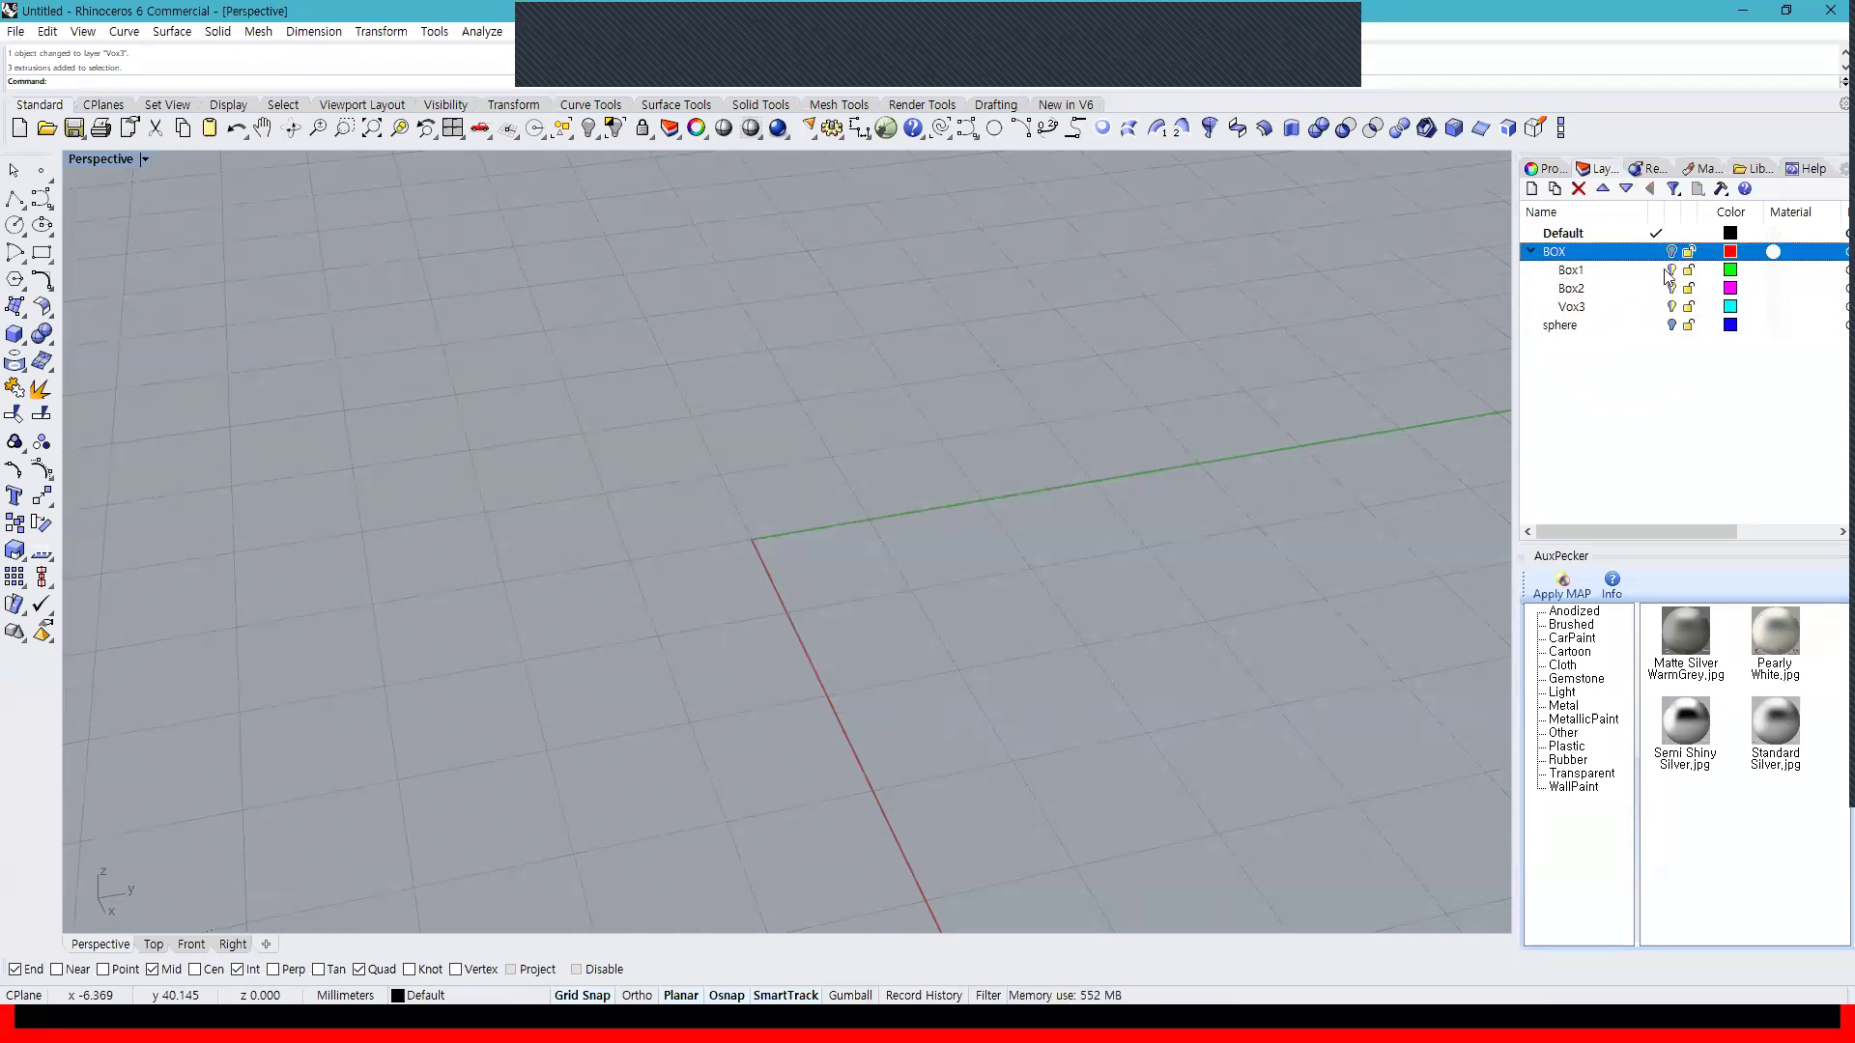
{"action": "left_click", "coordinate": [1672, 252]}
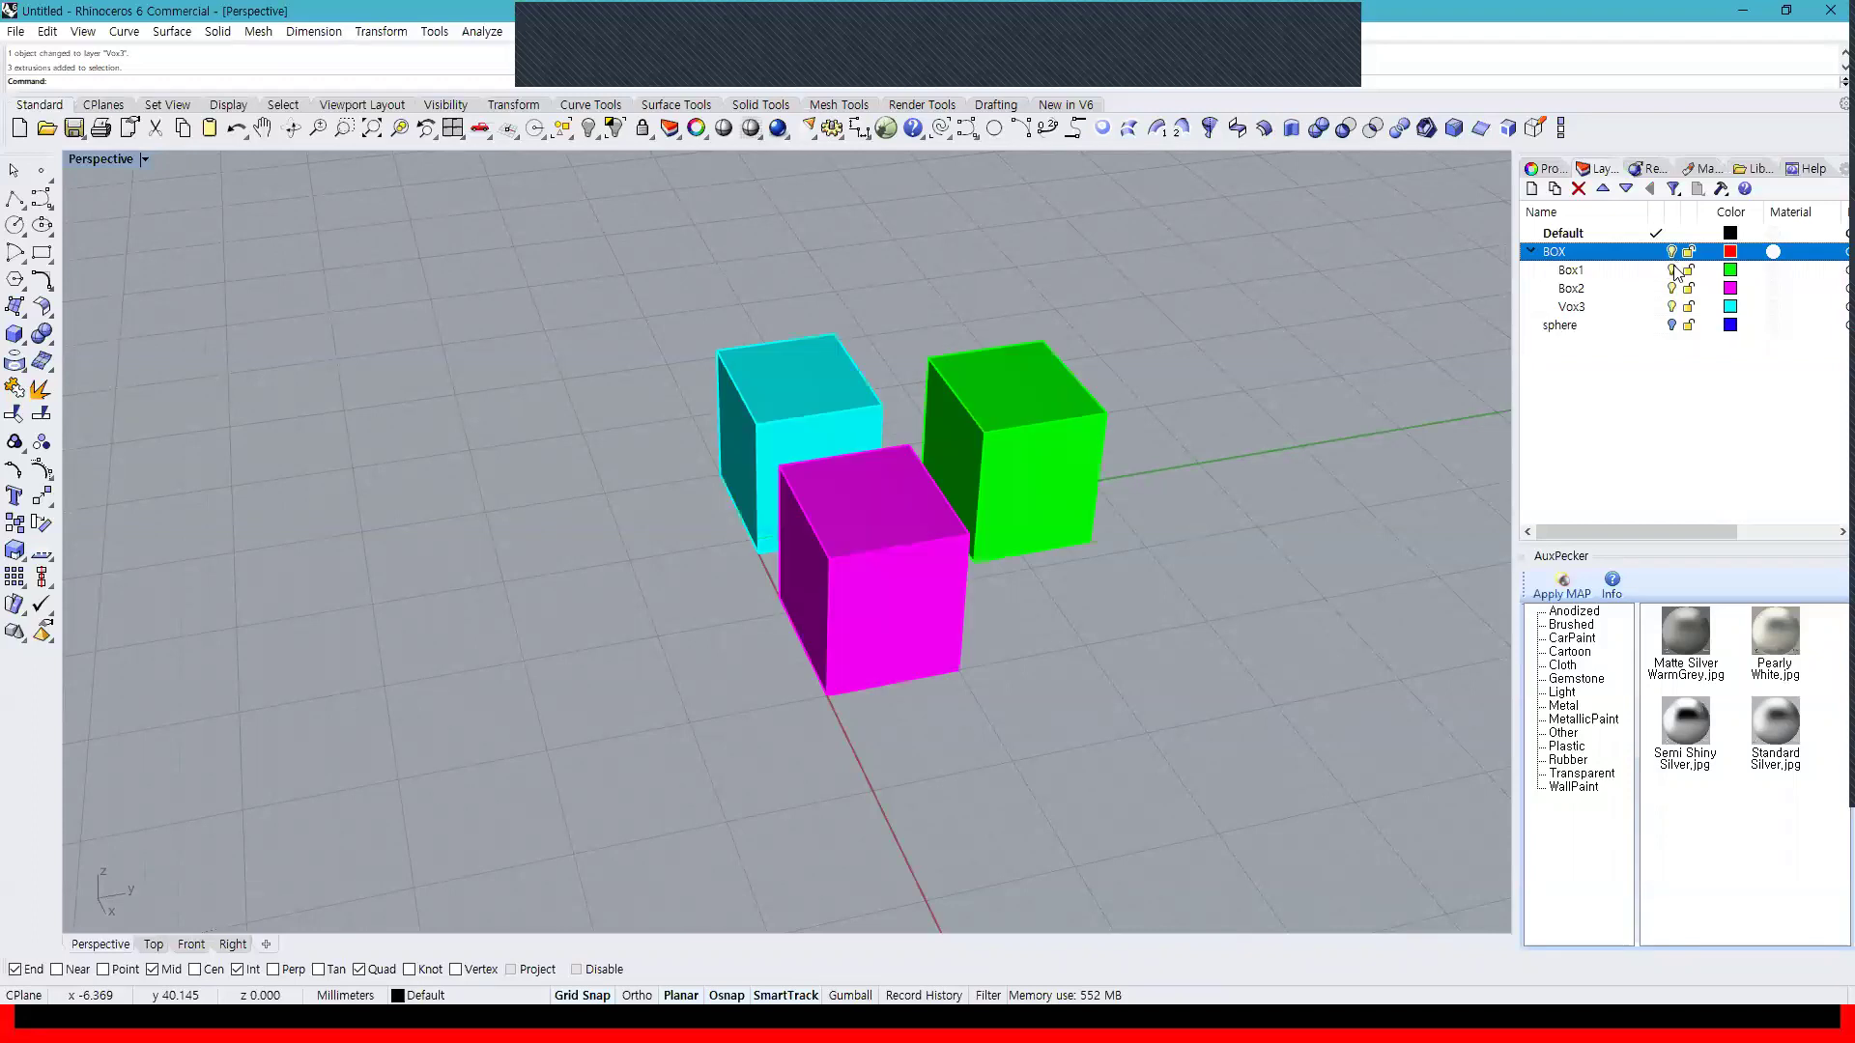
{"action": "left_click", "coordinate": [1529, 253]}
{"action": "left_click", "coordinate": [1528, 253]}
{"action": "left_click", "coordinate": [1528, 253]}
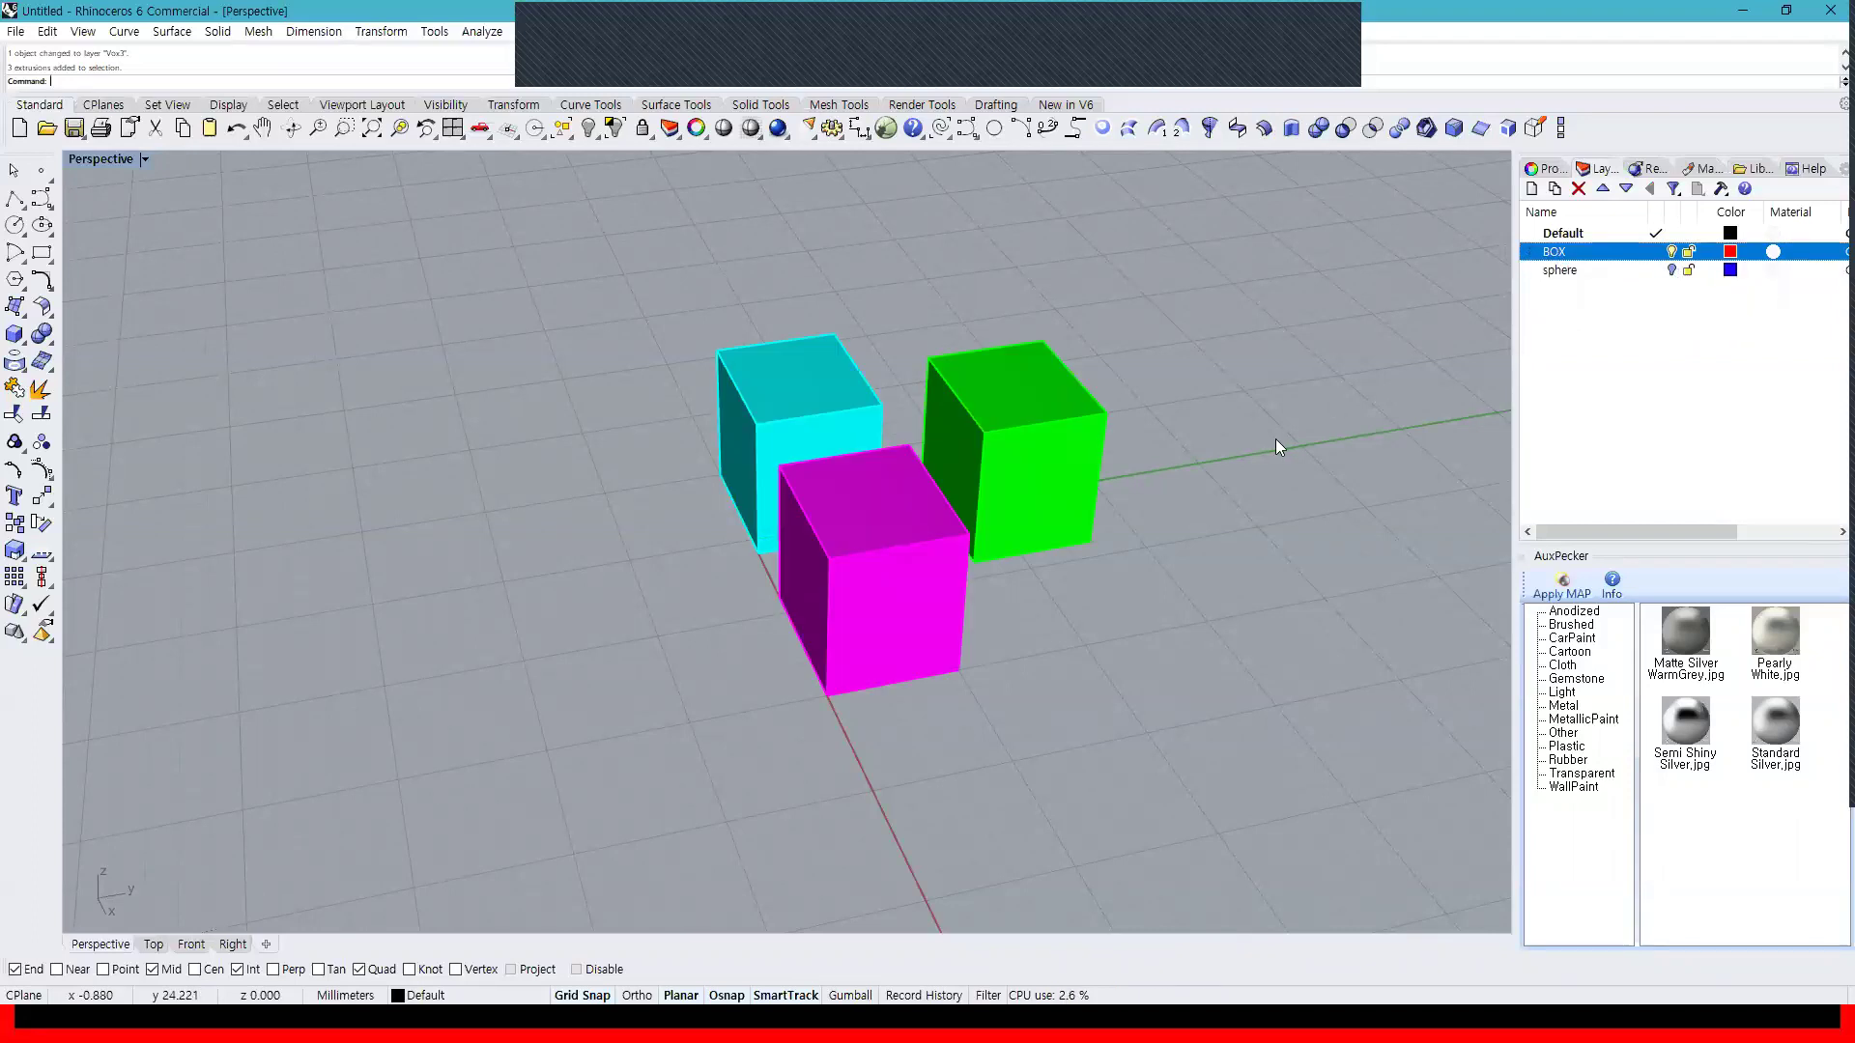
{"action": "left_click", "coordinate": [1671, 252]}
{"action": "left_click", "coordinate": [1671, 252]}
{"action": "left_click", "coordinate": [1530, 252]}
Turn off the Box1, Box2 and Vox3 sublayers one by one, and turn all three back on
{"action": "left_click", "coordinate": [1672, 271]}
{"action": "left_click", "coordinate": [1671, 288]}
{"action": "left_click", "coordinate": [1673, 306]}
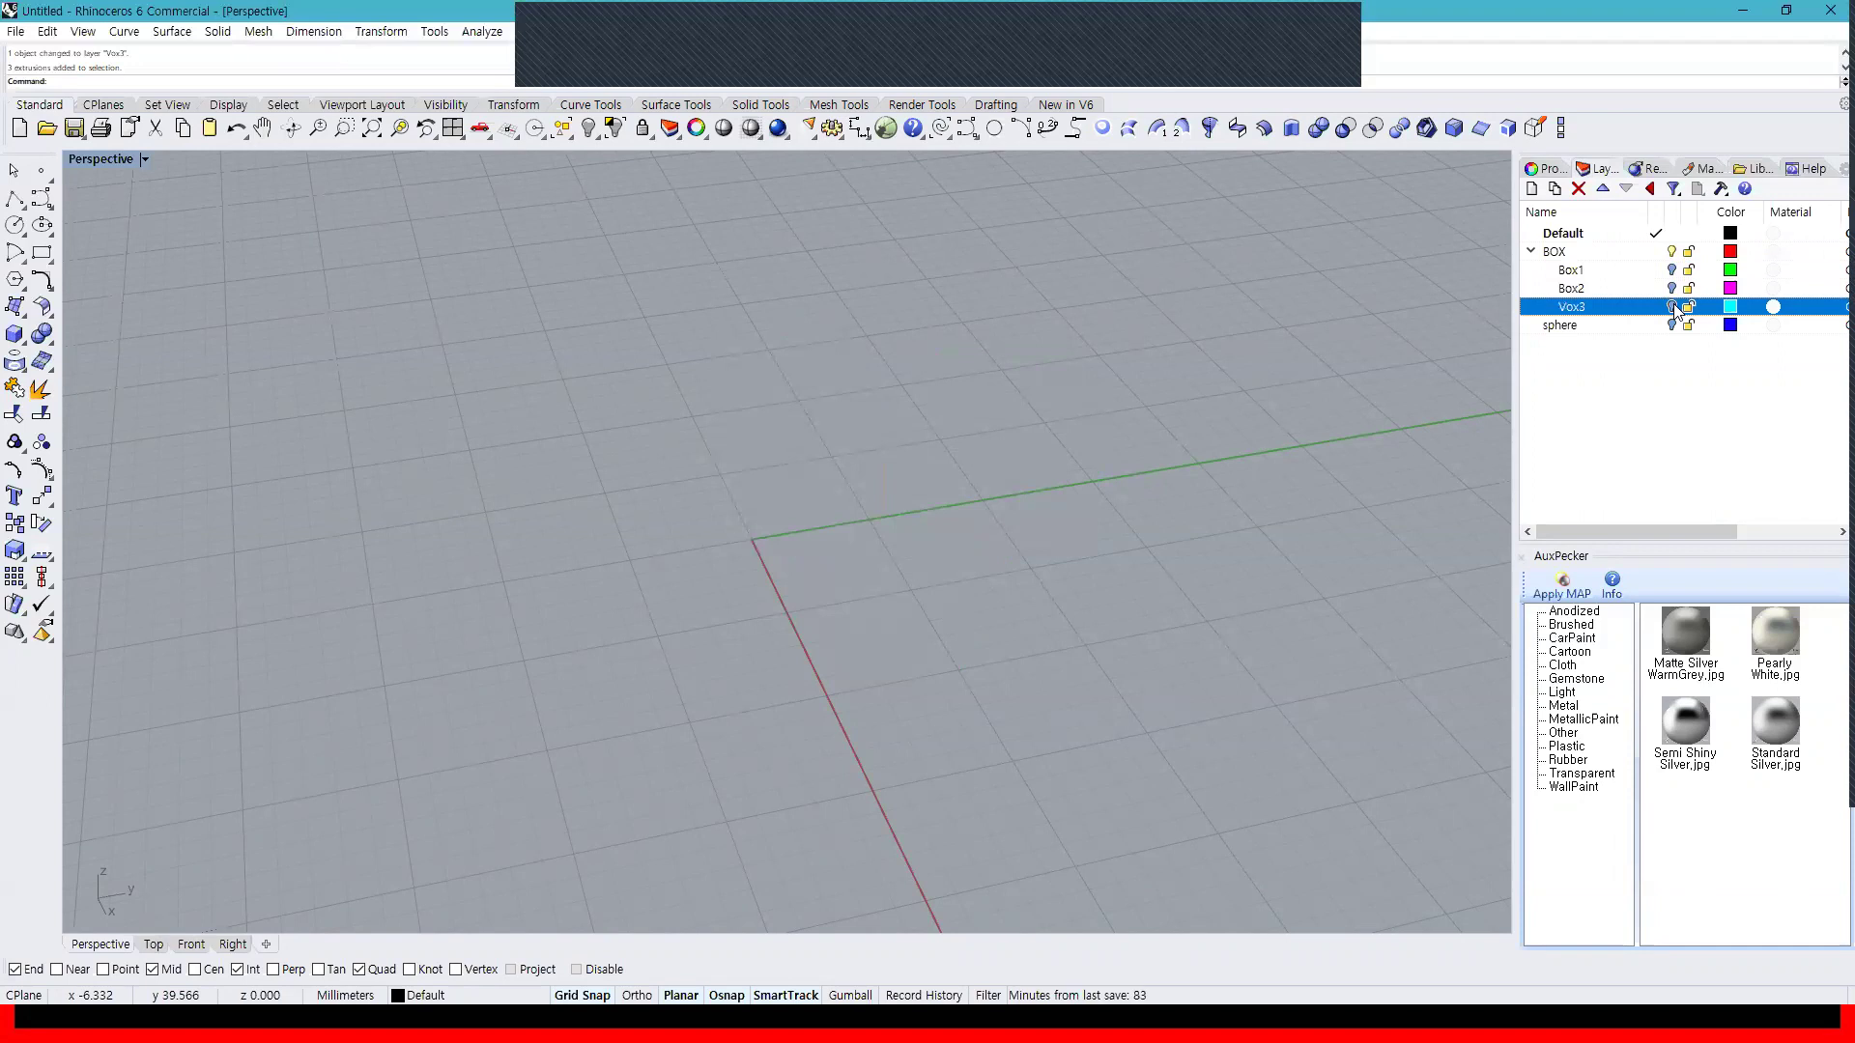
{"action": "left_click", "coordinate": [1672, 306]}
{"action": "left_click", "coordinate": [1671, 288]}
{"action": "left_click", "coordinate": [1671, 270]}
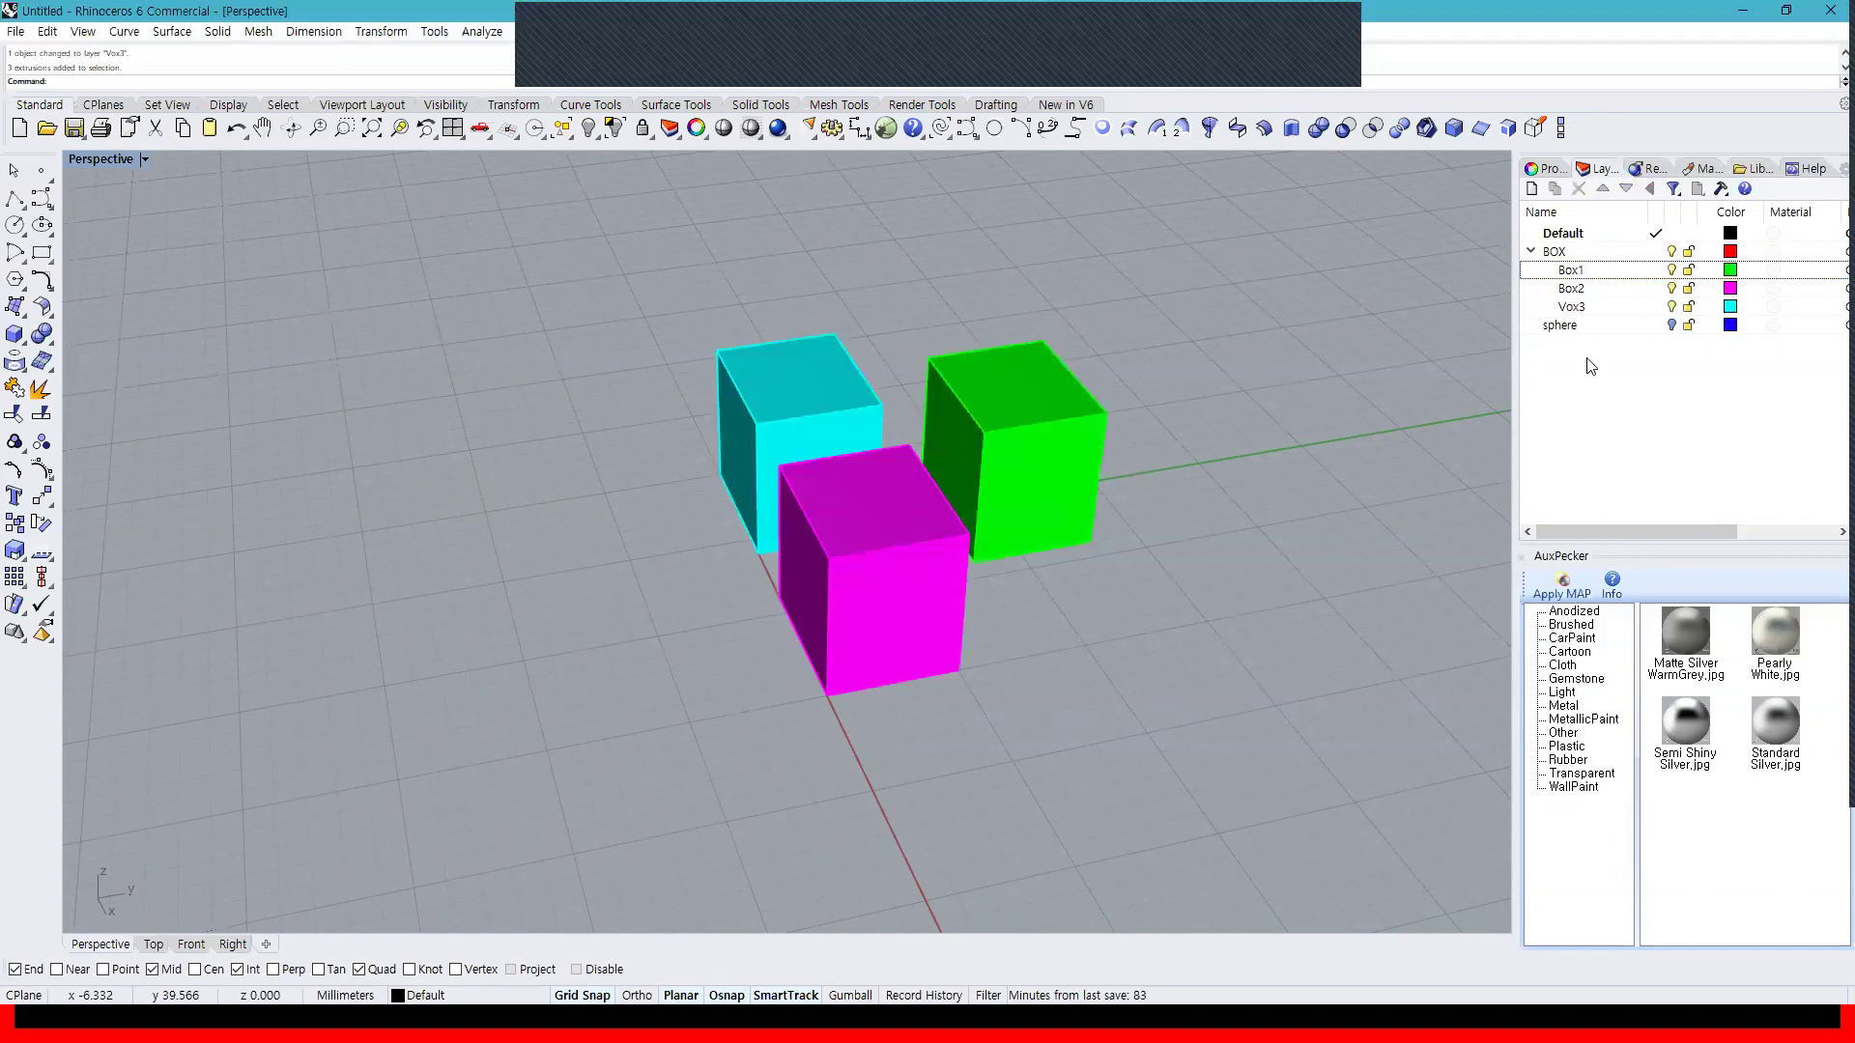
Nest the Box2 layer under Box1 and the Vox3 layer under Box2, keeping the existing layer names
{"action": "left_click", "coordinate": [1577, 290]}
{"action": "left_click", "coordinate": [1578, 306], "text": "ctrl"}
{"action": "left_click", "coordinate": [1576, 273], "text": "ctrl"}
{"action": "left_click_drag", "start_coordinate": [1576, 274], "coordinate": [1586, 289]}
{"action": "left_click", "coordinate": [1597, 307]}
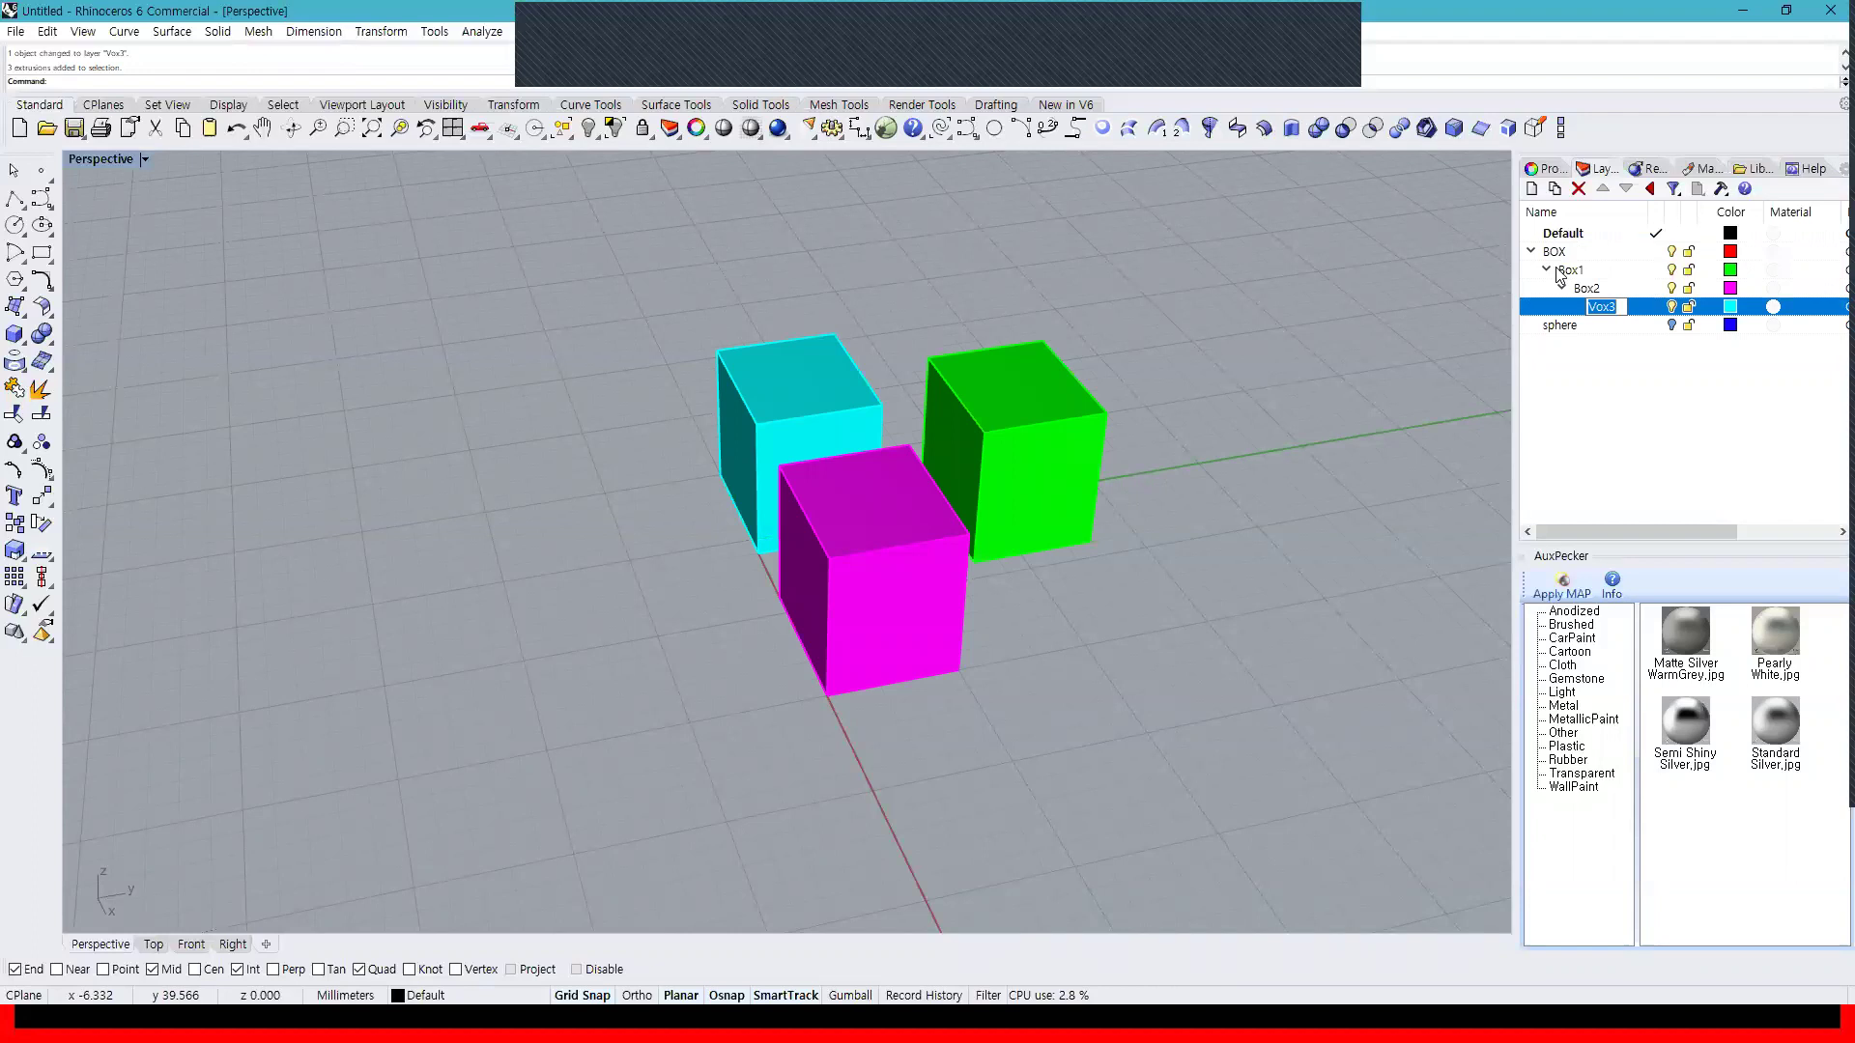
{"action": "left_click", "coordinate": [1465, 184]}
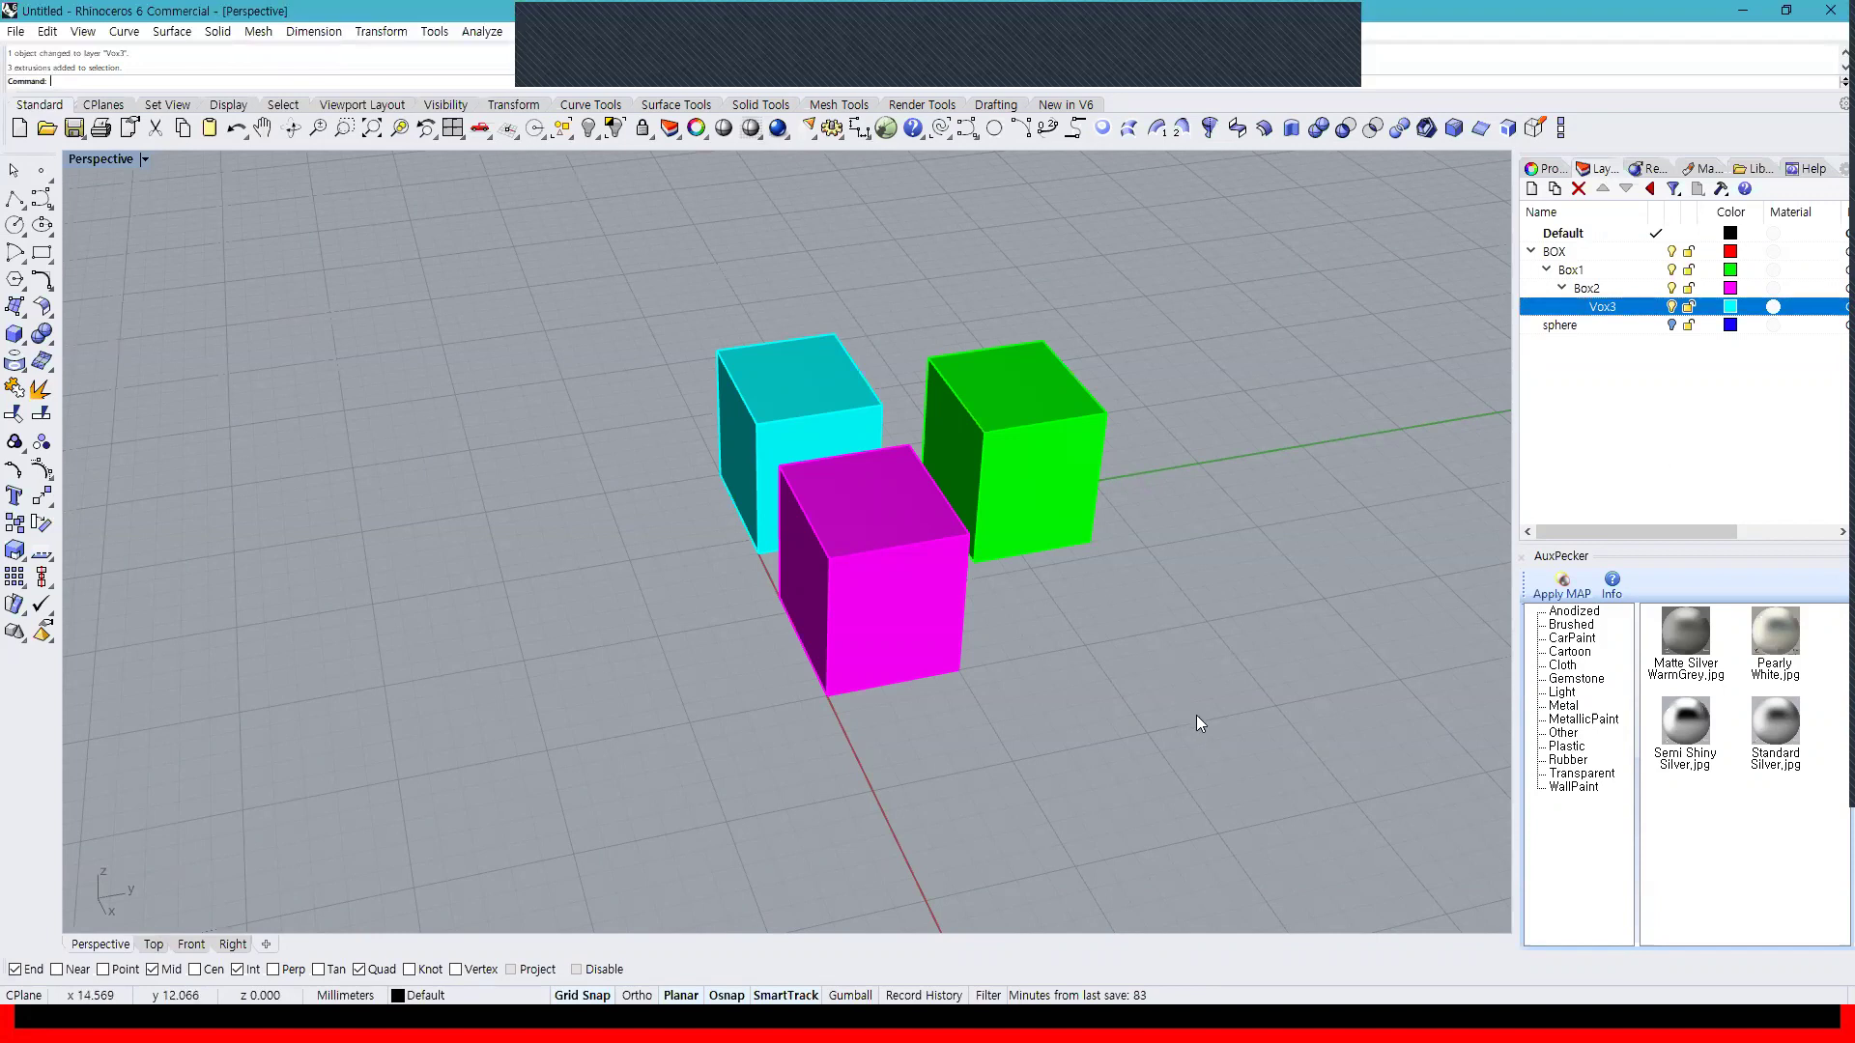
Examine the nested BOX, Box1 and Box2 layers, select the boxes in the viewport, and clear the selection
{"action": "left_click", "coordinate": [1555, 253]}
{"action": "left_click", "coordinate": [1566, 271]}
{"action": "left_click", "coordinate": [1582, 288]}
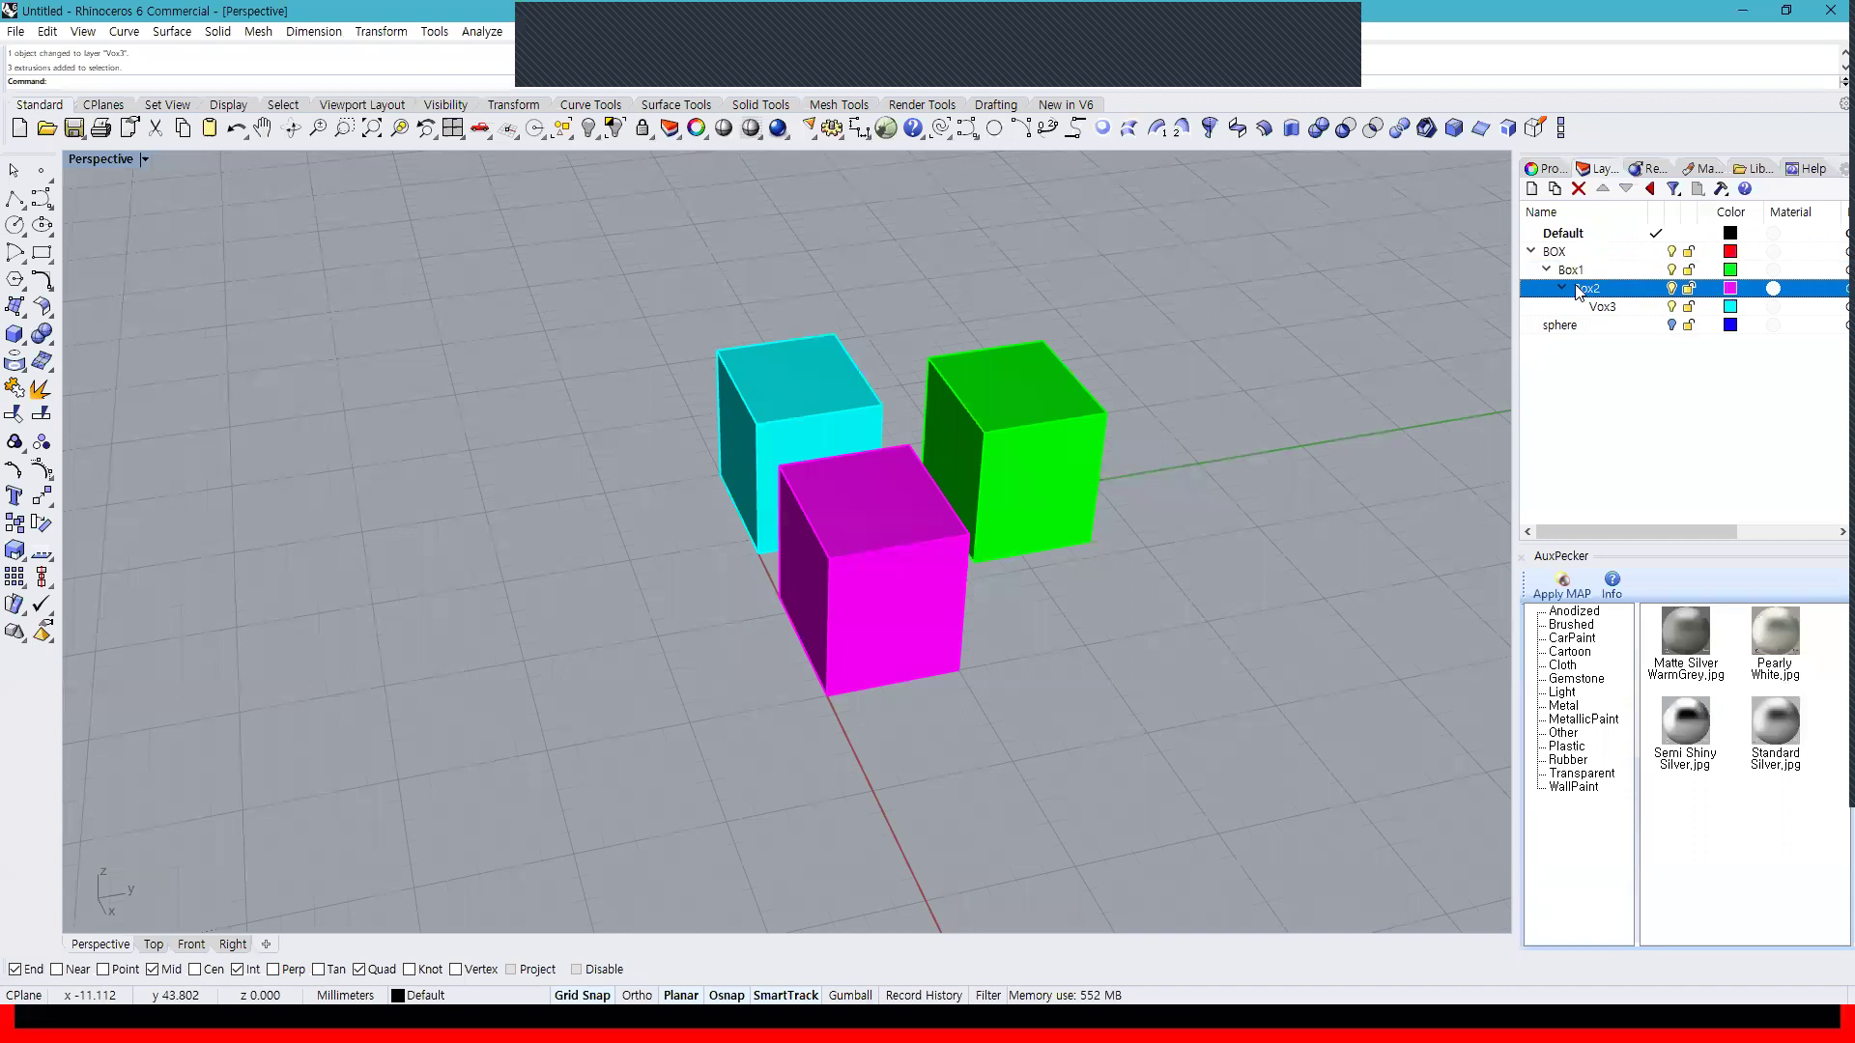
{"action": "left_click", "coordinate": [1004, 502]}
{"action": "left_click", "coordinate": [917, 516]}
{"action": "left_click", "coordinate": [821, 405]}
{"action": "left_click", "coordinate": [1016, 440]}
{"action": "key", "text": "Escape"}
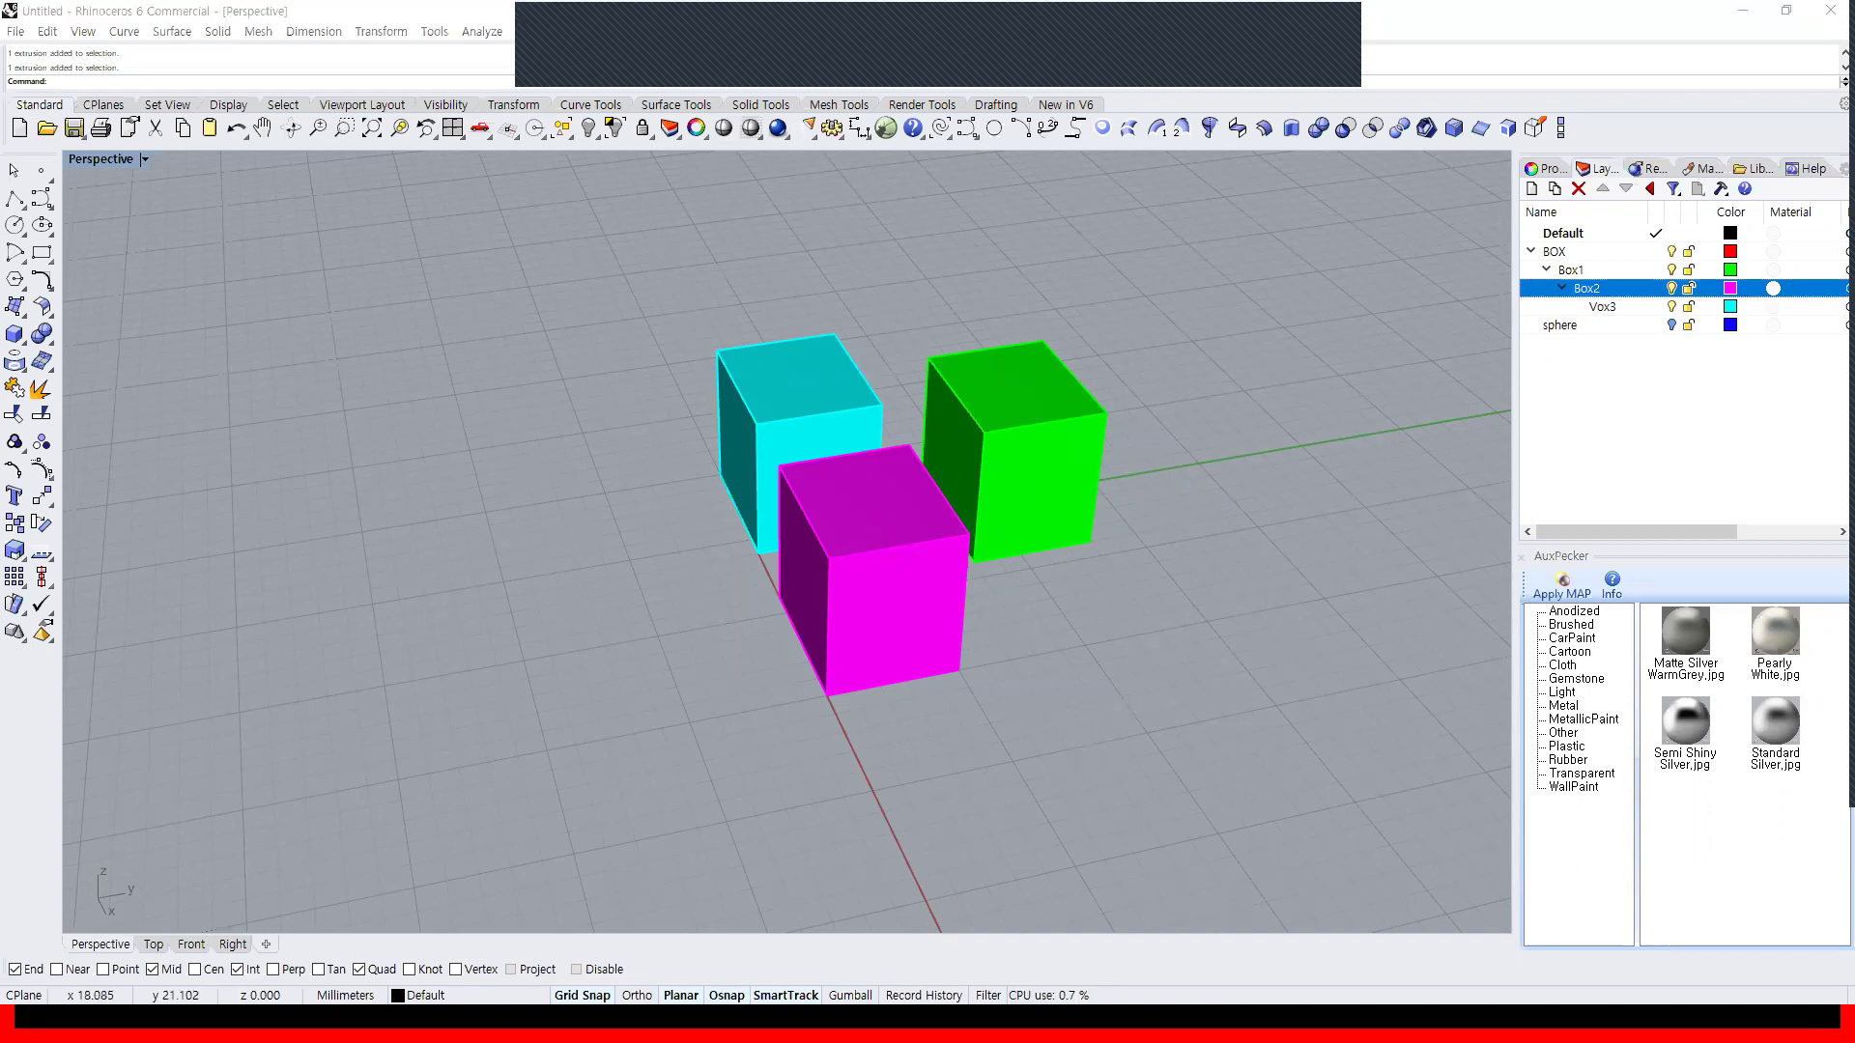
Switch to the browser, open the Naver Cafe home page and look through the list of joined cafes
{"action": "key", "text": "alt+Tab"}
{"action": "scroll", "coordinate": [908, 647], "scroll_direction": "up", "scroll_amount": 6}
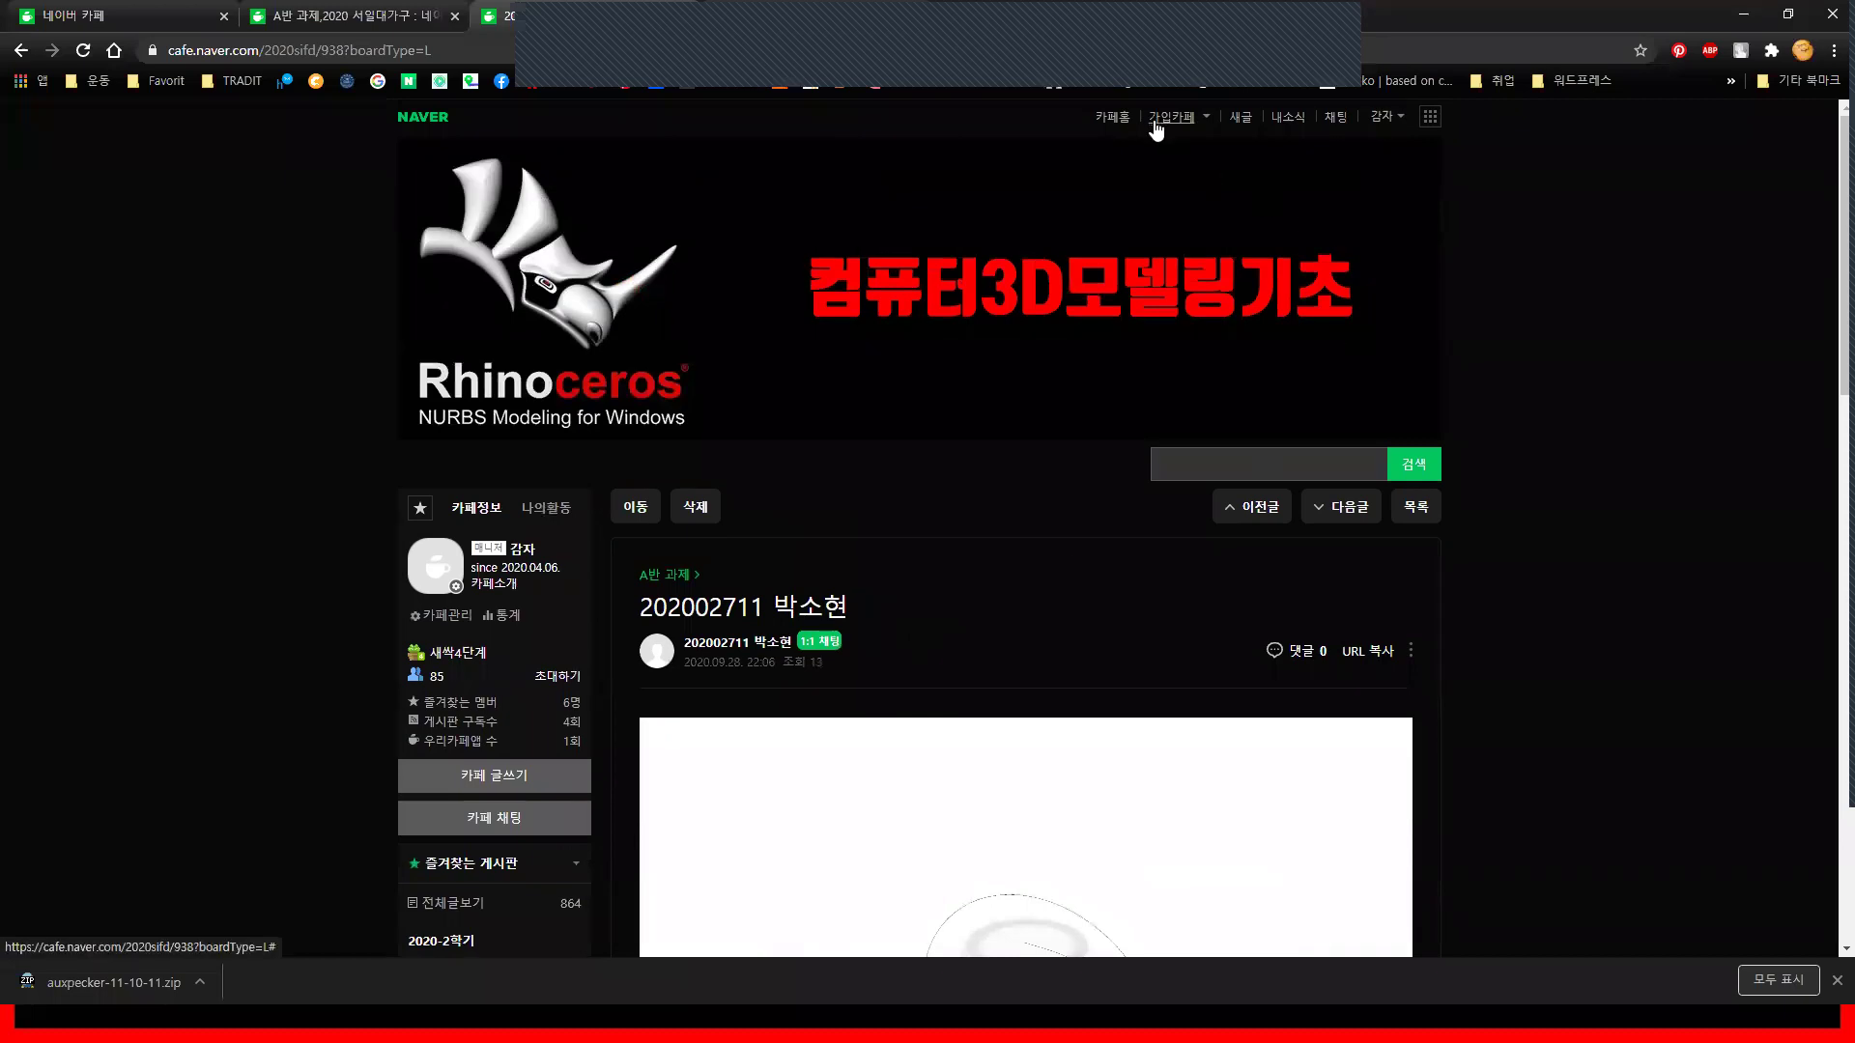
{"action": "left_click", "coordinate": [1113, 118]}
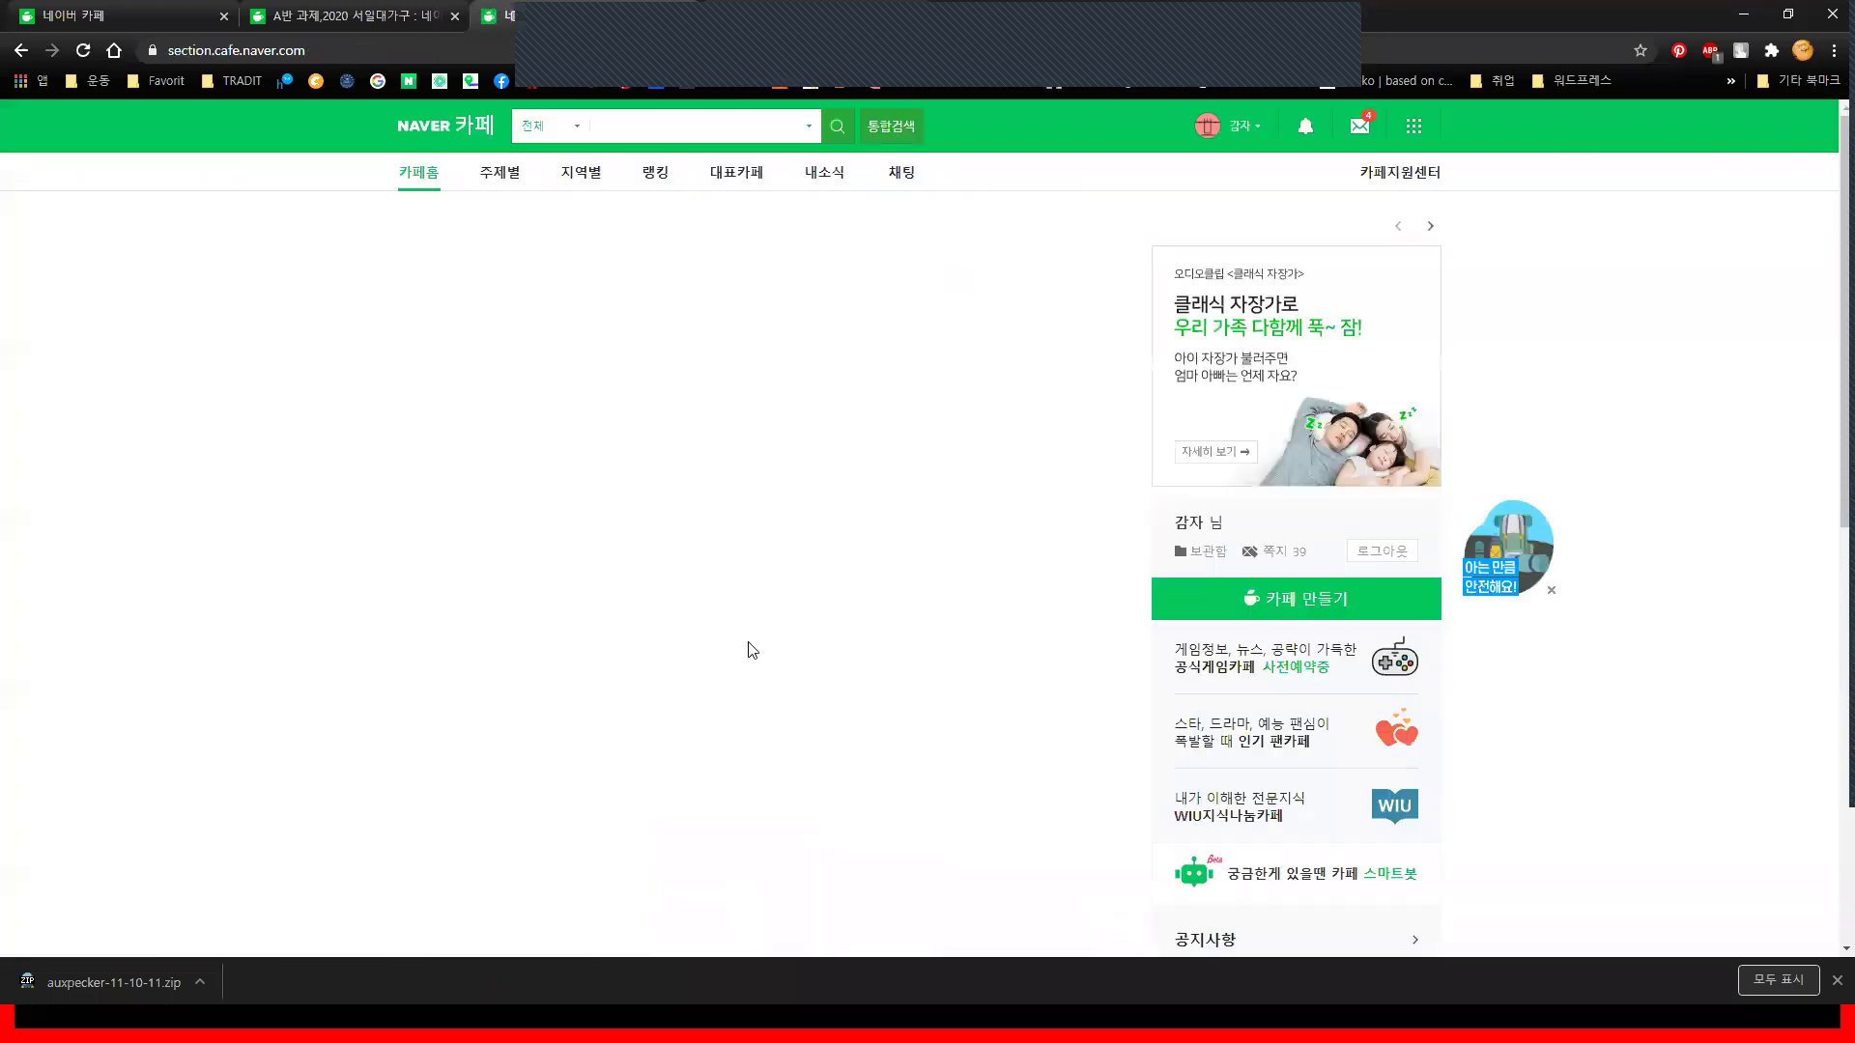
{"action": "scroll", "coordinate": [755, 660], "scroll_direction": "down", "scroll_amount": 6}
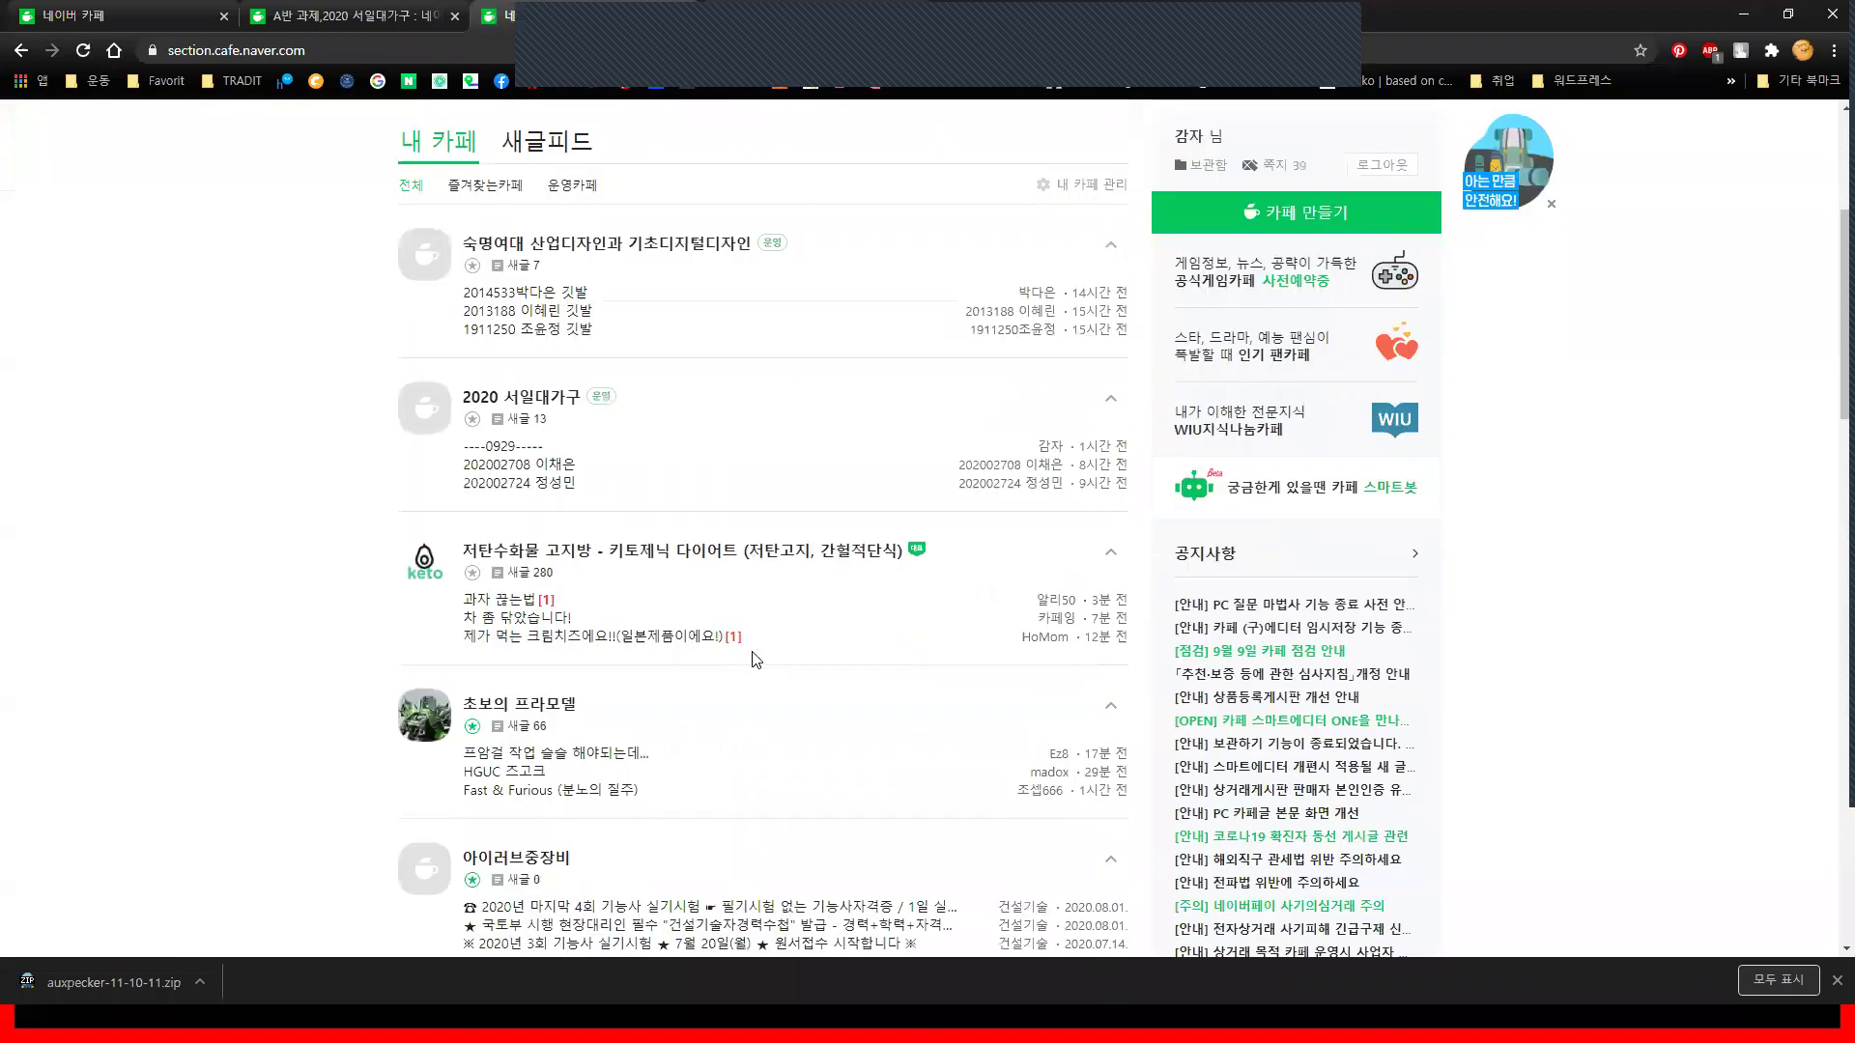
{"action": "scroll", "coordinate": [758, 665], "scroll_direction": "down", "scroll_amount": 9}
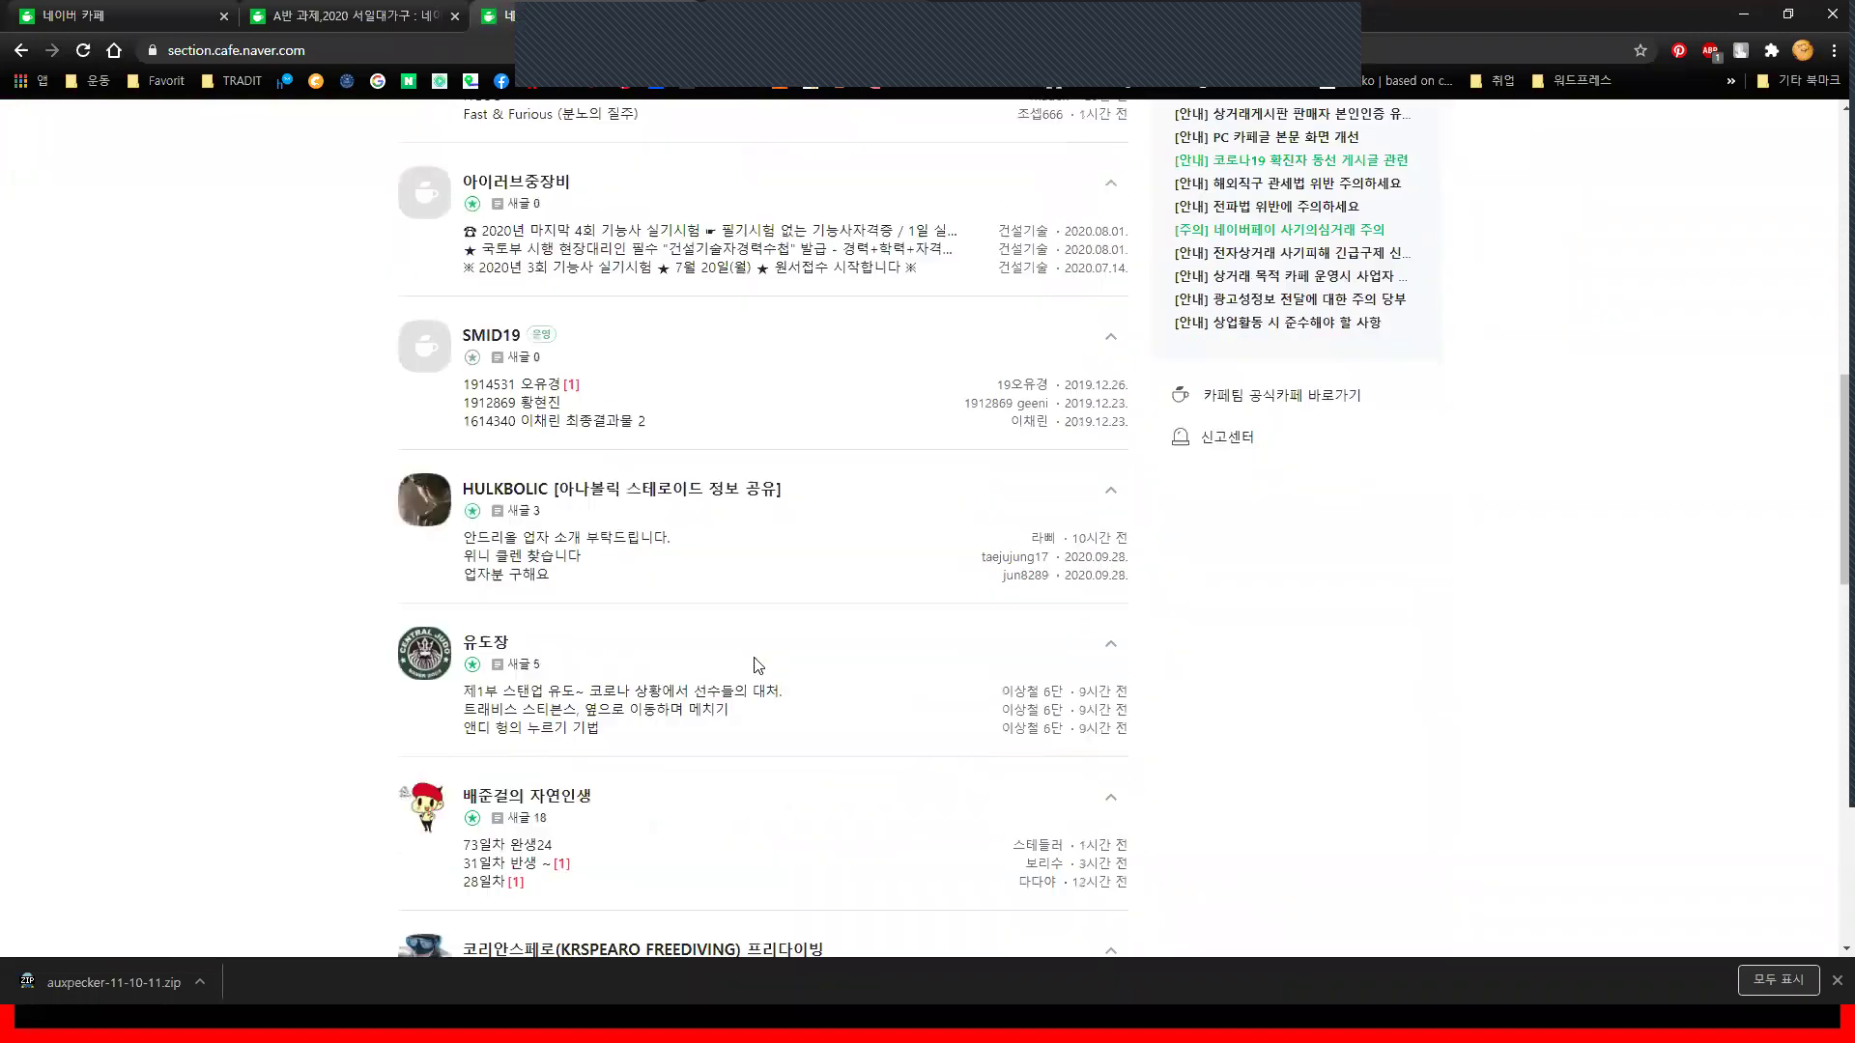
{"action": "scroll", "coordinate": [759, 669], "scroll_direction": "up", "scroll_amount": 15}
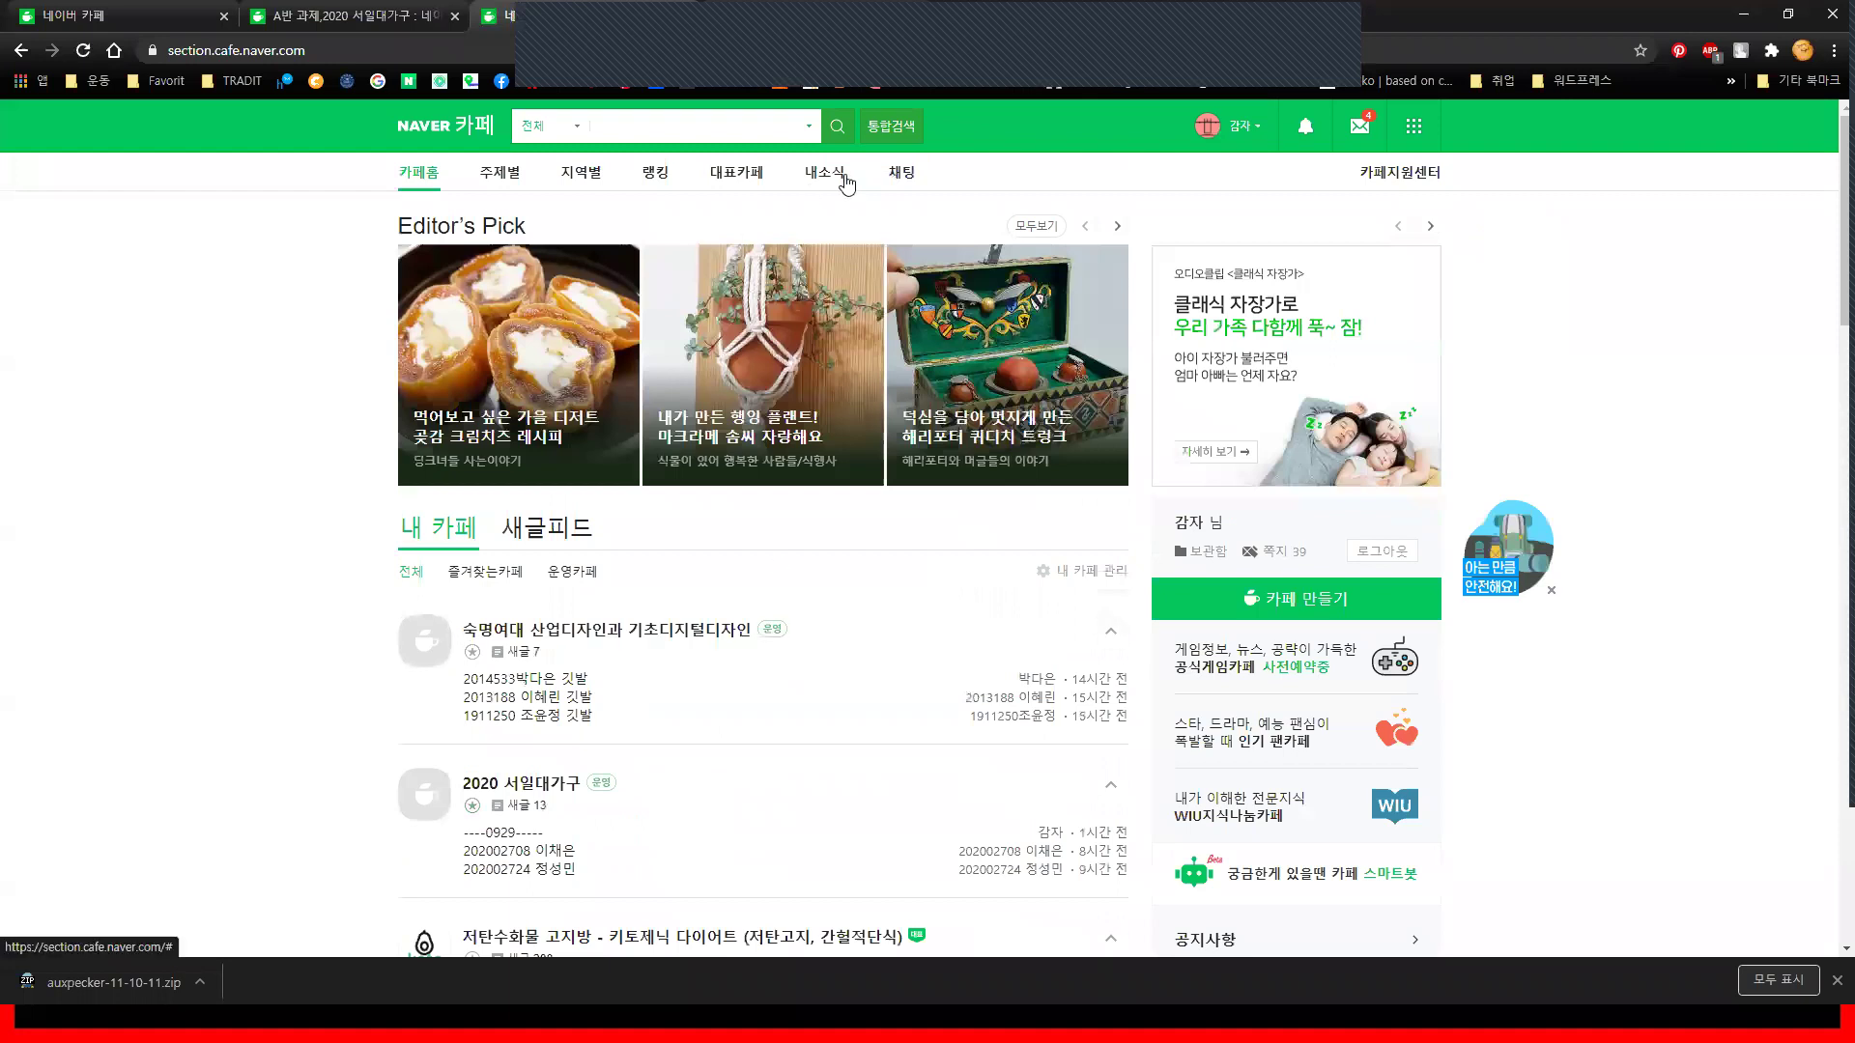
Limit the cafe list to the managed cafes (운영카페) and open the 서일대학교 가구 19 cafe
{"action": "left_click", "coordinate": [570, 574]}
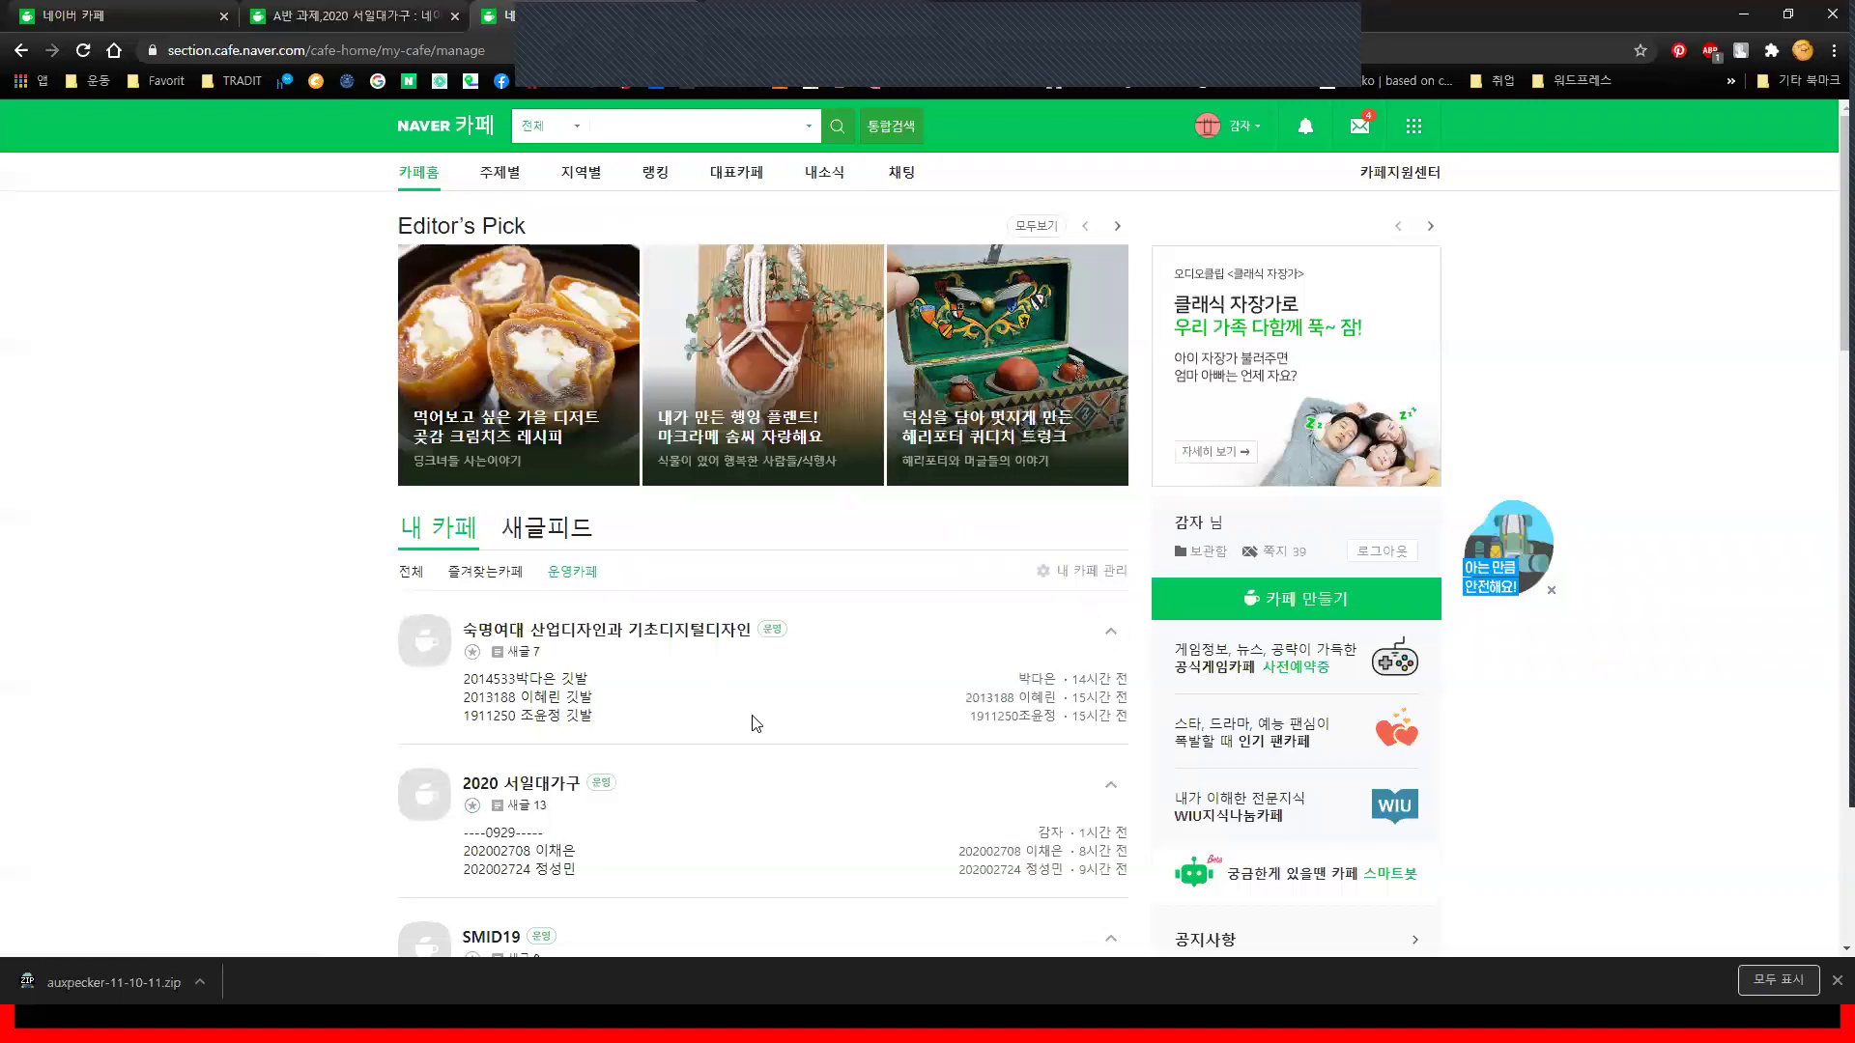
{"action": "scroll", "coordinate": [755, 724], "scroll_direction": "down", "scroll_amount": 3}
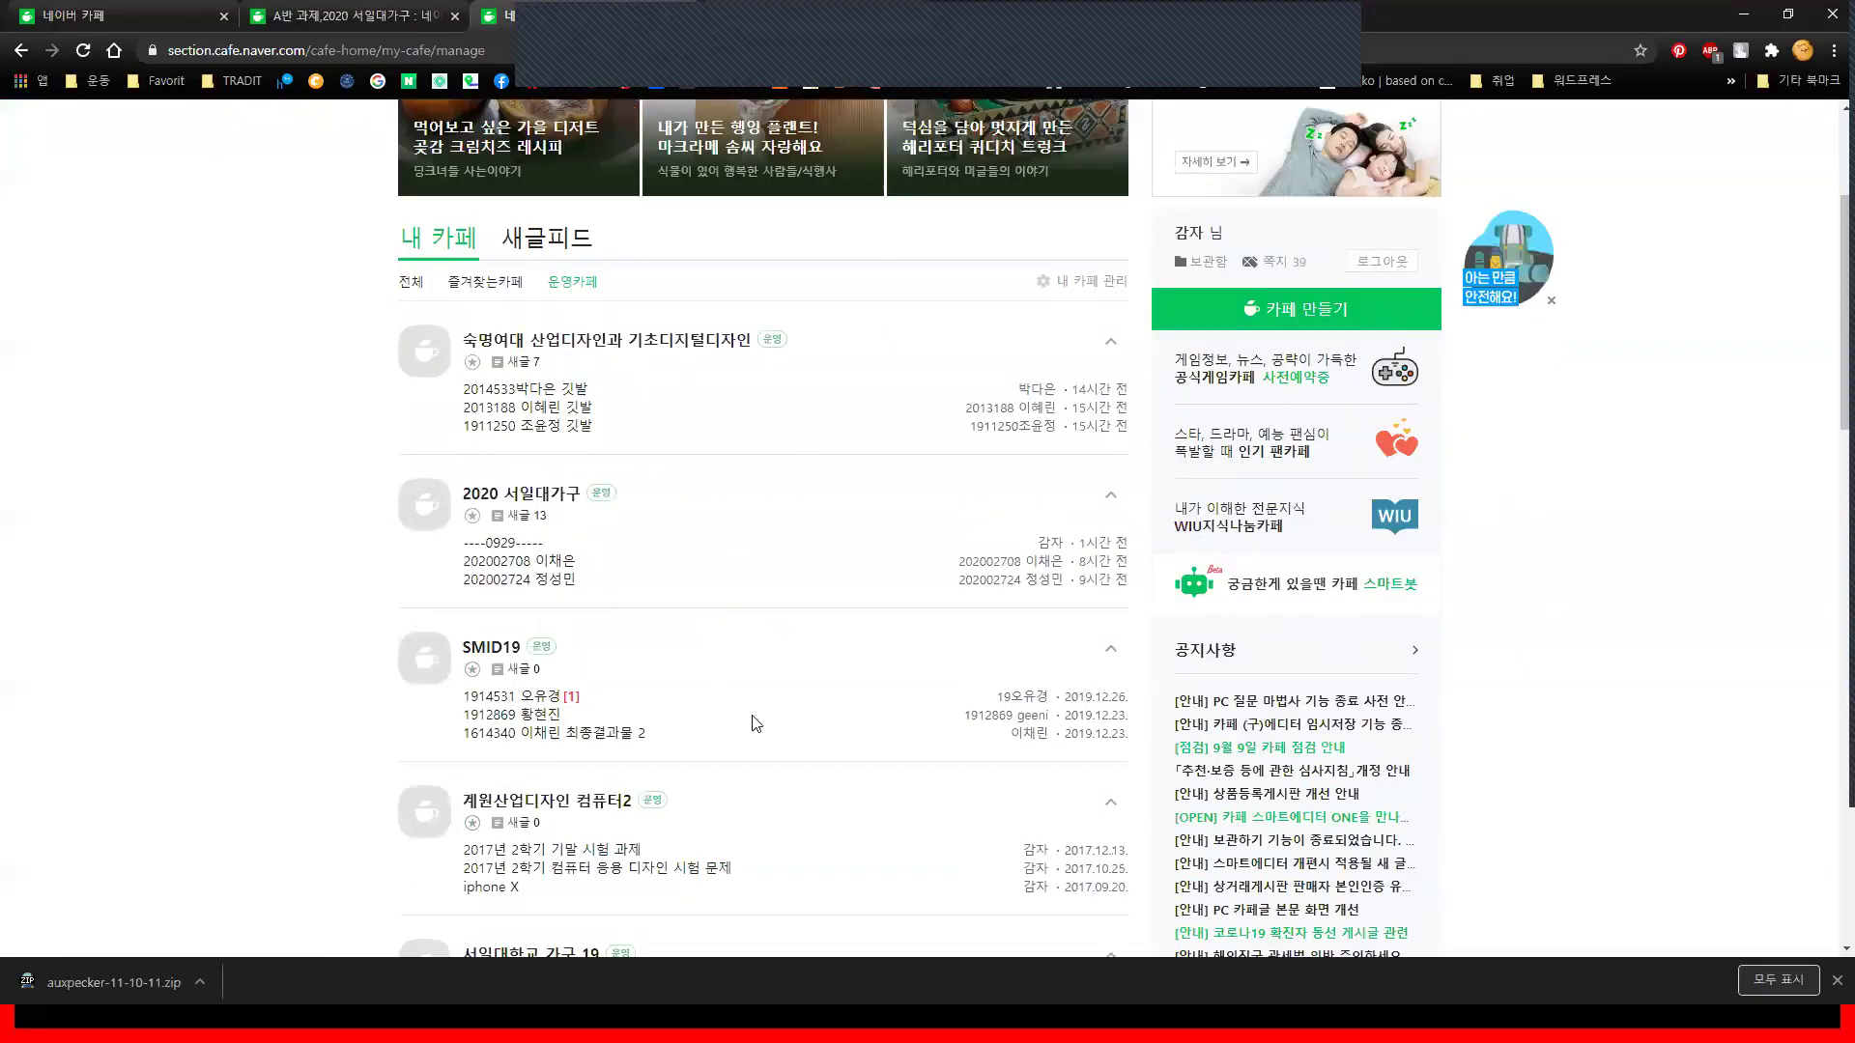
{"action": "scroll", "coordinate": [756, 723], "scroll_direction": "down", "scroll_amount": 3}
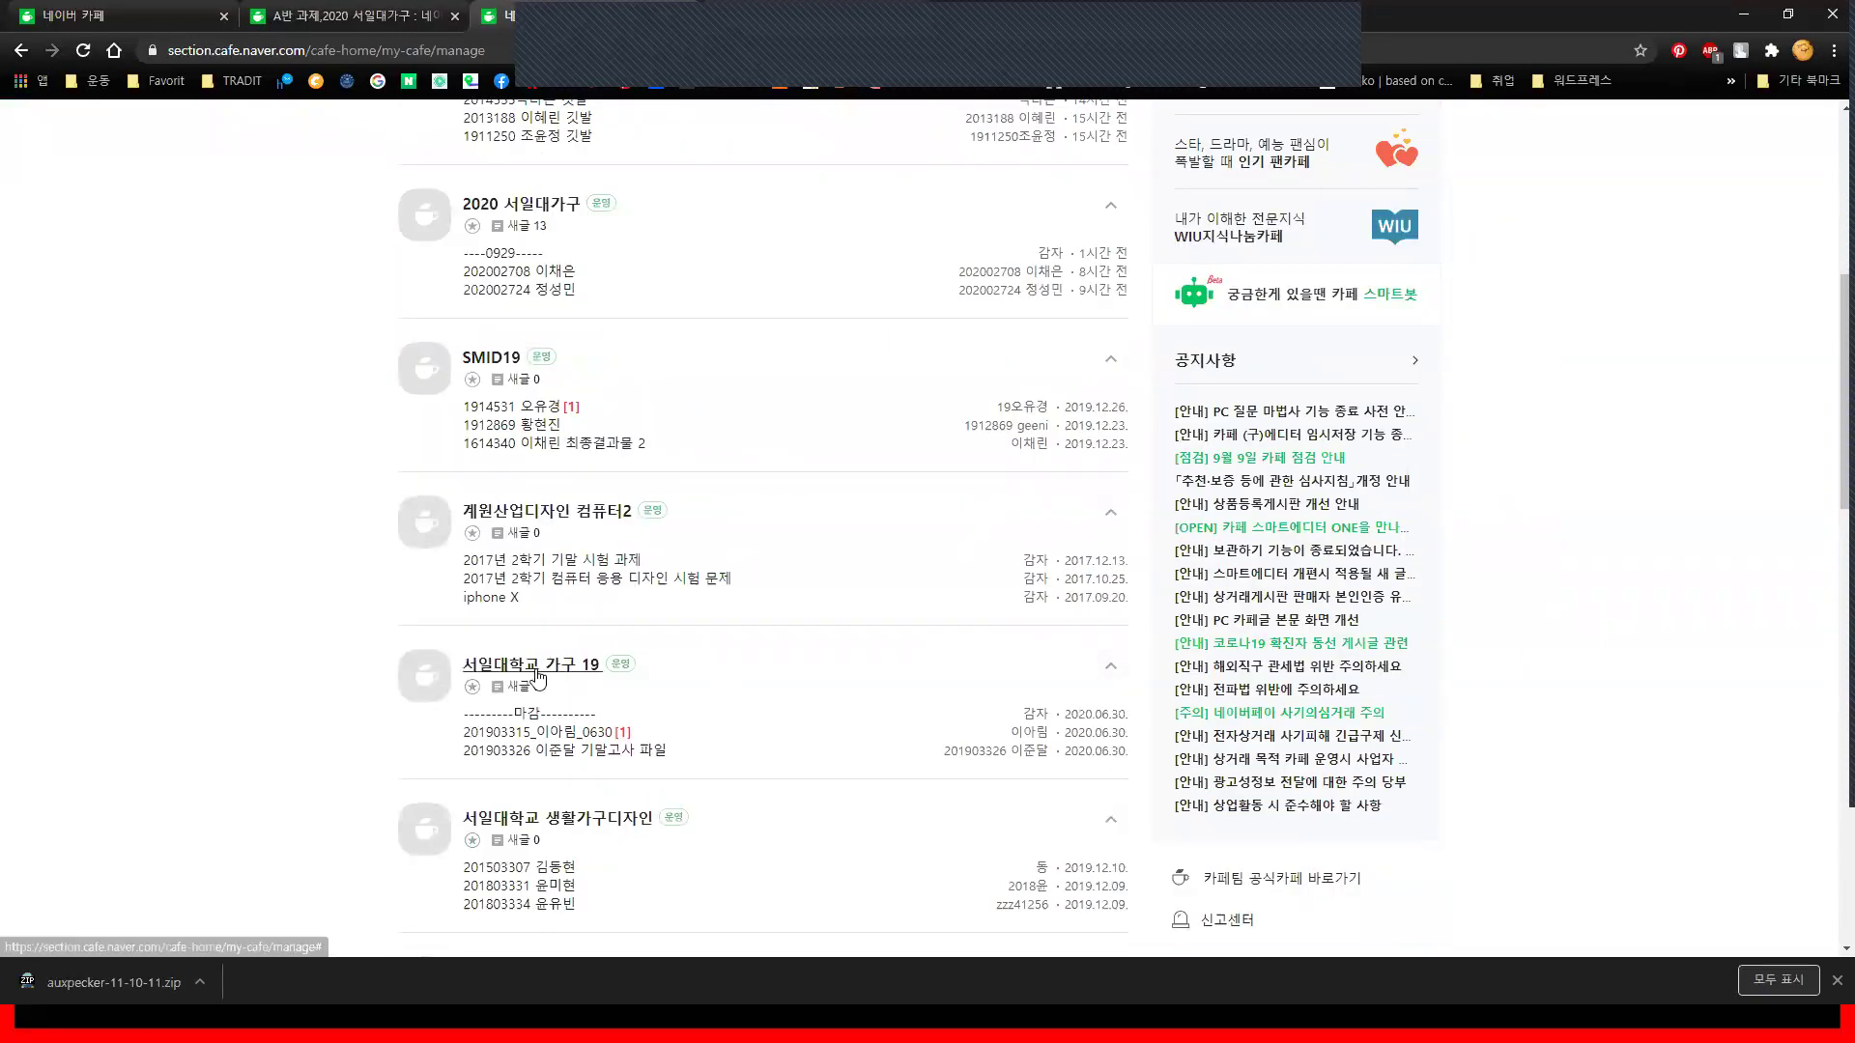
{"action": "left_click", "coordinate": [538, 676]}
Open the 모델링 심화 A반 board and play the KeyShot animation video in a student's post
{"action": "scroll", "coordinate": [893, 713], "scroll_direction": "down", "scroll_amount": 2}
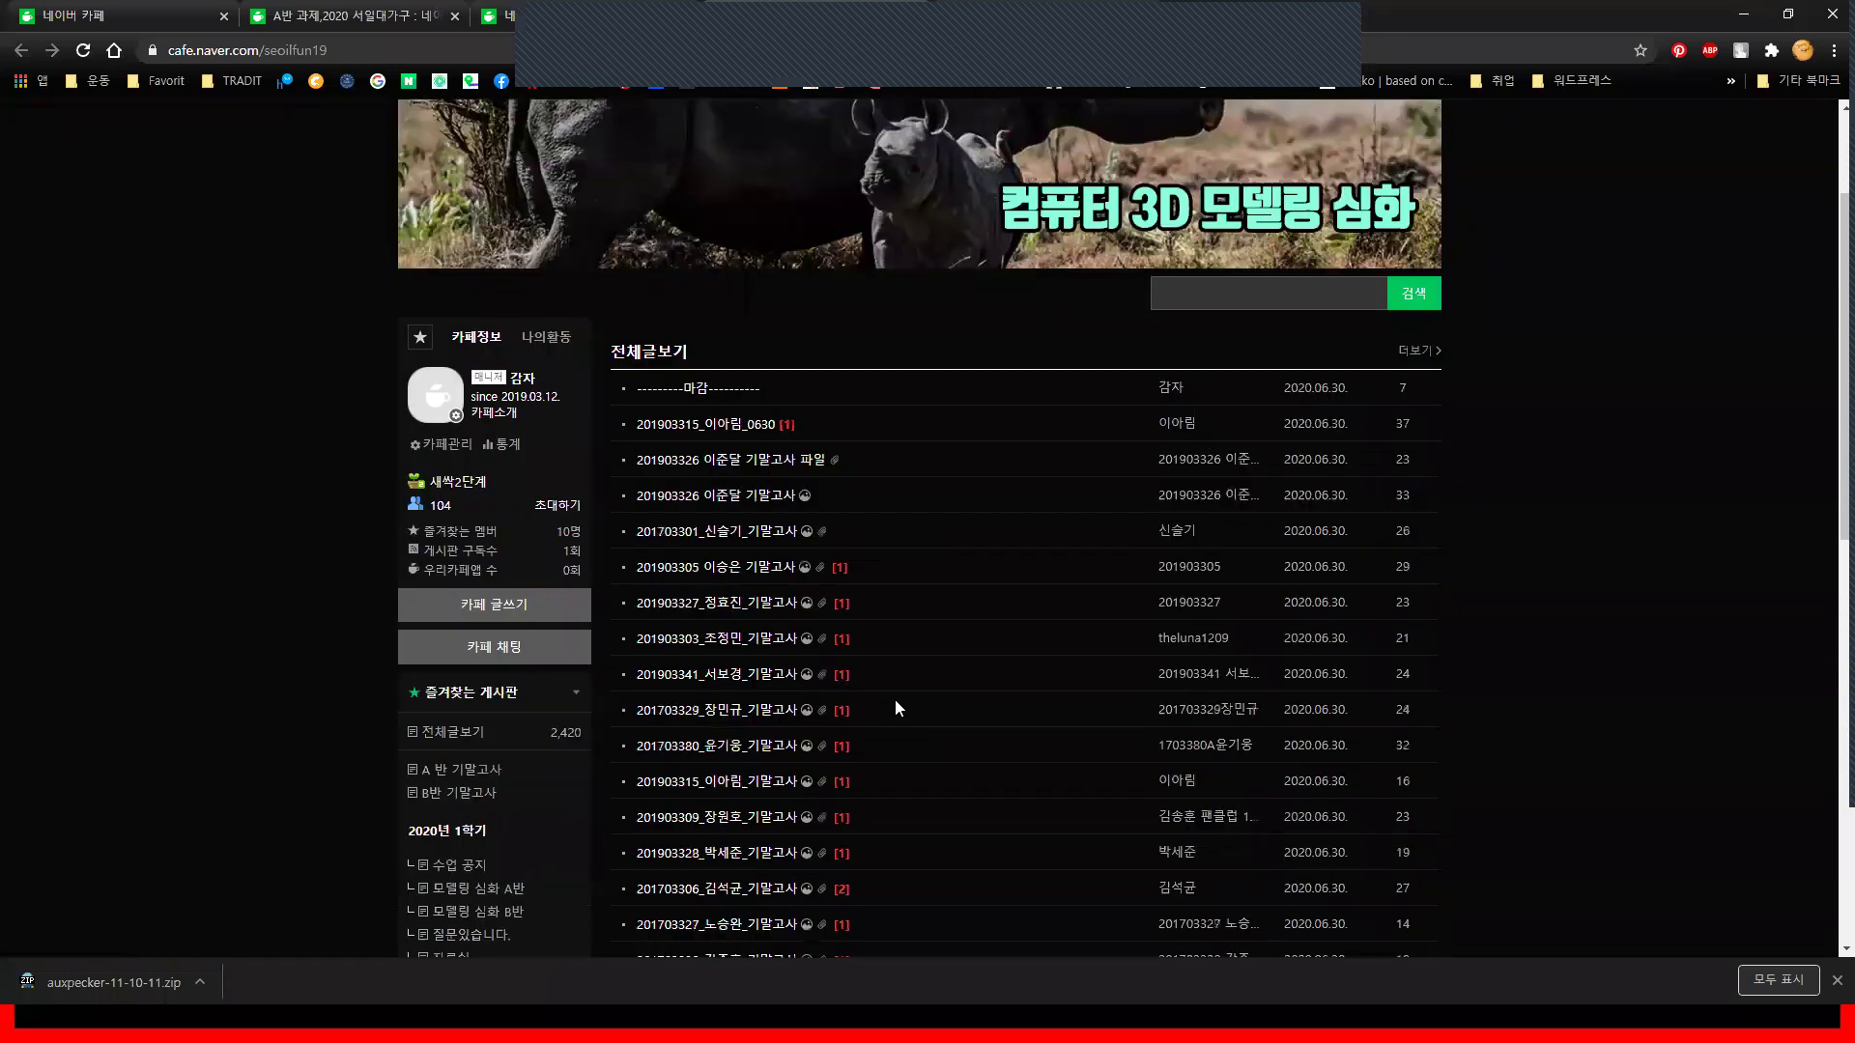
{"action": "scroll", "coordinate": [883, 709], "scroll_direction": "down", "scroll_amount": 2}
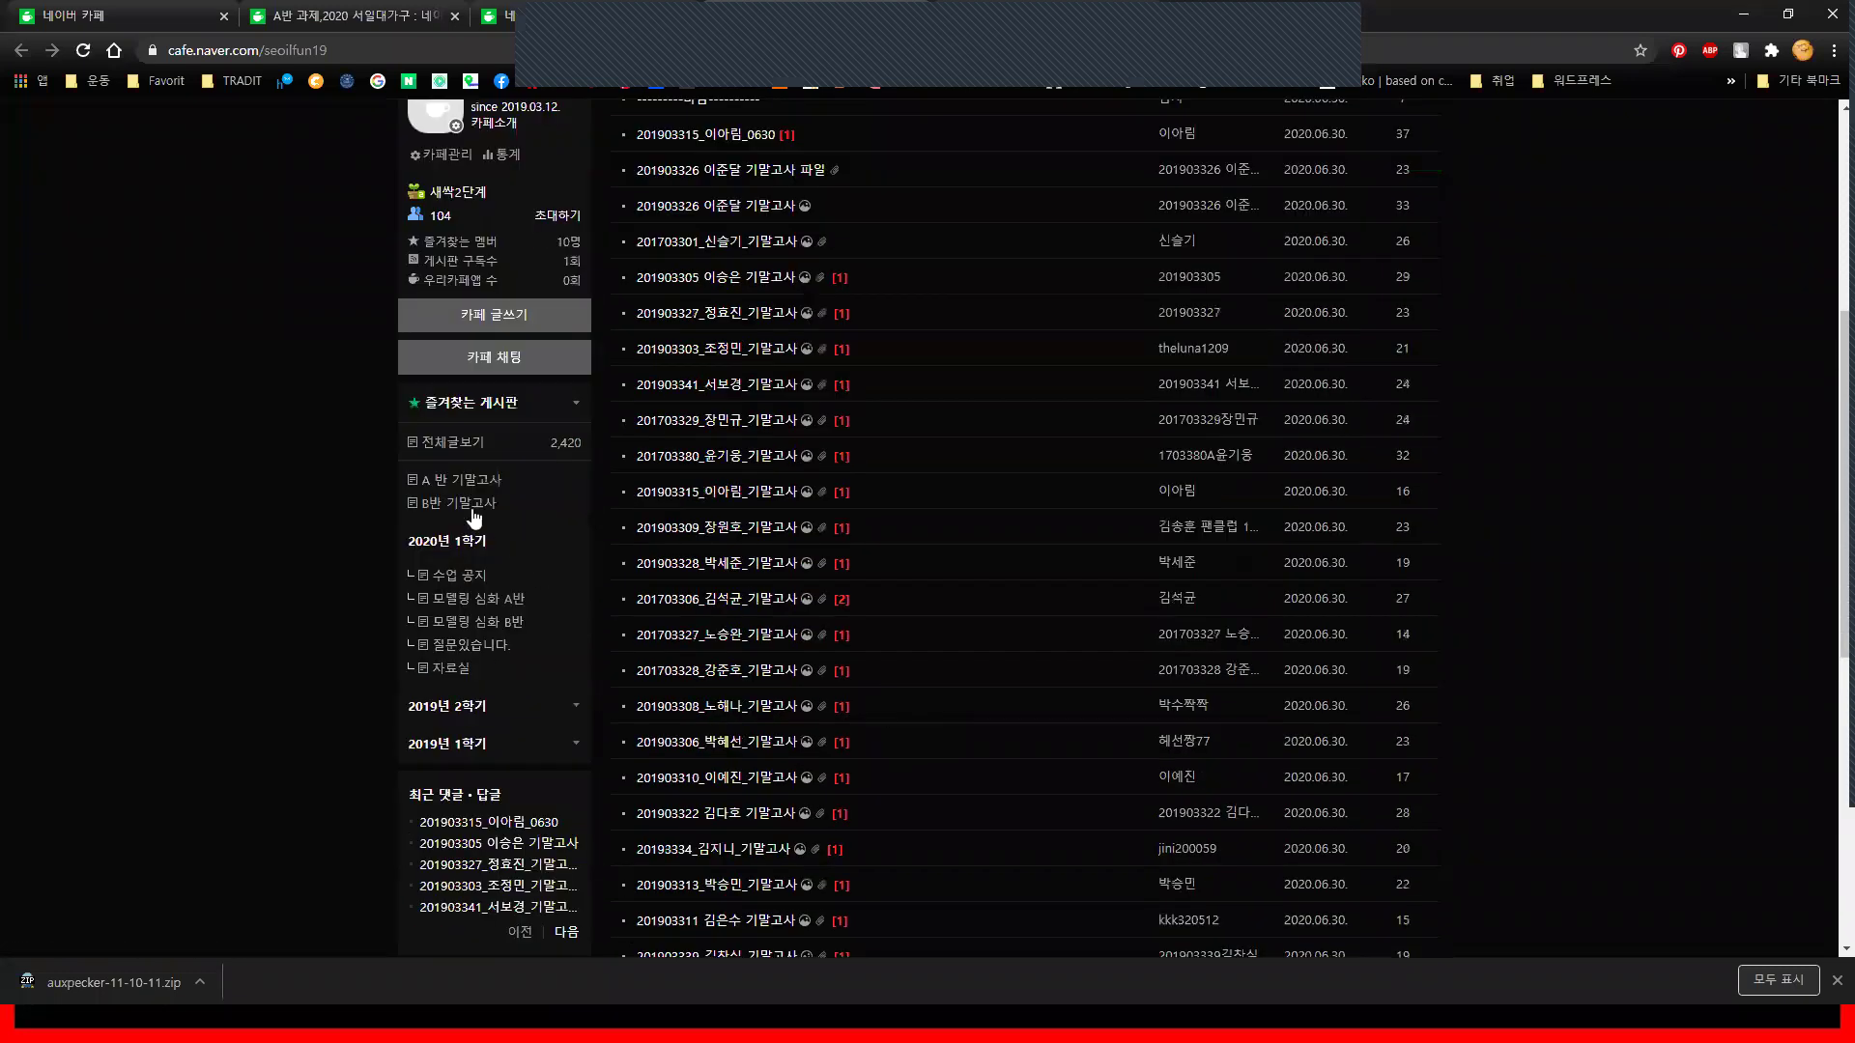
{"action": "left_click", "coordinate": [471, 608]}
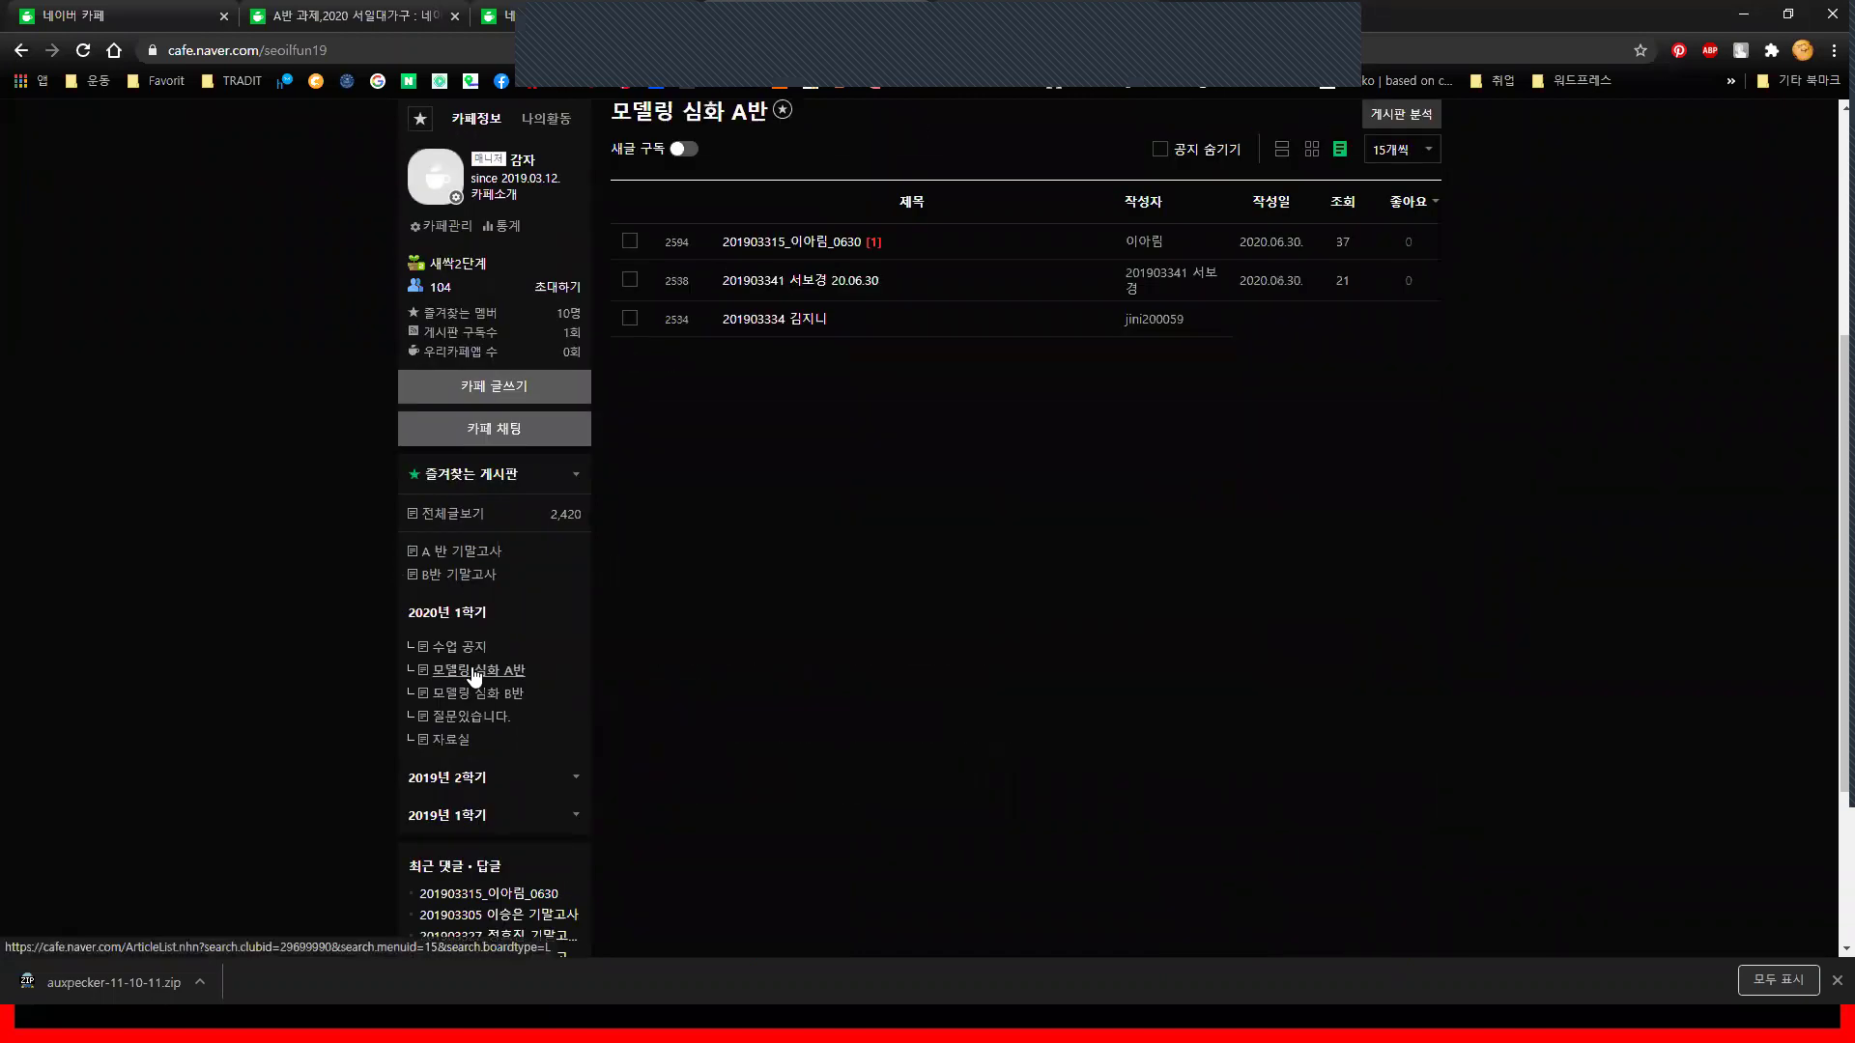
{"action": "left_click", "coordinate": [749, 584]}
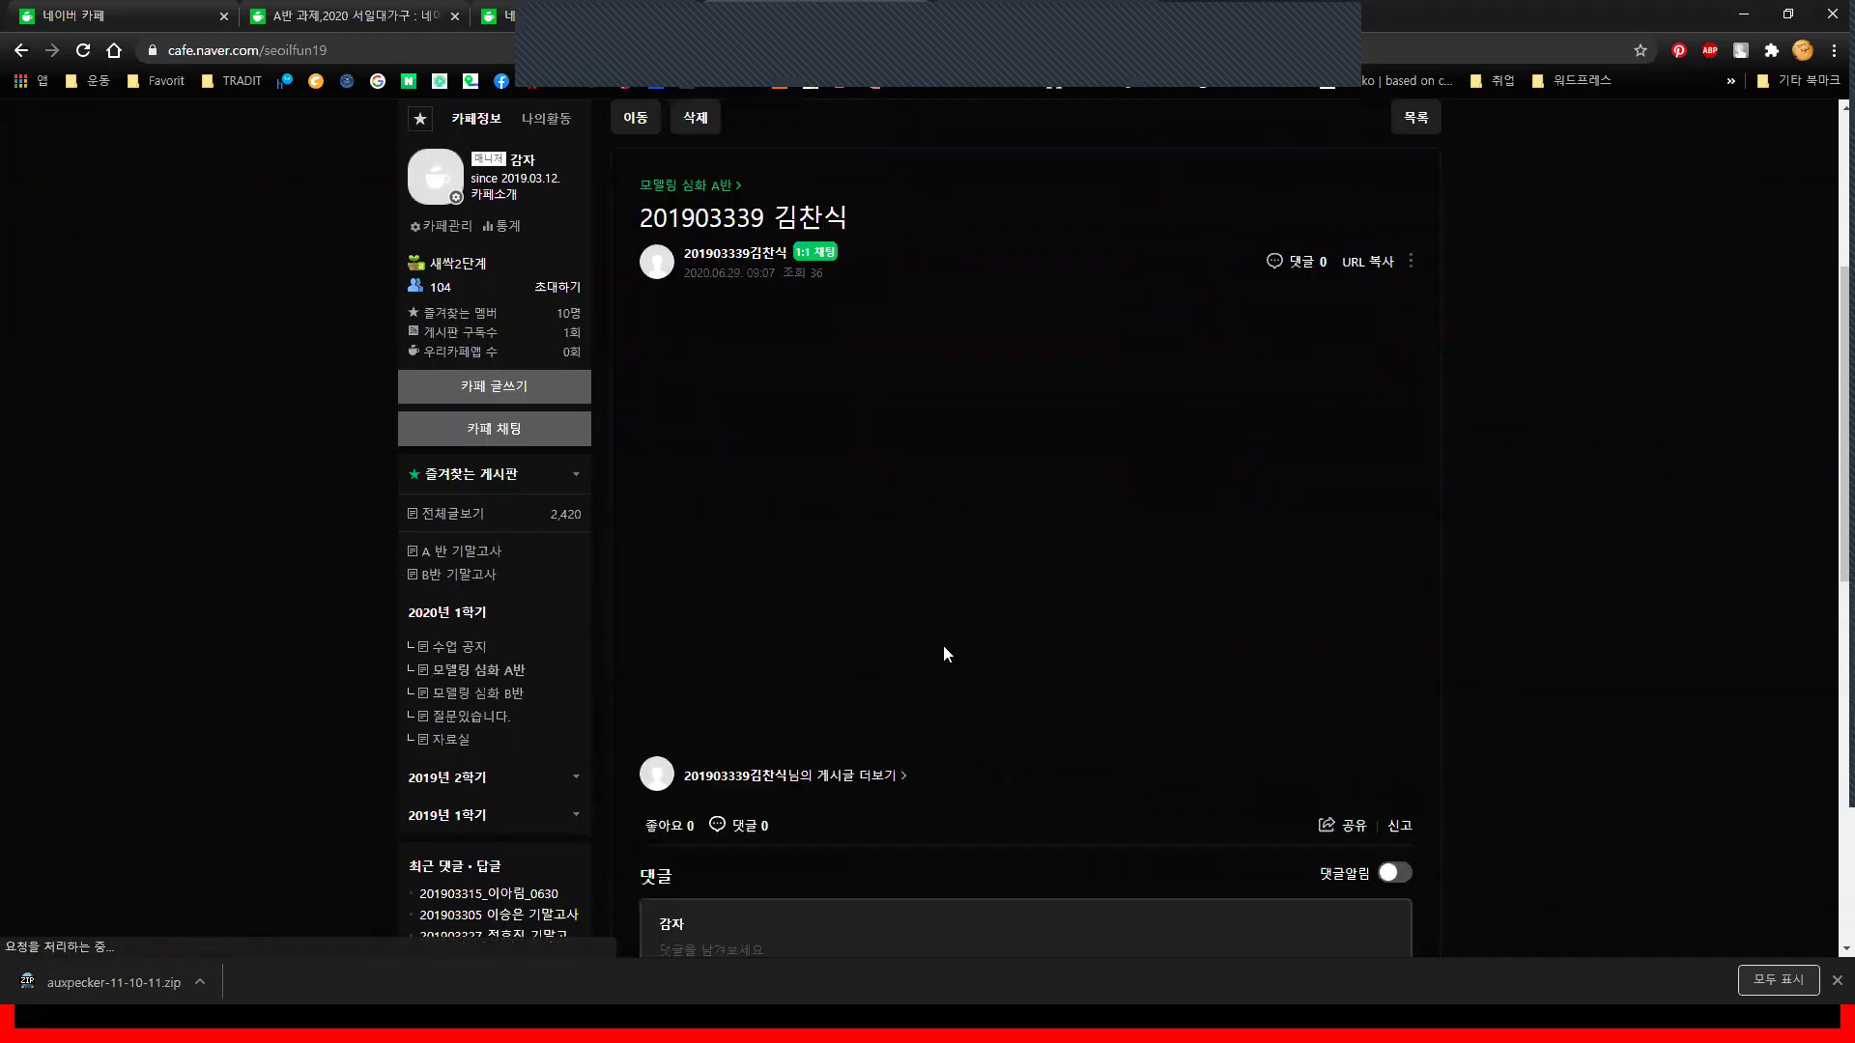
{"action": "left_click", "coordinate": [987, 517]}
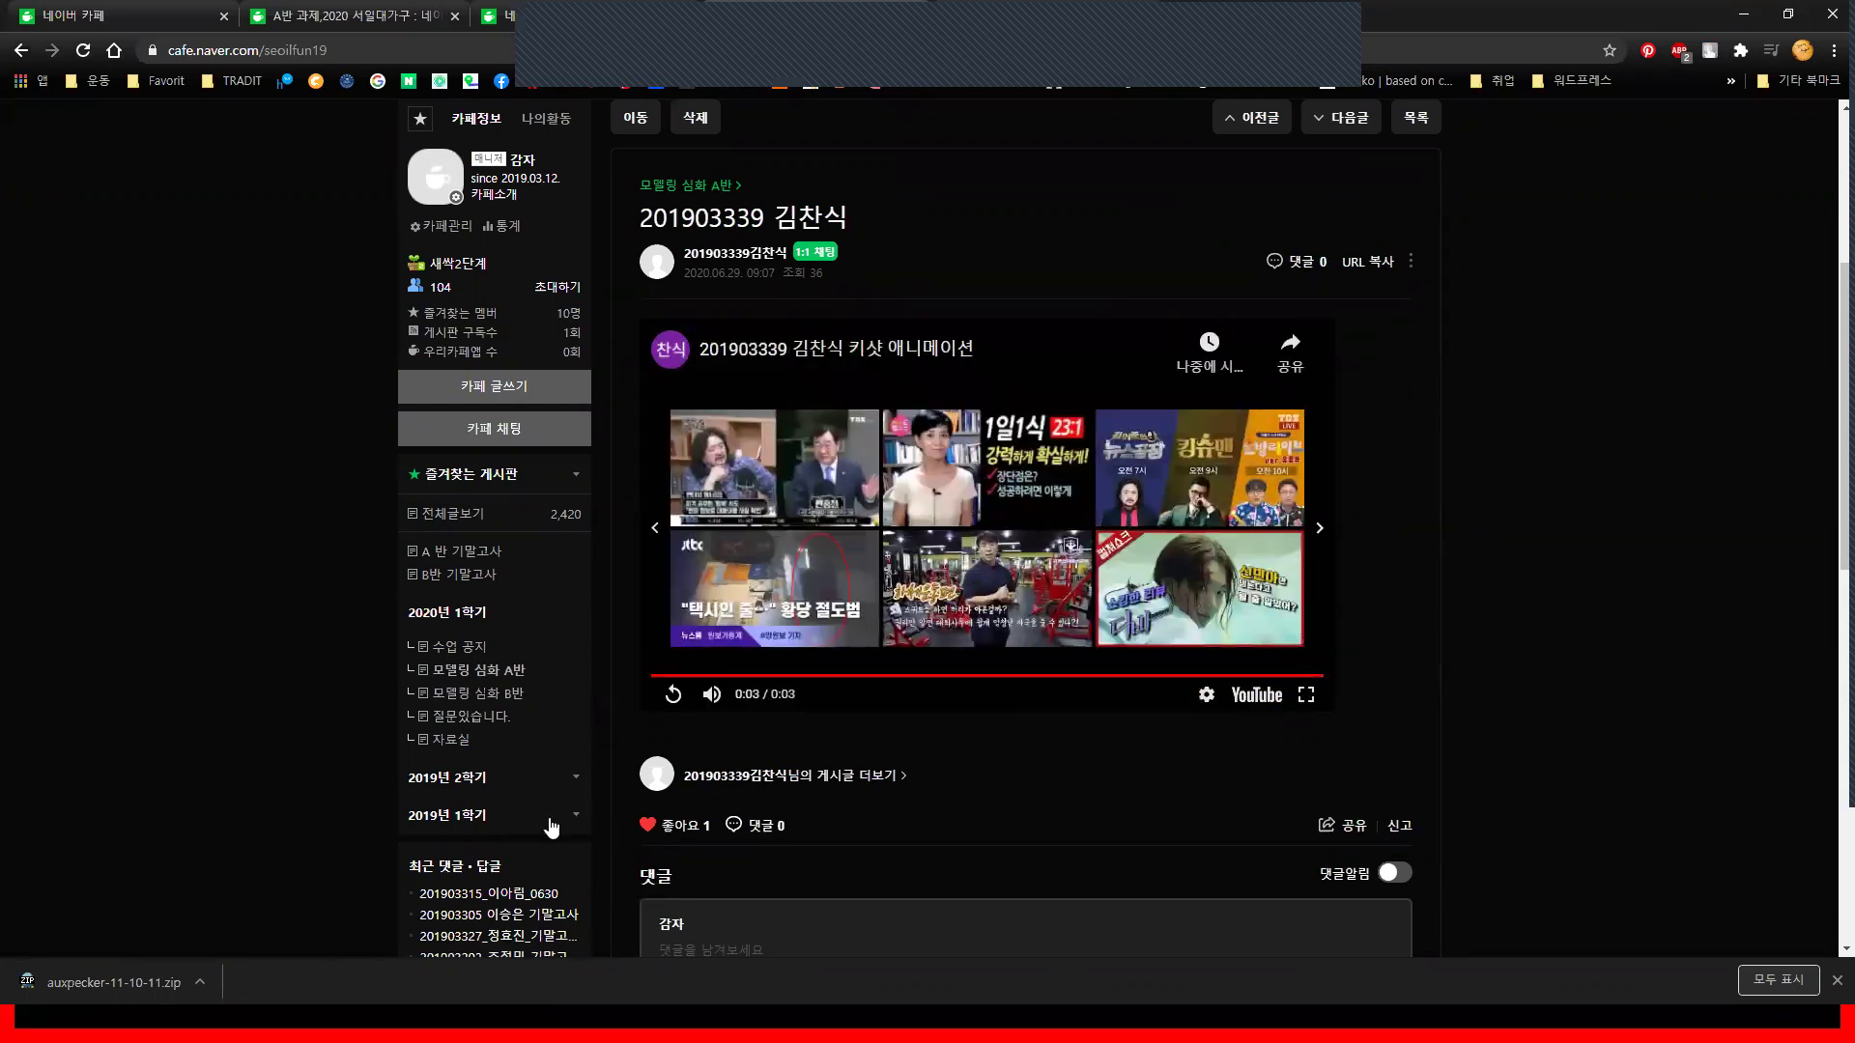
Expand the 2019년 1학기 boards, open 201901 A반 중간 평가 and view a student's smartphone rendering post
{"action": "scroll", "coordinate": [550, 828], "scroll_direction": "down", "scroll_amount": 3}
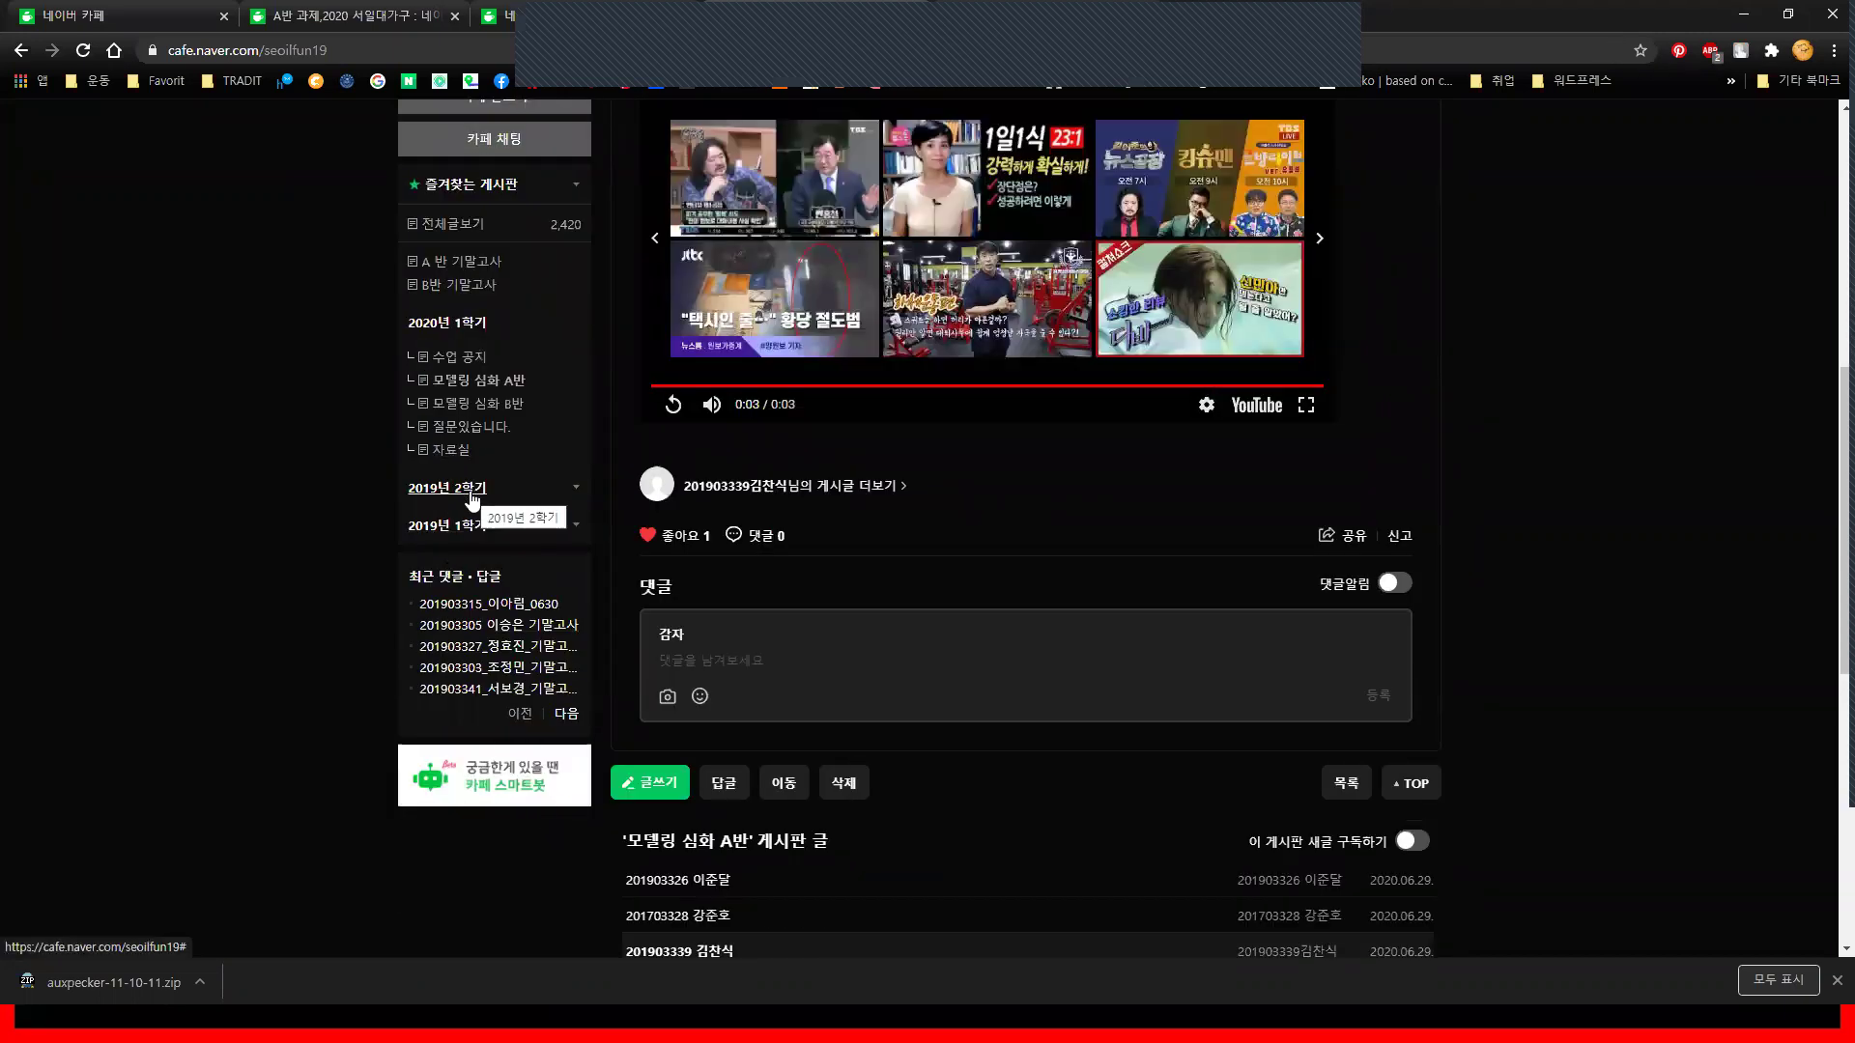
{"action": "left_click", "coordinate": [576, 528]}
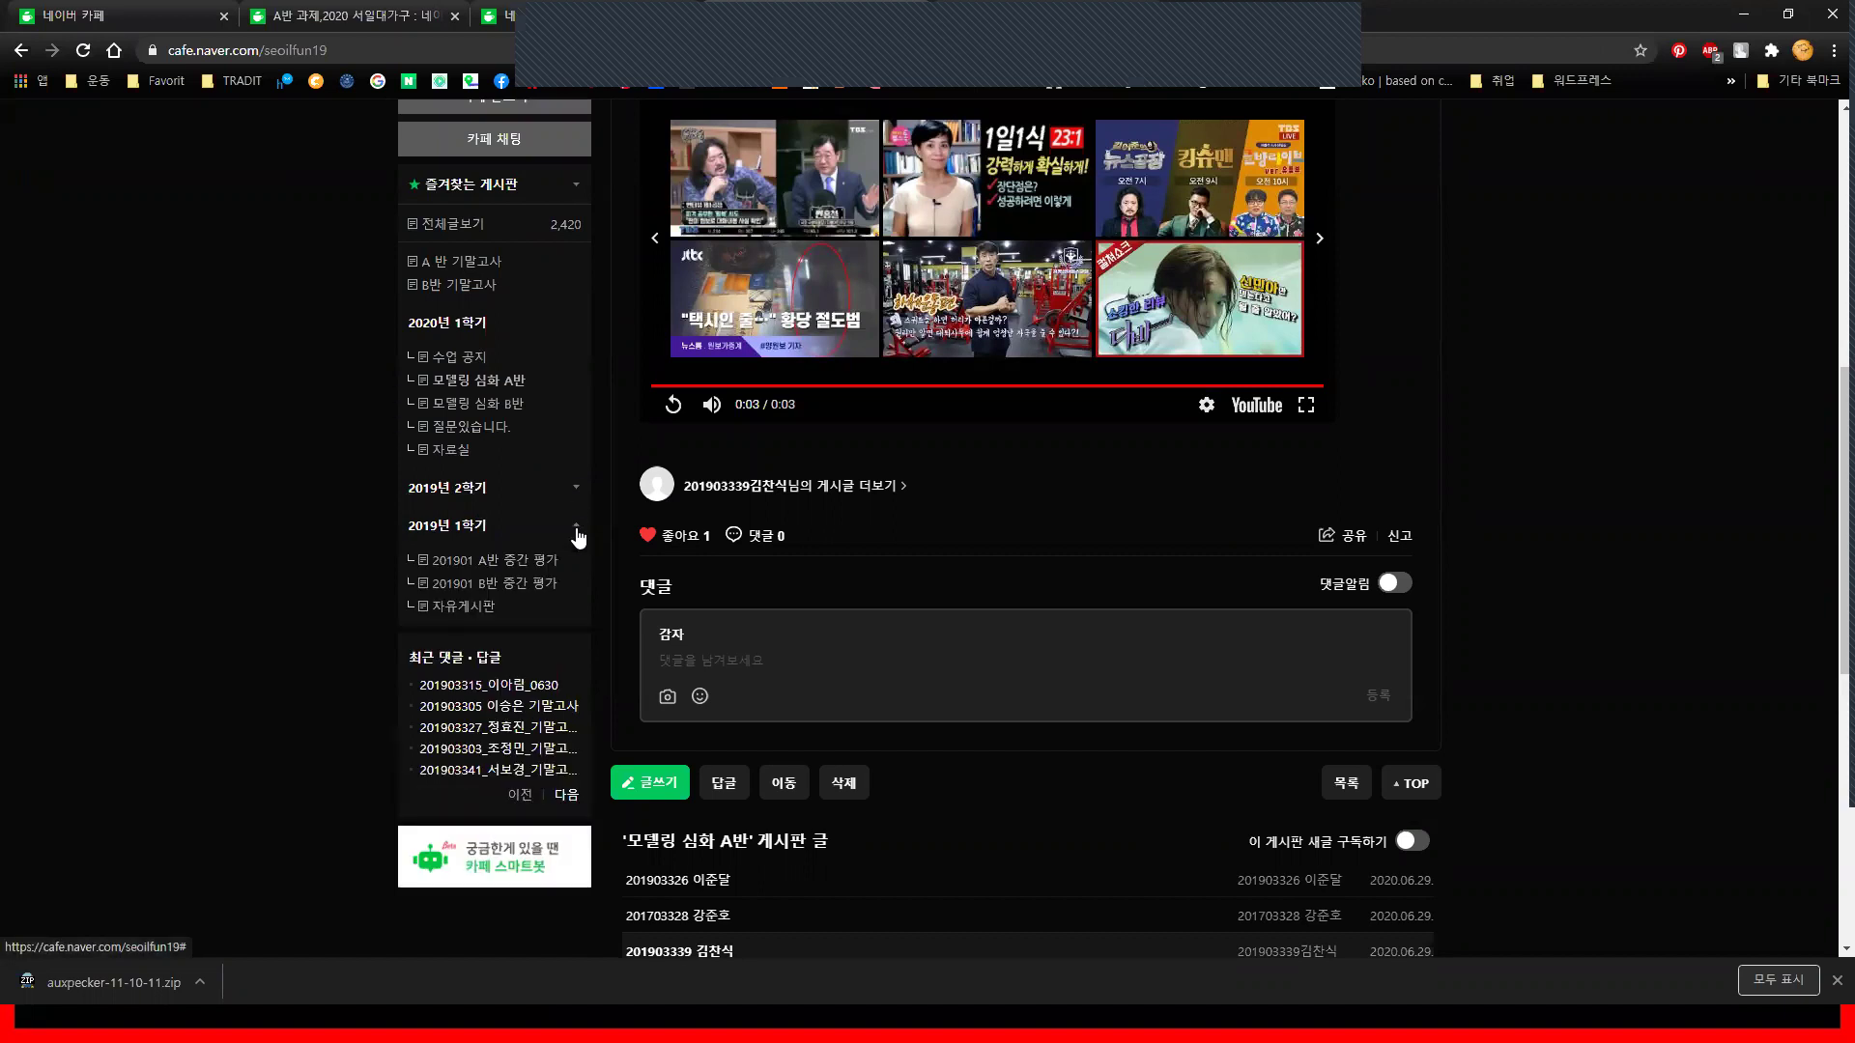
{"action": "left_click", "coordinate": [517, 562]}
{"action": "left_click", "coordinate": [787, 507]}
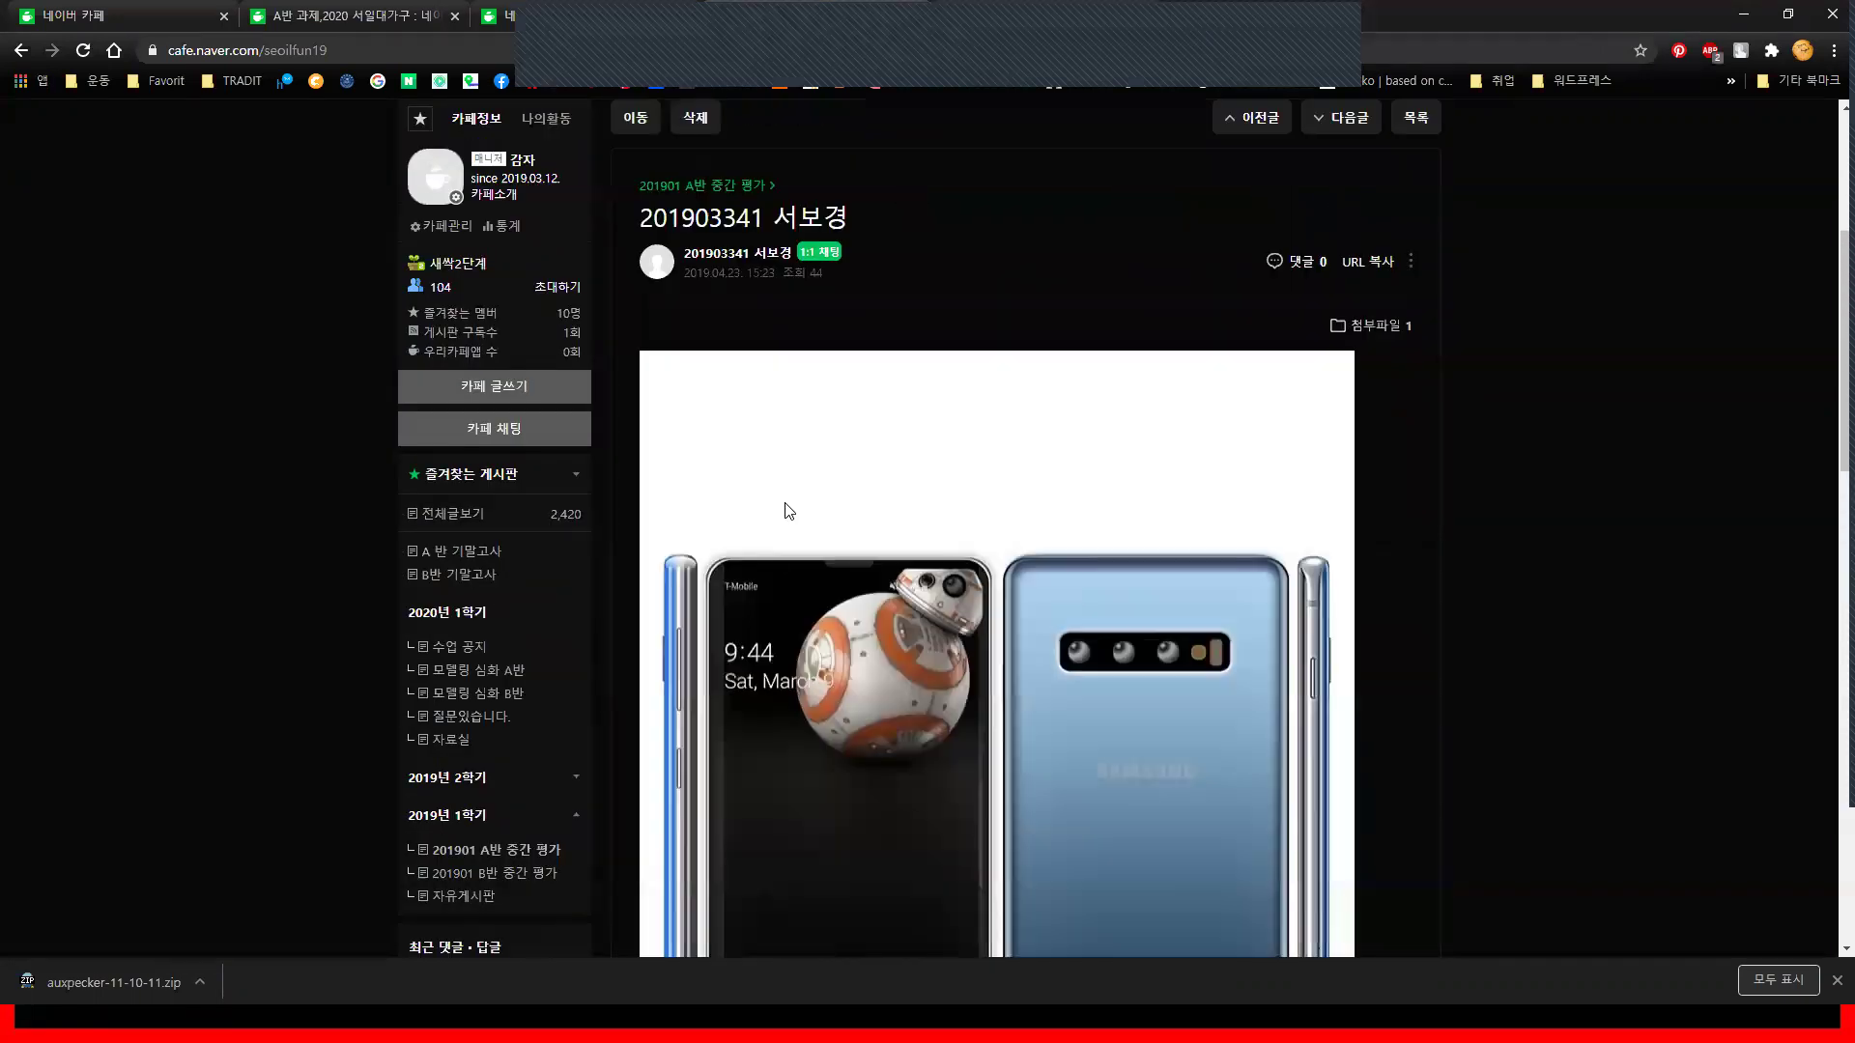
{"action": "scroll", "coordinate": [501, 731], "scroll_direction": "down", "scroll_amount": 2}
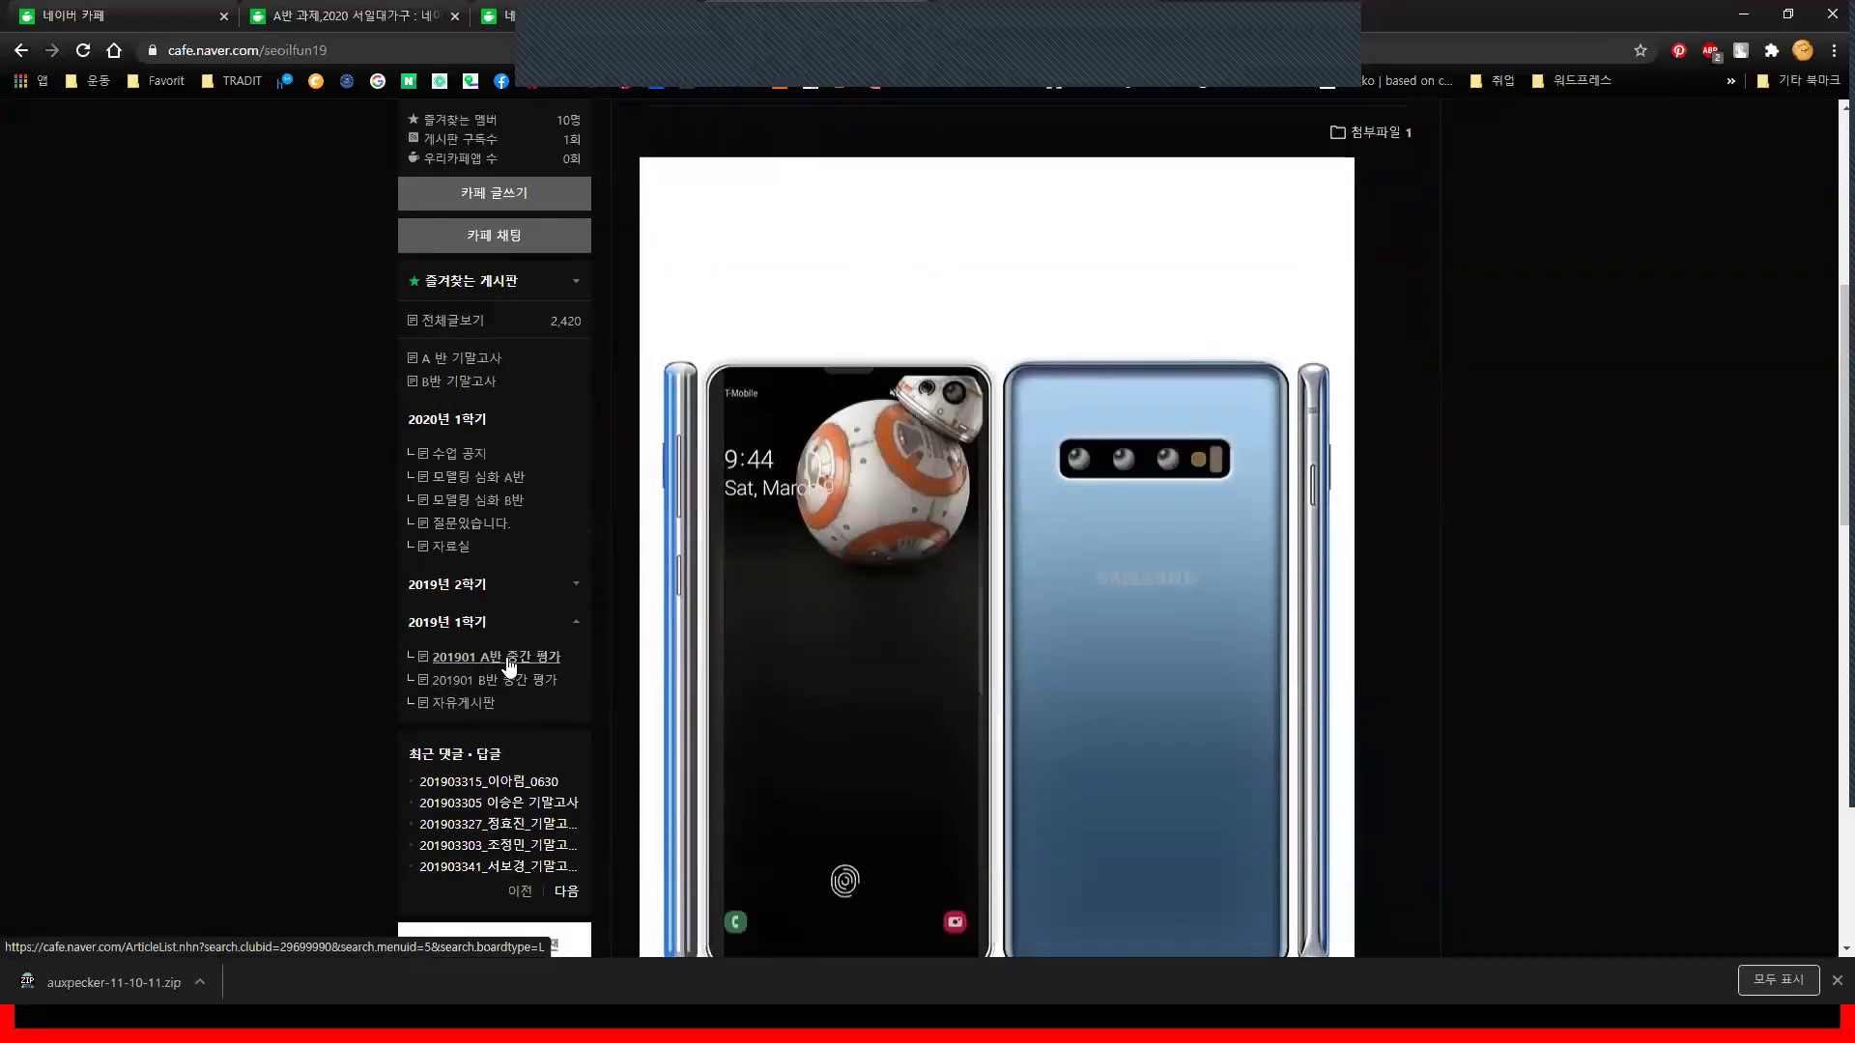
Expand the 2019년 2학기 boards, open the 1학년 A반 board and browse its older posts up to page 19
{"action": "left_click", "coordinate": [578, 585]}
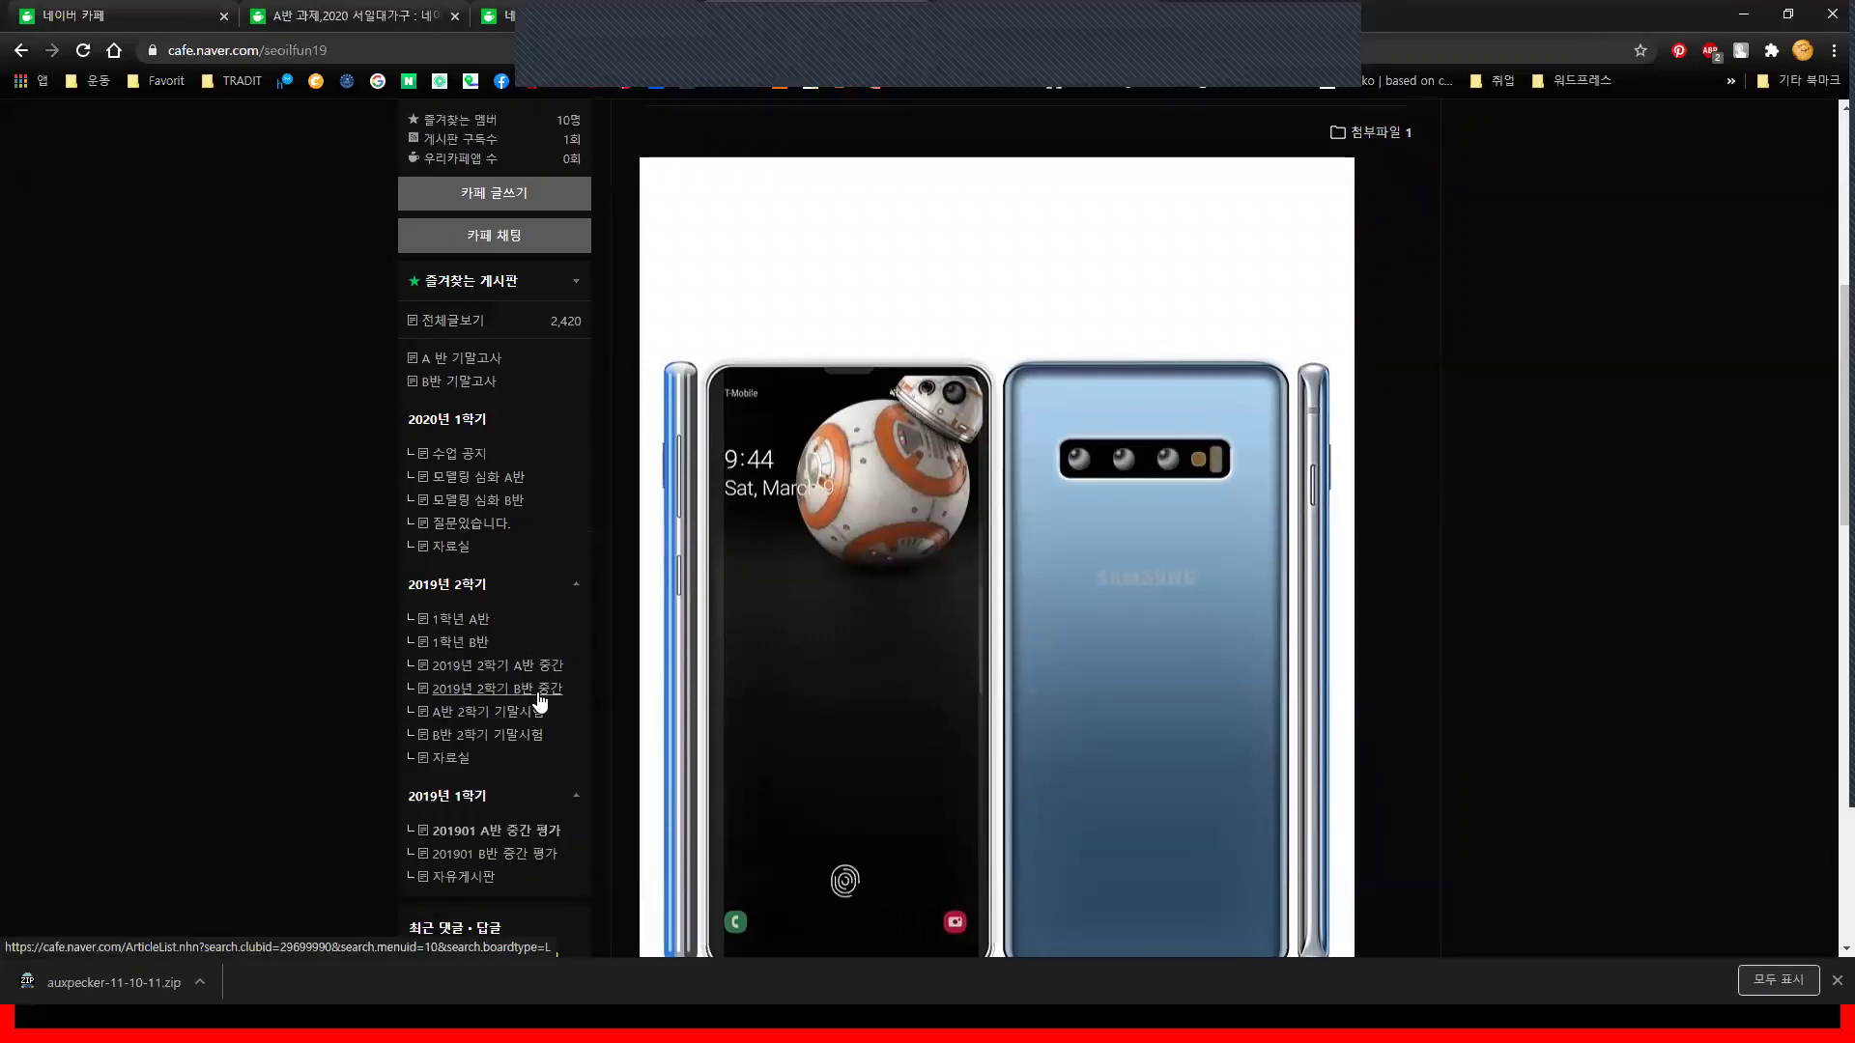
{"action": "left_click", "coordinate": [461, 619]}
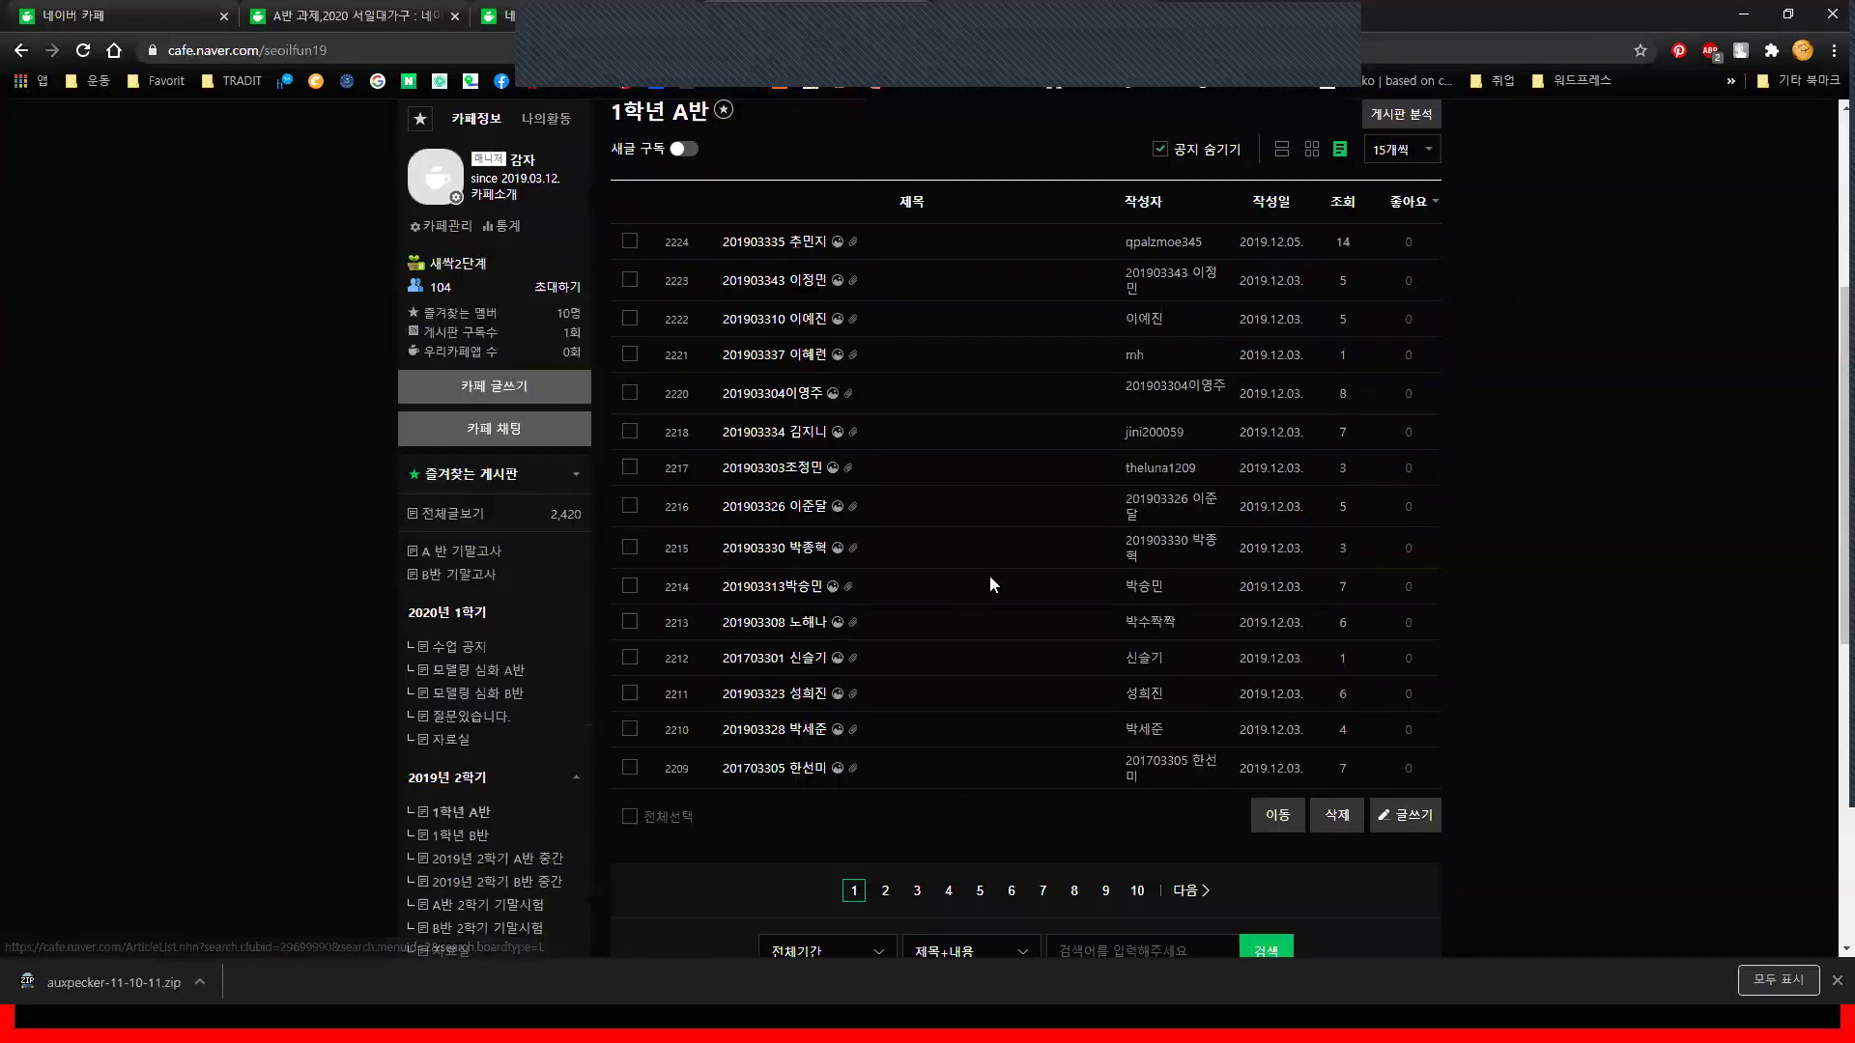
{"action": "left_click", "coordinate": [1043, 891]}
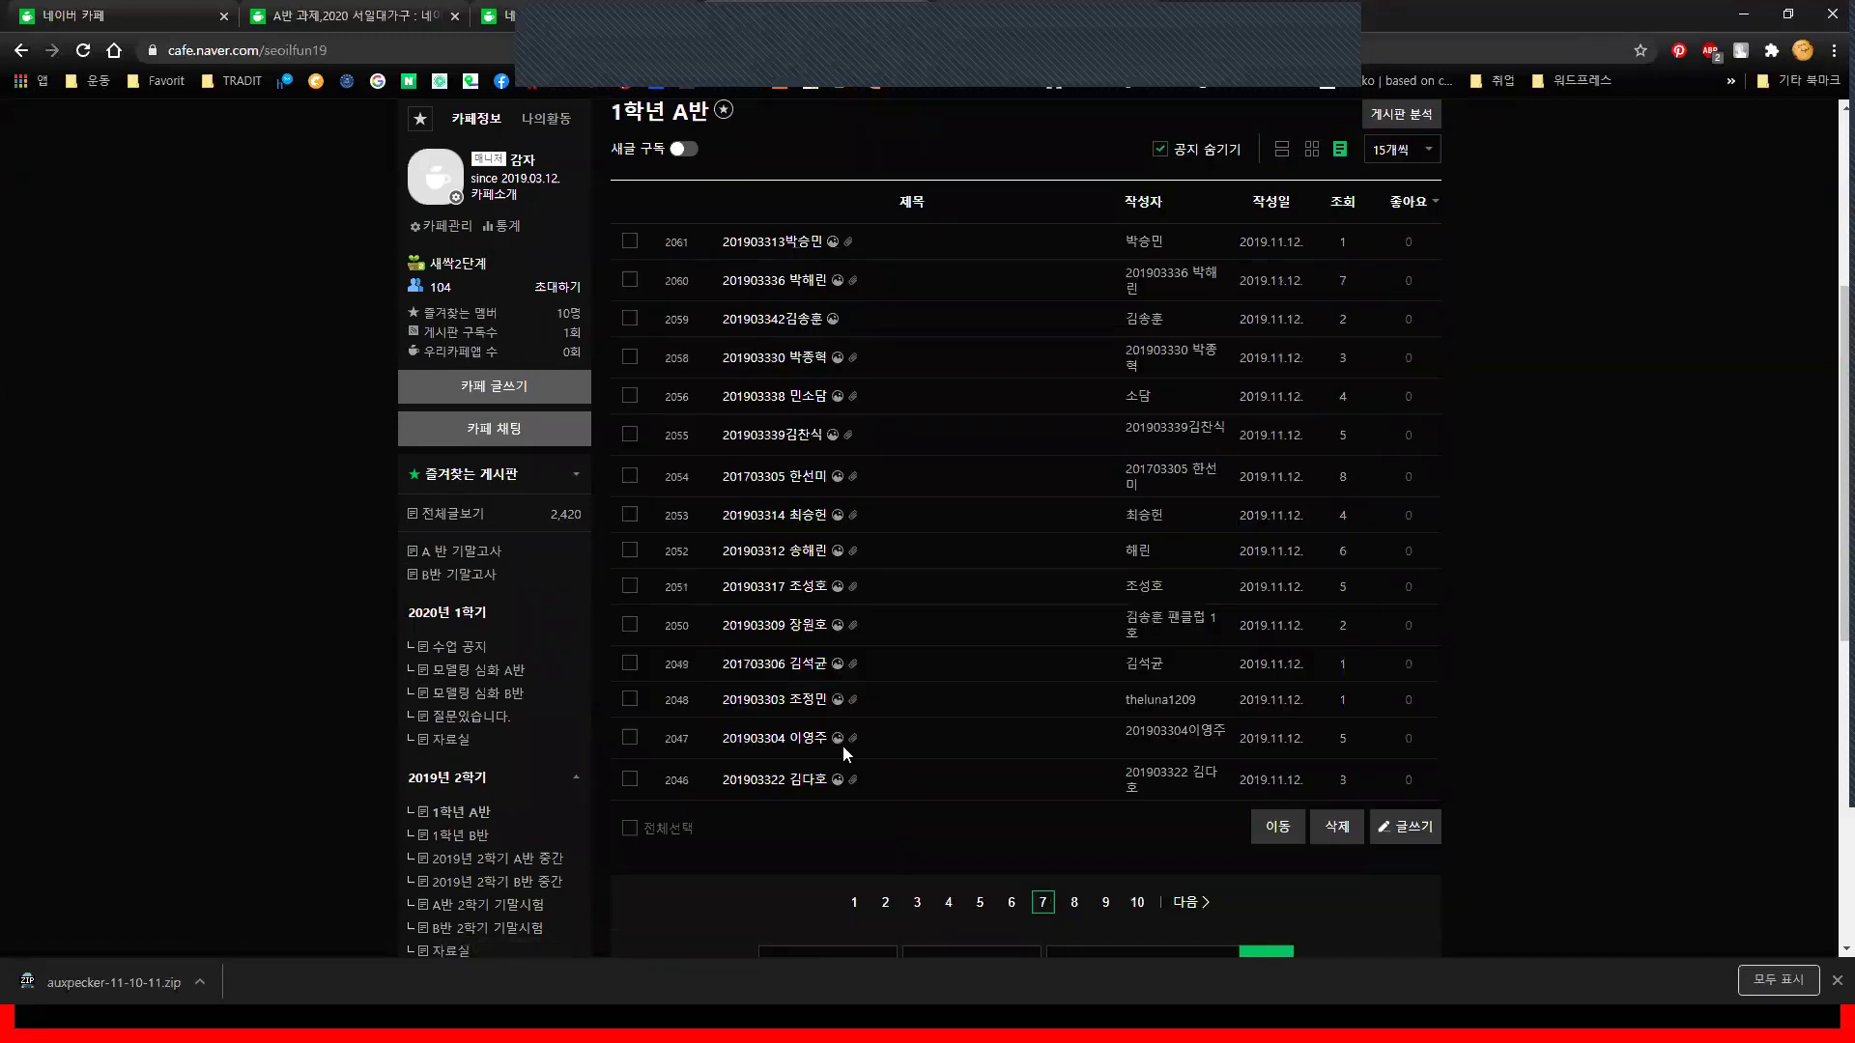
{"action": "left_click", "coordinate": [1164, 903]}
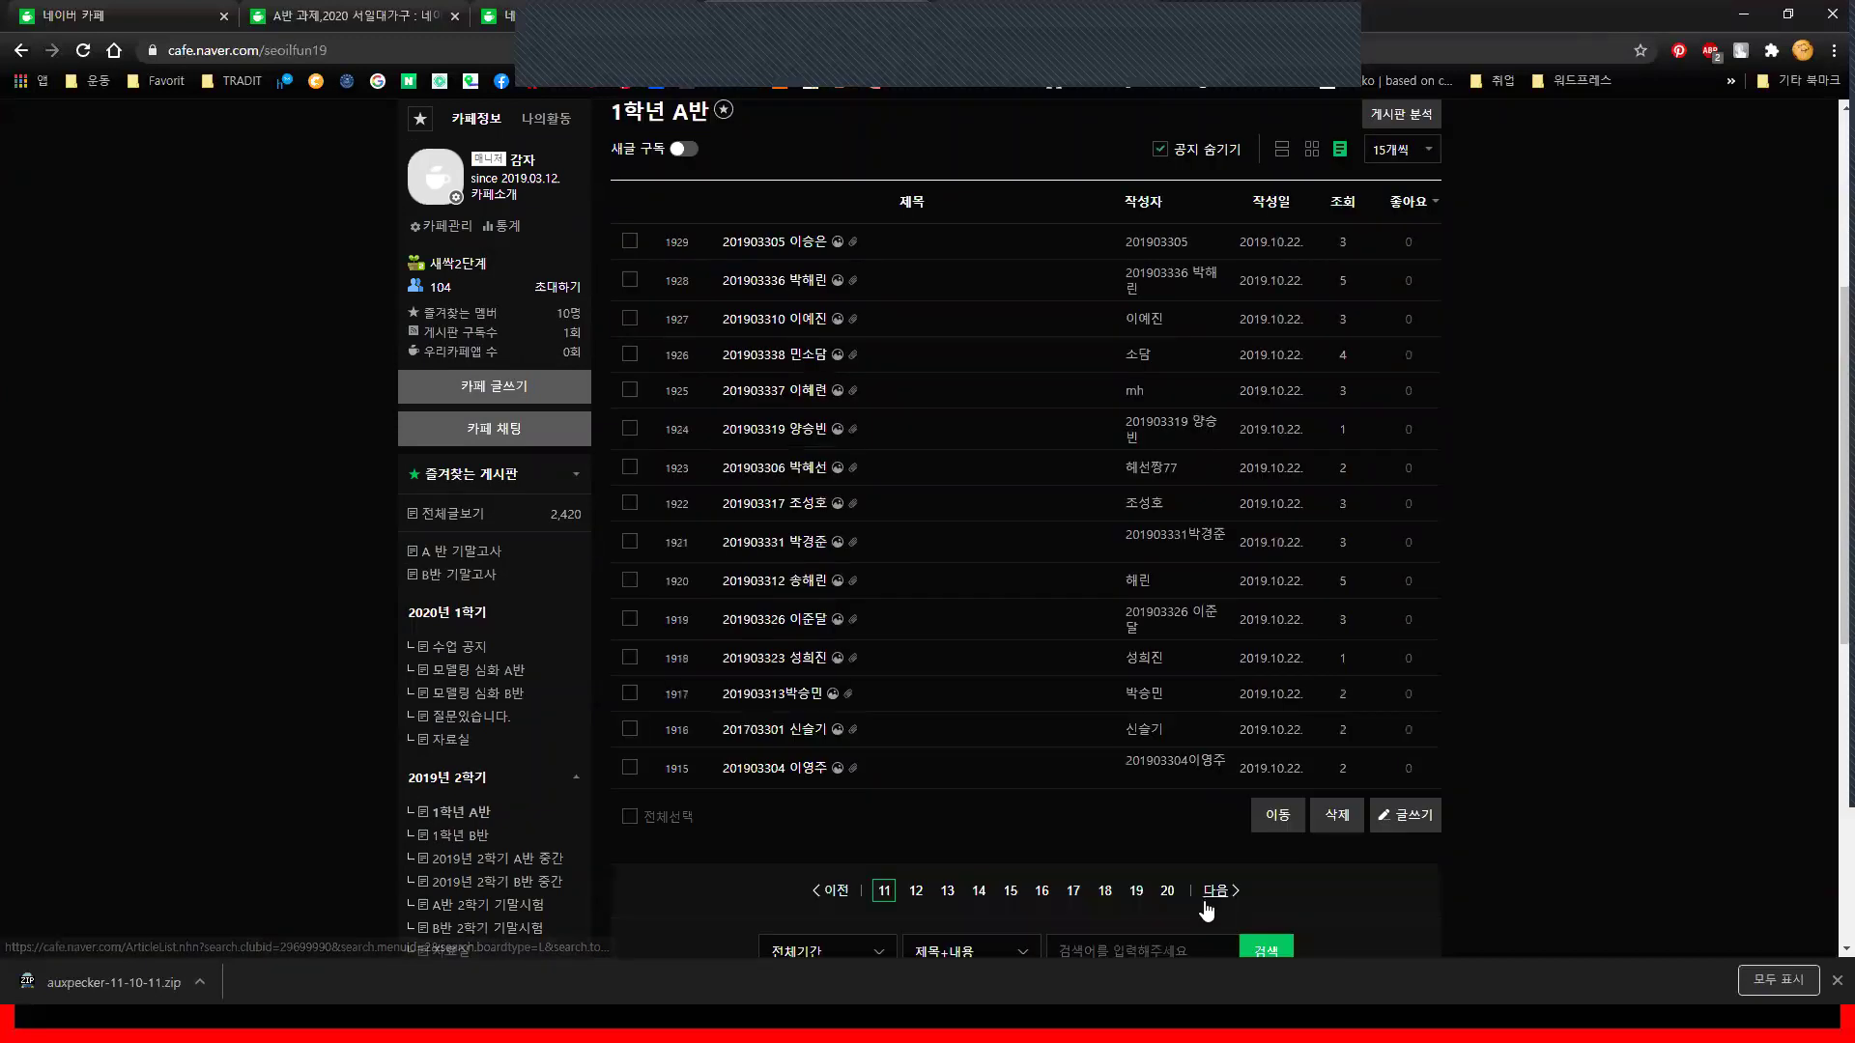
{"action": "left_click", "coordinate": [1168, 893]}
{"action": "left_click", "coordinate": [1041, 889]}
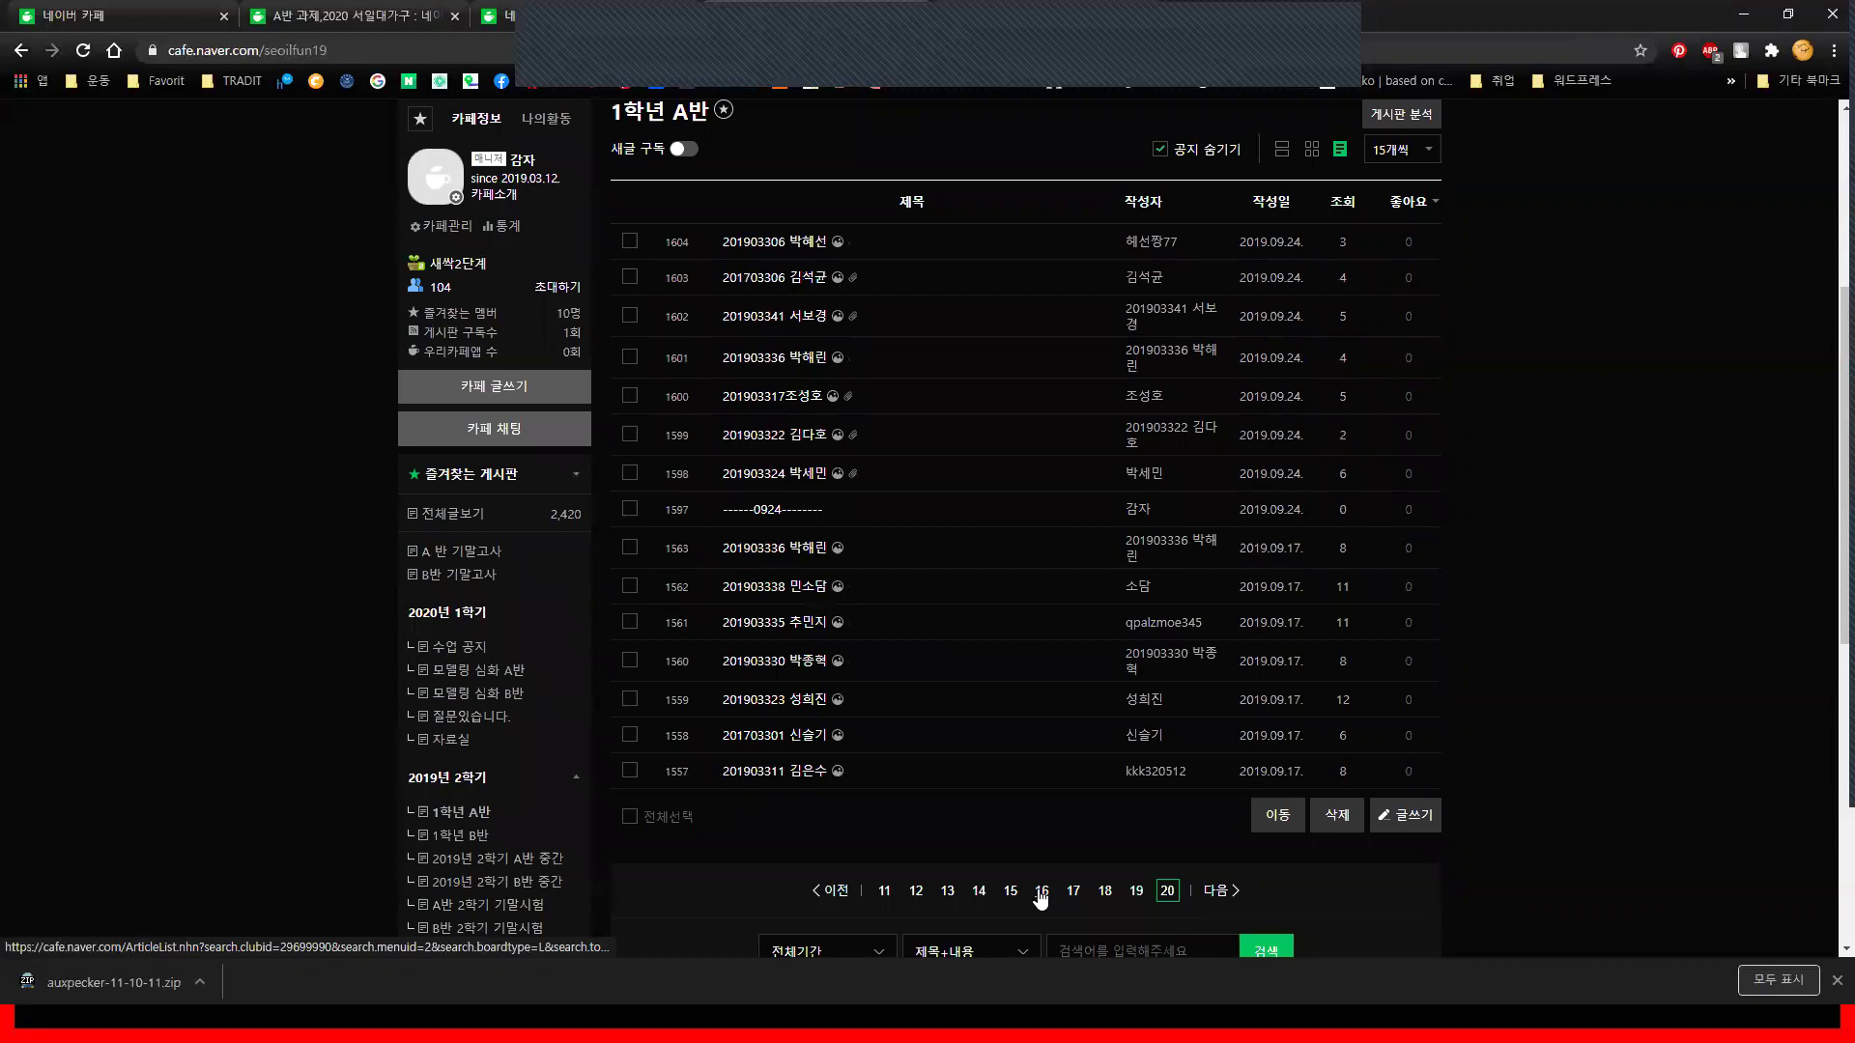
{"action": "left_click", "coordinate": [1136, 891]}
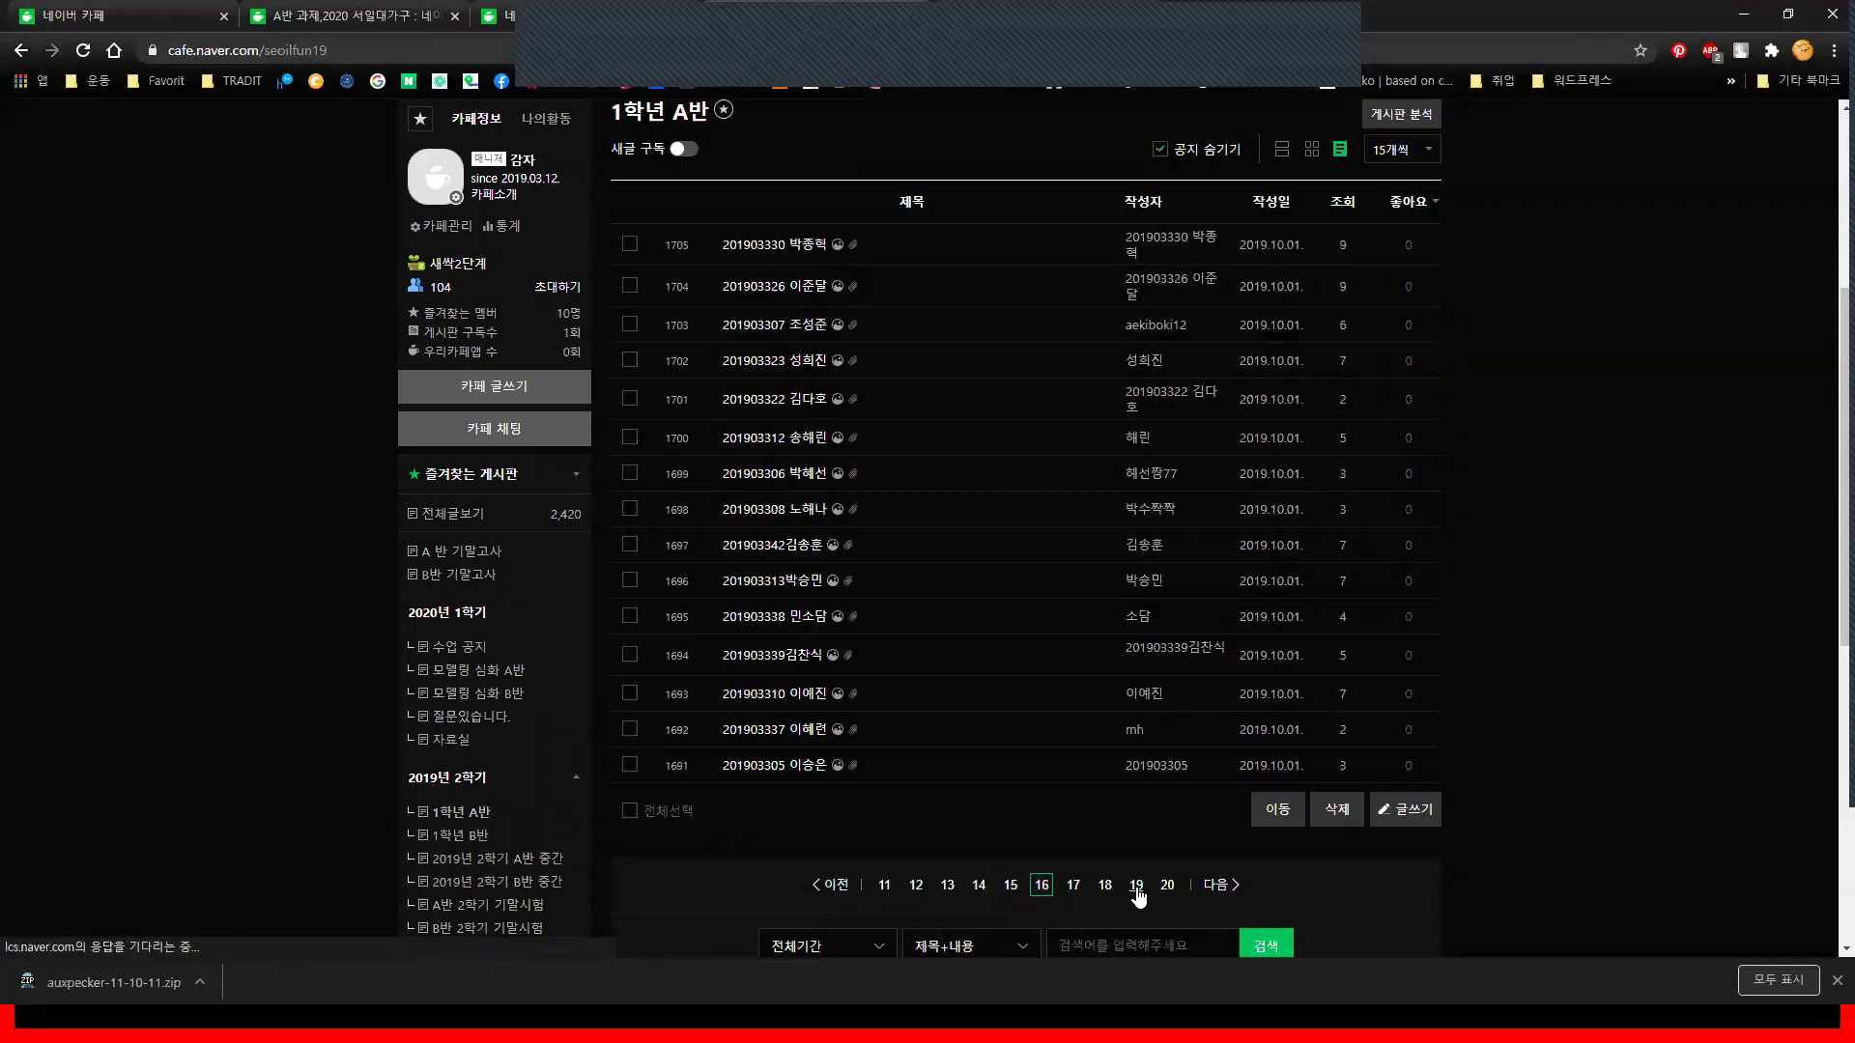
View the students' 2019.09.24 phone modeling posts on the 1학년 A반 board one after another, examining how the parts are colored
{"action": "left_click", "coordinate": [789, 698]}
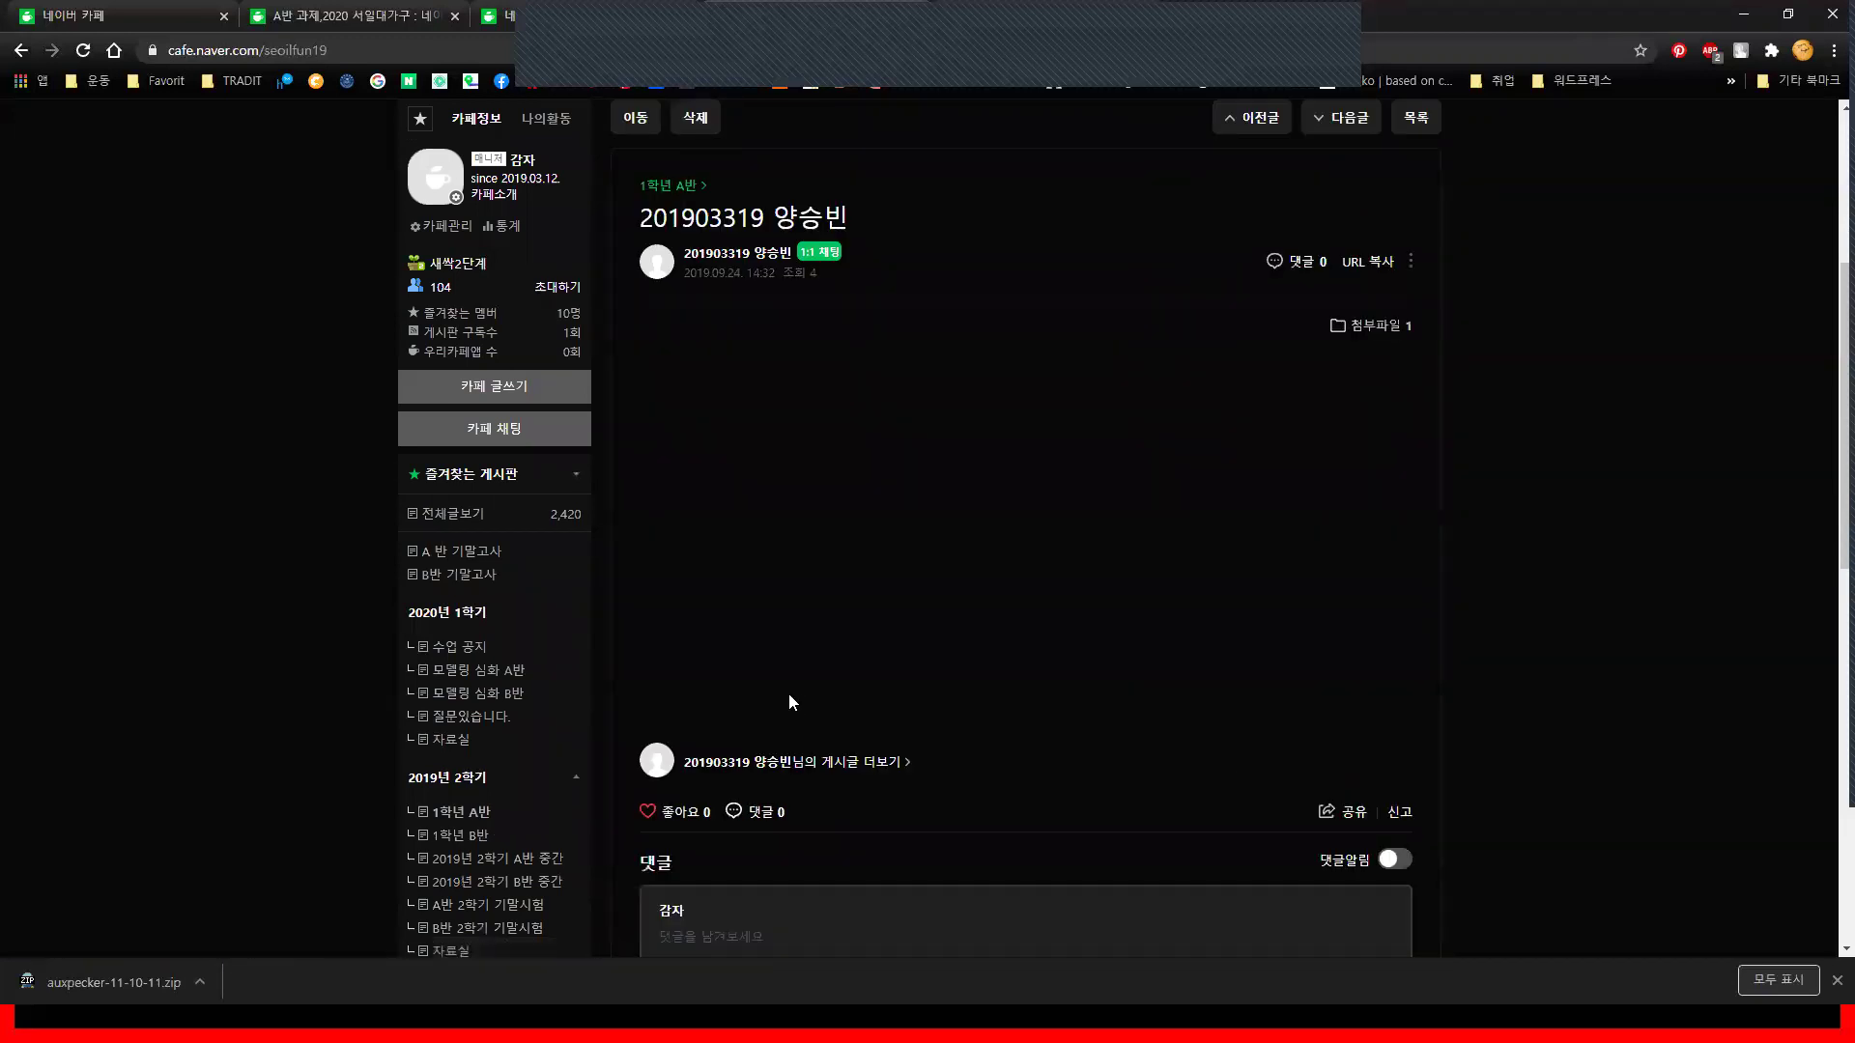
{"action": "scroll", "coordinate": [810, 722], "scroll_direction": "down", "scroll_amount": 4}
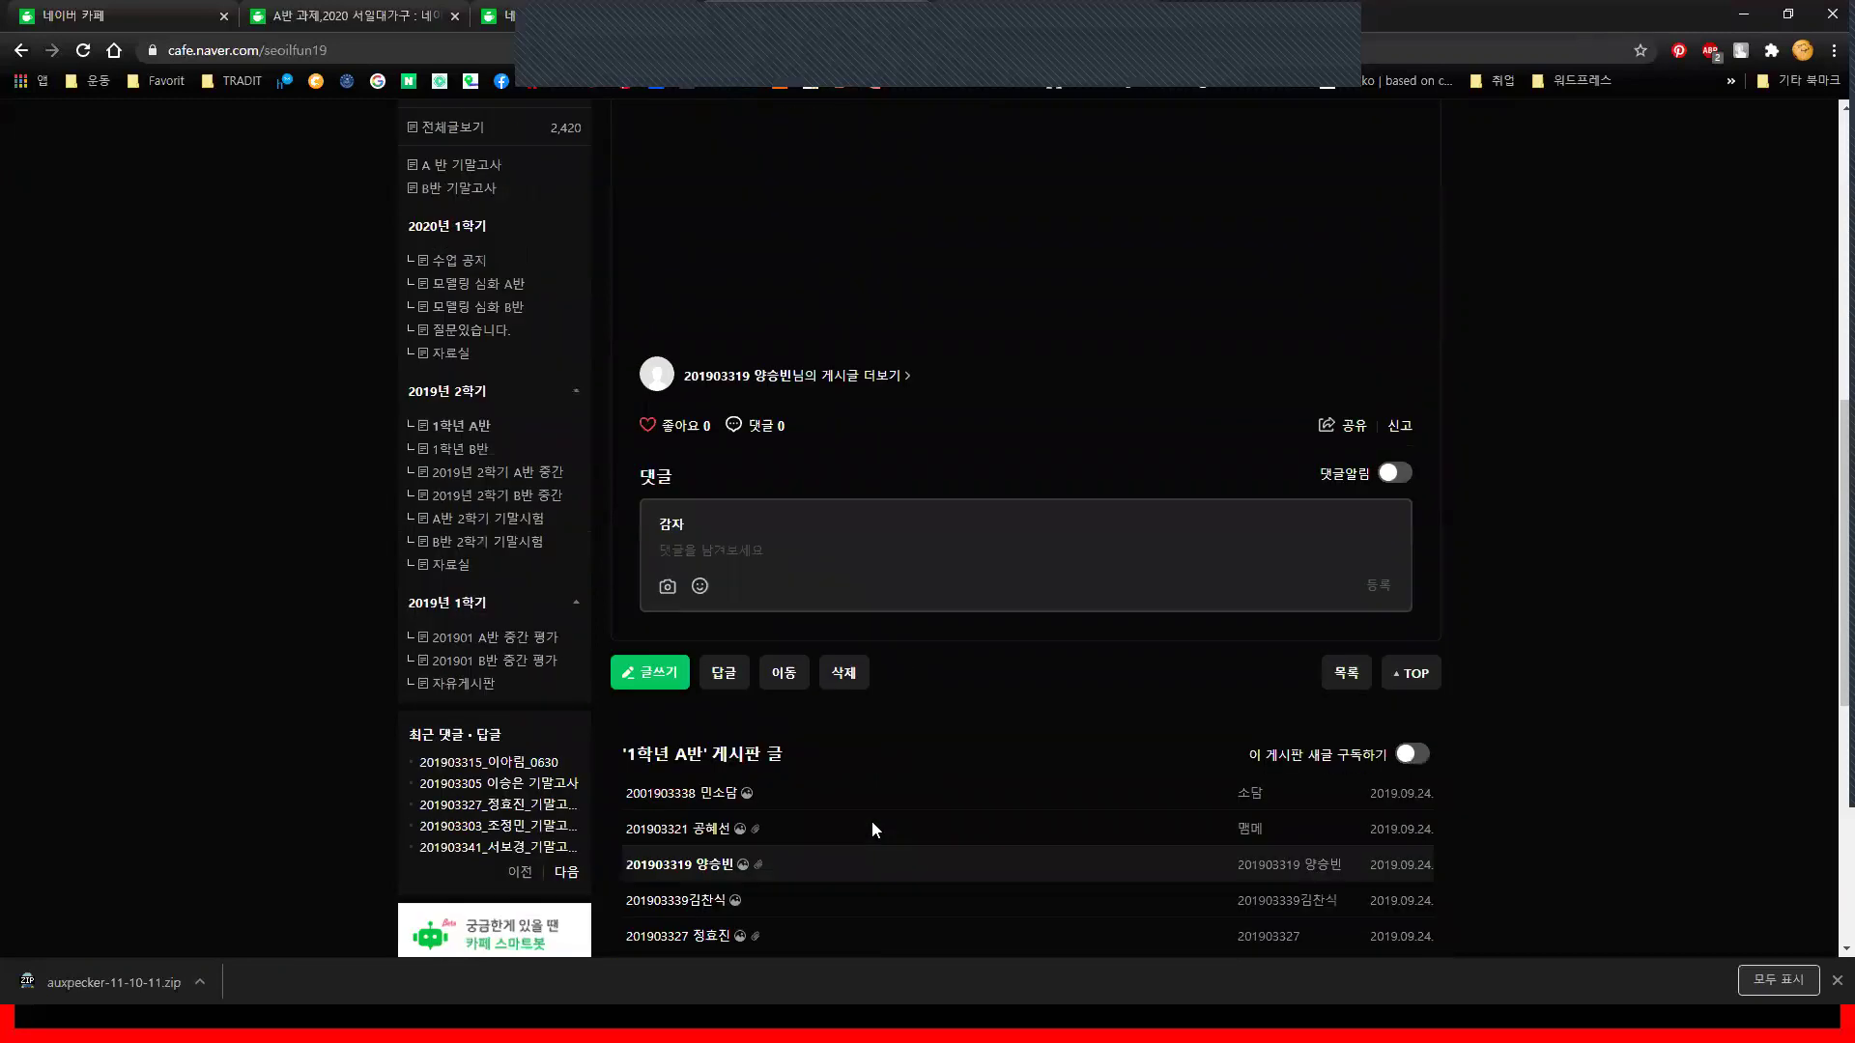
{"action": "left_click", "coordinate": [712, 804]}
{"action": "scroll", "coordinate": [715, 796], "scroll_direction": "down", "scroll_amount": 4}
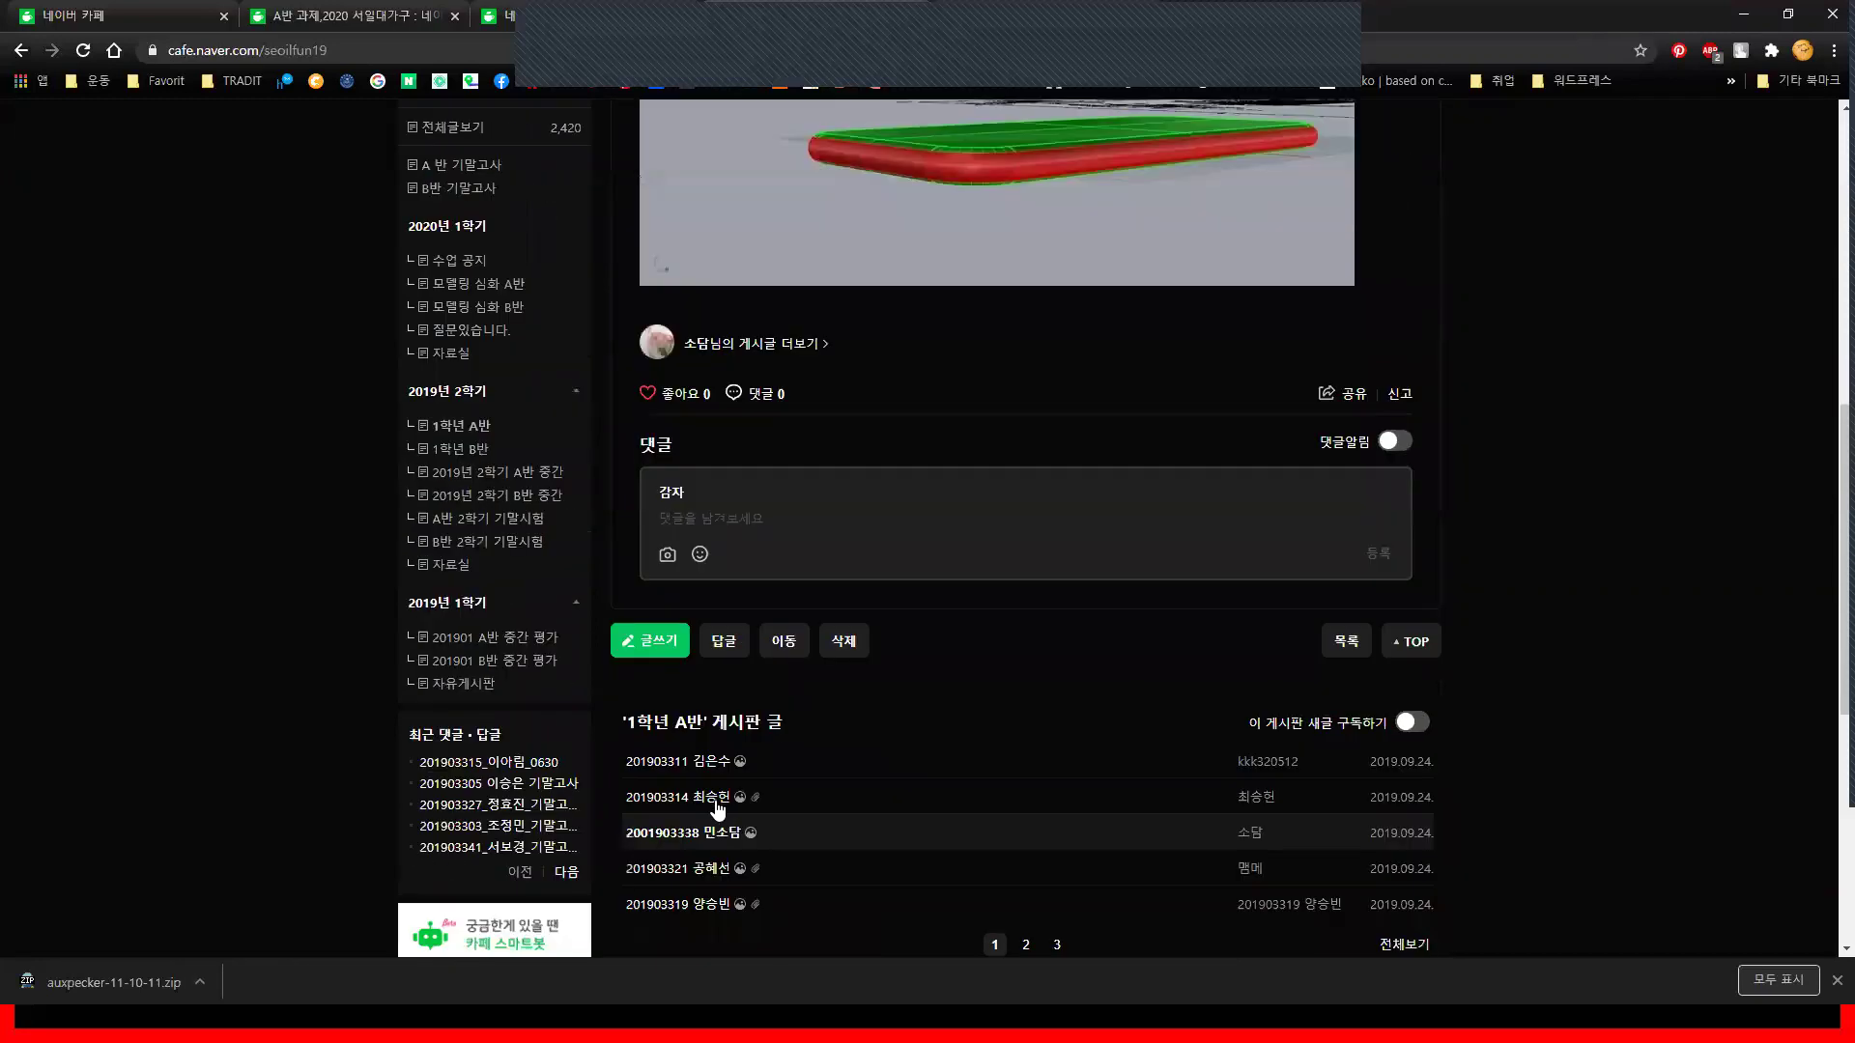
{"action": "left_click", "coordinate": [713, 763]}
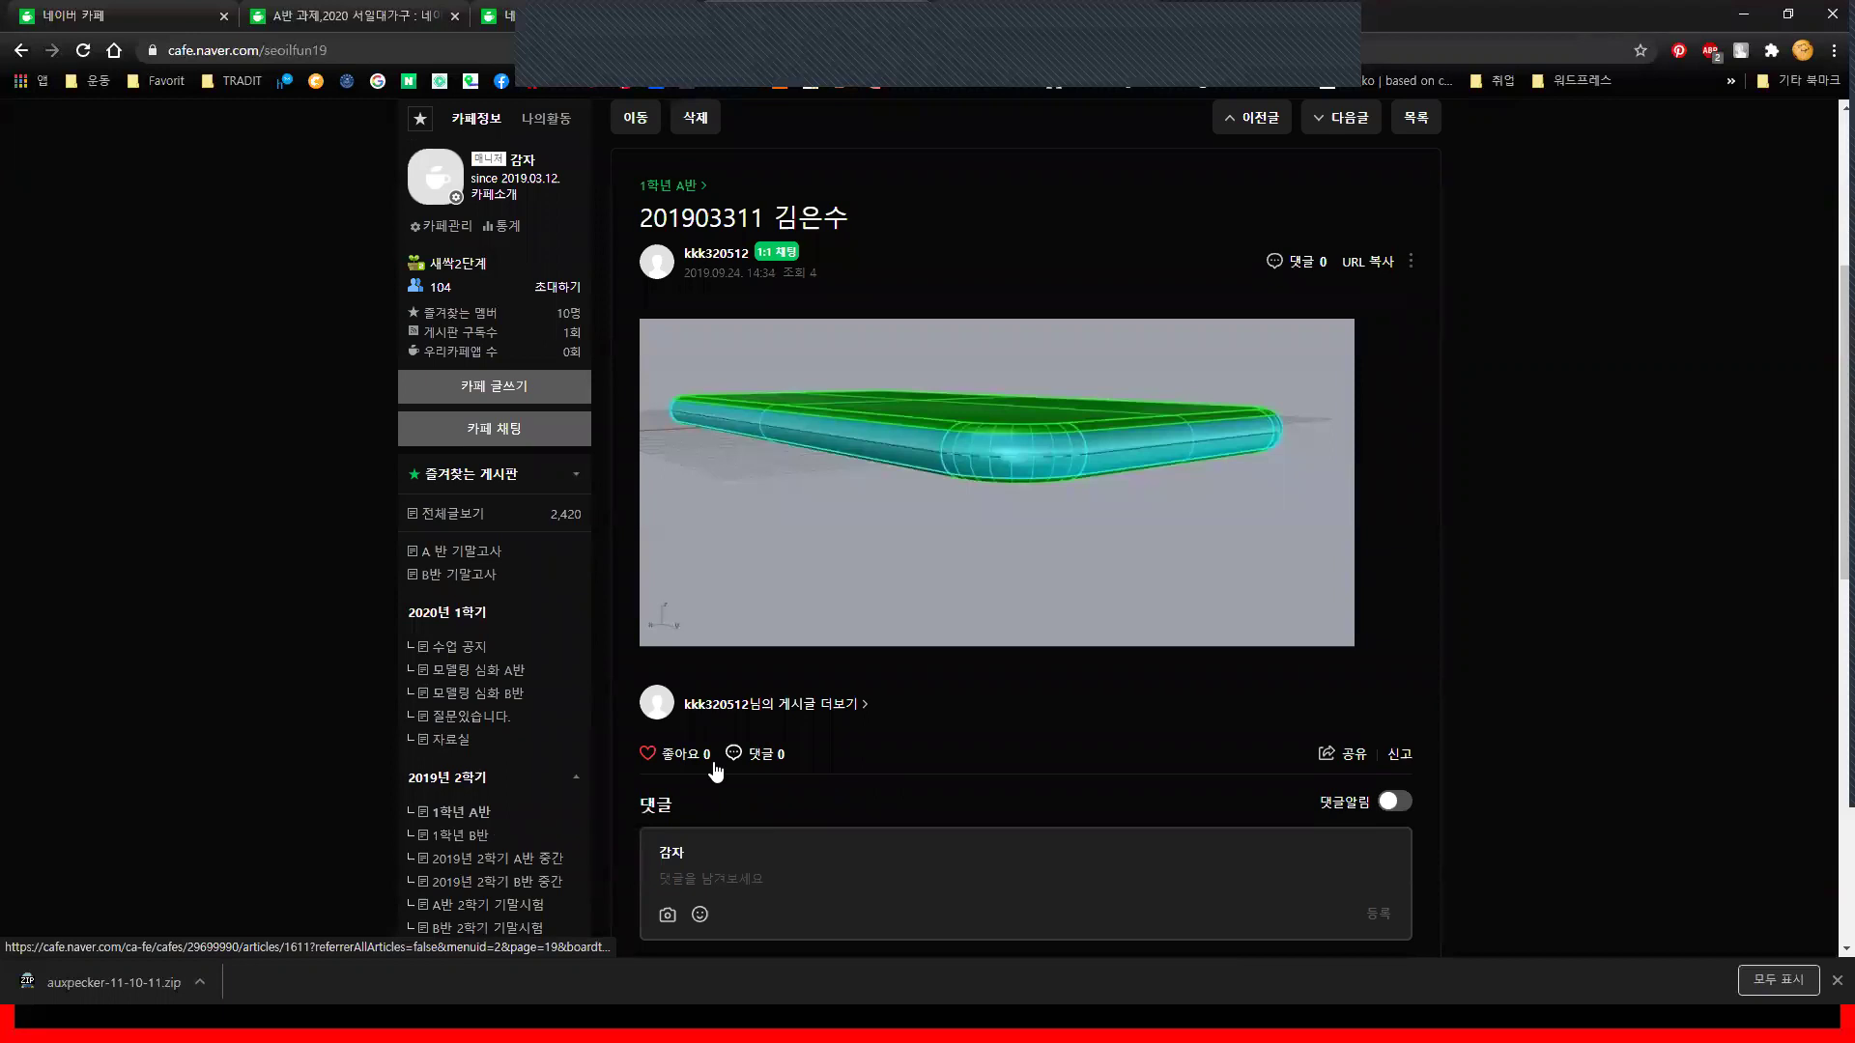
{"action": "scroll", "coordinate": [715, 784], "scroll_direction": "down", "scroll_amount": 4}
{"action": "scroll", "coordinate": [717, 751], "scroll_direction": "down", "scroll_amount": 4}
{"action": "left_click", "coordinate": [715, 759]}
{"action": "scroll", "coordinate": [717, 769], "scroll_direction": "down", "scroll_amount": 4}
{"action": "left_click", "coordinate": [705, 794]}
{"action": "scroll", "coordinate": [705, 794], "scroll_direction": "down", "scroll_amount": 3}
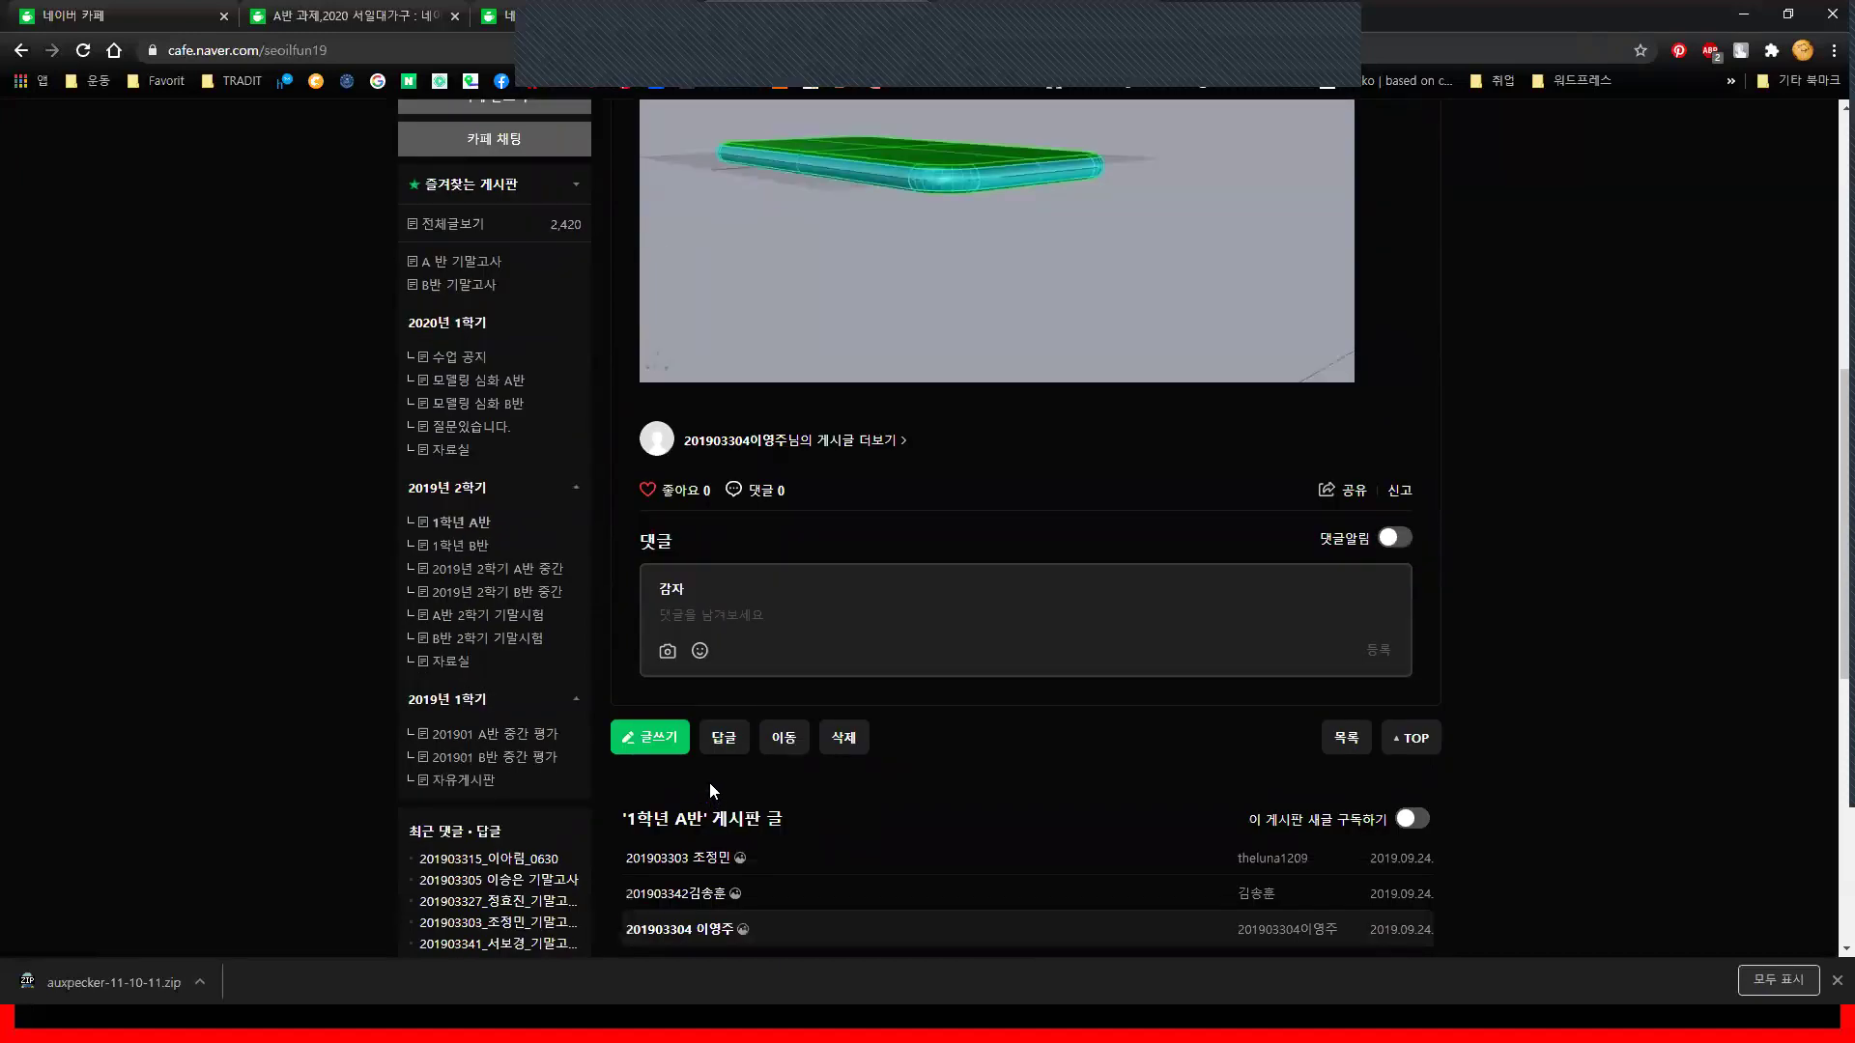
{"action": "left_click", "coordinate": [694, 856]}
{"action": "scroll", "coordinate": [693, 856], "scroll_direction": "down", "scroll_amount": 4}
{"action": "left_click", "coordinate": [702, 854]}
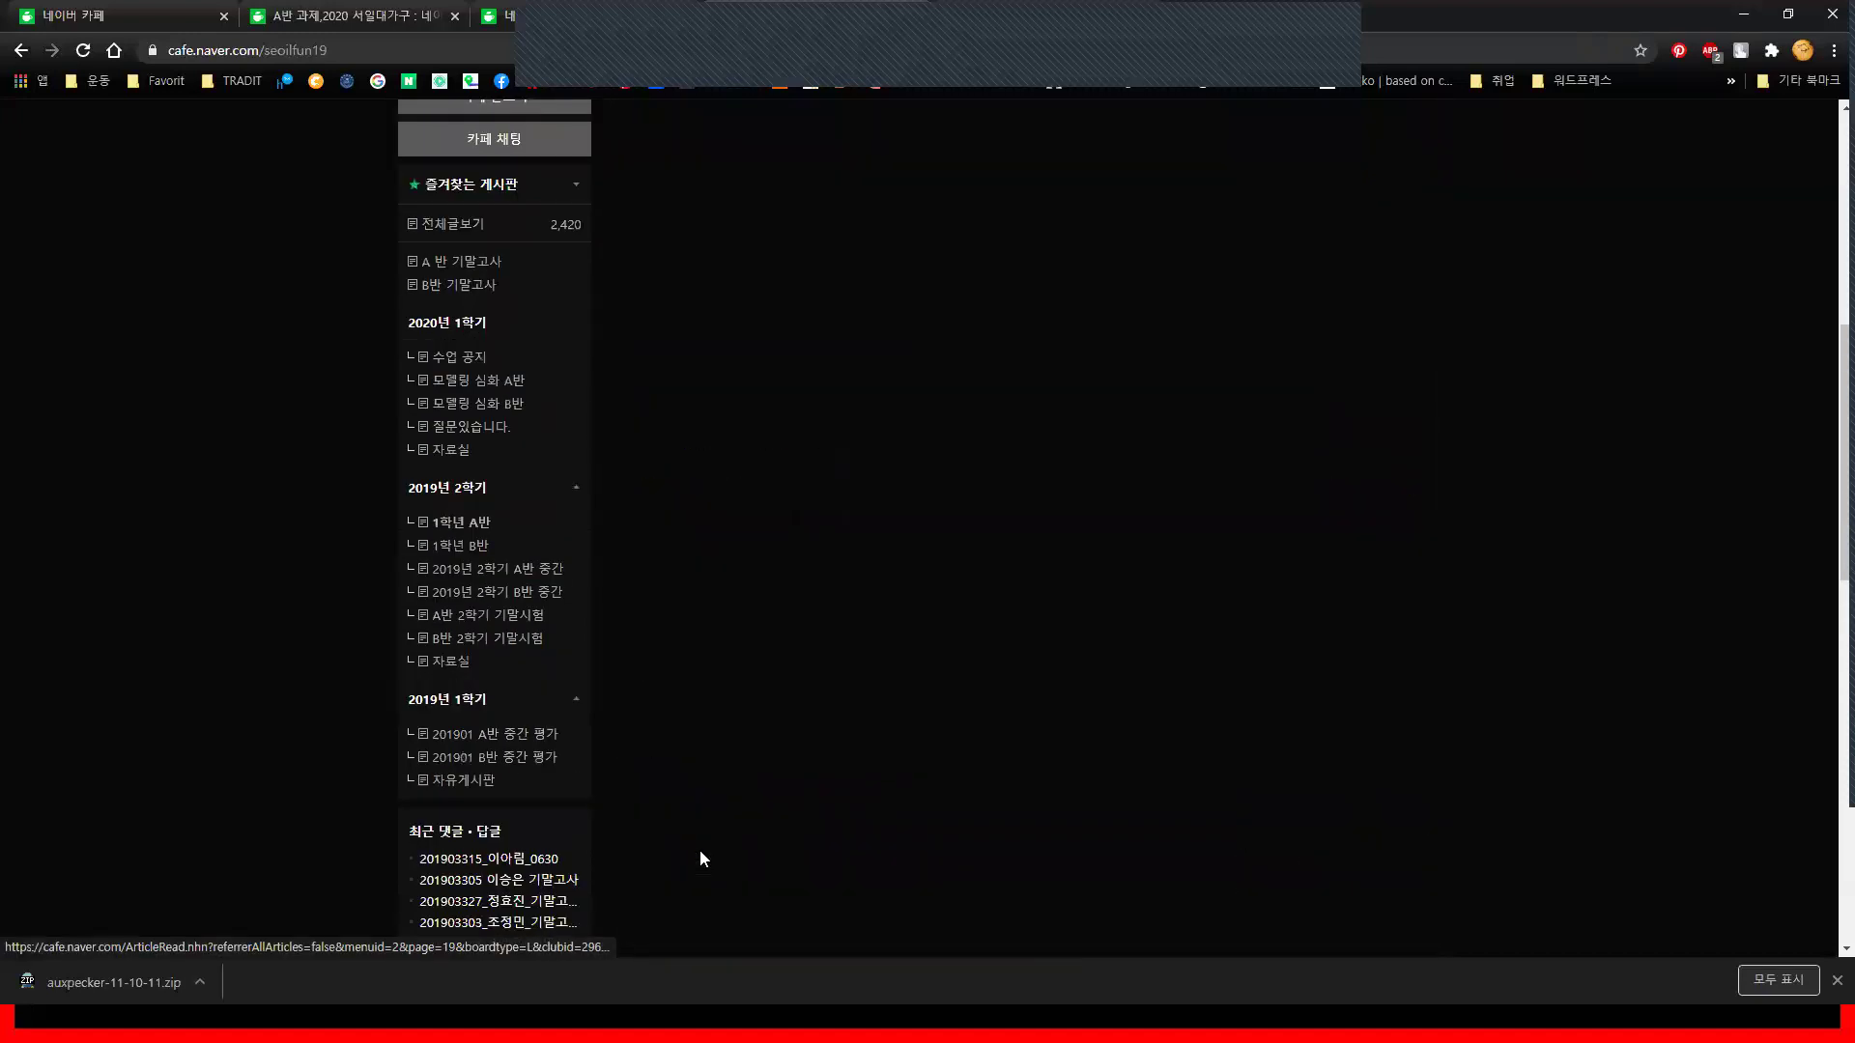
{"action": "scroll", "coordinate": [702, 850], "scroll_direction": "down", "scroll_amount": 4}
{"action": "left_click", "coordinate": [702, 802]}
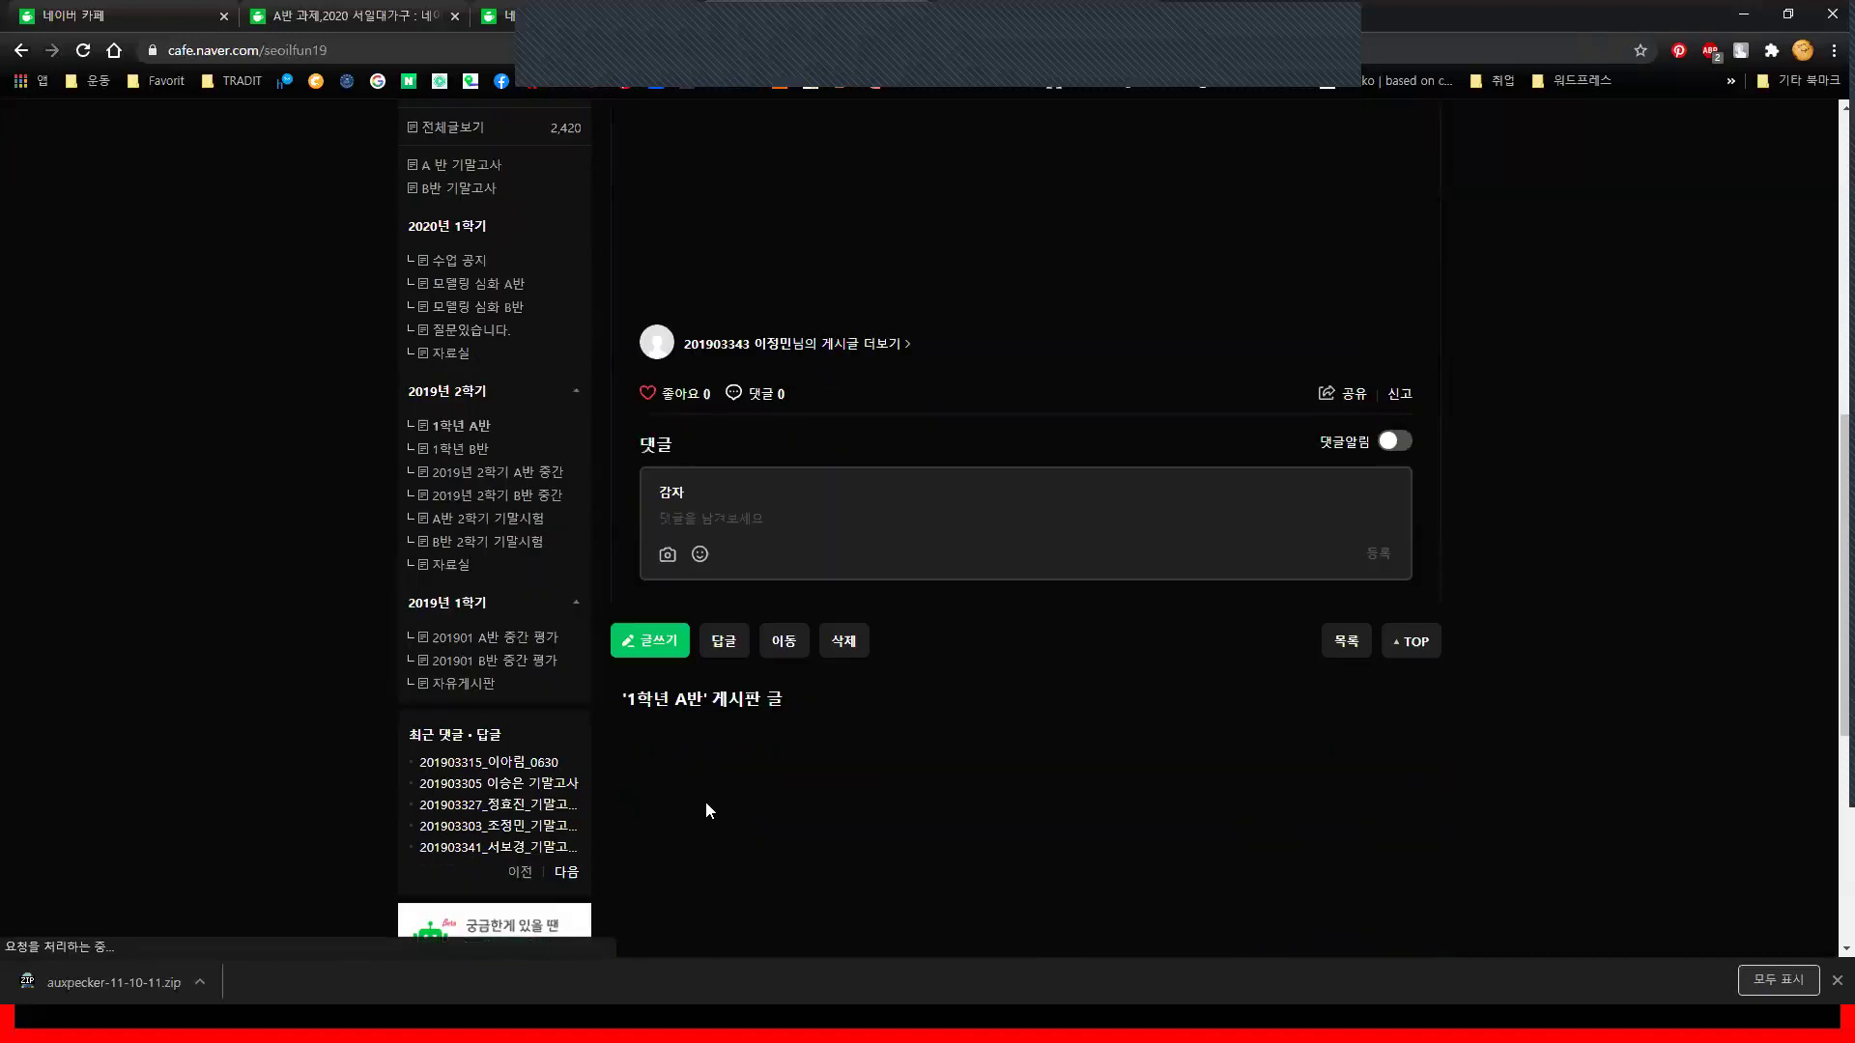
{"action": "scroll", "coordinate": [725, 807], "scroll_direction": "down", "scroll_amount": 4}
{"action": "left_click", "coordinate": [713, 864]}
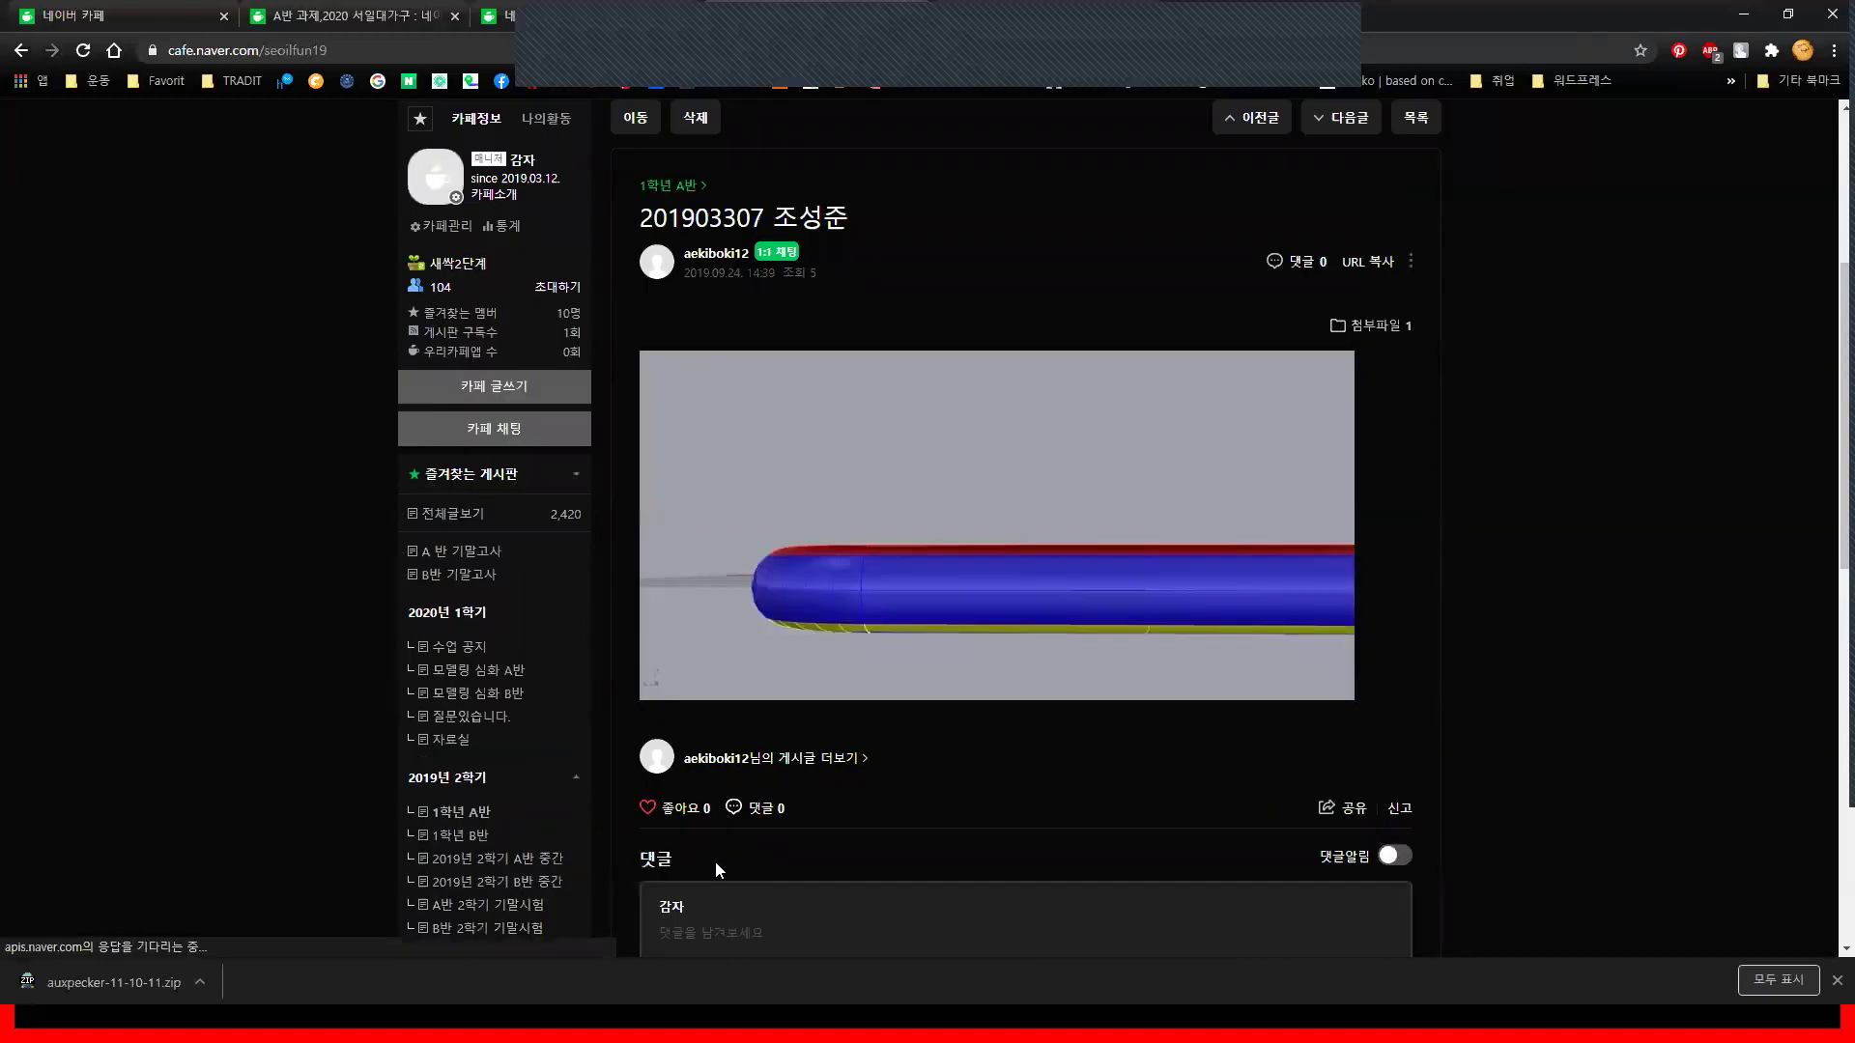
{"action": "scroll", "coordinate": [715, 861], "scroll_direction": "down", "scroll_amount": 4}
{"action": "left_click", "coordinate": [713, 787]}
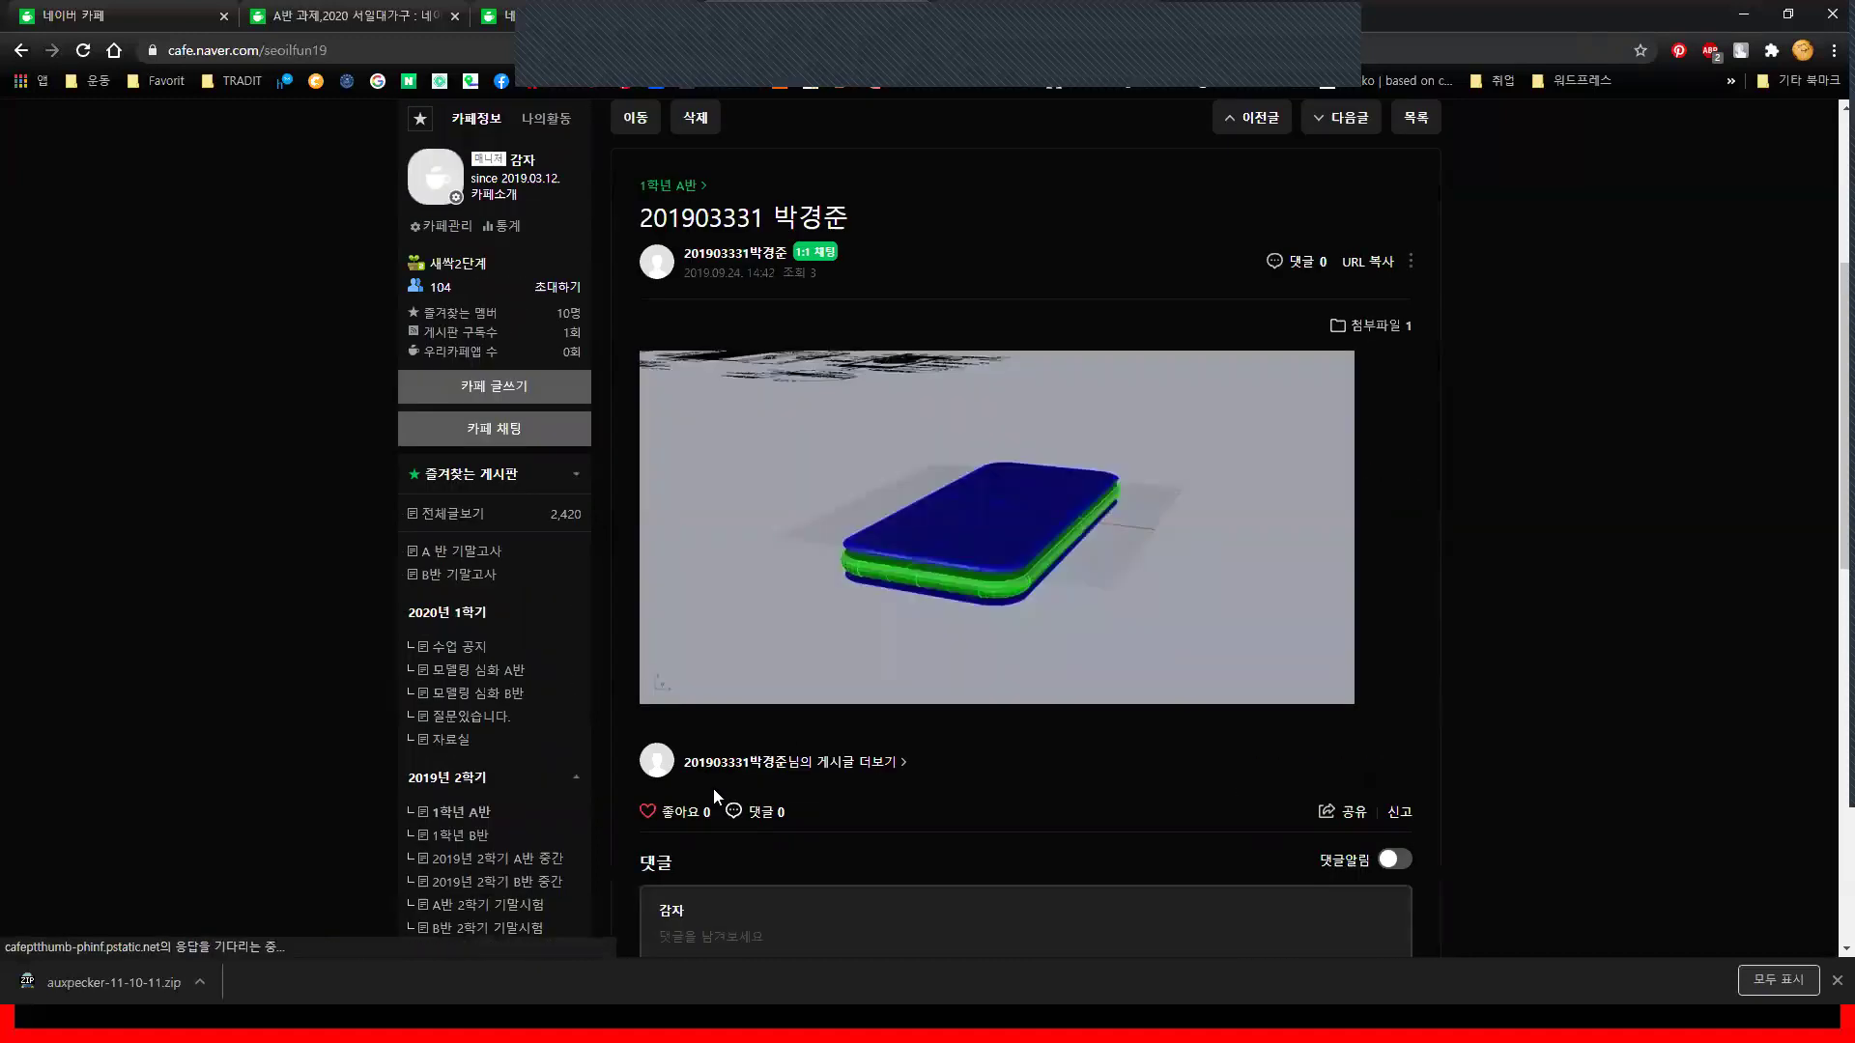
Open the 모델링 심화 B반 board and view a student's 2020.06.30 post down to the board's post list
{"action": "left_click", "coordinate": [501, 702]}
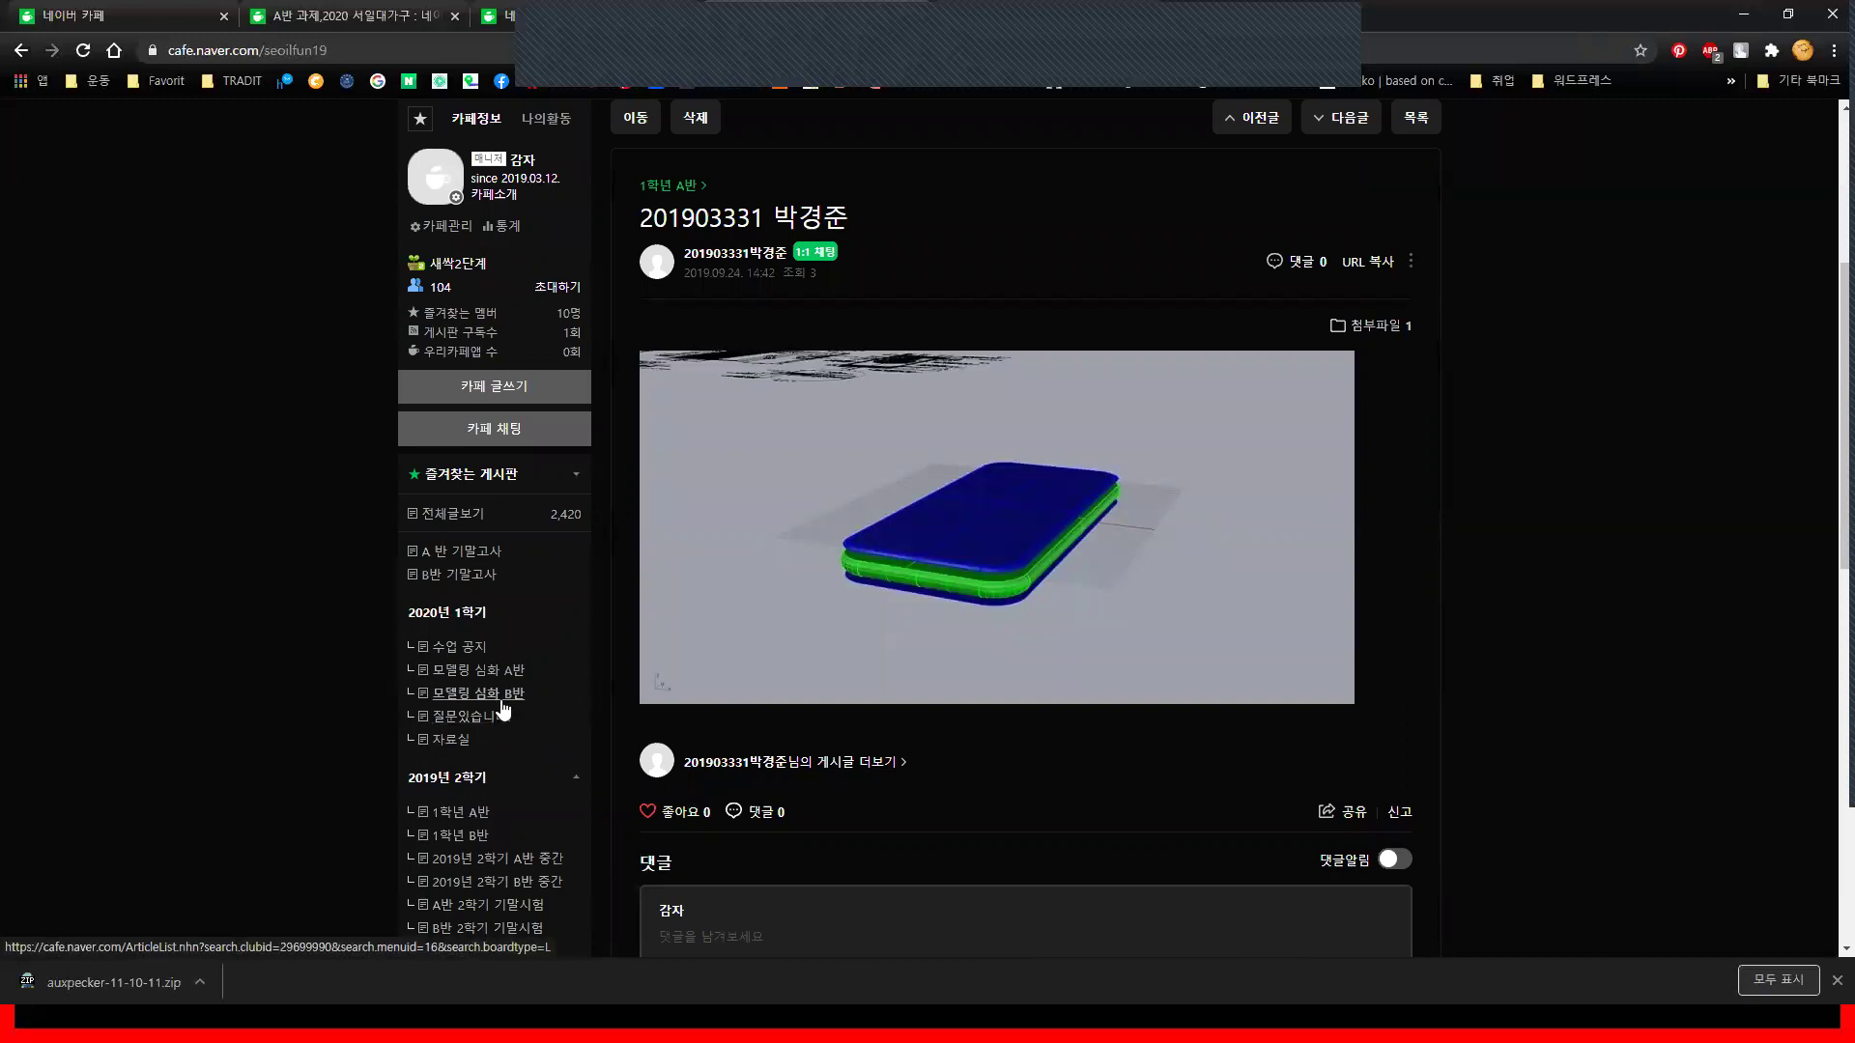
{"action": "left_click", "coordinate": [778, 282]}
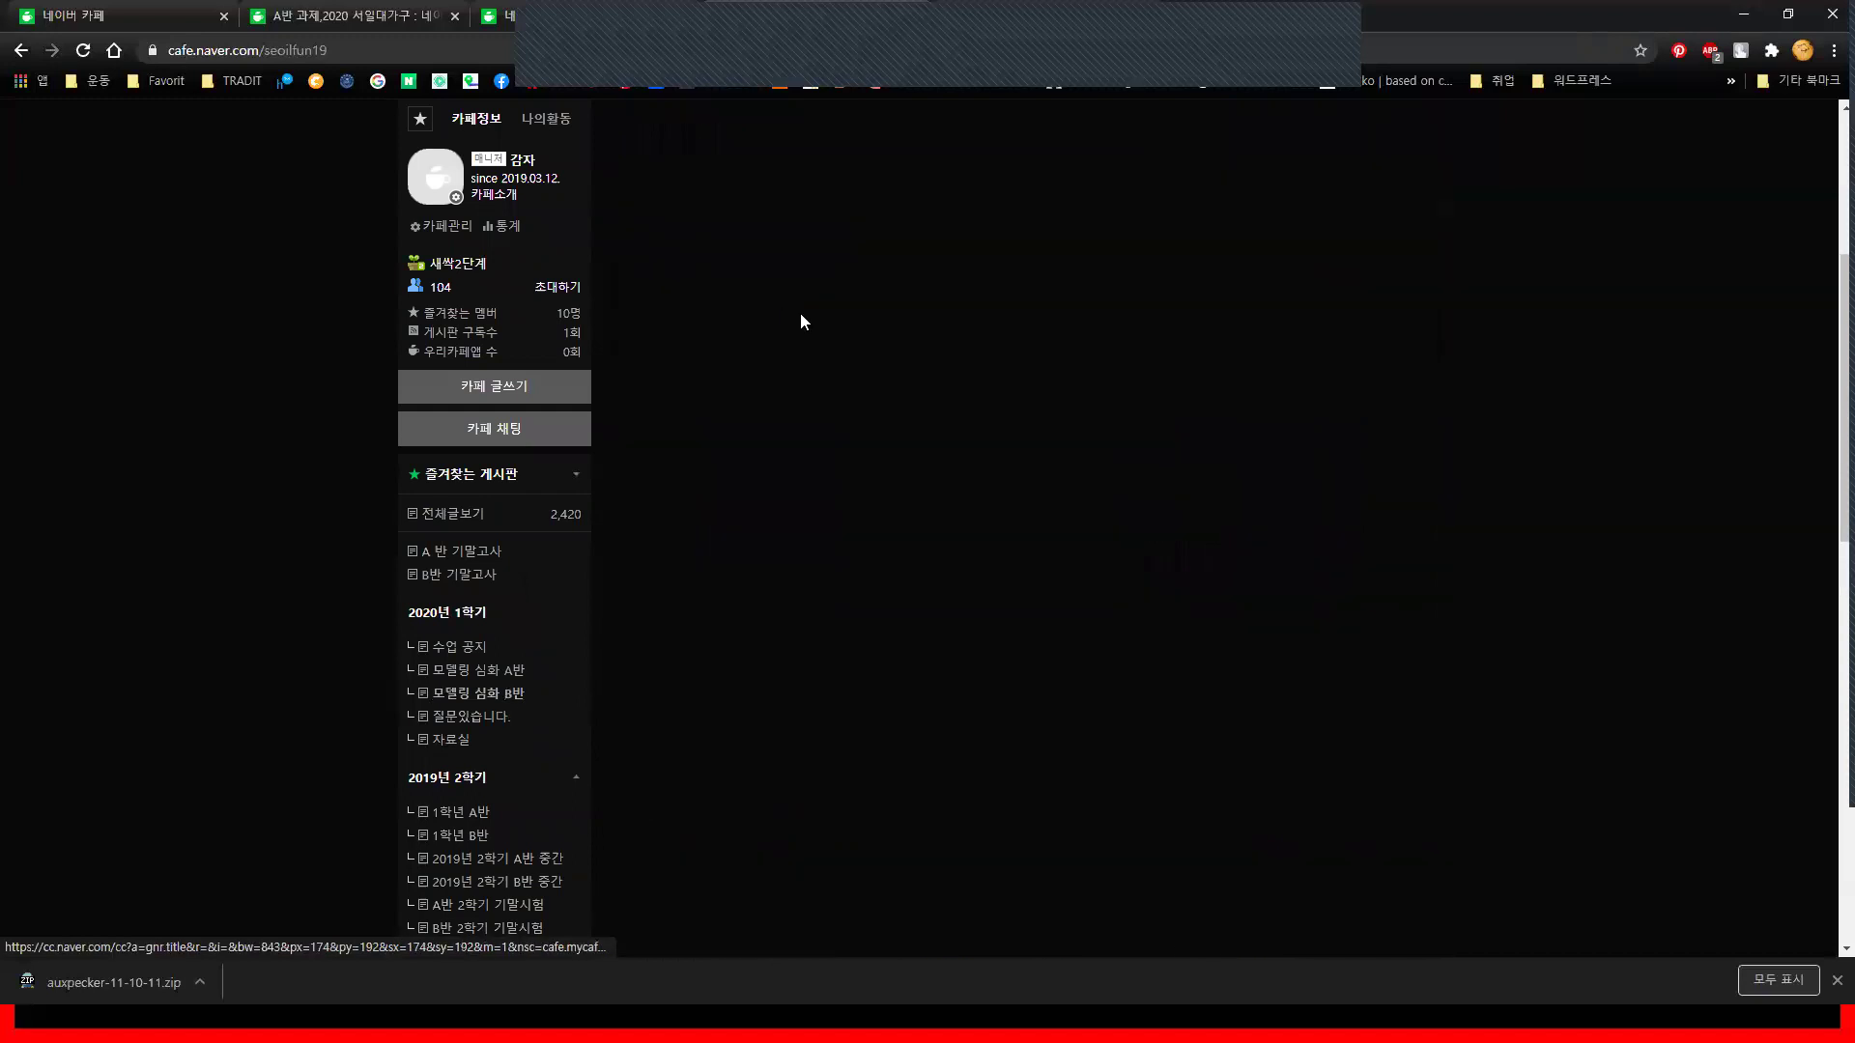
{"action": "scroll", "coordinate": [920, 737], "scroll_direction": "down", "scroll_amount": 6}
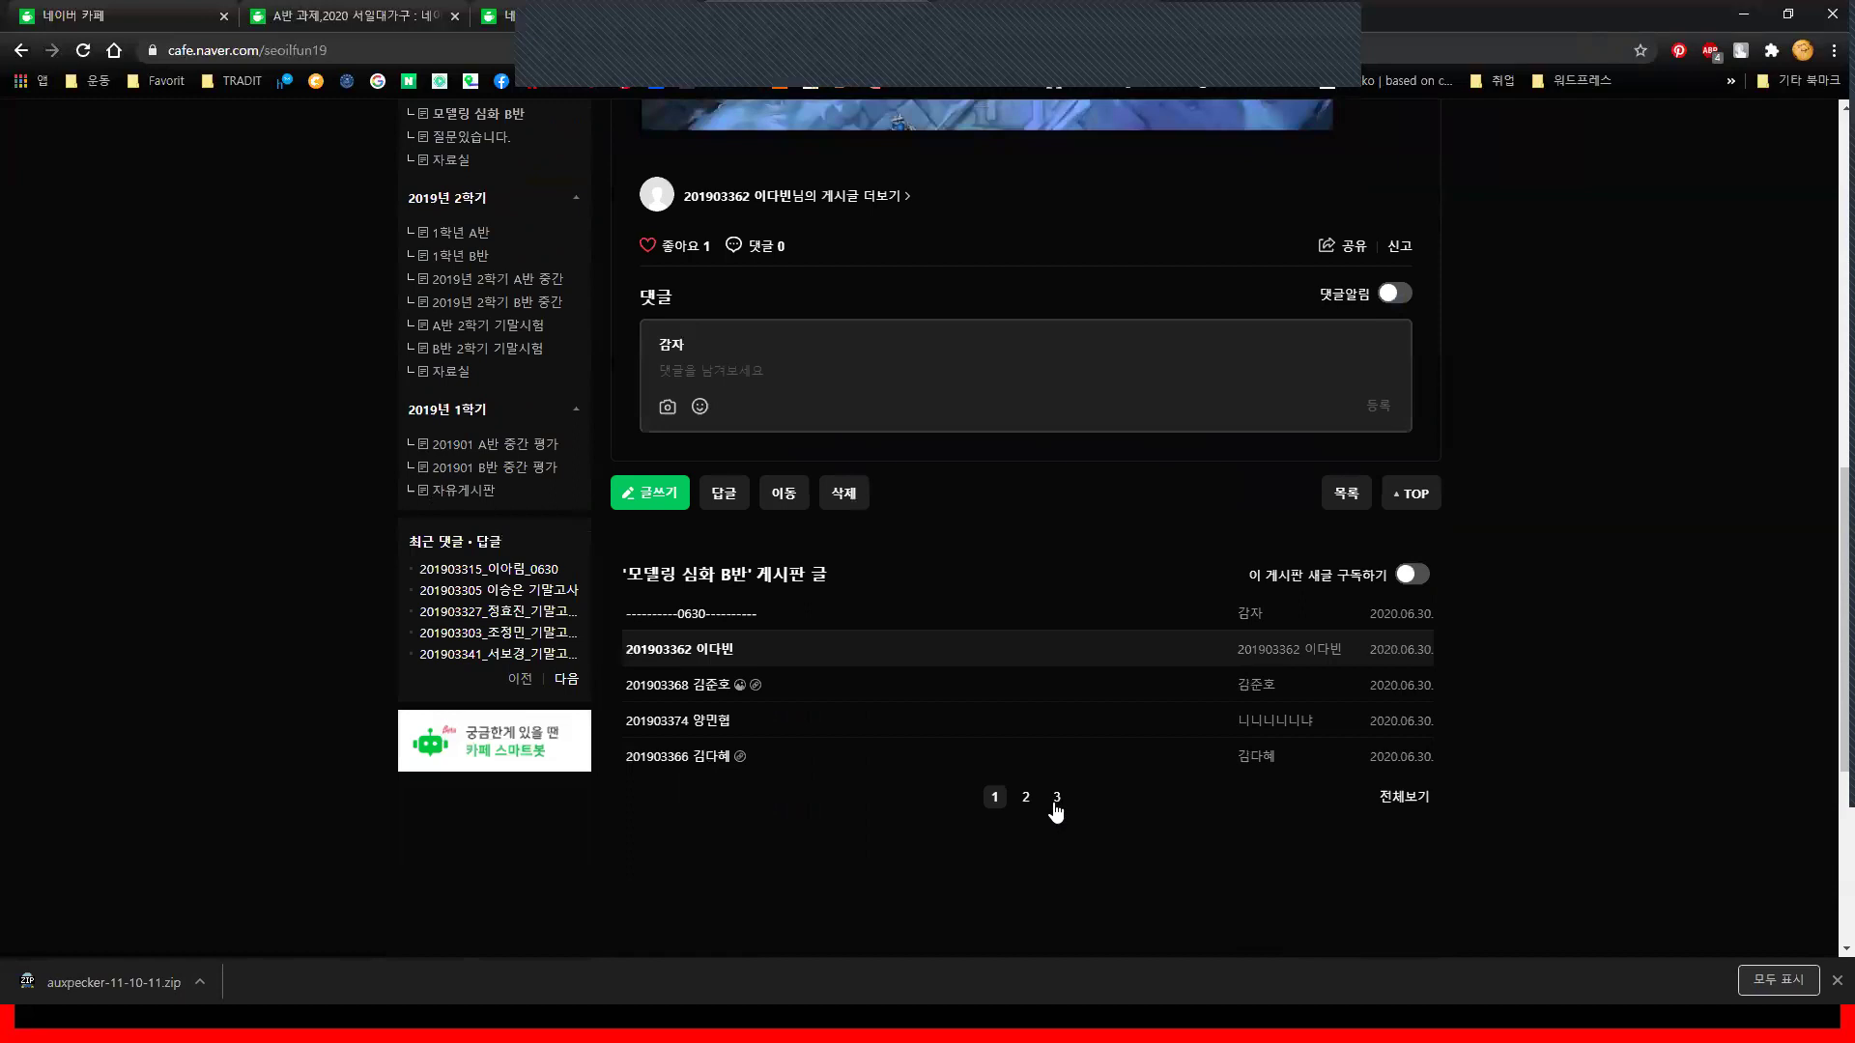
Go to page 3 of the 모델링 심화 B반 post list and view a student's 2020.06.26 rendering of a phone standing on a road
{"action": "left_click", "coordinate": [1056, 800]}
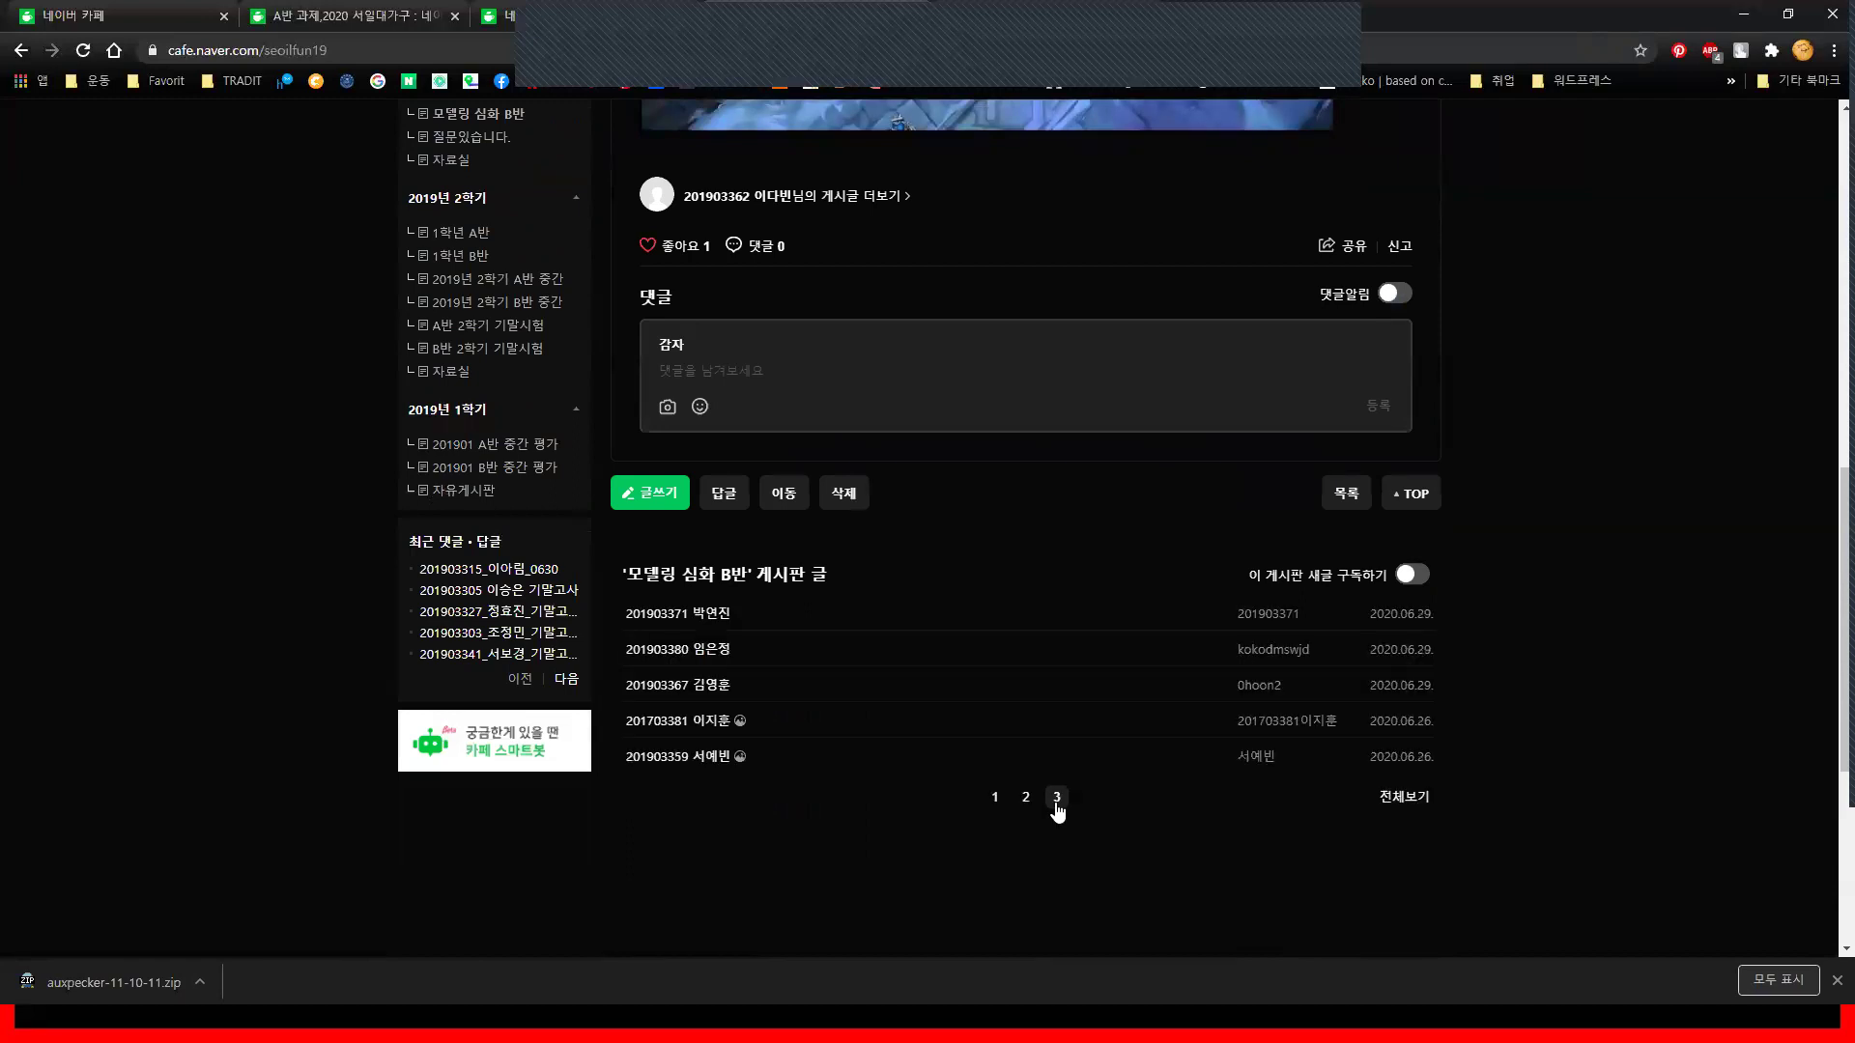
{"action": "left_click", "coordinate": [701, 722]}
{"action": "scroll", "coordinate": [703, 736], "scroll_direction": "down", "scroll_amount": 5}
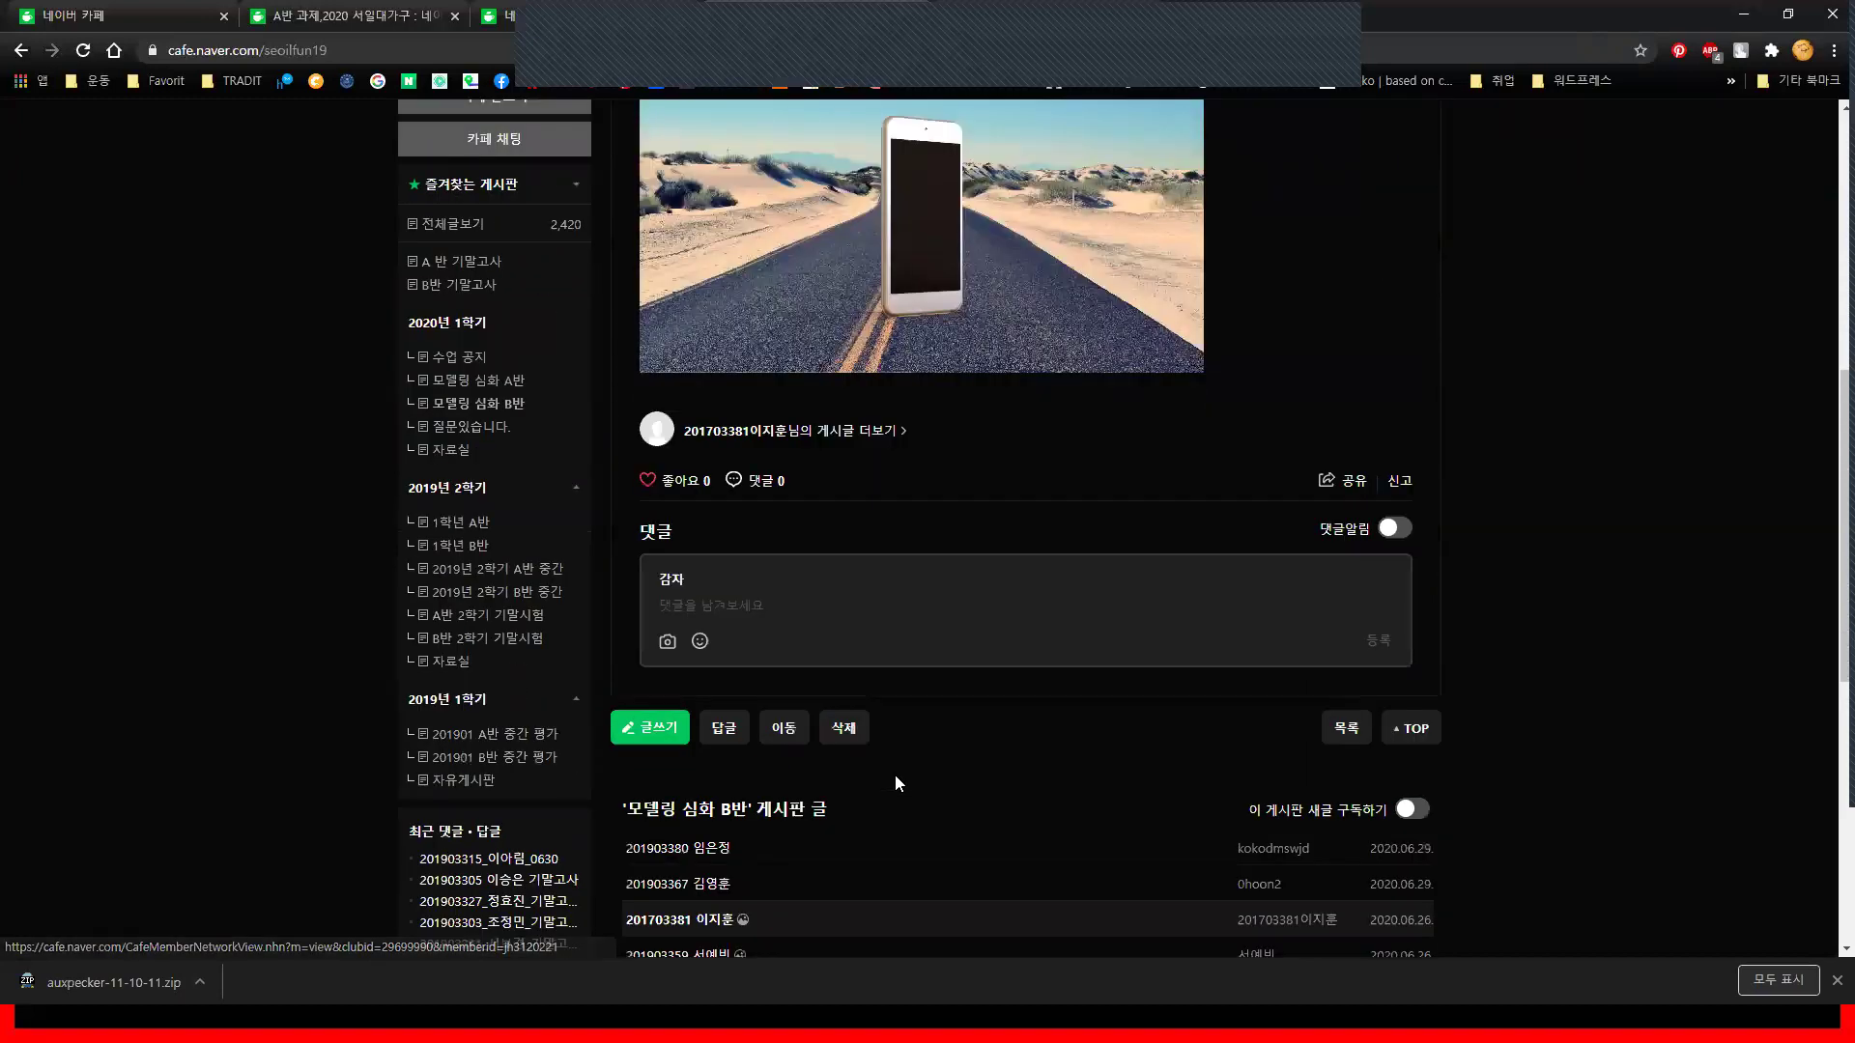
Open the 2020.06.26 post with a phone lying on brick paving and examine both of its renderings
{"action": "left_click", "coordinate": [696, 860]}
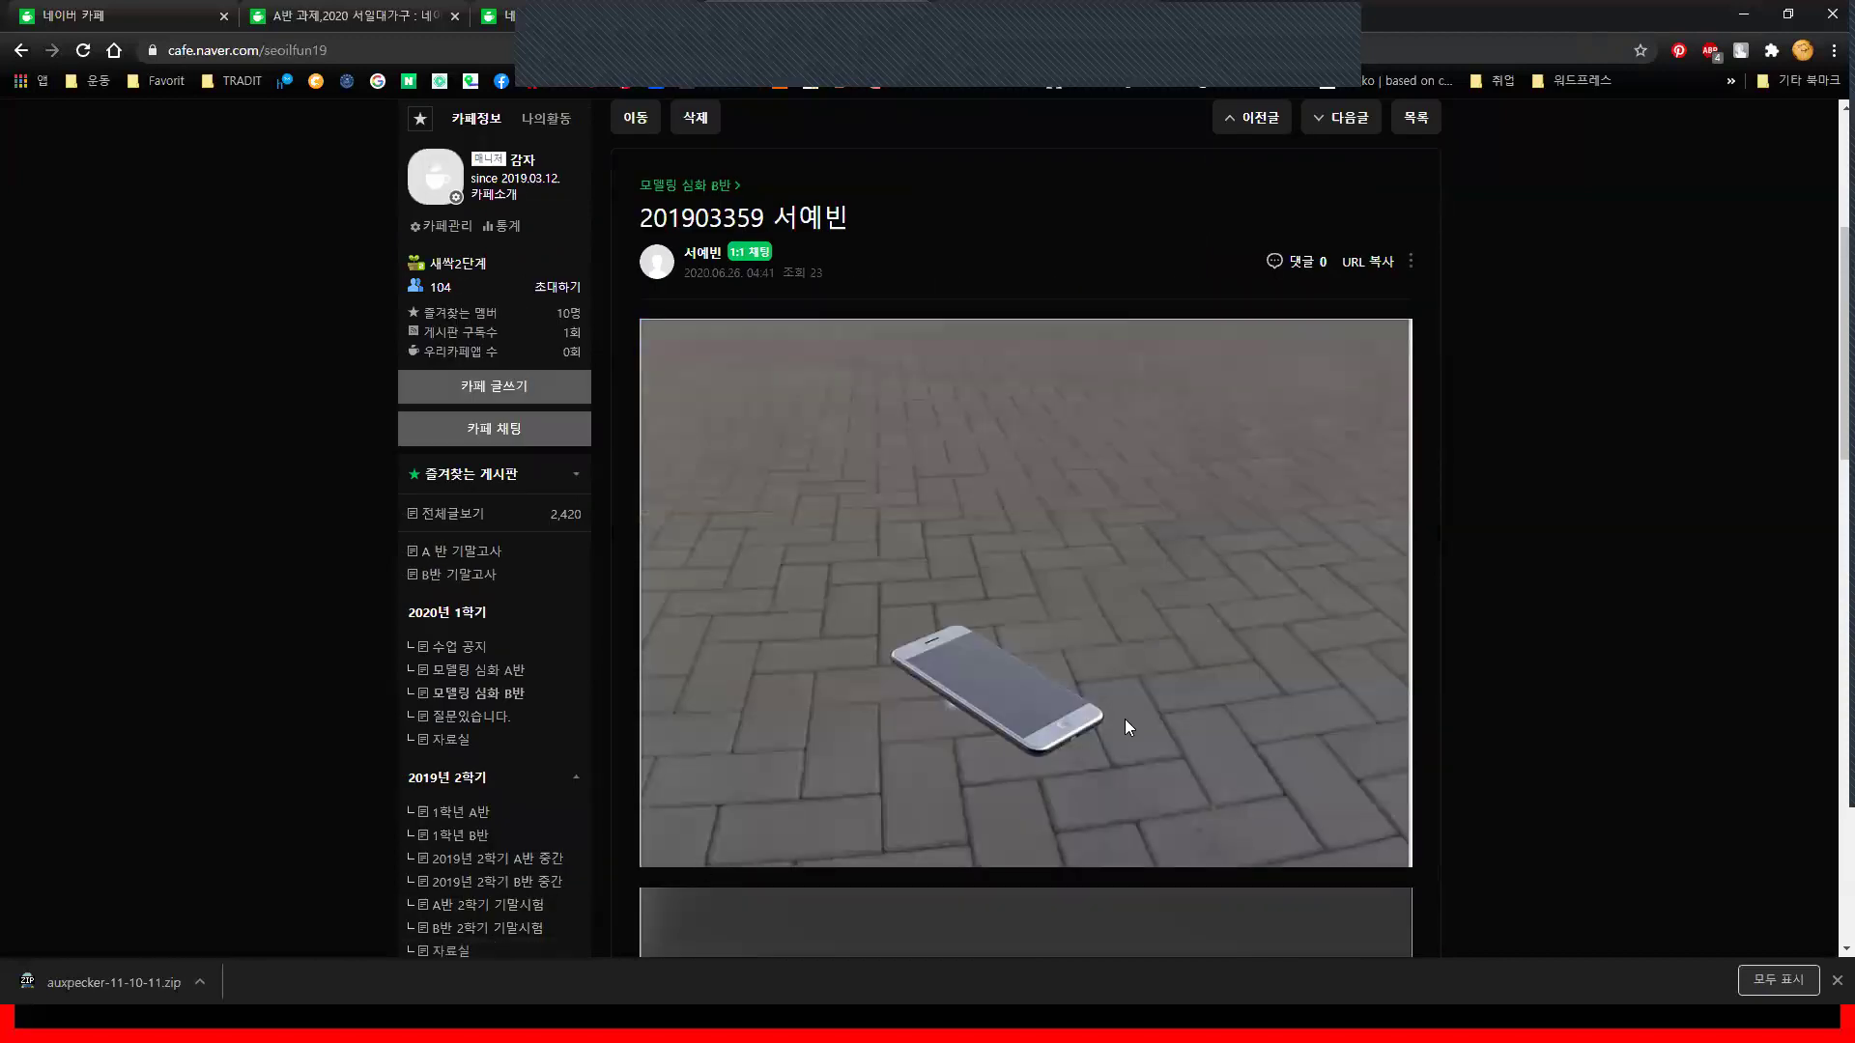
{"action": "scroll", "coordinate": [1013, 742], "scroll_direction": "down", "scroll_amount": 6}
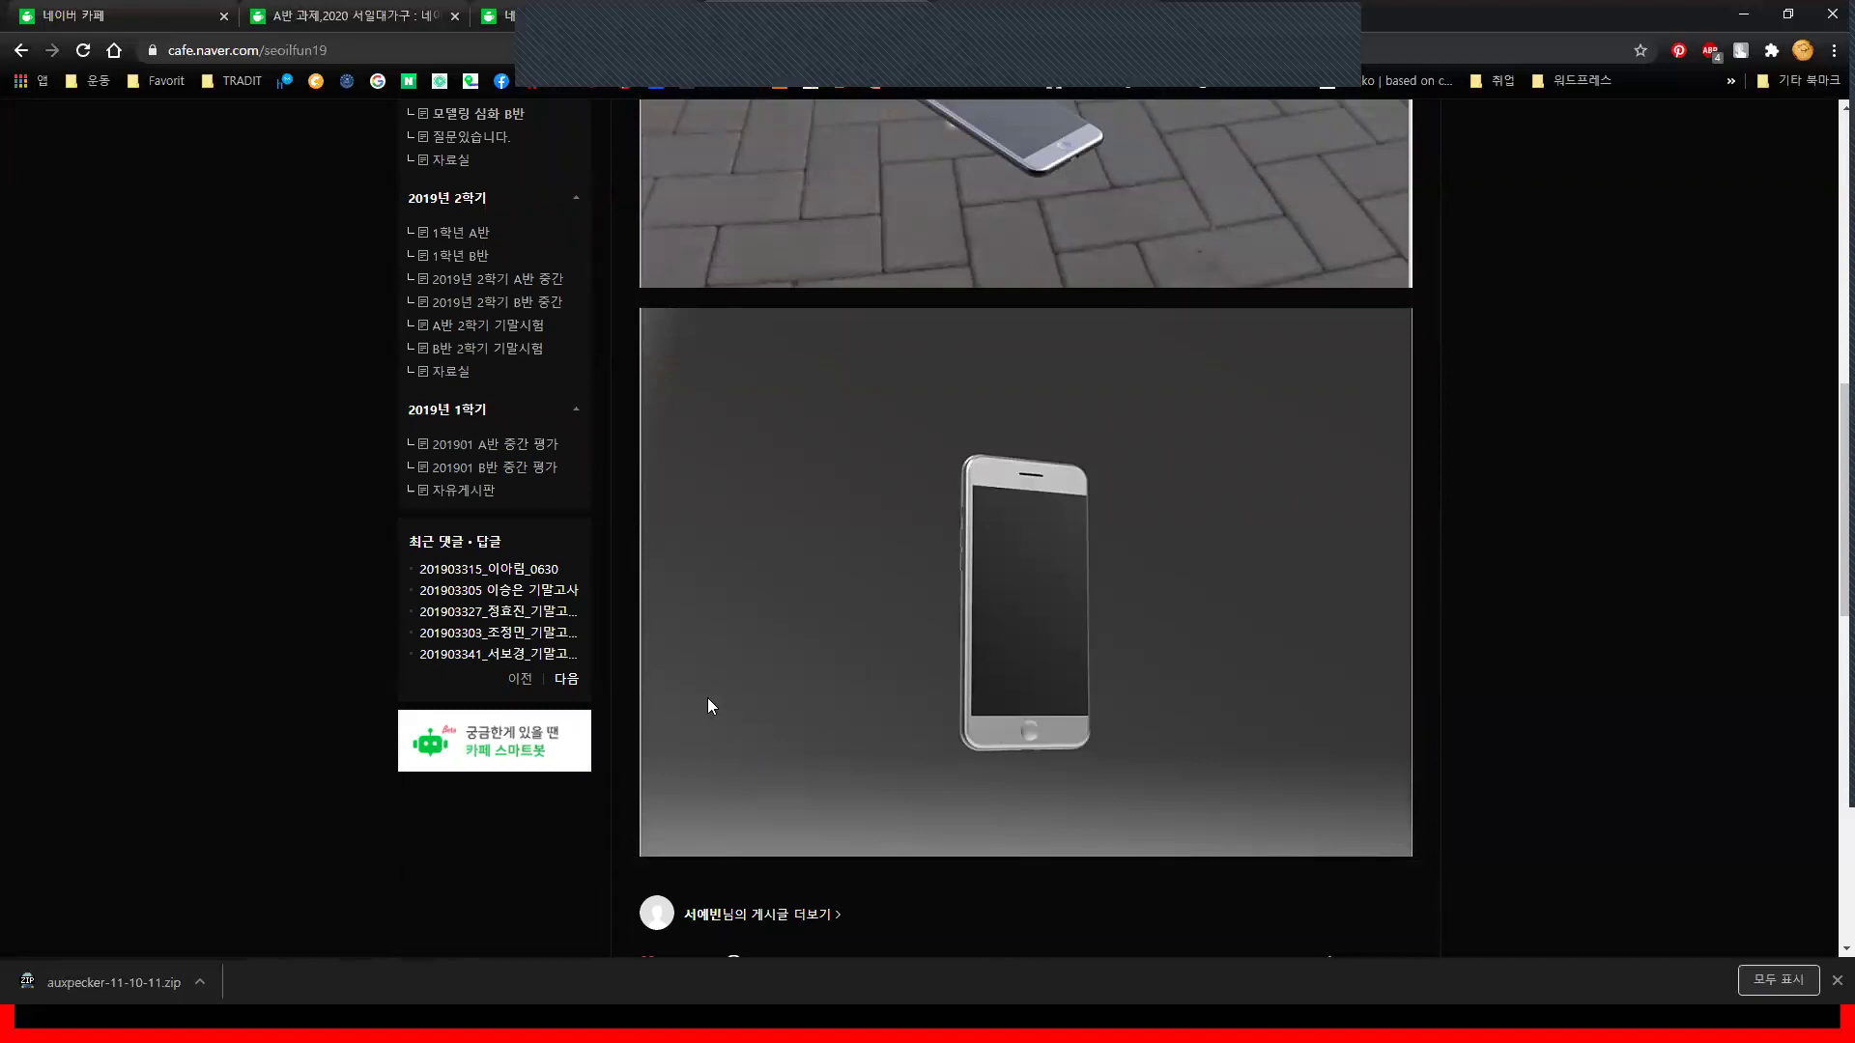
{"action": "scroll", "coordinate": [510, 679], "scroll_direction": "up", "scroll_amount": 2}
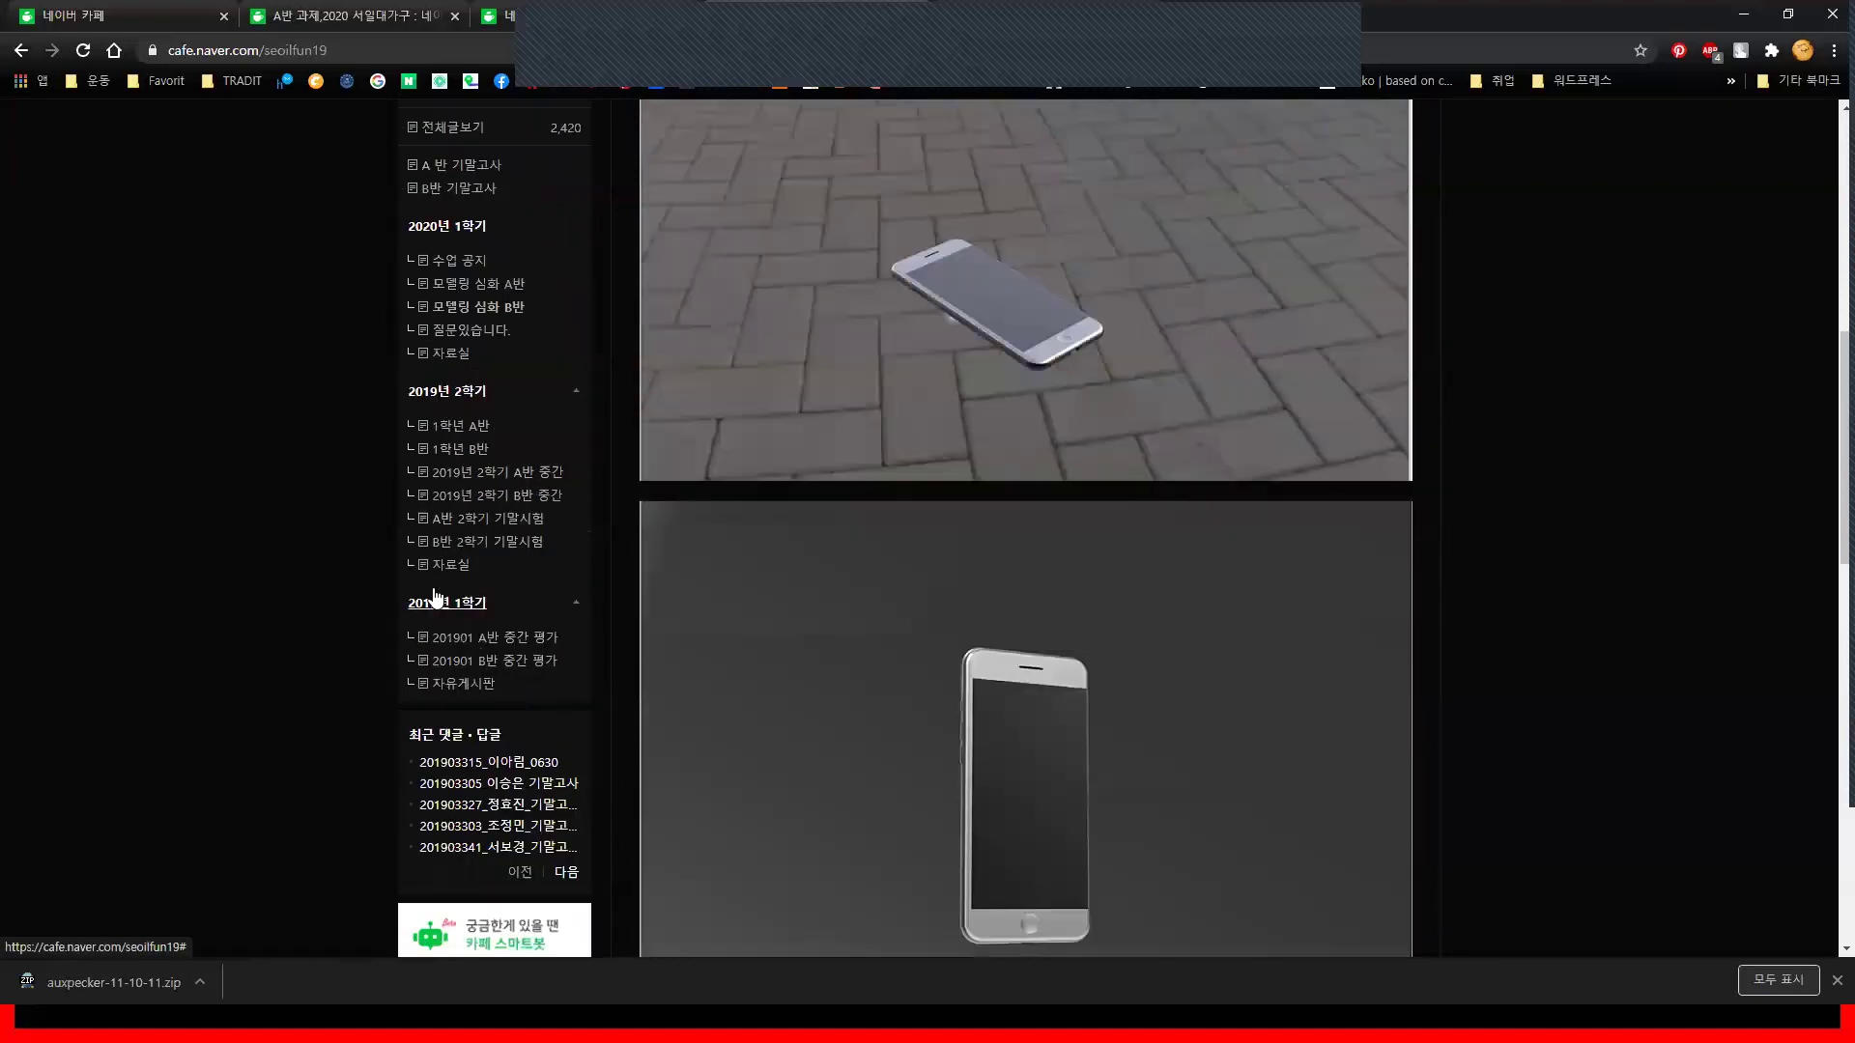
{"action": "scroll", "coordinate": [570, 676], "scroll_direction": "up", "scroll_amount": 3}
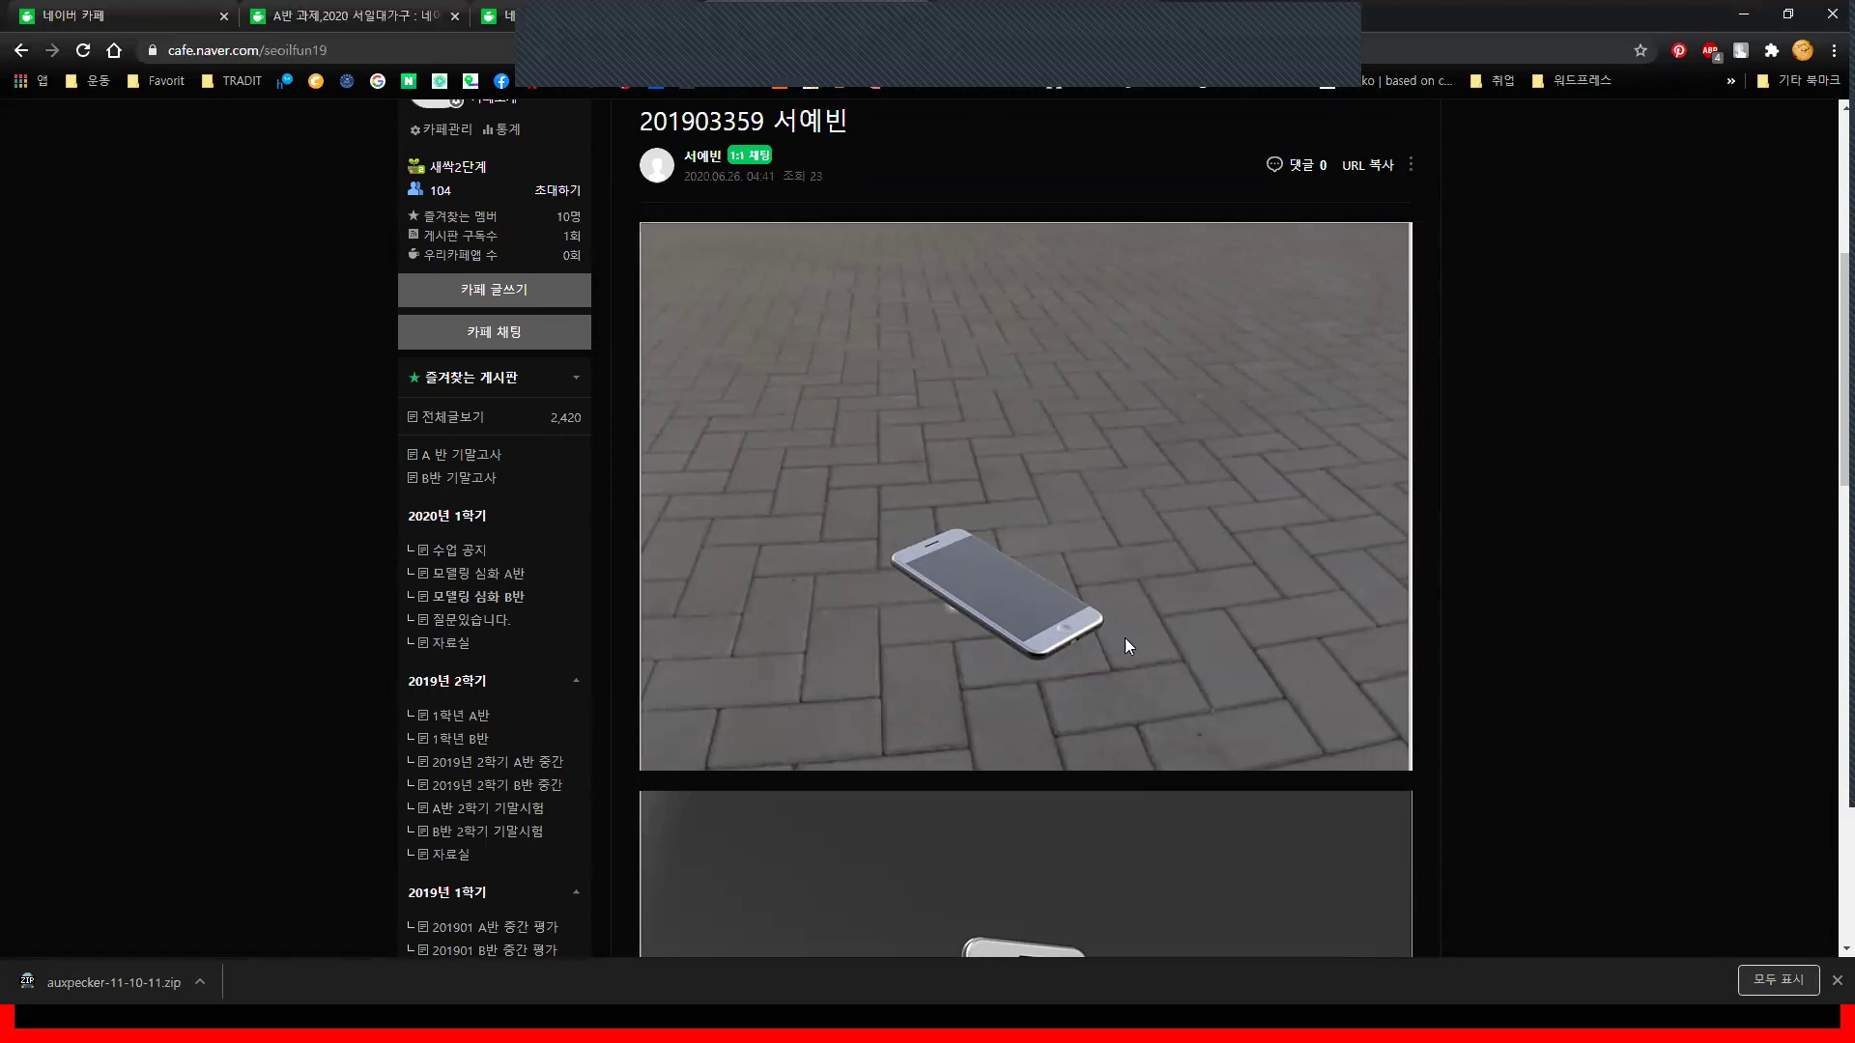
{"action": "scroll", "coordinate": [1025, 647], "scroll_direction": "up", "scroll_amount": 2}
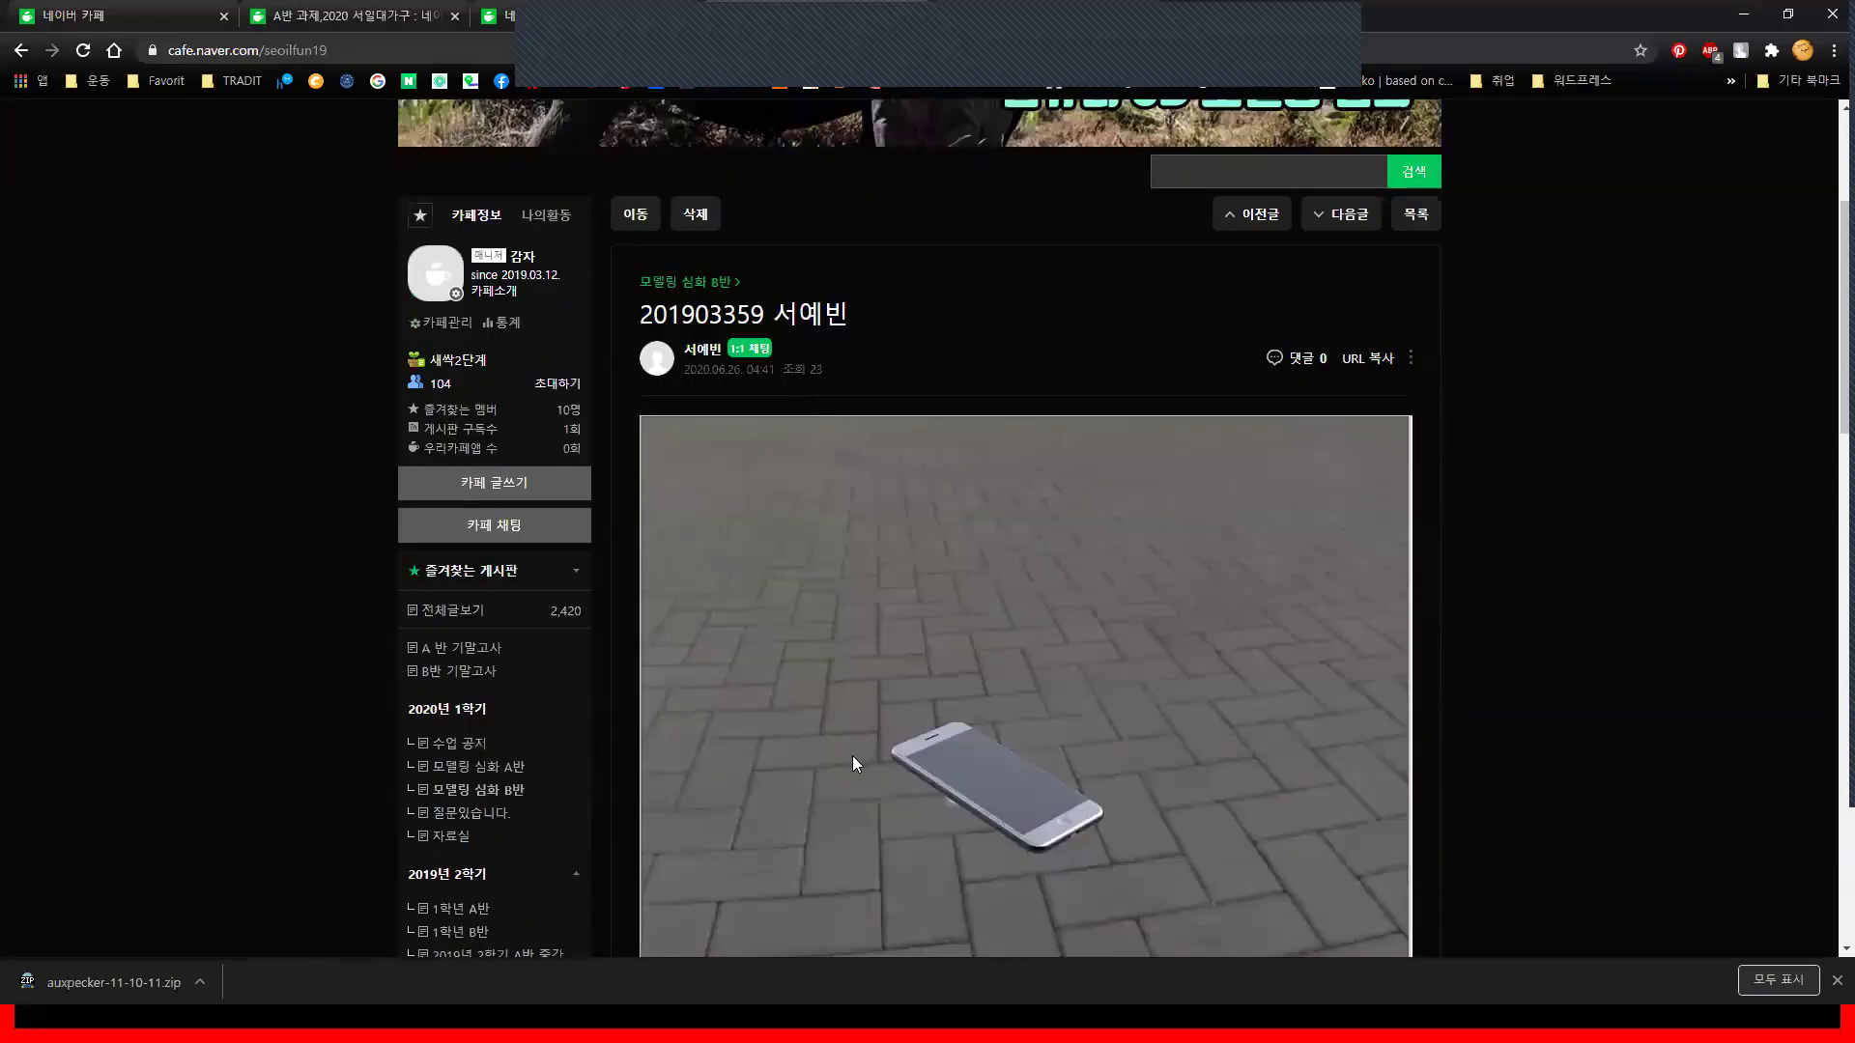
{"action": "scroll", "coordinate": [1047, 840], "scroll_direction": "down", "scroll_amount": 7}
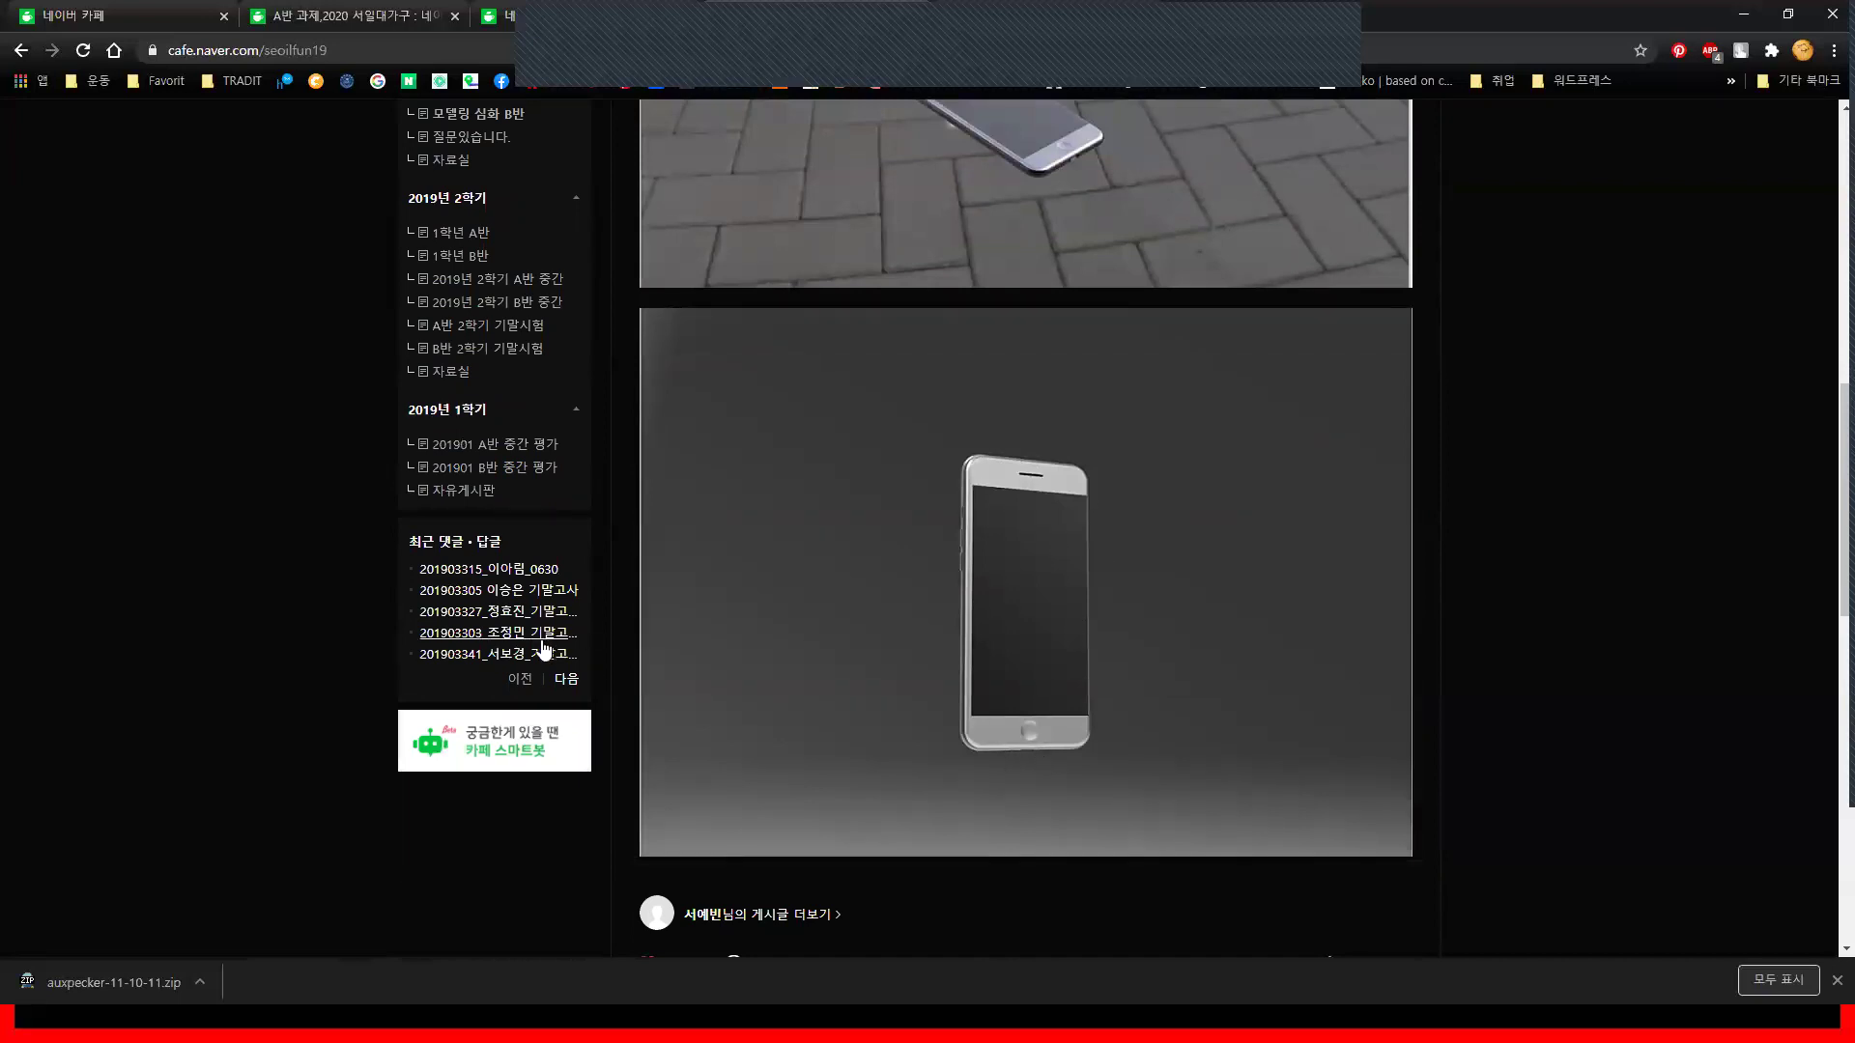
{"action": "scroll", "coordinate": [527, 649], "scroll_direction": "up", "scroll_amount": 3}
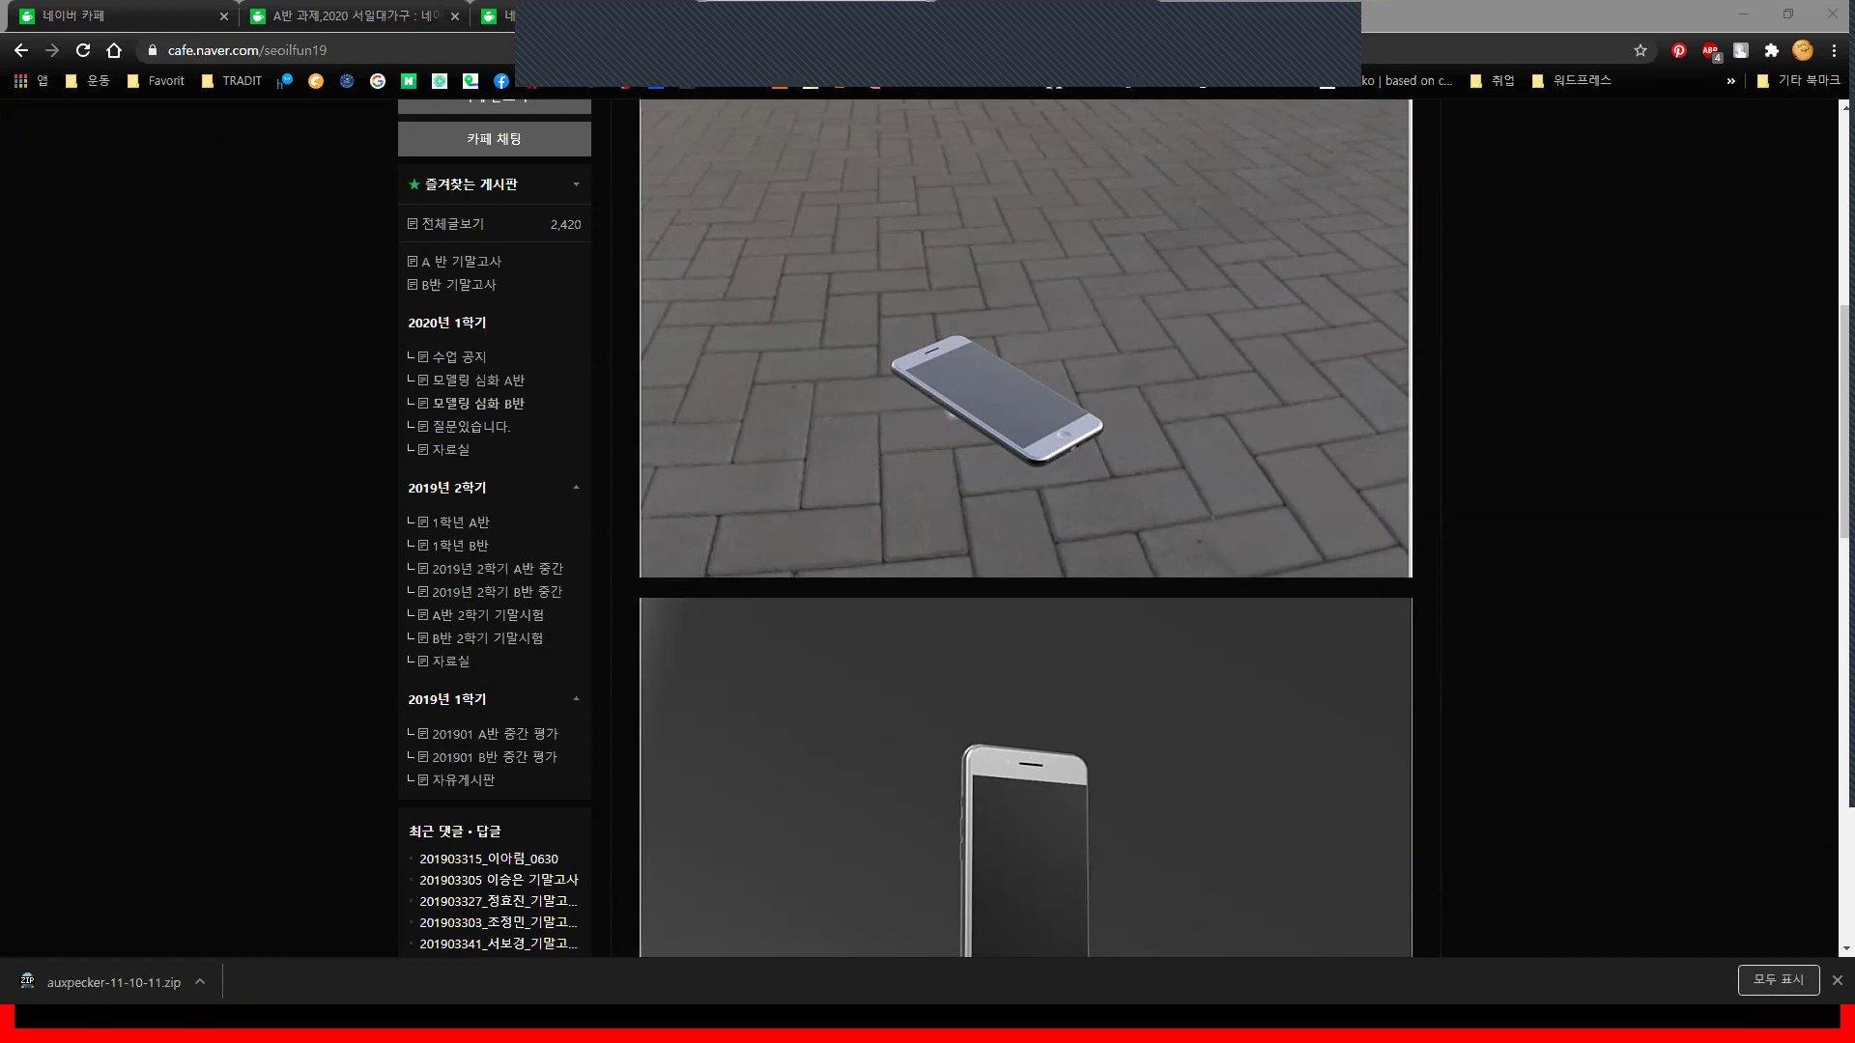
{"action": "left_click", "coordinate": [1649, 674]}
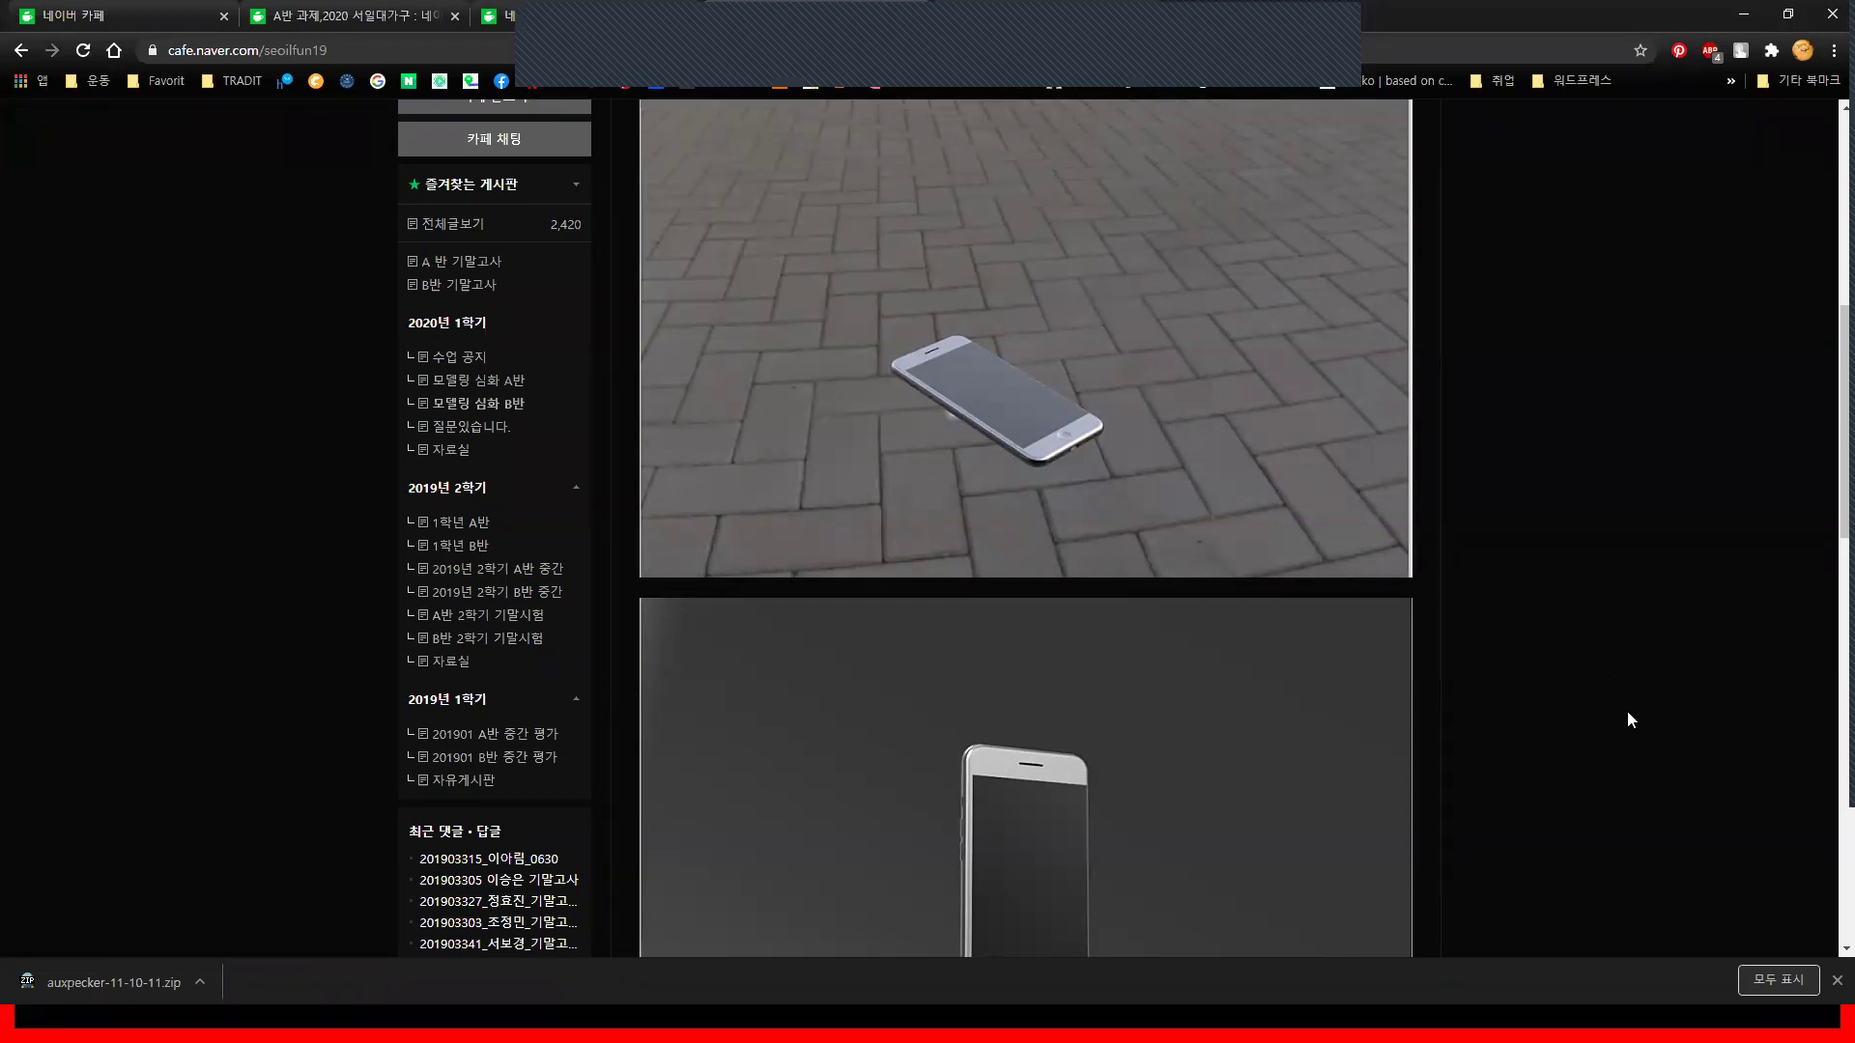
{"action": "scroll", "coordinate": [1583, 768], "scroll_direction": "down", "scroll_amount": 4}
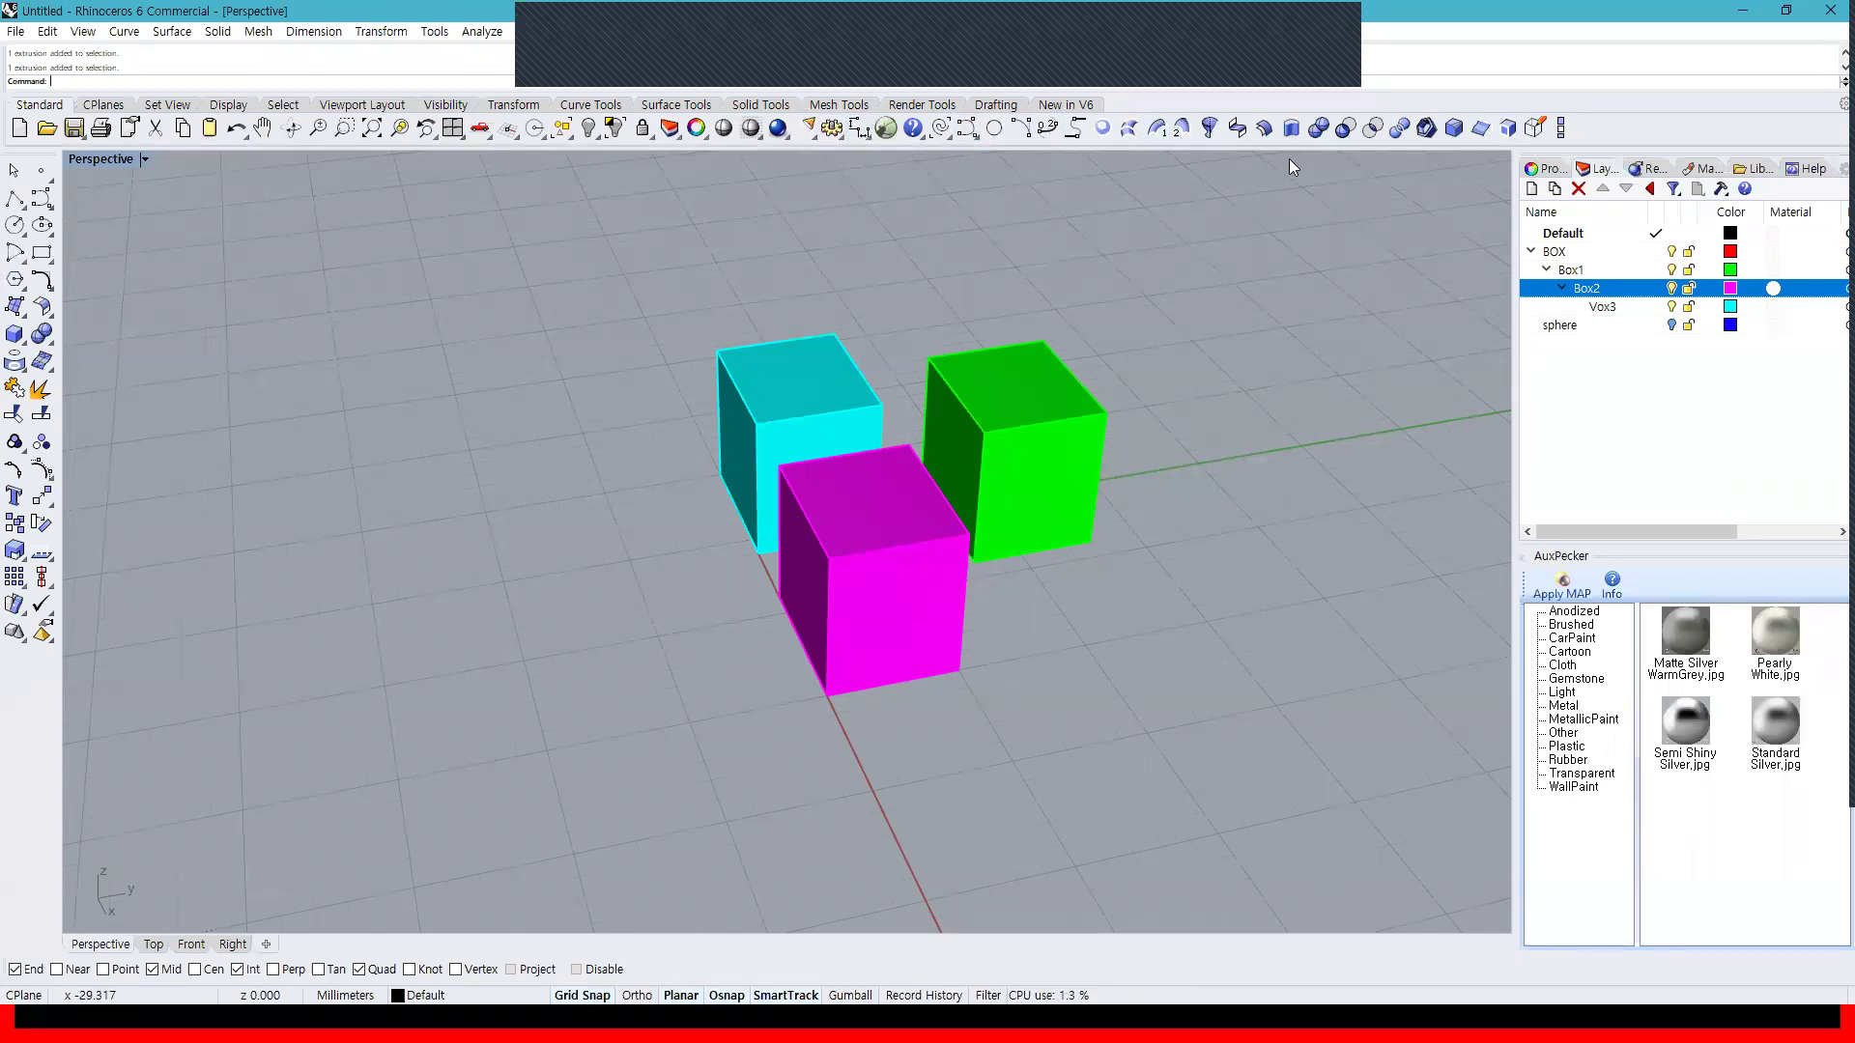
Switch to Rhino and select the cyan, green and magenta boxes together in the Perspective viewport
{"action": "left_click_drag", "start_coordinate": [1211, 686], "coordinate": [474, 301]}
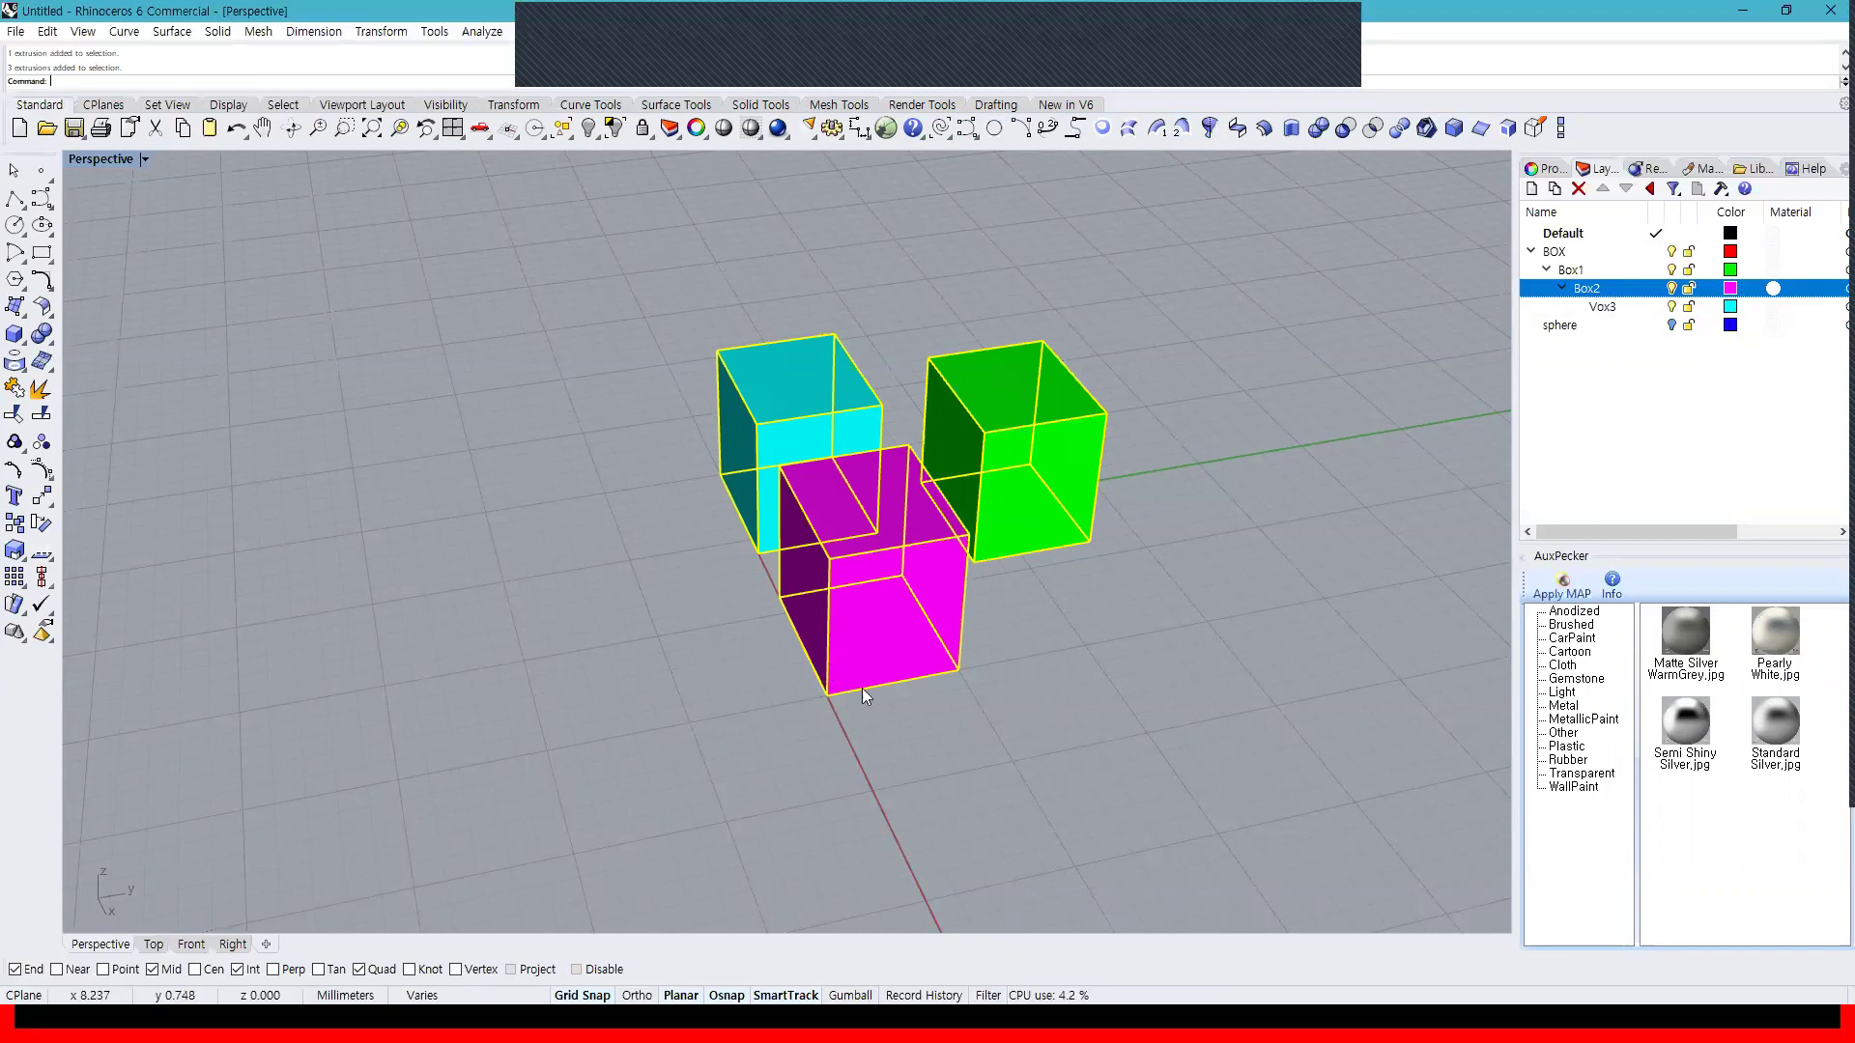
{"action": "scroll", "coordinate": [916, 749], "scroll_direction": "down", "scroll_amount": 3}
{"action": "right_click_drag", "start_coordinate": [918, 748], "coordinate": [964, 701]}
{"action": "scroll", "coordinate": [971, 696], "scroll_direction": "up", "scroll_amount": 5}
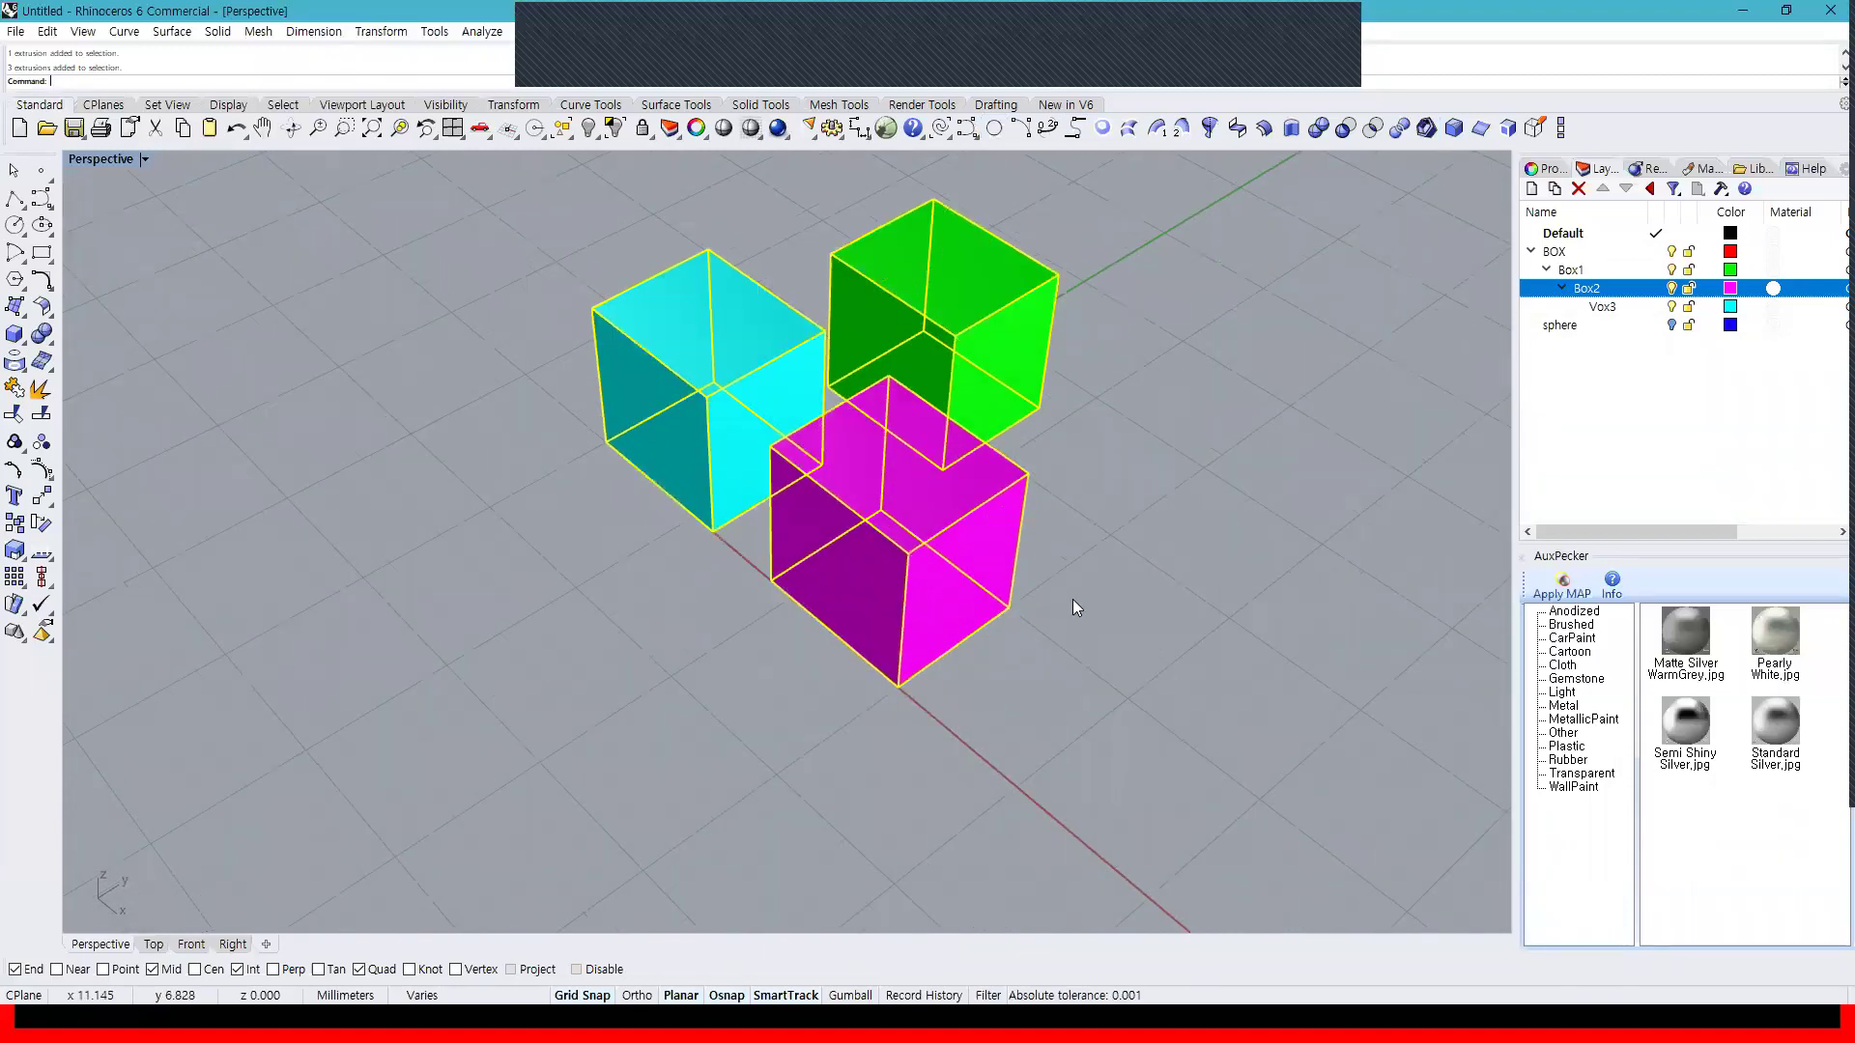